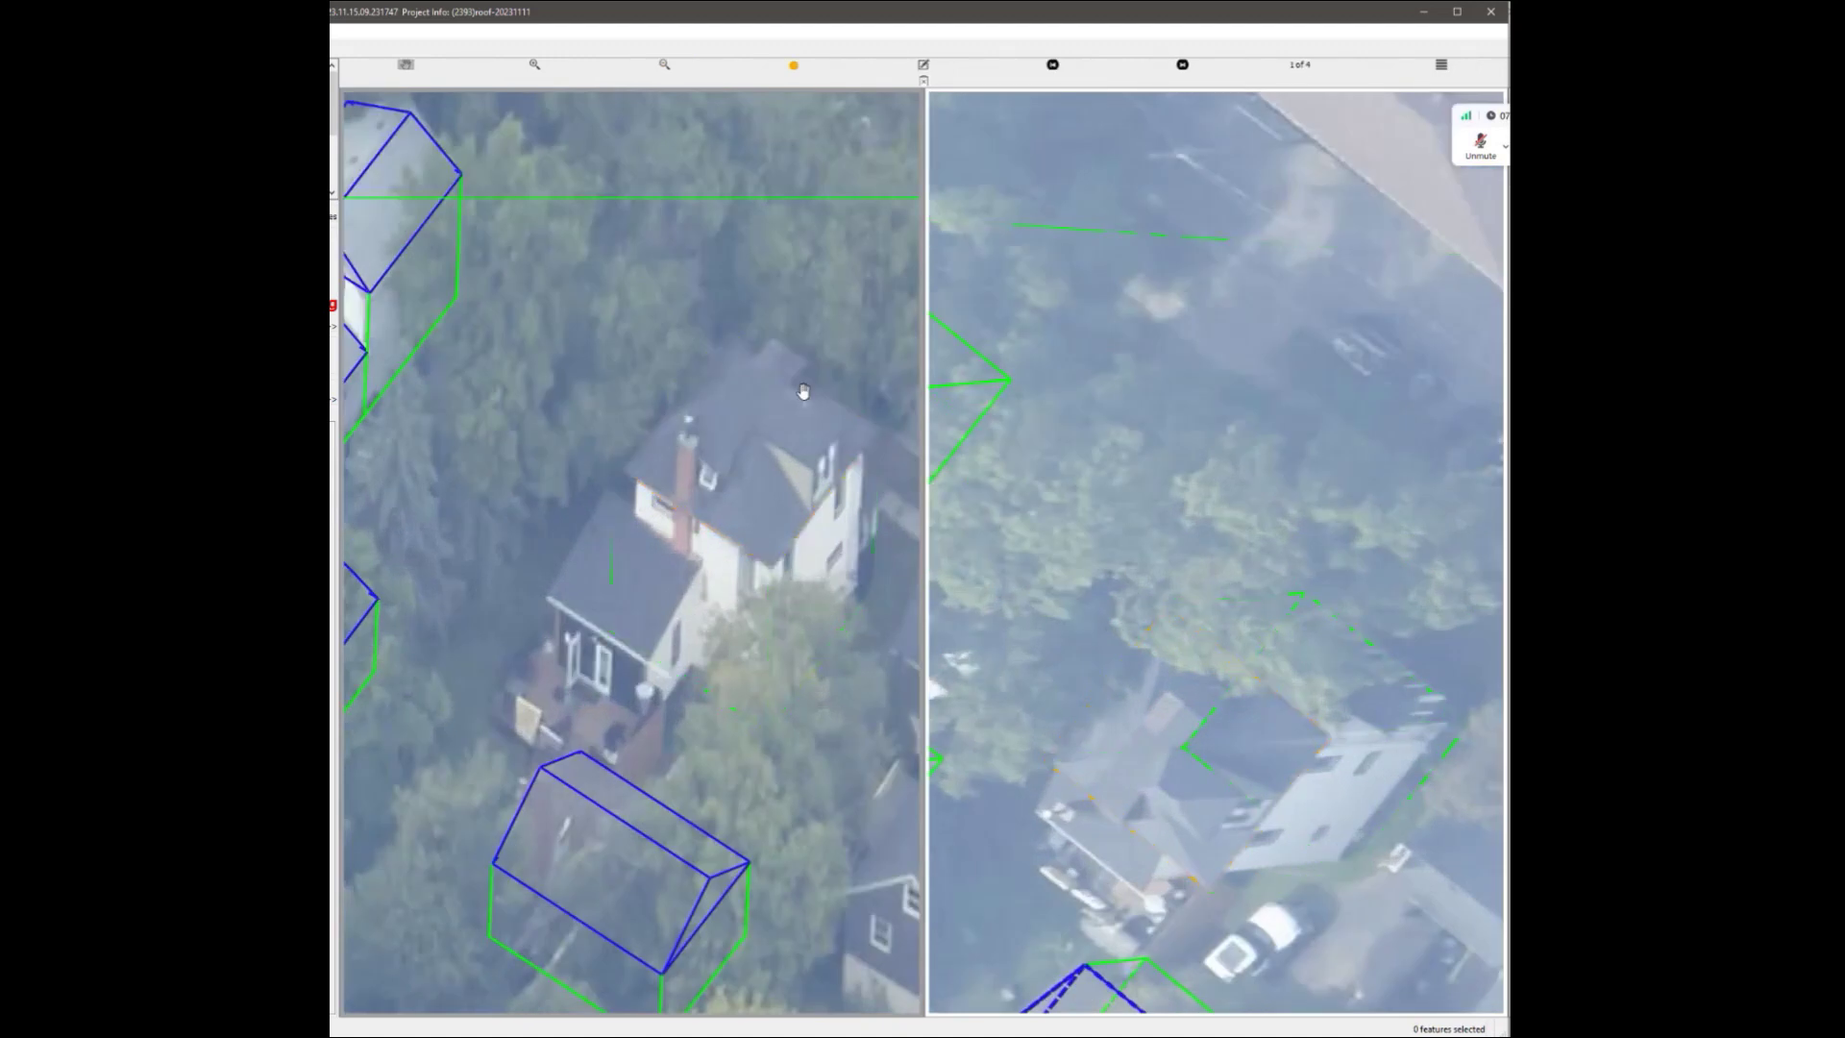
Swap the two aerial views so the hazier oblique image becomes the drawing view, centred on the outlined house.
scroll(804, 392, "up", 3)
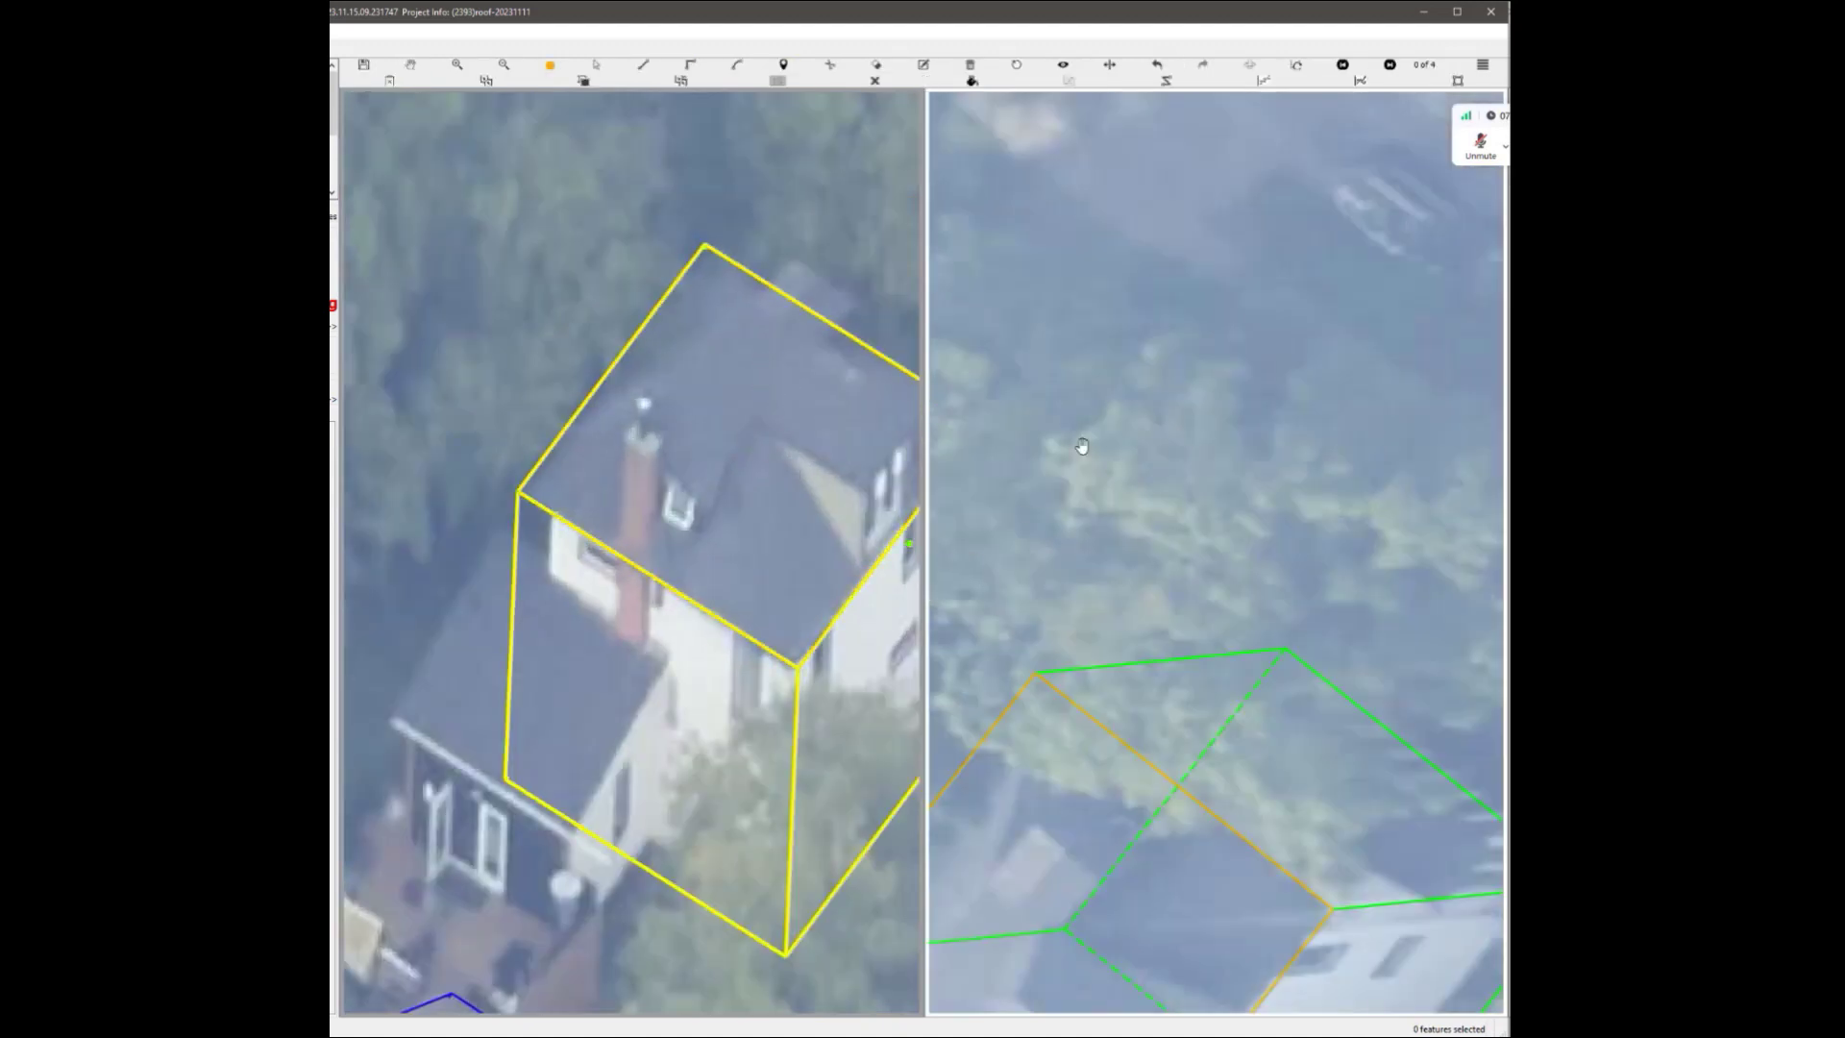
scroll(1082, 446, "down", 2)
left_click(1249, 66)
scroll(631, 574, "up", 2)
scroll(586, 783, "down", 2)
left_click_drag(585, 782, 647, 510)
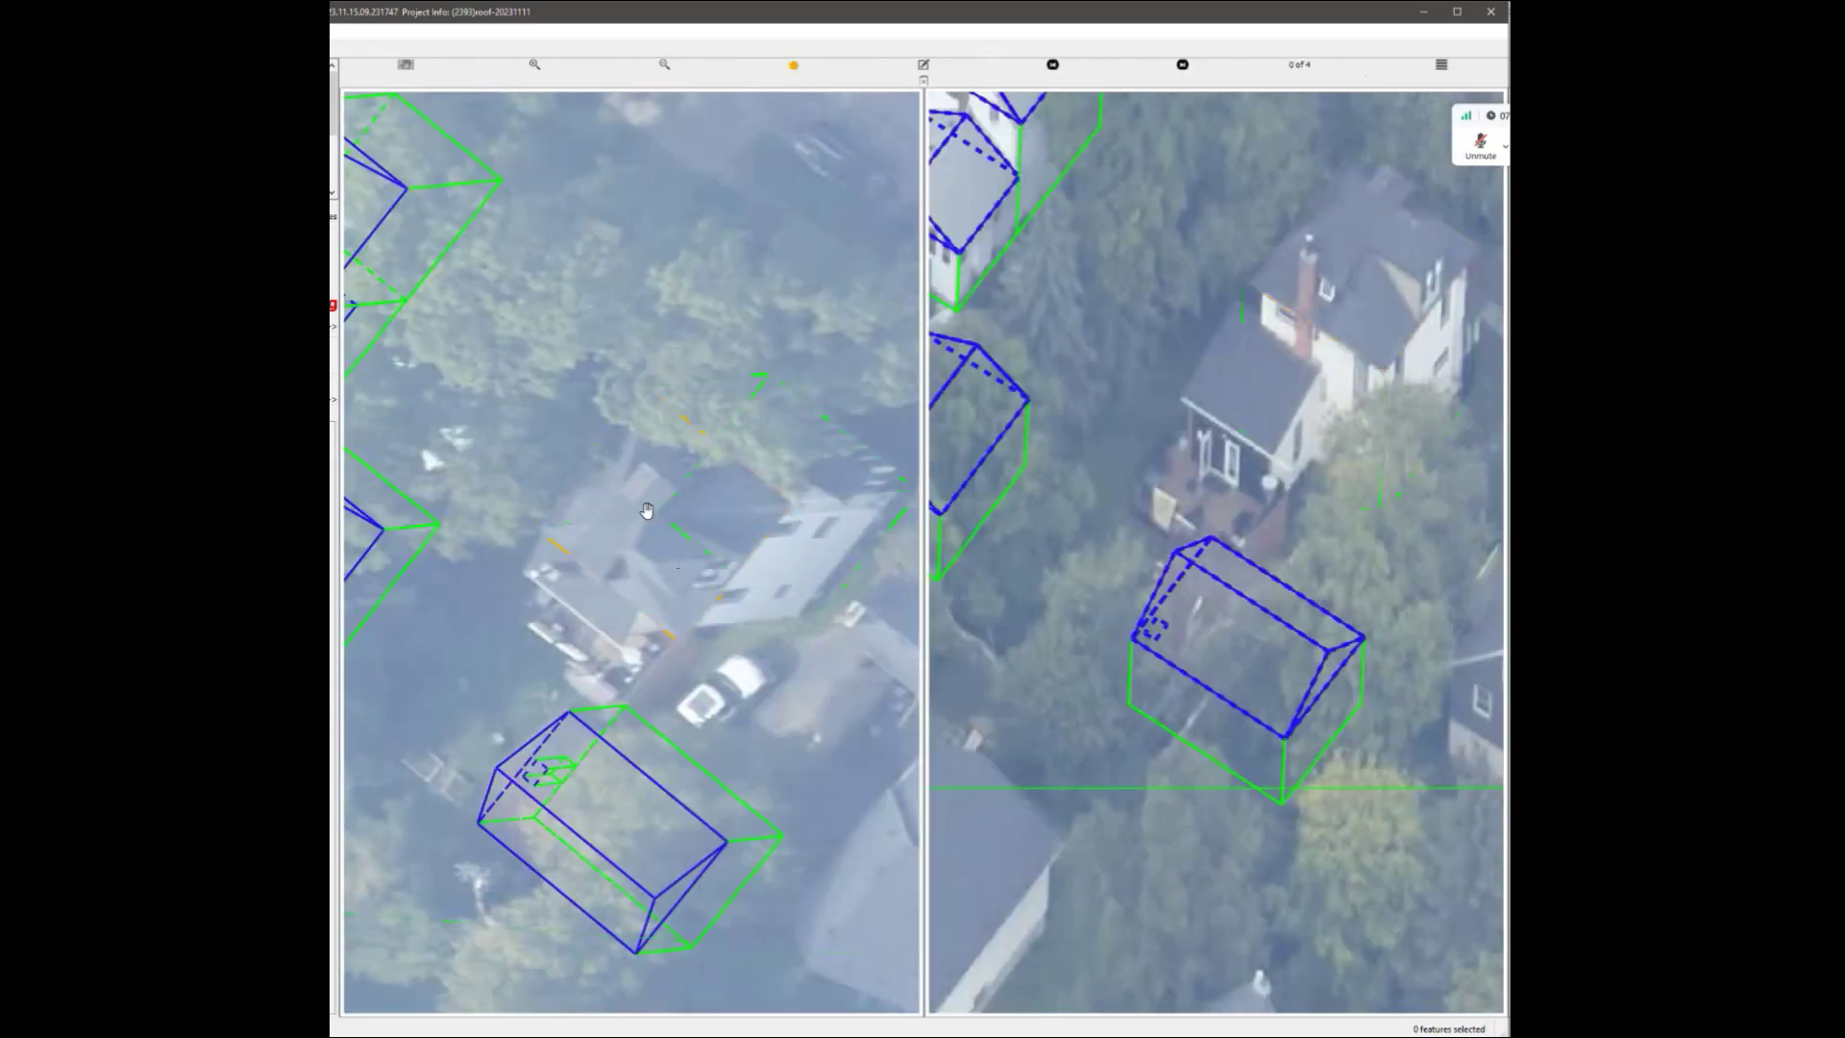
scroll(647, 511, "up", 2)
scroll(754, 609, "down", 2)
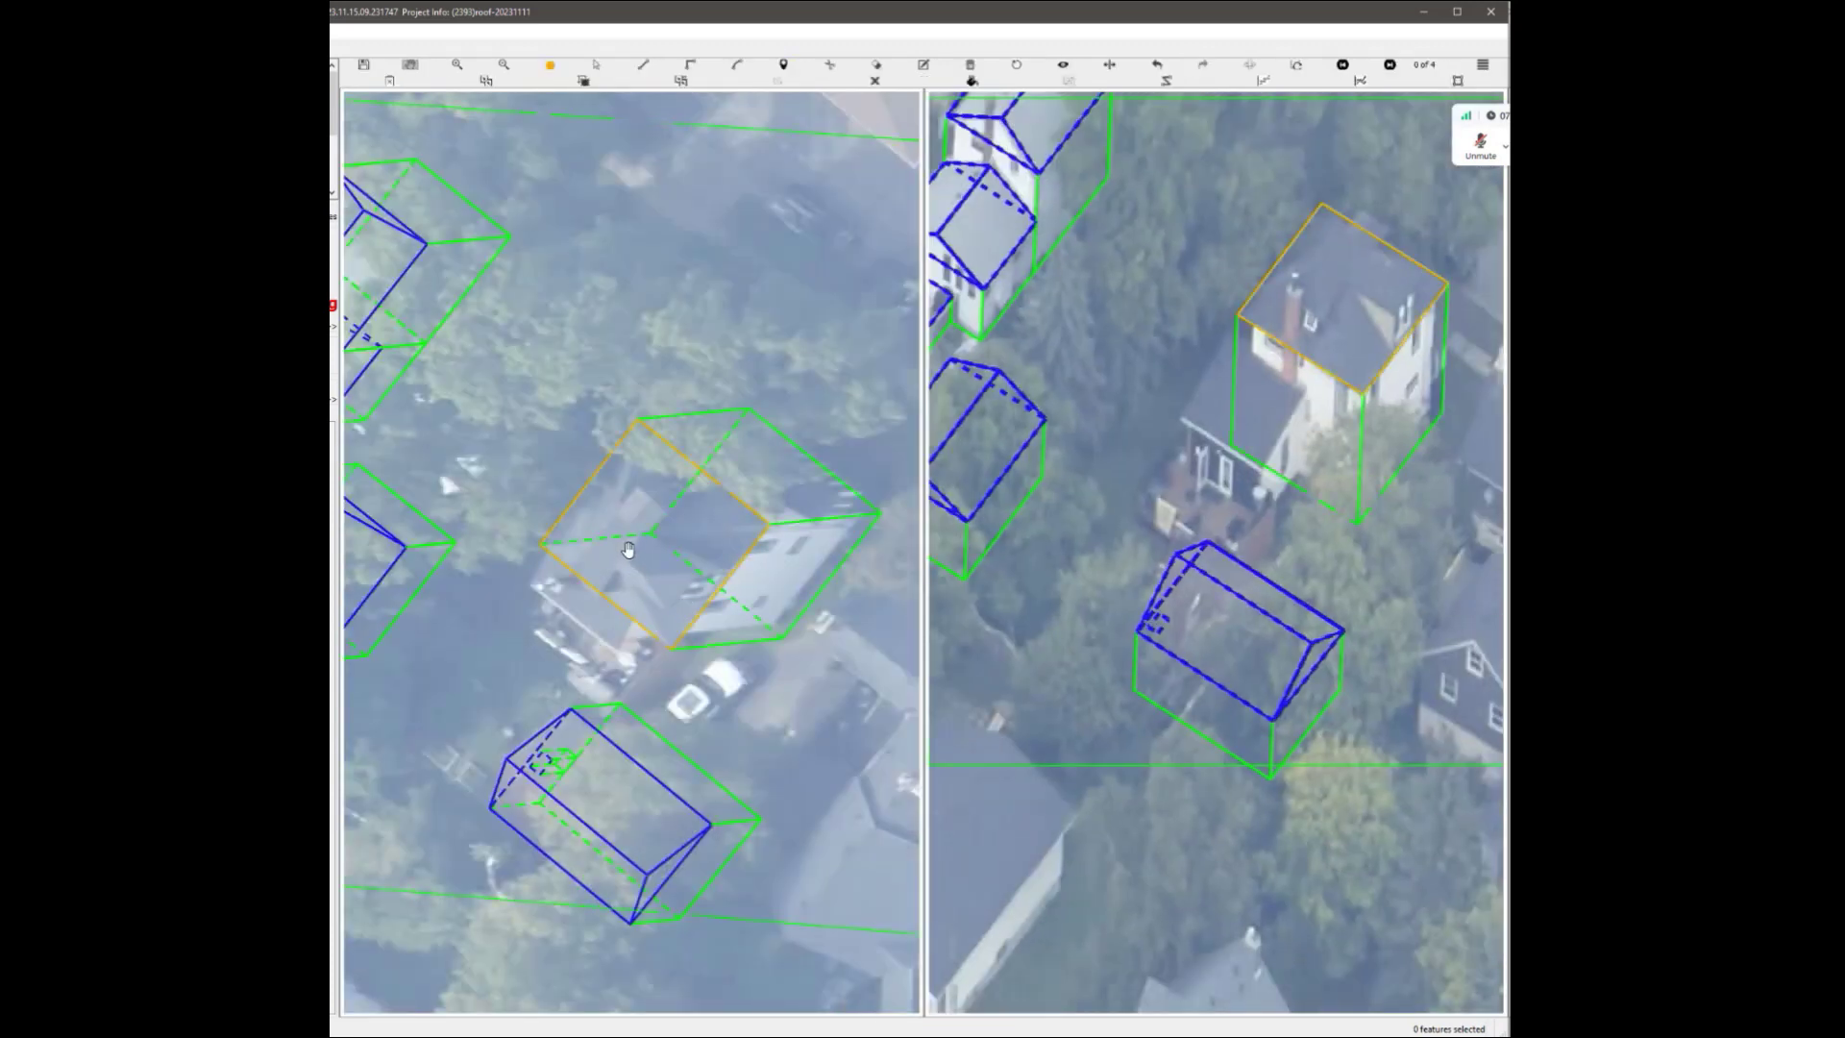
Draw a short ridge line inside the house's roof outline, parallel to its long side edges.
scroll(618, 557, "up", 3)
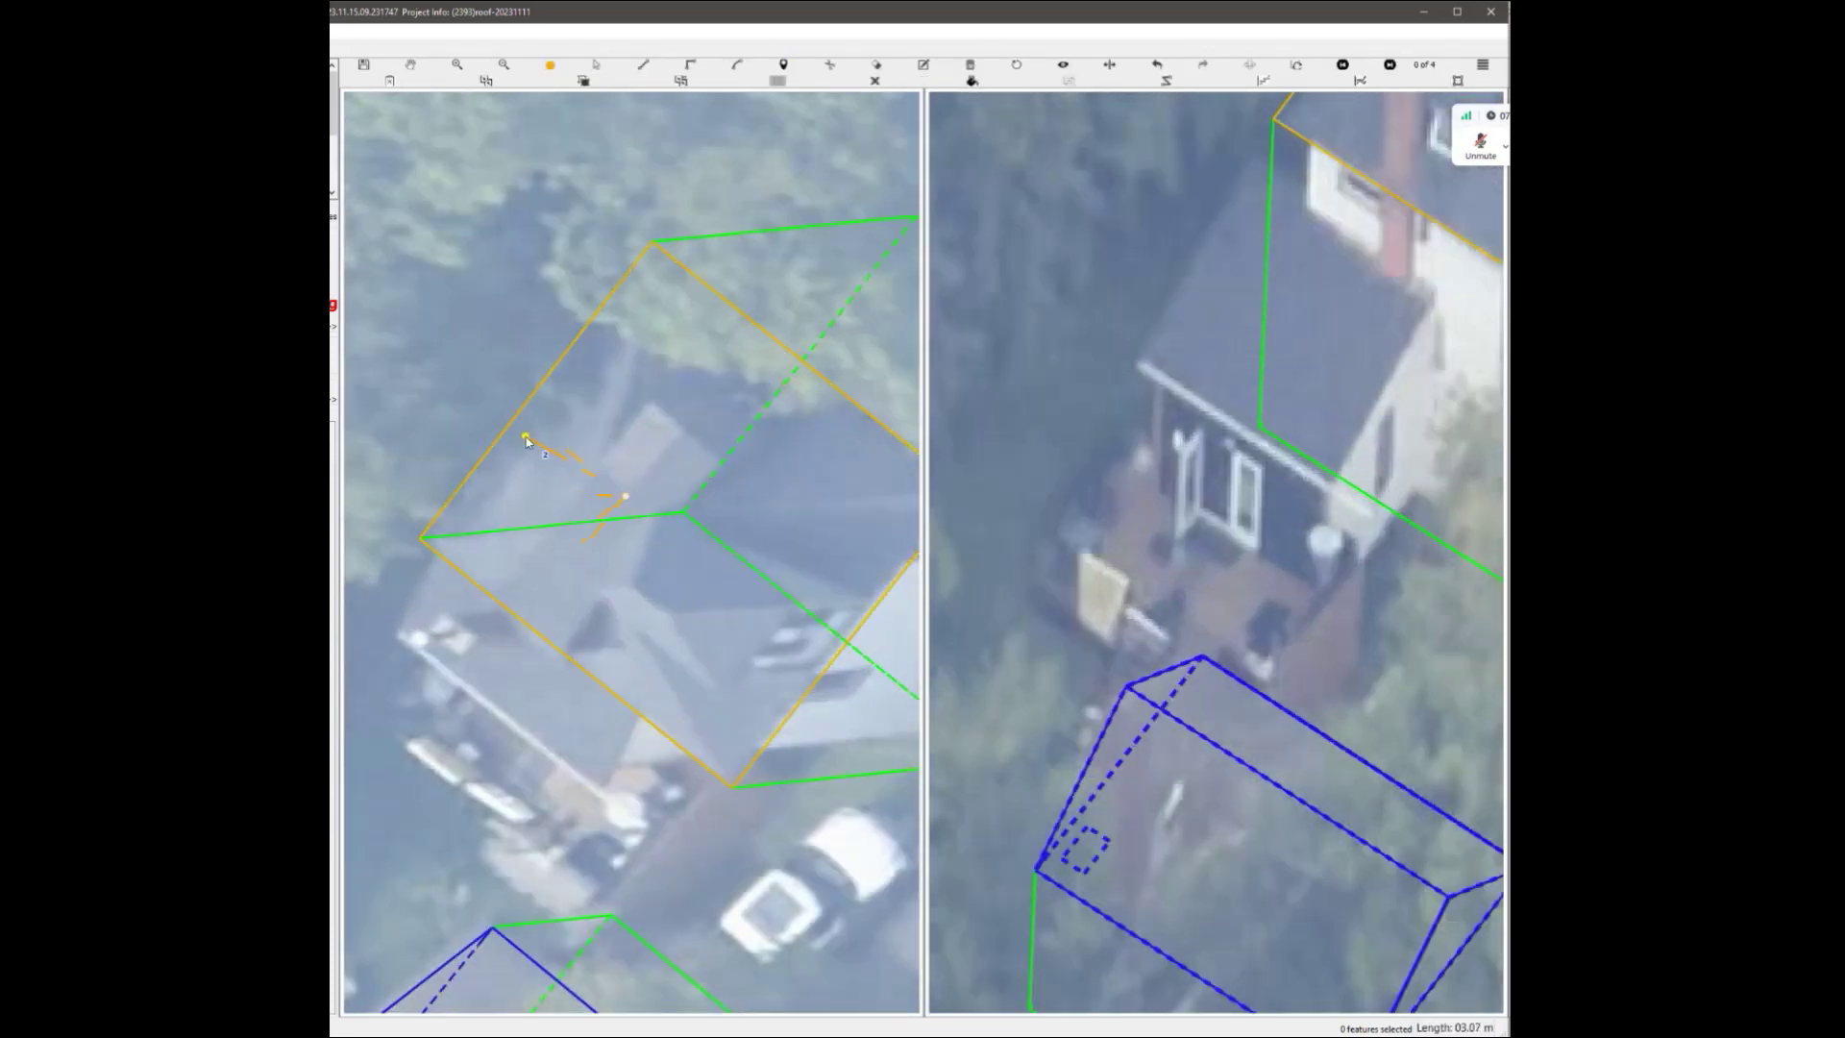
left_click(527, 441)
left_click(586, 553)
scroll(587, 554, "down", 2)
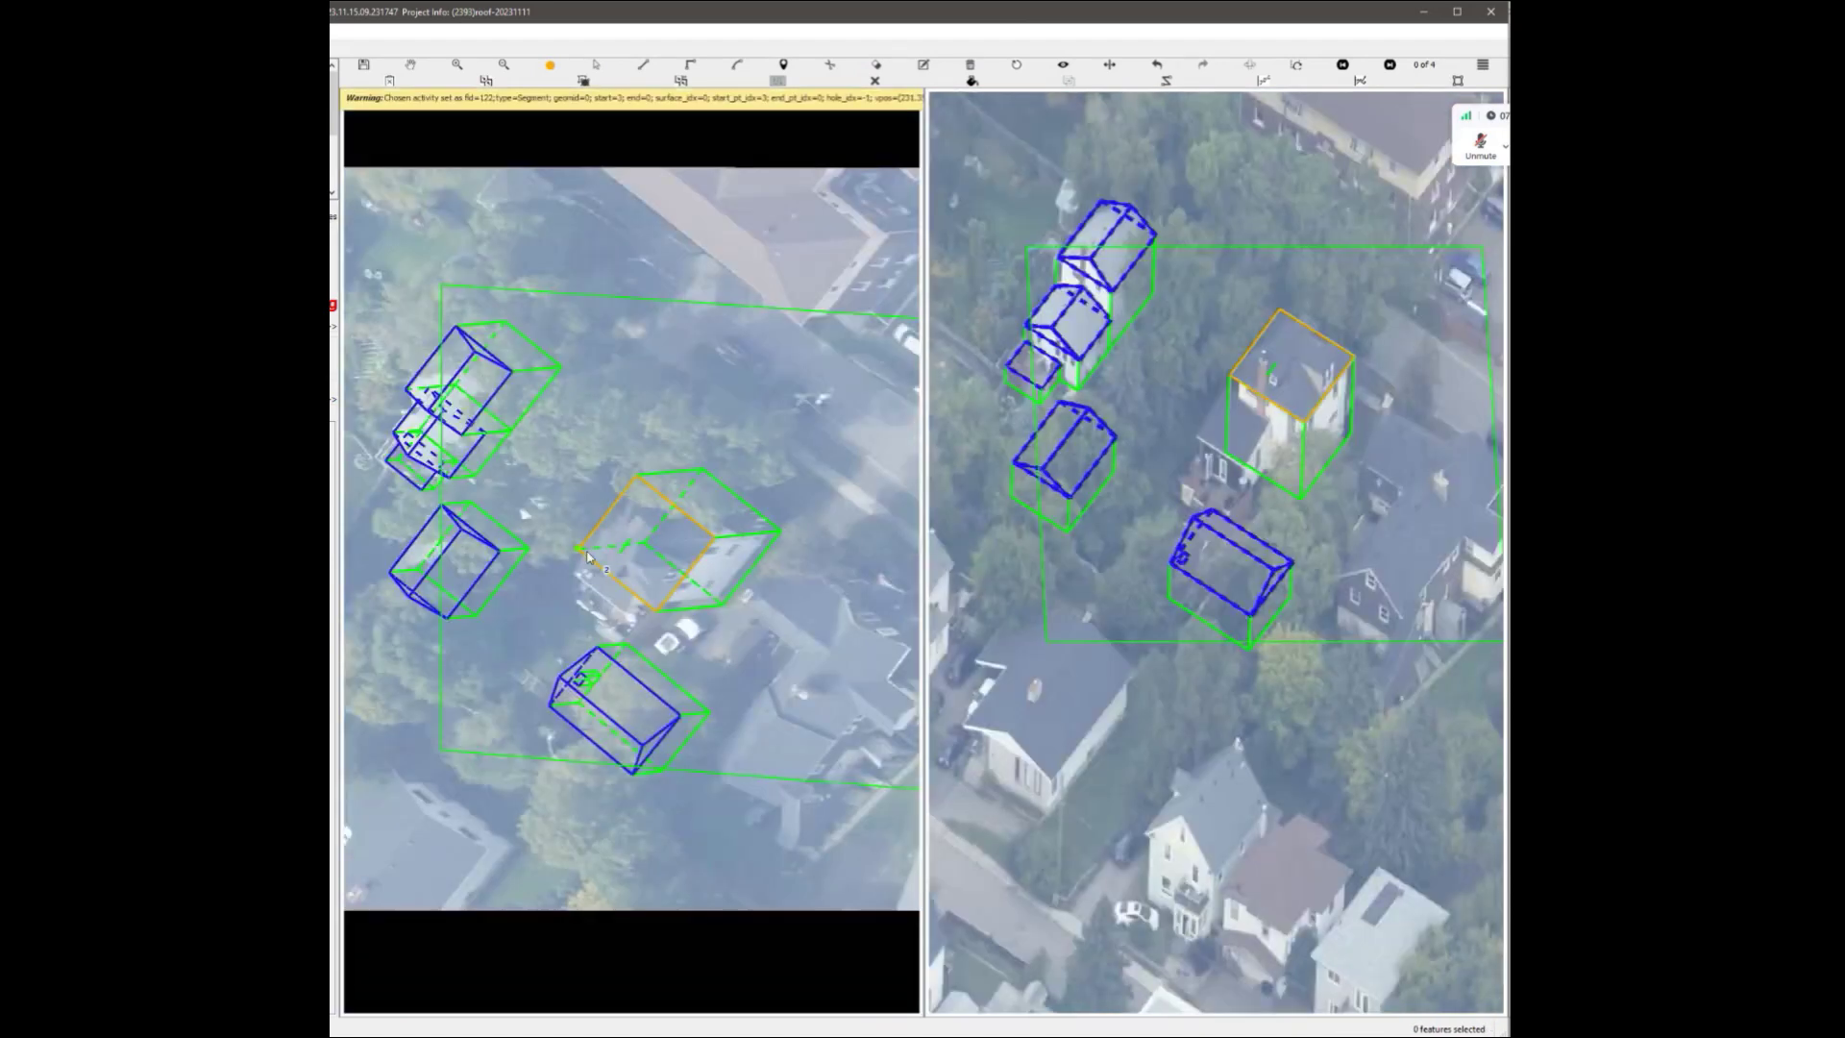
Align the new ridge line's height with the actual roof ridge in image 2 of 4.
scroll(1256, 317, "up", 2)
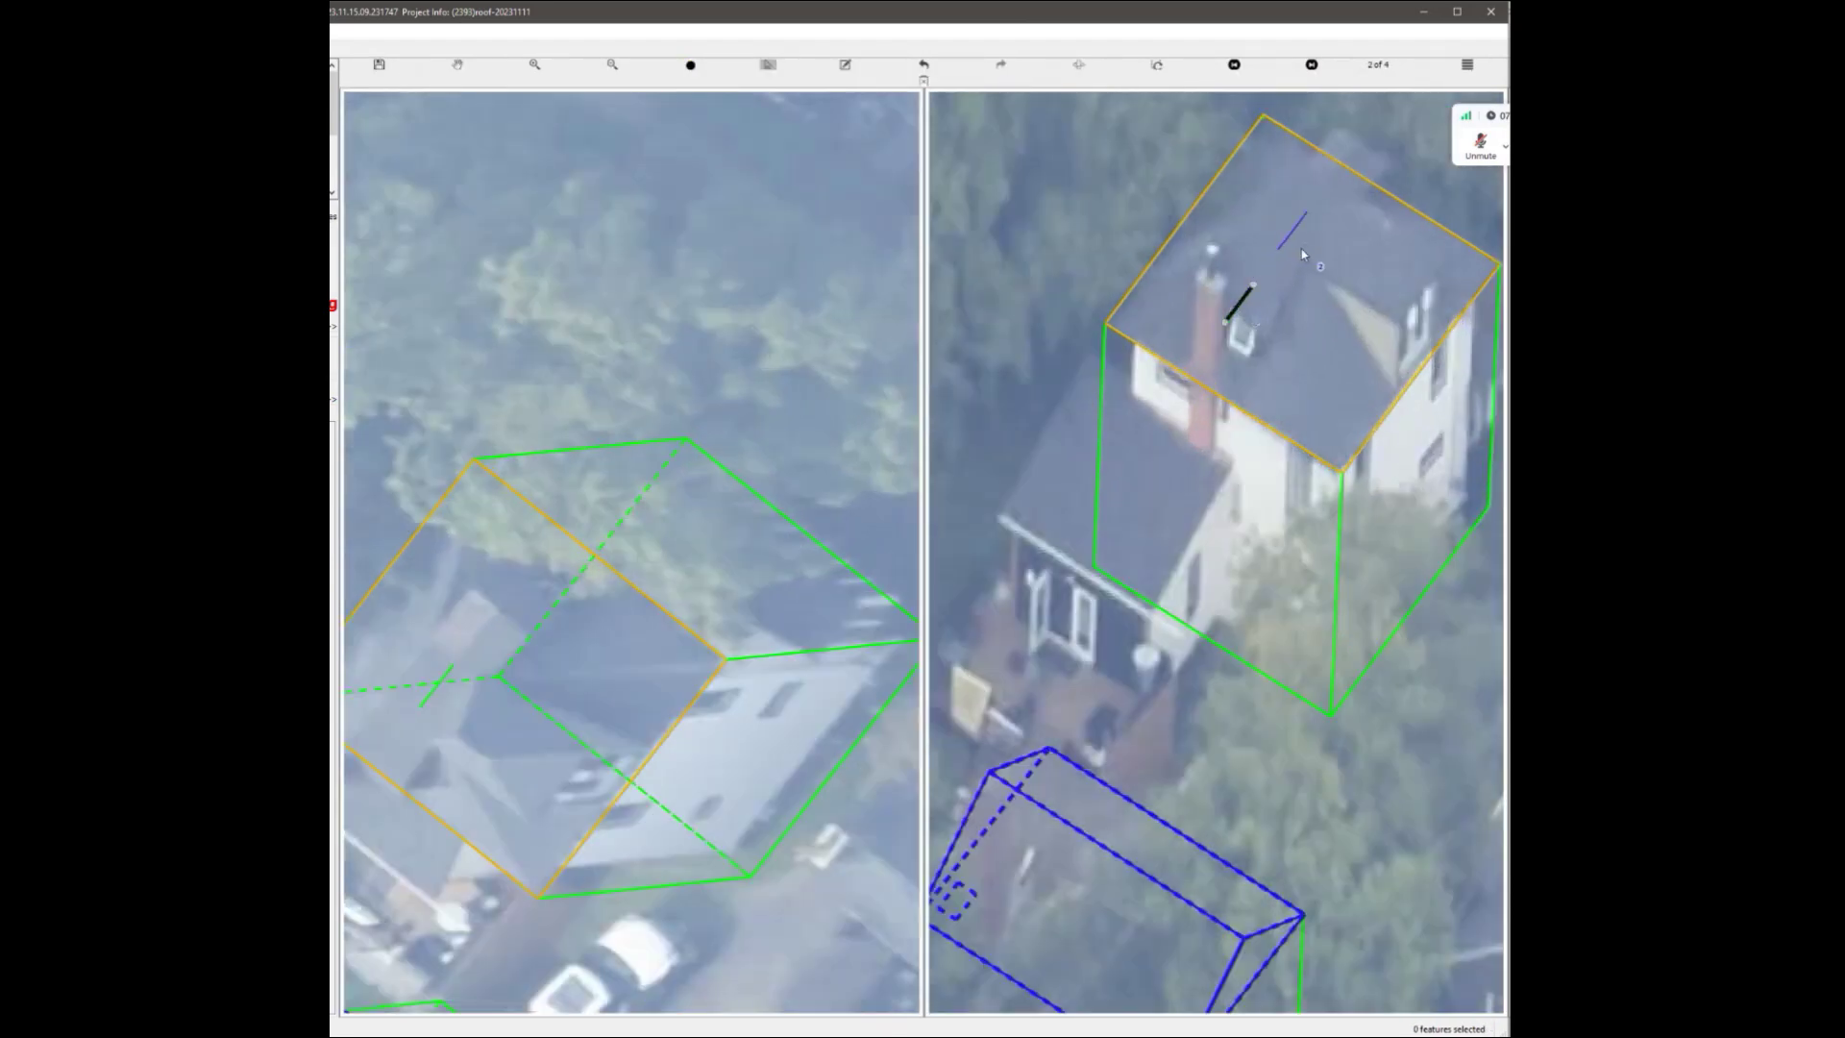
left_click(1306, 254)
scroll(1305, 254, "down", 2)
scroll(589, 646, "up", 2)
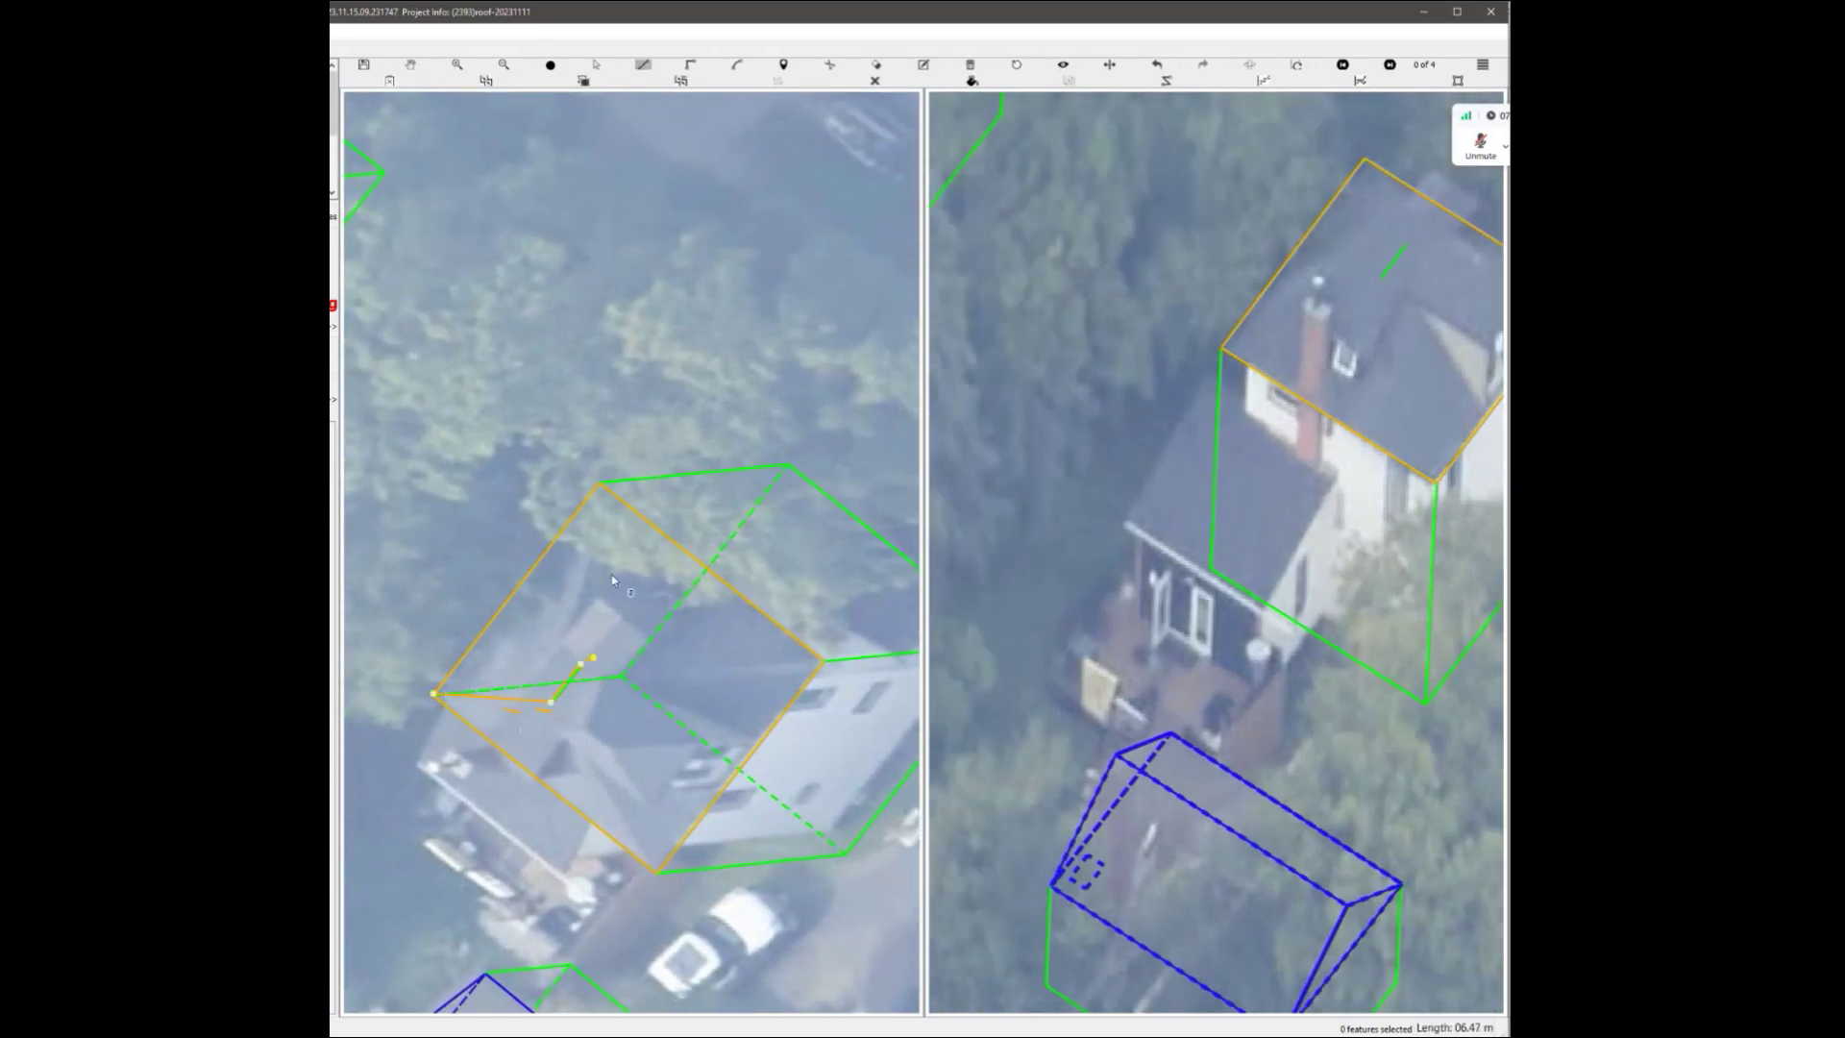
Draw hip lines from both ends of the ridge to the four corners of the house's roof outline.
left_click(601, 486)
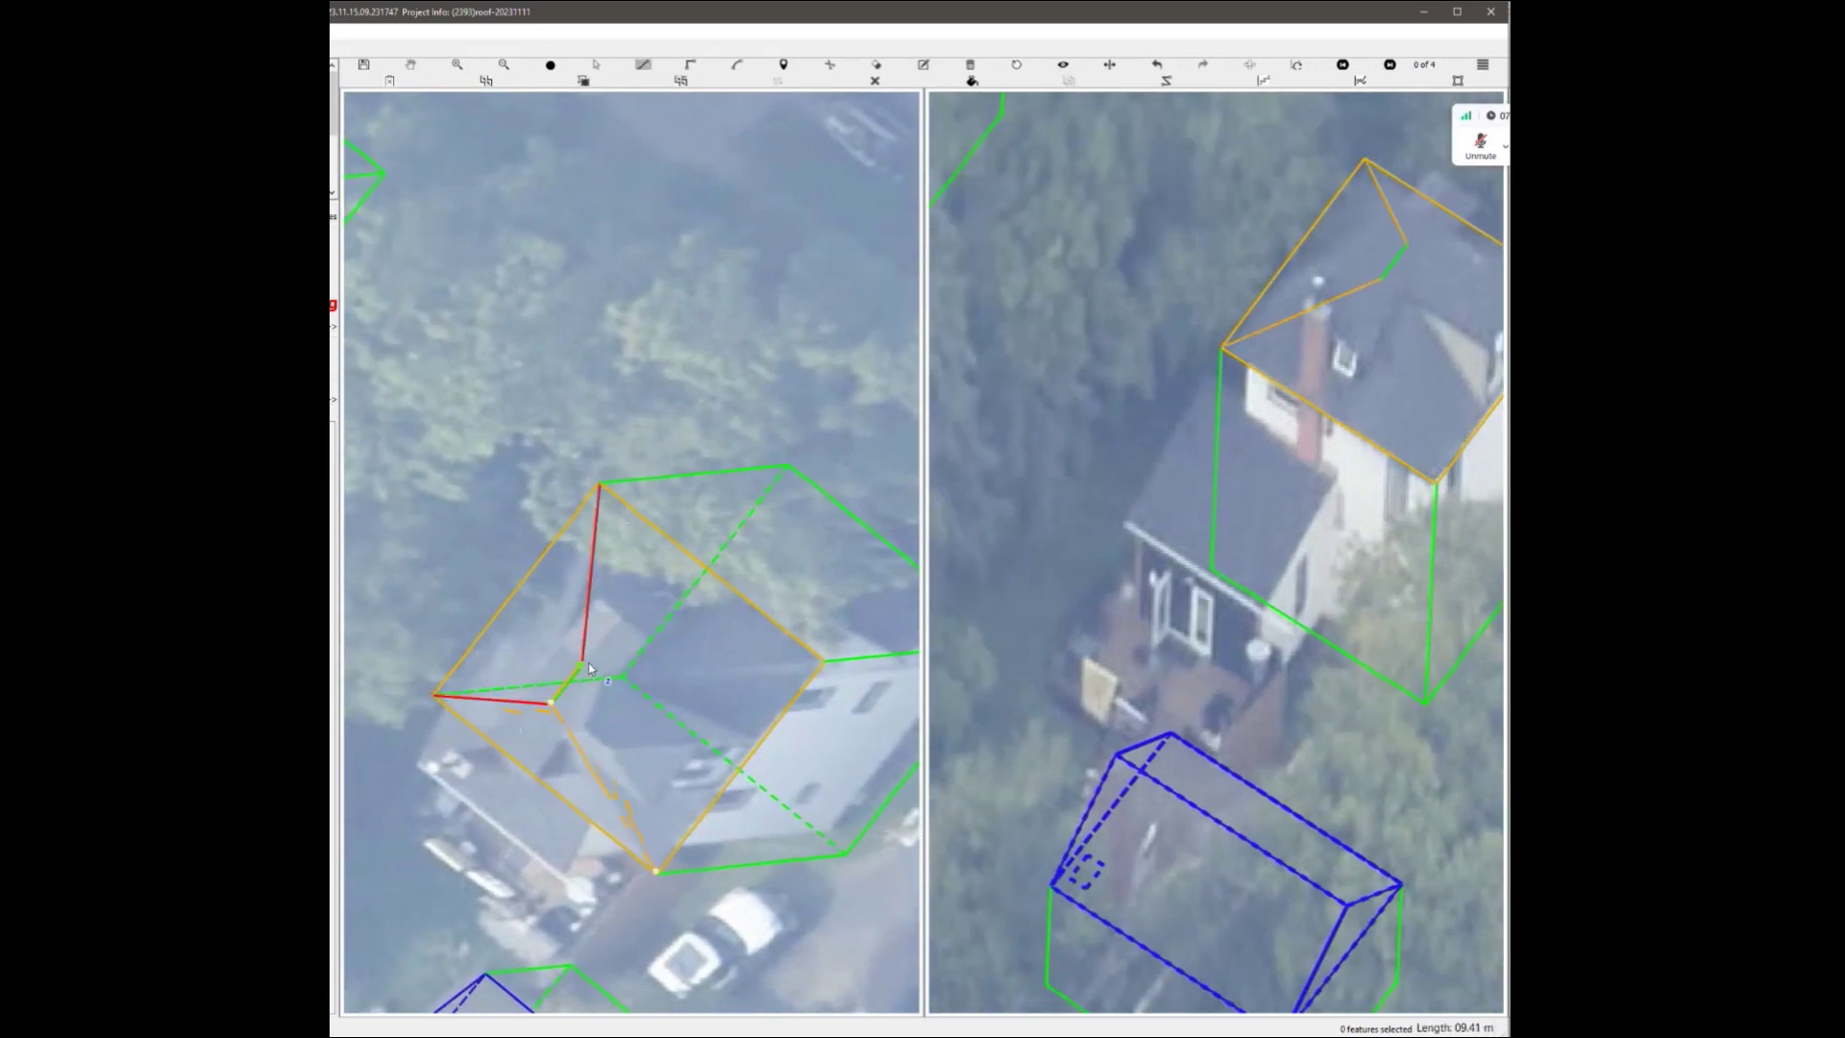
left_click(827, 663)
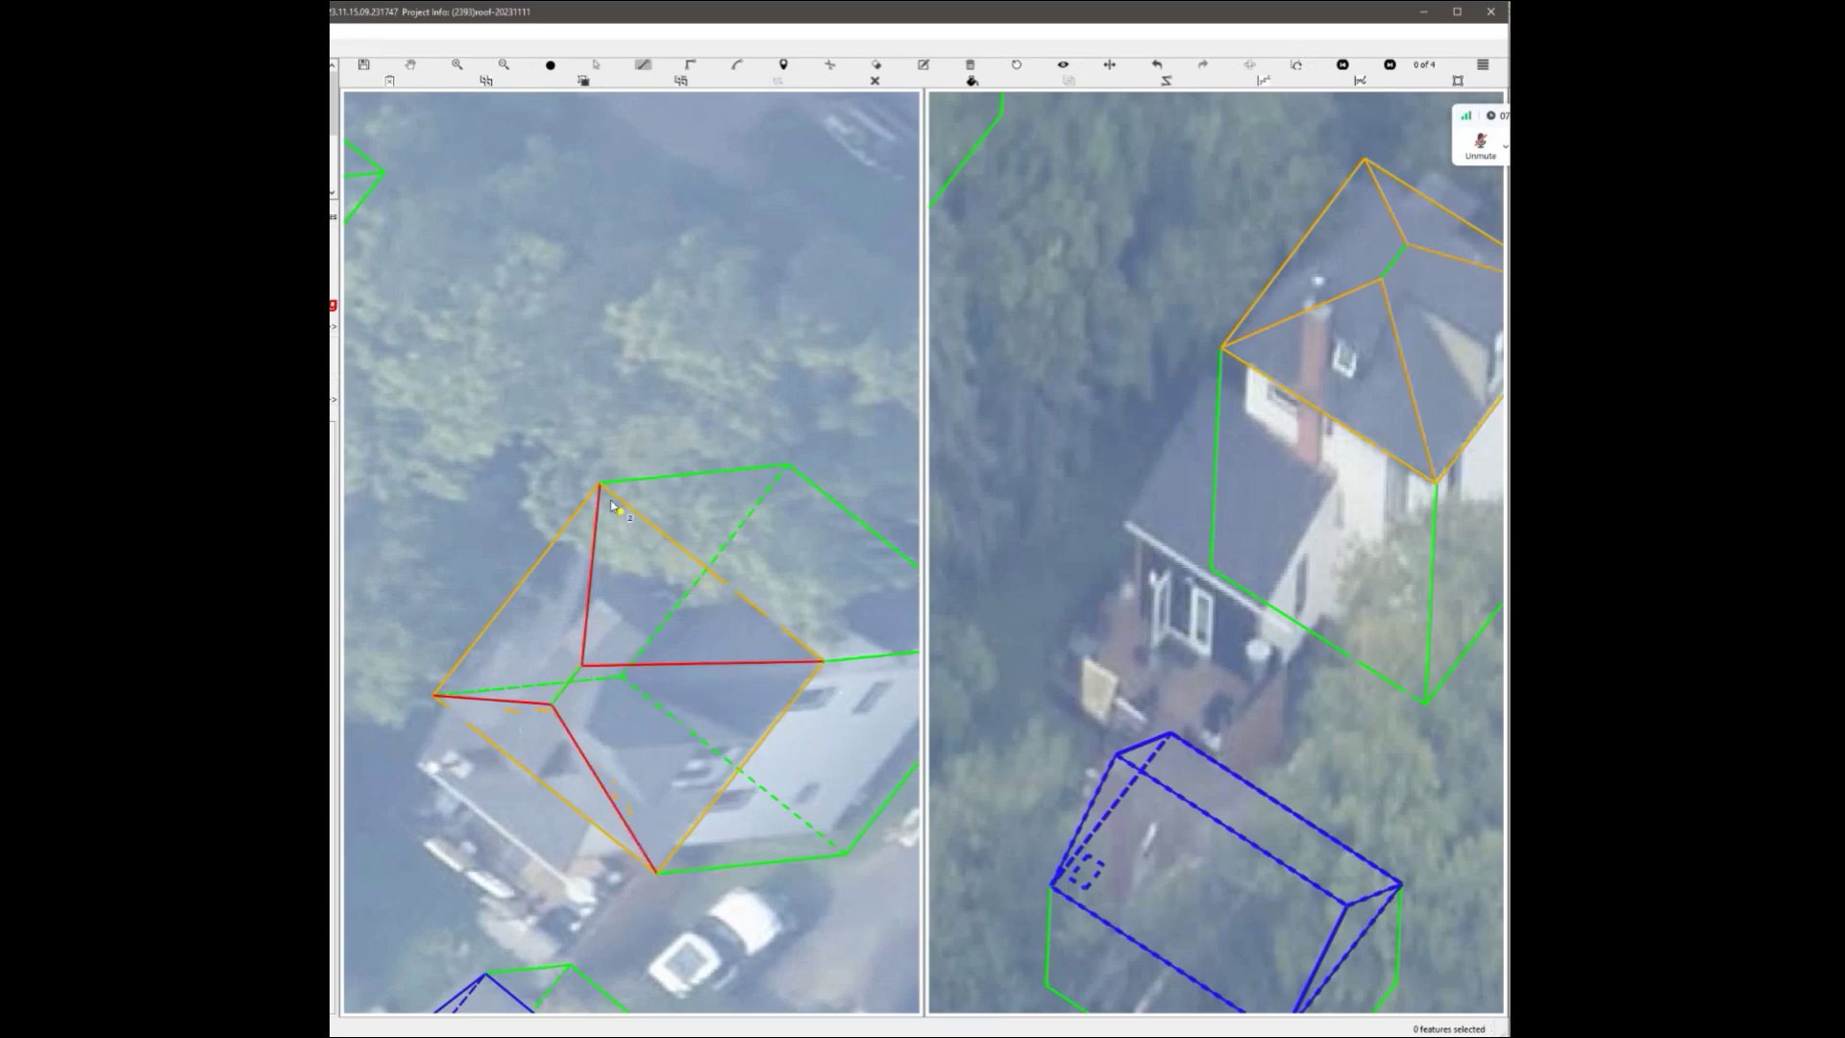
double_click(825, 664)
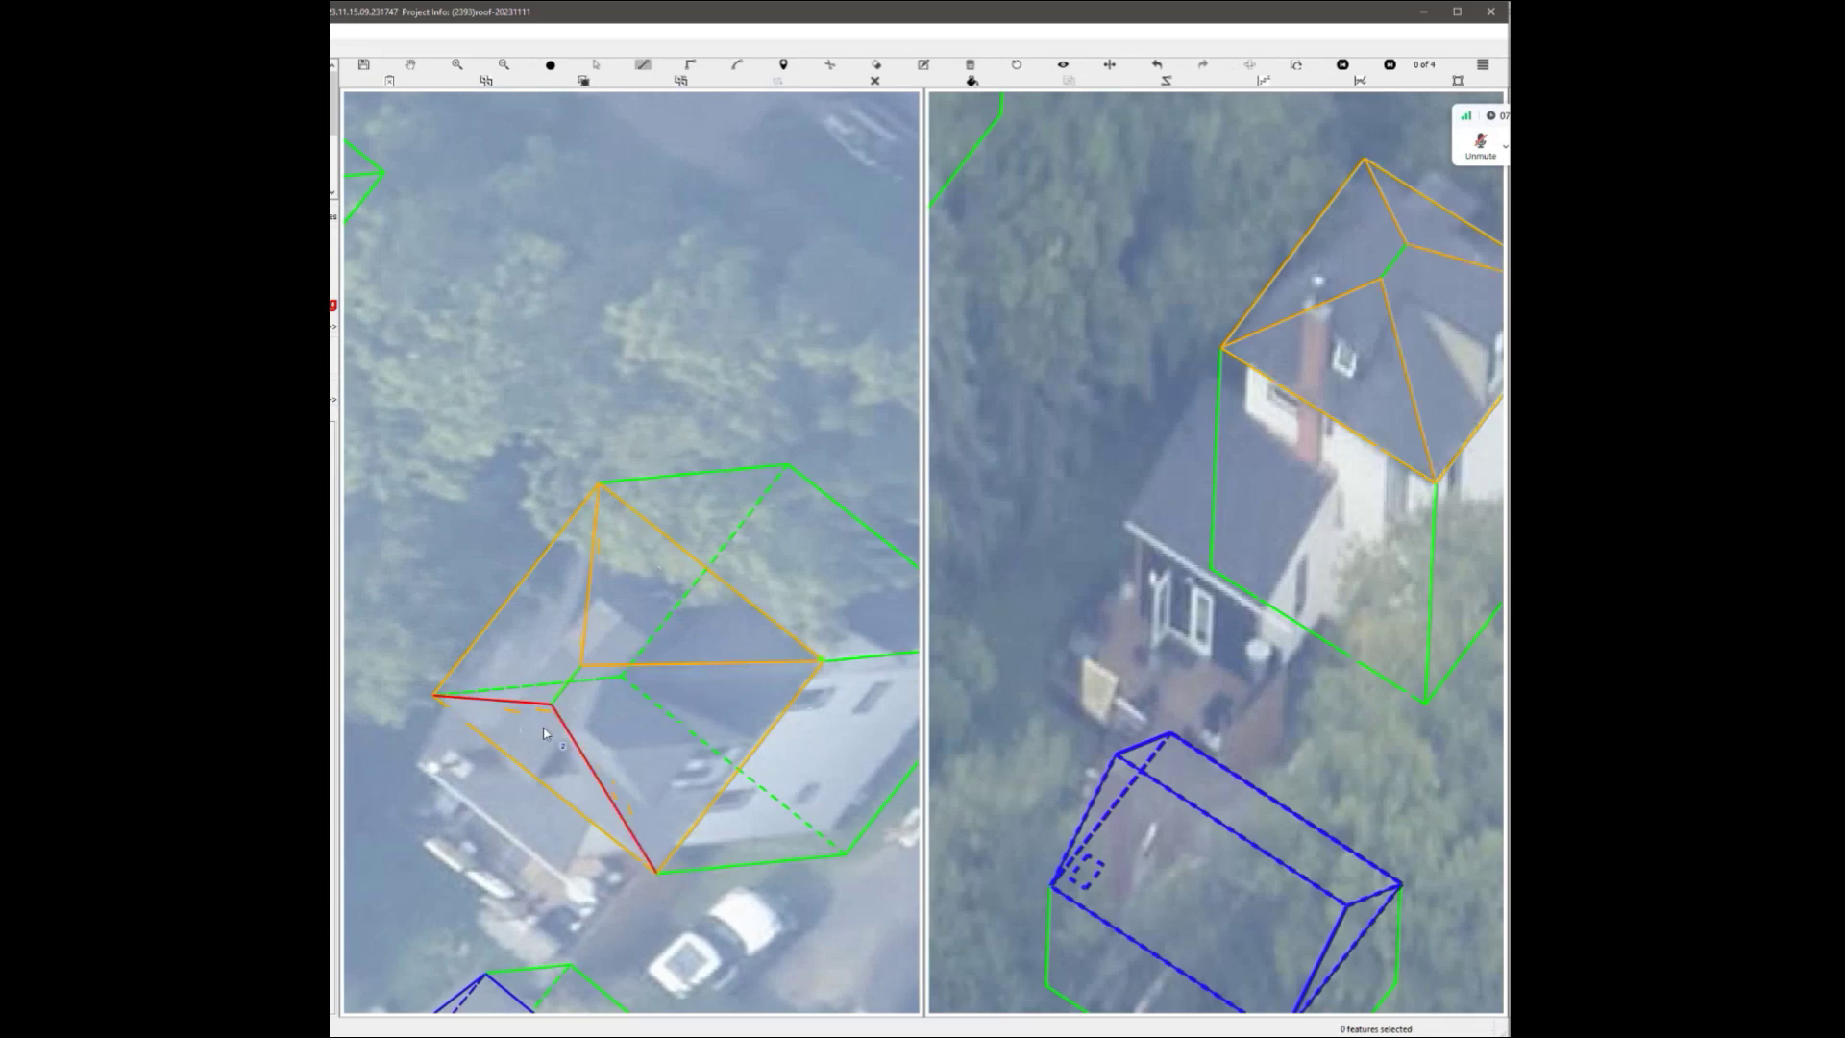
left_click(435, 697)
scroll(730, 817, "down", 3)
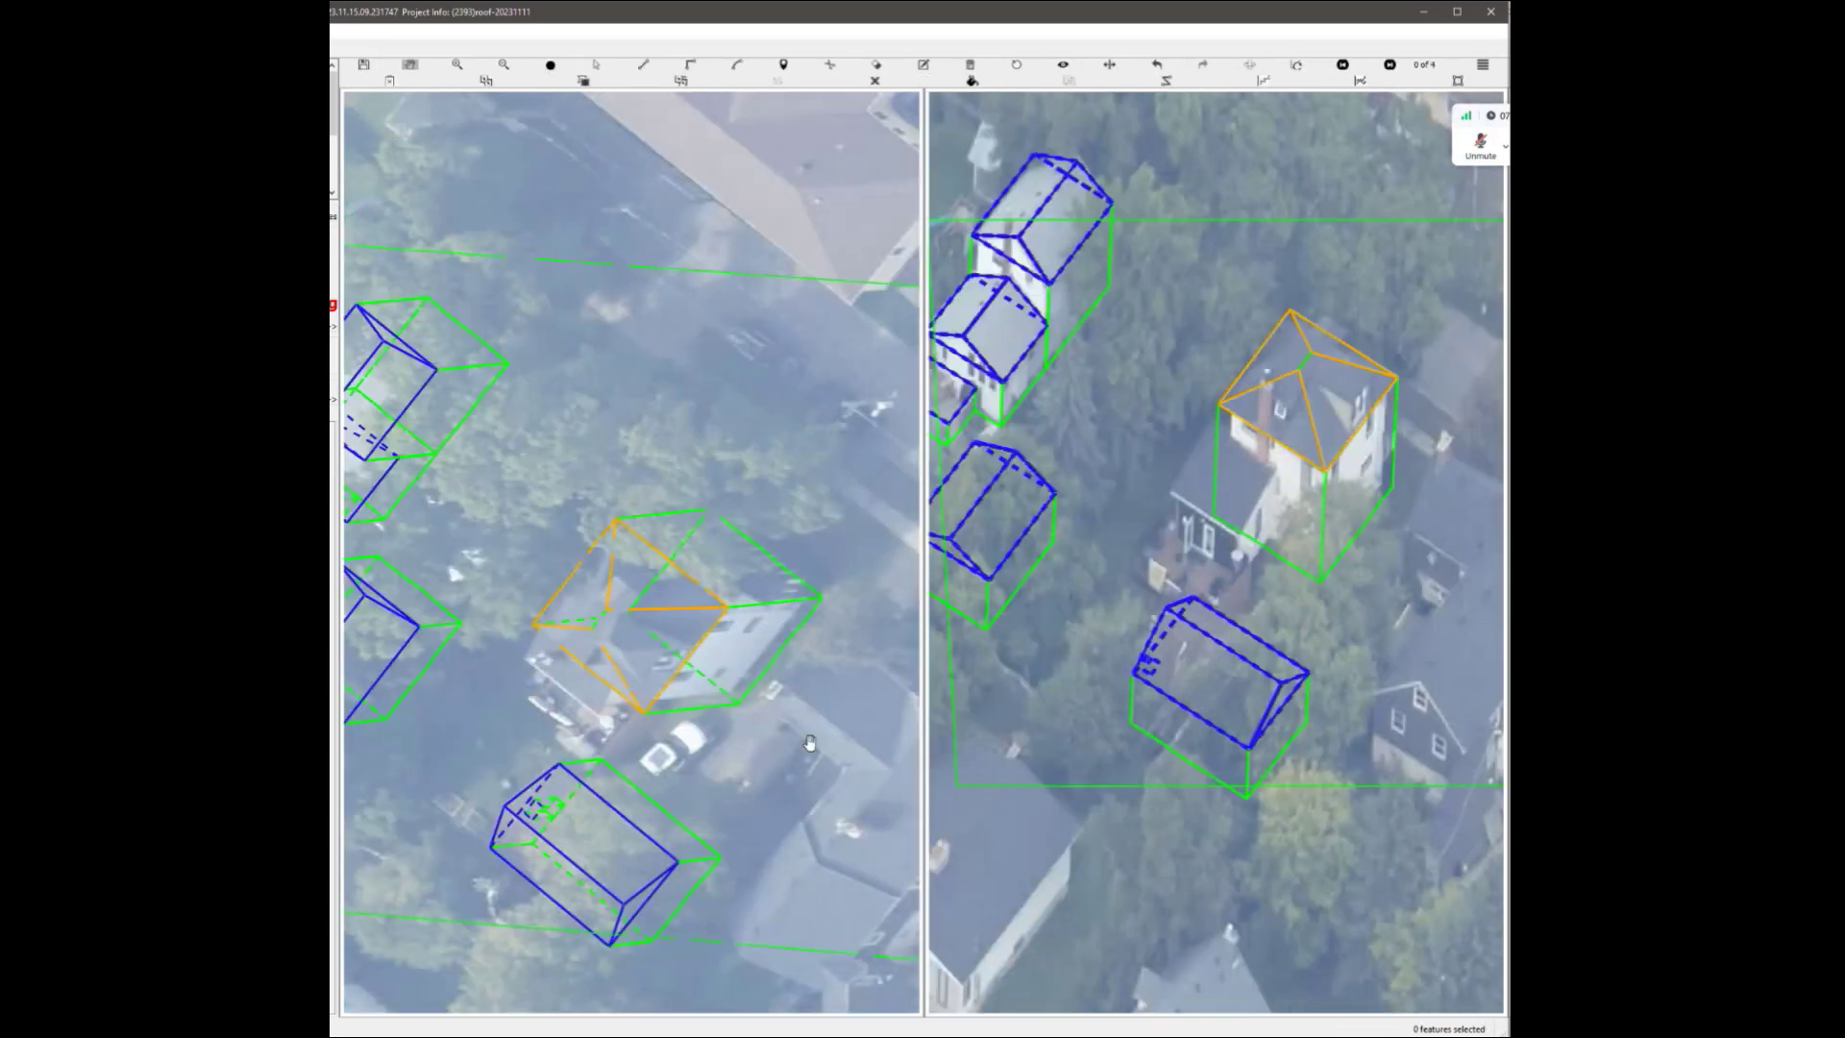
Try to extend the ridge with a parallel line beyond the junction of its far hip lines.
scroll(588, 598, "up", 3)
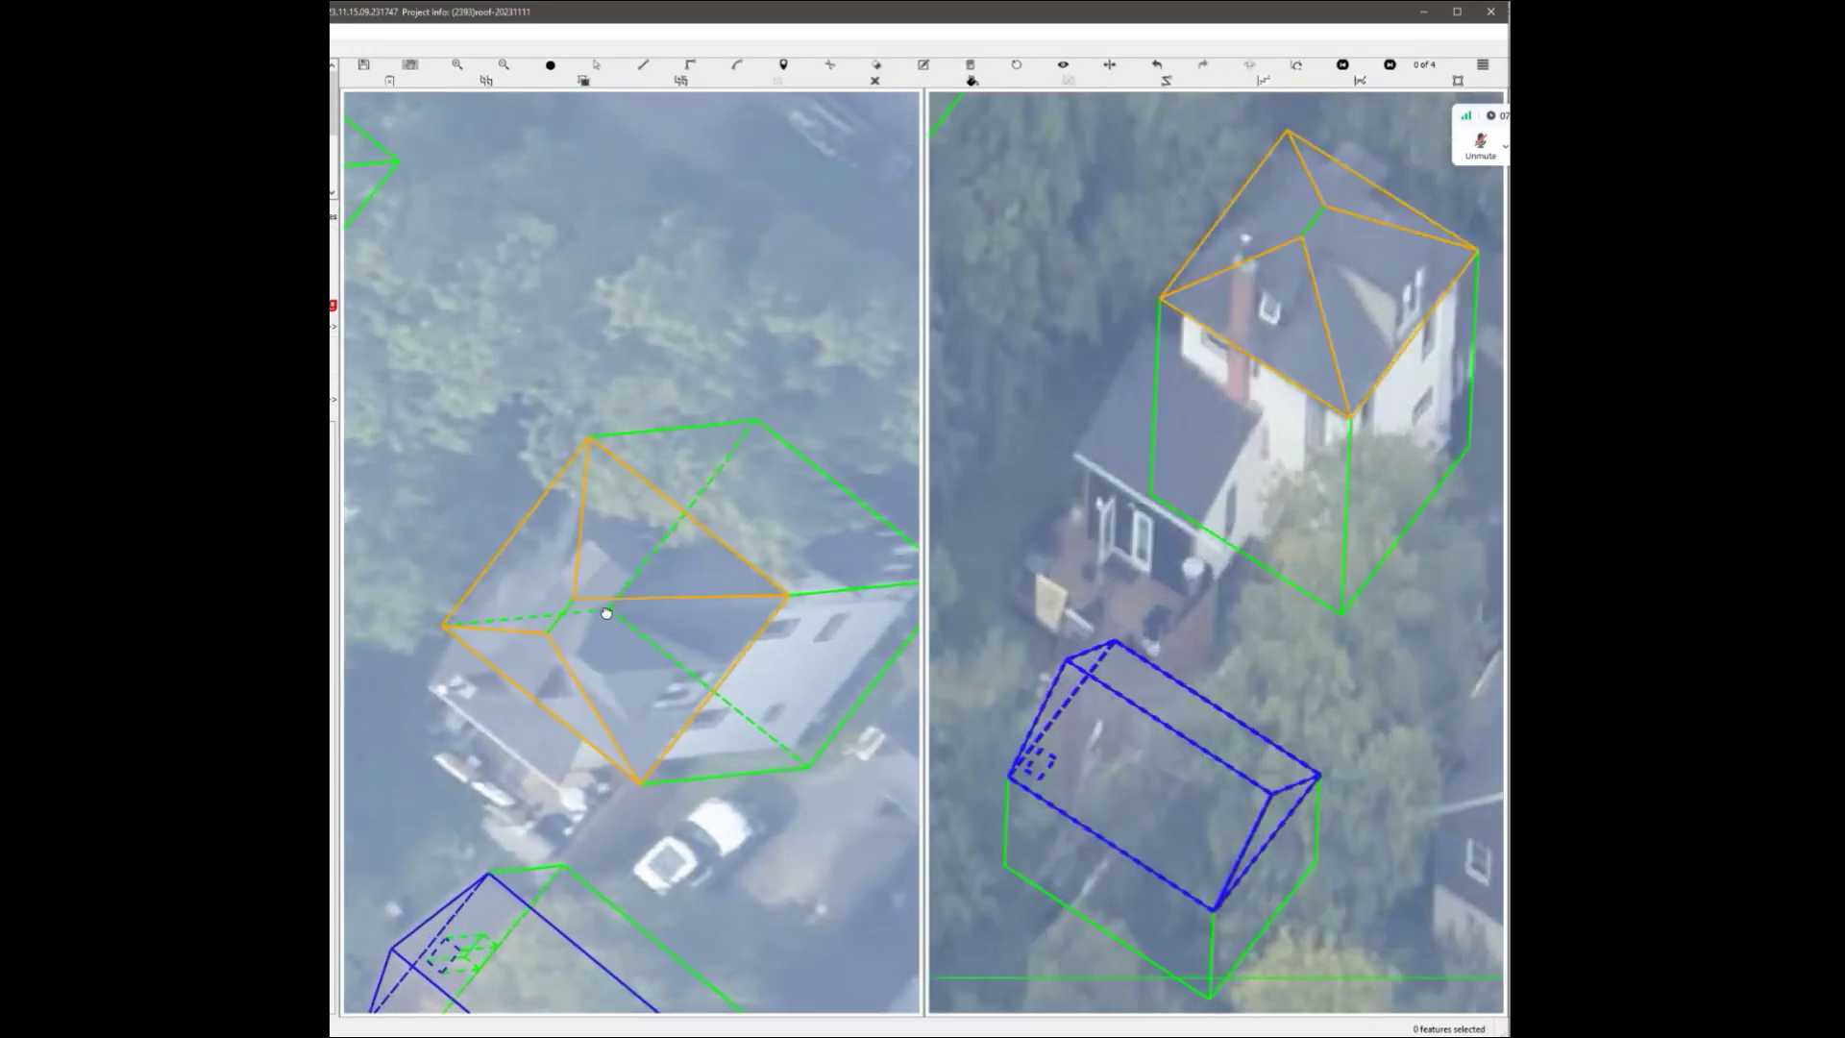
scroll(610, 598, "down", 2)
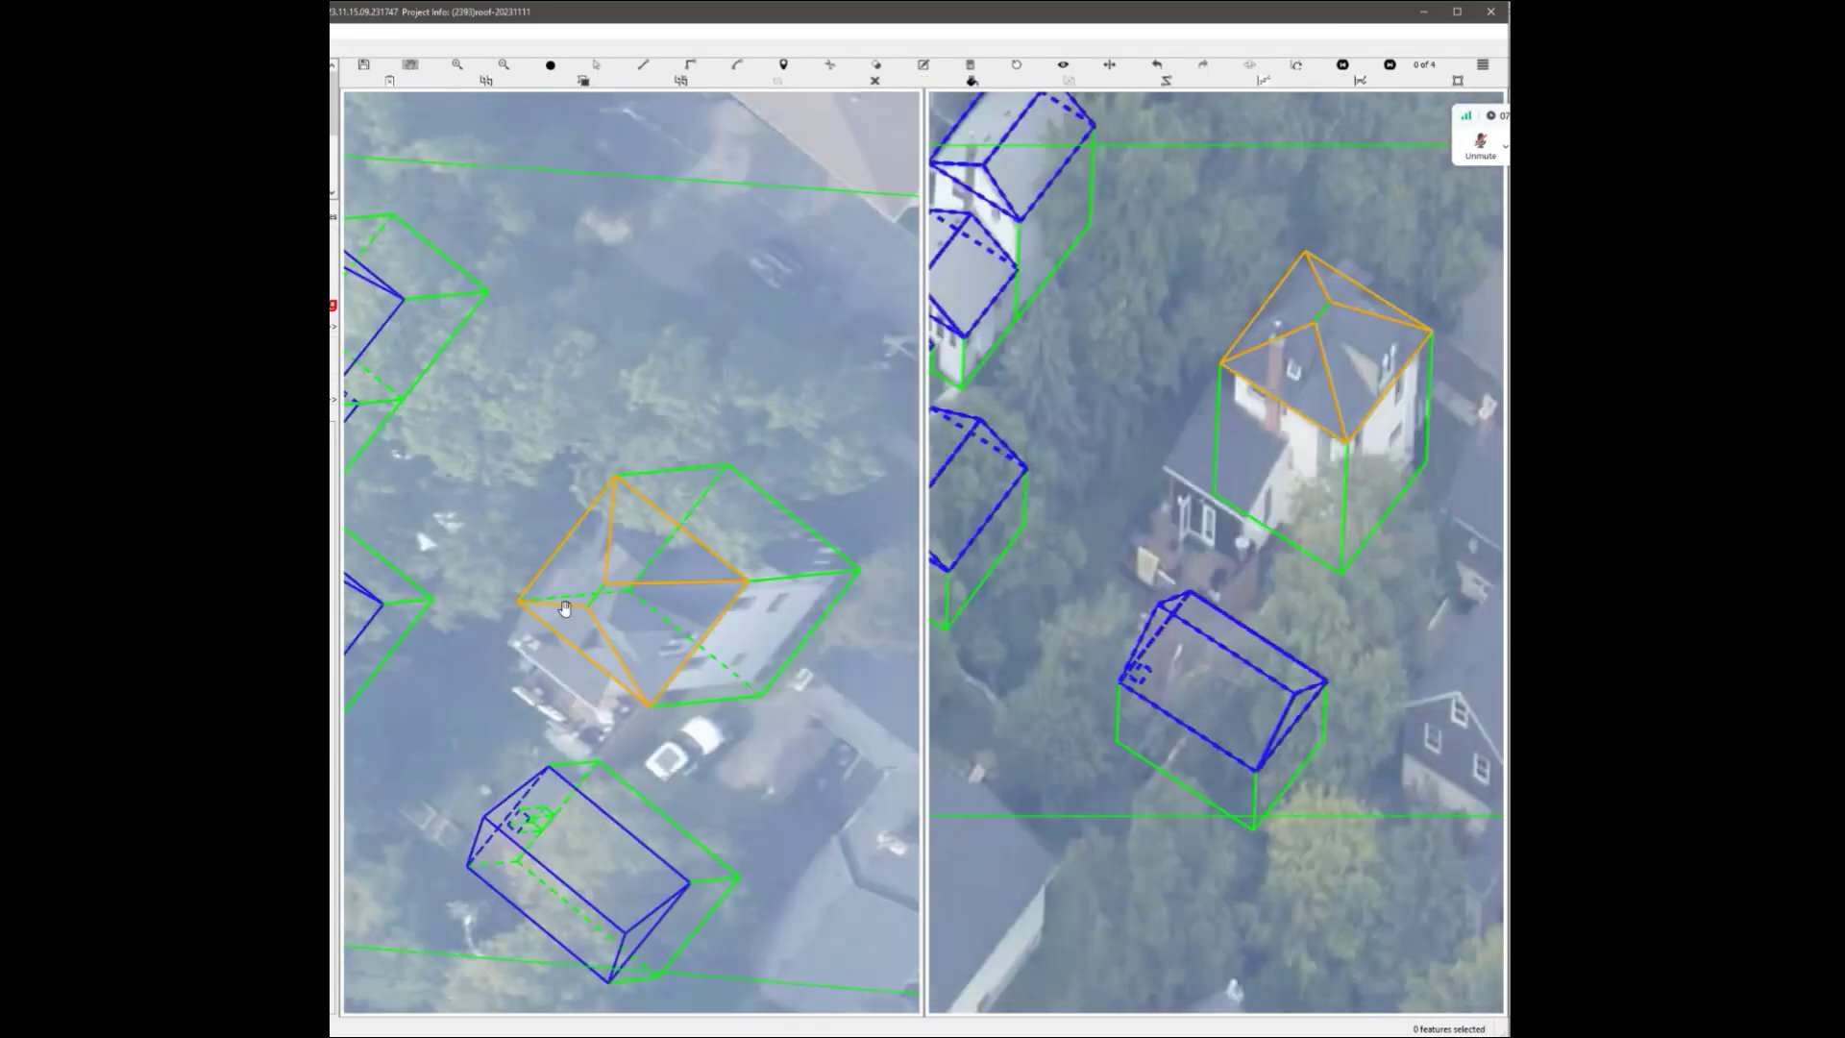
scroll(576, 609, "up", 3)
scroll(688, 646, "down", 2)
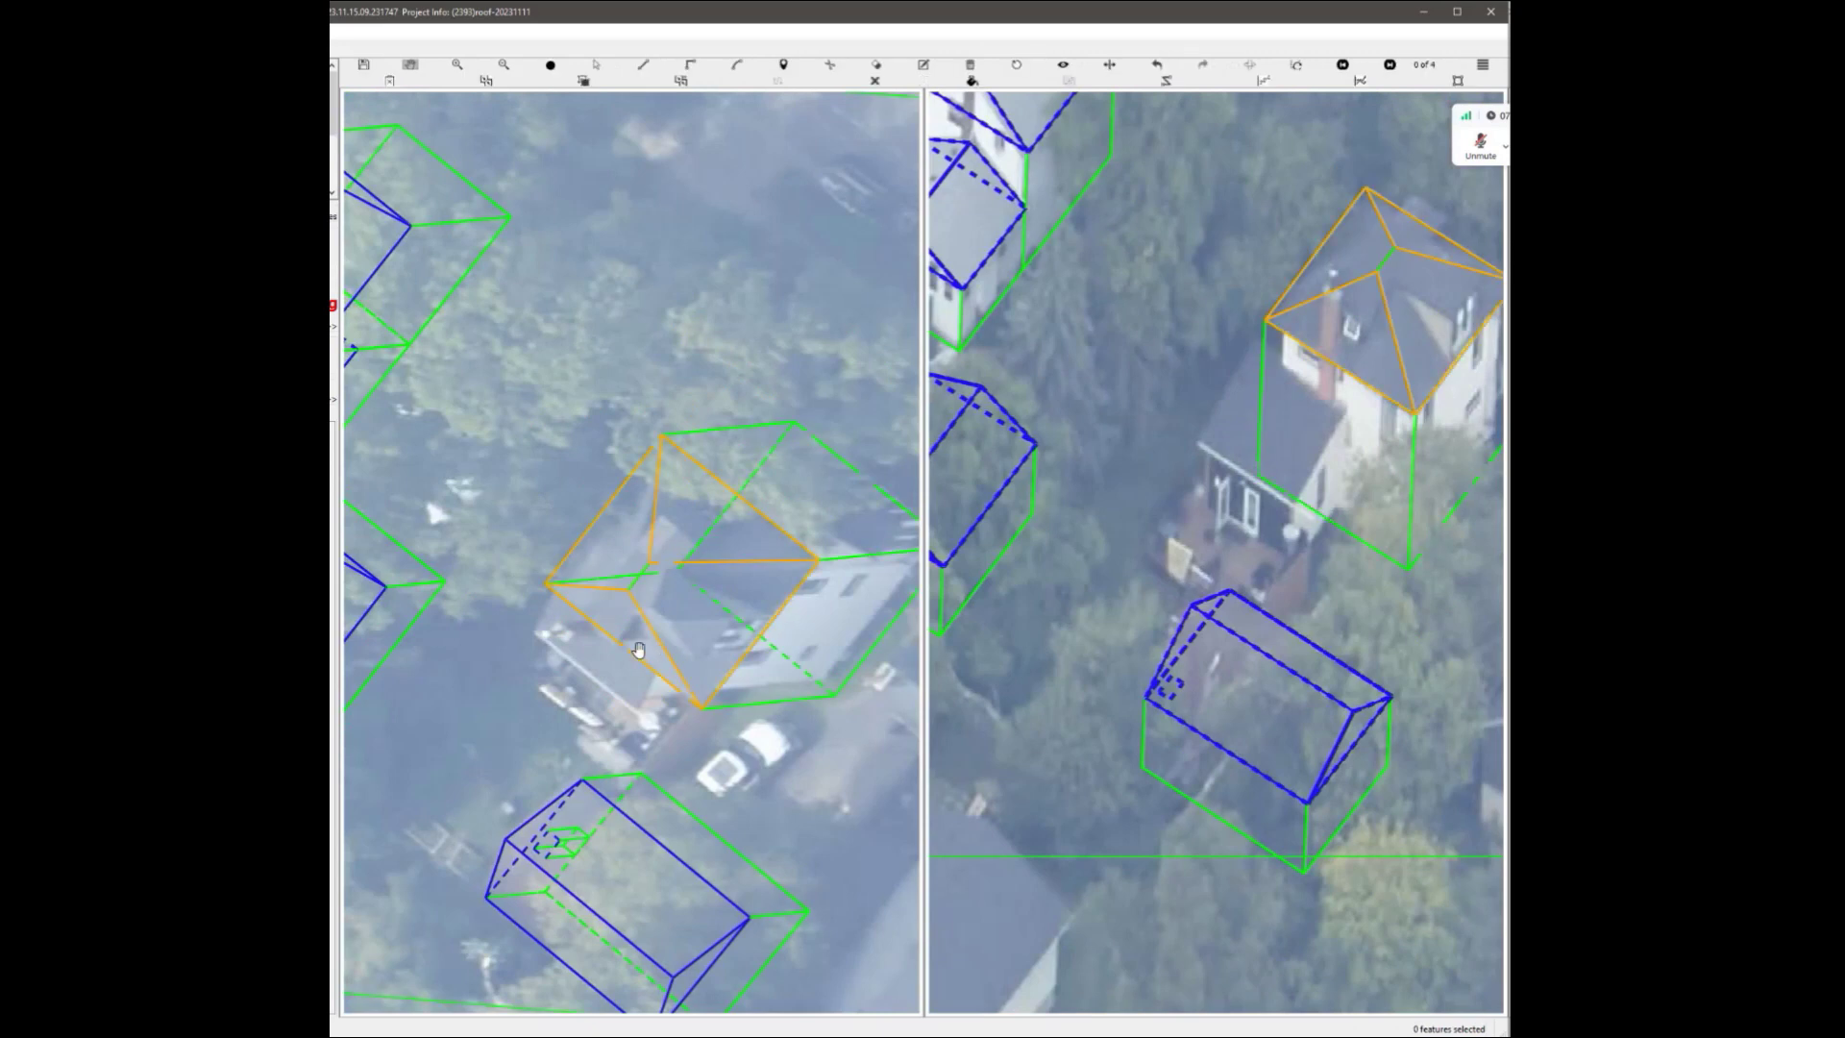
scroll(638, 649, "down", 3)
scroll(673, 596, "up", 5)
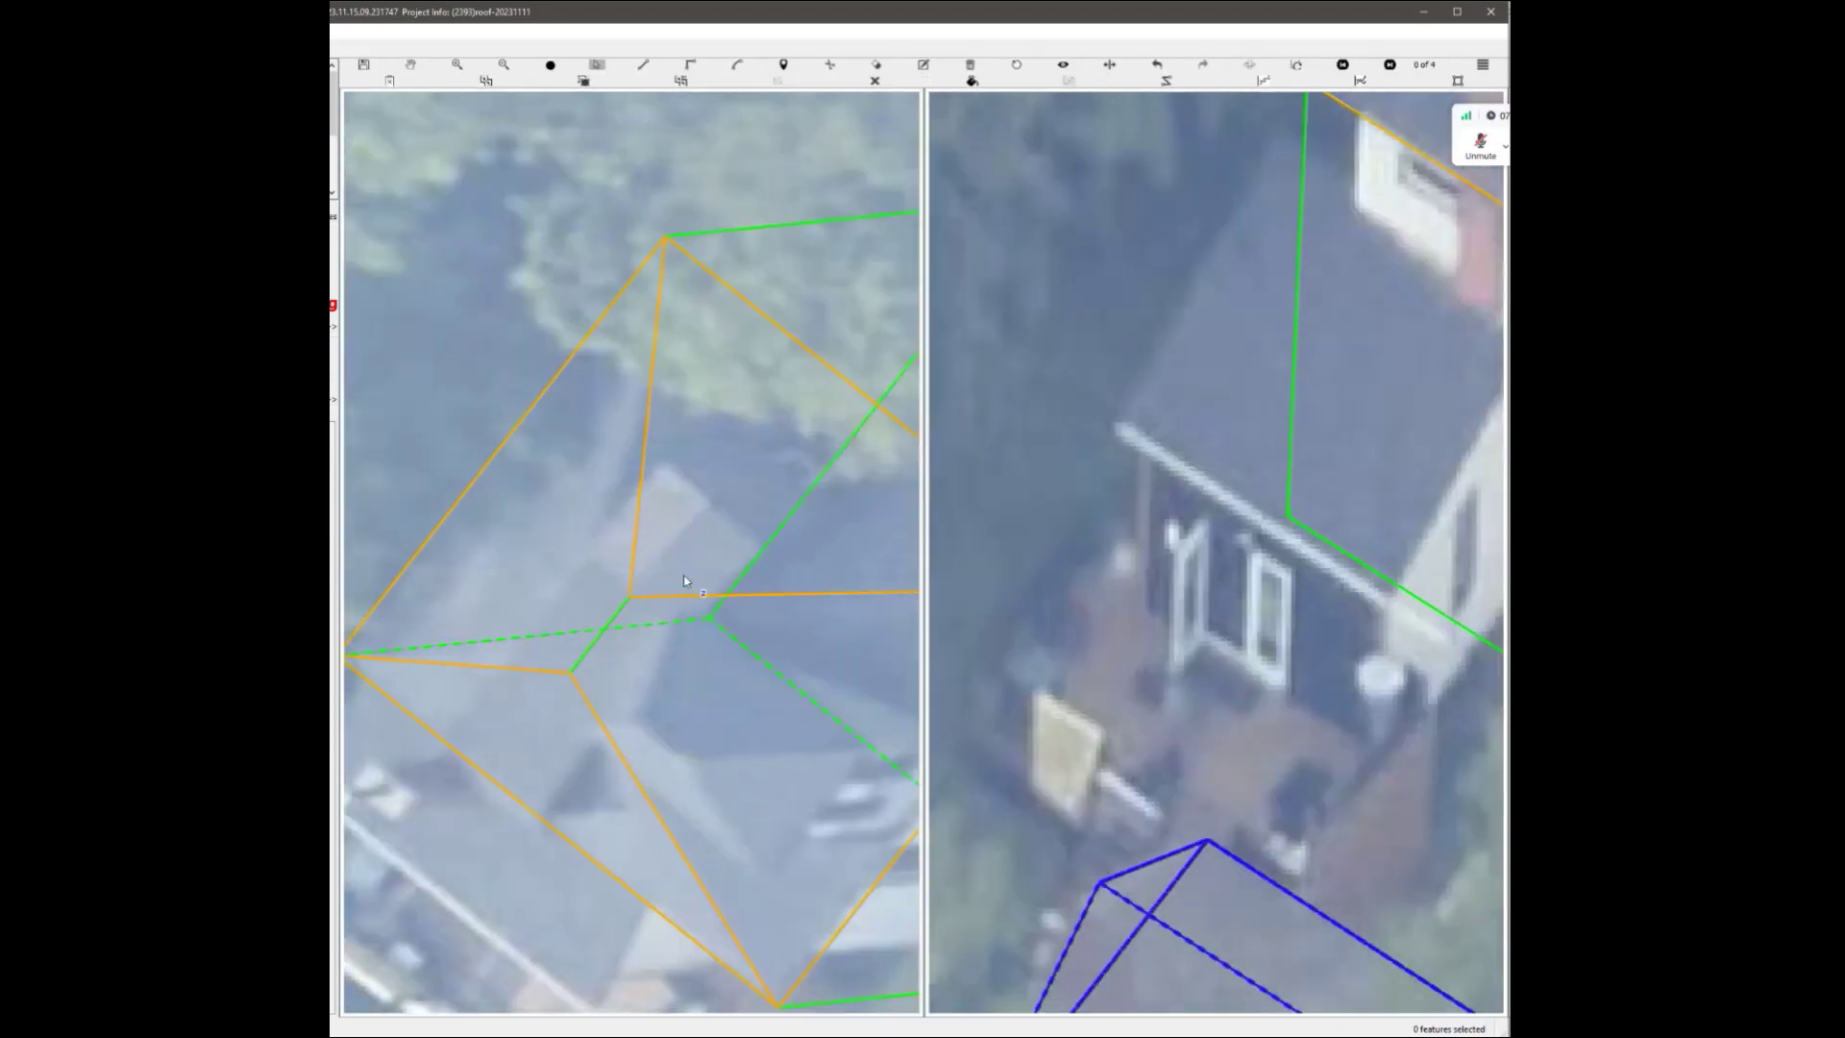
left_click(630, 598)
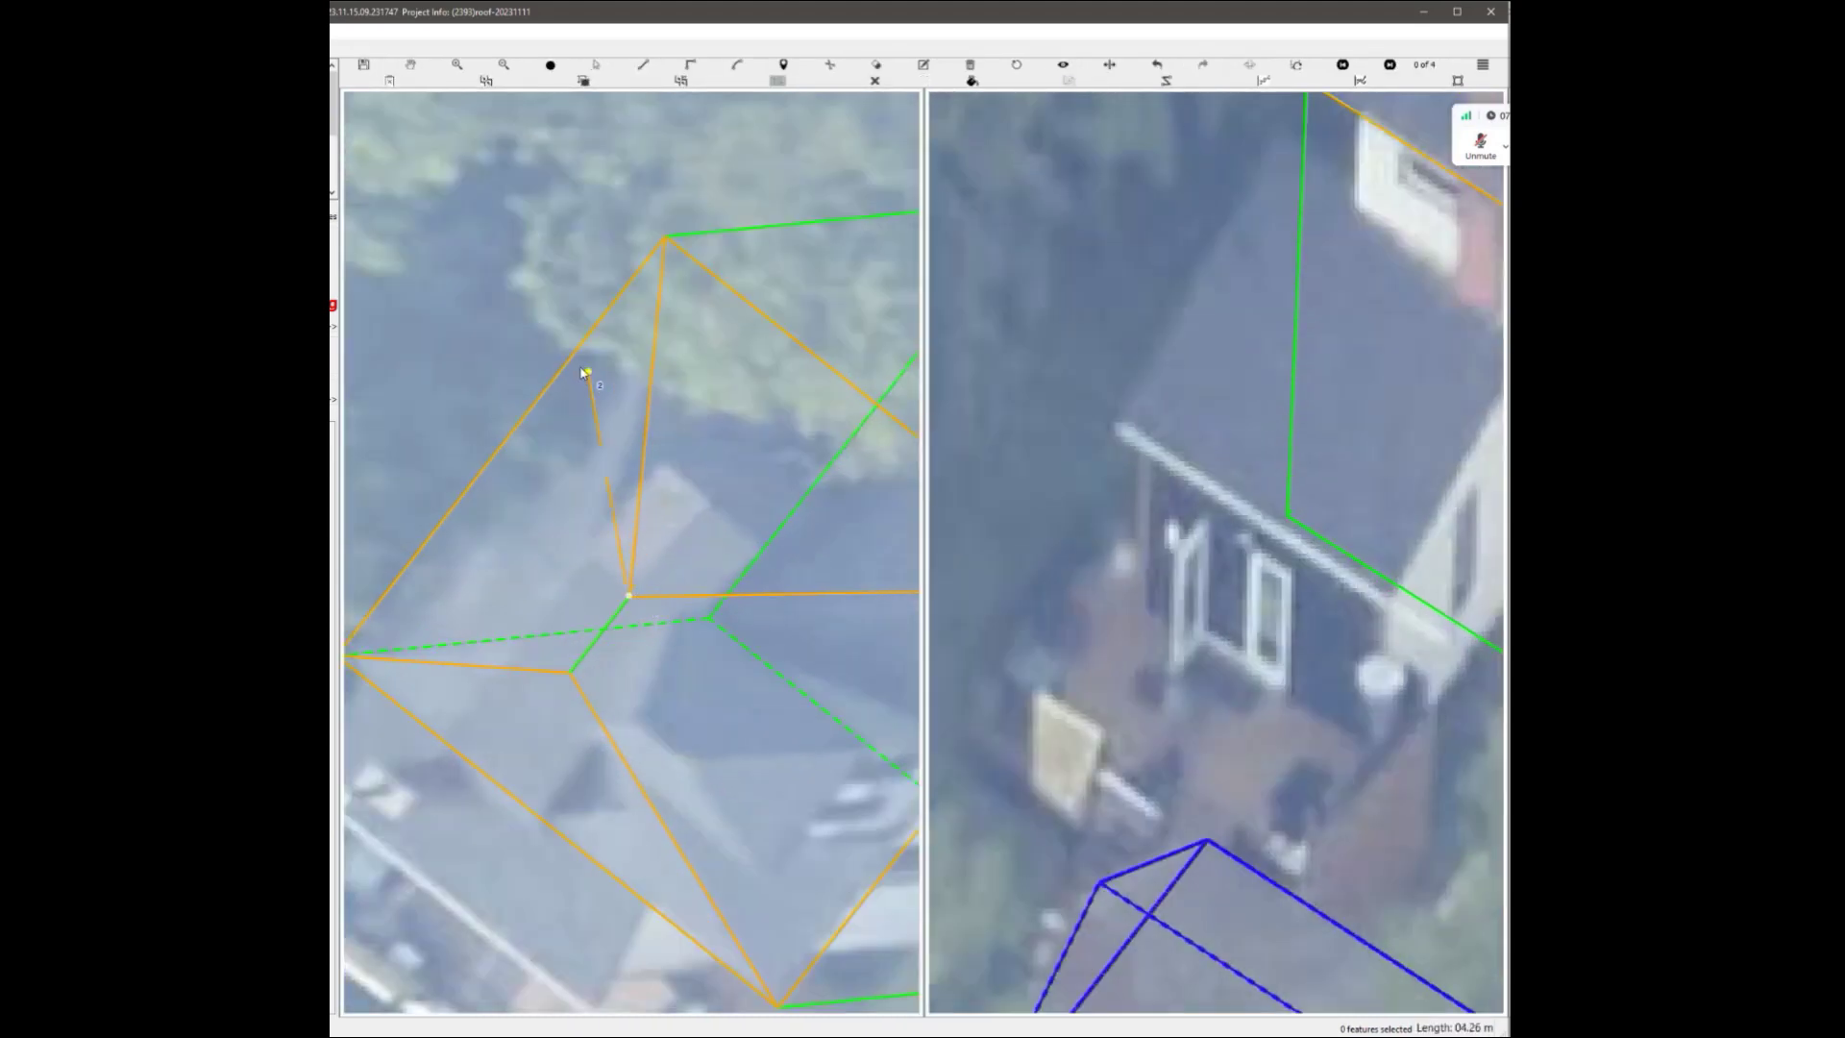
left_click(579, 375)
scroll(709, 510, "down", 3)
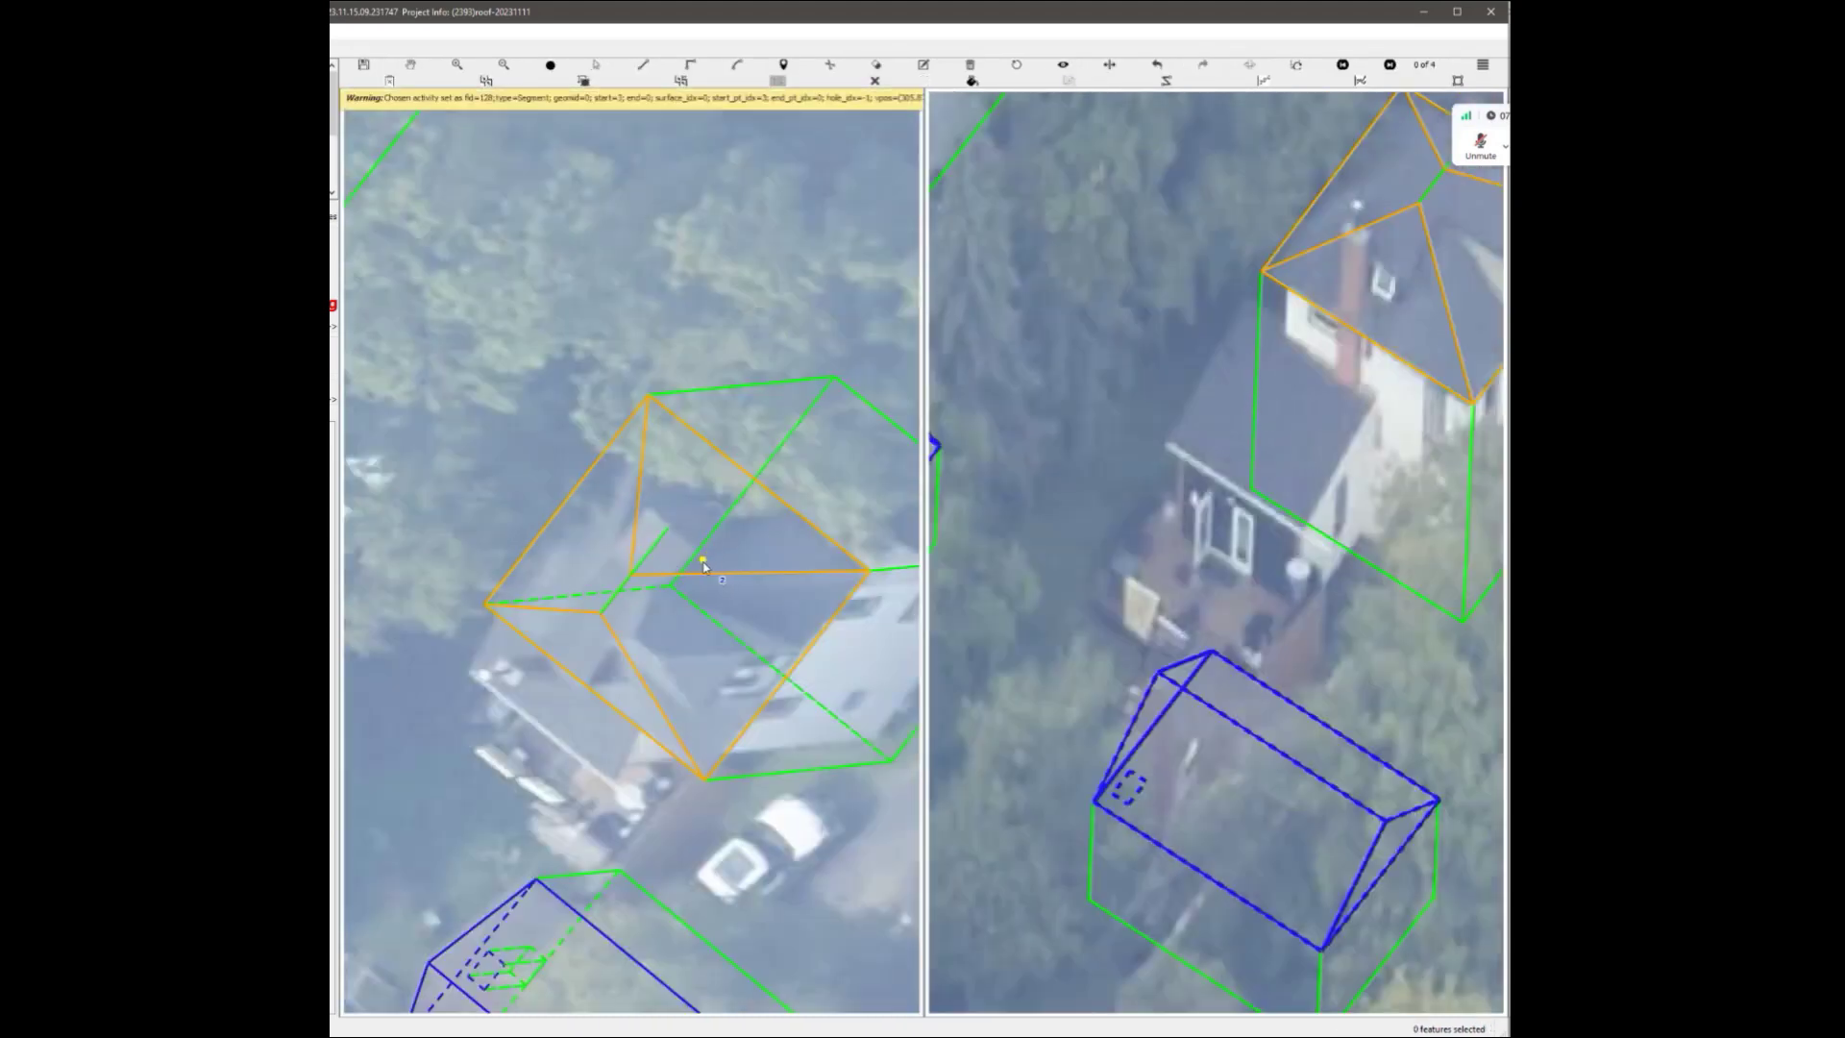
scroll(700, 567, "down", 2)
key("Escape")
scroll(704, 572, "up", 5)
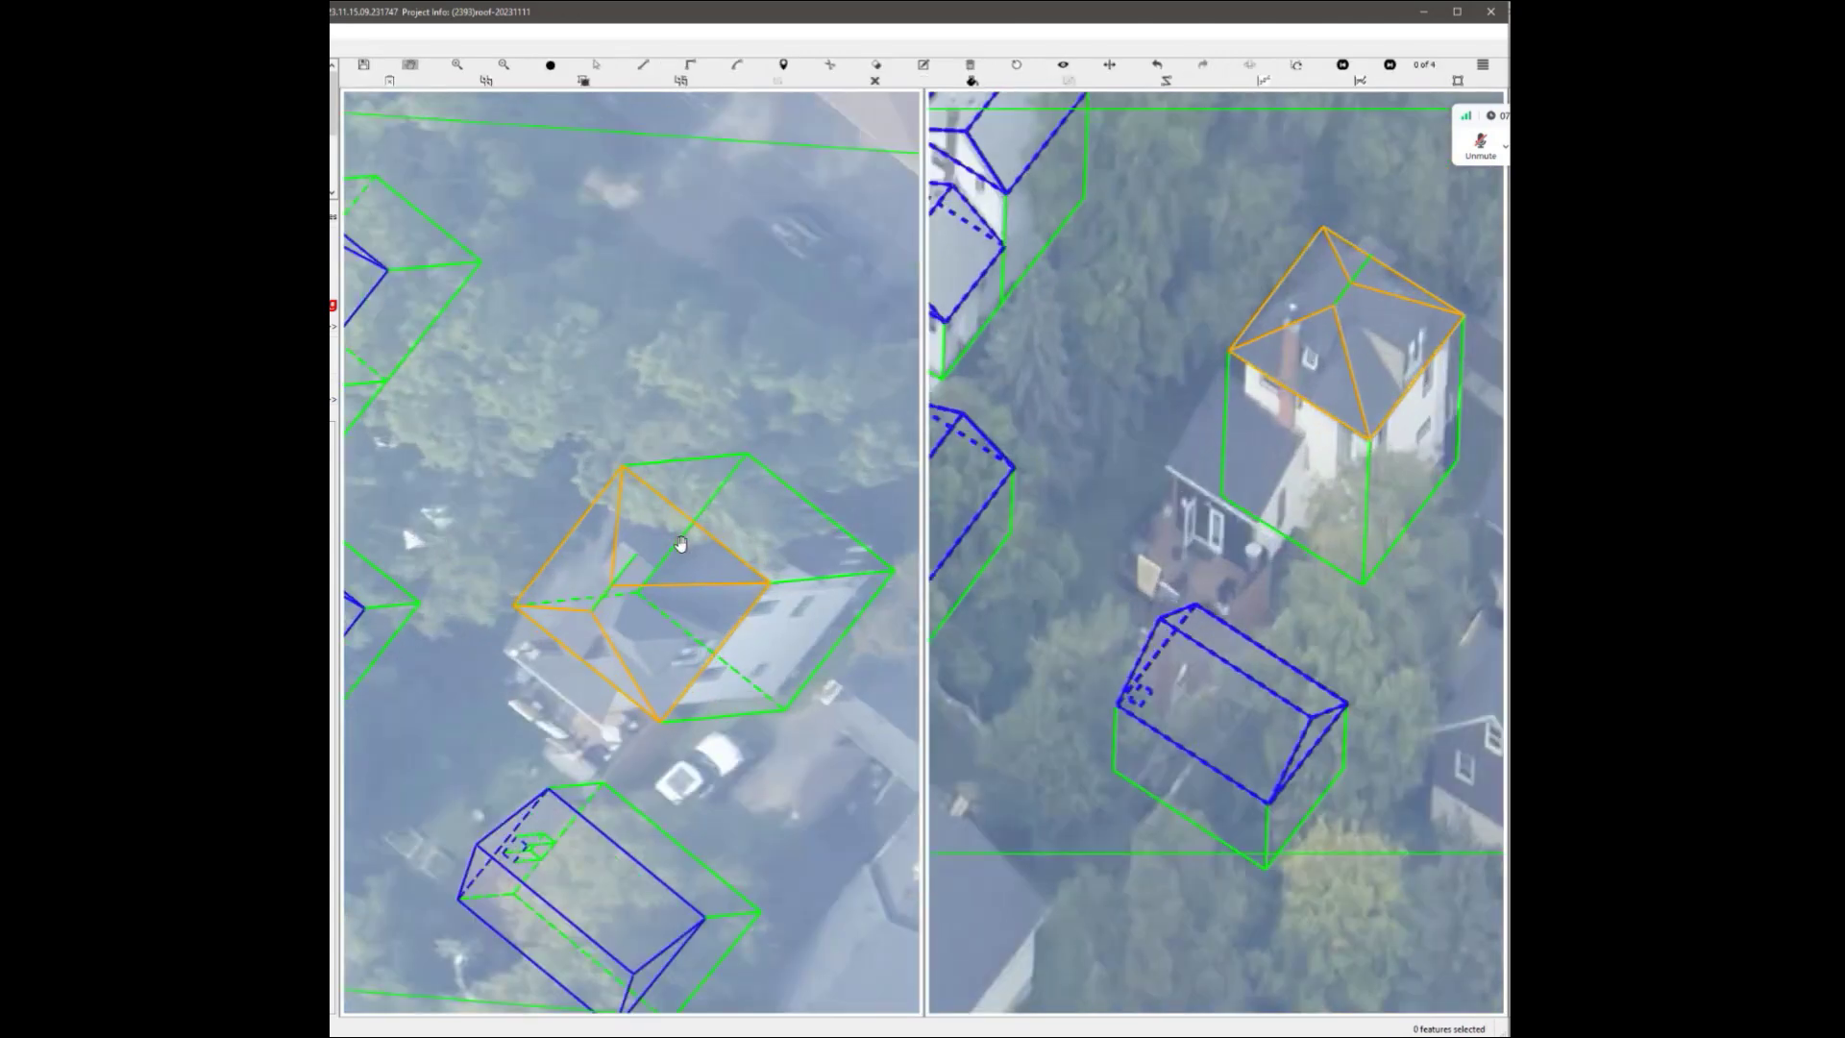
scroll(598, 629, "up", 3)
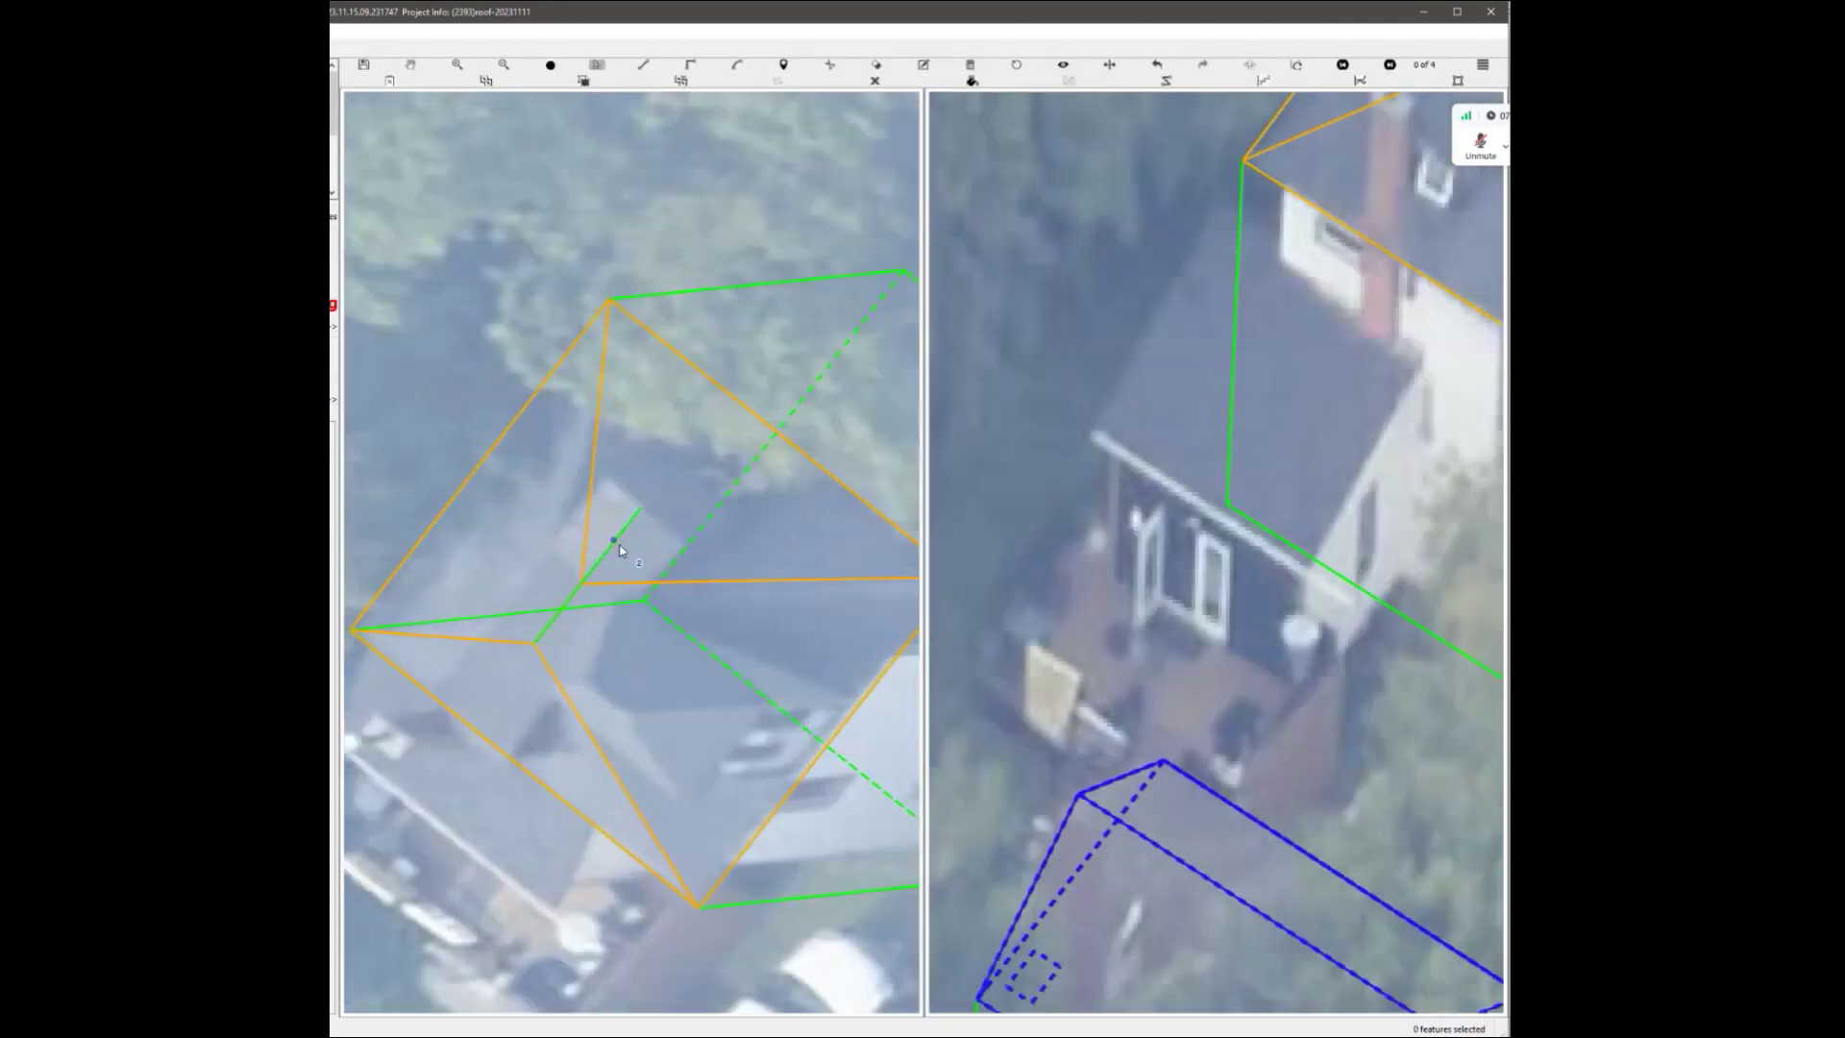
scroll(631, 558, "down", 3)
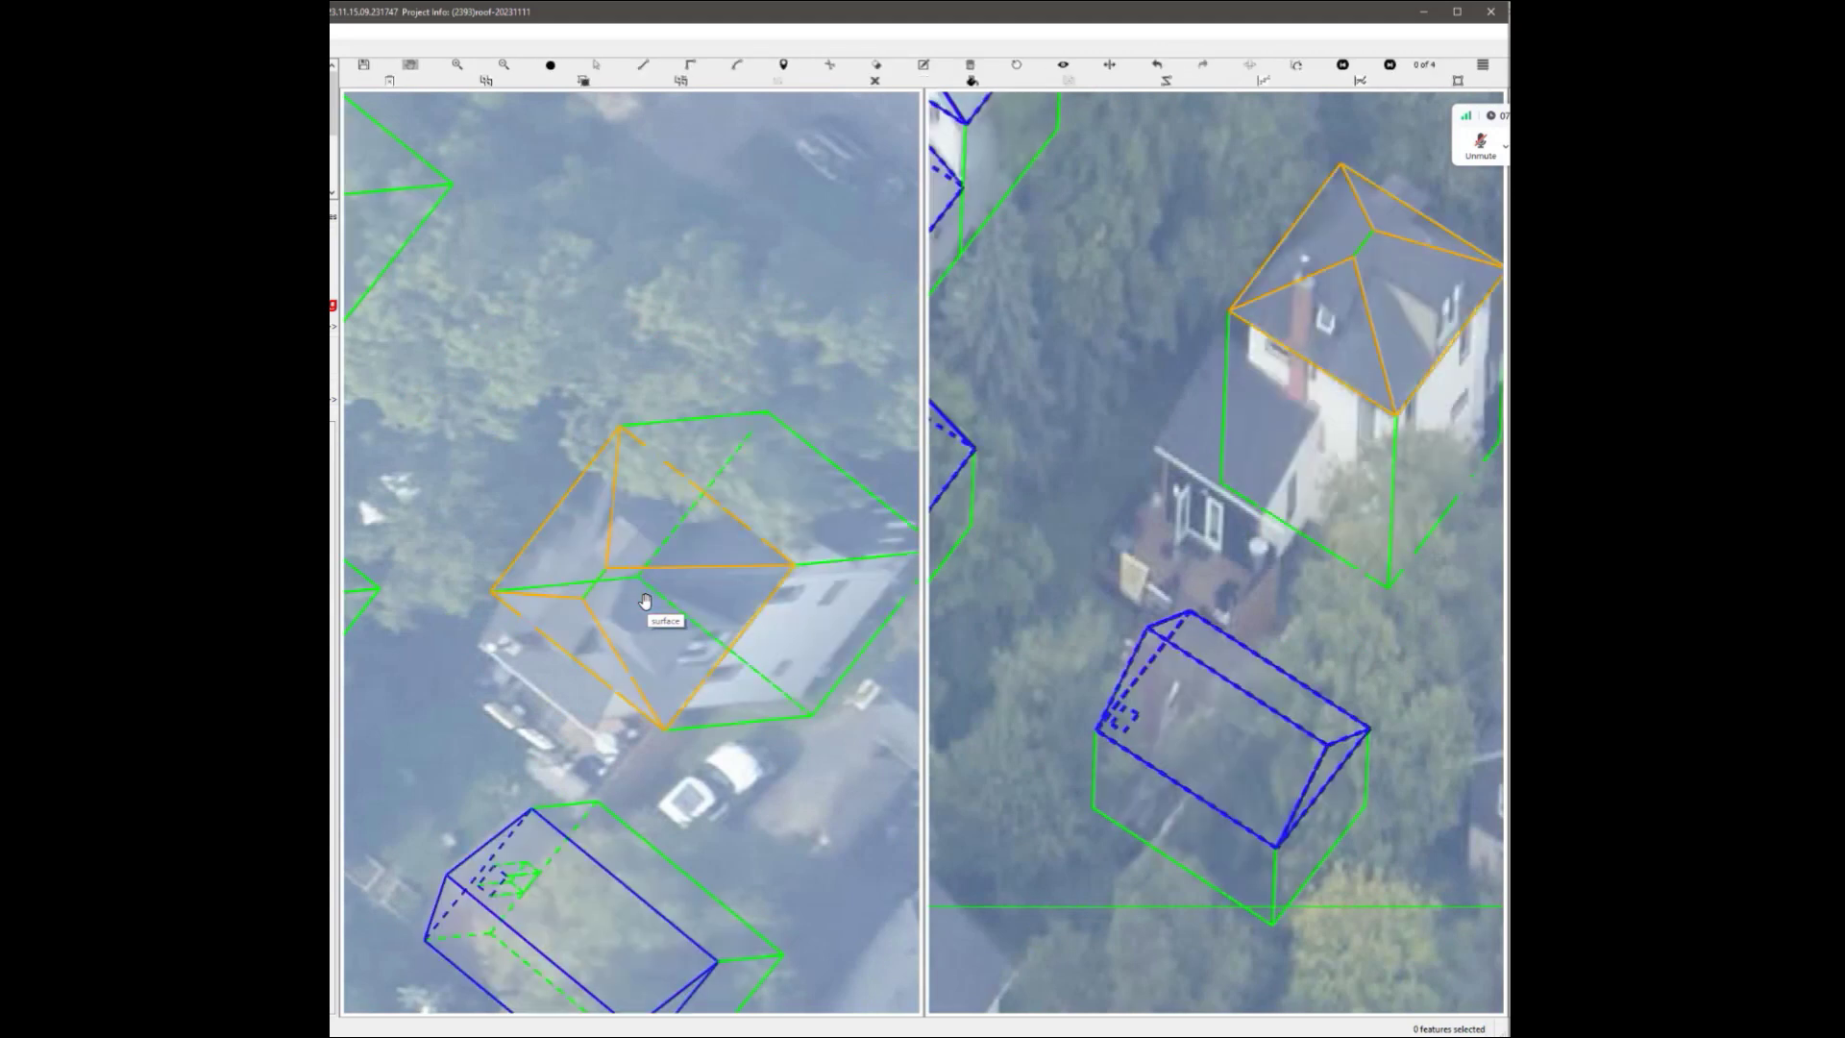
Show image 3 of 4 as the reference view and swap this overhead image into the drawing view.
scroll(1338, 384, "down", 1)
left_click(1313, 65)
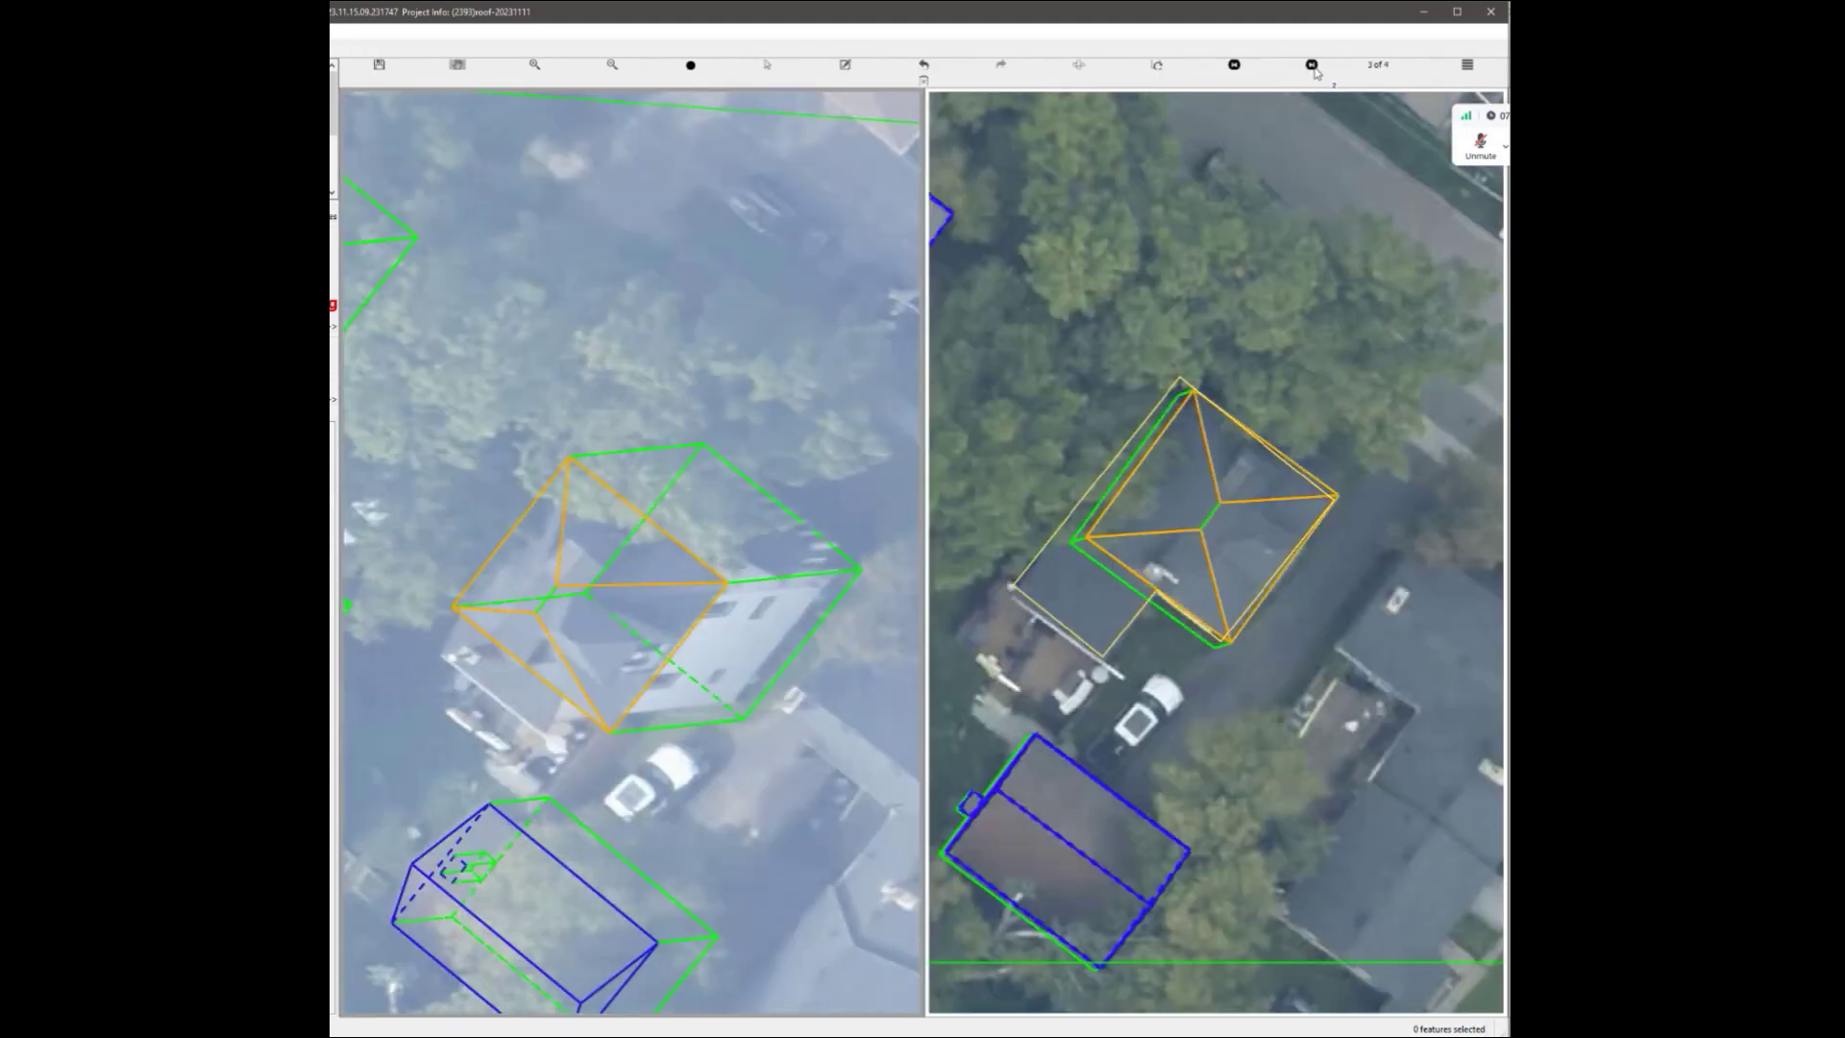
scroll(1268, 567, "up", 2)
scroll(1265, 571, "up", 3)
scroll(1265, 572, "down", 5)
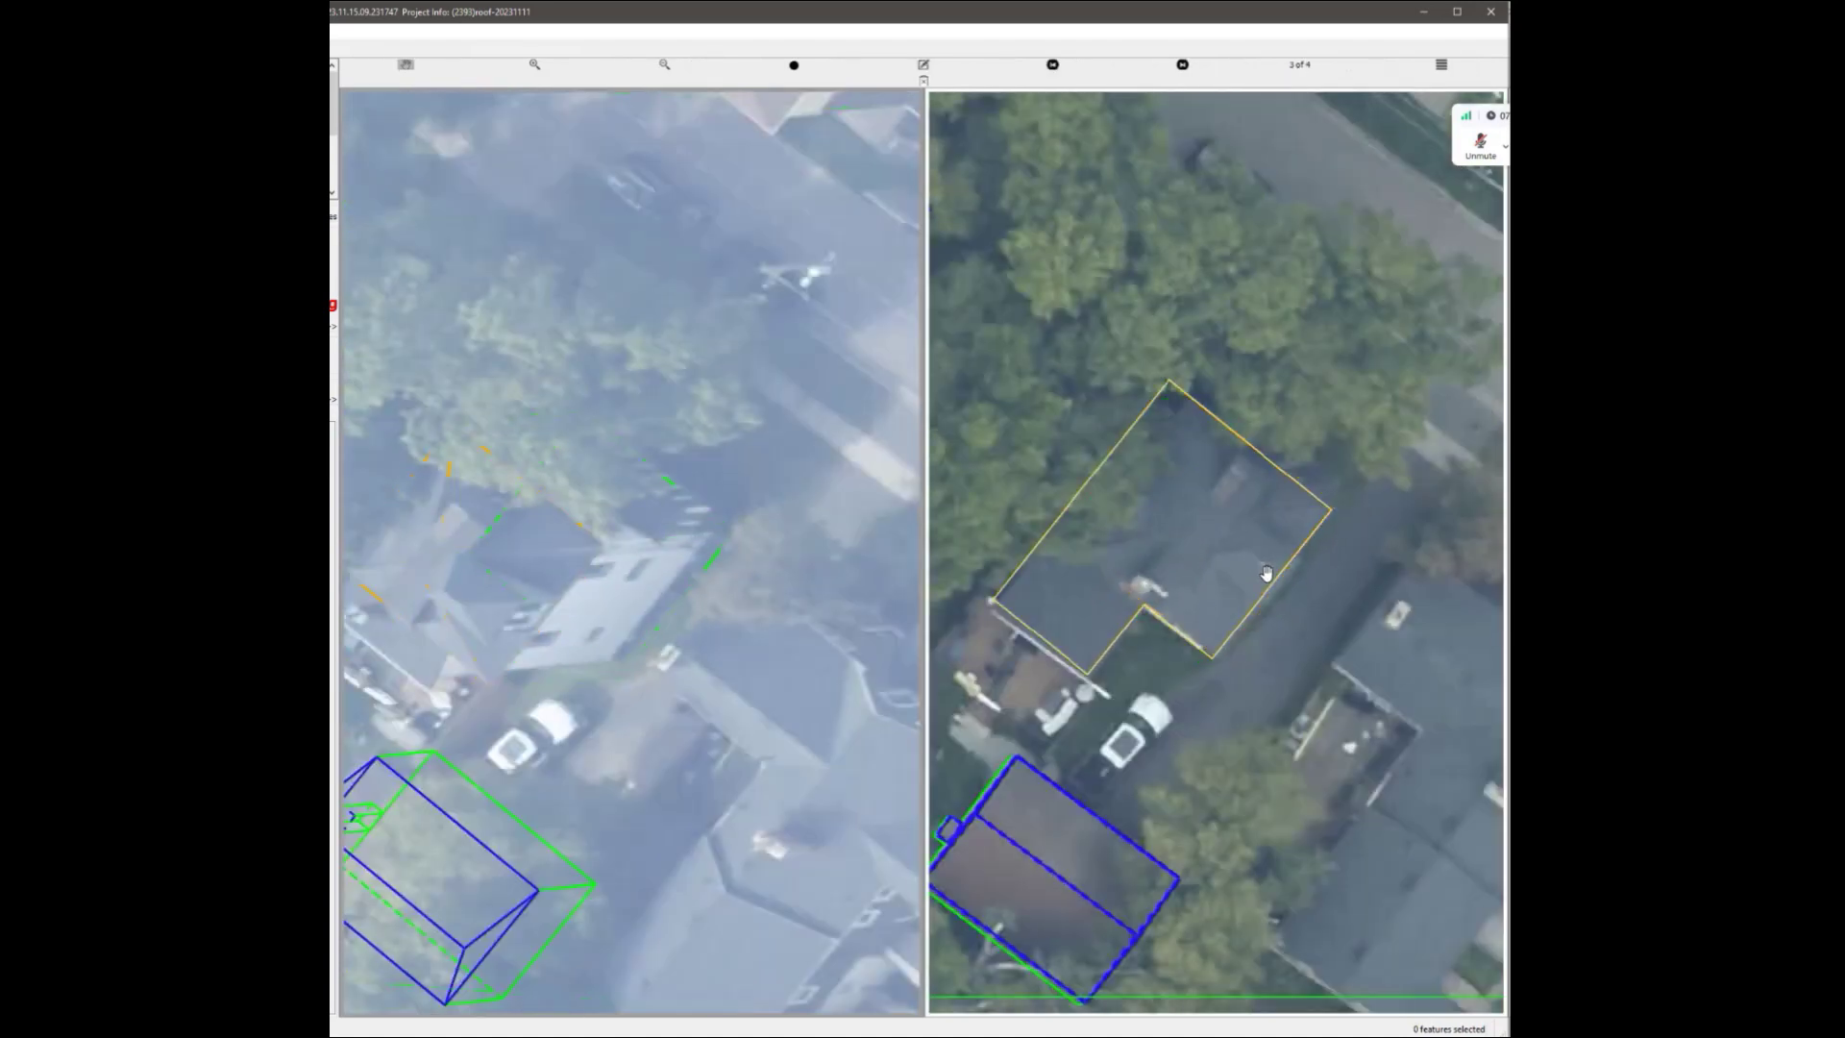
scroll(1262, 571, "up", 4)
left_click(1078, 65)
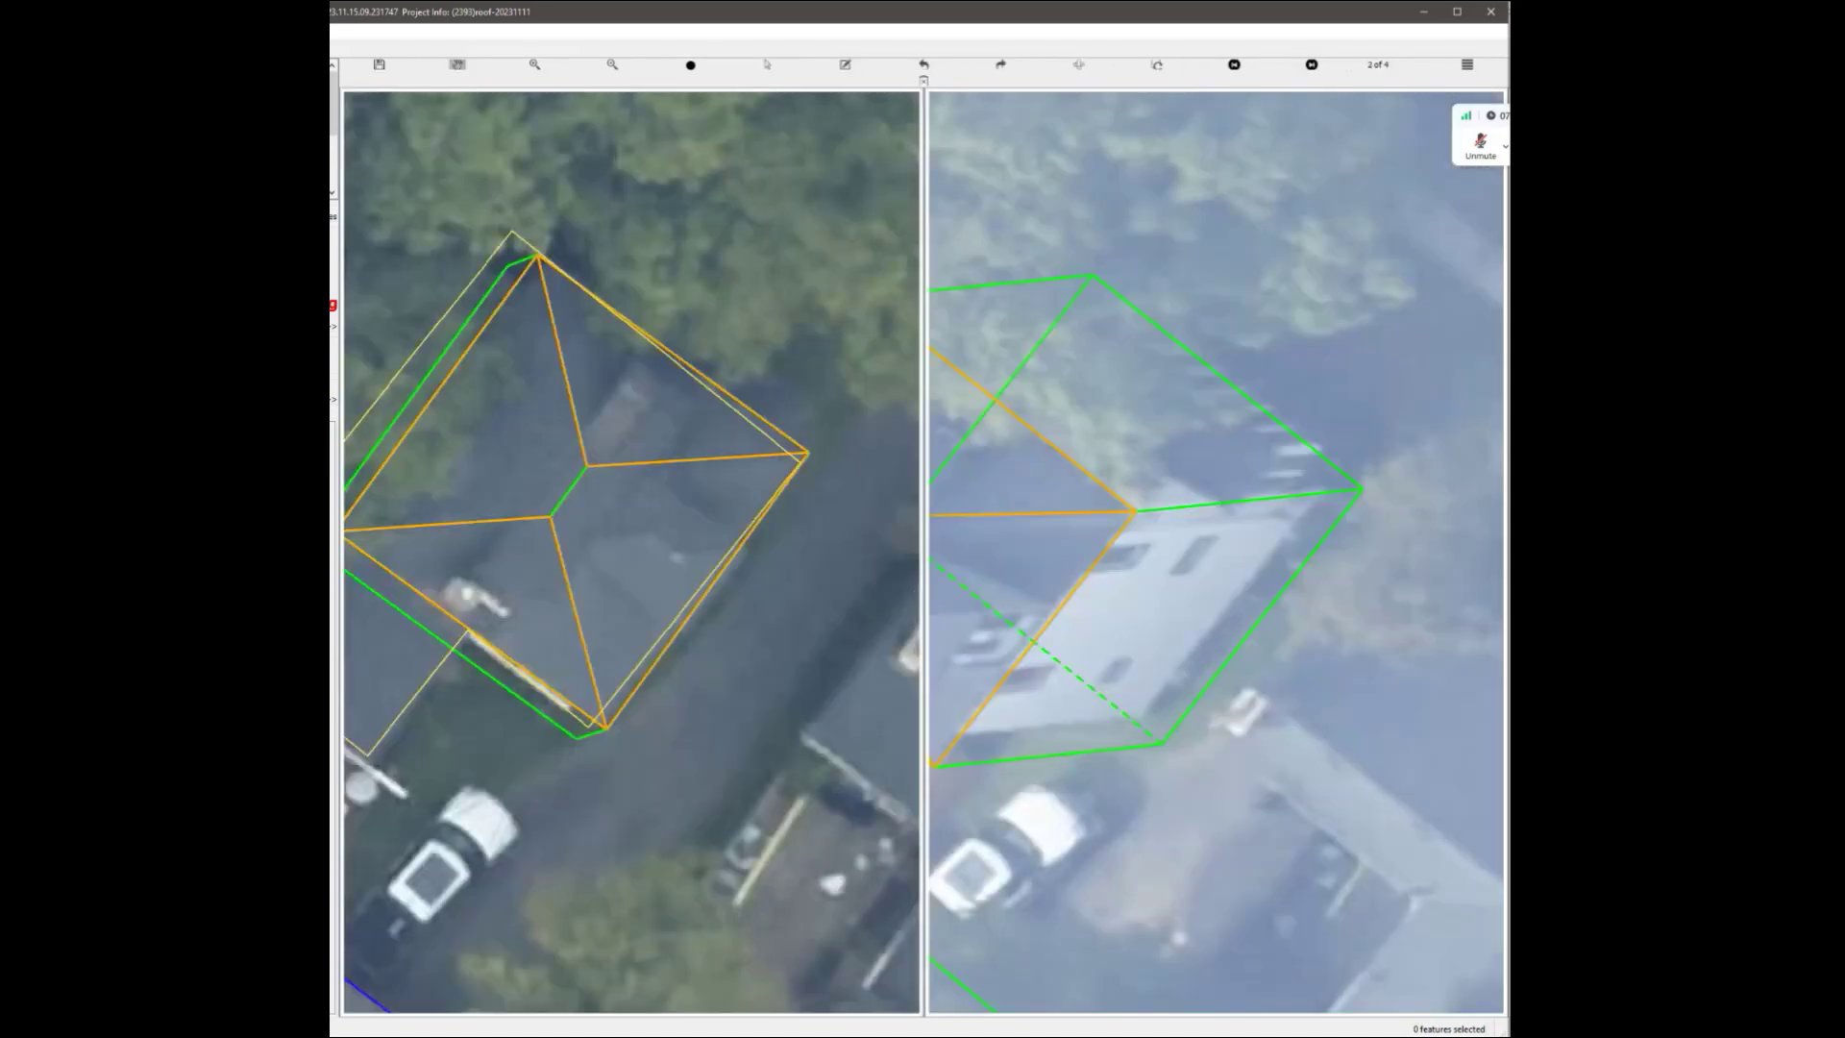
Examine the hipped roof and its dormer on the driveway side in the overhead image.
scroll(634, 519, "down", 3)
scroll(650, 552, "up", 3)
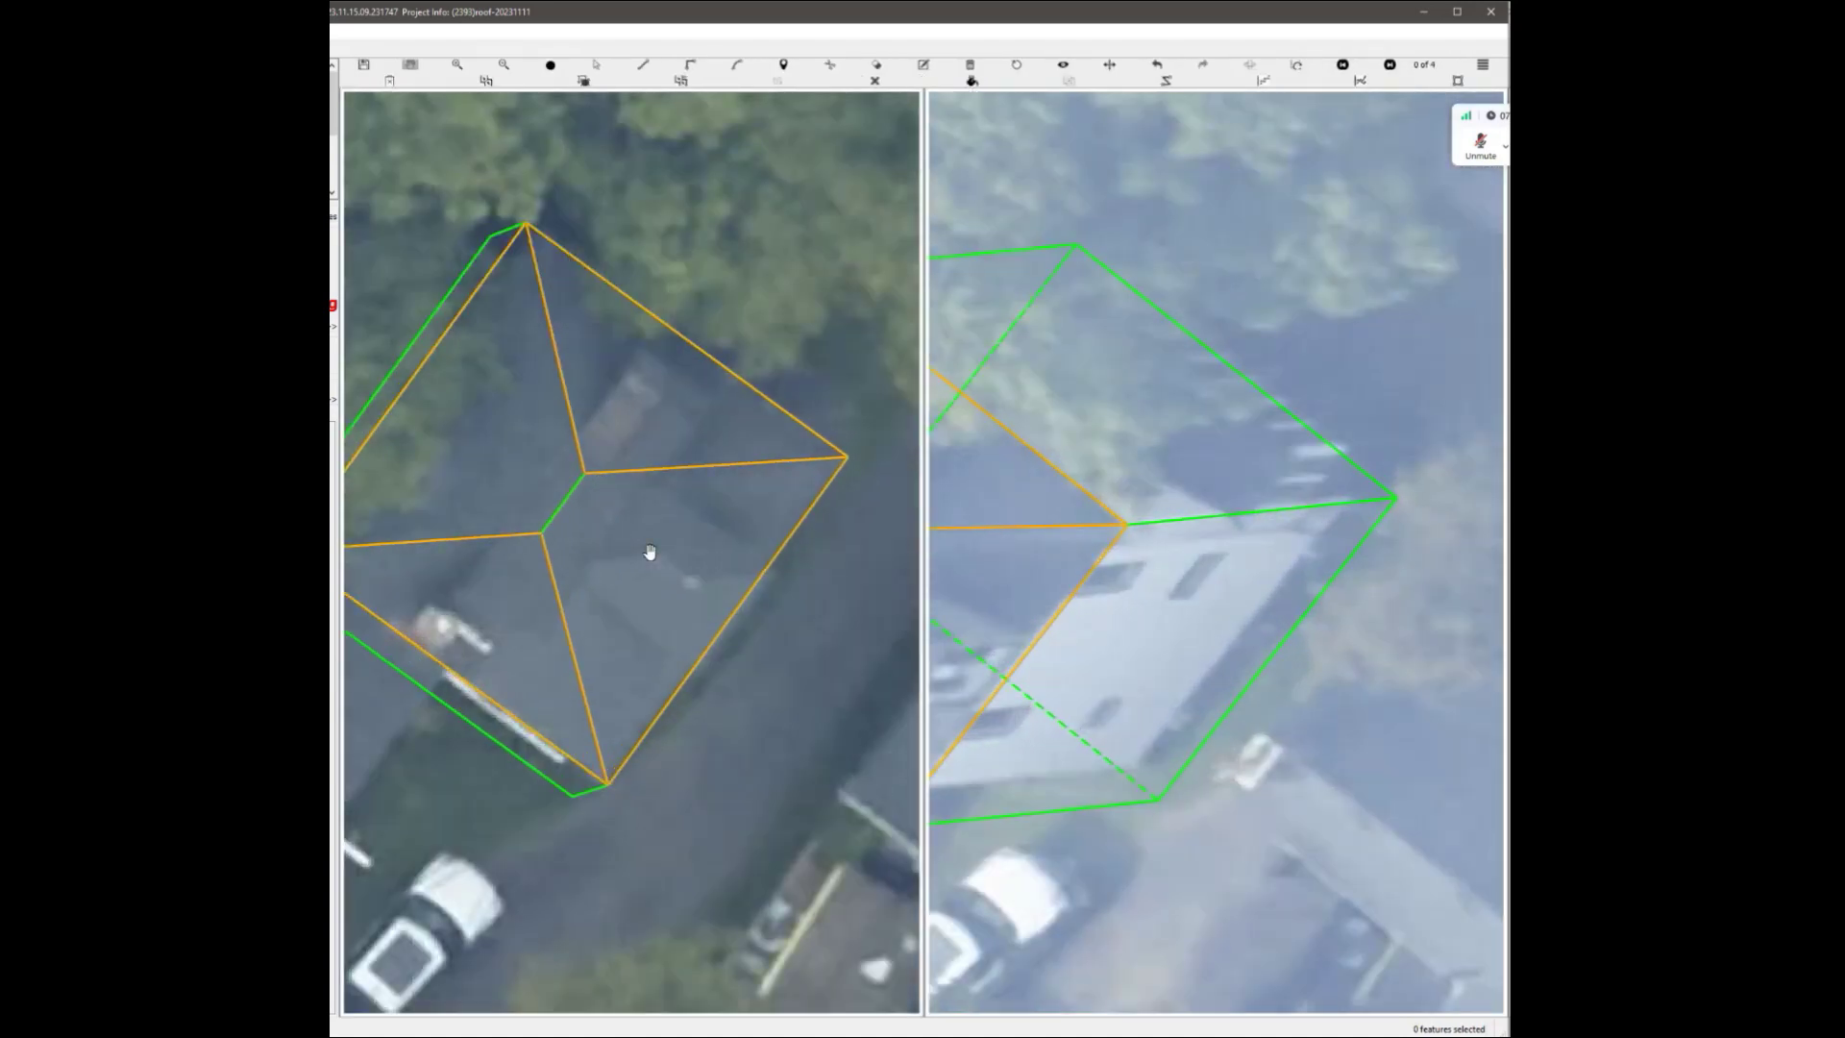
scroll(659, 600, "down", 2)
scroll(660, 601, "down", 3)
scroll(634, 582, "up", 3)
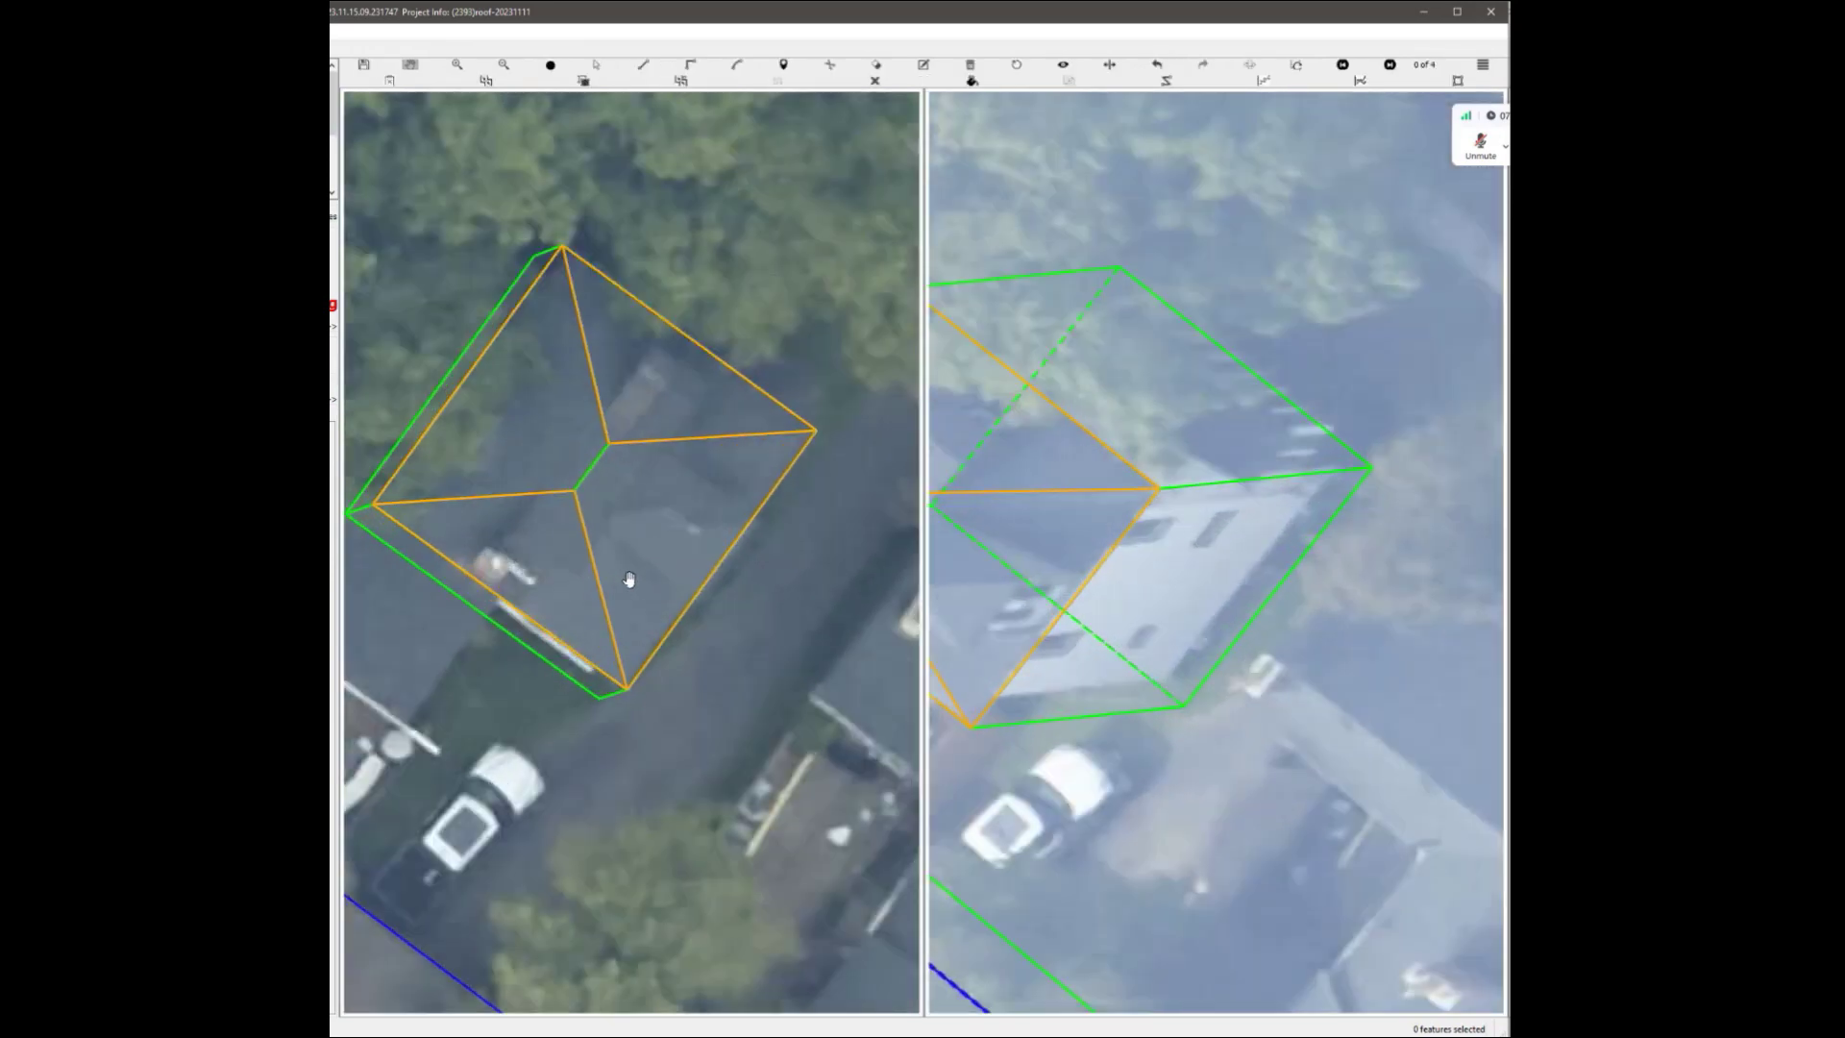
scroll(654, 577, "down", 3)
scroll(673, 572, "up", 3)
scroll(659, 565, "down", 3)
scroll(636, 561, "up", 3)
Try to draw a rectangular dormer outline on the driveway-side roof slope, about 12 m around.
key("l")
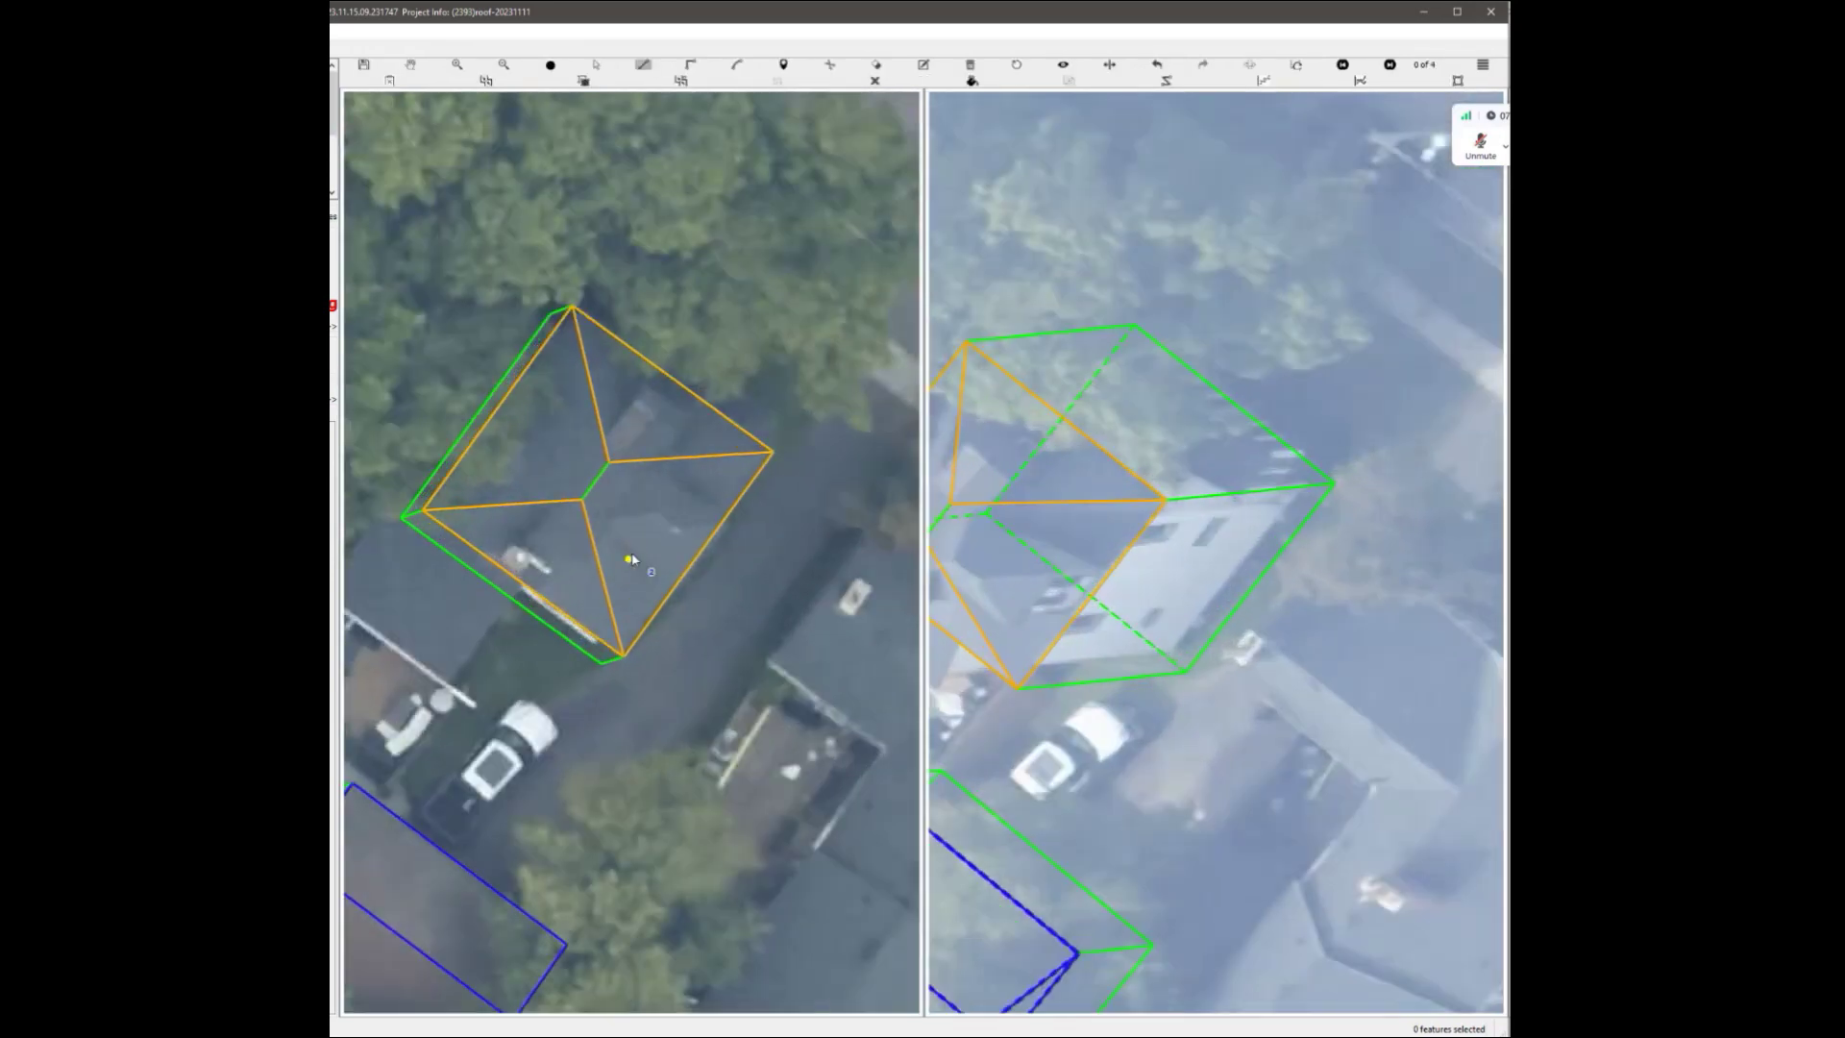
left_click(651, 471)
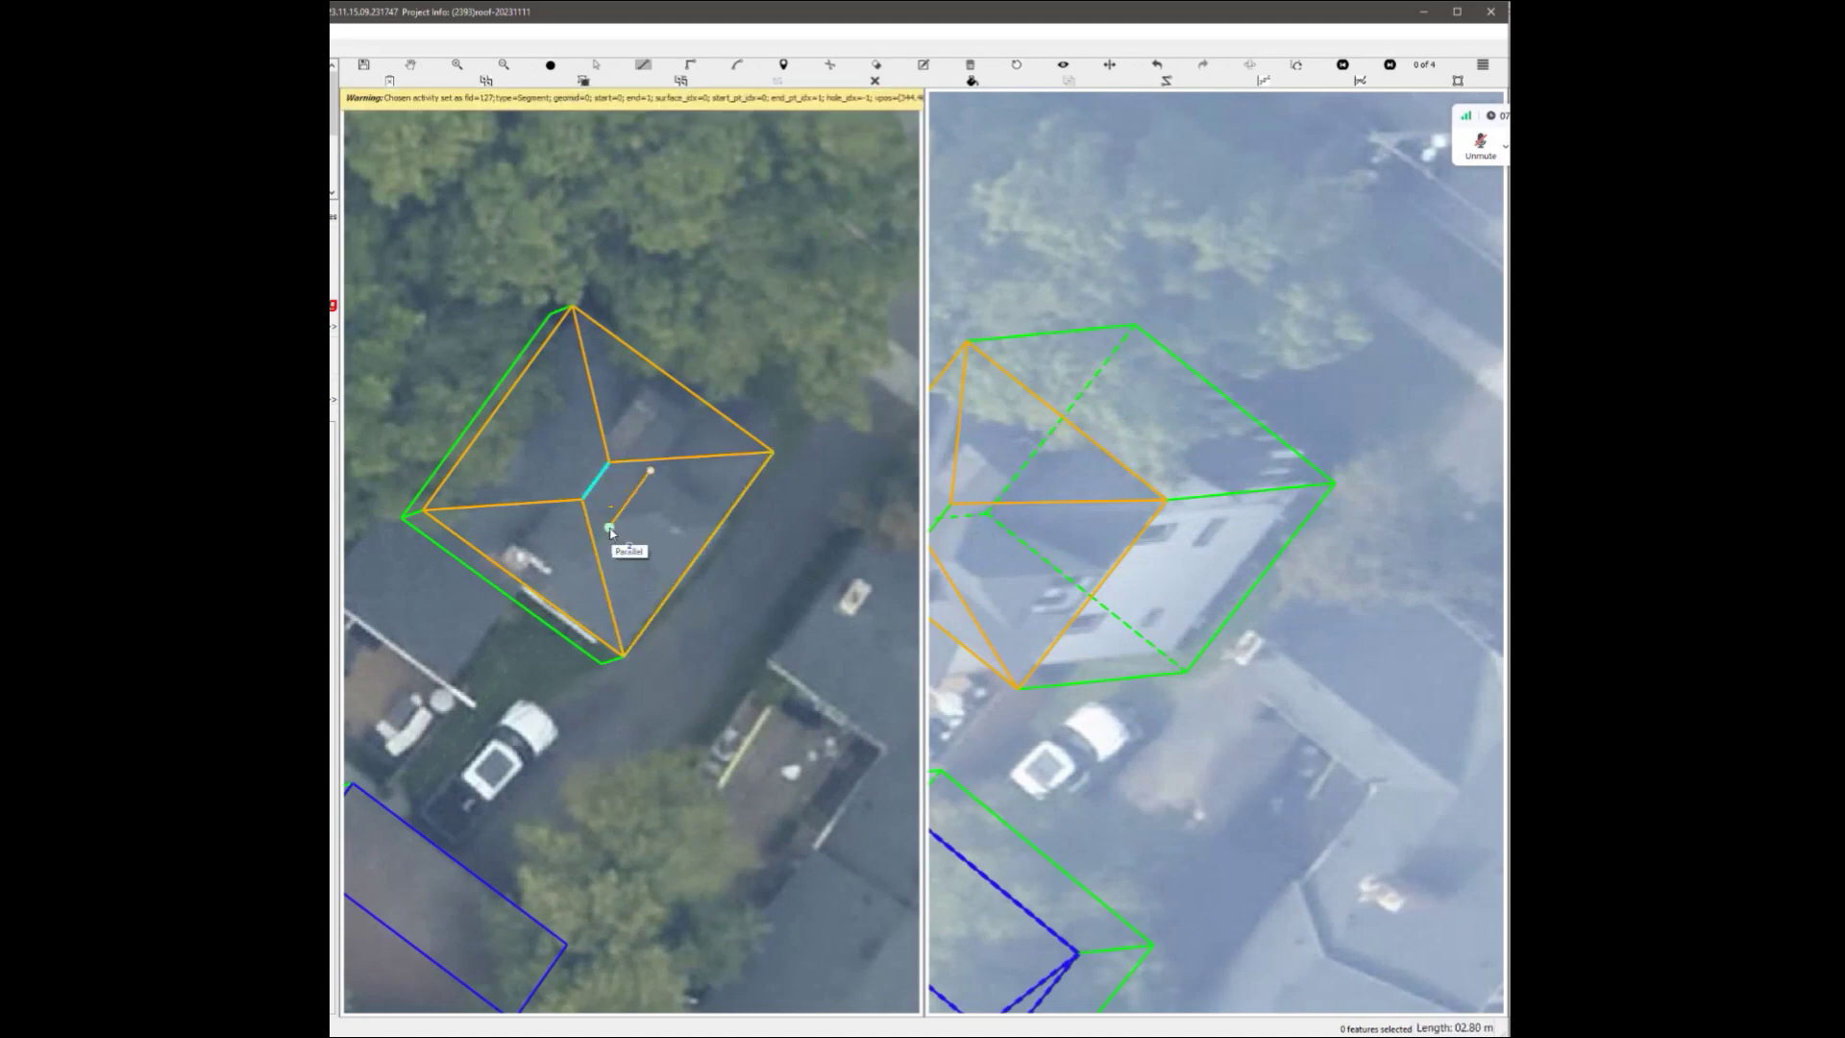
scroll(682, 577, "up", 3)
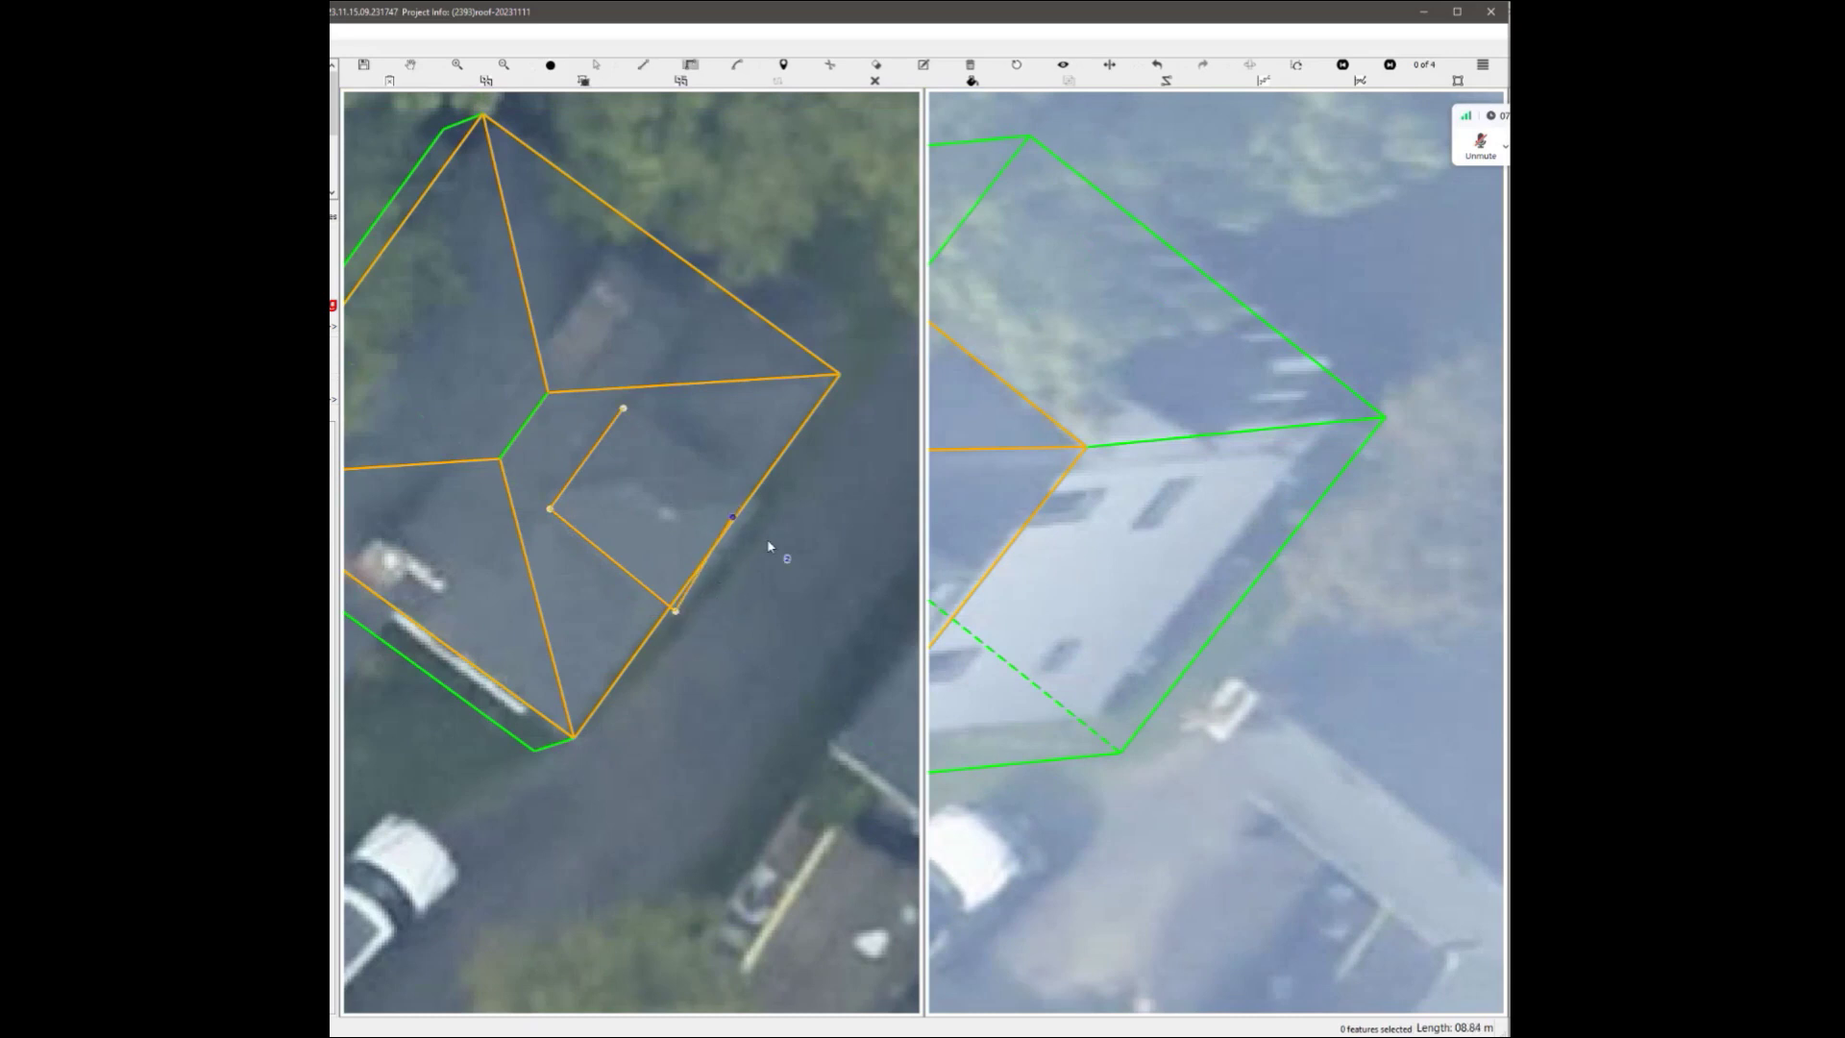
scroll(769, 546, "up", 2)
double_click(511, 327)
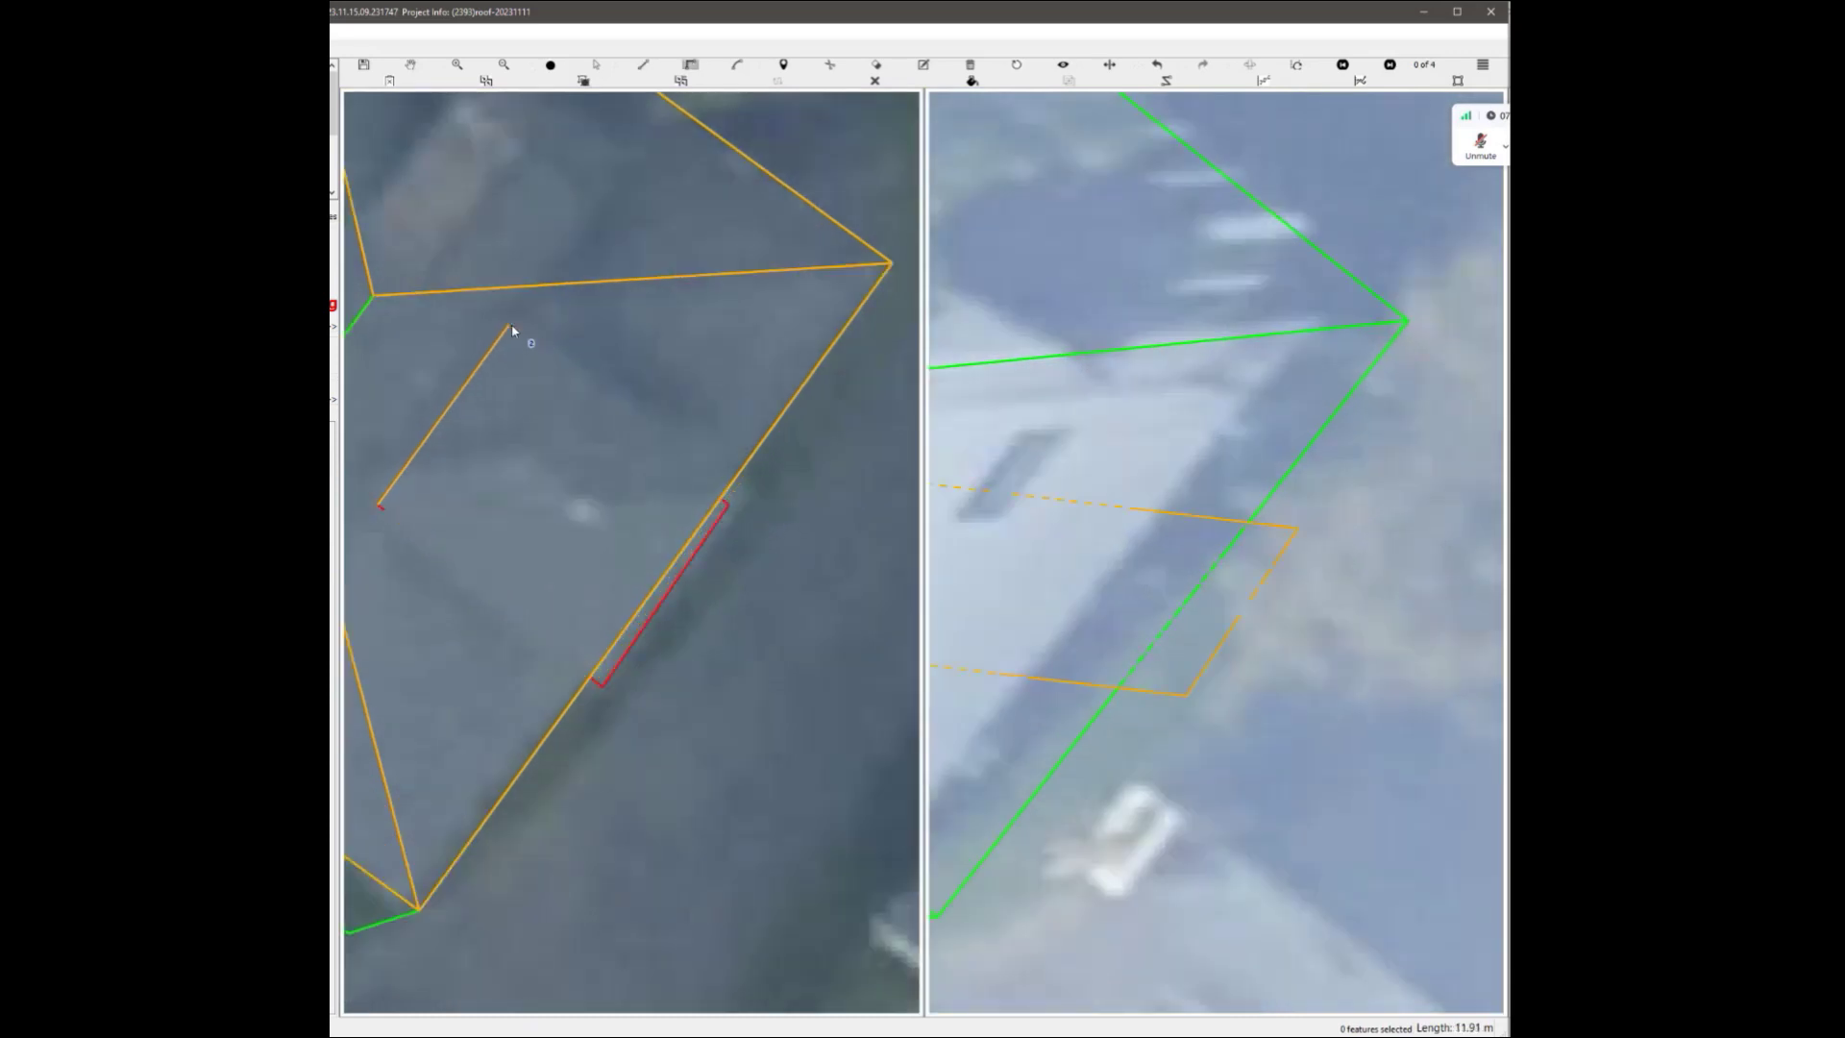
scroll(683, 585, "down", 5)
scroll(539, 548, "up", 1)
left_click_drag(661, 534, 837, 556)
key("ctrl+z")
scroll(832, 556, "down", 2)
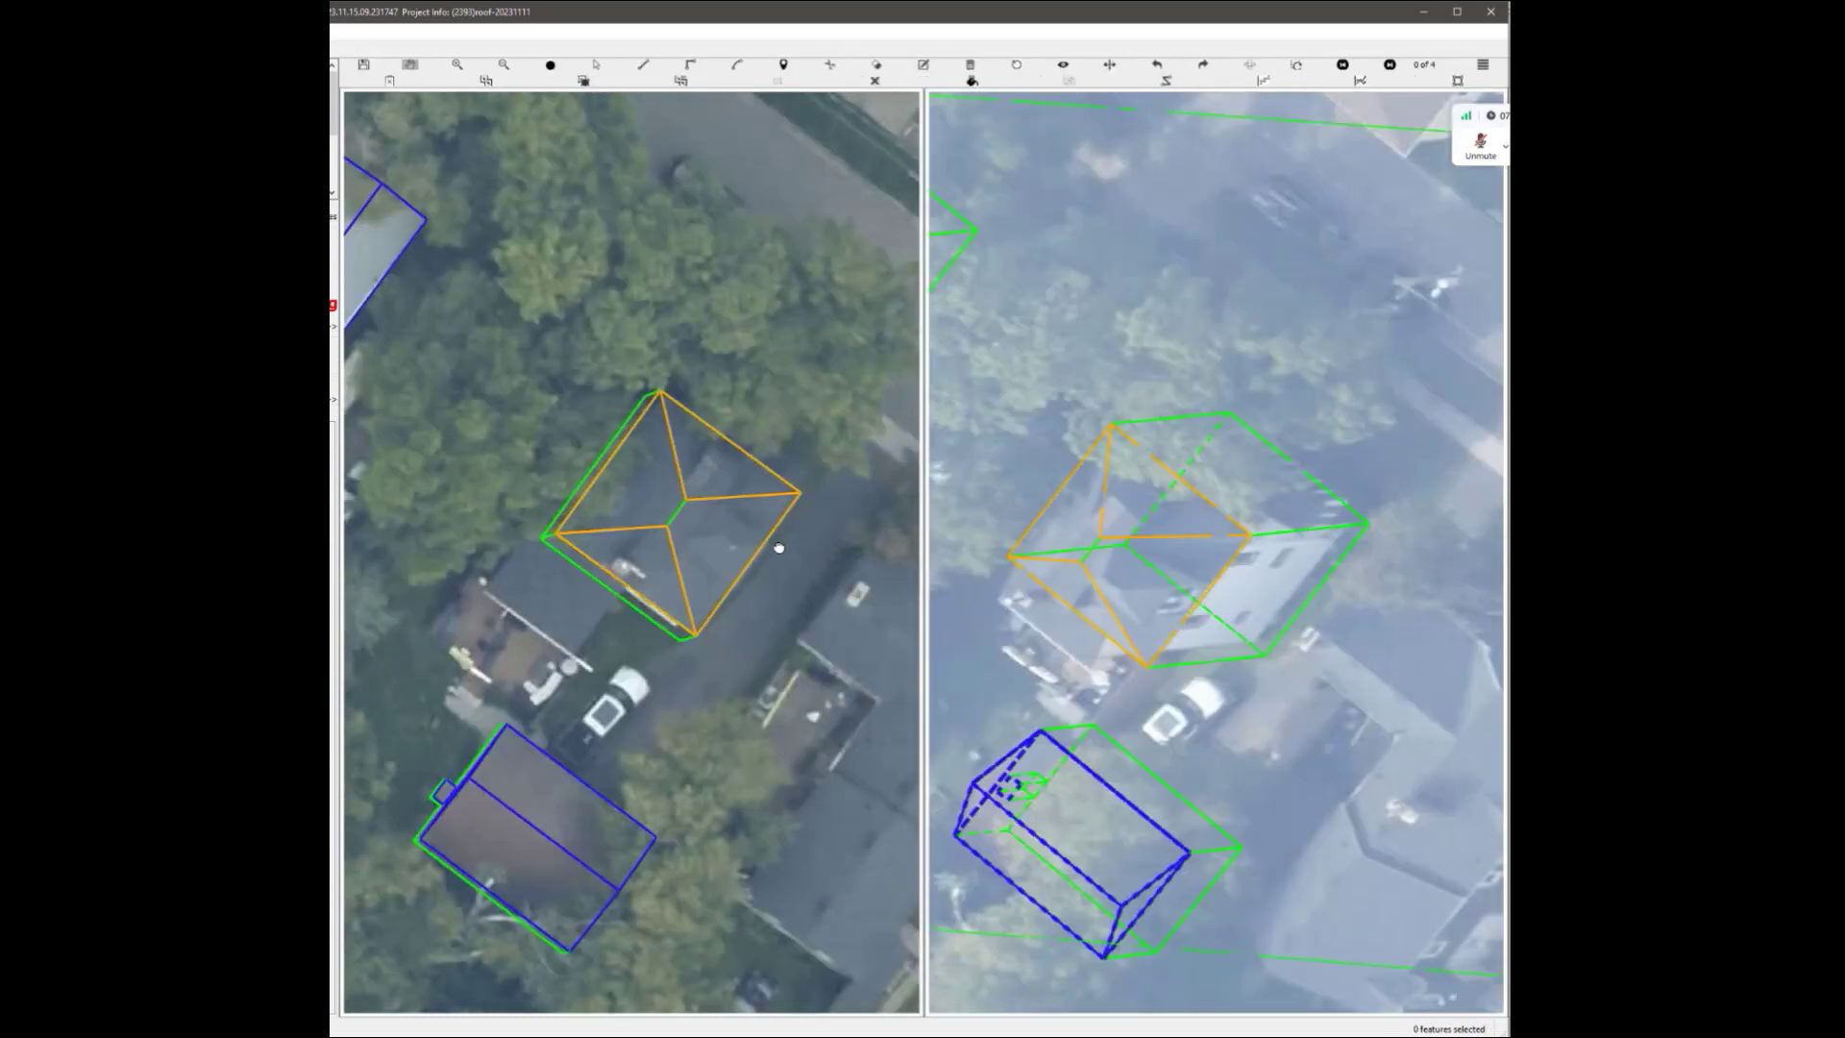
Draw a rectangular dormer outline about 12 m around on the selected driveway-side slope, parallel to the eave, and align it in image 2 of 4.
scroll(757, 555, "up", 3)
left_click(731, 549)
scroll(731, 550, "up", 1)
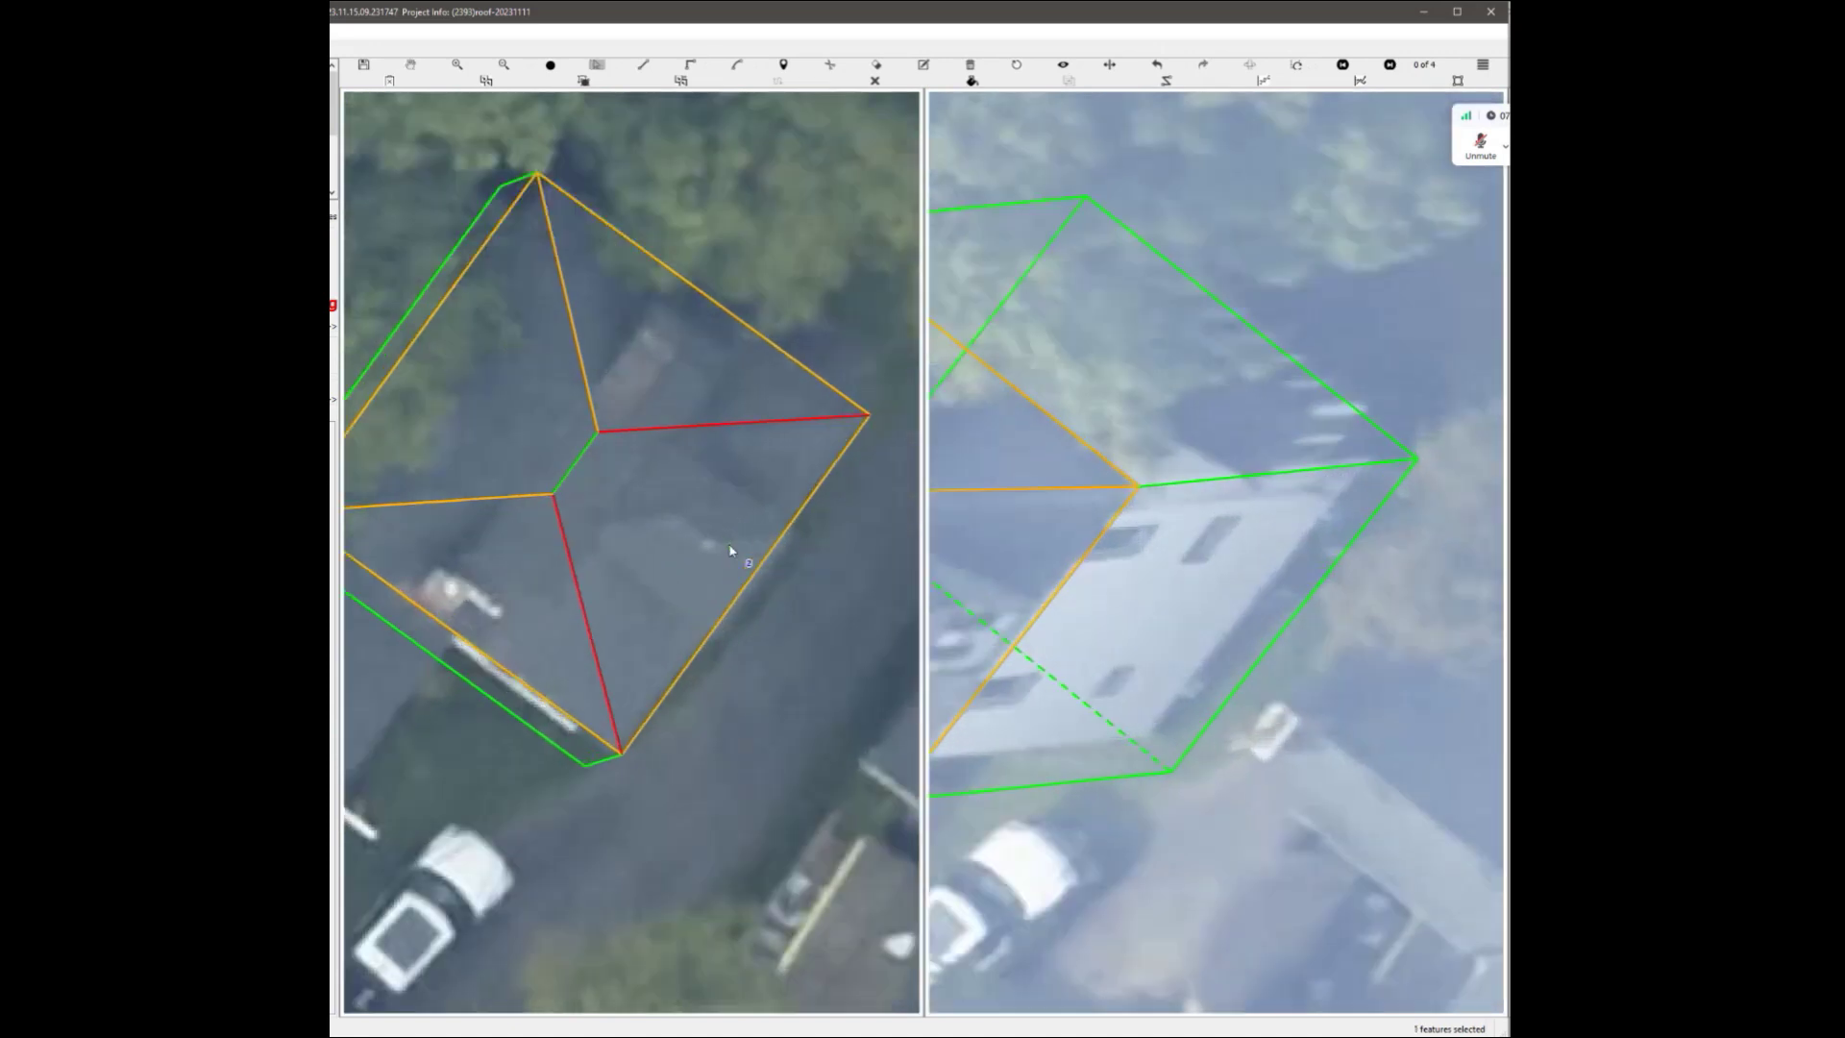
left_click(670, 450)
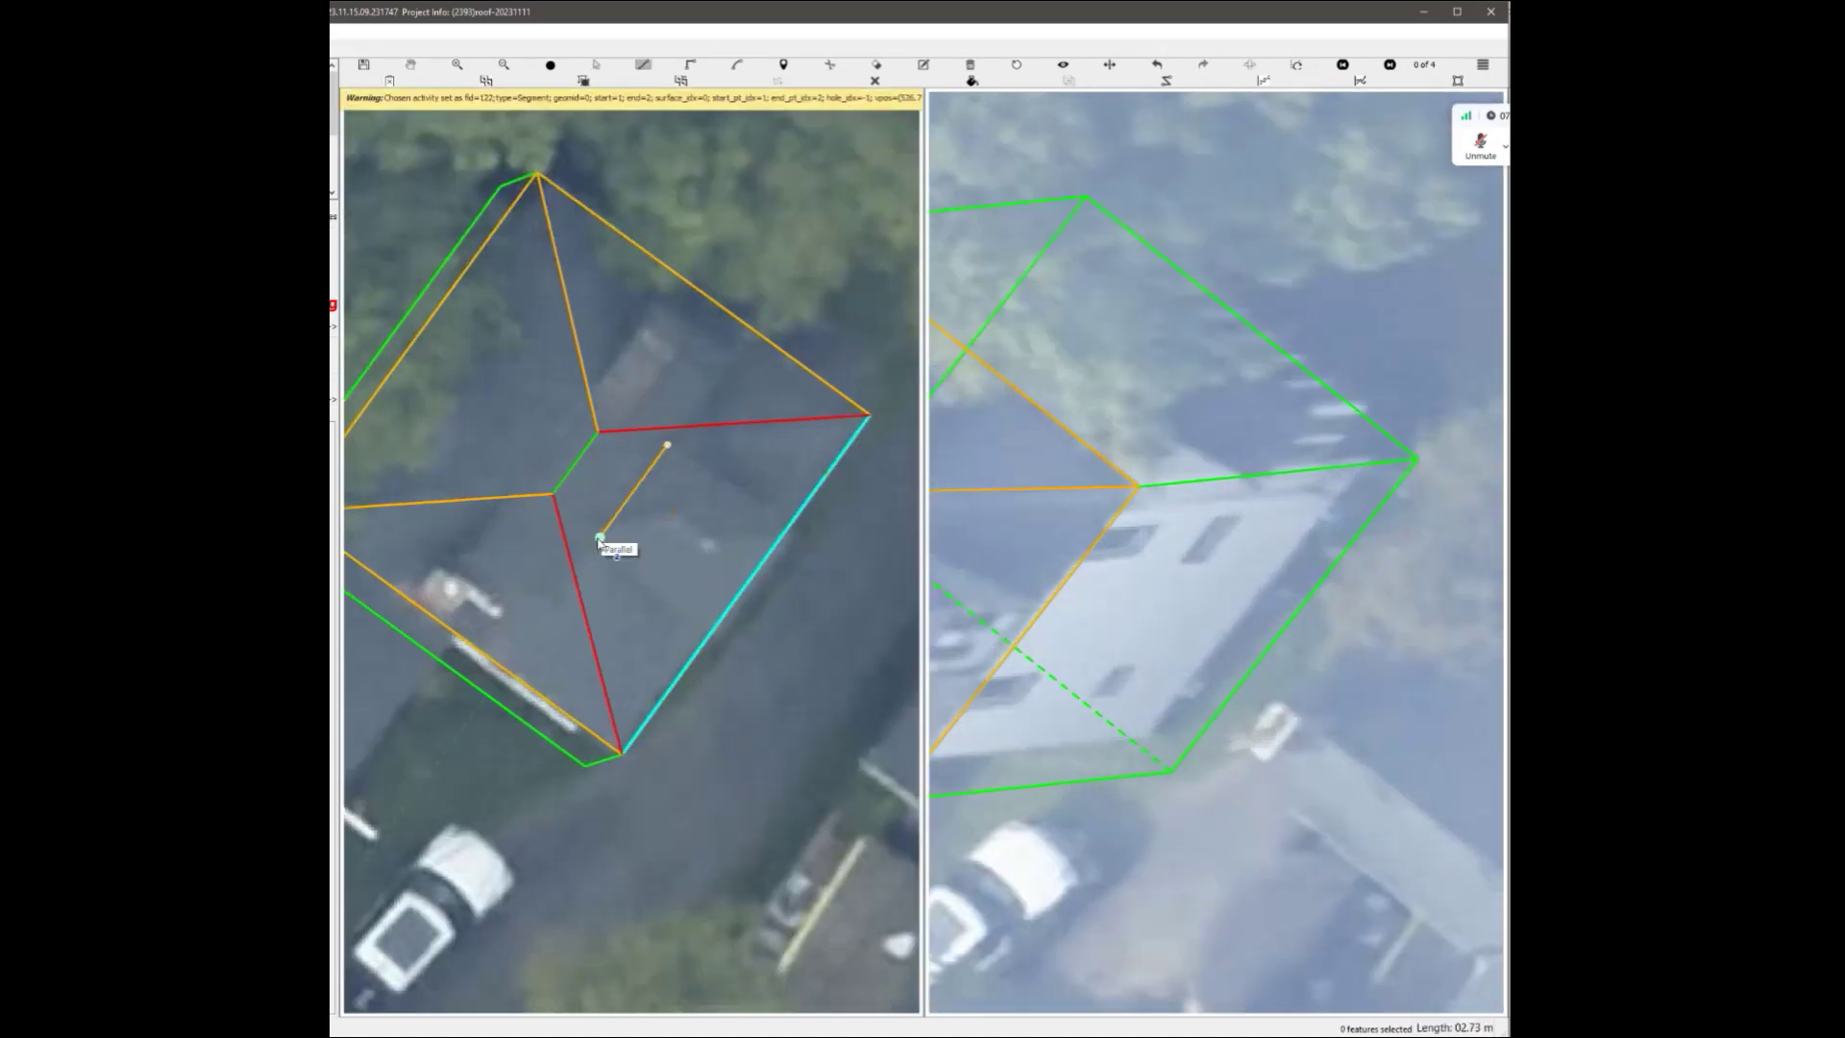
left_click(598, 540)
left_click(726, 633)
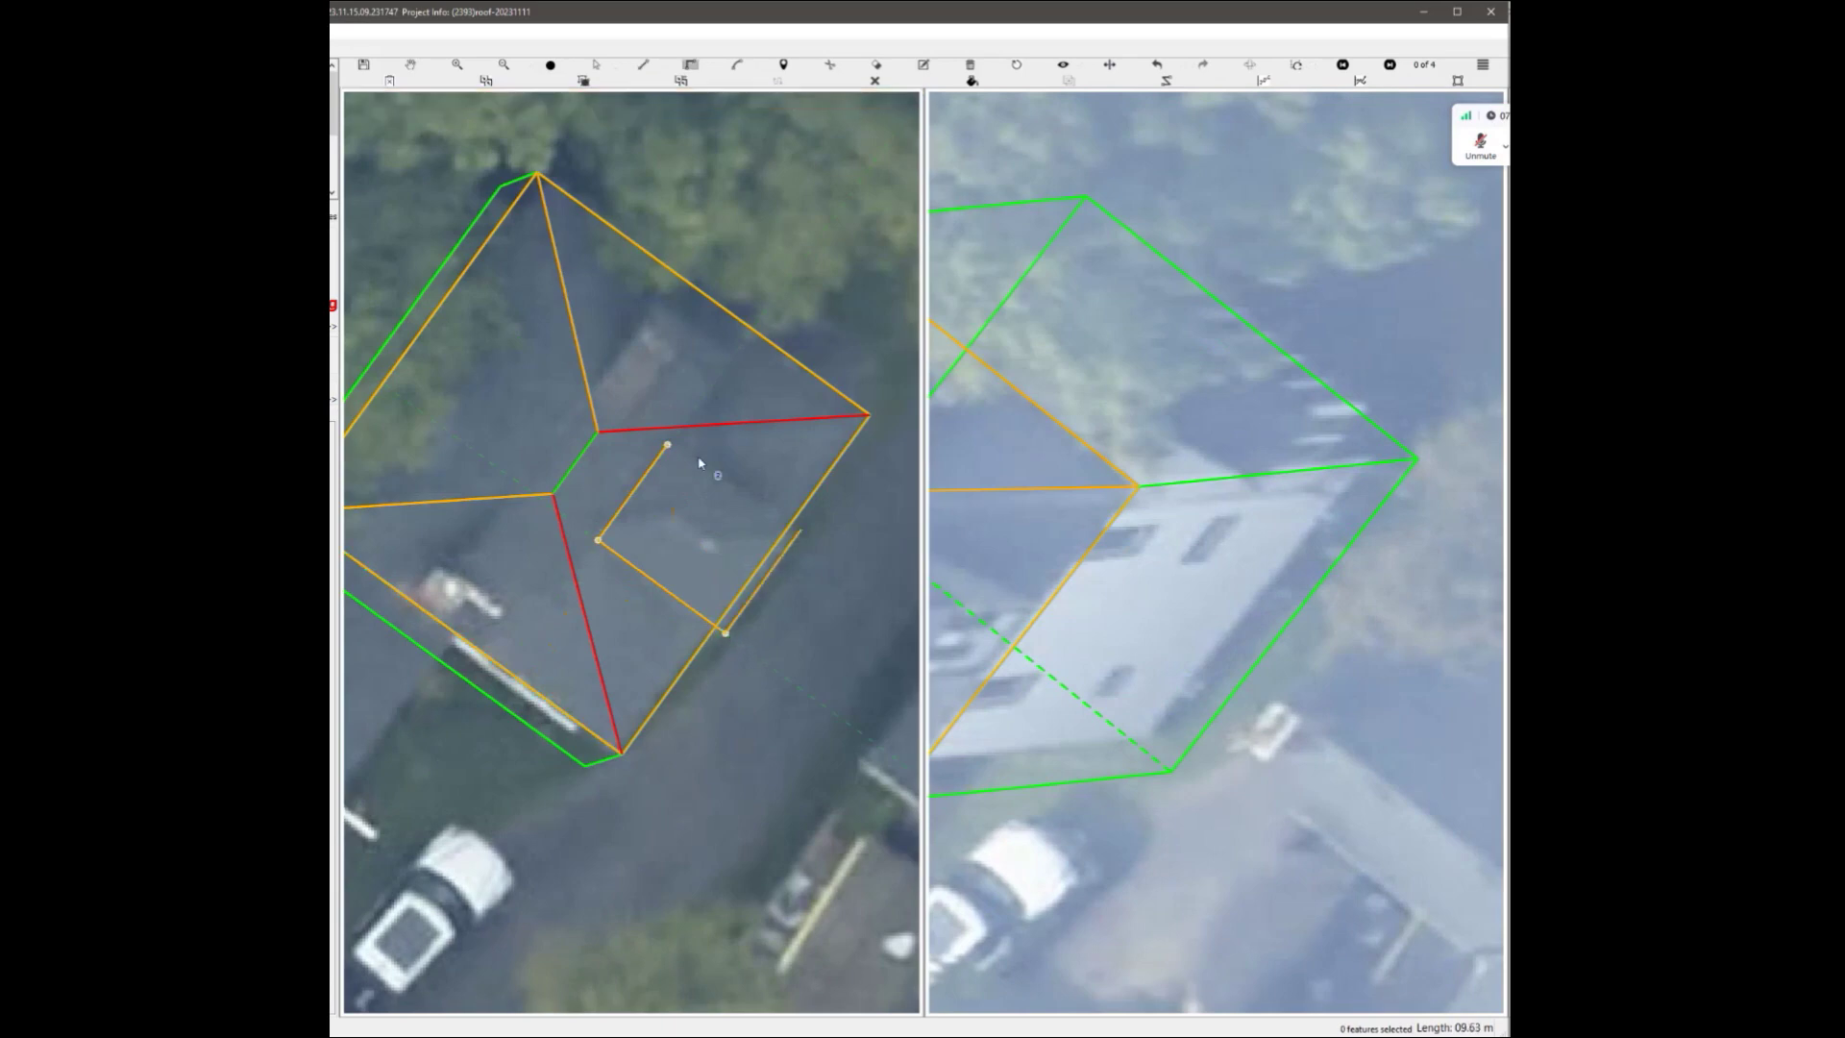
left_click(670, 448)
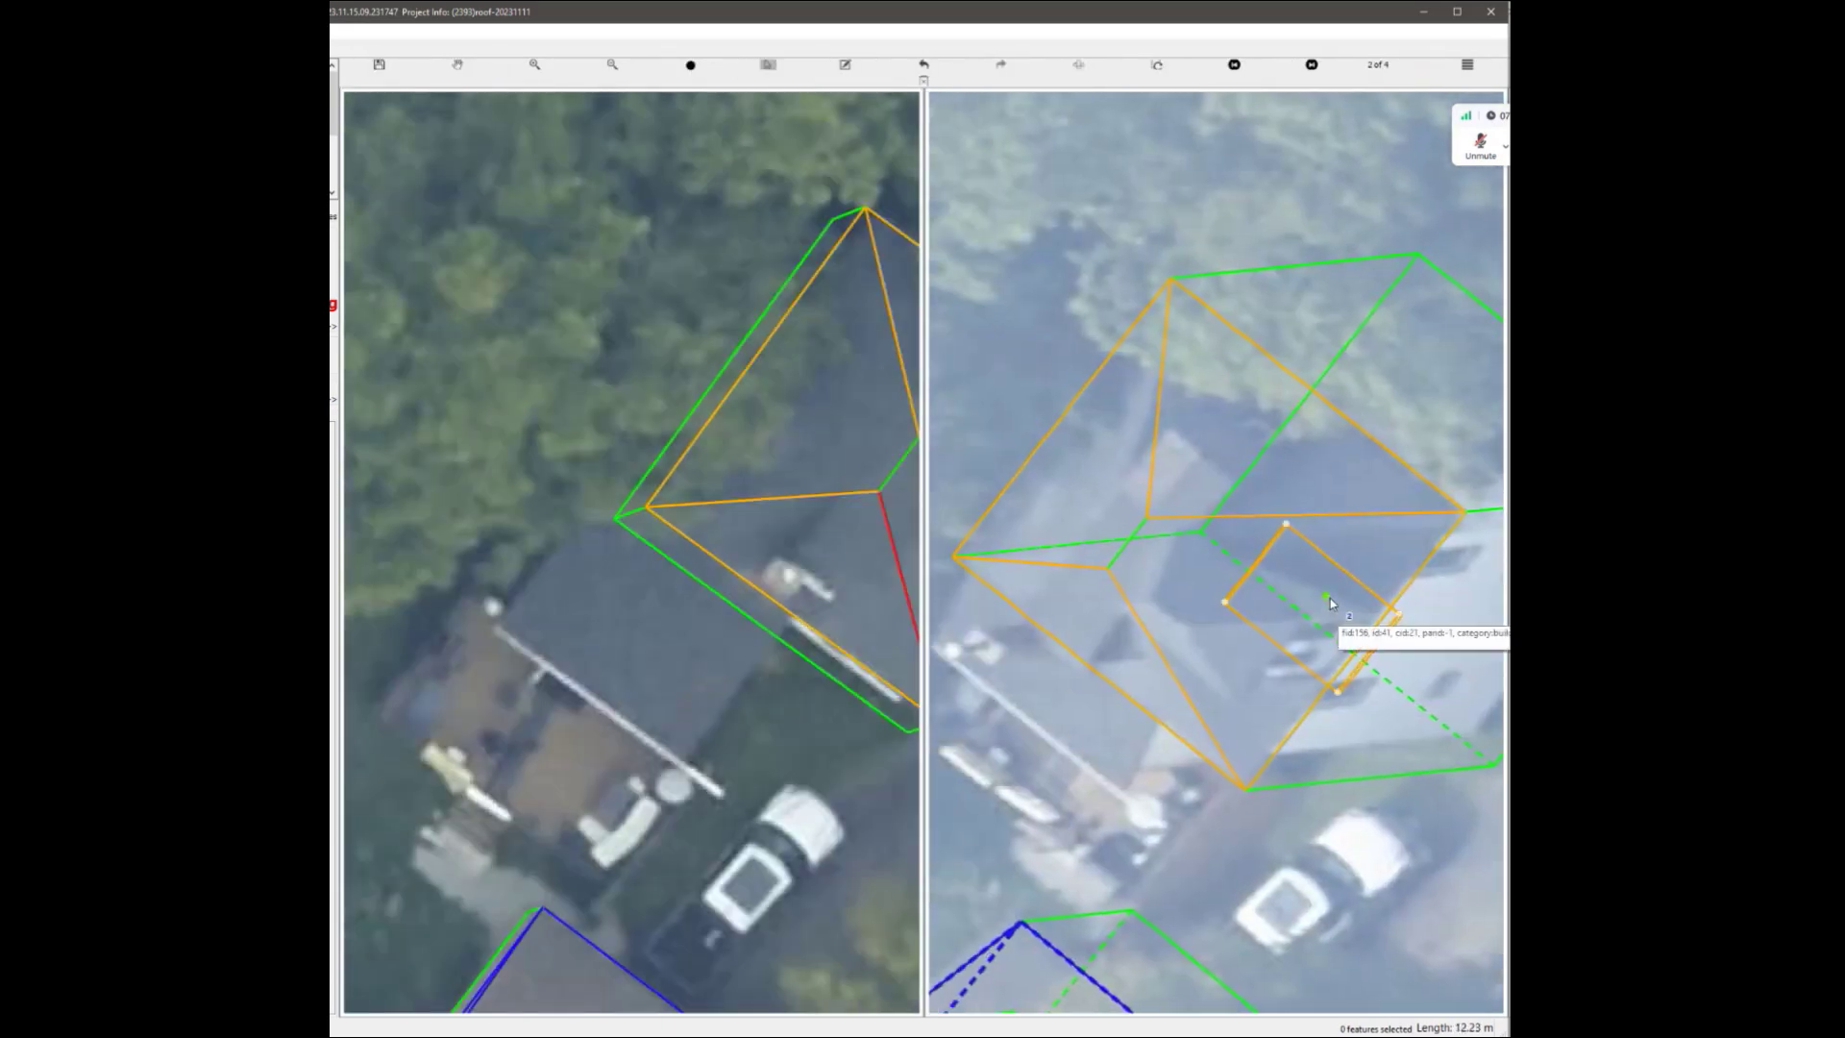
left_click(1252, 621)
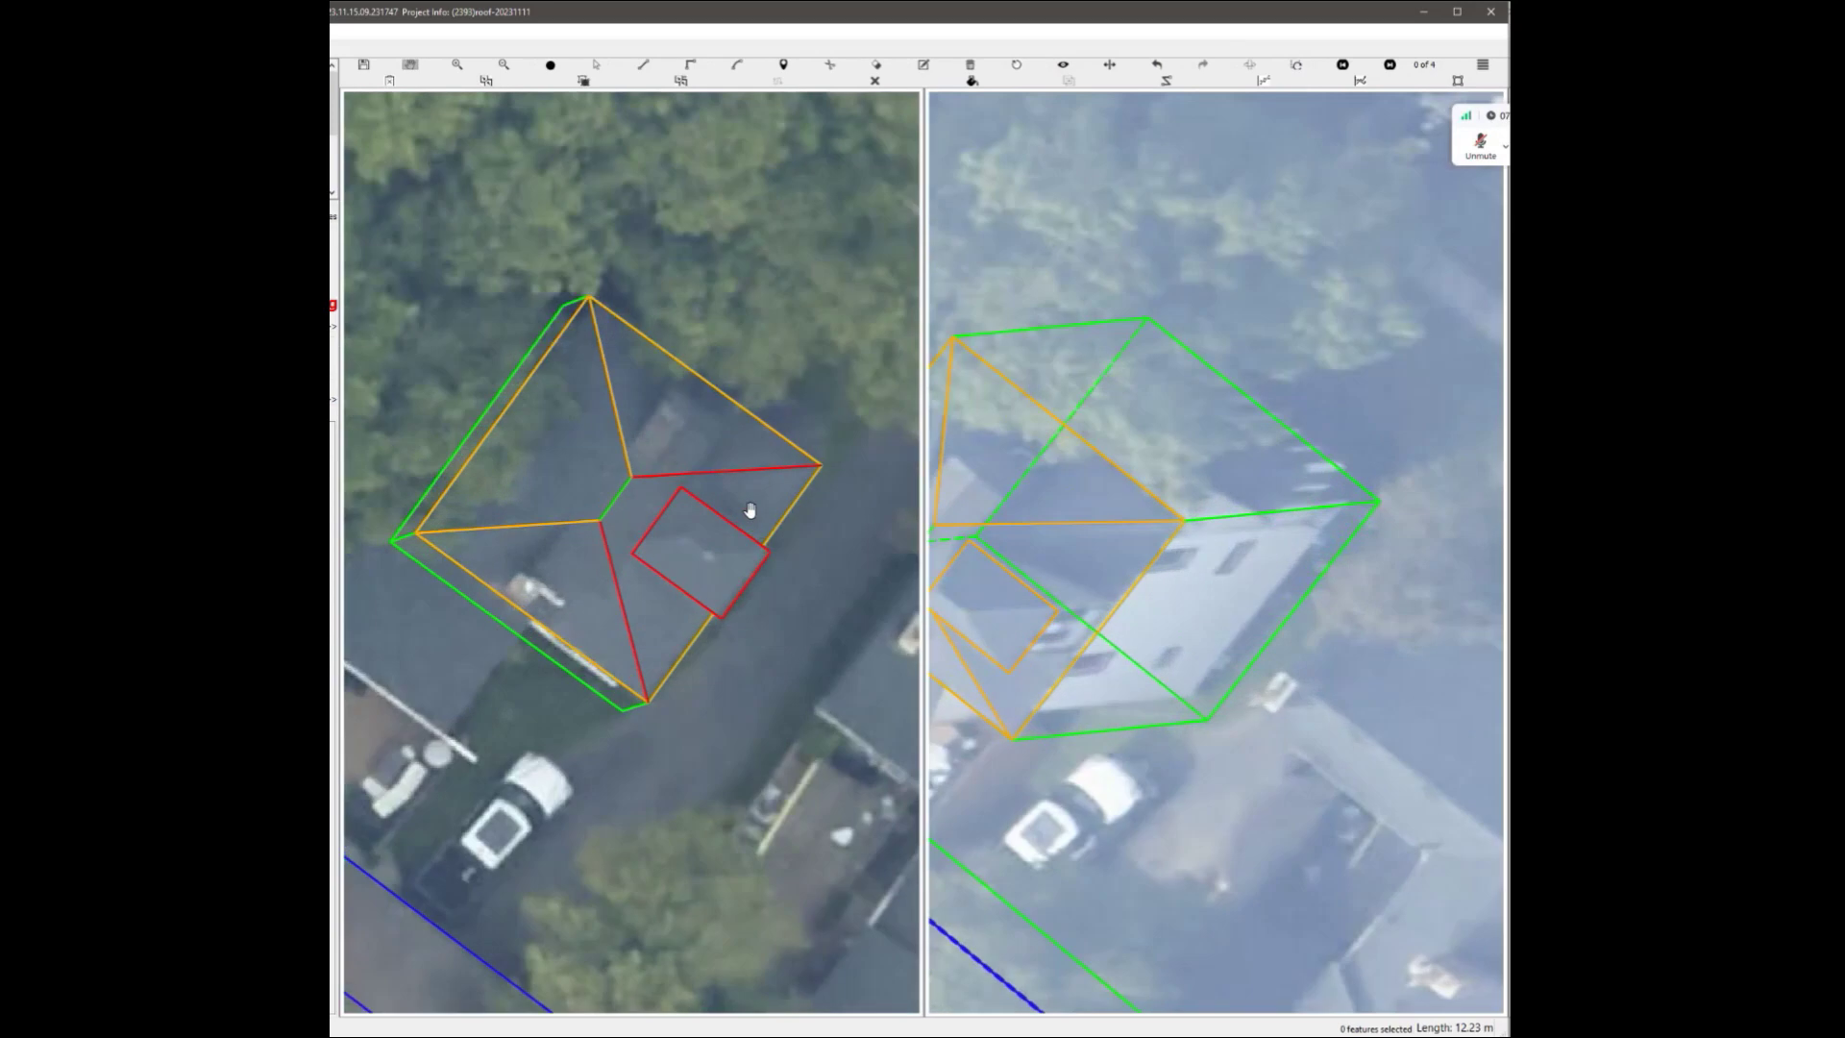
Examine the dormer outline against the main roof slope from the side and from above.
middle_click_drag(752, 510, 690, 404)
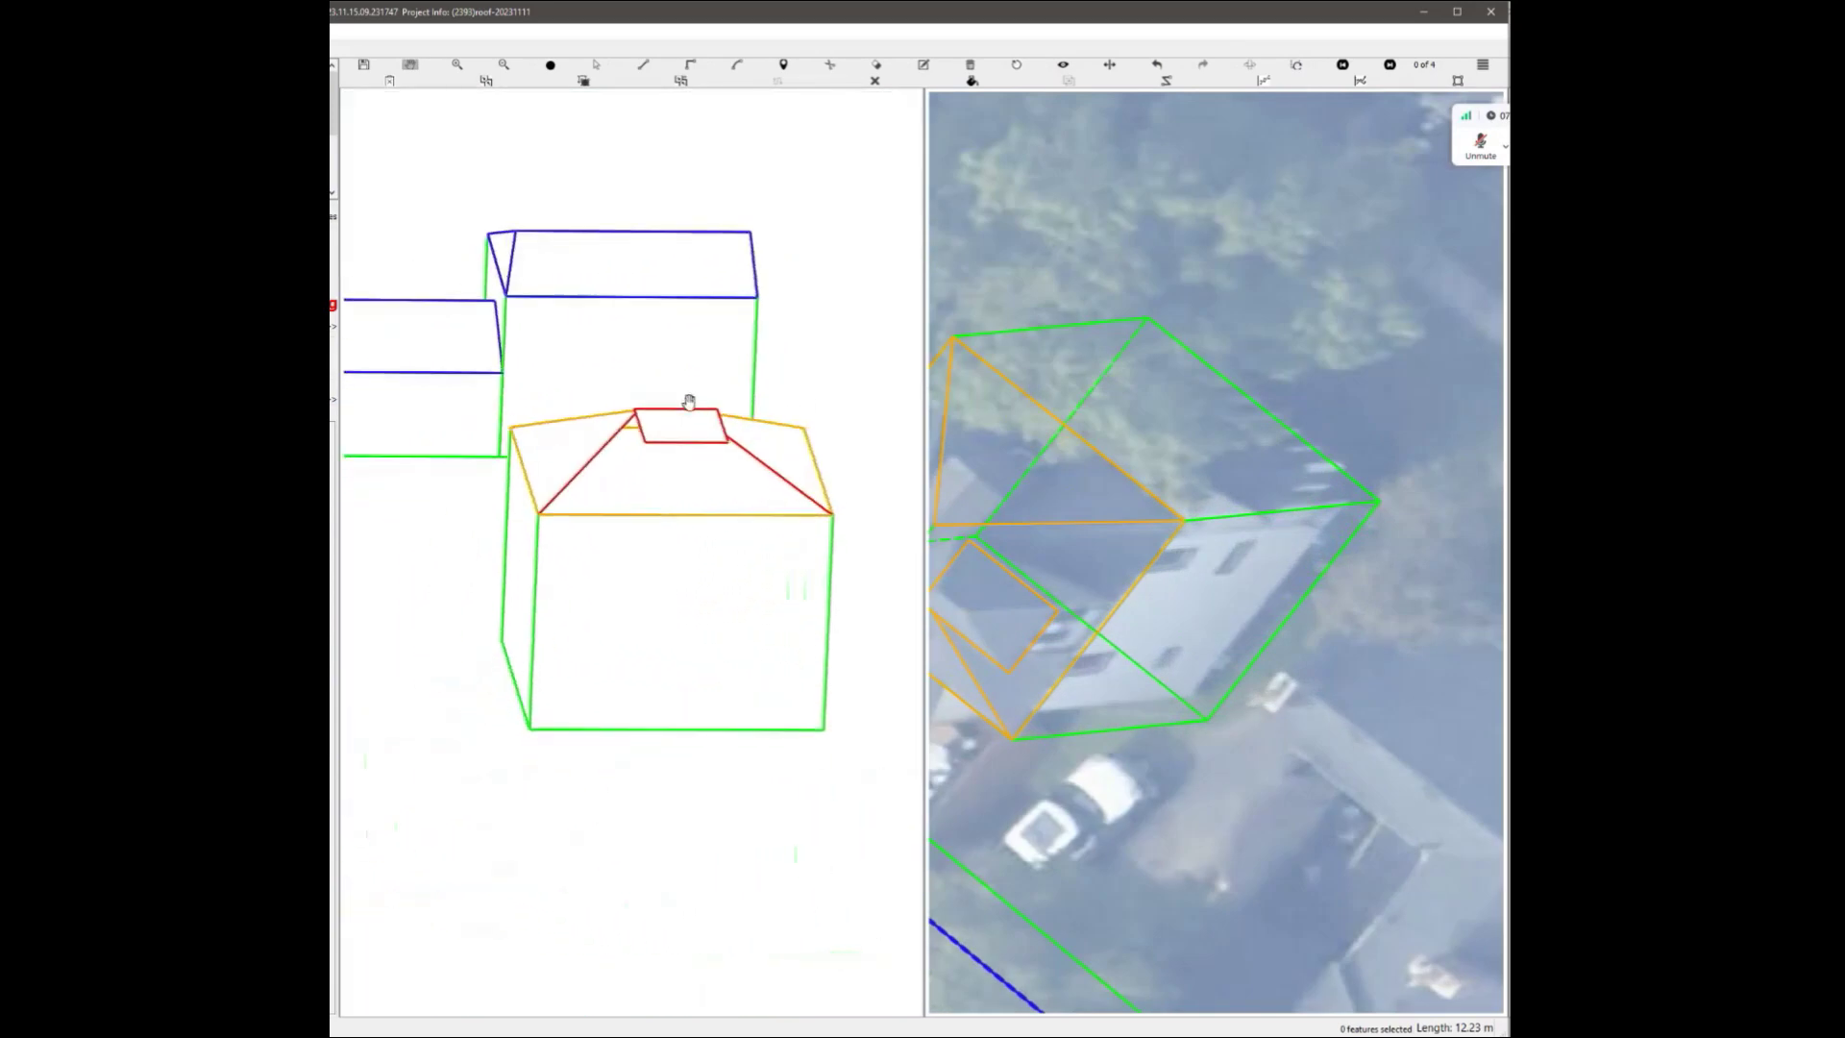
scroll(800, 441, "down", 3)
scroll(800, 441, "up", 3)
left_click_drag(716, 108, 613, 631)
scroll(615, 631, "up", 3)
left_click_drag(730, 475, 709, 625)
scroll(708, 619, "down", 3)
left_click_drag(675, 527, 754, 552)
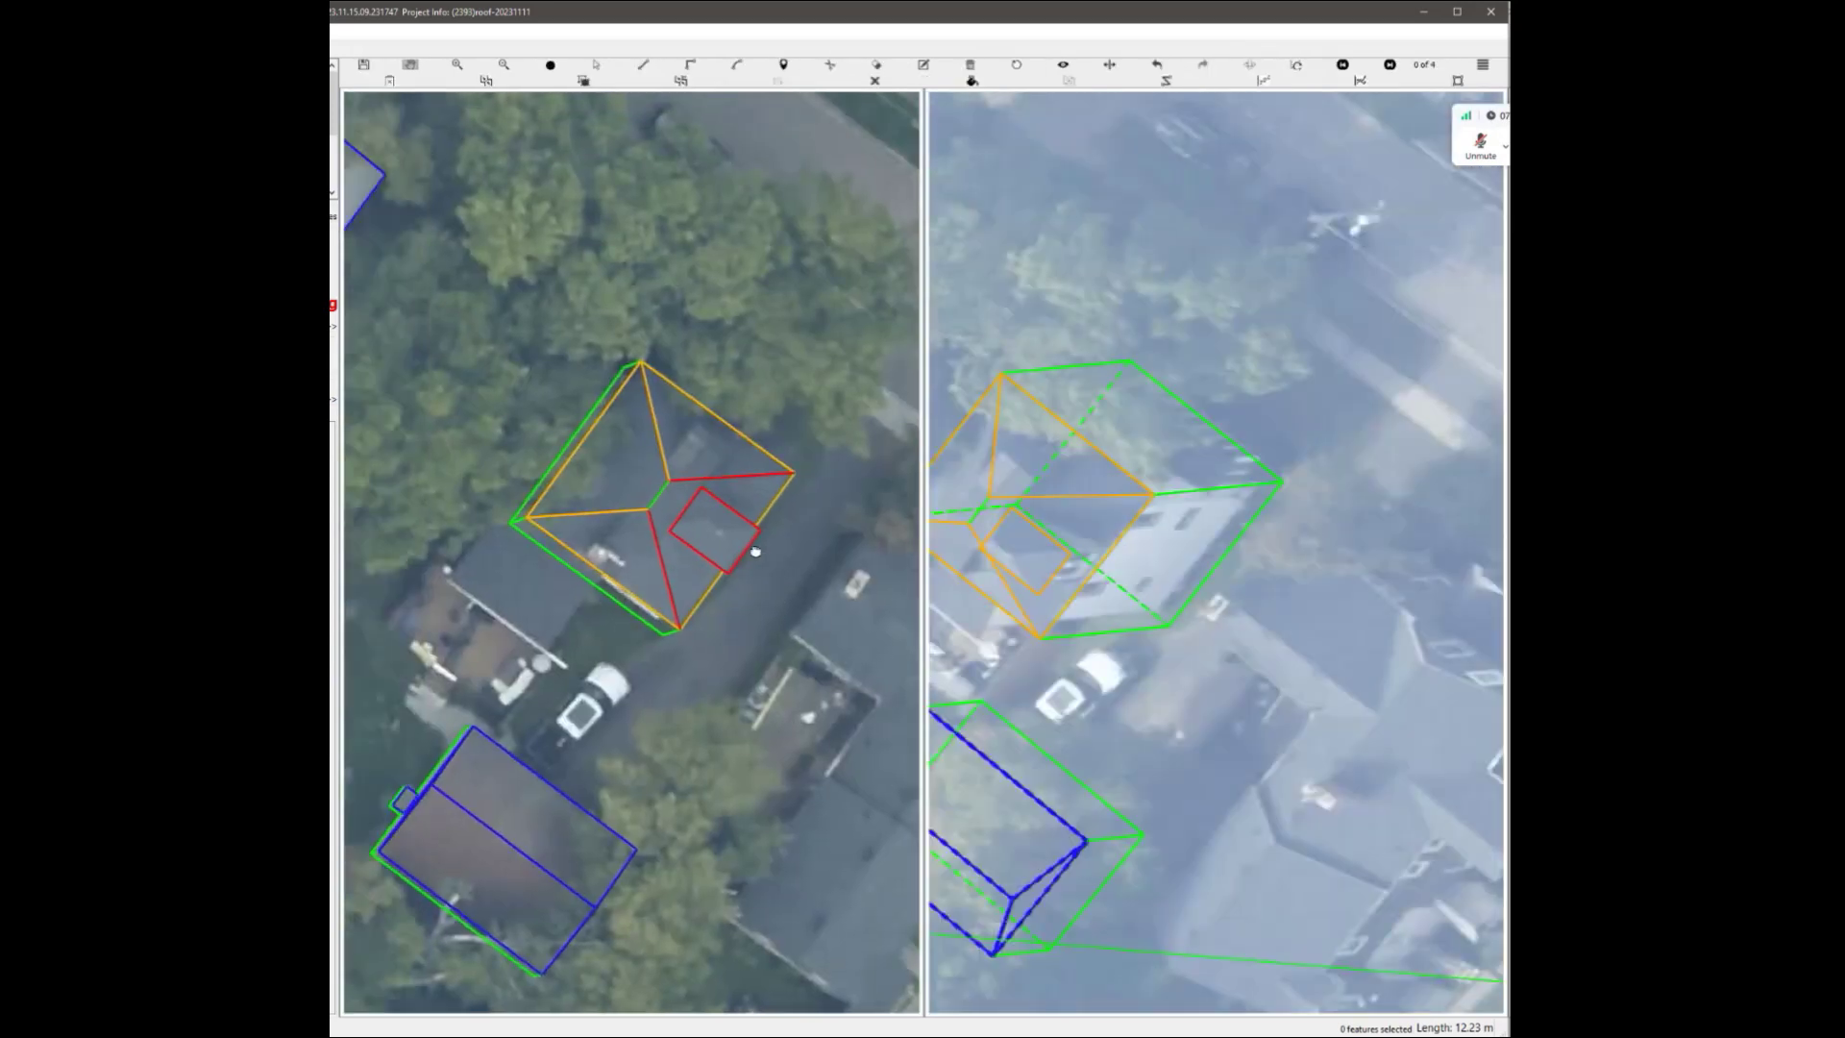
scroll(754, 545, "up", 2)
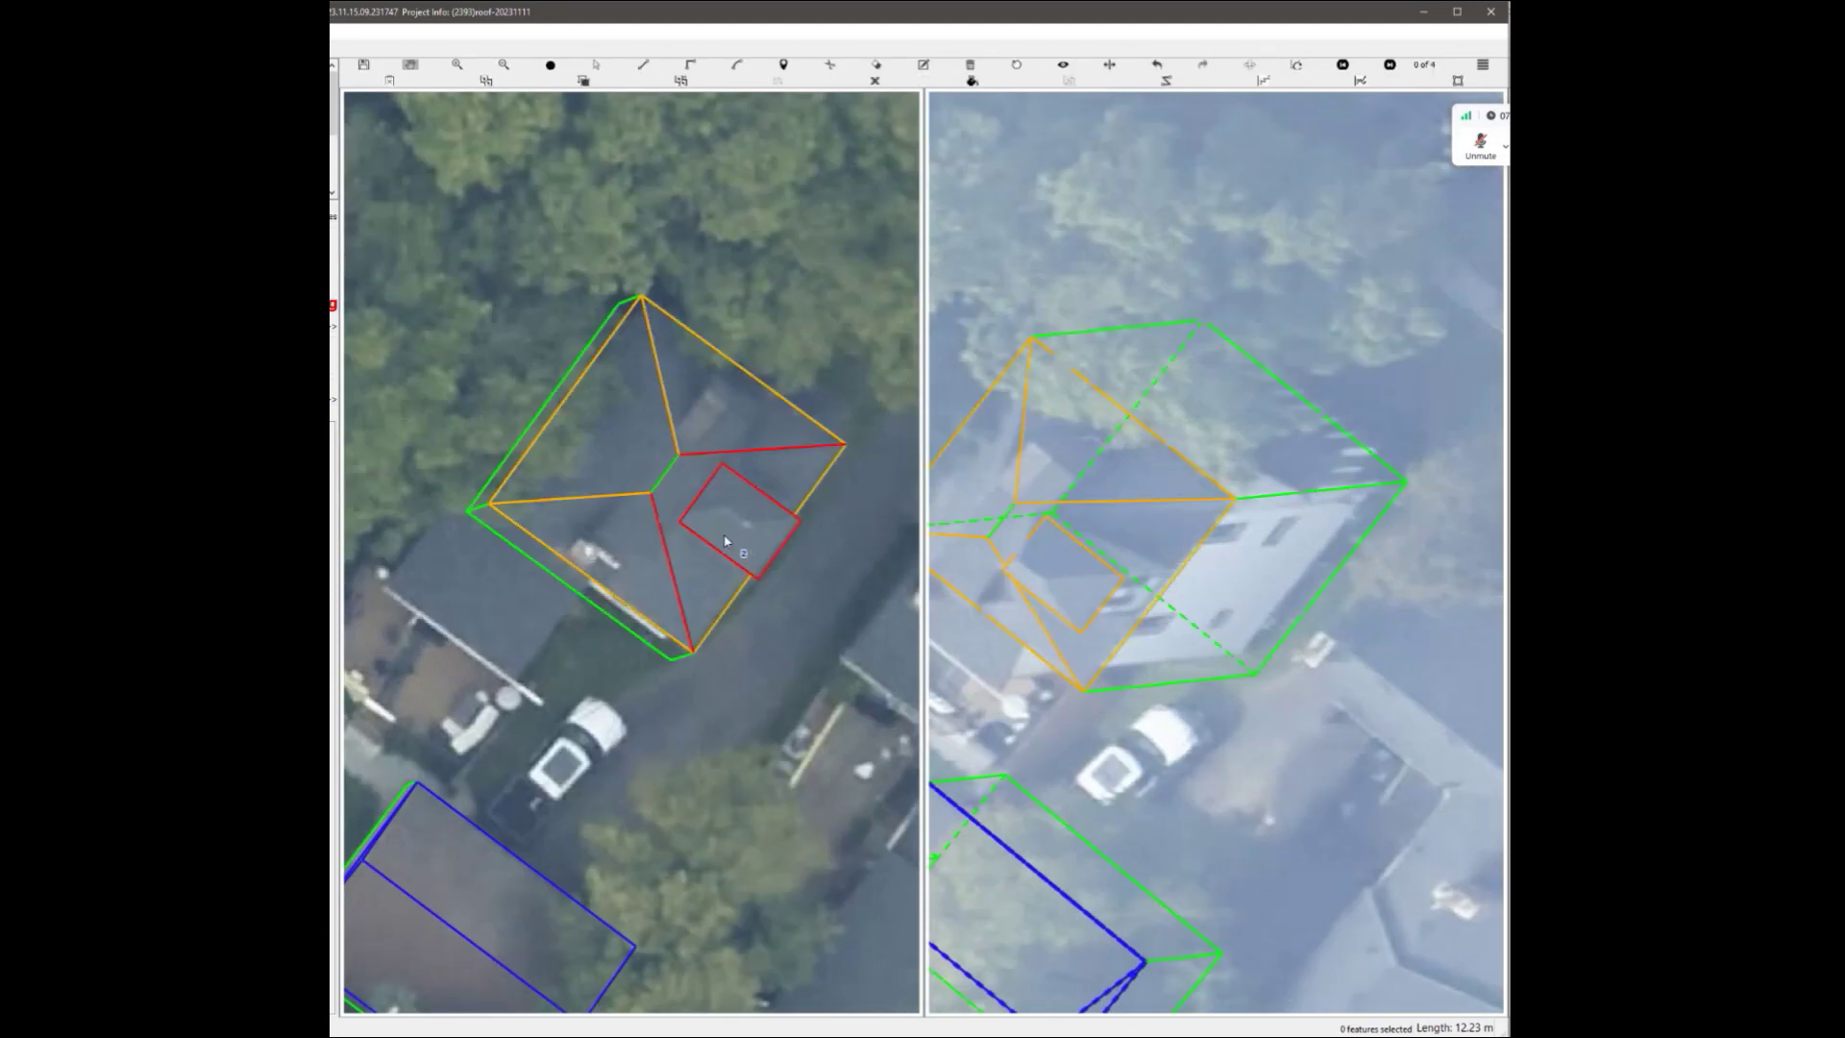
Draw a ridge line about 2.5 m long along the middle of the dormer, parallel to its long sides.
scroll(740, 541, "up", 2)
middle_click_drag(726, 538, 704, 550)
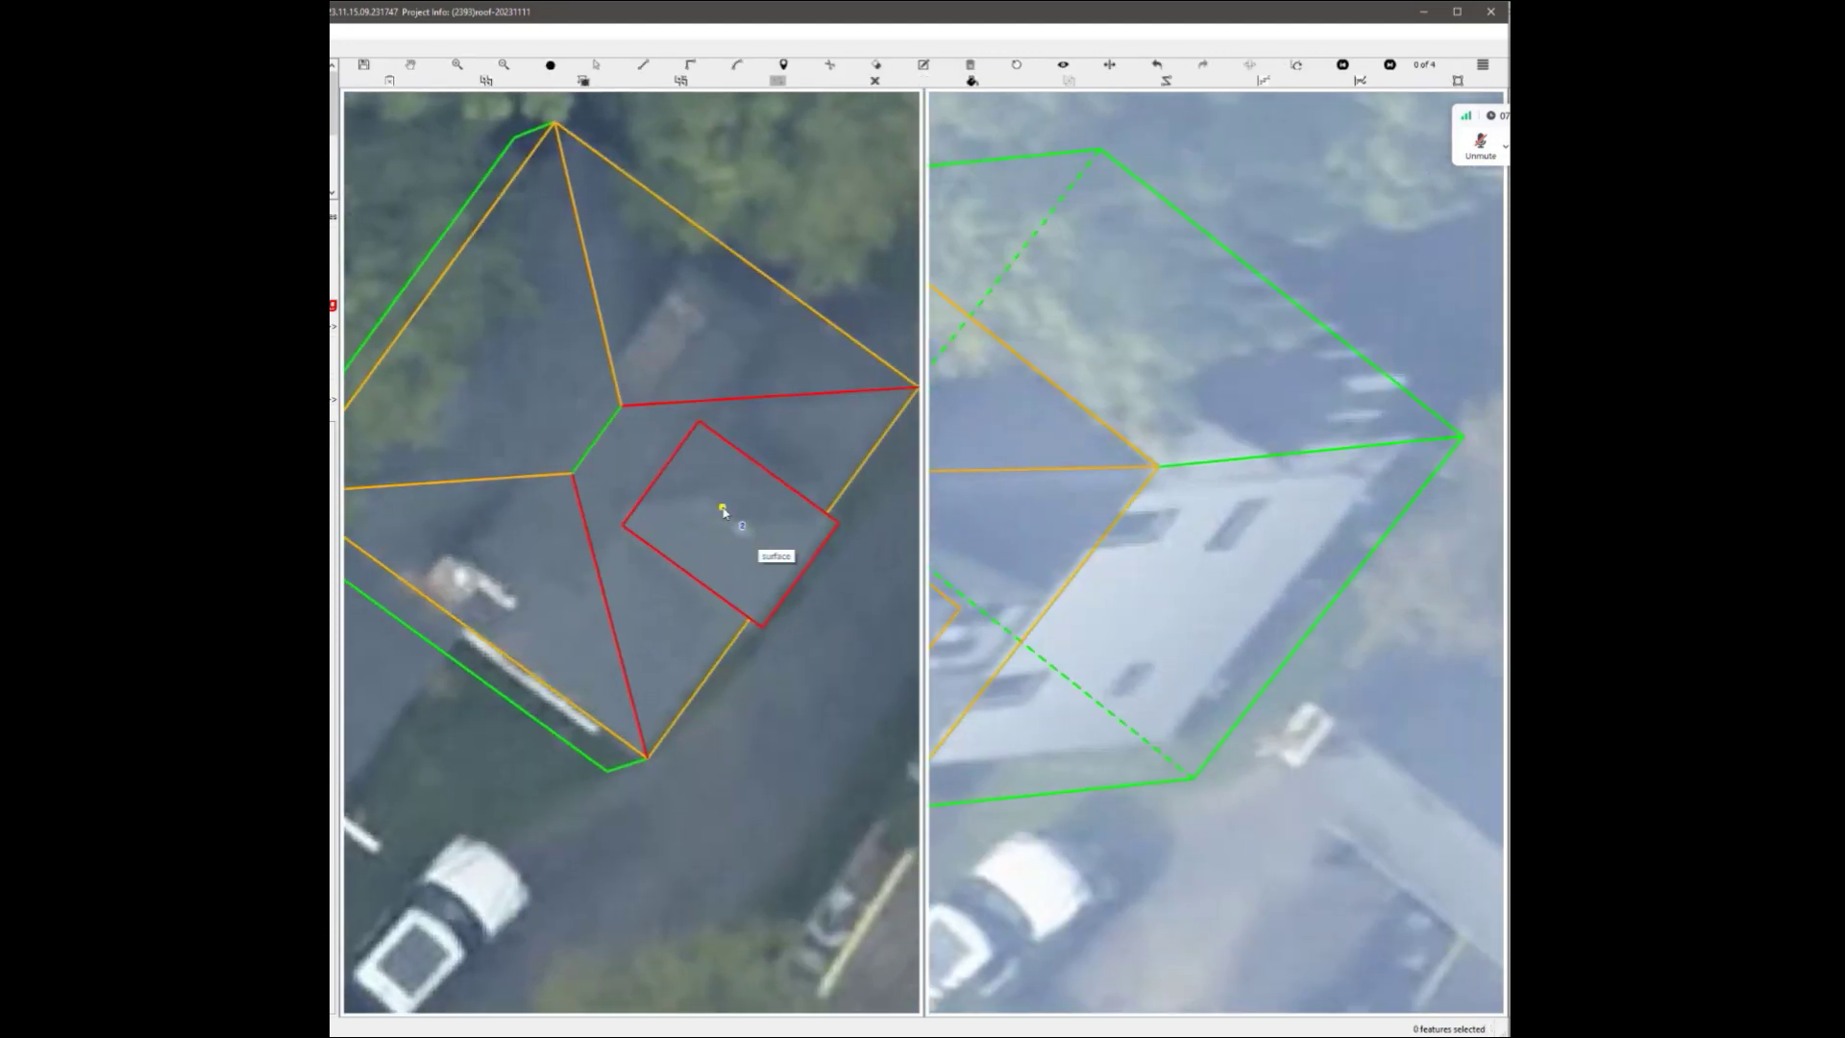
left_click(709, 503)
key("p")
left_click(752, 534)
scroll(752, 534, "down", 1)
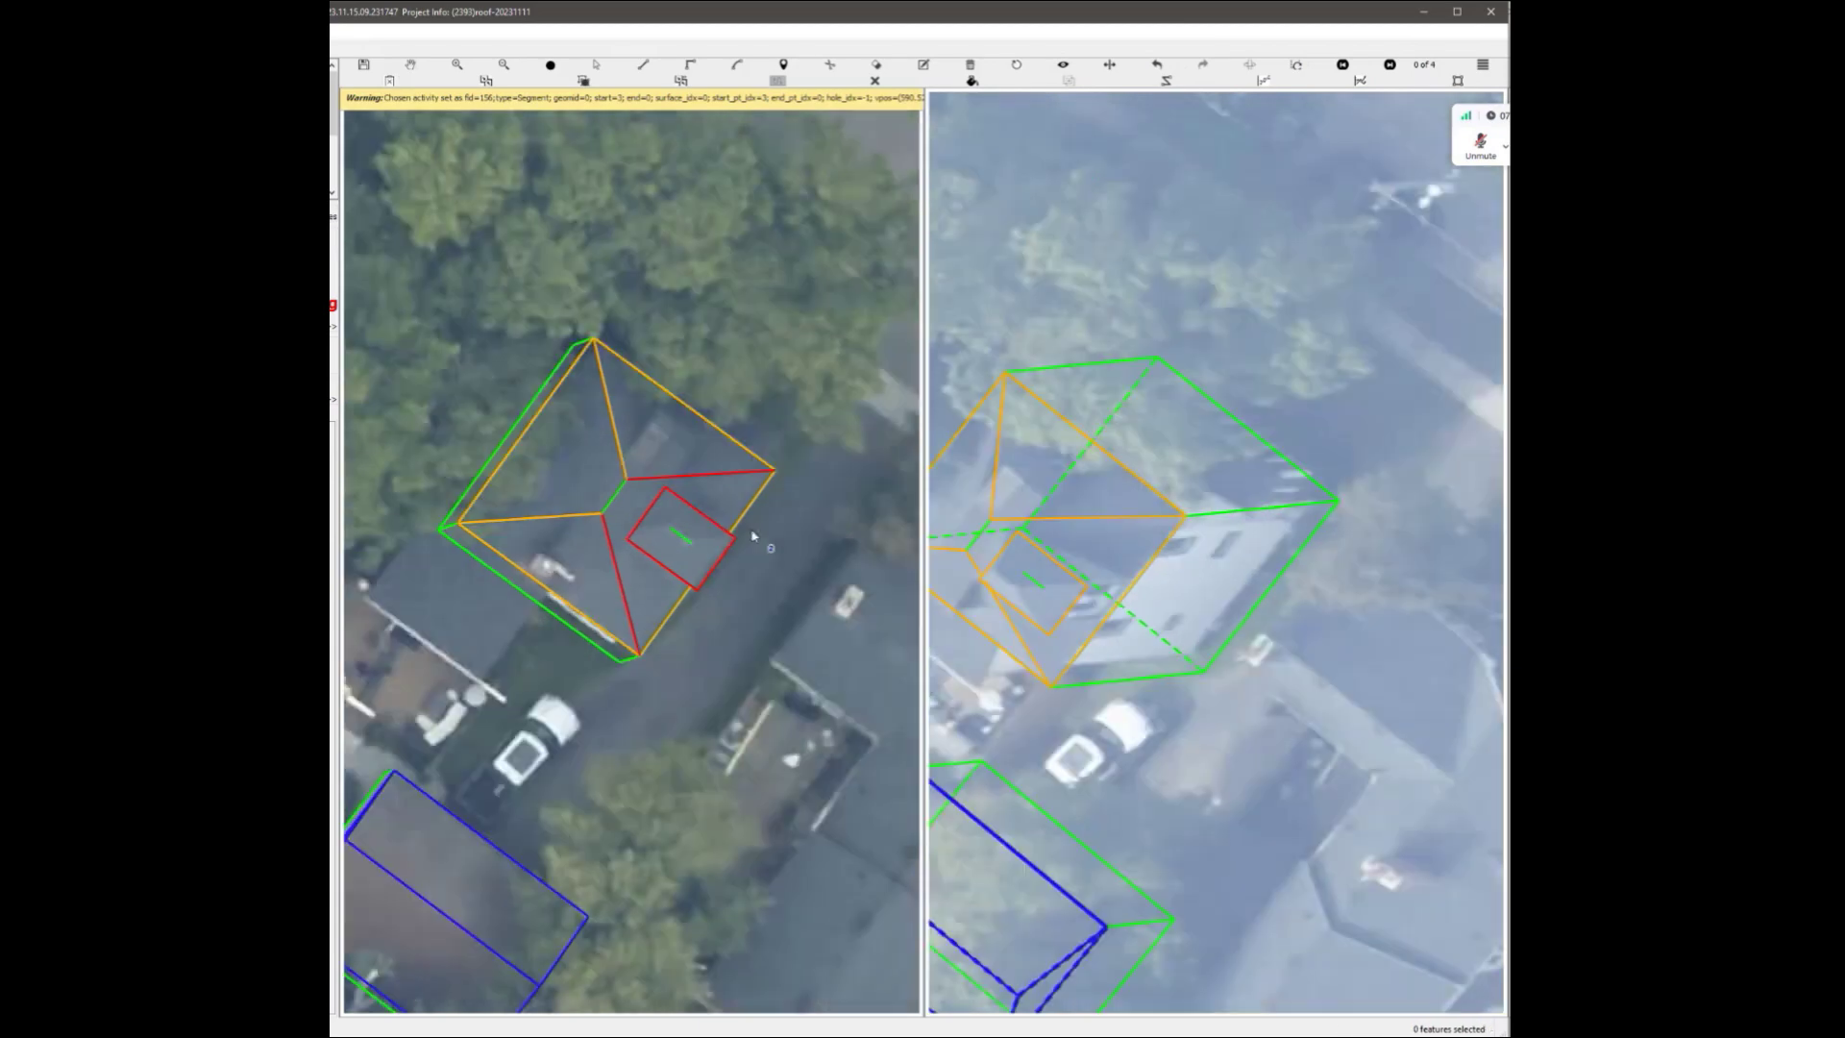
Check the dormer's ridge line against the roof in image 2 of 4 and in the overhead image.
scroll(1047, 598, "up", 2)
middle_click_drag(1028, 583, 1113, 598)
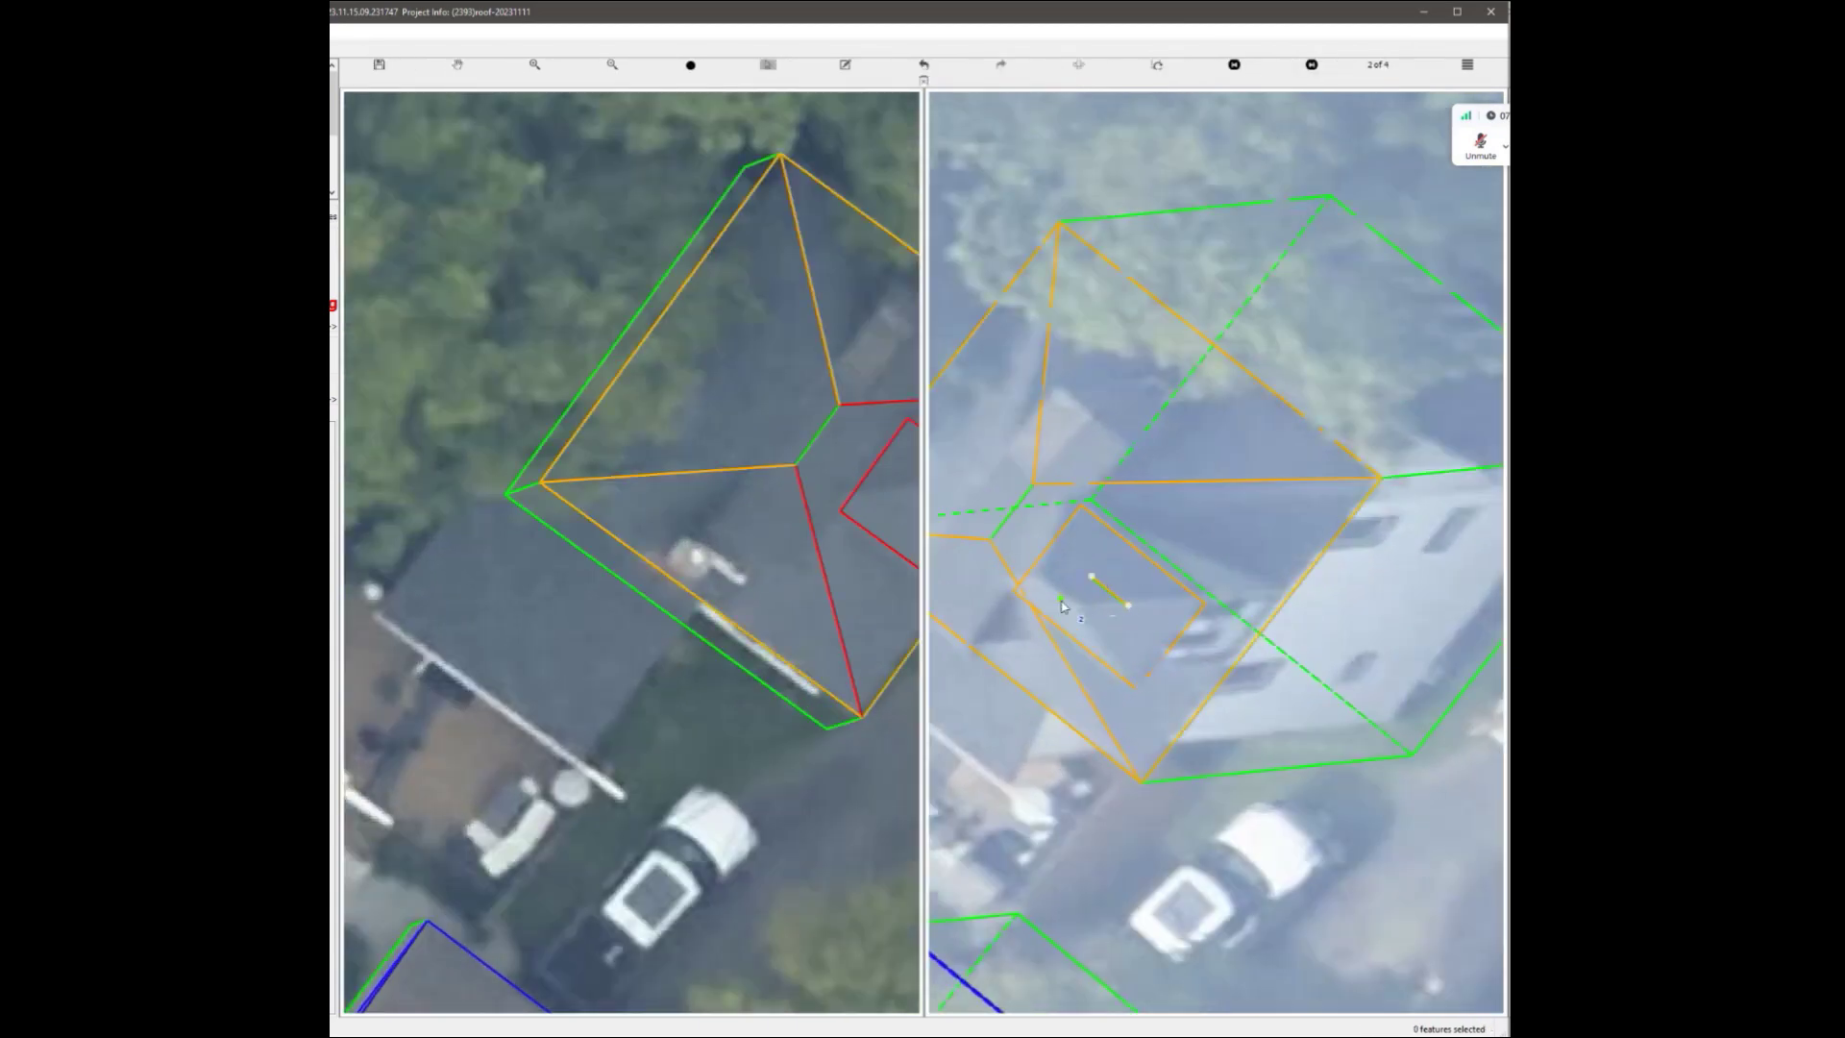
scroll(1115, 514, "down", 2)
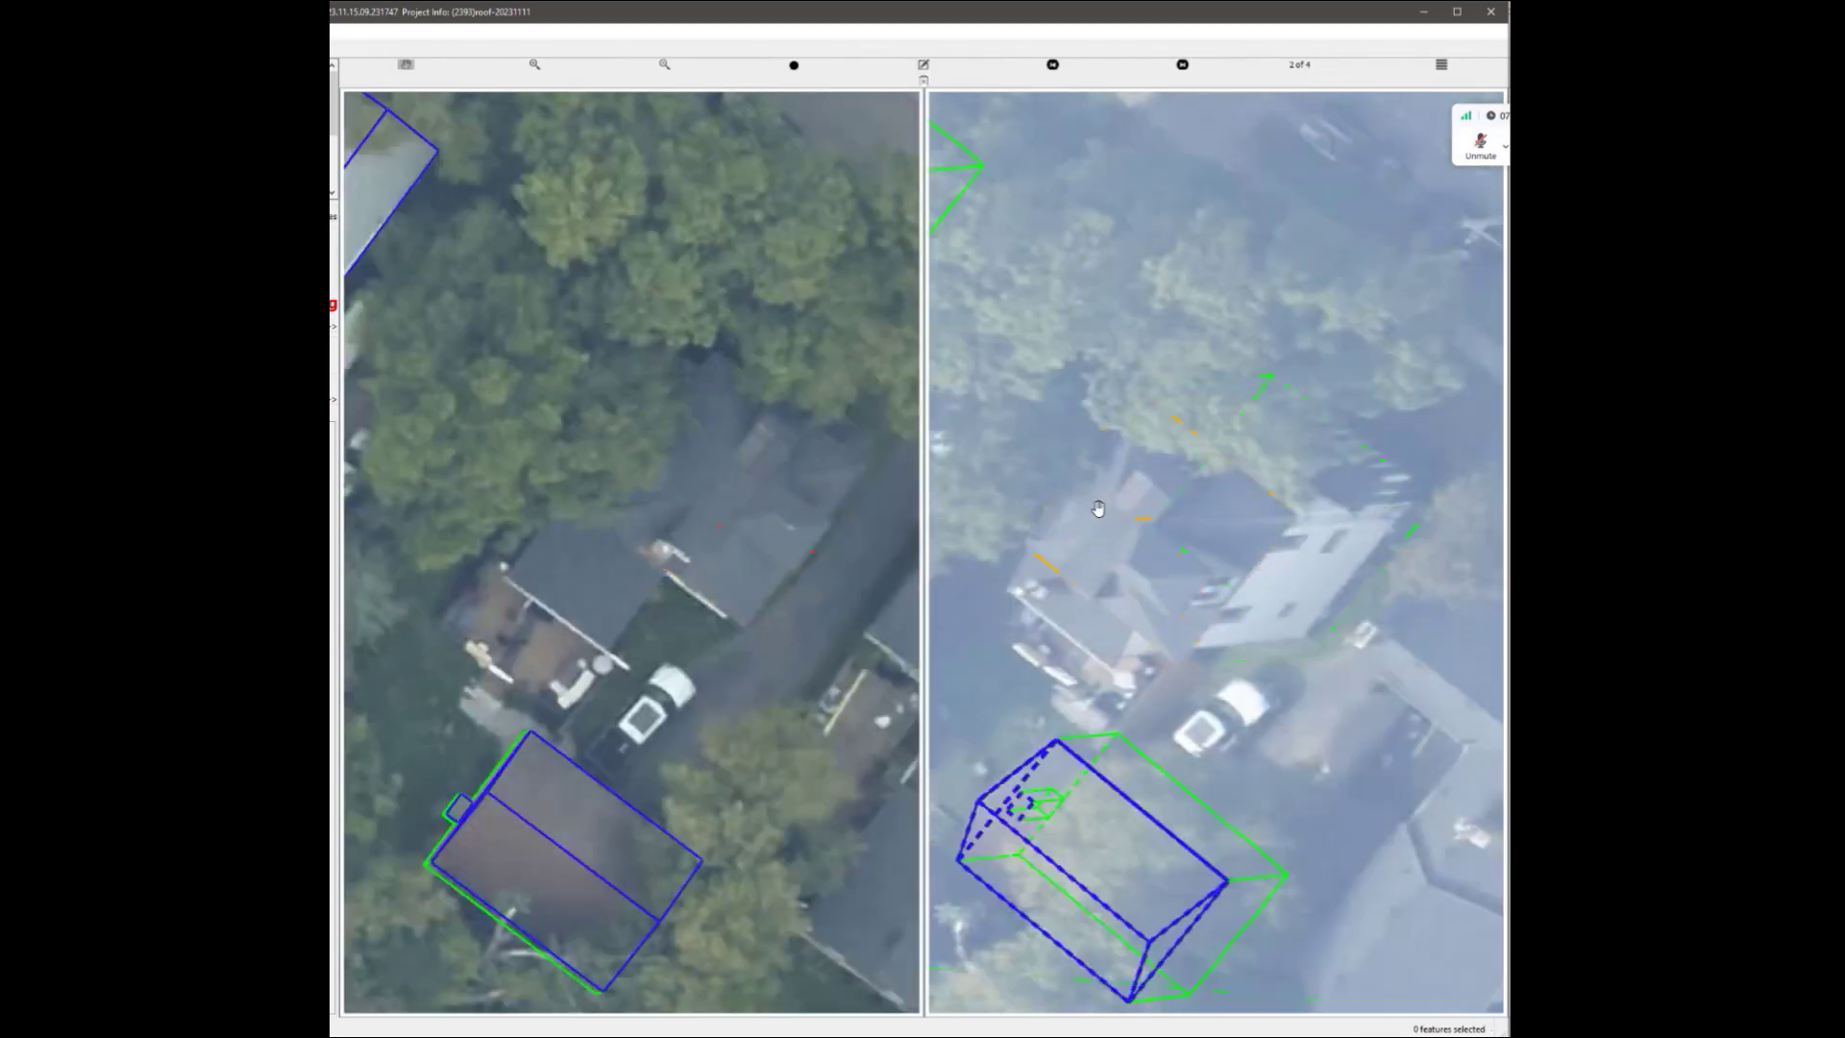
scroll(1122, 588, "up", 5)
scroll(759, 553, "down", 2)
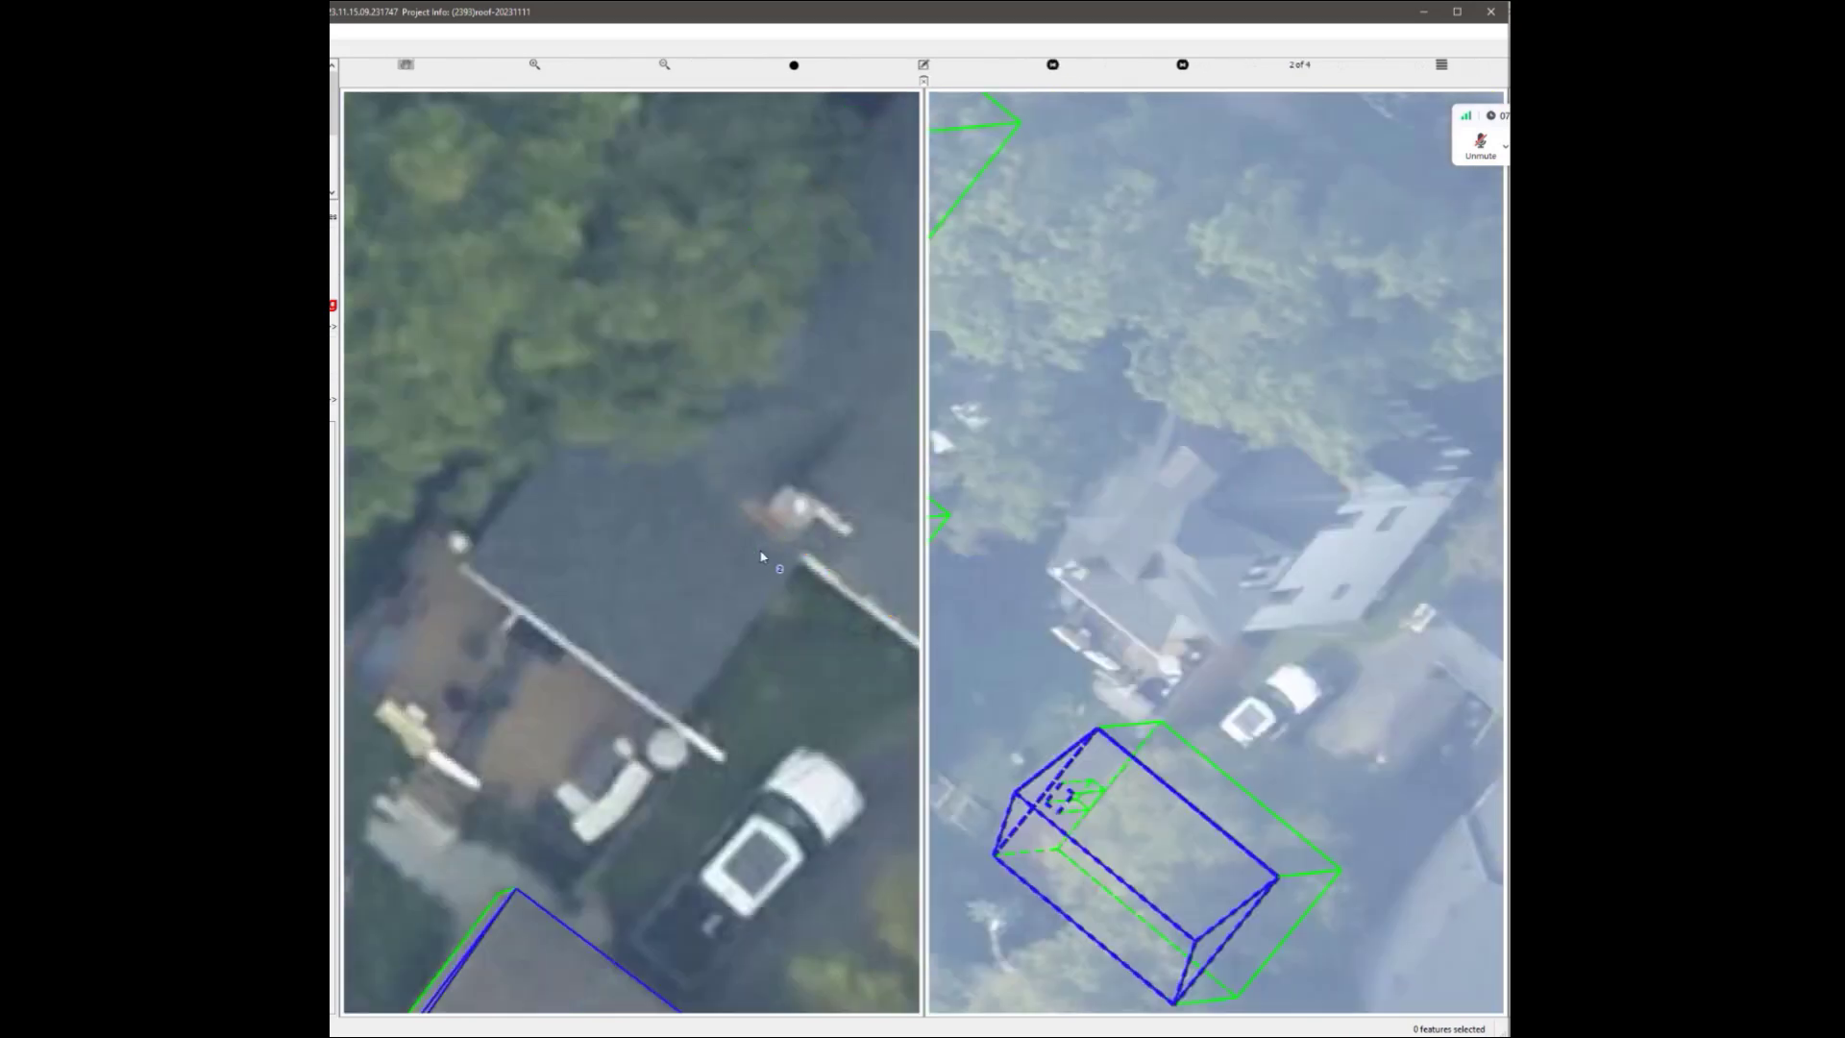
scroll(863, 496, "up", 4)
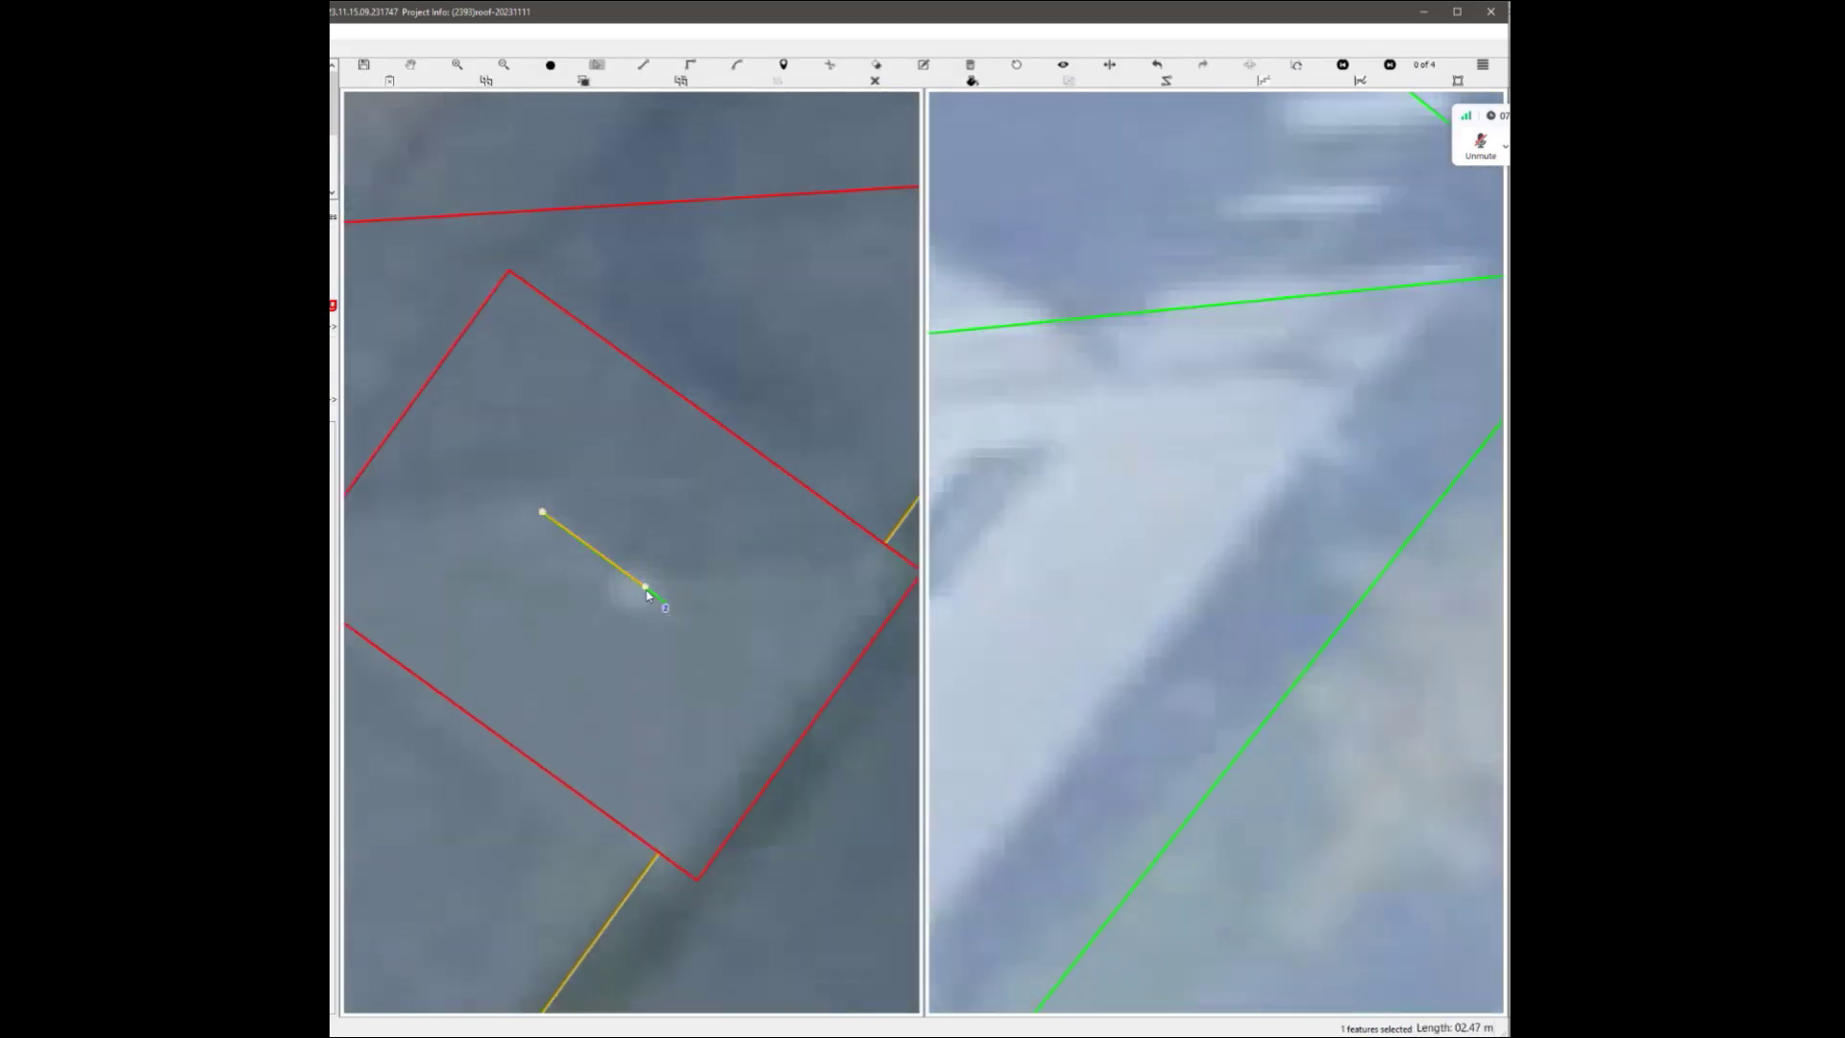
scroll(635, 588, "down", 4)
scroll(643, 581, "up", 2)
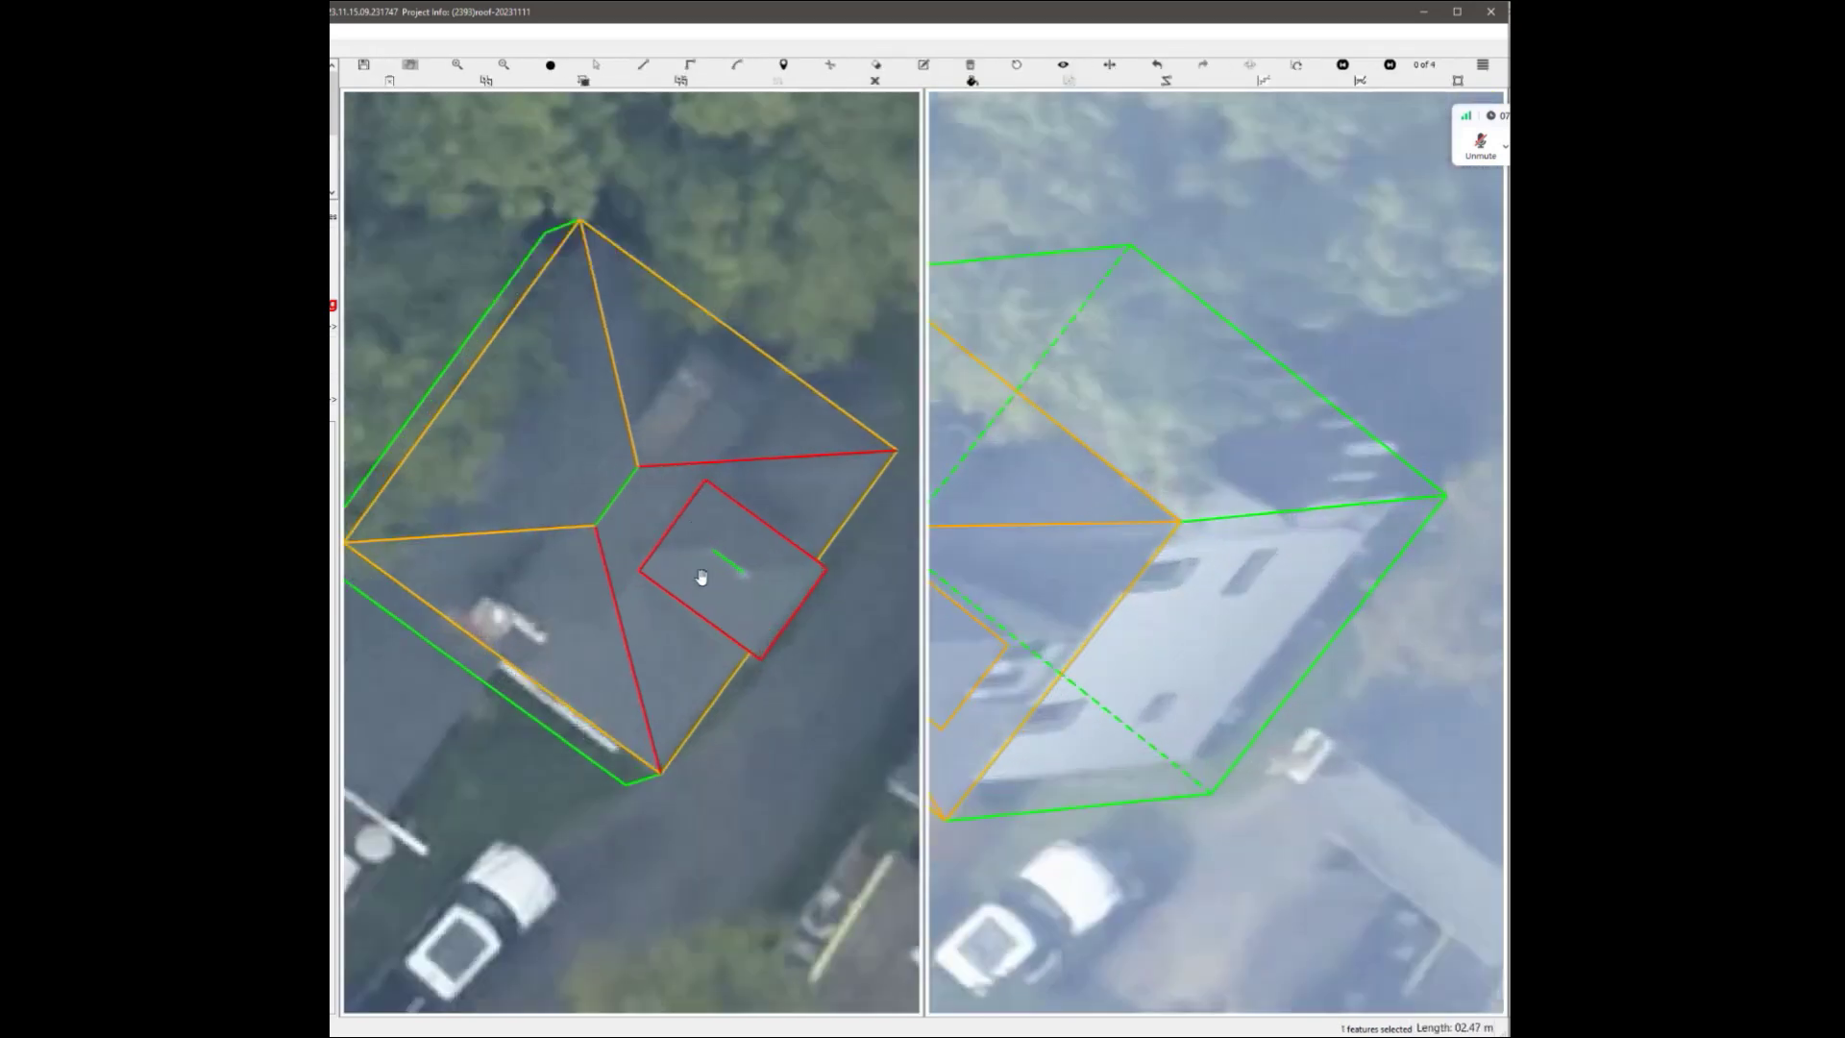
Connect the four corners of the dormer outline to the nearest ridge ends with hip lines.
left_click(641, 574)
left_click(716, 552)
double_click(707, 482)
left_click(750, 576)
left_click(826, 571)
double_click(749, 577)
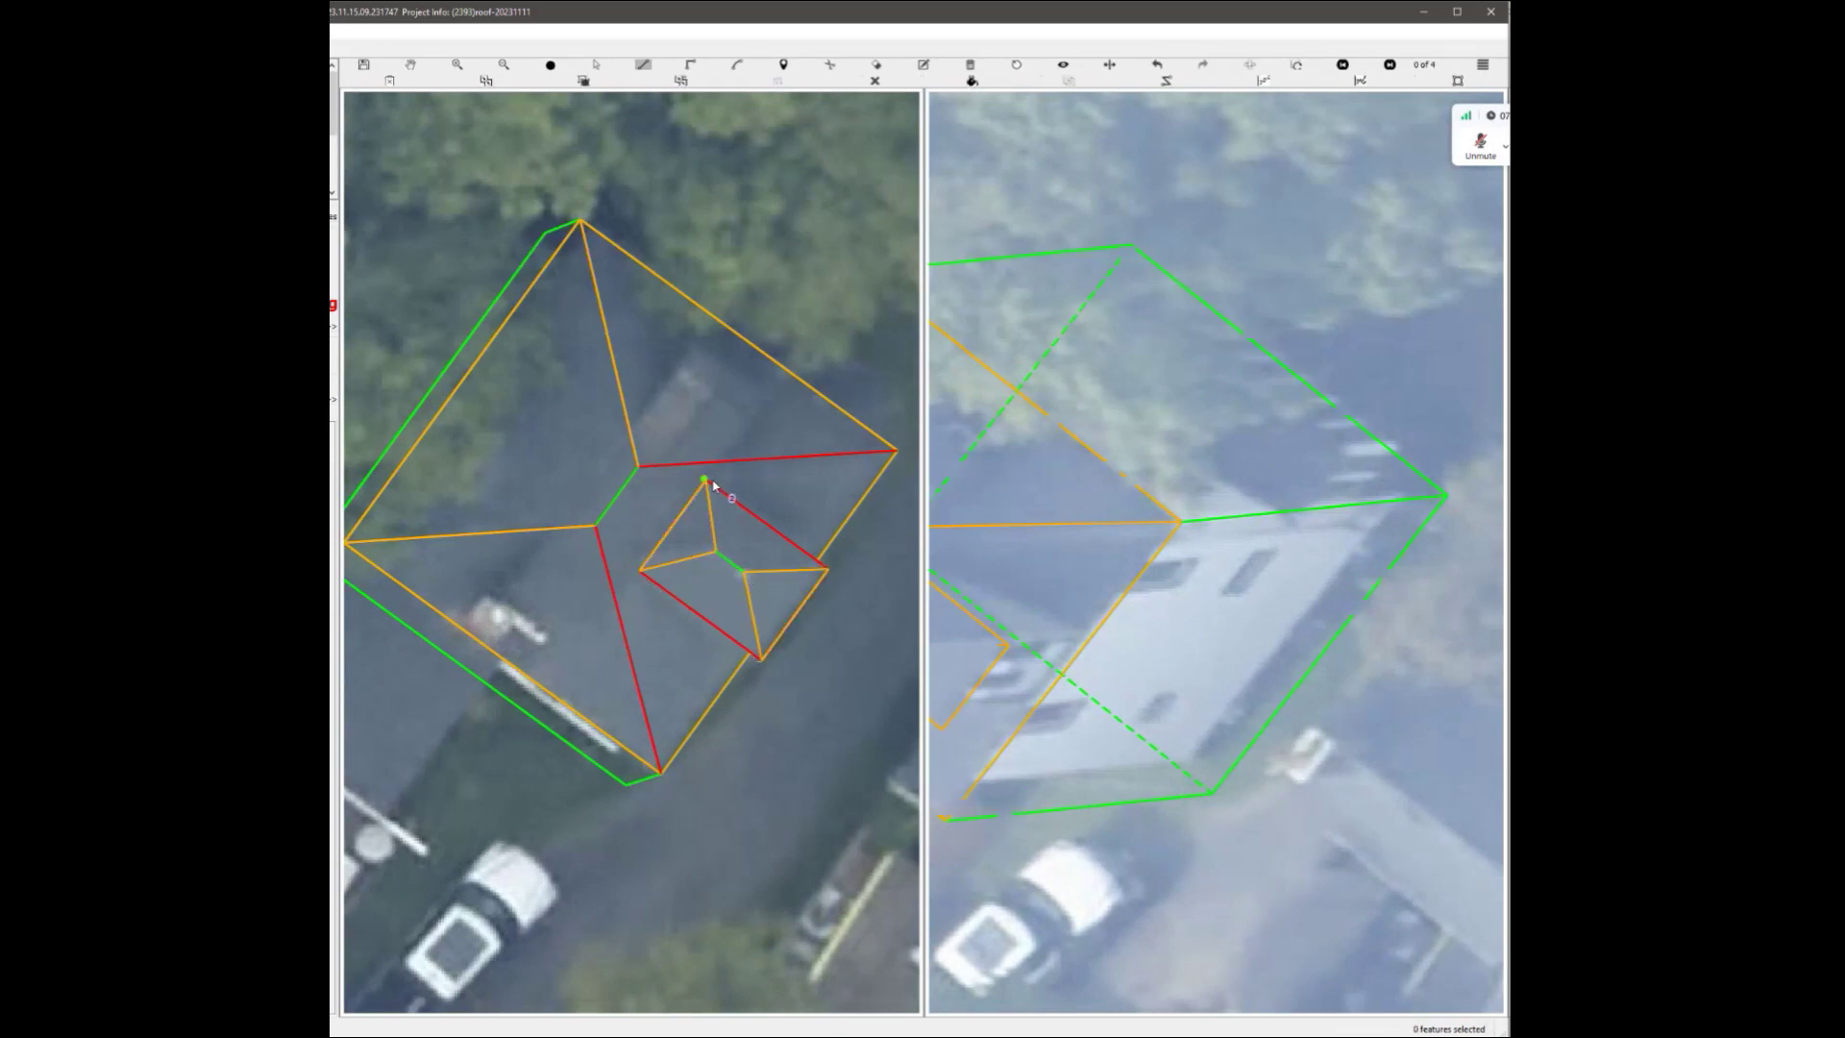
Trace the dormer's two long slope faces from corner to corner along the hips and ridge, and save.
left_click(707, 482)
left_click(828, 574)
left_click(642, 574)
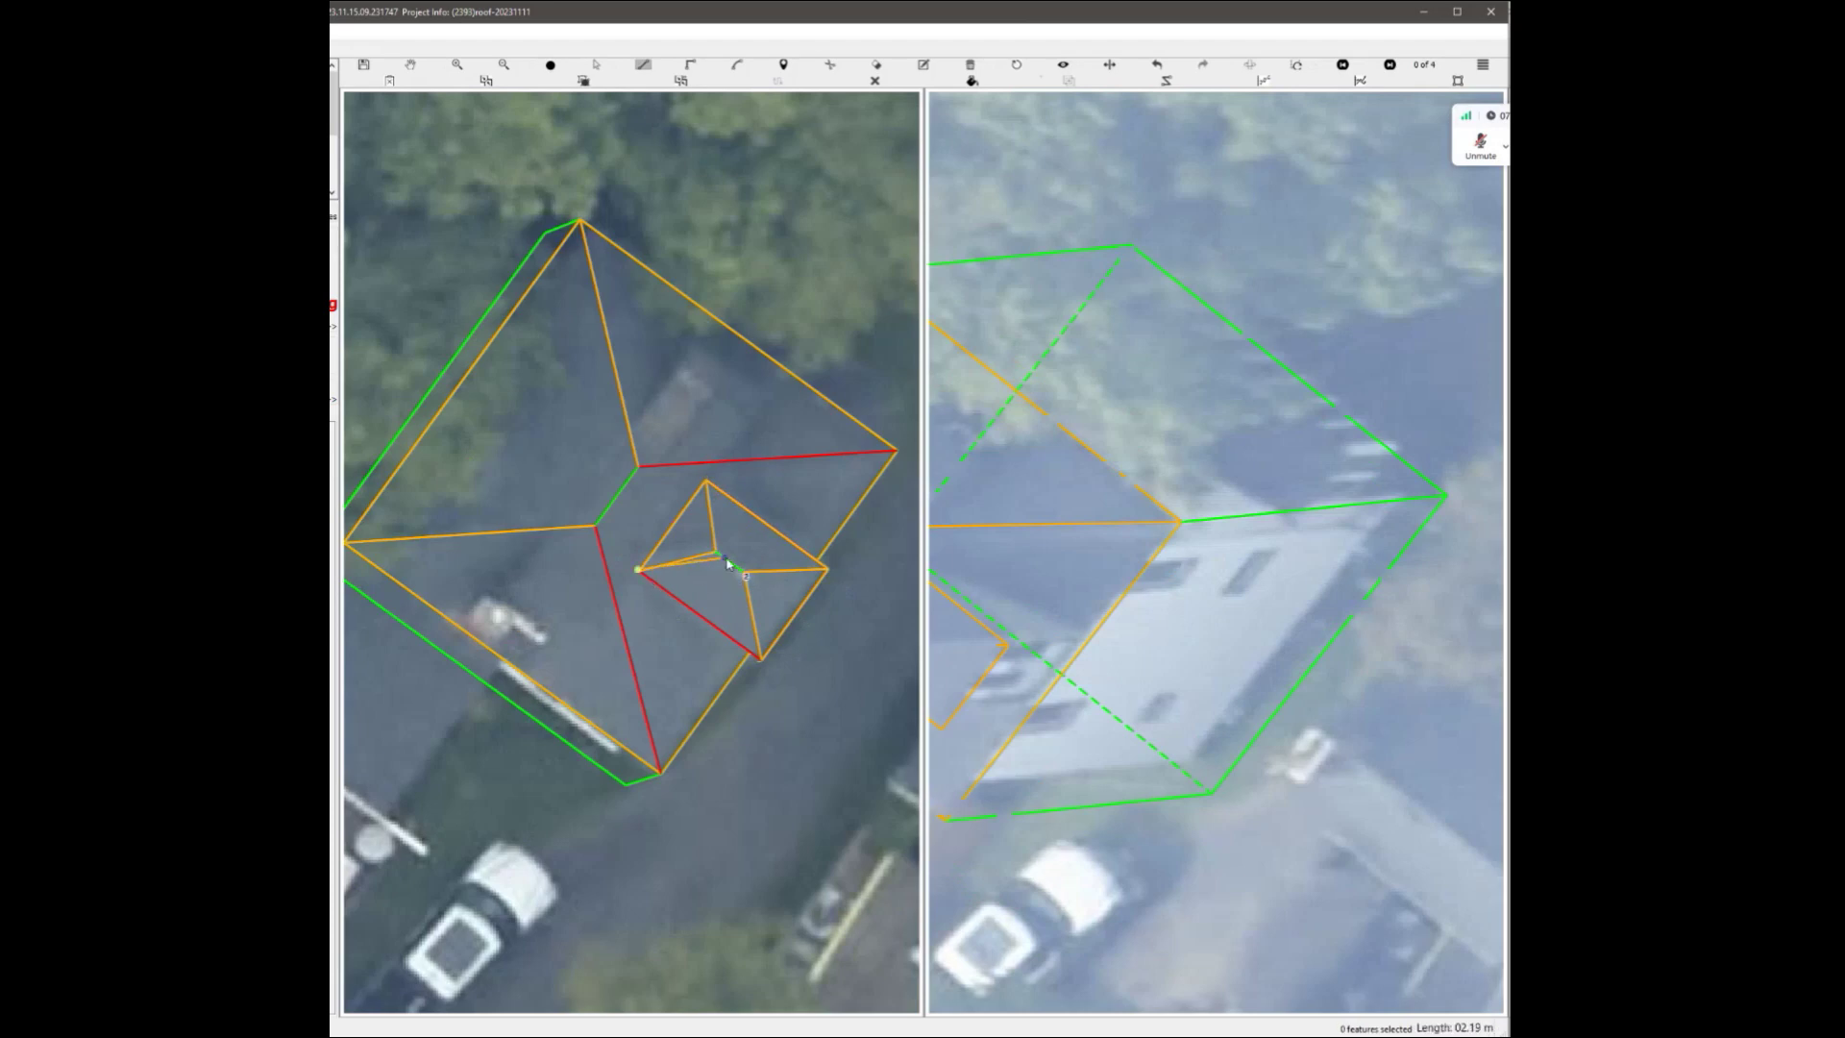
left_click(764, 661)
key("ctrl+s")
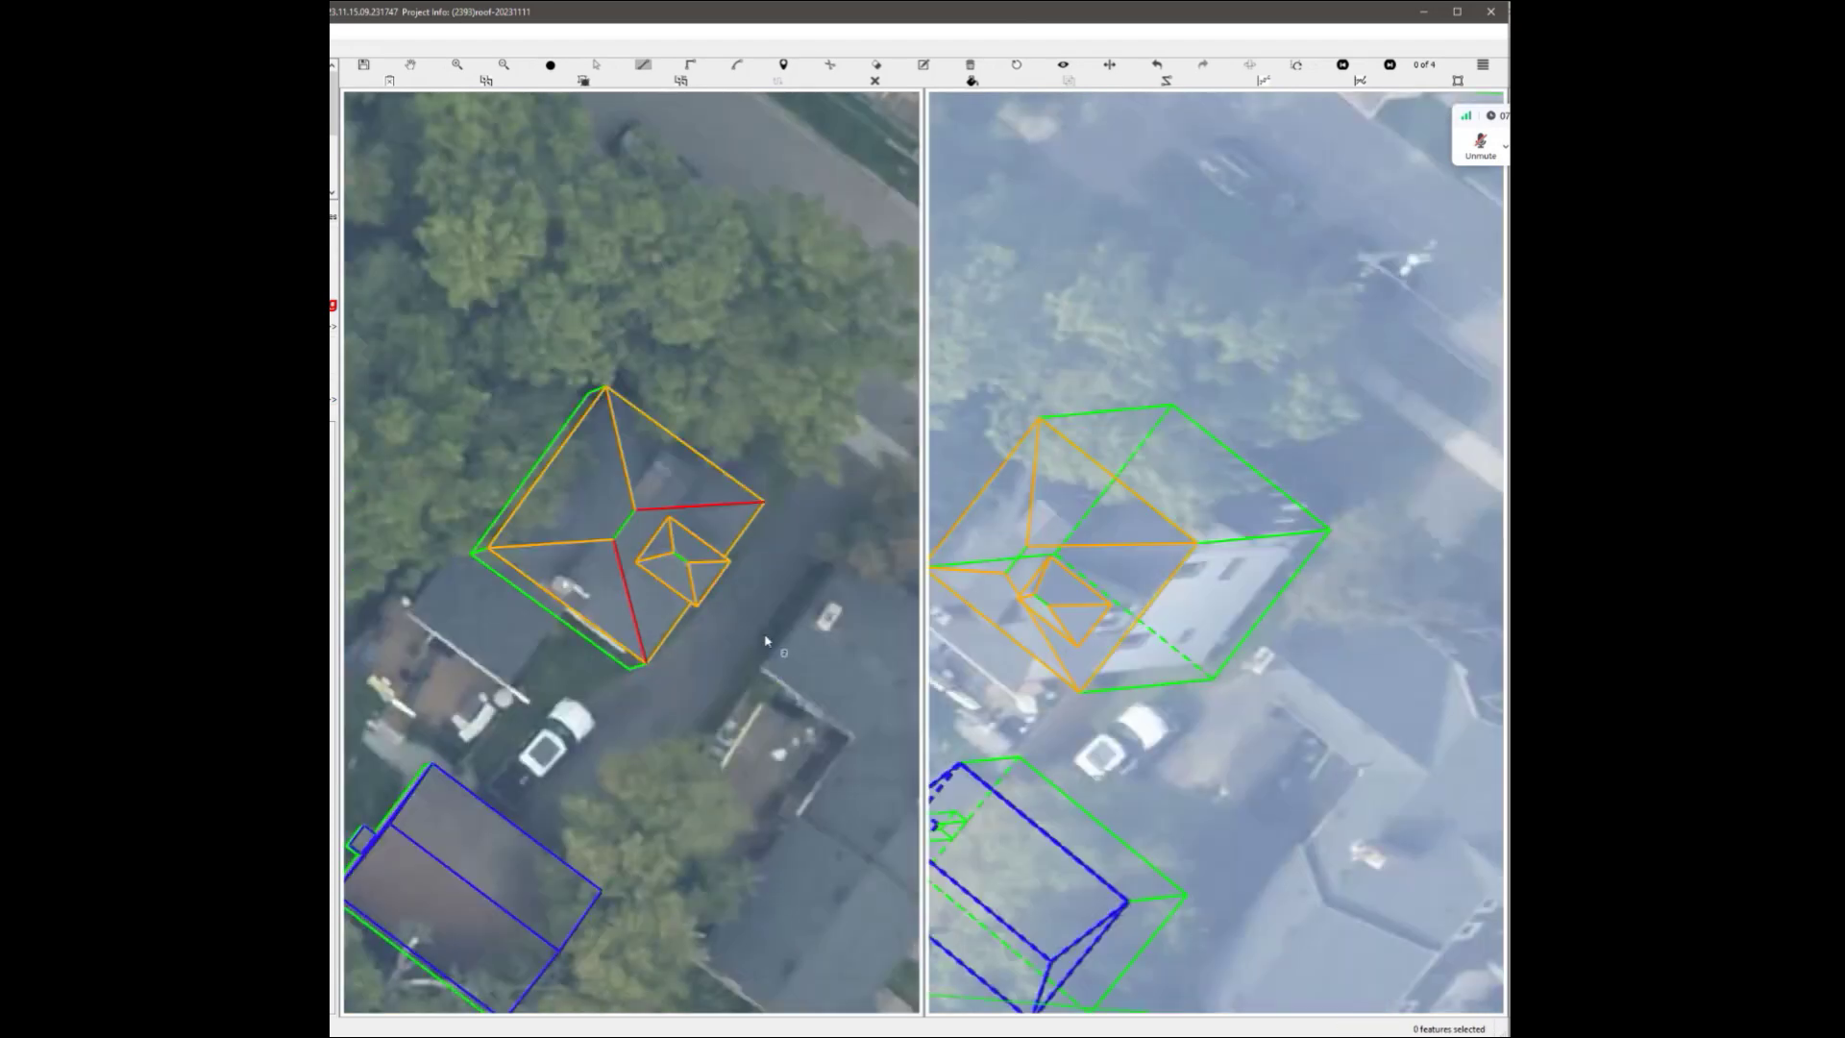
Trace the main roof's driveway-side face from eave corner to eave corner along both hips and the ridge, about 15.6 m.
scroll(671, 531, "up", 3)
scroll(676, 576, "down", 2)
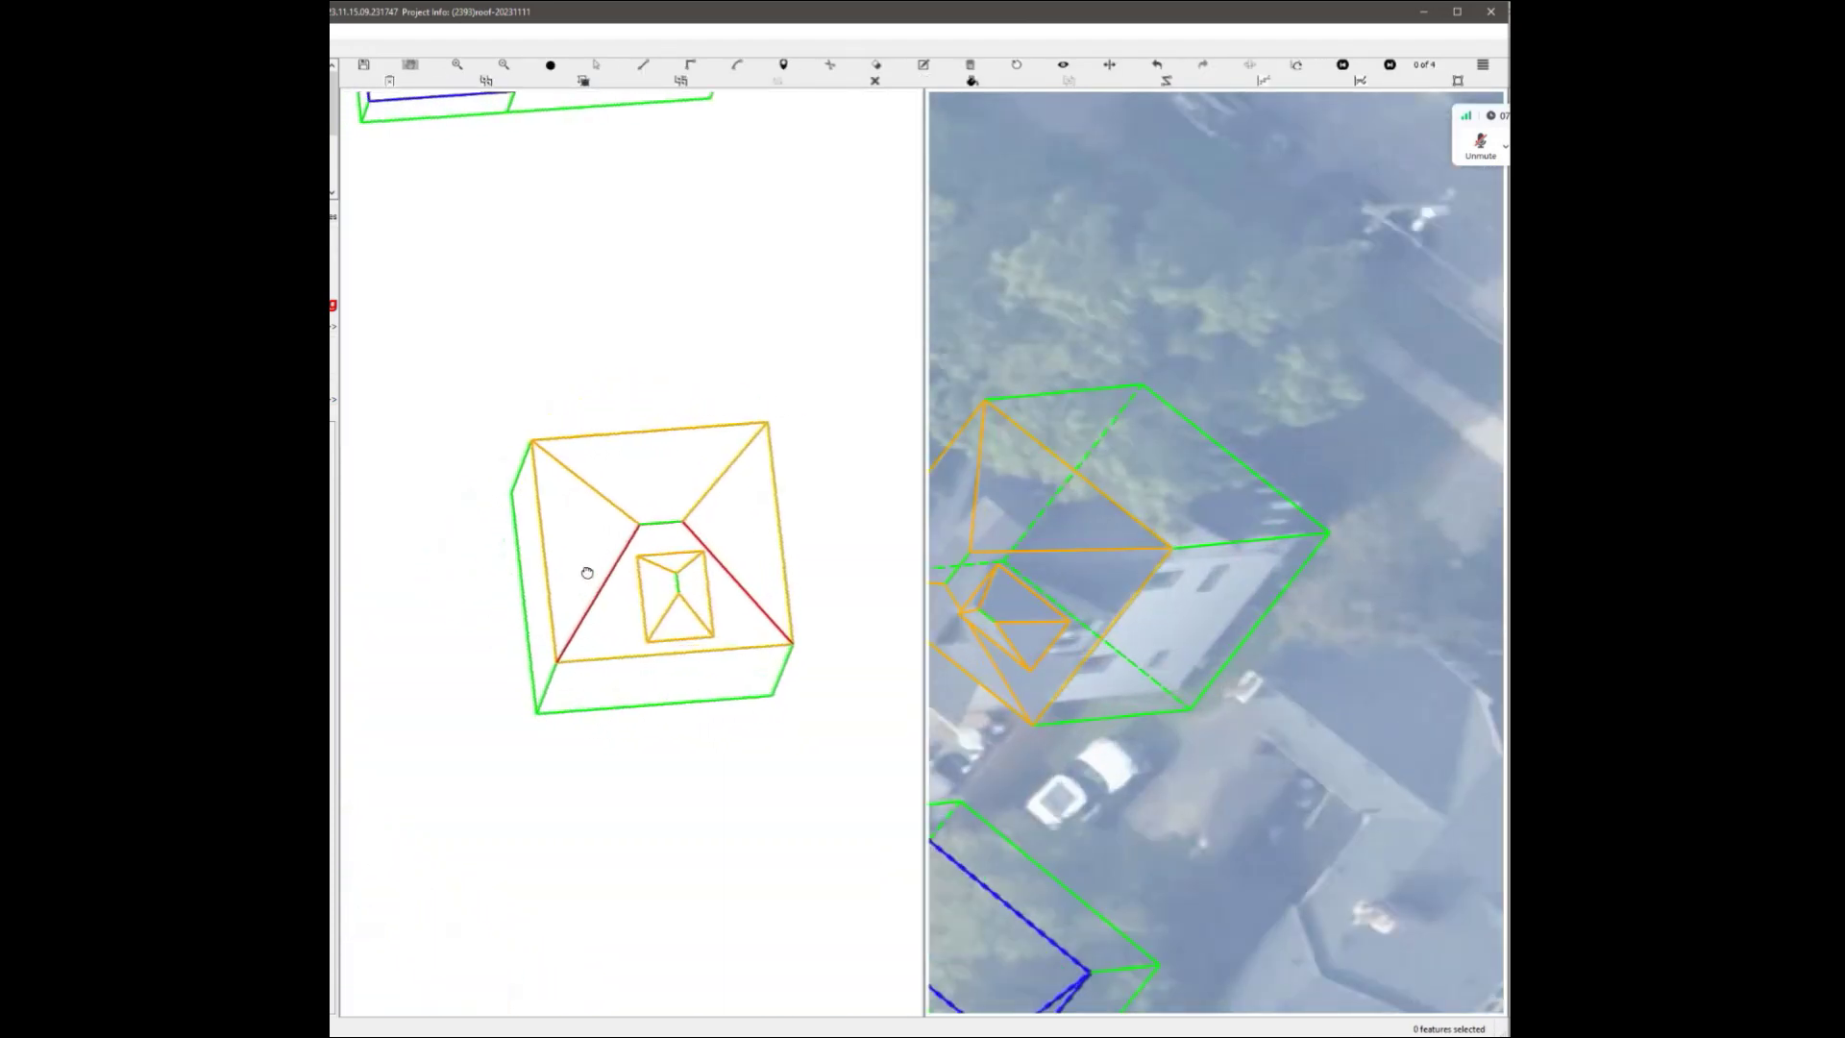
scroll(856, 657, "up", 3)
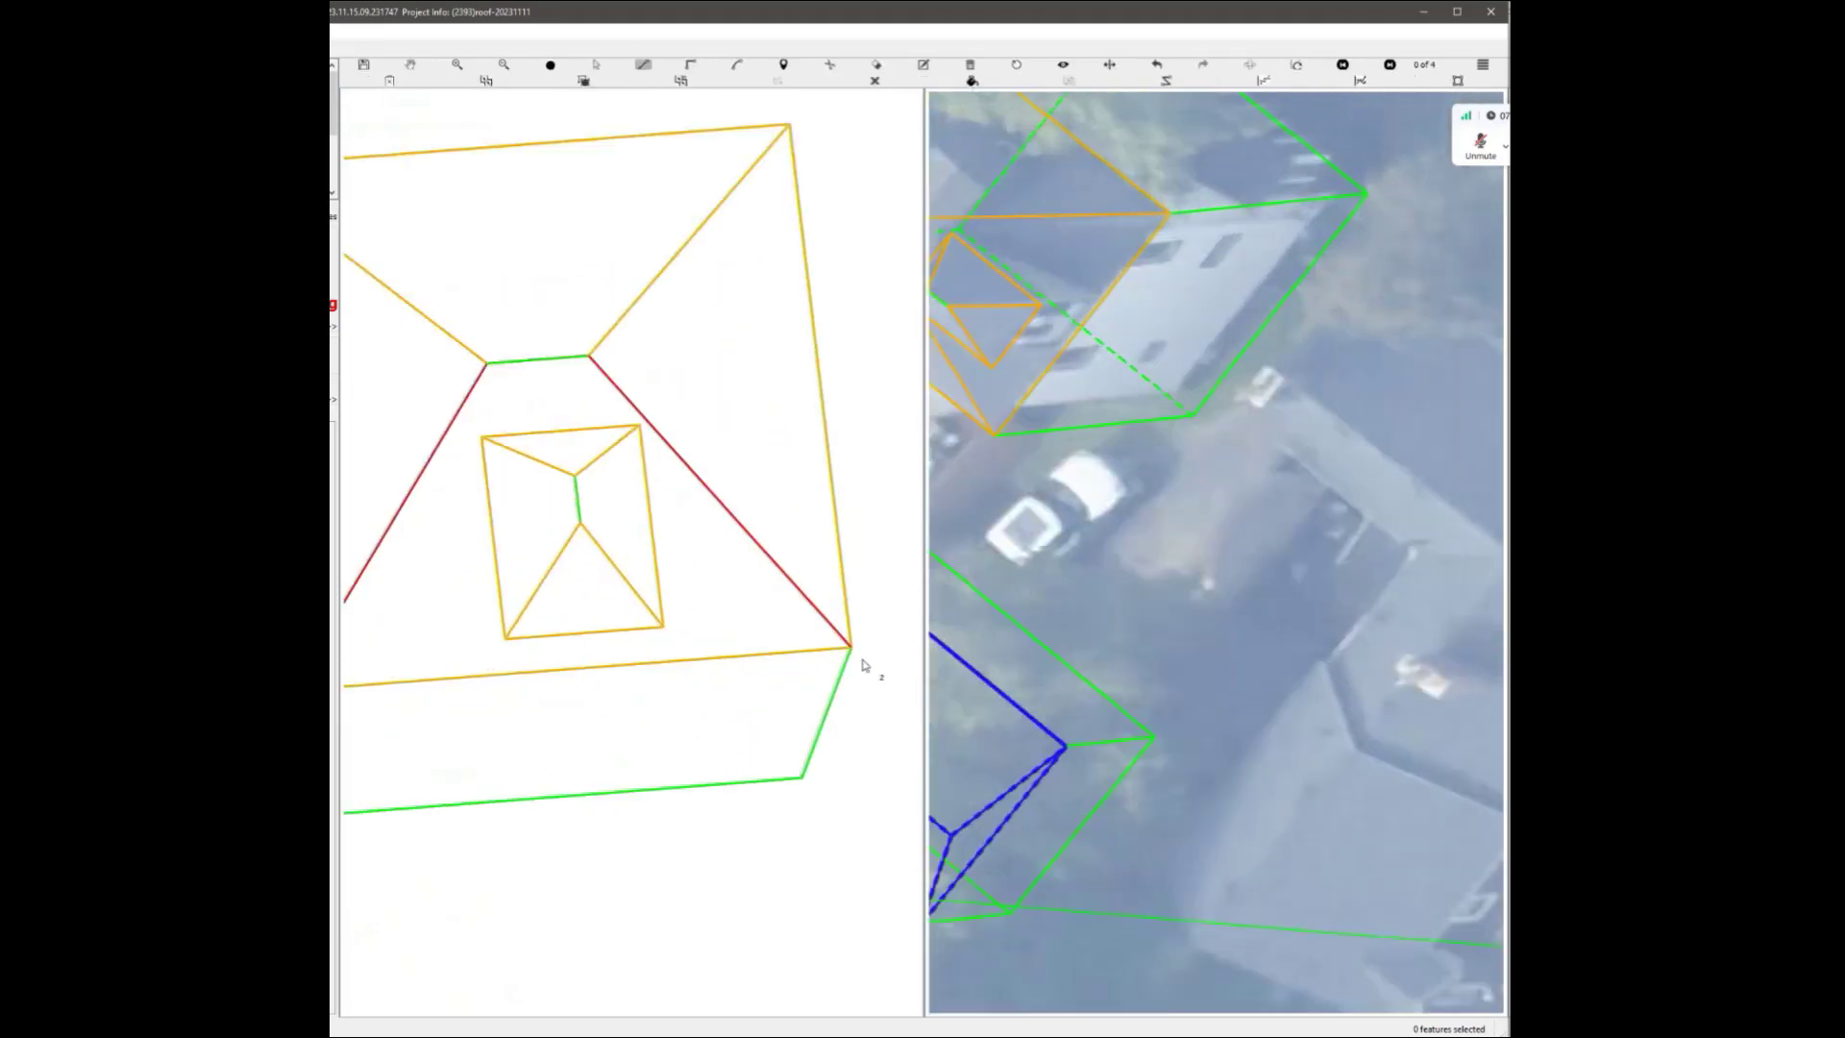
left_click(850, 647)
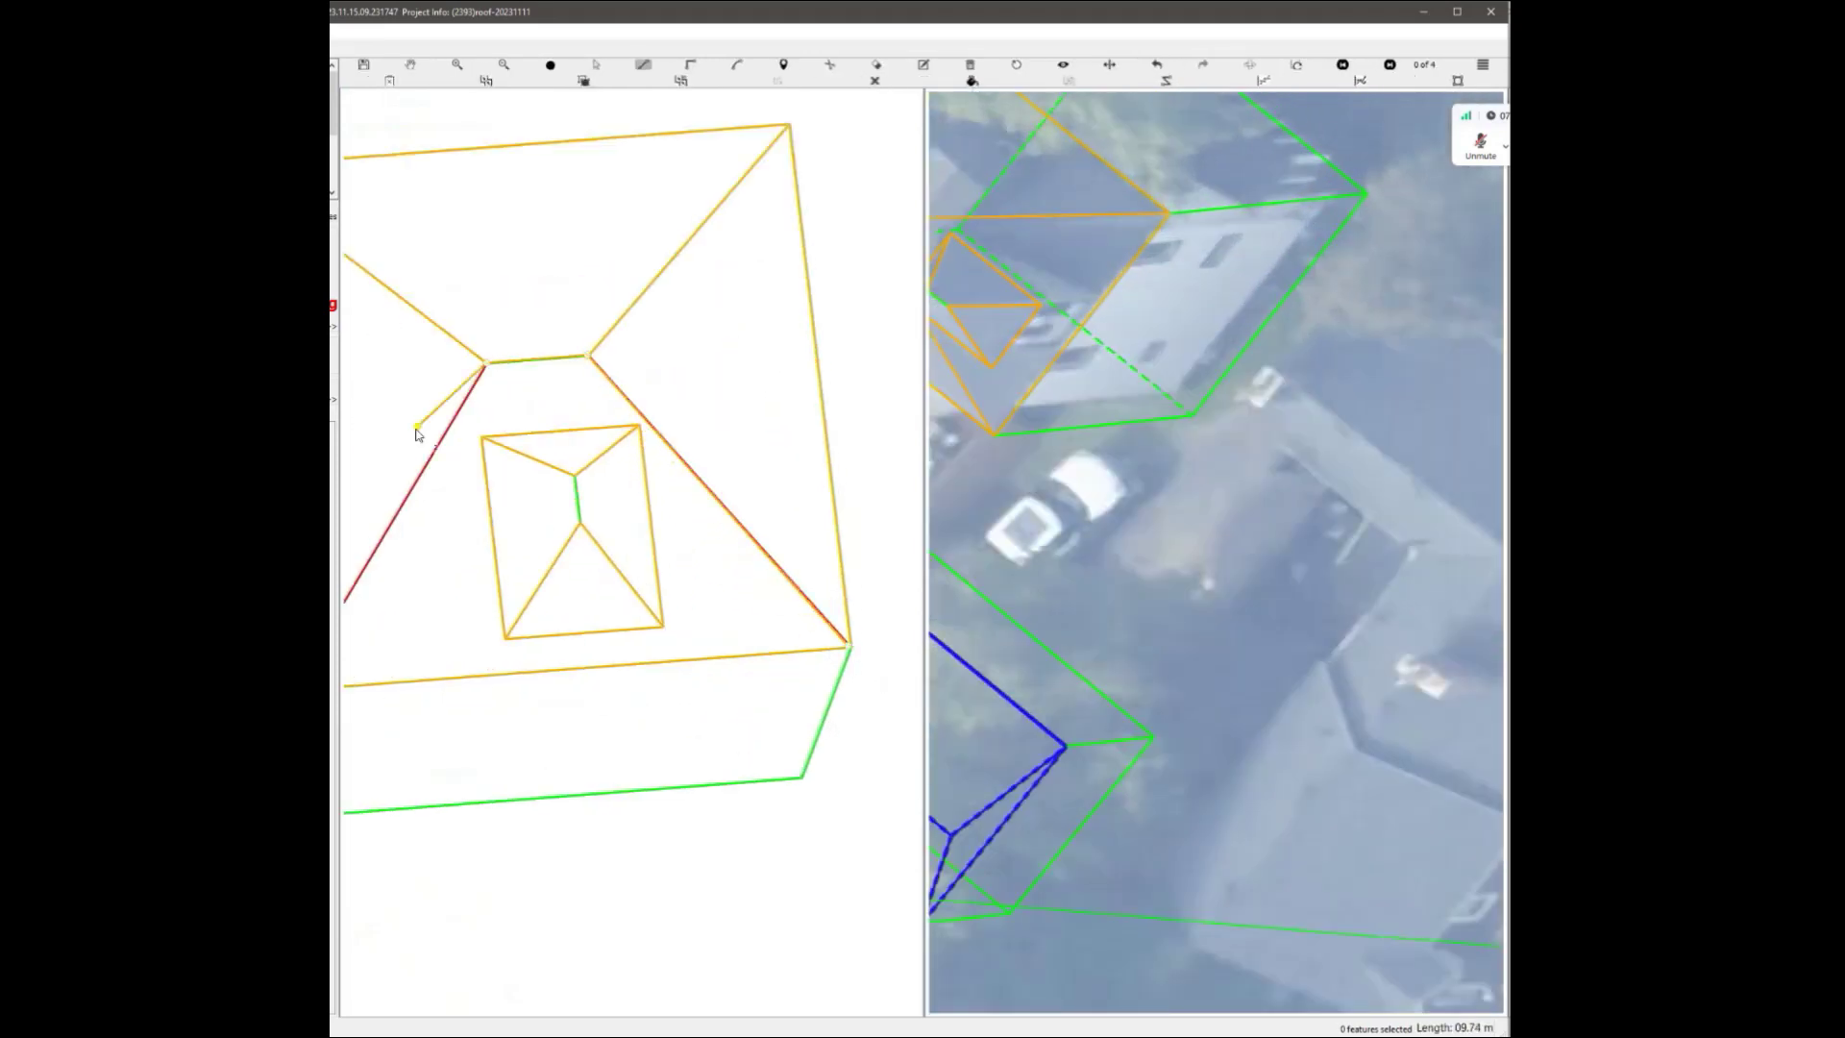
scroll(497, 678, "up", 1)
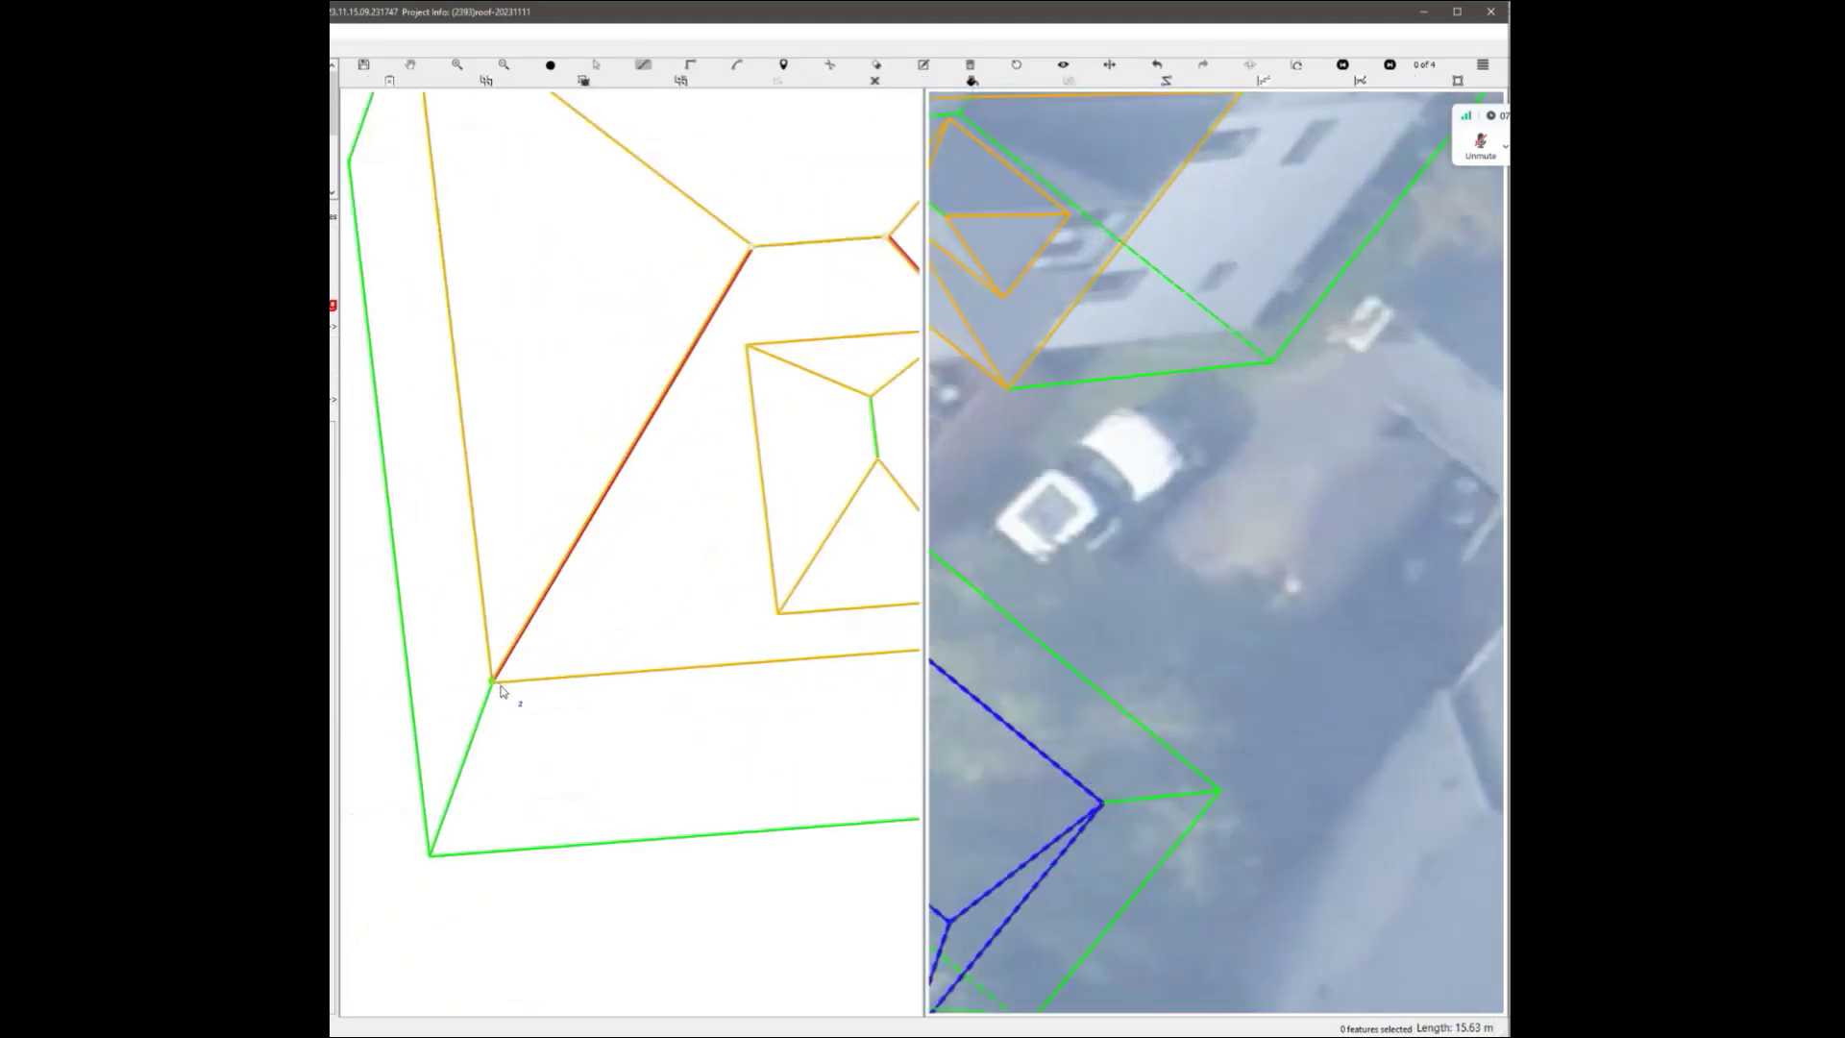
left_click(501, 686)
scroll(509, 688, "up", 2)
scroll(672, 643, "down", 7)
middle_click_drag(721, 618, 696, 491)
scroll(620, 653, "up", 2)
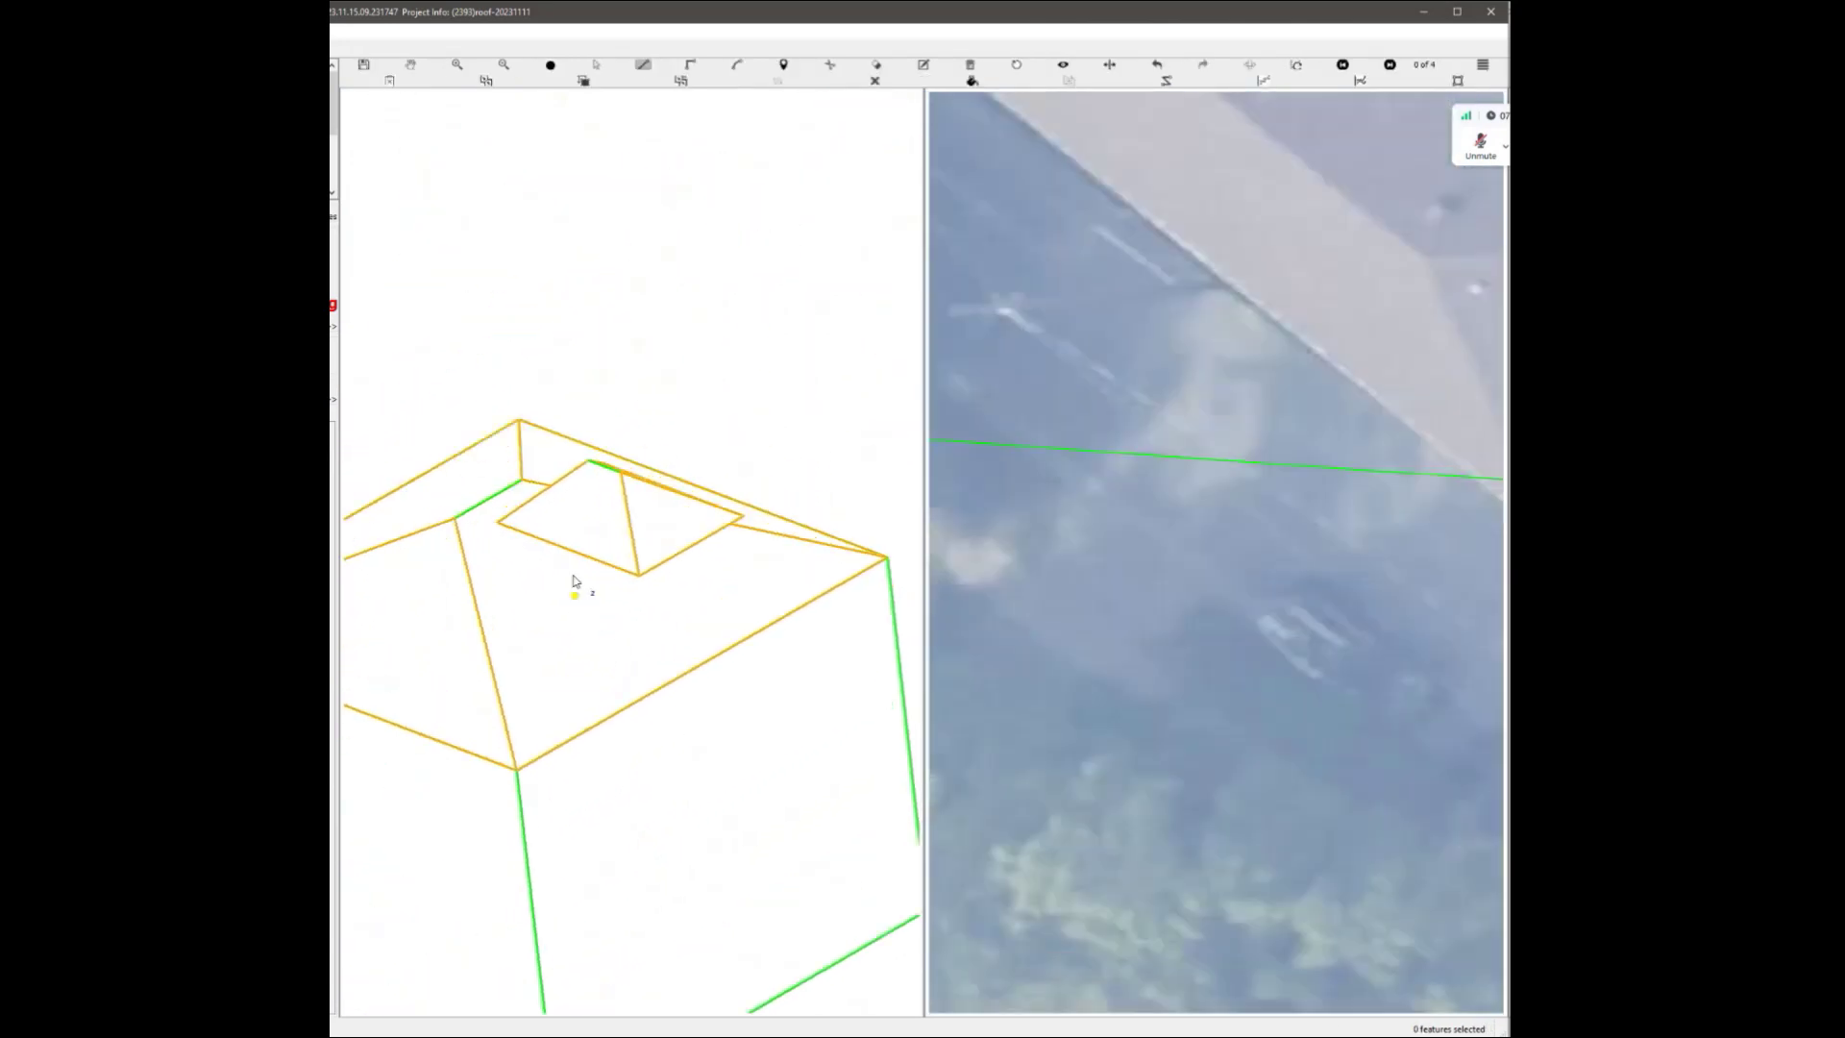
left_click(631, 574)
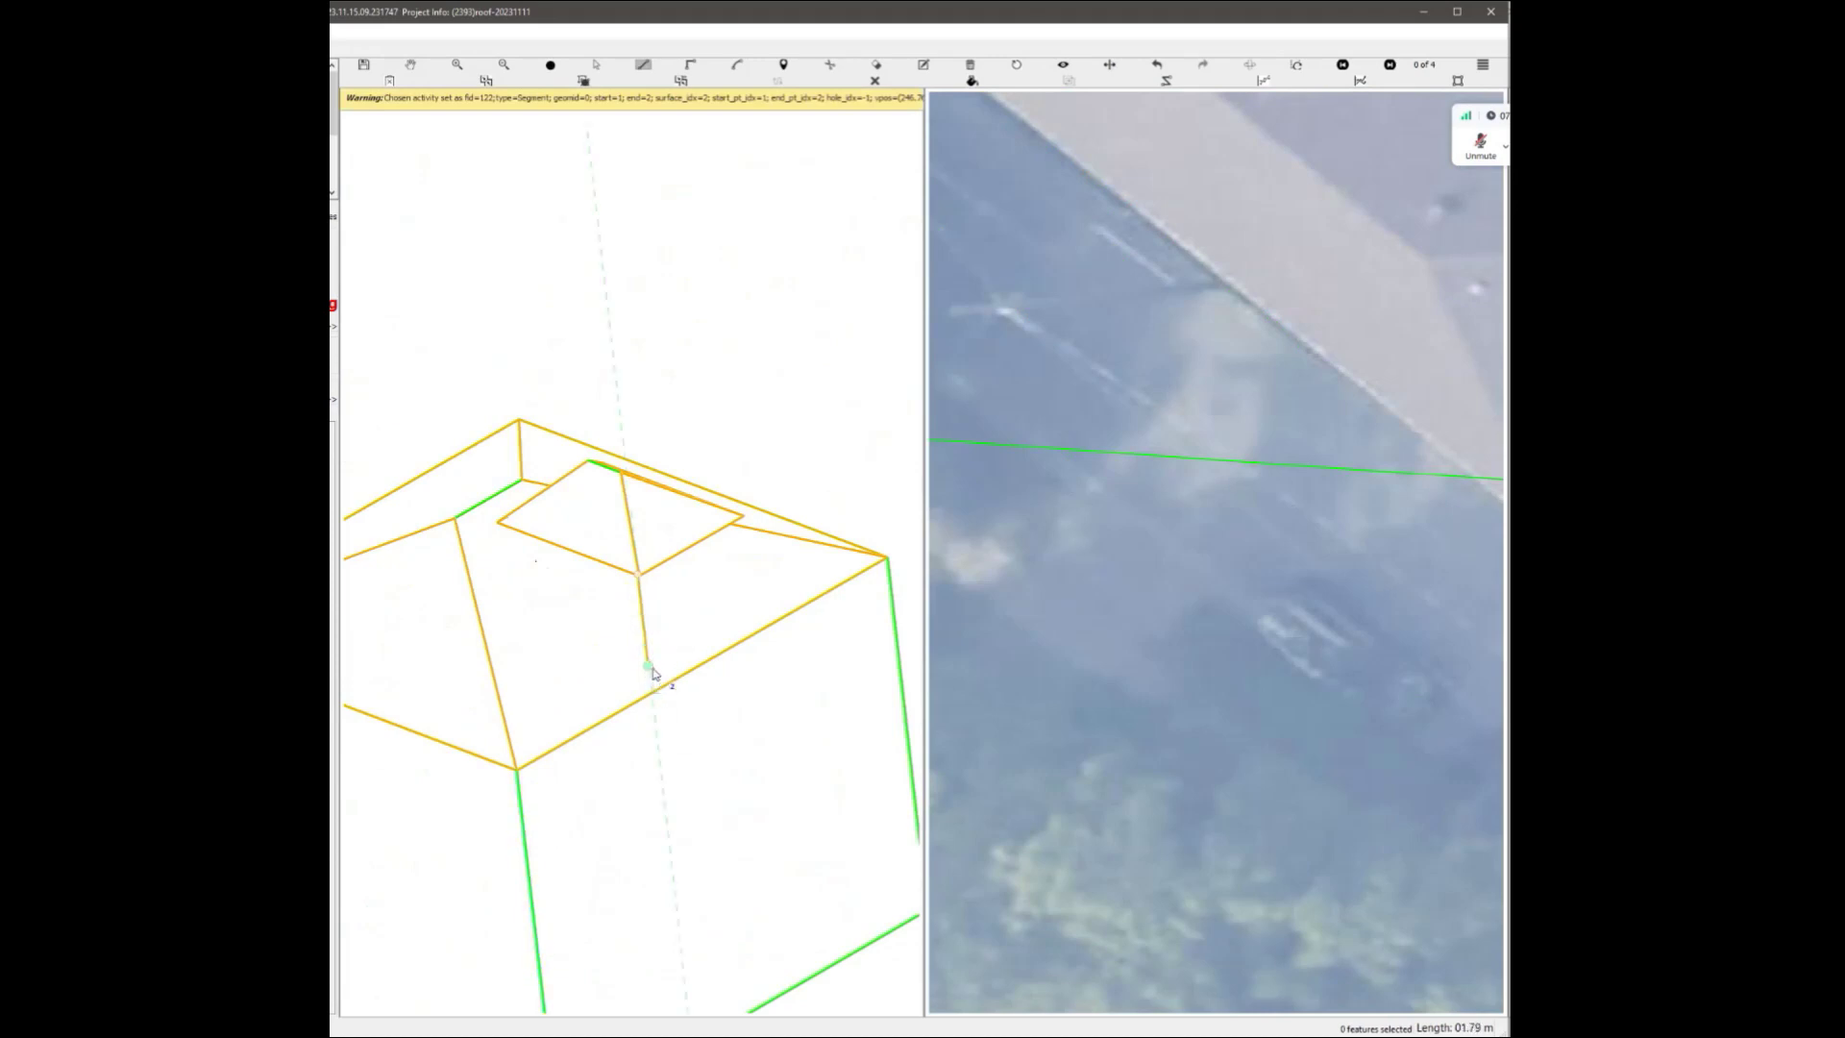
key("Escape")
Swap the oblique aerial image 2 of 4 into the drawing view, with the house and its dormer in view.
scroll(640, 683, "down", 1)
middle_click_drag(632, 612, 620, 661)
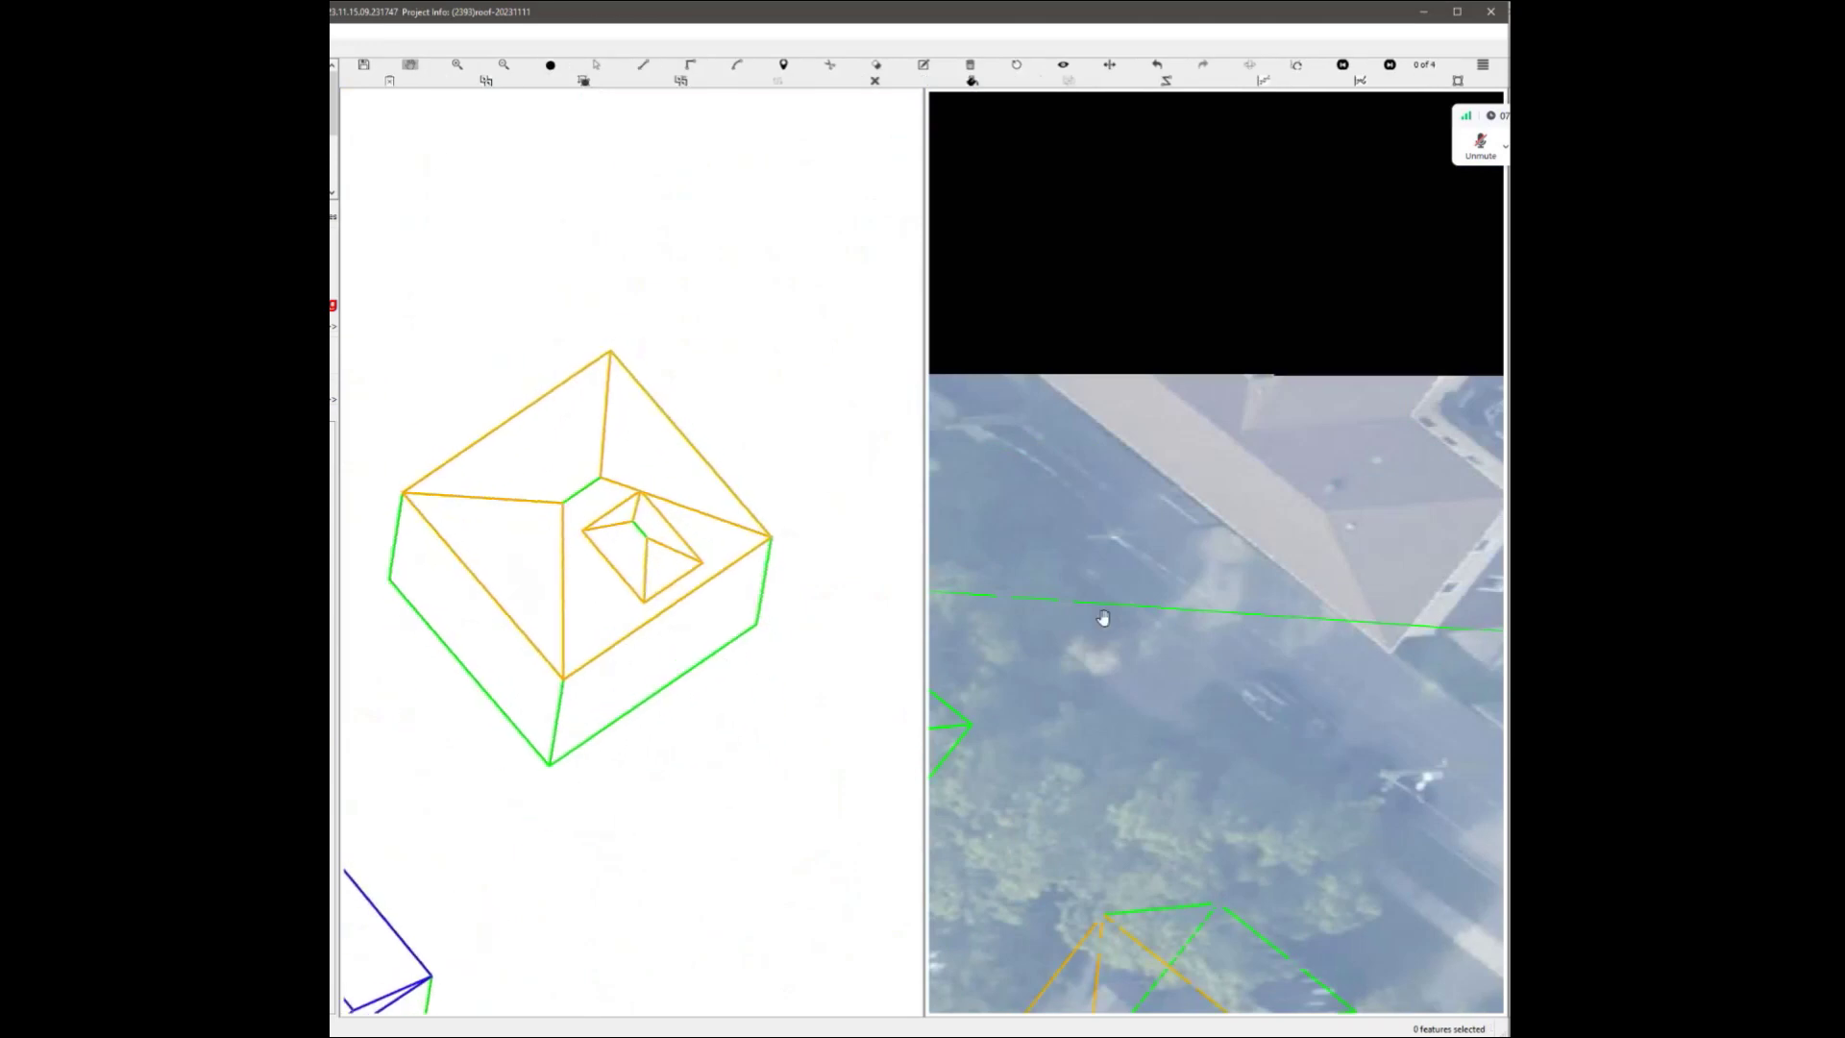
scroll(1154, 647, "down", 1)
scroll(1155, 646, "up", 2)
scroll(1297, 201, "up", 1)
scroll(1180, 430, "up", 1)
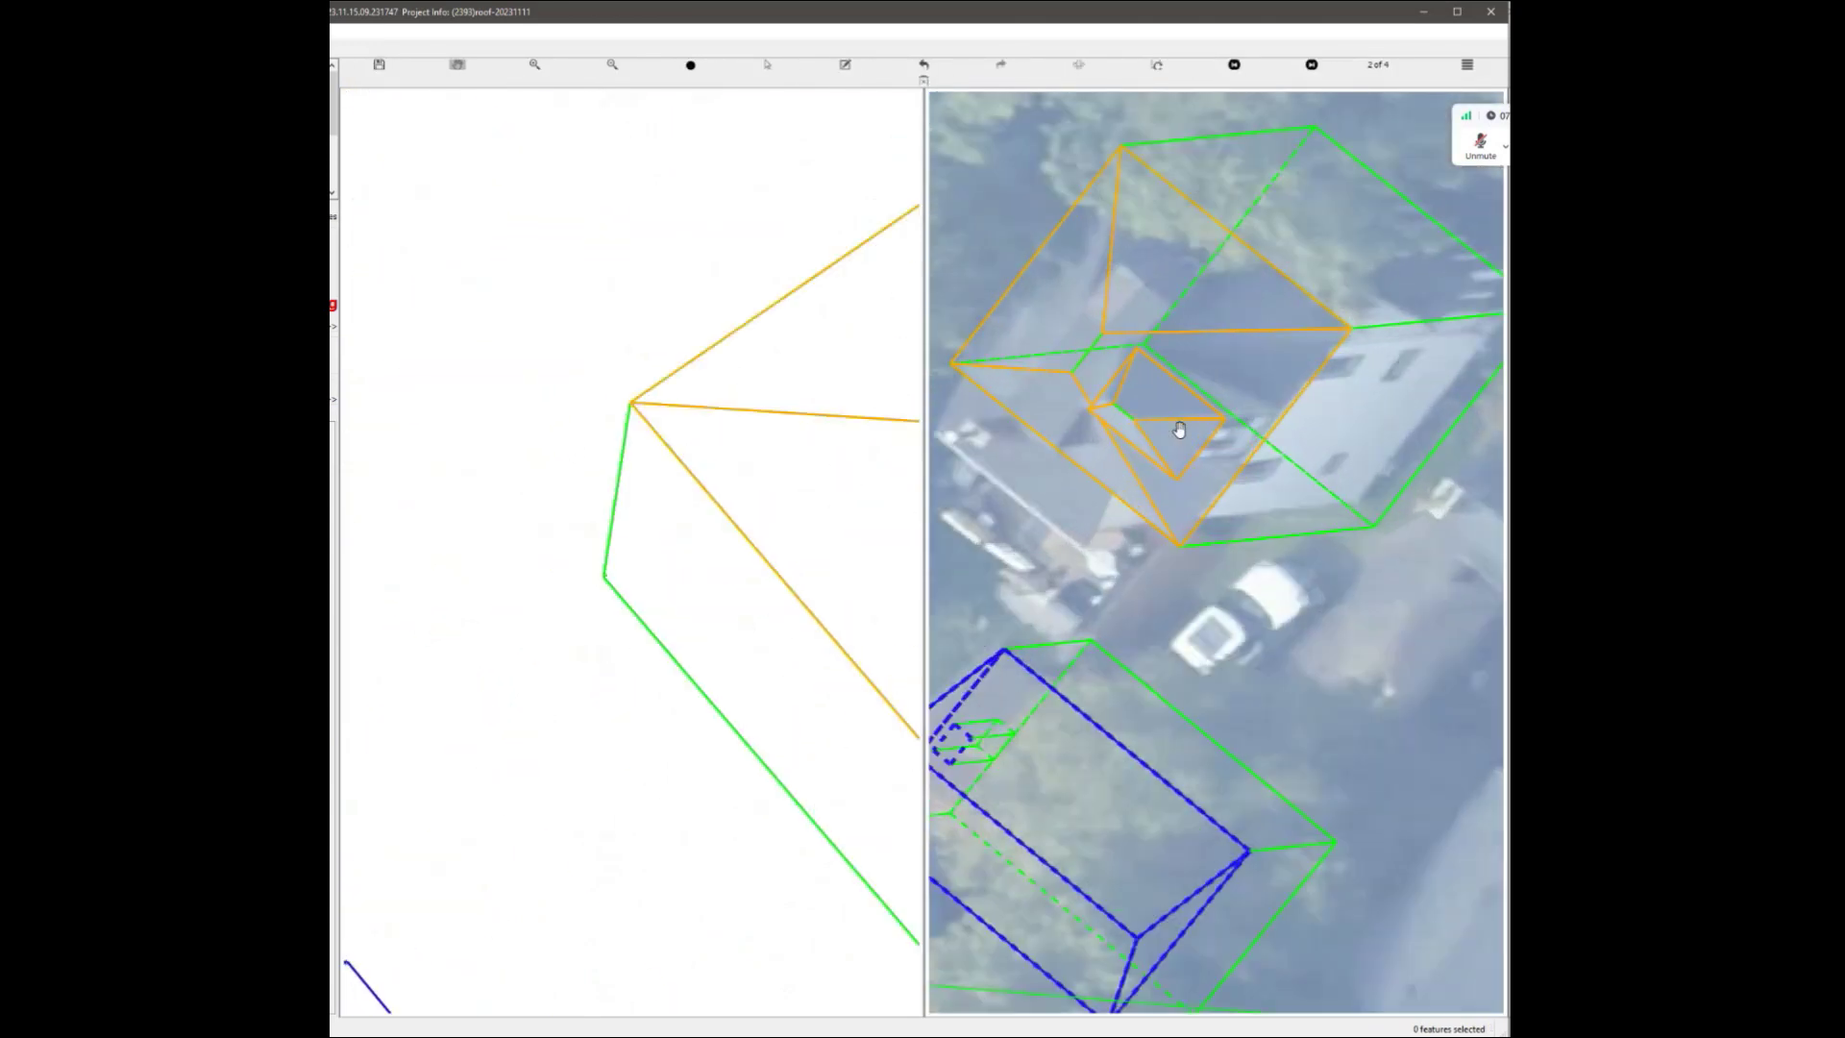
scroll(655, 502, "up", 1)
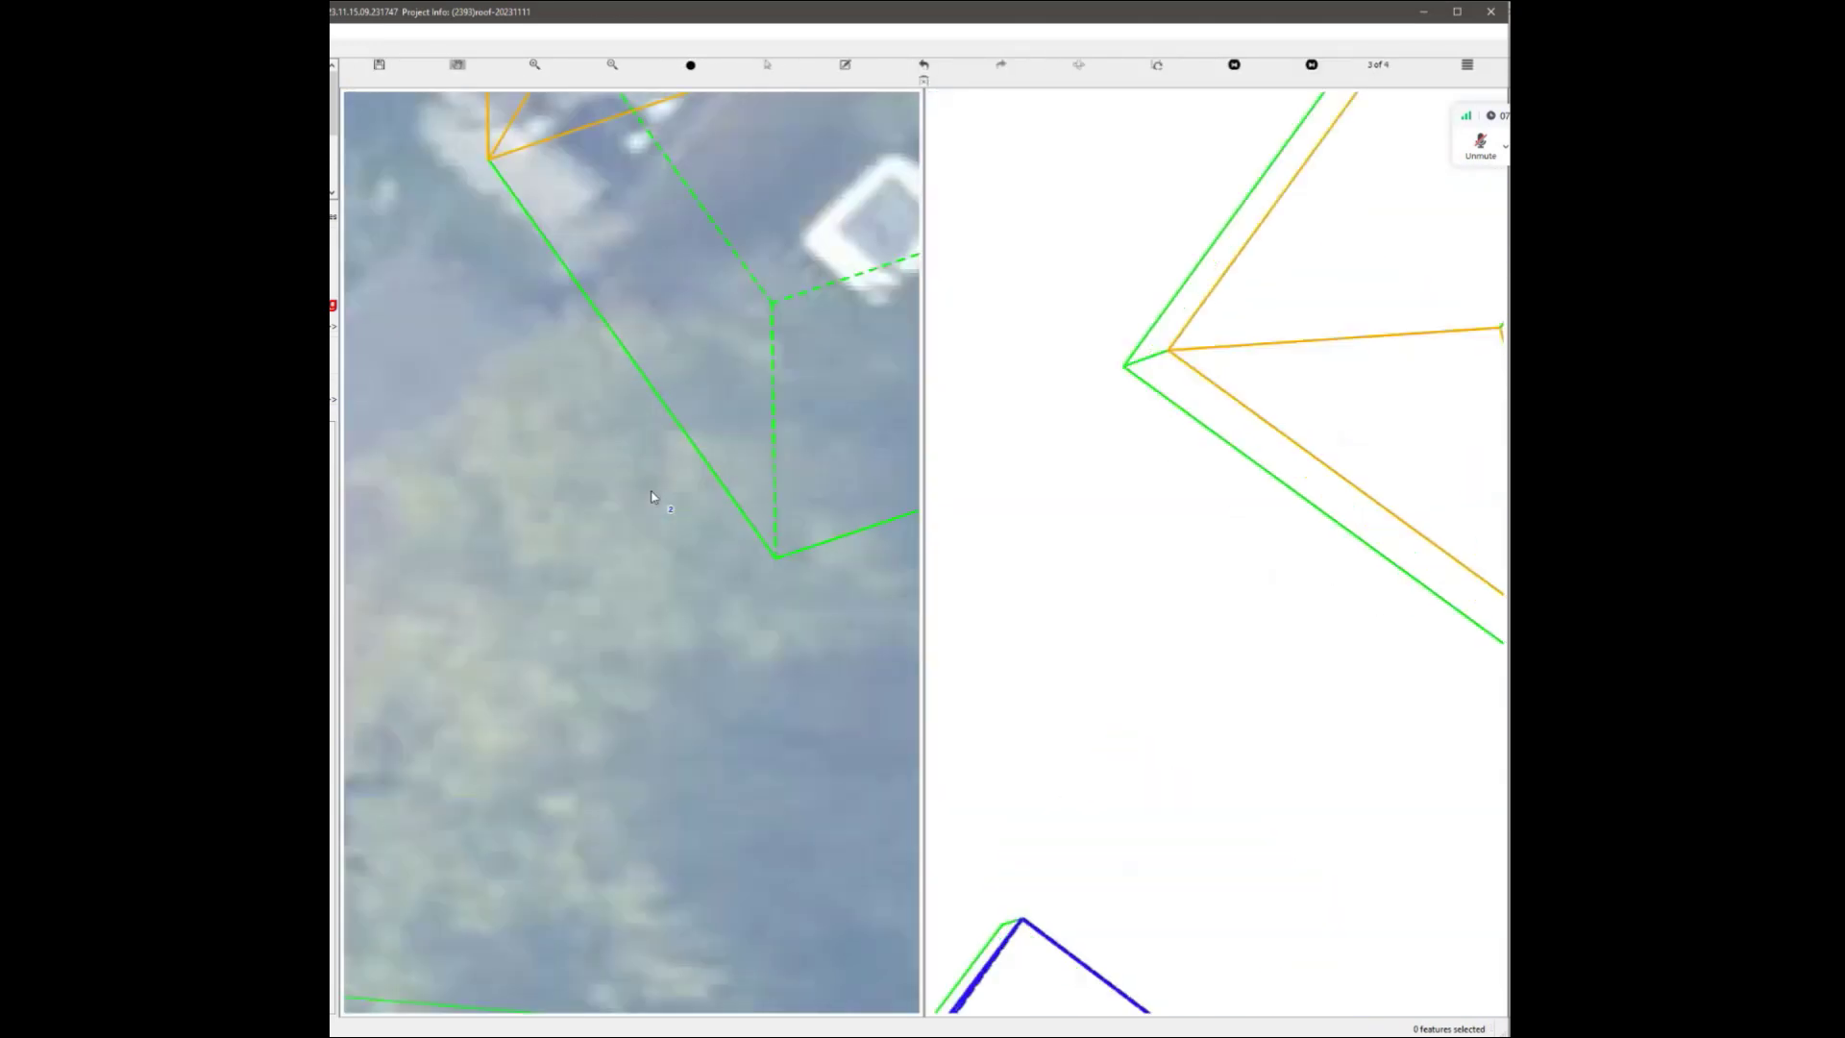
scroll(615, 553, "down", 2)
scroll(615, 564, "up", 1)
middle_click_drag(718, 106, 751, 375)
scroll(753, 344, "up", 1)
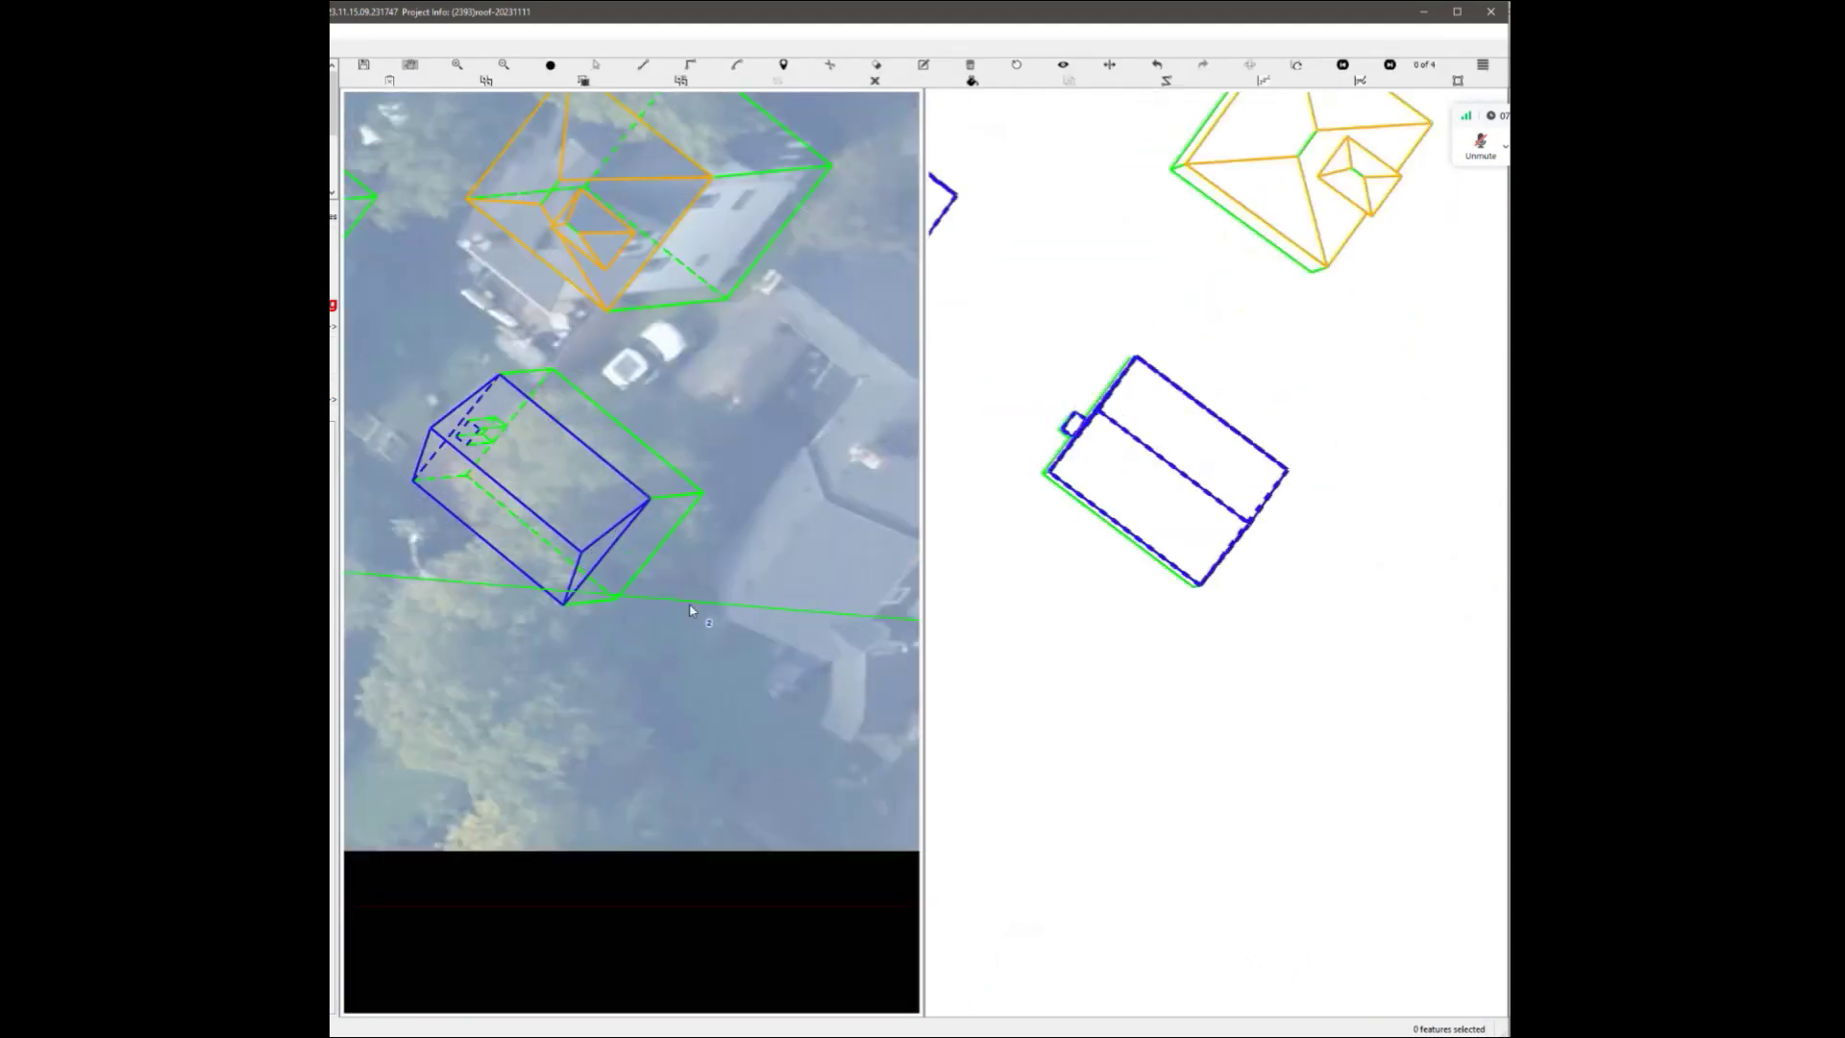
Show the overhead aerial image as the reference view in place of the bare wireframe.
middle_click_drag(1293, 105, 1275, 445)
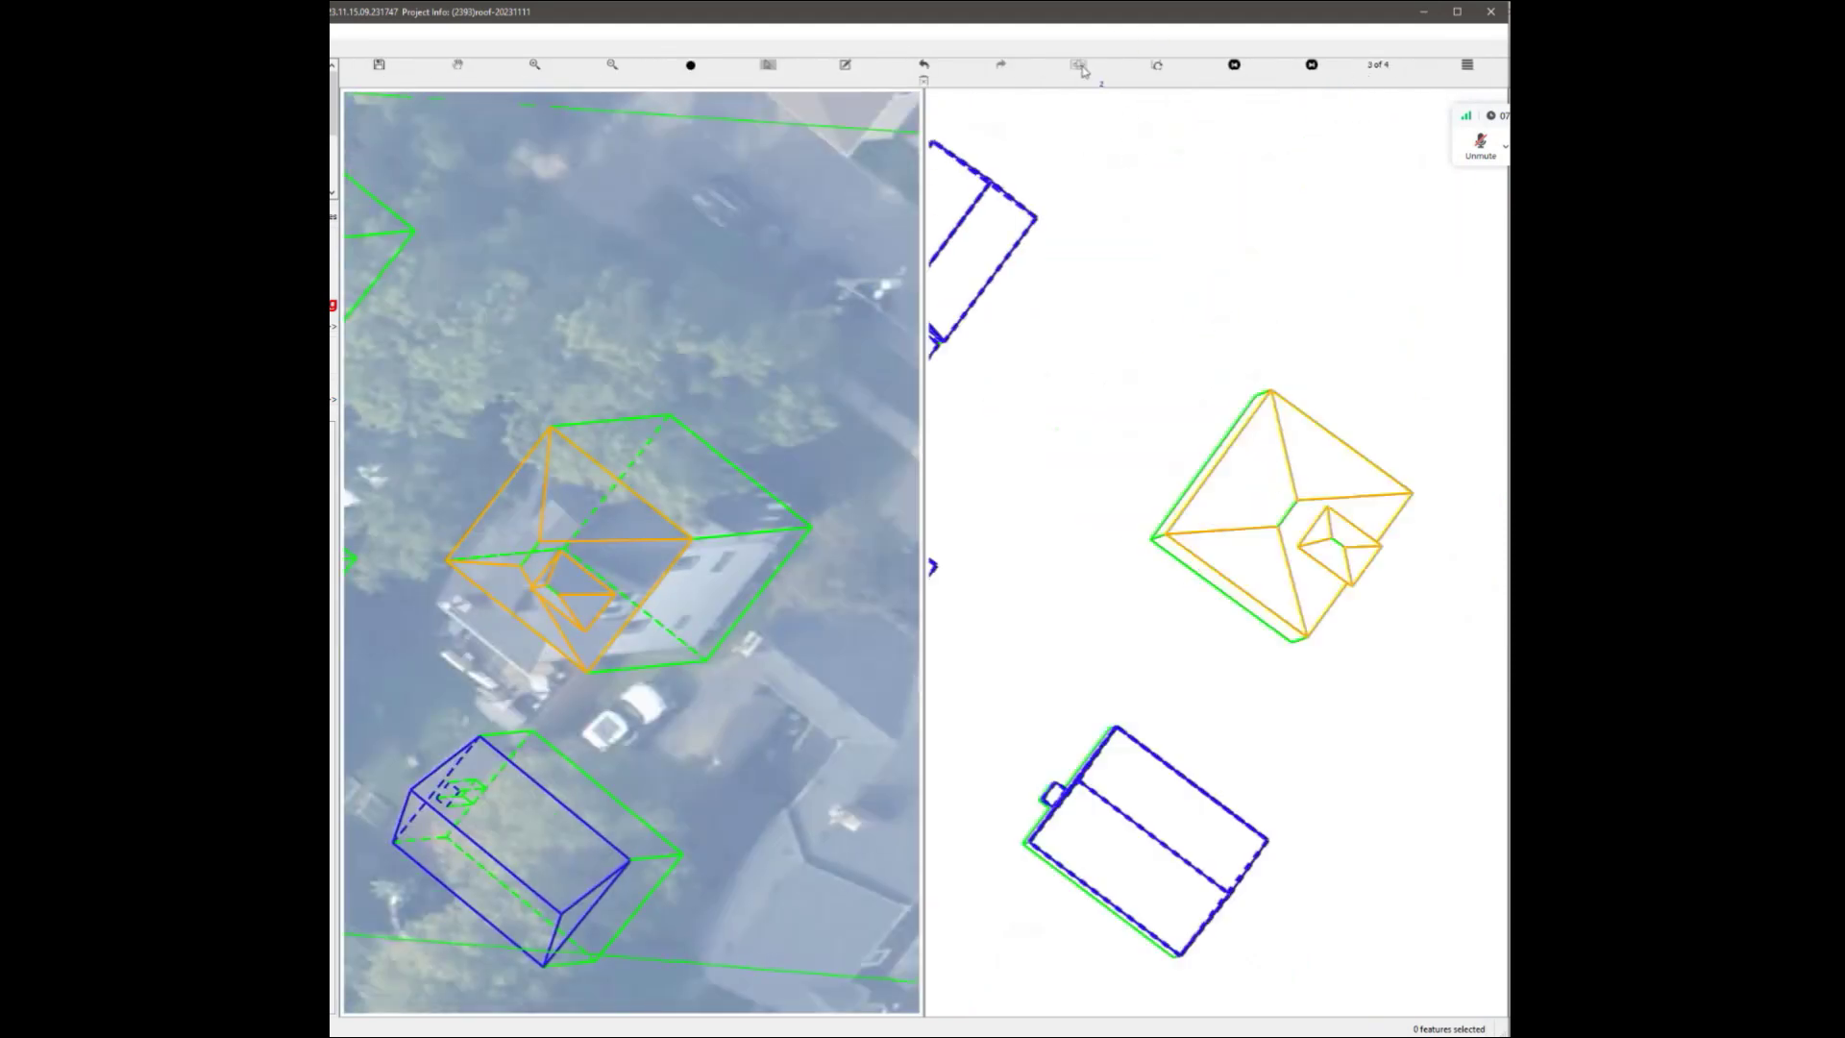
left_click(1080, 65)
left_click(1250, 66)
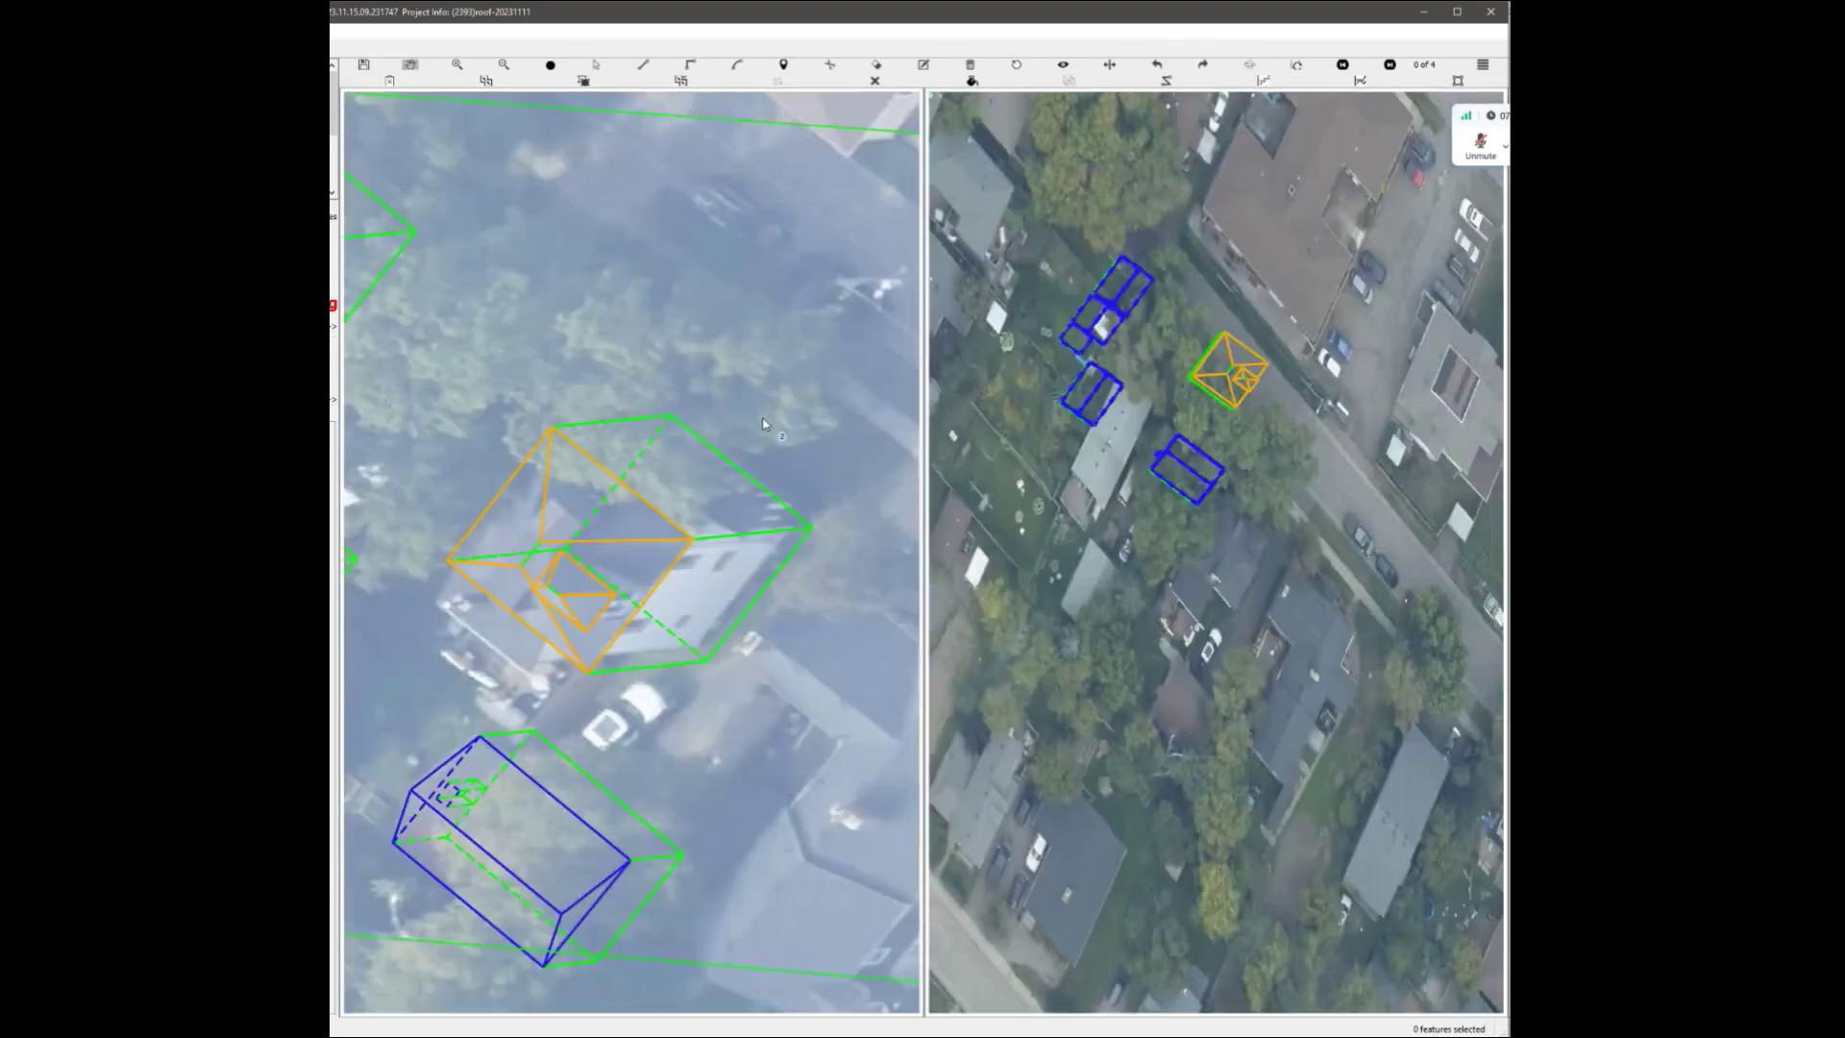
Try to draw a line from the dormer's front corner to the main eave in the oblique image.
scroll(688, 553, "up", 3)
scroll(686, 557, "down", 2)
scroll(601, 623, "up", 3)
middle_click_drag(601, 622, 691, 571)
scroll(691, 571, "up", 3)
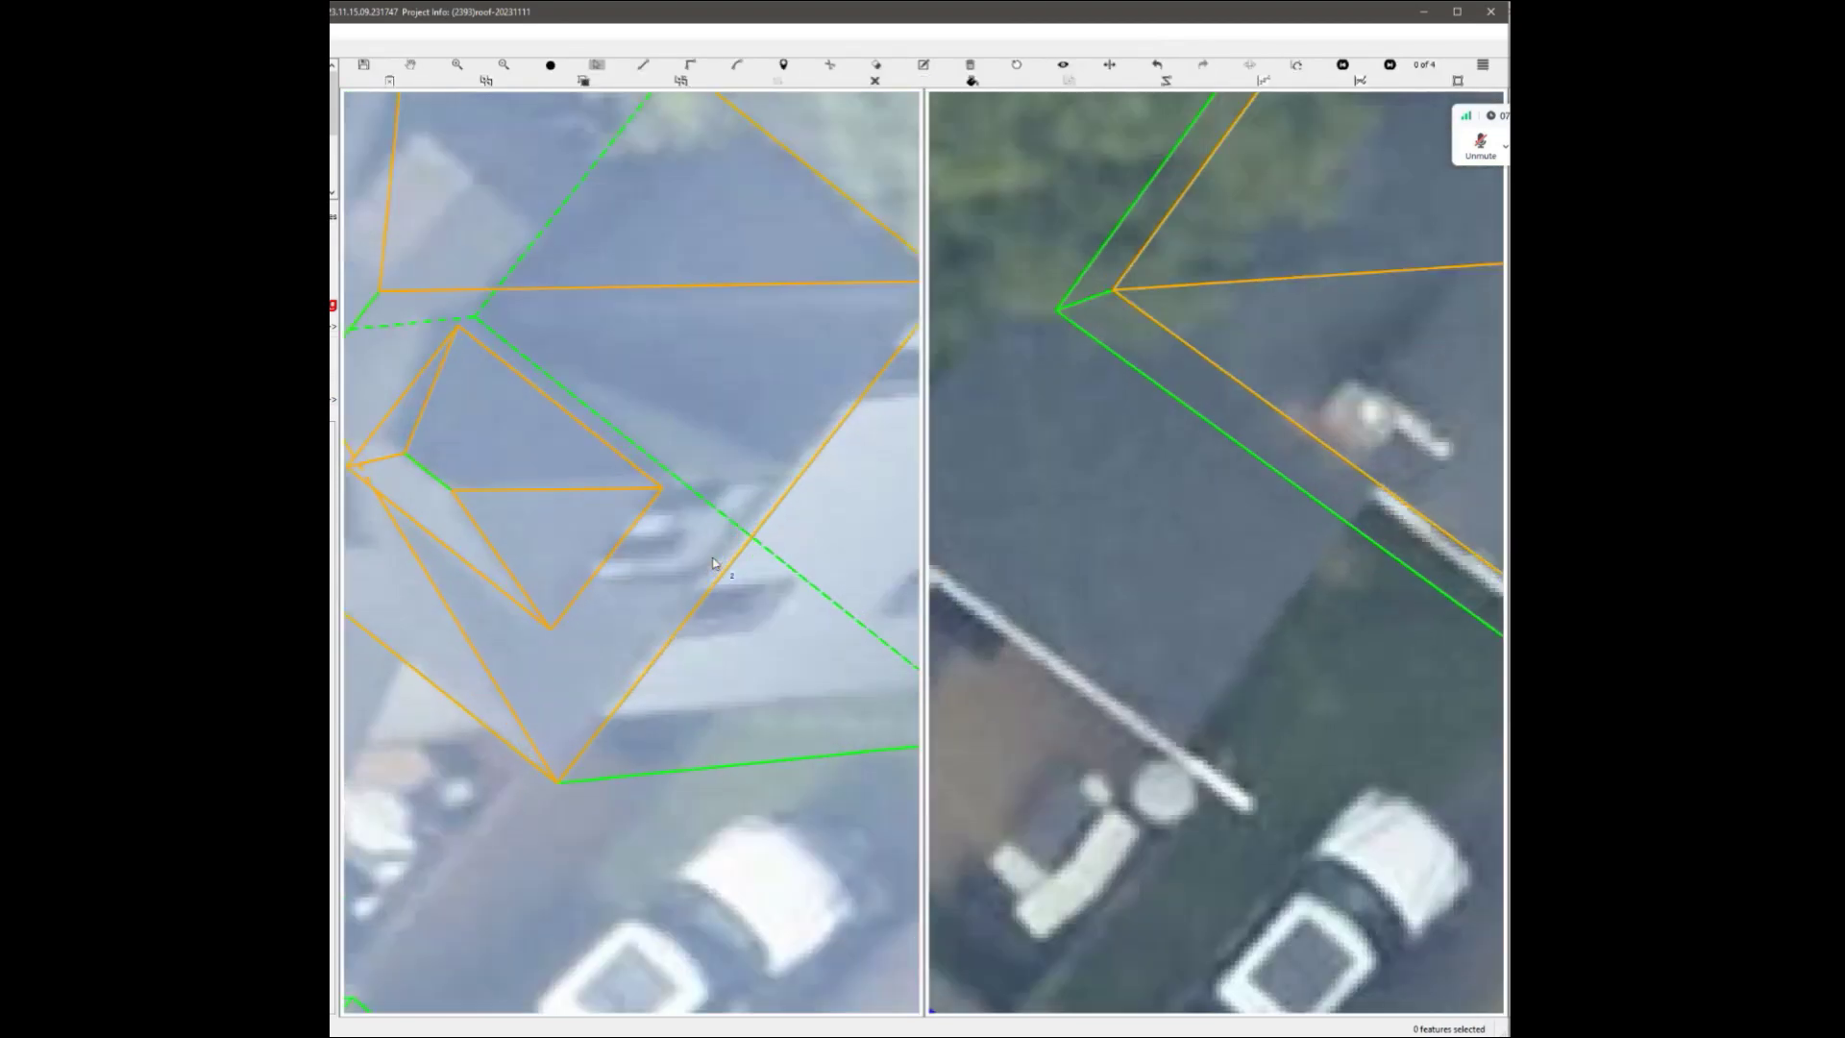
left_click(644, 777)
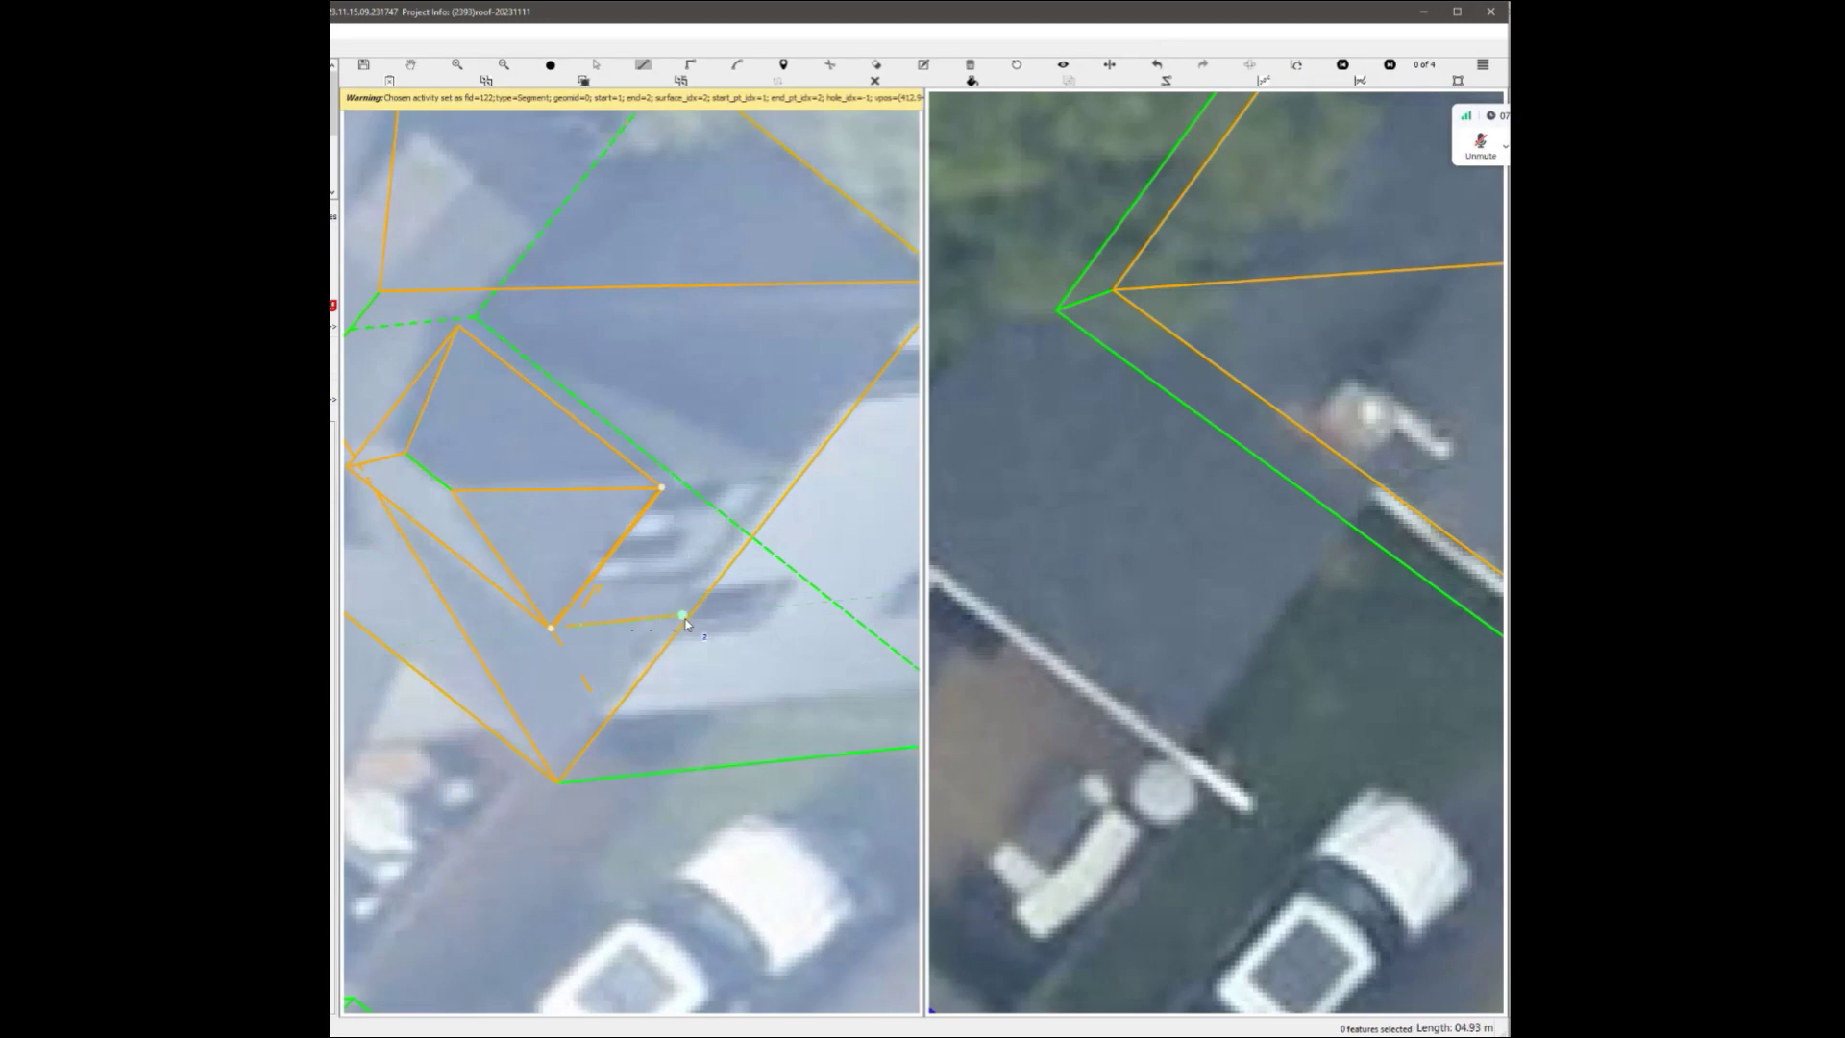
scroll(675, 617, "down", 5)
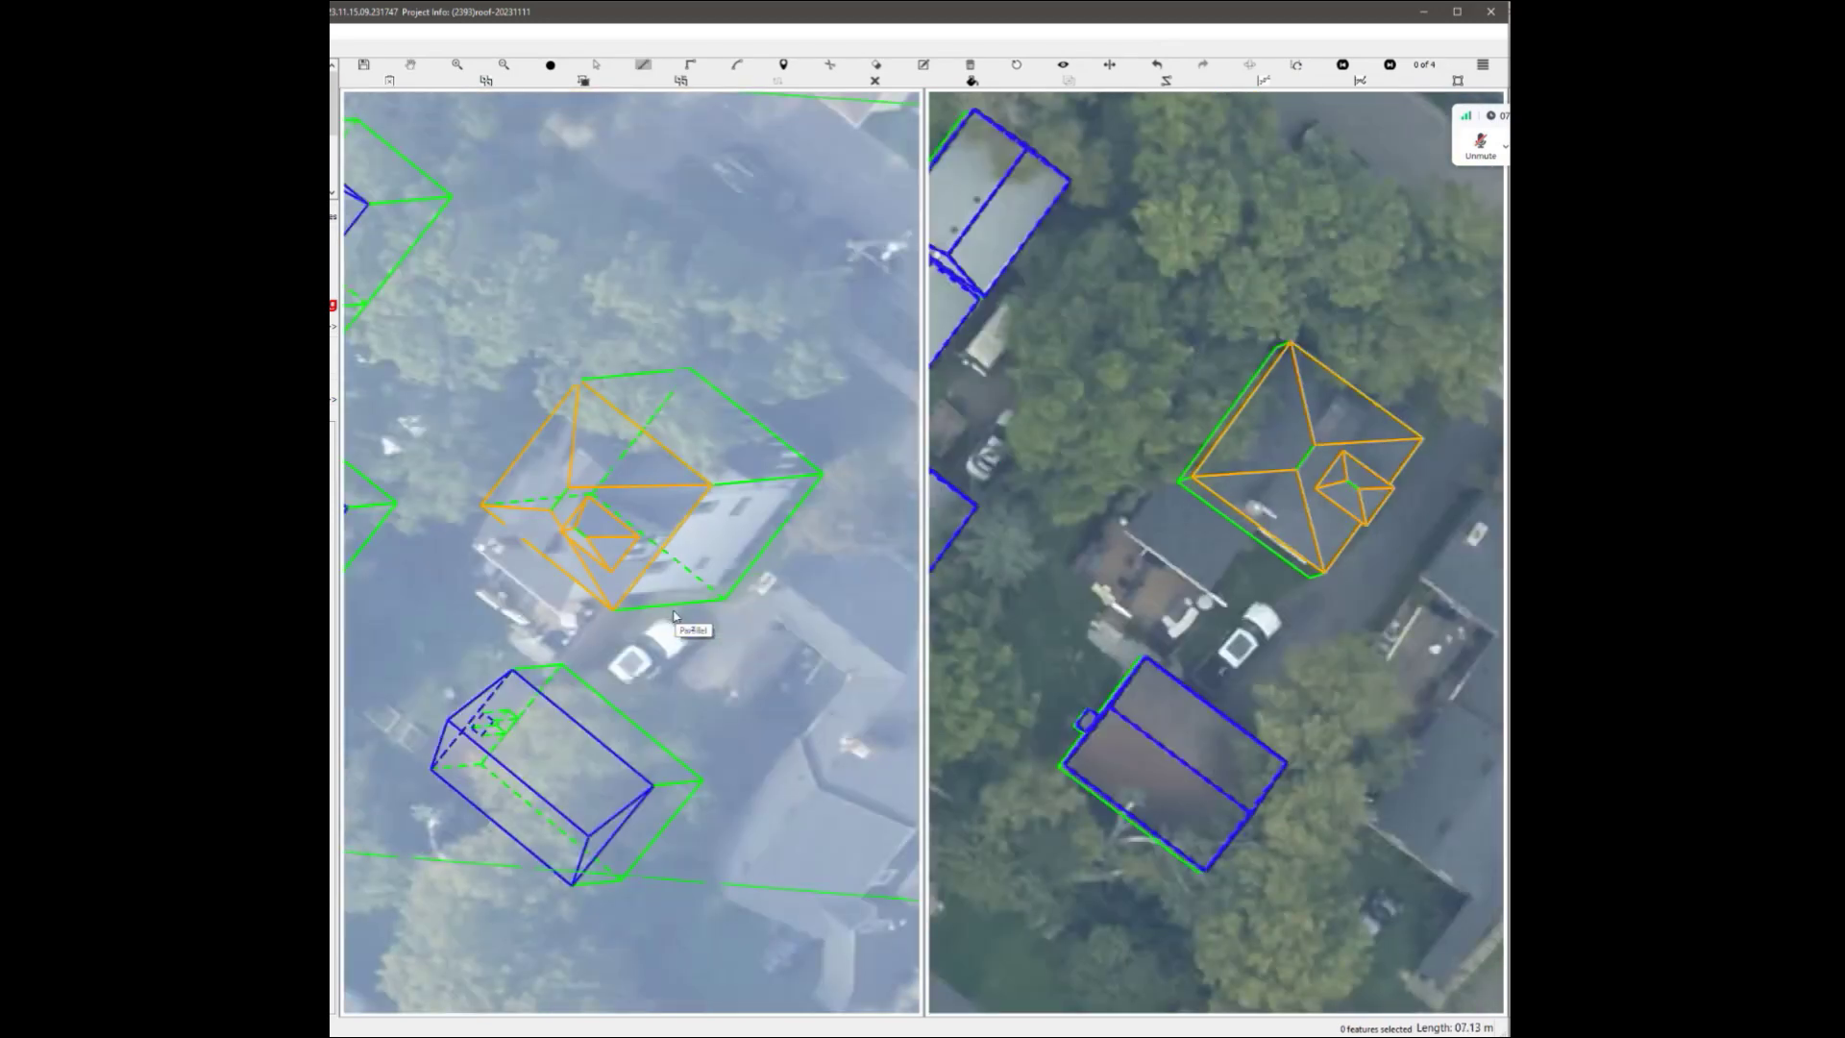
scroll(650, 567, "up", 4)
scroll(650, 567, "up", 3)
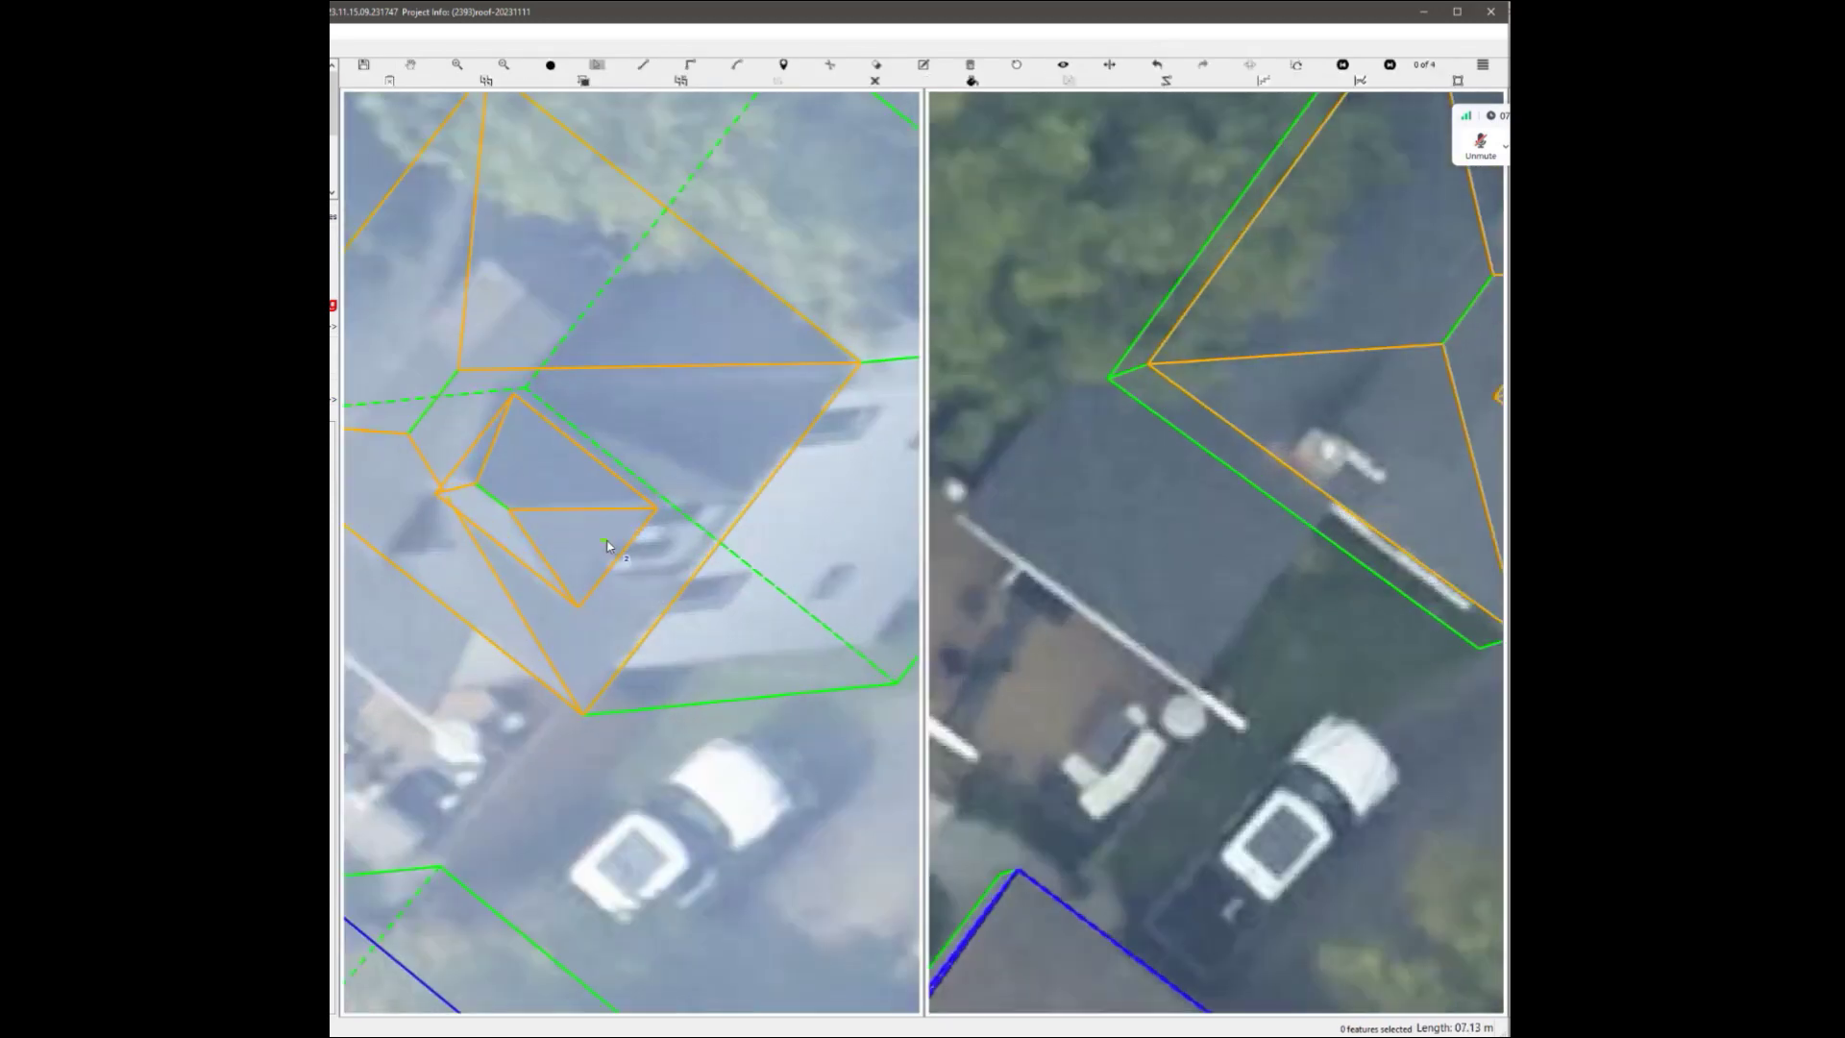
left_click(604, 541)
scroll(704, 591, "down", 2)
key("Escape")
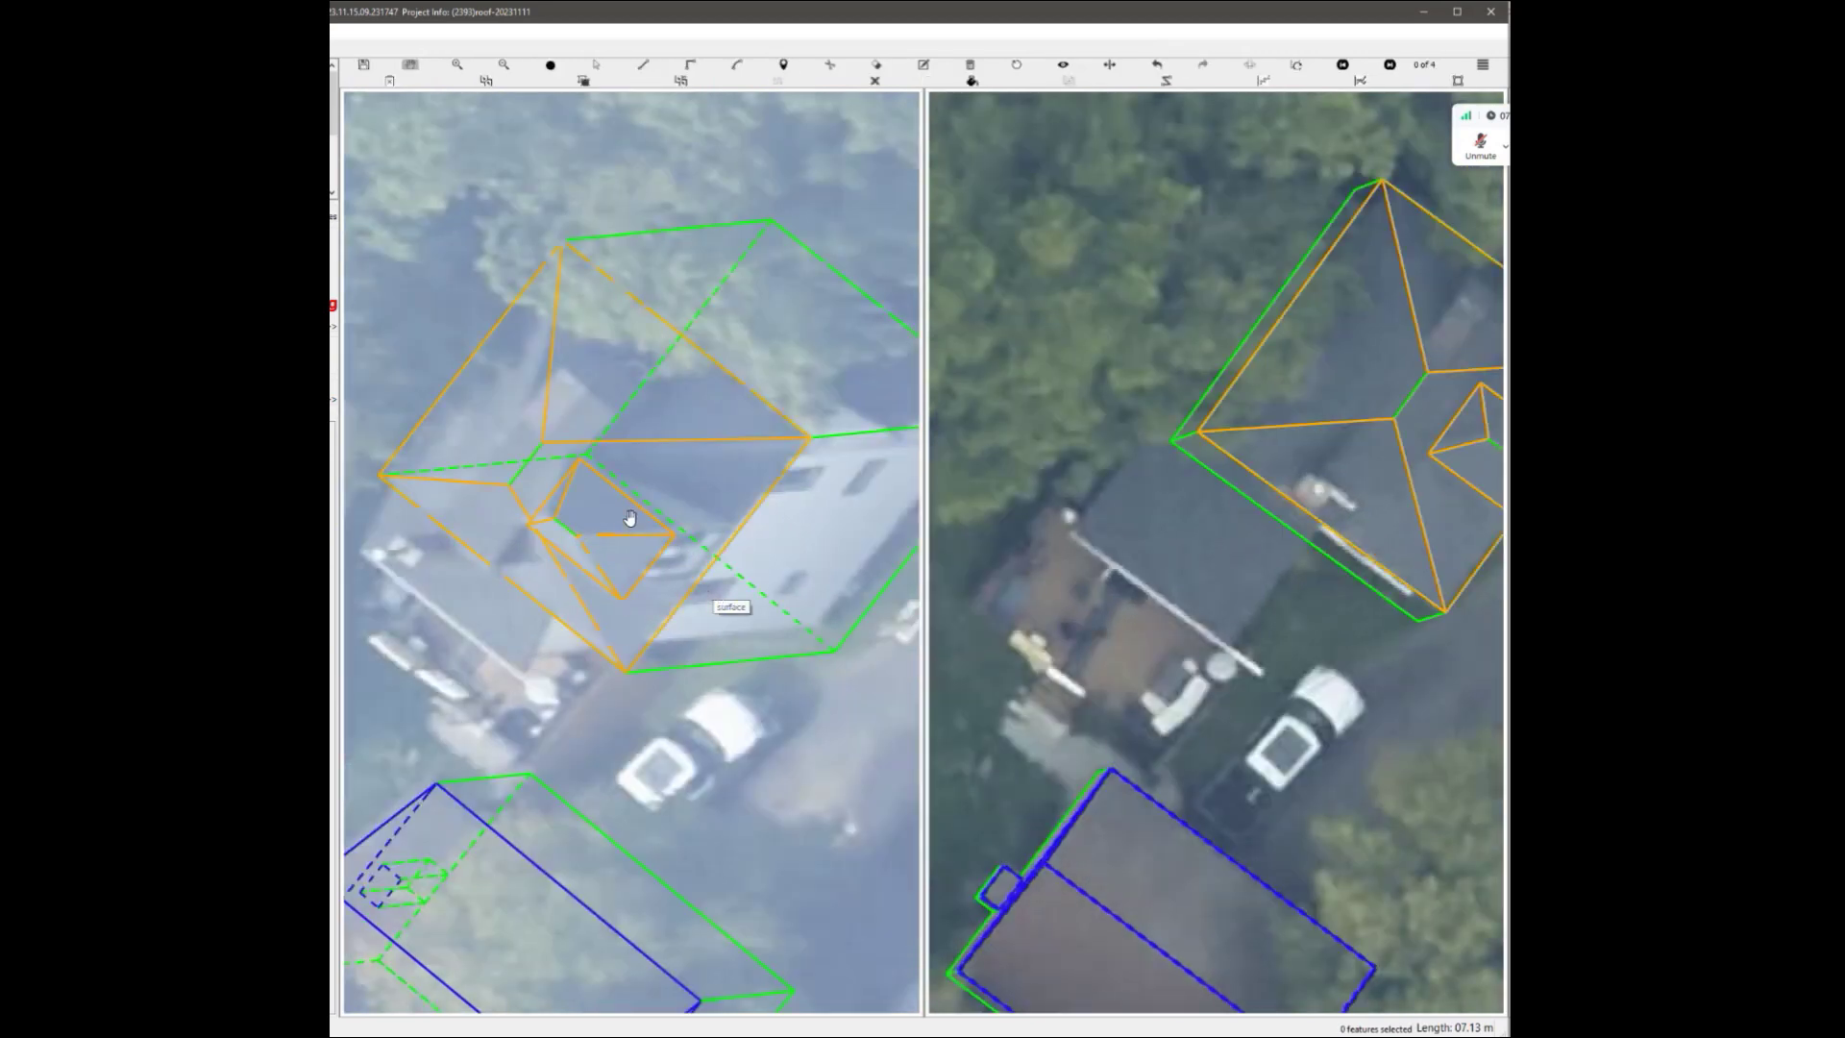
Extrude the dormer's outline vertically downward through the main roof slope to form its walls in the 3D wireframe view.
left_click_drag(611, 542, 577, 540)
middle_click_drag(577, 539, 630, 522)
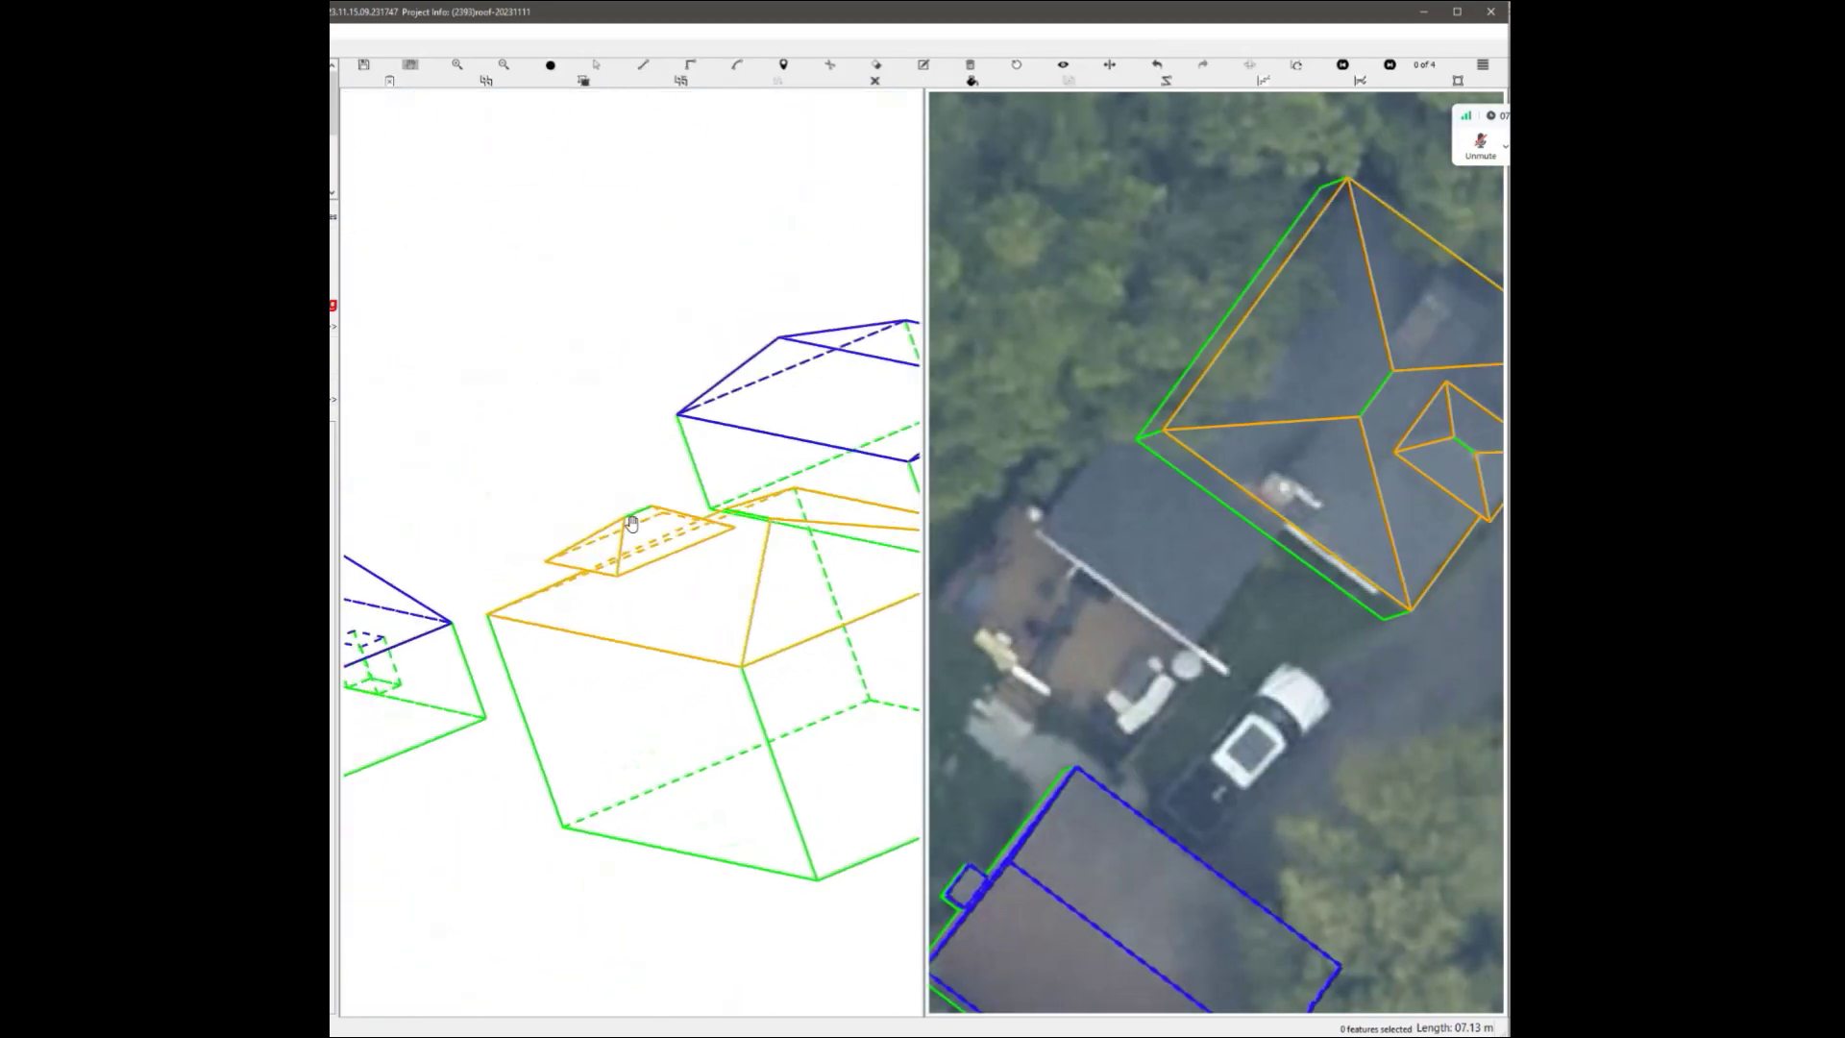
scroll(631, 527, "up", 3)
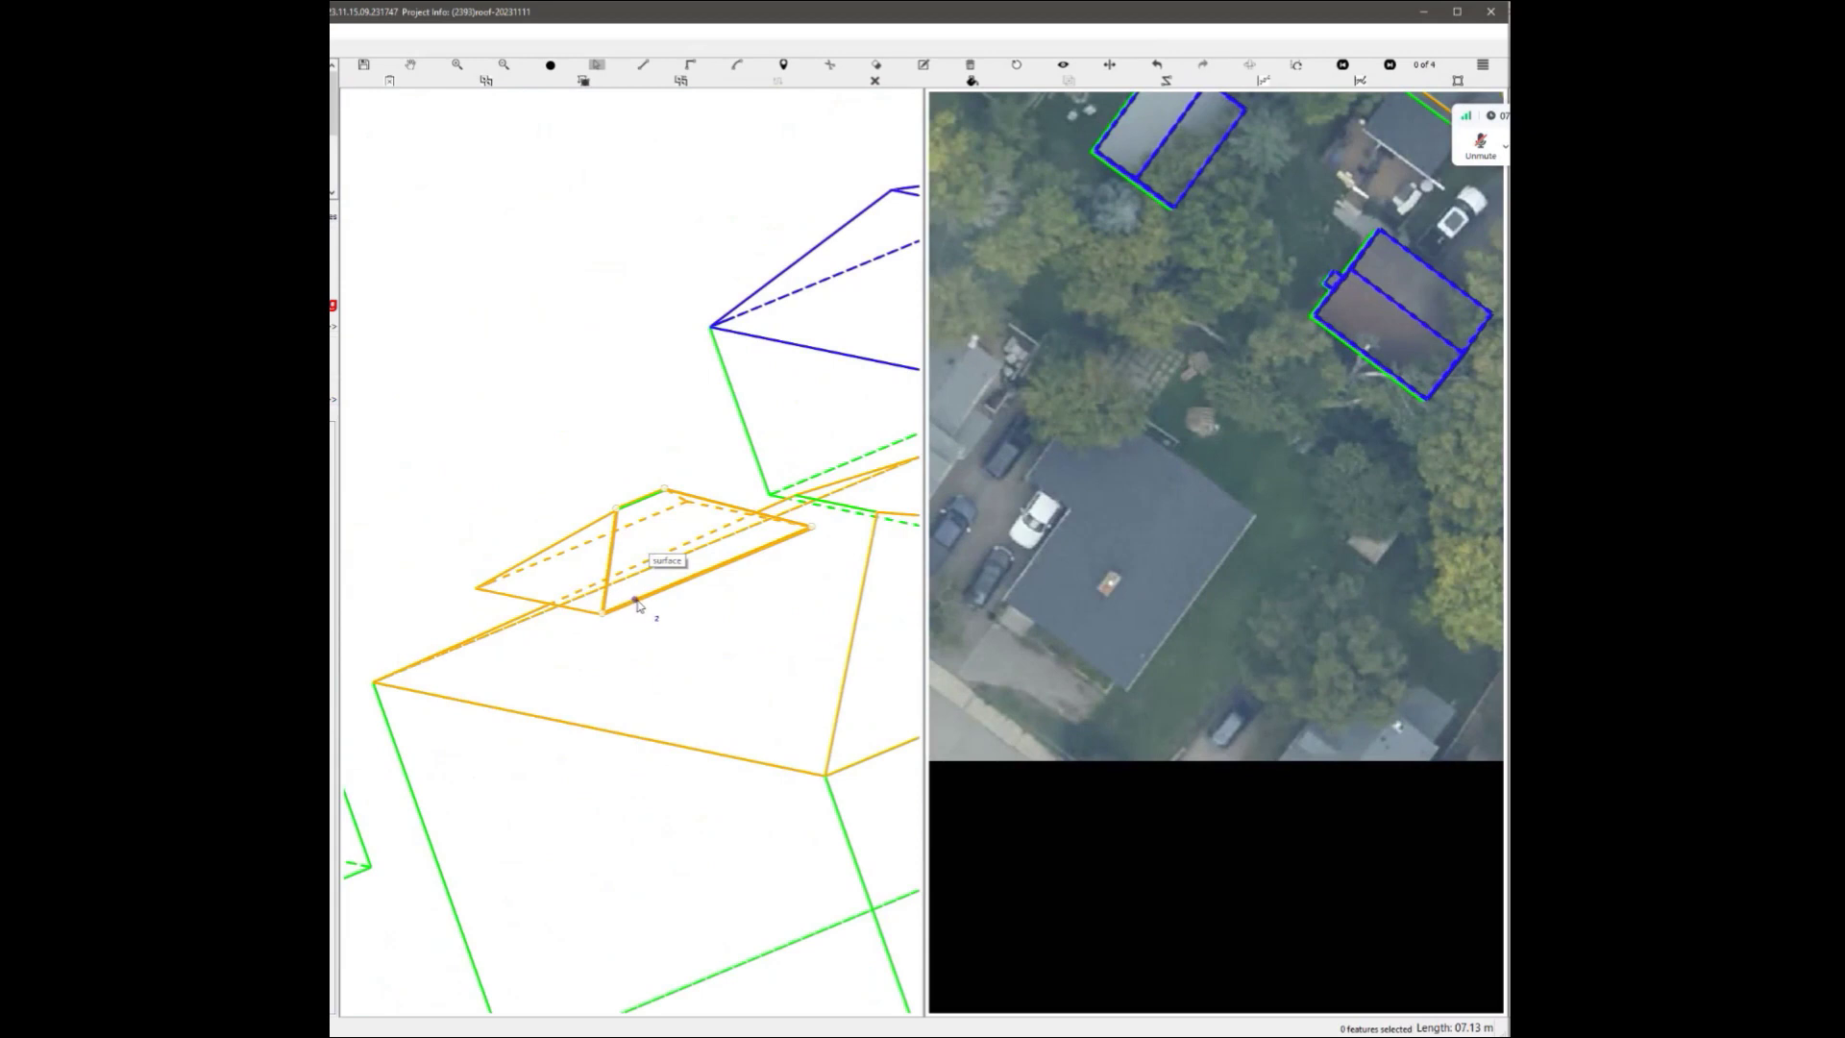
left_click(656, 592)
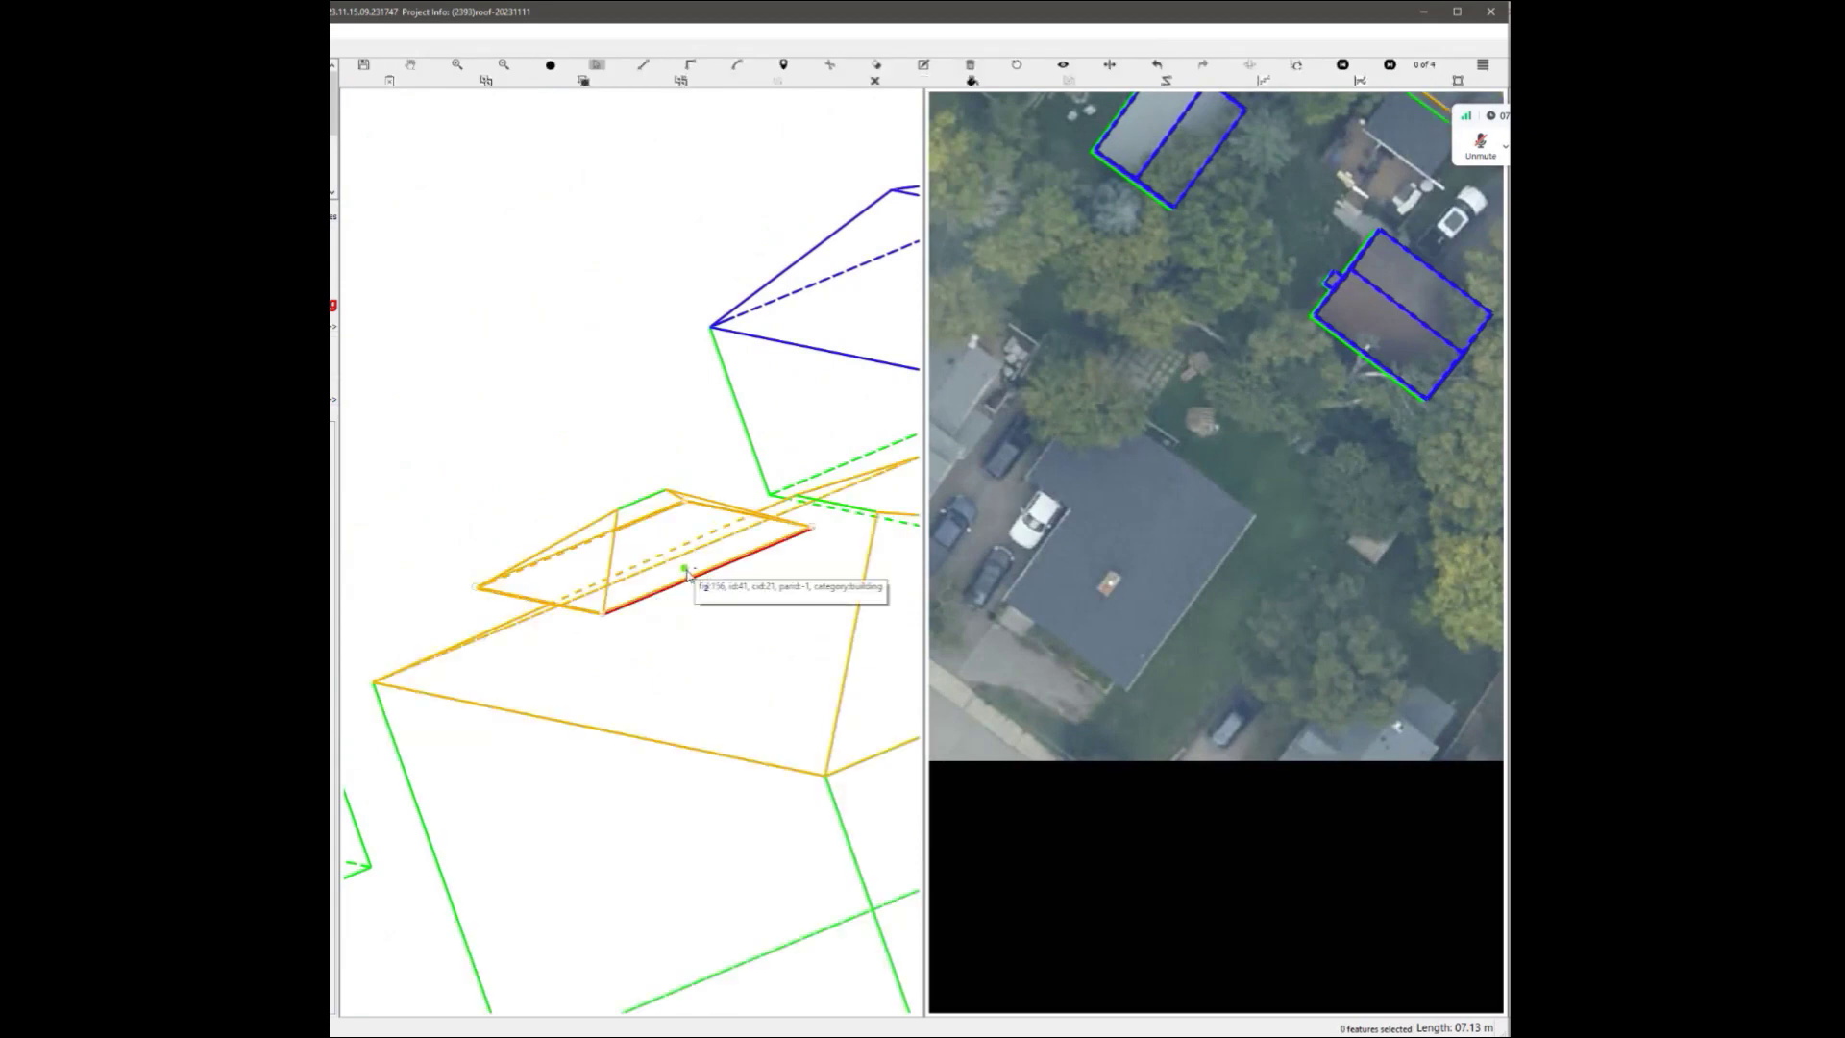
left_click(685, 579)
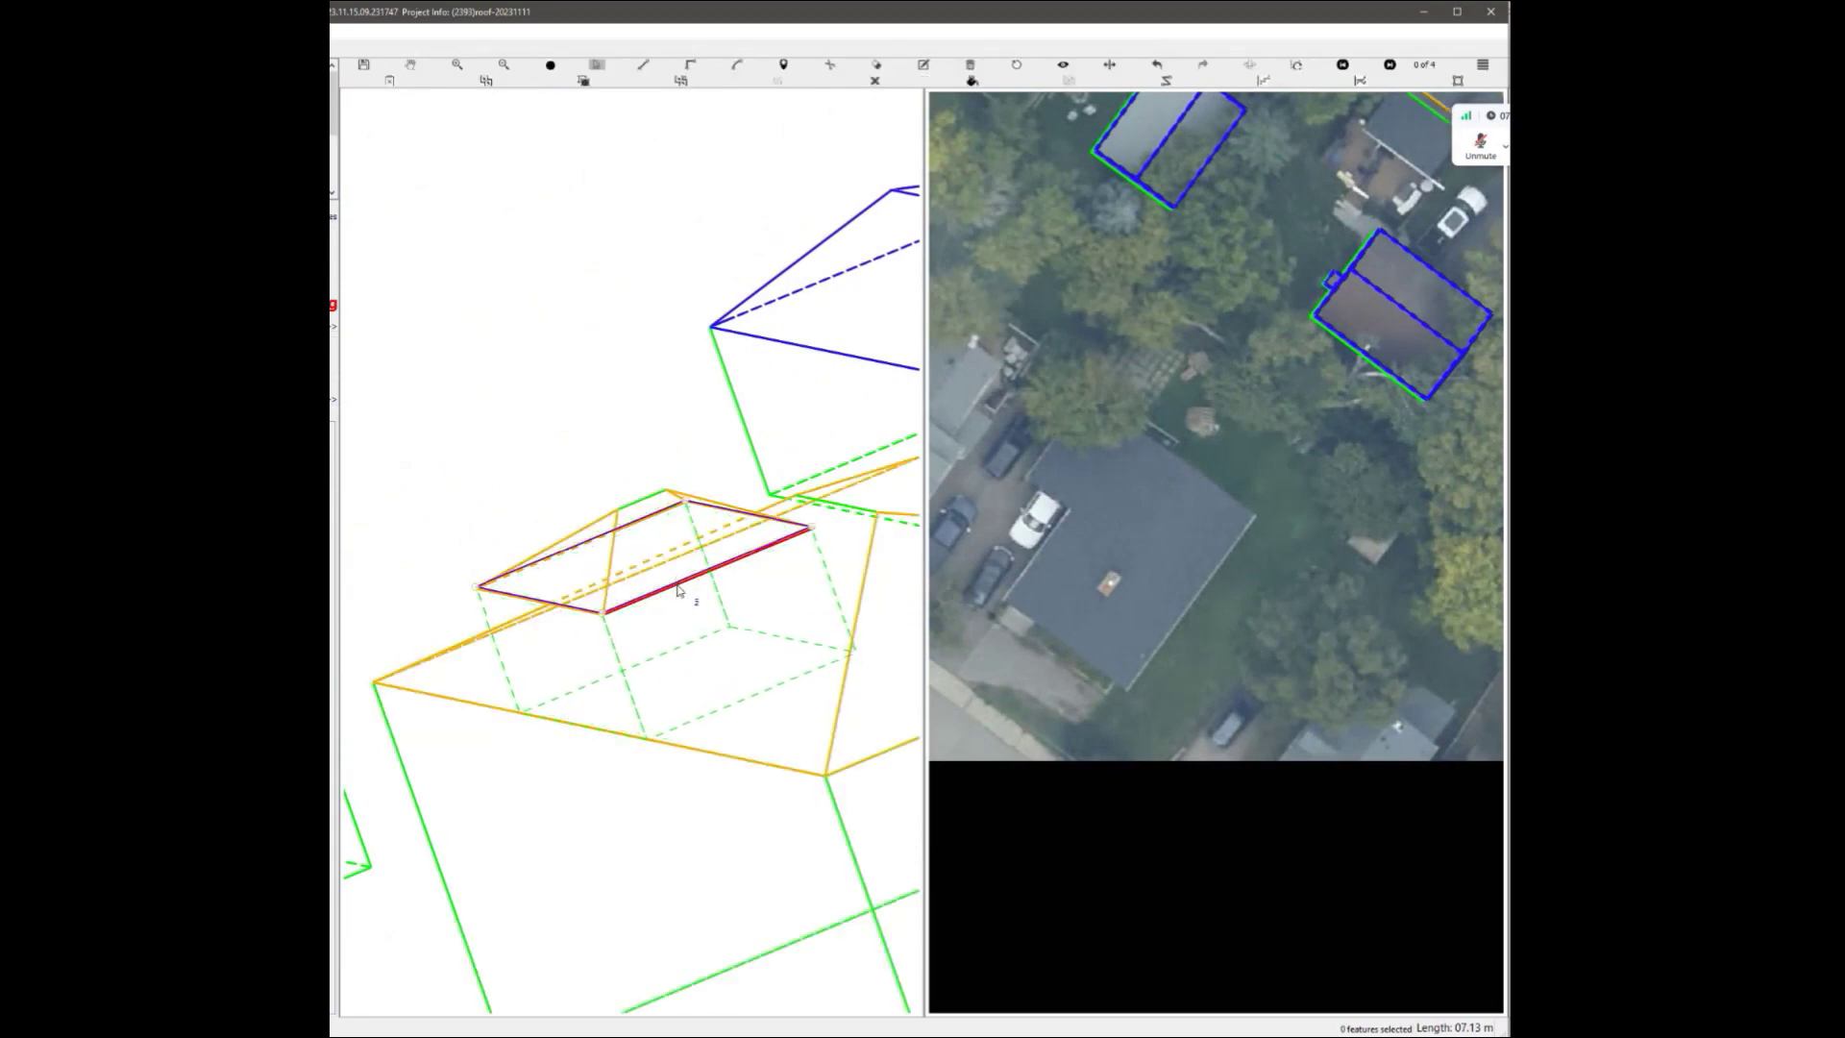
left_click(678, 593)
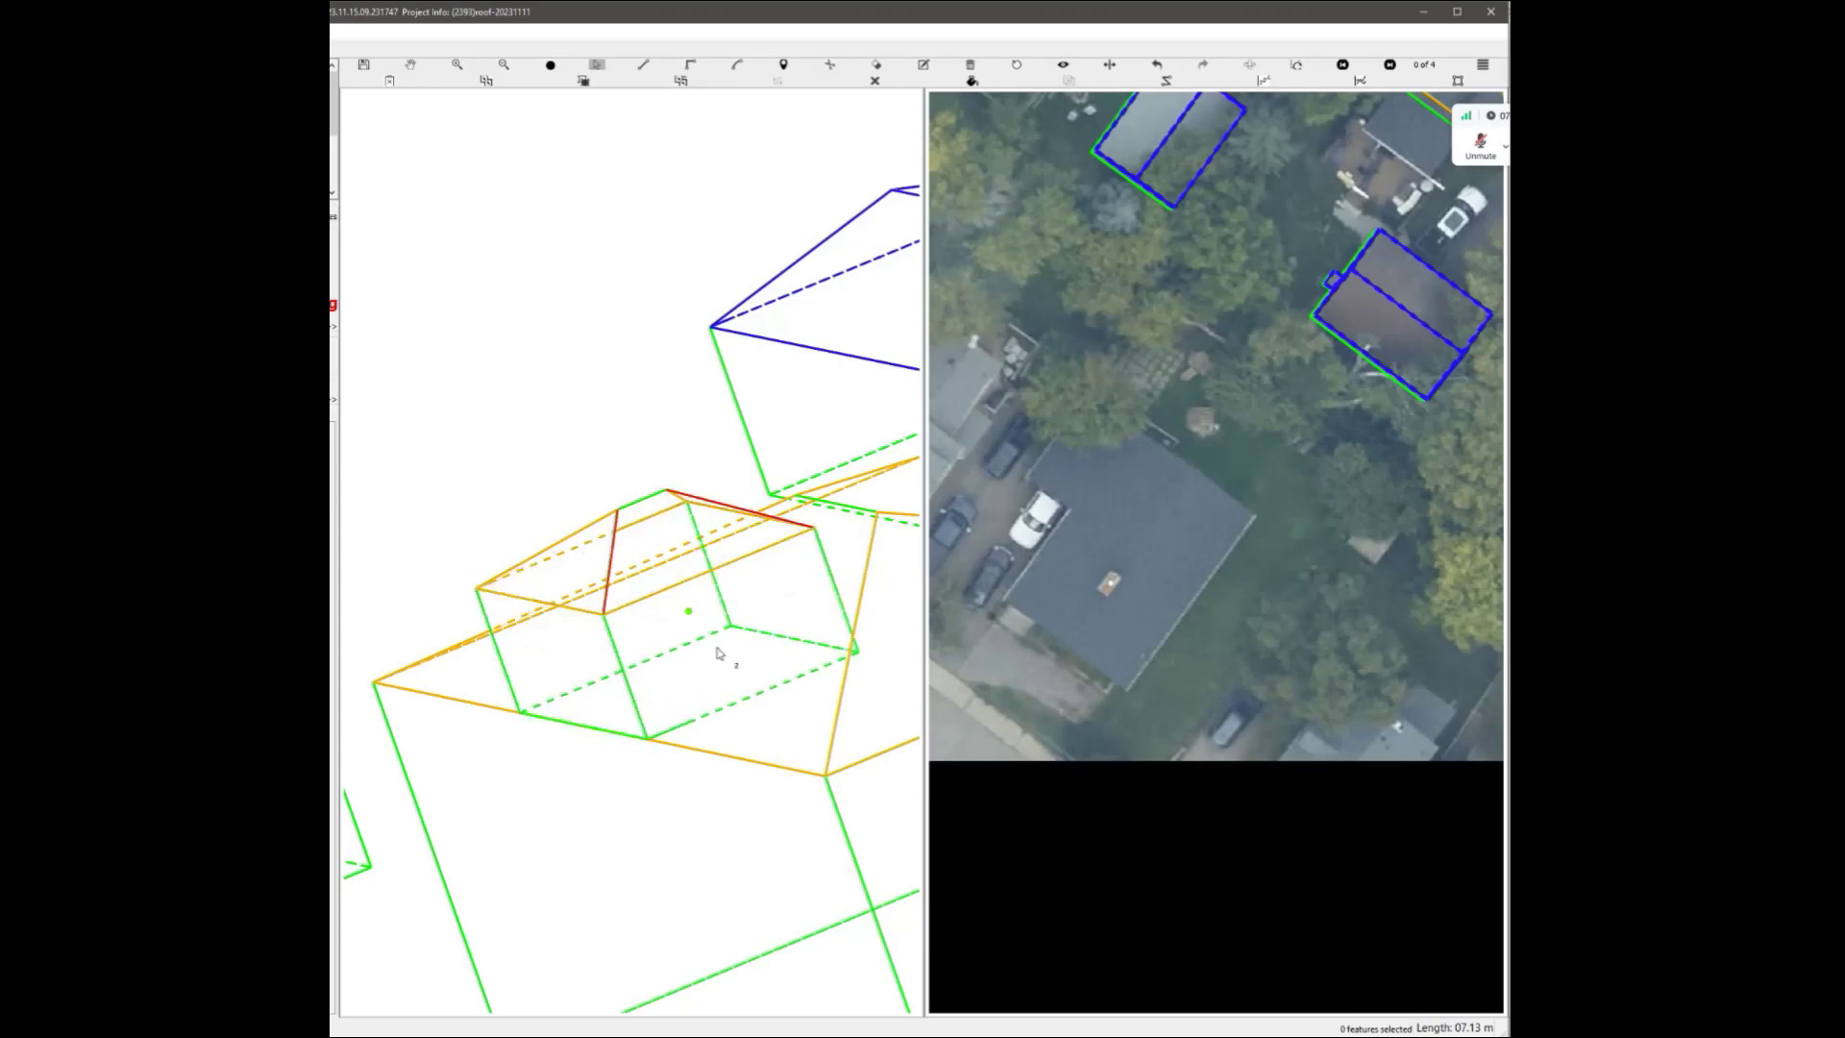
scroll(700, 649, "up", 2)
key("l")
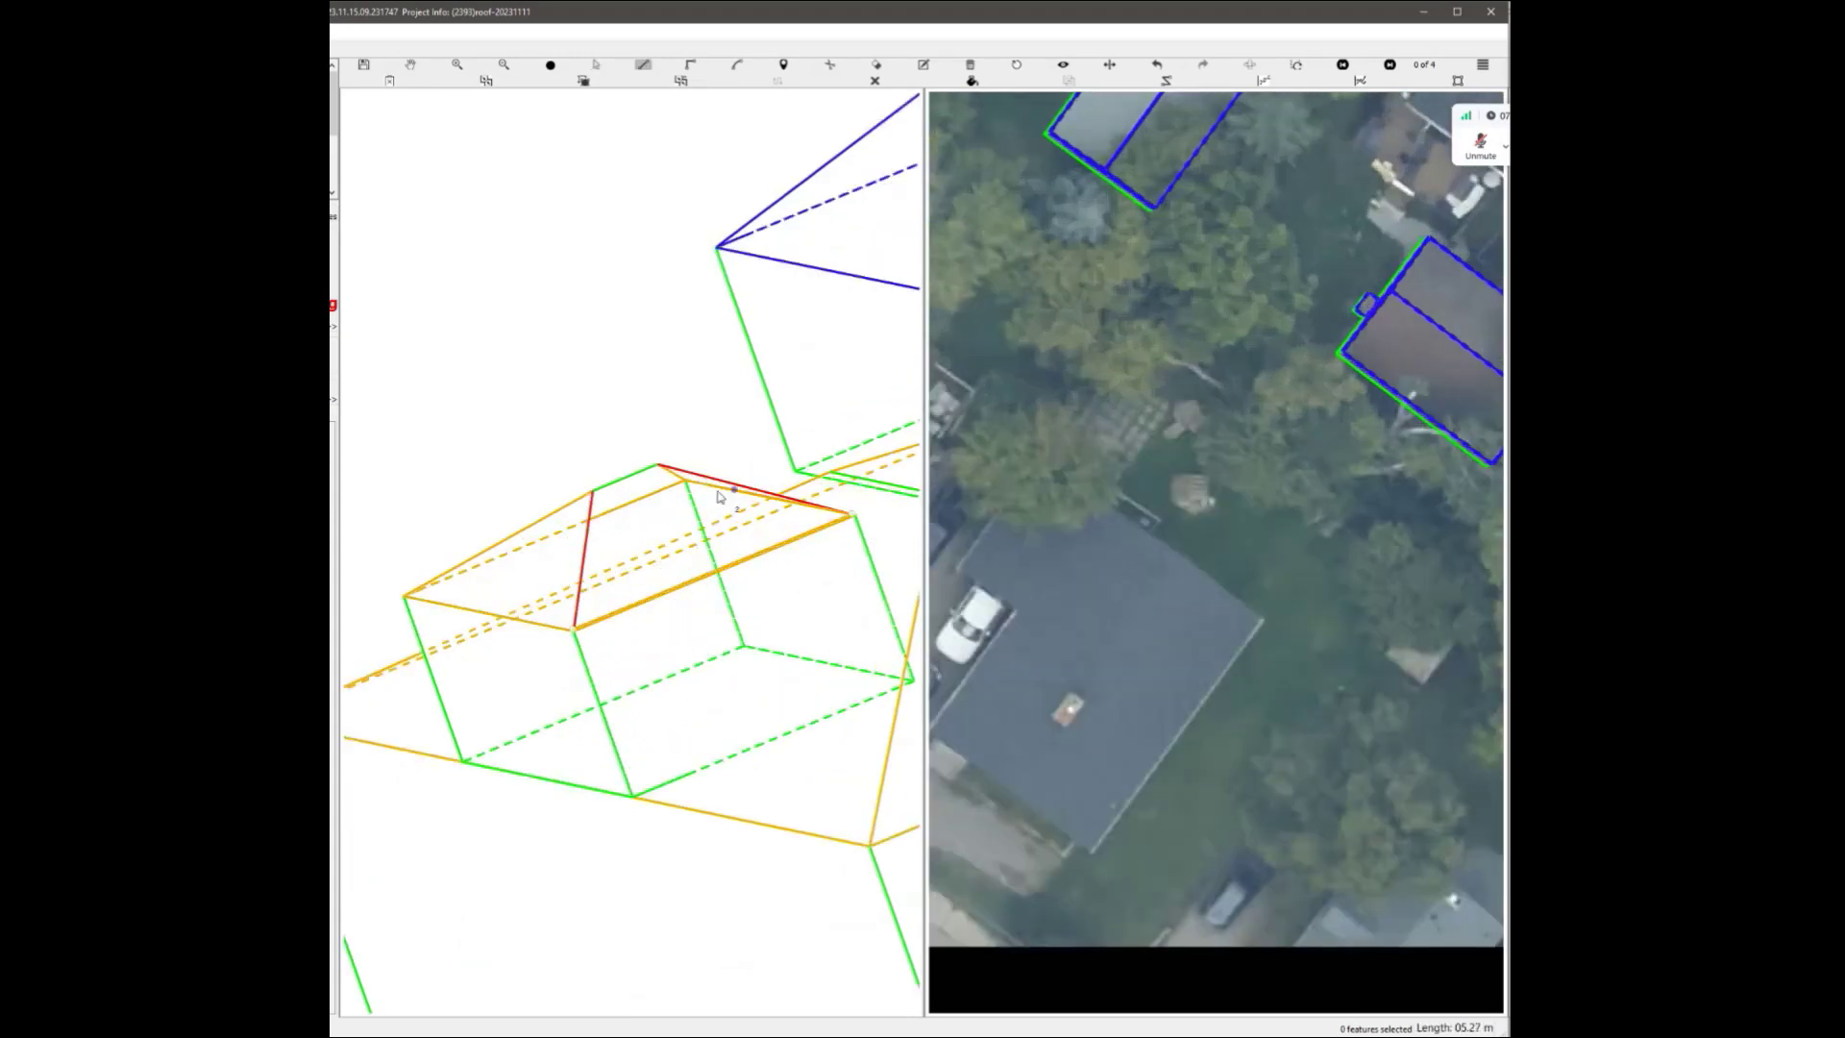
left_click(663, 468)
key("Escape")
Examine how the dormer's walls and roof line up with the house in the oblique aerial image.
scroll(712, 447, "down", 8)
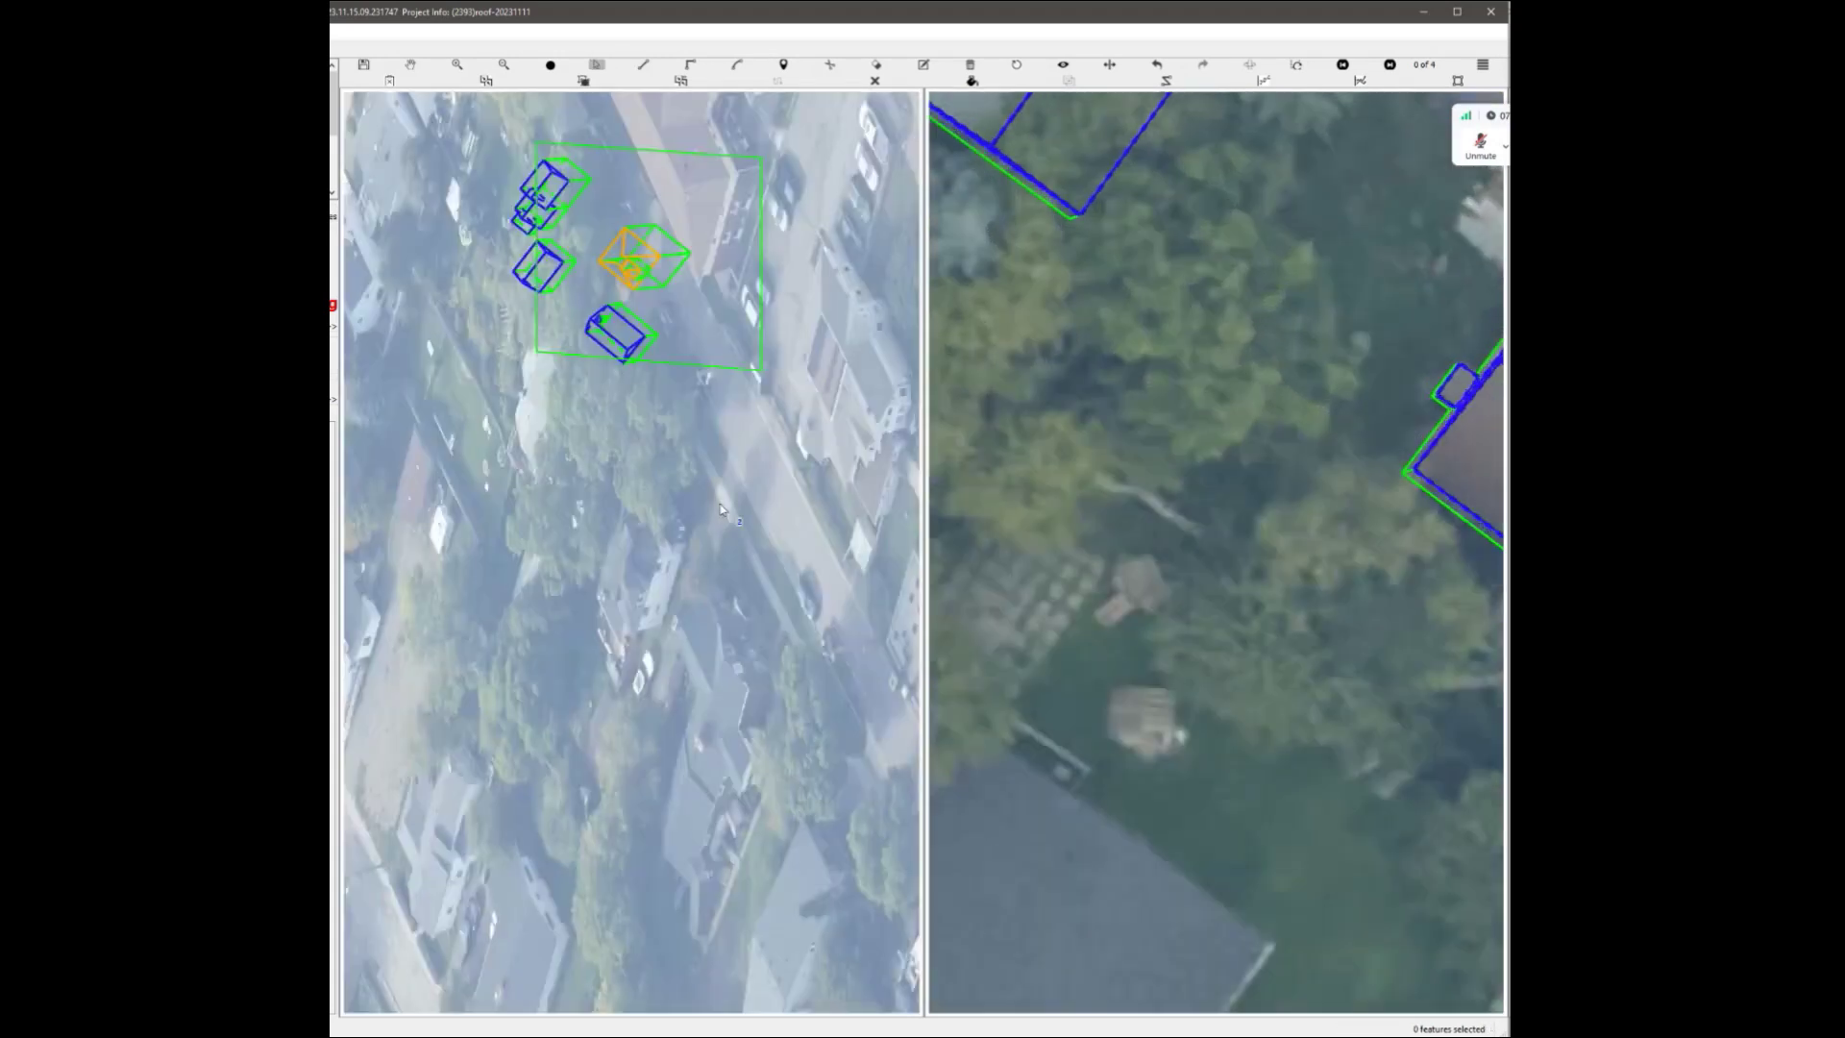
scroll(632, 549, "up", 8)
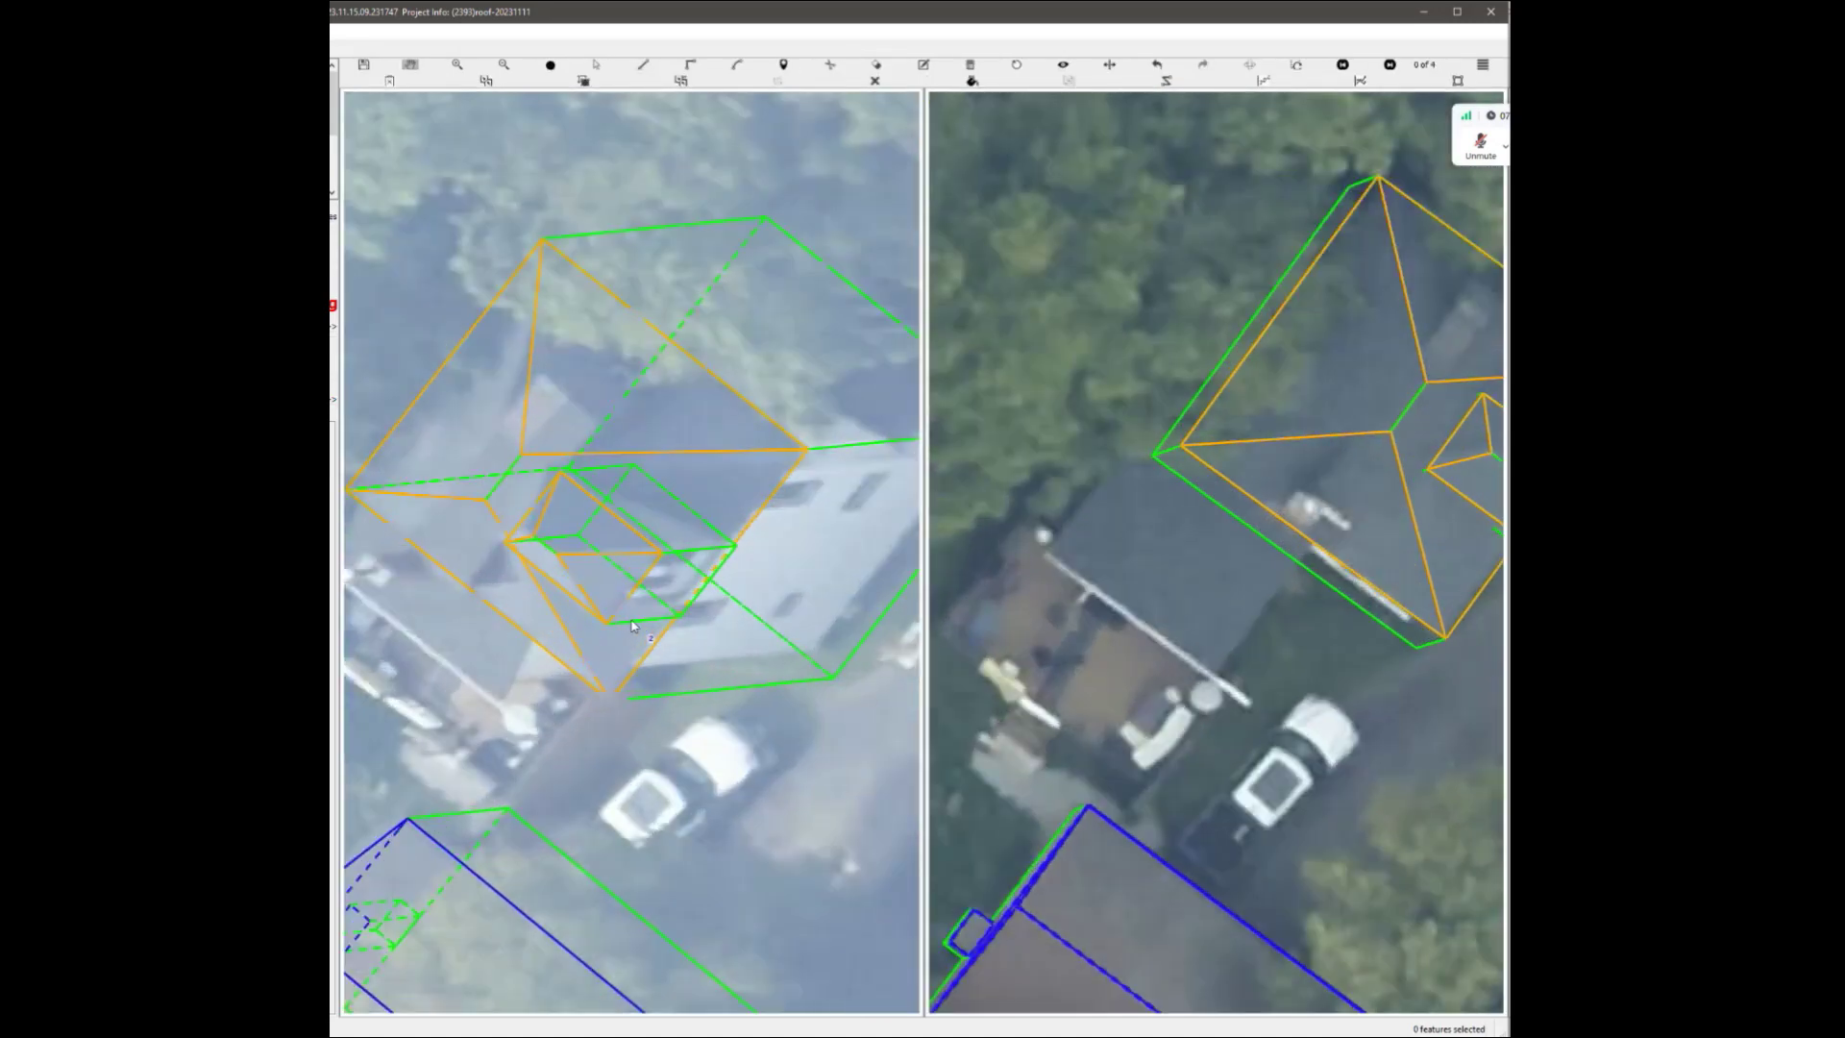
scroll(663, 558, "down", 2)
scroll(678, 565, "up", 2)
scroll(678, 566, "up", 2)
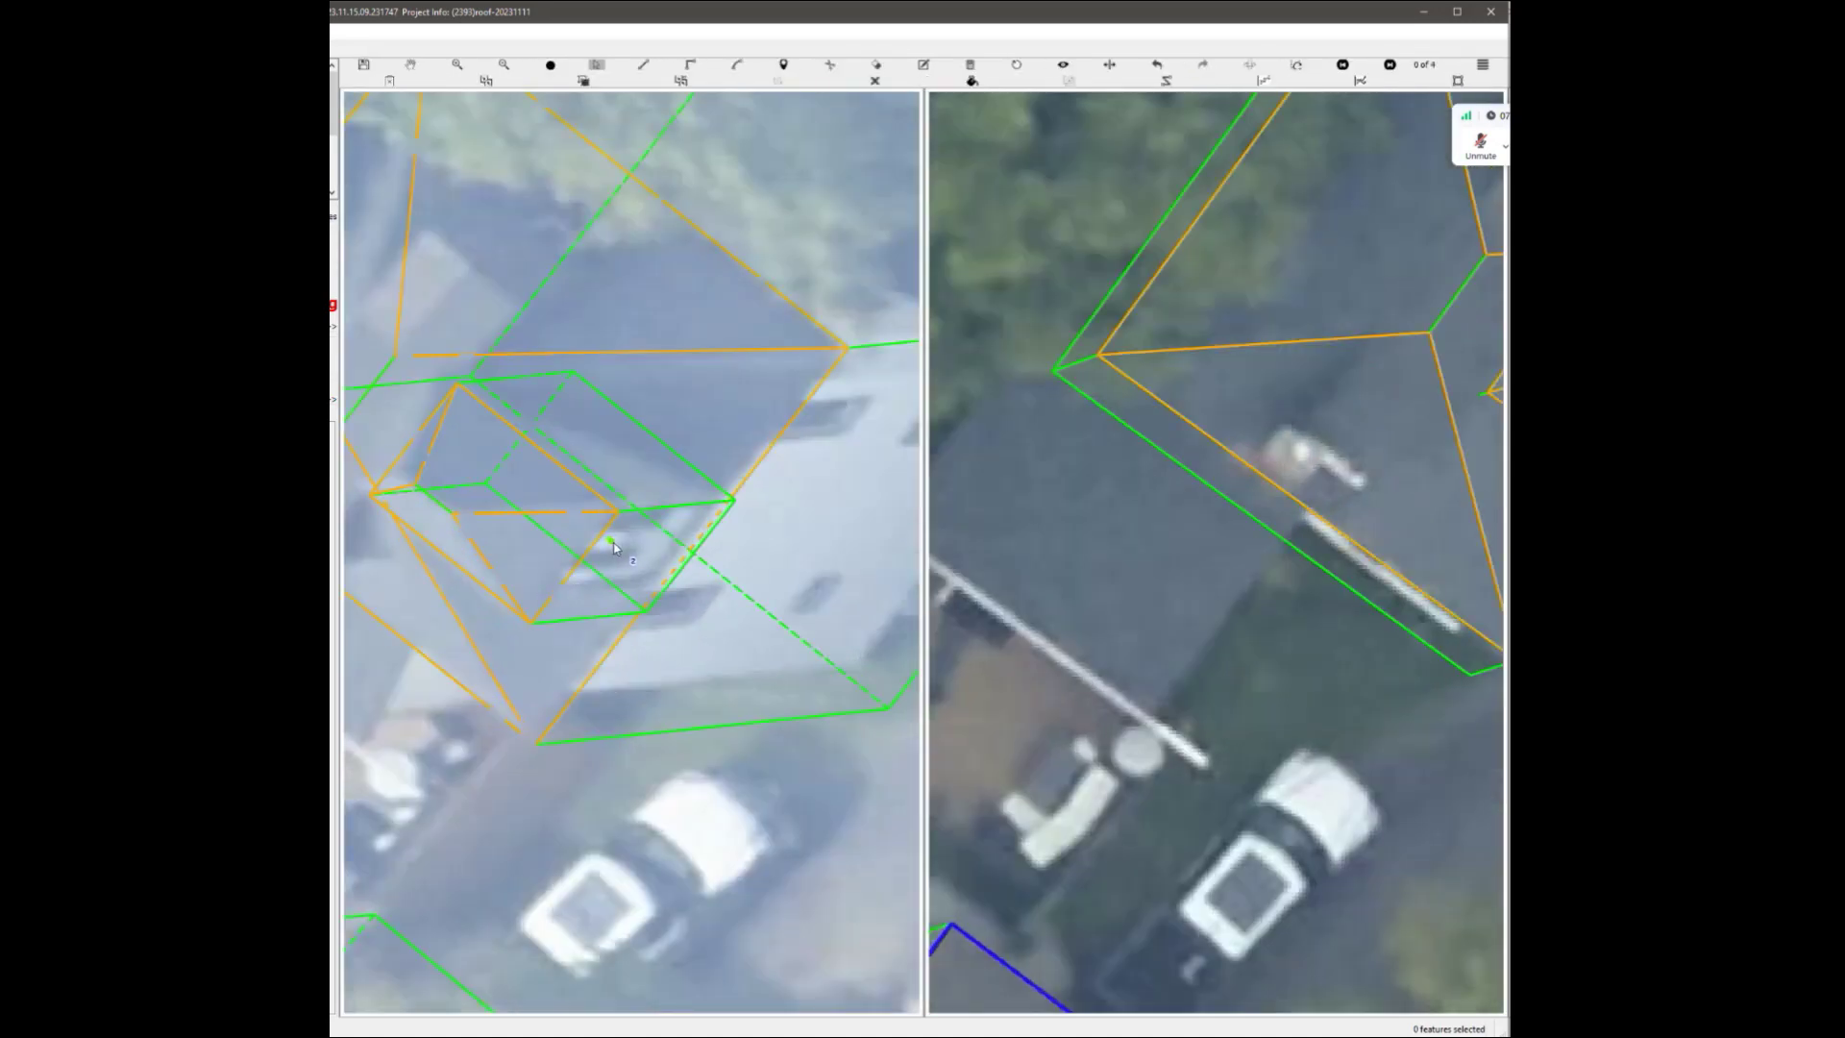
scroll(616, 548, "down", 4)
scroll(613, 546, "up", 3)
left_click(596, 548)
scroll(653, 536, "up", 2)
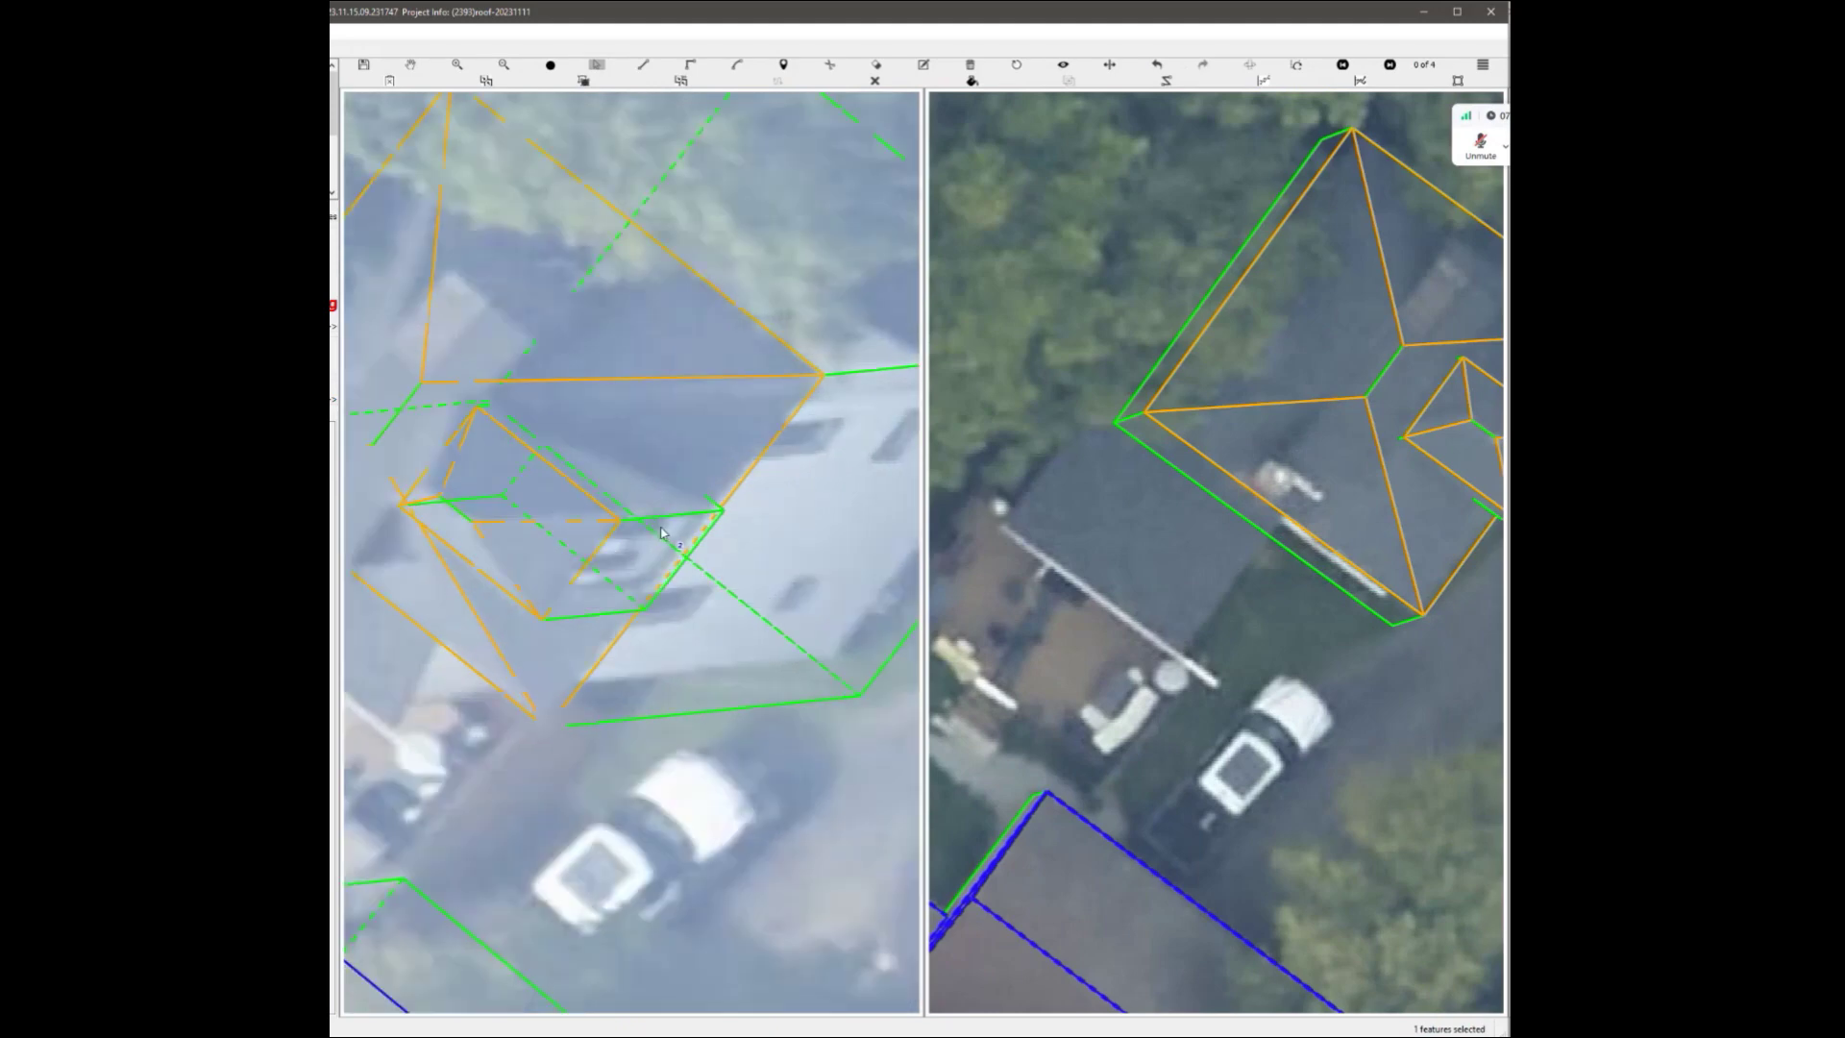
scroll(696, 608, "down", 2)
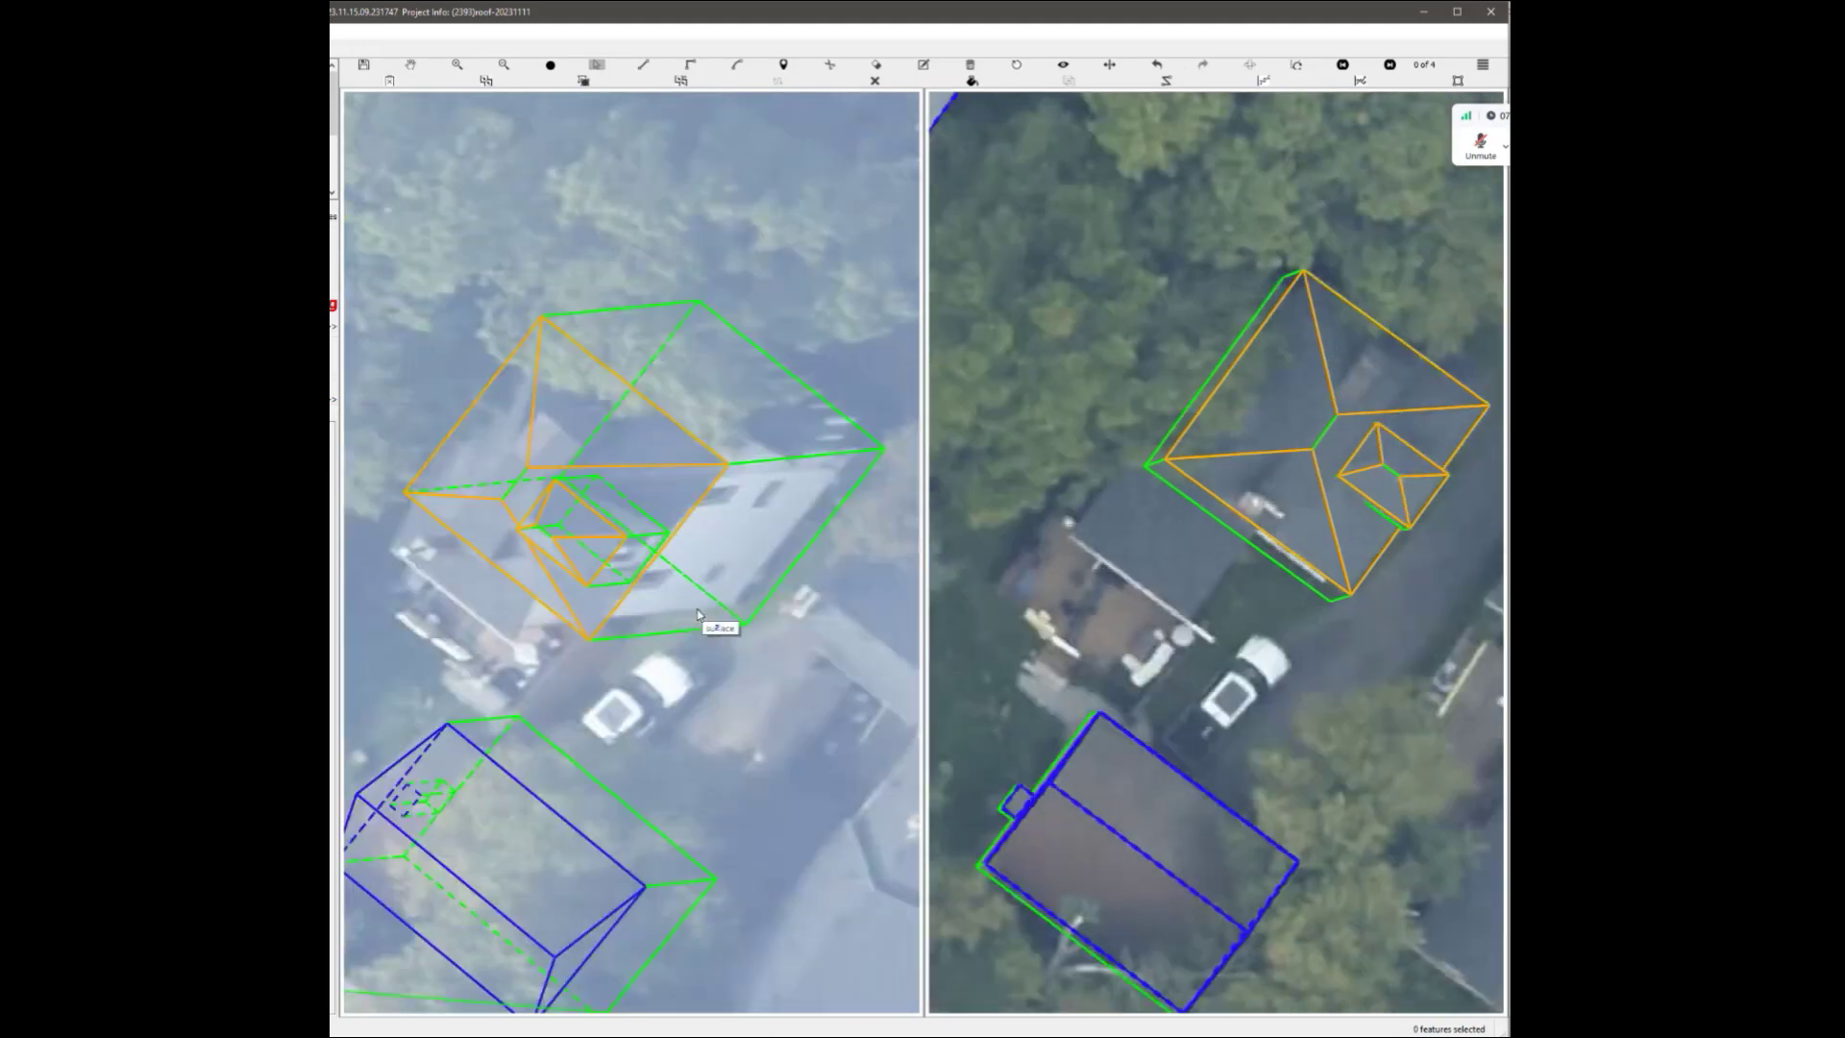
scroll(642, 532, "down", 2)
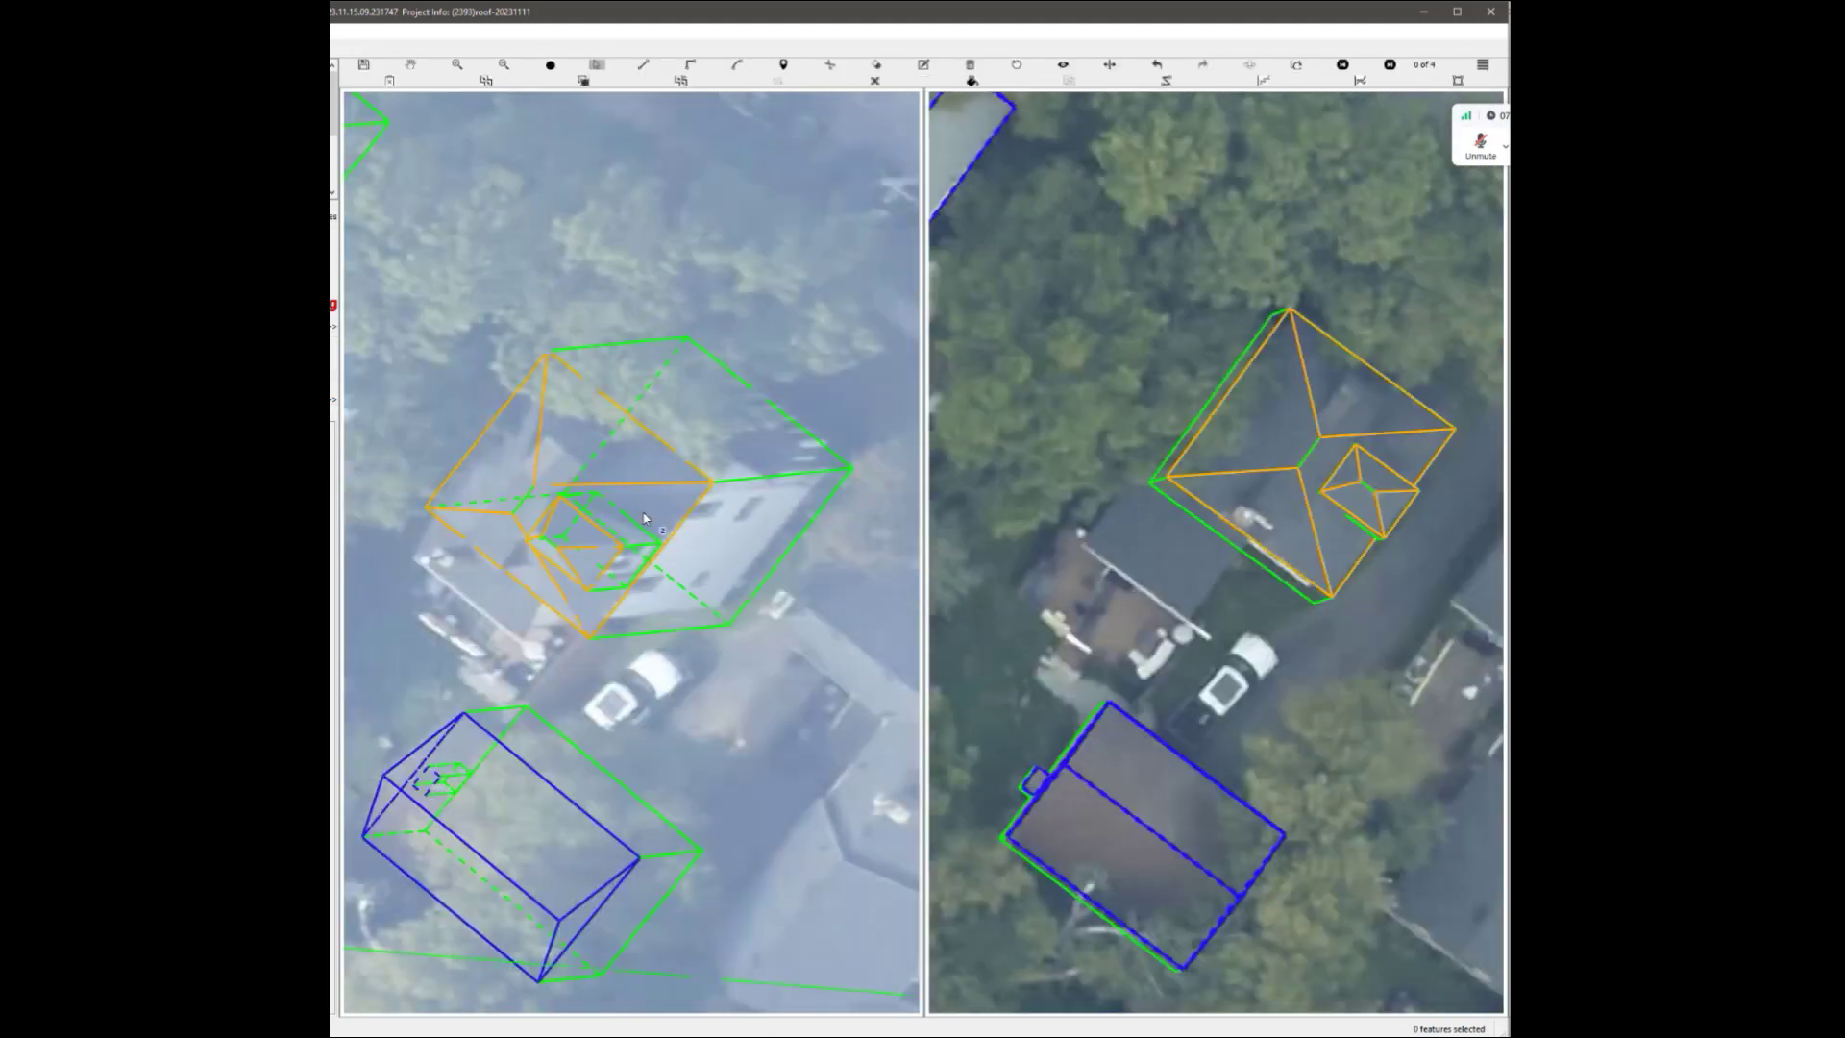
scroll(629, 523, "up", 3)
scroll(635, 538, "up", 2)
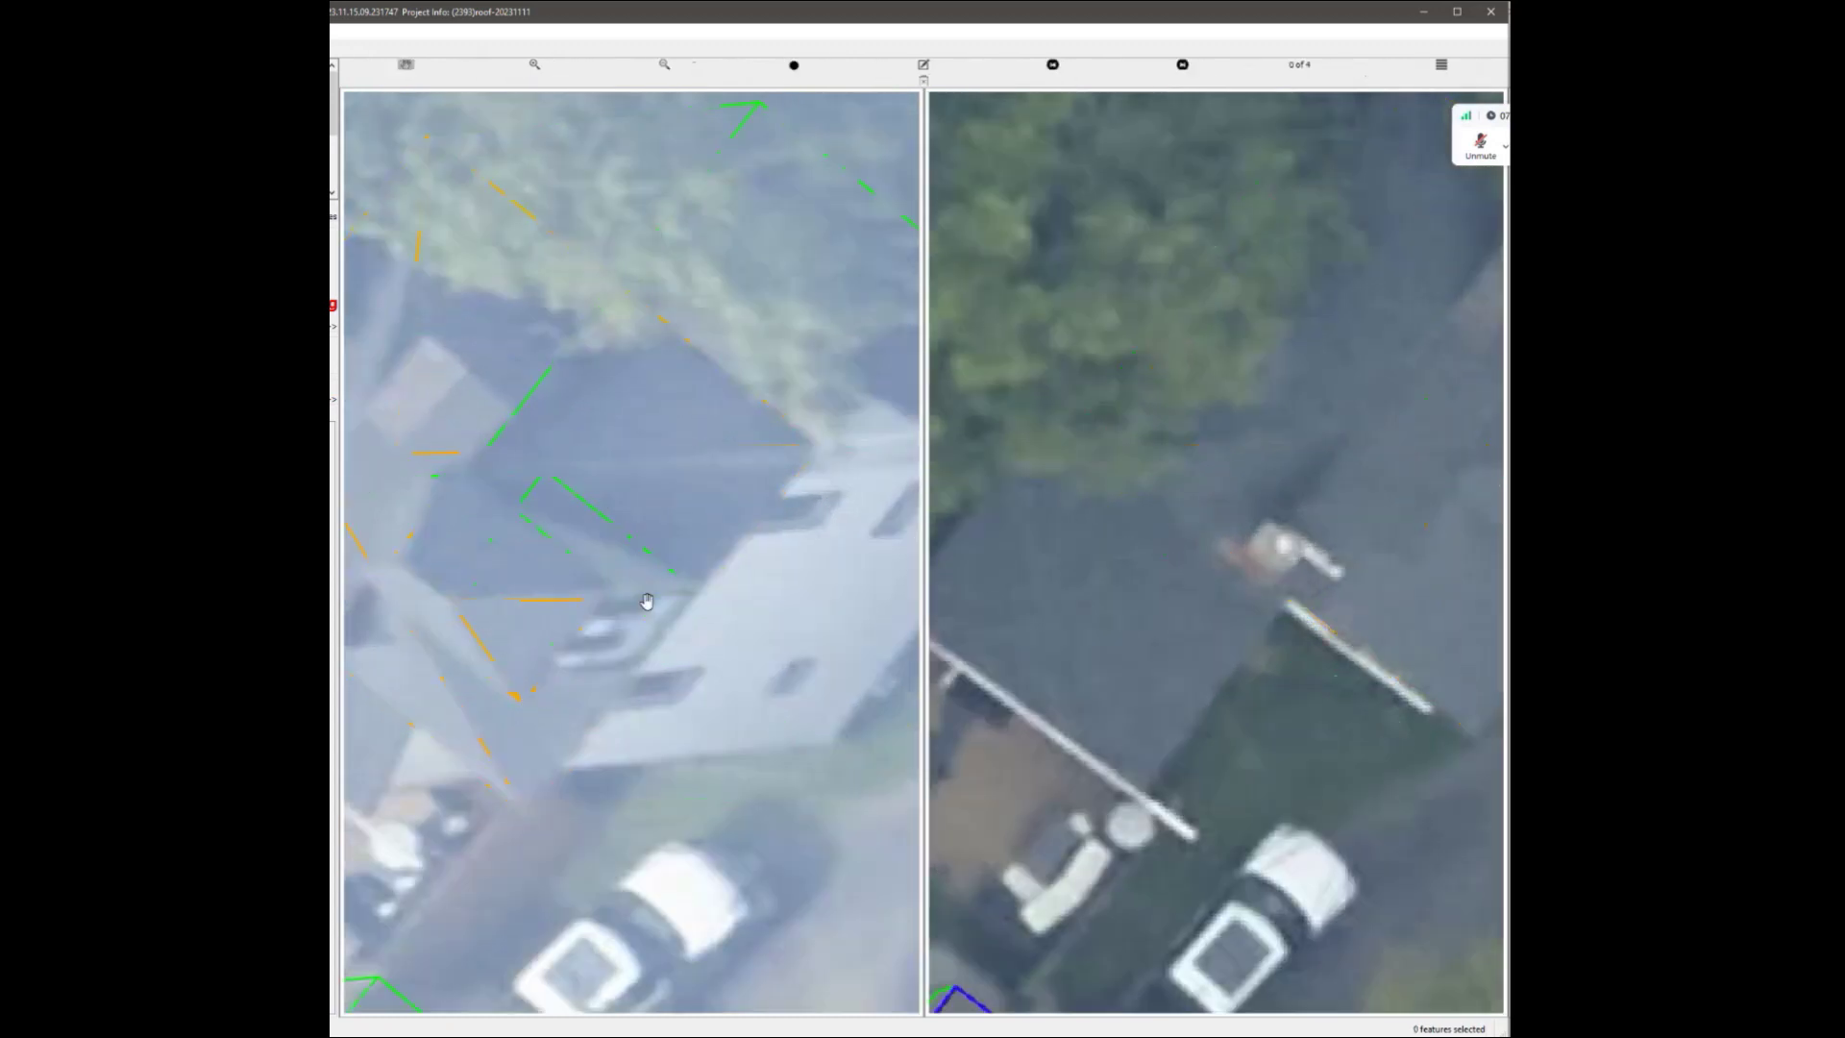
Try to cut the dormer's footprint into the main roof slope beneath it, and undo the last change.
left_click(675, 471)
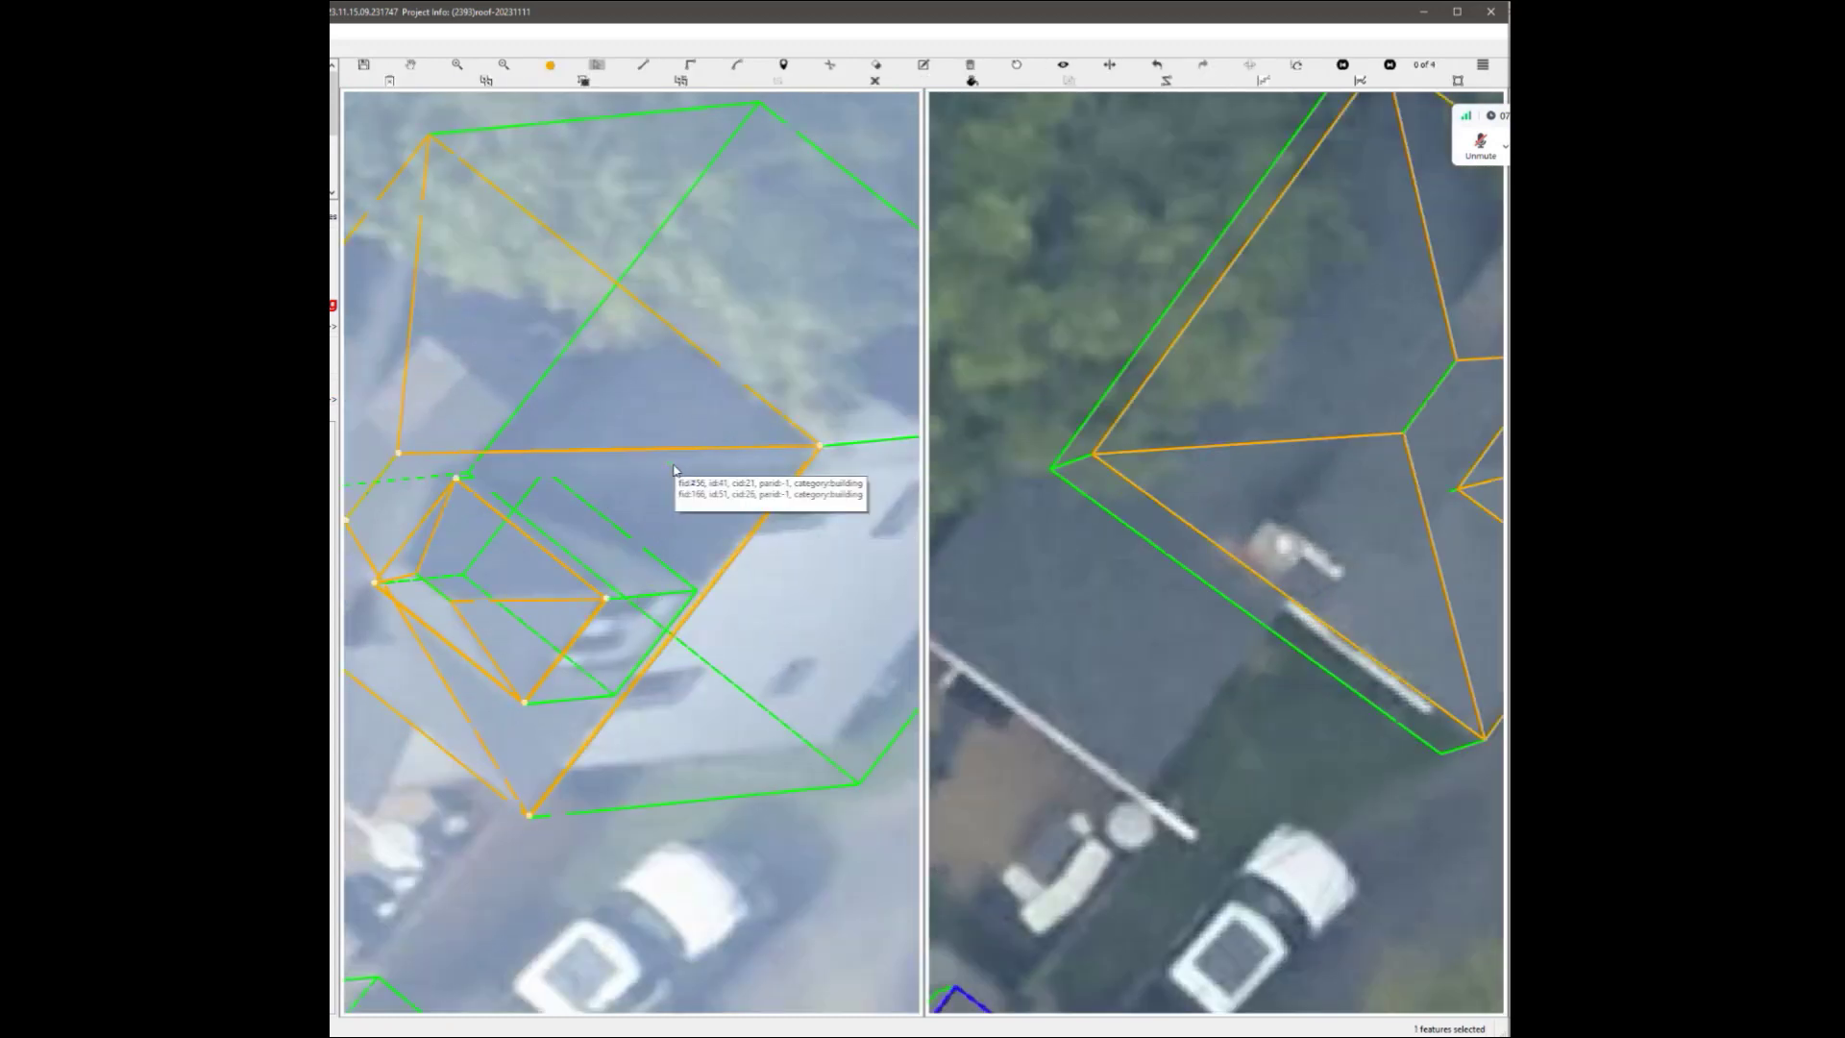
scroll(538, 480, "down", 5)
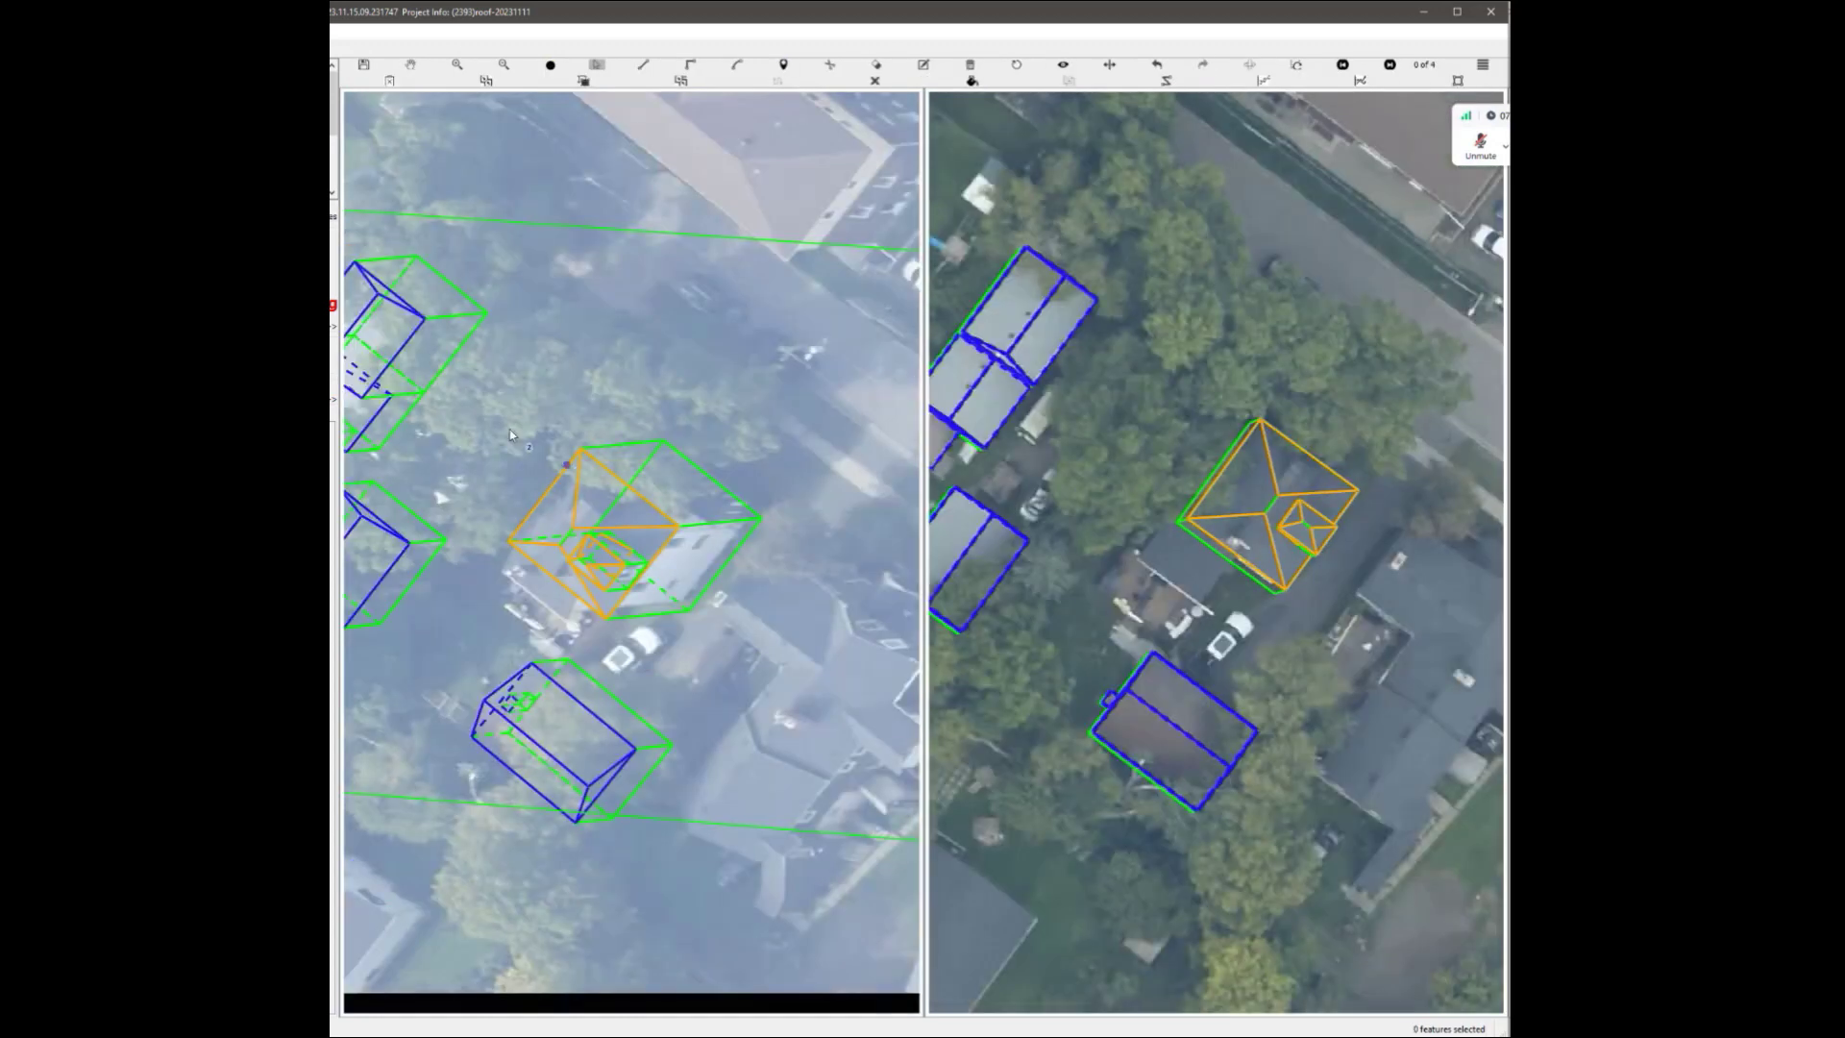
scroll(670, 574, "up", 5)
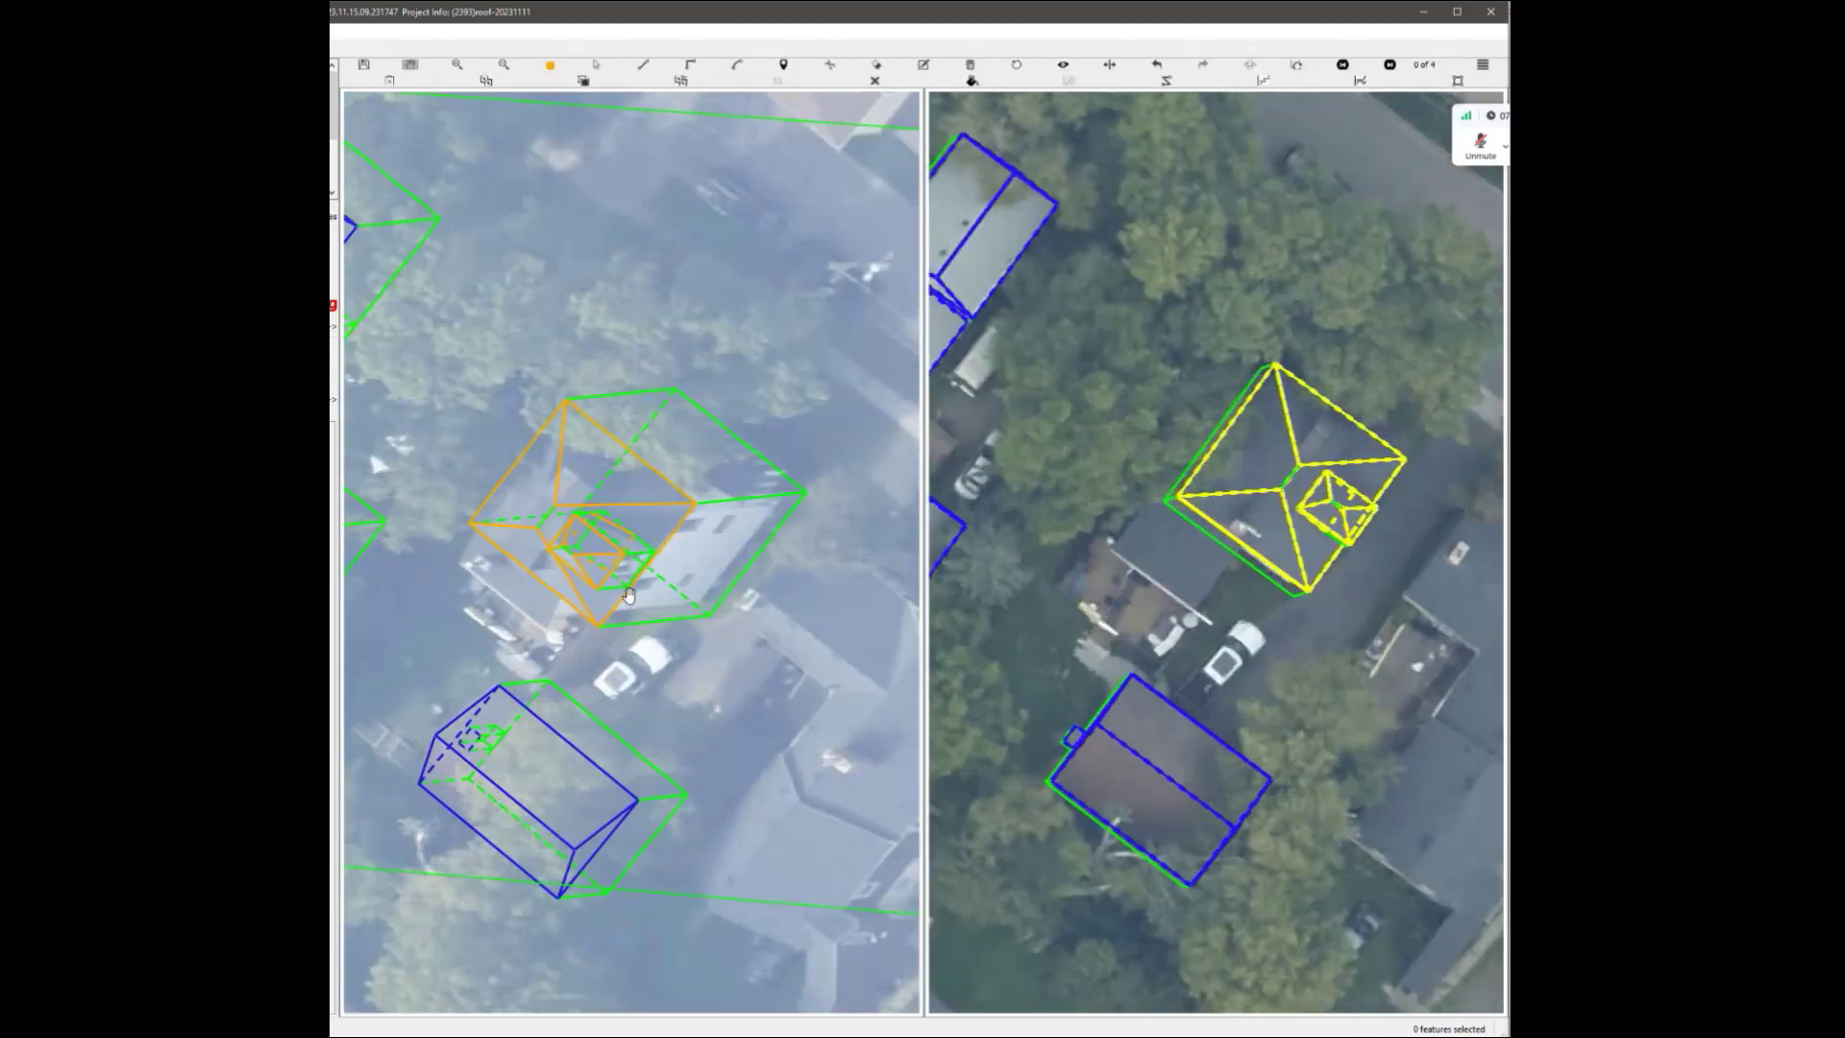
scroll(632, 552, "up", 2)
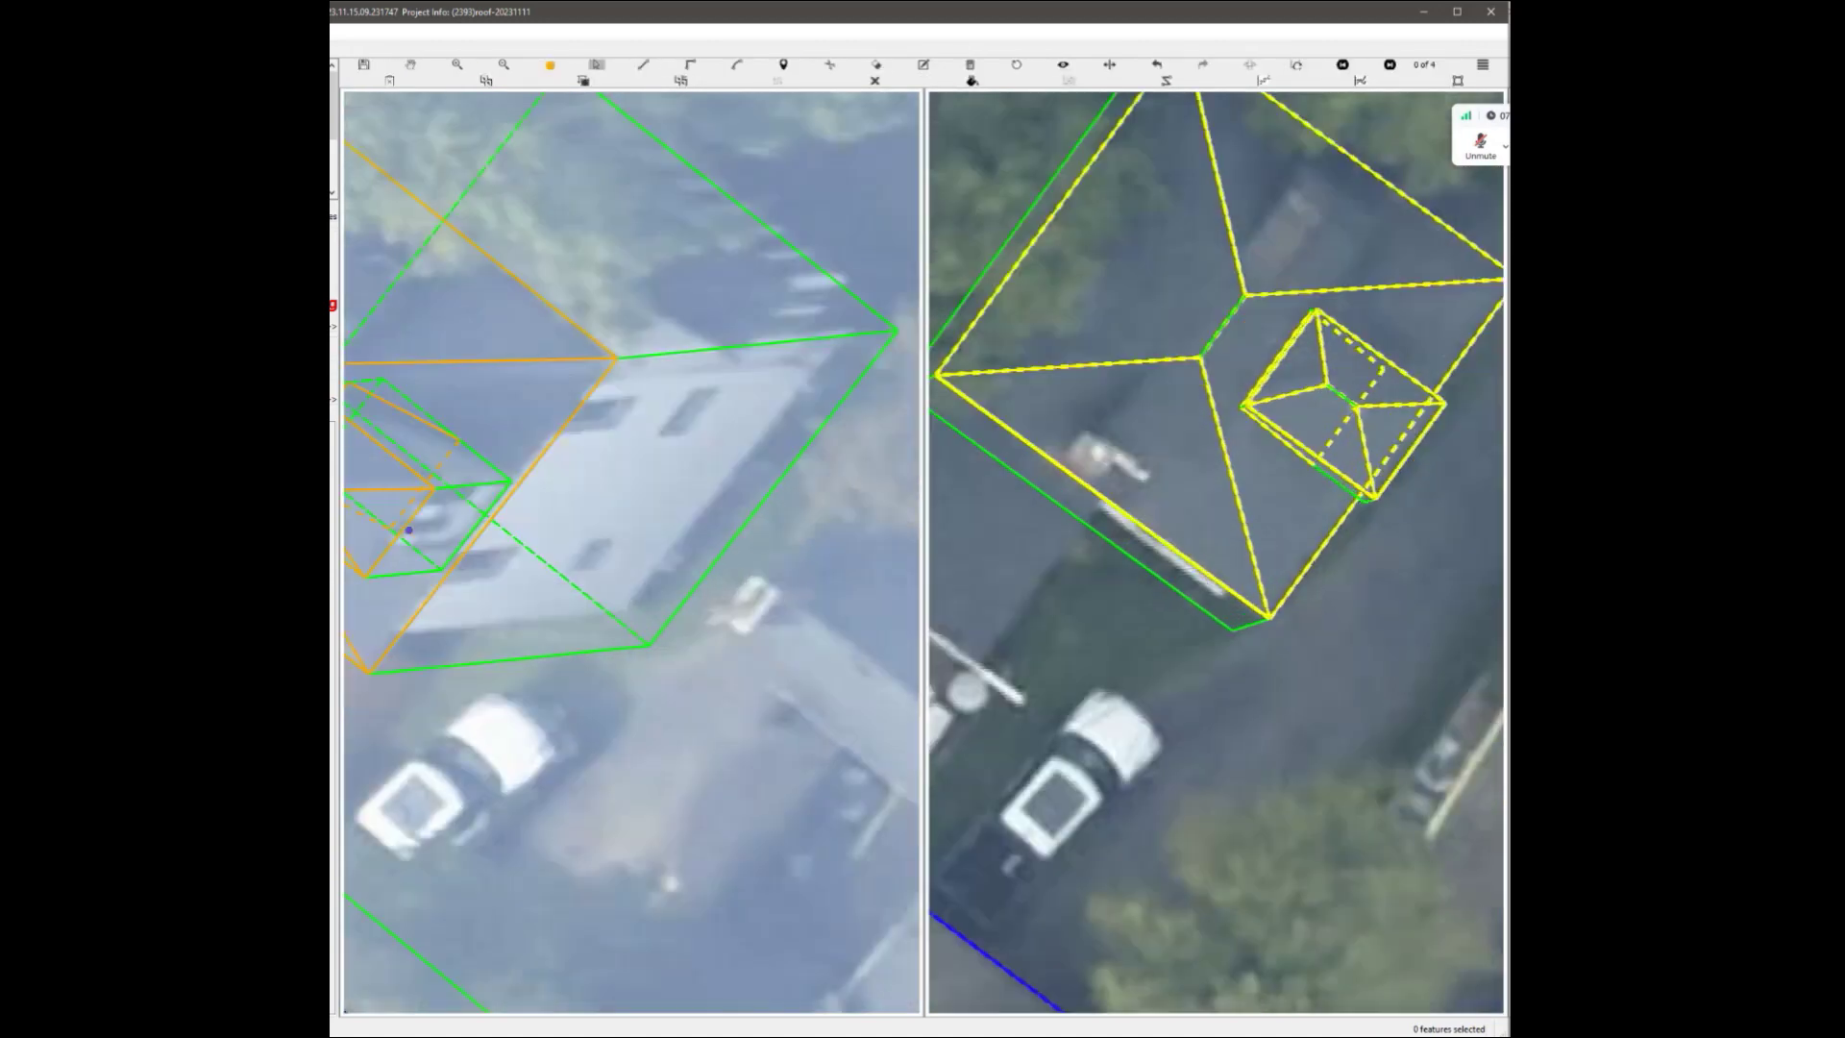
scroll(680, 618, "up", 5)
scroll(683, 620, "down", 9)
scroll(480, 557, "up", 2)
middle_click_drag(481, 557, 742, 563)
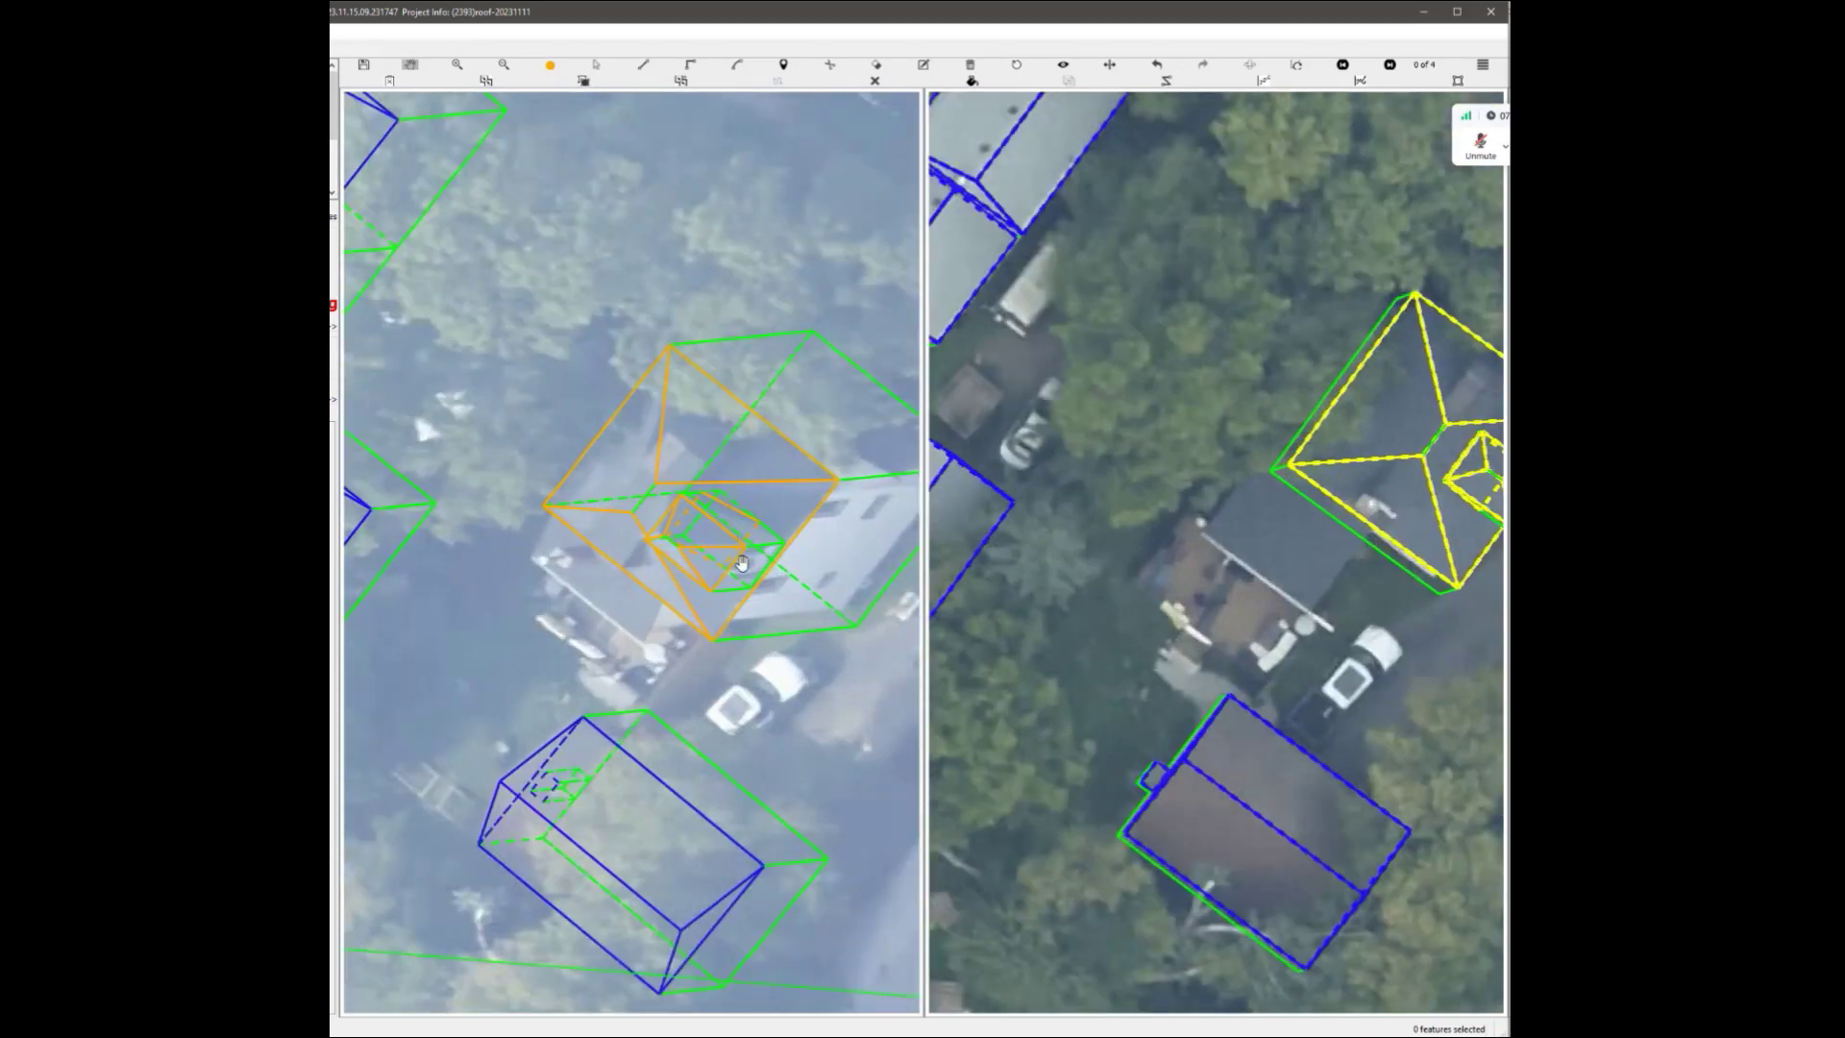
scroll(742, 565, "up", 4)
scroll(741, 538, "down", 2)
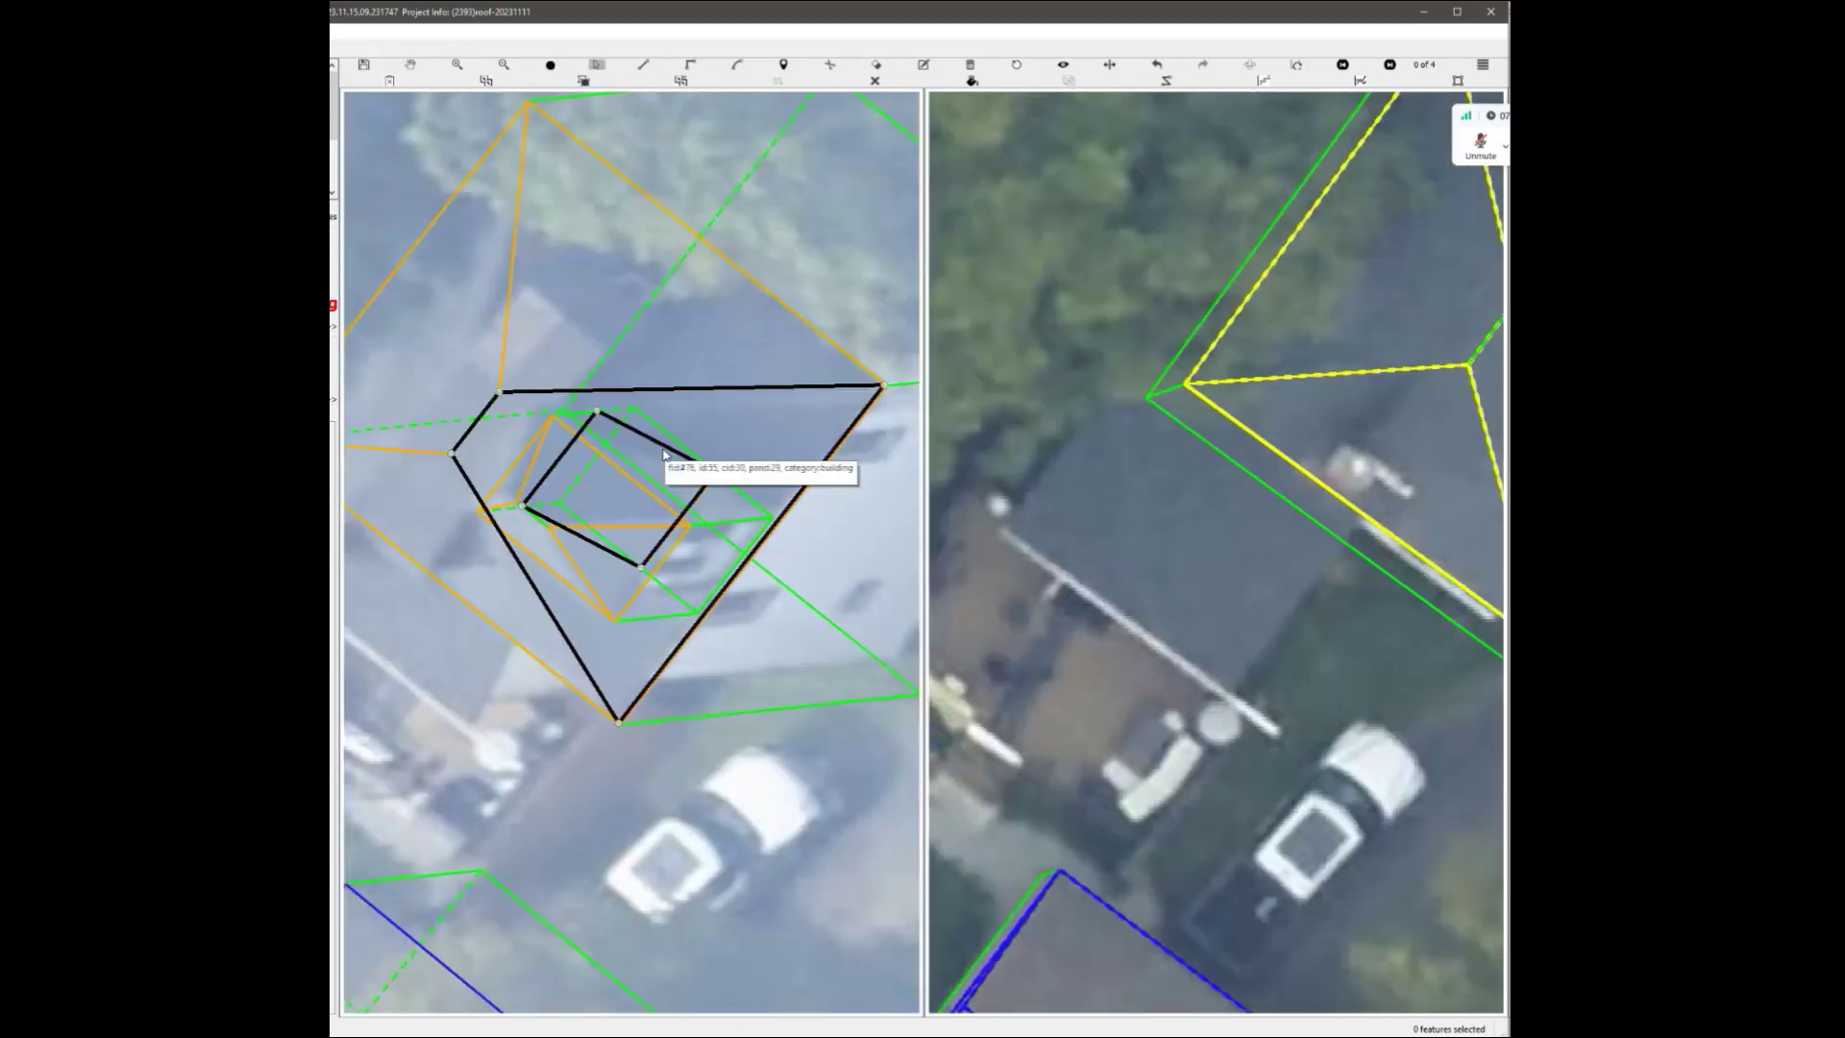
key("ctrl+z")
Display the roof model with shaded surfaces in the 3D view.
scroll(670, 463, "up", 1)
scroll(646, 524, "down", 3)
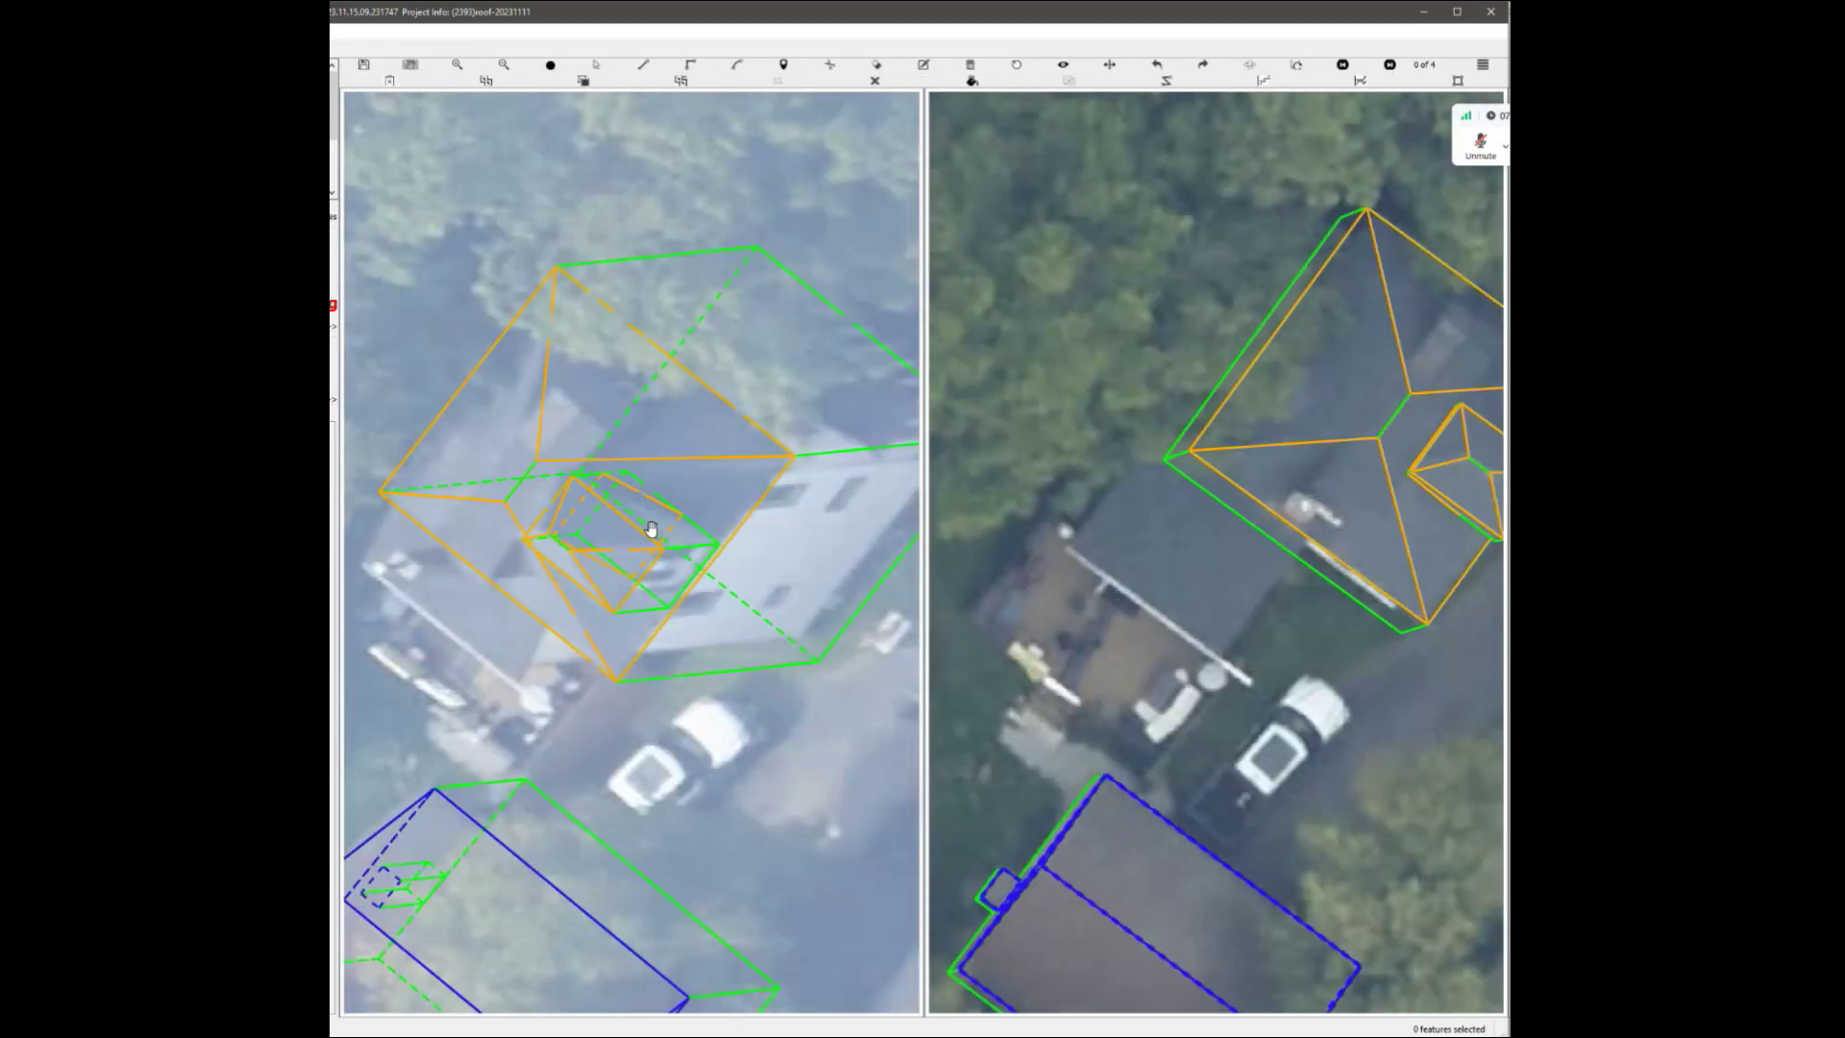
middle_click_drag(651, 529, 618, 481)
scroll(620, 493, "up", 2)
key("s")
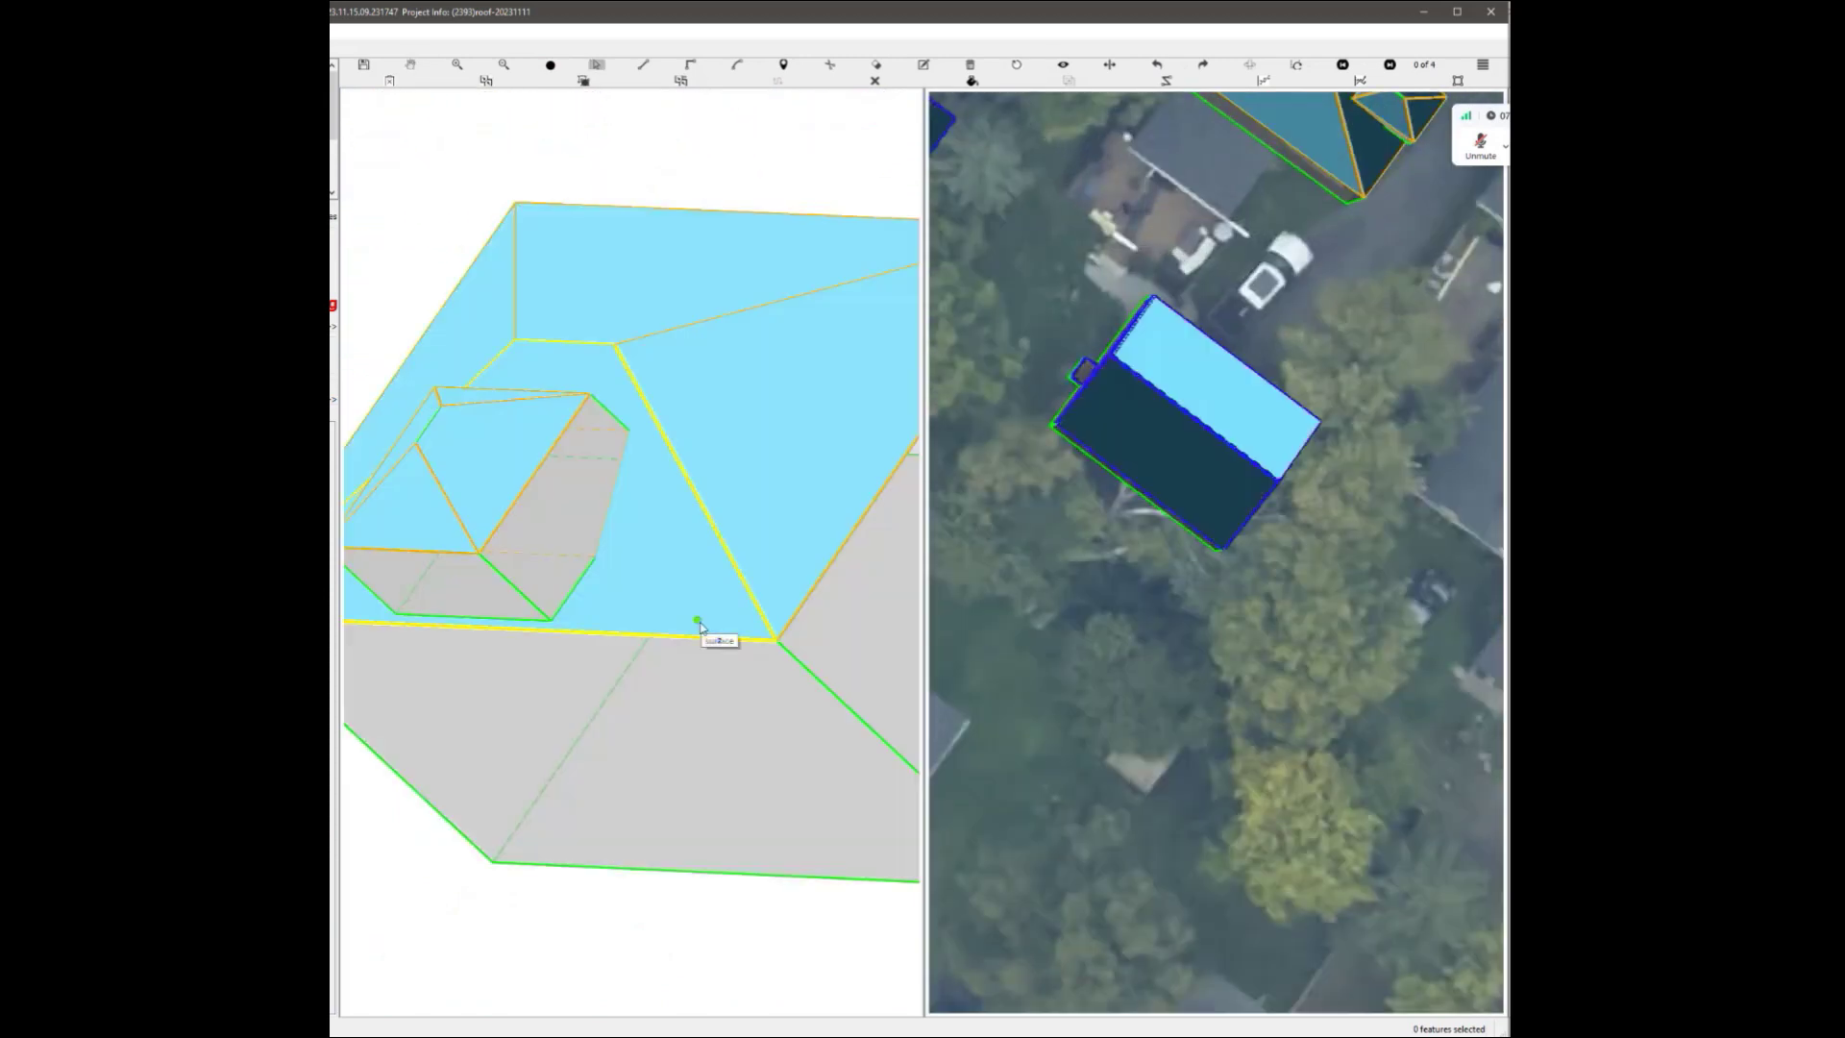
Examine from several angles where the dormer's walls meet the main roof slope in the shaded model.
scroll(623, 548, "down", 3)
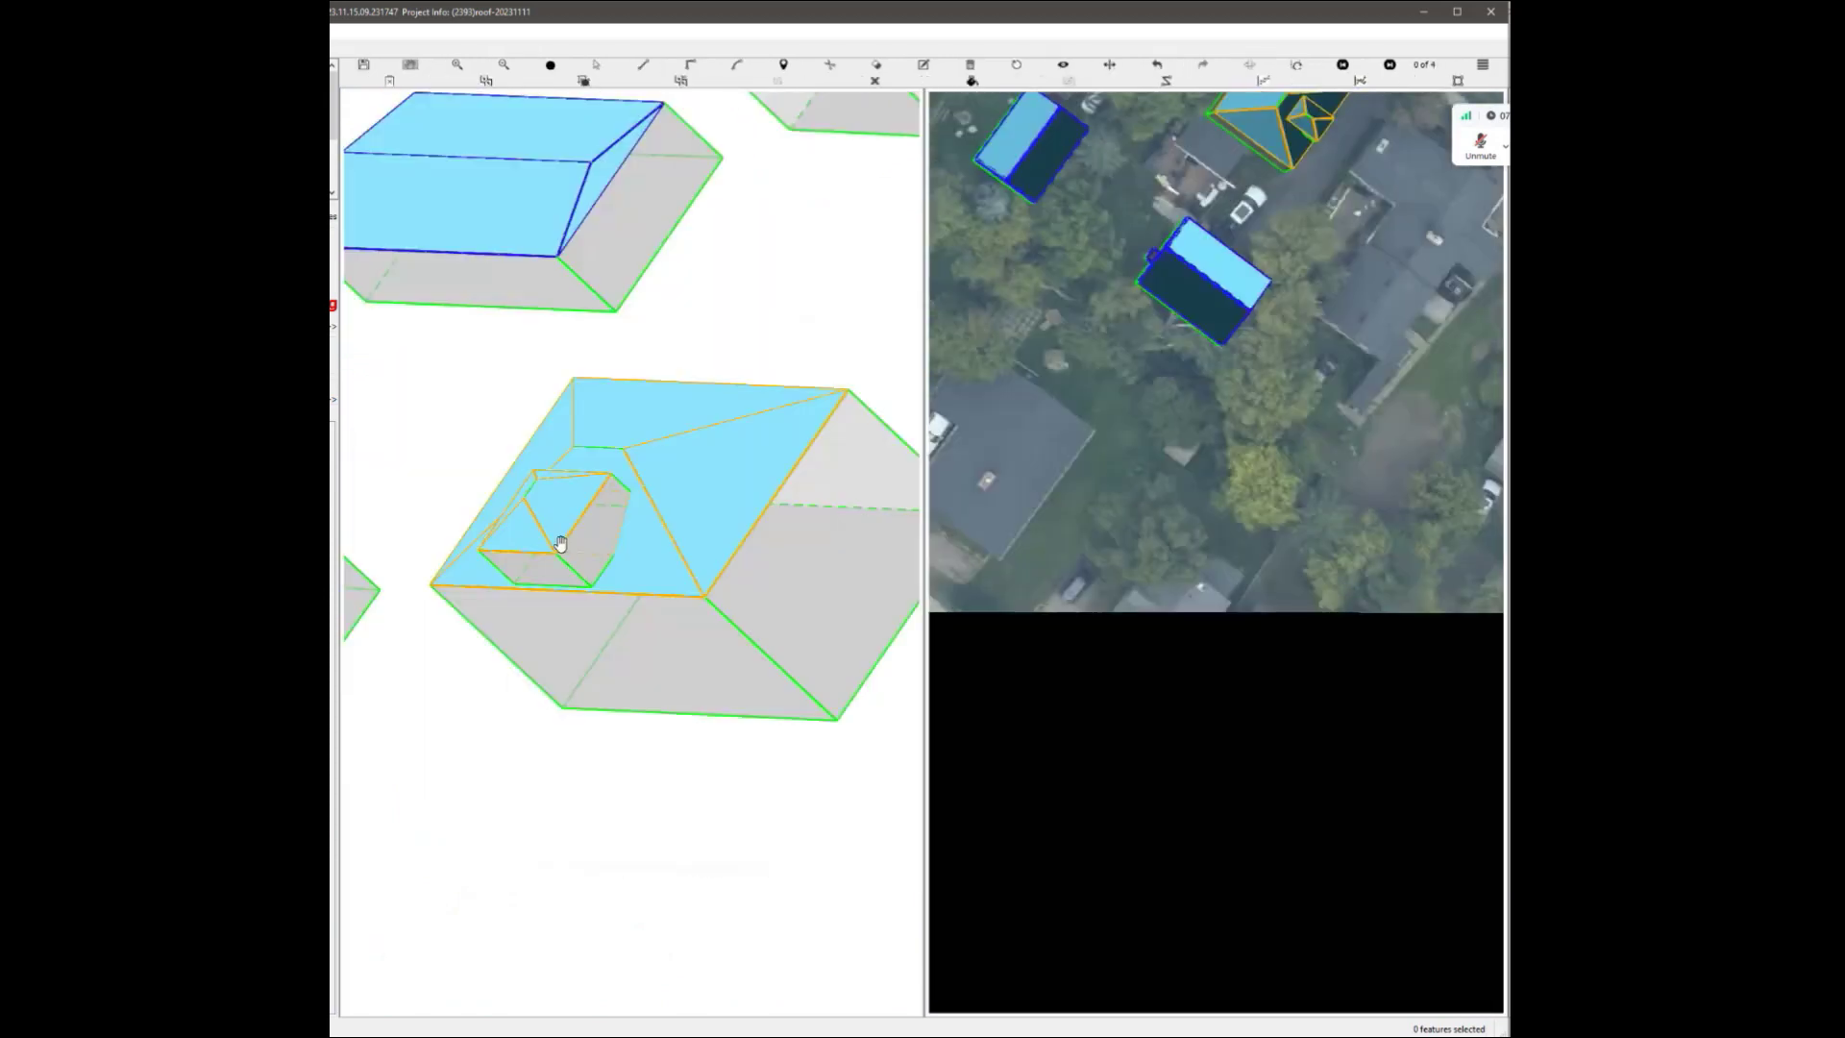
scroll(561, 540, "up", 3)
scroll(590, 609, "down", 4)
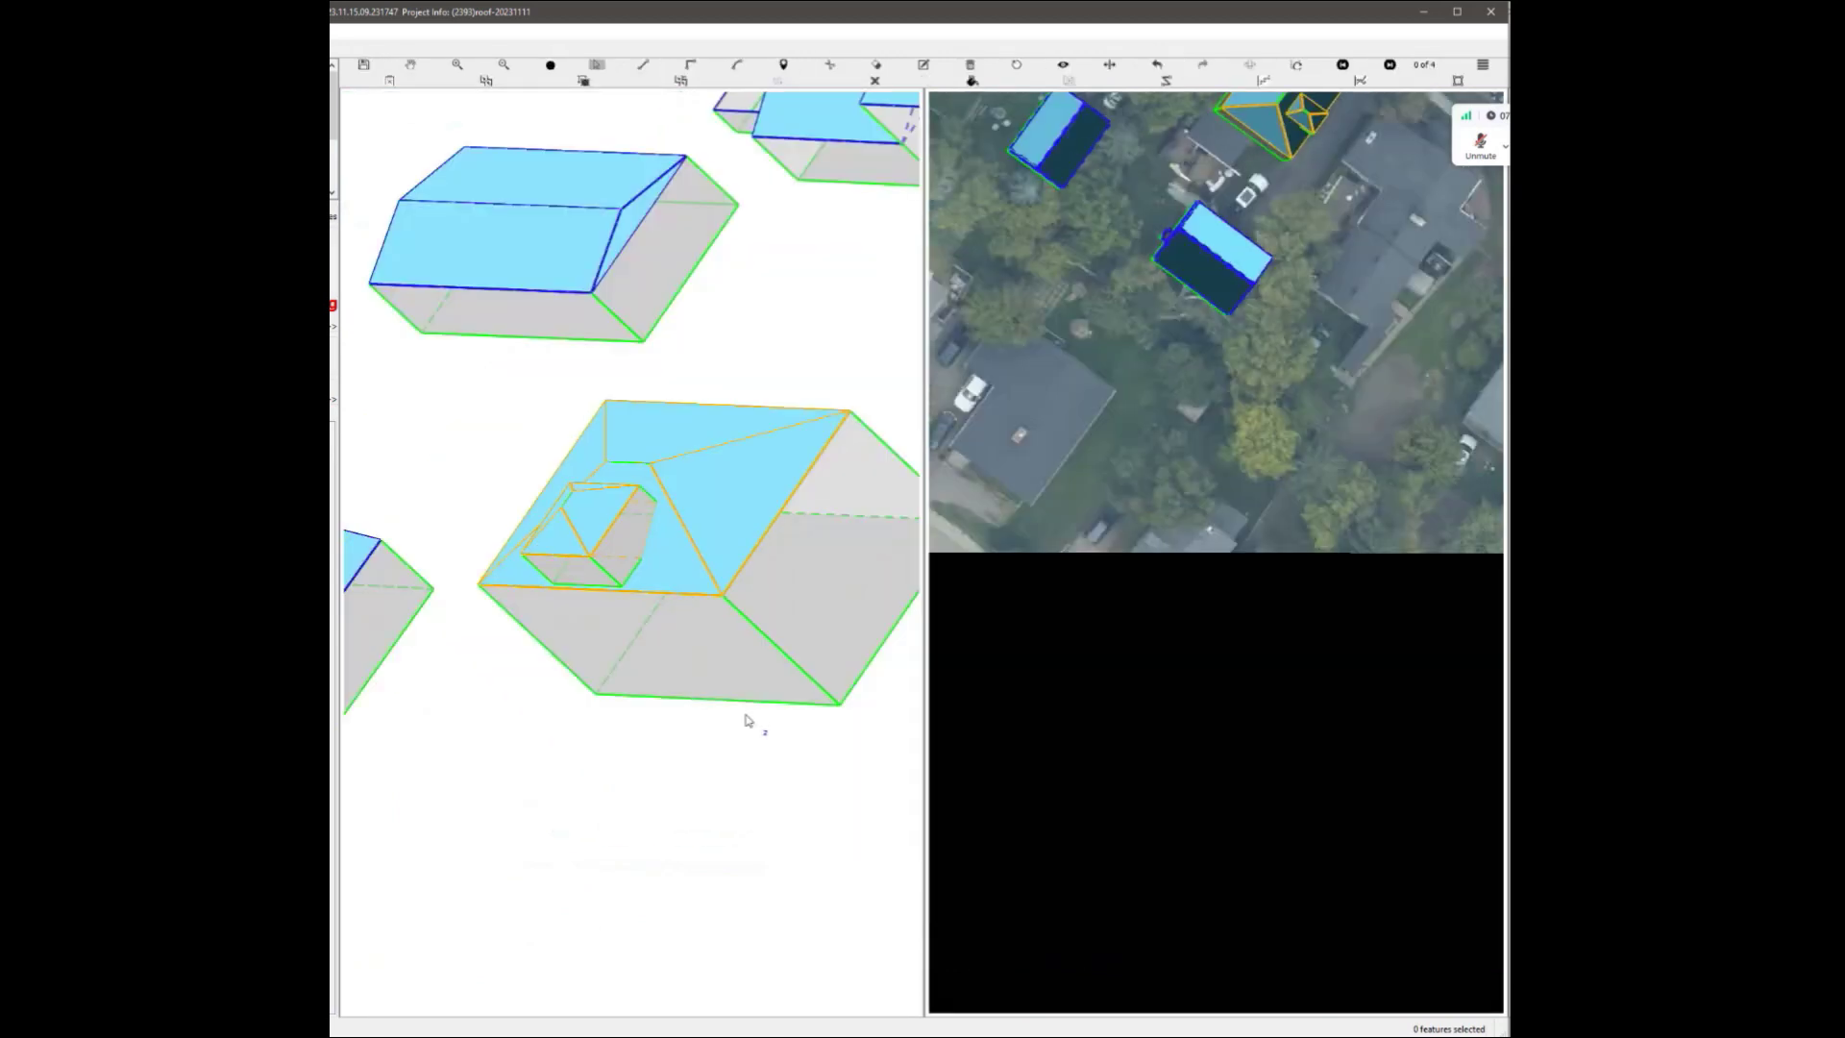
scroll(724, 676, "up", 4)
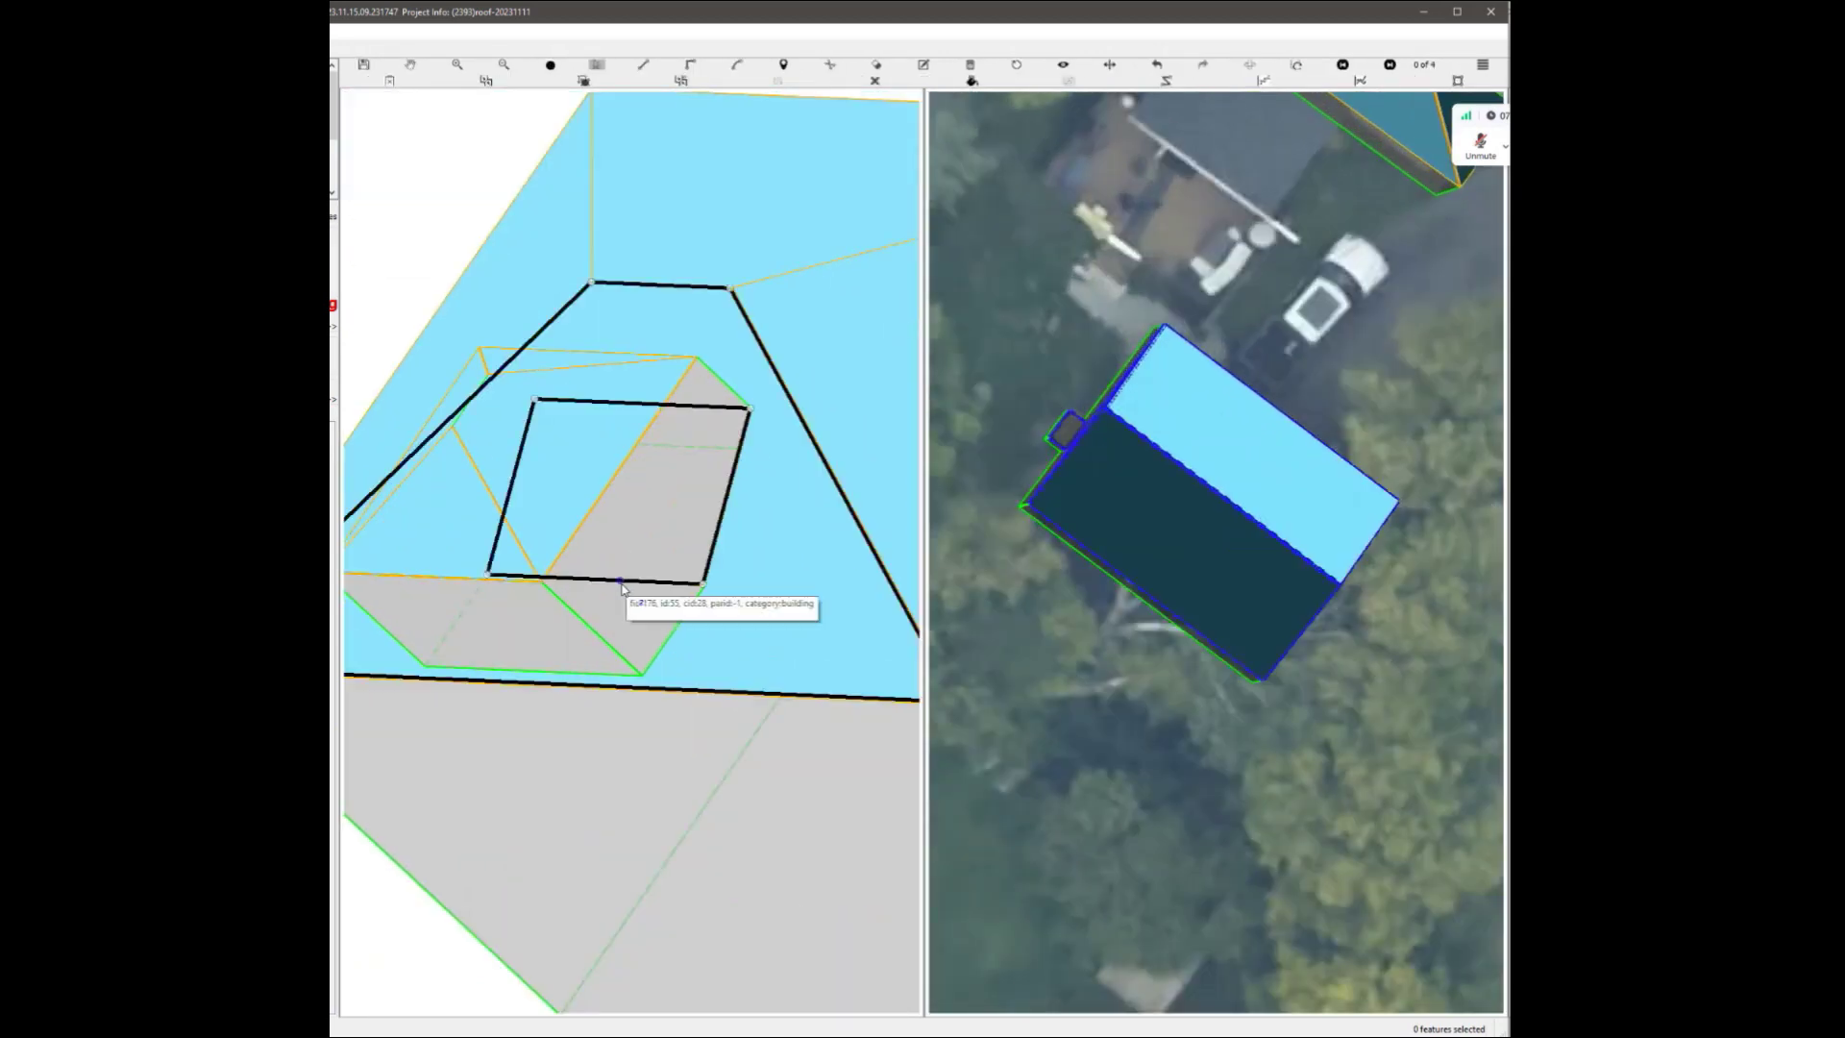
scroll(622, 589, "down", 3)
scroll(605, 564, "up", 3)
left_click_drag(701, 605, 714, 507)
scroll(716, 515, "down", 3)
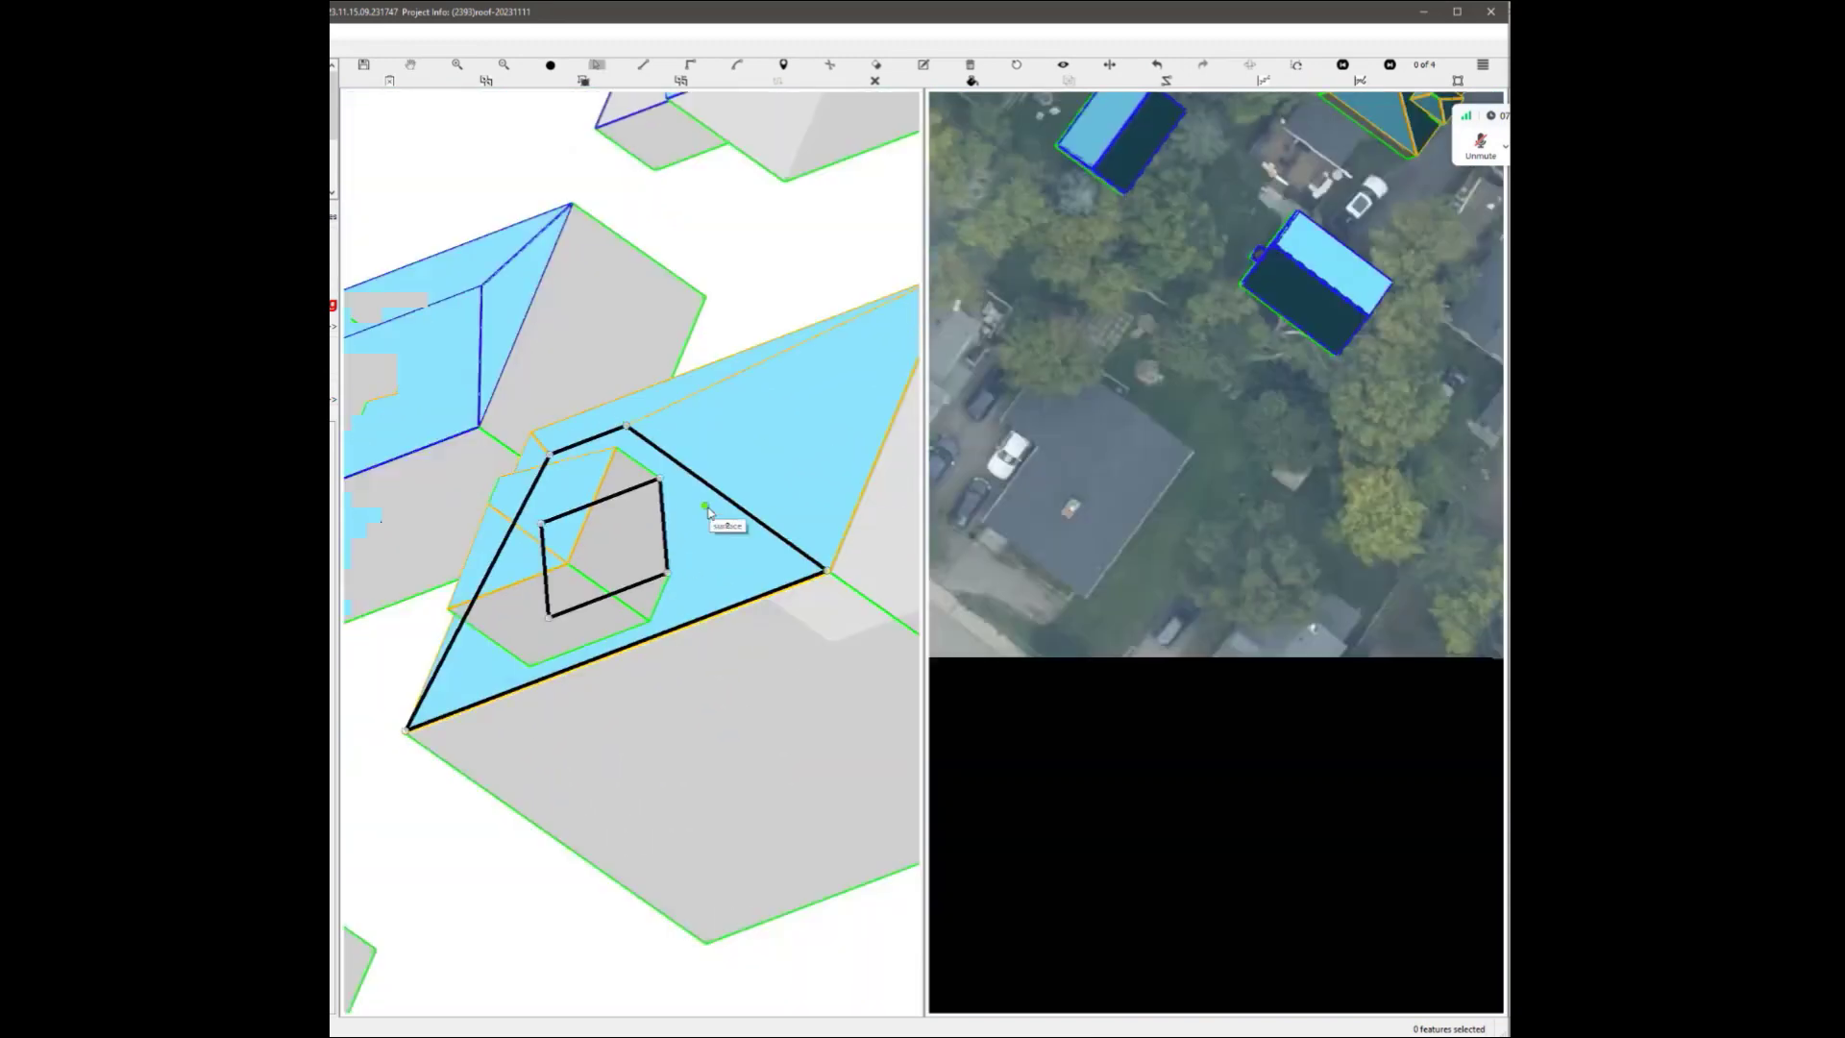
scroll(684, 602, "up", 2)
scroll(618, 589, "down", 2)
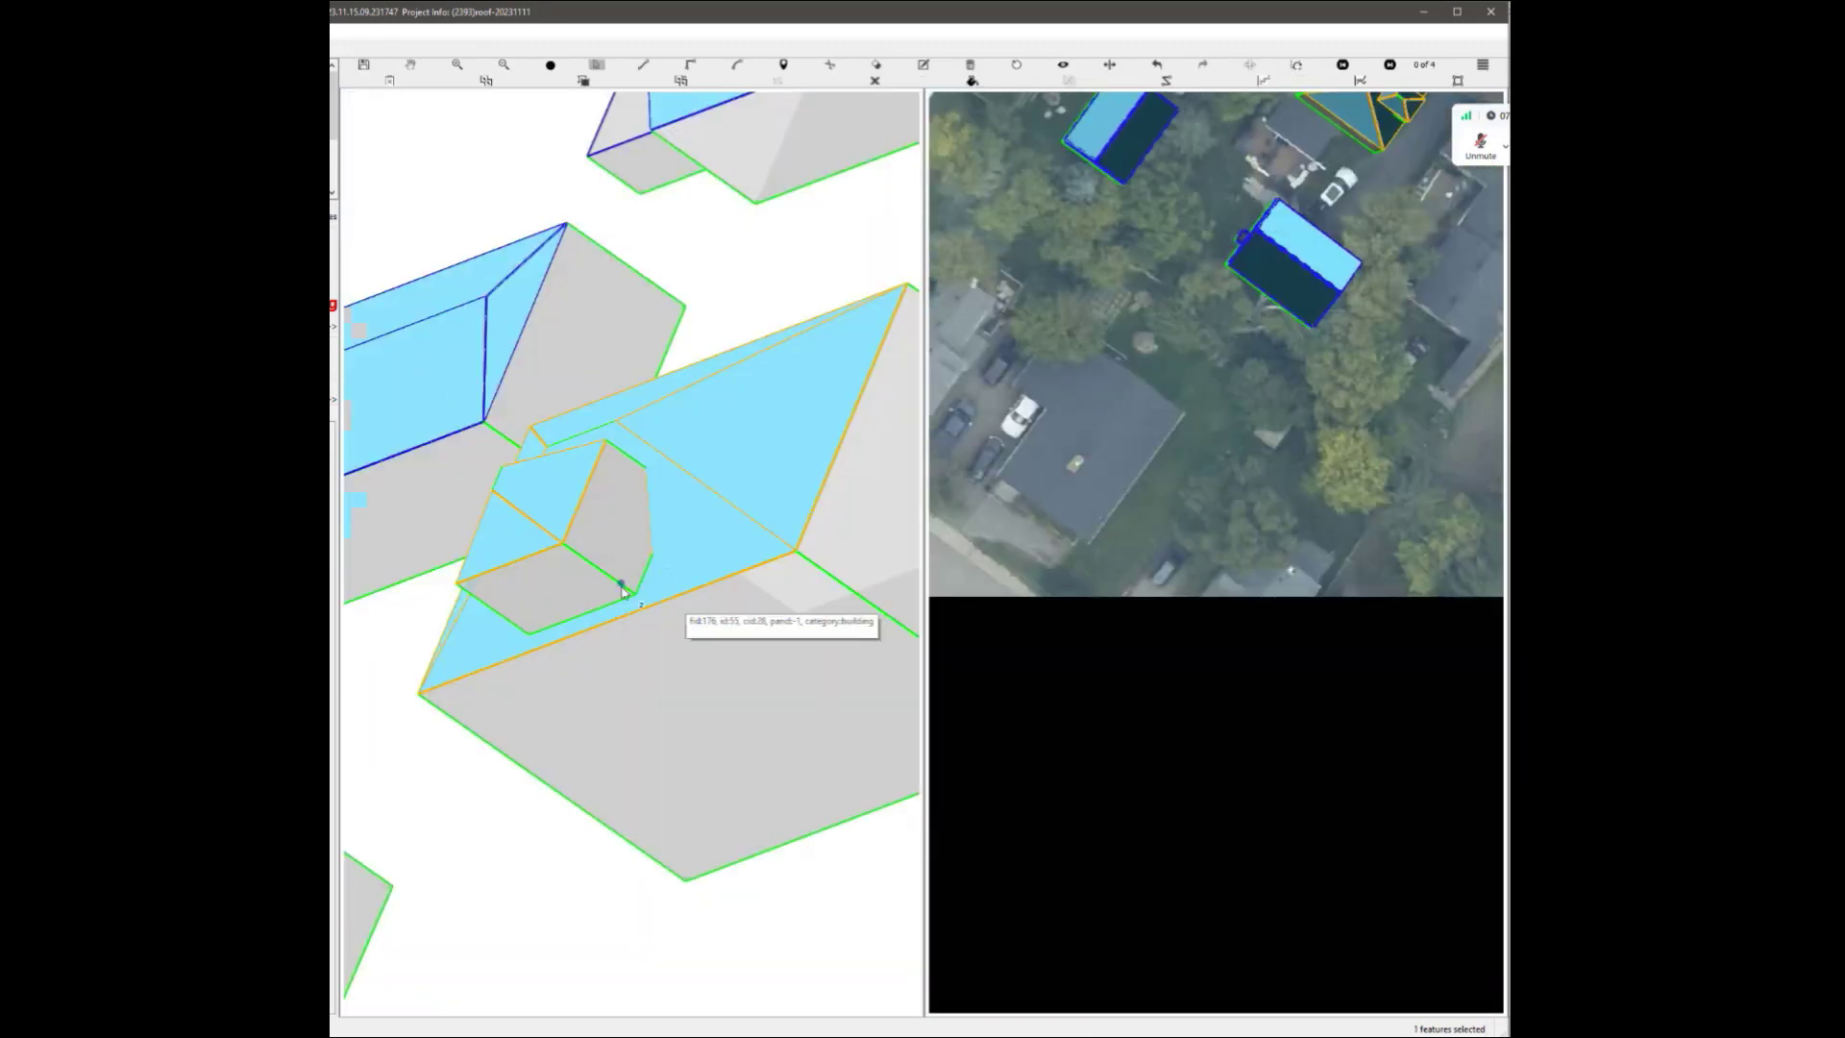
Select the dormer's surfaces and inspect them from above and from the front in the shaded model.
left_click(511, 569)
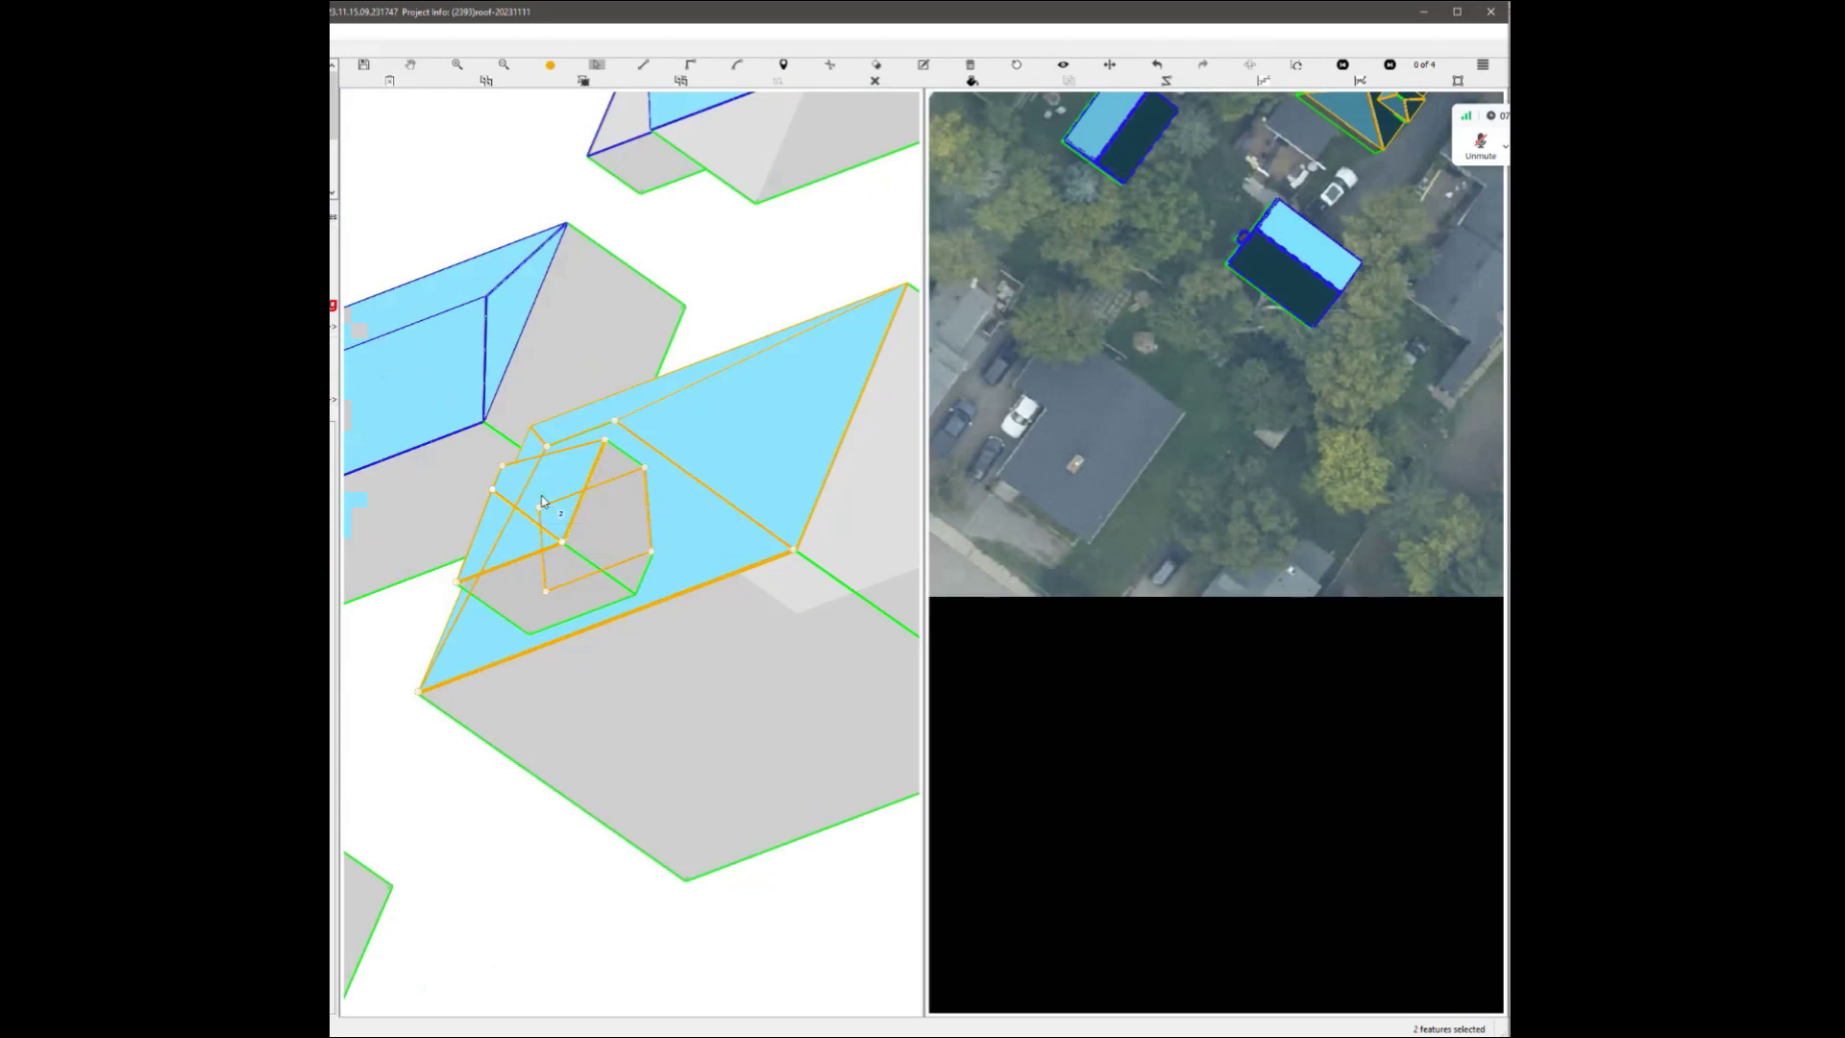
scroll(567, 571, "up", 3)
scroll(630, 591, "down", 3)
left_click_drag(630, 591, 568, 618)
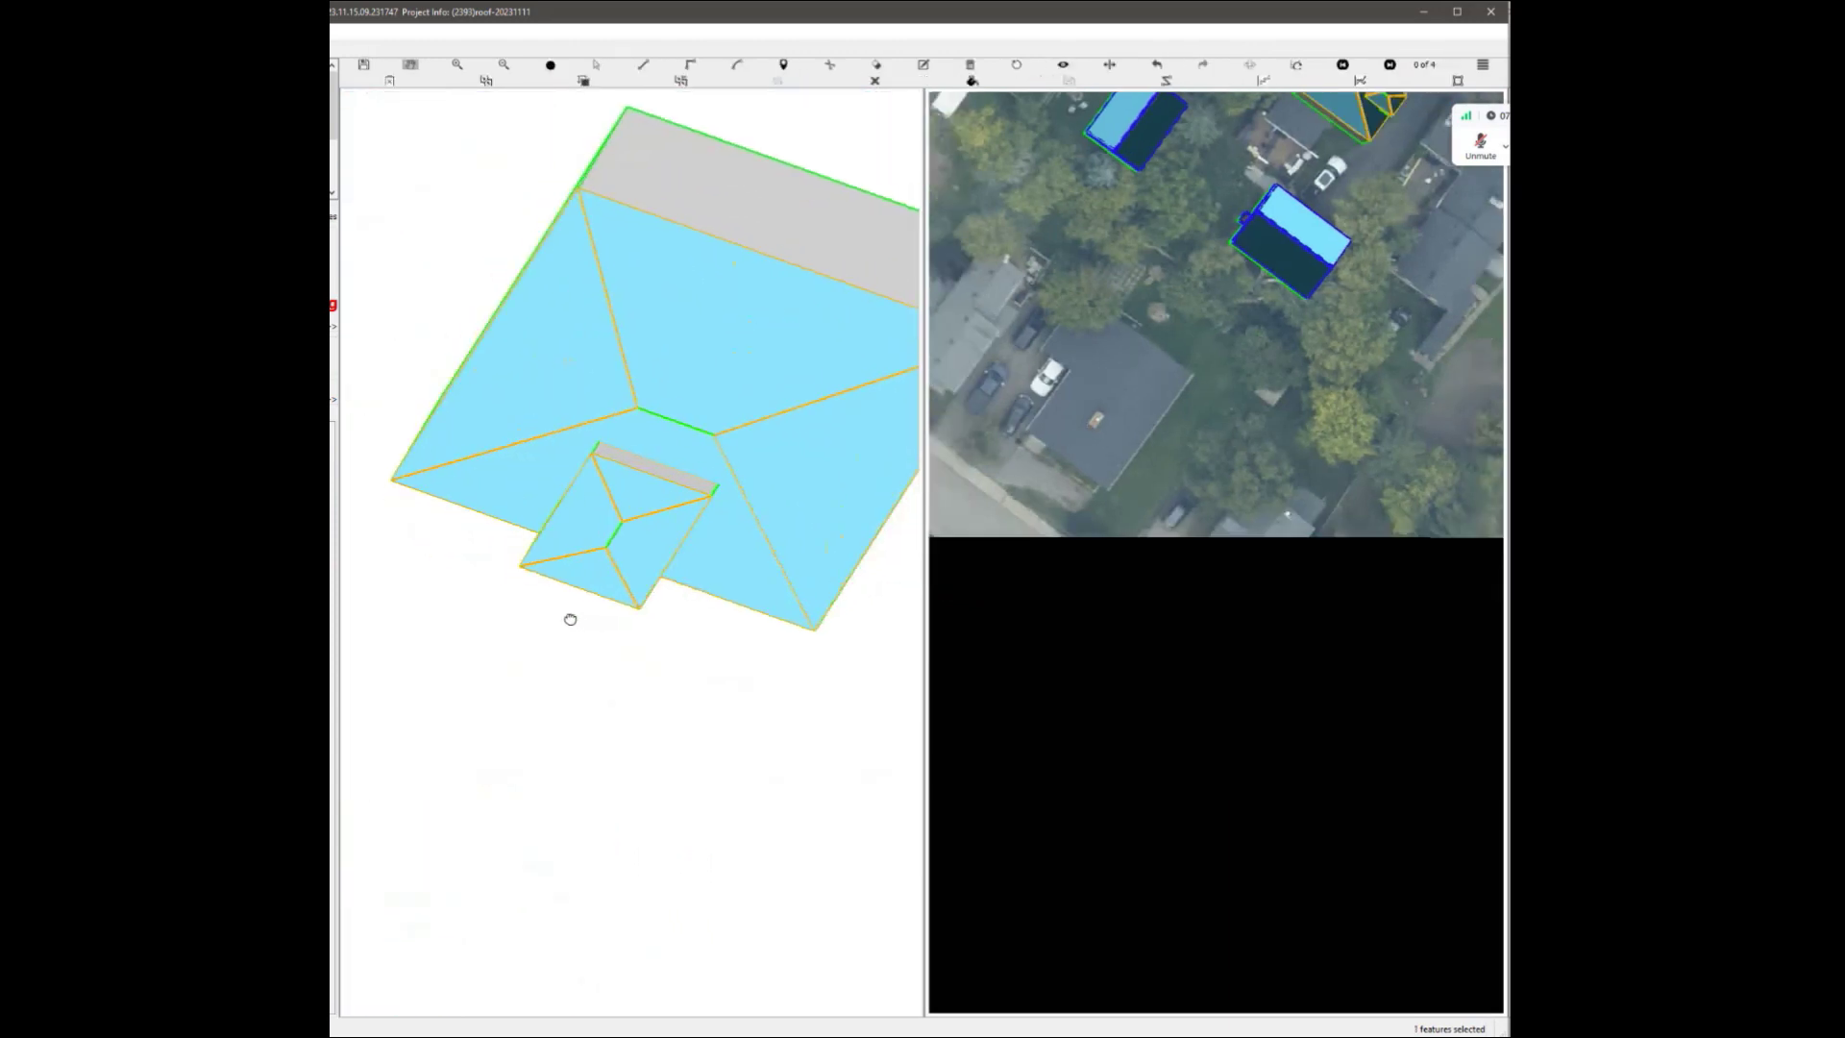
scroll(600, 602, "up", 3)
scroll(638, 539, "up", 3)
left_click_drag(705, 539, 762, 474)
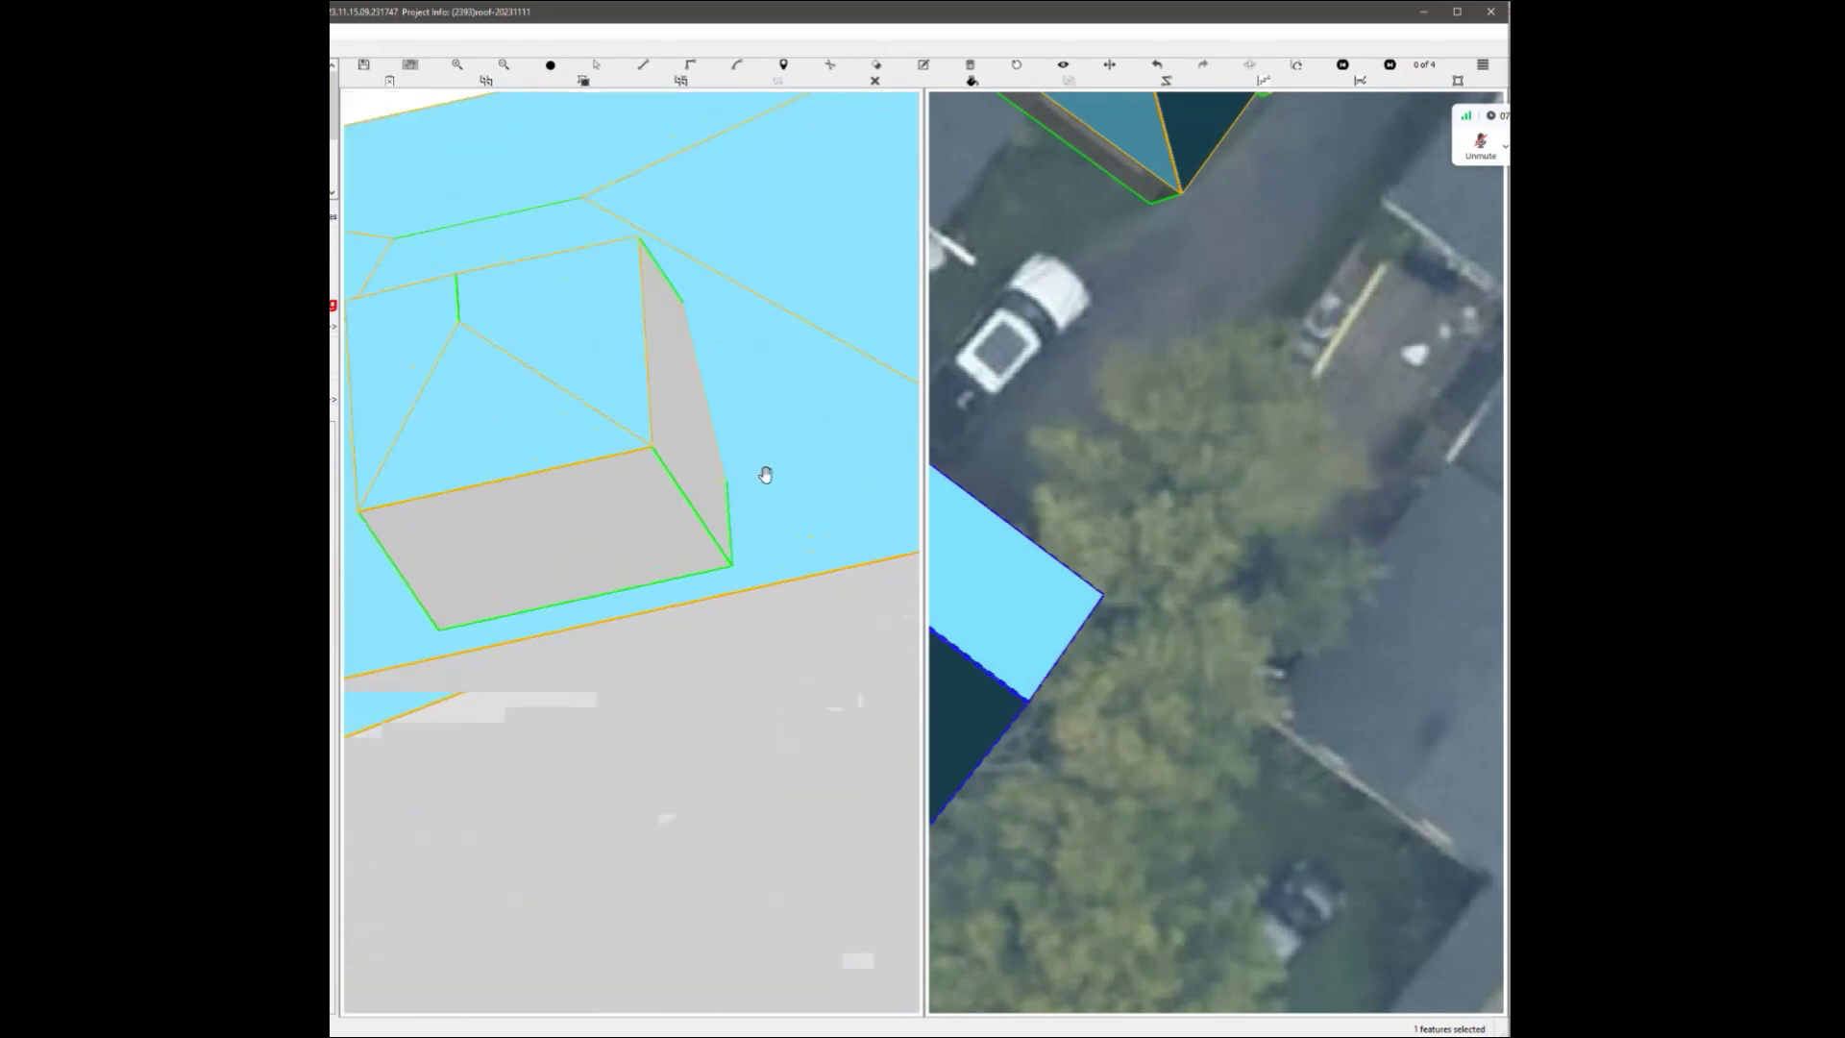
scroll(785, 538, "down", 3)
scroll(737, 517, "up", 5)
scroll(737, 517, "down", 6)
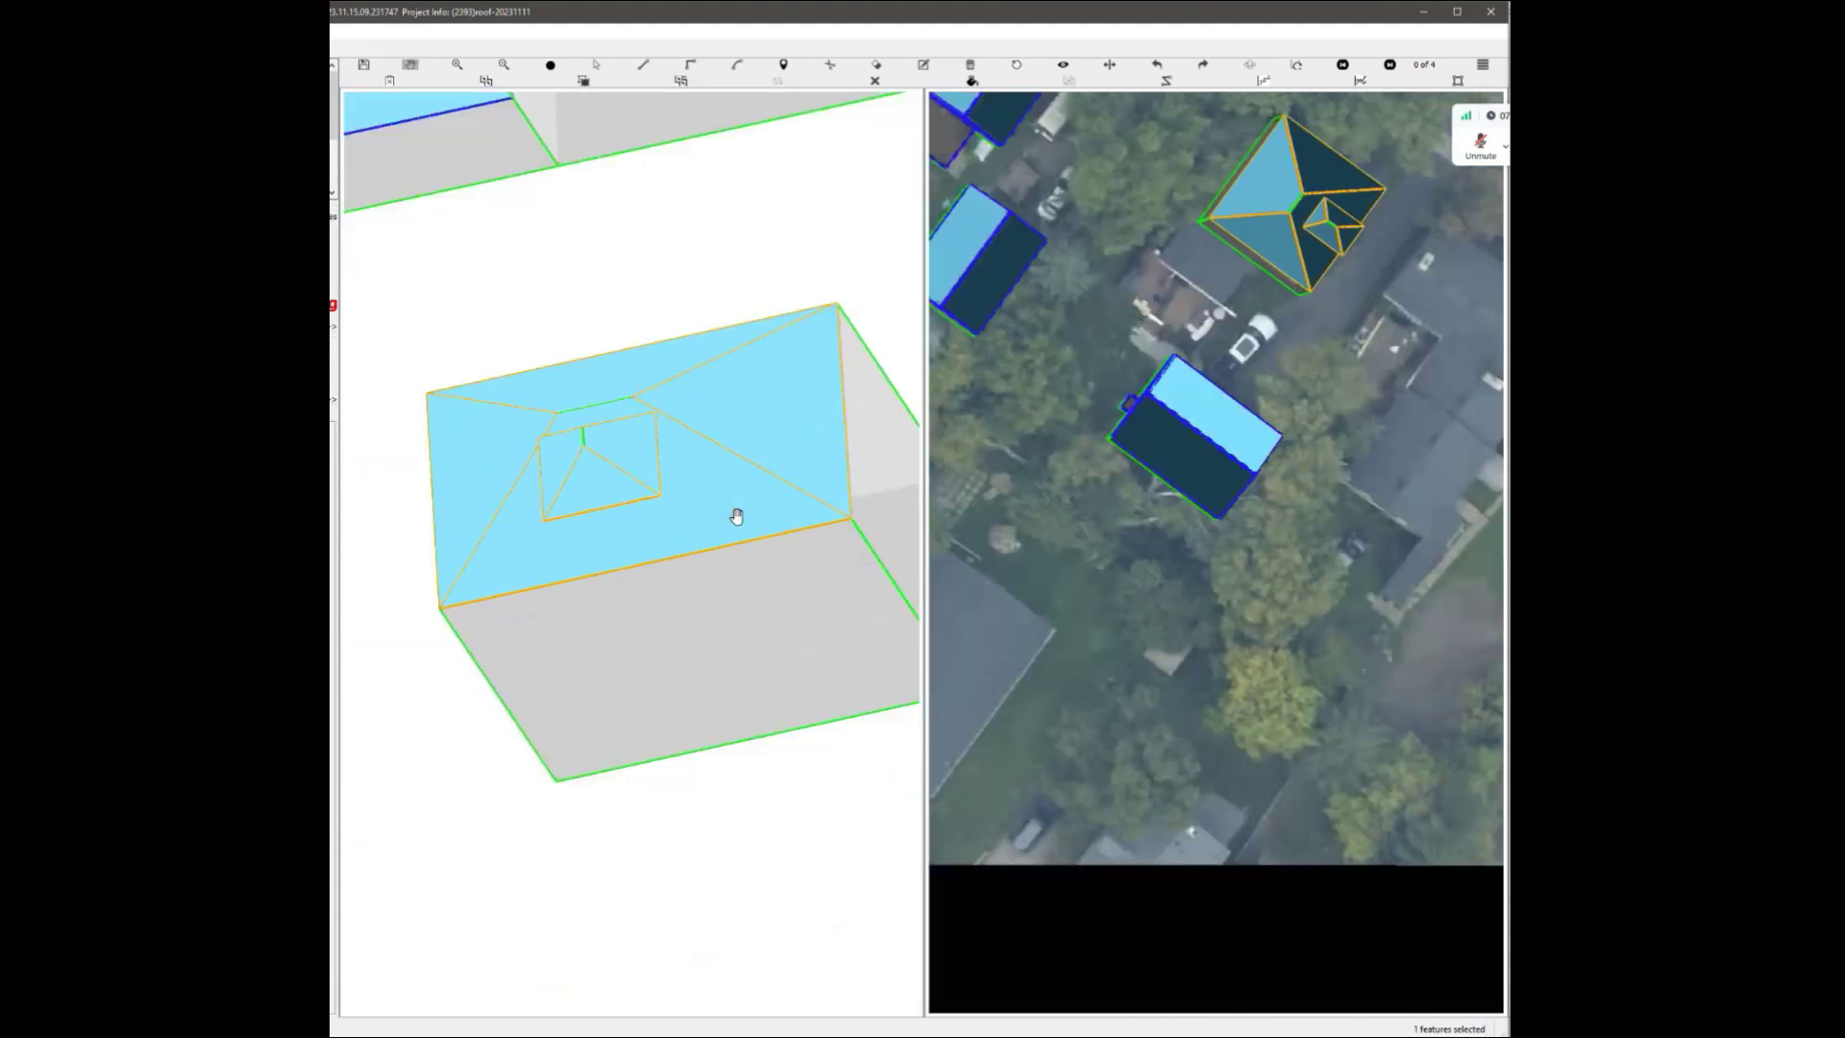
Delete the dormer's walls and one of its side slopes from the shaded model.
scroll(614, 547, "up", 4)
scroll(670, 571, "down", 3)
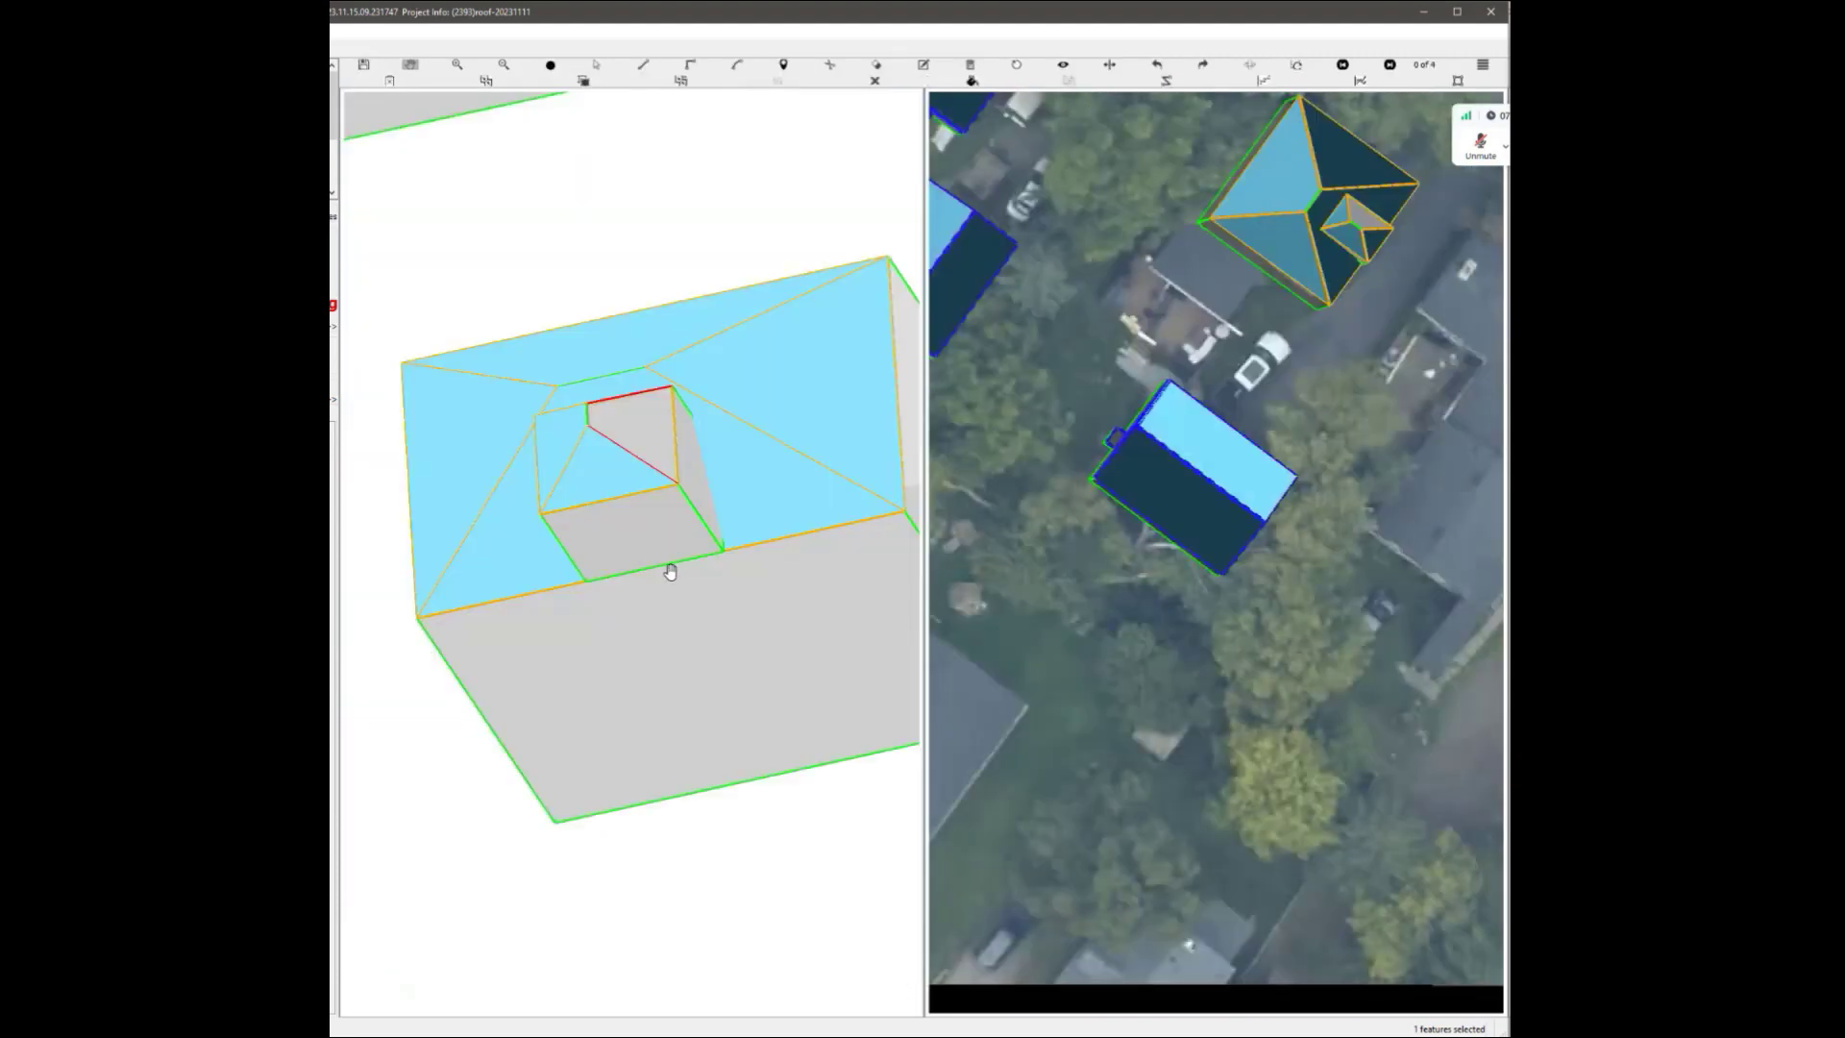
scroll(626, 497, "up", 2)
scroll(634, 506, "down", 4)
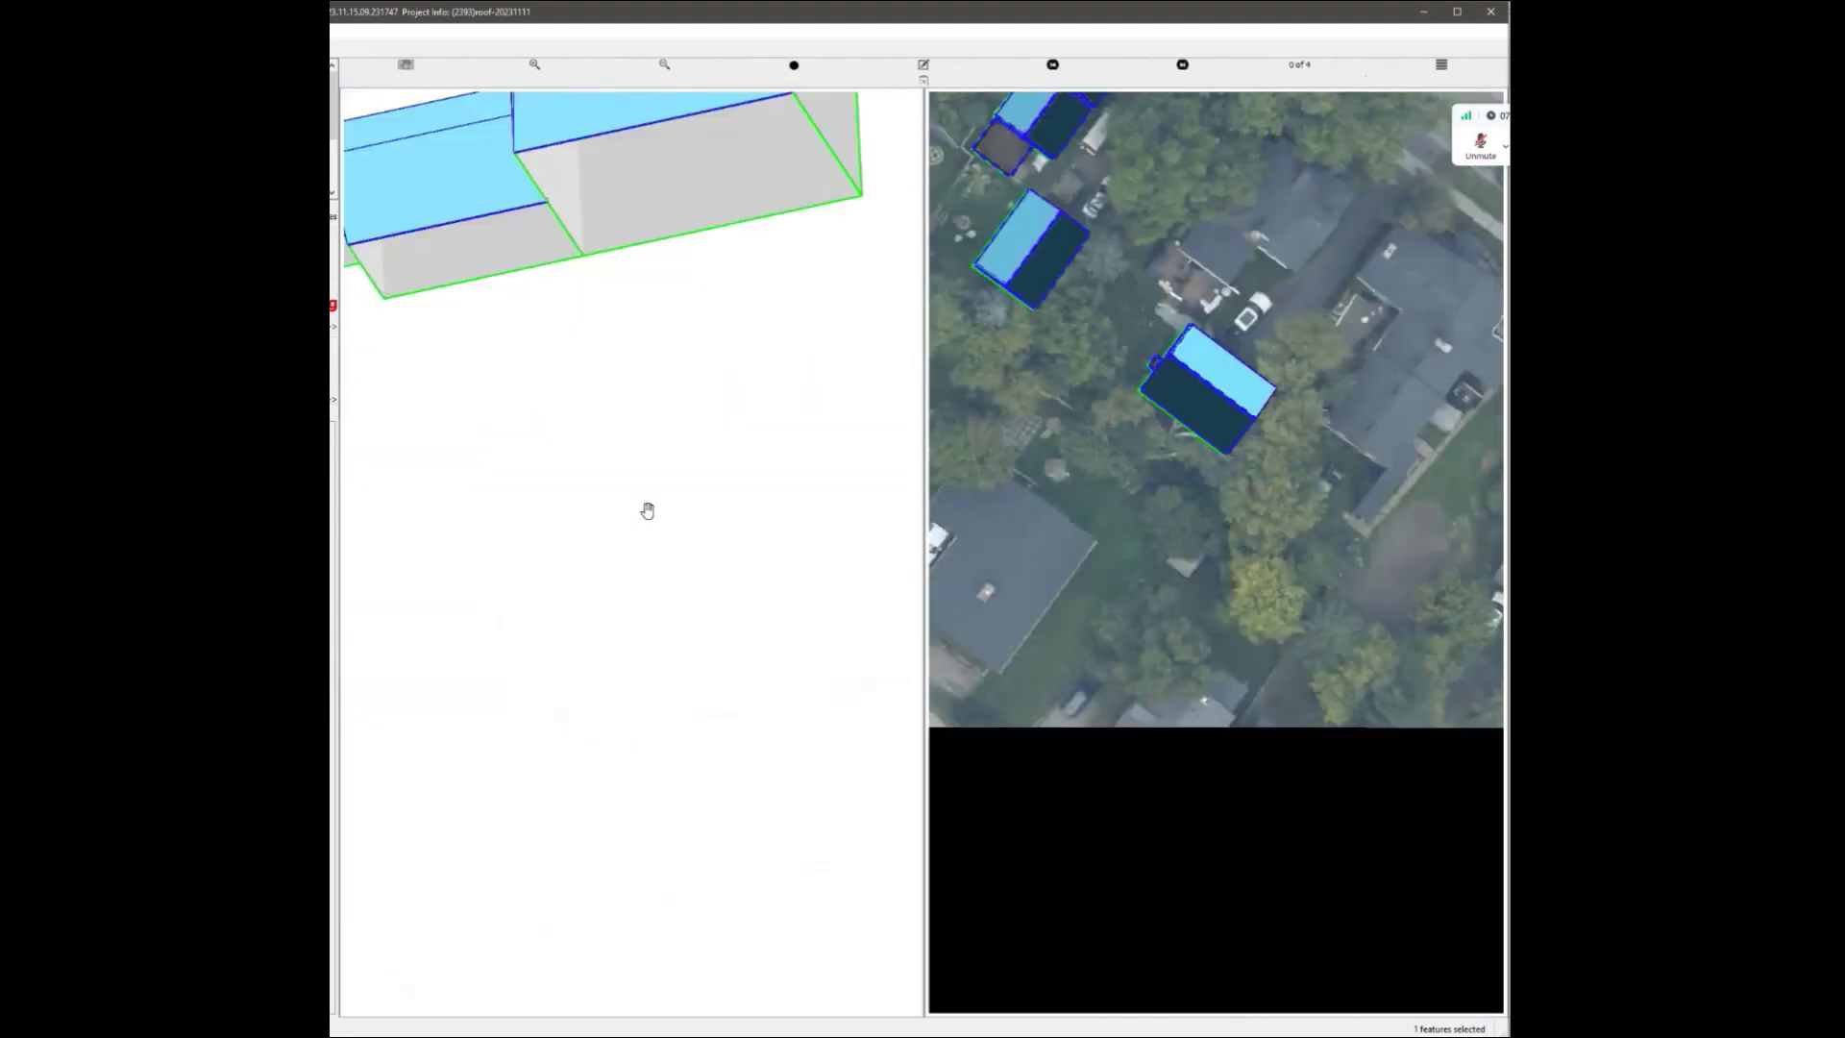
scroll(646, 511, "up", 3)
left_click_drag(679, 519, 589, 413)
scroll(639, 500, "up", 4)
scroll(649, 514, "down", 3)
Try to draw a line from the dormer's eave corner to the main roof edge, parallel to the house's vertical wall edge.
key("l")
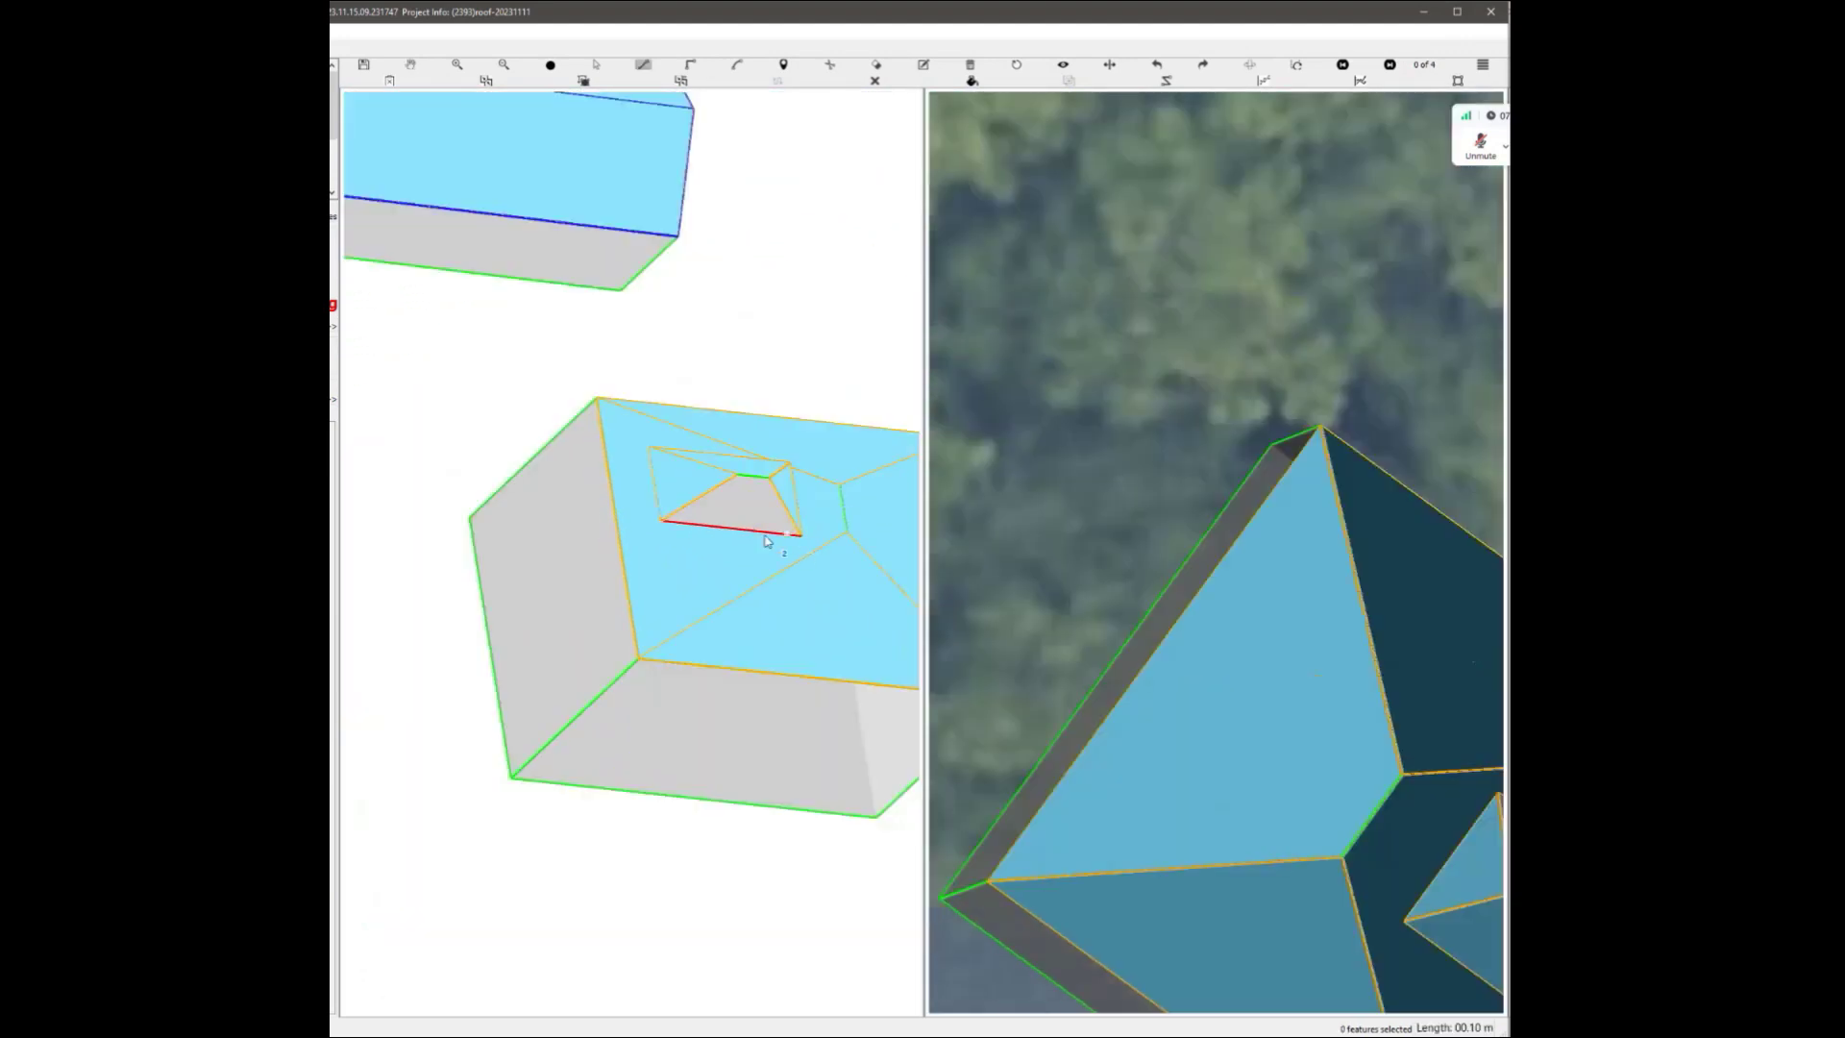
key("p")
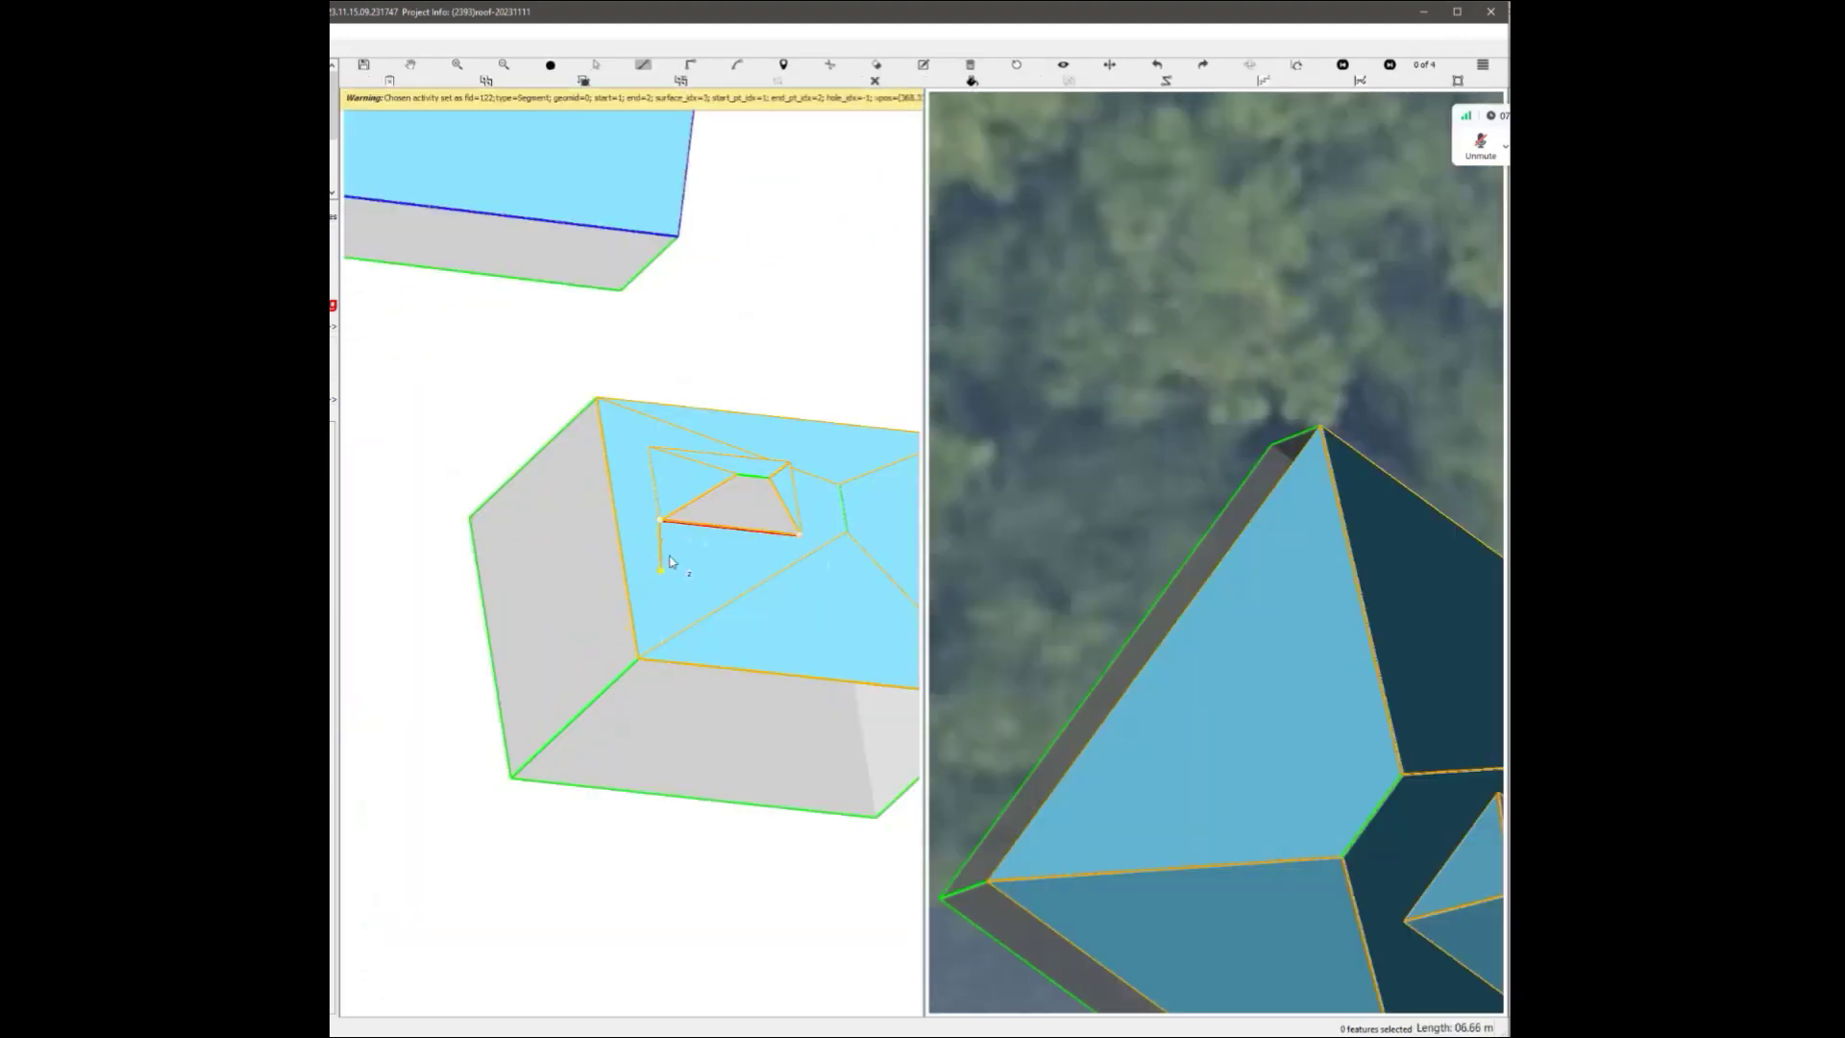
scroll(625, 560, "up", 4)
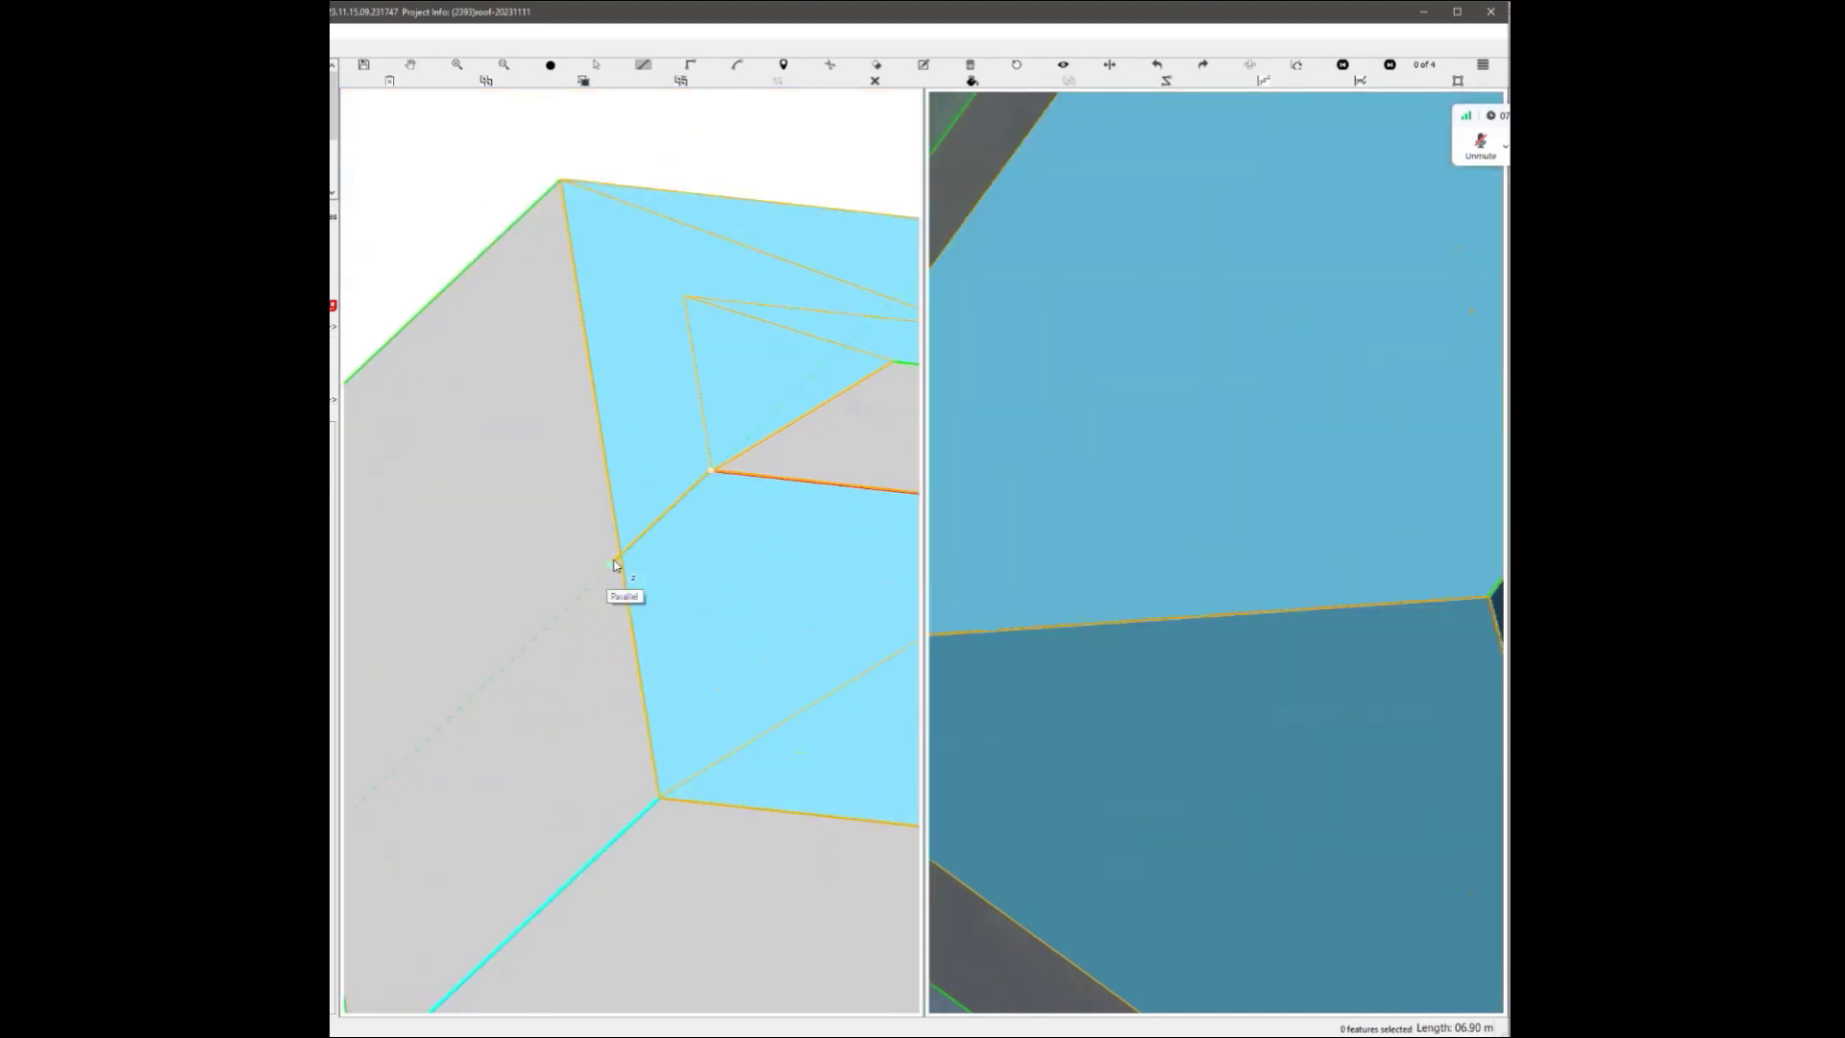
scroll(634, 555, "down", 3)
key("Escape")
Delete the dormer's remaining hip slopes in the oblique image, leaving only its rectangular outline.
scroll(757, 559, "up", 1)
scroll(757, 559, "down", 5)
scroll(701, 519, "up", 8)
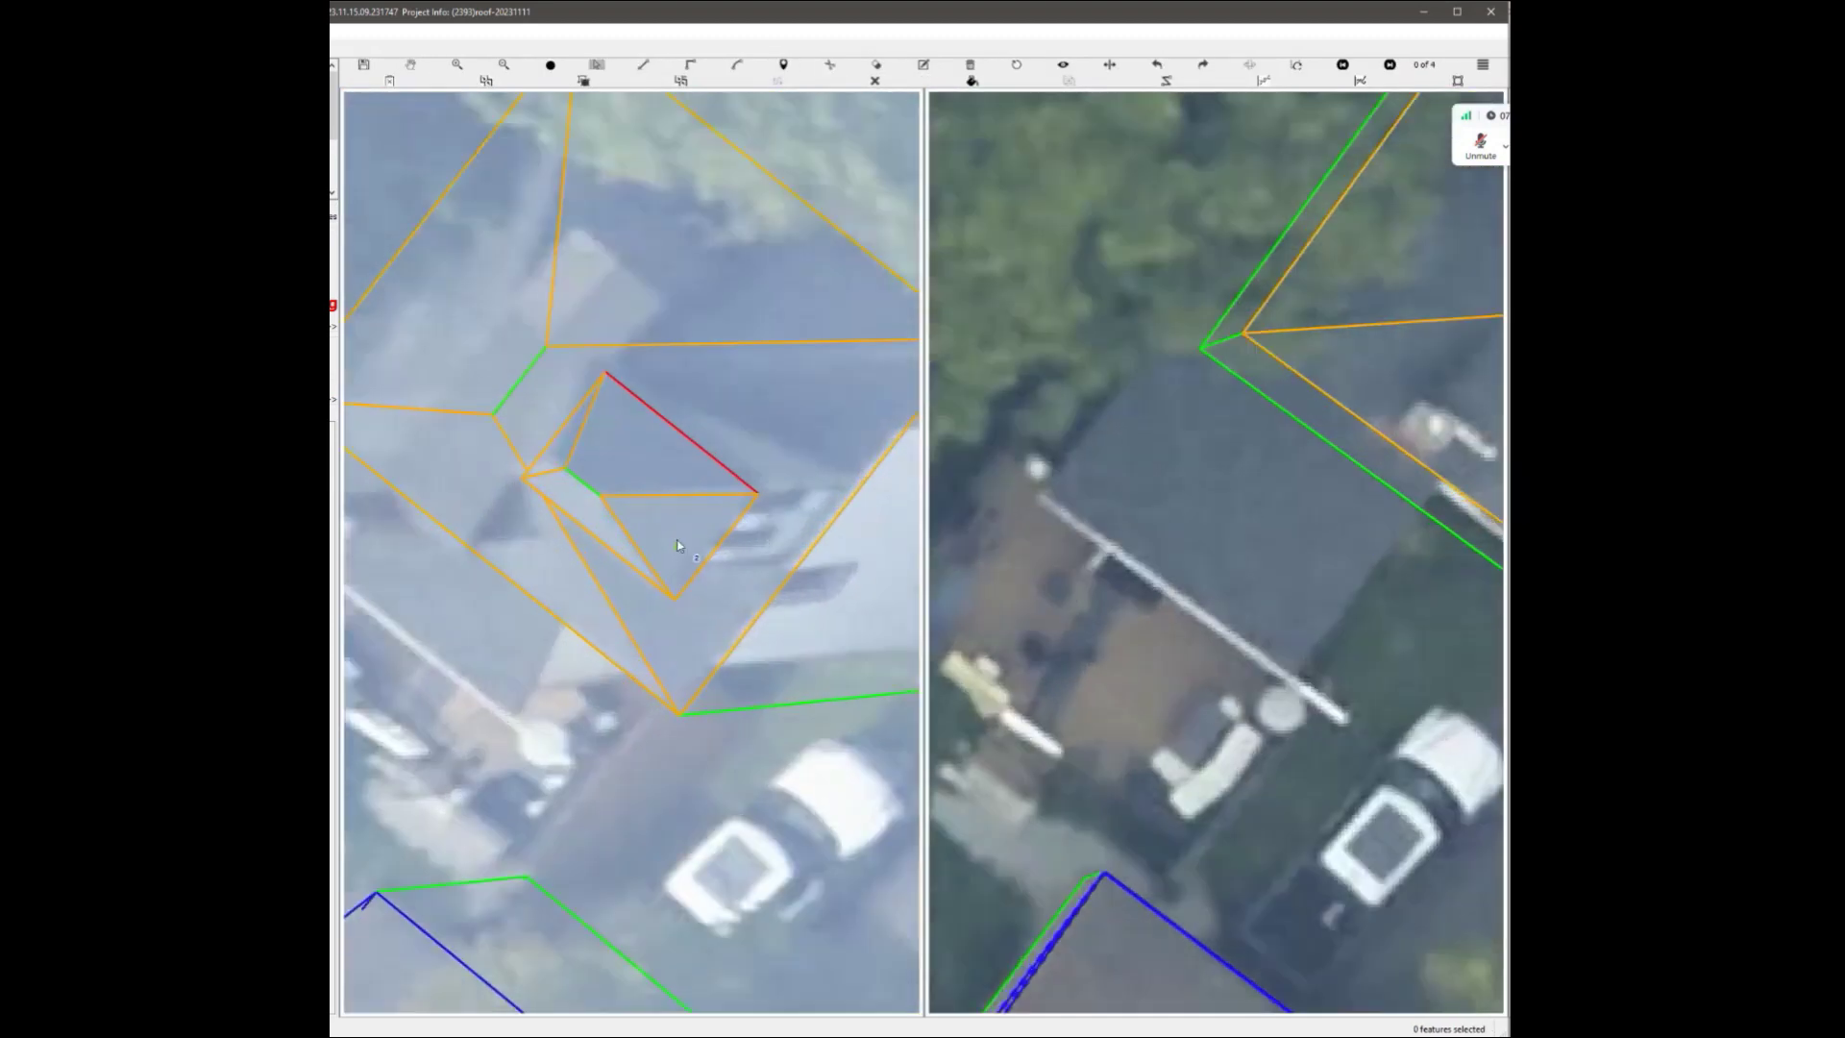
left_click(678, 544)
key("Delete")
left_click(623, 525)
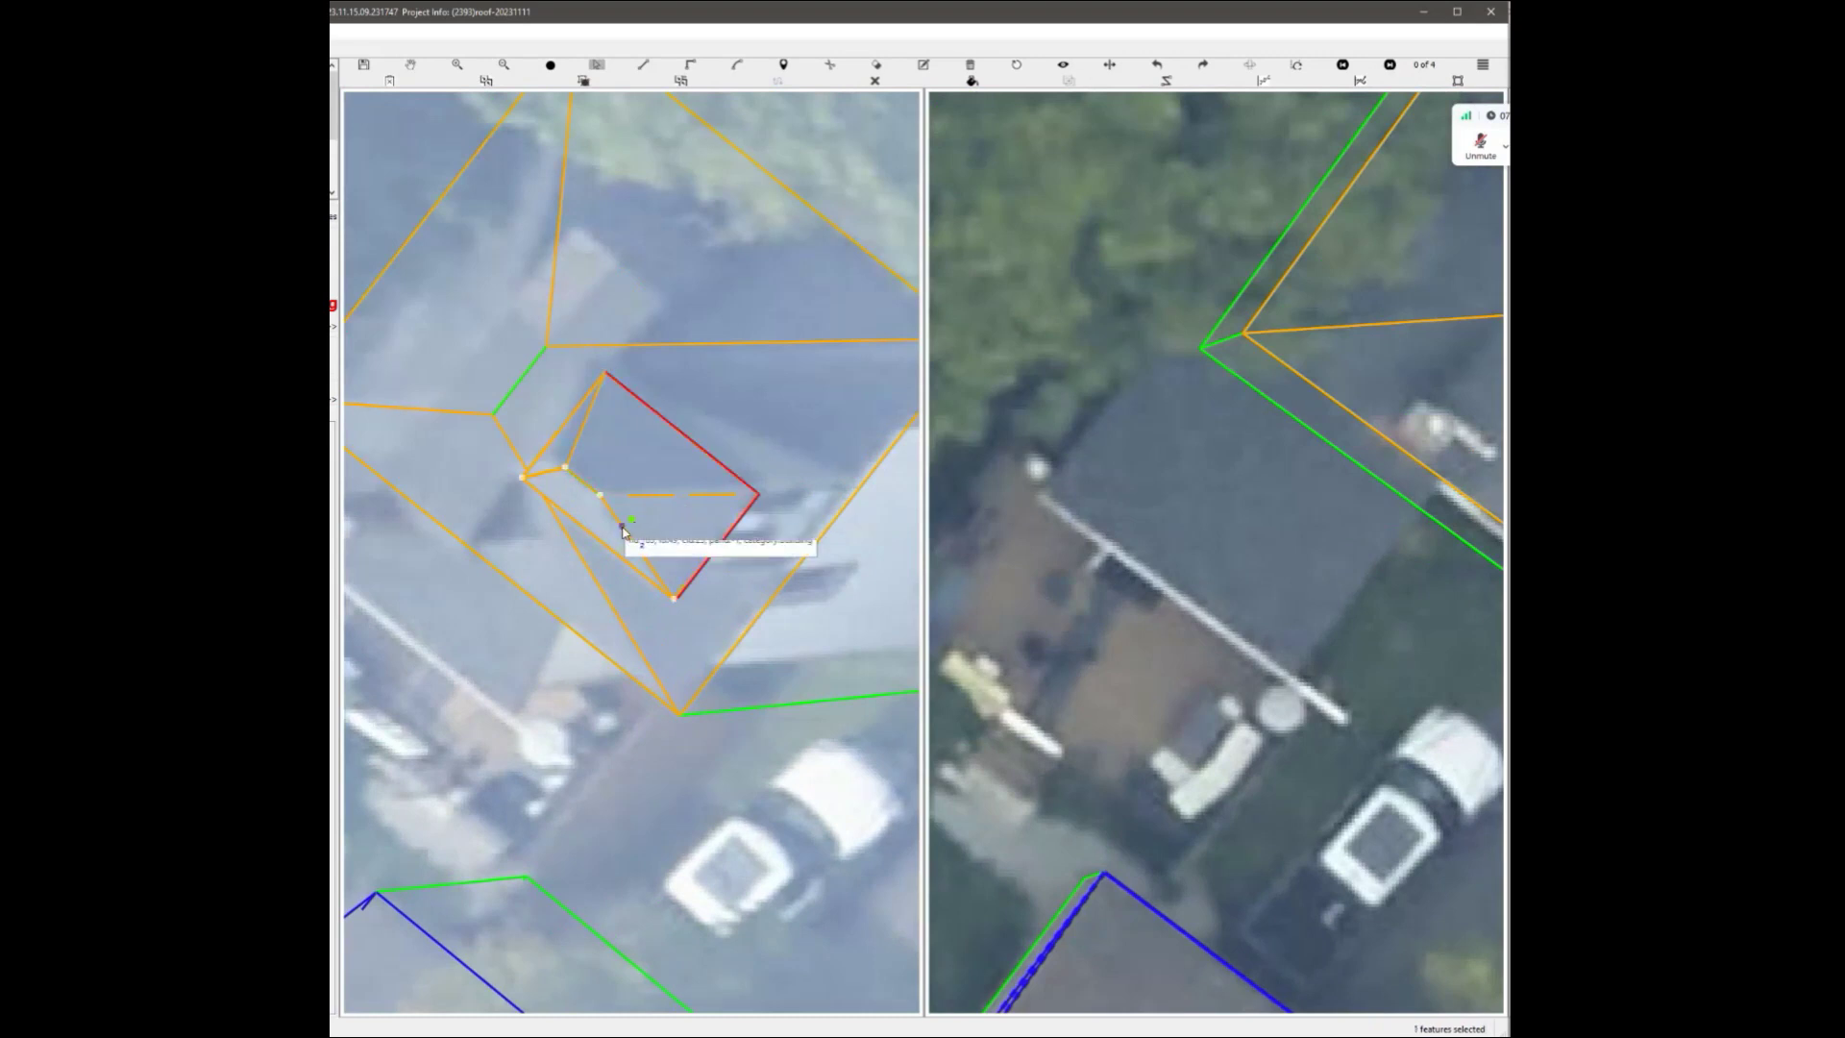
key("Delete")
left_click(571, 446)
key("Delete")
Shorten the dormer's rectangular outline in the oblique image by moving its driveway-side edge inward to the visible eave.
left_click(660, 520)
scroll(673, 538, "down", 2)
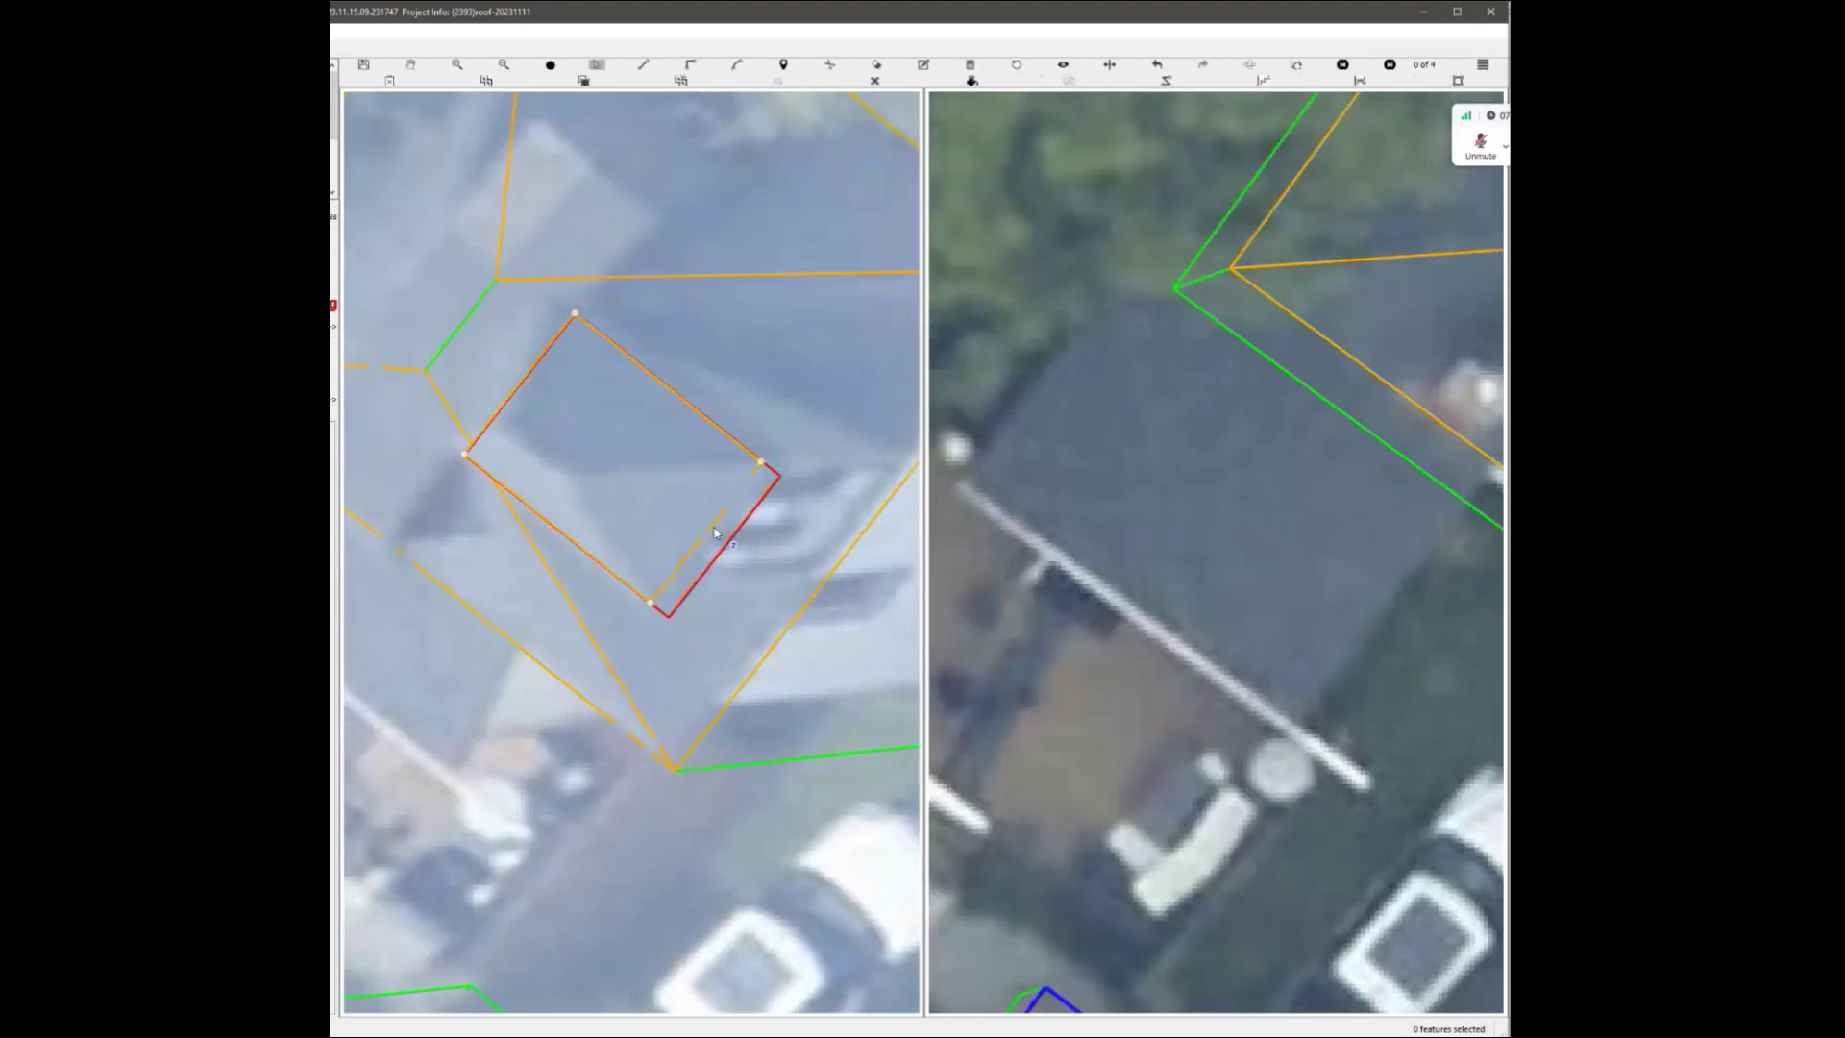
scroll(730, 583, "down", 3)
scroll(729, 584, "up", 2)
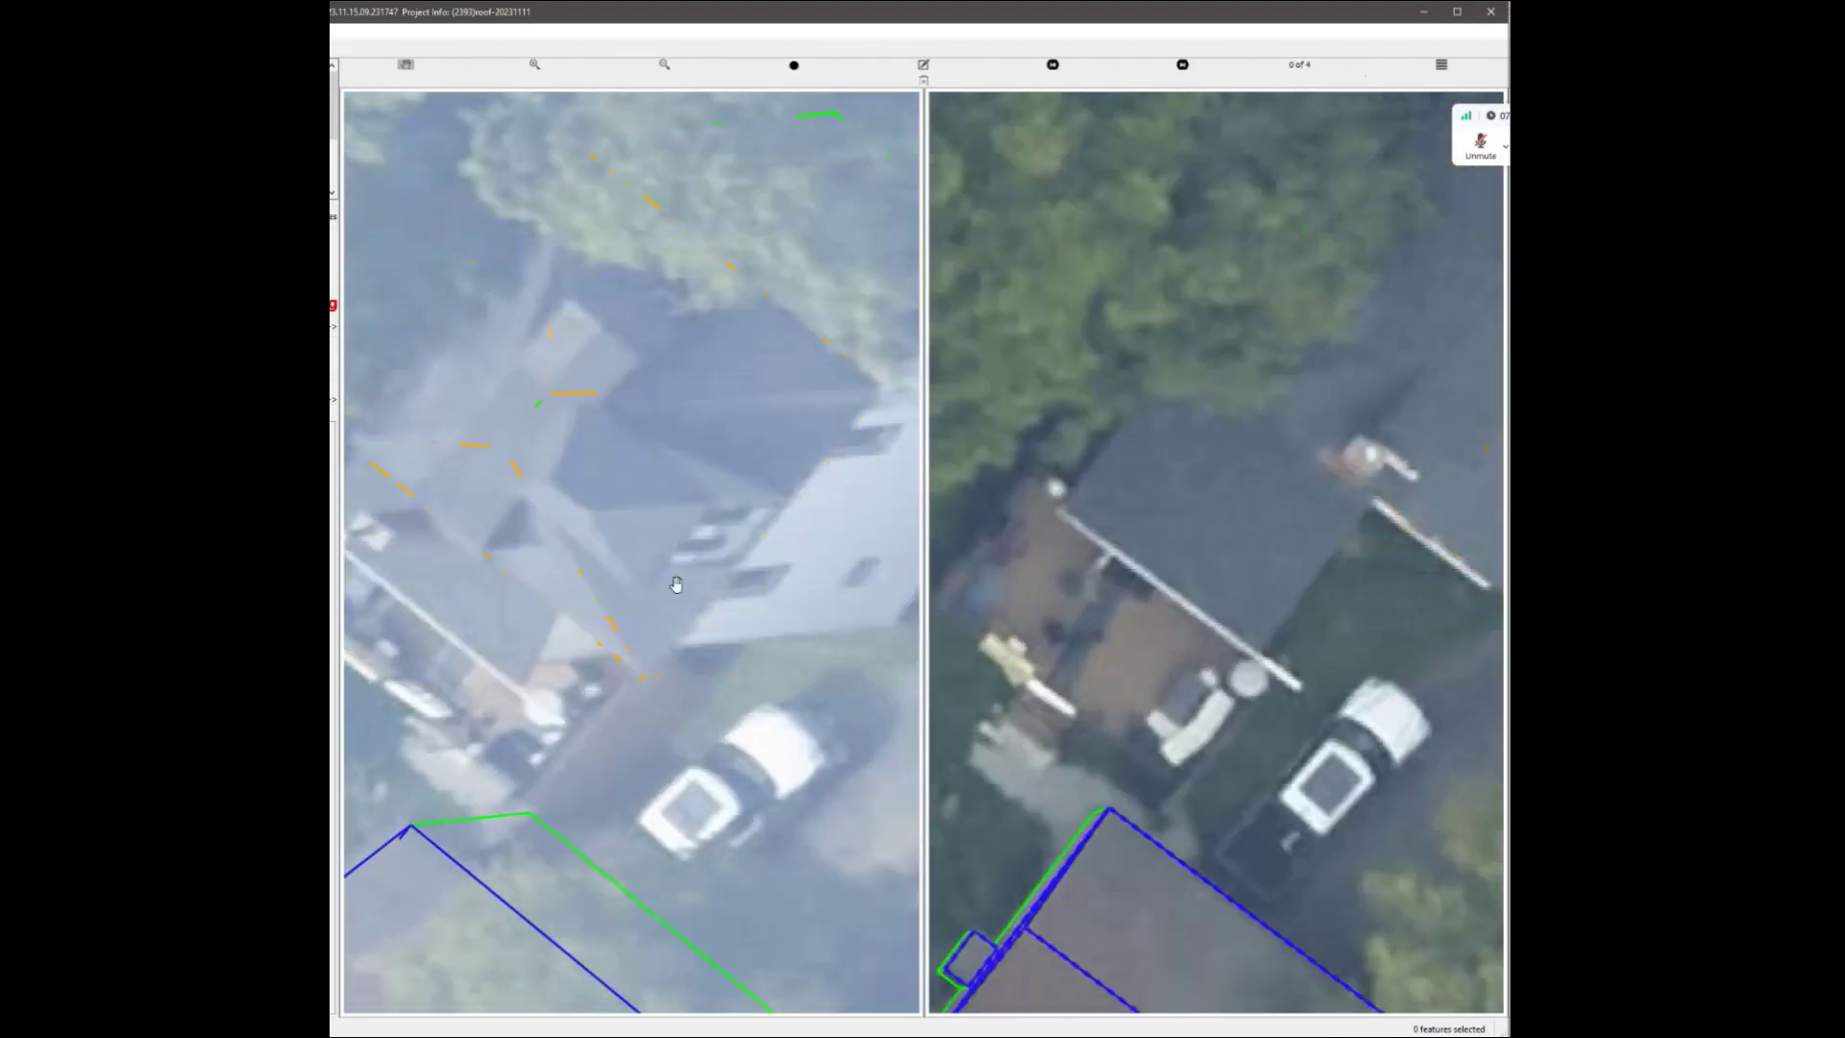
scroll(536, 446, "up", 3)
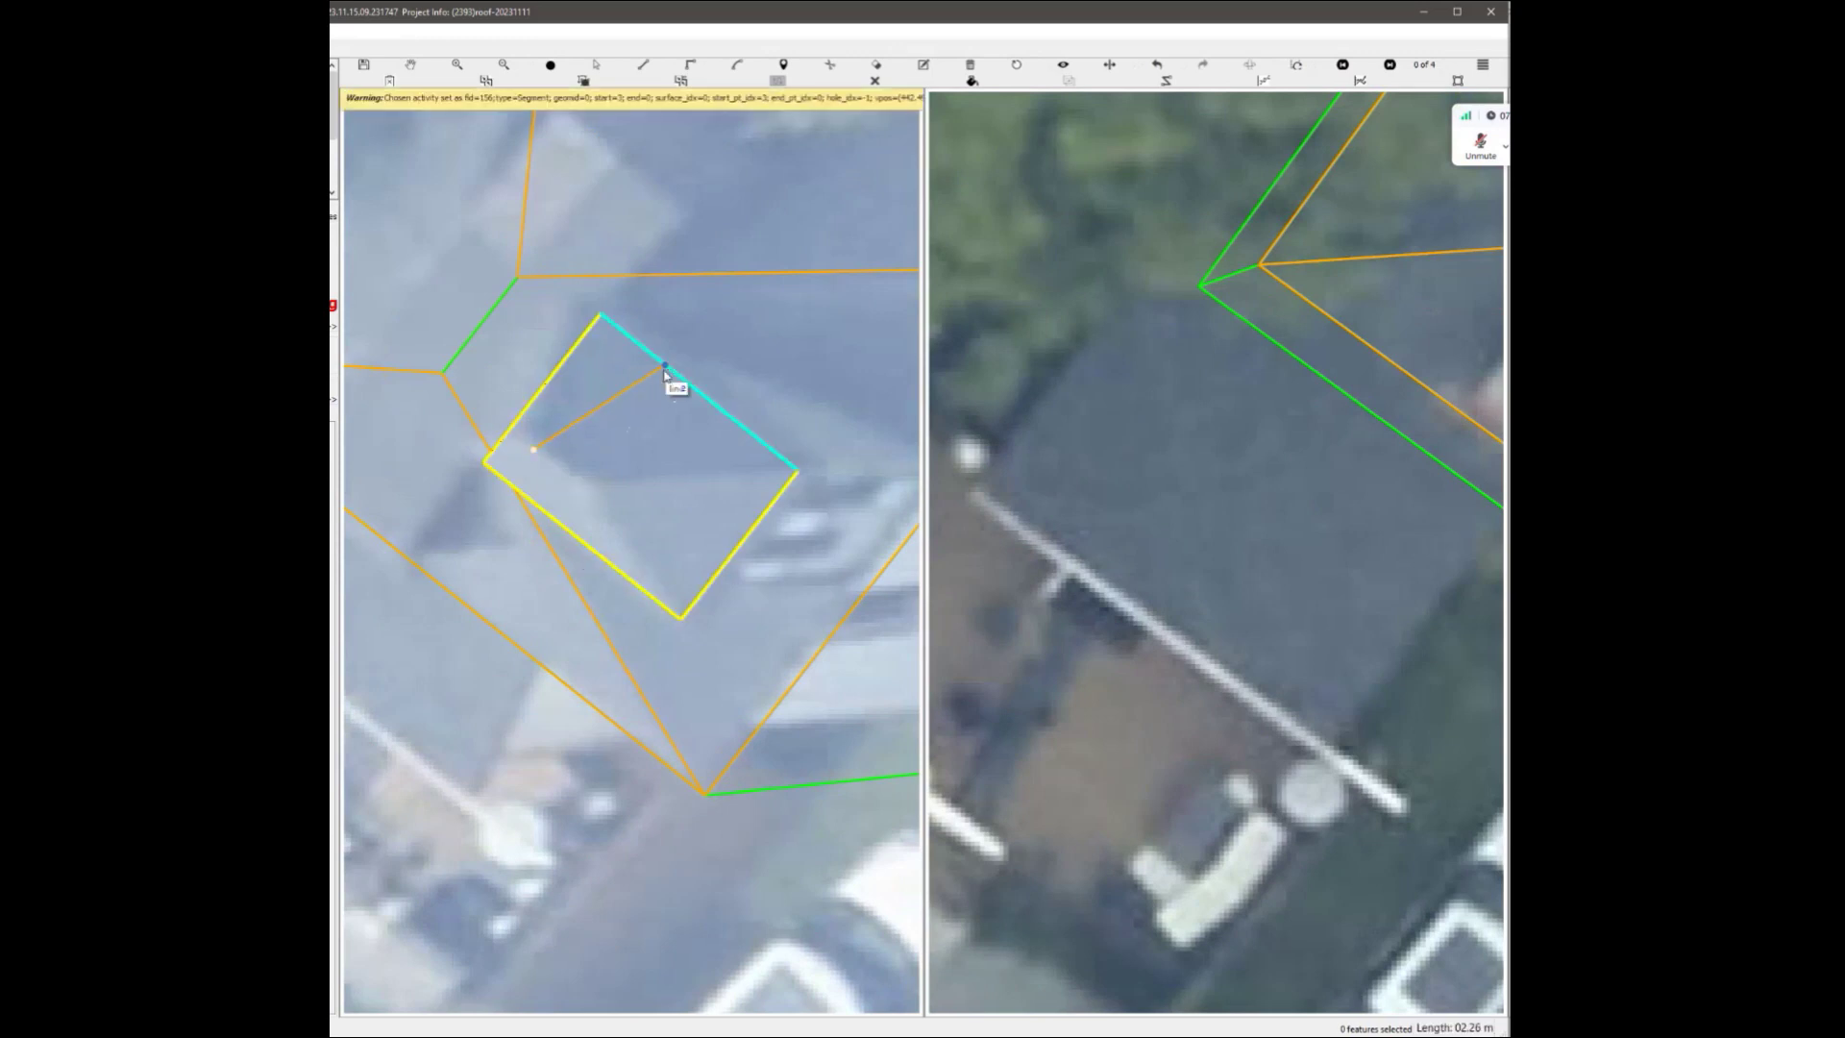
Draw a short ridge inside the dormer's outline and shift it in the second aerial image to match the imagery.
left_click(589, 503)
scroll(605, 553, "down", 2)
scroll(1343, 482, "down", 2)
scroll(1343, 482, "up", 4)
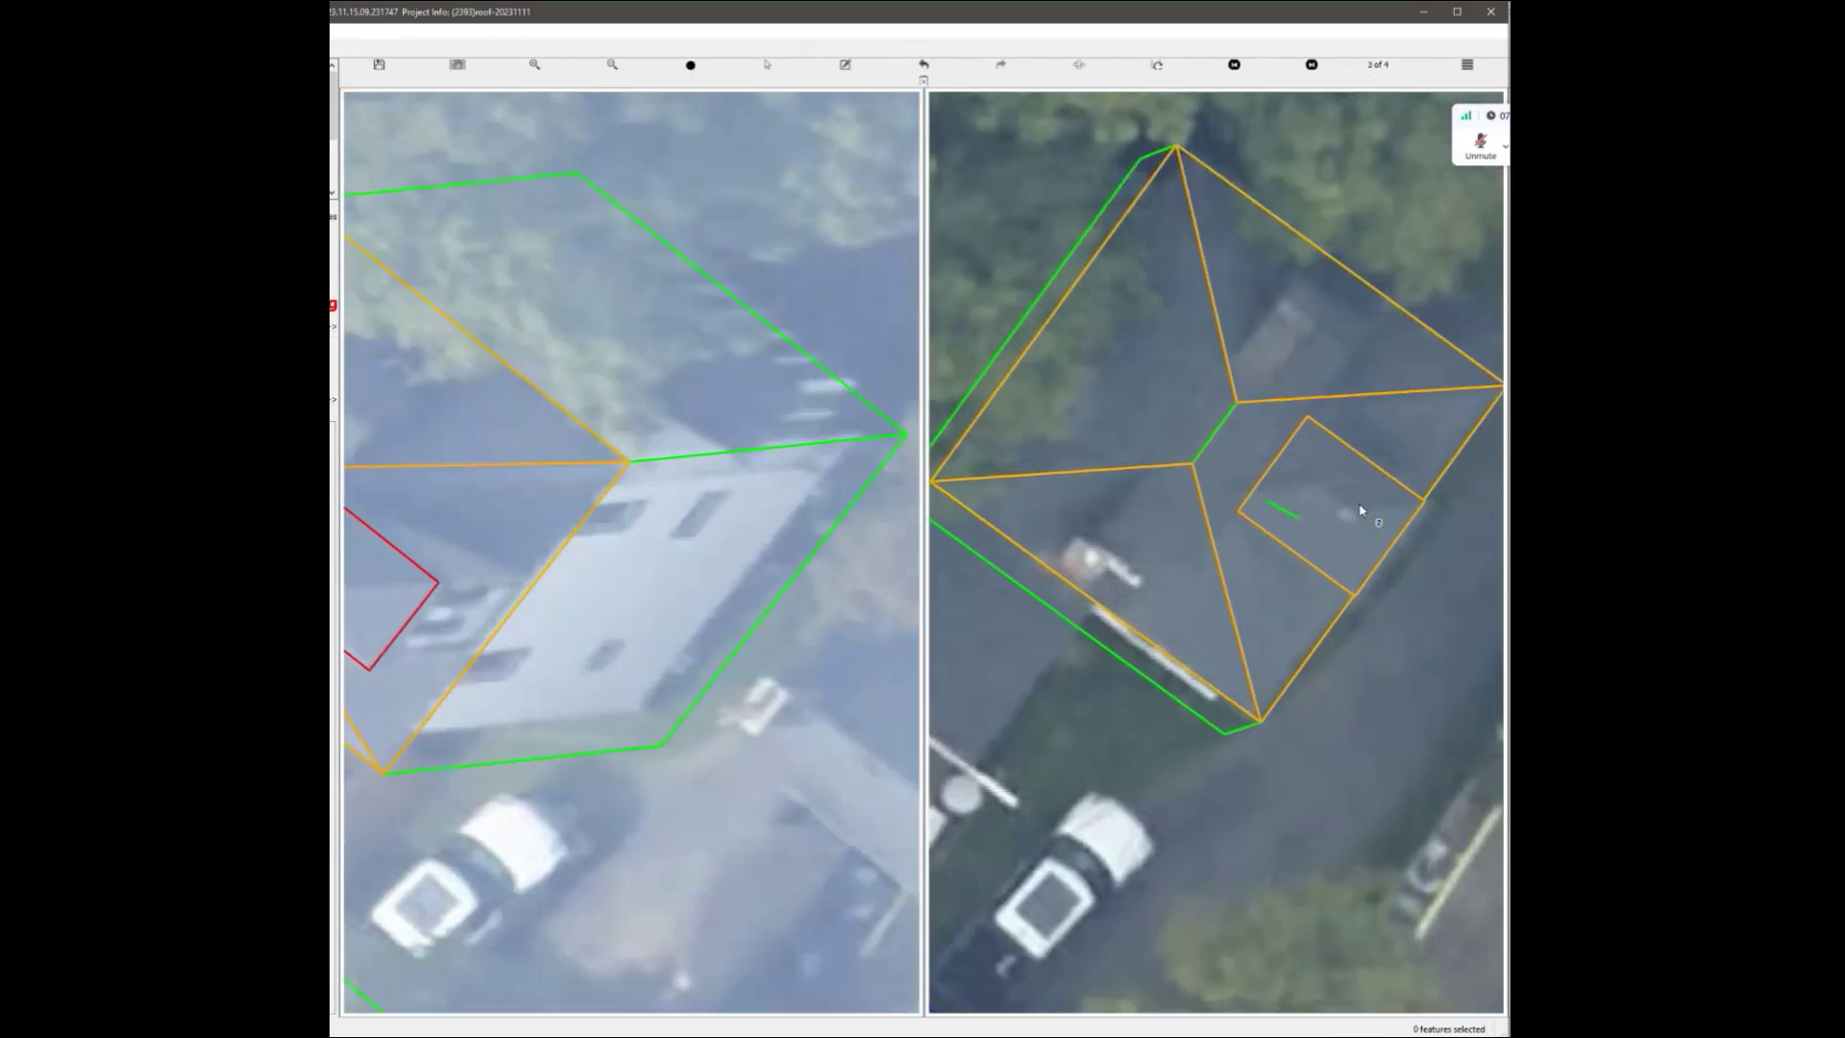
left_click(1264, 513)
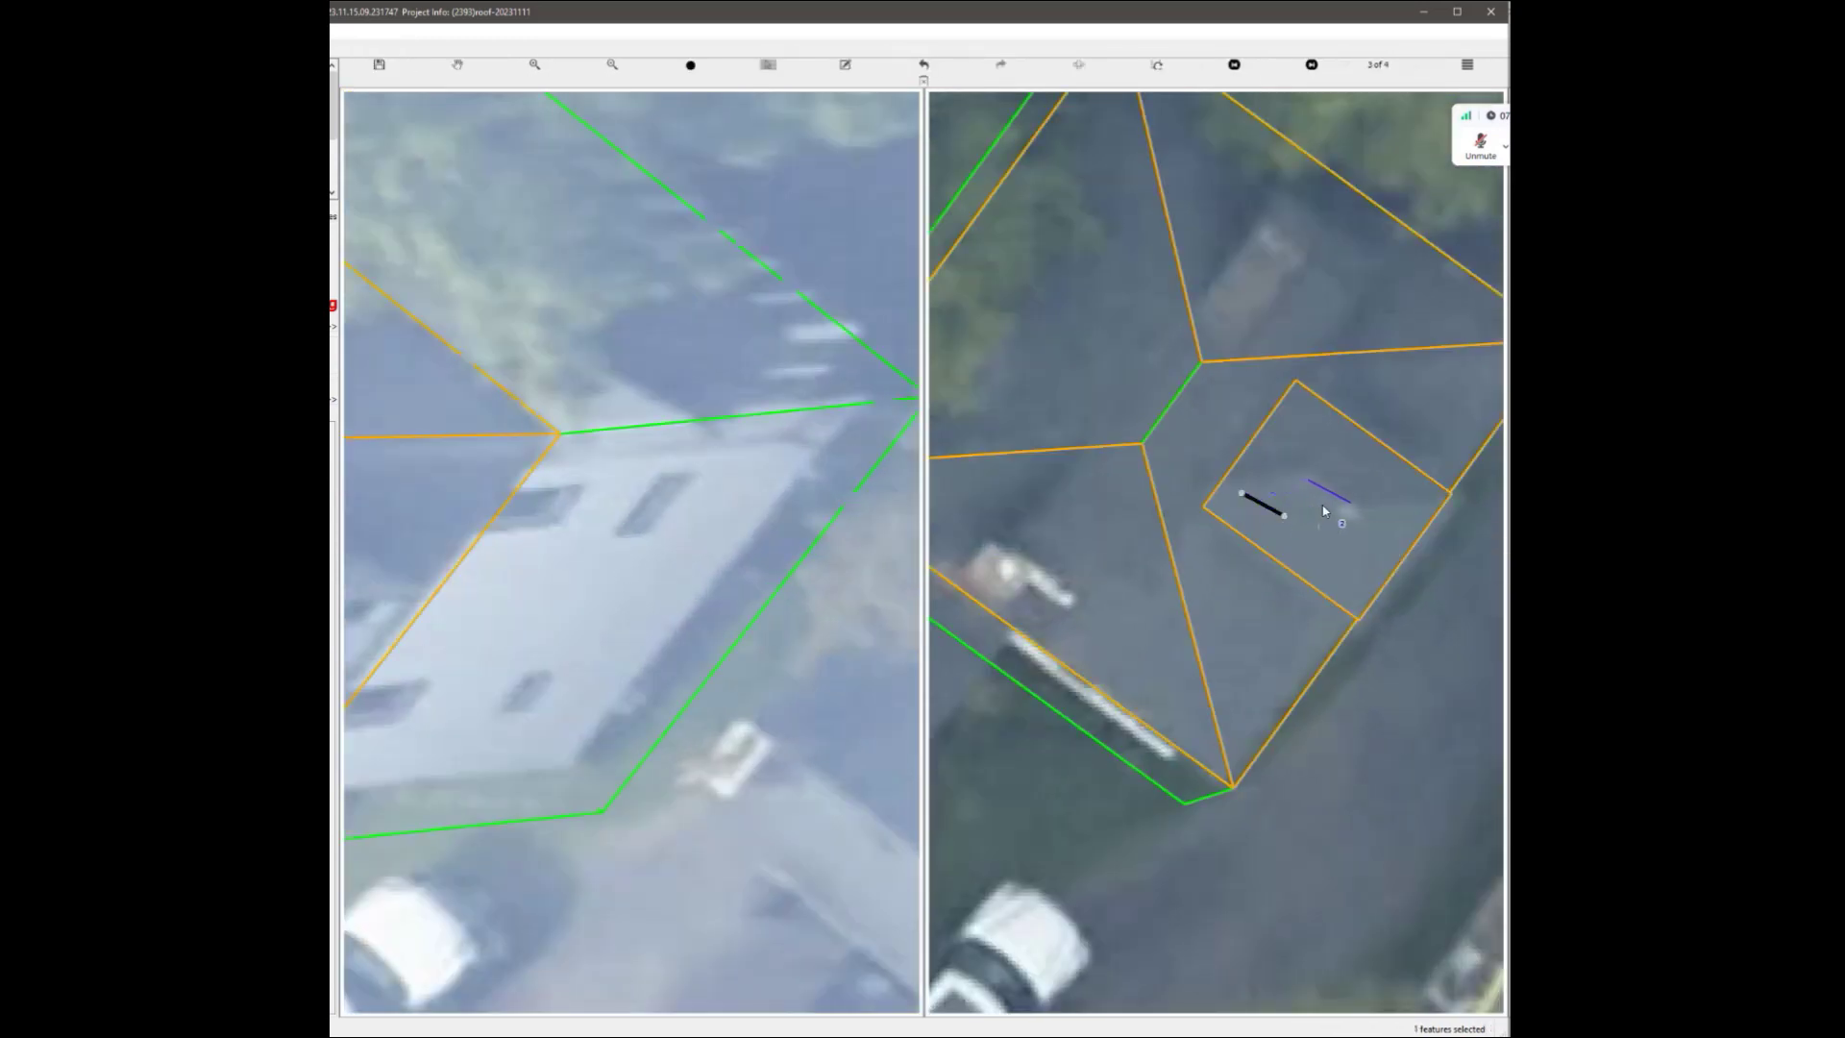
scroll(1325, 511, "down", 4)
scroll(731, 591, "up", 3)
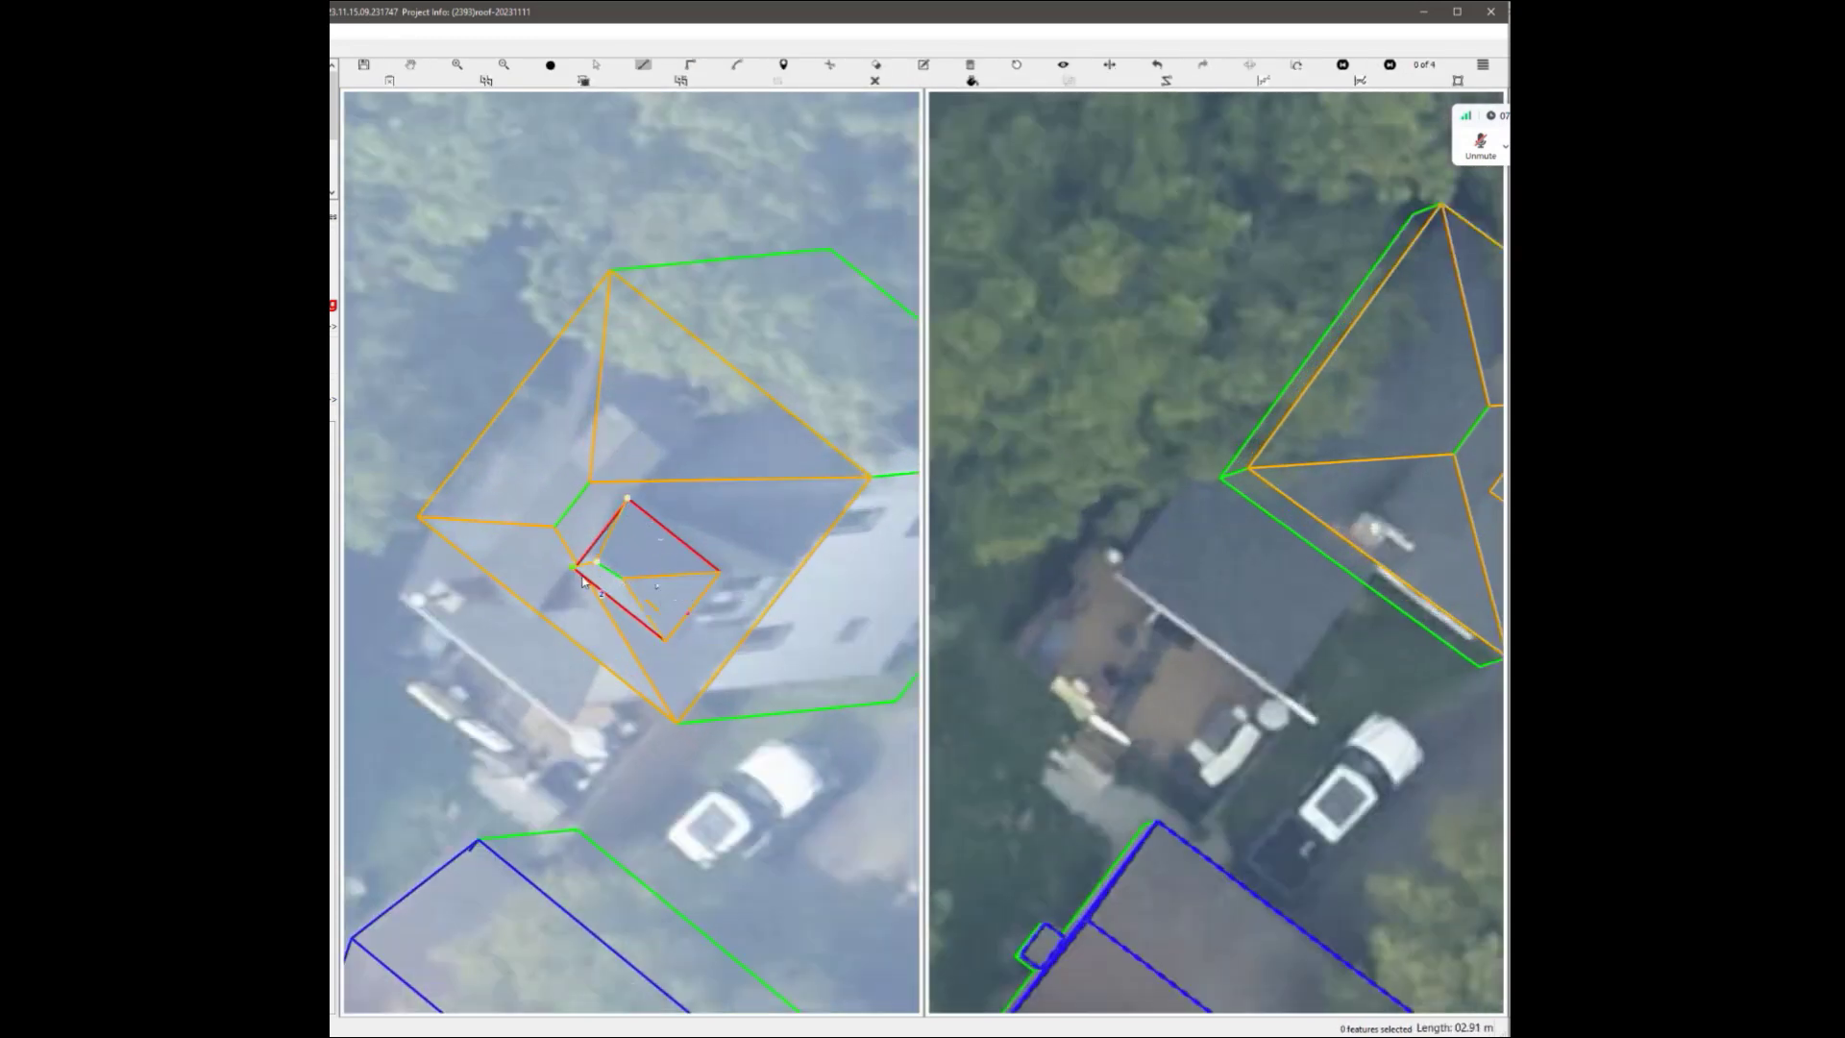
Draw the dormer's hip and side slopes between the short ridge and the rectangular eave outline.
scroll(611, 578, "up", 1)
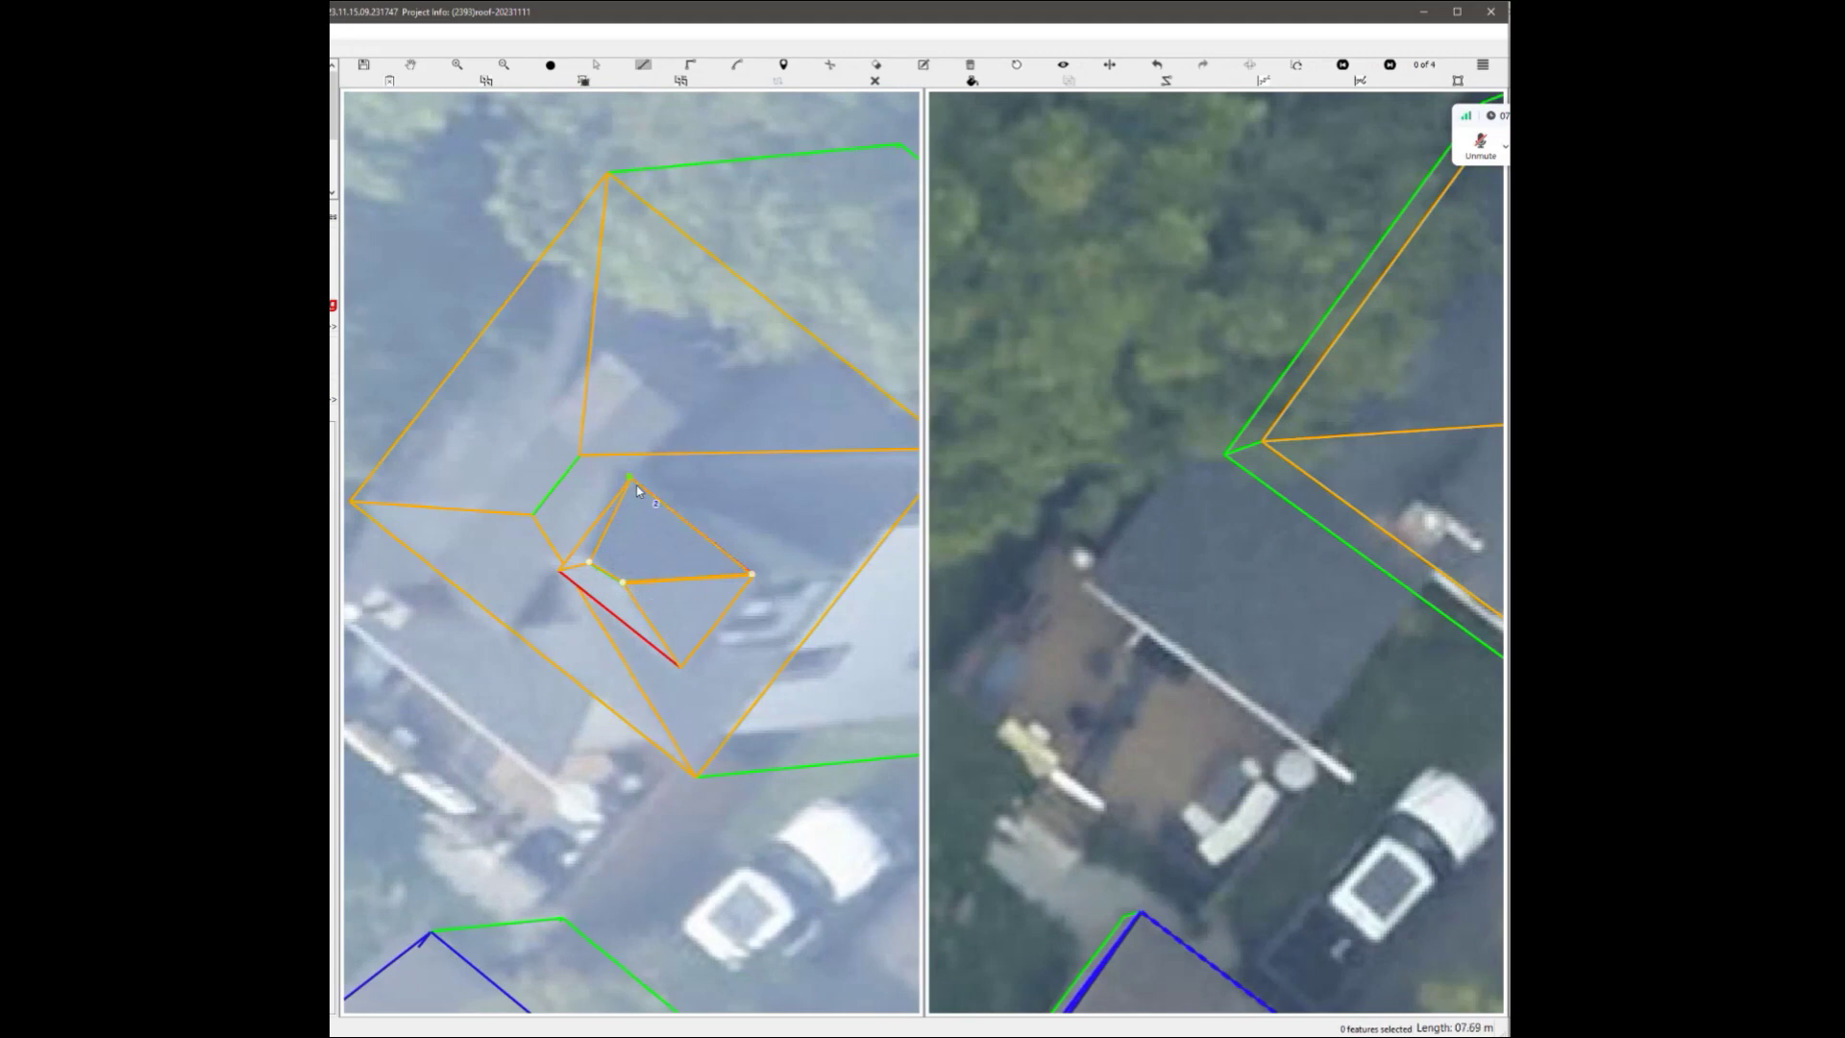
left_click(635, 484)
scroll(622, 583, "up", 1)
scroll(687, 573, "down", 3)
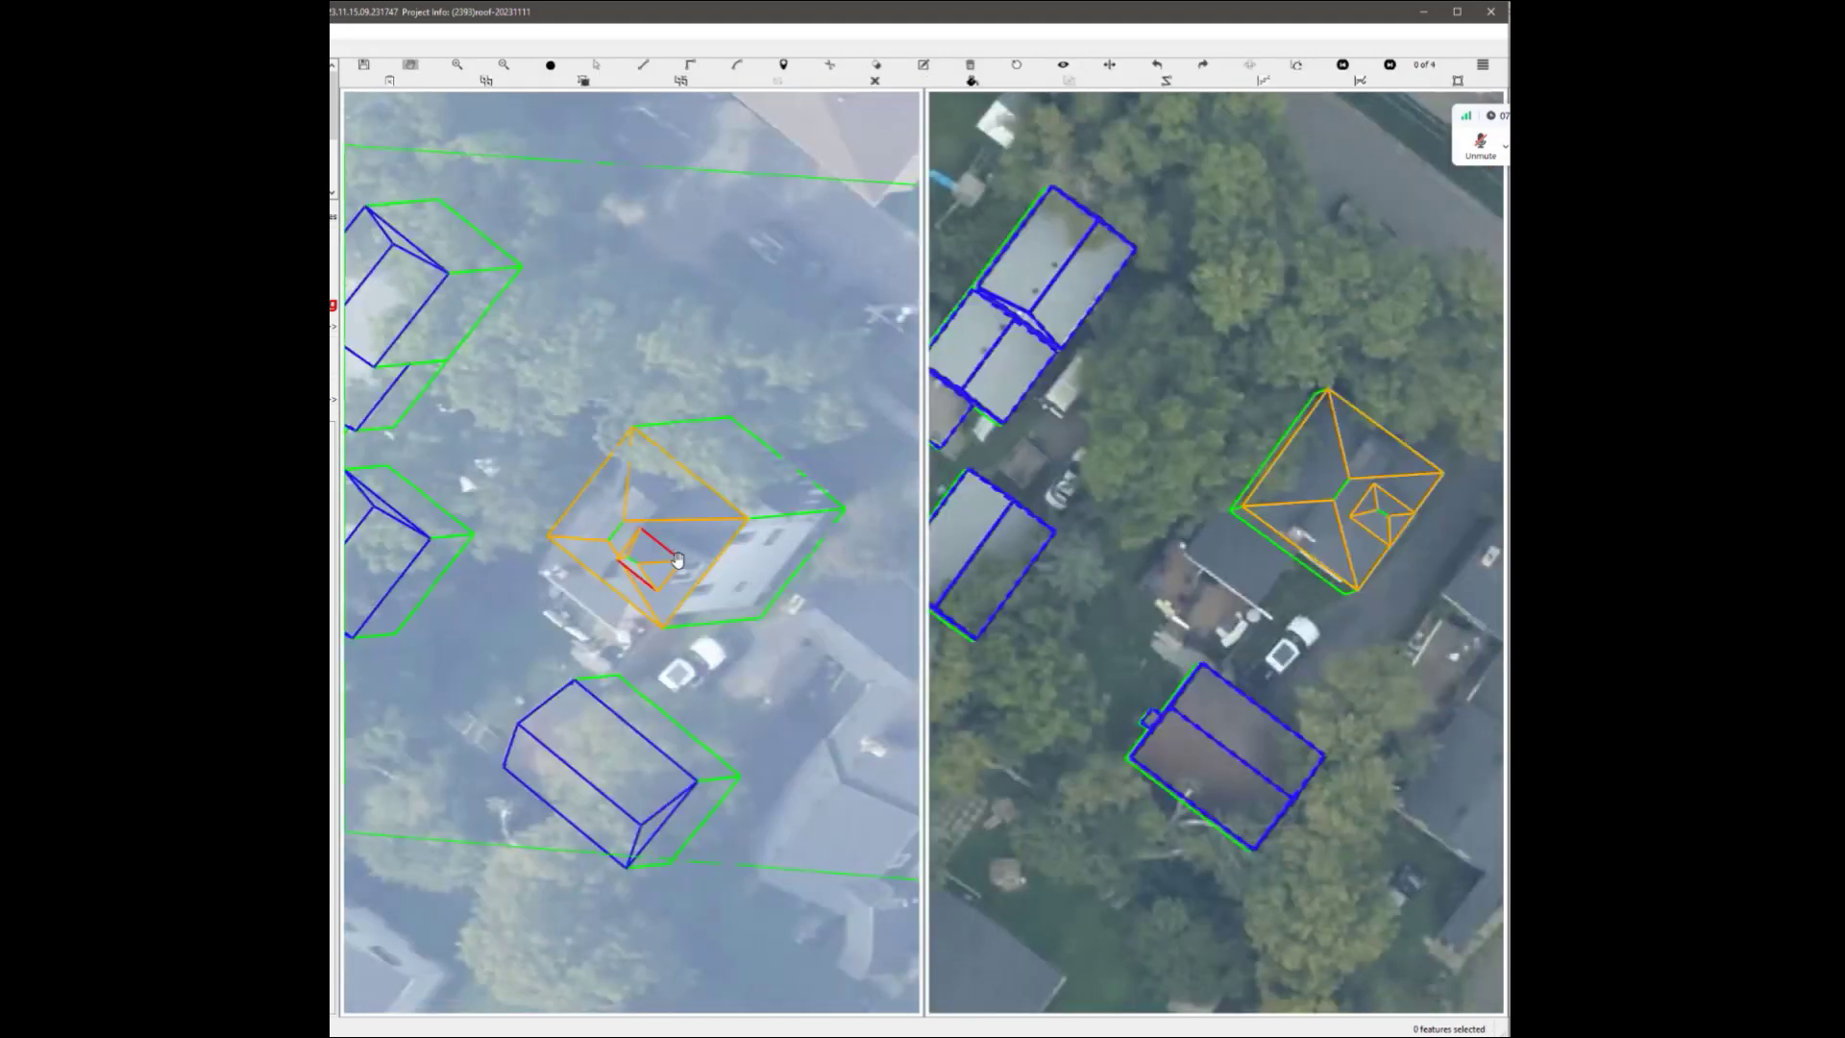
Redraw the dormer's rear hip and both side slopes around the ridge, and switch on the shaded surfaces.
scroll(558, 515, "up", 3)
key("Delete")
key("l")
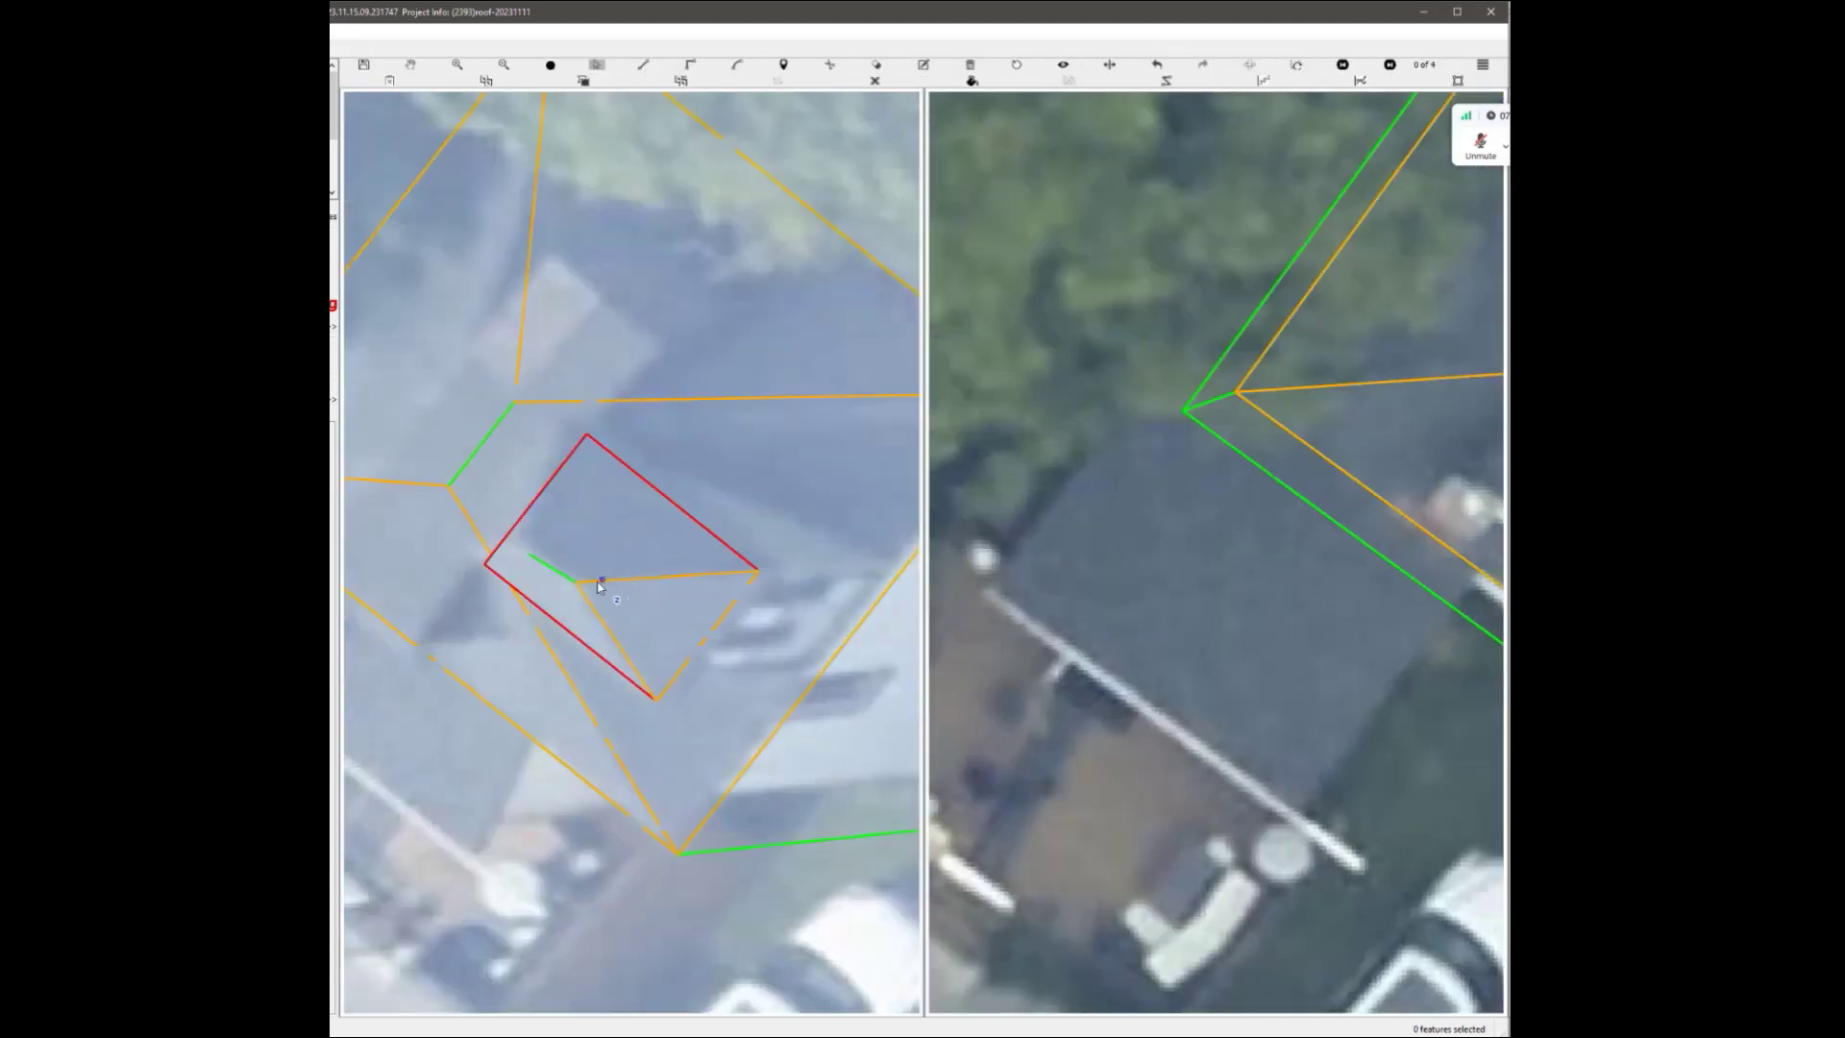
scroll(597, 581, "up", 1)
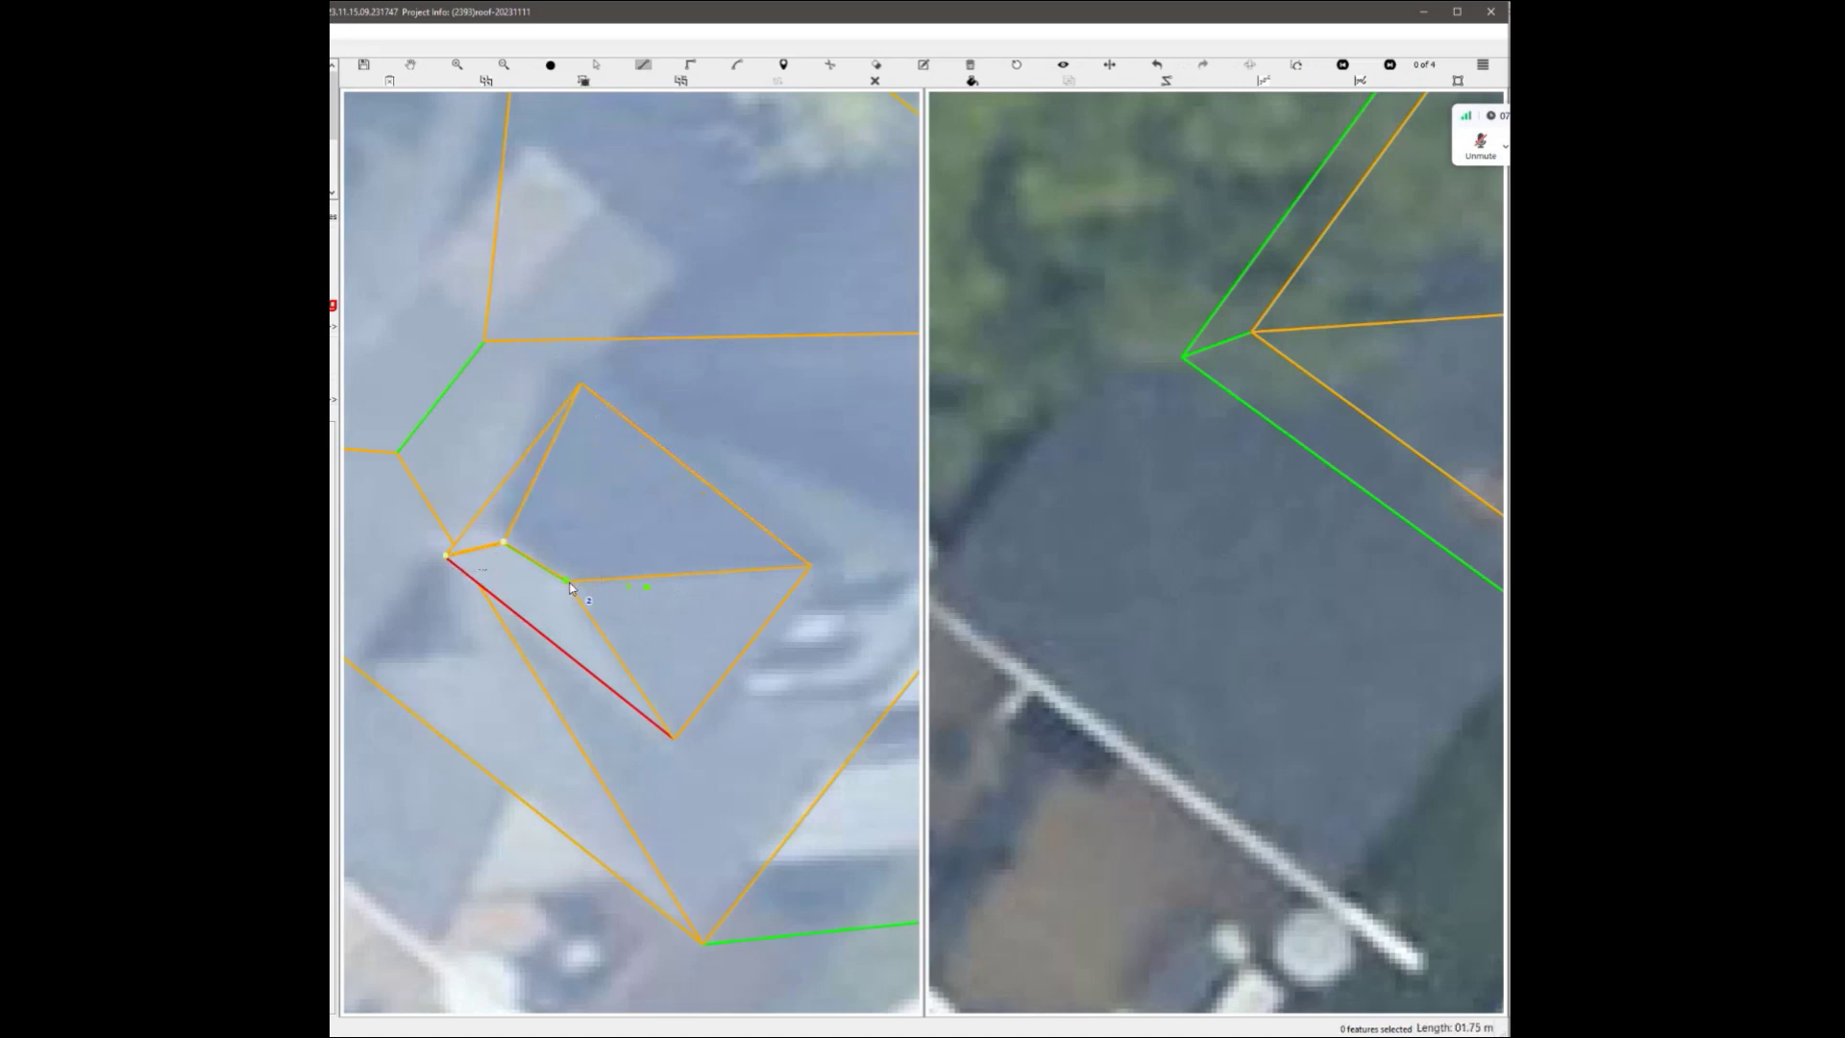
left_click(677, 739)
scroll(678, 743, "down", 4)
scroll(597, 615, "up", 5)
key("s")
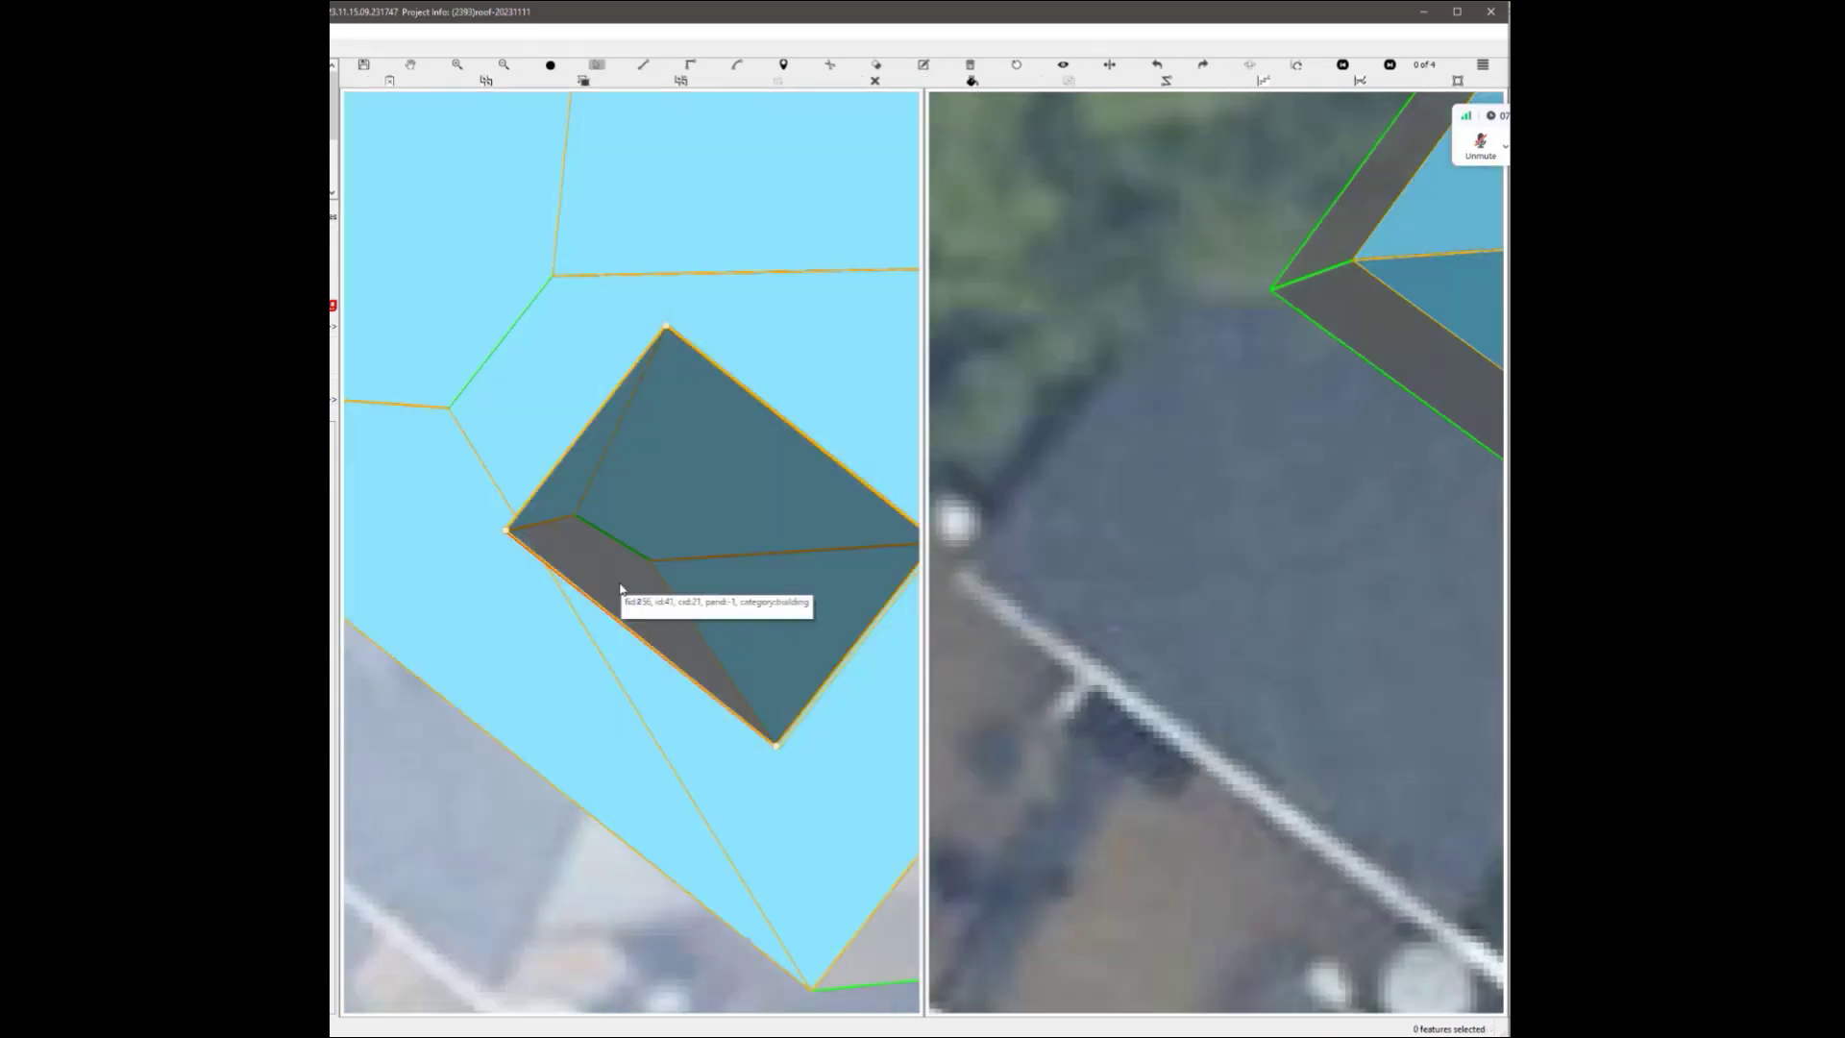
Undo the last side slope and redraw it in the shaded model from the rear eave corner along the ridge to the front corner.
key("ctrl+z")
scroll(519, 546, "up", 4)
key("l")
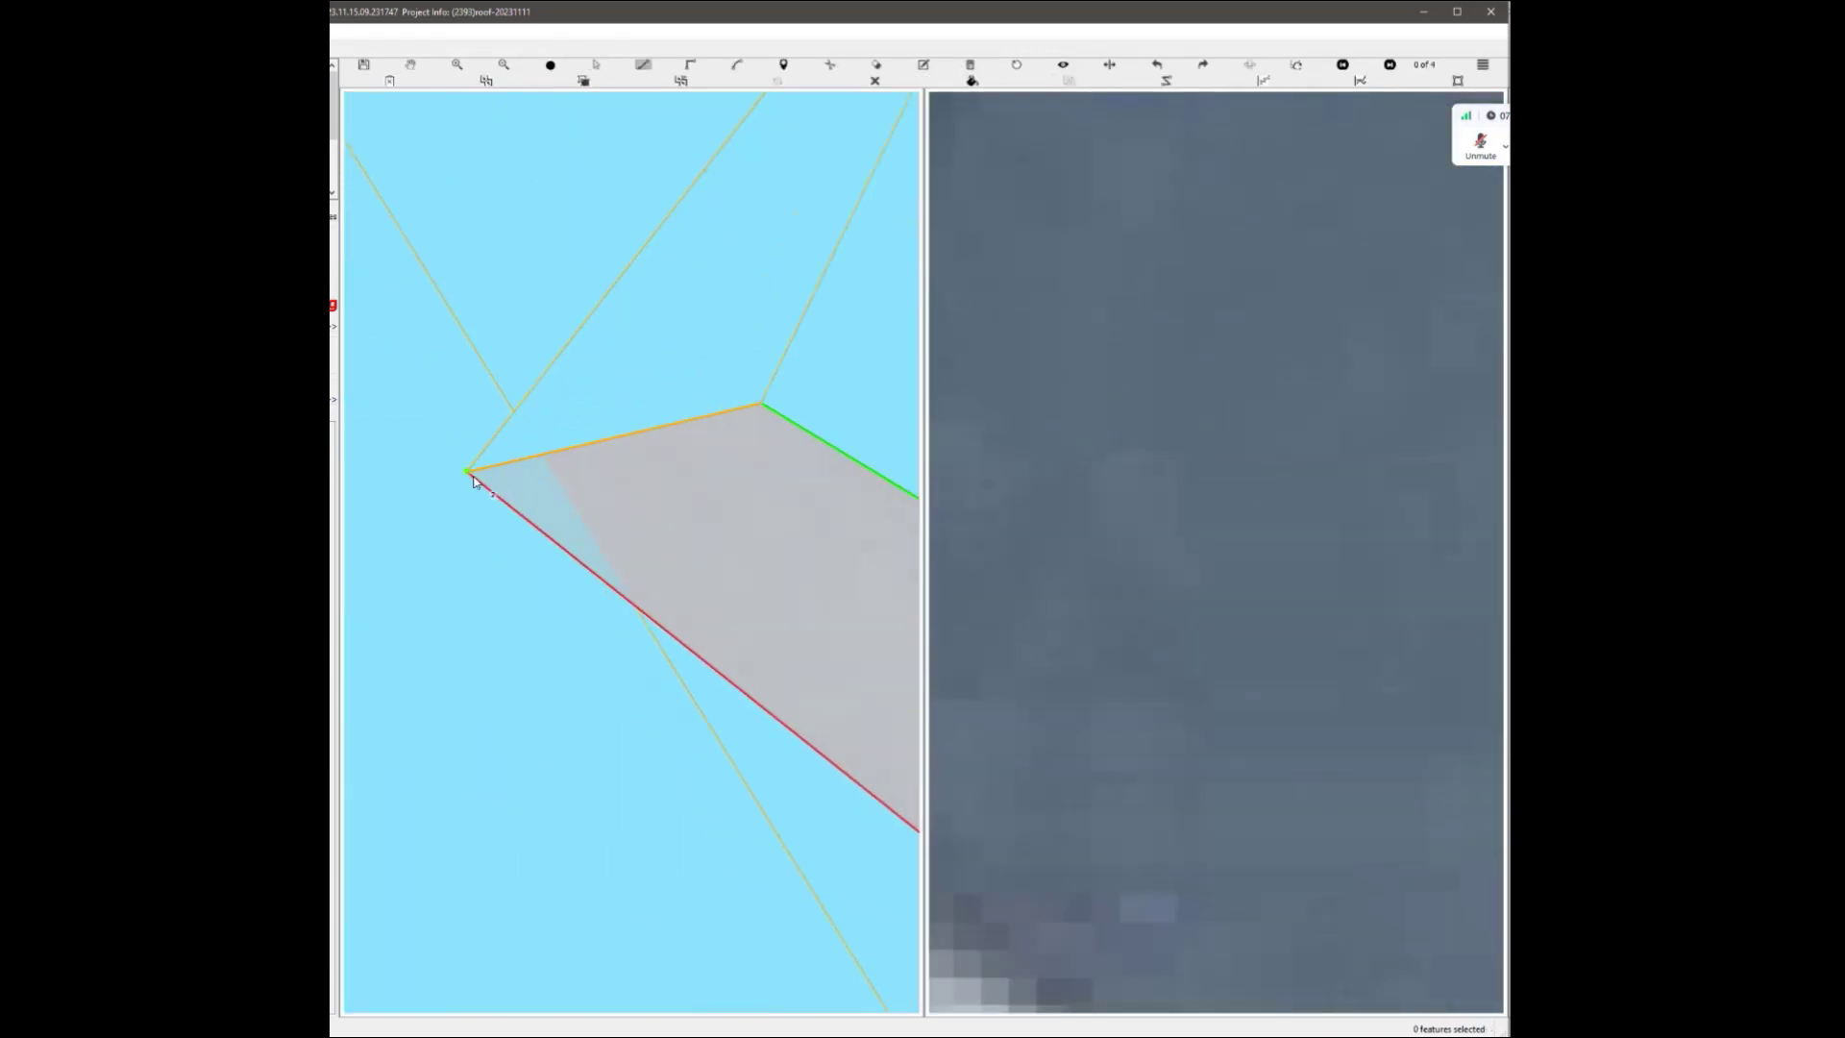
left_click(767, 404)
scroll(769, 413, "down", 1)
middle_click_drag(868, 586, 745, 574)
left_click(737, 567)
middle_click_drag(903, 845, 761, 653)
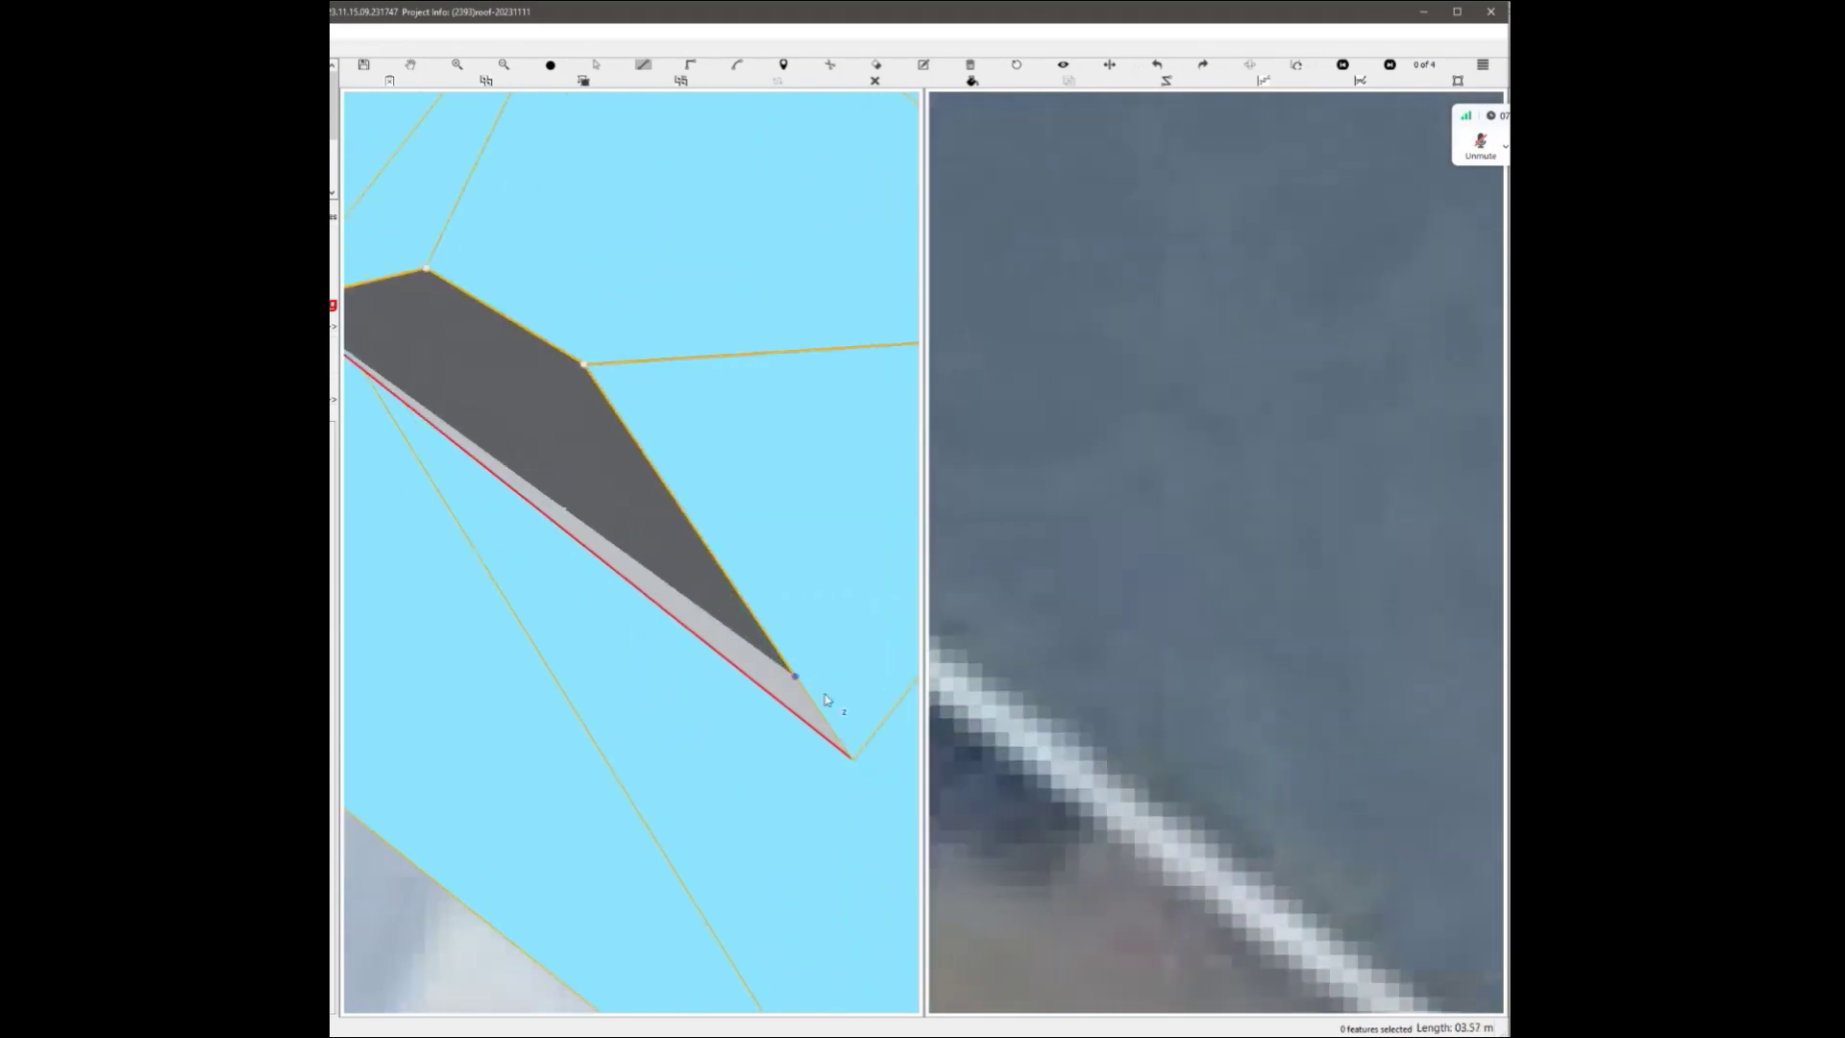
double_click(857, 765)
Delete the dormer's side slope again and redraw it from a closer, tilted view through the ridge ends to the eave corners.
scroll(809, 700, "down", 2)
middle_click_drag(670, 542, 597, 629)
scroll(594, 644, "up", 1)
key("Delete")
middle_click_drag(622, 536, 658, 684)
scroll(660, 523, "up", 6)
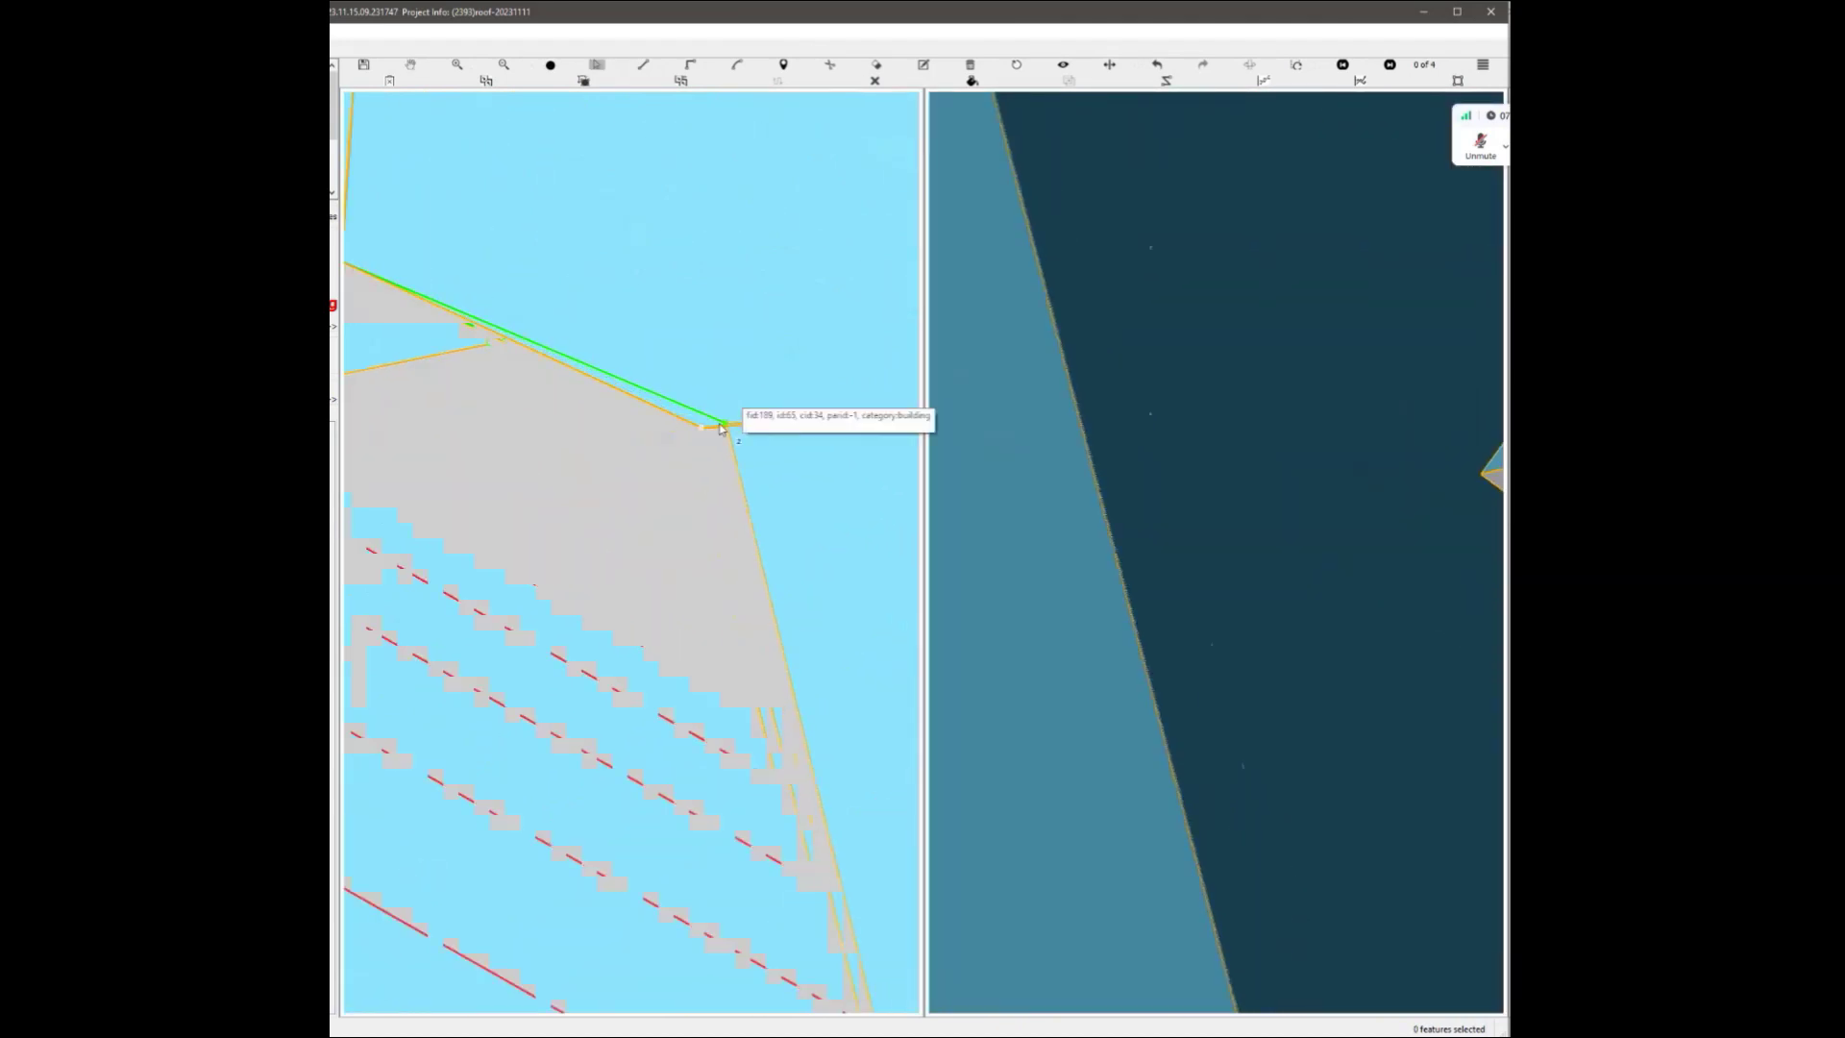
scroll(656, 529, "down", 5)
scroll(403, 546, "up", 2)
key("l")
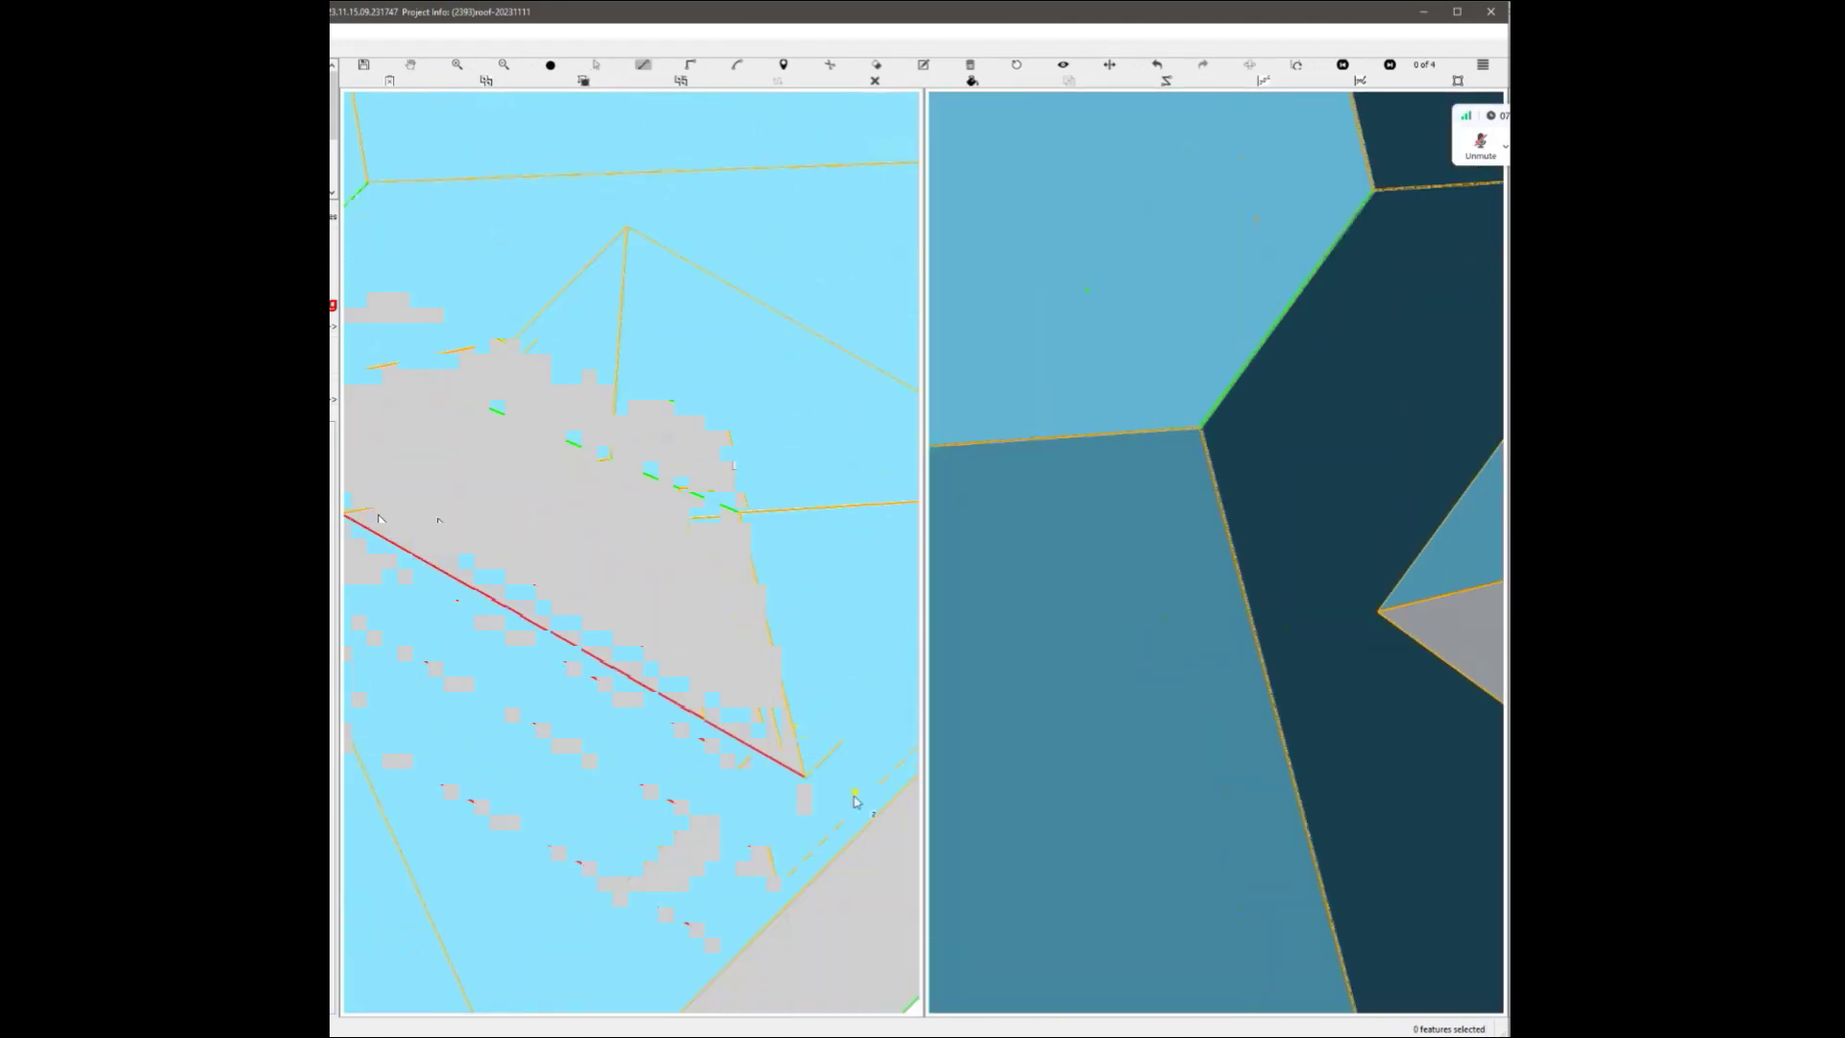
left_click(615, 462)
middle_click_drag(662, 482, 830, 502)
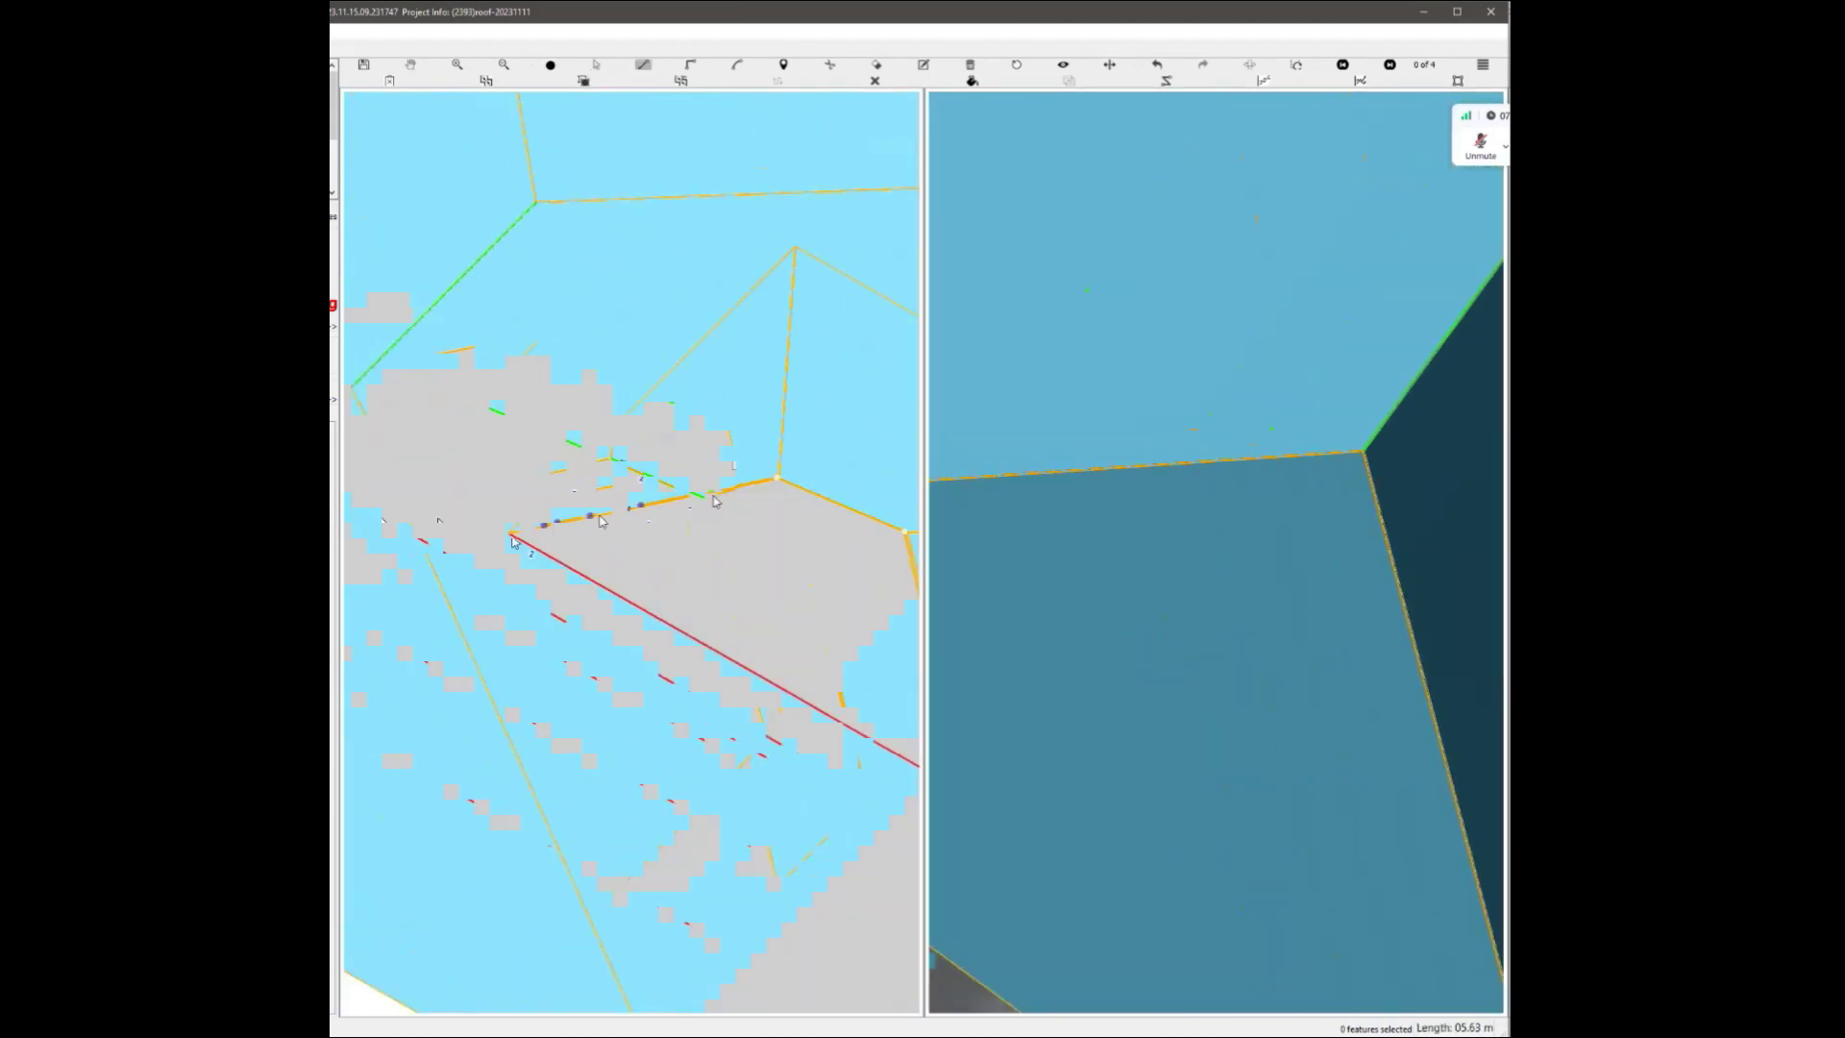
left_click(514, 534)
Switch off the shading and examine the alignment of the dormer's edges in the rotated wireframe.
scroll(515, 538, "down", 5)
middle_click_drag(757, 602, 625, 608)
scroll(713, 481, "down", 10)
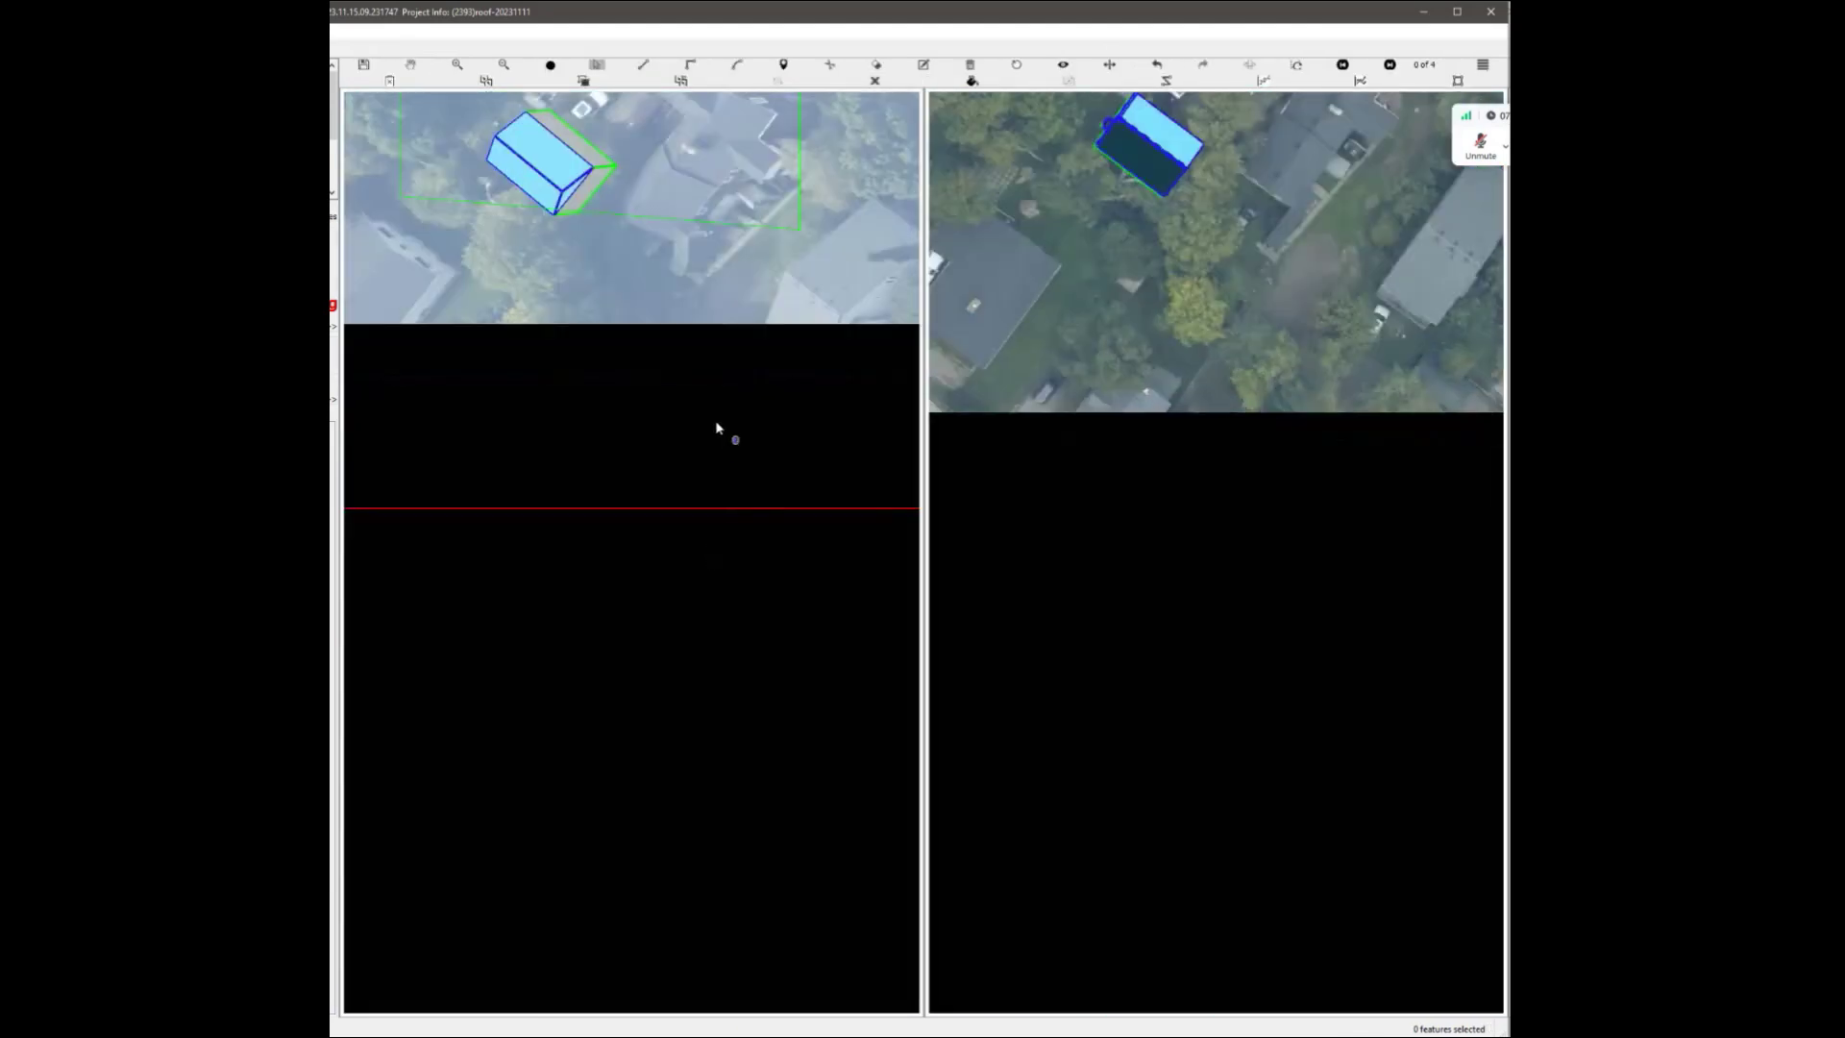
scroll(635, 480, "up", 3)
key("f")
scroll(640, 486, "up", 2)
scroll(640, 488, "up", 4)
middle_click_drag(640, 488, 566, 536)
scroll(566, 537, "up", 2)
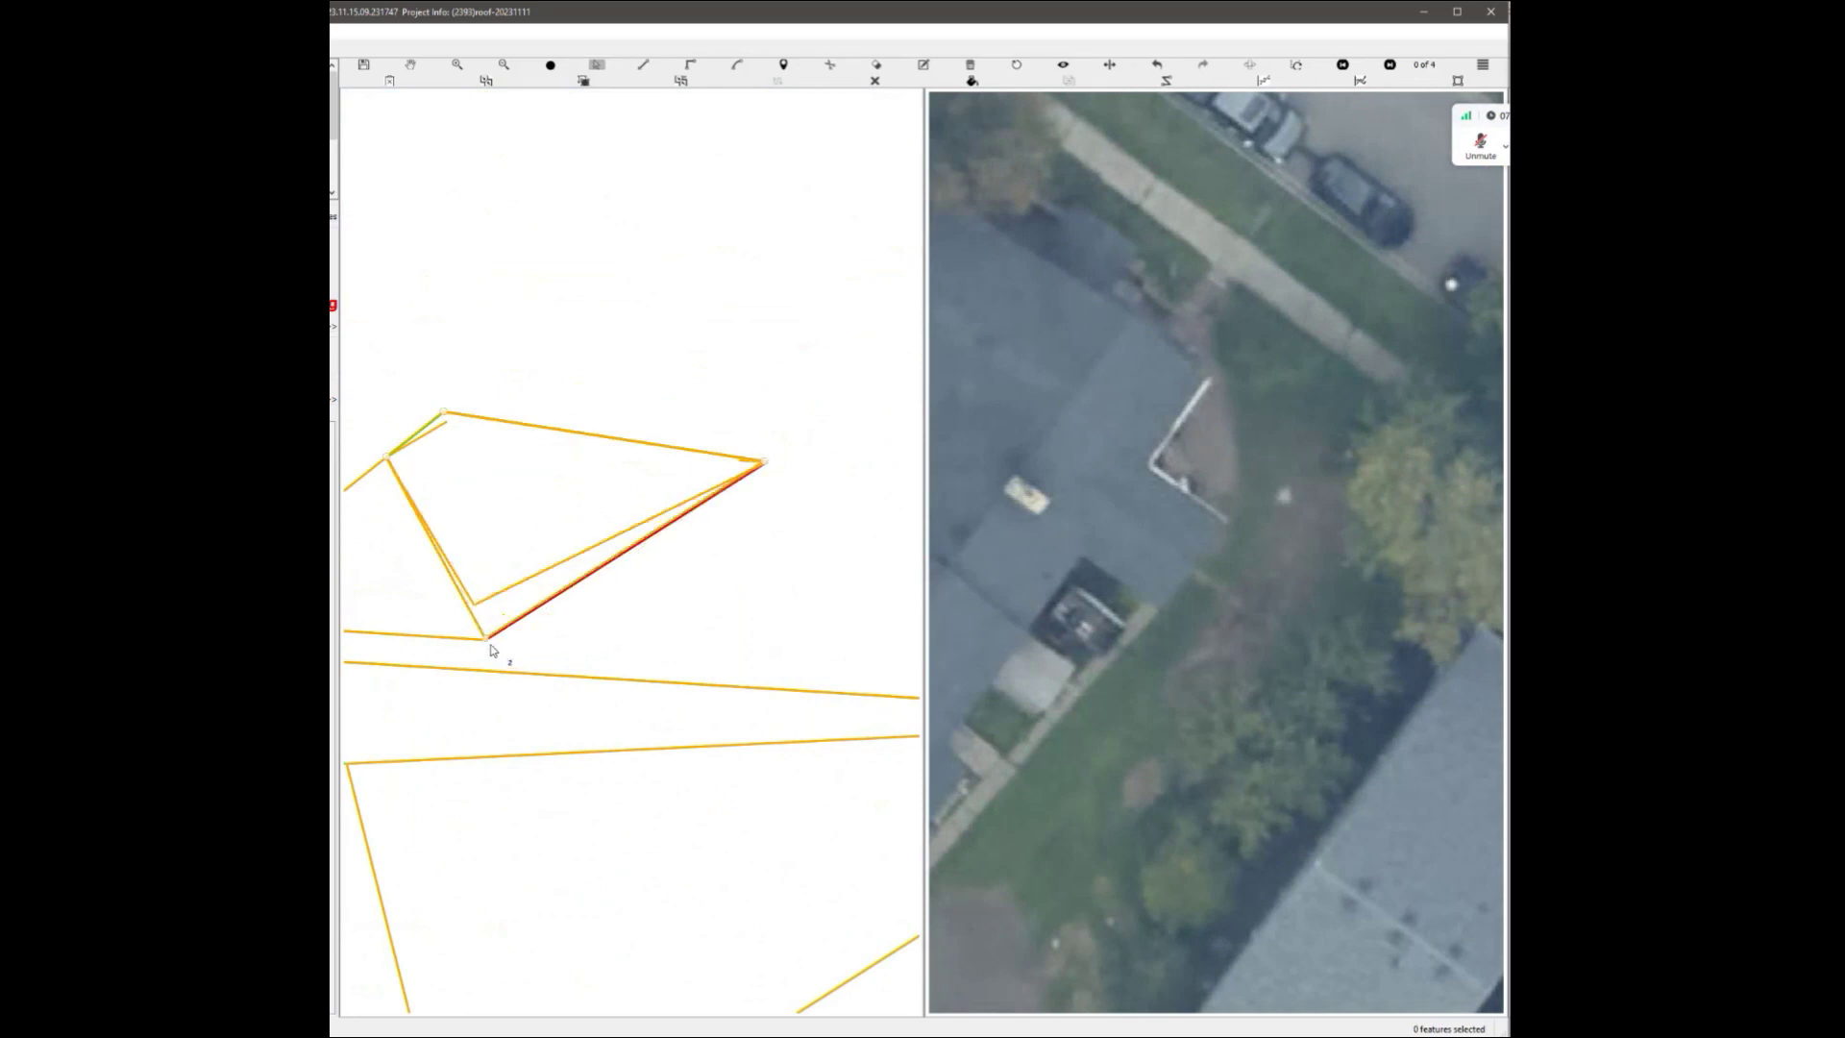
scroll(493, 650, "down", 7)
middle_click_drag(610, 211, 524, 543)
Delete the whole dormer, including its slopes, ridge and rectangular outline, from the driveway-side slope.
scroll(531, 558, "up", 2)
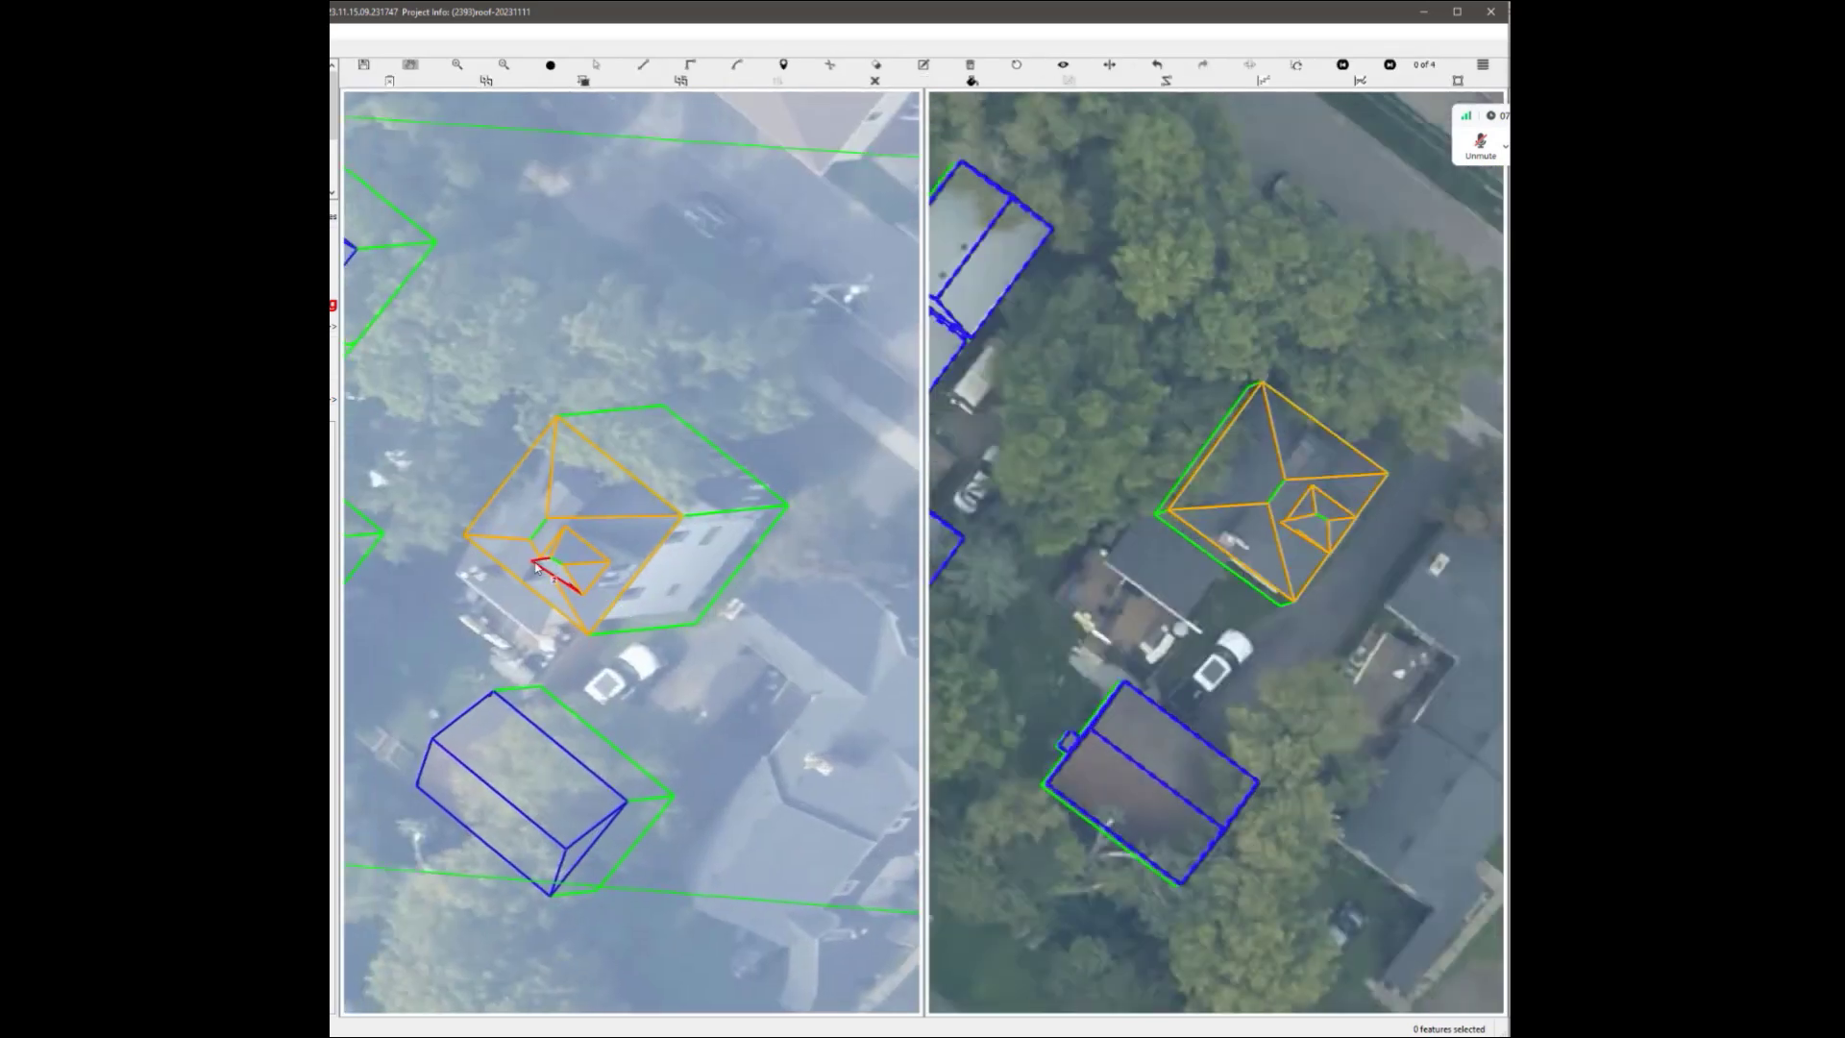
scroll(536, 568, "up", 3)
left_click(588, 531)
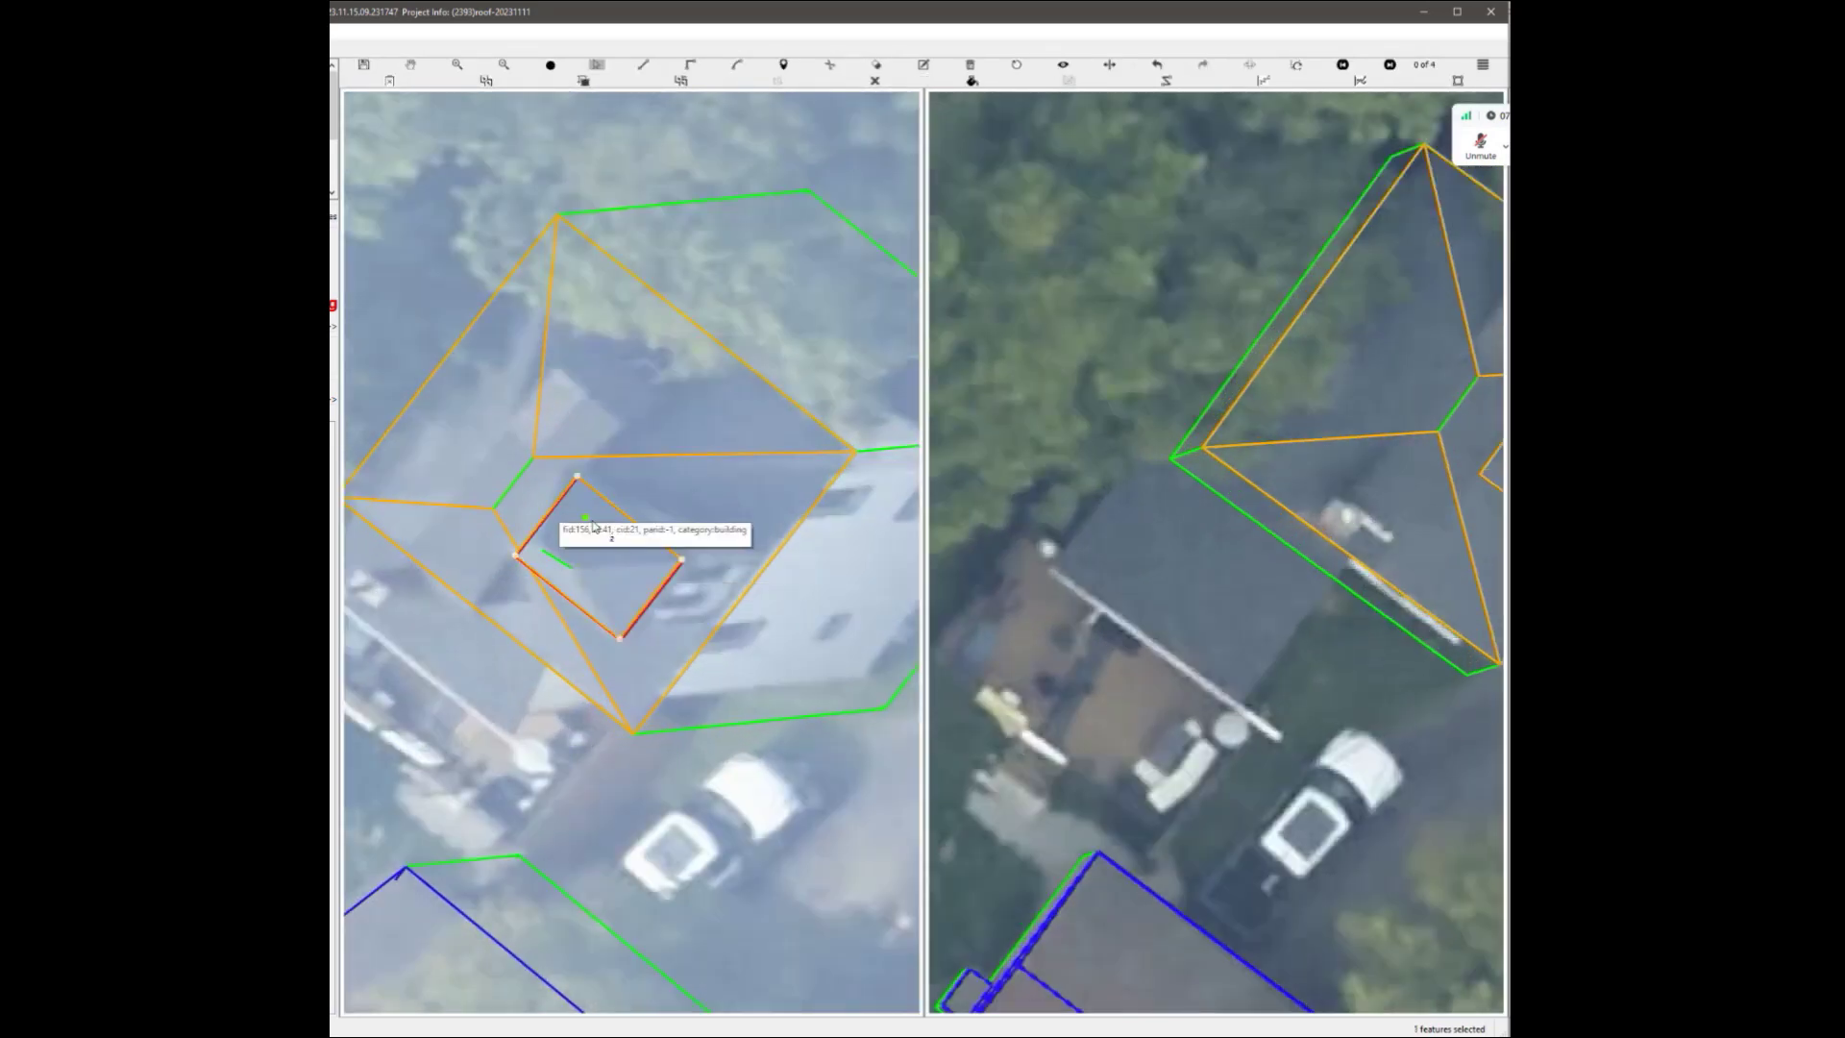
key("Delete")
scroll(621, 619, "up", 2)
key("l")
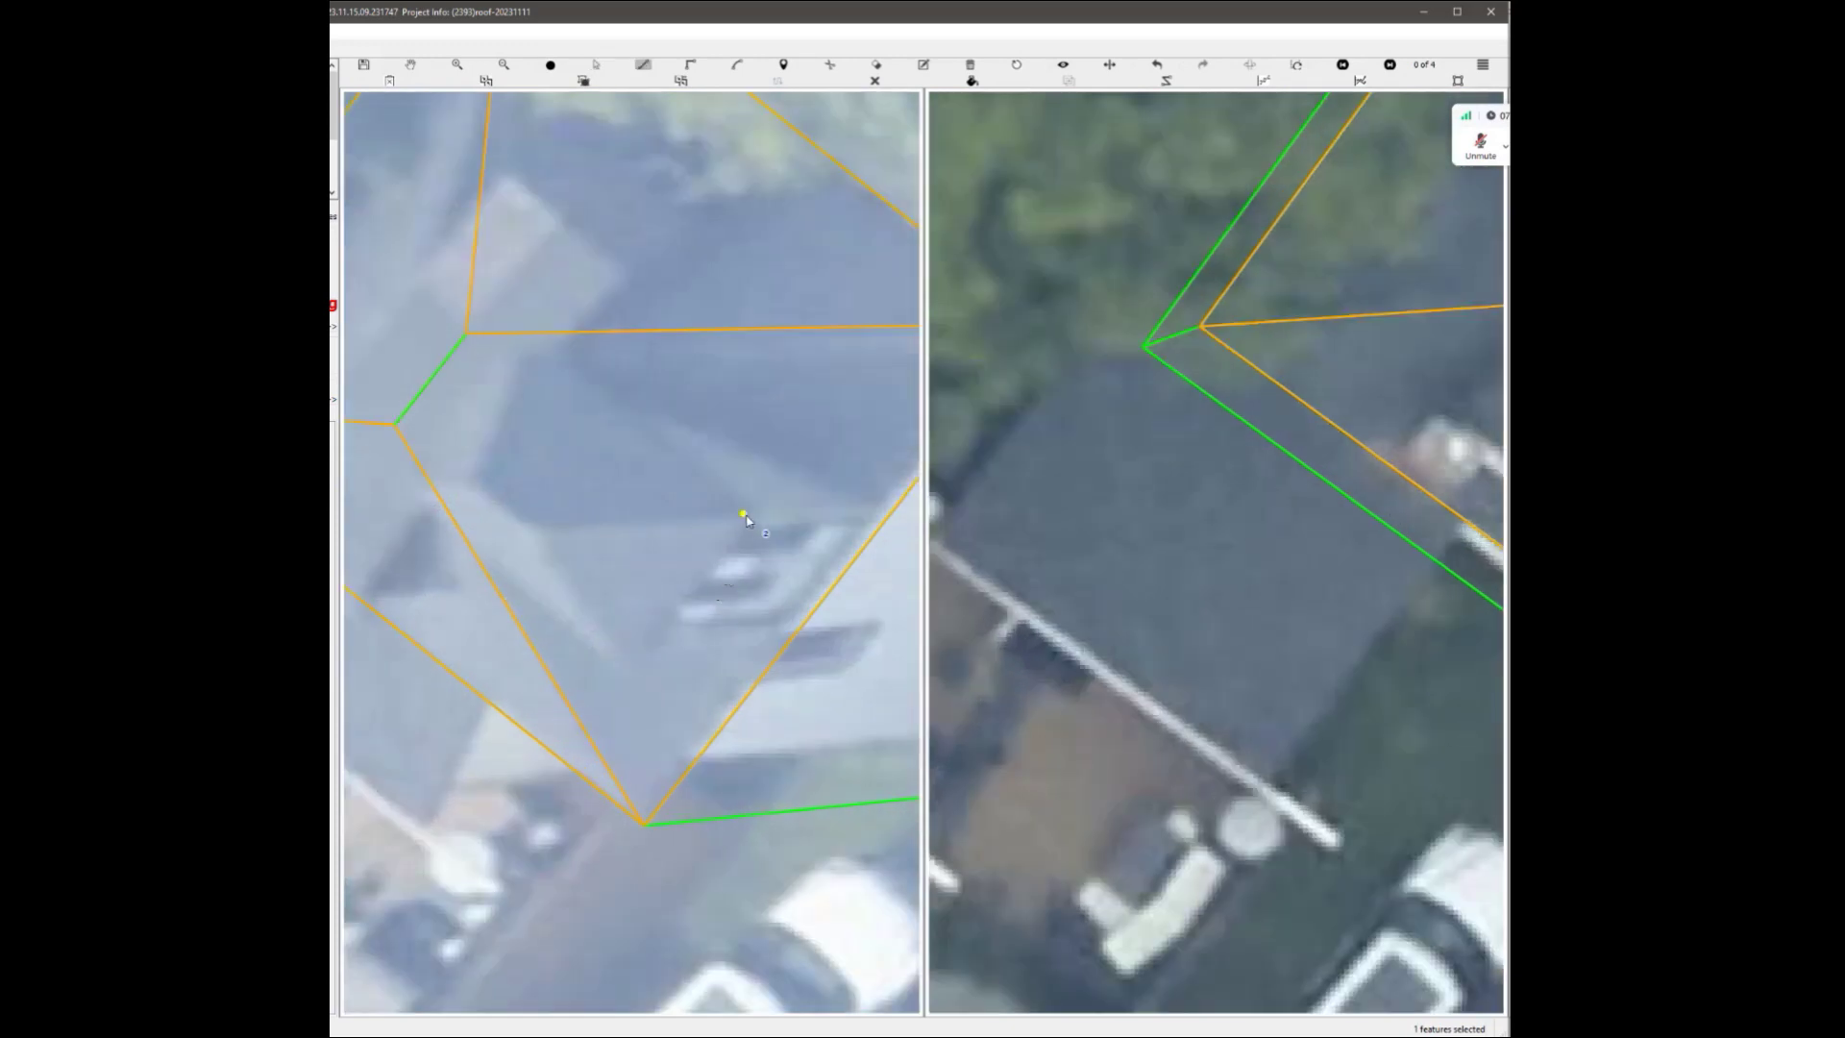
scroll(630, 666, "down", 2)
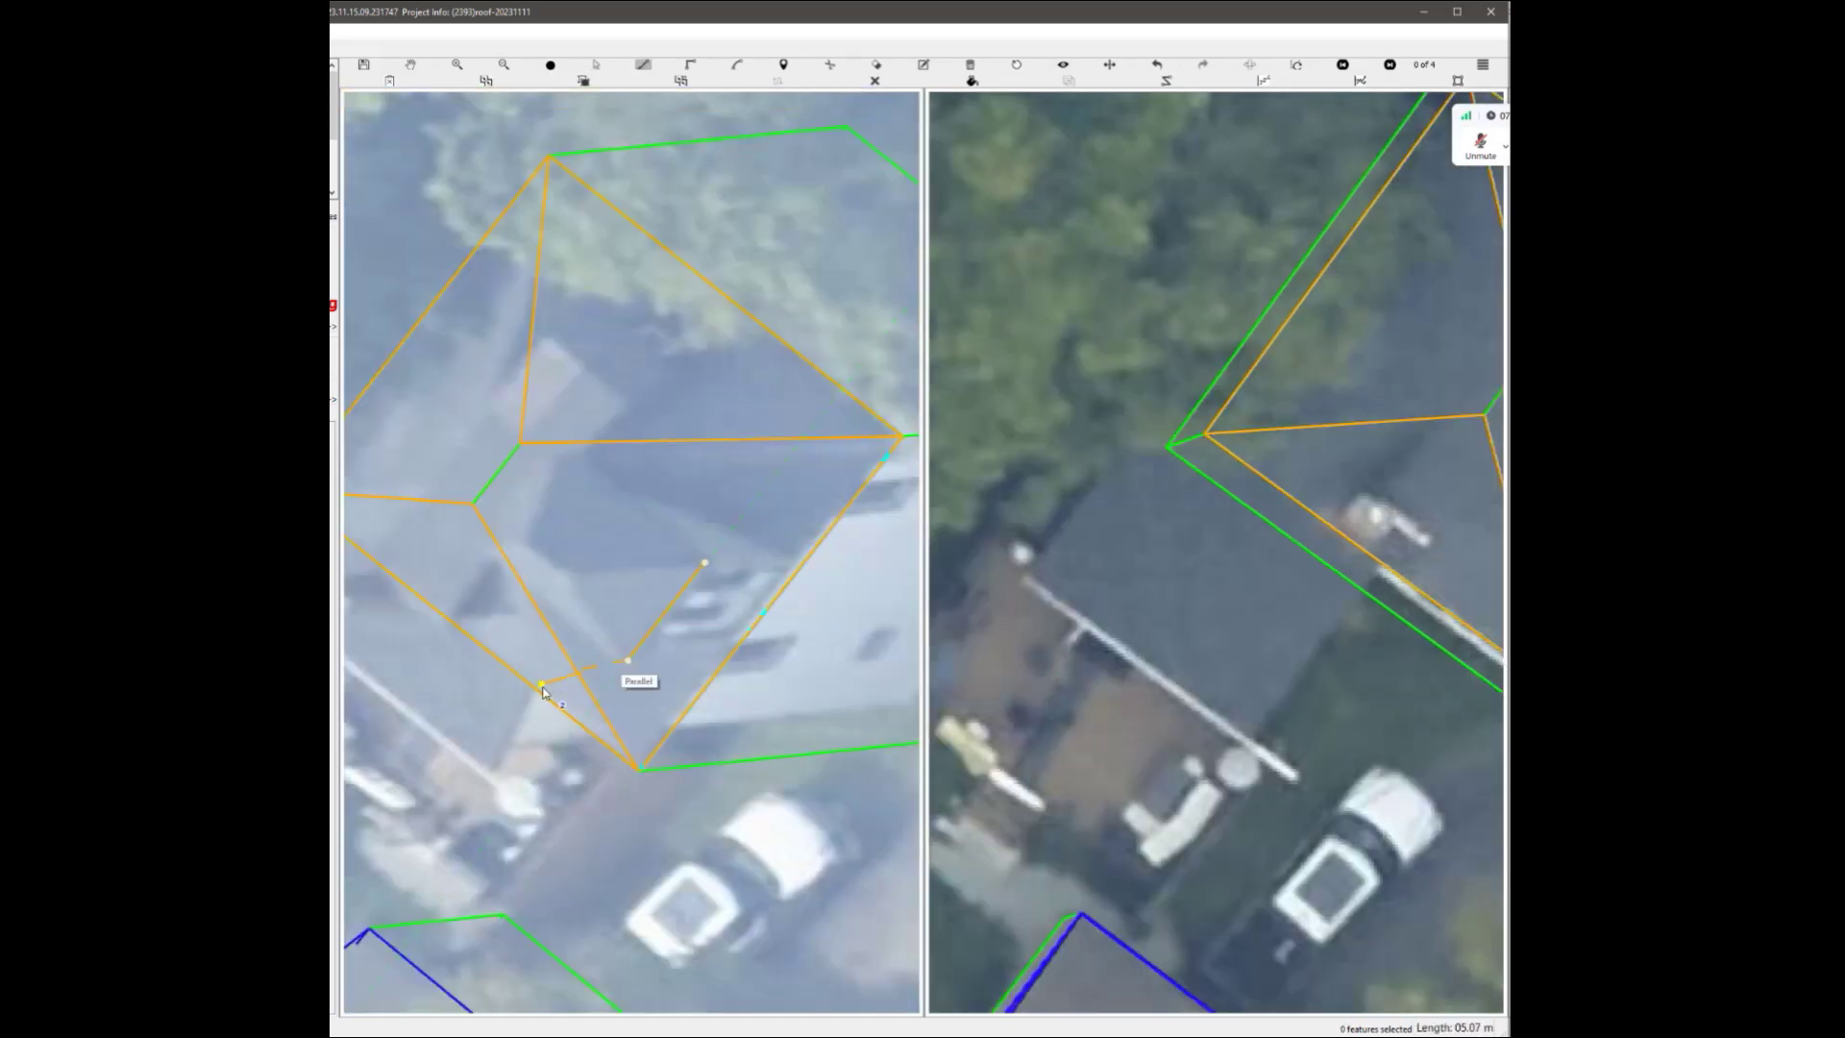
left_click(628, 660)
scroll(494, 552, "up", 2)
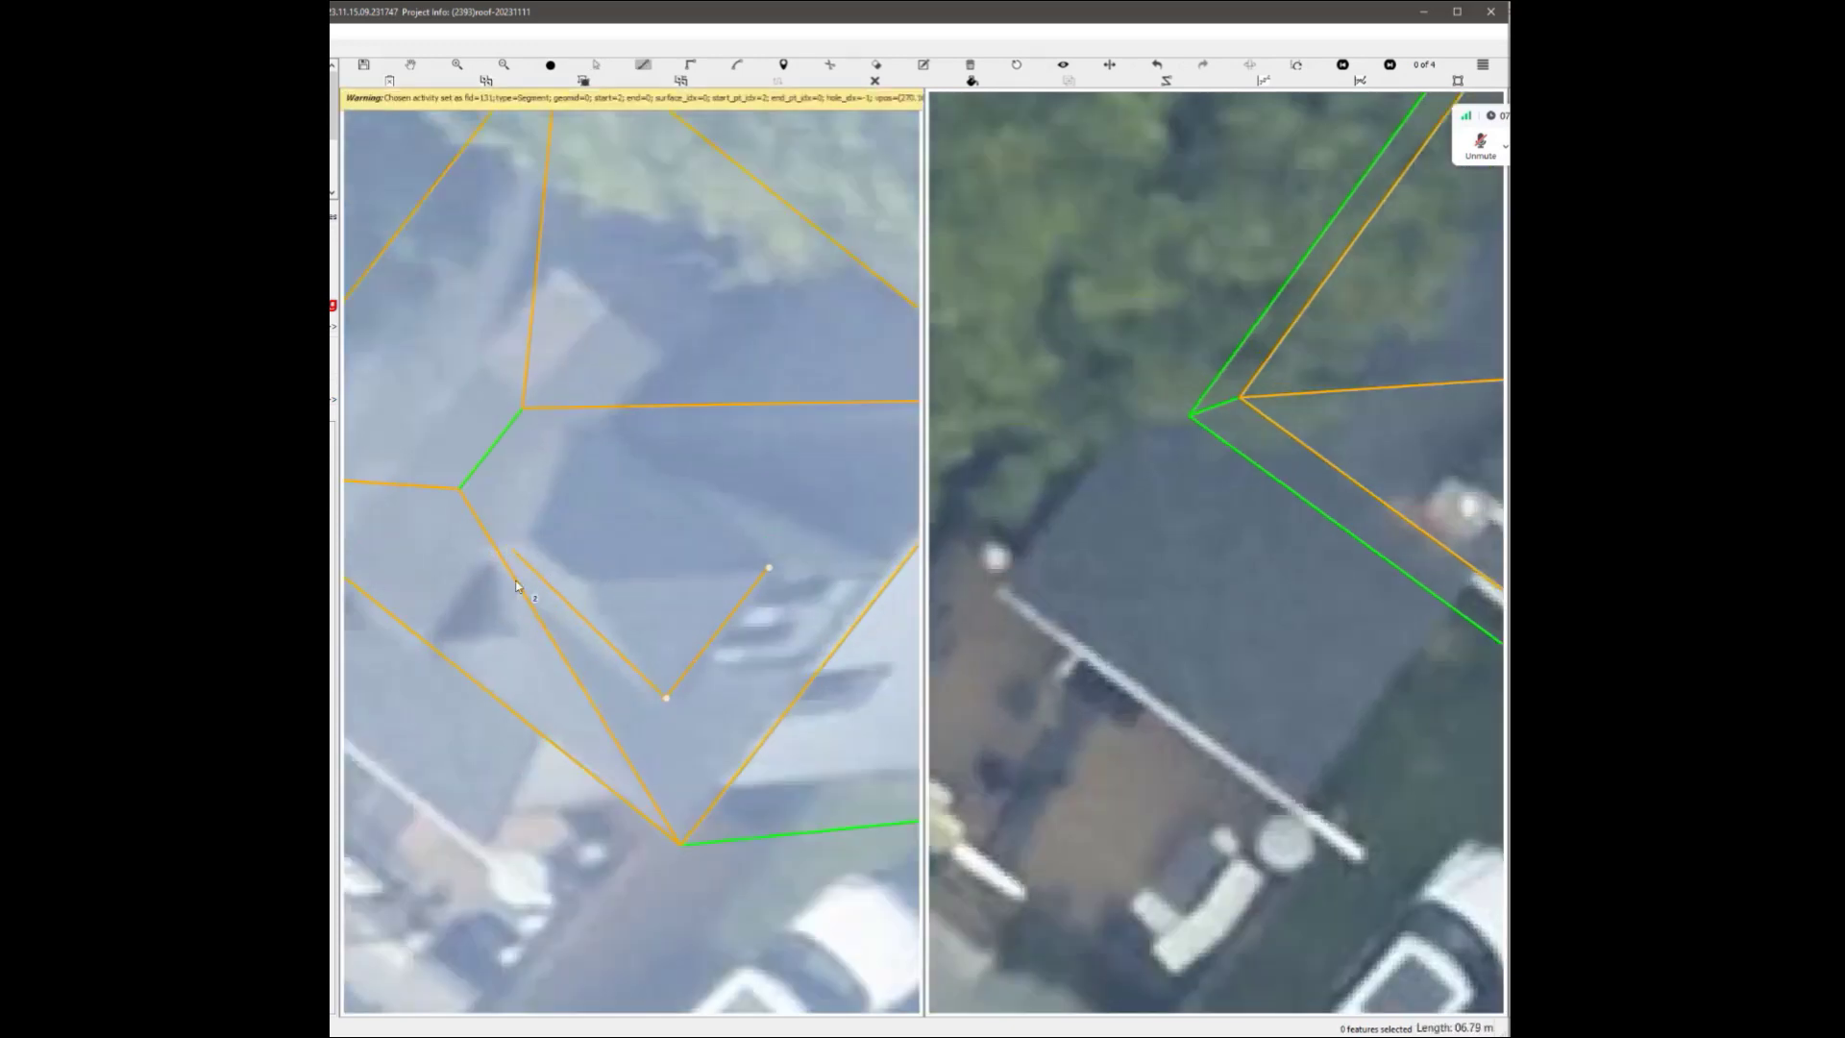
key("Escape")
Draw the dormer's rectangular eave outline with its sides parallel to the main roof's edges, and remove the main roof's driveway-side slope.
scroll(561, 631, "down", 2)
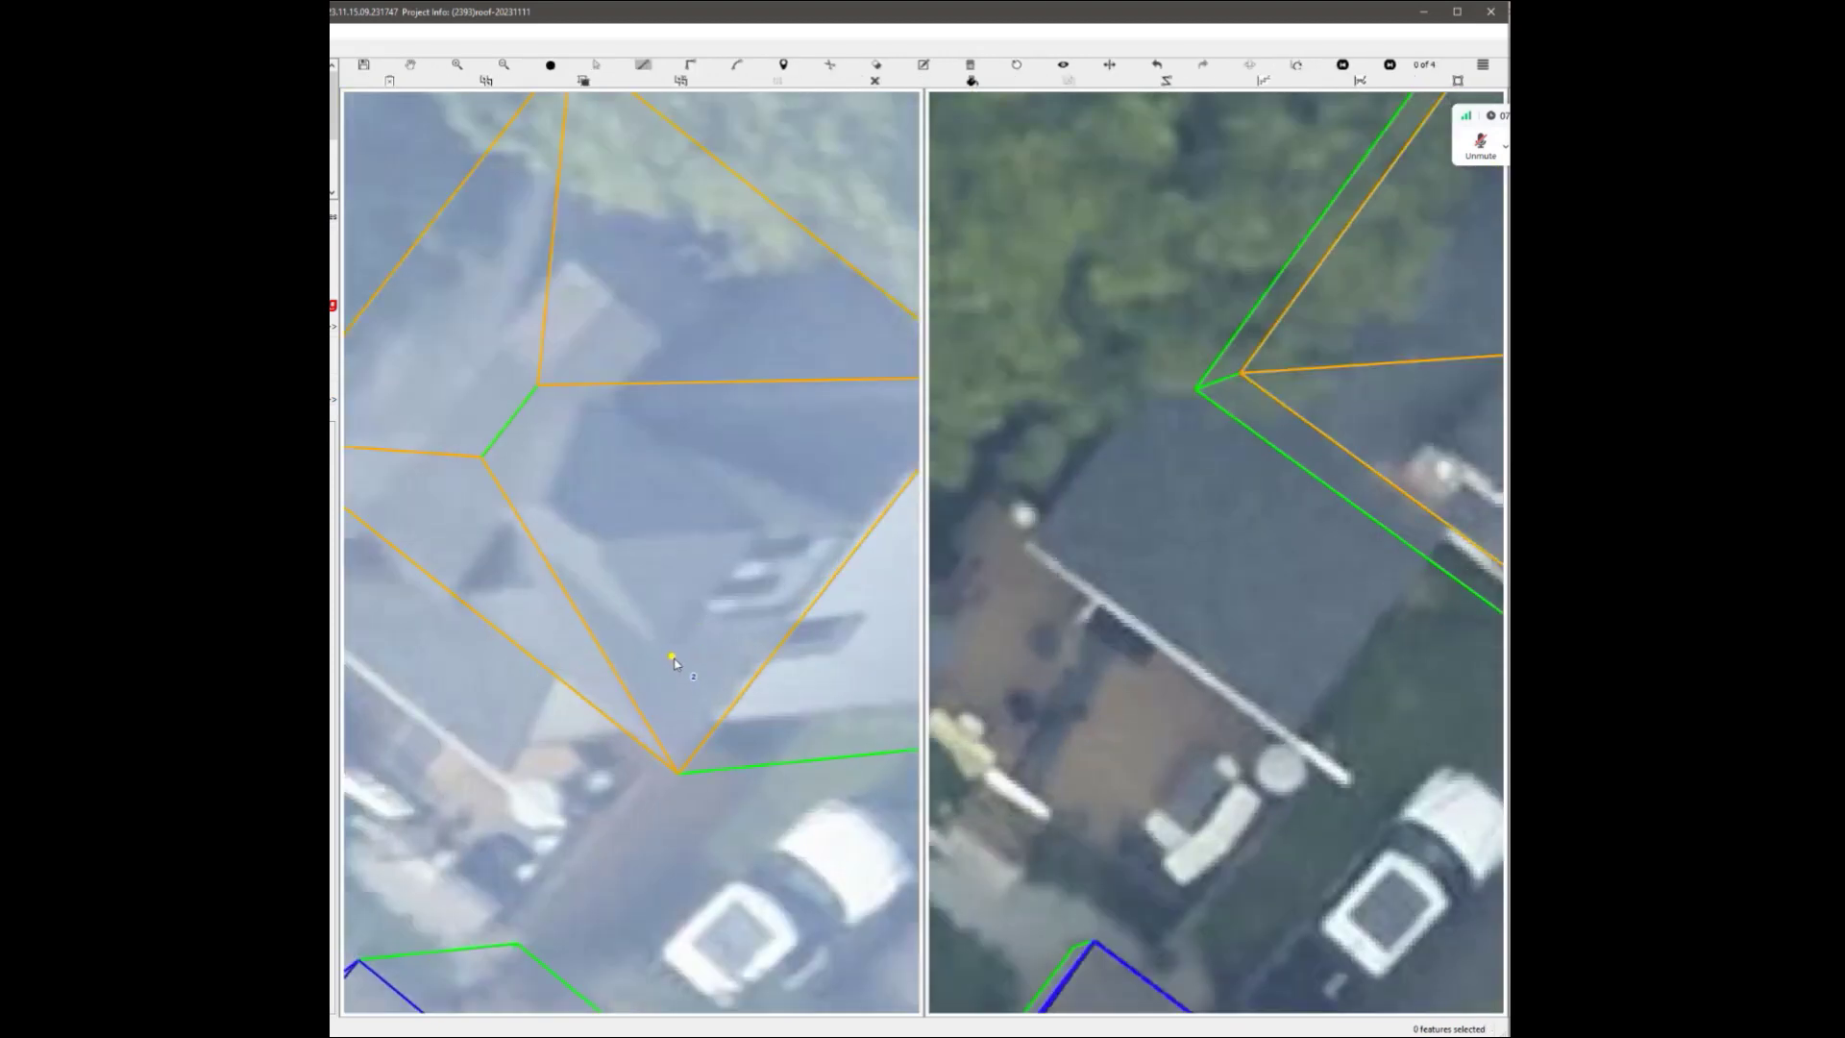
left_click(748, 696)
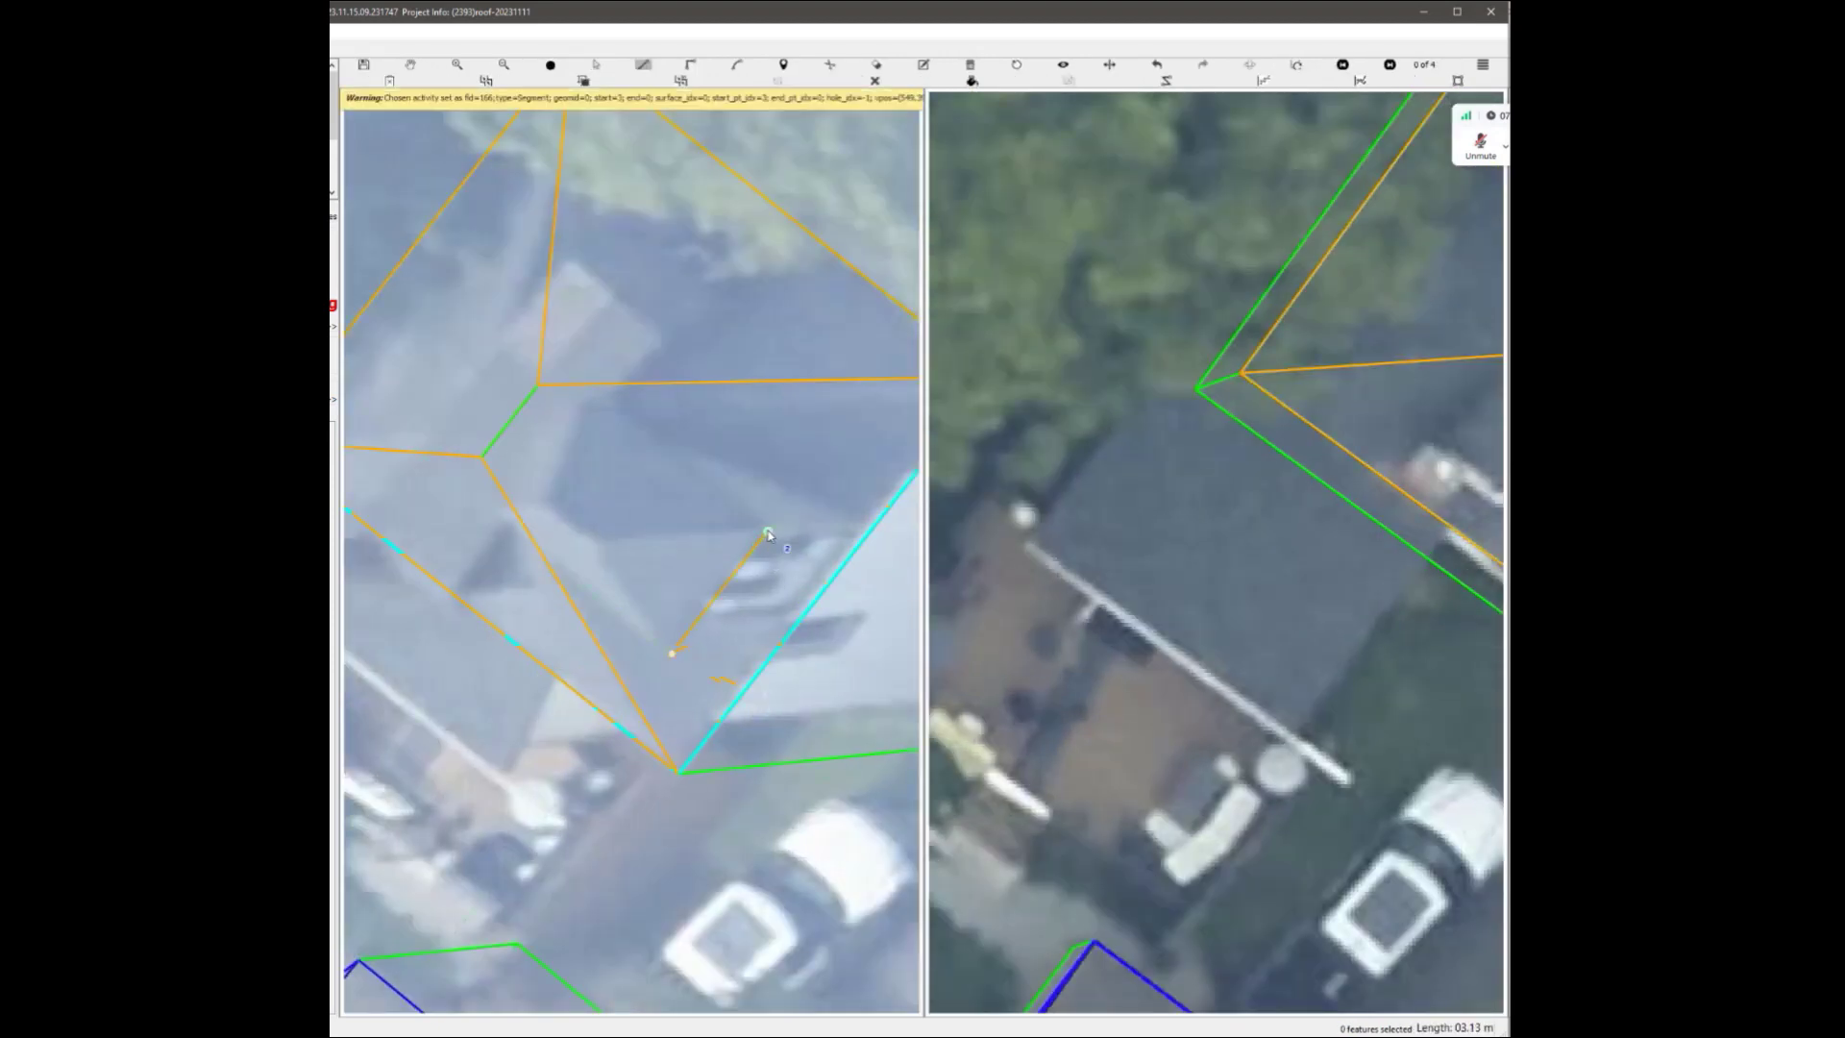
left_click(769, 535)
scroll(769, 535, "down", 2)
left_click(812, 373)
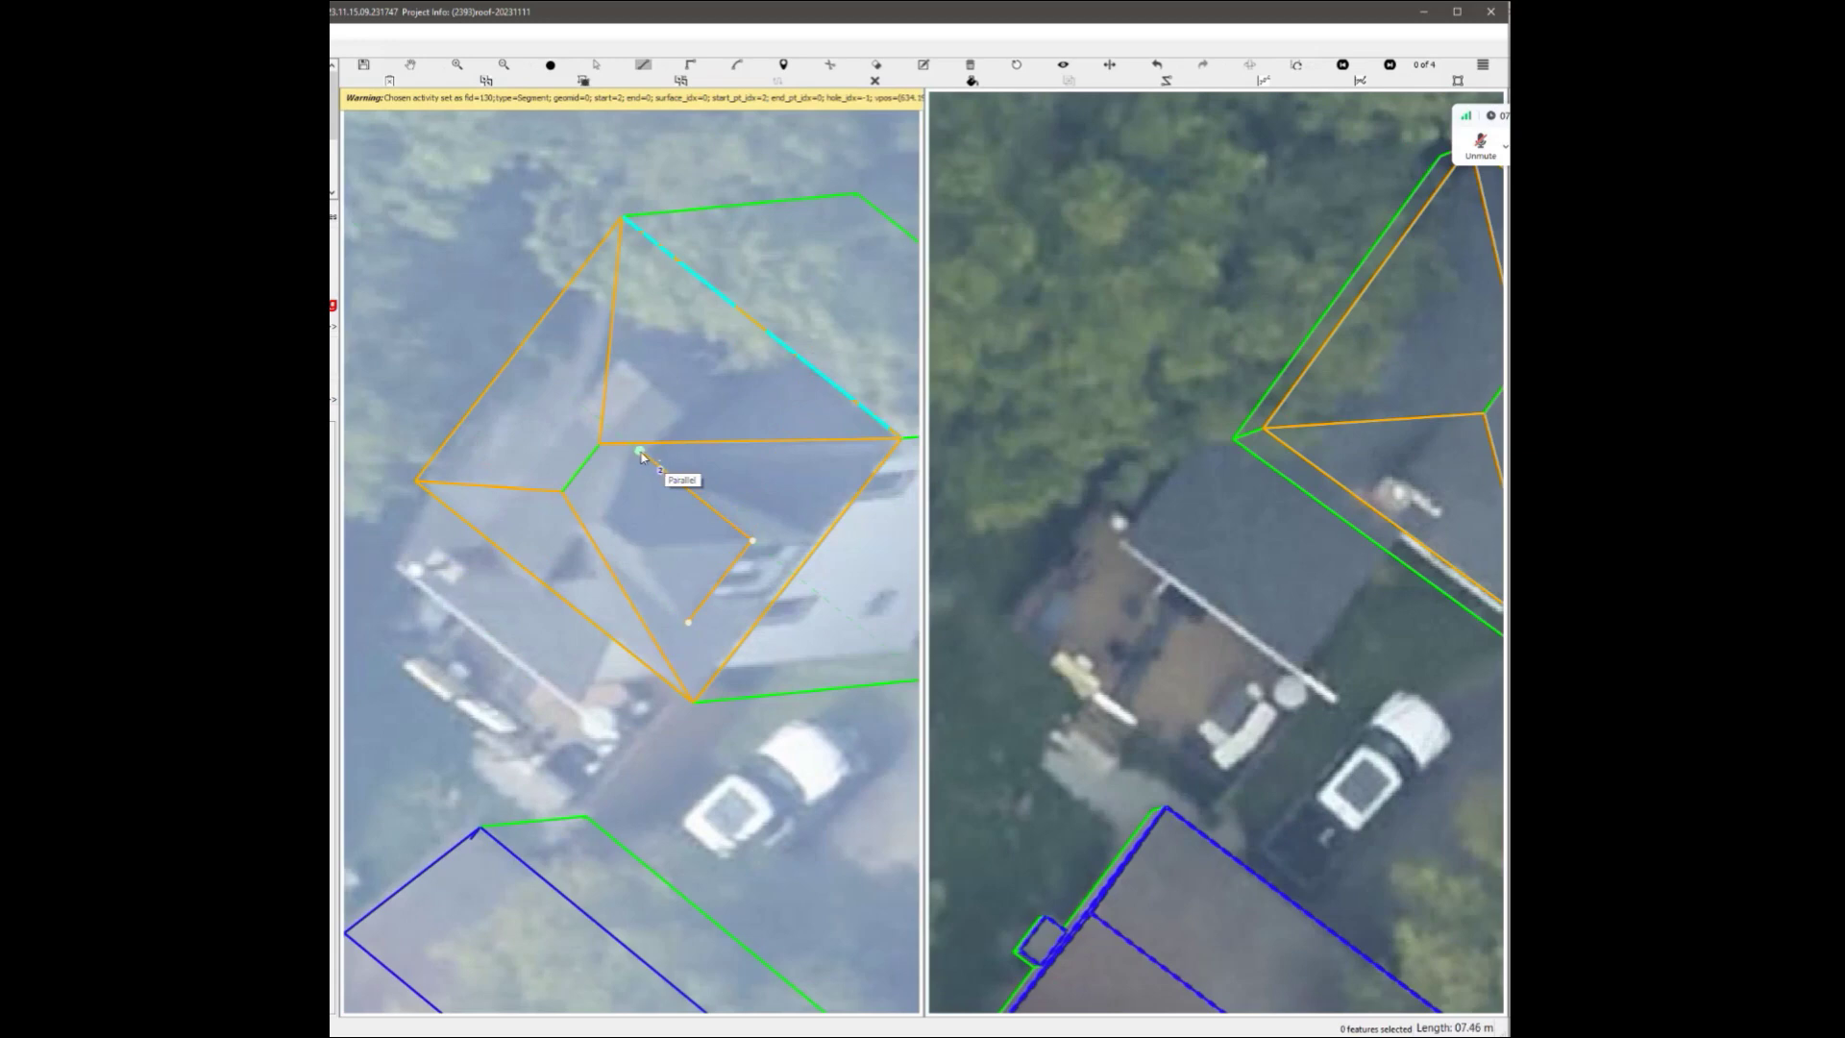
left_click(639, 454)
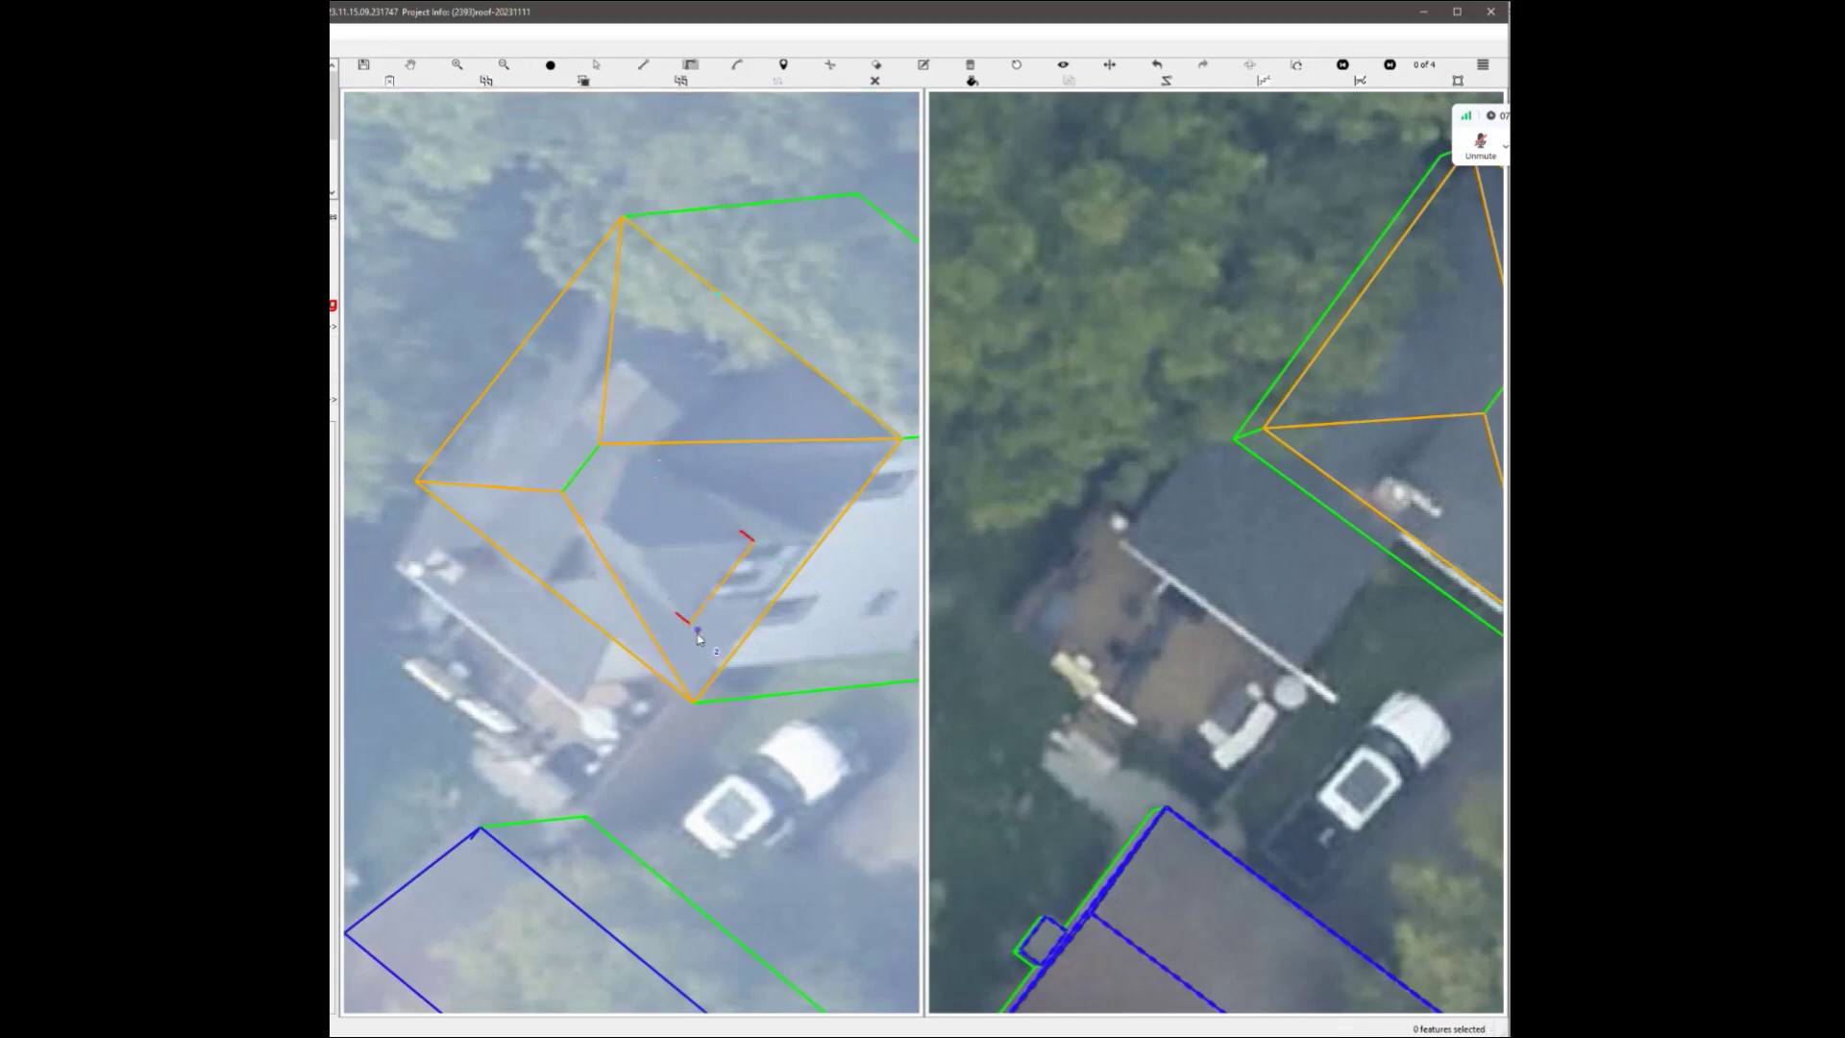
key("Escape")
scroll(637, 548, "down", 5)
scroll(686, 555, "up", 3)
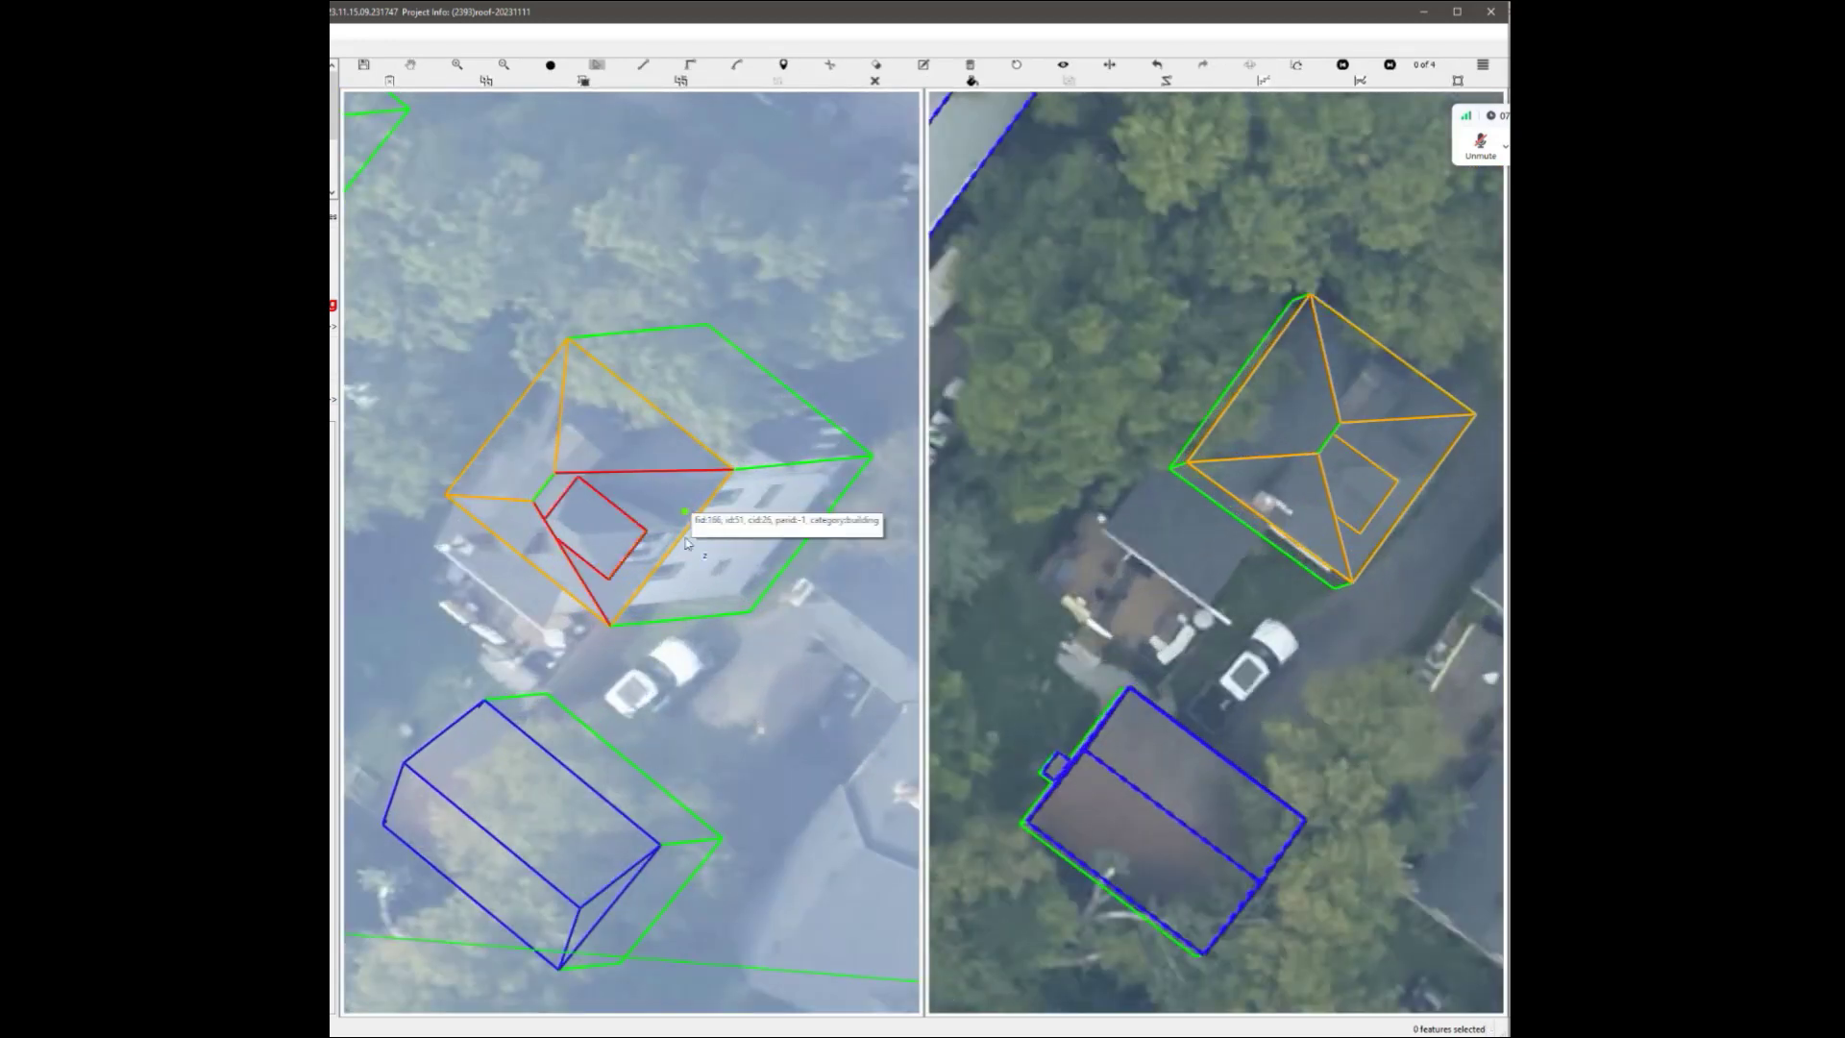
Shift the dormer's rectangular outline in the second aerial image so it lies over the visible dormer at the driveway-side eave.
key("Escape")
scroll(1259, 557, "up", 2)
scroll(1269, 562, "down", 4)
scroll(1264, 559, "up", 3)
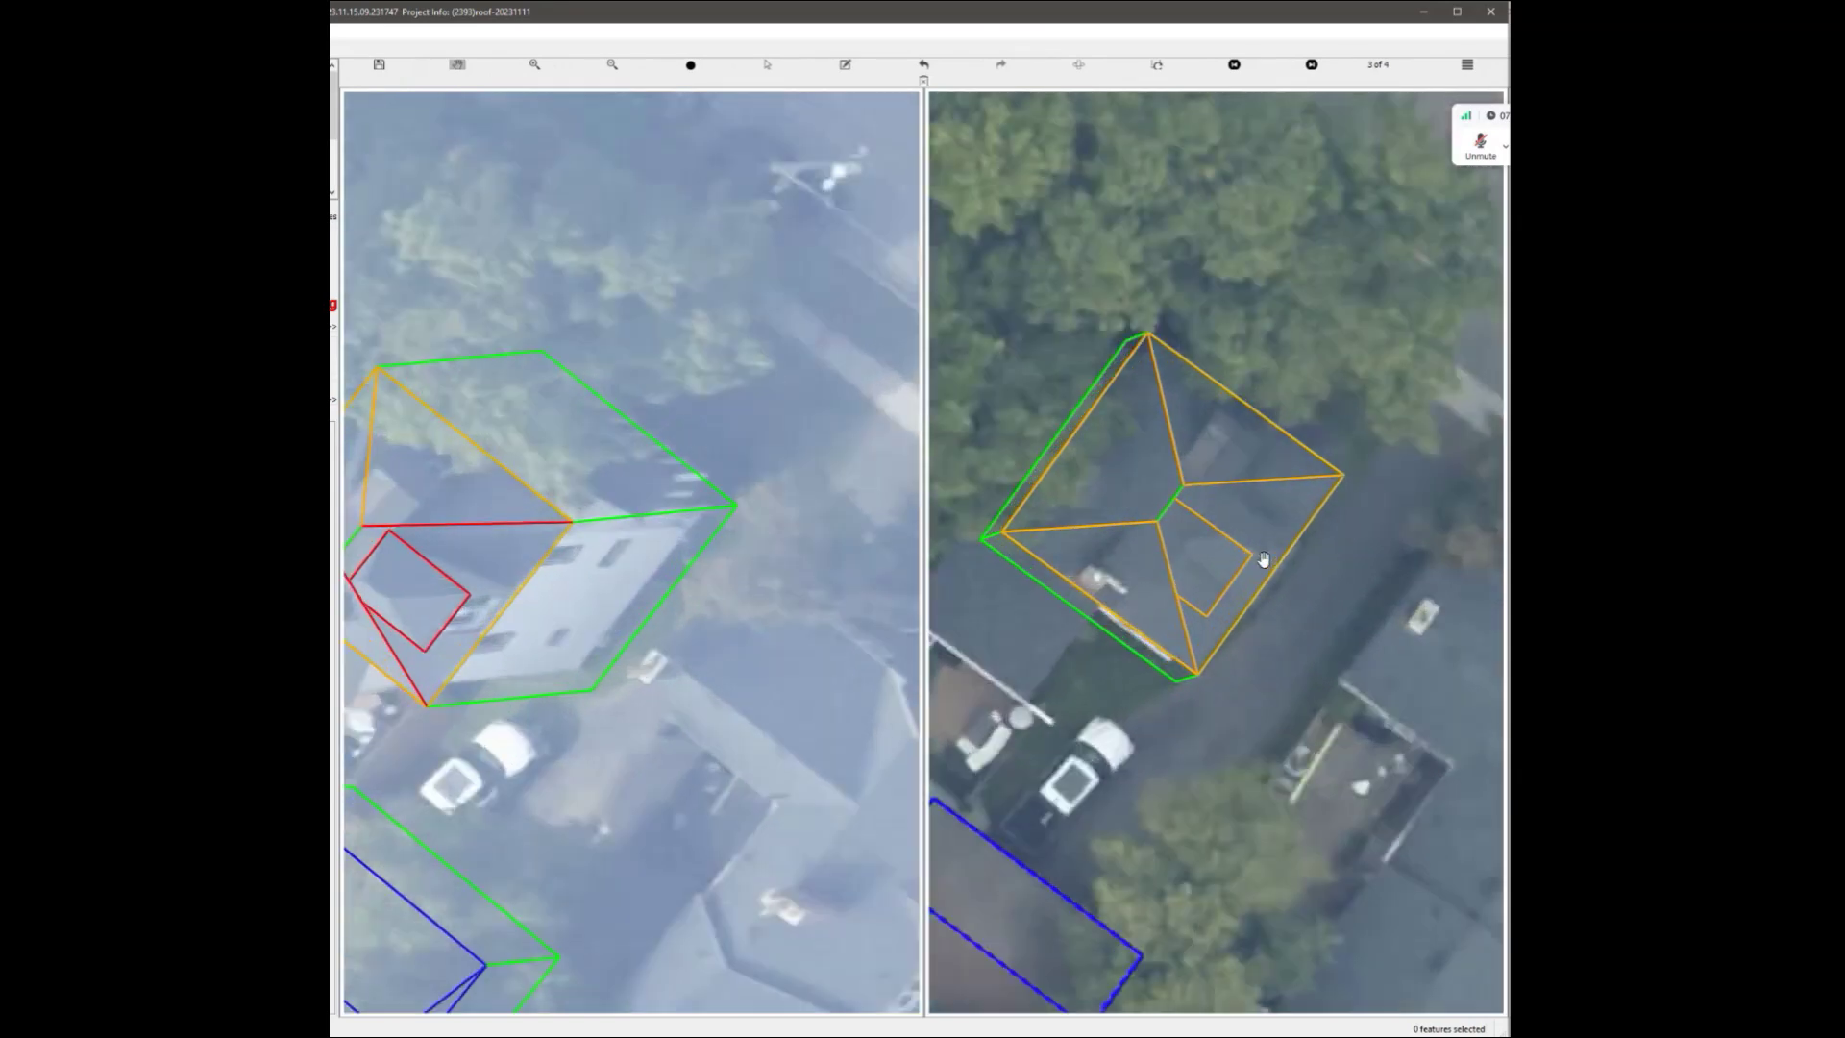
scroll(1255, 570, "up", 4)
left_click(1166, 535)
left_click_drag(1166, 535, 1276, 540)
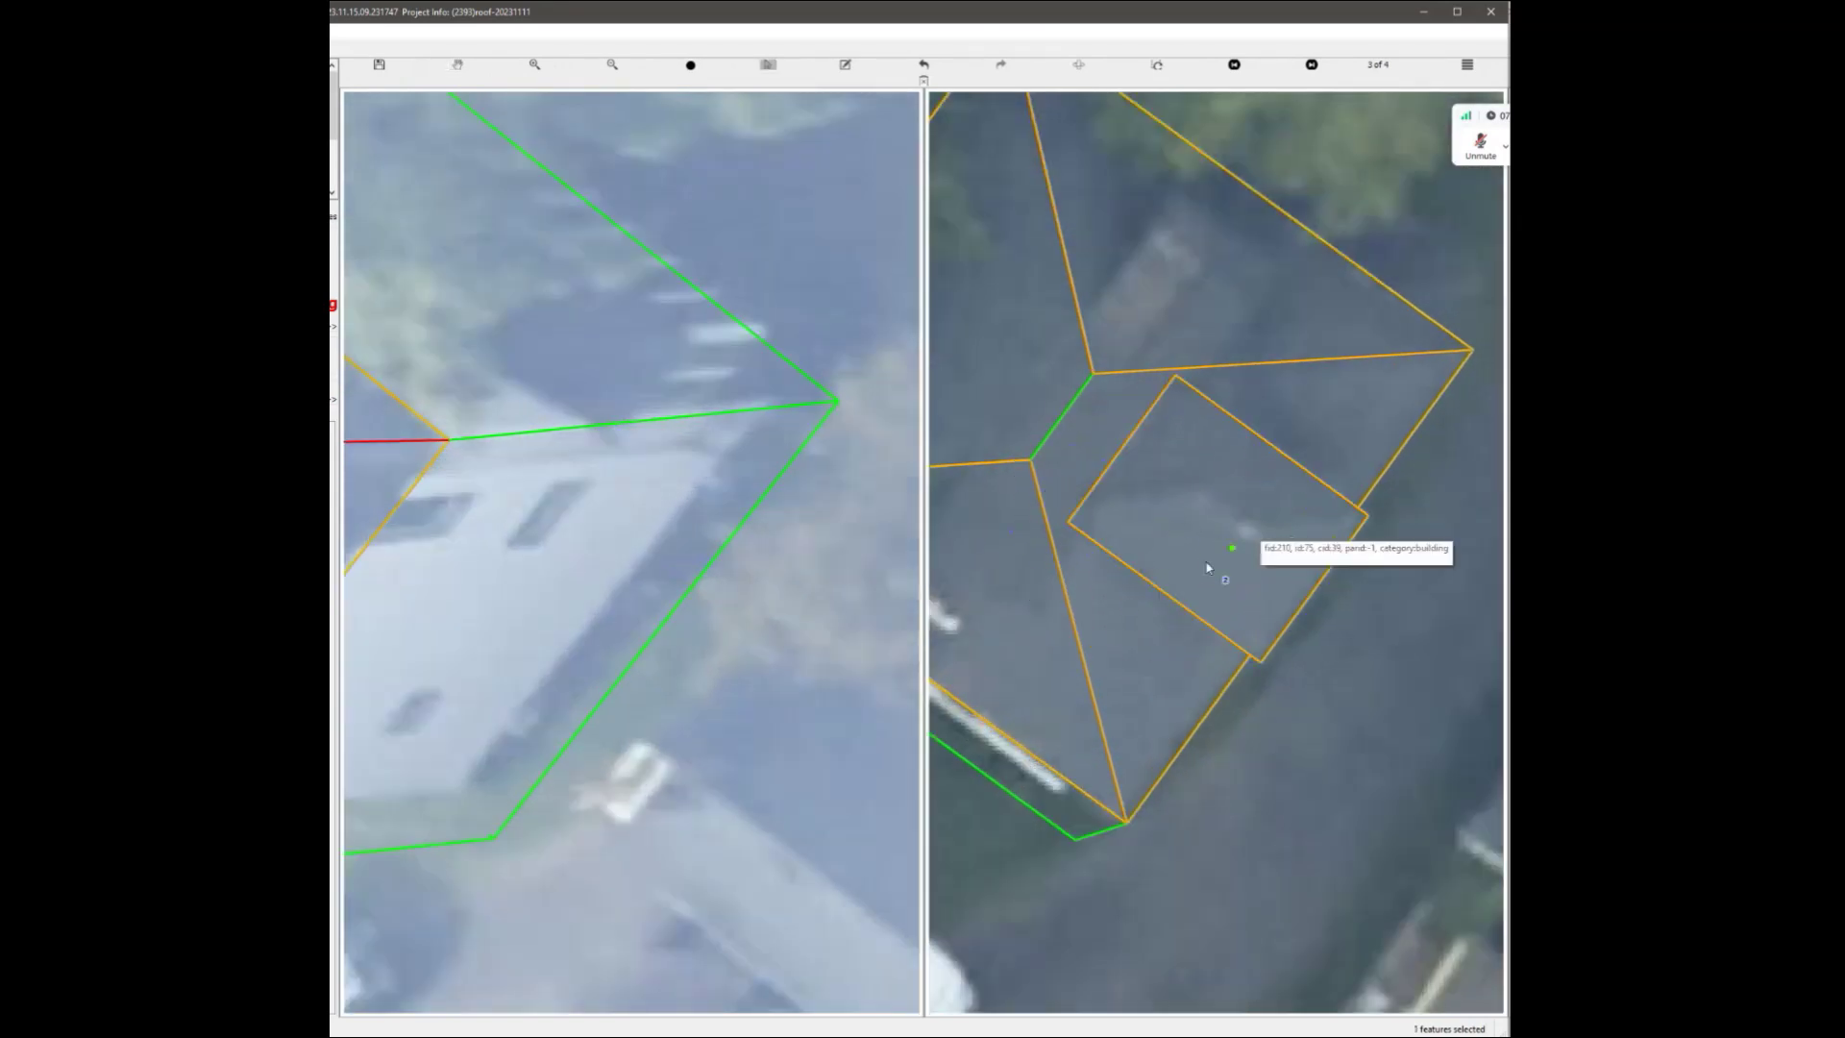
scroll(597, 515, "down", 3)
scroll(597, 515, "down", 2)
scroll(611, 562, "up", 3)
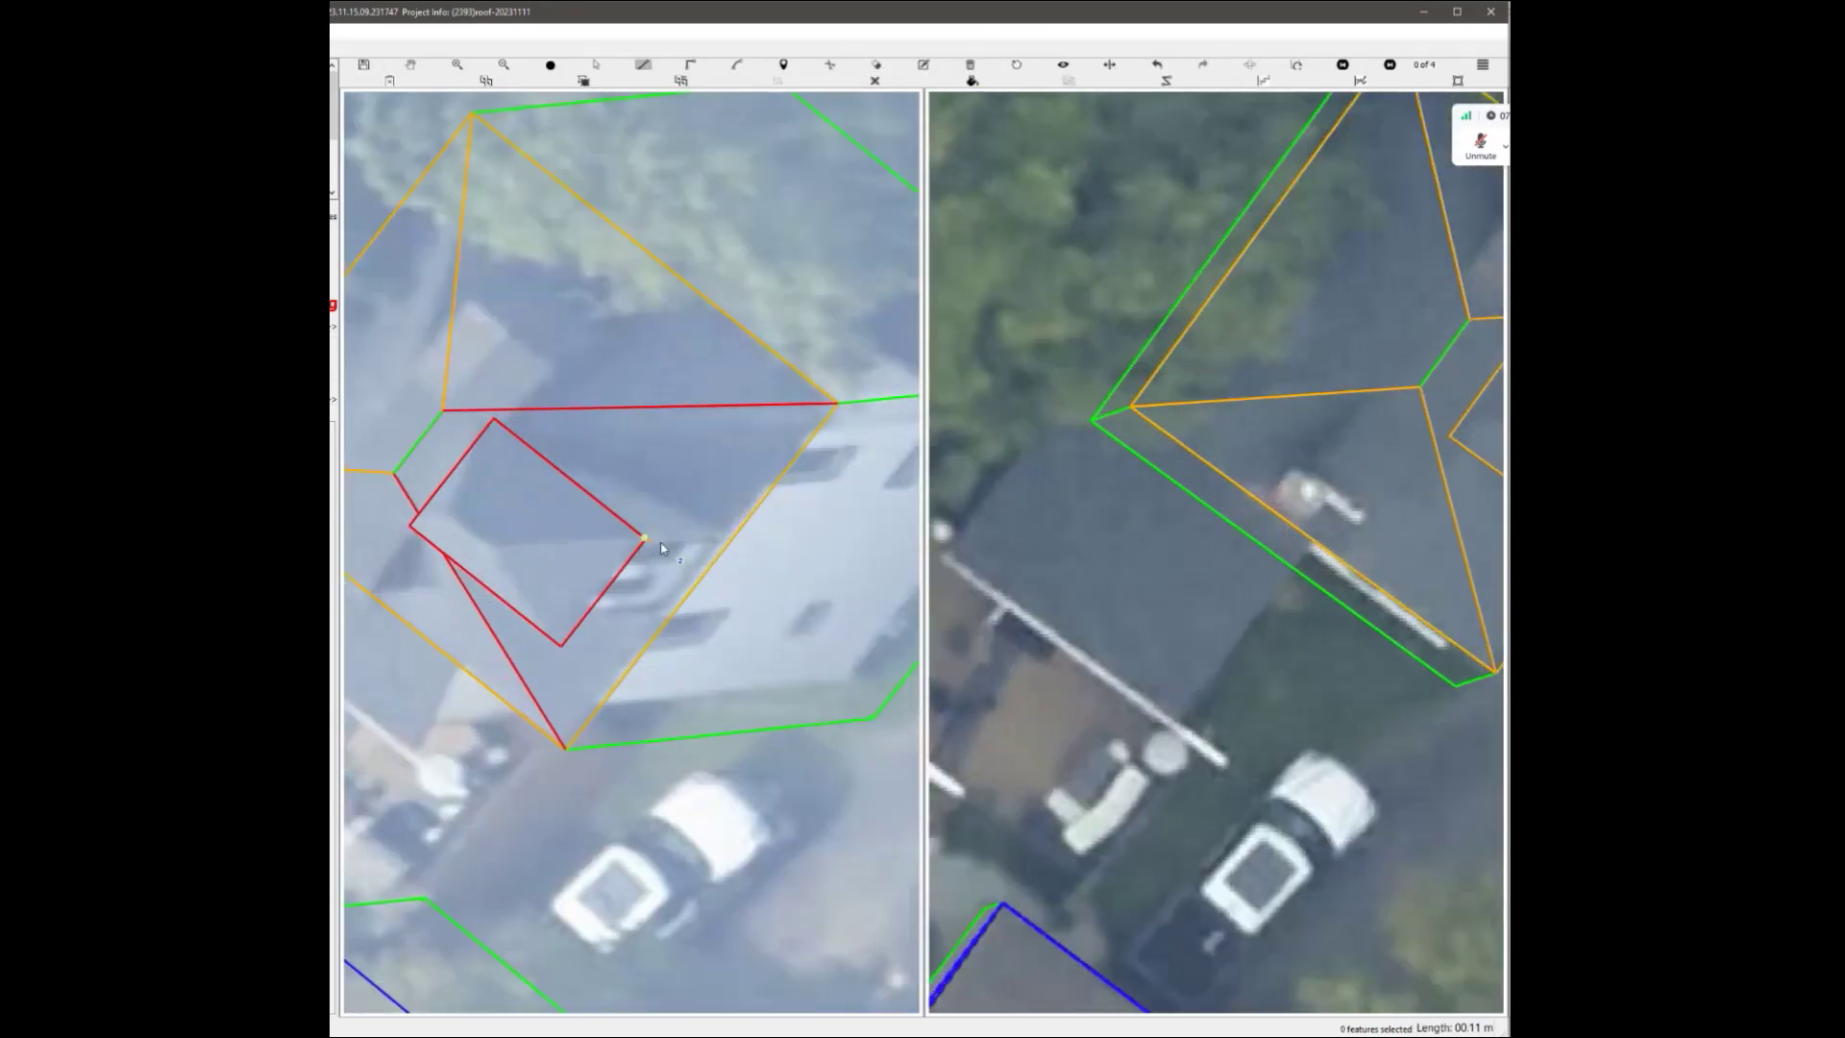
left_click(881, 413)
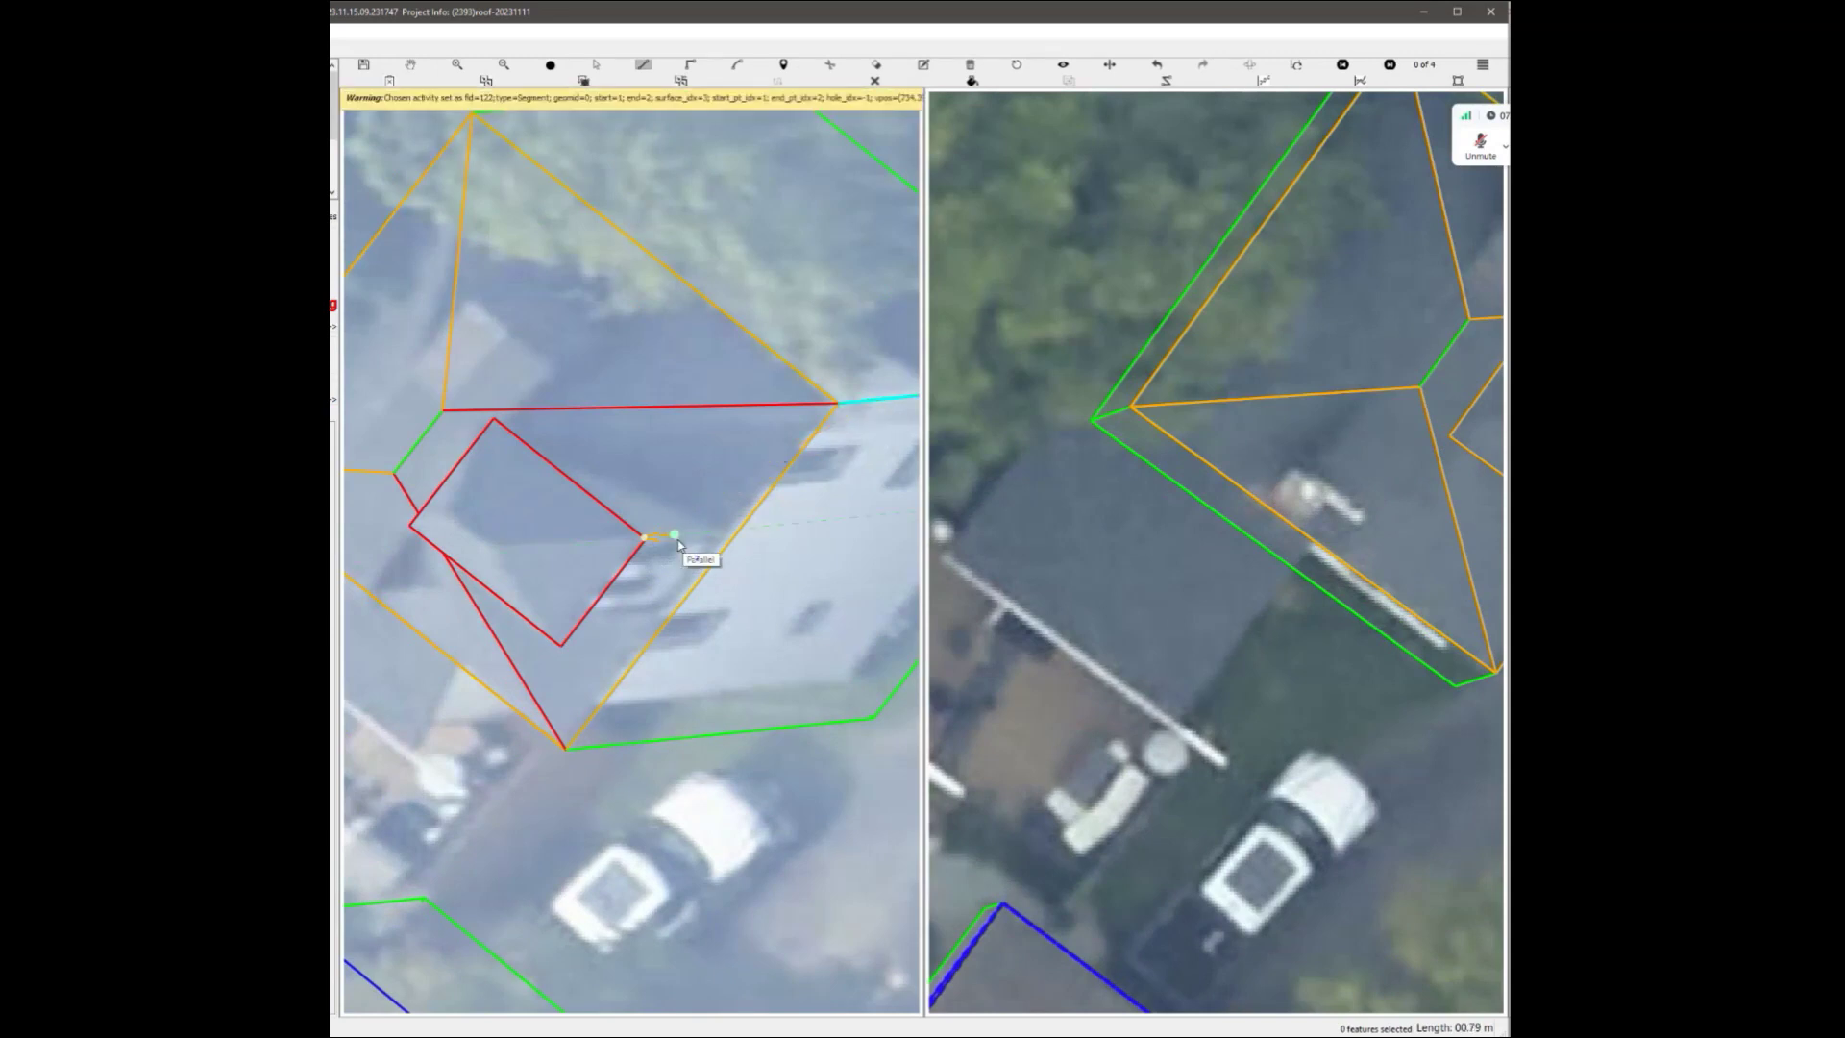
key("Escape")
Redraw the driveway-side main slope and draw the dormer's side wall from its front eave corner down to the roof edge and back to the rear corner.
scroll(666, 546, "down", 1)
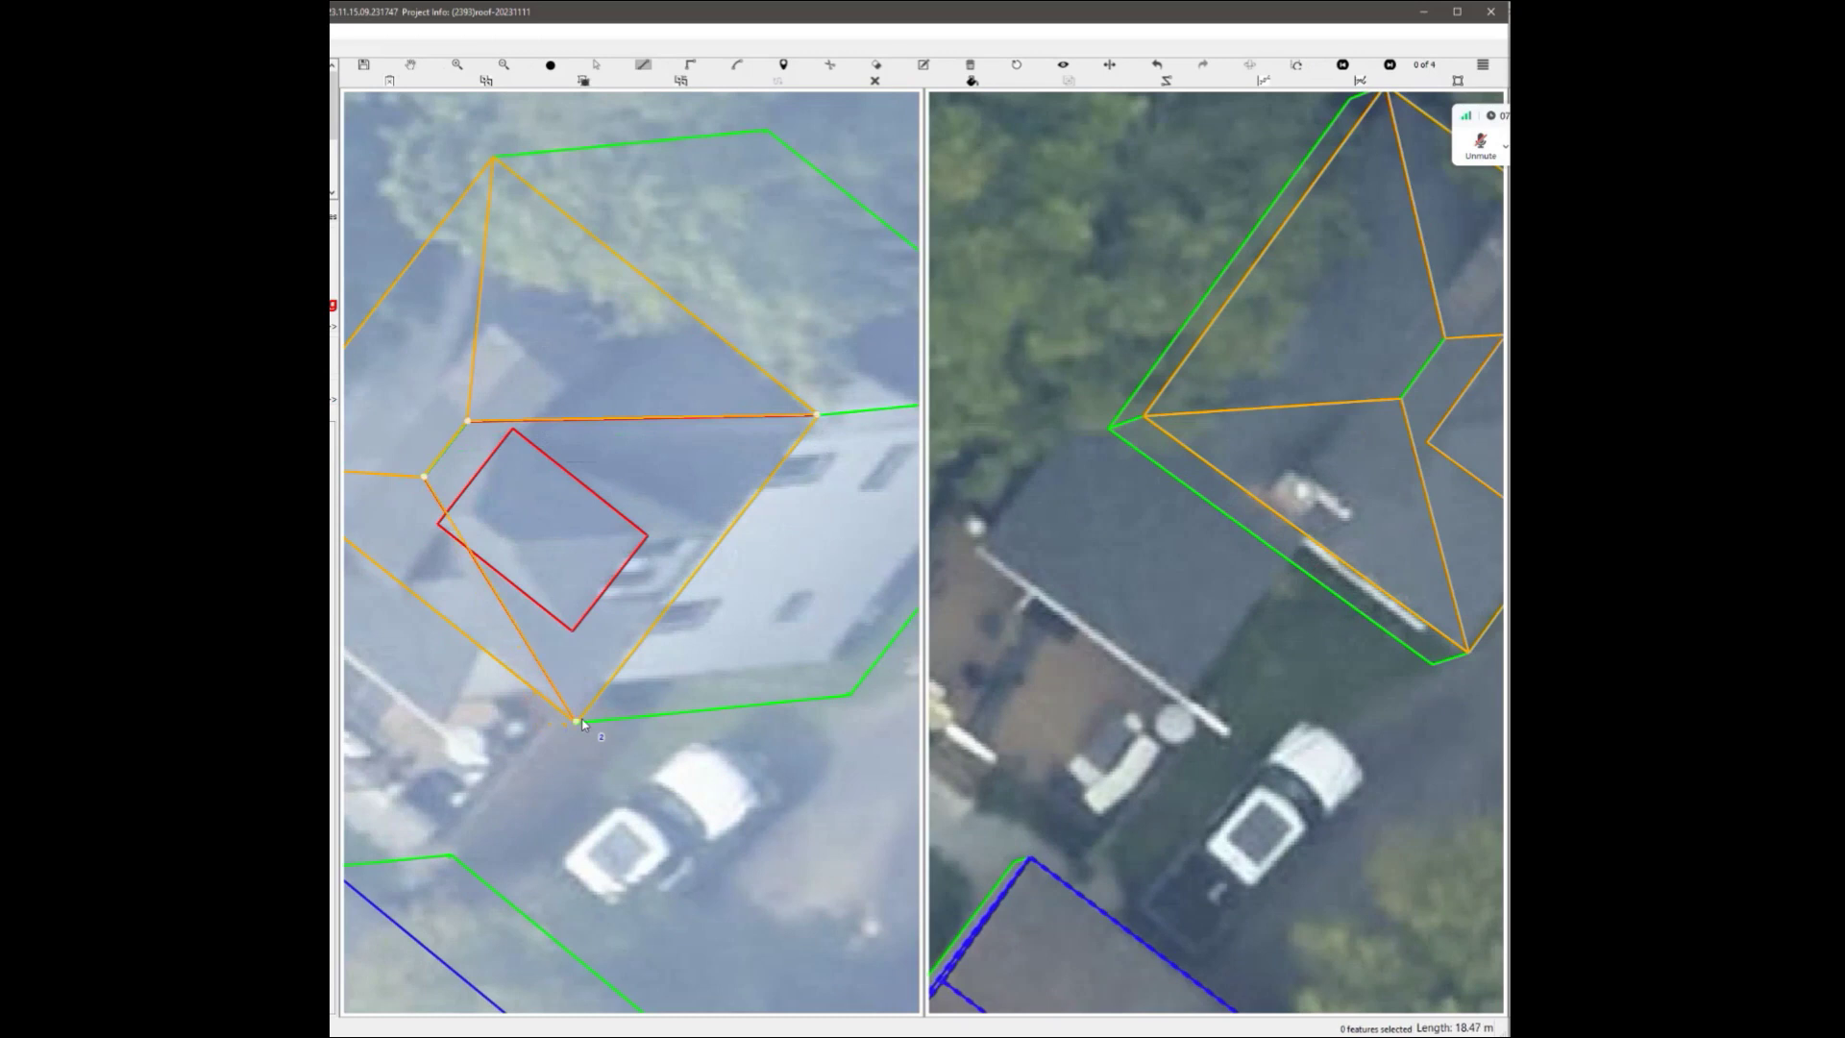
scroll(646, 538, "up", 1)
left_click(876, 383)
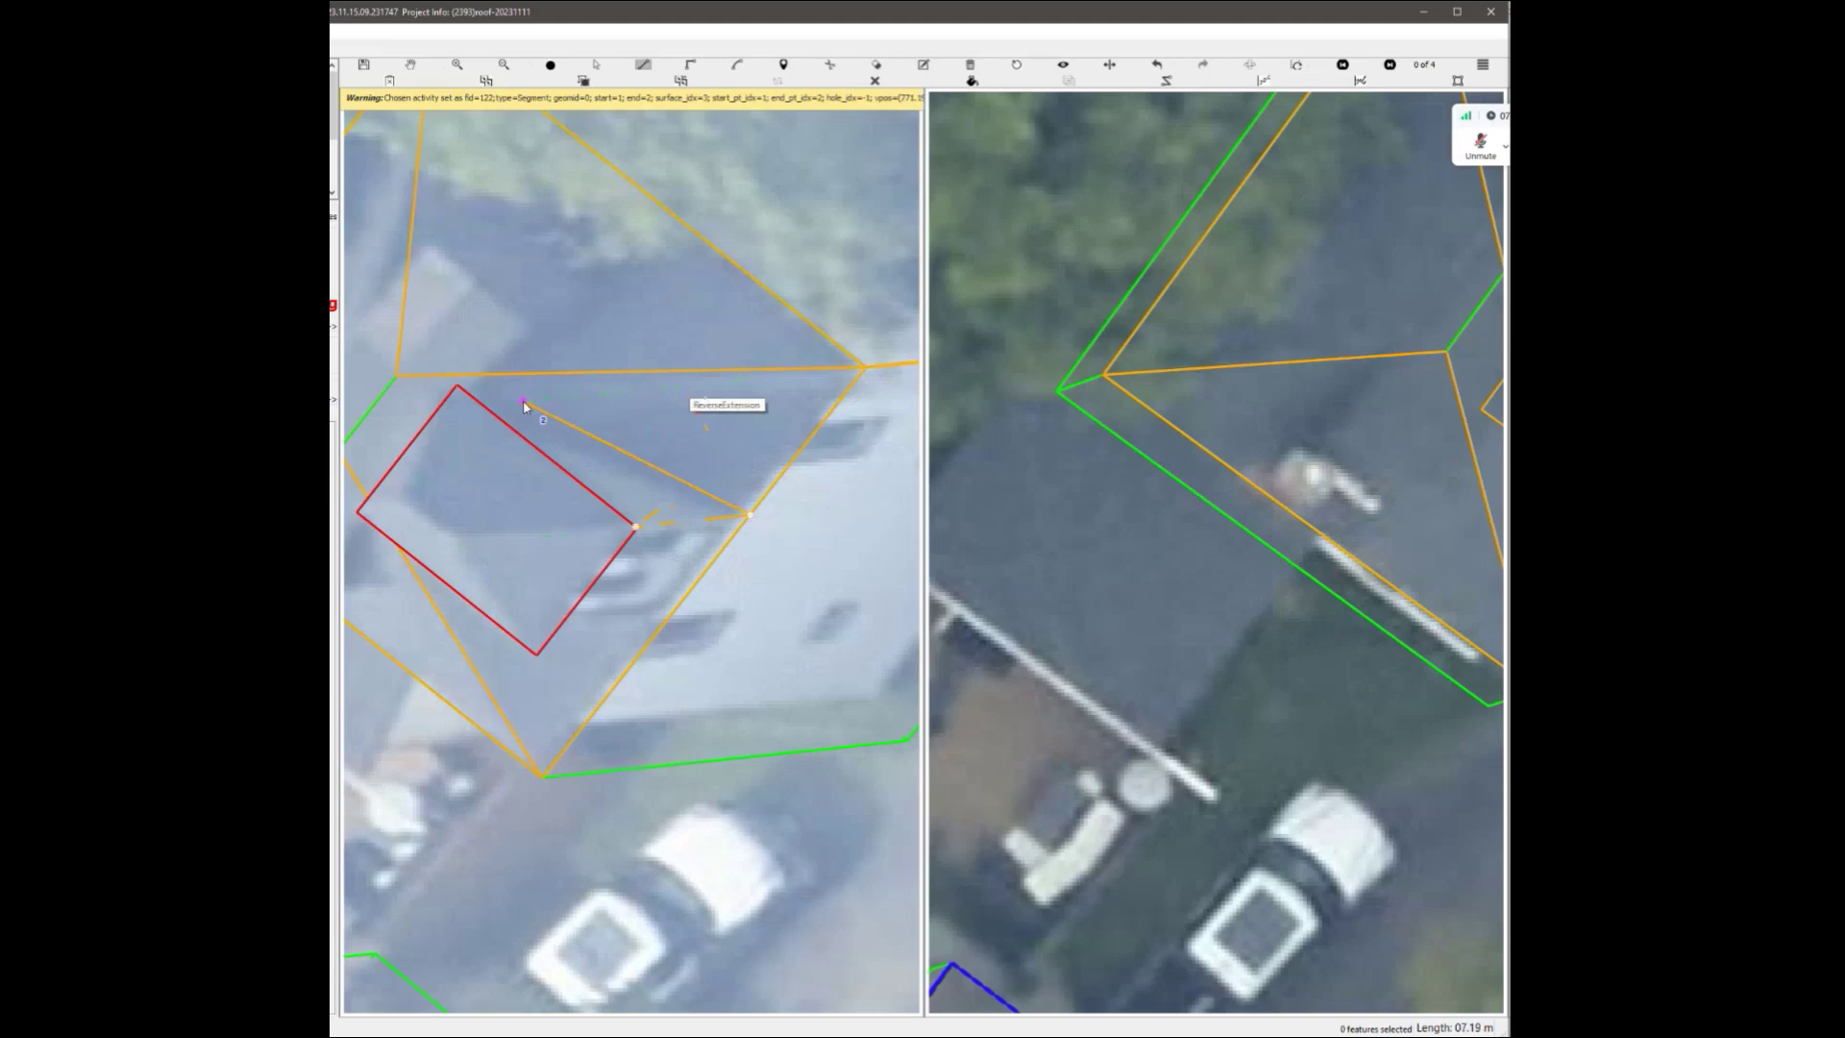
left_click(460, 385)
scroll(663, 565, "down", 1)
key("Escape")
left_click_drag(669, 570, 609, 575)
scroll(677, 612, "up", 3)
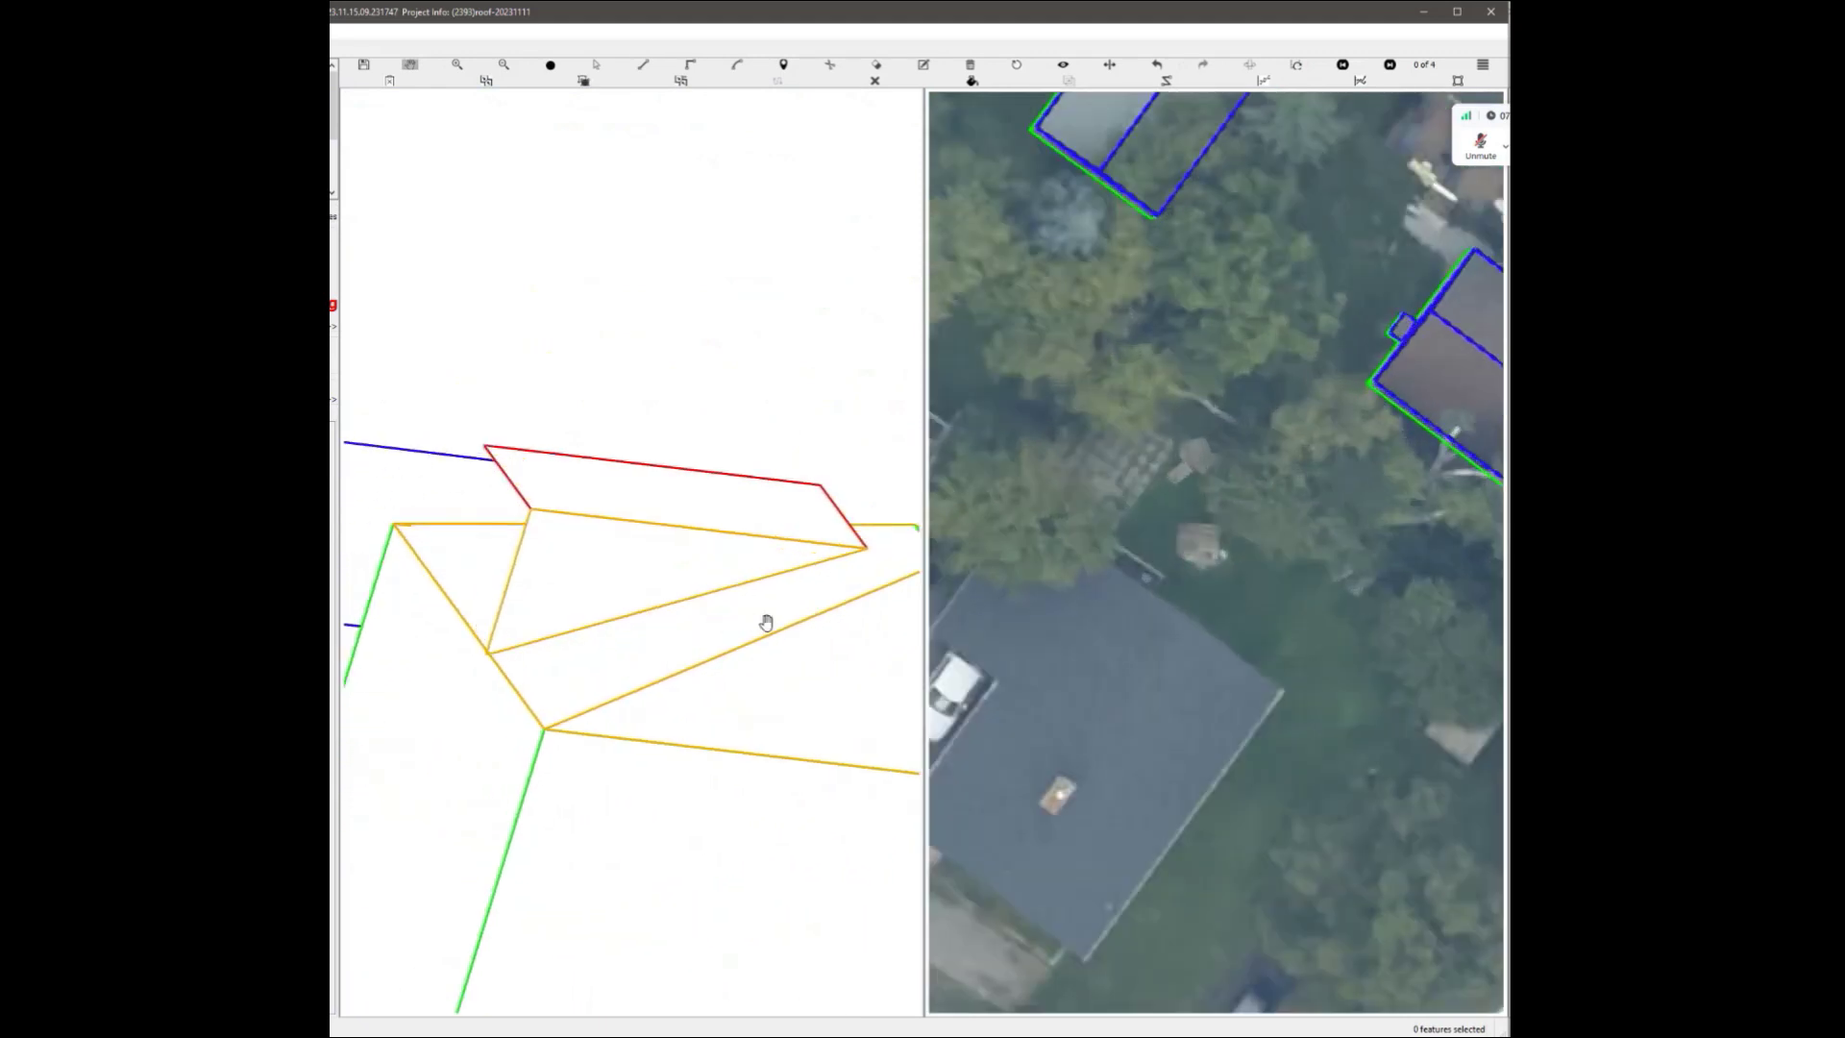
Draw the second side-wall triangle from the dormer's rear corner down onto the main slope and merge both triangles into one wall surface.
scroll(903, 574, "up", 3)
scroll(884, 574, "down", 2)
key("l")
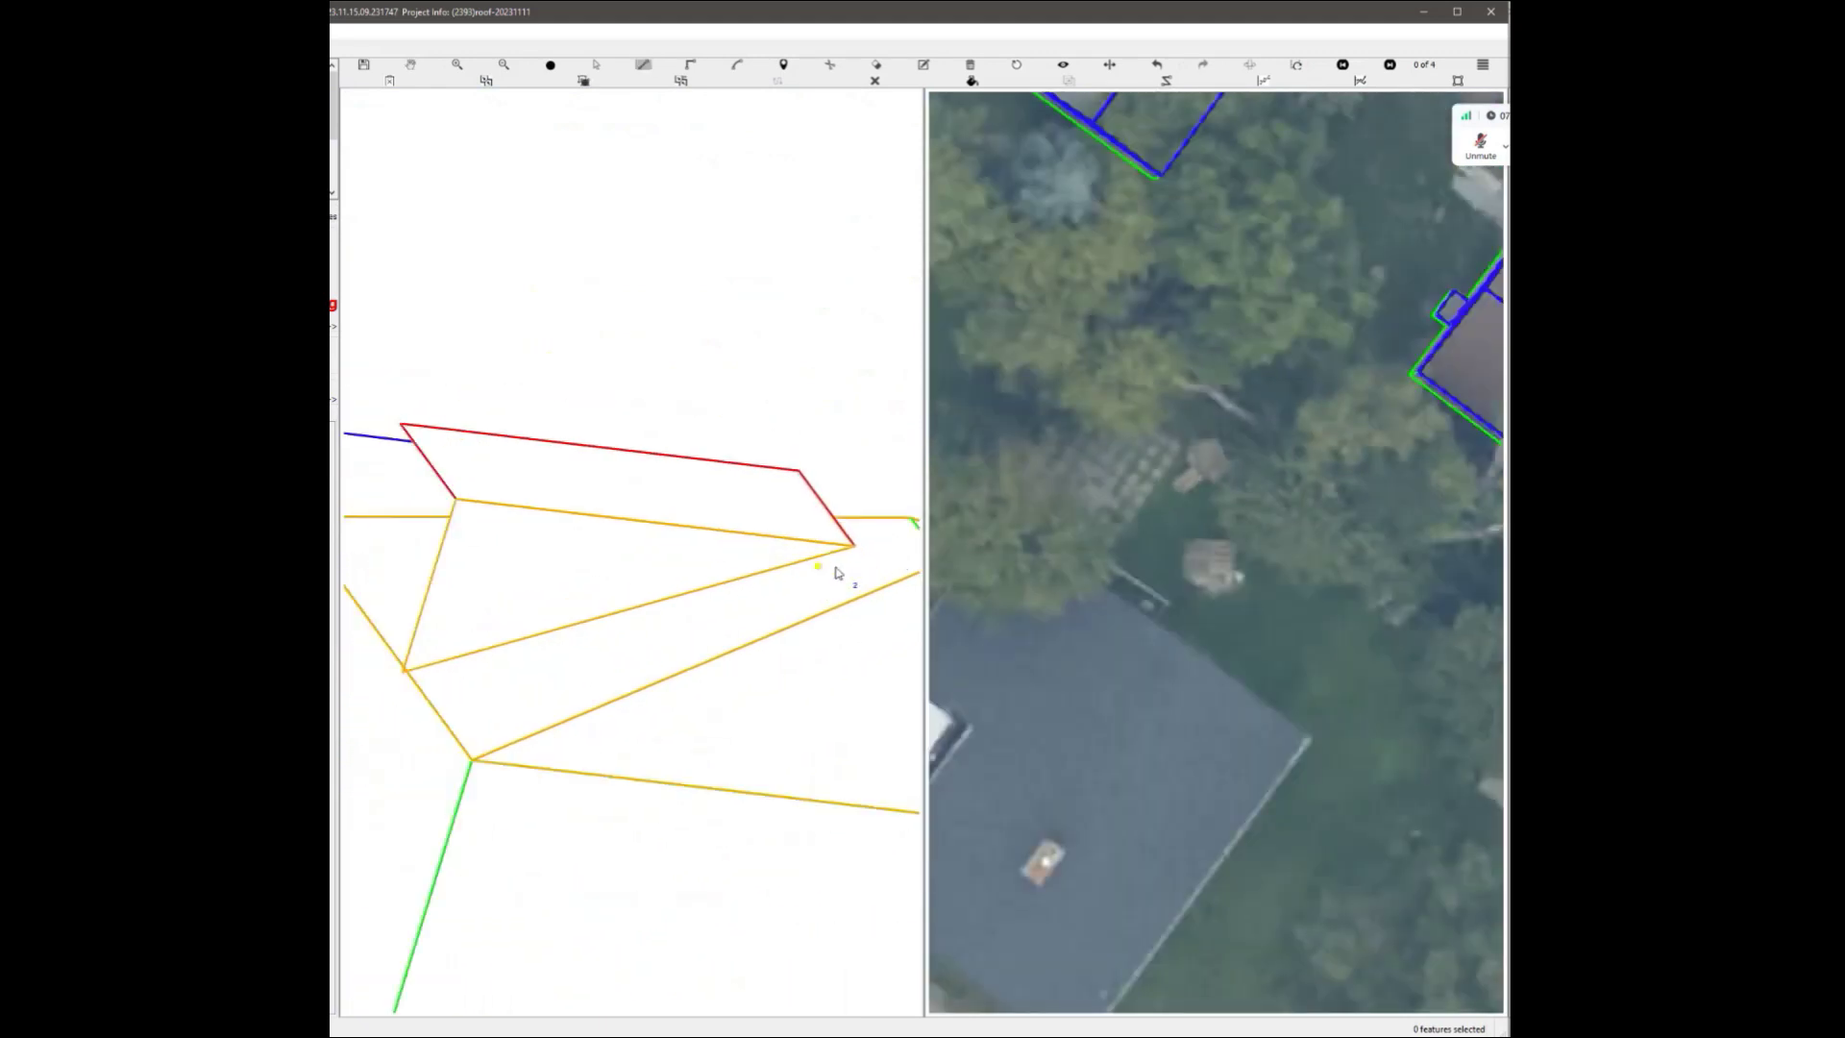
left_click(458, 817)
left_click(850, 546)
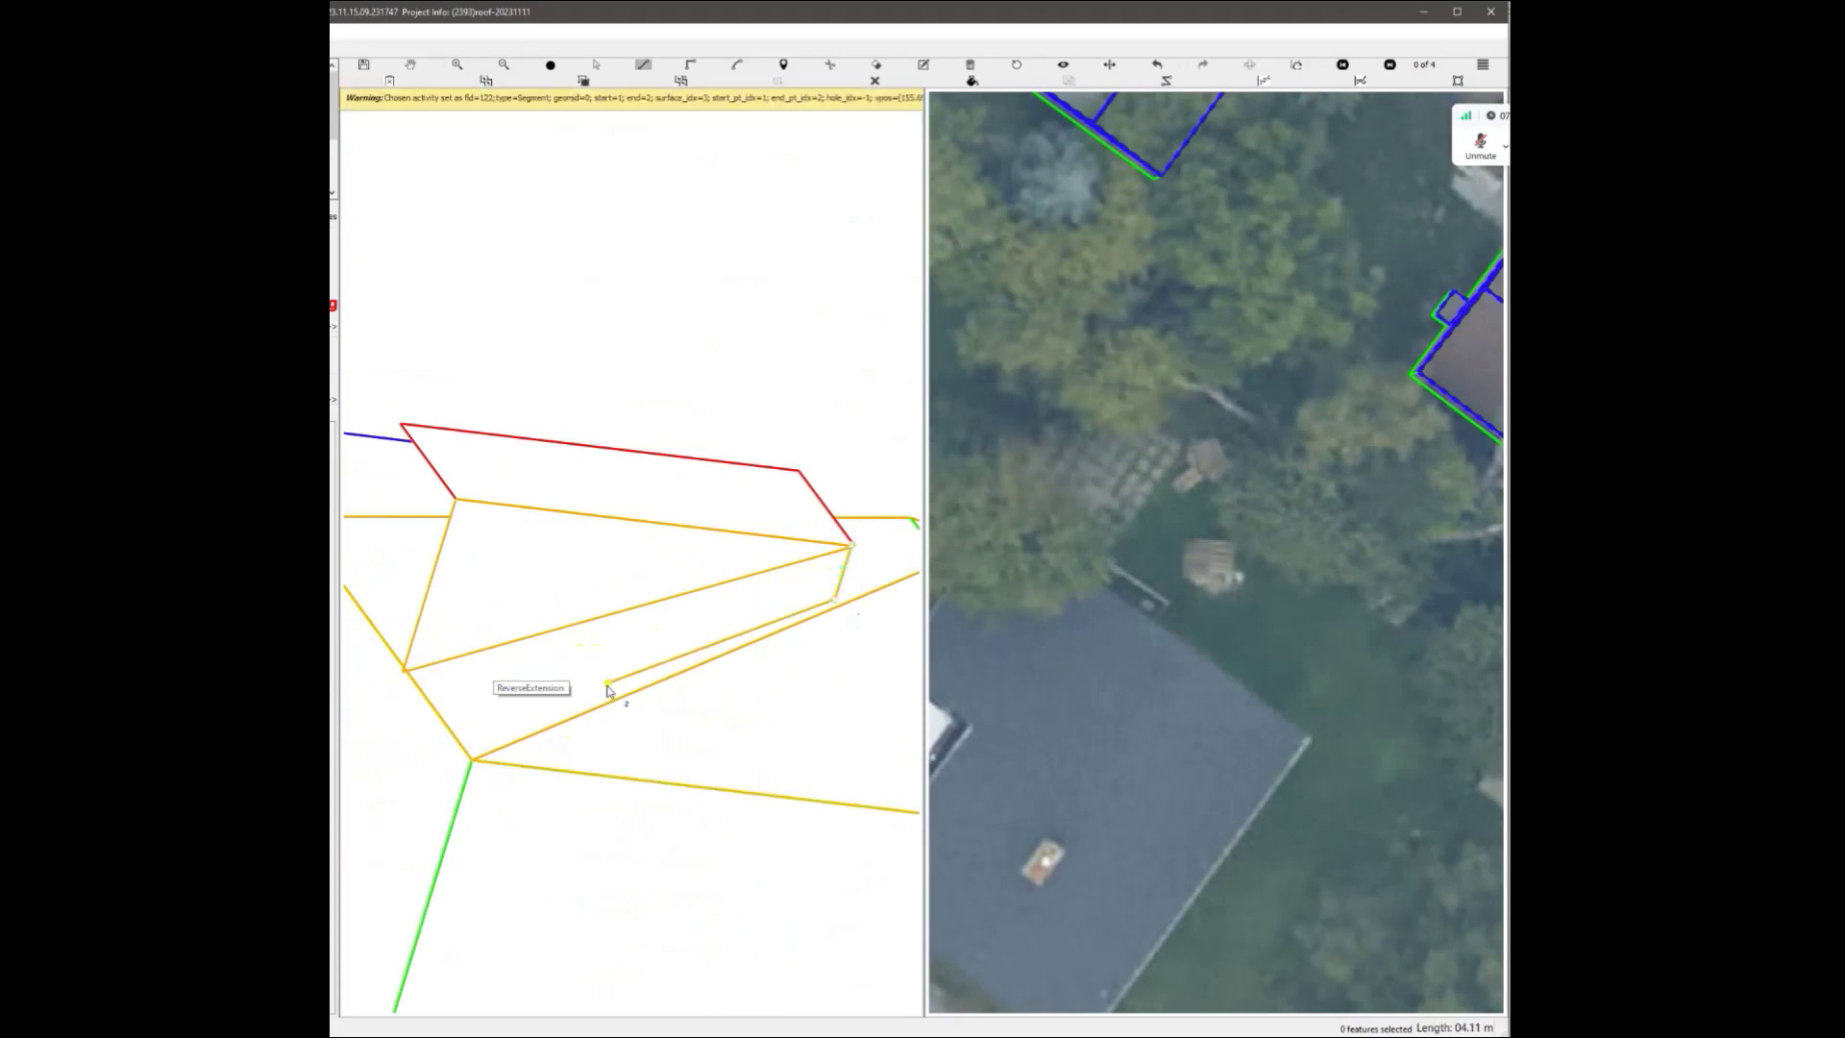
left_click(406, 679)
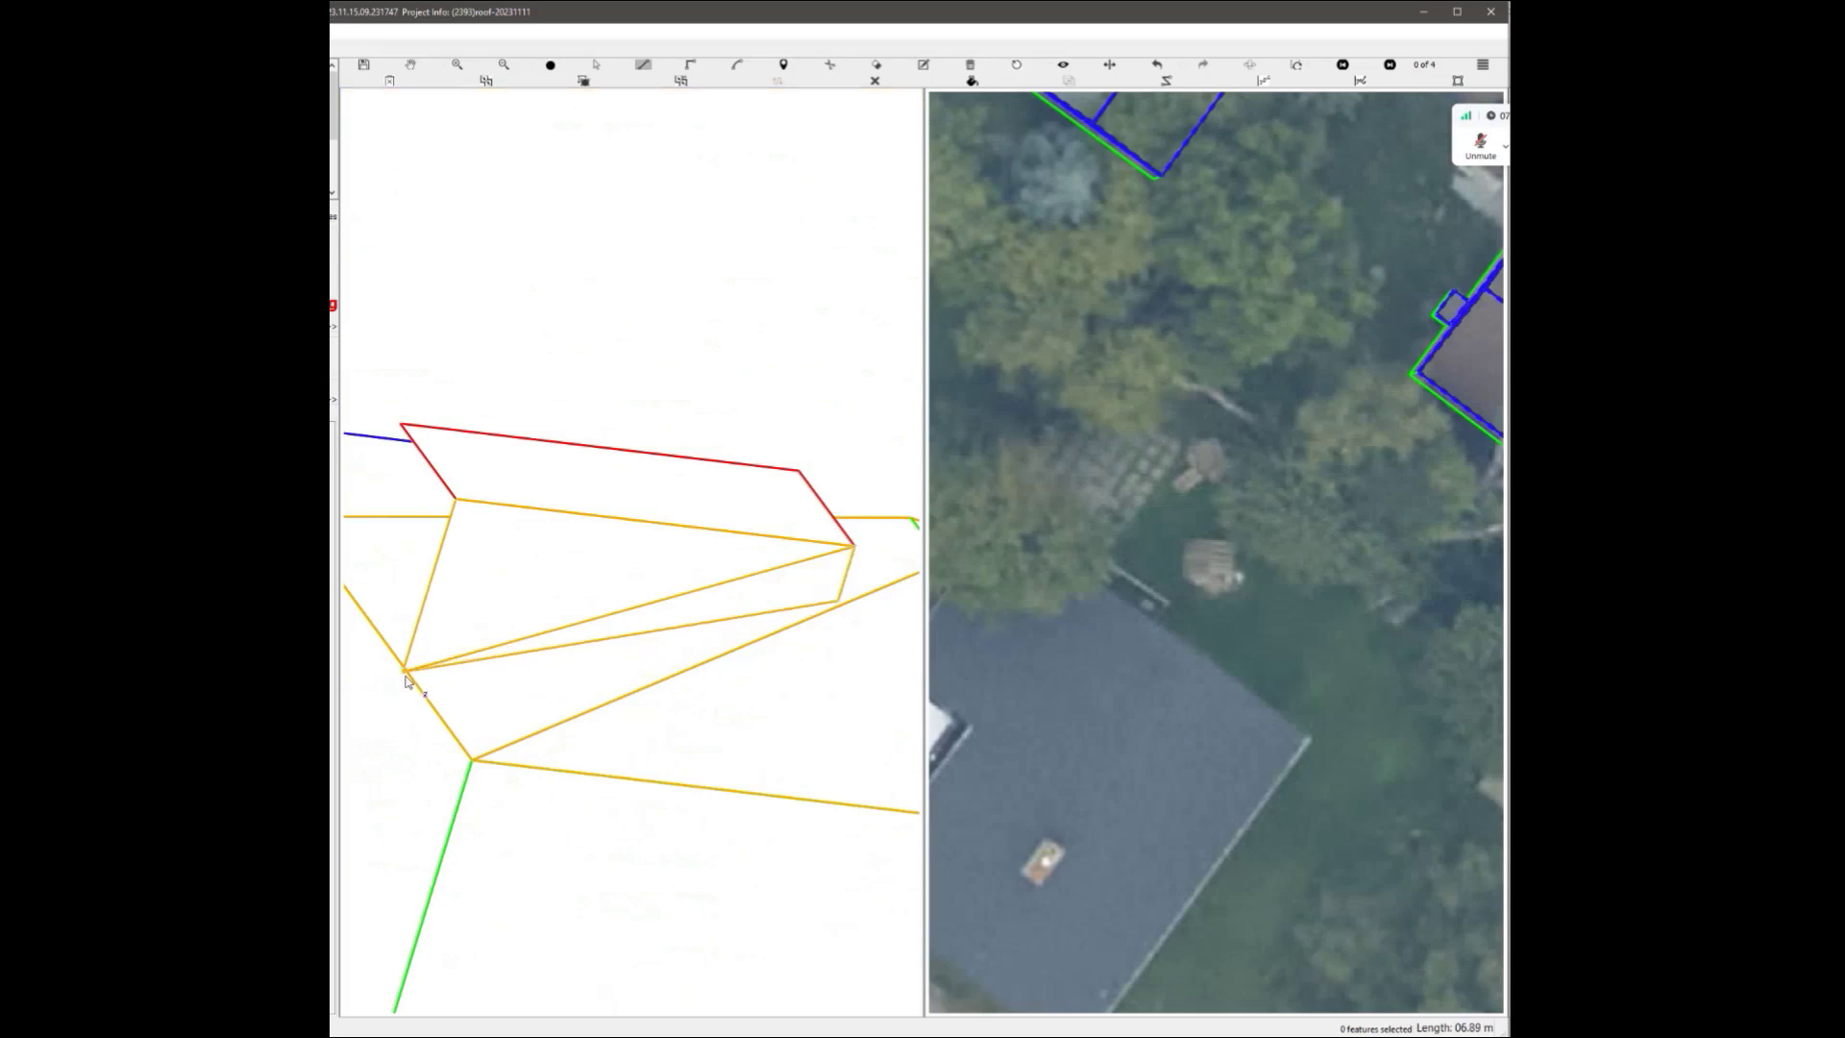
left_click(668, 584)
left_click(798, 590)
key("Delete")
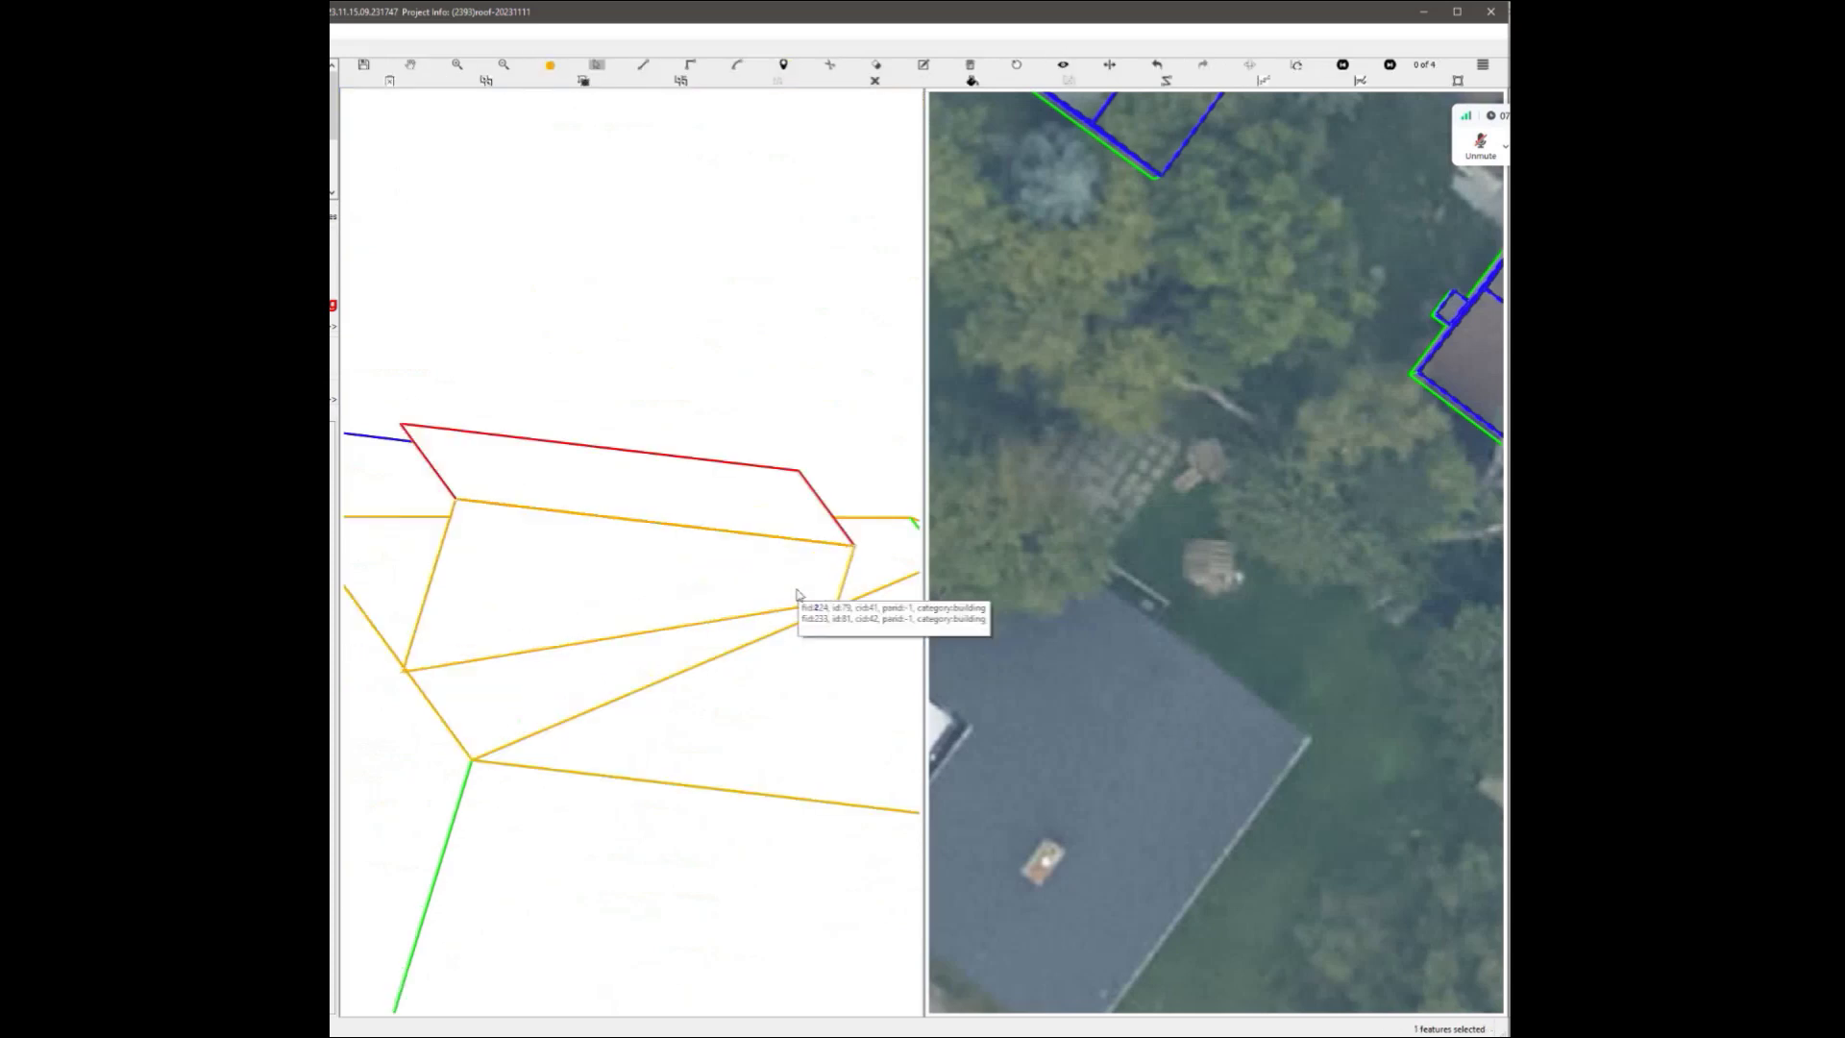
Examine the dormer's merged side wall in the wireframe and compare its outline with the dormer visible in the aerial image.
scroll(508, 600, "down", 2)
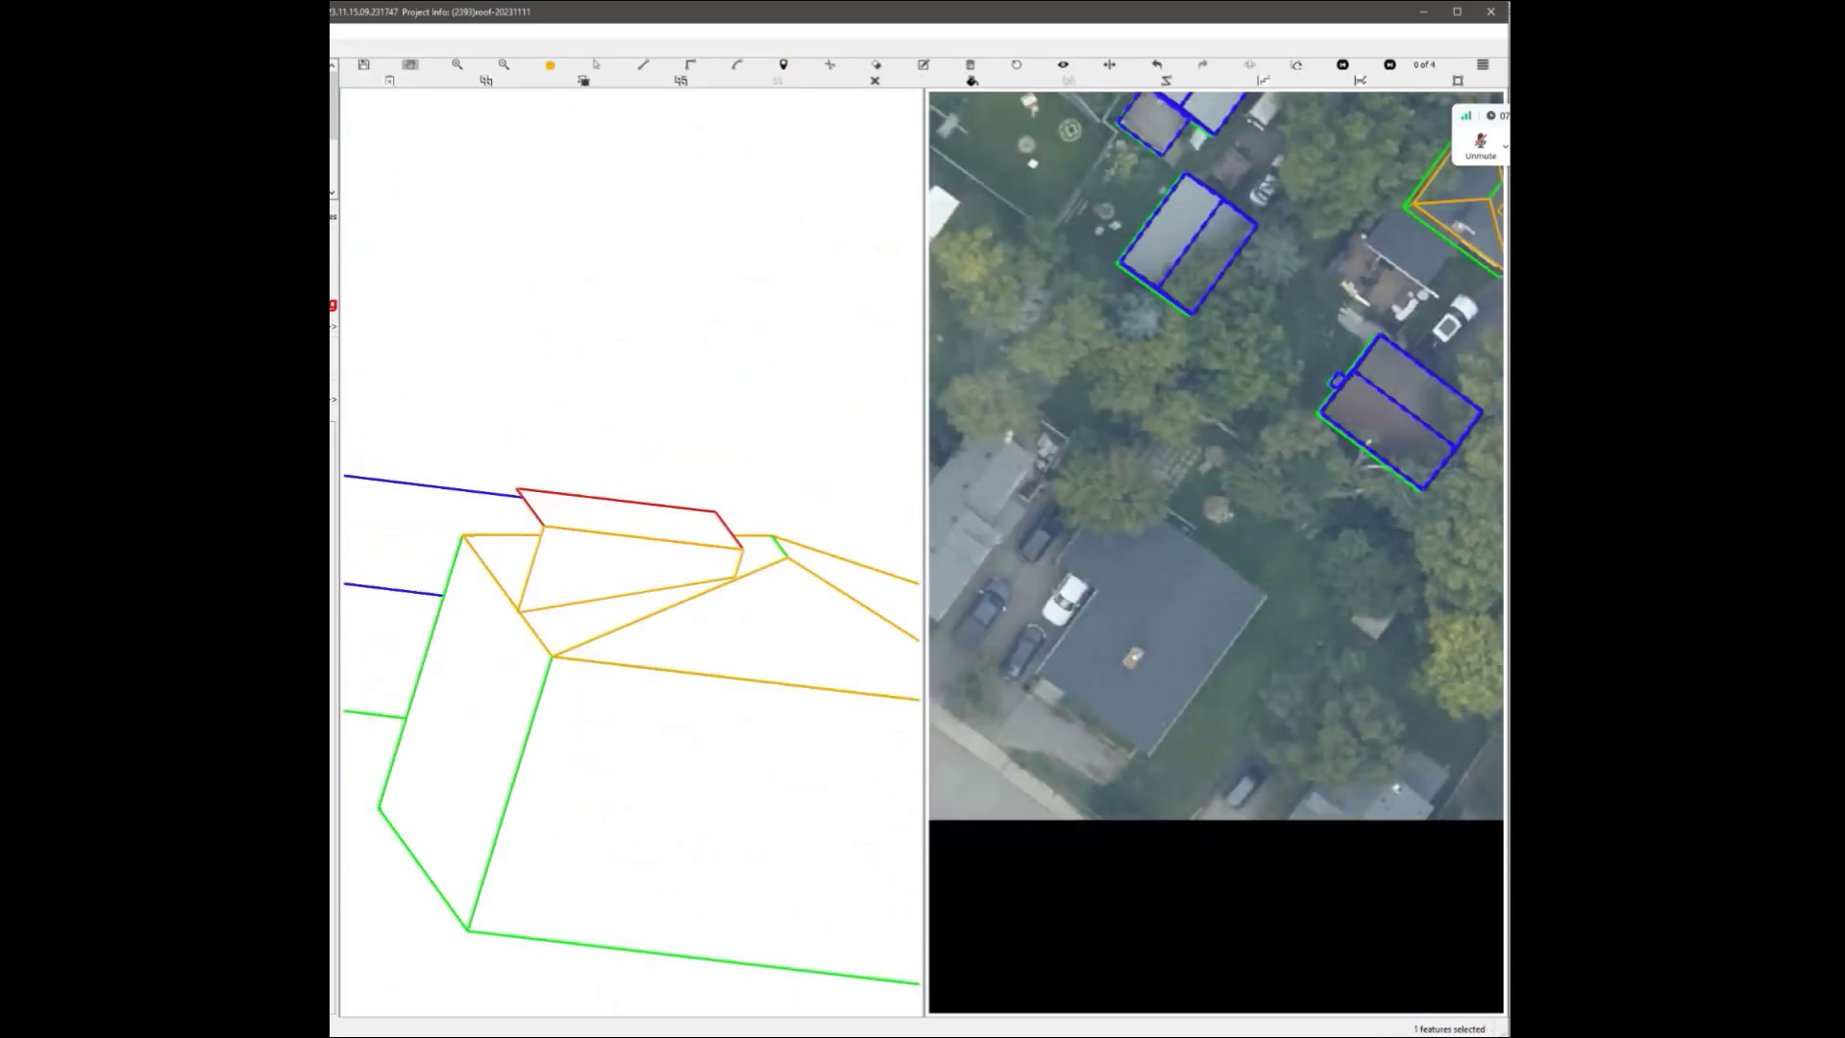
scroll(543, 633, "up", 2)
scroll(562, 586, "down", 2)
scroll(586, 485, "up", 2)
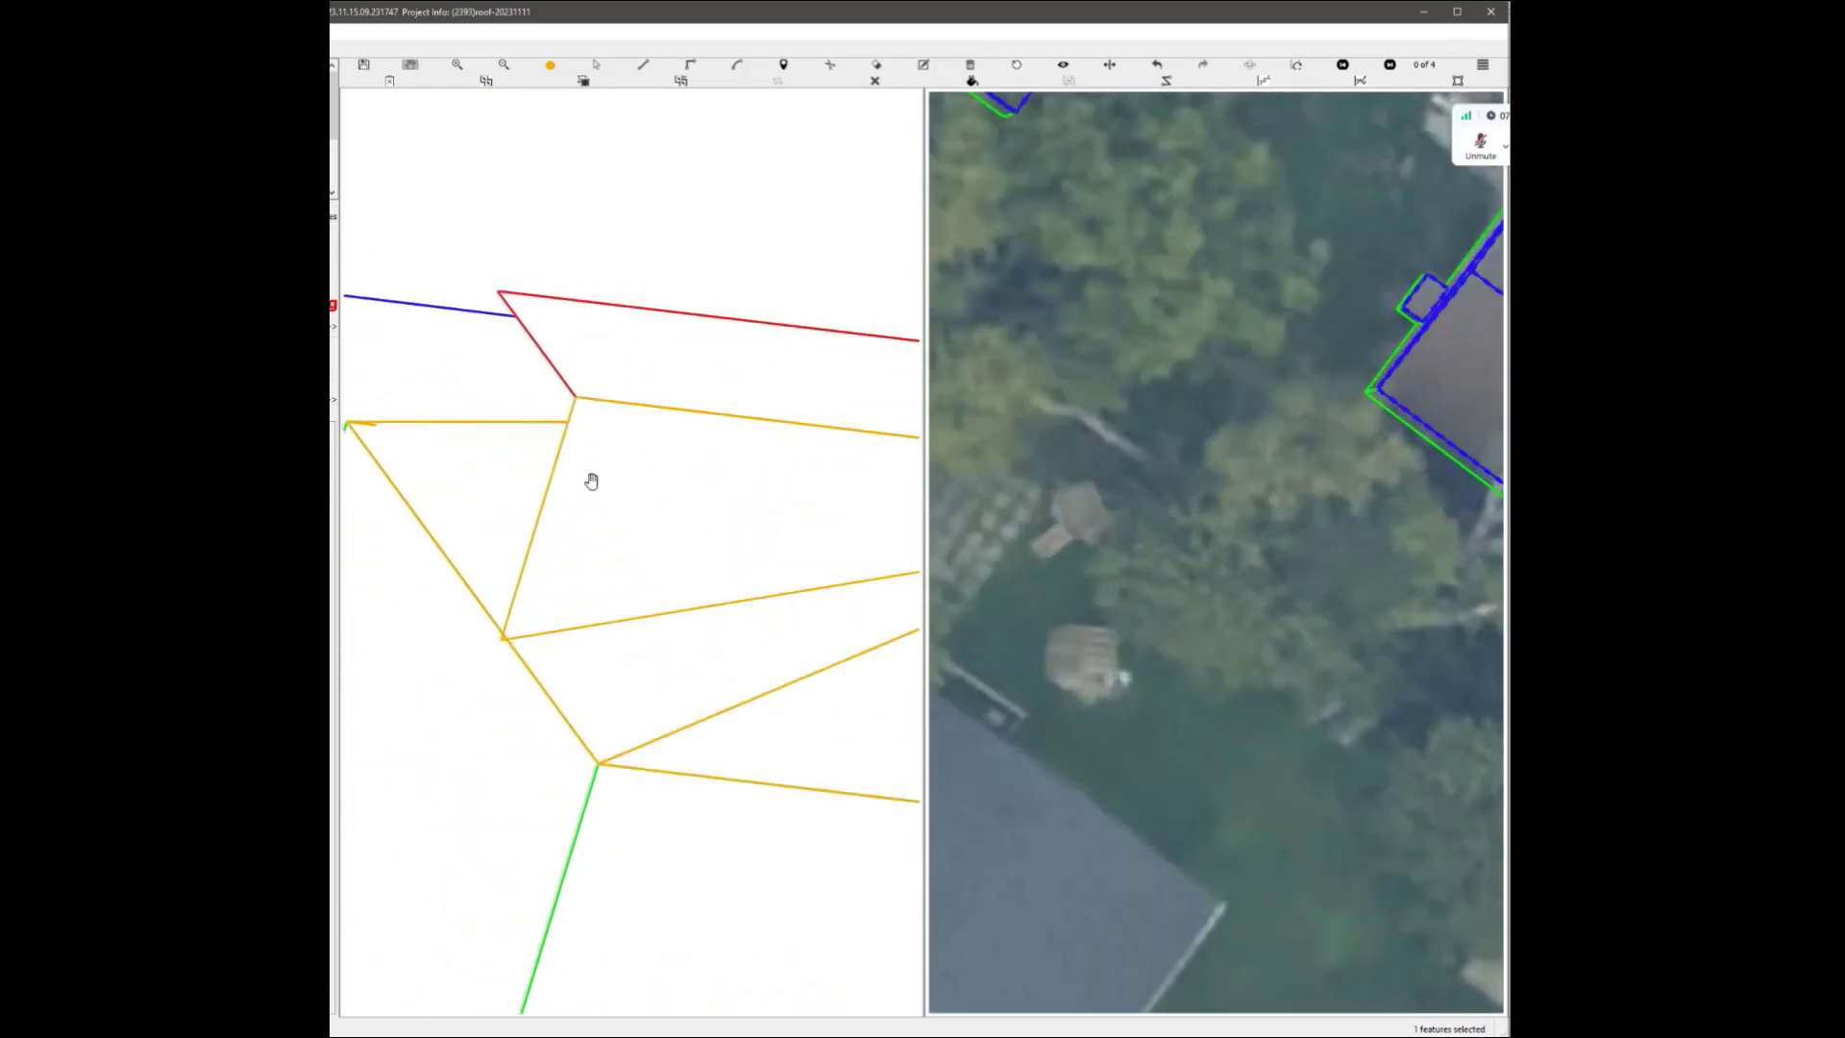
scroll(543, 534, "up", 2)
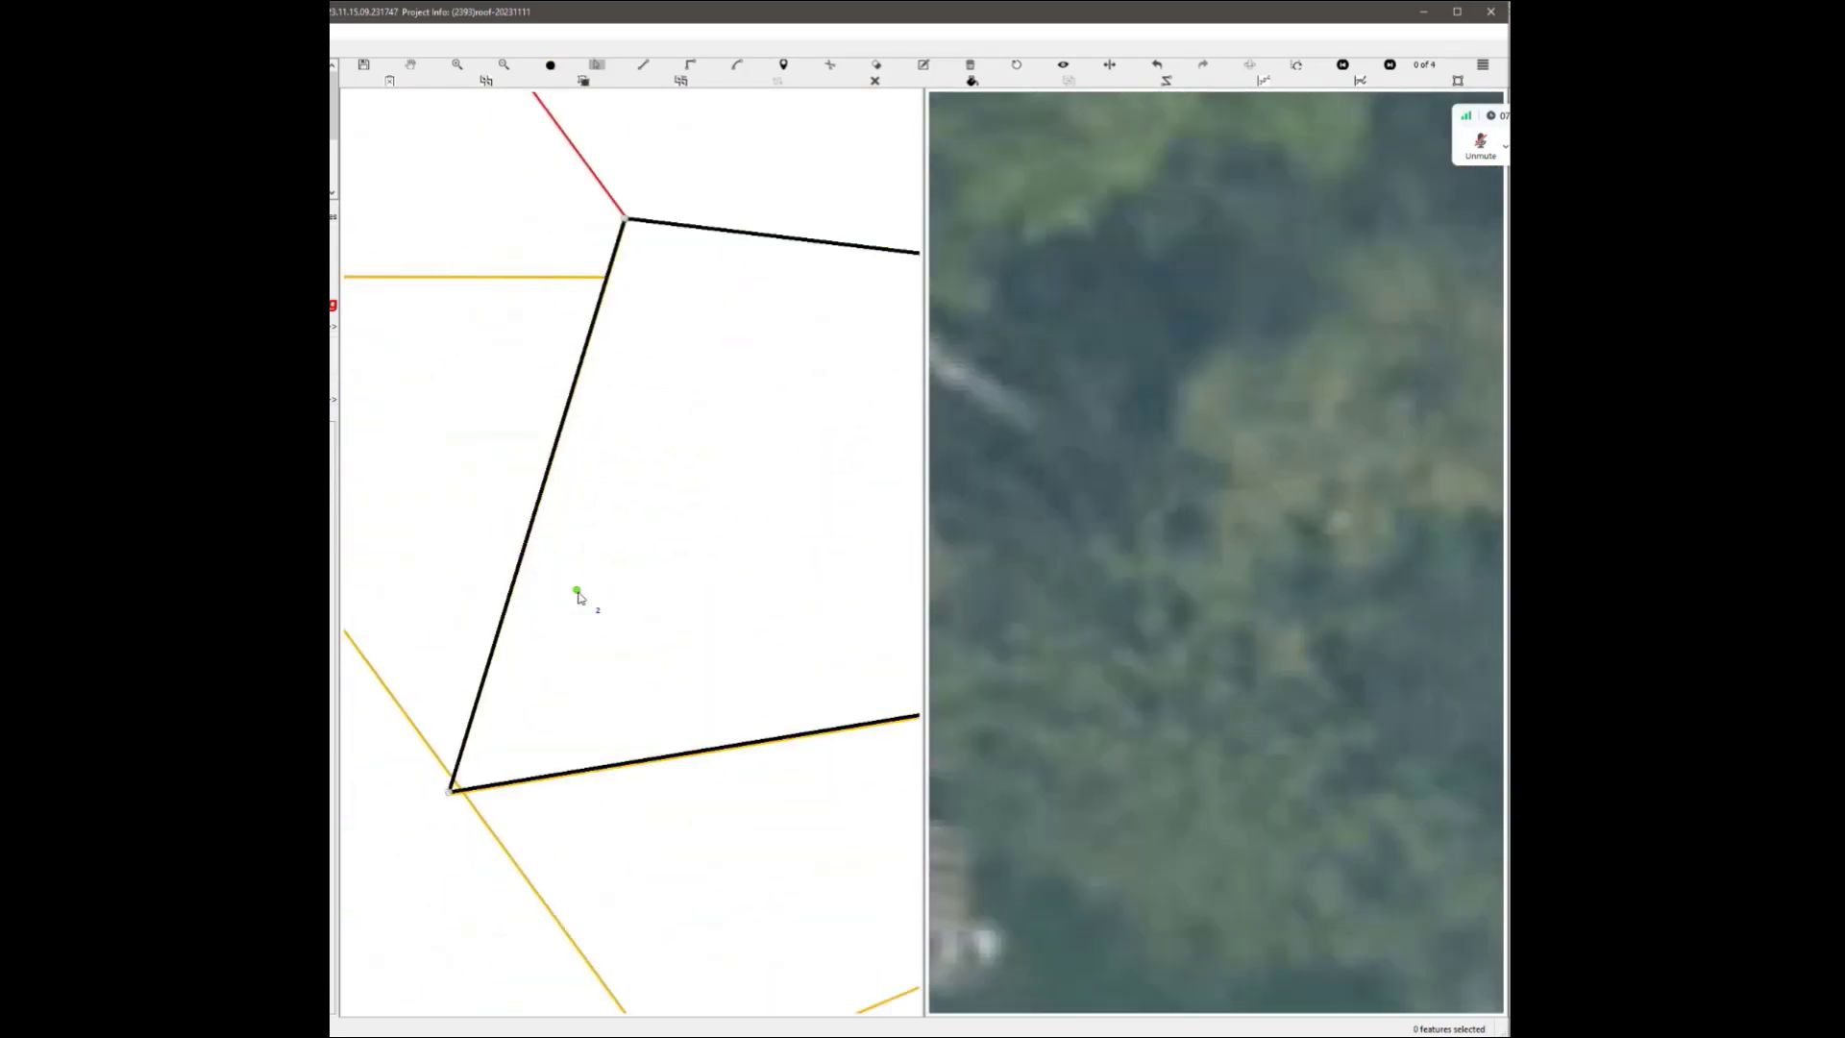
scroll(578, 597, "down", 4)
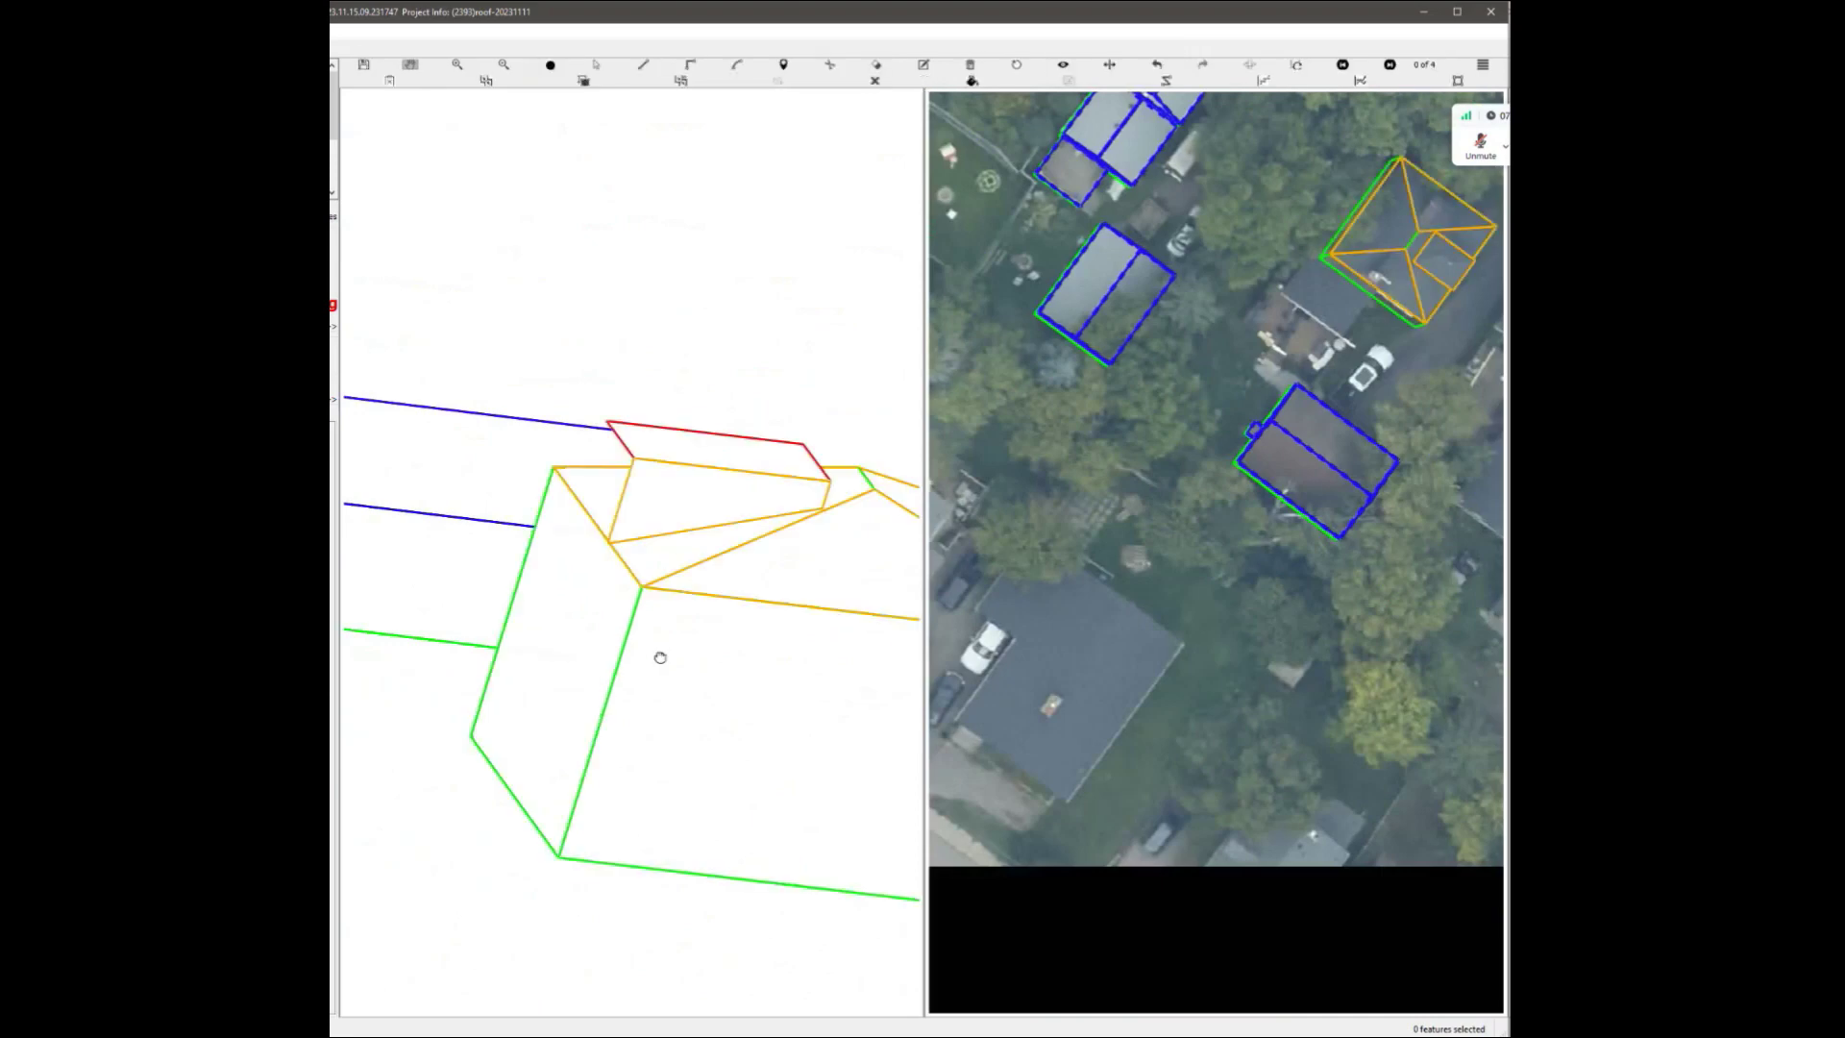
scroll(769, 543, "up", 4)
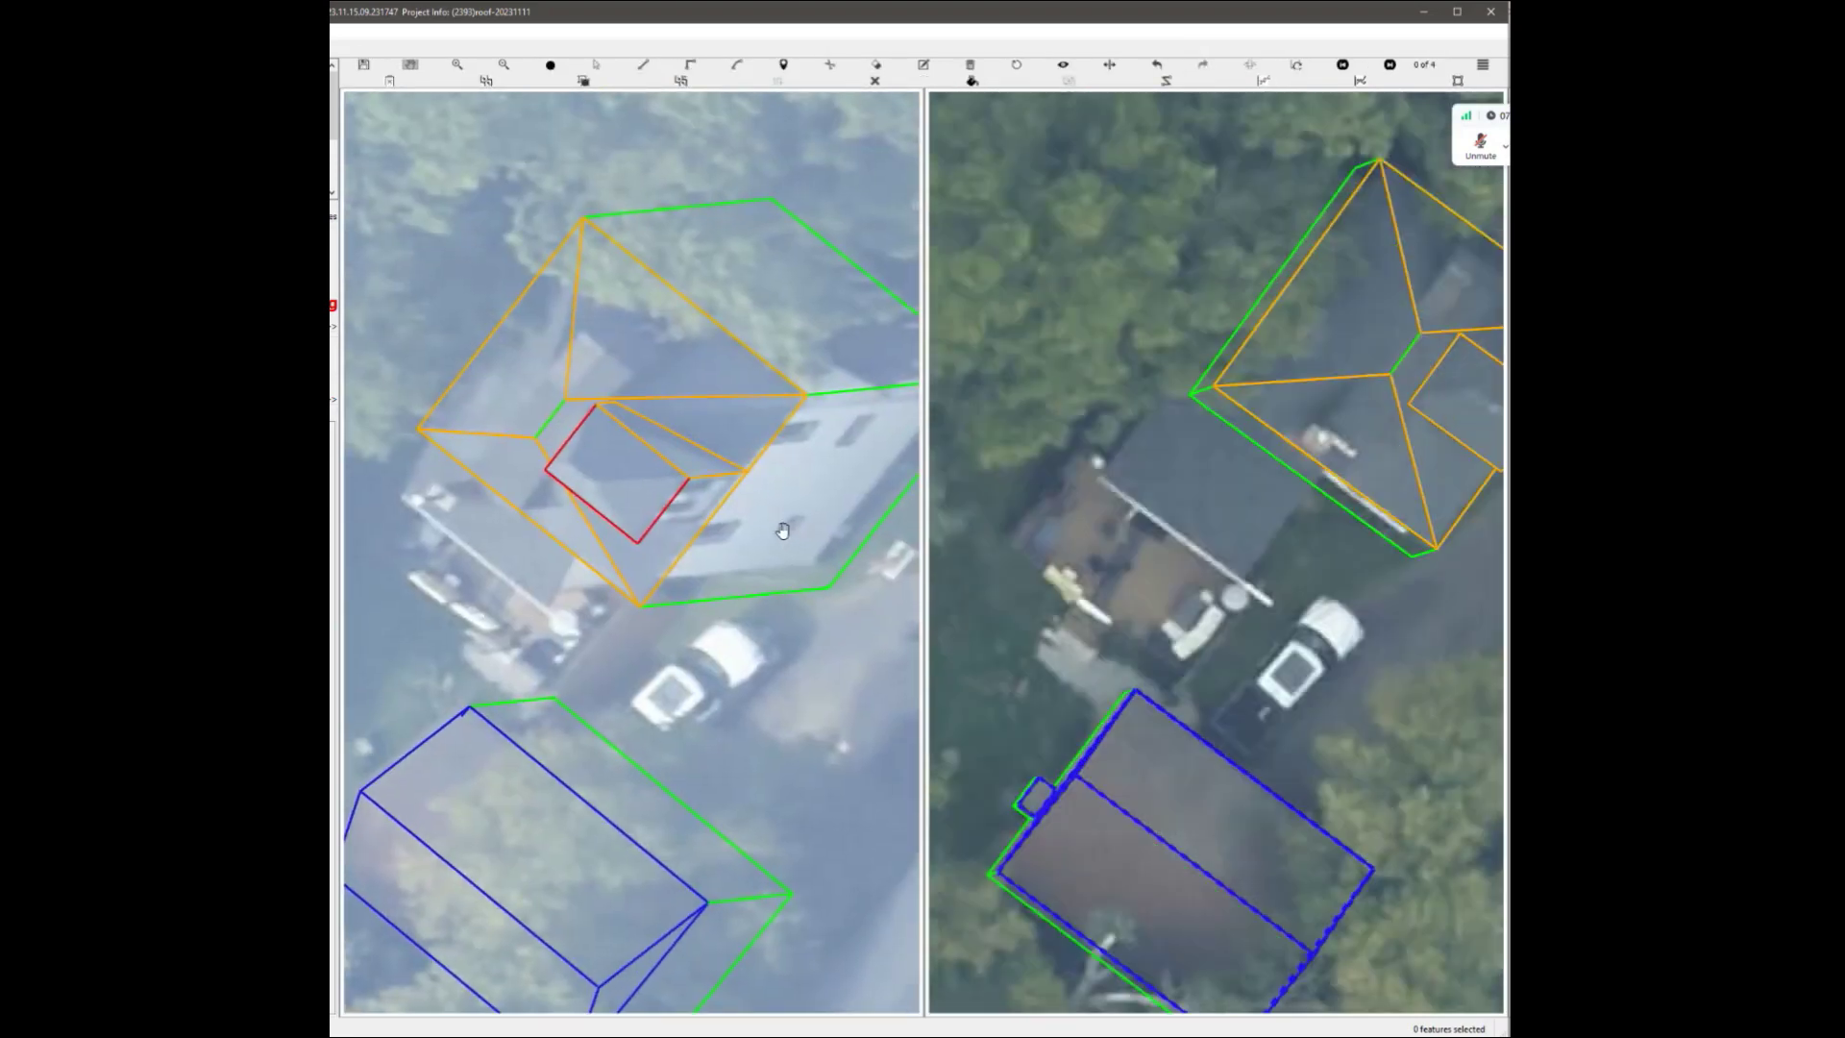
scroll(784, 531, "down", 3)
scroll(747, 481, "up", 4)
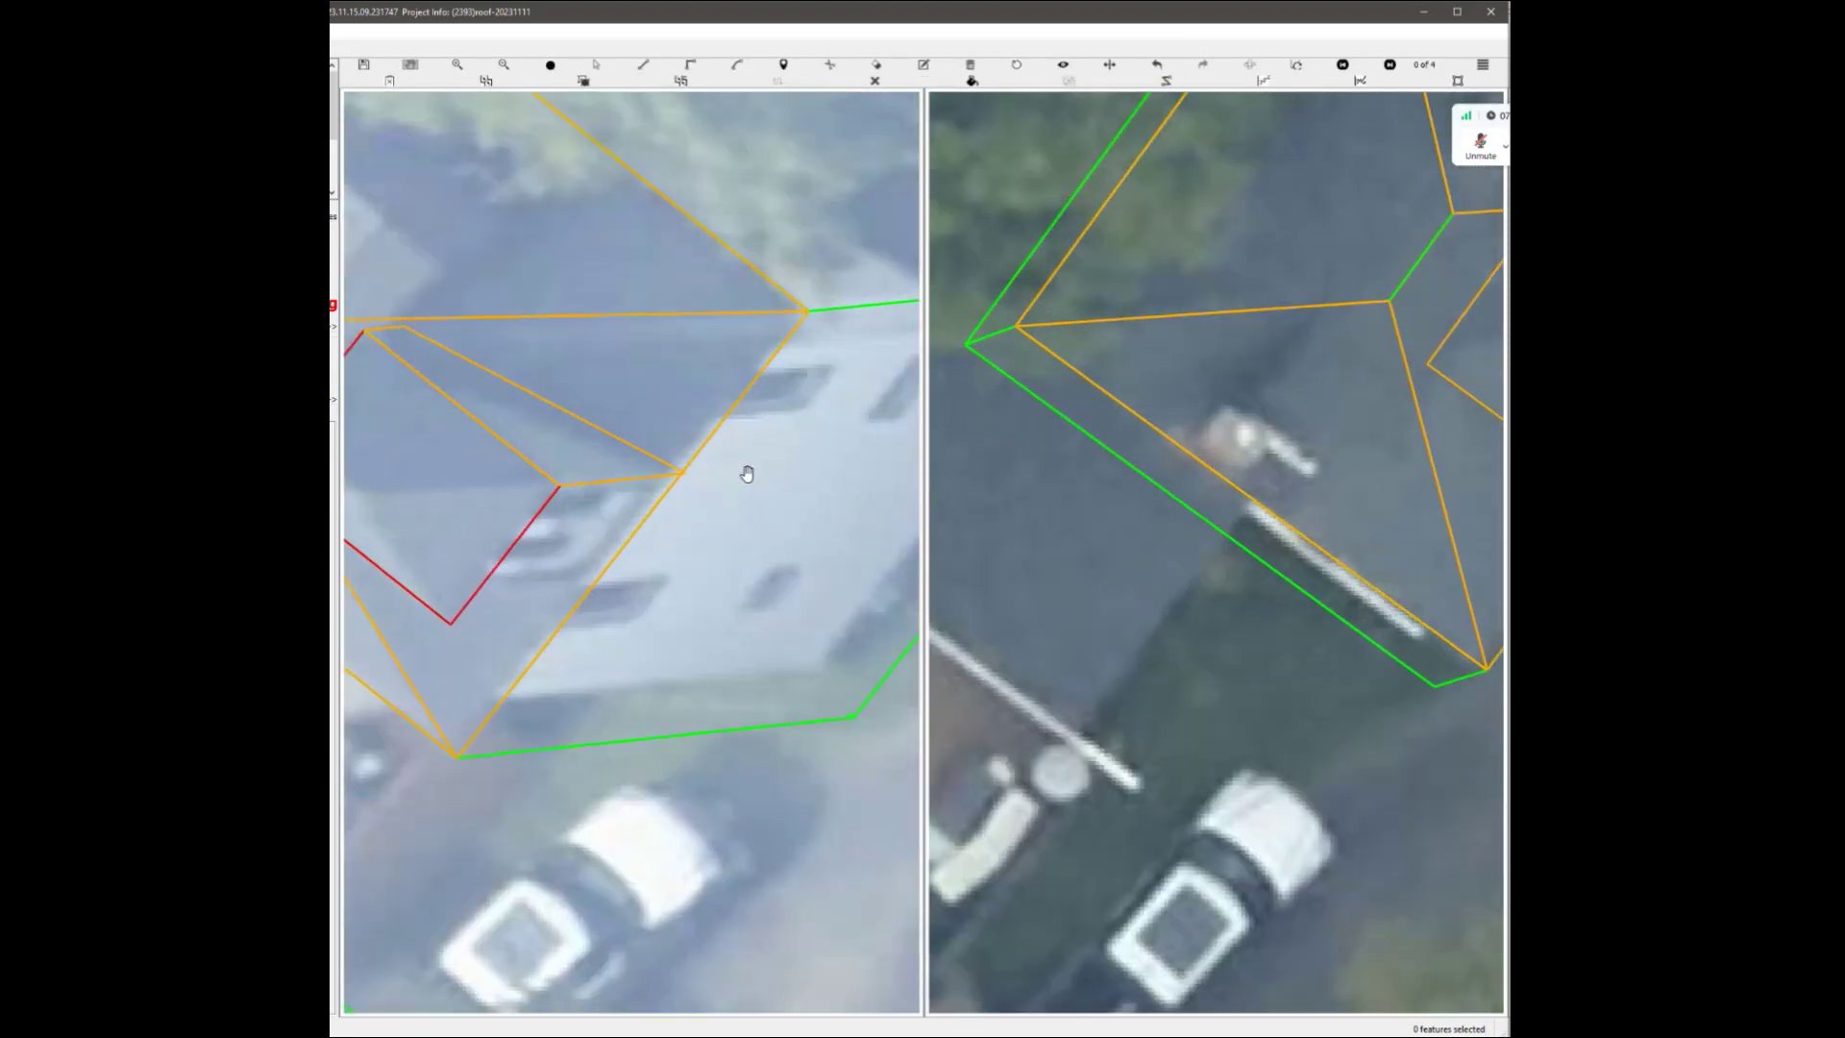
scroll(747, 474, "down", 3)
scroll(653, 531, "up", 1)
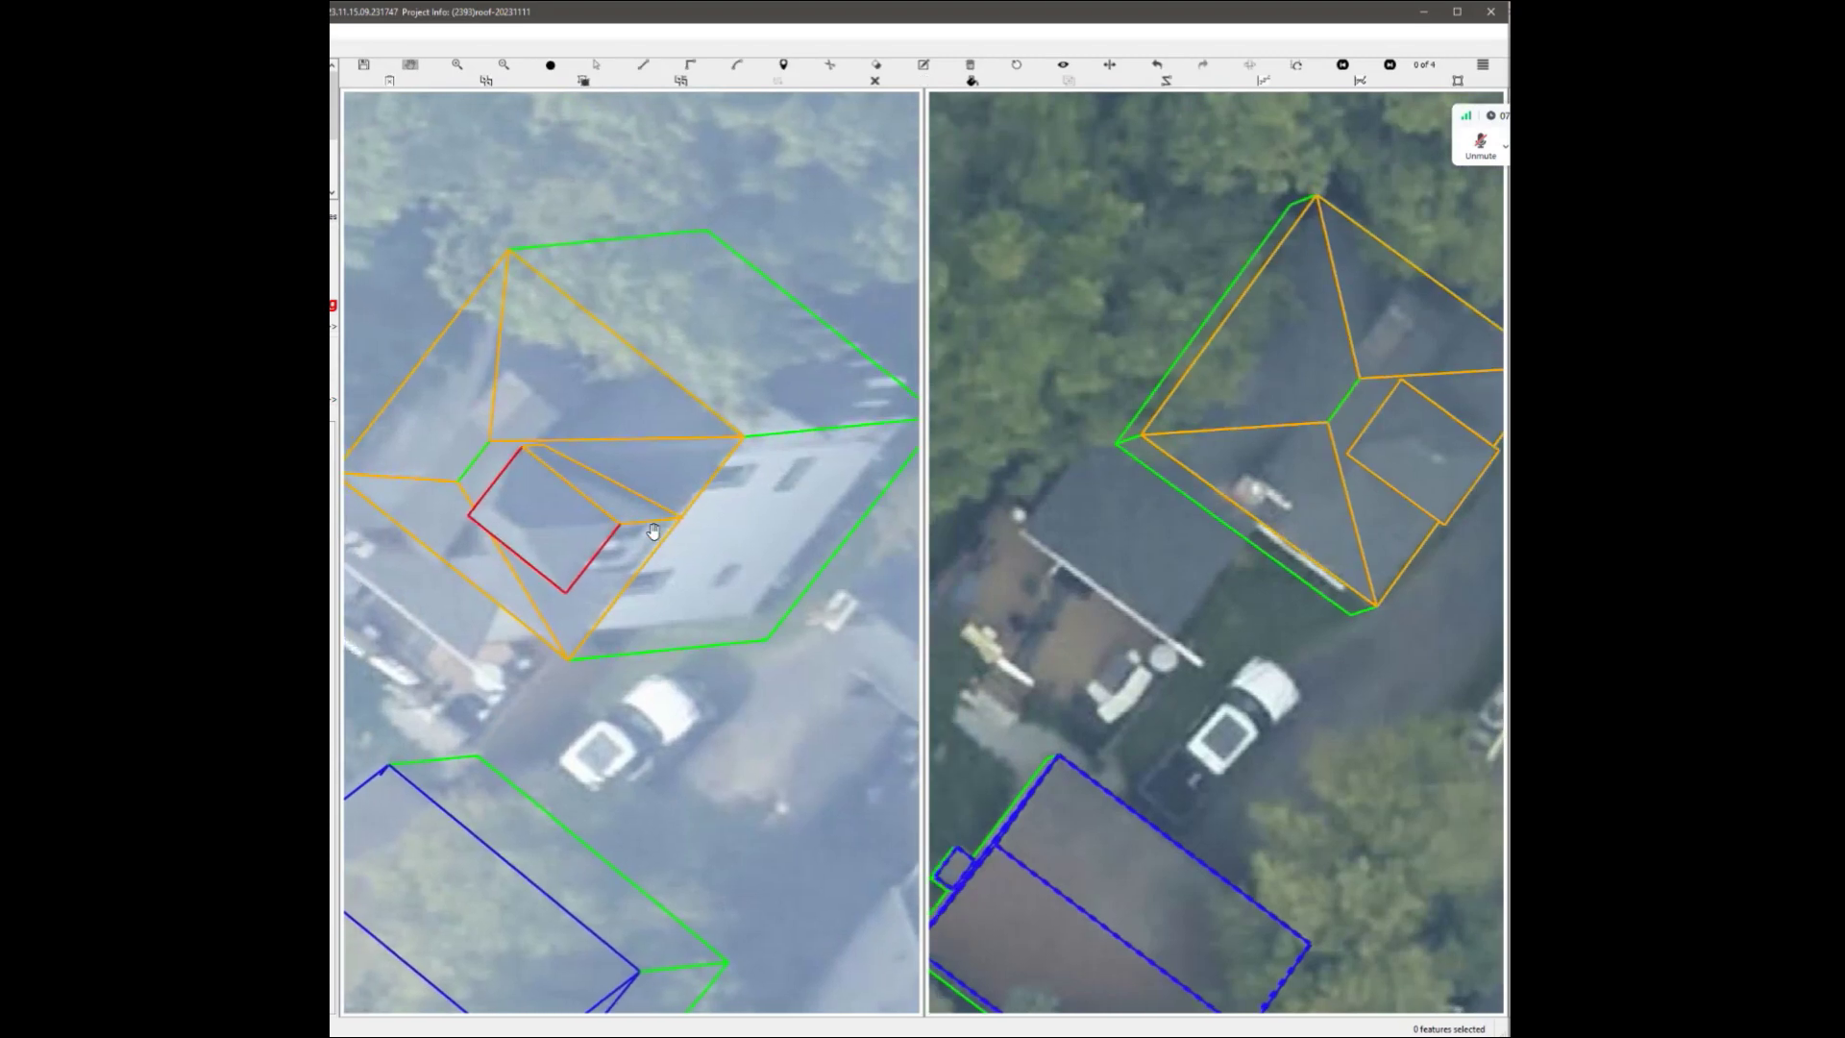
Delete the dormer's side wall and shift its rectangular outline slightly to fit the visible dormer in the aerial image.
scroll(653, 531, "up", 1)
key("Delete")
scroll(530, 516, "up", 1)
left_click_drag(537, 517, 530, 517)
key("Escape")
scroll(630, 541, "down", 1)
scroll(1442, 488, "up", 1)
scroll(624, 558, "down", 1)
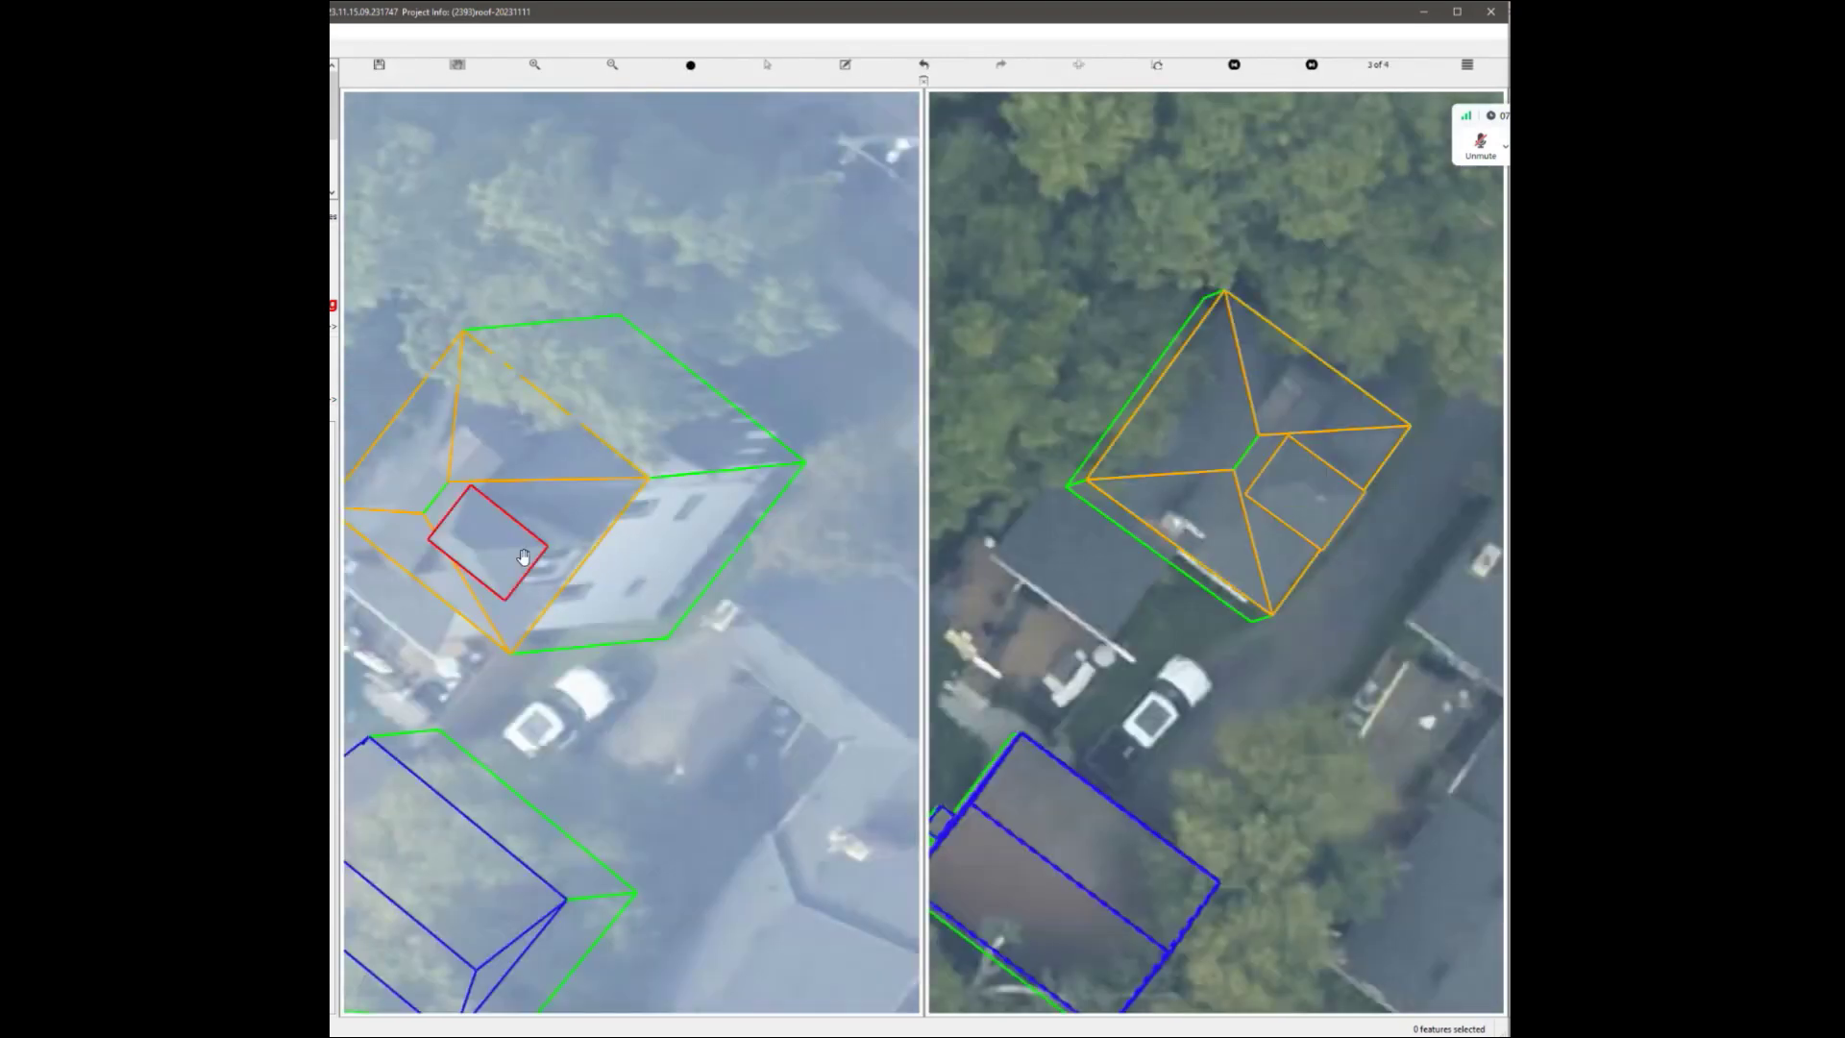
Draw a side-wall triangle from the dormer's front outline corner down to the main roof's eave and up to the rear corner.
key("0")
middle_click_drag(515, 564, 459, 509)
scroll(519, 565, "up", 2)
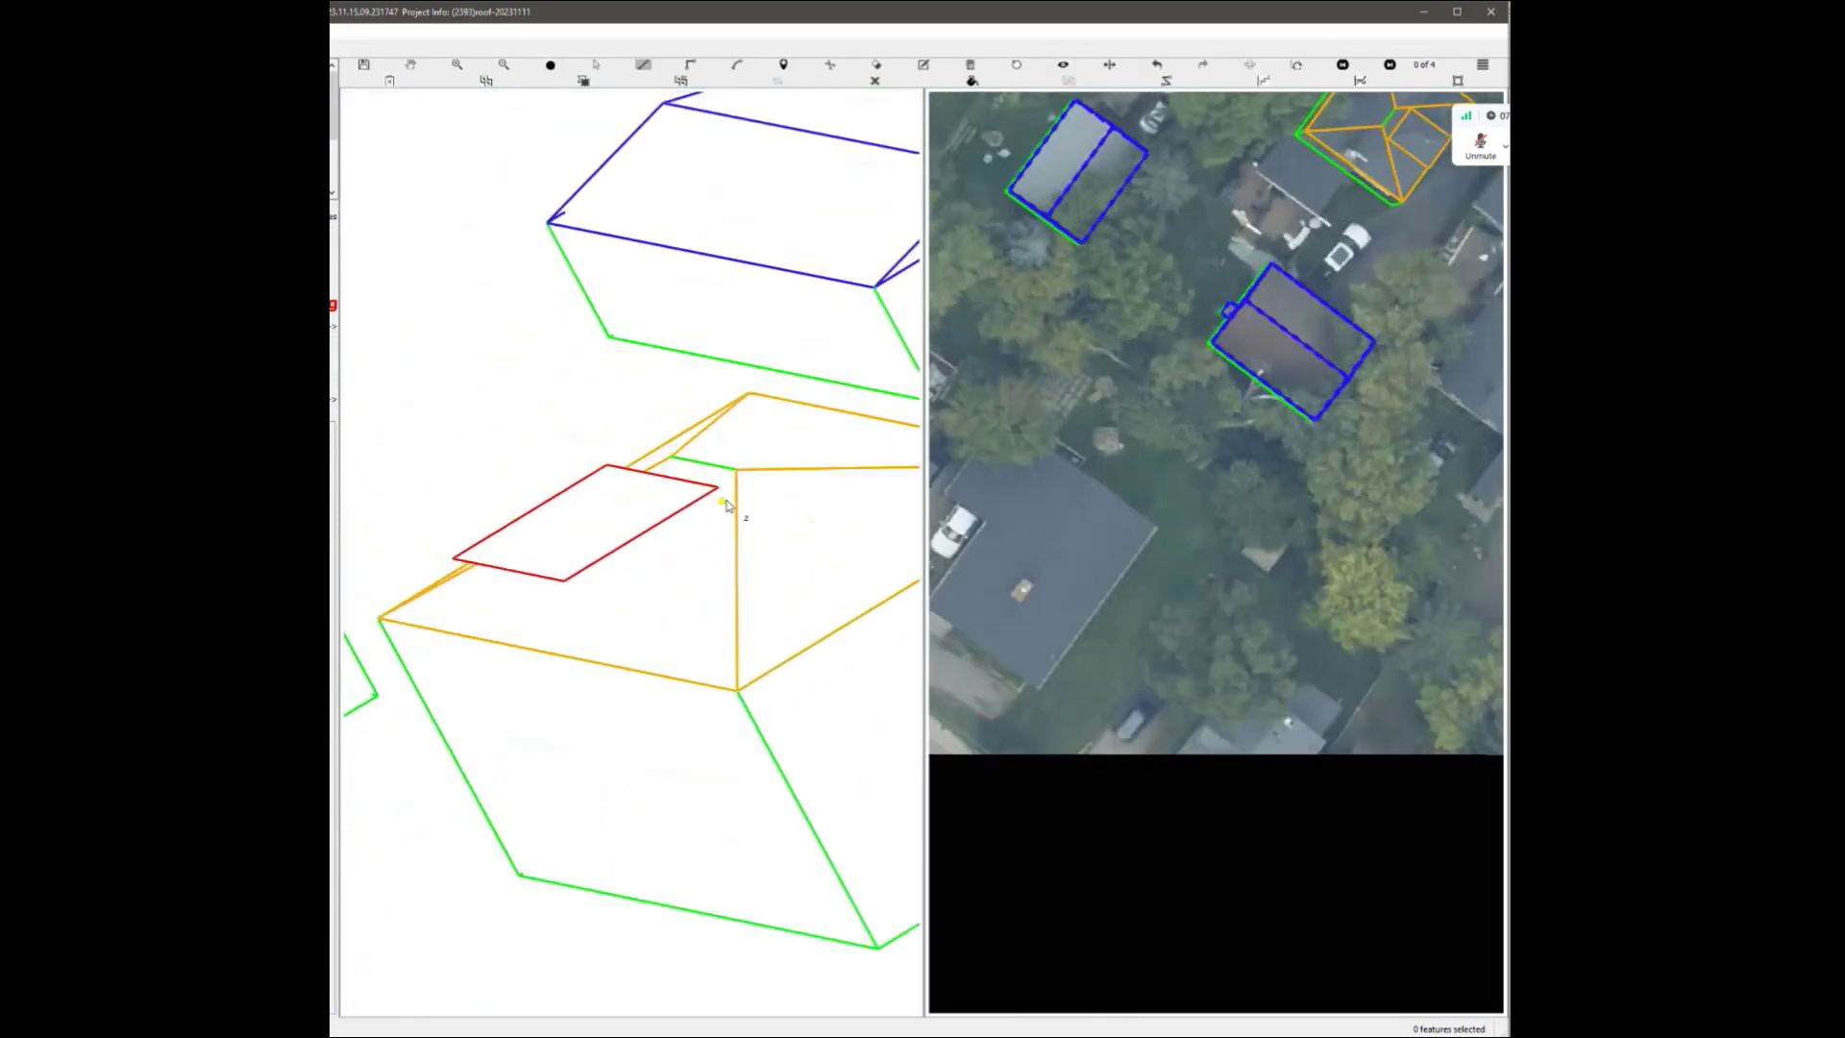
left_click(756, 733)
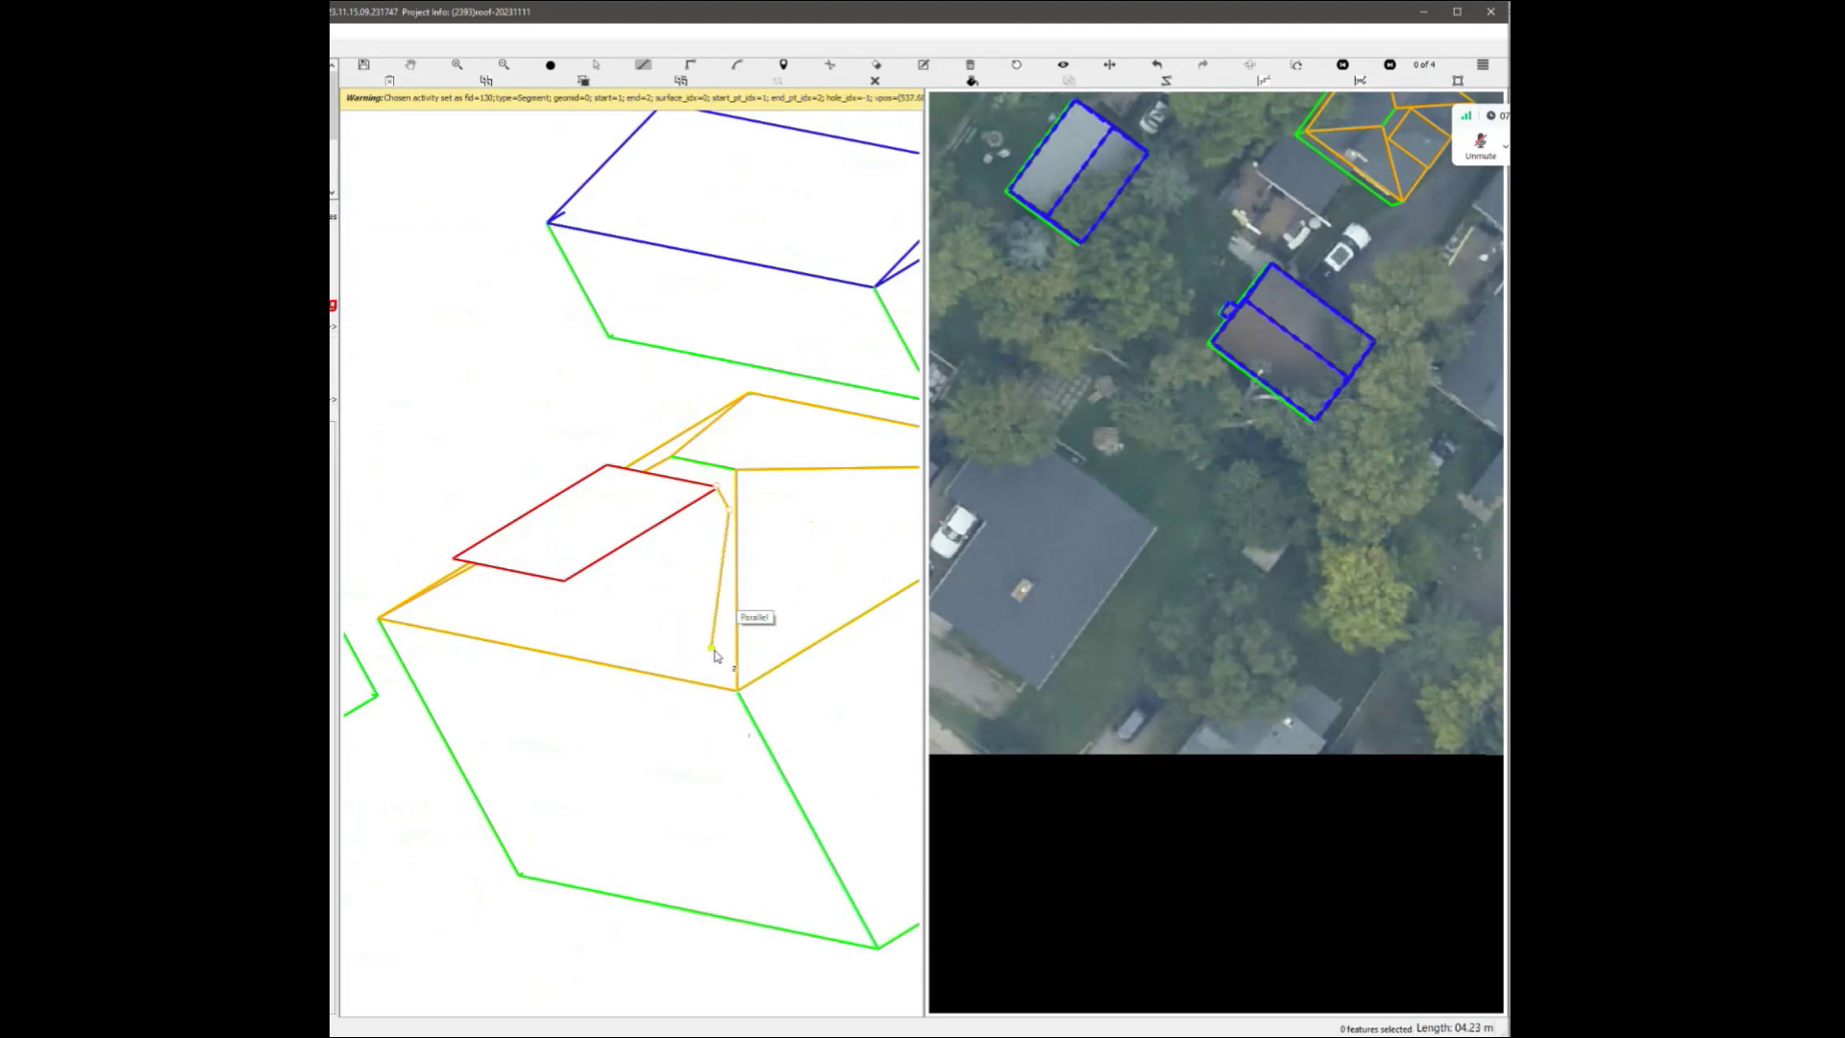
key("Escape")
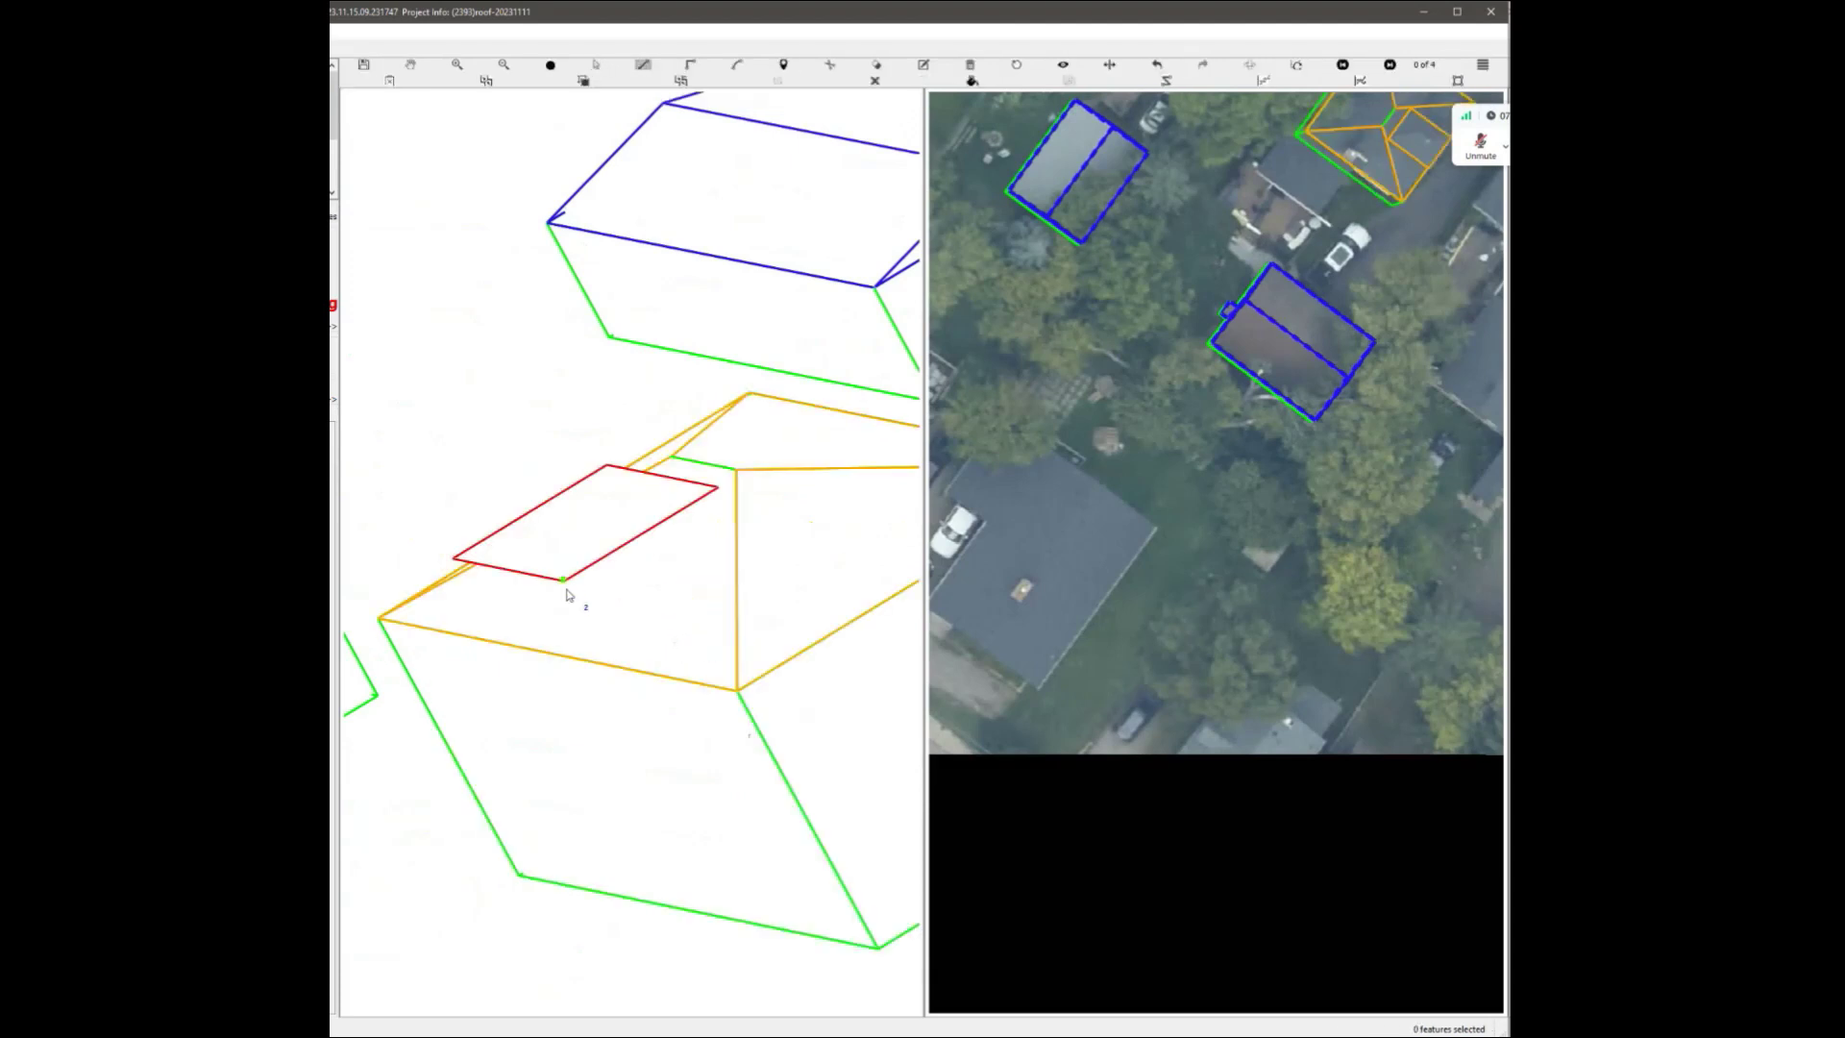
left_click(565, 583)
left_click(767, 745)
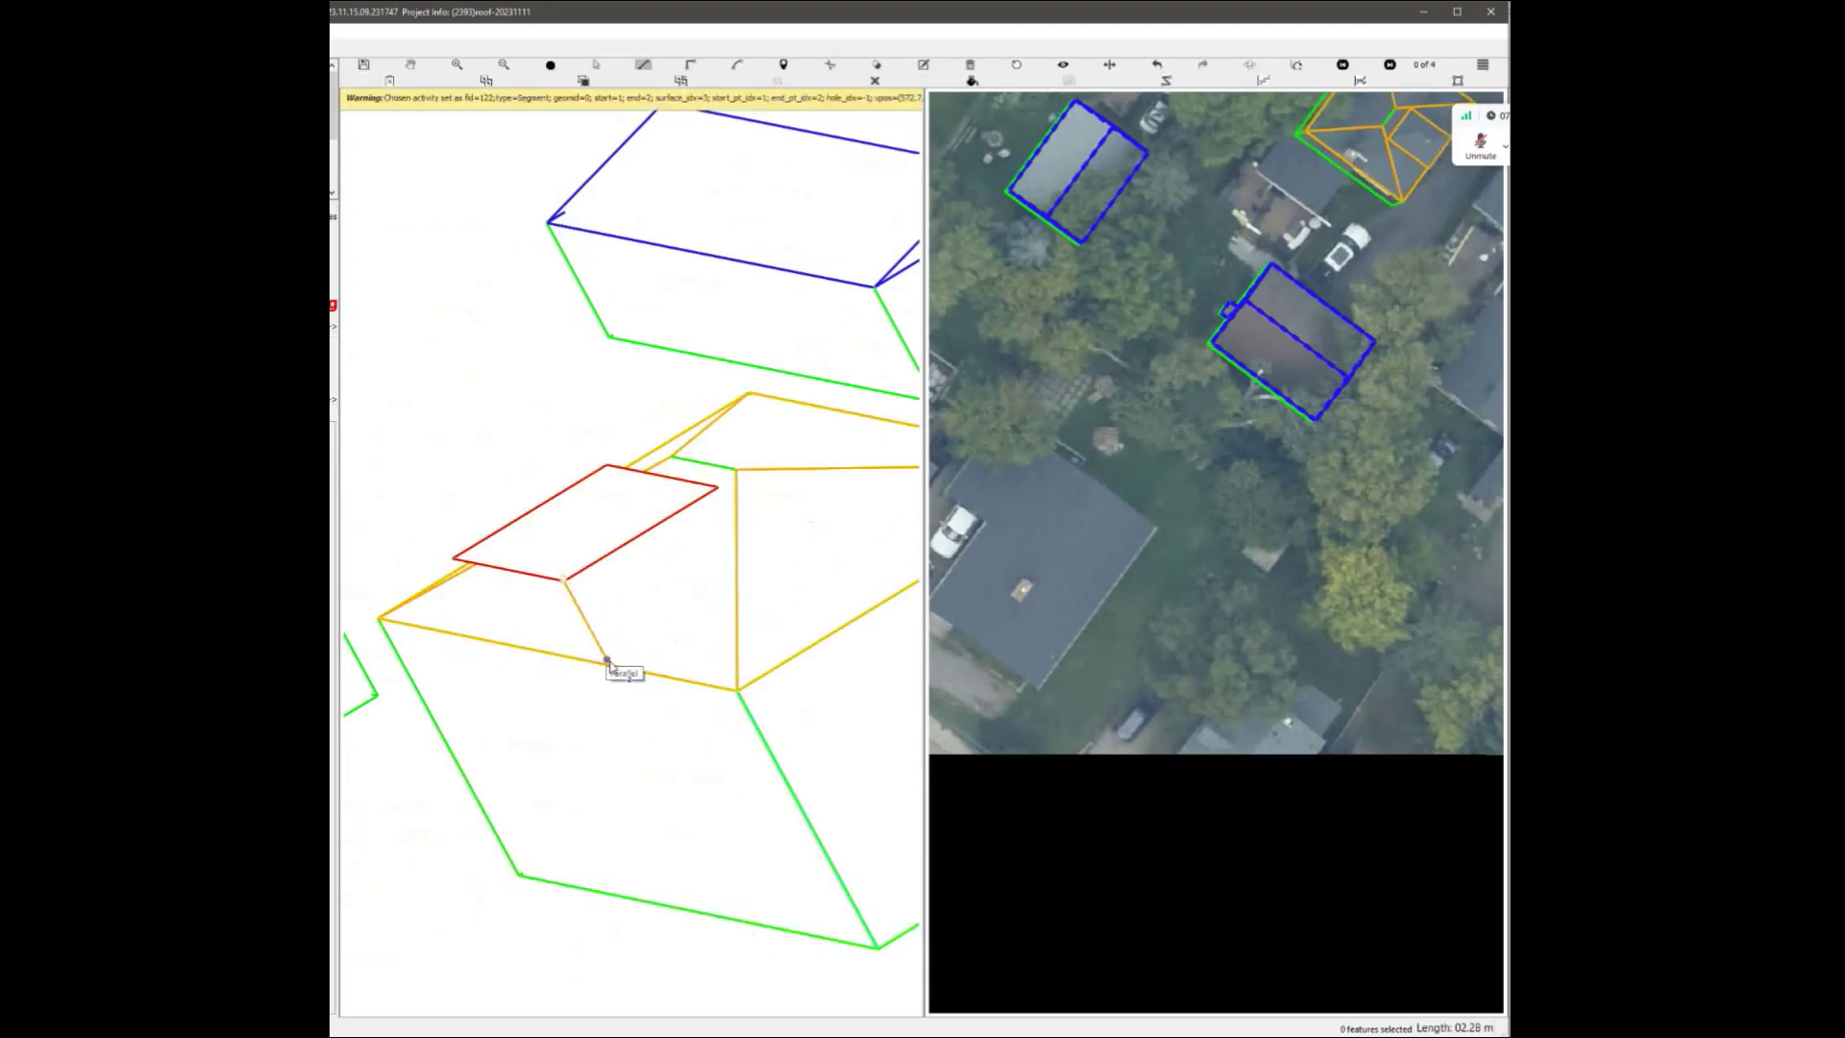
left_click(717, 487)
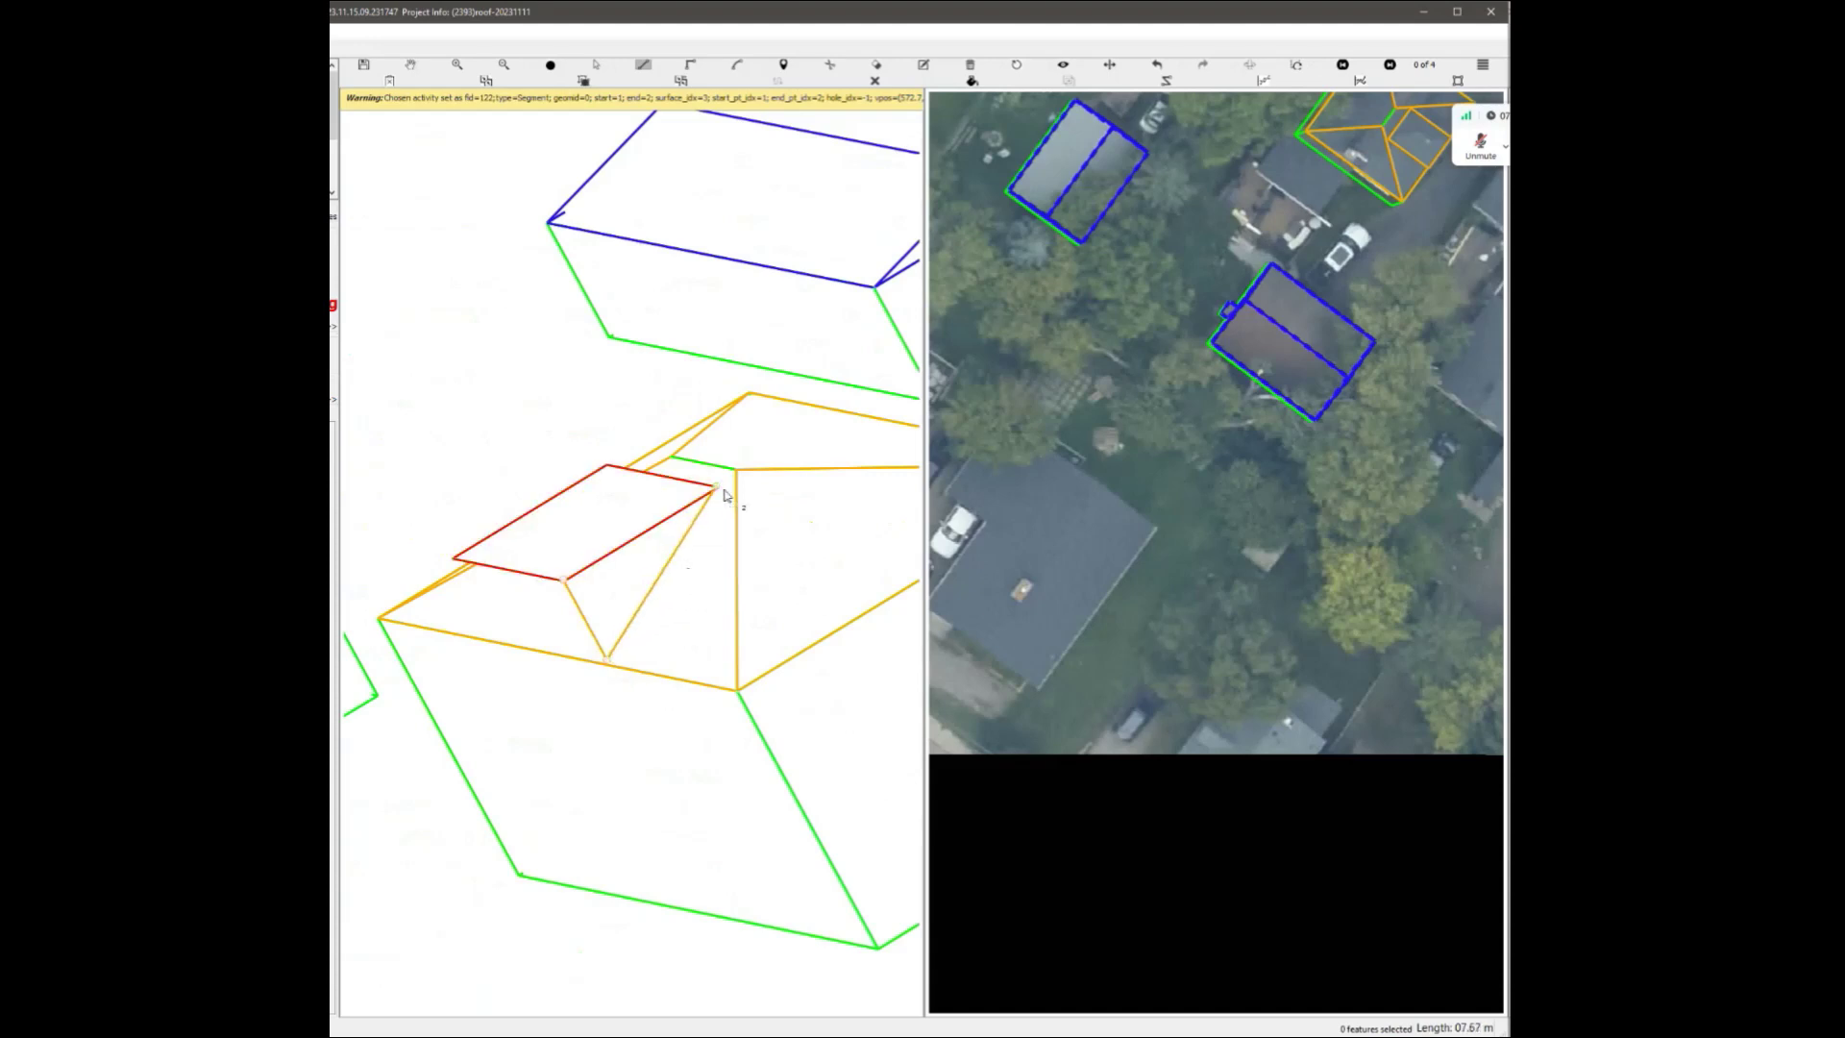
Add the second side-wall triangle from the rear corner down onto the main slope and merge both triangles into one wall.
scroll(721, 486, "up", 3)
left_click(759, 926)
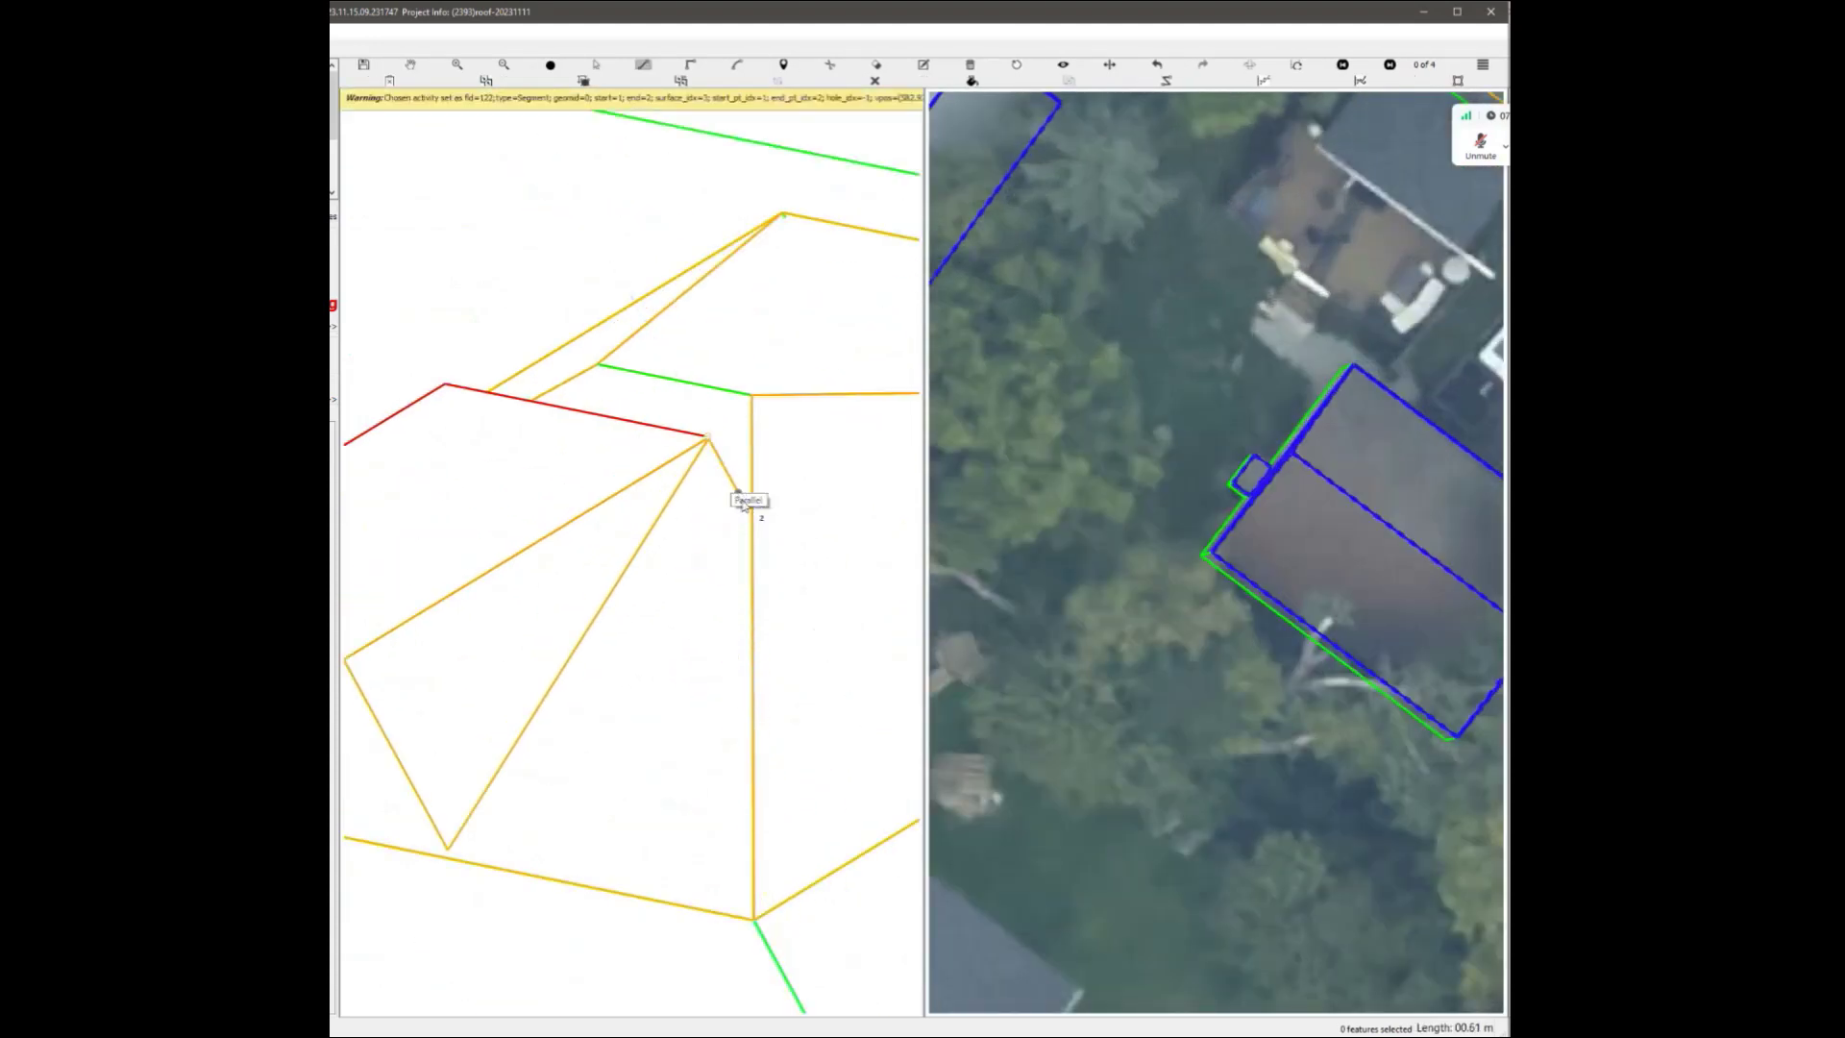
left_click(449, 850)
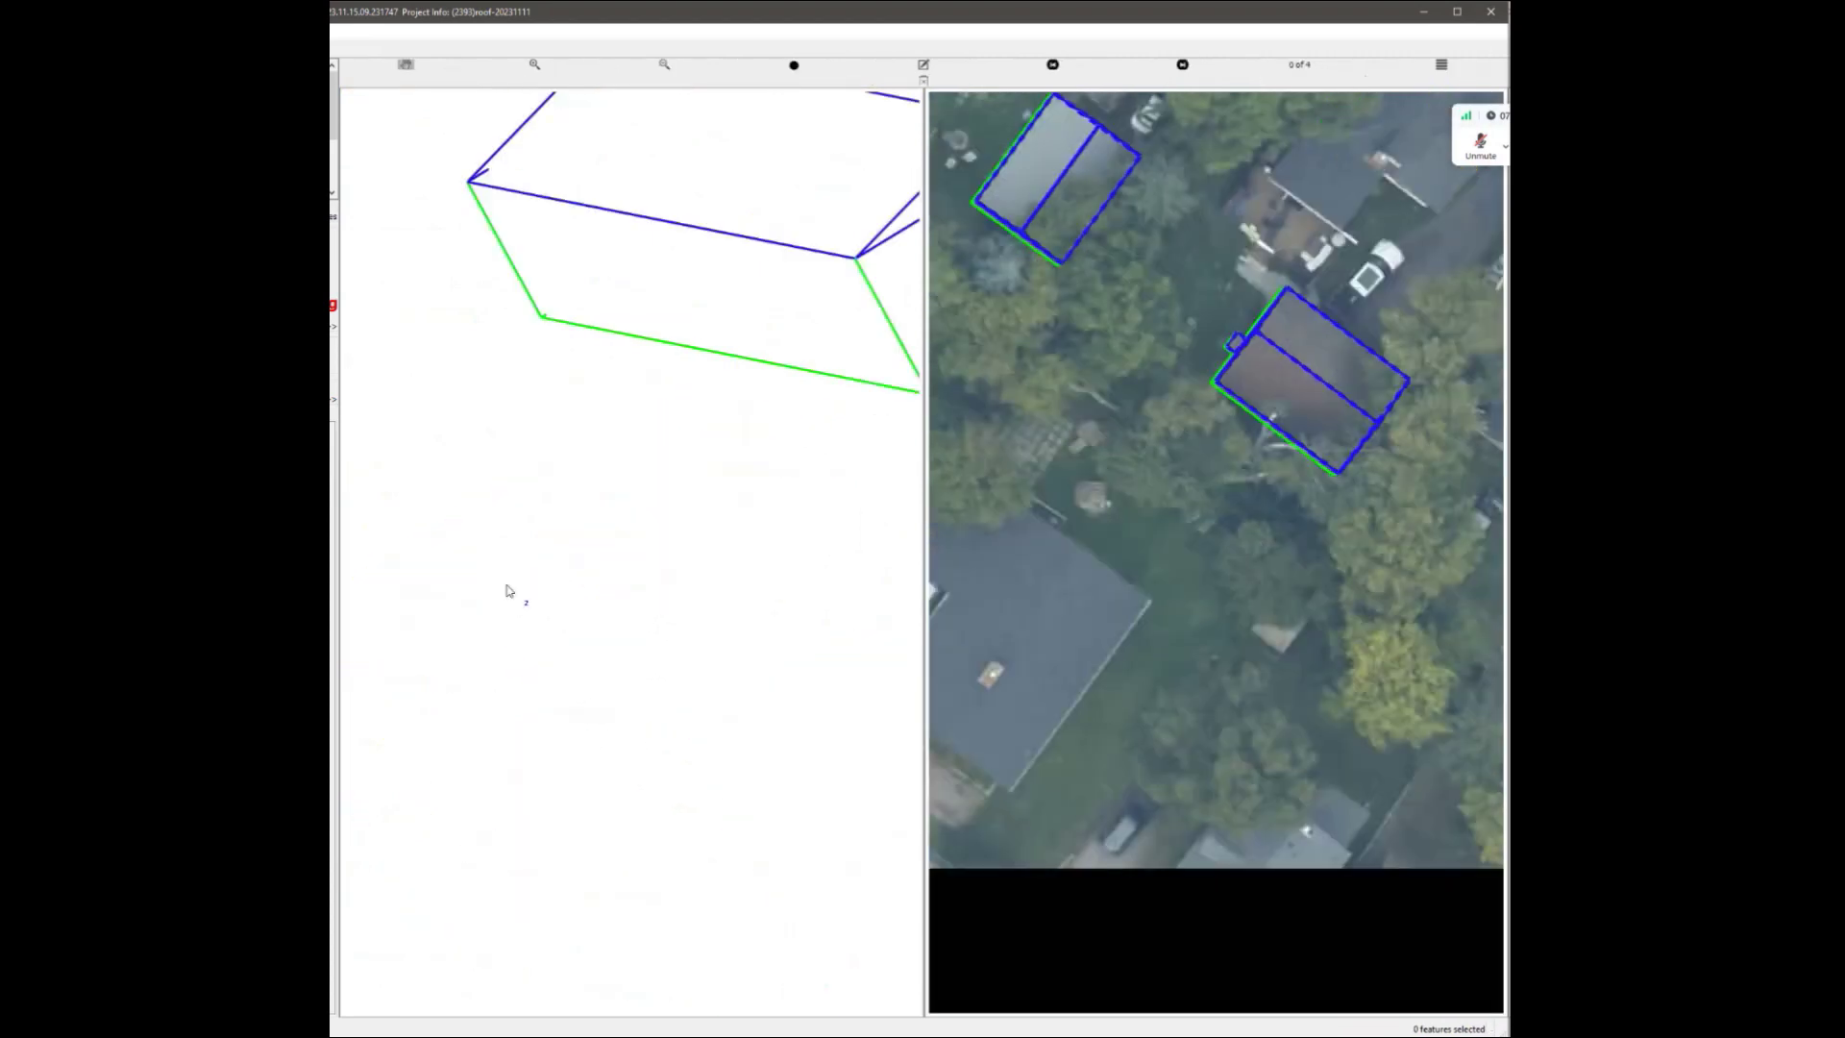
left_click(637, 579)
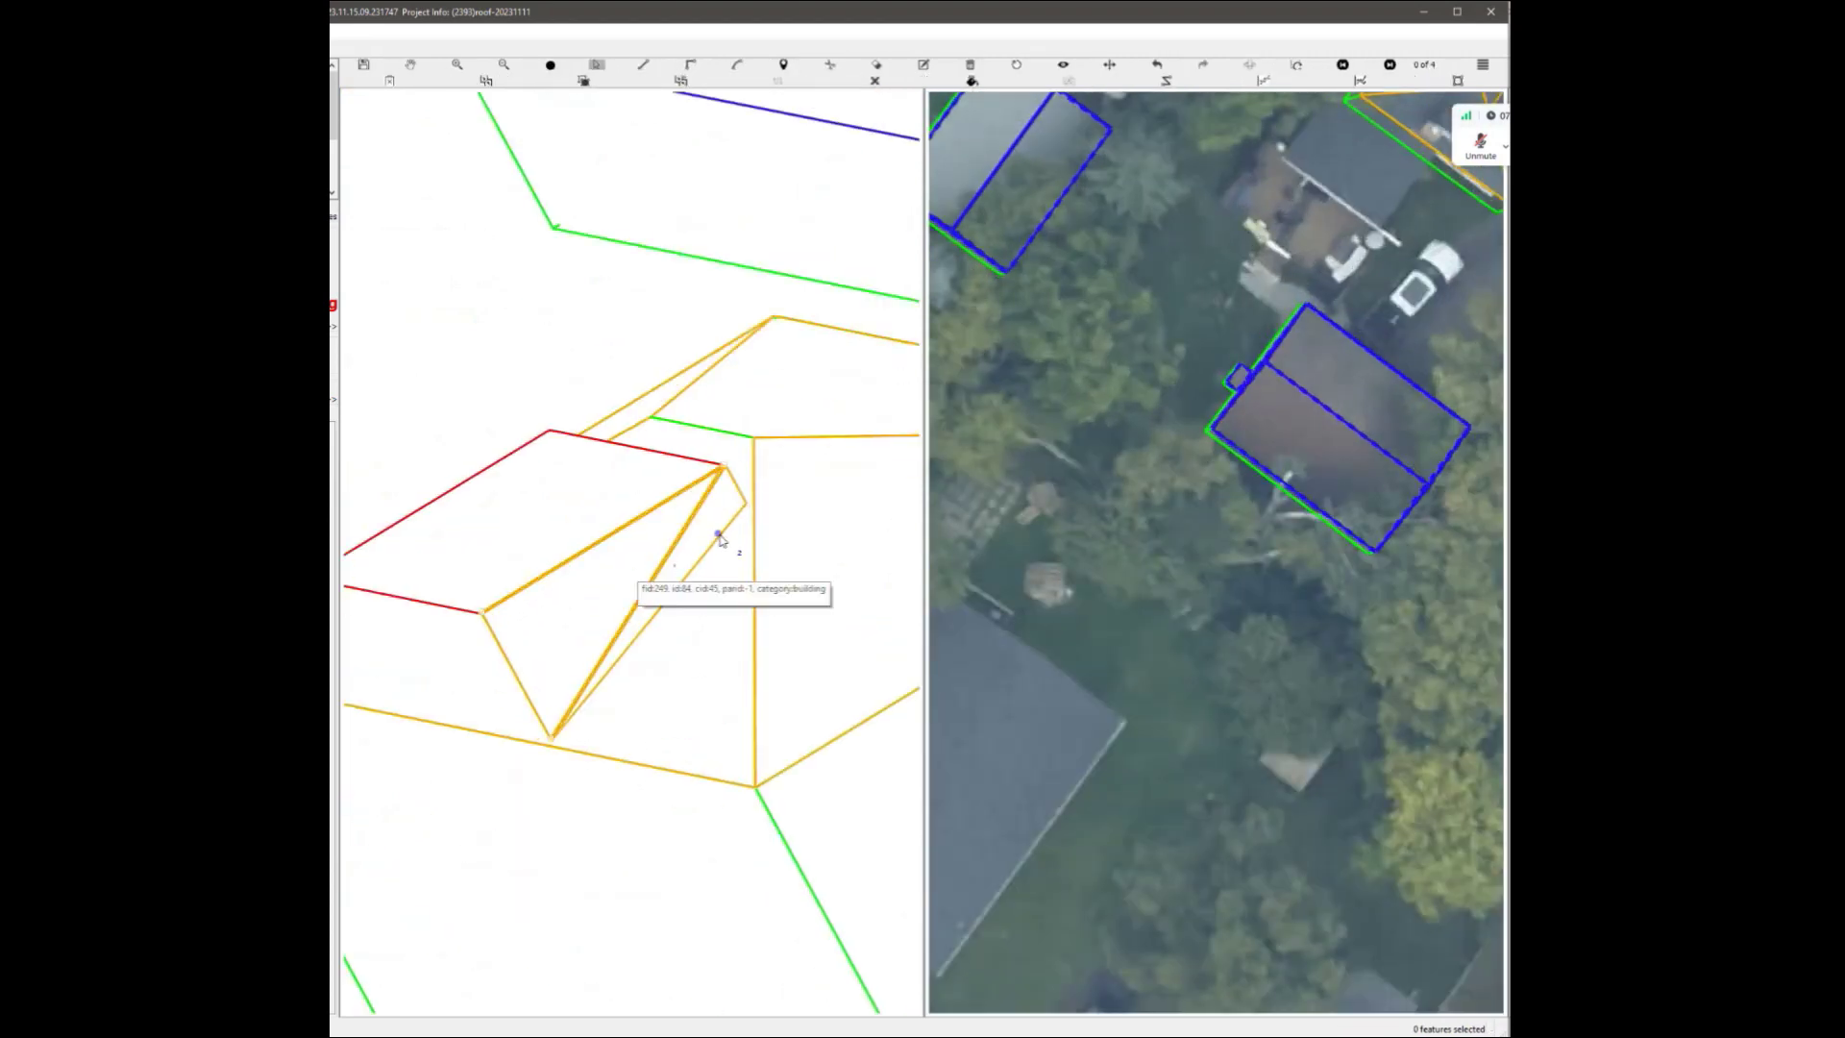
left_click(723, 524)
scroll(698, 640, "down", 2)
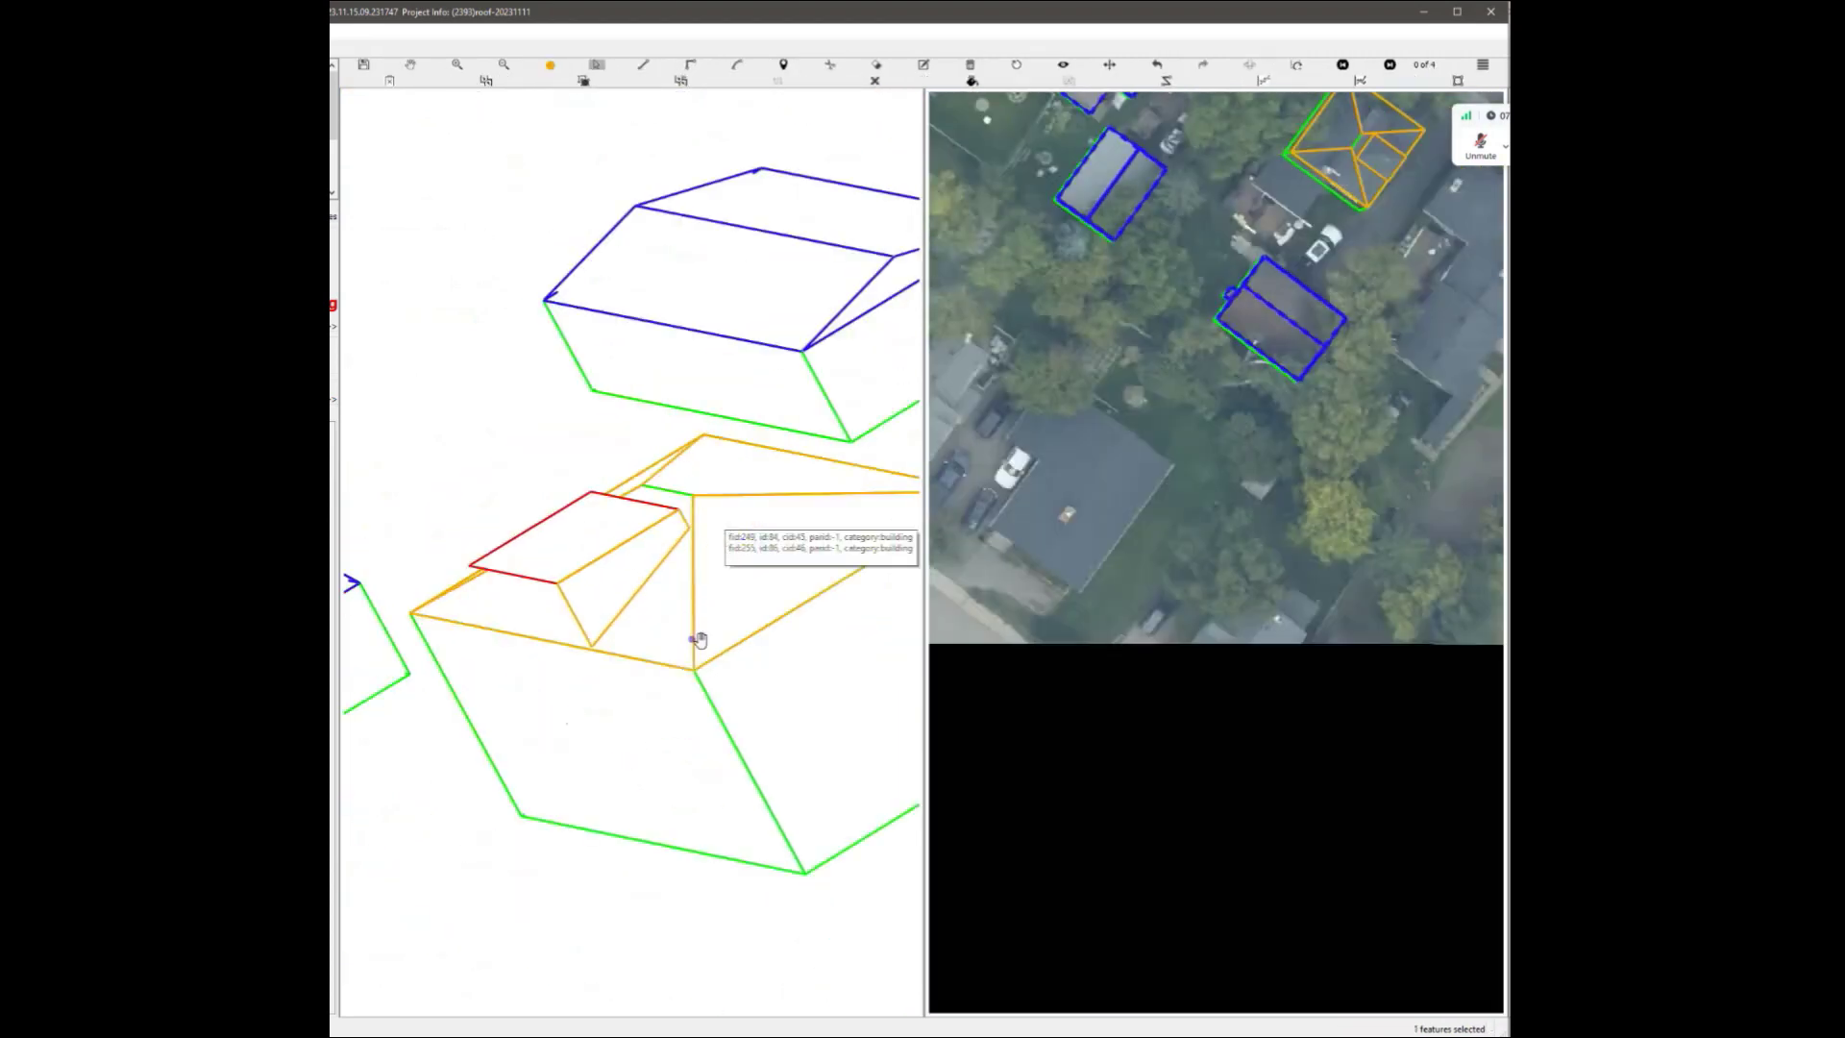
Draw the dormer's rear wall between its two rear outline corners and down onto the main roof slope.
left_click_drag(666, 600, 790, 618)
left_click_drag(716, 755, 678, 721)
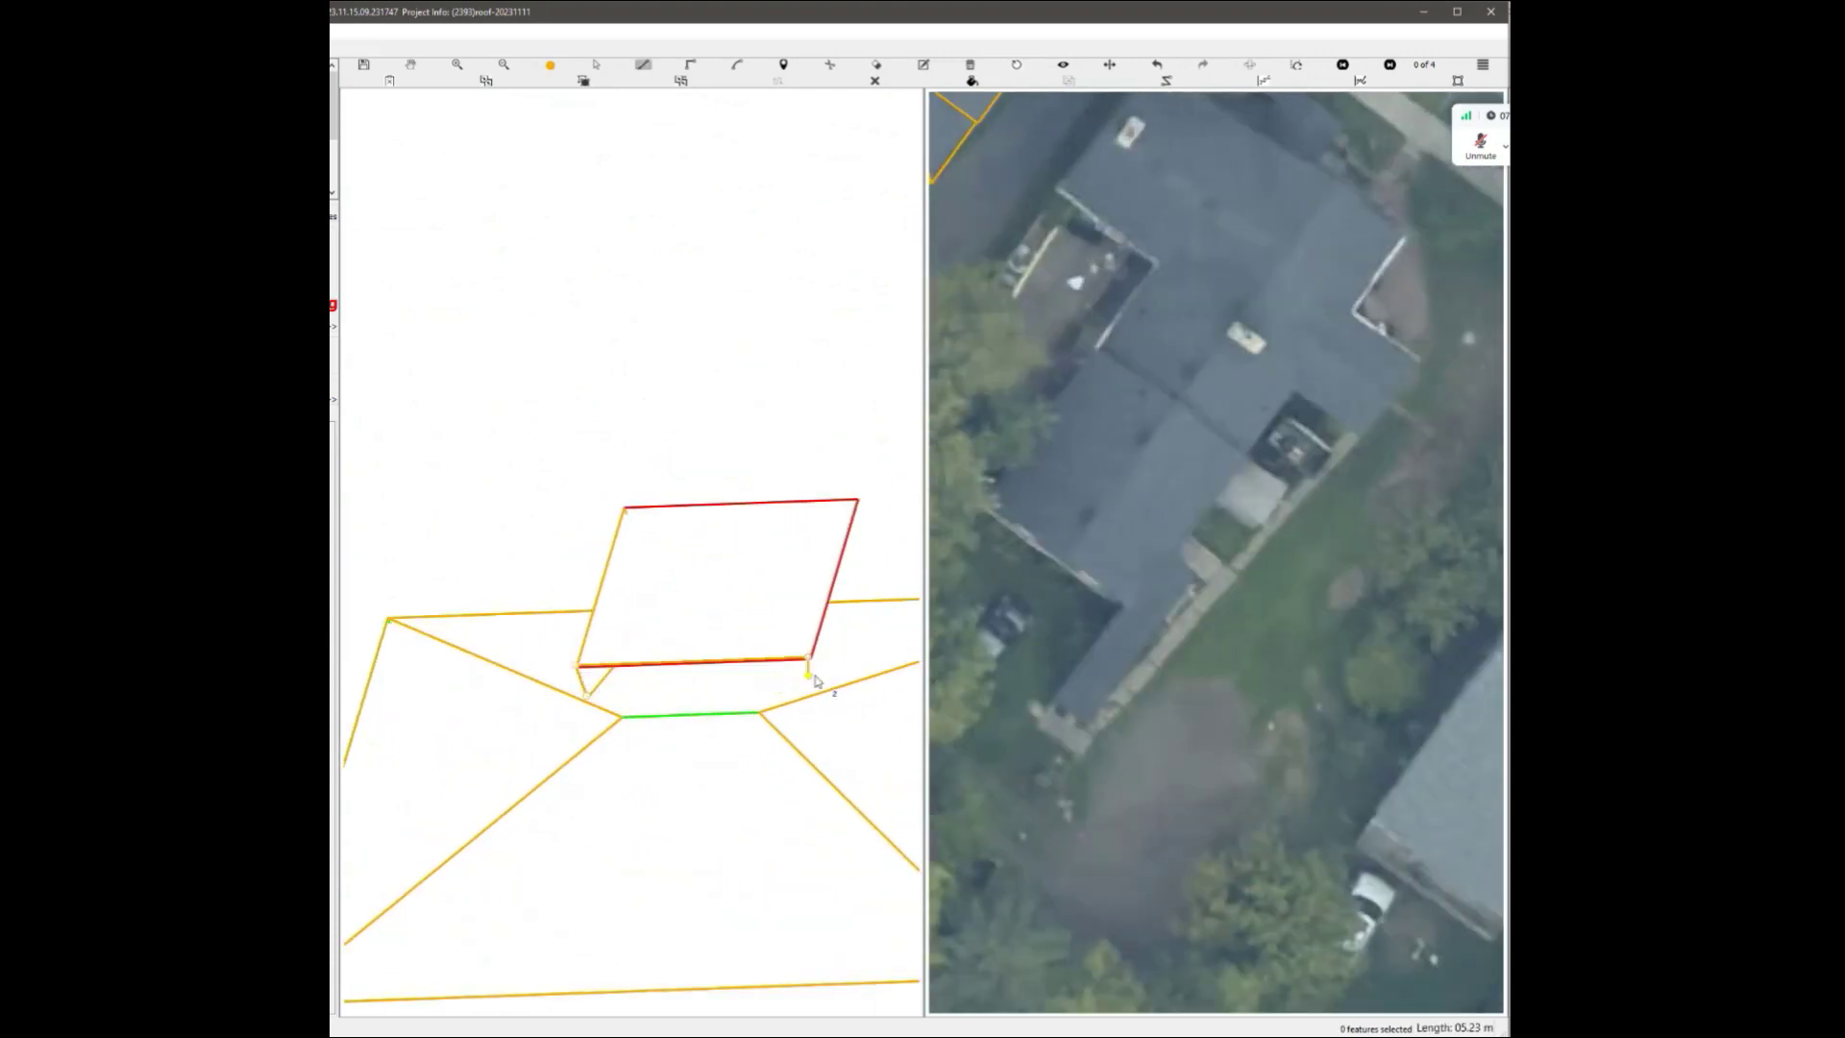
middle_click_drag(815, 680, 635, 671)
left_click(898, 695)
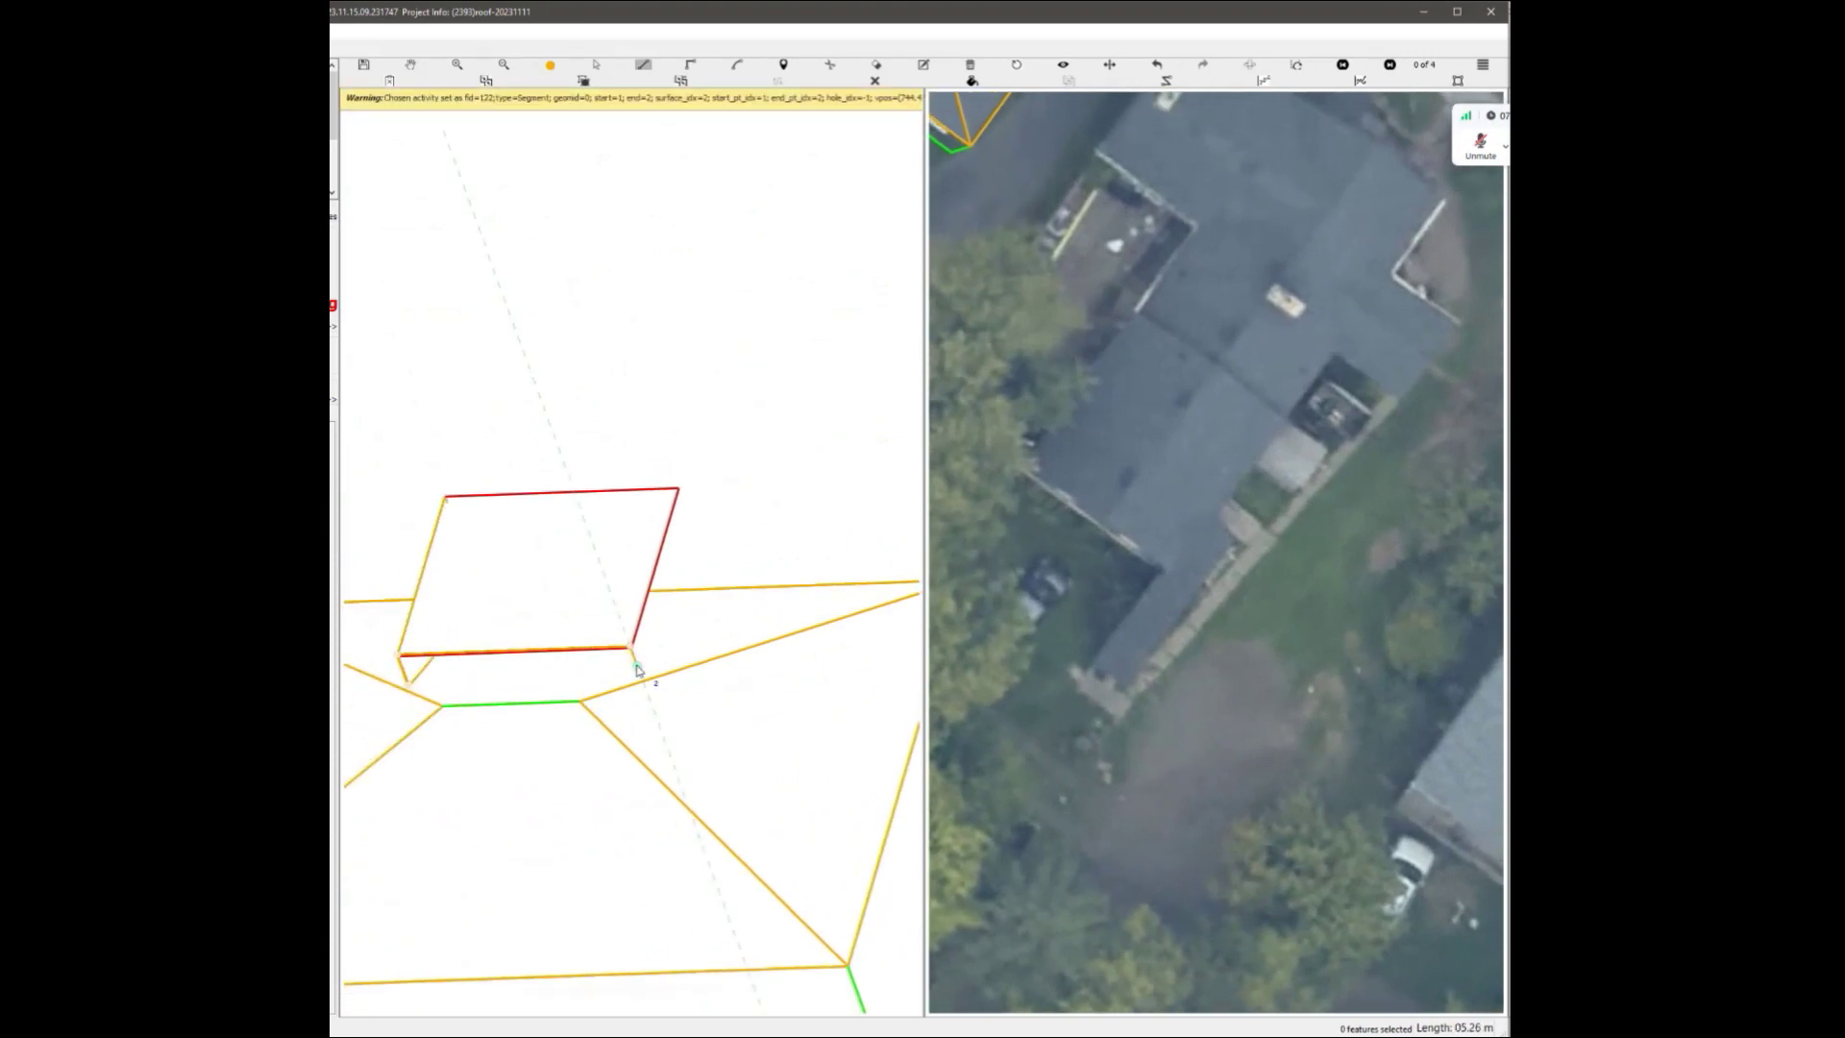
left_click(642, 678)
key("Escape")
left_click_drag(630, 638, 713, 713)
Draw the dormer's opposite side wall and its front wall down to the main roof's eave to enclose the dormer.
key("l")
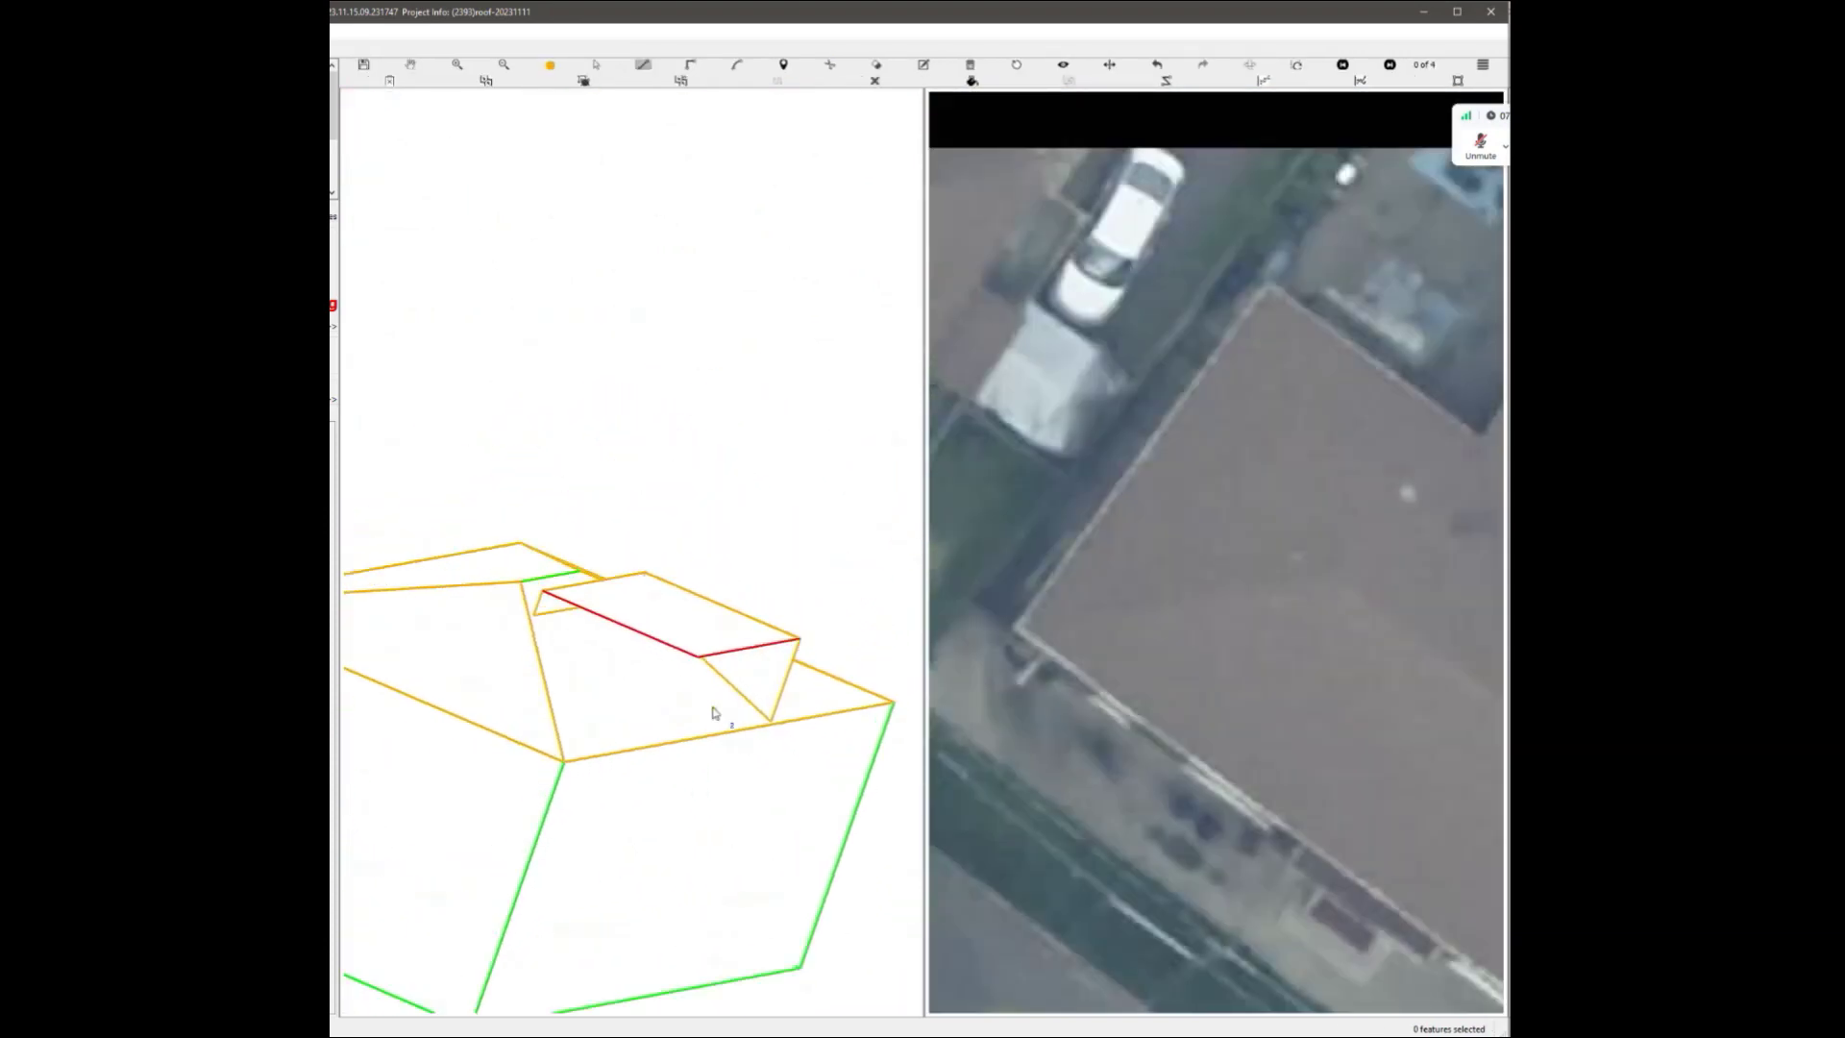
key("Escape")
left_click(668, 740)
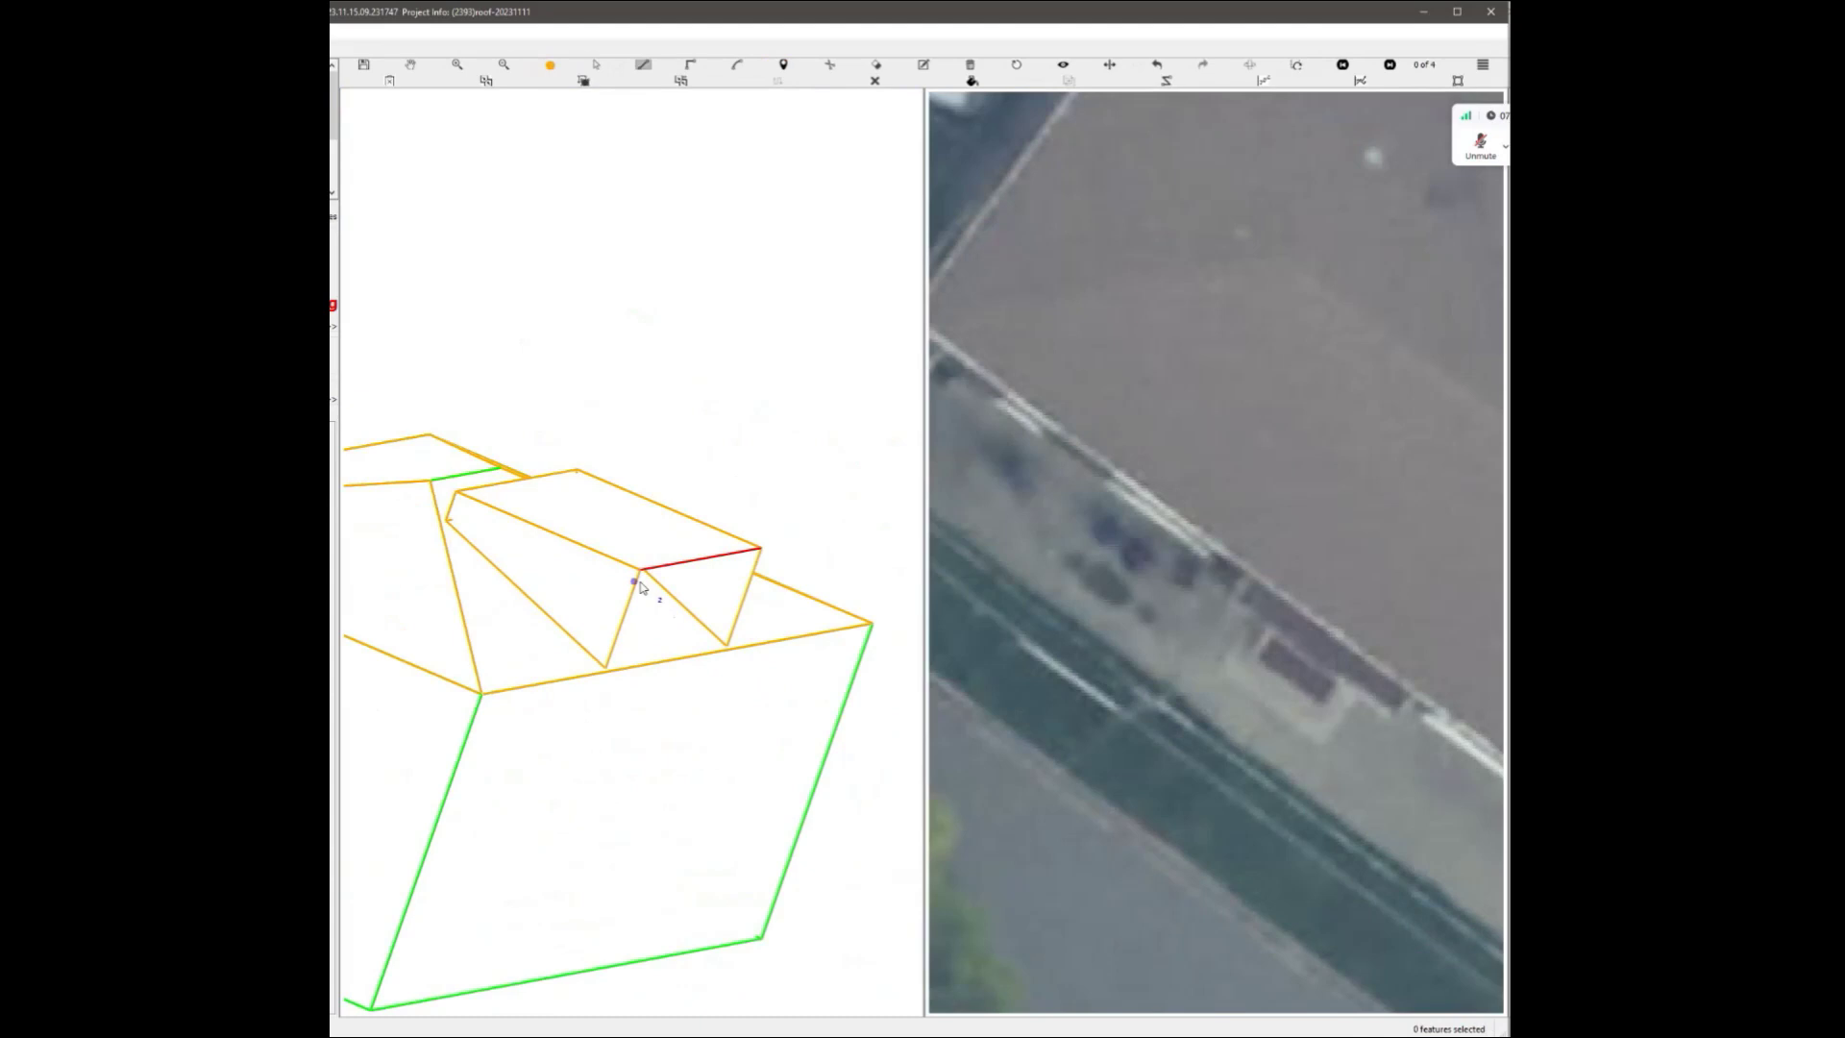
left_click(640, 573)
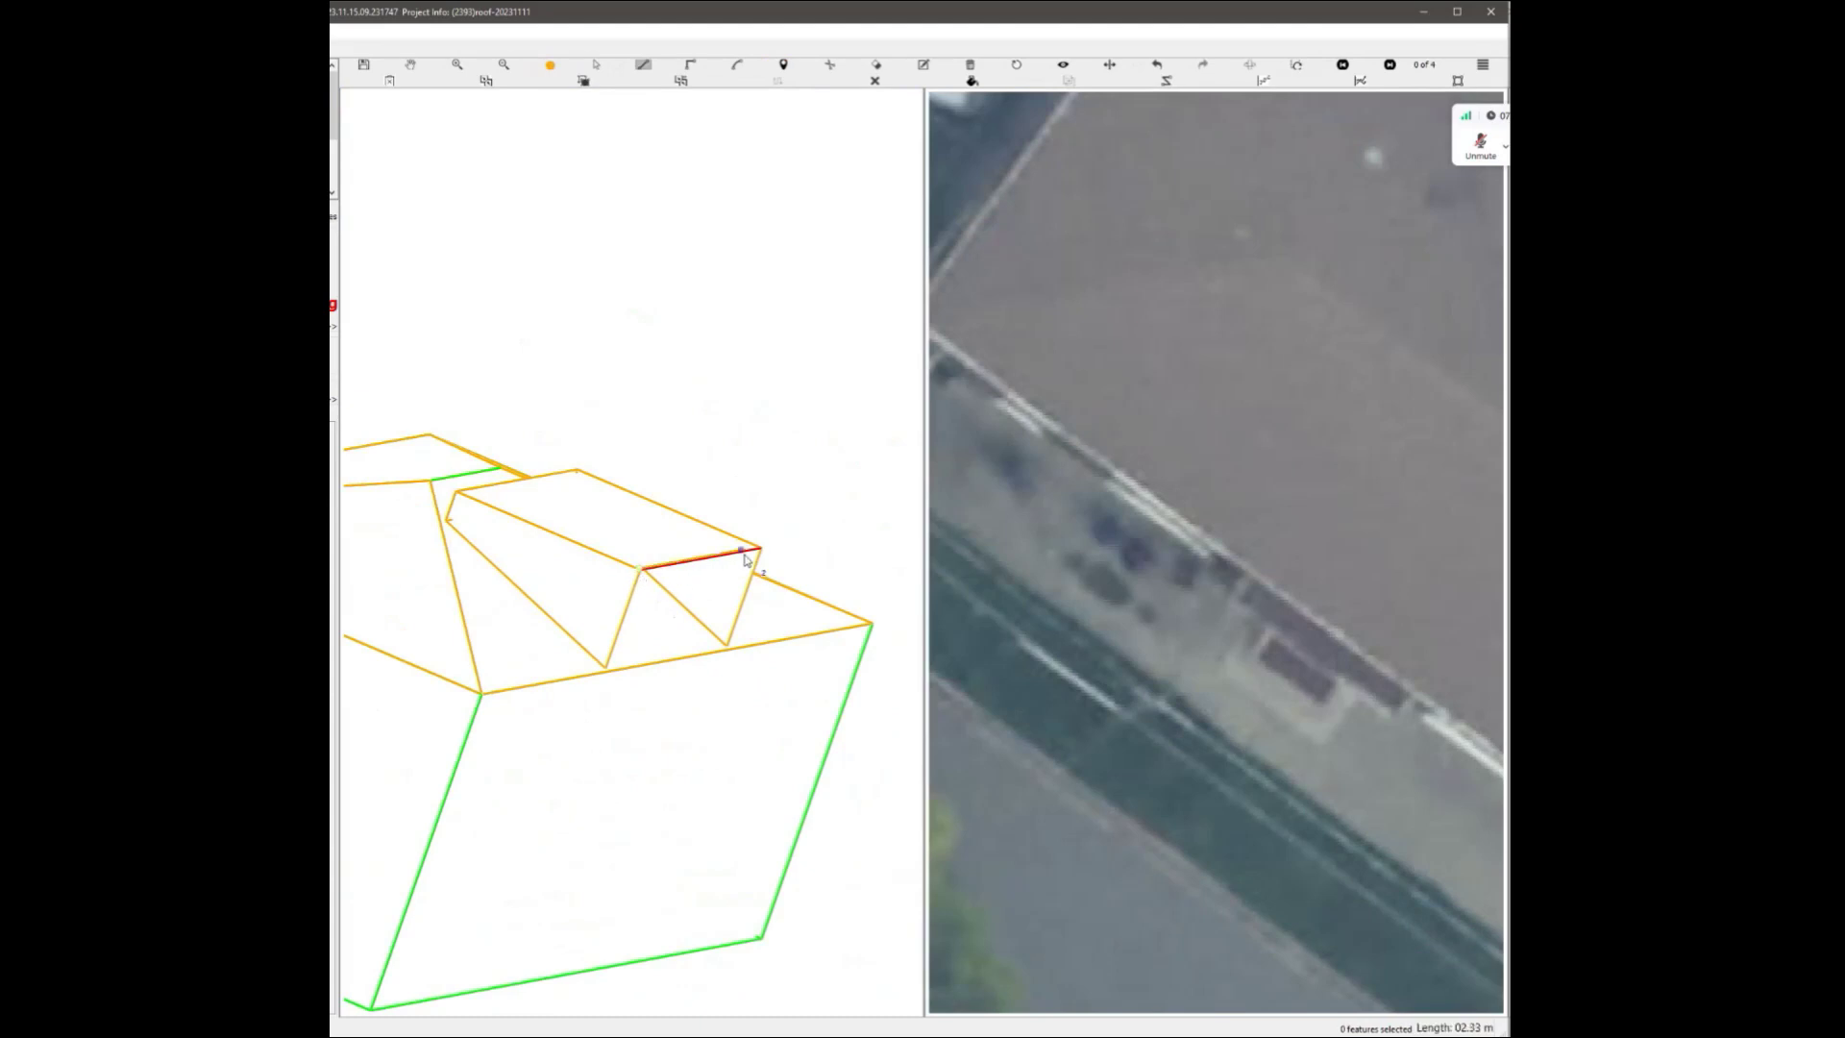
key("Escape")
scroll(630, 679, "down", 6)
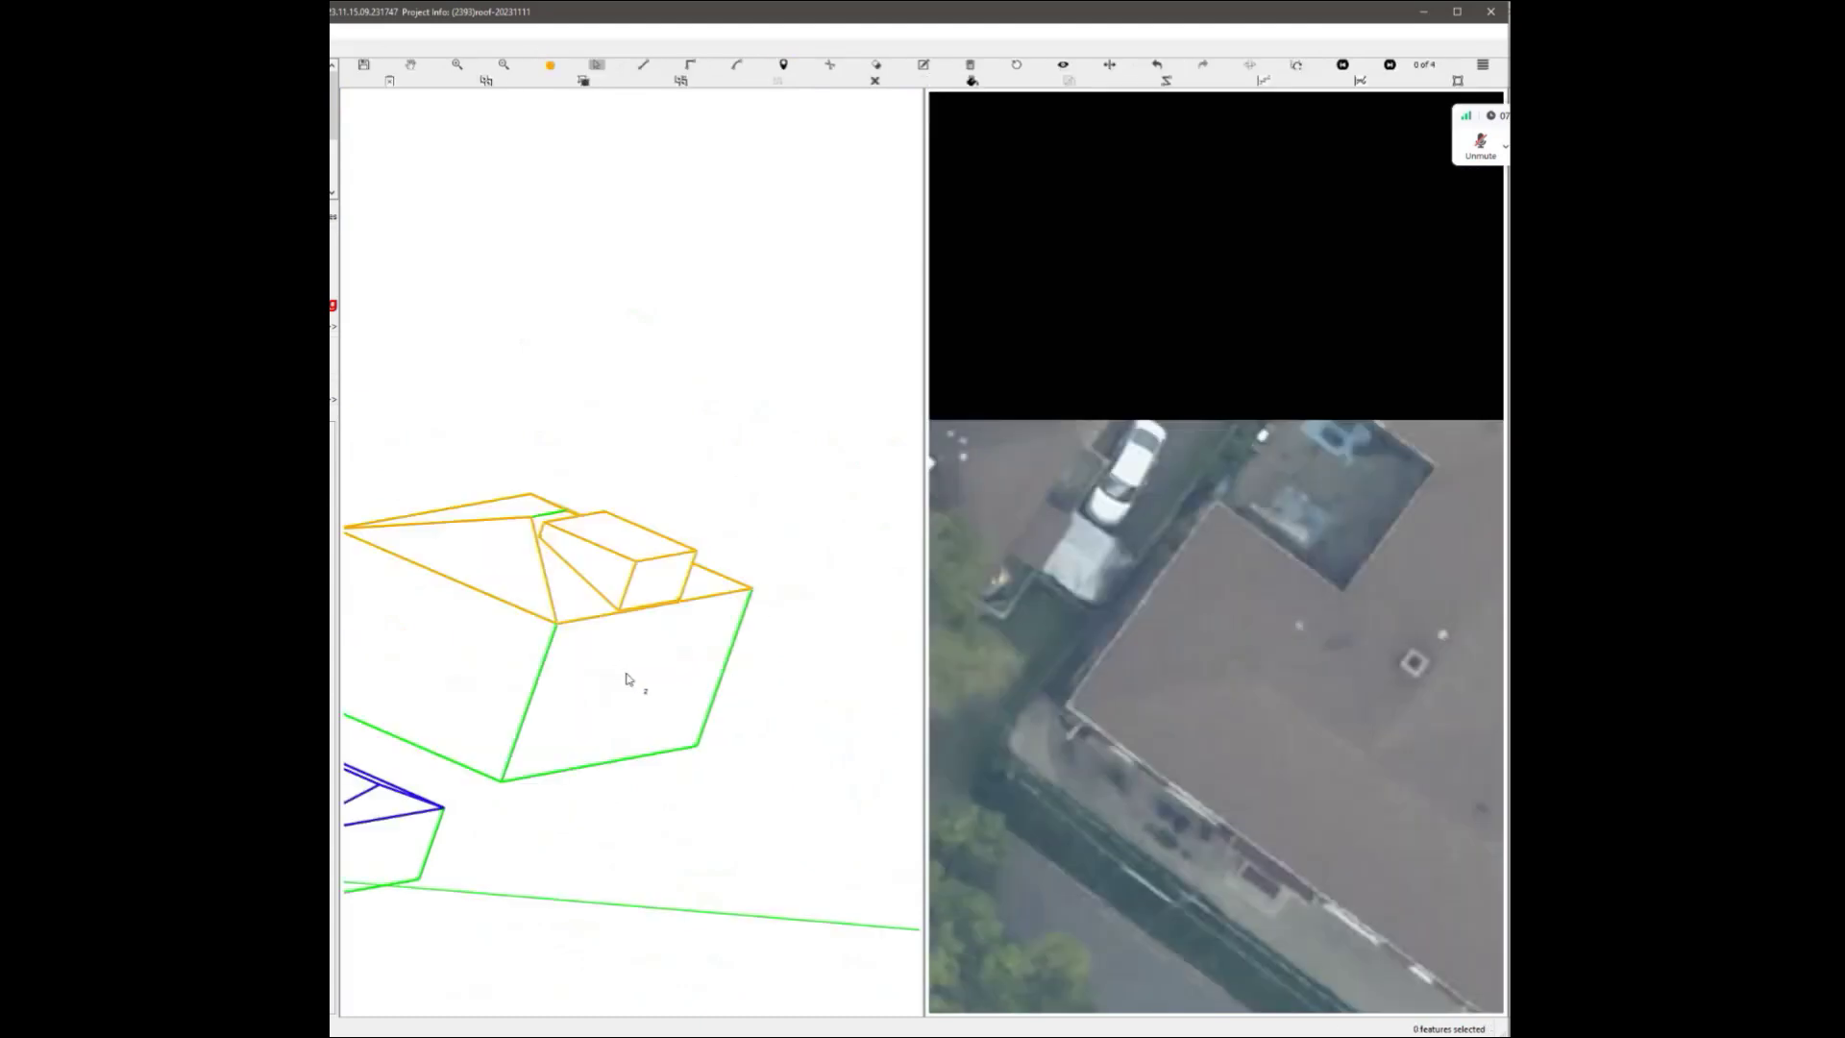
Compare the enclosed dormer and main roof with the house in each of the available aerial images.
left_click_drag(651, 166, 688, 461)
scroll(688, 461, "up", 4)
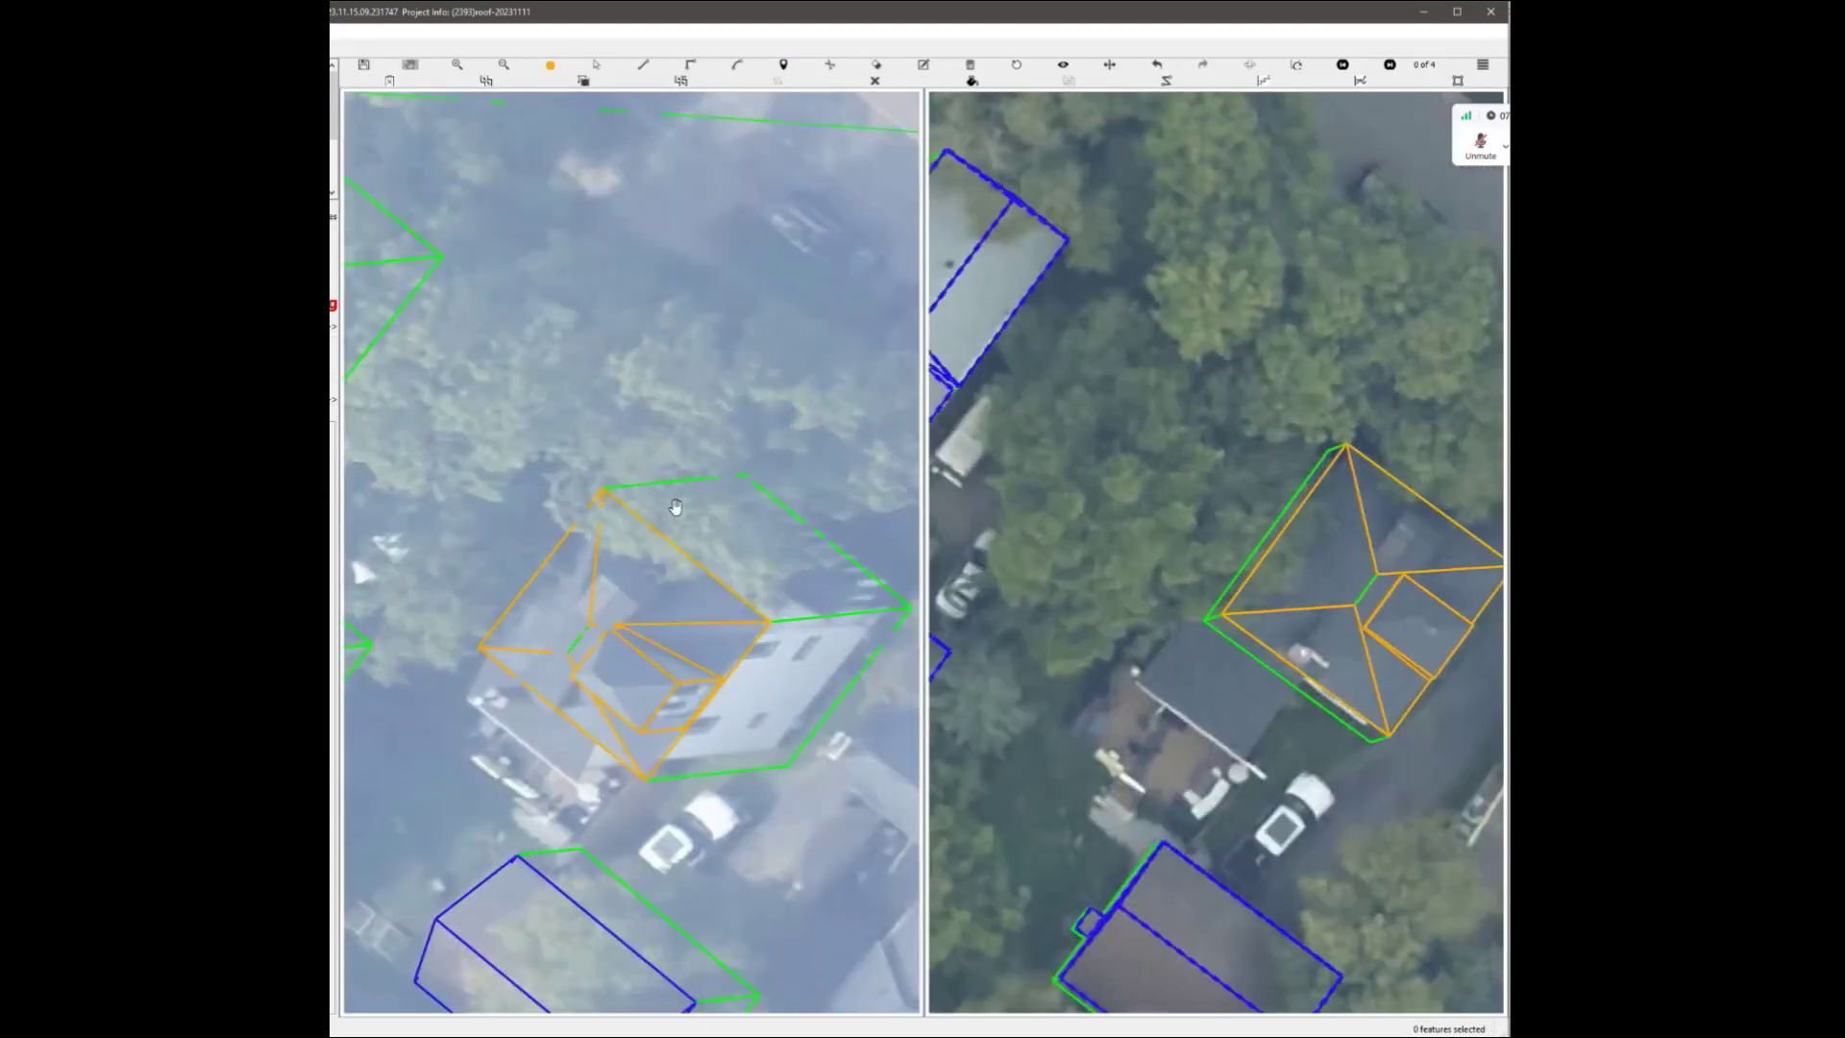
left_click_drag(1332, 716, 1220, 637)
scroll(1221, 637, "down", 3)
left_click(1312, 66)
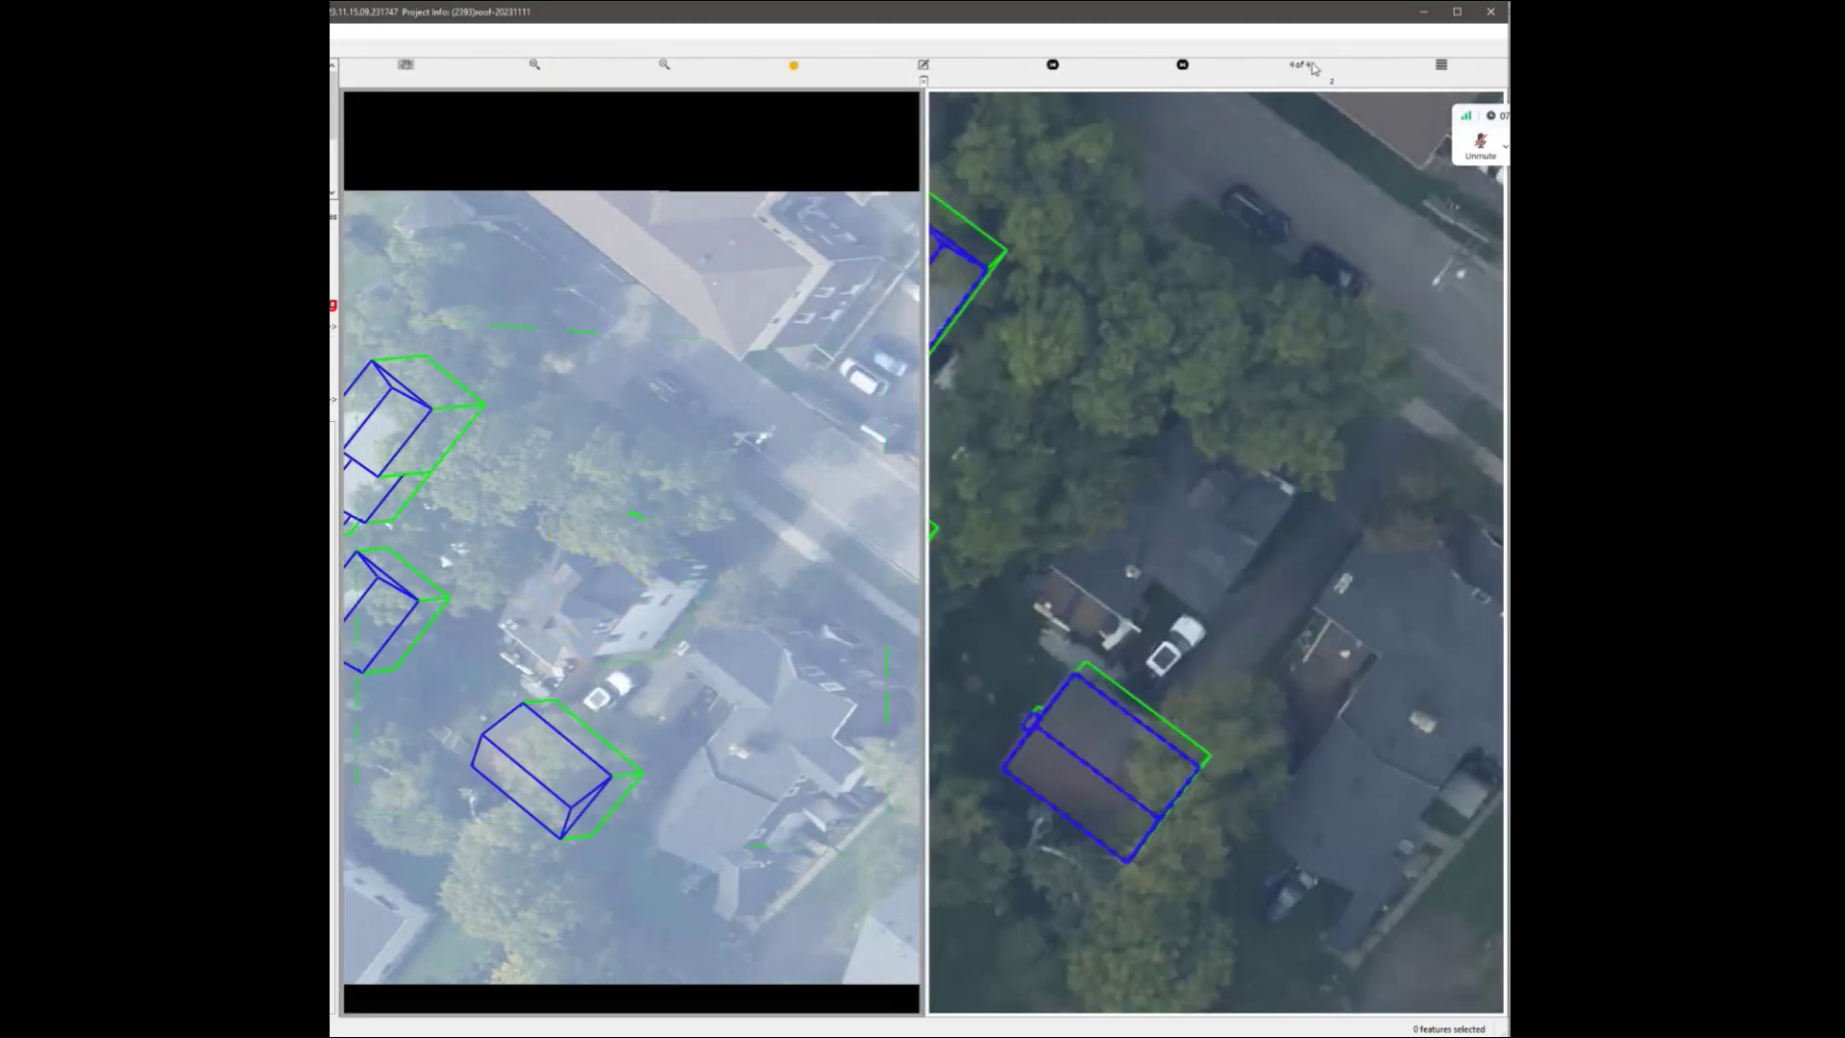
left_click(1311, 65)
left_click(1312, 65)
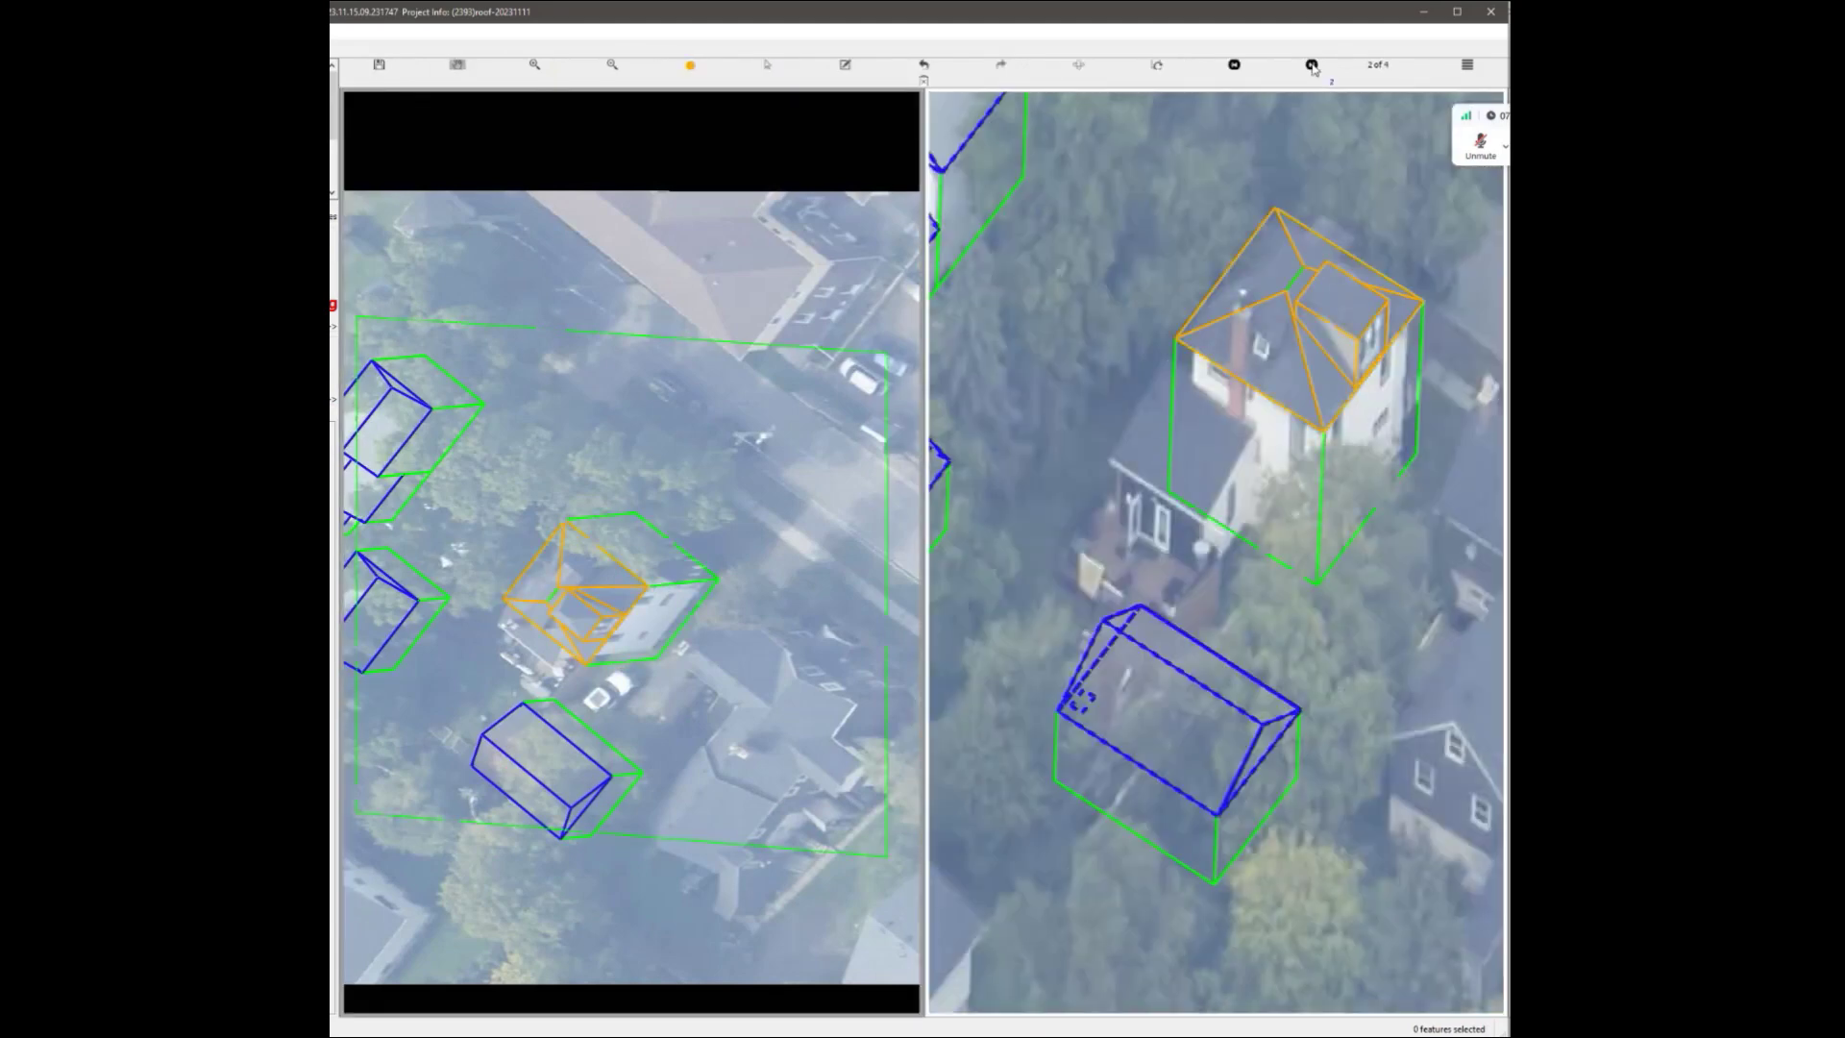
left_click(1312, 65)
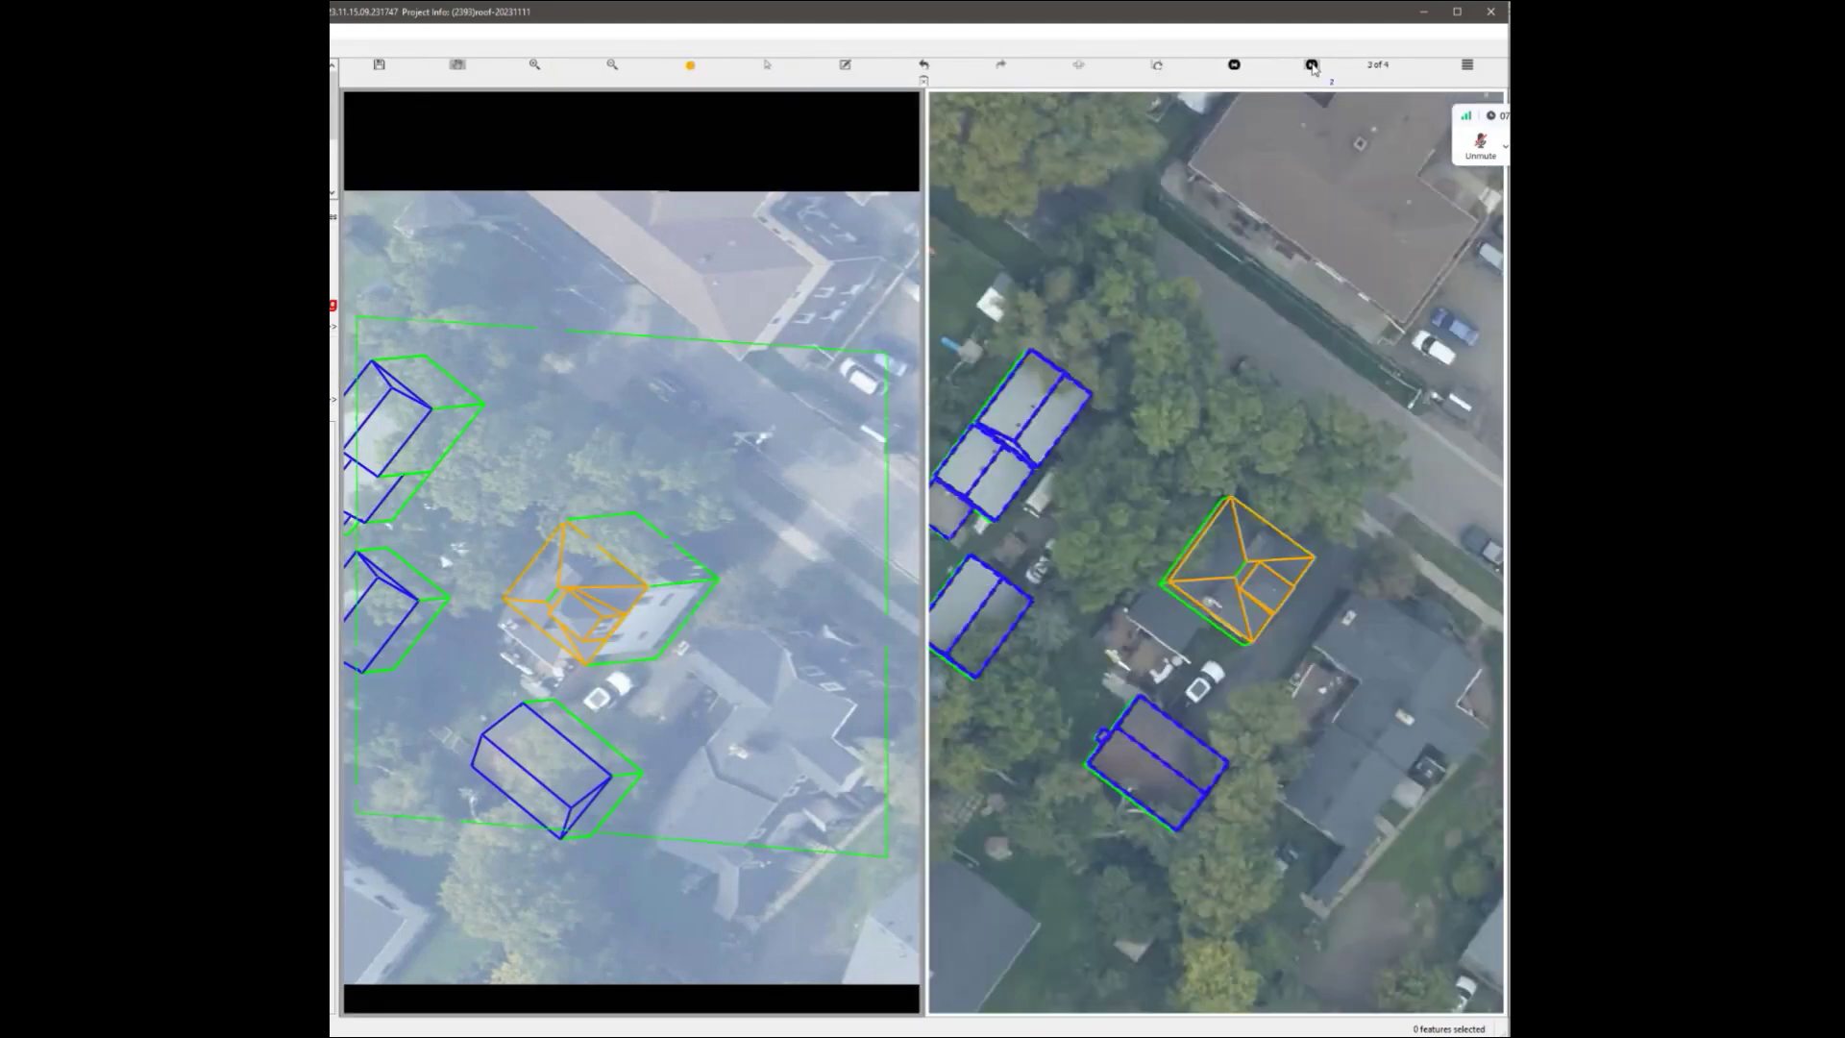
scroll(669, 741, "up", 2)
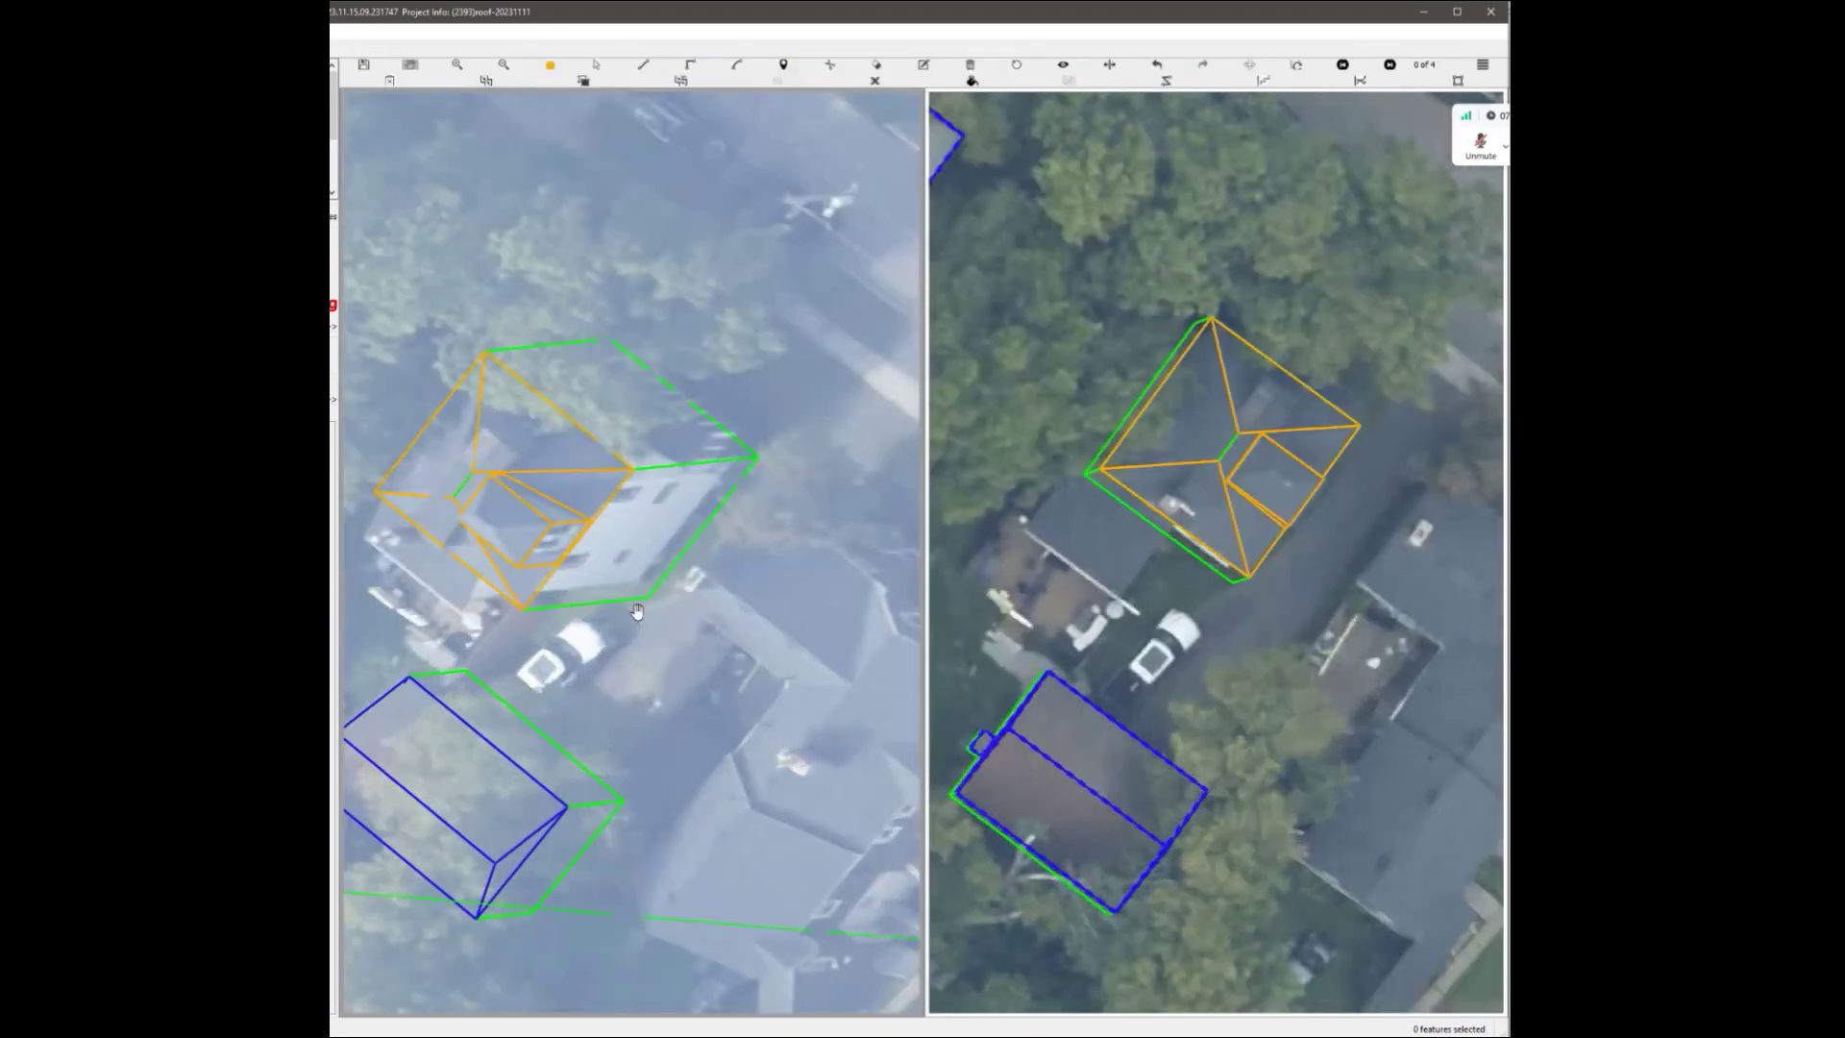
left_click_drag(554, 491, 699, 533)
scroll(698, 535, "up", 1)
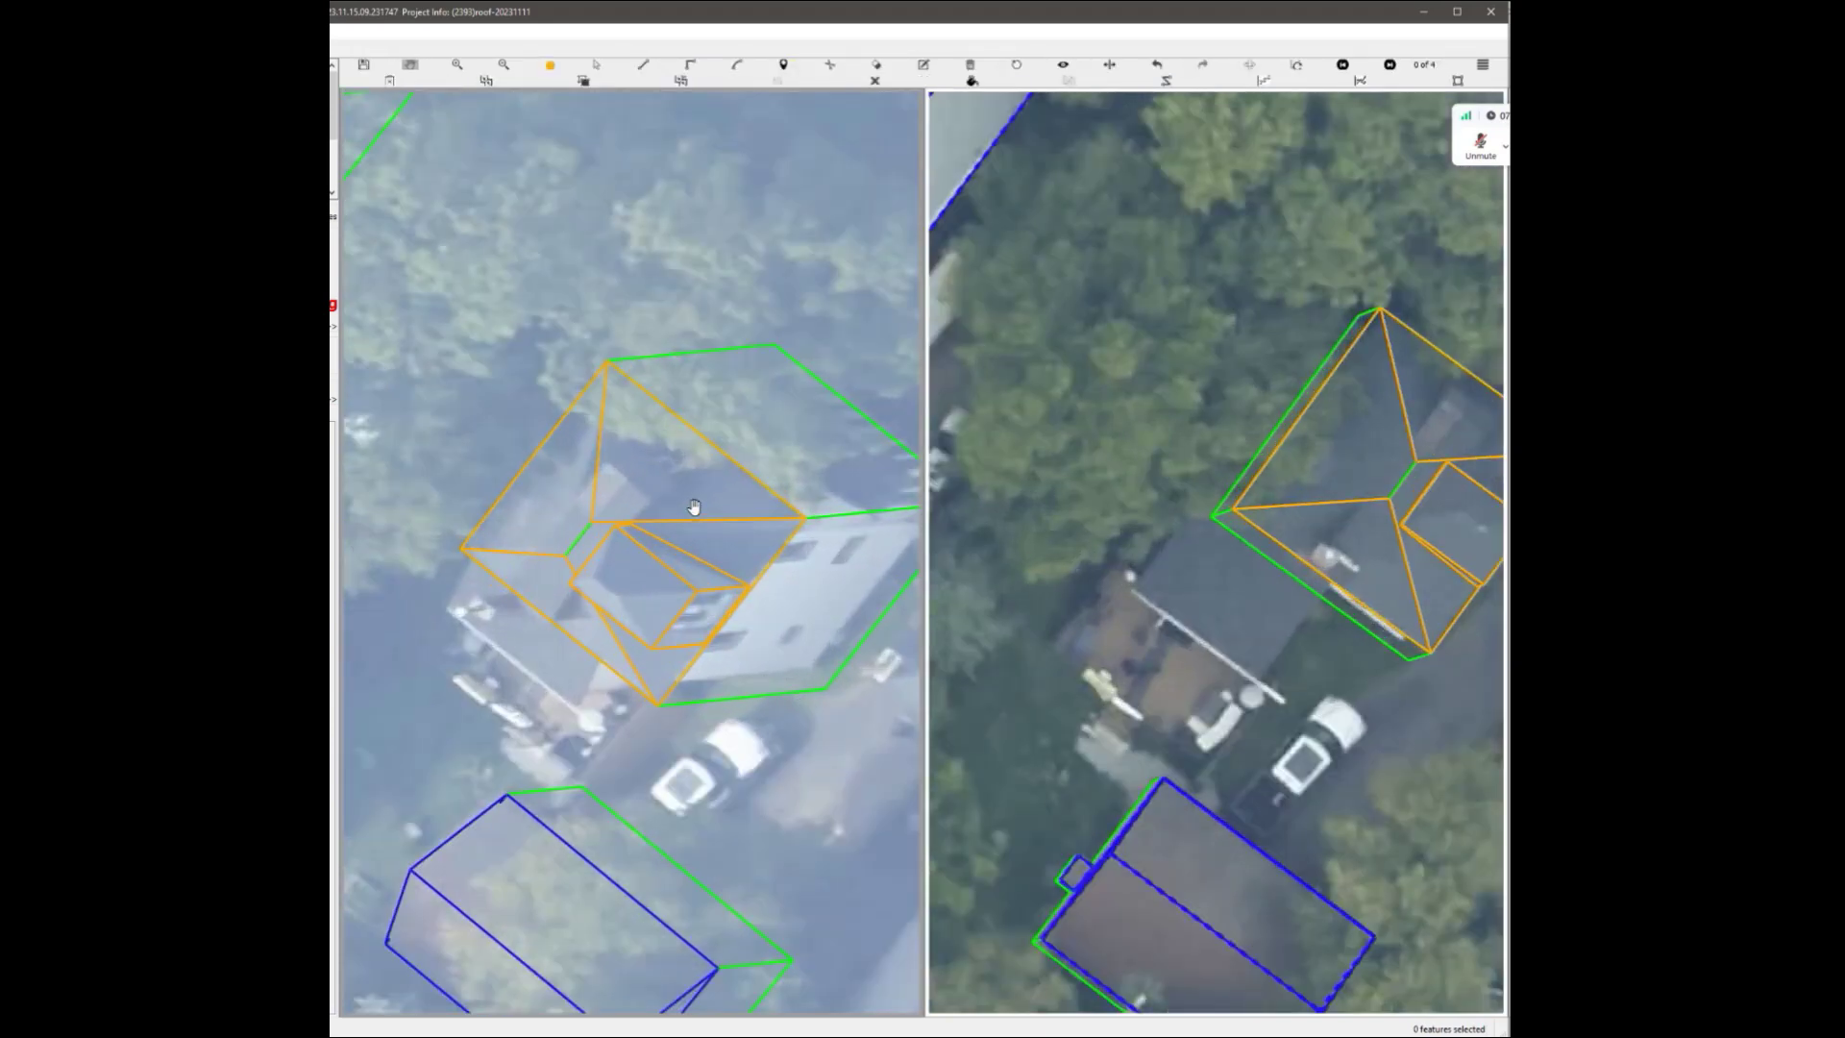
Draw the dormer's driveway-side triangular hip slope and its adjoining rear slope, meeting at a short central ridge.
key("Escape")
scroll(587, 587, "up", 2)
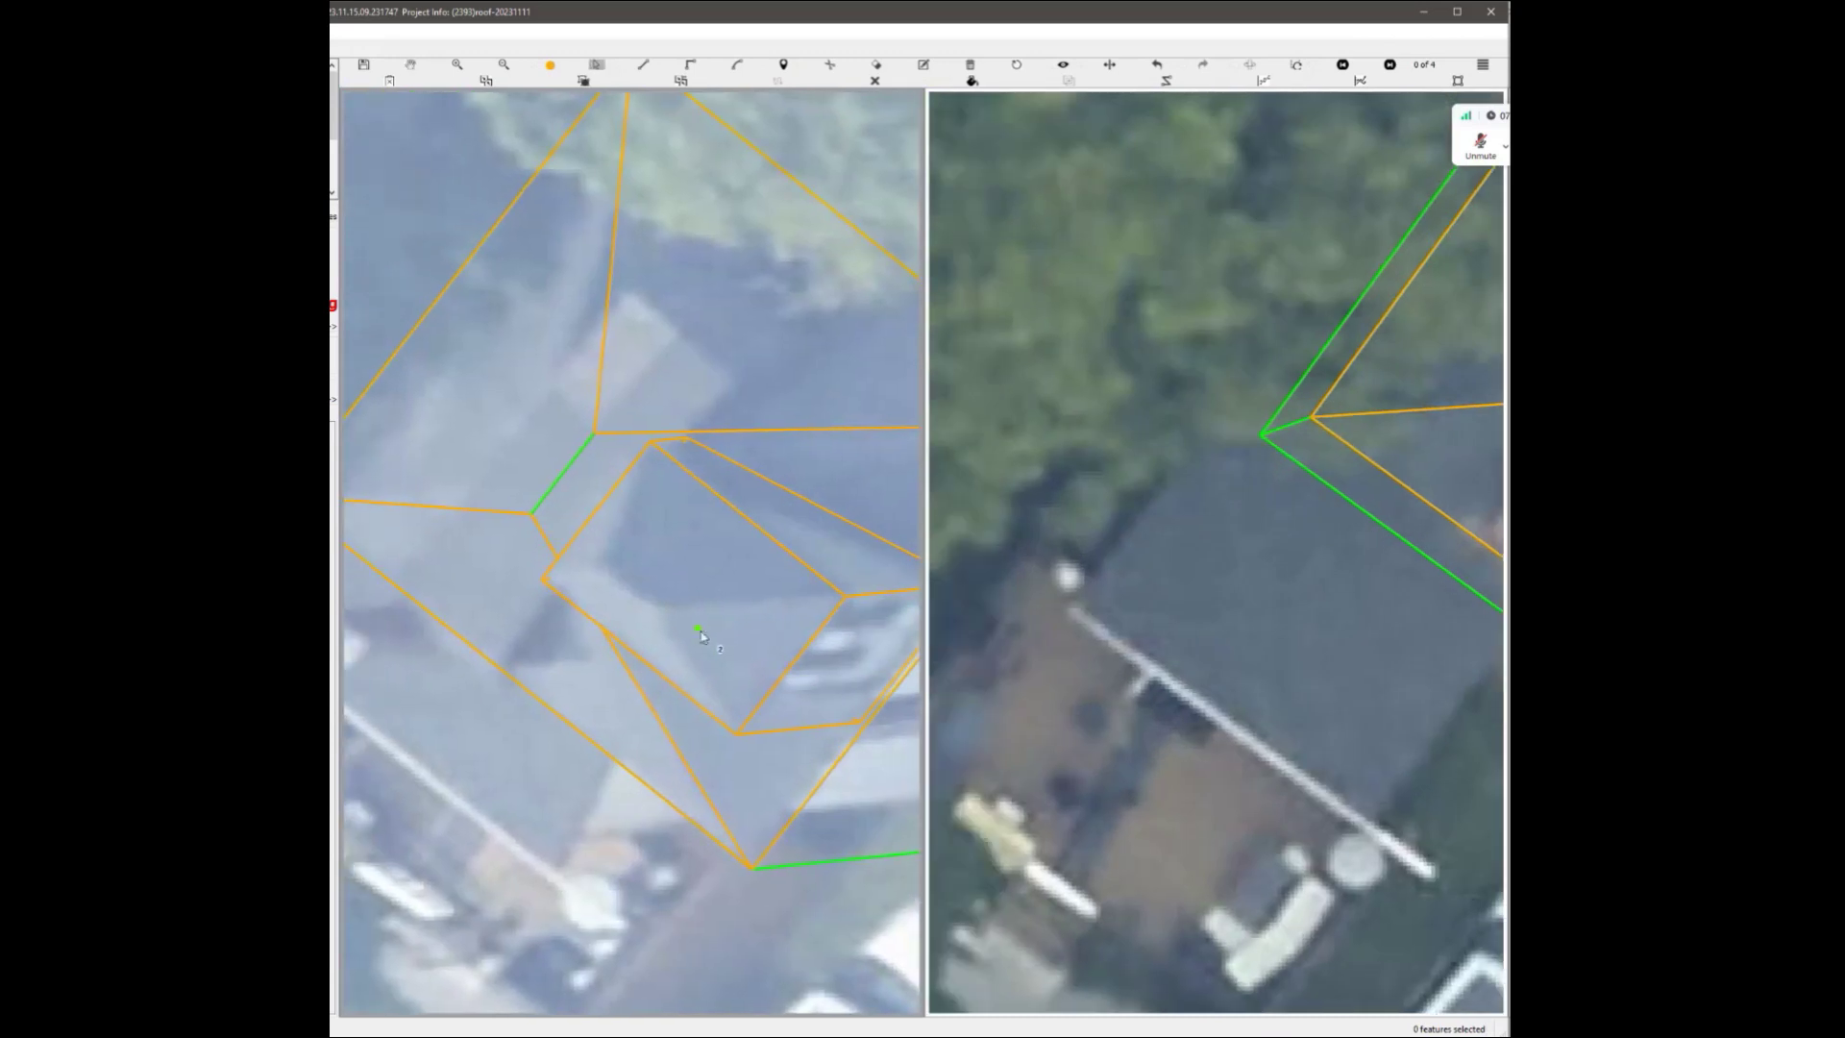
left_click(734, 515)
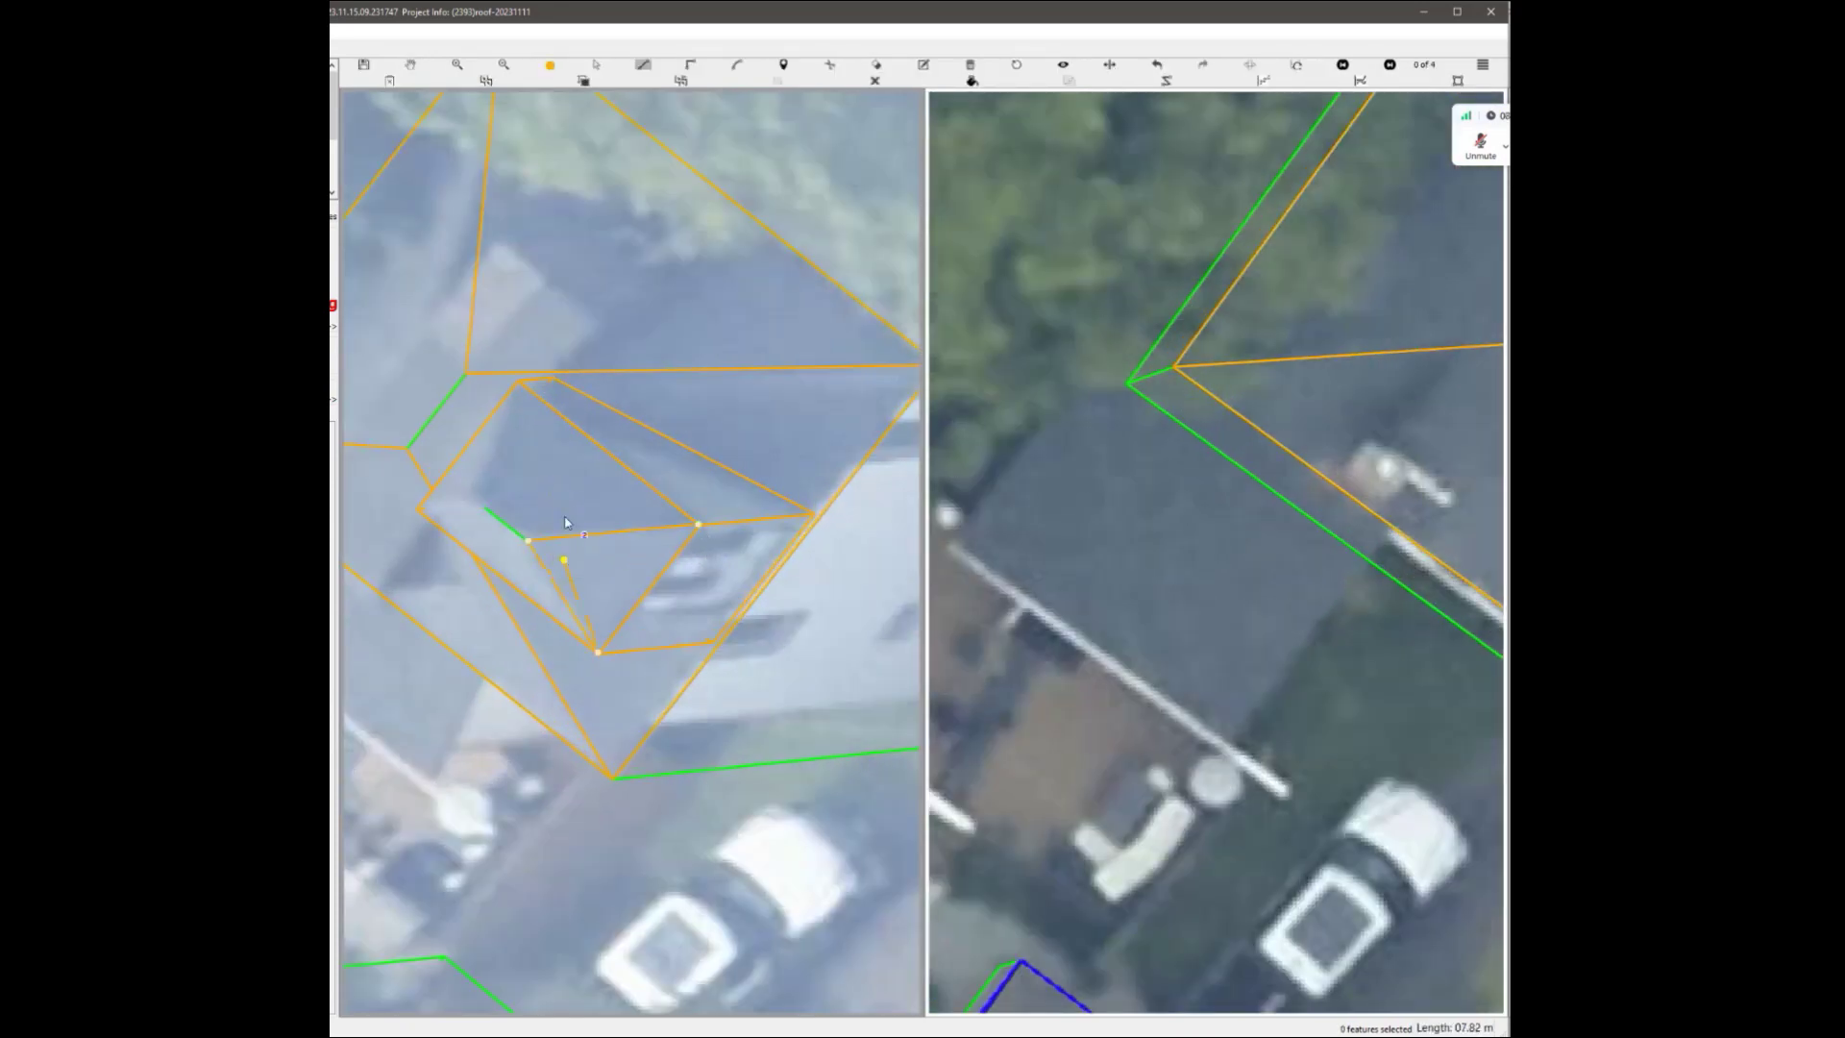
left_click(519, 382)
double_click(518, 411)
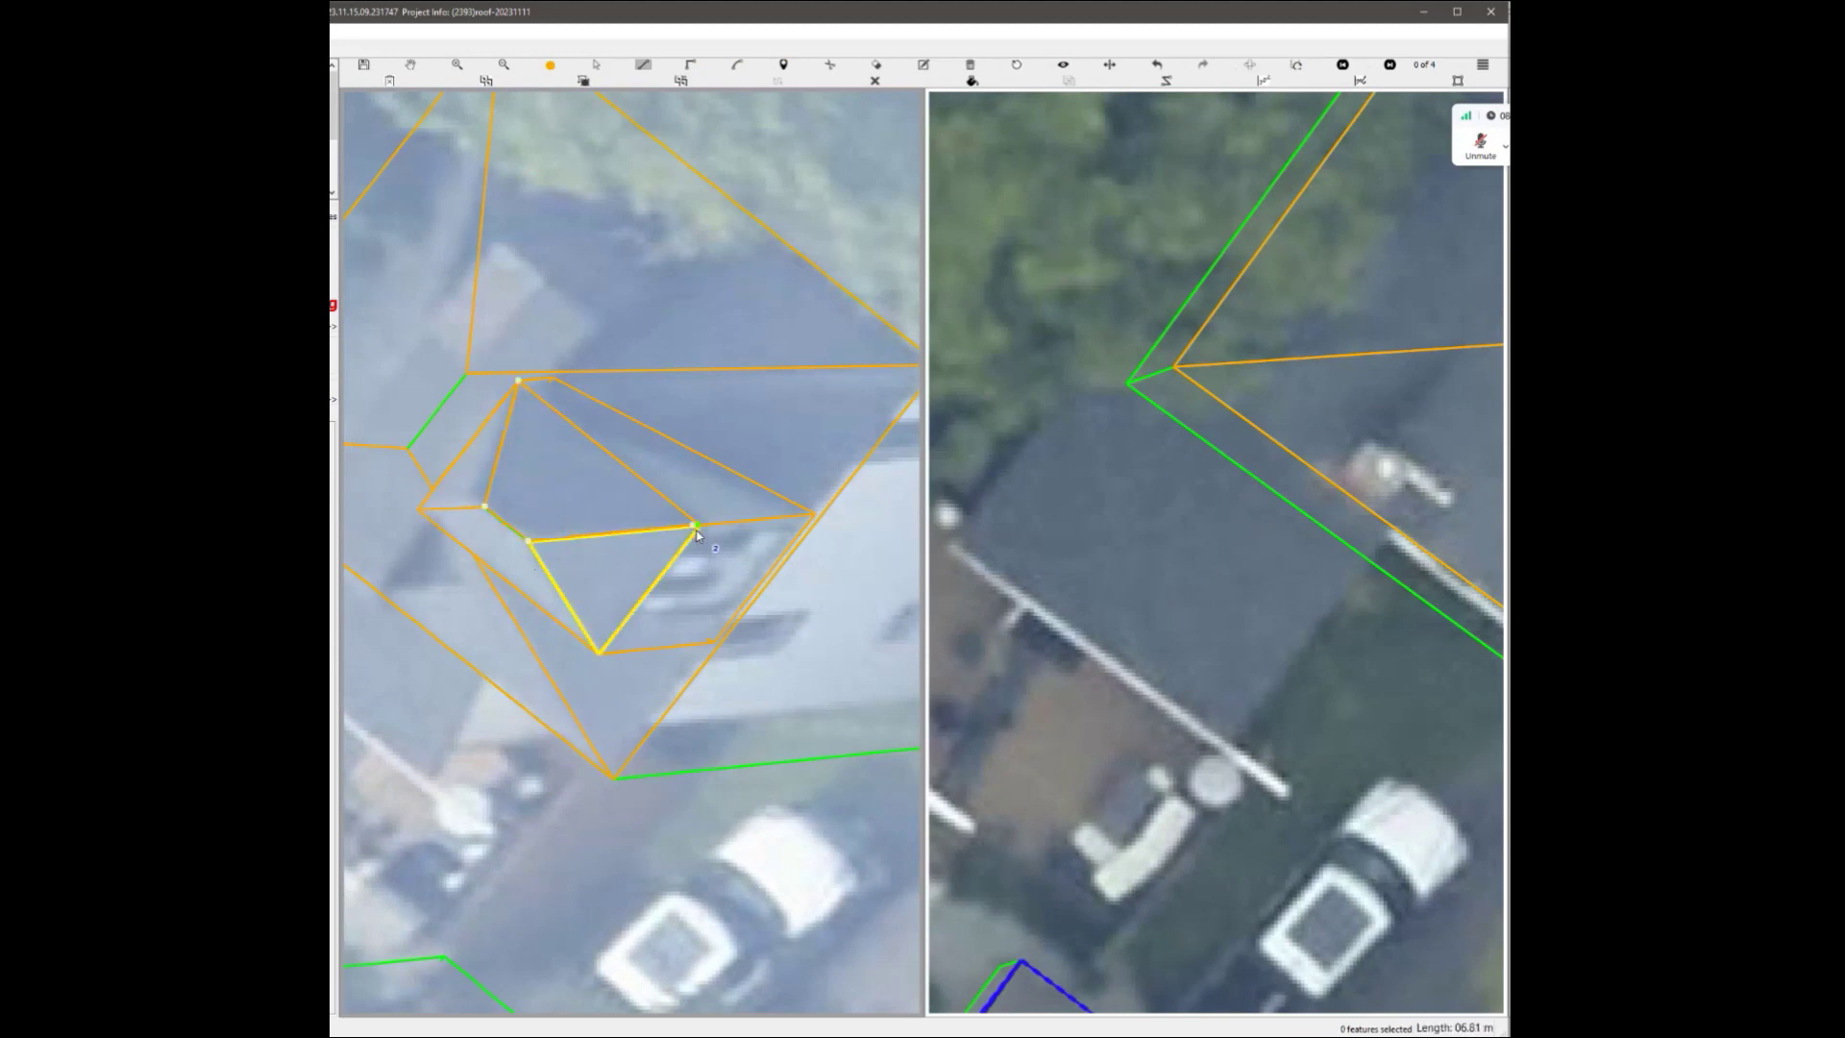
Draw the dormer's remaining hip slopes from its inner outline corner up to the near end of its ridge.
scroll(690, 531, "up", 1)
middle_click_drag(466, 519, 589, 494)
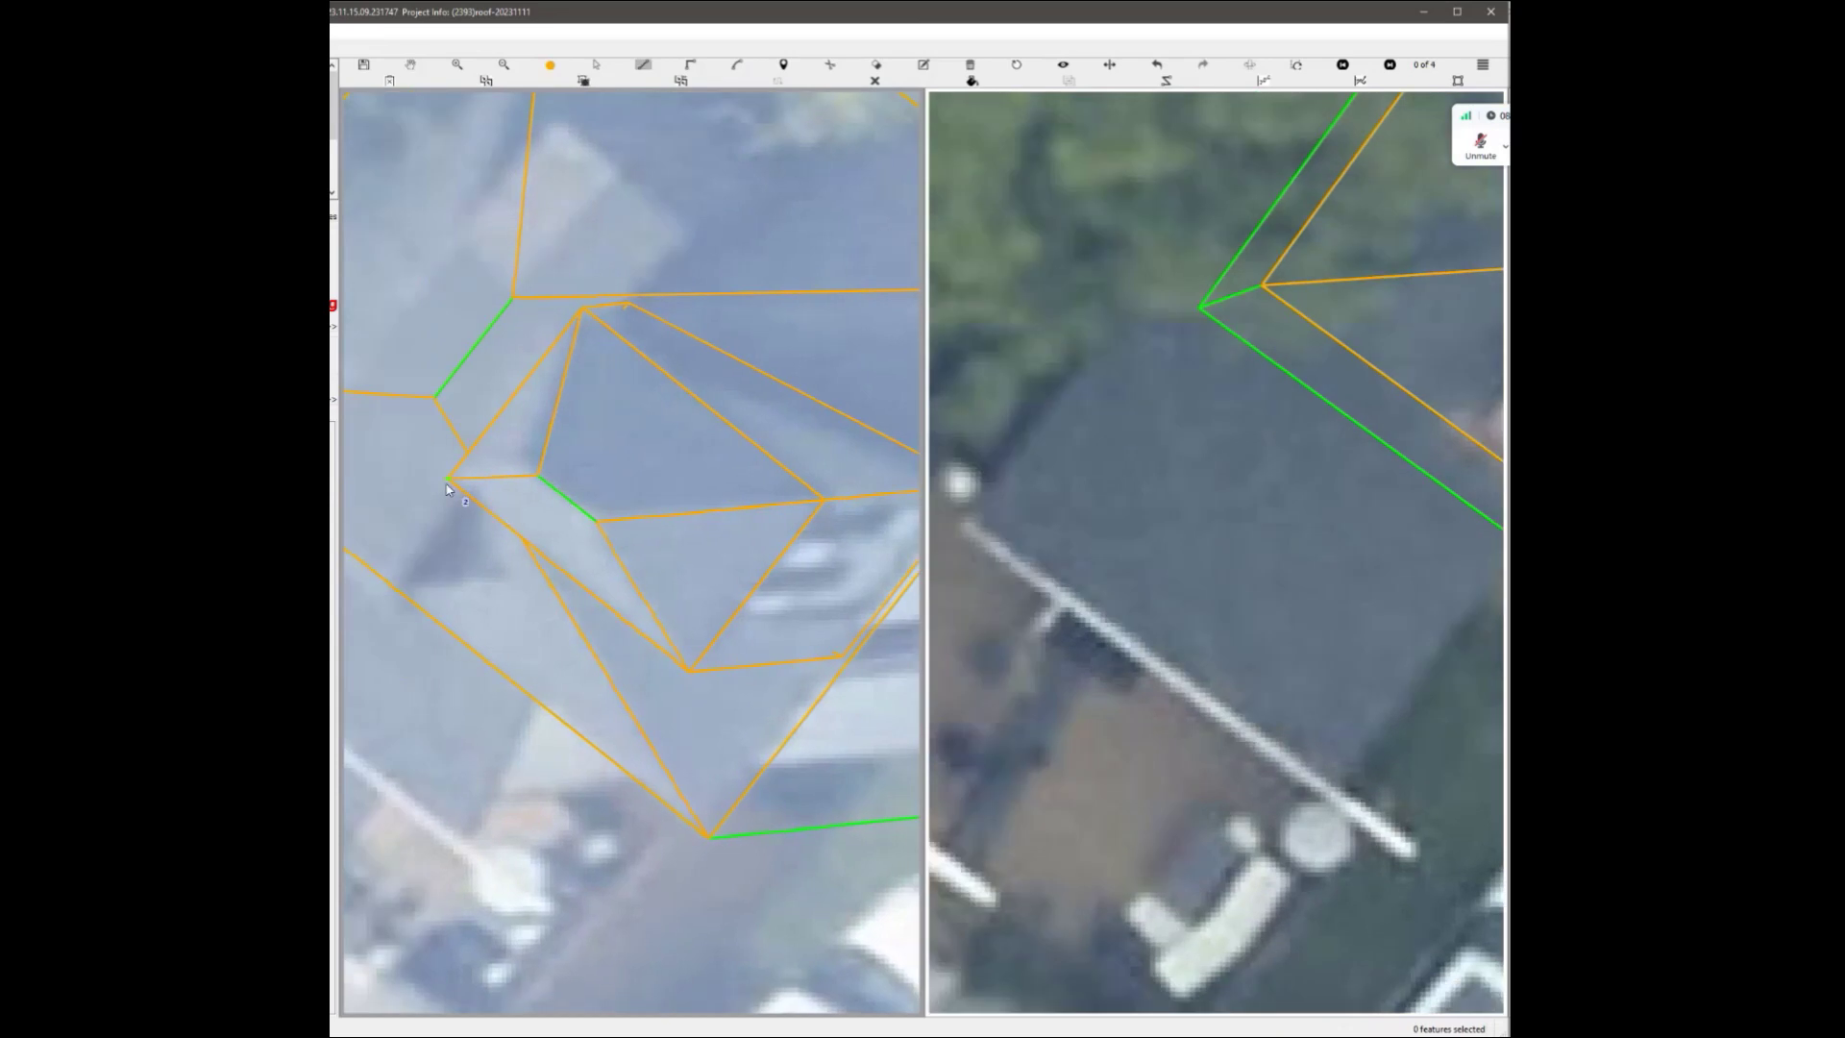
left_click(449, 479)
left_click(538, 476)
key("f")
Compare the finished dormer slopes with the house in the other aerial images and save the work.
scroll(700, 686, "down", 2)
key("f")
key("f")
key("f")
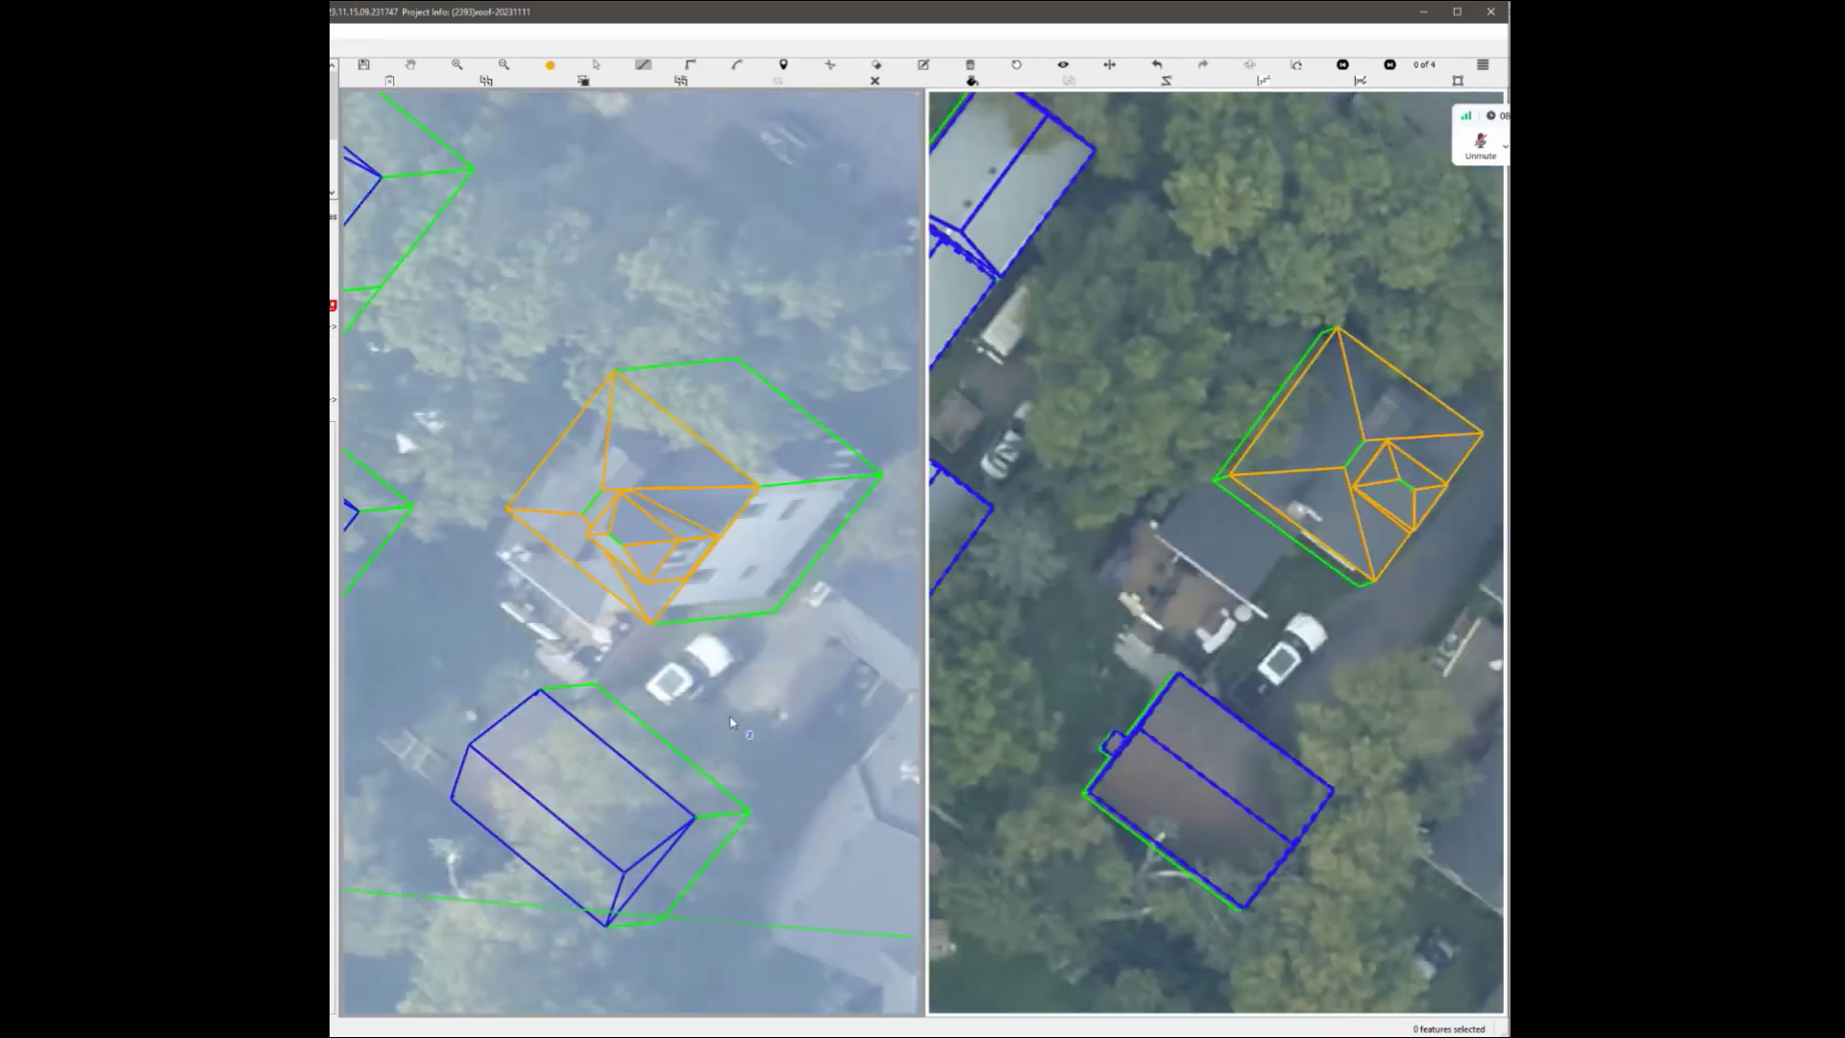
scroll(735, 581, "up", 1)
key("f")
key("f")
key("ctrl+s")
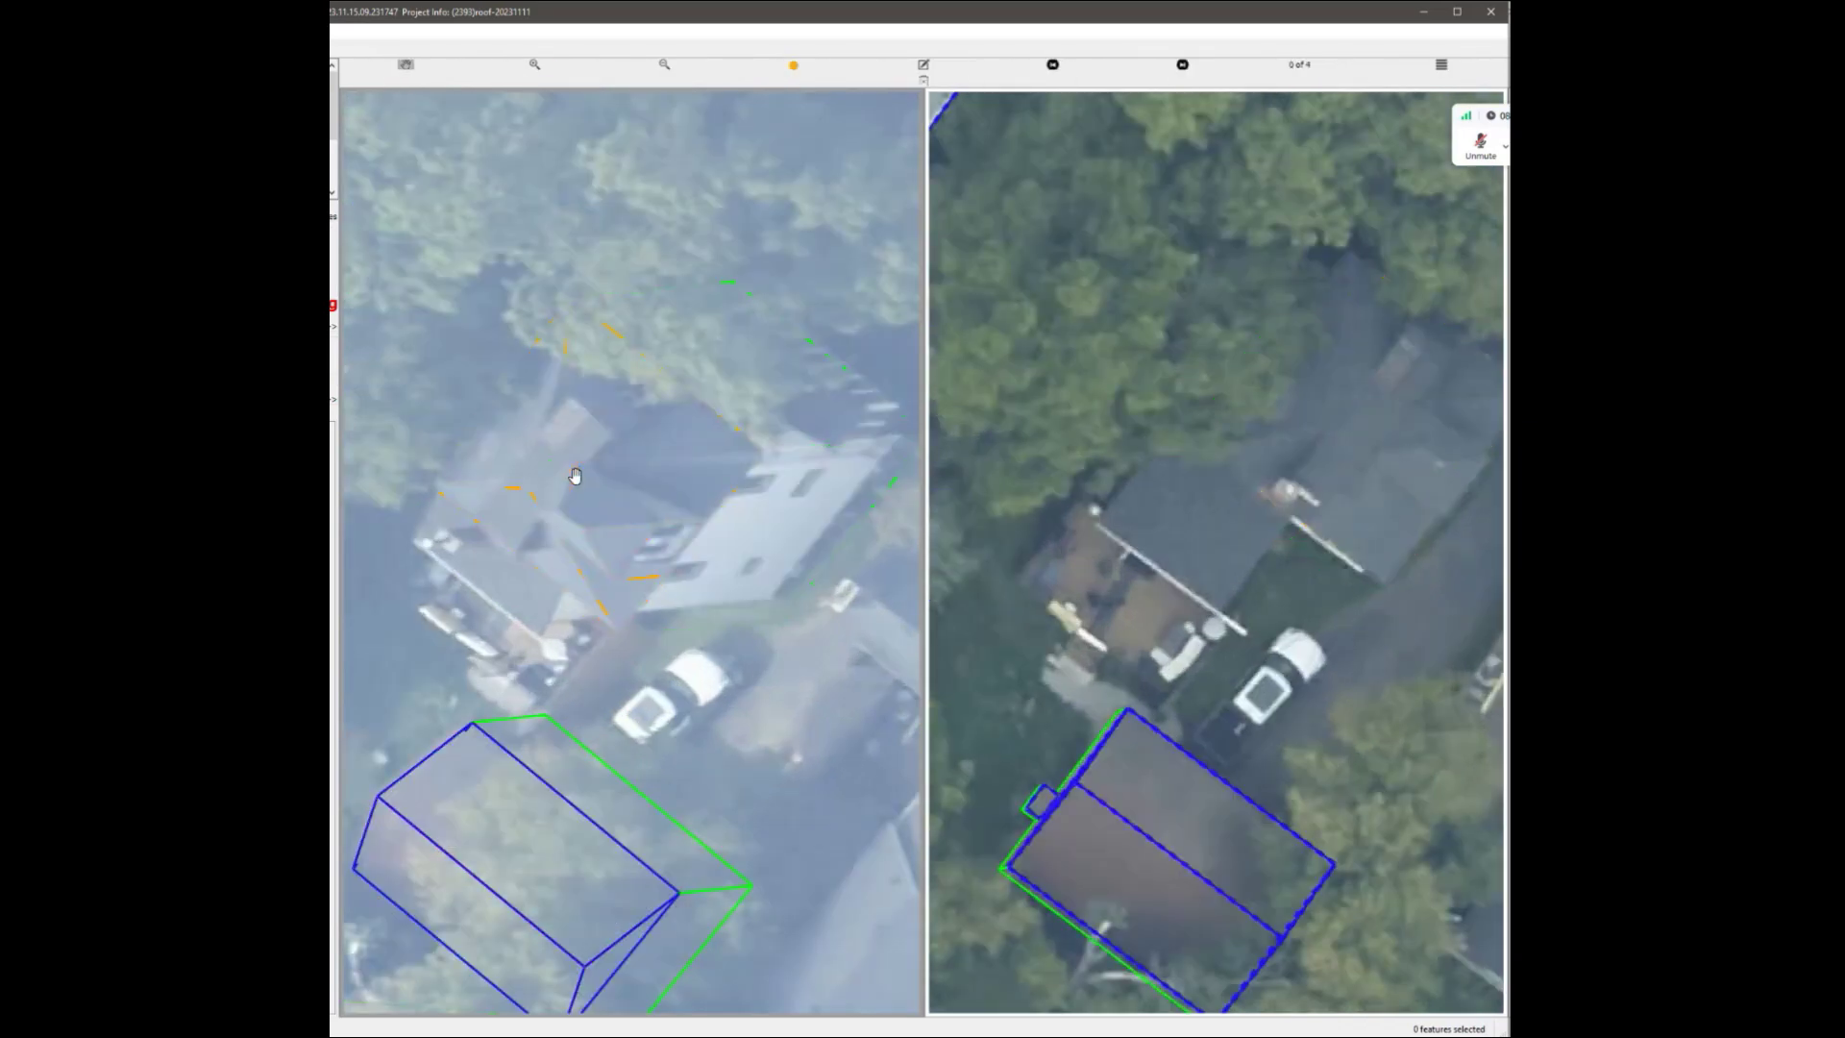
Examine the chimney beside the main ridge and the fit of the whole roof model up close and from afar.
scroll(606, 452, "up", 2)
scroll(605, 506, "down", 2)
scroll(605, 515, "up", 2)
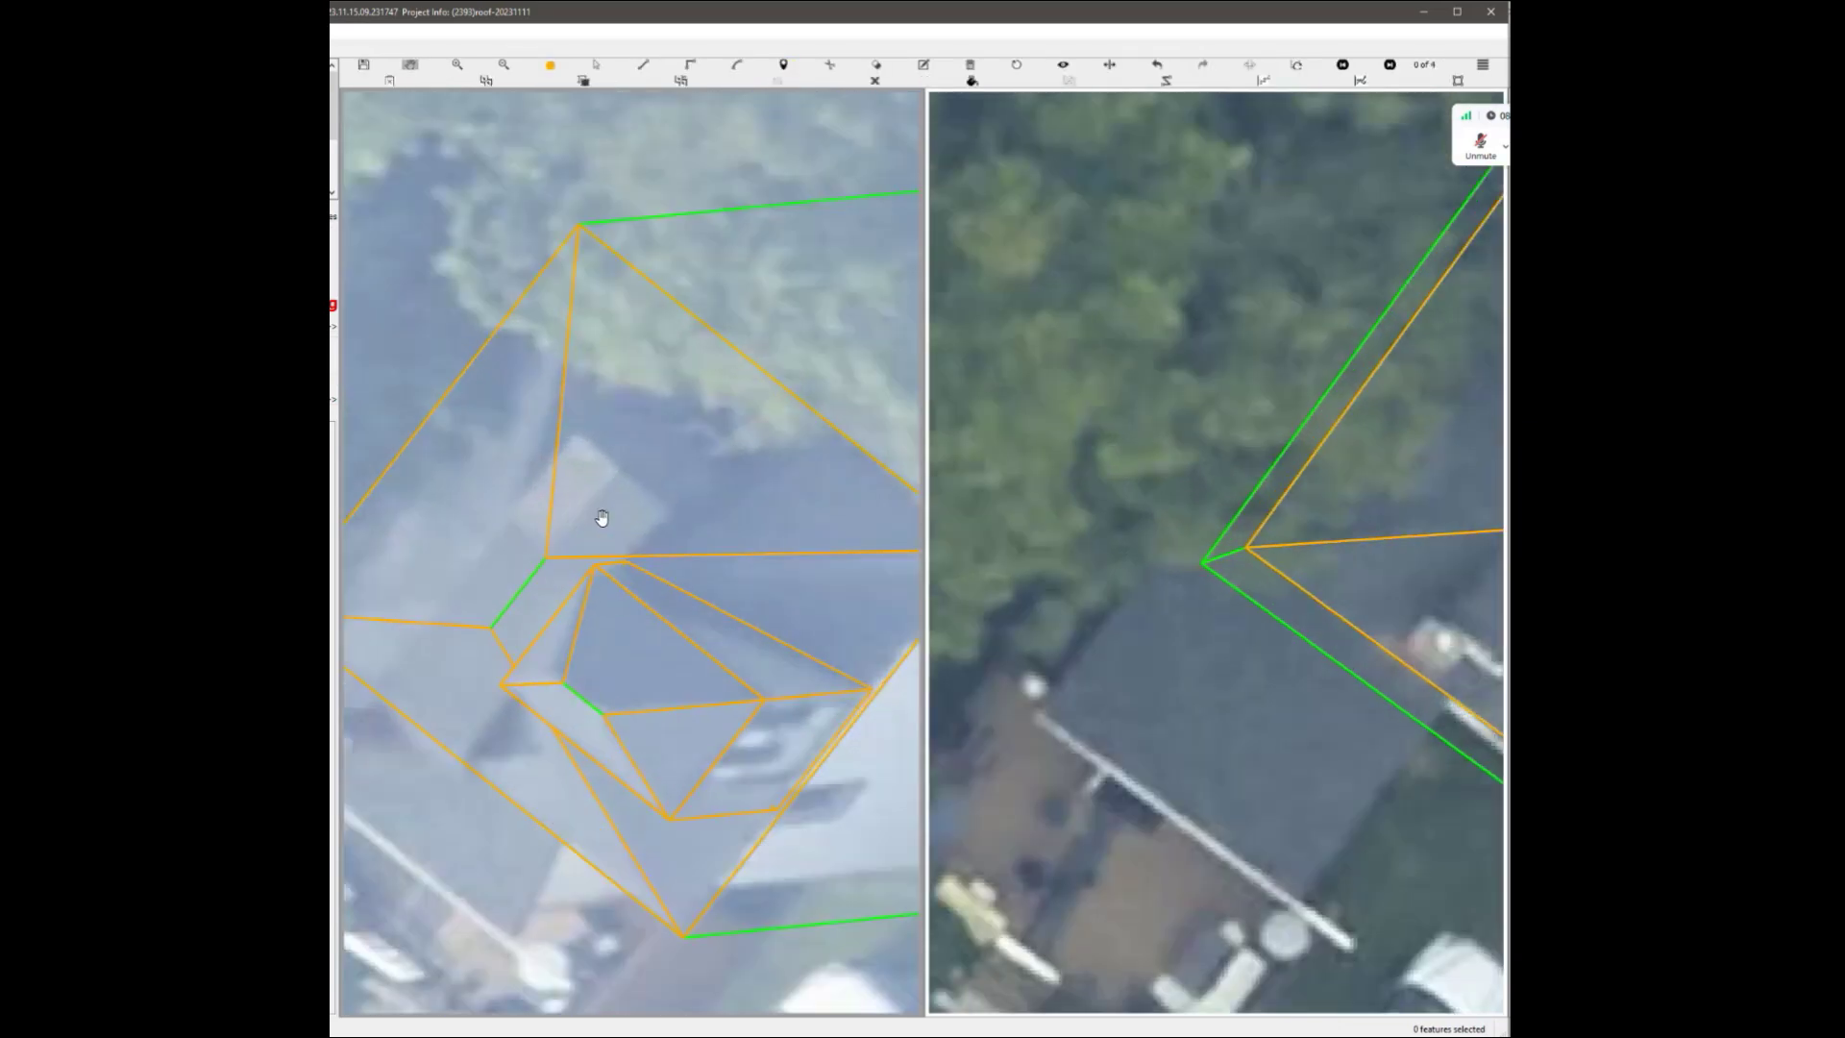
scroll(601, 518, "down", 1)
left_click_drag(686, 516, 580, 505)
scroll(509, 544, "up", 2)
key("s")
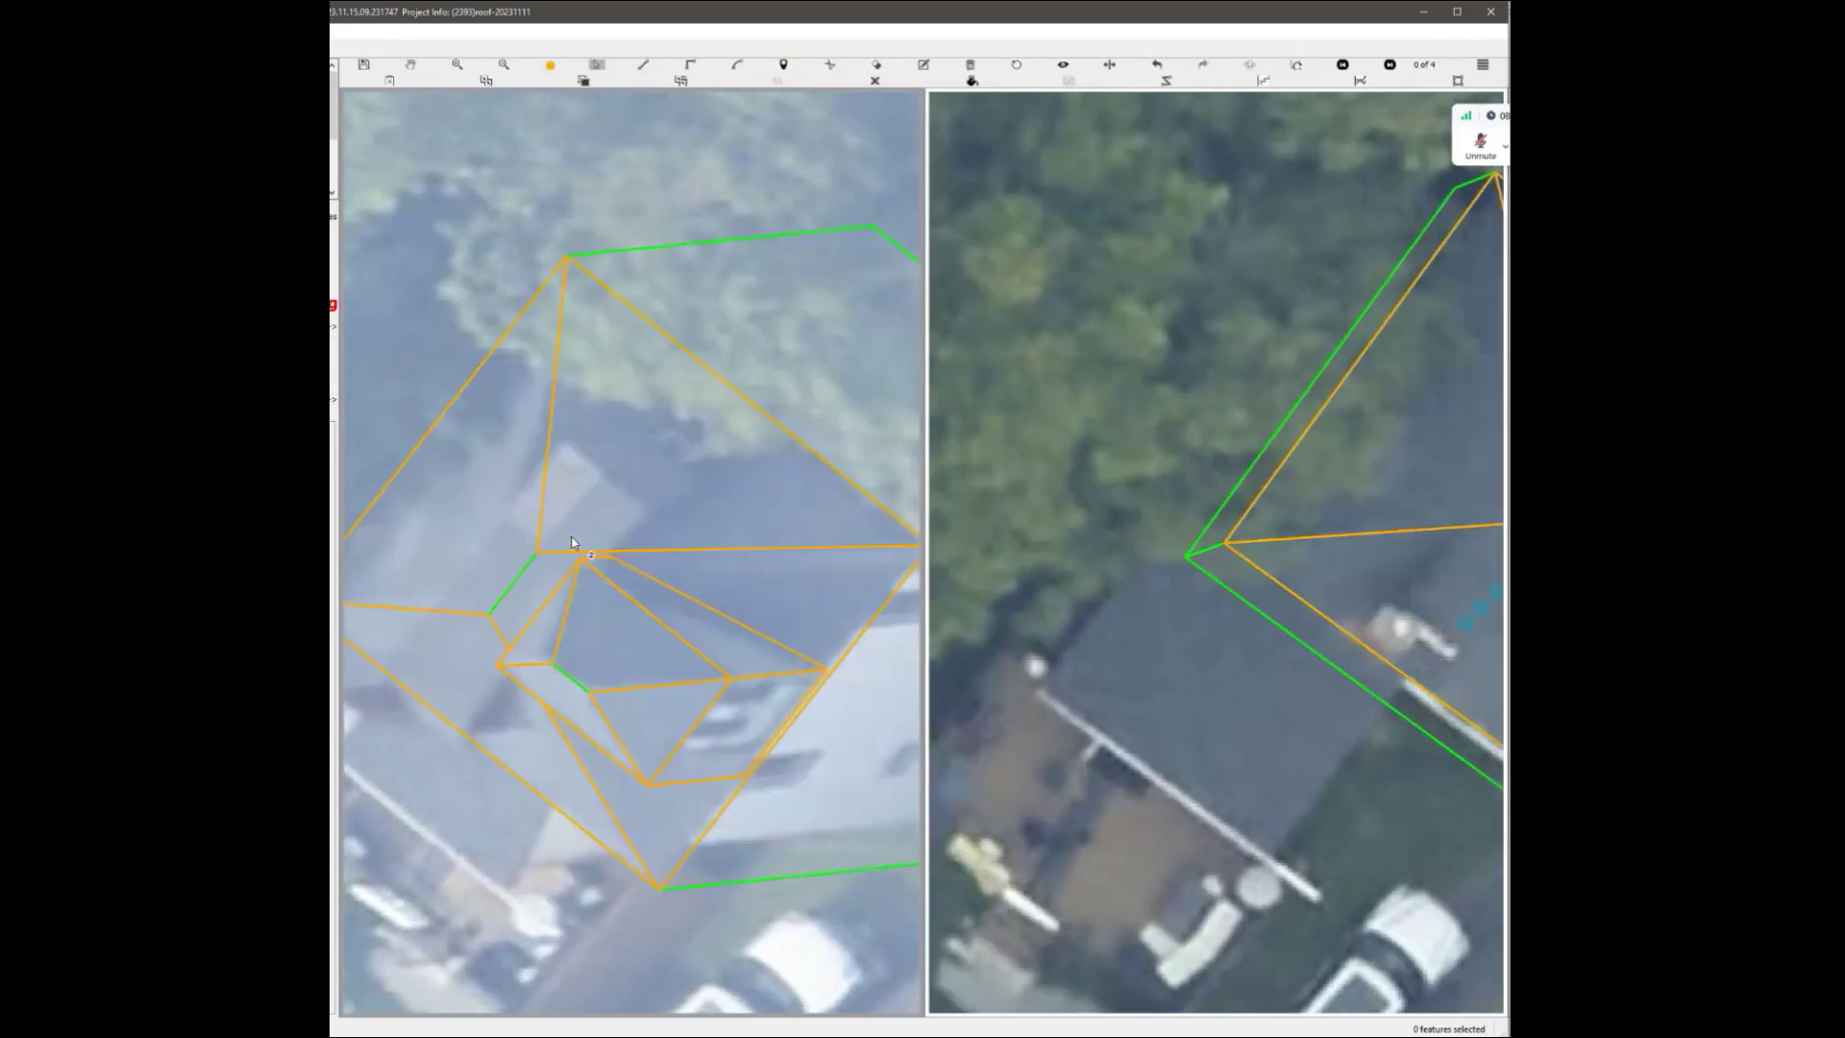
scroll(679, 568, "down", 5)
key("h")
scroll(644, 572, "up", 2)
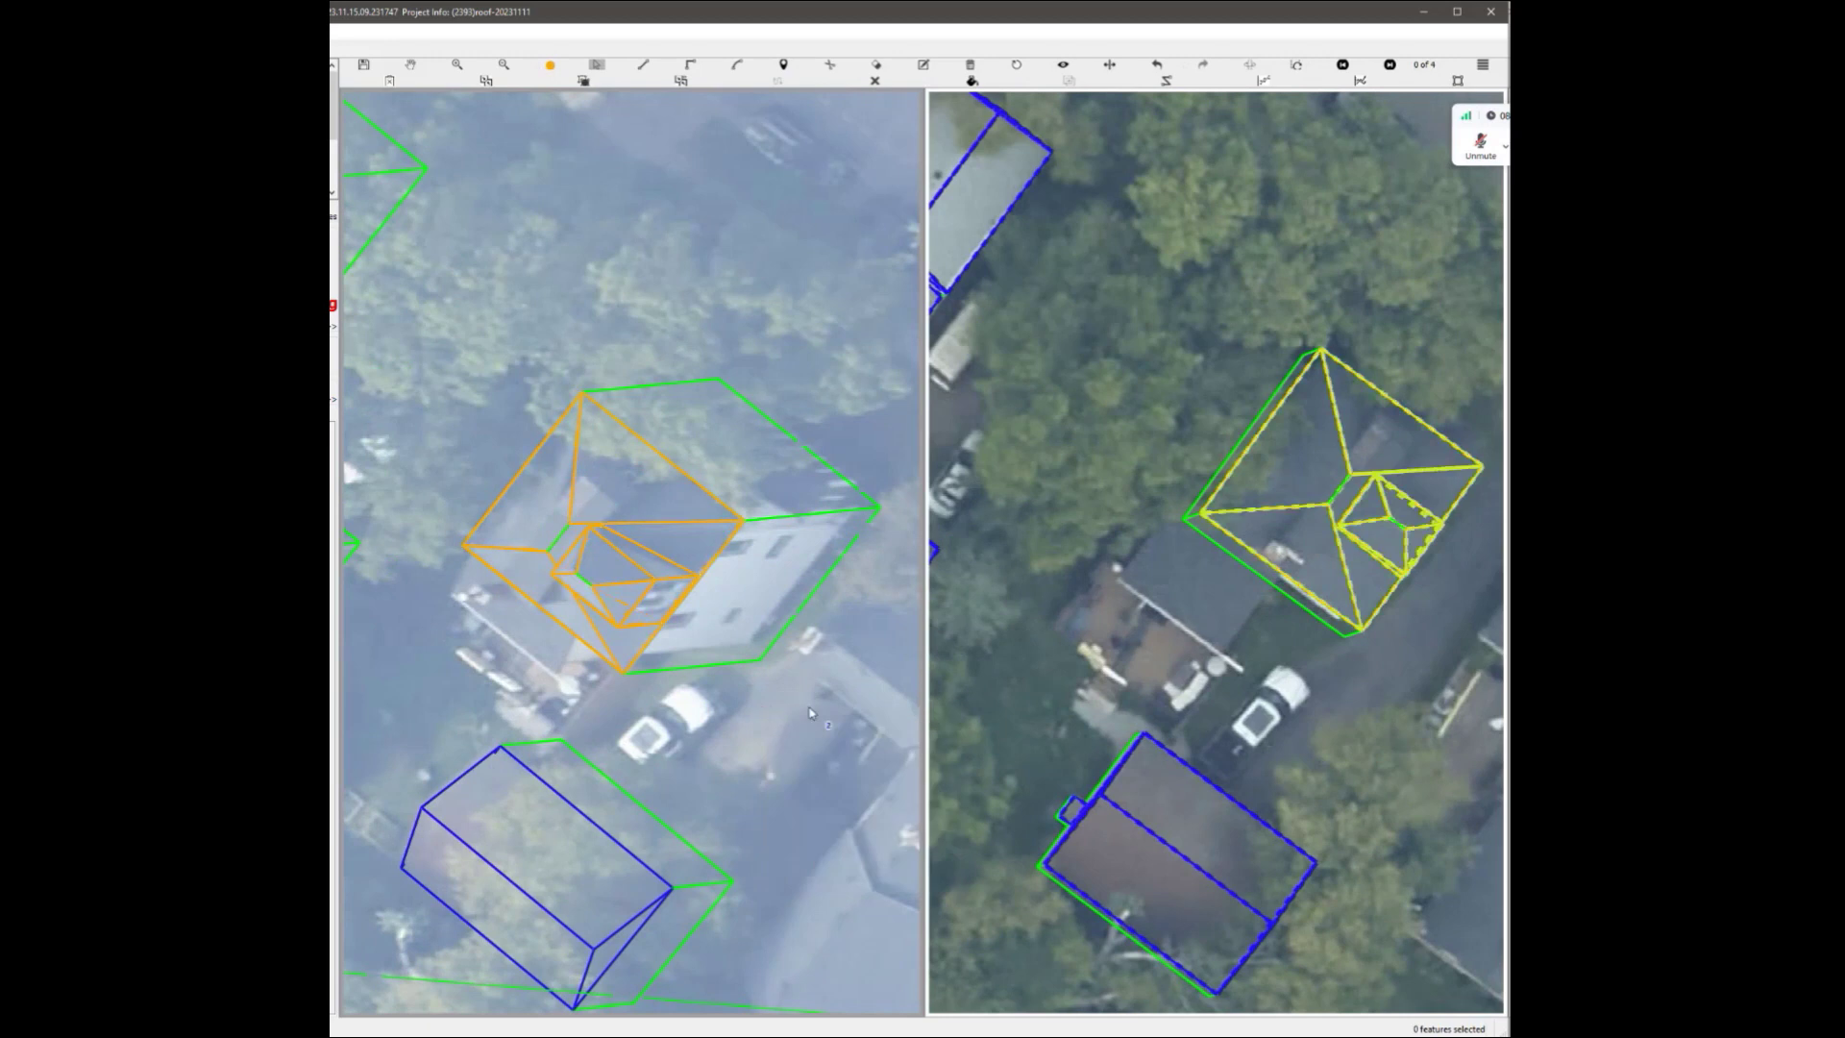
Save the work and select all surfaces of the house model with a box to inspect their feature details.
key("ctrl+s")
left_click(1128, 530)
left_click_drag(466, 374, 781, 727)
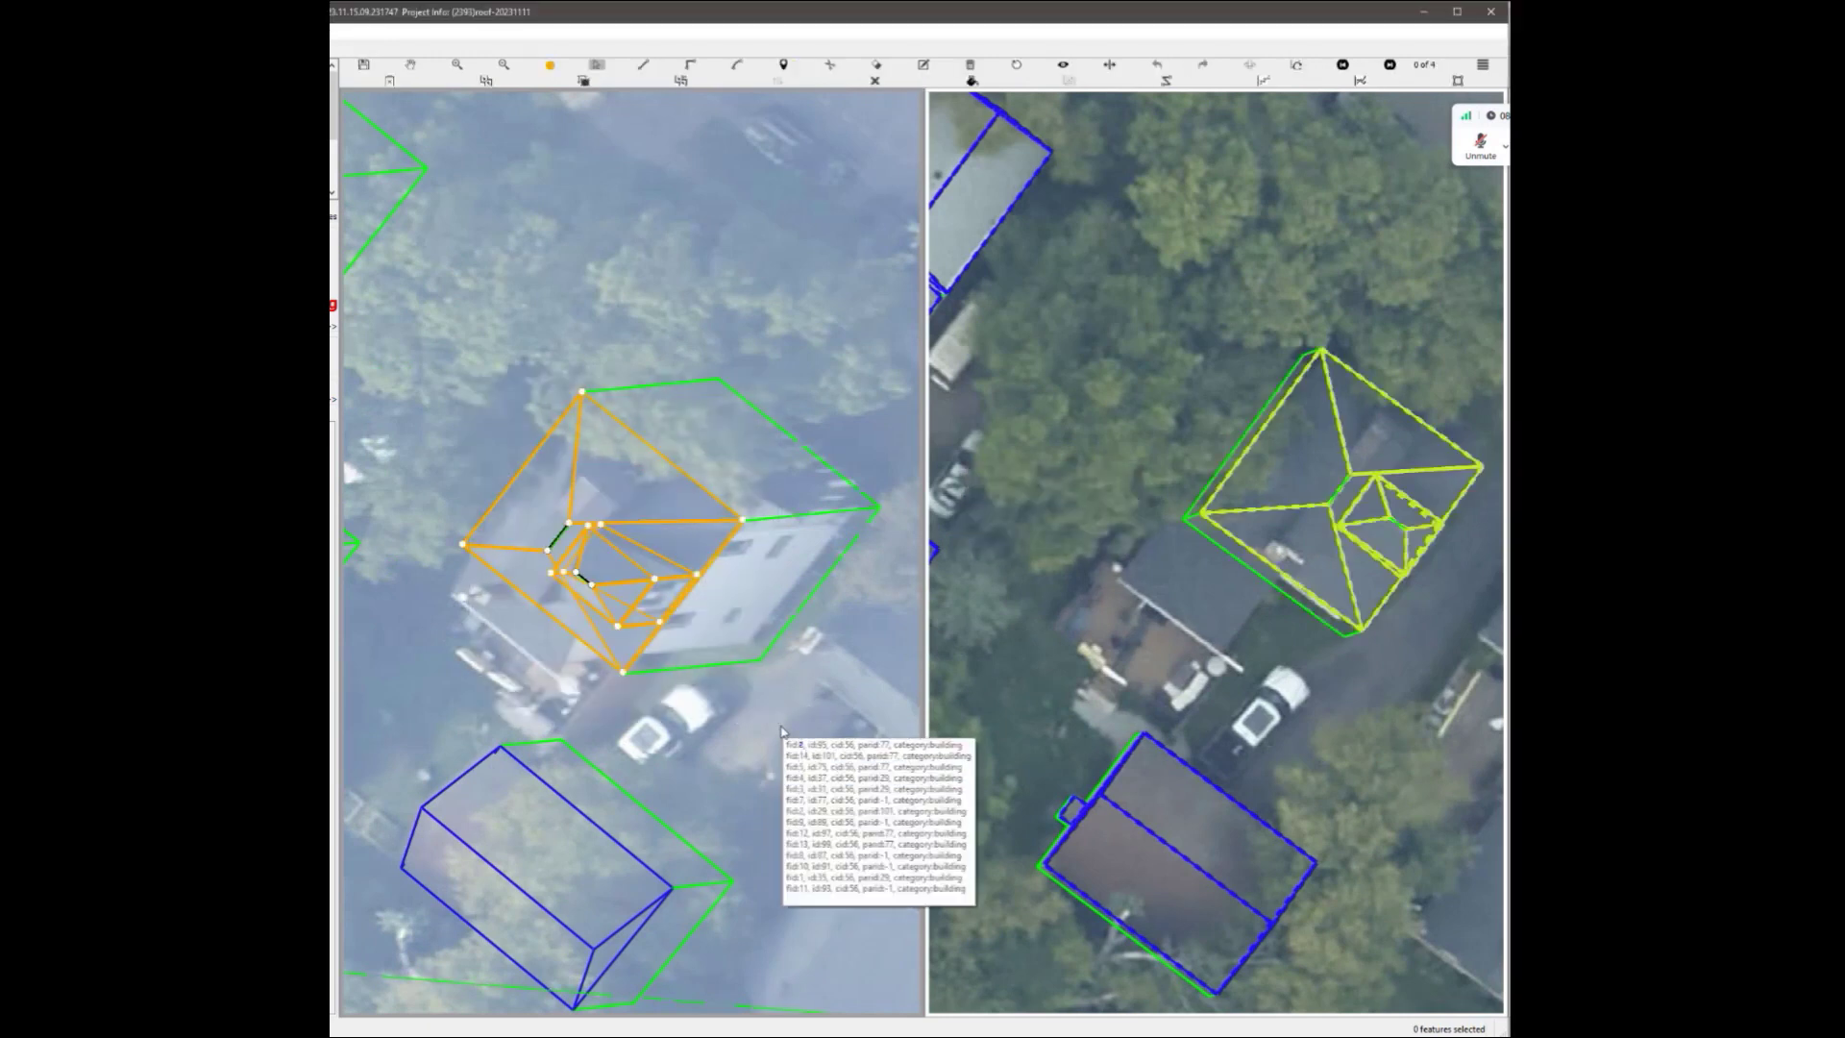
scroll(576, 500, "up", 4)
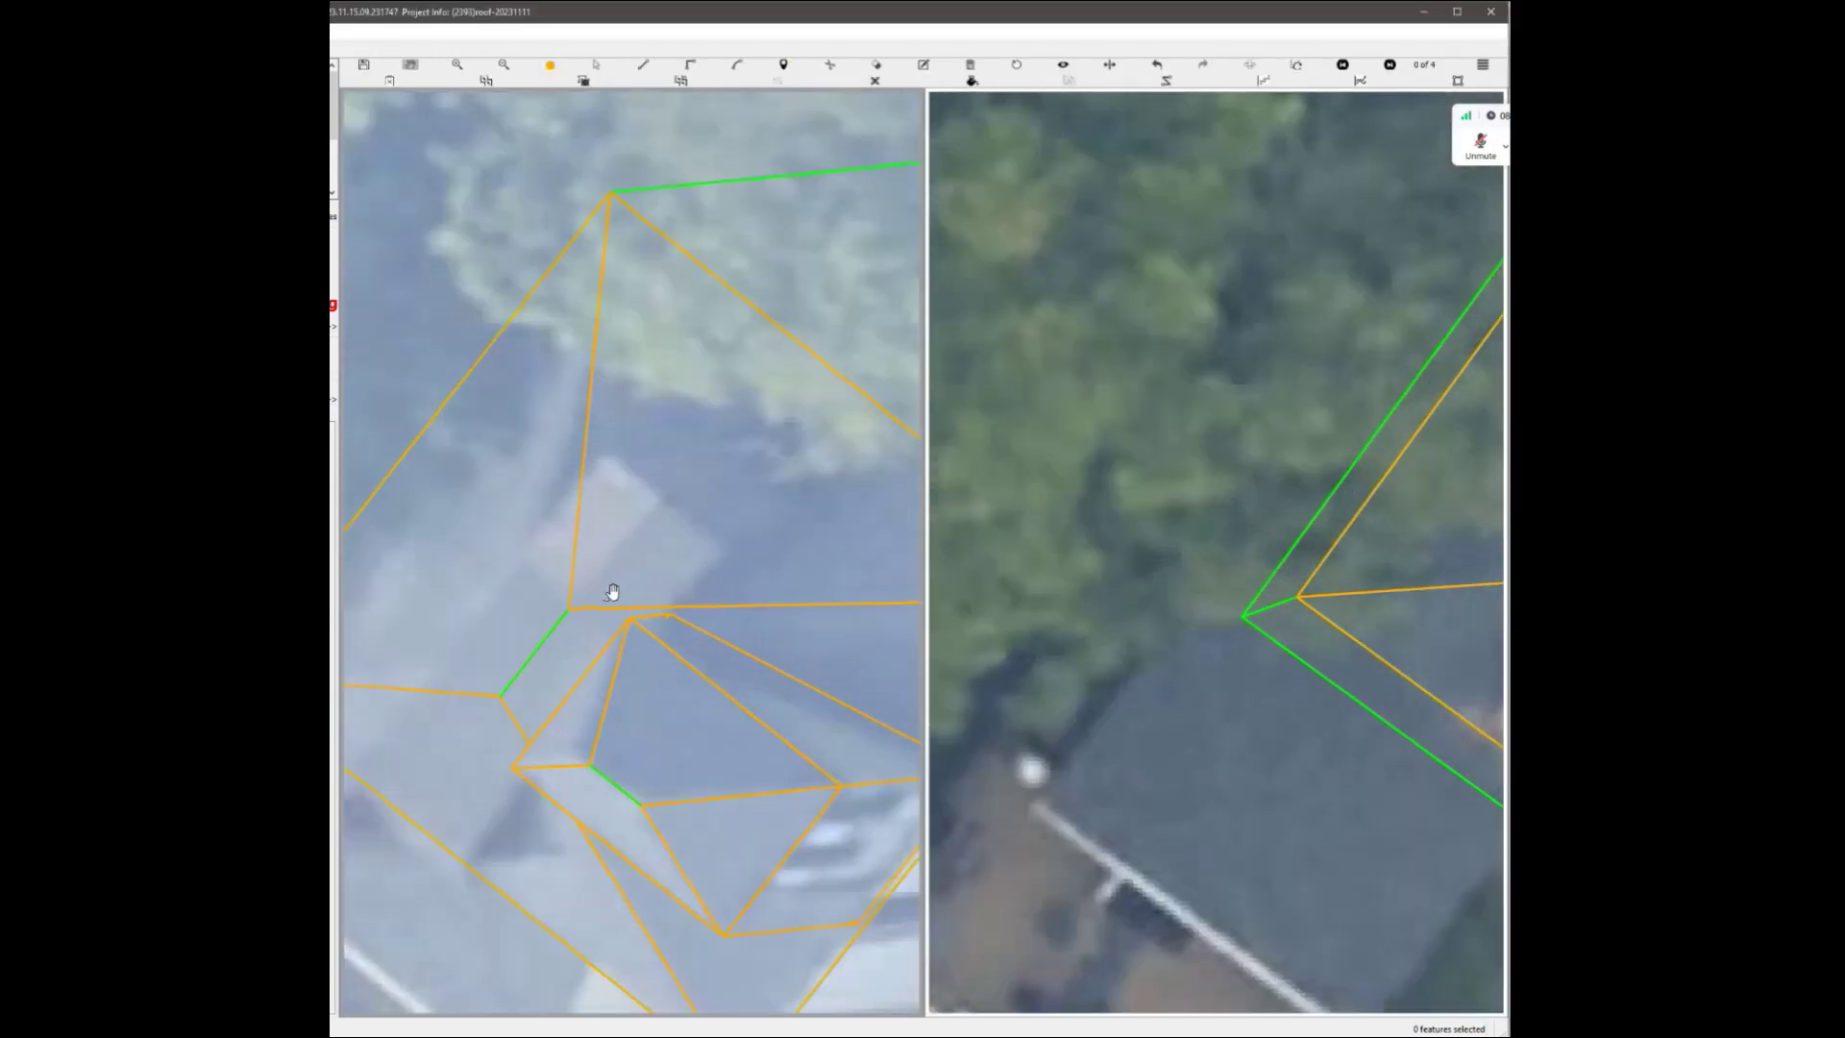
scroll(612, 592, "down", 4)
scroll(622, 545, "up", 1)
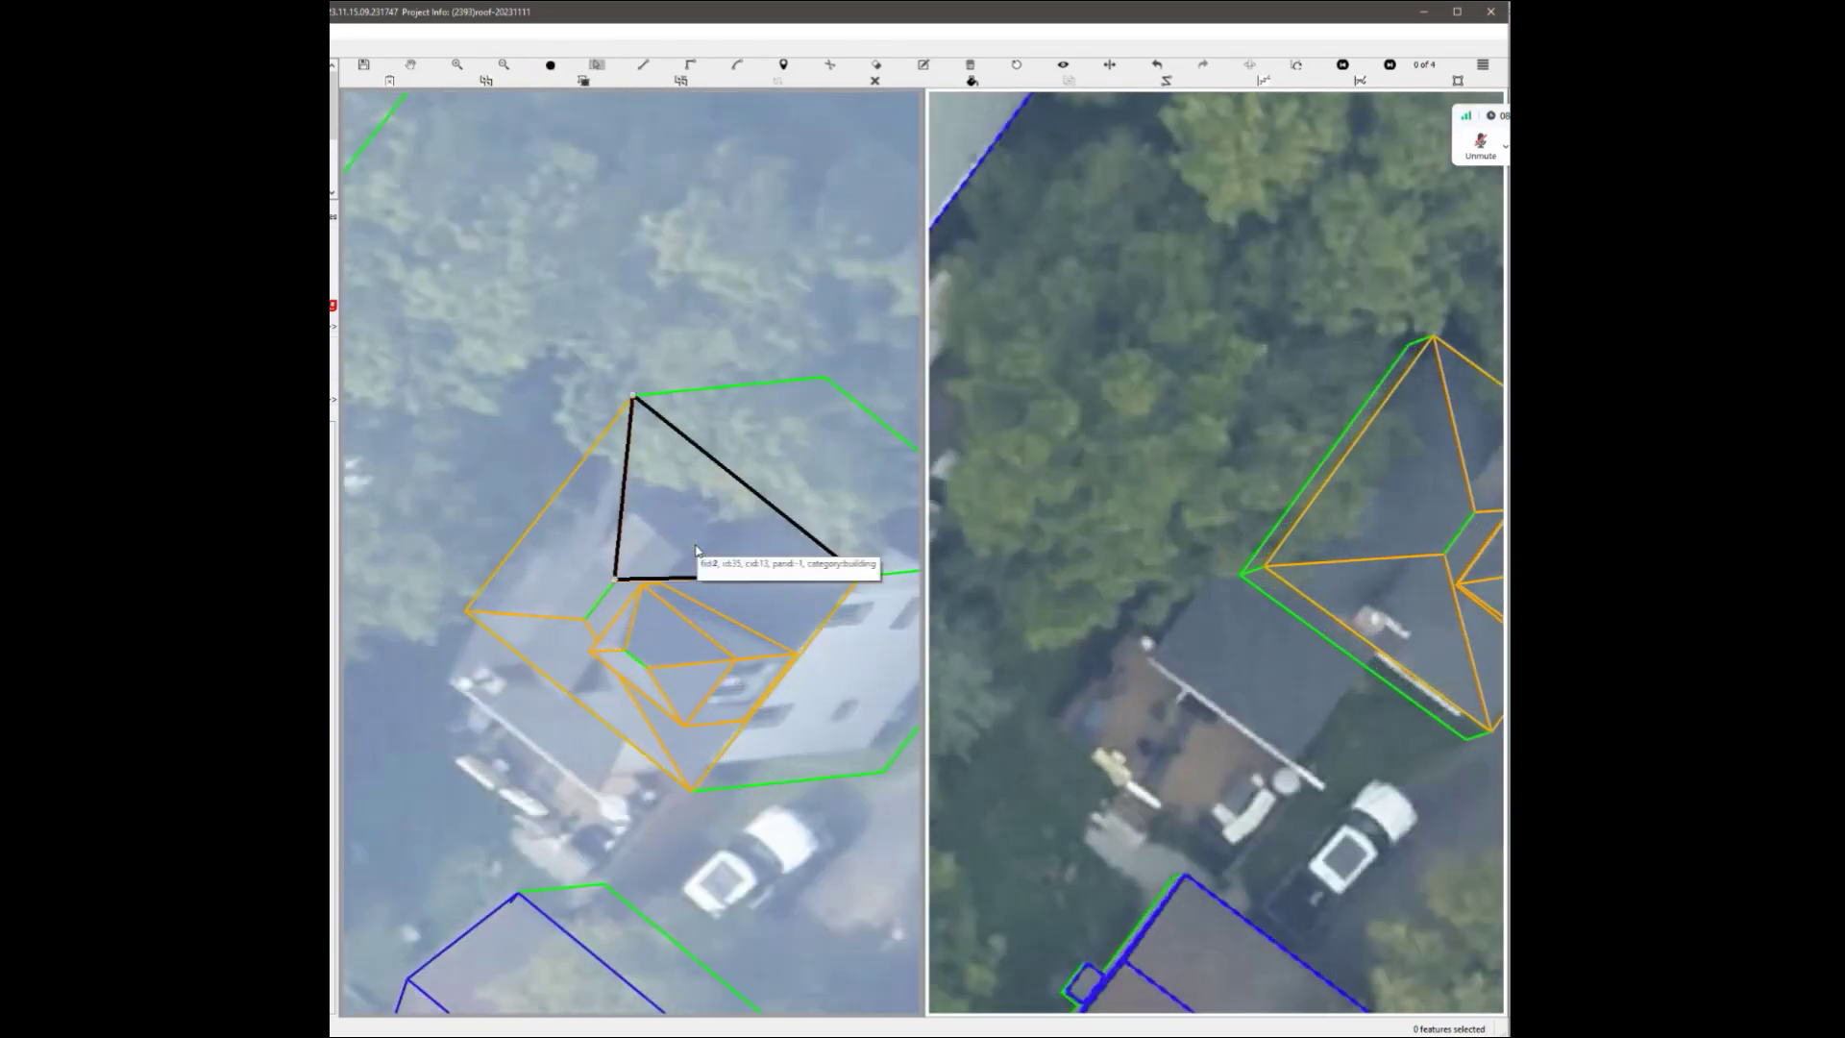
scroll(656, 547, "up", 5)
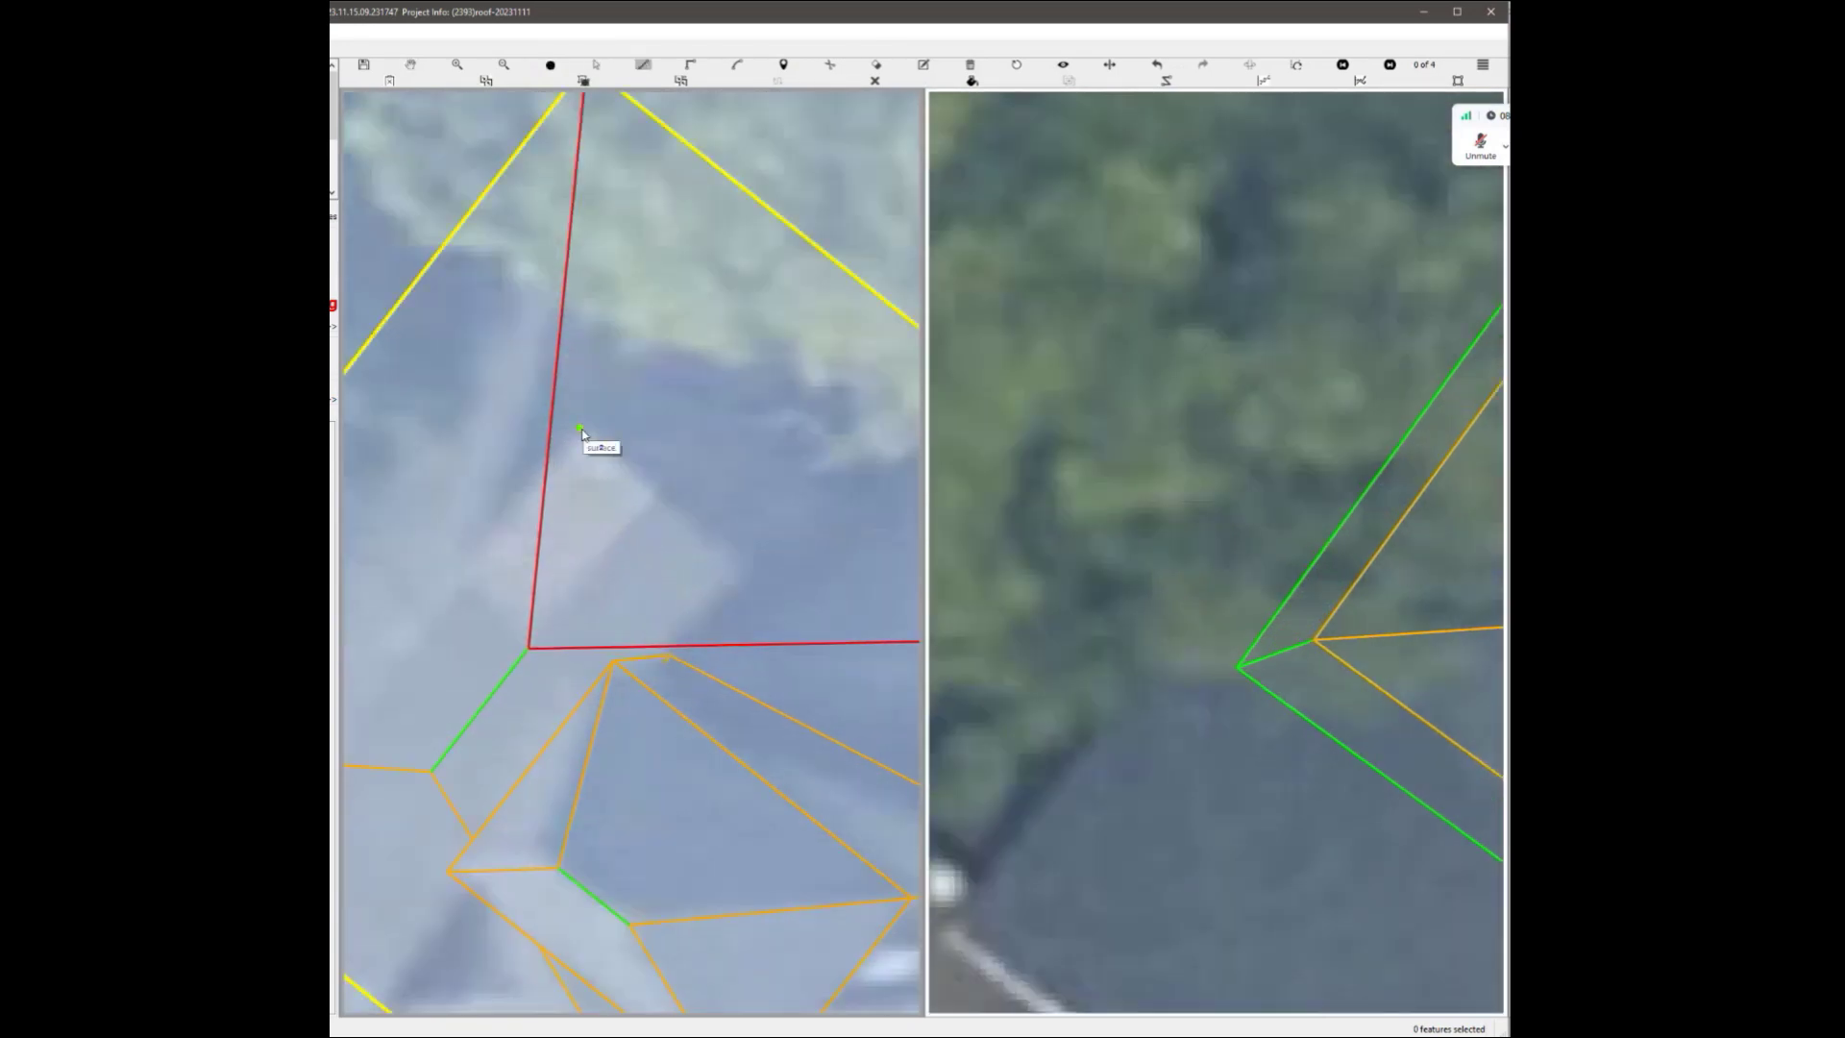
key("l")
left_click(578, 428)
scroll(591, 450, "down", 2)
left_click(830, 394)
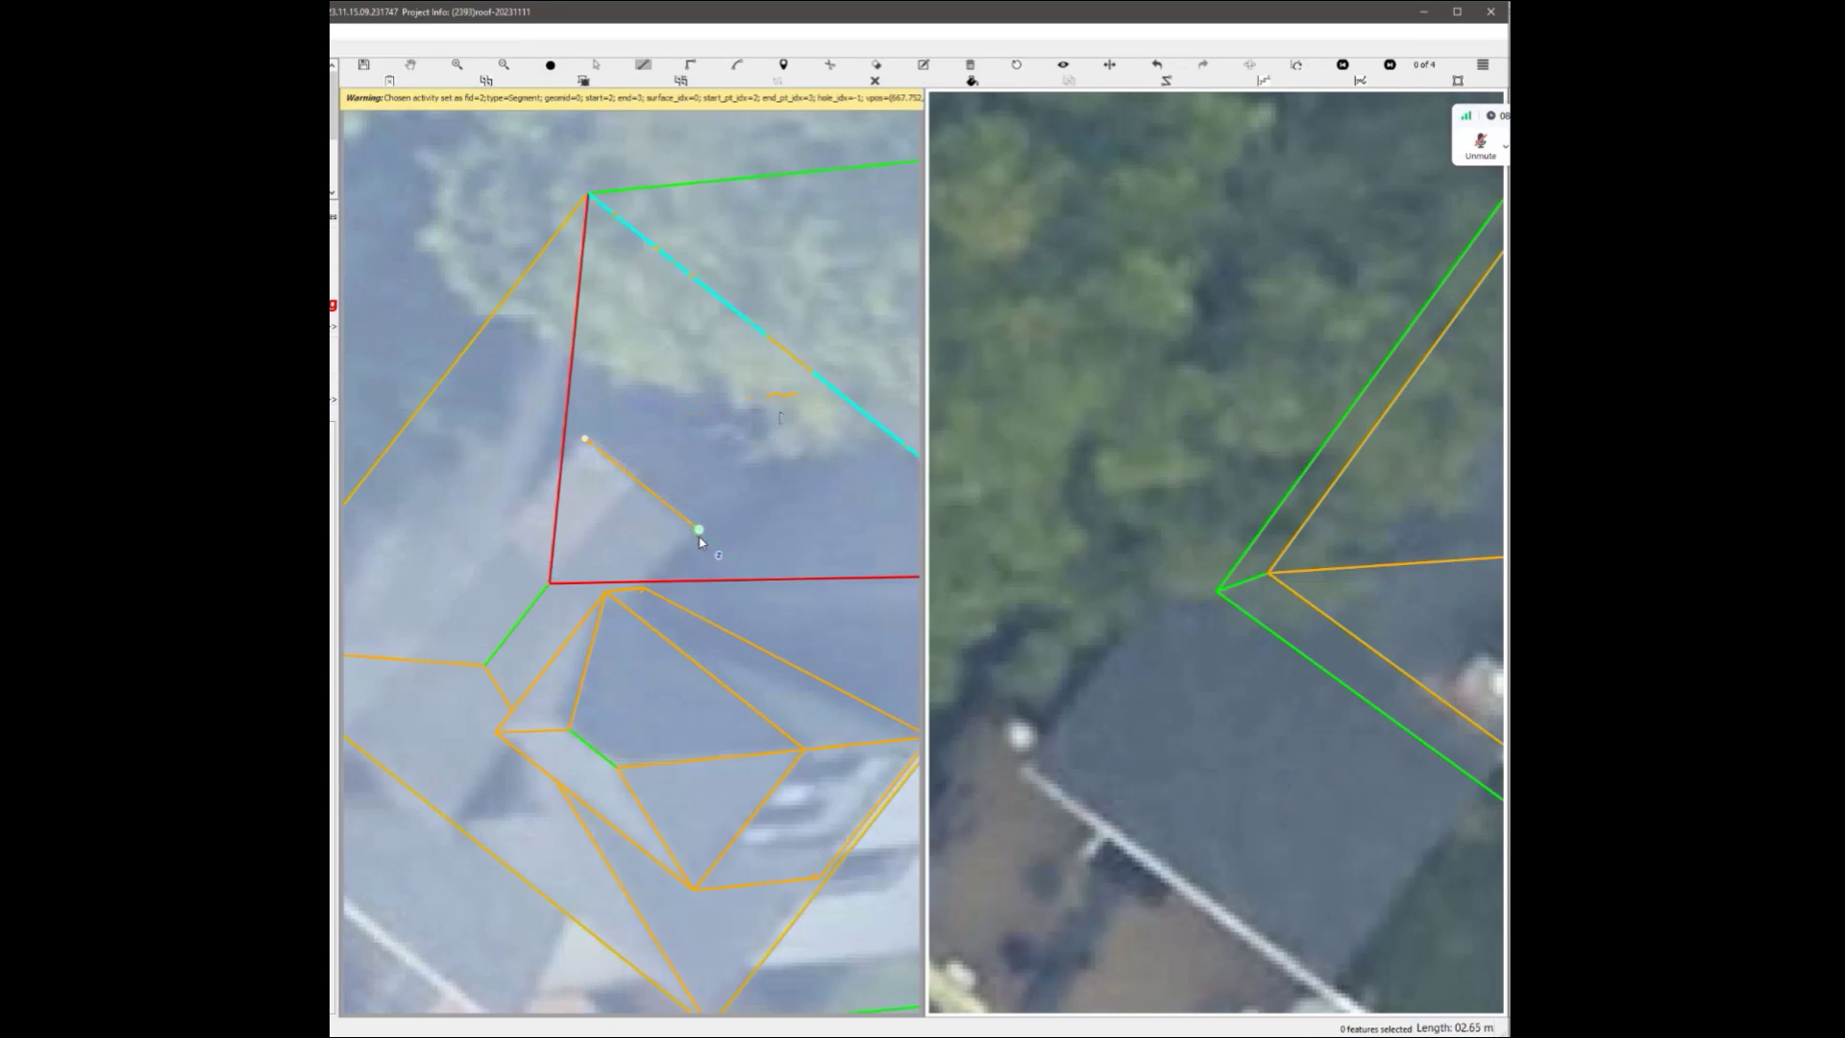
left_click(698, 529)
scroll(698, 530, "down", 3)
scroll(697, 546, "up", 4)
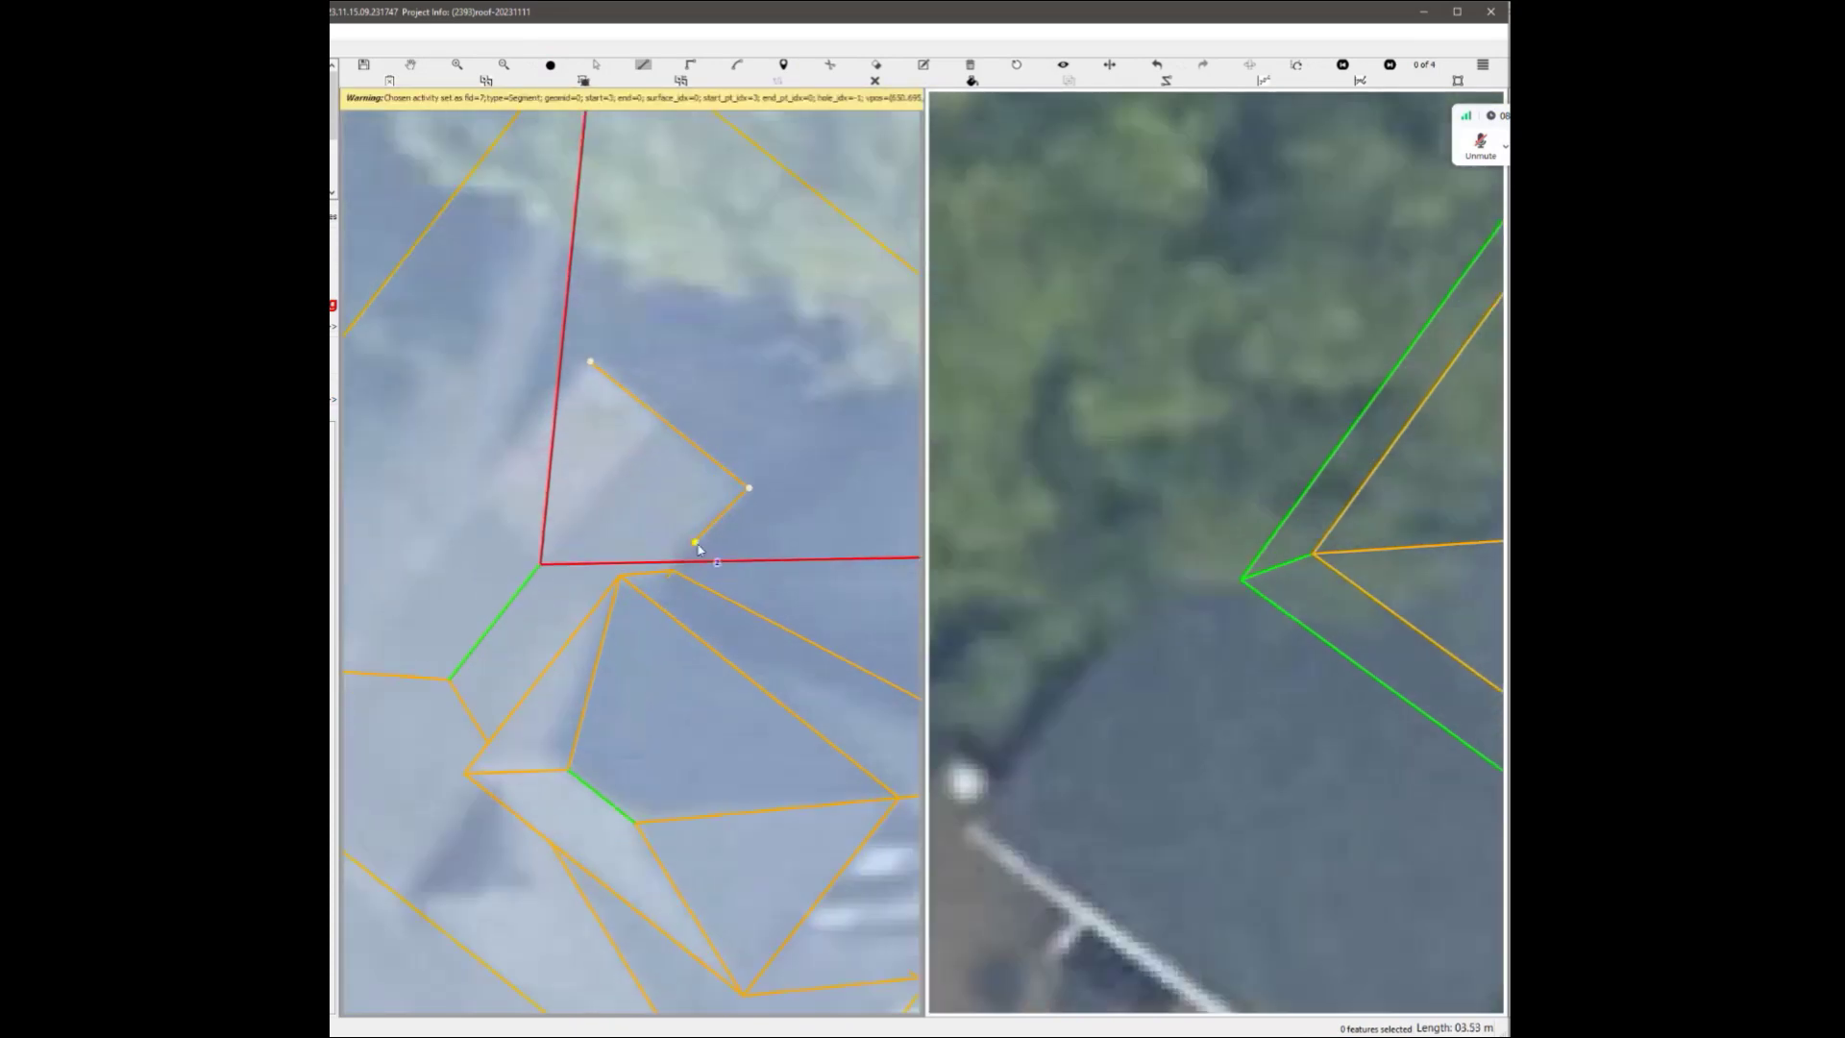
key("Escape")
Draw the chimney's rectangular outline on the main roof, with edges parallel to the eaves, and inspect its corners.
key("l")
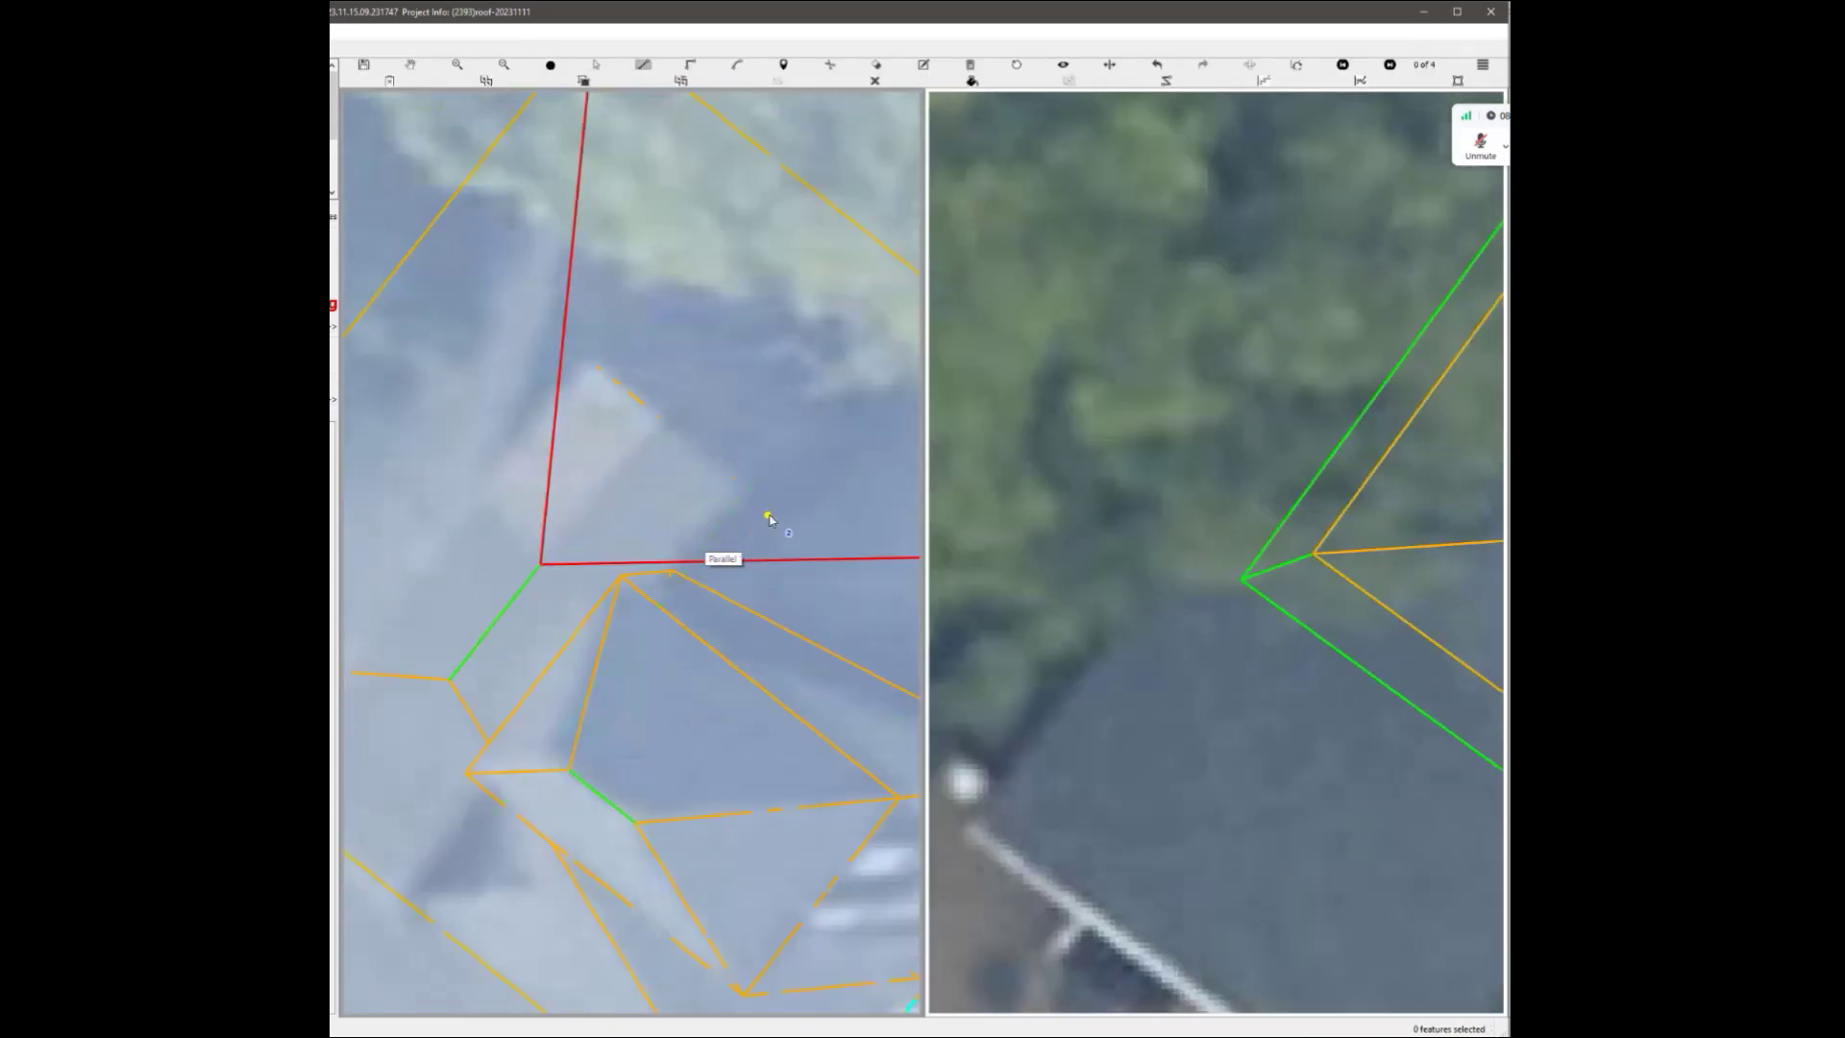
left_click(741, 488)
scroll(744, 490, "down", 2)
left_click(788, 371)
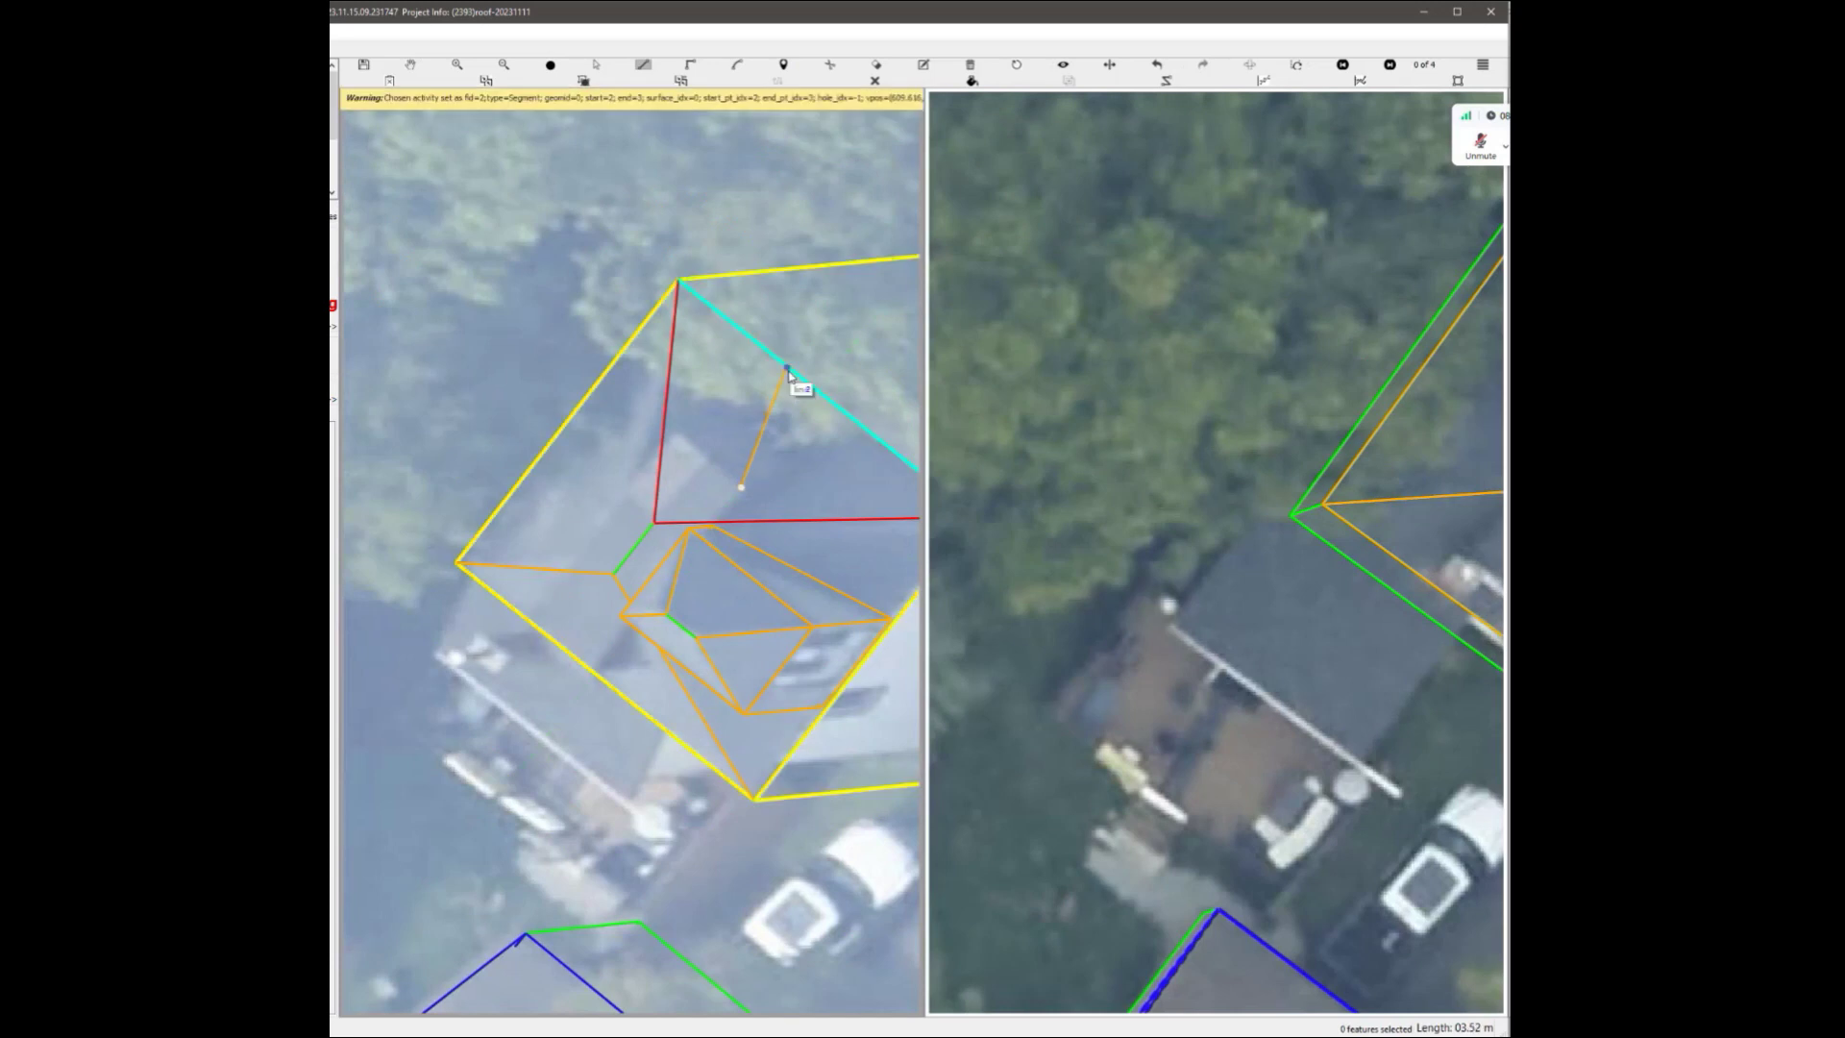
left_click(678, 435)
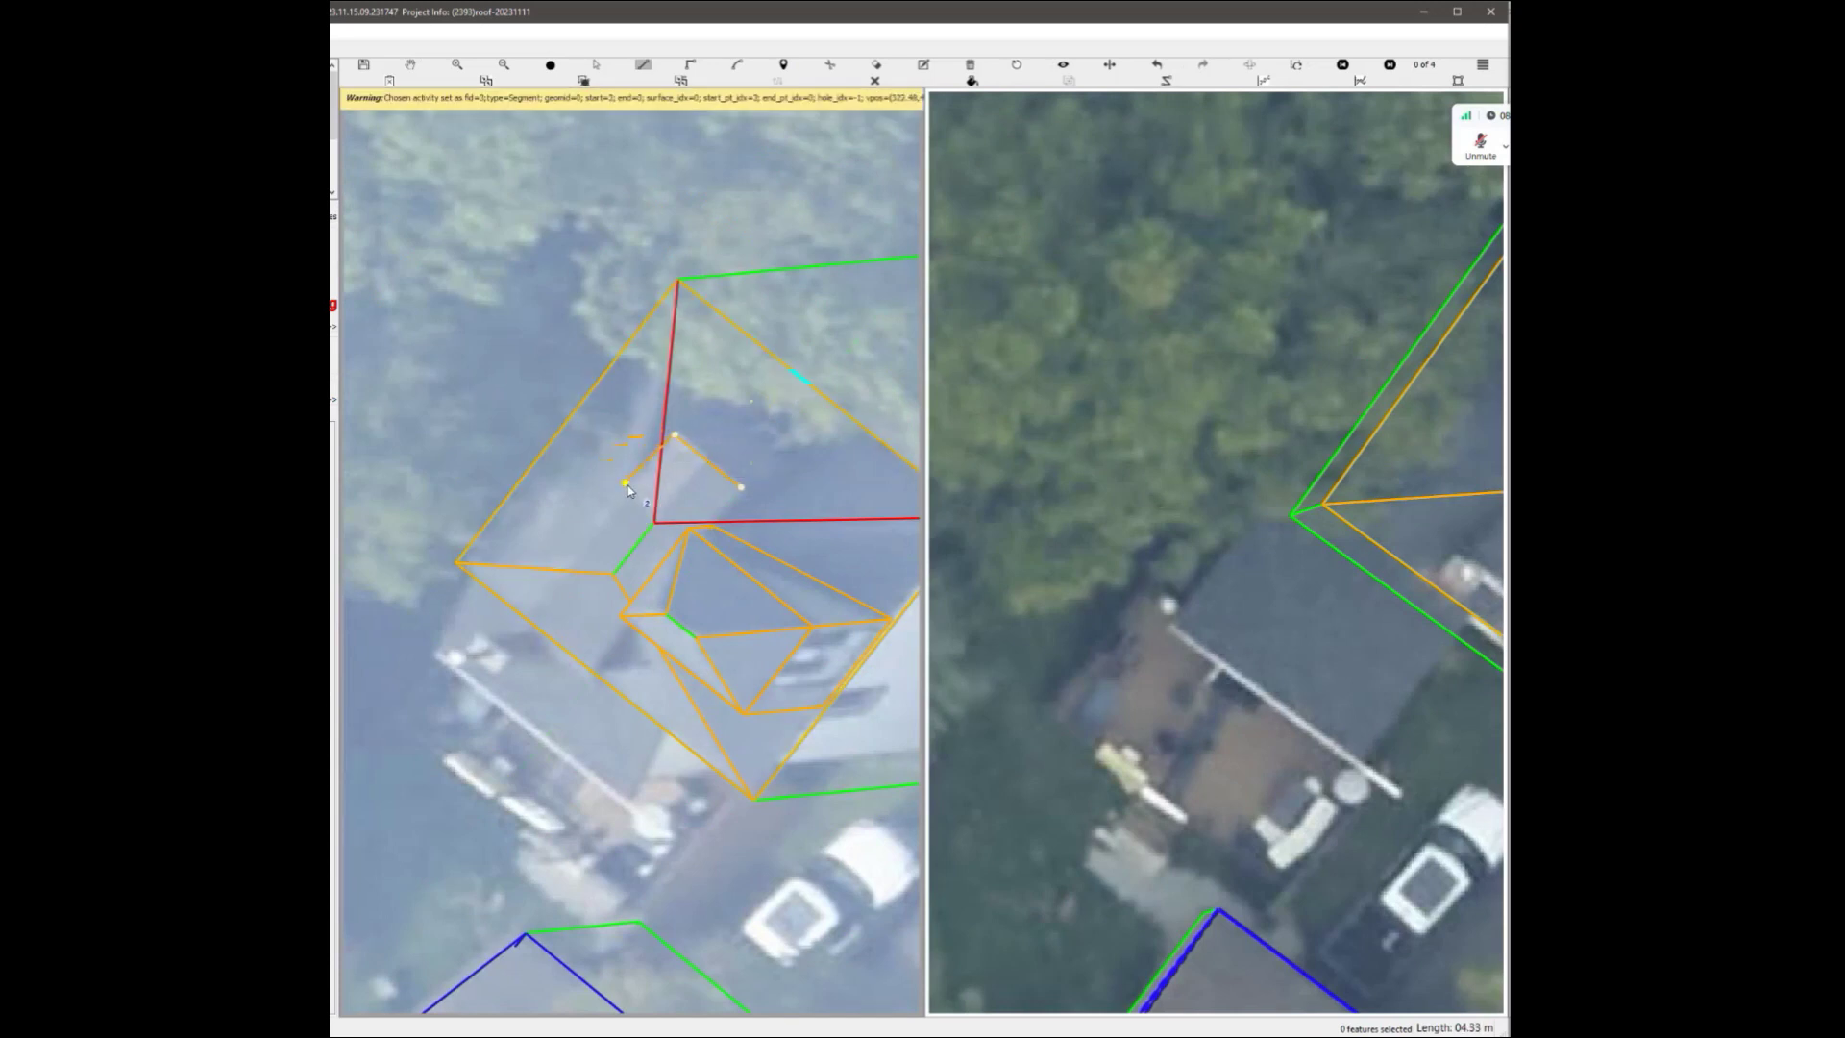
scroll(630, 500, "down", 2)
scroll(629, 500, "up", 4)
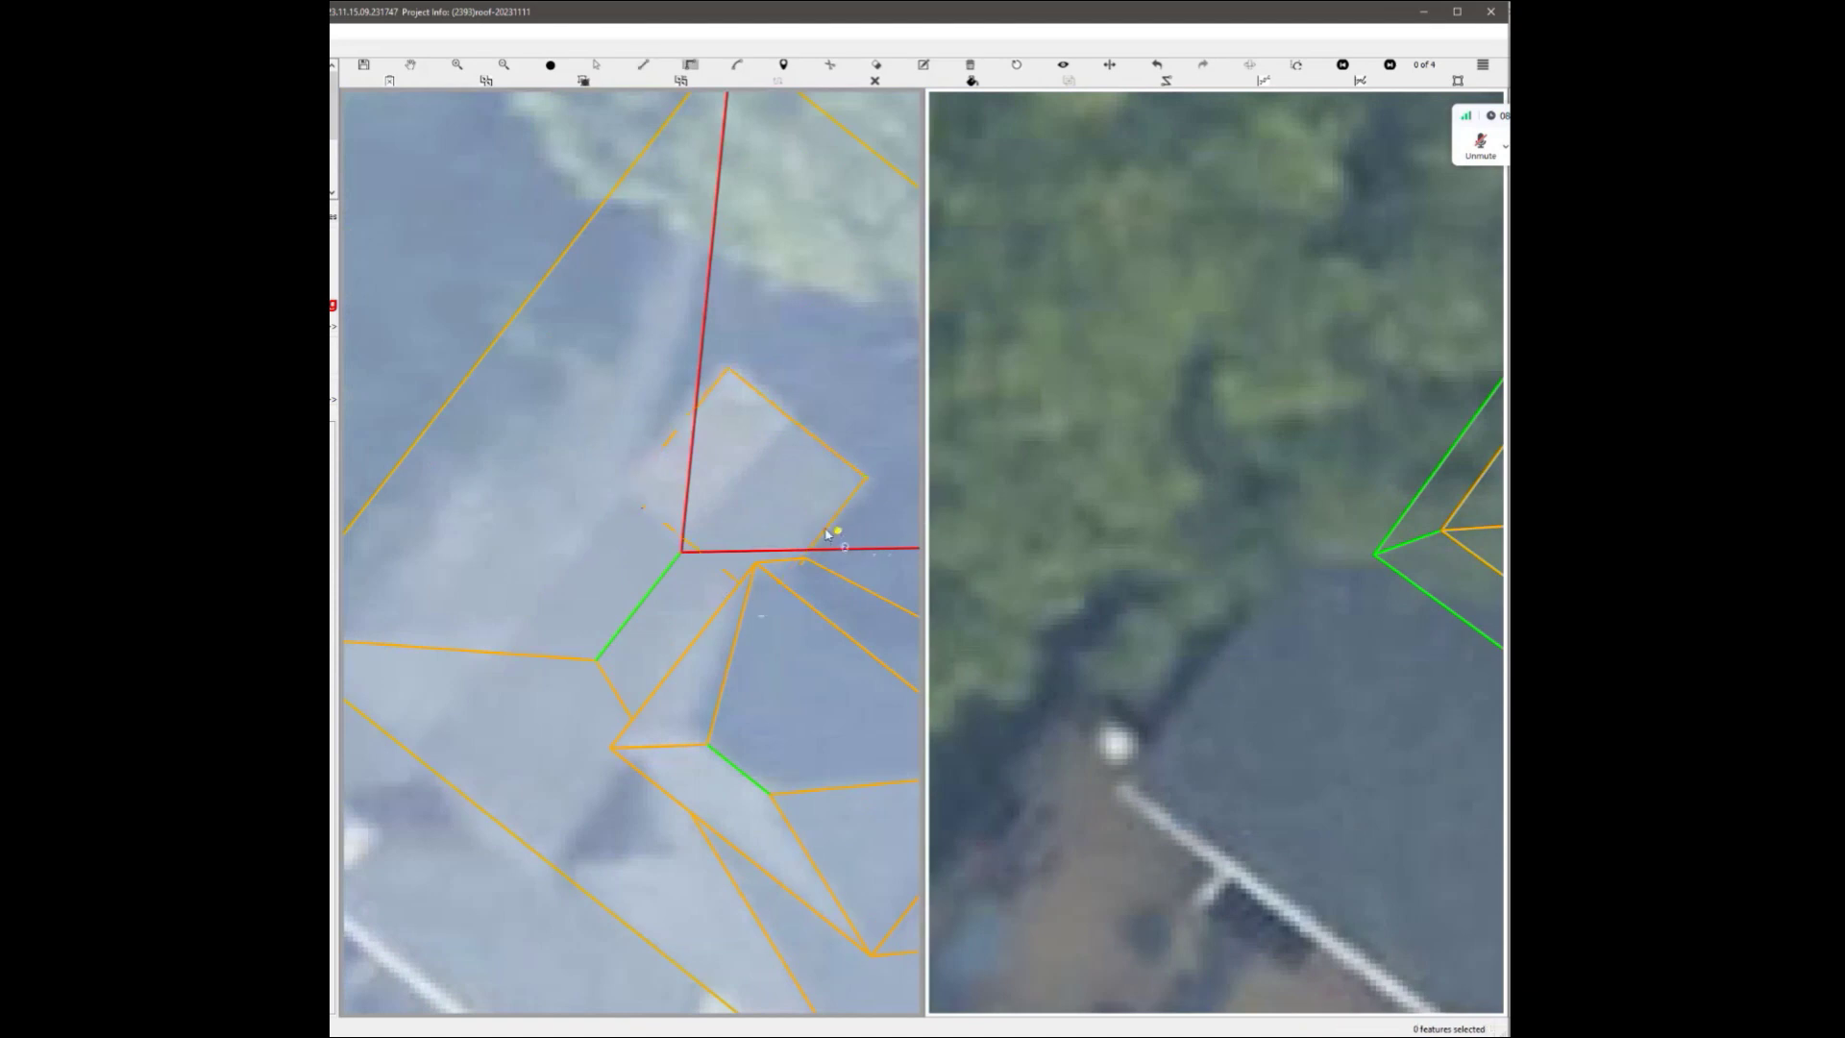
scroll(828, 535, "up", 4)
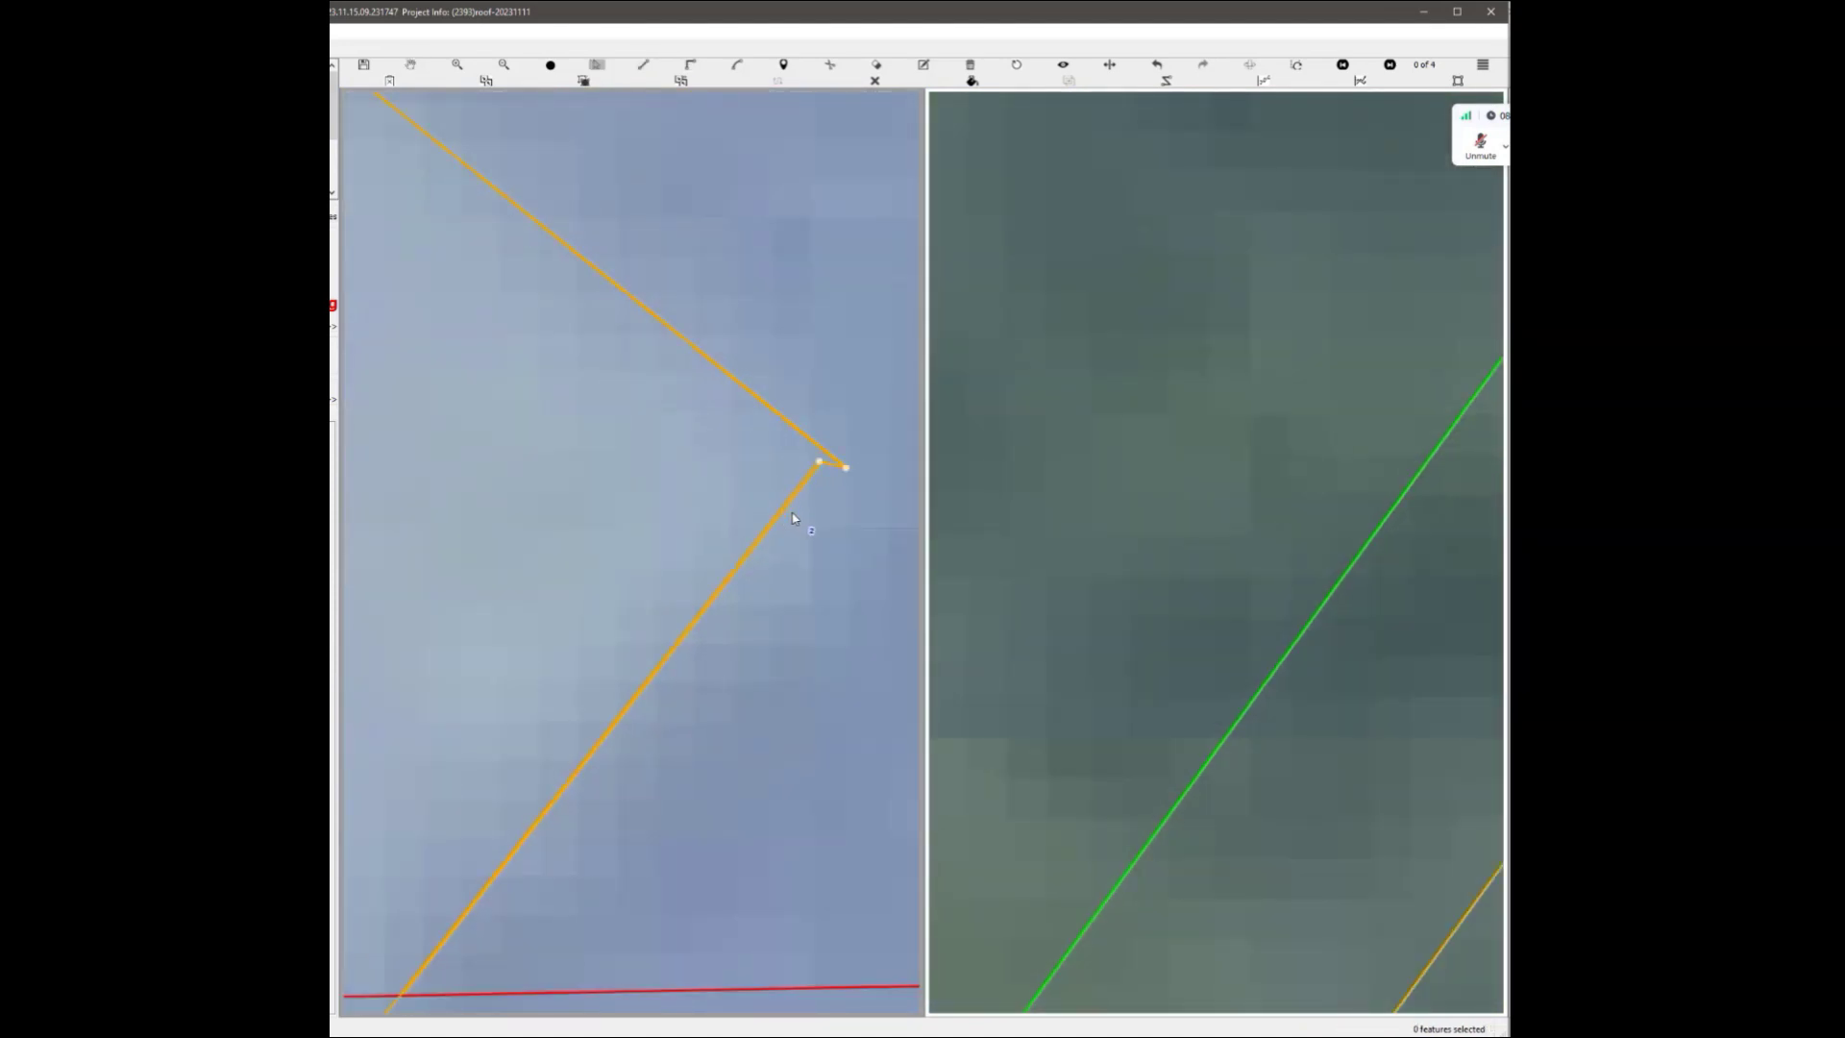
scroll(813, 526, "down", 5)
middle_click_drag(666, 510, 543, 397)
scroll(708, 424, "down", 4)
middle_click_drag(728, 288, 653, 855)
scroll(1202, 514, "up", 4)
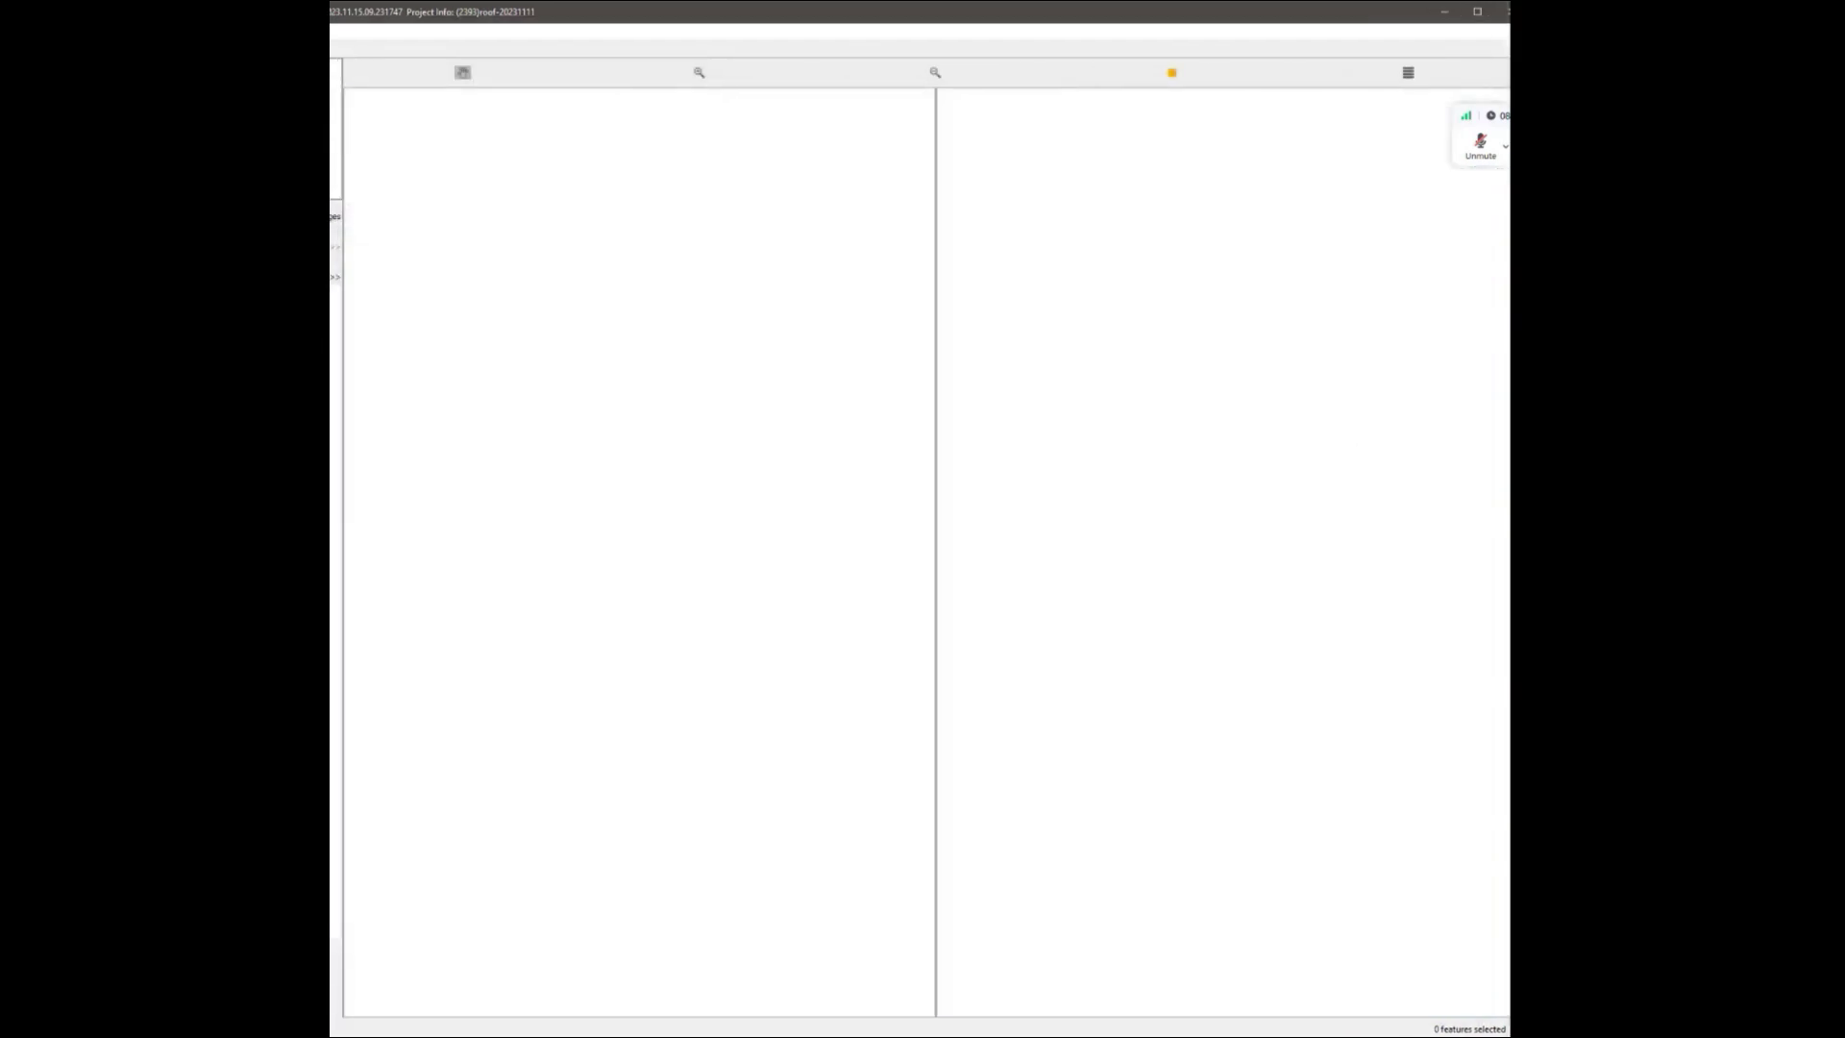
Accept the data access agreement and log in again, retrying the login after closing the warning.
left_click(1233, 654)
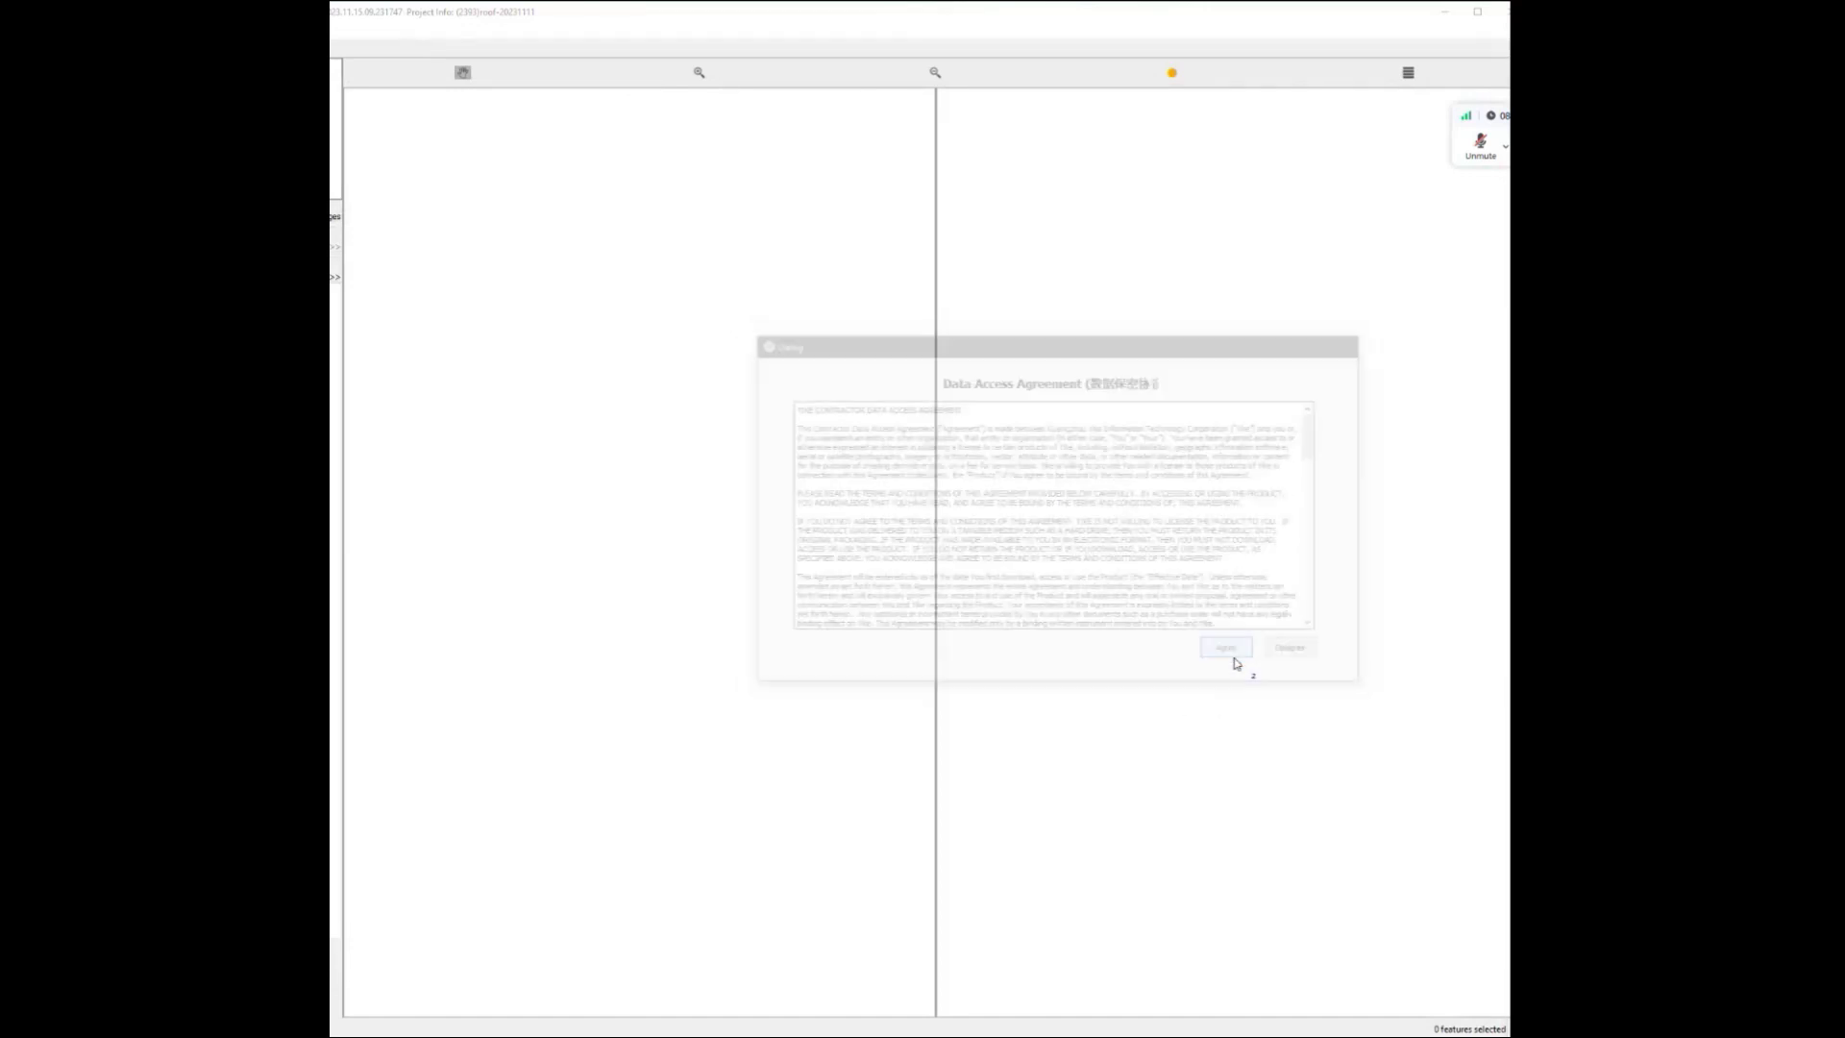
left_click(1013, 556)
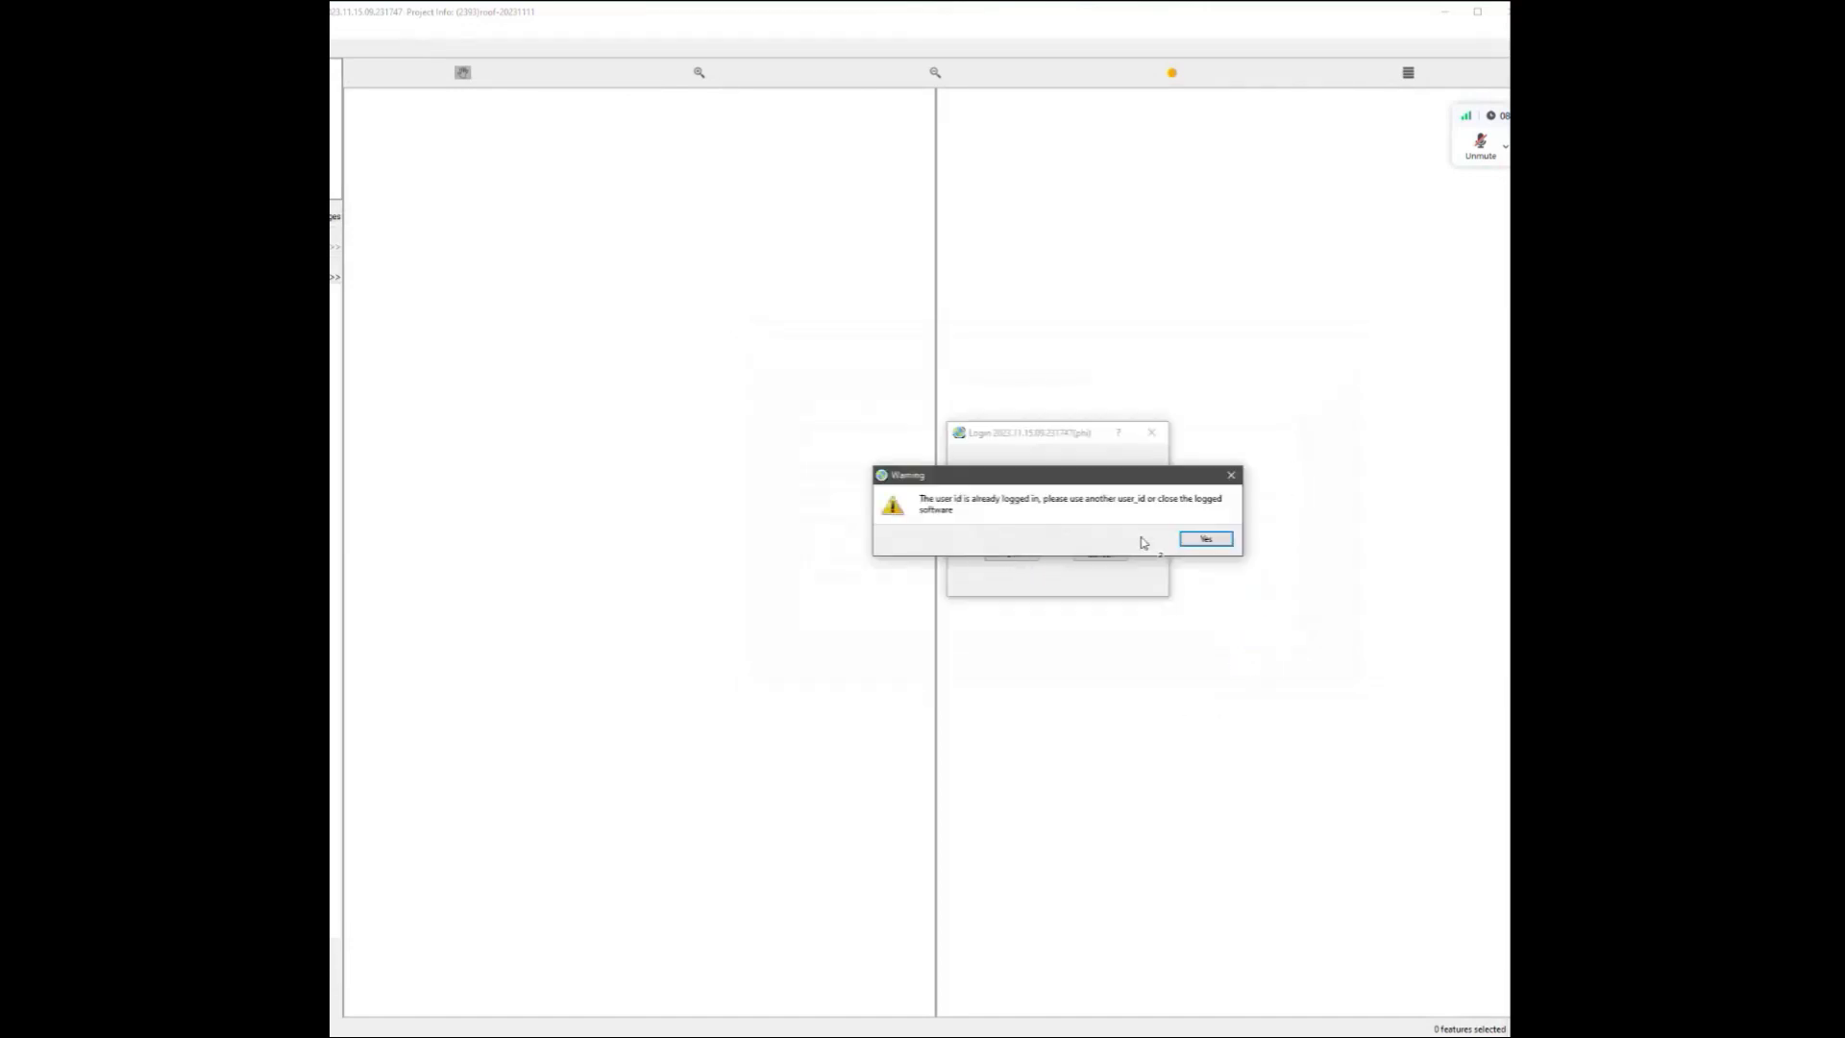
left_click(1203, 539)
left_click(1121, 489)
left_click(1080, 545)
left_click(1012, 555)
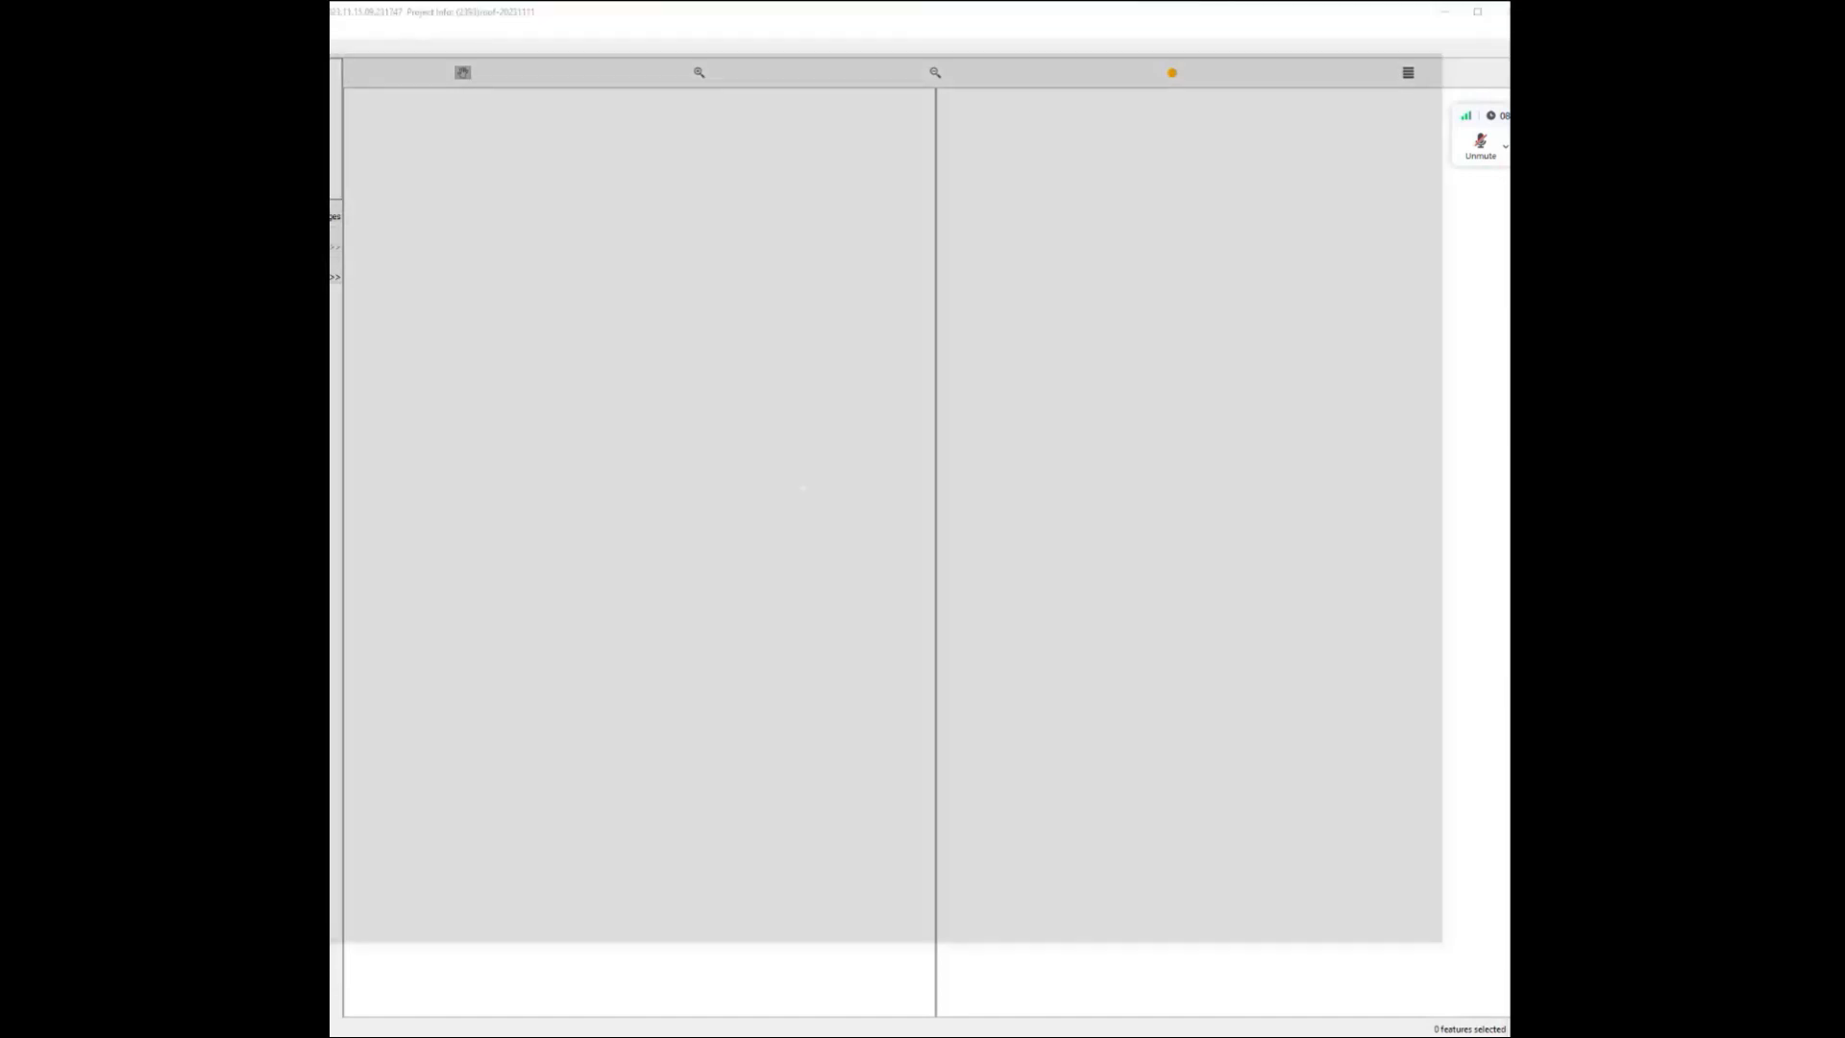
key("Return")
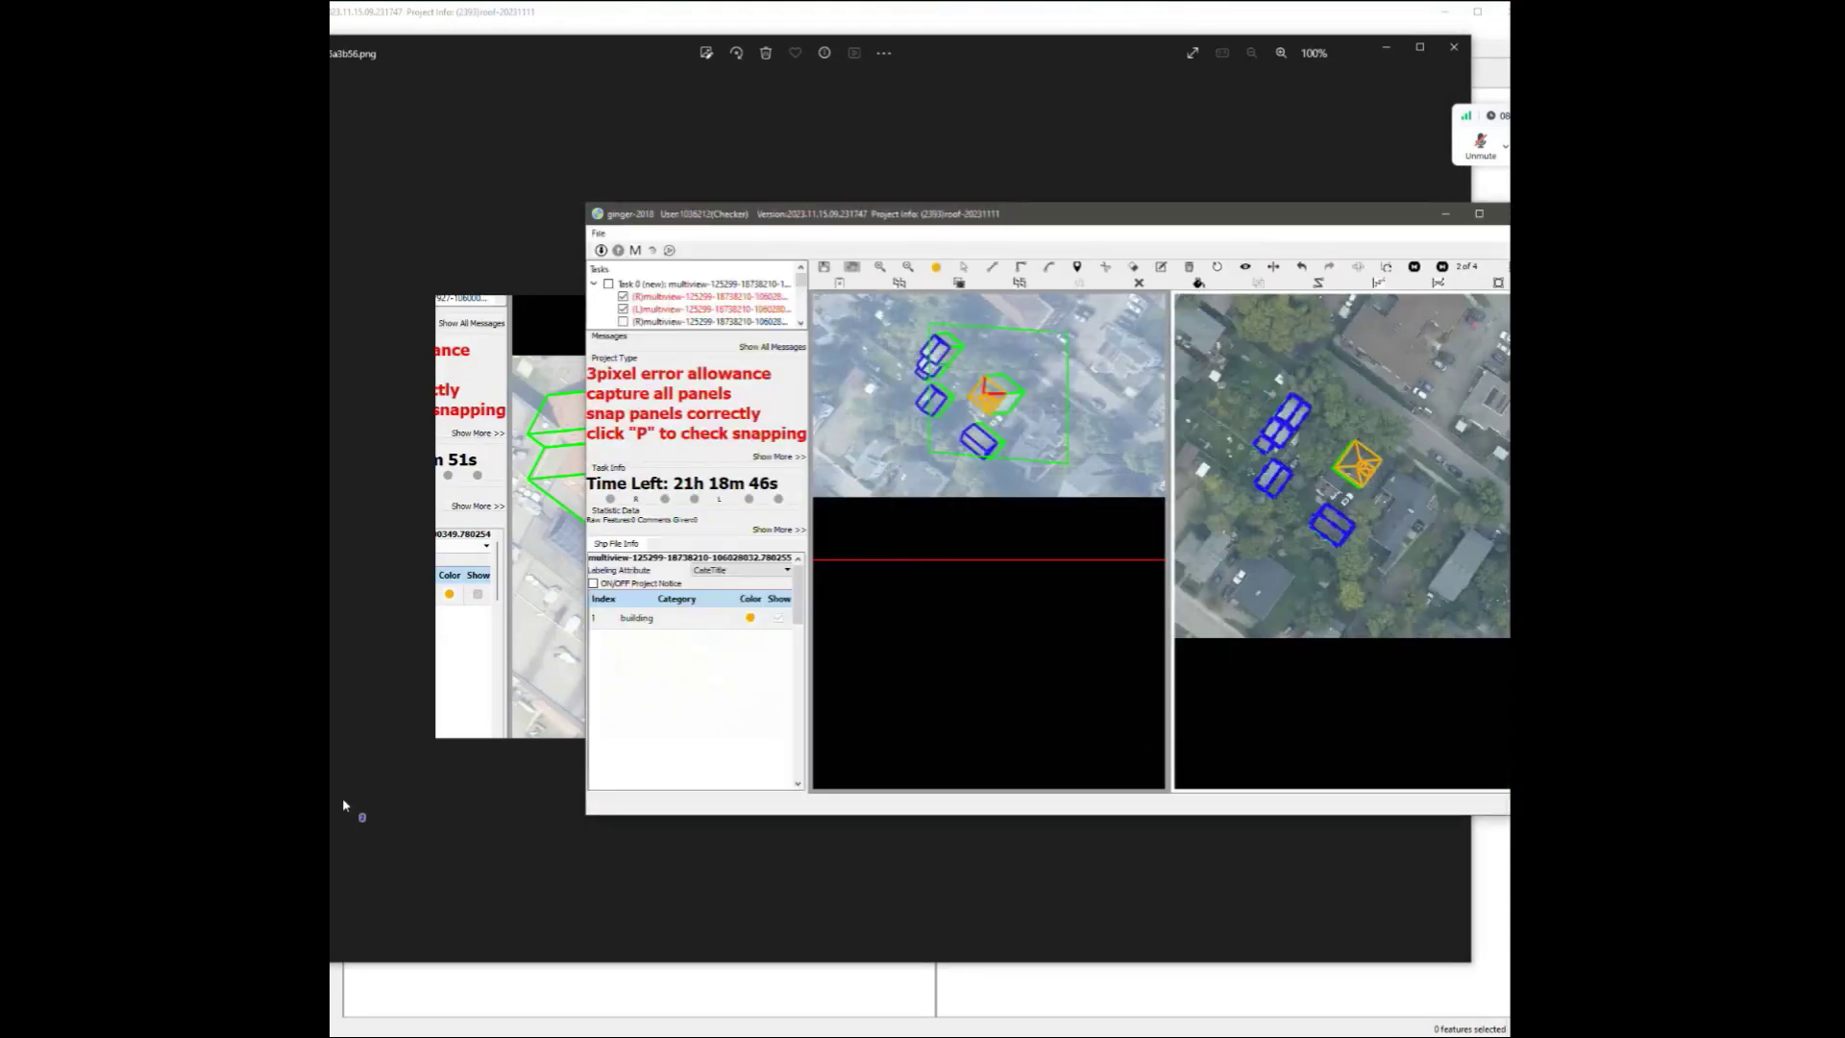
Close the reference image viewer and enlarge the annotation window to fill the screen.
left_click(342, 797)
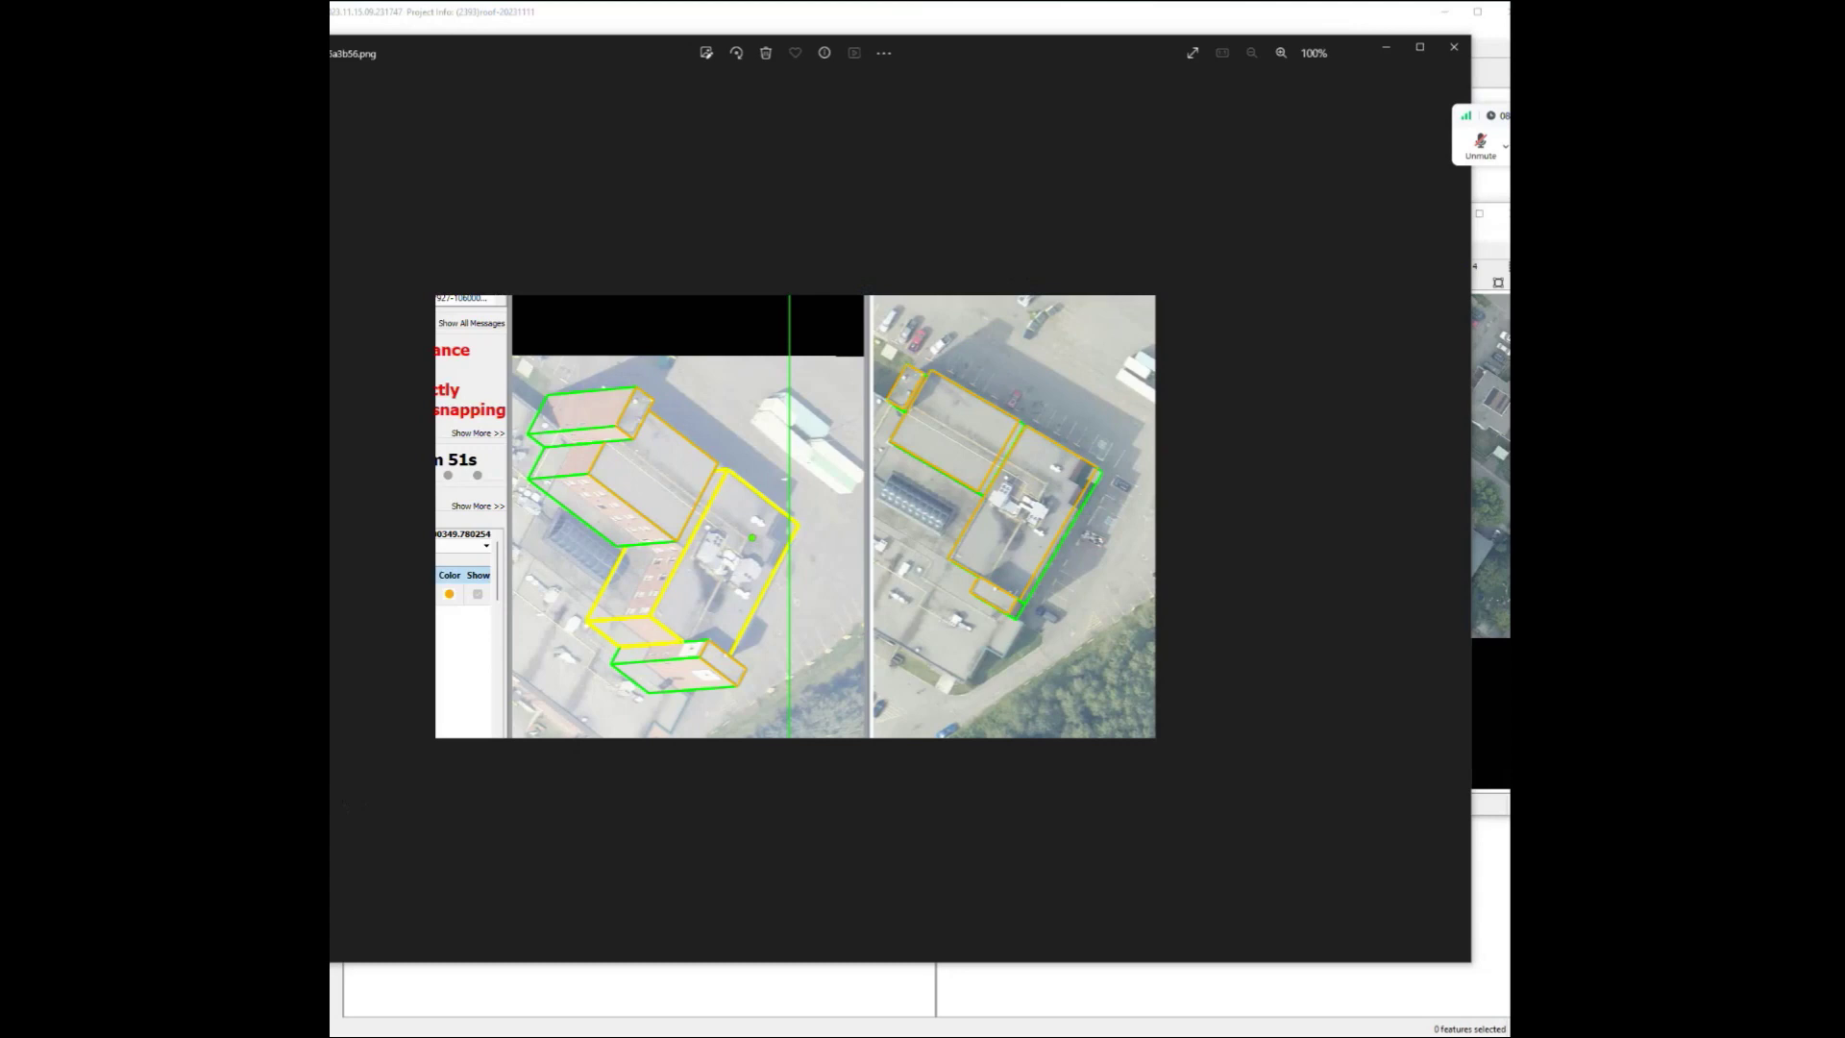
left_click(1454, 47)
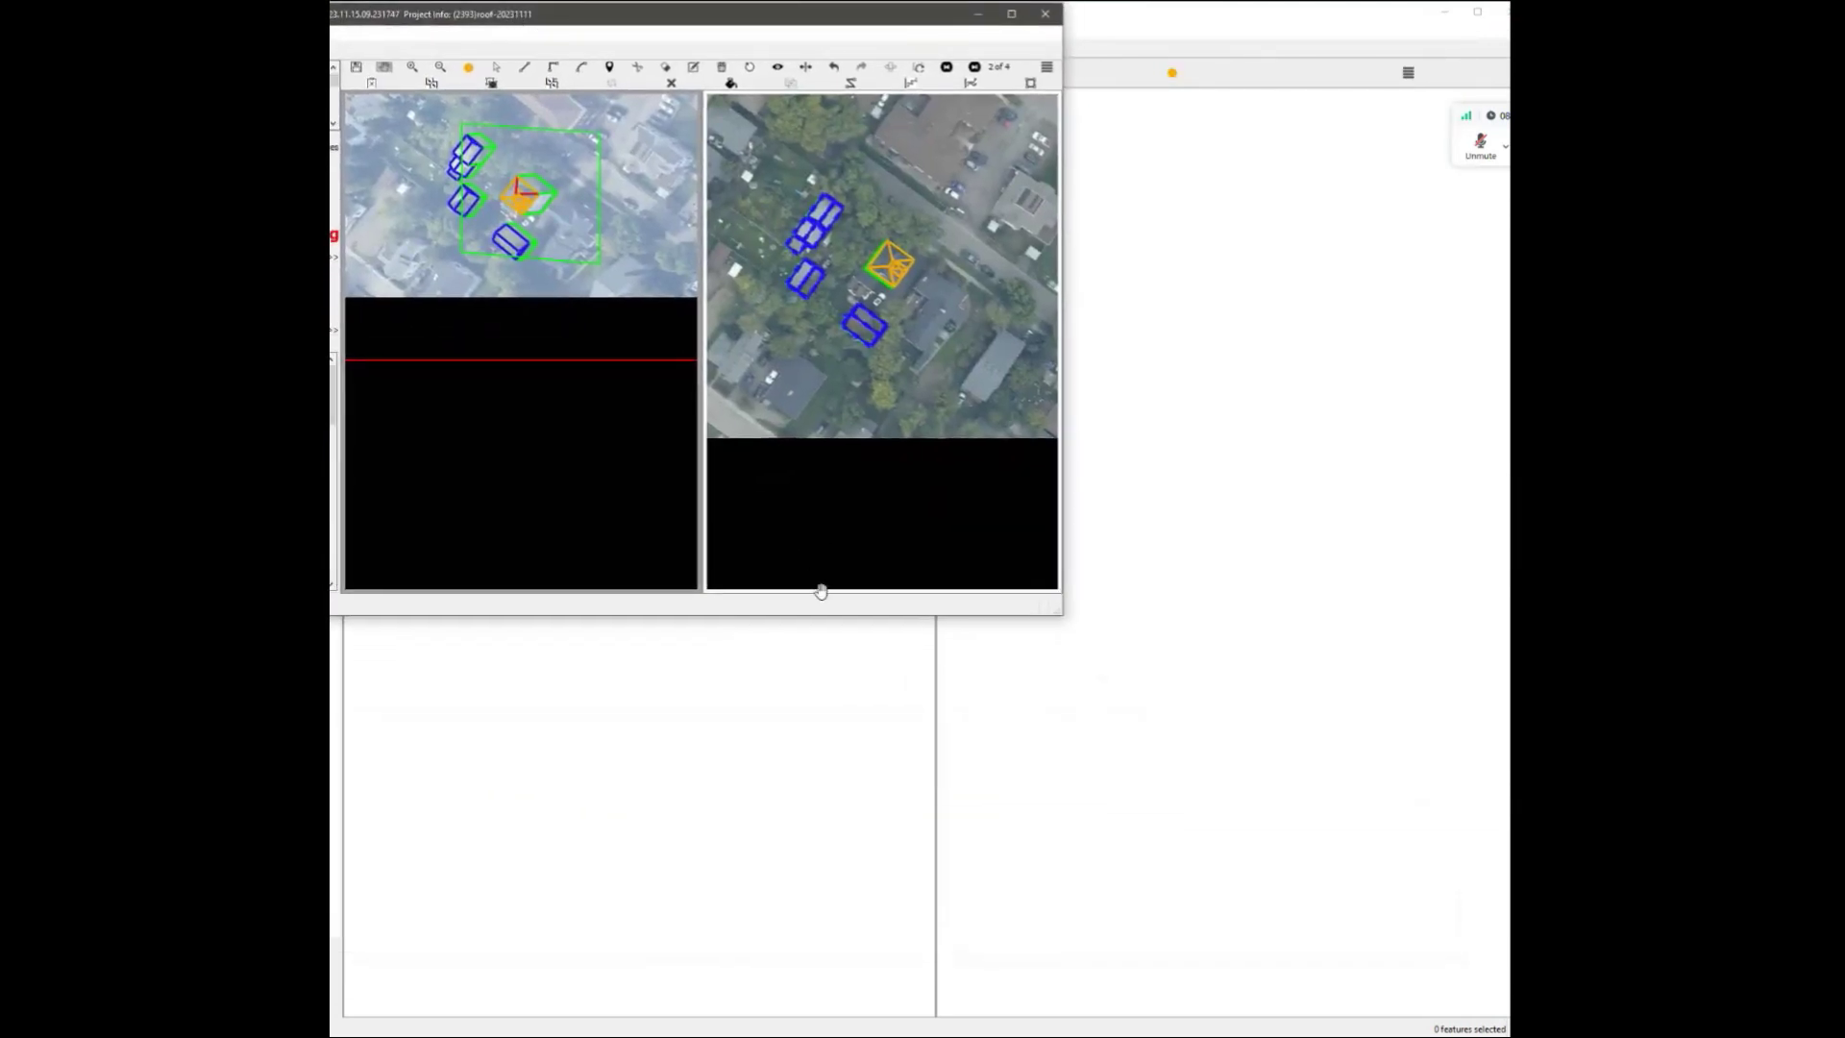
left_click_drag(1060, 618, 1507, 1029)
scroll(675, 575, "up", 5)
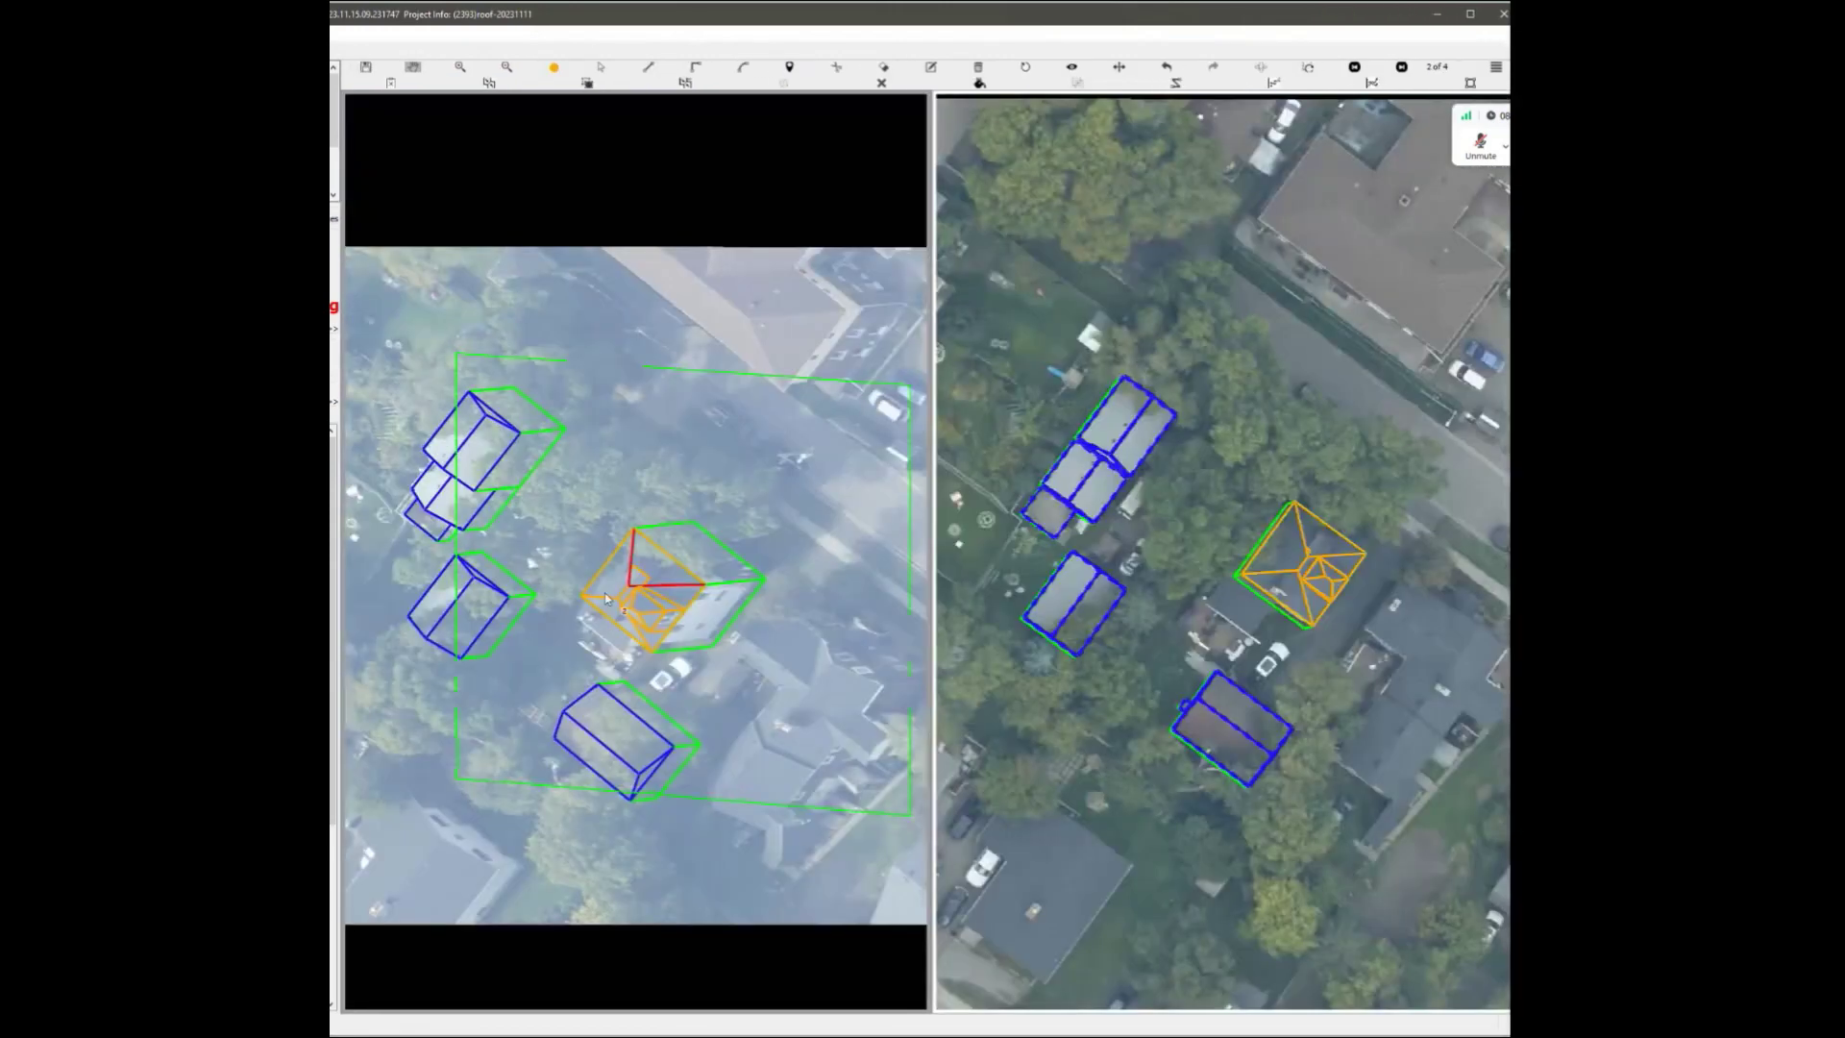
Try to align the chimney's rectangular outline with the chimney in the other aerial image.
scroll(675, 575, "down", 4)
scroll(1158, 563, "up", 4)
left_click(1132, 554)
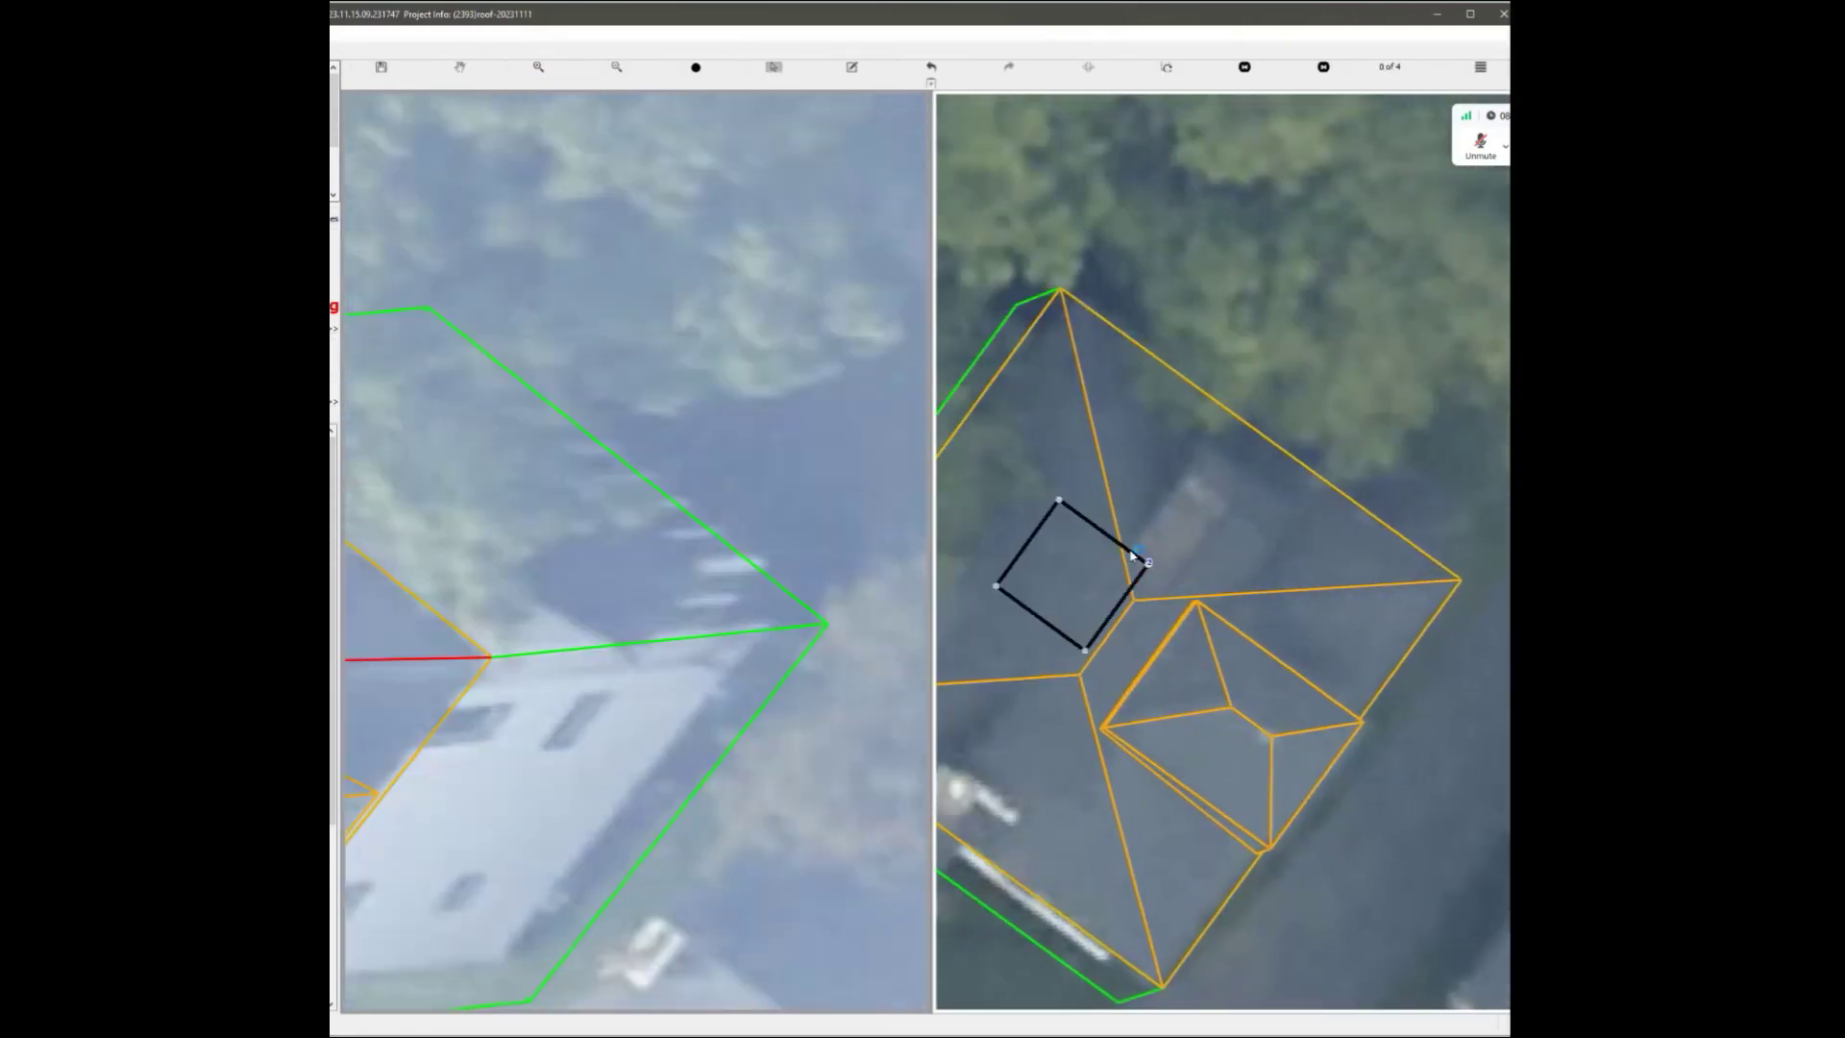
key("alt+Tab")
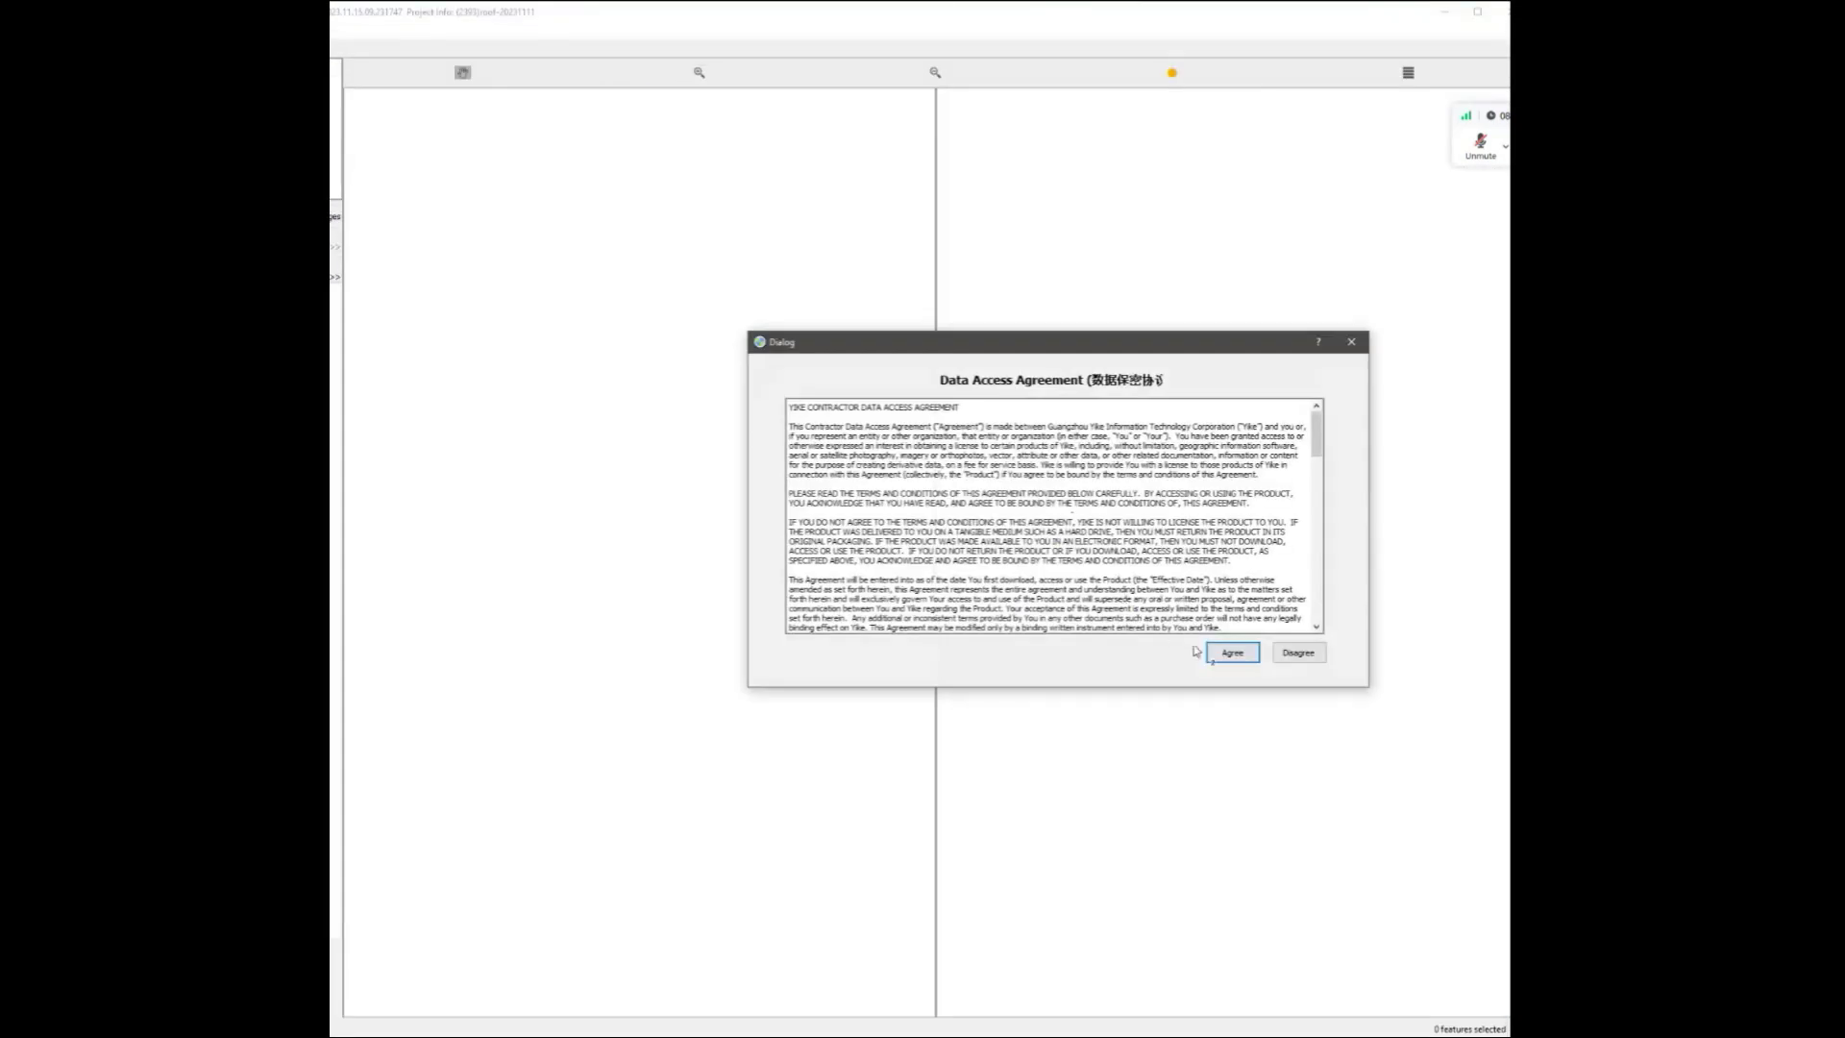
Accept the data access agreement and log in to reopen the roof annotation task.
left_click(1234, 652)
left_click(1009, 555)
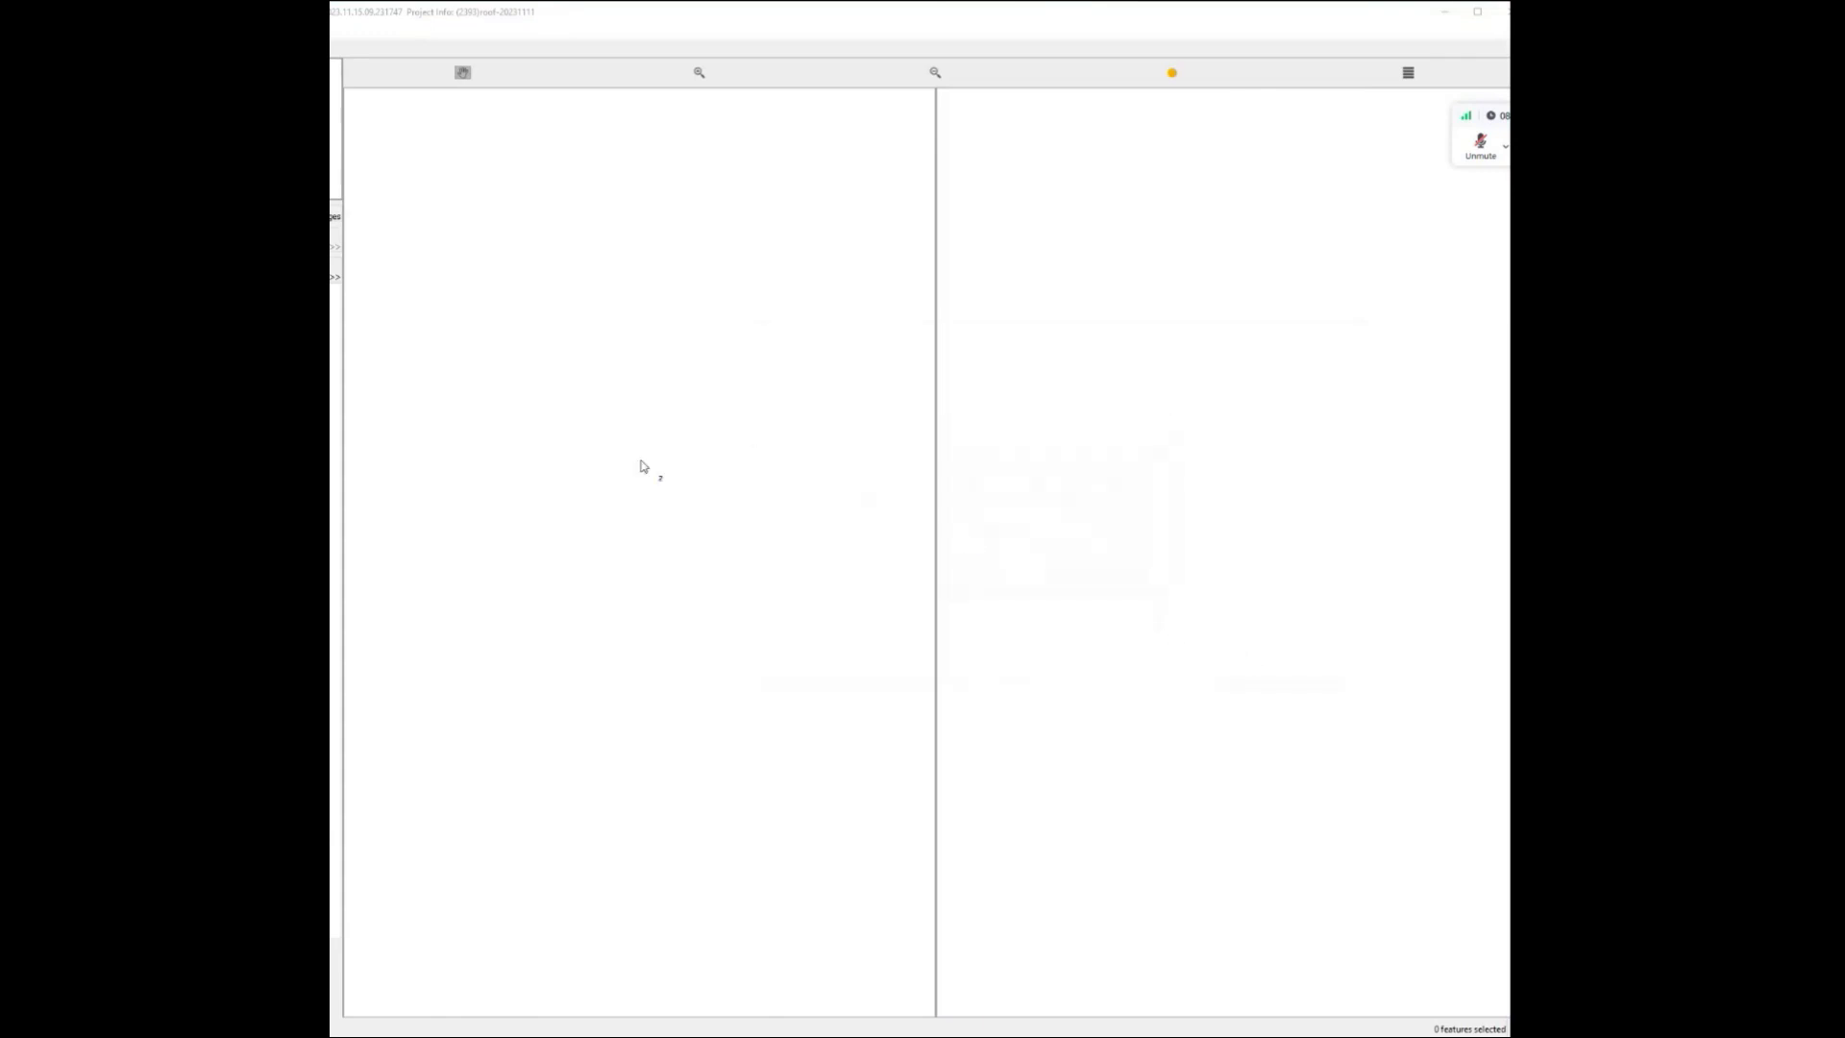
left_click(1176, 643)
Reposition the reopened annotation window and enlarge it to fill the screen, with the house brought into view.
scroll(987, 536, "up", 3)
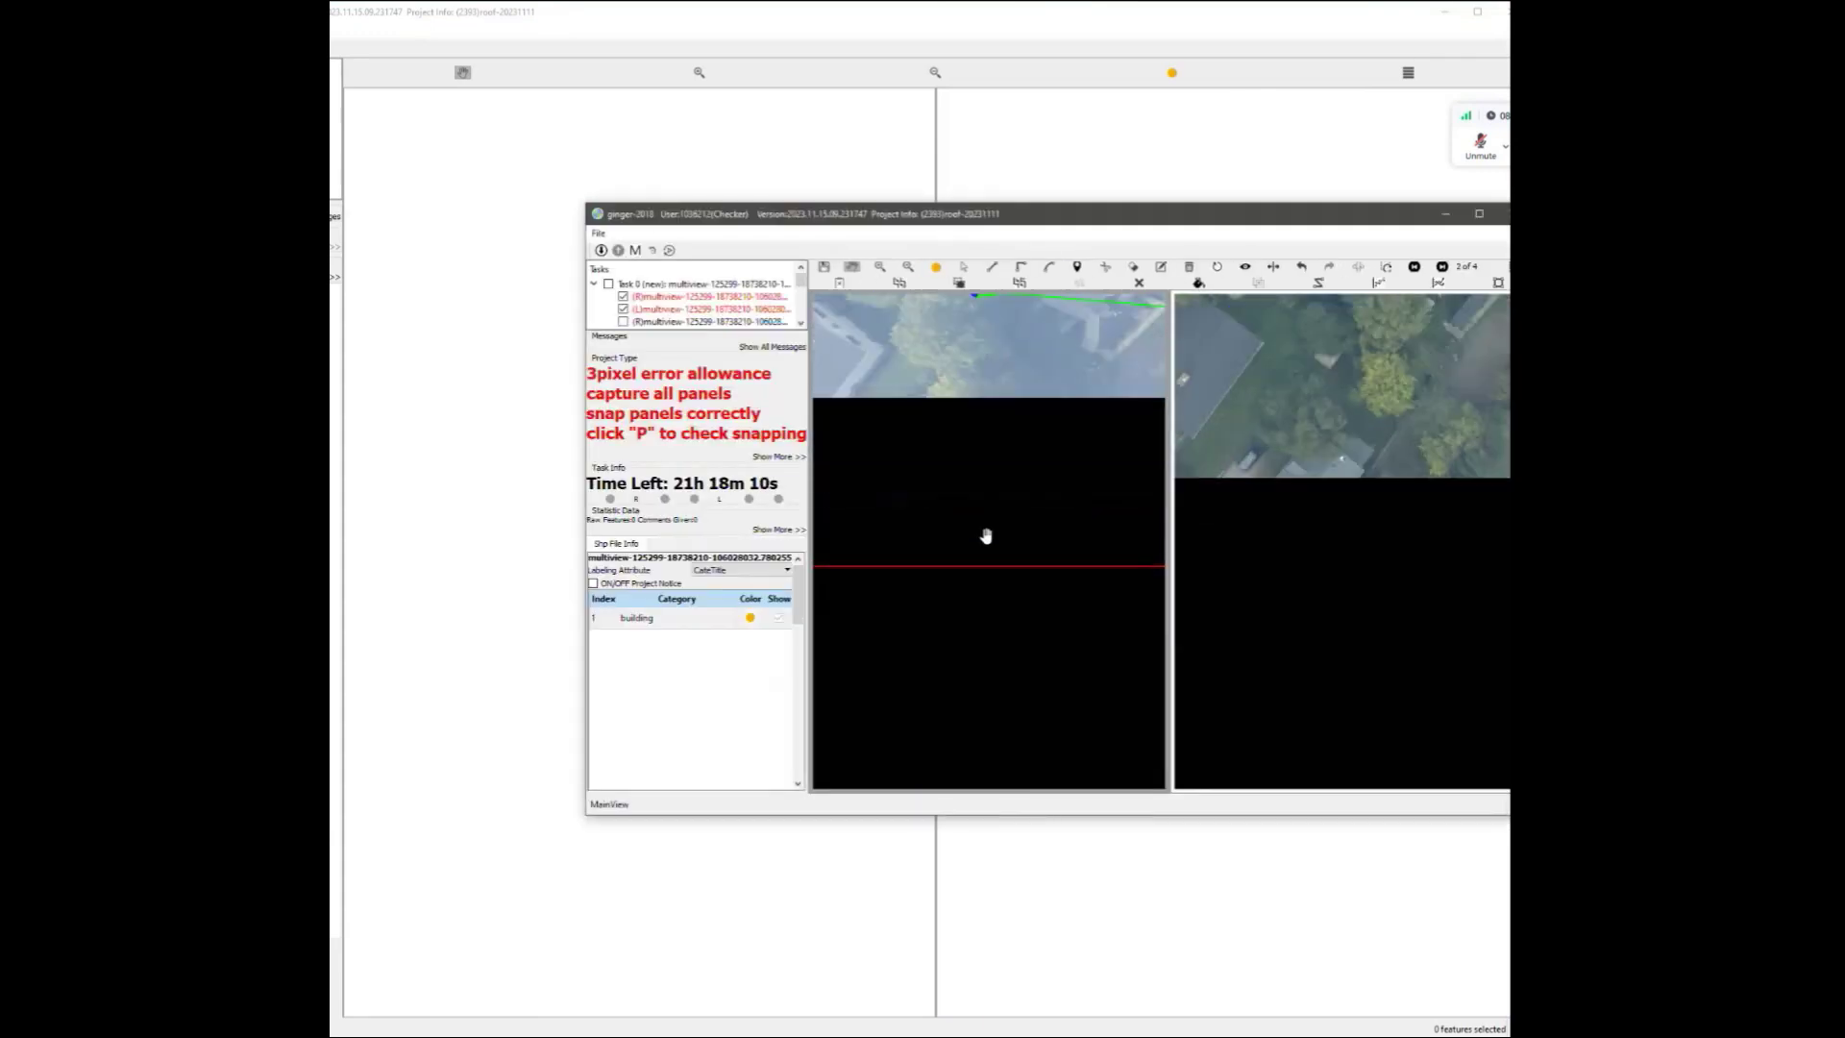
left_click_drag(987, 536, 1000, 769)
left_click_drag(913, 384, 1043, 636)
key("s")
left_click_drag(1261, 207, 788, 11)
left_click_drag(1047, 618, 1509, 1034)
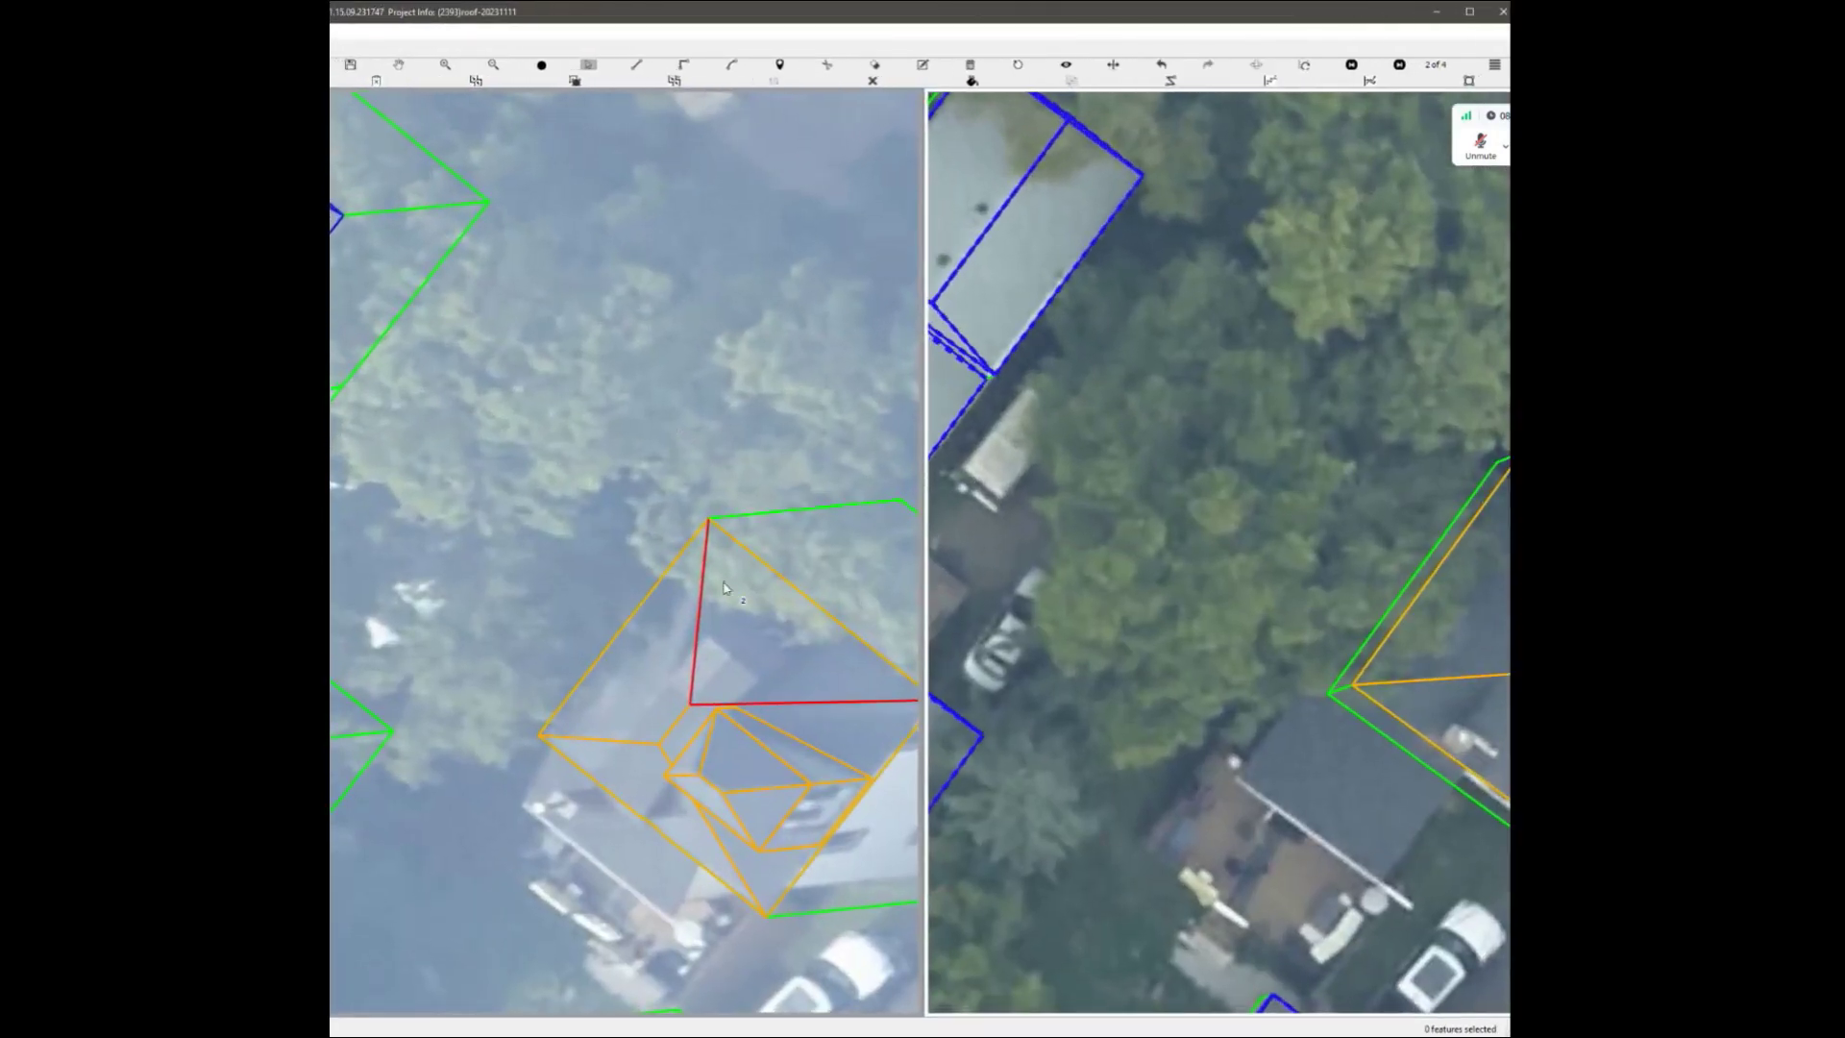
Trace a three-sided outline around the dormer on the roof slope facing the trees, and try to align it in the other image.
scroll(690, 601, "up", 4)
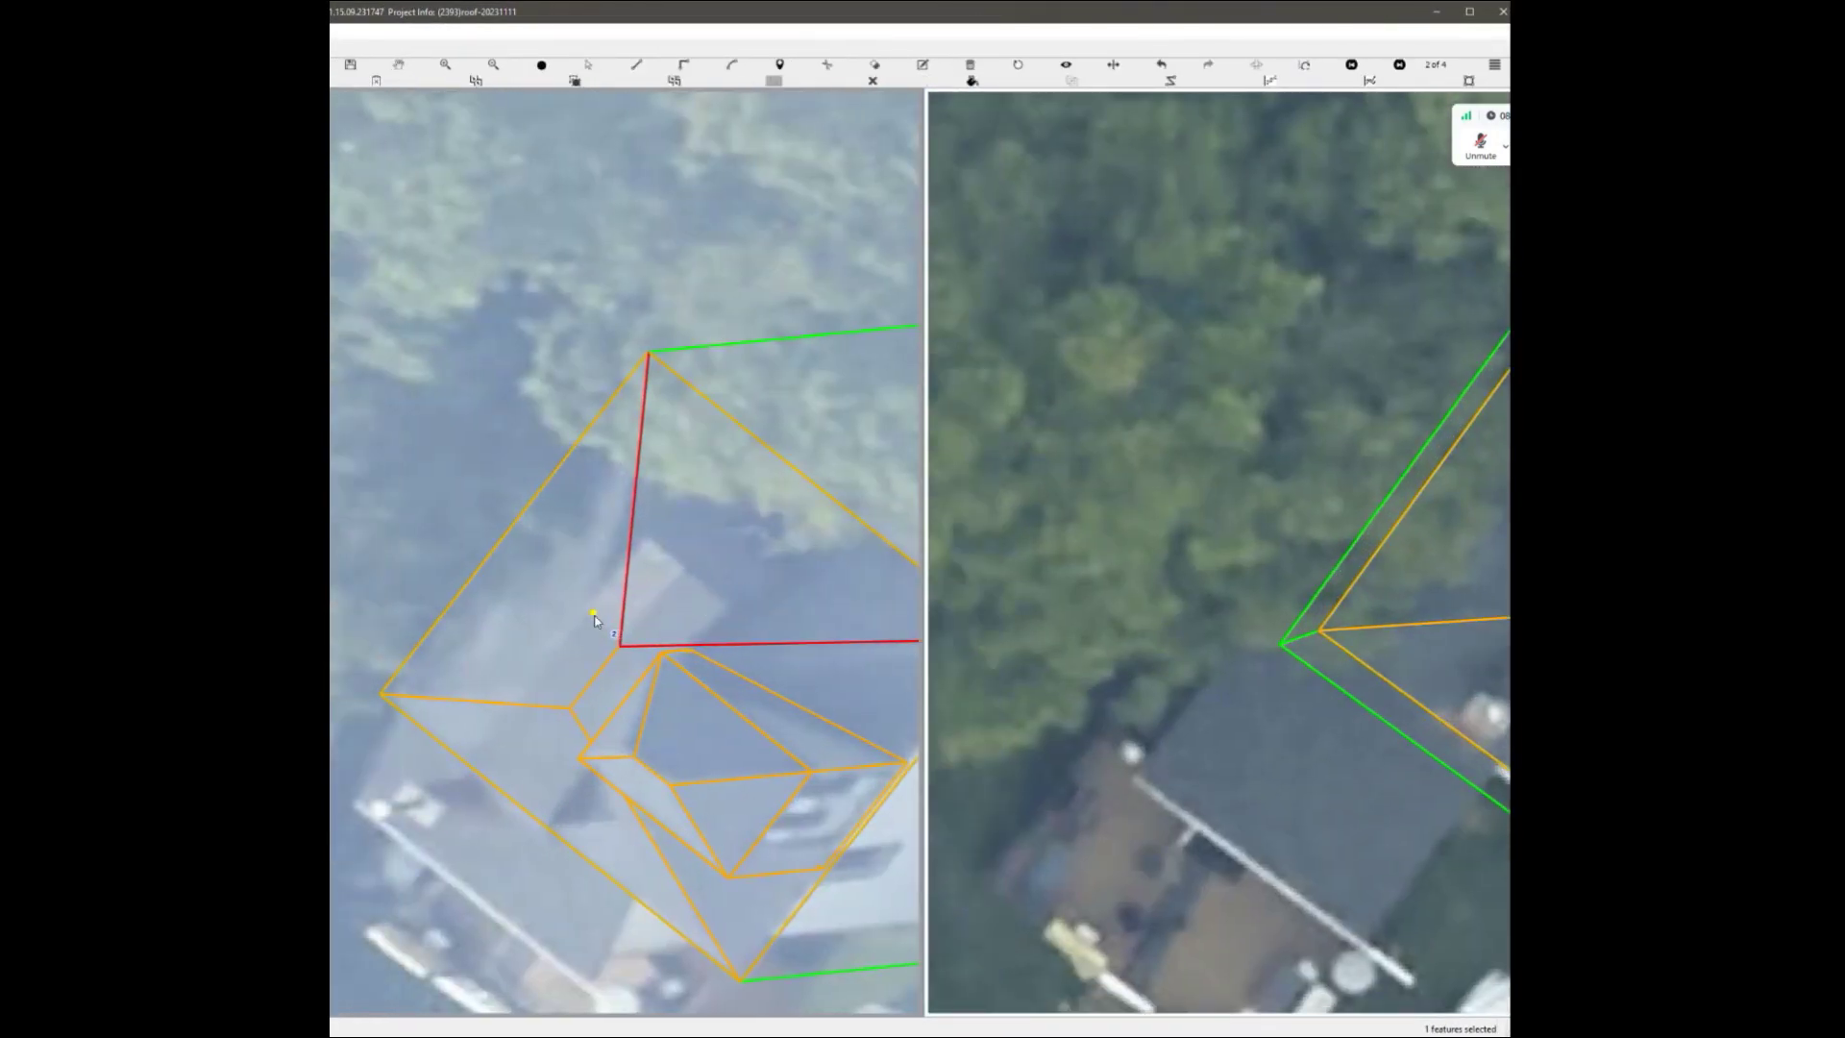
left_click(594, 615)
key("p")
left_click(650, 544)
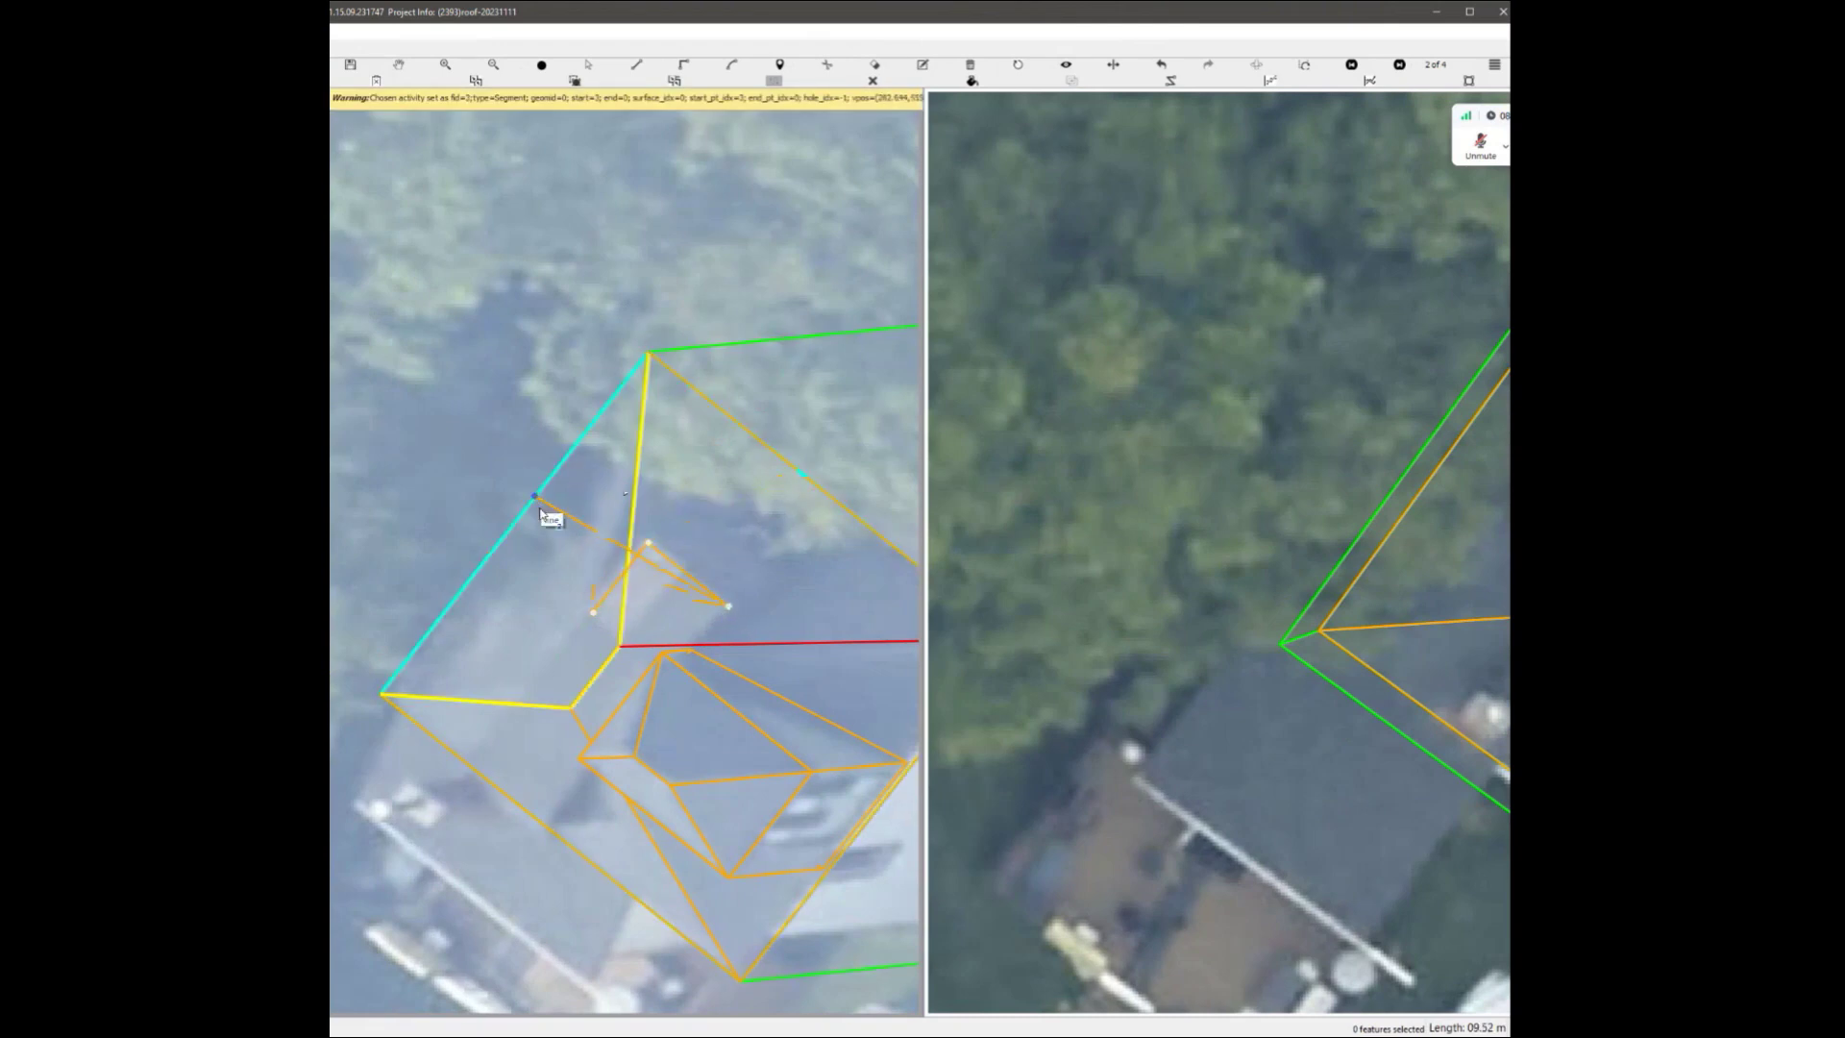
scroll(706, 624, "up", 3)
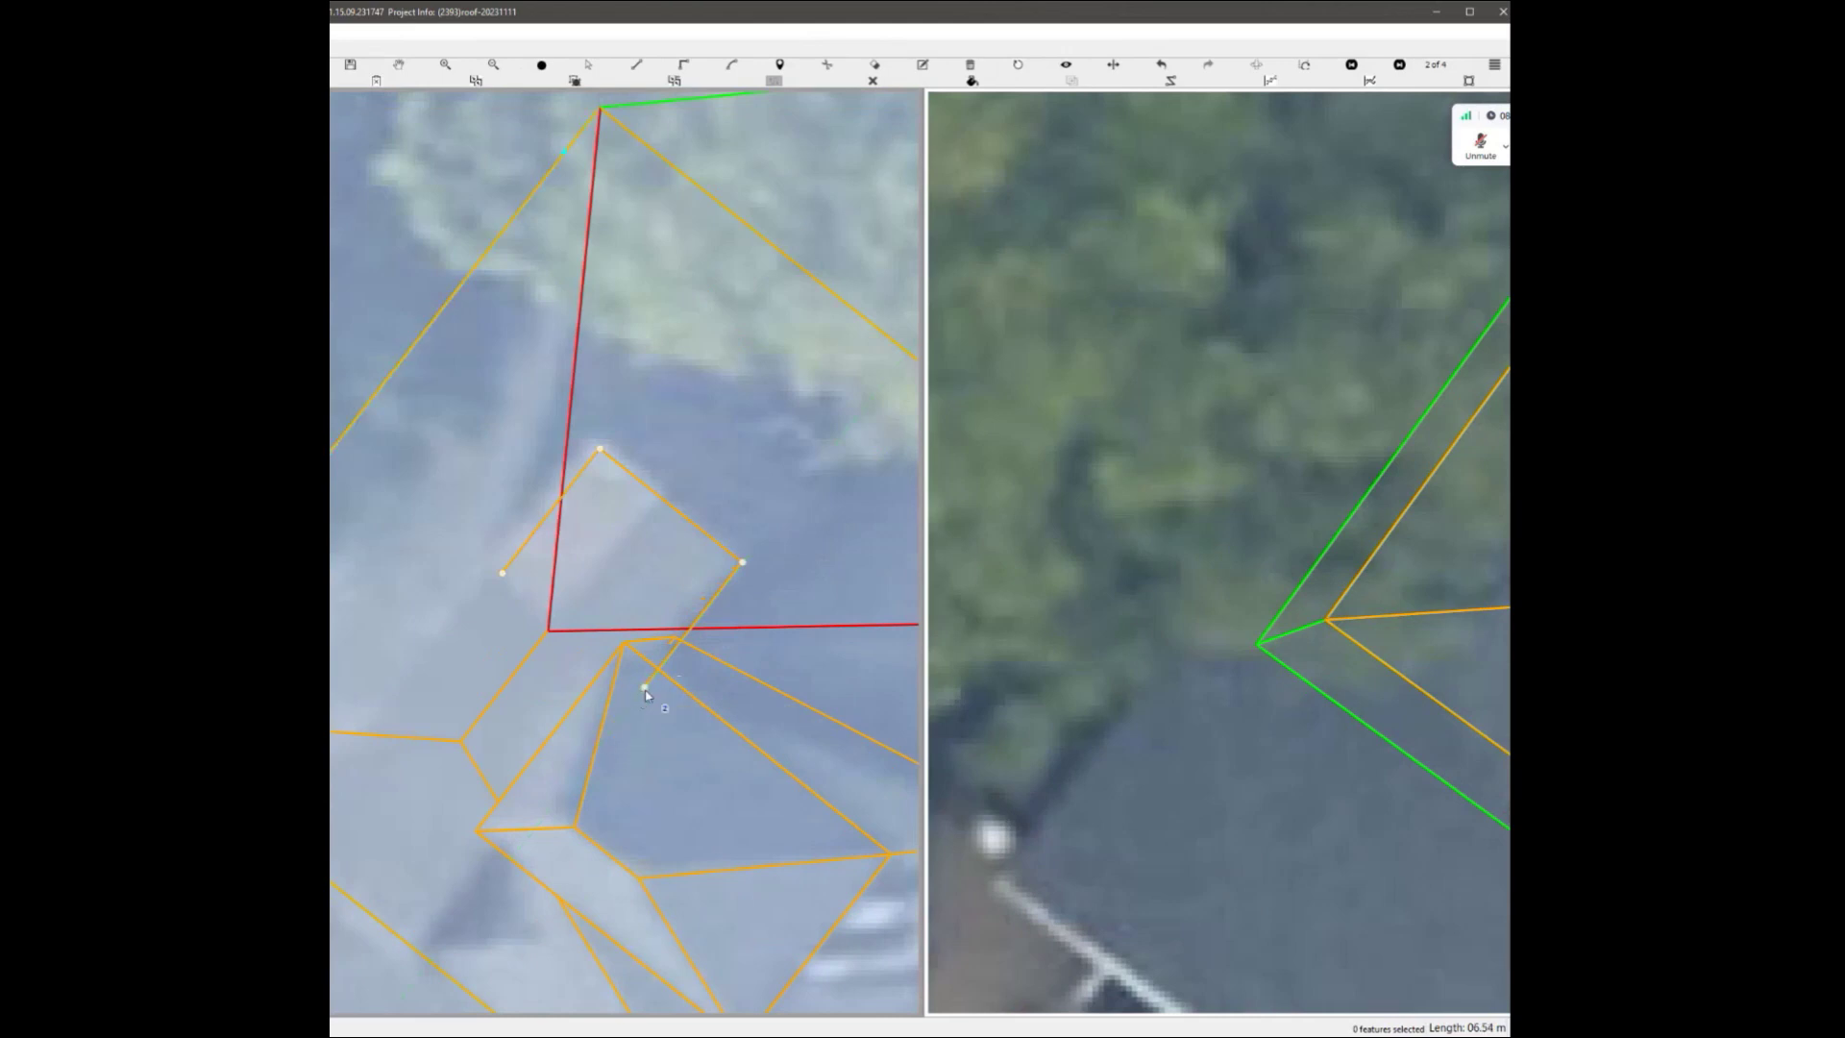
scroll(646, 694, "down", 5)
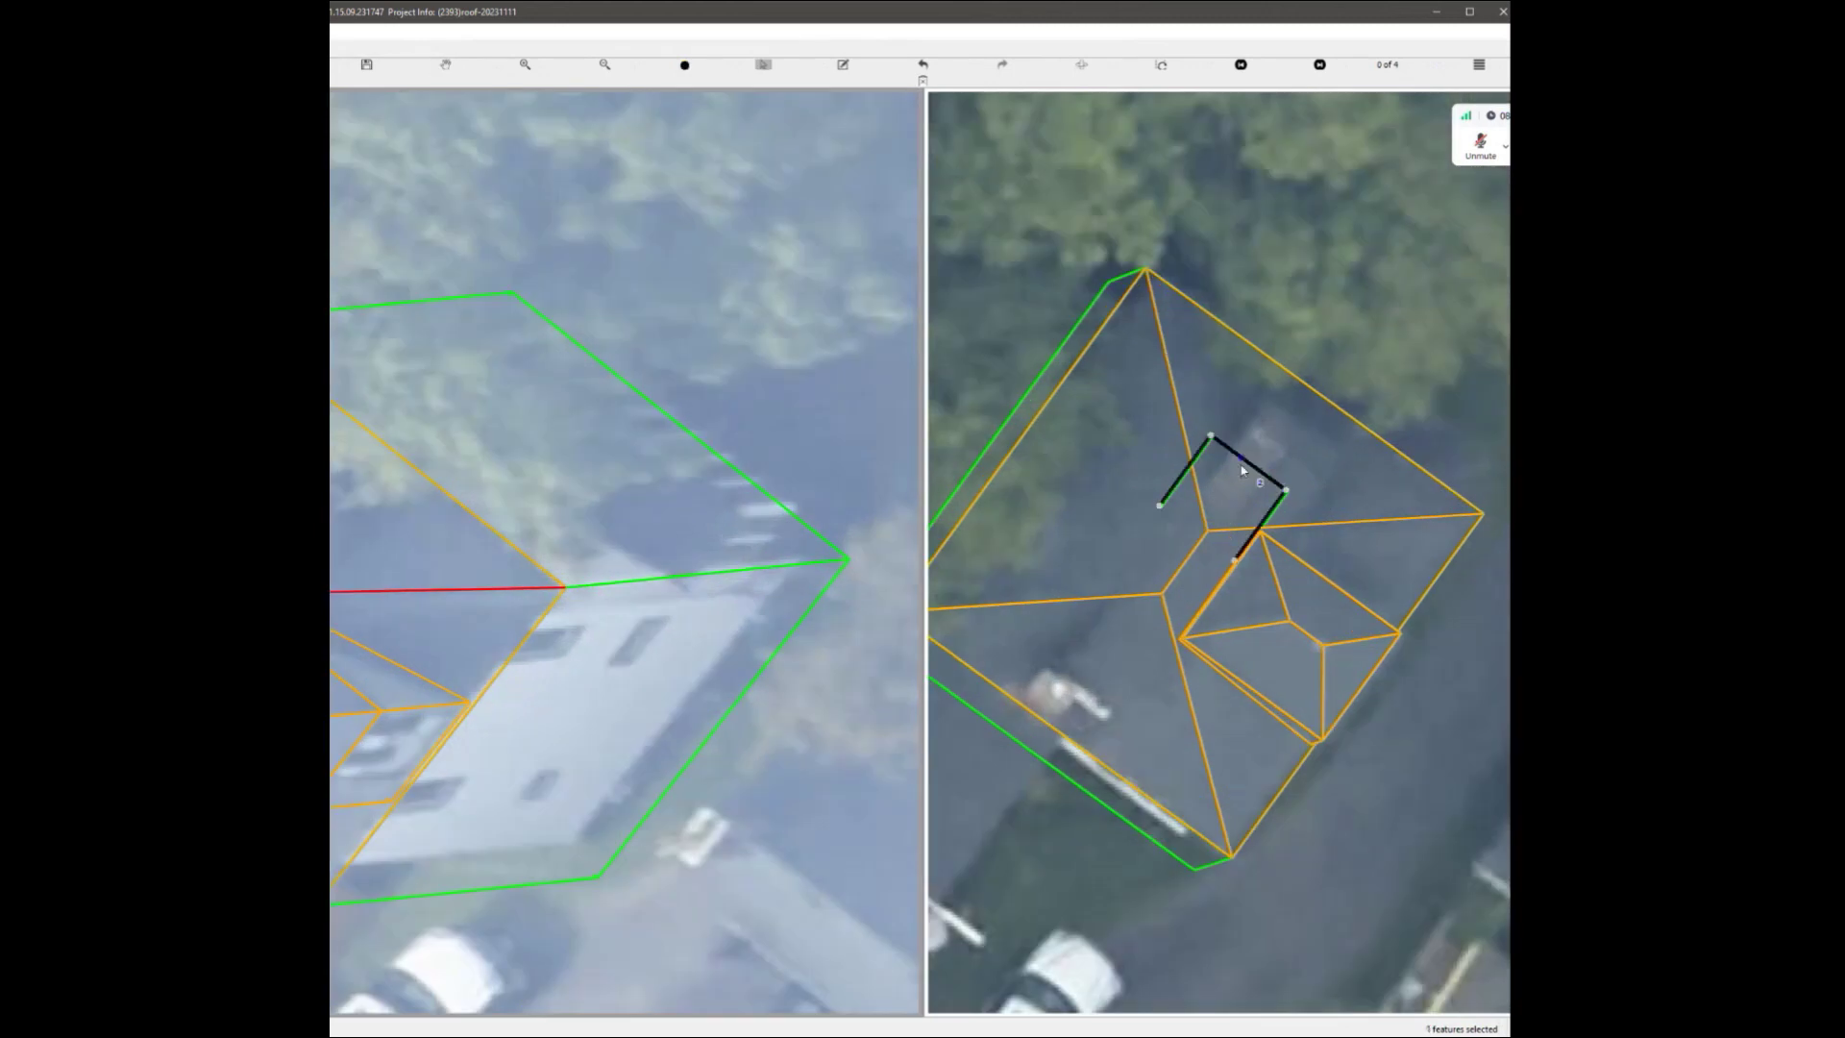
left_click_drag(1268, 471, 1284, 471)
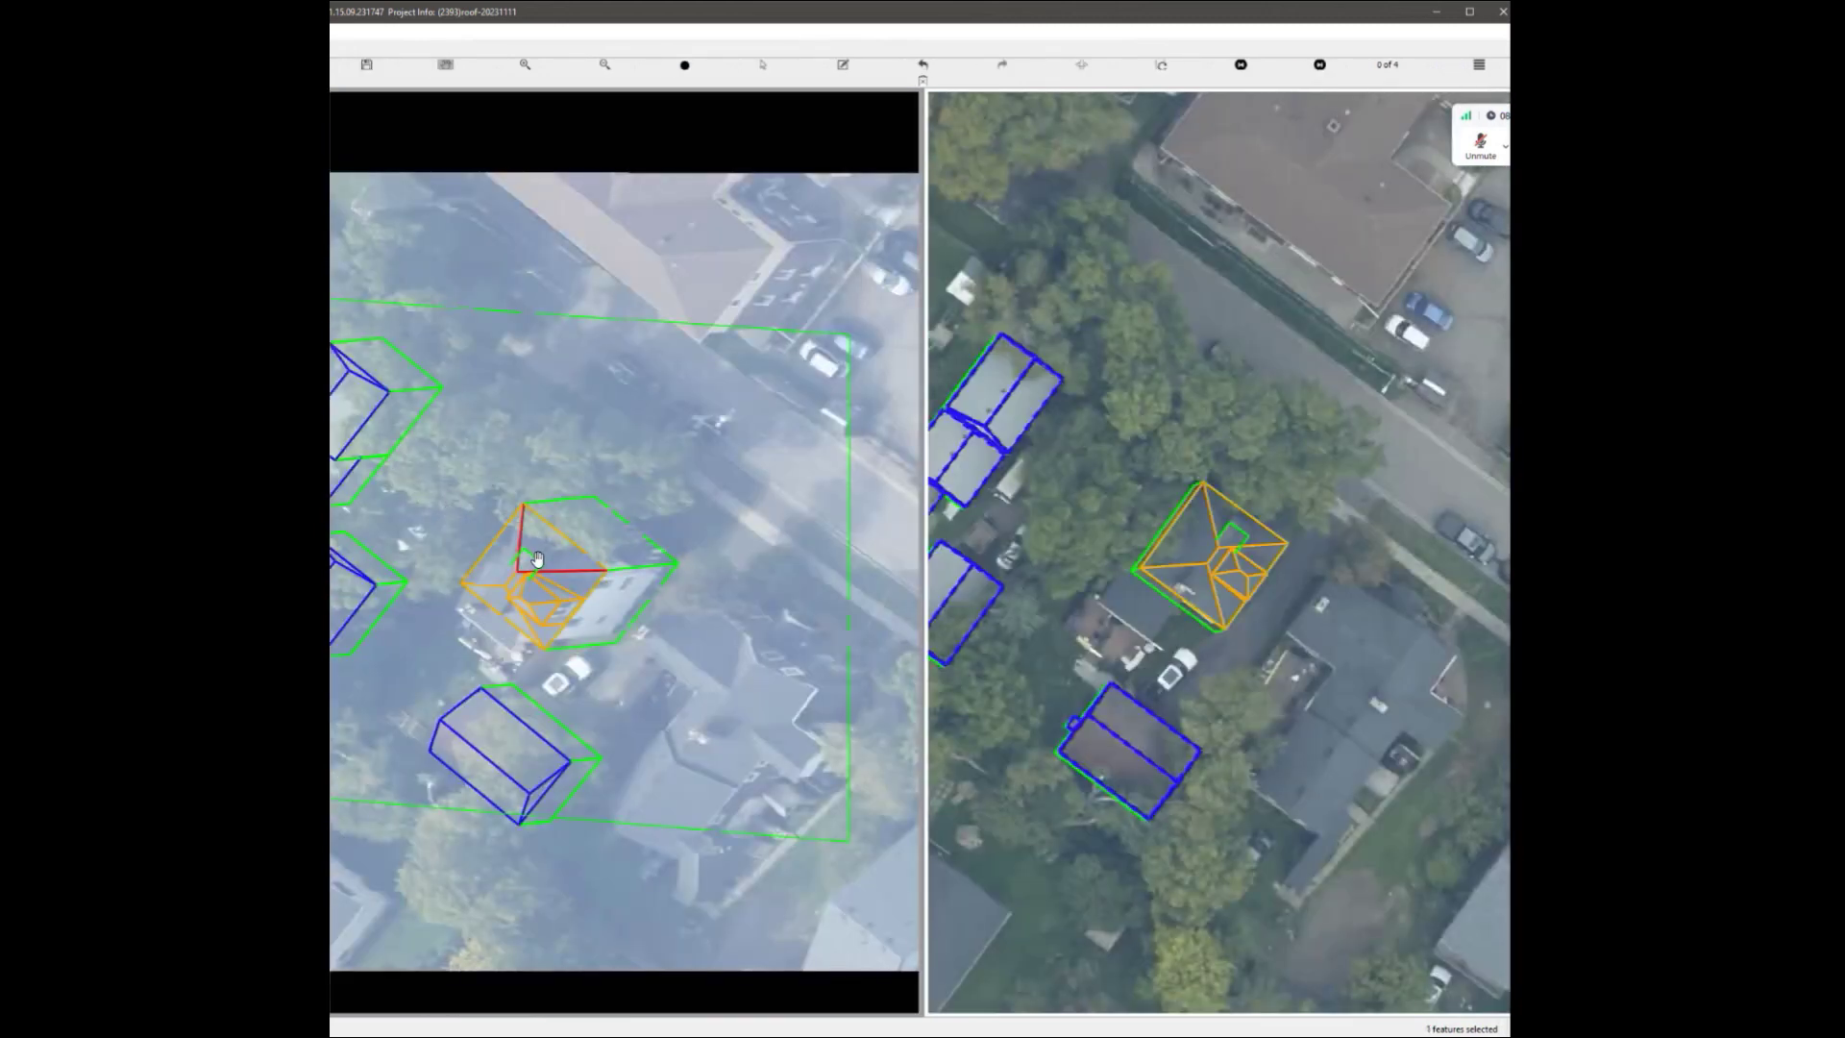
Inspect the three-sided outline in 3D from the opposite side and delete it.
scroll(565, 565, "up", 5)
scroll(565, 565, "up", 3)
middle_click_drag(601, 564, 673, 564)
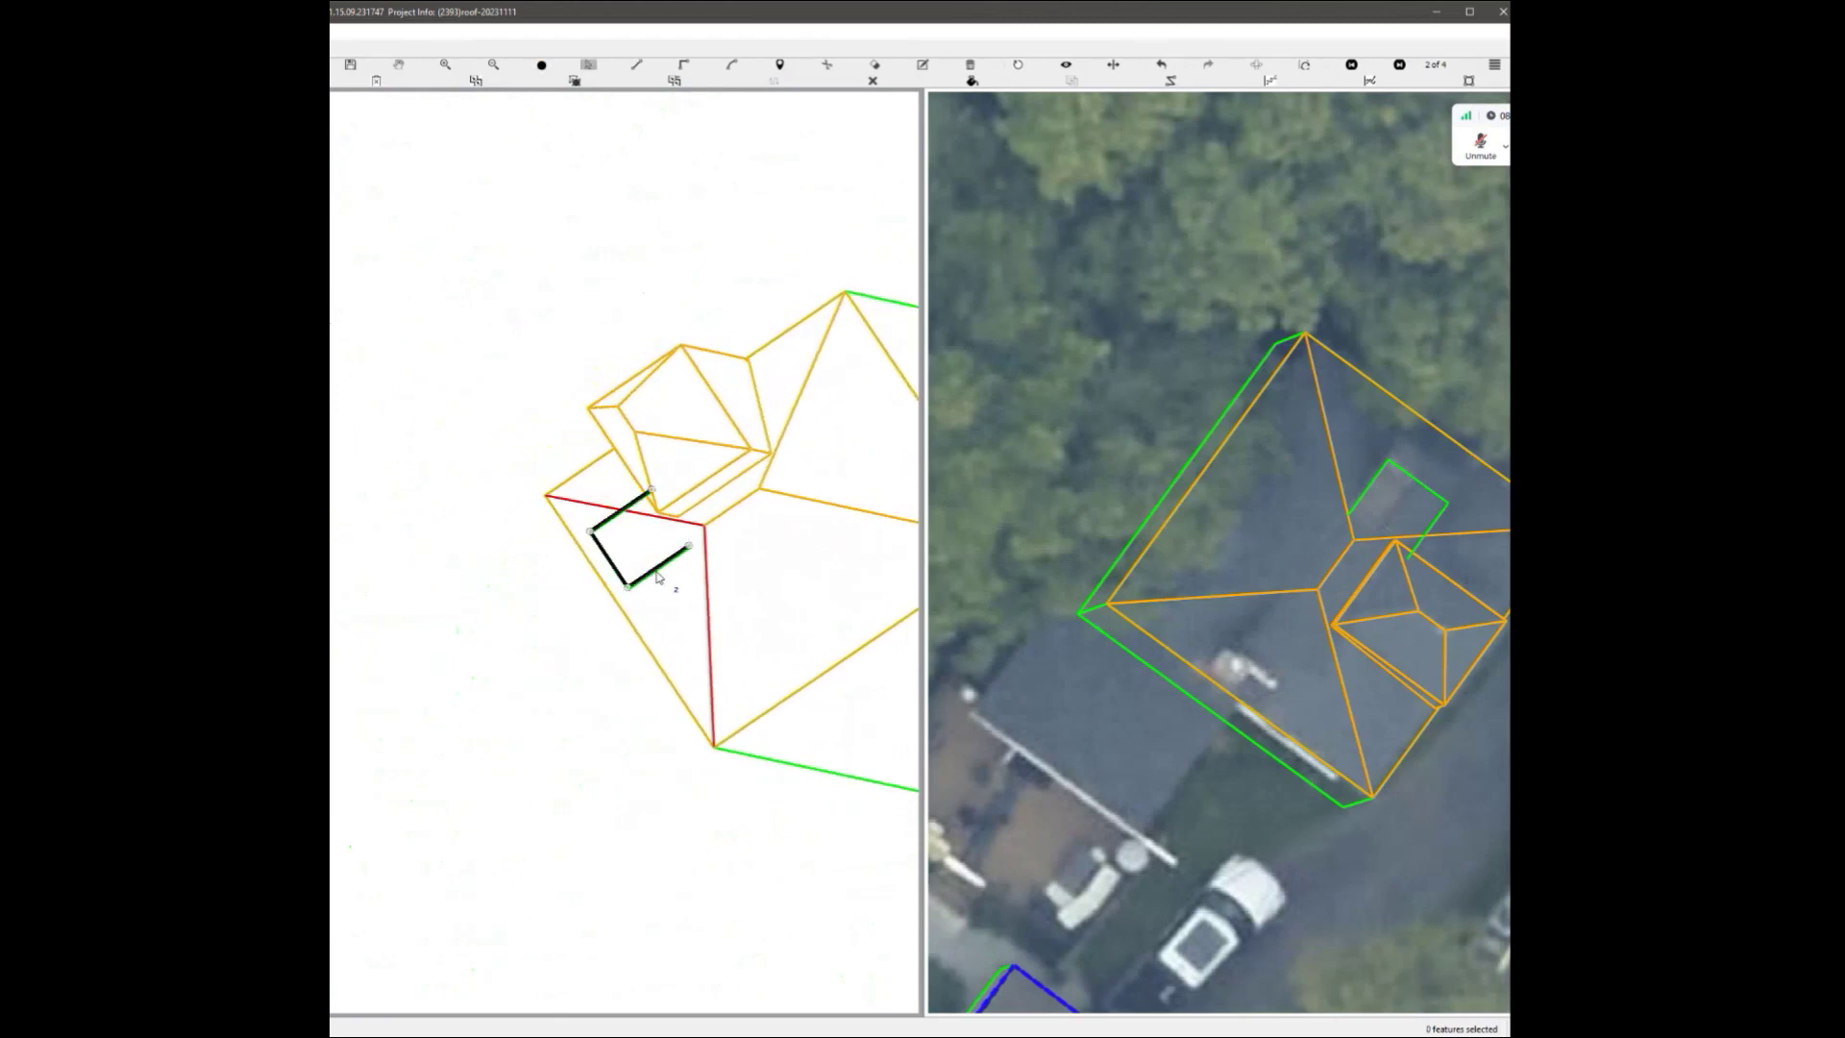
key("Delete")
Trace a three-sided eave outline for the dormer beside the brick chimney, starting on the main roof's hip line.
scroll(670, 473, "up", 5)
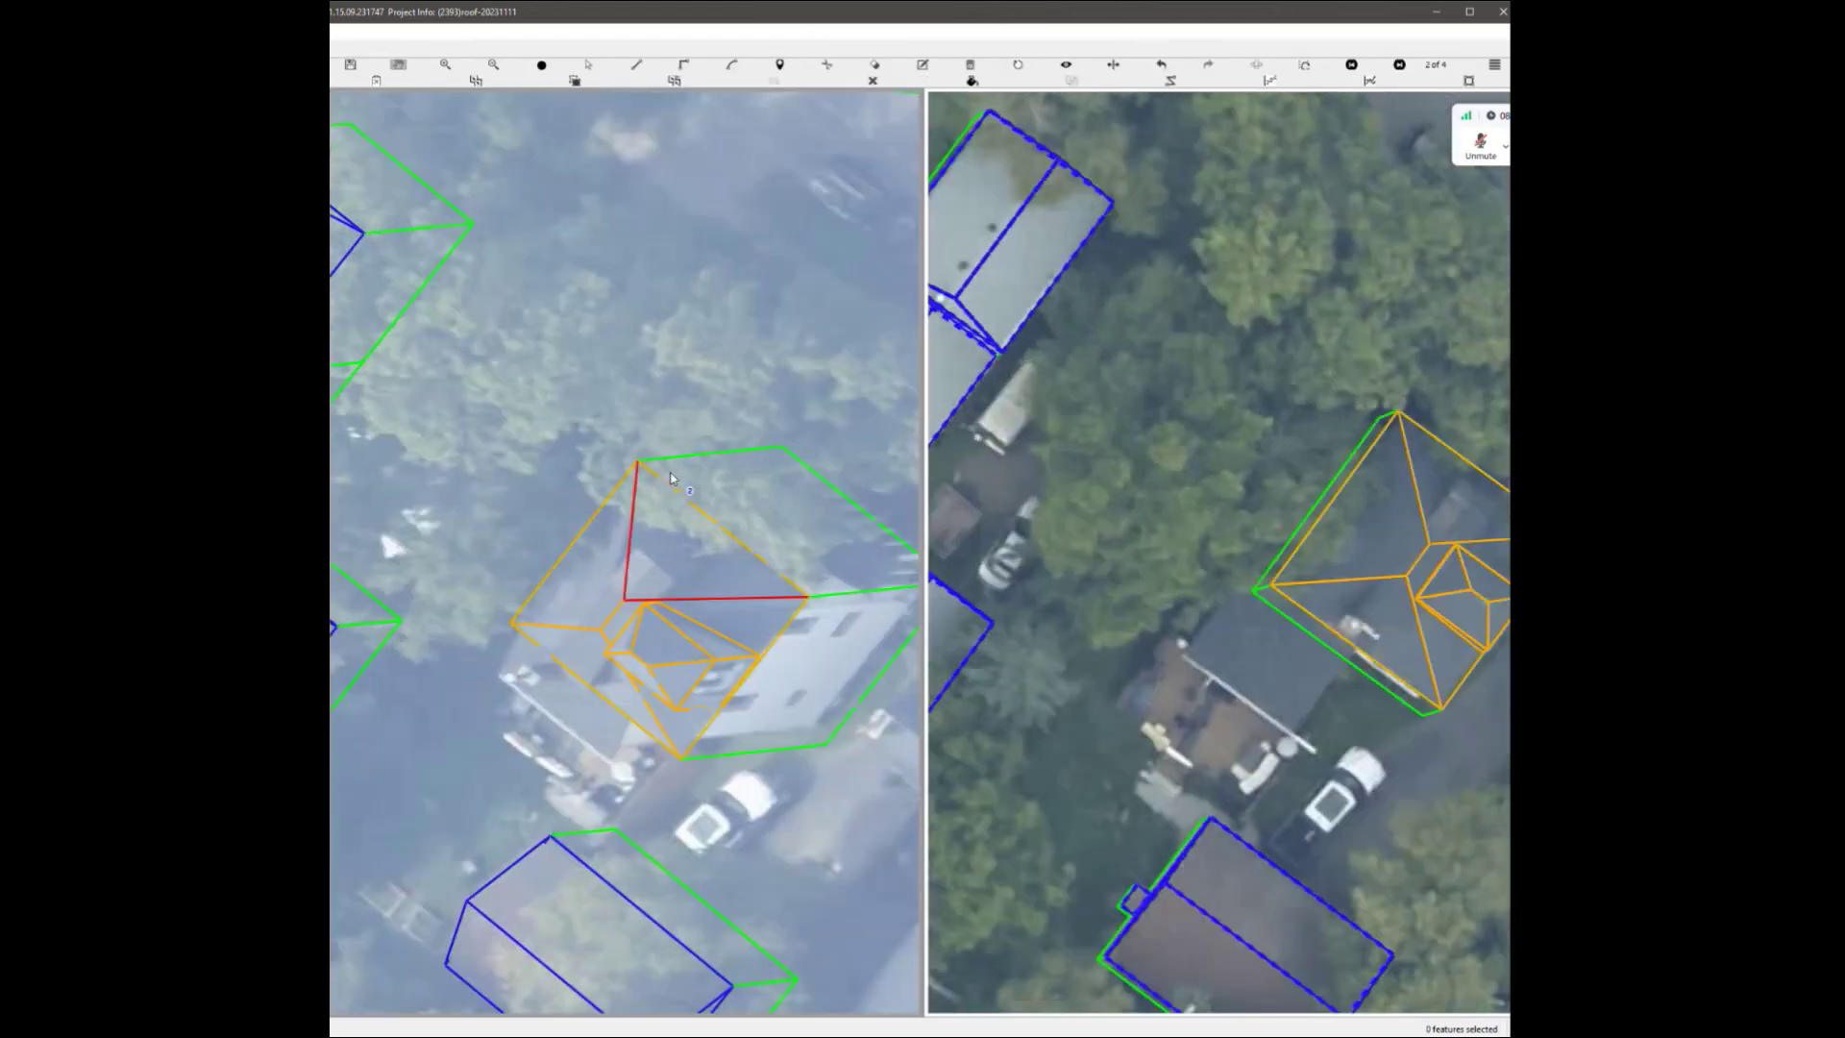
scroll(644, 573, "up", 1)
scroll(567, 699, "up", 1)
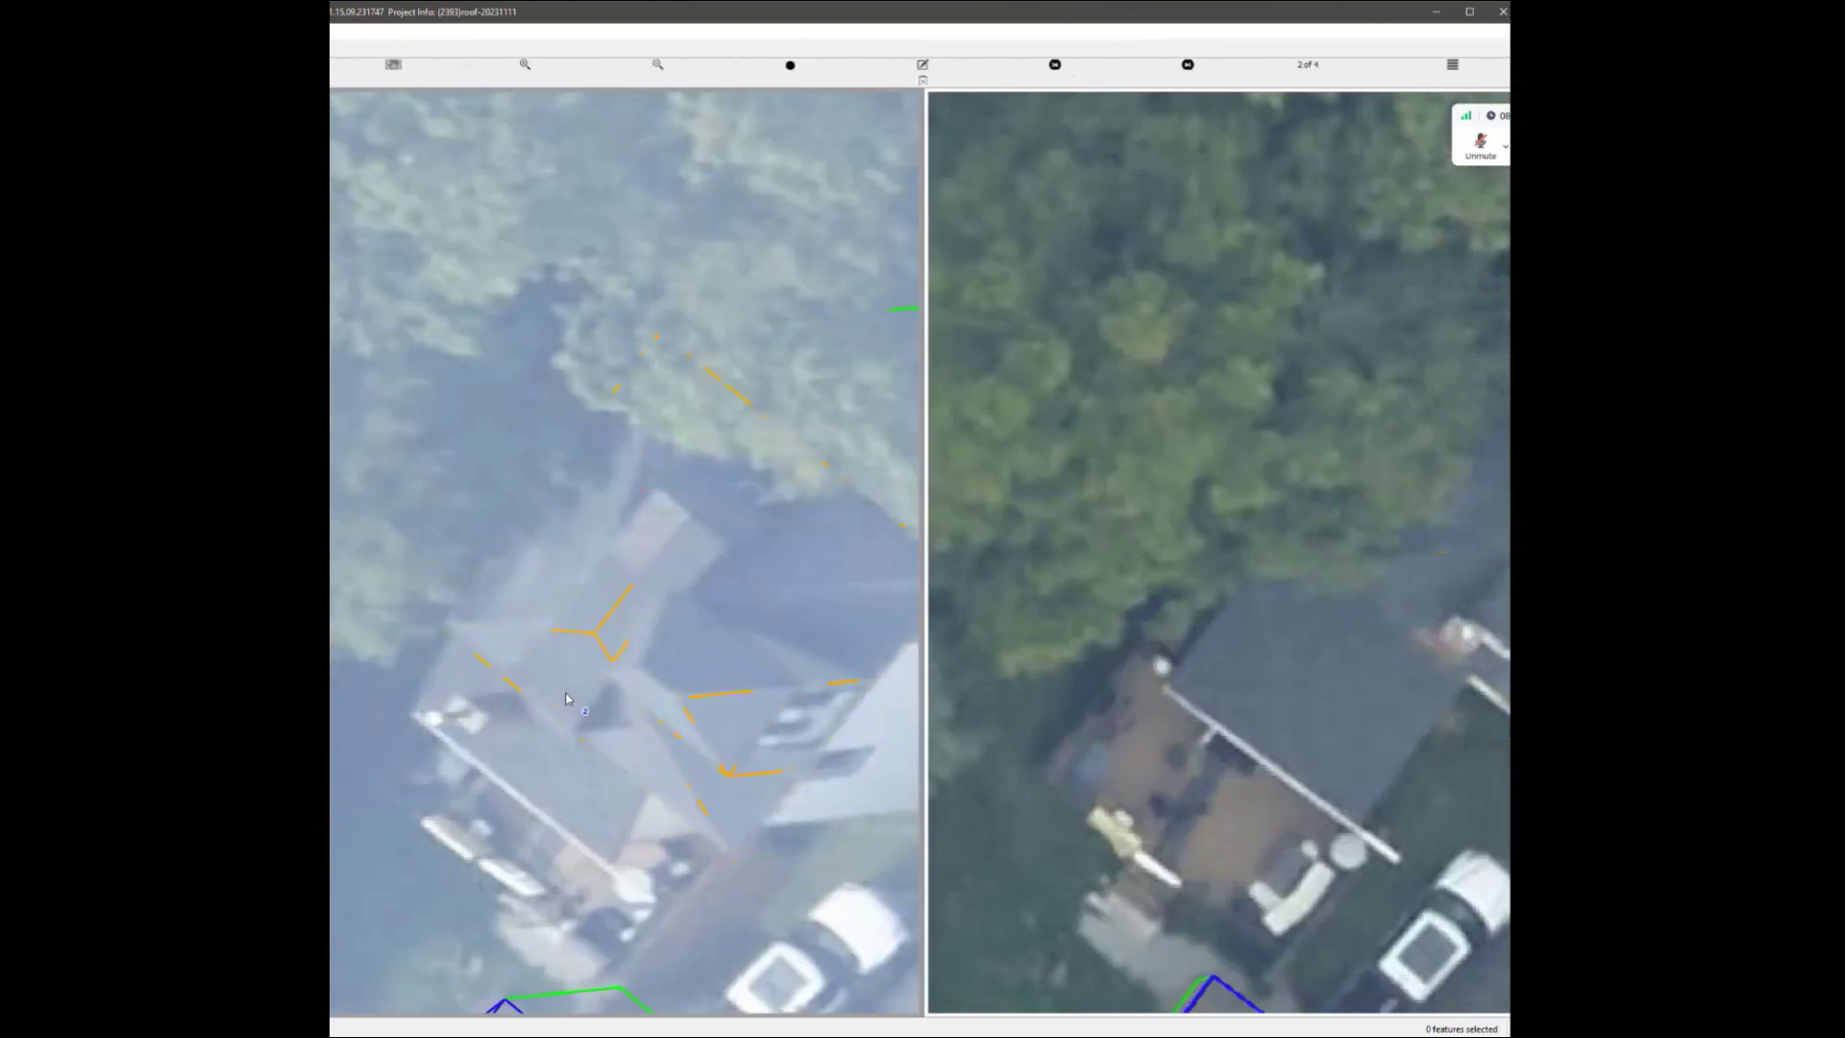
scroll(555, 694, "up", 1)
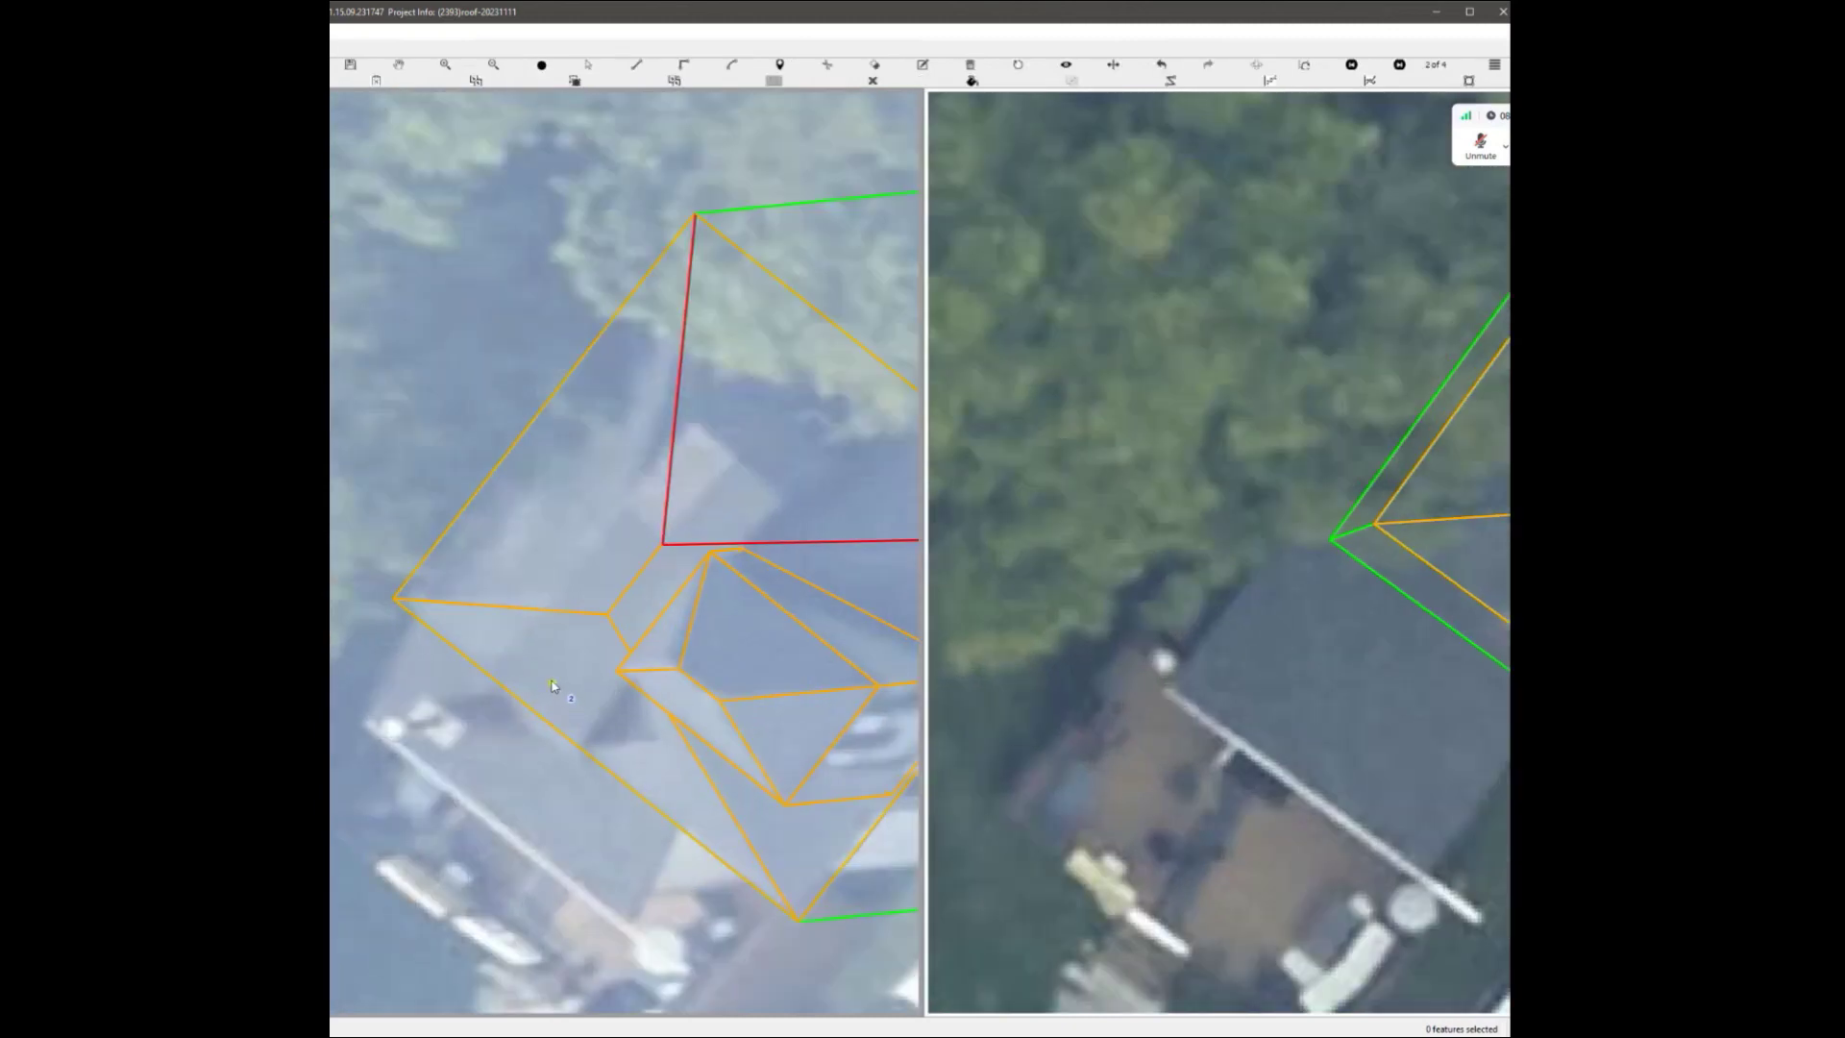
left_click(544, 612)
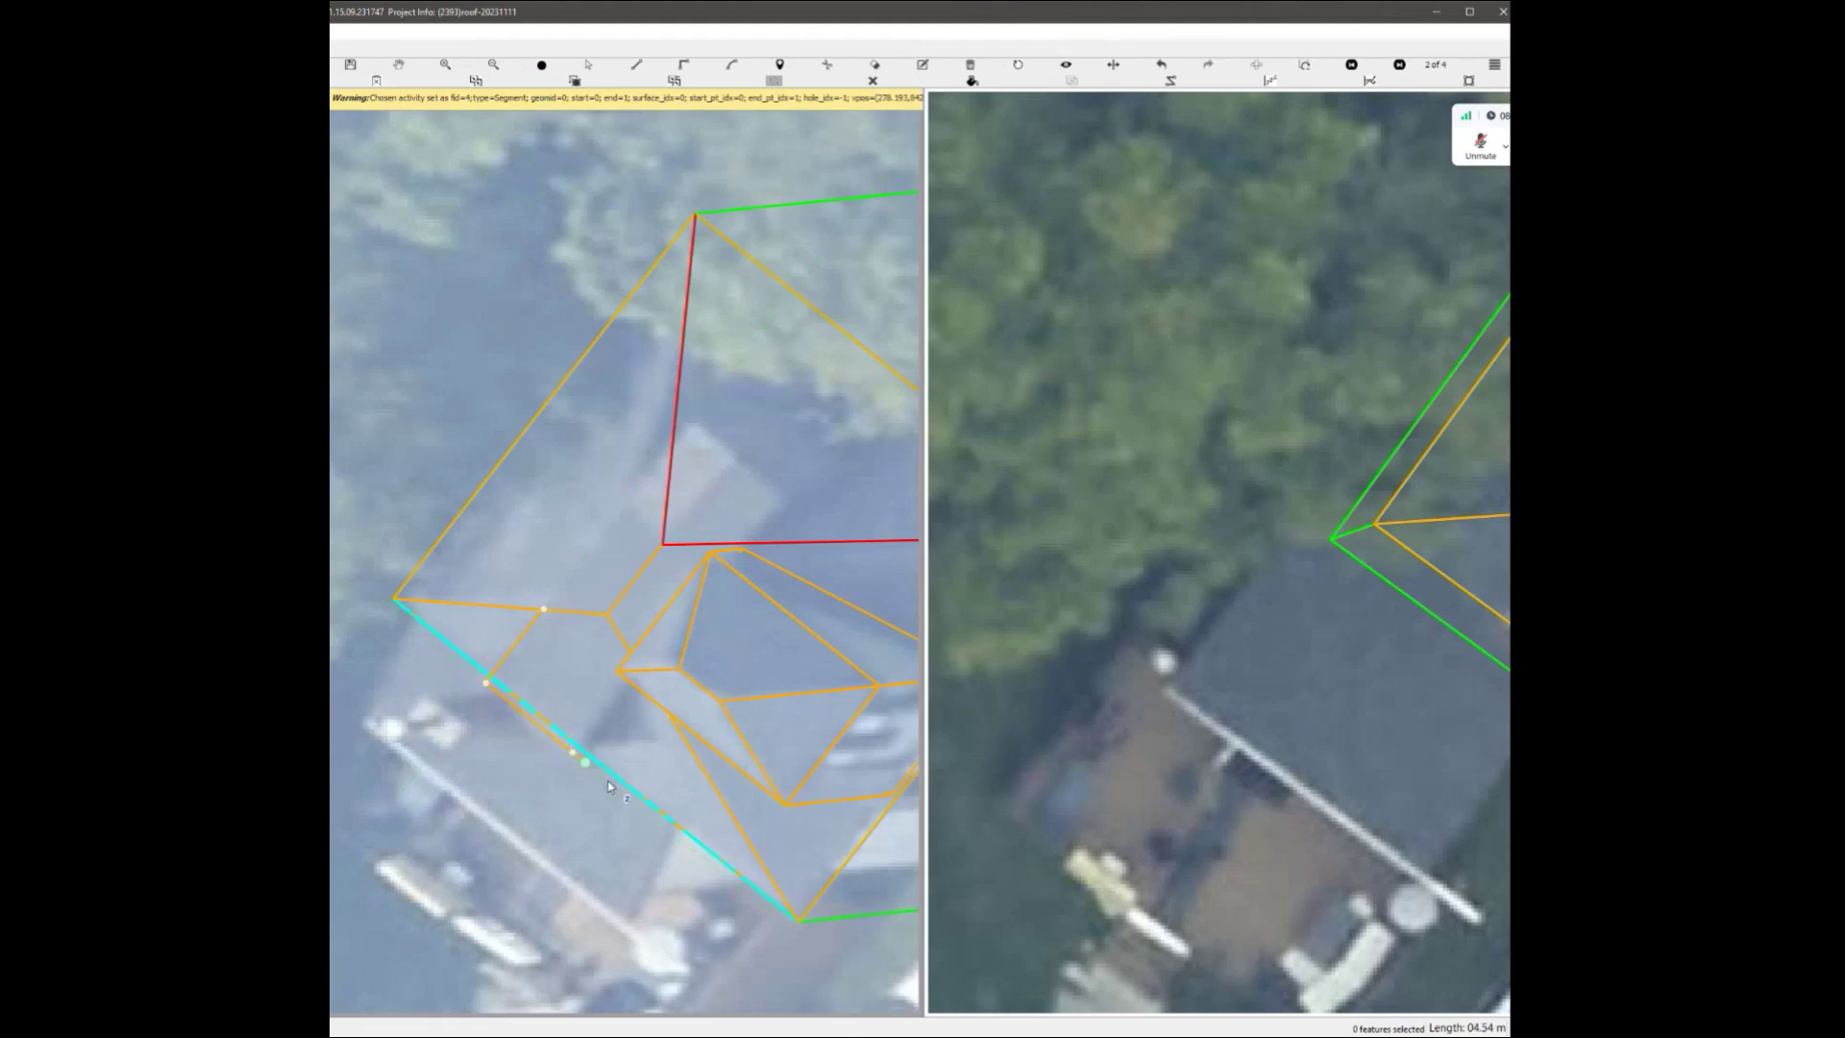
left_click(632, 688)
right_click(632, 692)
Check the new dormer outline against the overhead aerial image and make that image the editing view.
scroll(600, 654, "down", 4)
scroll(597, 643, "up", 3)
mouse_move(597, 643)
middle_mouse_down()
mouse_move(647, 552)
mouse_move(836, 539)
mouse_move(693, 580)
middle_mouse_up()
key("r")
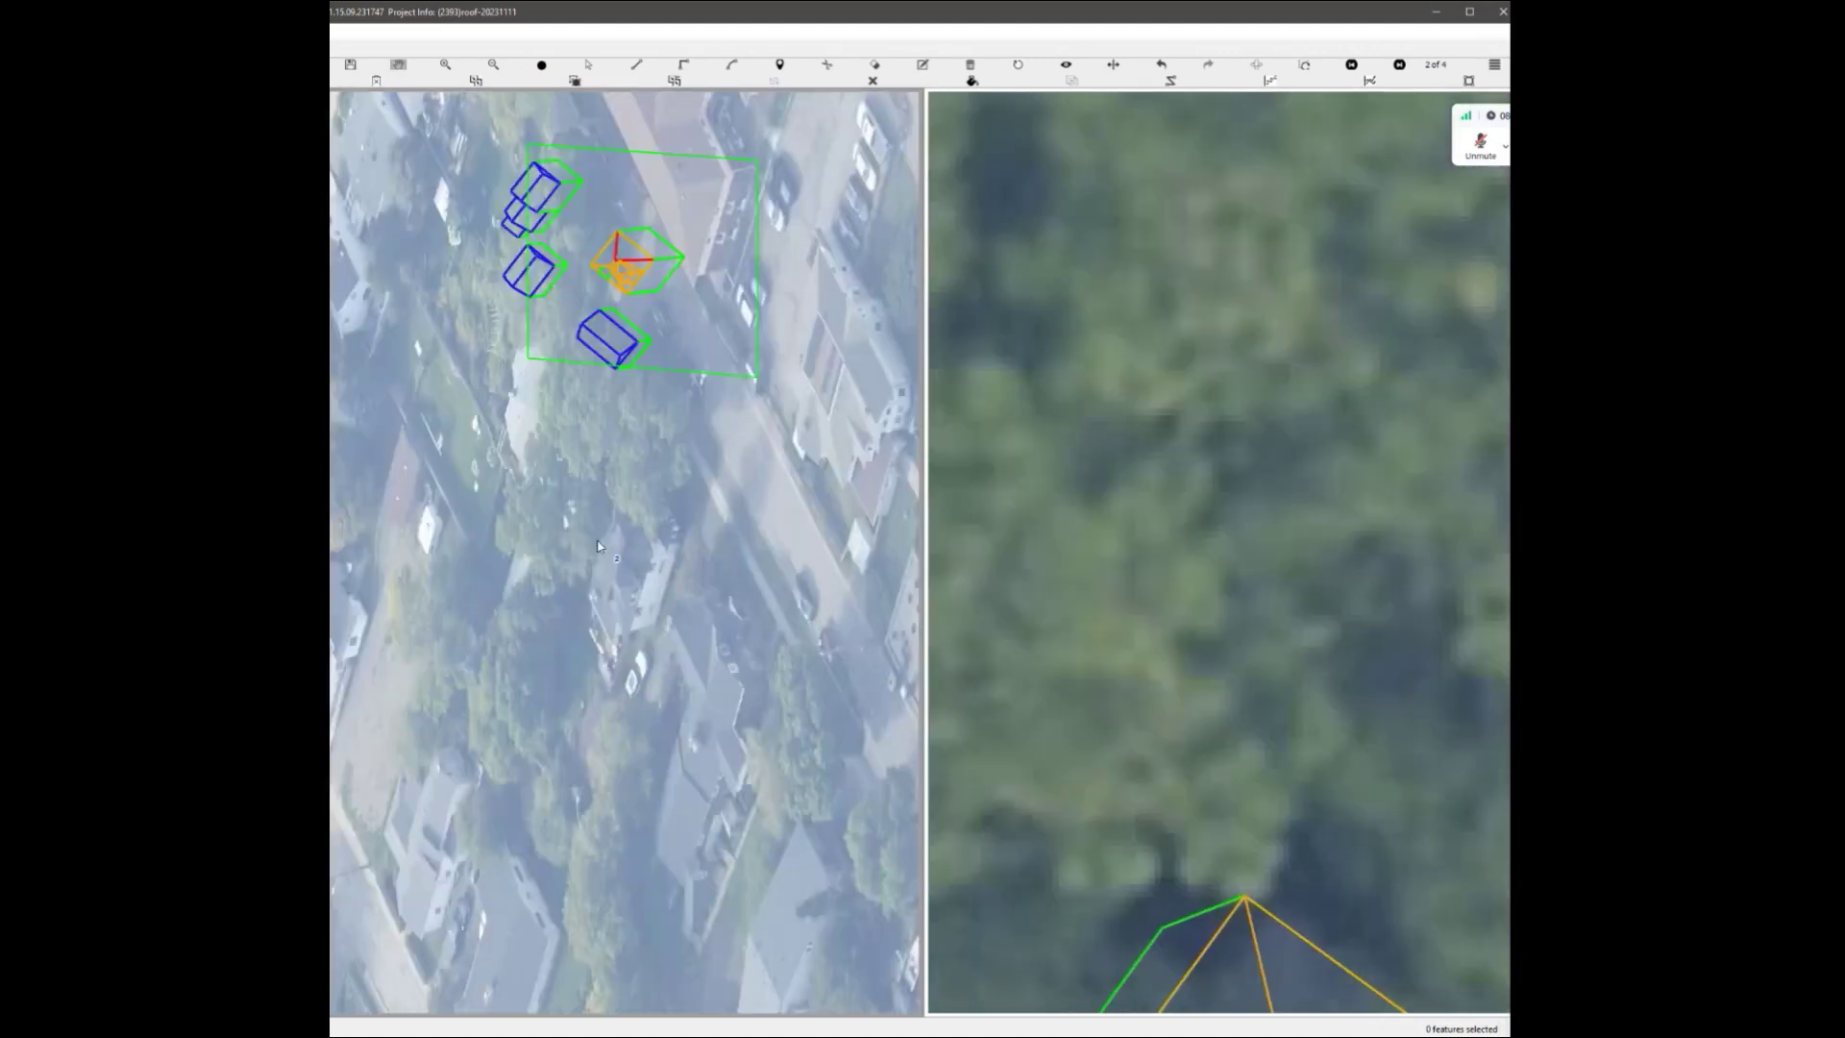
scroll(607, 465, "up", 5)
scroll(472, 661, "up", 2)
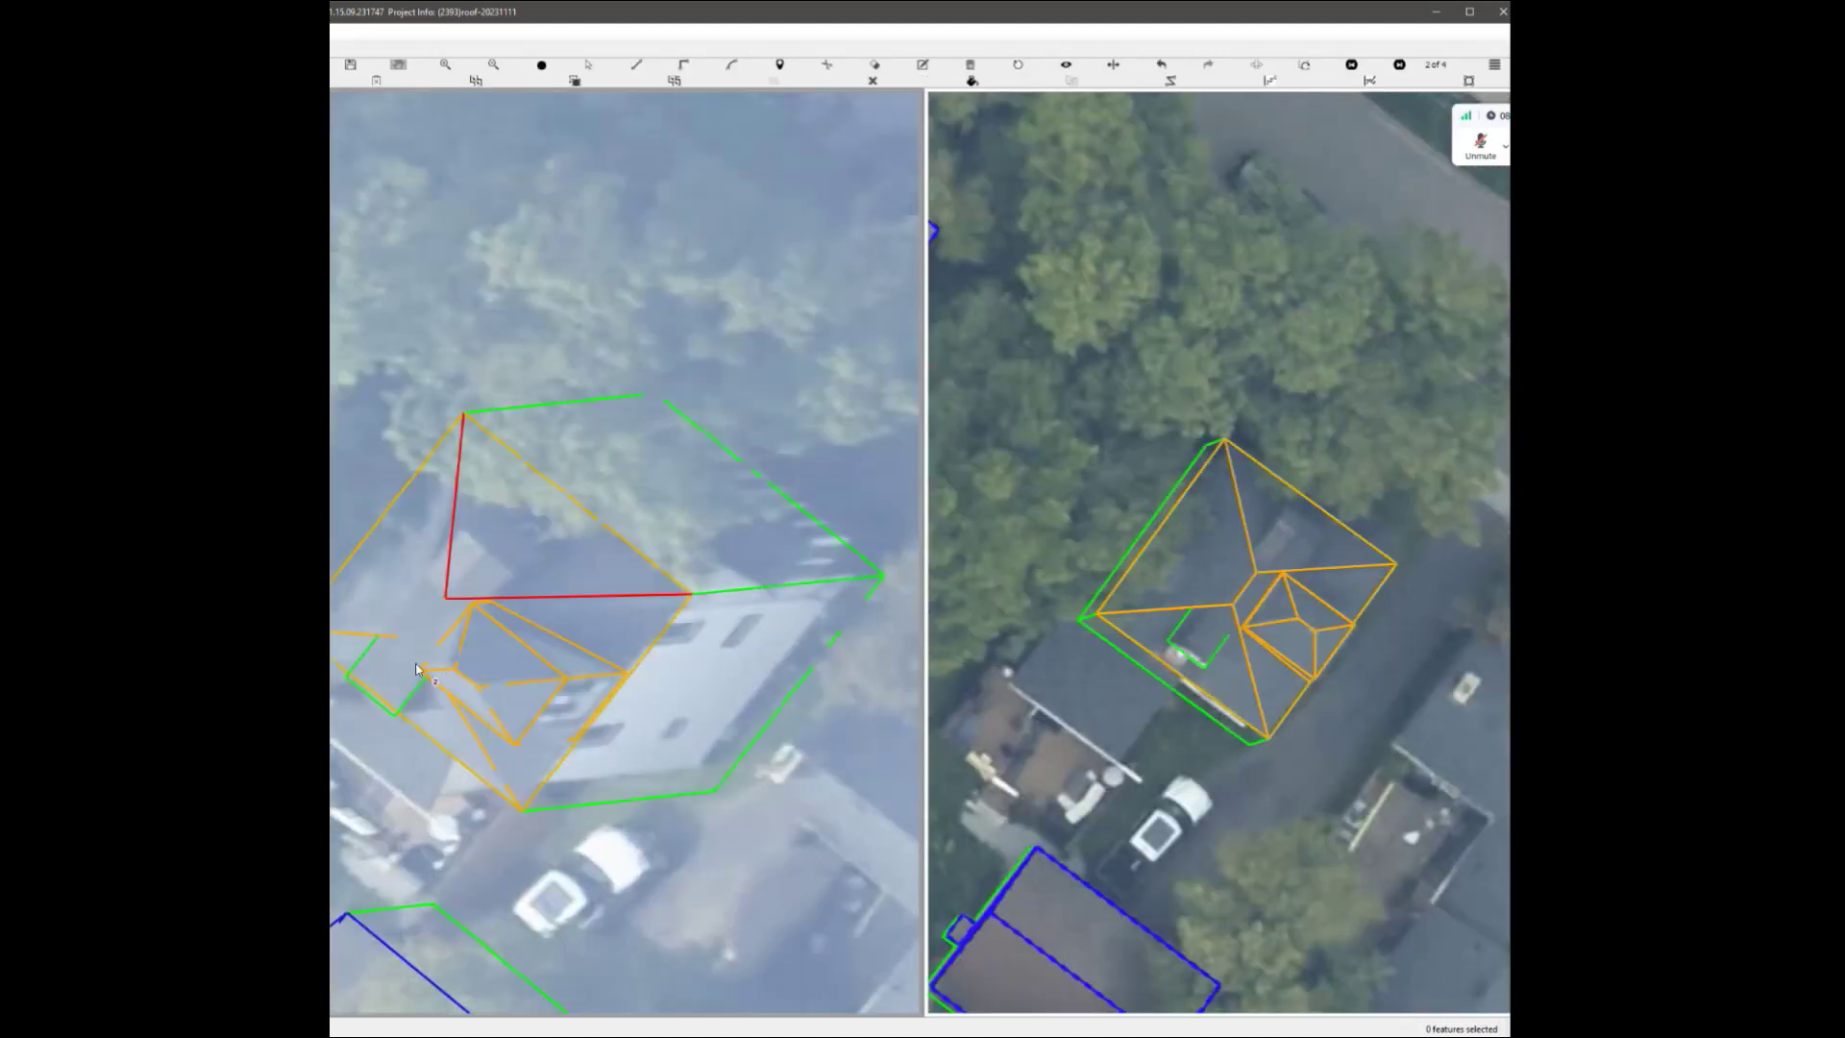
middle_click_drag(395, 674, 519, 663)
left_click(943, 472)
scroll(794, 604, "up", 2)
middle_click_drag(794, 603, 688, 596)
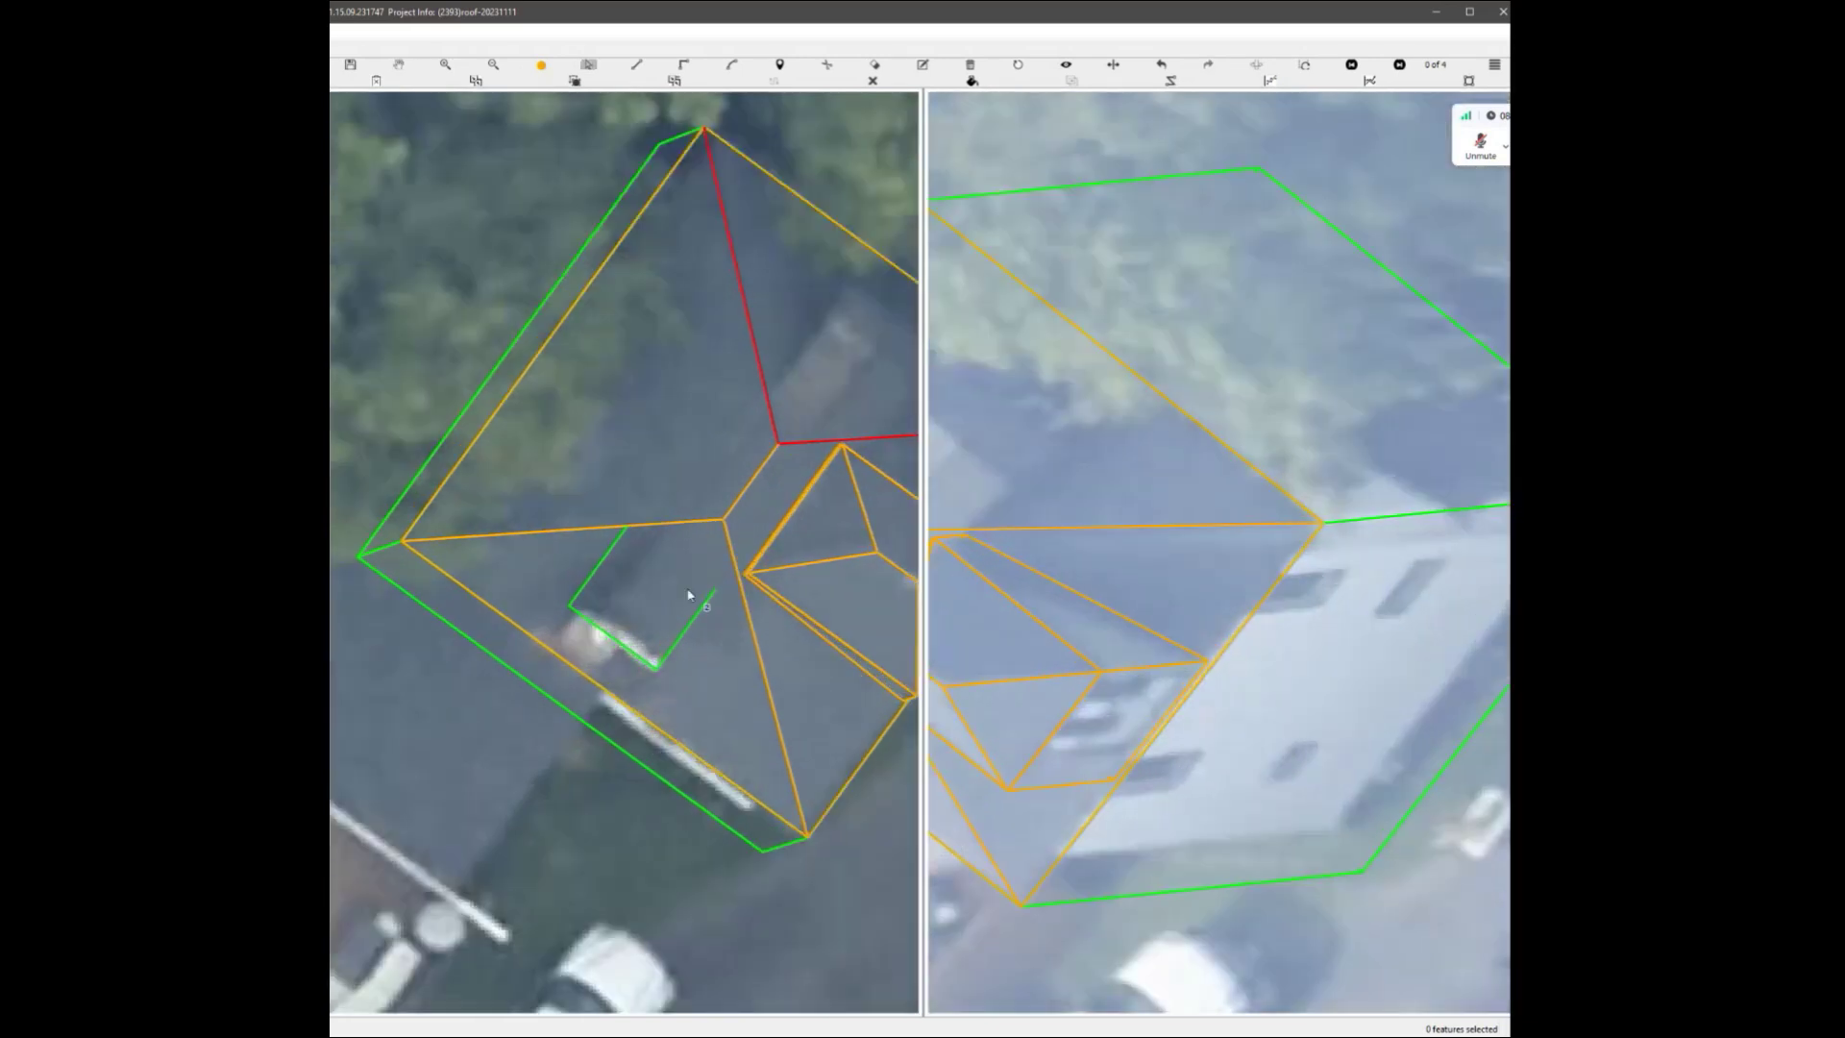
Draw the dormer's ridge from the main roof's hip line toward the chimney, parallel to the outline's sides.
scroll(688, 597, "up", 2)
key("s")
left_click(683, 589)
left_click(666, 478)
scroll(666, 478, "down", 2)
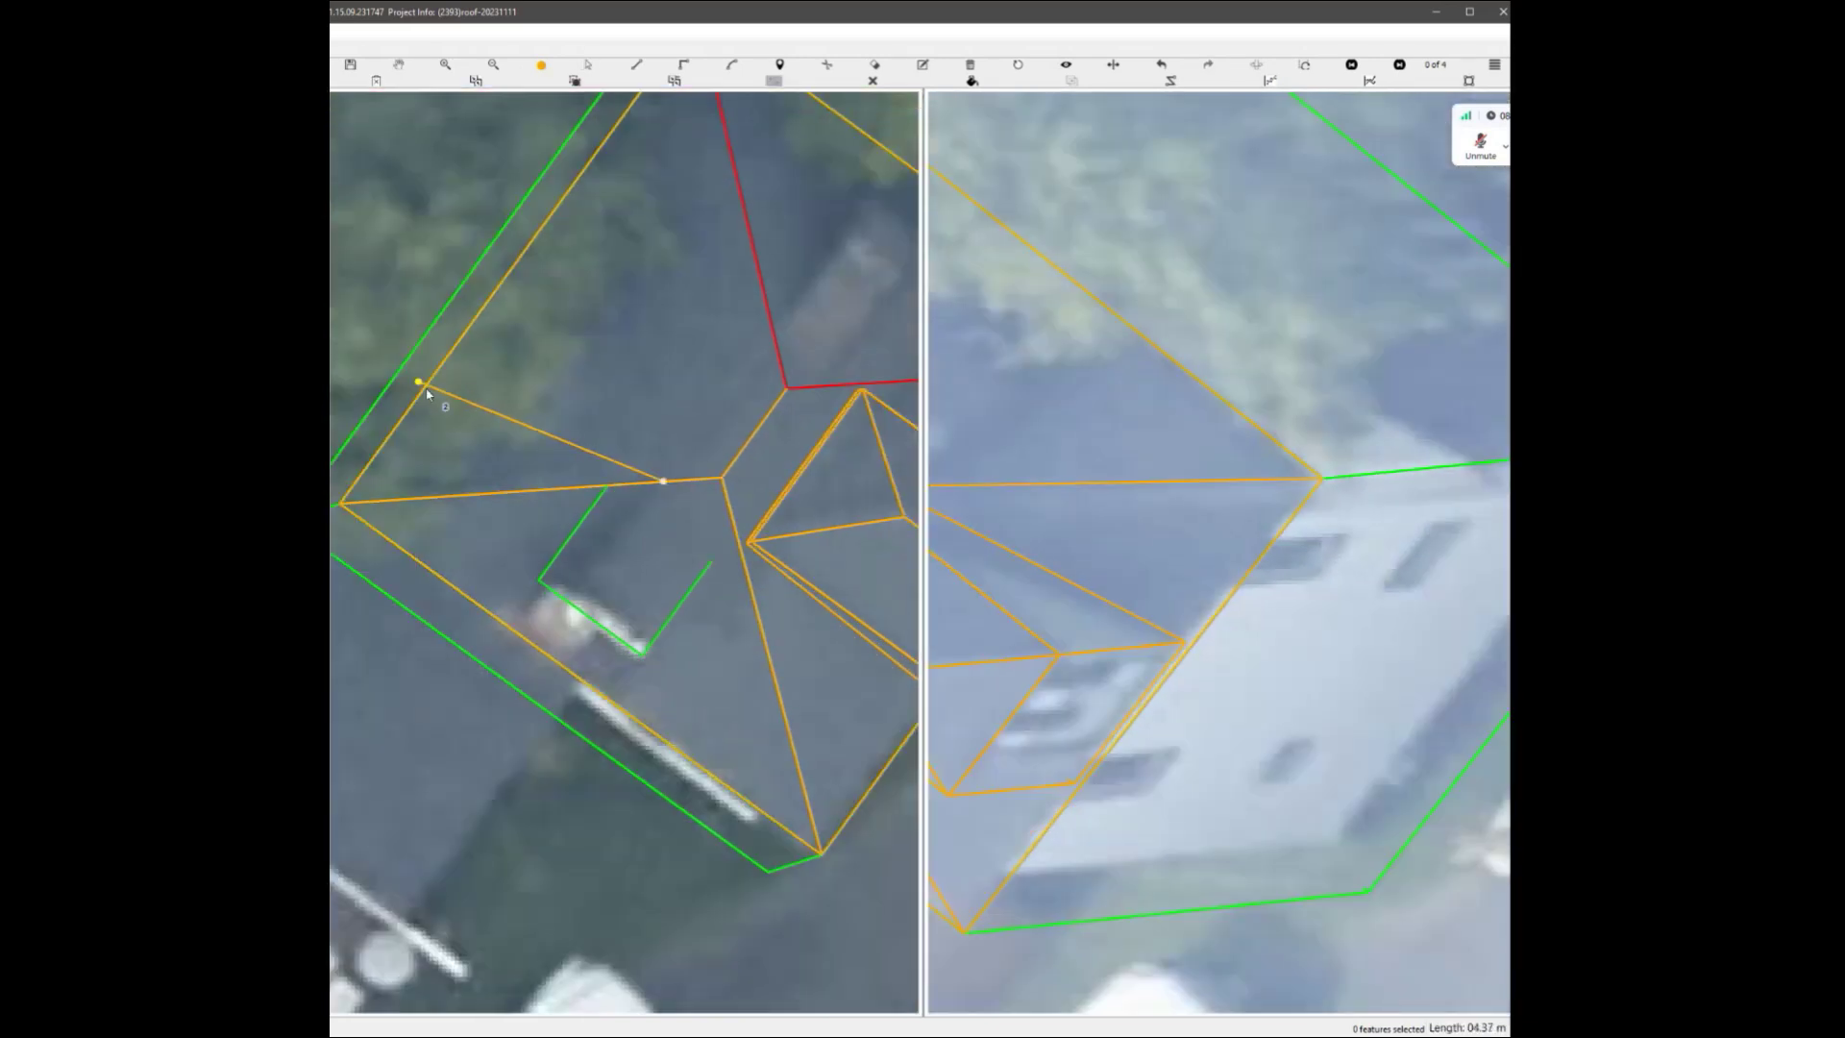
left_click(594, 579)
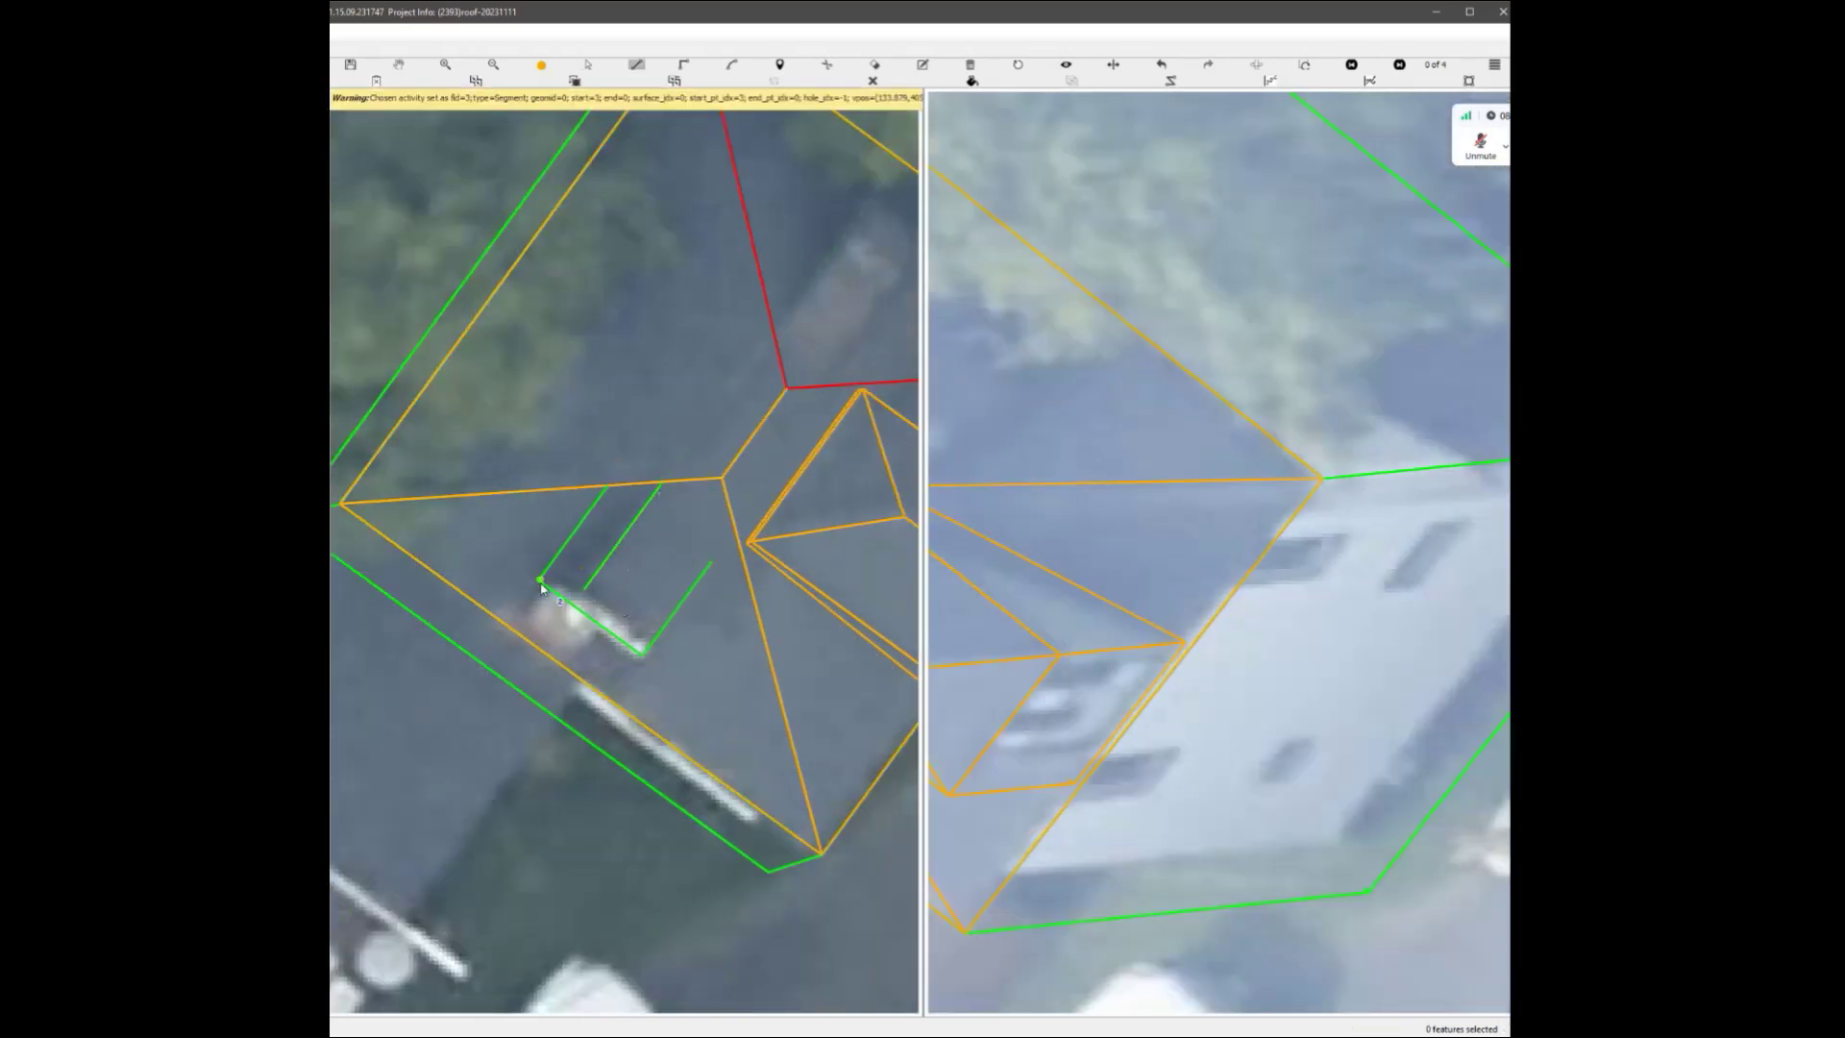
Connect both ends of the dormer's ridge to the corners of its eave outline.
right_click(611, 487)
left_click(663, 482)
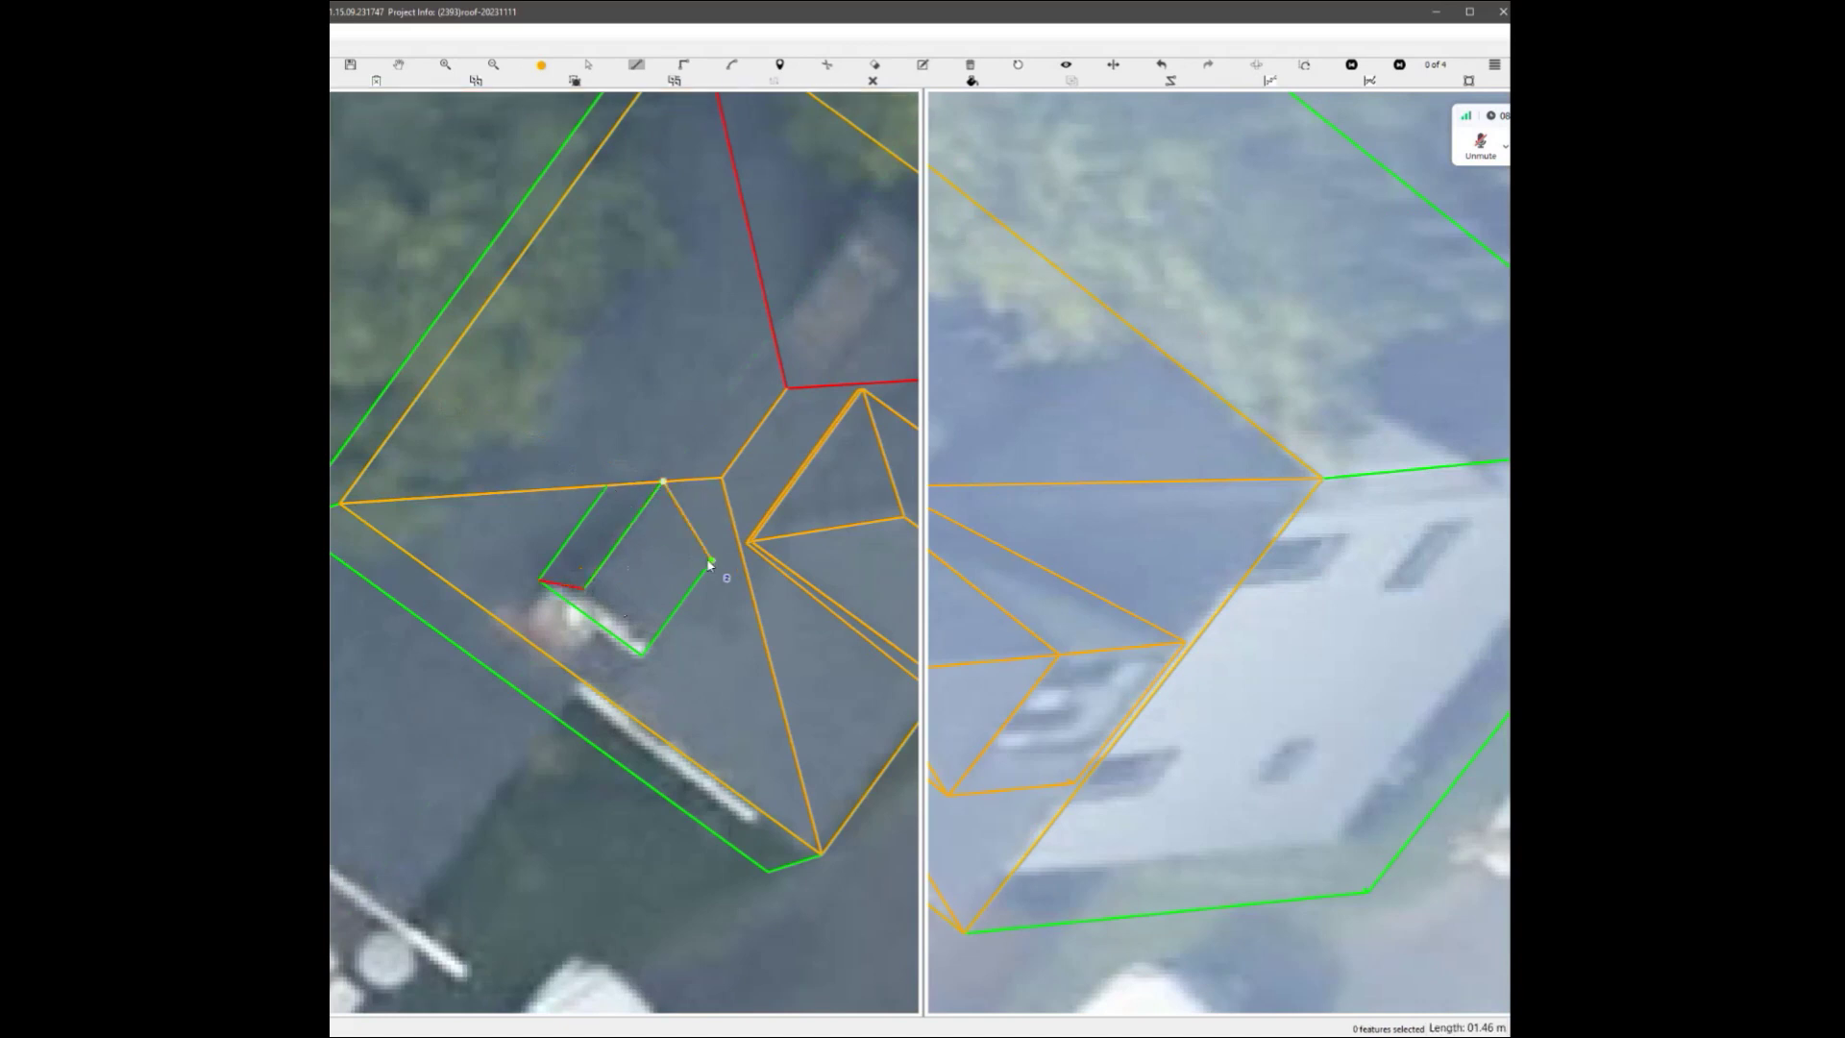
left_click(585, 589)
left_click(645, 657)
Build the first side wall of the dormer in 3D by dropping a vertical edge from its front eave corner.
scroll(629, 615, "down", 1)
middle_click_drag(622, 589, 628, 479)
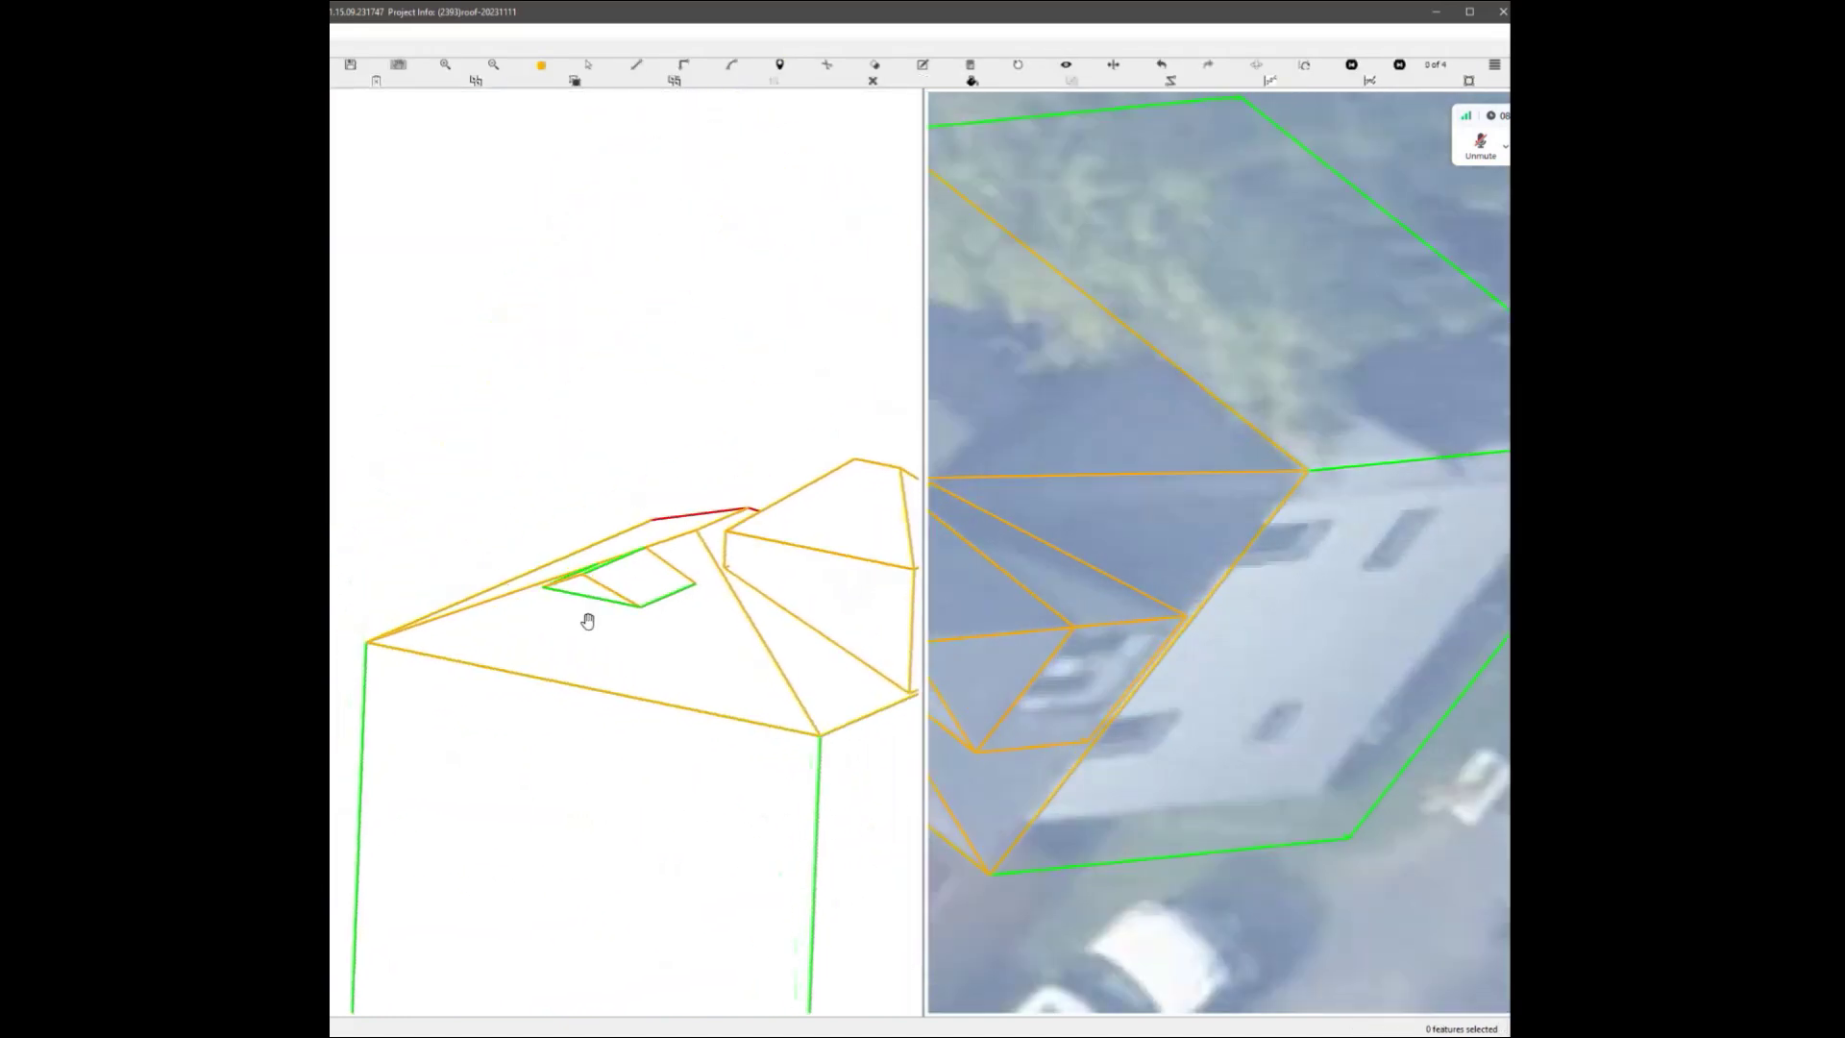
scroll(588, 621, "up", 1)
key("l")
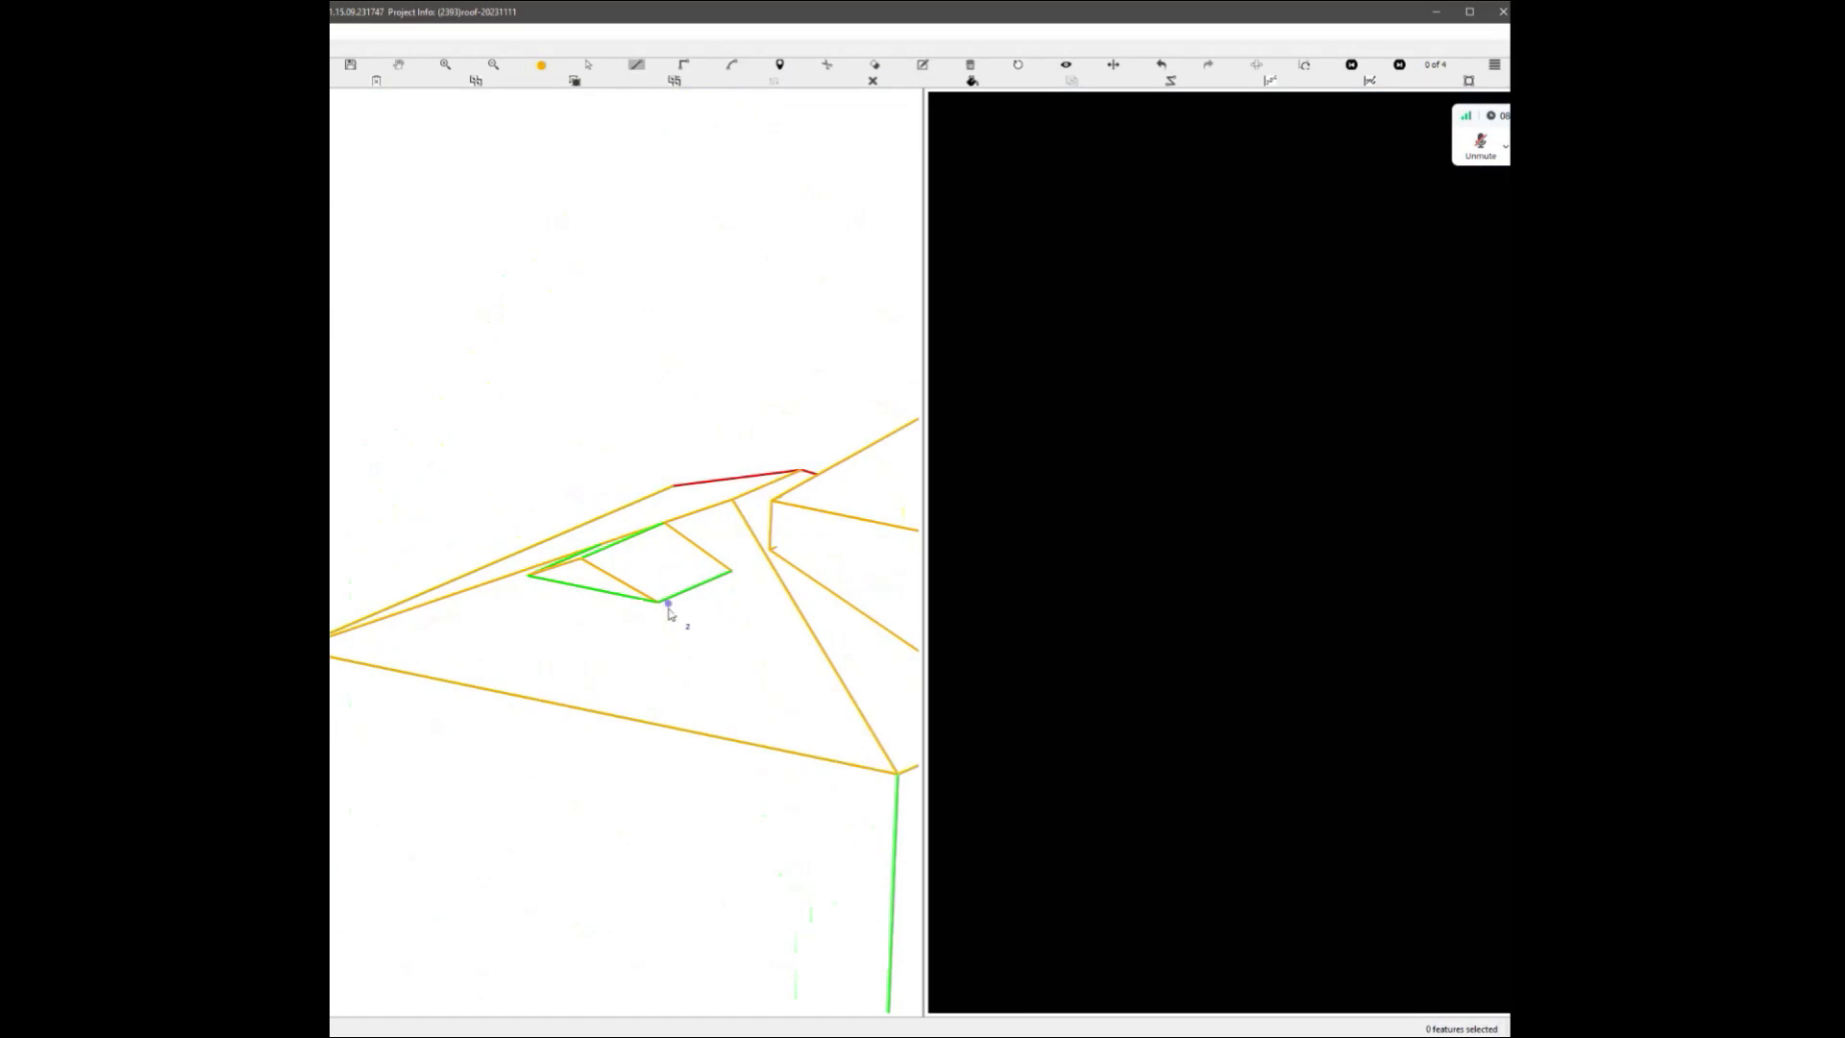
left_click(732, 574)
left_click(658, 603)
key("p")
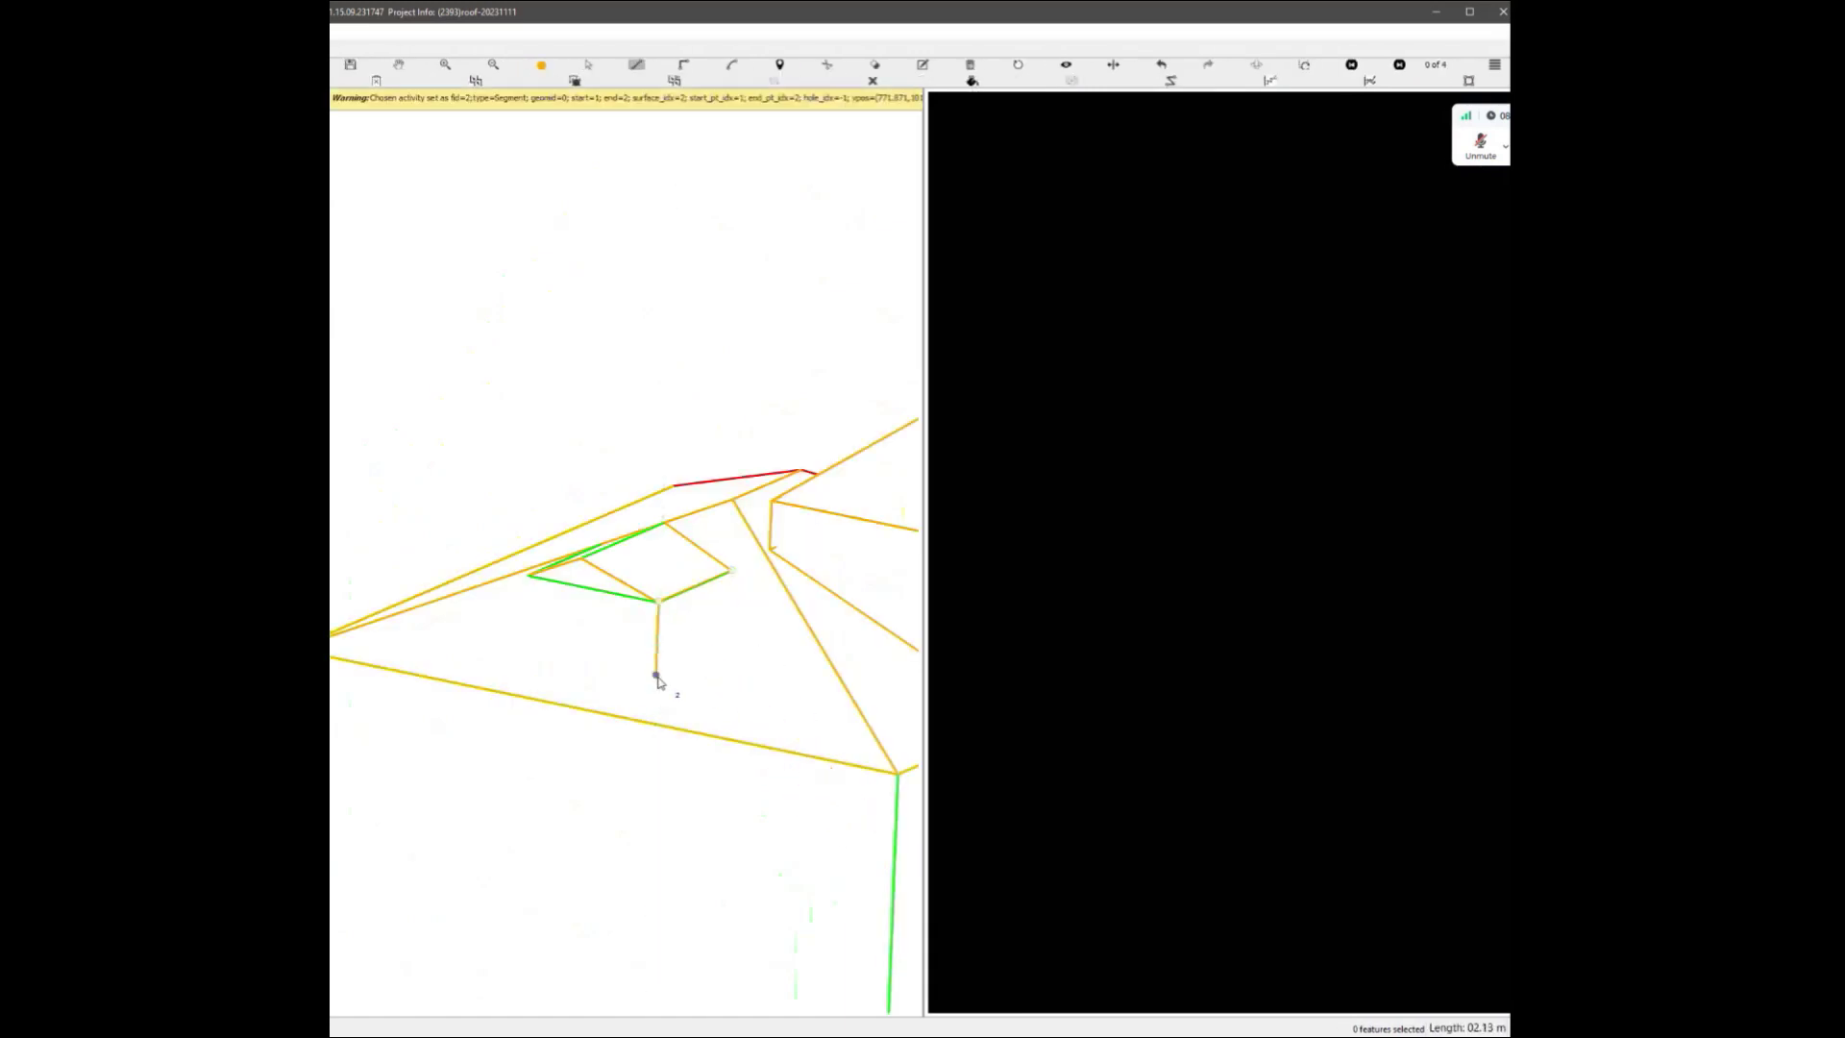
left_click(657, 675)
Build the dormer's opposite side wall with a vertical edge from the other front corner, closed back to the main roof.
middle_click_drag(664, 661, 704, 849)
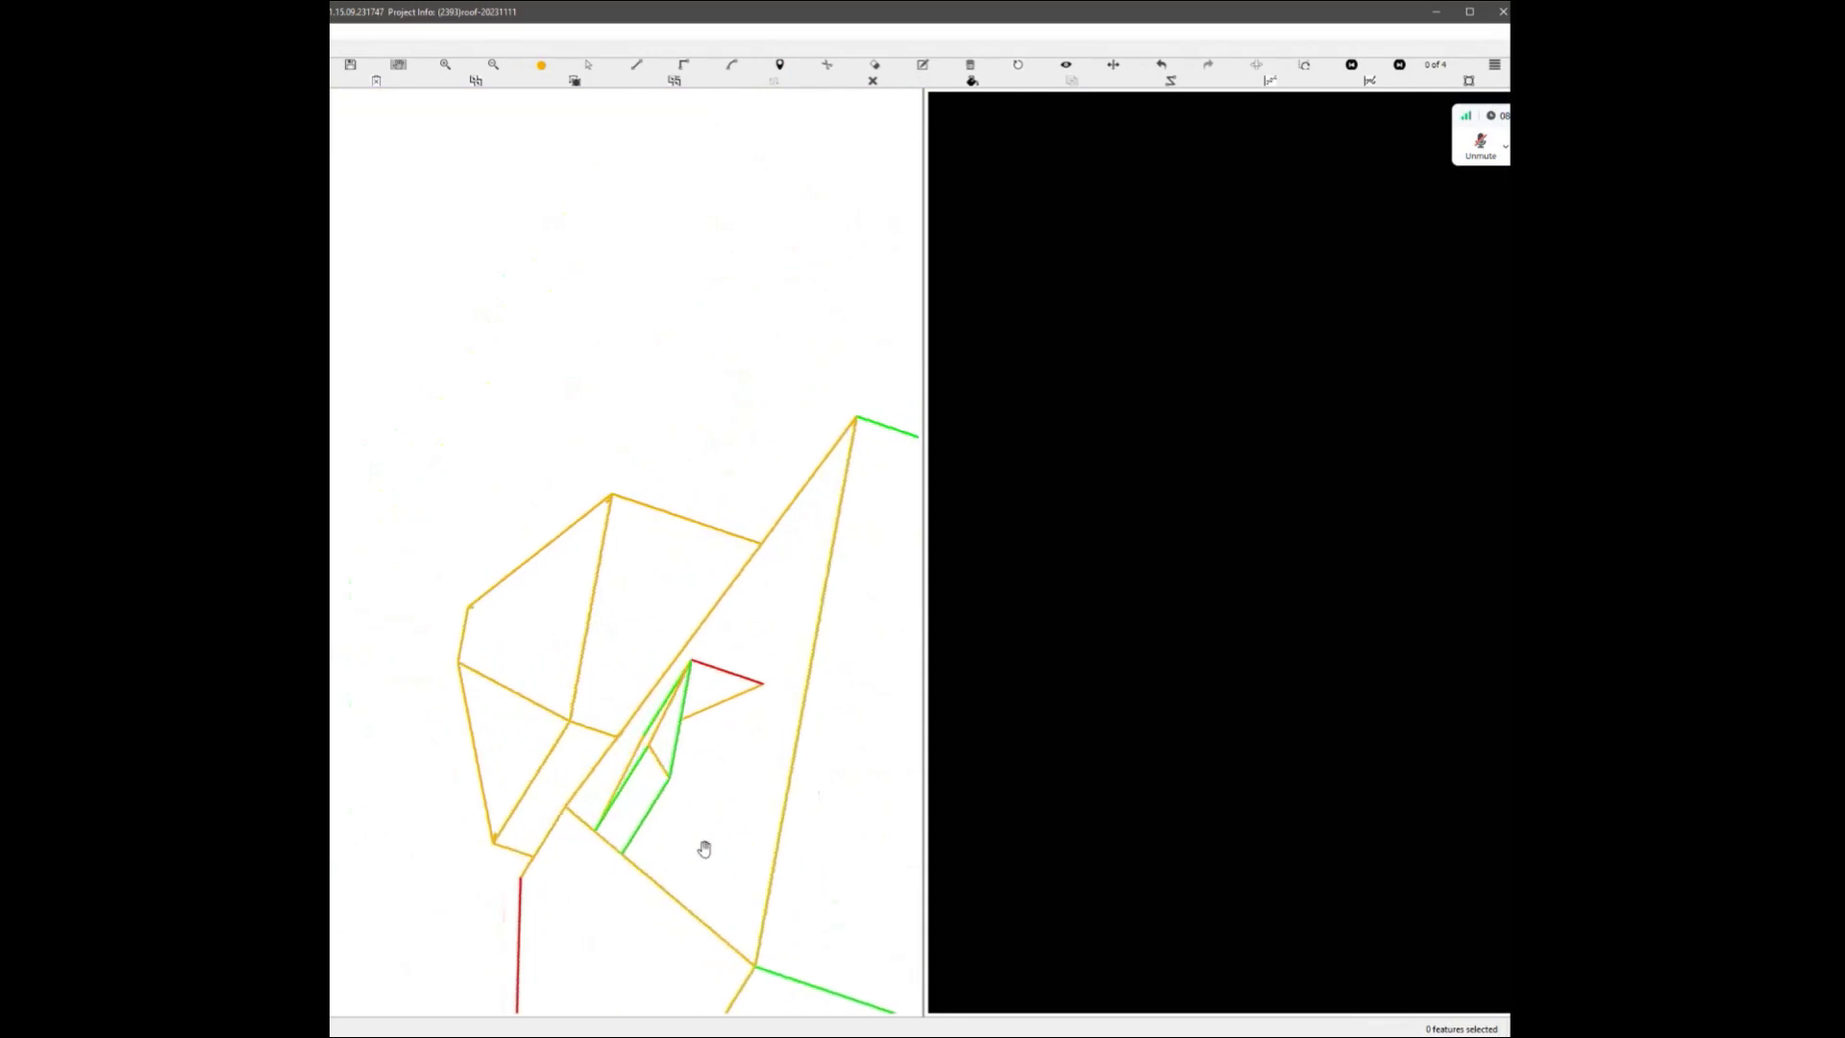
scroll(658, 920, "up", 1)
key("l")
left_click(613, 830)
left_click(675, 731)
key("p")
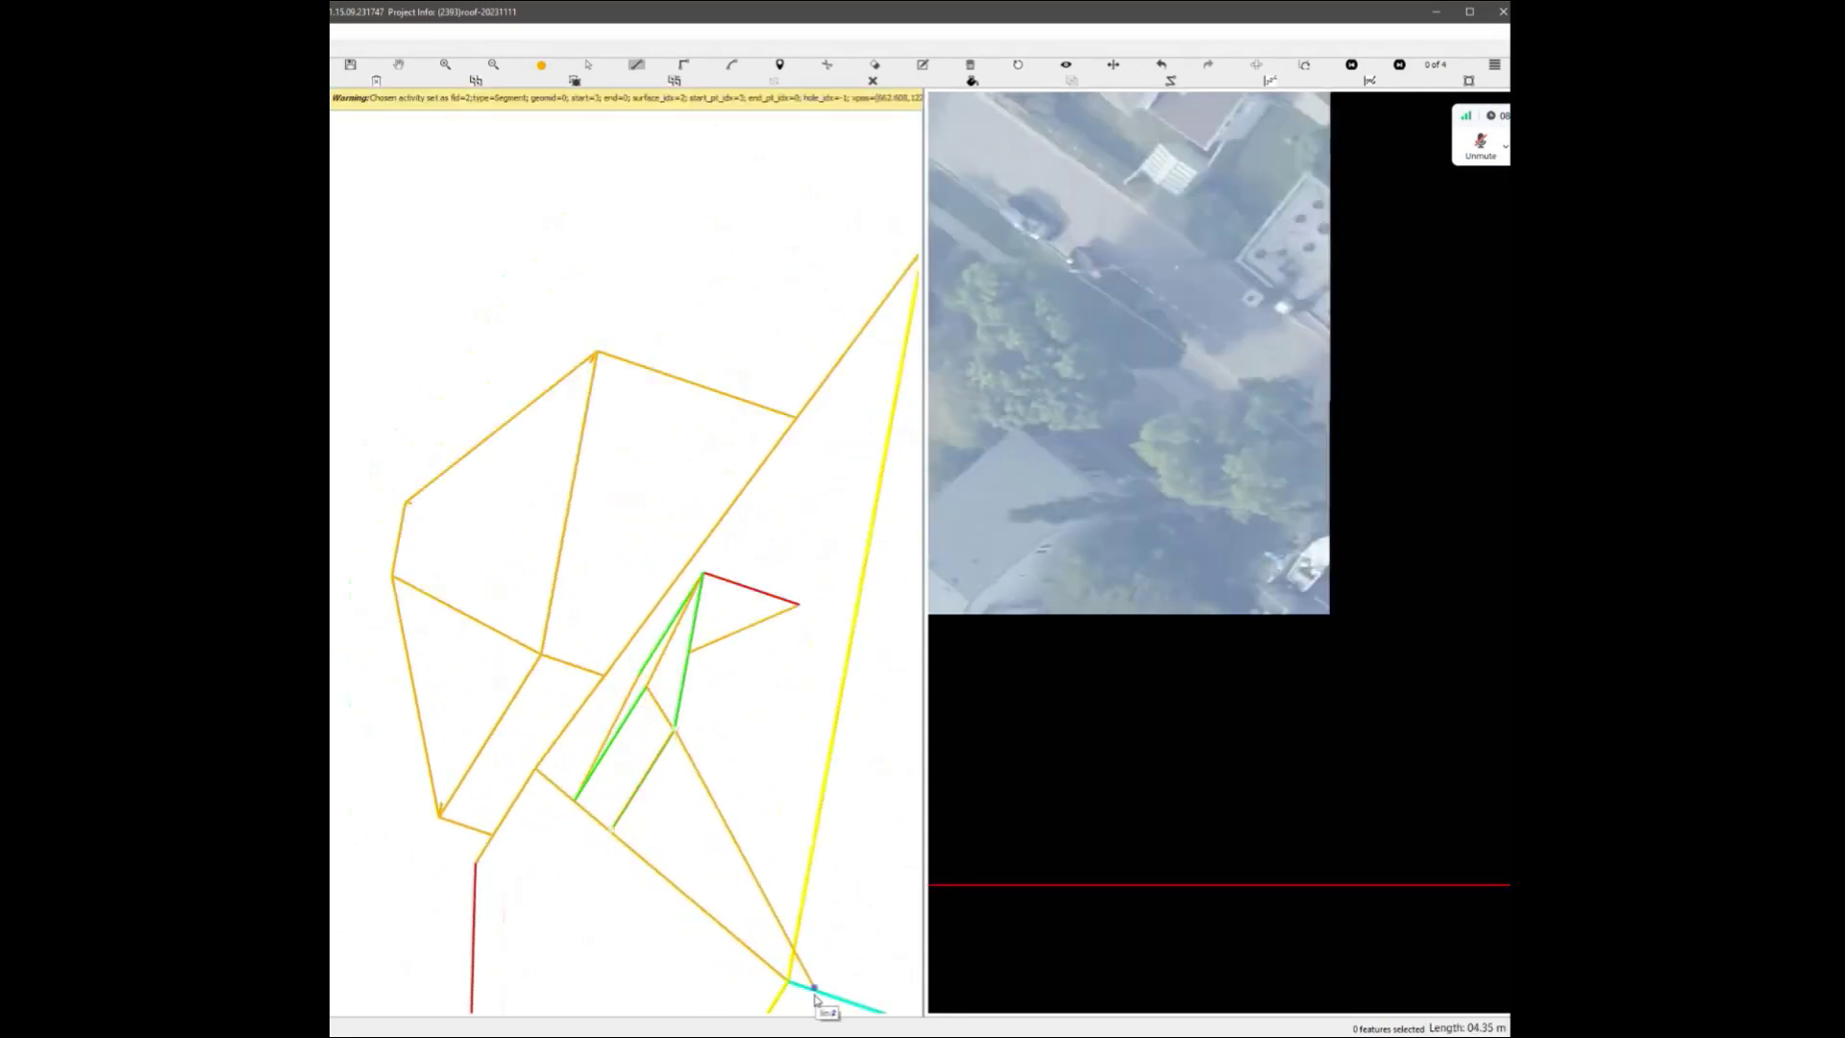
left_click(814, 993)
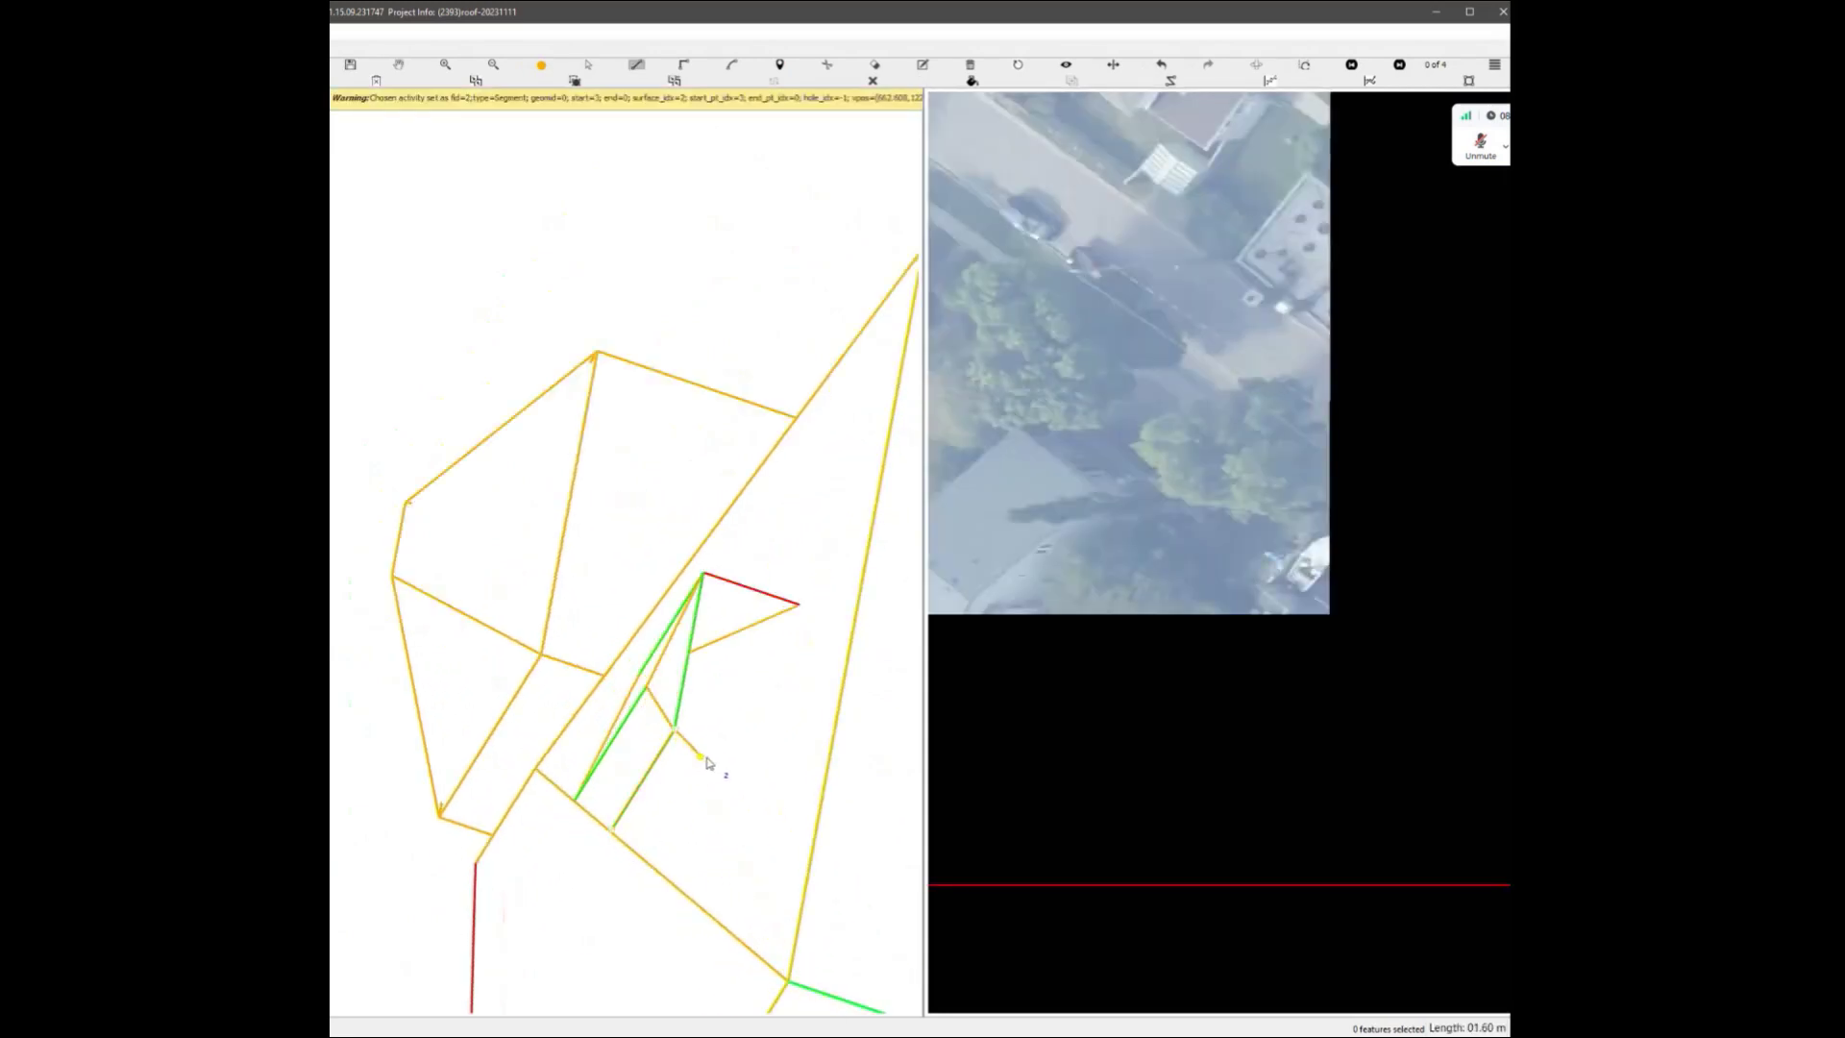
left_click(770, 761)
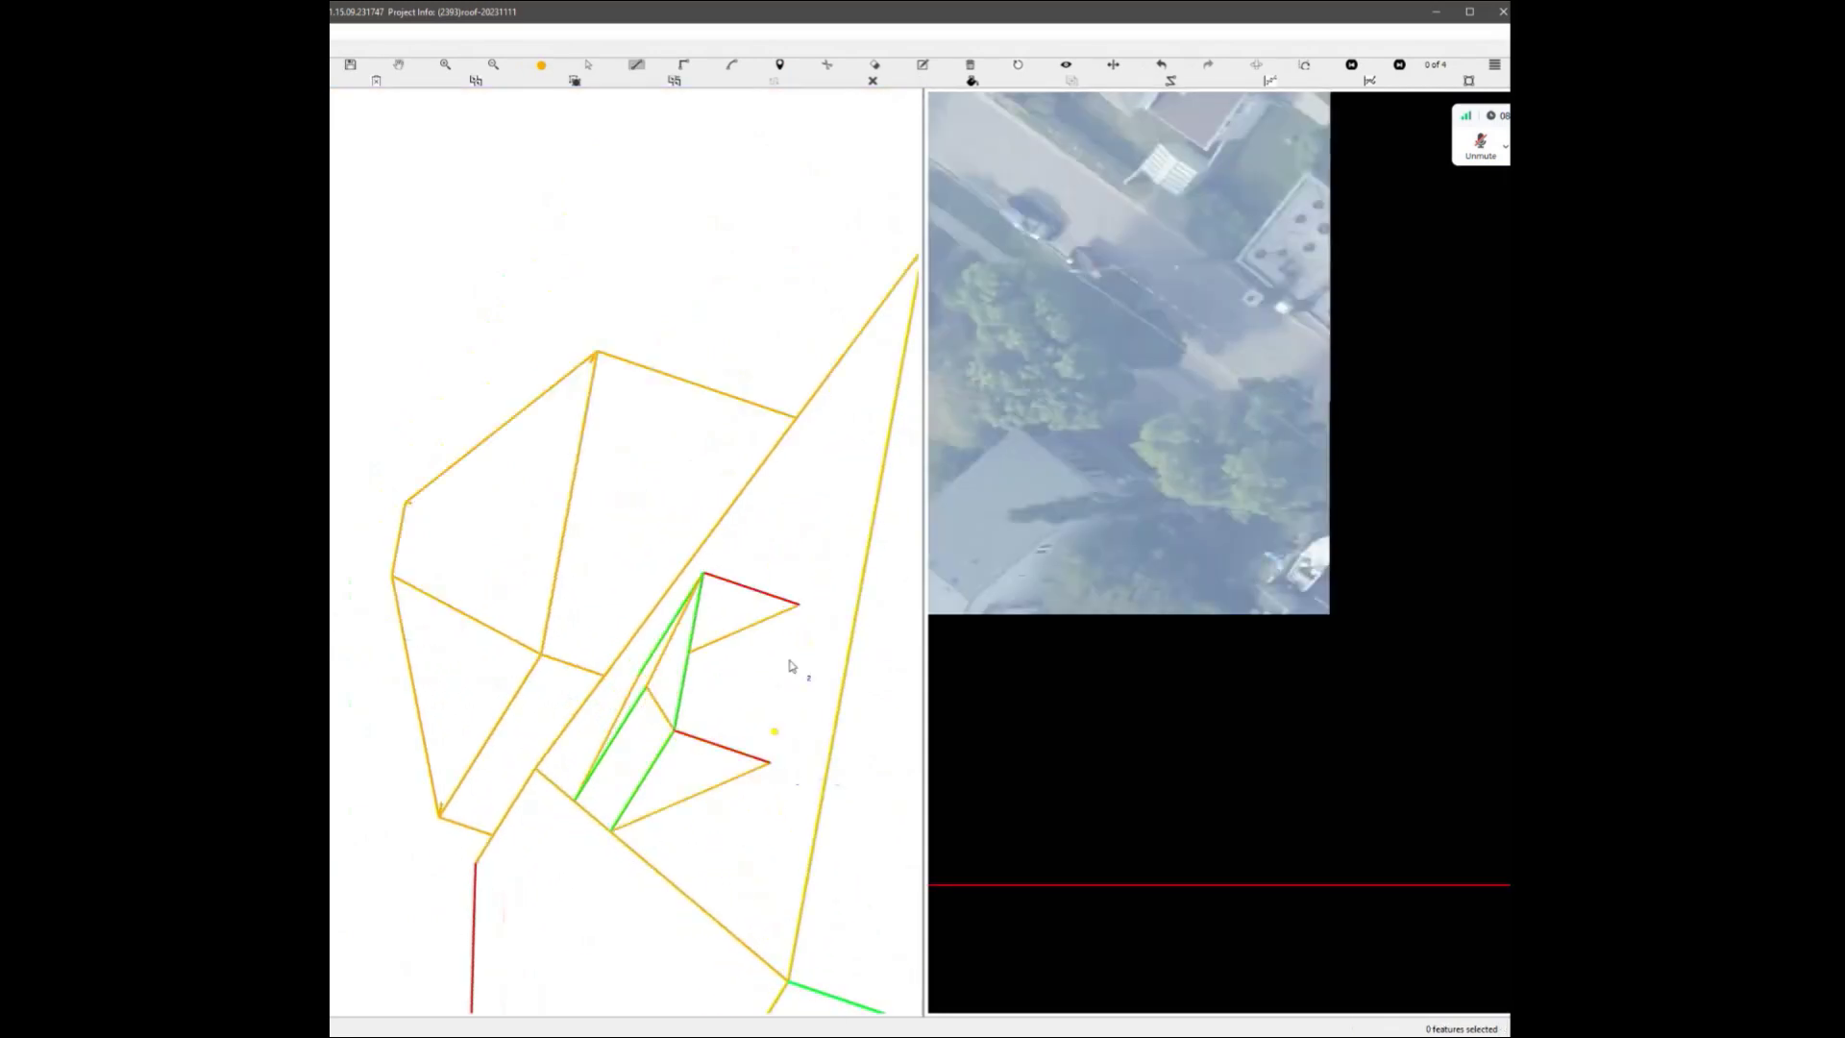
left_click(771, 773)
key("Escape")
Examine the finished dormer in 3D and compare its position with the roof in the remaining aerial images.
mouse_move(712, 791)
middle_mouse_down()
mouse_move(808, 774)
mouse_move(823, 734)
mouse_move(688, 762)
mouse_move(618, 824)
mouse_move(712, 793)
middle_mouse_up()
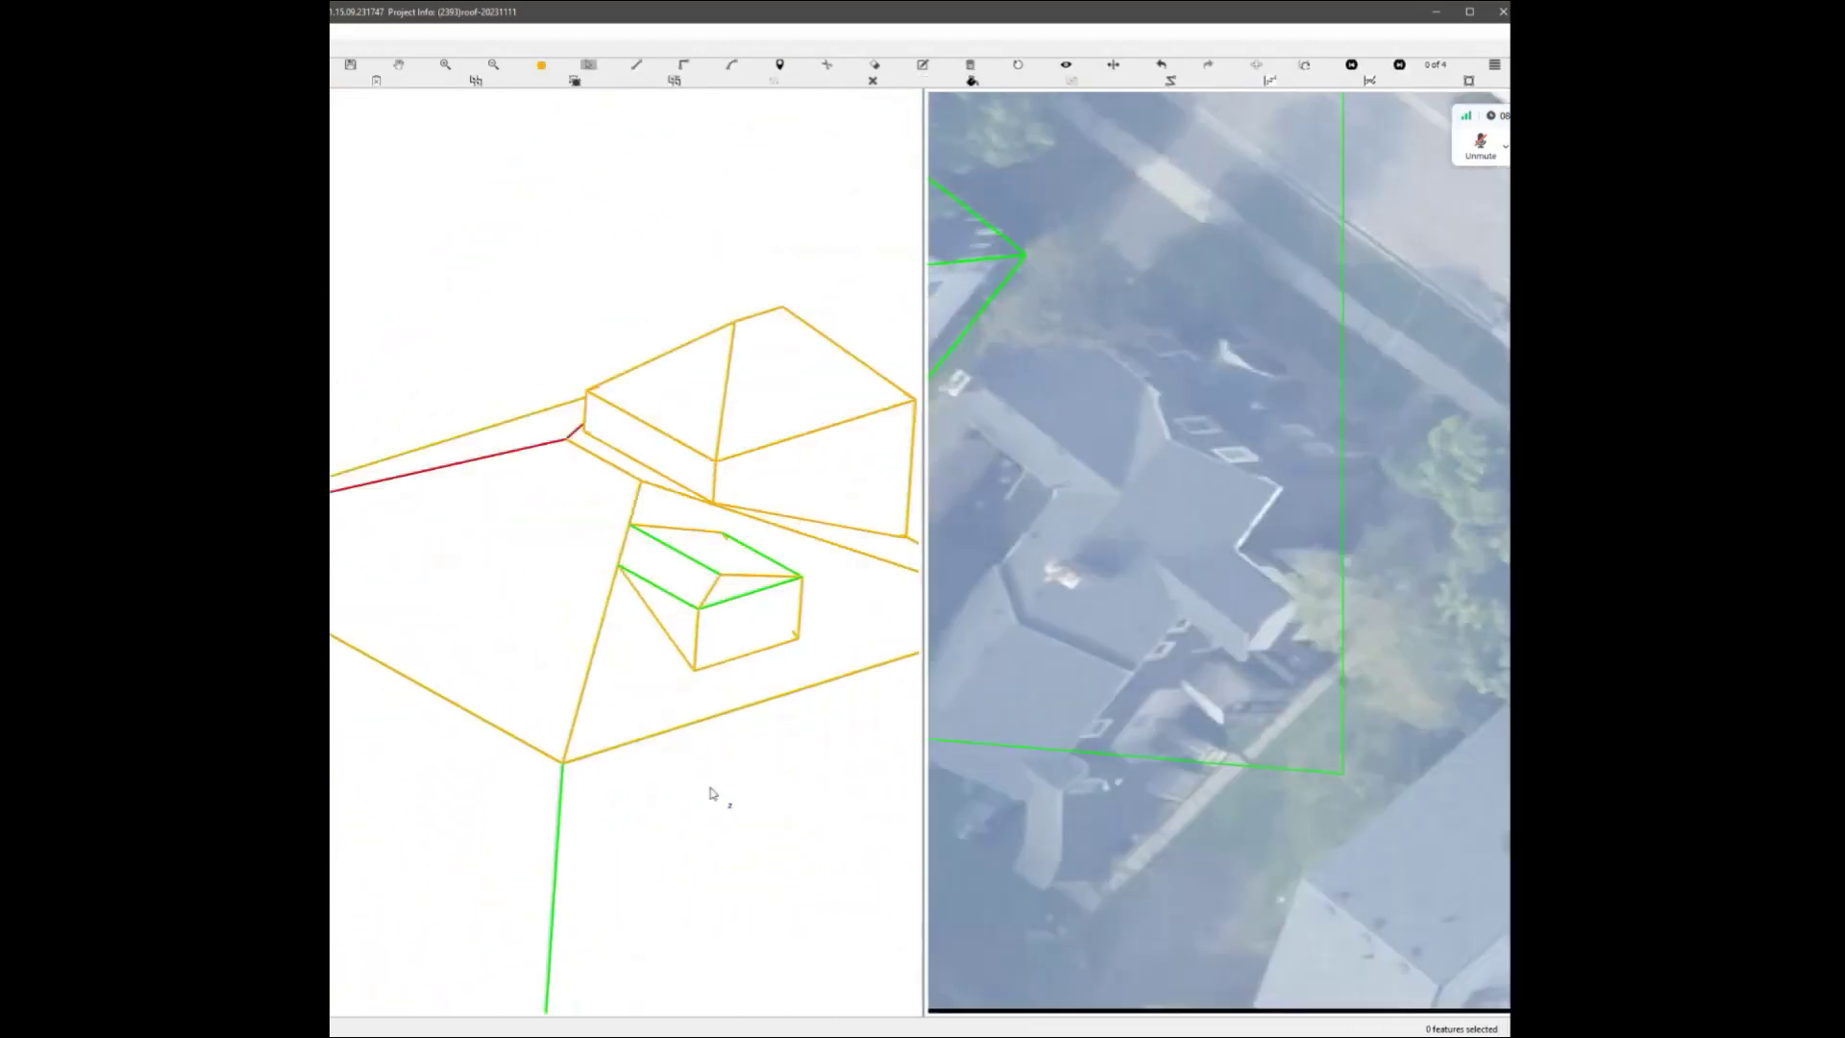
key("Escape")
scroll(1249, 436, "down", 2)
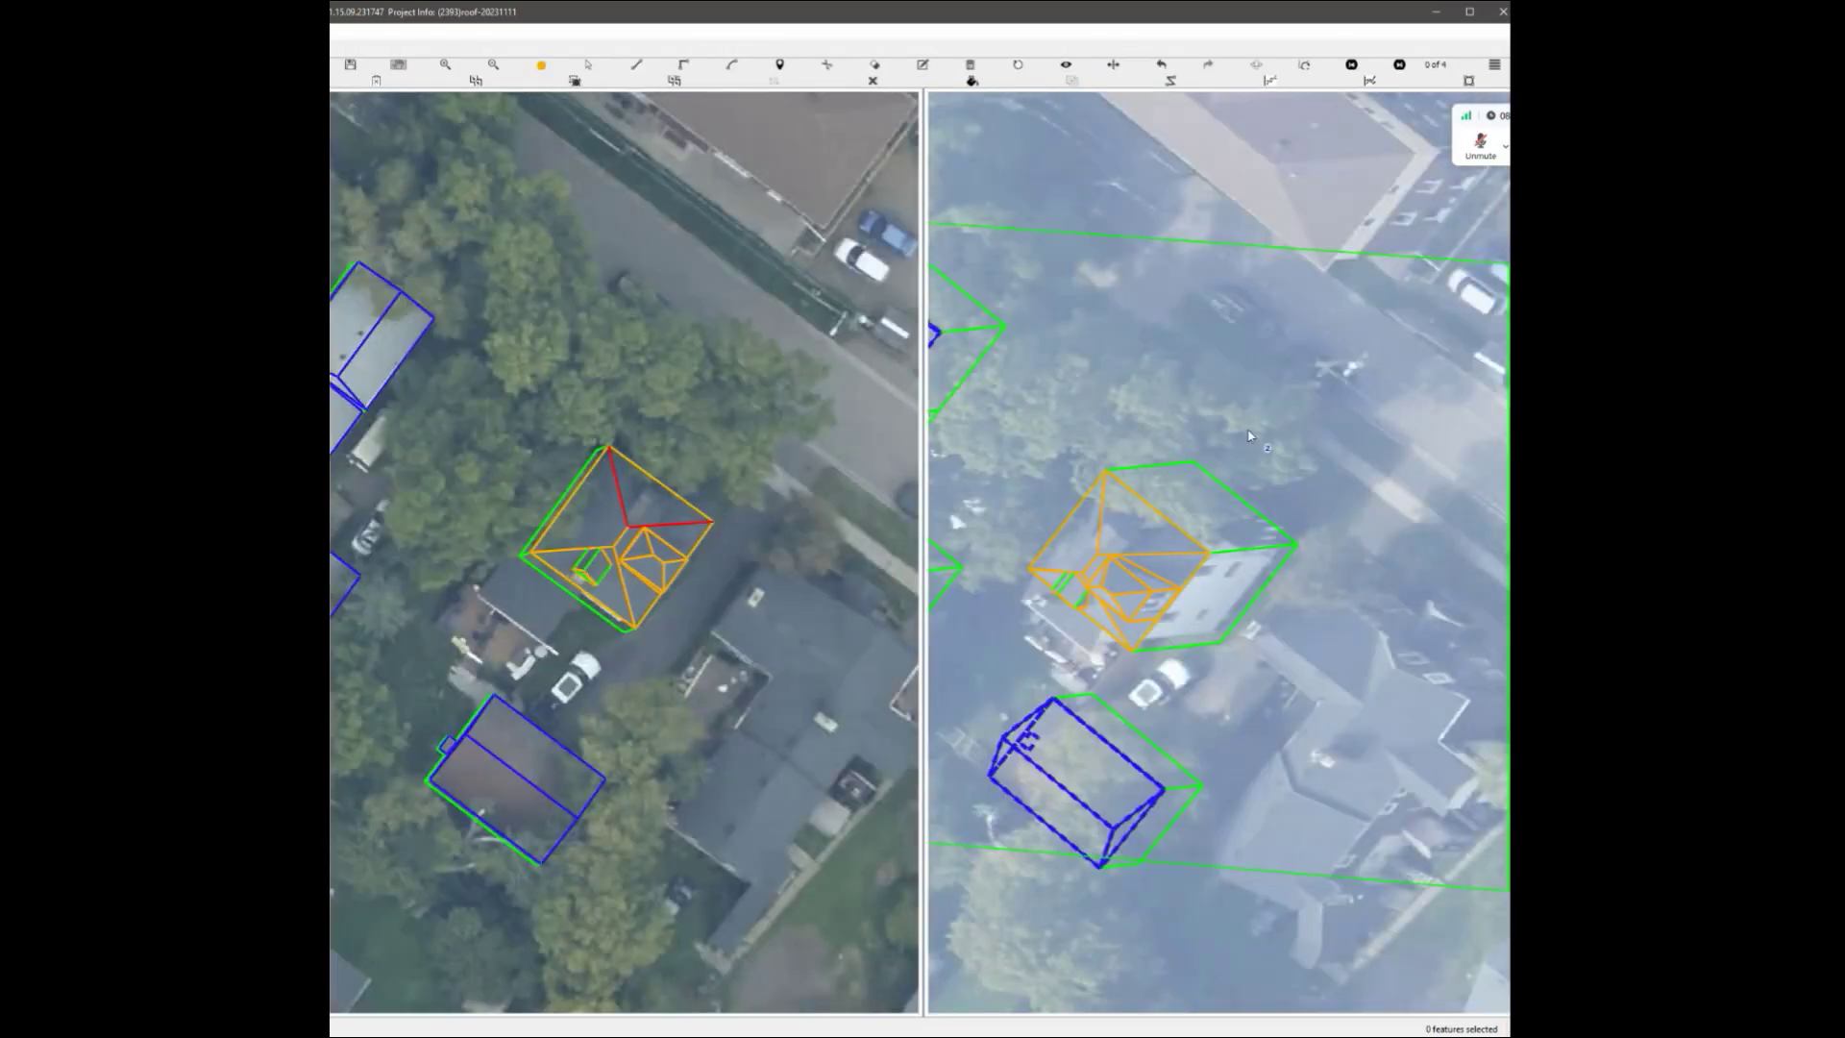
scroll(1250, 437, "up", 5)
left_click(1318, 65)
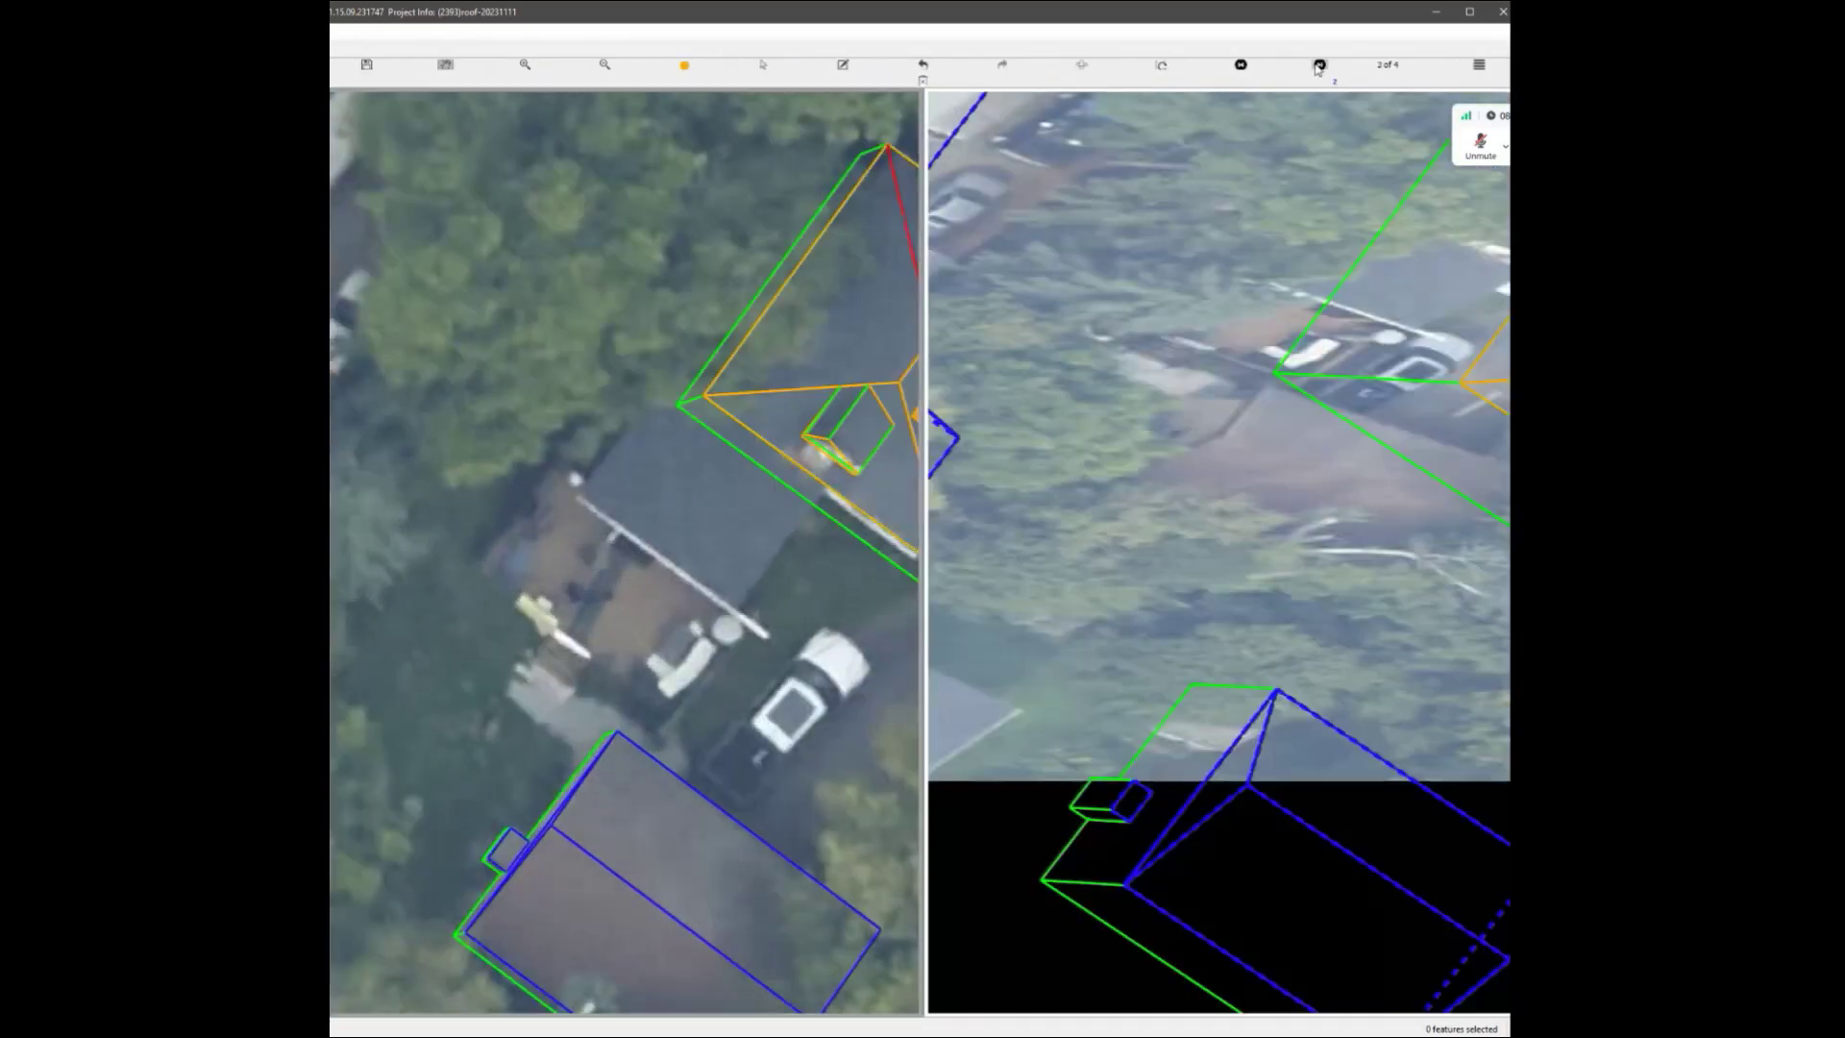
left_click(1319, 66)
scroll(1267, 531, "up", 5)
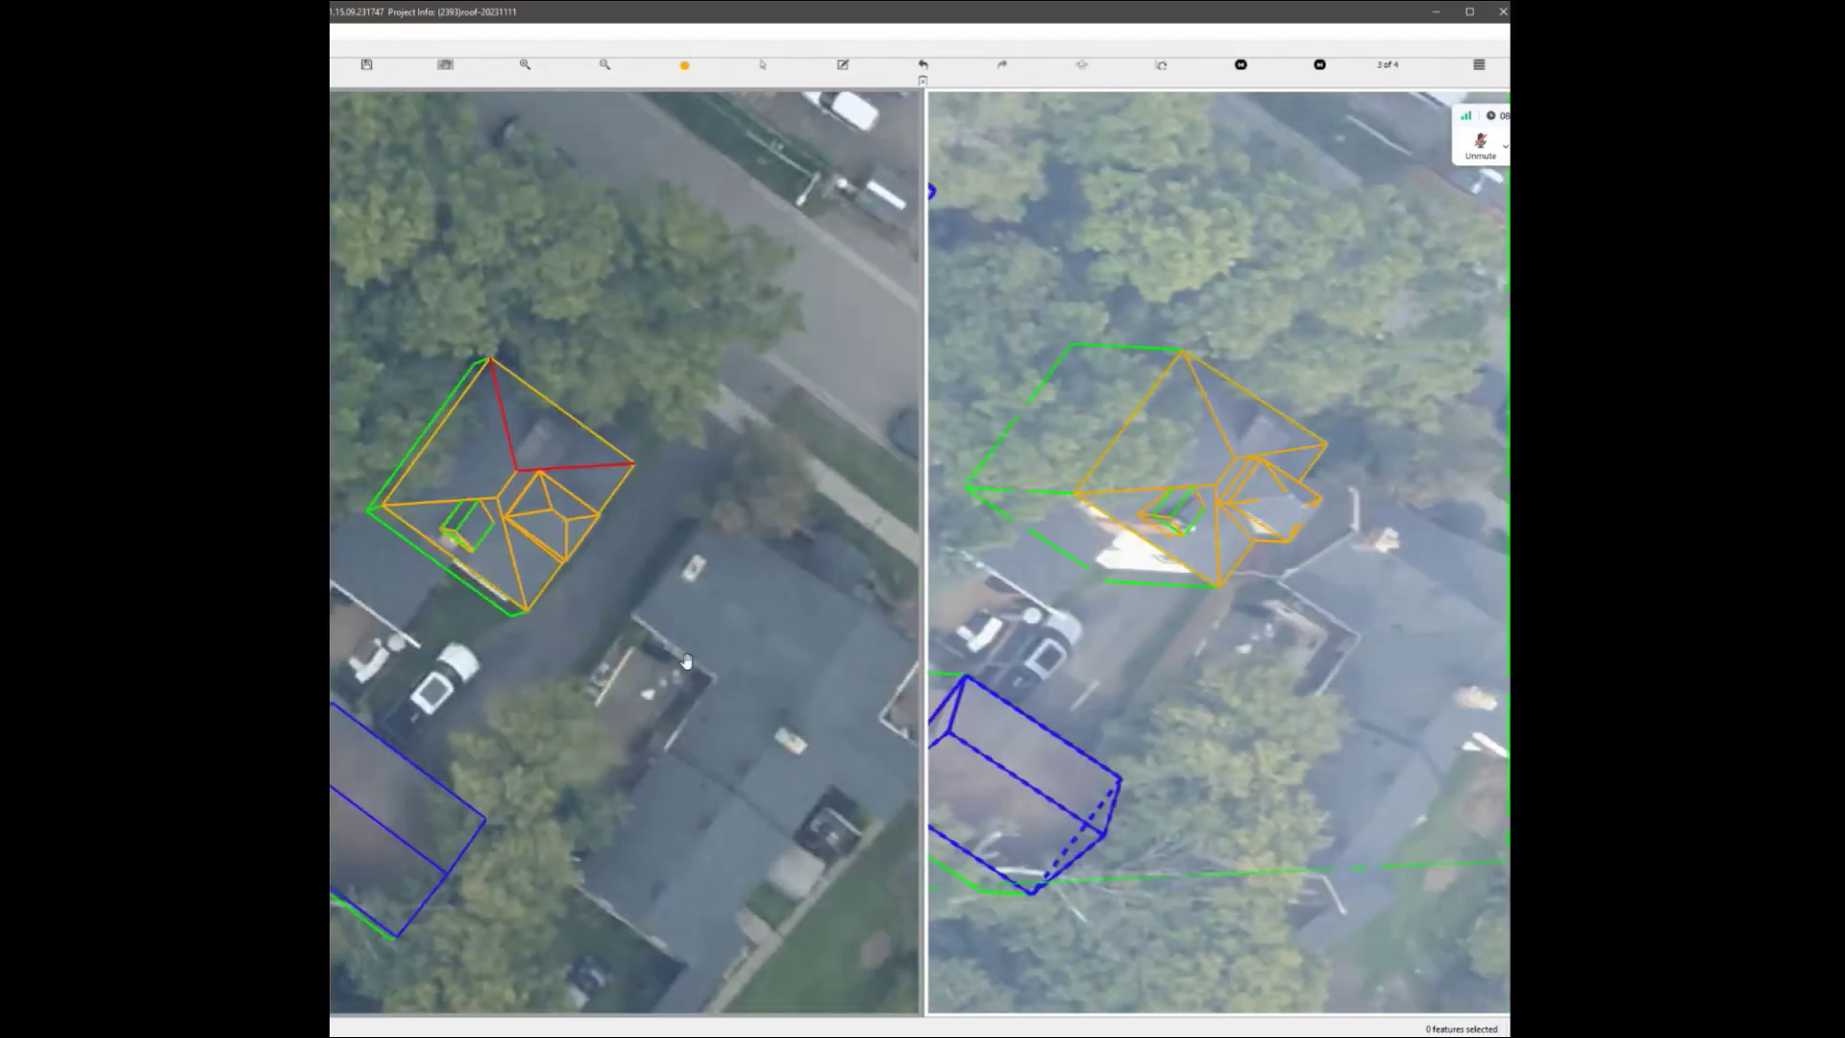
scroll(490, 554, "up", 2)
scroll(529, 529, "up", 3)
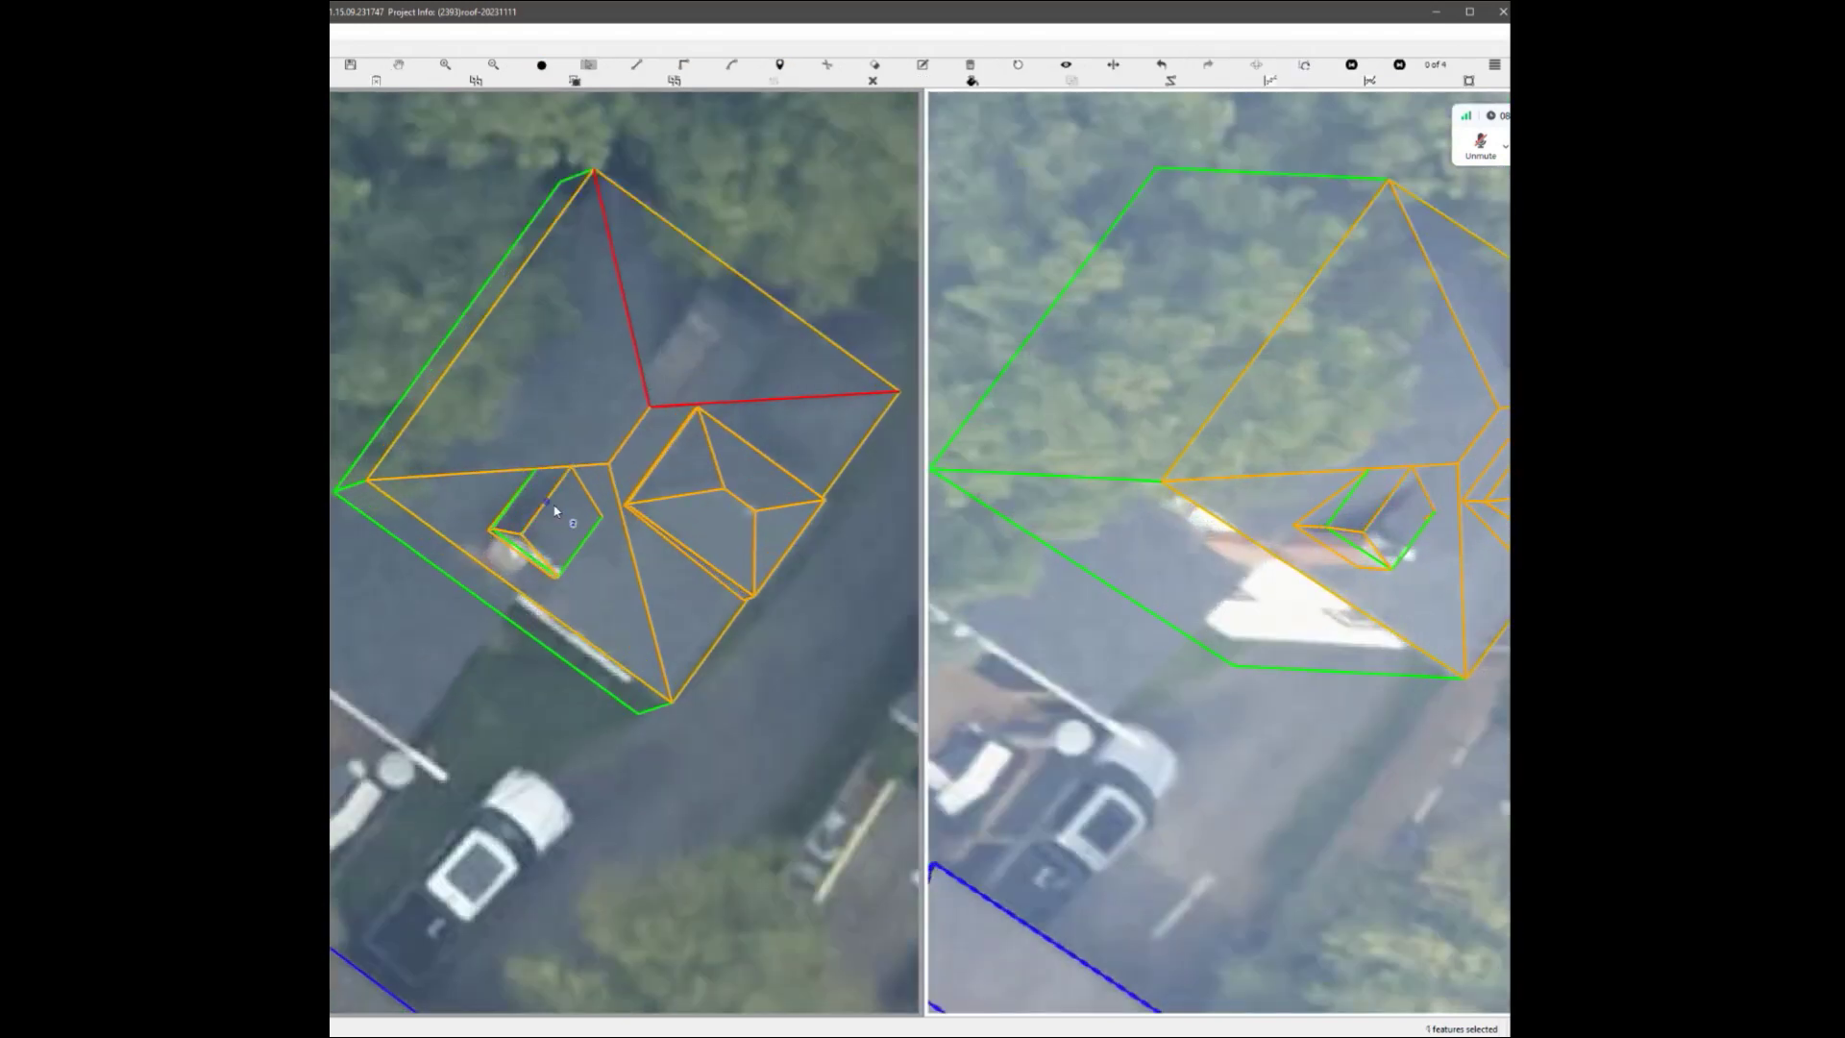
Select all the lines of the dormer beside the chimney and delete them.
left_click(562, 533)
left_click_drag(562, 532, 530, 510)
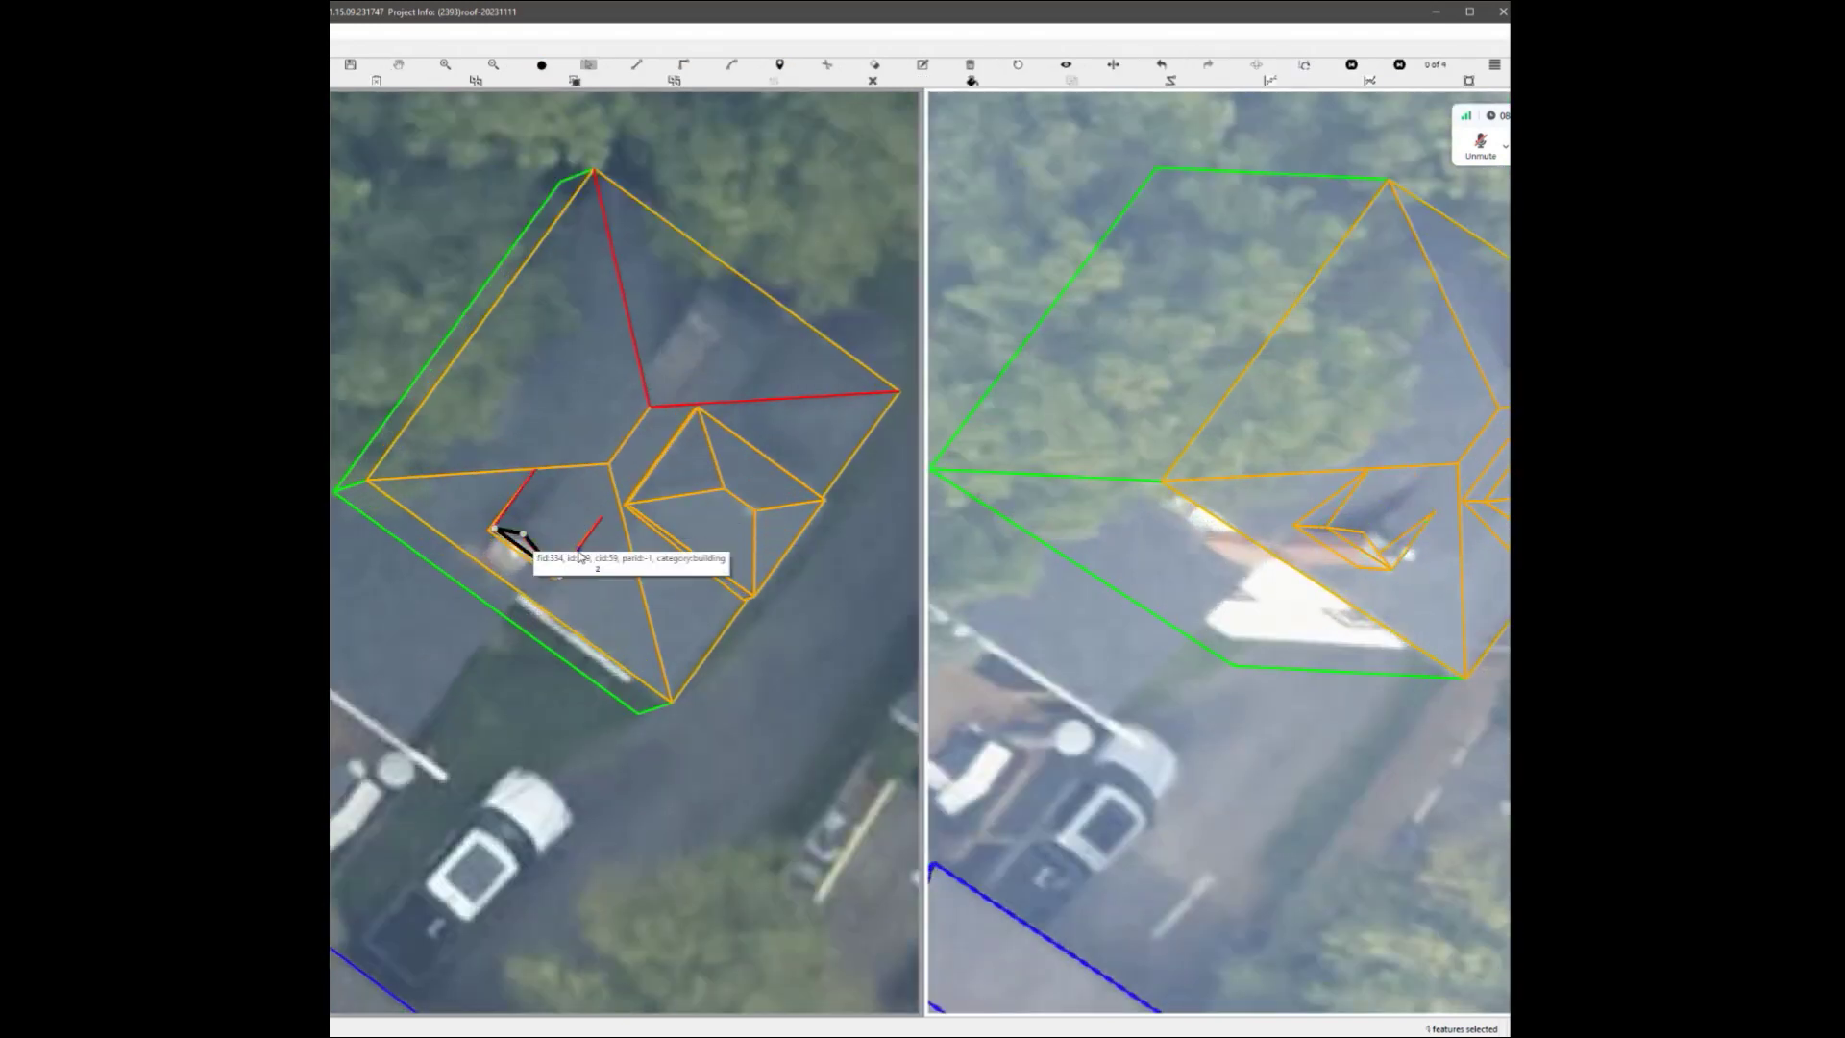
key("Delete")
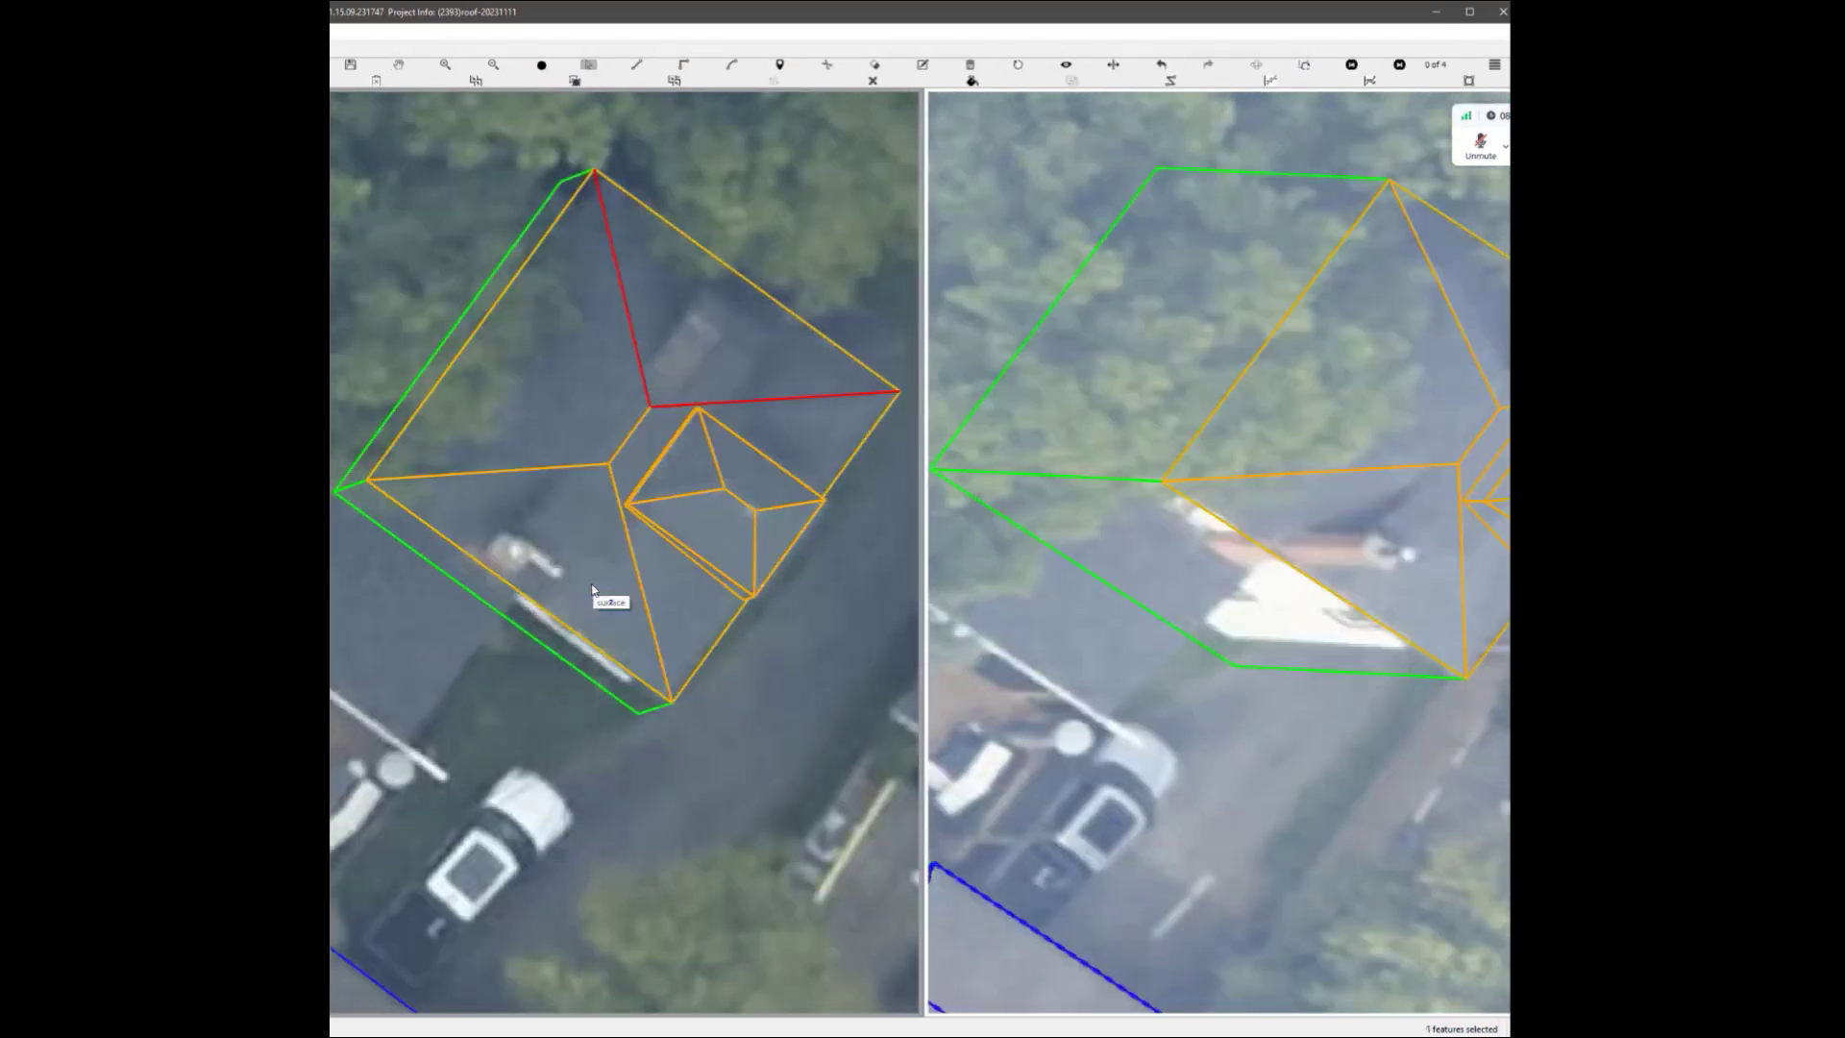
Redraw the chimney-side dormer's three-sided eave outline in the overhead image, starting on the main roof's hip line.
scroll(593, 590, "down", 3)
scroll(588, 569, "up", 5)
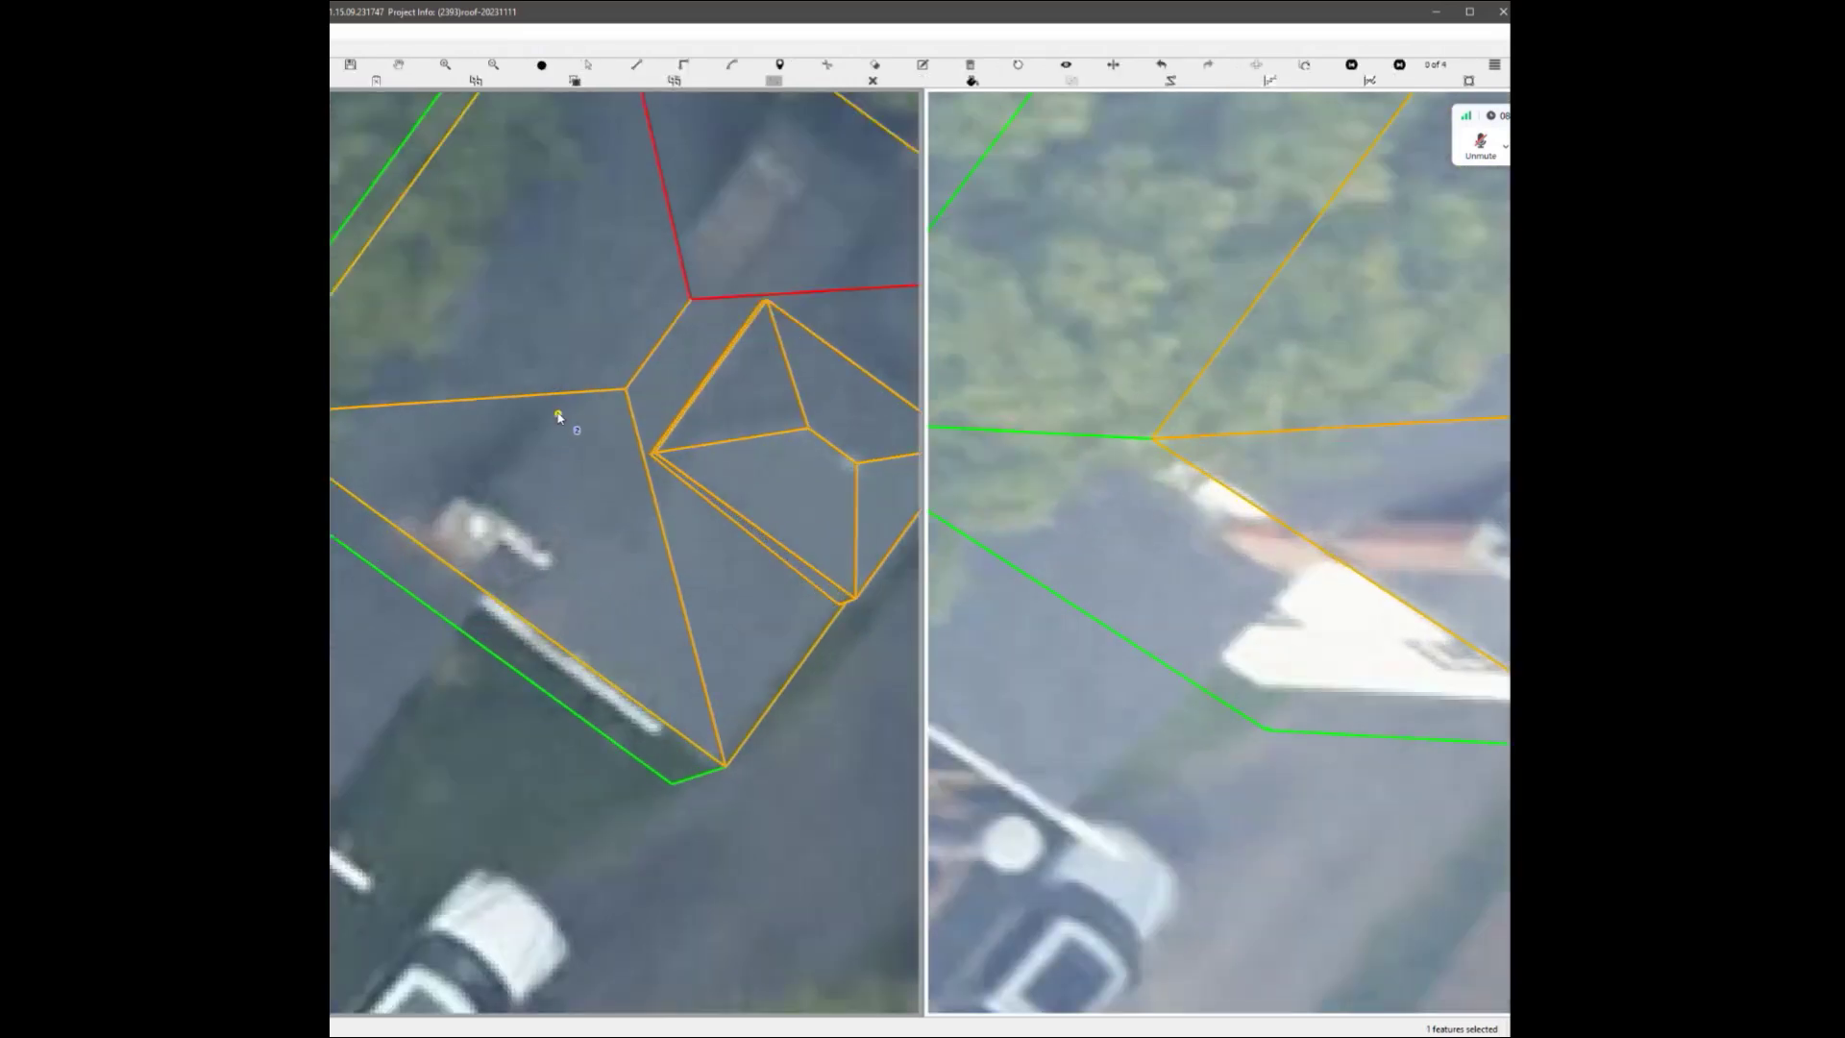
left_click(555, 395)
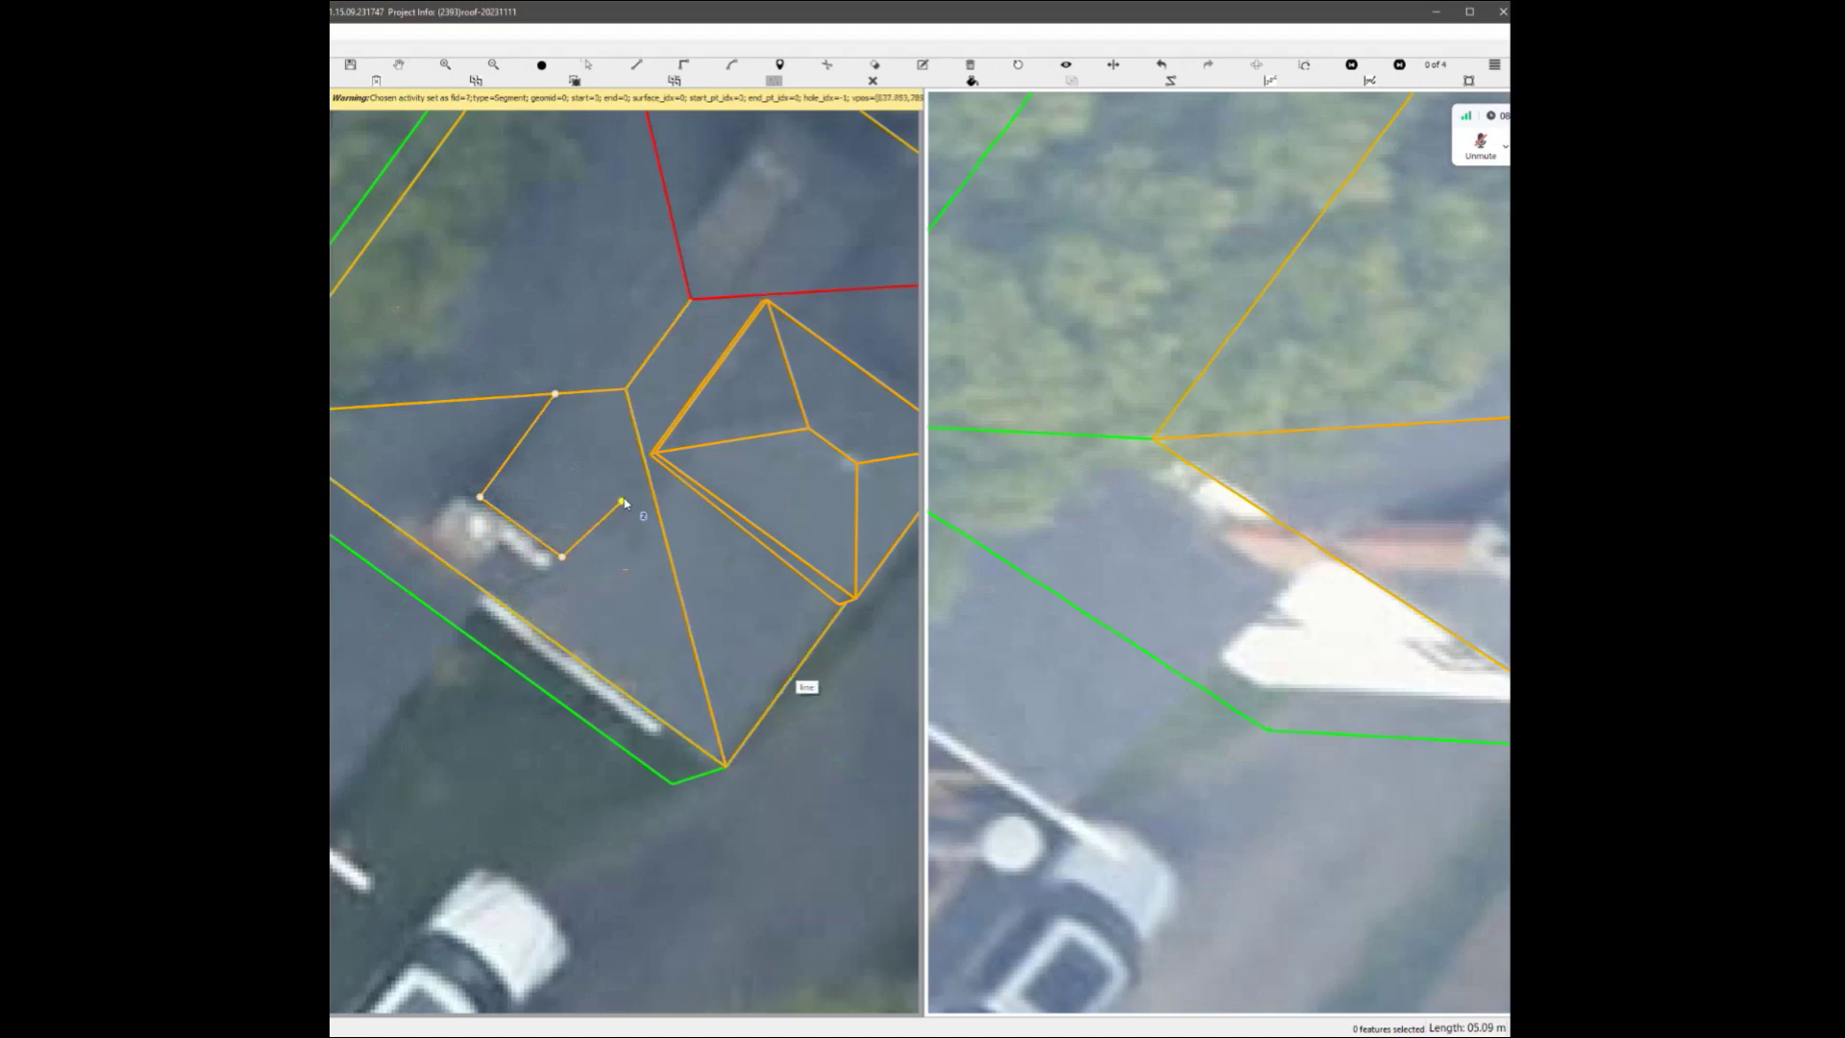
right_click(638, 462)
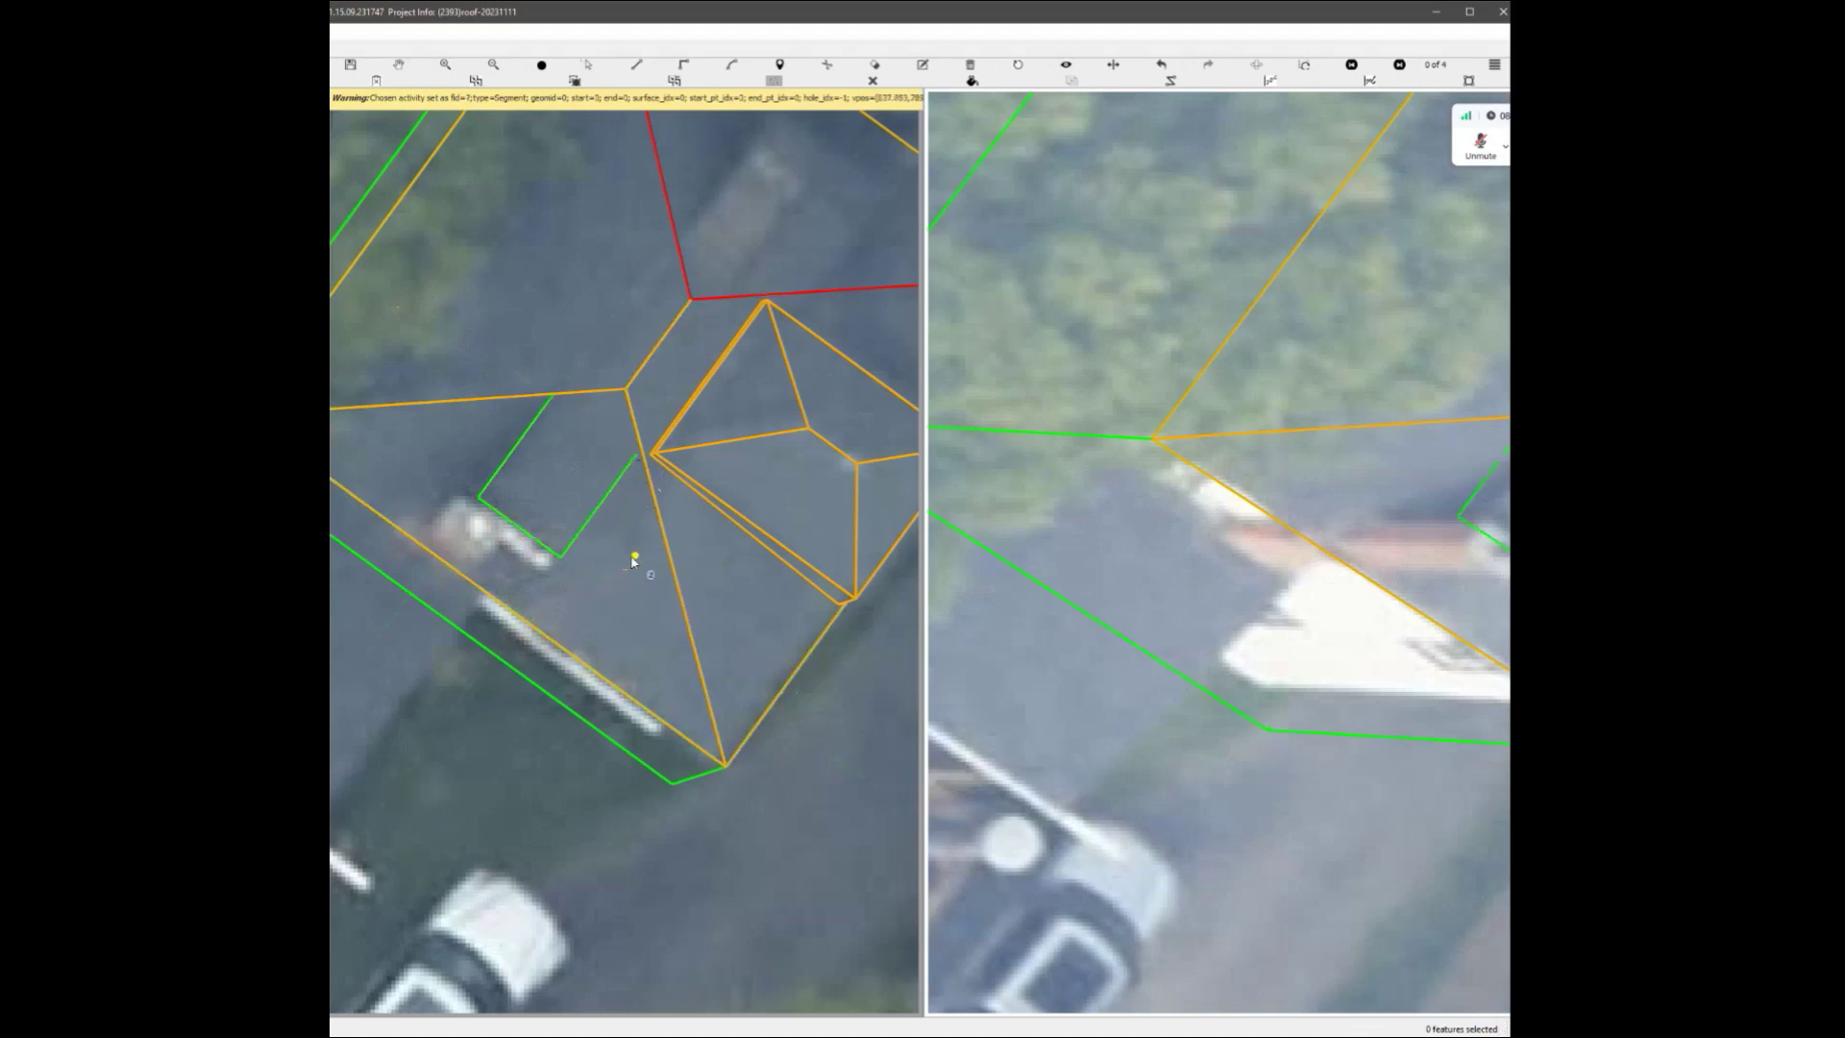
Check how the redrawn dormer outline fits the dormer in the oblique aerial image.
scroll(631, 556, "down", 4)
scroll(1345, 548, "down", 2)
left_click_drag(1340, 543, 1214, 624)
scroll(1214, 625, "up", 3)
scroll(1214, 630, "up", 2)
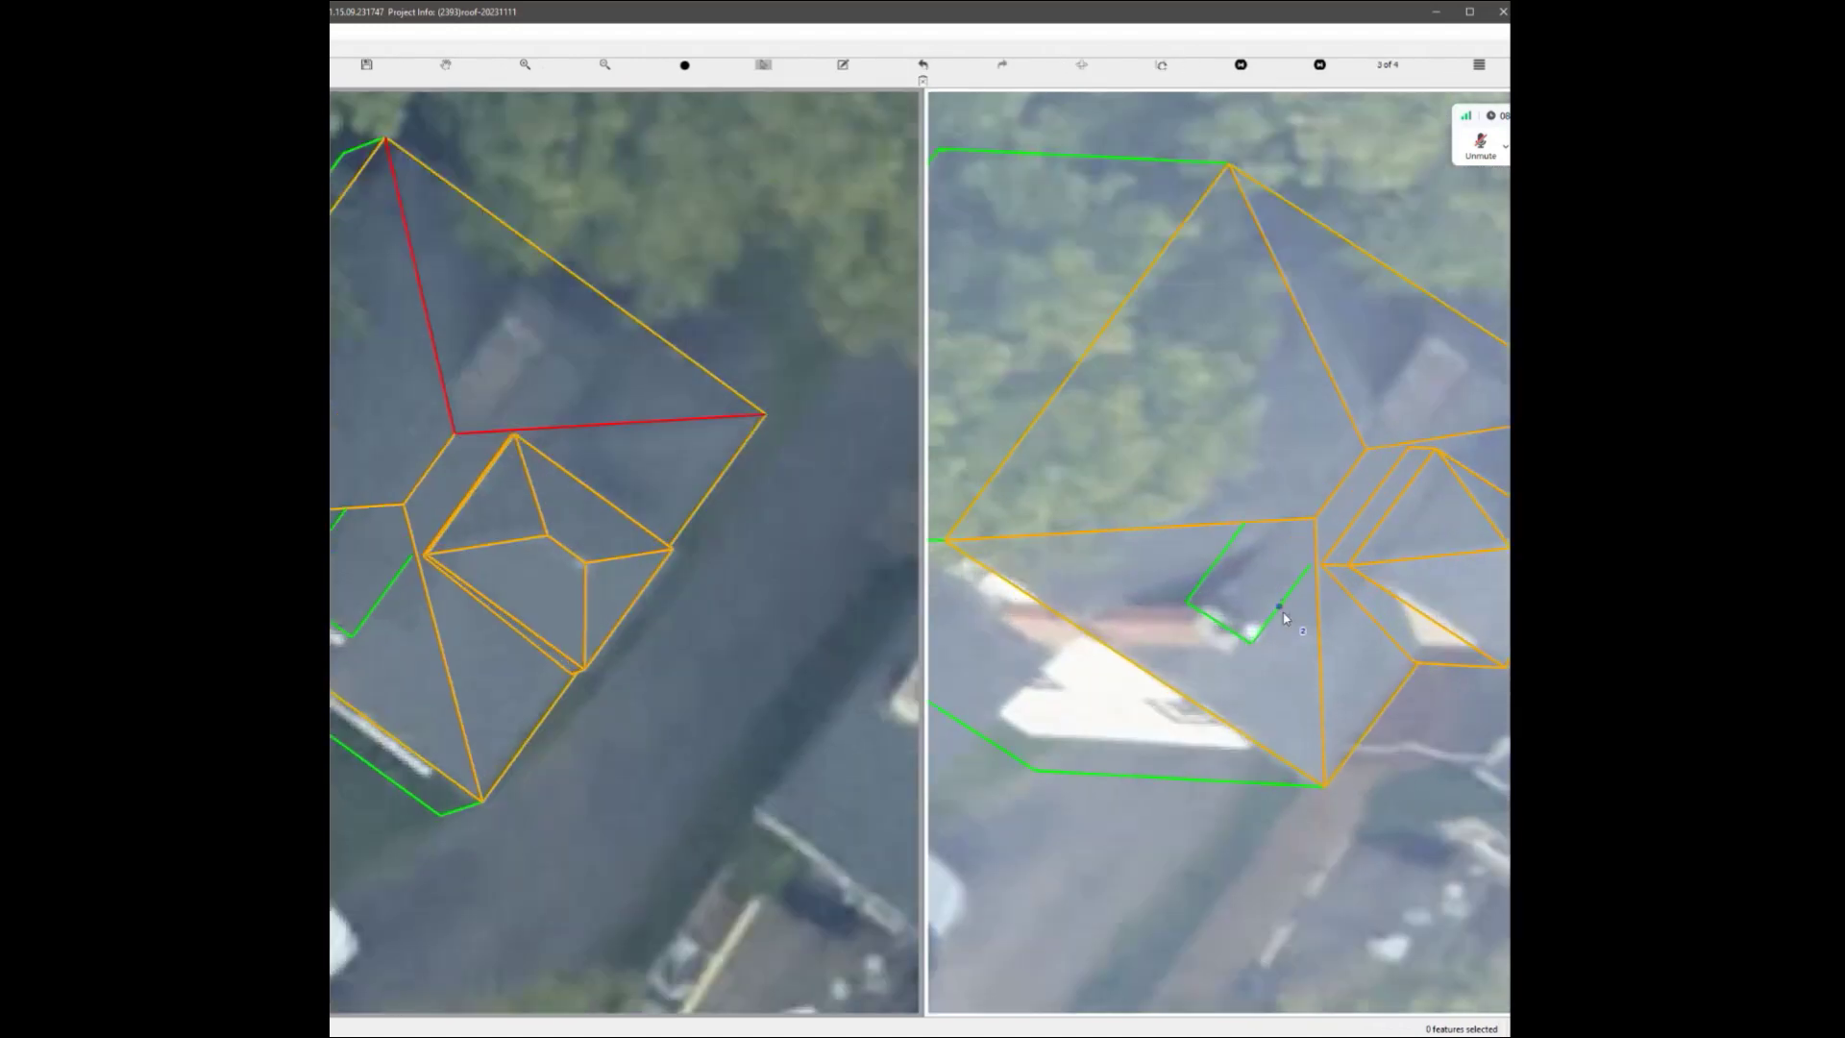
right_click(1295, 622)
scroll(1222, 556, "down", 4)
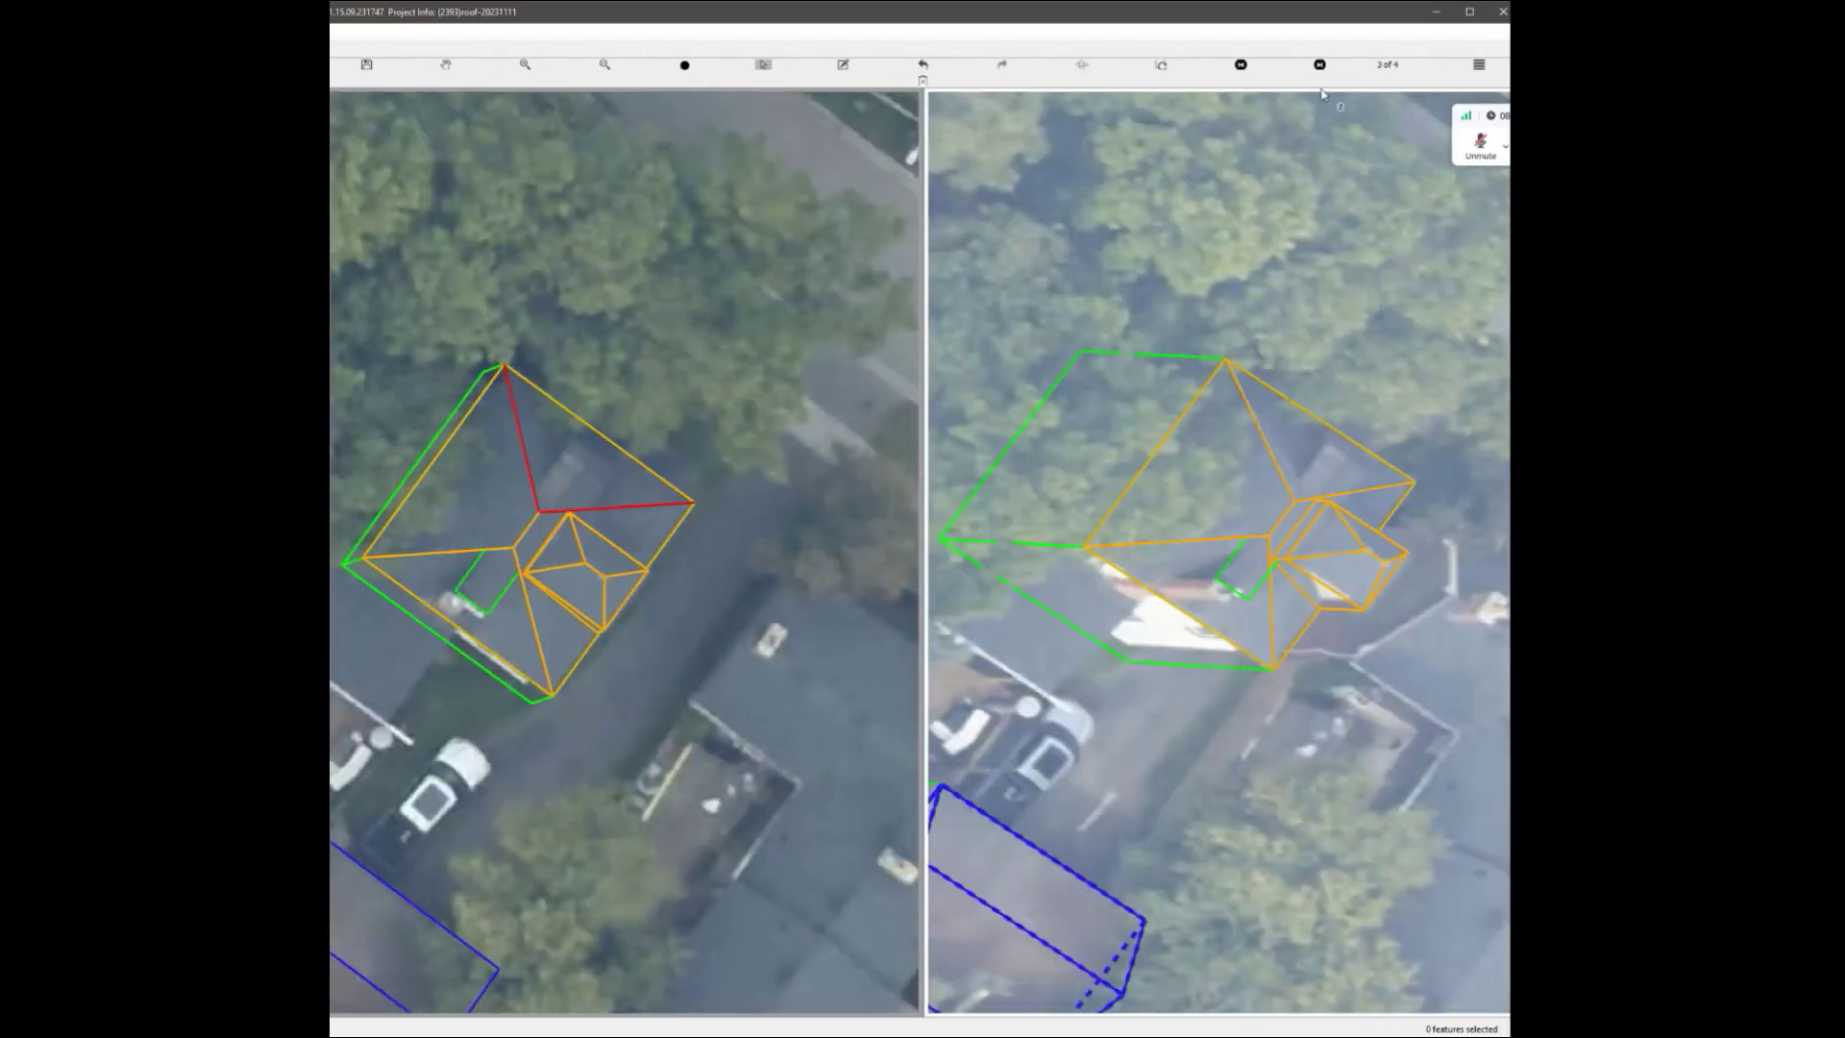
Lower the redrawn outline to match the chimney-side dormer in oblique aerial image 1 of 4.
left_click(1320, 65)
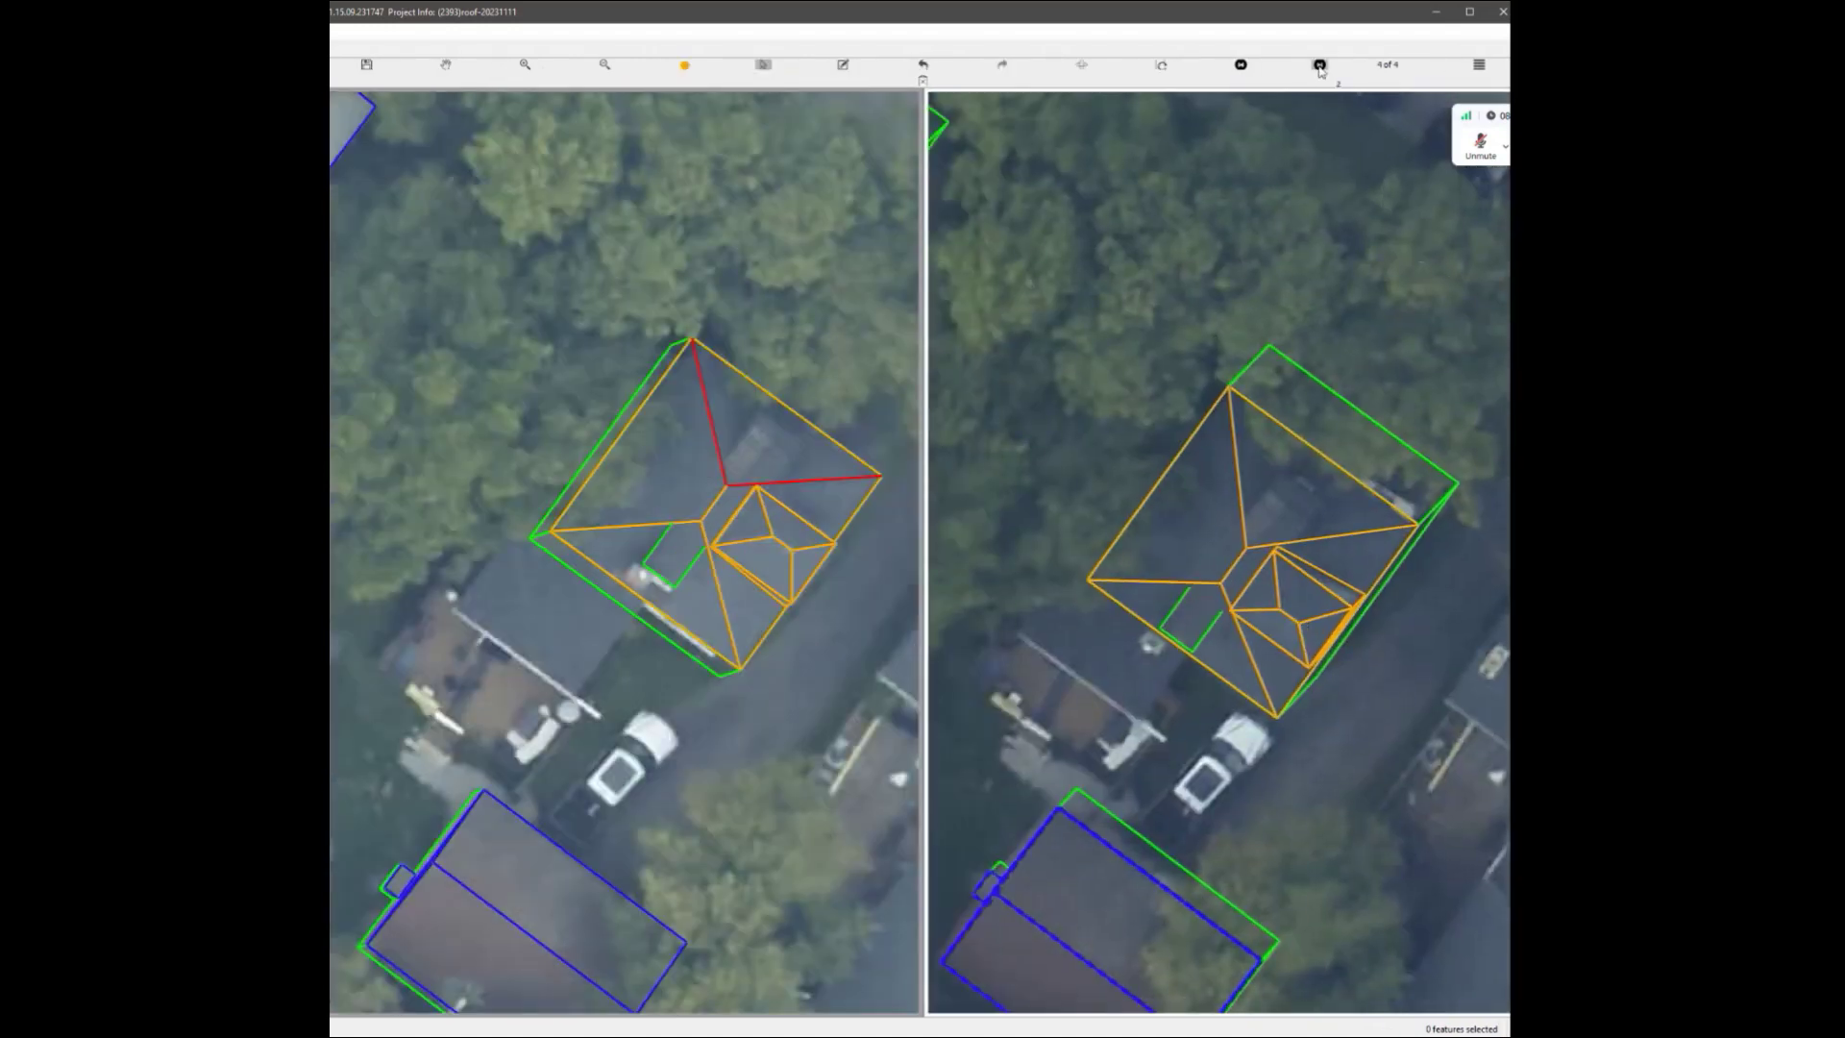
left_click(1320, 65)
scroll(1206, 342, "up", 3)
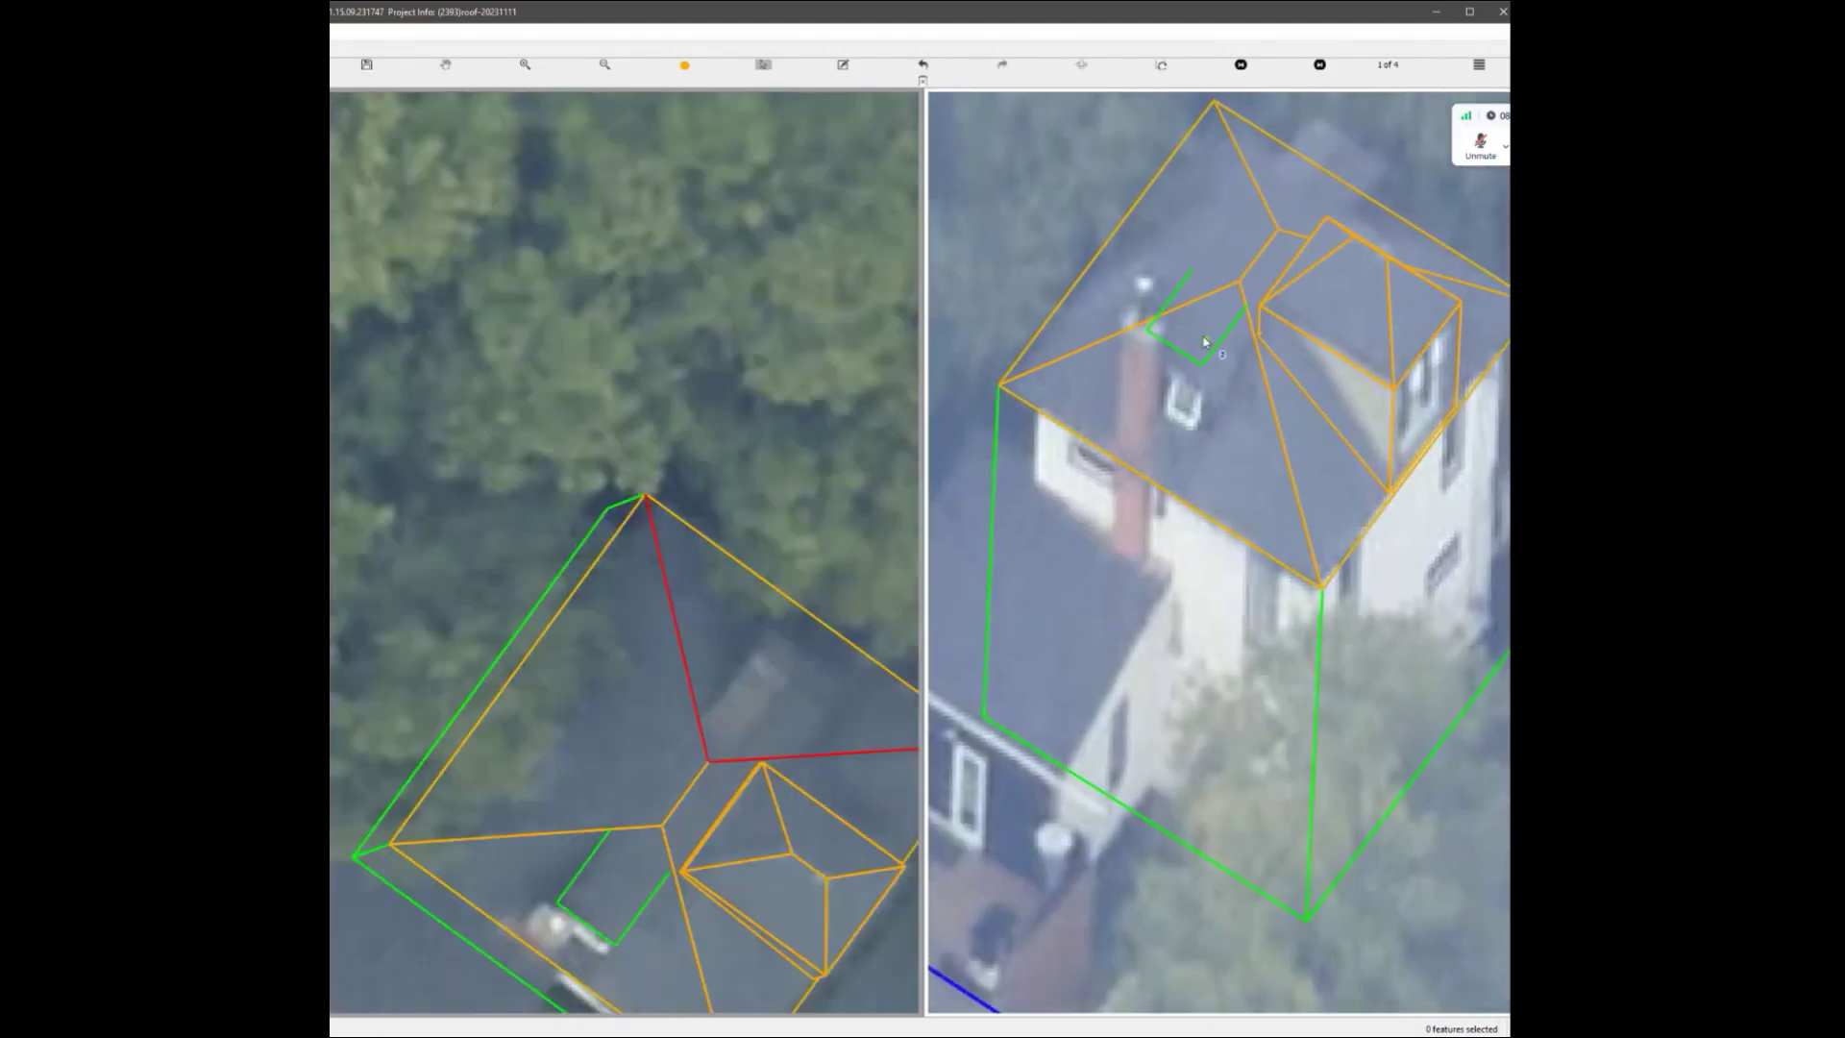
left_click(1181, 352)
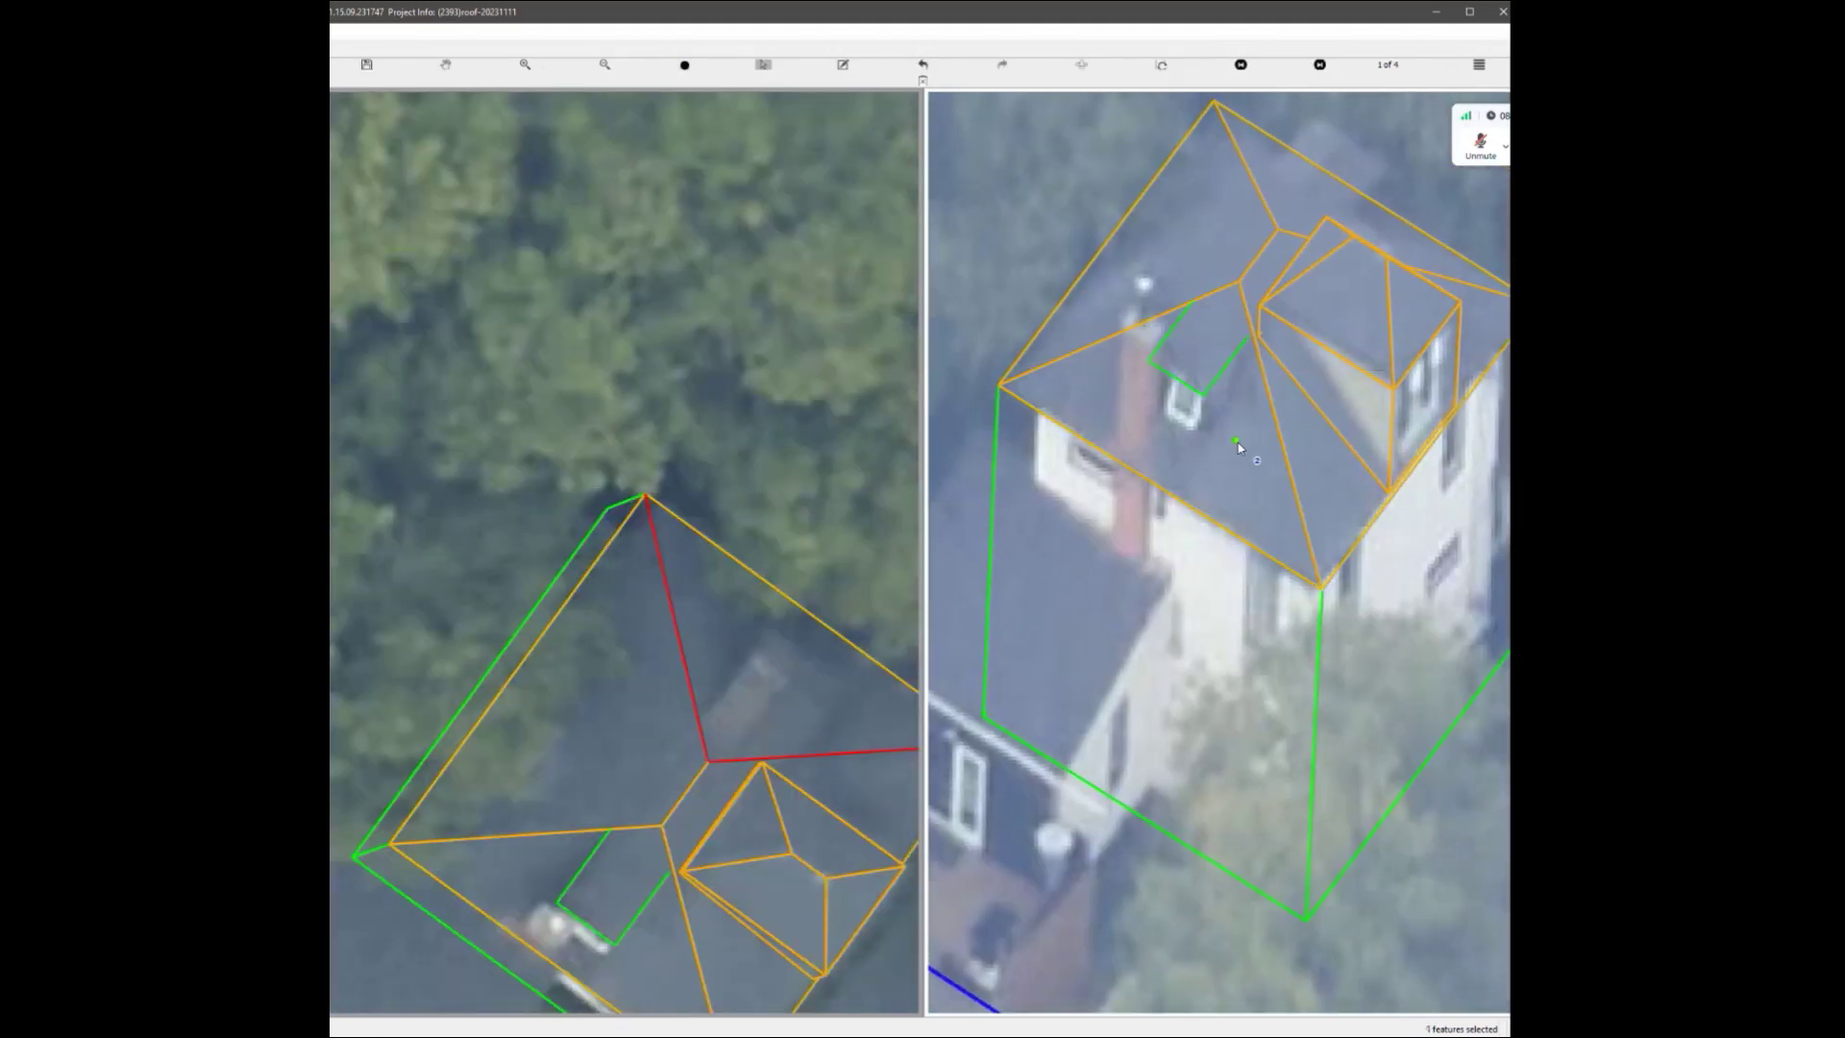
Compare the shifted dormer outline with the roof in the overhead image and the other oblique aerial images.
scroll(1238, 448, "down", 3)
scroll(1276, 497, "up", 2)
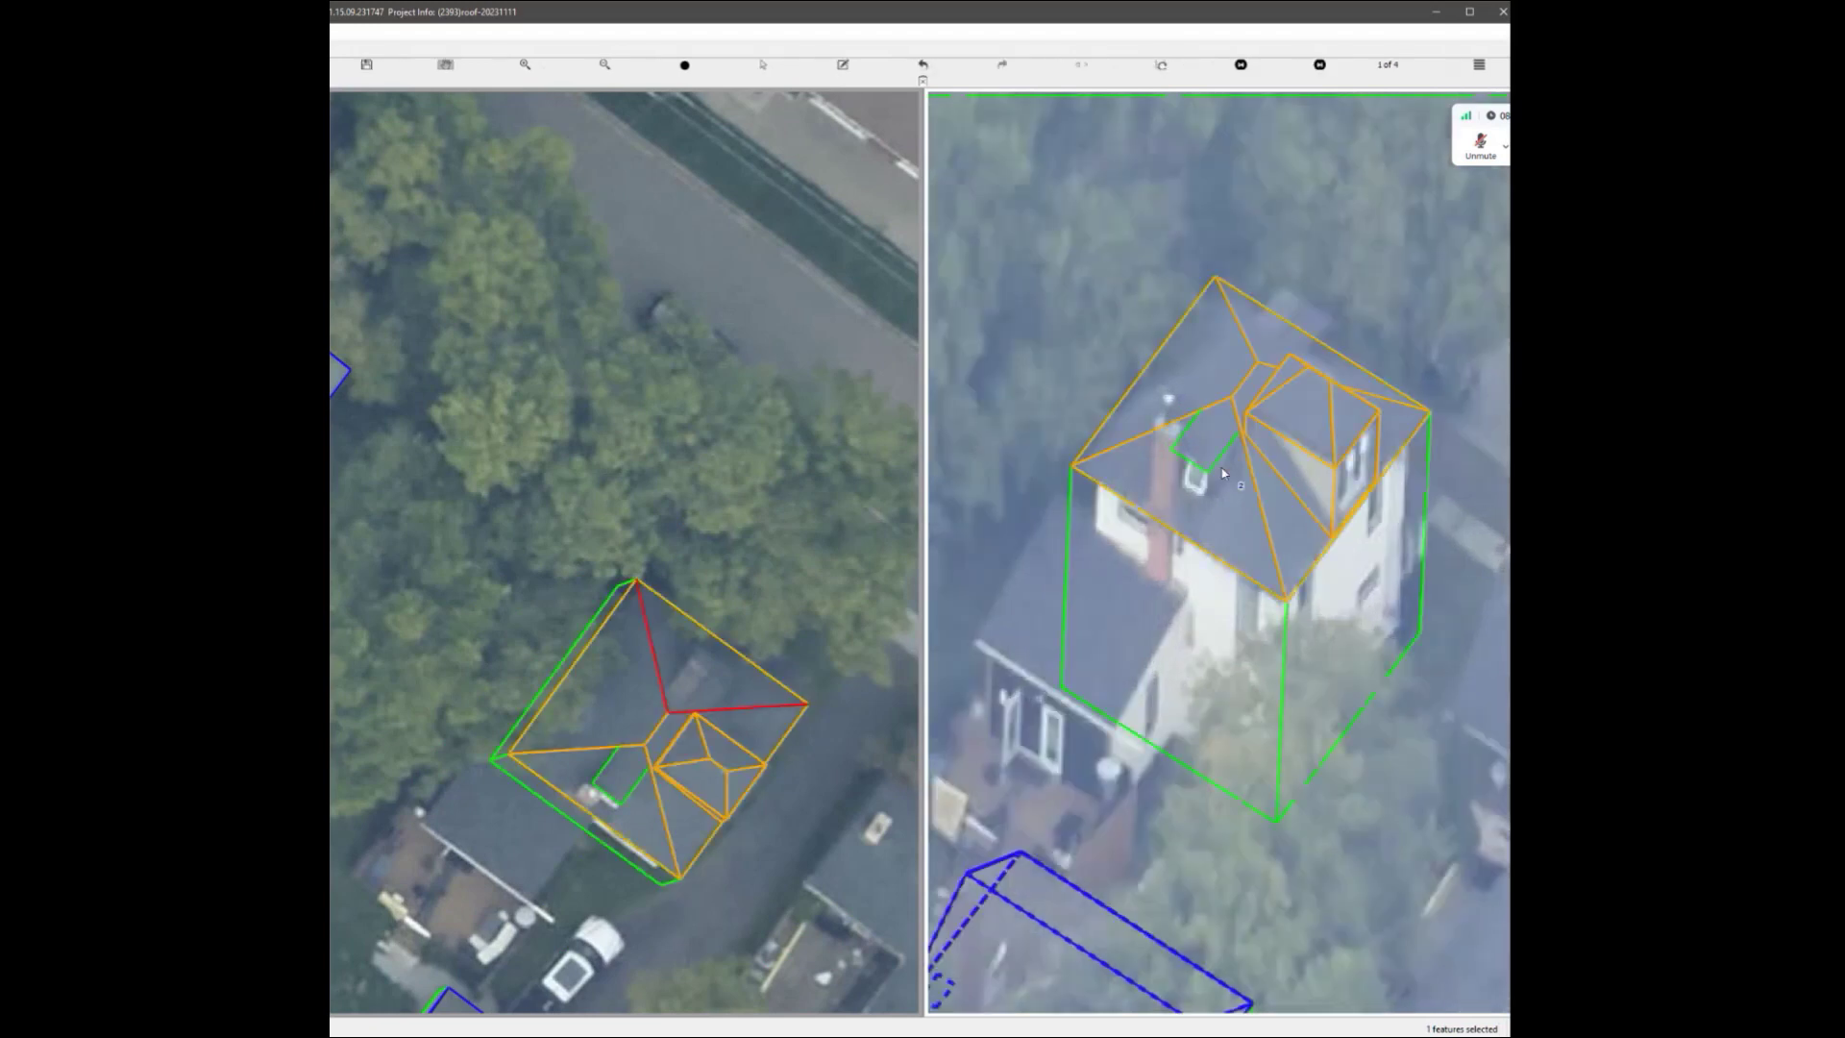
scroll(1261, 576, "down", 3)
scroll(615, 839, "up", 3)
scroll(616, 839, "down", 3)
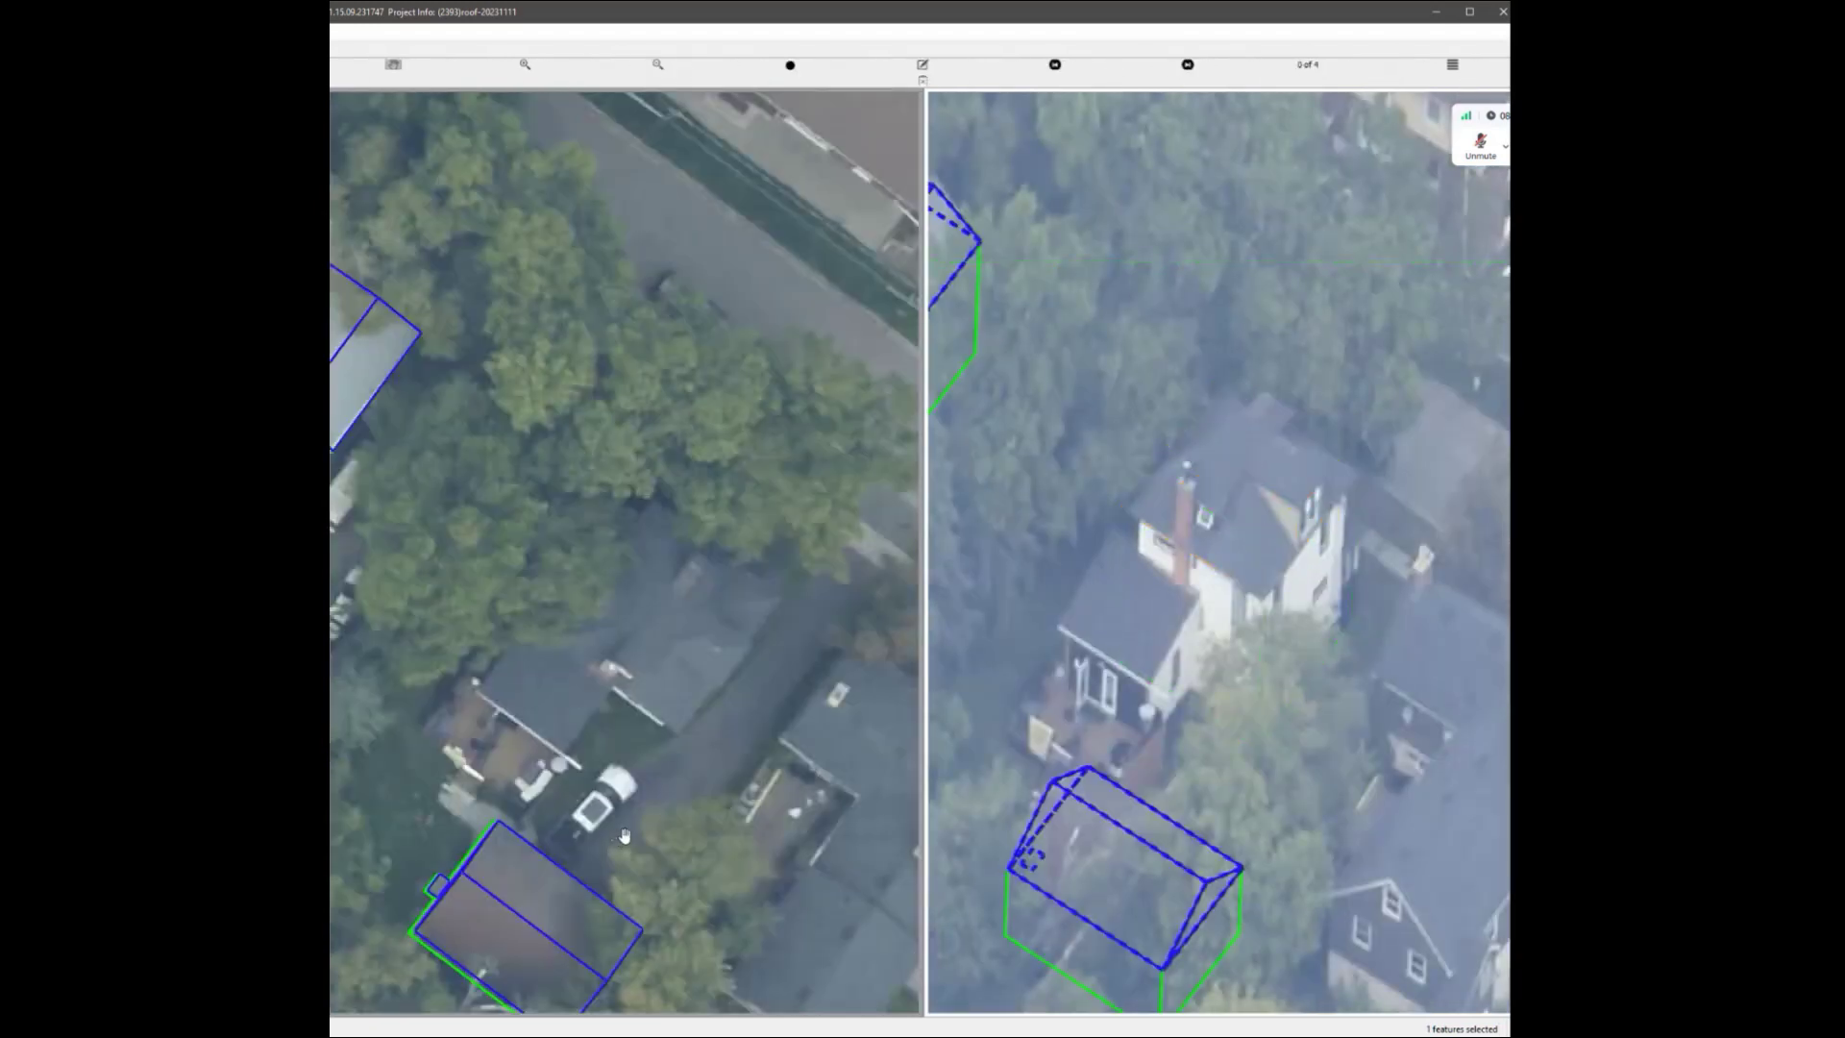
scroll(1312, 483, "up", 2)
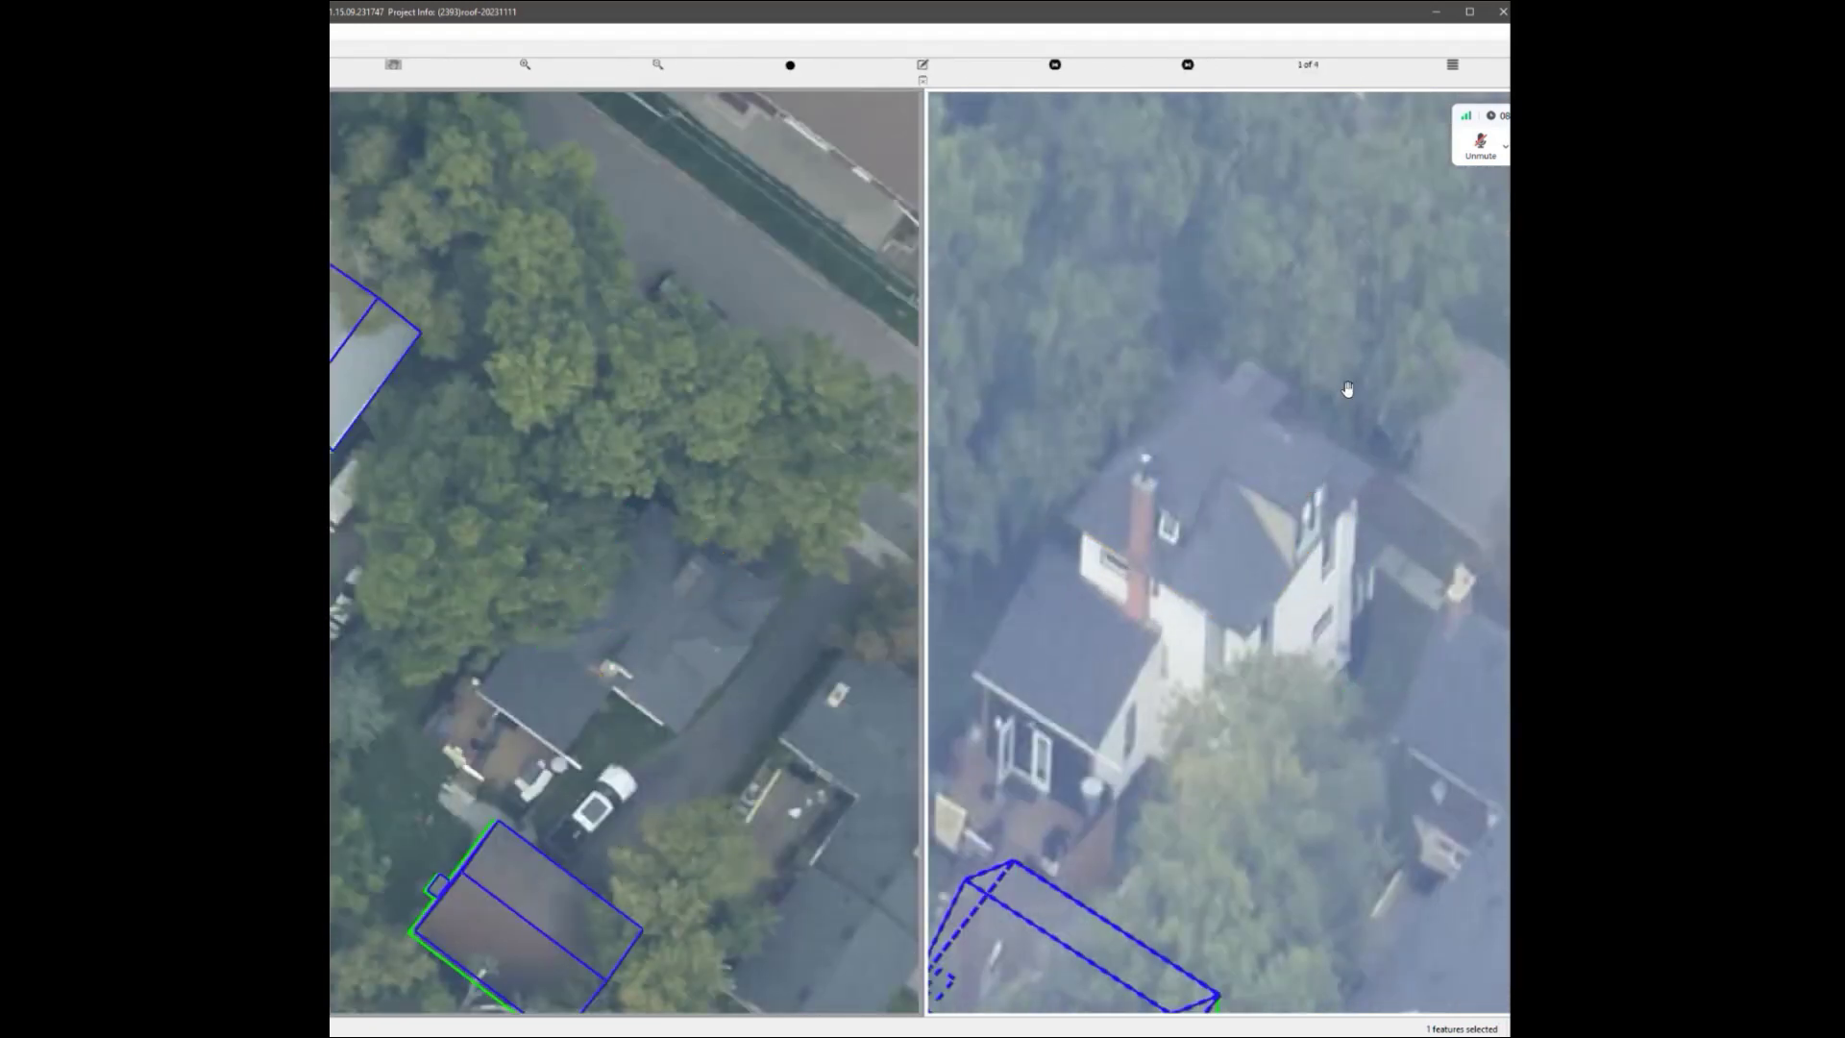
scroll(1279, 532, "up", 1)
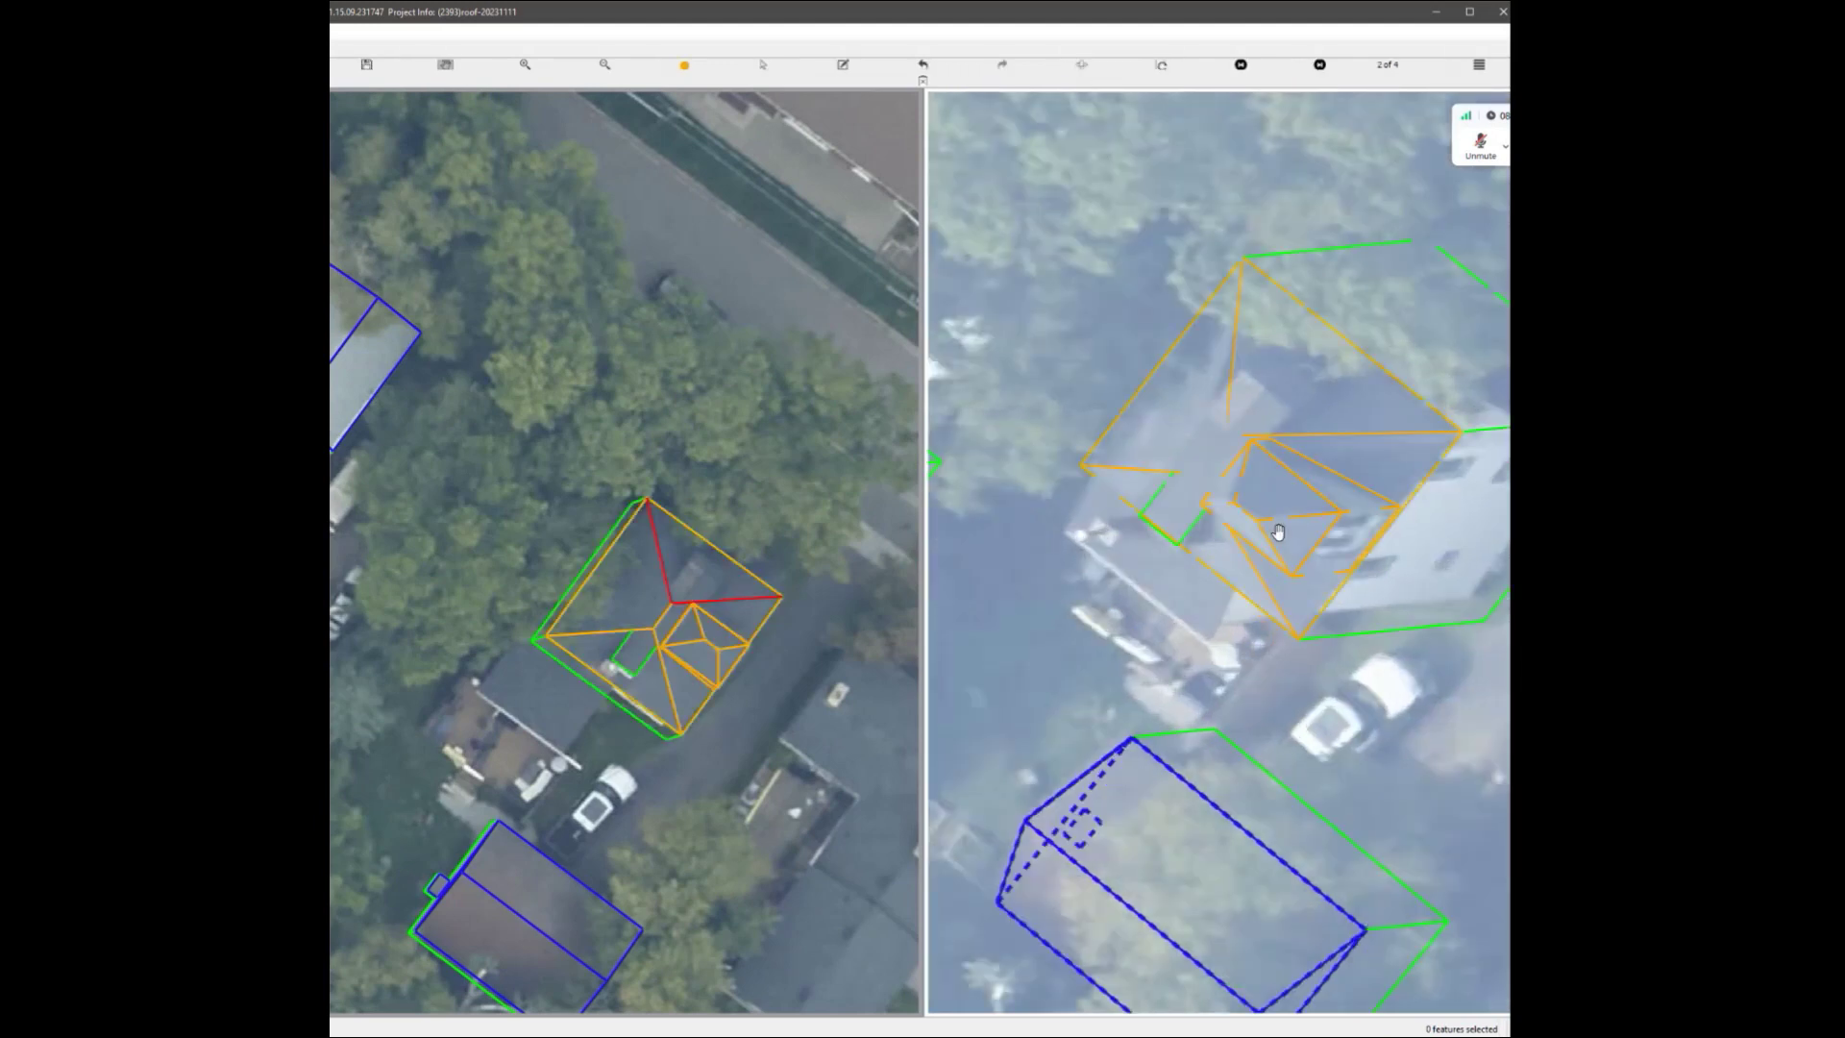
scroll(618, 650, "up", 5)
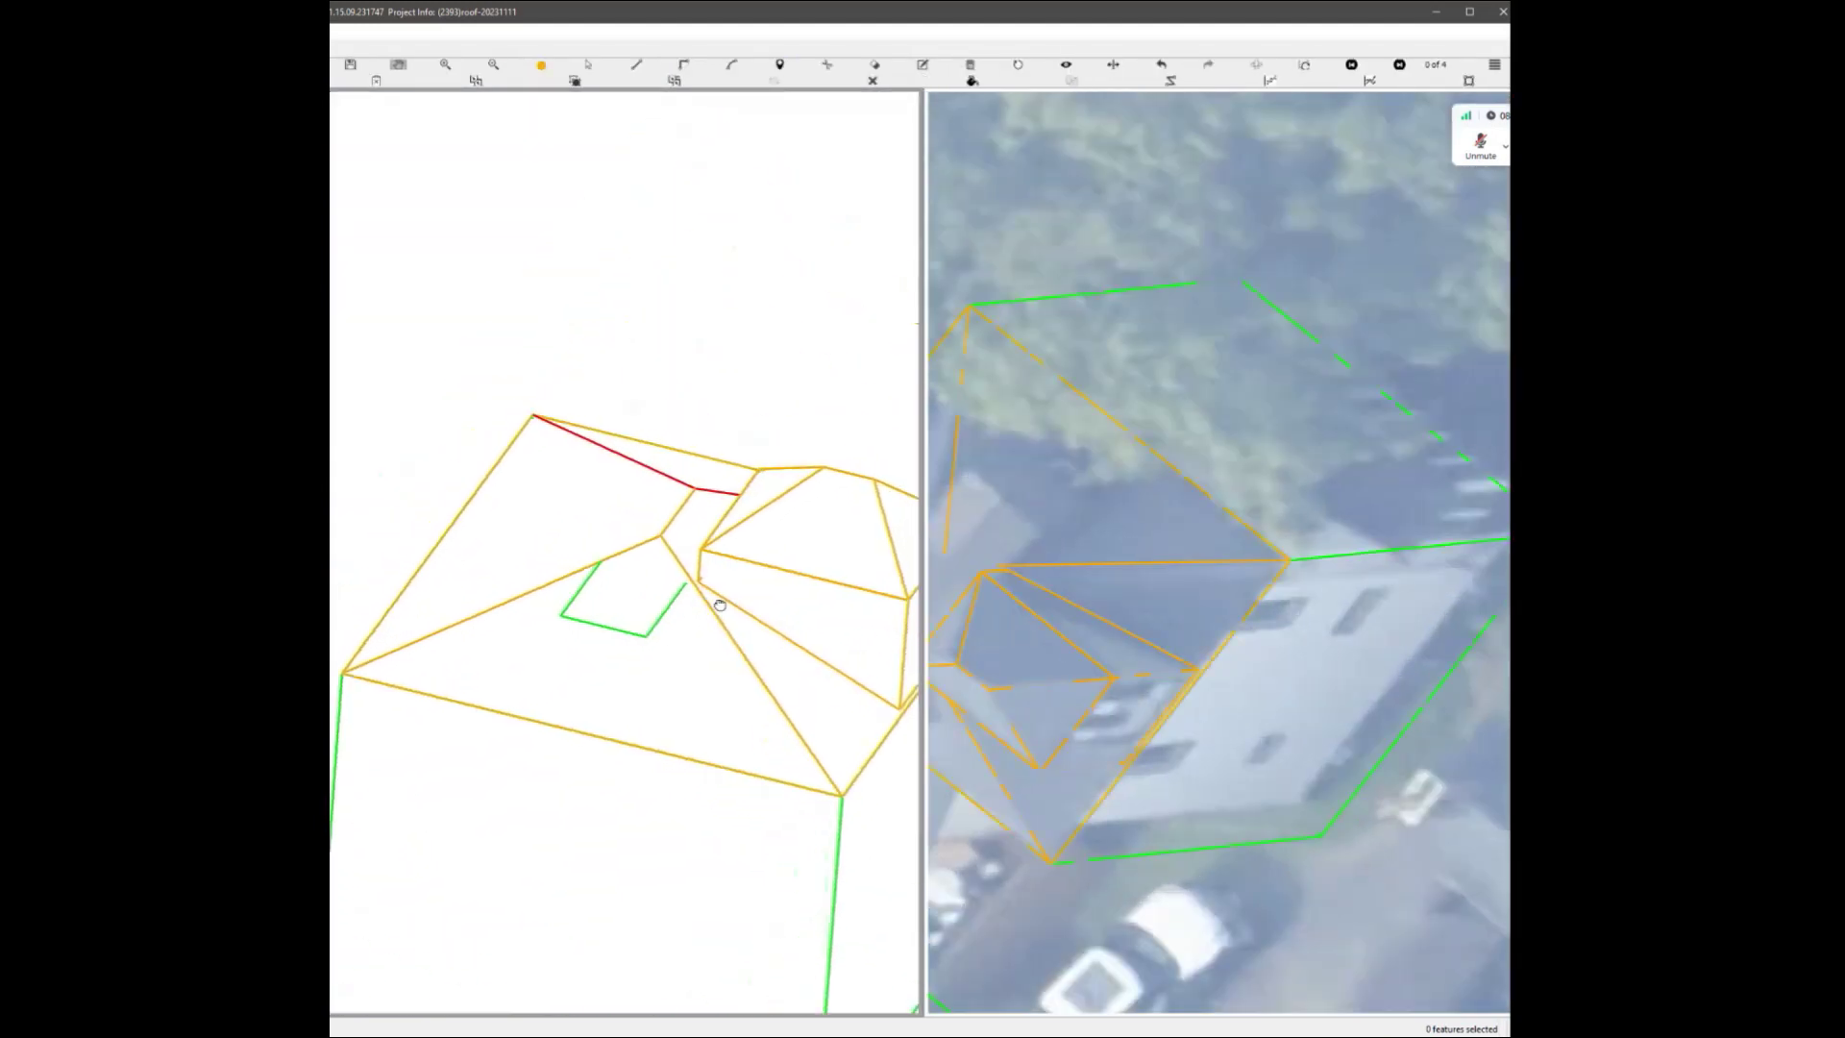
Draw the dormer's triangular side face from its front corner, dropping one edge parallel to the house's vertical wall line and closing at the hip.
scroll(610, 625, "down", 2)
left_click_drag(622, 655, 580, 709)
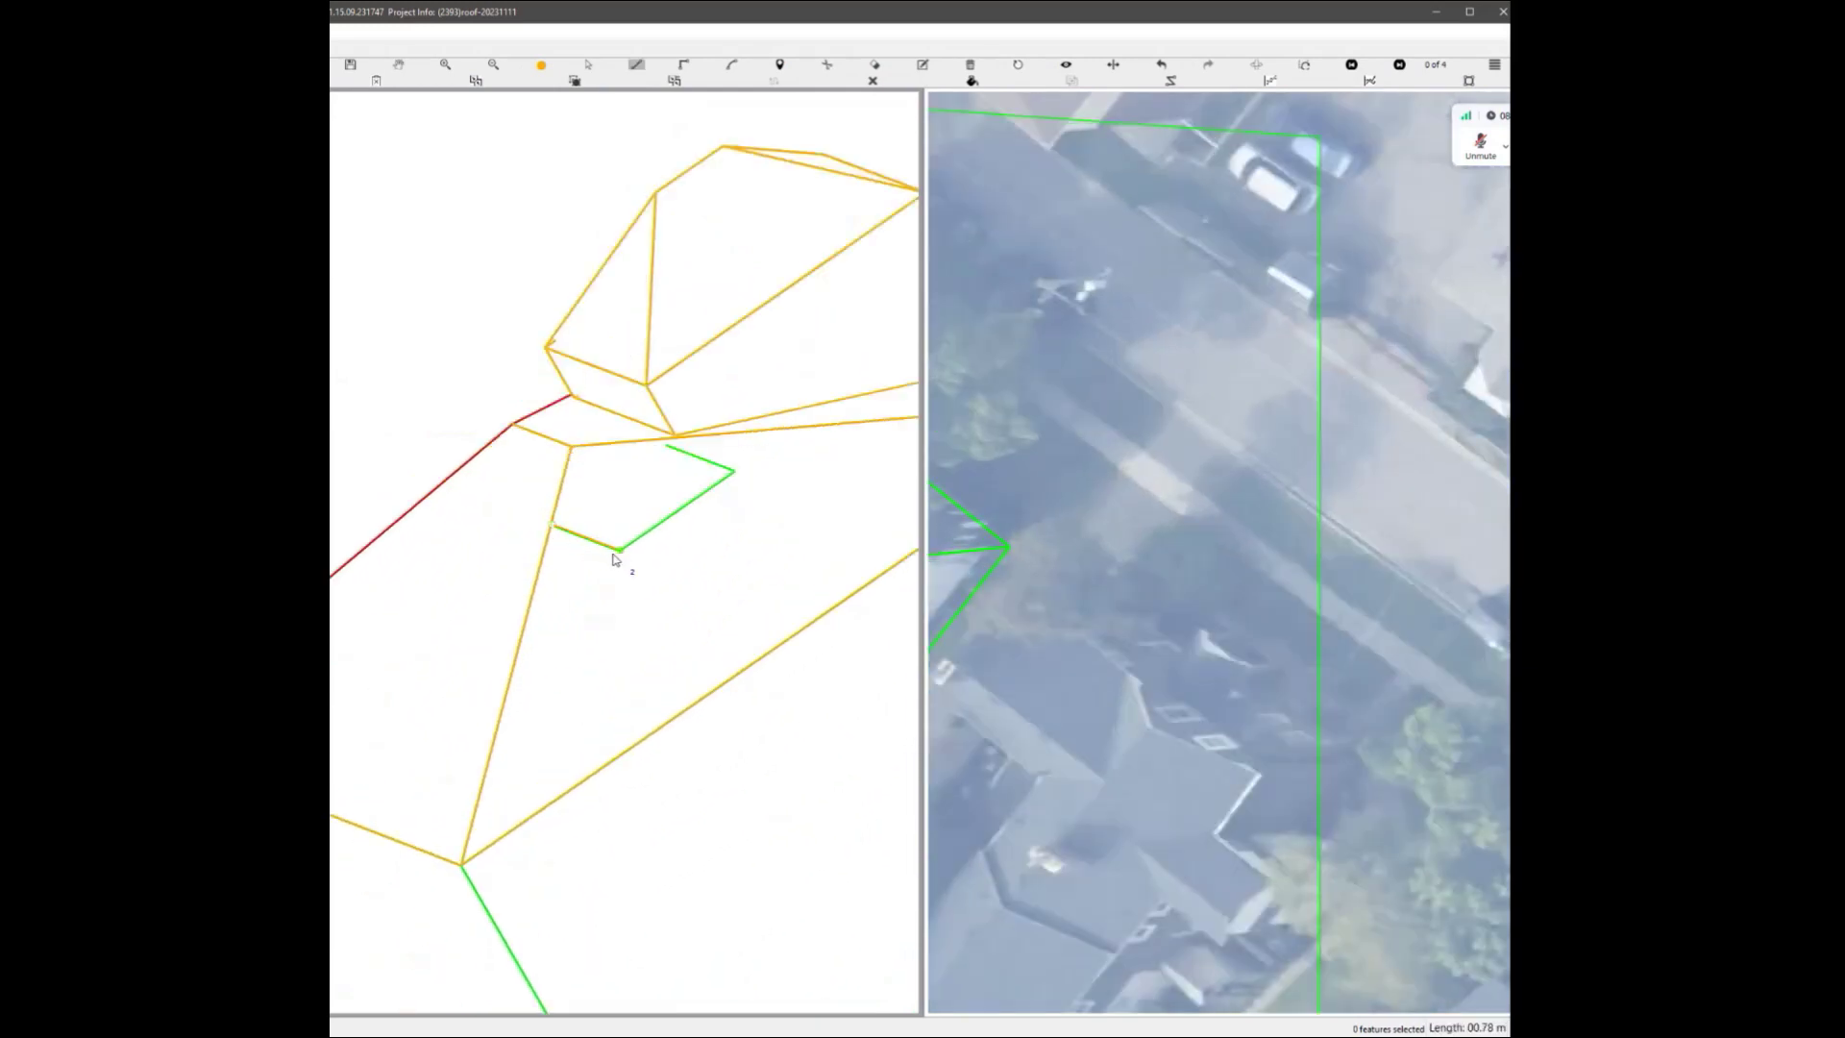
scroll(617, 559, "down", 2)
left_click(564, 855)
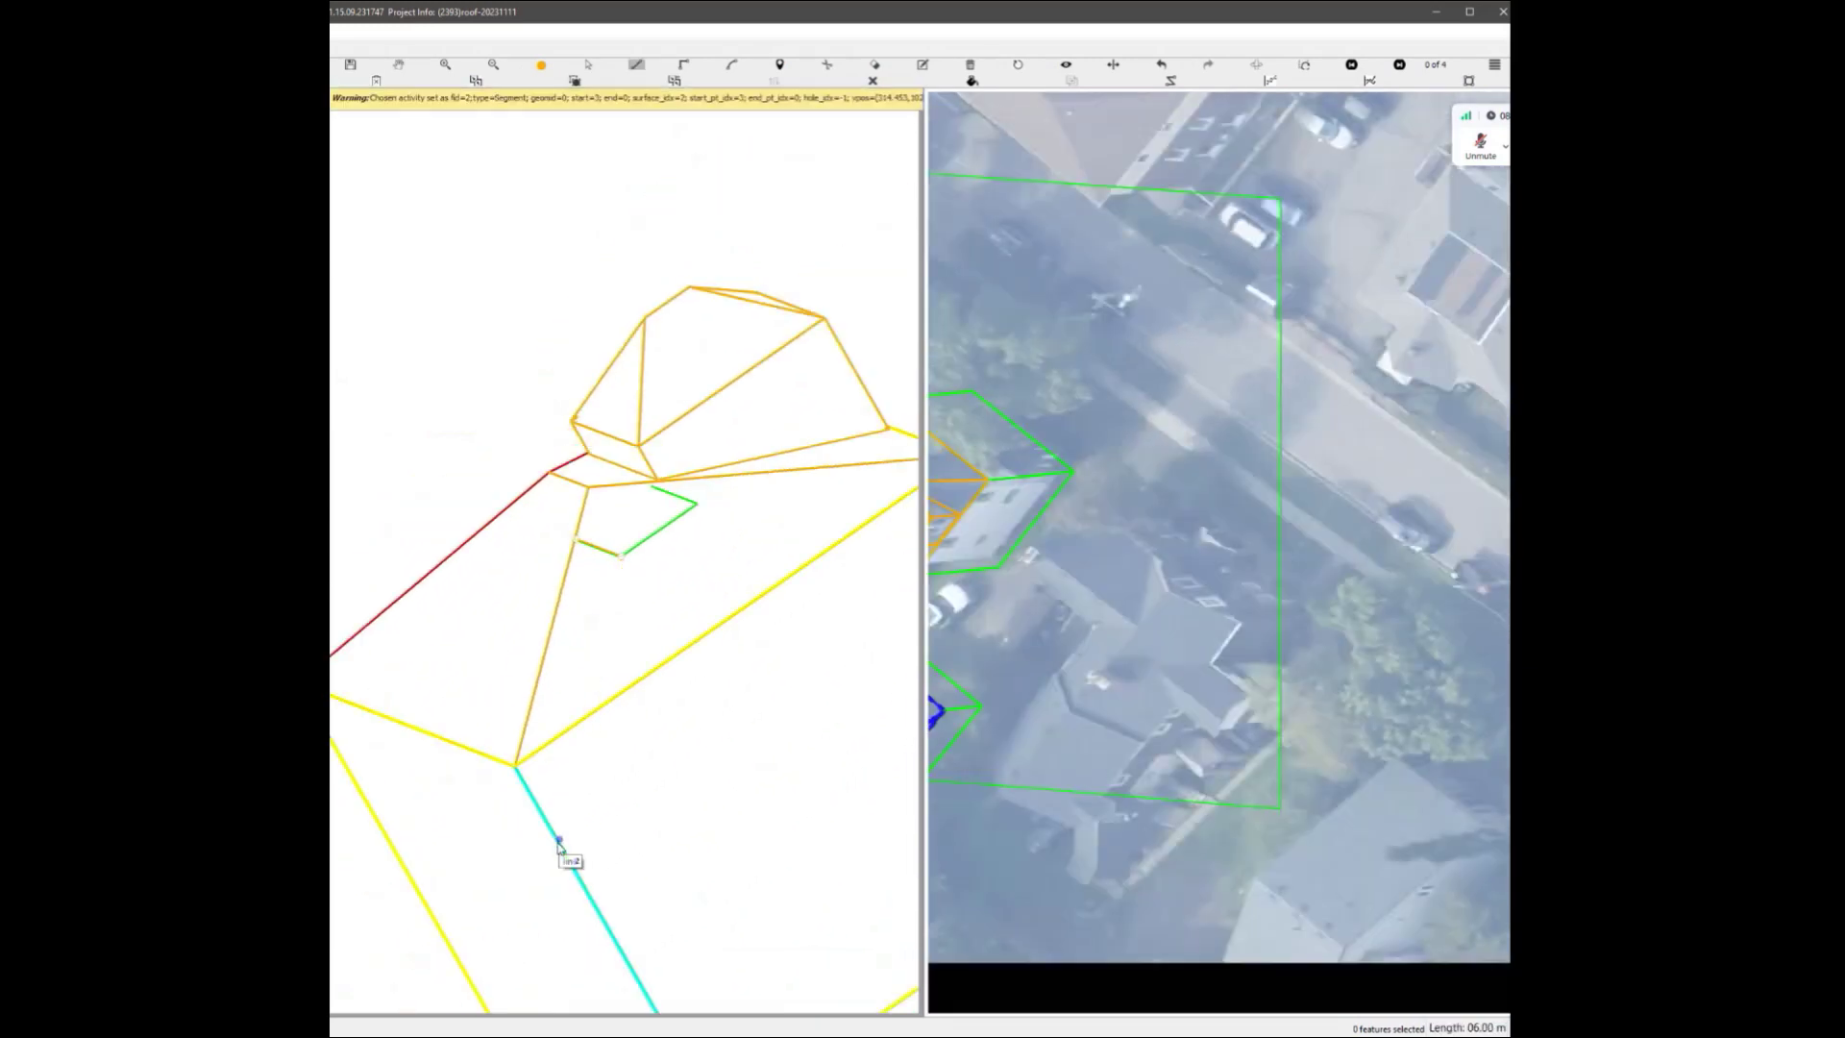
left_click(655, 615)
right_click(655, 615)
scroll(639, 570, "up", 4)
key("Escape")
left_click_drag(581, 534, 592, 556)
key("Escape")
scroll(623, 569, "down", 4)
scroll(624, 538, "up", 2)
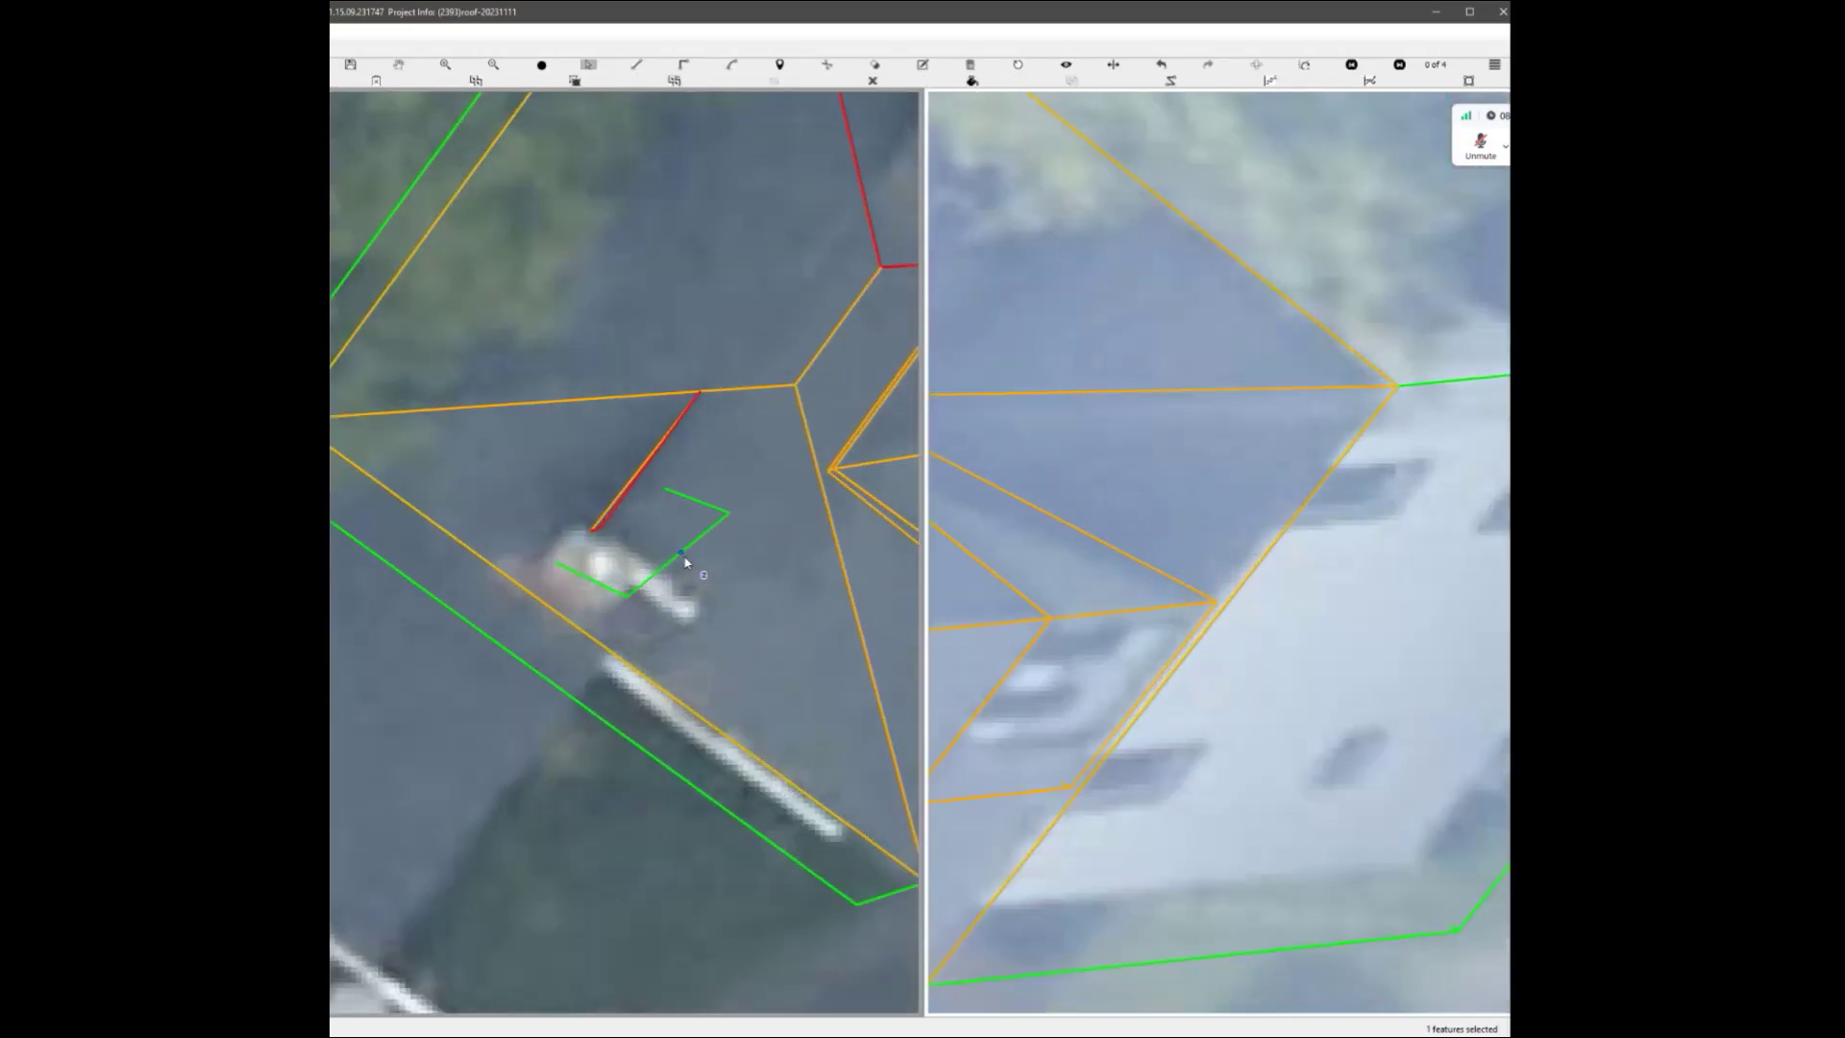
Lower the upper front corner of the dormer's triangular side face in 3D.
middle_click_drag(710, 583, 672, 500)
scroll(627, 504, "up", 3)
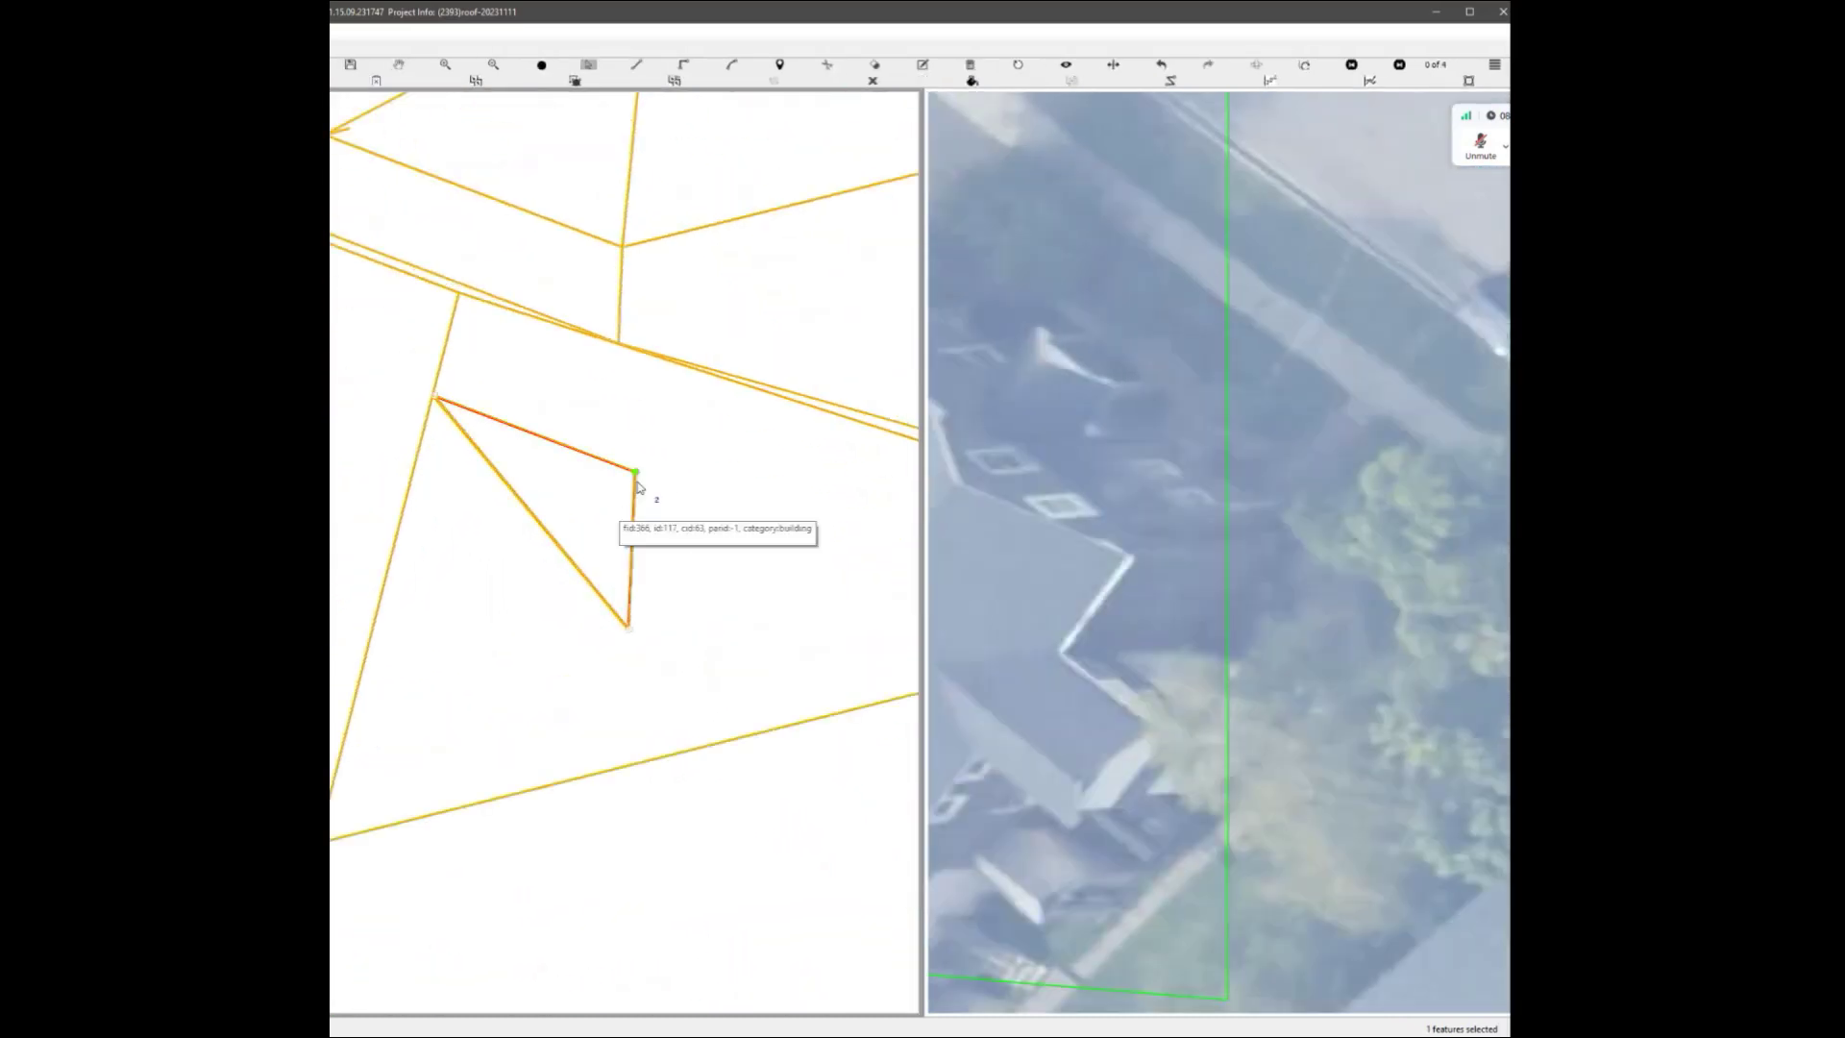
left_click_drag(635, 474, 632, 513)
key("Escape")
mouse_move(628, 589)
middle_mouse_down()
mouse_move(566, 607)
mouse_move(633, 602)
middle_mouse_up()
scroll(635, 603, "up", 3)
key("l")
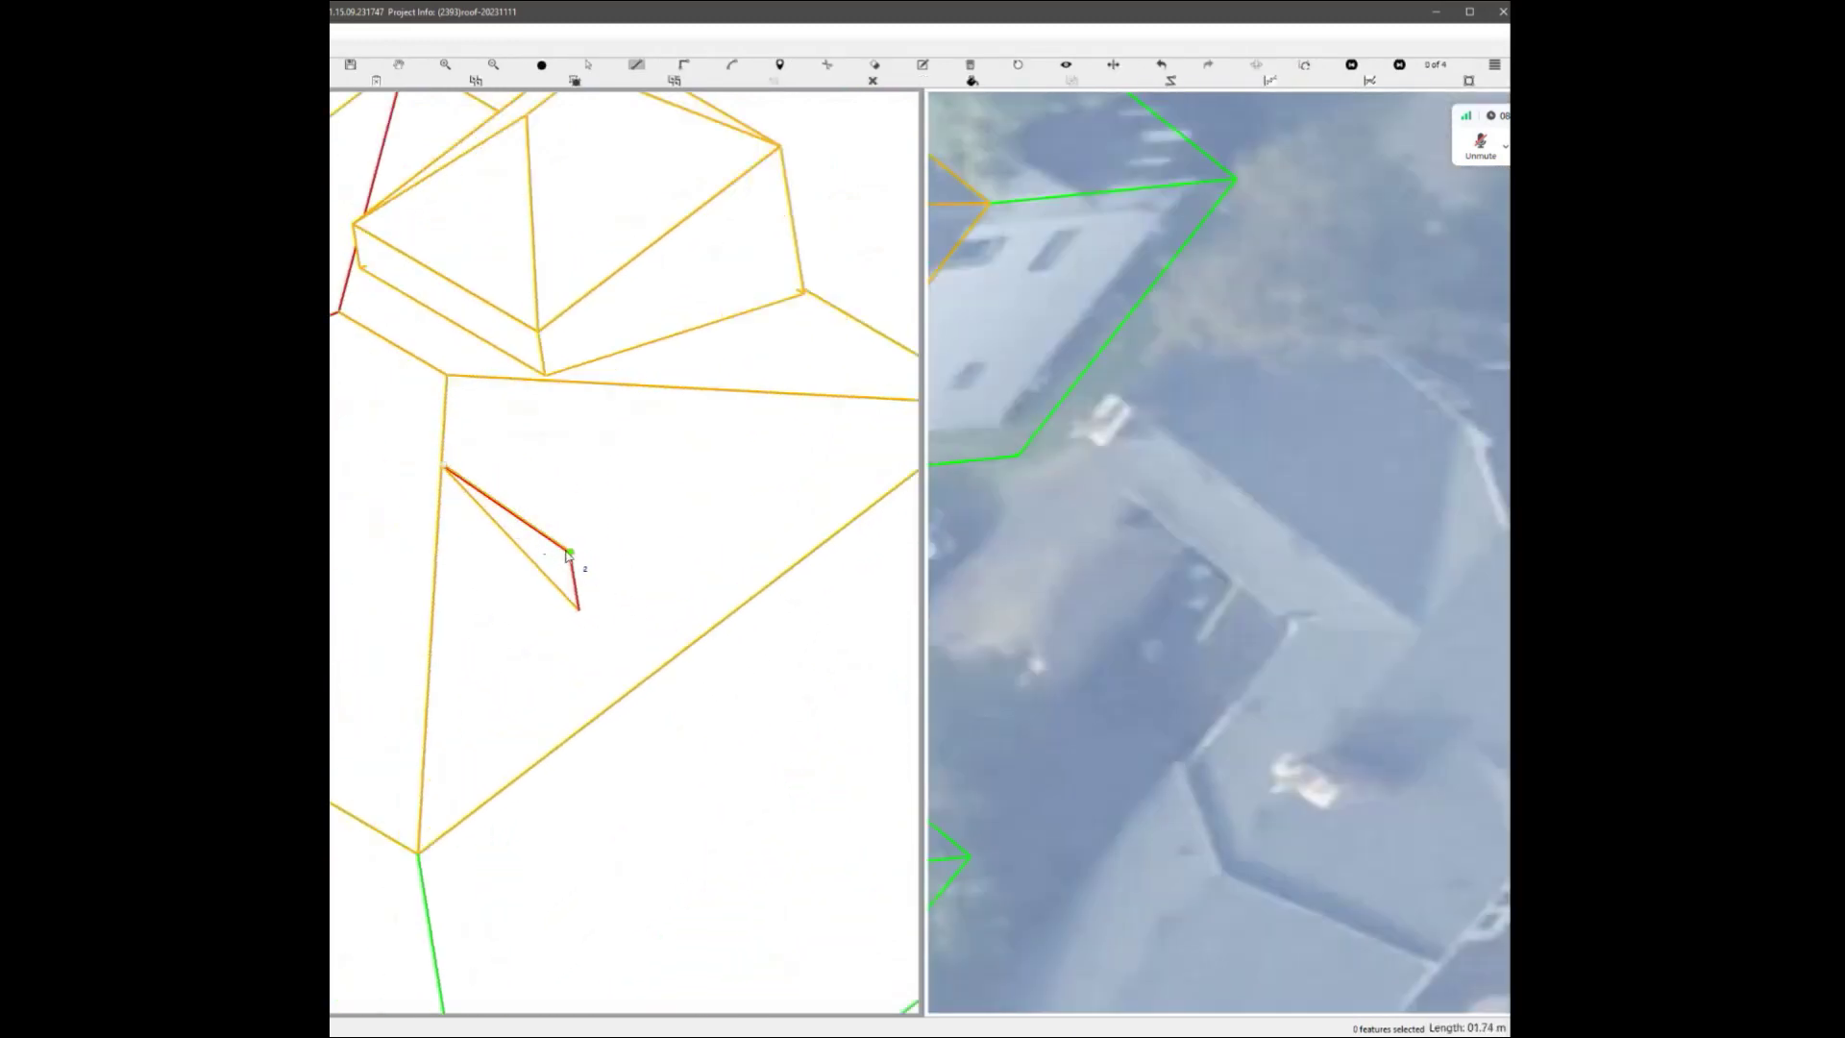
left_click(724, 621)
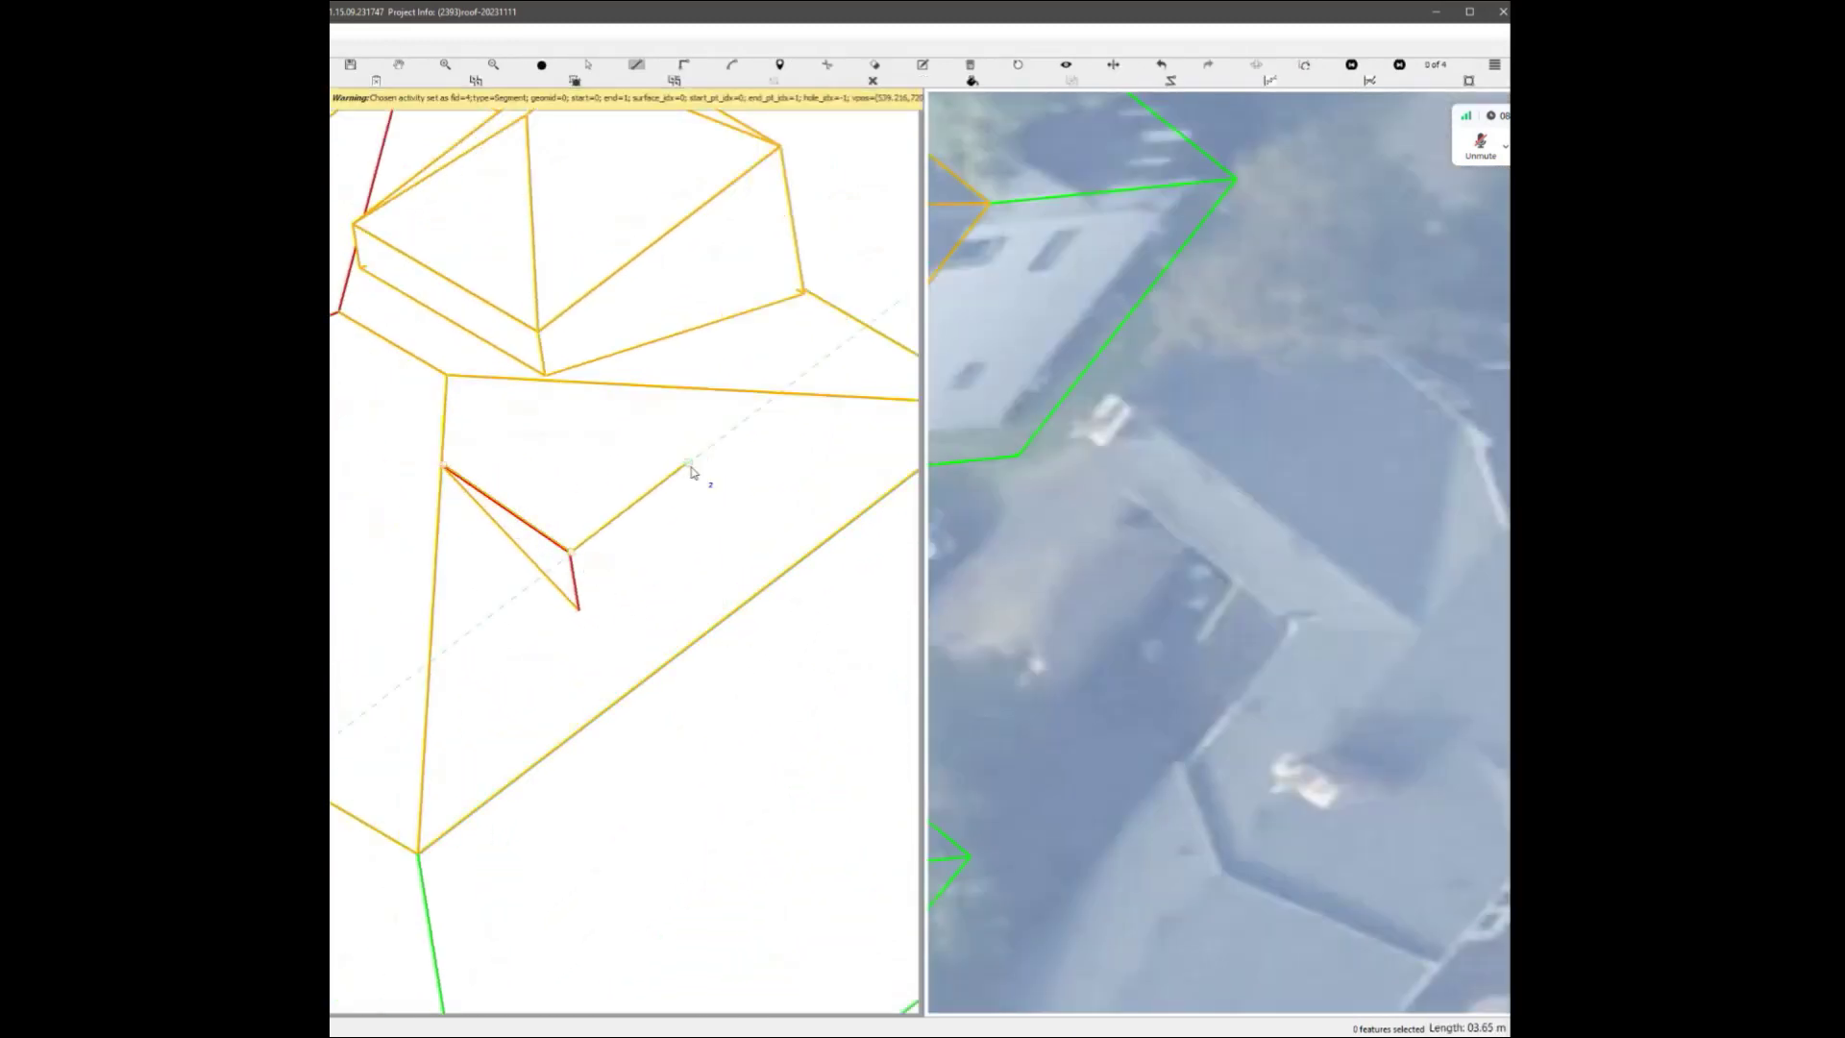
left_click(839, 310)
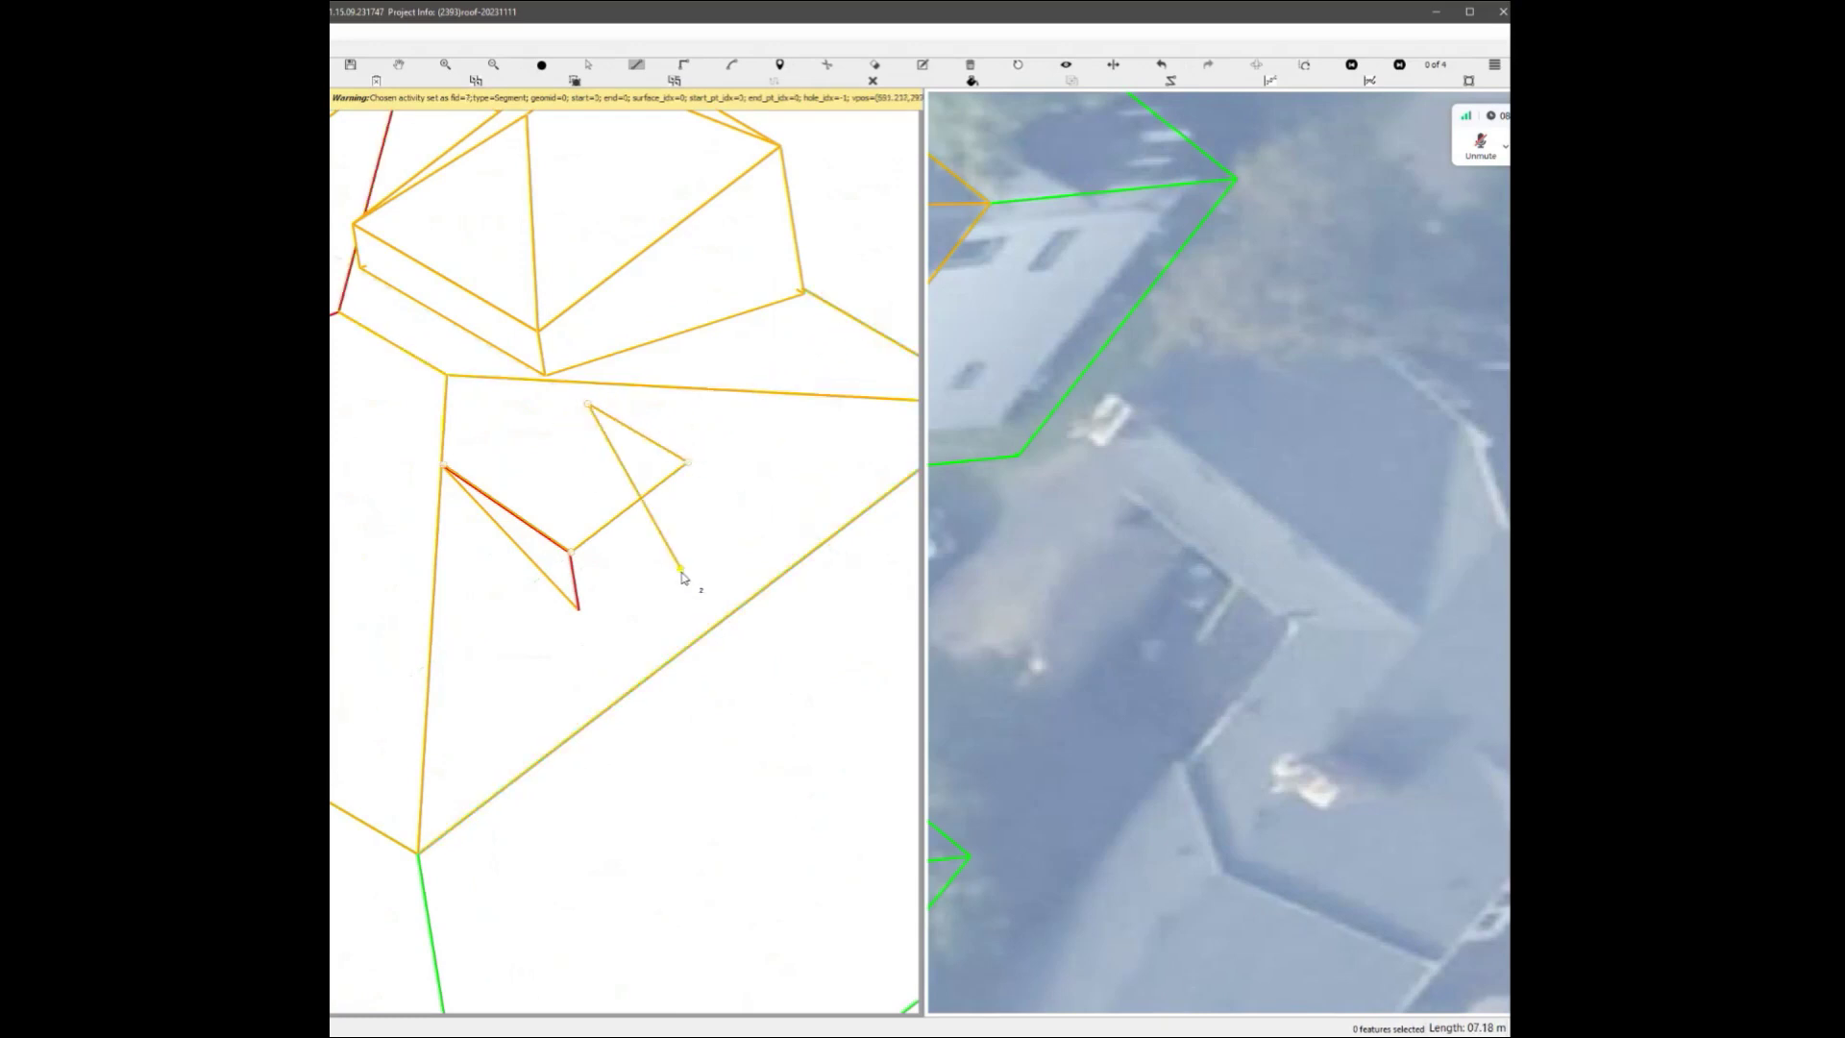
right_click(520, 493)
mouse_move(605, 519)
left_mouse_down()
mouse_move(494, 457)
mouse_move(352, 442)
mouse_move(551, 481)
mouse_move(621, 549)
left_mouse_up()
scroll(646, 546, "up", 2)
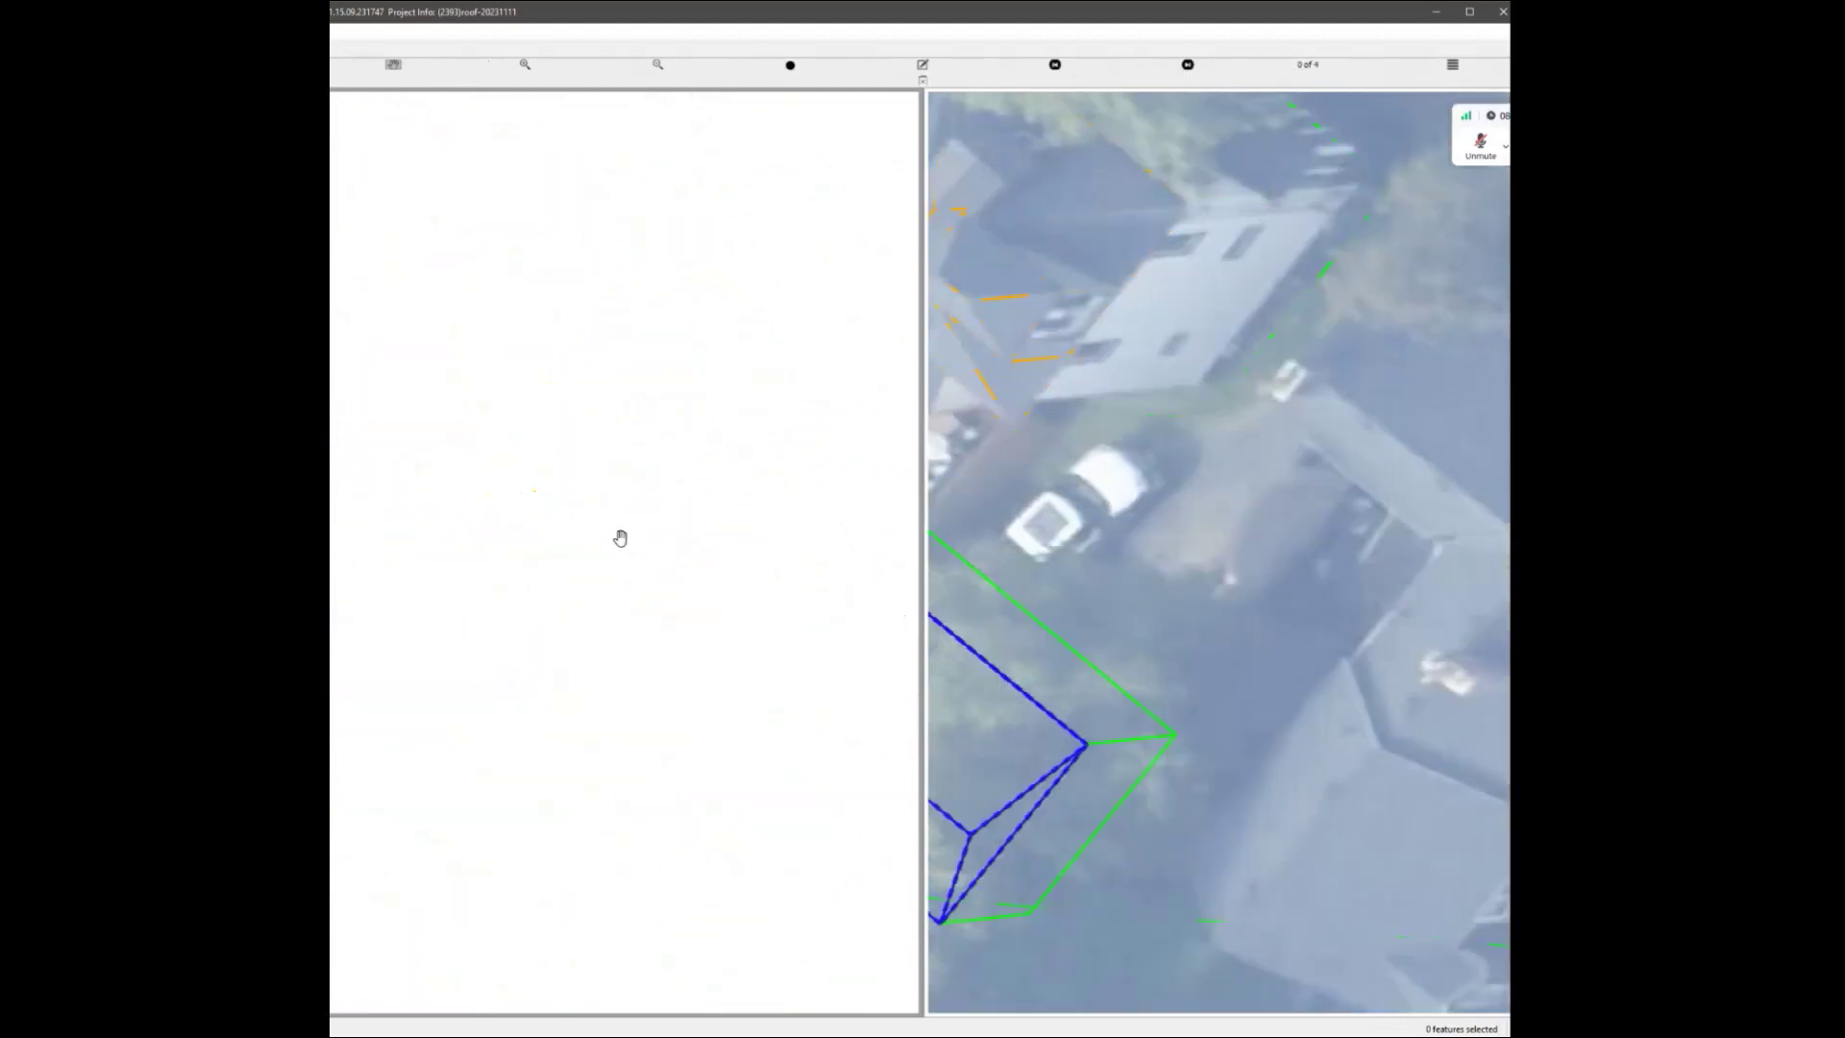
key("s")
left_click(622, 538)
key("Delete")
Draw the dormer's four-sided roof face from the side face's upper front corner, with its front edge parallel to the main eave.
scroll(613, 559, "up", 2)
key("l")
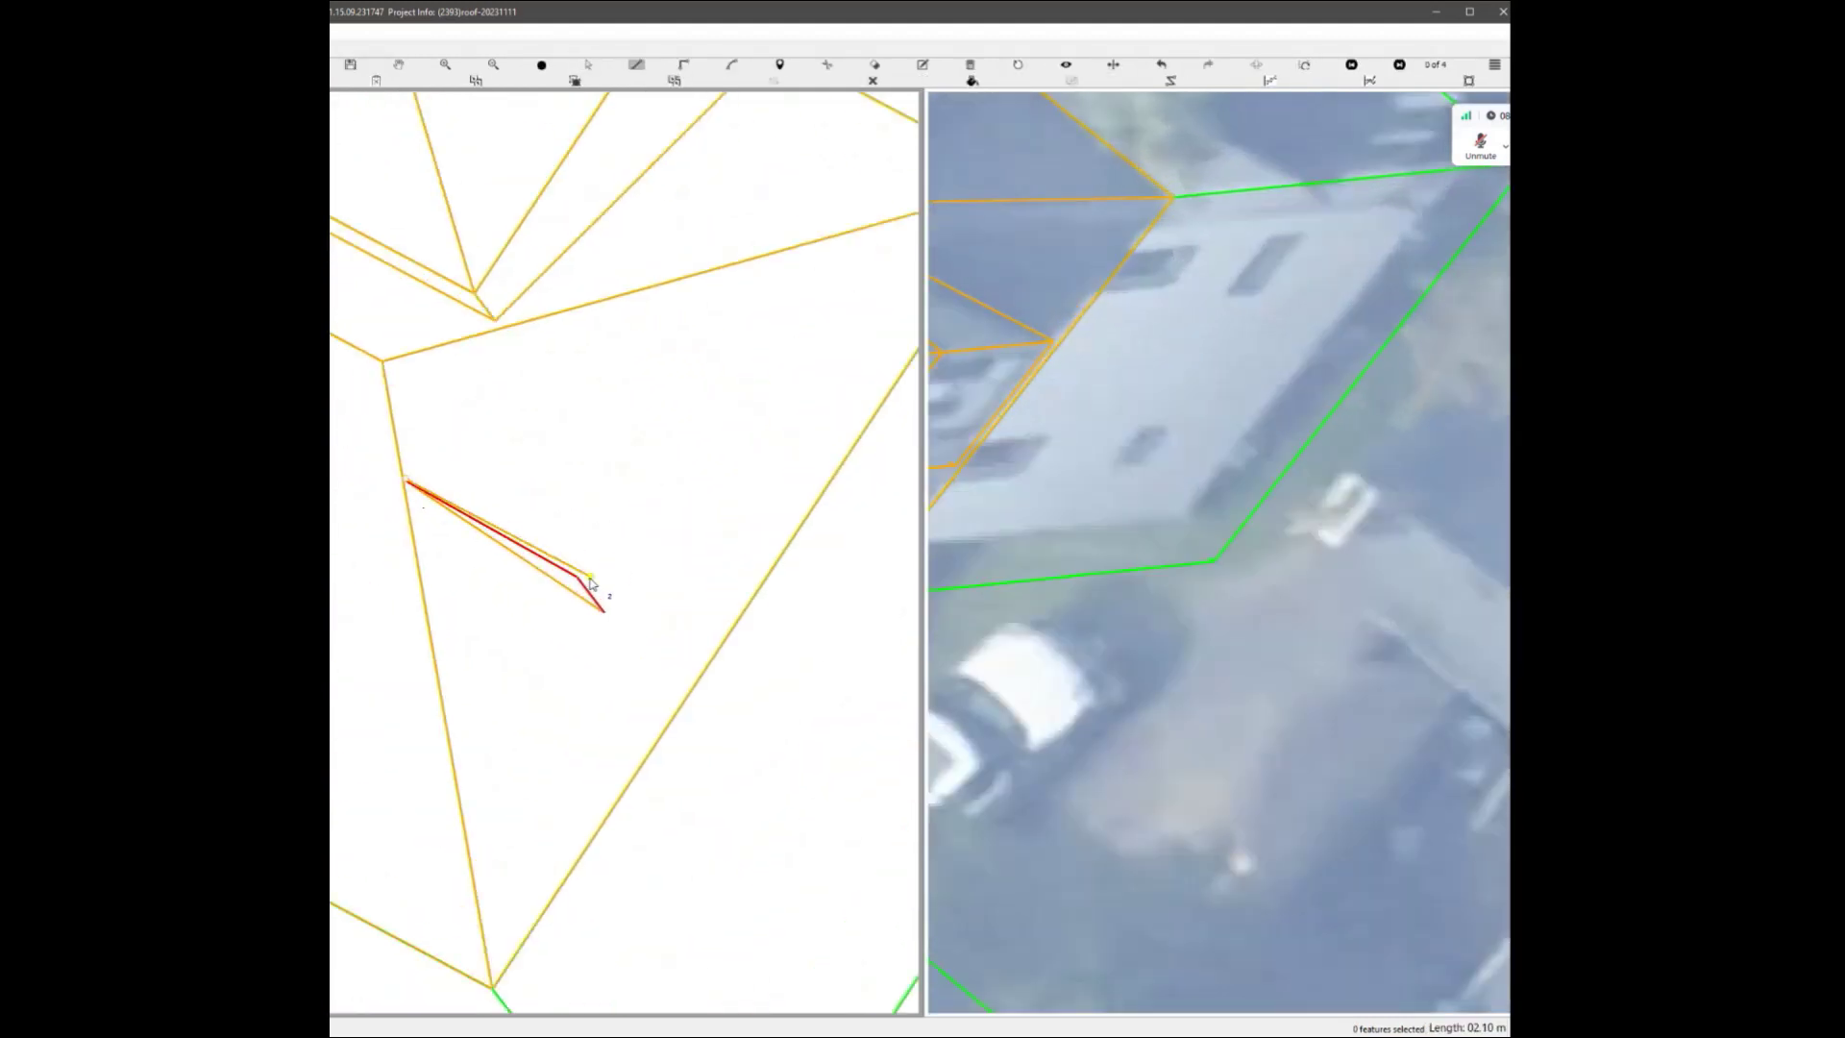
scroll(590, 582, "down", 2)
mouse_move(721, 577)
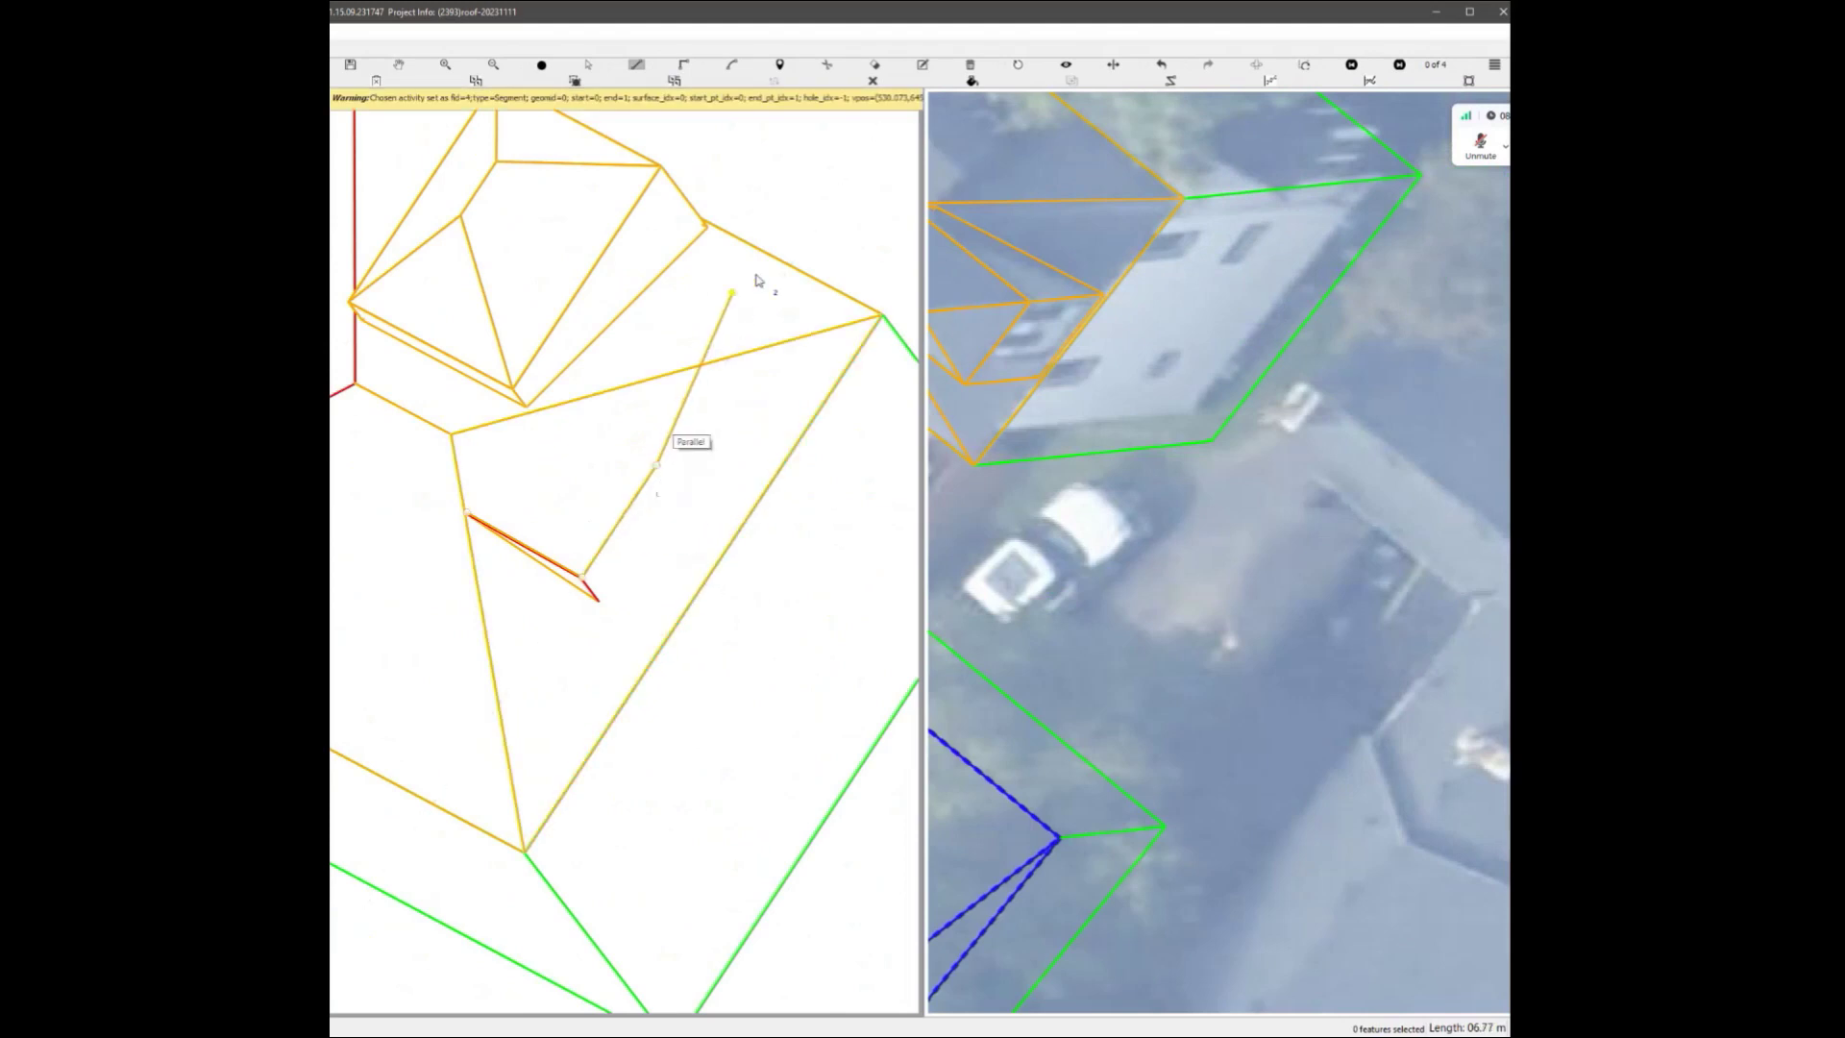
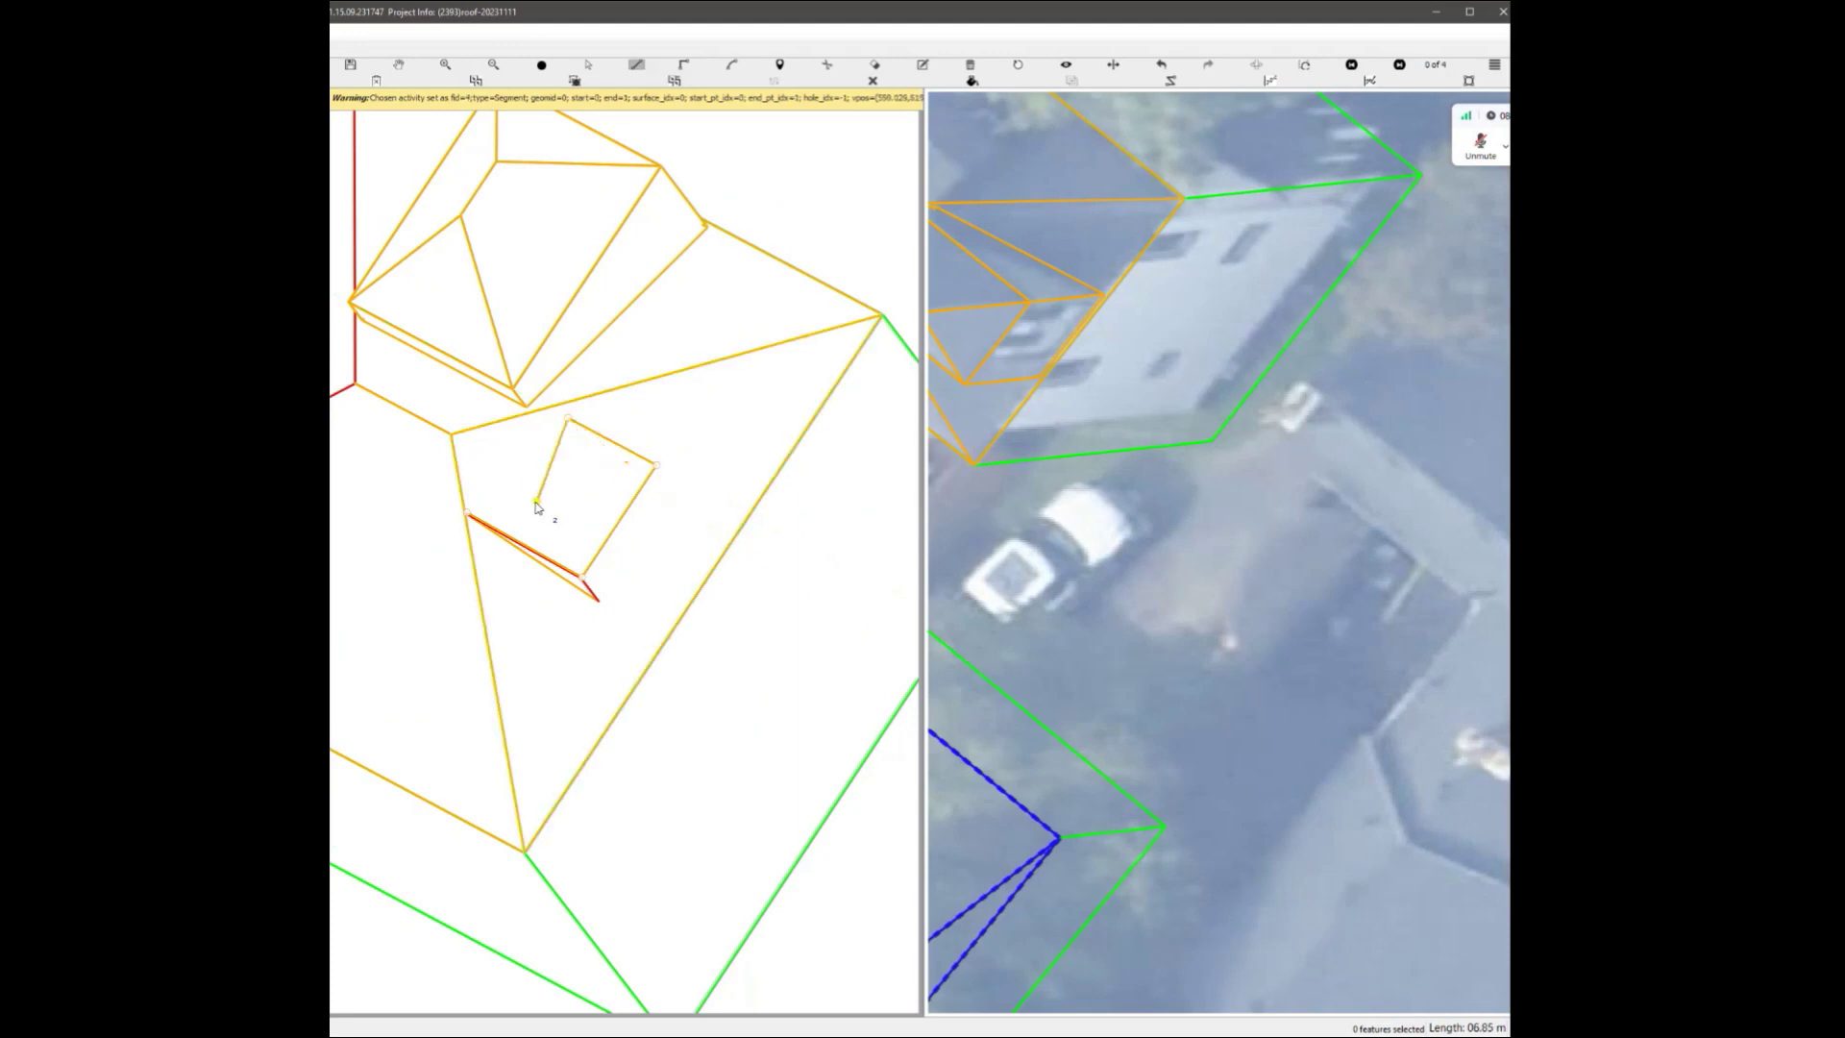
left_click(498, 540)
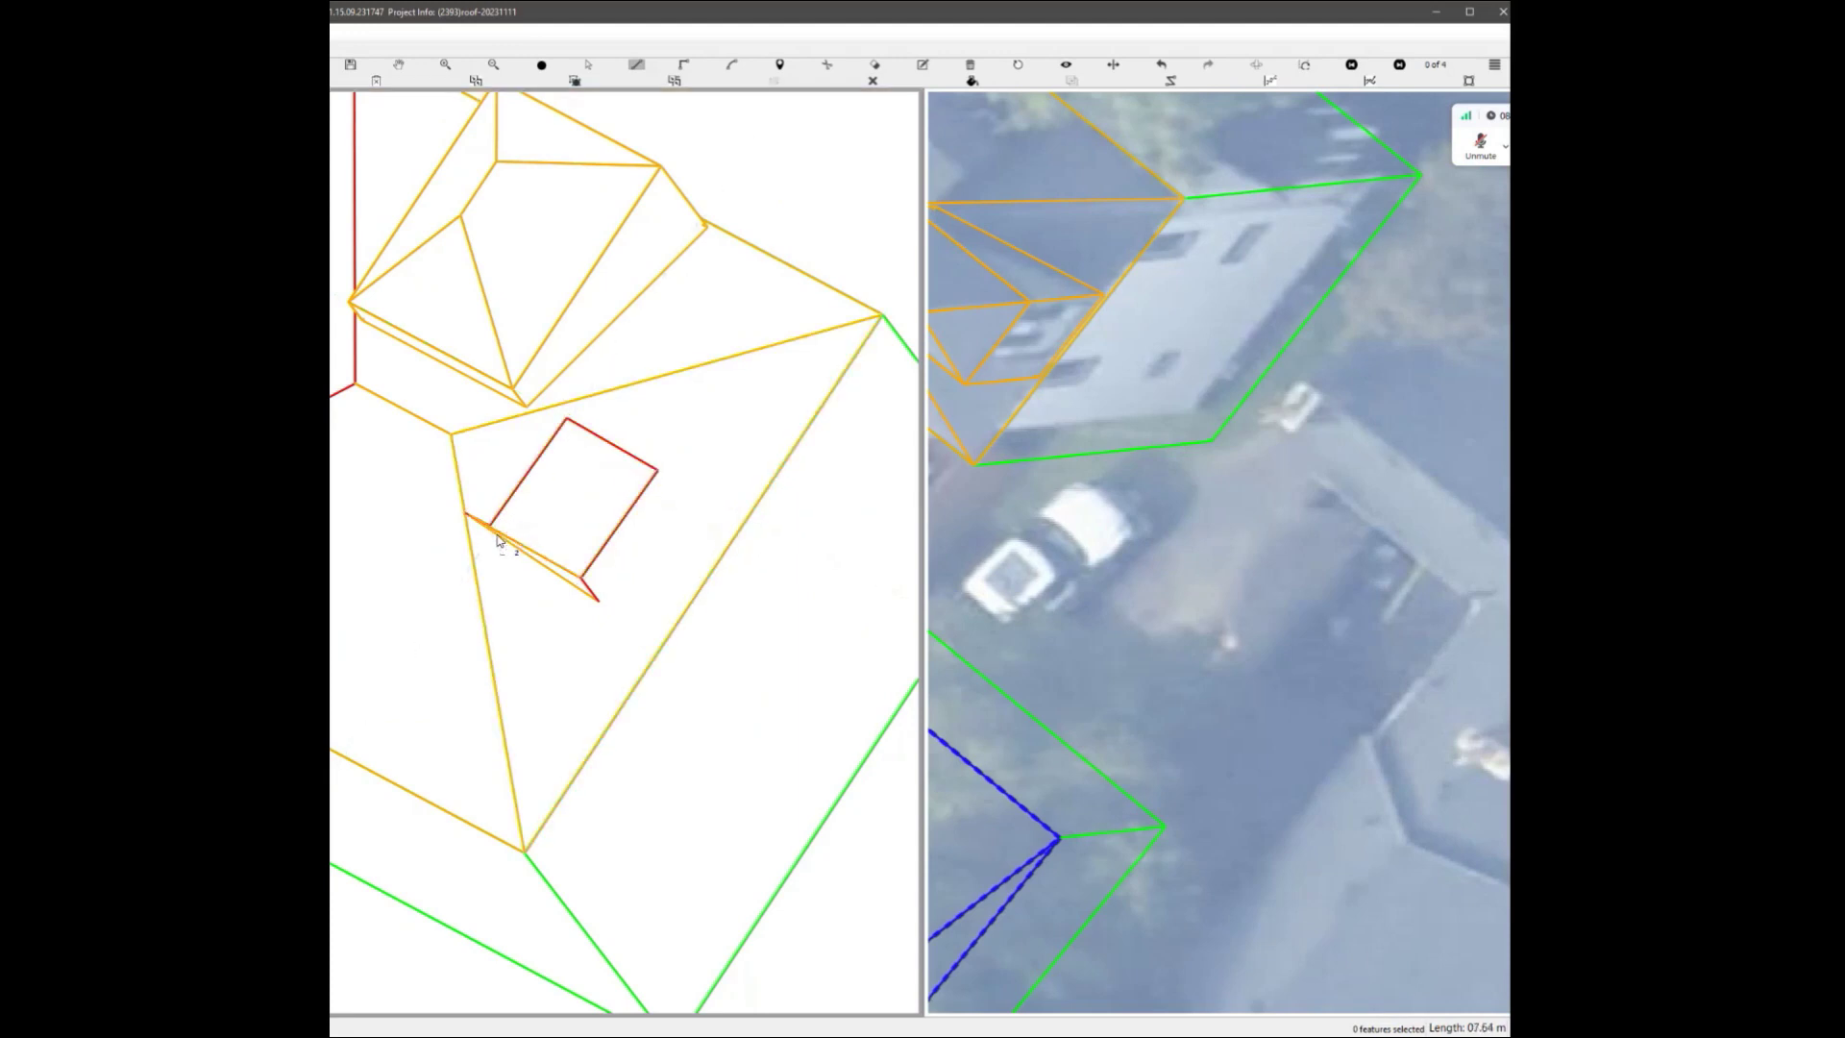
Examine the new four-sided dormer face against the overhead image and its side face in 3D.
key("Right")
scroll(716, 322, "up", 6)
middle_click_drag(606, 476, 793, 451)
scroll(617, 475, "down", 3)
scroll(783, 466, "up", 5)
scroll(730, 497, "down", 4)
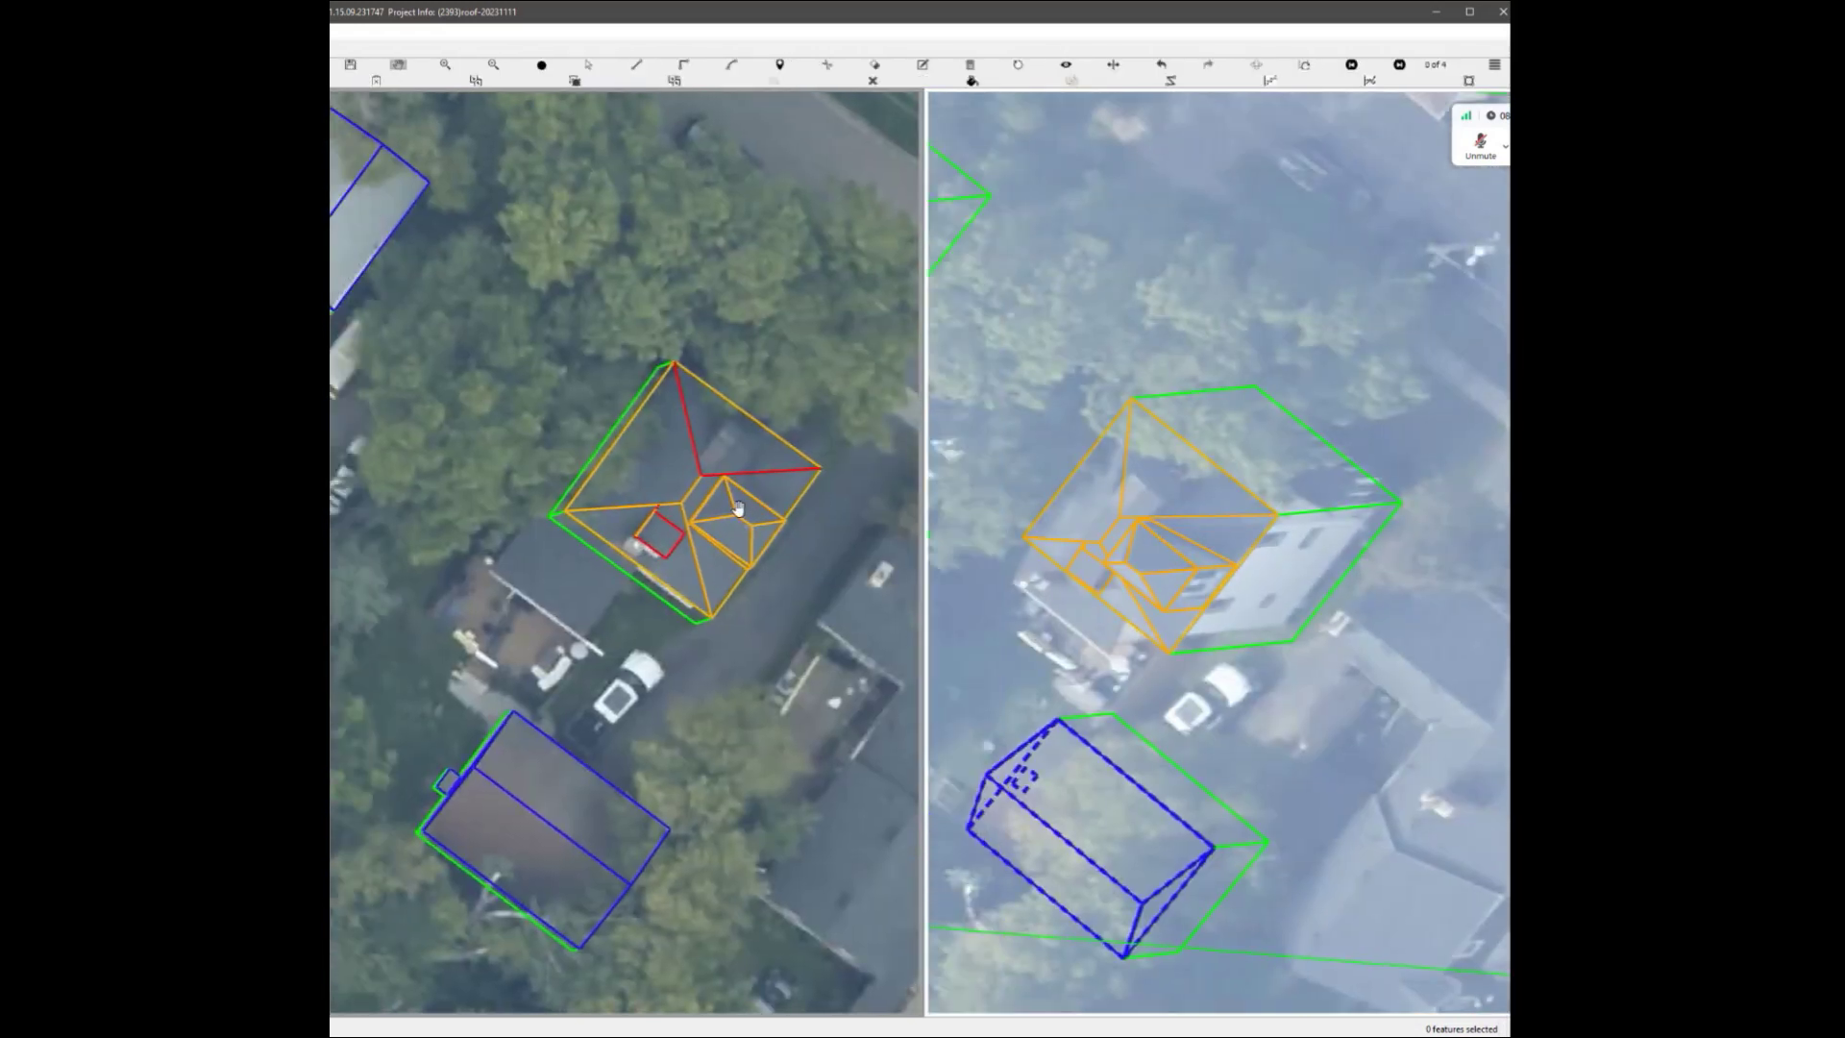
scroll(717, 562, "up", 5)
left_click(585, 518)
scroll(585, 518, "down", 6)
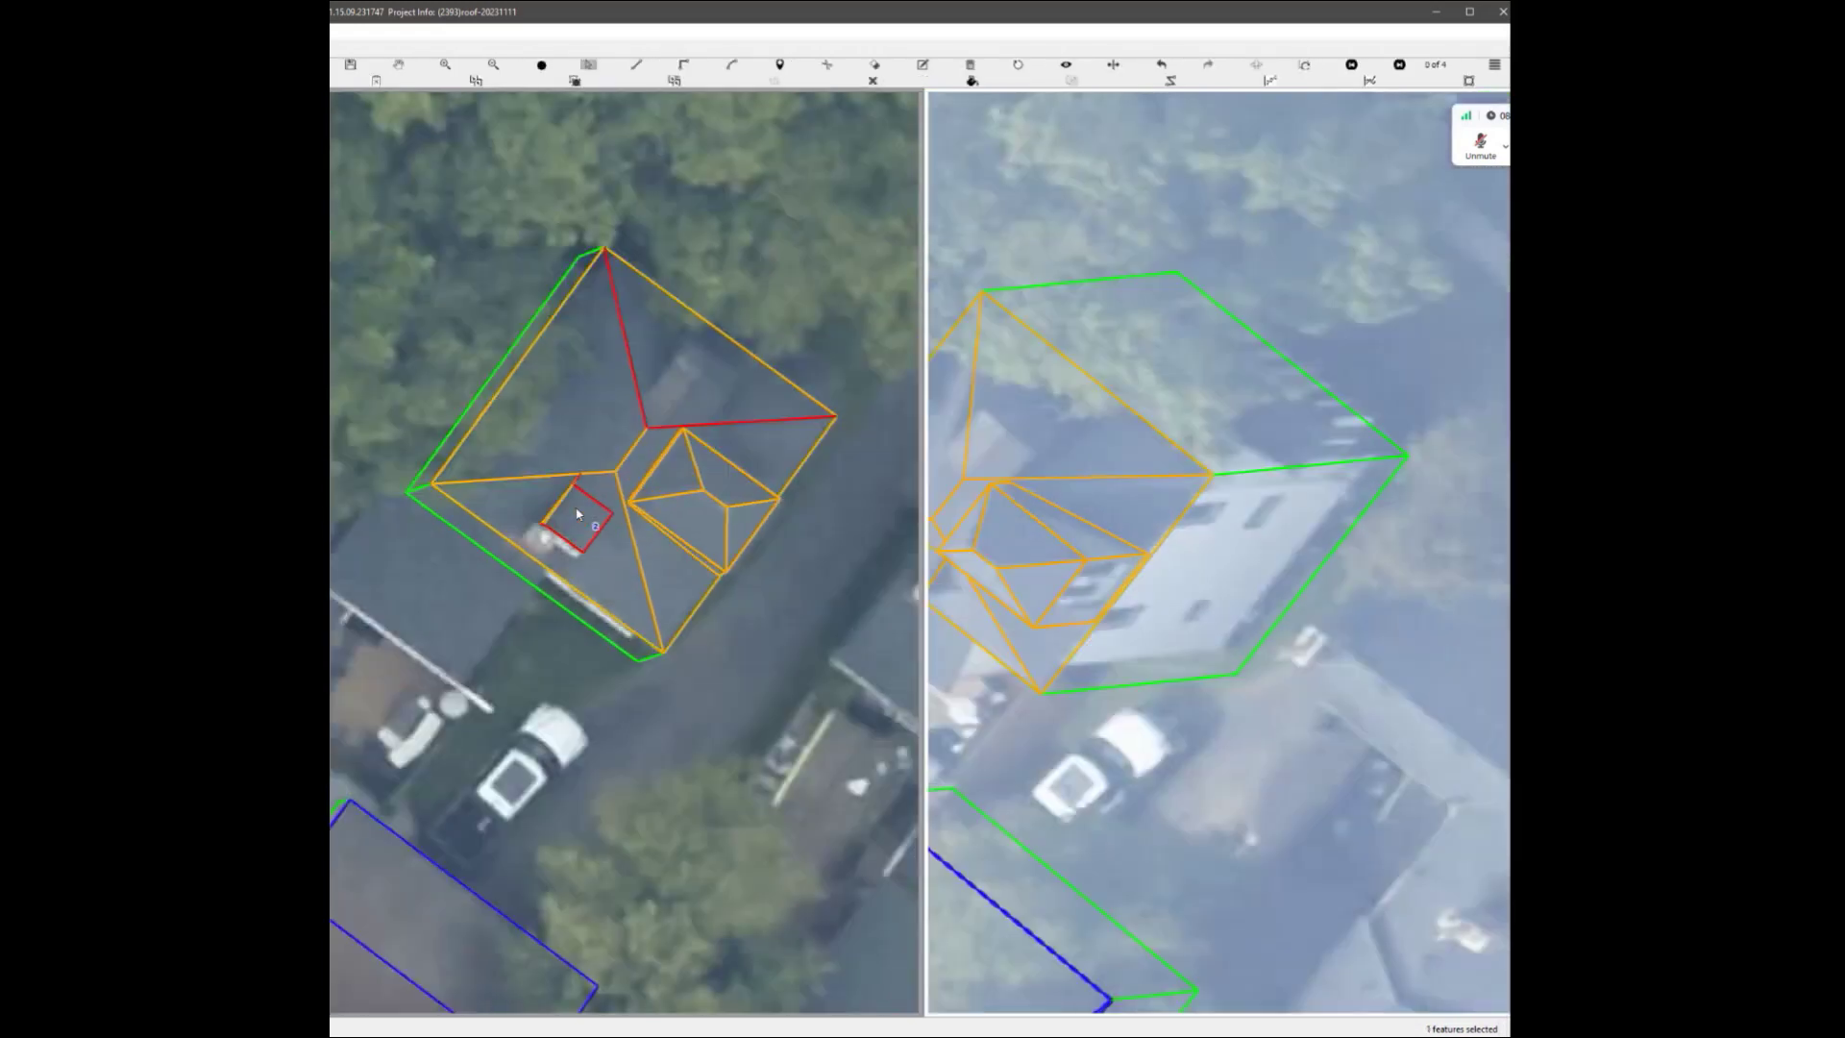
scroll(591, 540, "up", 7)
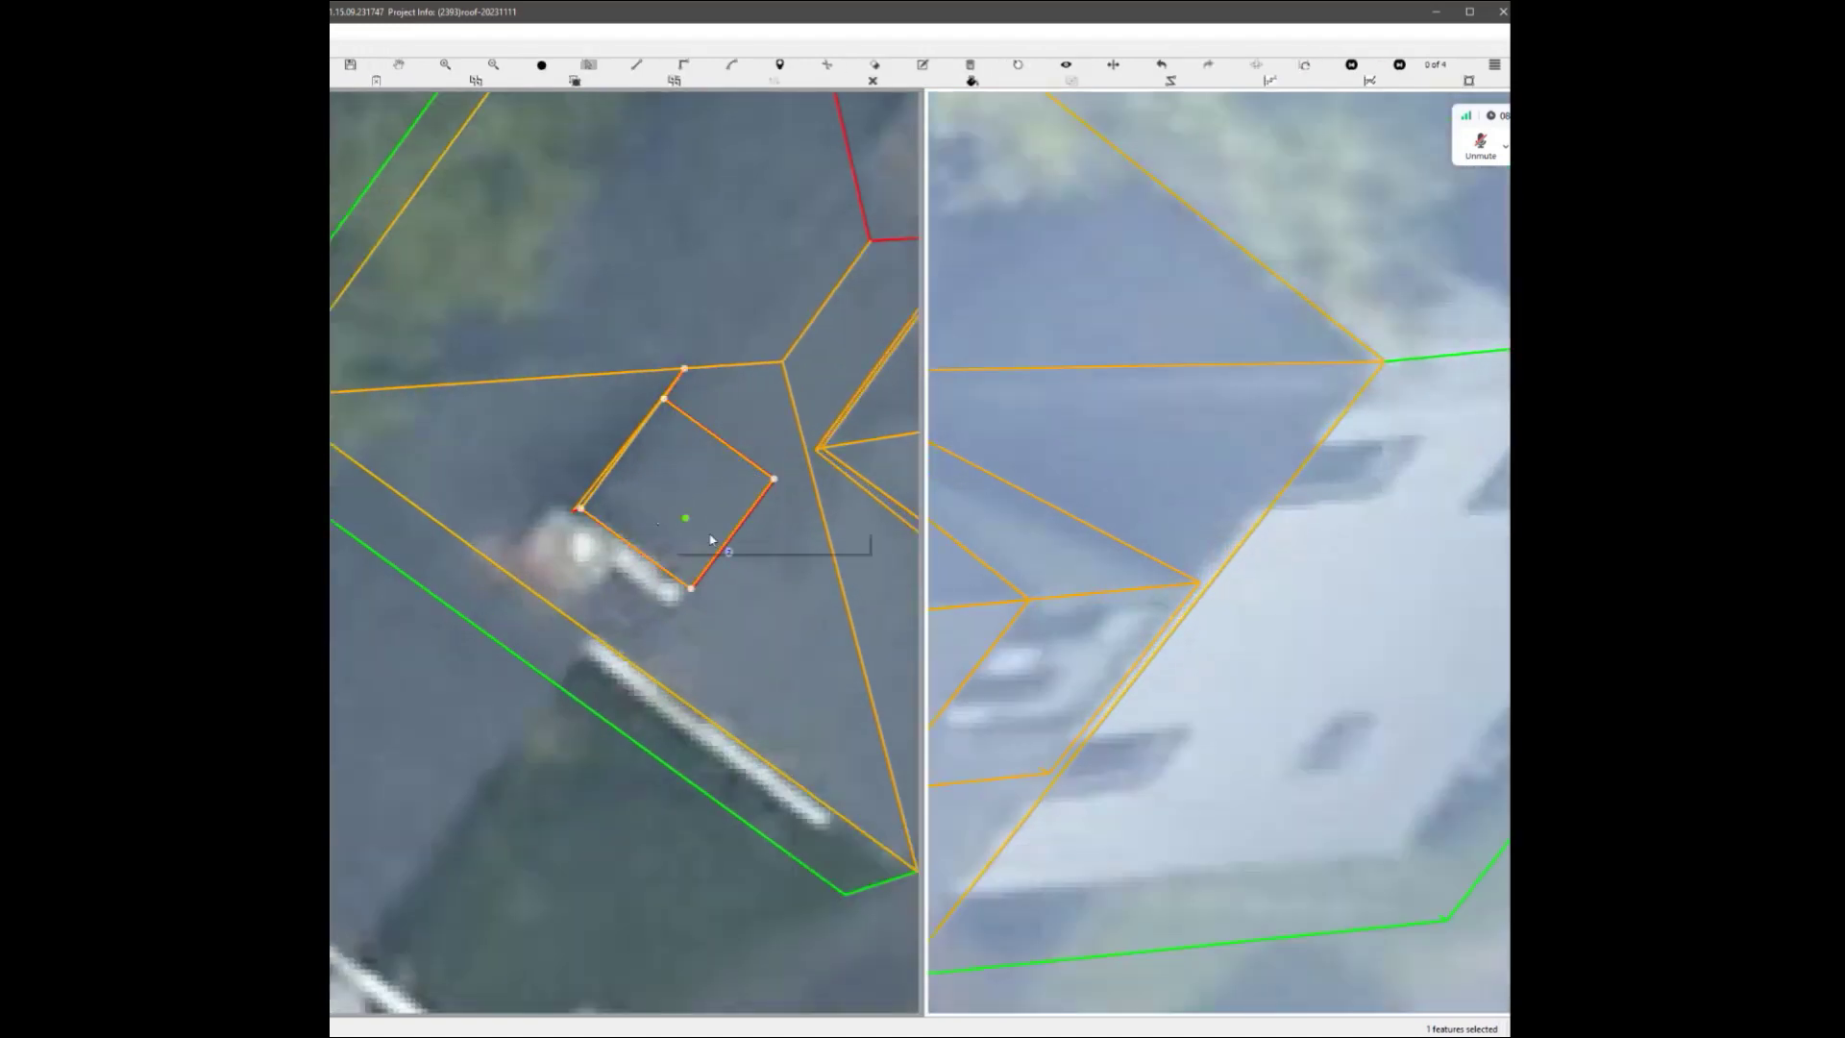
scroll(682, 385, "up", 3)
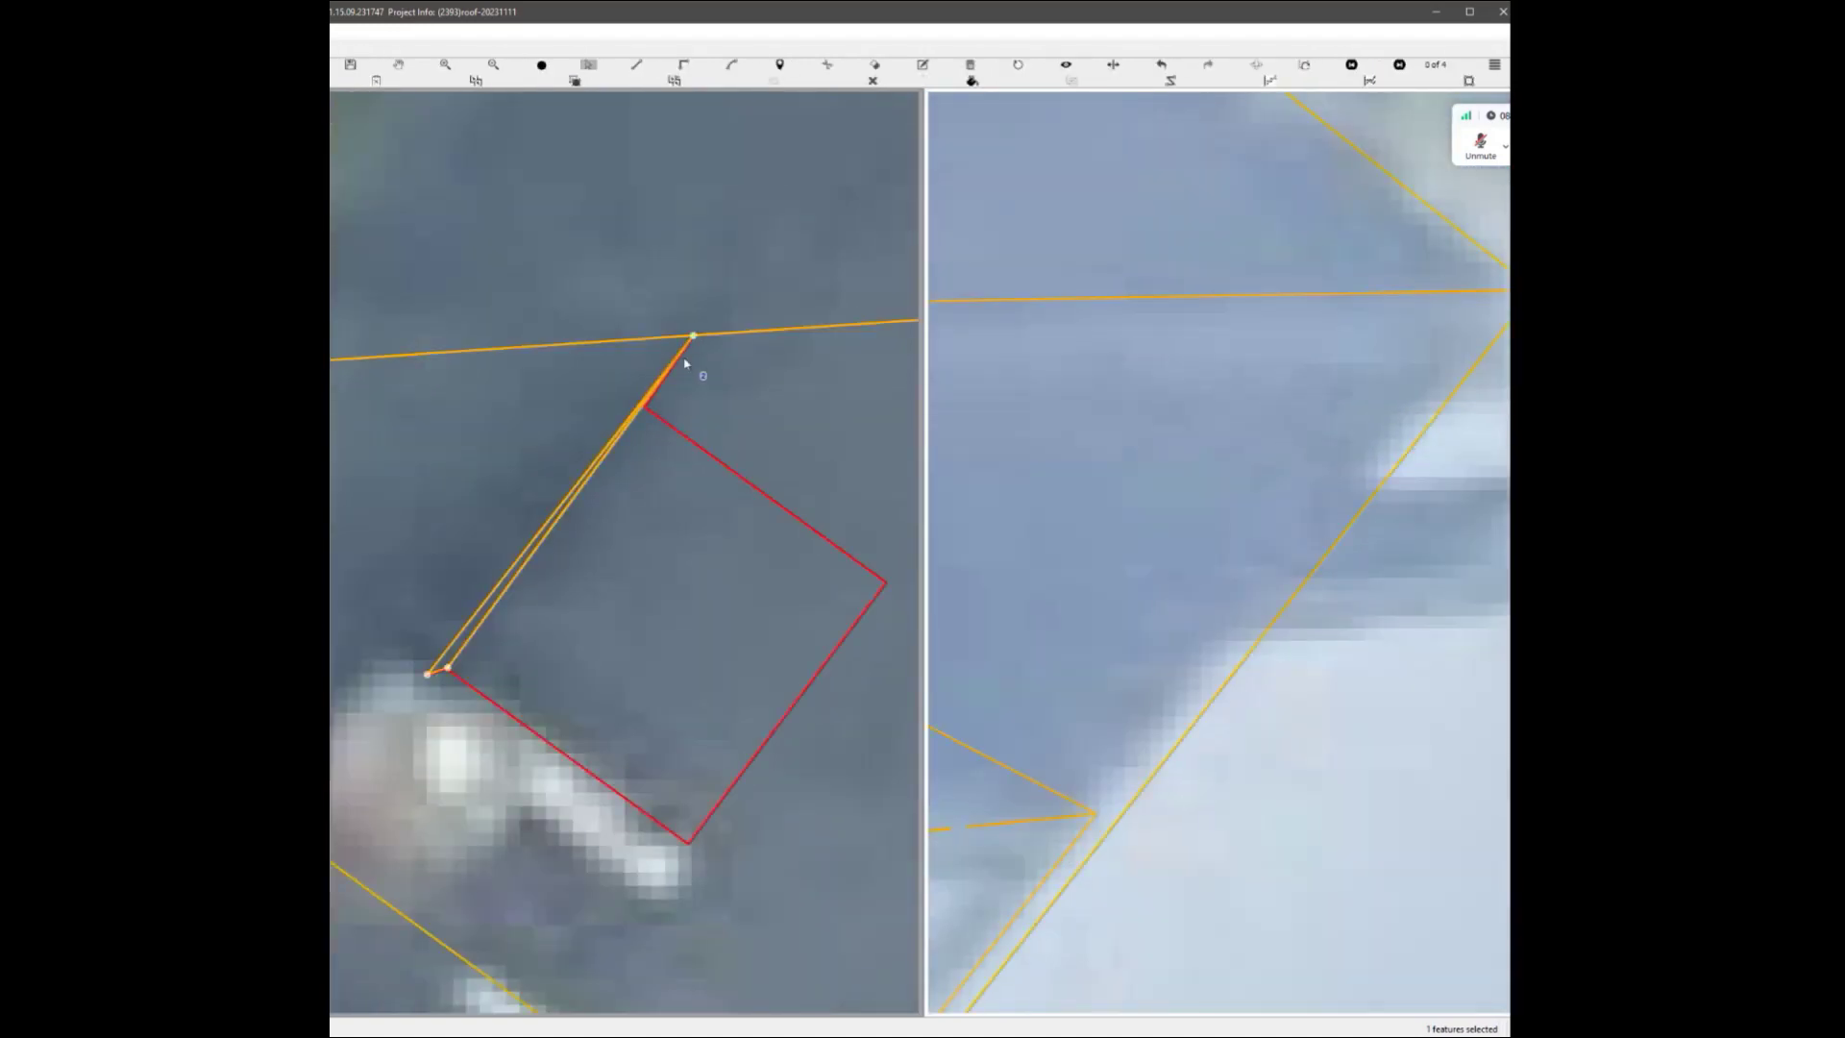
scroll(689, 465, "down", 3)
middle_click_drag(647, 585, 767, 510)
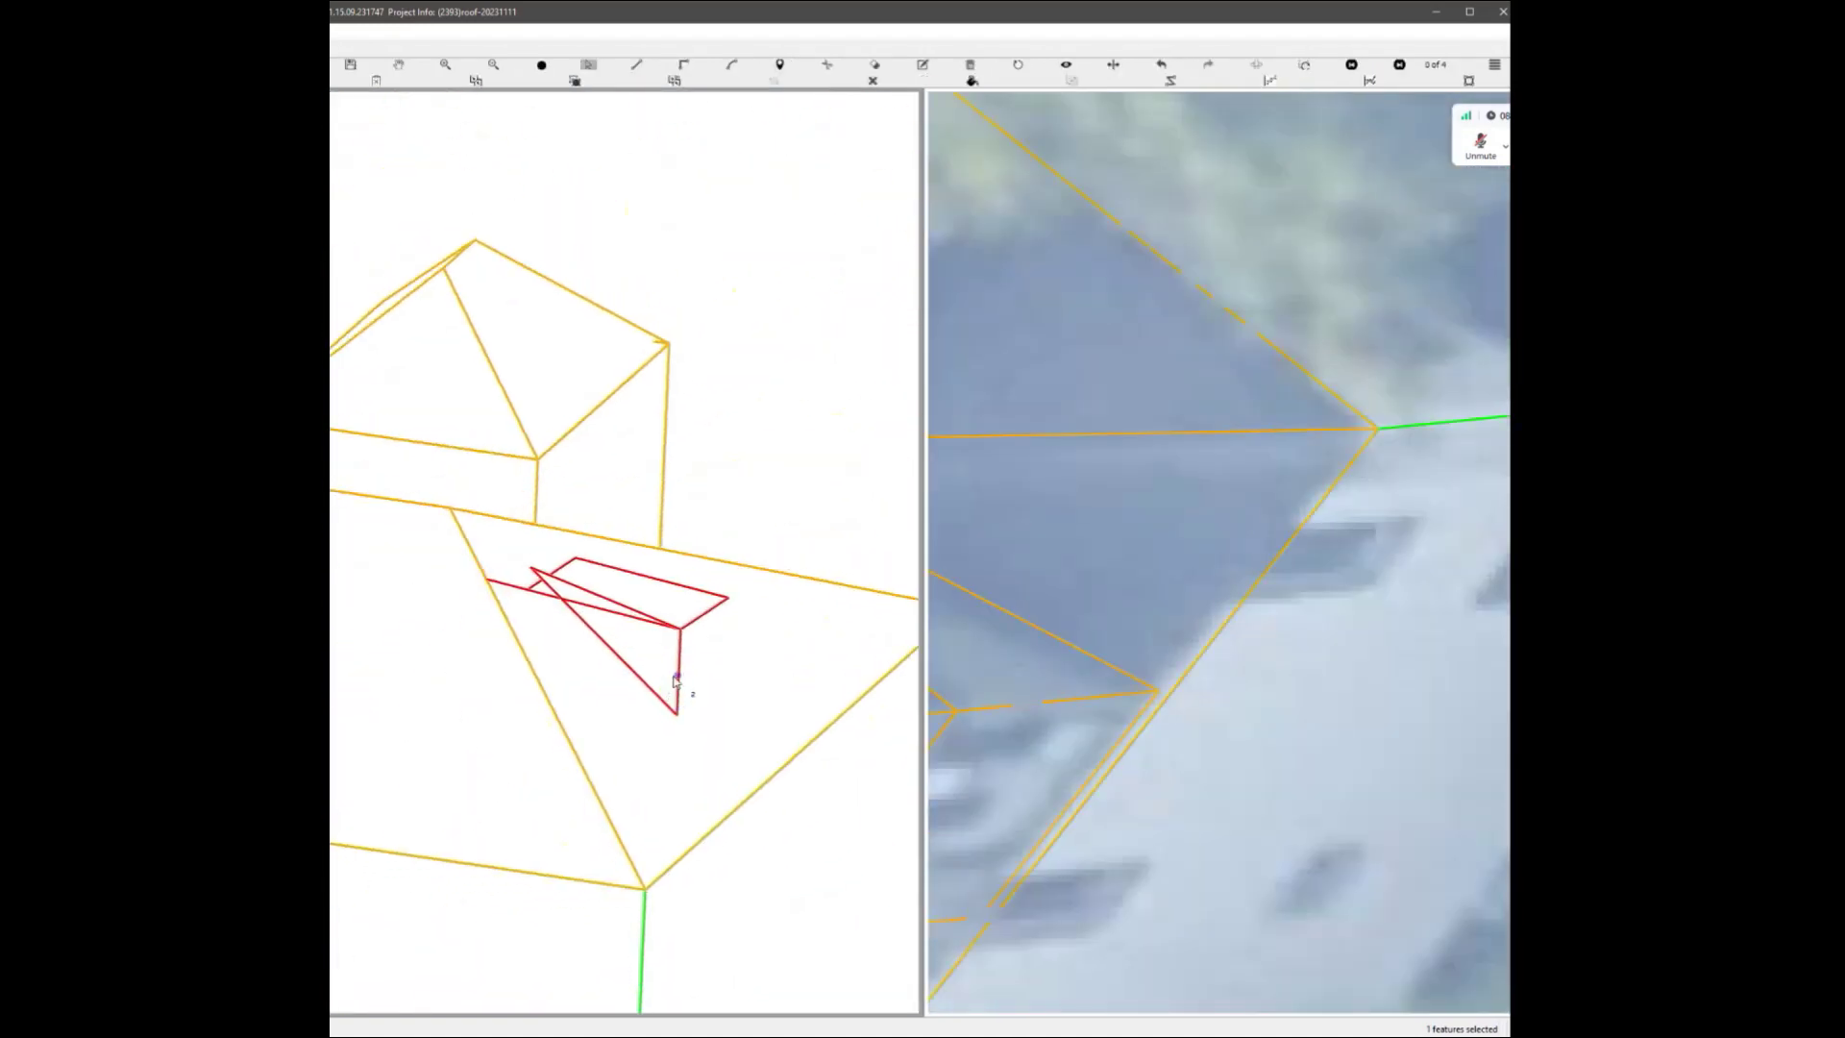
Undo the last shift of the side face and delete the triangular side face, keeping the dormer's four-sided roof face.
key("ctrl+z")
key("ctrl+z")
scroll(567, 601, "up", 4)
scroll(422, 569, "up", 3)
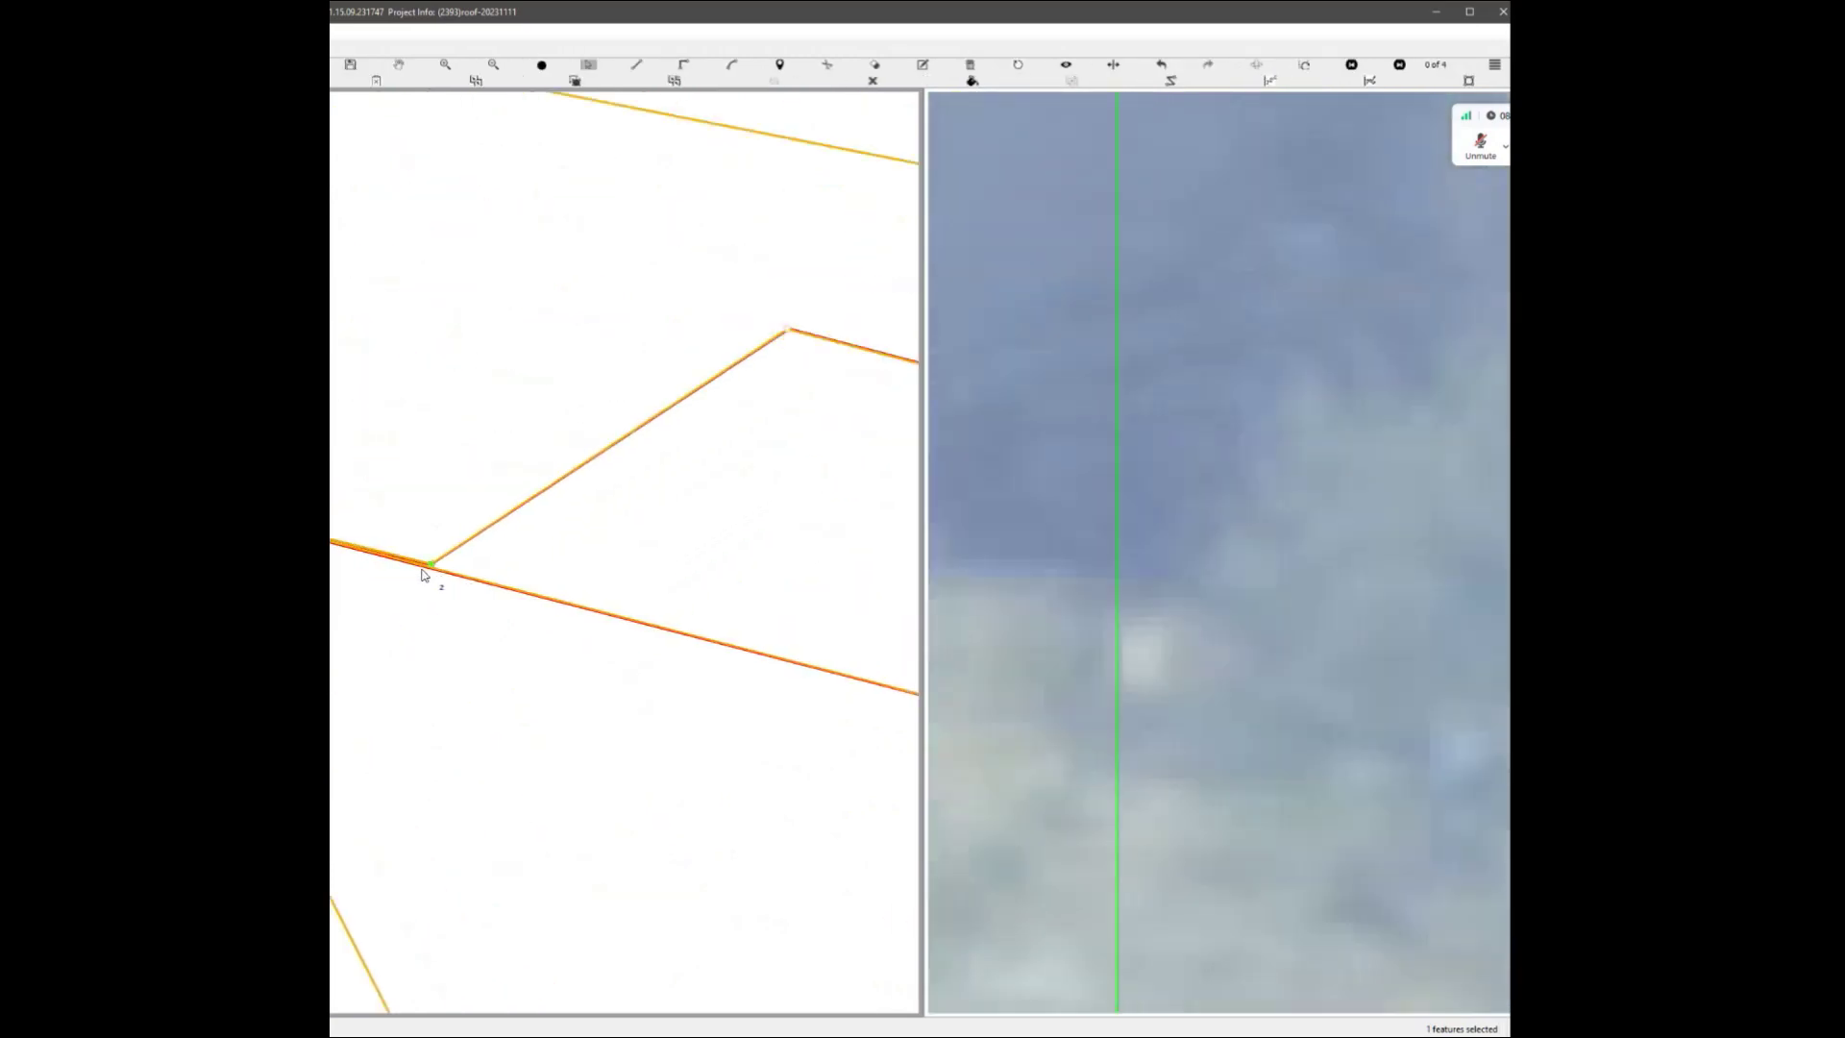
scroll(626, 589, "down", 5)
scroll(515, 535, "up", 6)
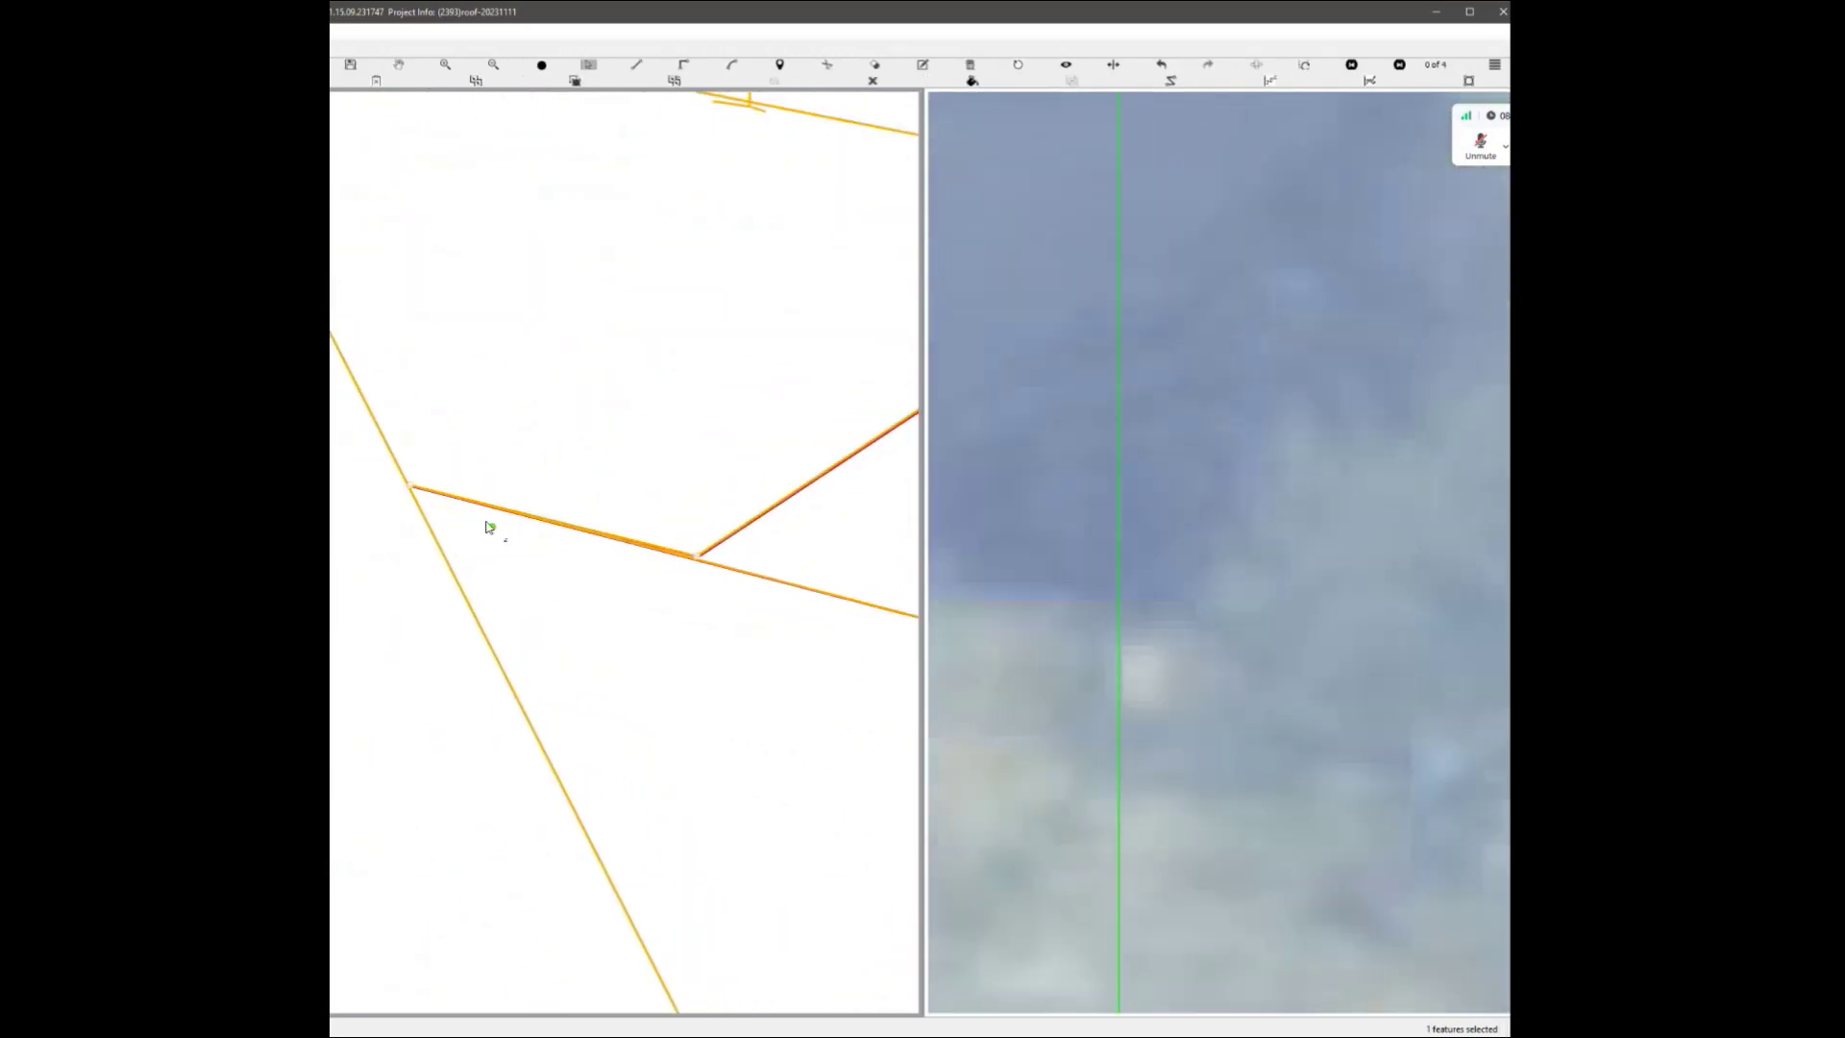
scroll(774, 585, "down", 7)
mouse_move(671, 593)
middle_mouse_down()
mouse_move(618, 618)
mouse_move(621, 525)
mouse_move(672, 602)
middle_mouse_up()
scroll(682, 594, "up", 3)
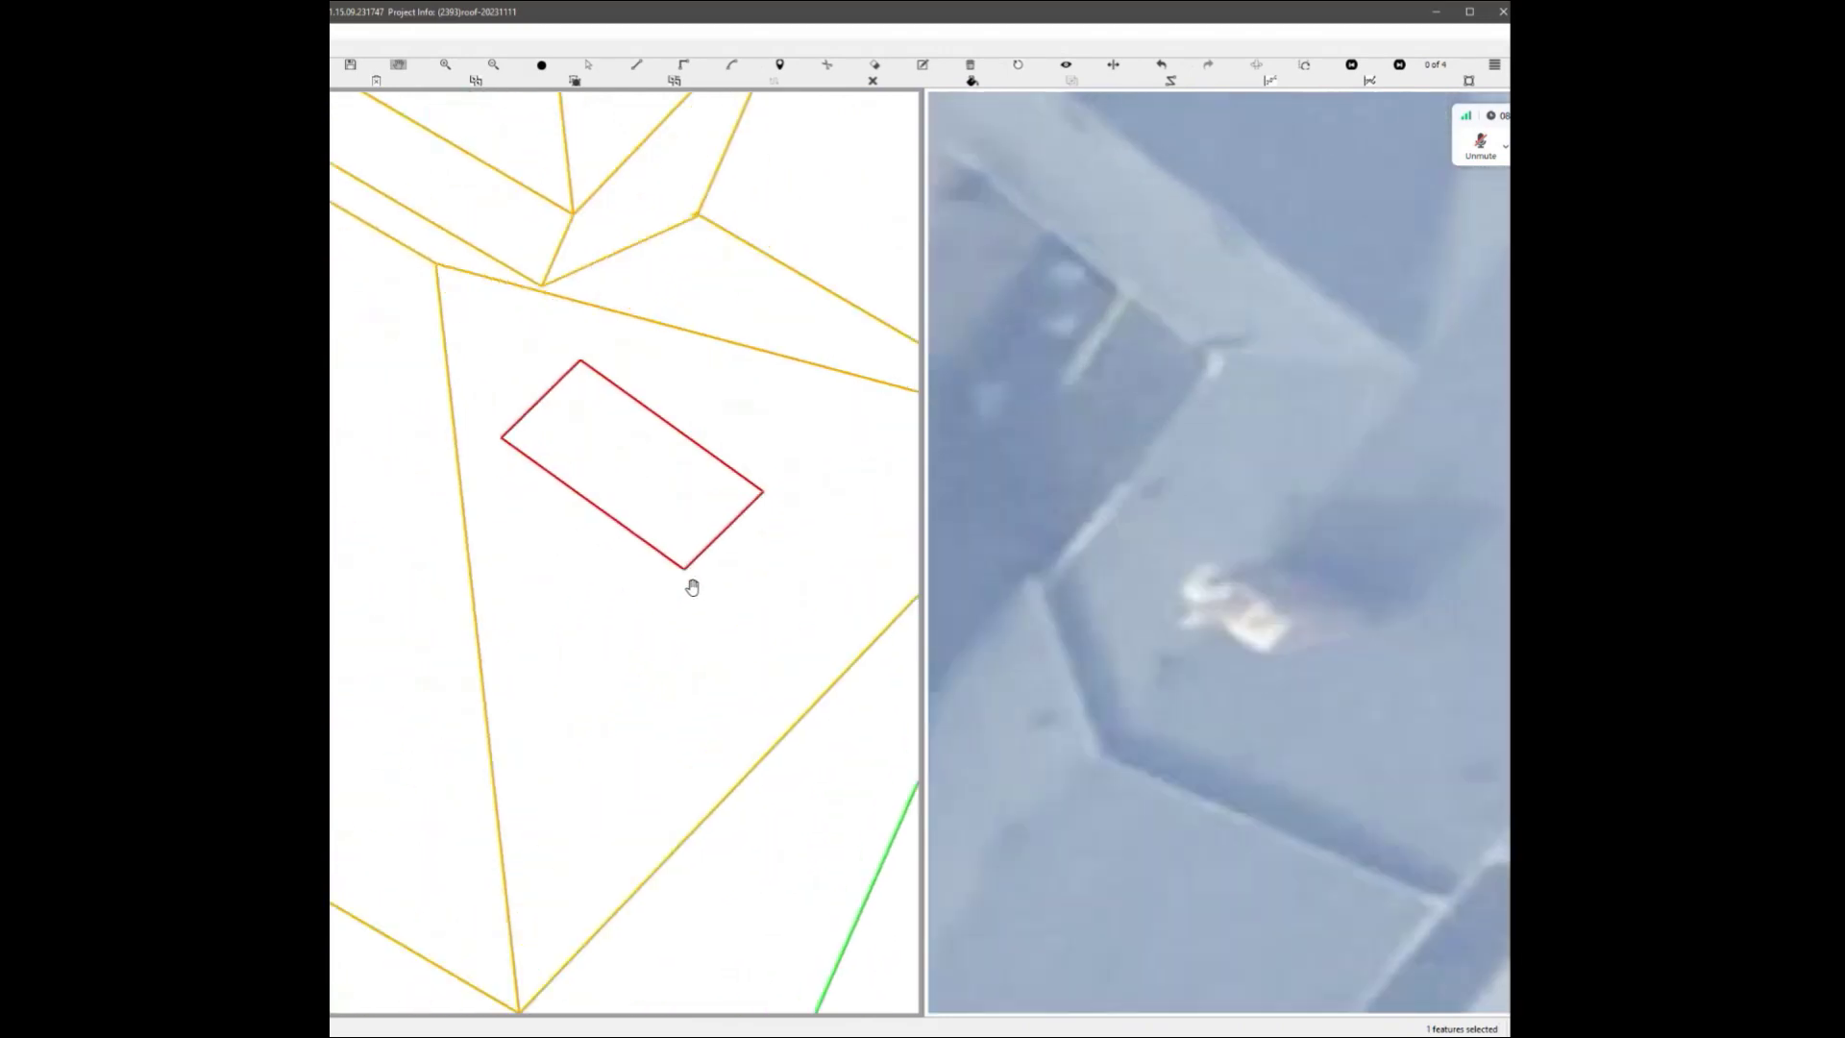
Draw a triangular face below the dormer roof's front edge, dropping one edge from its corner parallel to the house's vertical wall line.
left_click(682, 571)
middle_click_drag(685, 820, 673, 629)
scroll(674, 628, "down", 1)
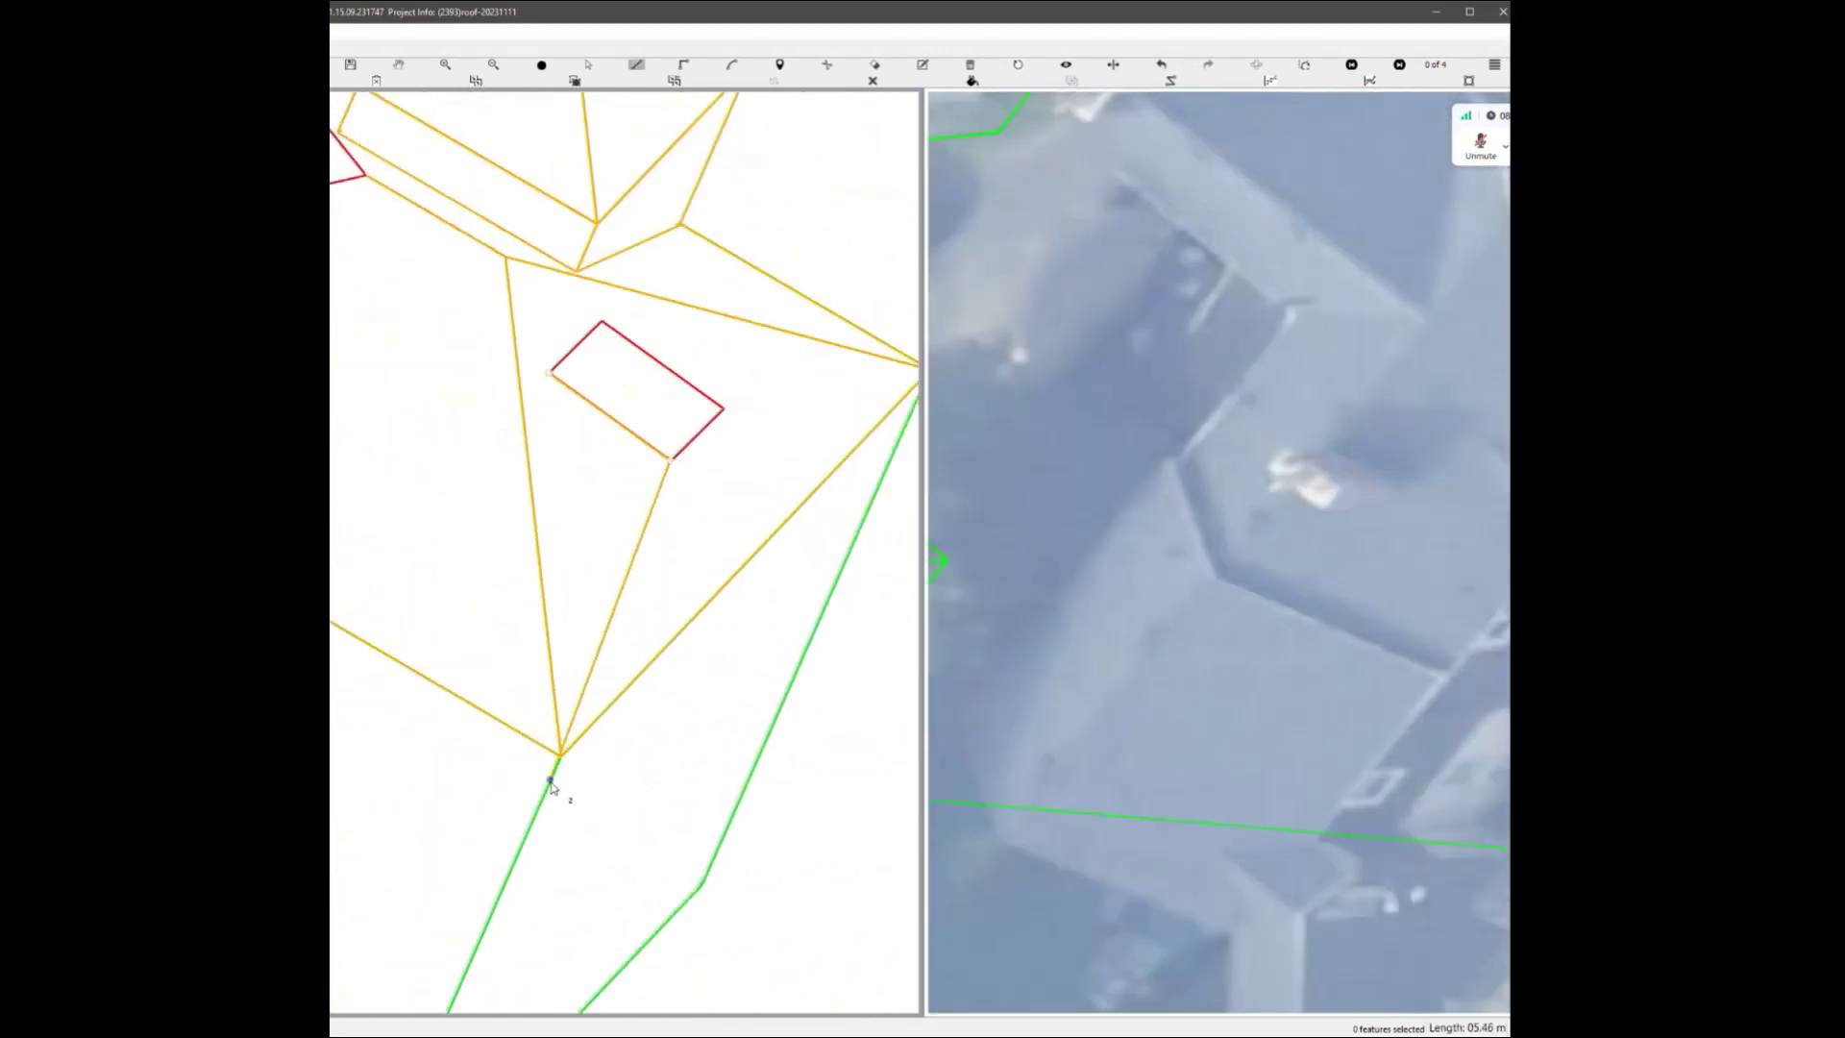
key("p")
right_click(646, 529)
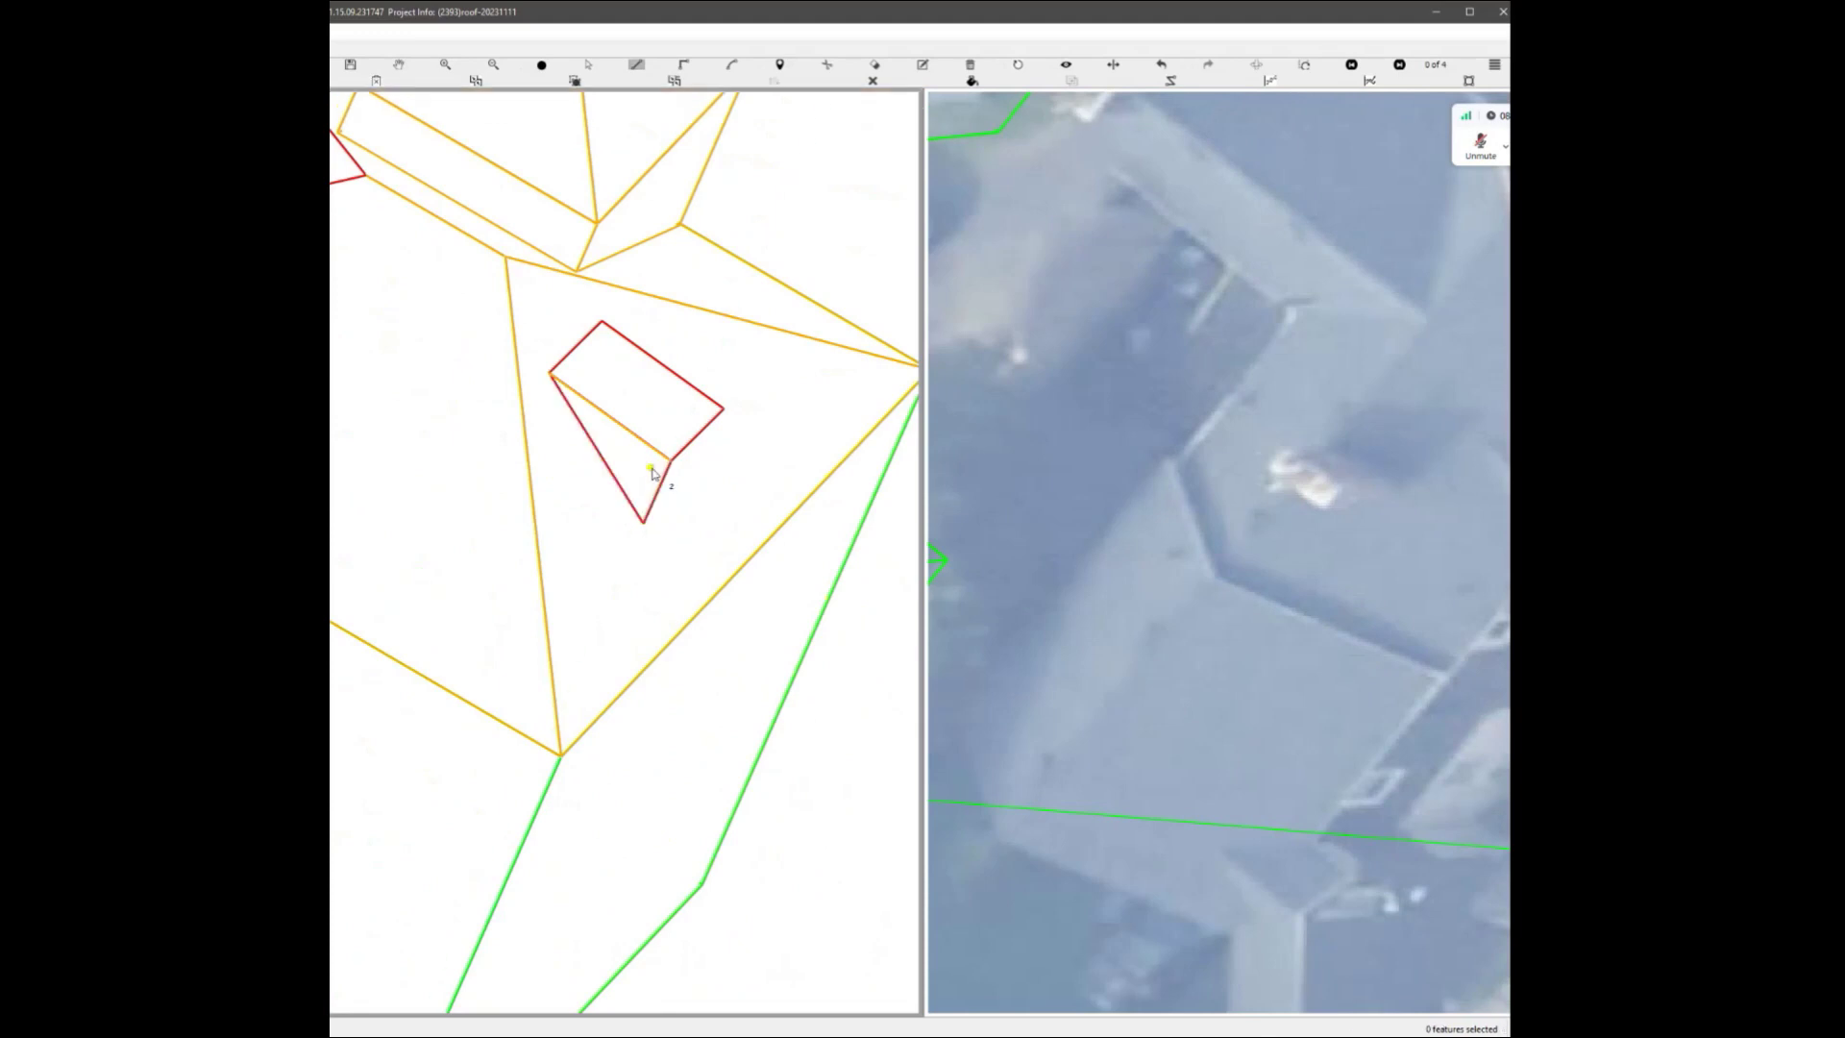
Draw a narrow triangle from the edge's other corner, with a short drop parallel to the vertical wall line, closing at the first drop's foot.
scroll(639, 539, "down", 2)
scroll(630, 527, "up", 4)
scroll(496, 323, "up", 1)
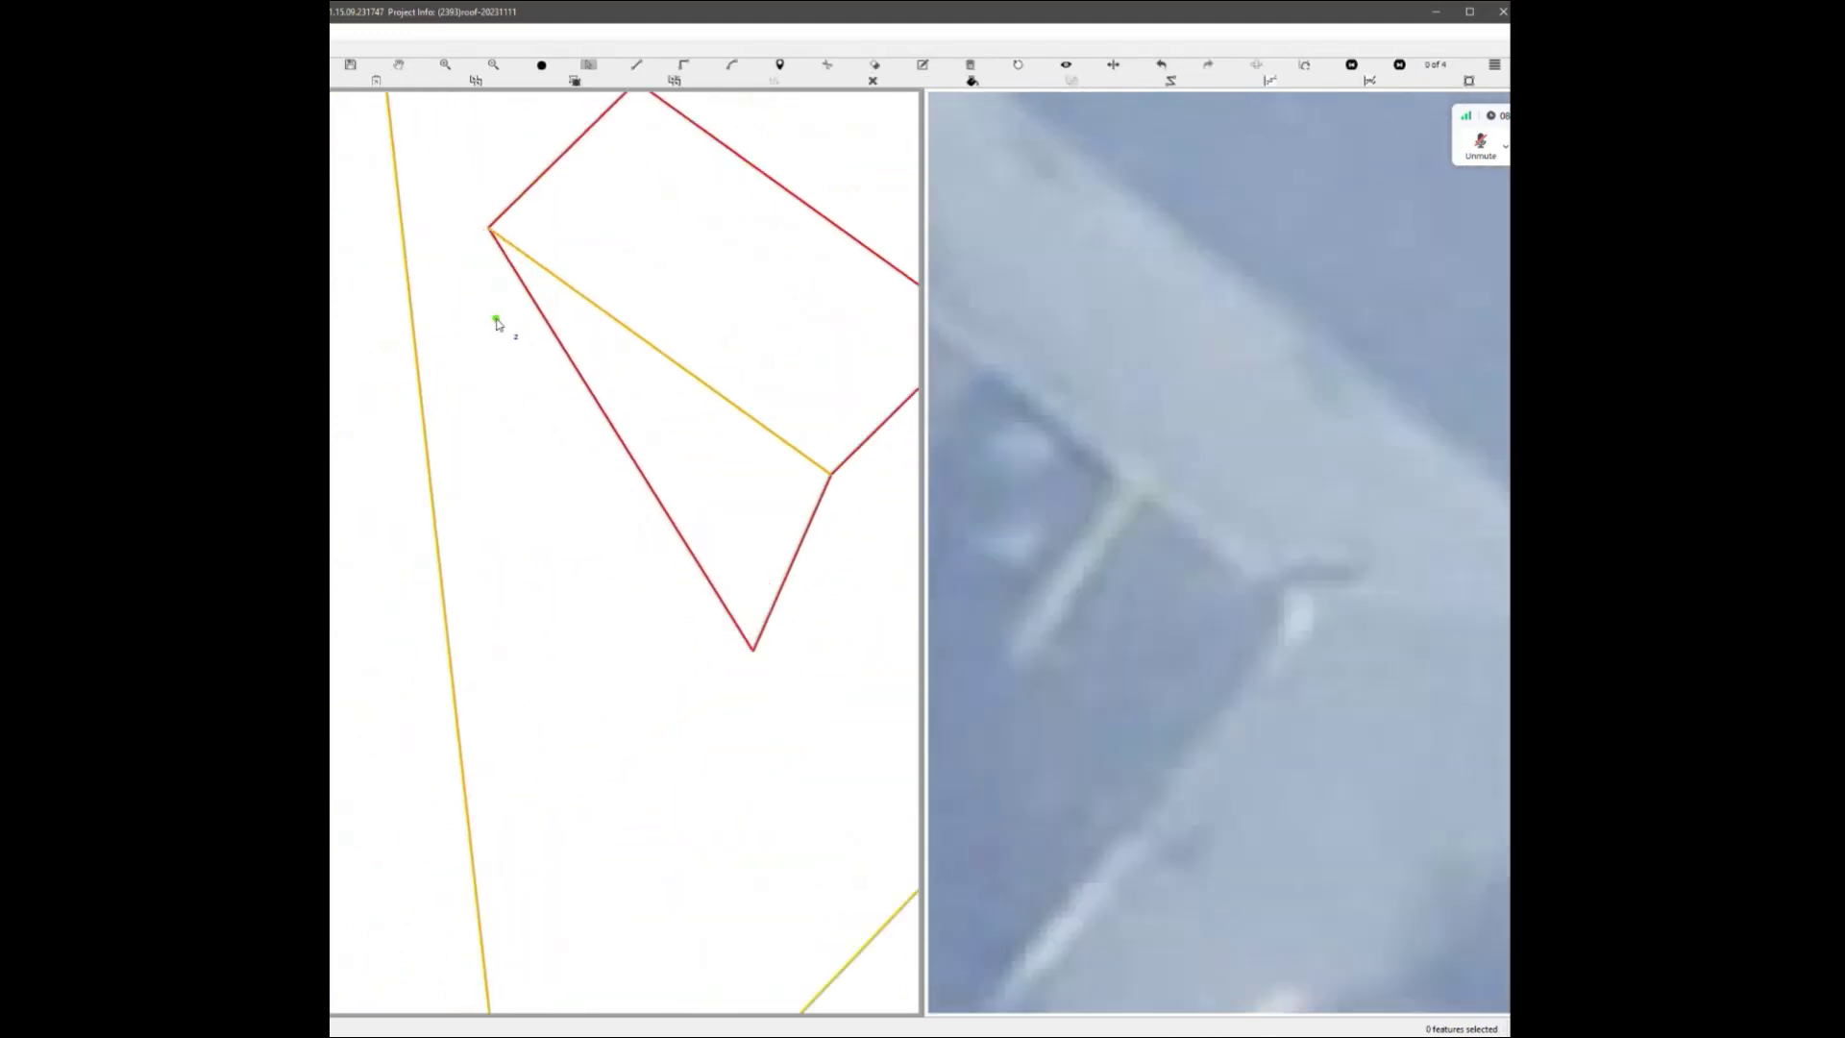
left_click(486, 232)
scroll(488, 232, "down", 1)
scroll(503, 417, "down", 1)
key("p")
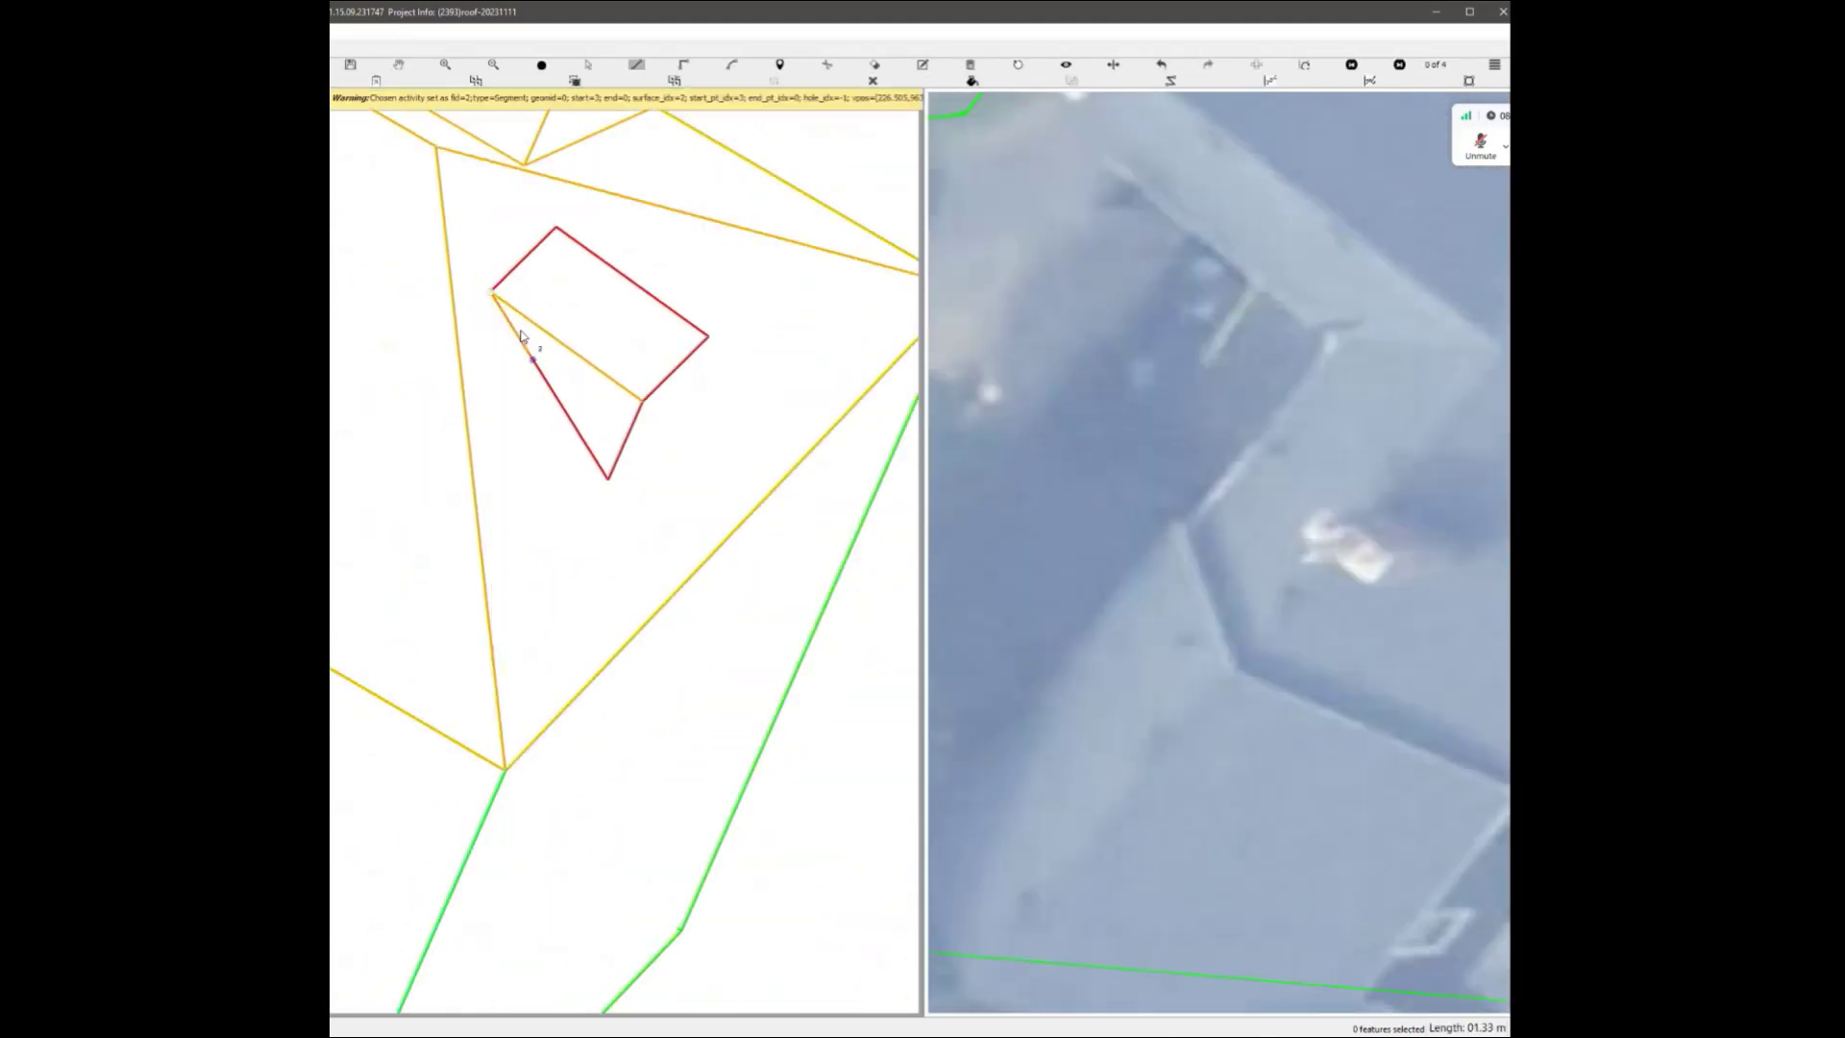
scroll(502, 317, "up", 3)
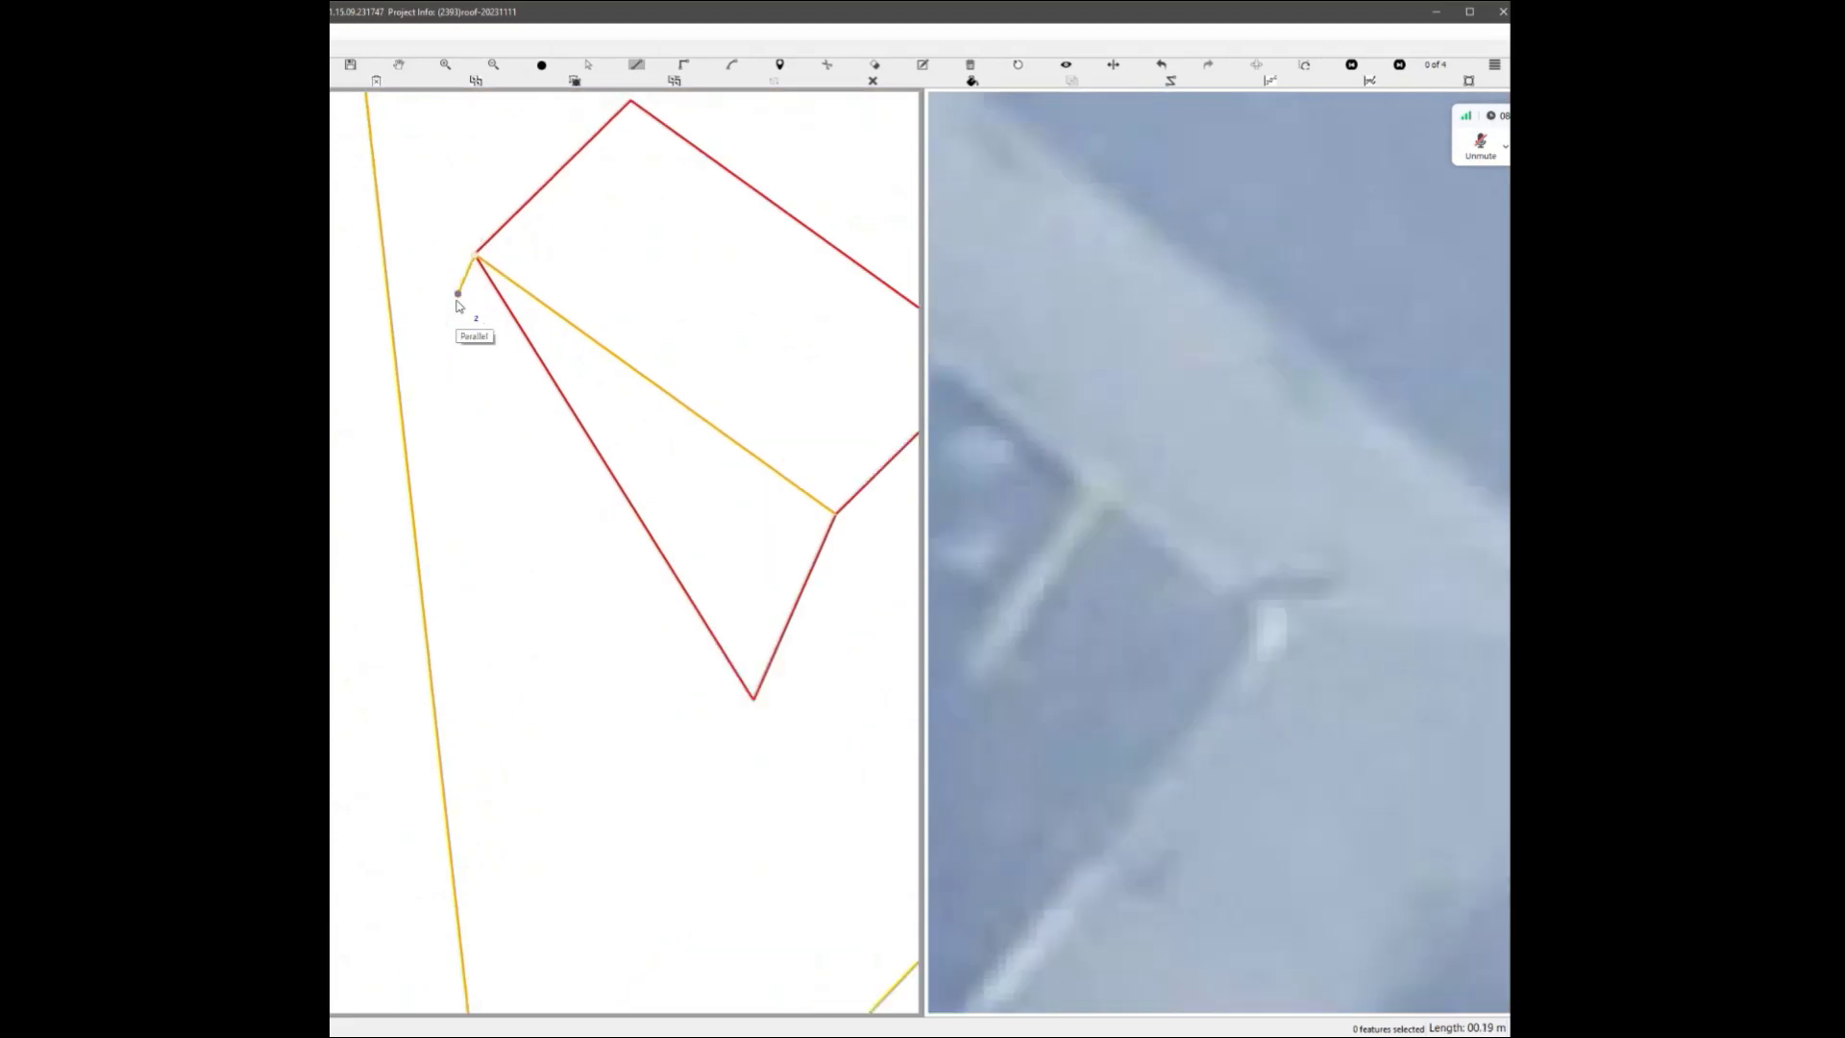
left_click(753, 698)
Merge the triangular face and the narrow triangle beside it into a single dormer wall face.
key("s")
left_click(634, 449)
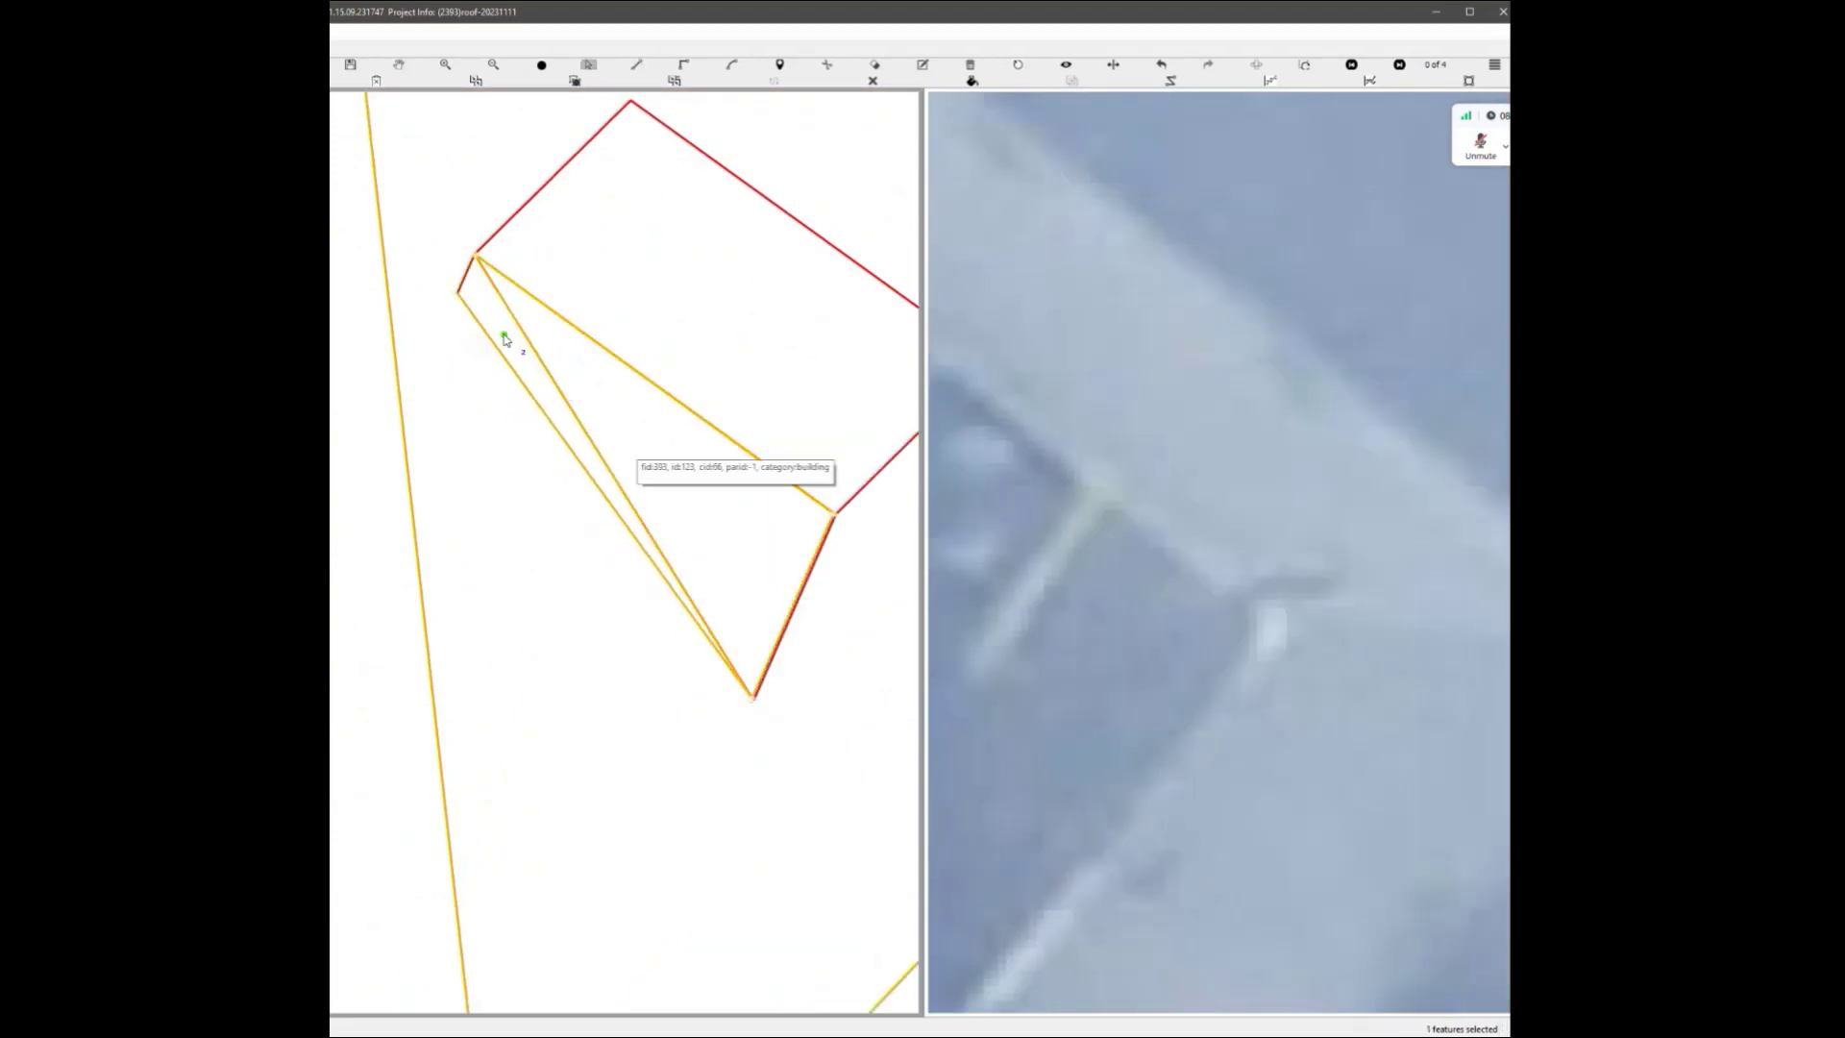
left_click(503, 334)
key("m")
scroll(507, 340, "down", 2)
key("h")
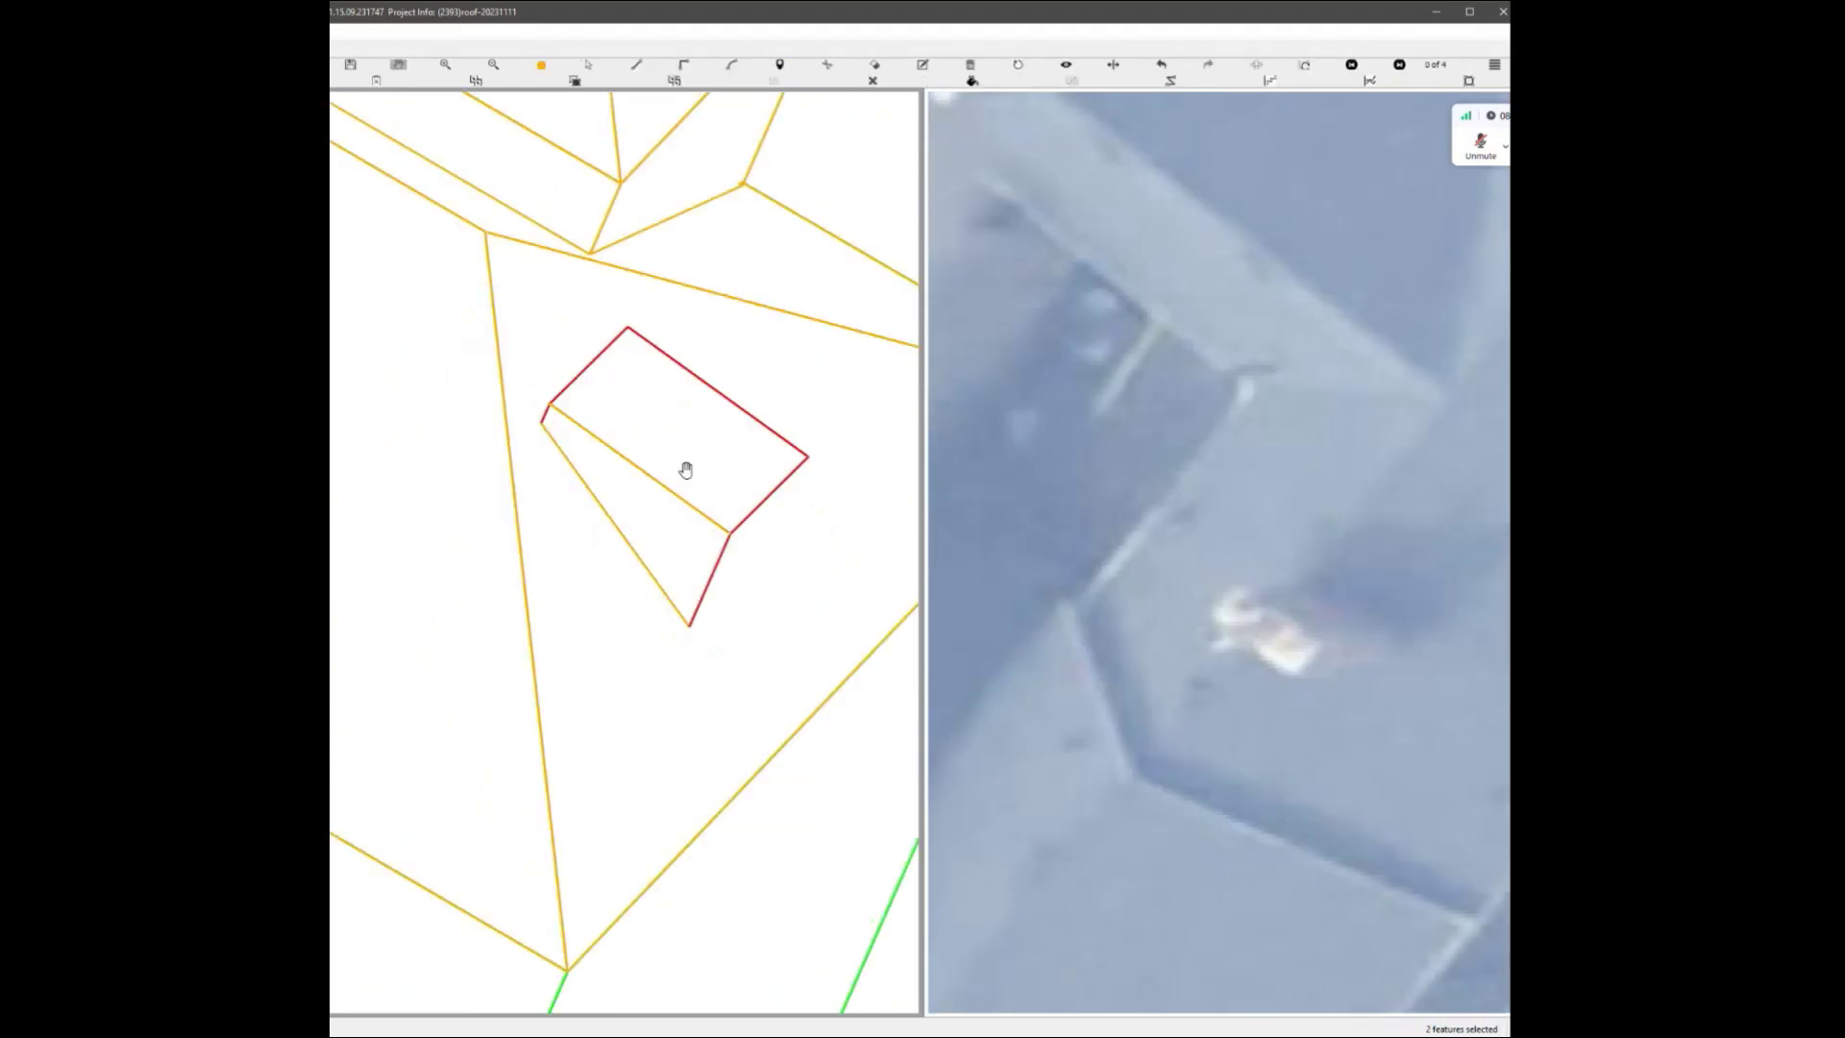
Draw a triangular face below the dormer roof's opposite lower edge, with a side about 2.3 m long parallel to the house's vertical wall line.
left_click_drag(684, 469, 877, 626)
key("l")
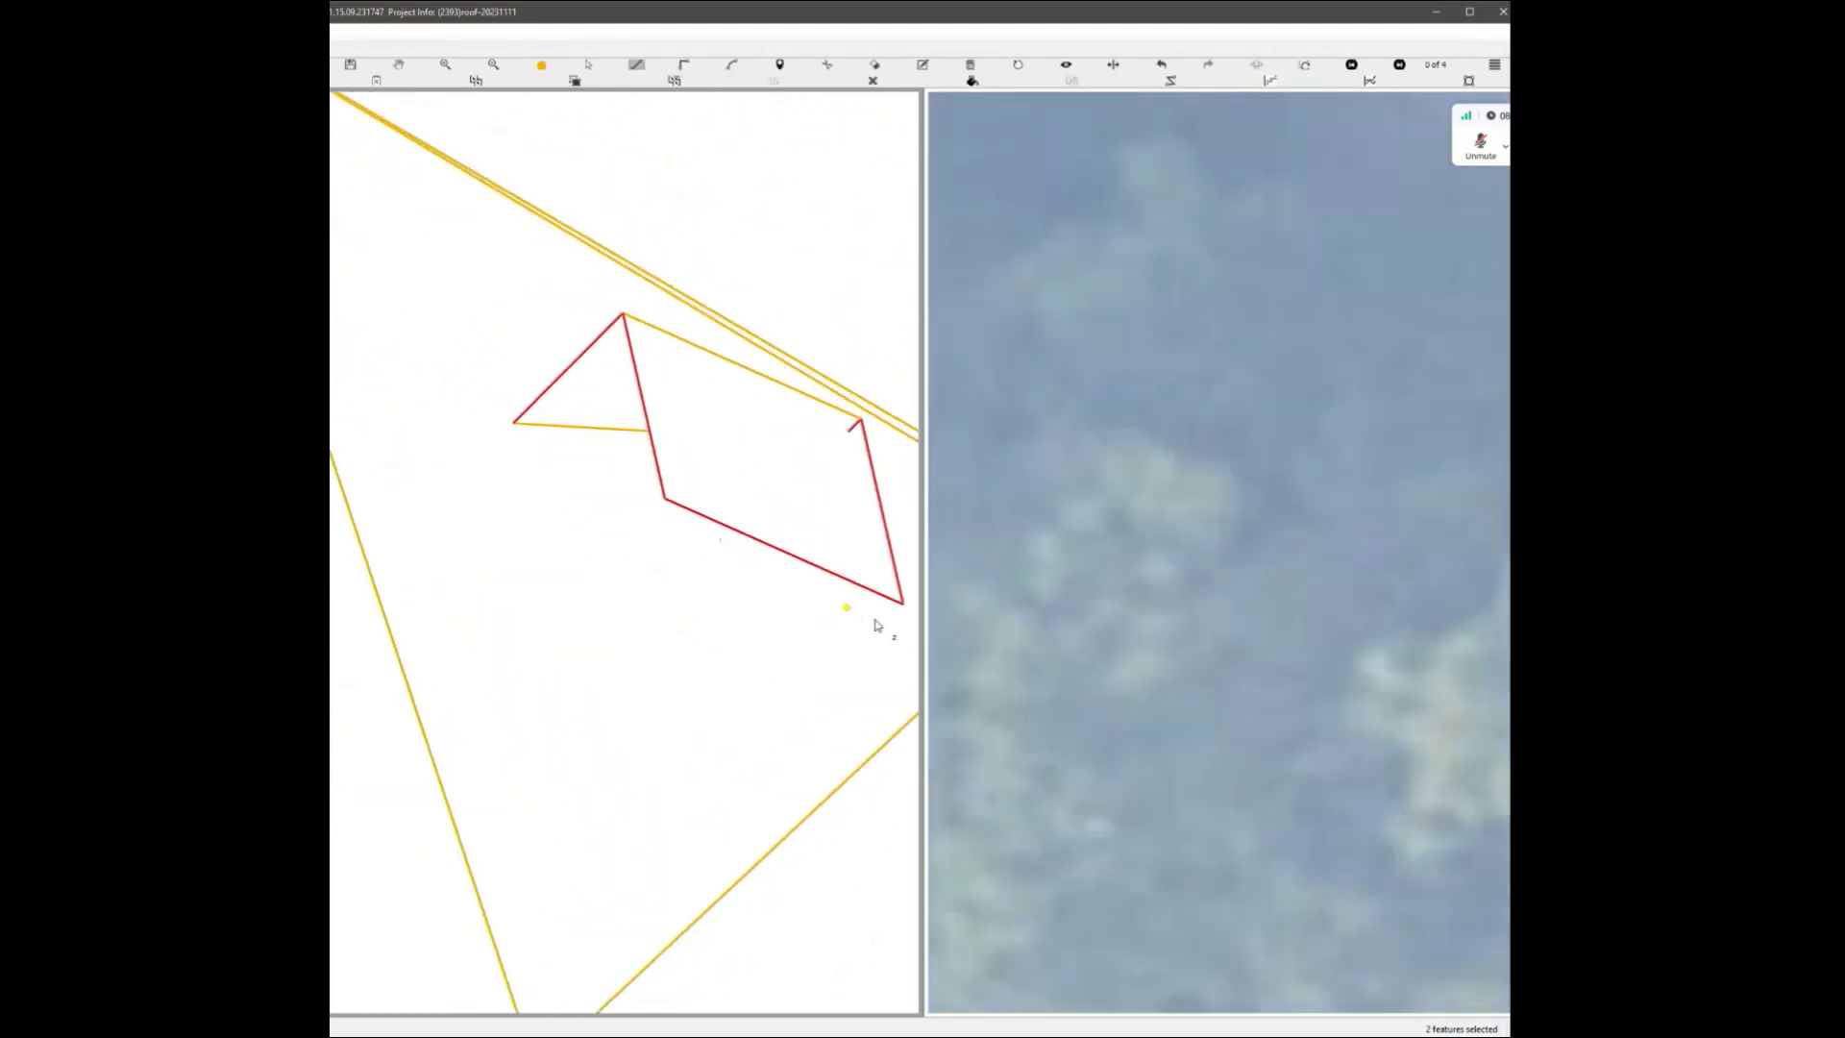
scroll(562, 846, "down", 1)
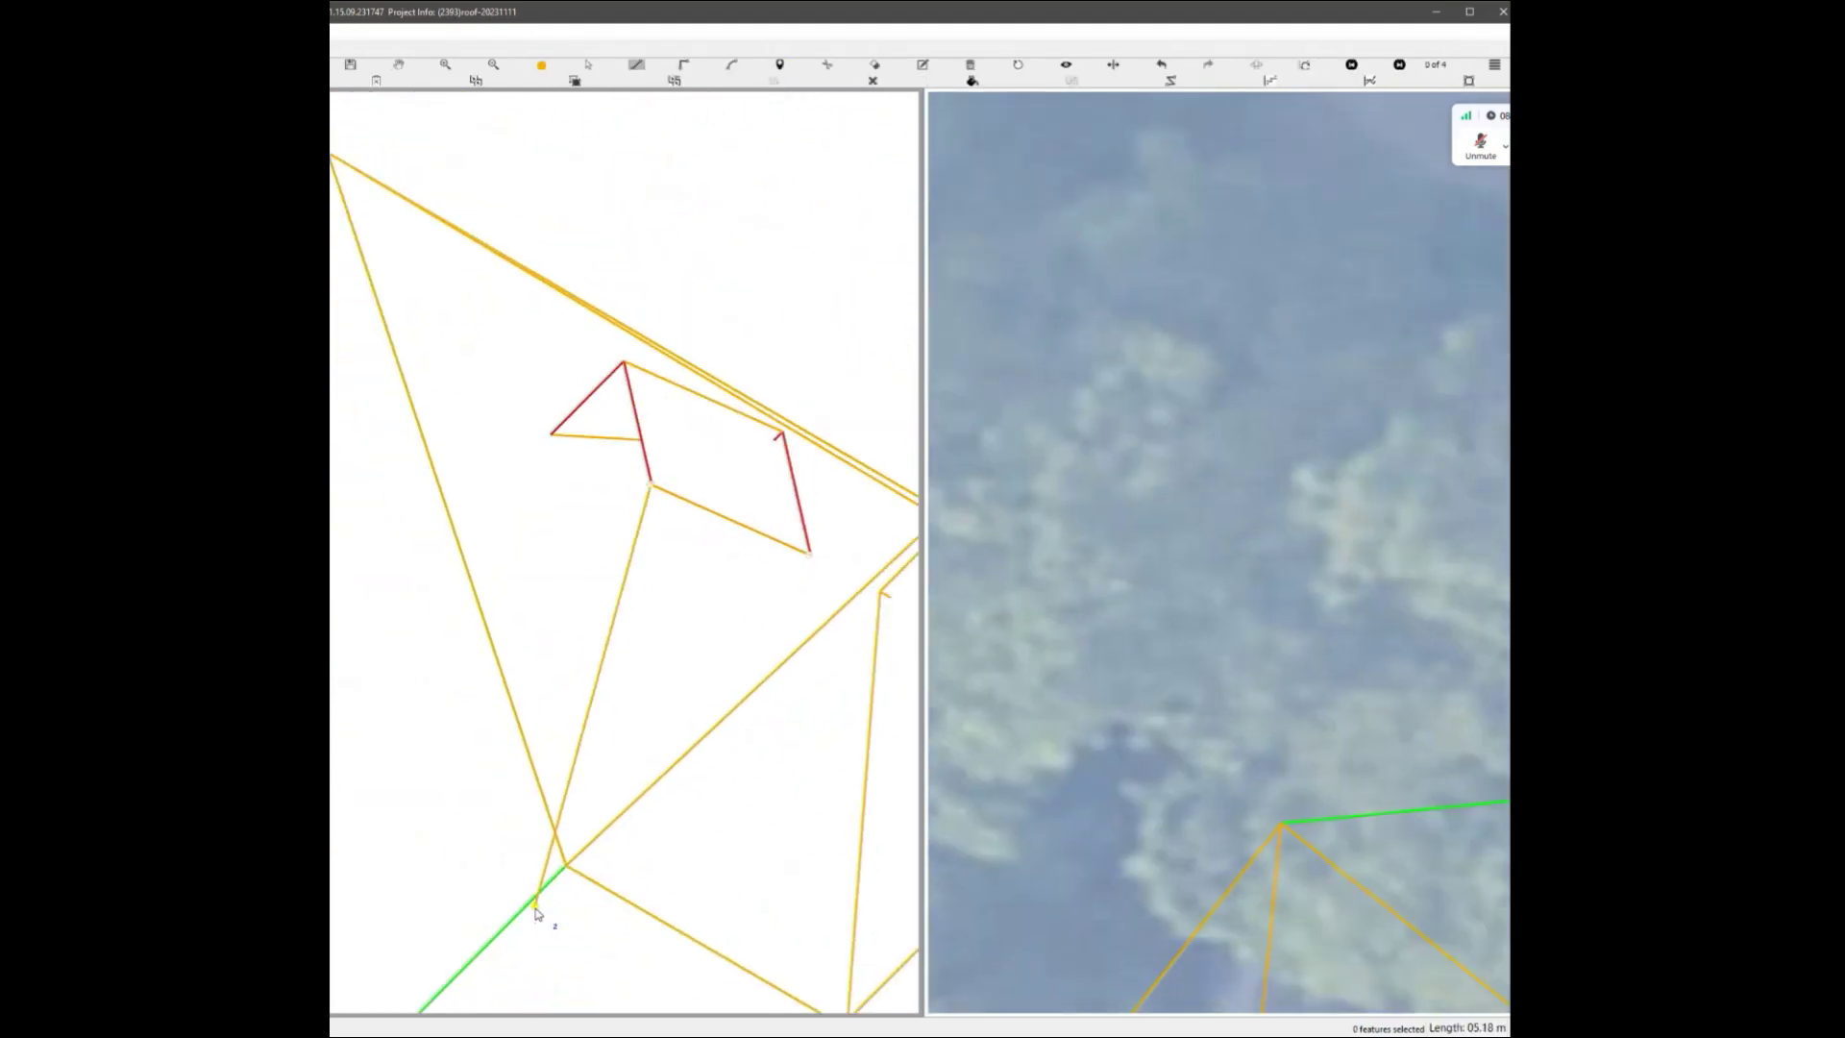
left_click(535, 899)
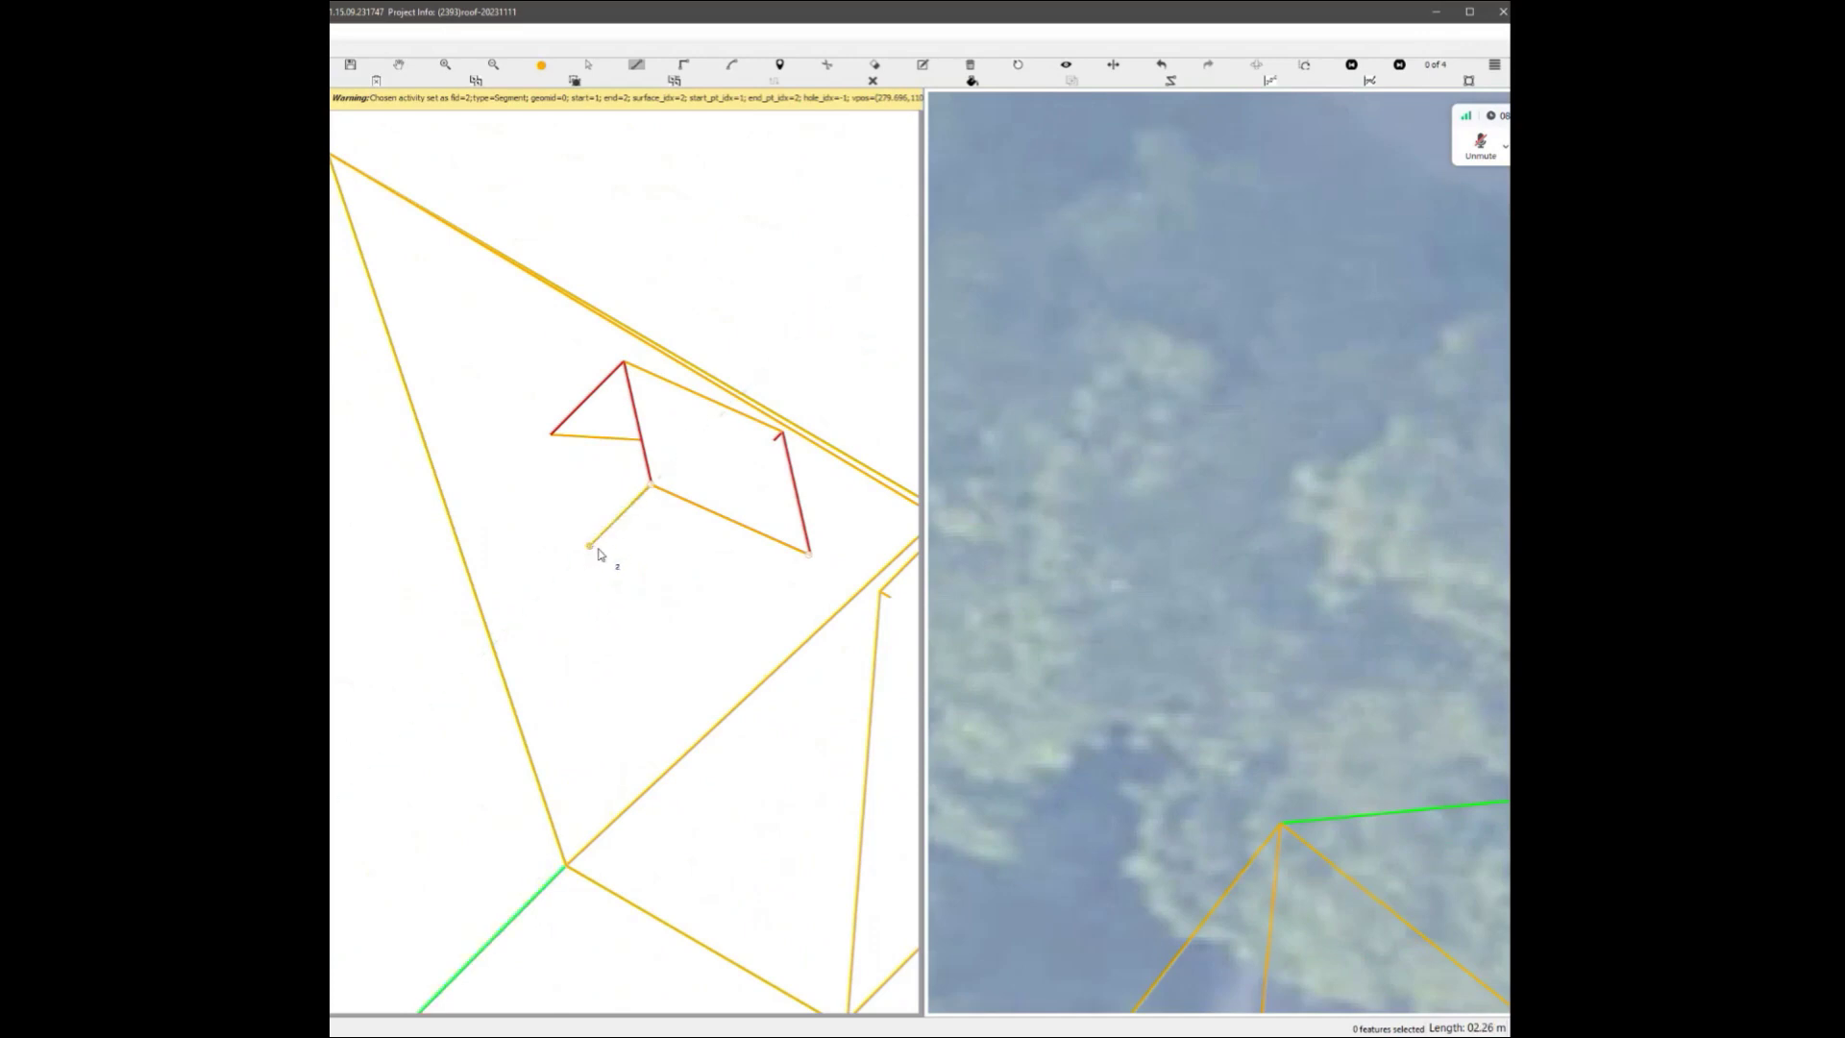
left_click(596, 550)
left_click(816, 557)
scroll(812, 596, "up", 2)
left_click(814, 532)
scroll(797, 568, "down", 3)
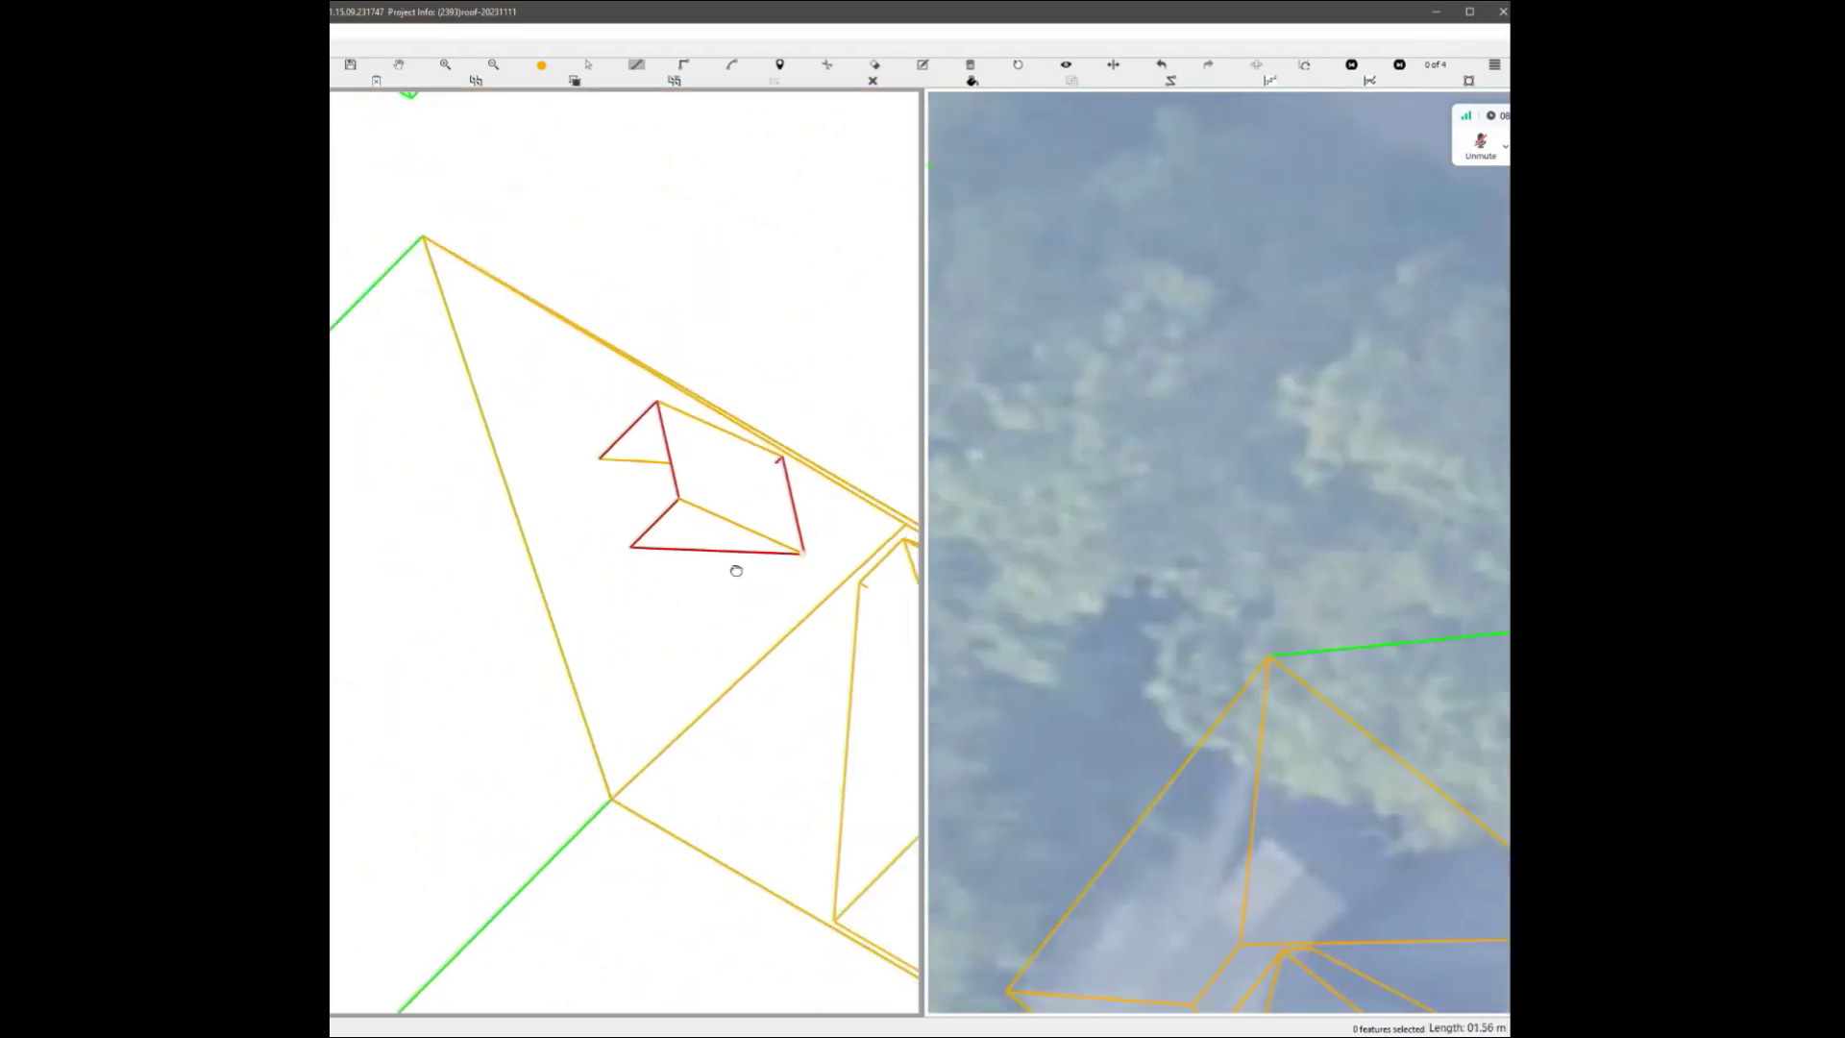
scroll(598, 754, "up", 2)
left_click(639, 780)
middle_click_drag(847, 468, 745, 508)
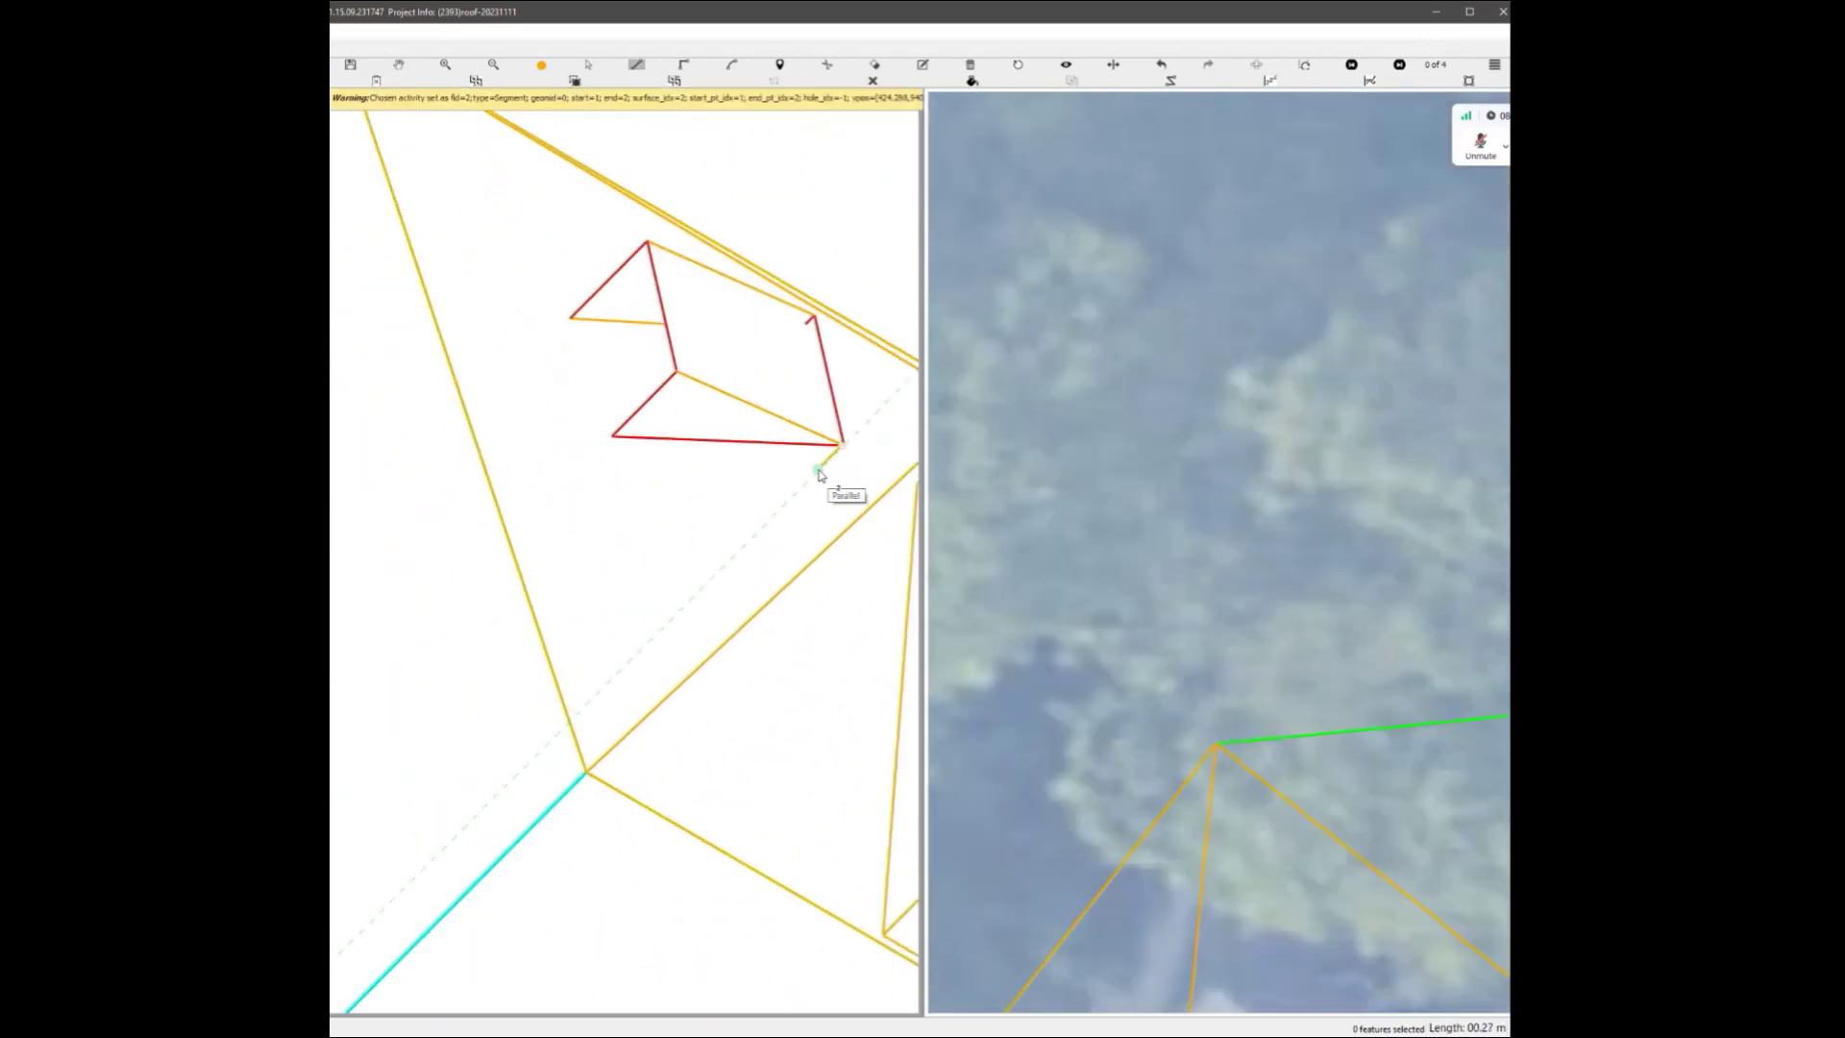
key("Escape")
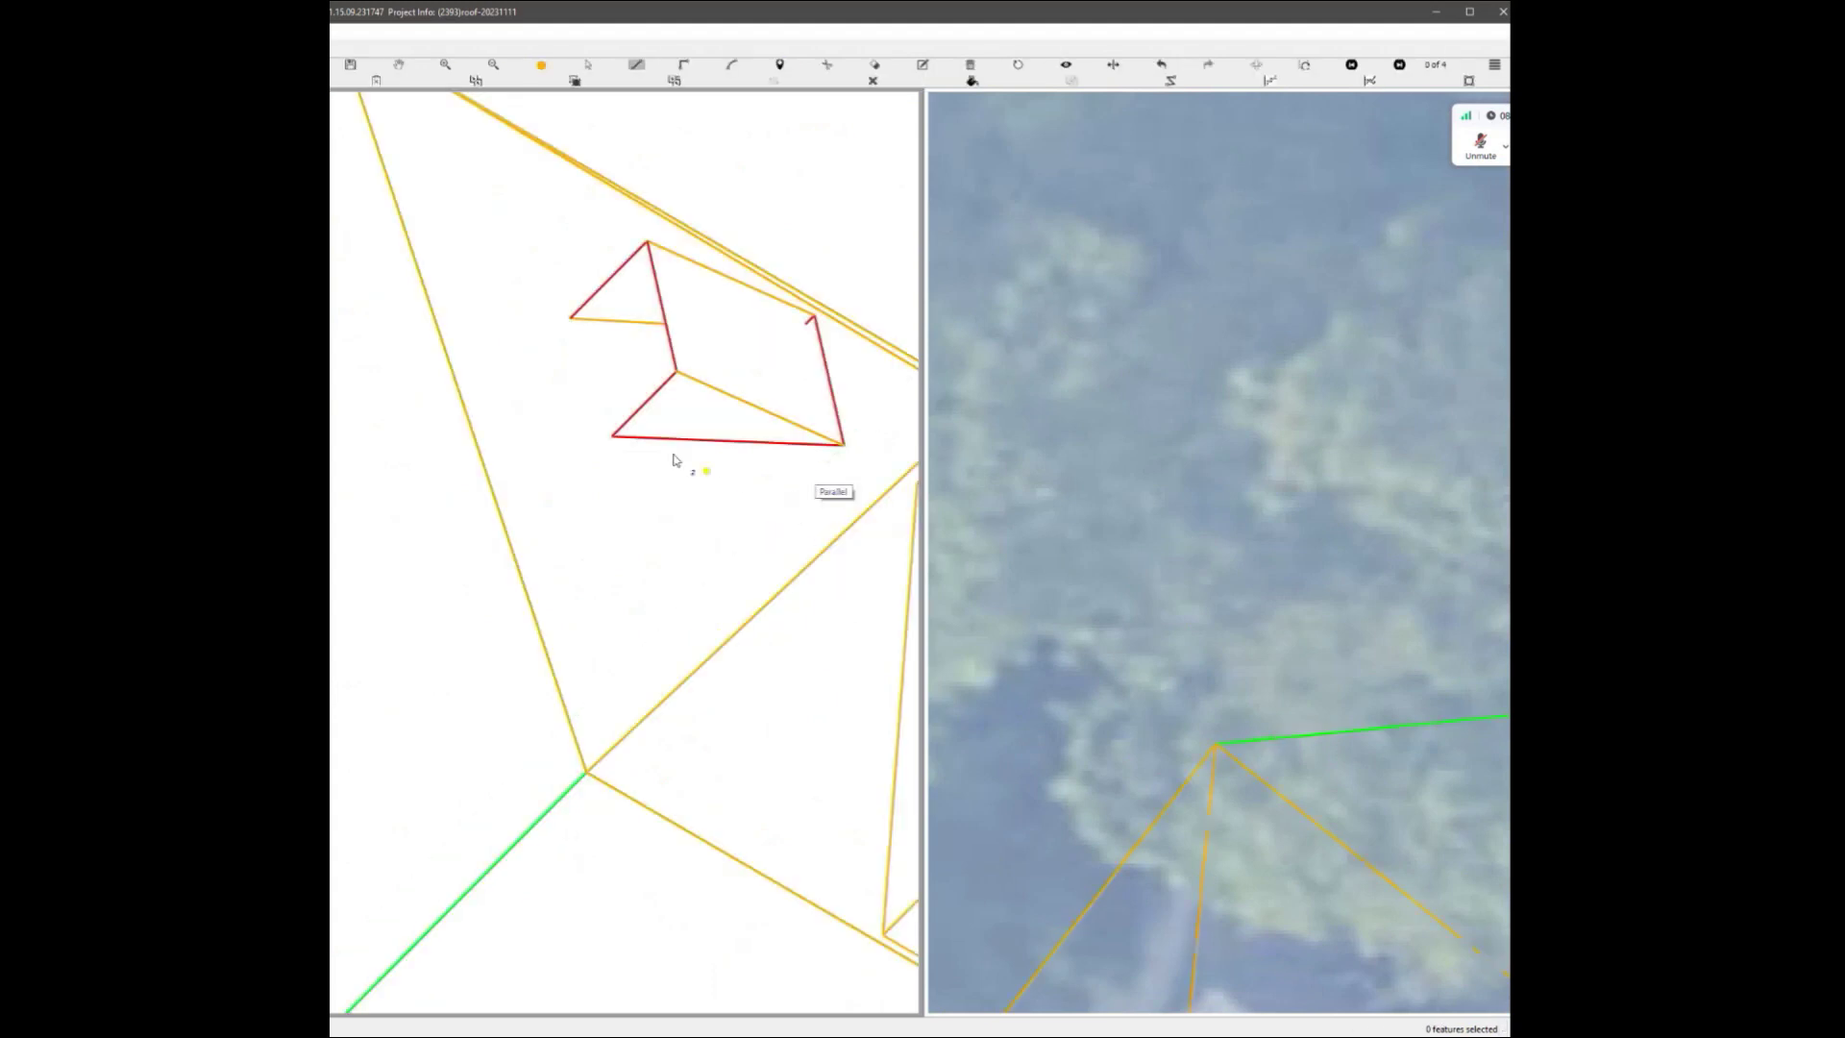
Draw a narrow triangle with a short drop from the roof's outer corner, parallel to the vertical wall line, closing at the new face's foot.
scroll(738, 526, "down", 3)
middle_click_drag(746, 507, 763, 433)
scroll(760, 462, "up", 4)
scroll(777, 452, "up", 2)
key("l")
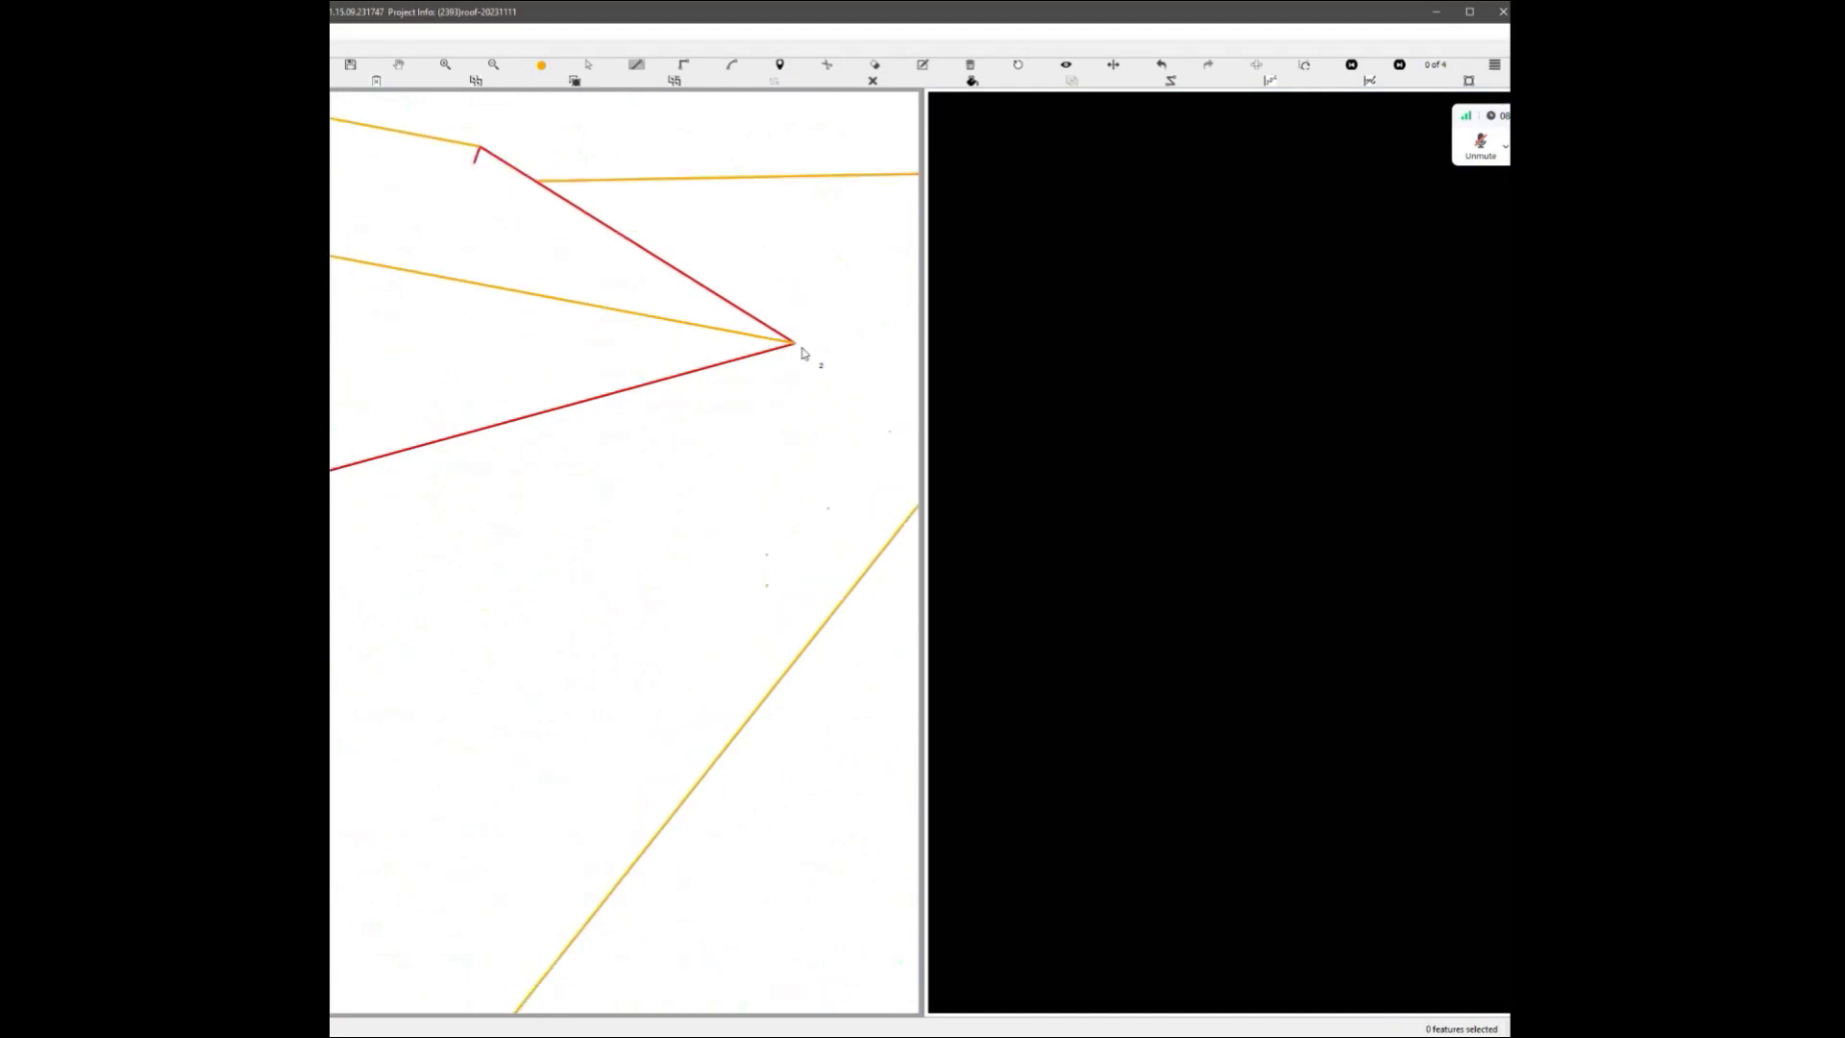
left_click(797, 344)
scroll(772, 404, "down", 1)
middle_click_drag(753, 535, 840, 506)
scroll(754, 620, "down", 1)
key("Escape")
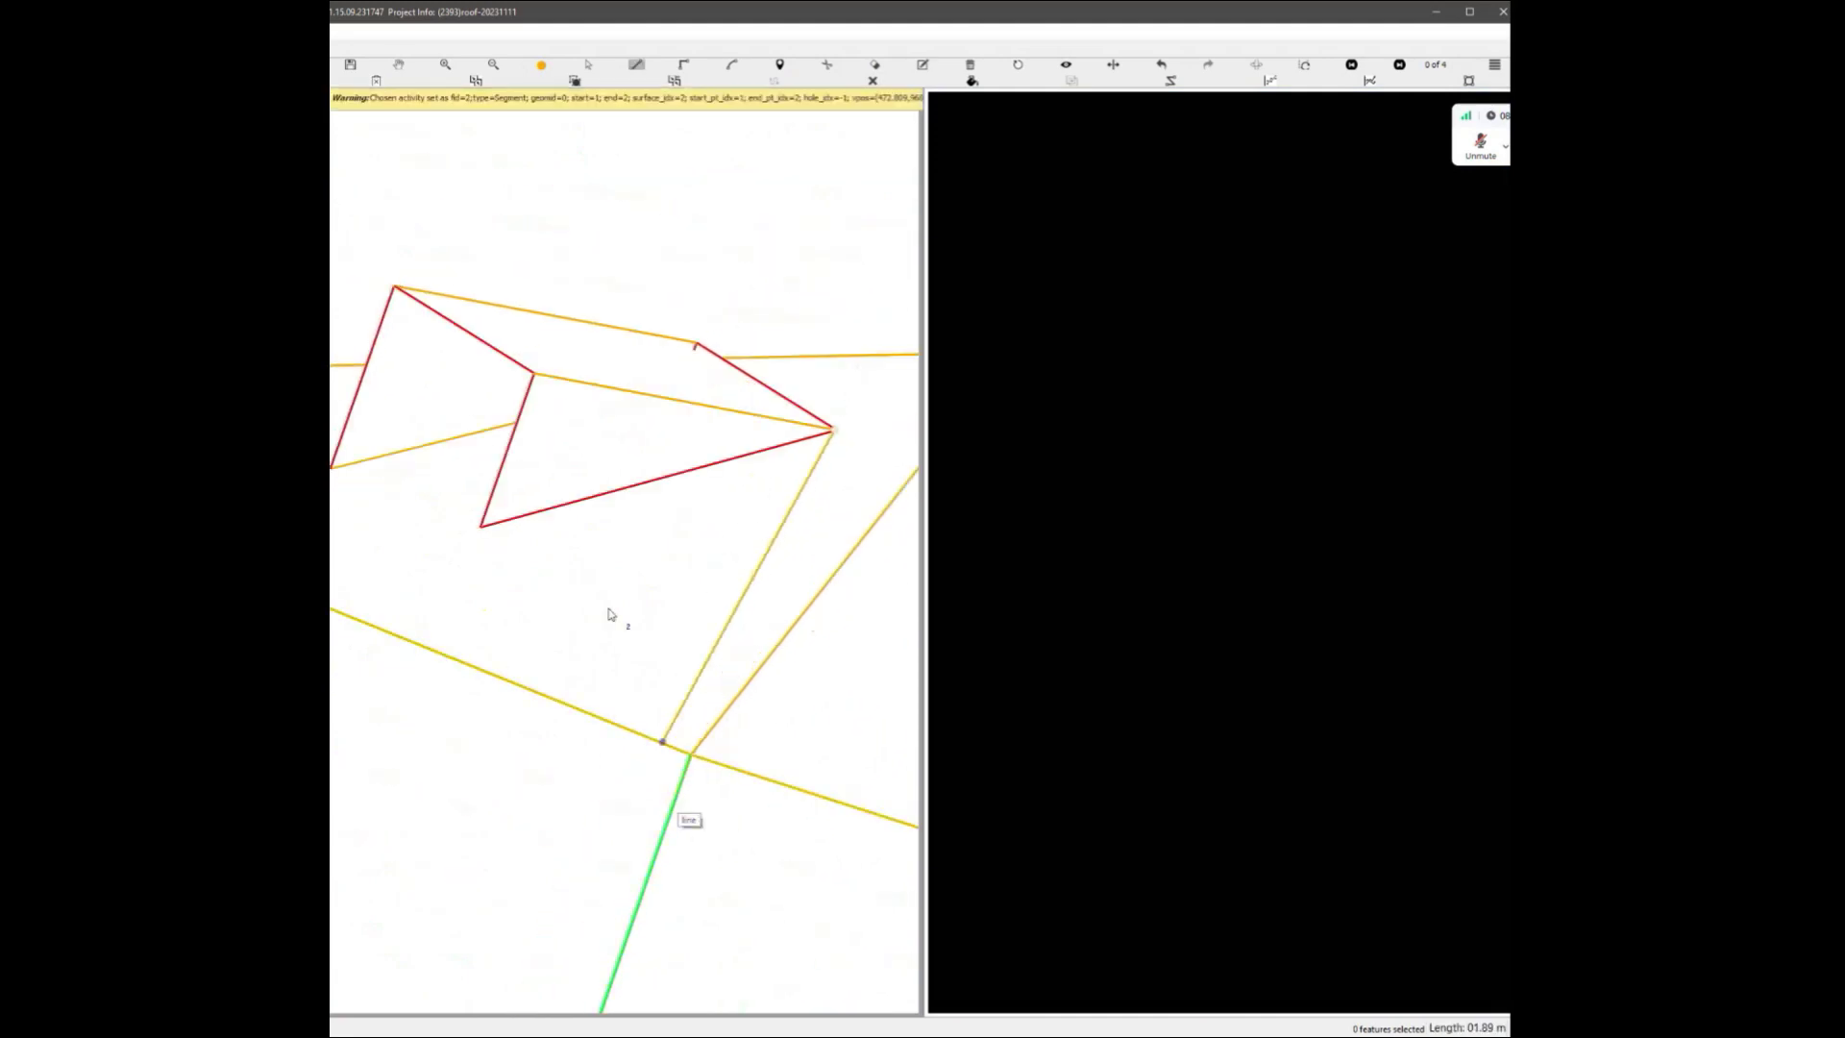
left_click(665, 834)
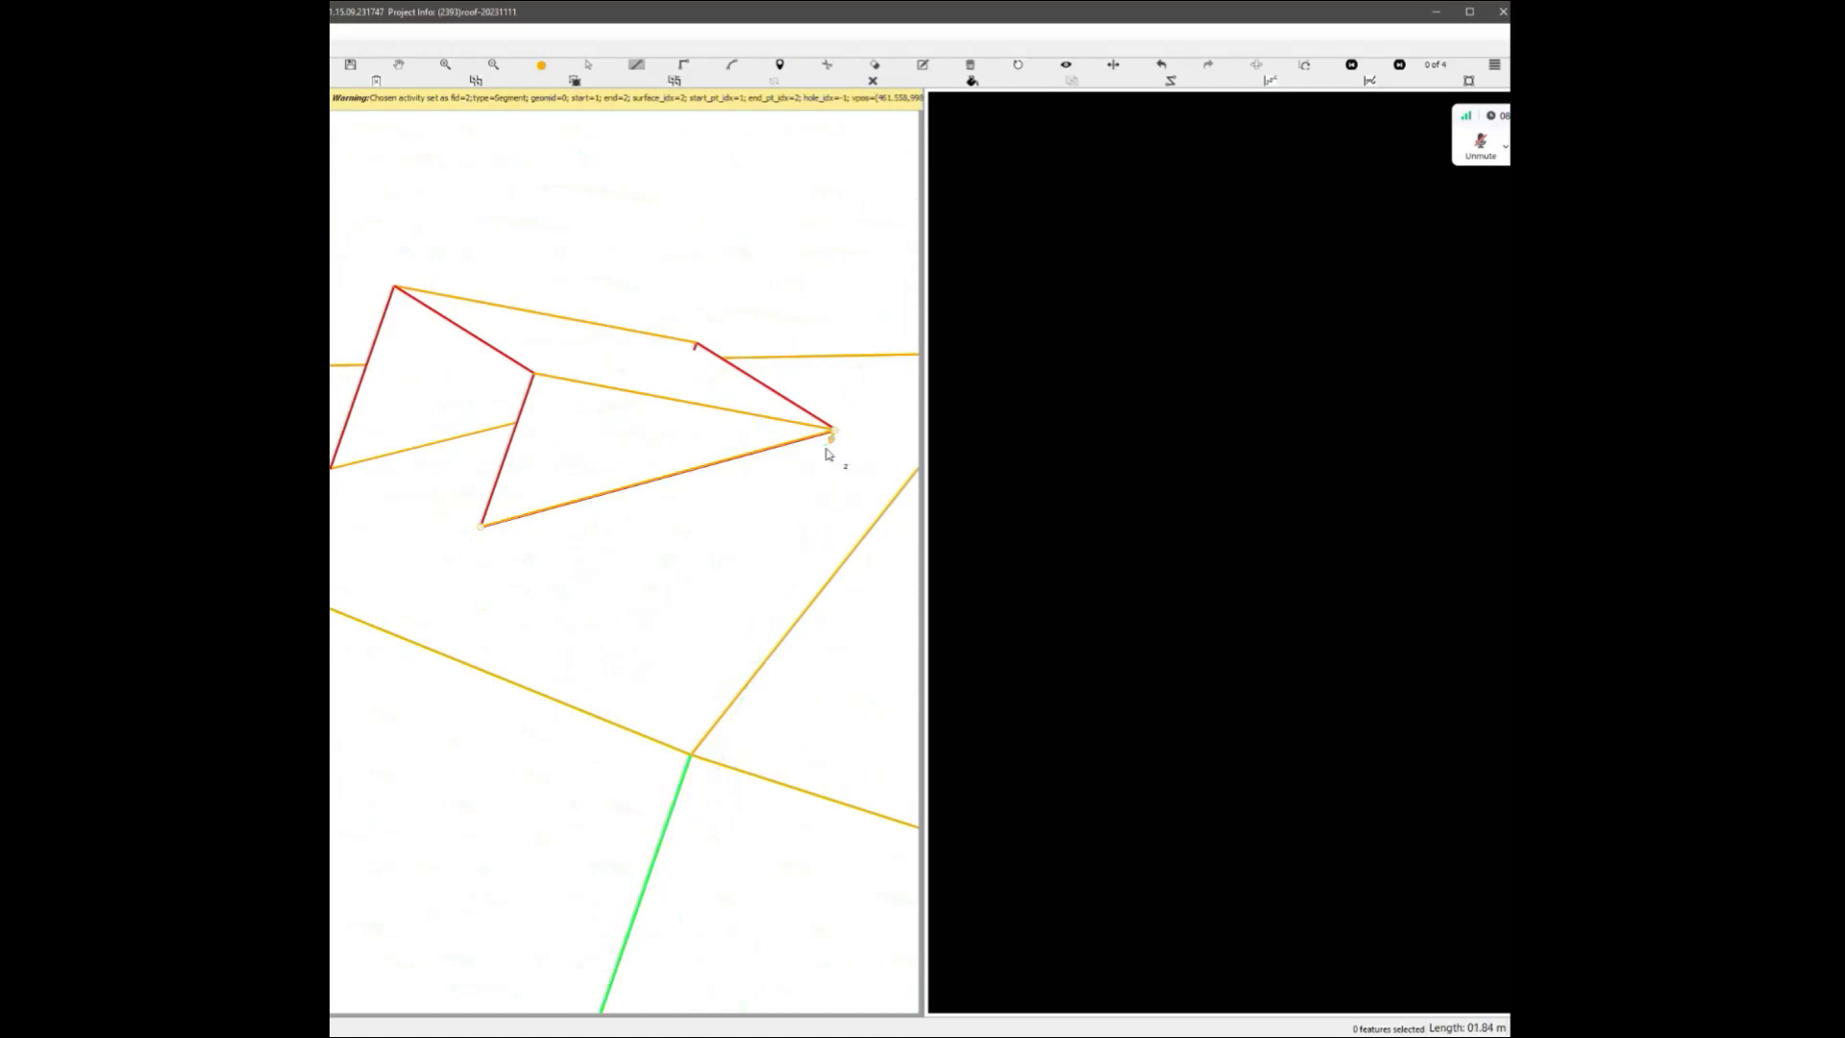
left_click(488, 536)
Select the opposite side's triangular face and its adjoining narrow triangle and merge them into one dormer wall face.
scroll(795, 461, "up", 2)
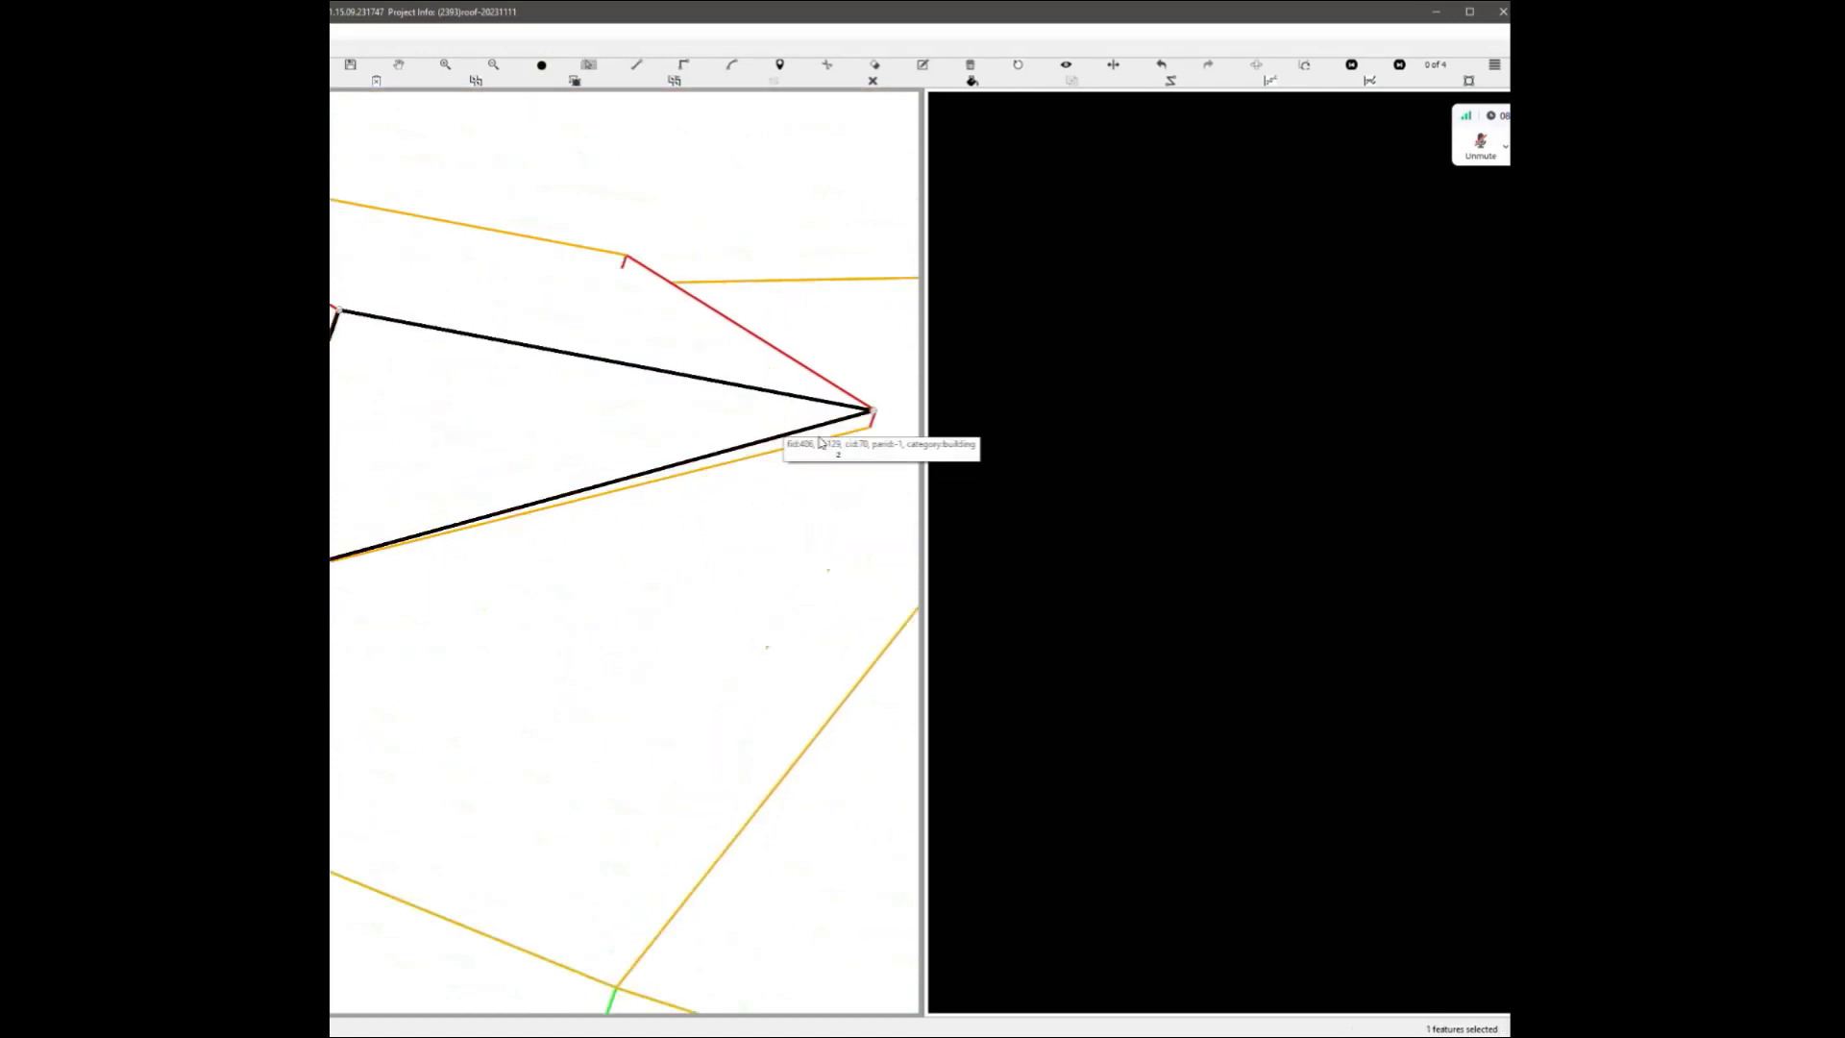
scroll(625, 548, "down", 4)
left_click(610, 495)
scroll(692, 496, "up", 5)
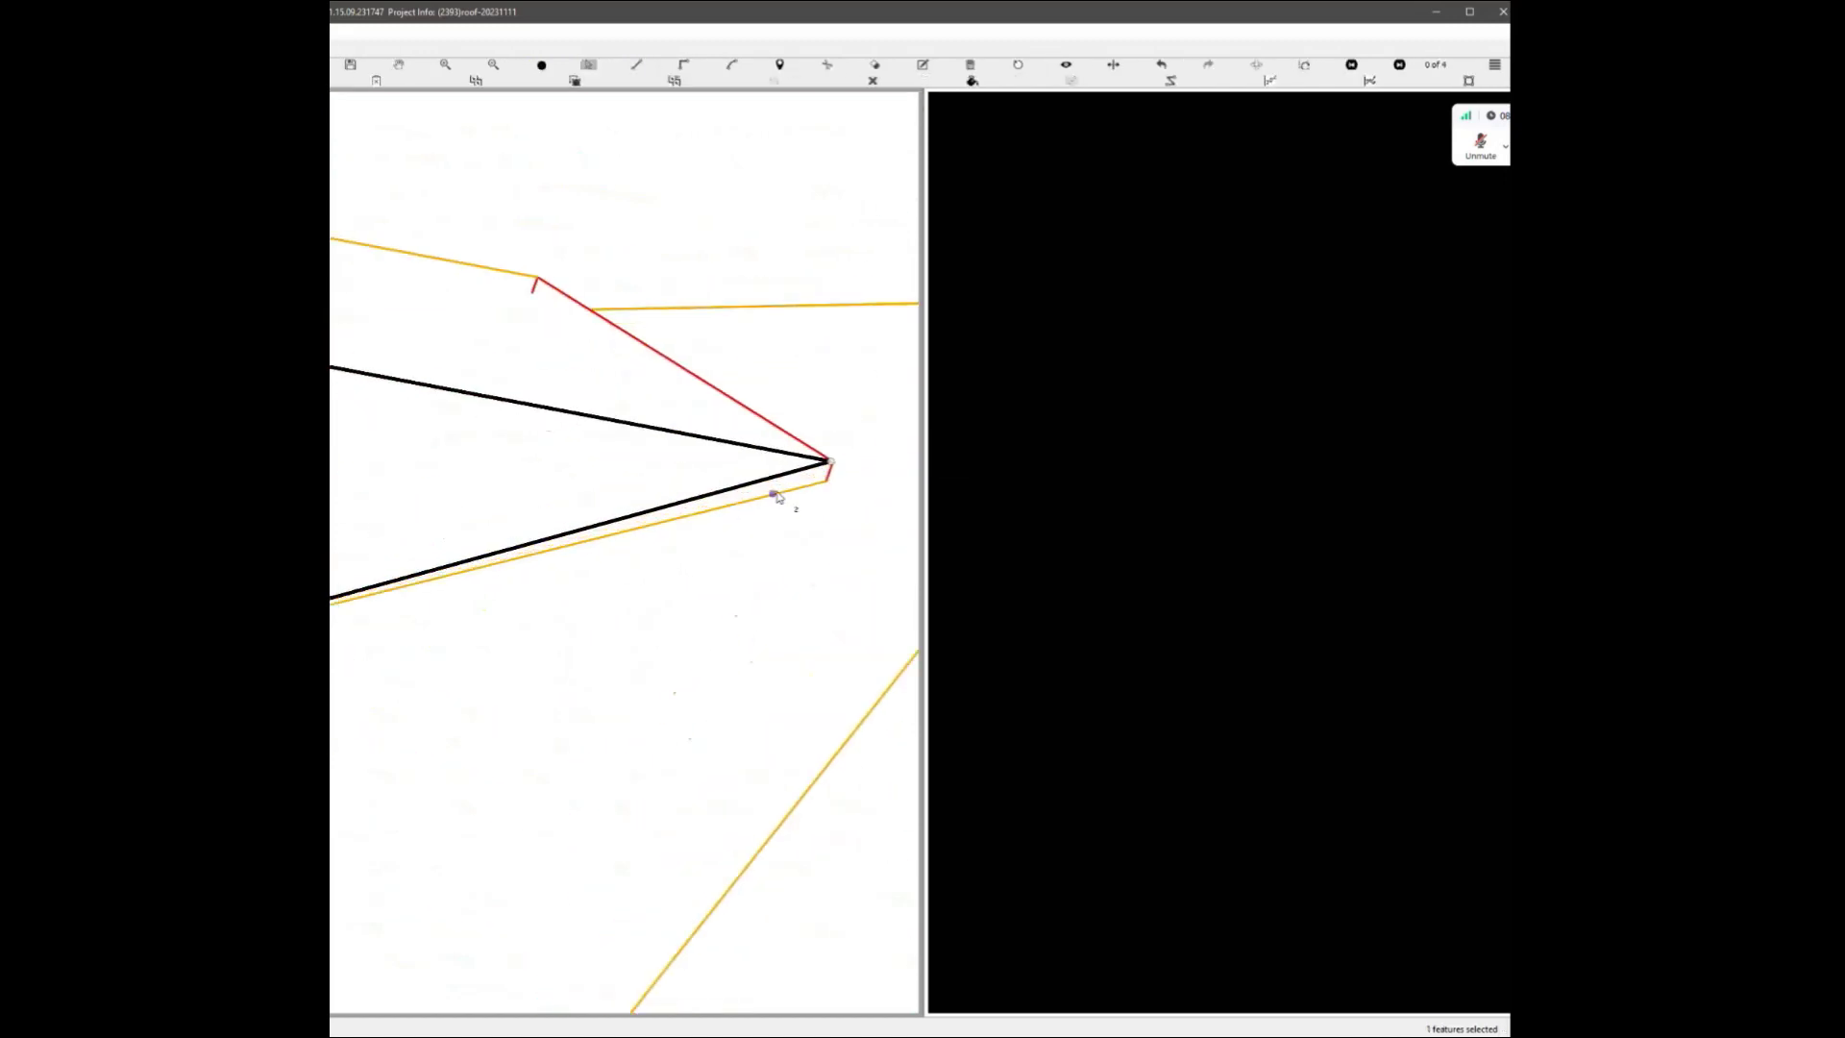
left_click(822, 483)
scroll(811, 535, "down", 3)
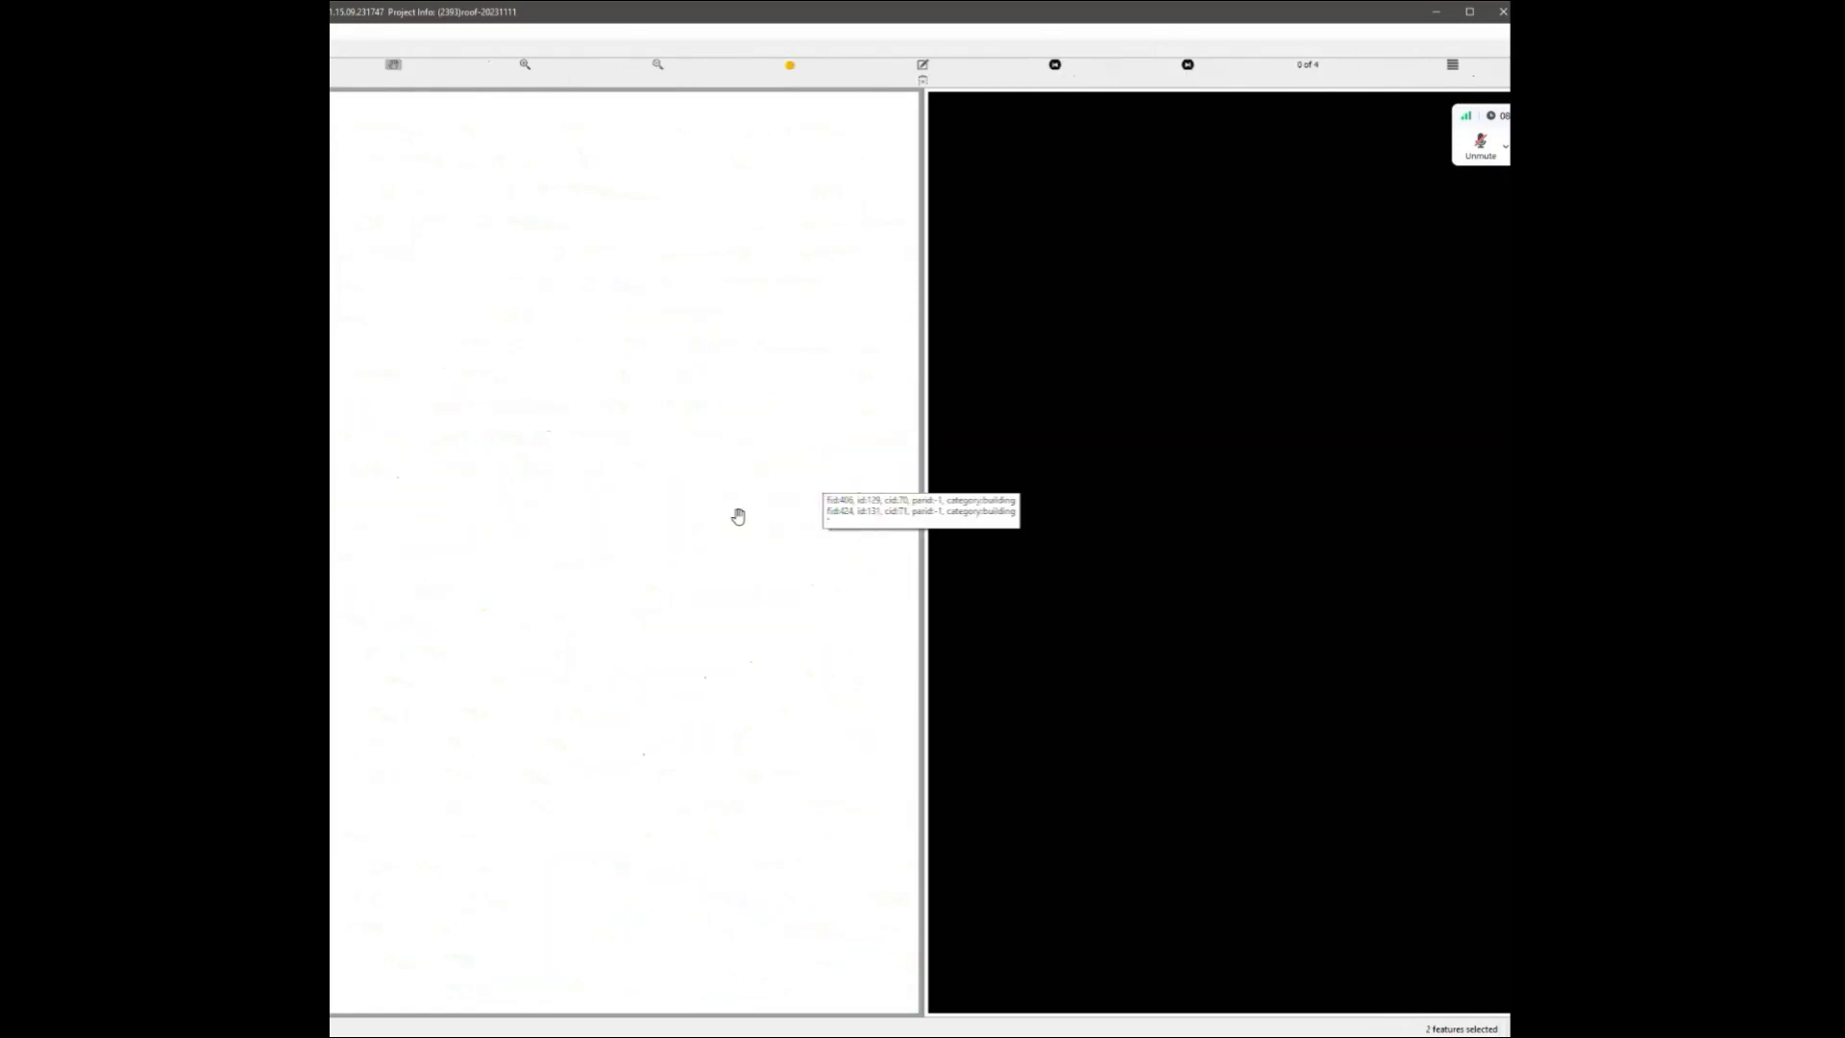
Draw a four-sided face across the dormer's remaining open side, joining the corners of the roof and the two side walls.
middle_click_drag(737, 516, 421, 578)
middle_click_drag(655, 811, 688, 737)
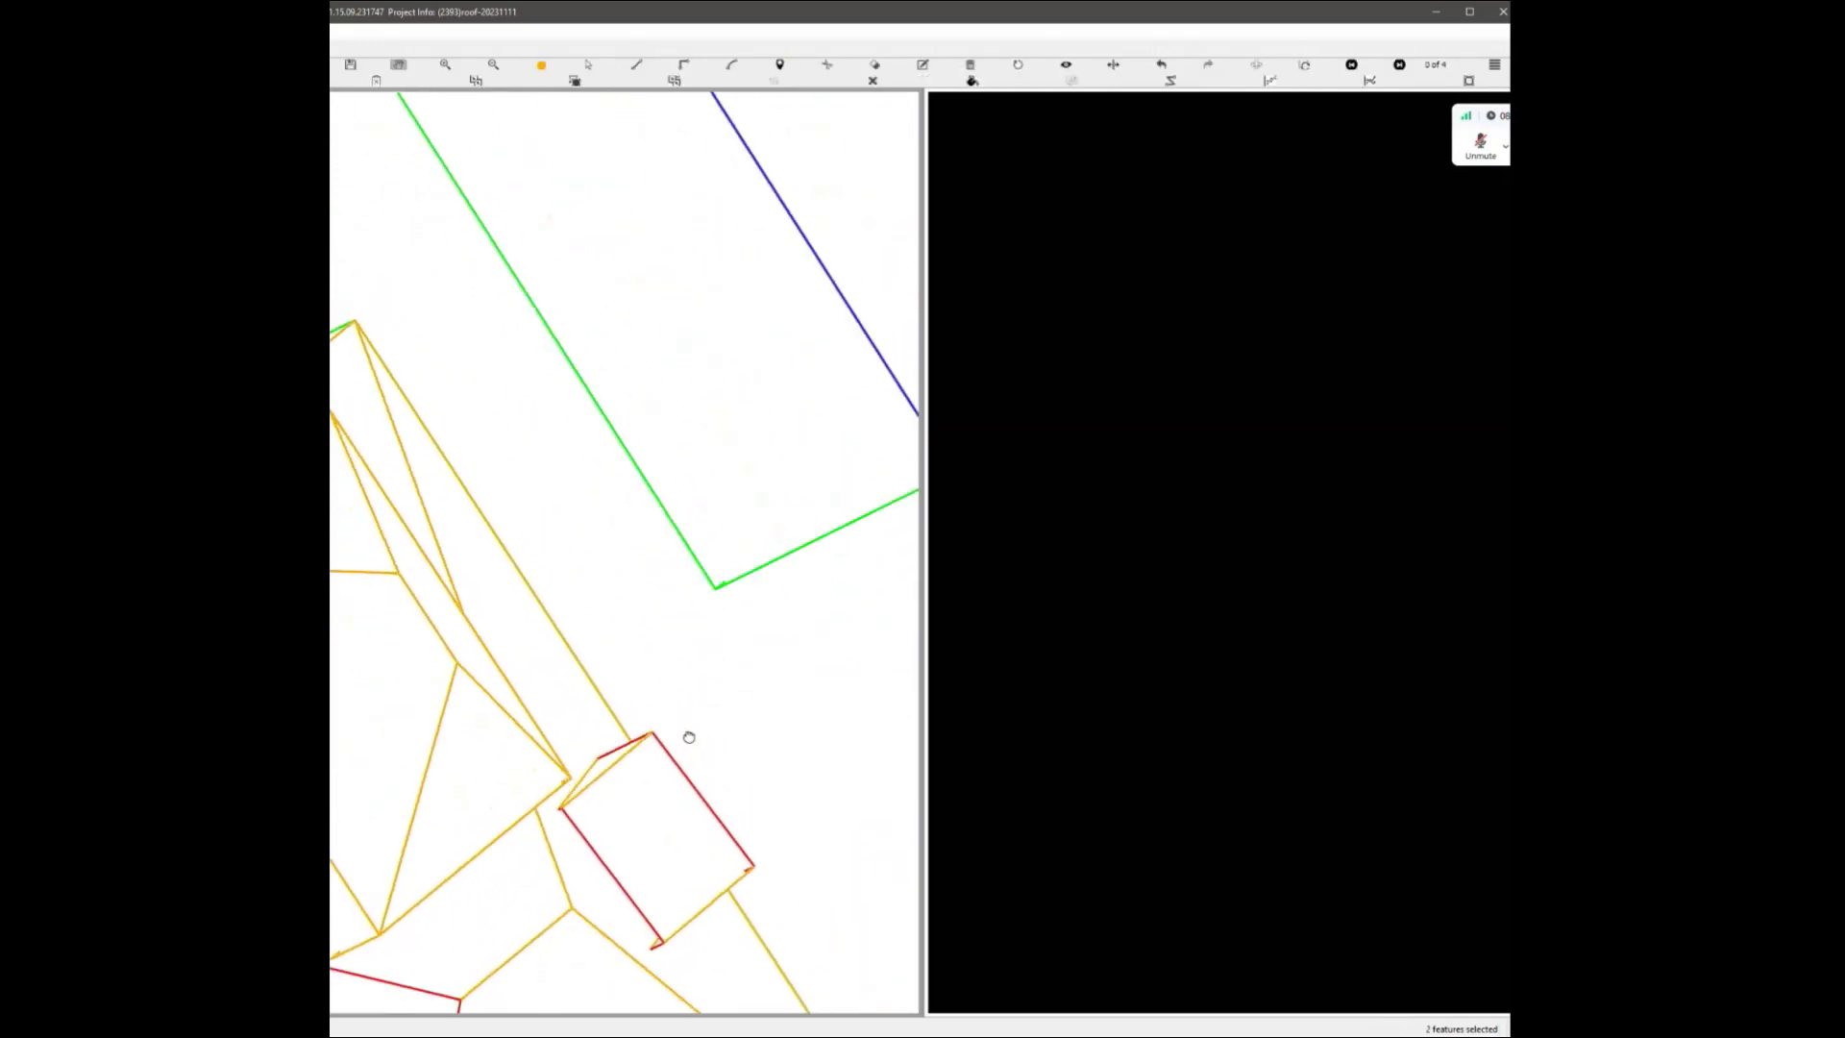
scroll(585, 866, "up", 3)
left_click(525, 785)
middle_click_drag(641, 815, 658, 591)
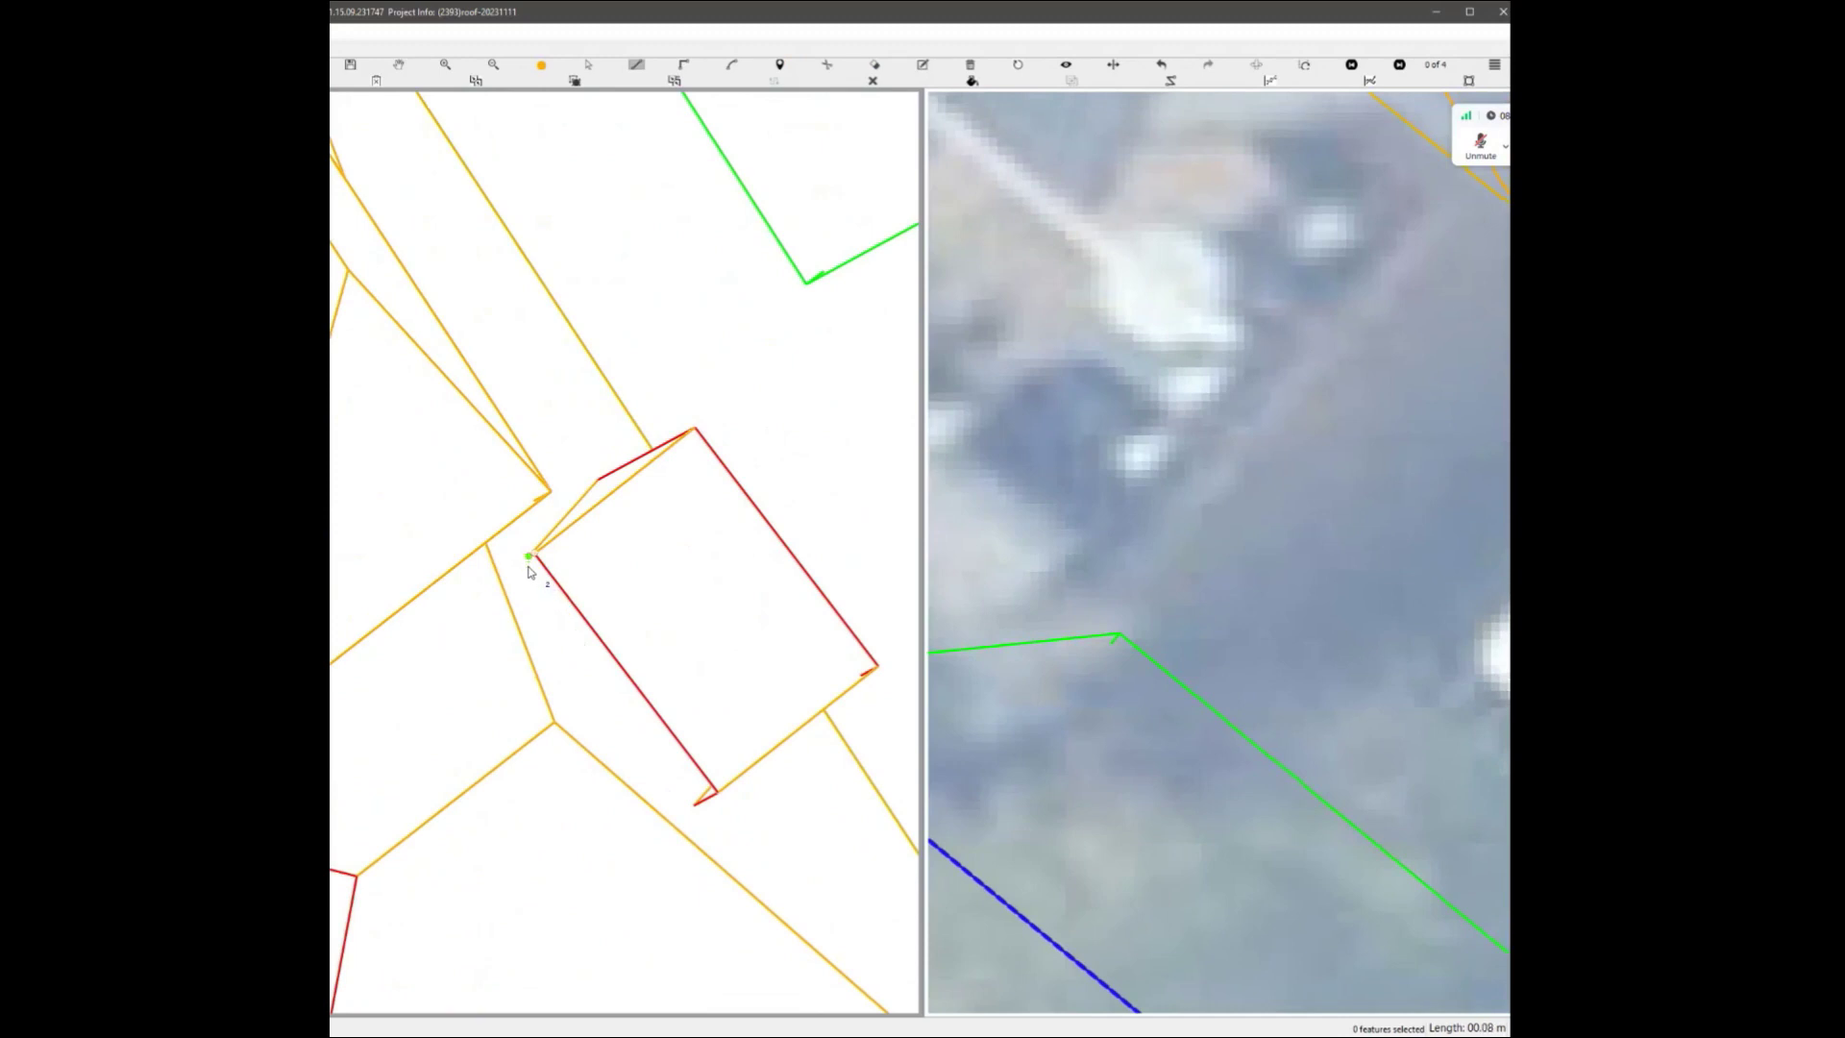
left_click(722, 797)
scroll(738, 640, "down", 3)
middle_click_drag(738, 640, 512, 506)
scroll(675, 761, "up", 3)
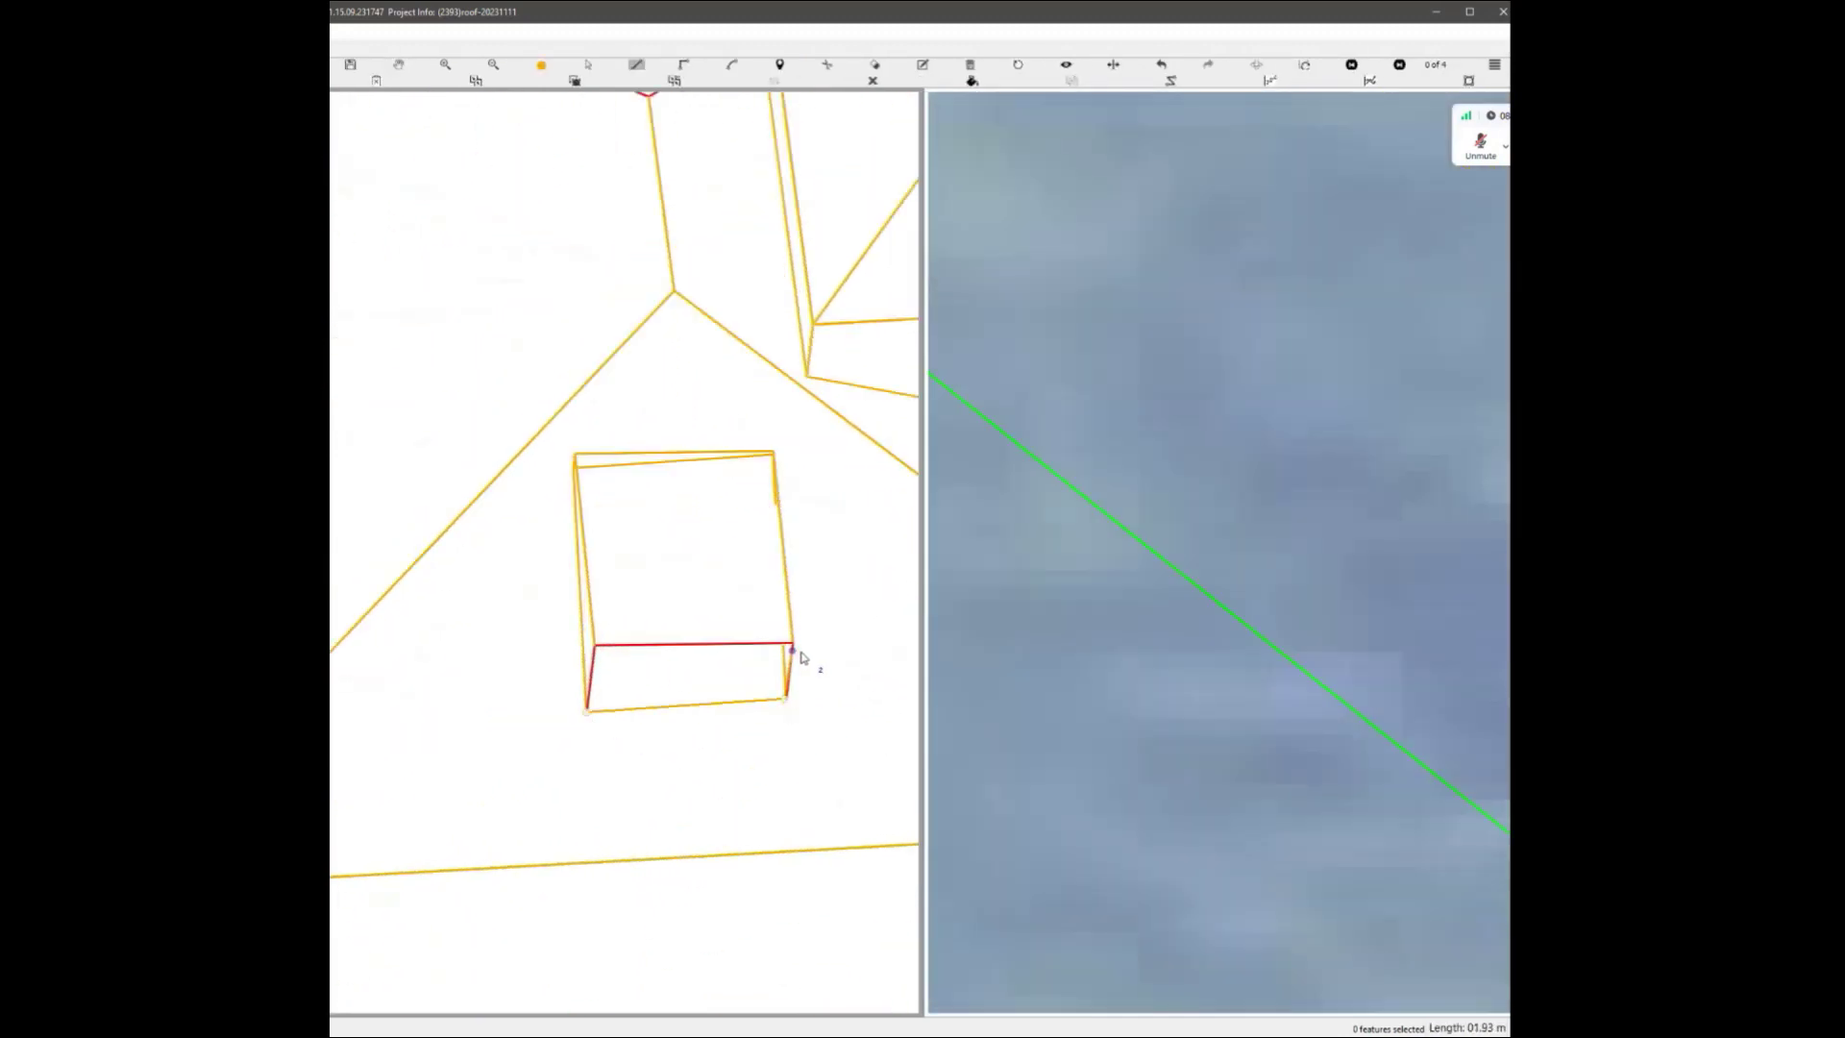
left_click(596, 647)
key("Escape")
Delete the roof face and all the wall faces of the small dormer beside the chimney.
scroll(669, 549, "up", 6)
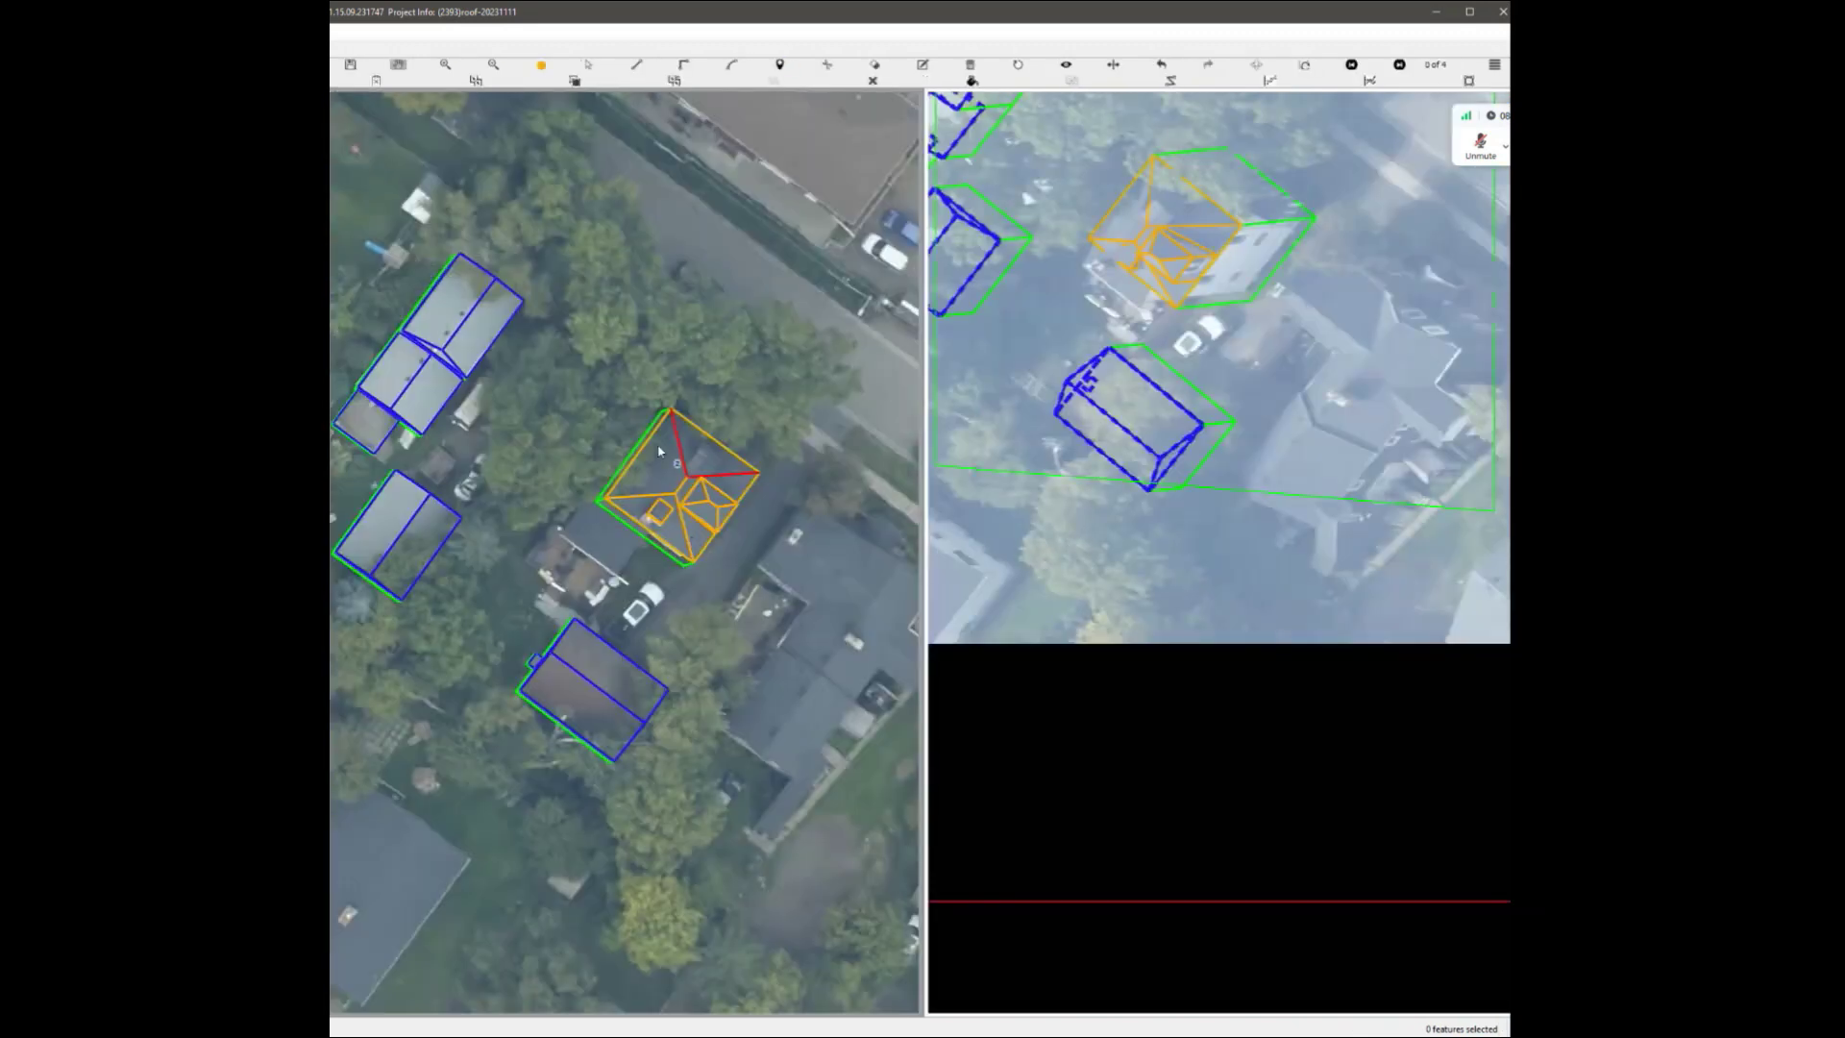
scroll(669, 553, "down", 3)
middle_click_drag(671, 601, 717, 609)
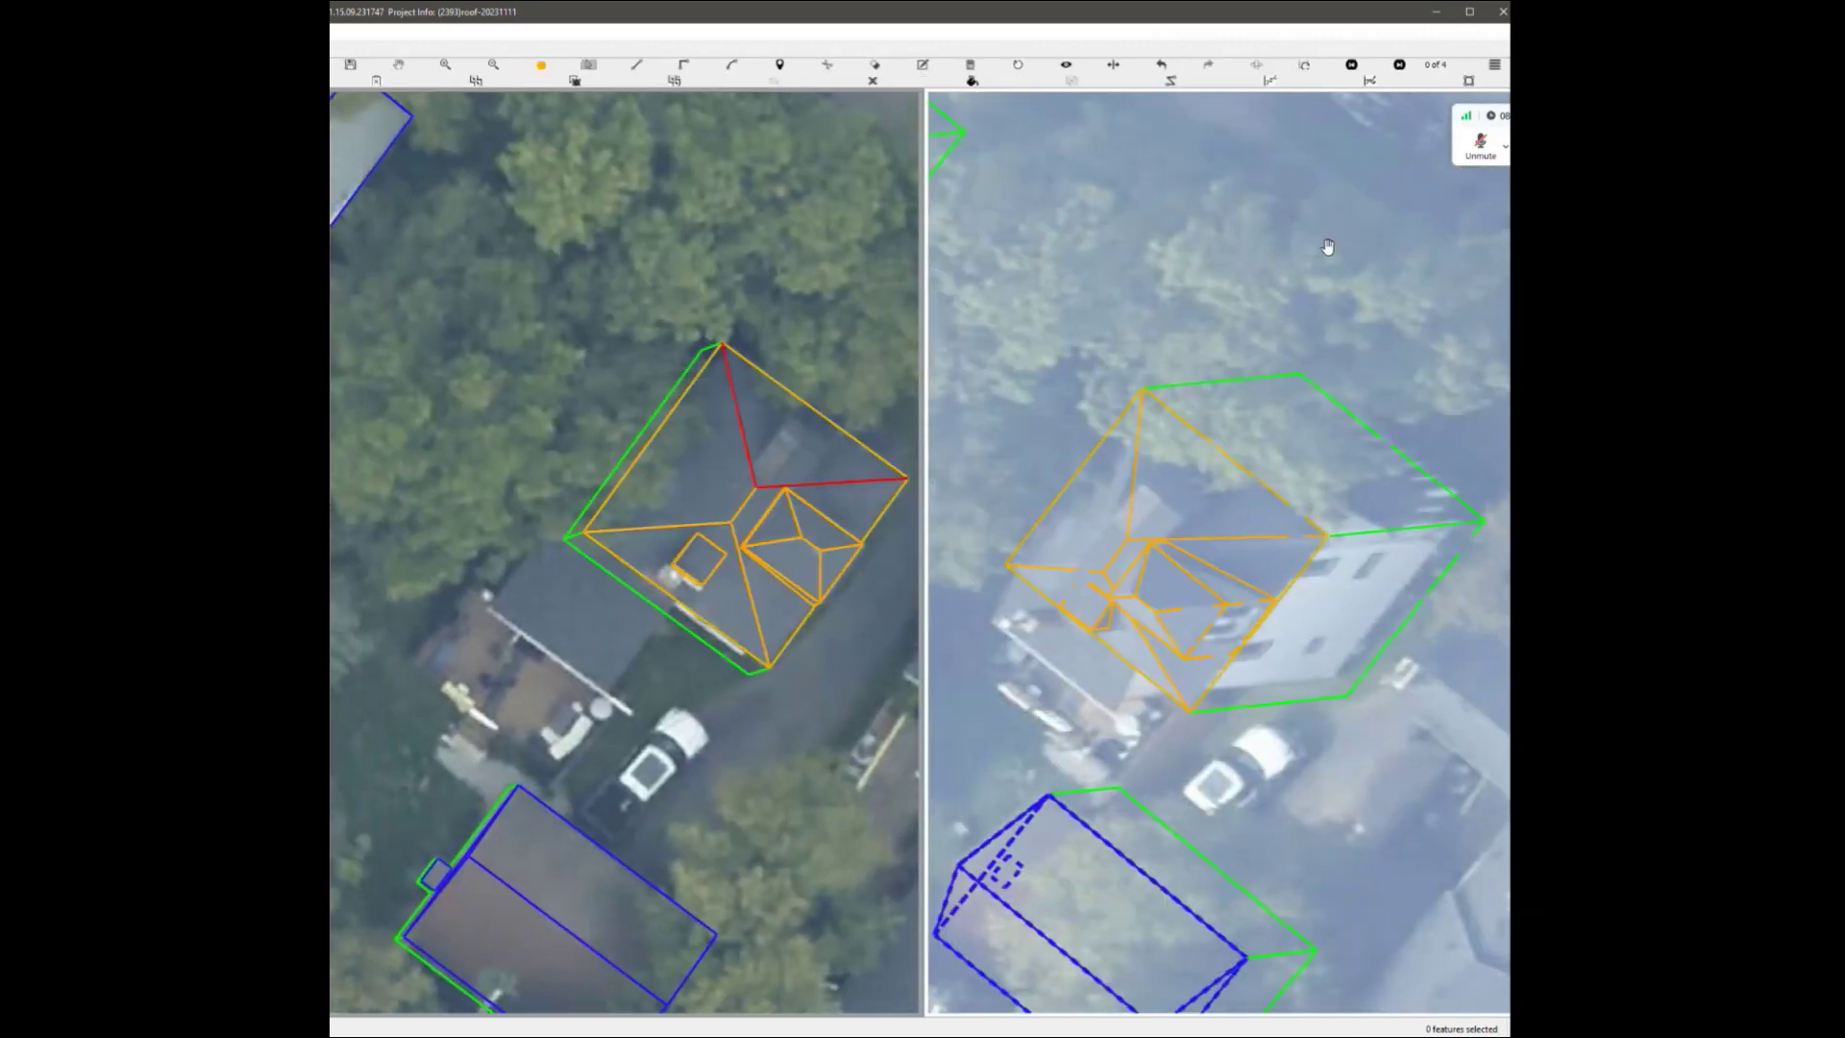
left_click(1321, 65)
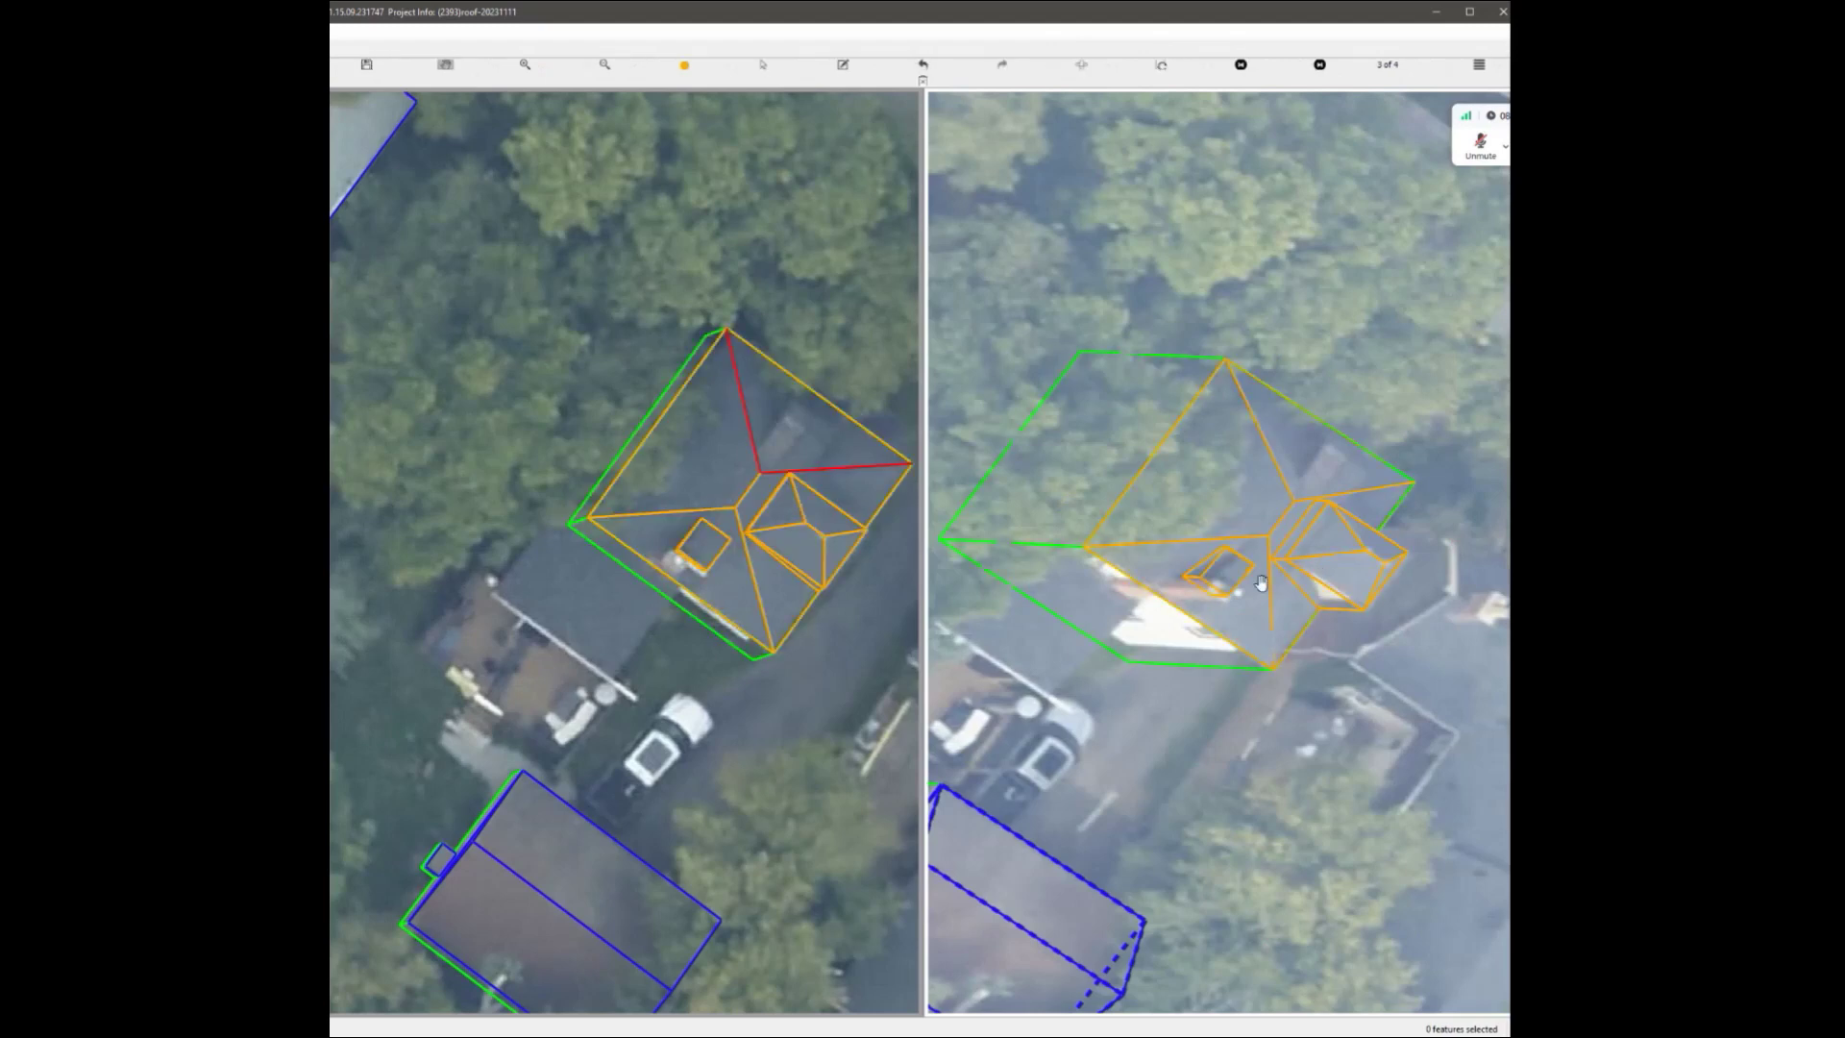
scroll(865, 615, "up", 6)
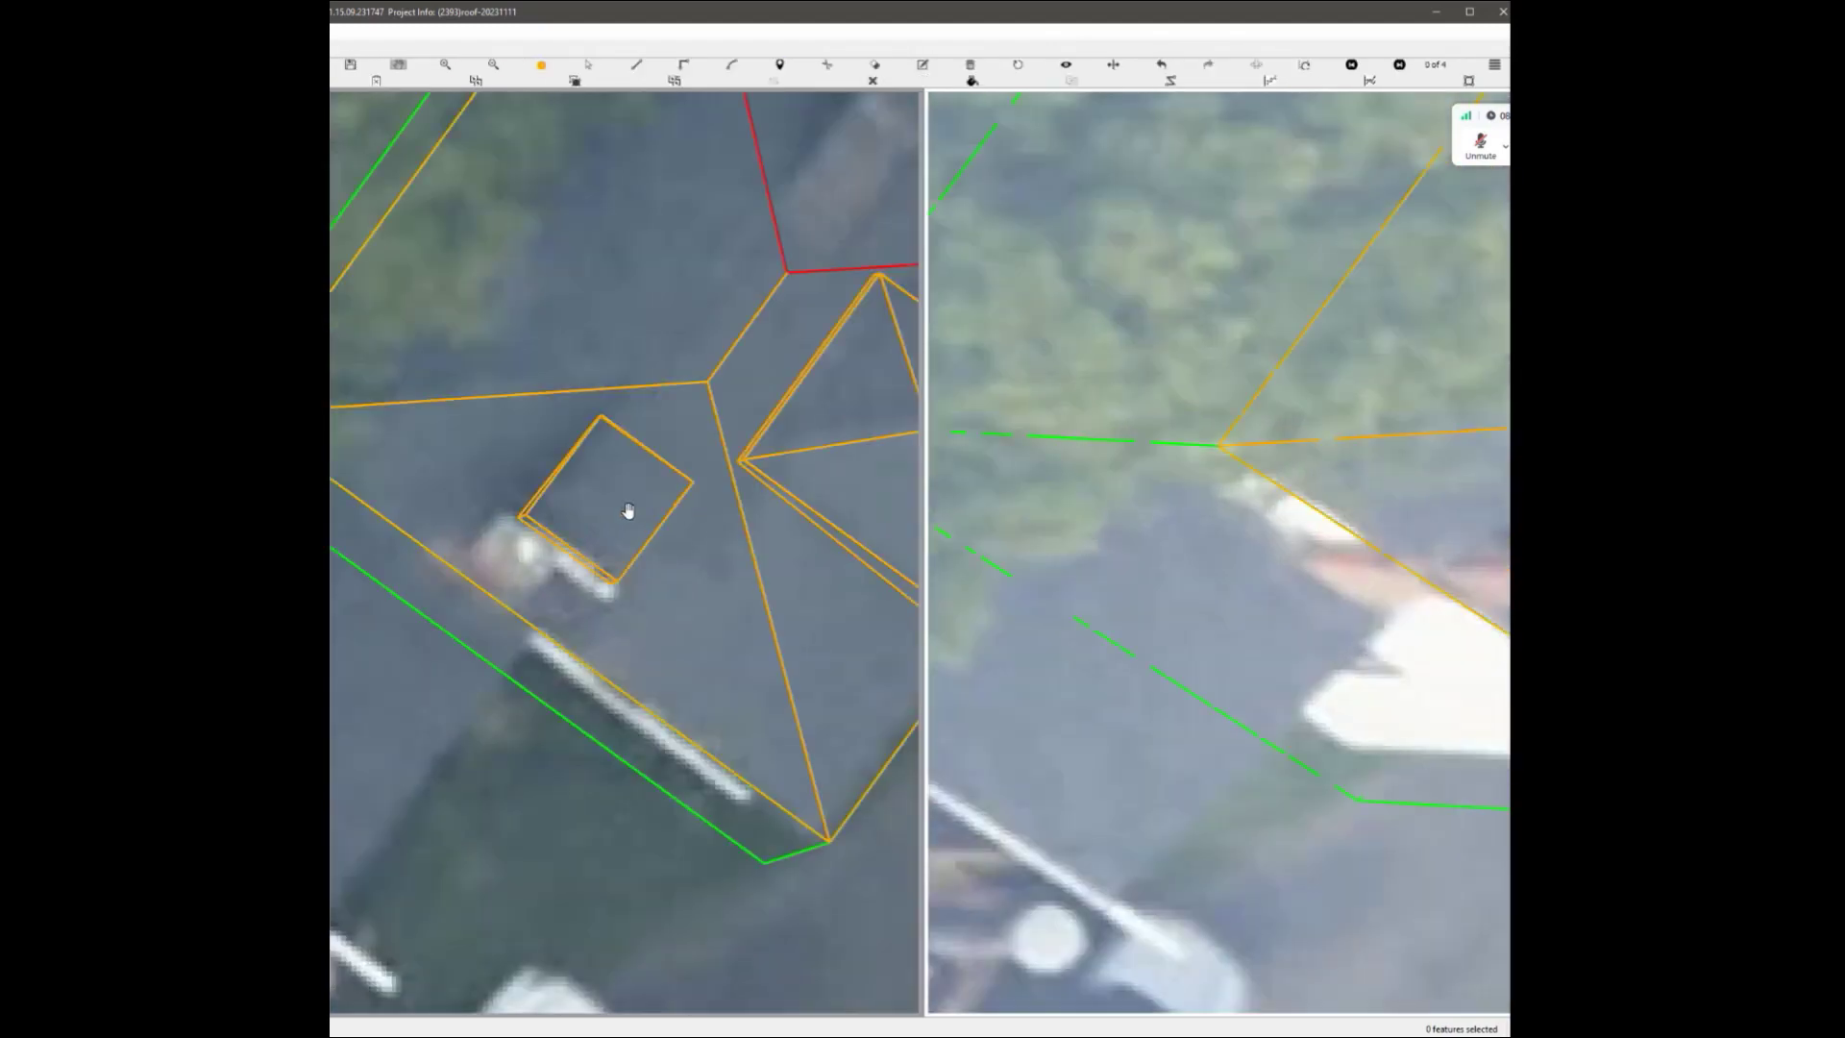
middle_click_drag(629, 510, 617, 427)
key("s")
left_click(620, 505)
key("Delete")
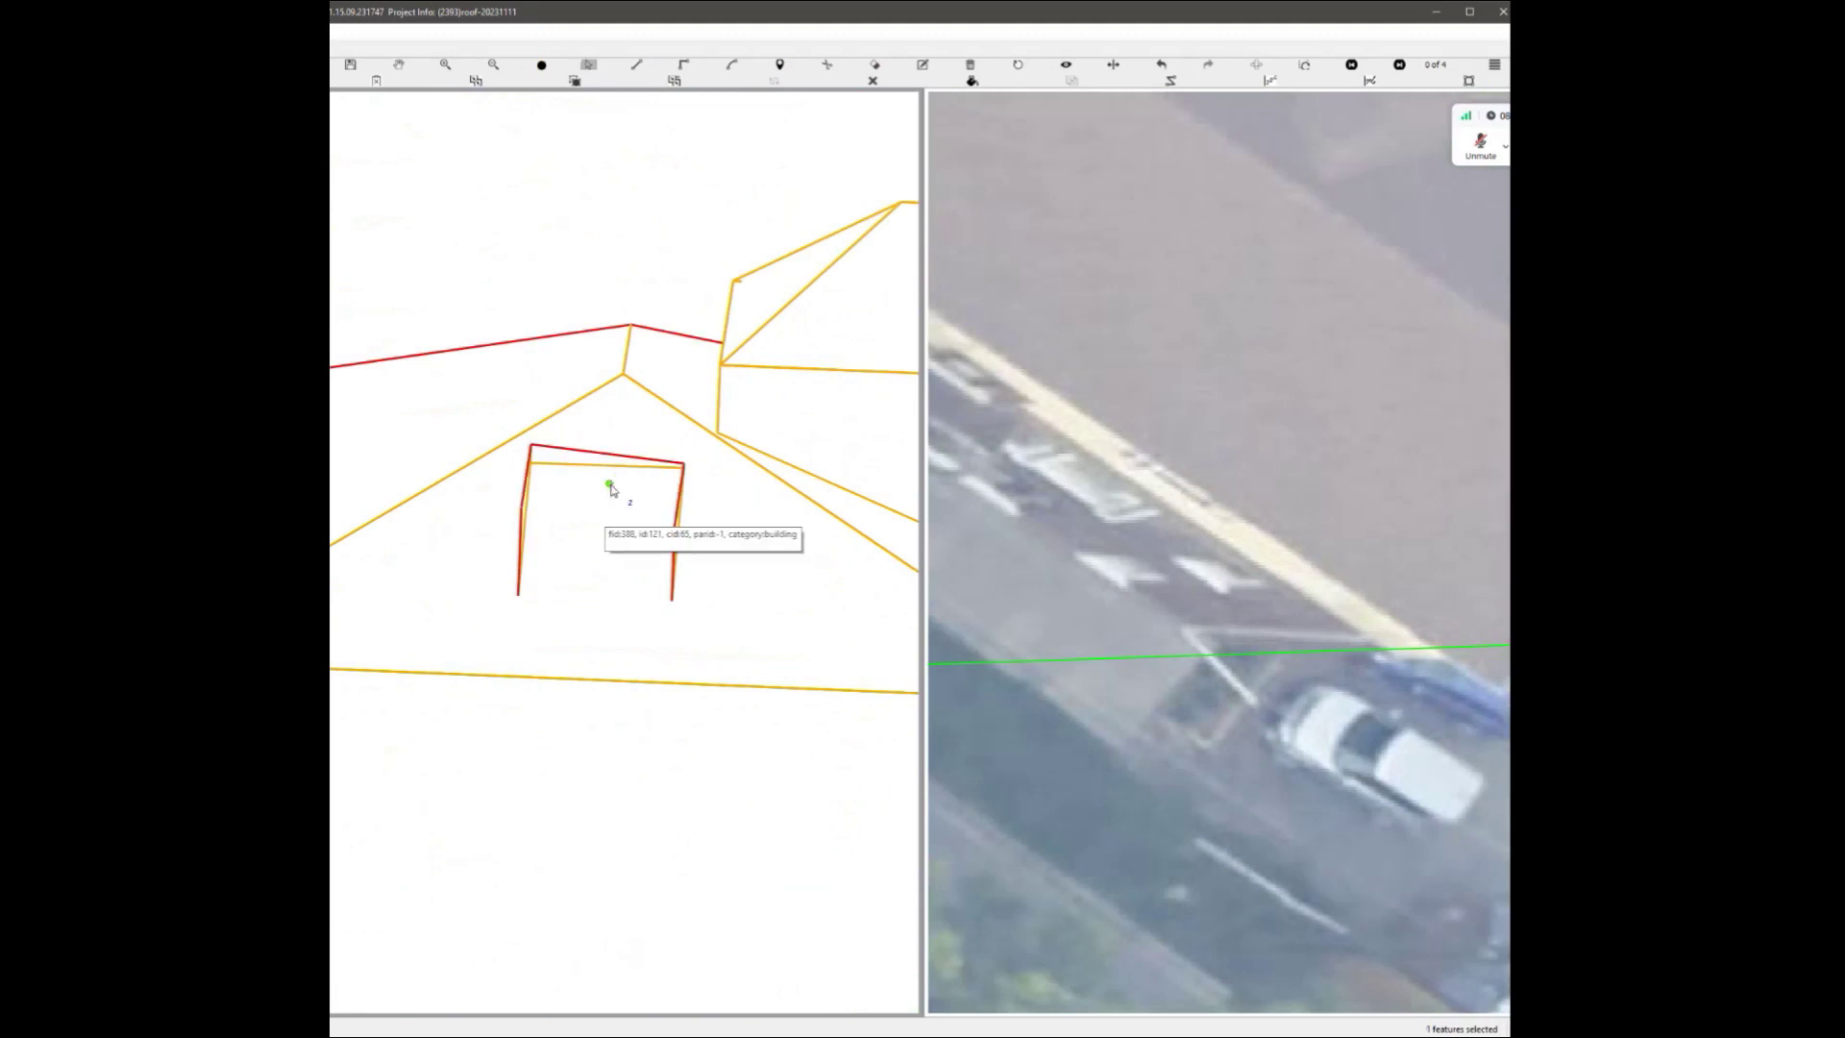
left_click(577, 452)
key("Delete")
left_click(680, 495)
key("Delete")
left_click(525, 516)
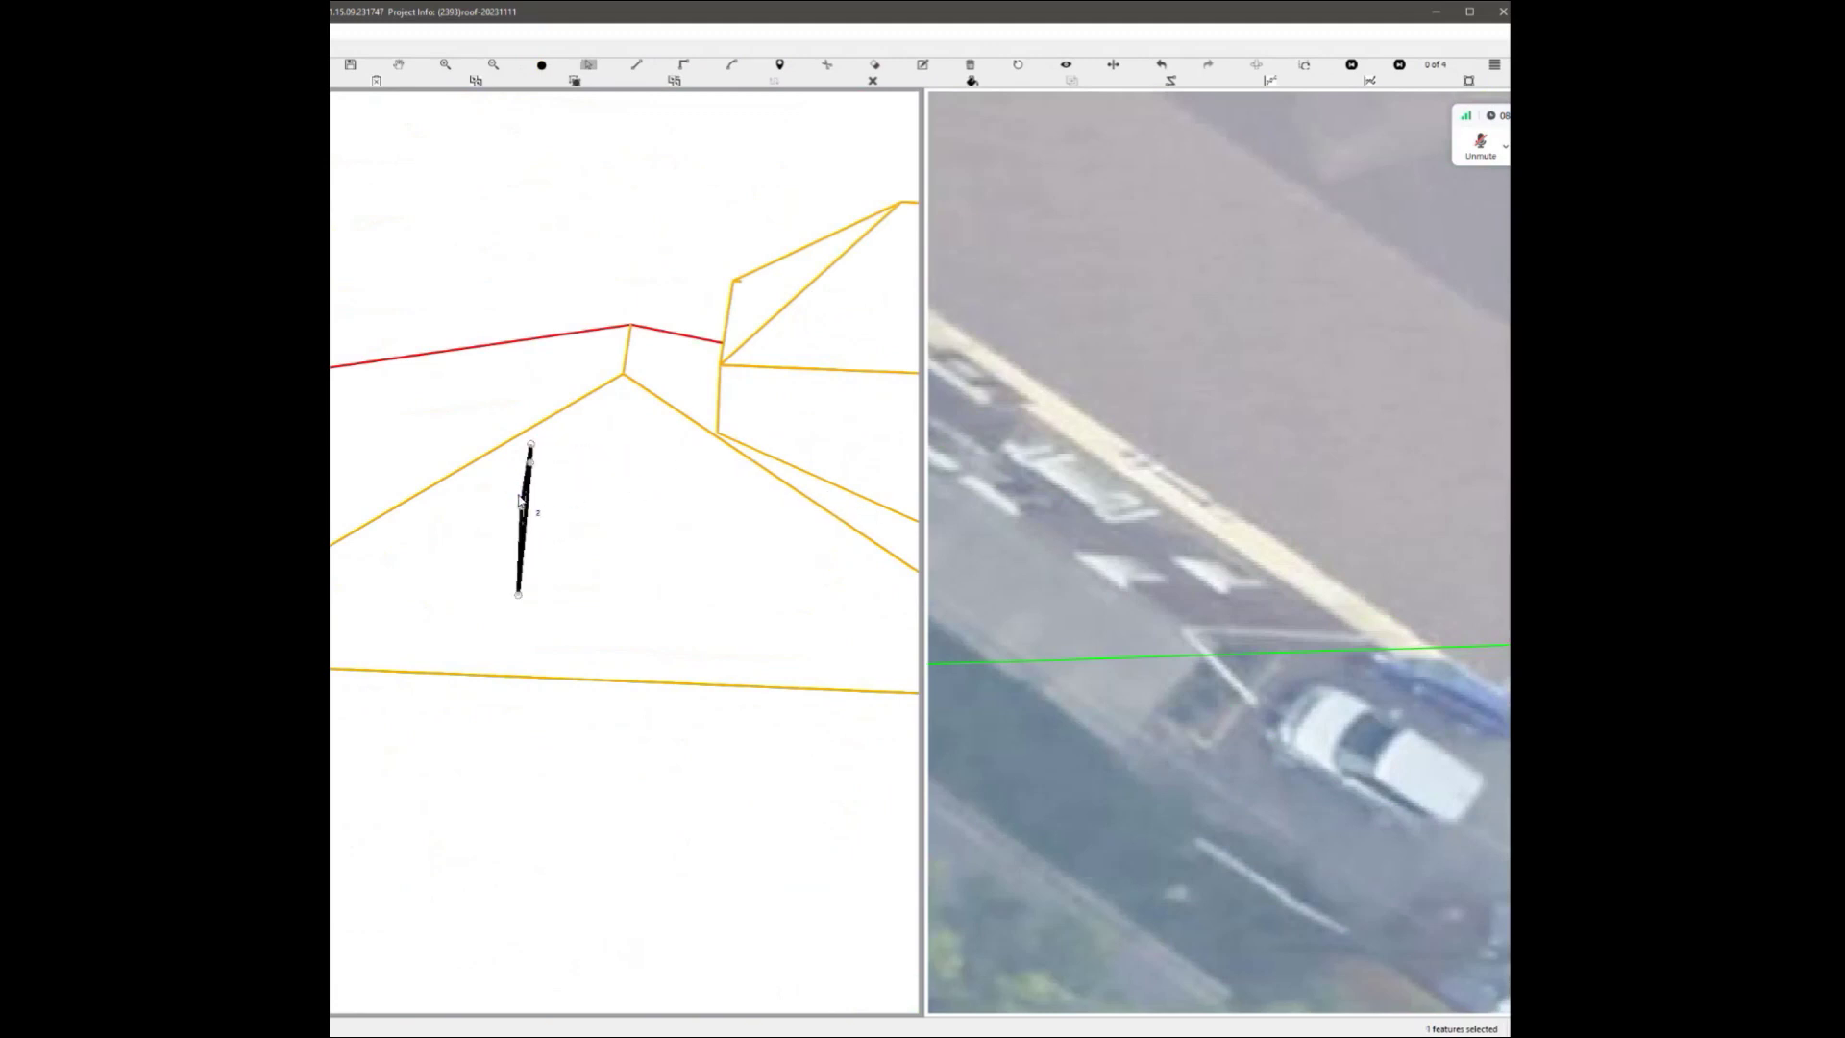
key("Delete")
scroll(596, 544, "down", 2)
left_click(578, 540)
key("Delete")
Draw a new square-cornered outline on the roof slope beside the chimney and close its open side with a separate line.
key("r")
scroll(690, 456, "up", 6)
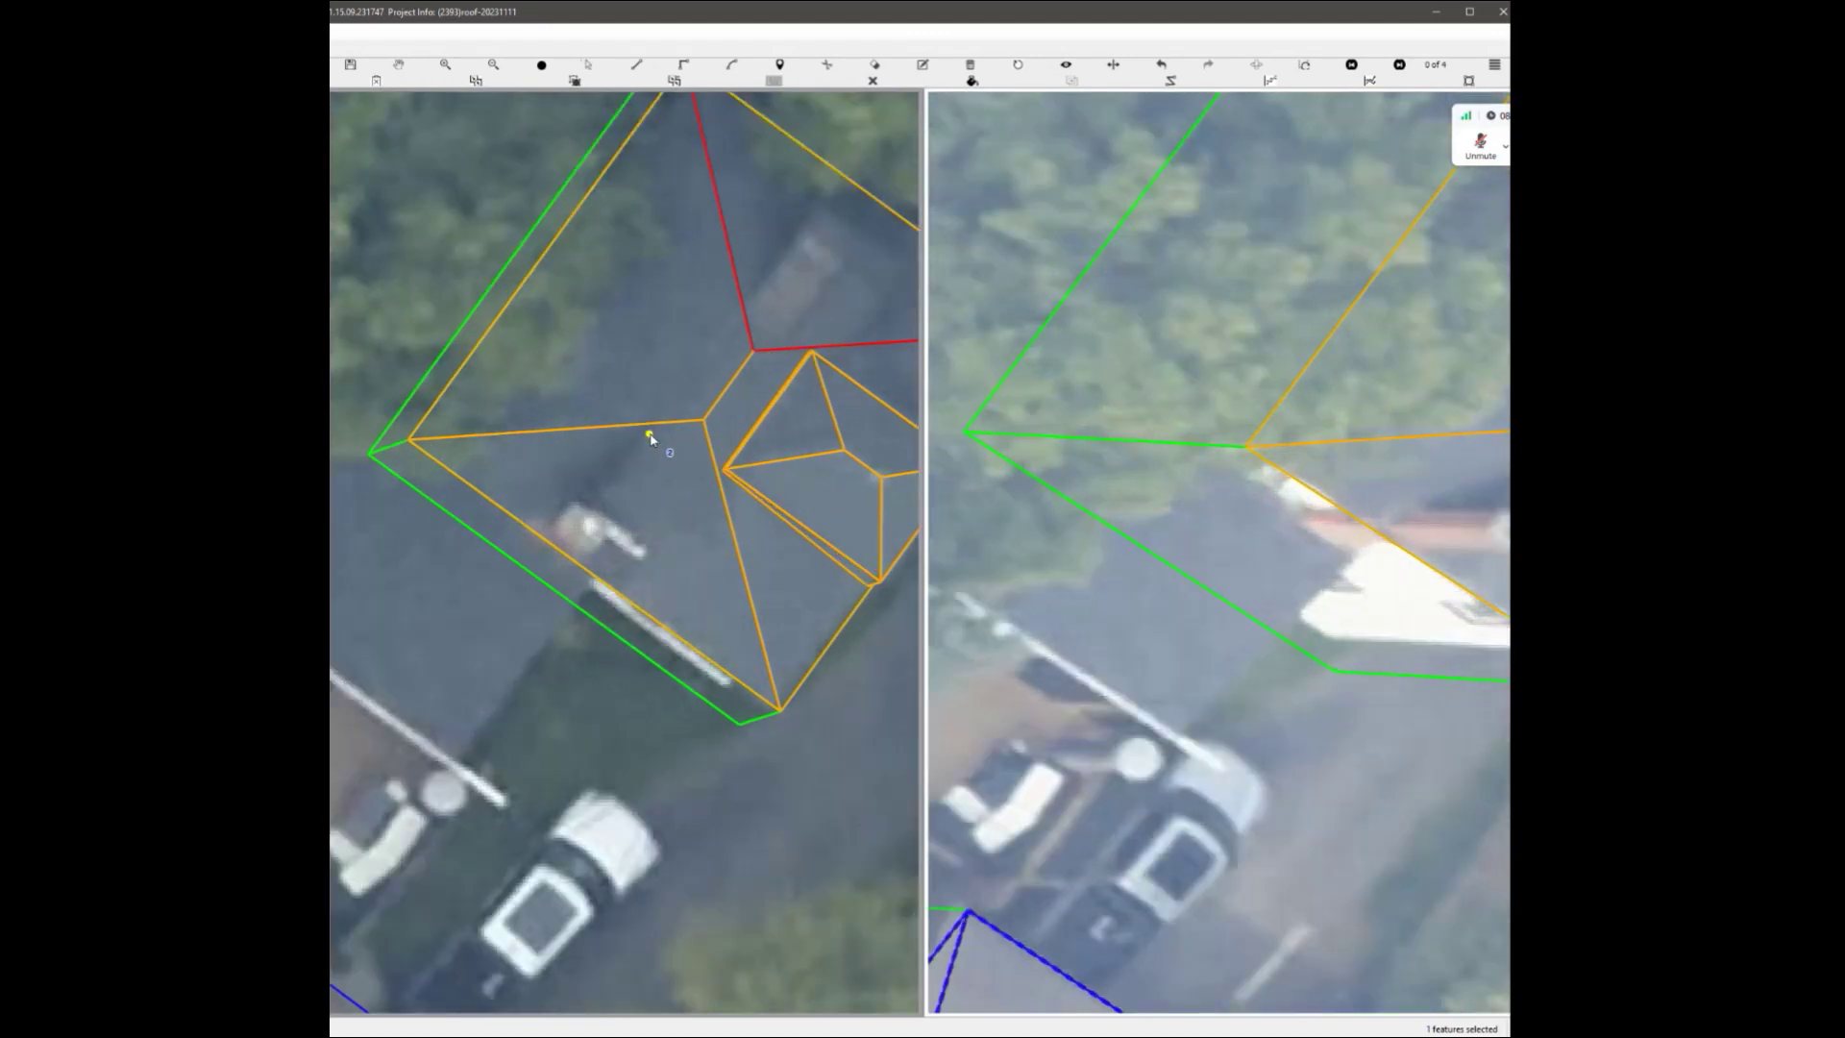
left_click(652, 433)
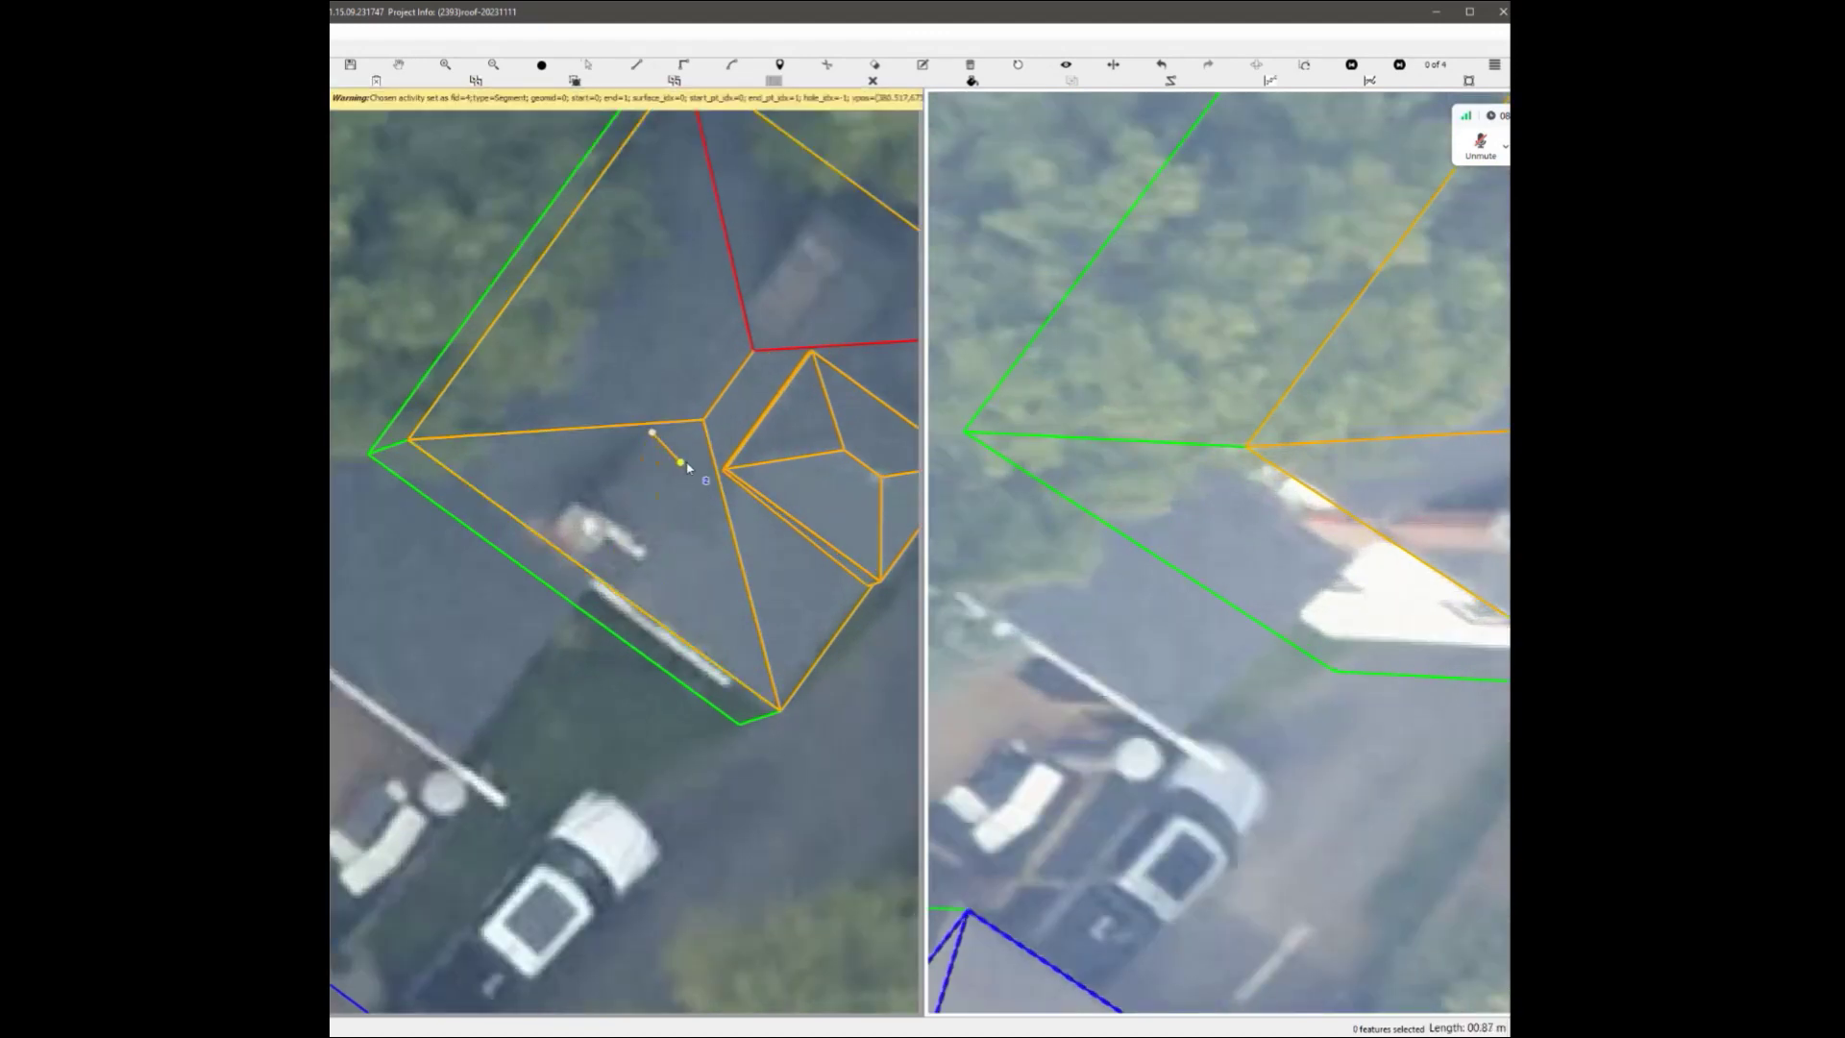
left_click(830, 648)
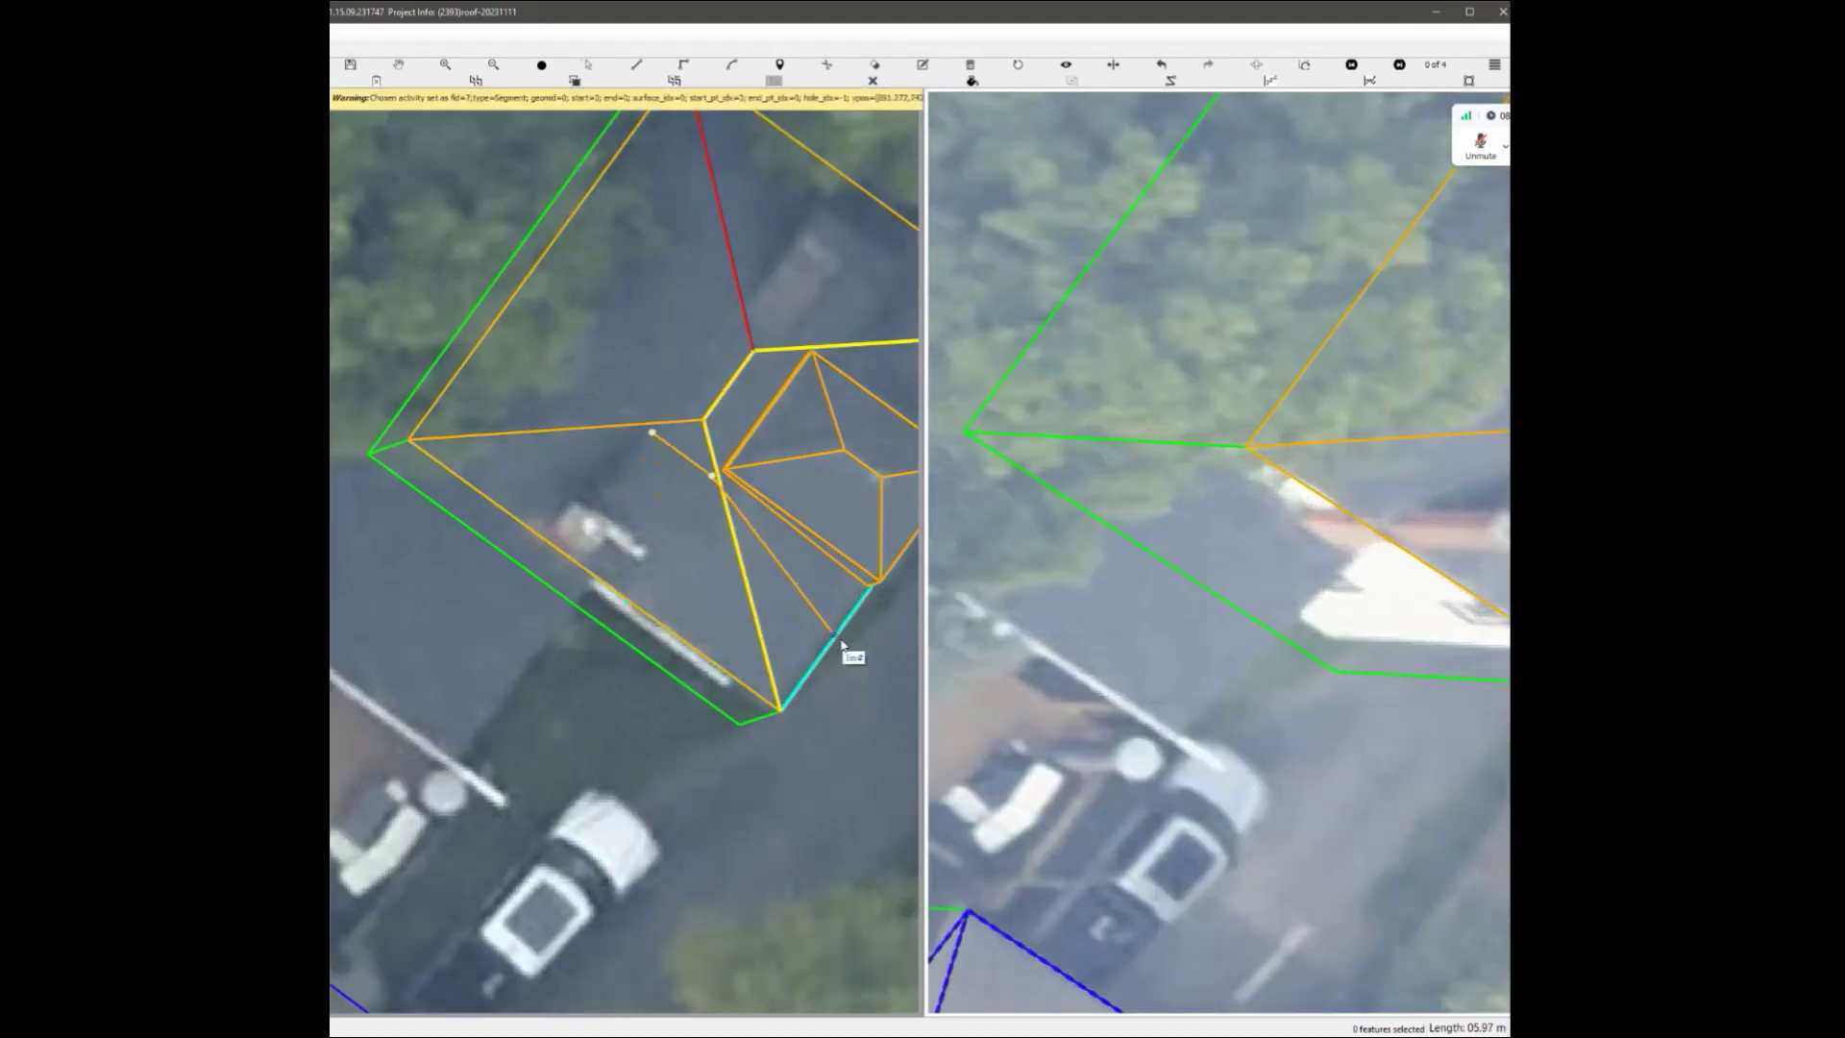
left_click(609, 589)
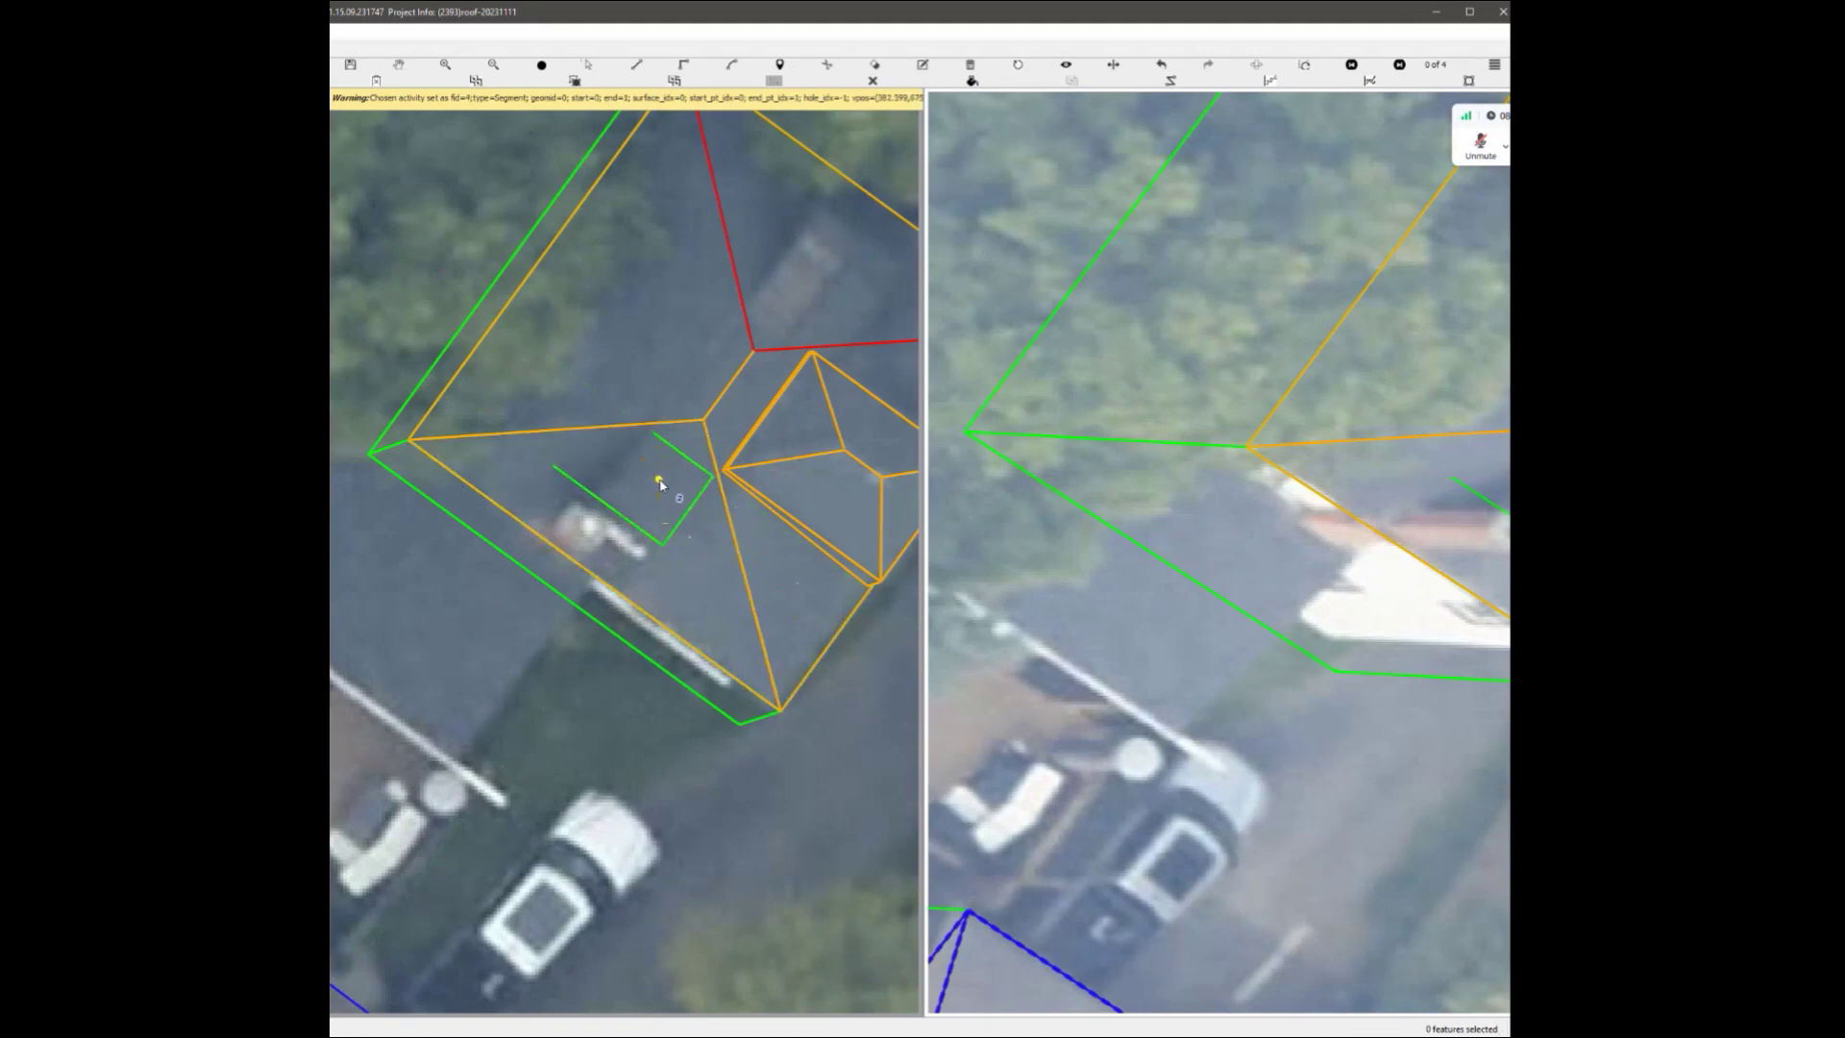
scroll(660, 483, "up", 1)
left_click(403, 341)
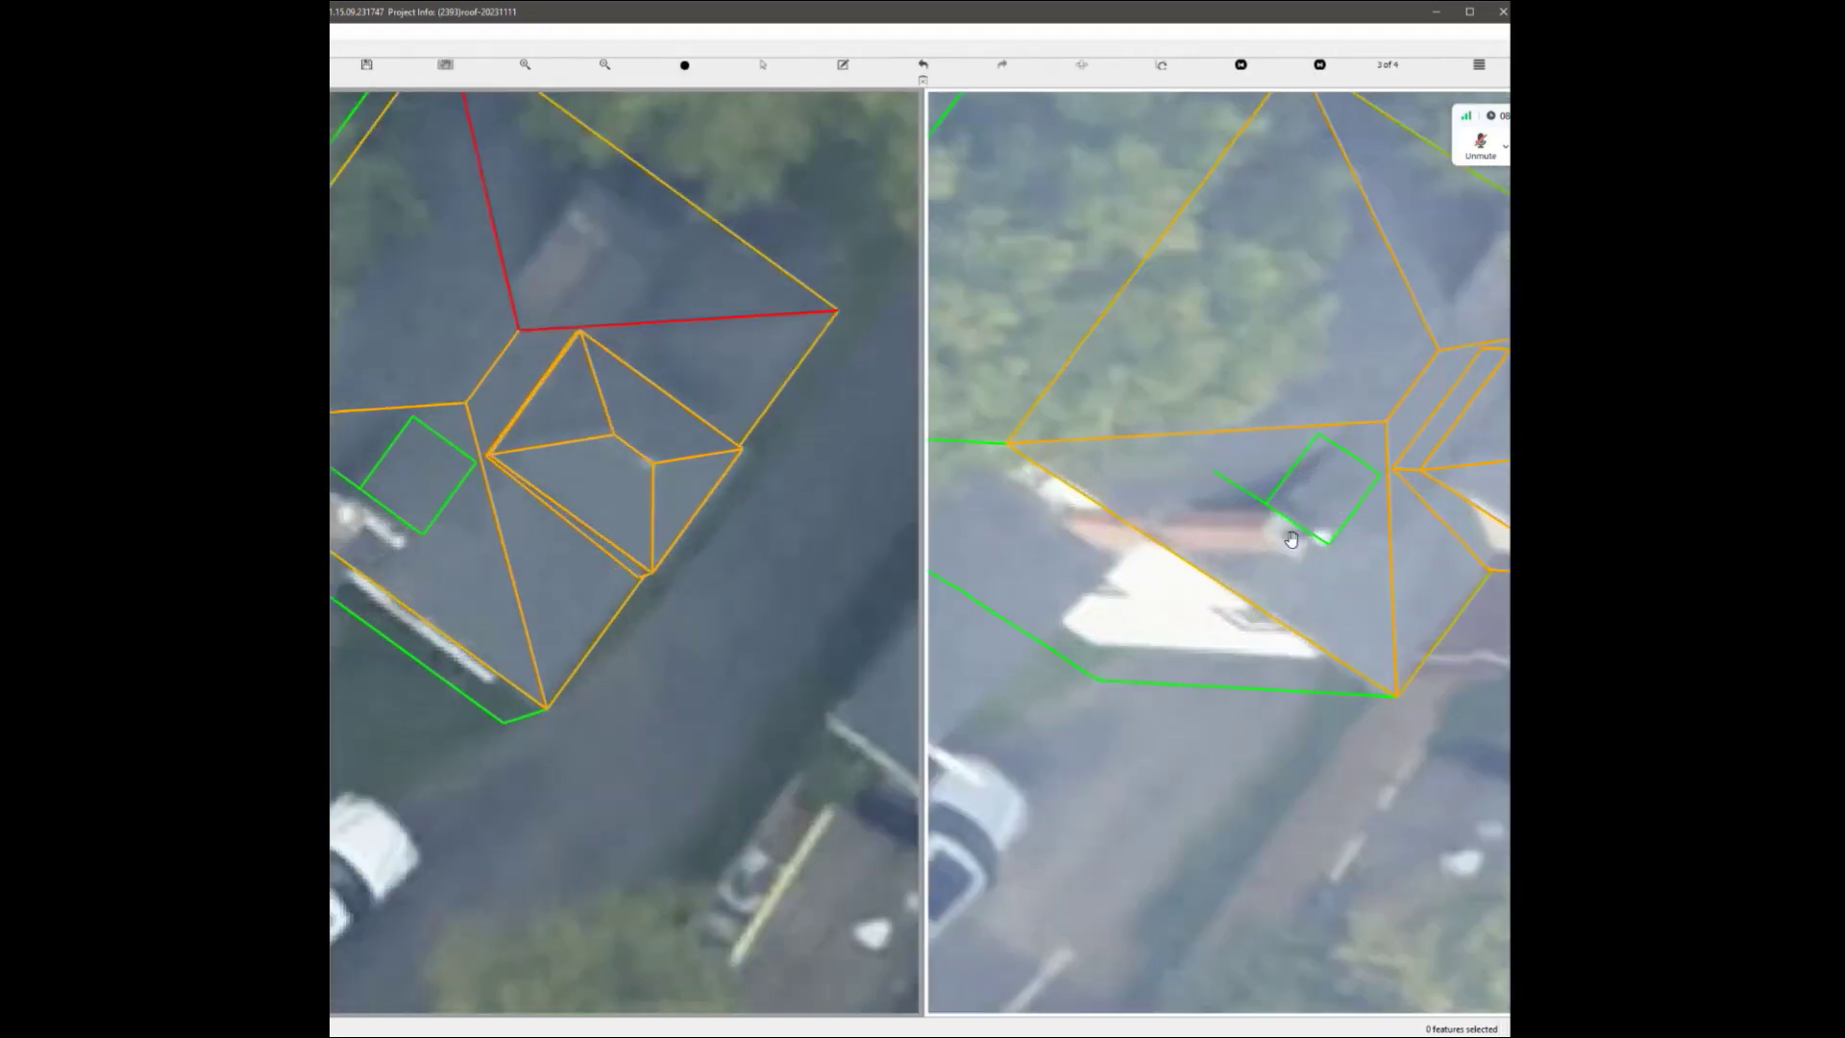
Shift the new outline and its closing line in the third aerial image to align them with the roof feature.
left_click(1299, 468)
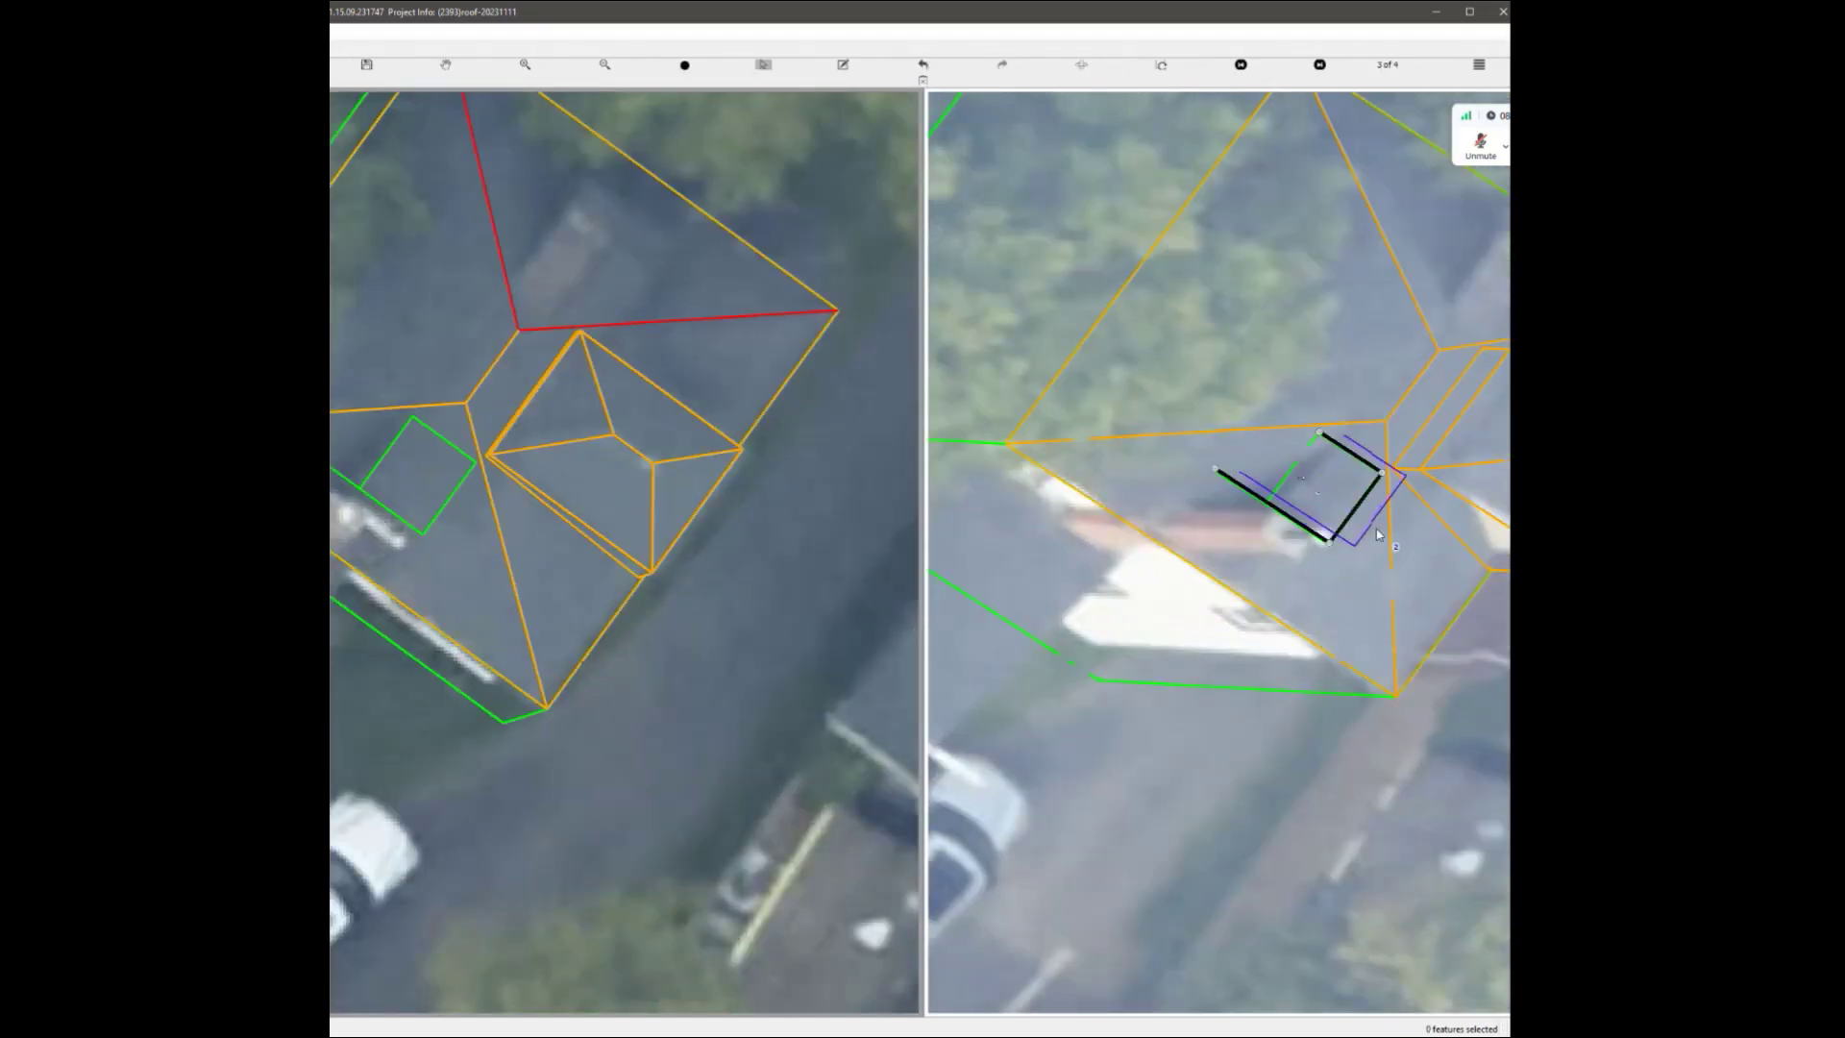
left_click(1376, 531)
scroll(1321, 466, "up", 1)
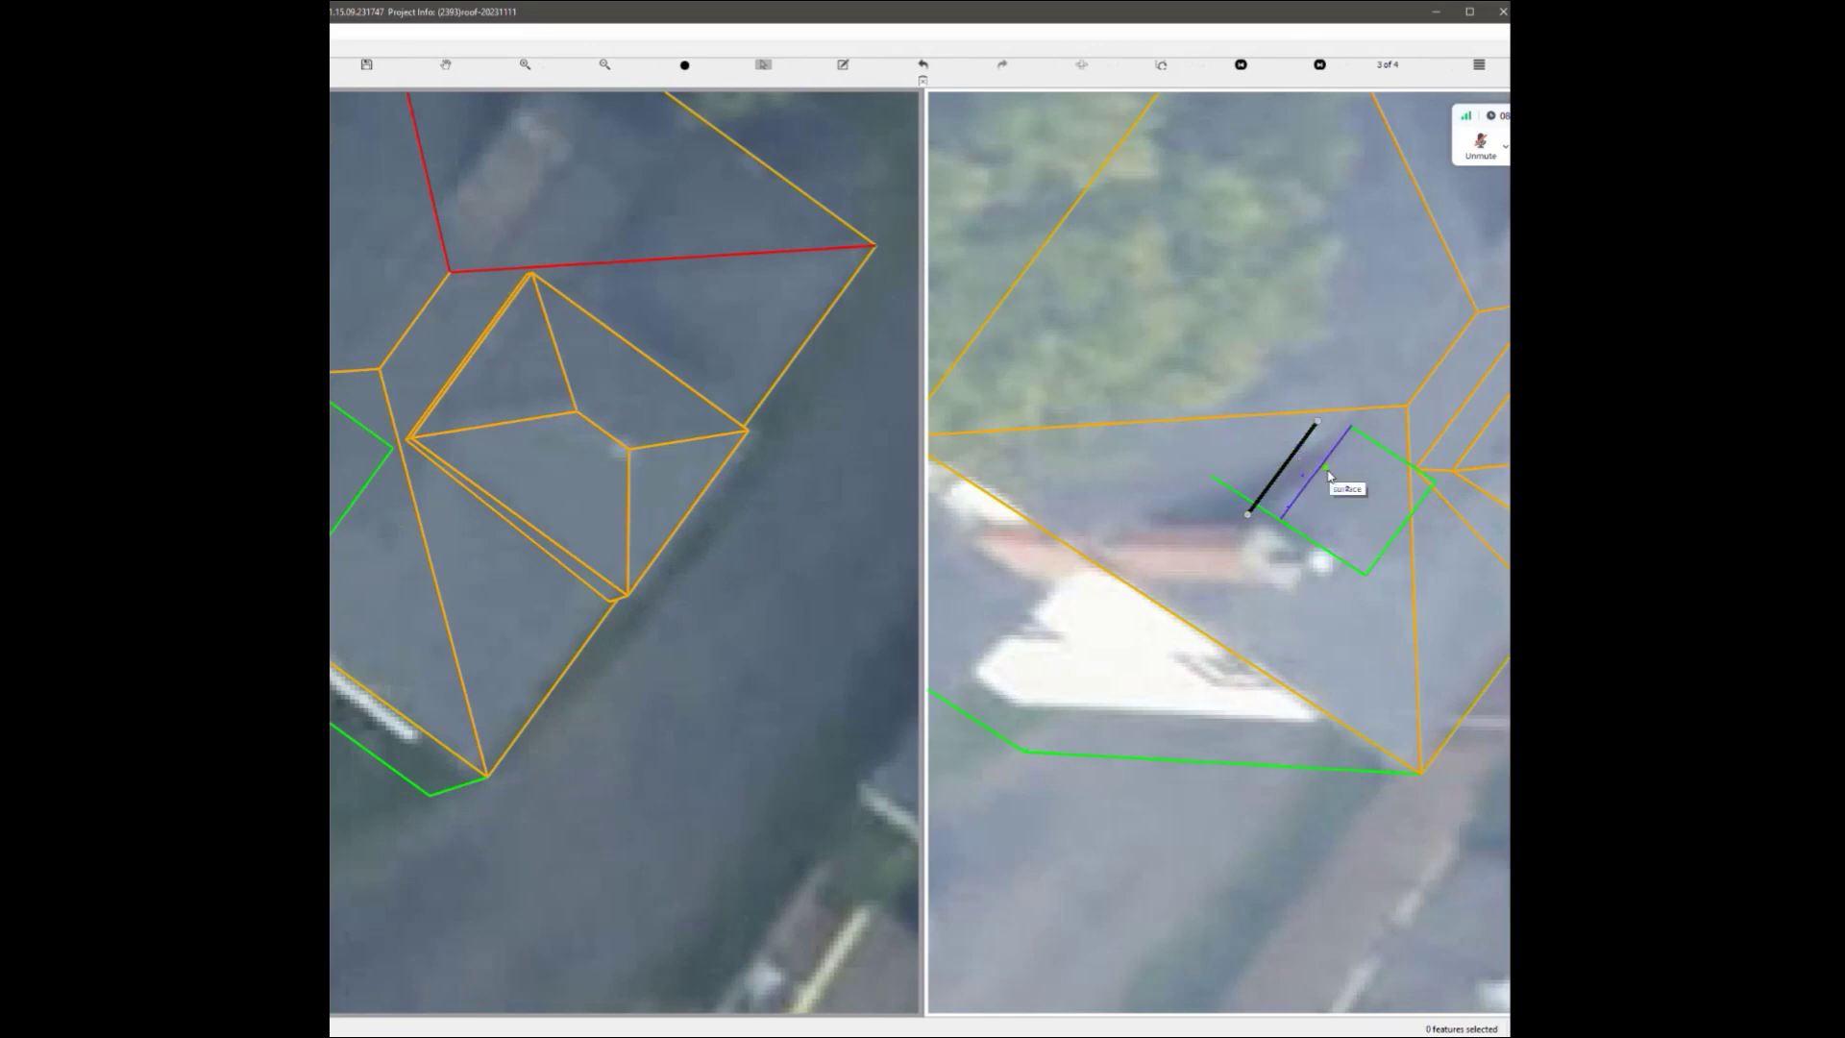
scroll(1280, 512, "down", 2)
Switch to the first aerial image and shift the square outline and its closing line on the slope beside the brick chimney.
left_click(1319, 64)
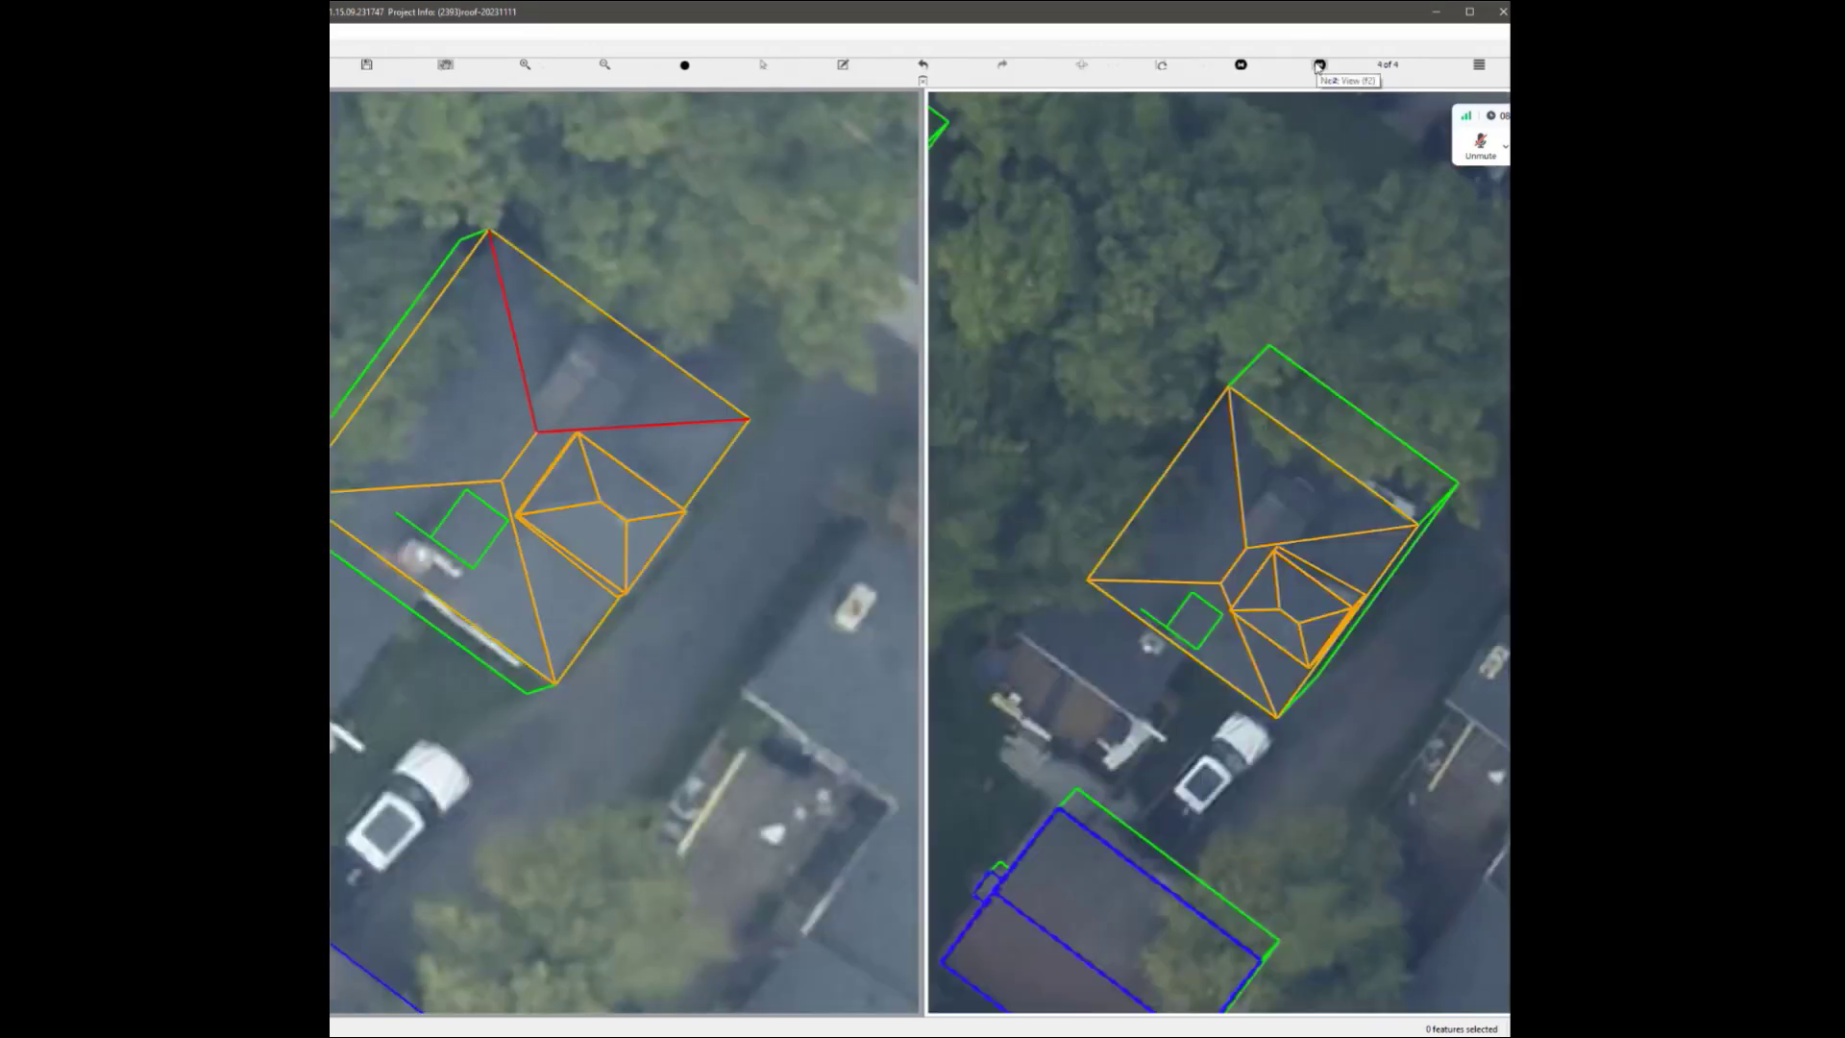
left_click(1318, 64)
scroll(1182, 500, "up", 3)
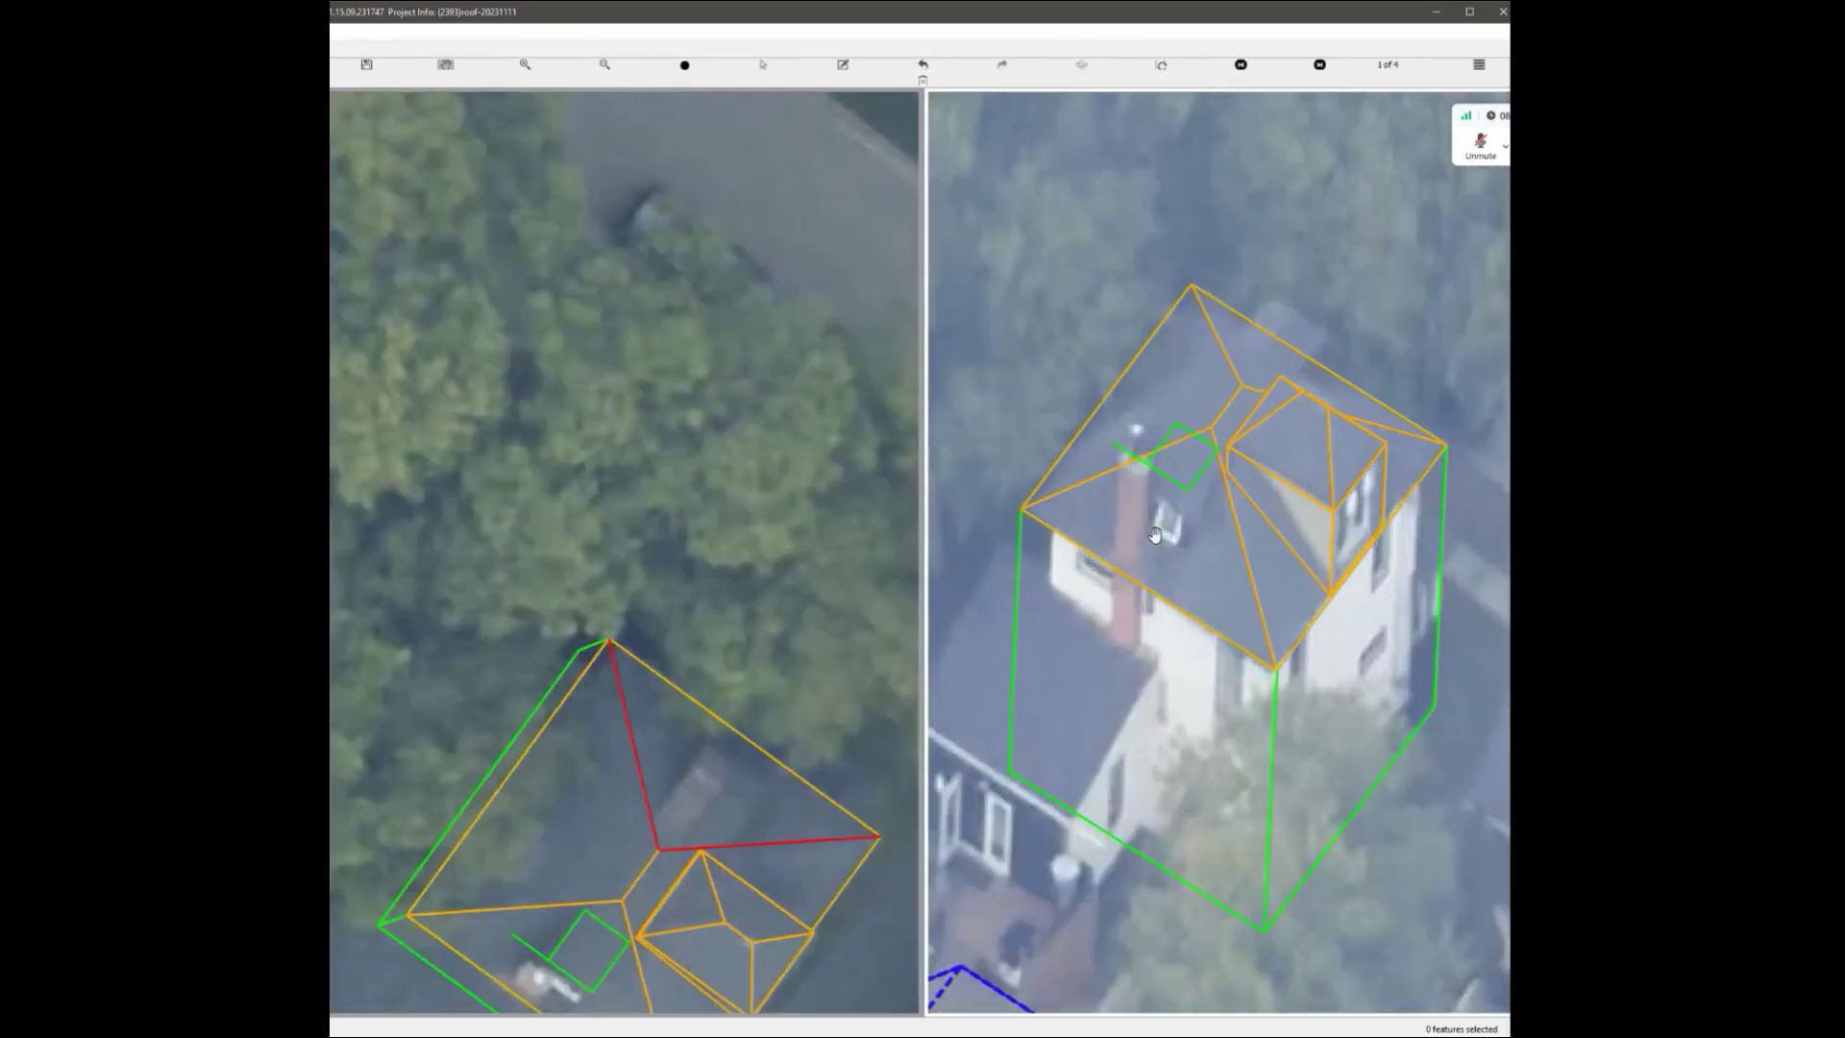
left_click(1221, 517)
scroll(1221, 517, "down", 3)
scroll(1206, 493, "up", 3)
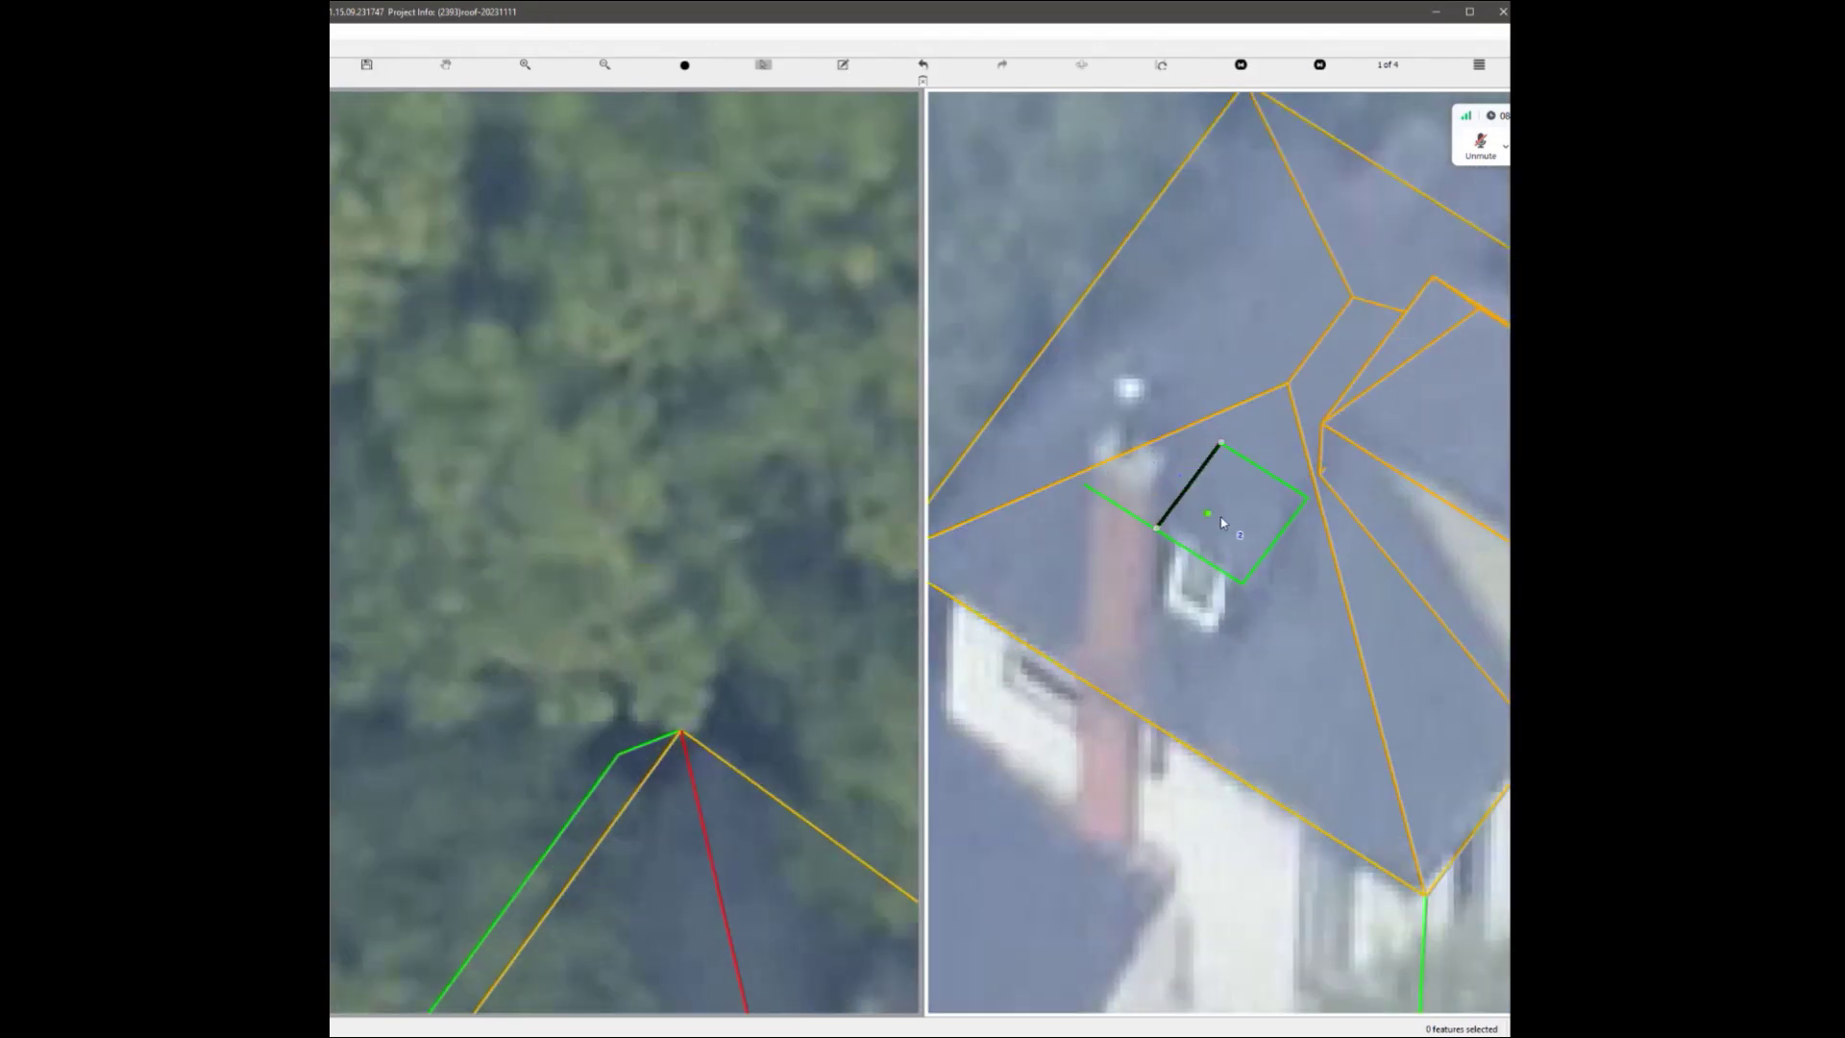
Check the dormer outline against other oblique images and shift its upper-left edge and top corner outward on the vertical image.
scroll(1204, 486, "down", 5)
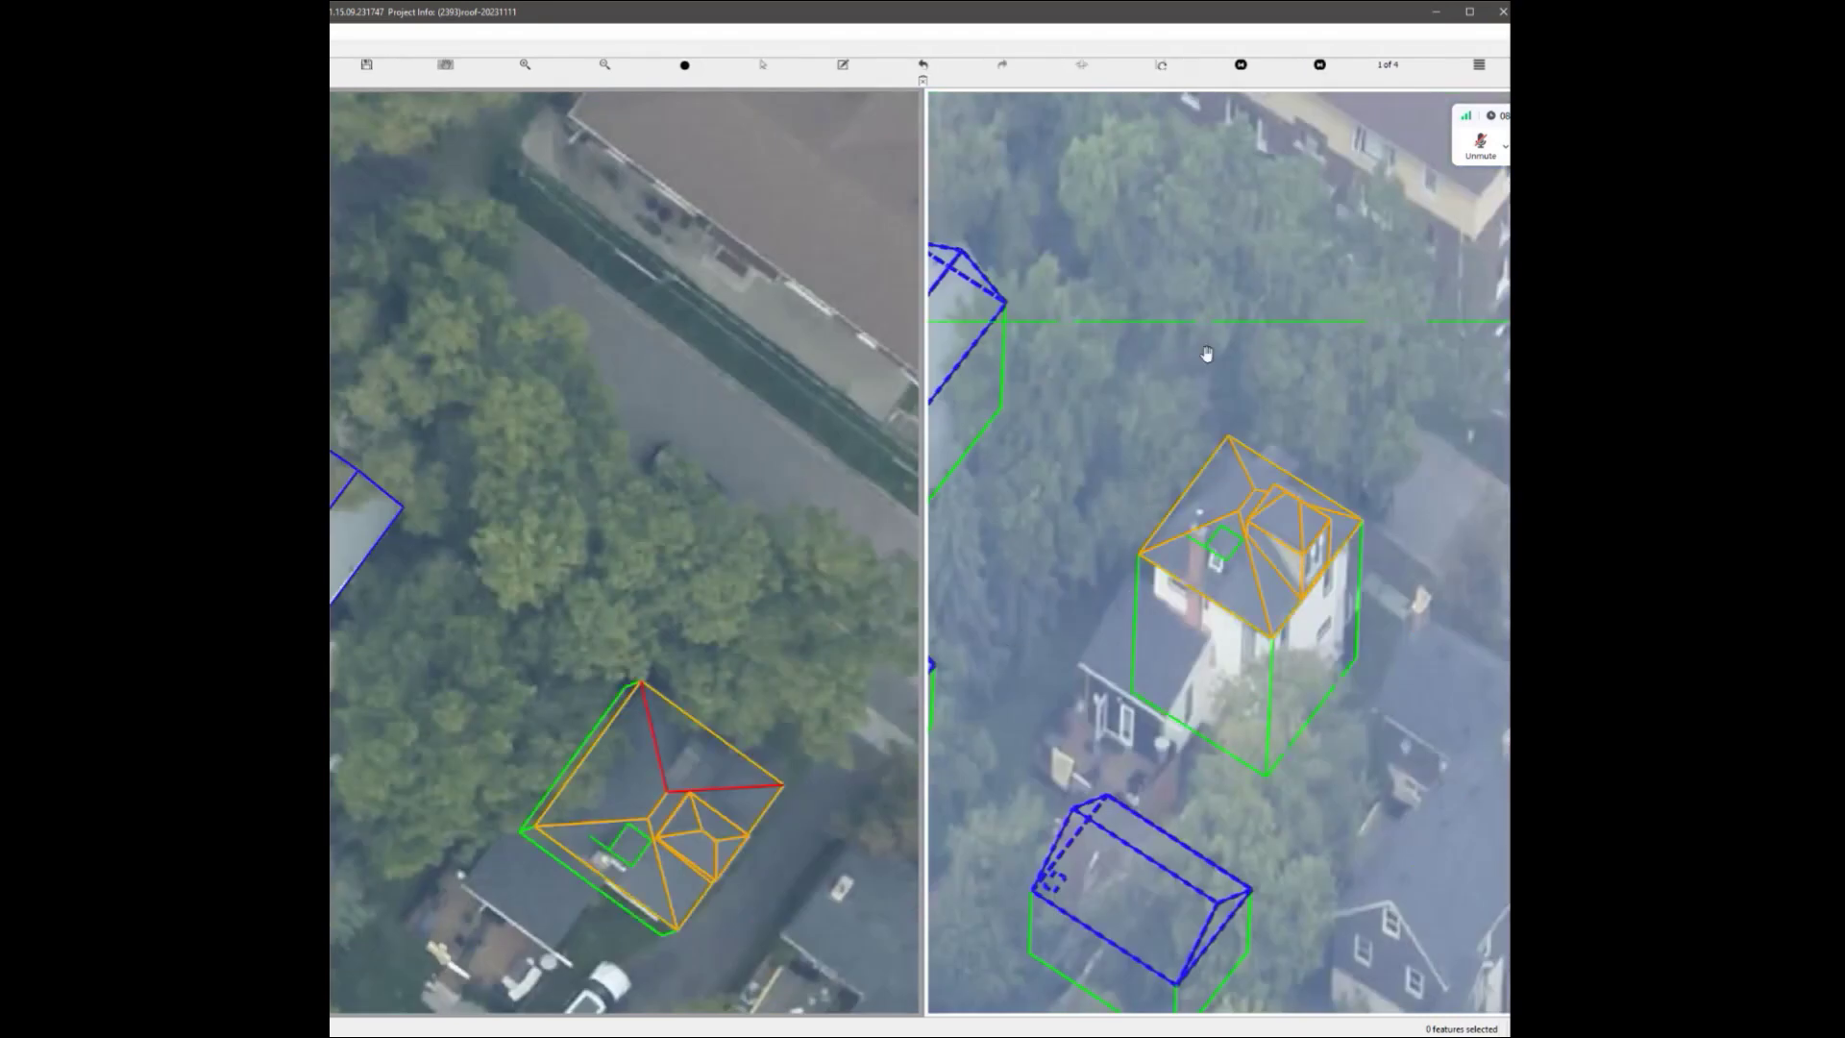
left_click(1321, 72)
left_click(1321, 72)
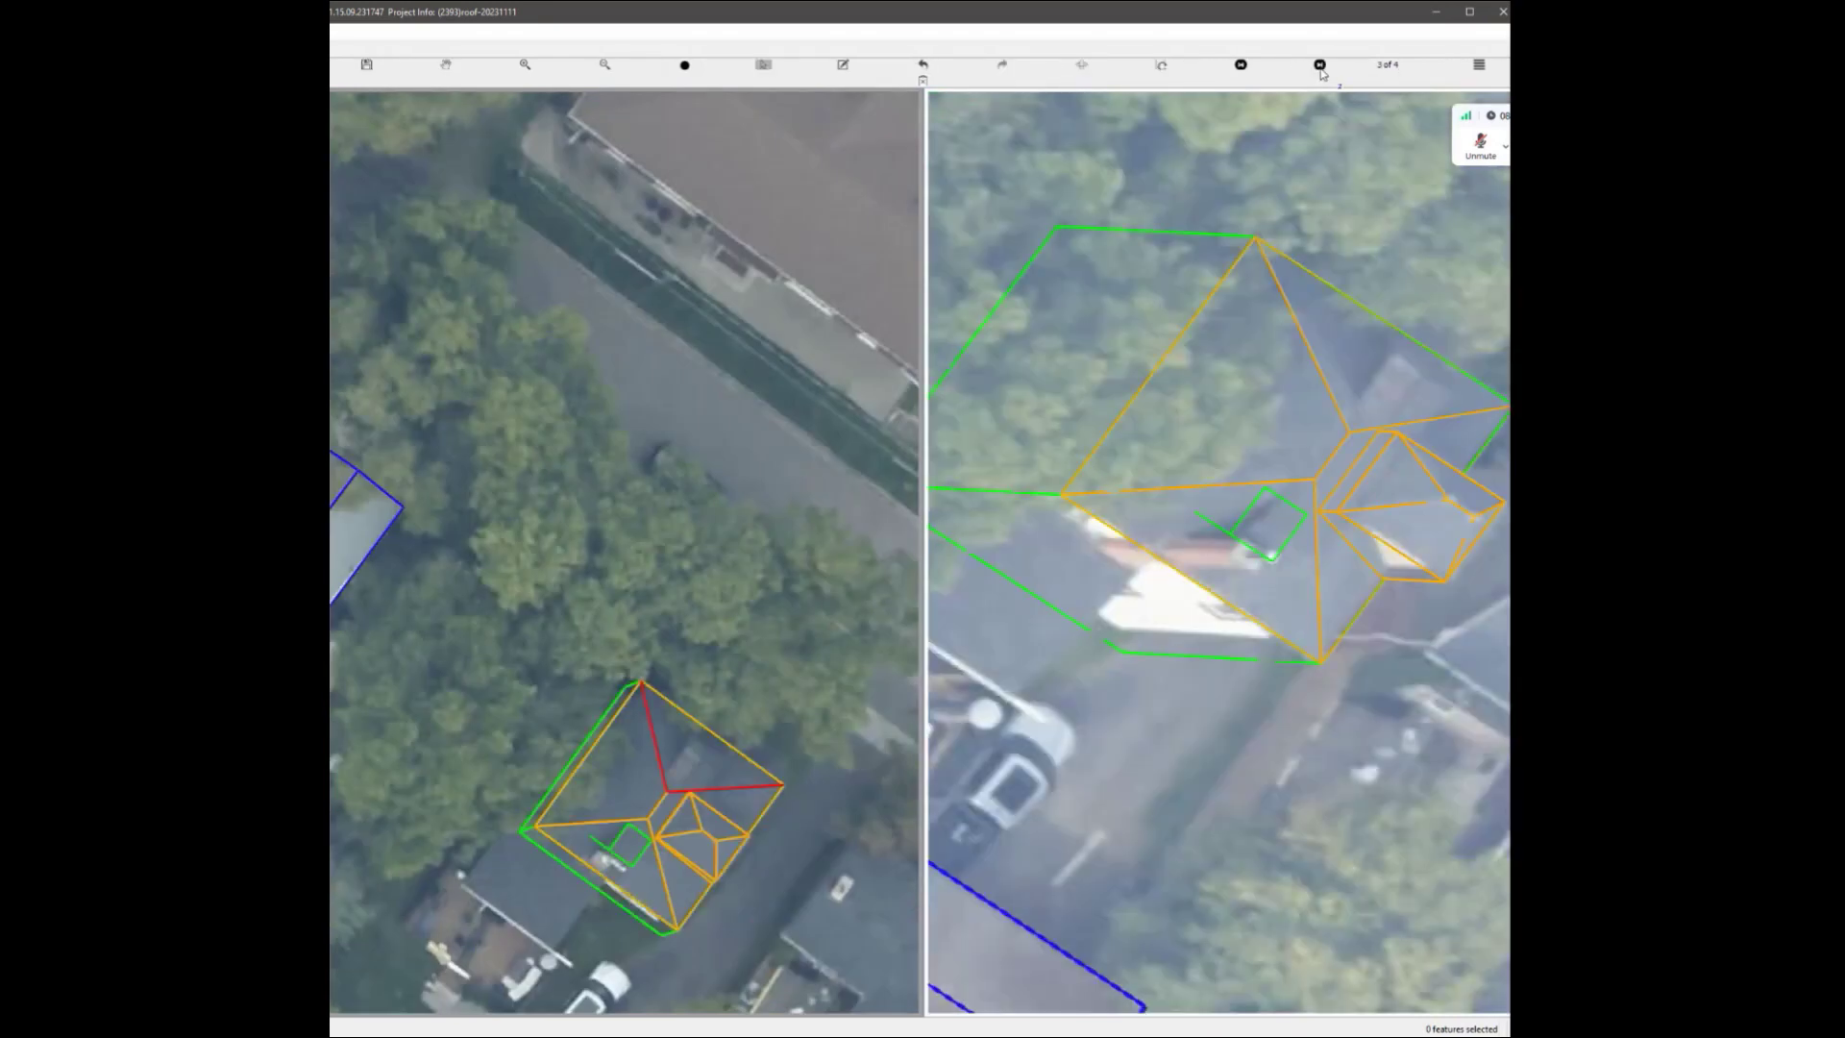
left_click(1322, 72)
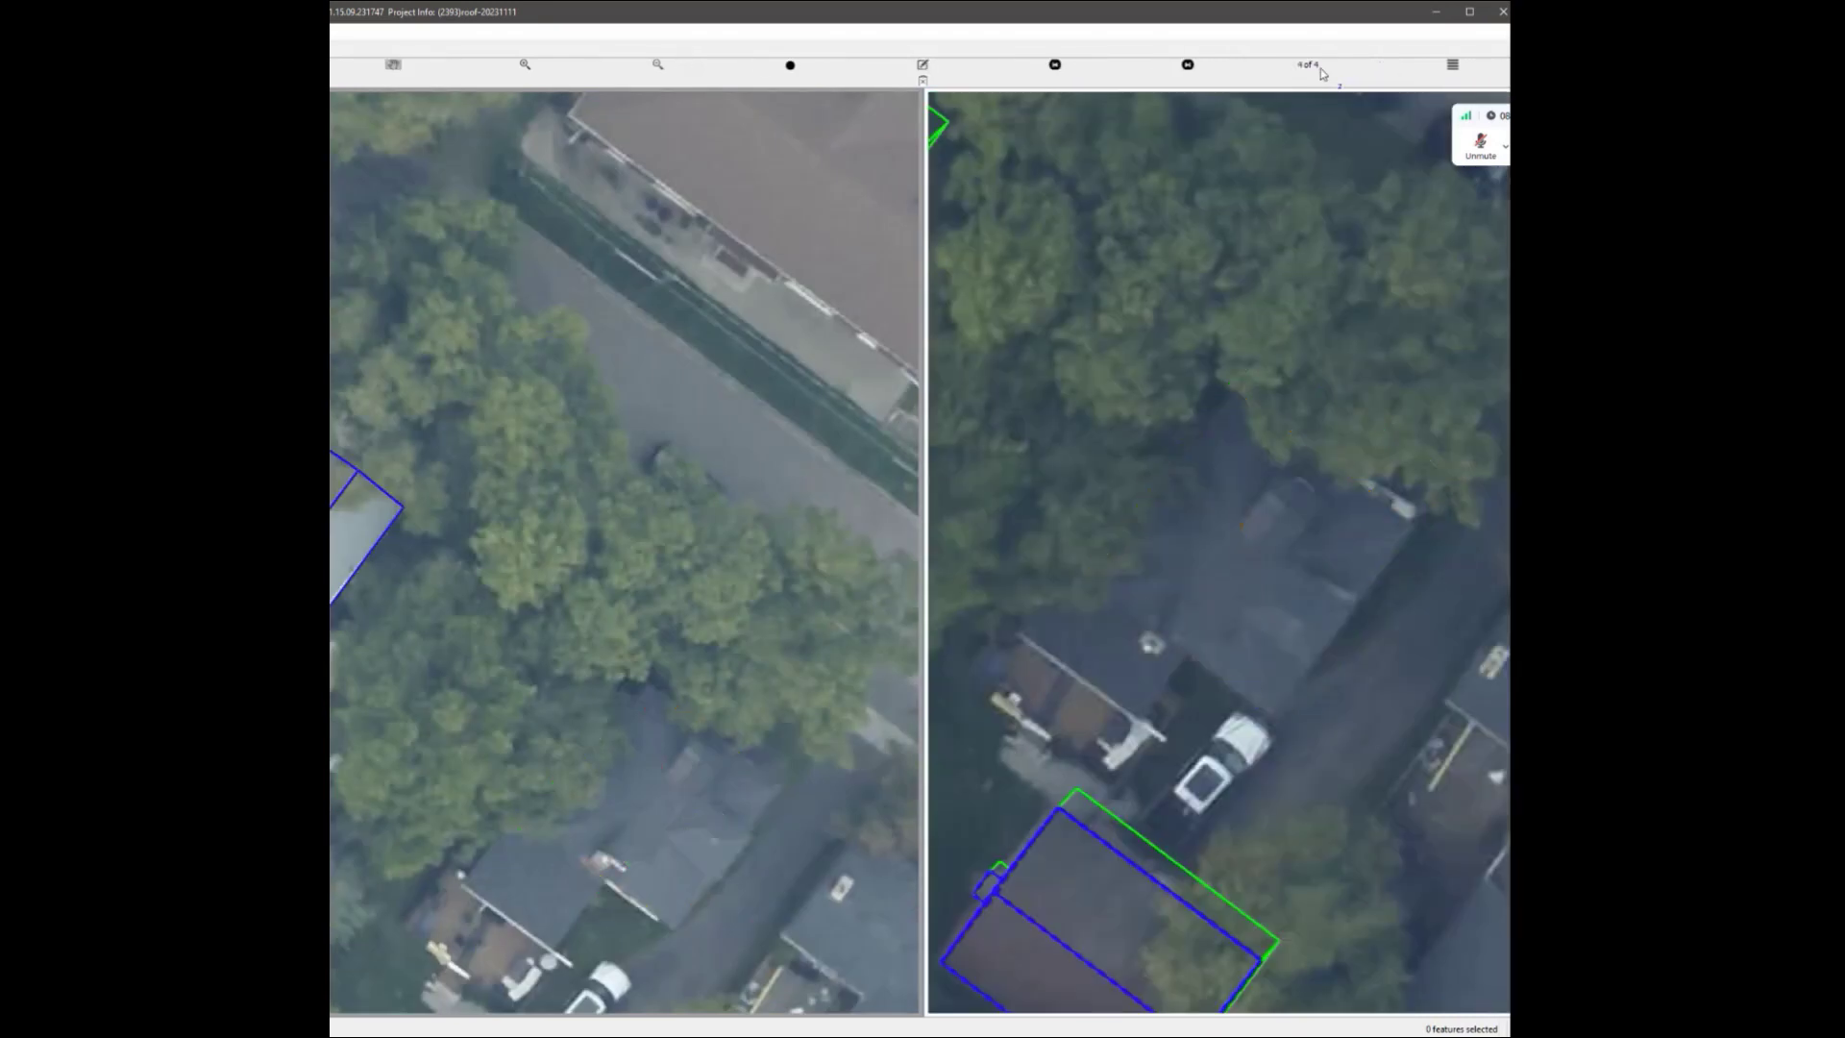
scroll(649, 846, "up", 5)
scroll(650, 846, "up", 2)
key("s")
left_click_drag(656, 757, 631, 746)
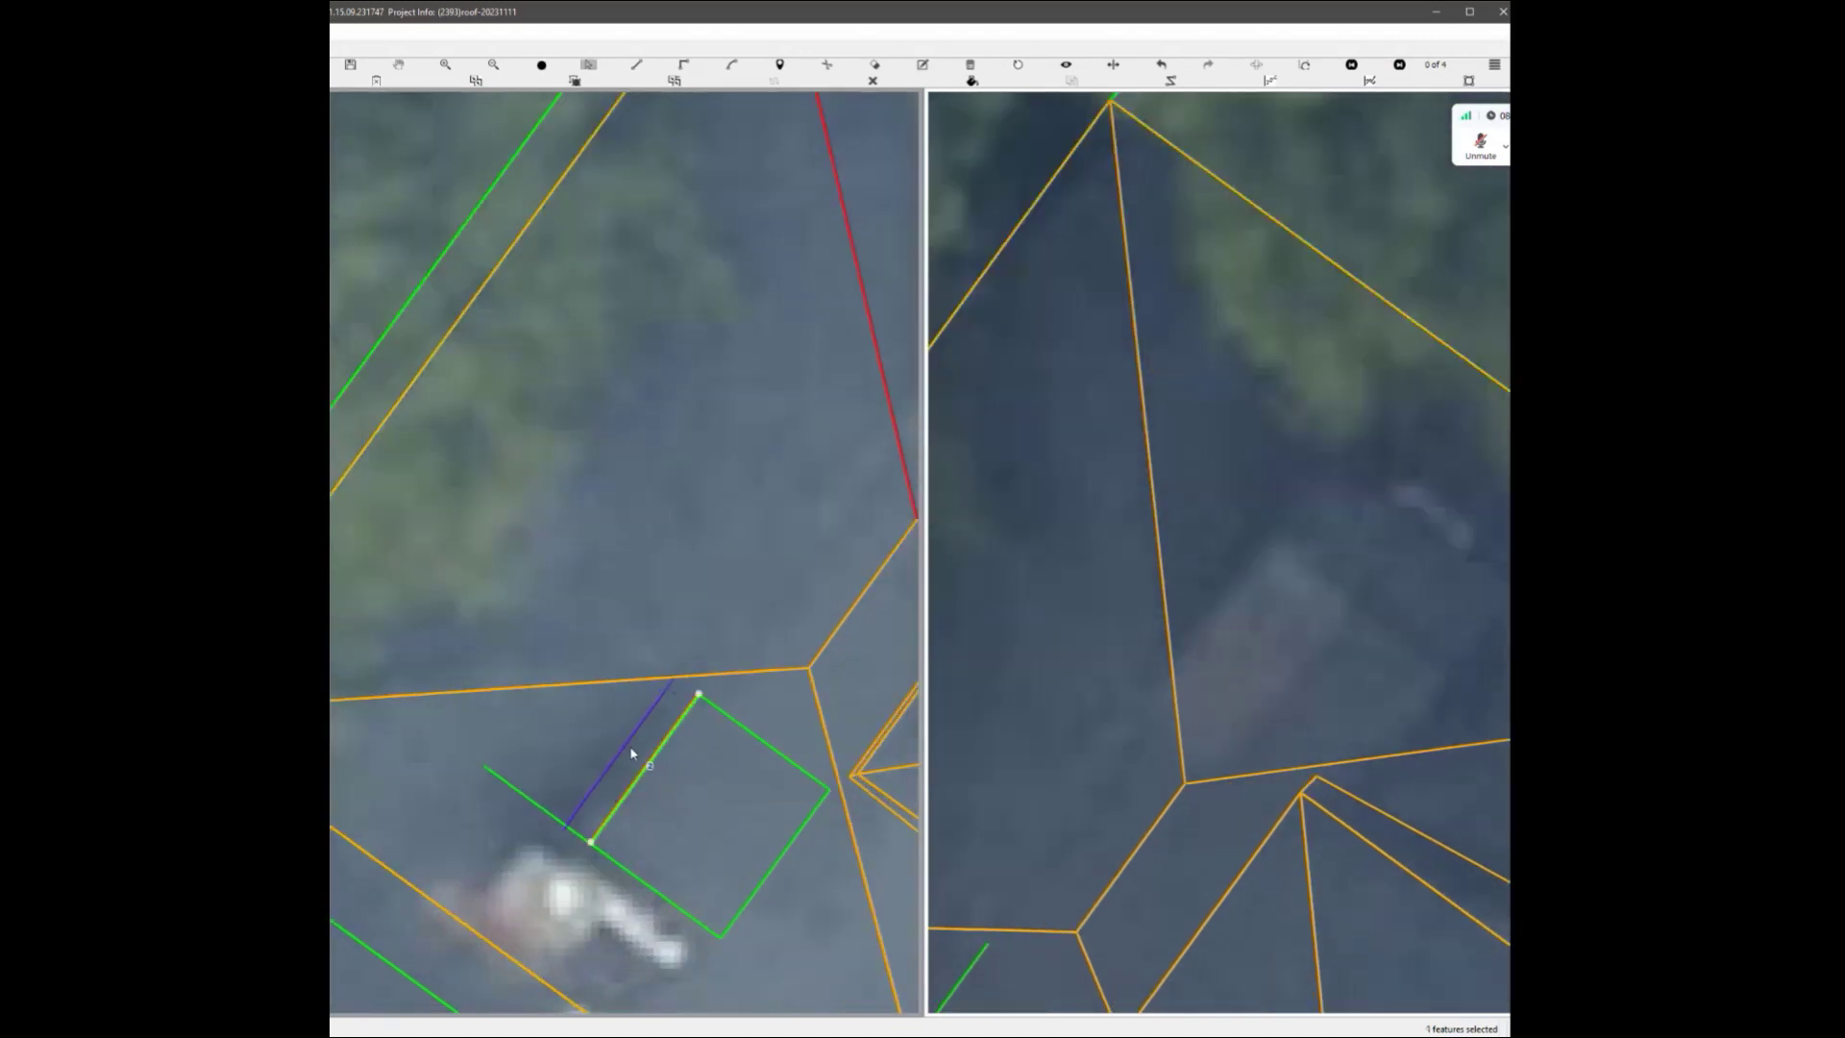
scroll(706, 735, "up", 1)
scroll(707, 735, "up", 1)
left_click_drag(692, 667, 672, 651)
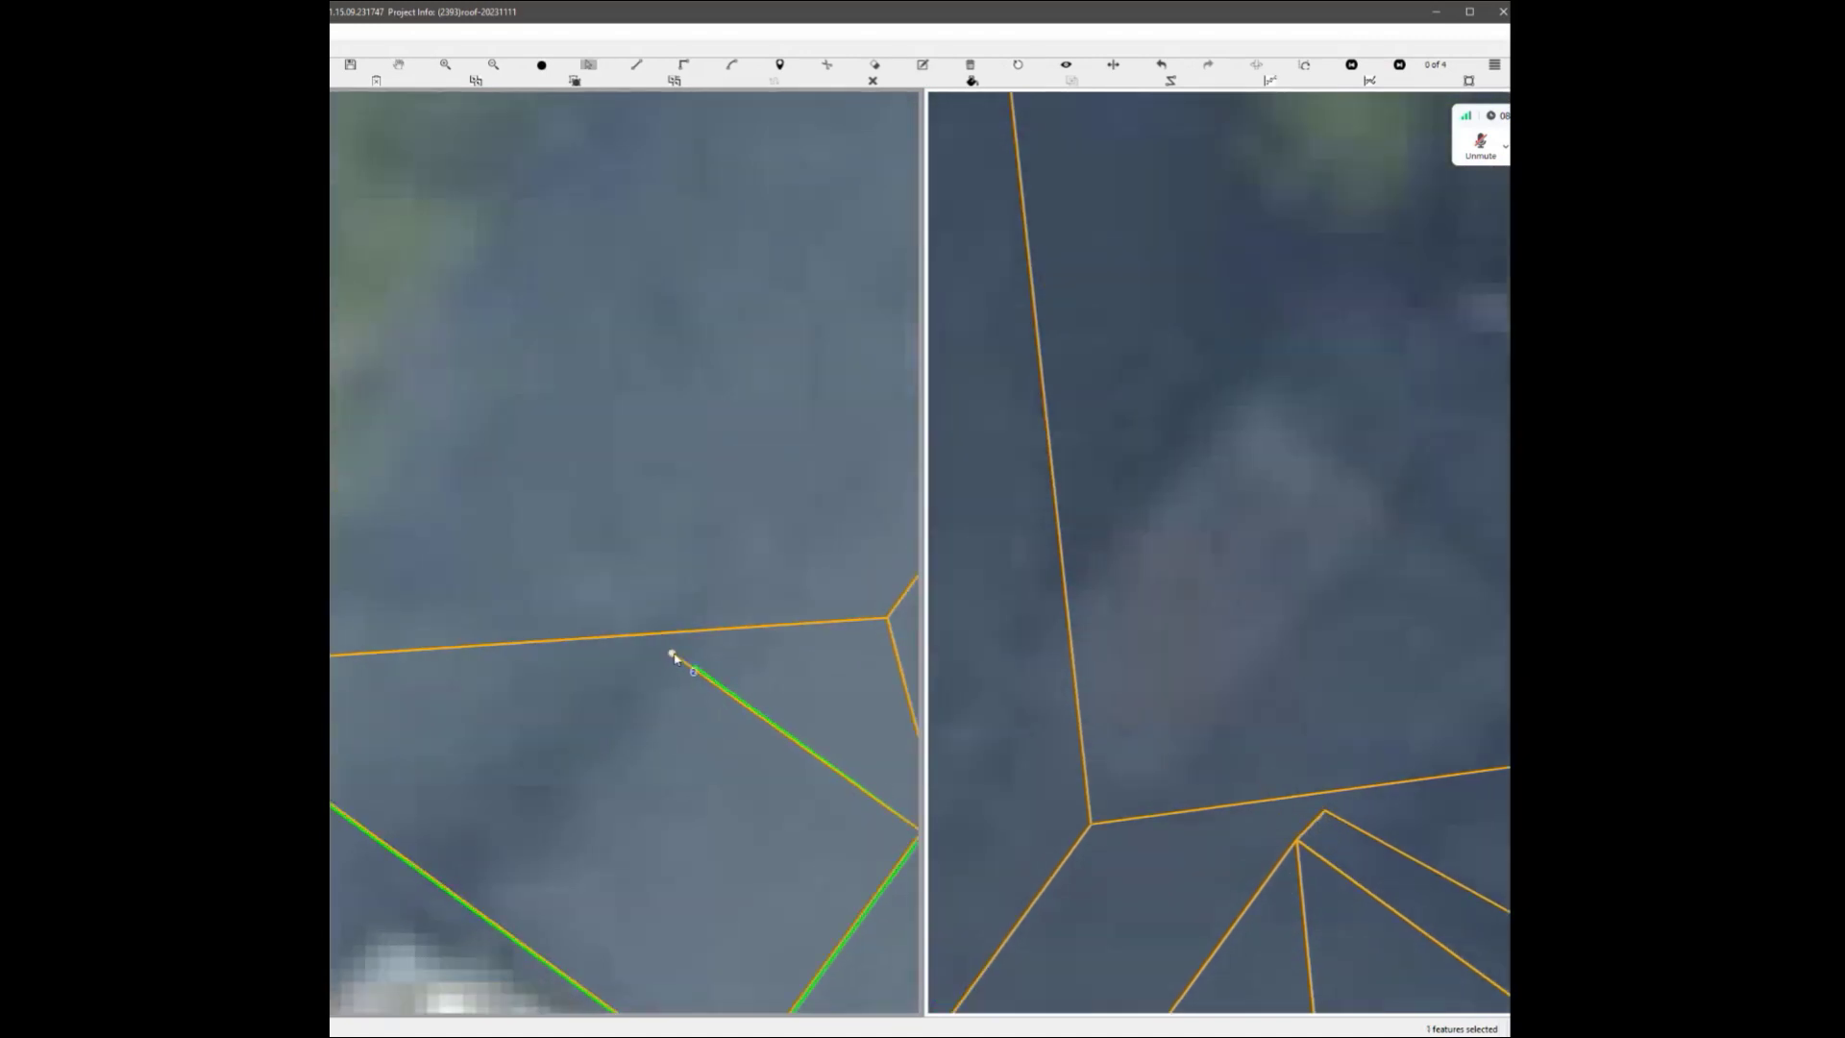
Delete the small rectangular dormer outline beside the chimney.
scroll(669, 655, "down", 2)
left_click(718, 785)
key("Delete")
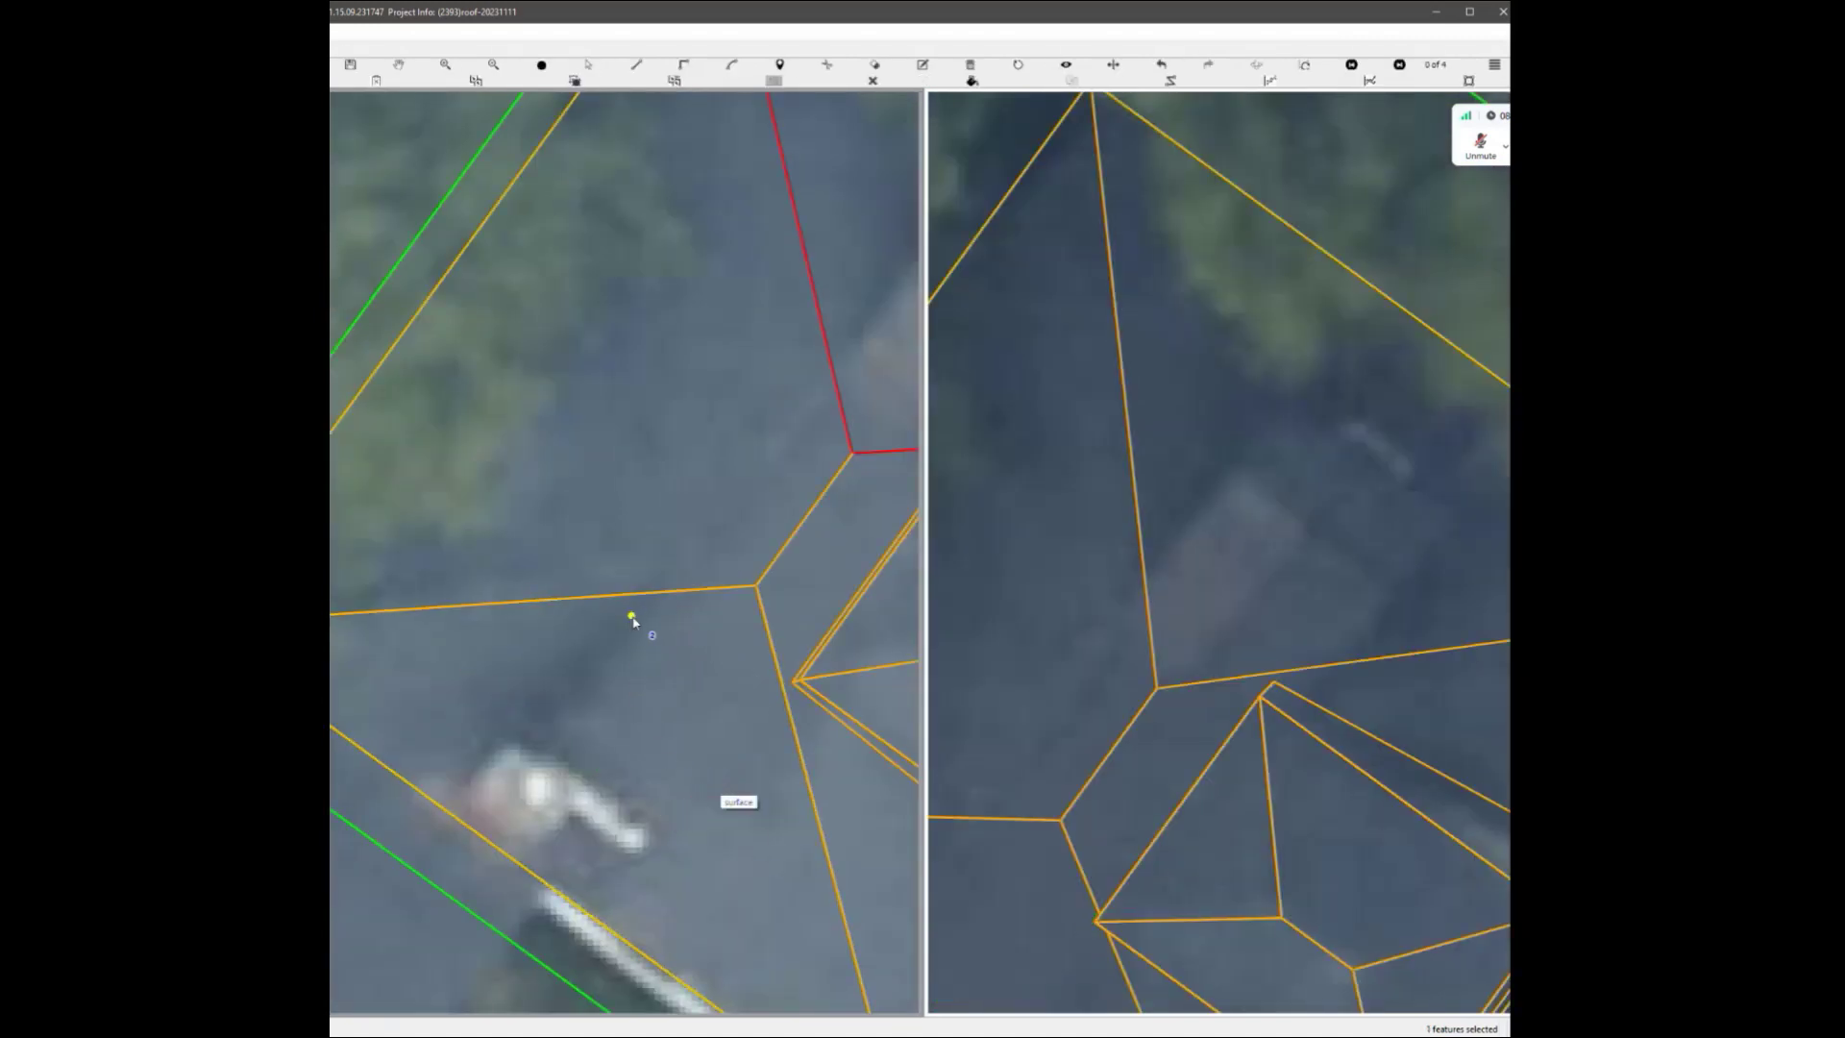
left_click(632, 618)
scroll(577, 711, "down", 1)
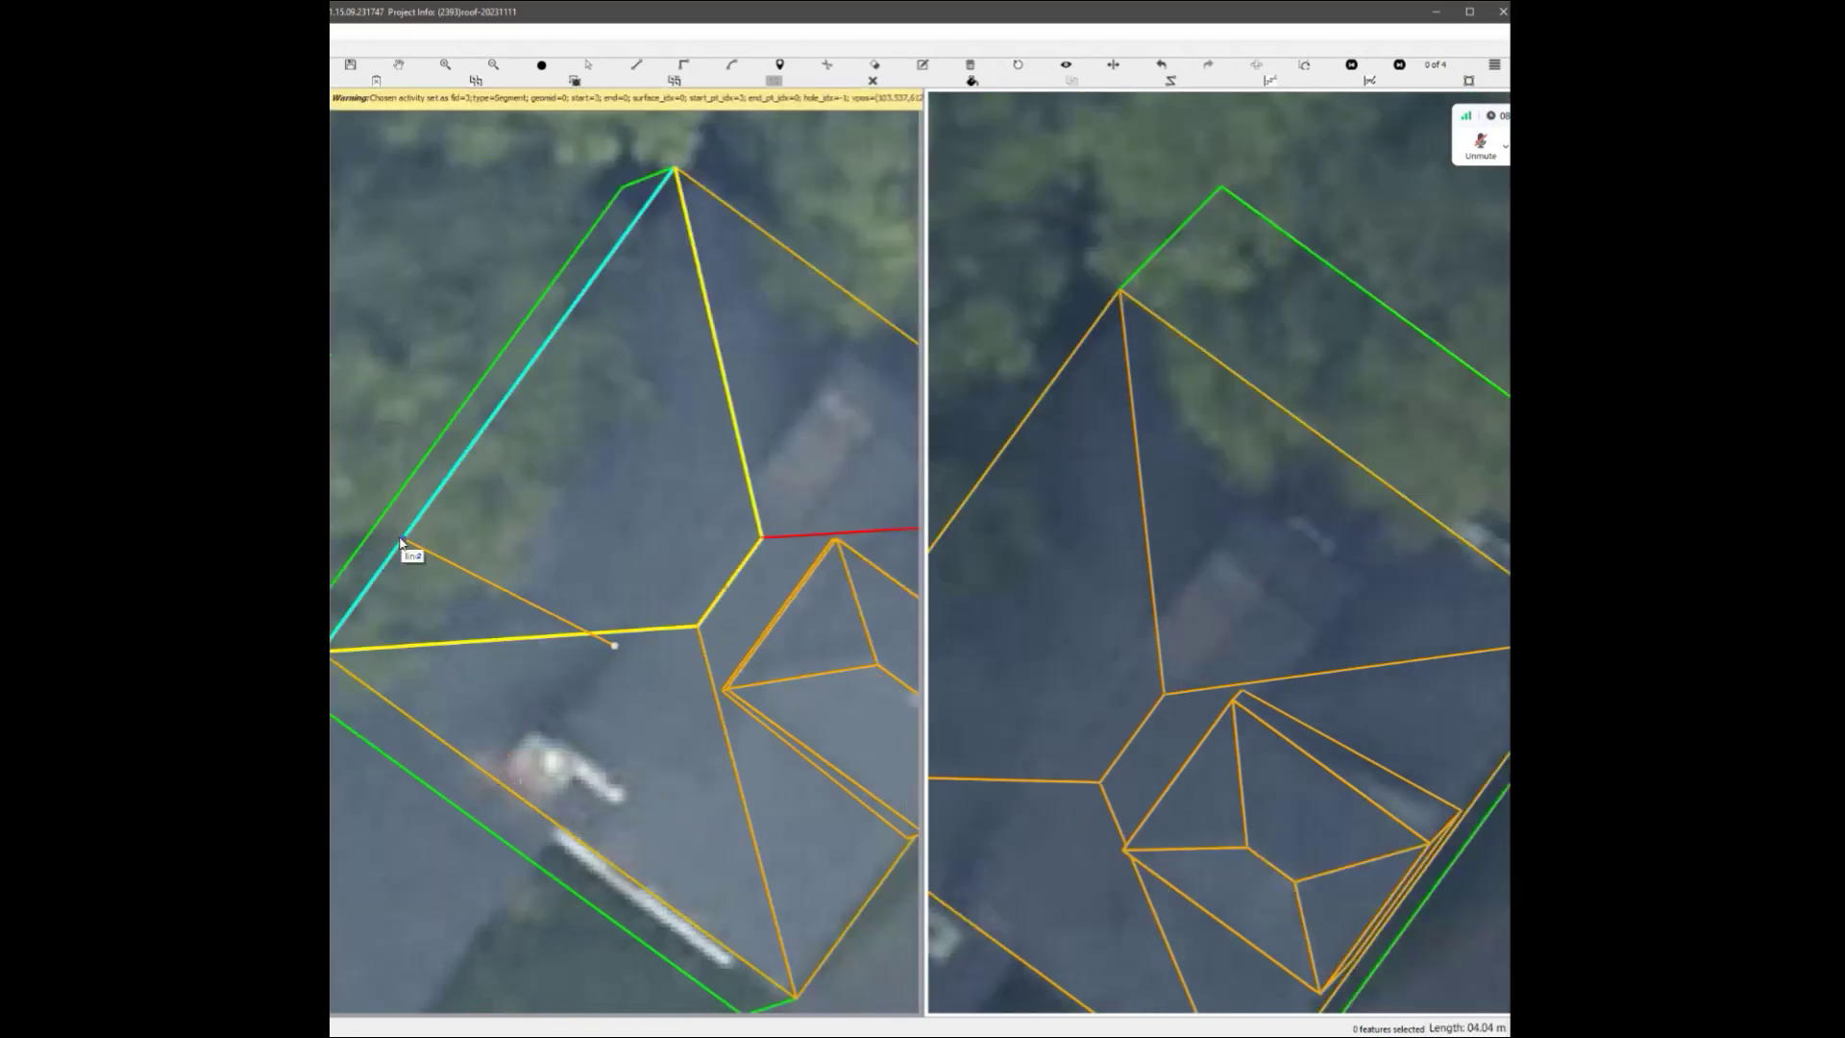
key("Escape")
Draw a three-sided dormer outline beside the chimney, starting just below the hip line.
scroll(589, 696, "up", 1)
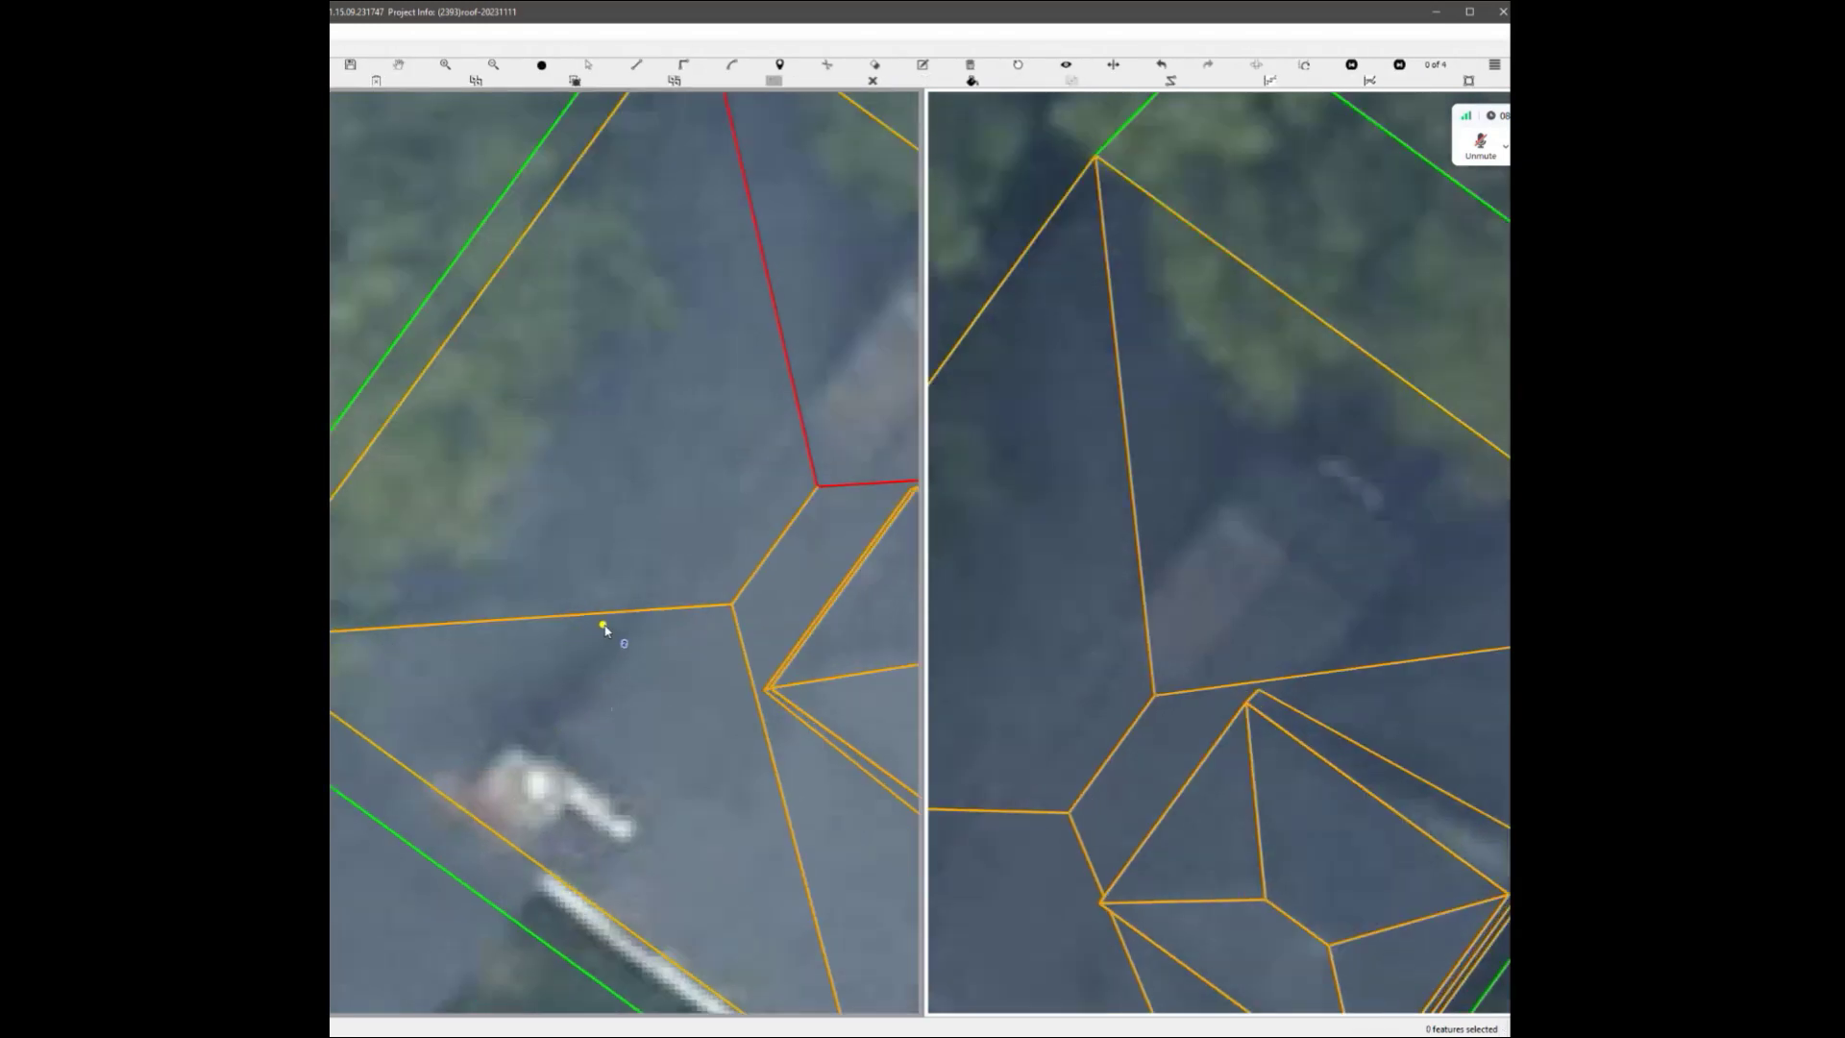
left_click(604, 626)
scroll(606, 626, "down", 2)
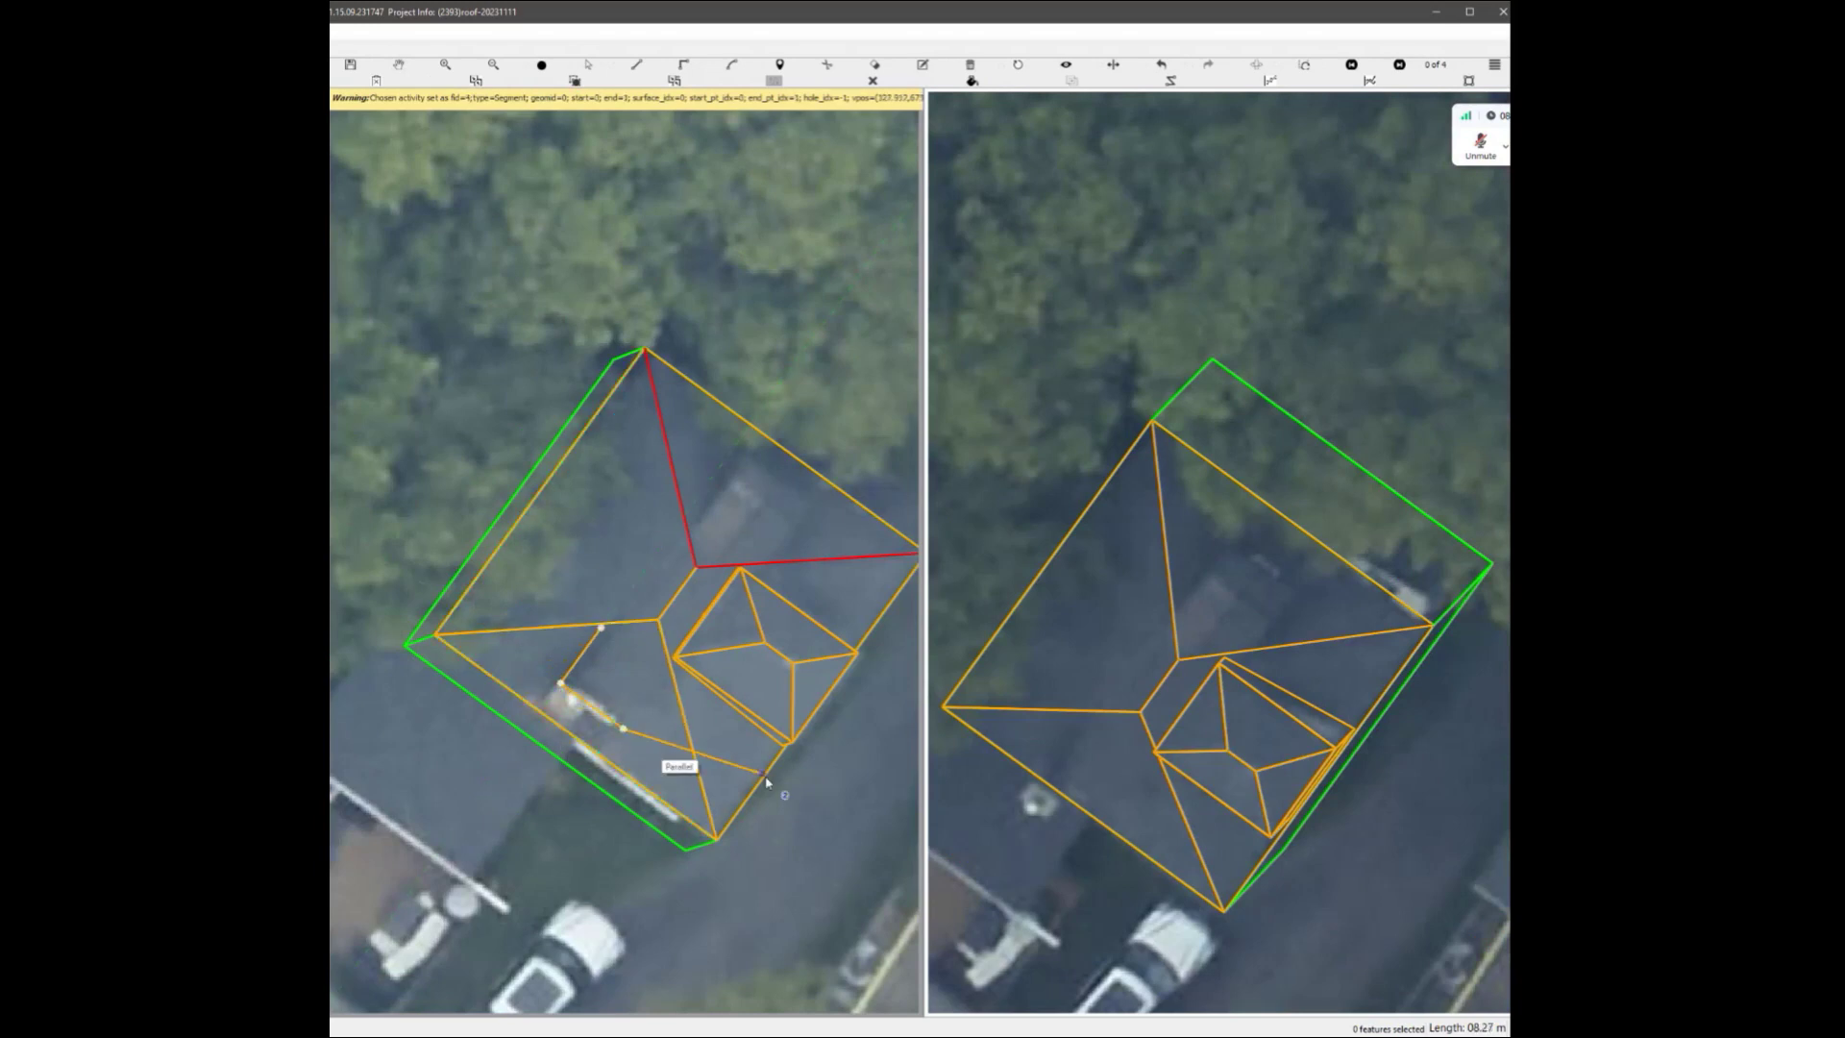
scroll(667, 684, "down", 2)
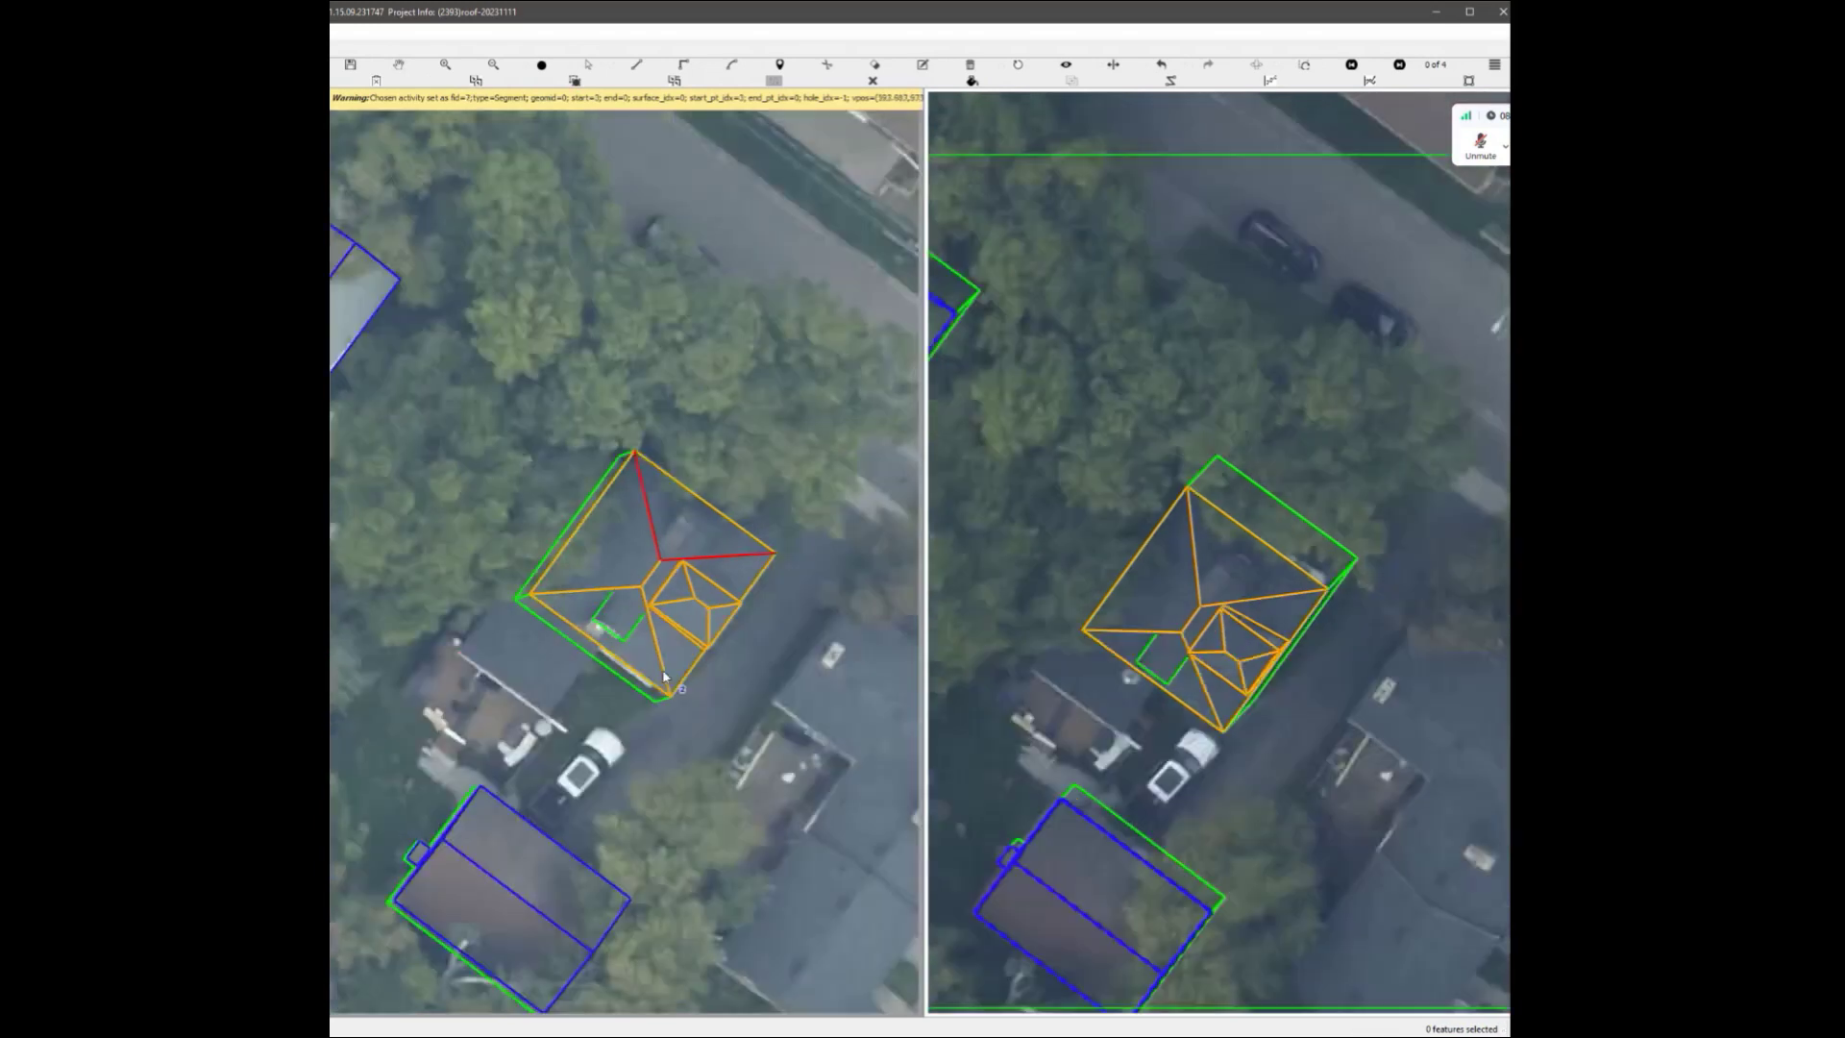
key("Escape")
Try to draw a triangular dormer side wall in the 3D view, running vertically down from a front corner of the outline.
left_click(1319, 64)
left_click(1320, 64)
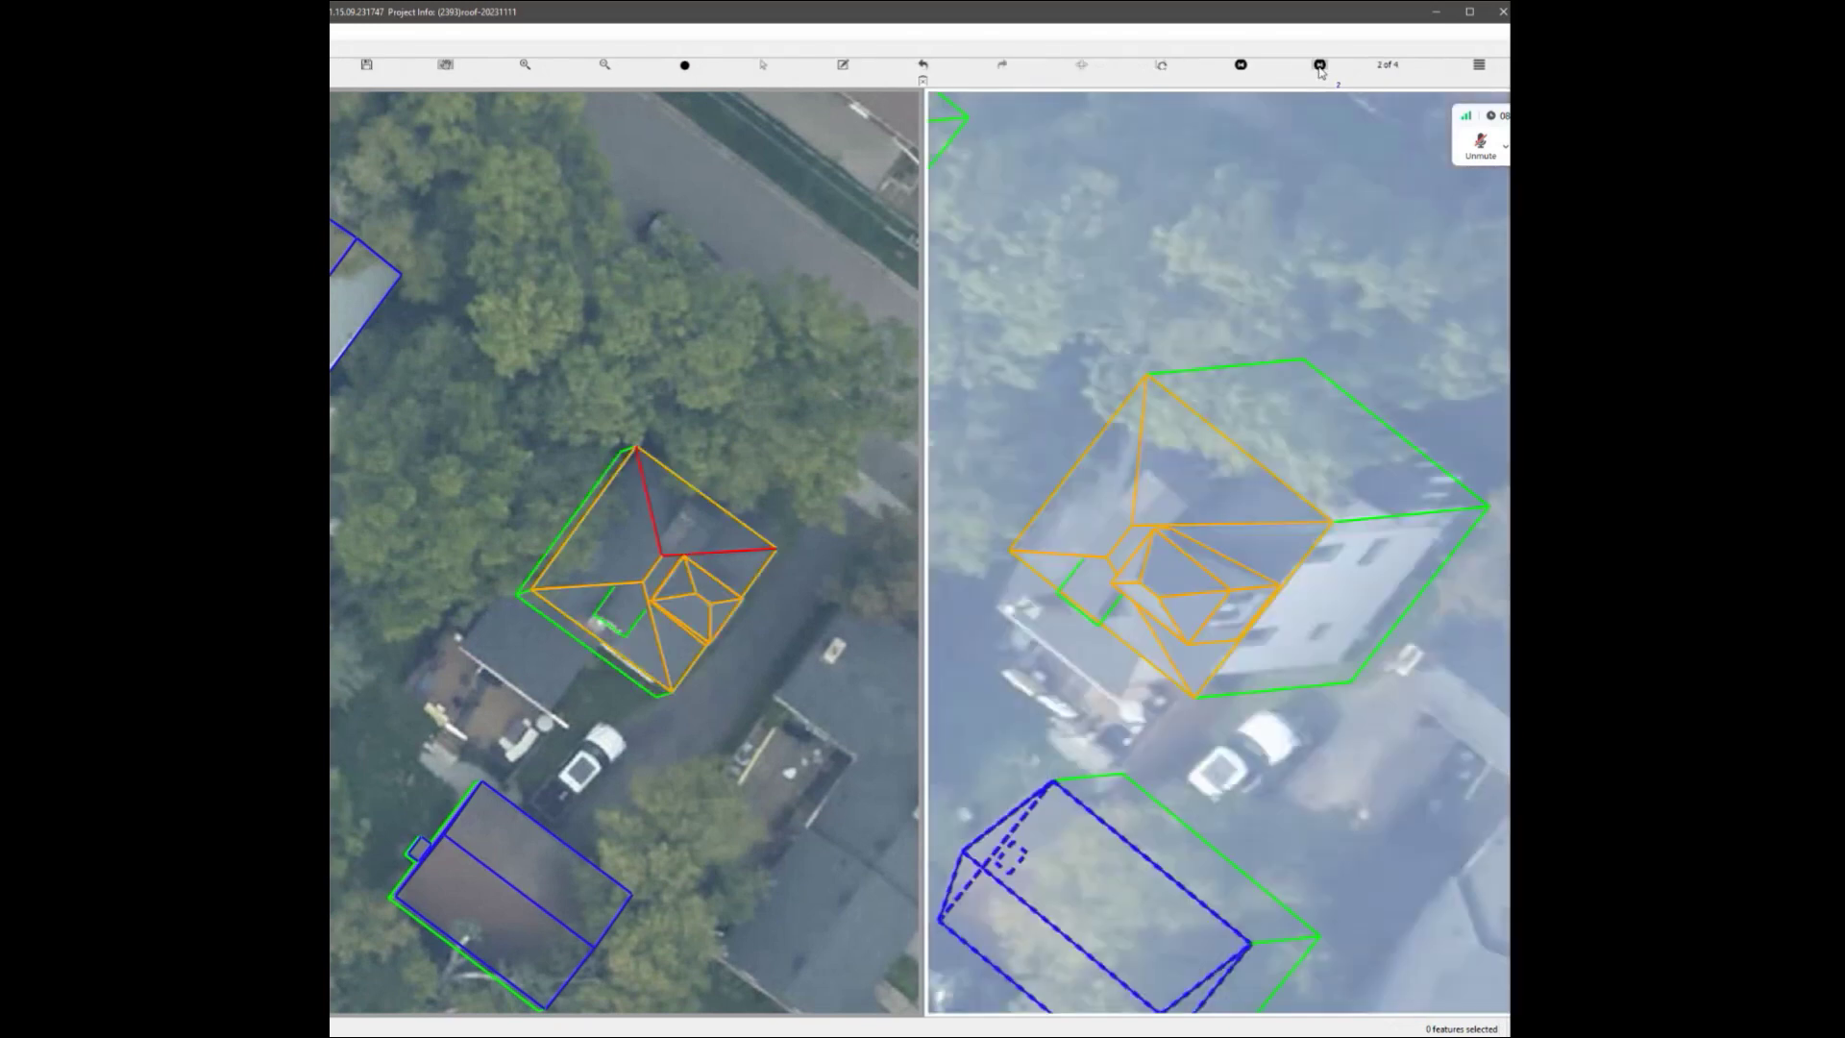
scroll(634, 635, "up", 3)
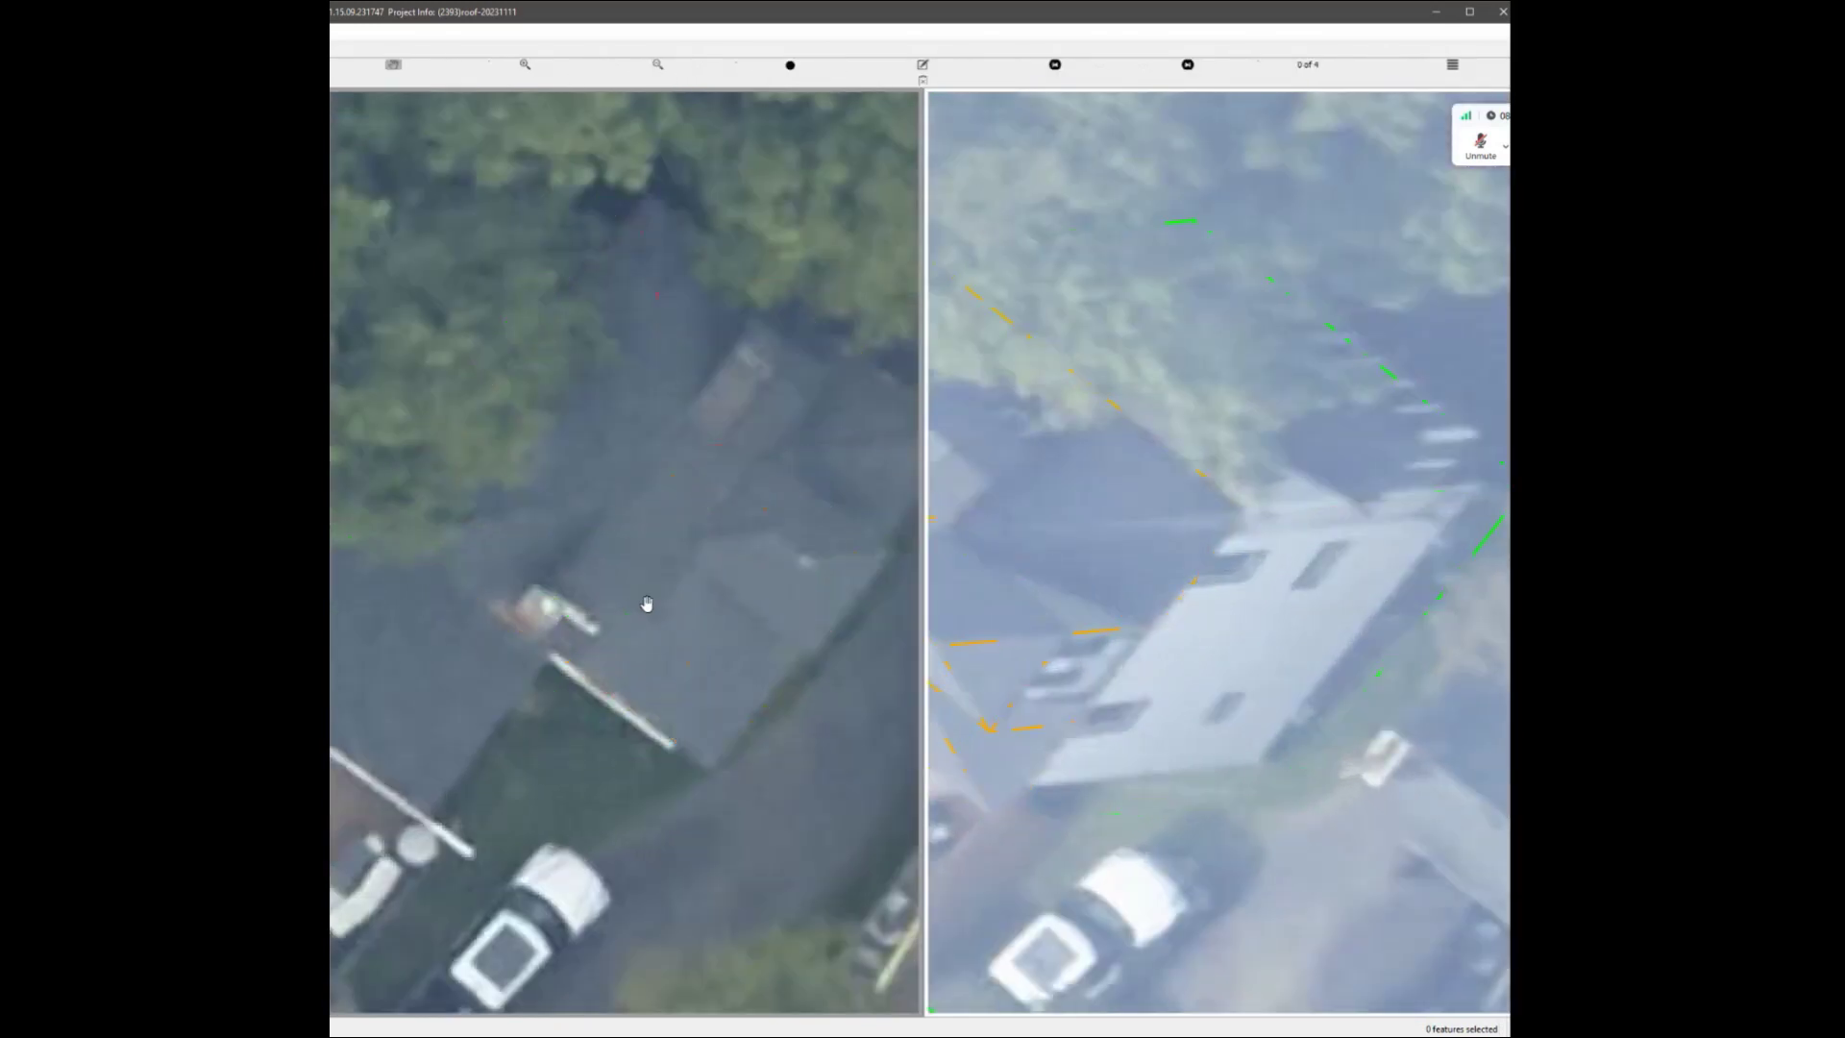
middle_click_drag(592, 586, 700, 501)
scroll(582, 577, "up", 3)
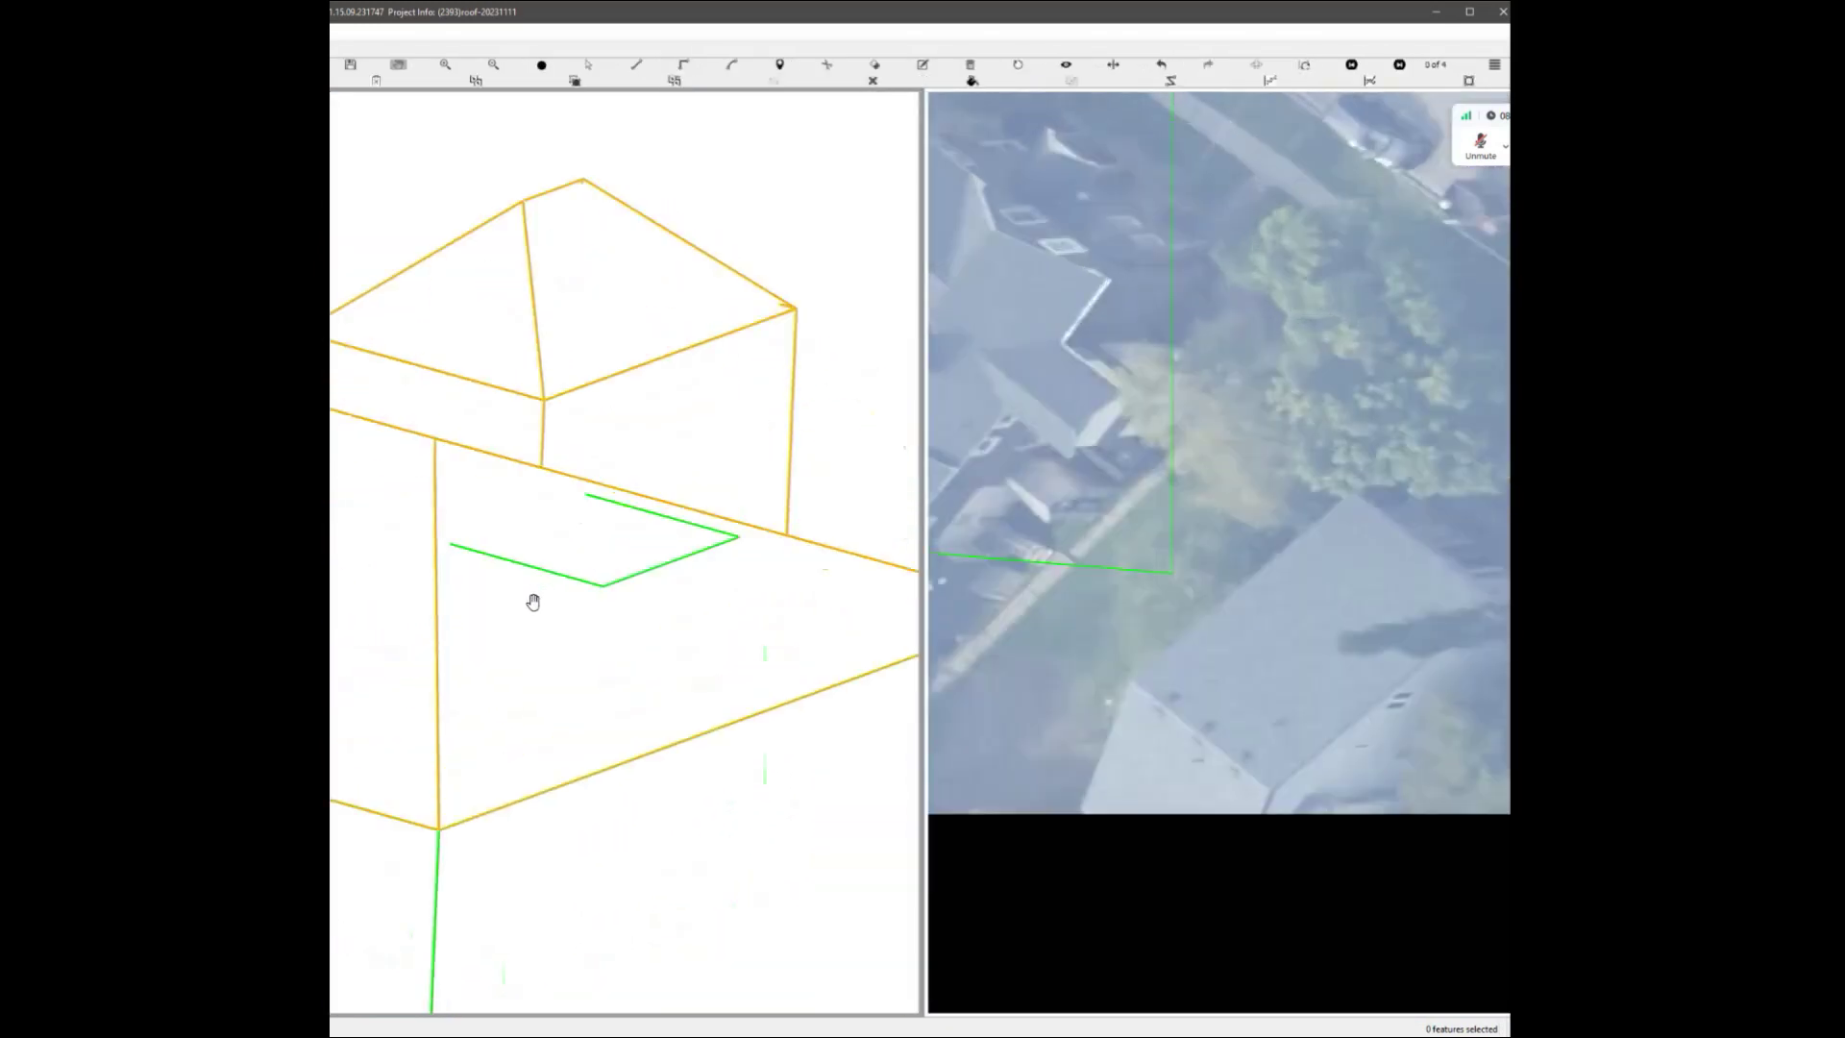
key("l")
scroll(508, 577, "up", 1)
scroll(548, 726, "down", 3)
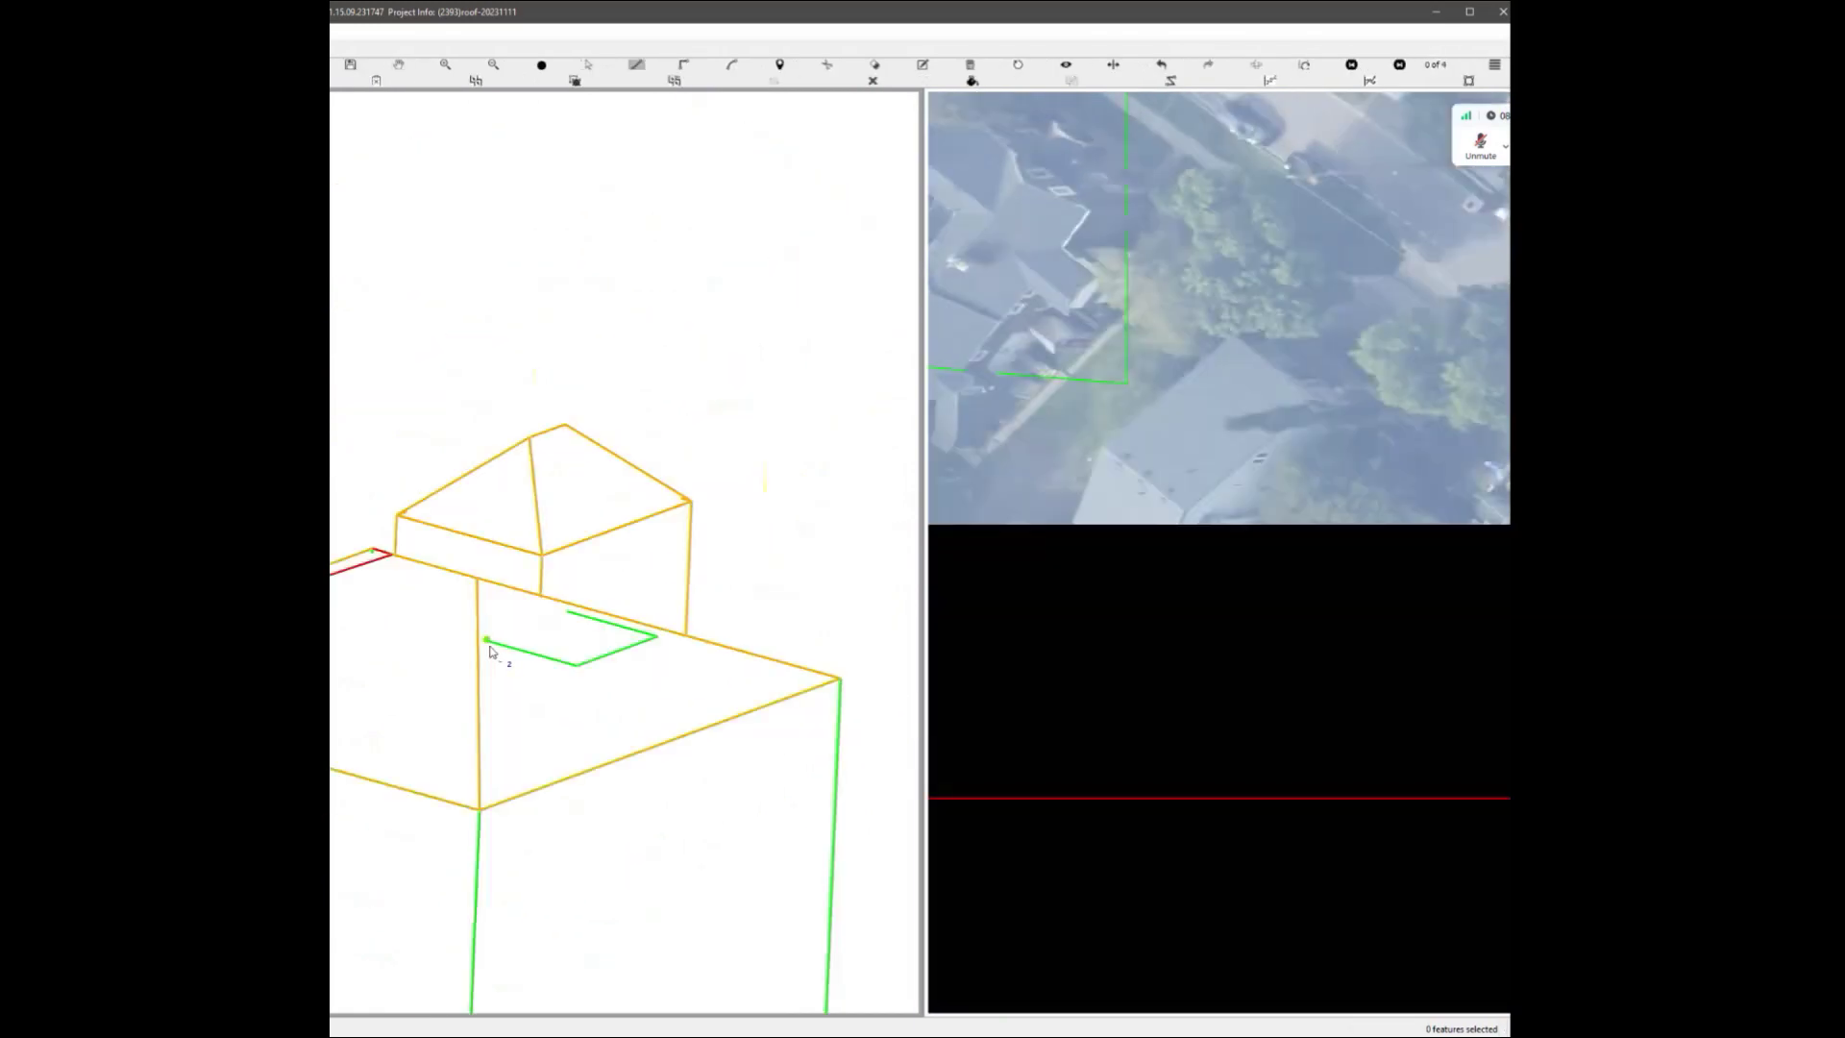
key("p")
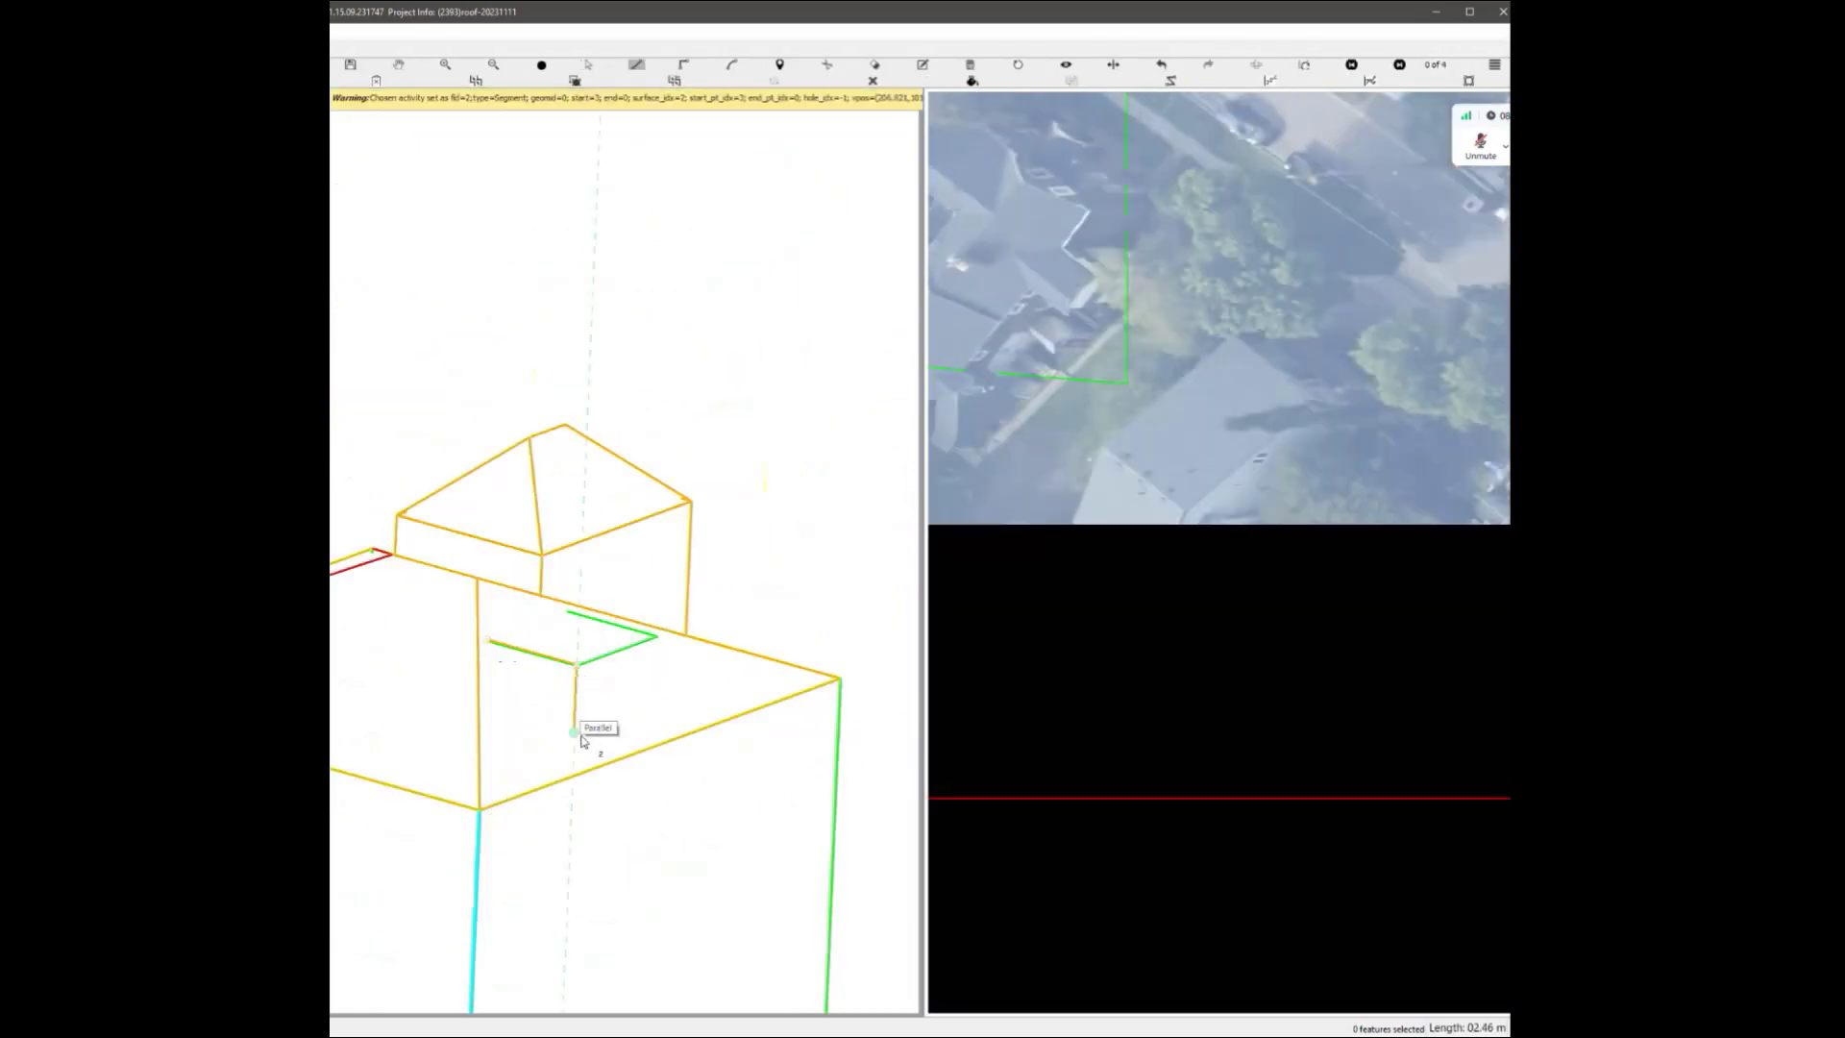
left_click(581, 752)
right_click(581, 752)
Delete the newly drawn triangular side wall of the dormer.
scroll(604, 690, "up", 1)
scroll(577, 711, "down", 1)
key("s")
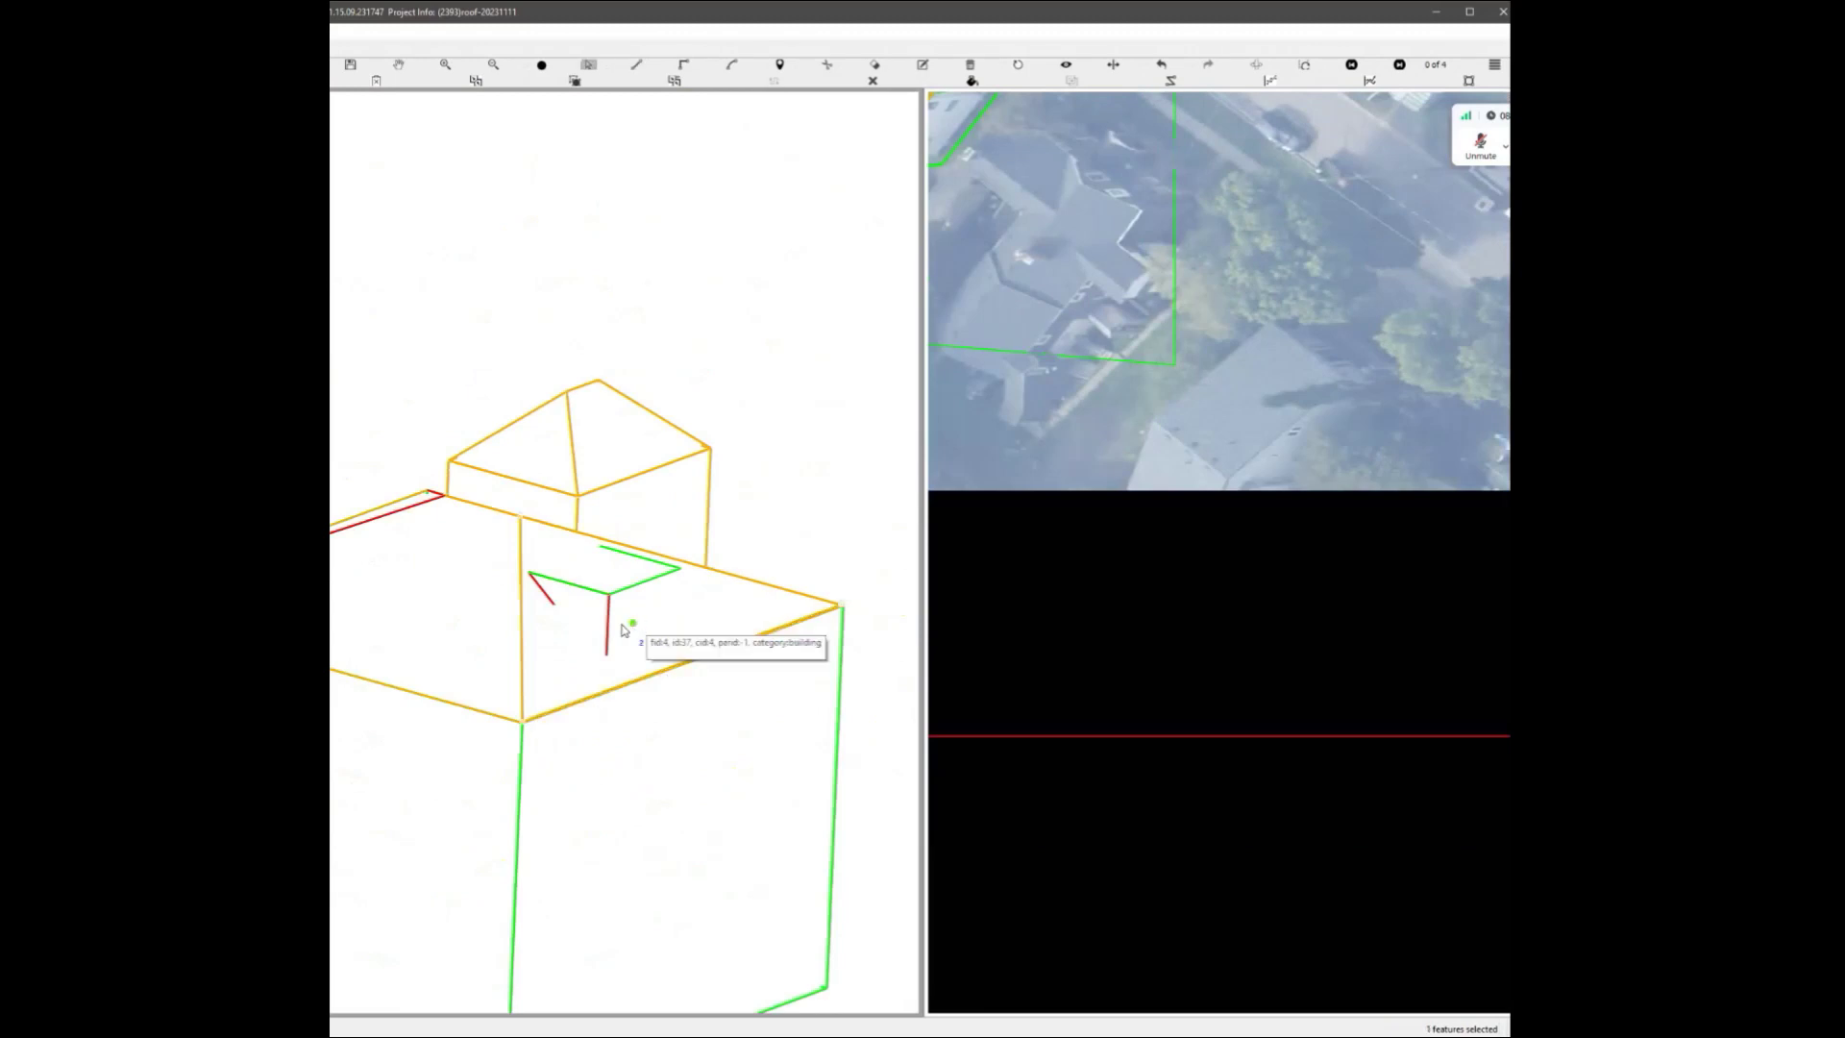
scroll(552, 624, "up", 1)
left_click(547, 589)
scroll(634, 644, "up", 1)
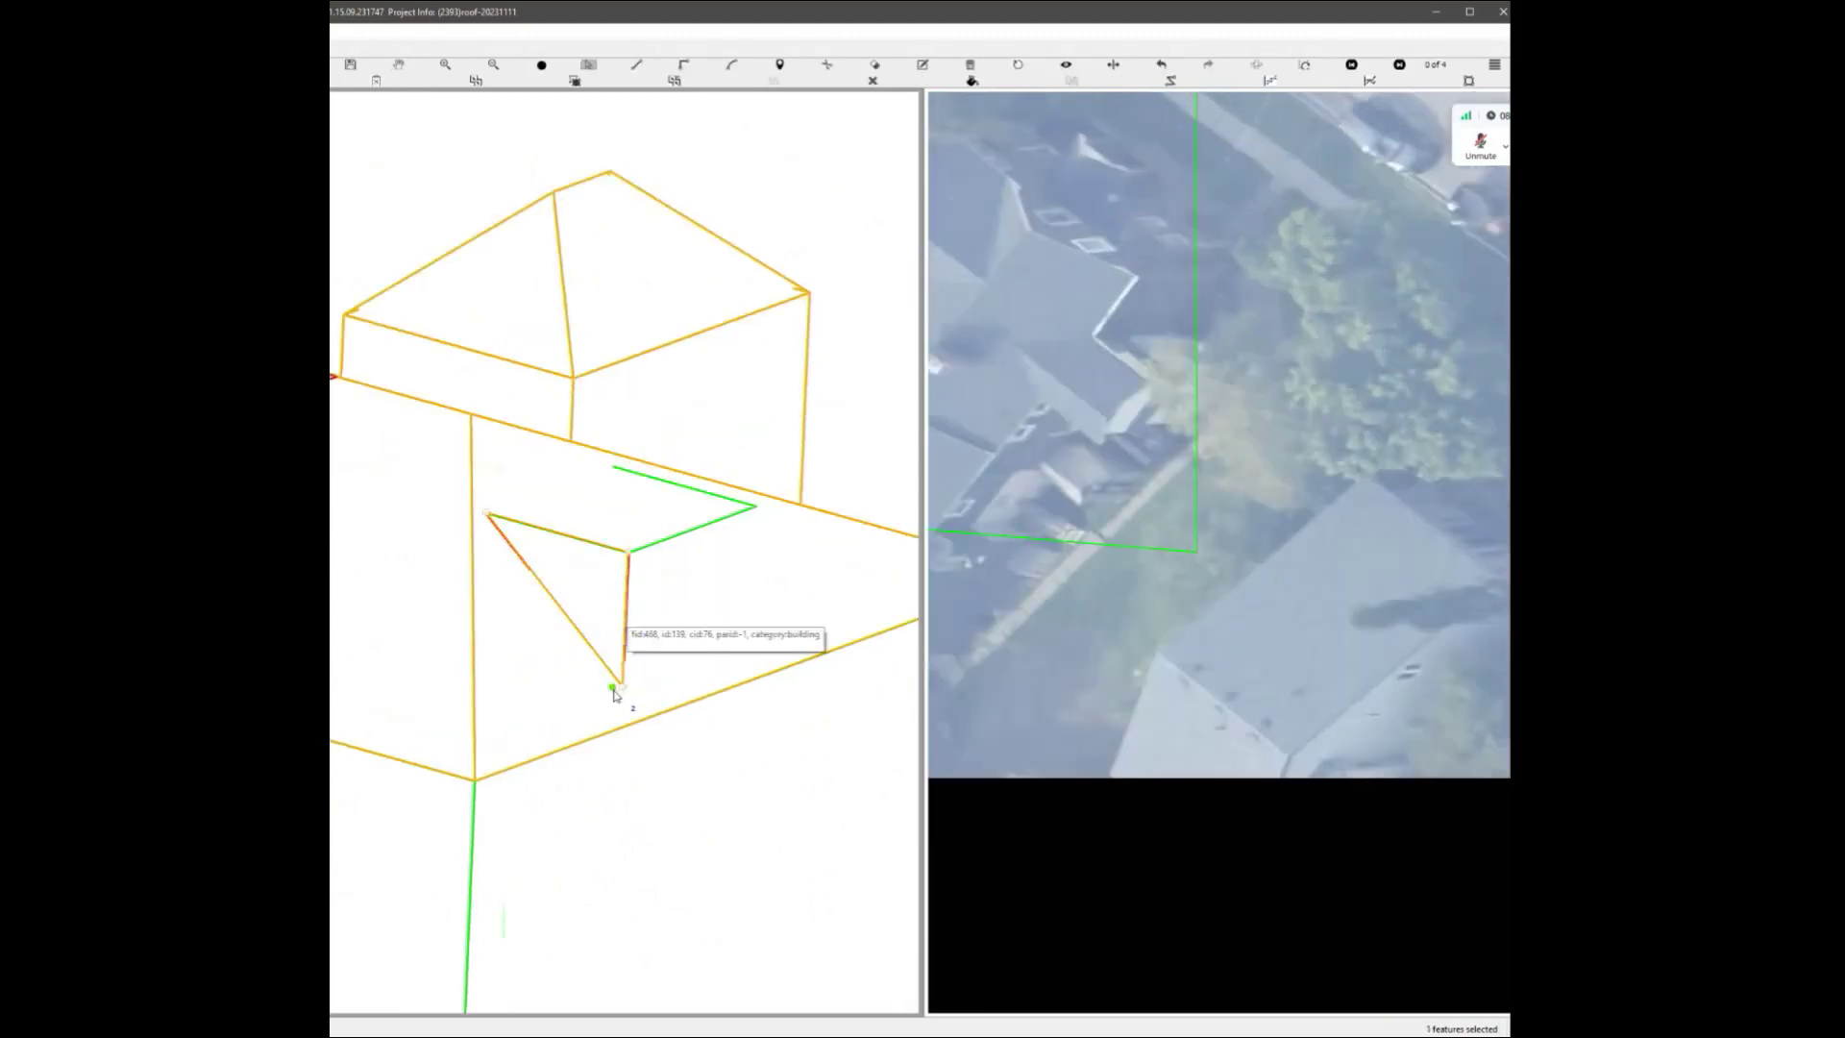
key("Delete")
Redraw the triangular side wall with a vertical edge down from the outline's front corner and close it along the roof slope.
key("l")
scroll(582, 619, "up", 1)
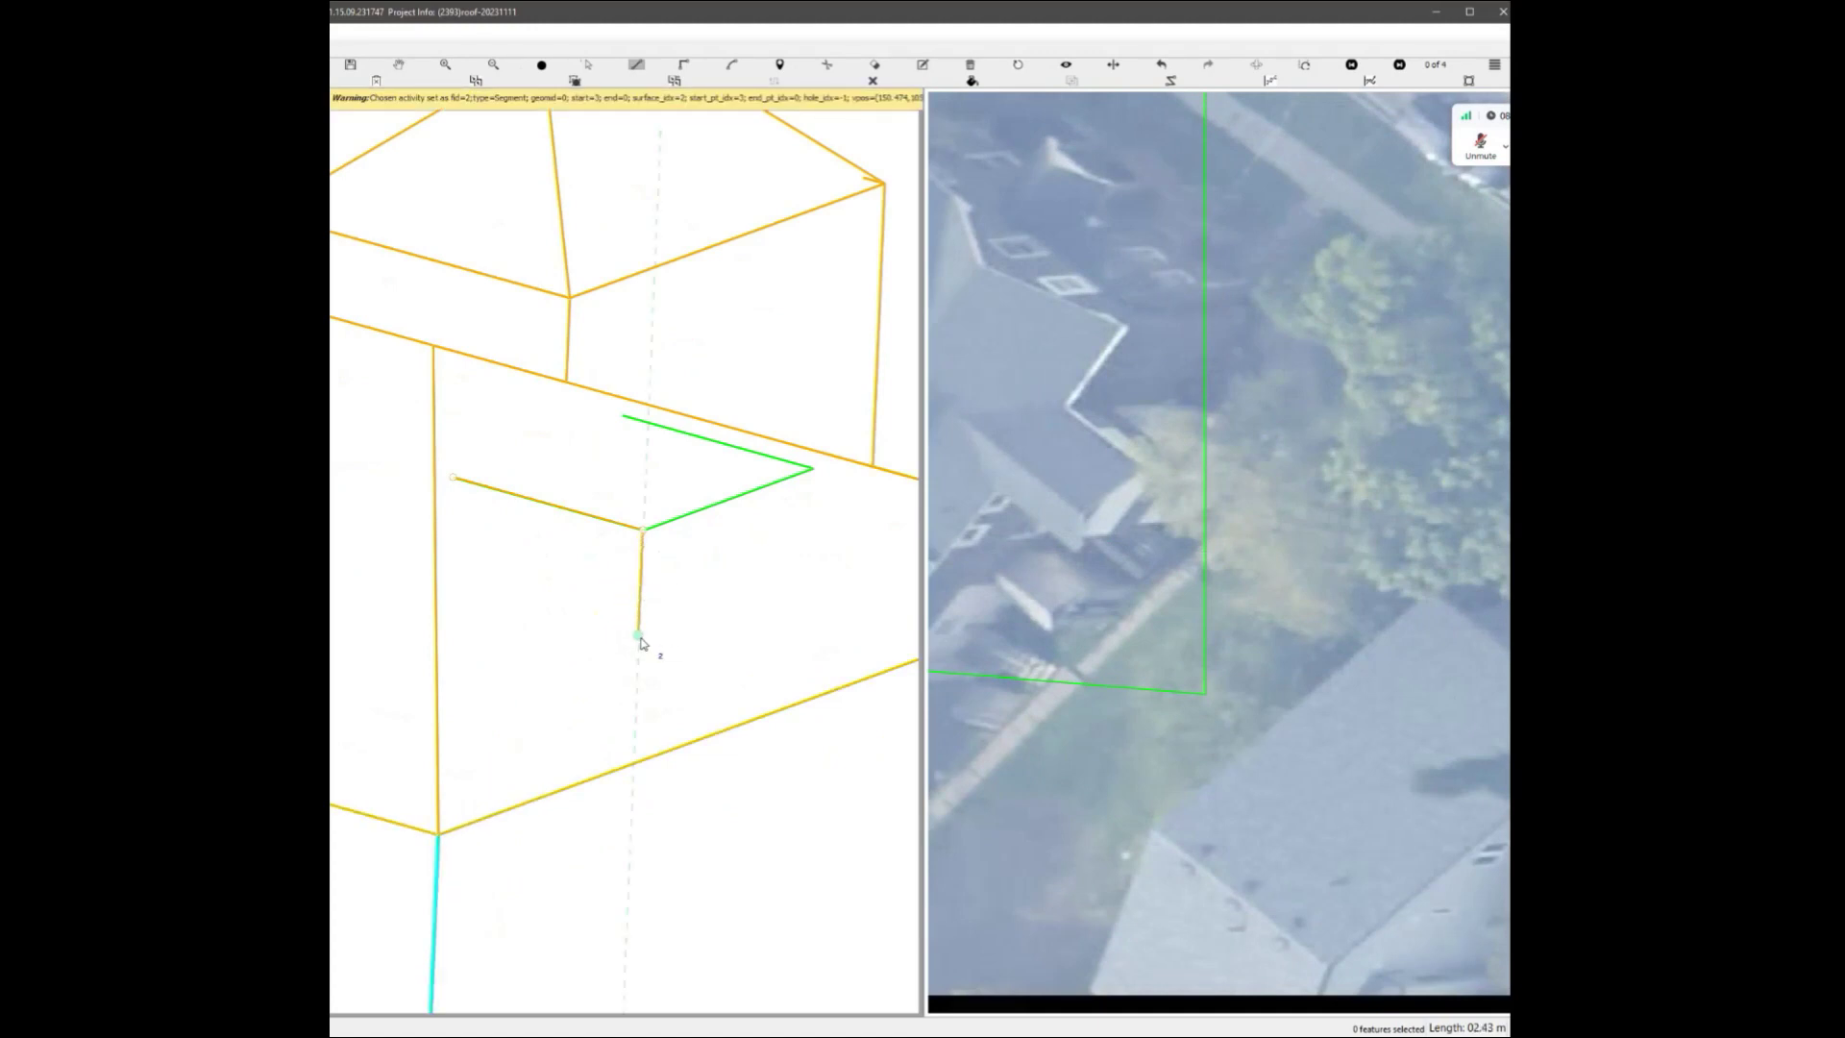
left_click(637, 656)
right_click(679, 652)
Draw the matching triangular side wall down from the opposite front corner of the dormer outline.
scroll(684, 589, "down", 1)
key("h")
left_click_drag(650, 575, 527, 482)
scroll(733, 672, "up", 6)
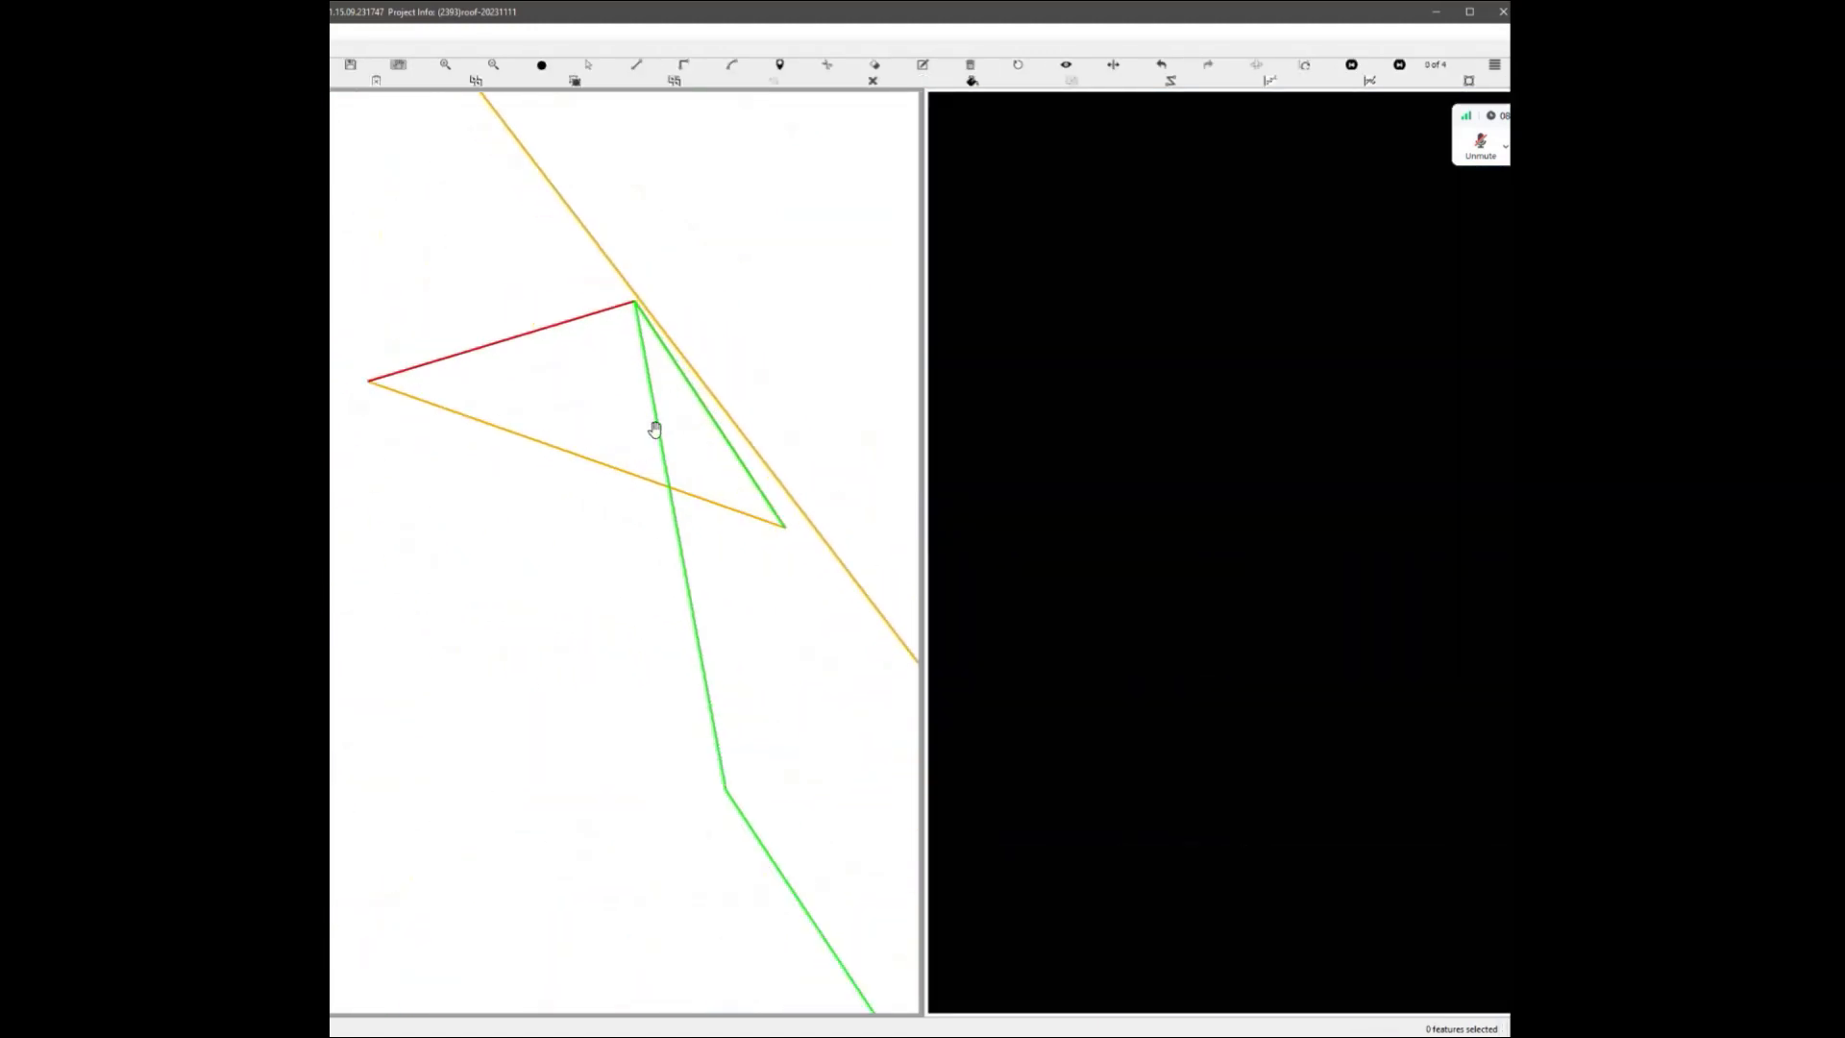
scroll(631, 394, "down", 5)
left_click_drag(581, 638, 788, 724)
scroll(787, 725, "up", 1)
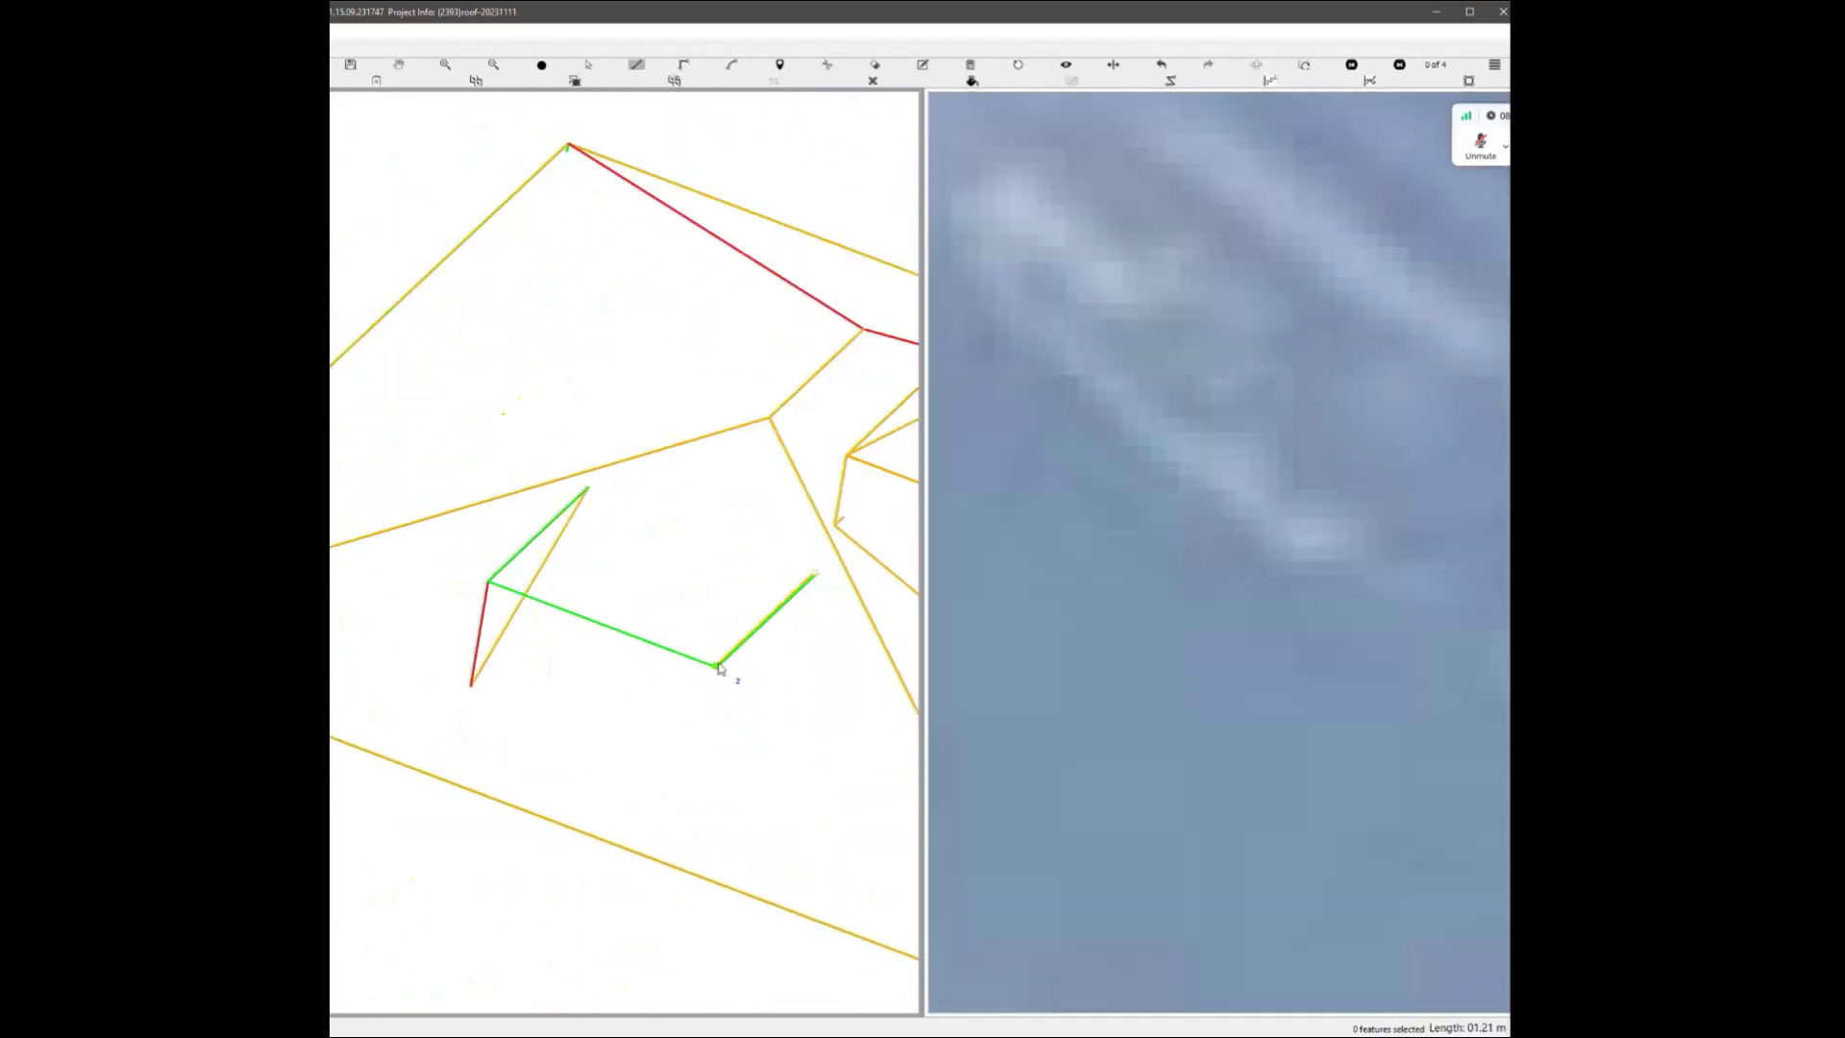
scroll(720, 669, "down", 2)
left_click(887, 910)
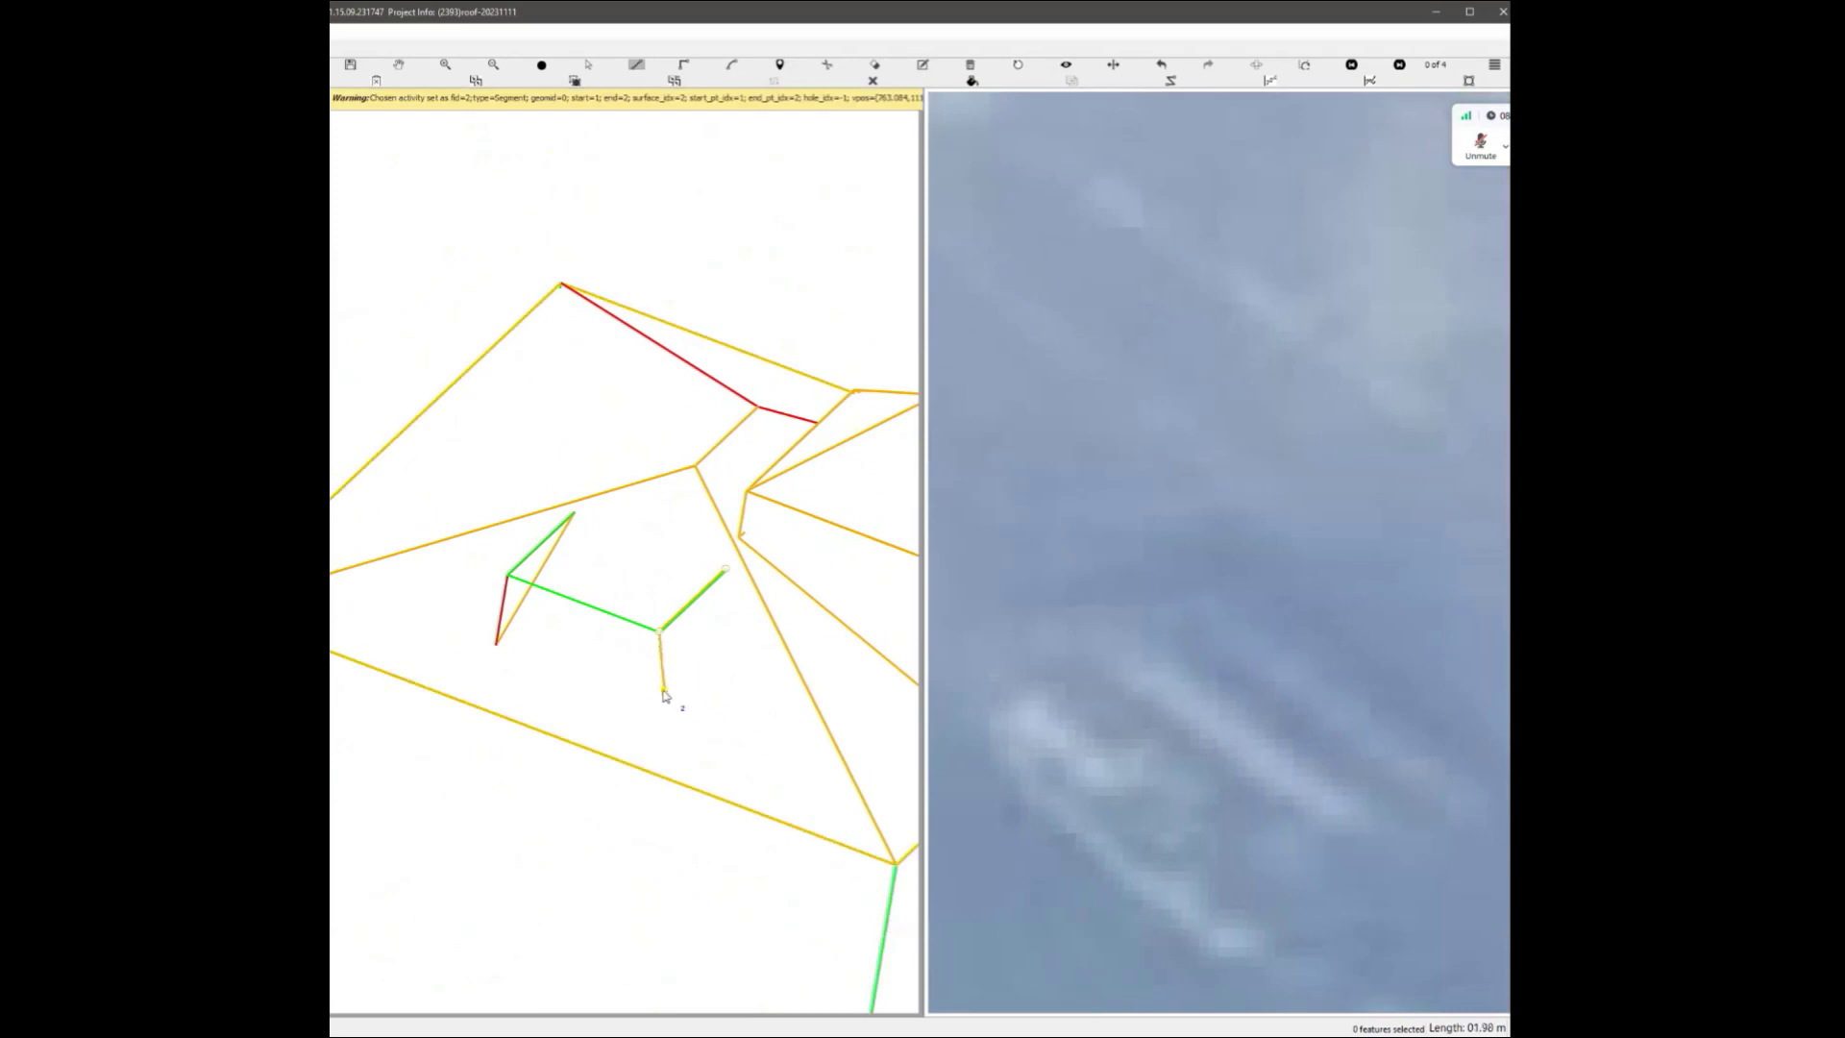
left_click(652, 712)
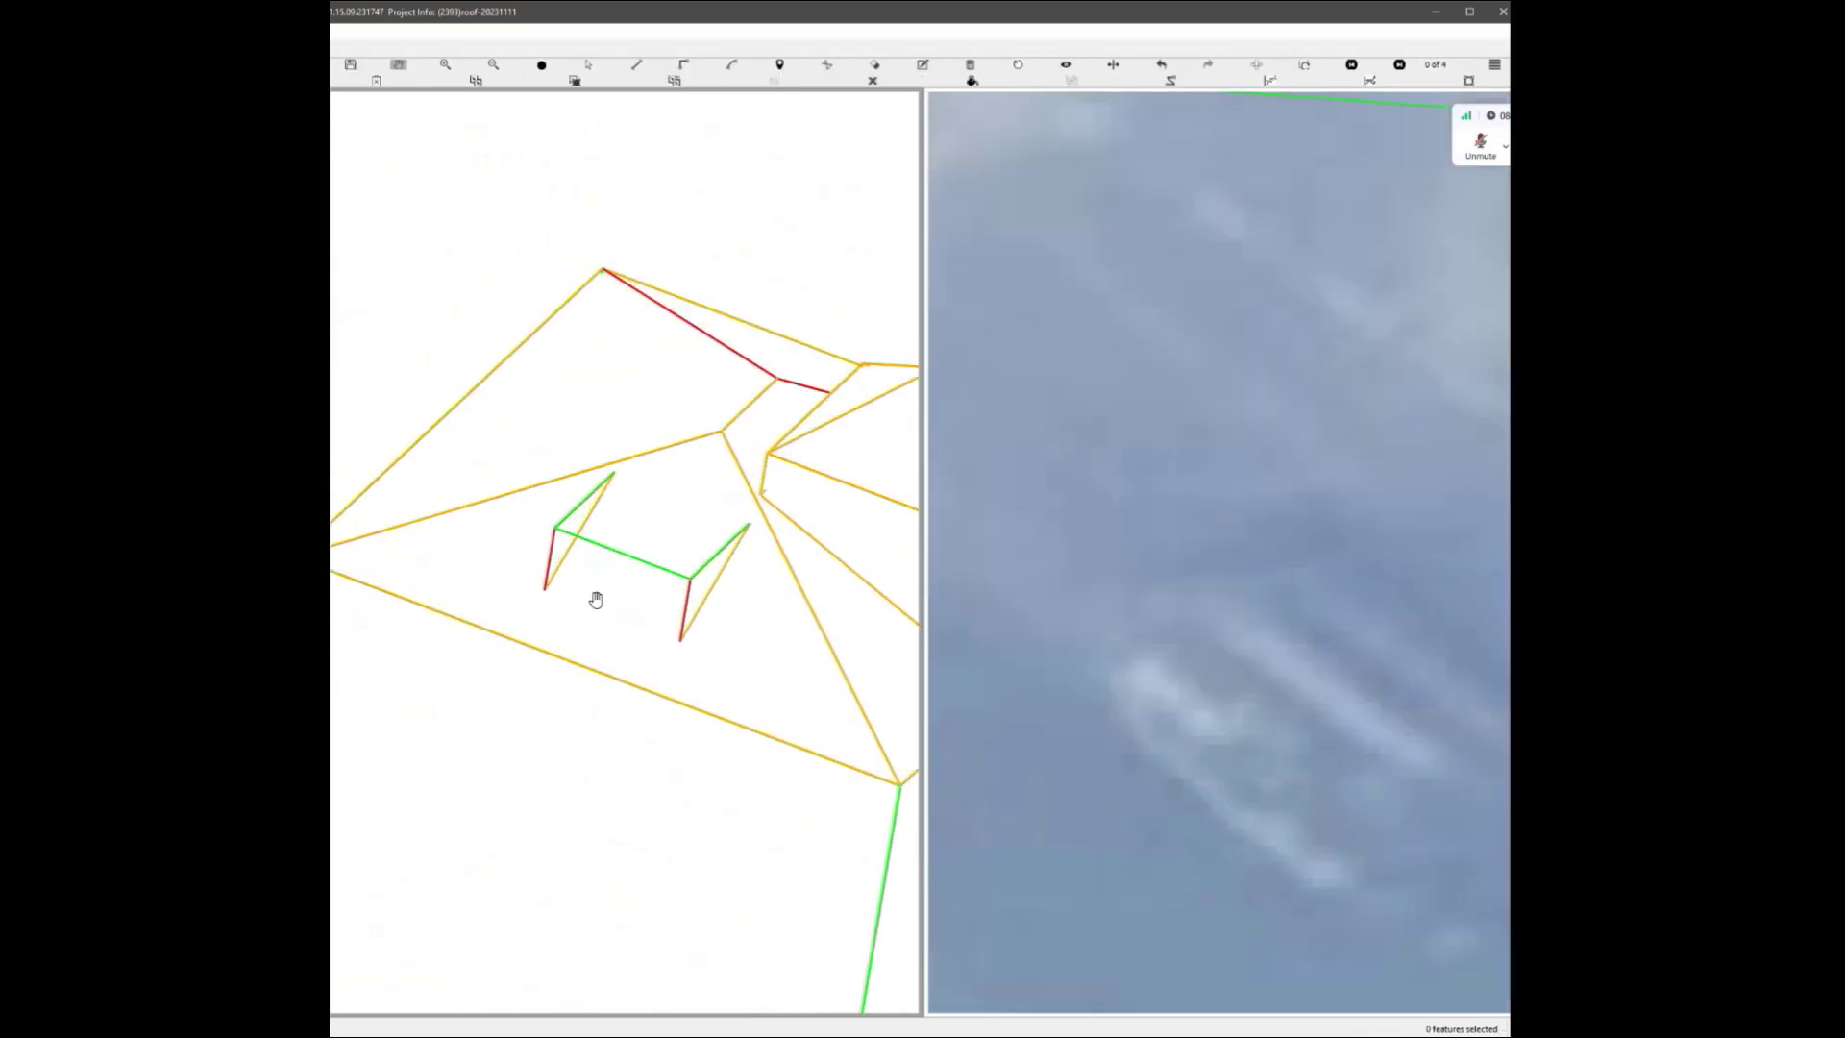
Draw a line parallel to the dormer's front edge, slightly below it, connecting the vertical edges of both side walls.
left_click_drag(596, 602, 663, 563)
left_click(727, 473)
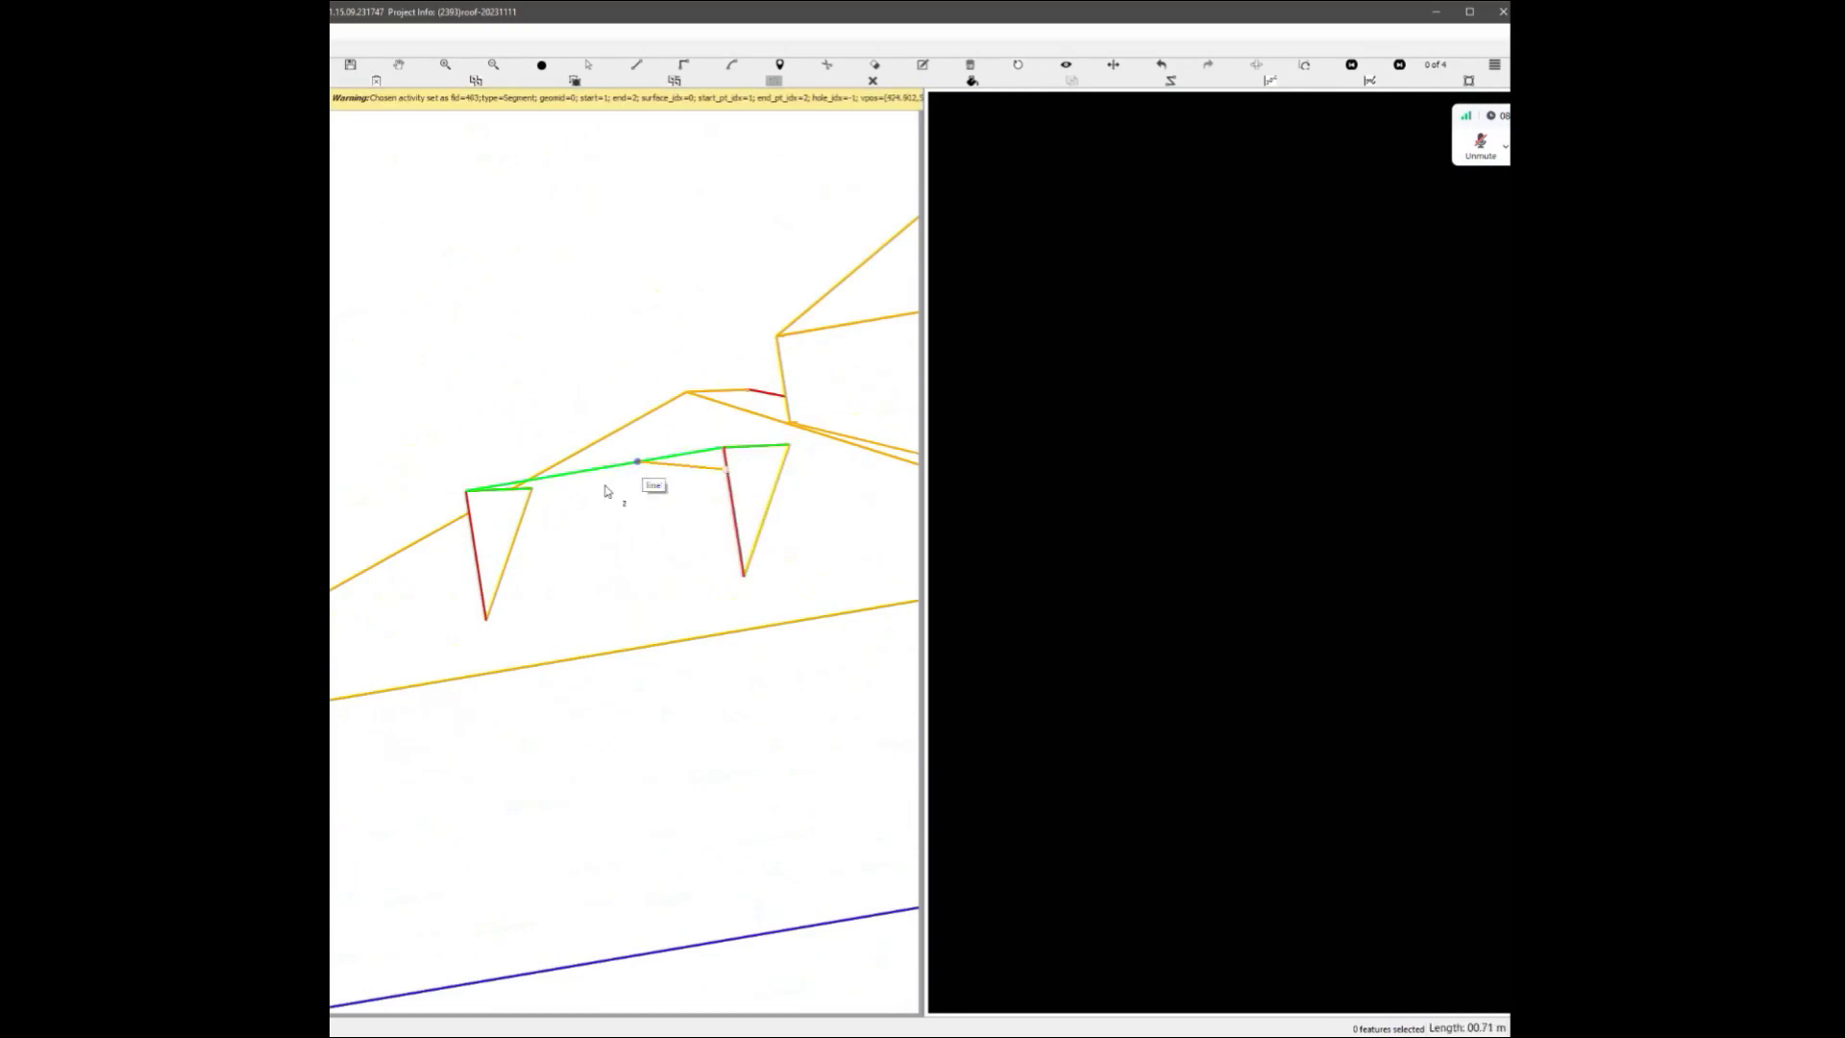
left_click(478, 520)
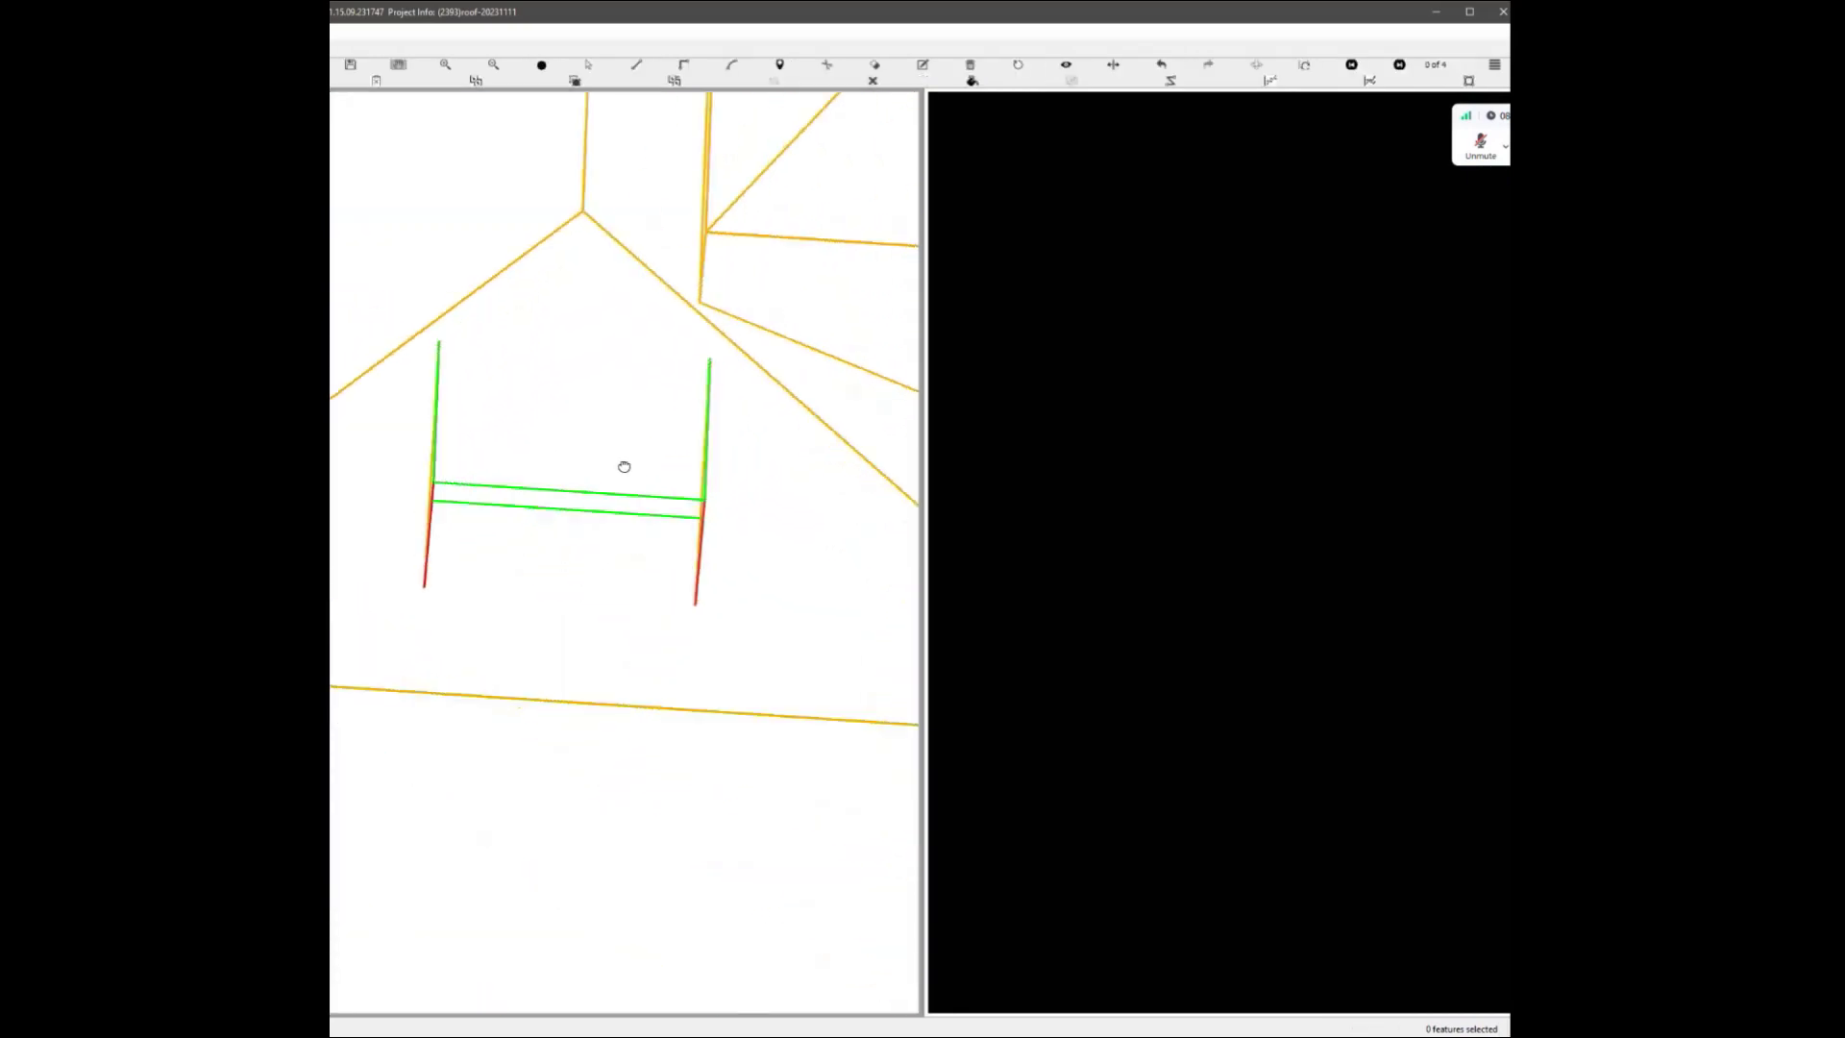
Remove the old three-sided outline and lower the side walls' front top corners onto the ends of the new front line.
left_click_drag(622, 465, 666, 483)
scroll(568, 510, "up", 3)
left_click(573, 456)
left_click_drag(569, 450, 568, 490)
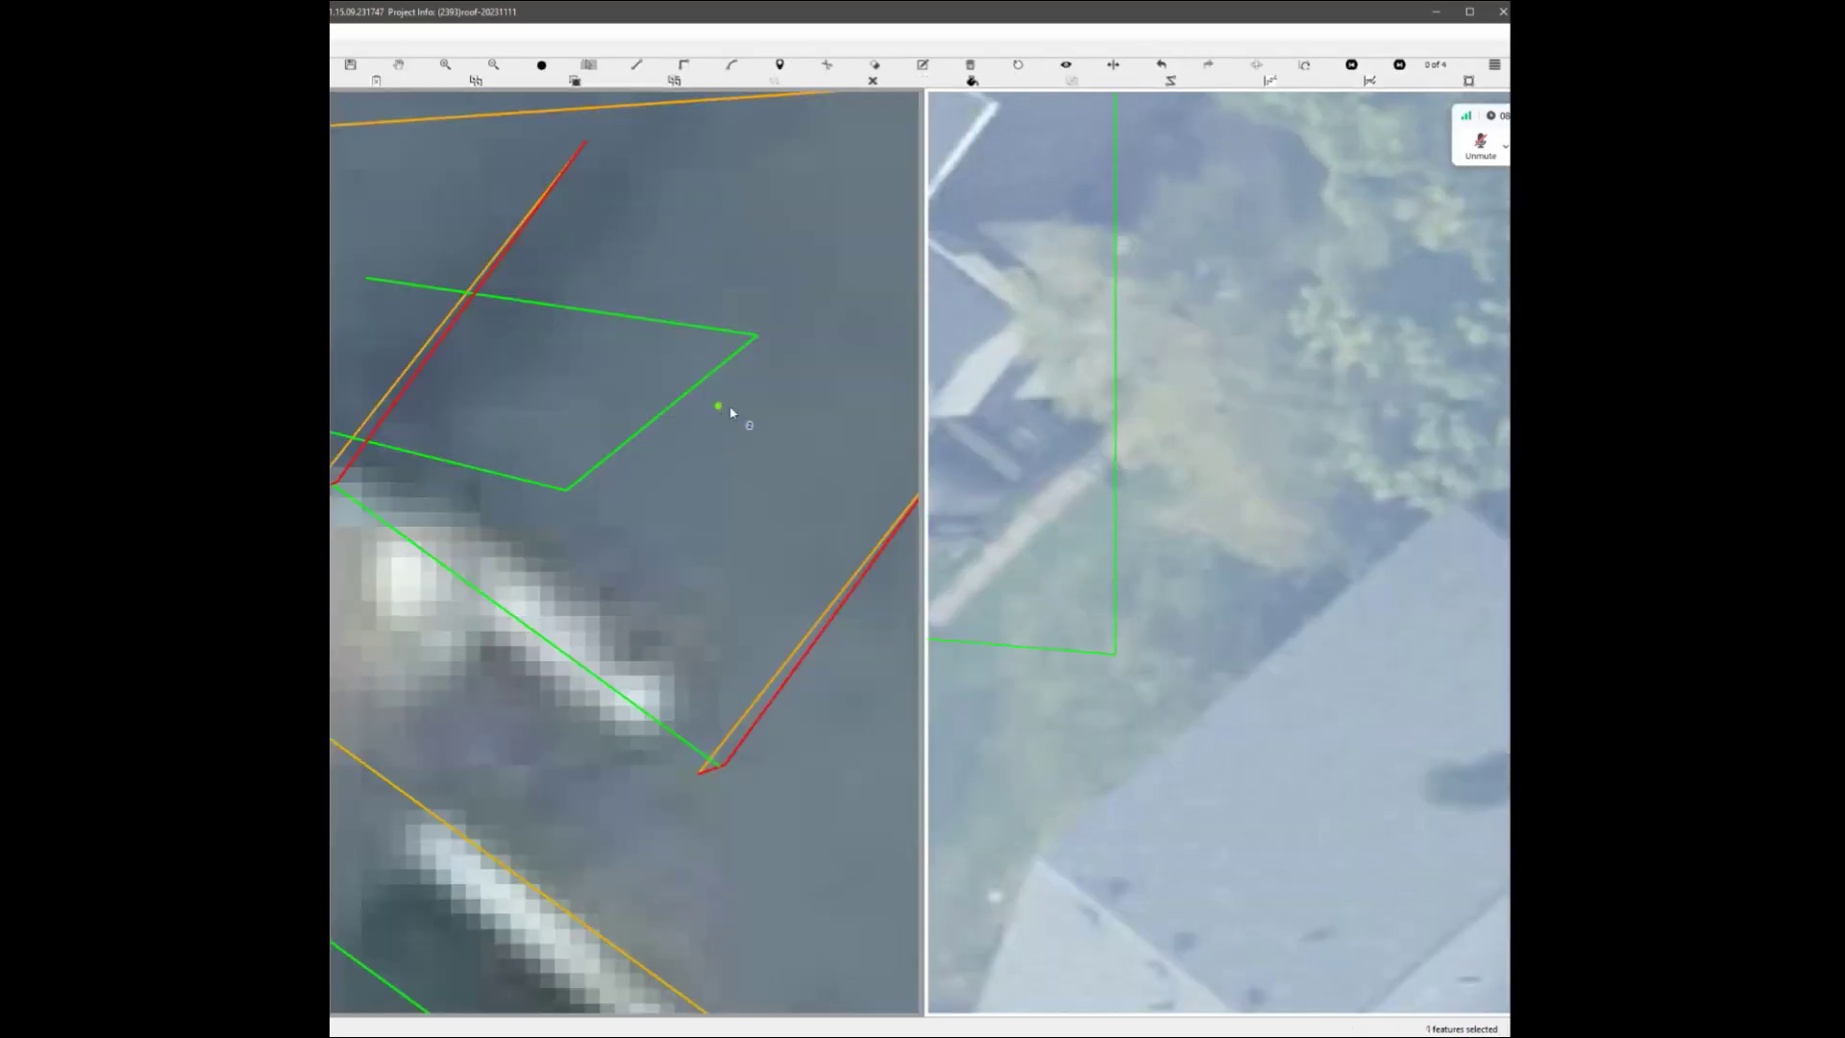
scroll(699, 546, "down", 3)
left_click_drag(699, 545, 594, 496)
middle_click_drag(594, 496, 615, 524)
left_click_drag(730, 493, 709, 531)
scroll(658, 532, "down", 3)
scroll(572, 497, "up", 2)
scroll(520, 491, "up", 2)
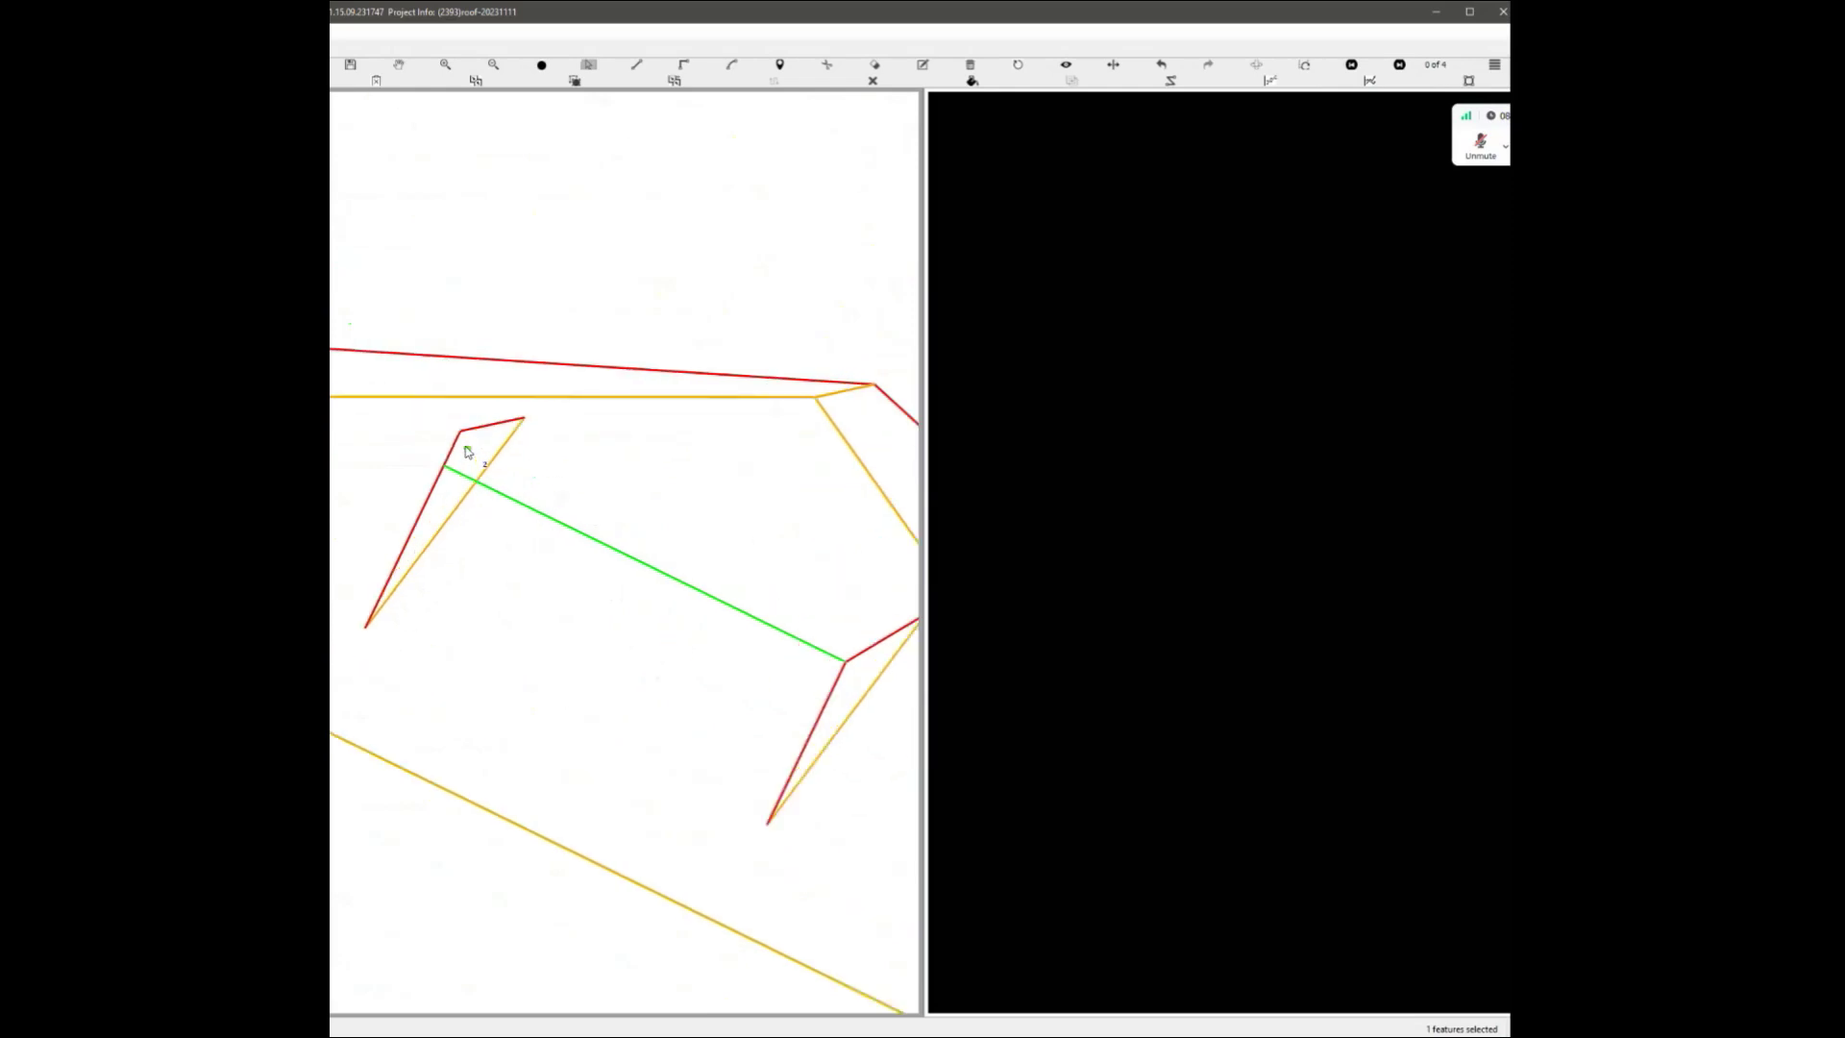
left_click_drag(460, 434, 445, 465)
Close the dormer by drawing its sloped top surface and the lower surface joining the feet of both side walls.
scroll(624, 555, "down", 3)
key("h")
scroll(637, 576, "up", 1)
key("l")
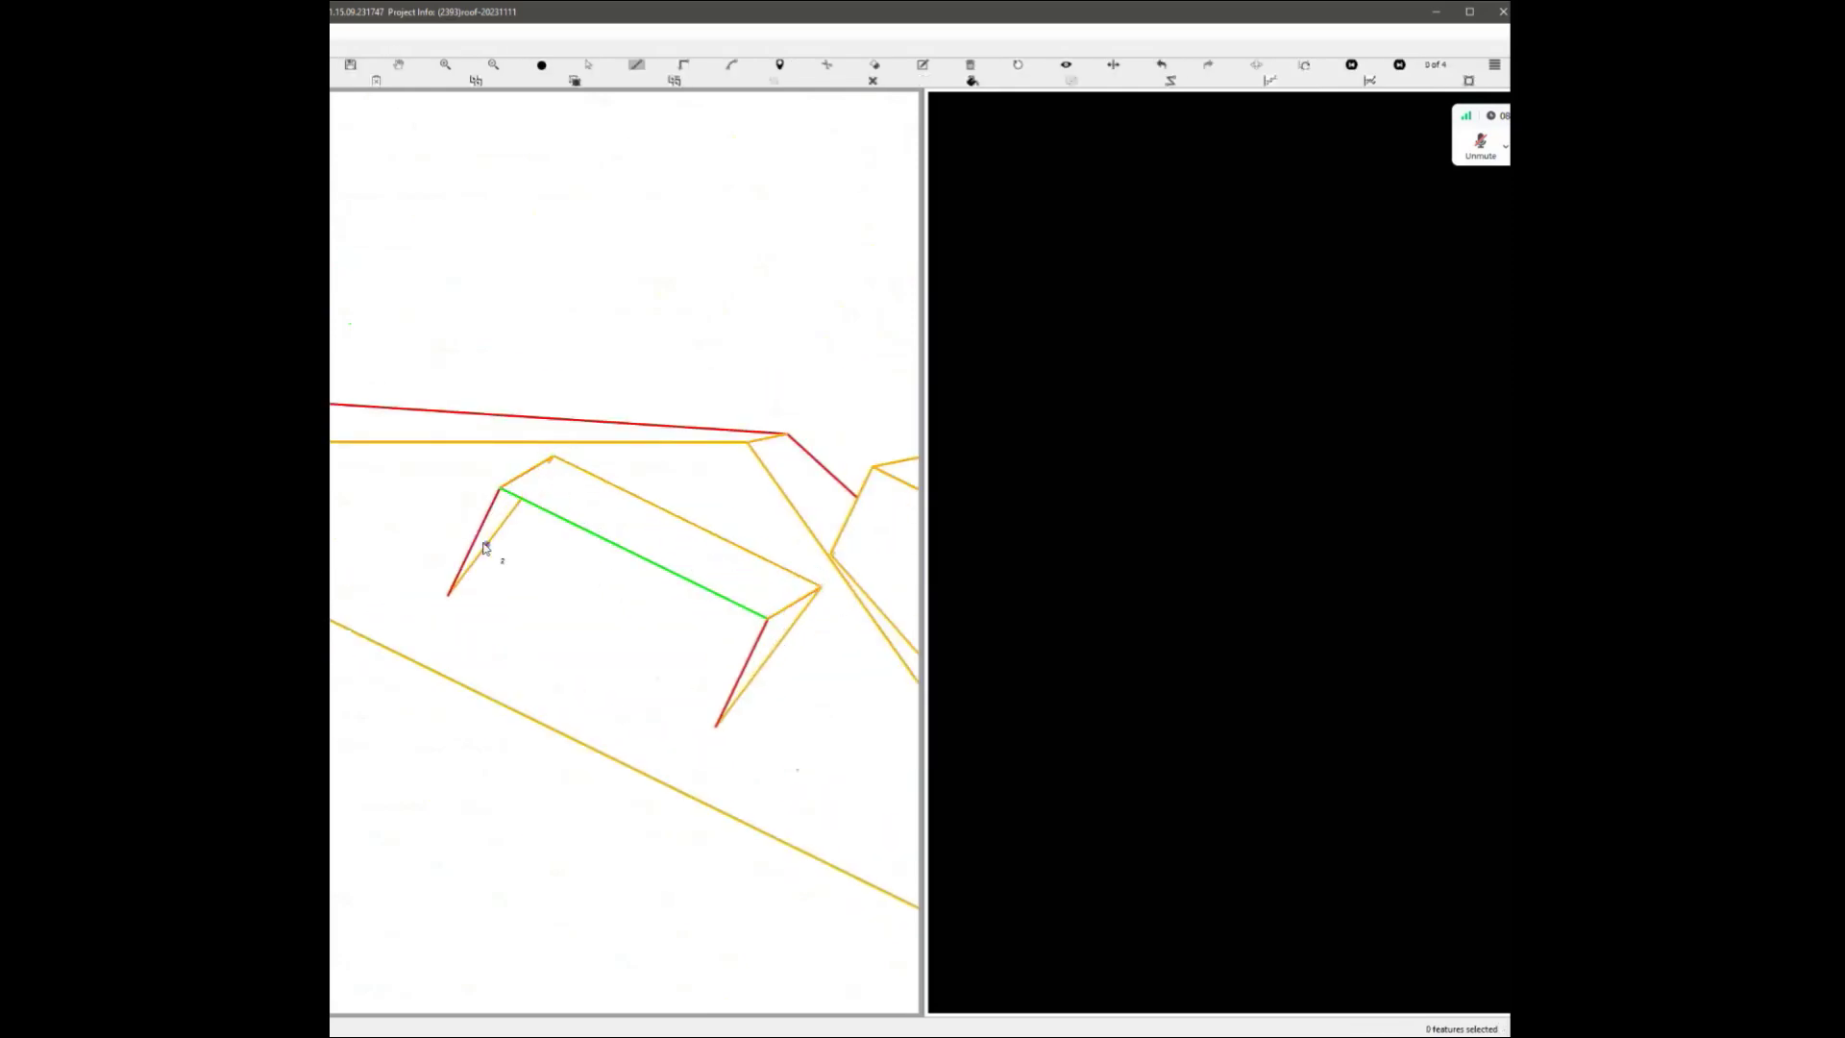
left_click(716, 725)
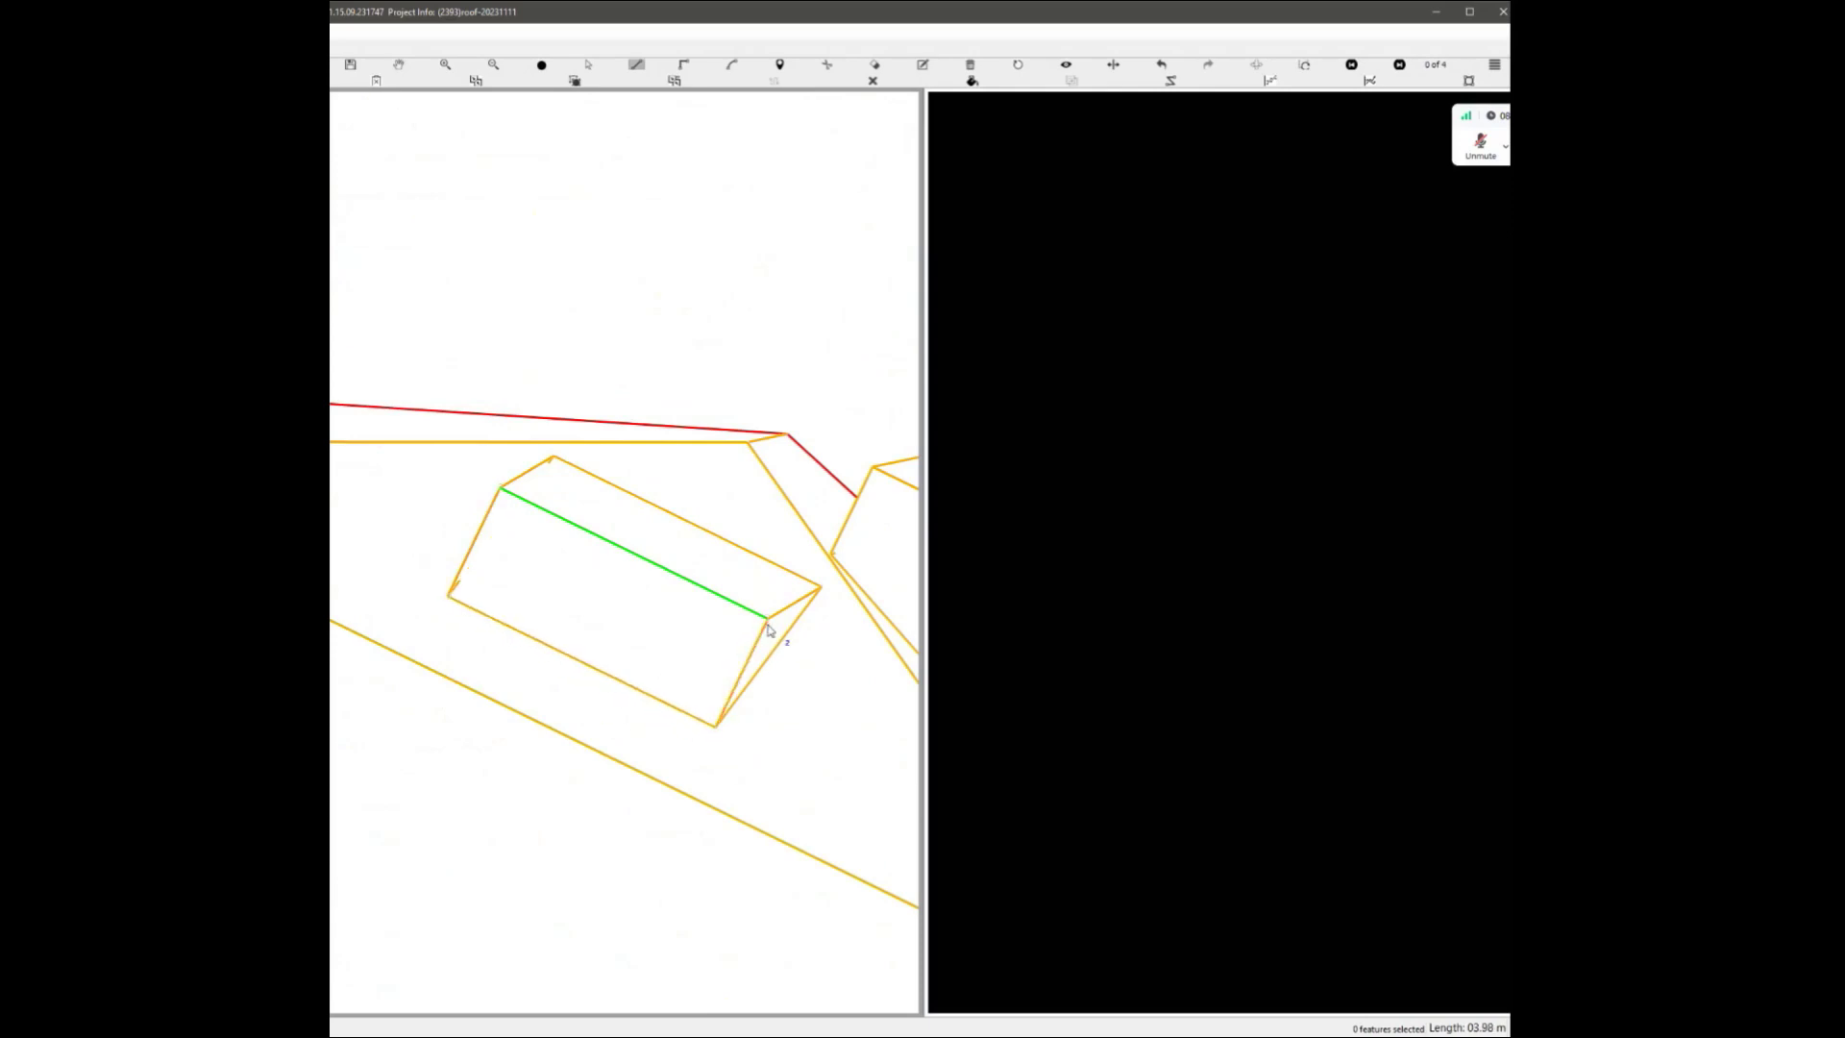
scroll(781, 558, "down", 8)
middle_click_drag(683, 275, 725, 490)
scroll(725, 490, "up", 3)
key("Escape")
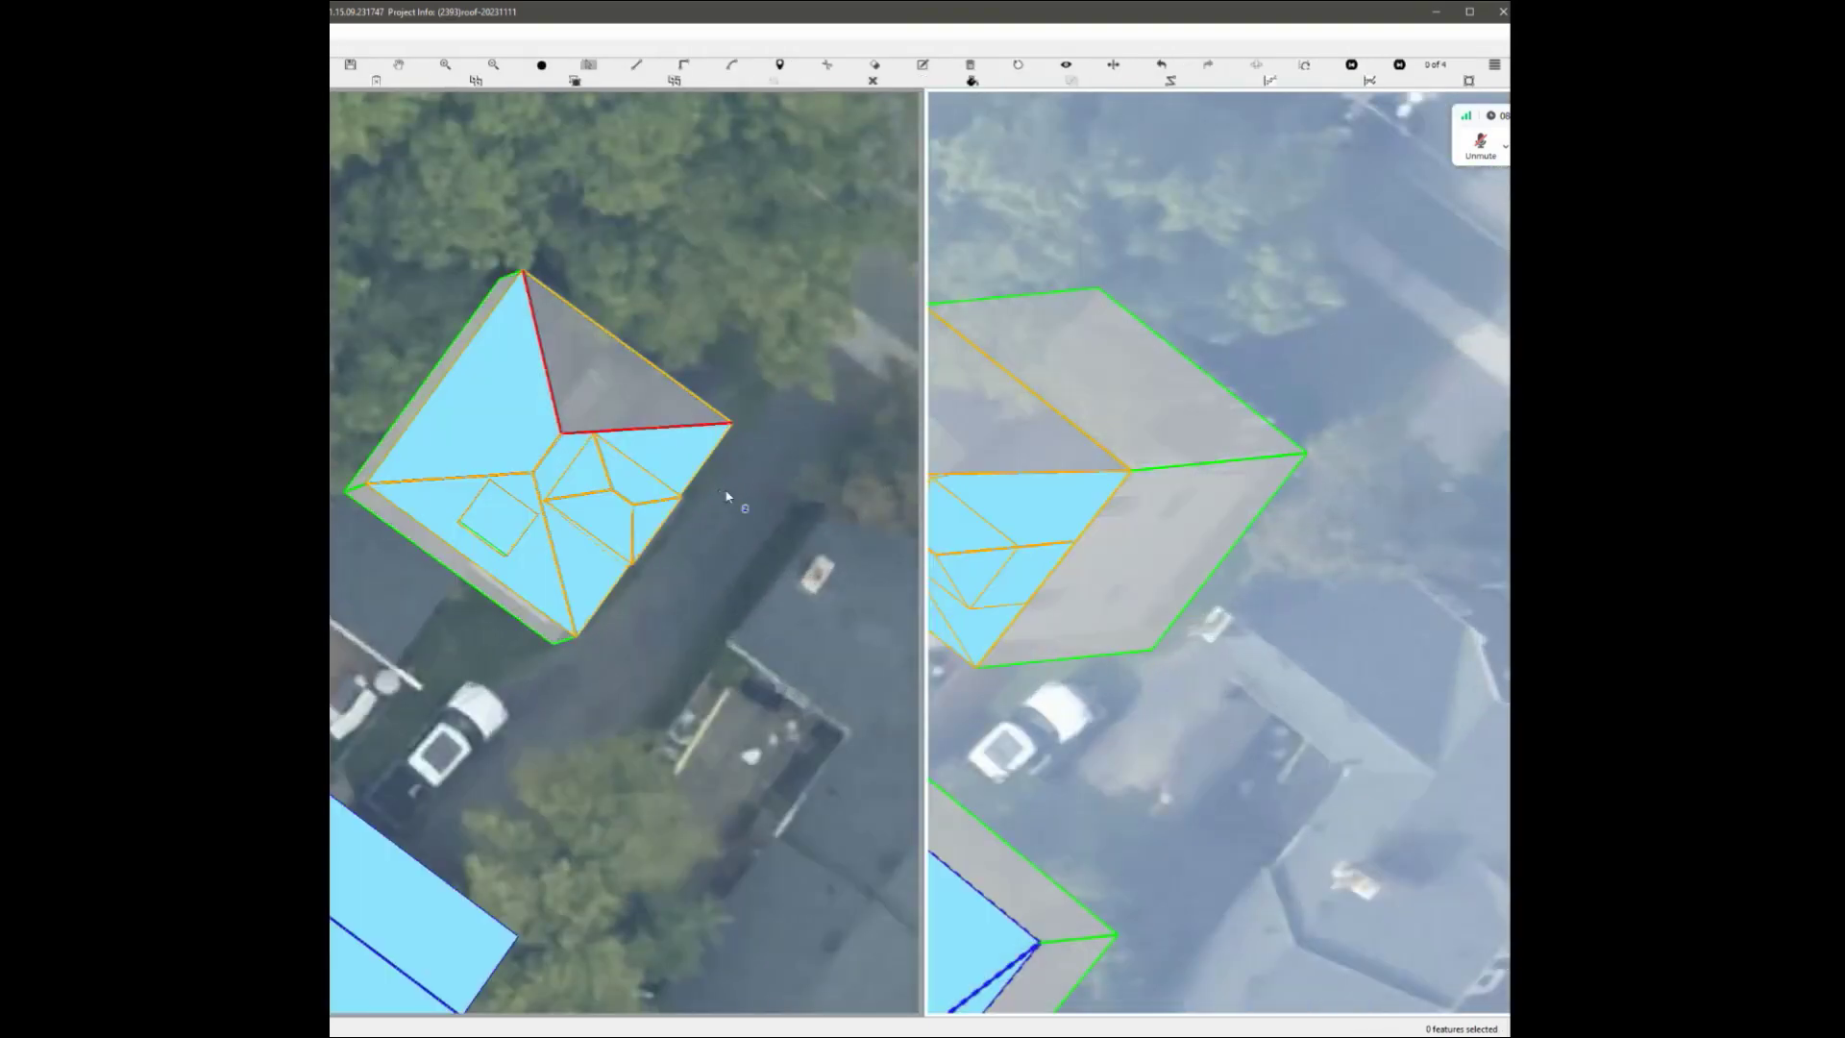
Draw the missing triangular roof surface bounded by the two red hip lines and the outer eave edge.
scroll(728, 497, "down", 2)
scroll(596, 481, "up", 4)
key("l")
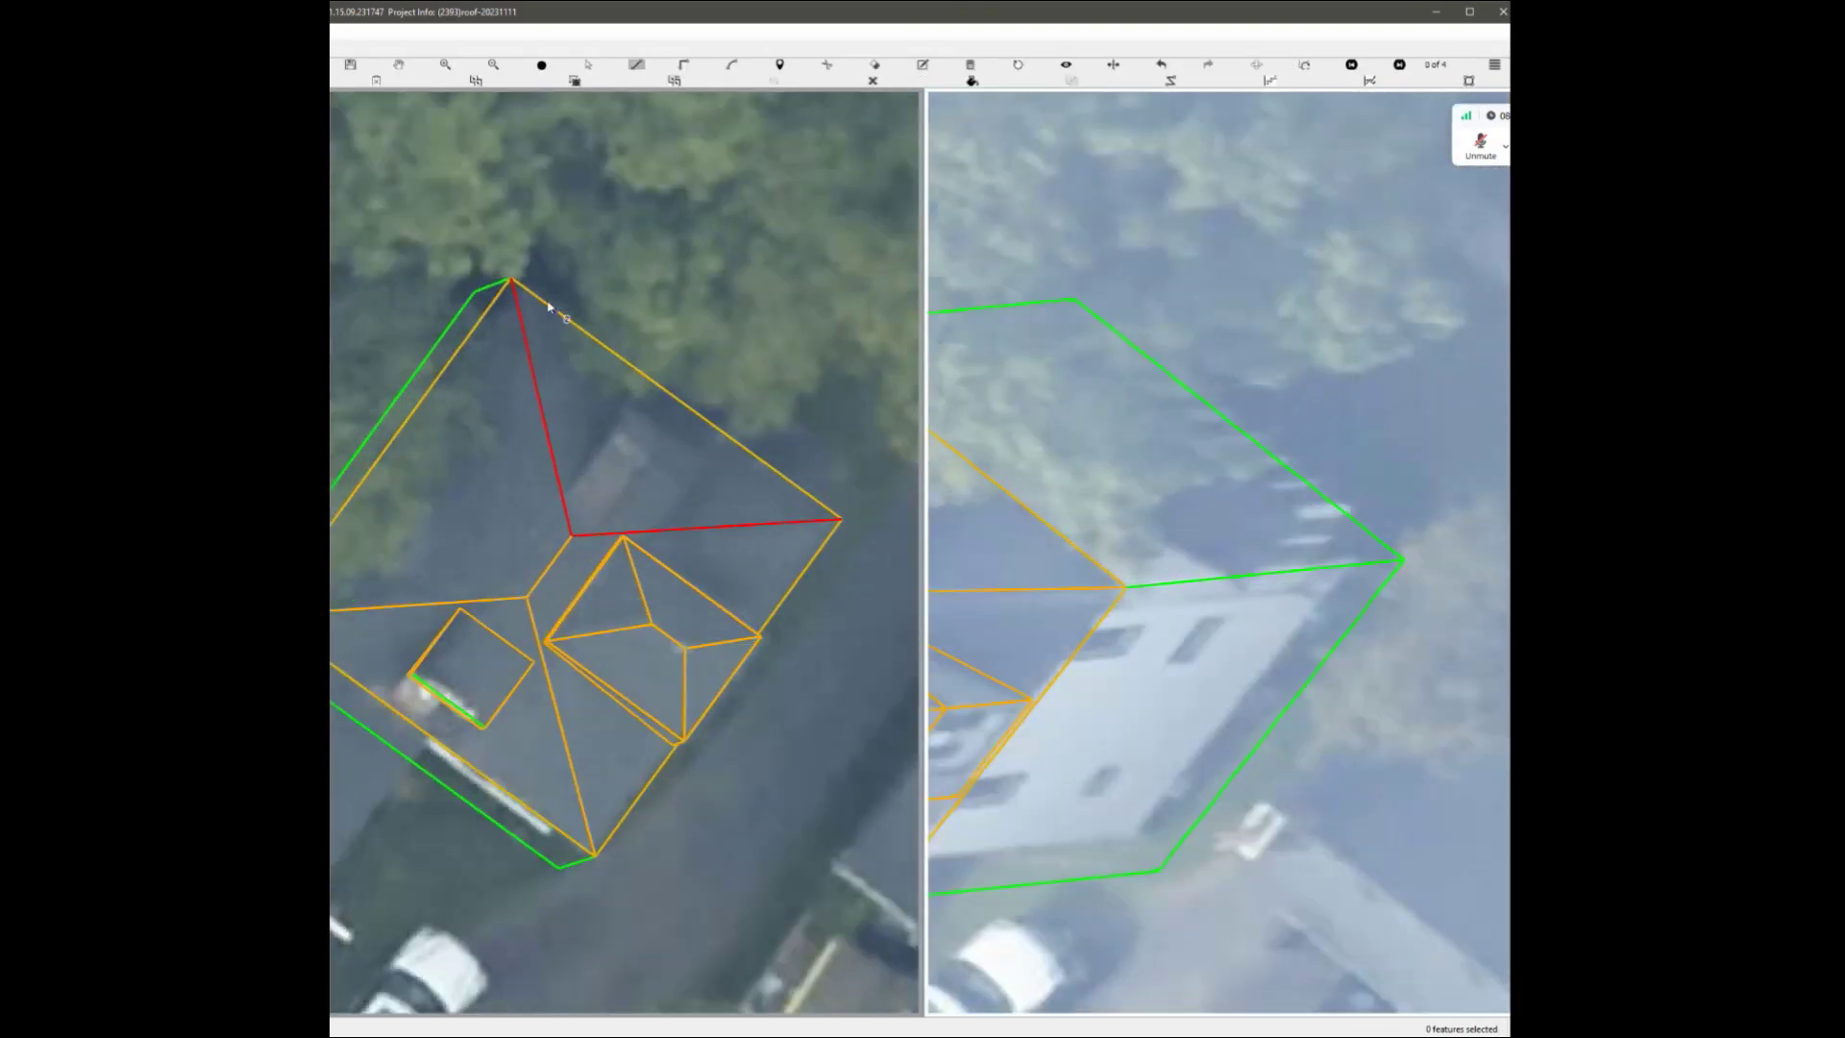
left_click(841, 520)
key("Escape")
Check the finished roof and dormer model against the available oblique images and the vertical image.
scroll(841, 520, "down", 5)
scroll(1217, 468, "up", 2)
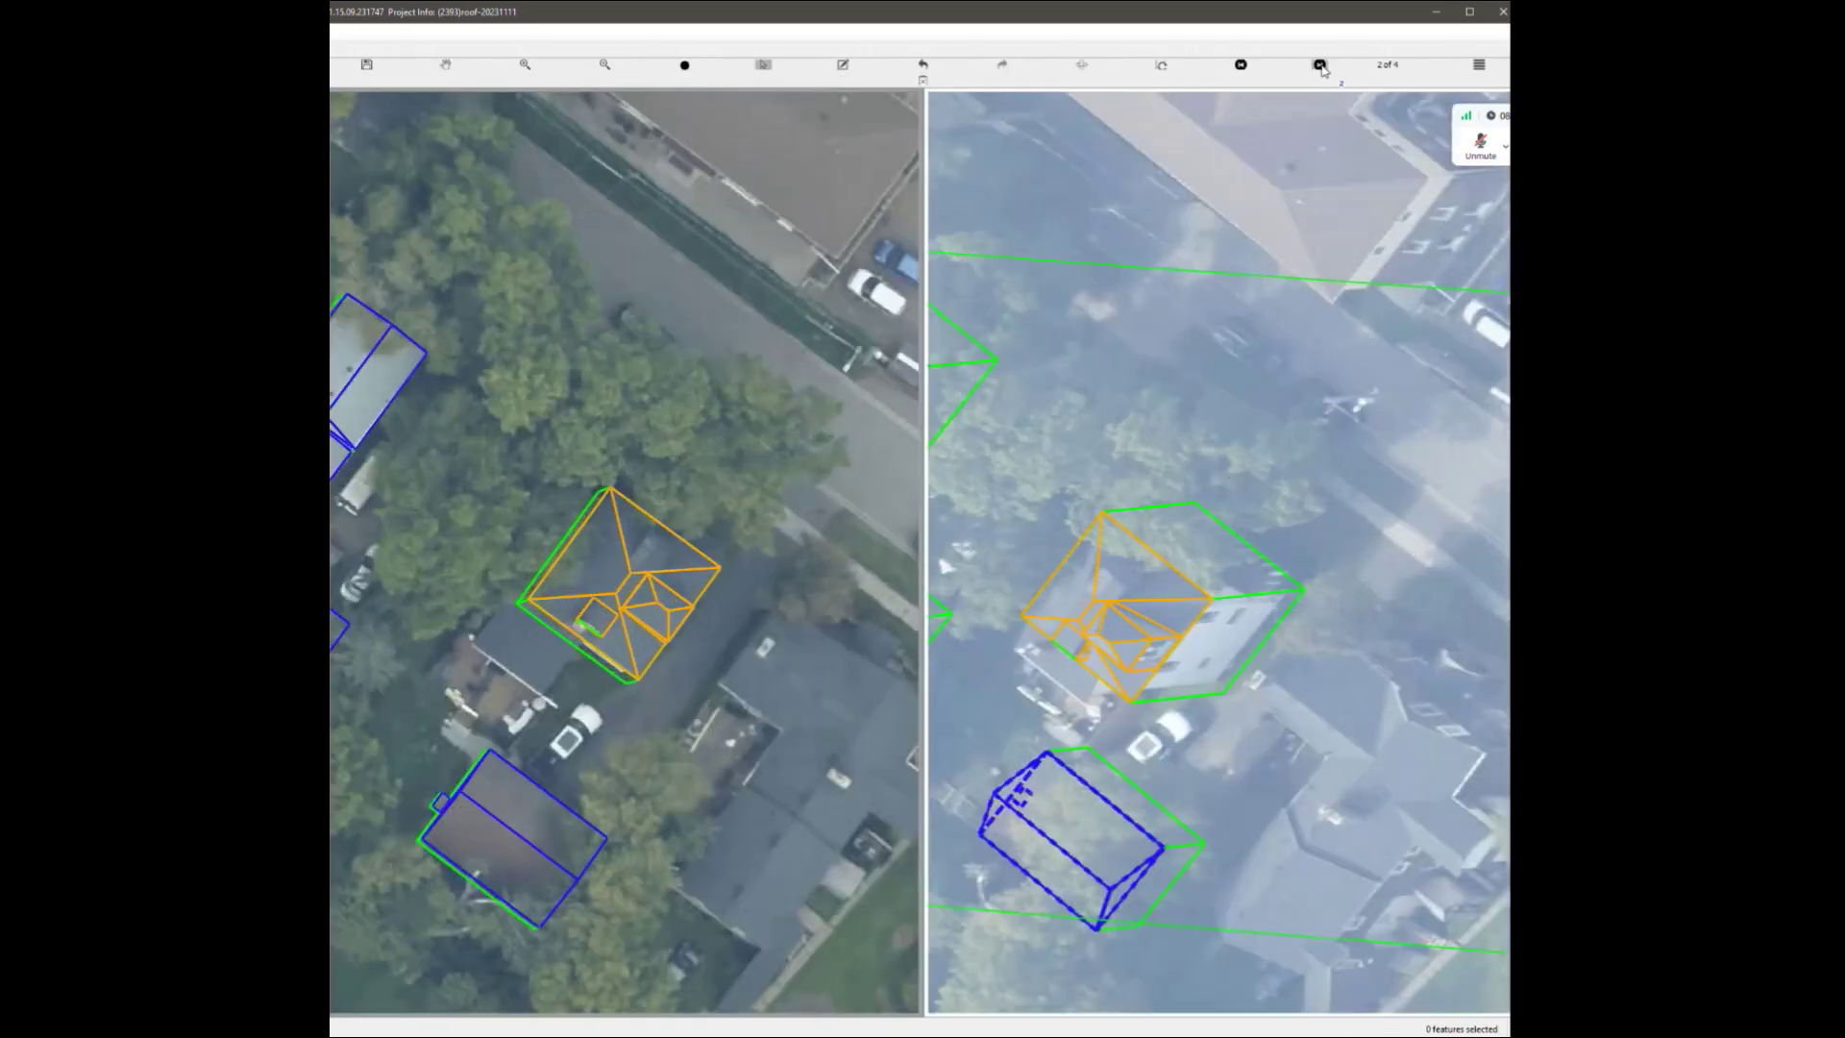
left_click(1320, 66)
left_click(1321, 65)
left_click(1321, 65)
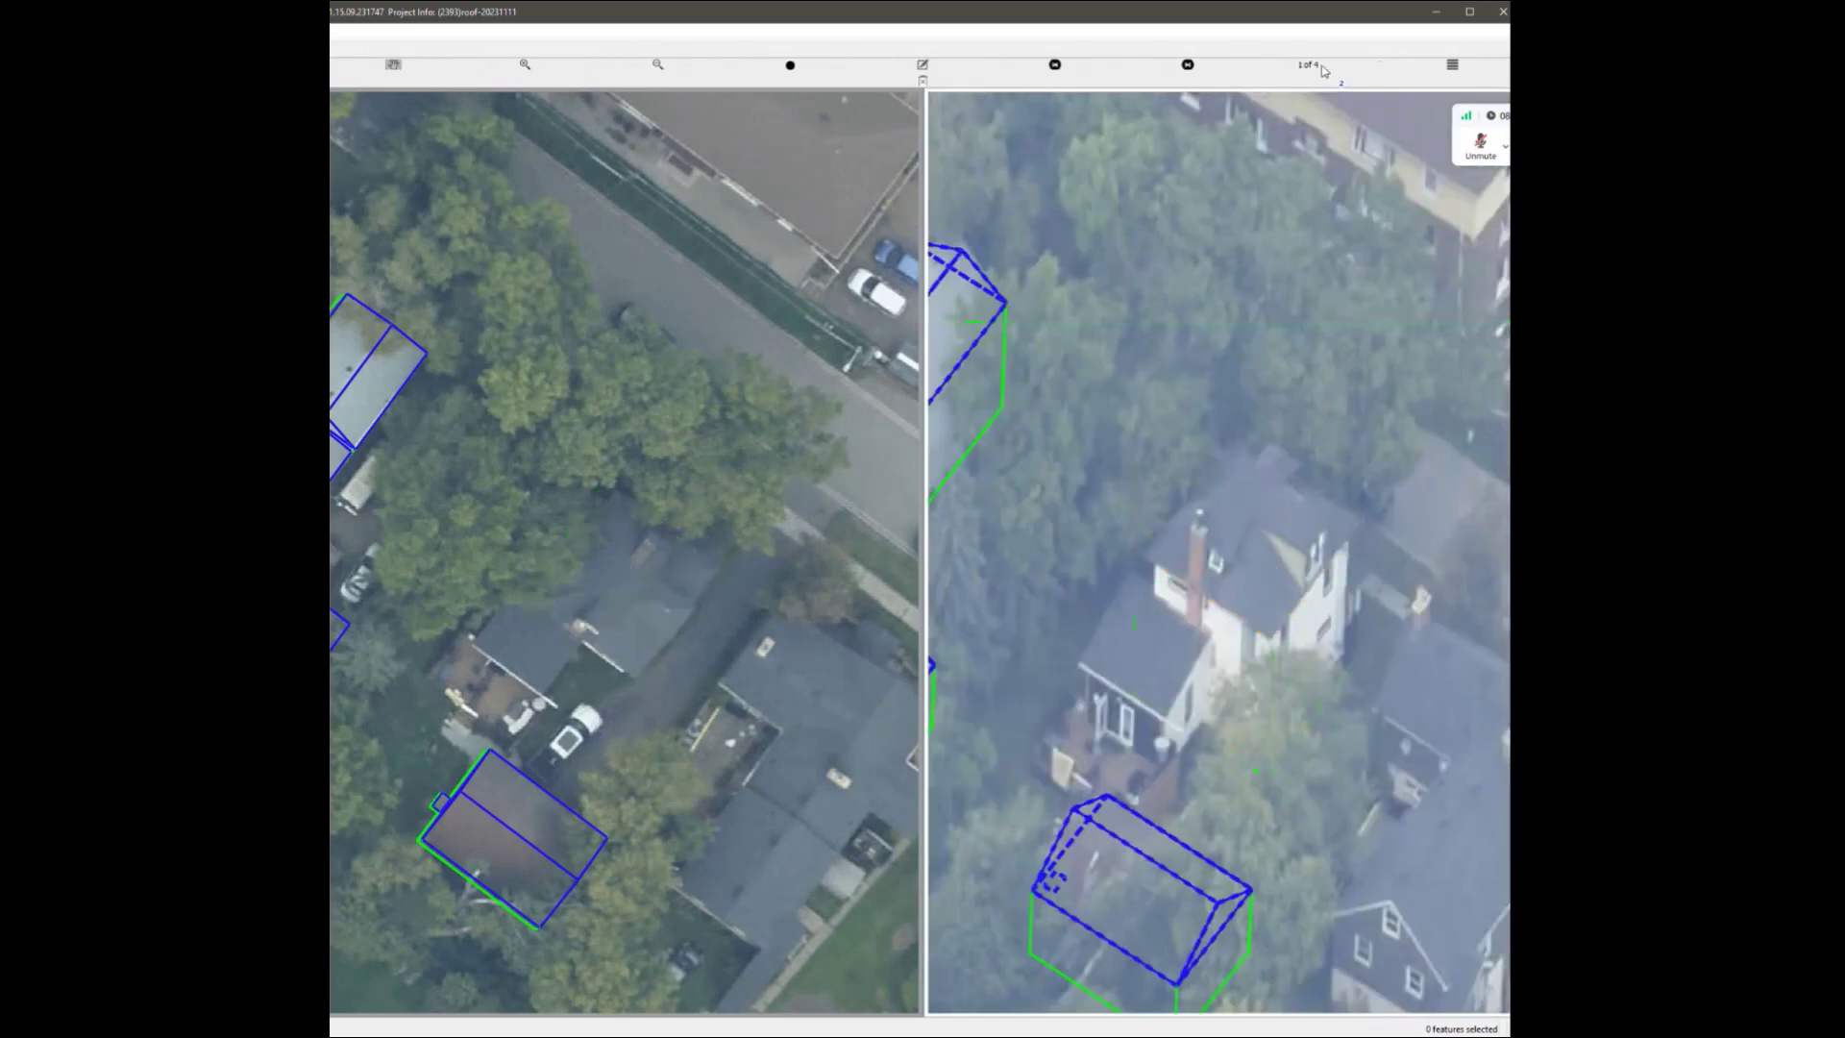
left_click(1320, 66)
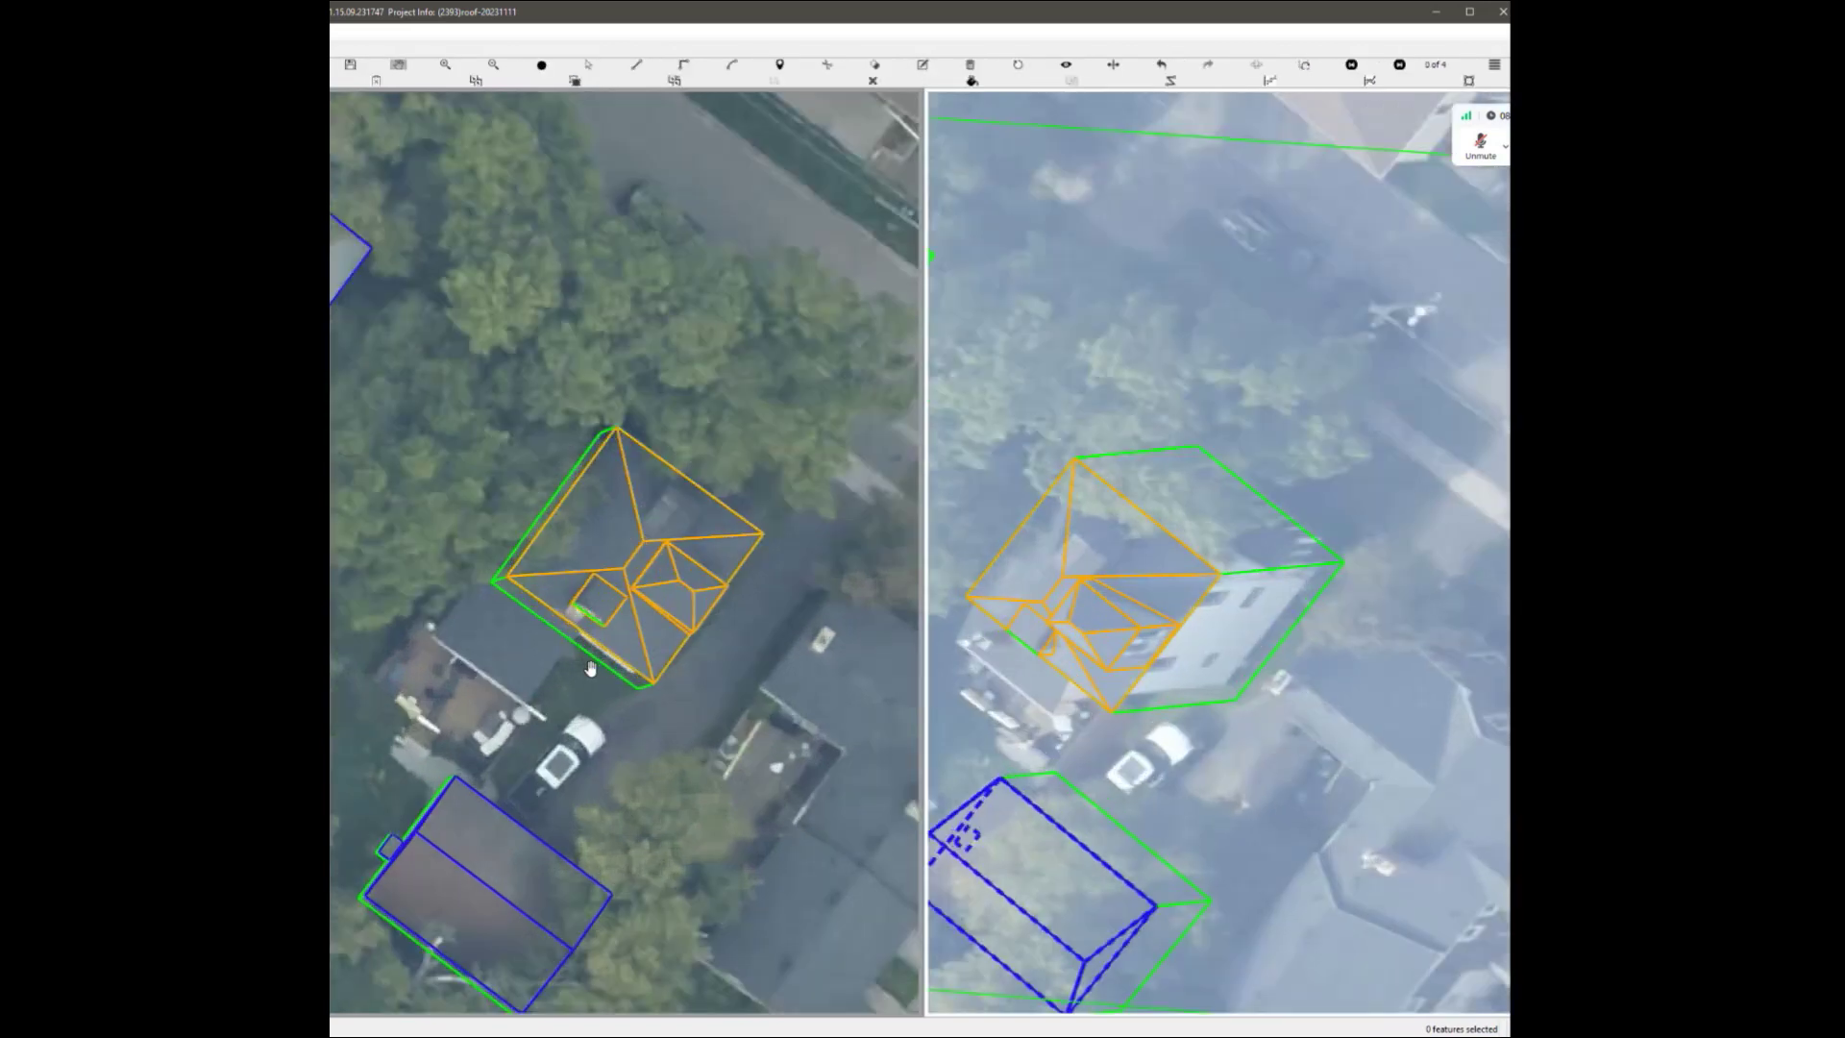
scroll(596, 640, "up", 4)
scroll(596, 640, "down", 3)
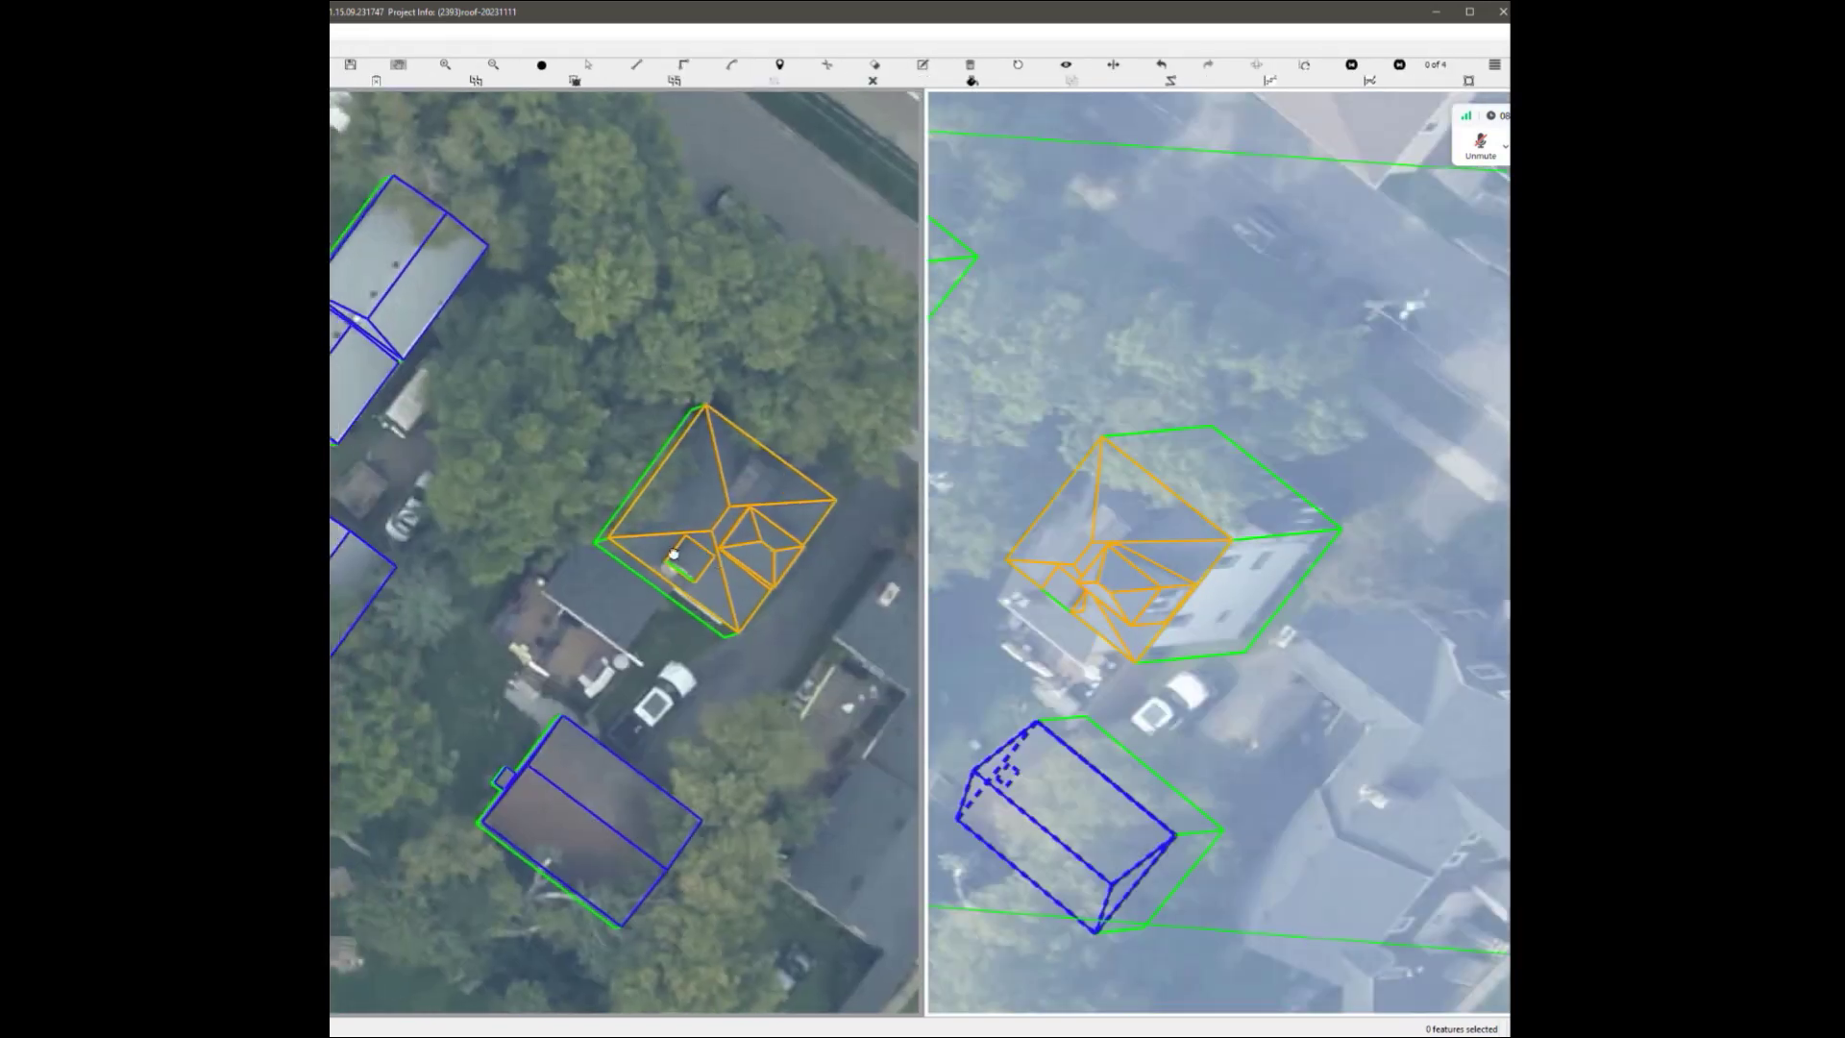
scroll(734, 371, "up", 2)
scroll(758, 412, "up", 3)
scroll(748, 532, "up", 2)
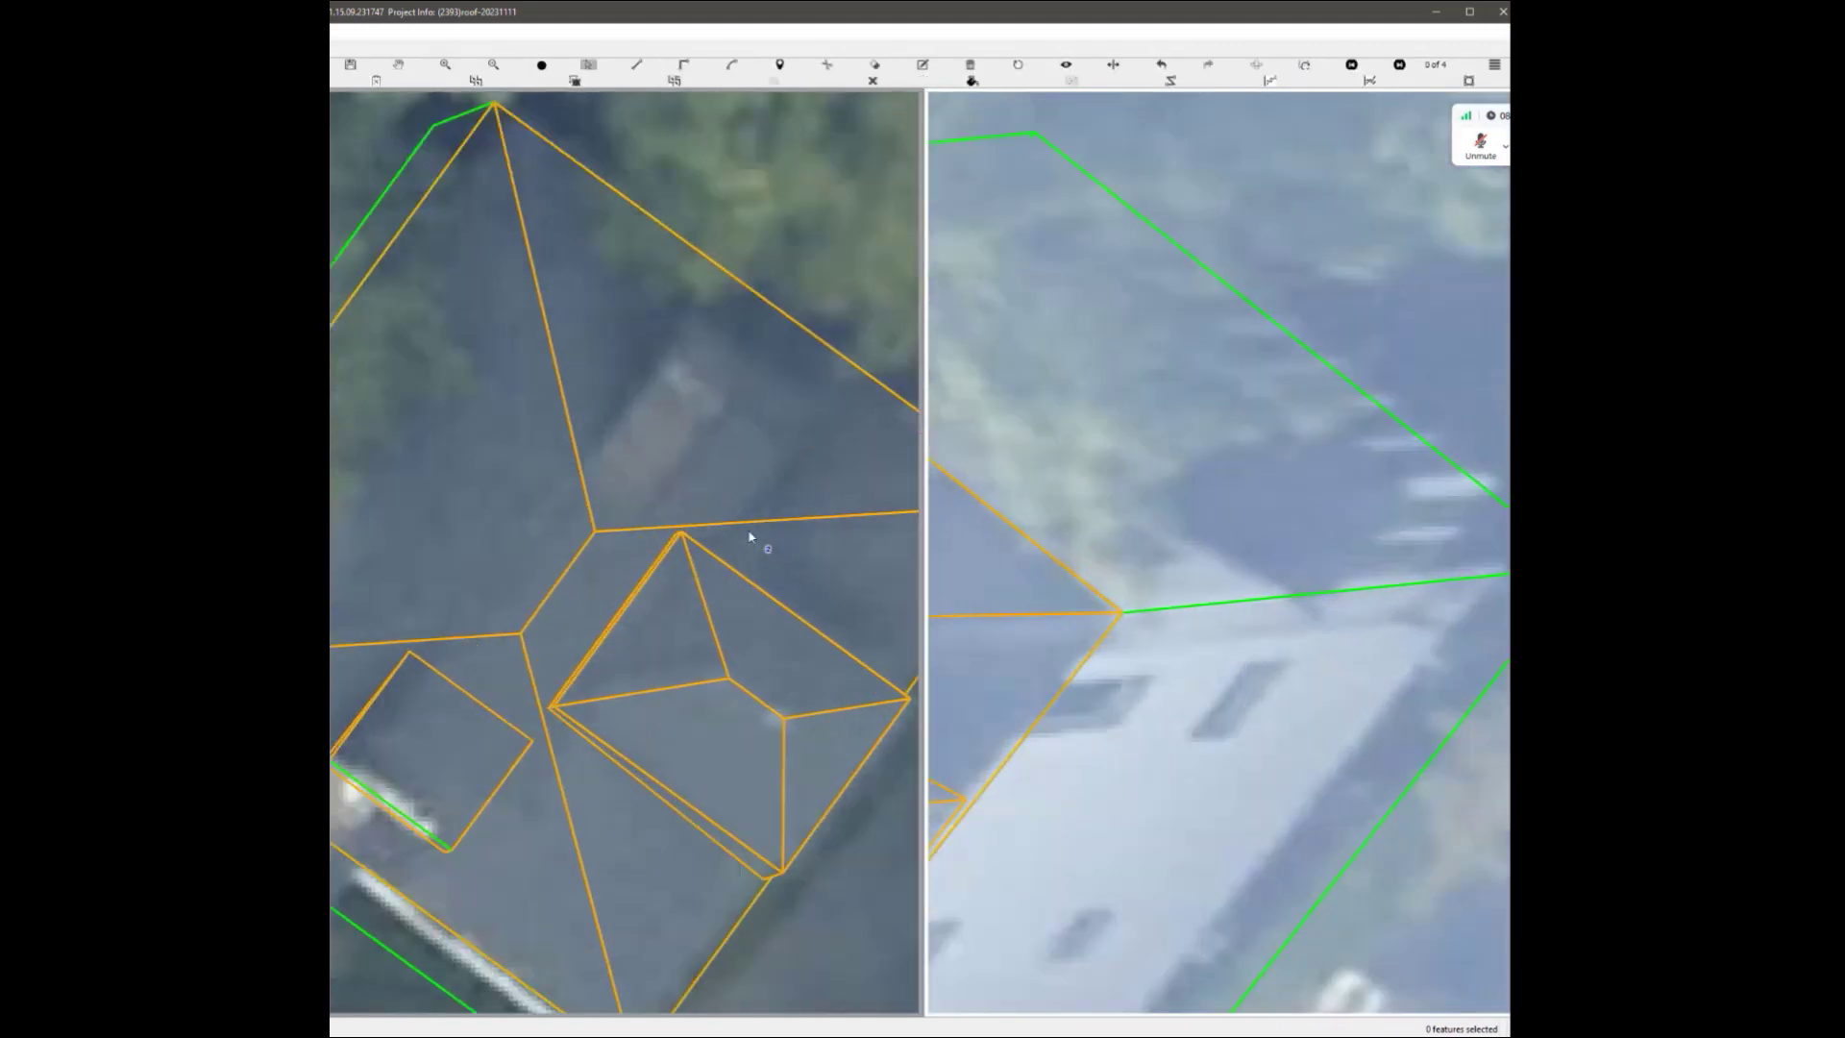
Outline three sides of the small dormer on the roof slope opposite the finished one, starting from the hip line.
scroll(737, 536, "down", 2)
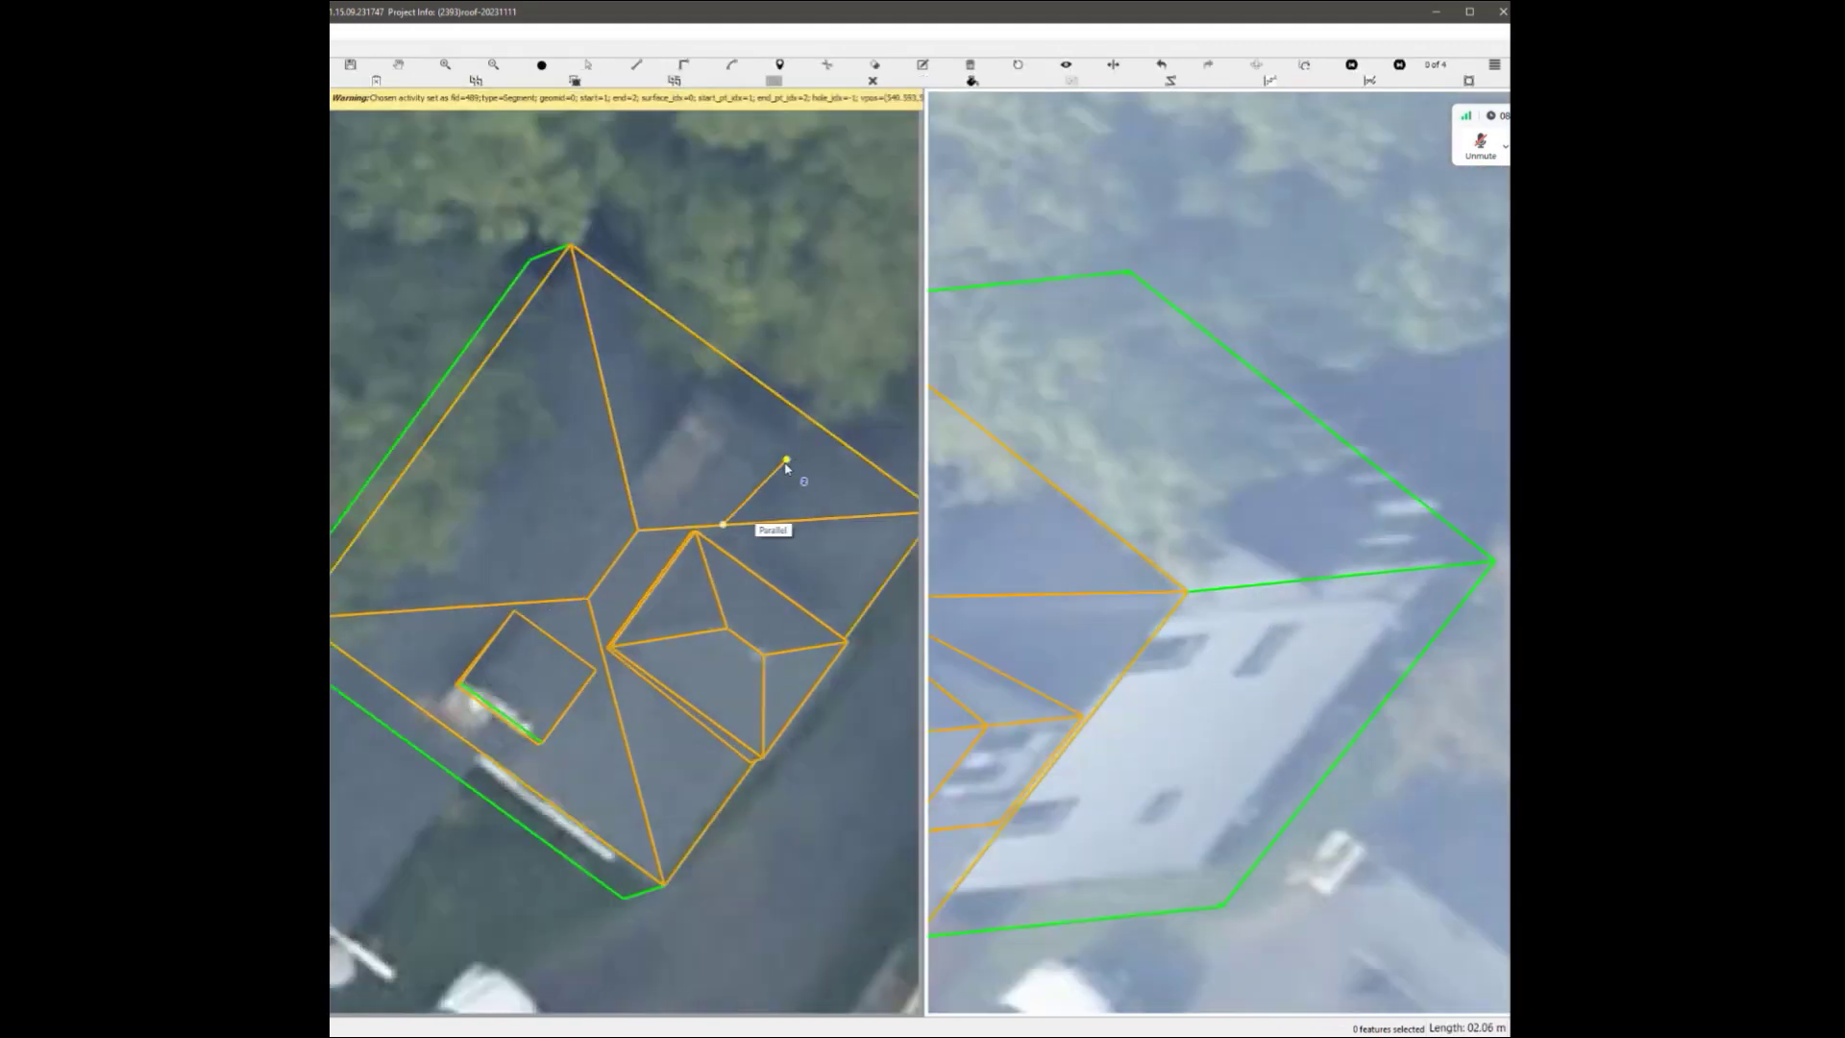
scroll(712, 523, "up", 2)
left_click(683, 513)
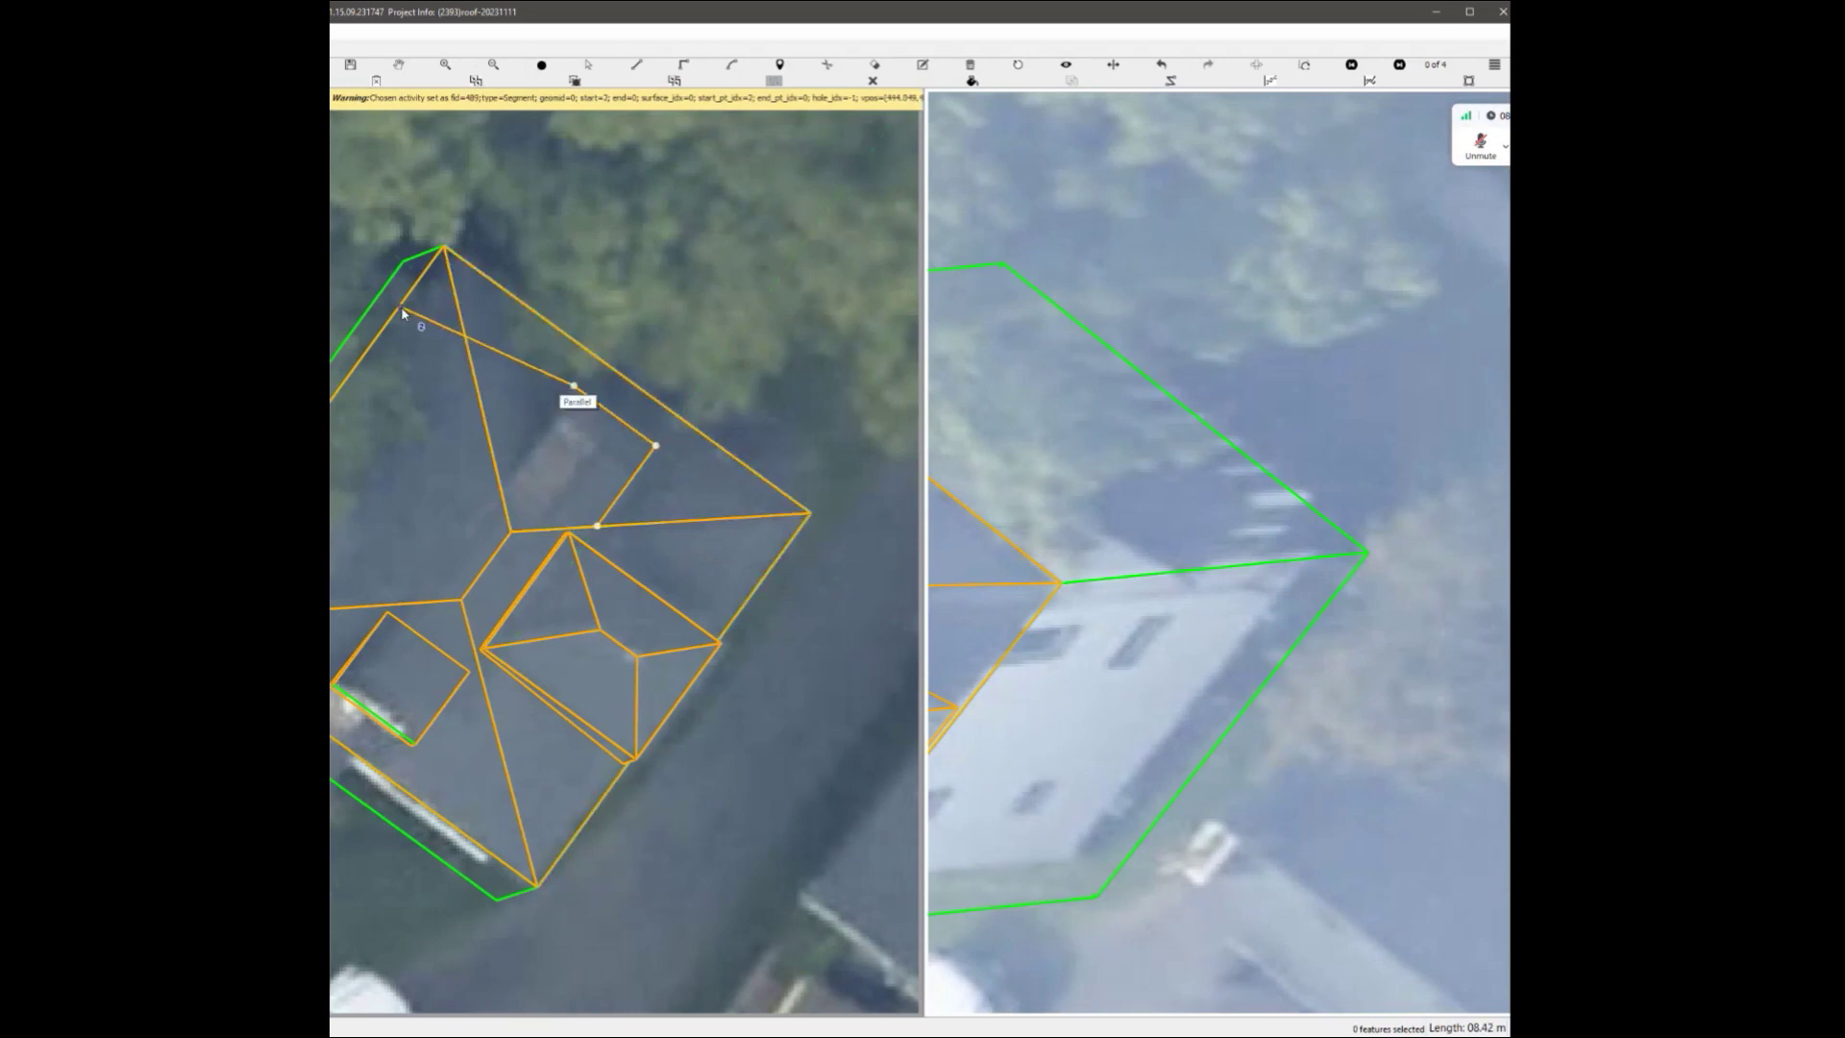
double_click(518, 468)
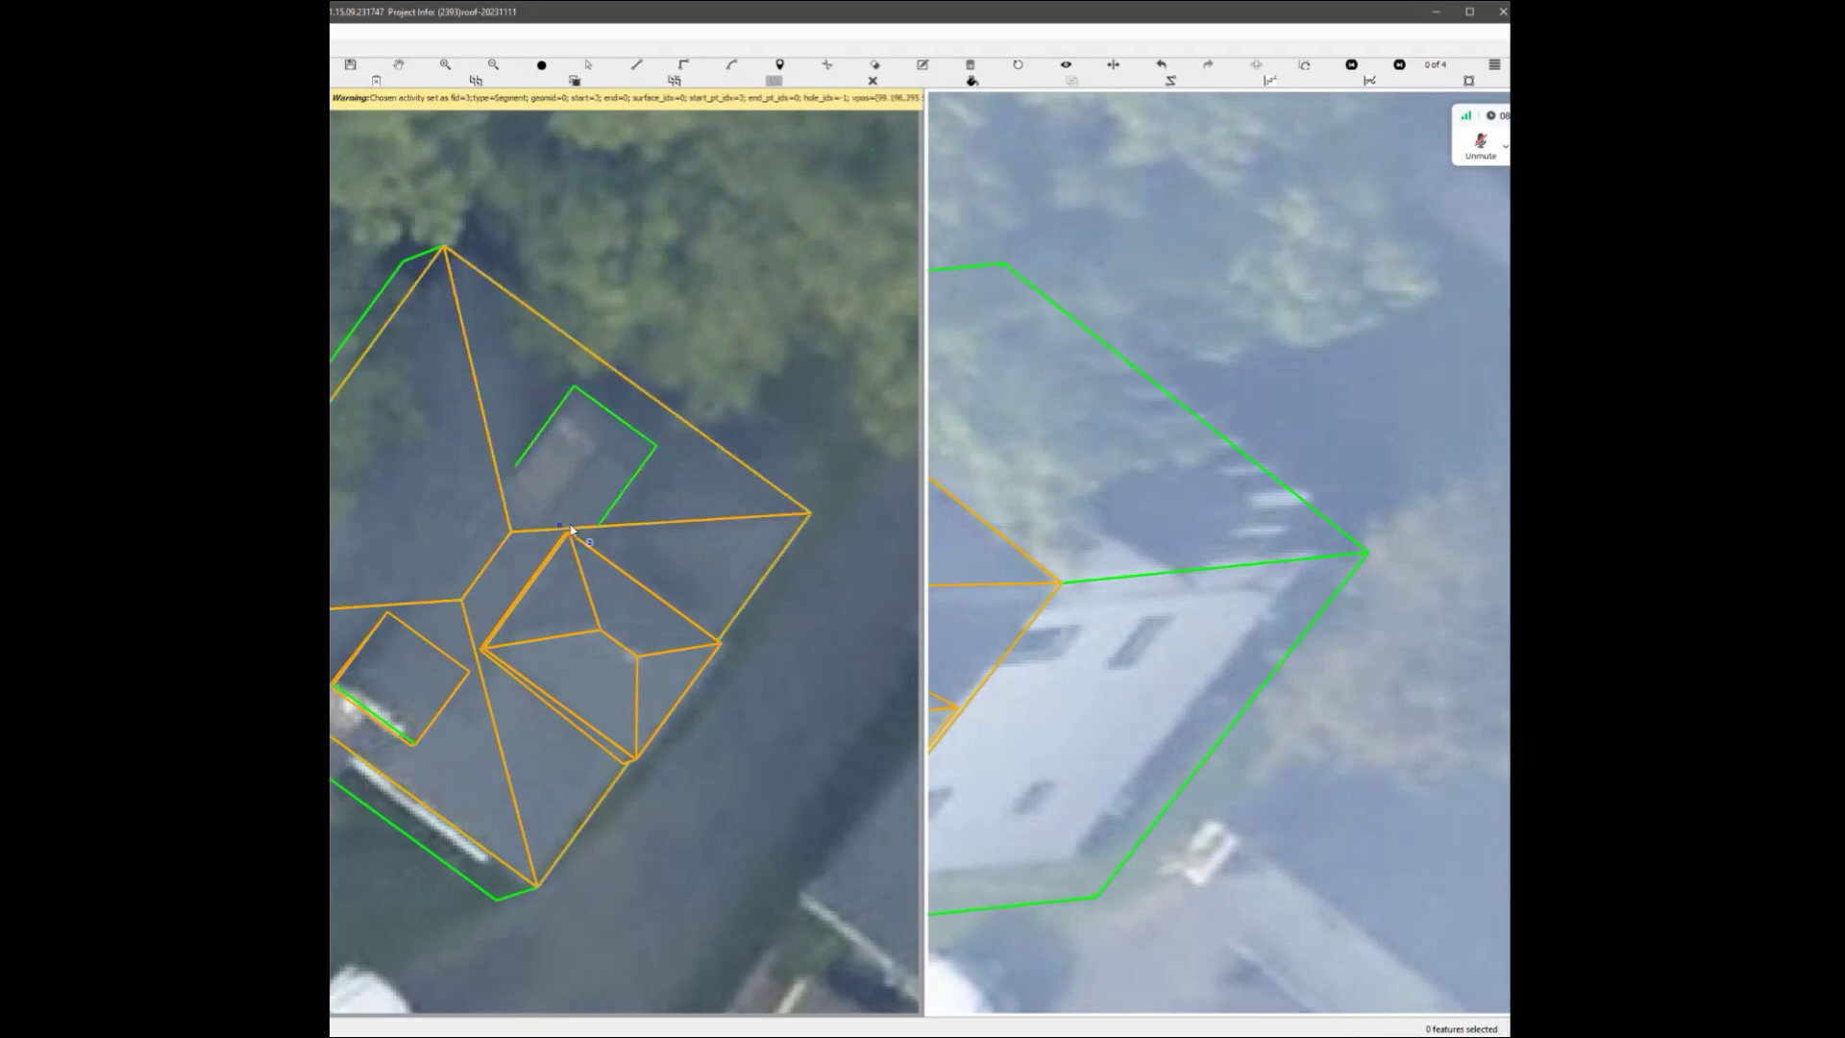
scroll(575, 525, "up", 3)
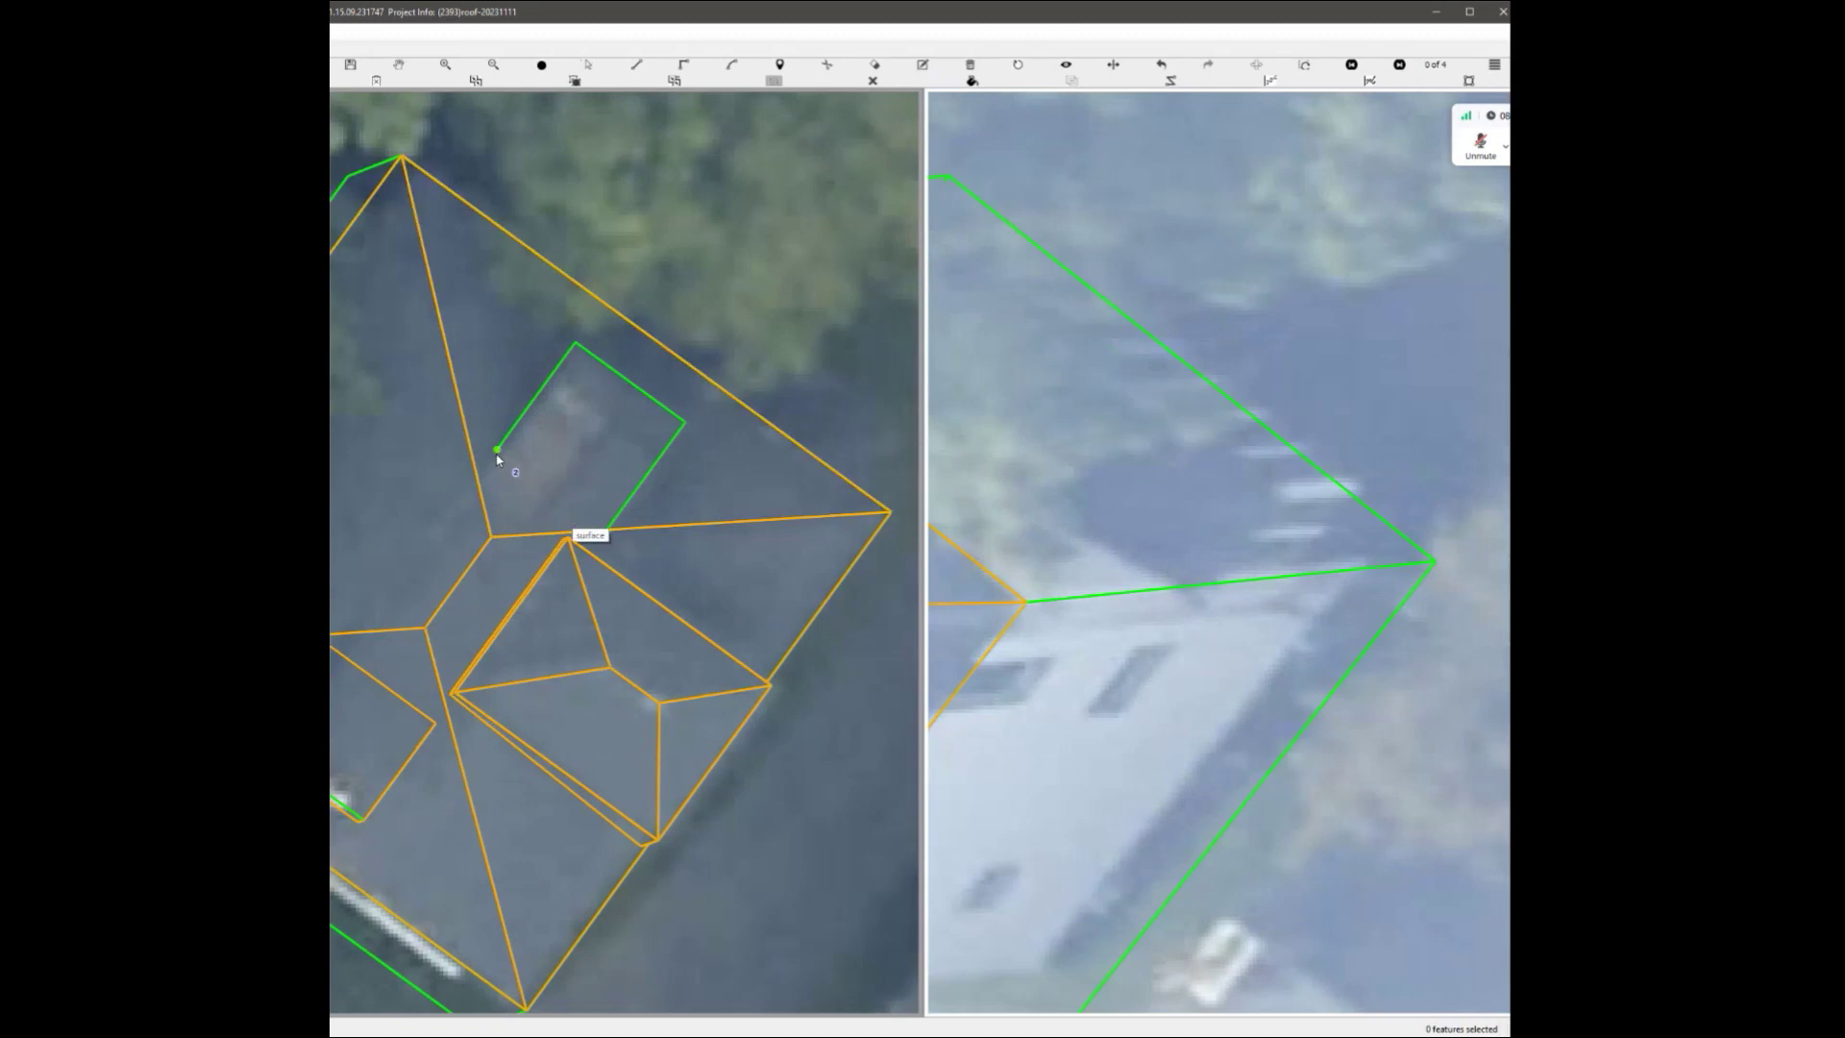
Draw a triangular side wall under each side edge of the new dormer outline, extending down from its front corners.
middle_click_drag(602, 453, 524, 514)
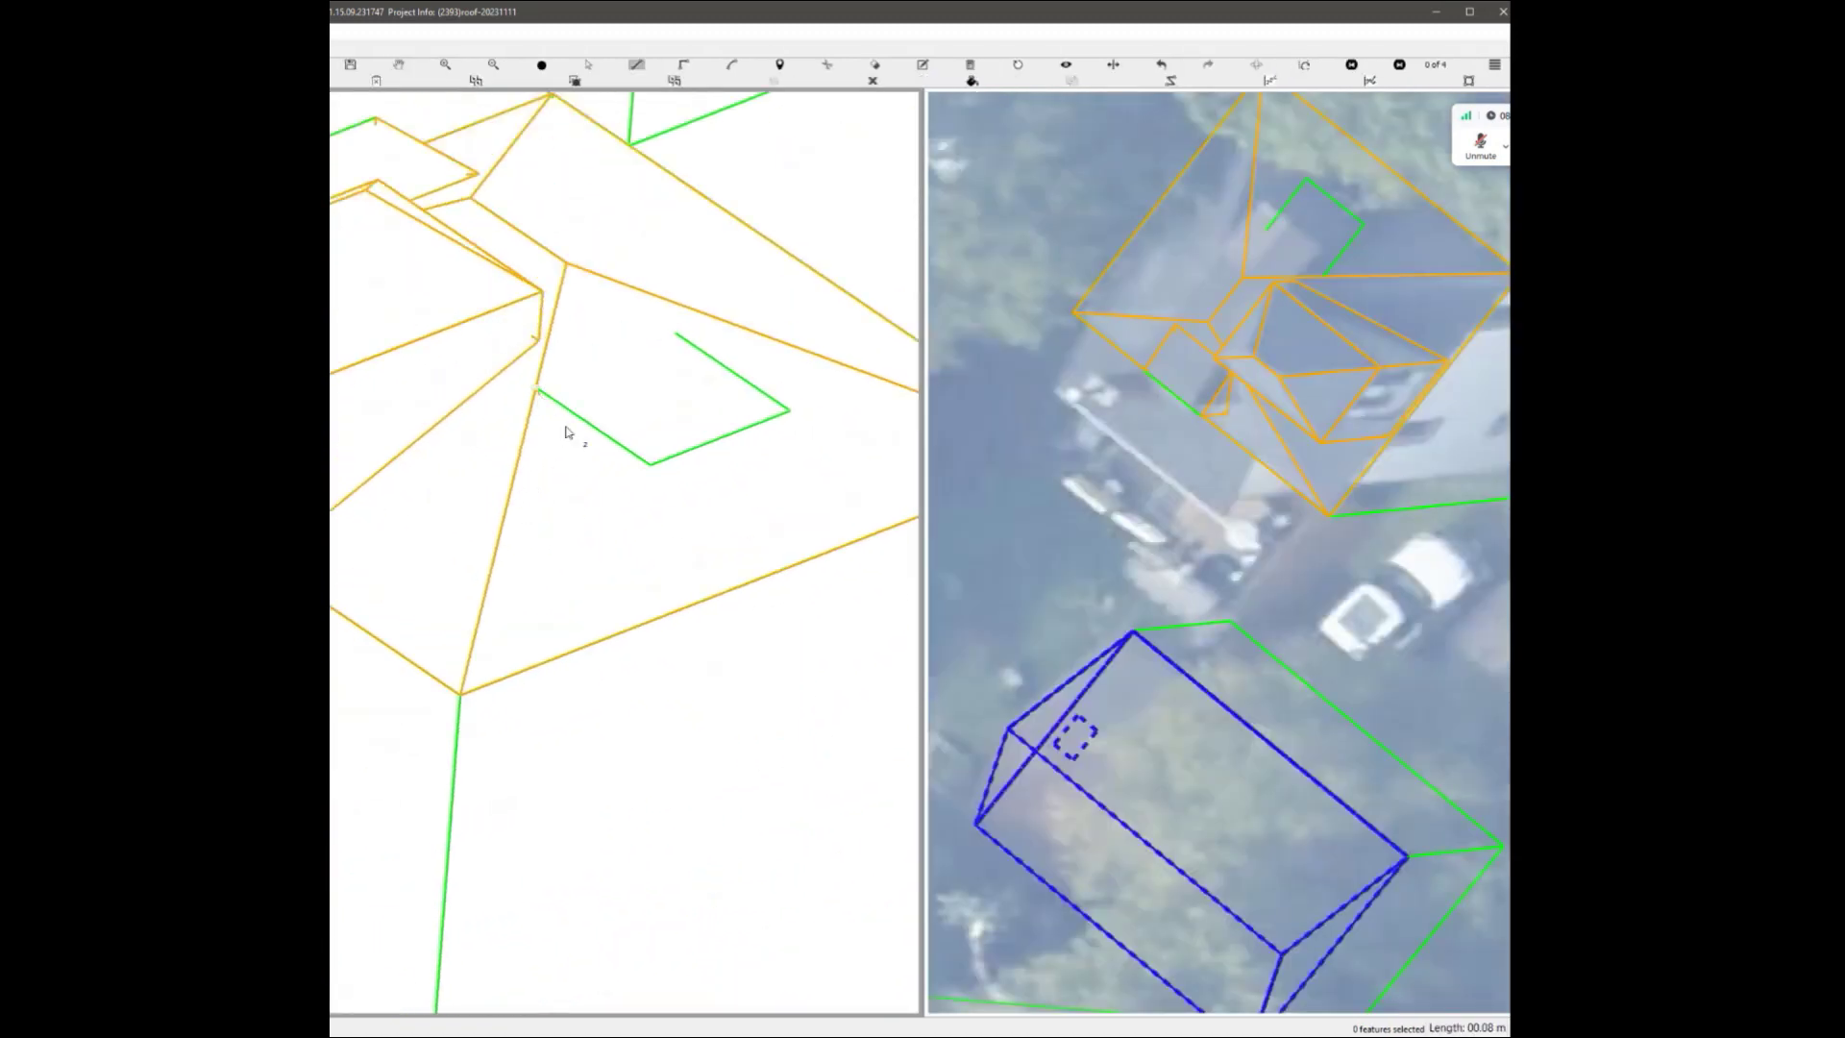
left_click(457, 740)
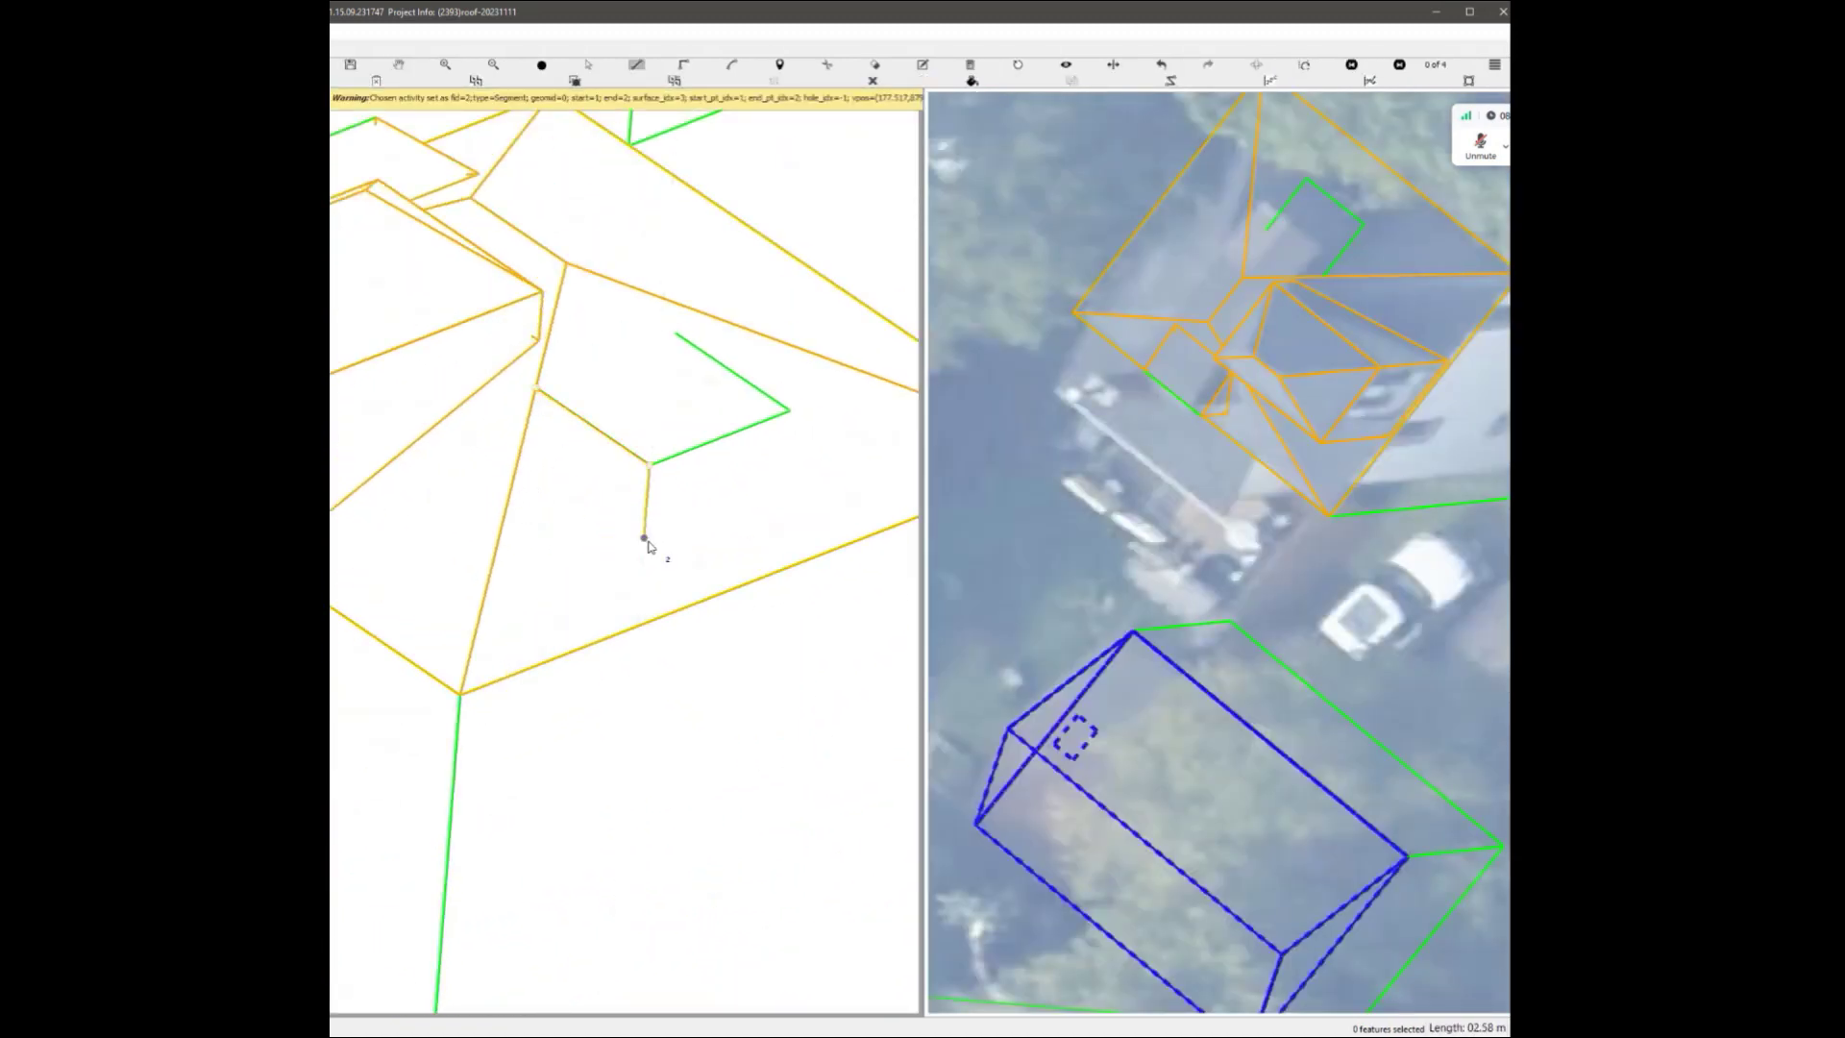
left_click(647, 541)
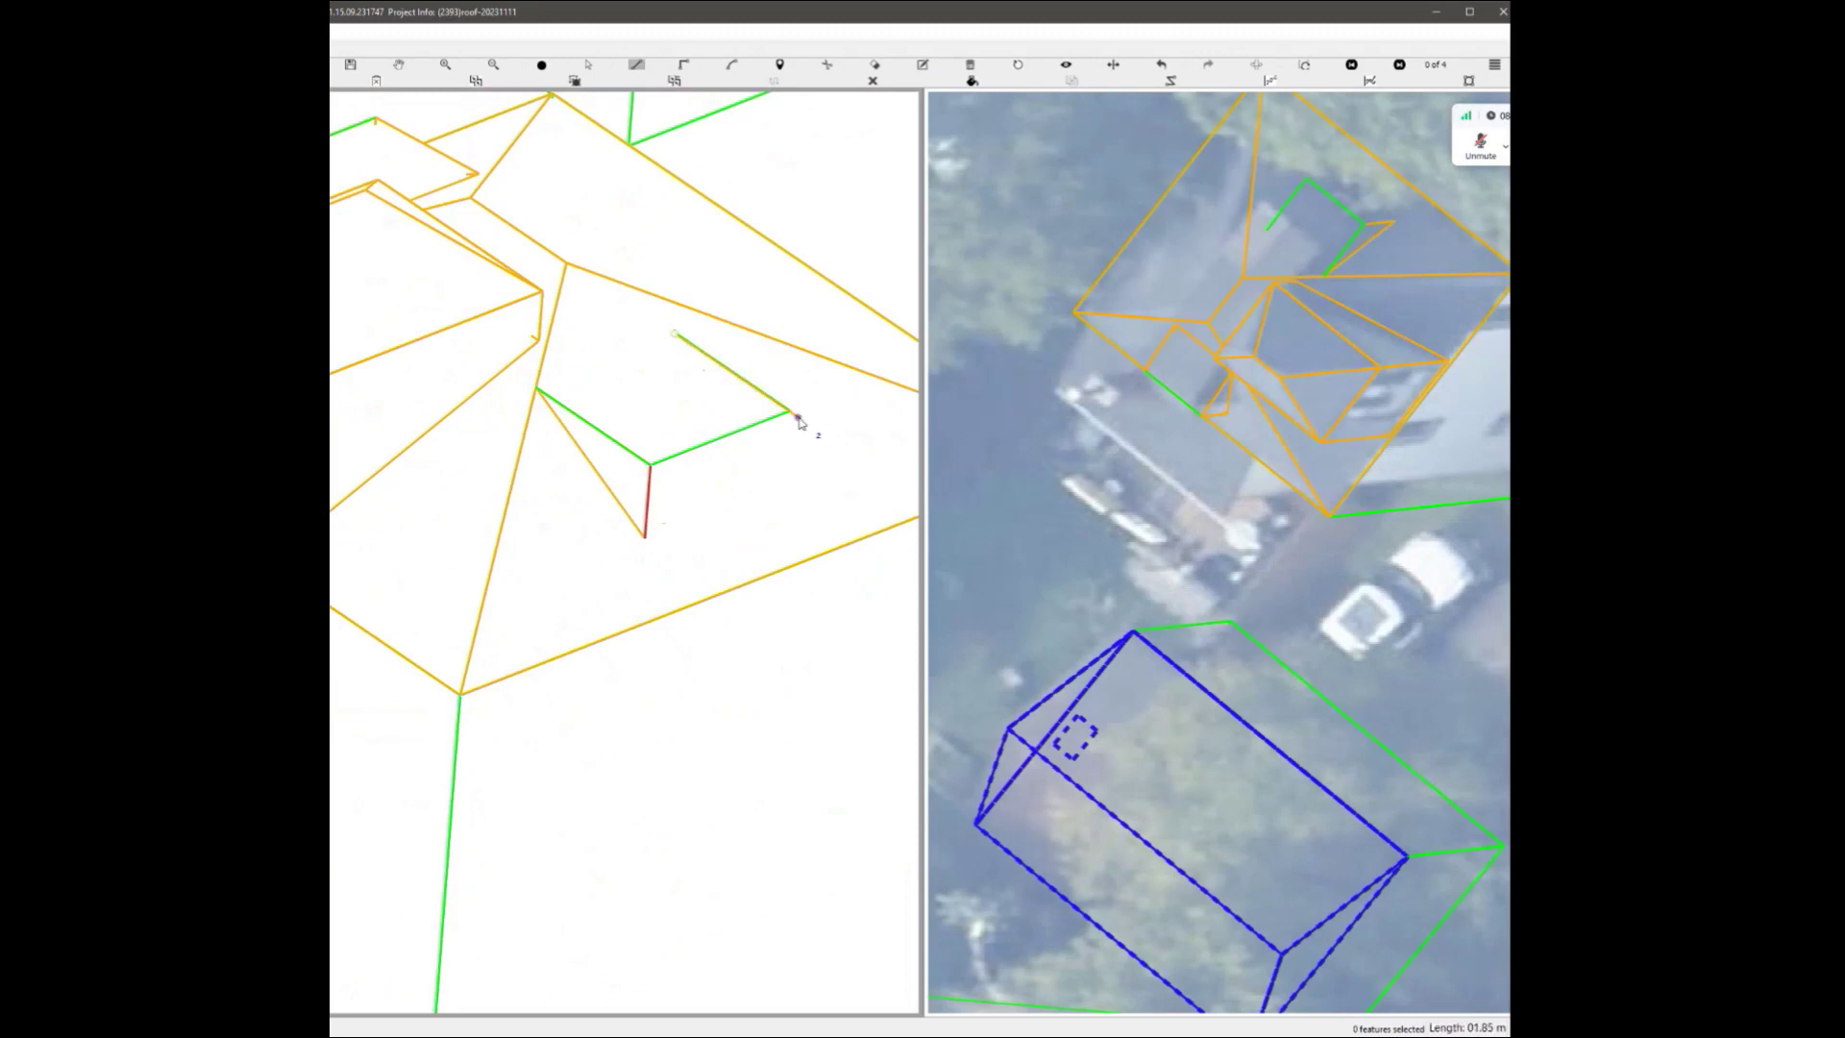
left_click(799, 421)
left_click(449, 812)
left_click(783, 485)
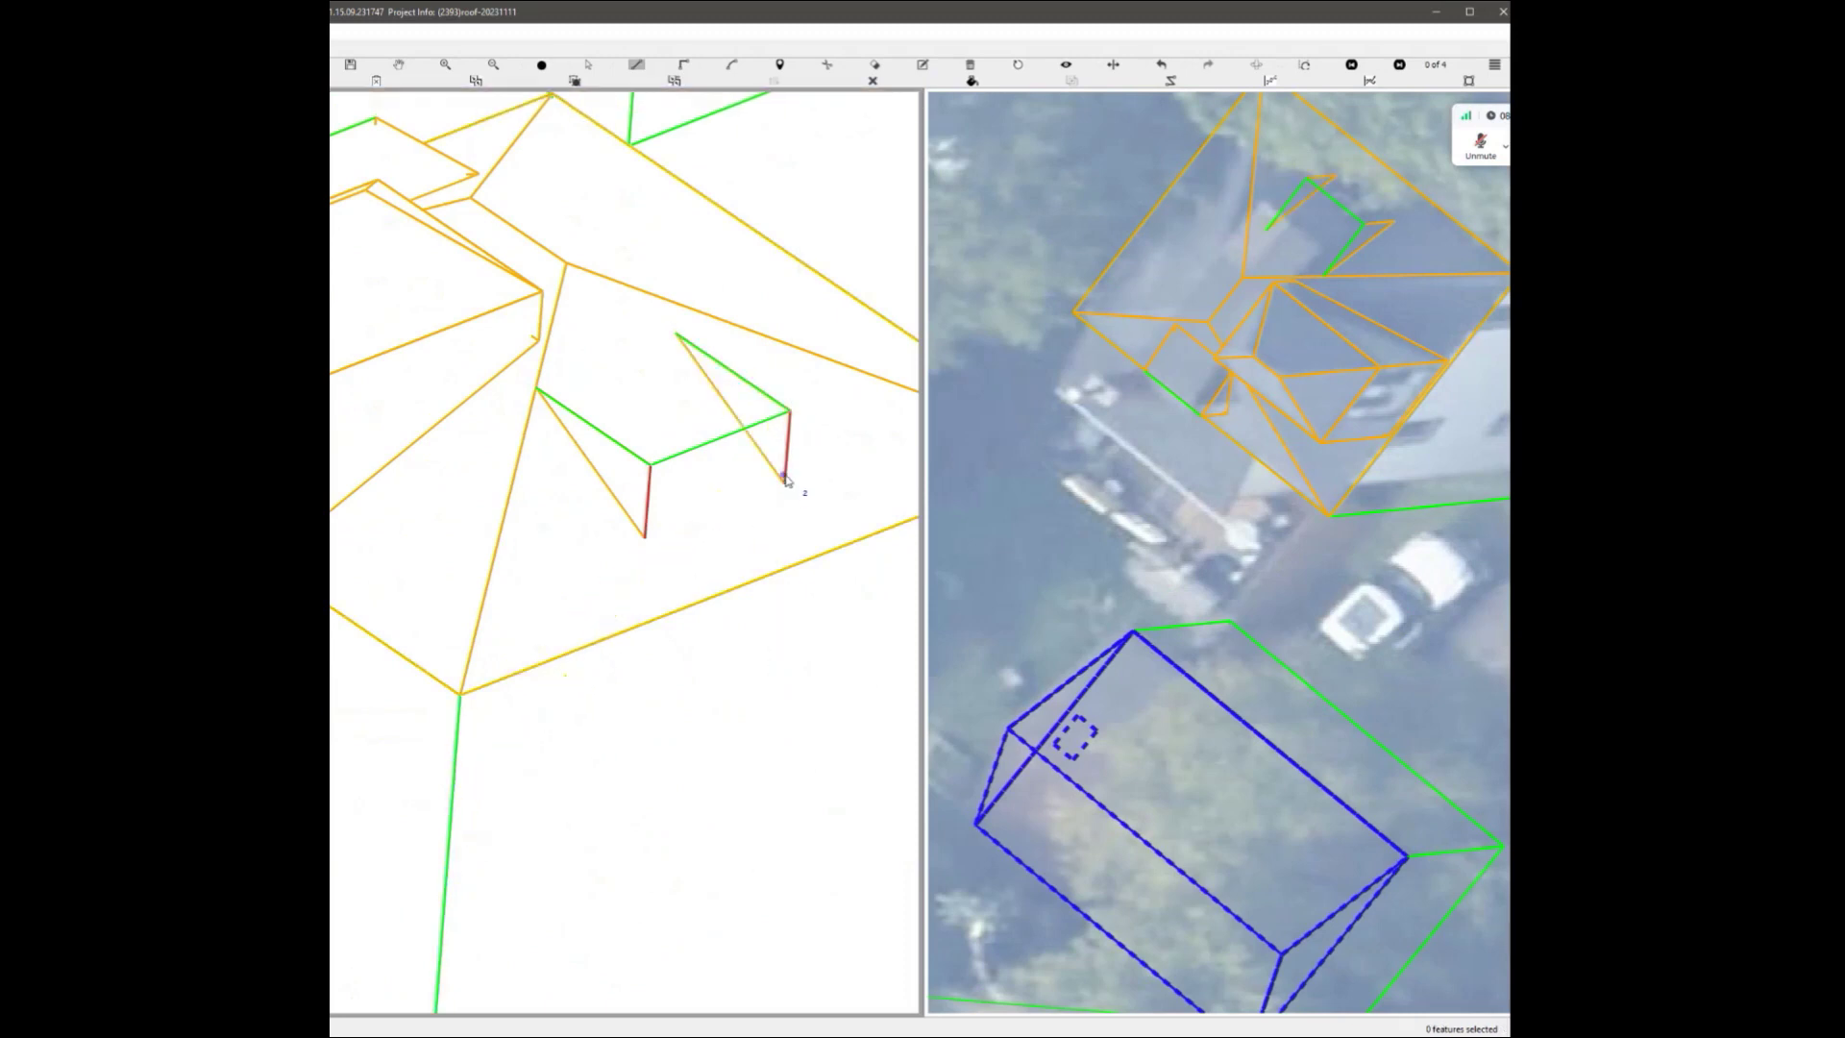
Draw a parallel front line slightly below the dormer's front edge, spanning both side walls.
scroll(728, 486, "up", 1)
left_click(809, 411)
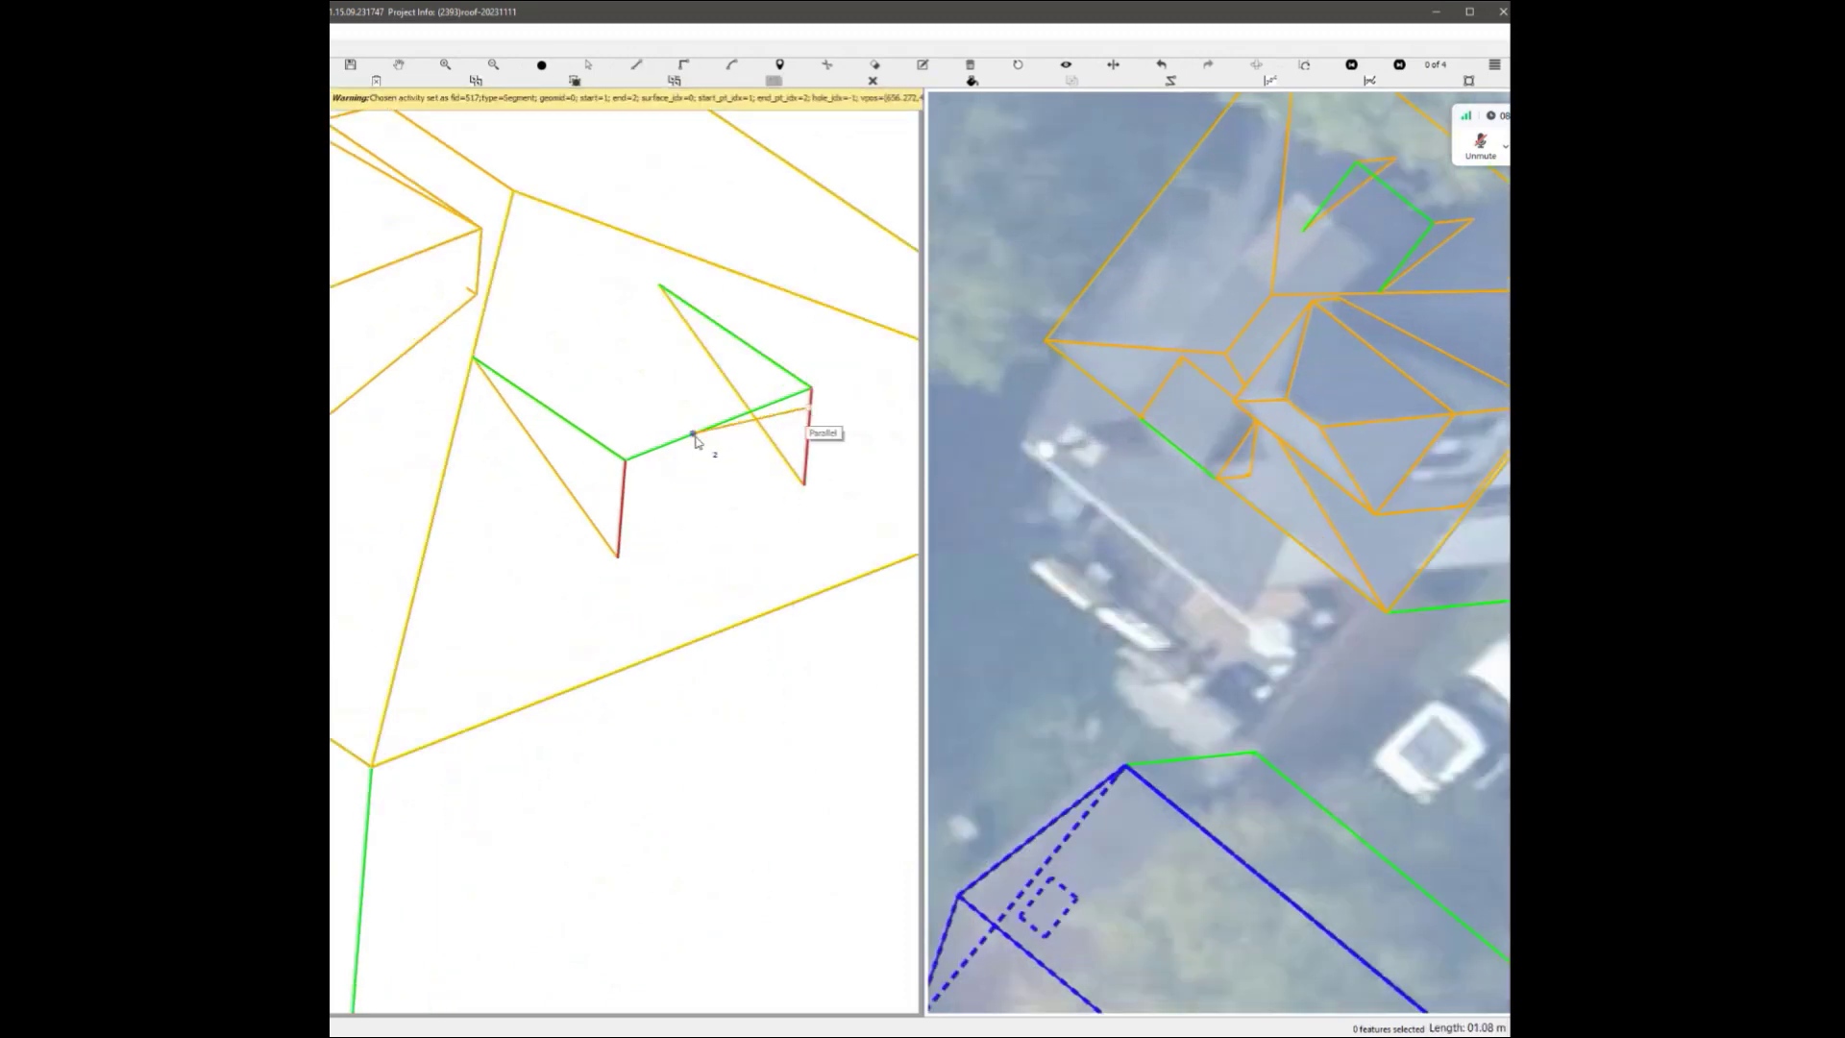
left_click(625, 482)
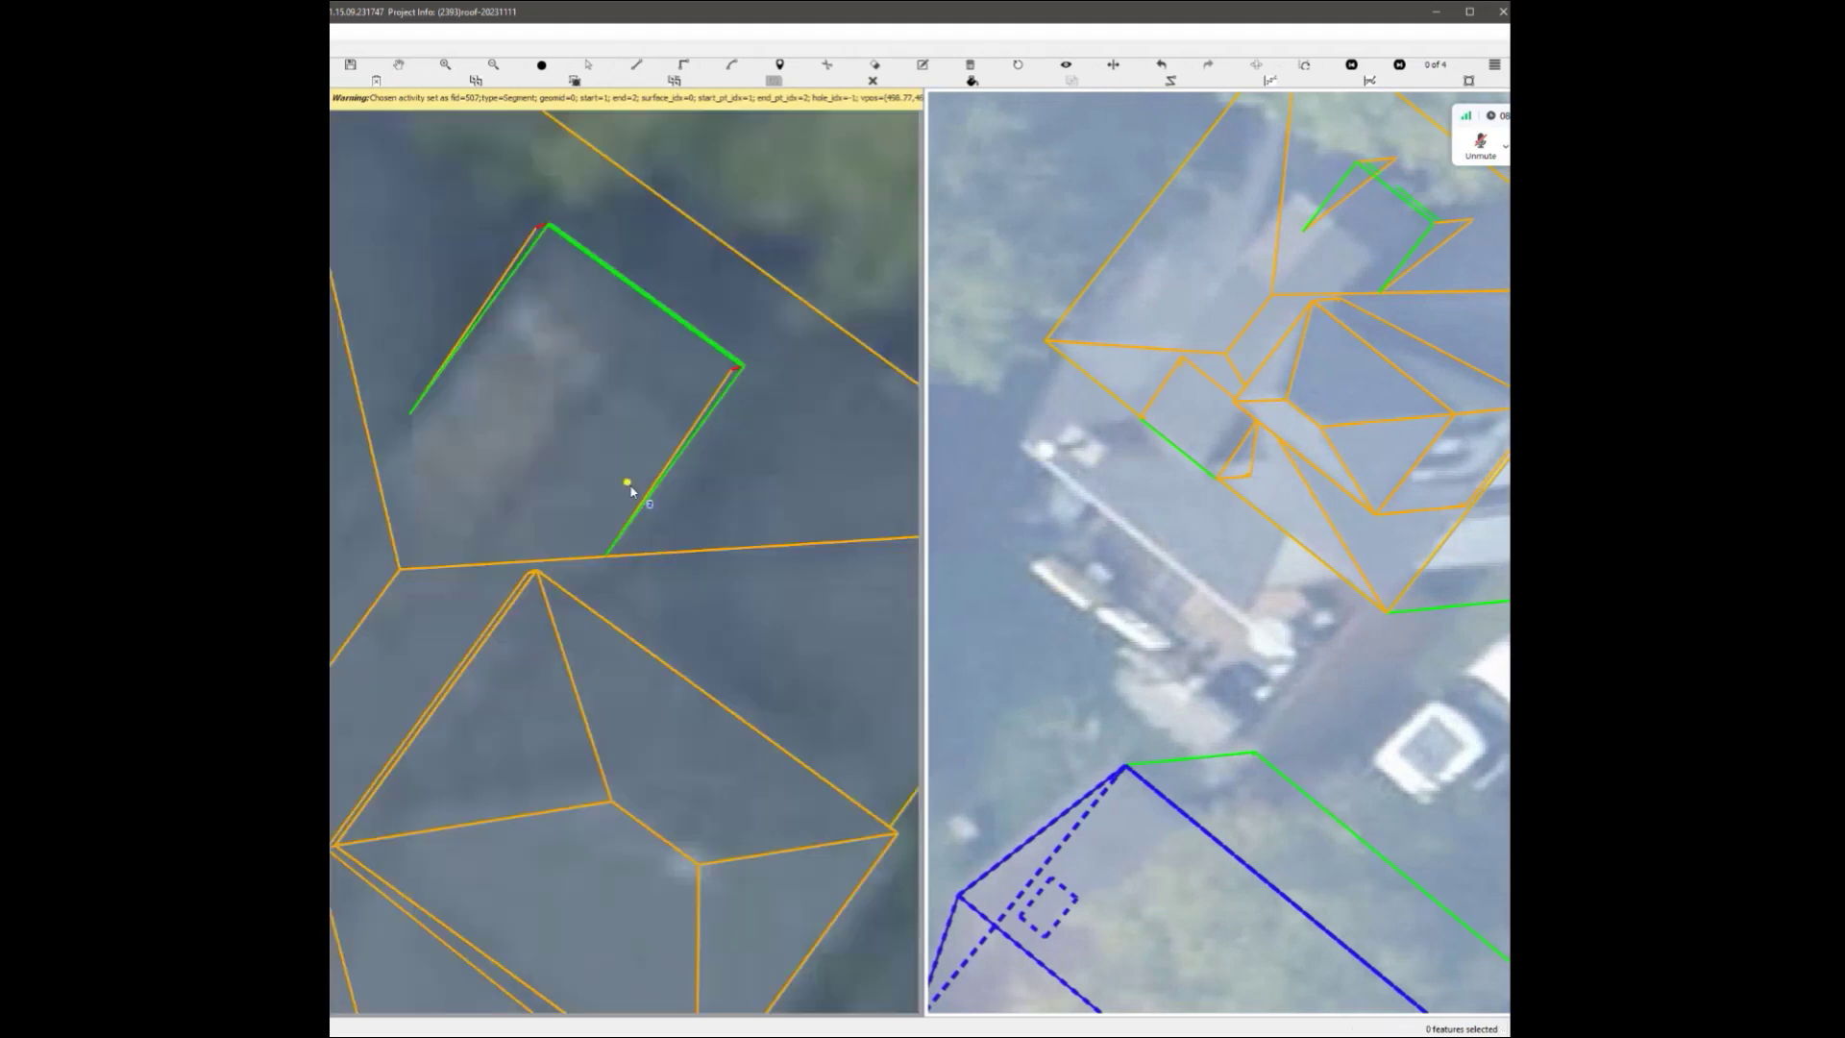
scroll(646, 513, "down", 1)
mouse_move(646, 514)
middle_mouse_down()
mouse_move(507, 413)
mouse_move(628, 496)
middle_mouse_up()
scroll(627, 496, "up", 1)
scroll(630, 498, "up", 3)
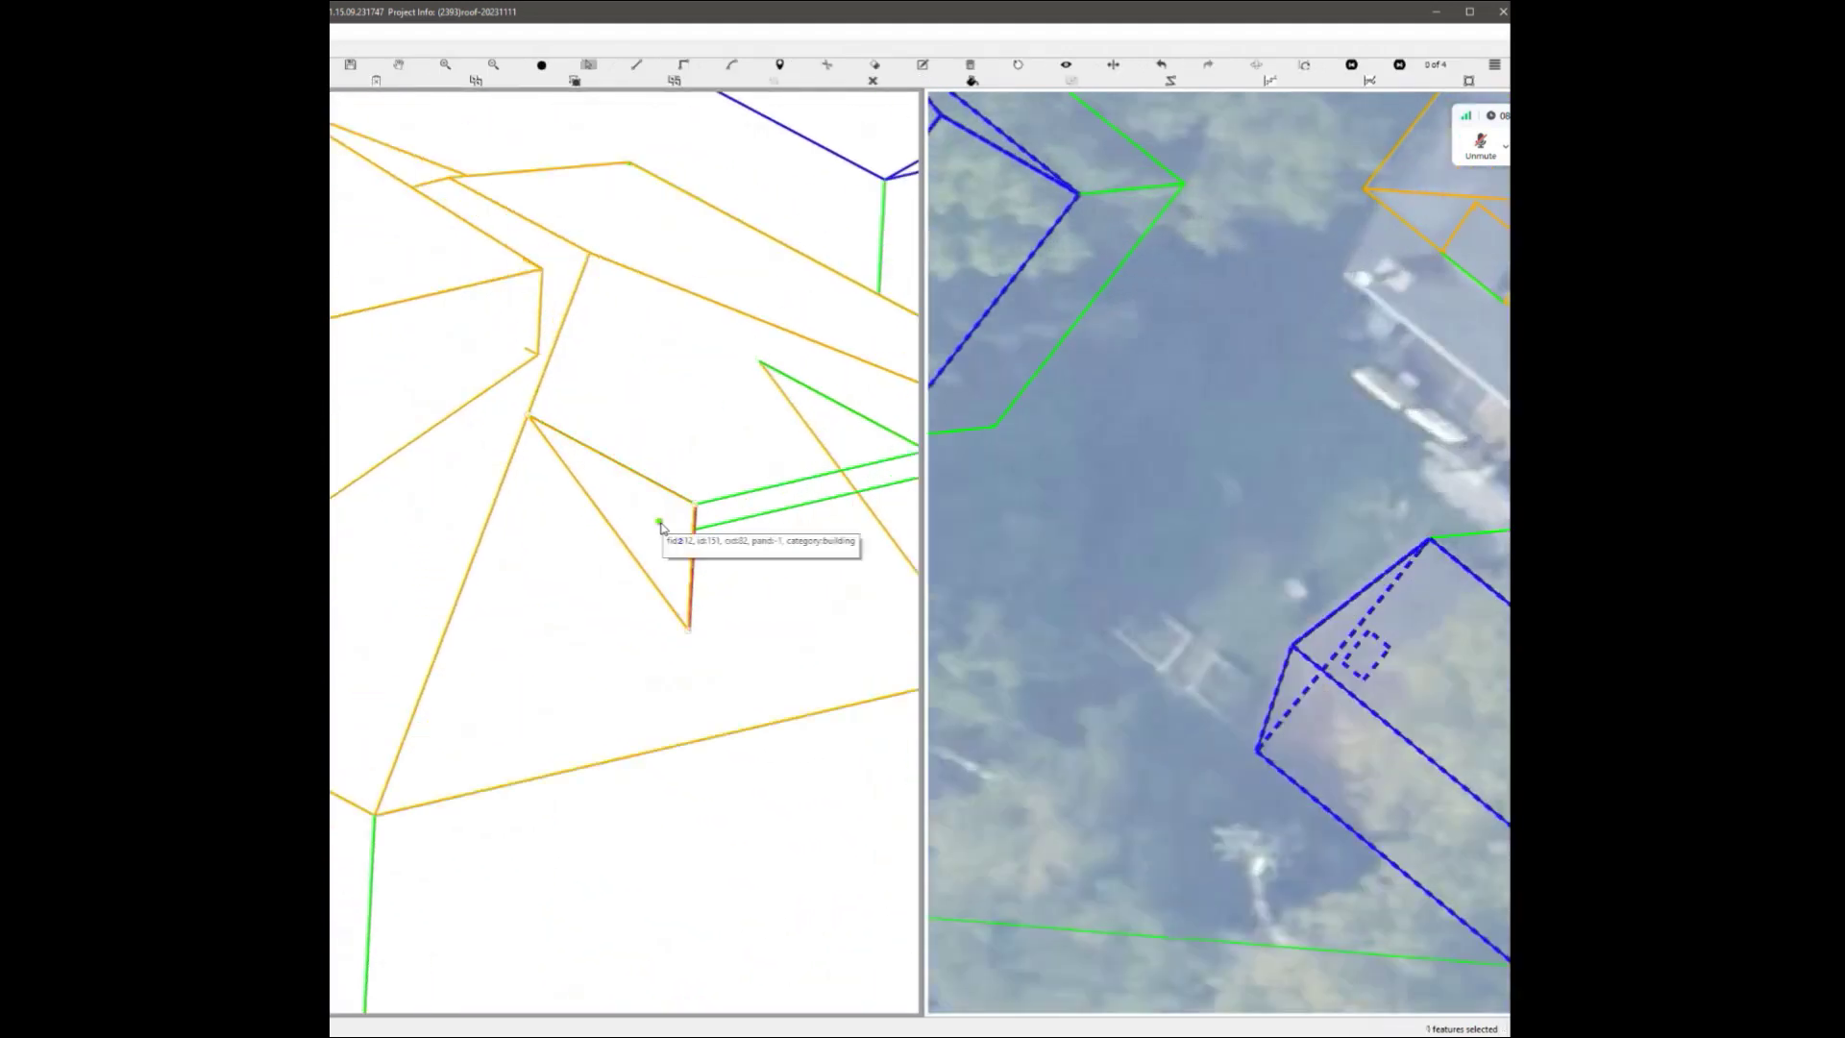
Lower the first side wall's front top corner onto the end of the new front line.
left_click(697, 534)
scroll(700, 538, "down", 4)
scroll(765, 534, "up", 5)
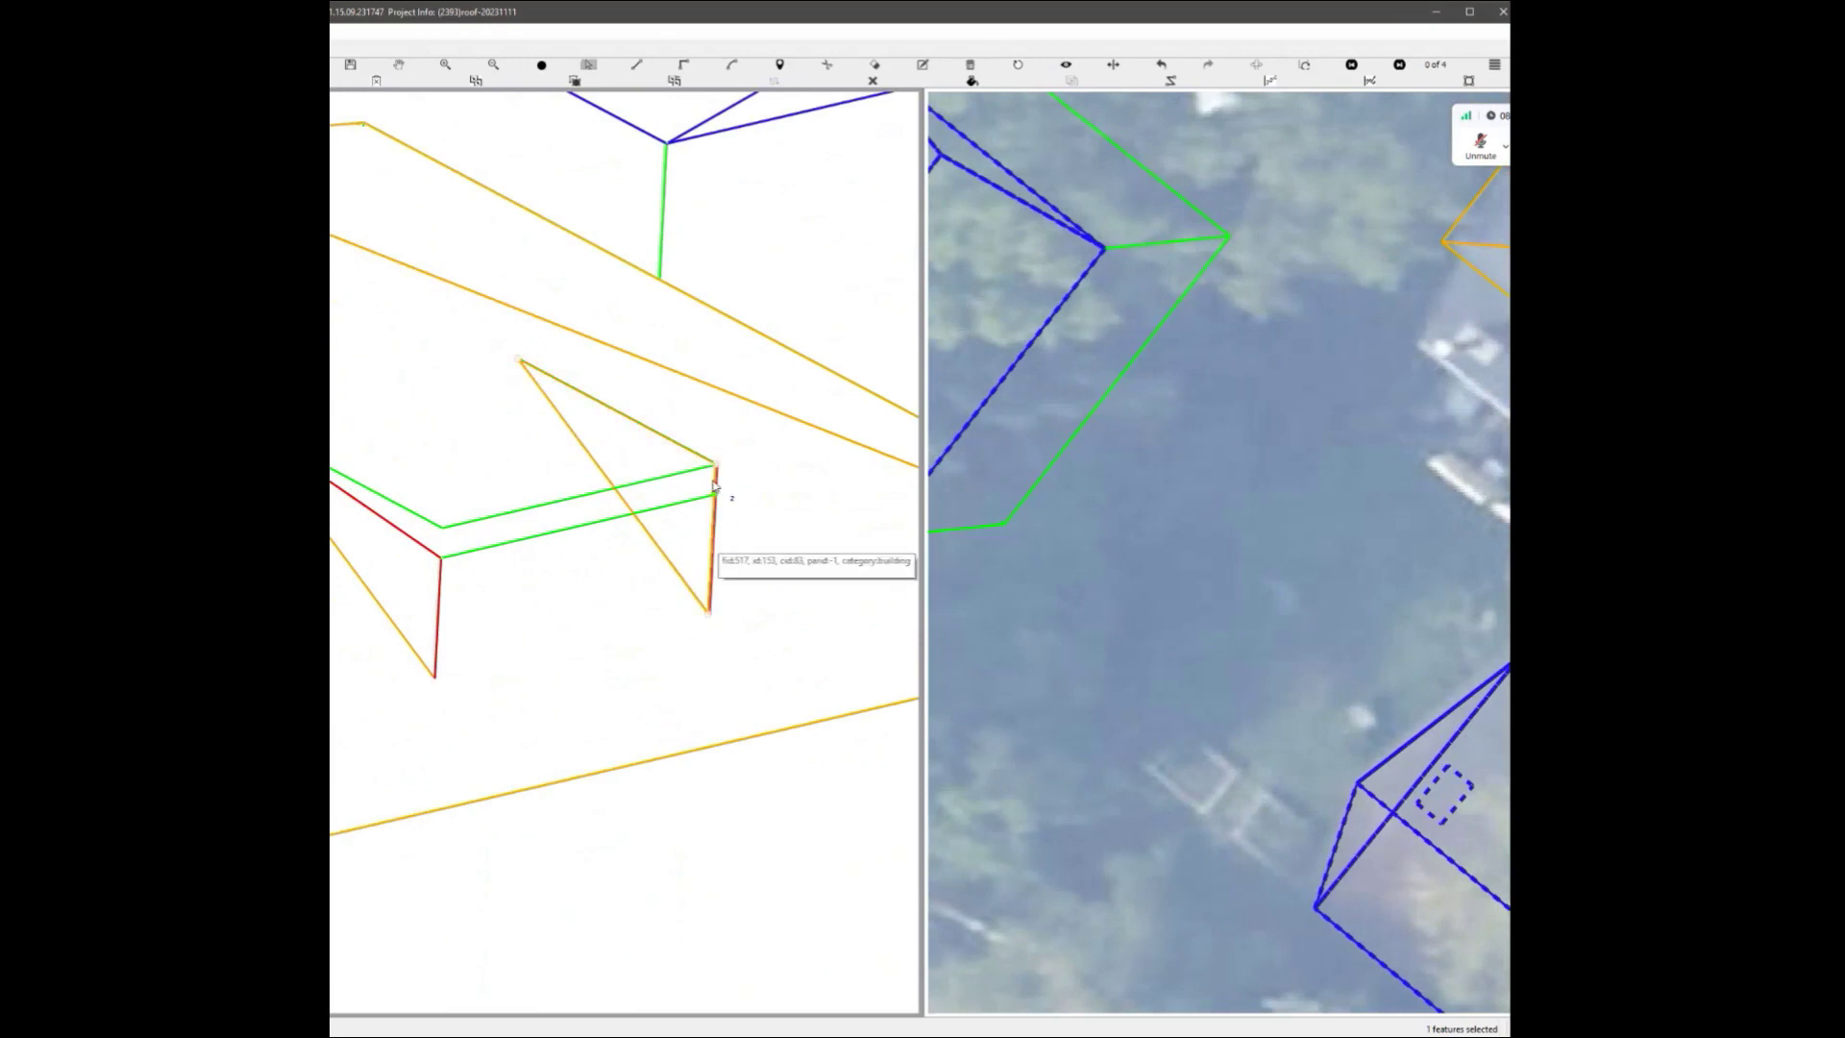
Remove the old three-sided dormer outline and lower the other side wall's front top corner onto the new front line.
left_click_drag(717, 465, 717, 495)
key("t")
scroll(704, 503, "down", 1)
middle_click_drag(461, 526, 619, 506)
scroll(622, 506, "up", 3)
key("t")
scroll(615, 543, "down", 3)
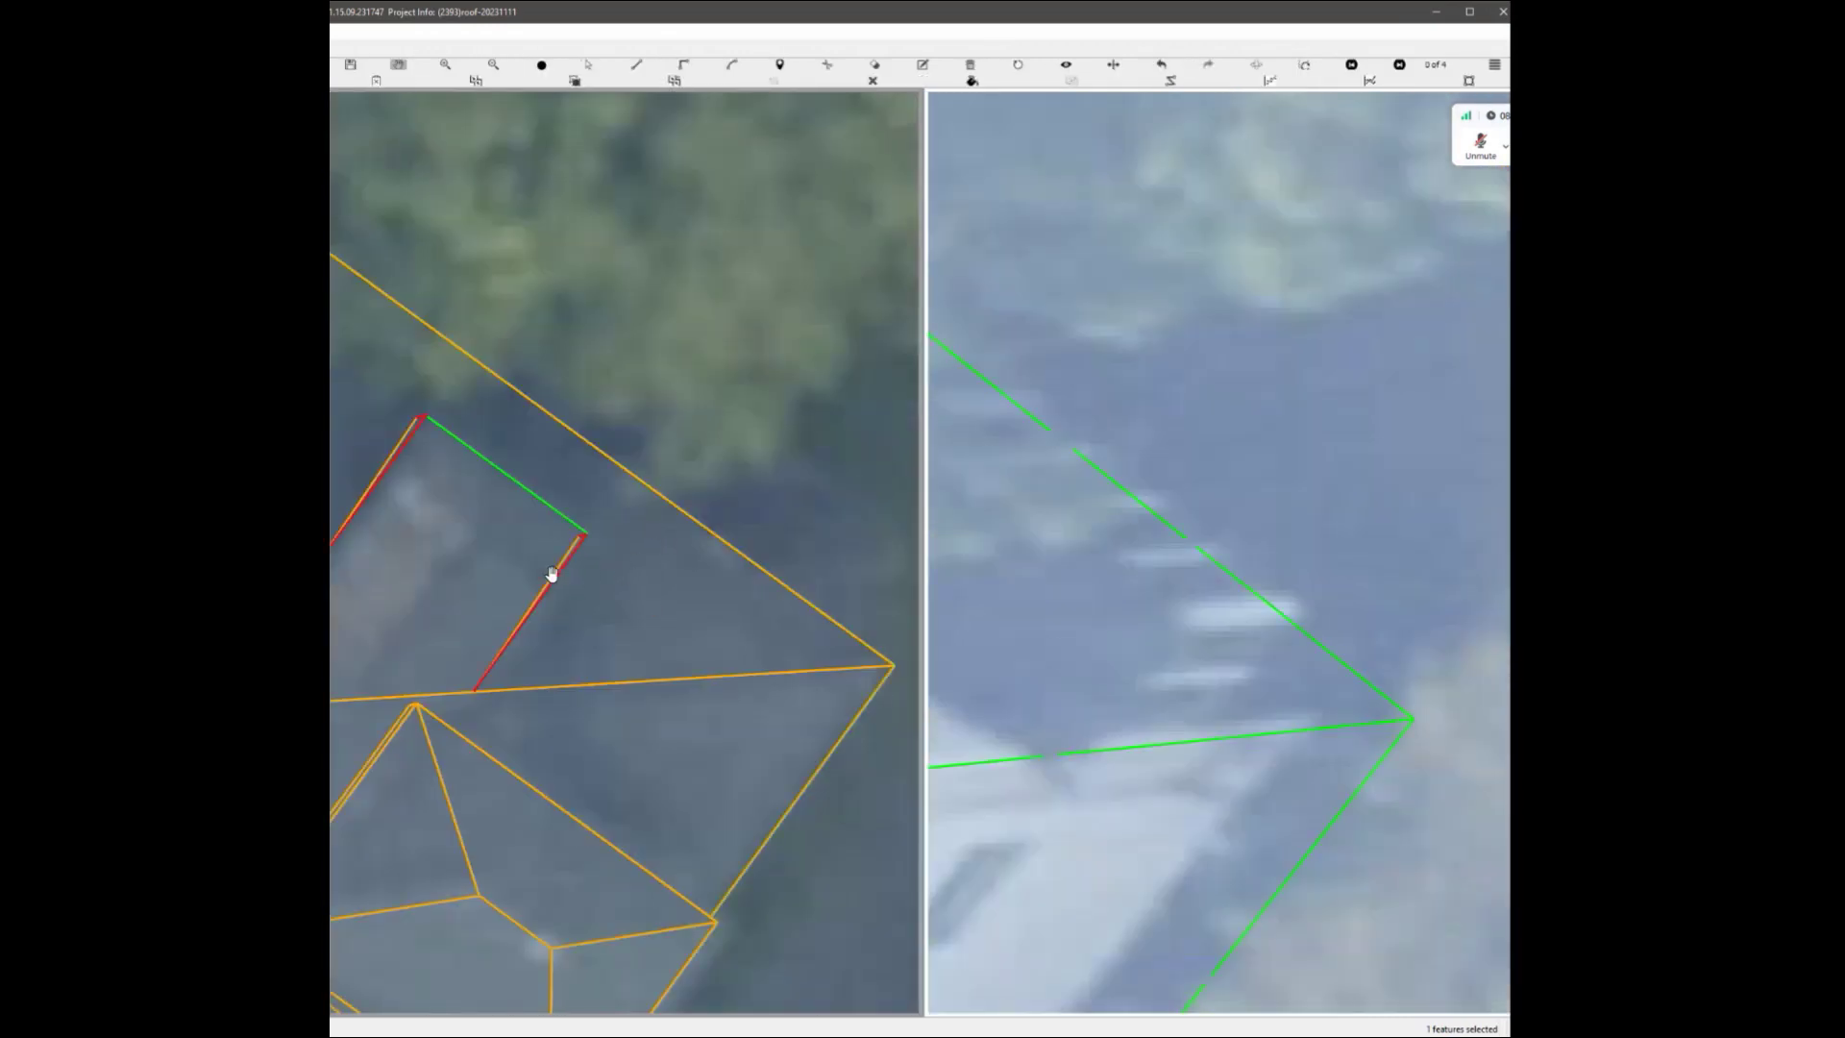
middle_click_drag(552, 577, 375, 515)
scroll(498, 540, "down", 10)
scroll(556, 751, "up", 3)
left_click_drag(590, 836, 582, 785)
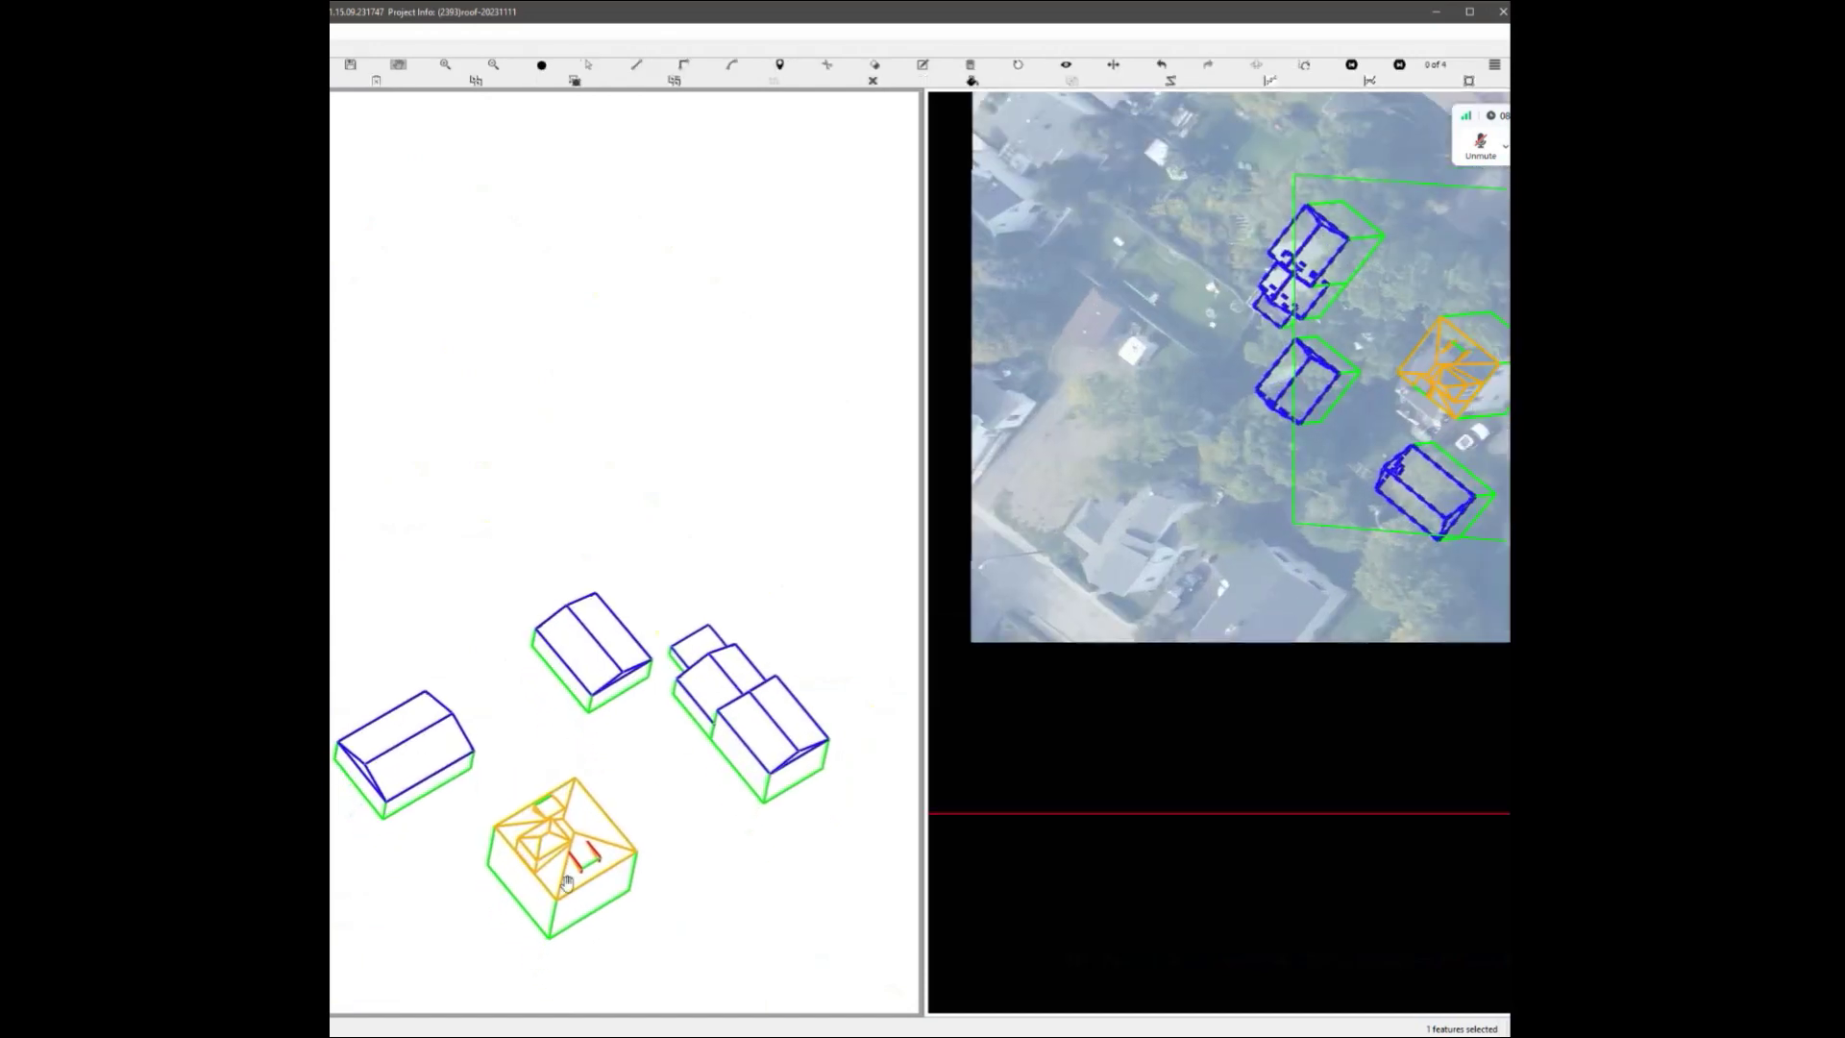
middle_click_drag(581, 785, 584, 894)
scroll(584, 861, "up", 4)
left_click_drag(585, 861, 637, 623)
scroll(637, 623, "up", 5)
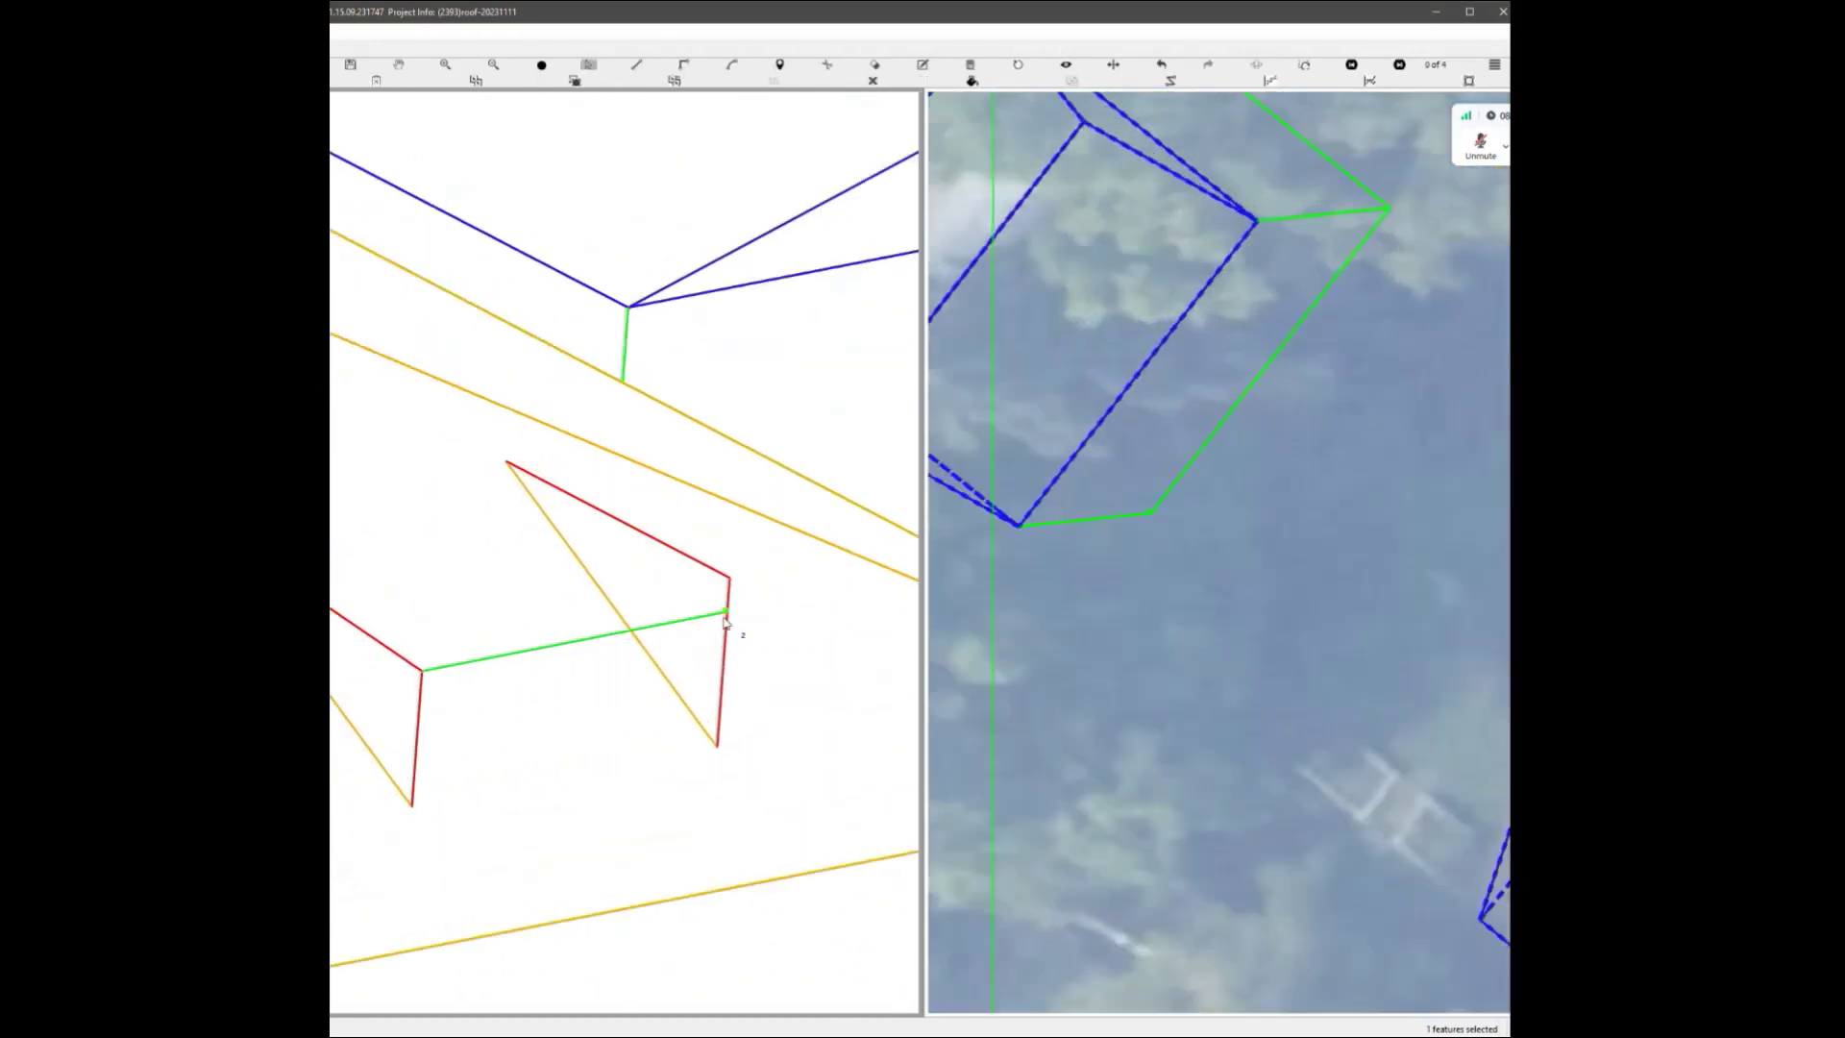
left_click_drag(729, 583, 730, 617)
Close the second small dormer with its sloped top surface and the lower surface joining the feet of both side walls.
scroll(731, 617, "down", 4)
scroll(460, 599, "up", 2)
key("l")
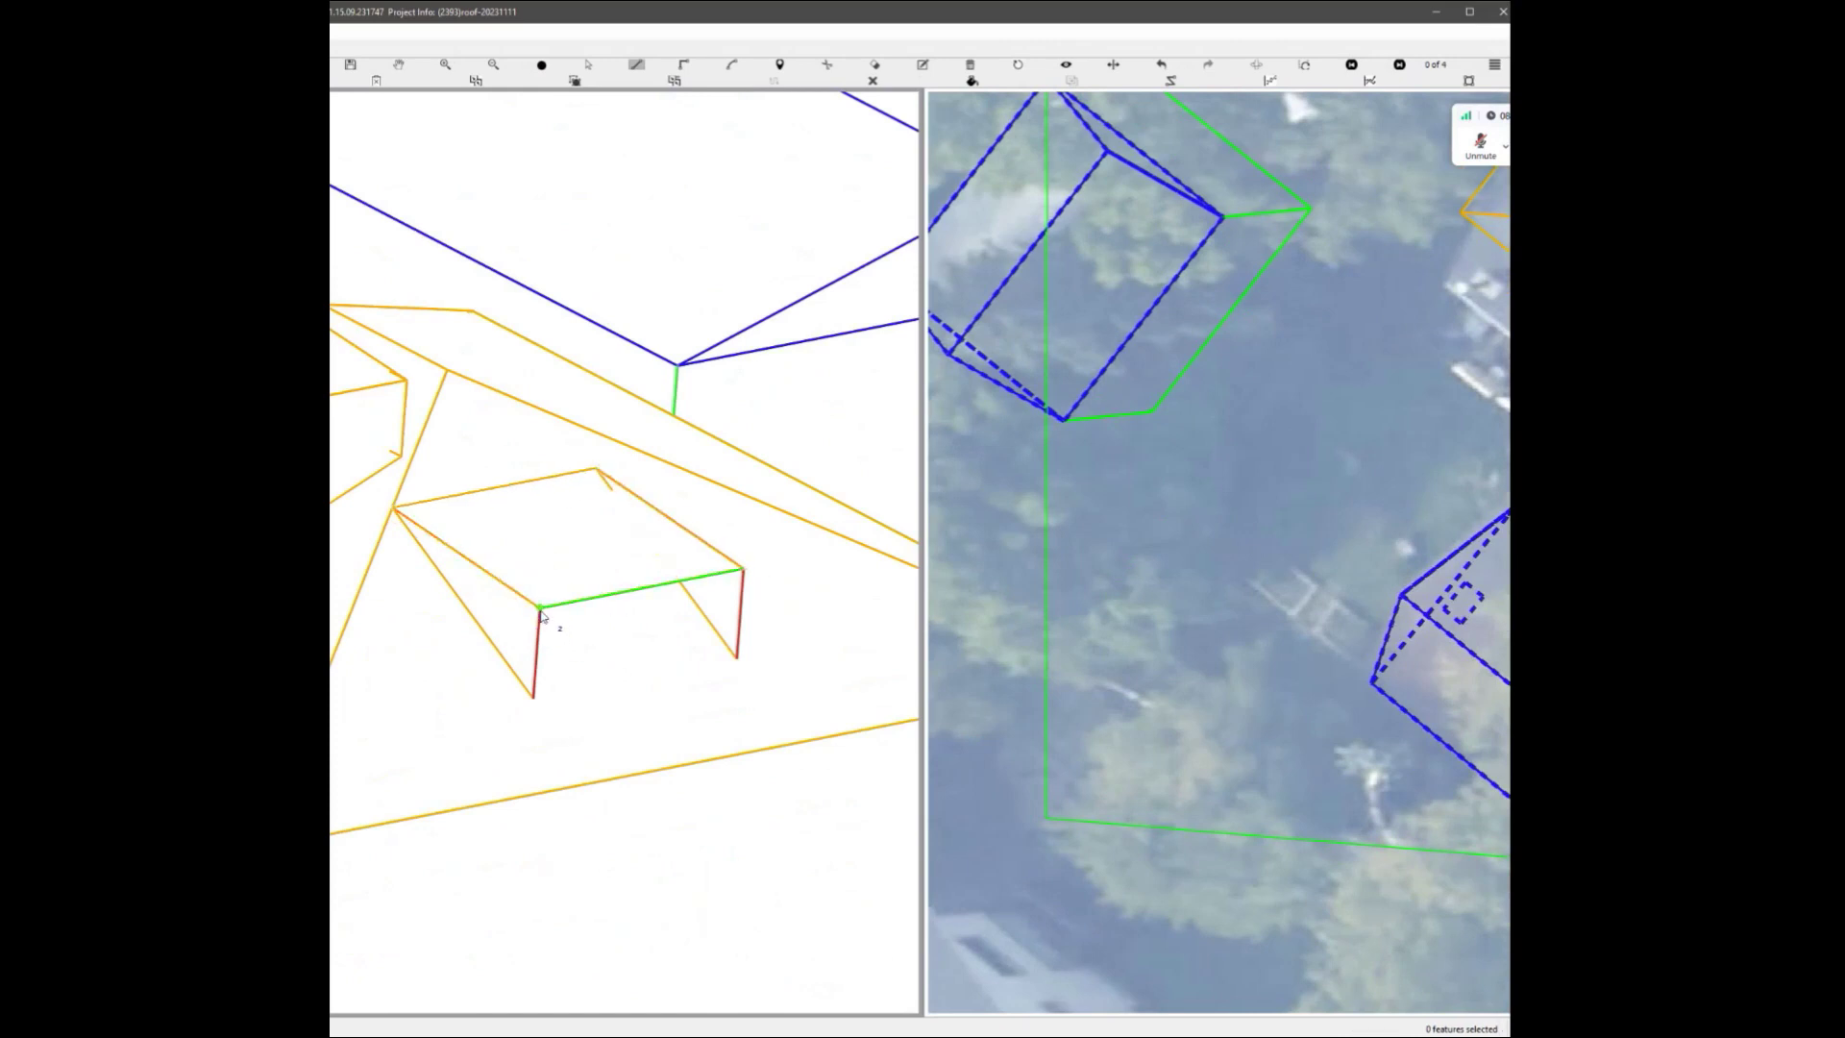
left_click(759, 648)
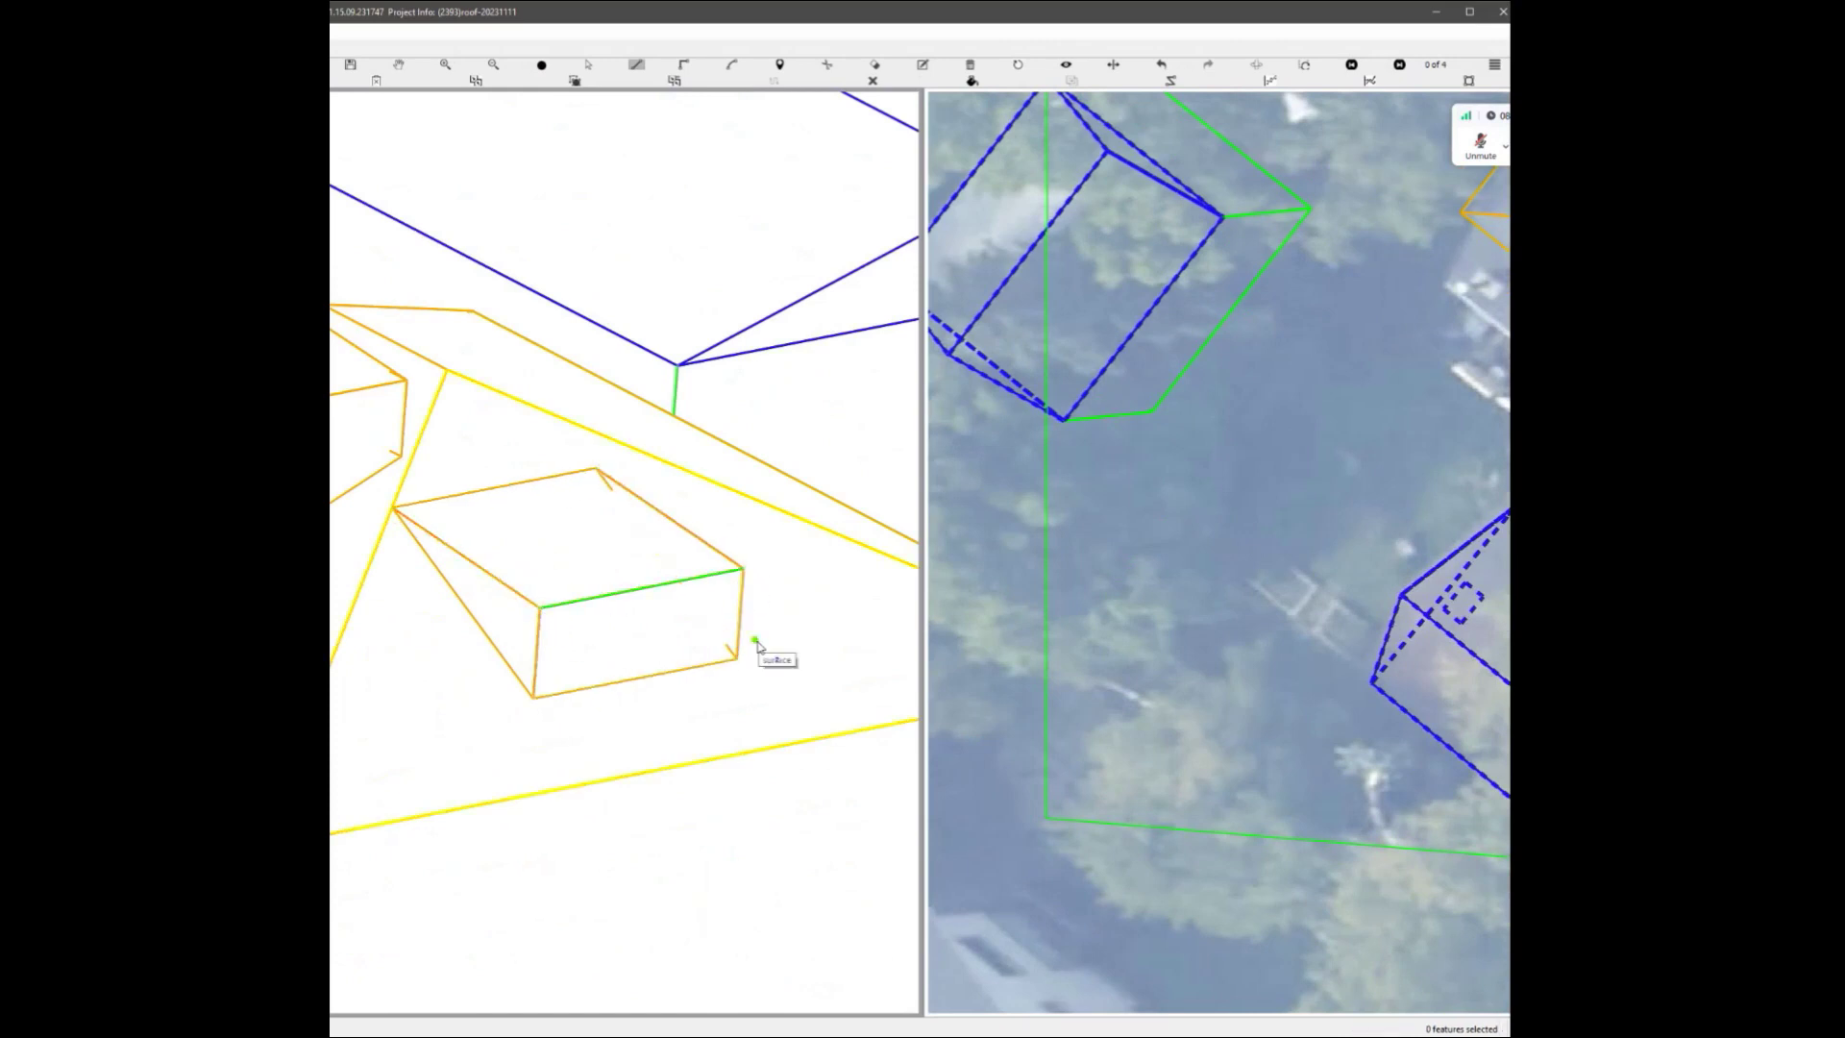
key("Escape")
Check the roof and all its dormers against the vertical image, each available oblique image and the 3D view.
scroll(704, 547, "down", 4)
left_click_drag(706, 207, 709, 490)
scroll(709, 489, "up", 3)
scroll(707, 488, "down", 3)
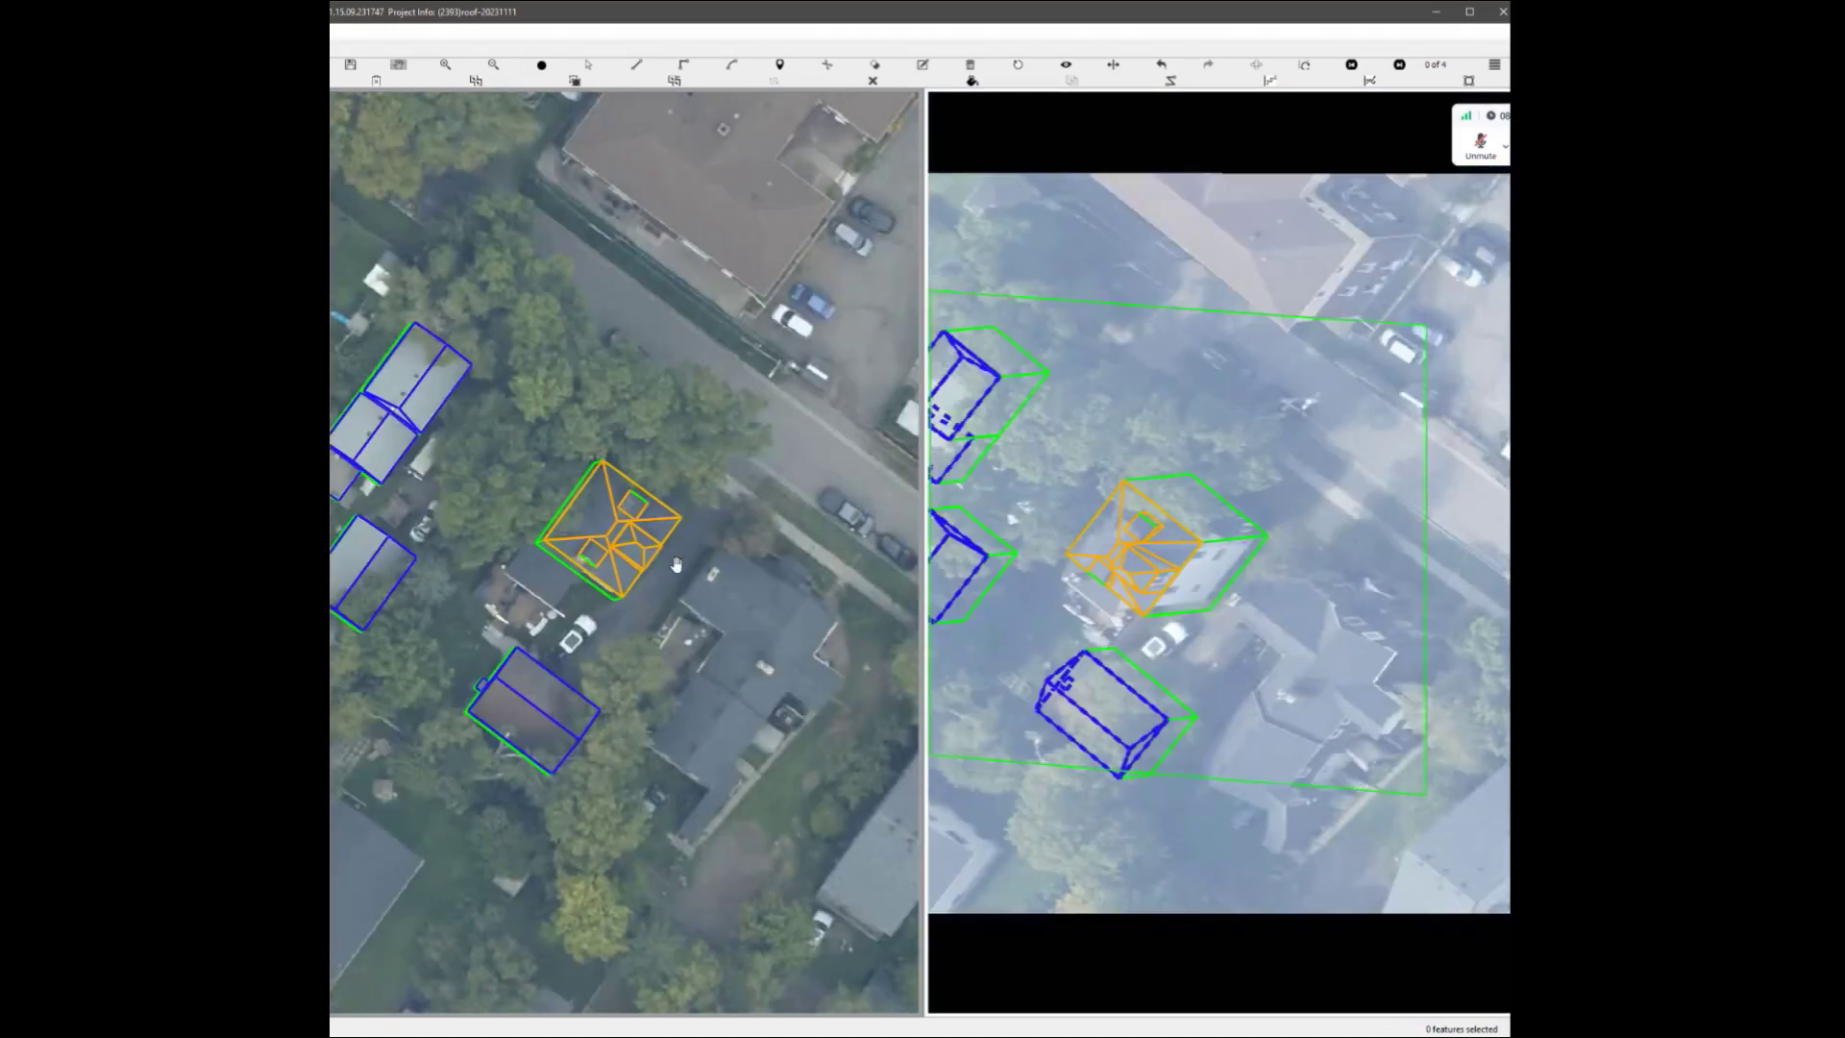
left_click_drag(675, 566, 752, 574)
scroll(752, 574, "up", 1)
scroll(728, 509, "up", 5)
scroll(755, 510, "down", 5)
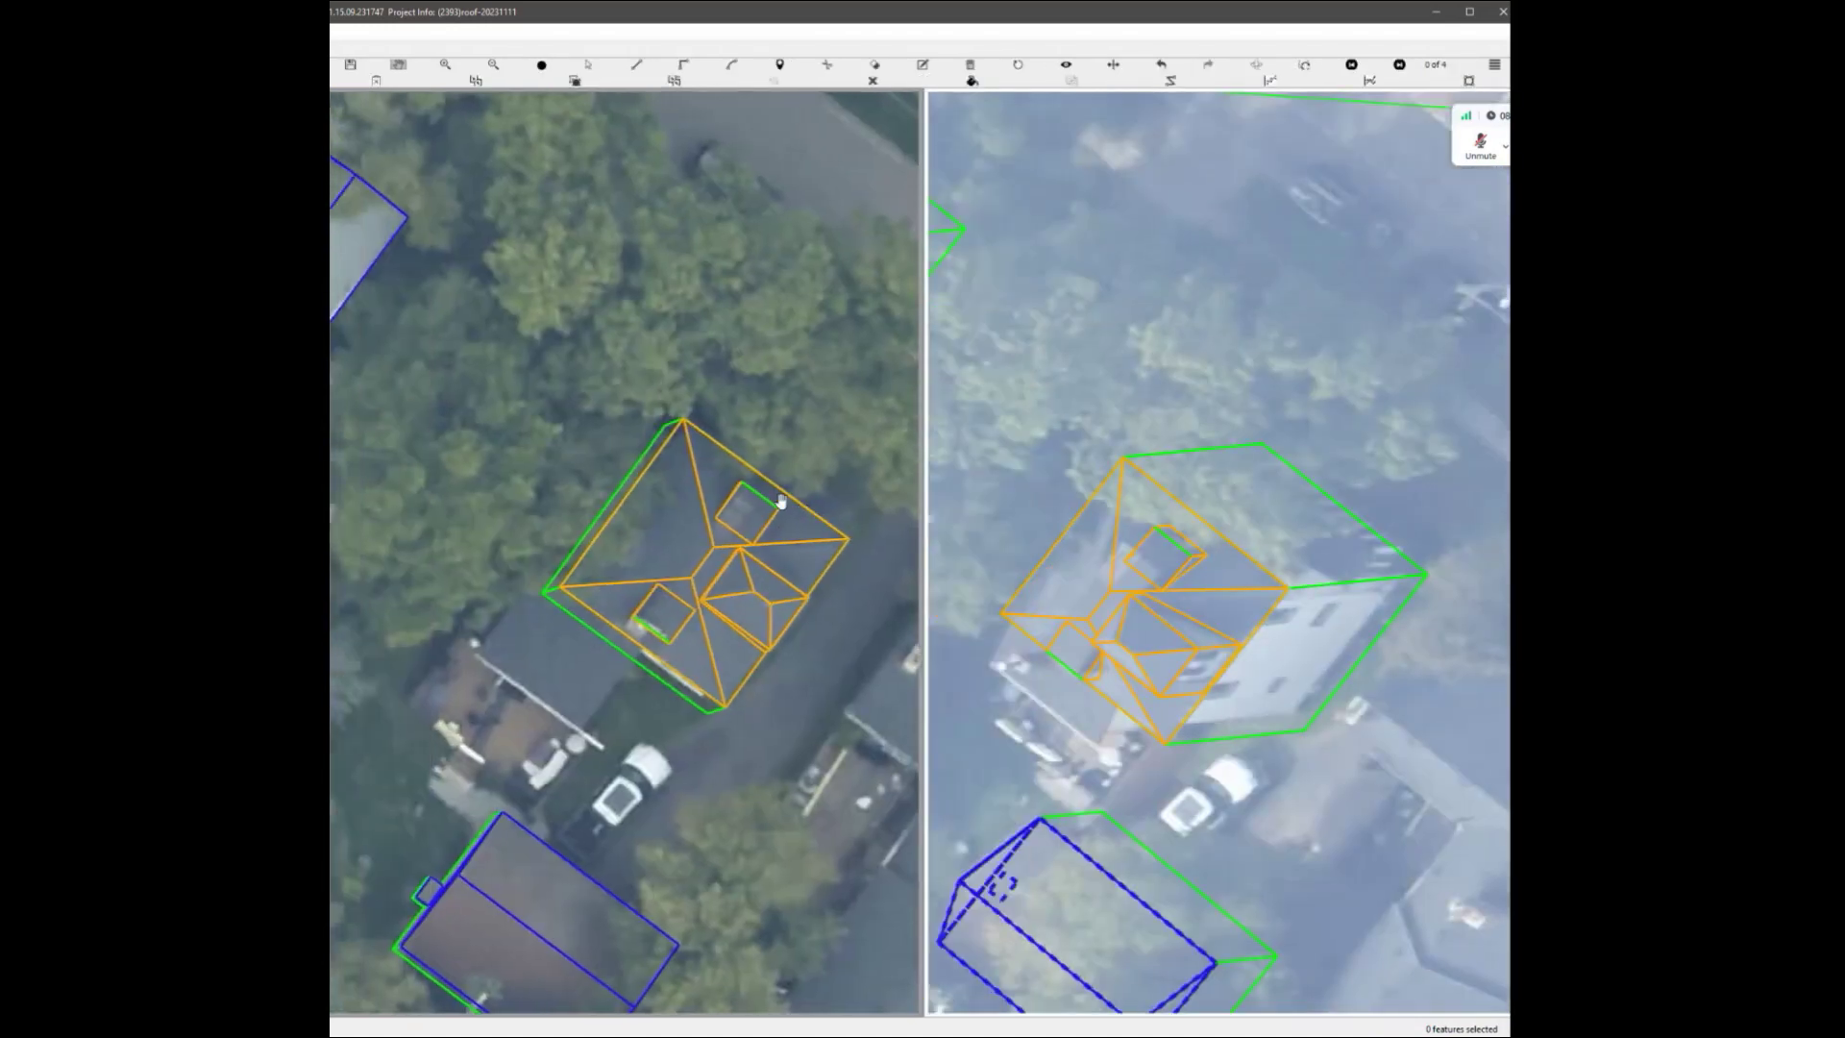
key("Escape")
left_click(1189, 66)
left_click(1323, 72)
left_click(1321, 64)
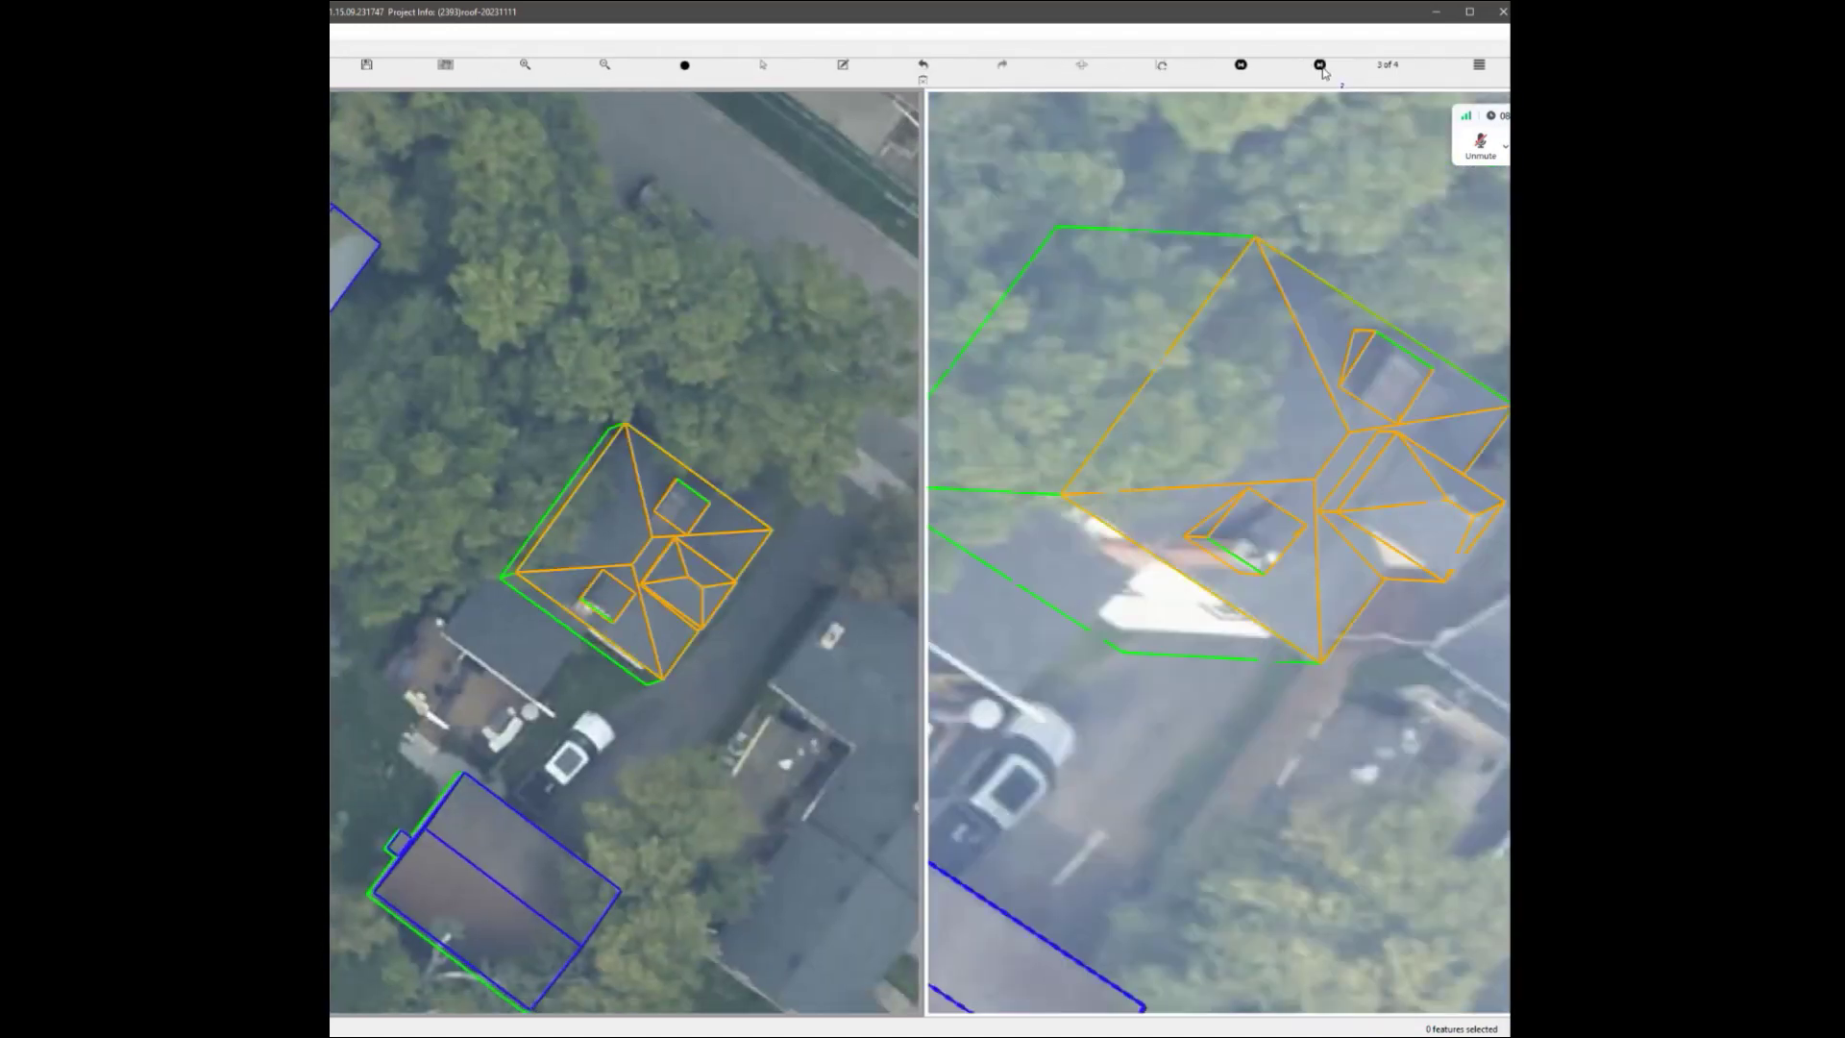
left_click(1321, 64)
left_click(1320, 65)
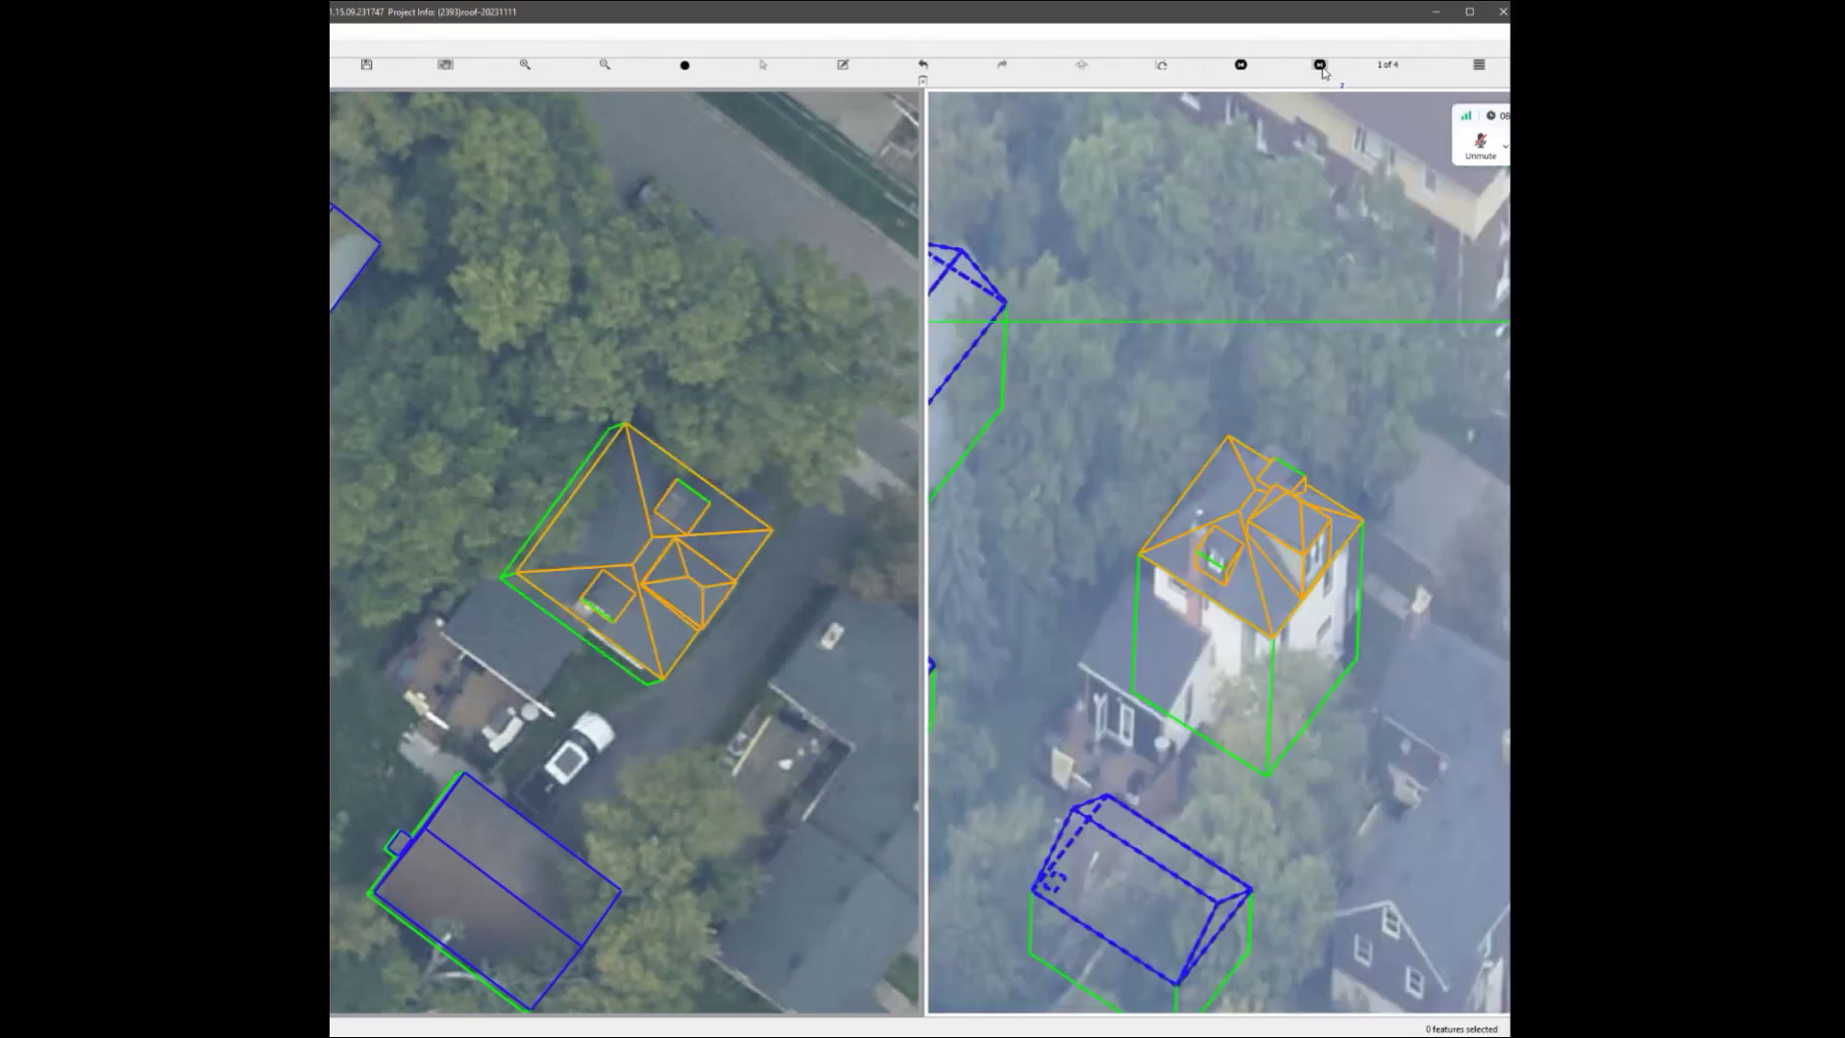
left_click(1321, 65)
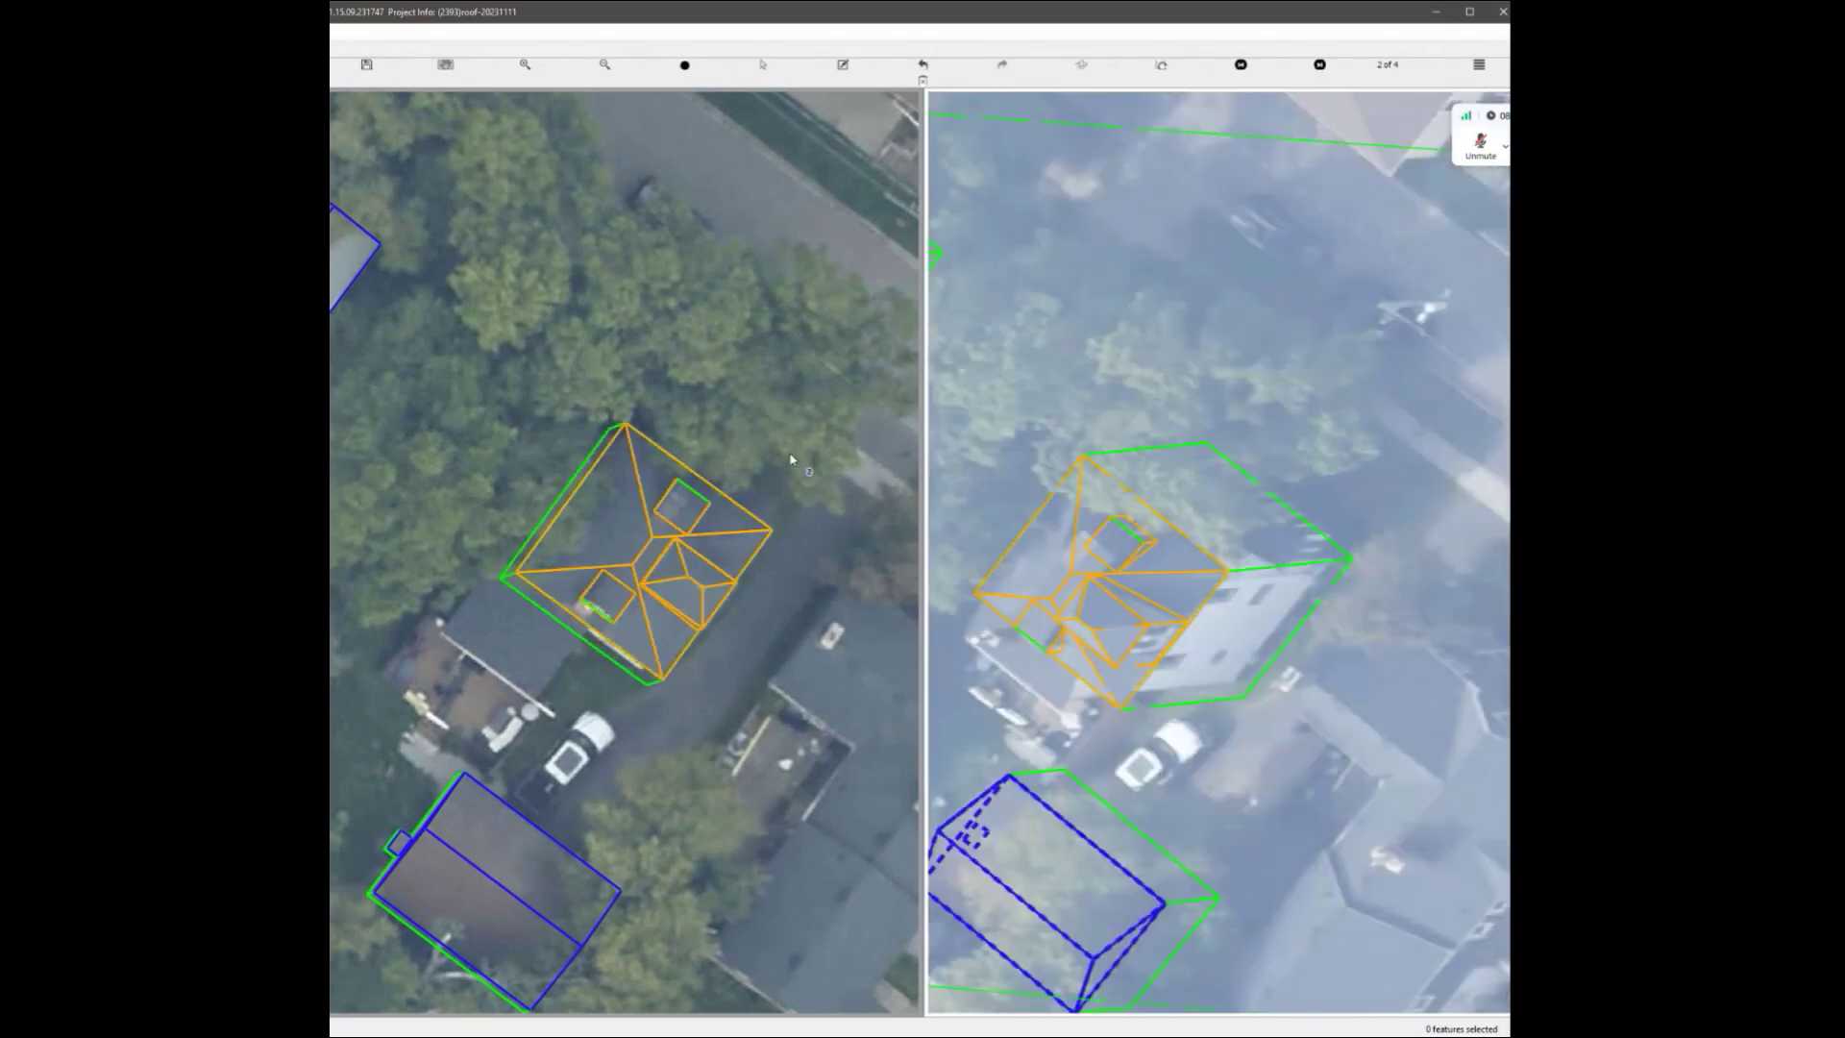
scroll(706, 518, "up", 2)
scroll(706, 518, "down", 2)
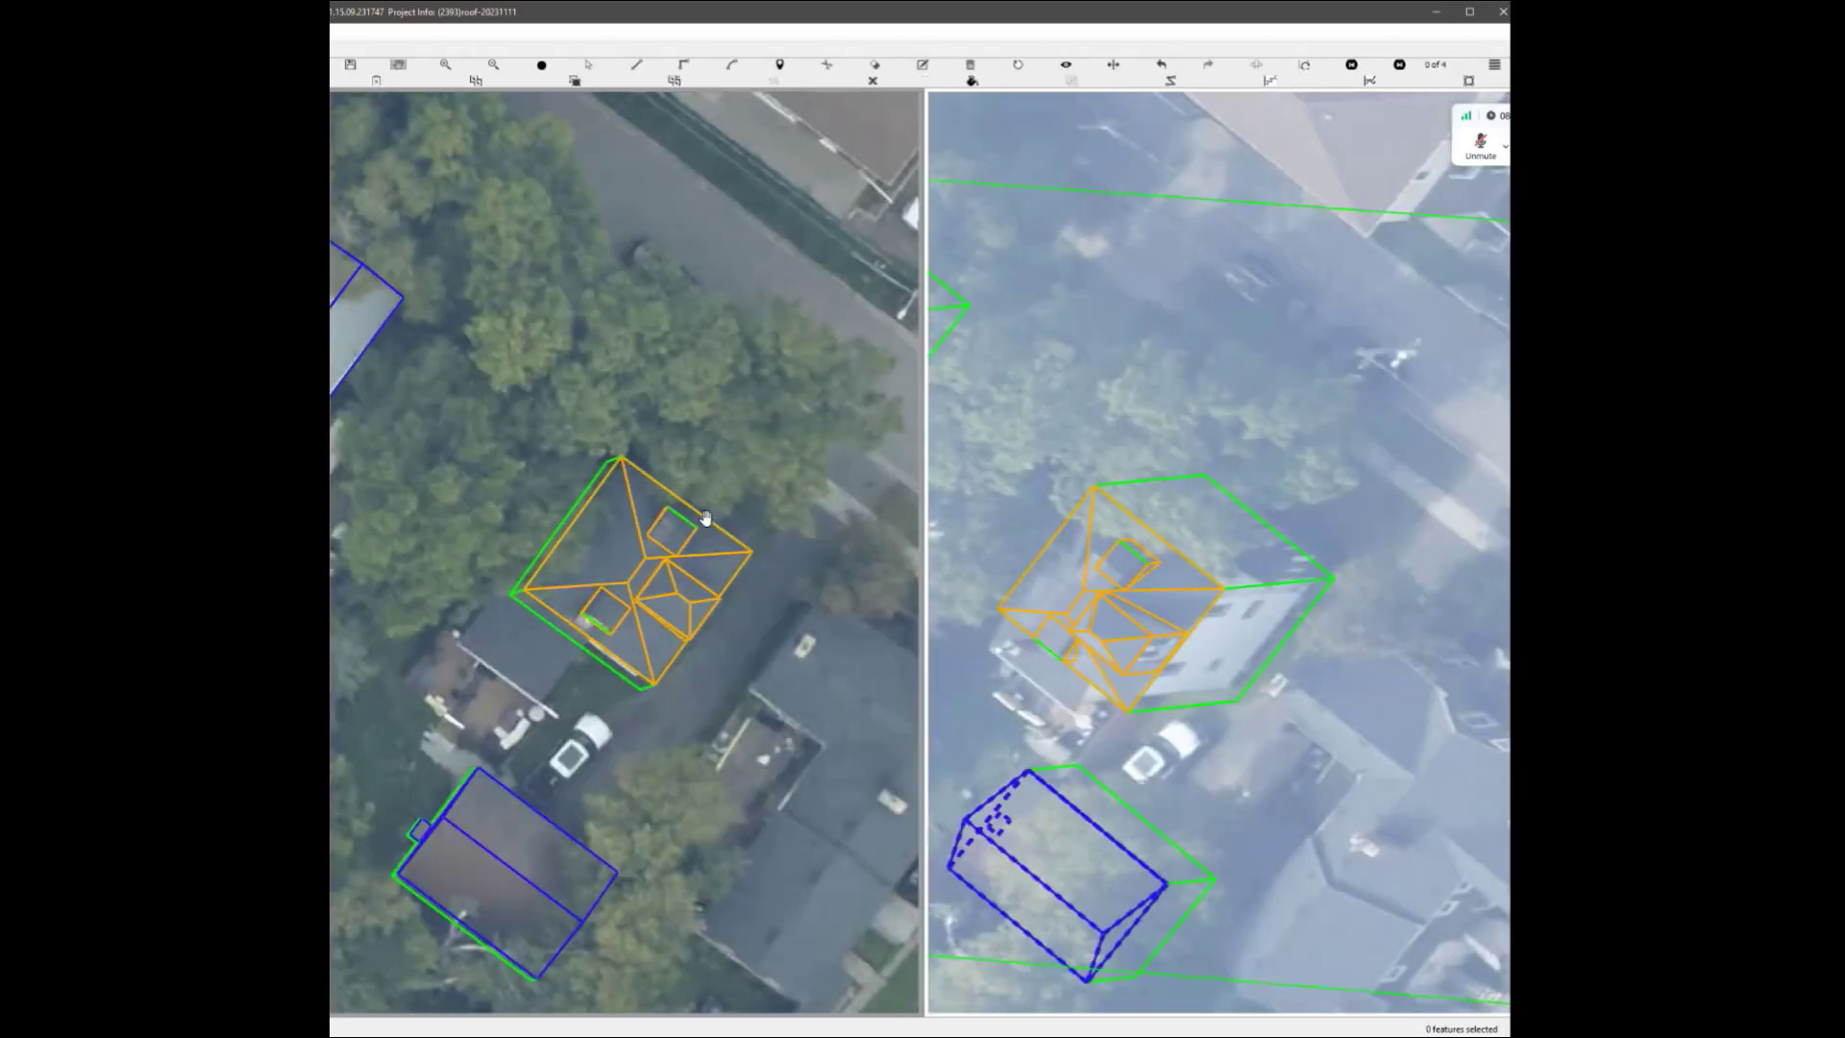
scroll(576, 567, "up", 3)
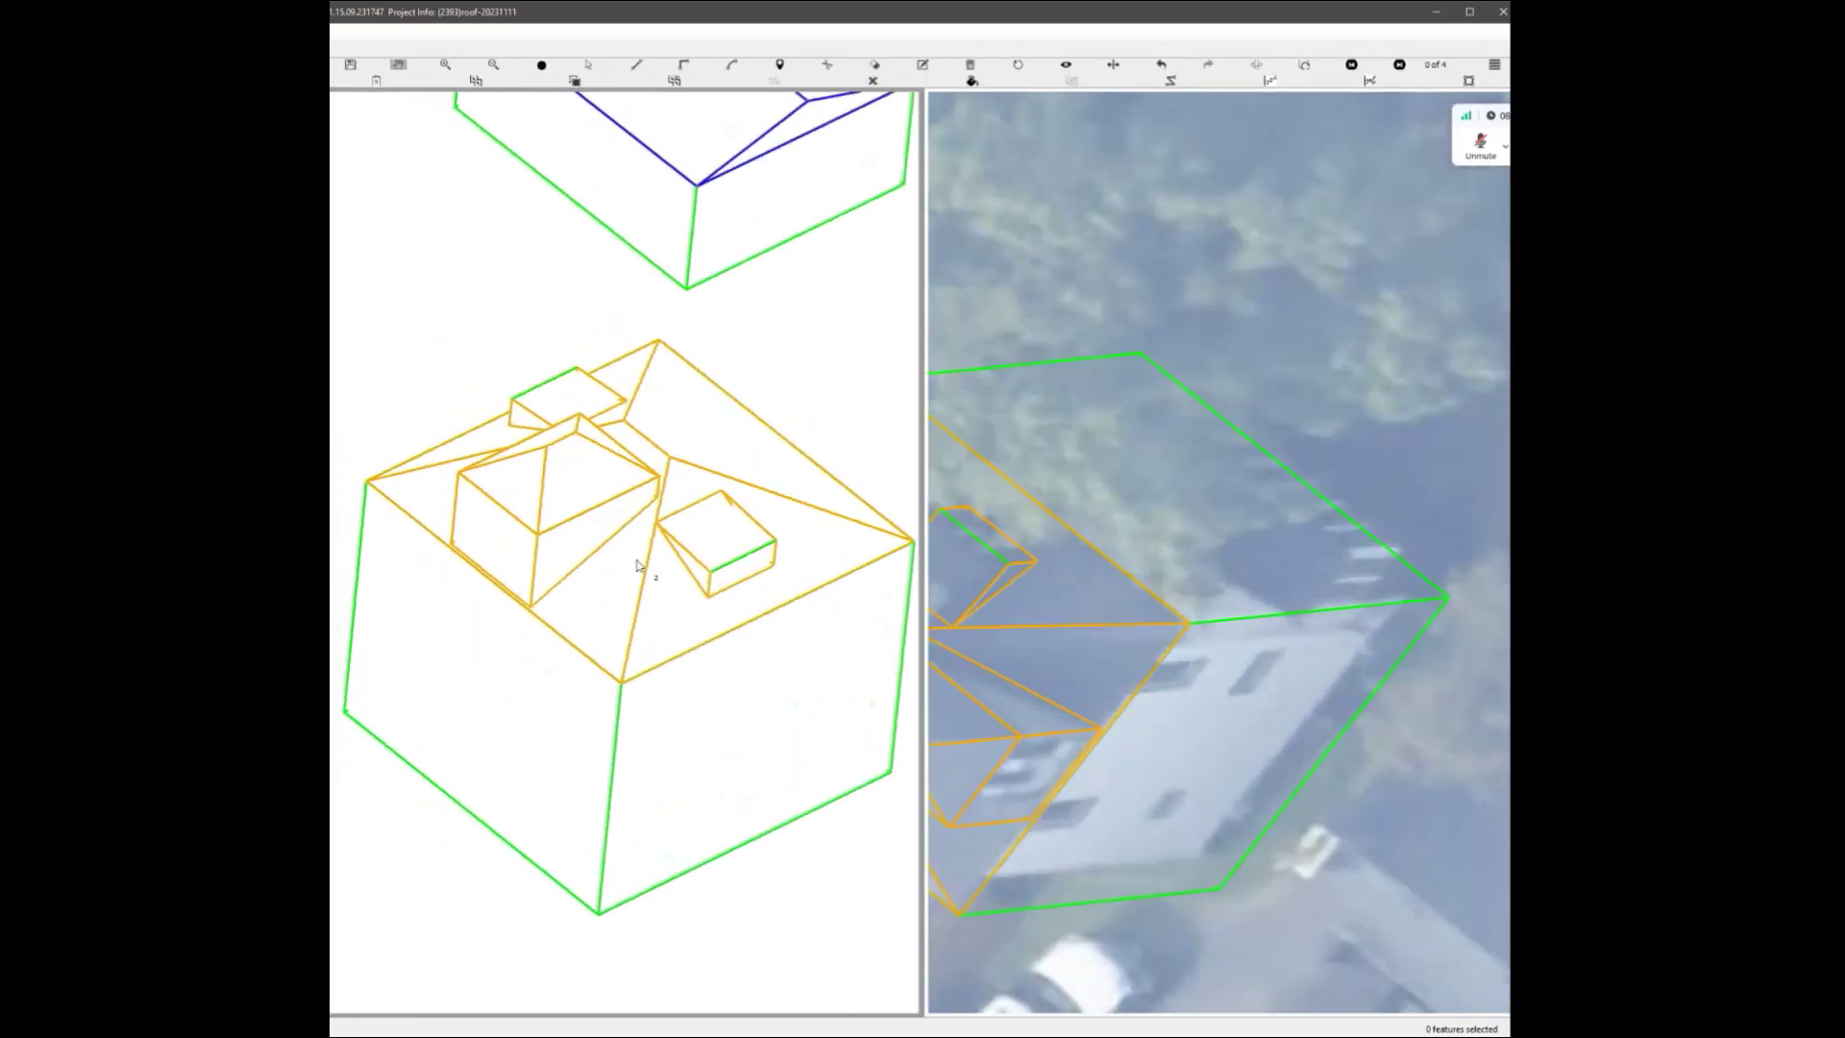
scroll(673, 561, "up", 2)
left_click(683, 536)
scroll(759, 559, "down", 1)
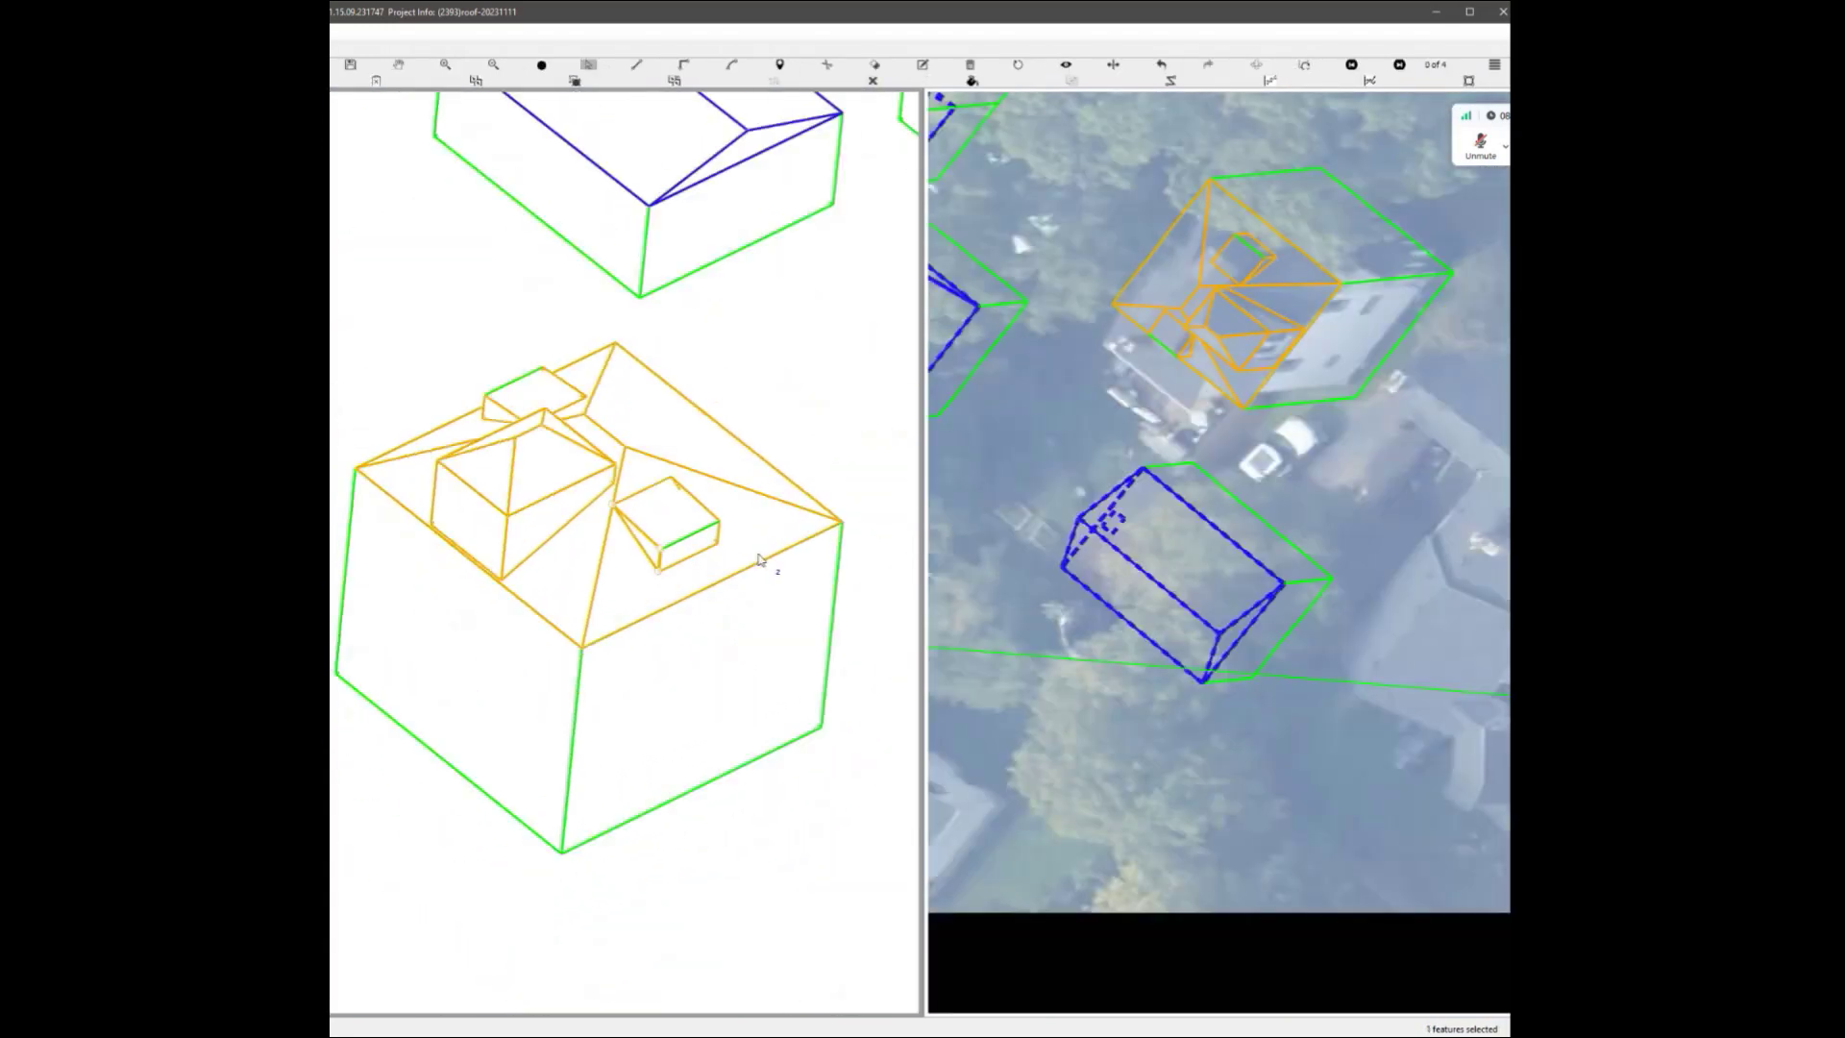
Try to model the low side extension as a rectangular roof starting at the house corner, with walls down to the ground.
scroll(730, 532, "down", 5)
scroll(687, 395, "up", 6)
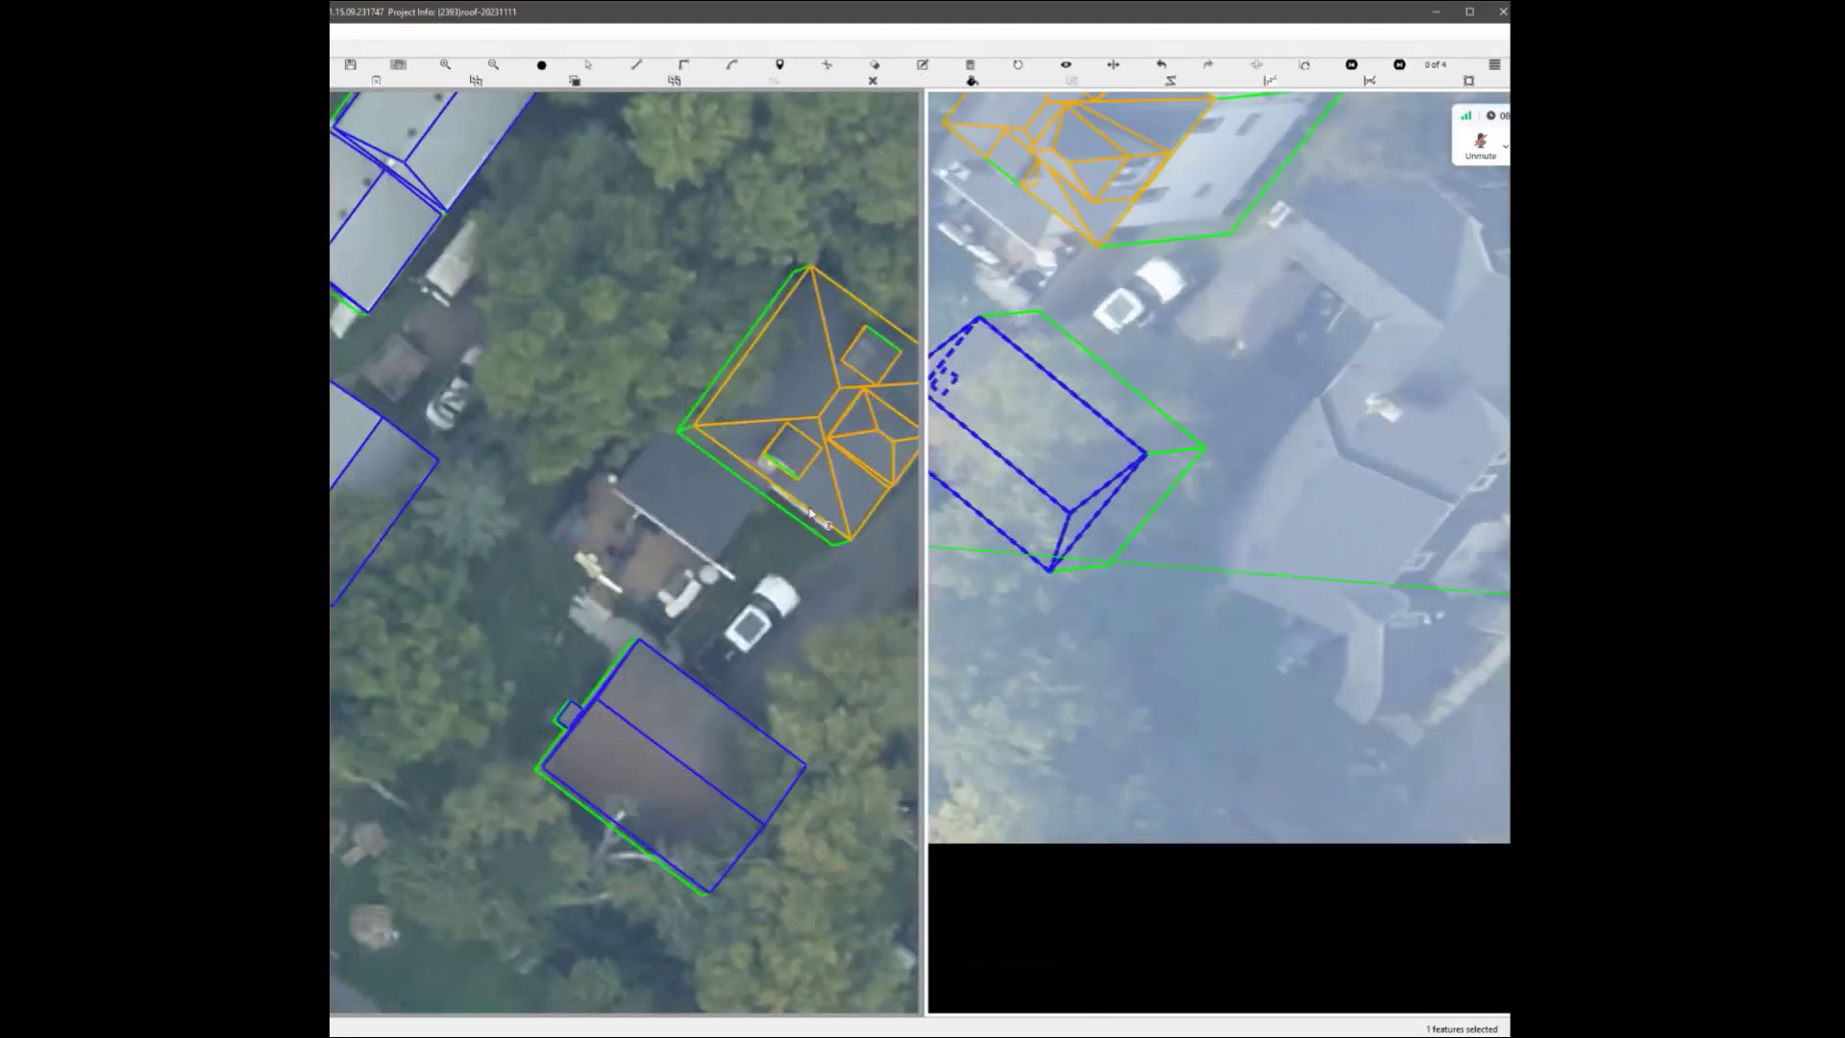
scroll(783, 485, "up", 2)
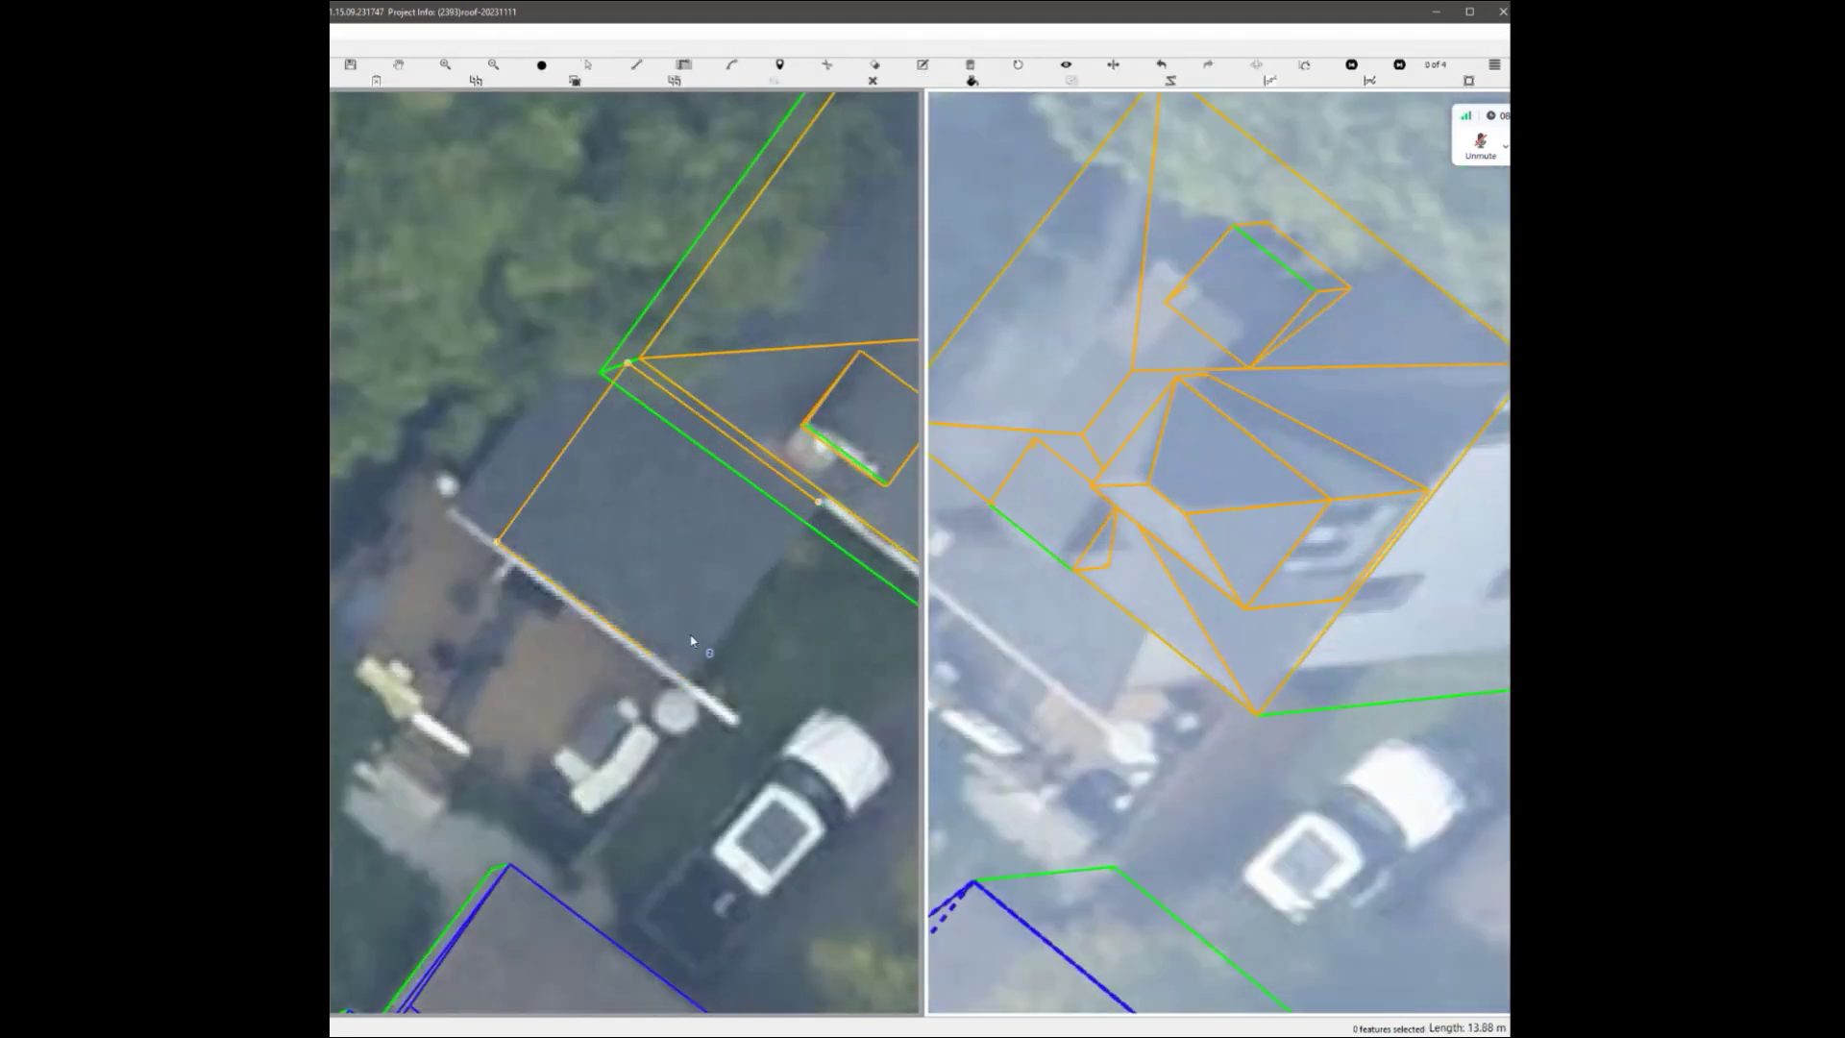
scroll(750, 528, "down", 3)
scroll(630, 564, "up", 2)
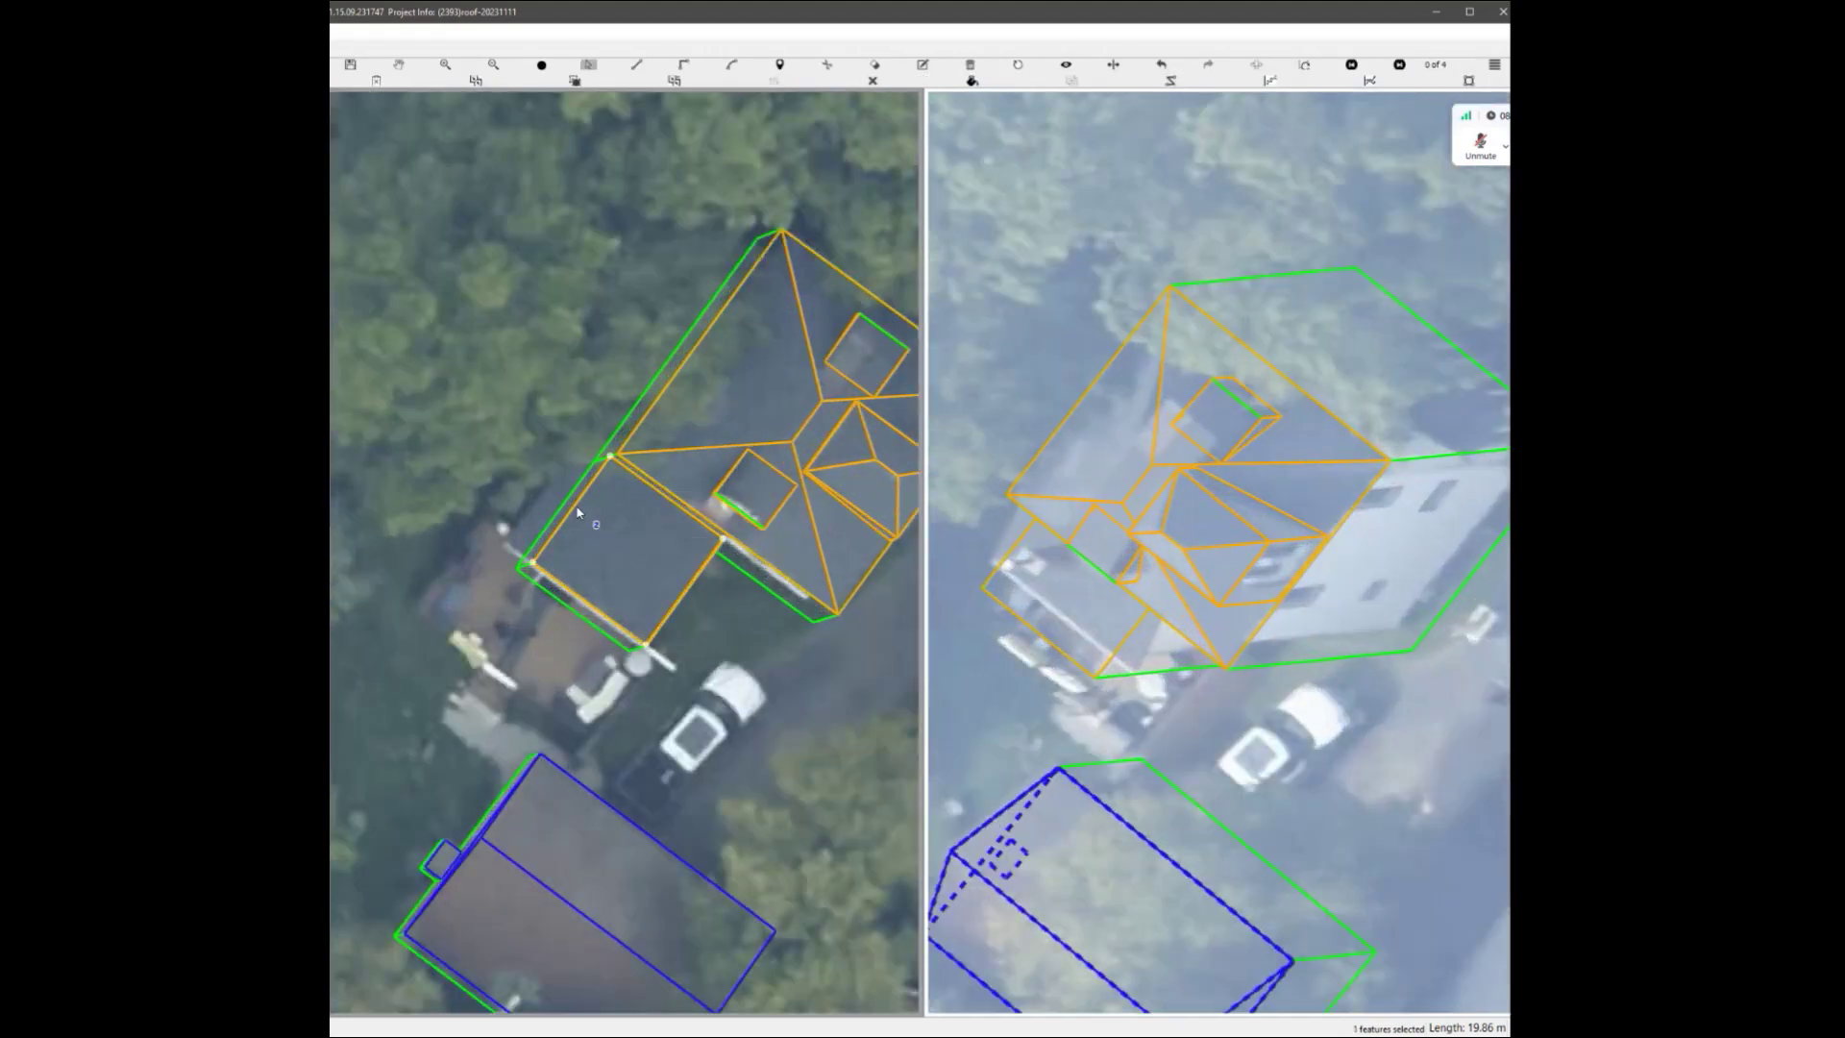
left_click(630, 562)
scroll(629, 563, "down", 3)
scroll(626, 564, "up", 2)
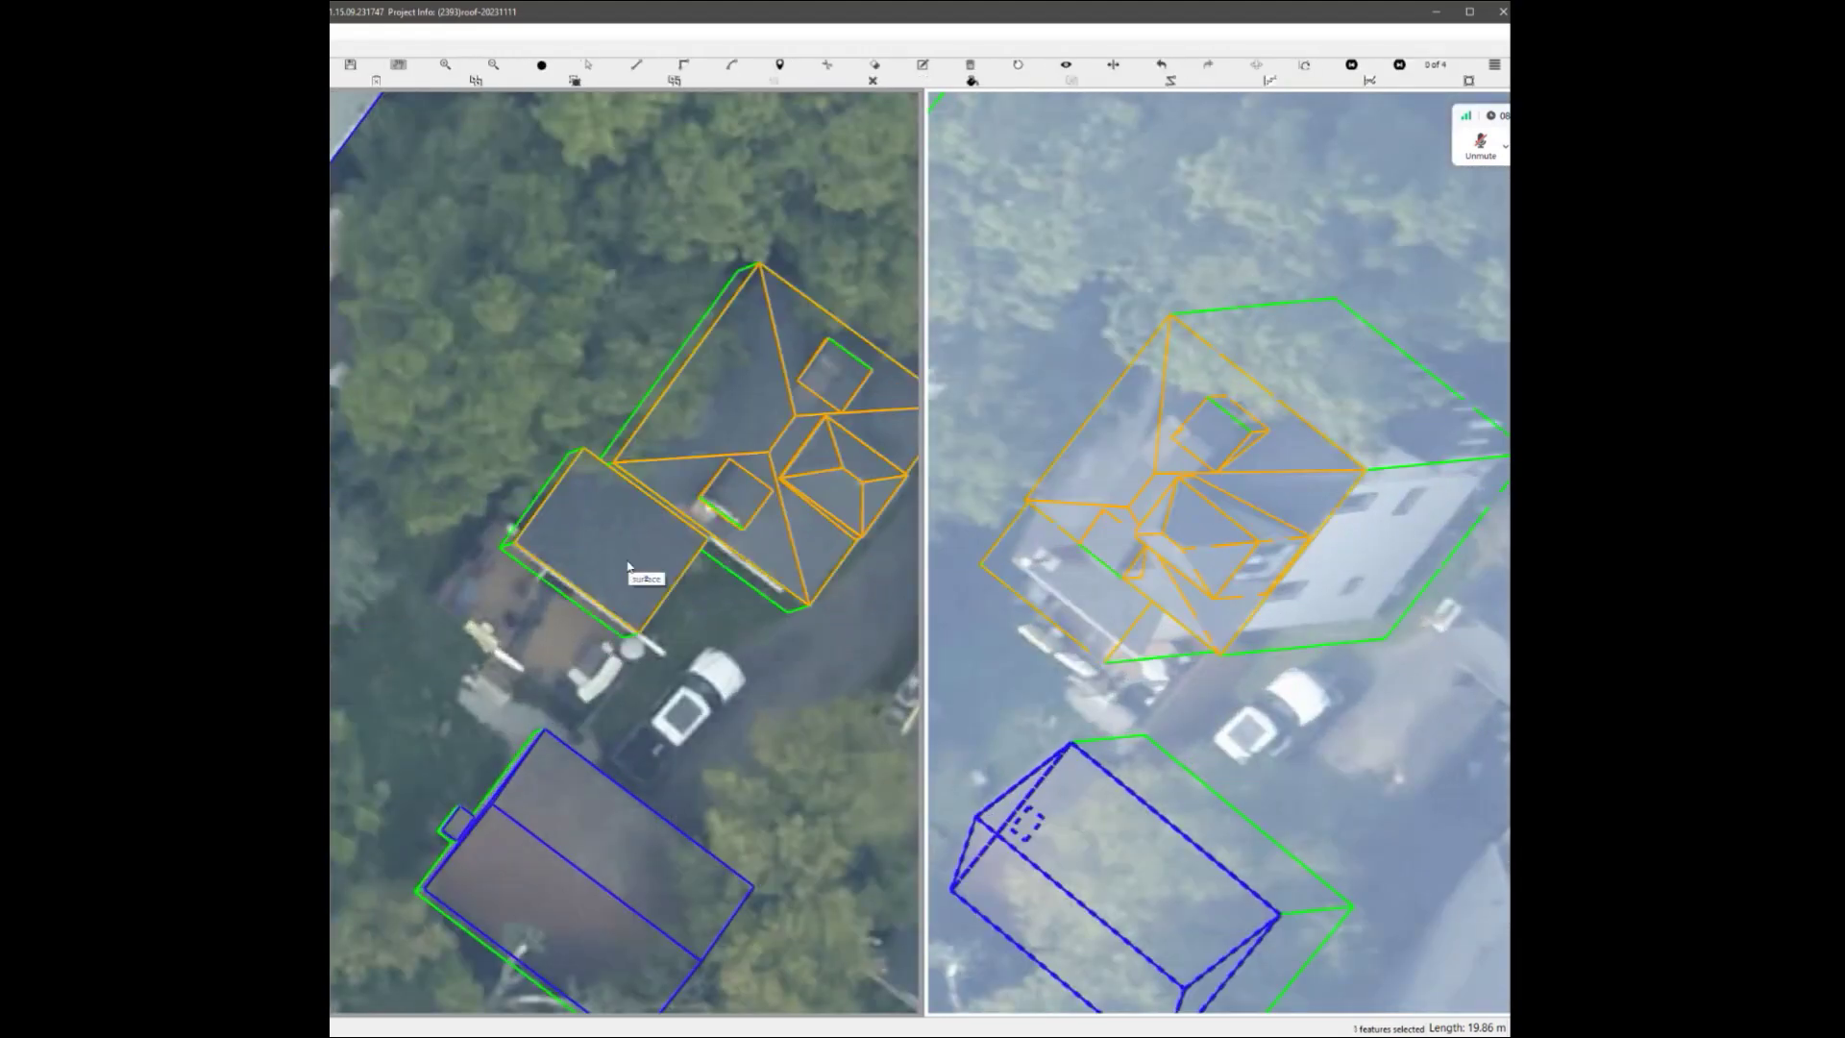
scroll(625, 563, "up", 2)
scroll(611, 513, "down", 3)
scroll(692, 603, "up", 2)
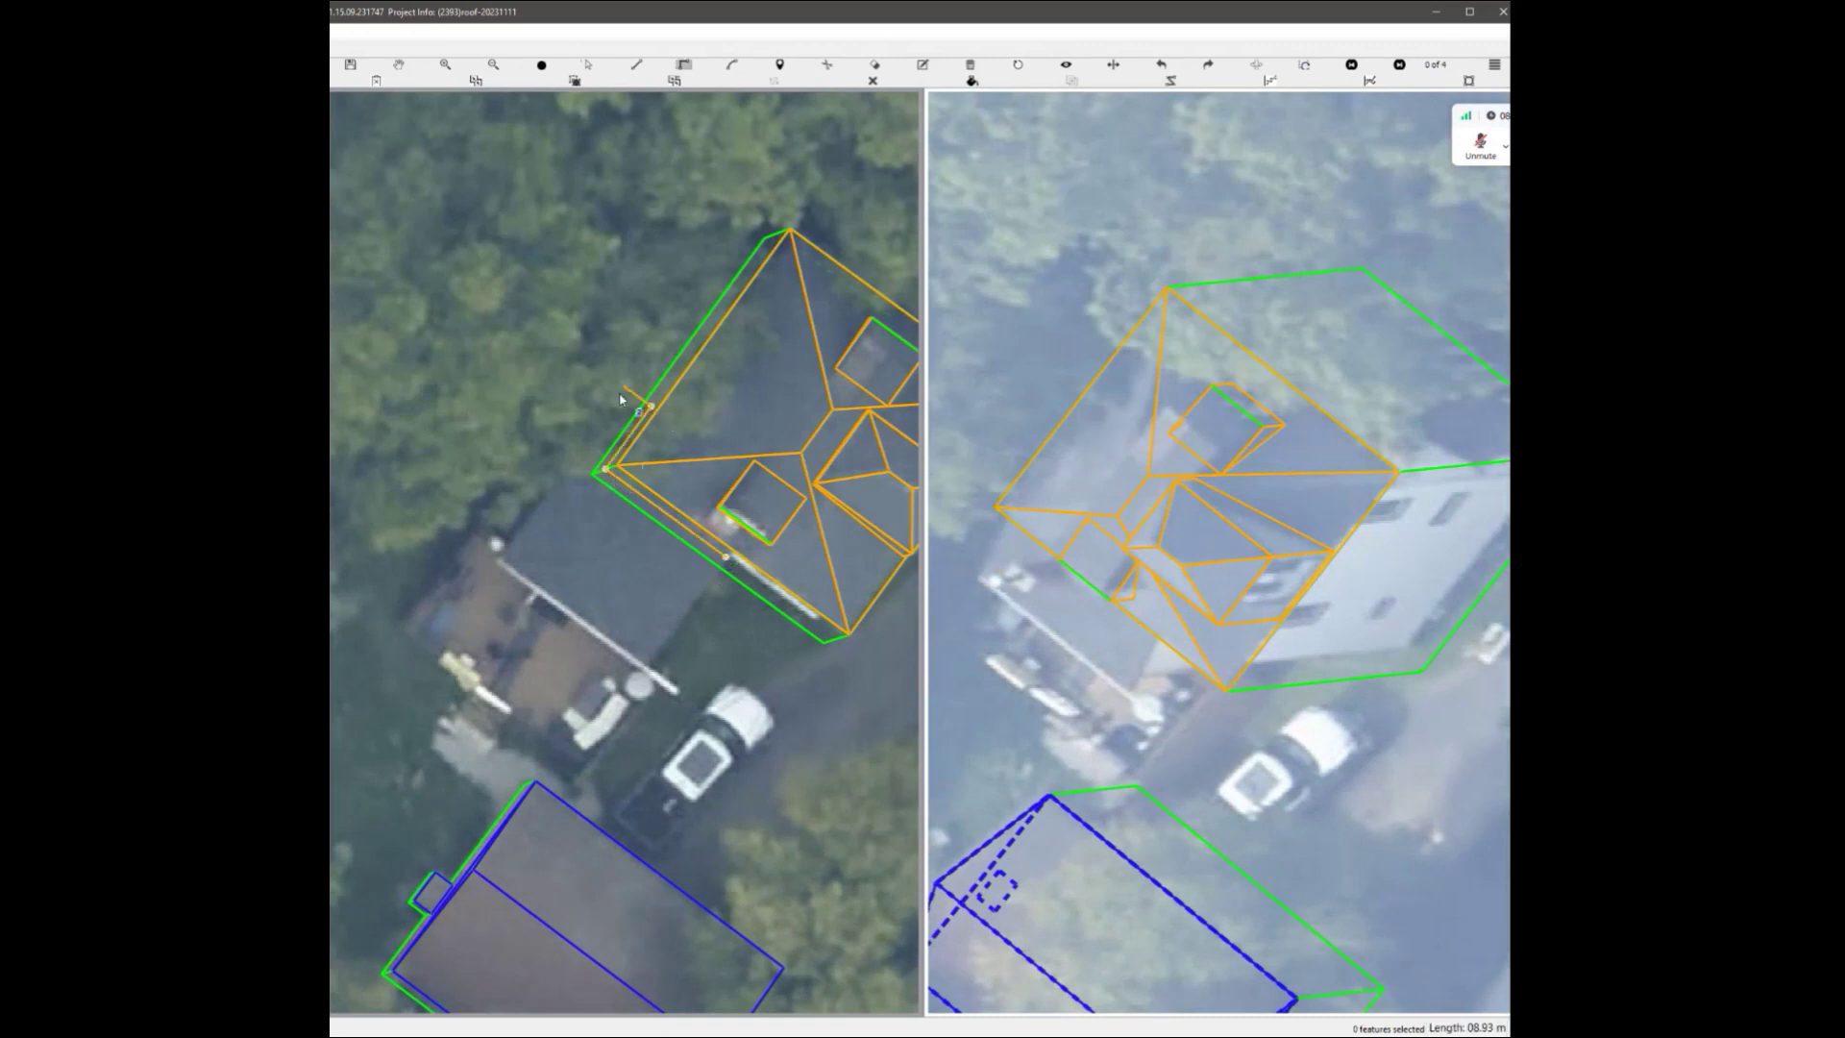
Draw the side extension's roof with a narrow strip wrapping around the house corner, and set it as a building with walls.
right_click(728, 569)
scroll(638, 614, "down", 2)
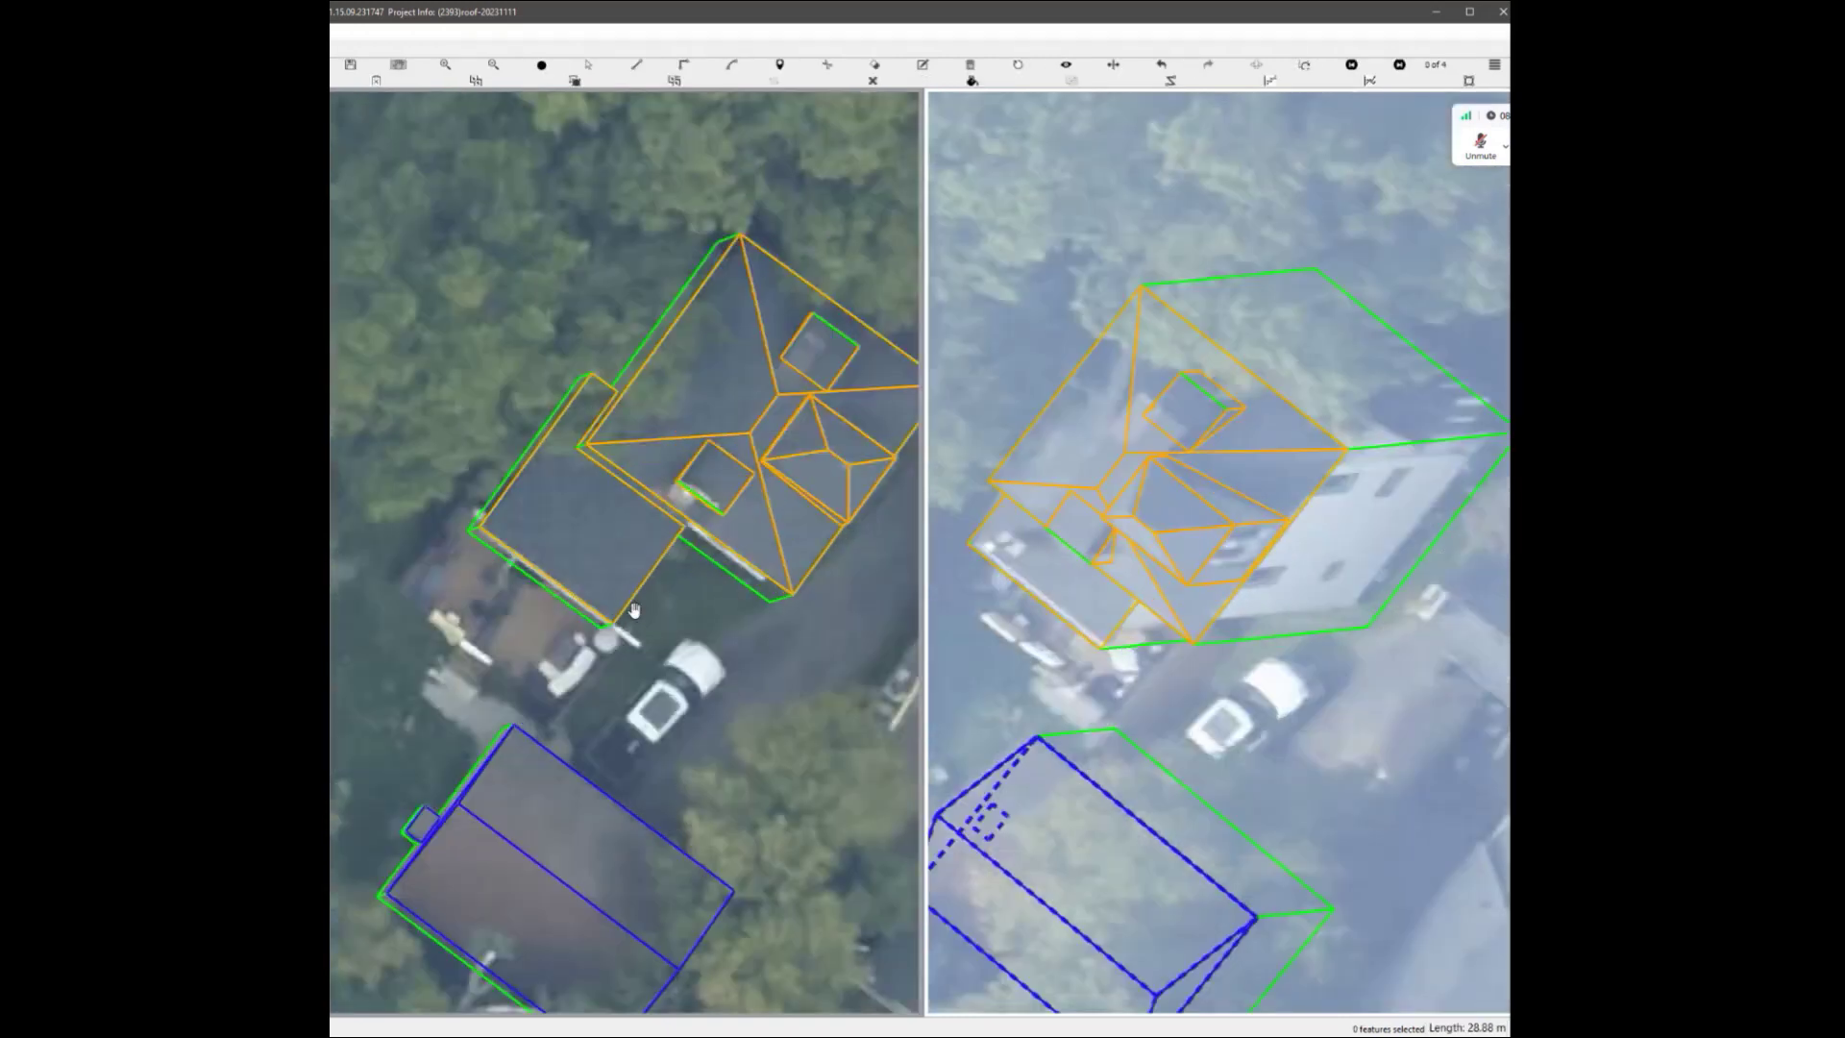
left_click_drag(560, 558, 598, 570)
scroll(598, 570, "up", 3)
scroll(598, 570, "up", 1)
scroll(605, 566, "down", 3)
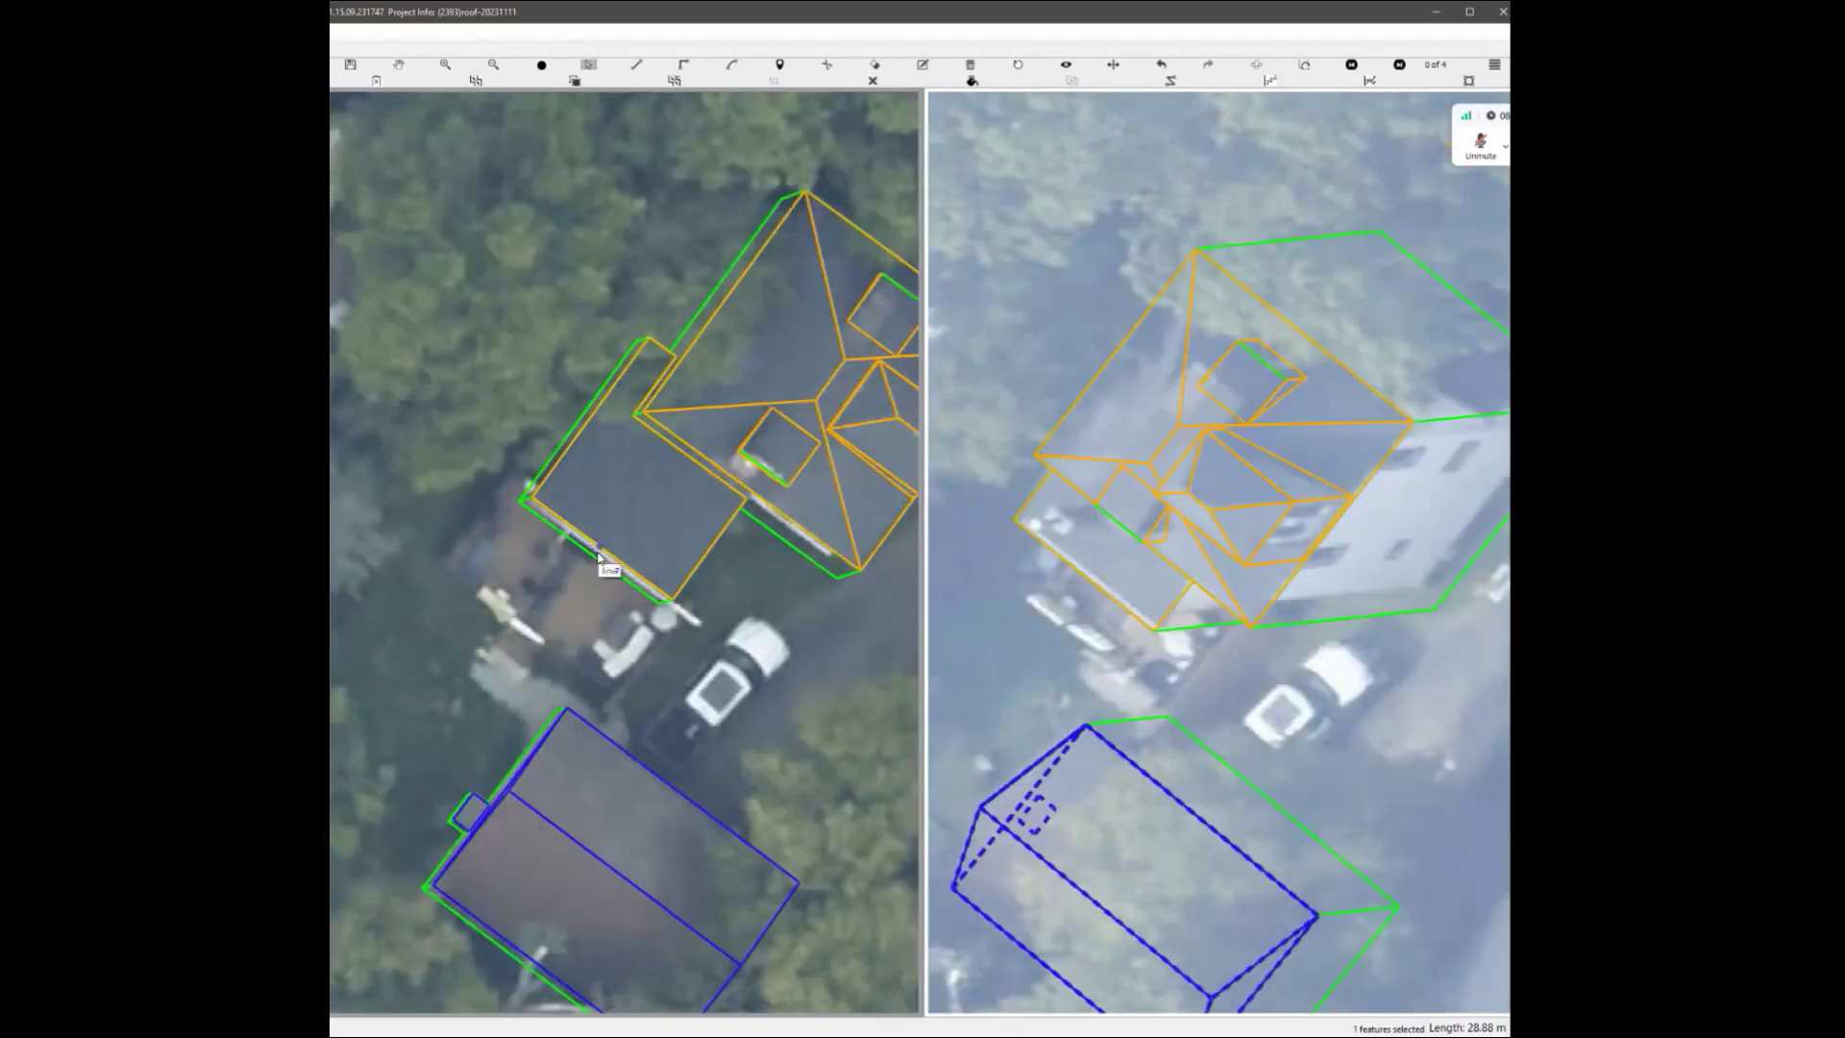
scroll(598, 567, "up", 4)
left_click(588, 573)
scroll(588, 574, "down", 4)
key("Escape")
Inspect the side extension and house with filled surfaces, with hidden edges shown, and in the 3D view.
key("f")
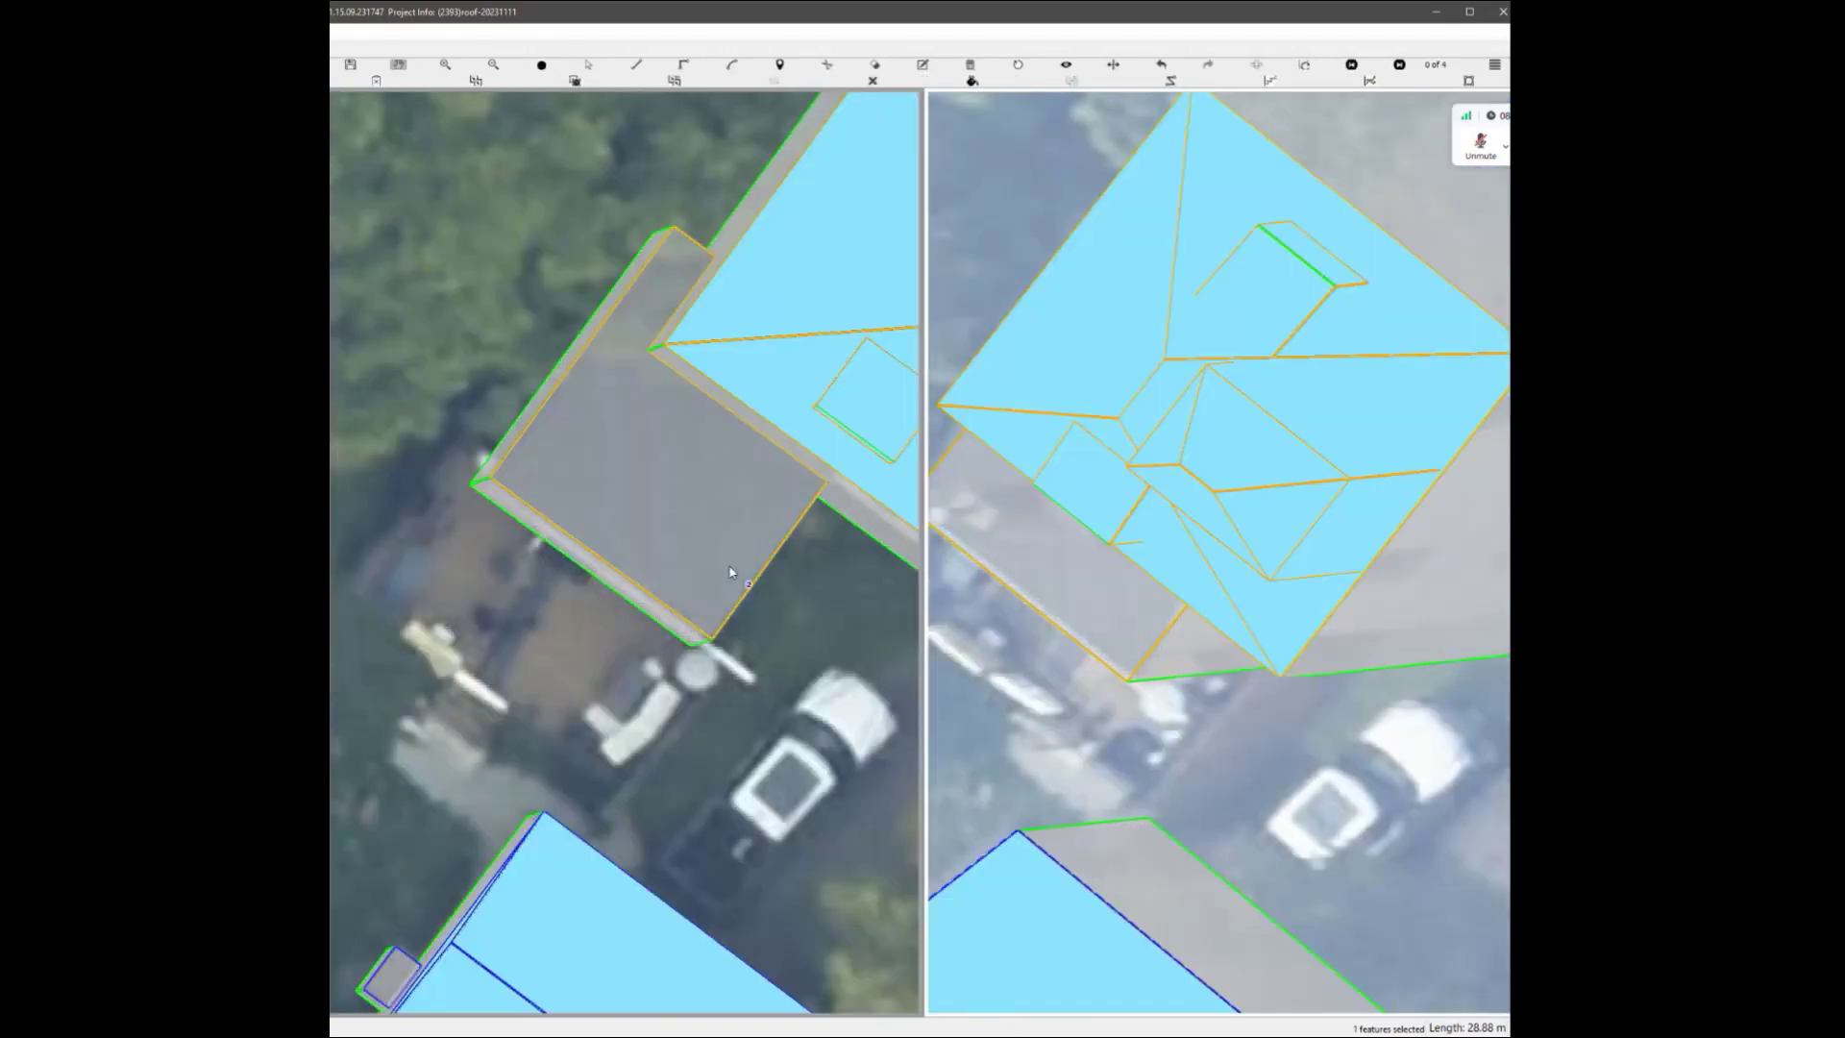
key("f")
scroll(747, 467, "up", 4)
scroll(753, 478, "down", 5)
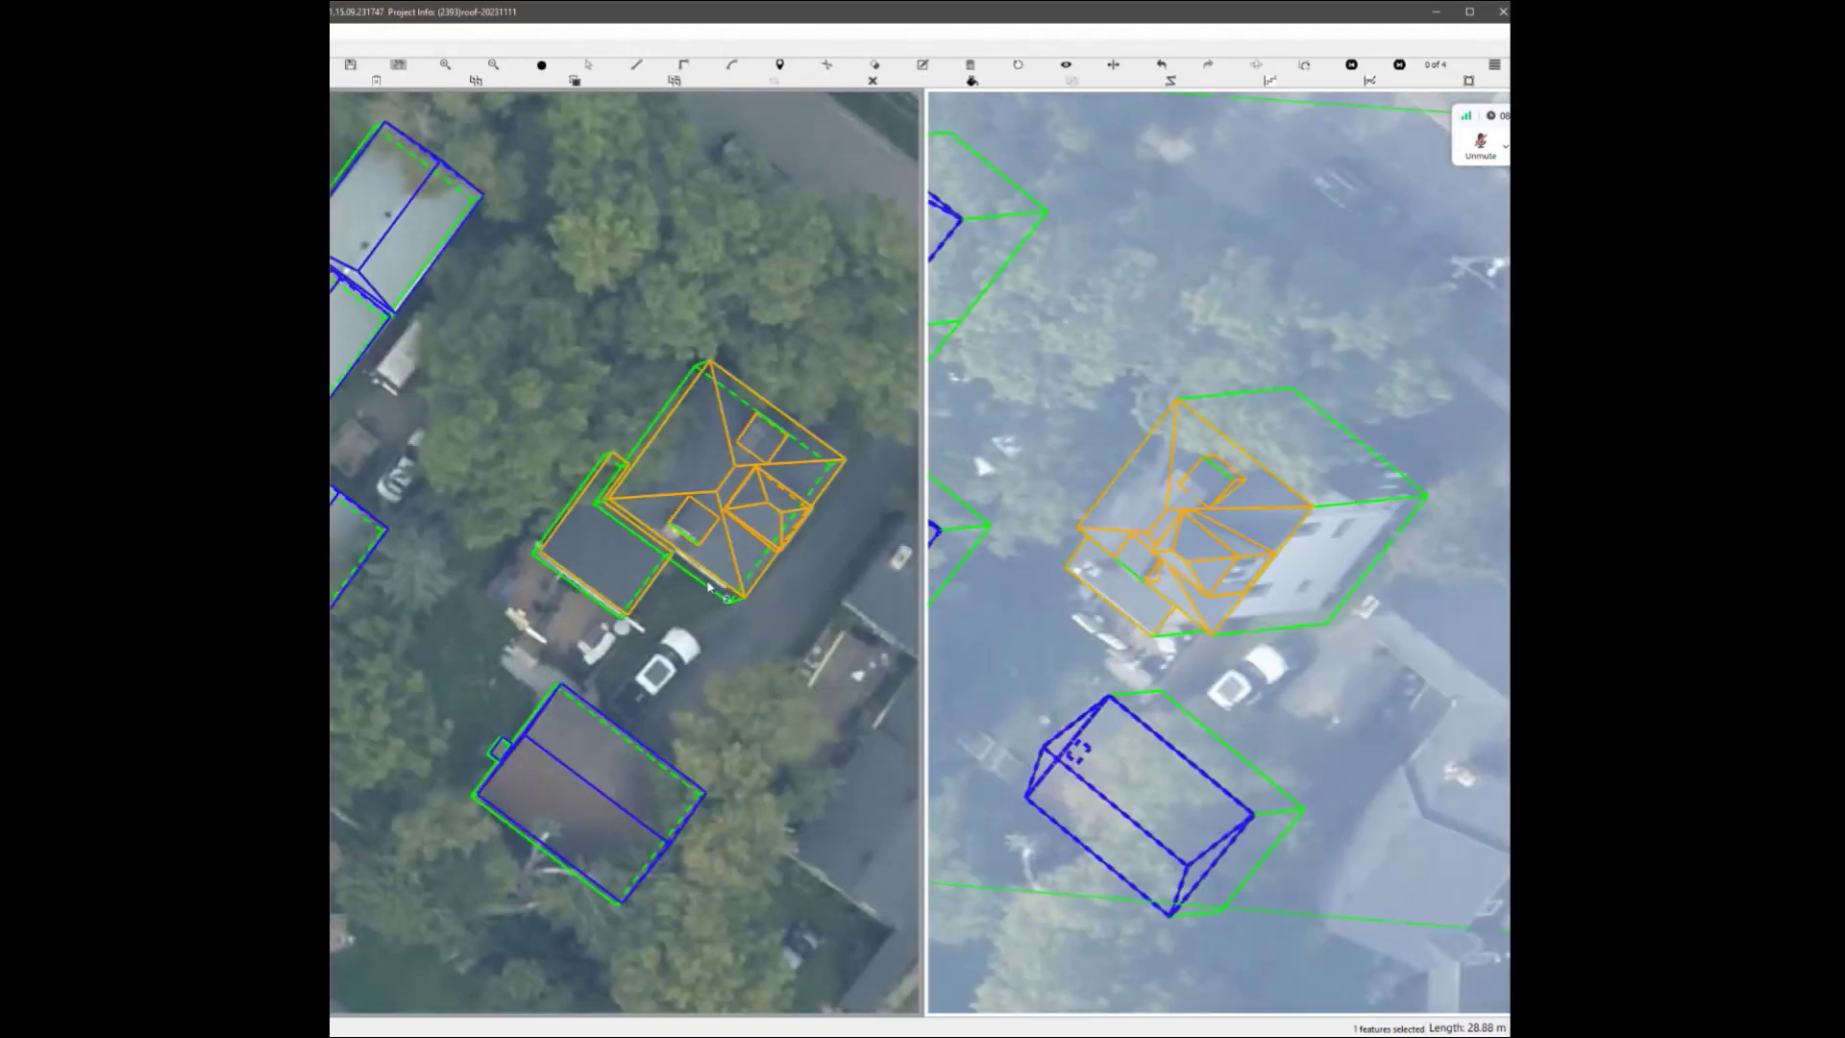
scroll(708, 586, "up", 3)
scroll(692, 591, "down", 3)
scroll(622, 596, "up", 3)
middle_click_drag(623, 596, 535, 523)
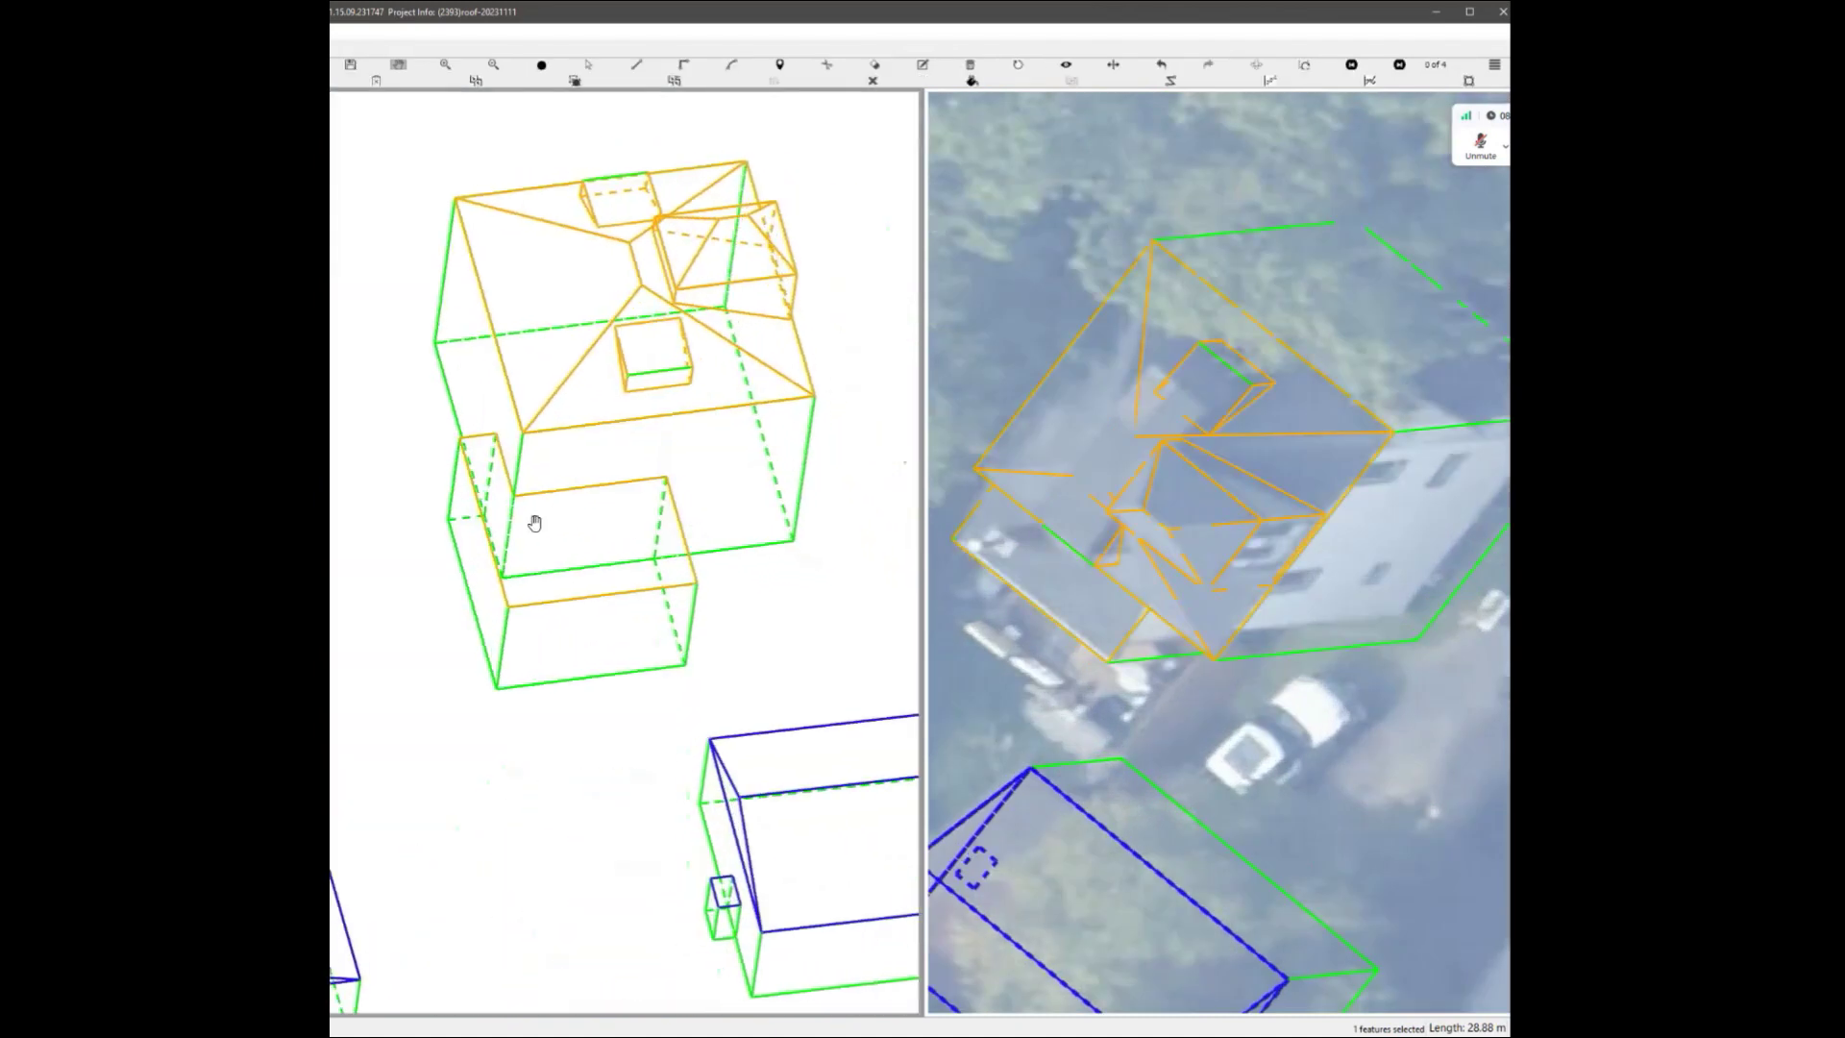
scroll(534, 523, "up", 2)
left_click(459, 408)
left_click(485, 406)
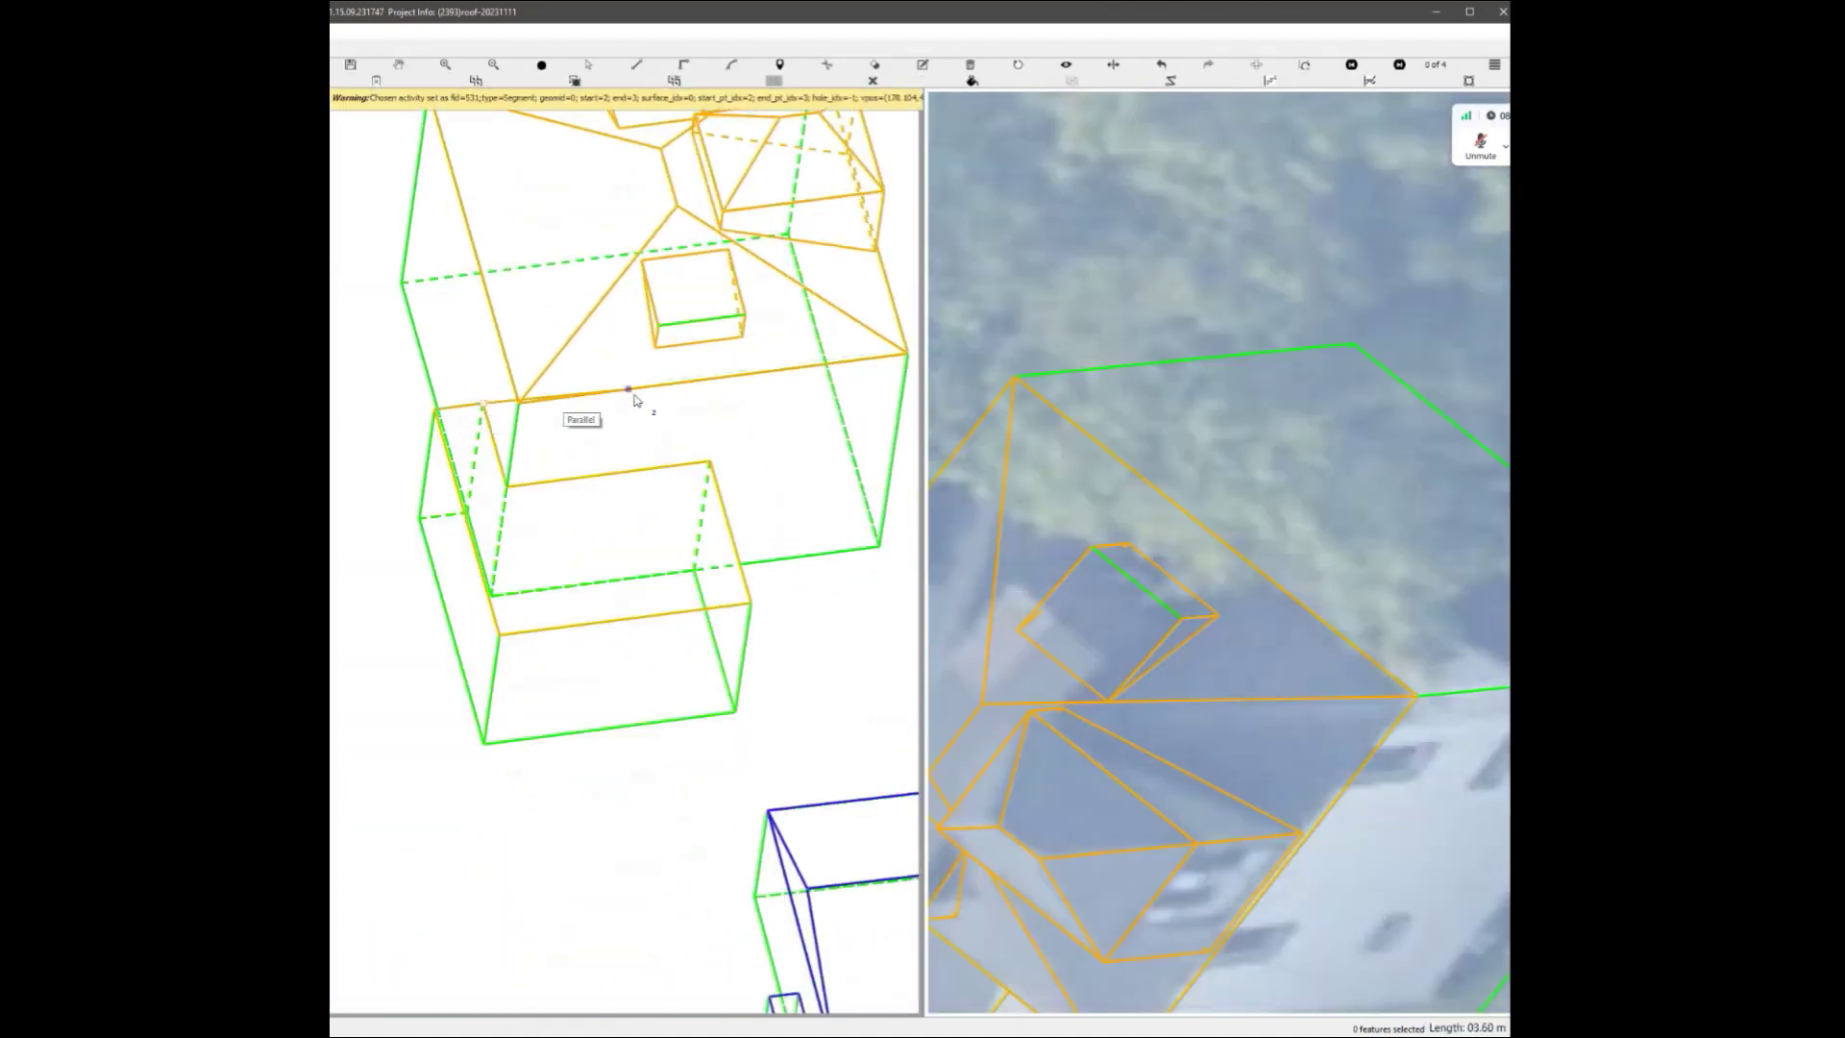
key("Escape")
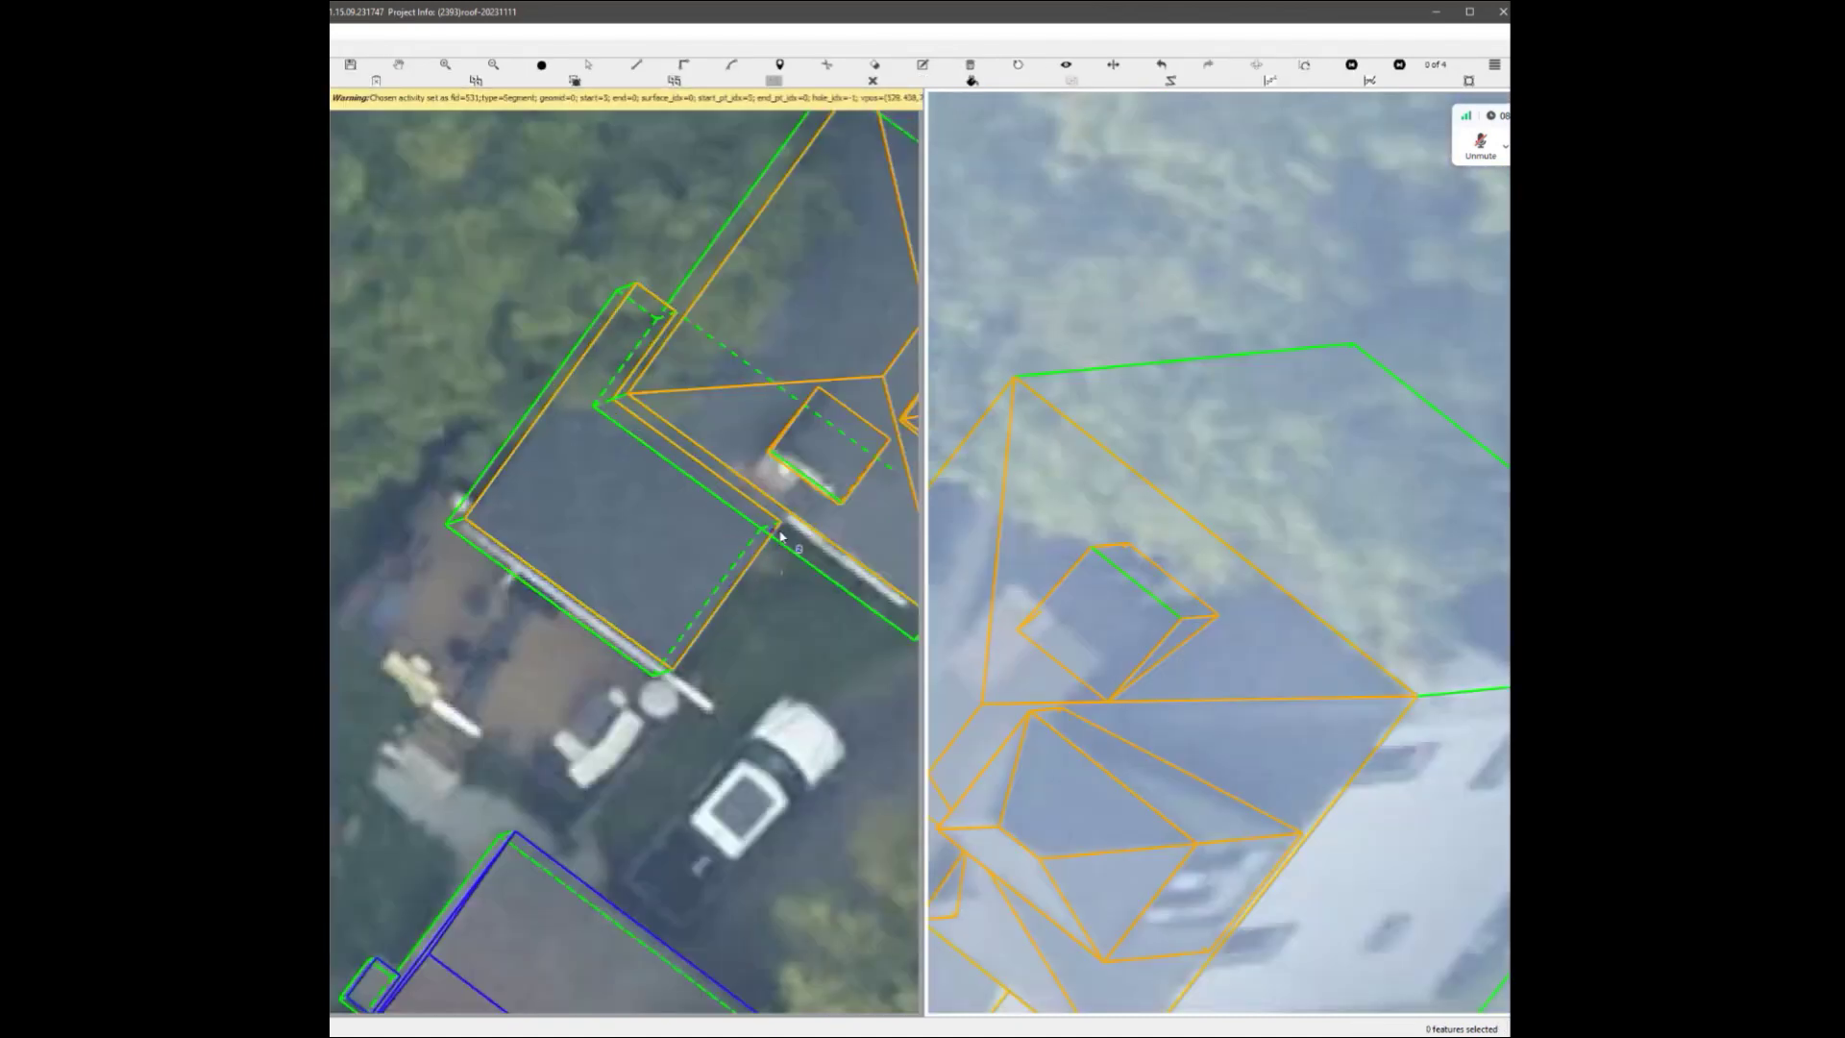
Draw a sloped roof plane over the side extension, rising from its outer eave to a raised edge at the house side.
scroll(633, 538, "down", 1)
middle_click_drag(633, 538, 539, 603)
scroll(539, 606, "up", 1)
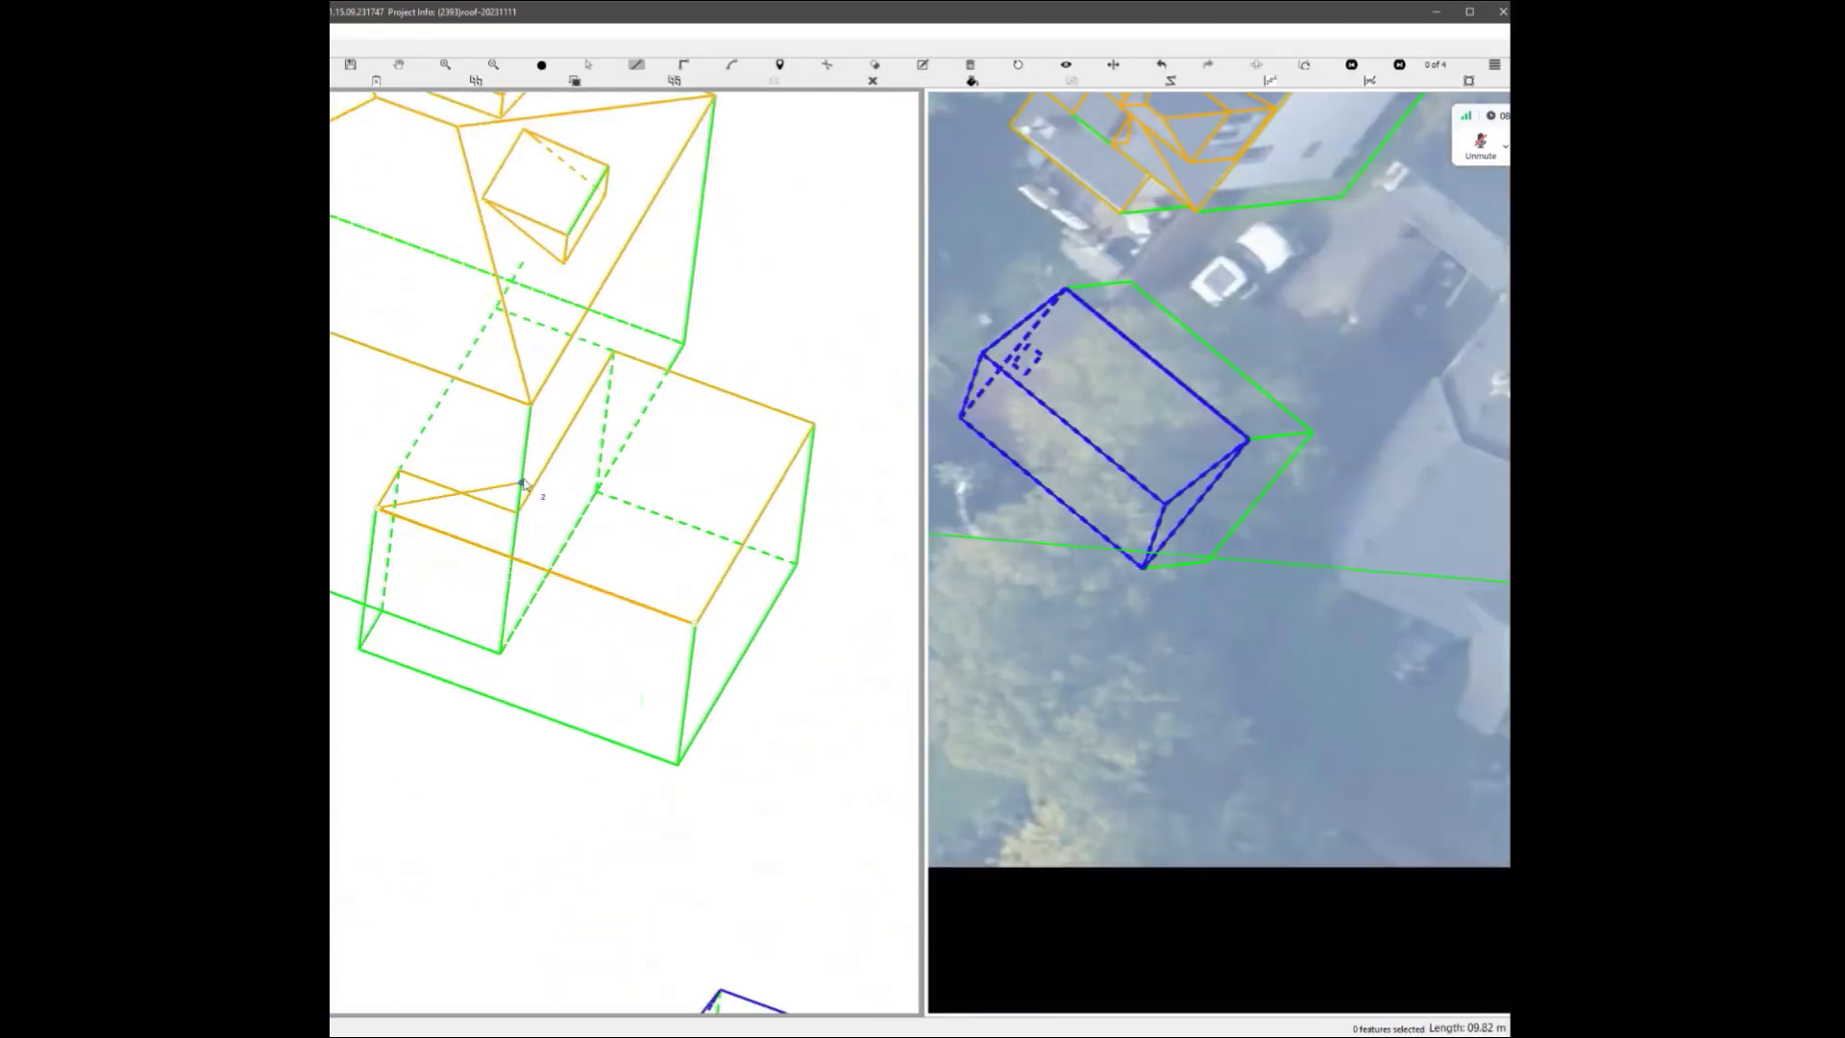
left_click(386, 453)
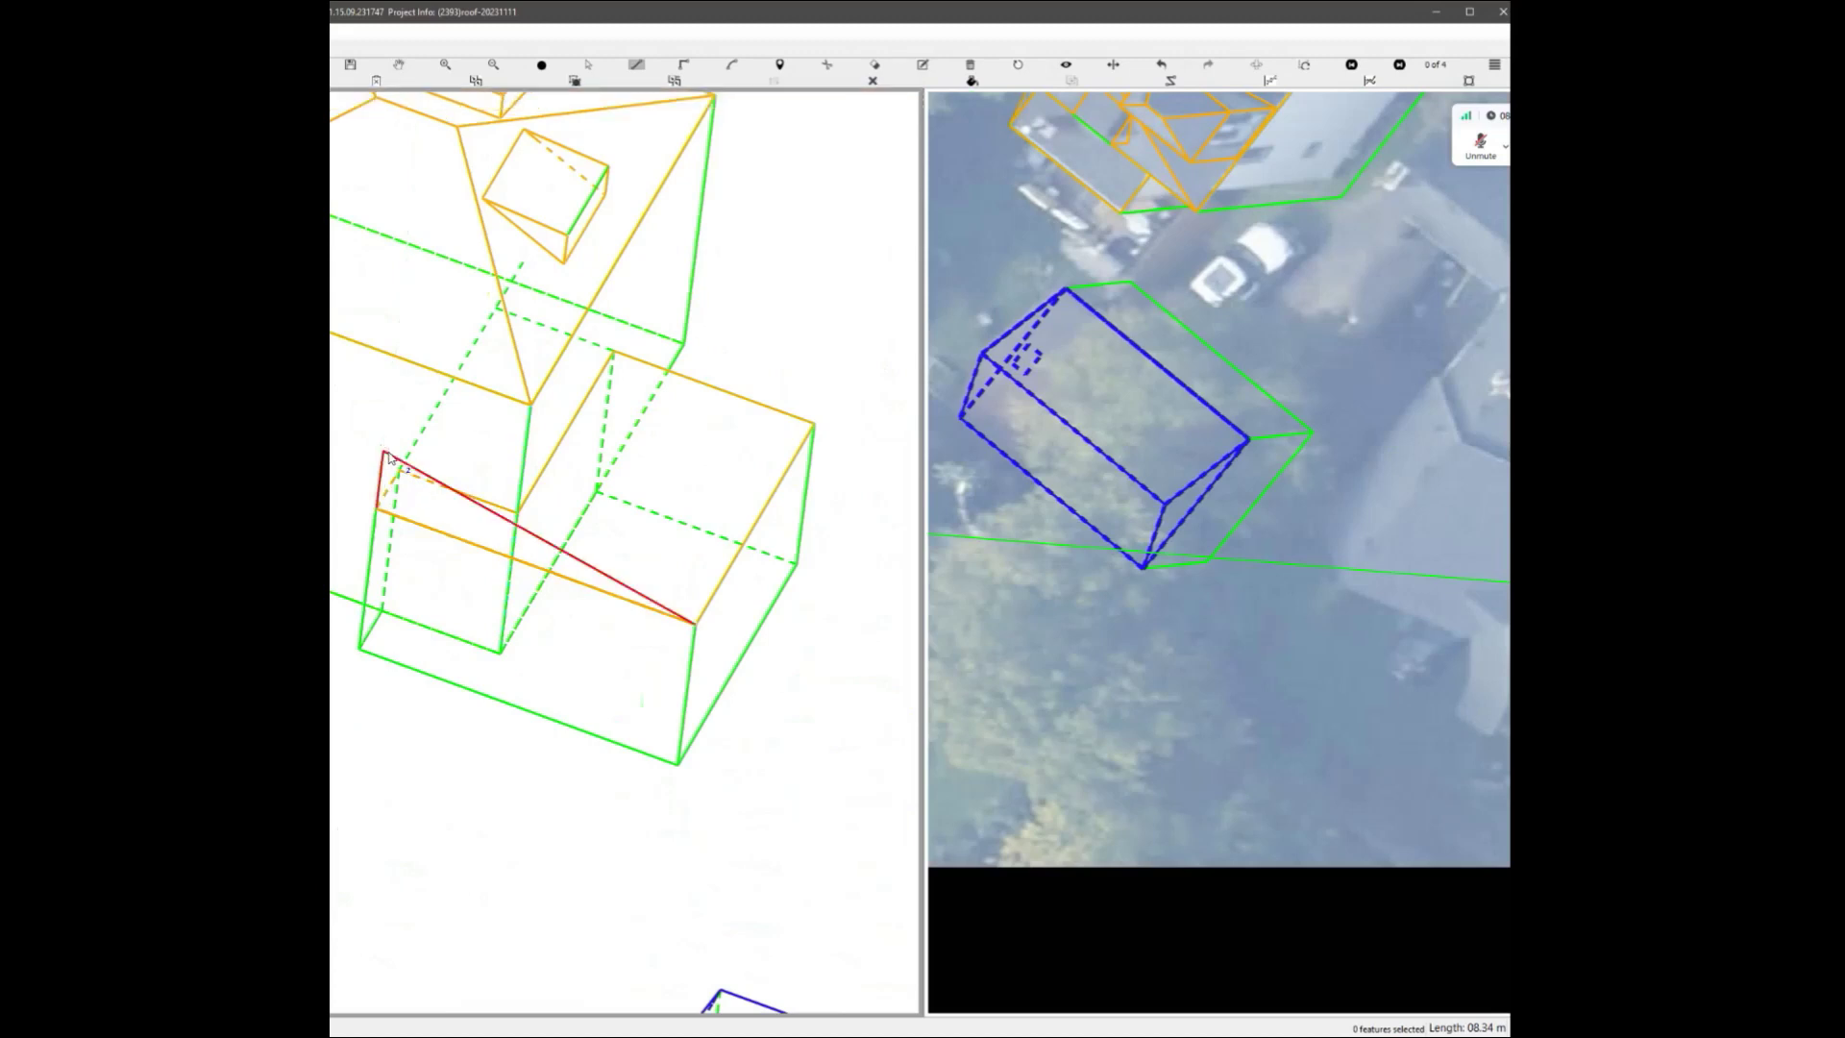
left_click(696, 626)
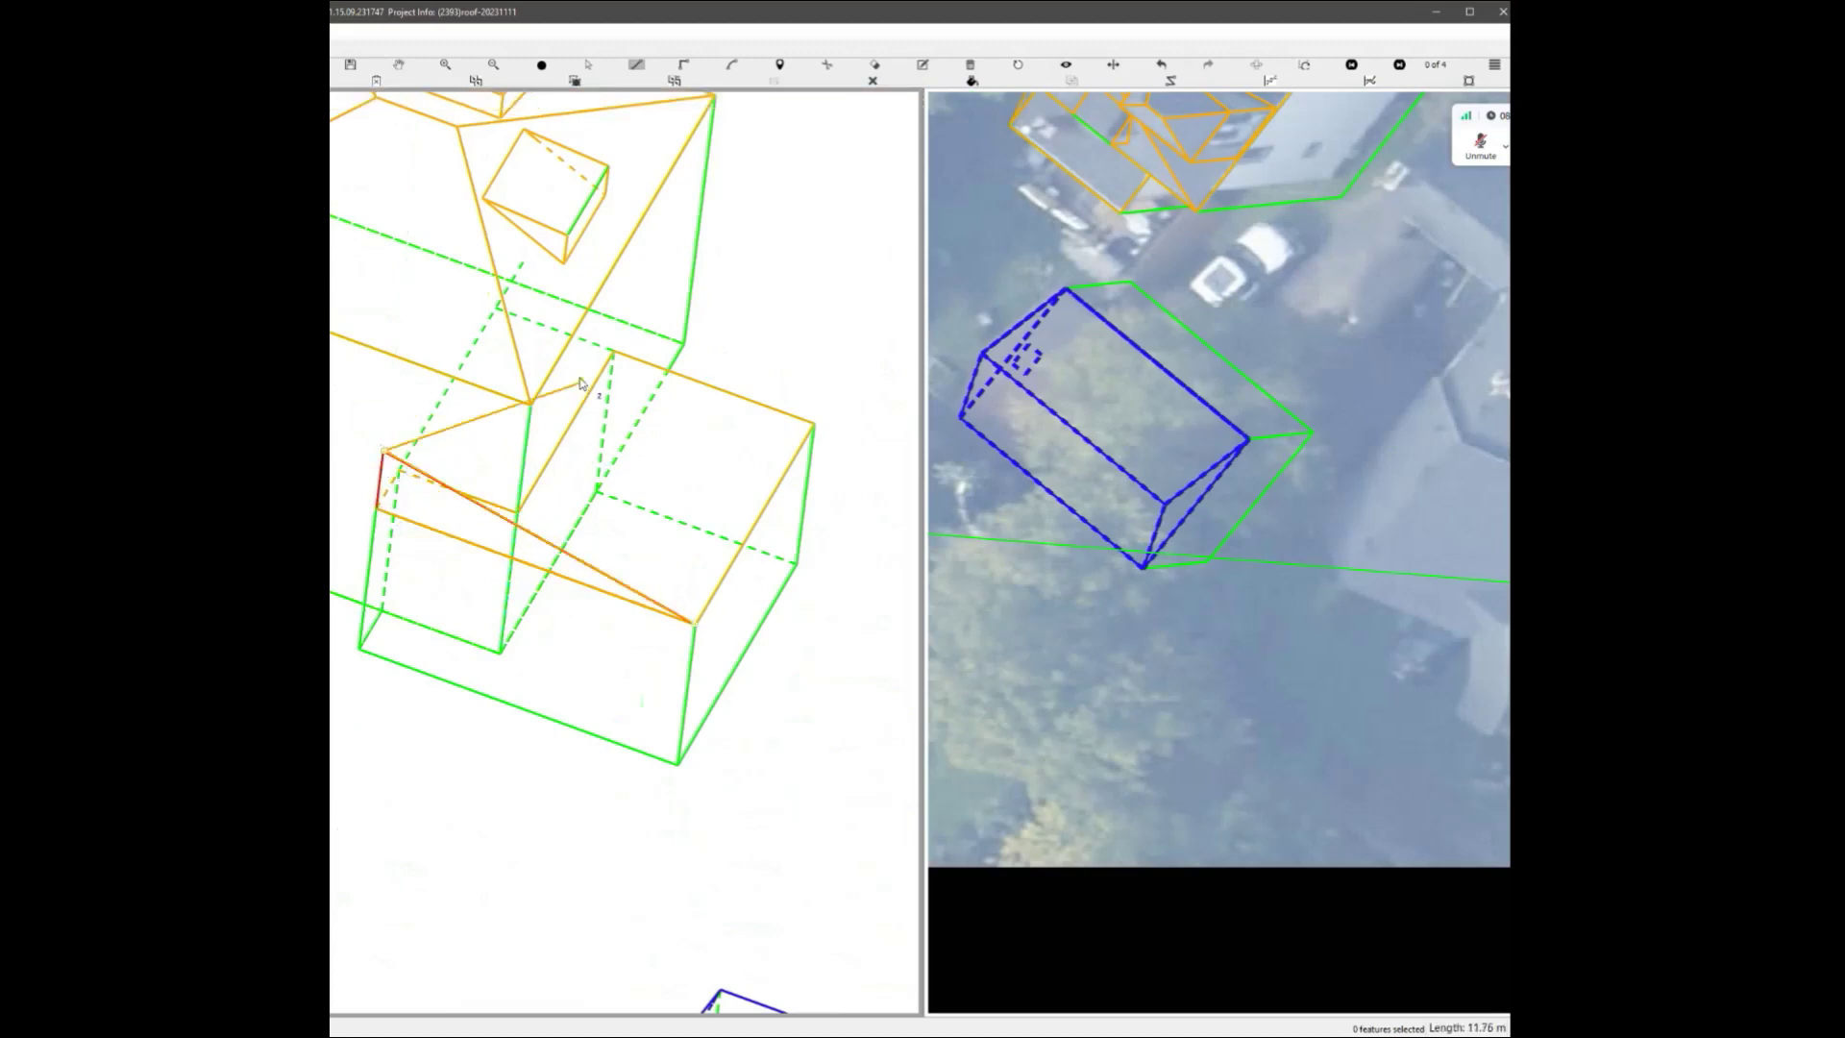
left_click(512, 244)
double_click(815, 425)
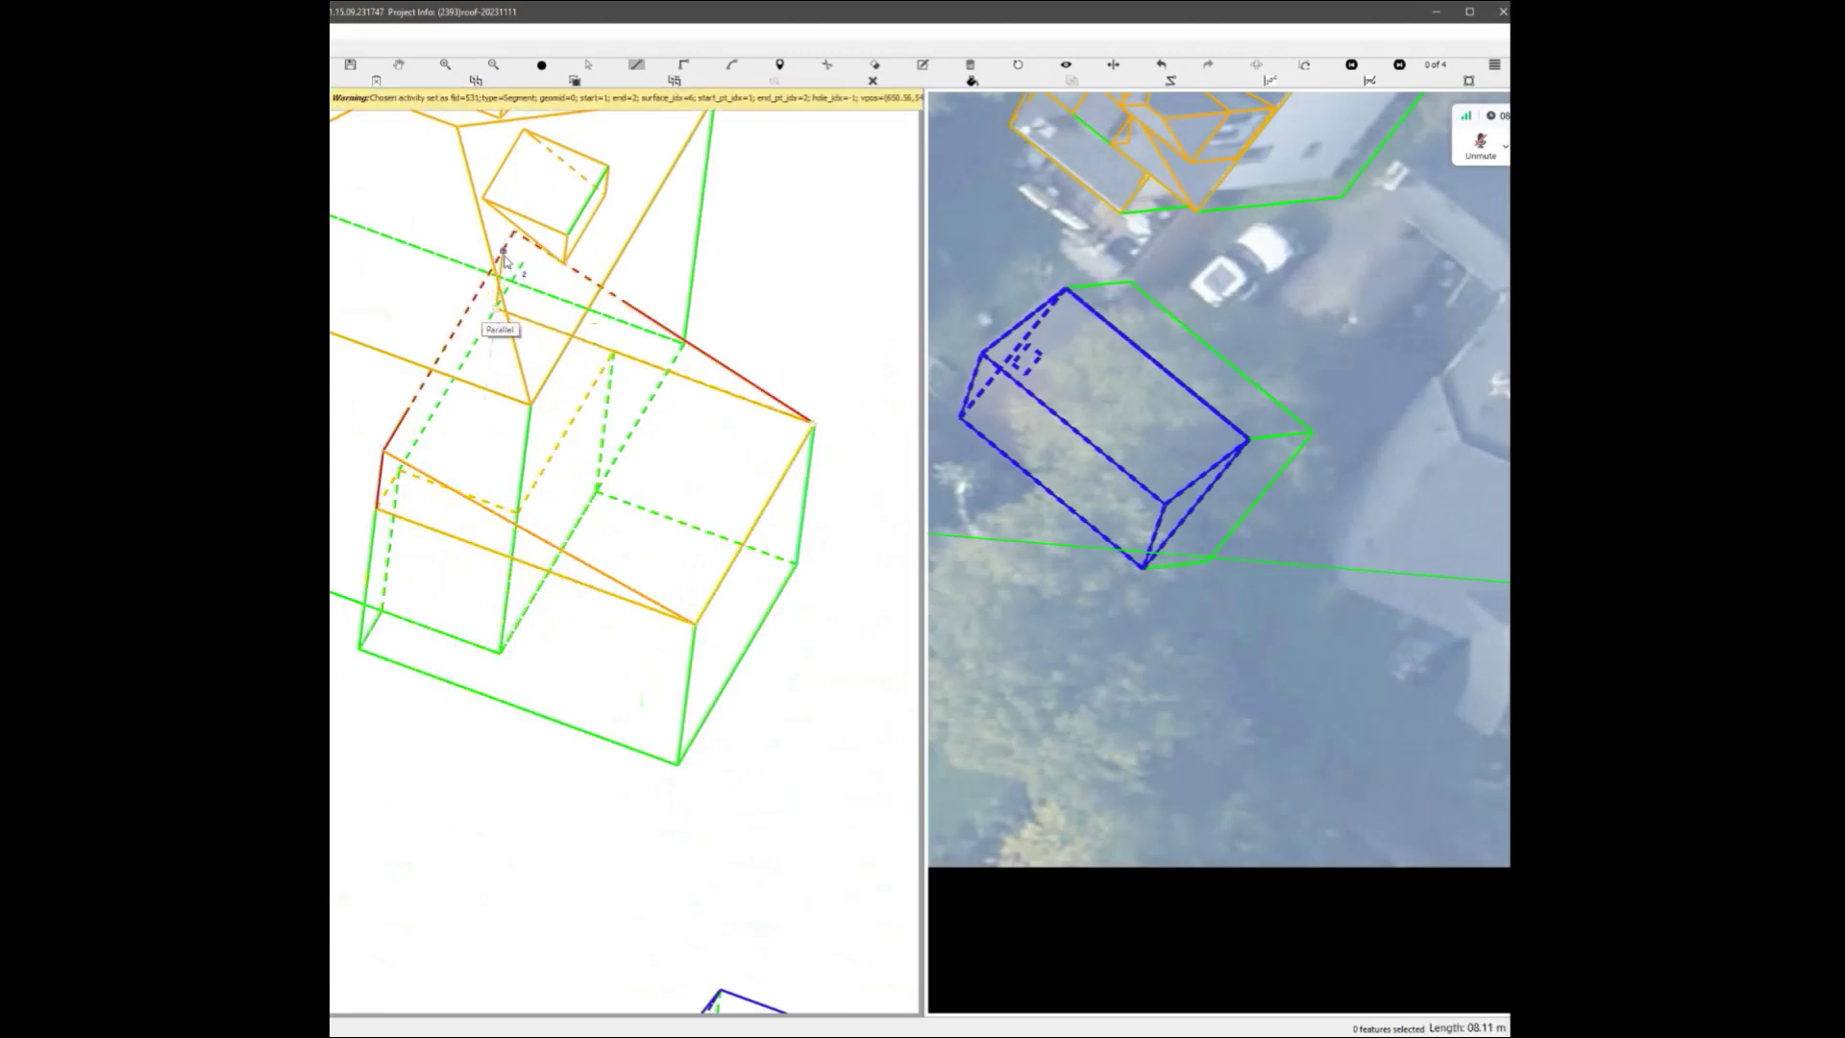
key("Escape")
Adjust the far upper corner of the extension's sloped roof so it lines up with the adjoining edge.
scroll(503, 252, "up", 3)
left_click(682, 317)
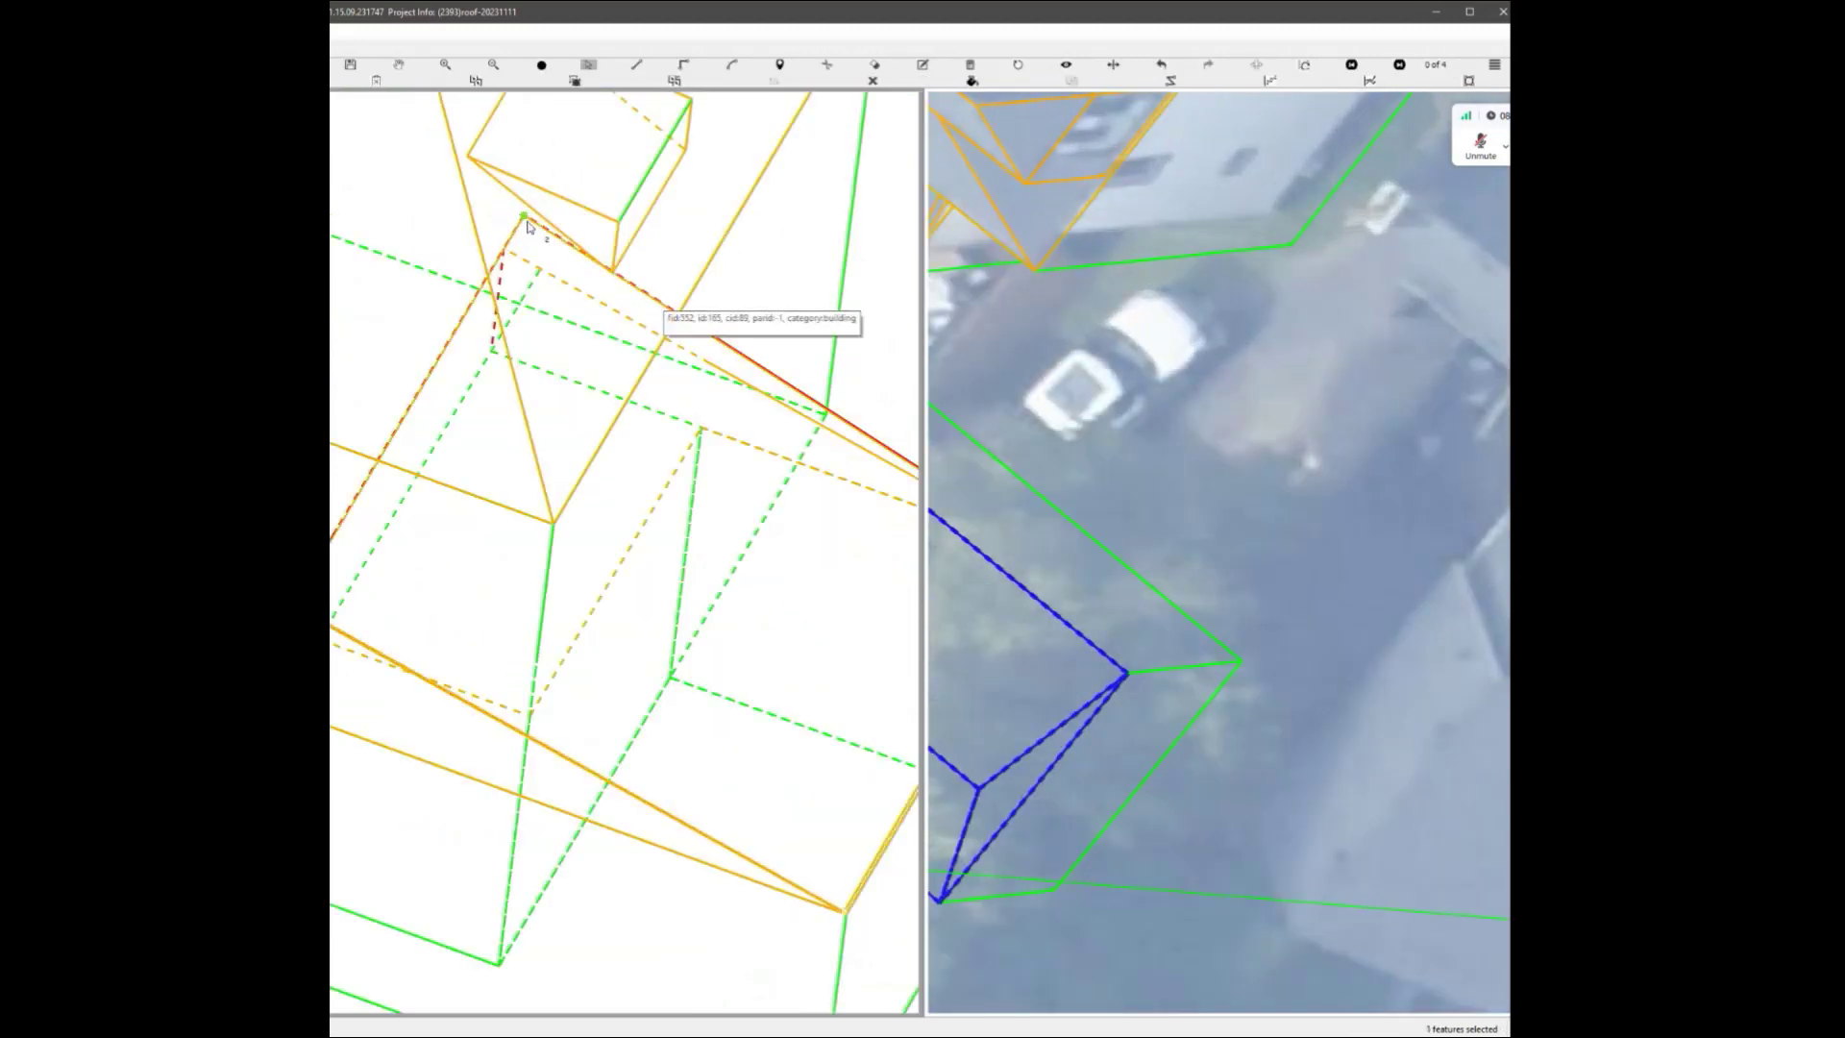
left_click_drag(525, 220, 507, 260)
key("Escape")
scroll(615, 569, "down", 6)
scroll(612, 572, "up", 3)
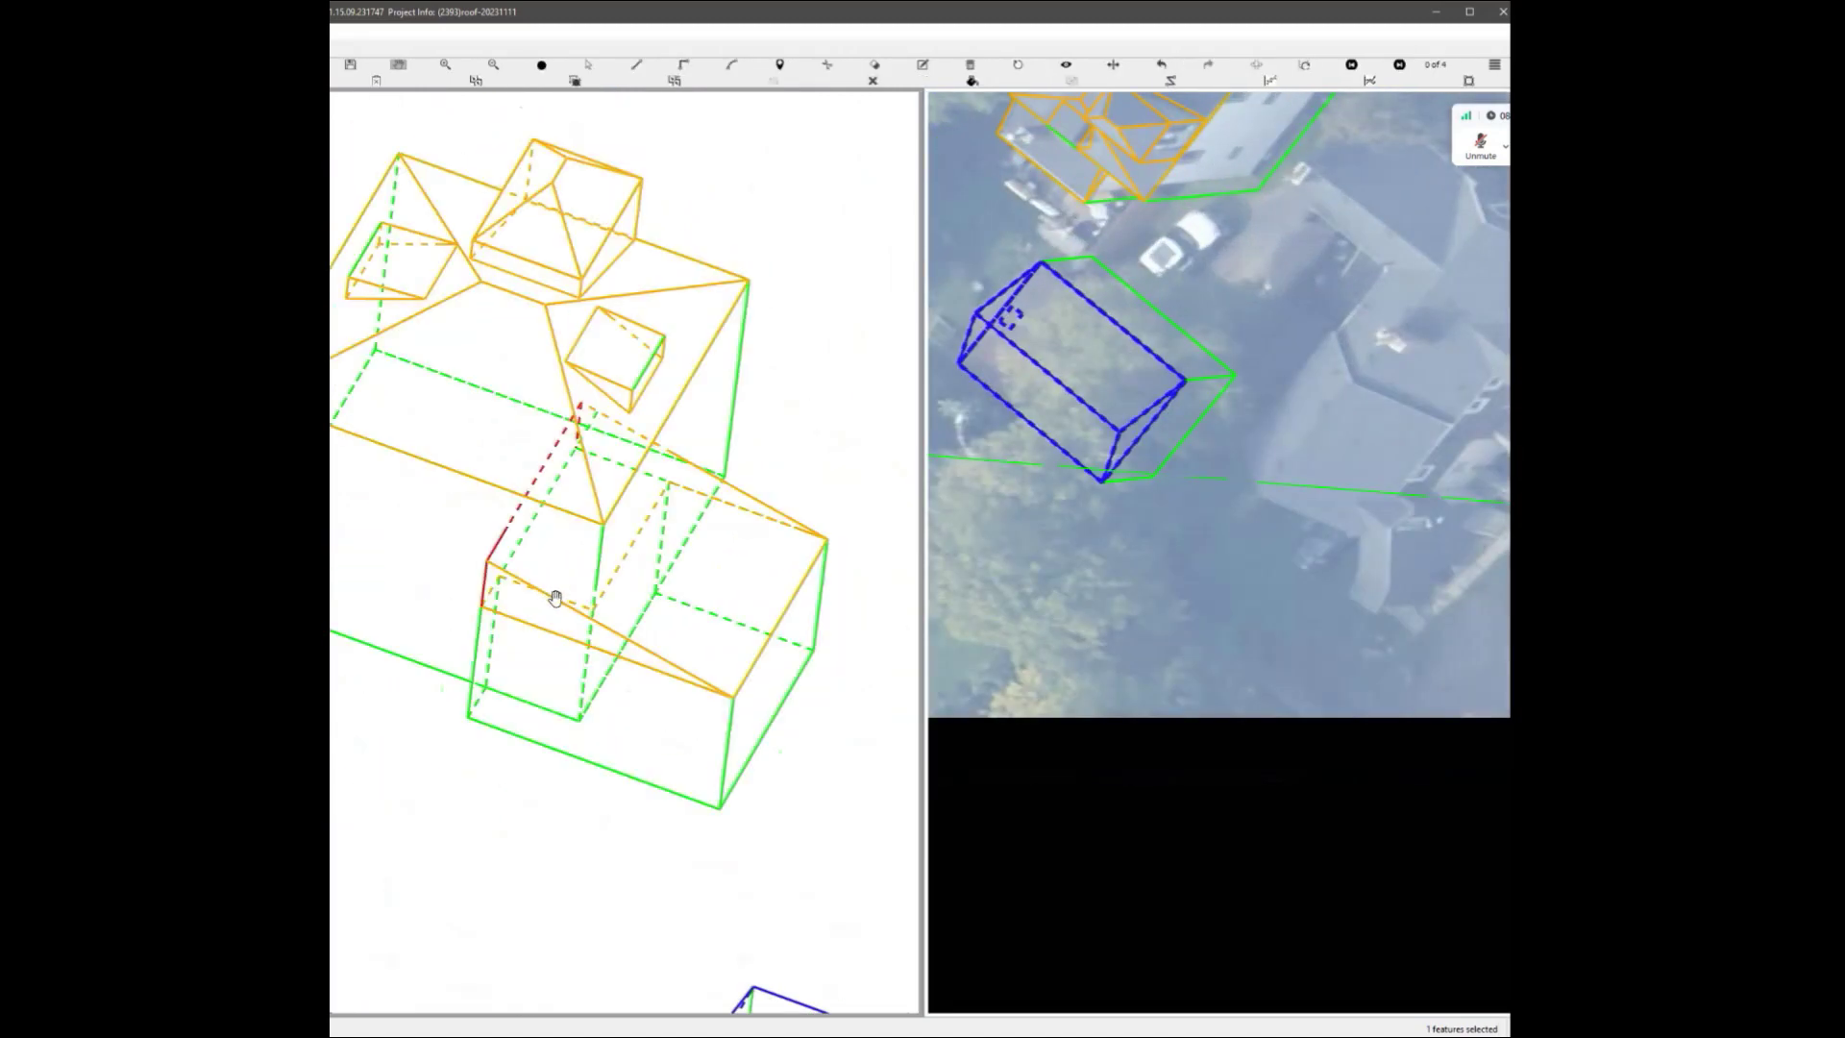
Cut the extension's sloped roof and flat base surfaces against the house body and delete the piece inside the house.
left_click_drag(539, 582, 481, 558)
scroll(577, 586, "up", 3)
key("Escape")
left_click(752, 582)
left_click(565, 497, "shift")
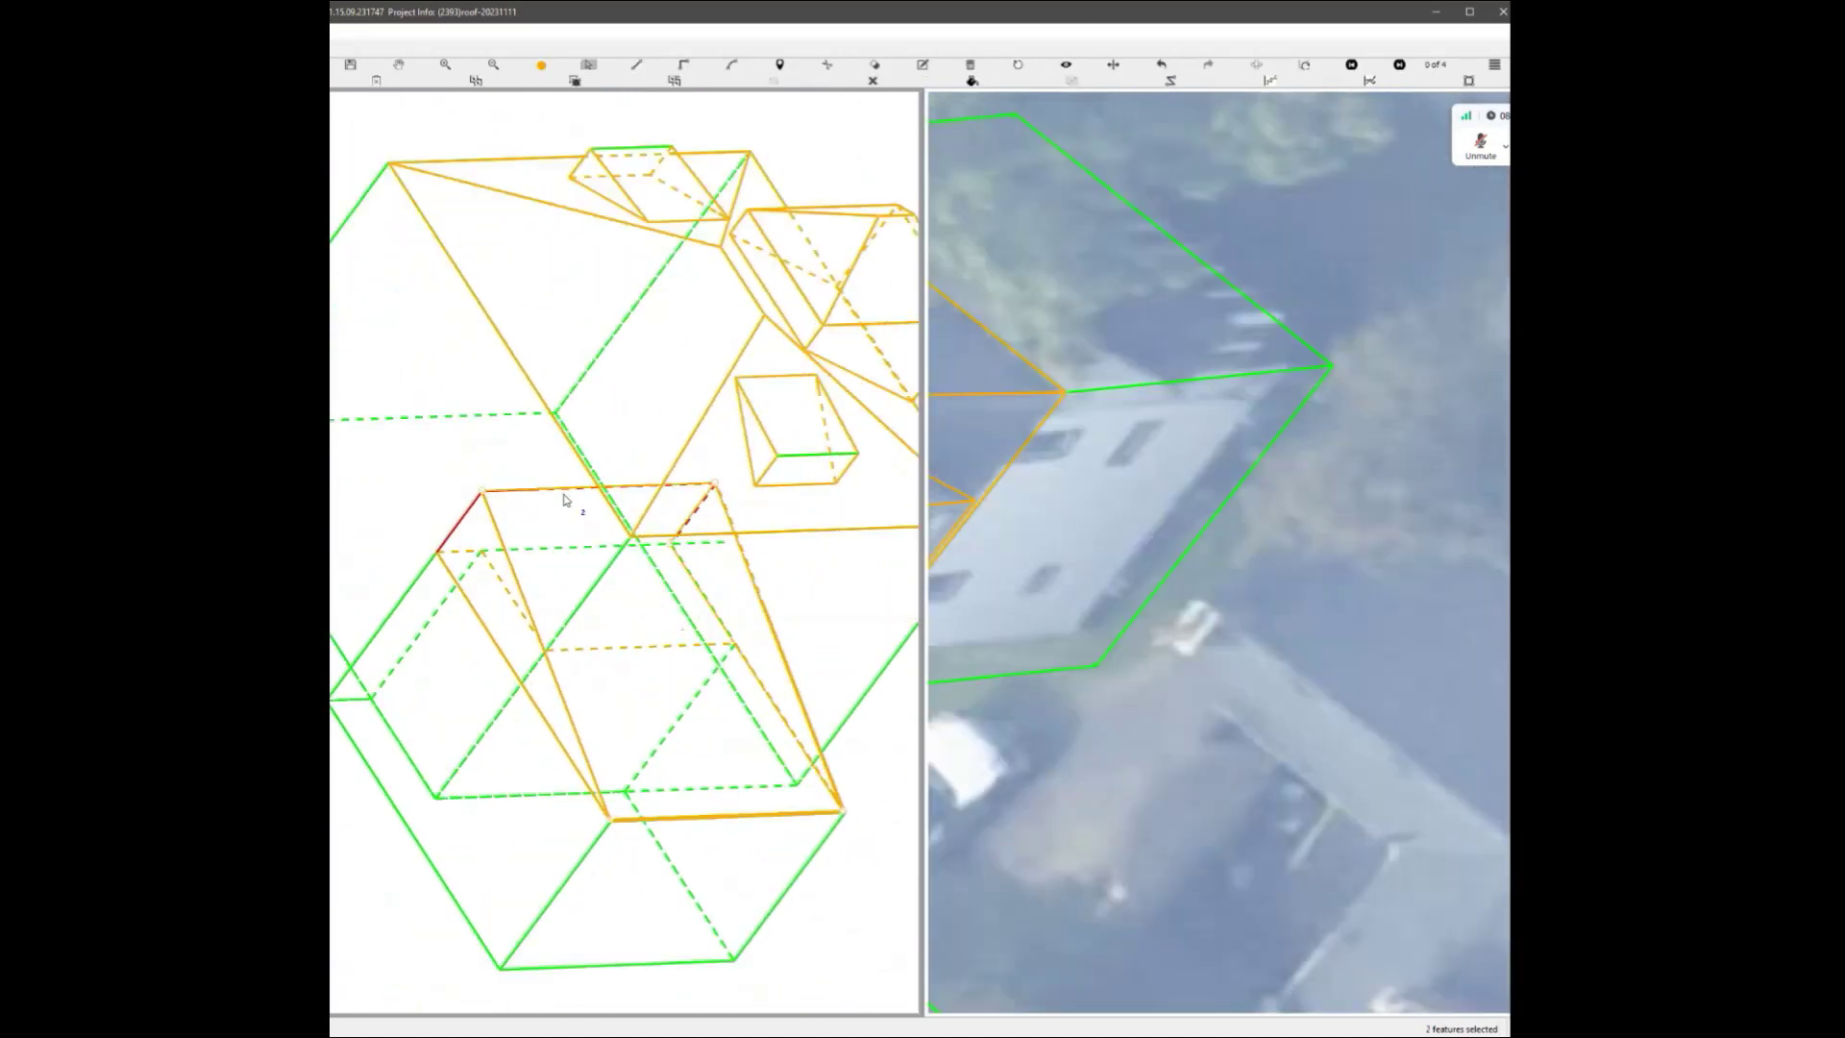
left_click(842, 656, "shift")
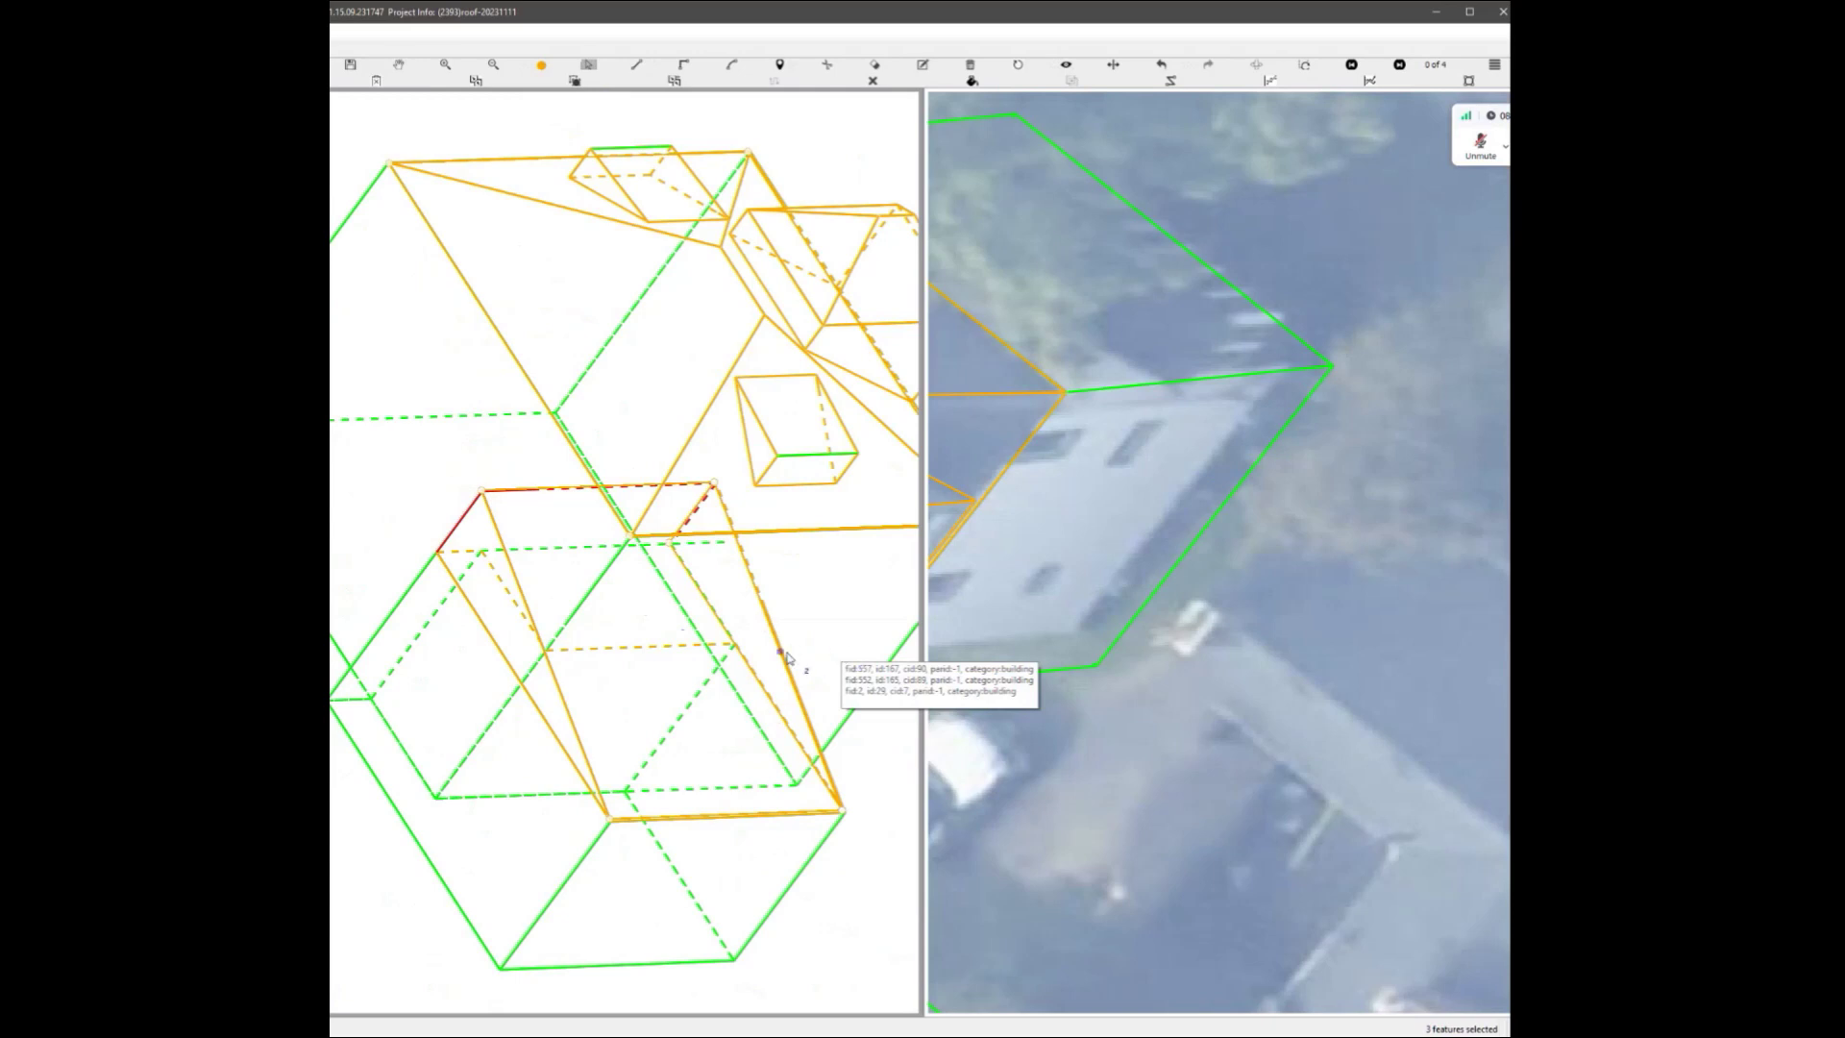
scroll(786, 657, "down", 2)
left_click(762, 576)
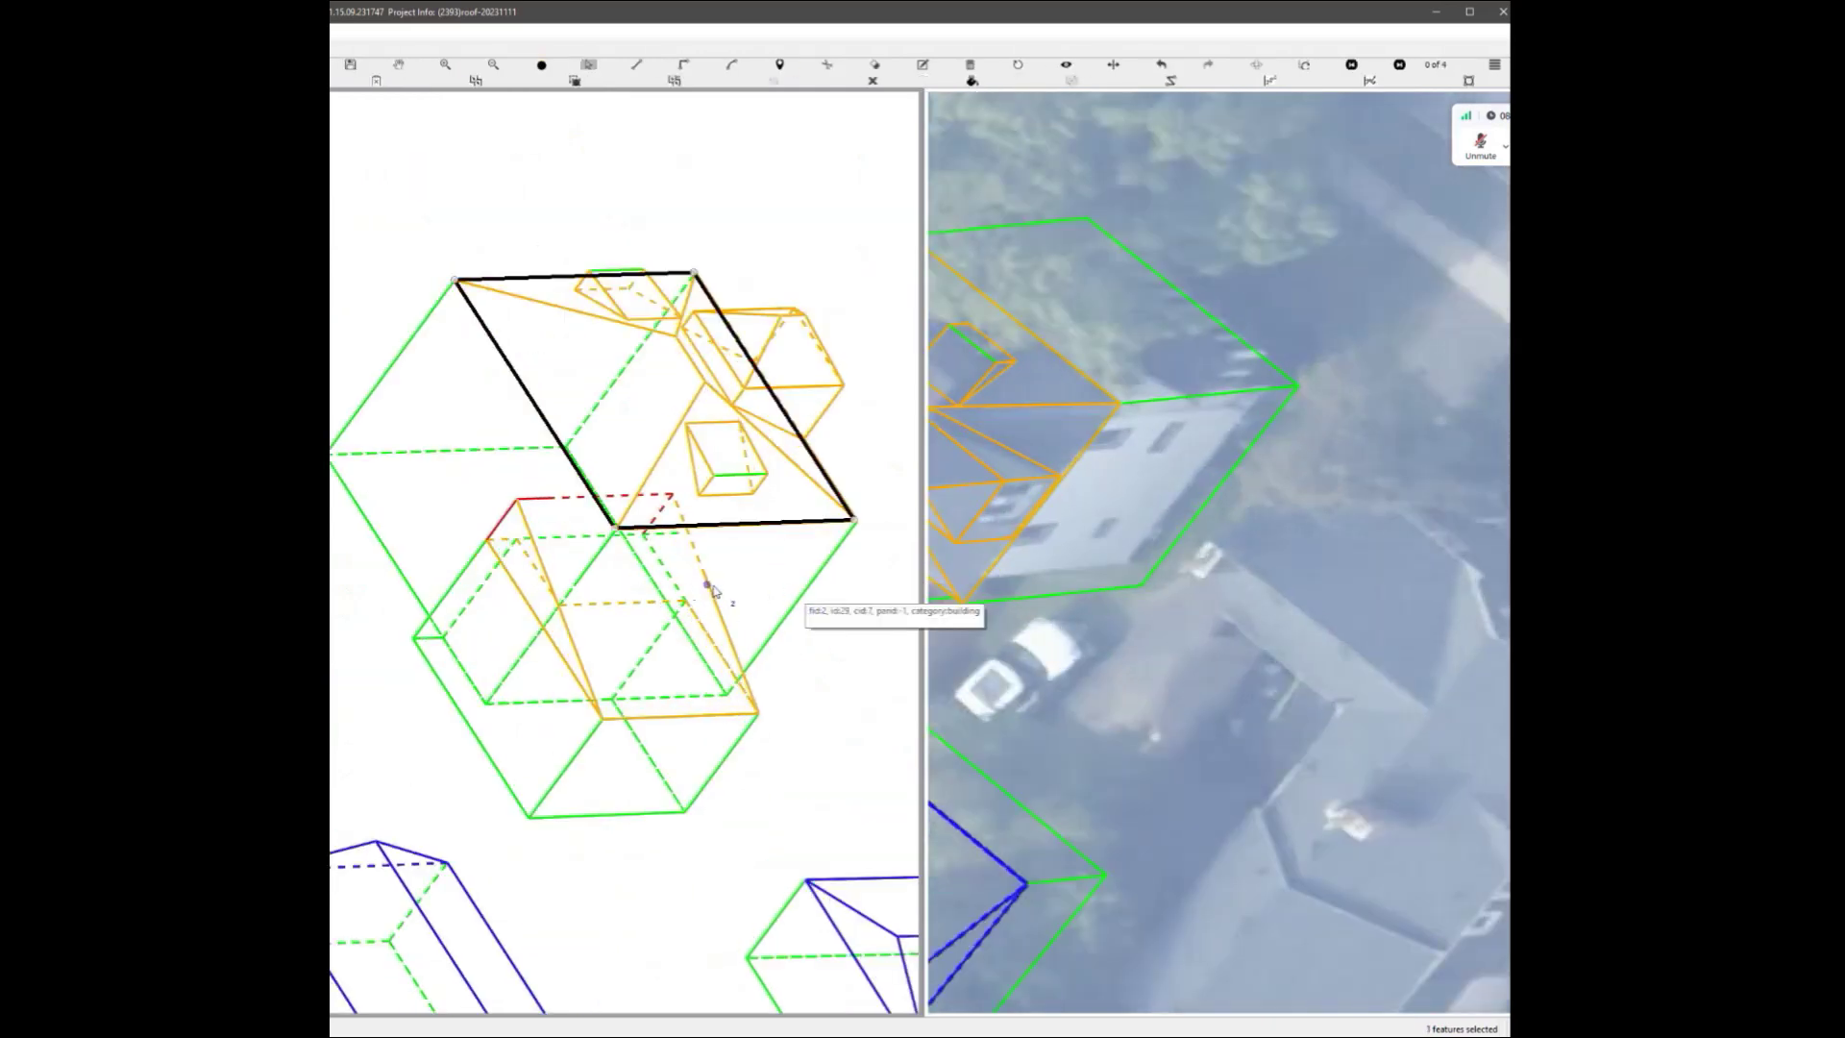
left_click(711, 589)
left_click(566, 507, "shift")
left_click(657, 765, "shift")
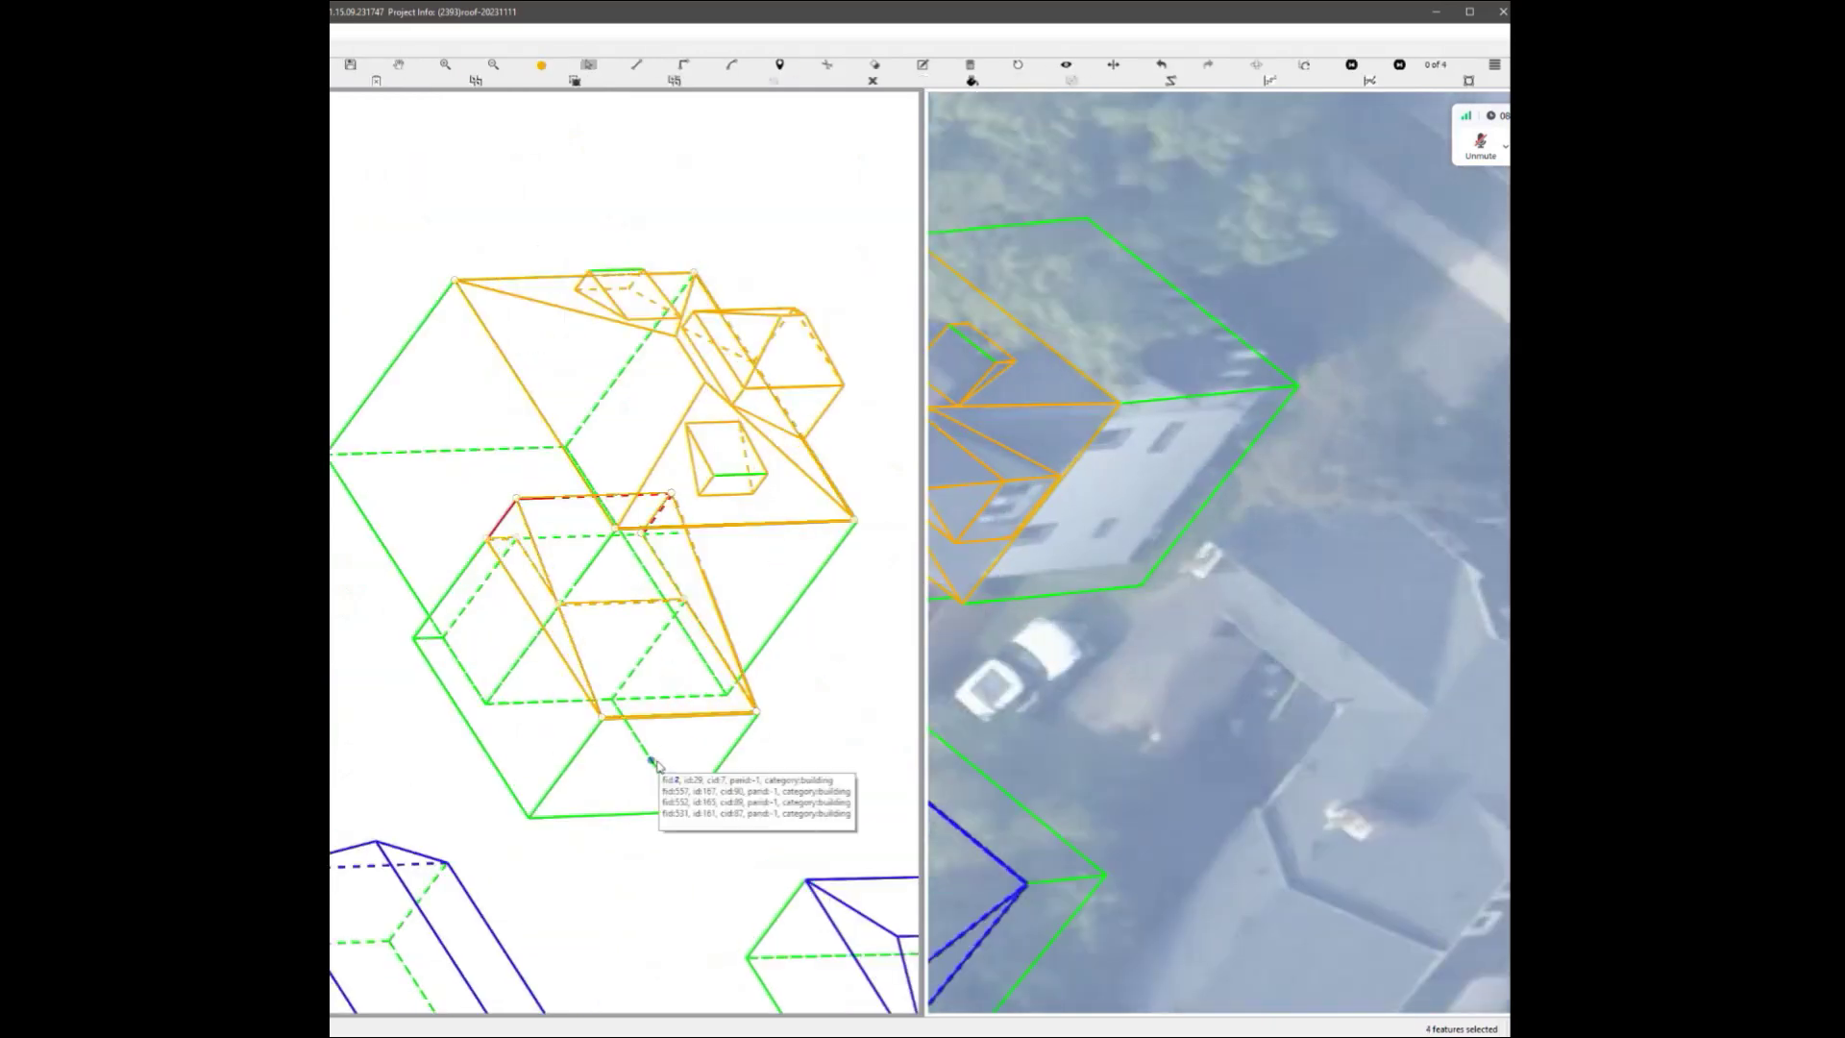
key("c")
left_click(683, 529)
key("Delete")
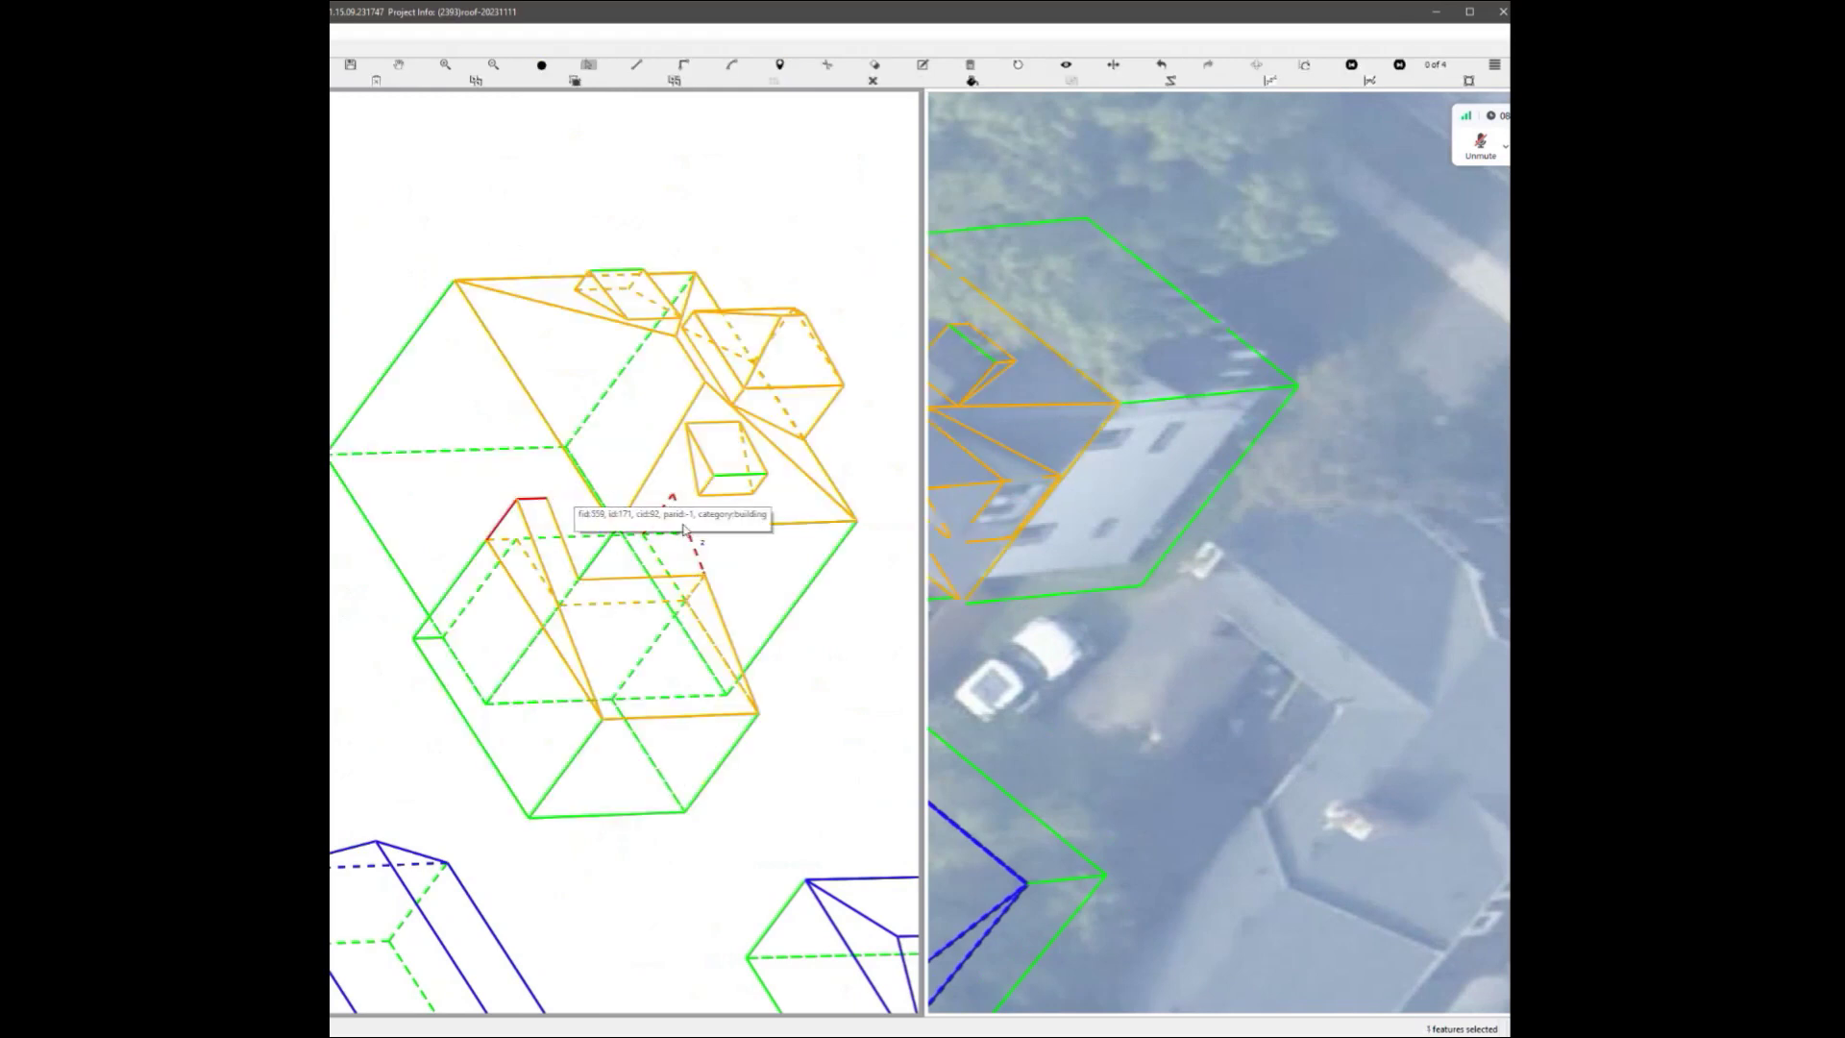
Close the open end of the extension's sloped roof with a four-sided face between its upper and lower edges.
scroll(534, 533, "up", 2)
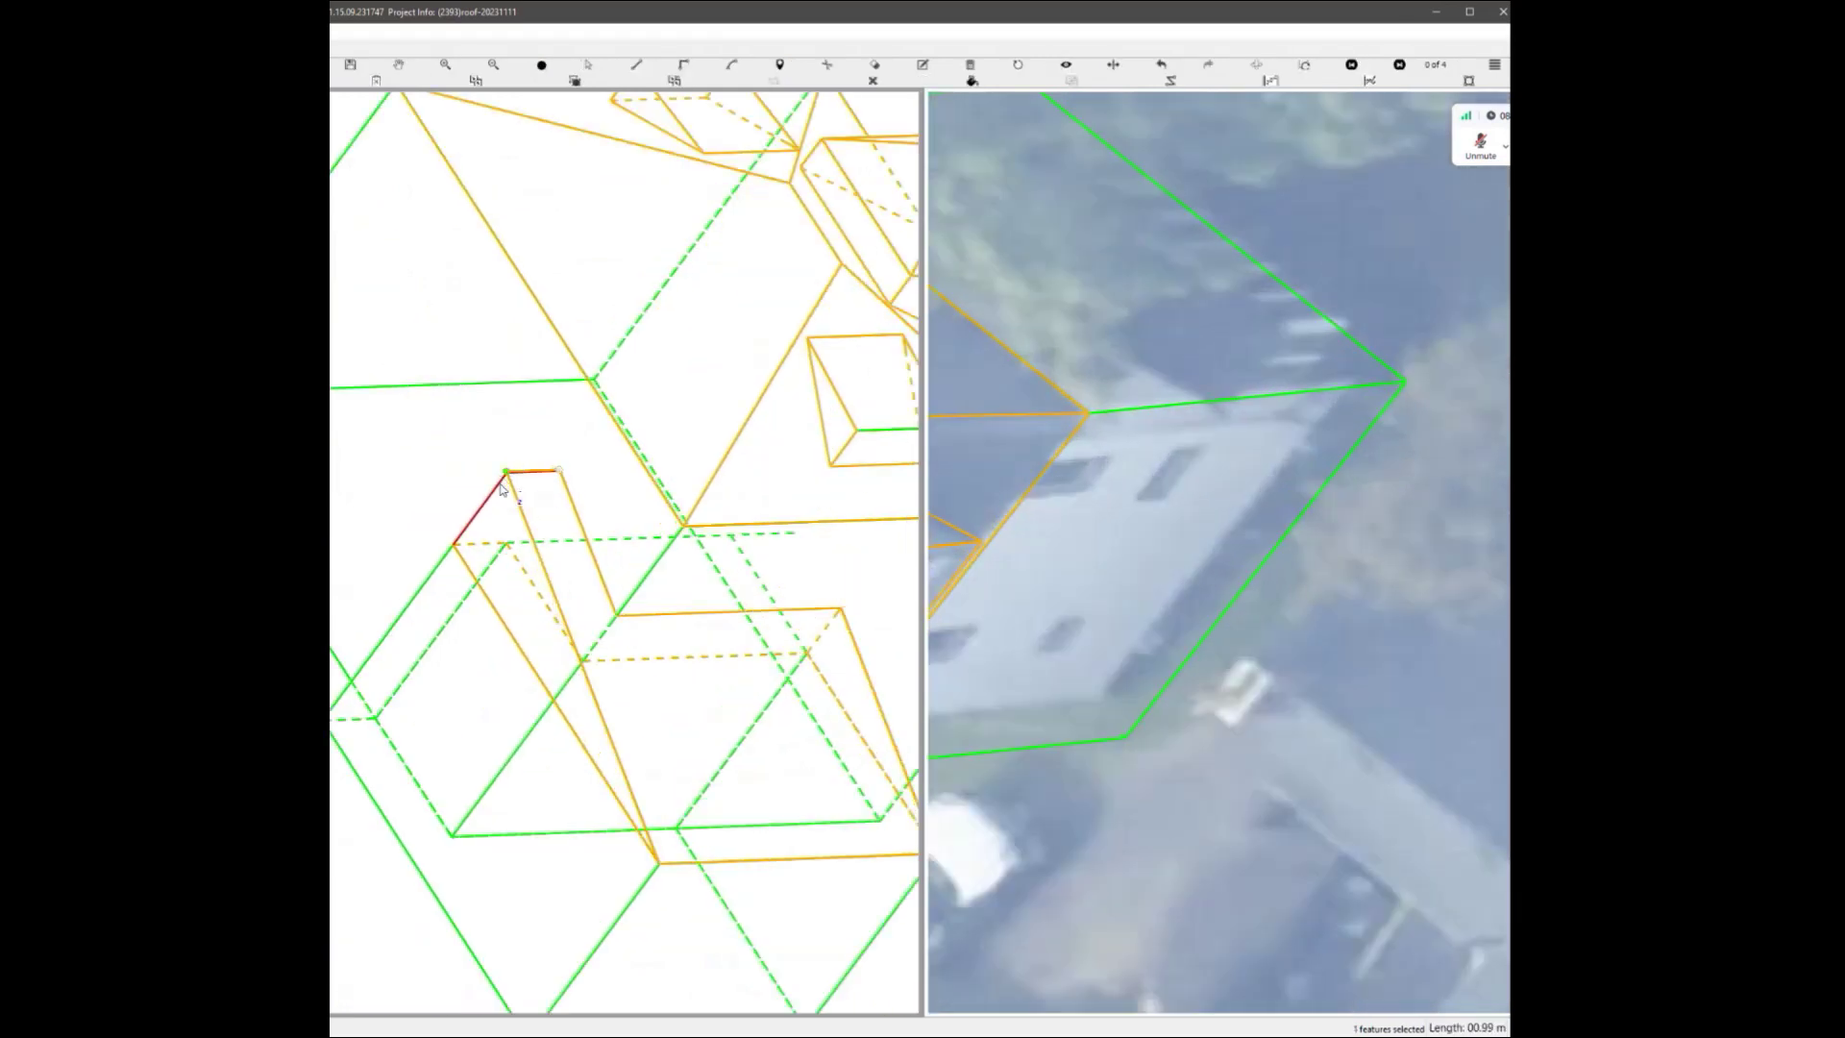
left_click(518, 554)
middle_click_drag(675, 669, 622, 799)
scroll(623, 802, "up", 2)
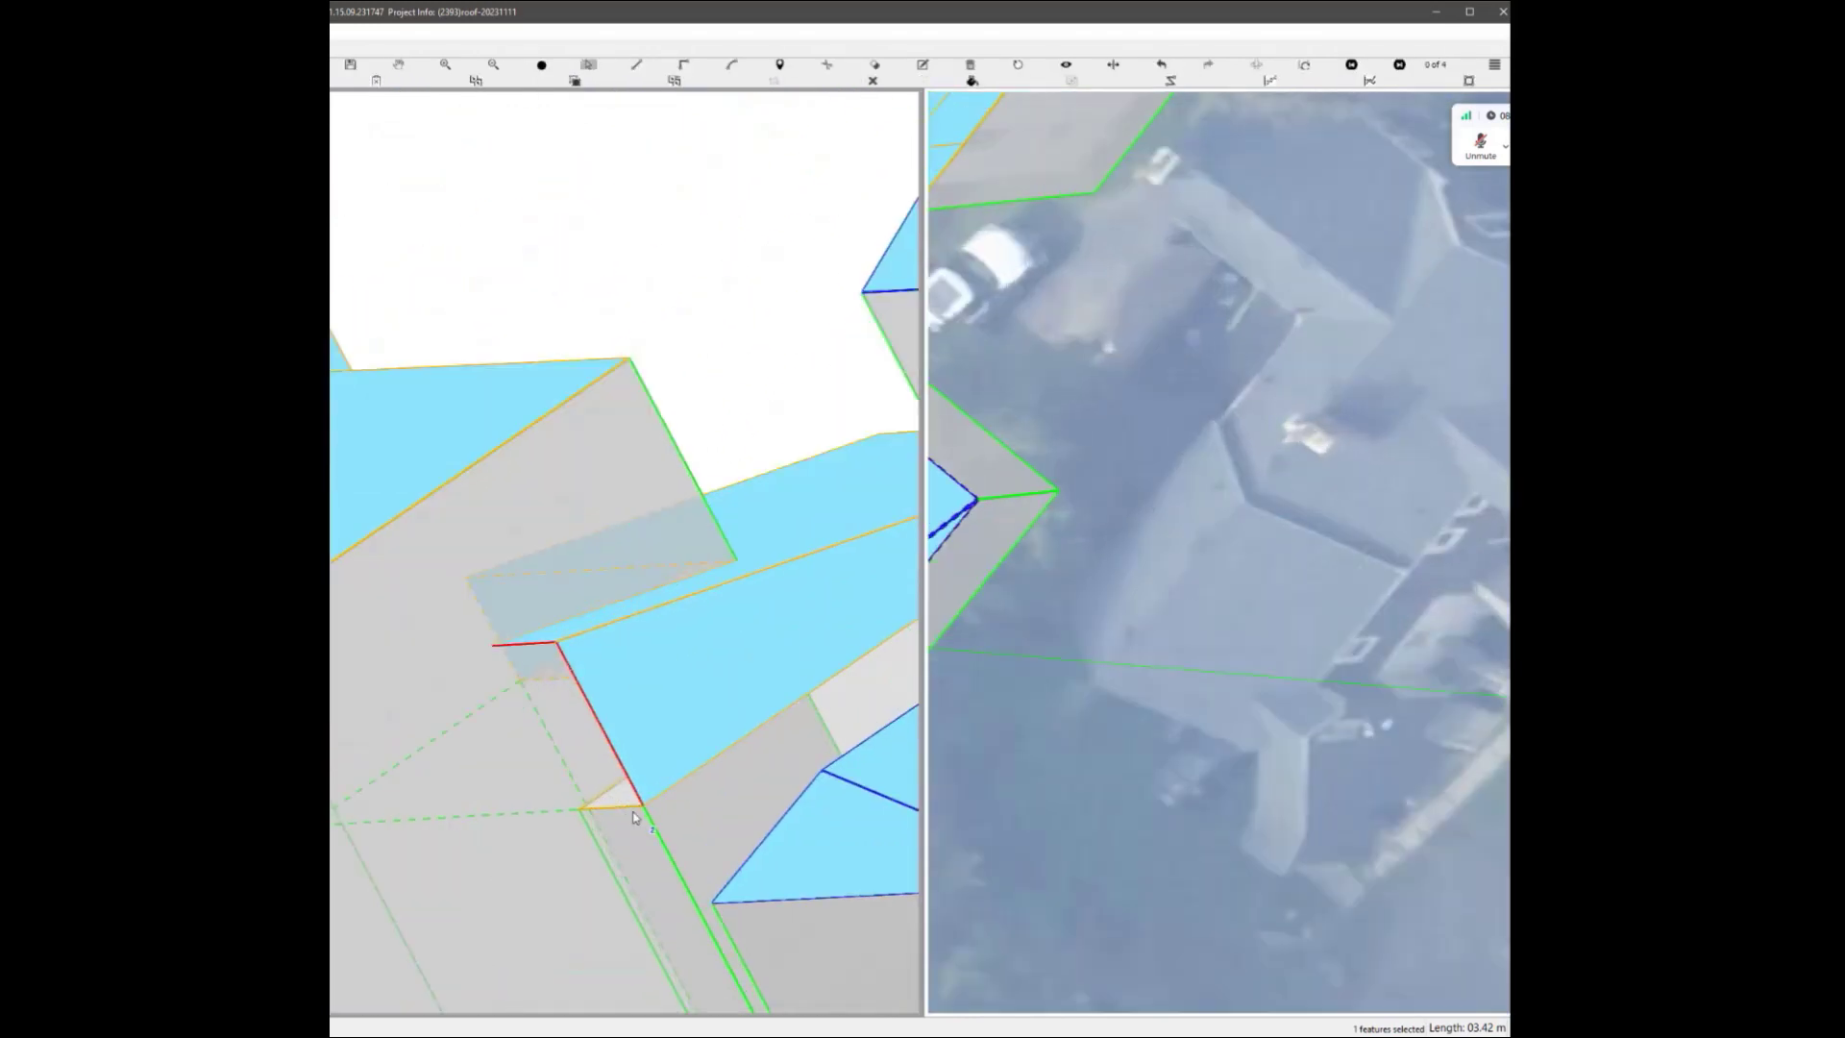
left_click(581, 810)
left_click(493, 646)
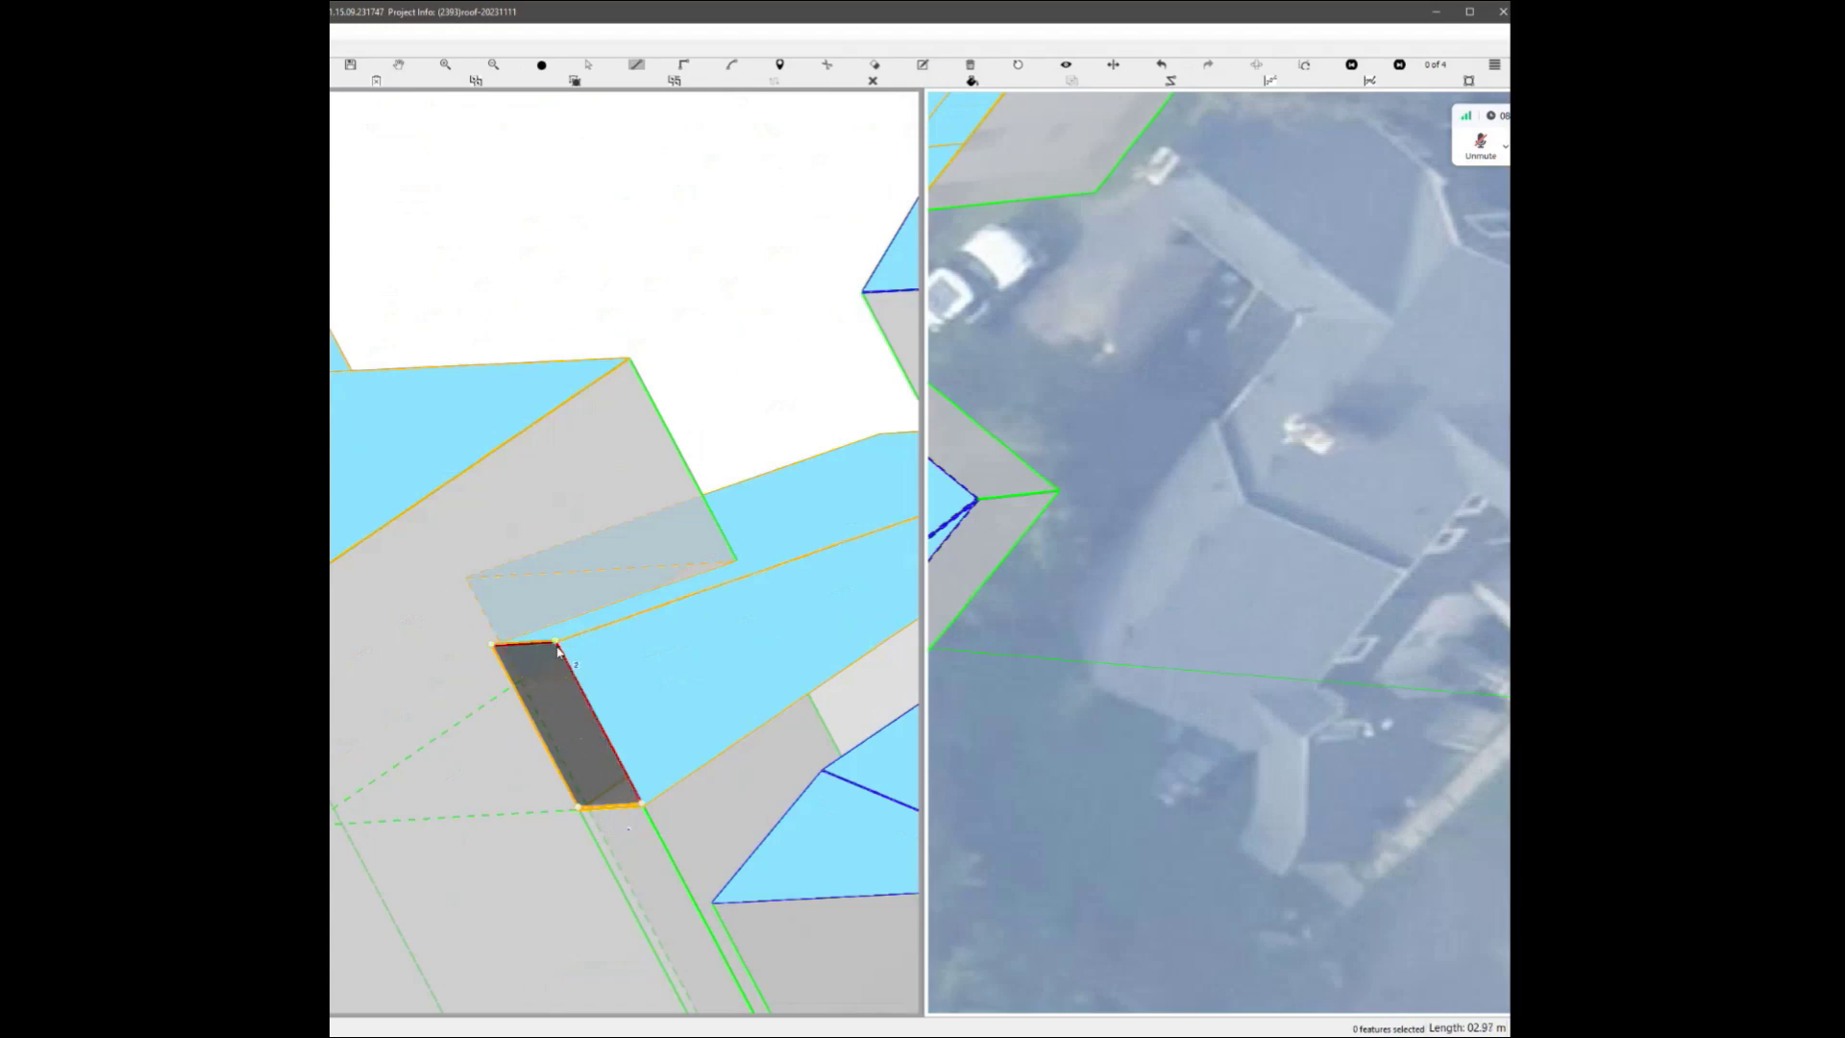
left_click(557, 642)
right_click(556, 642)
key("Escape")
Delete all surfaces of the small dormer on the roof slope facing away from the side extension.
middle_click_drag(673, 109, 680, 420)
scroll(697, 449, "up", 5)
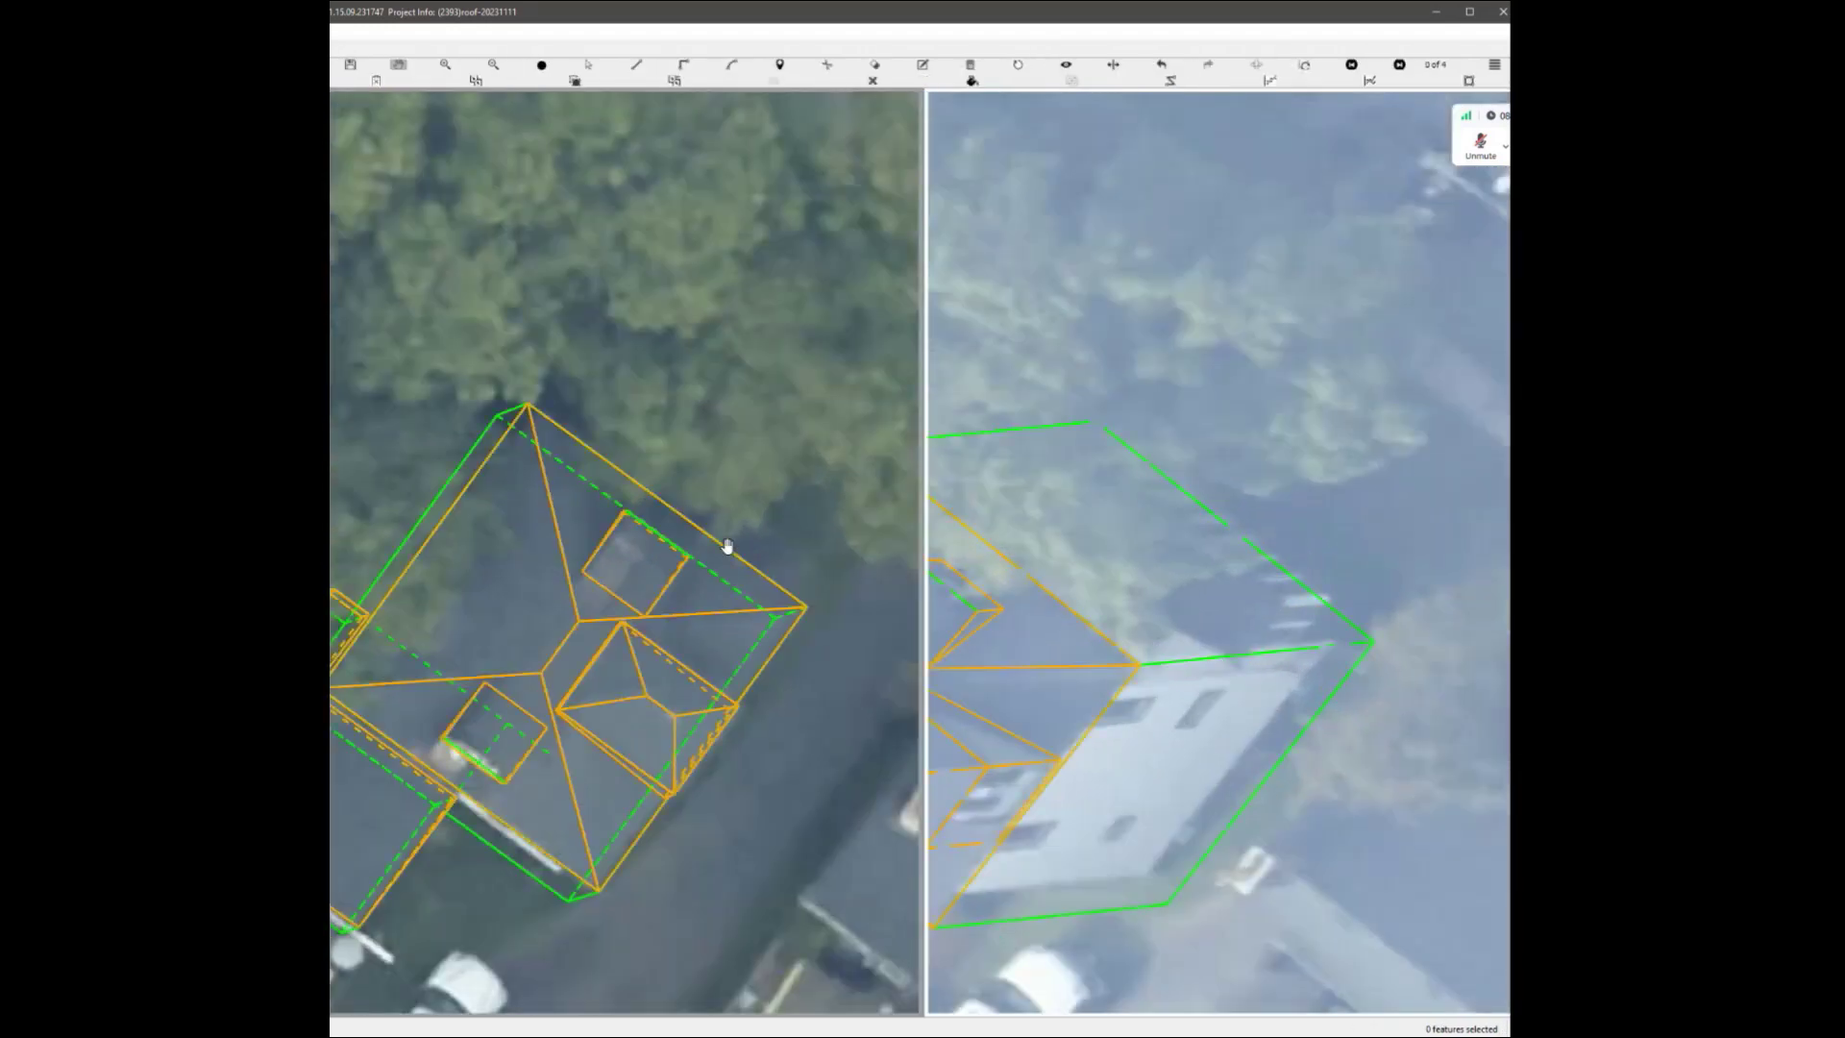
scroll(687, 559, "down", 3)
scroll(664, 660, "up", 1)
middle_click_drag(664, 659, 745, 642)
scroll(745, 641, "down", 2)
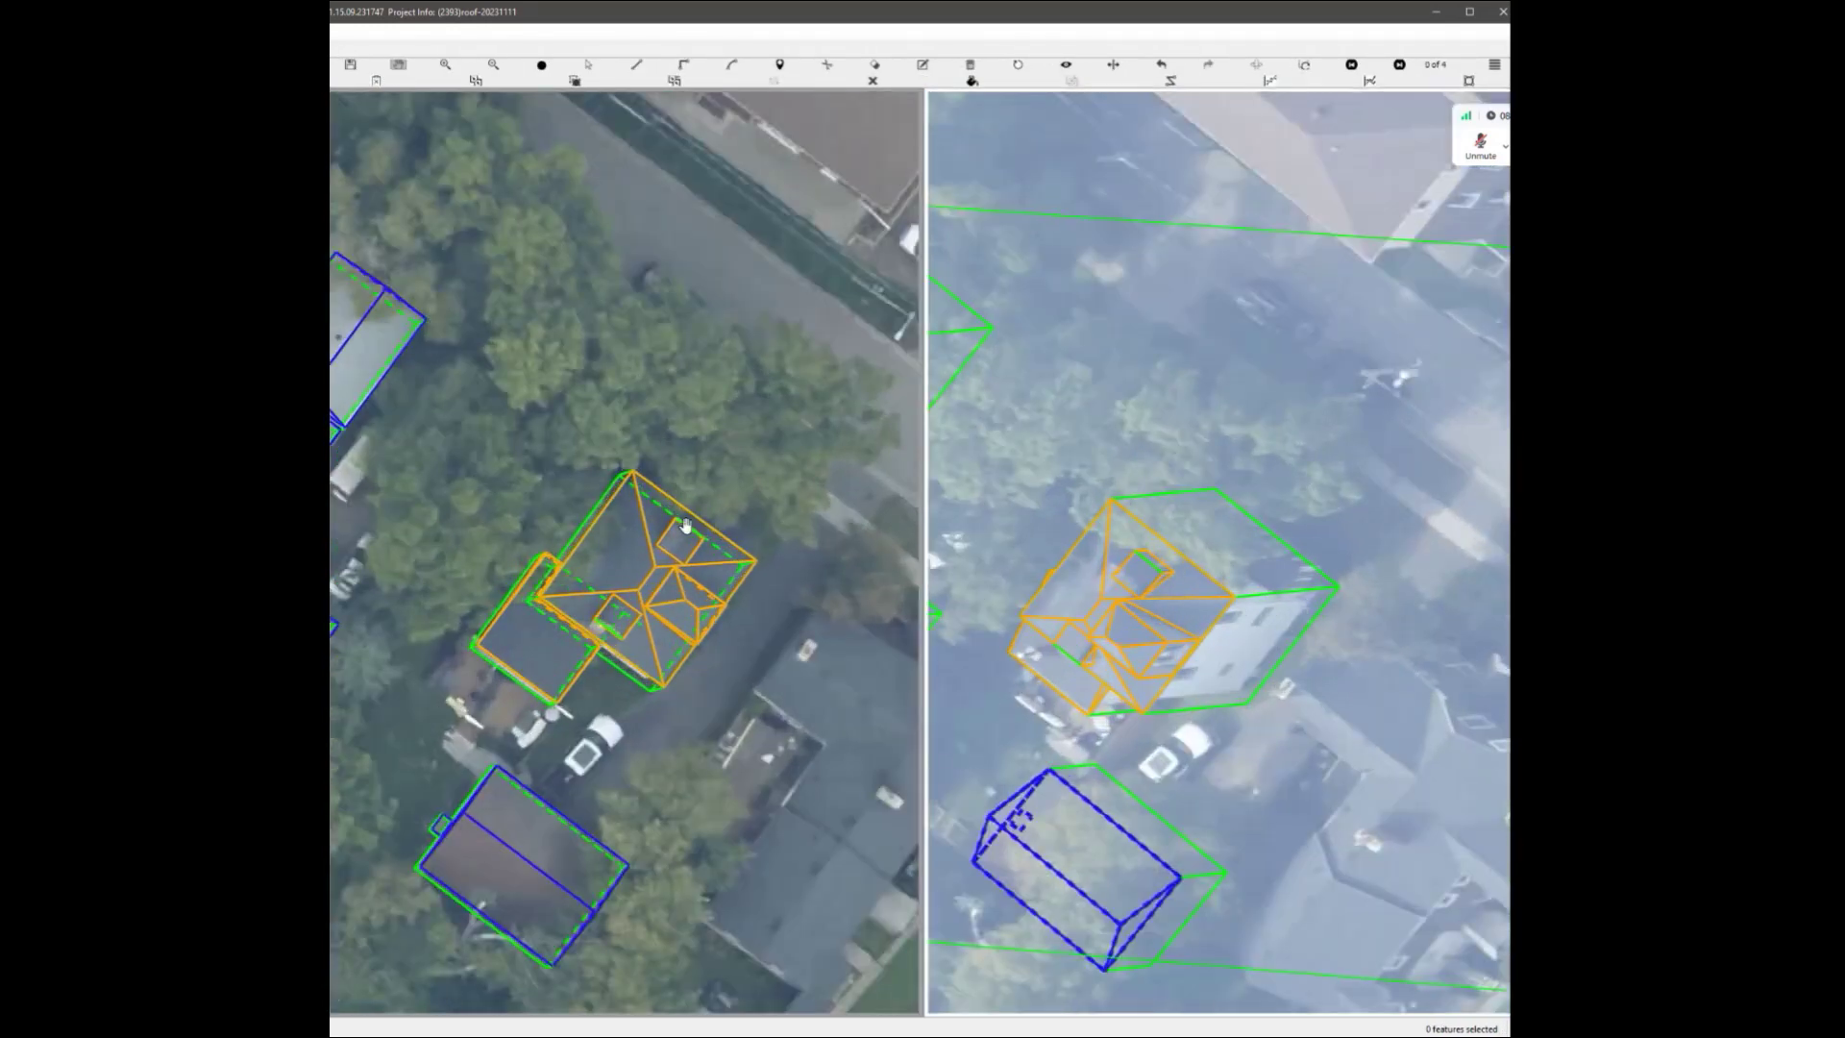
scroll(706, 576, "up", 3)
left_click(648, 574)
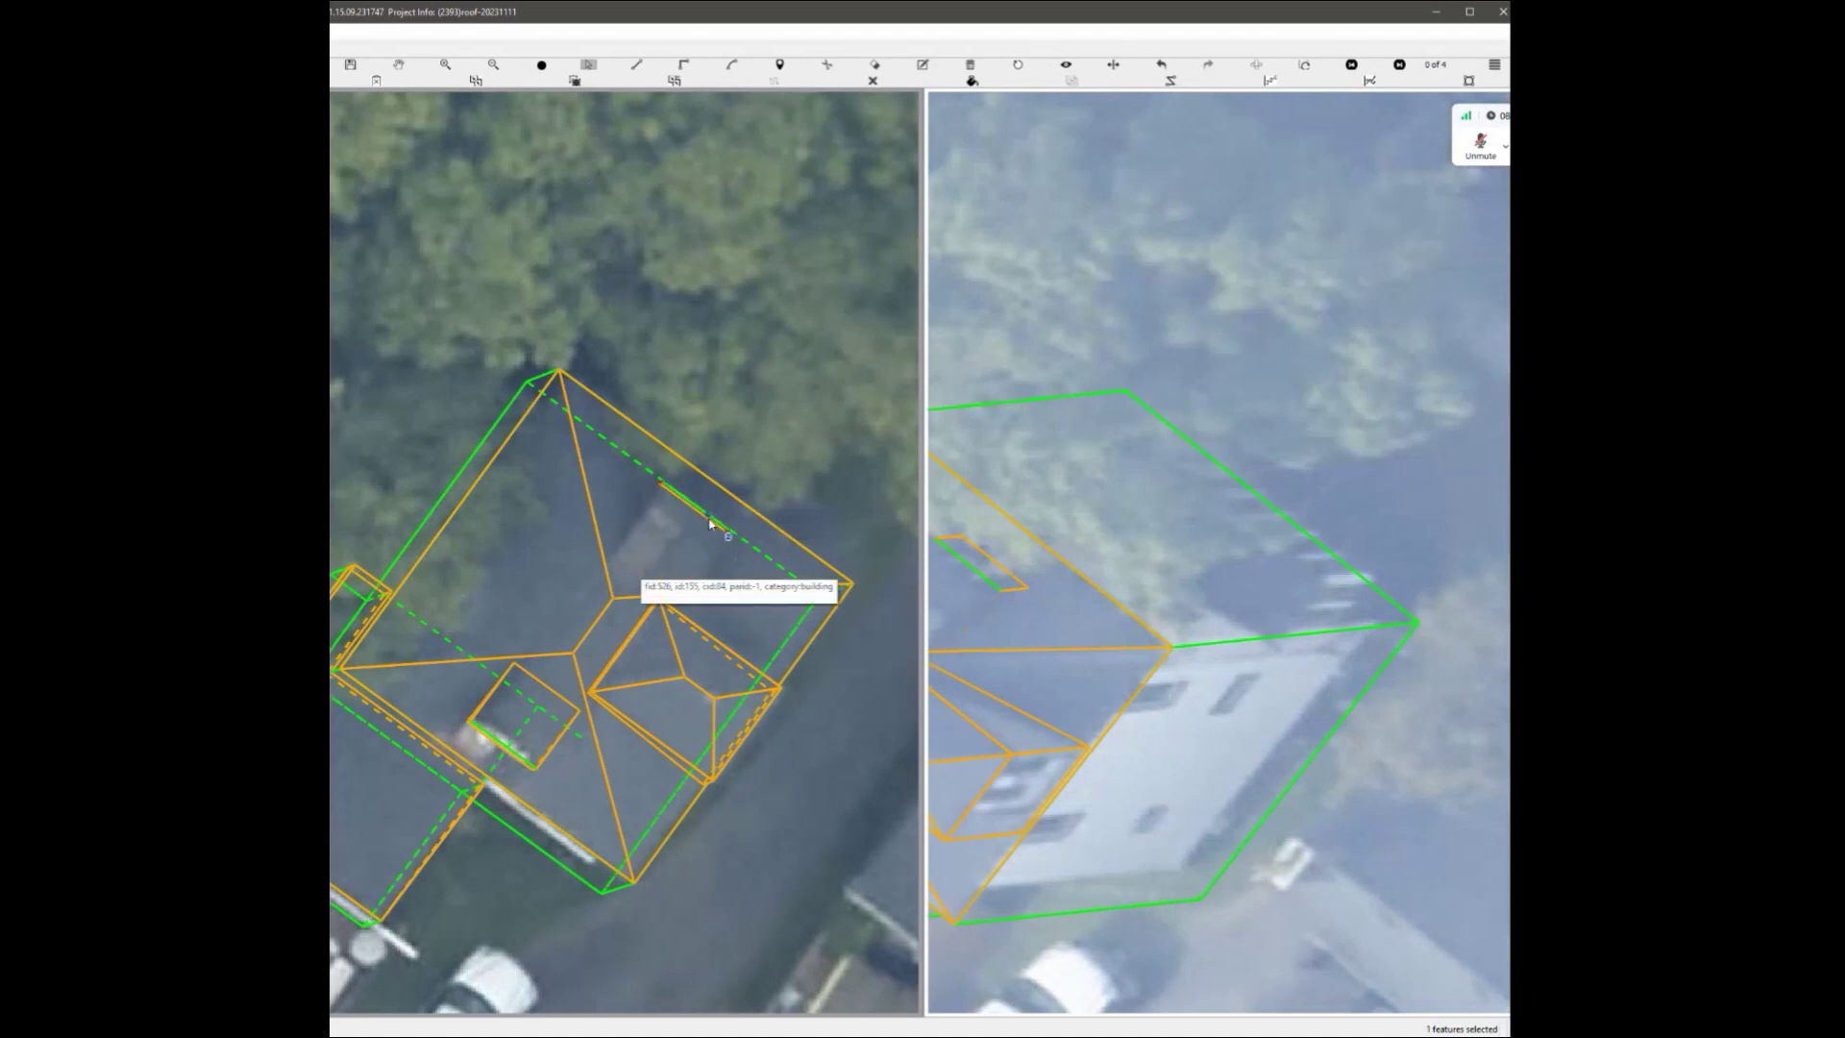
left_click(710, 523)
scroll(724, 572, "down", 3)
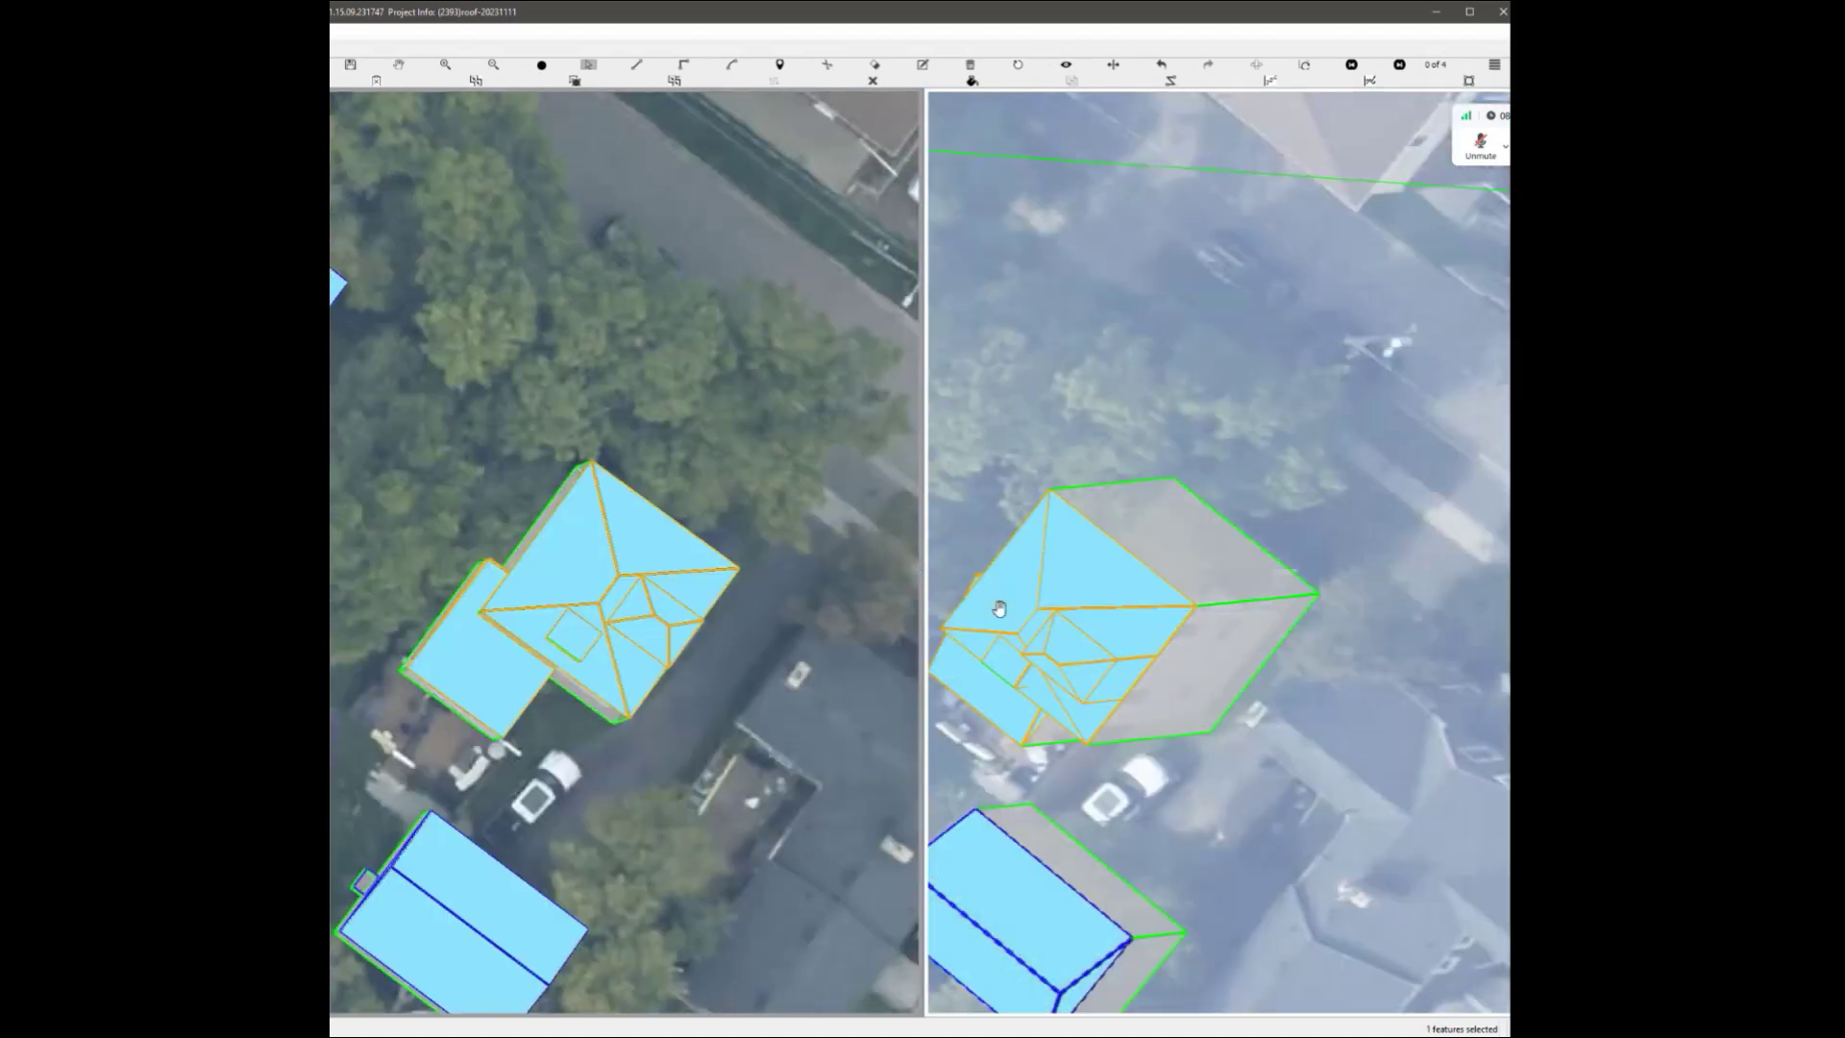
scroll(735, 605, "up", 3)
scroll(736, 606, "down", 3)
scroll(648, 608, "up", 1)
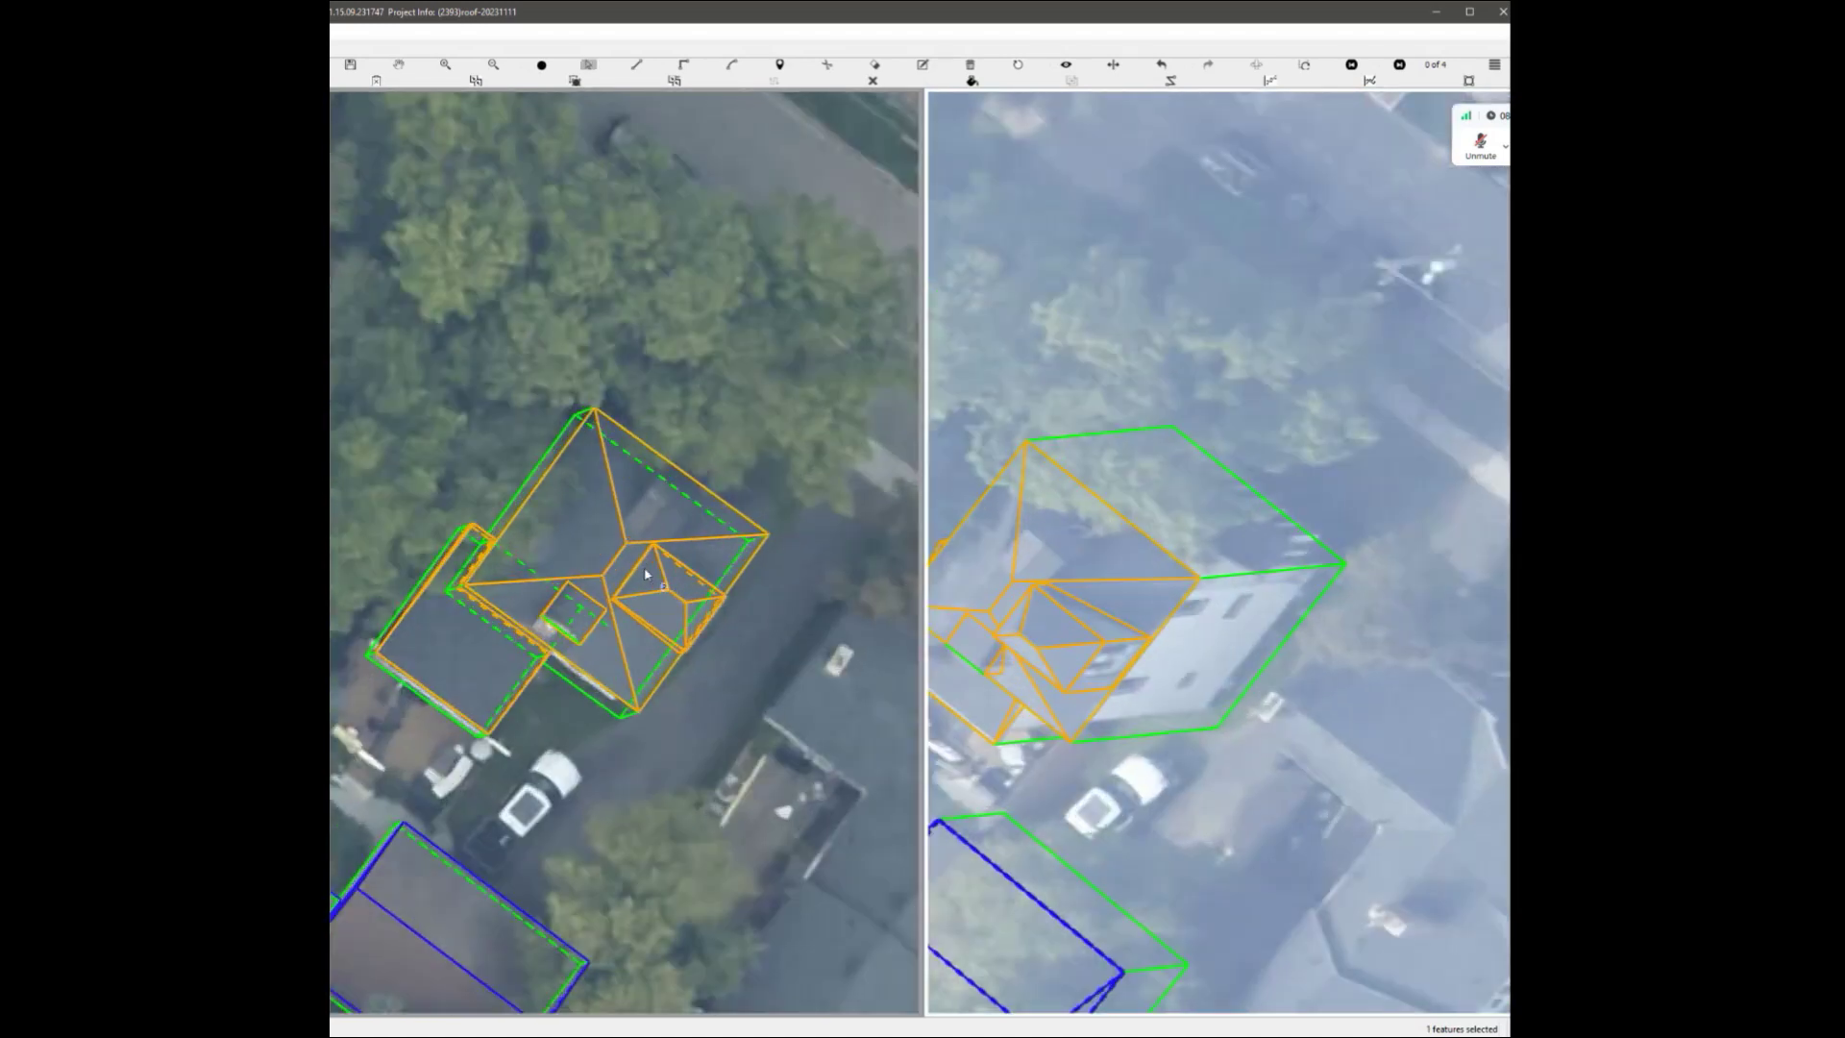
Trace the removed dormer's footprint anew on the vertical image as a three-sided outline starting at the roof's hip line.
scroll(639, 557, "up", 1)
left_click(623, 519)
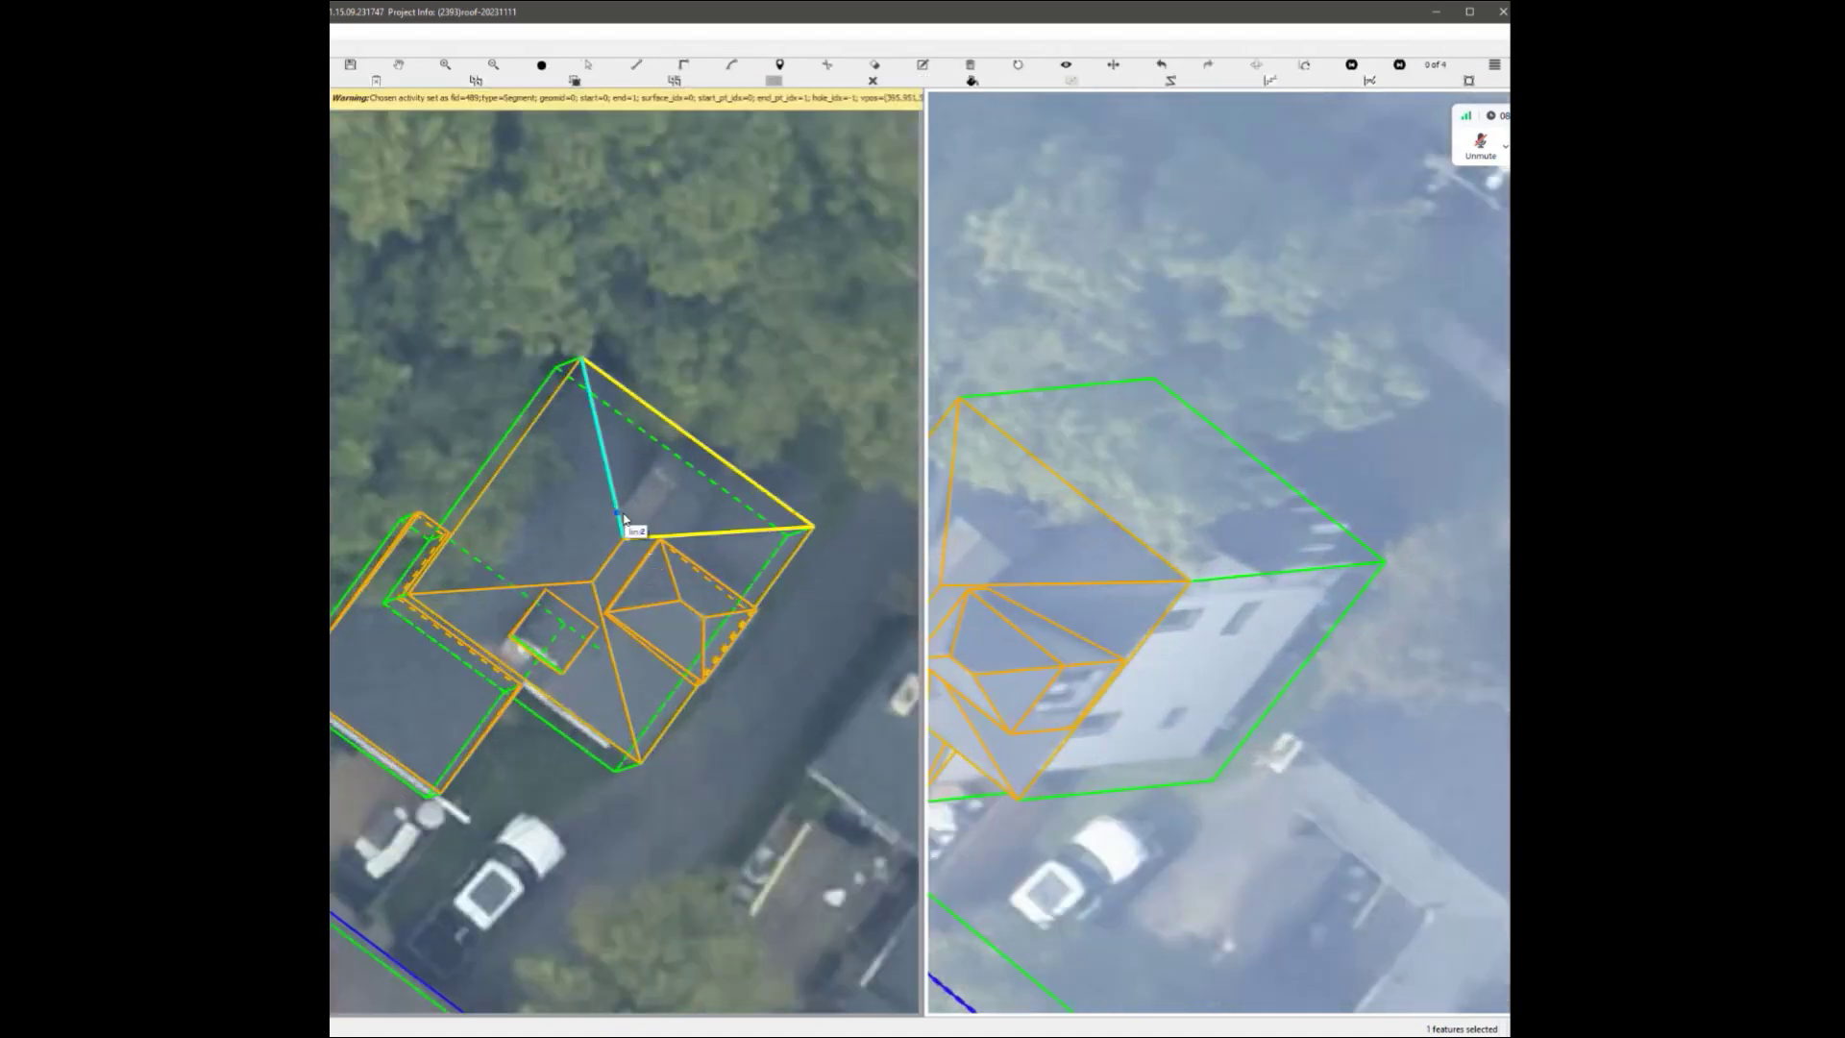
left_click(623, 516)
left_click(654, 463)
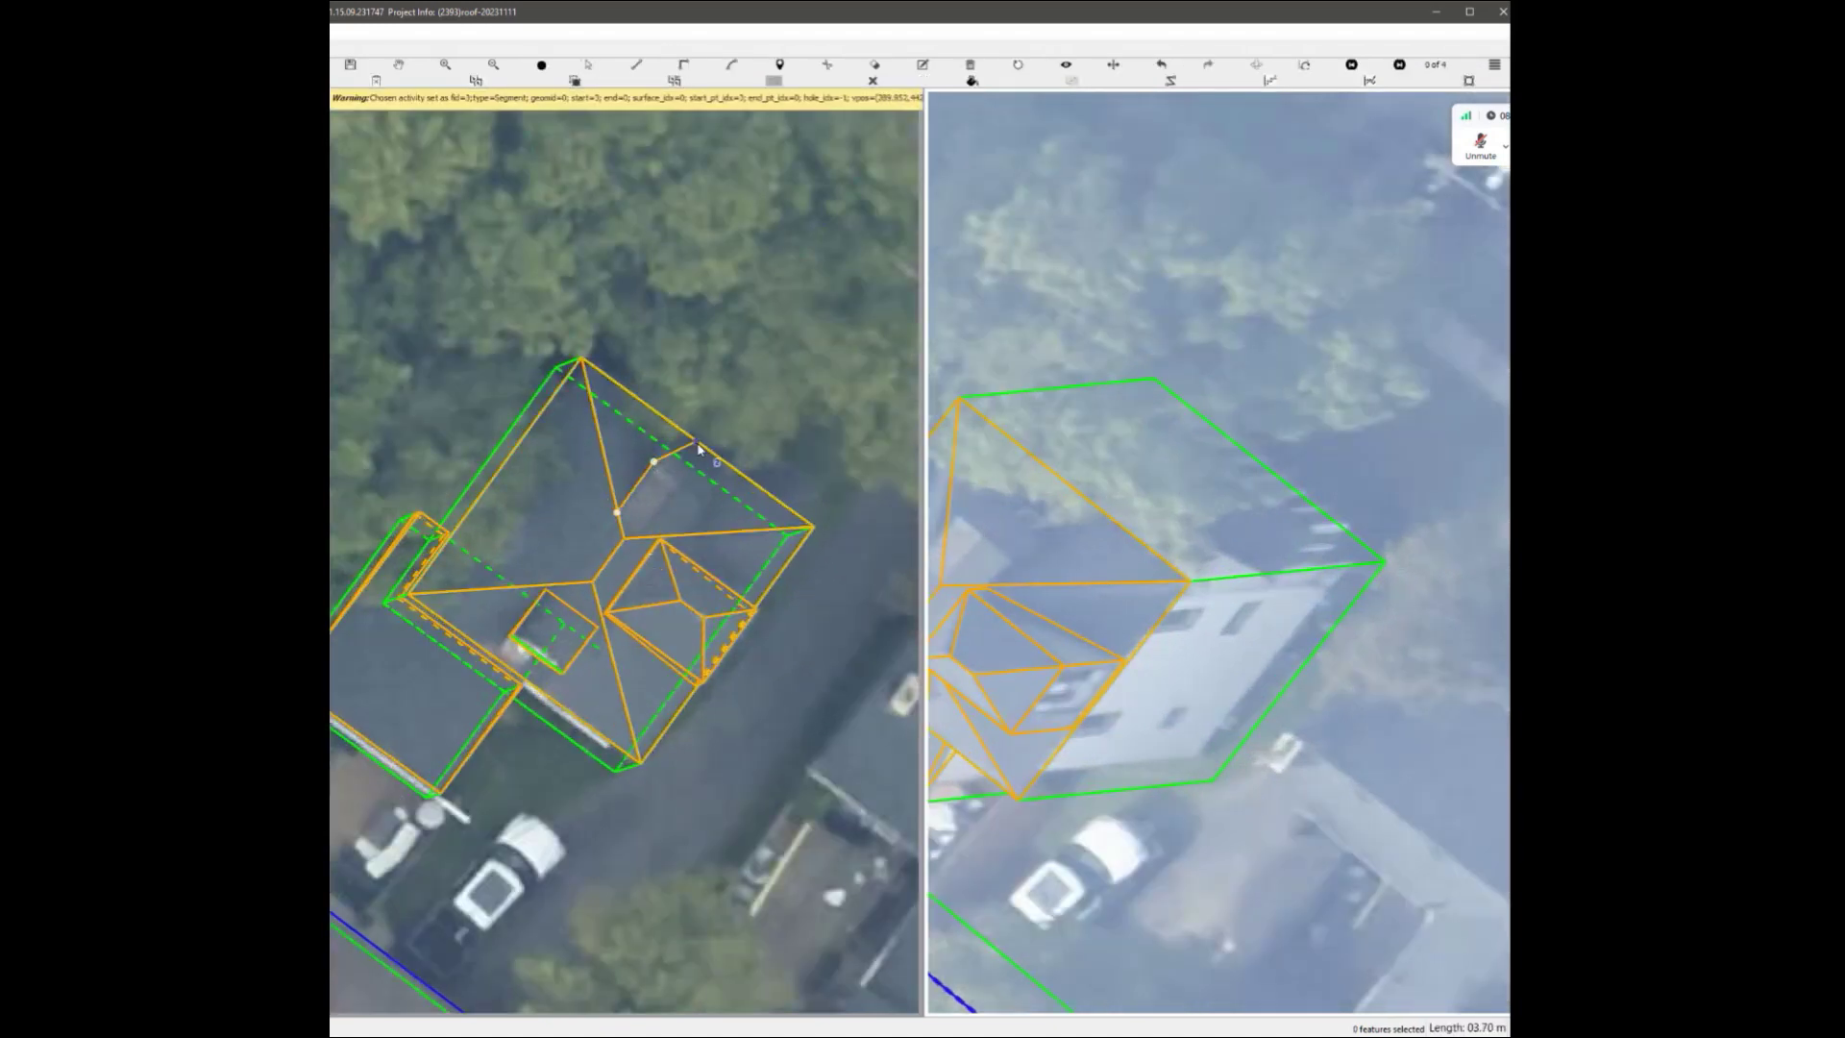
left_click(708, 501)
scroll(709, 504, "up", 2)
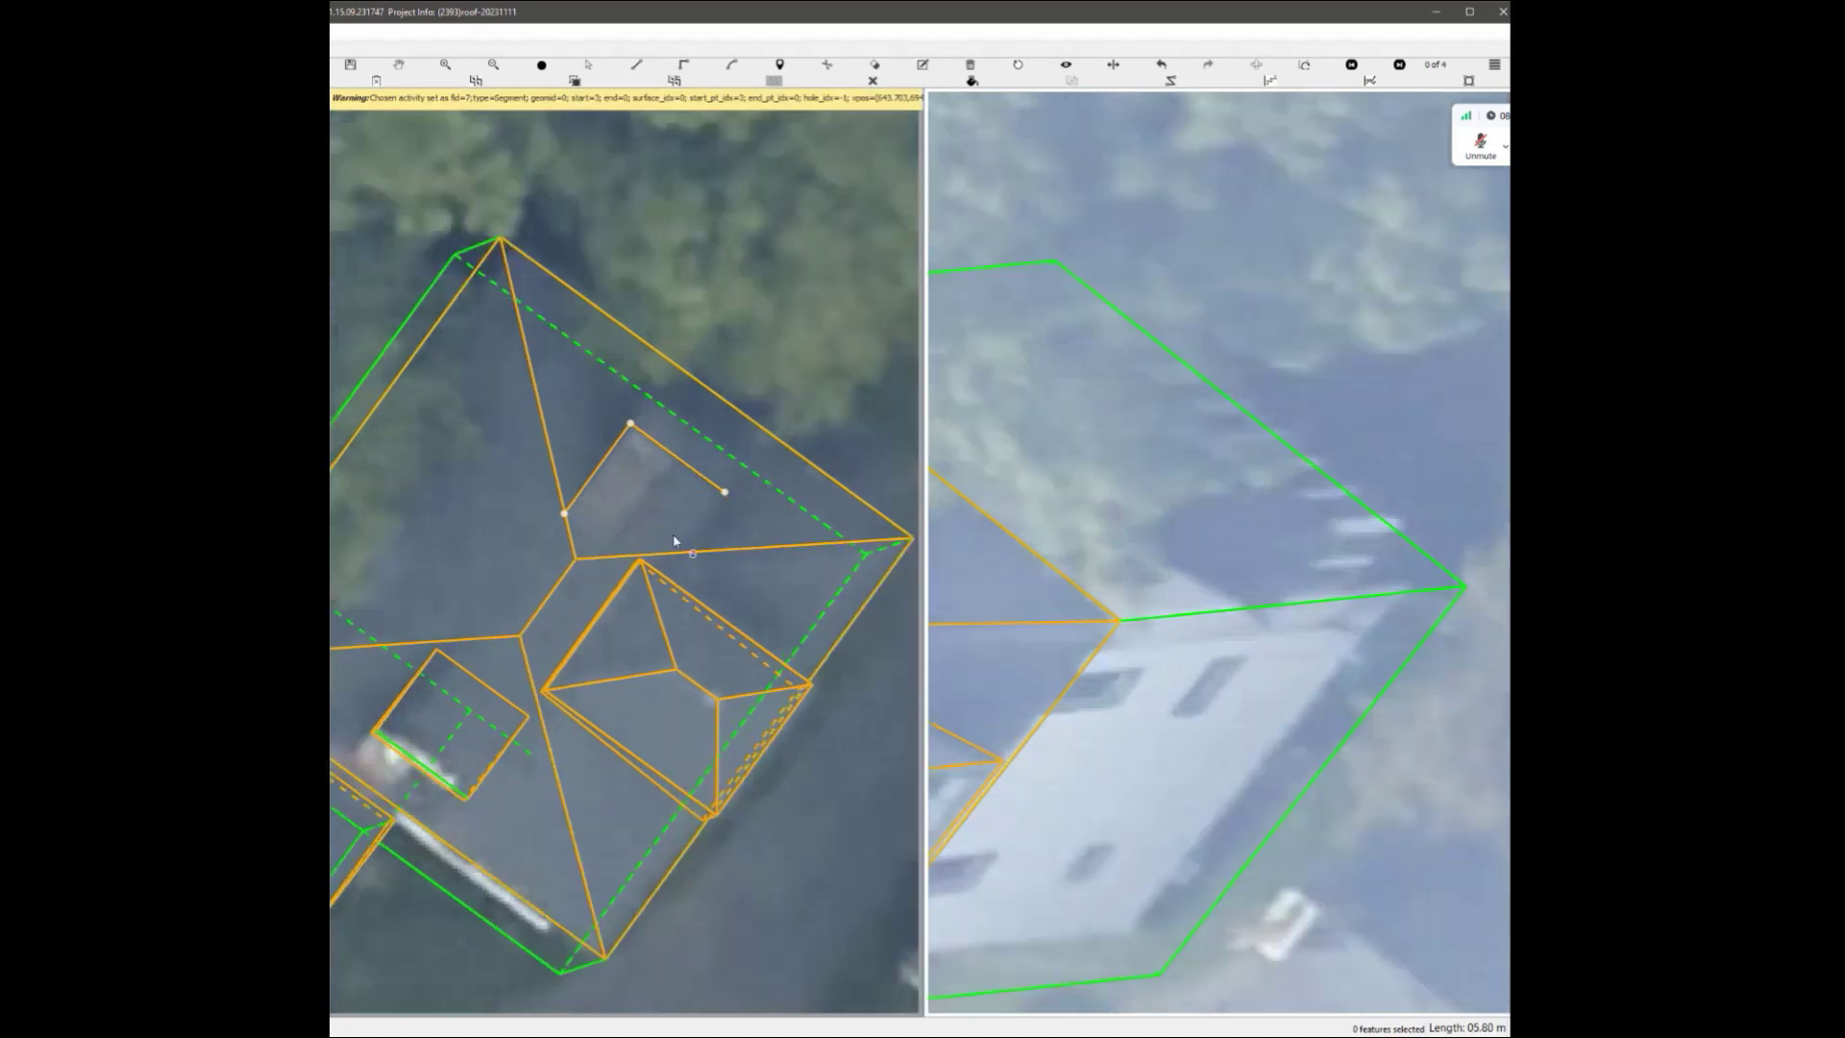
scroll(676, 541, "up", 1)
double_click(666, 605)
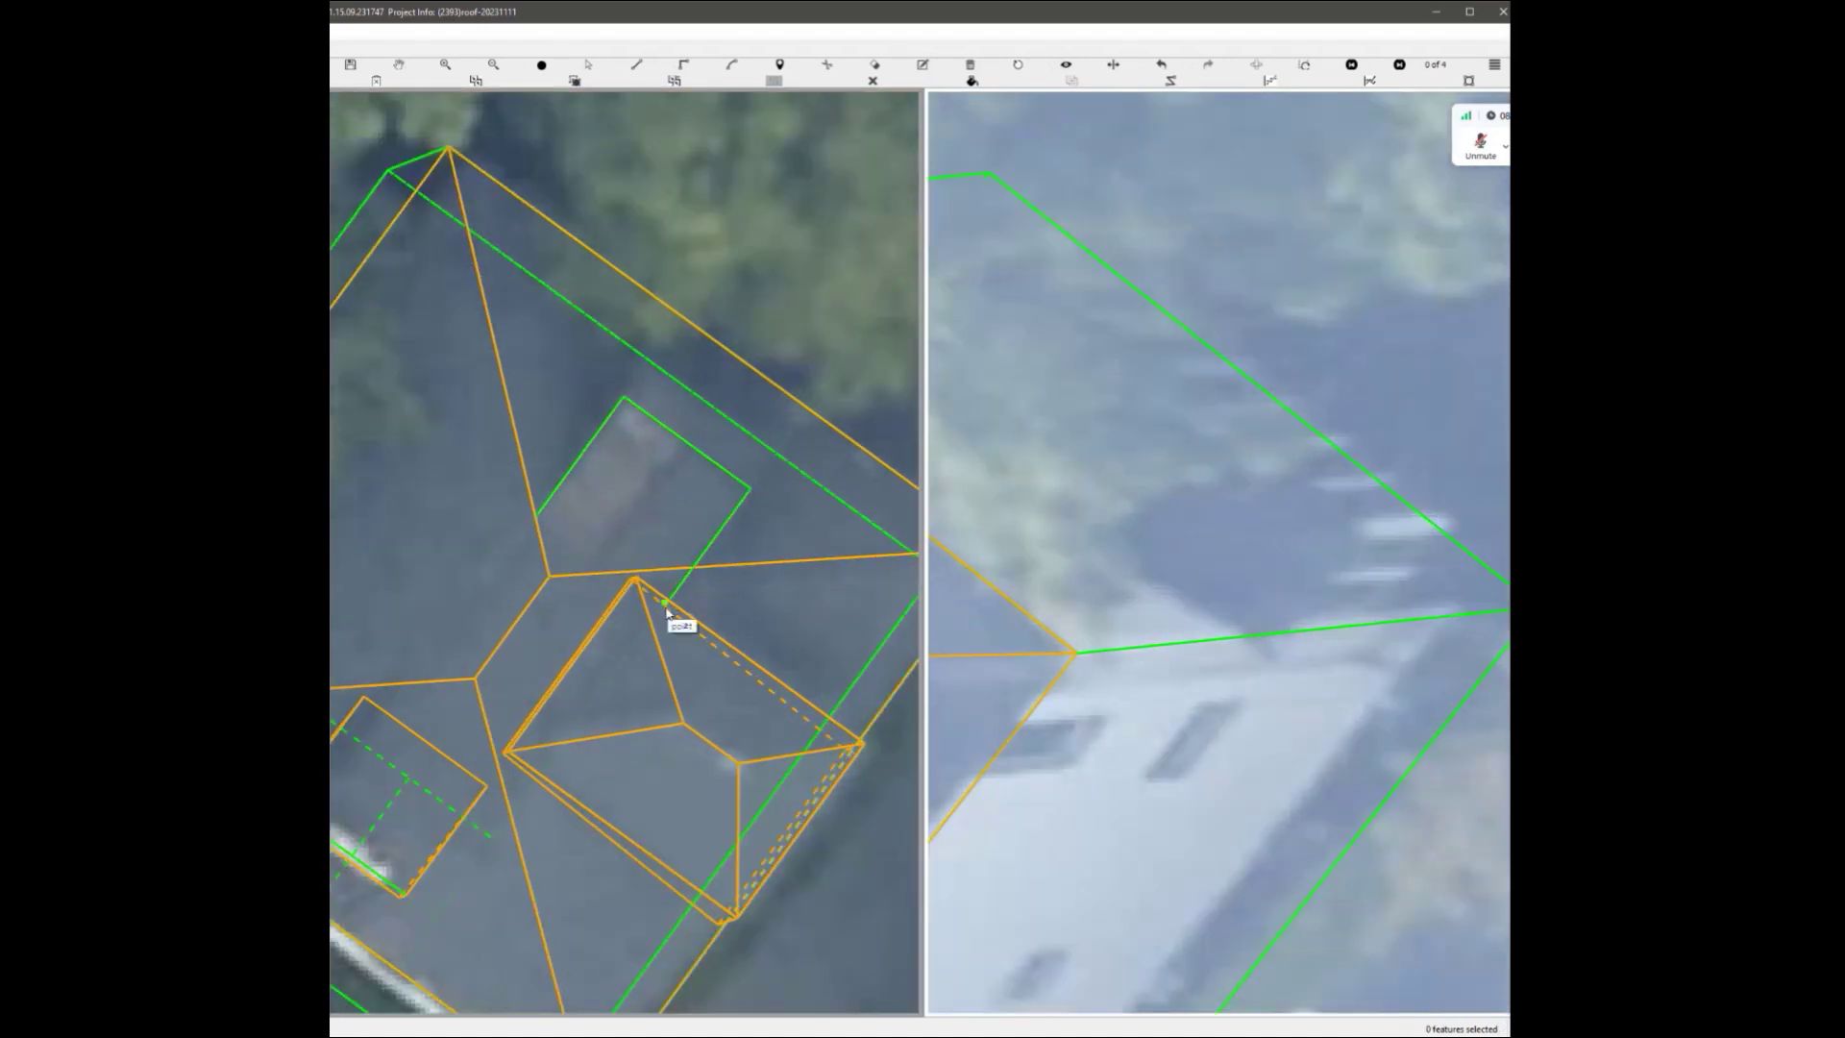
Compare the new dormer outline with the oblique images and draw its centre line from the hip, parallel to its sides.
scroll(670, 603, "down", 4)
scroll(1086, 579, "up", 3)
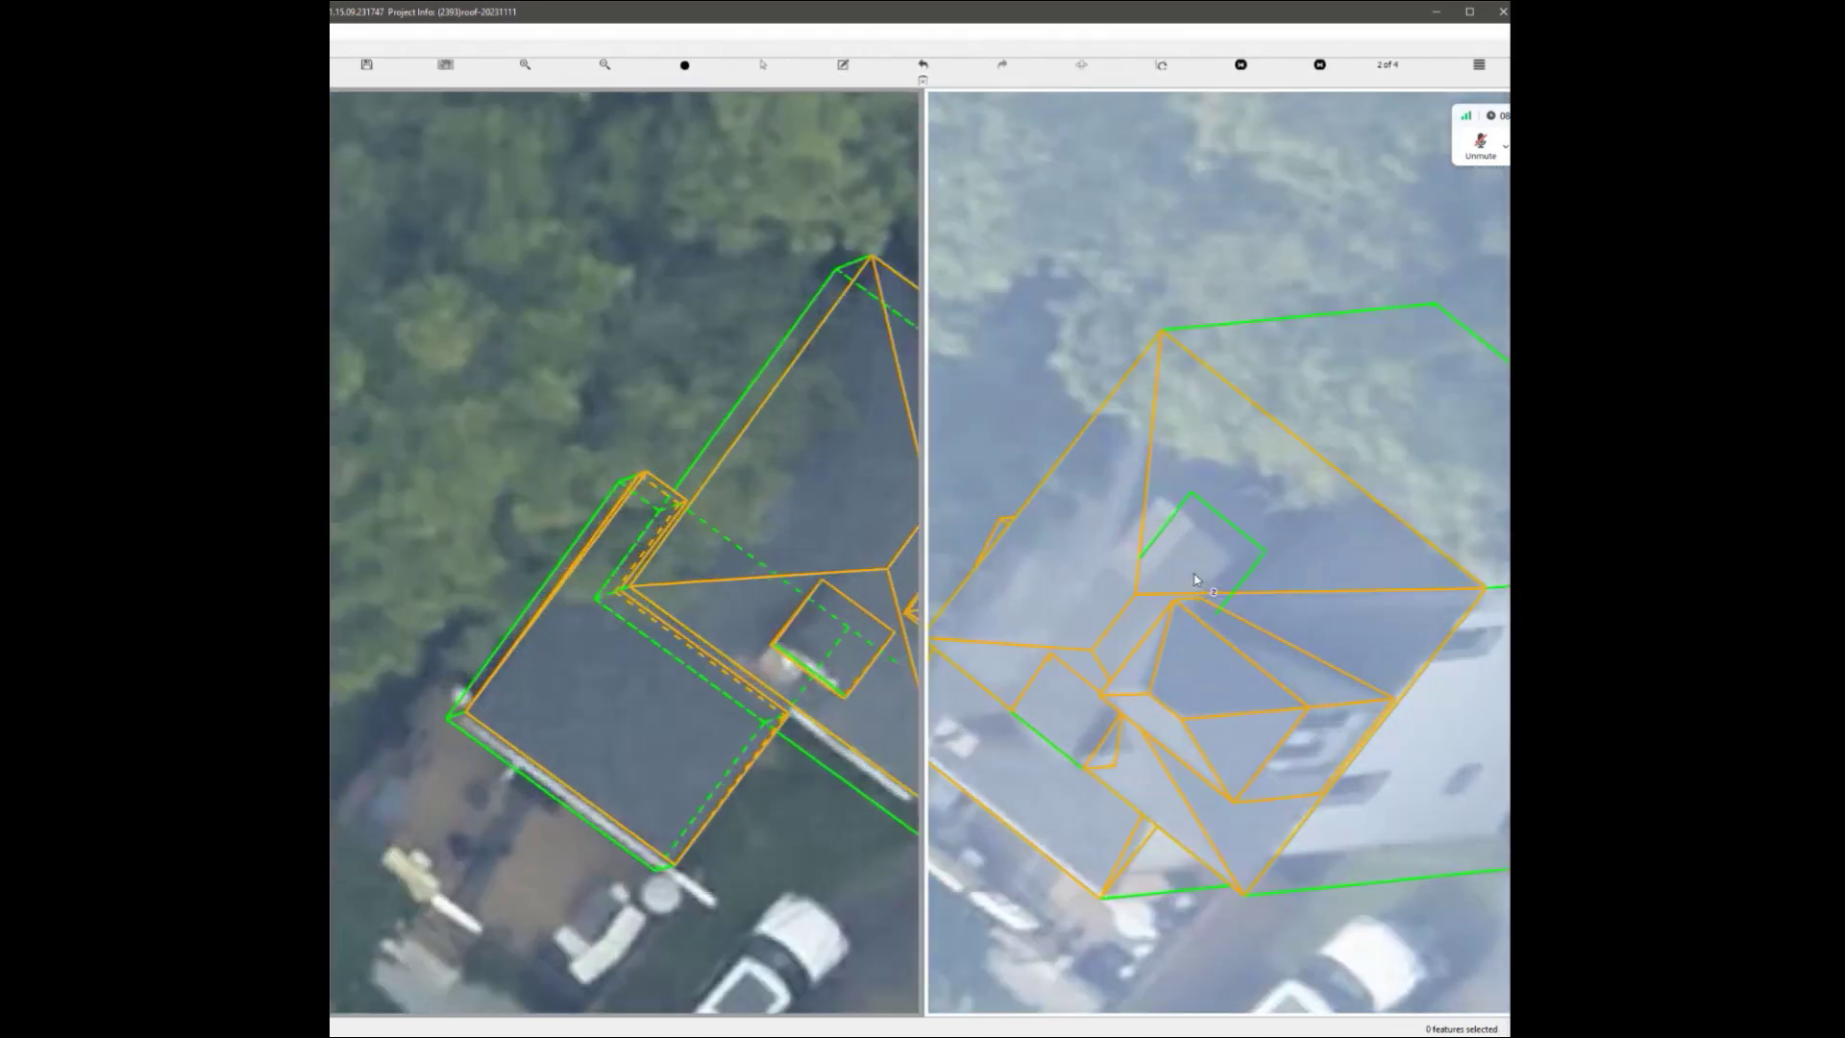
left_click_drag(1237, 503, 1197, 508)
left_click(1319, 65)
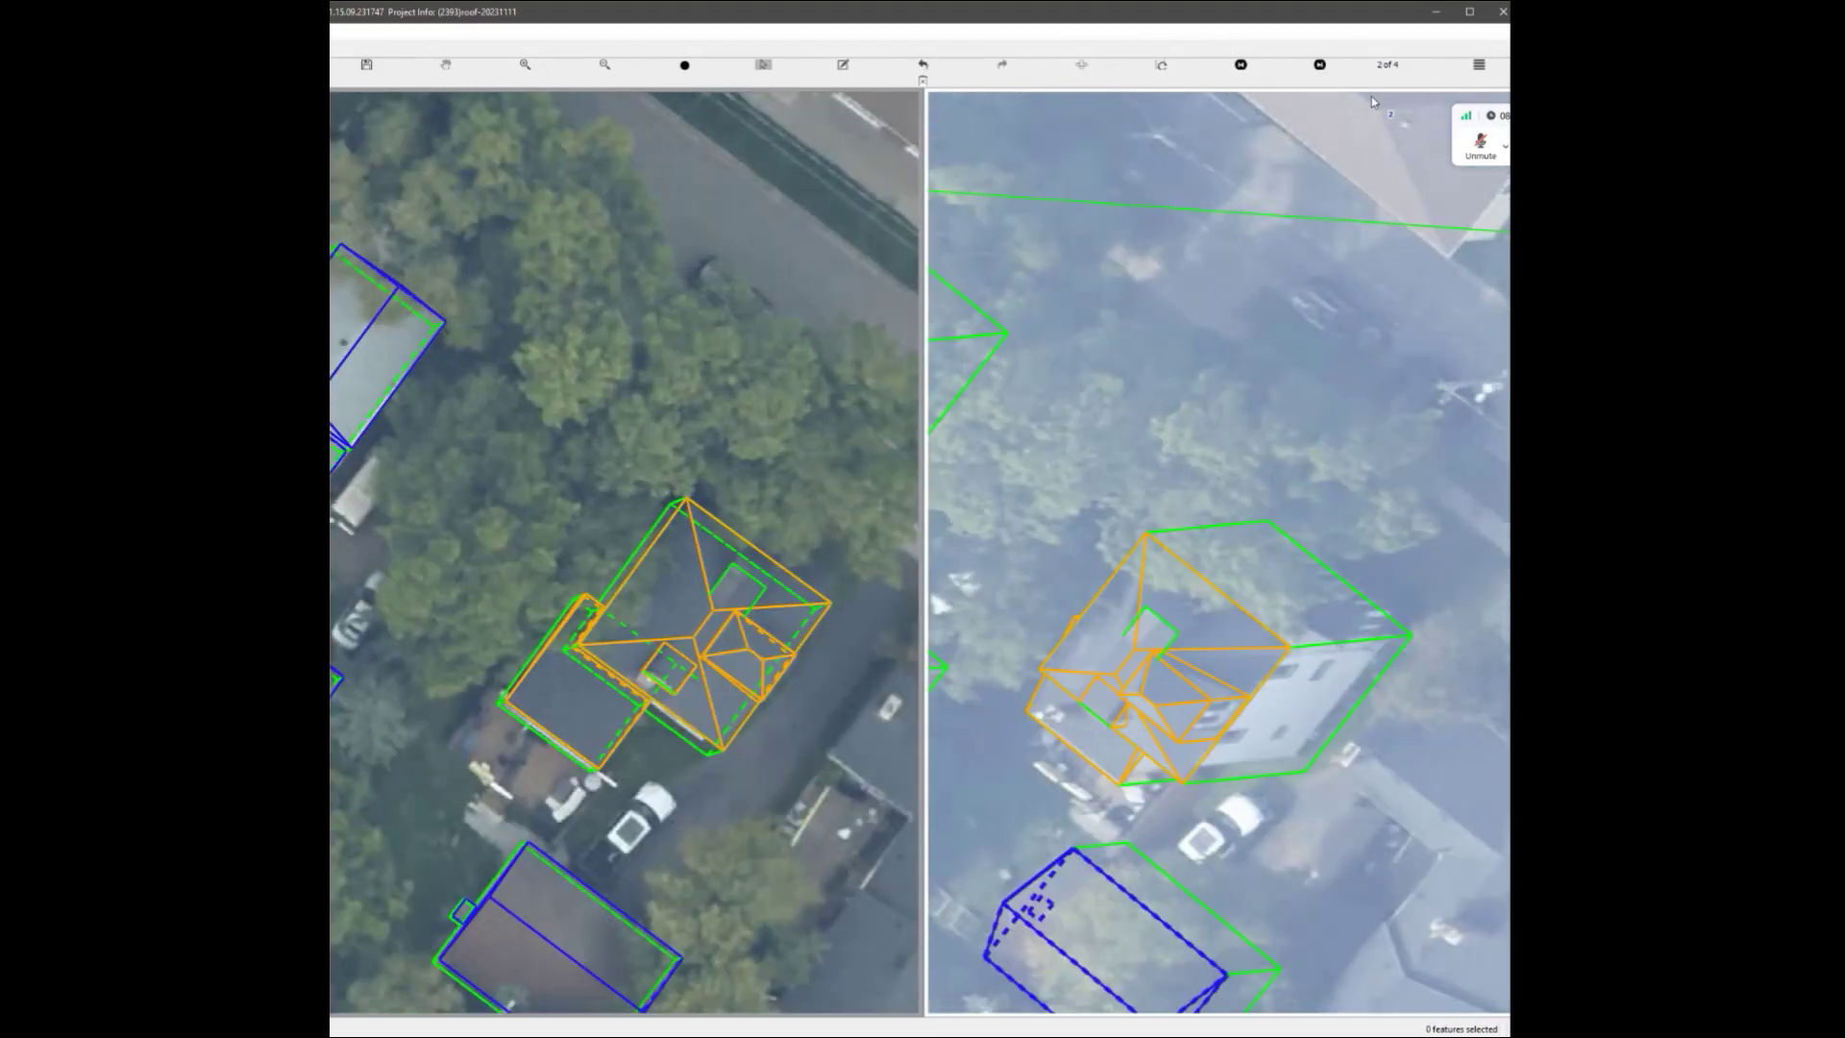
left_click(1241, 64)
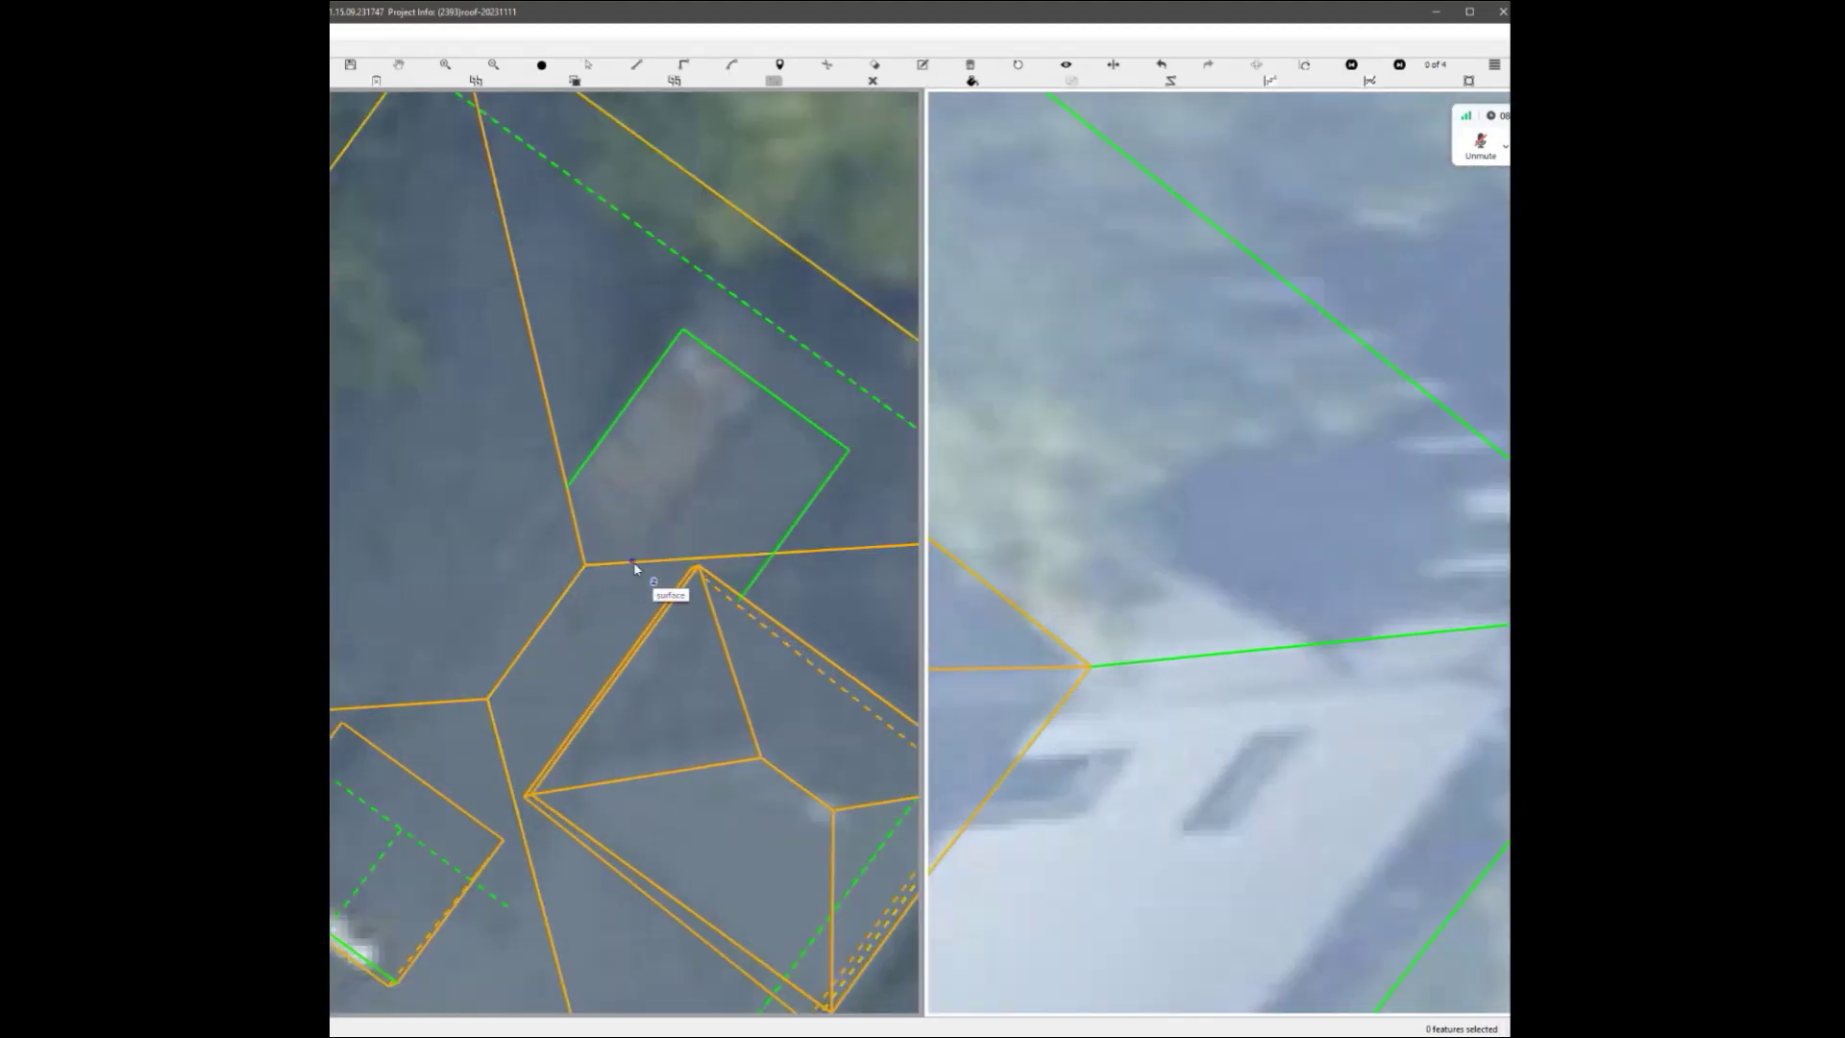
left_click(629, 563)
scroll(673, 577, "down", 2)
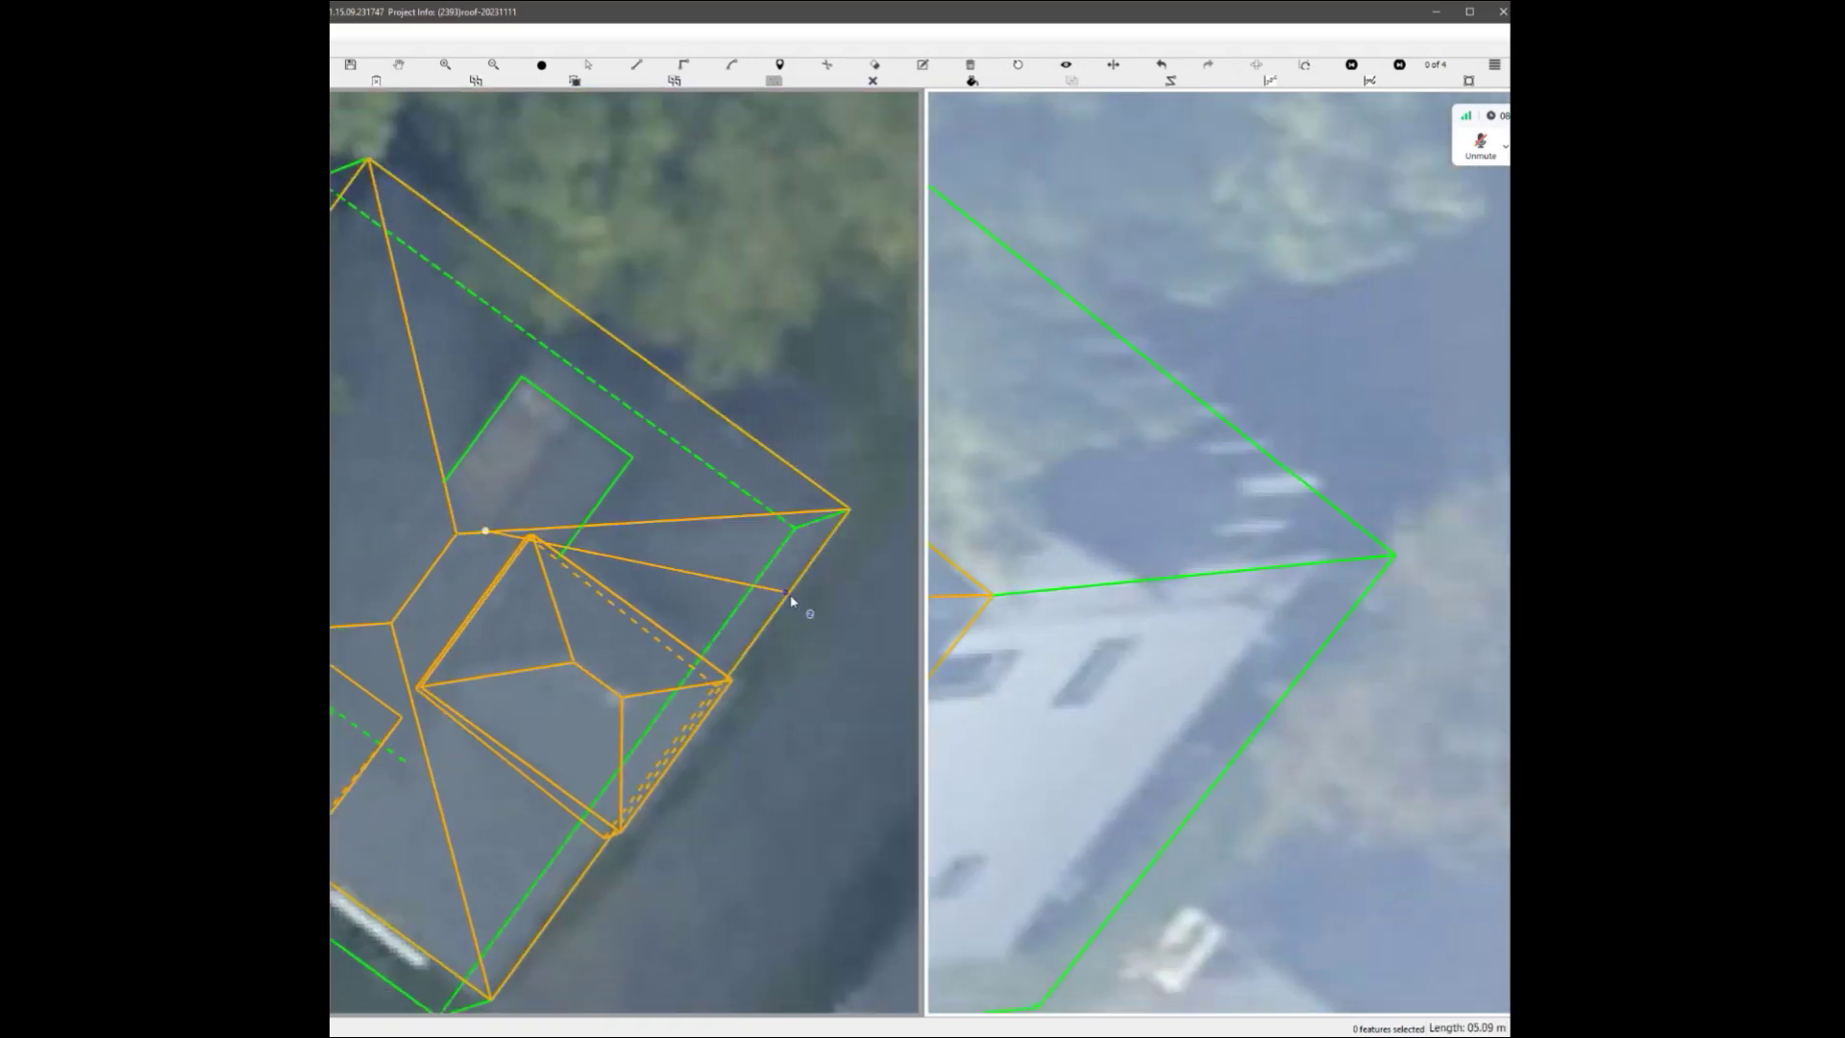
scroll(564, 428, "down", 5)
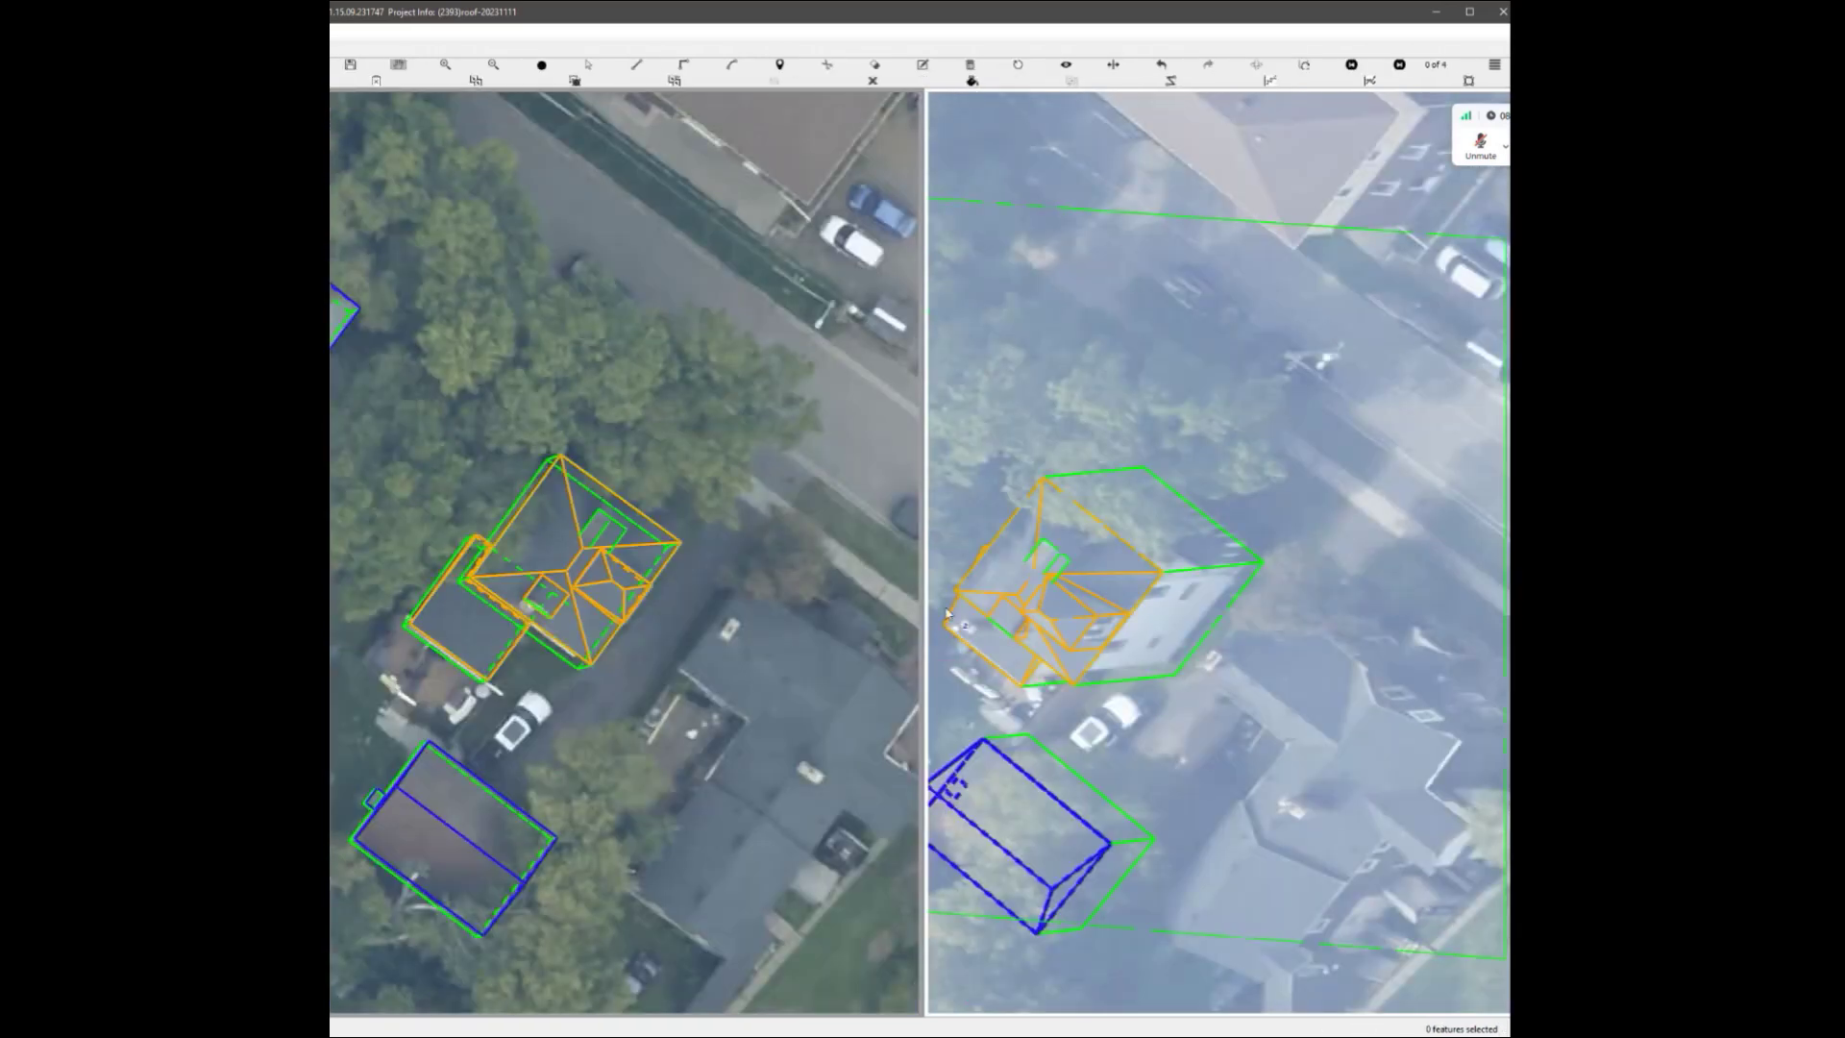
left_click(947, 613)
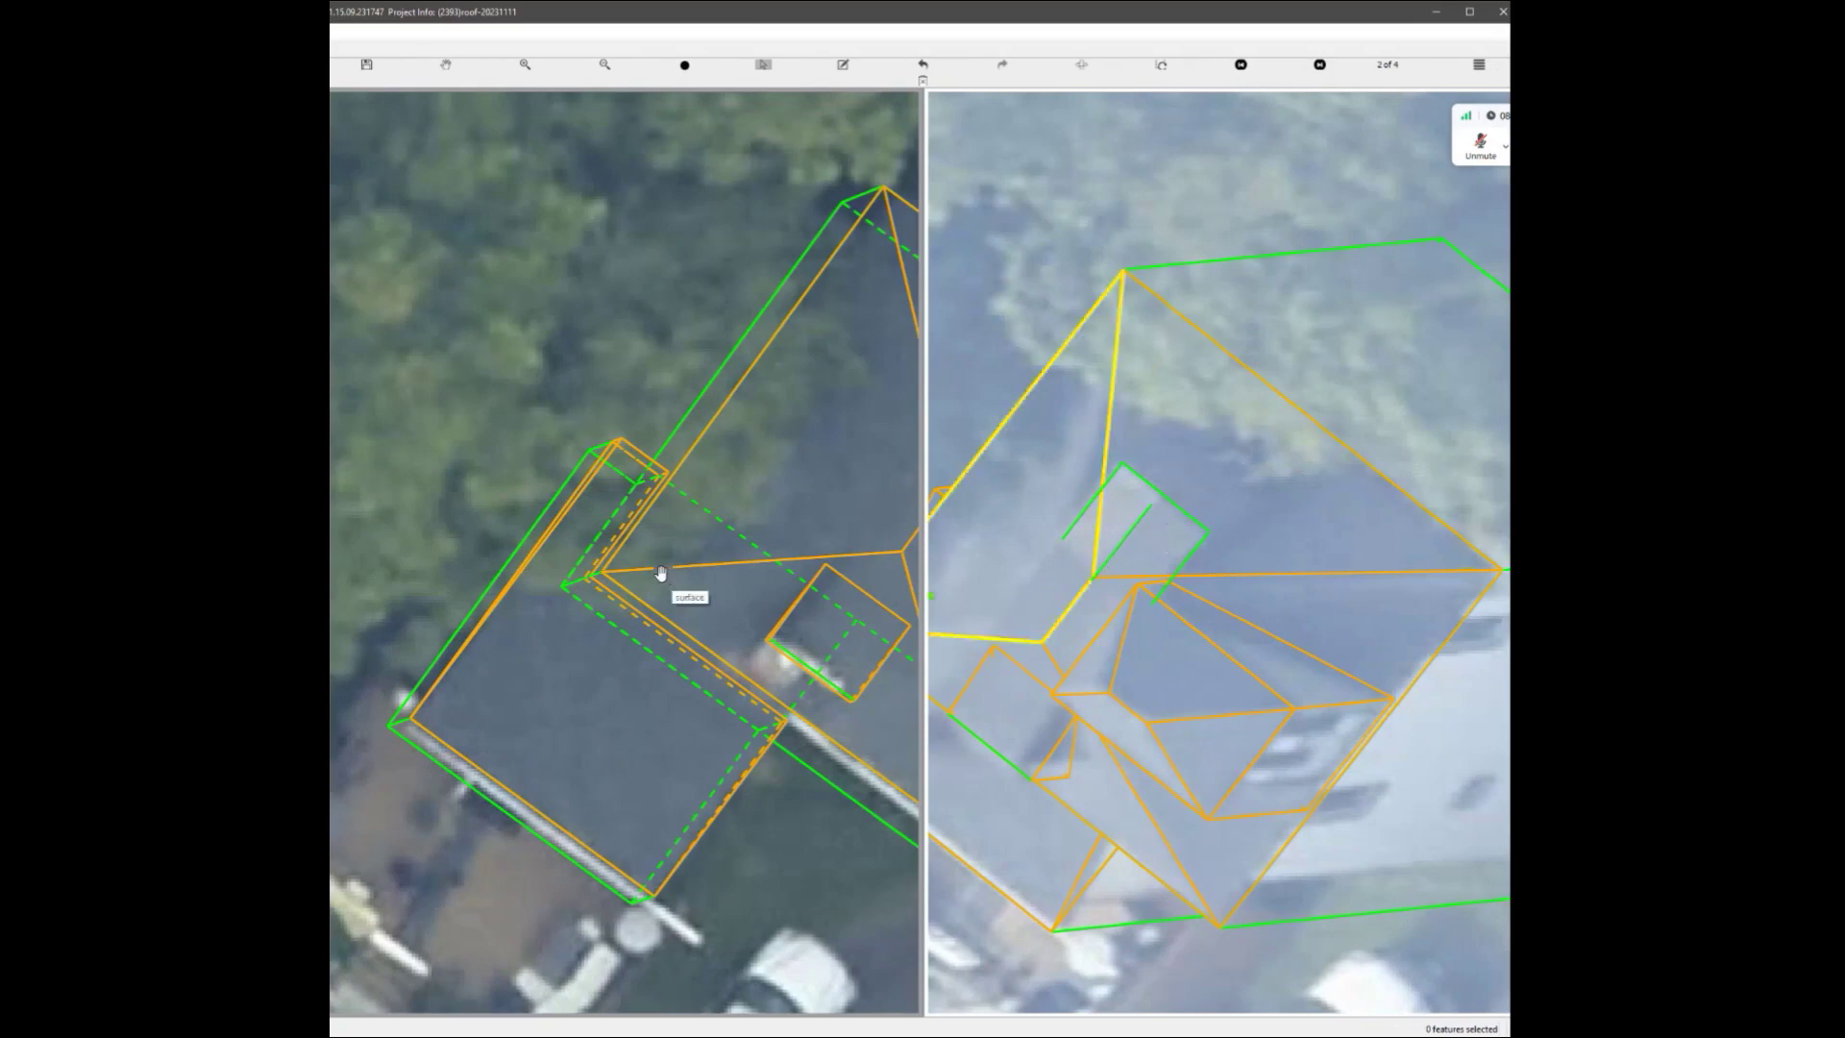
Delete all surfaces of the other small dormer, on the roof slope facing the side extension.
key("space")
left_click_drag(763, 494, 696, 571)
scroll(696, 571, "up", 2)
left_click(660, 525)
key("Delete")
key("3")
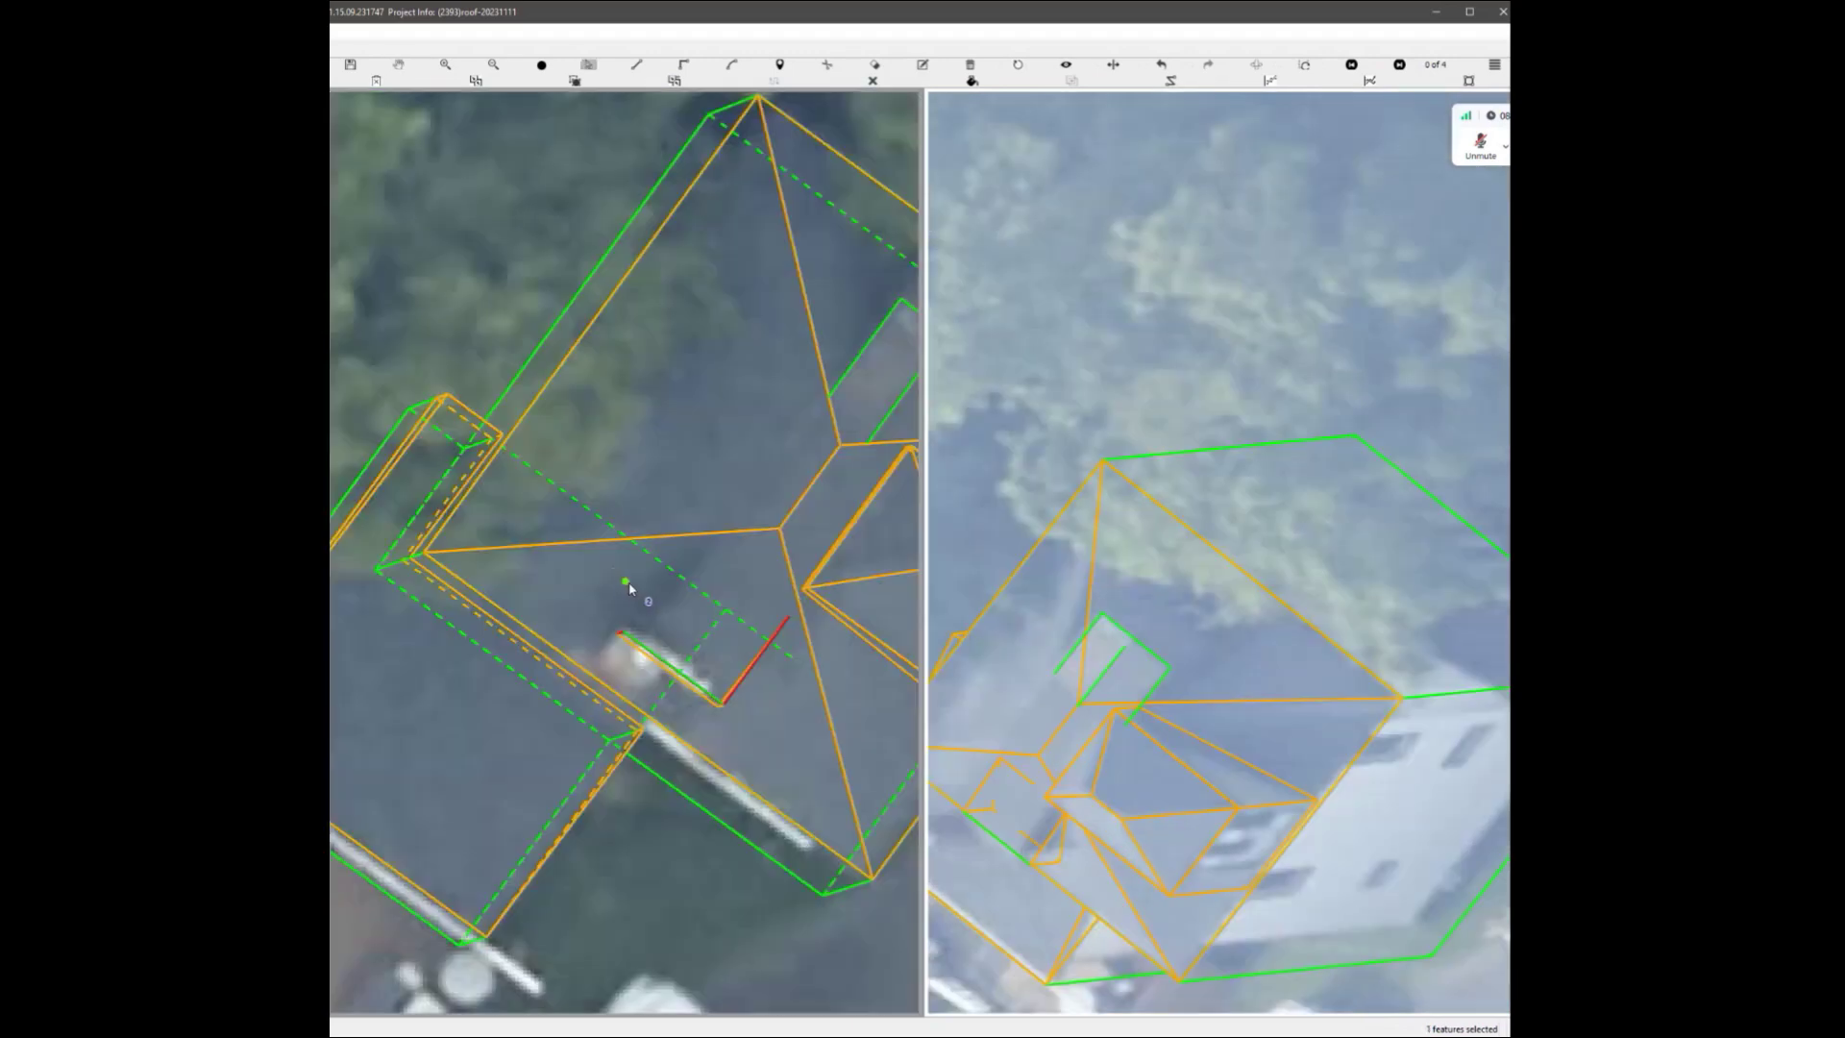
scroll(758, 665, "up", 2)
left_click(757, 657)
key("Delete")
left_click(665, 688)
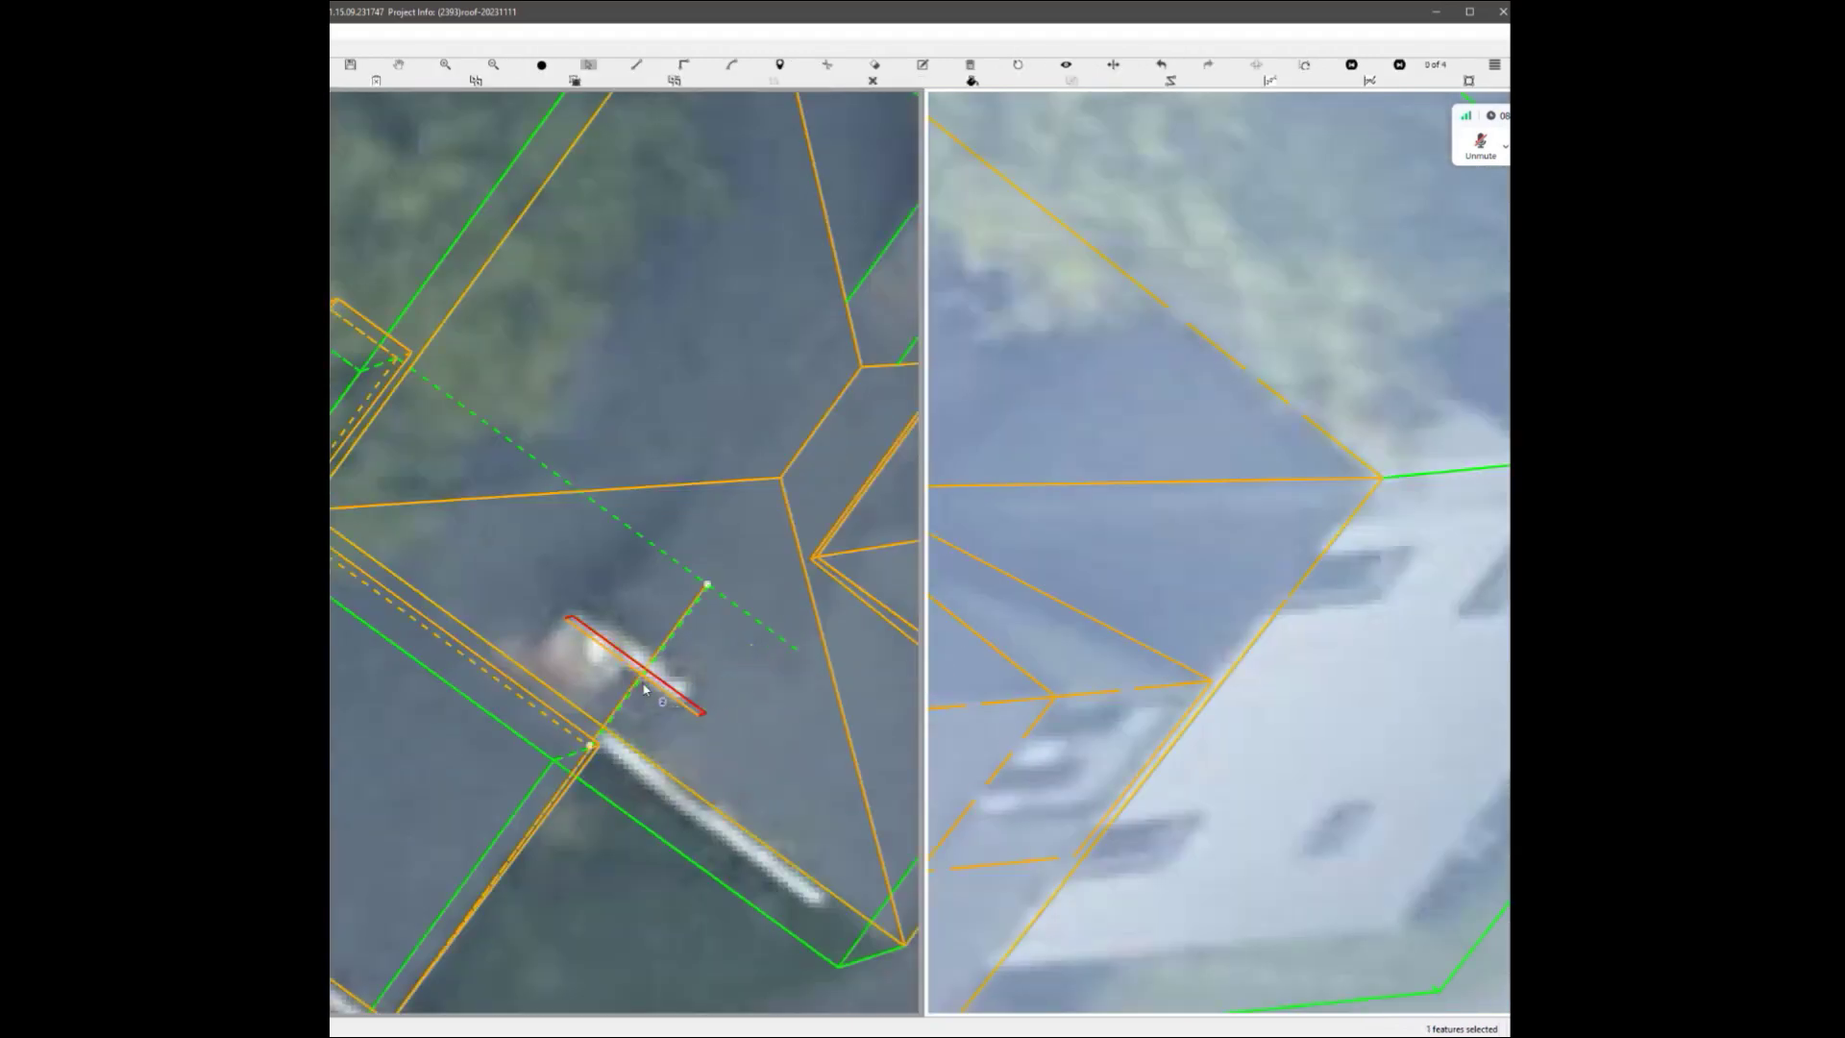
key("Delete")
key("2")
key("1")
Extend both side lines of the new dormer outline across the main ridge to the removed dormer on the opposite slope.
scroll(762, 714, "down", 1)
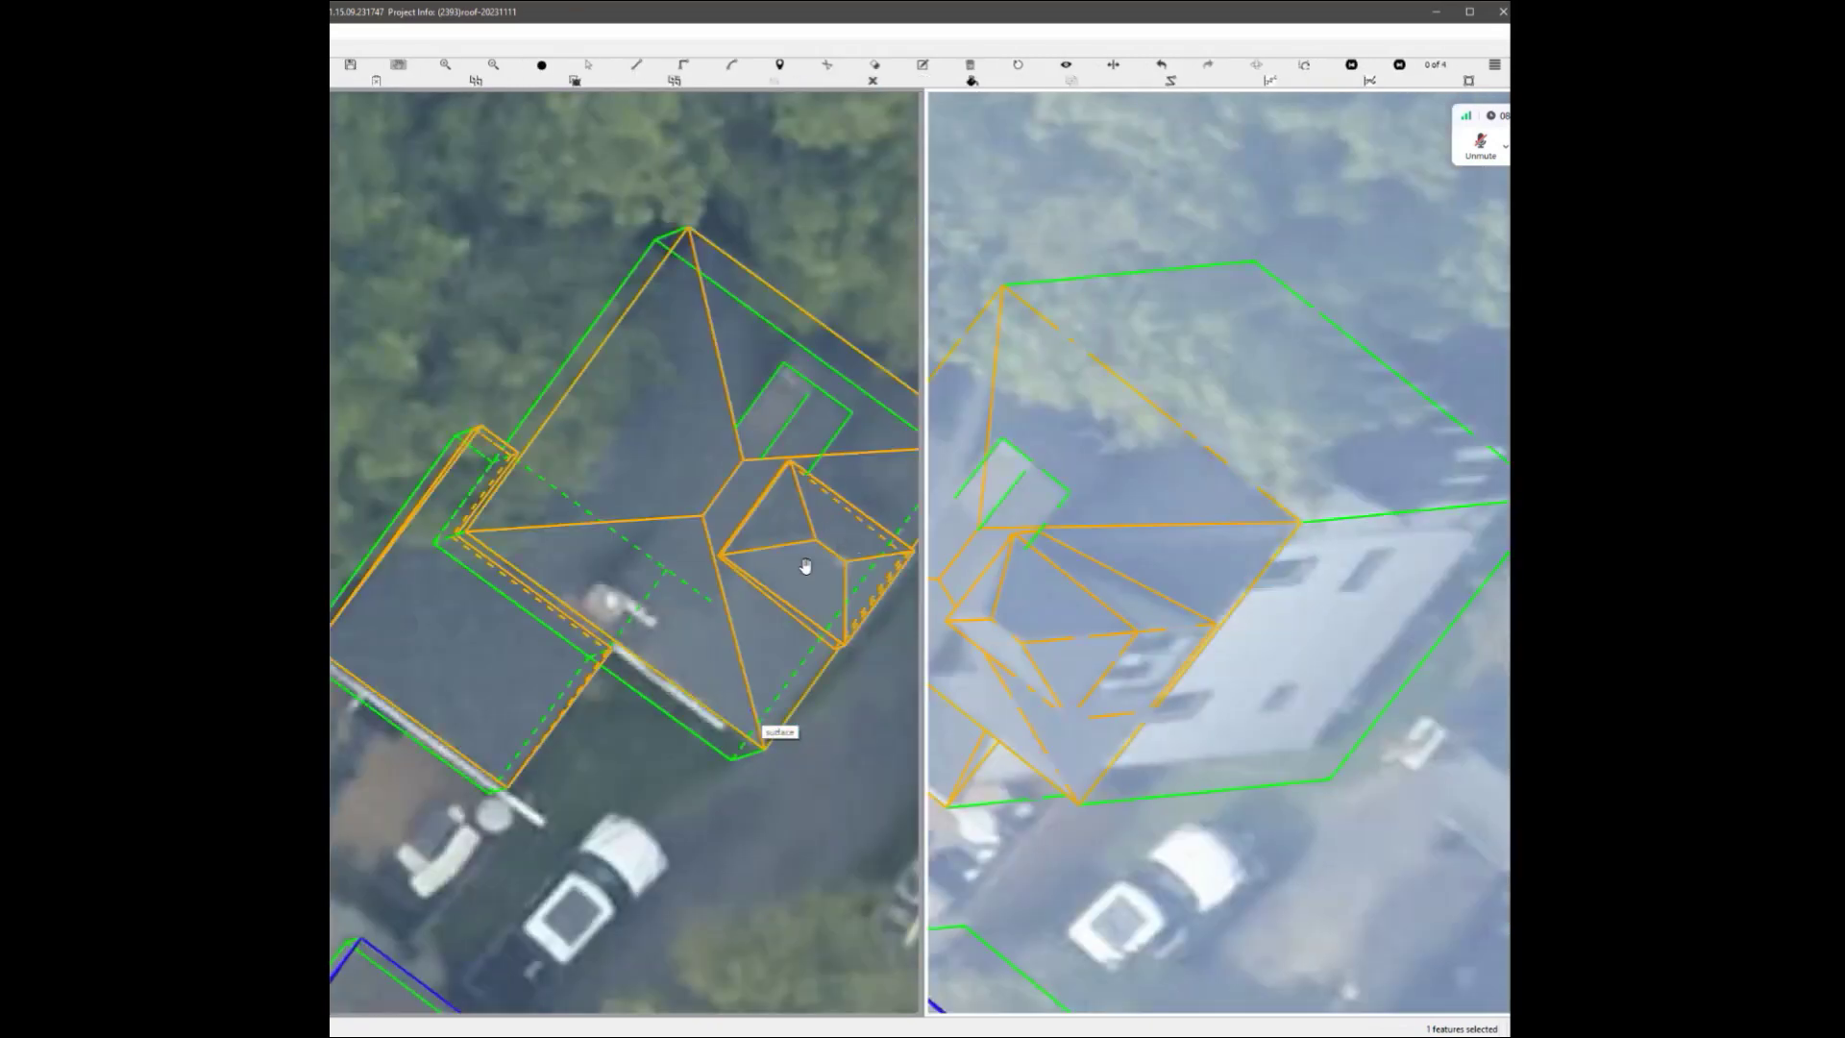
left_click(777, 388)
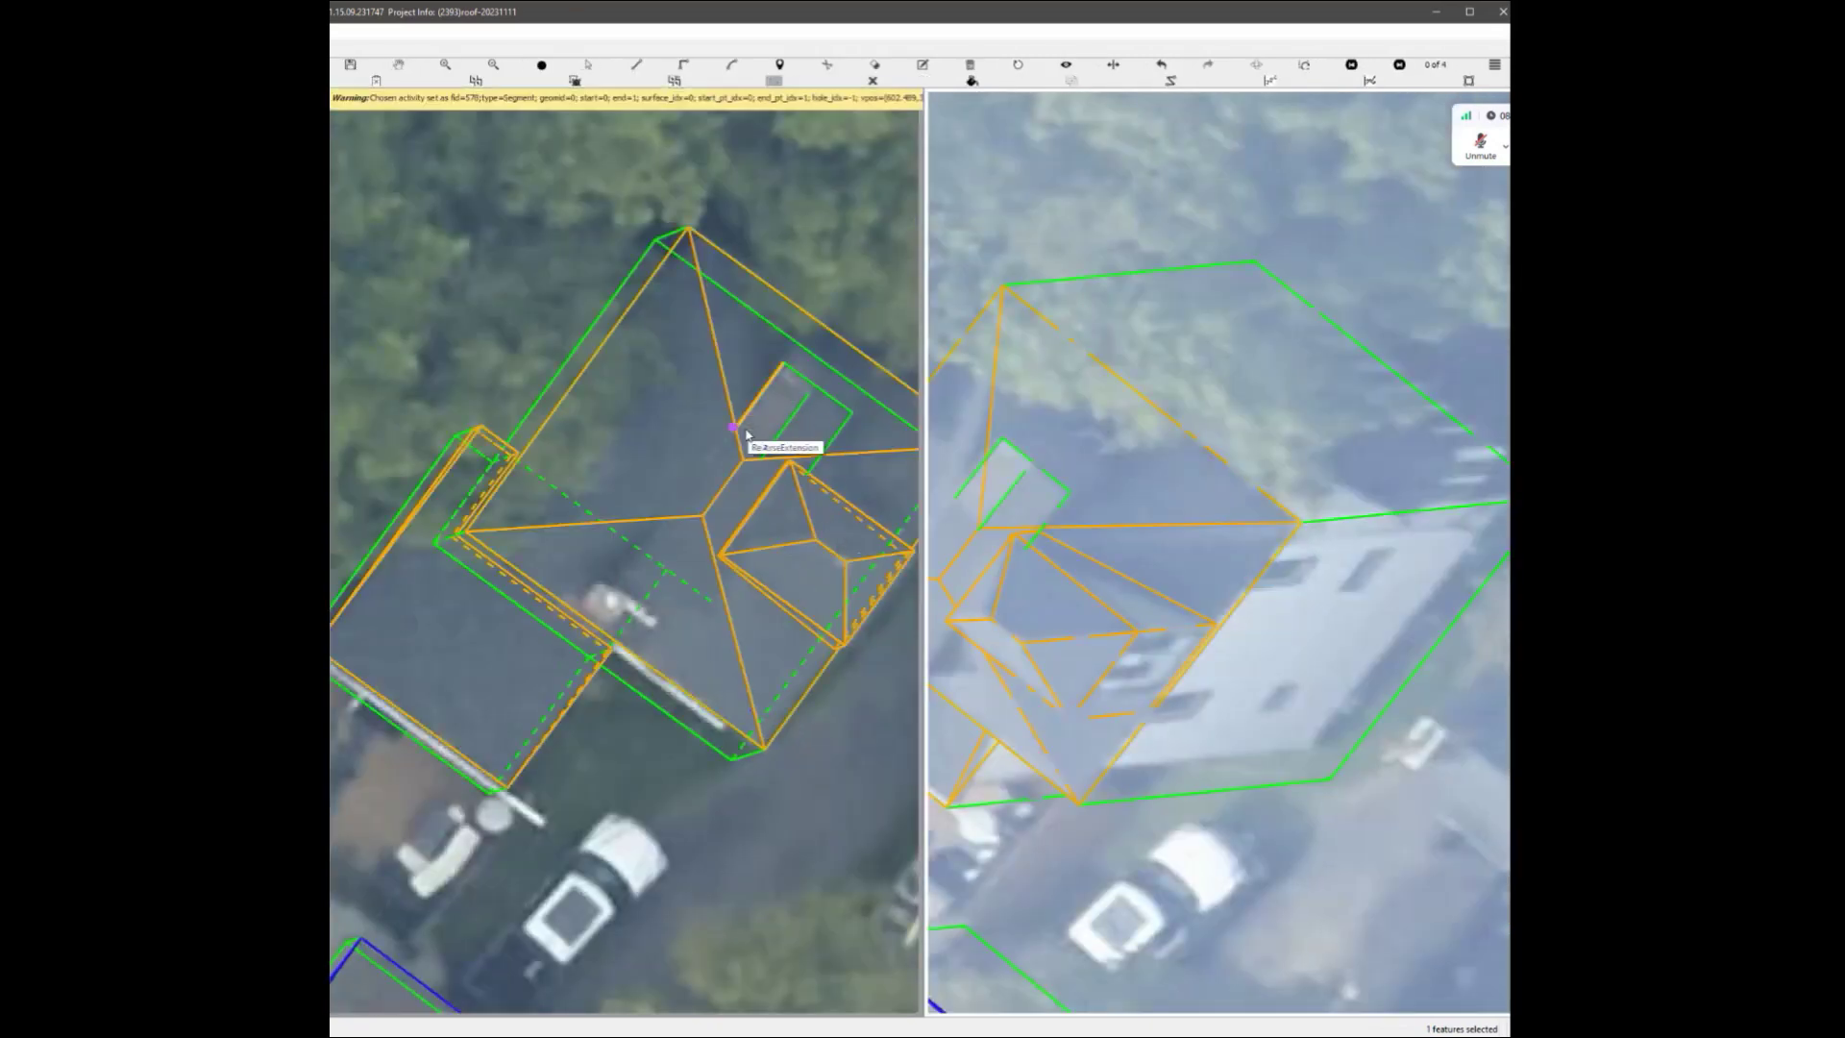
left_click(619, 585)
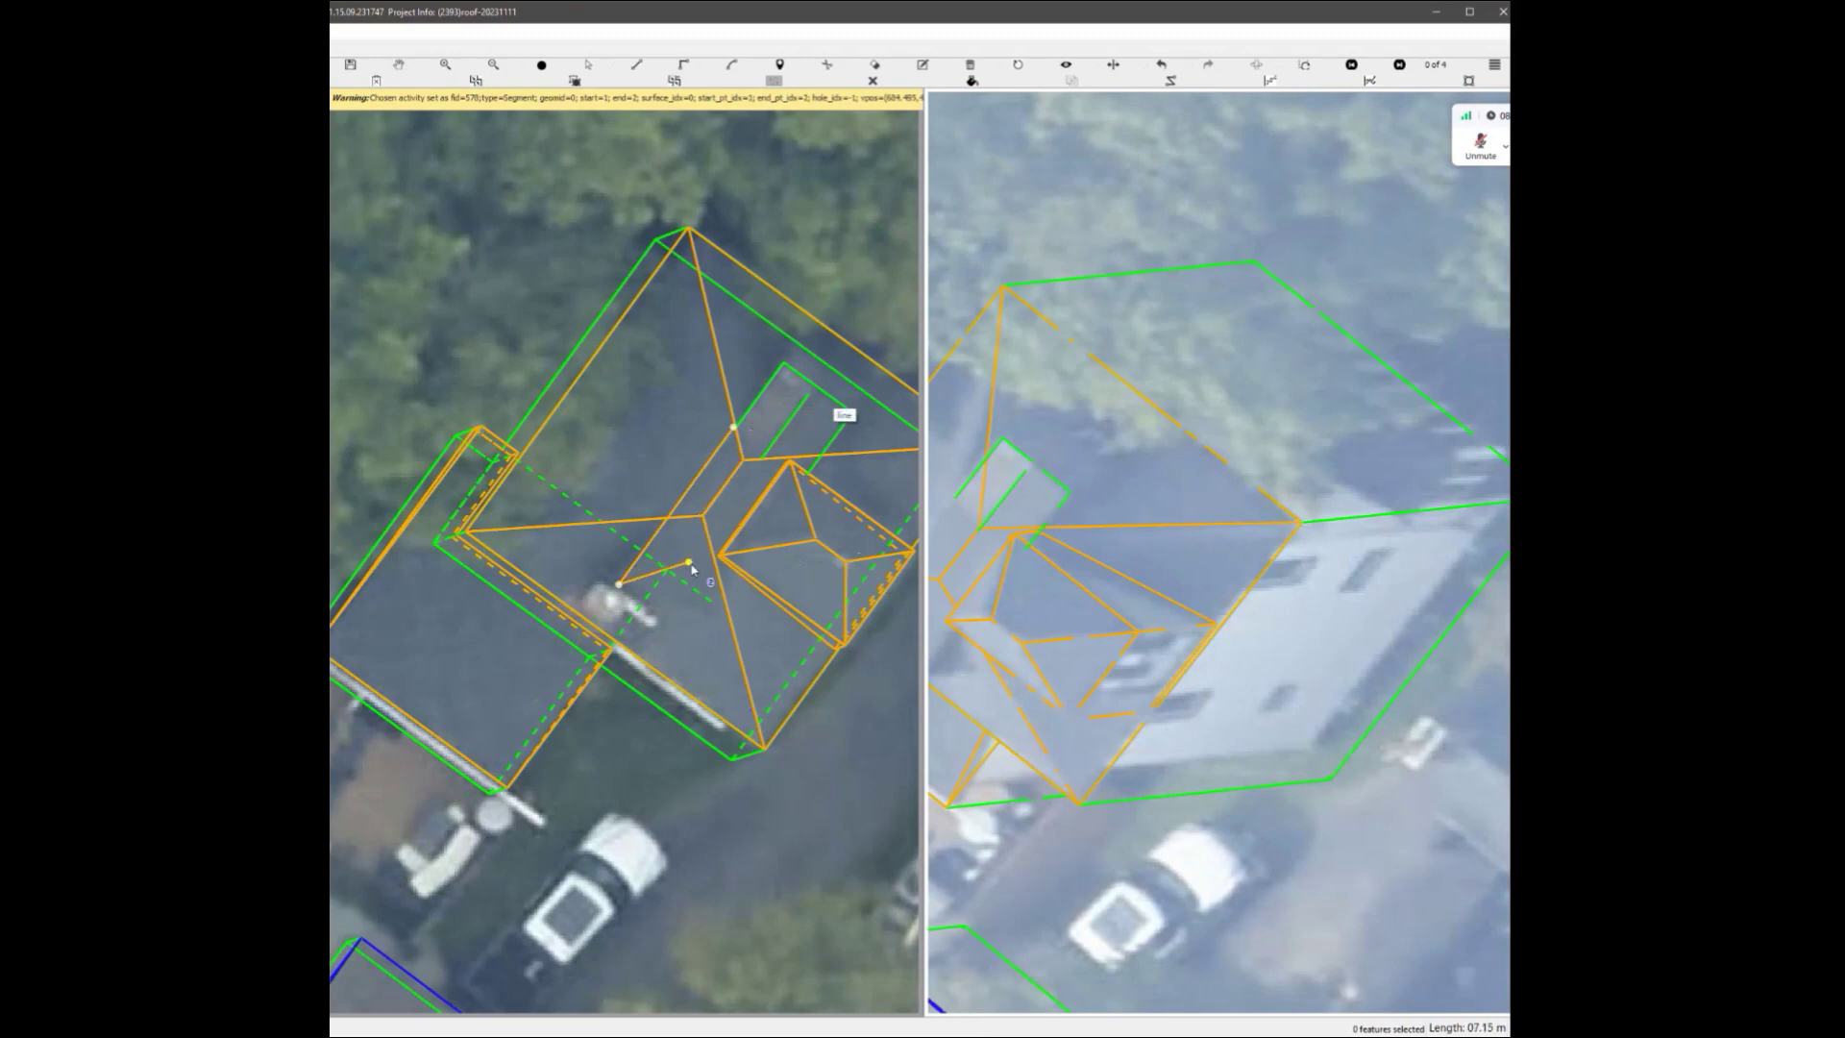
right_click(691, 565)
left_click(811, 484)
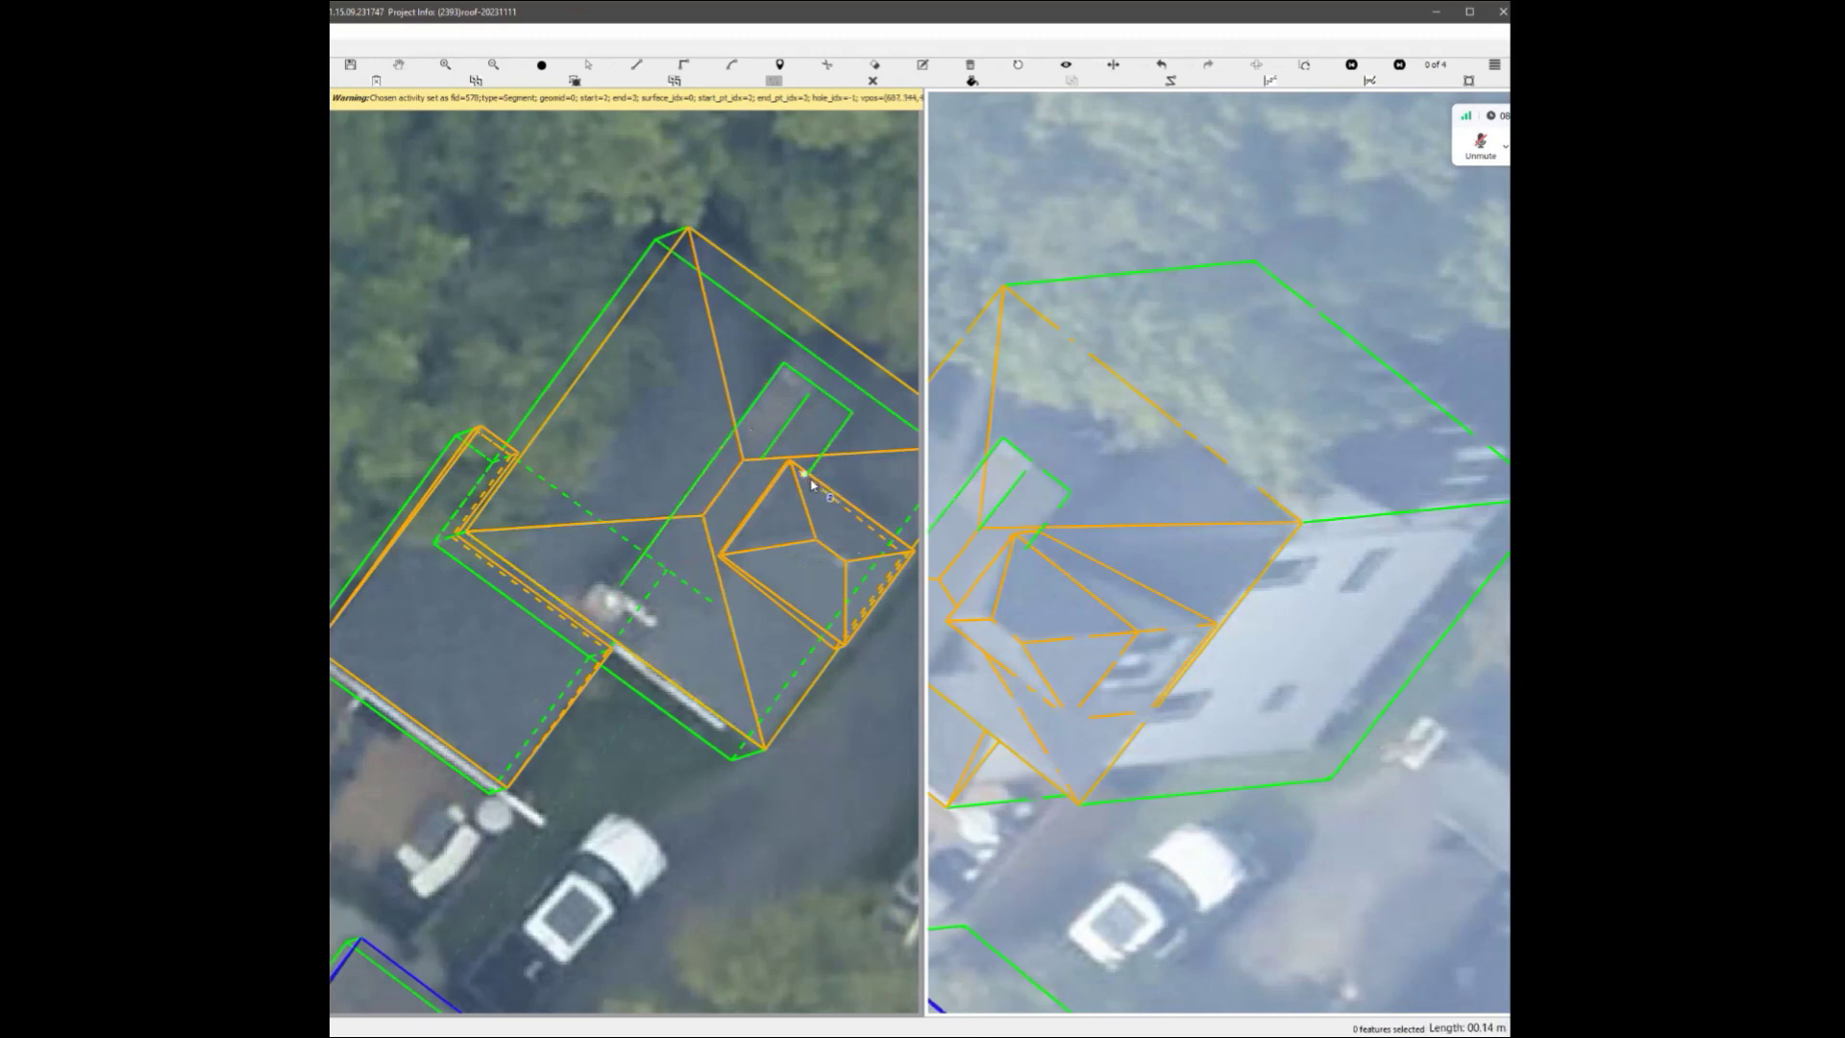
left_click(693, 630)
right_click(733, 632)
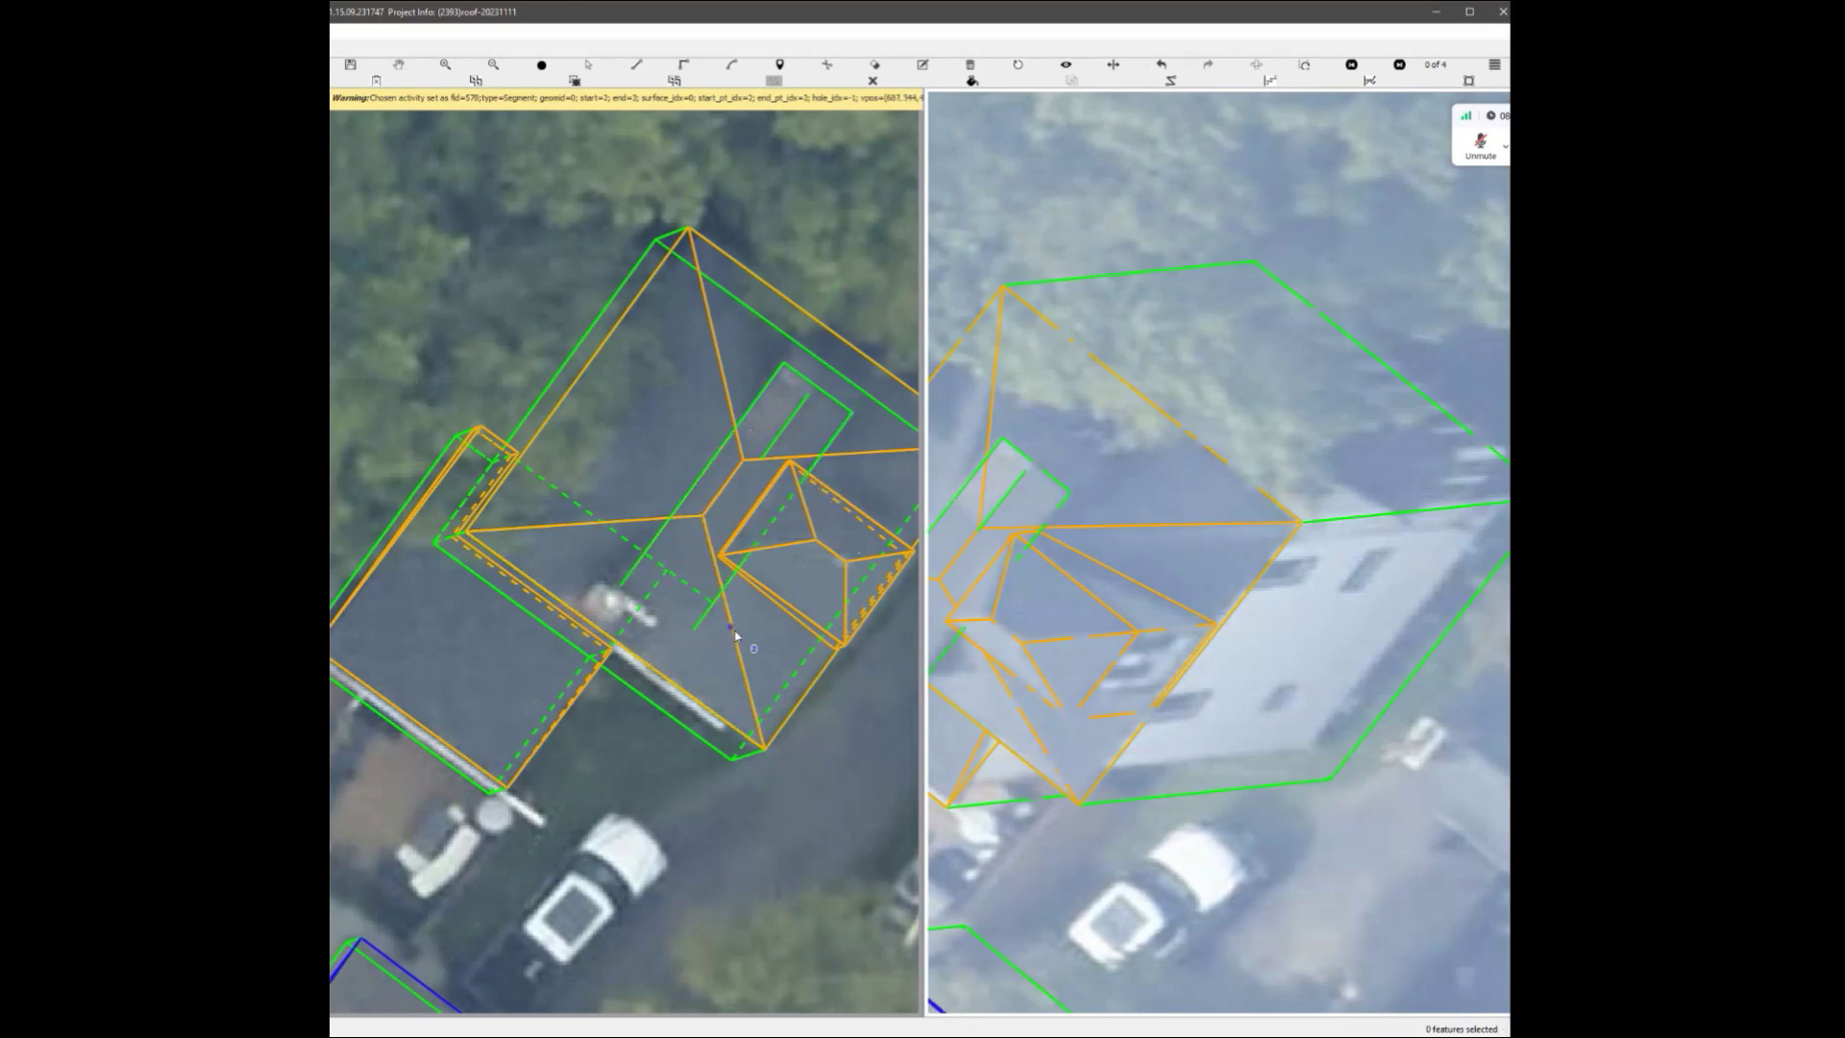
Continue the dormer's centre line across the ridge and draw a front line for the opposite dormer parallel to the eave.
left_click(759, 458)
left_click(651, 612)
right_click(651, 613)
scroll(652, 613, "up", 1)
left_click(631, 669)
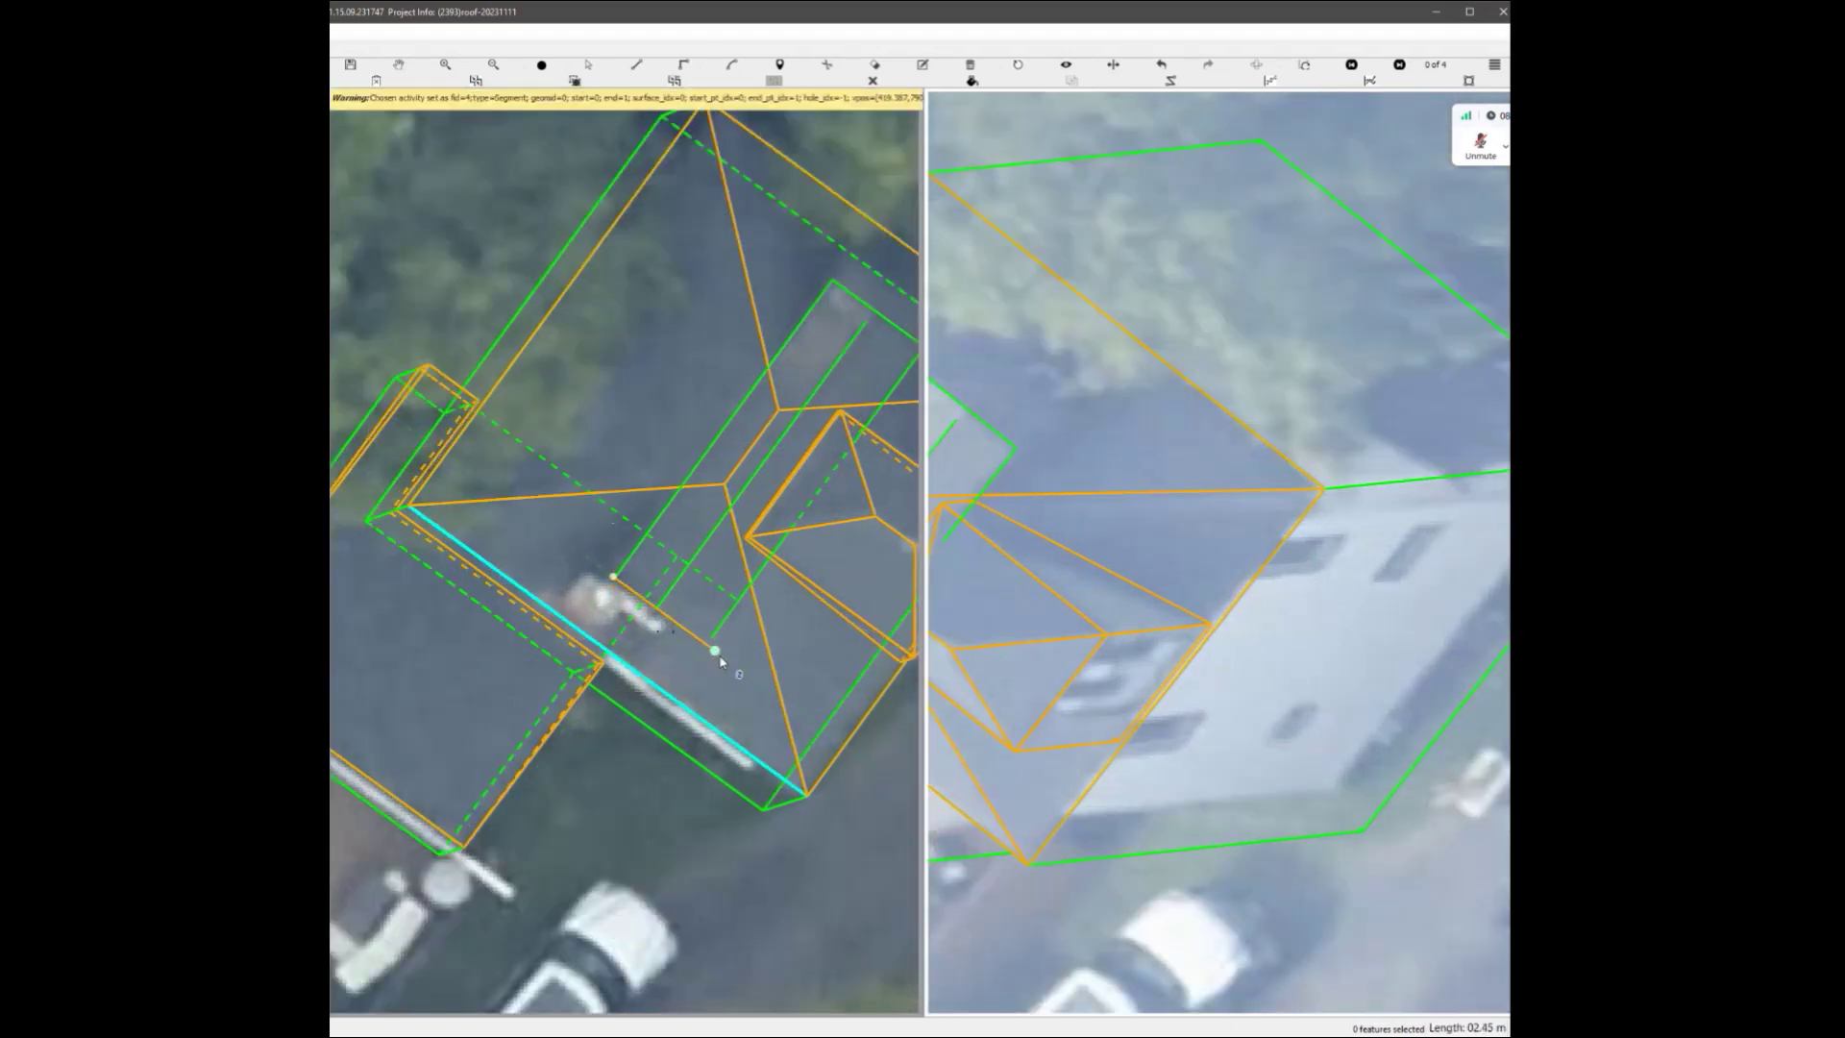
left_click(717, 654)
right_click(721, 653)
Redraw the extension of the dormer's side line nearest the large dormer, reaching the opposite dormer's front line.
scroll(730, 625, "up", 3)
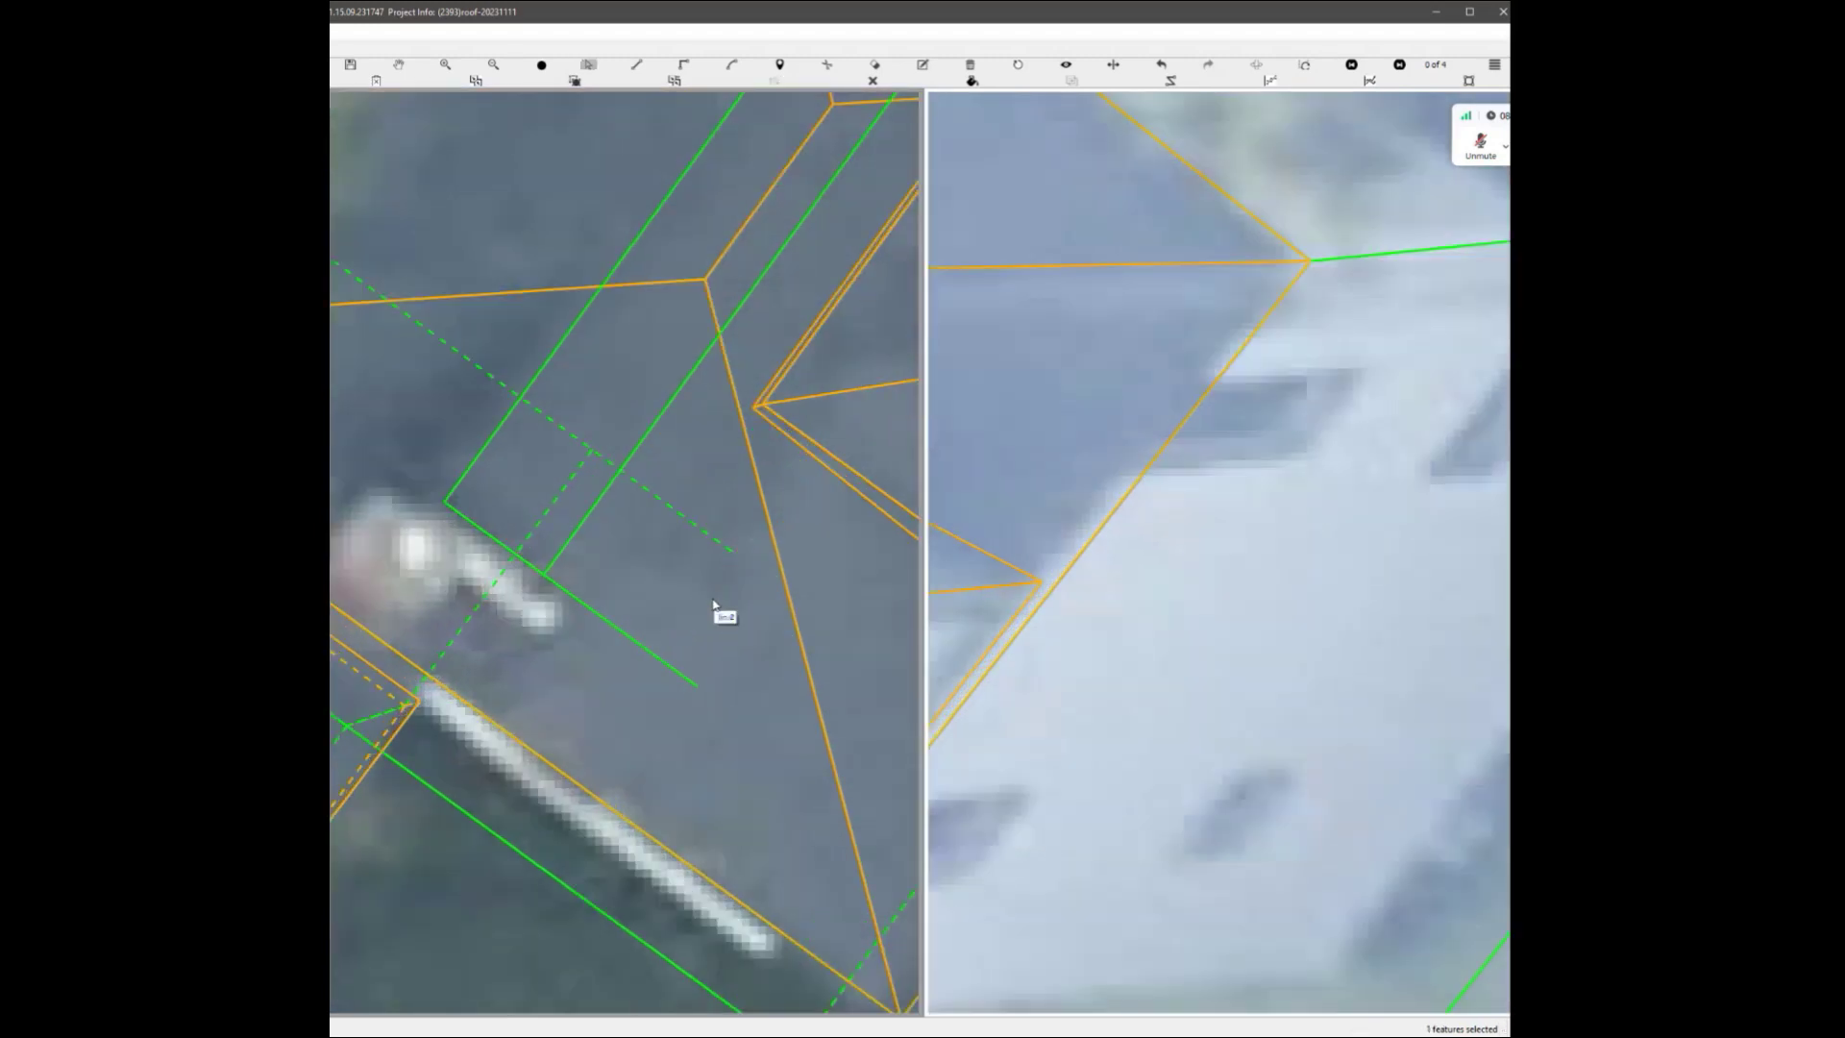
scroll(713, 603, "down", 2)
left_click(877, 297)
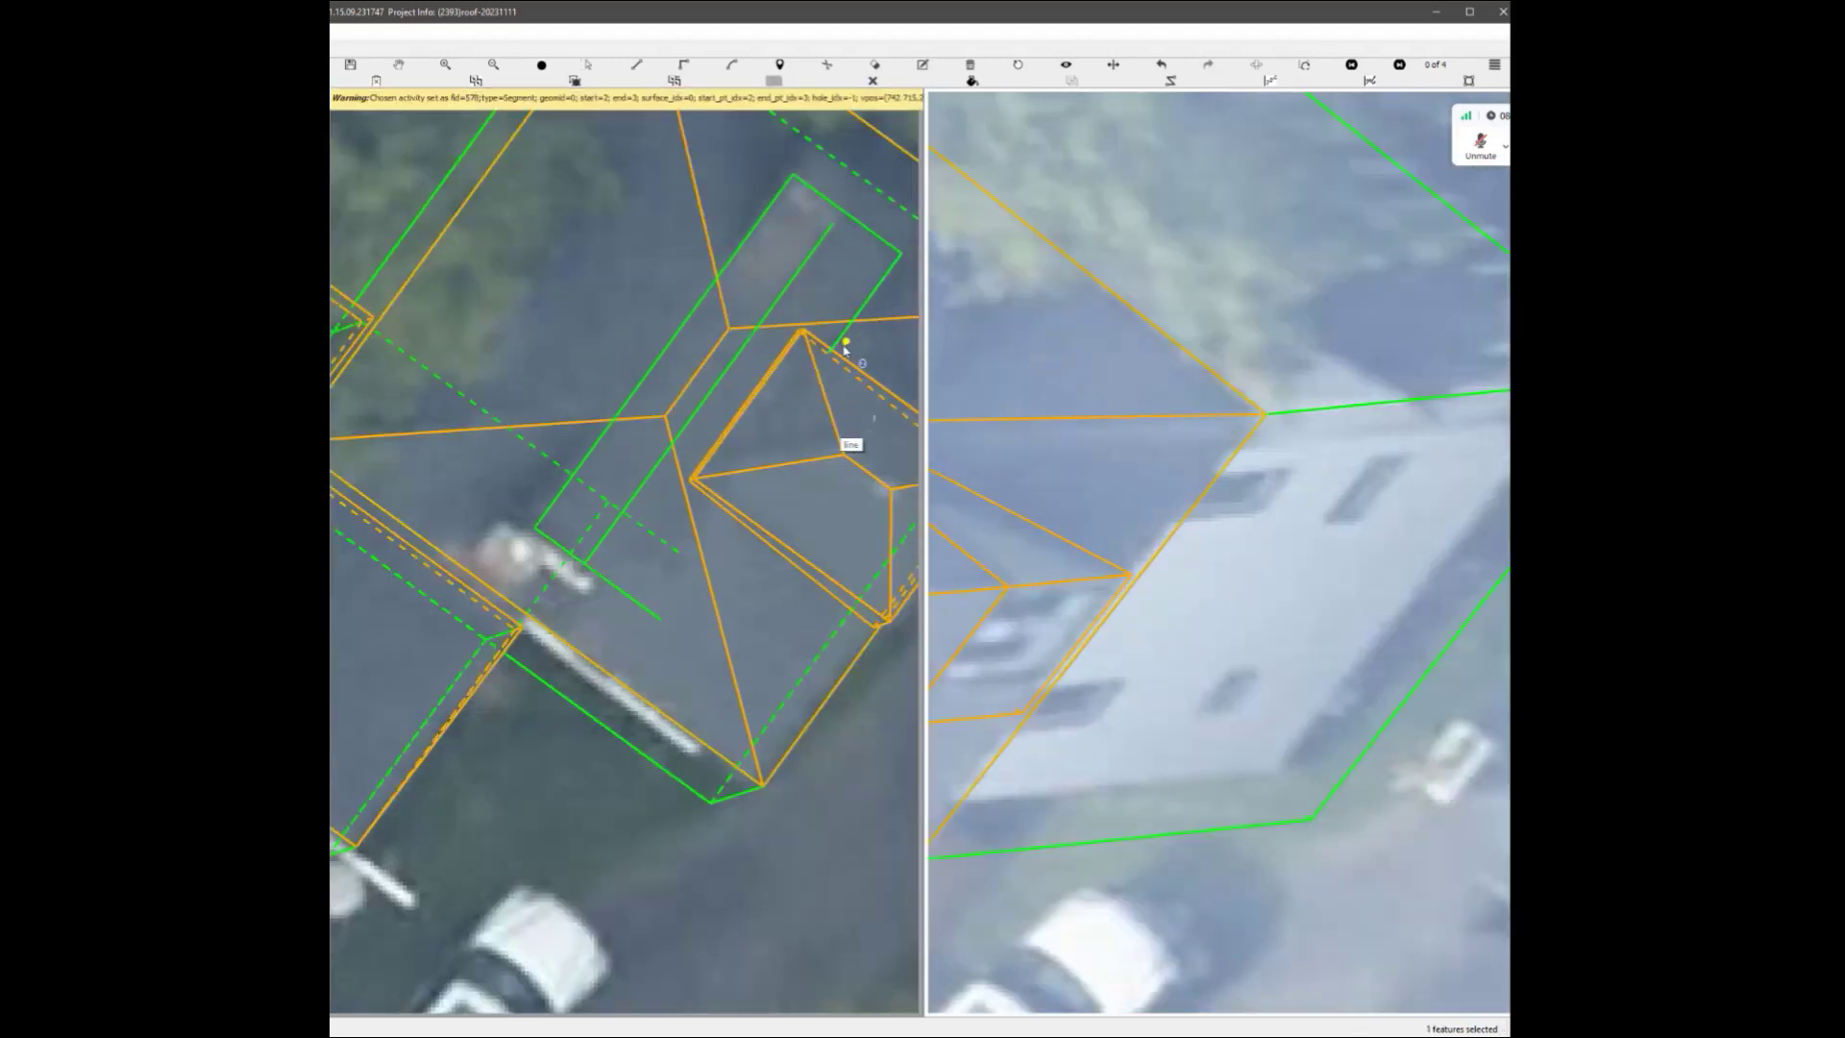
left_click(646, 610)
Compare the extended dormer side lines, centre line and front line with the vertical and oblique images.
scroll(644, 609, "down", 1)
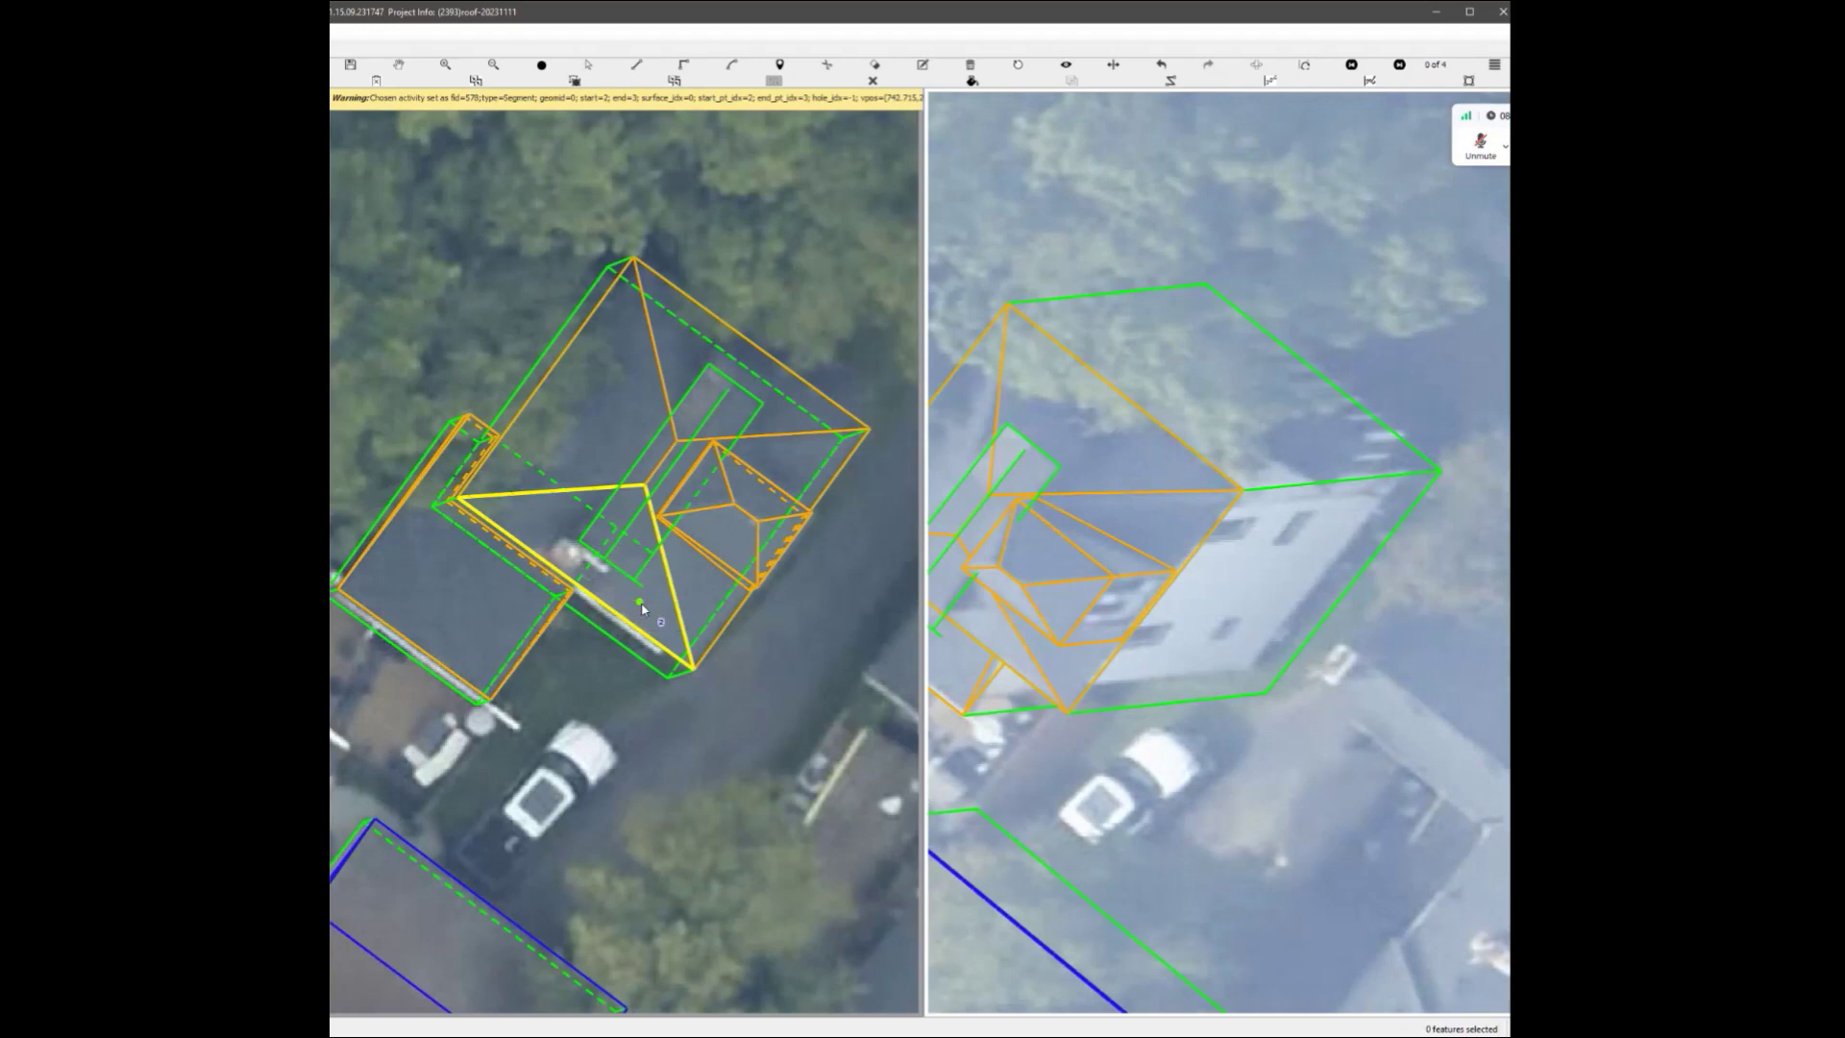
scroll(642, 609, "down", 2)
scroll(1110, 605, "up", 1)
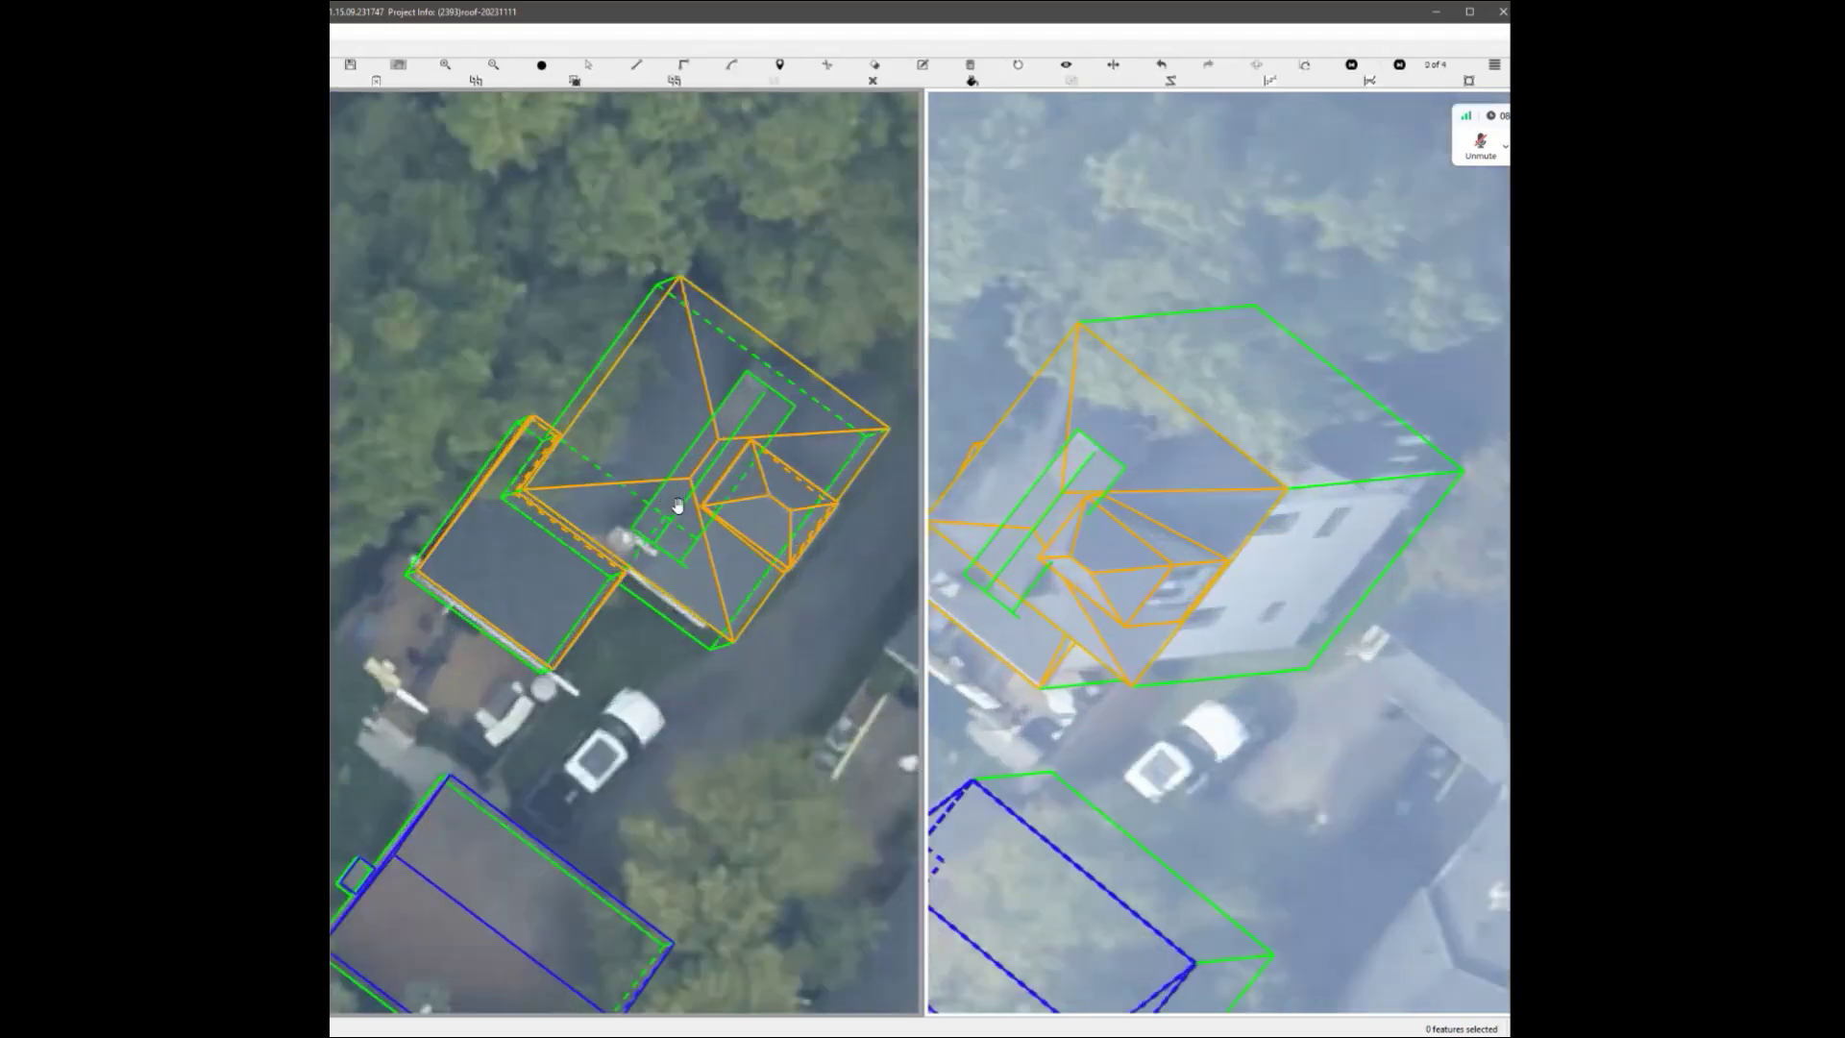
scroll(658, 572, "up", 2)
scroll(642, 535, "down", 3)
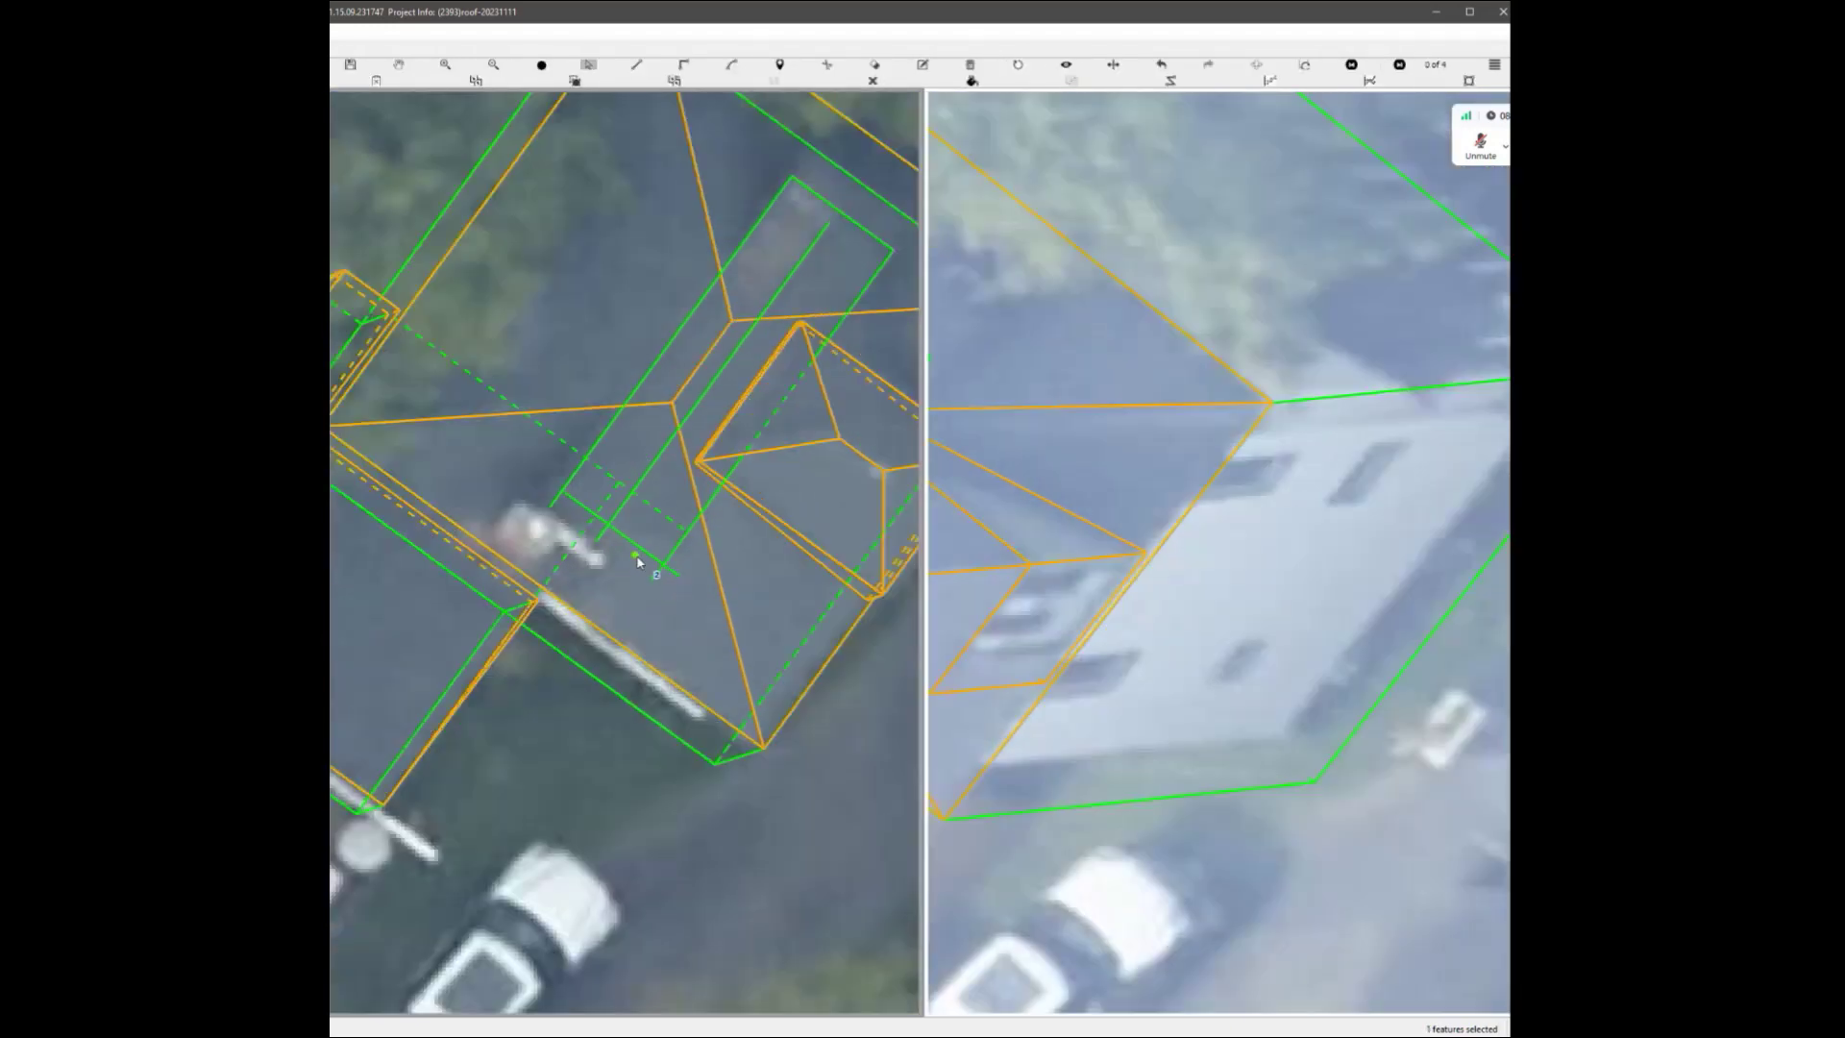
scroll(1231, 601, "up", 2)
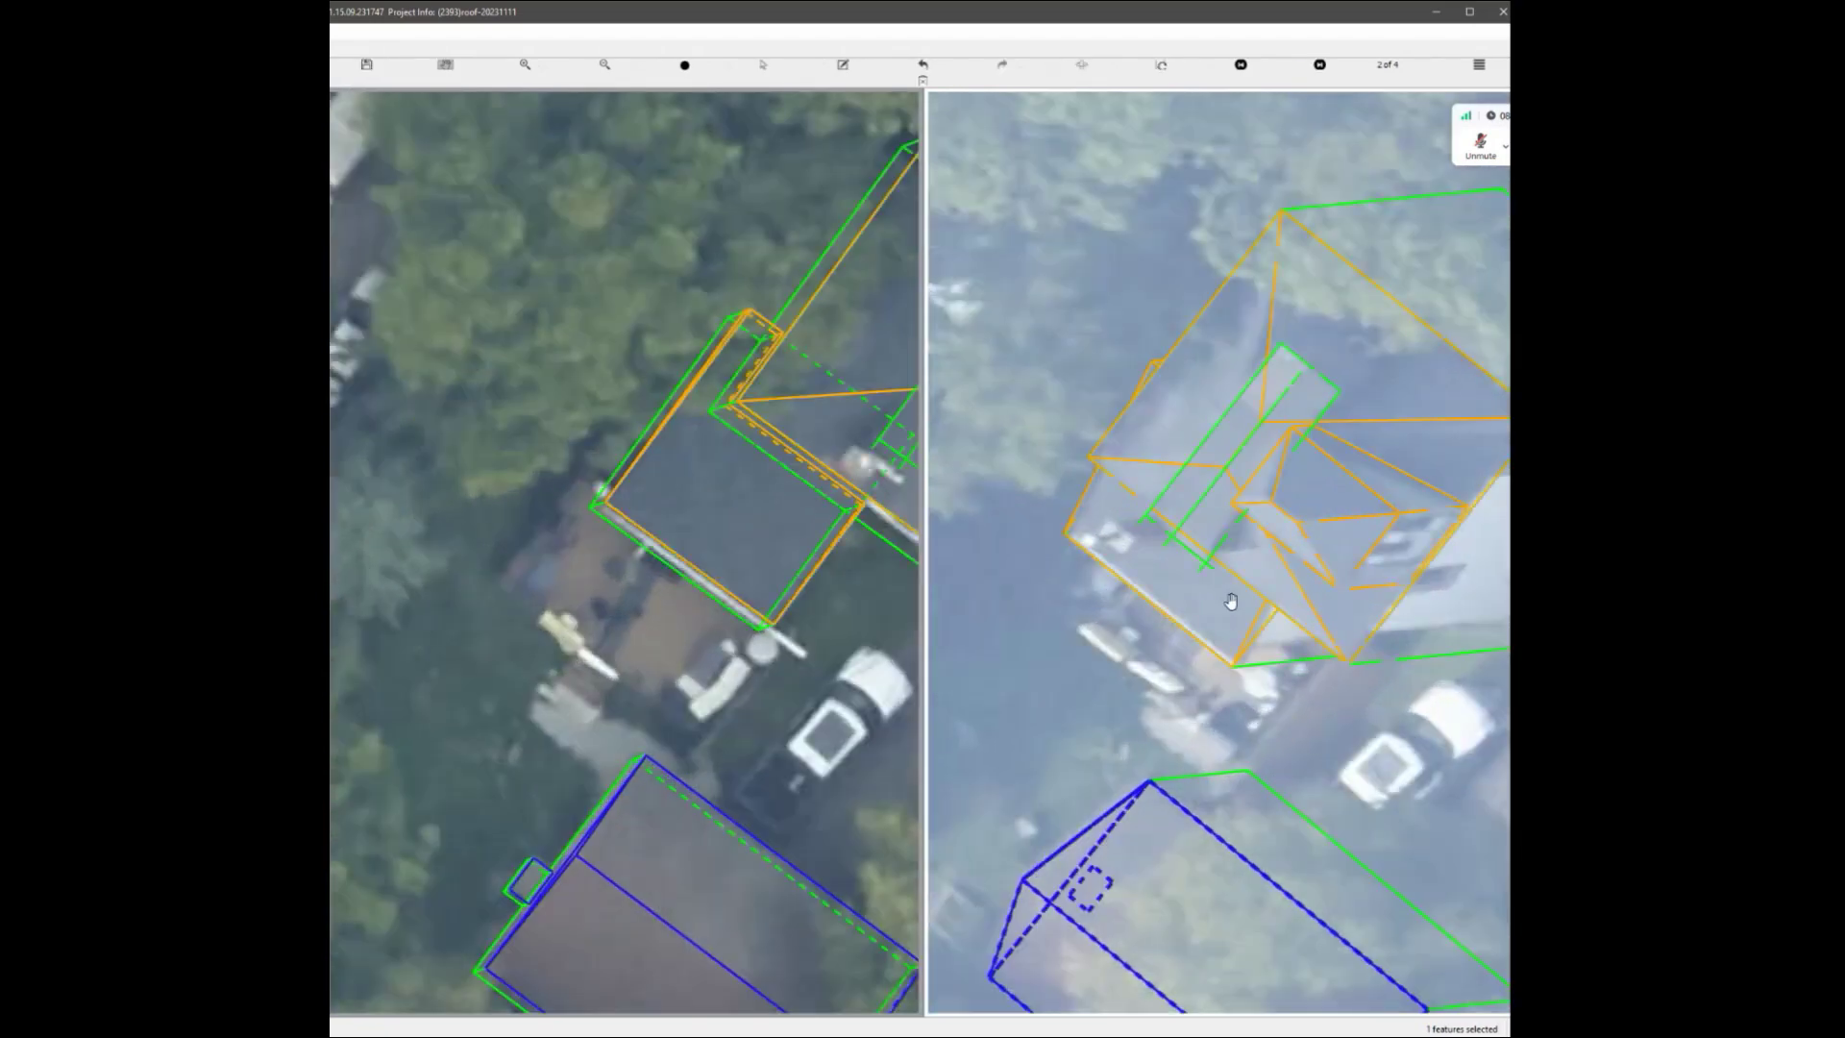
scroll(817, 529, "down", 2)
scroll(730, 523, "up", 5)
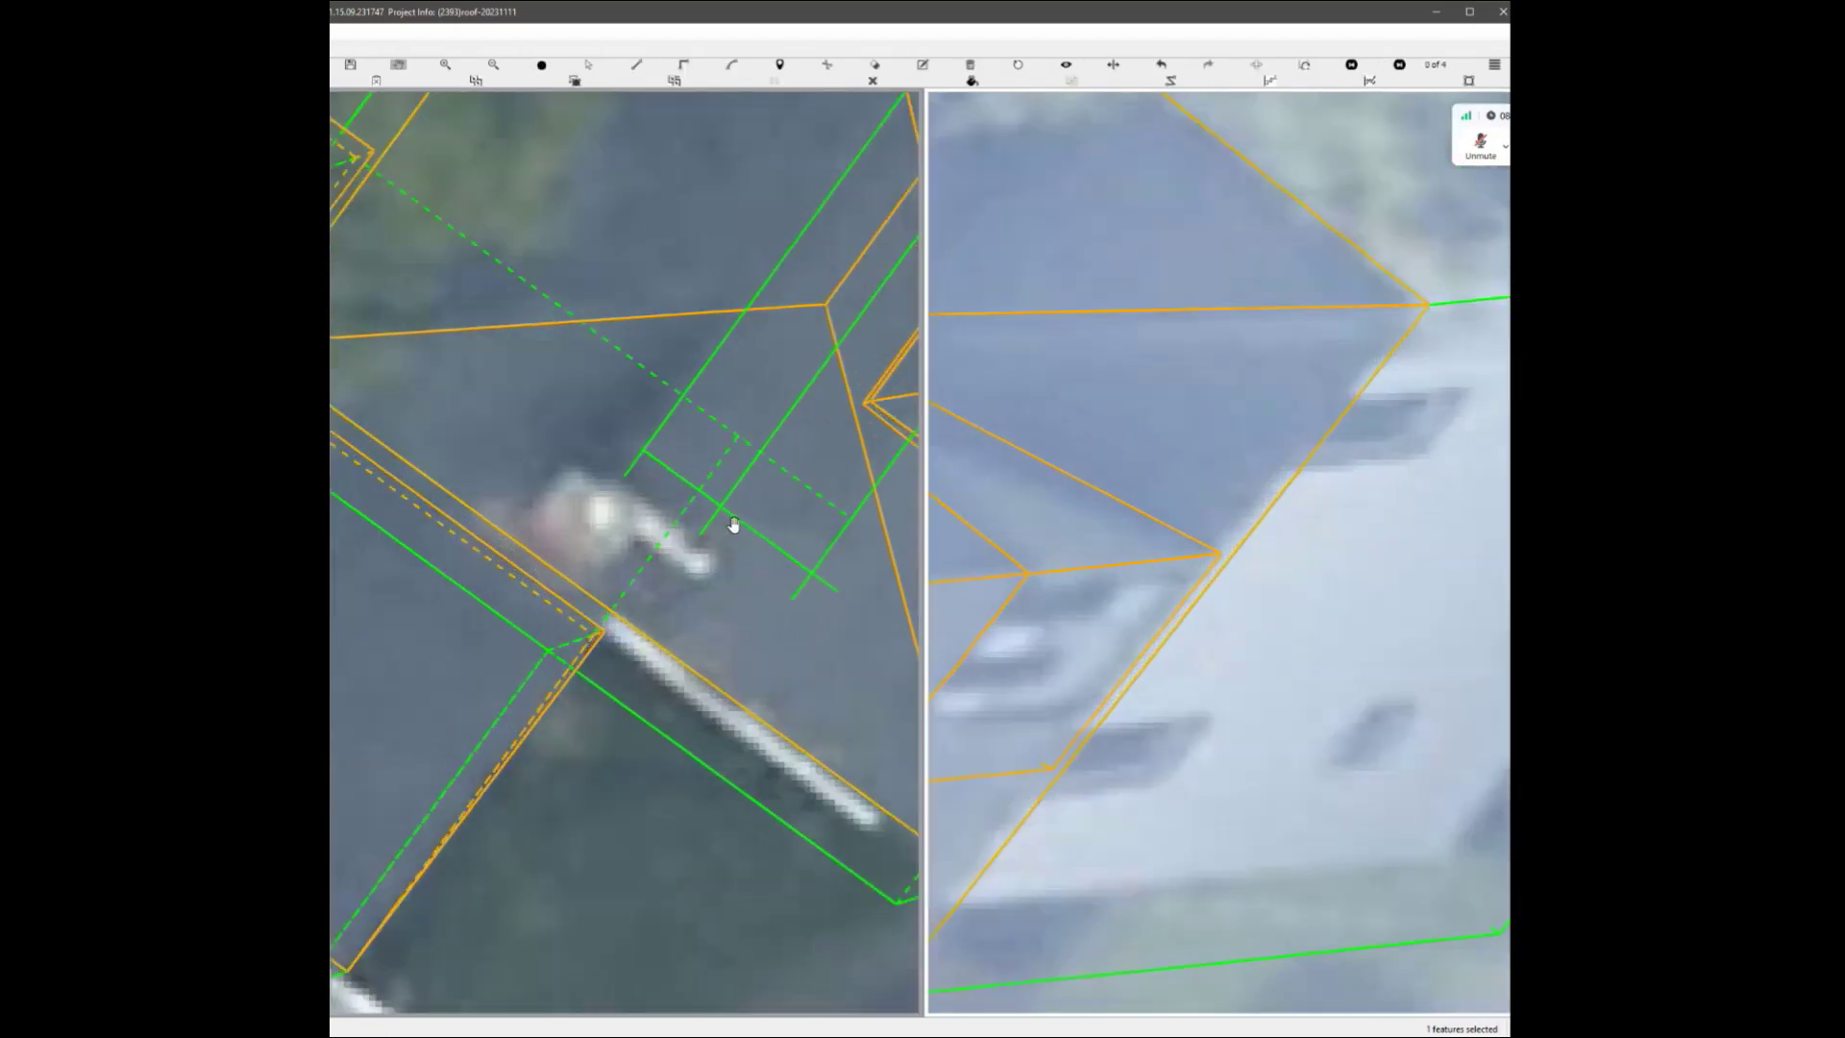
scroll(712, 519, "down", 5)
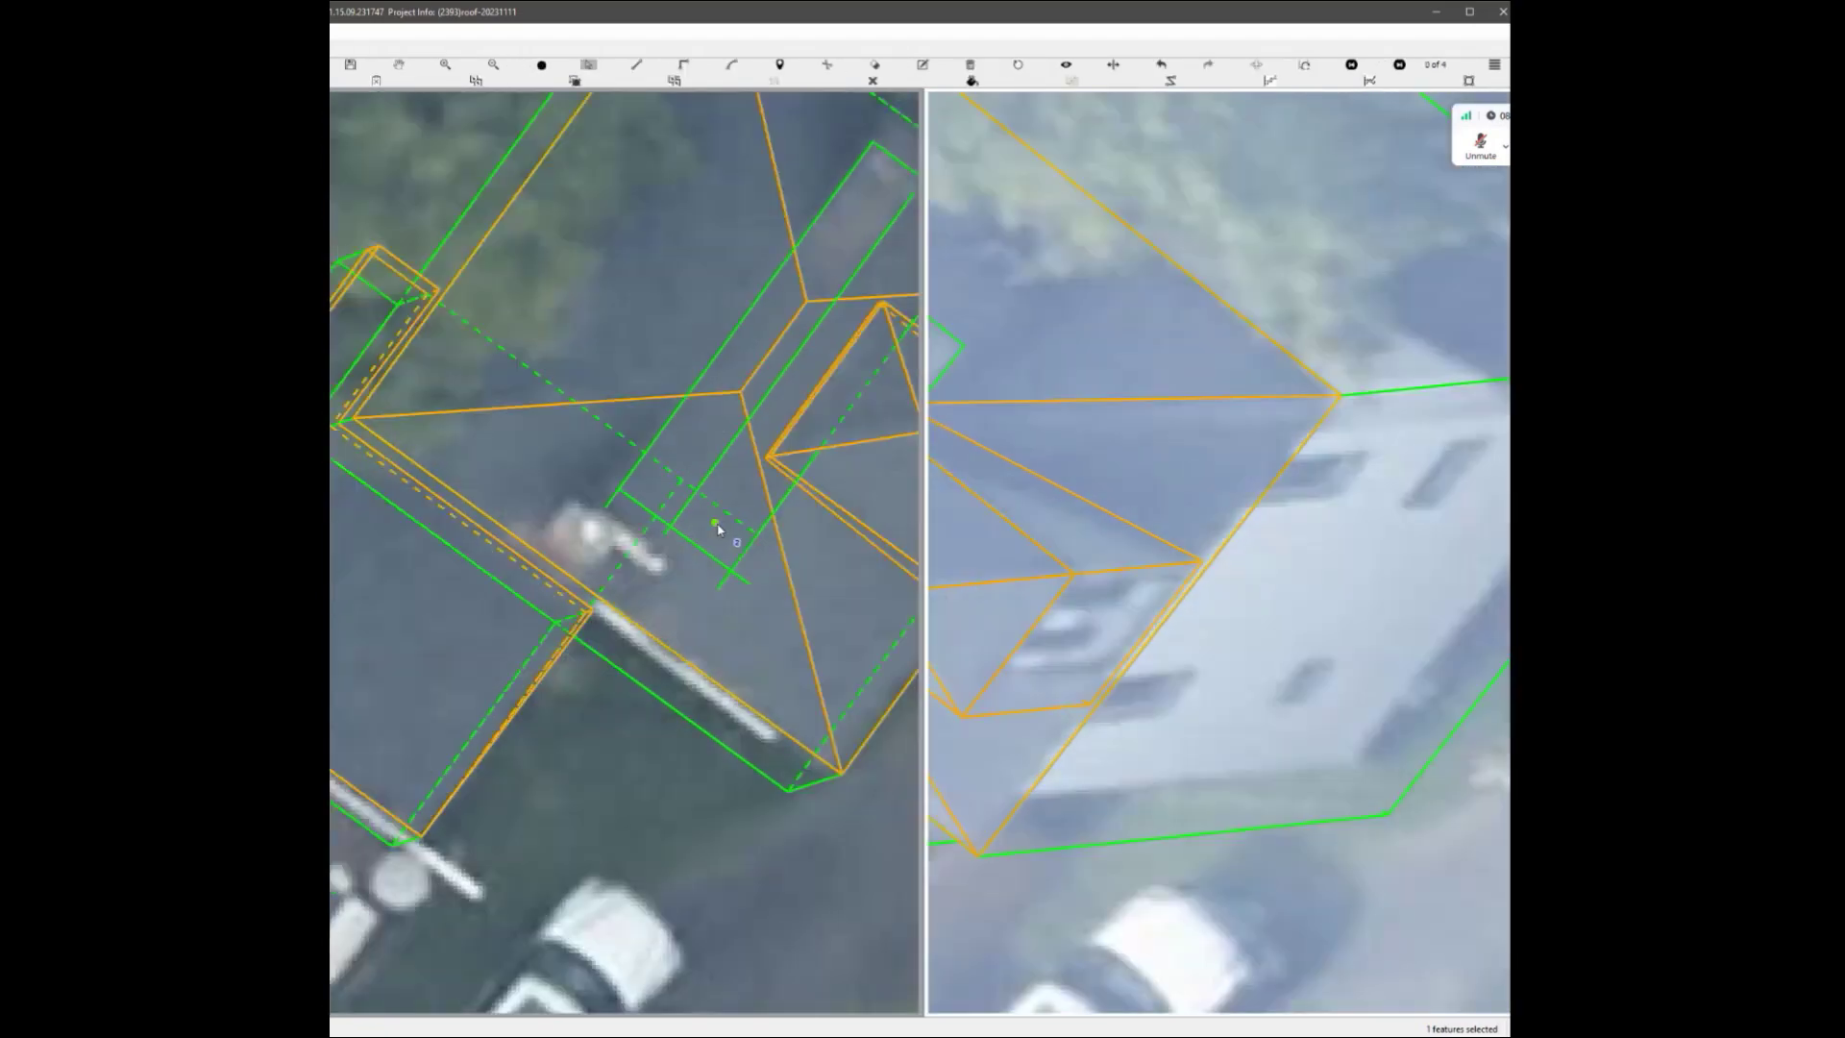
scroll(753, 555, "up", 1)
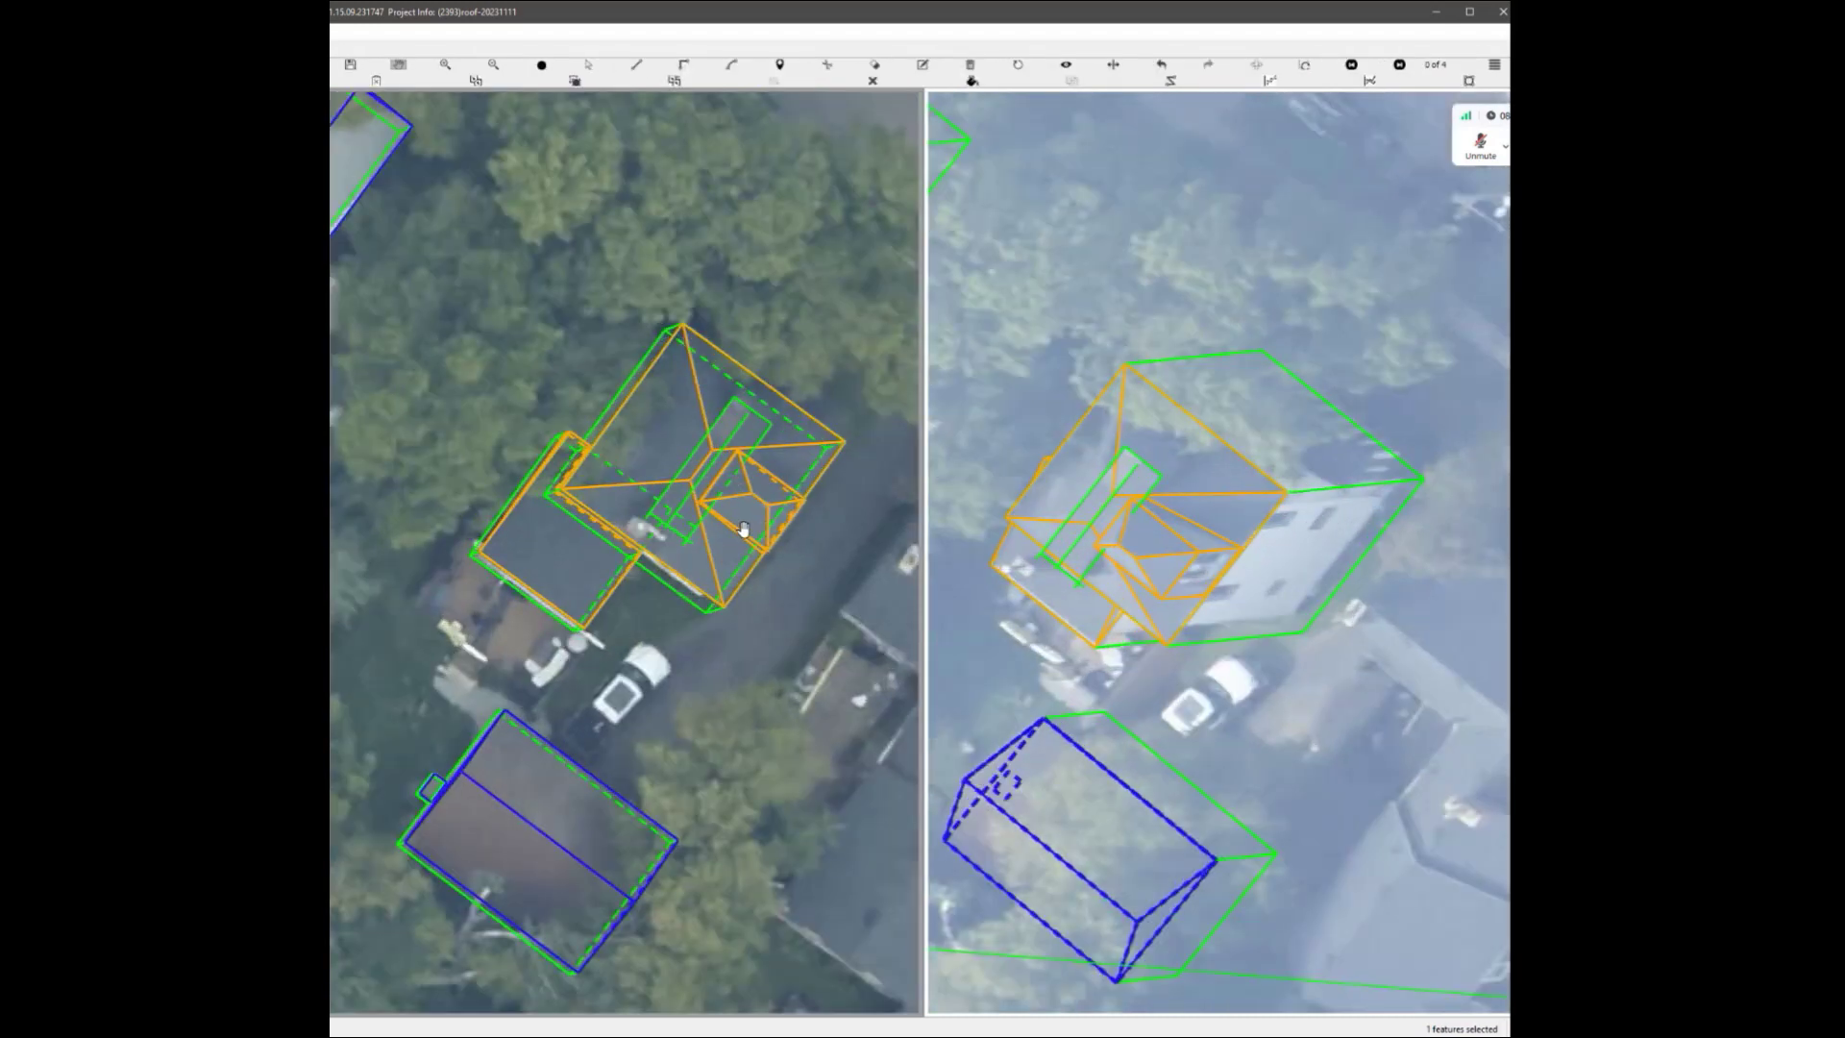
Try to trace one half of the dormer roof between the centre line and a side line in a view without imagery.
mouse_move(743, 527)
middle_mouse_down()
mouse_move(917, 444)
mouse_move(878, 420)
mouse_move(754, 420)
mouse_move(835, 477)
mouse_move(755, 546)
middle_mouse_up()
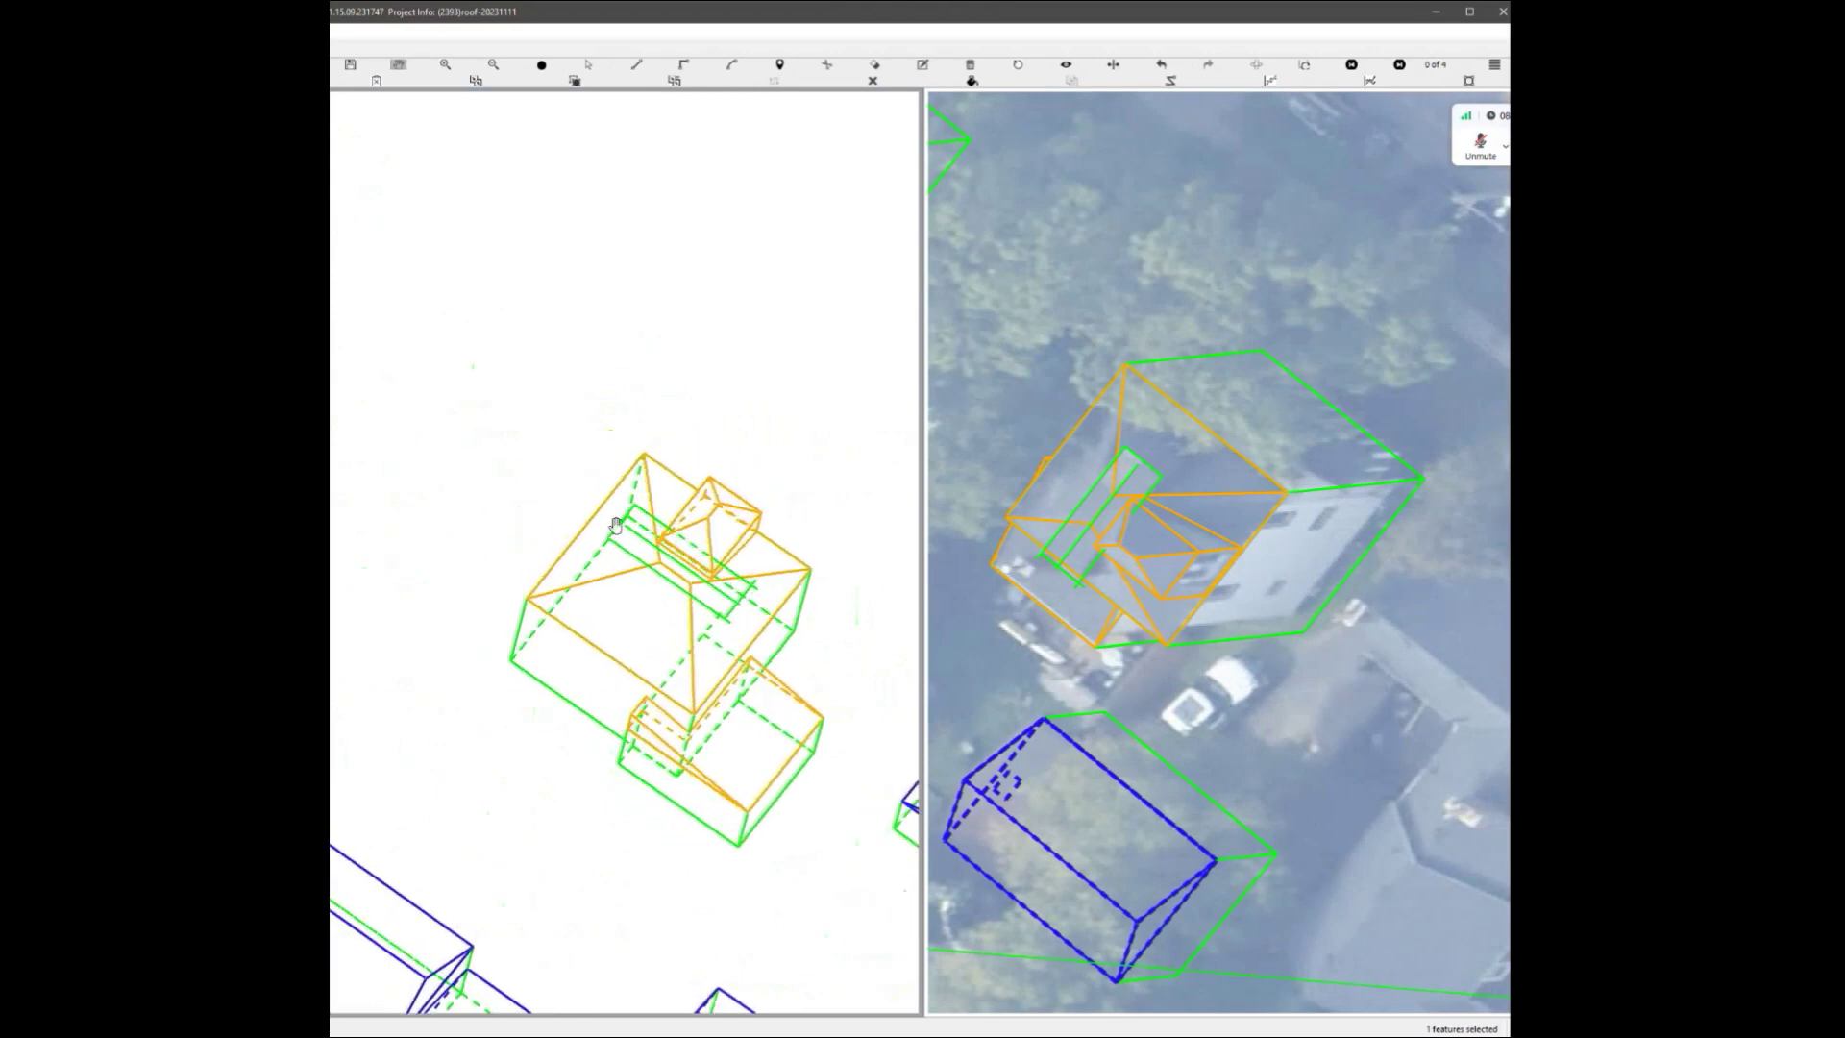
scroll(732, 571, "up", 3)
key("l")
scroll(807, 681, "up", 1)
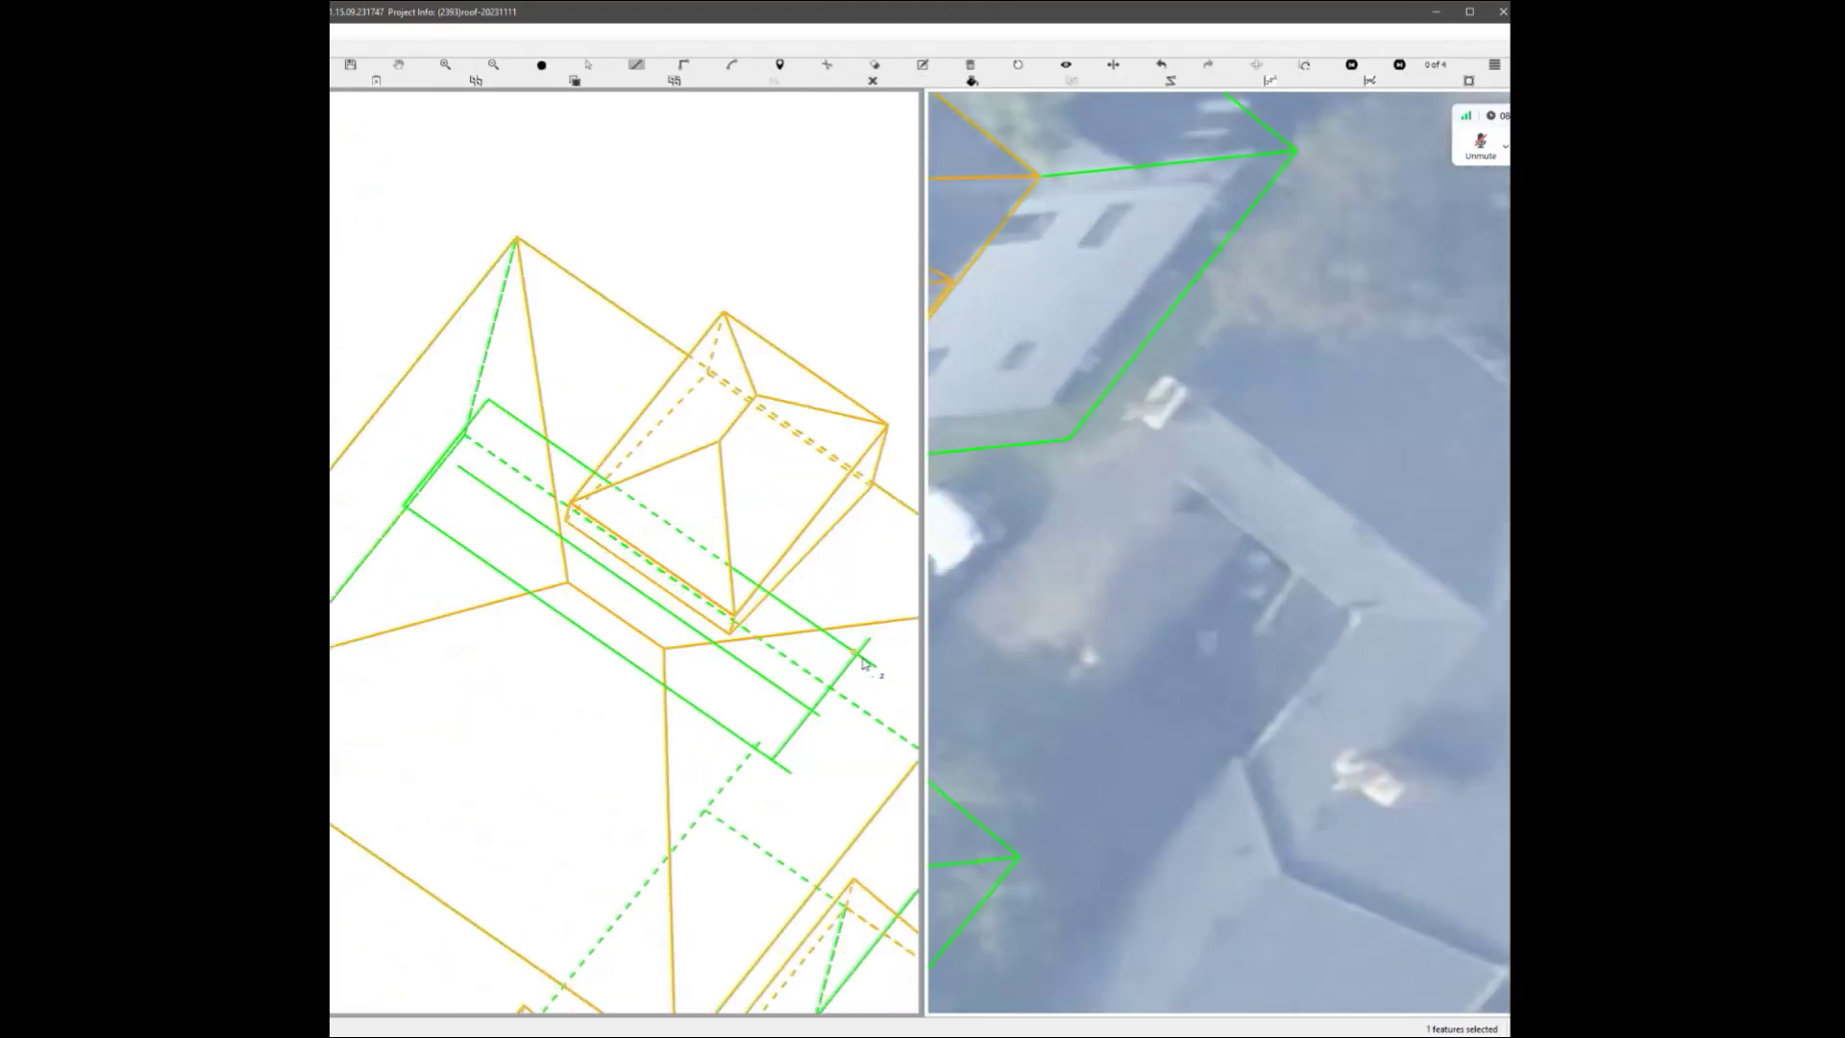
left_click(716, 651)
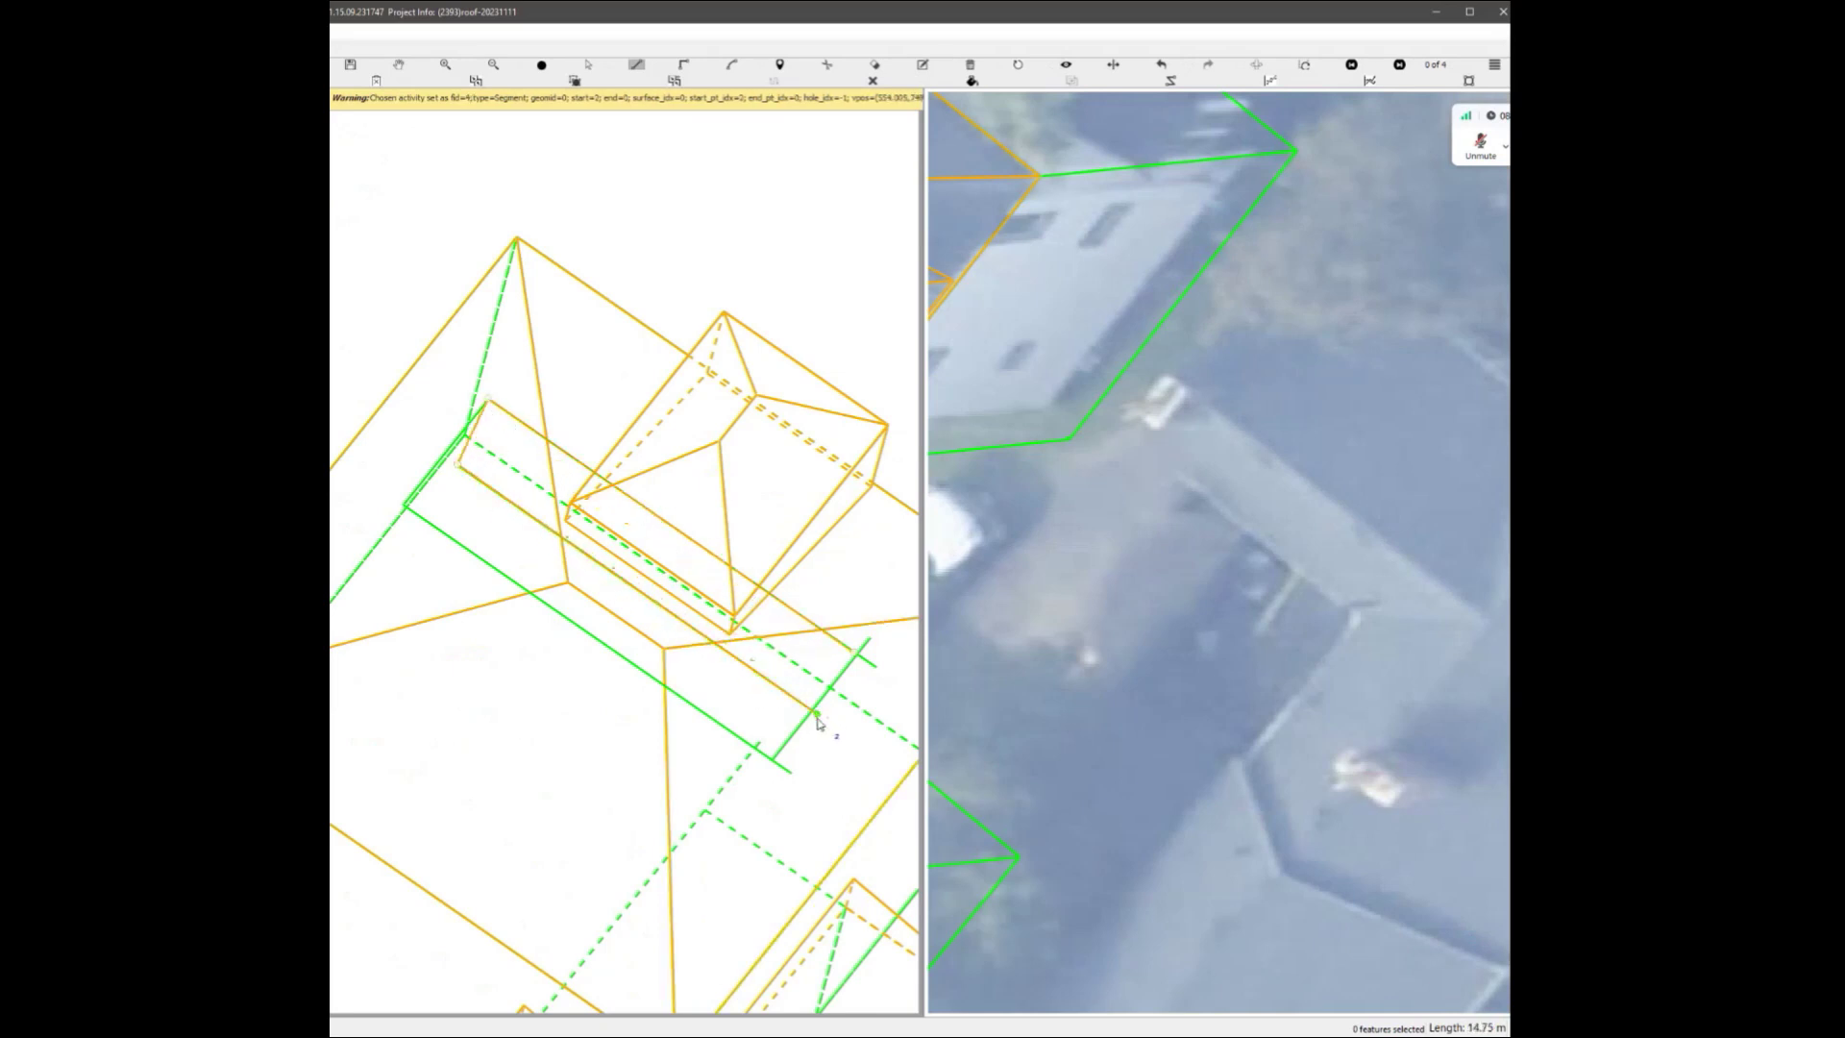
key("Escape")
left_click_drag(686, 656, 605, 576)
key("Escape")
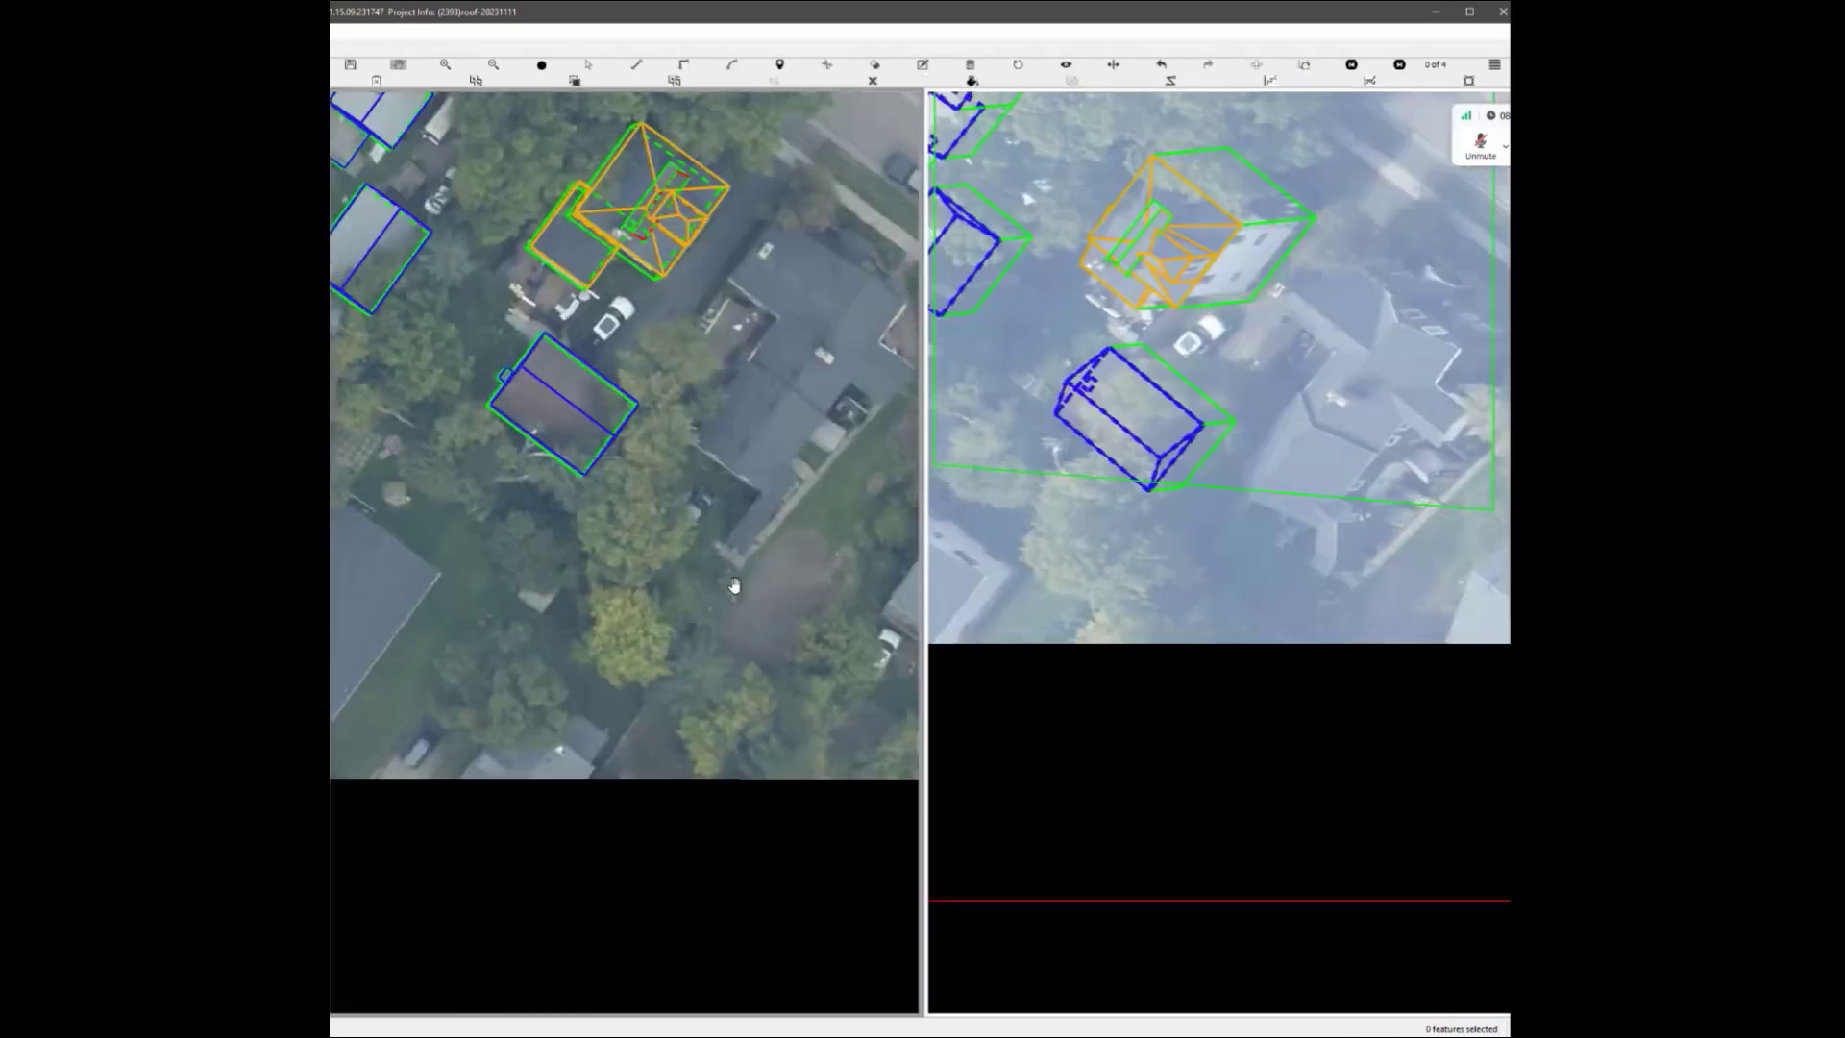
Remove the half-roof surface traced between the dormer's centre line and side line.
scroll(713, 268, "up", 2)
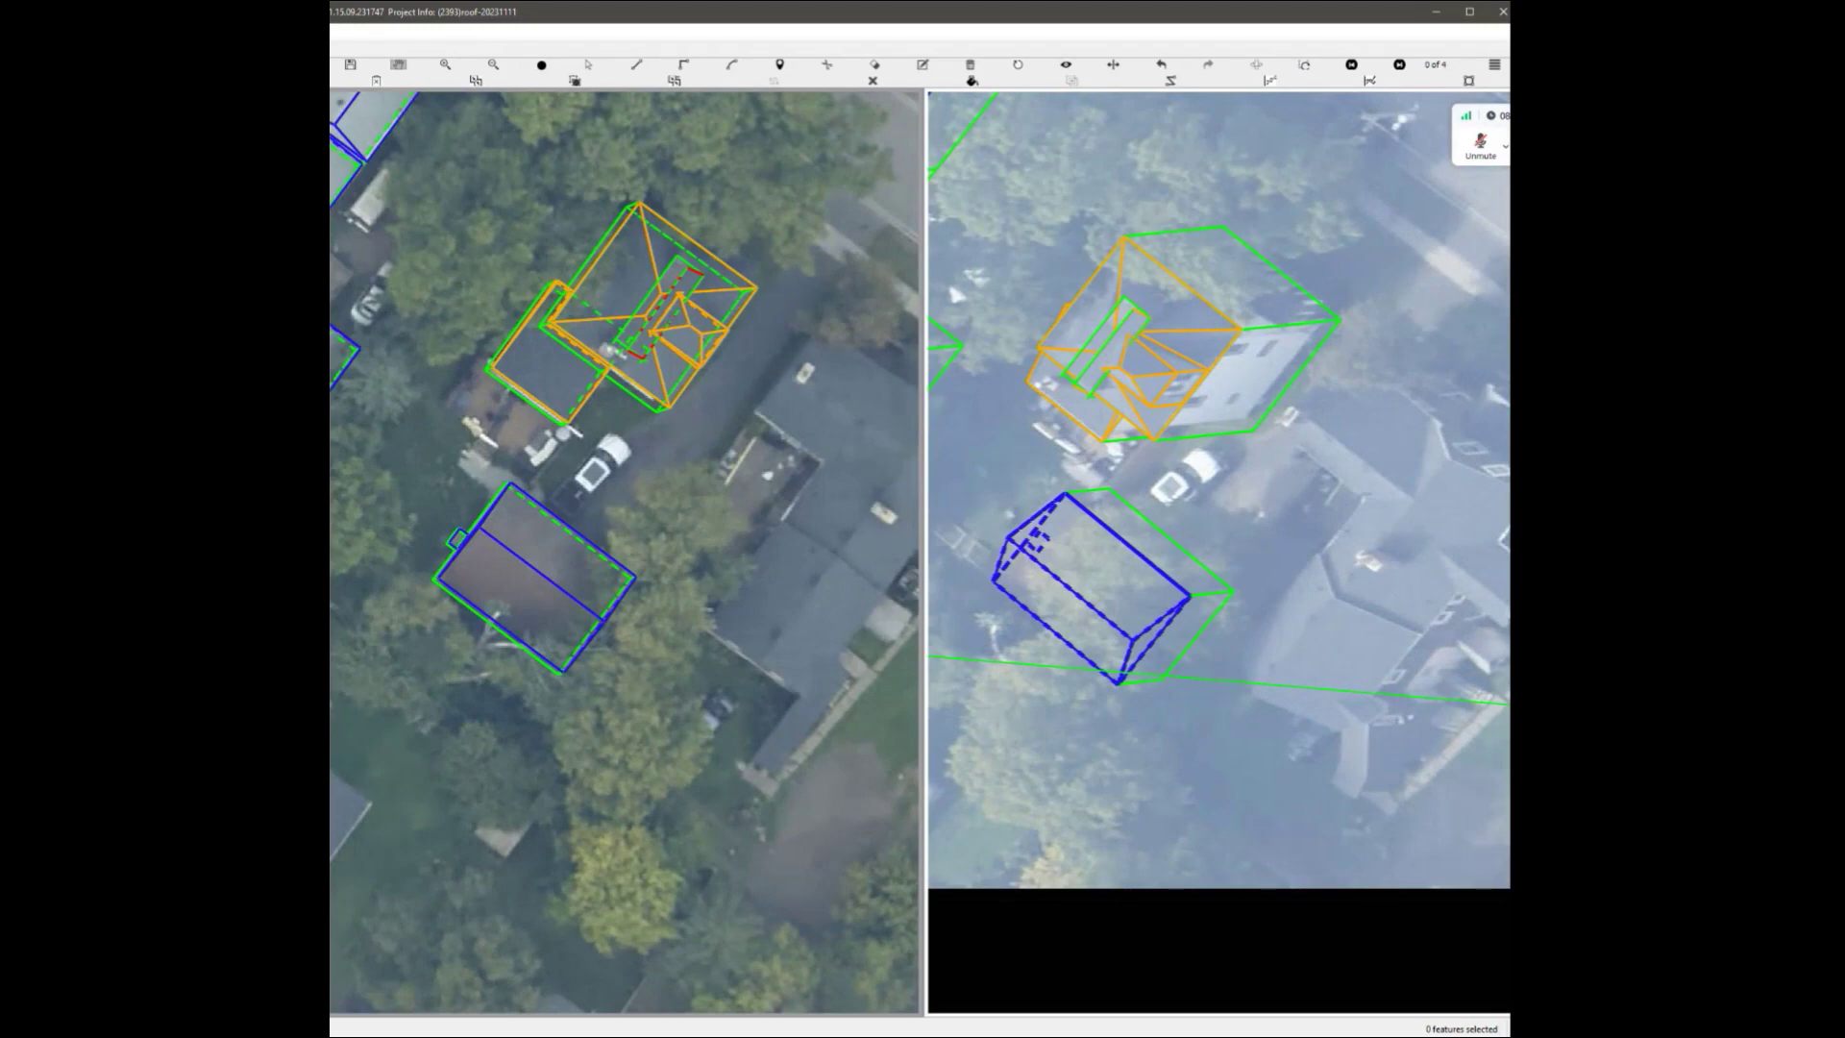
left_click(709, 362)
key("Escape")
scroll(707, 365, "up", 6)
left_click(811, 237)
key("Delete")
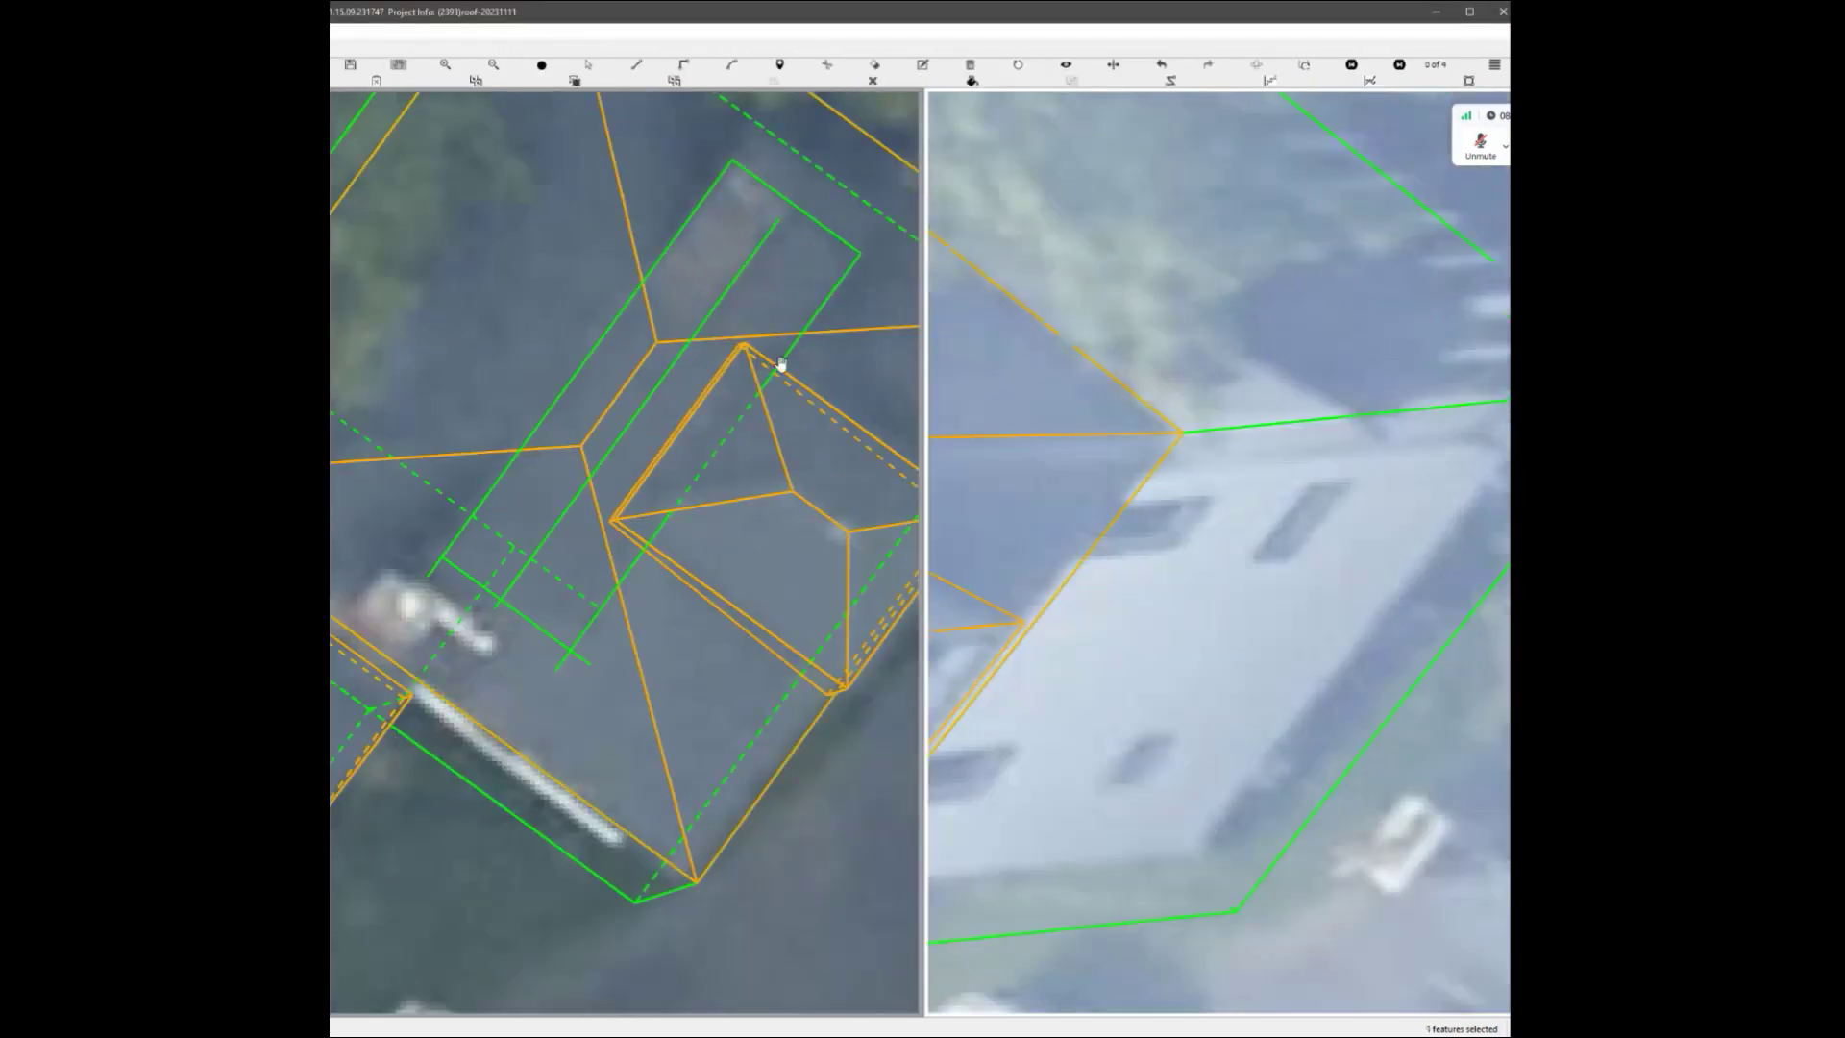
Check the dormer's centre line and side lines against the dormer in the oblique image.
scroll(776, 376, "down", 3)
scroll(1234, 548, "down", 3)
middle_click_drag(1054, 527, 1195, 540)
scroll(1195, 519, "up", 5)
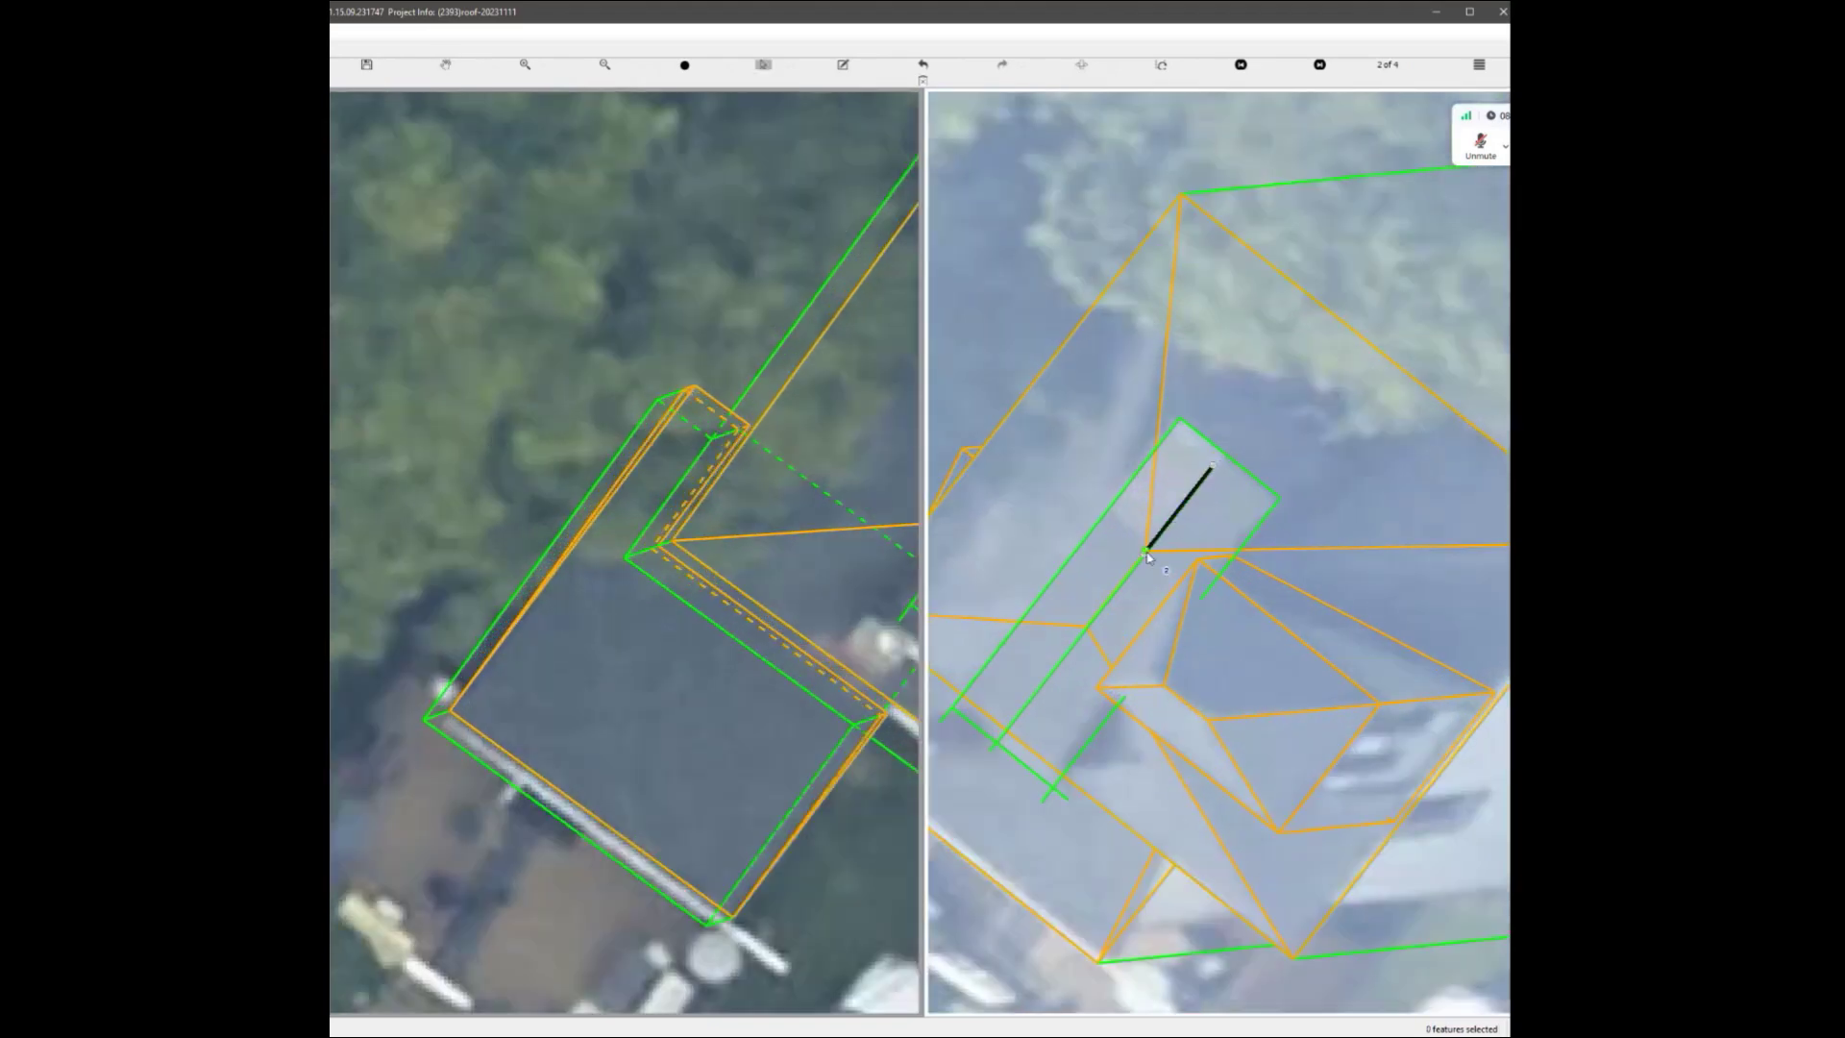
scroll(1162, 547, "up", 2)
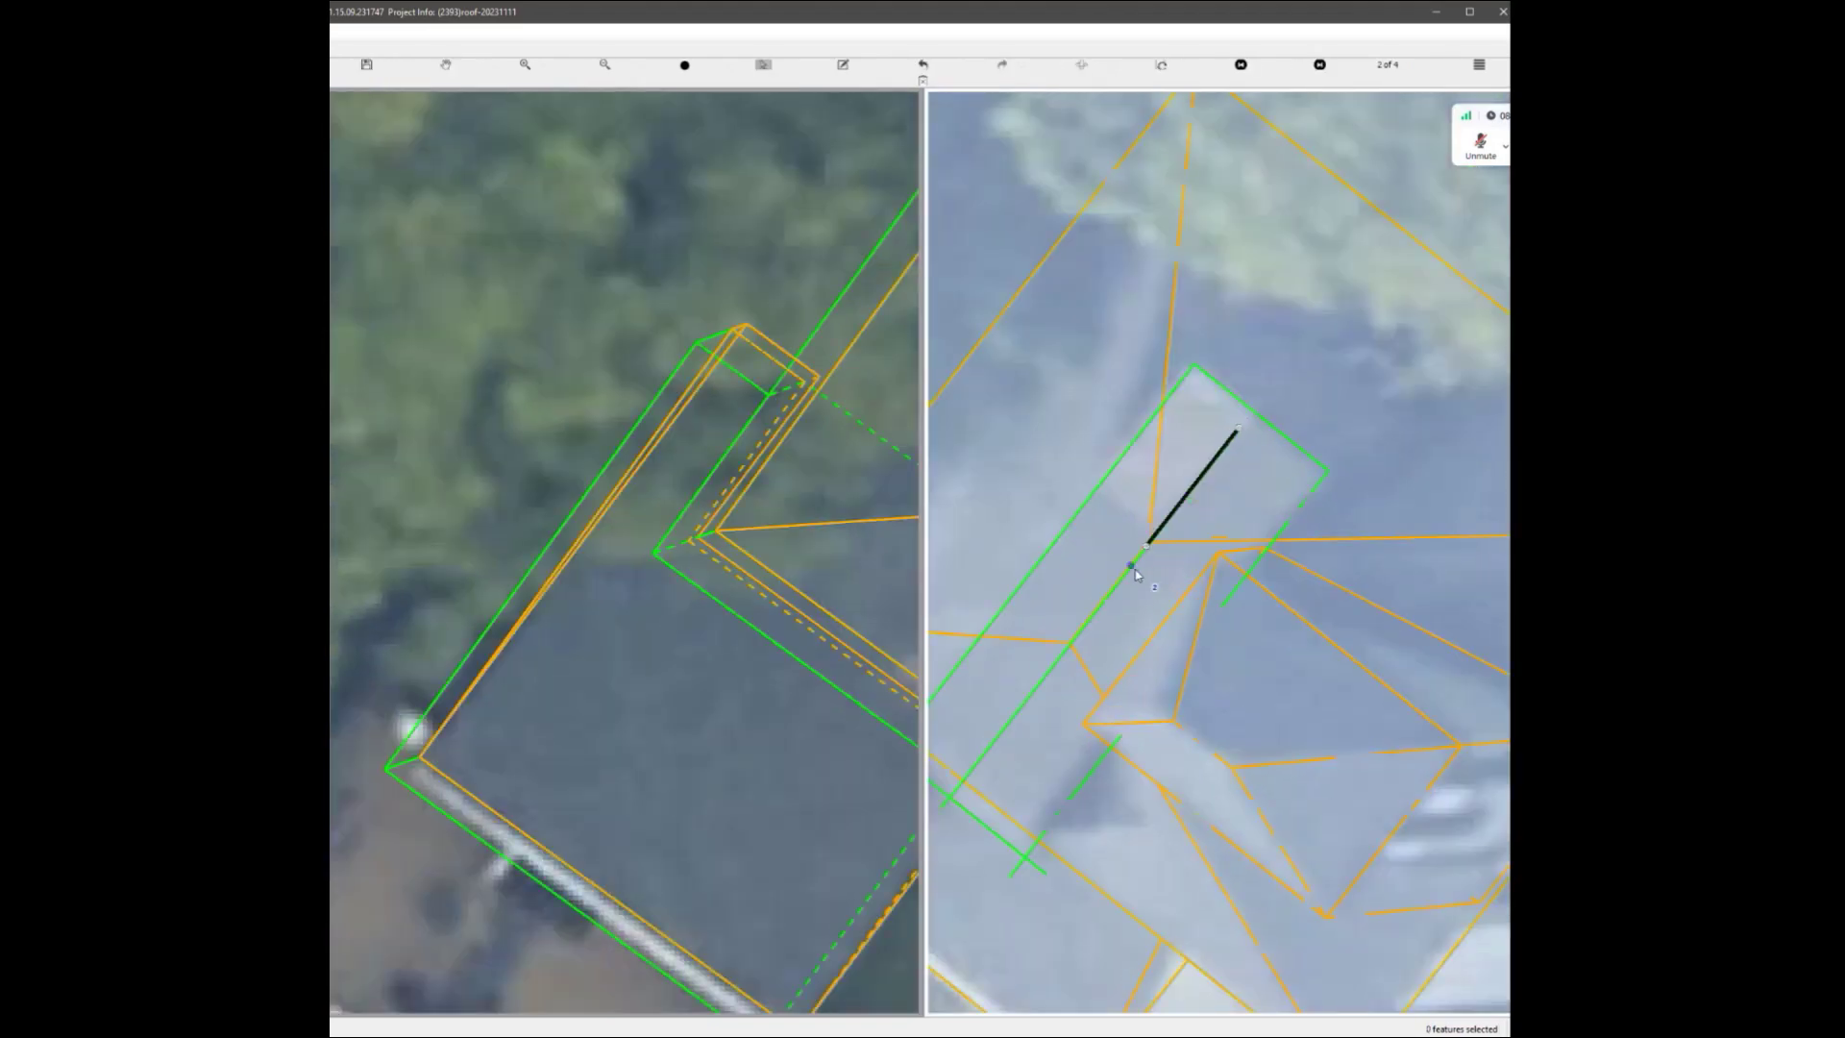
scroll(621, 531, "down", 8)
scroll(810, 490, "up", 7)
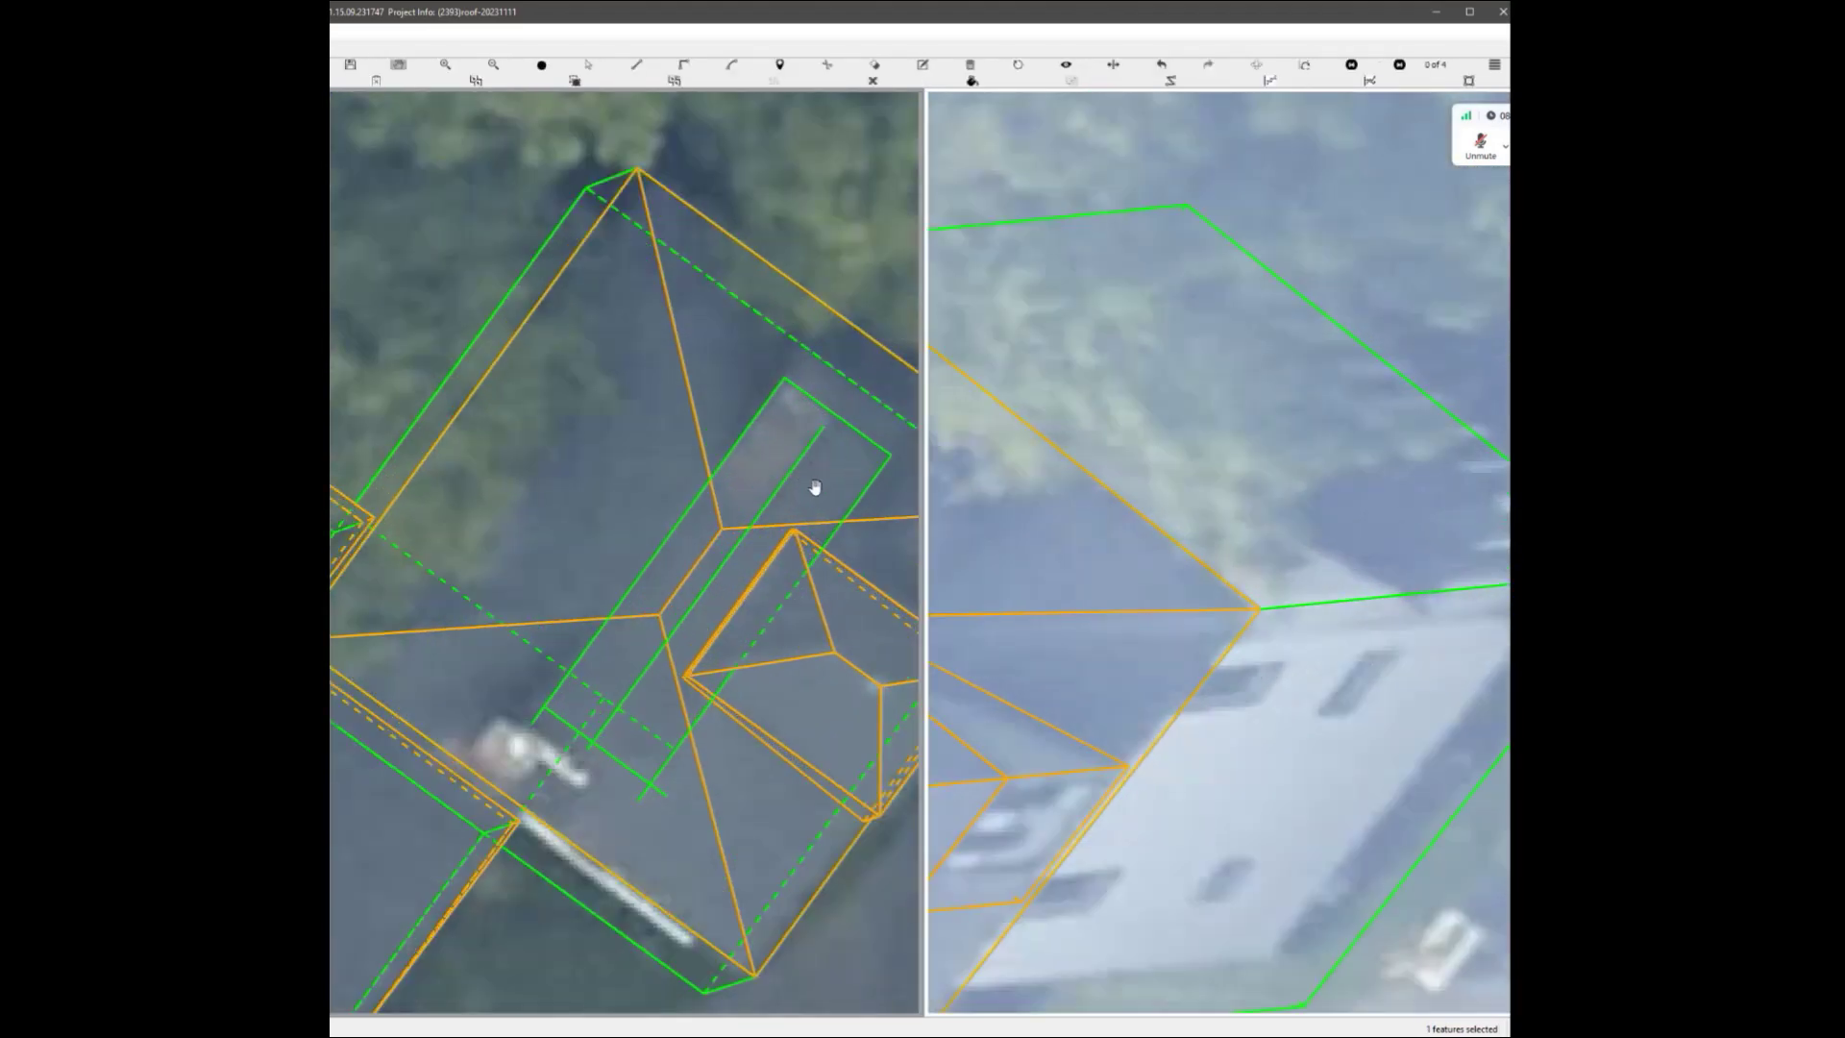
Delete the first dormer's three-sided outline and lengthen the remaining side line to the dormer's front edge.
scroll(815, 486, "down", 1)
middle_click_drag(855, 478, 744, 501)
left_click(742, 468)
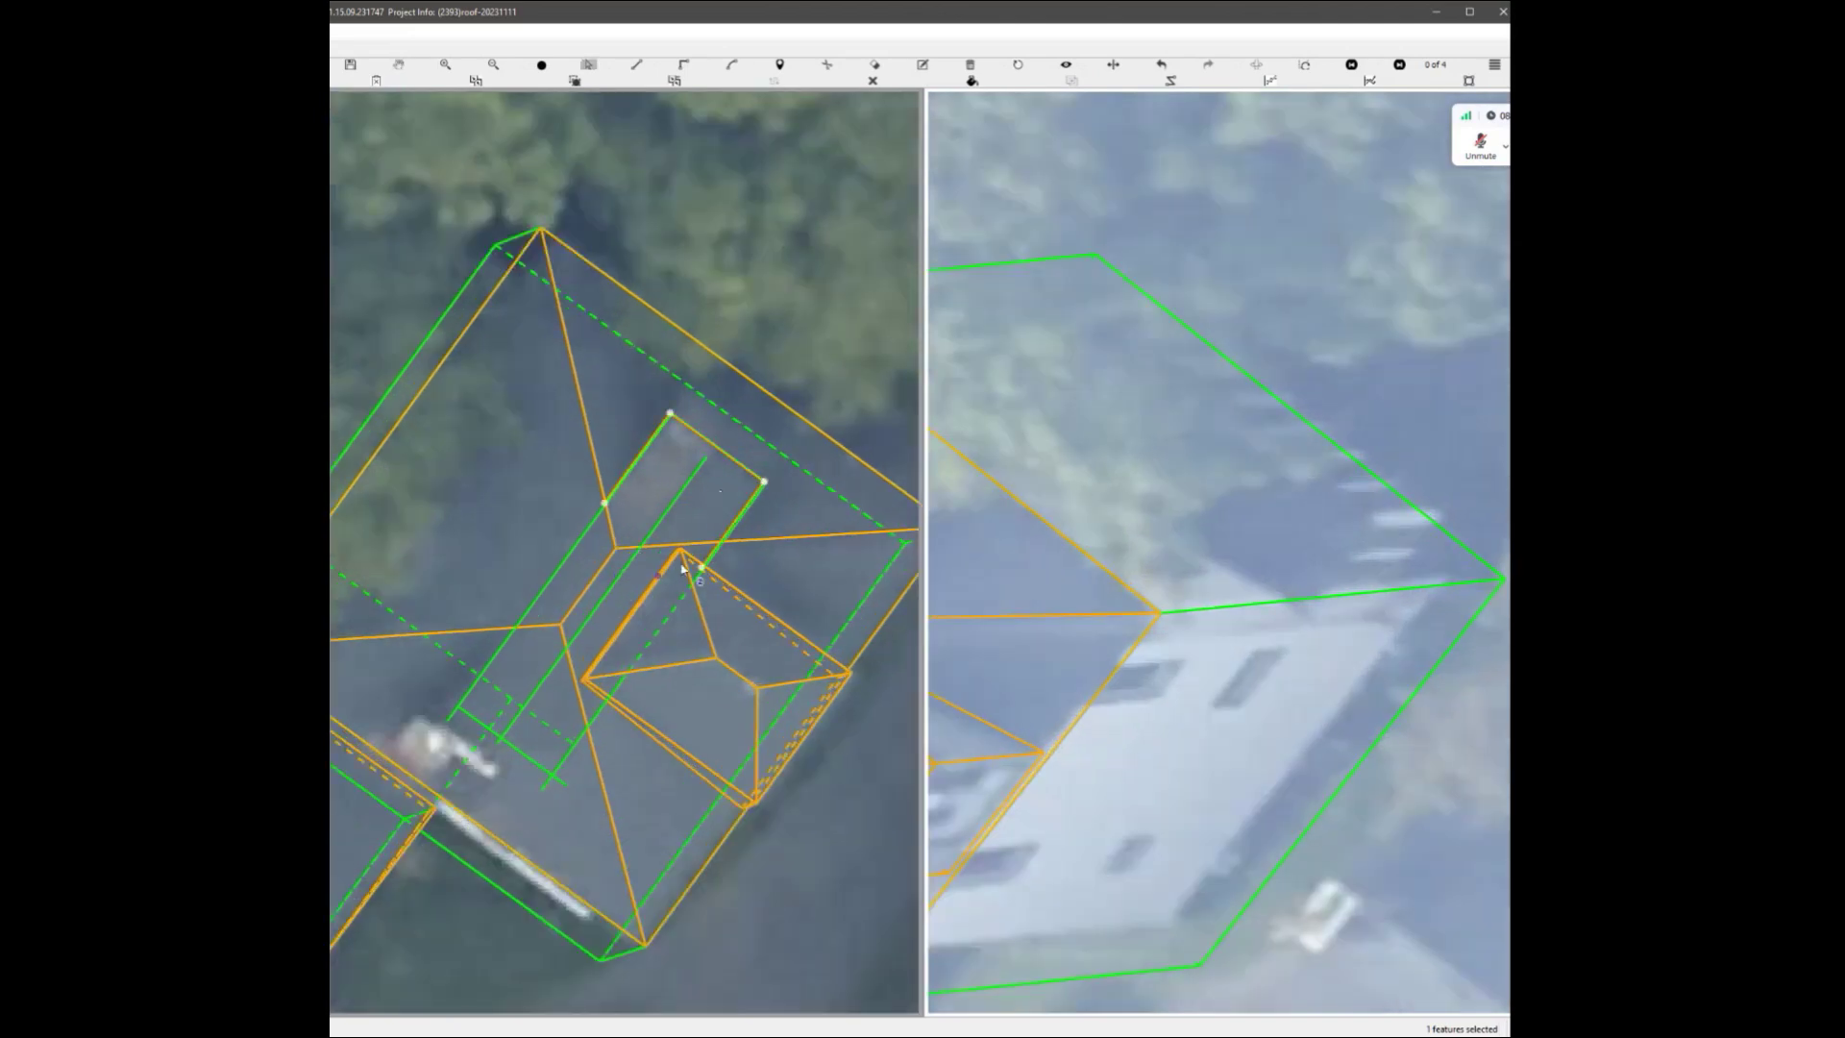
key("Delete")
scroll(568, 558, "up", 2)
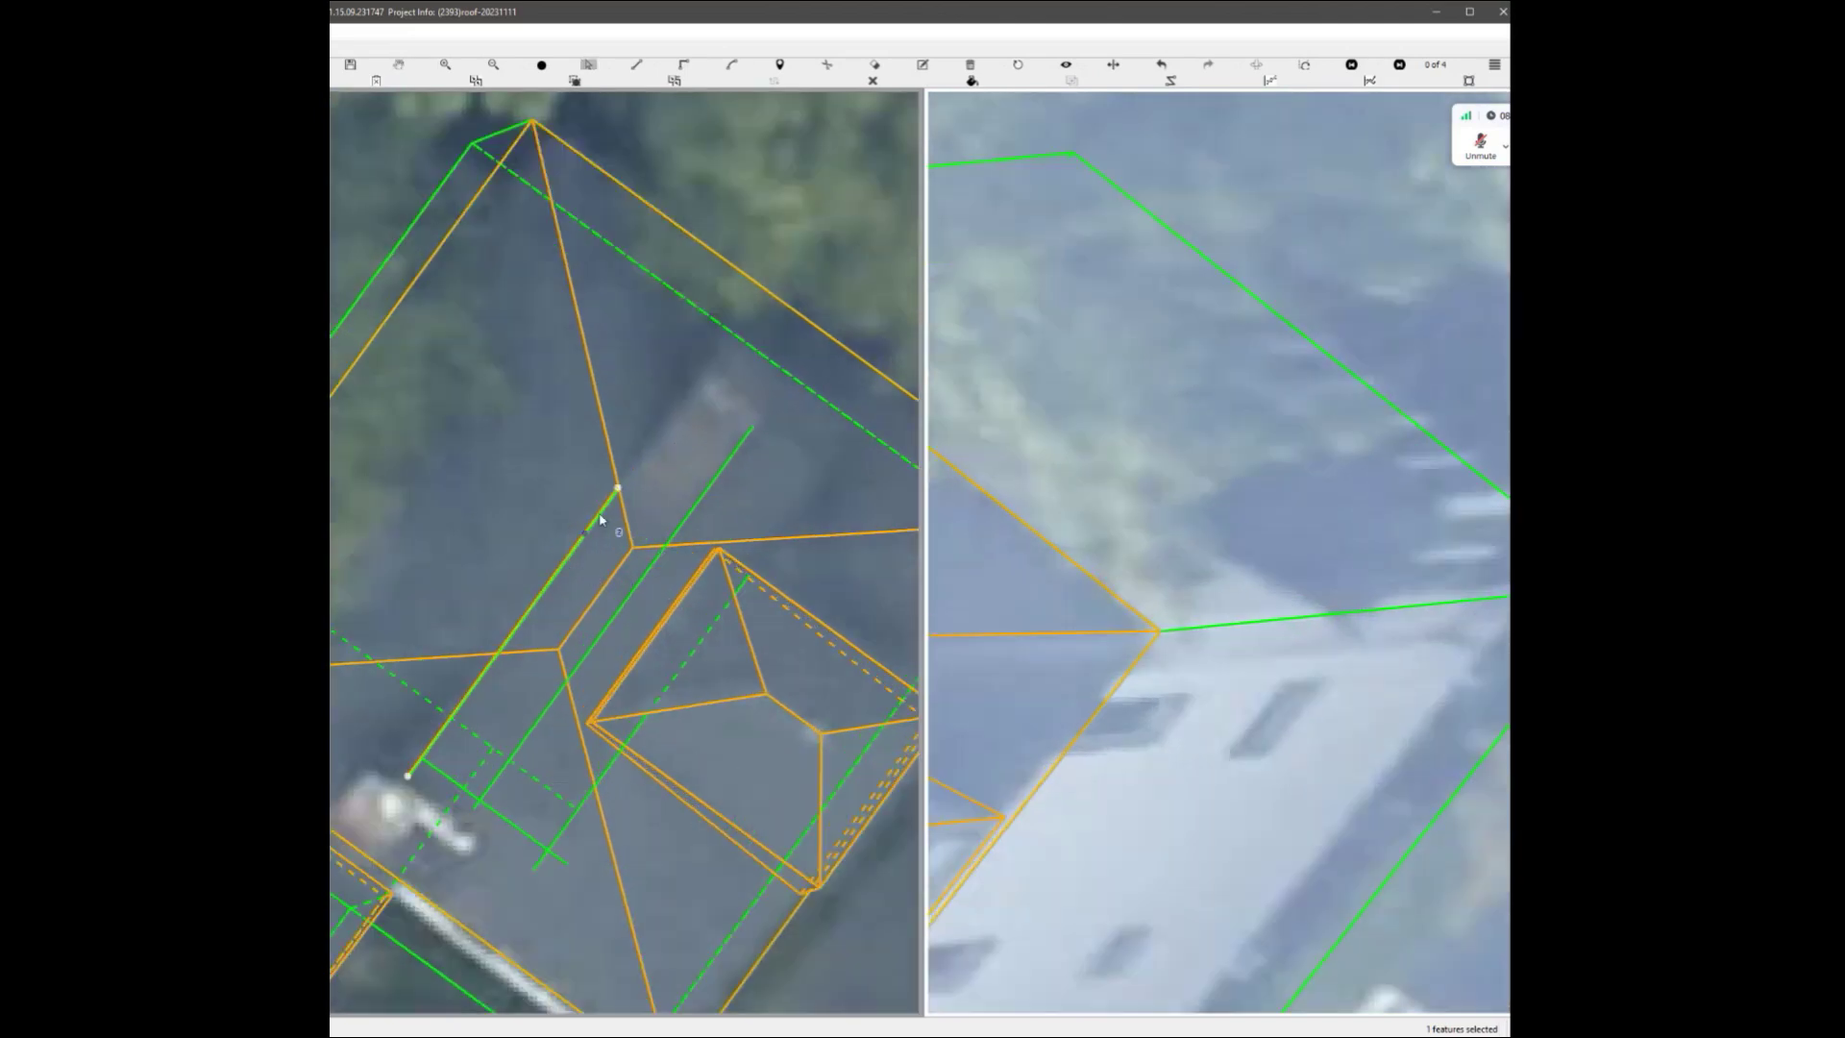
left_click_drag(646, 458, 710, 378)
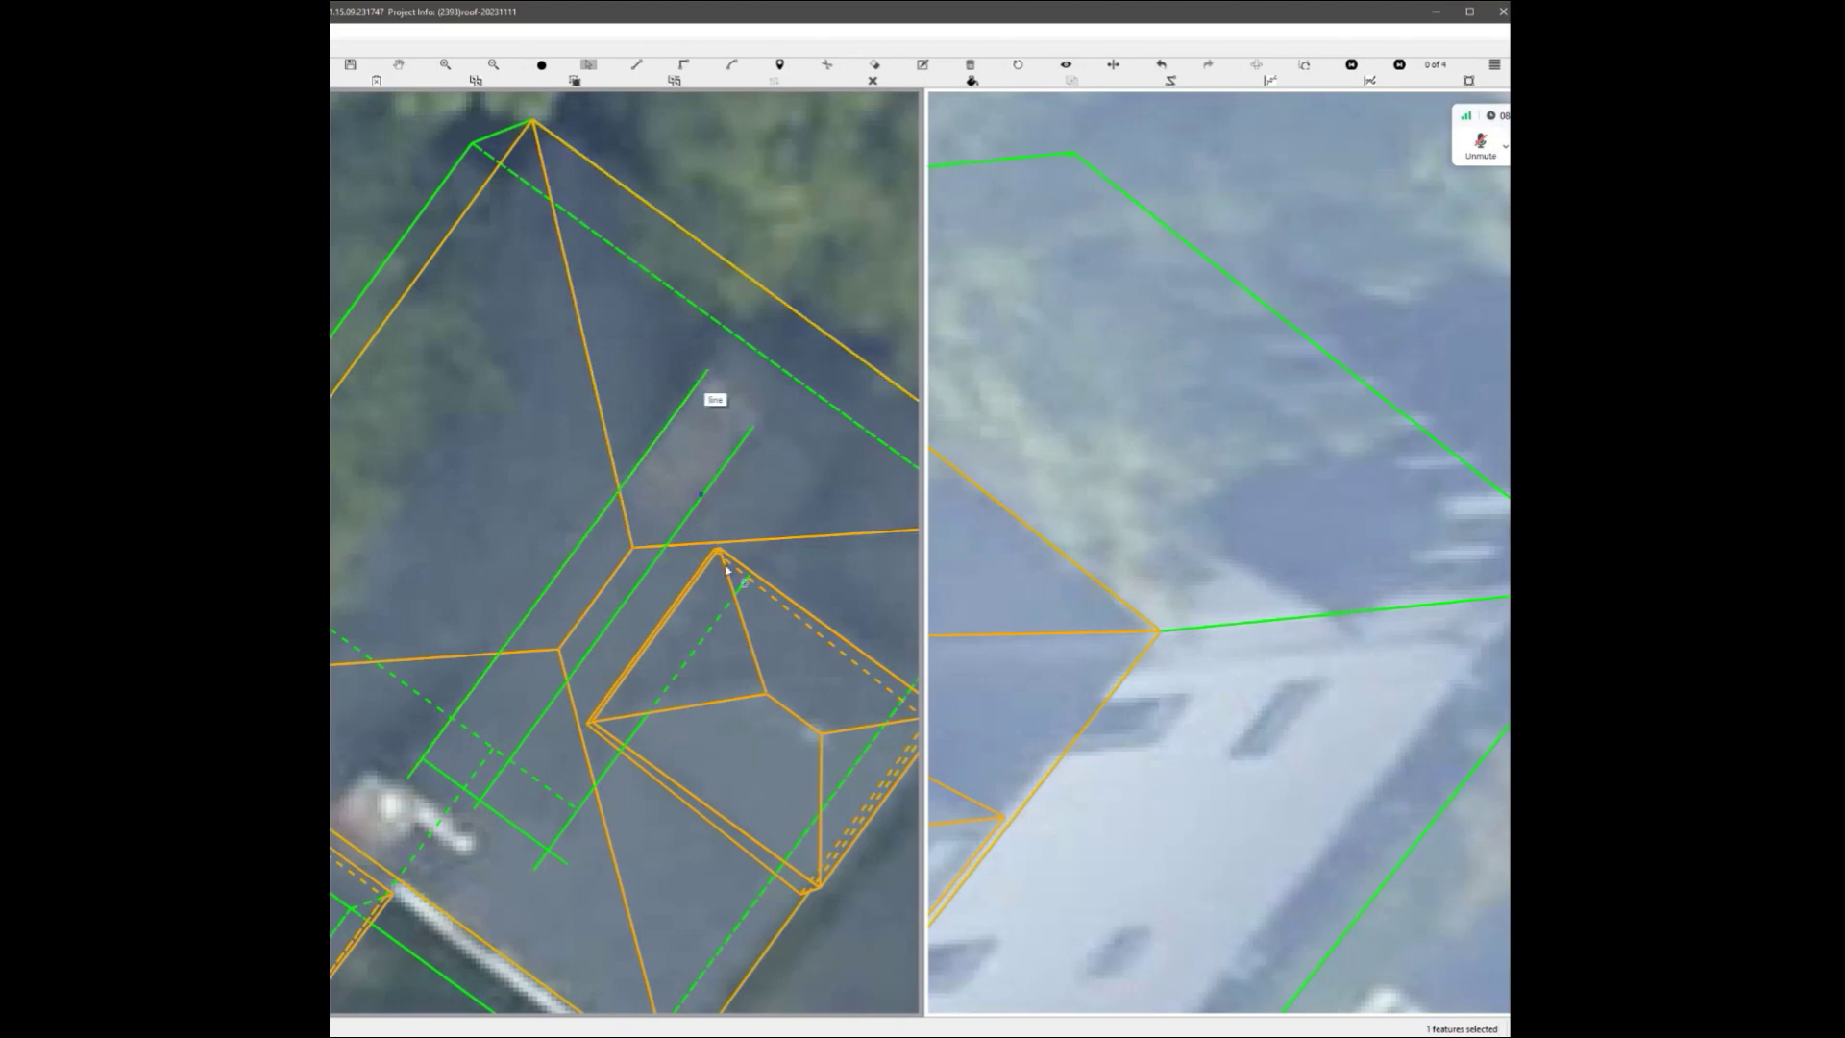
Delete the remaining side lines, centre line and front line of the small dormers from the hip roof.
scroll(740, 626, "down", 2)
left_click(724, 519)
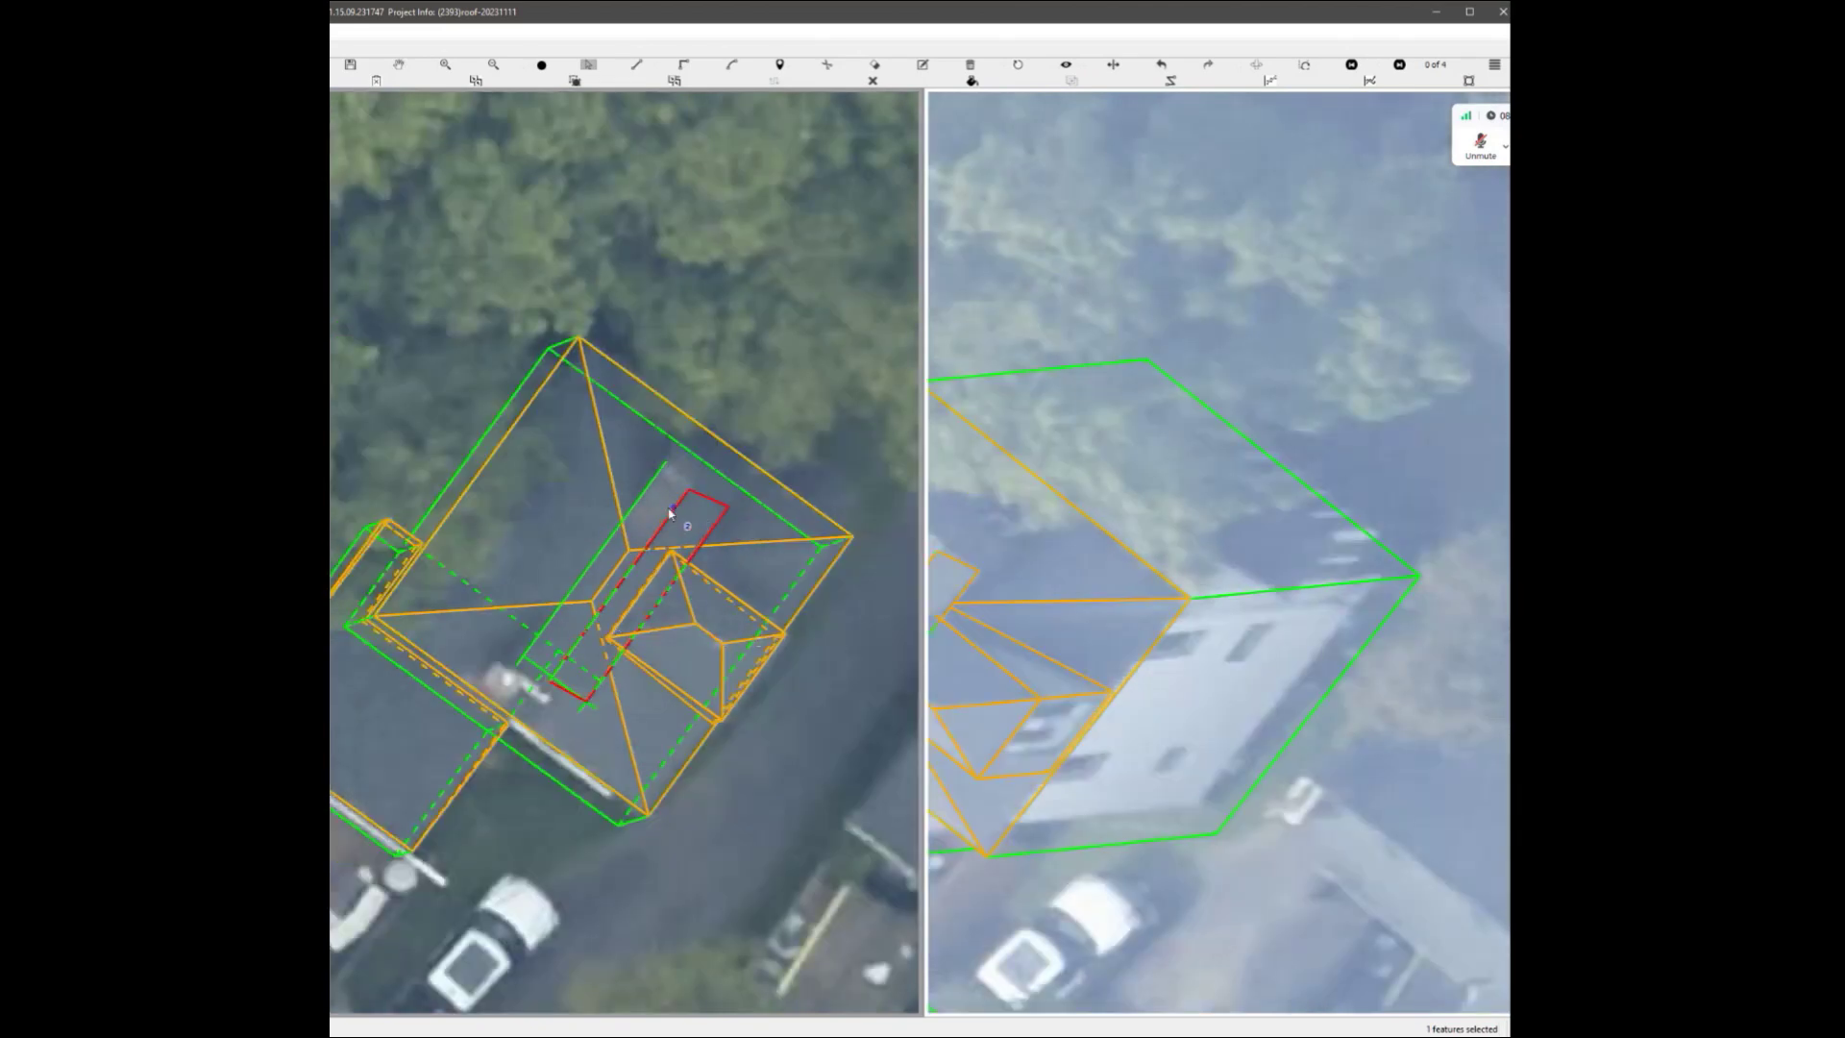
key("Delete")
scroll(574, 650, "up", 1)
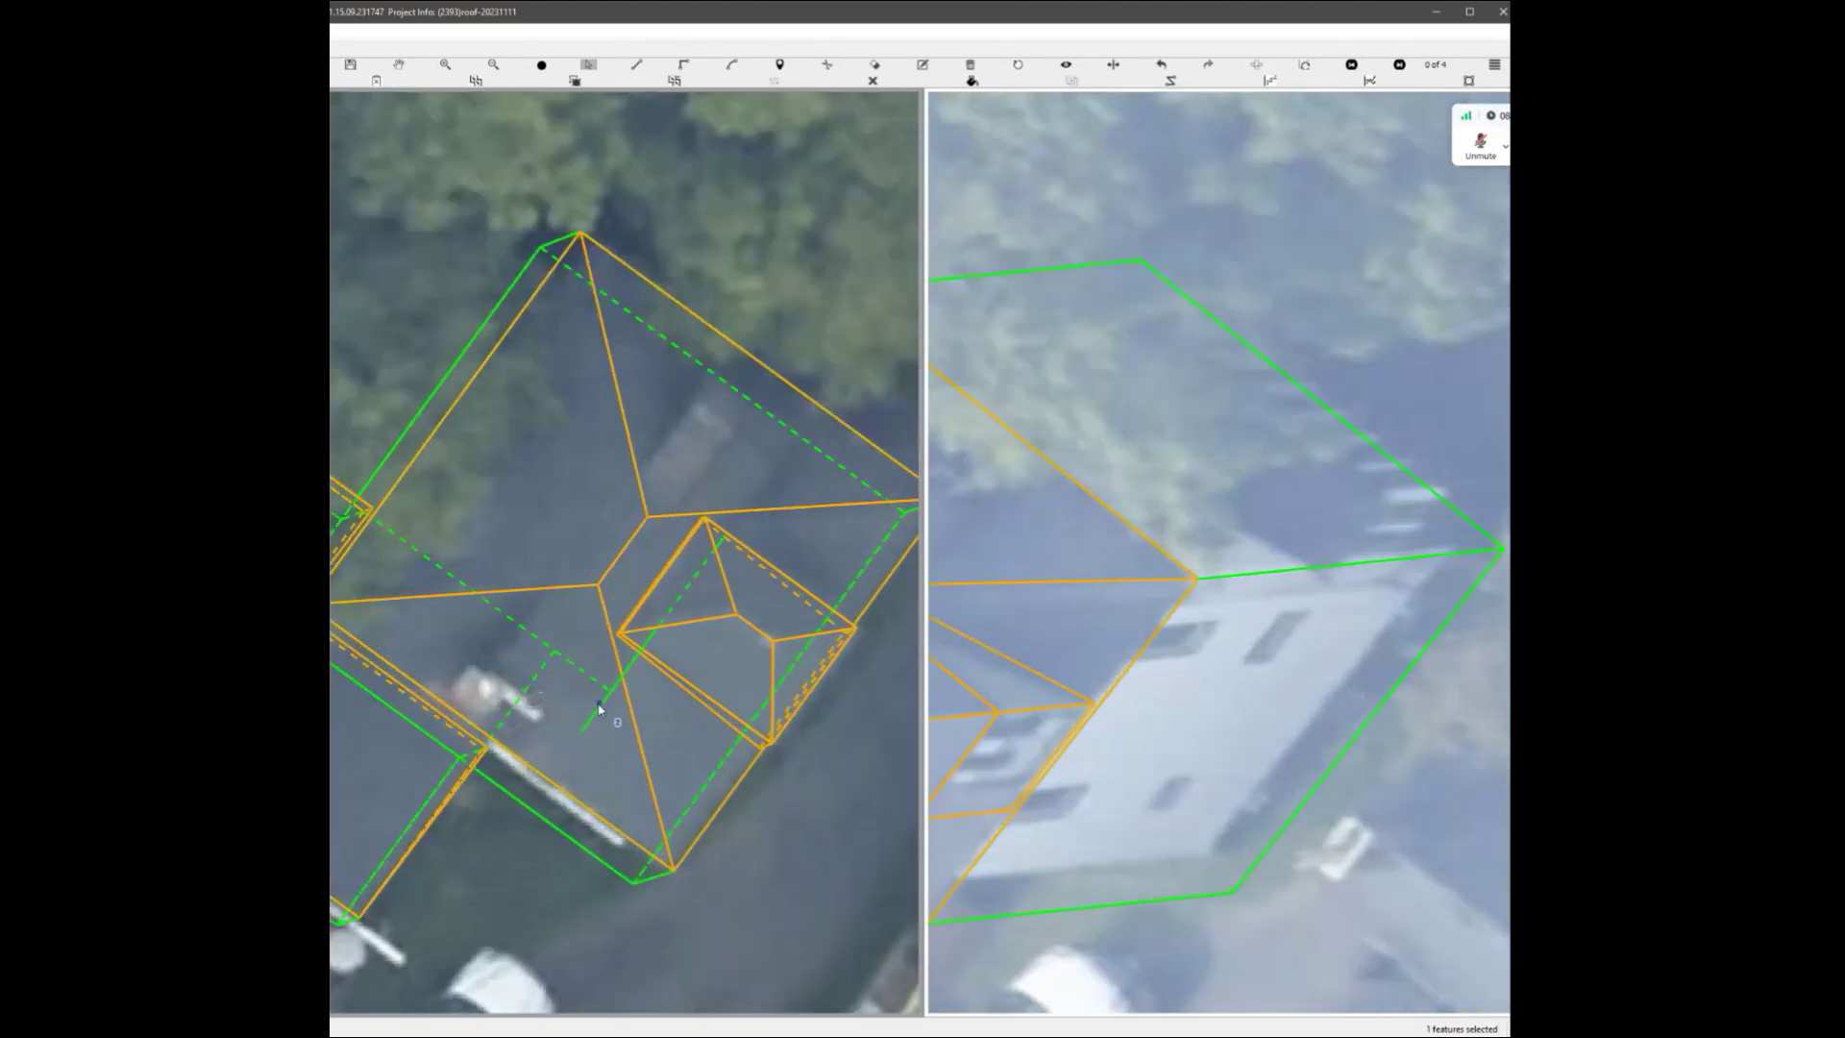
scroll(659, 652, "down", 2)
scroll(630, 604, "up", 1)
middle_click_drag(654, 594, 707, 600)
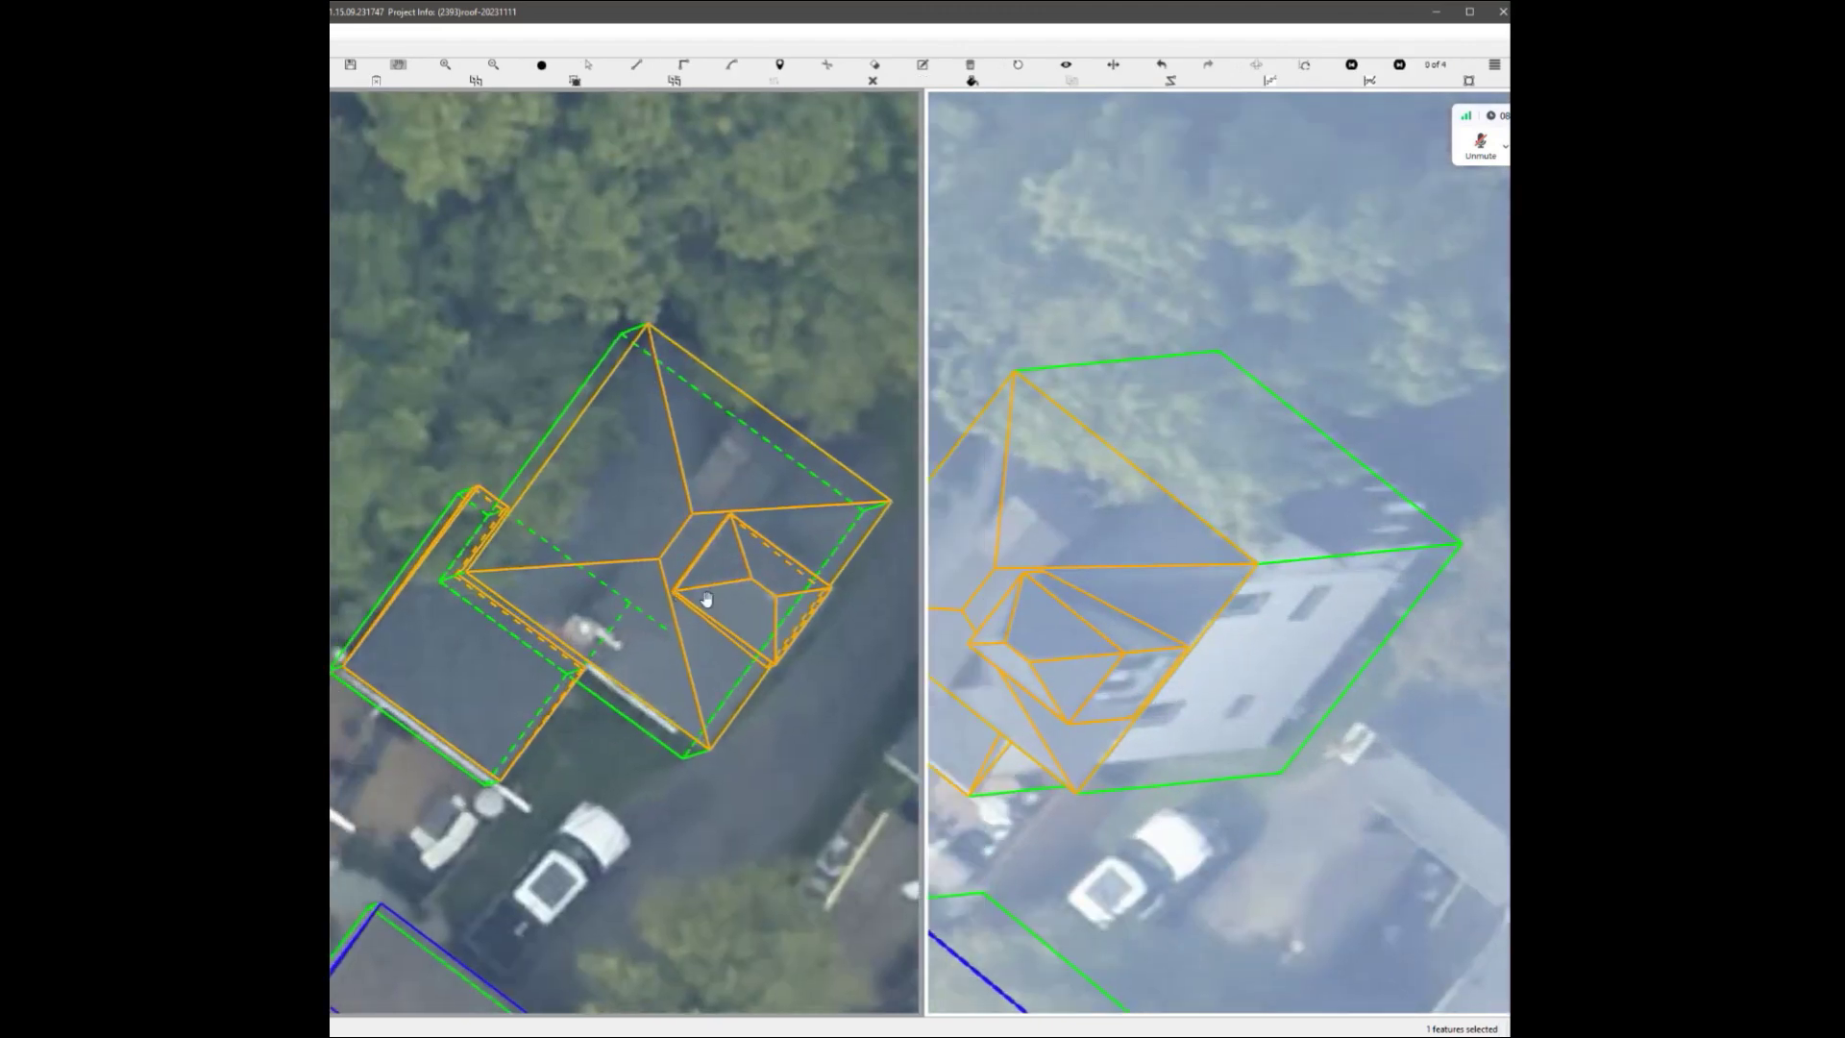
Trace a three-sided outline across the ridge on the vertical image, covering both small dormers and left open at one end.
scroll(702, 604, "up", 1)
left_click(737, 379)
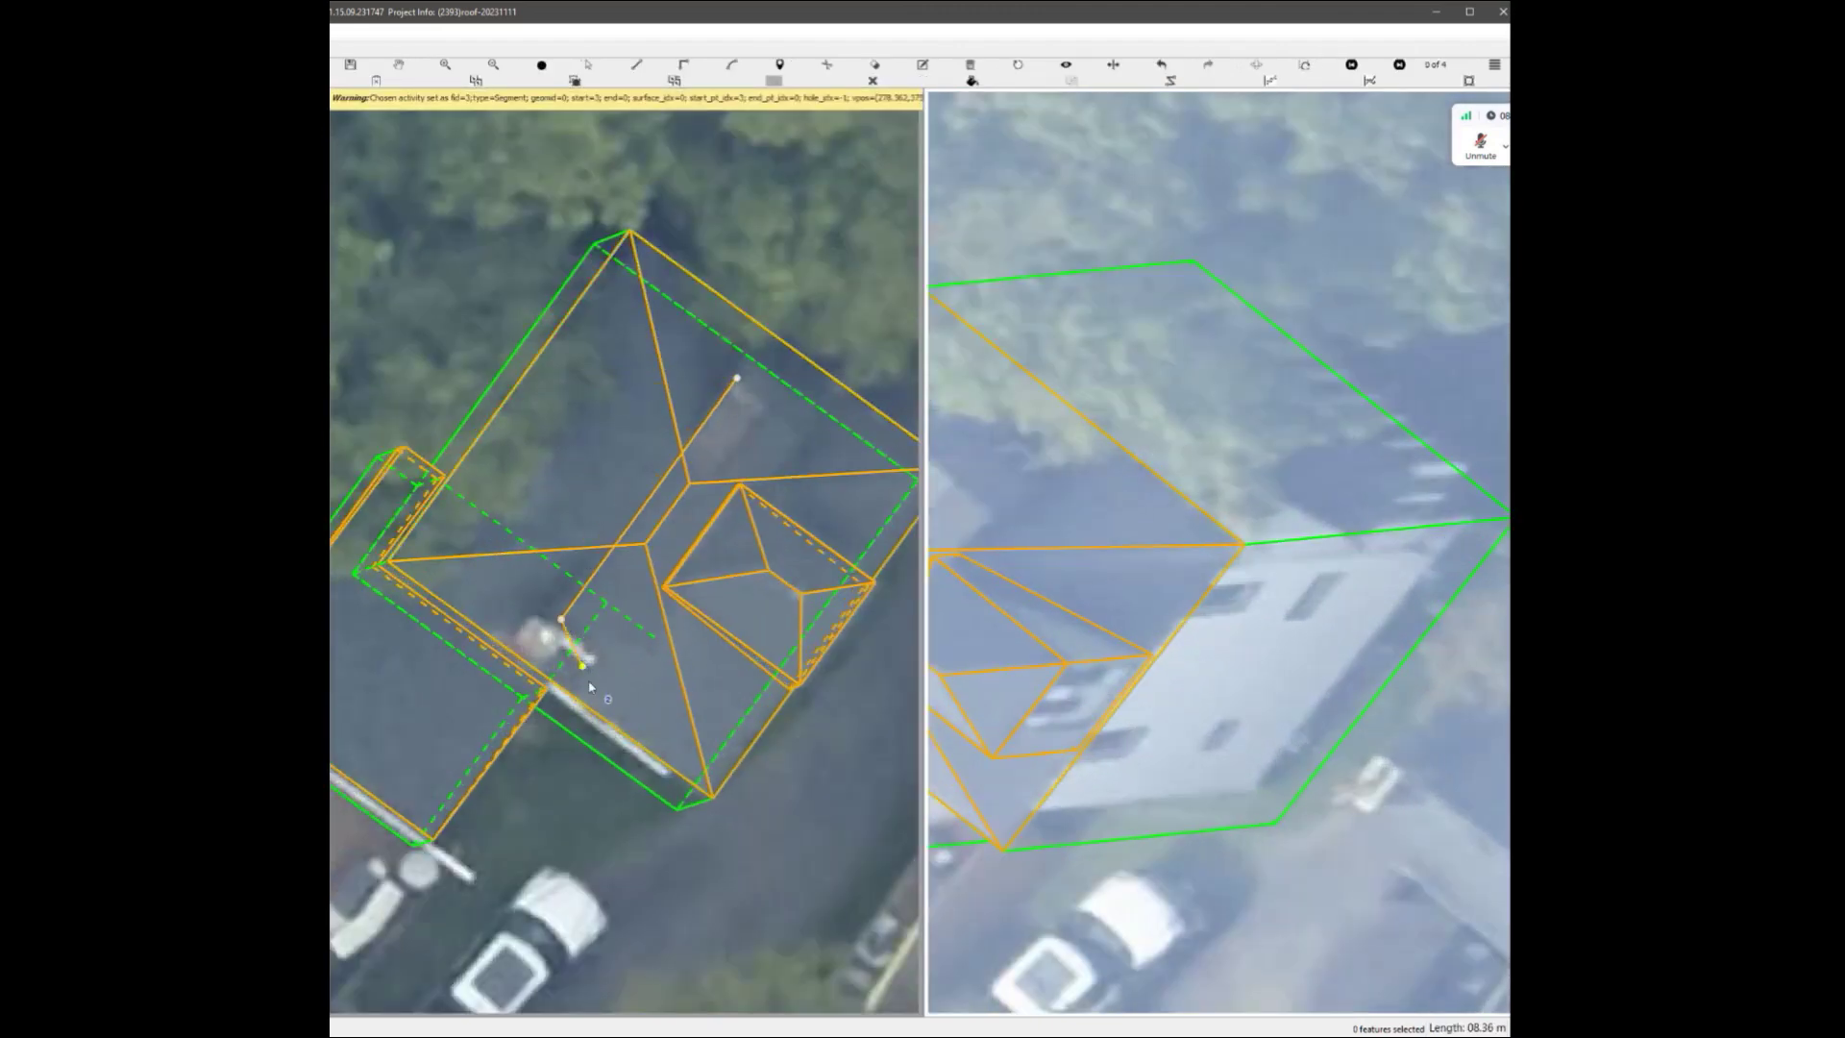
left_click(562, 619)
left_click(636, 674)
left_click(814, 434)
right_click(814, 433)
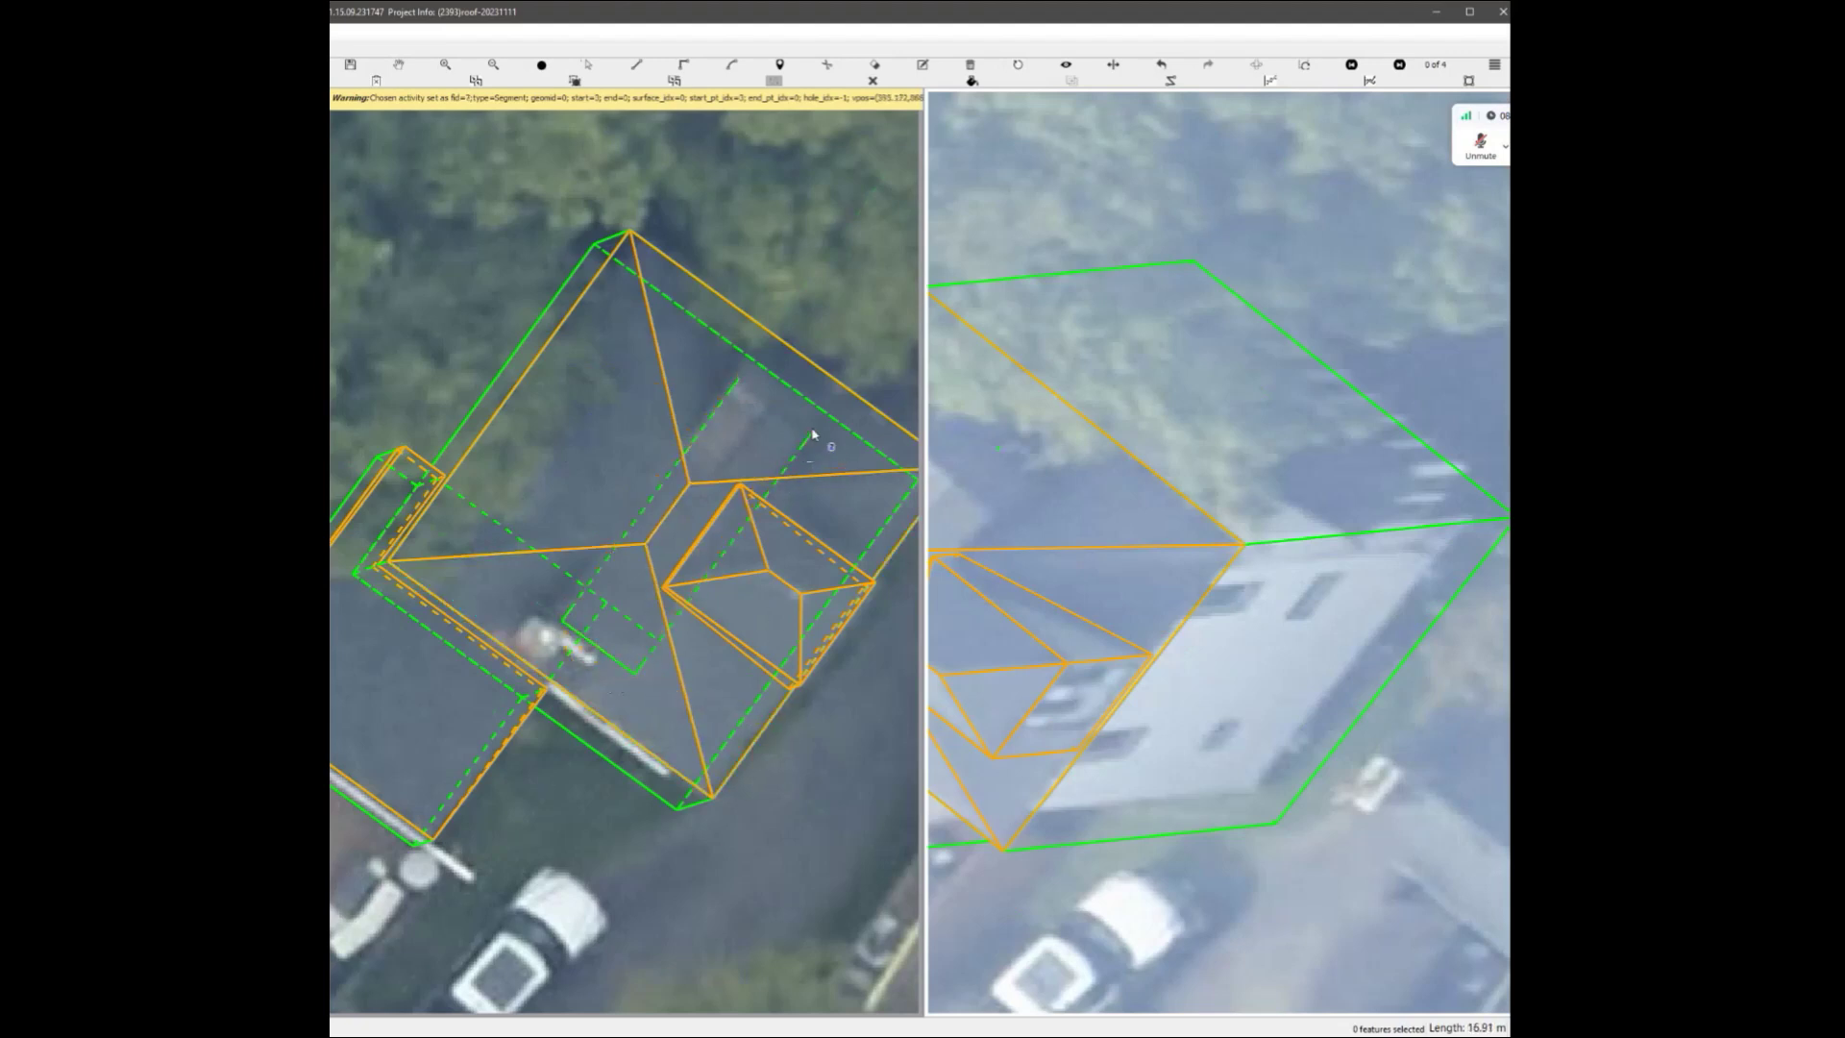
Compare the new three-sided dormer outline with the house in the oblique image.
scroll(803, 537, "down", 1)
scroll(1085, 523, "up", 2)
middle_click_drag(1107, 522, 1182, 507)
left_click_drag(1195, 496, 1137, 520)
scroll(1139, 552, "down", 4)
scroll(792, 537, "up", 5)
key("Escape")
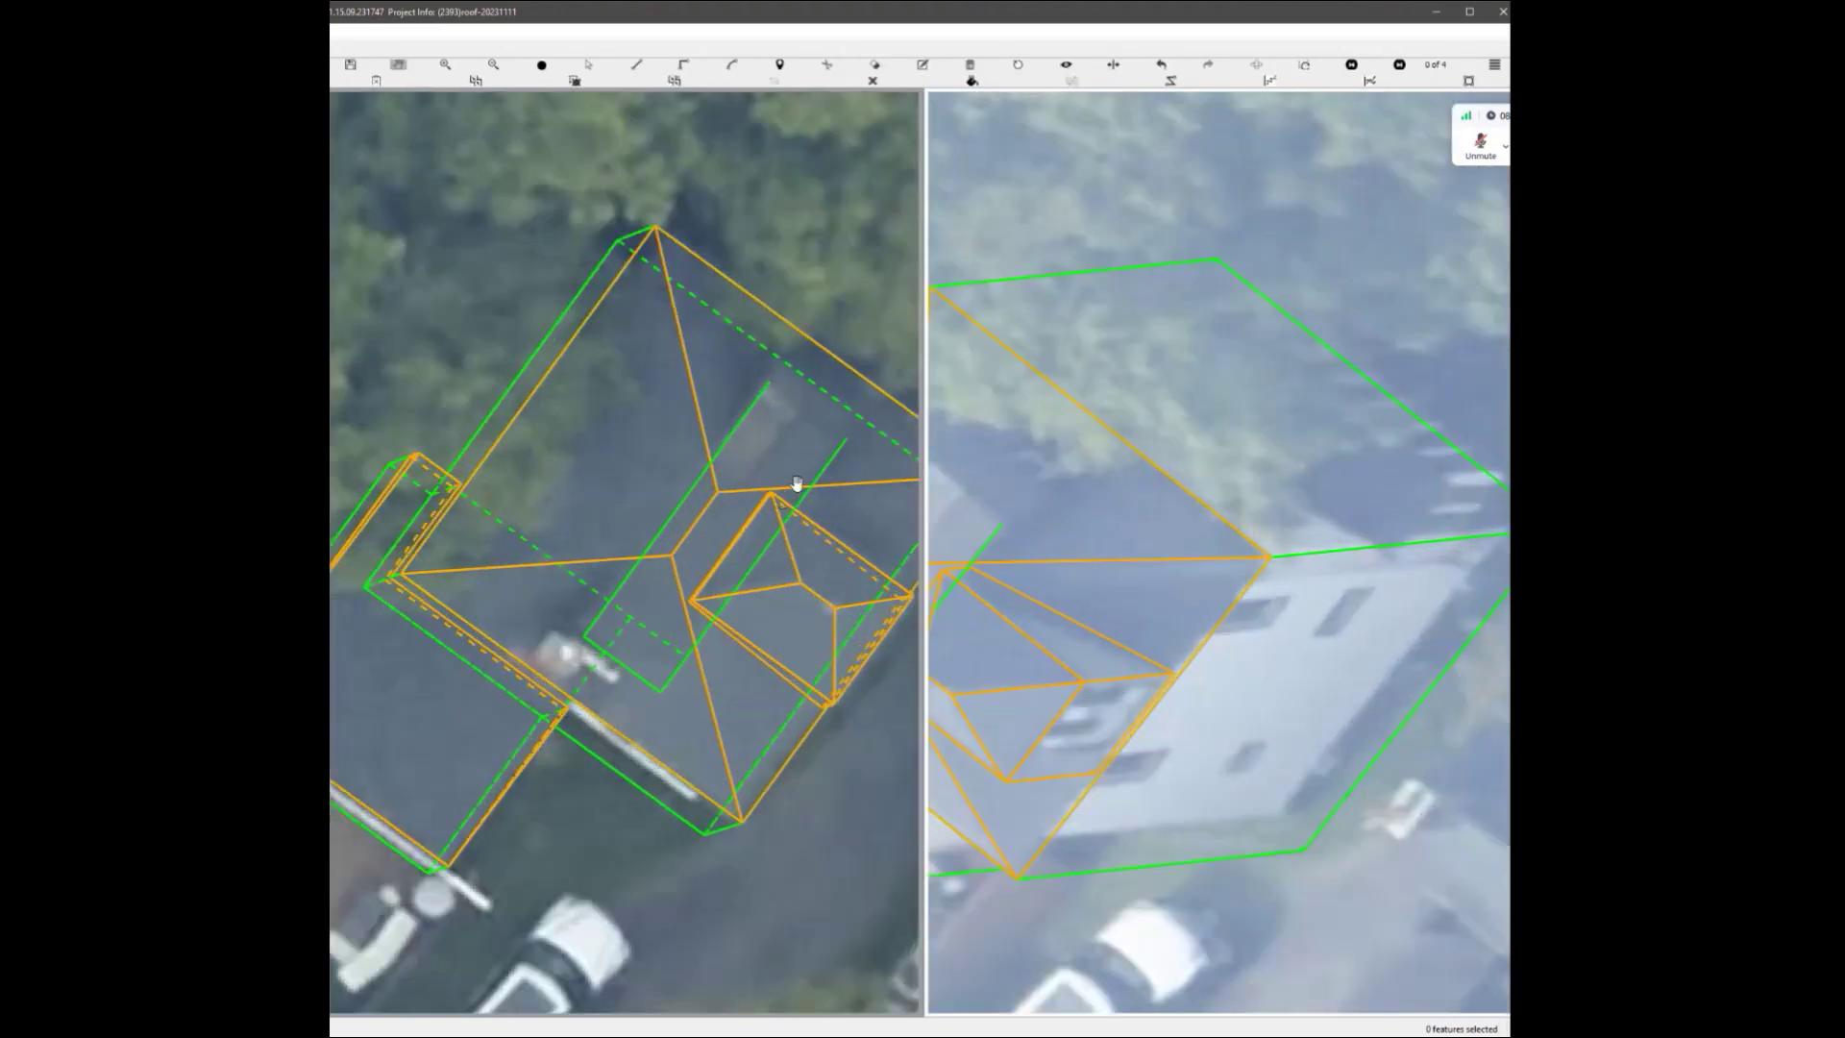
Draw a centre line about 7 m long between the dormer outline's two sides, parallel to the house's long eave edge.
scroll(804, 480, "up", 1)
left_click(569, 716)
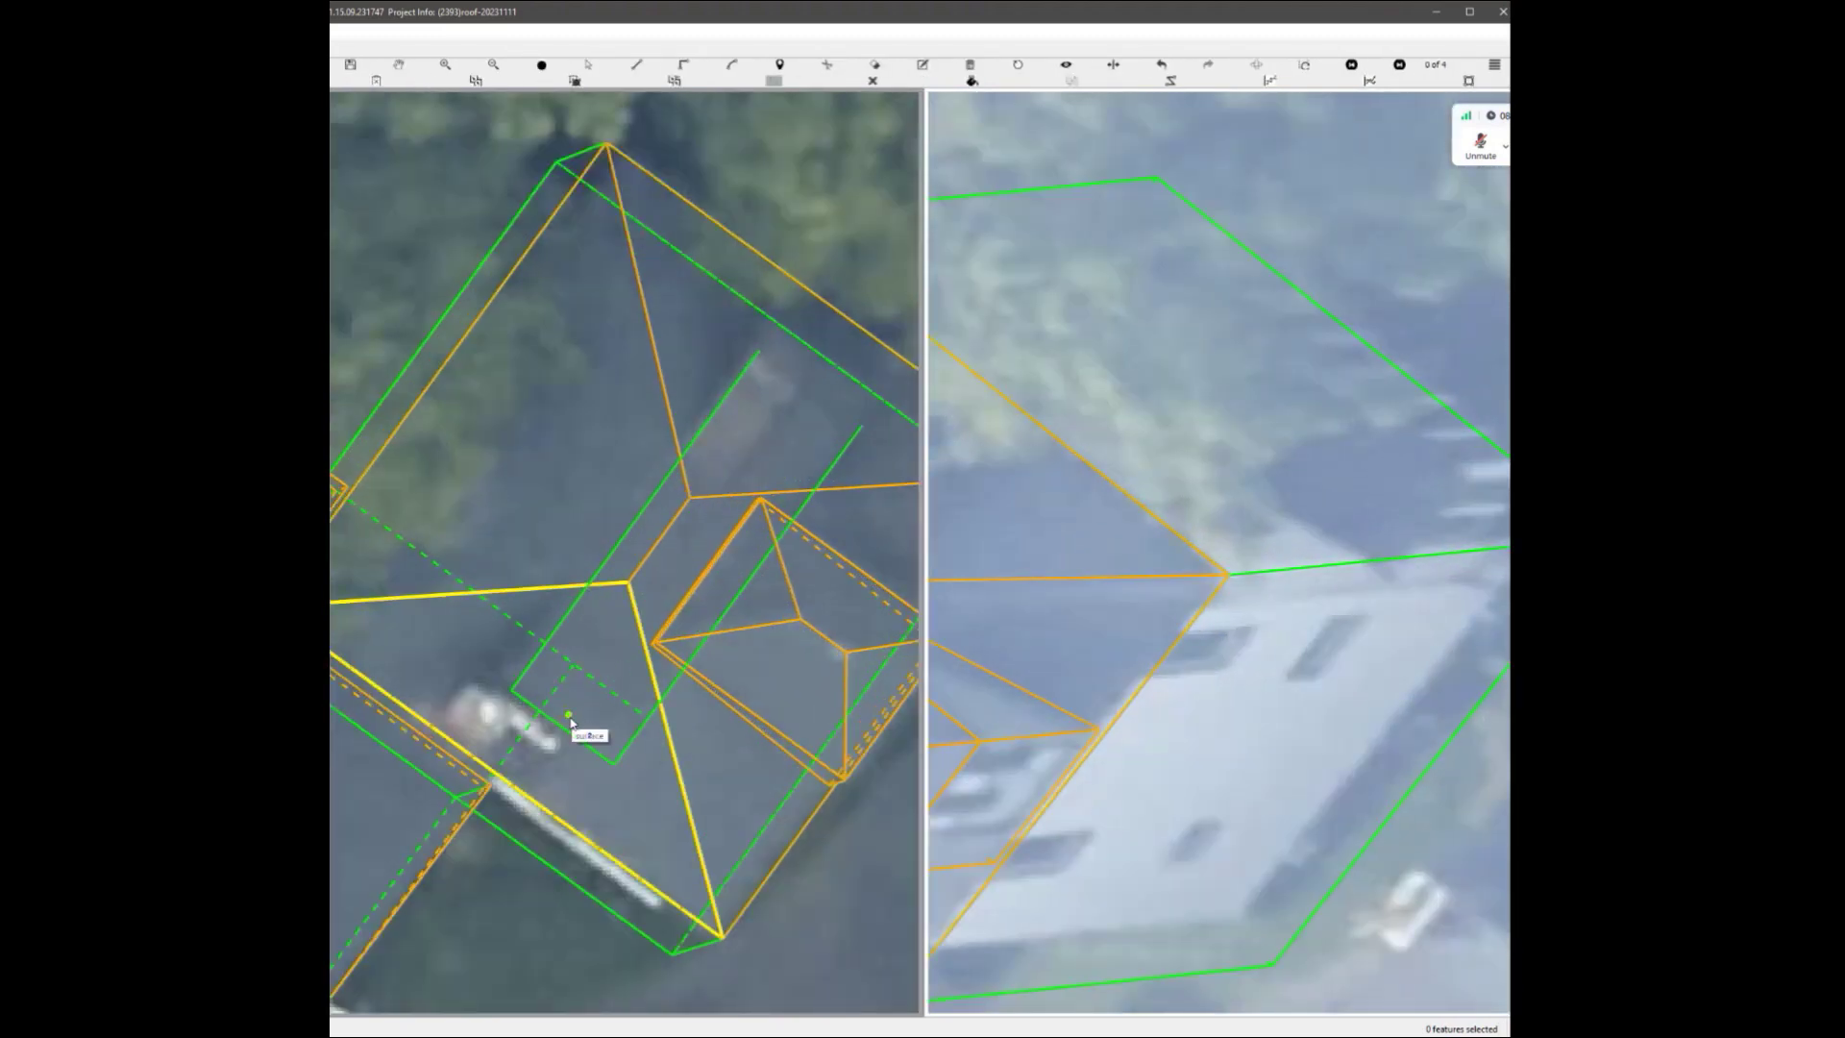
key("p")
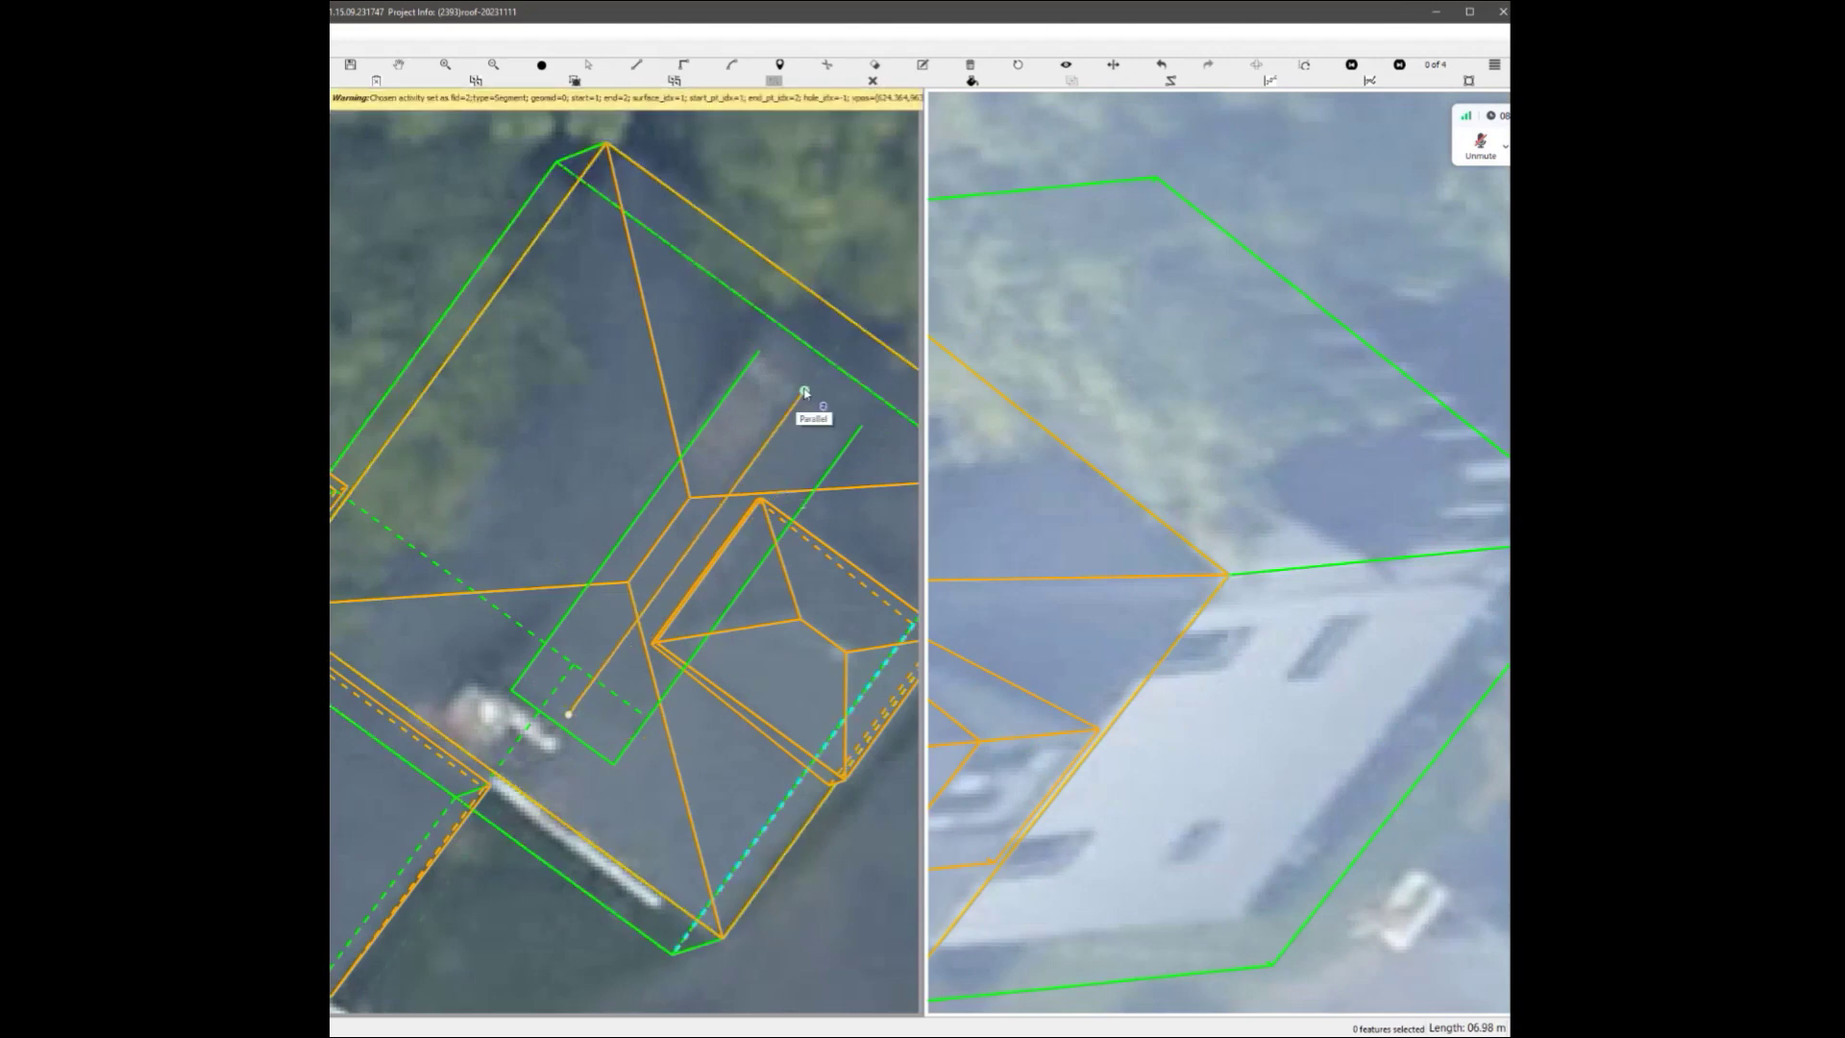
left_click(798, 399)
scroll(908, 591, "down", 1)
key("Escape")
Adjust the centre line's position against the small dormer's ridge in the oblique image.
scroll(1071, 604, "down", 1)
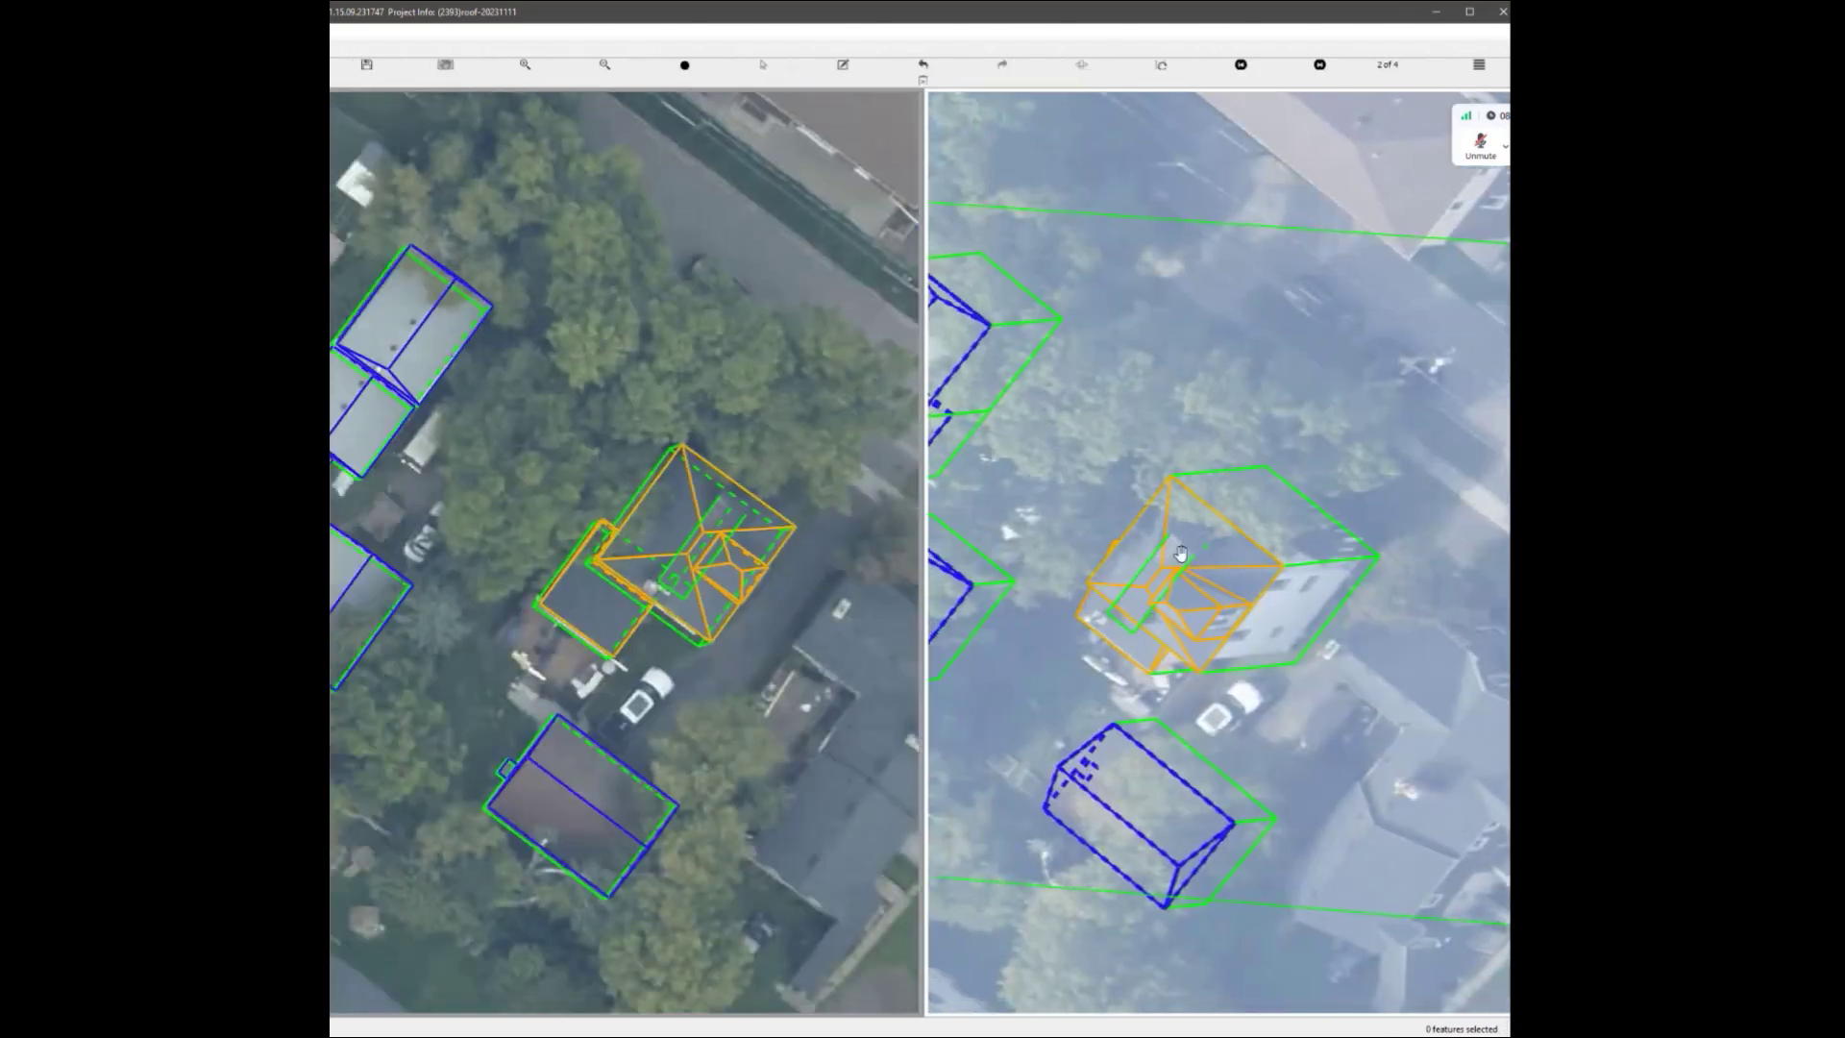
scroll(1210, 545, "up", 2)
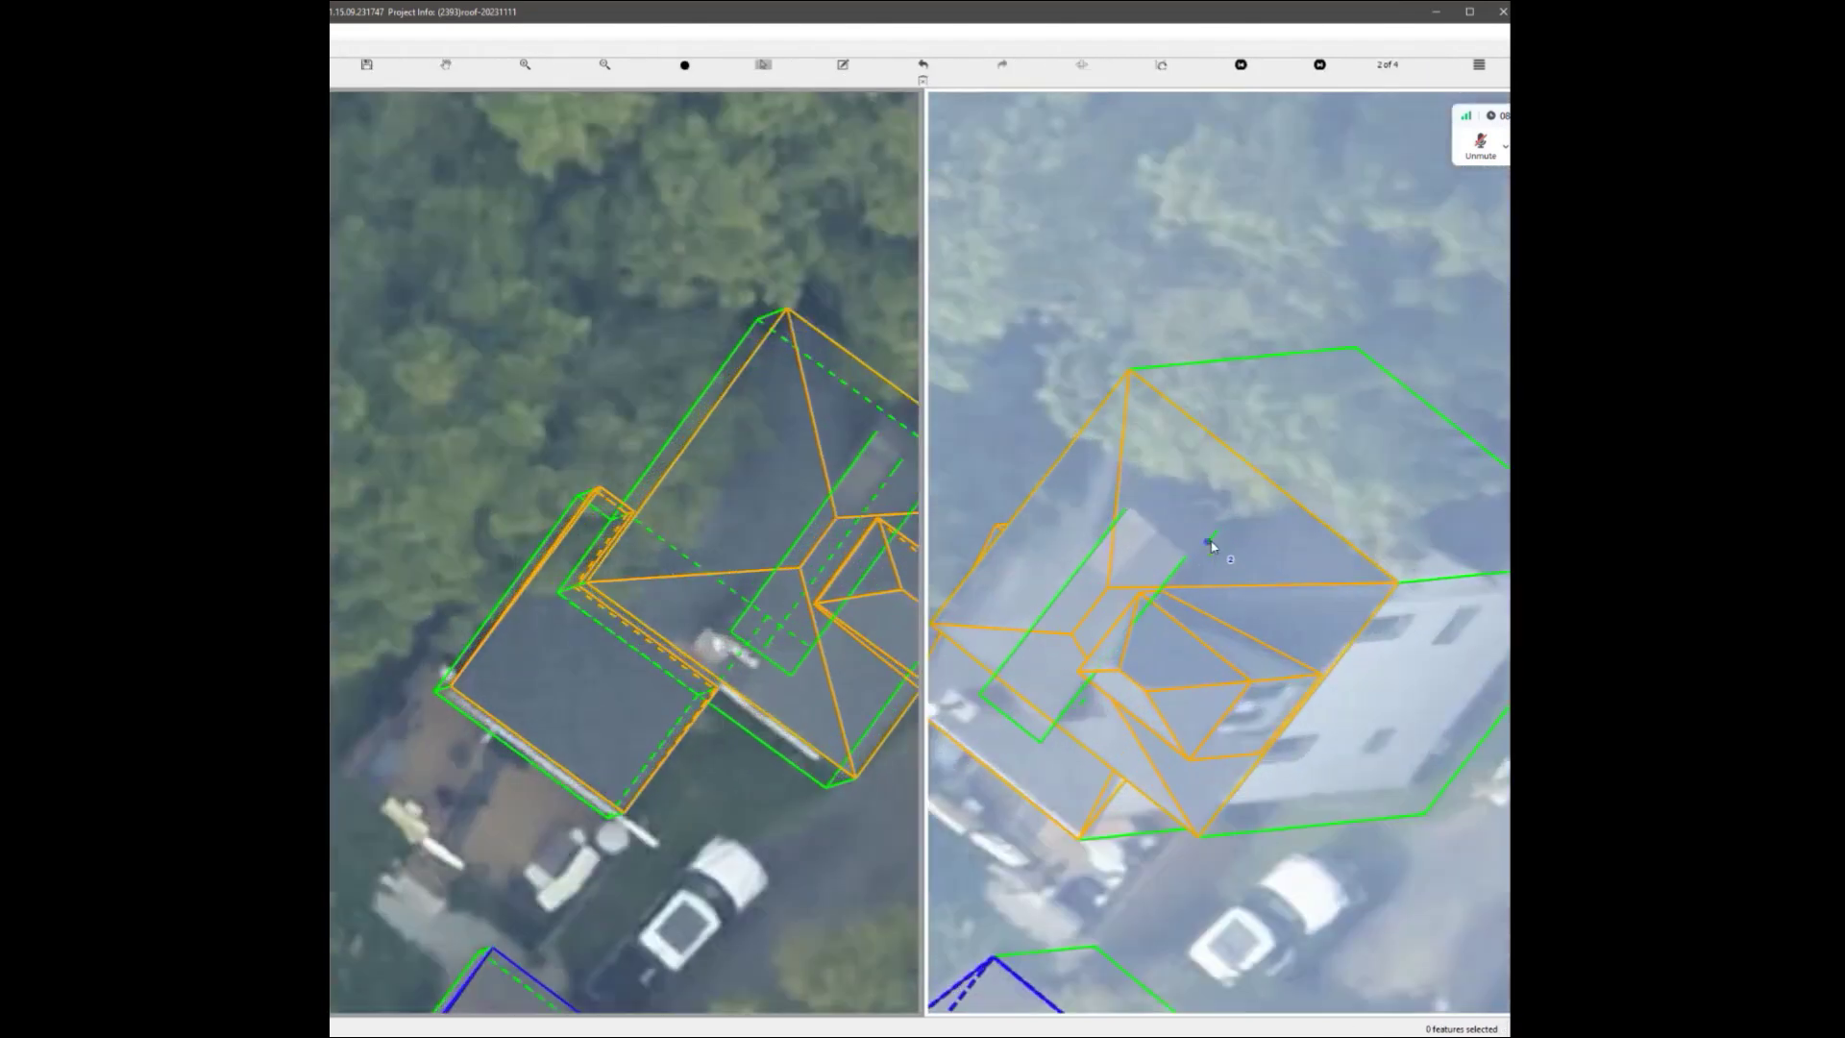
left_click(1144, 551)
scroll(766, 488, "down", 1)
mouse_move(766, 489)
middle_mouse_down()
mouse_move(716, 486)
mouse_move(676, 412)
mouse_move(754, 465)
mouse_move(771, 522)
middle_mouse_up()
scroll(770, 524, "up", 2)
scroll(712, 423, "down", 3)
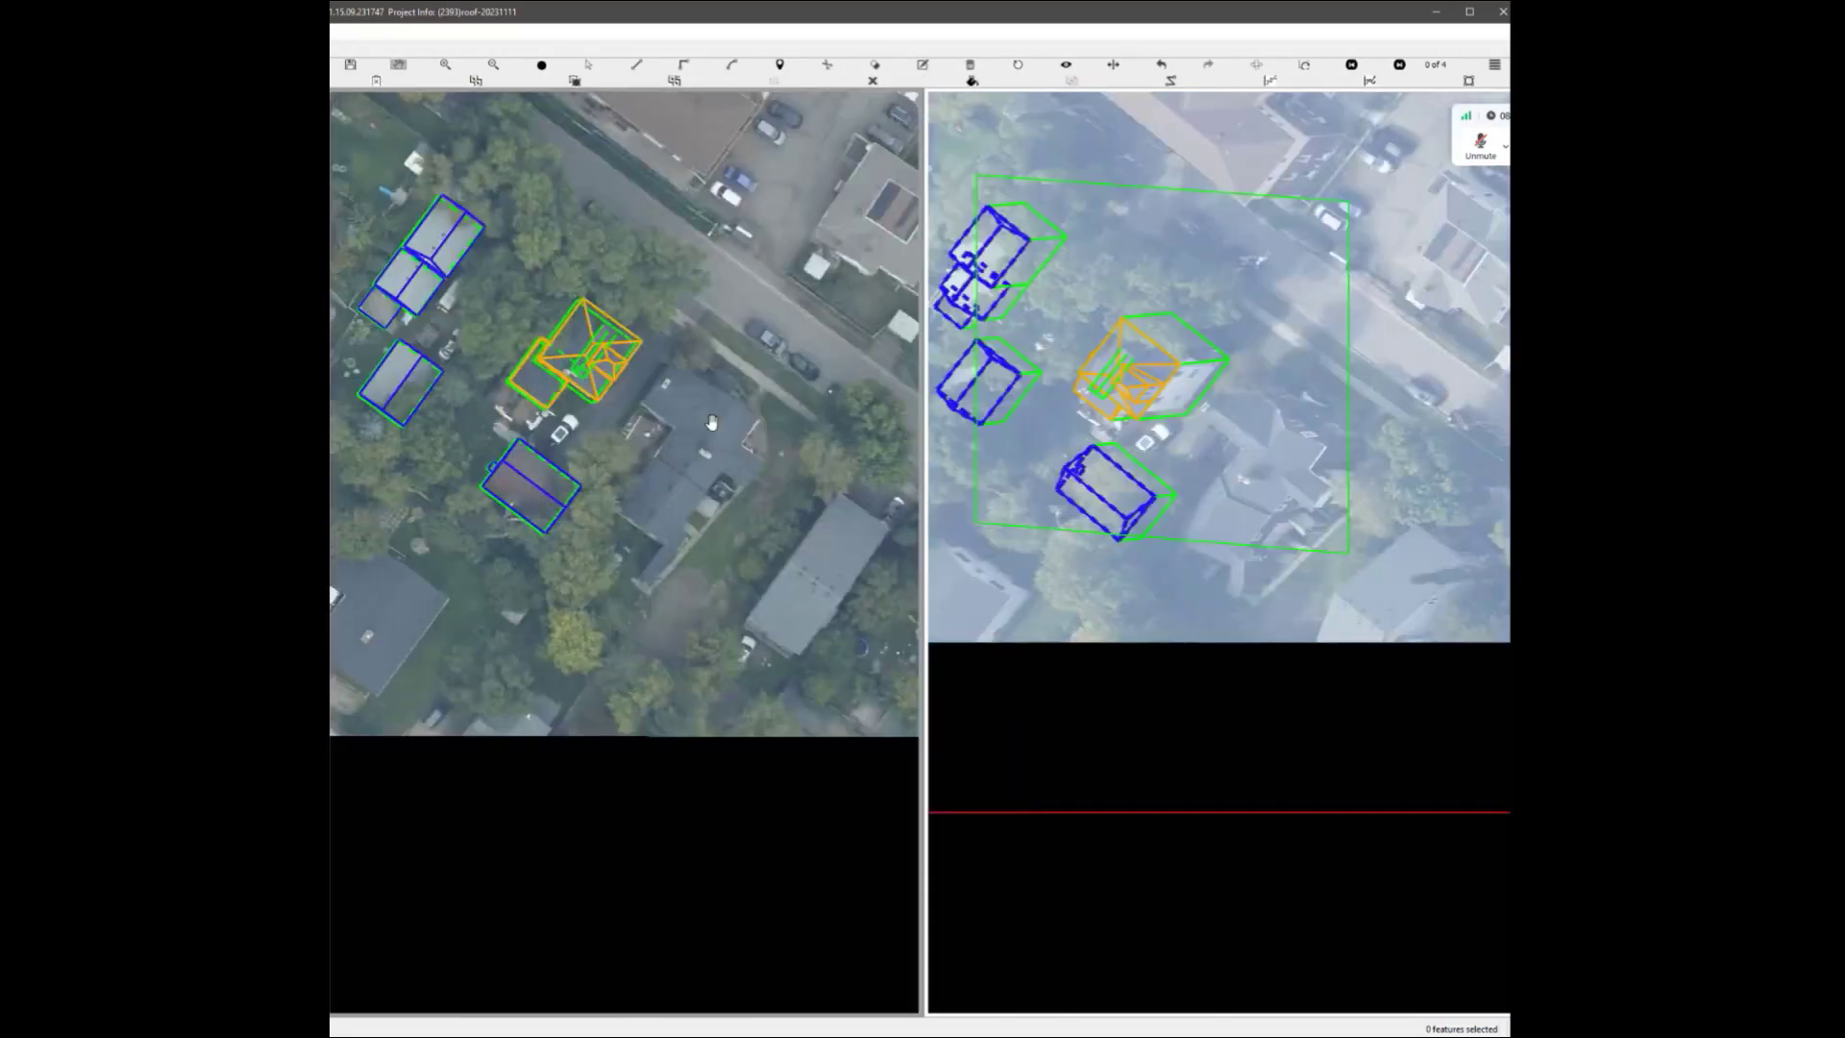
scroll(712, 423, "up", 5)
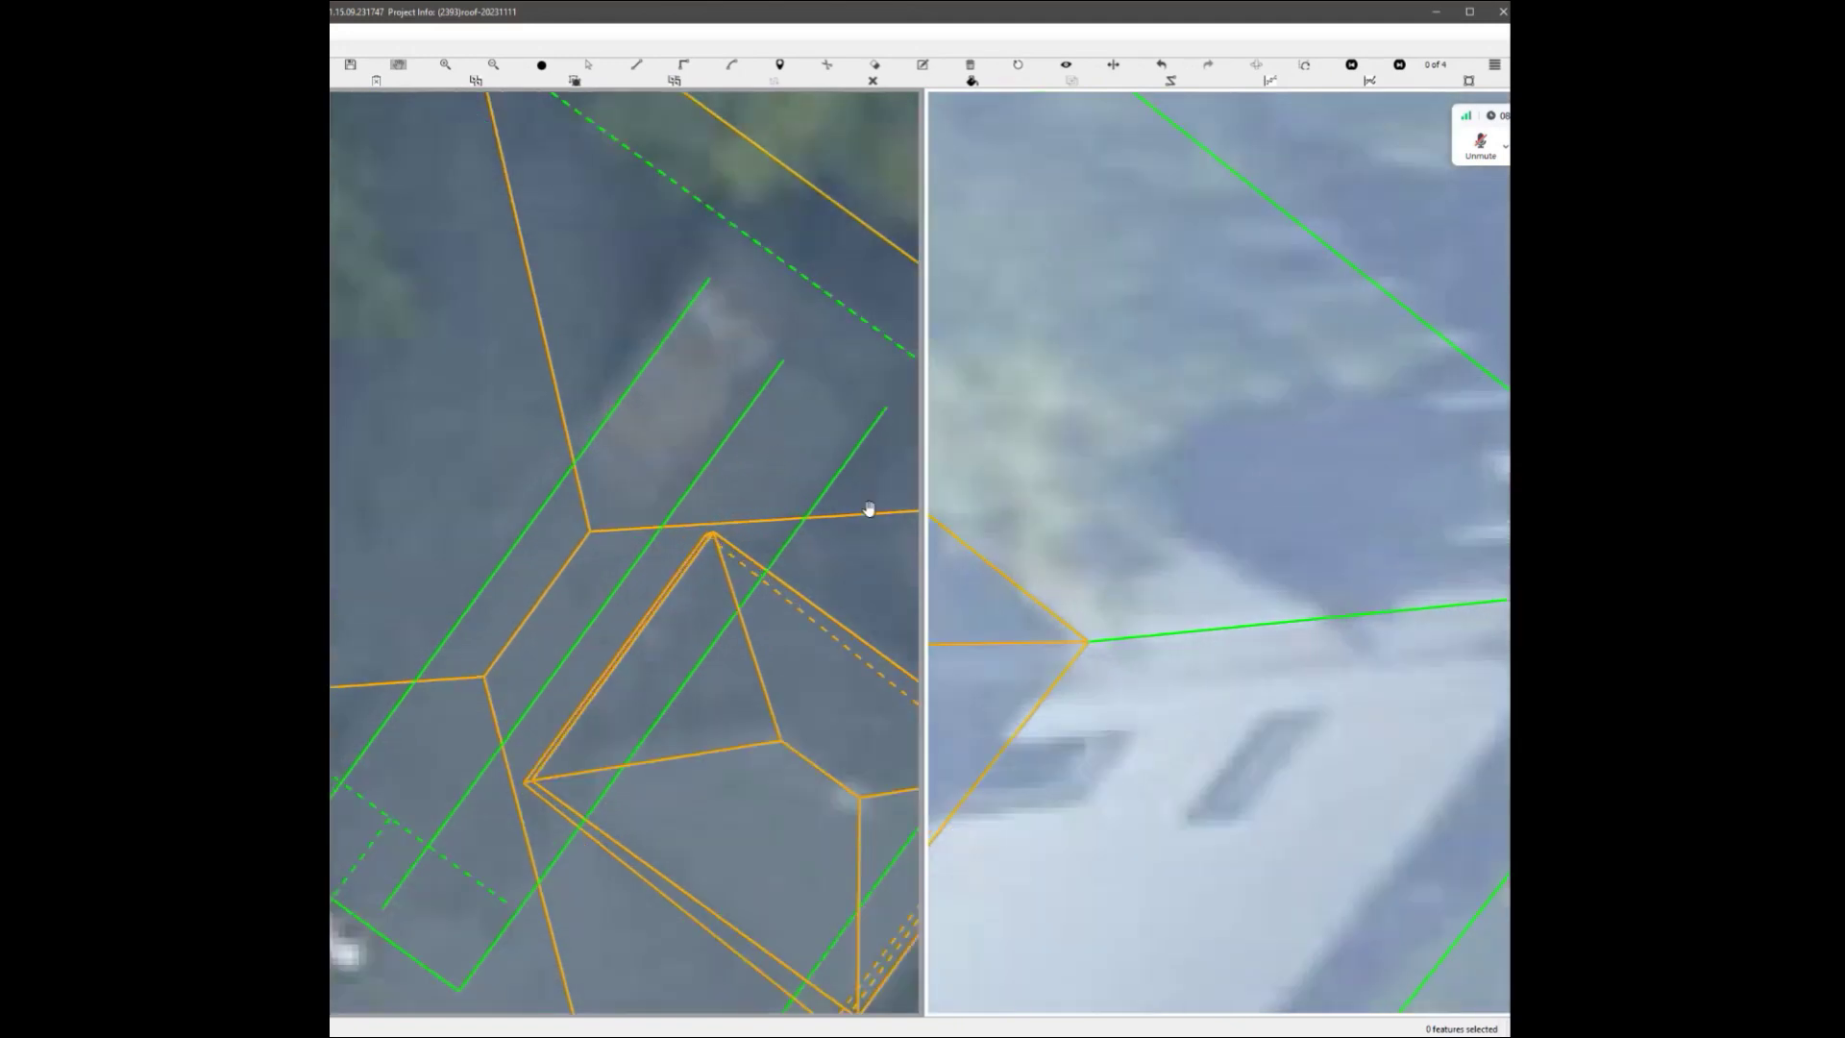
scroll(1083, 577, "down", 3)
scroll(1131, 575, "up", 2)
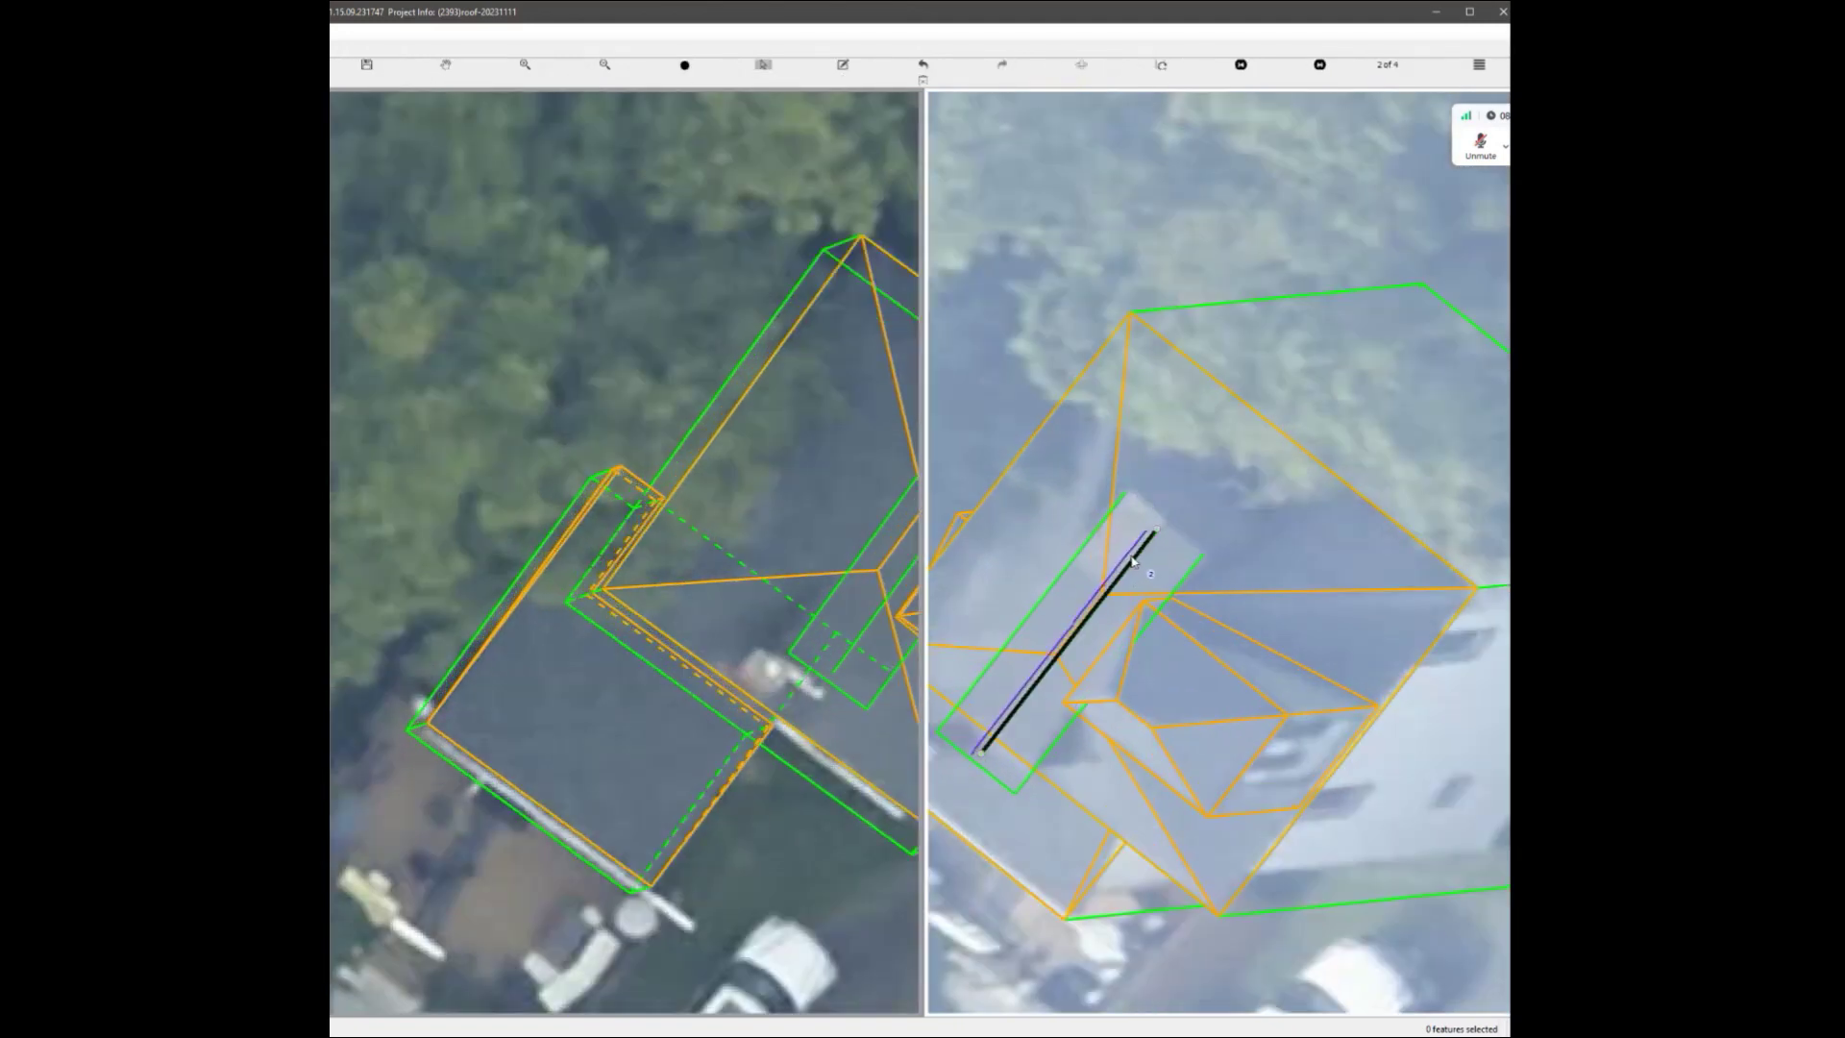
left_click_drag(1131, 558, 1128, 554)
Extend the centre line's rear end beside the small dormer on the vertical image.
scroll(615, 583, "down", 2)
scroll(689, 550, "up", 4)
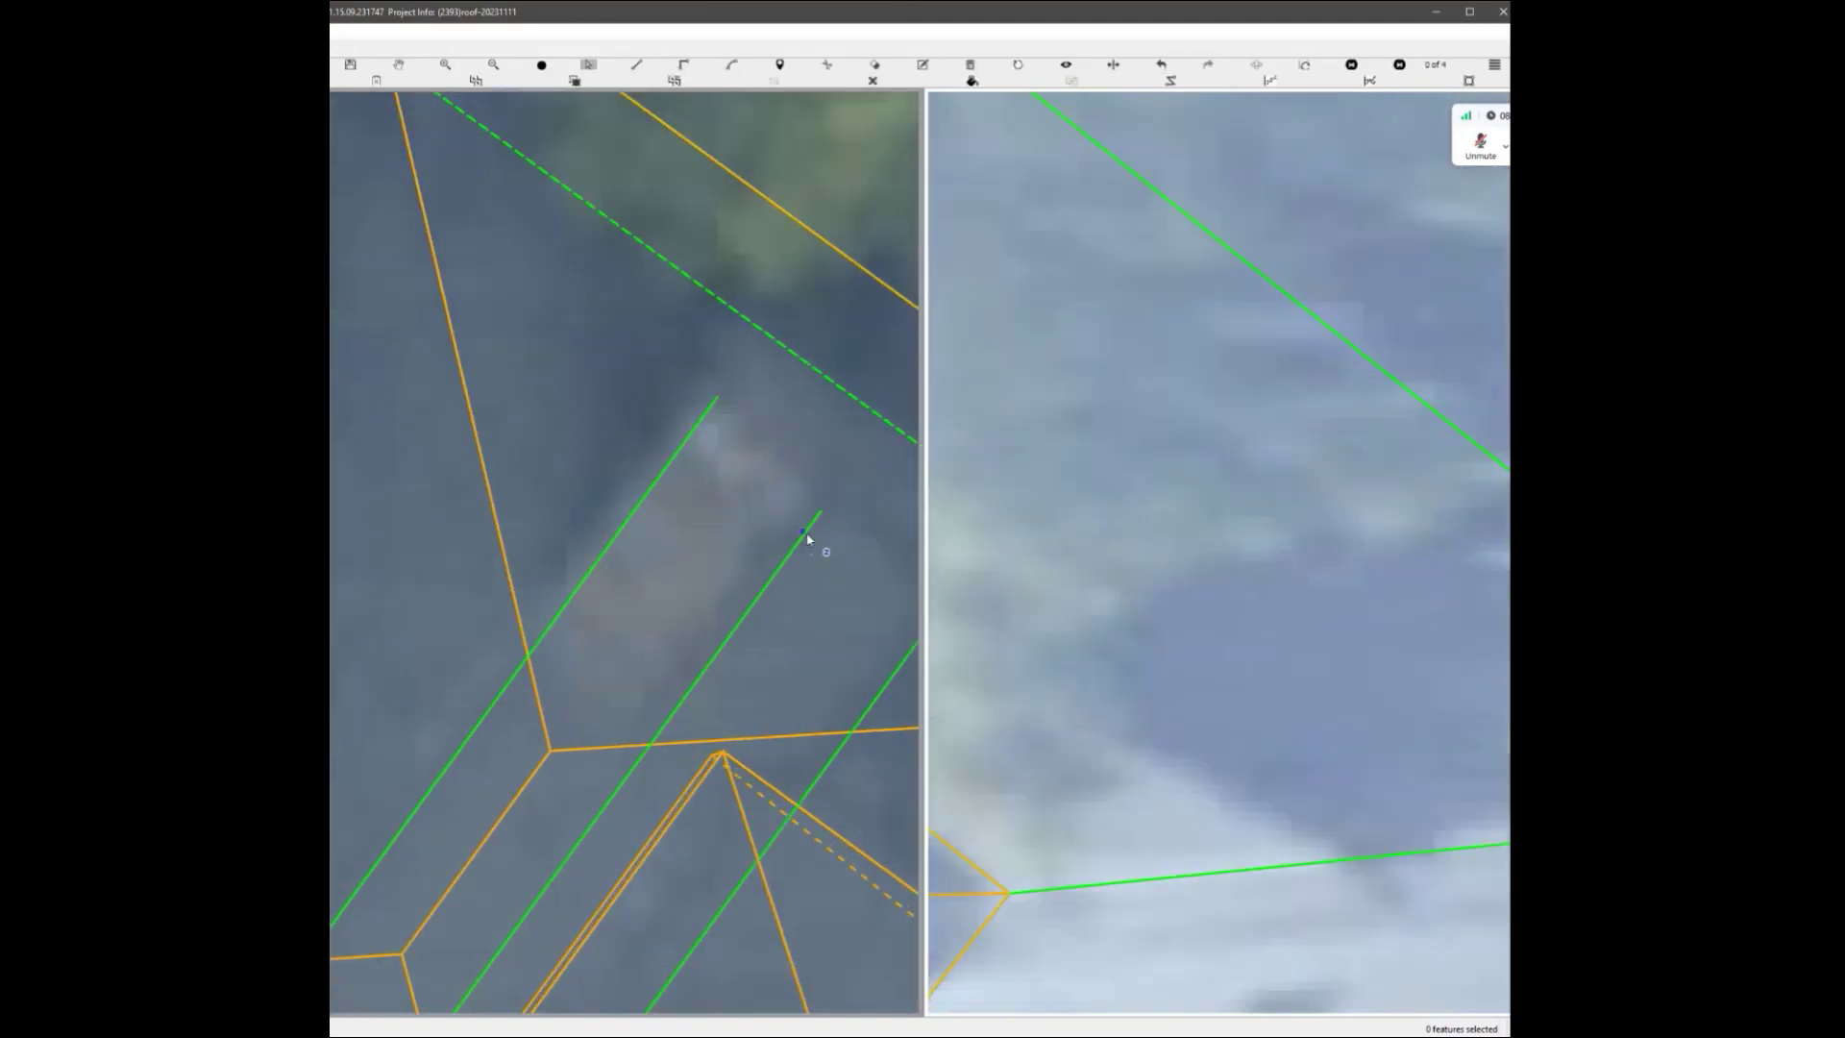
left_click_drag(824, 513, 845, 480)
scroll(738, 600, "down", 1)
Delete the centre line and redraw it about 7 m long, midway between the outline's sides and parallel to the roof's eave edge.
left_click(519, 796)
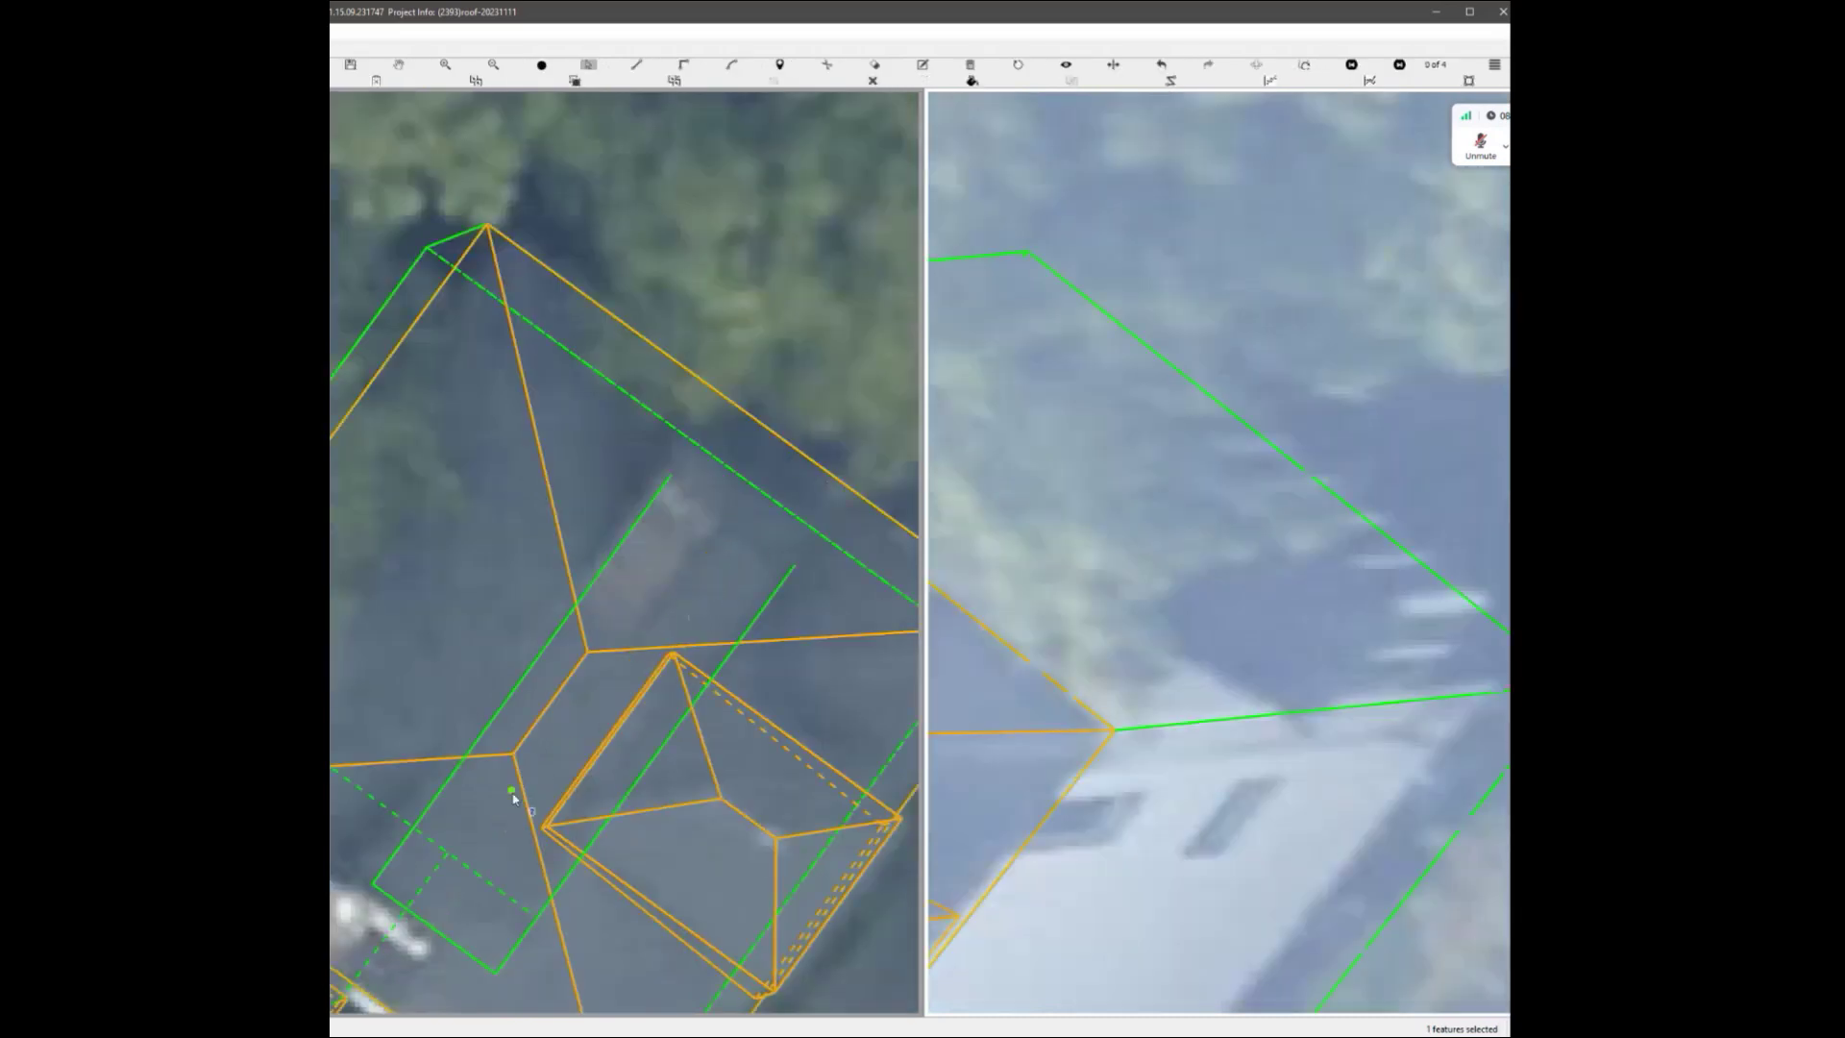
scroll(737, 518, "down", 1)
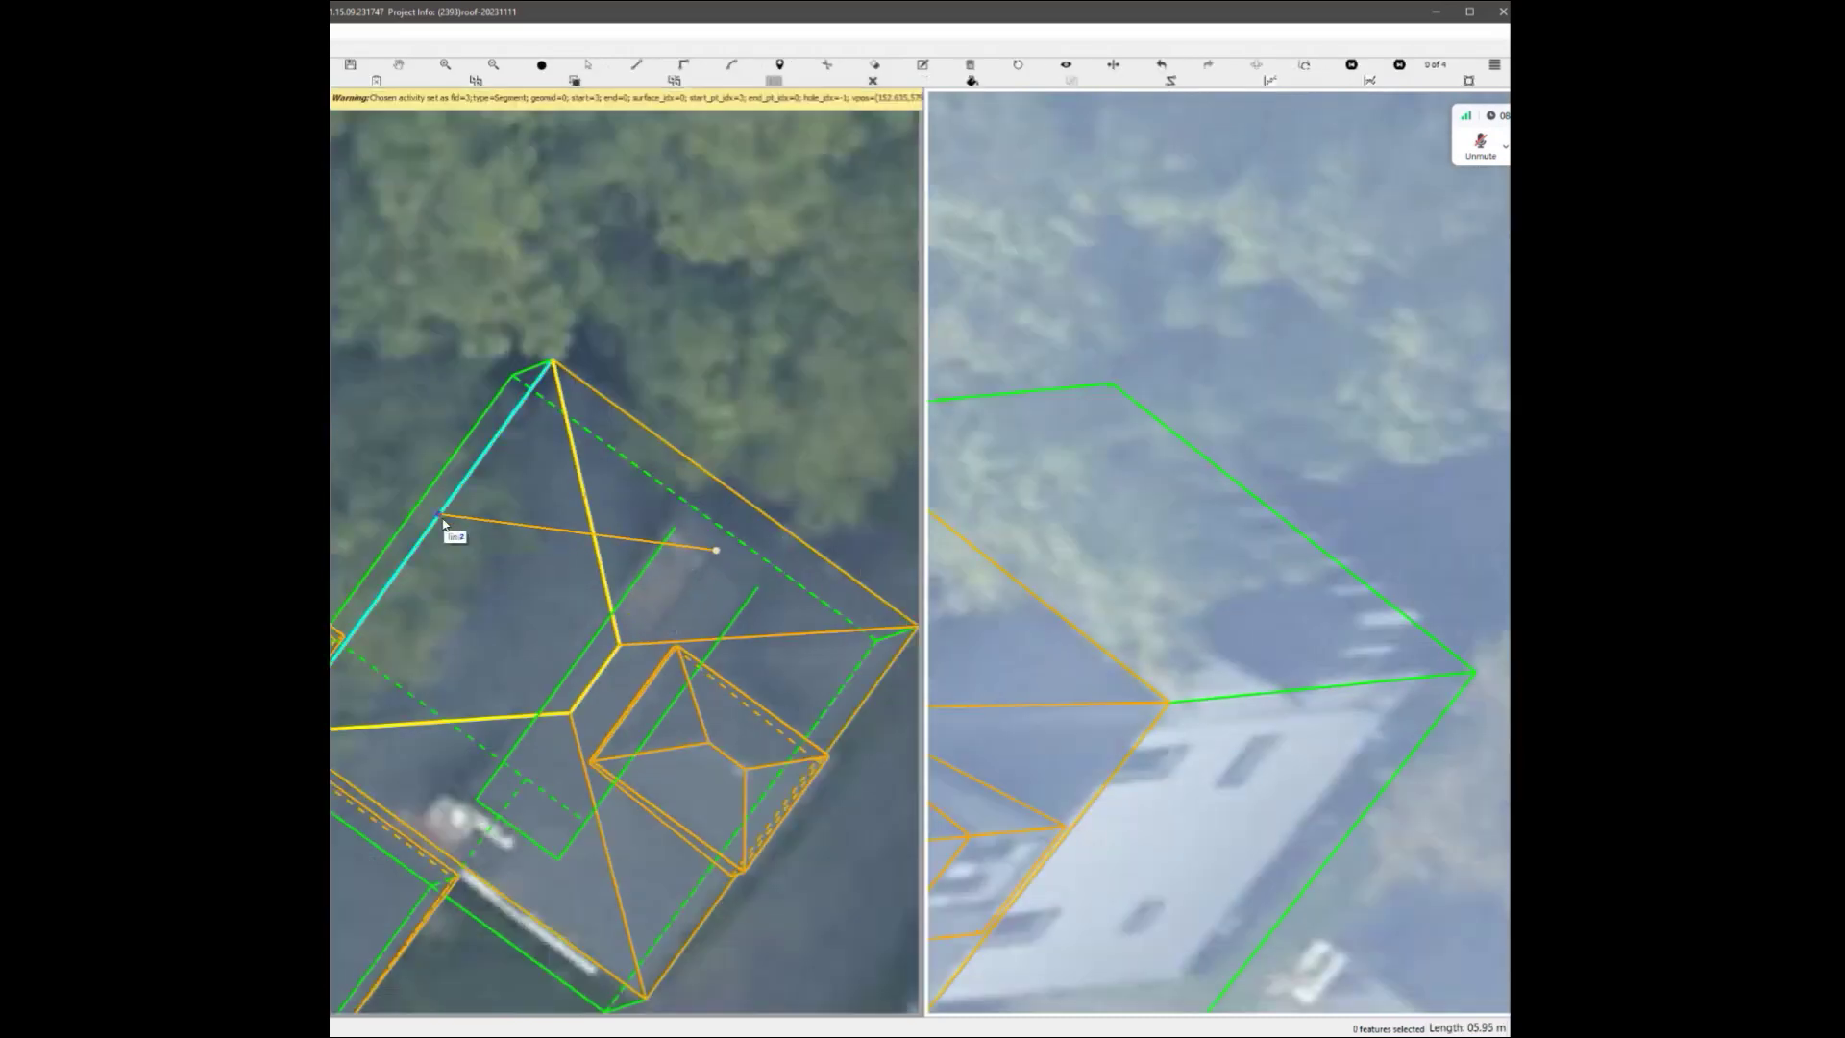
left_click(524, 814)
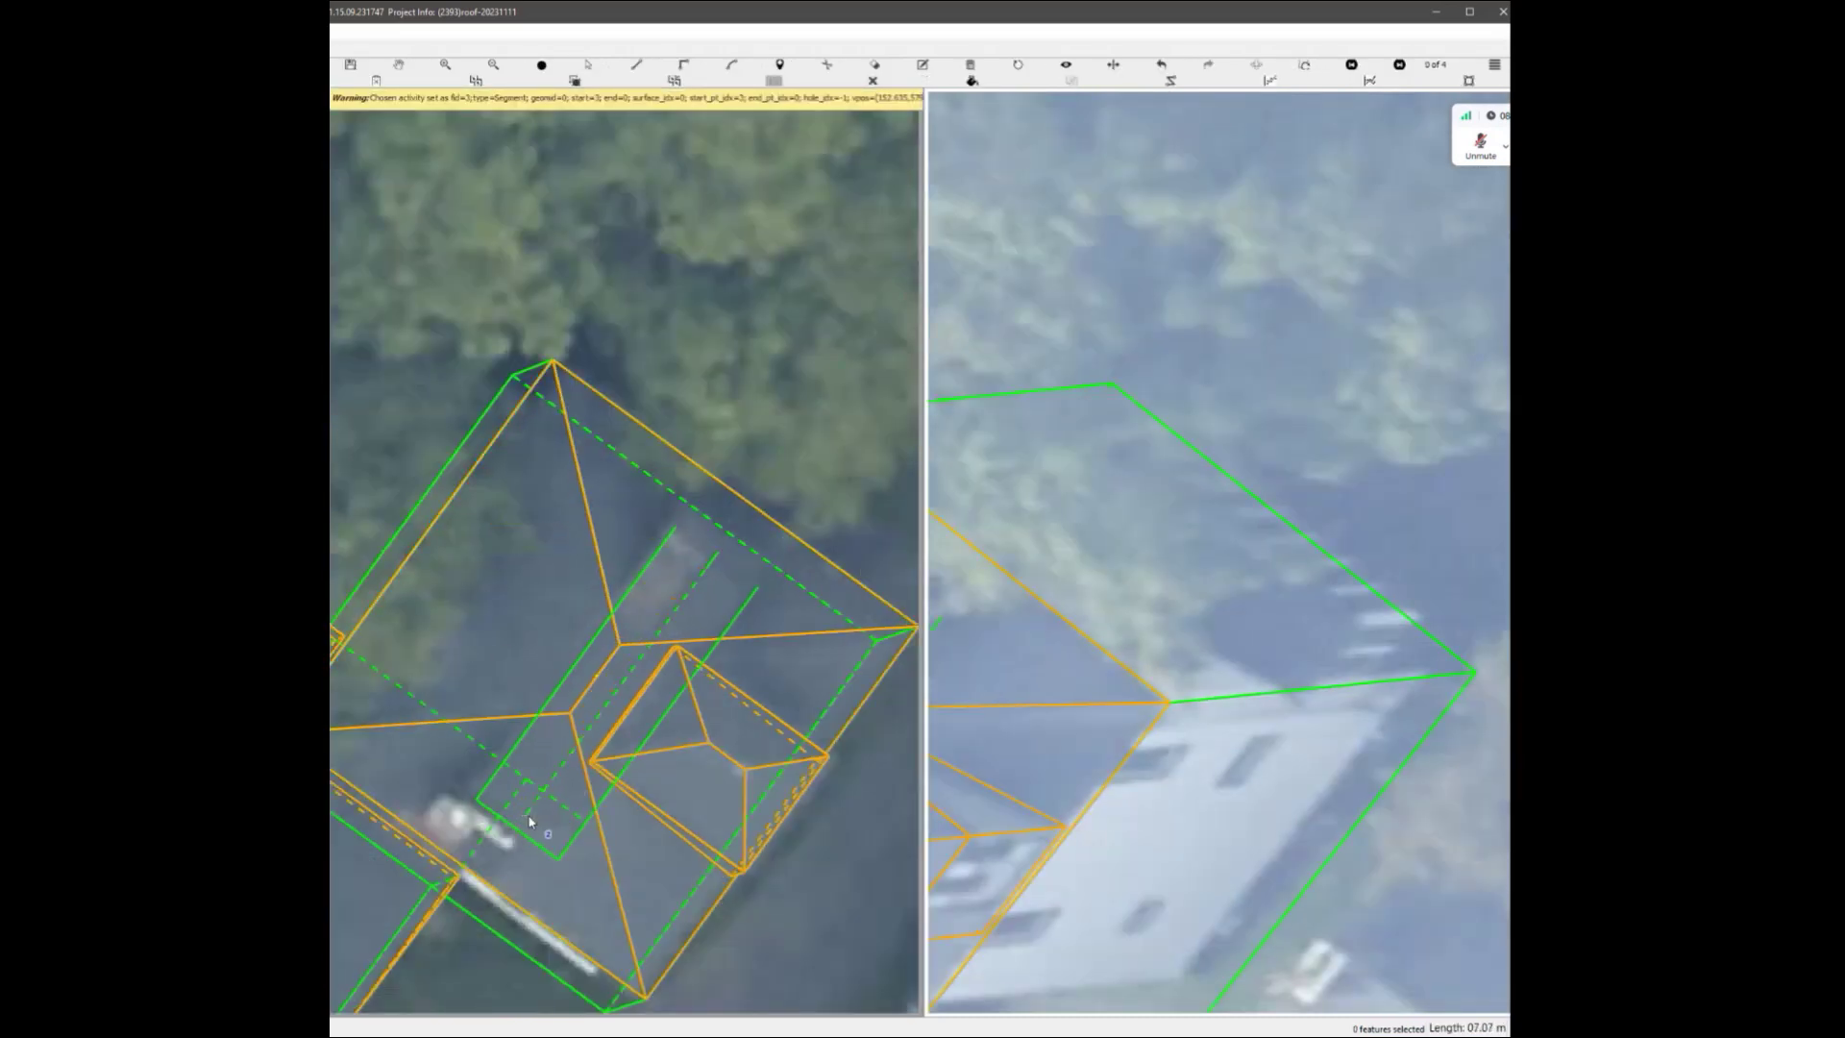
scroll(525, 814, "down", 1)
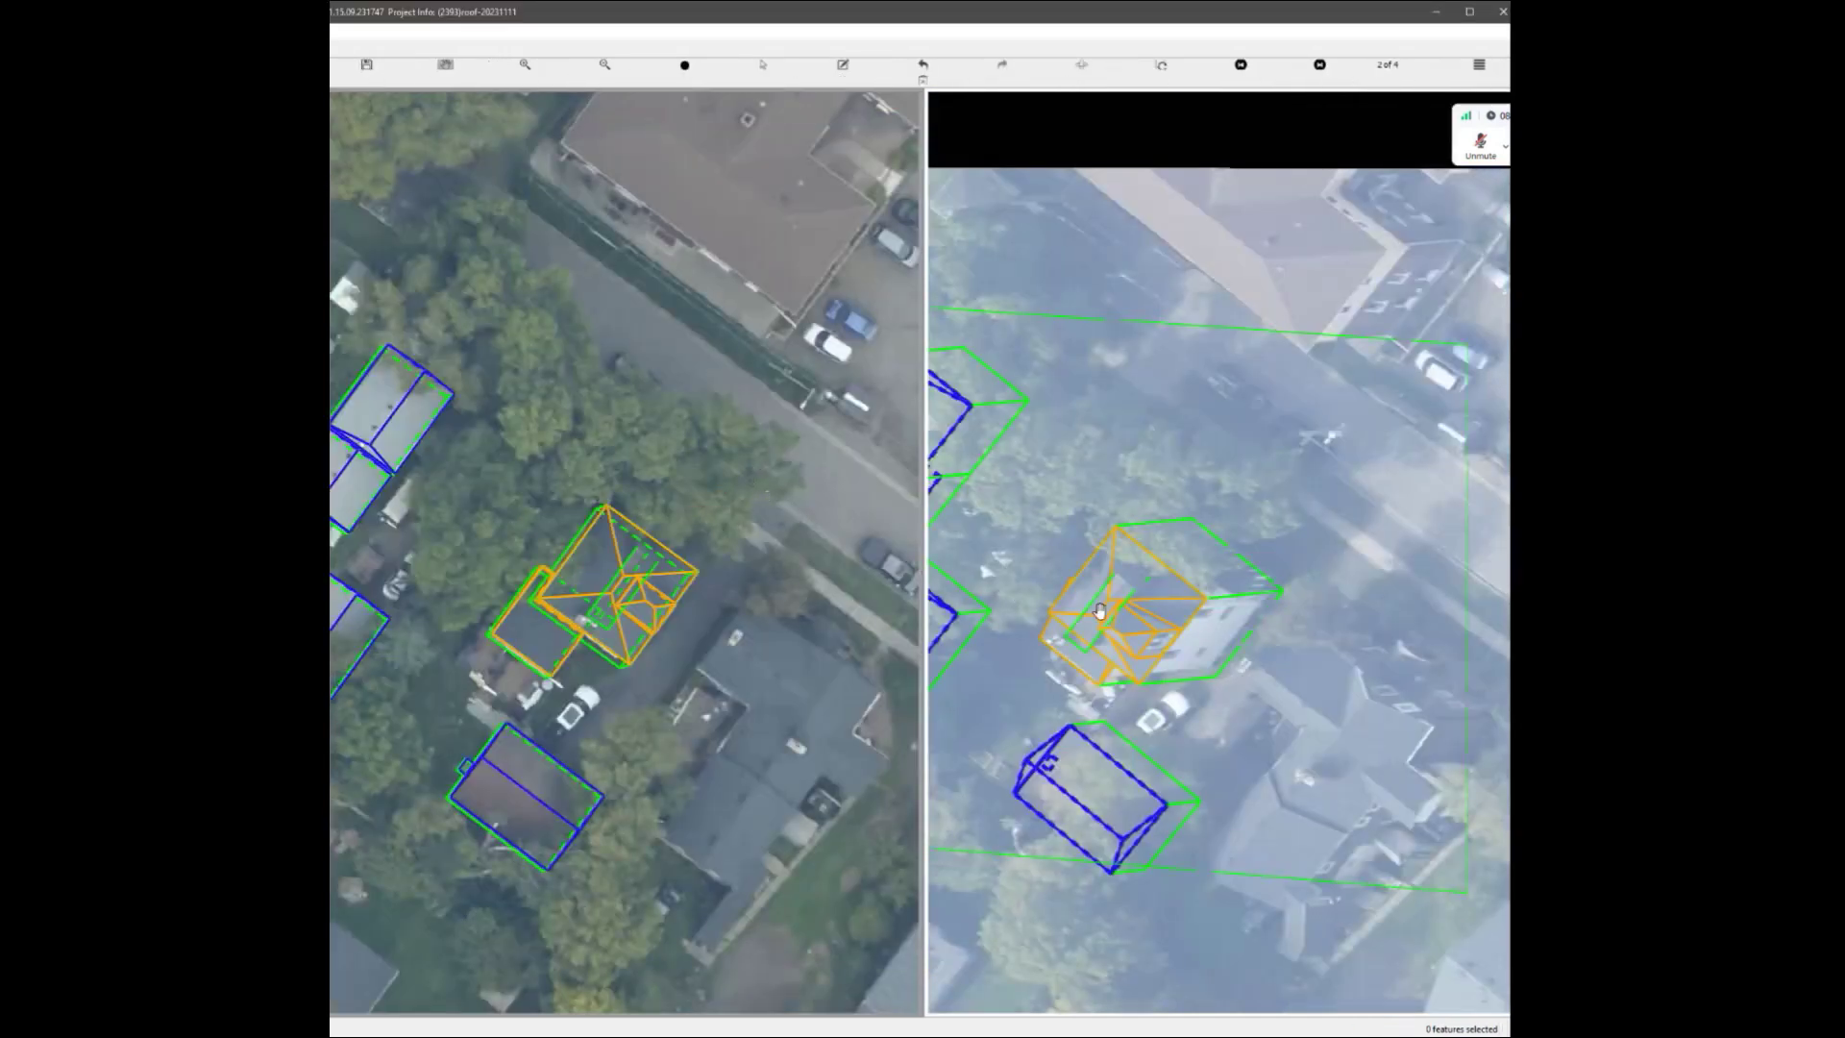
Move the dormer's three-sided outline in the oblique image so that it sits at eave height below the centre ridge line.
scroll(1106, 611, "up", 3)
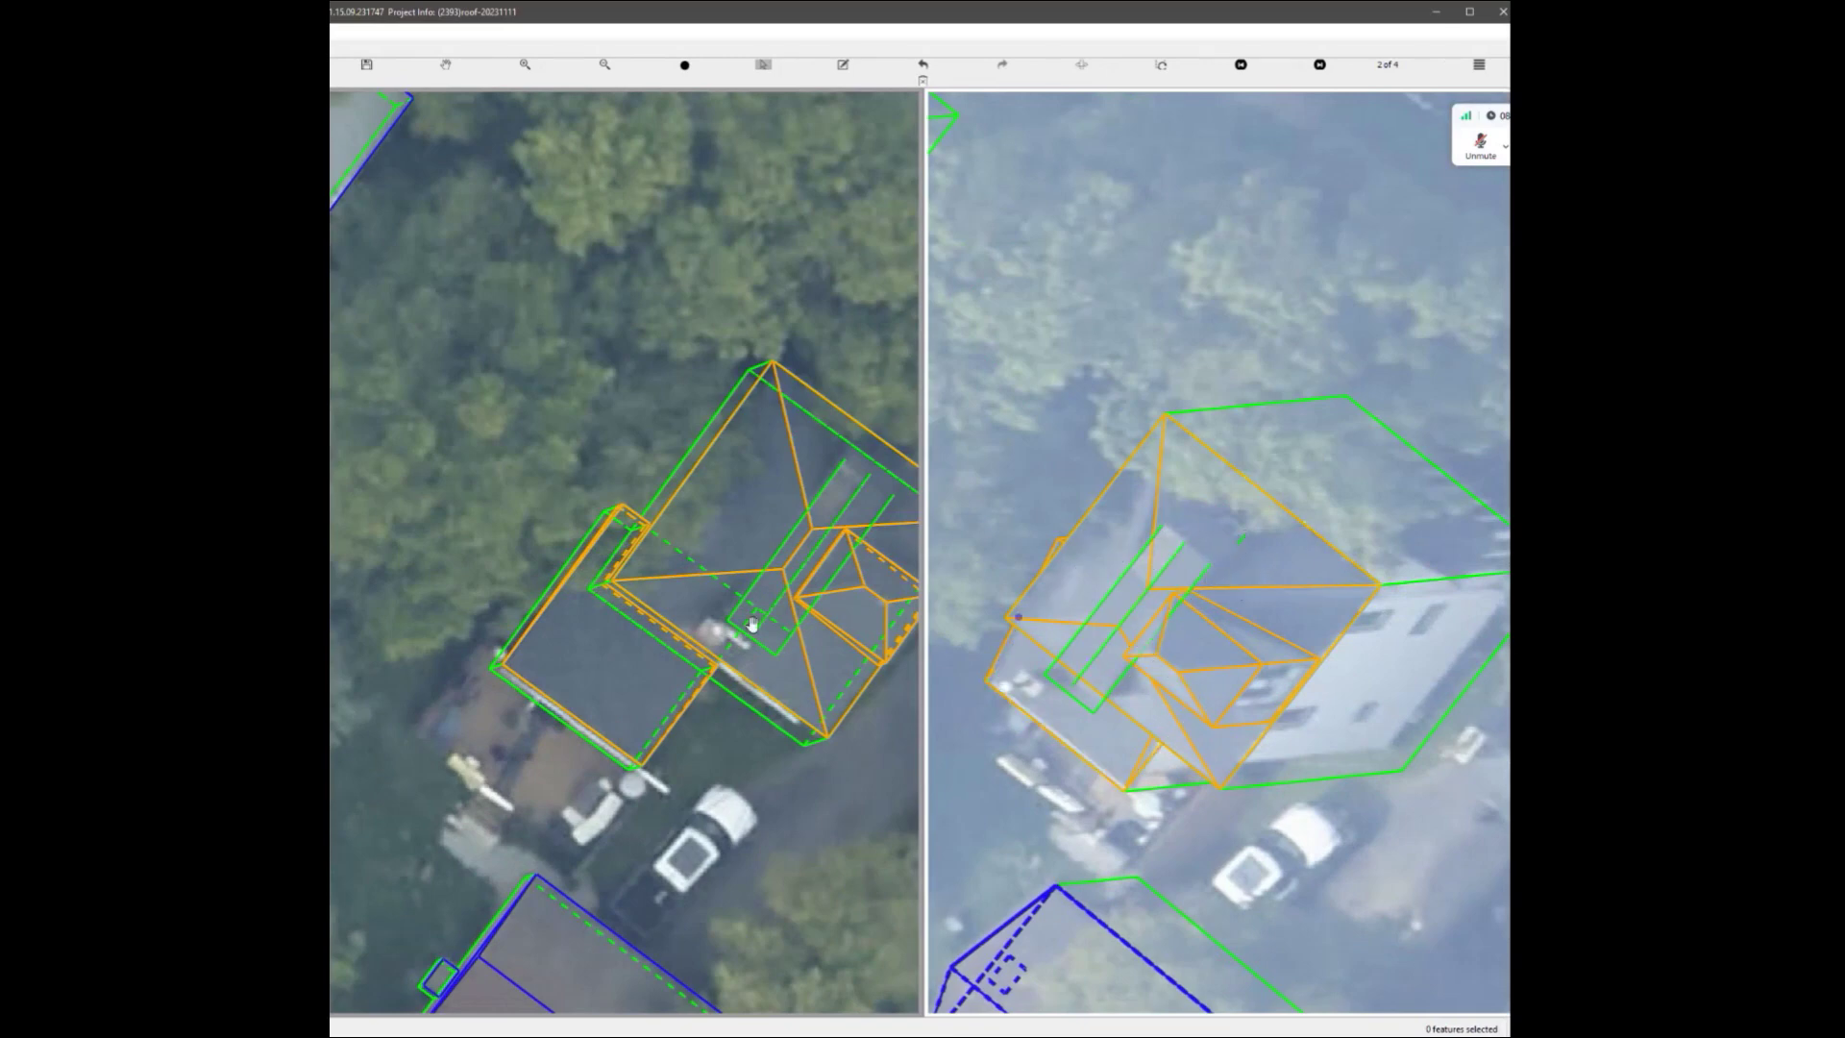
left_click(752, 620)
middle_click_drag(741, 544, 704, 500)
scroll(705, 551, "up", 2)
scroll(697, 567, "up", 2)
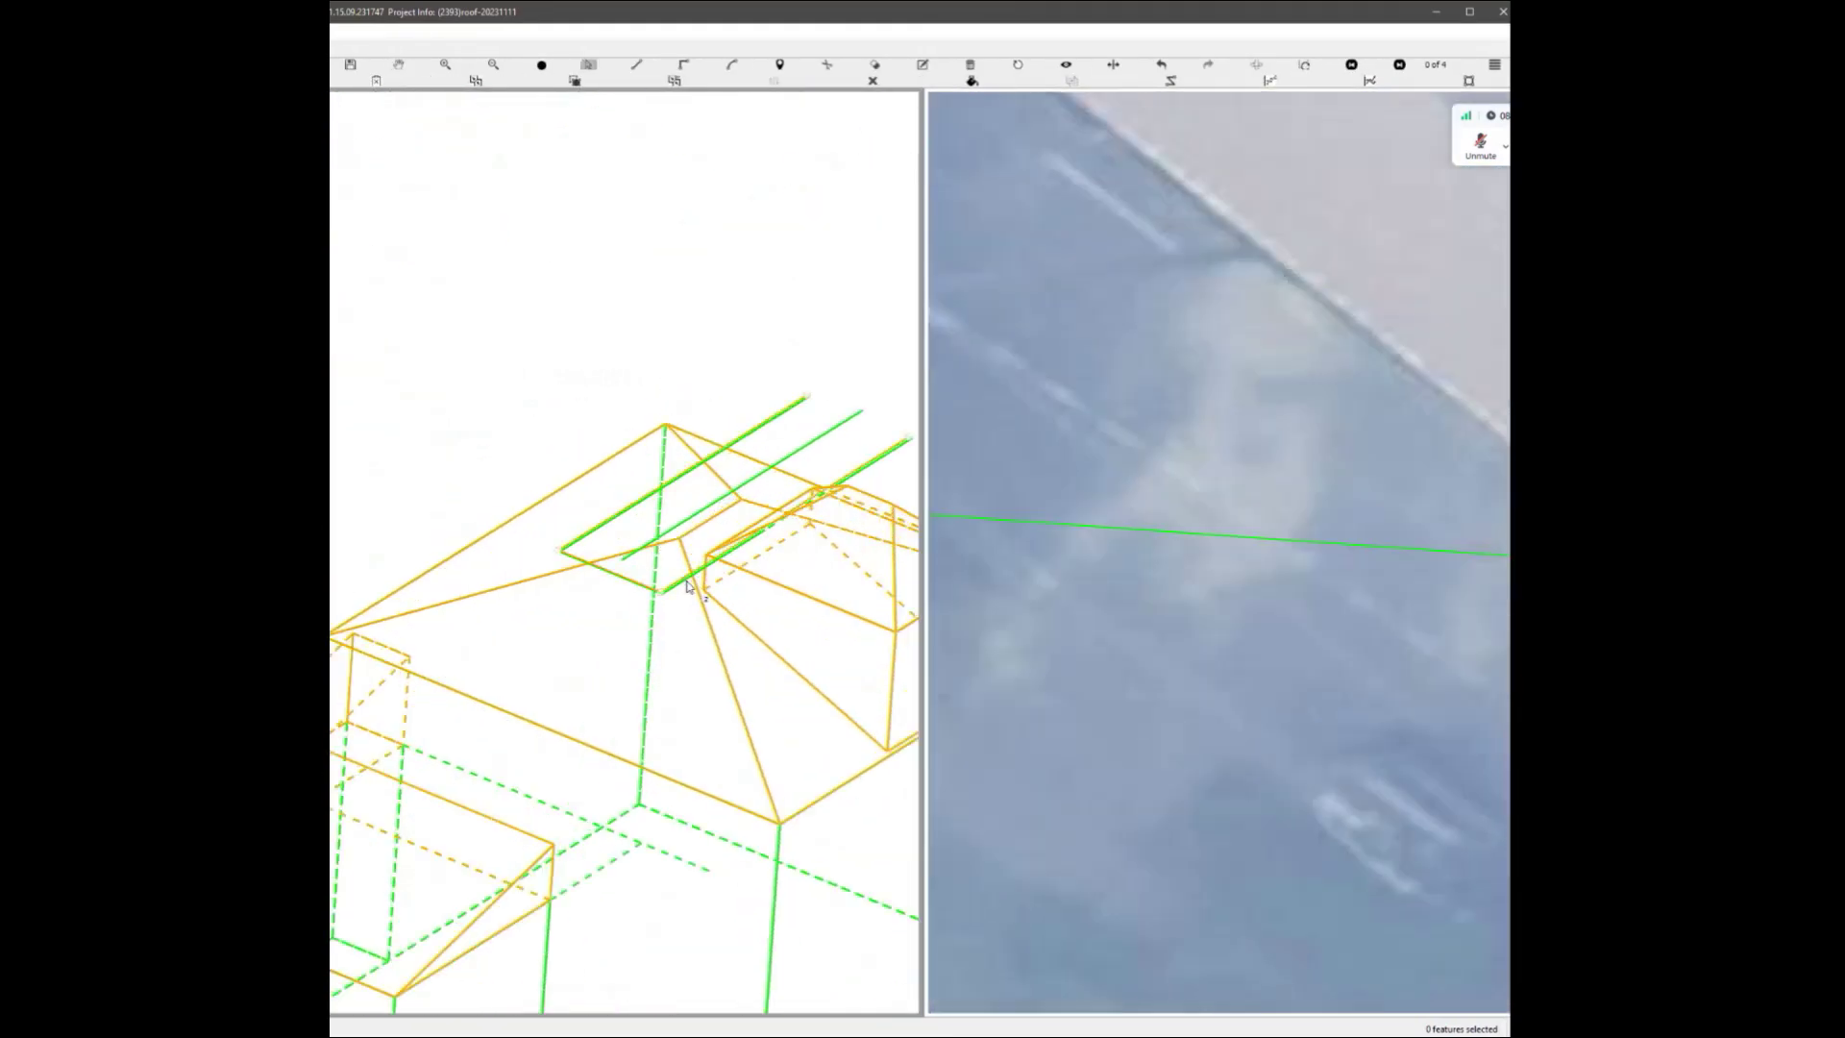
left_click(679, 527)
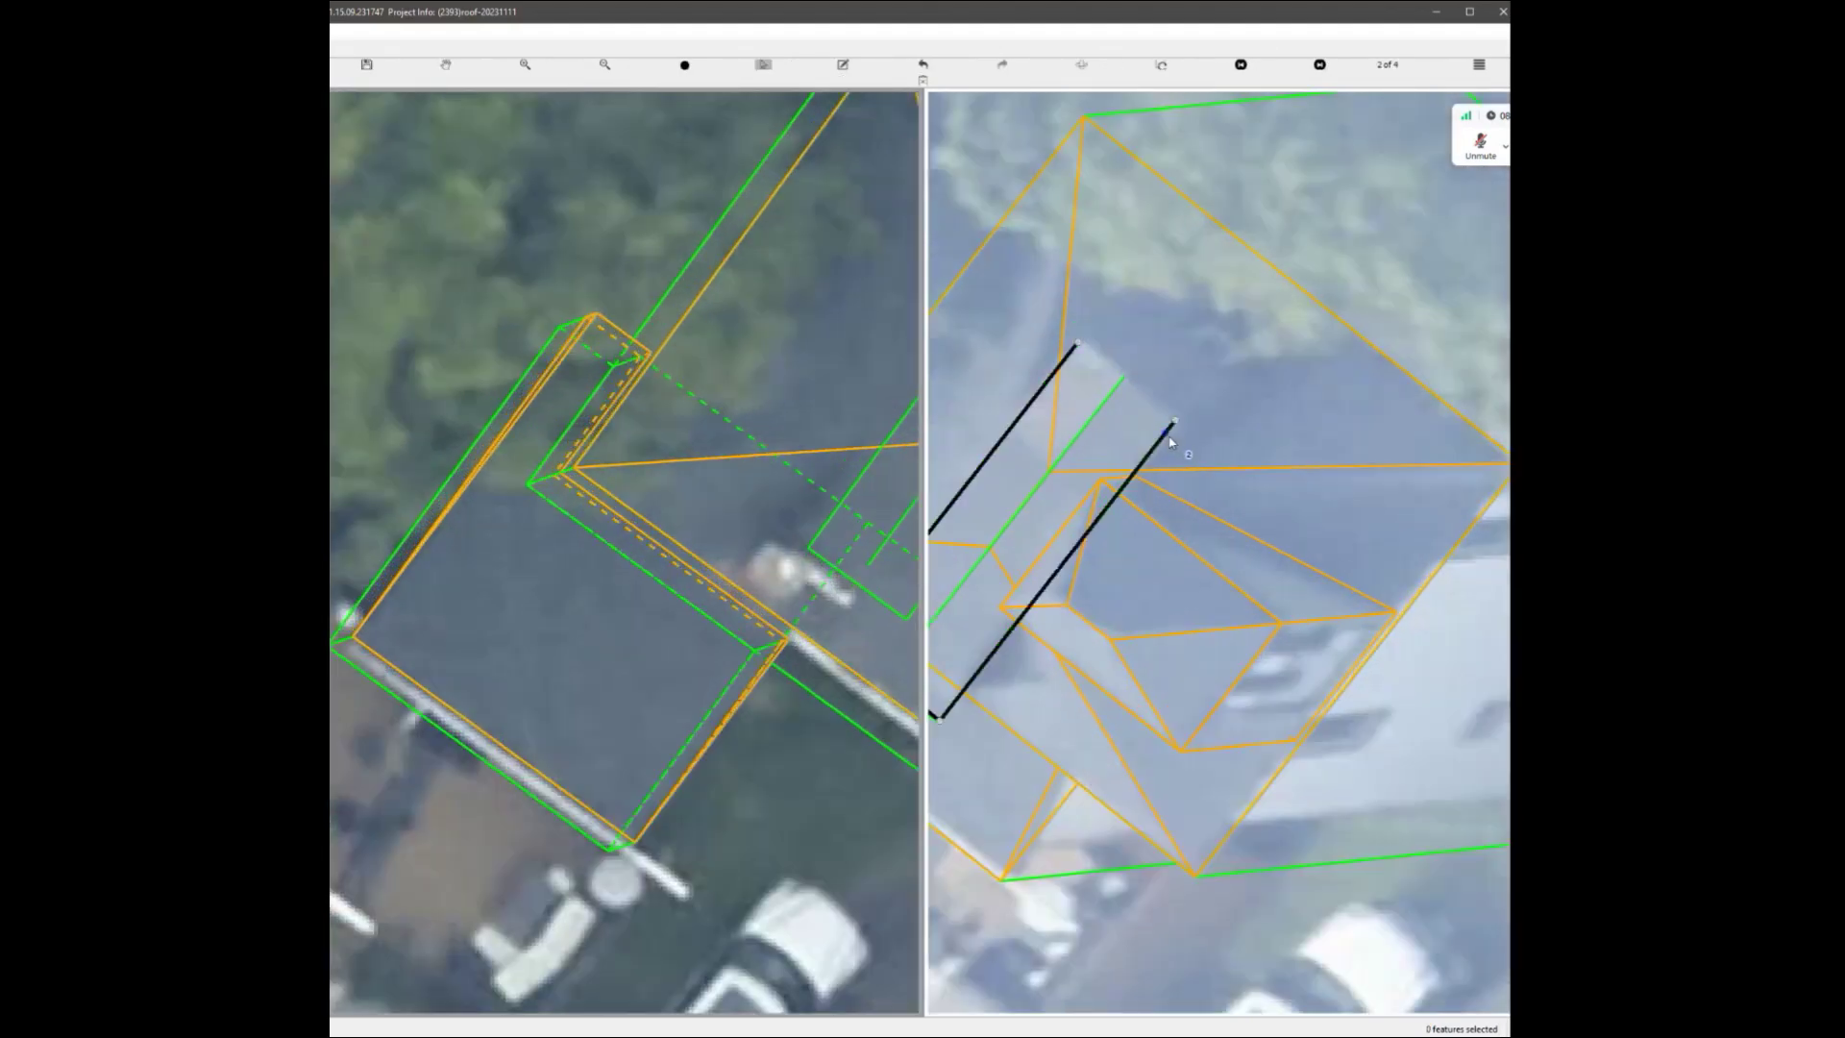
left_click_drag(1170, 438, 1085, 417)
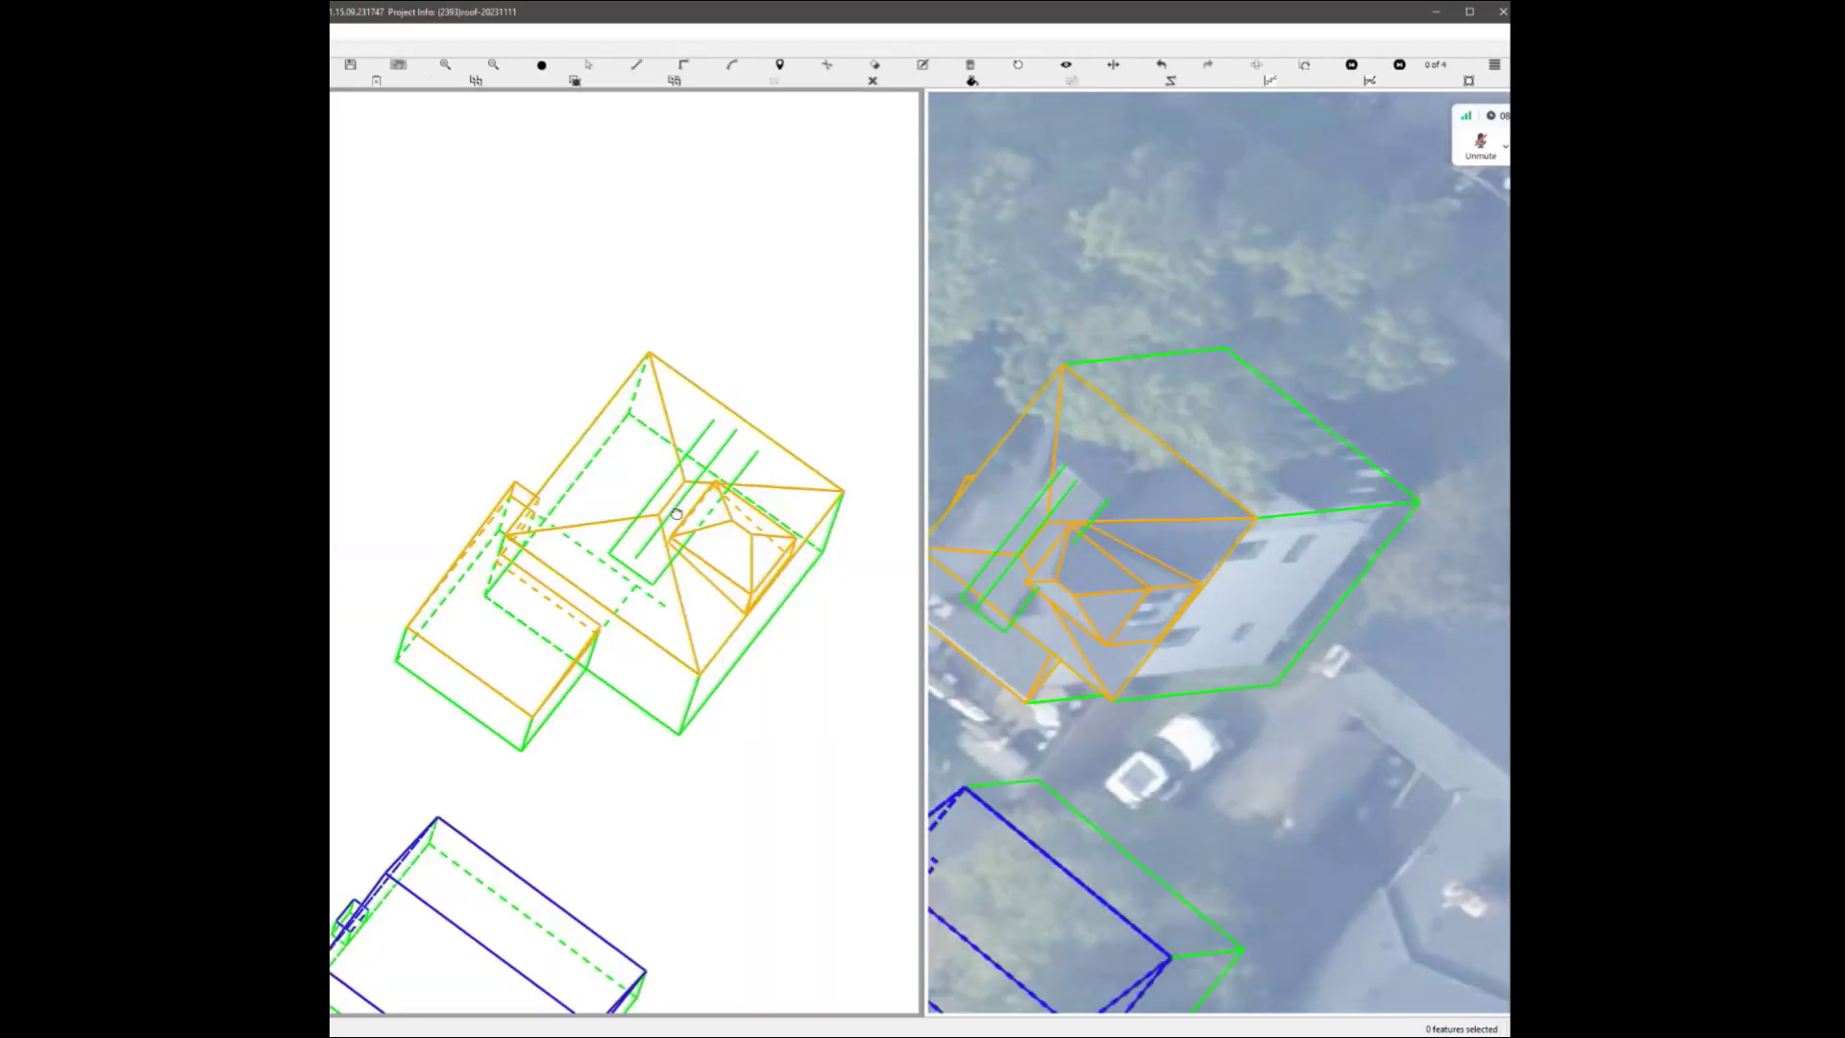
In the 3D view, connect one side line of the dormer outline to both ends of the centre ridge line.
mouse_move(672, 461)
left_mouse_down()
mouse_move(782, 472)
mouse_move(833, 429)
mouse_move(647, 465)
left_mouse_up()
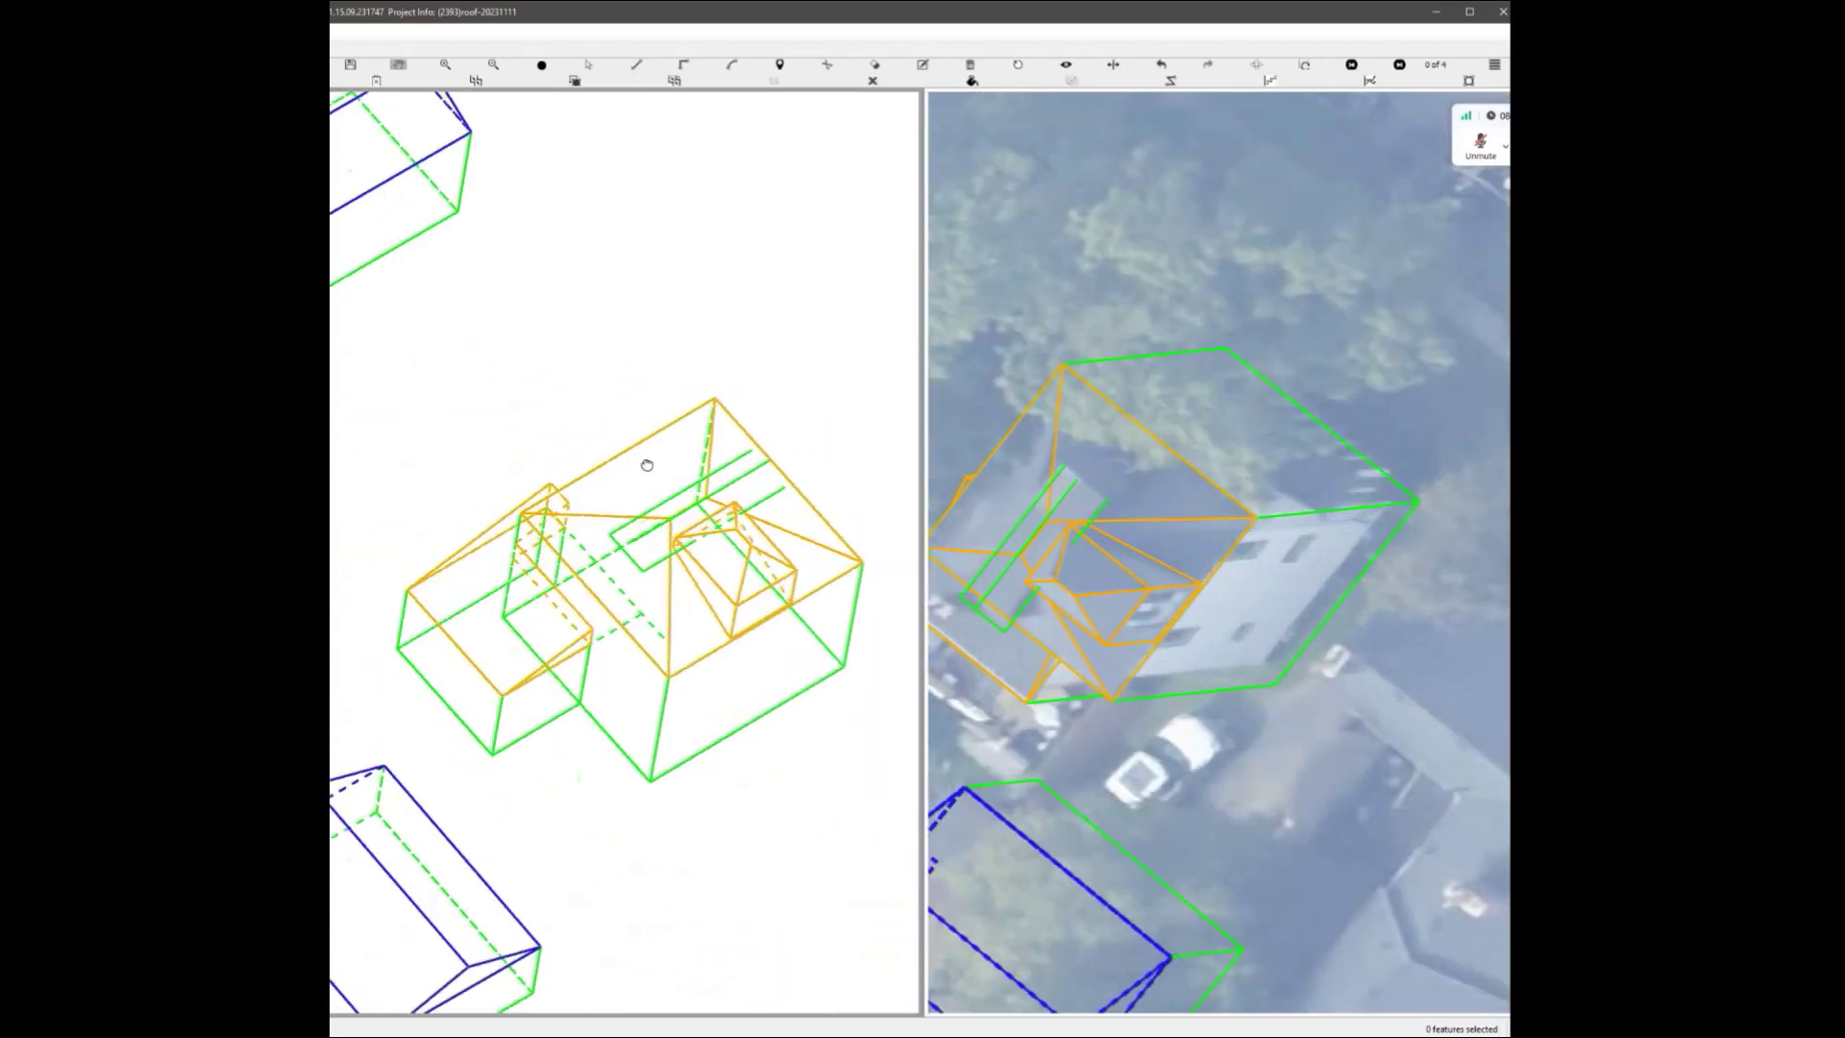
scroll(604, 595, "up", 5)
scroll(596, 520, "down", 3)
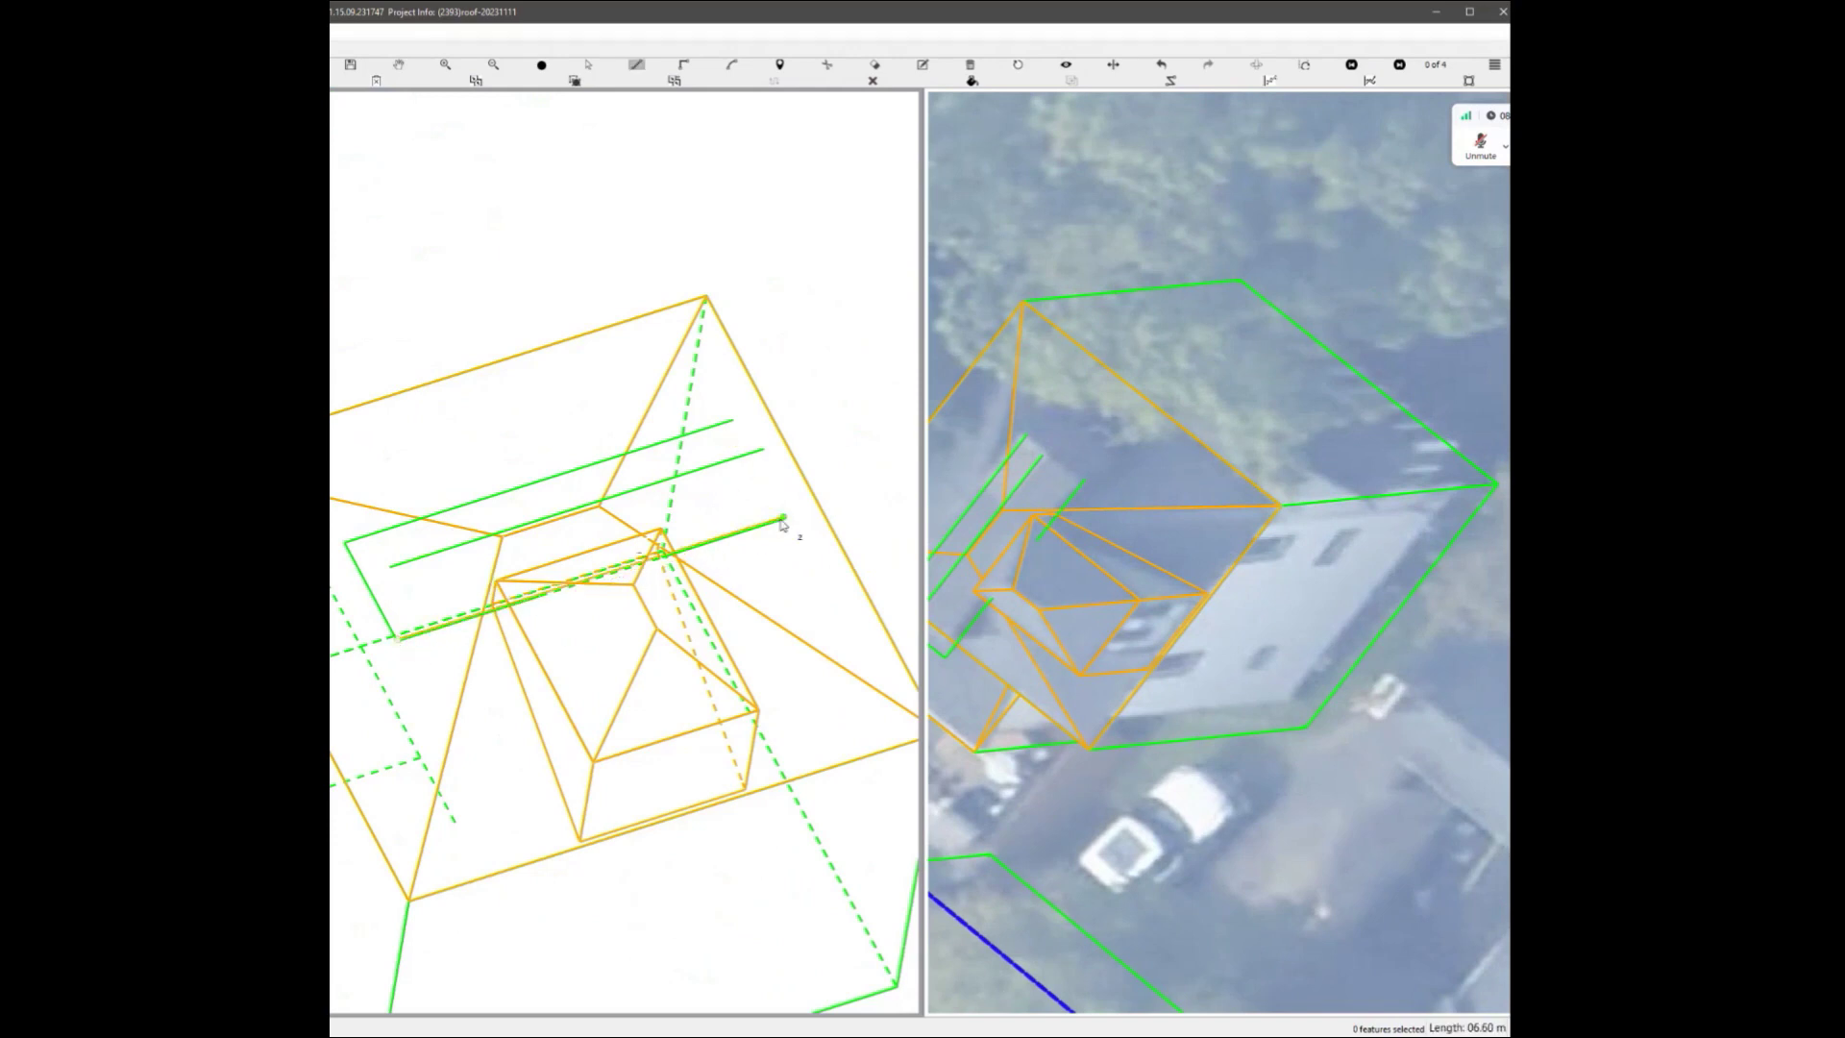
left_click(762, 450)
double_click(391, 568)
Connect the other side line's ends to the ridge line and close the outline's open end with an edge.
left_click(346, 542)
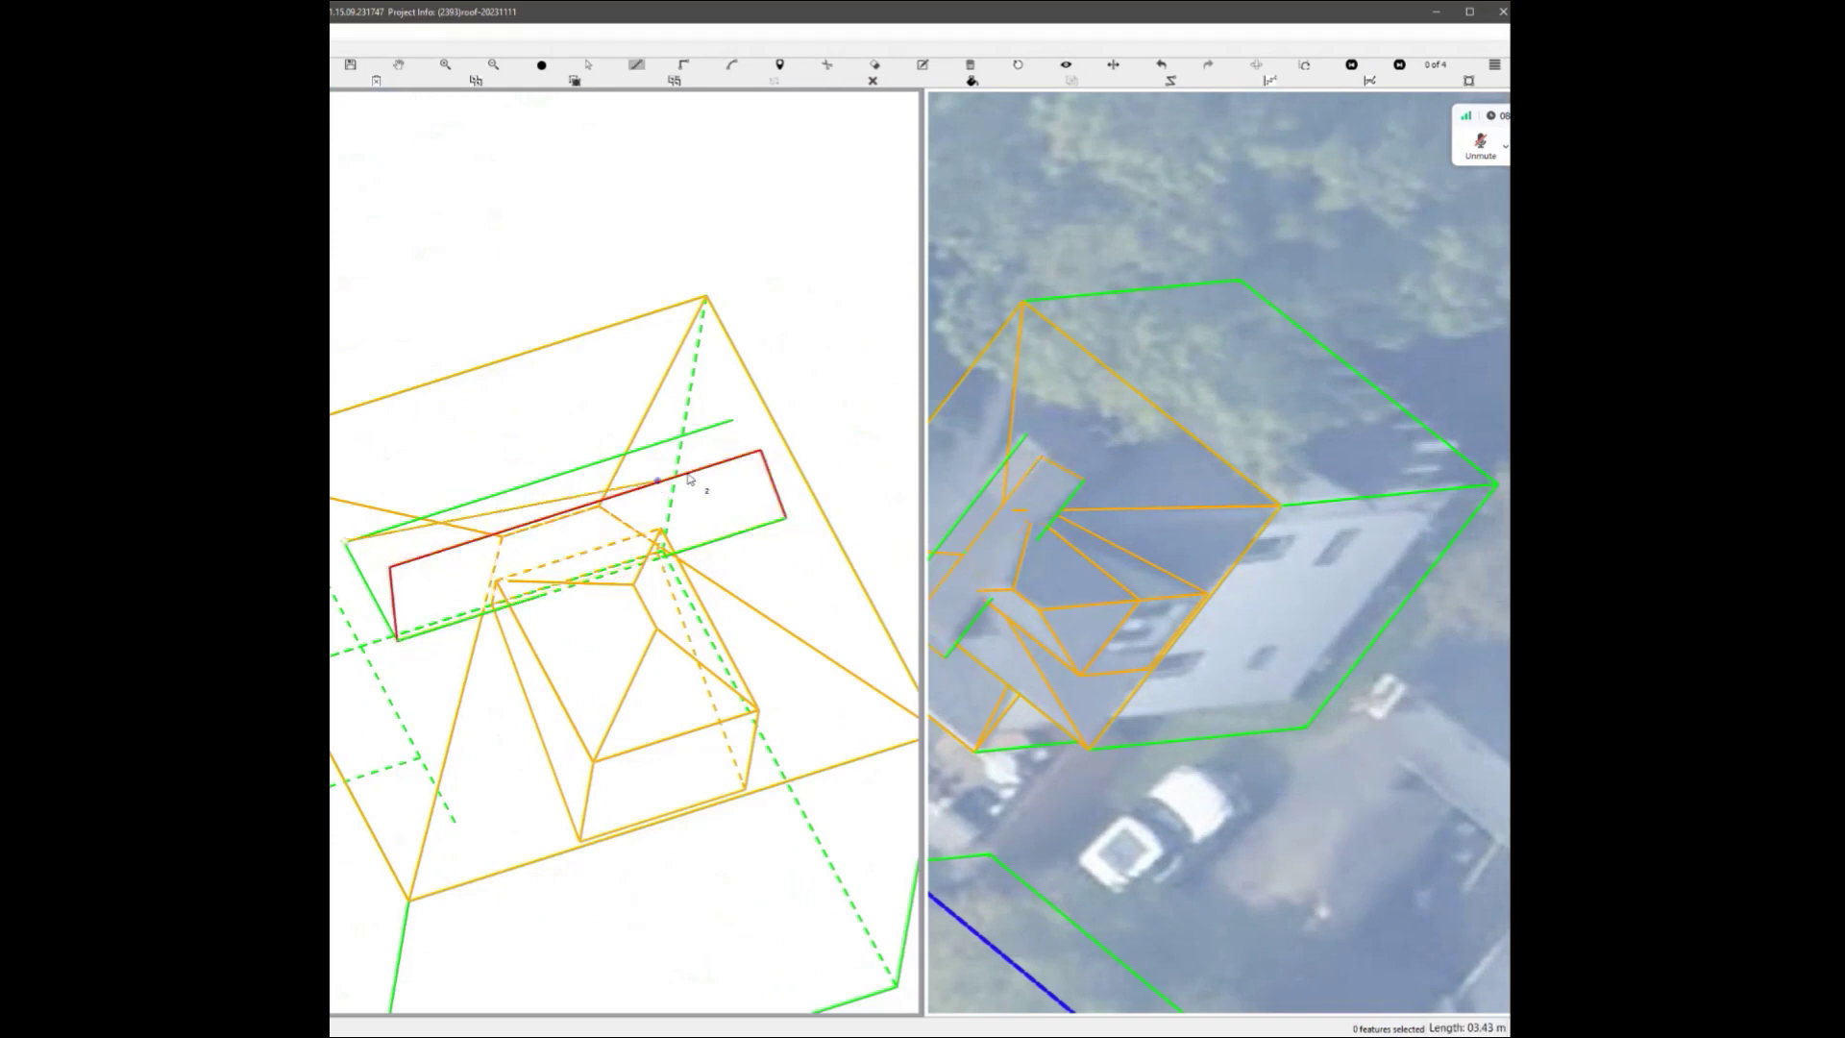
left_click(733, 421)
double_click(390, 570)
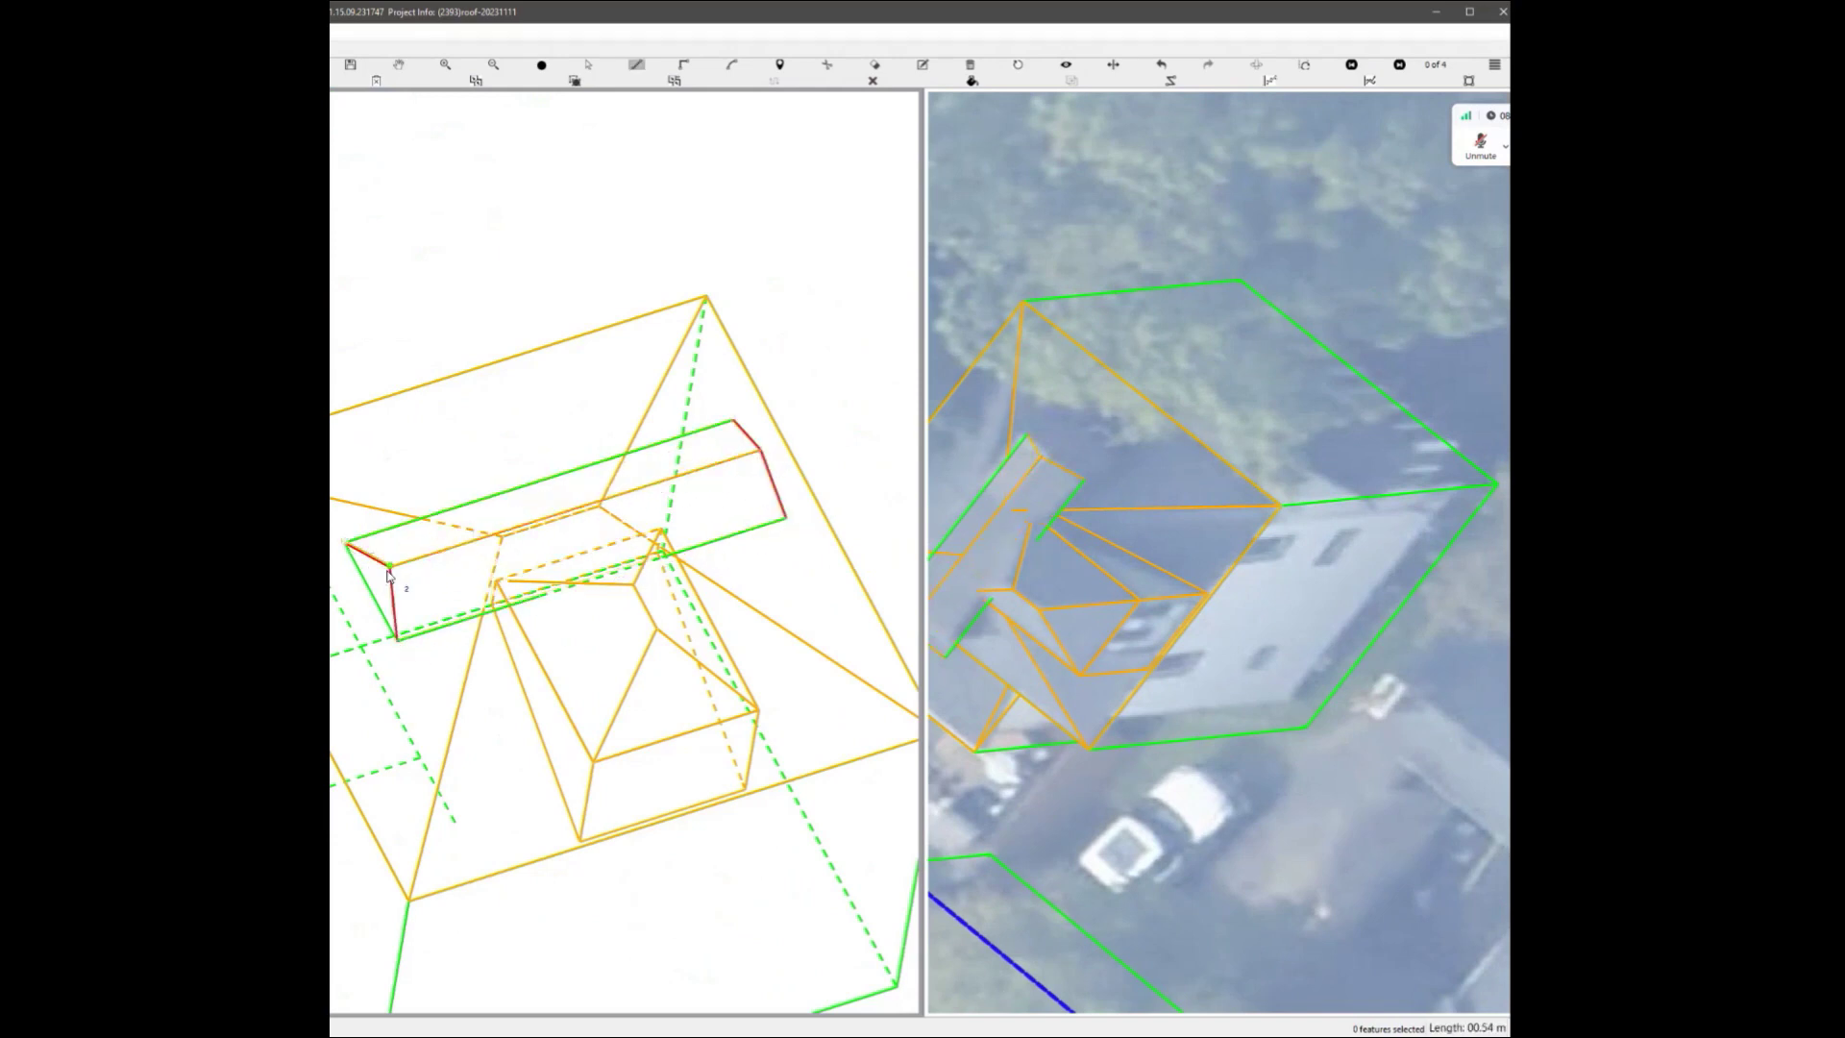
double_click(786, 518)
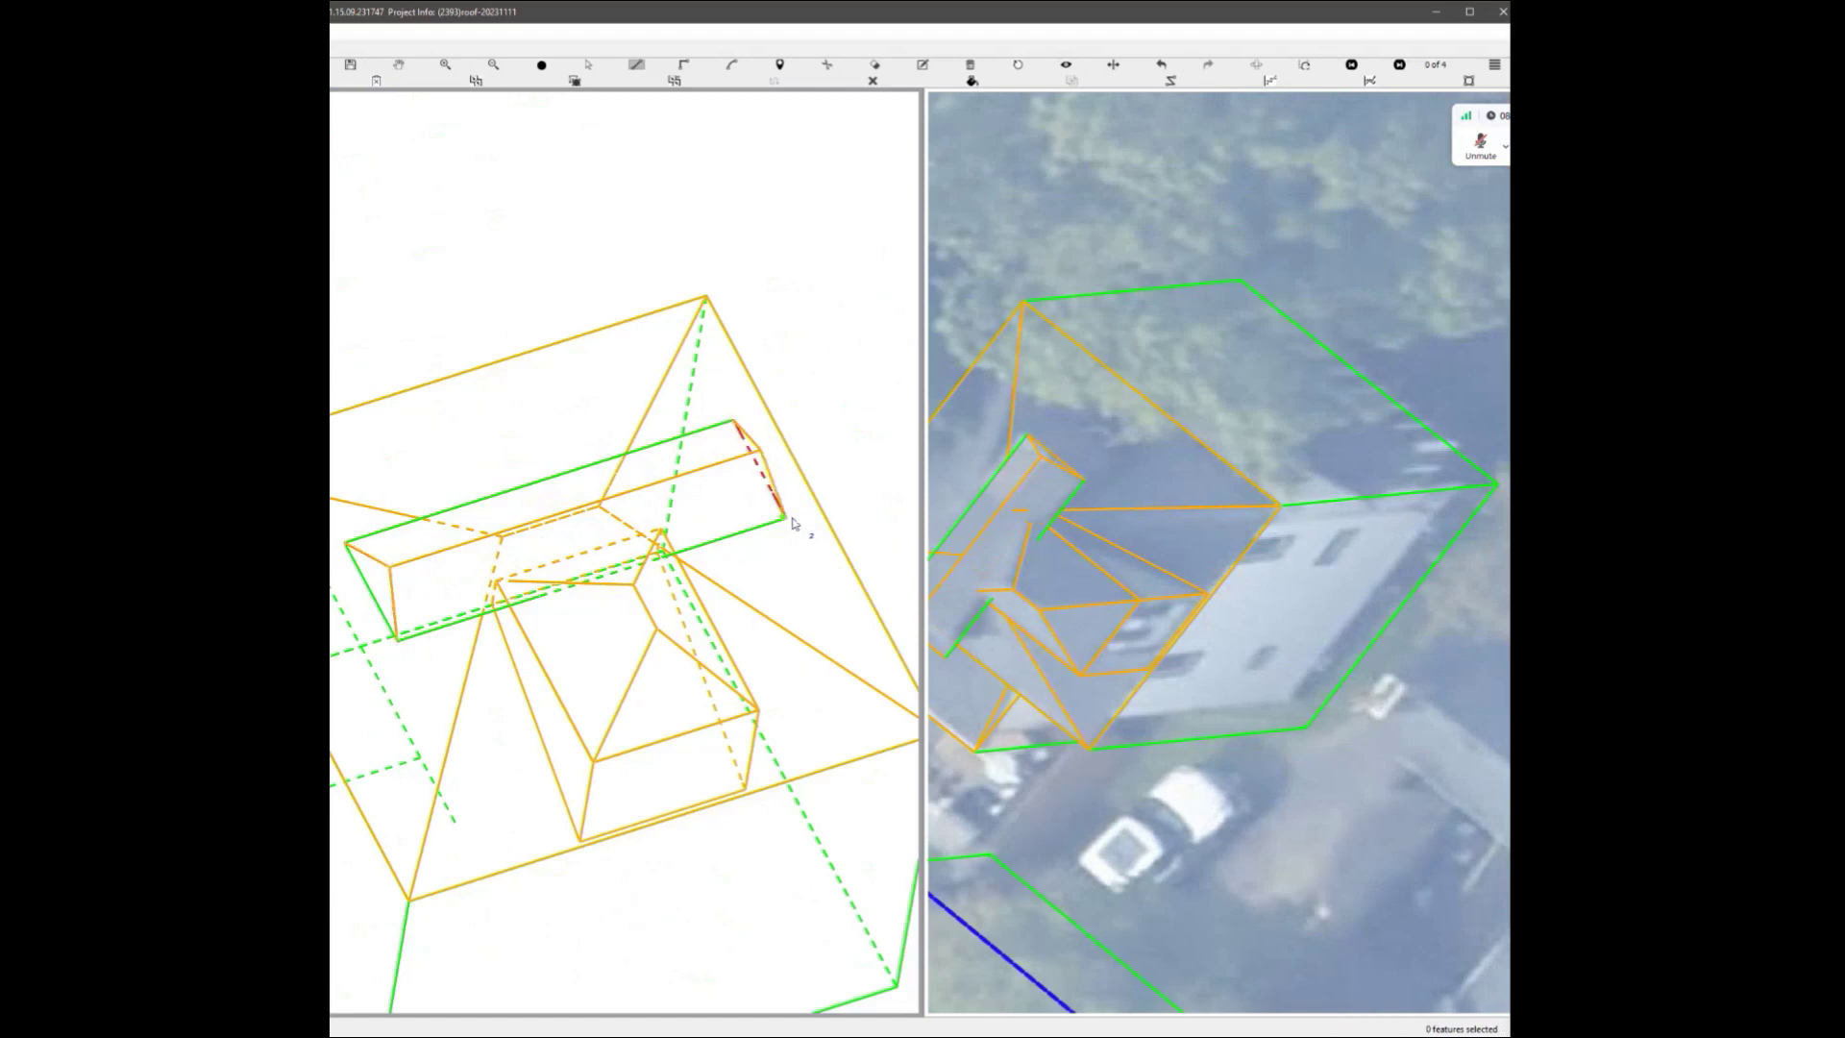
Trace the dormer's eave outline from corner to corner on the vertical image.
left_click_drag(580, 505, 405, 405)
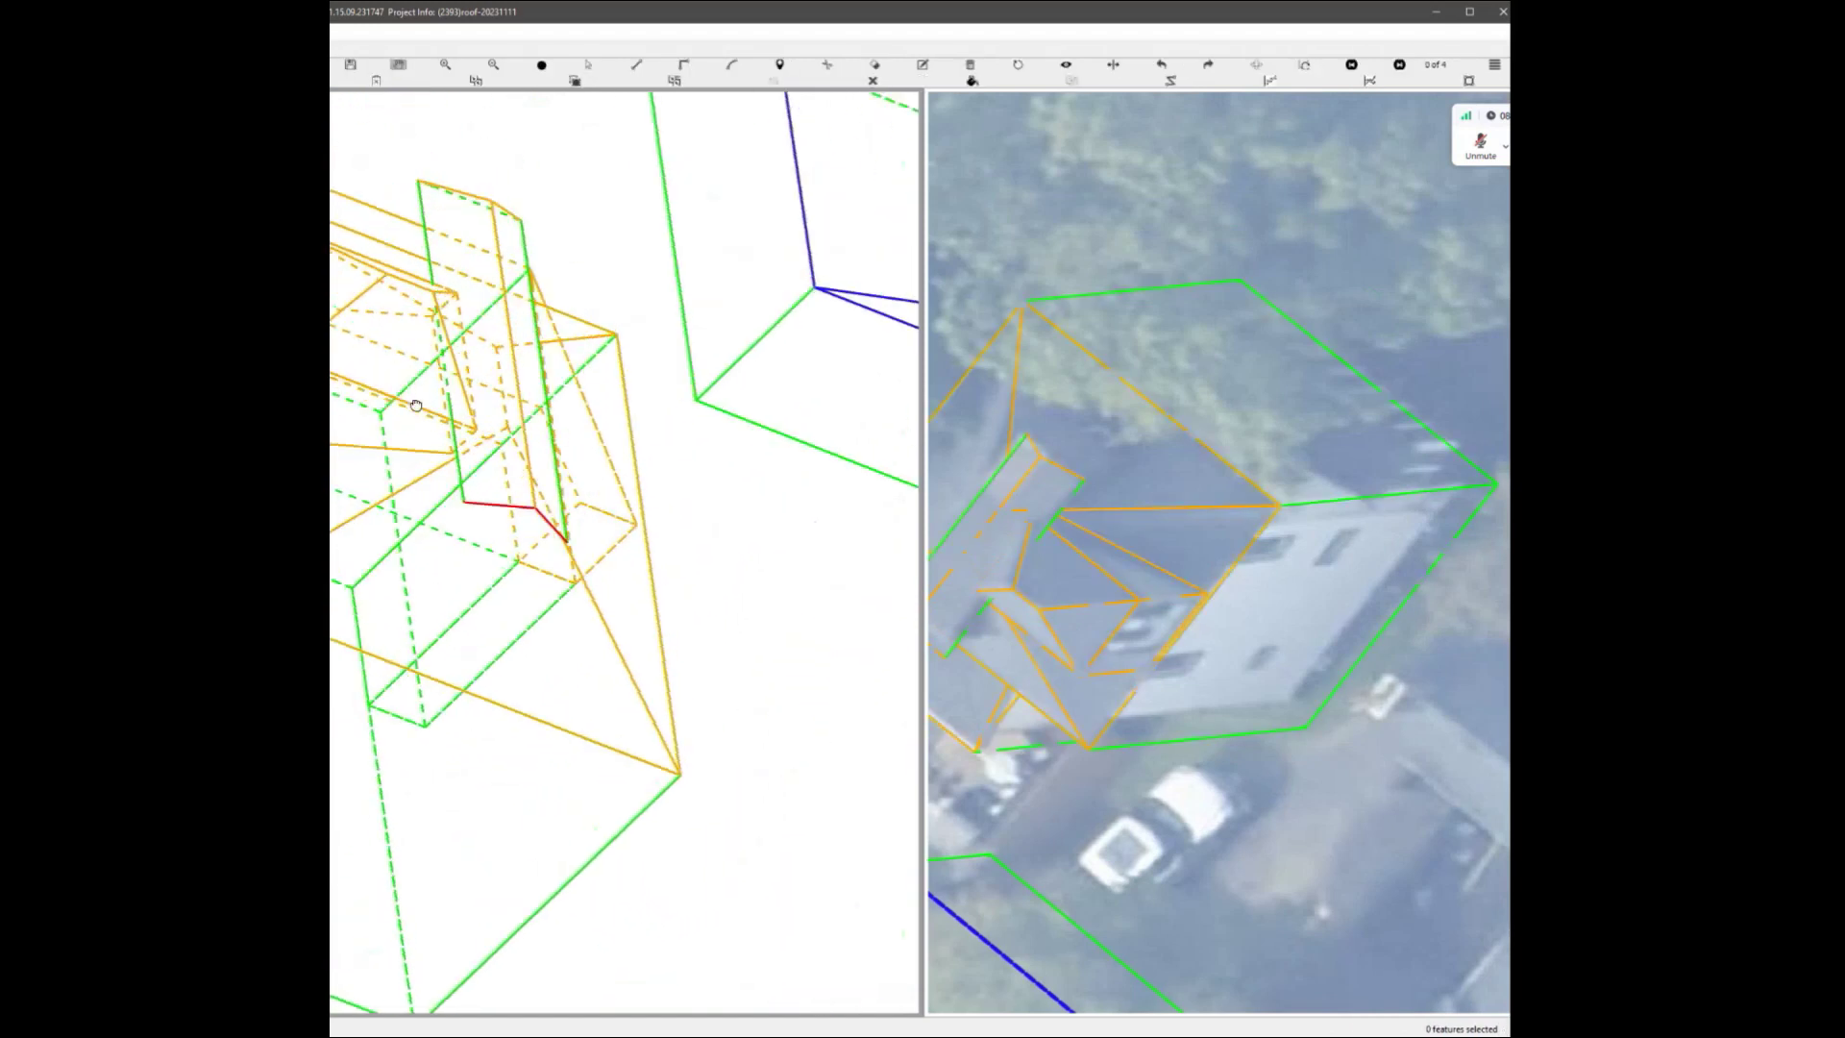
scroll(417, 451, "up", 3)
key("l")
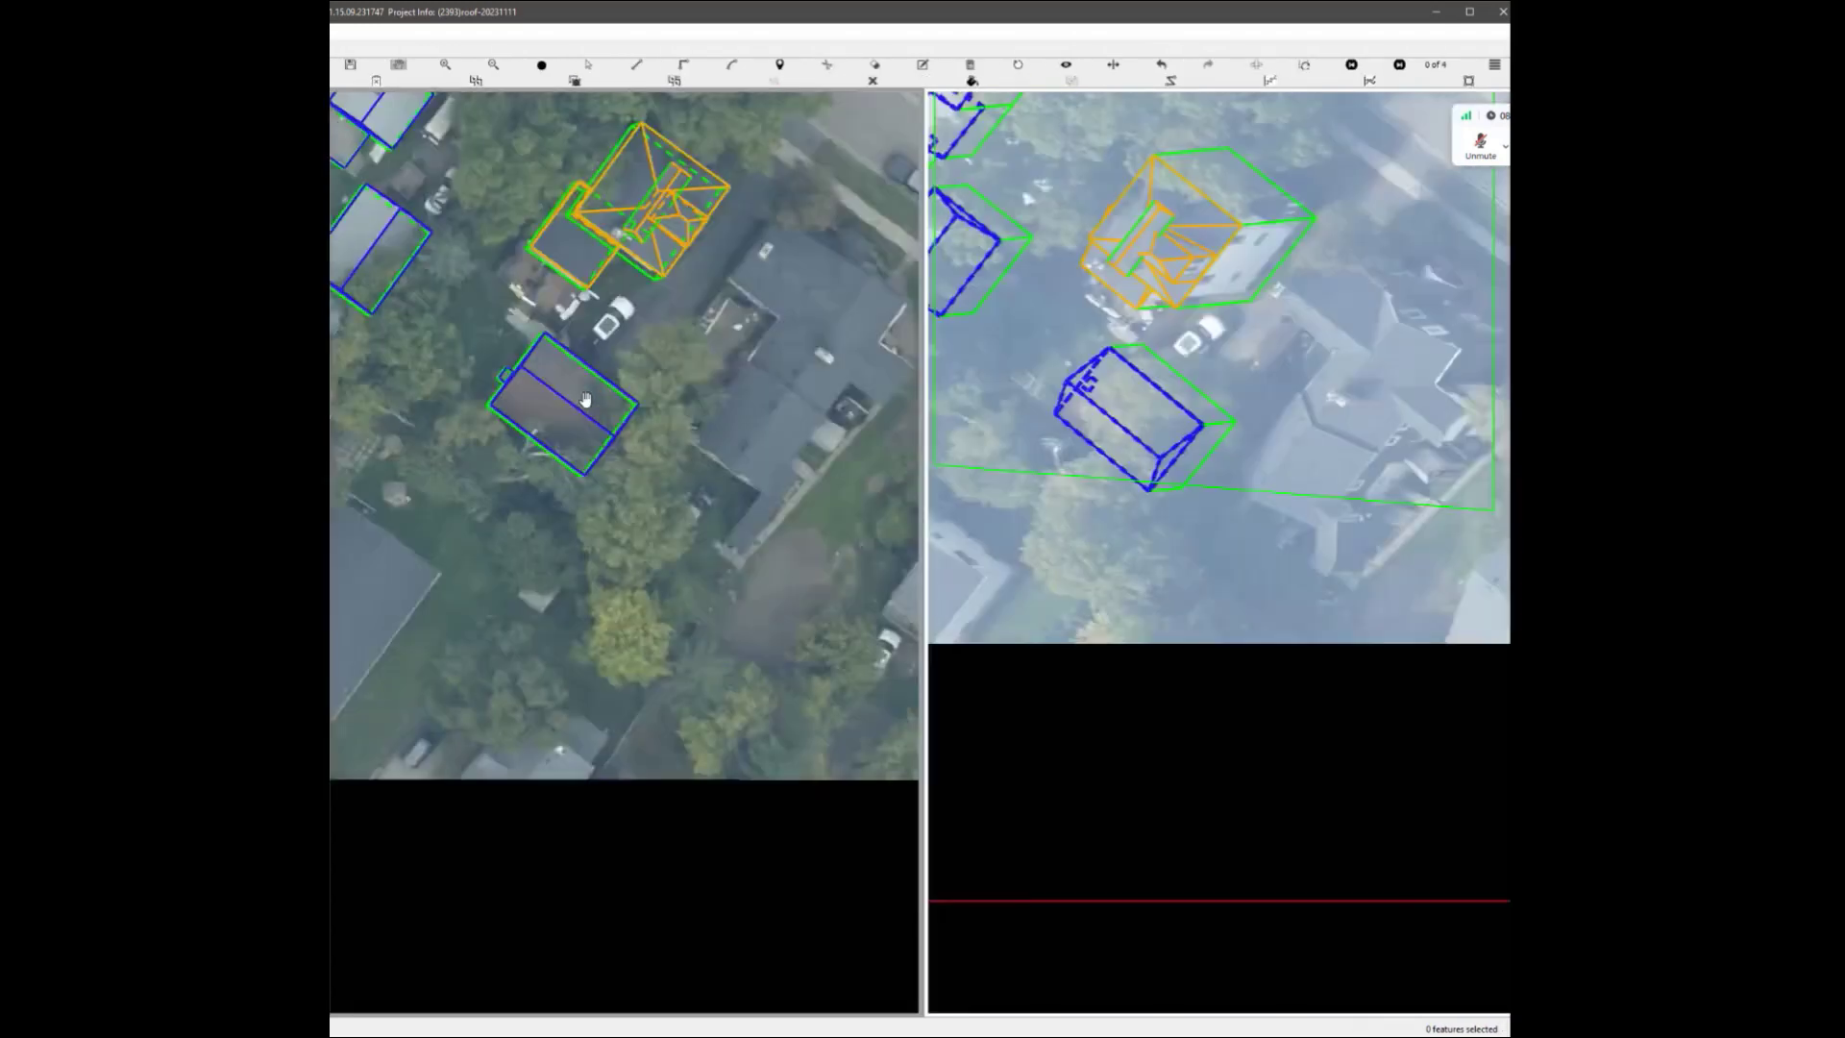
left_click_drag(622, 260, 692, 588)
scroll(694, 586, "up", 4)
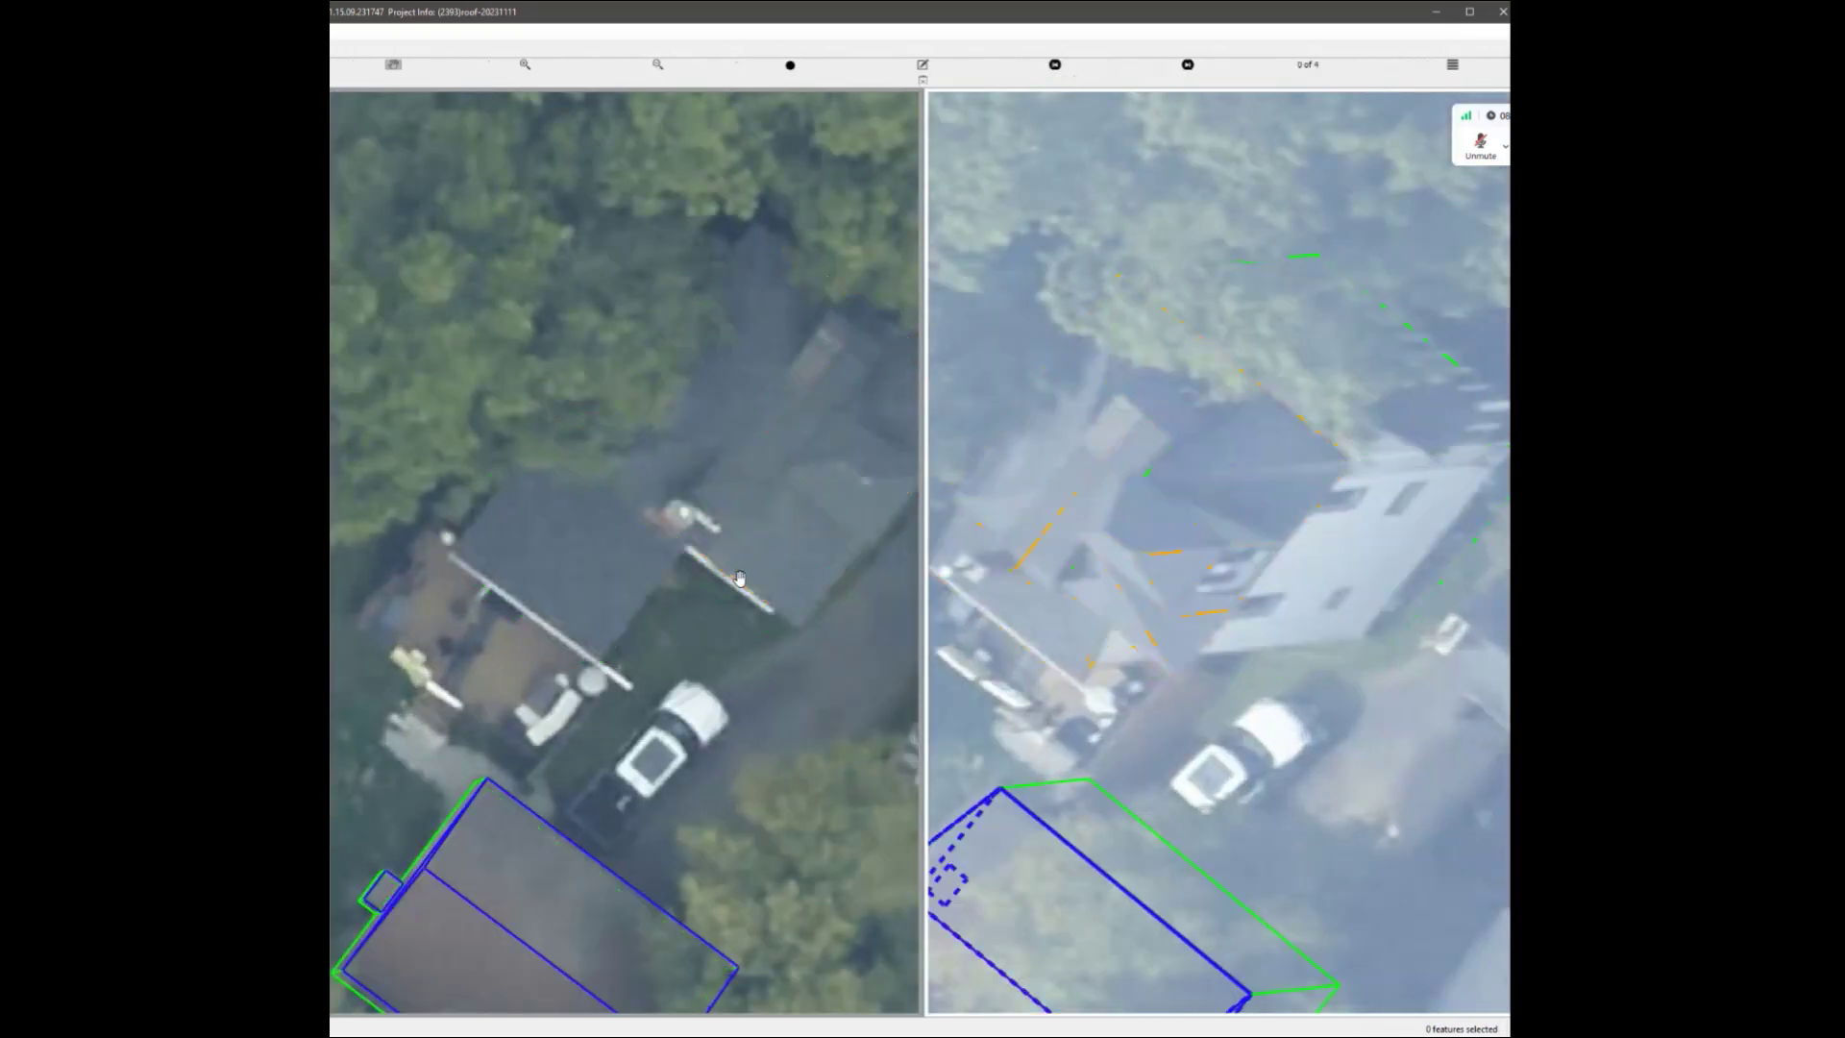
scroll(769, 577, "up", 1)
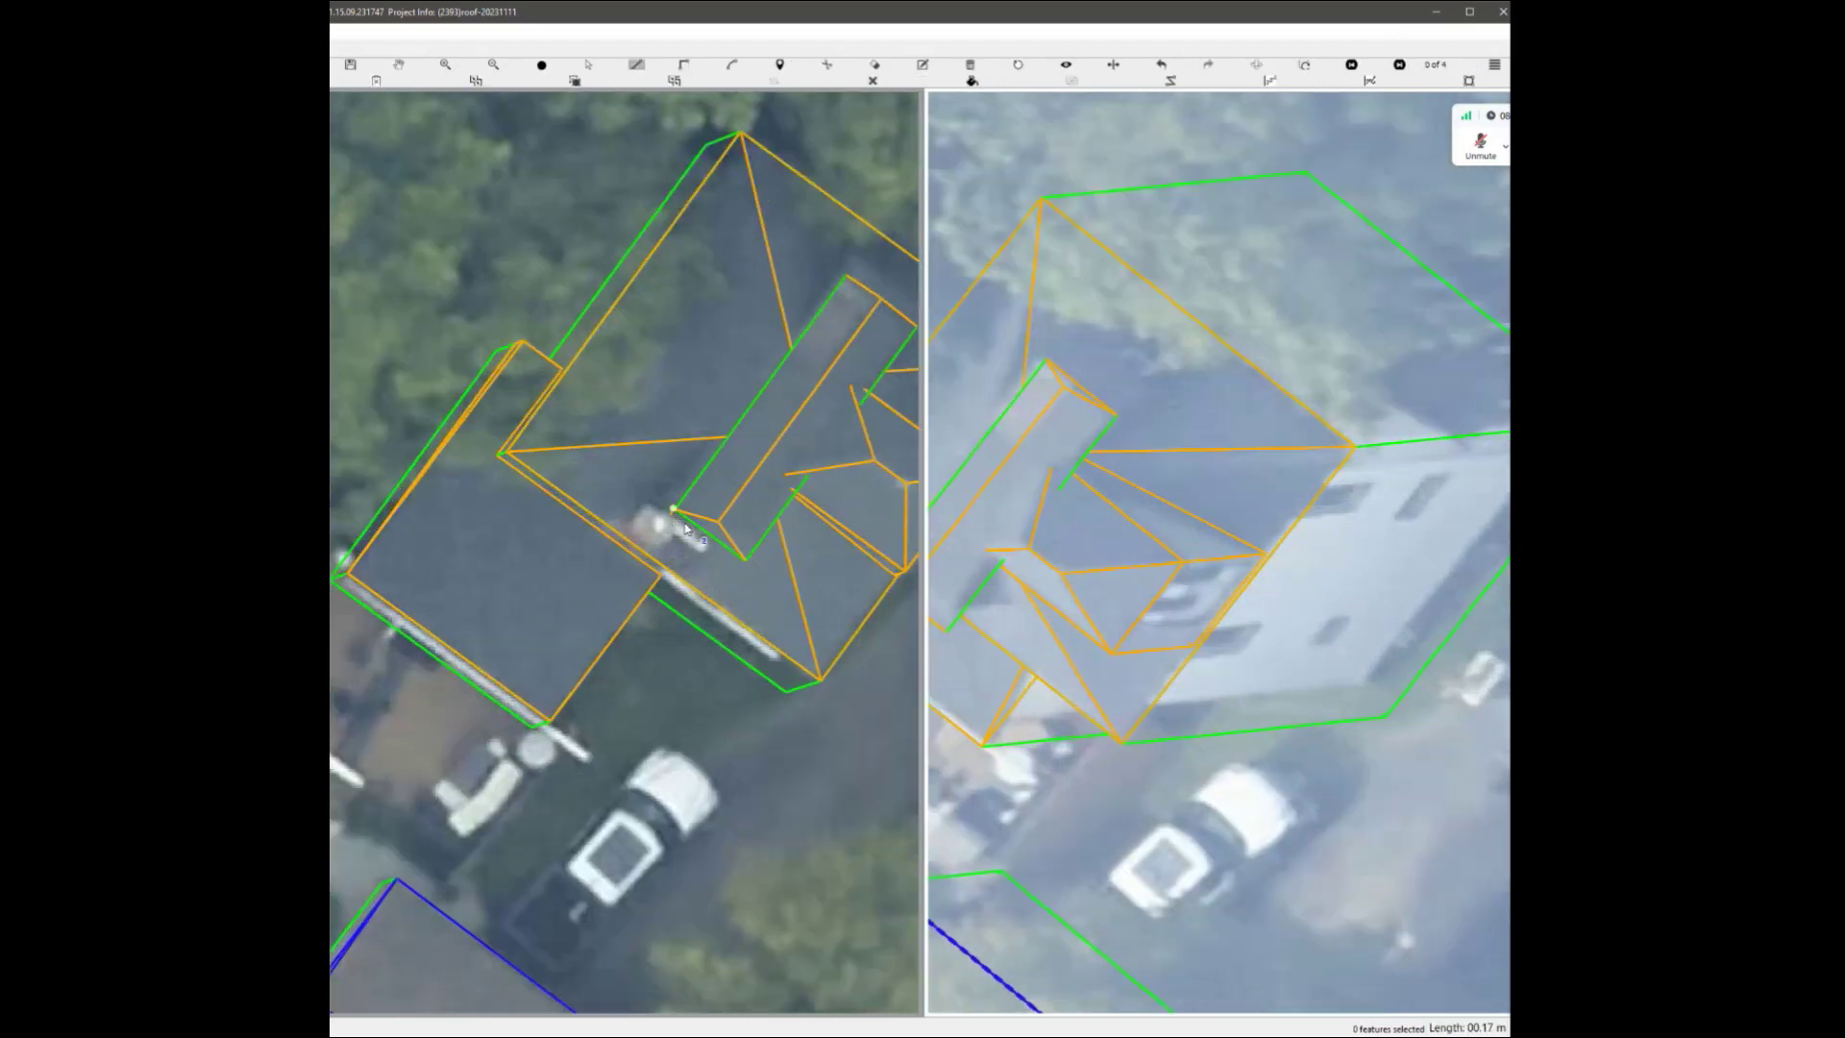
middle_click_drag(774, 548, 705, 627)
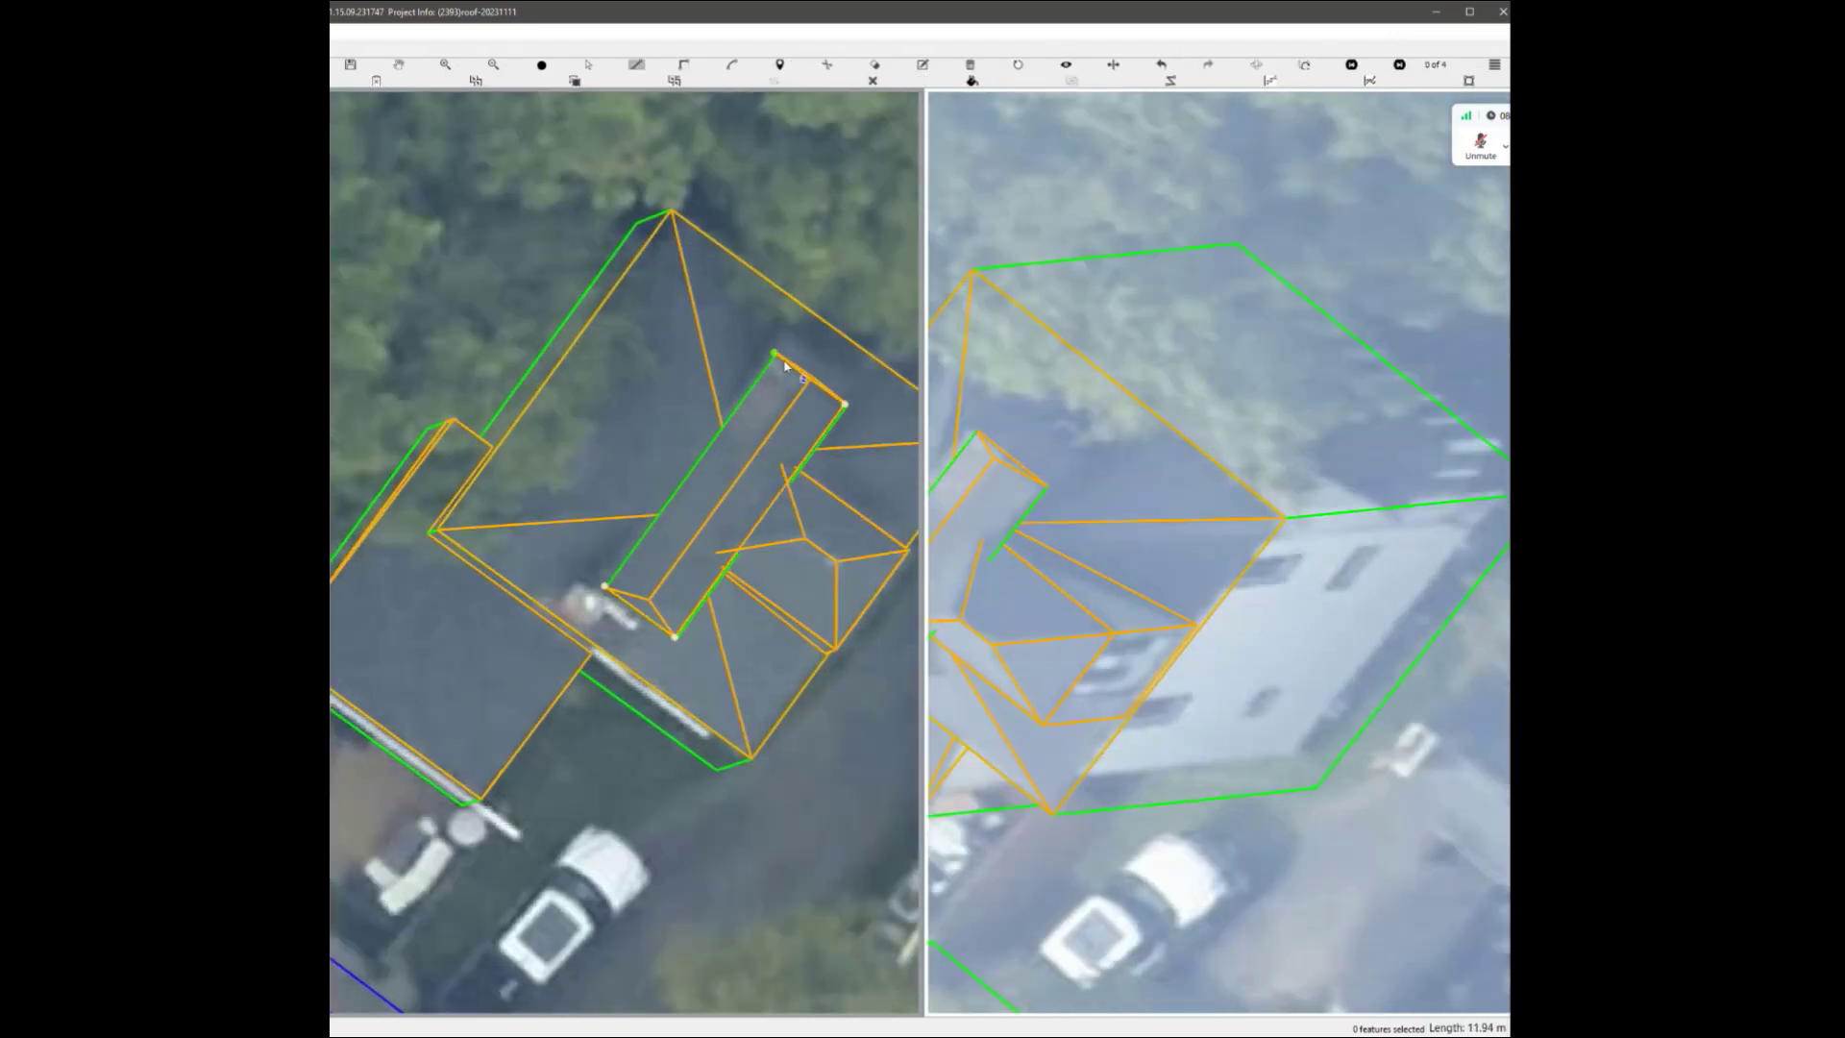
key("Escape")
scroll(724, 510, "up", 2)
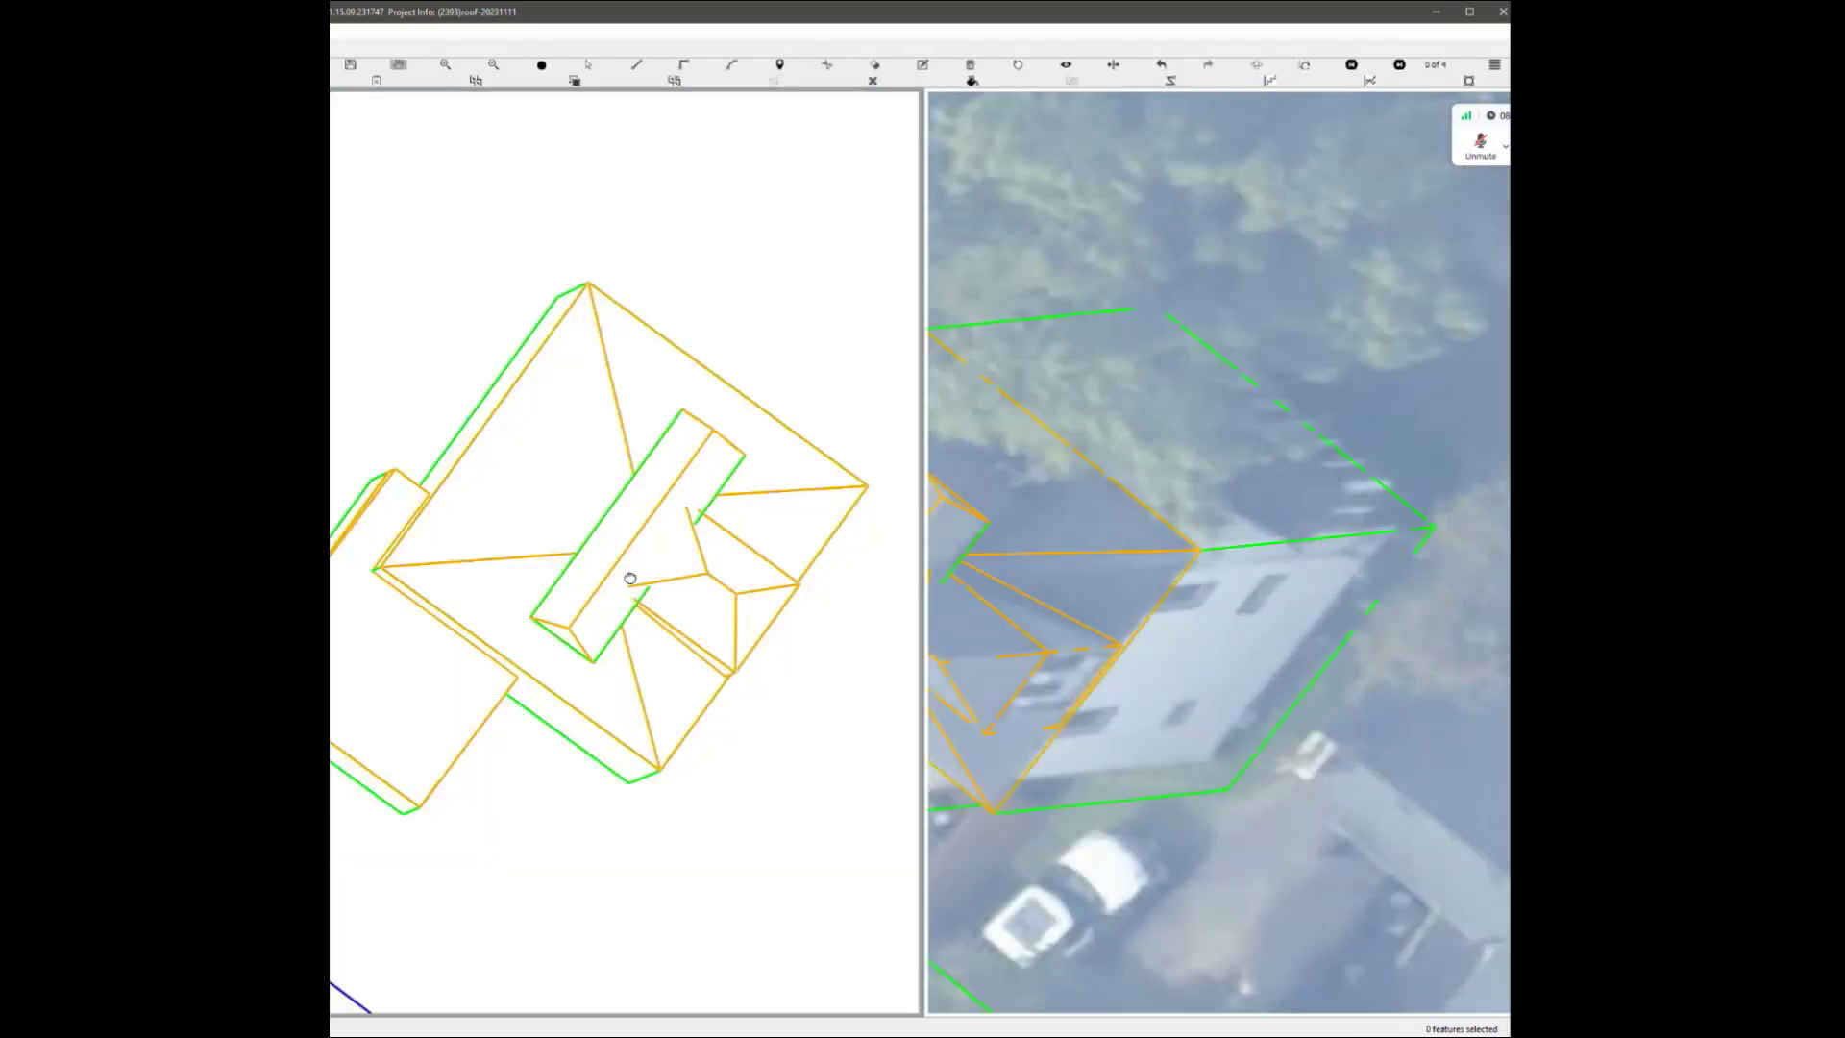
middle_click_drag(629, 577, 799, 557)
scroll(626, 651, "up", 4)
key("l")
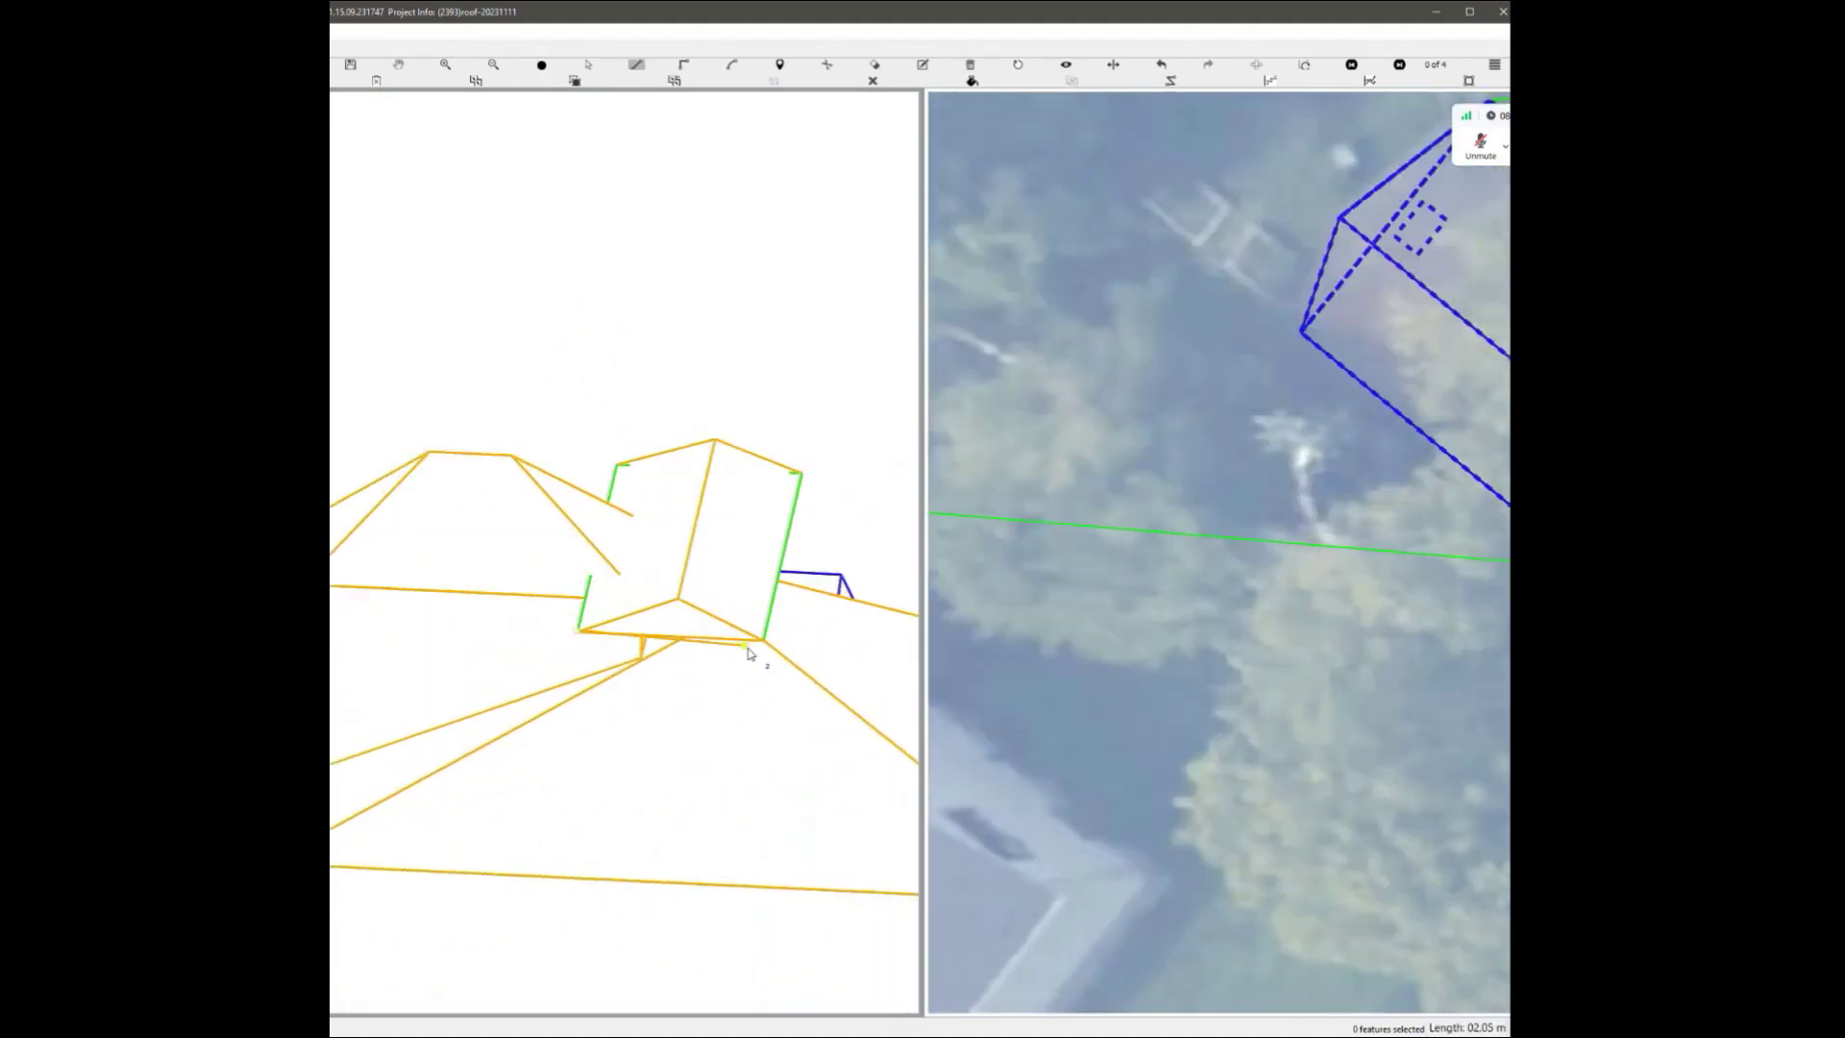
scroll(769, 673, "down", 3)
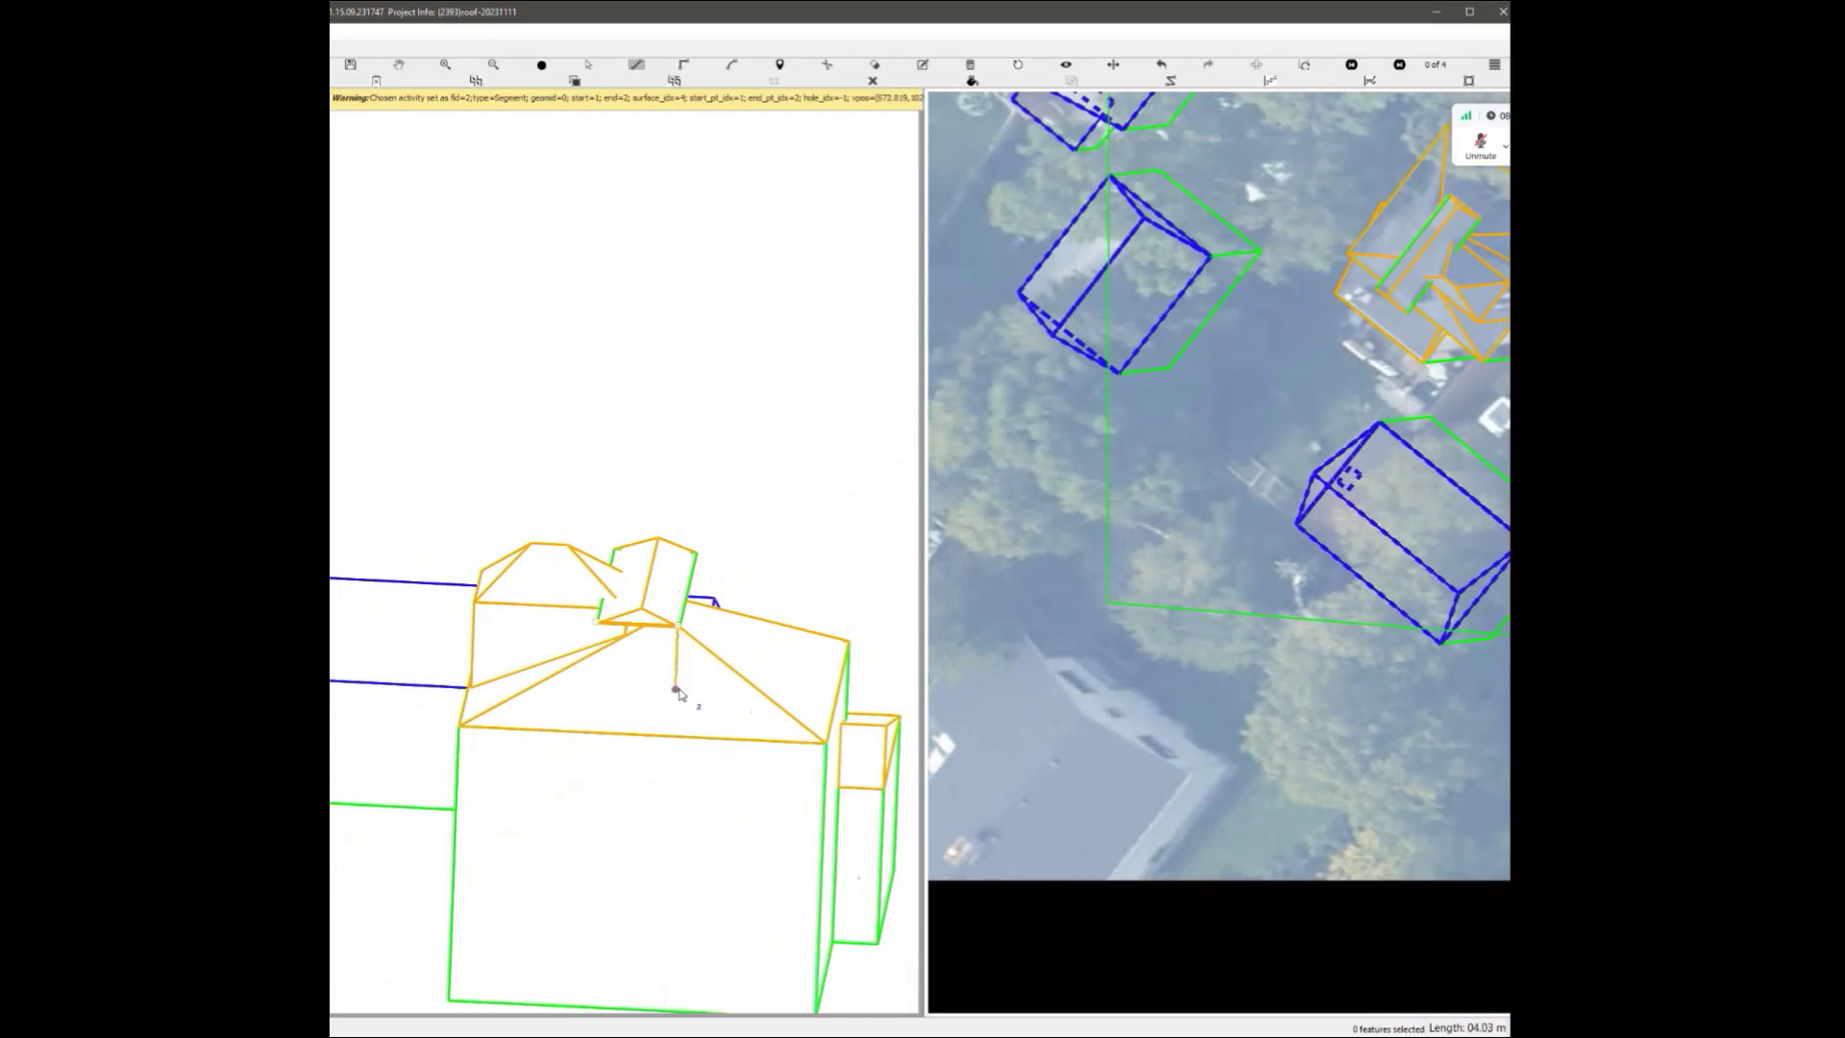
scroll(681, 695, "down", 1)
key("Escape")
Draw lines down into the main roof from both ends of the dormer's long eave, parallel to the house's wall edge, and join them.
left_click_drag(605, 622, 777, 670)
key("l")
scroll(627, 698, "up", 2)
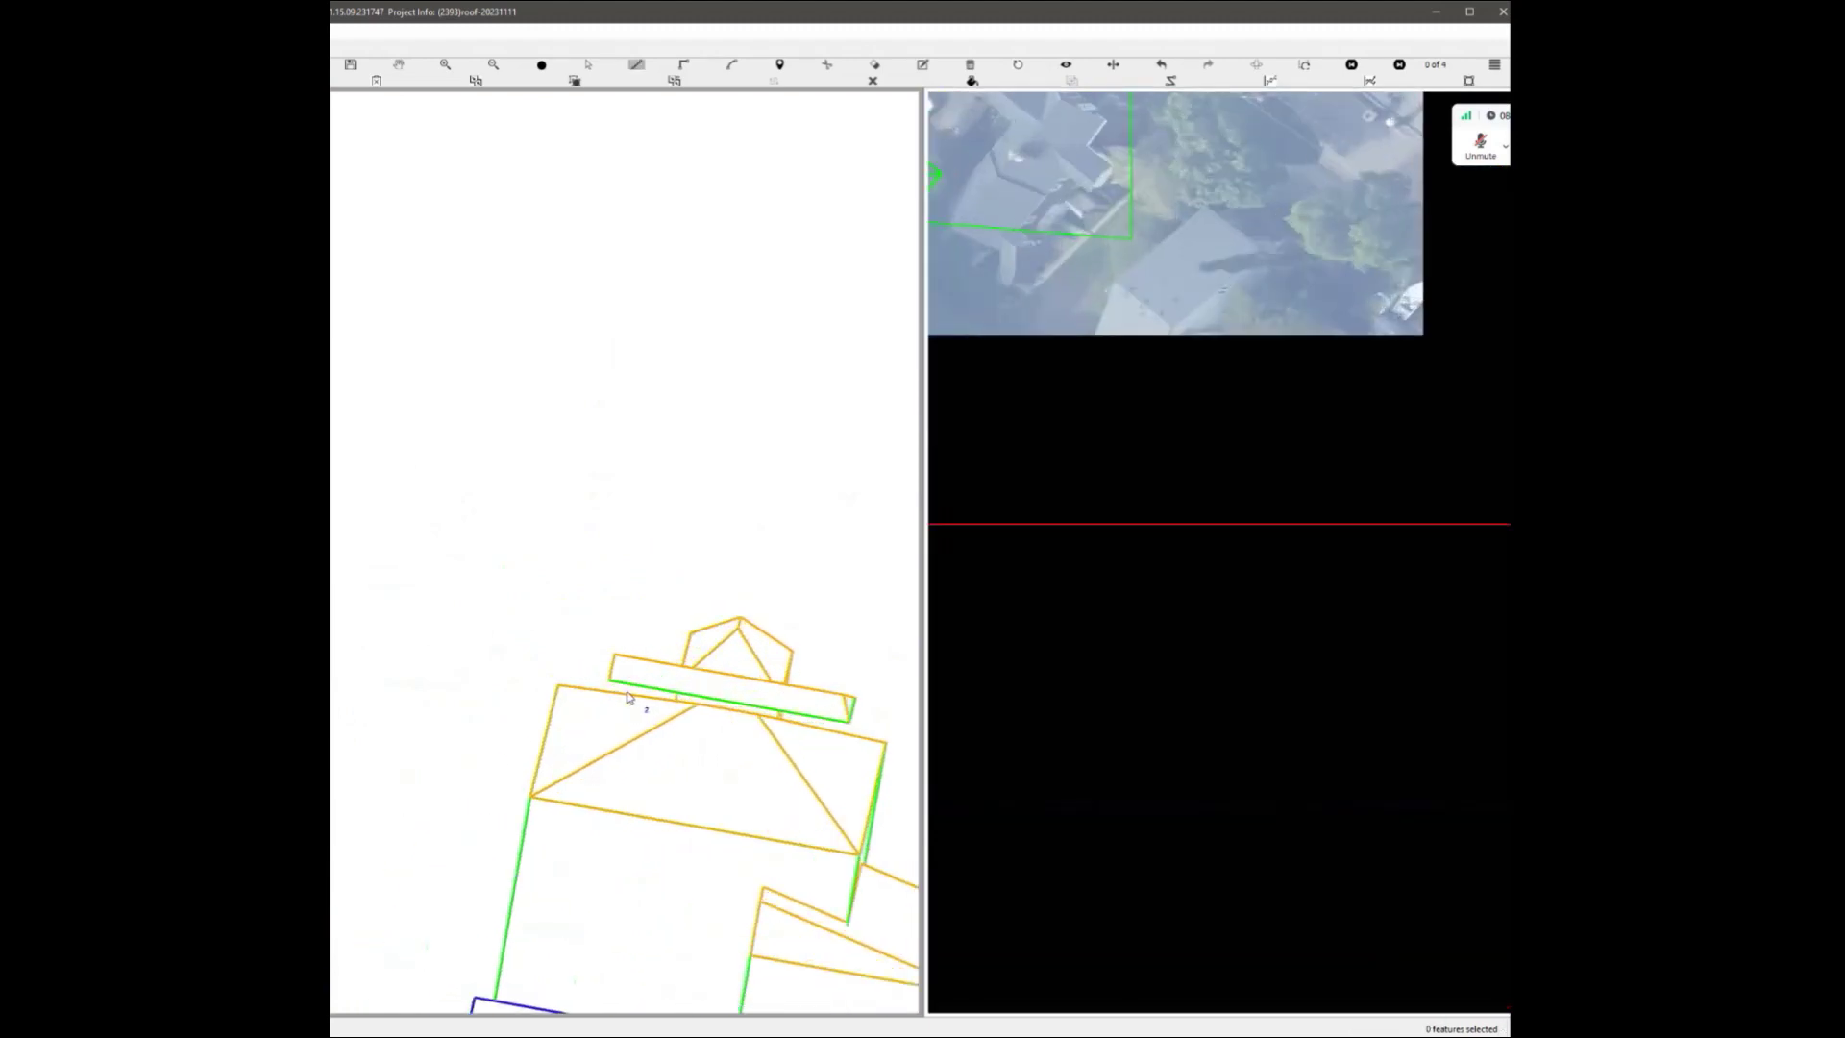
left_click(532, 844)
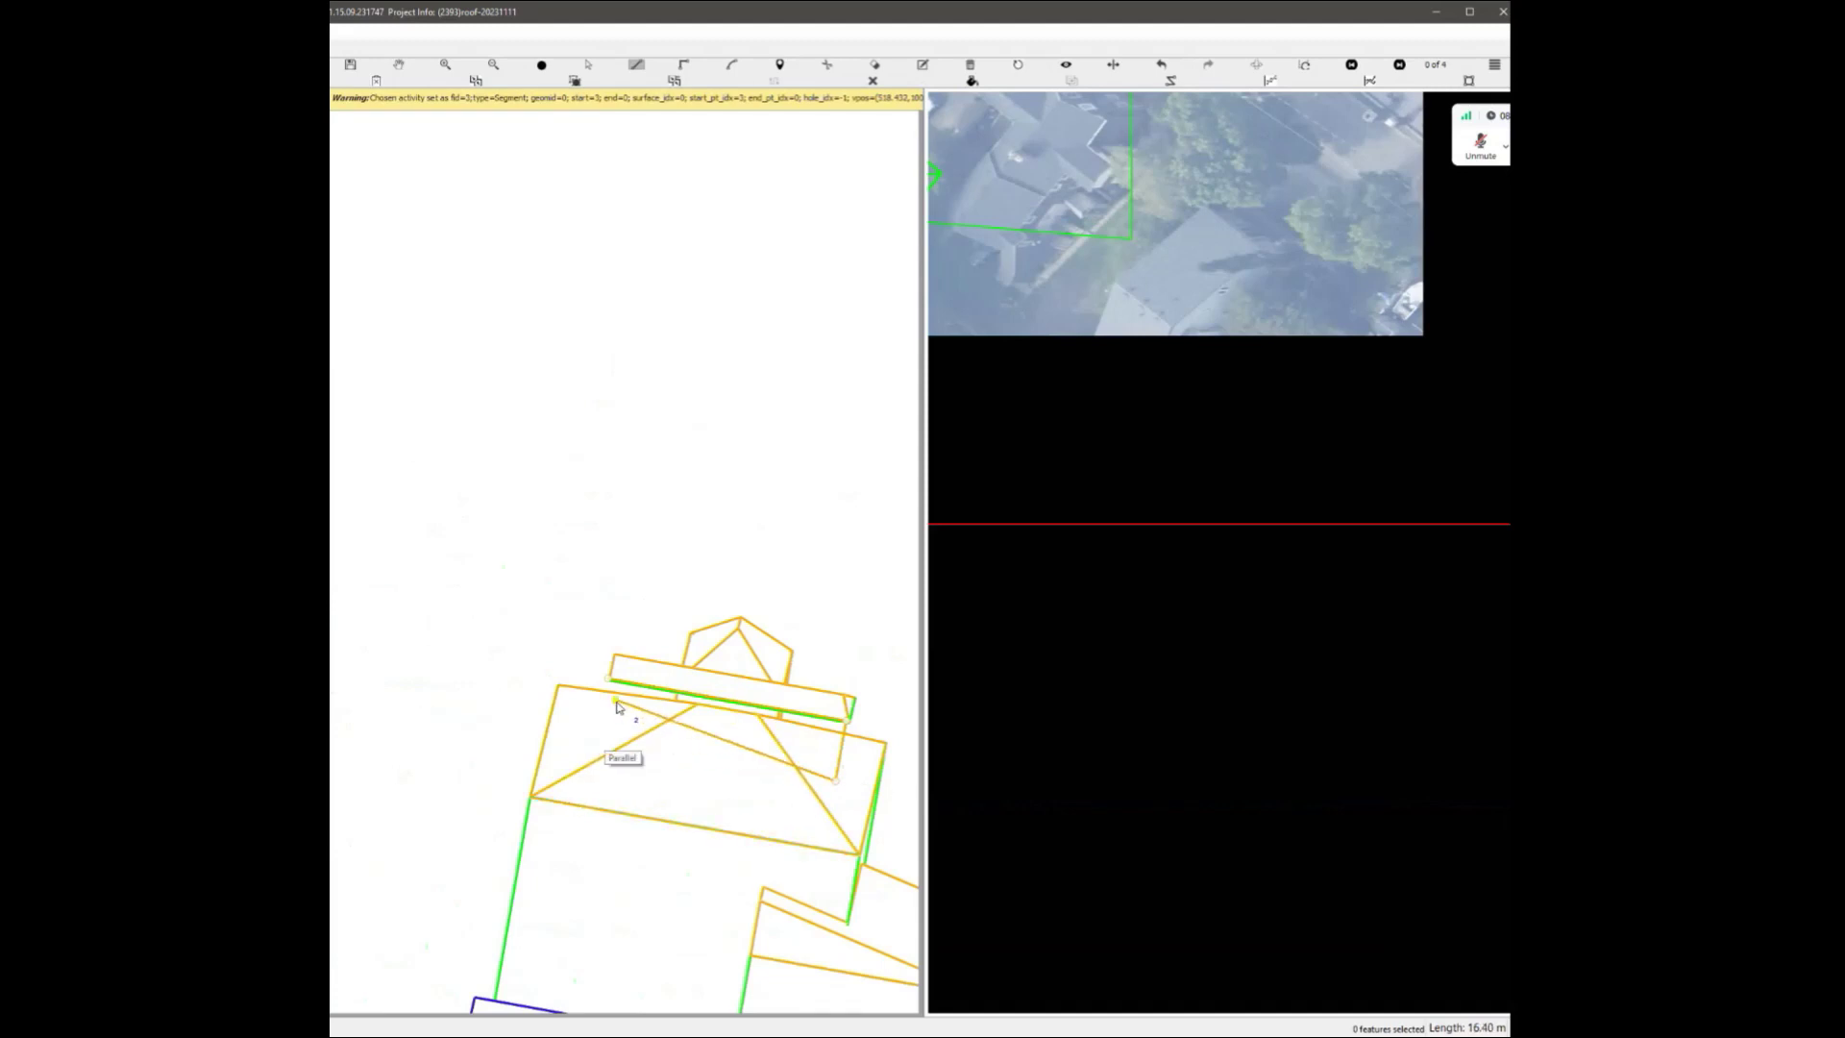
left_click(617, 706)
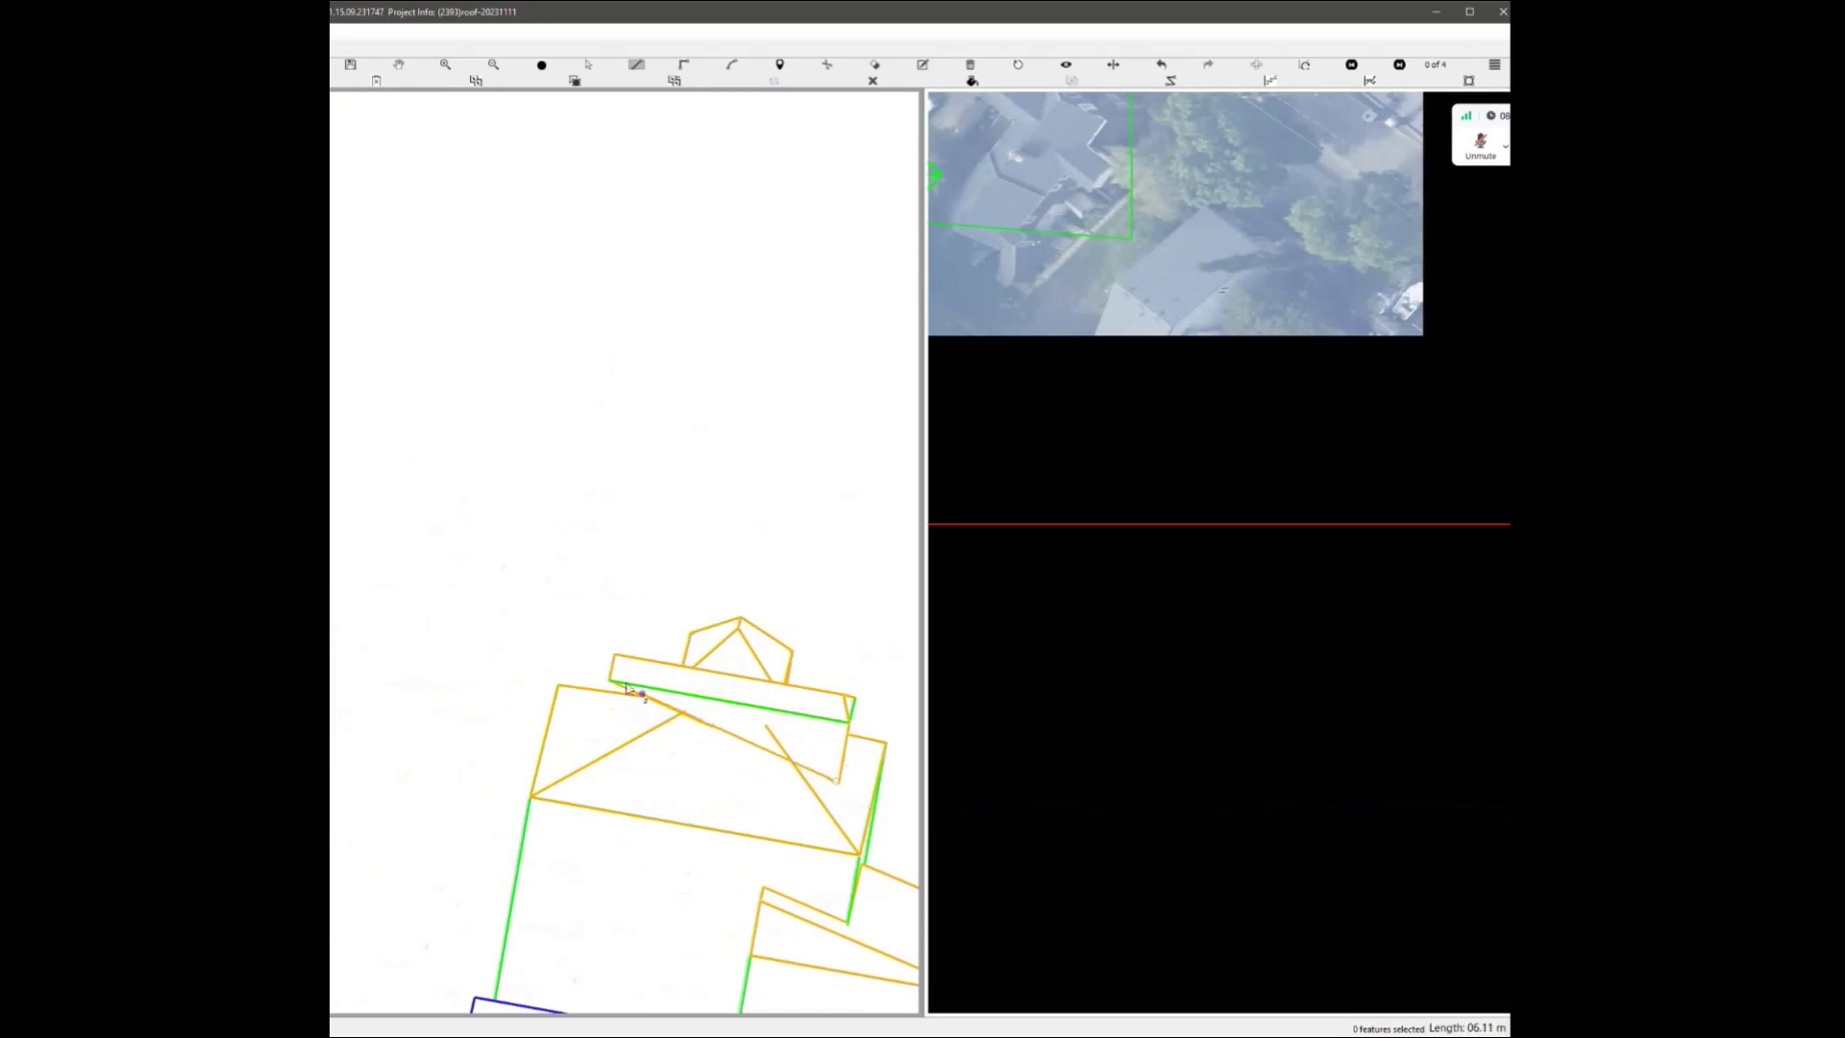
left_click(520, 851)
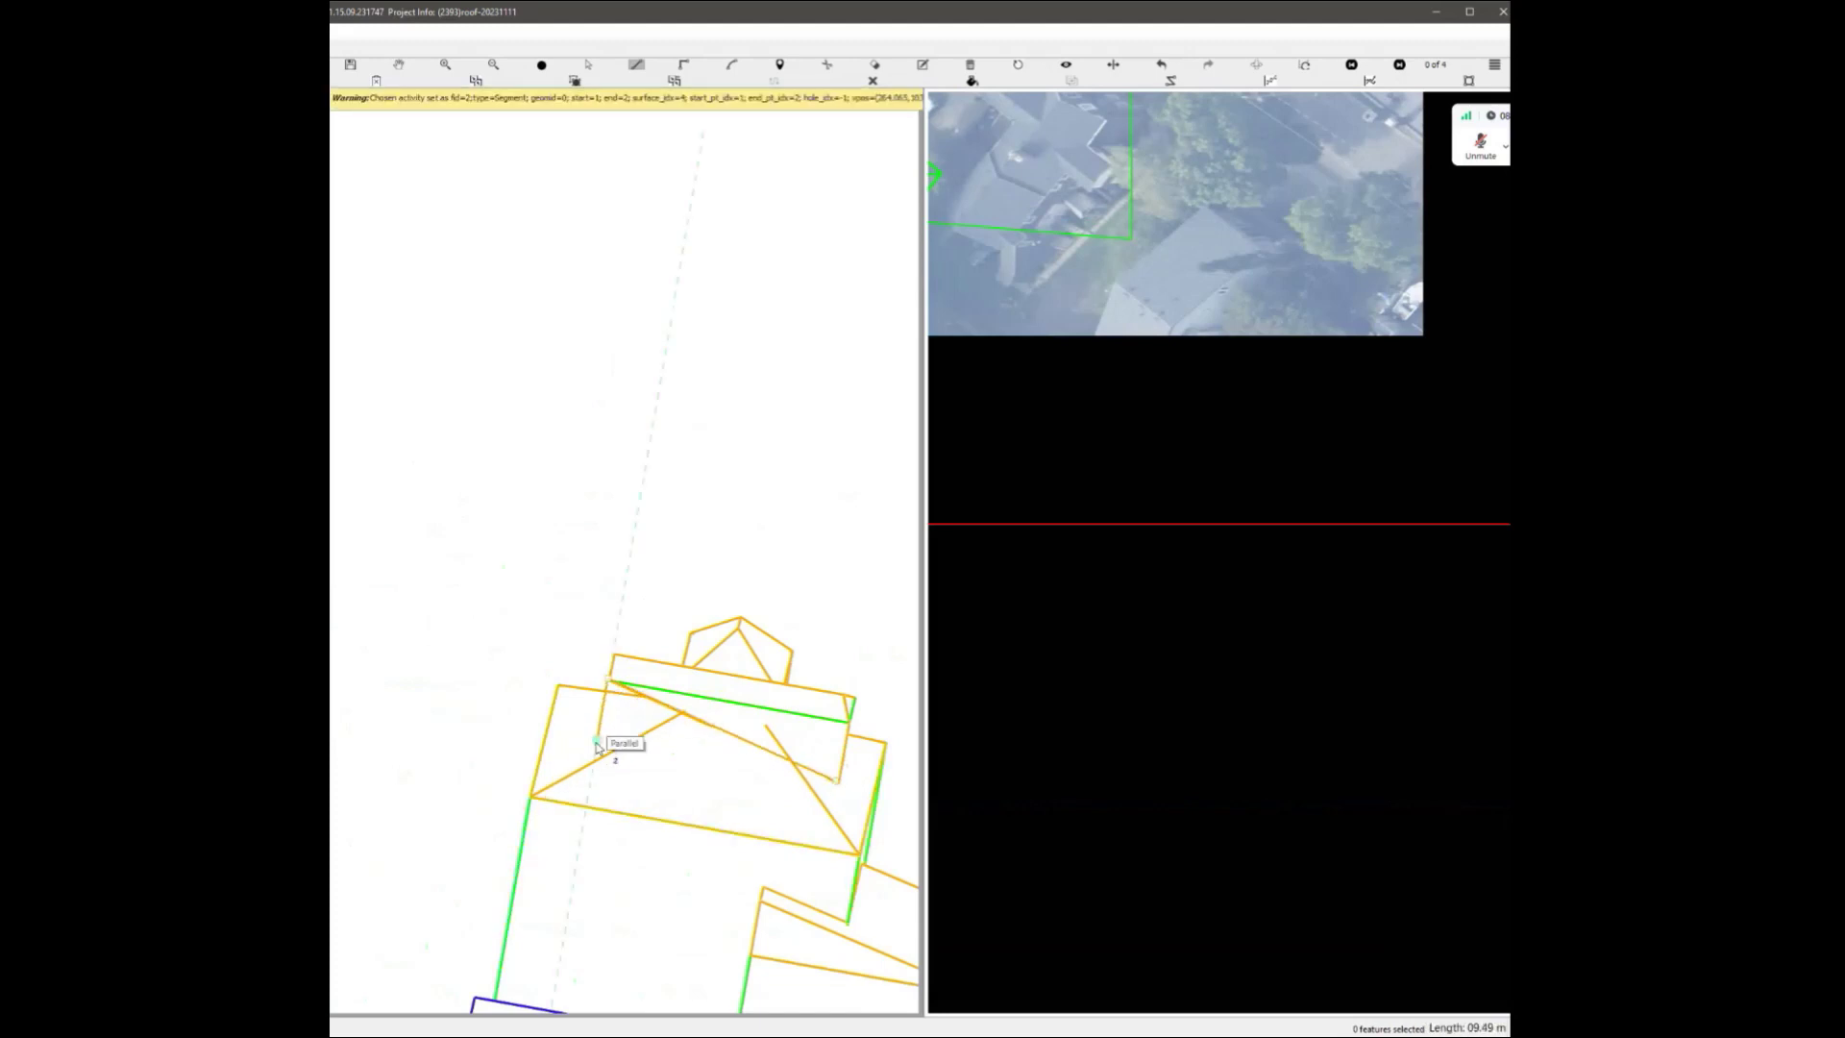
left_click(605, 733)
Delete the diagonal and lower joining lines between the dormer's two downward wall lines.
scroll(723, 721, "up", 2)
key("s")
left_click(643, 690)
left_click(587, 702)
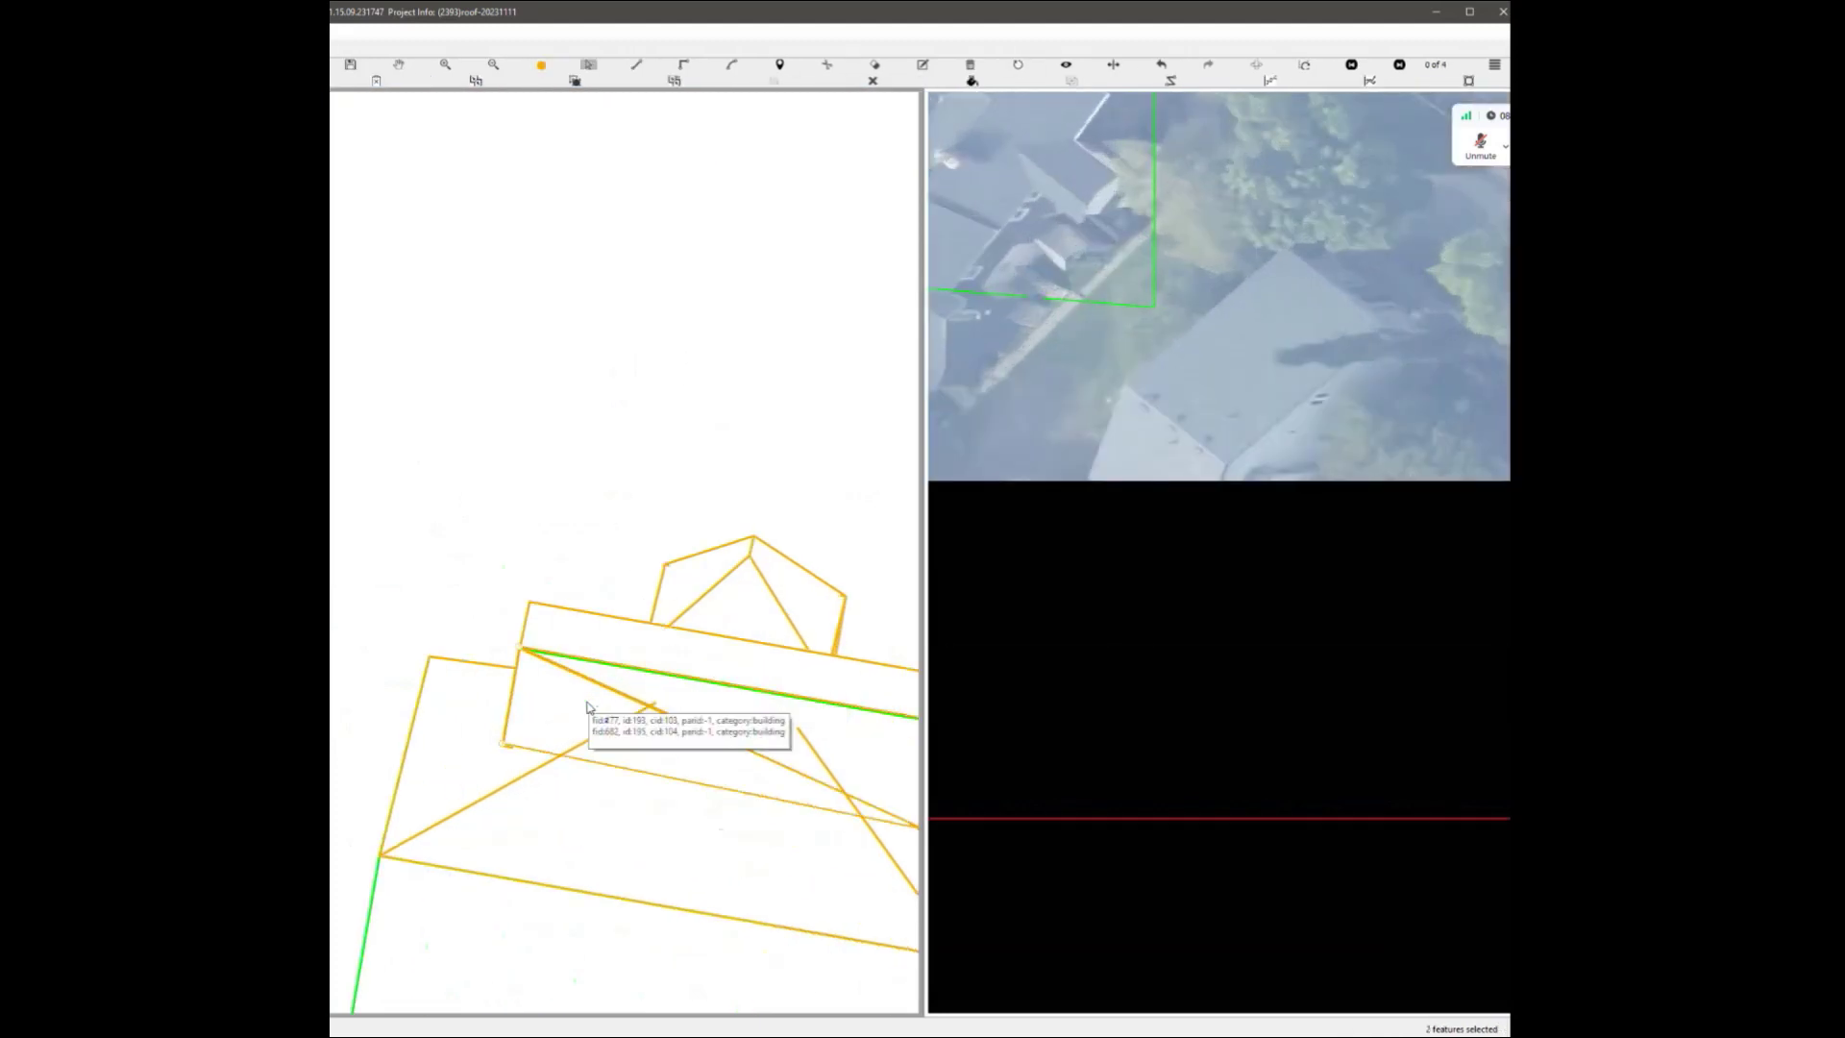
key("Delete")
scroll(746, 775, "down", 3)
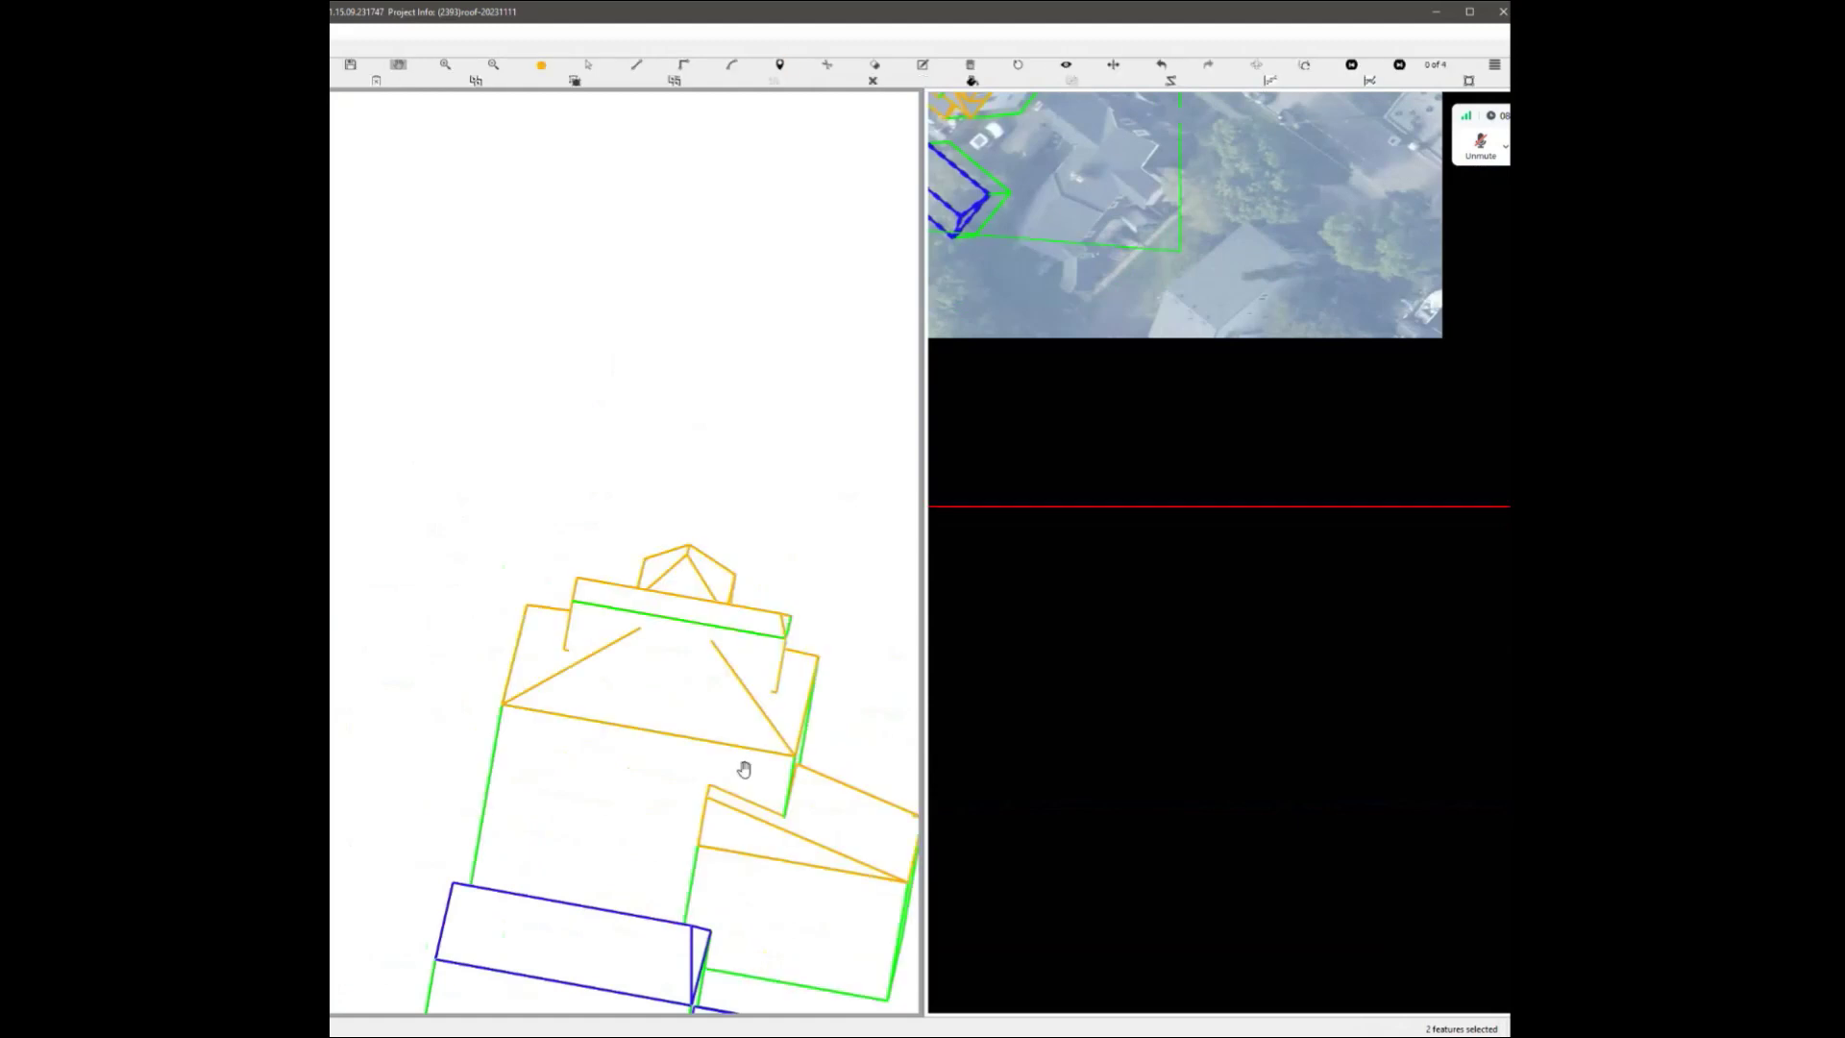
Draw wall lines from both ends of the dormer's other long eave down into the main roof.
middle_click_drag(655, 692, 589, 921)
scroll(694, 839, "up", 3)
left_click(775, 631)
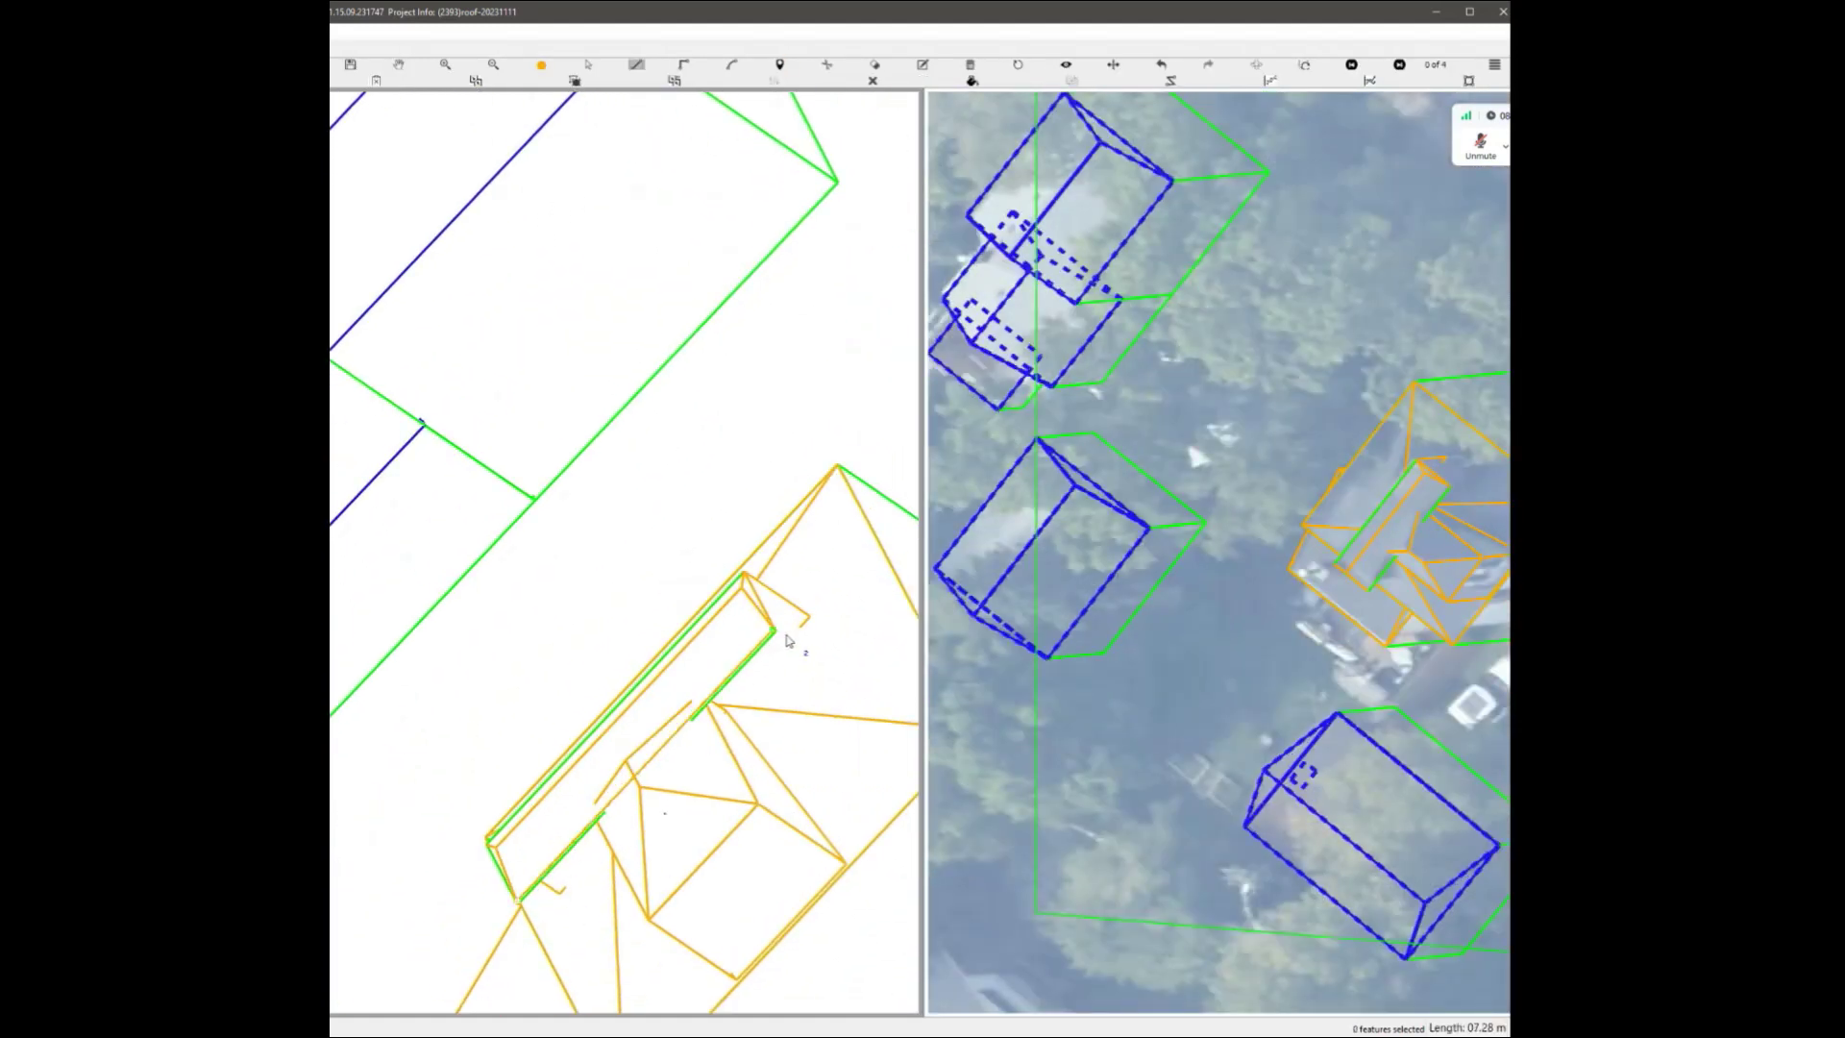
middle_click_drag(790, 657, 615, 628)
right_click(818, 714)
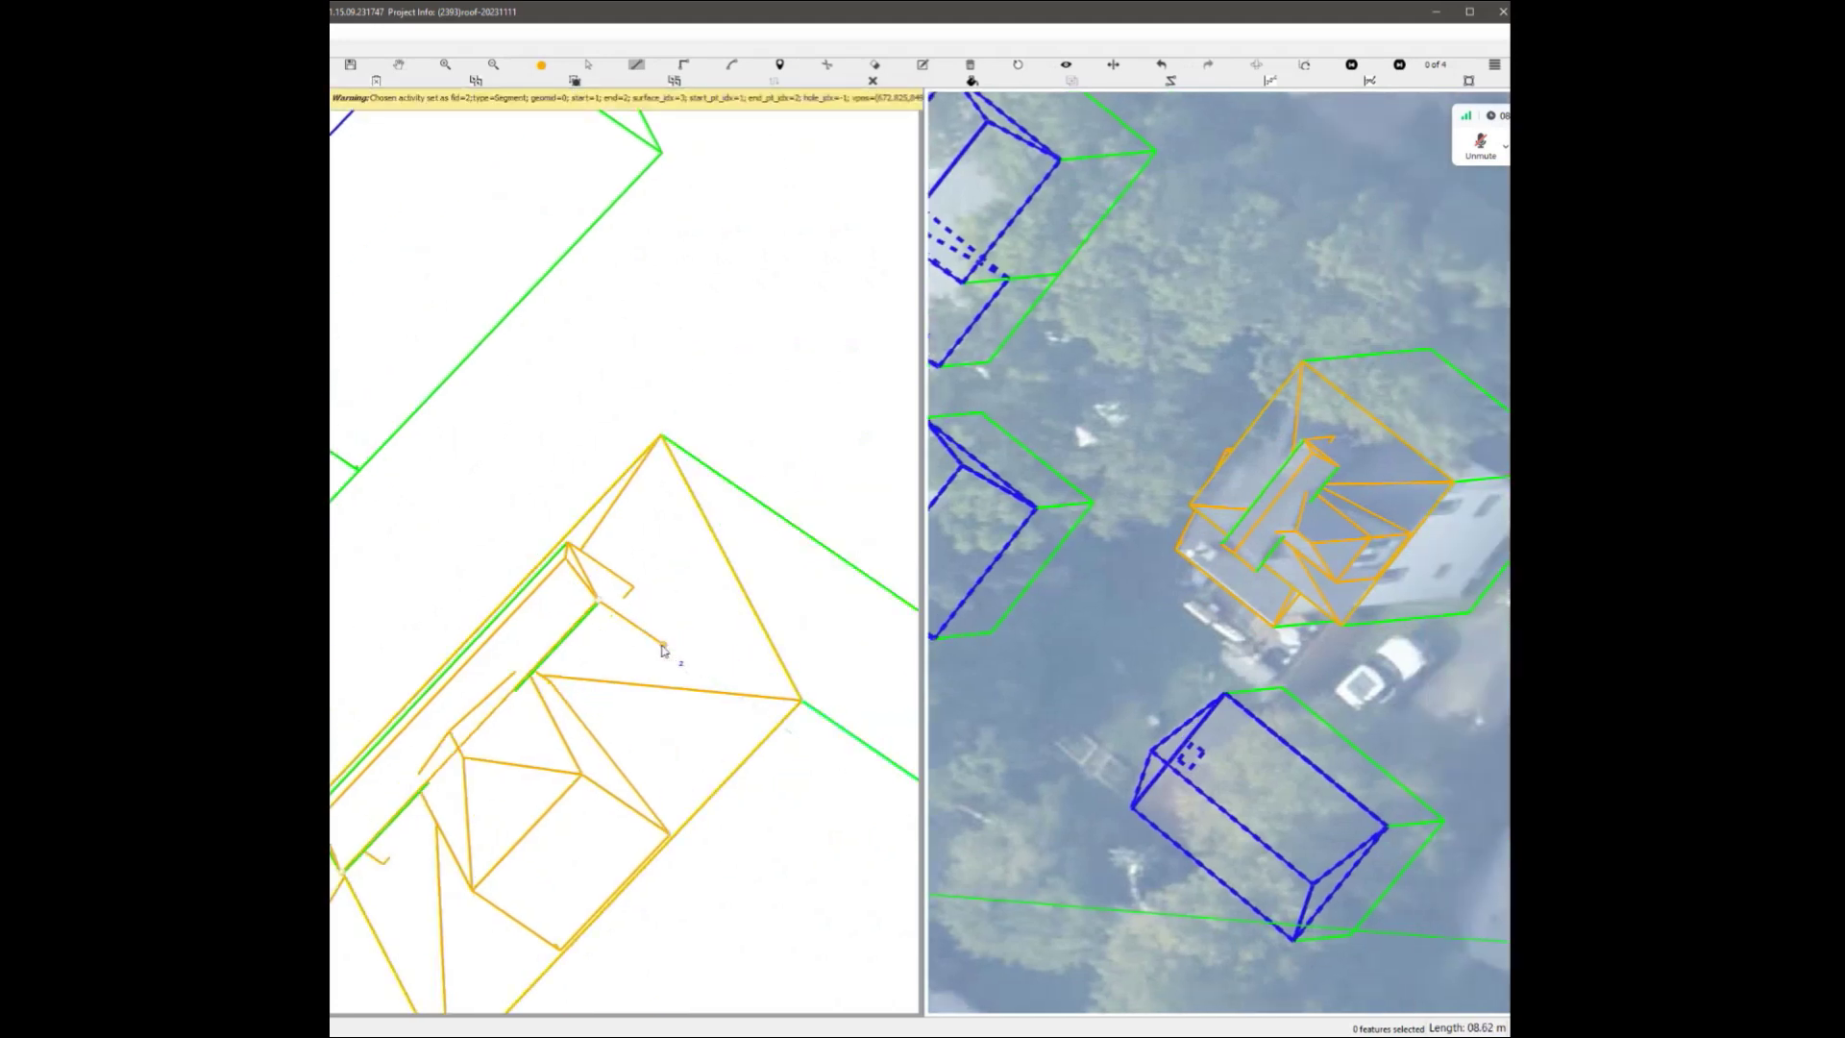
middle_click_drag(631, 704, 805, 568)
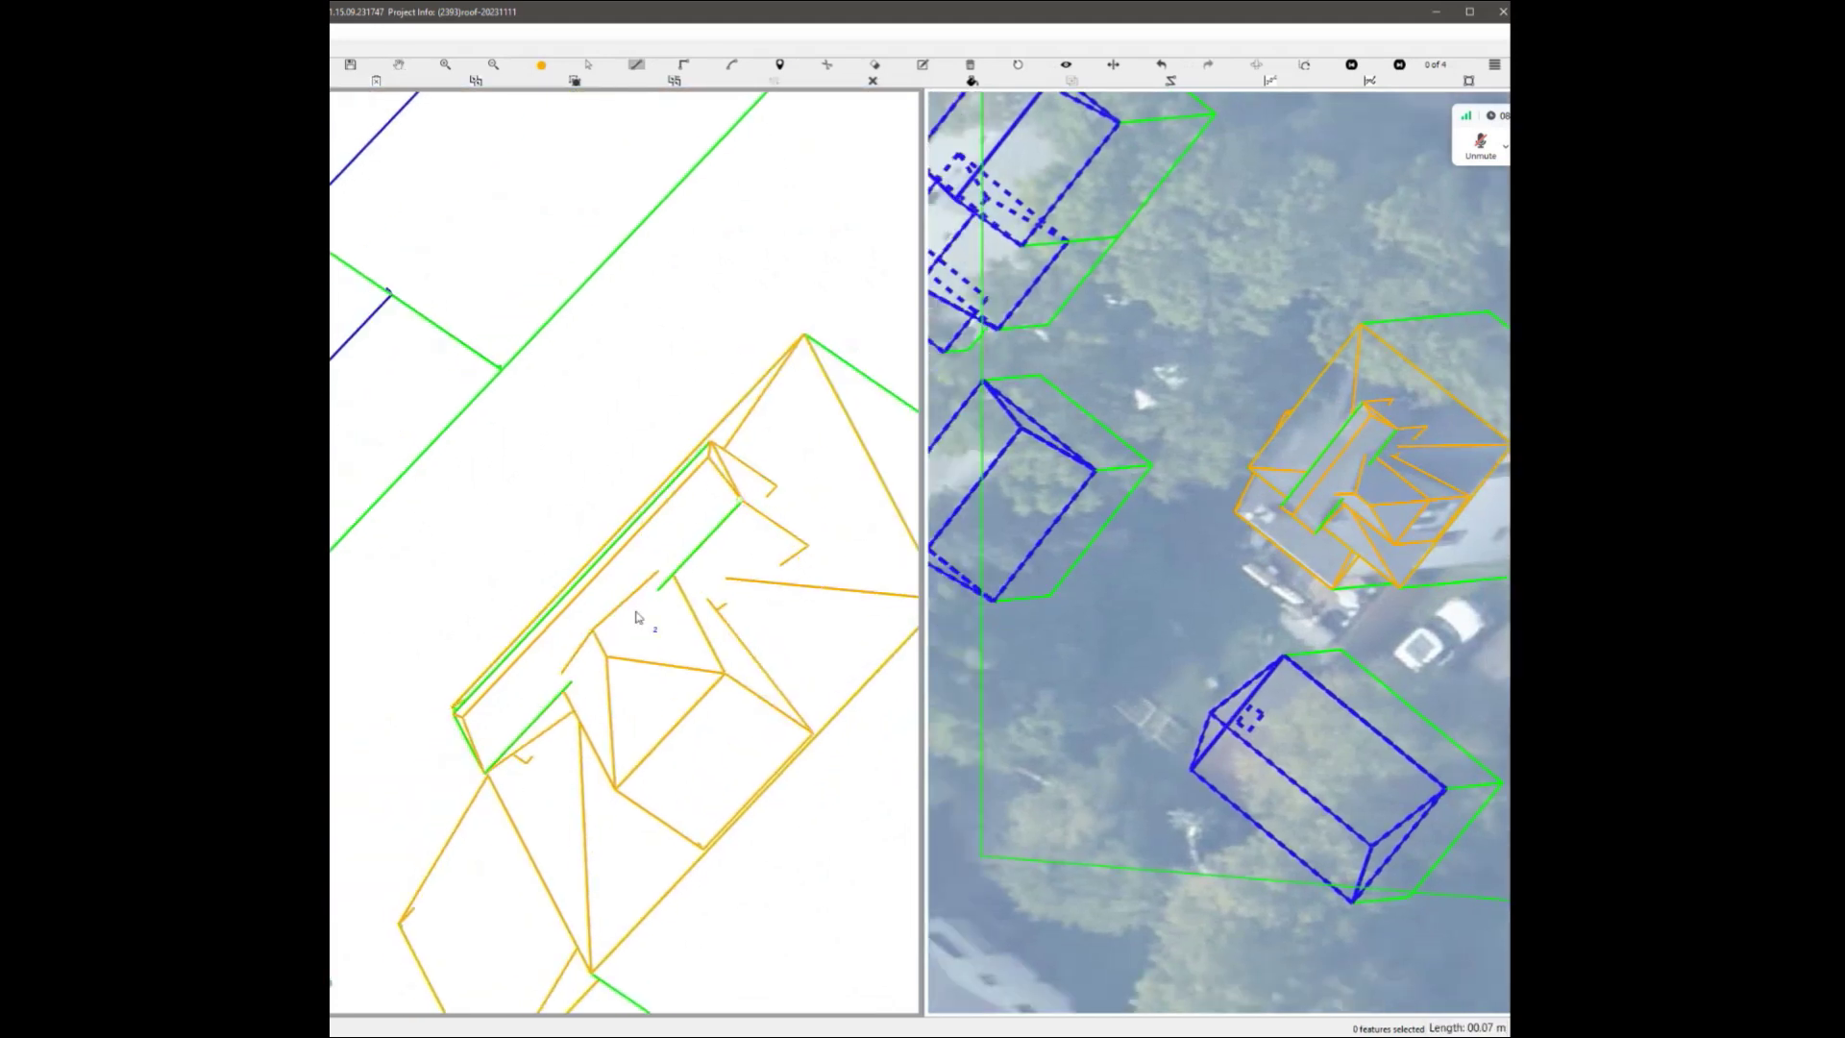
scroll(489, 784, "down", 3)
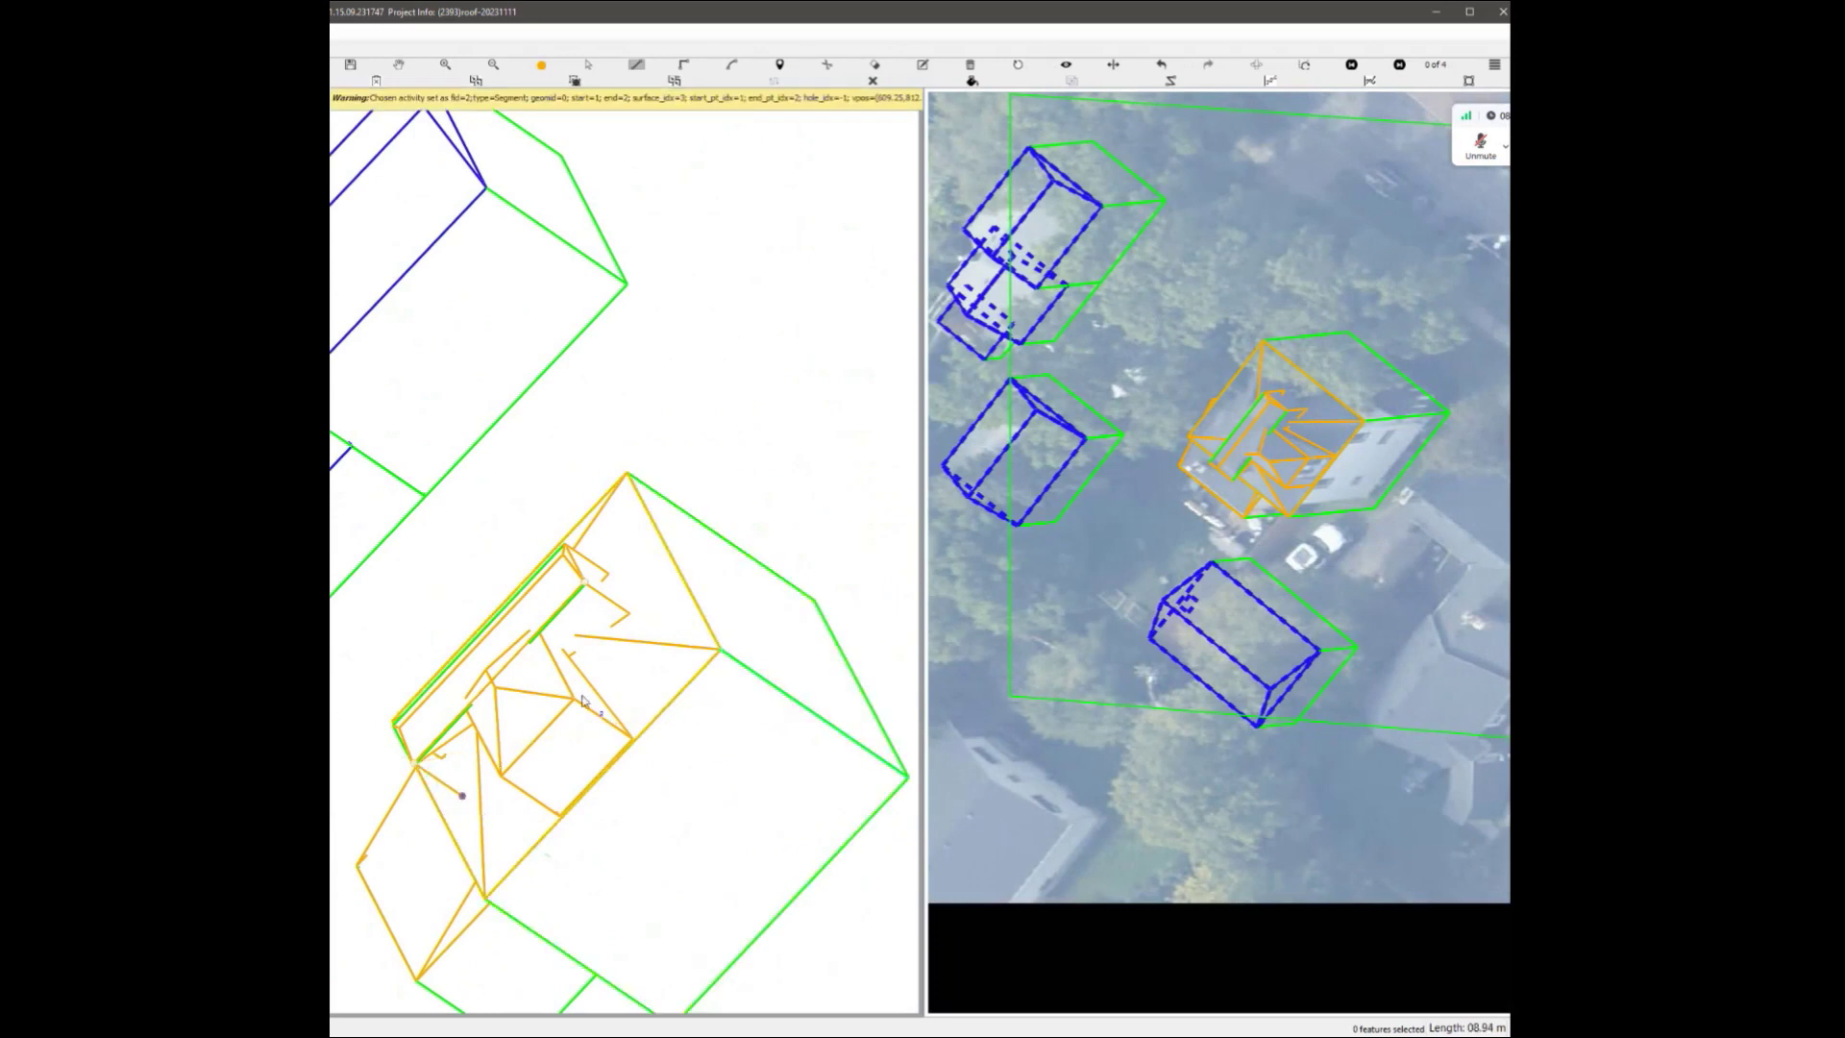
scroll(631, 625, "up", 2)
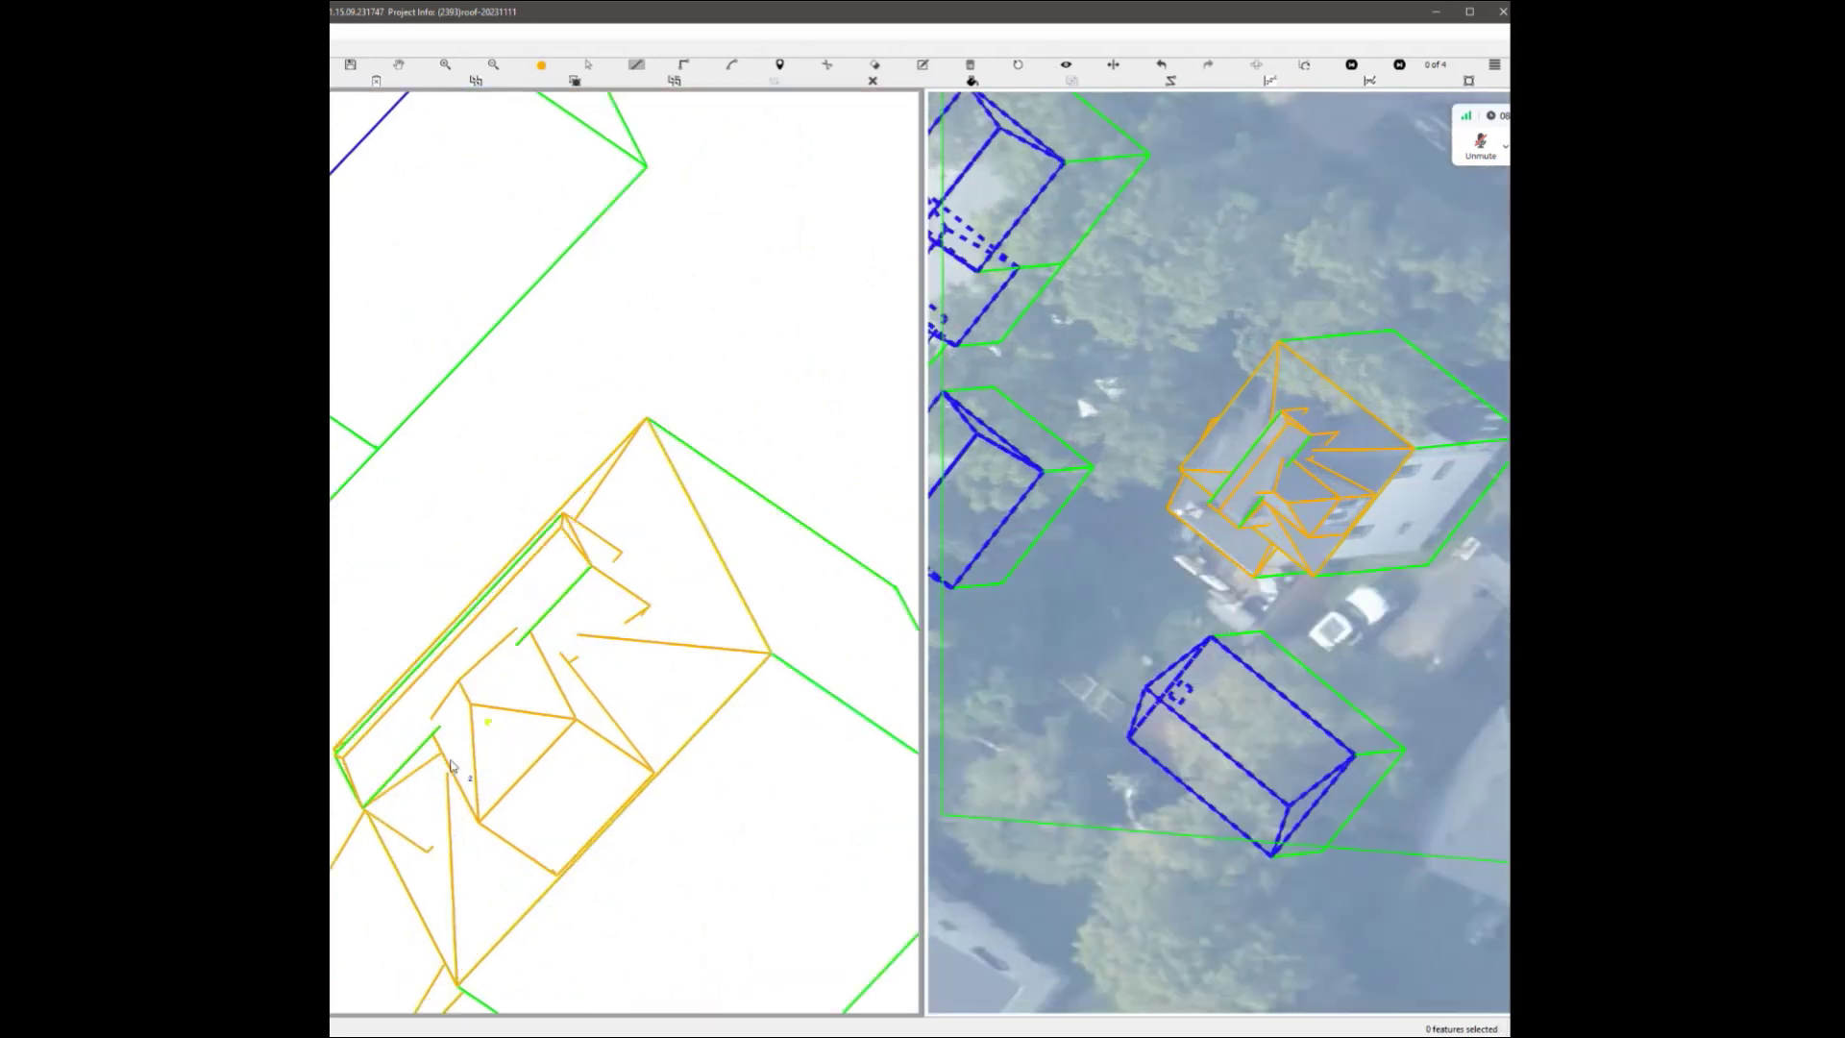
Delete the leftover lines beside the new wall lines at both ends of the dormer.
key("Escape")
left_click(418, 795)
key("Delete")
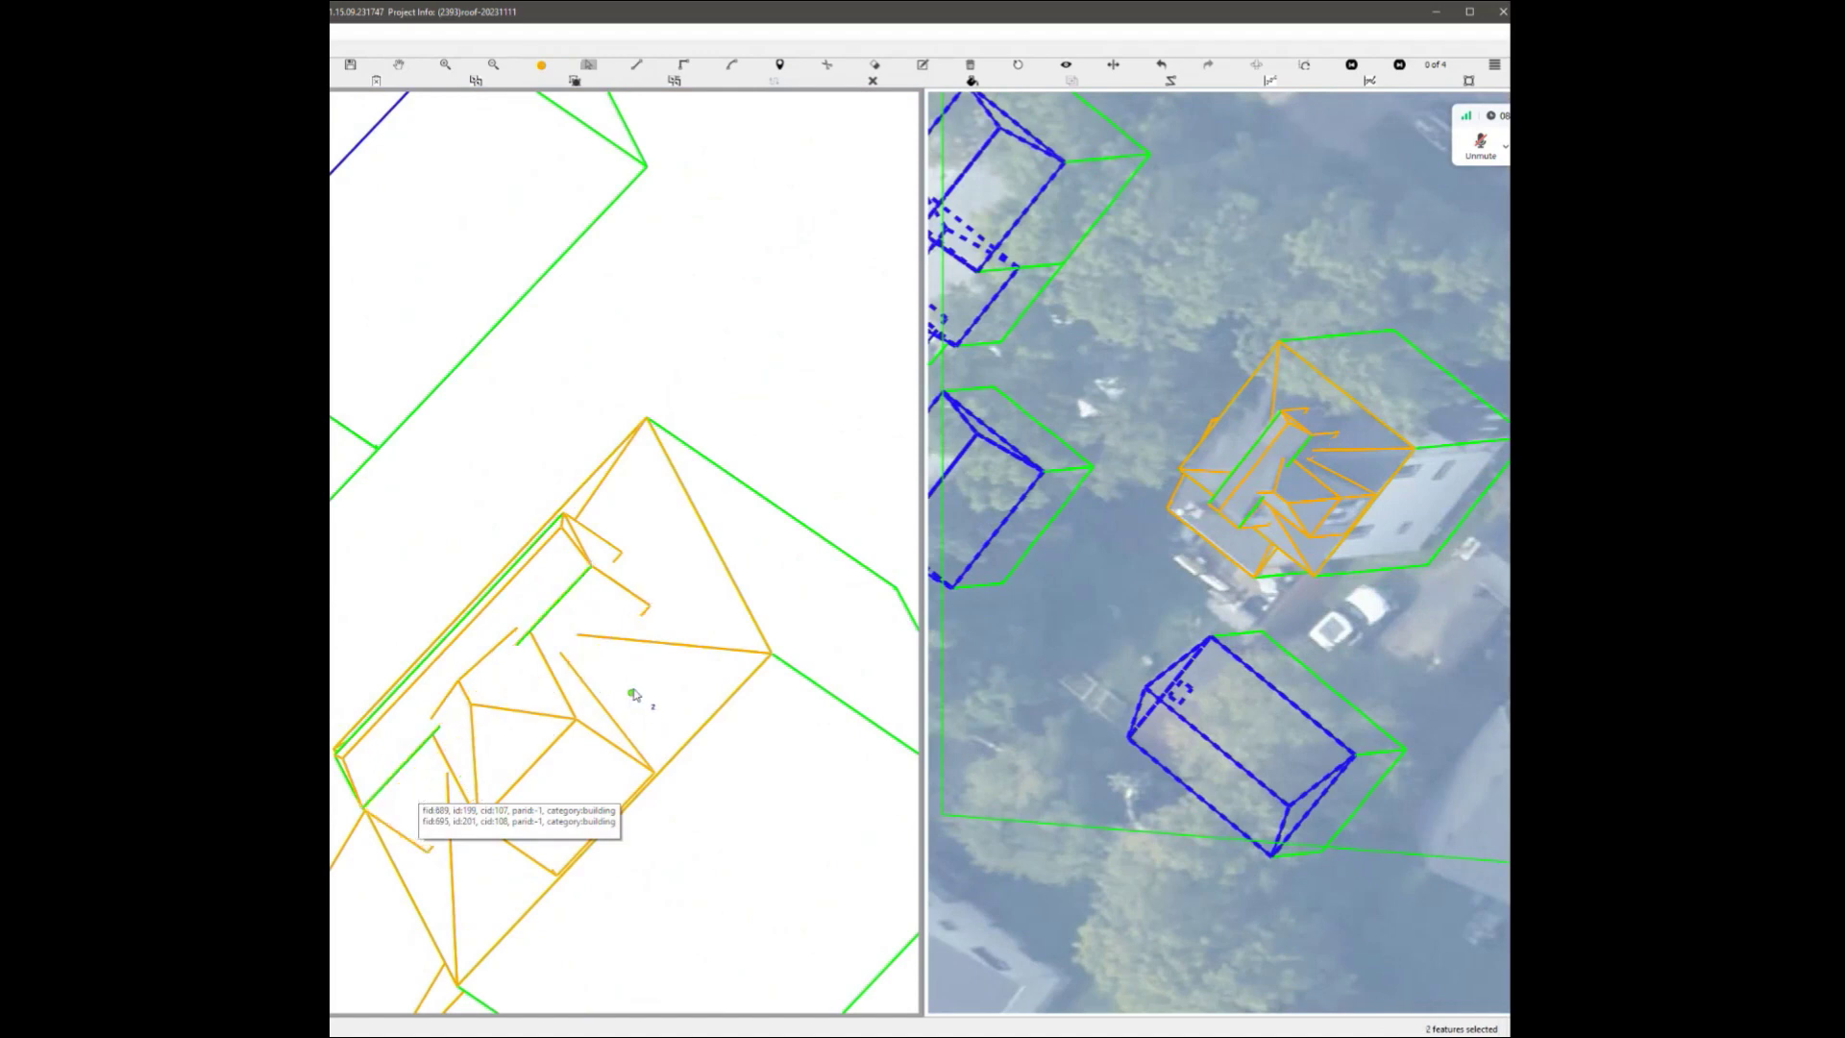
left_click(627, 600)
key("Delete")
Join the lower ends of the wall lines at both ends of the dormer, and check the filled surfaces.
scroll(628, 600, "down", 3)
mouse_move(630, 581)
middle_mouse_down()
mouse_move(561, 586)
mouse_move(615, 591)
middle_mouse_up()
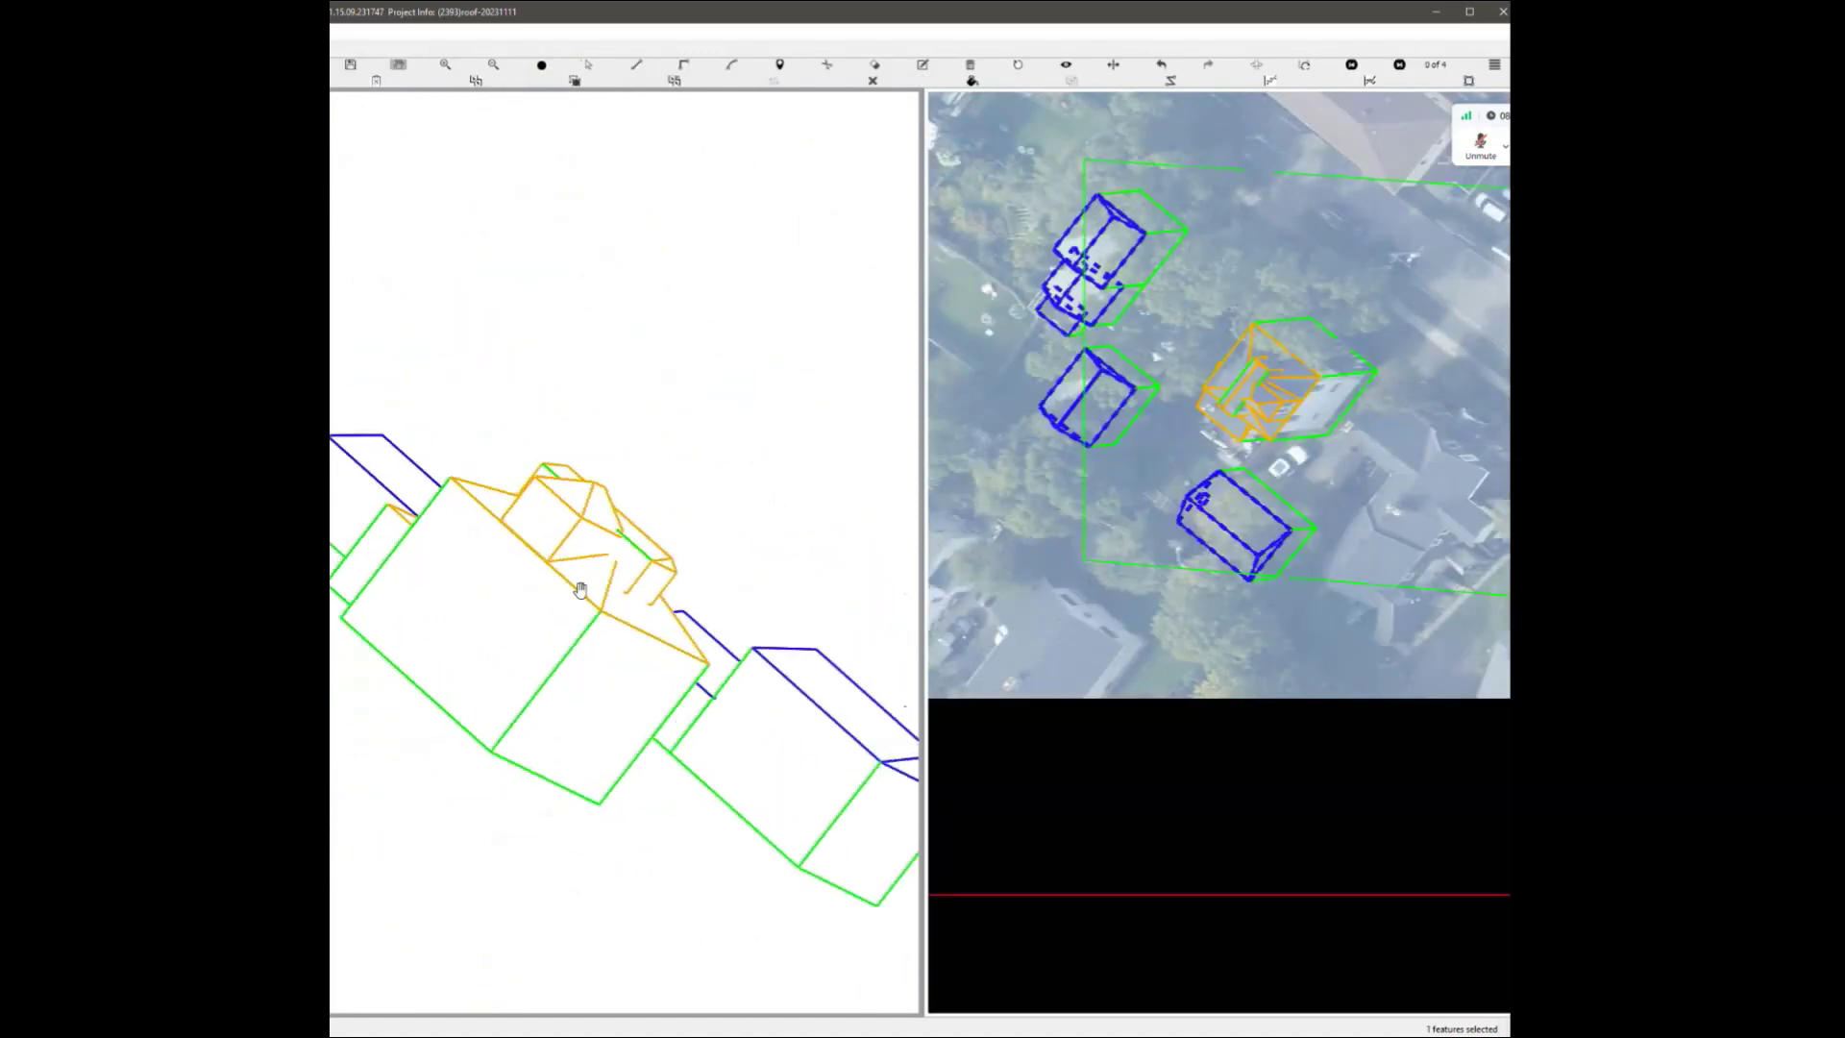
scroll(644, 594, "up", 3)
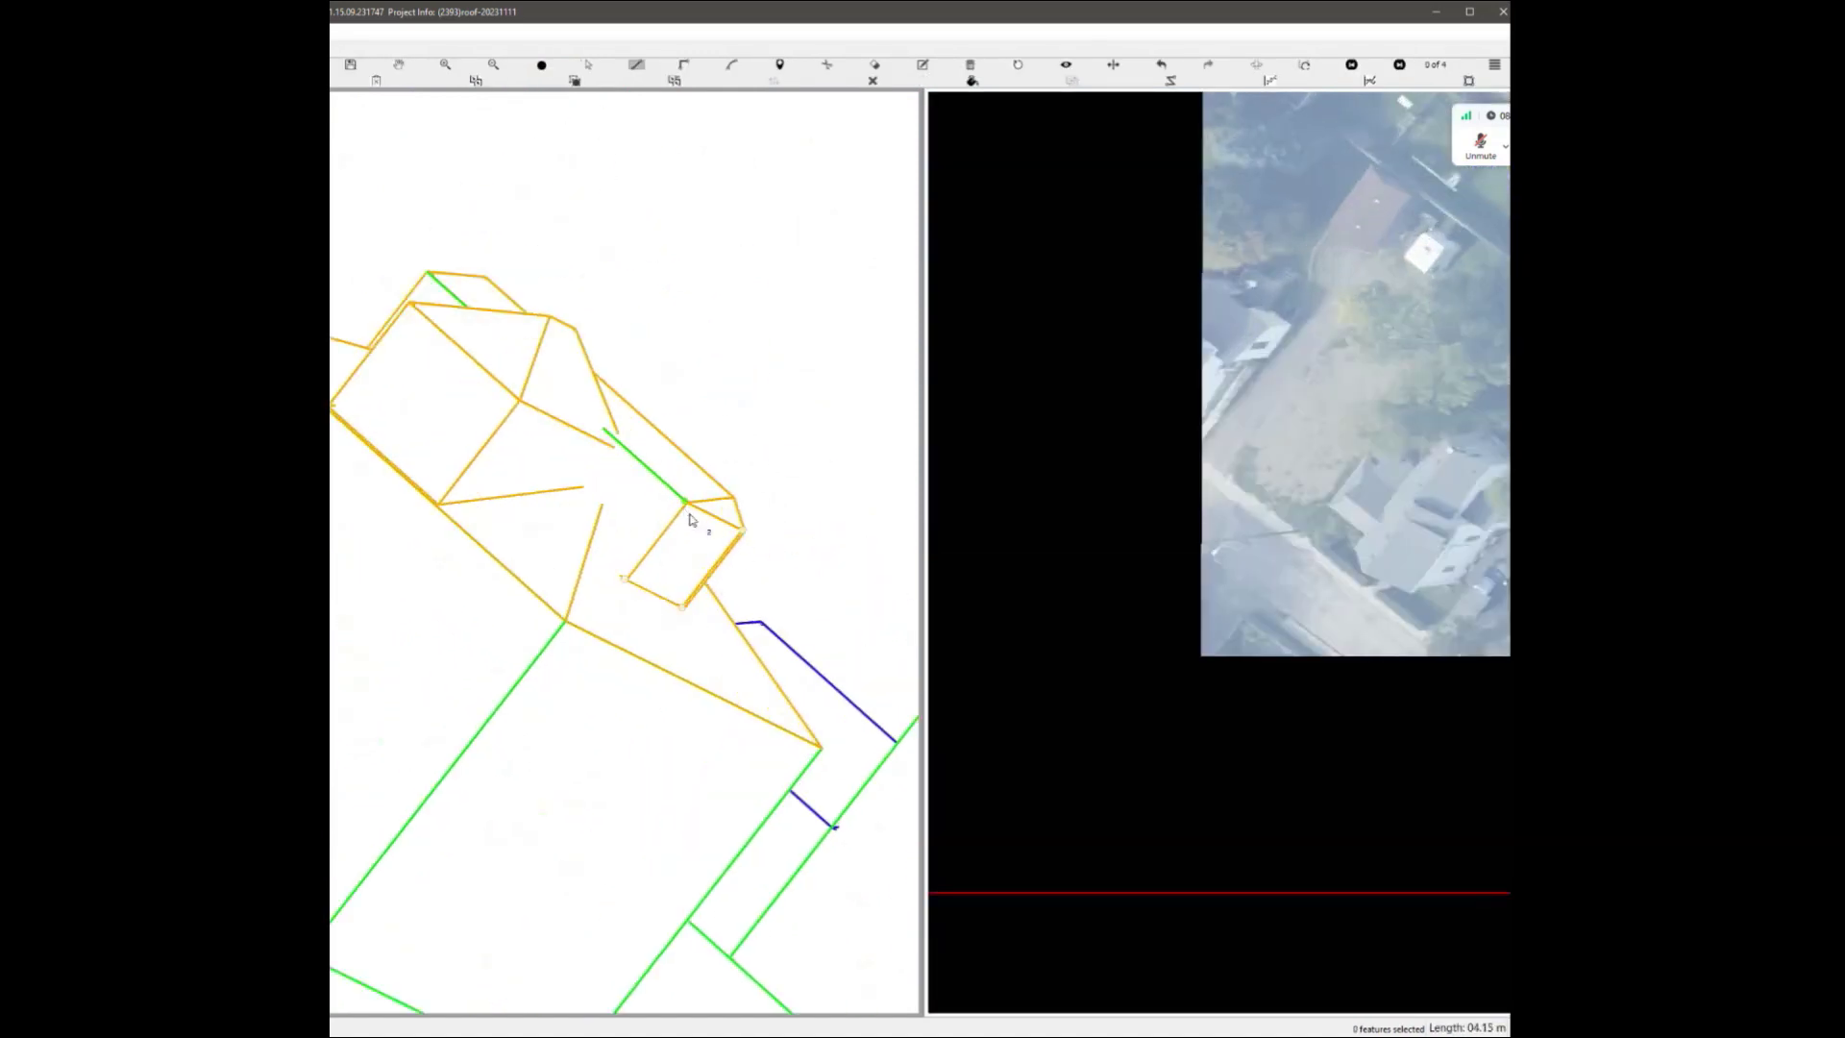
scroll(690, 520, "down", 3)
middle_click_drag(663, 557, 626, 615)
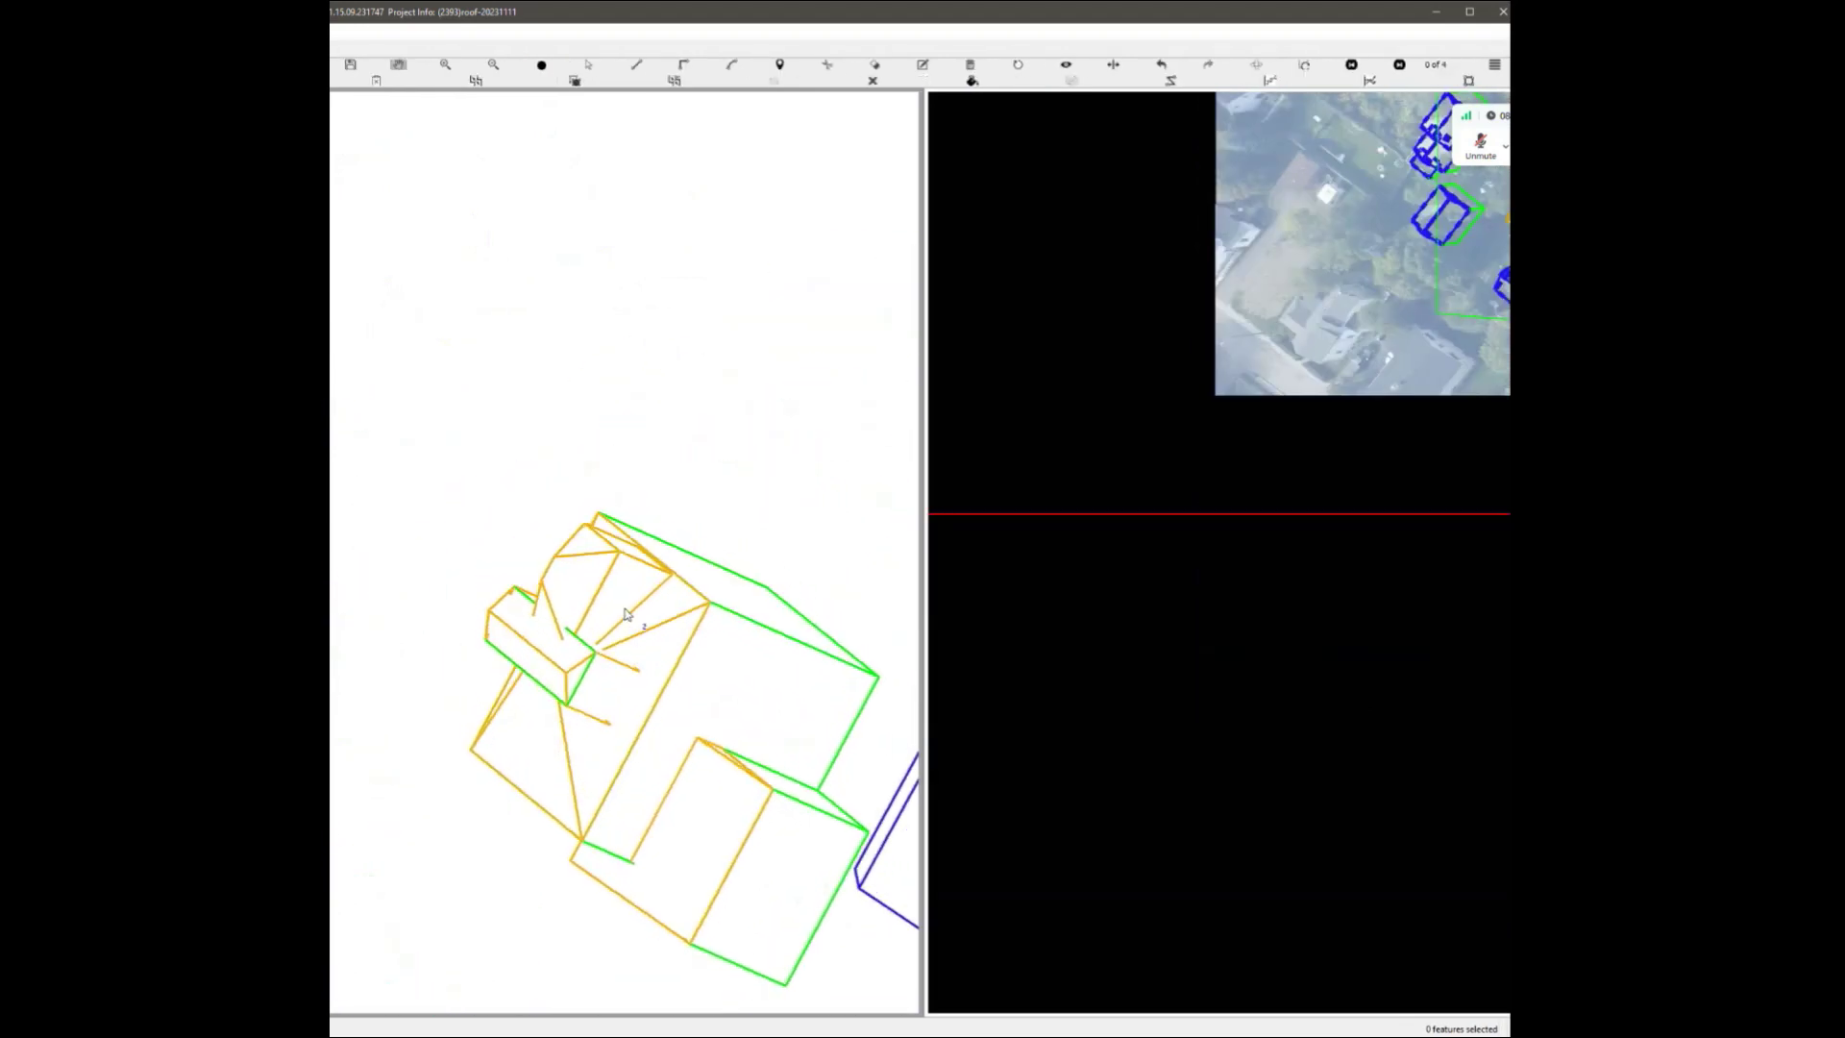
scroll(626, 616, "up", 2)
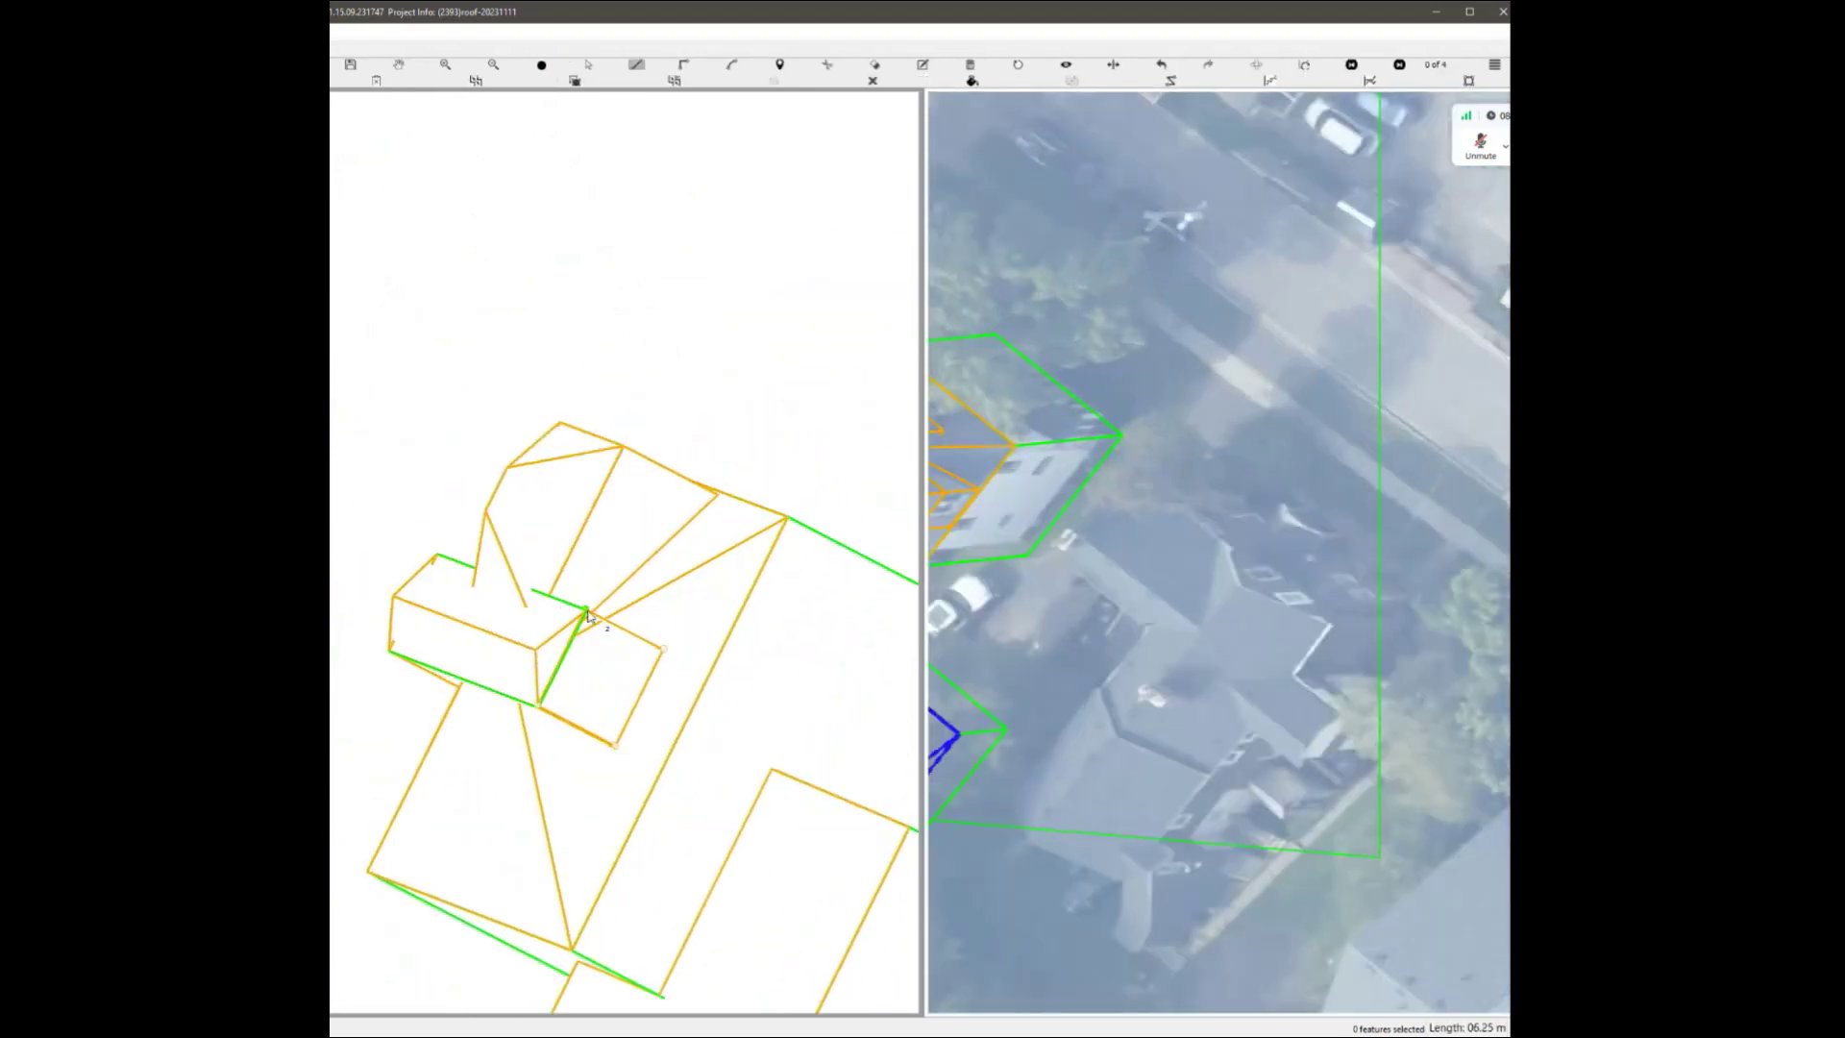
key("f")
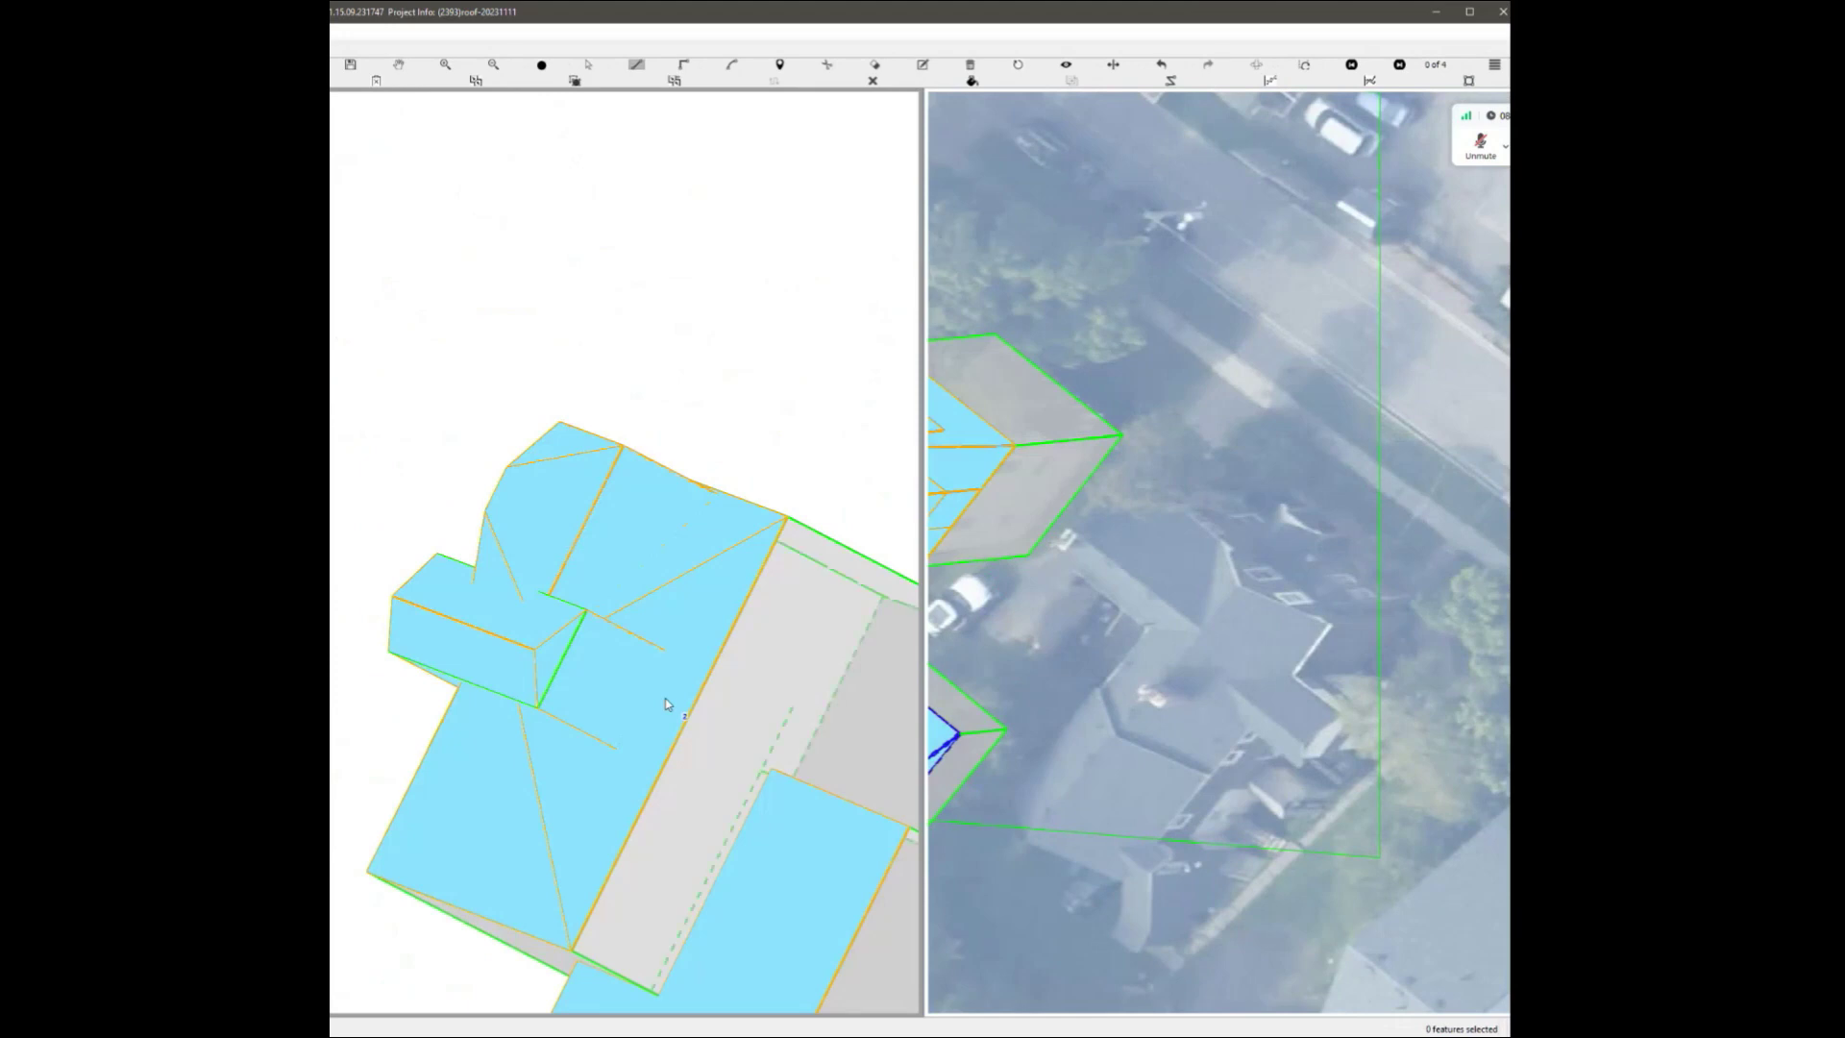
key("f")
Compare the rebuilt dormer with the vertical image and examine its walls in the 3D wireframe.
key("3")
scroll(648, 530, "down", 2)
middle_click_drag(671, 187, 663, 532)
scroll(663, 532, "up", 3)
scroll(664, 532, "down", 1)
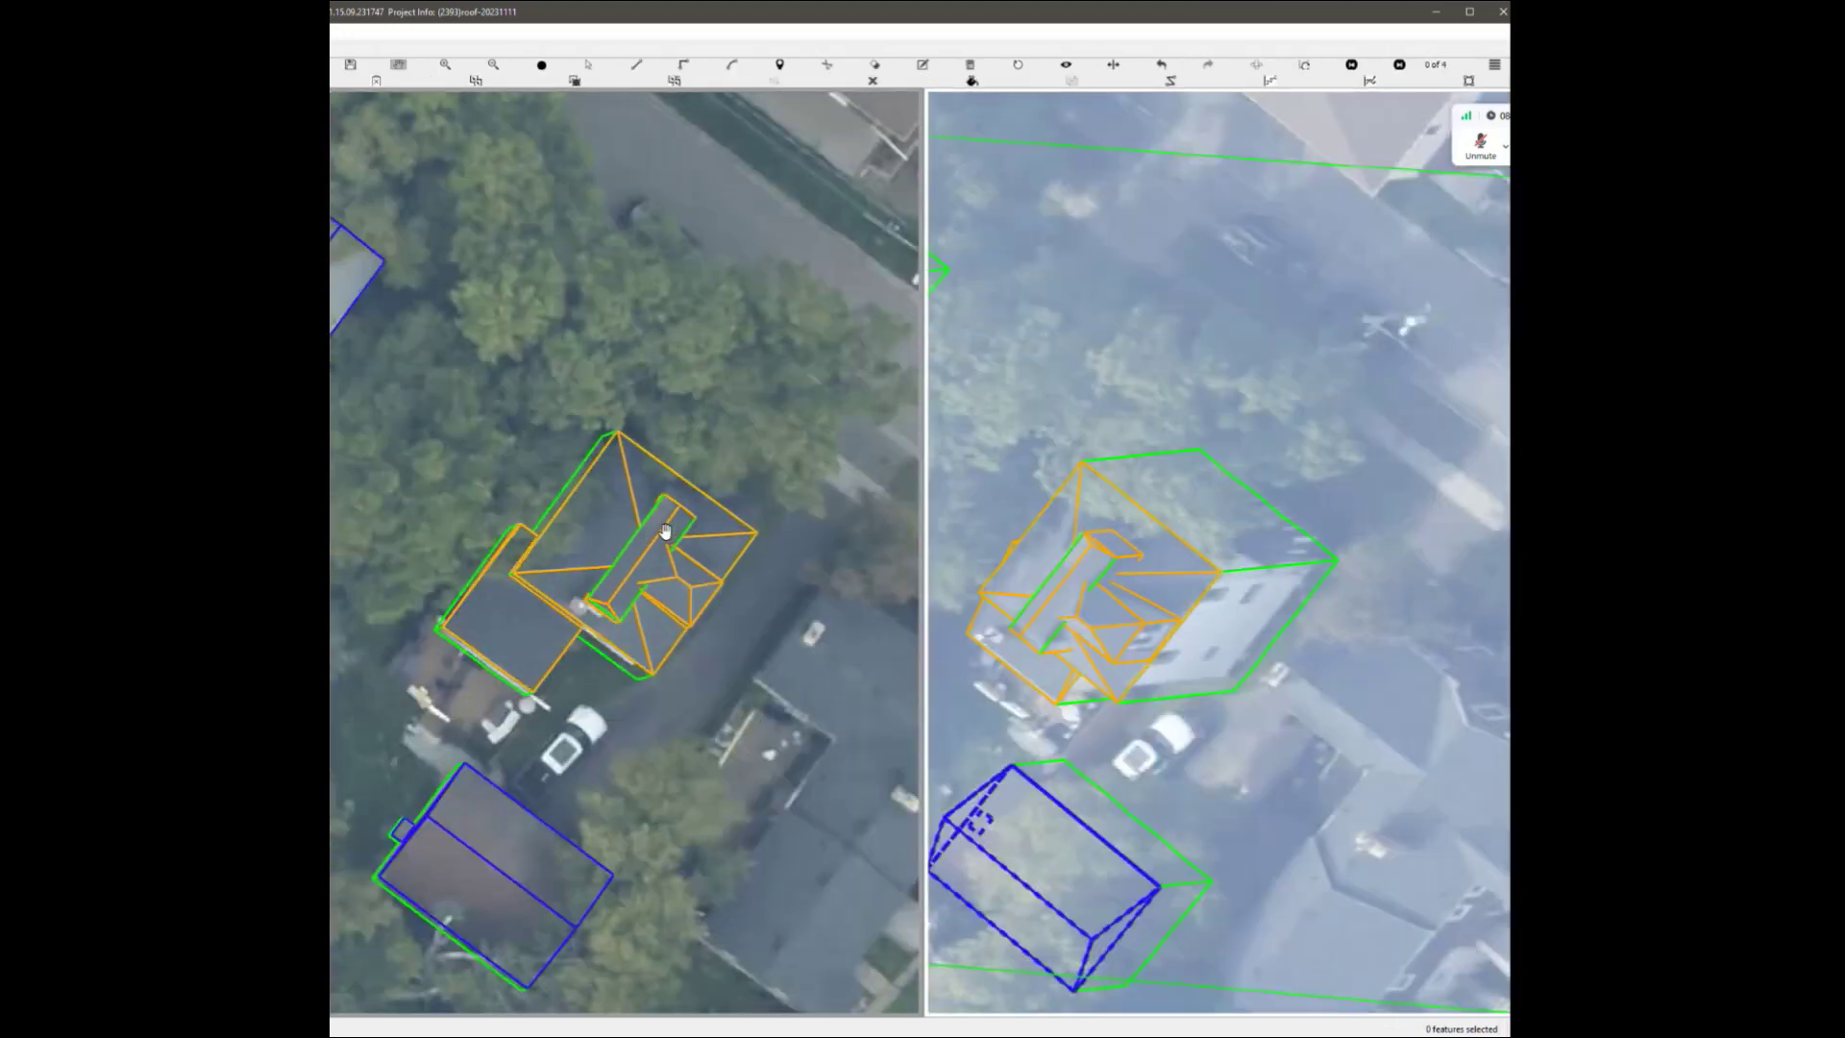
key("space")
key("space")
scroll(668, 567, "up", 2)
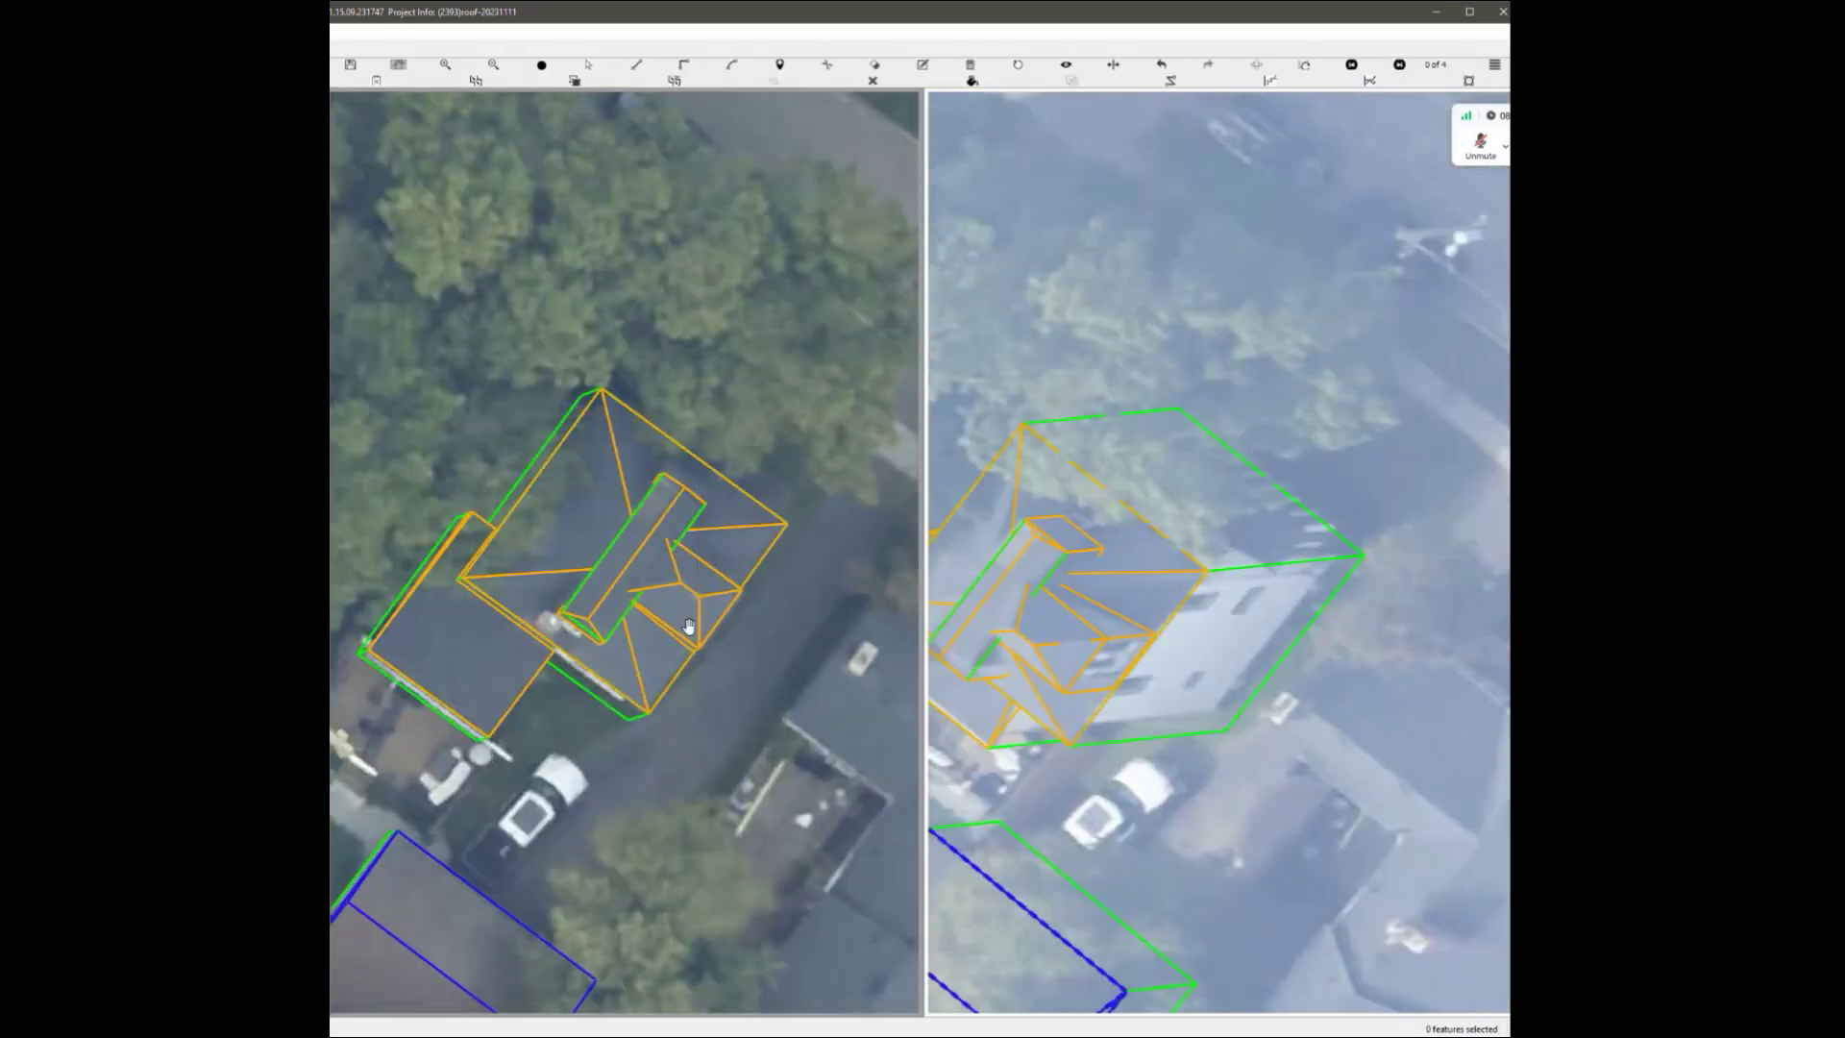
middle_click_drag(682, 663, 728, 630)
scroll(626, 701, "up", 3)
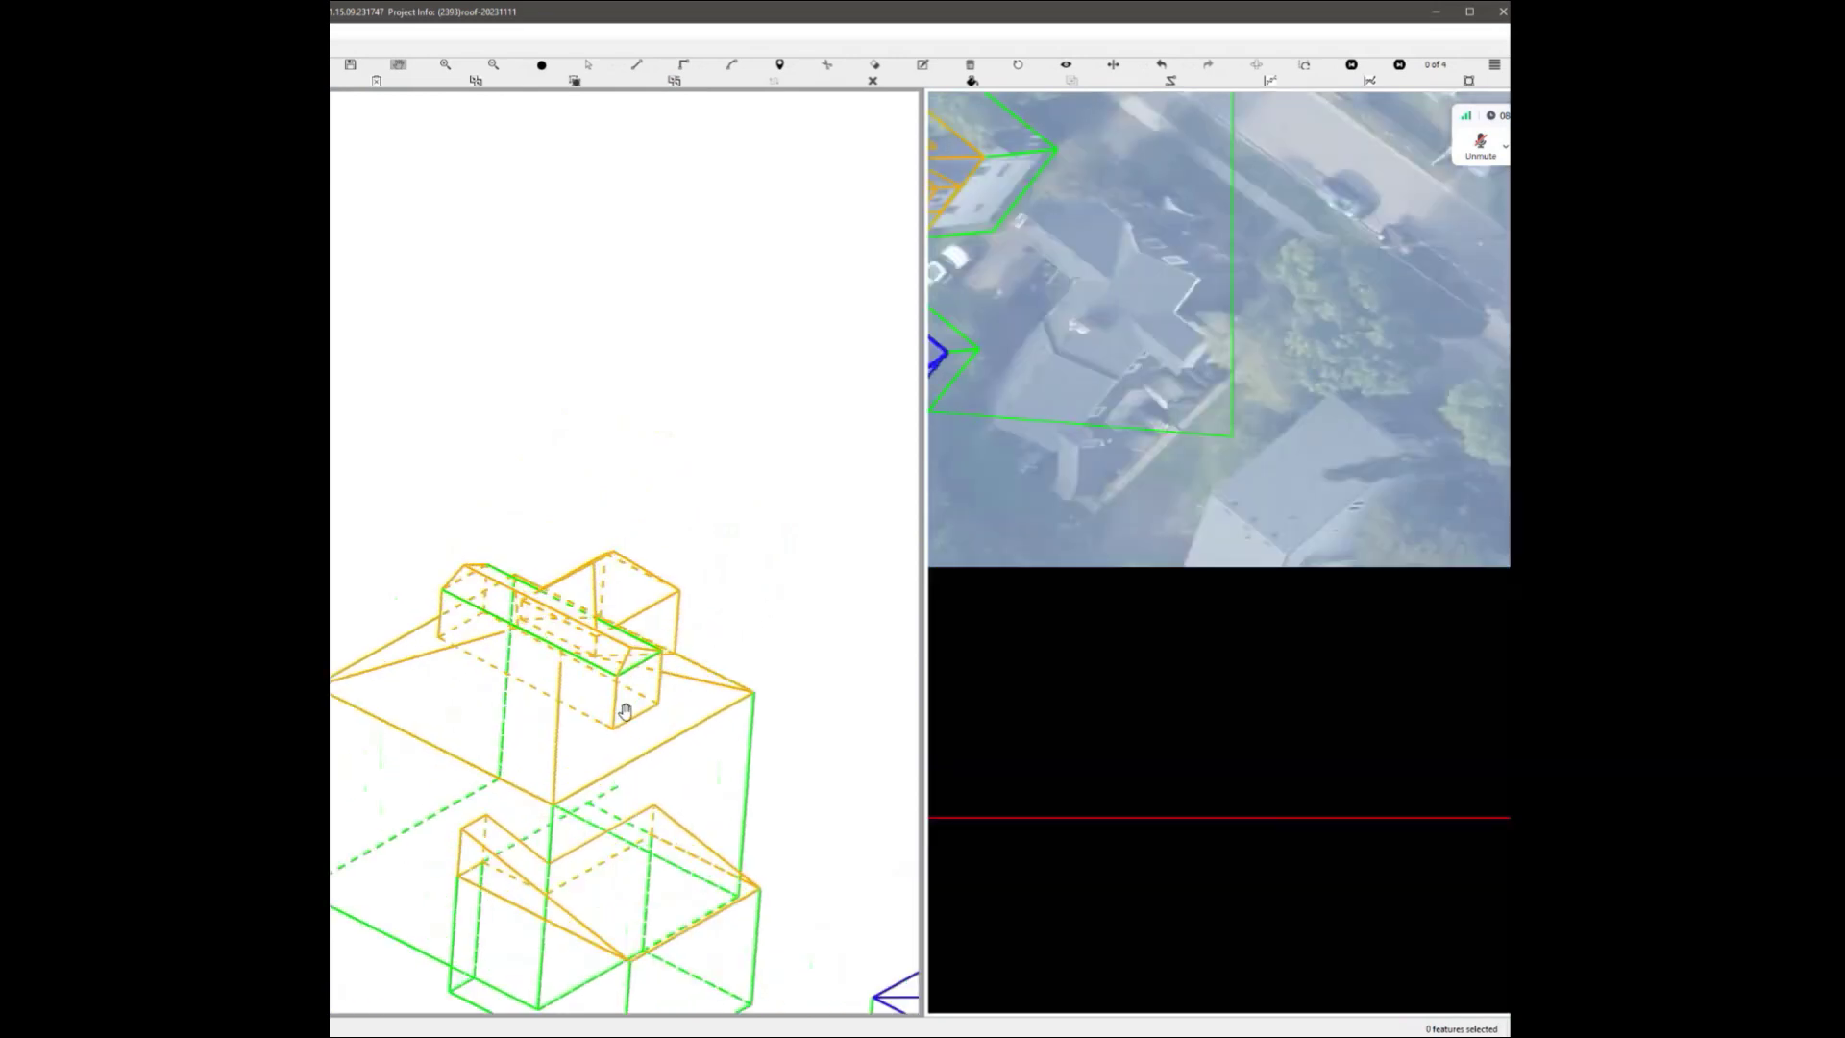
middle_click_drag(580, 757, 578, 766)
scroll(578, 764, "up", 2)
Select the dormer's wall together with the adjoining main roof slopes and intersect them.
key("Escape")
left_click(610, 673)
scroll(608, 667, "down", 2)
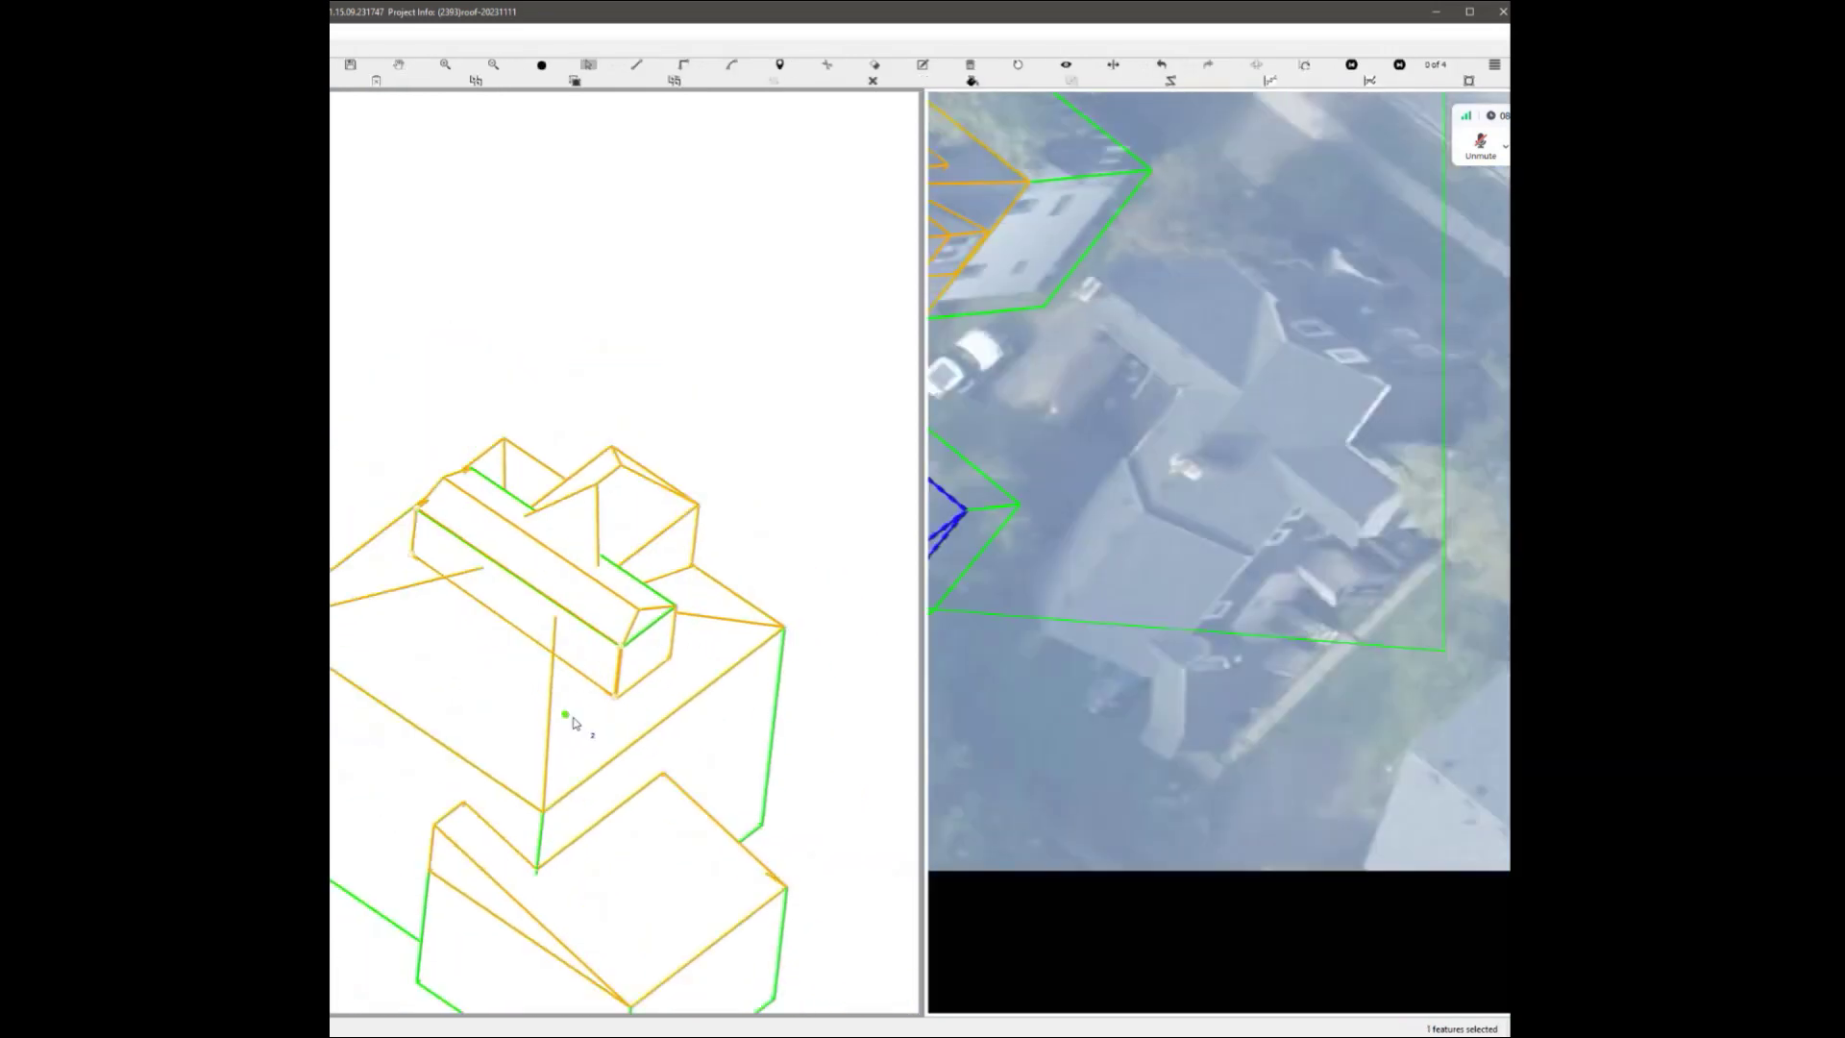
left_click(574, 717, "ctrl")
left_click(510, 703, "ctrl")
left_click(373, 581, "ctrl")
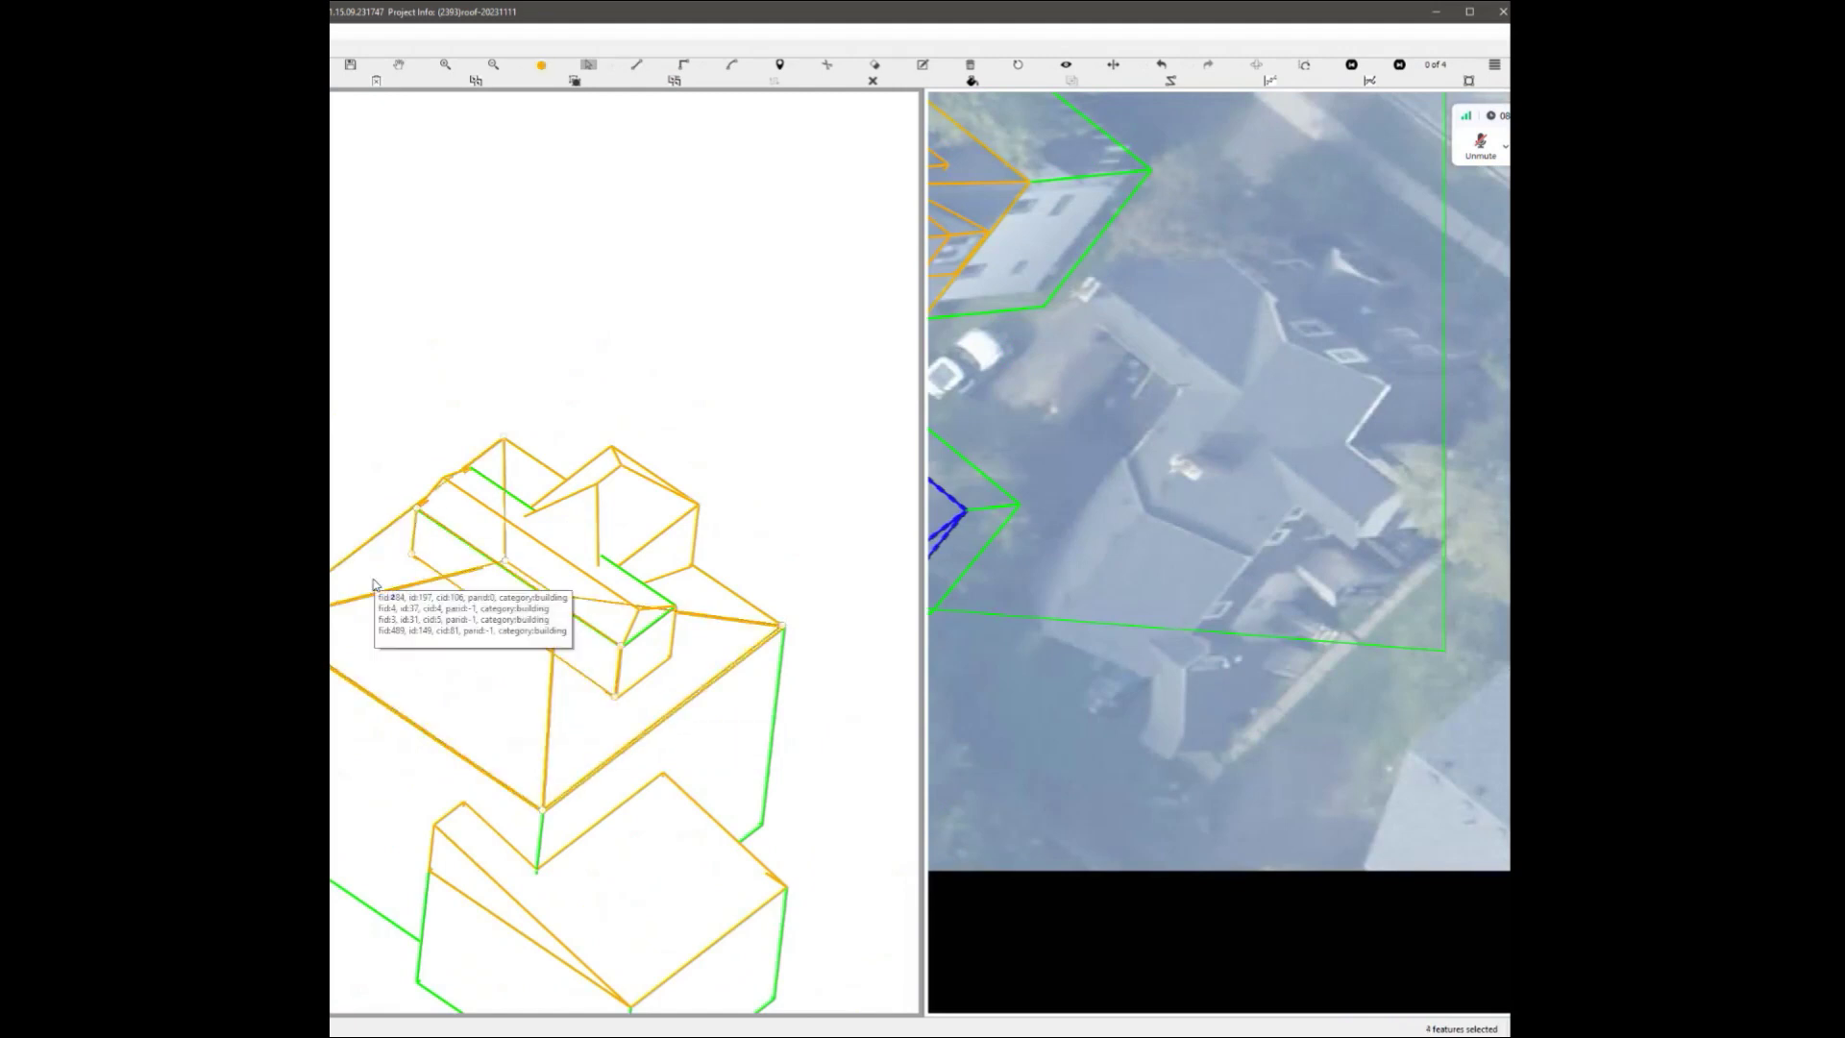
left_click(502, 625)
Intersect the opposite main roof slope with the dormer's long wall and accept the offer to save the task.
scroll(571, 668, "up", 2)
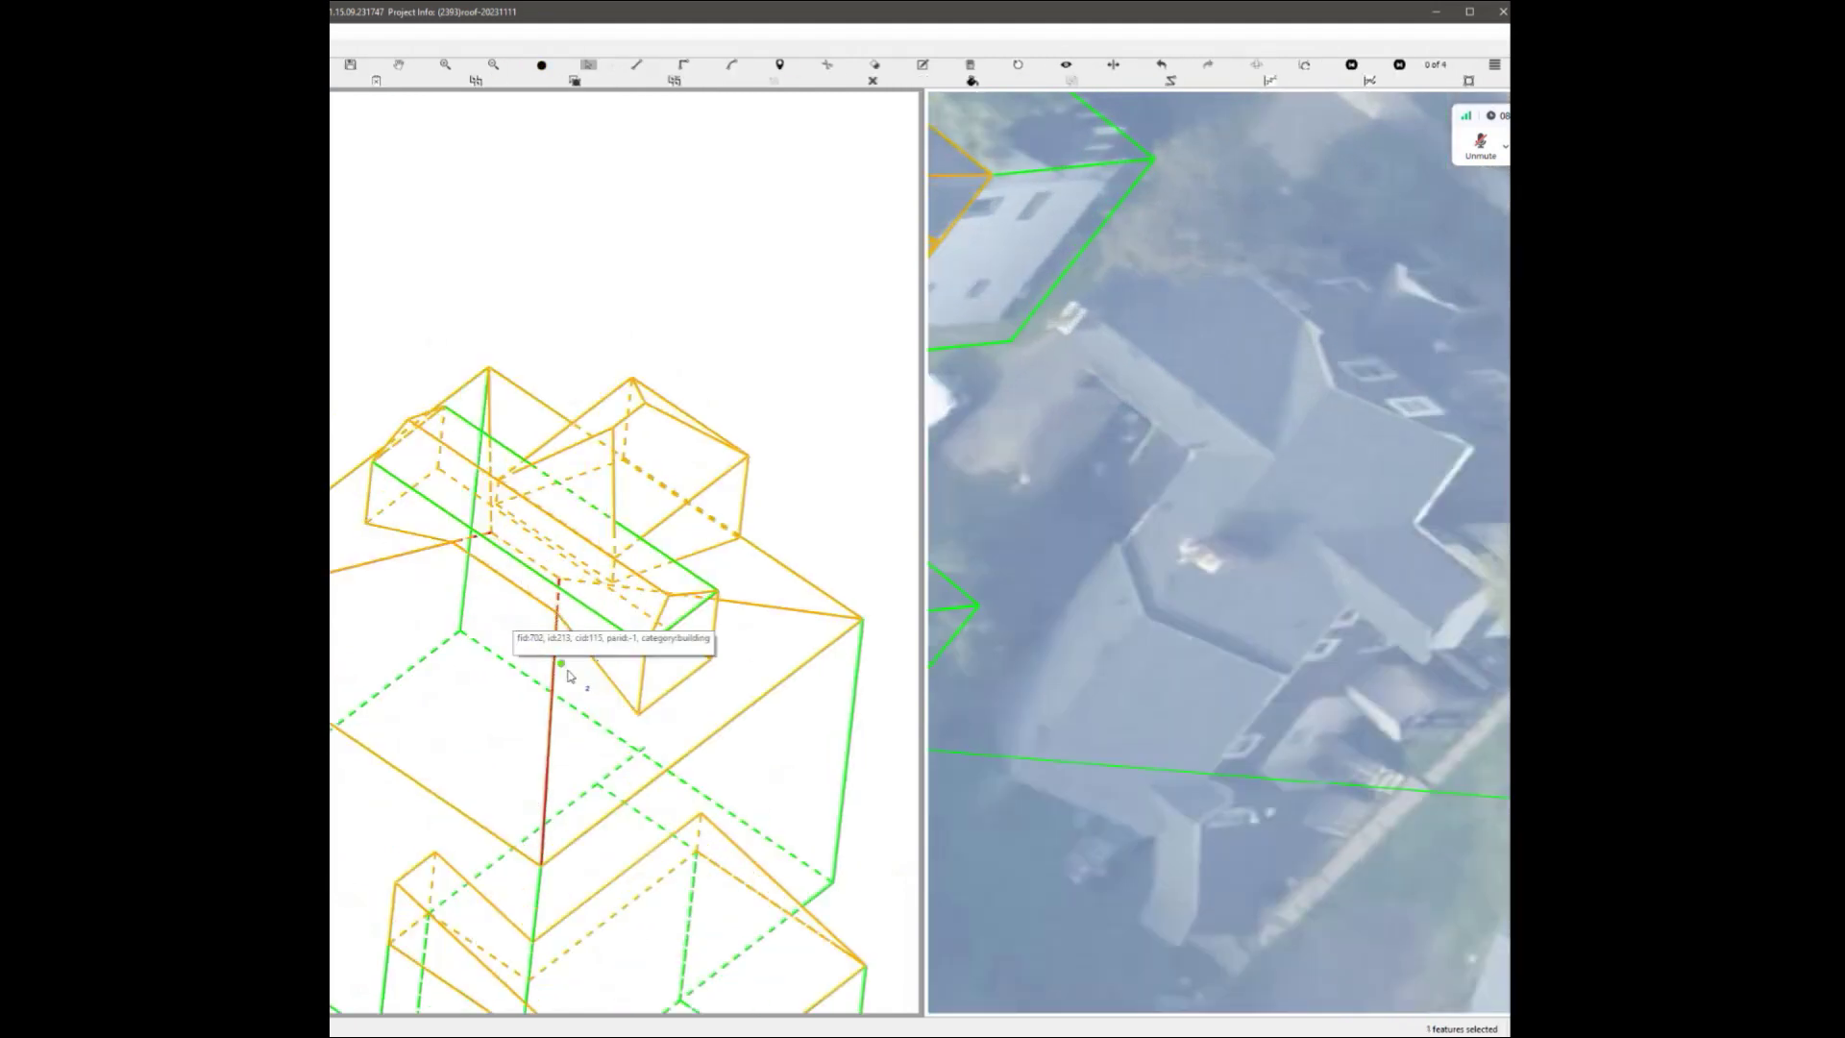
middle_click_drag(564, 682, 584, 806)
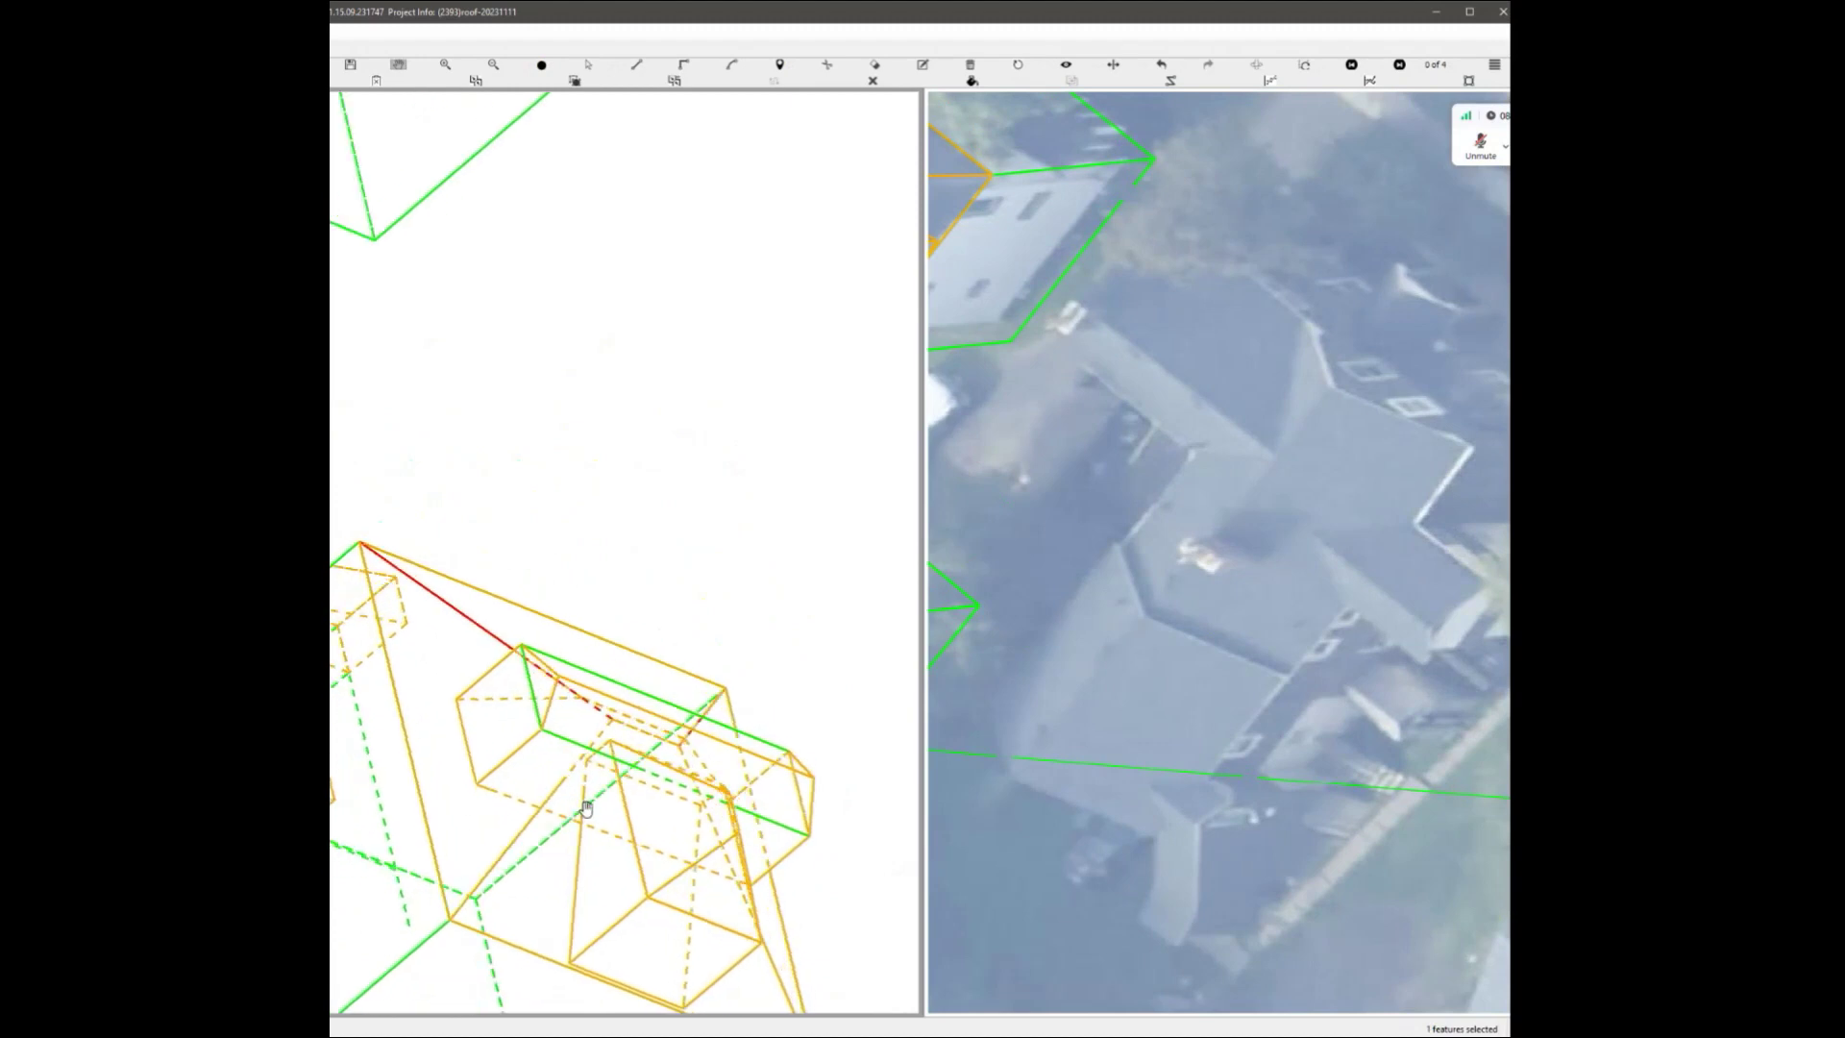
scroll(517, 779, "down", 1)
left_click(519, 836, "ctrl")
scroll(688, 856, "up", 3)
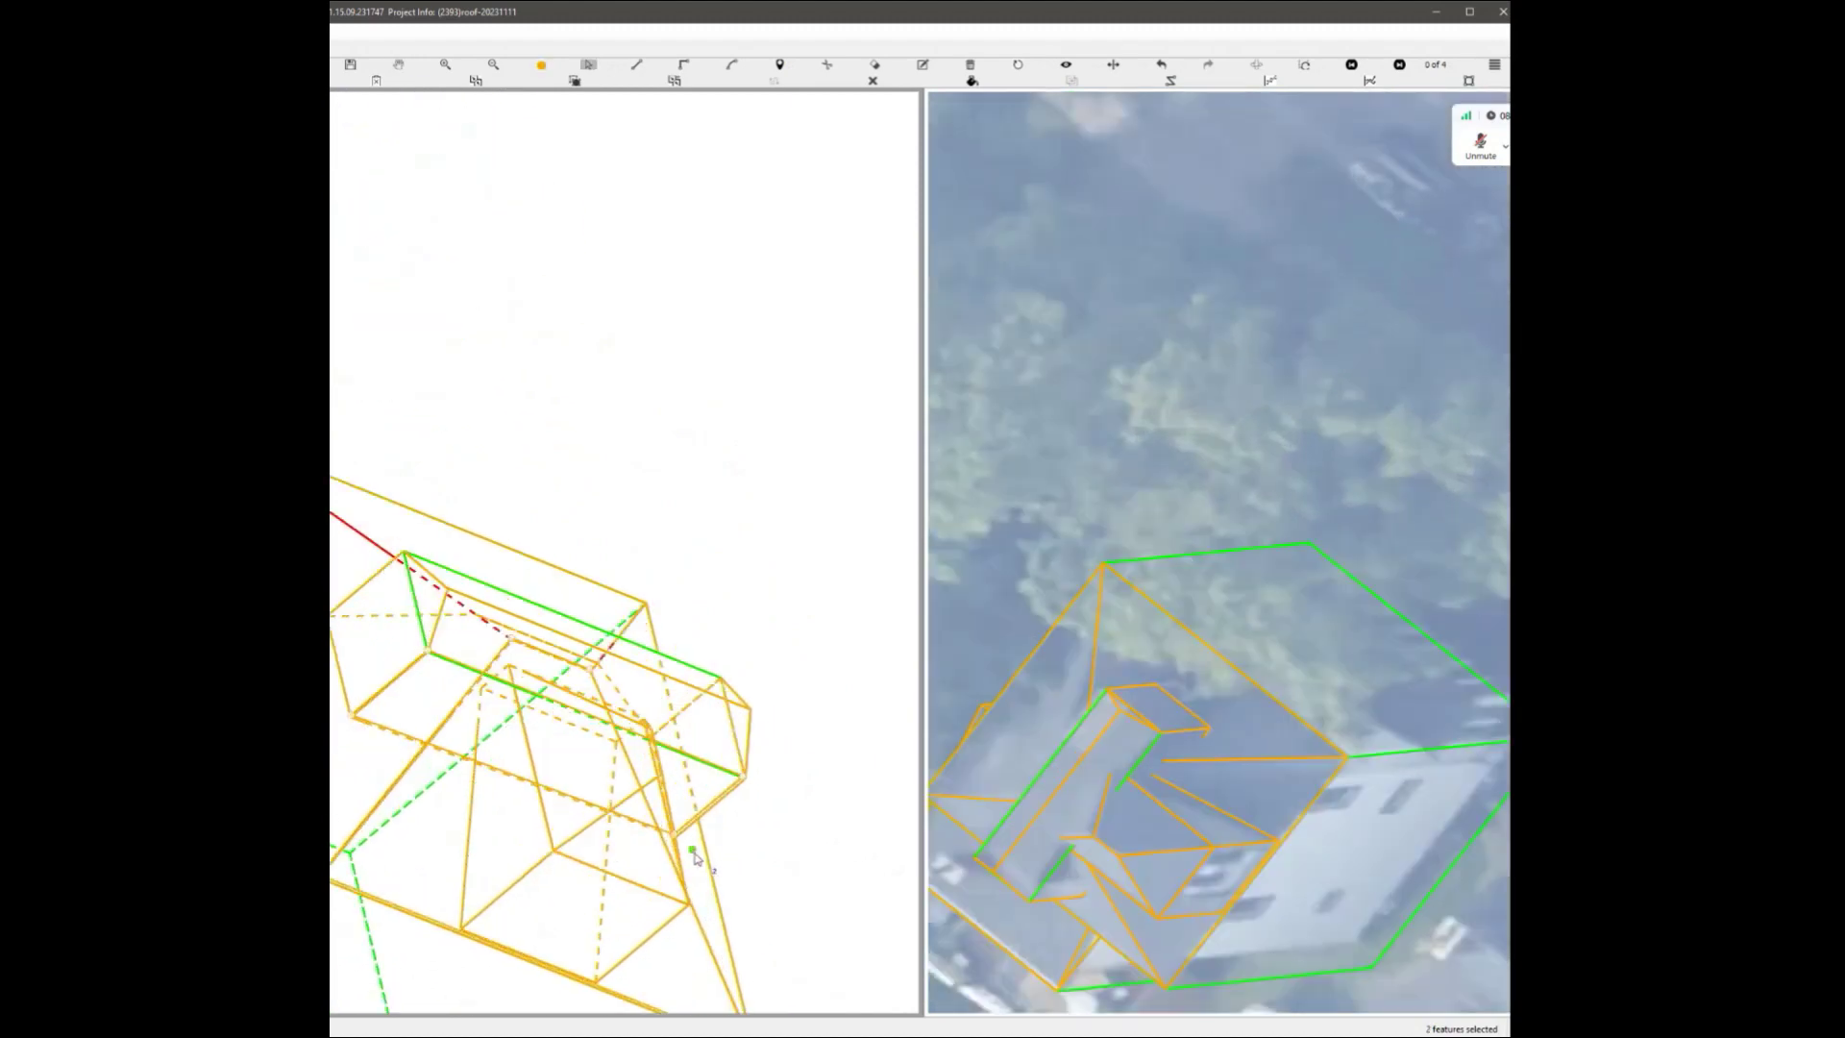
scroll(680, 987, "down", 3)
key("i")
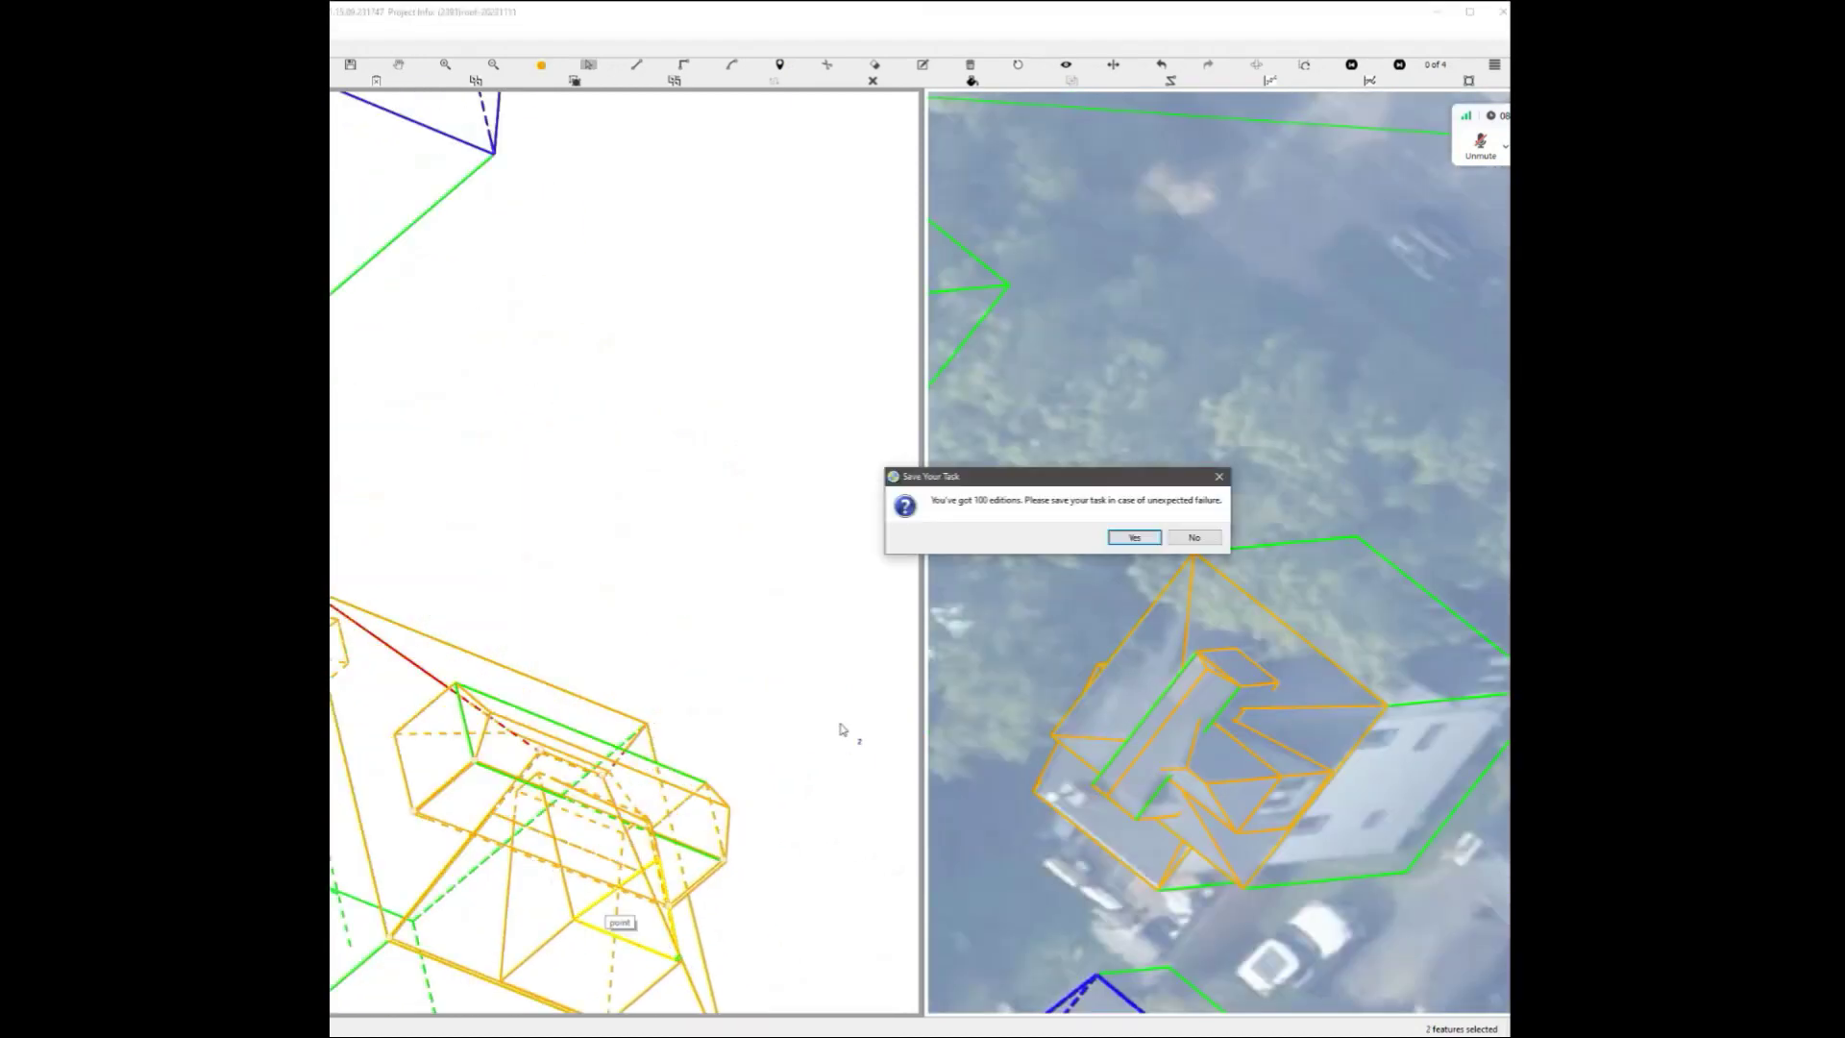
left_click(1130, 539)
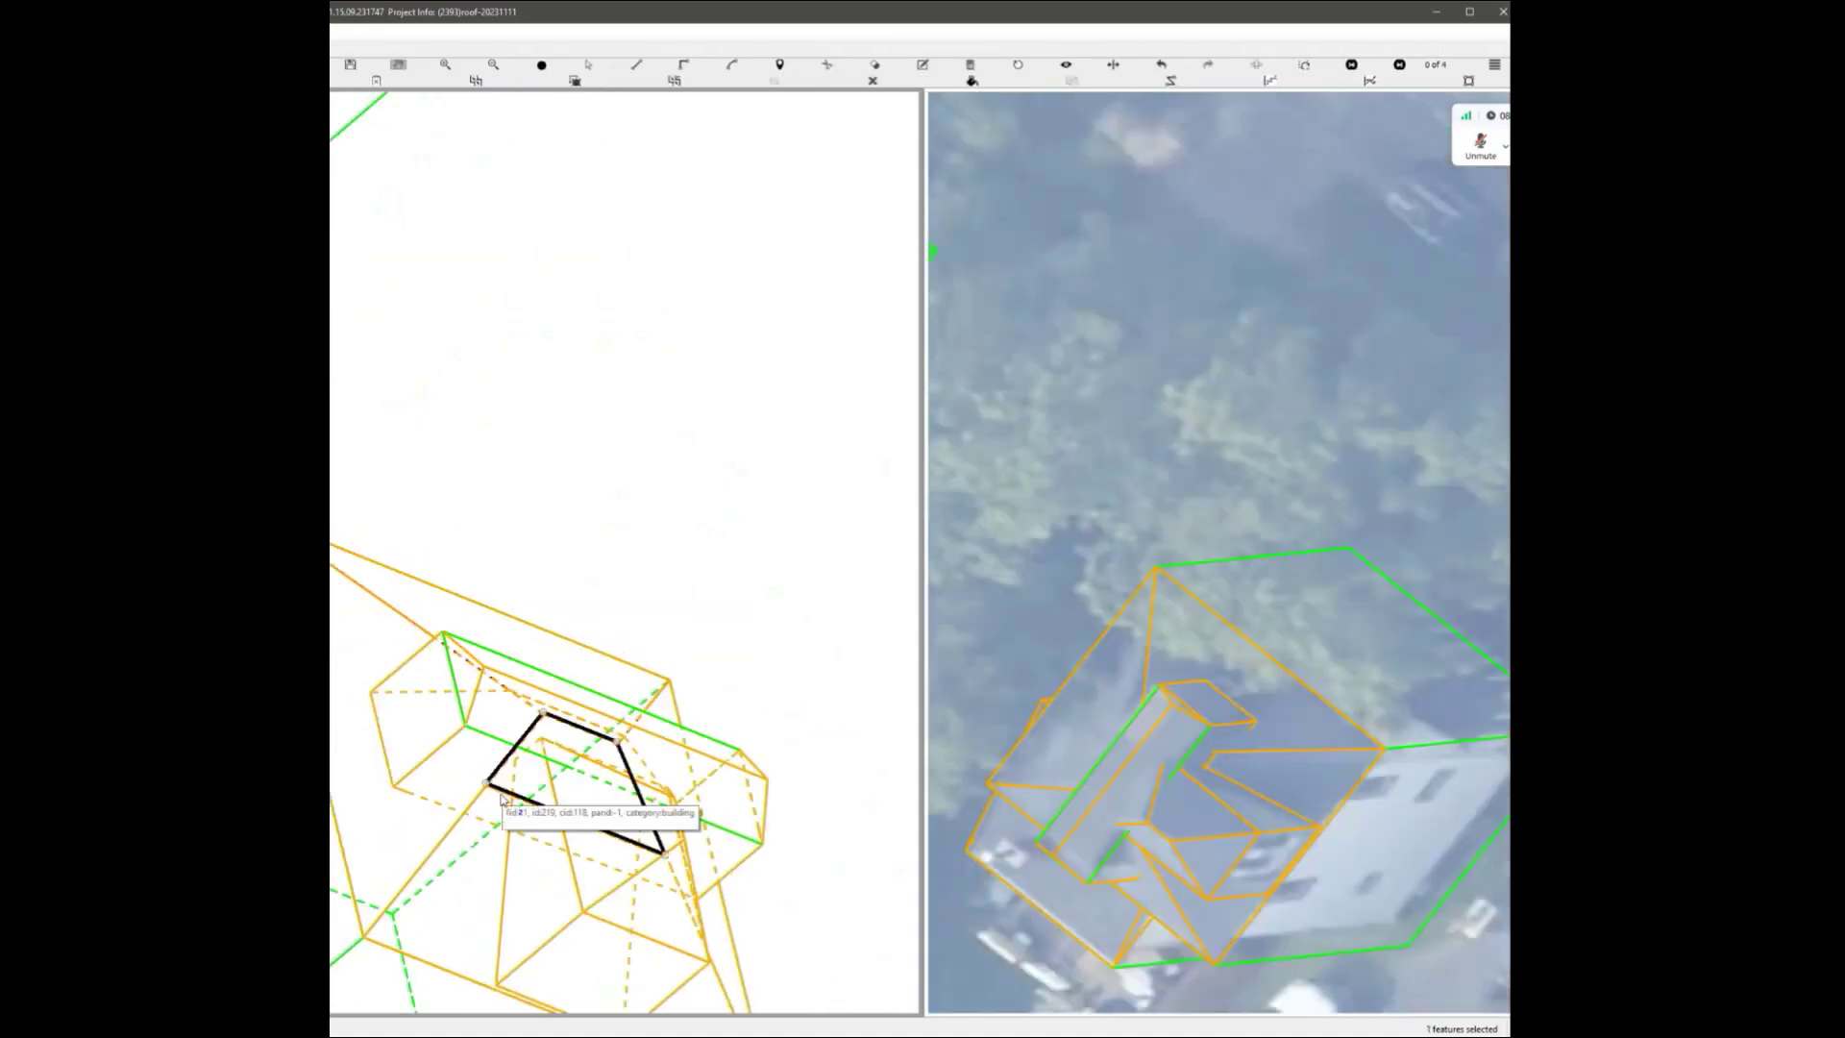
Delete the piece of main roof slope enclosed by the dormer and save the task.
key("d")
left_click(487, 786)
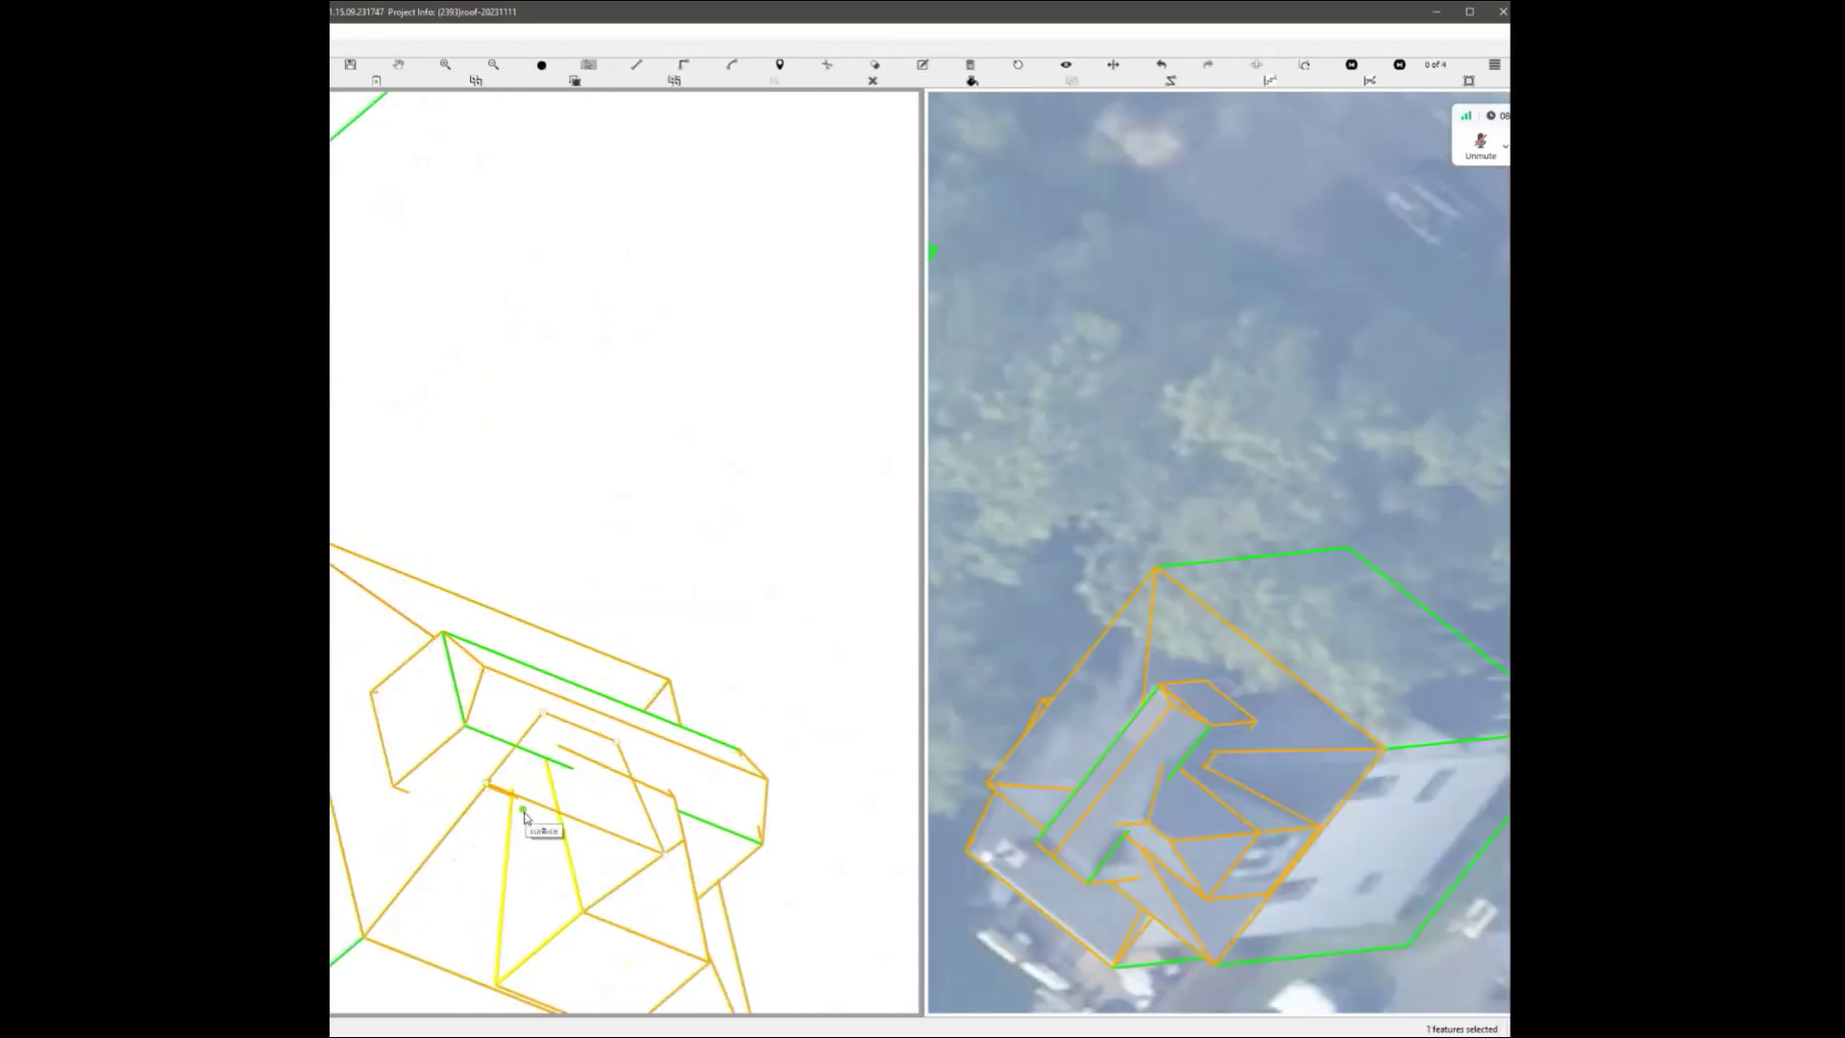
key("f")
key("f")
key("f")
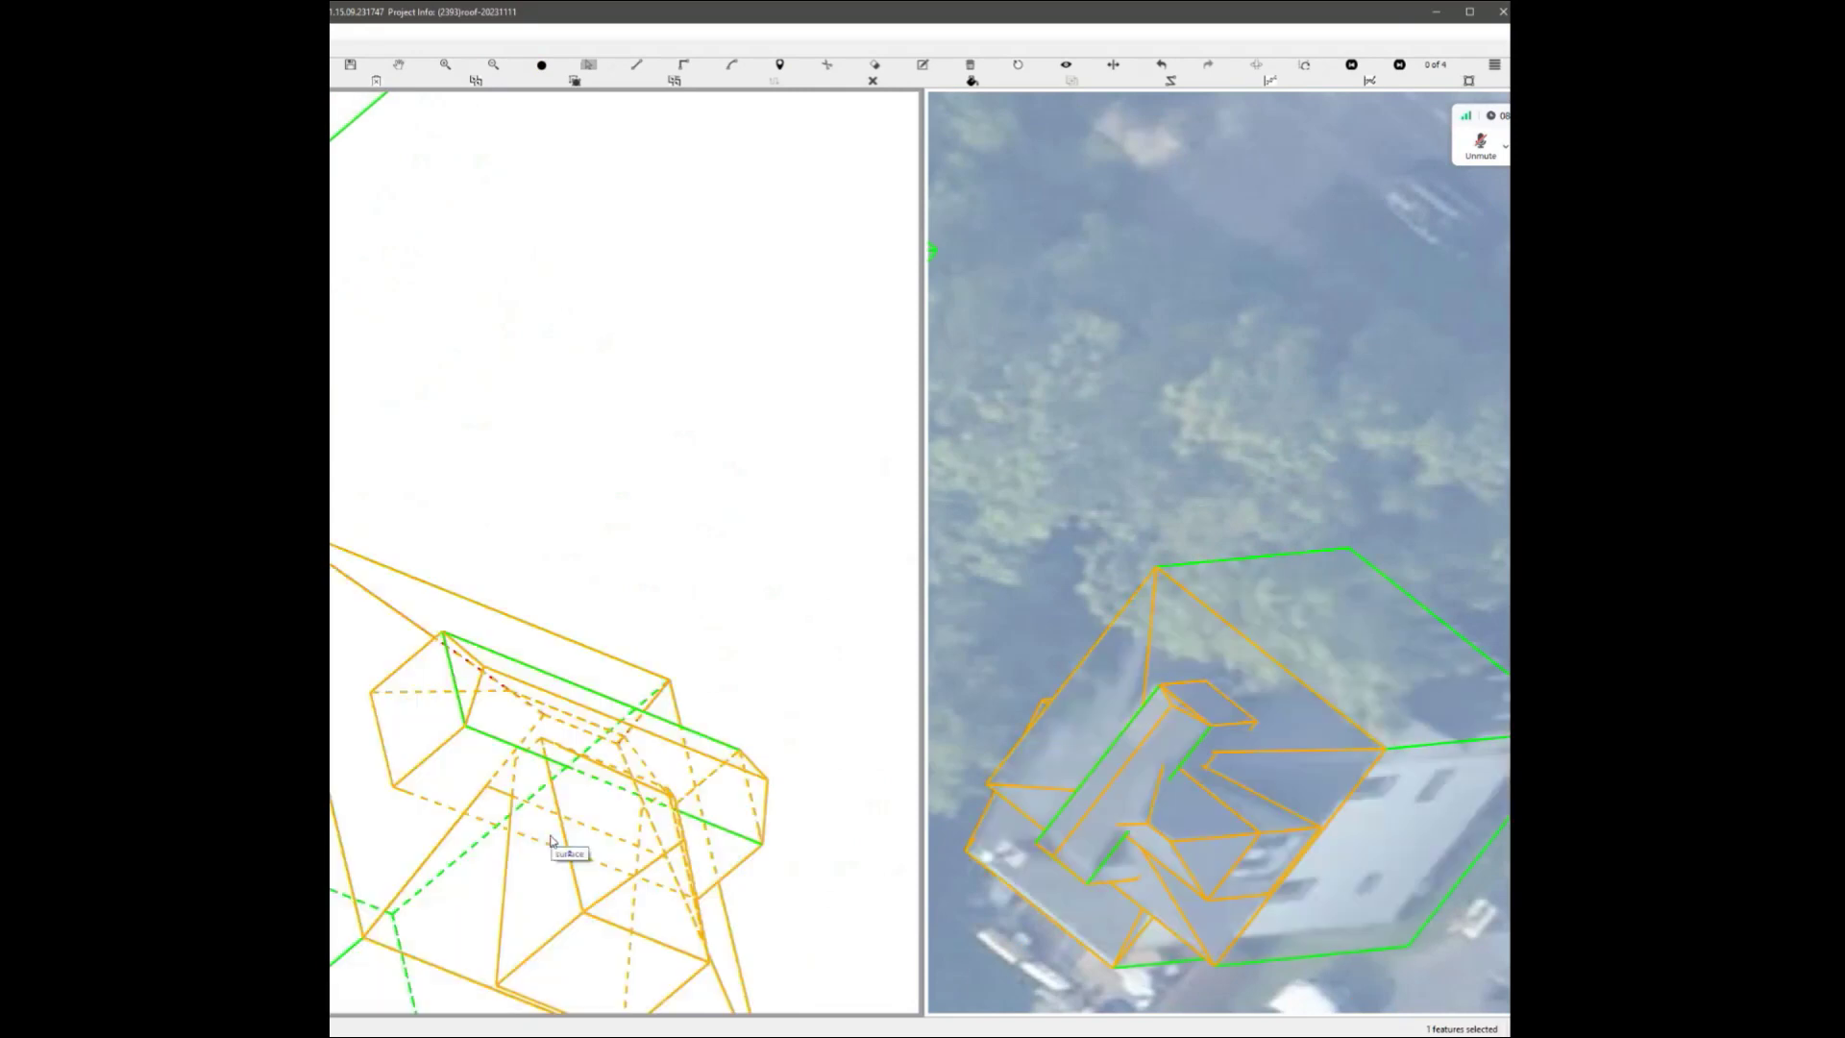
key("ctrl+s")
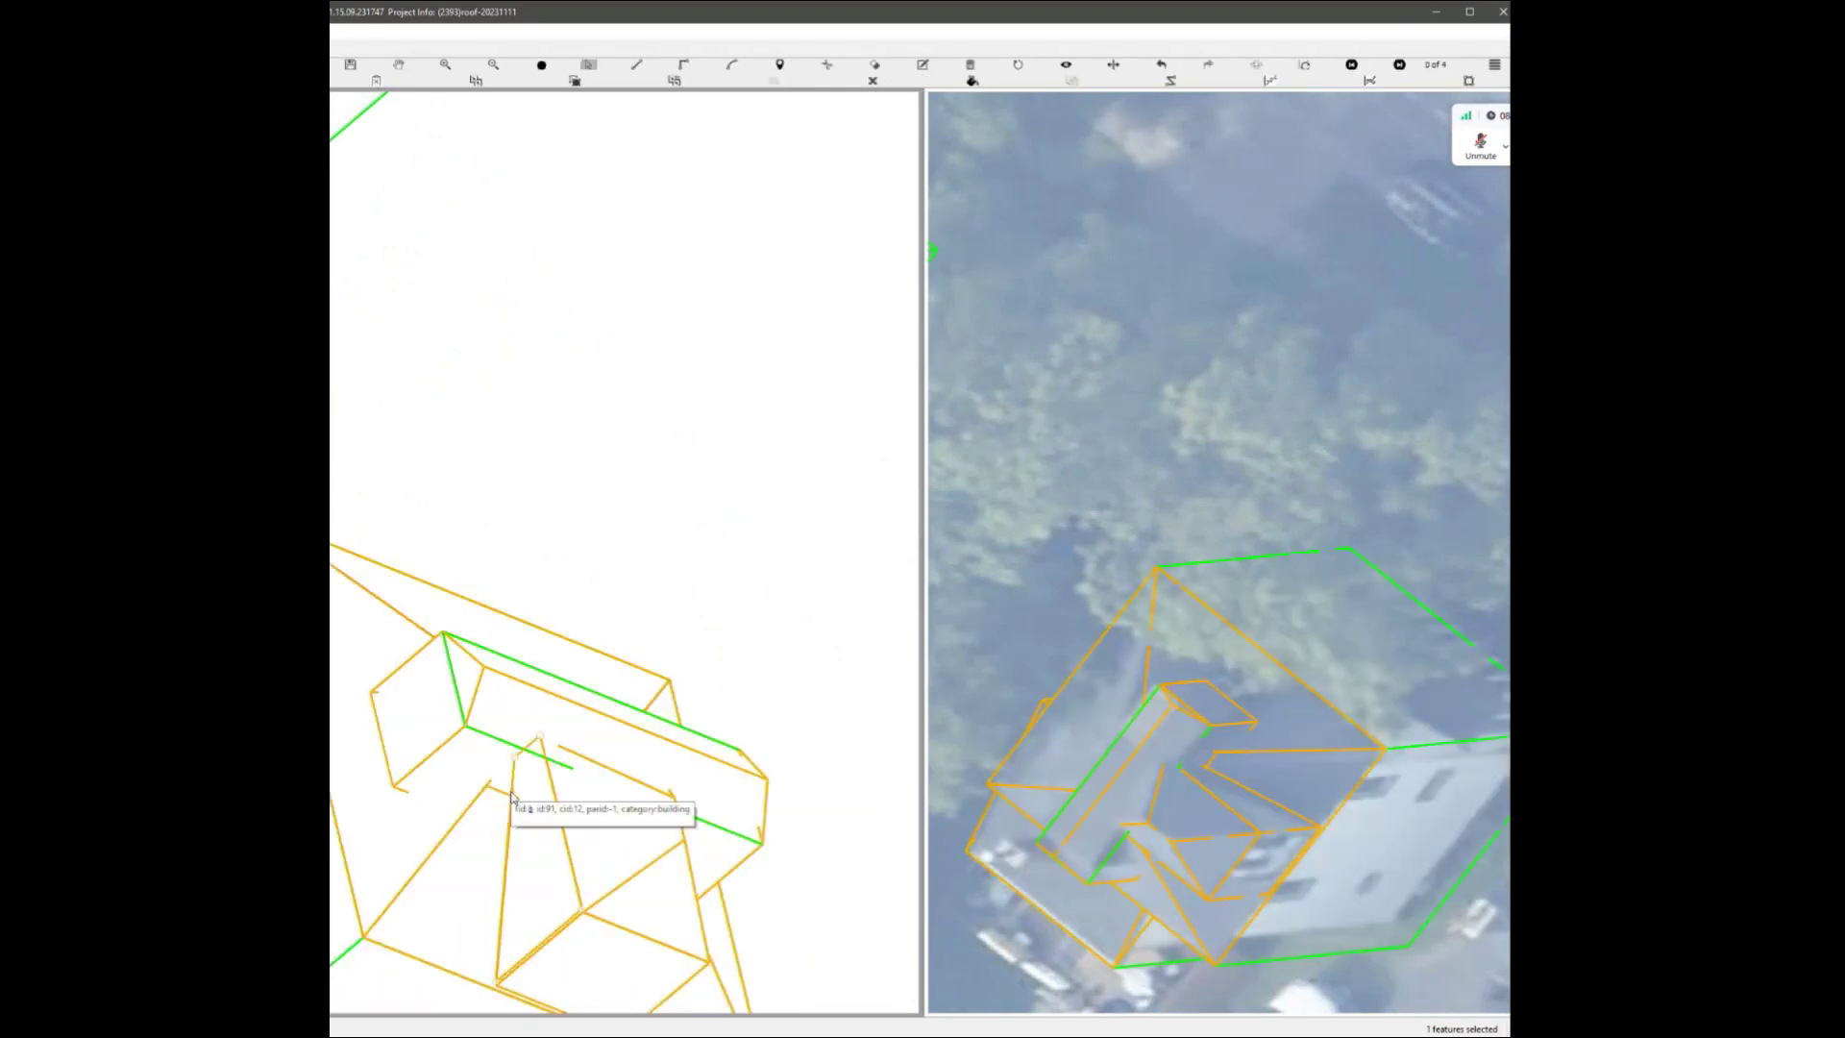
Examine where the small gable meets the long dormer and save the task again.
scroll(511, 798, "down", 5)
middle_click_drag(469, 811, 622, 733)
scroll(622, 733, "down", 1)
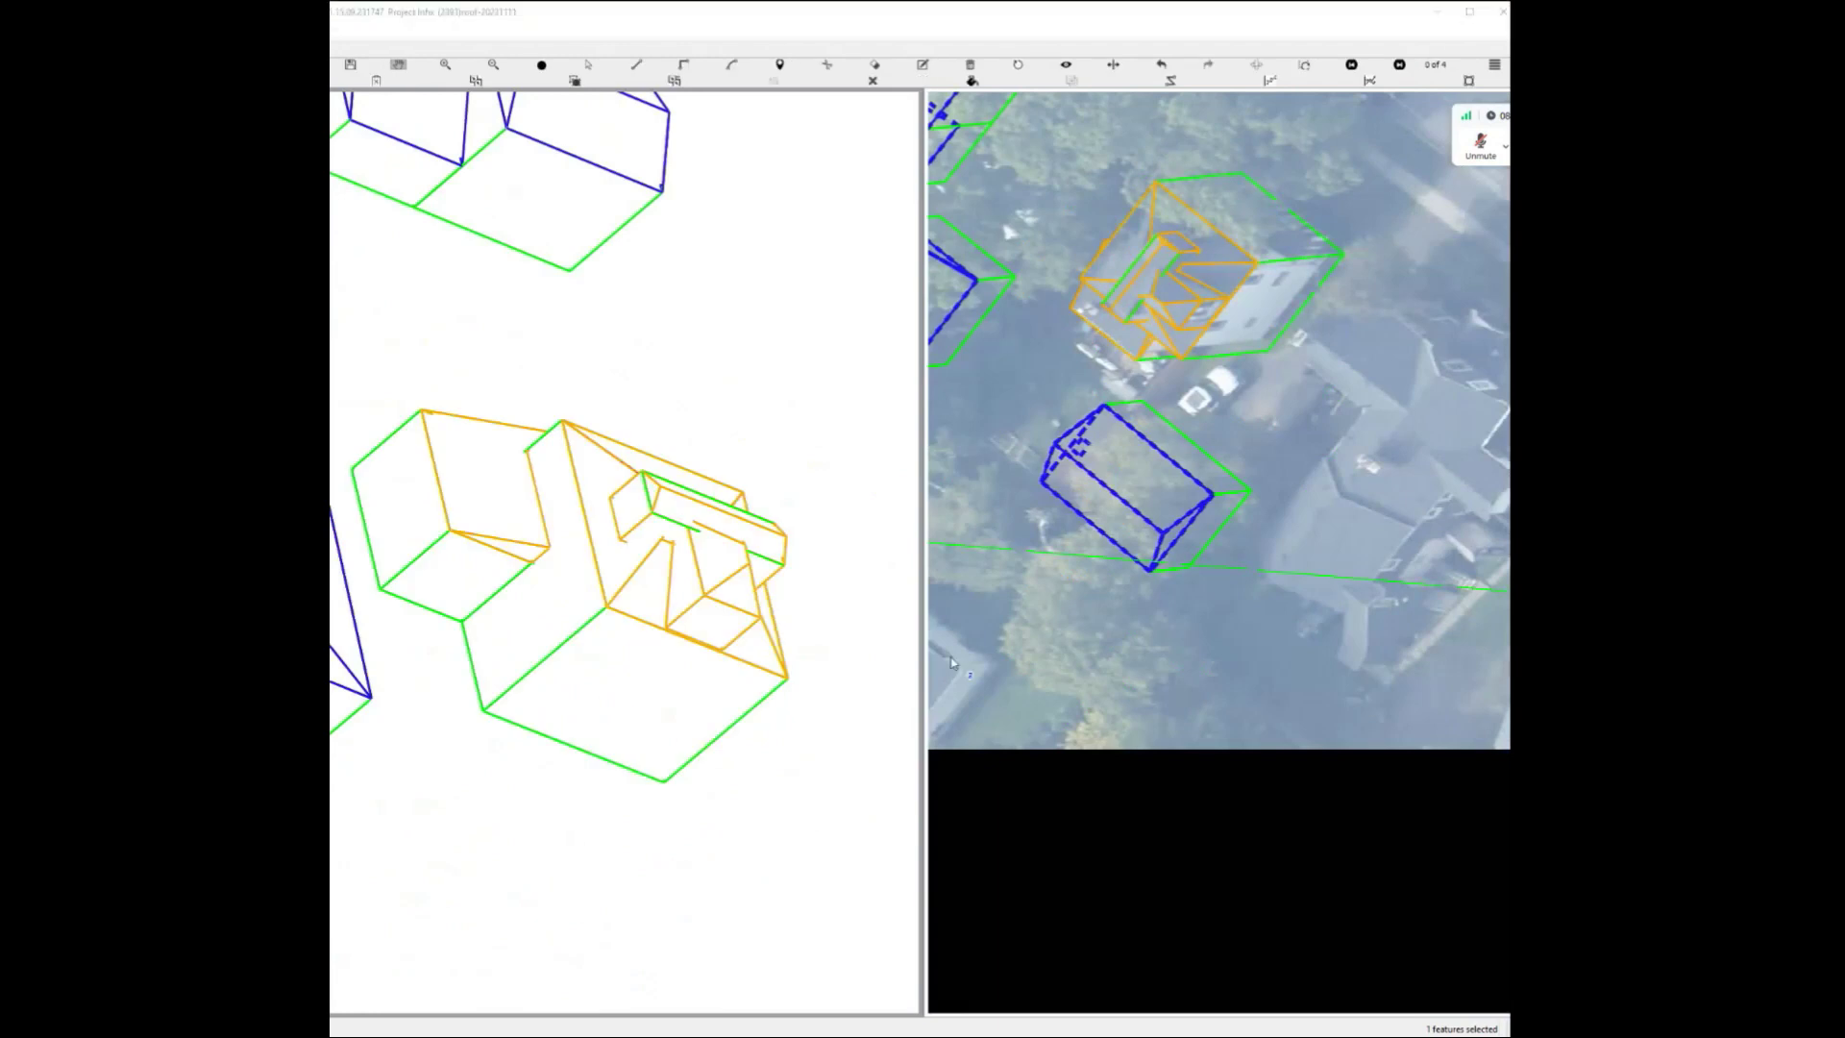
scroll(684, 603, "up", 3)
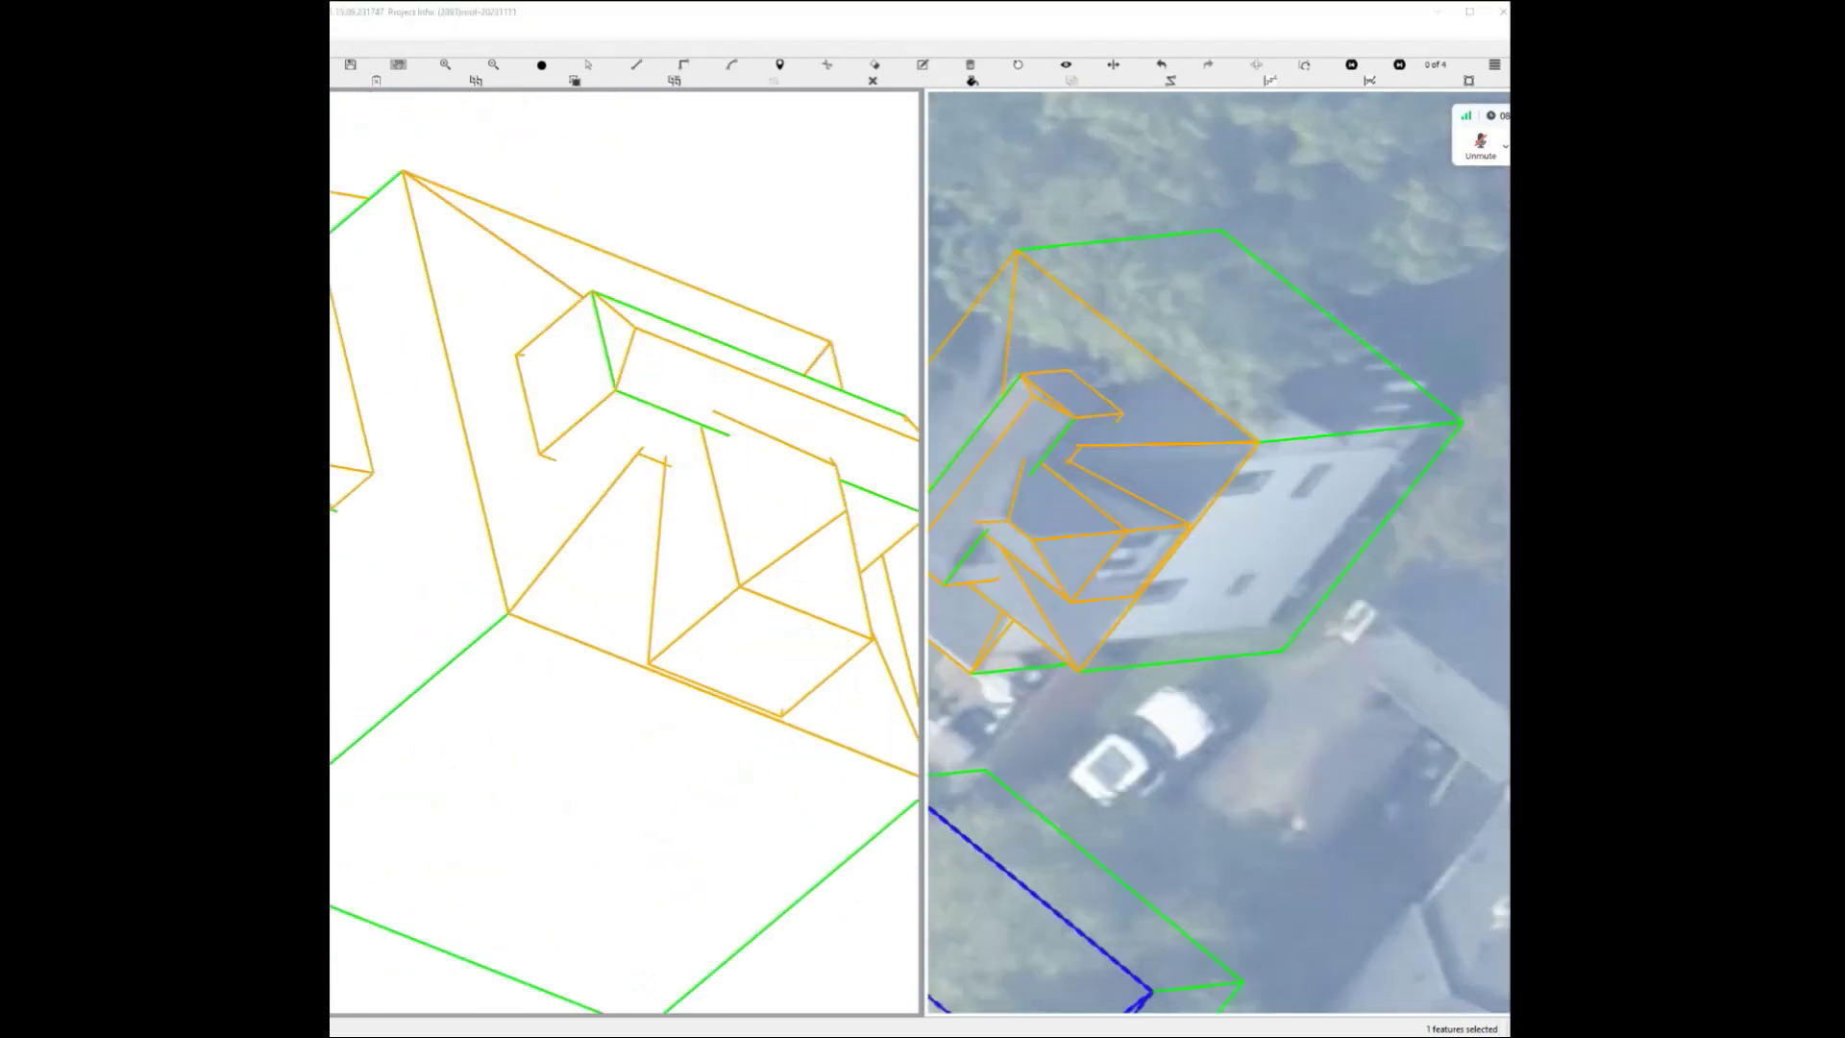
left_click(726, 534)
scroll(624, 551, "down", 1)
scroll(657, 545, "up", 1)
key("ctrl+s")
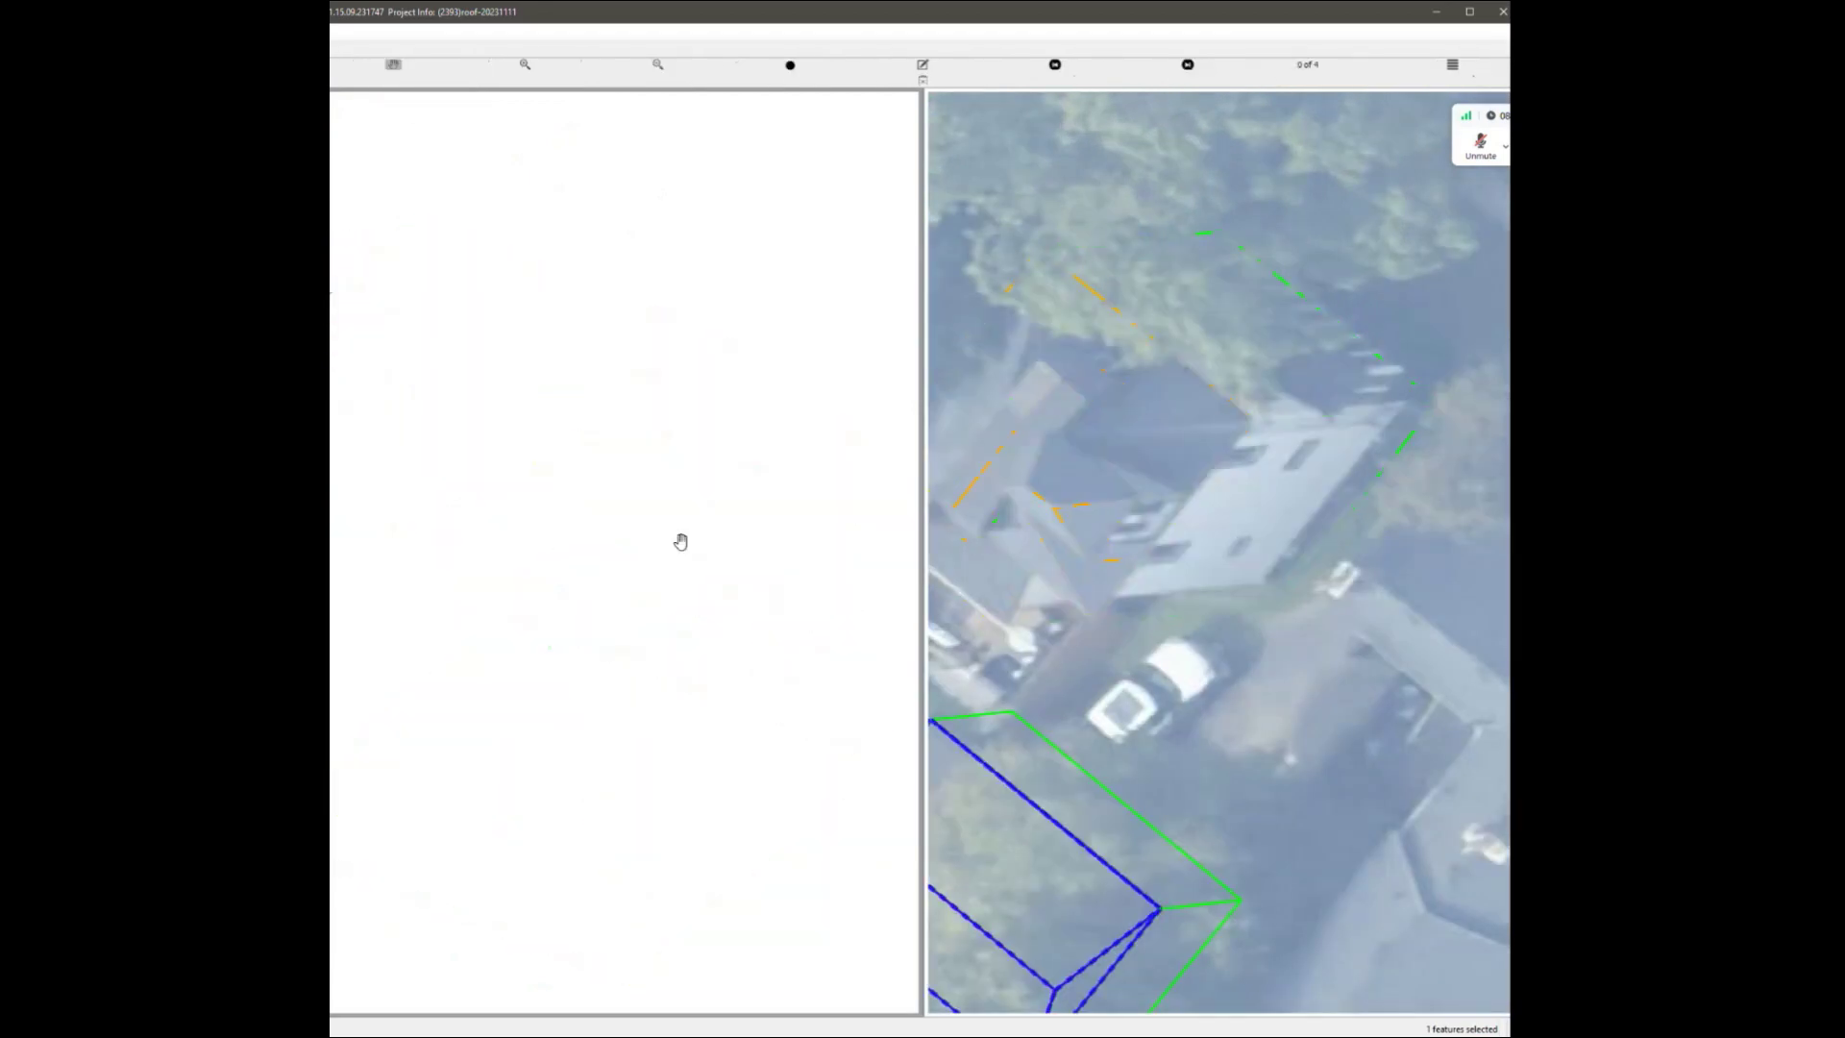
Select the small gable's roof slopes and walls along with the long dormer's wall and intersect them.
left_click_drag(680, 542, 698, 587)
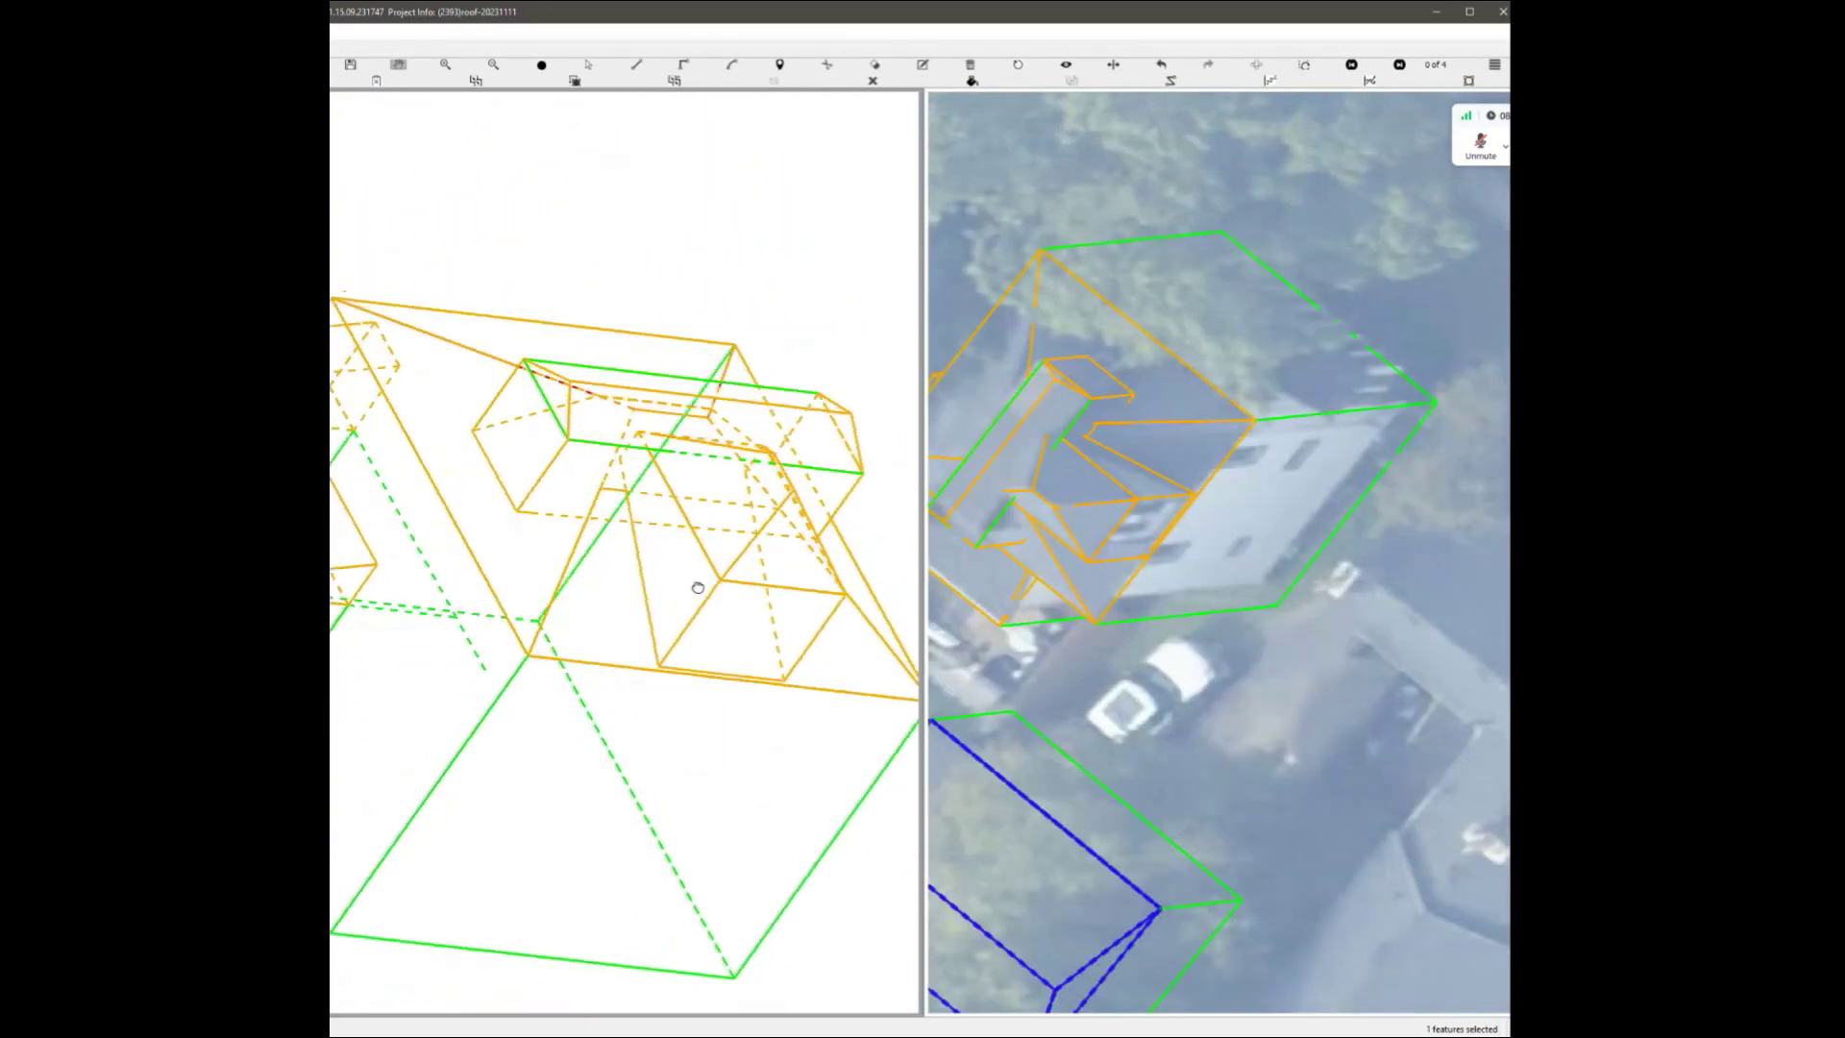
scroll(711, 480, "up", 2)
key("Escape")
scroll(700, 515, "up", 2)
scroll(673, 432, "up", 2)
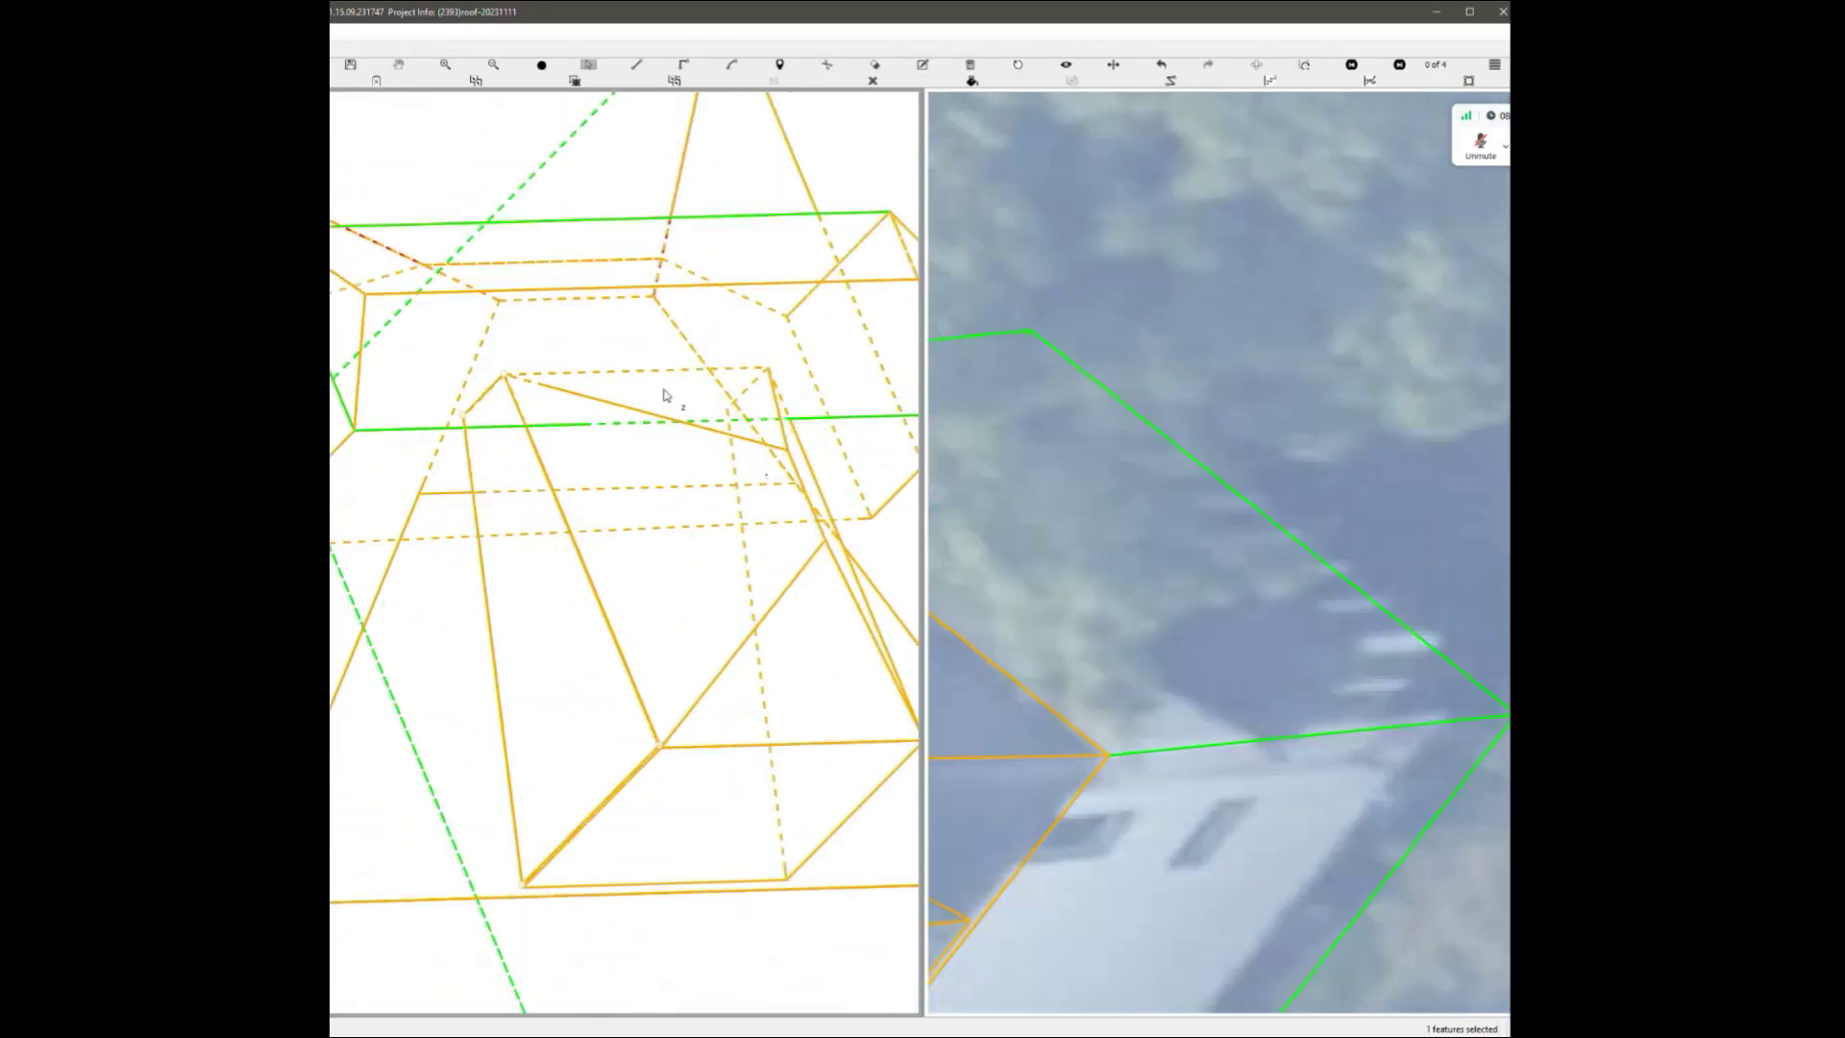
left_click(665, 396, "ctrl")
left_click(692, 617, "ctrl")
scroll(817, 498, "up", 3)
left_click(818, 486, "ctrl")
scroll(815, 486, "down", 3)
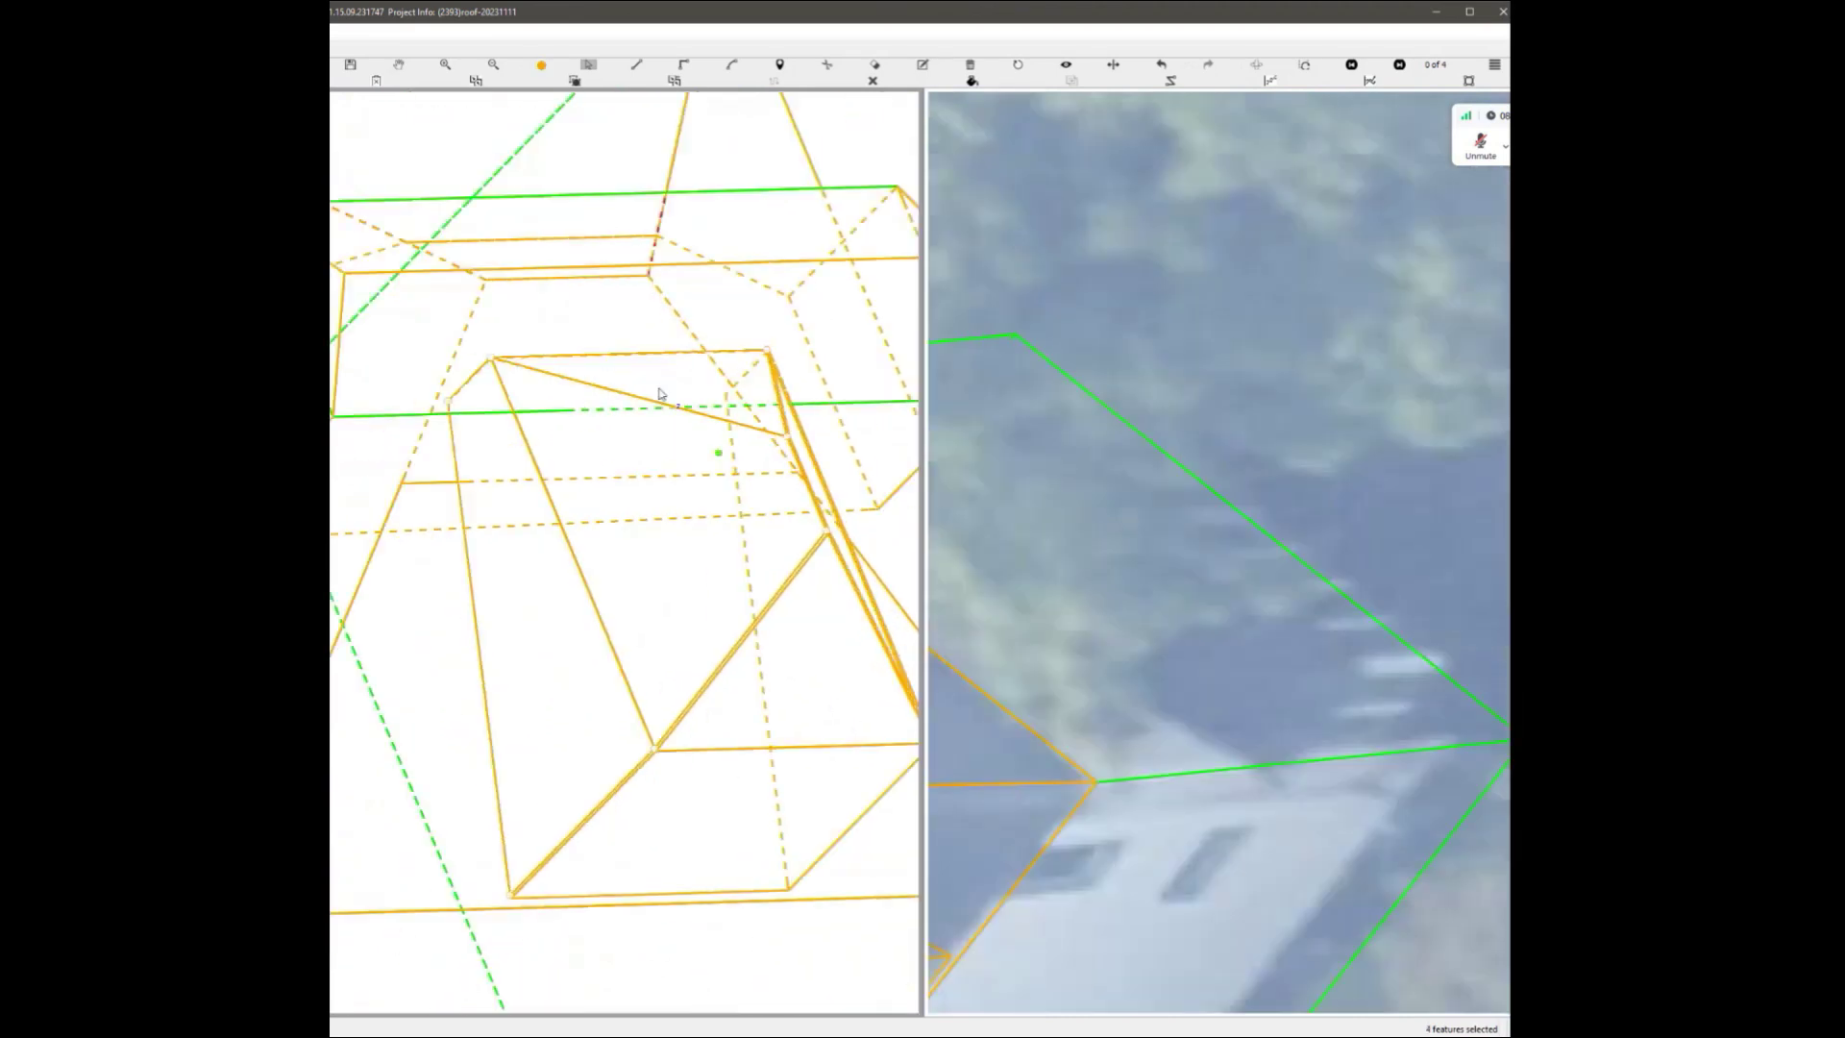
left_click(576, 338, "ctrl")
scroll(581, 408, "down", 3)
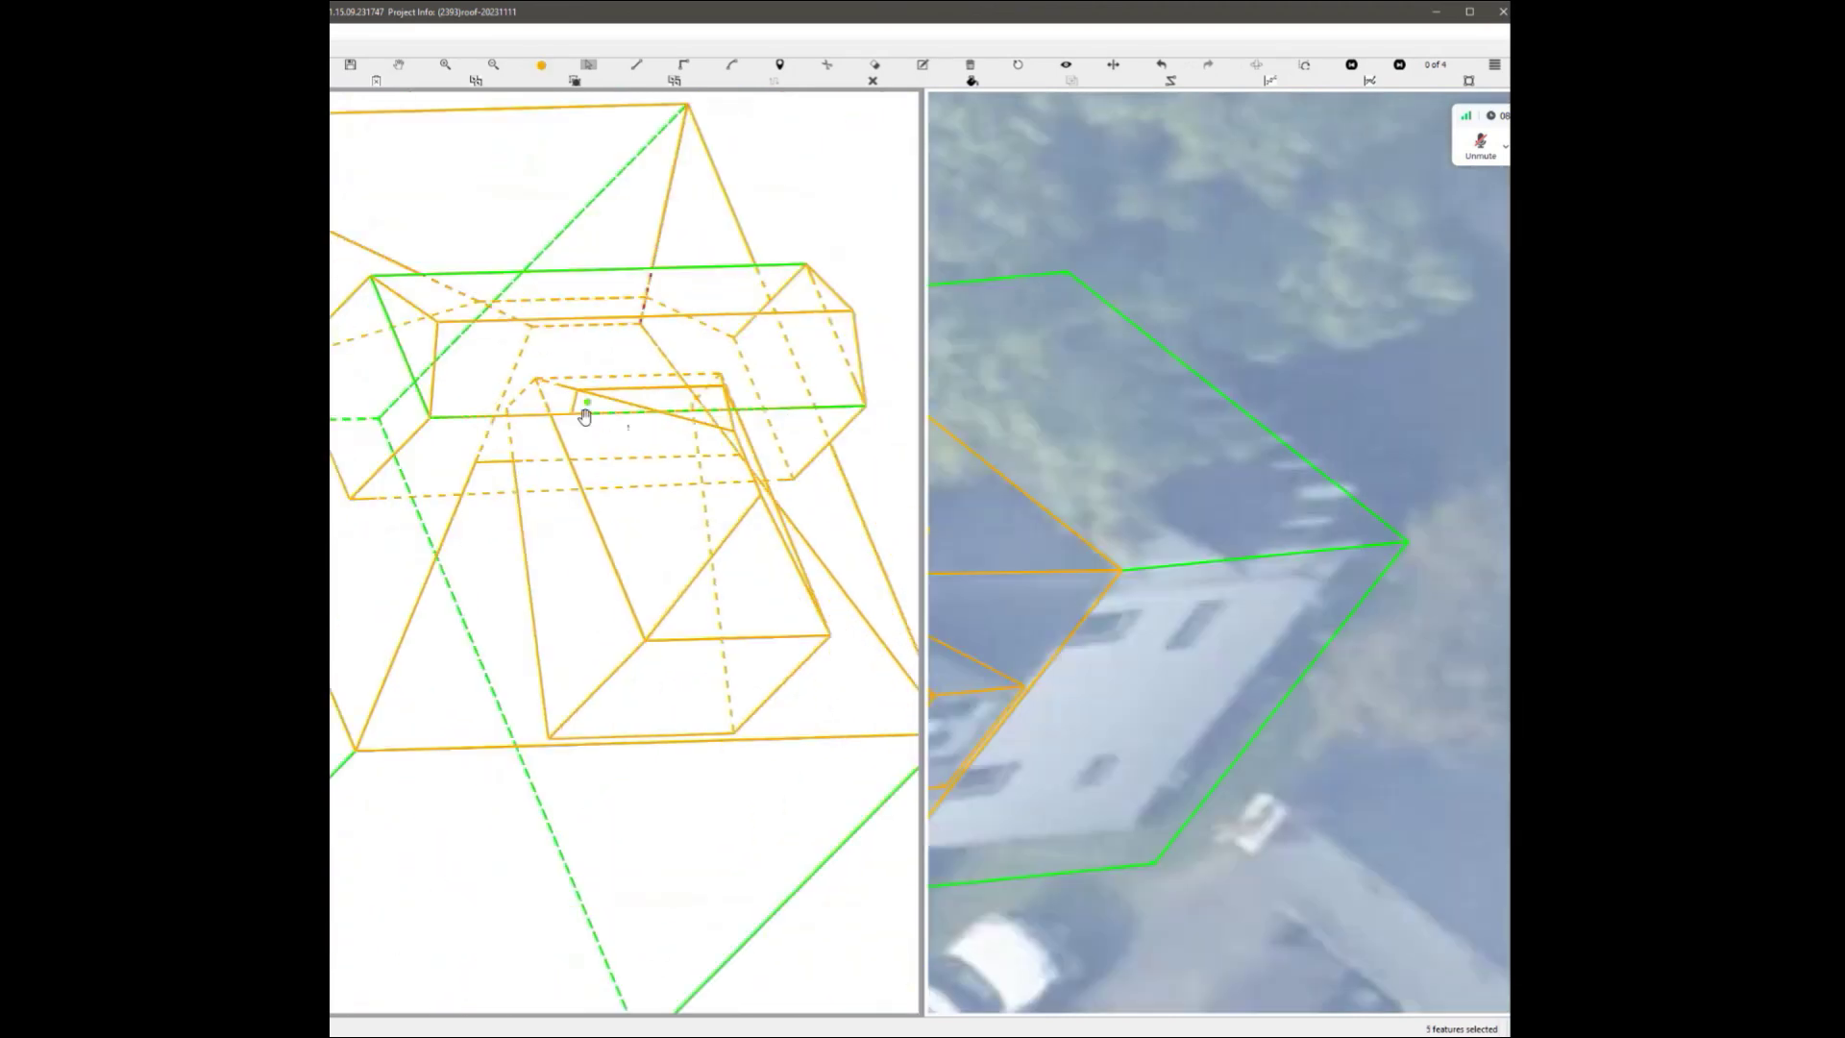
Check the small gable's cut roof pieces where they meet the long dormer and save the task.
scroll(550, 403, "up", 3)
left_click(488, 416)
left_click(504, 388)
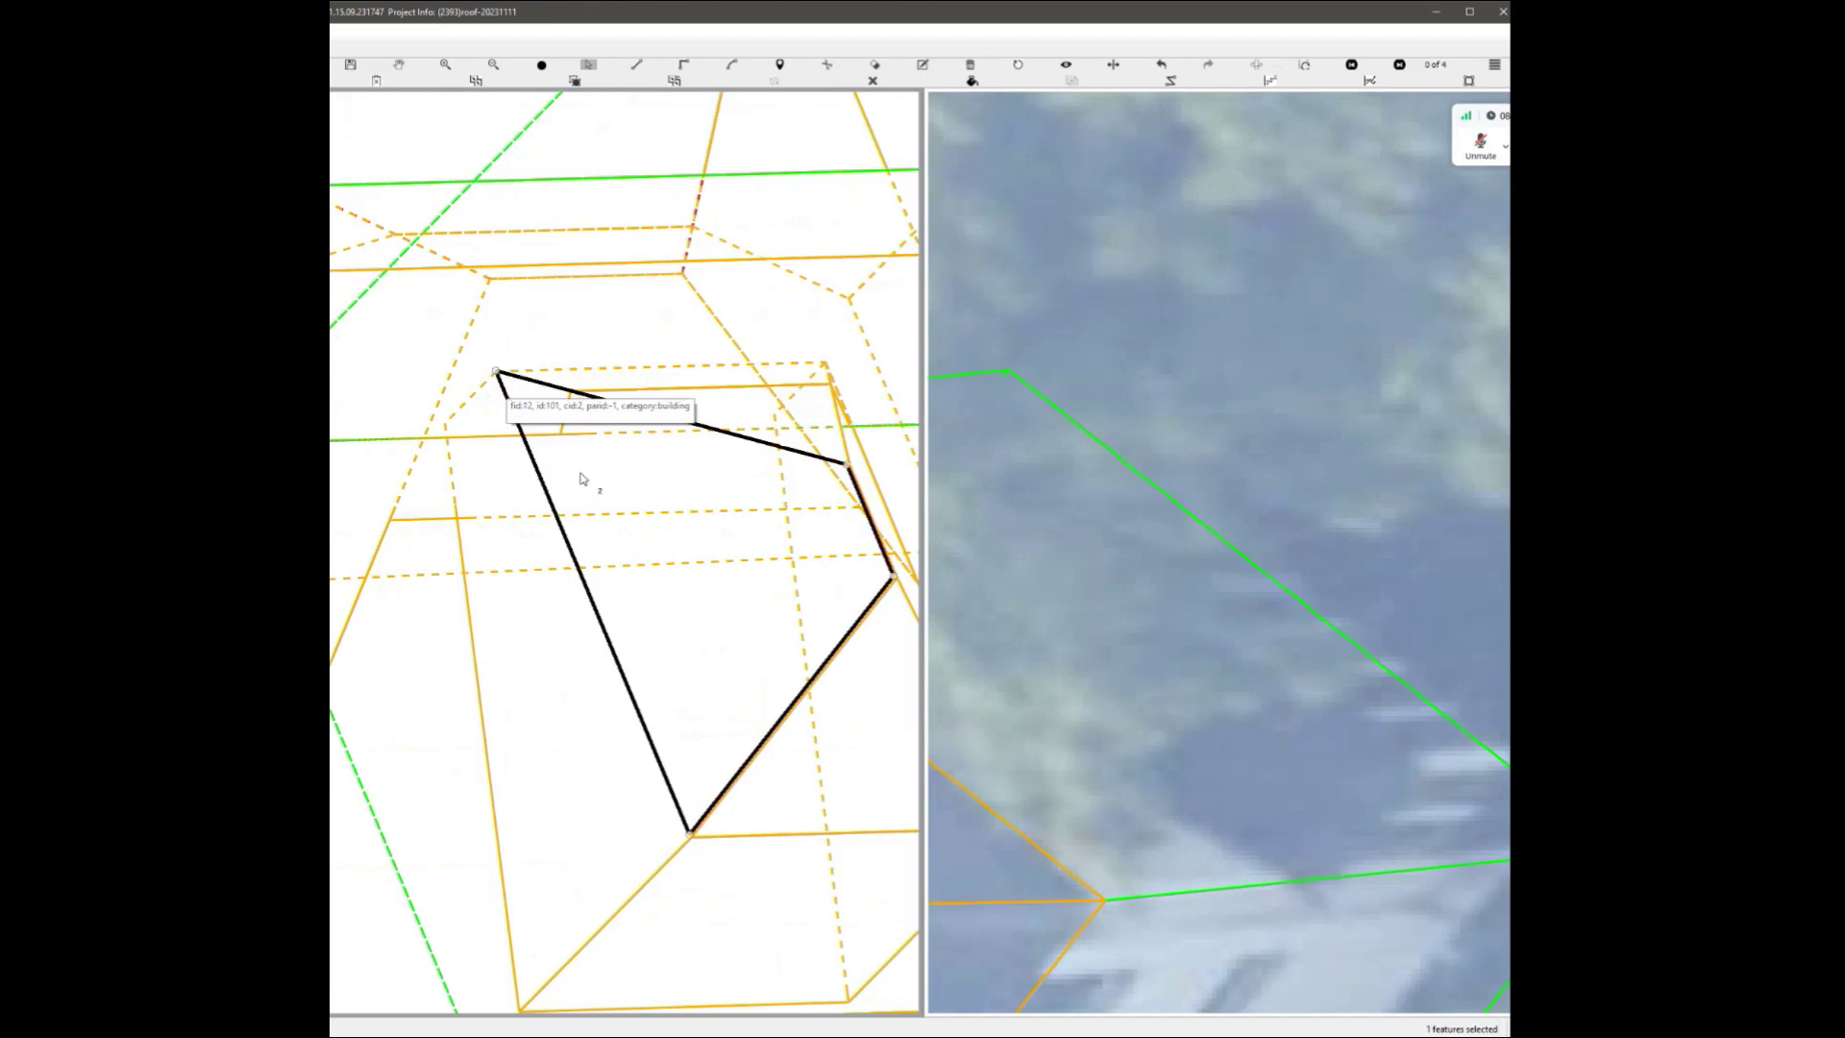
scroll(619, 541, "down", 3)
middle_click_drag(672, 585, 665, 538)
scroll(655, 418, "up", 2)
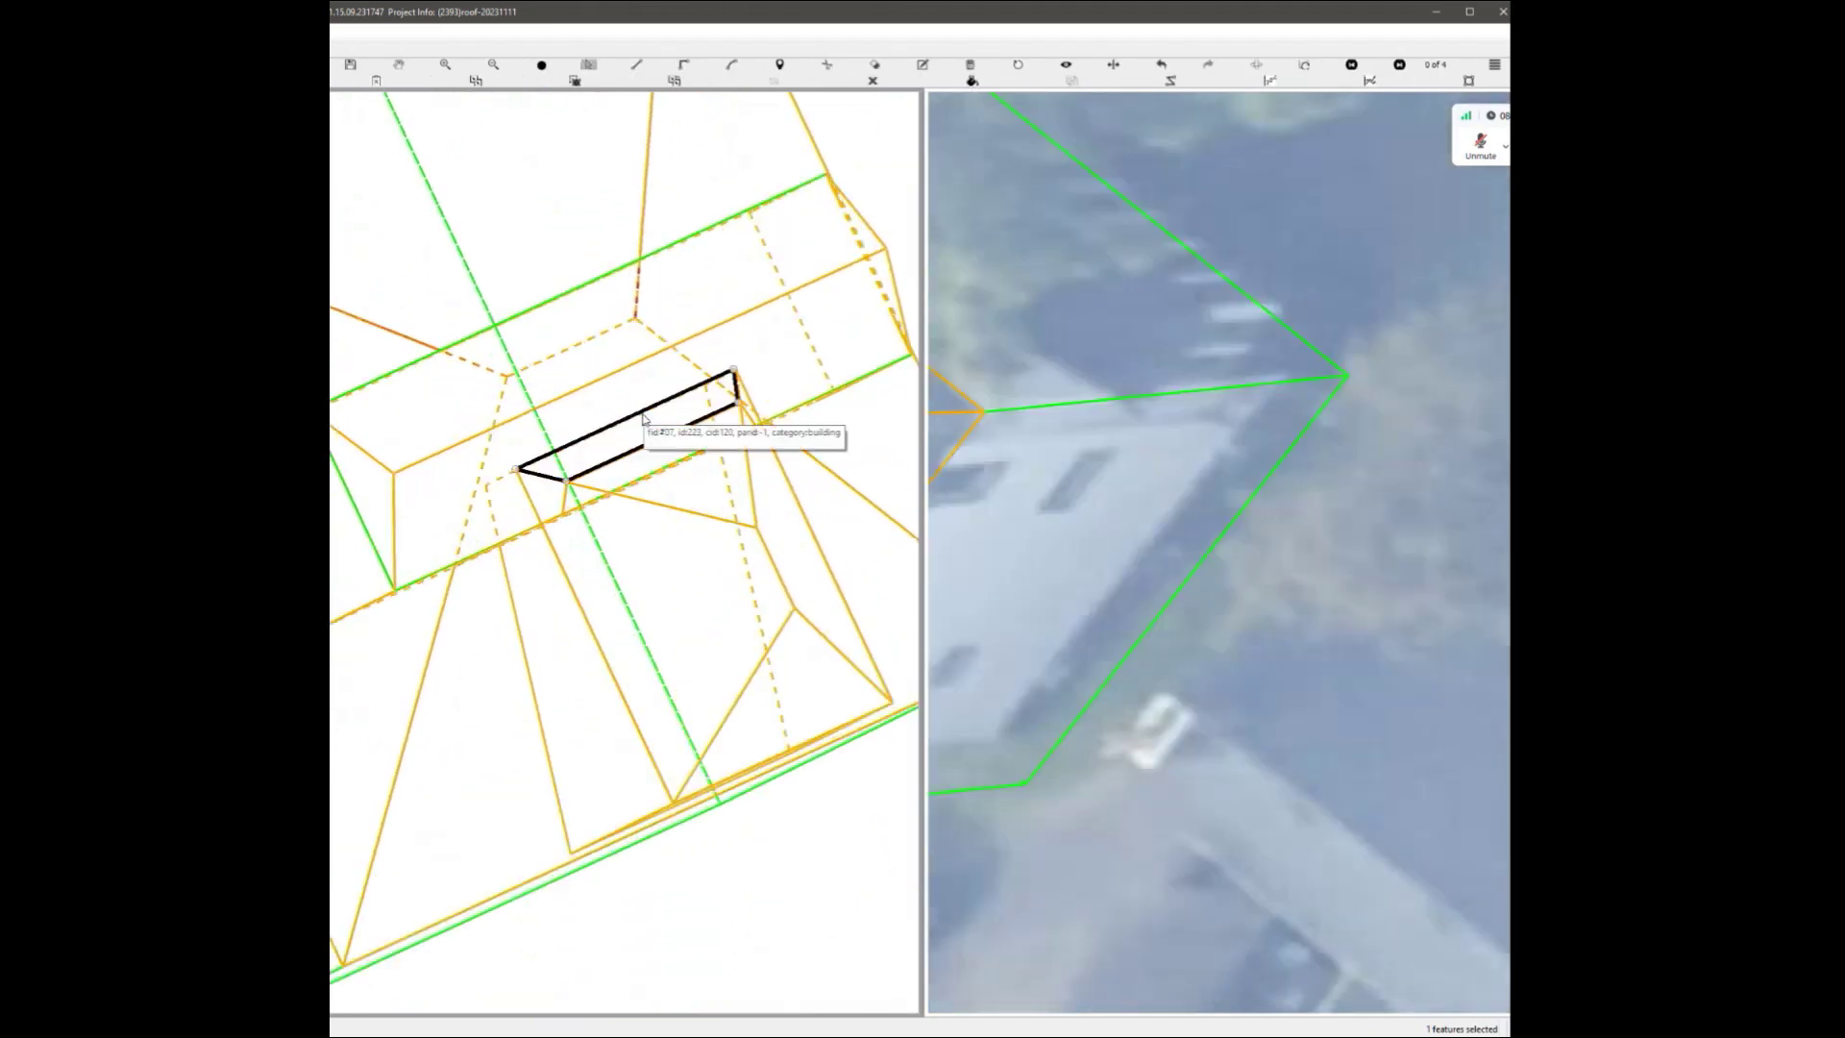
key("ctrl+s")
scroll(636, 480, "up", 2)
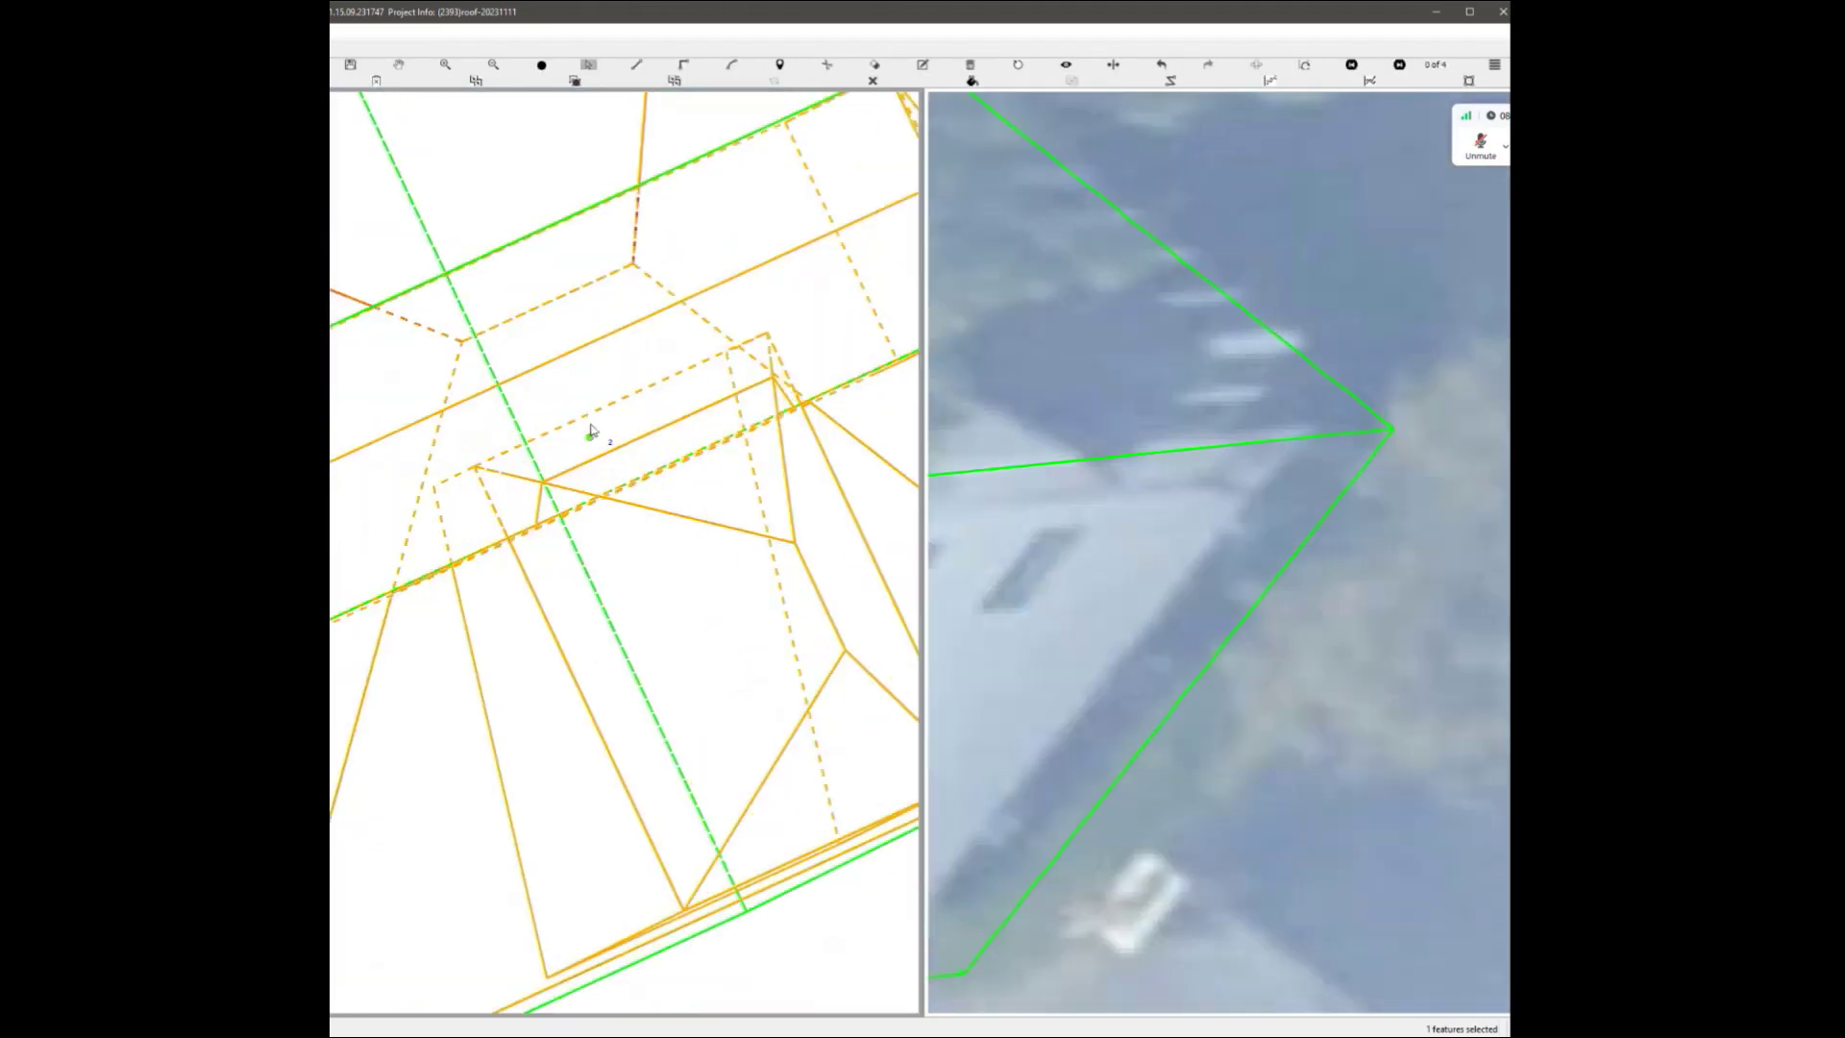
Examine the triangular piece cut beside the long dormer's wall and the neighbouring gable roof face.
key("f")
key("f")
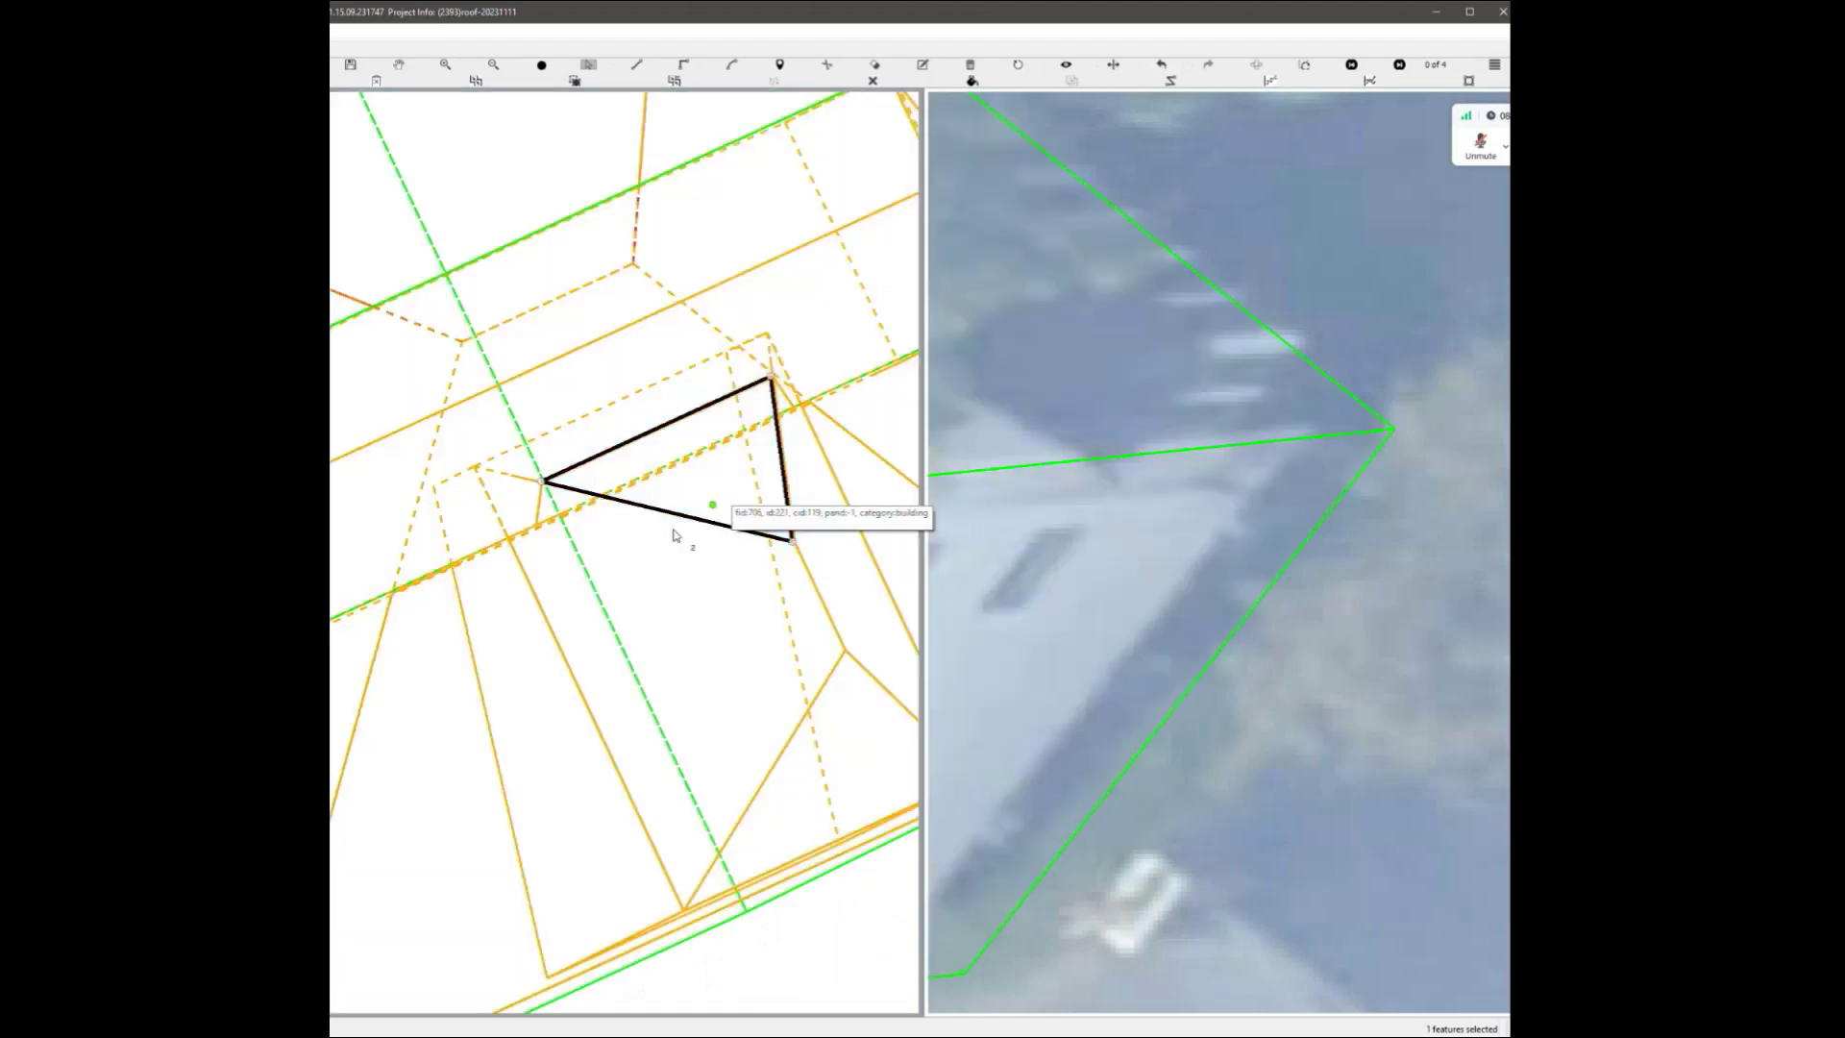
left_click(579, 532)
left_click(777, 375)
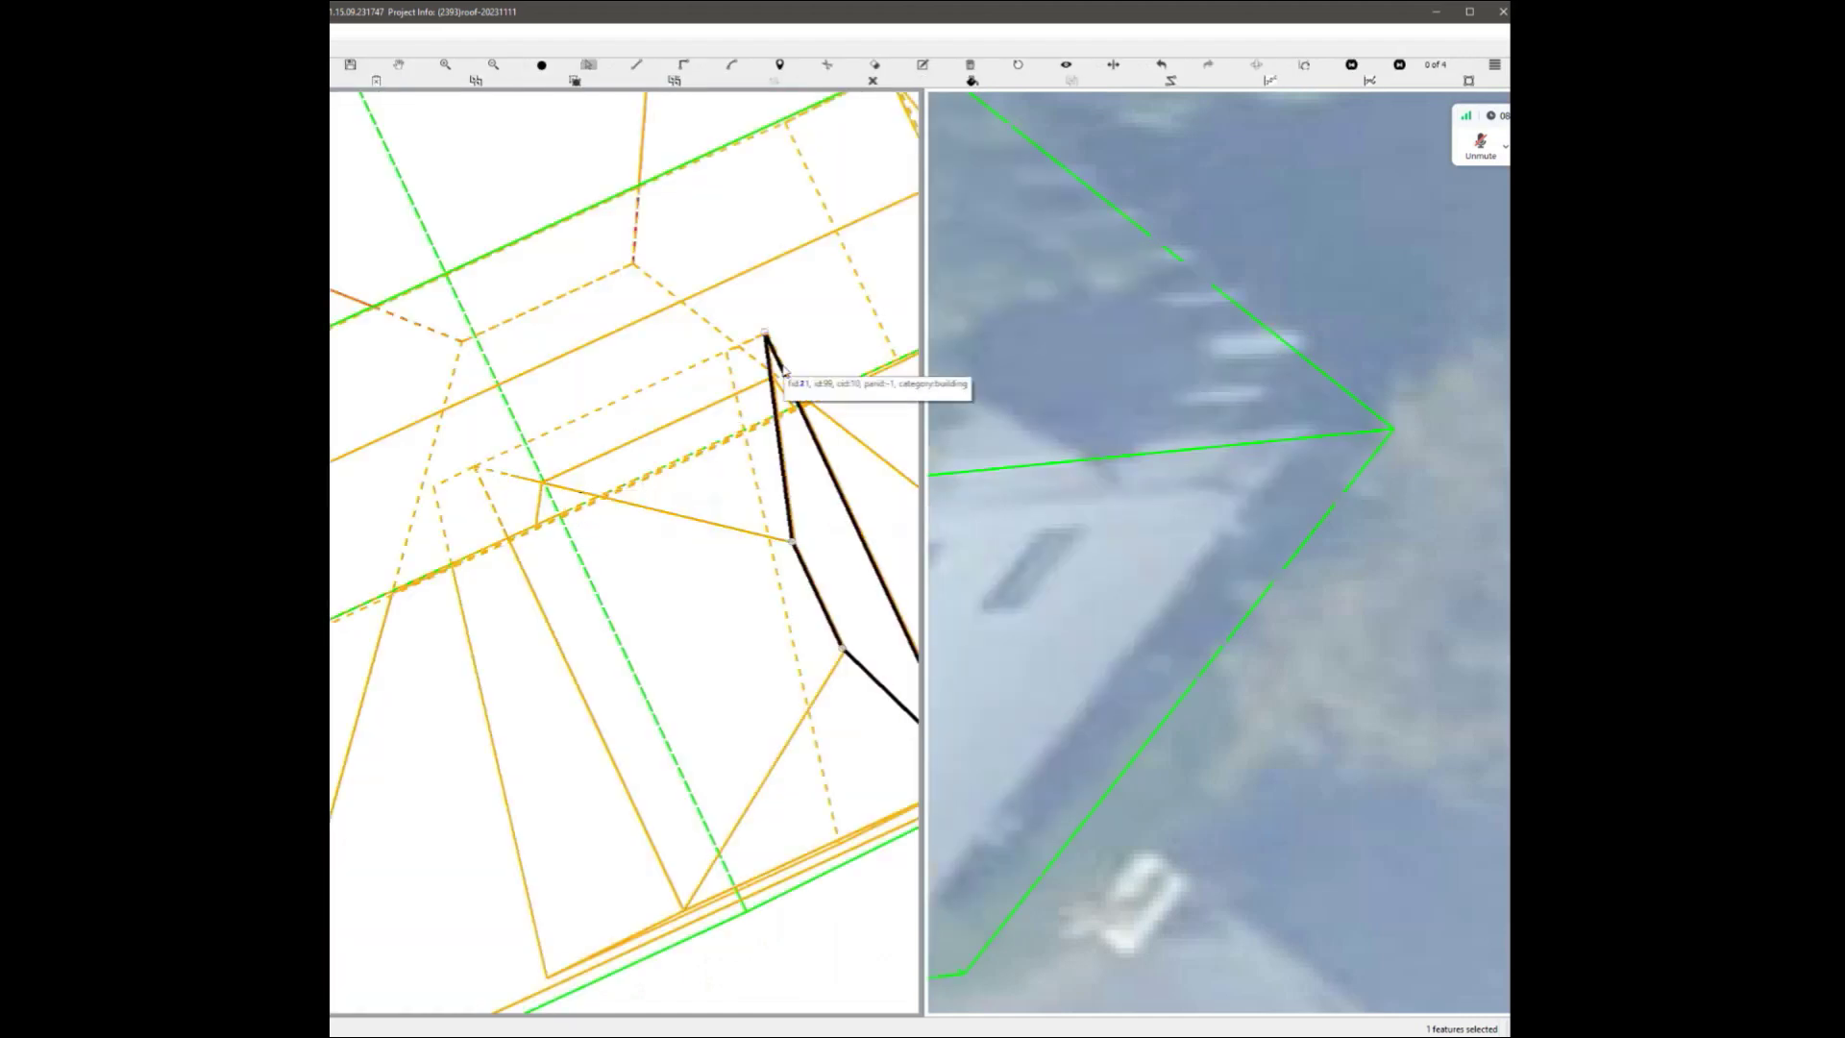
key("Escape")
key("f")
key("f")
left_click(665, 604)
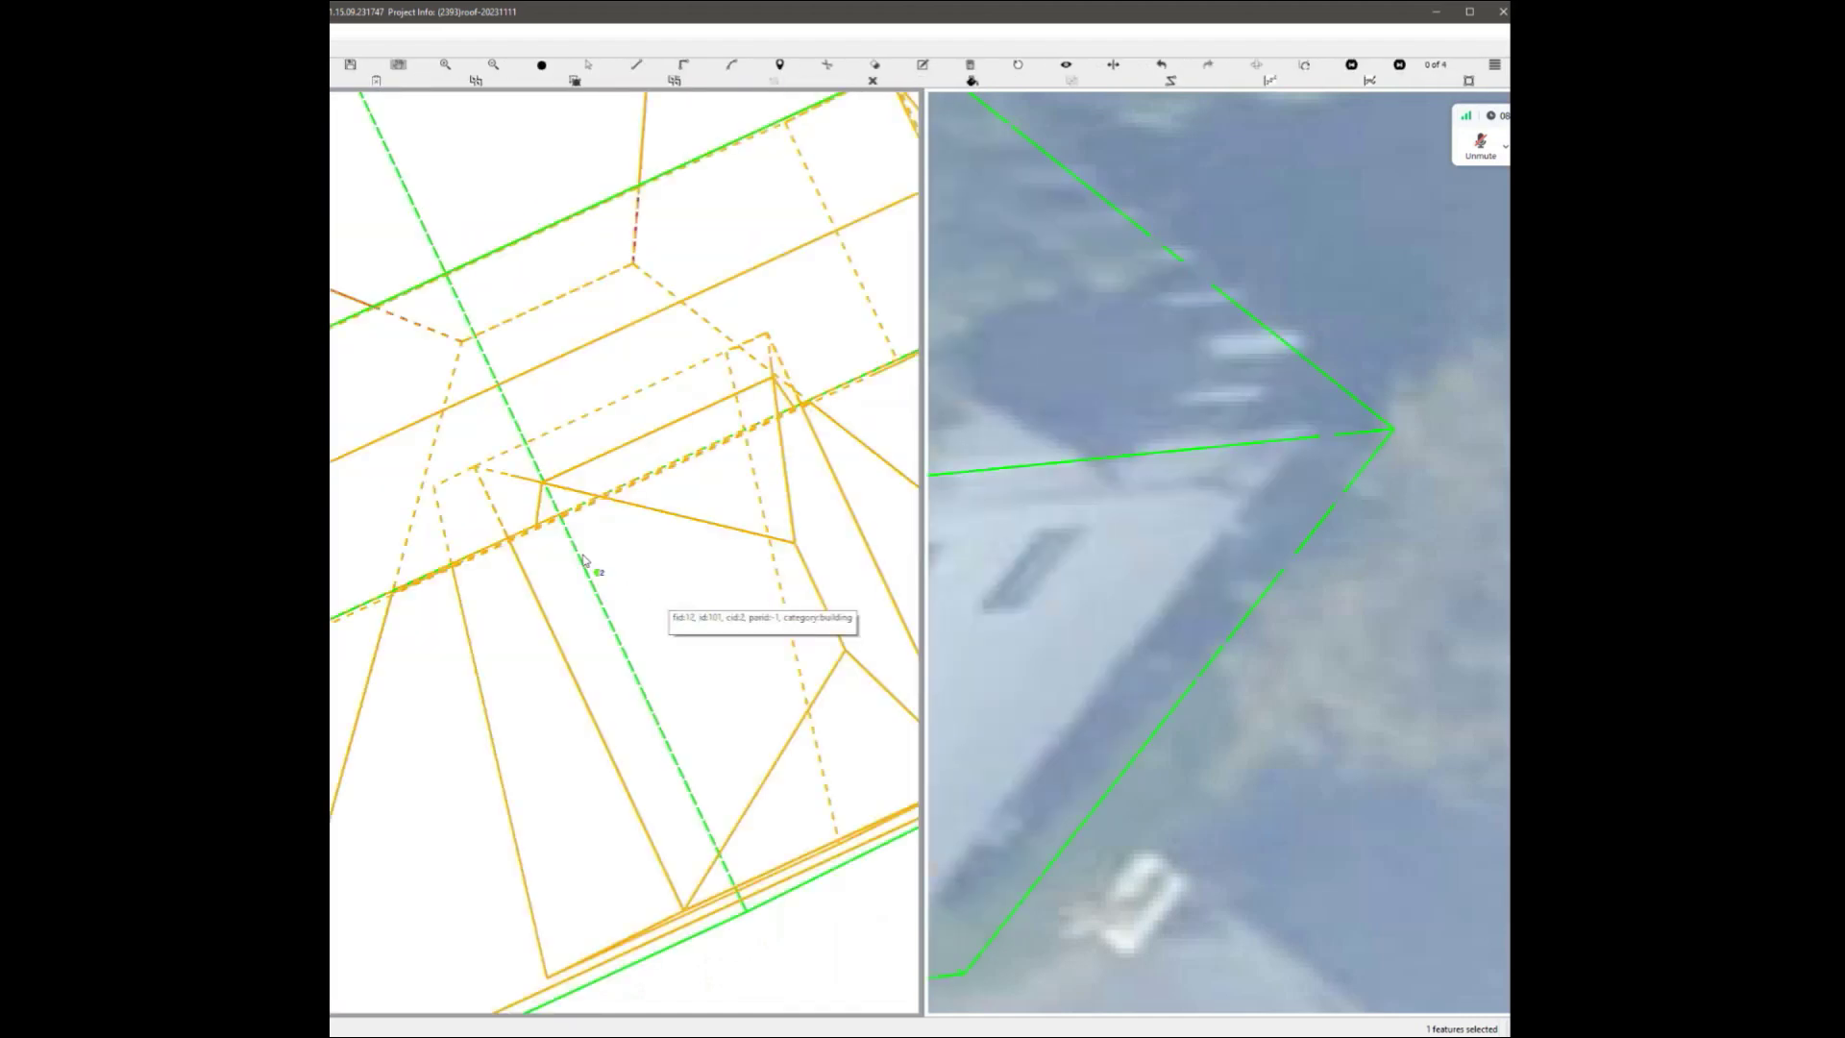
left_click(640, 578)
left_click_drag(594, 554, 487, 434)
left_click(817, 478, "ctrl")
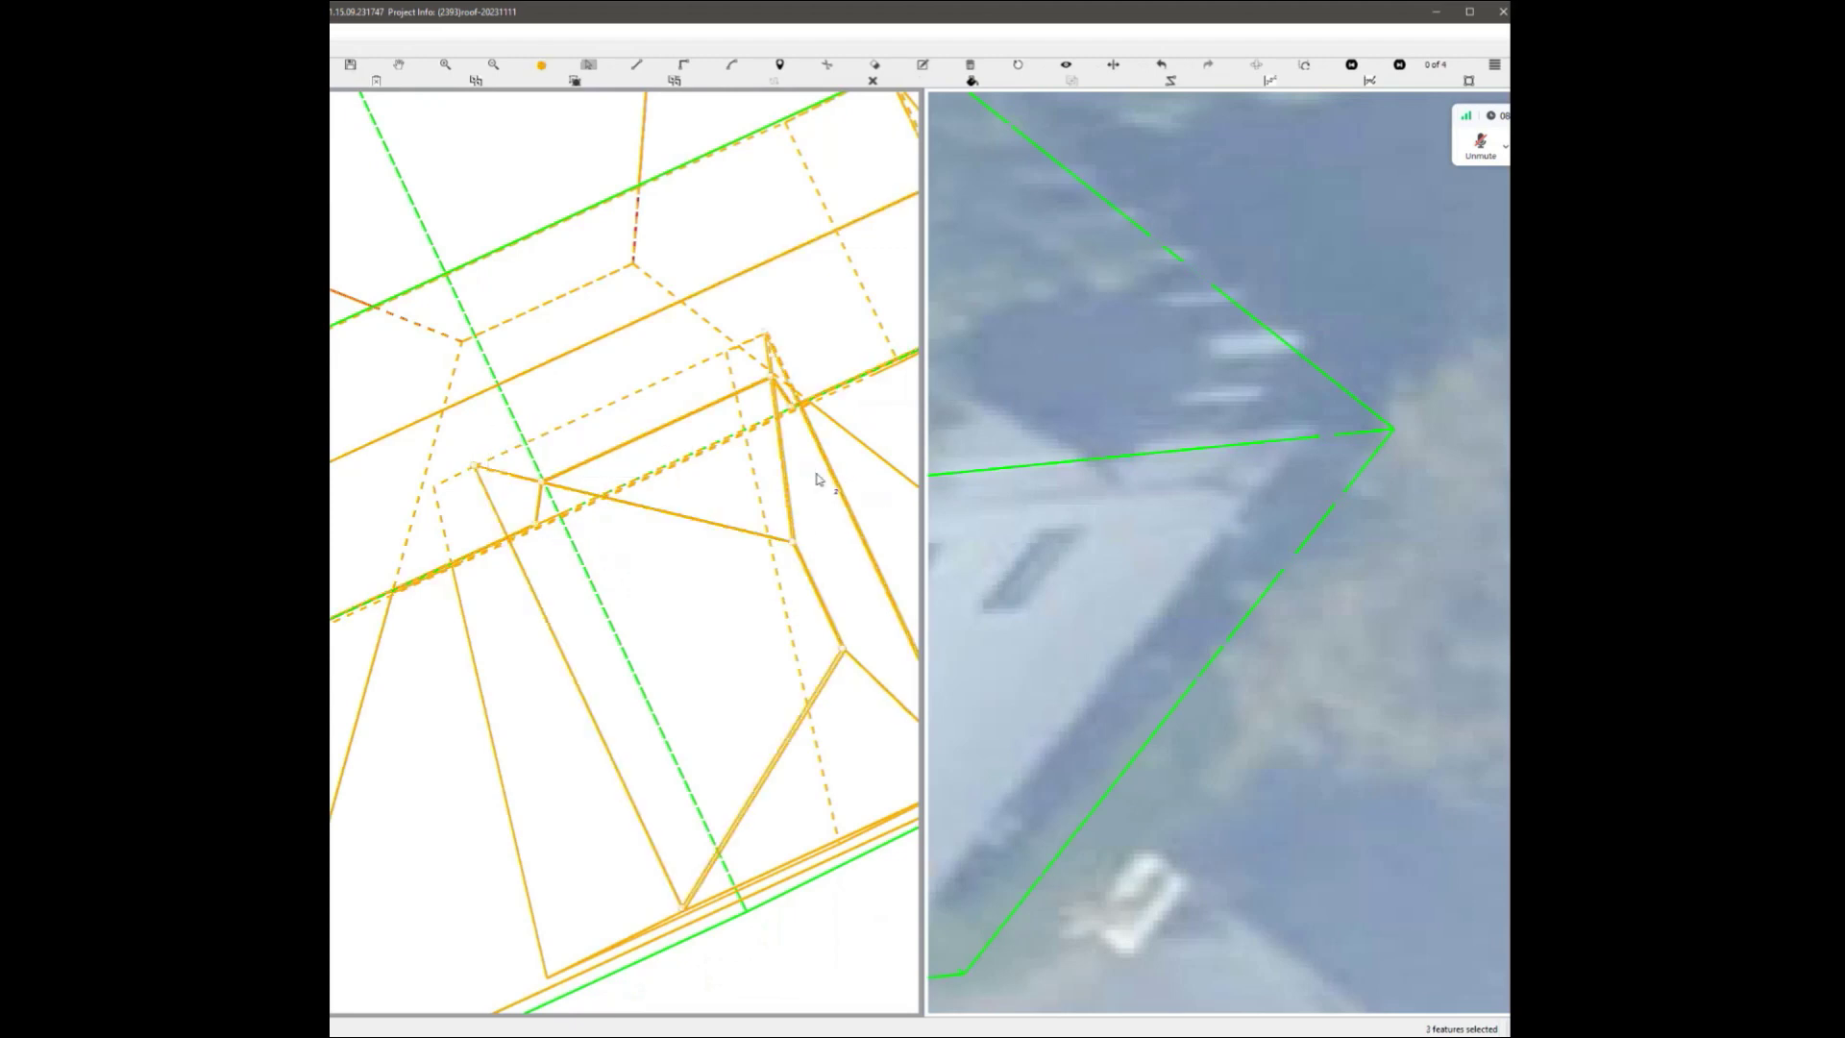
scroll(796, 470, "down", 2)
key("Escape")
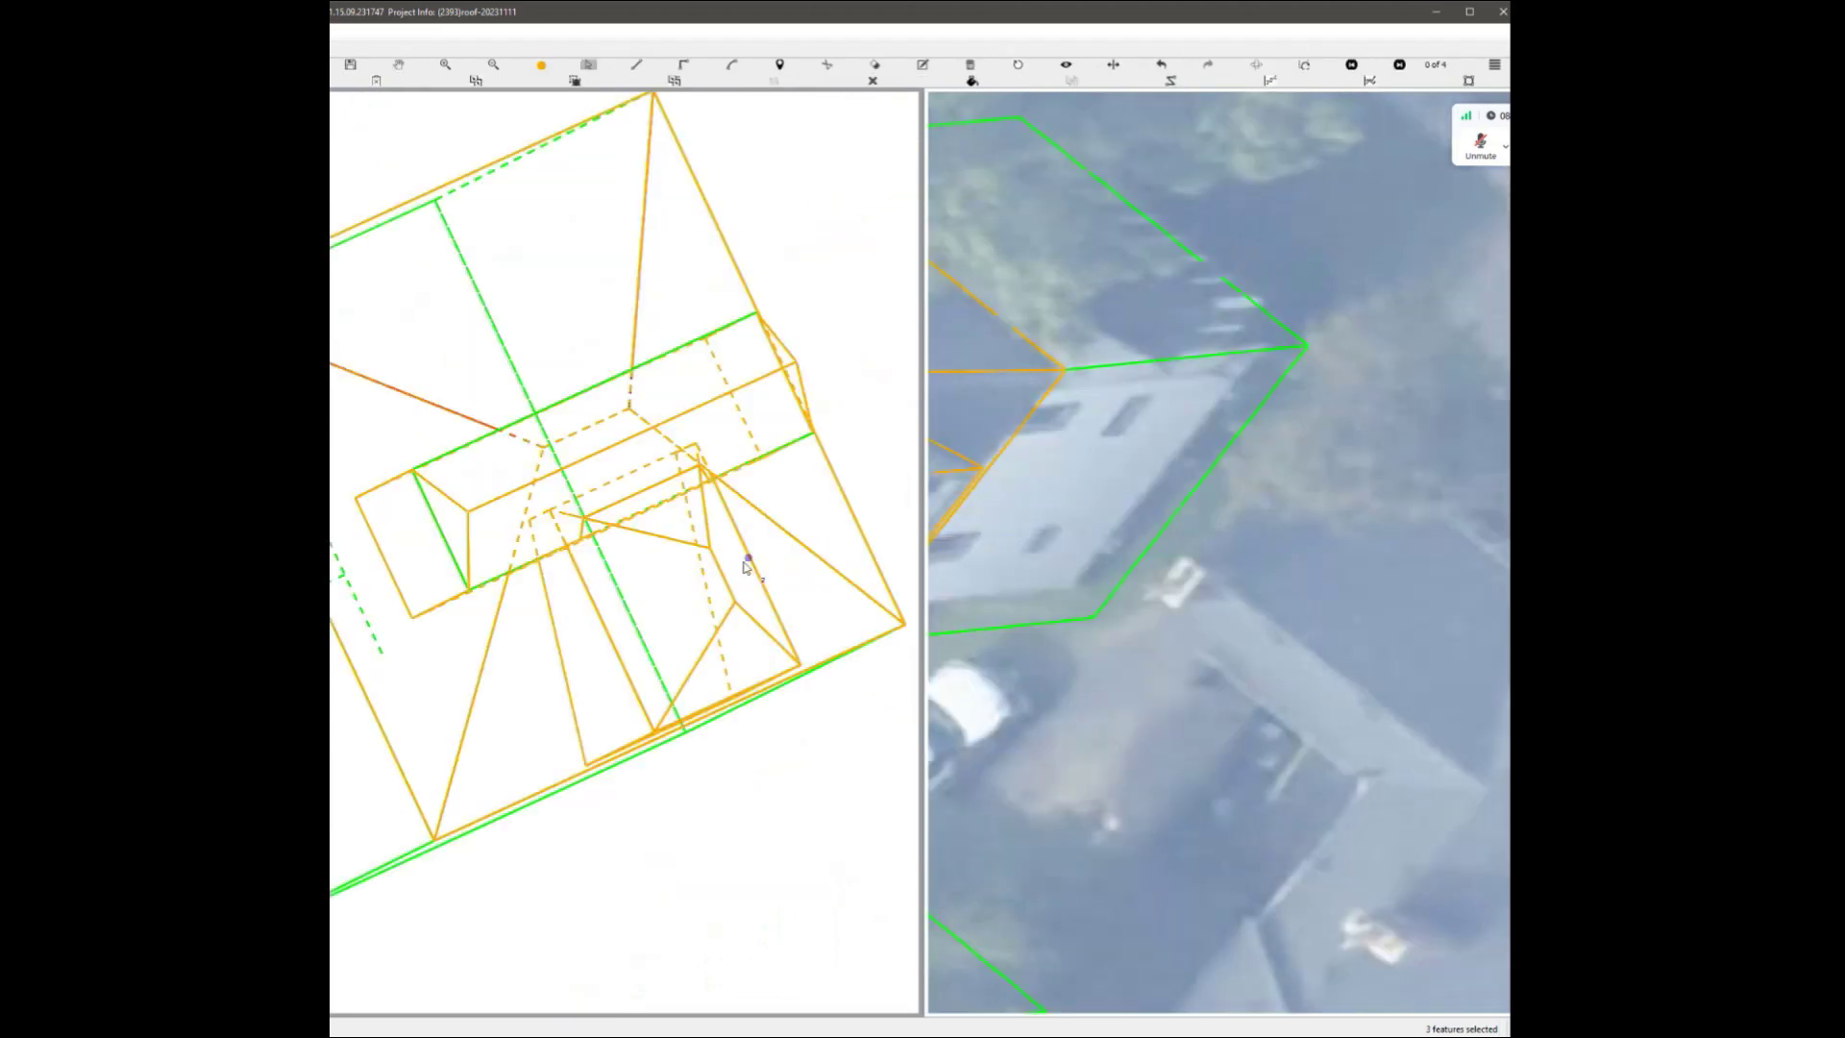
Select the small gable's roof slopes along with the long dormer's roof slope and the building wall below, and intersect them.
scroll(742, 564, "up", 1)
left_click(715, 552)
left_click(665, 597, "ctrl")
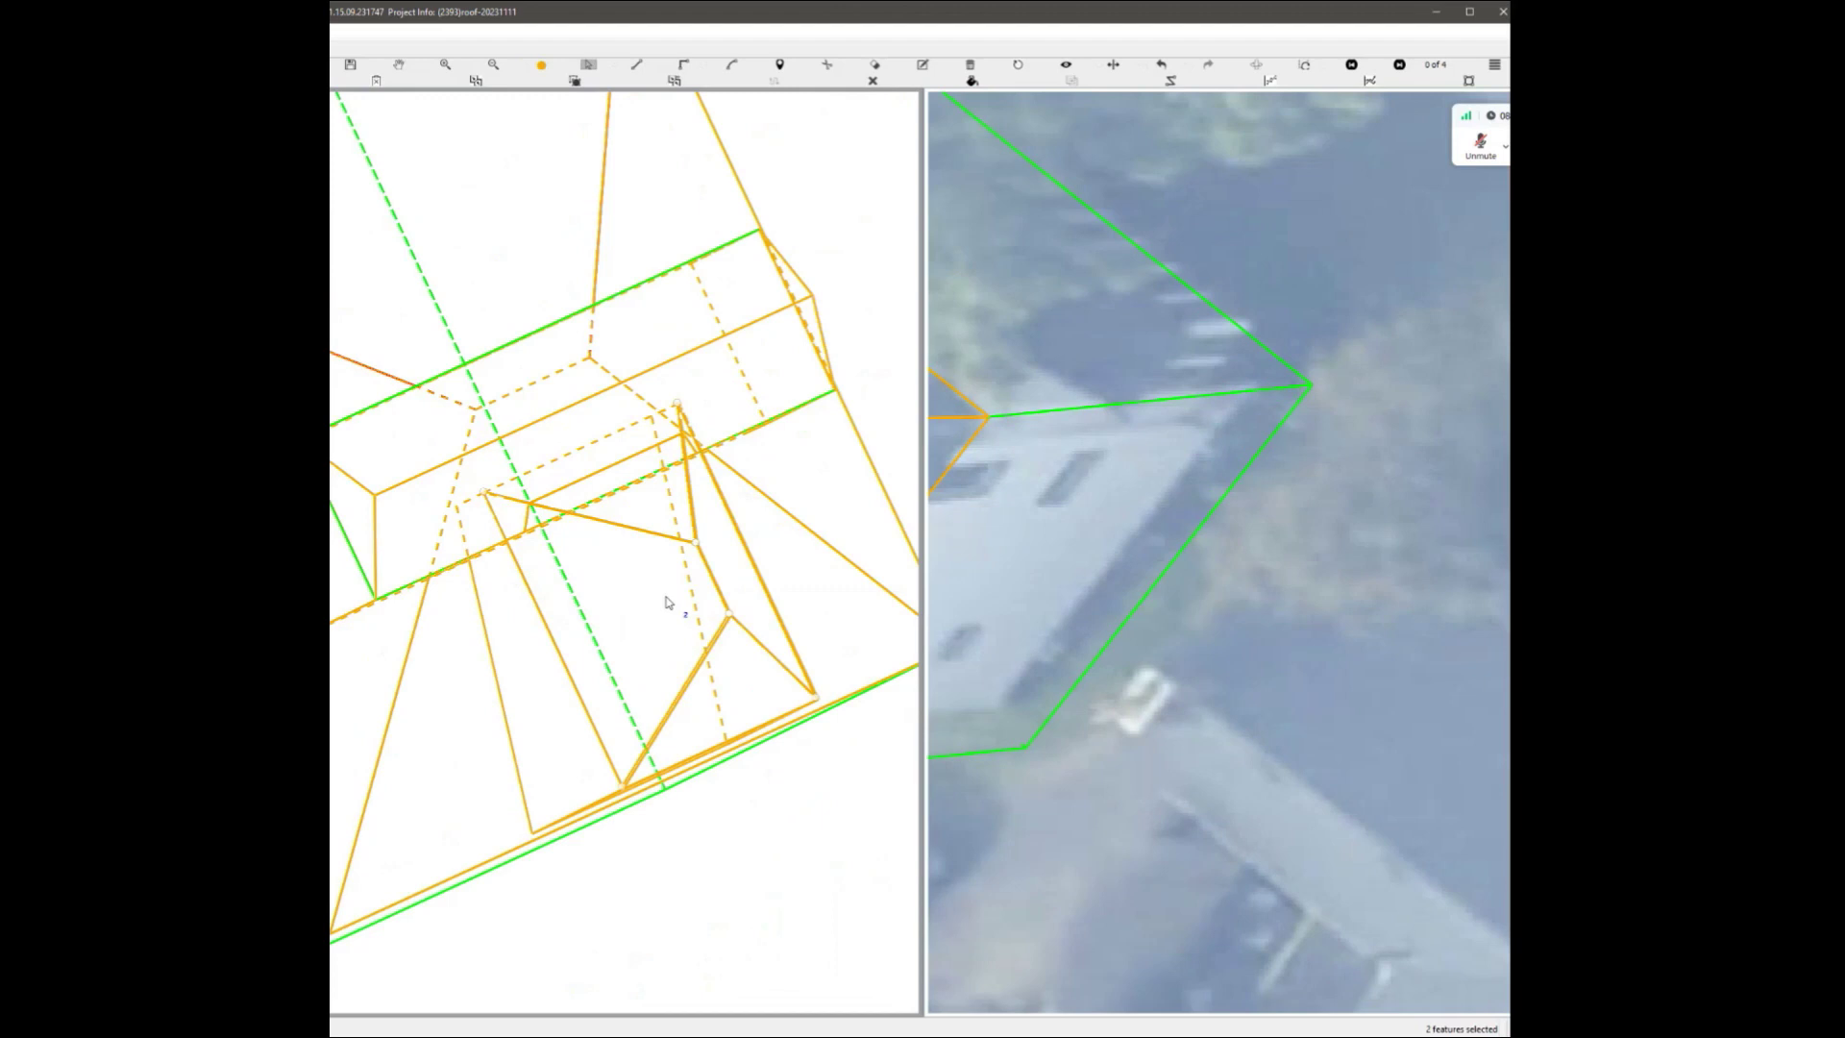
left_click(608, 412, "ctrl")
scroll(643, 821, "up", 1)
left_click(641, 788, "ctrl")
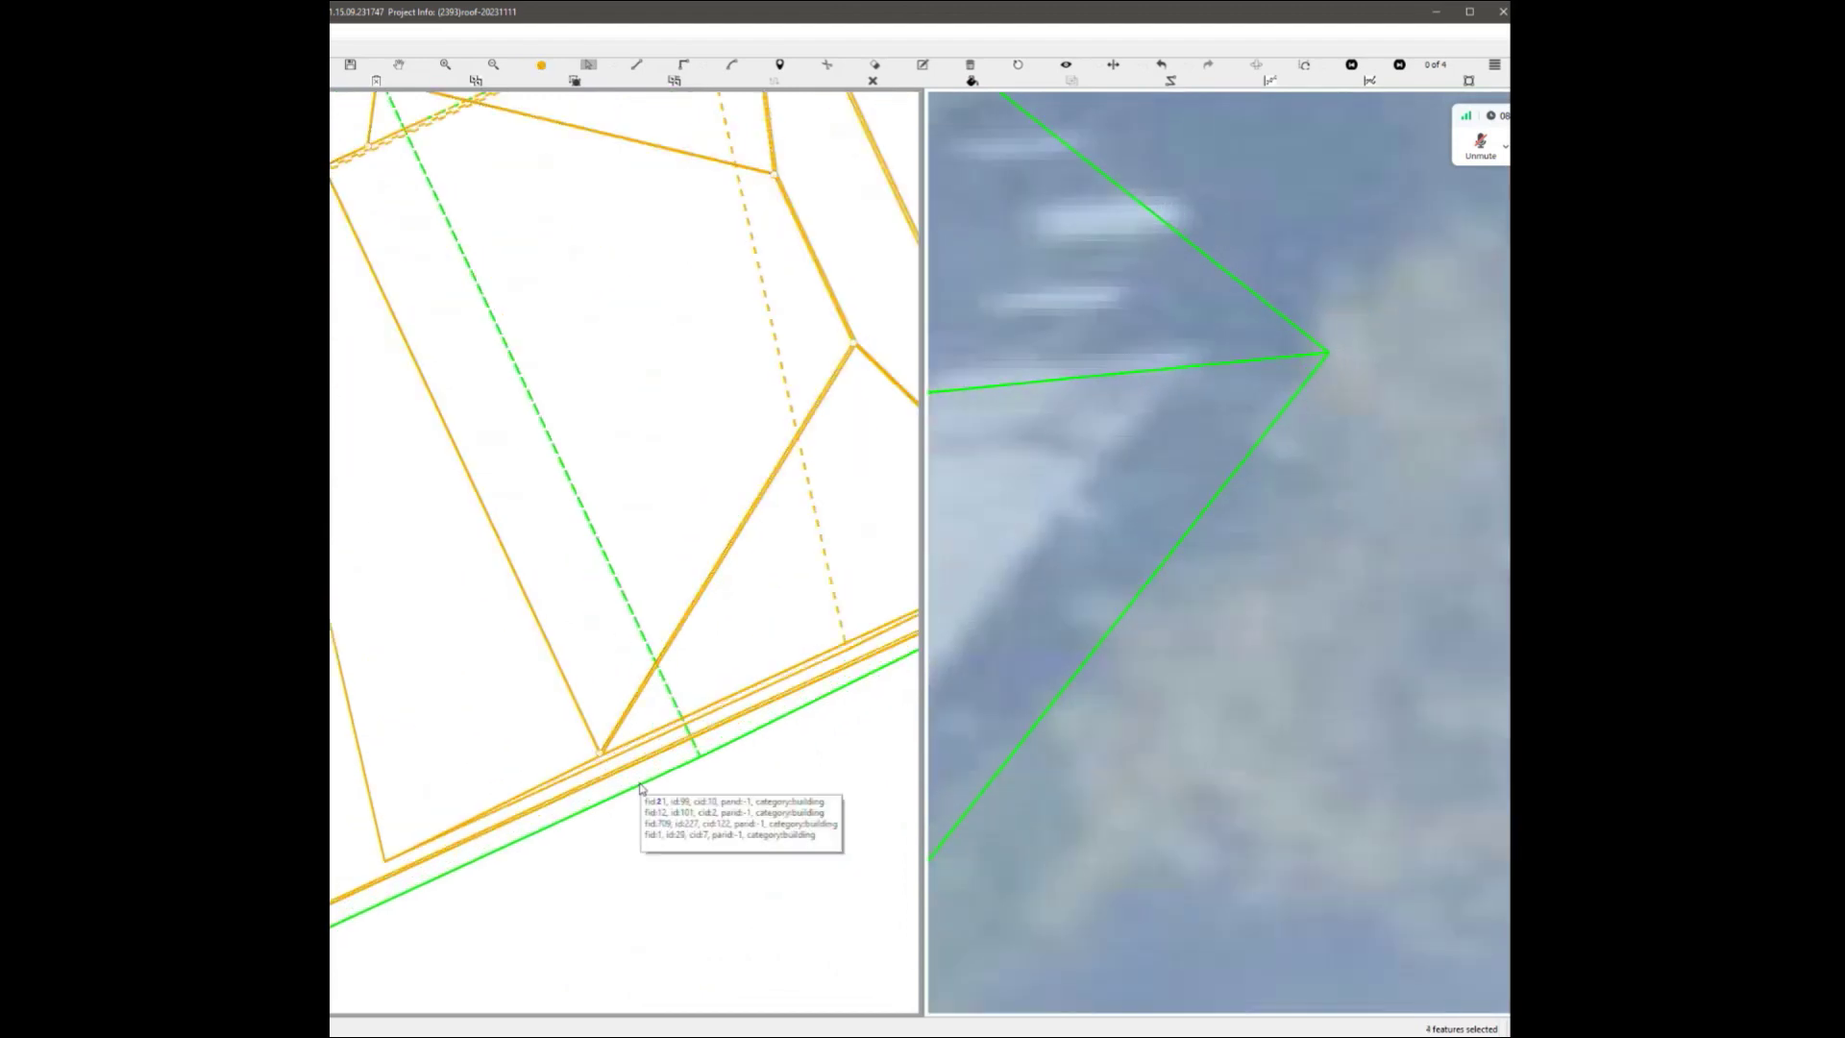
scroll(643, 593, "down", 2)
scroll(575, 454, "up", 2)
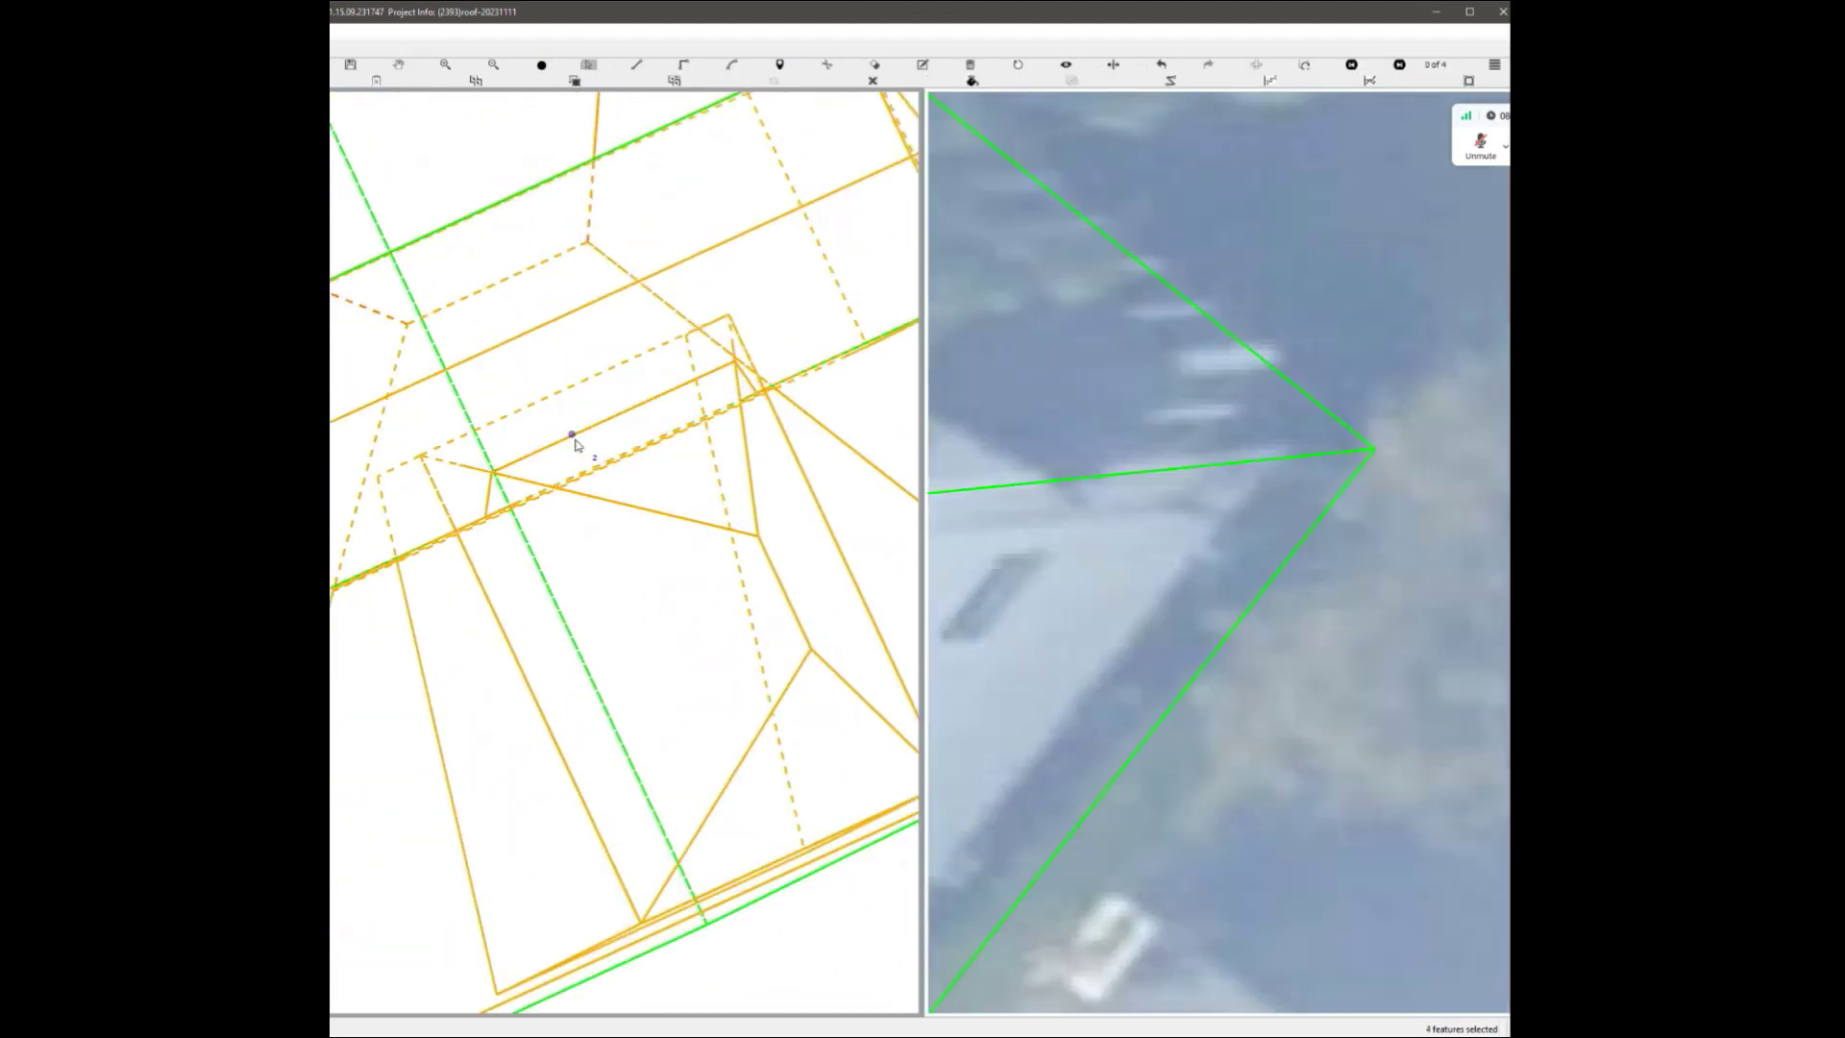
Examine the piece inside the dormer and the gable's roof slope from the side in the shaded display.
left_click(575, 444)
key("Escape")
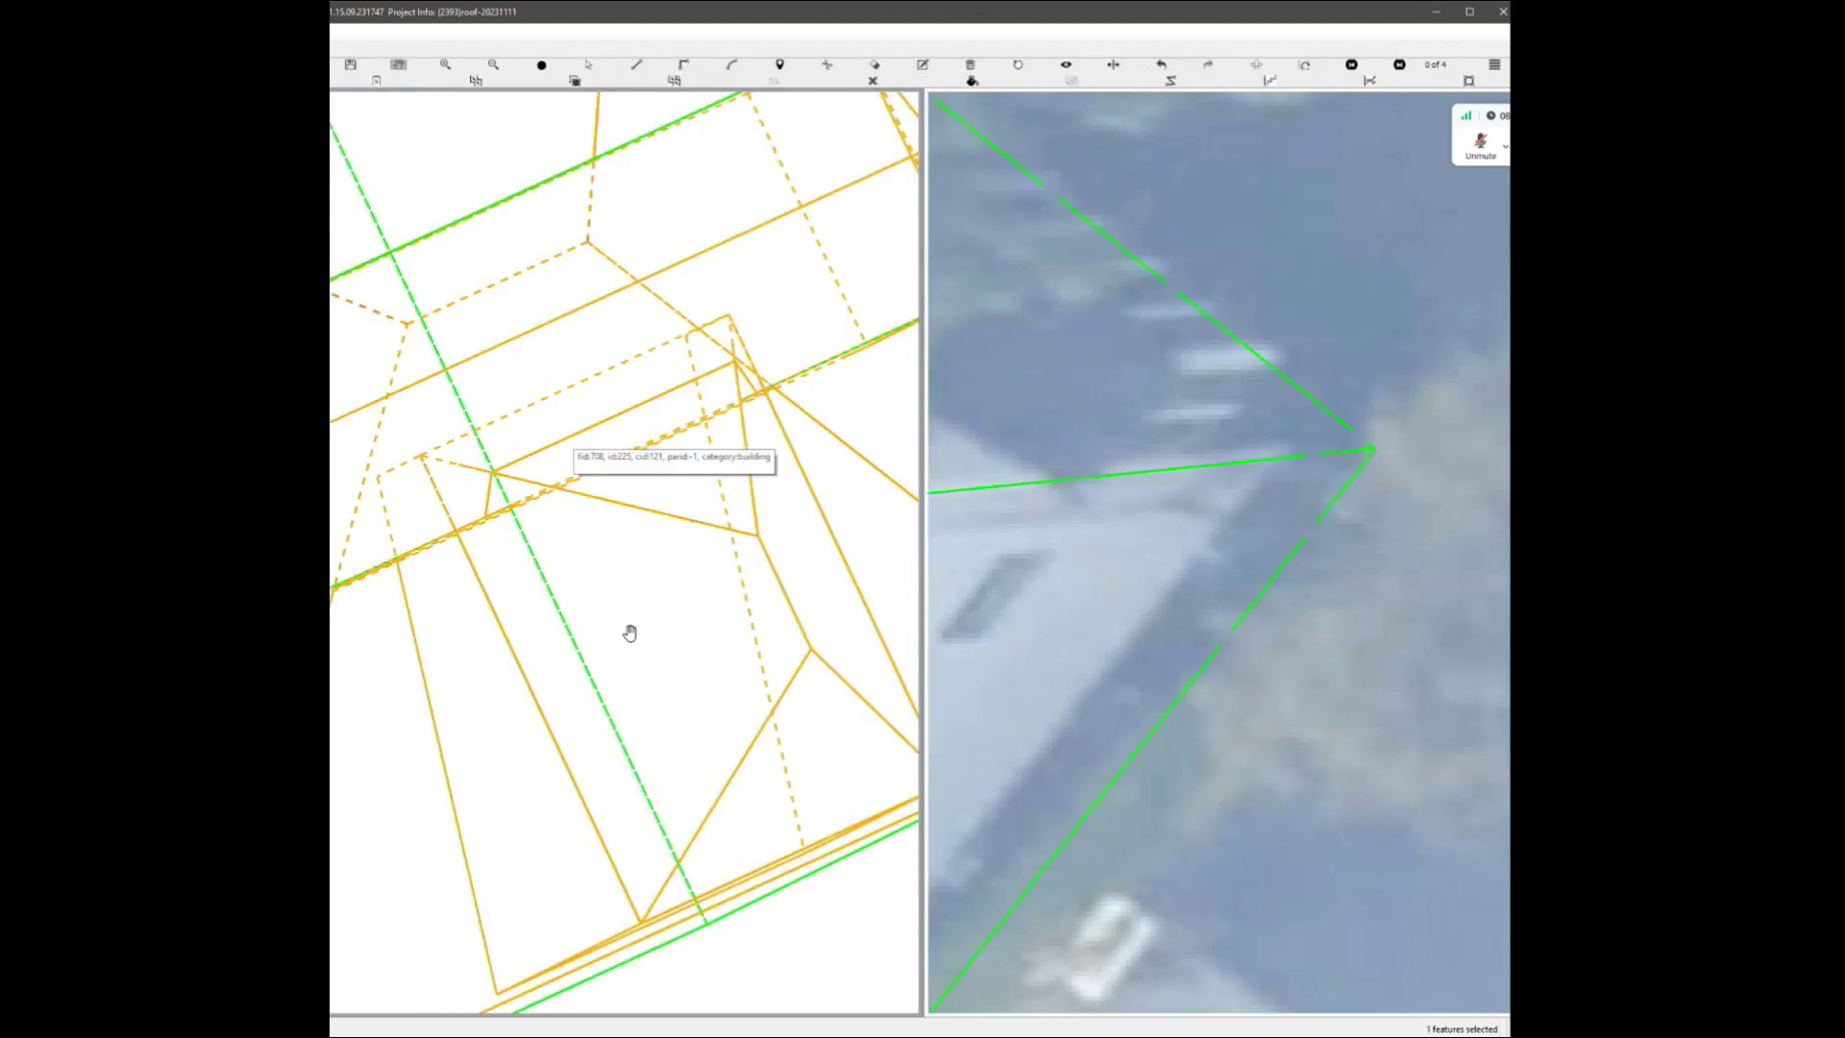
left_click_drag(630, 631, 475, 607)
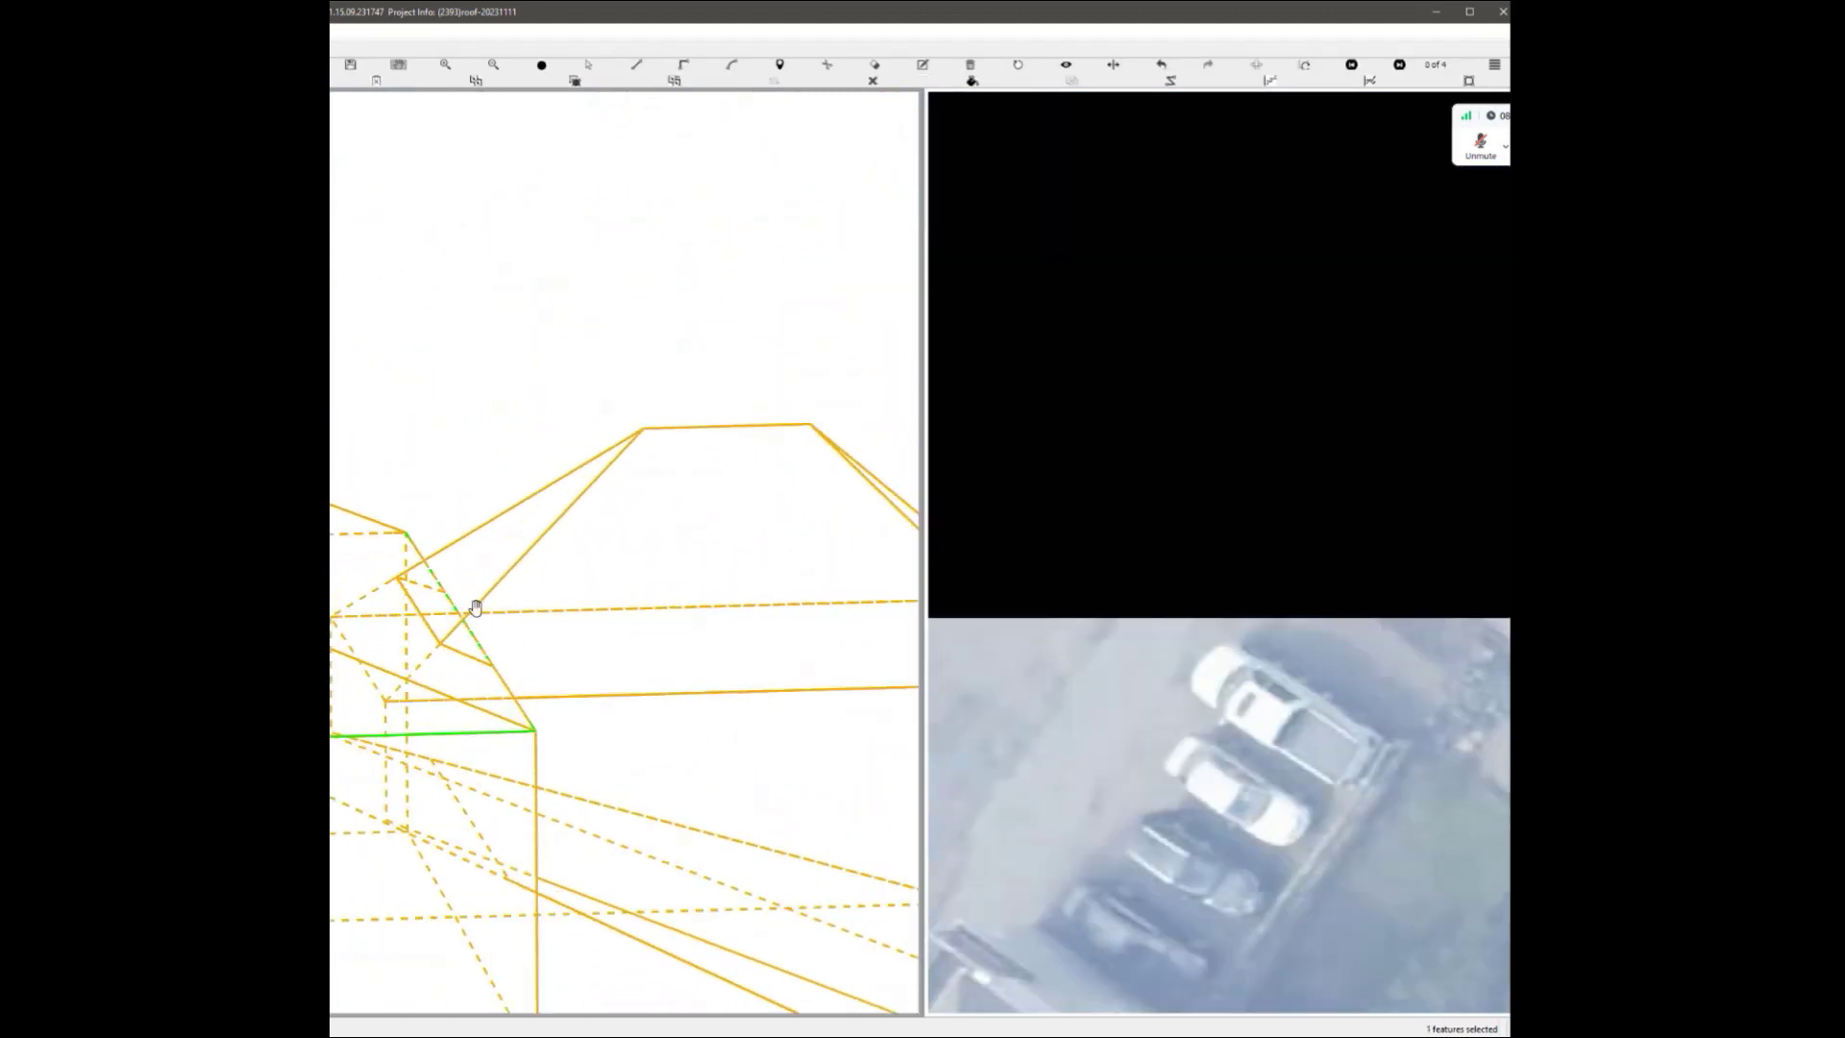
left_click(541, 678)
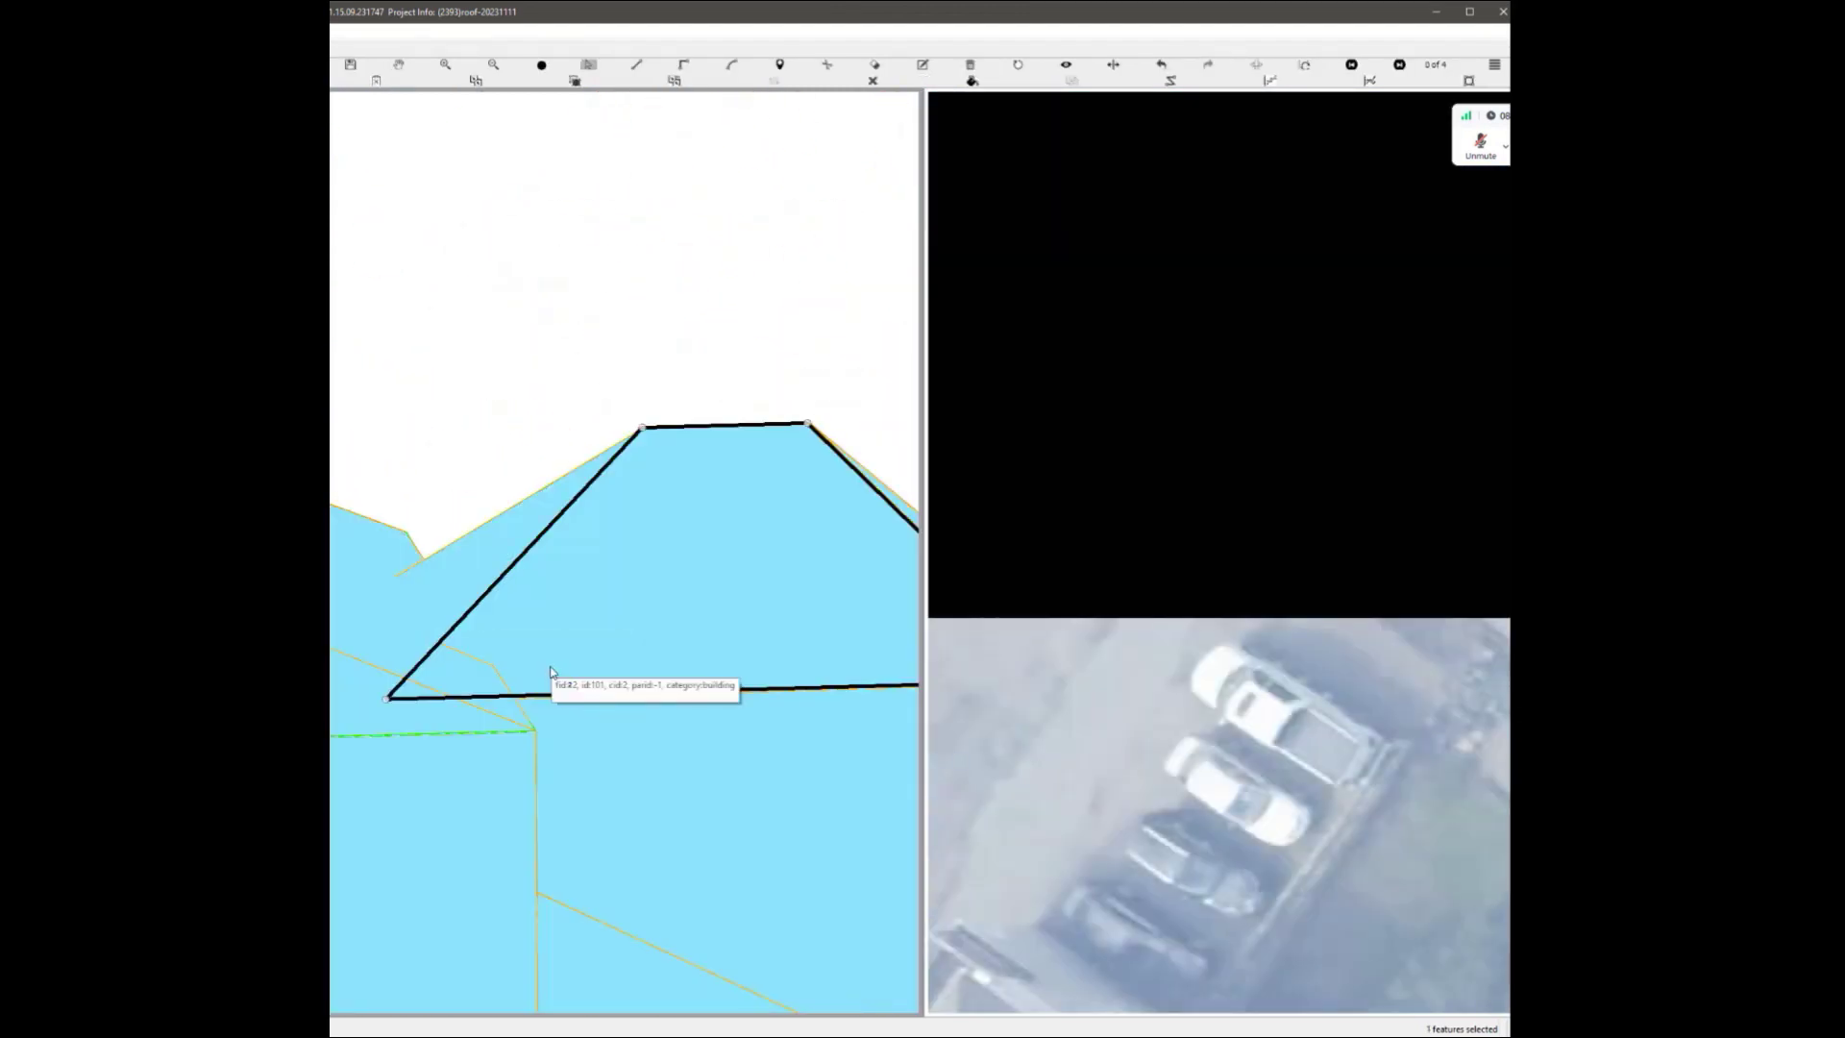
key("Escape")
Select the small gable's slope together with the long dormer's roof slope and wall and intersect these three faces.
scroll(552, 672, "down", 3)
left_click_drag(551, 671, 663, 615)
key("s")
scroll(642, 586, "up", 2)
left_click(641, 587)
scroll(545, 714, "up", 3)
left_click(522, 699, "ctrl")
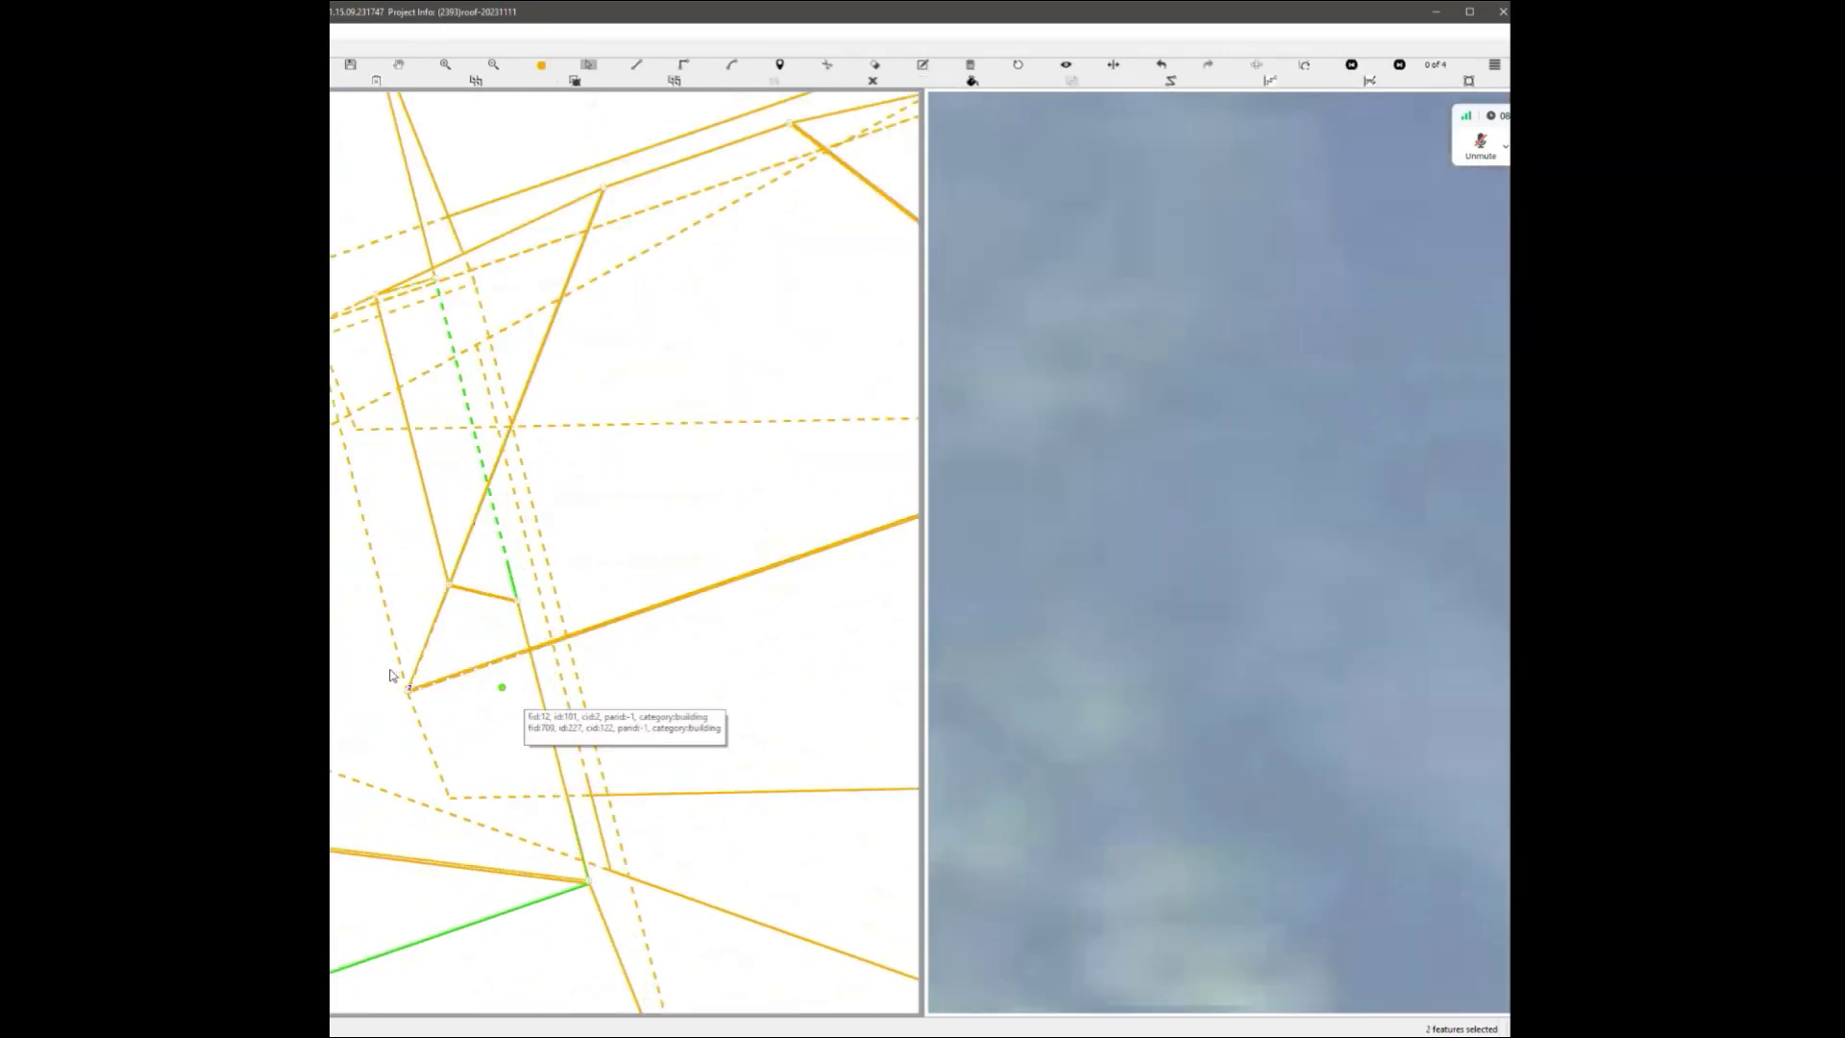
left_click(385, 663, "ctrl")
scroll(554, 754, "up", 3)
scroll(592, 784, "down", 2)
scroll(592, 788, "down", 2)
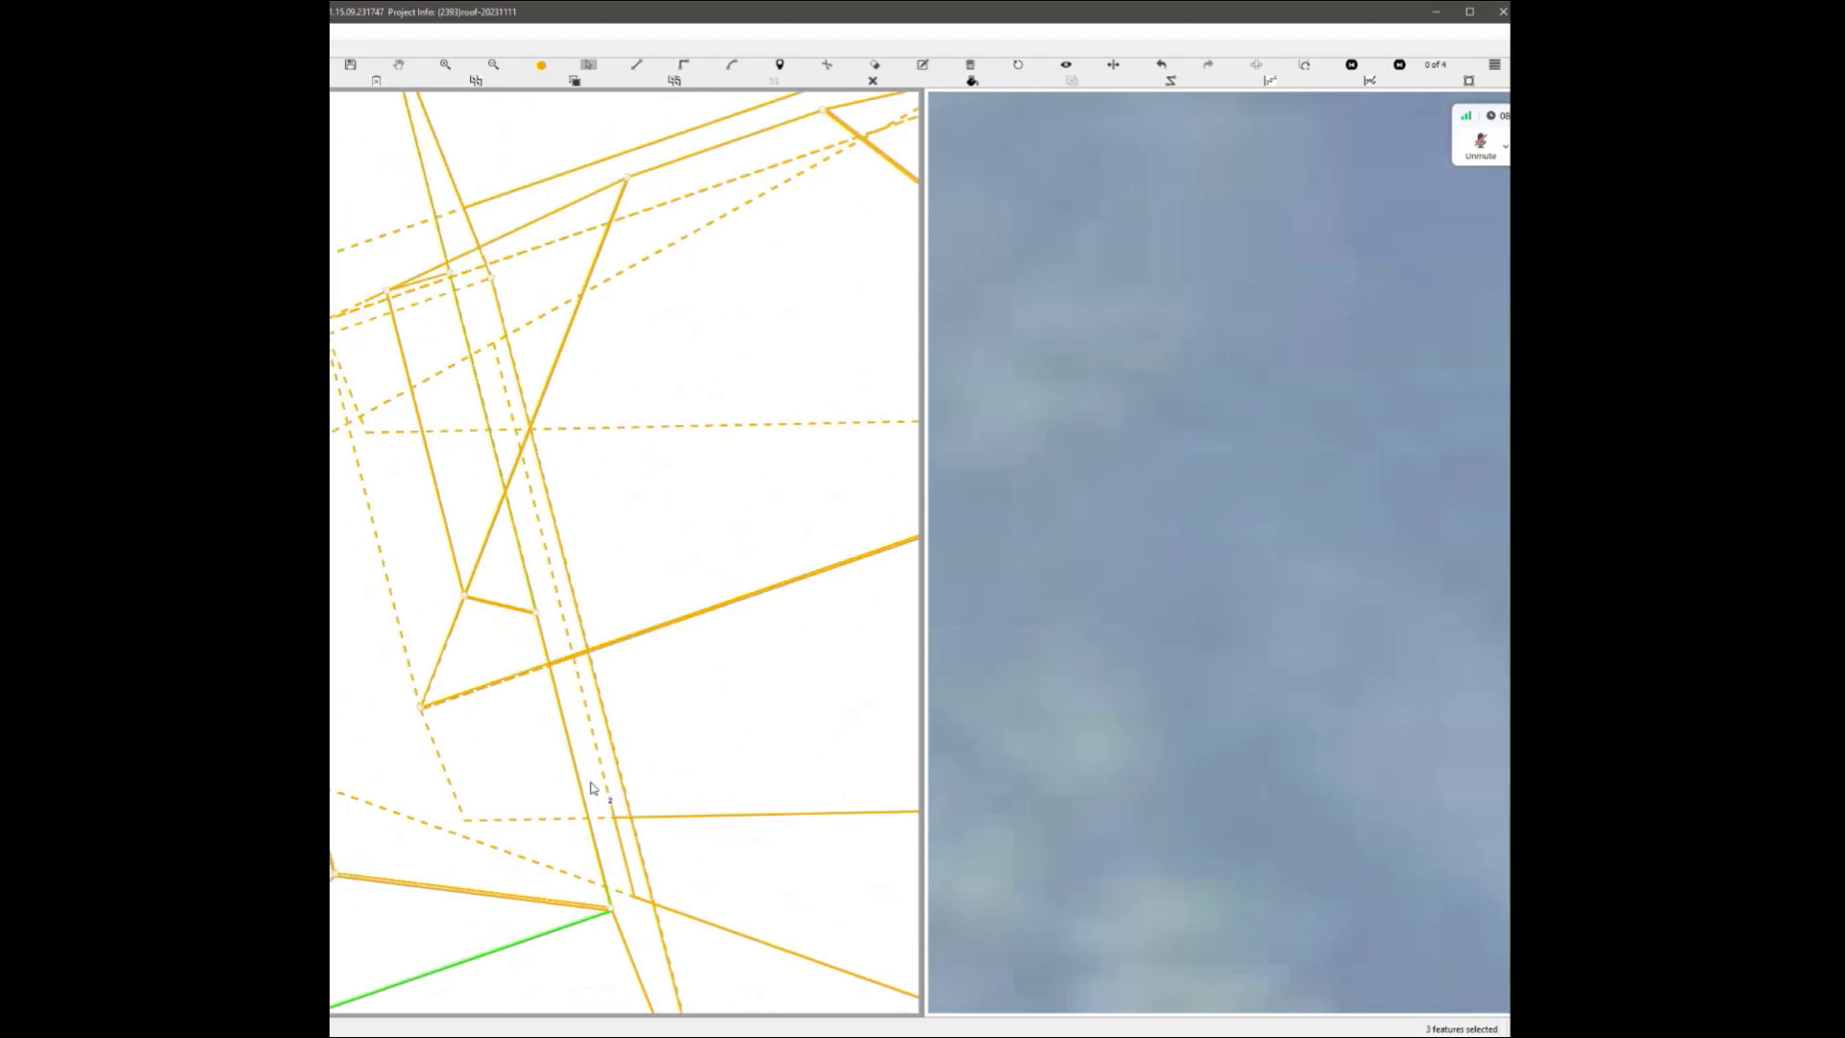
scroll(506, 684, "down", 5)
middle_click_drag(606, 663, 444, 598)
scroll(651, 713, "up", 4)
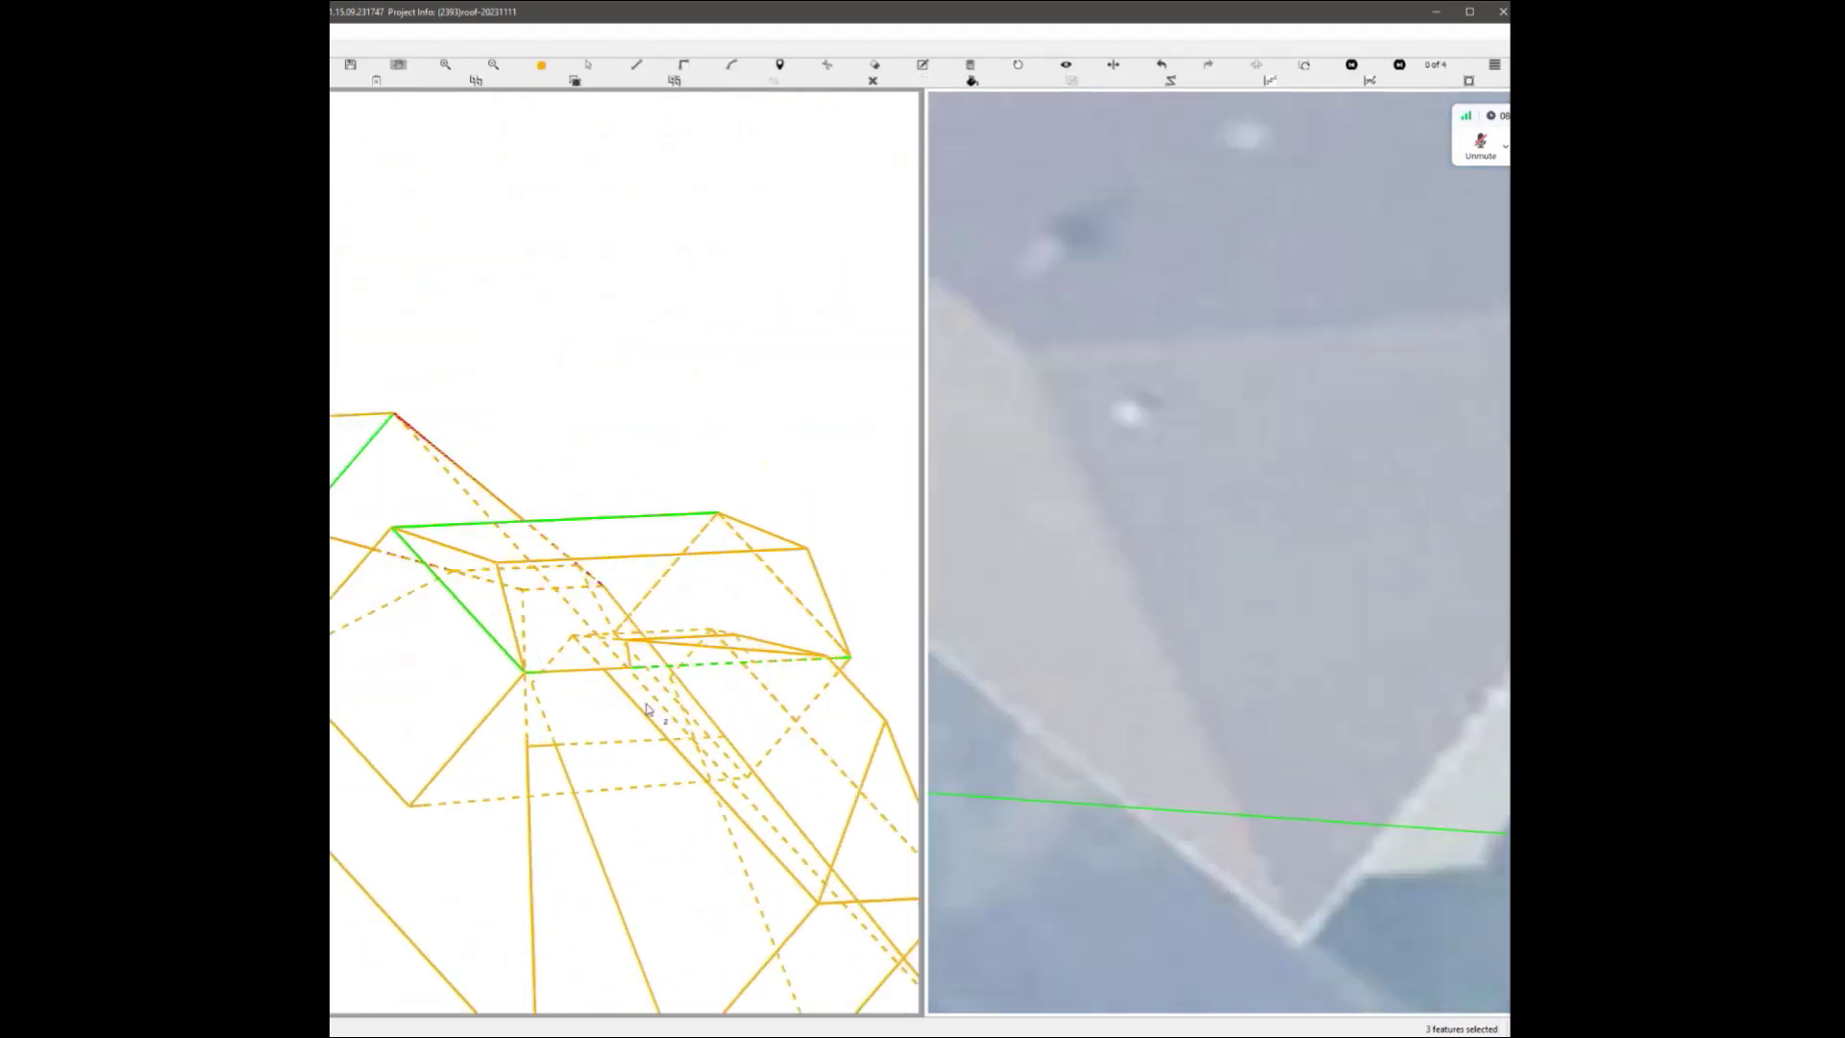
Select the gable slope, the long dormer's roof slope and wall, and the adjoining roof face, and intersect all four.
left_click(664, 701)
scroll(666, 701, "down", 5)
scroll(750, 676, "up", 4)
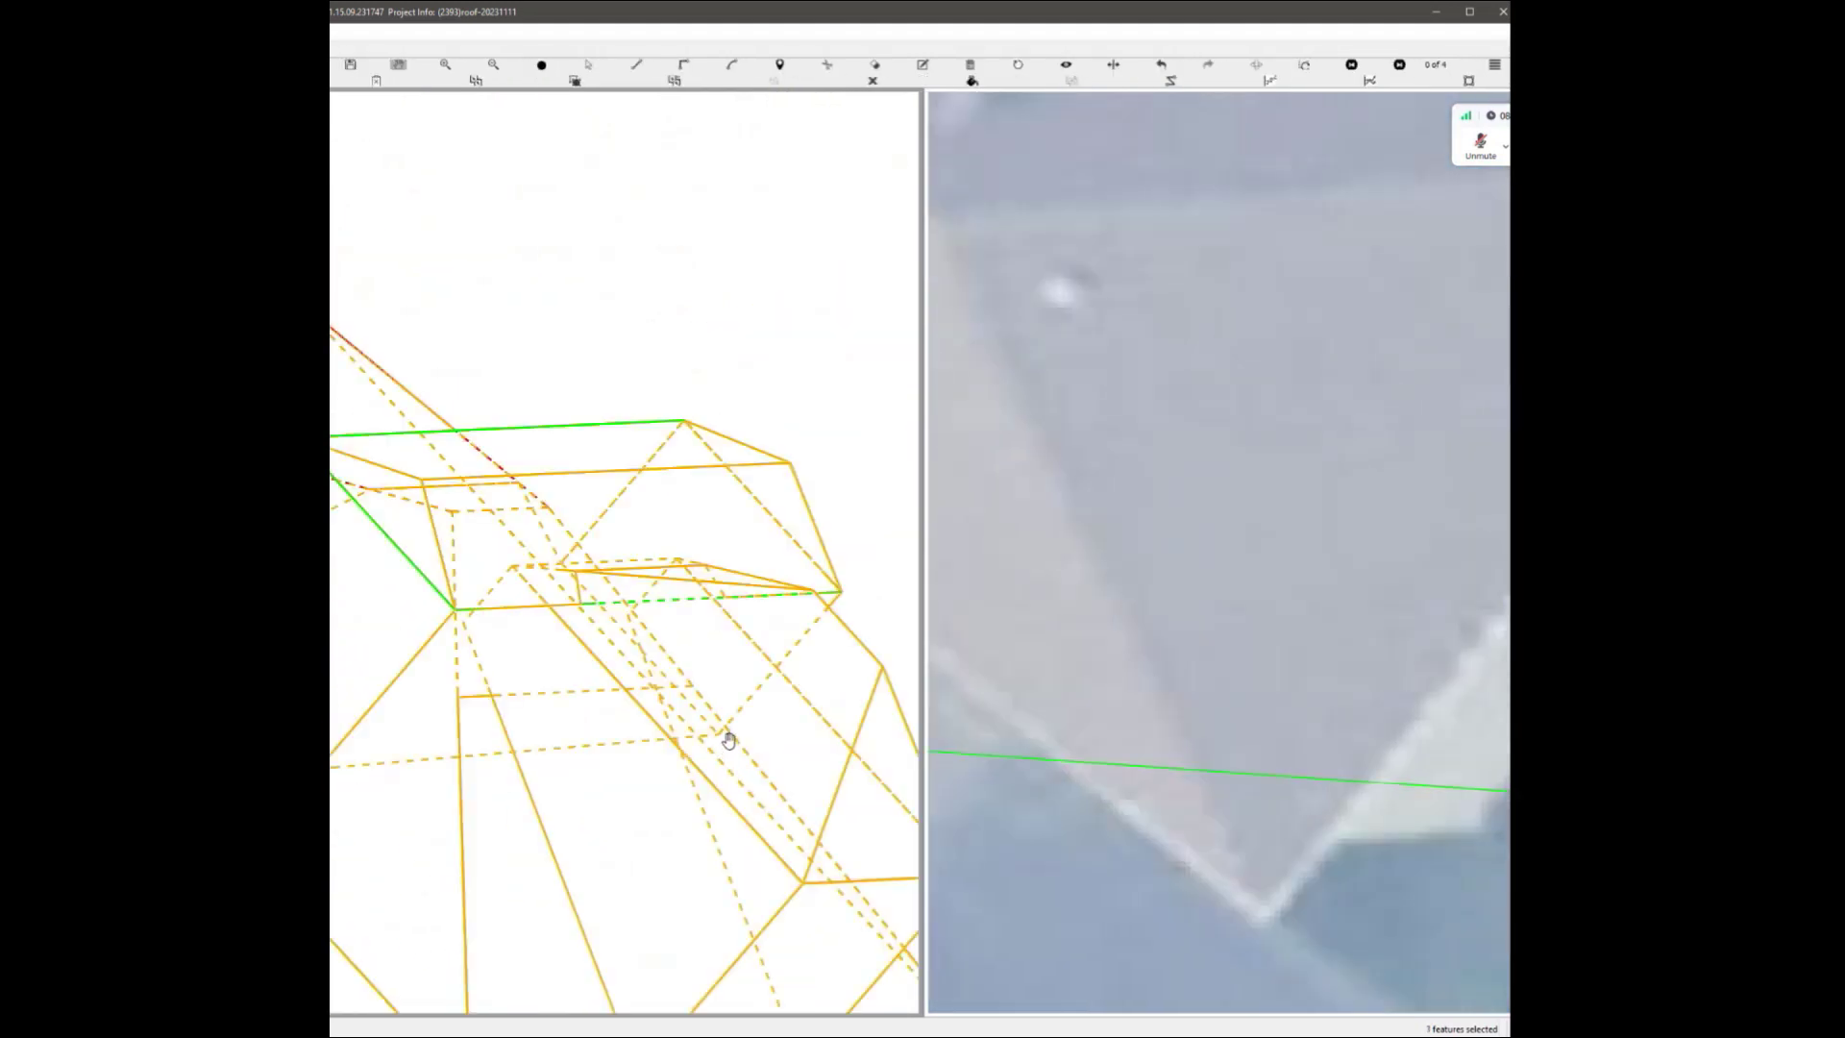
middle_click_drag(728, 732, 647, 822)
scroll(575, 799, "down", 2)
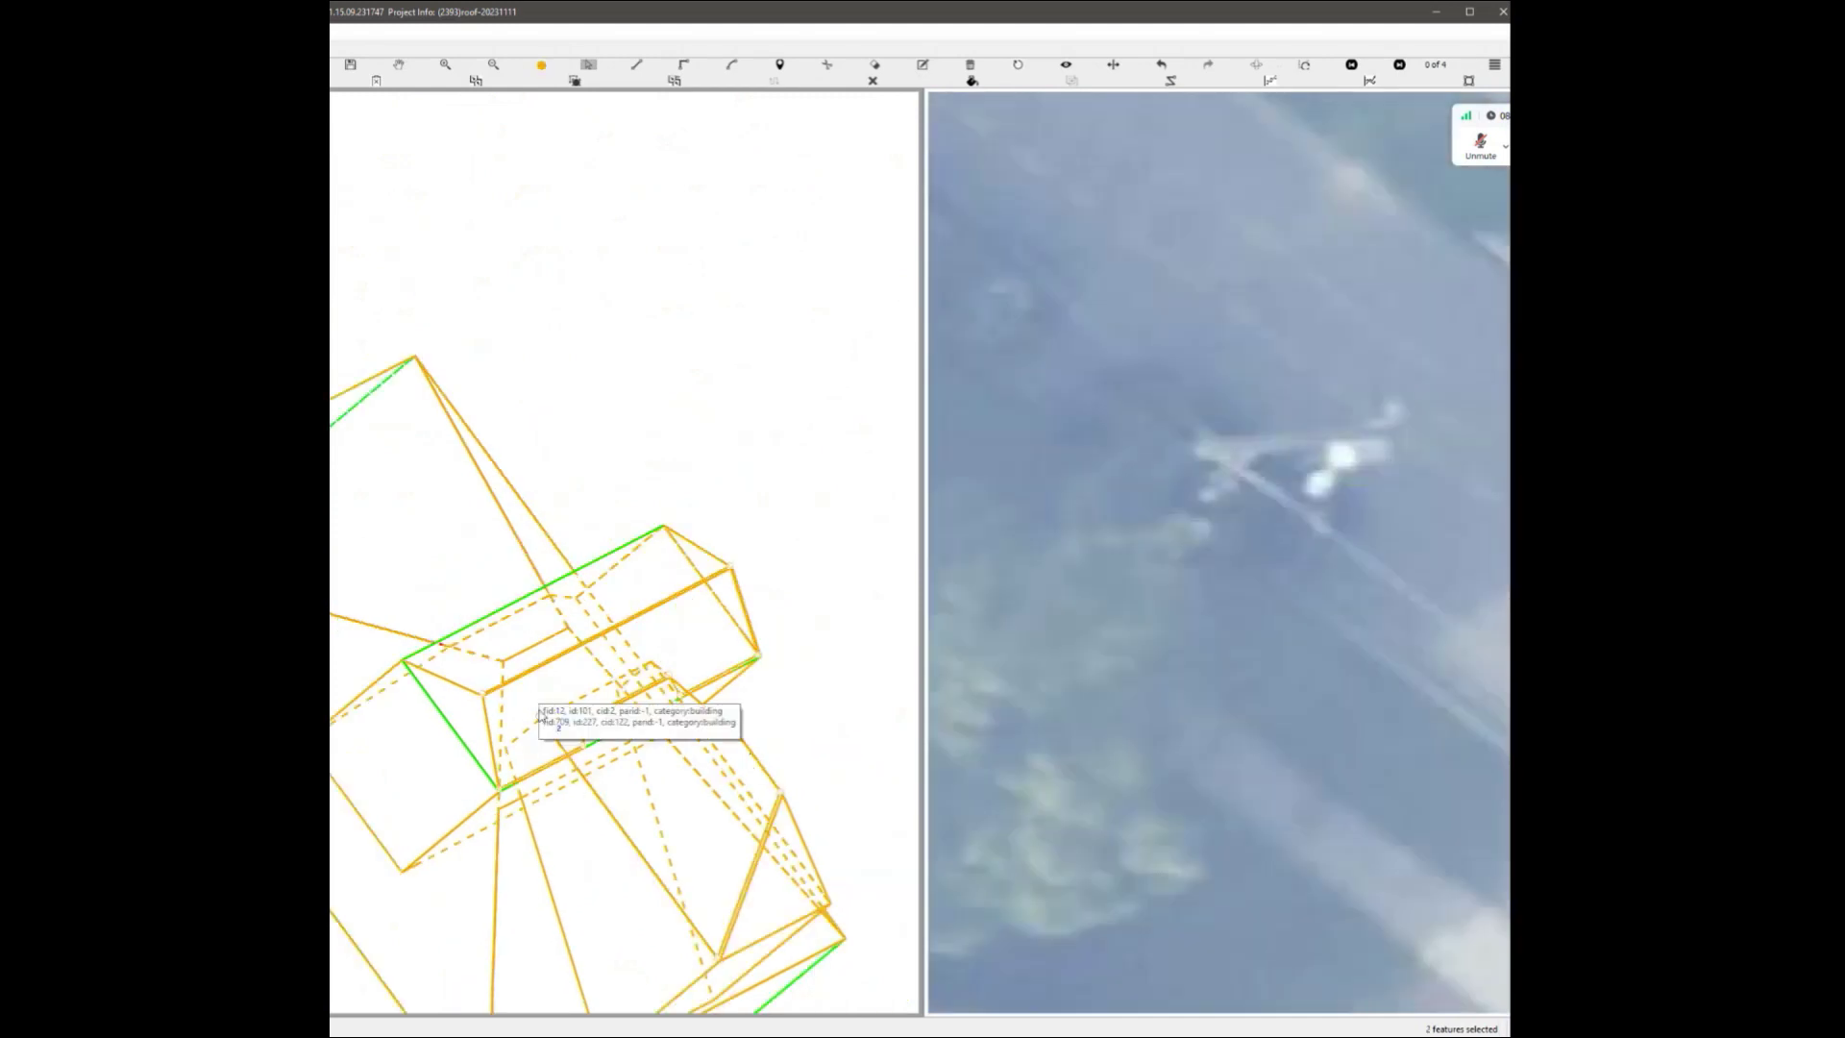
scroll(464, 845, "up", 2)
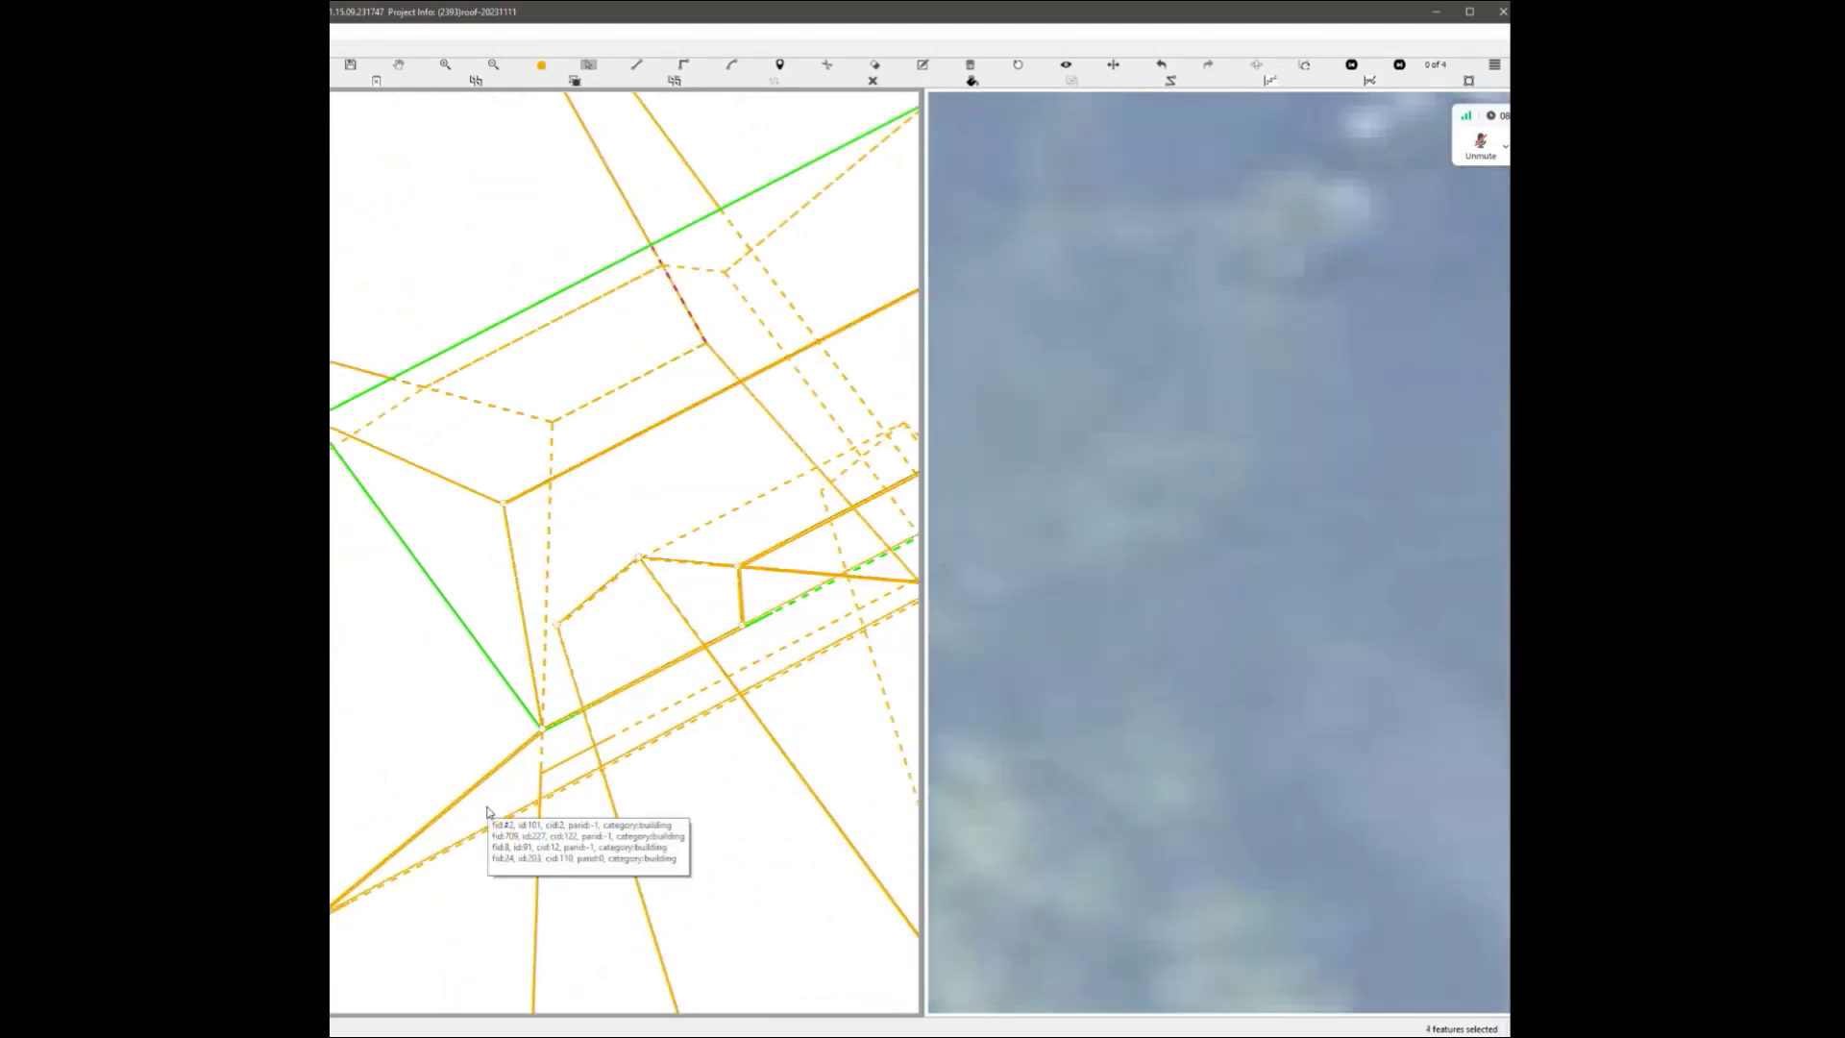
scroll(618, 746, "down", 3)
scroll(669, 557, "up", 2)
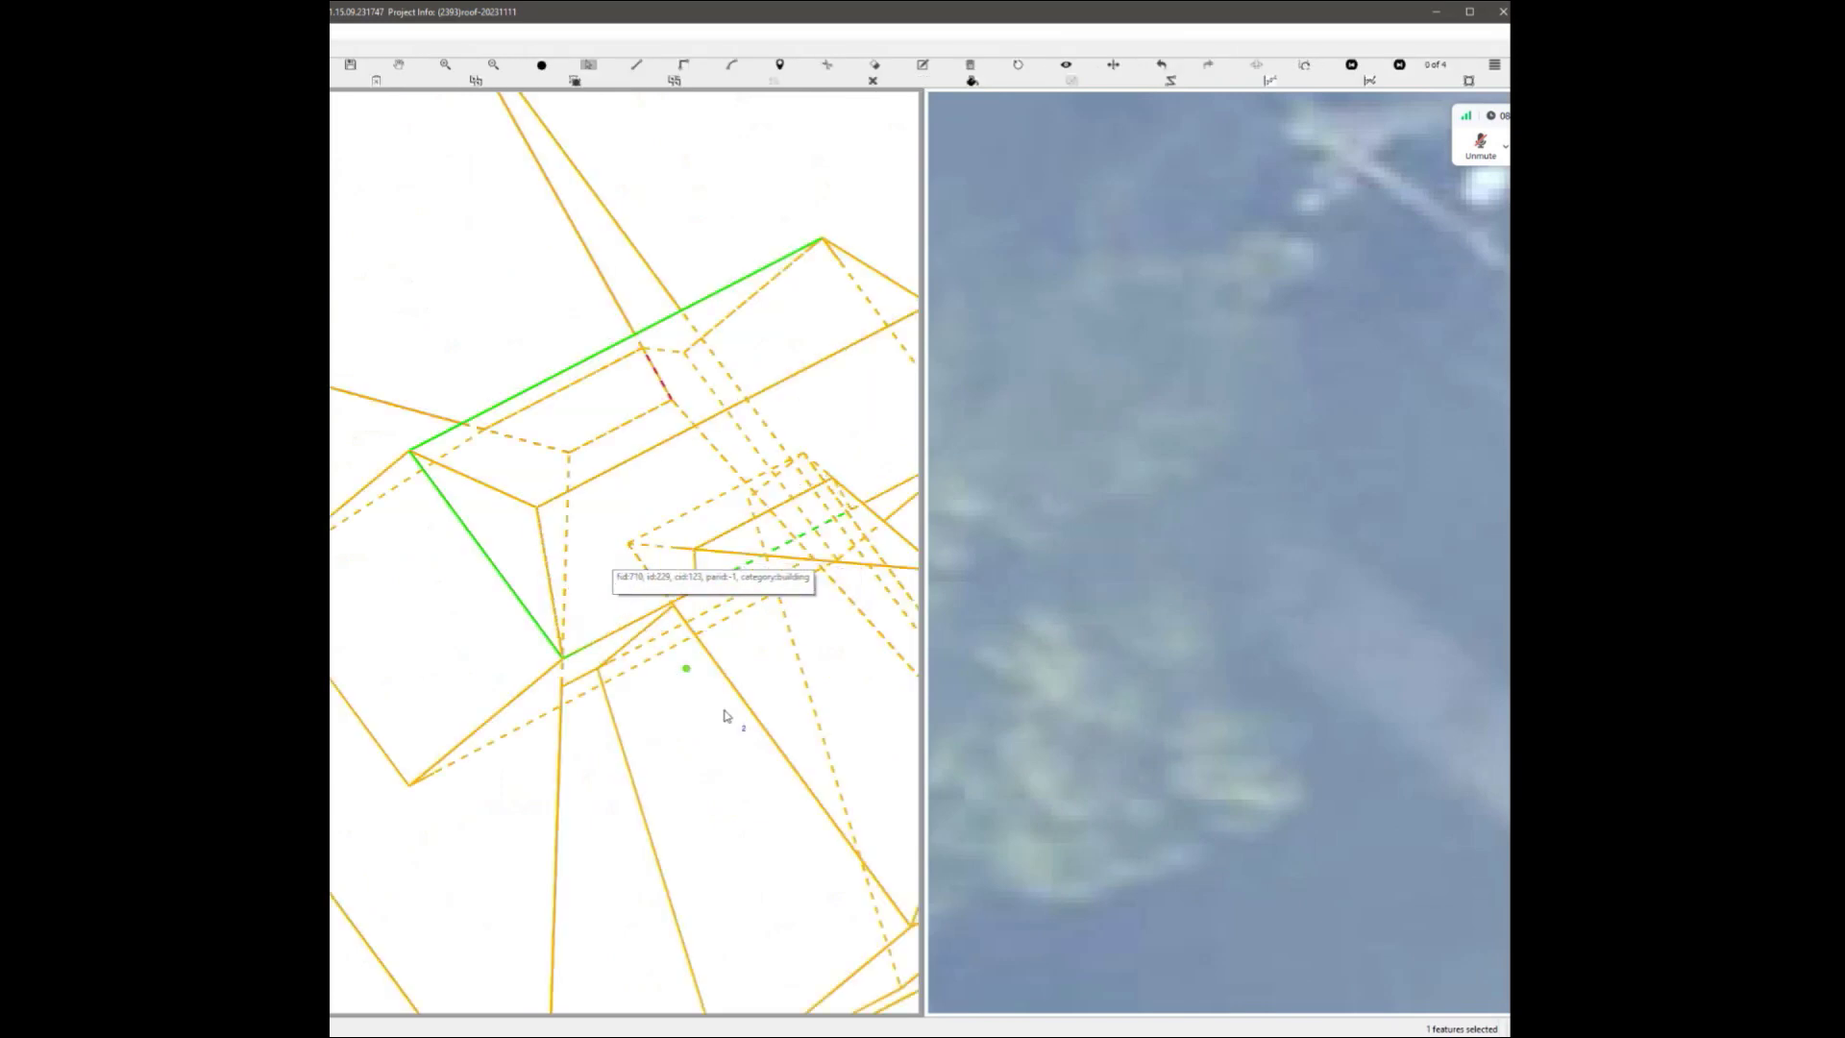
Intersect the long dormer's wall with the small gable's faces from the opposite side of the model.
scroll(726, 716, "down", 2)
scroll(621, 843, "up", 4)
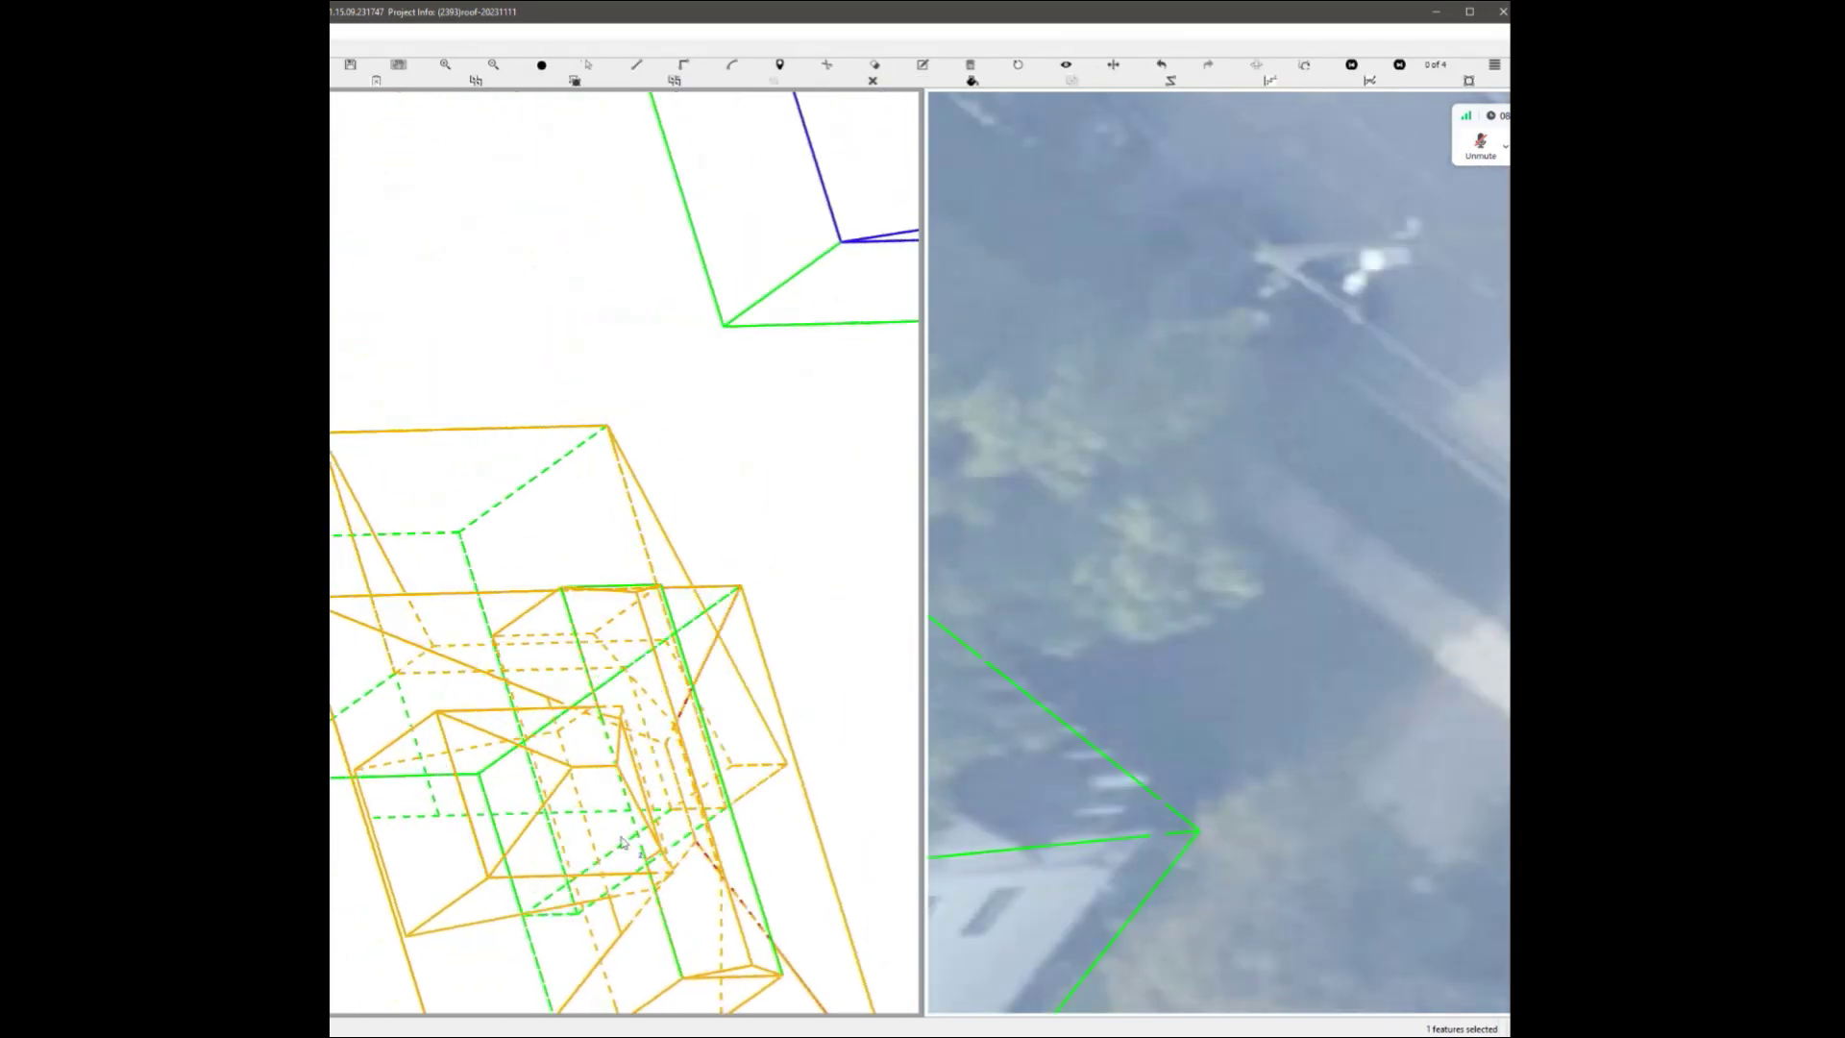
scroll(622, 843, "up", 5)
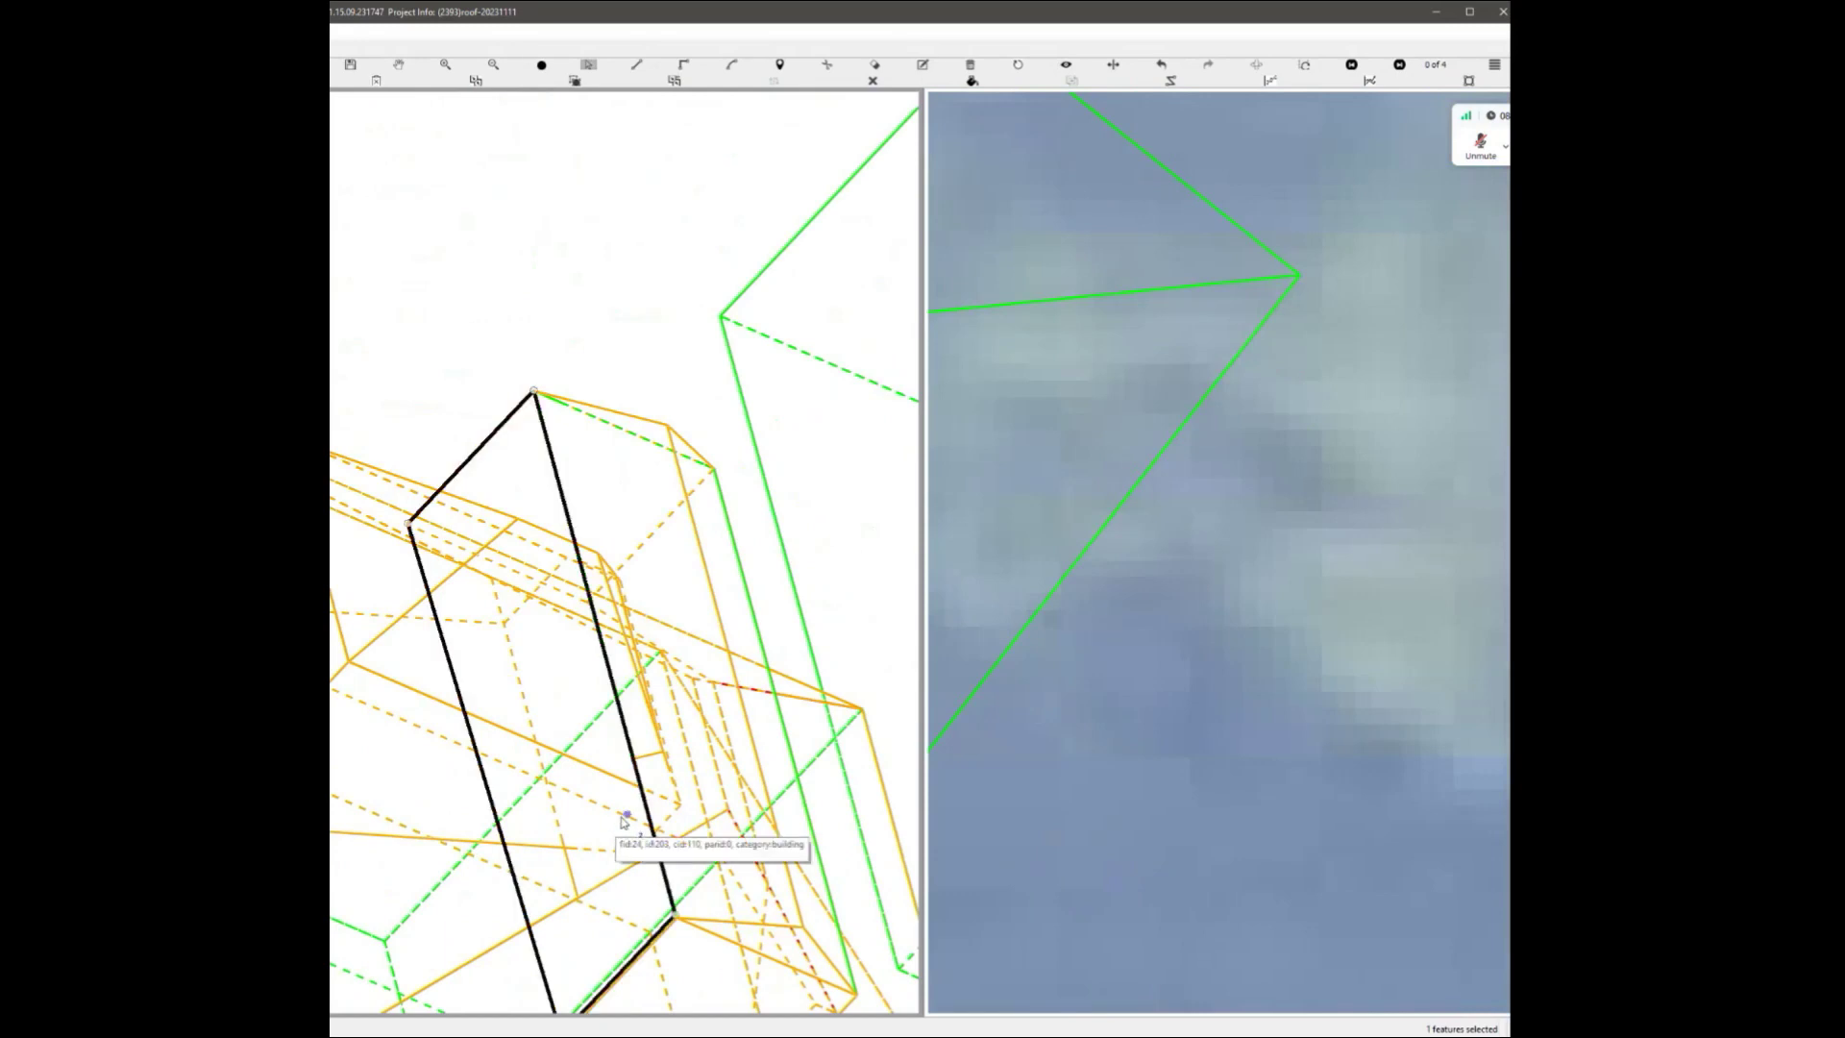
scroll(616, 815, "down", 2)
scroll(634, 843, "up", 2)
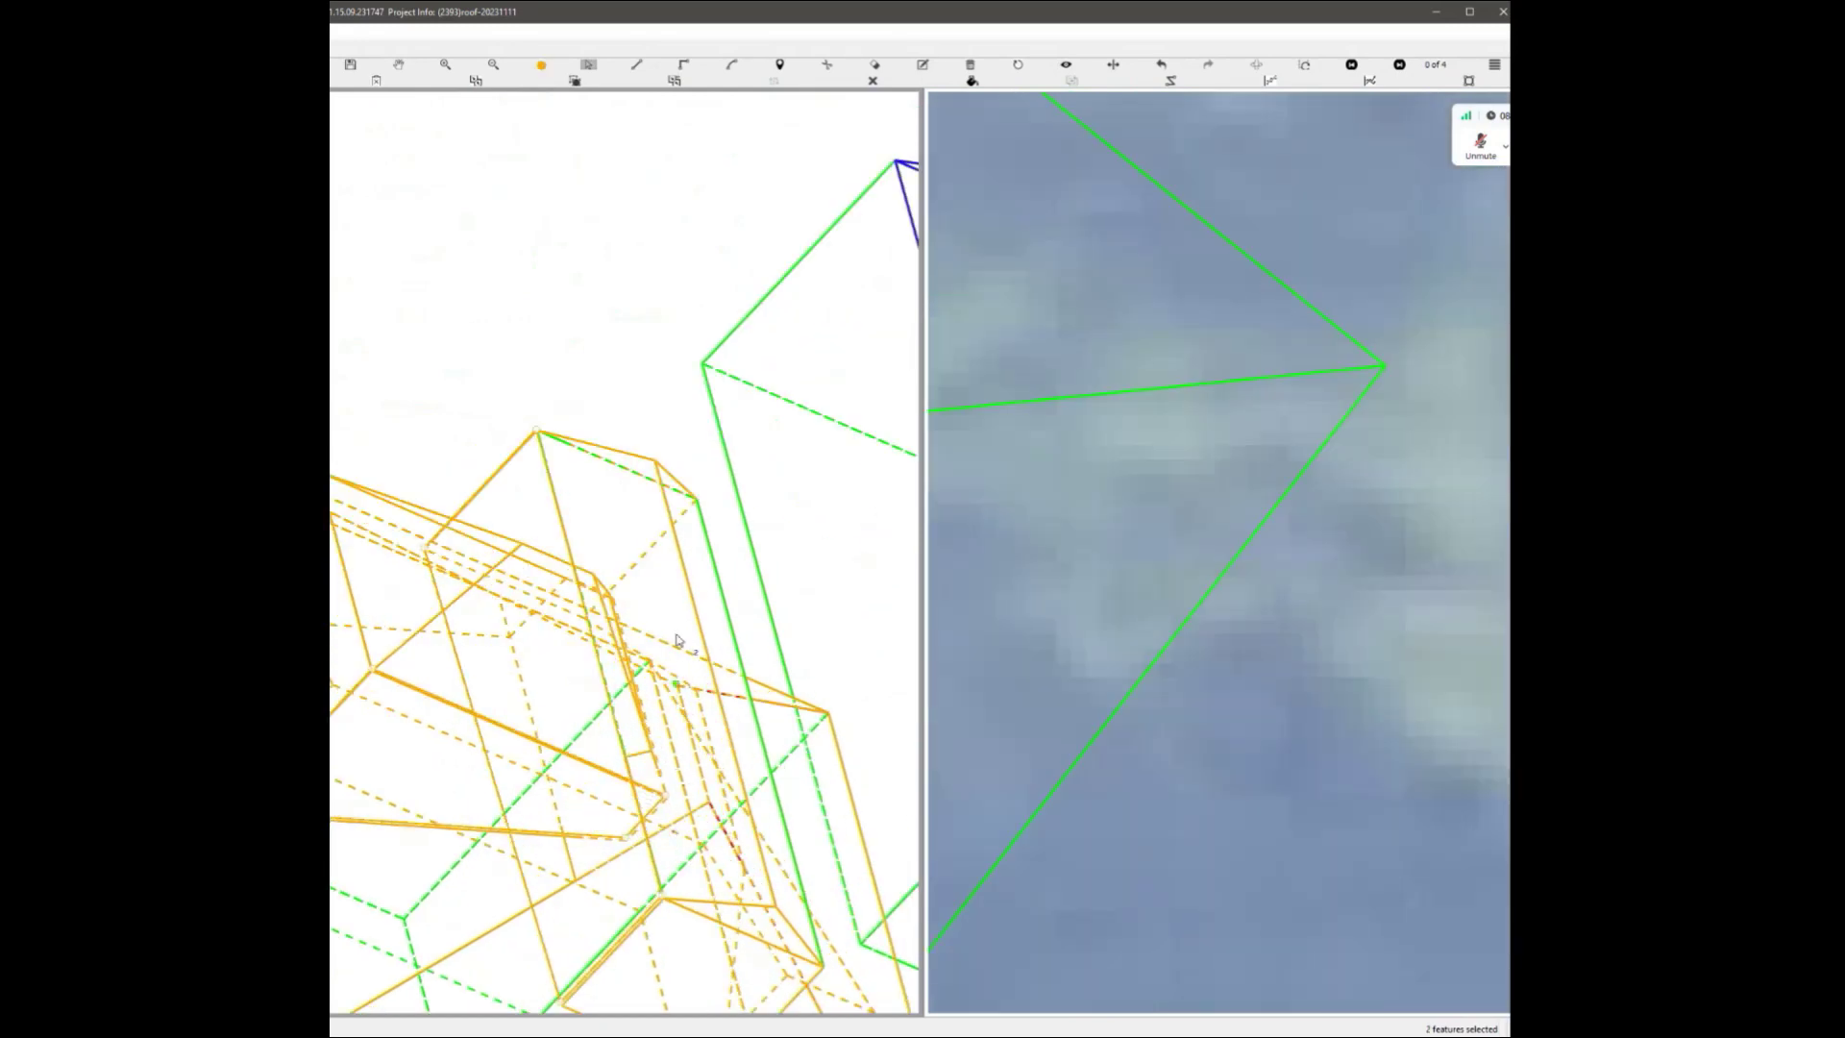
left_click(663, 593, "ctrl")
key("Escape")
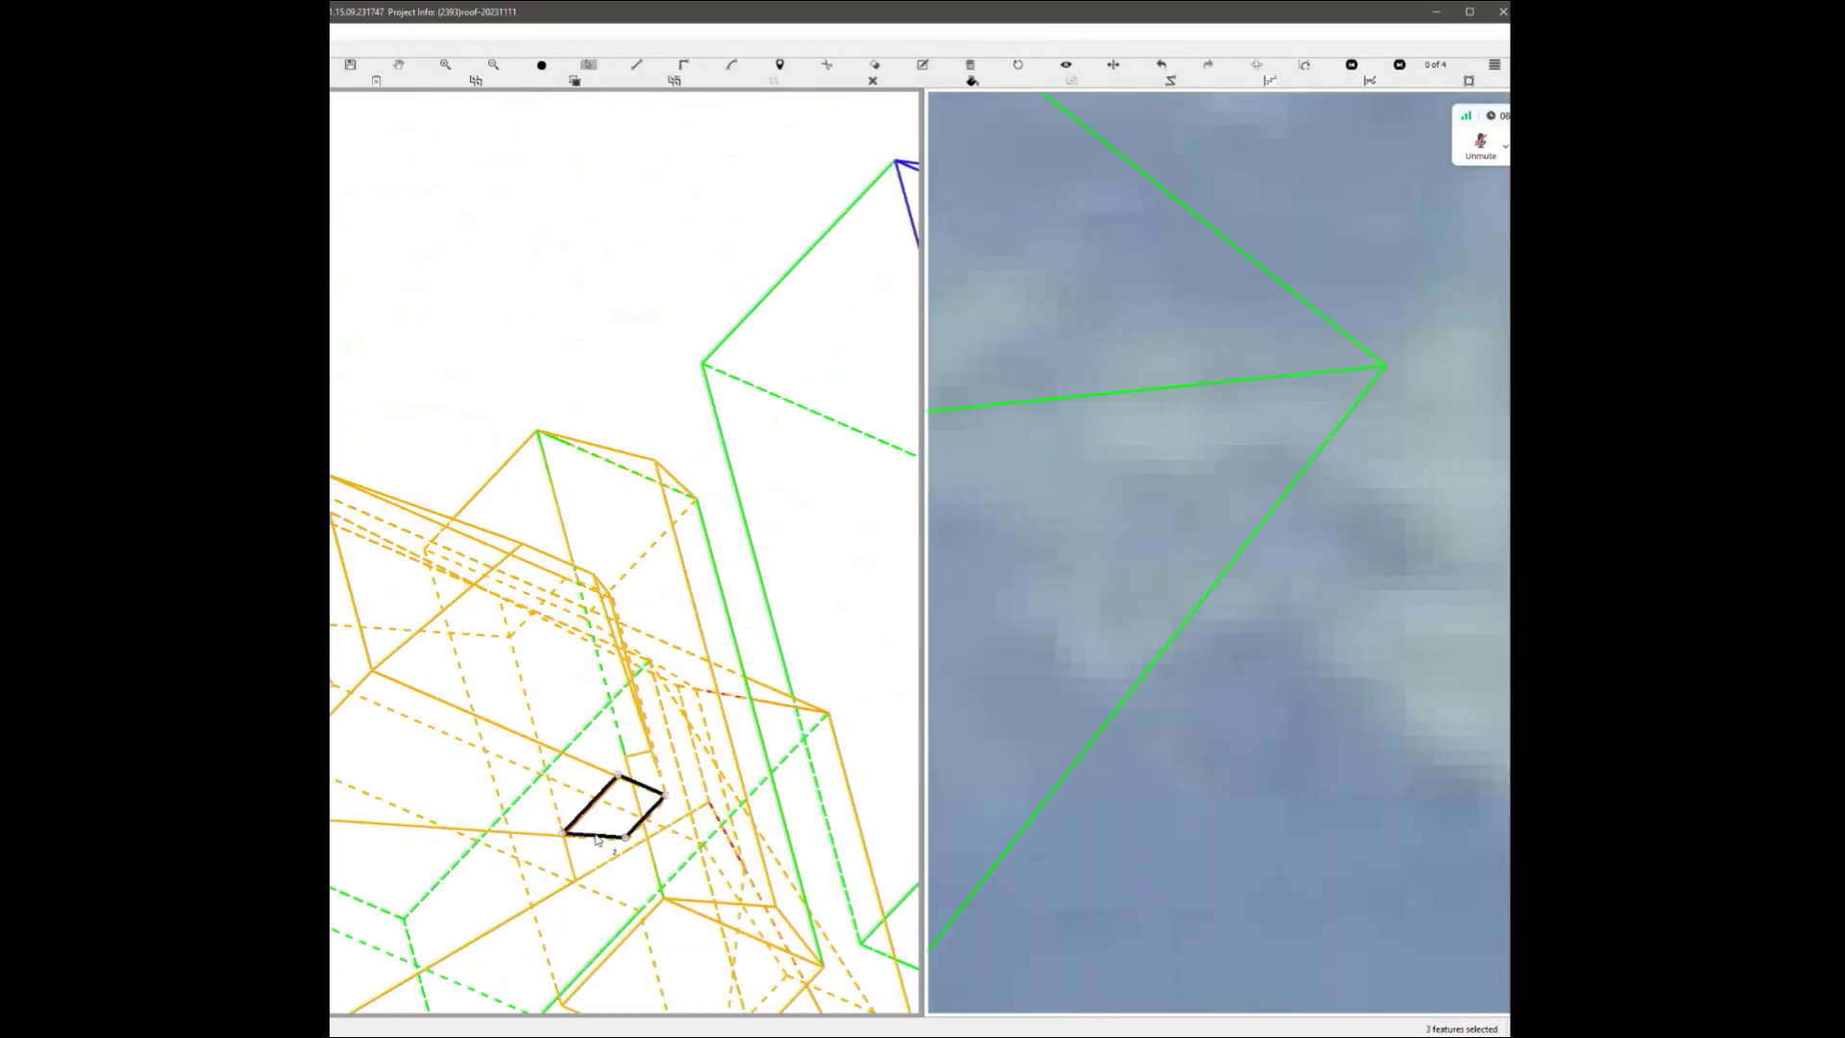
Inspect the small gable's slope and the notched dormer roof slope, and undo the last change.
key("space")
key("space")
mouse_move(646, 797)
middle_mouse_down()
mouse_move(671, 836)
mouse_move(647, 766)
middle_mouse_up()
scroll(655, 774, "up", 2)
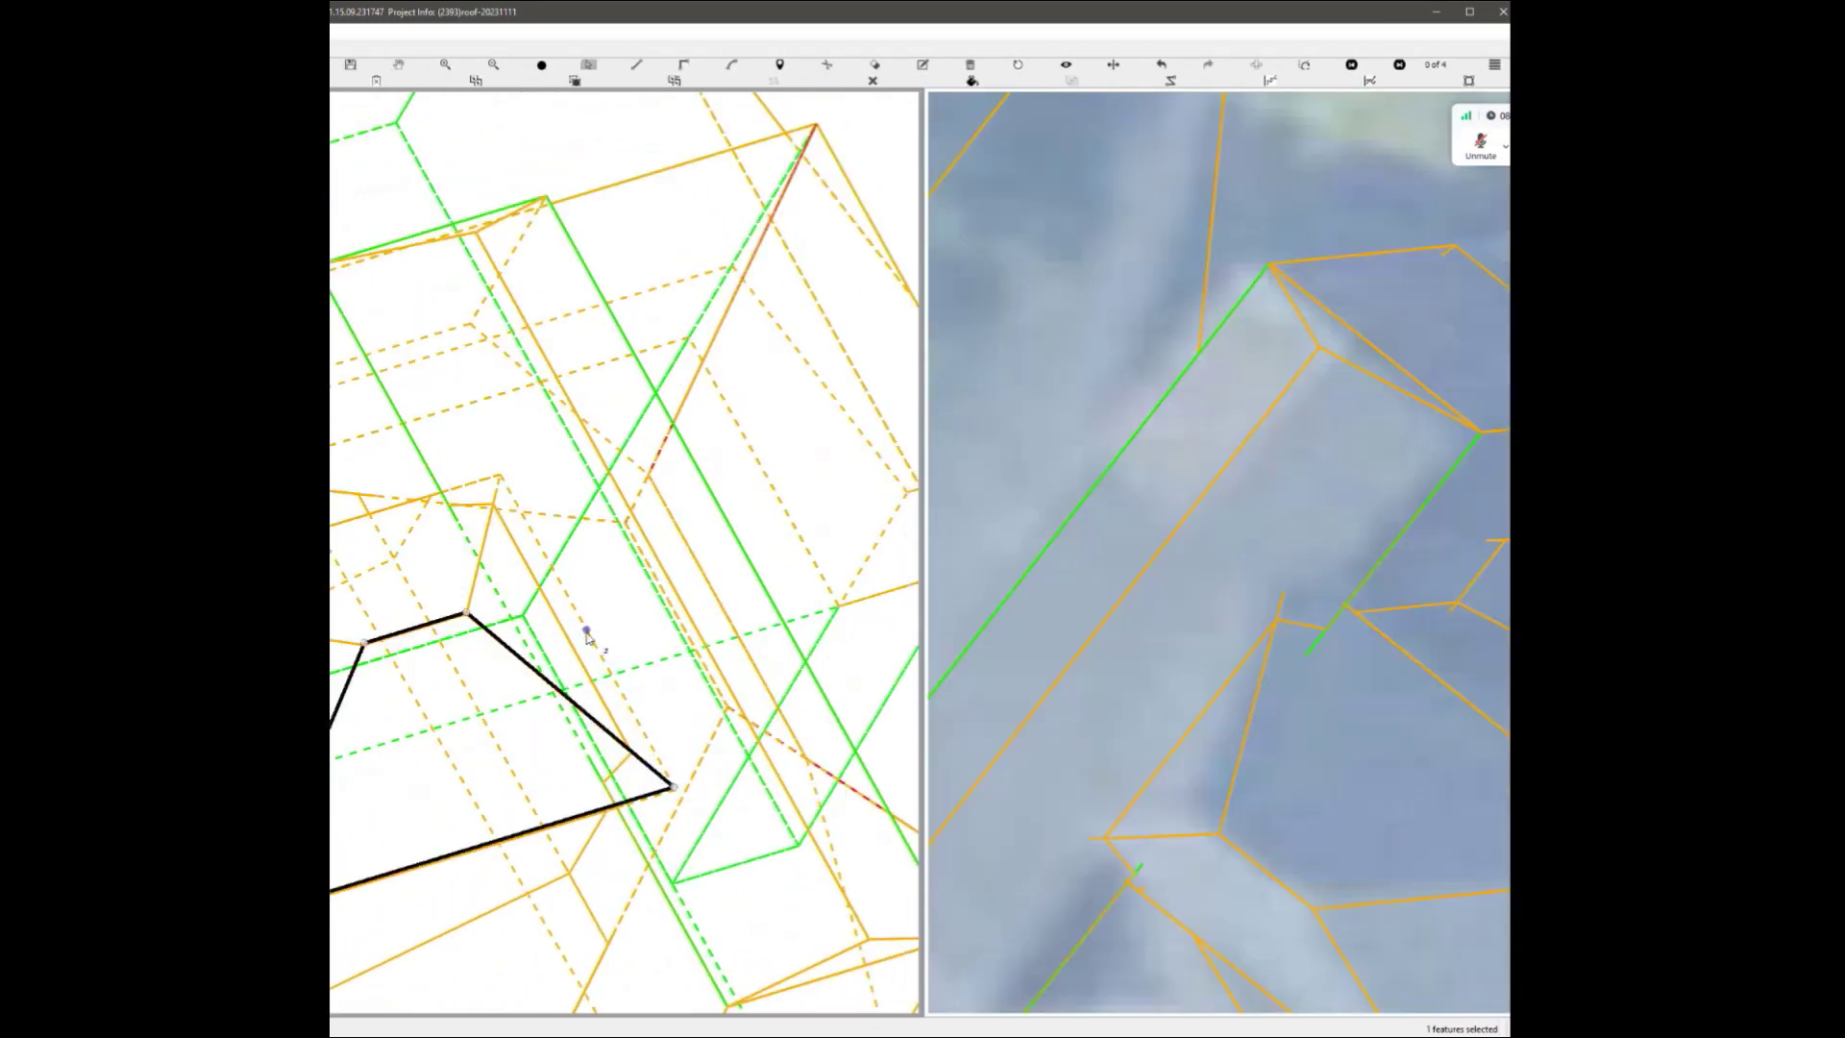
key("Escape")
scroll(588, 637, "down", 2)
left_click(498, 525)
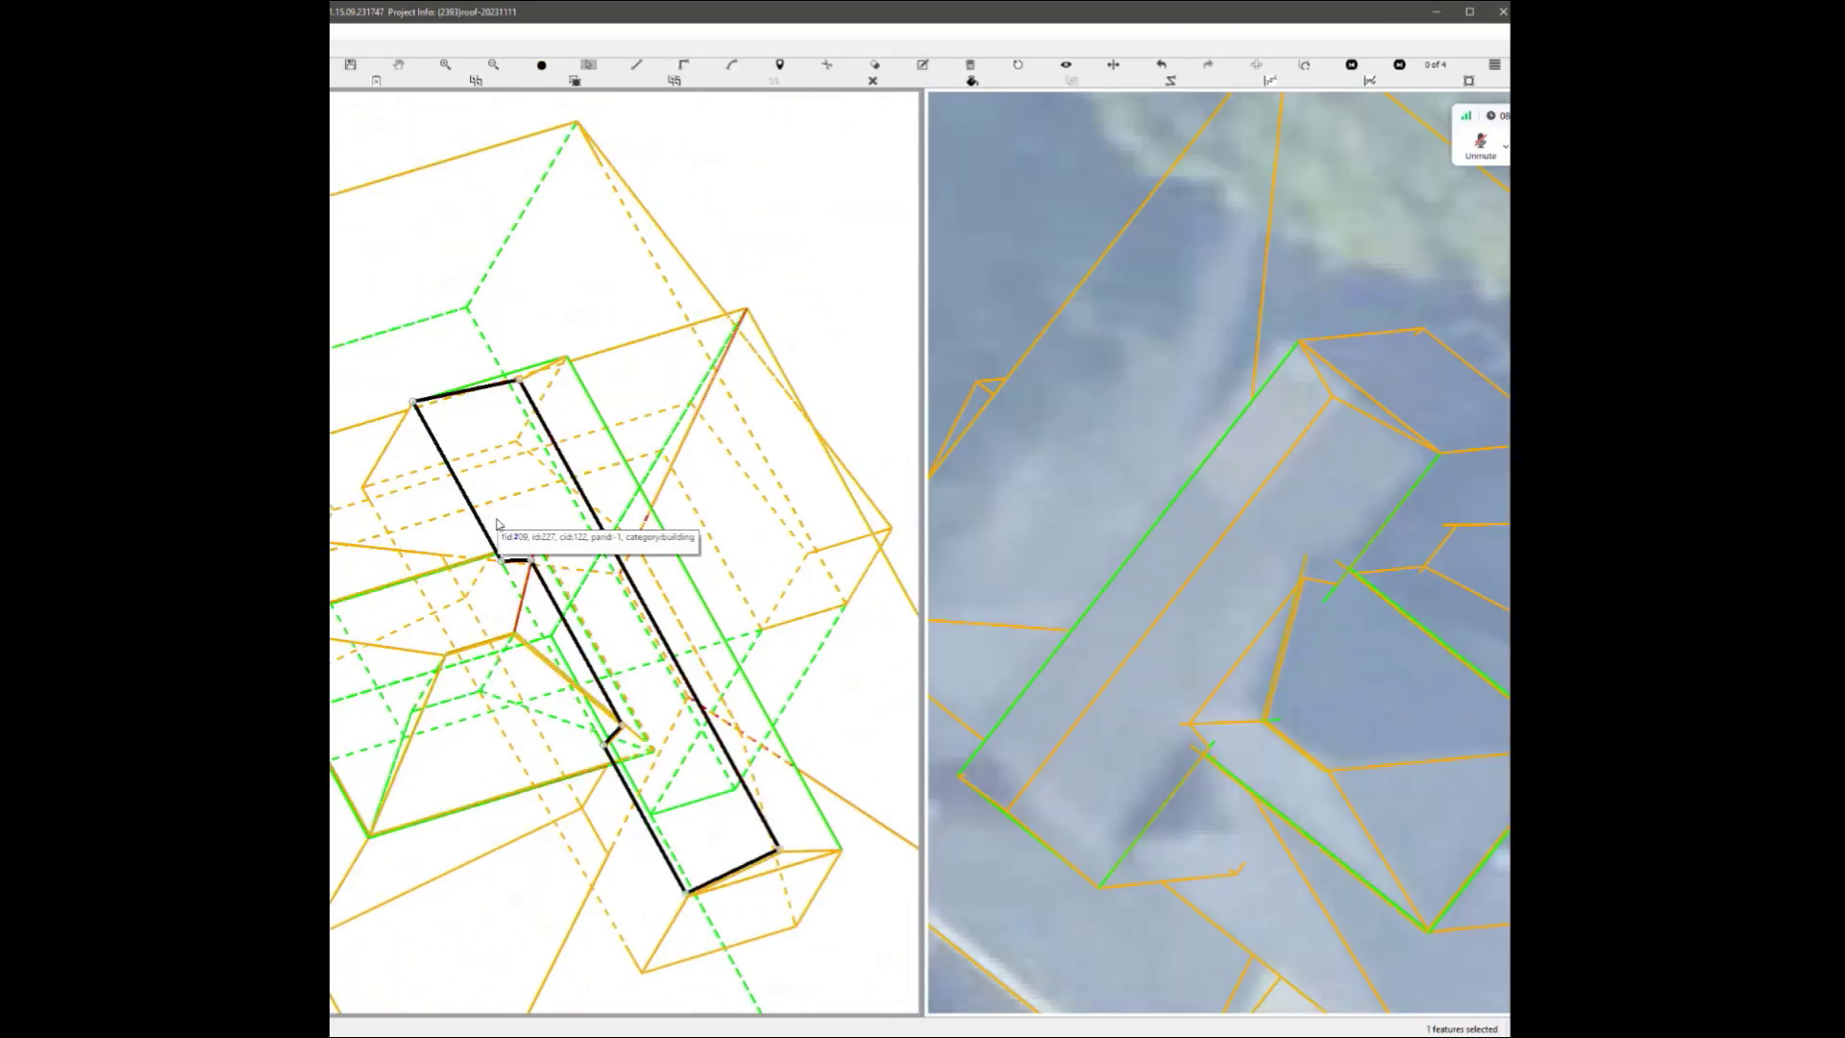
key("ctrl+z")
Select five faces, including the small gable's slopes and the long dormer's roof slope, and process them to trim the overlap.
left_click(630, 741)
scroll(637, 706, "up", 2)
left_click(620, 691, "shift")
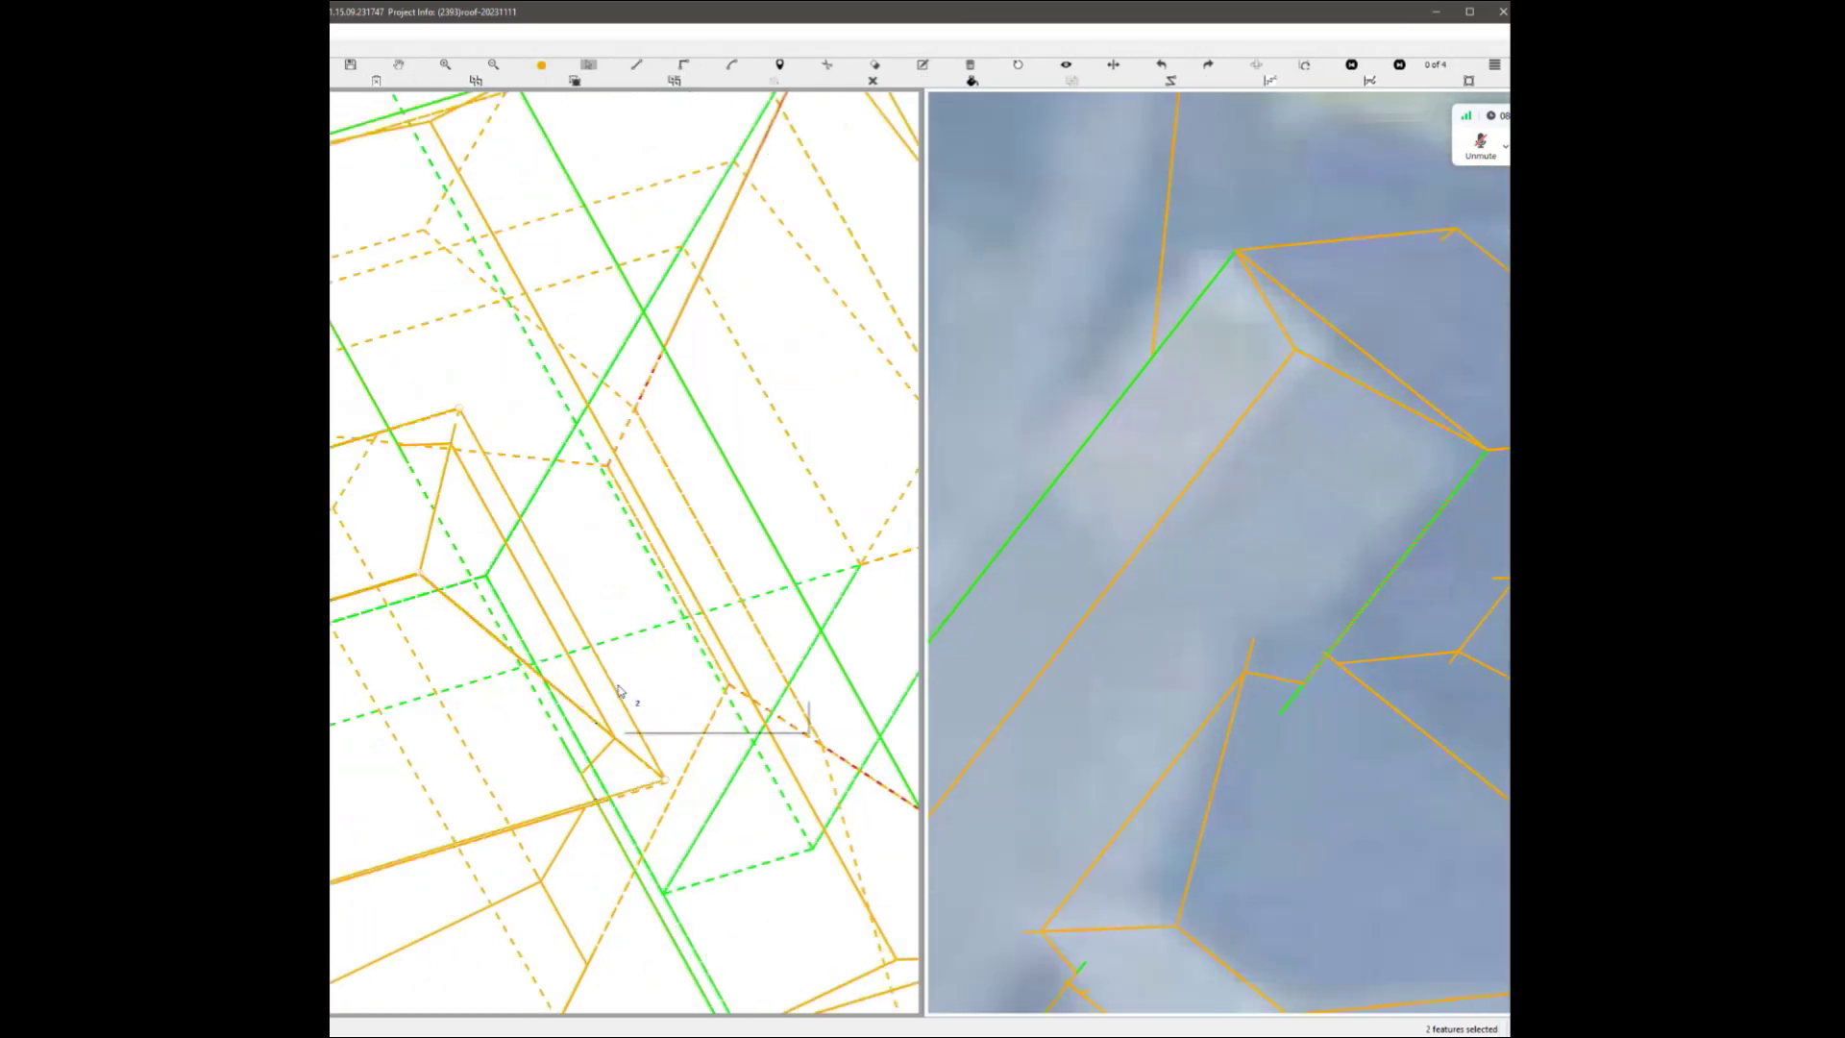
middle_click_drag(620, 691, 500, 565)
left_click(495, 572, "shift")
left_click(489, 475, "shift")
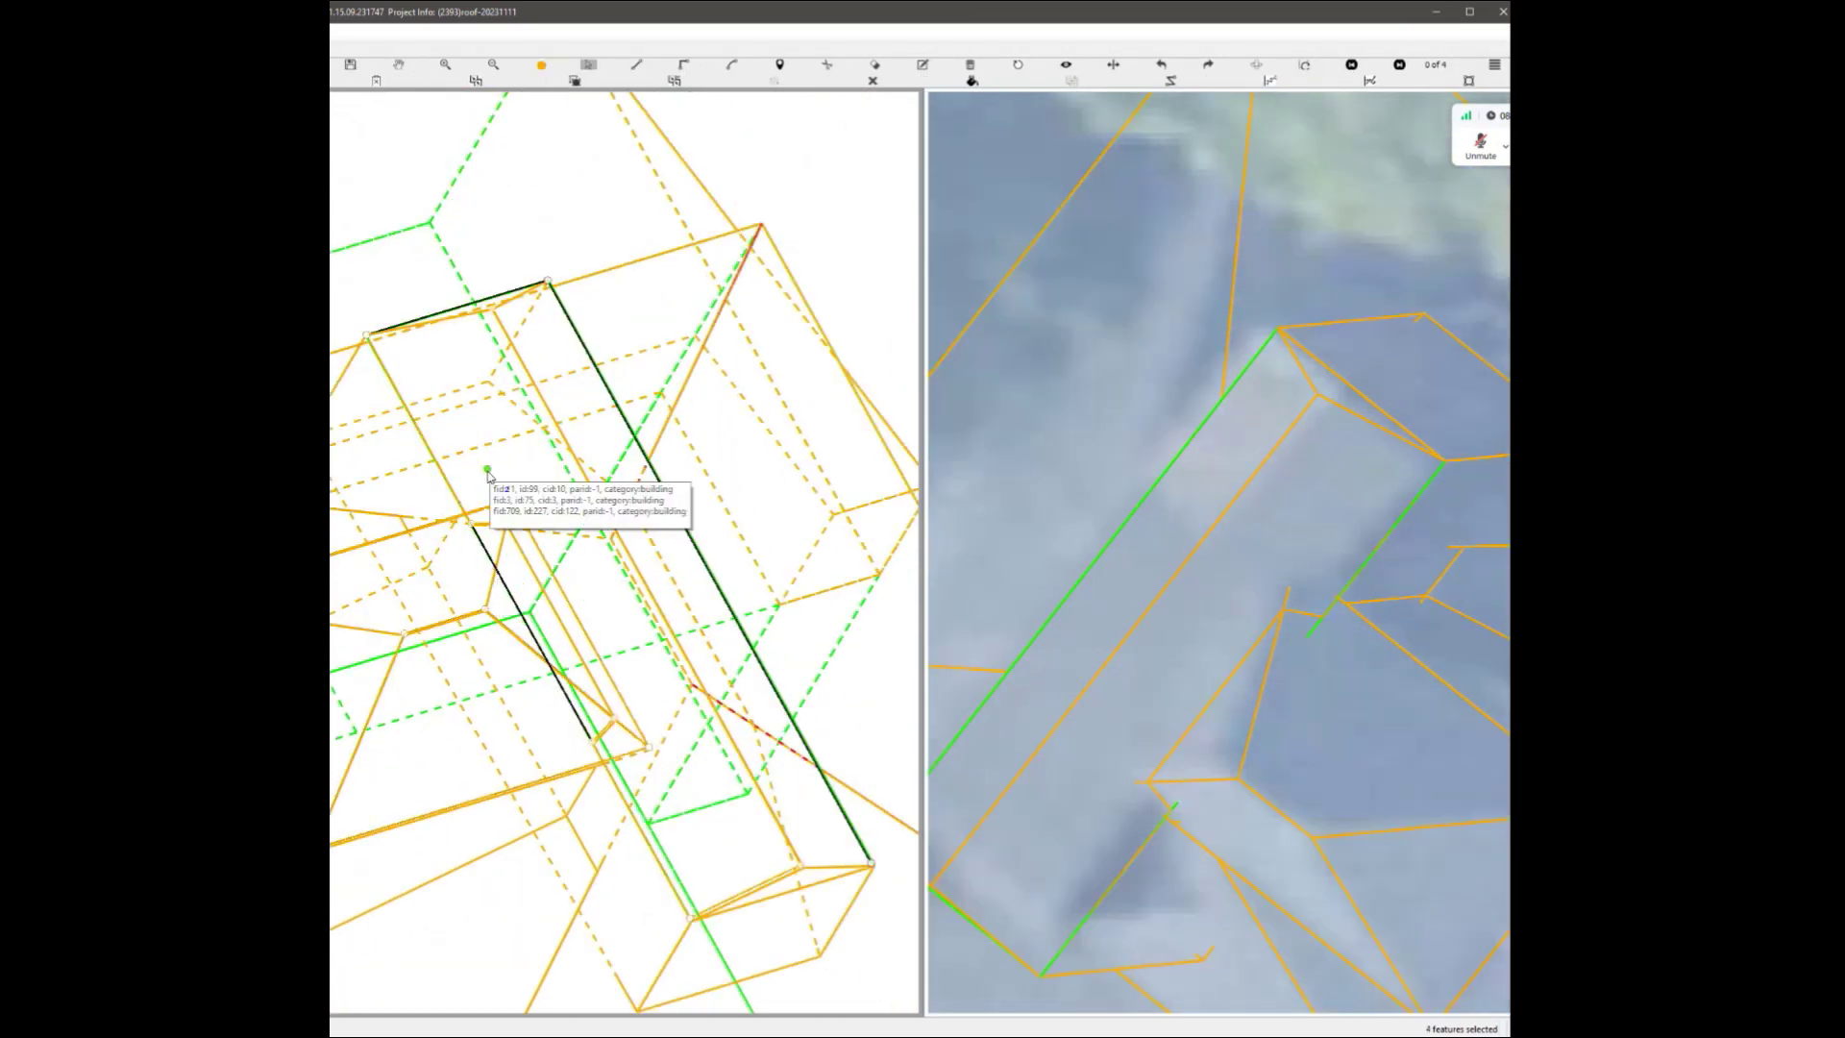
left_click(397, 459, "shift")
key("Delete")
scroll(630, 734, "up", 3)
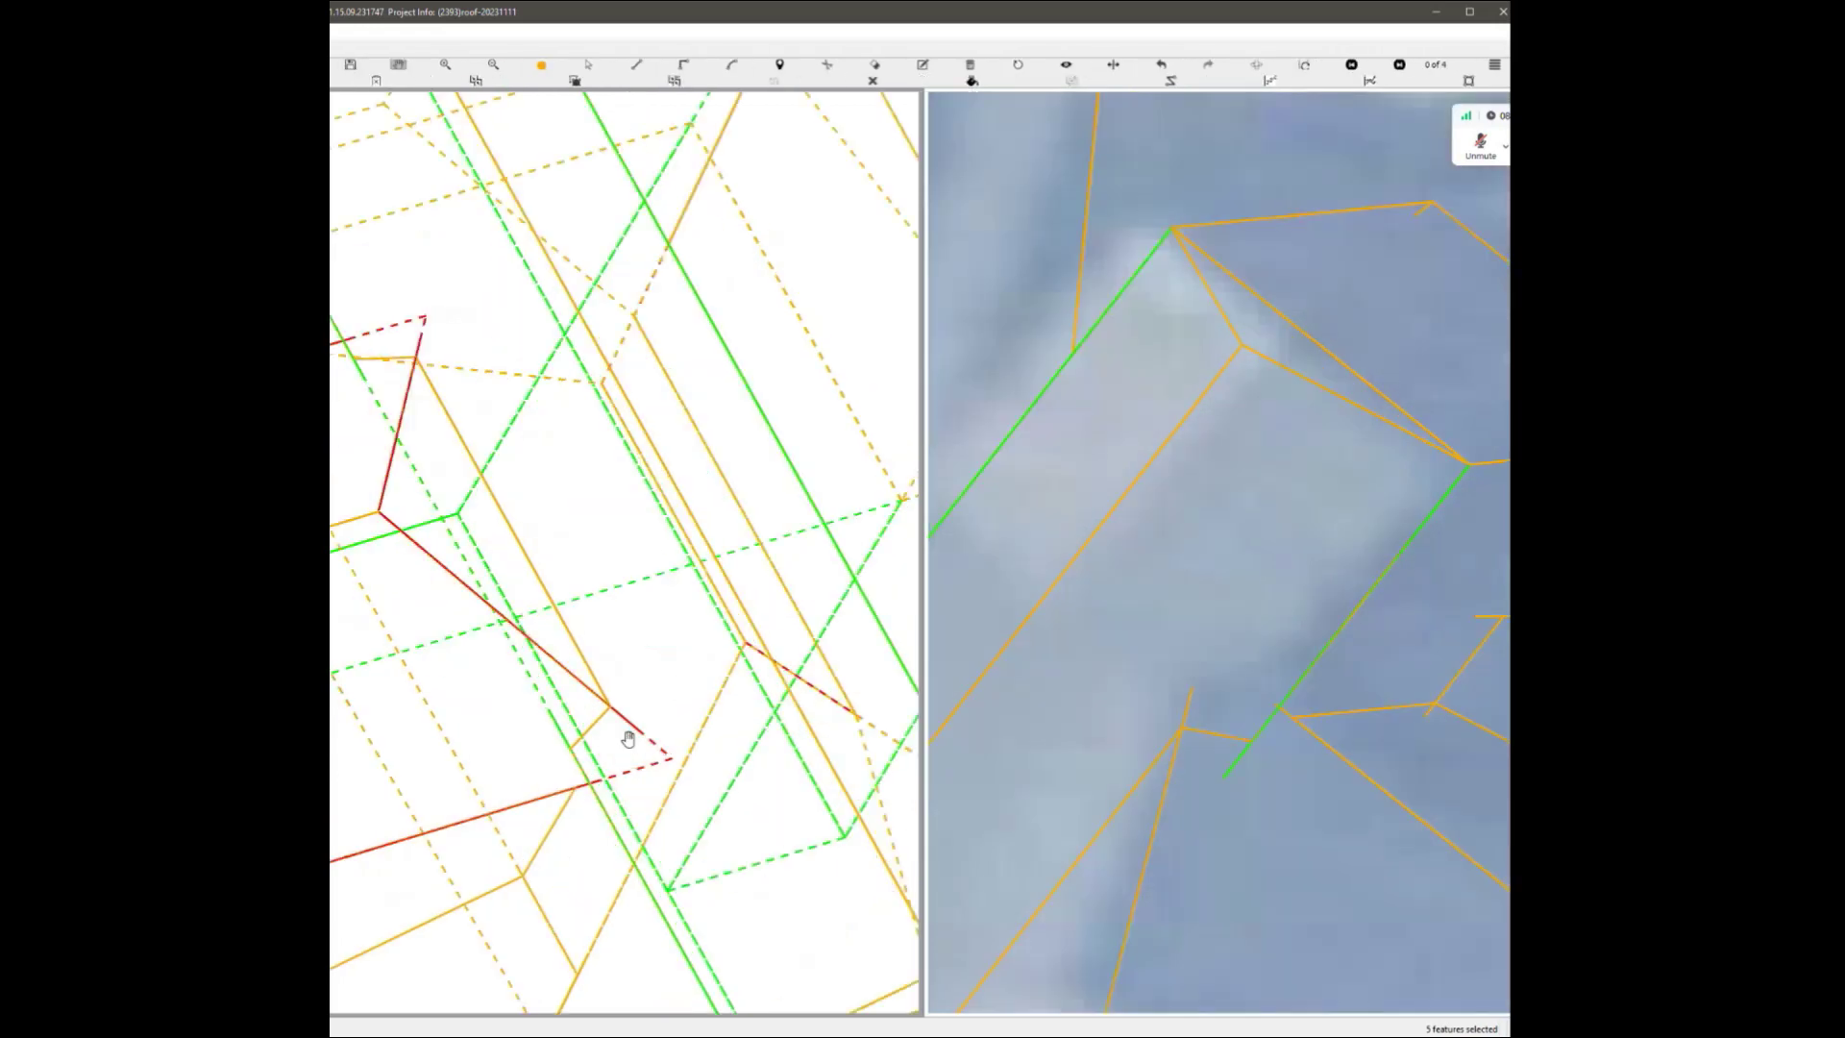
Select the gable slope piece that reaches into the long dormer and delete it.
left_click(655, 740)
scroll(655, 740, "down", 2)
middle_click_drag(654, 740, 473, 373)
left_click(472, 372)
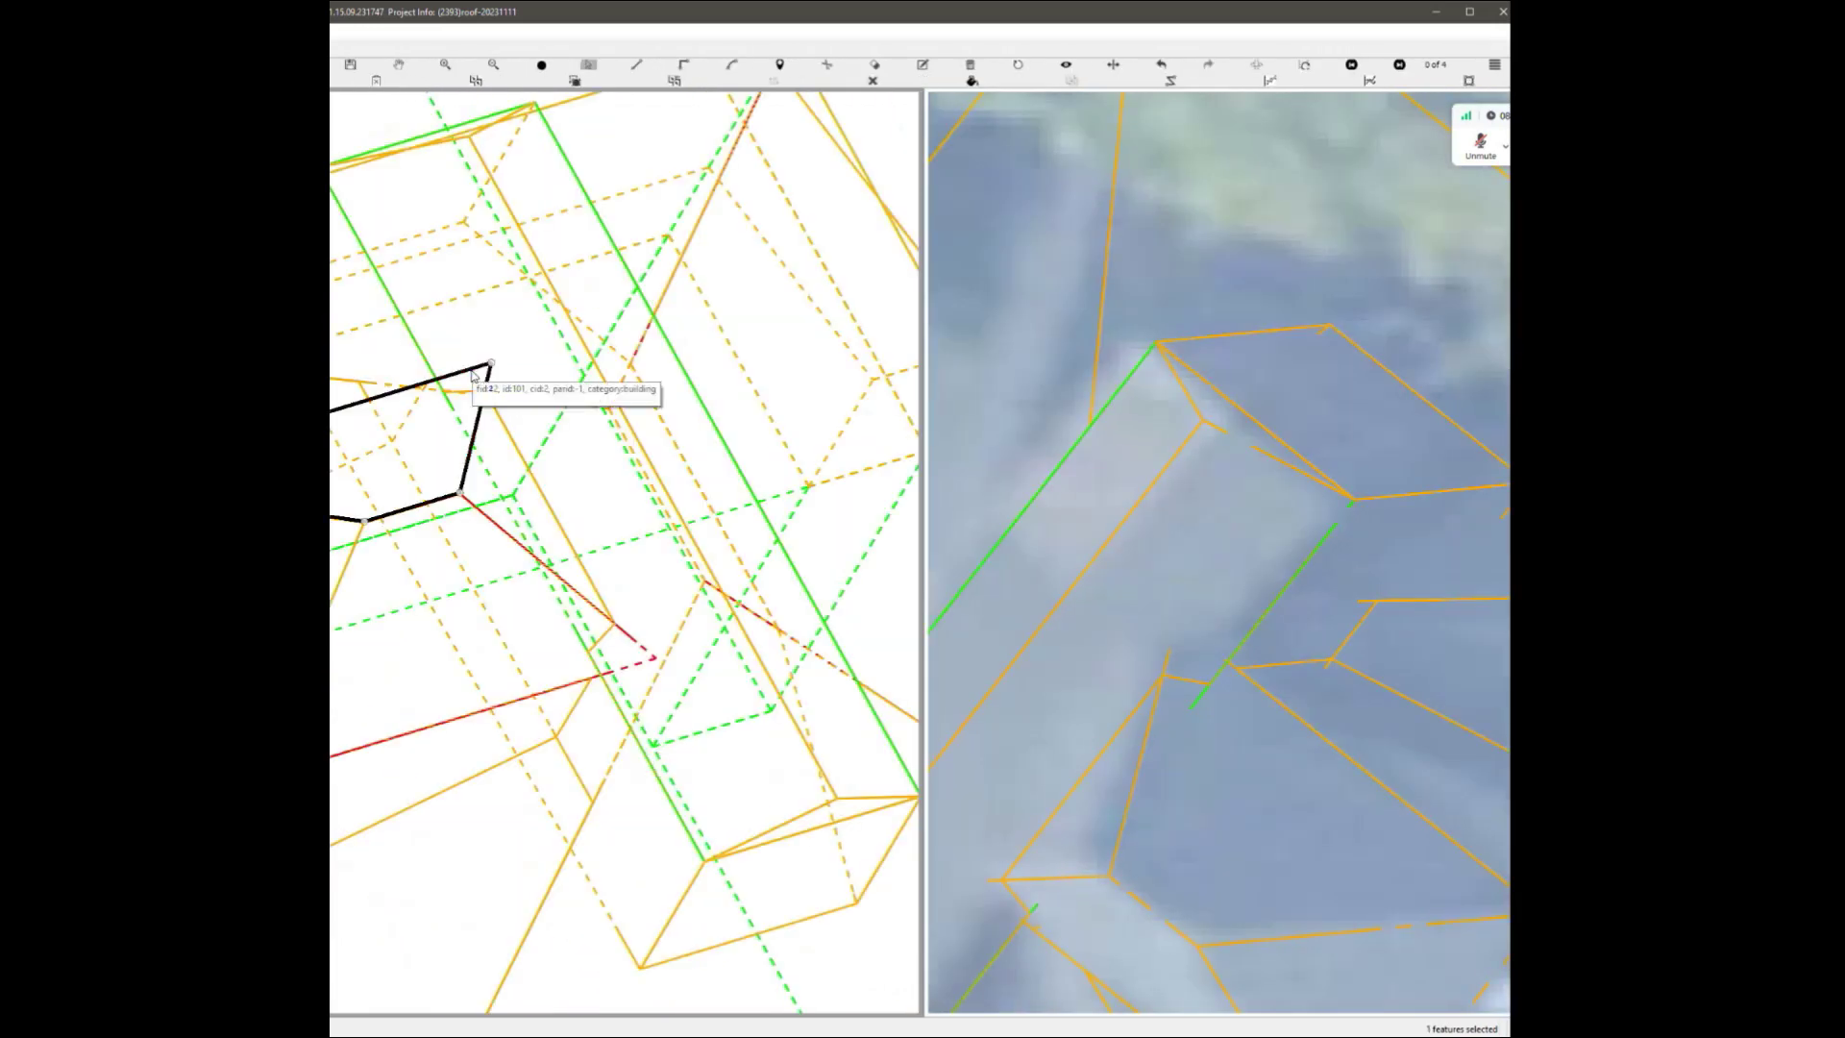
scroll(534, 468, "down", 3)
key("Delete")
Examine the notched long dormer roof slope around the small gable in the shaded display.
scroll(613, 615, "up", 2)
middle_click_drag(612, 615, 628, 620)
key("f")
scroll(644, 635, "up", 2)
left_click(646, 623)
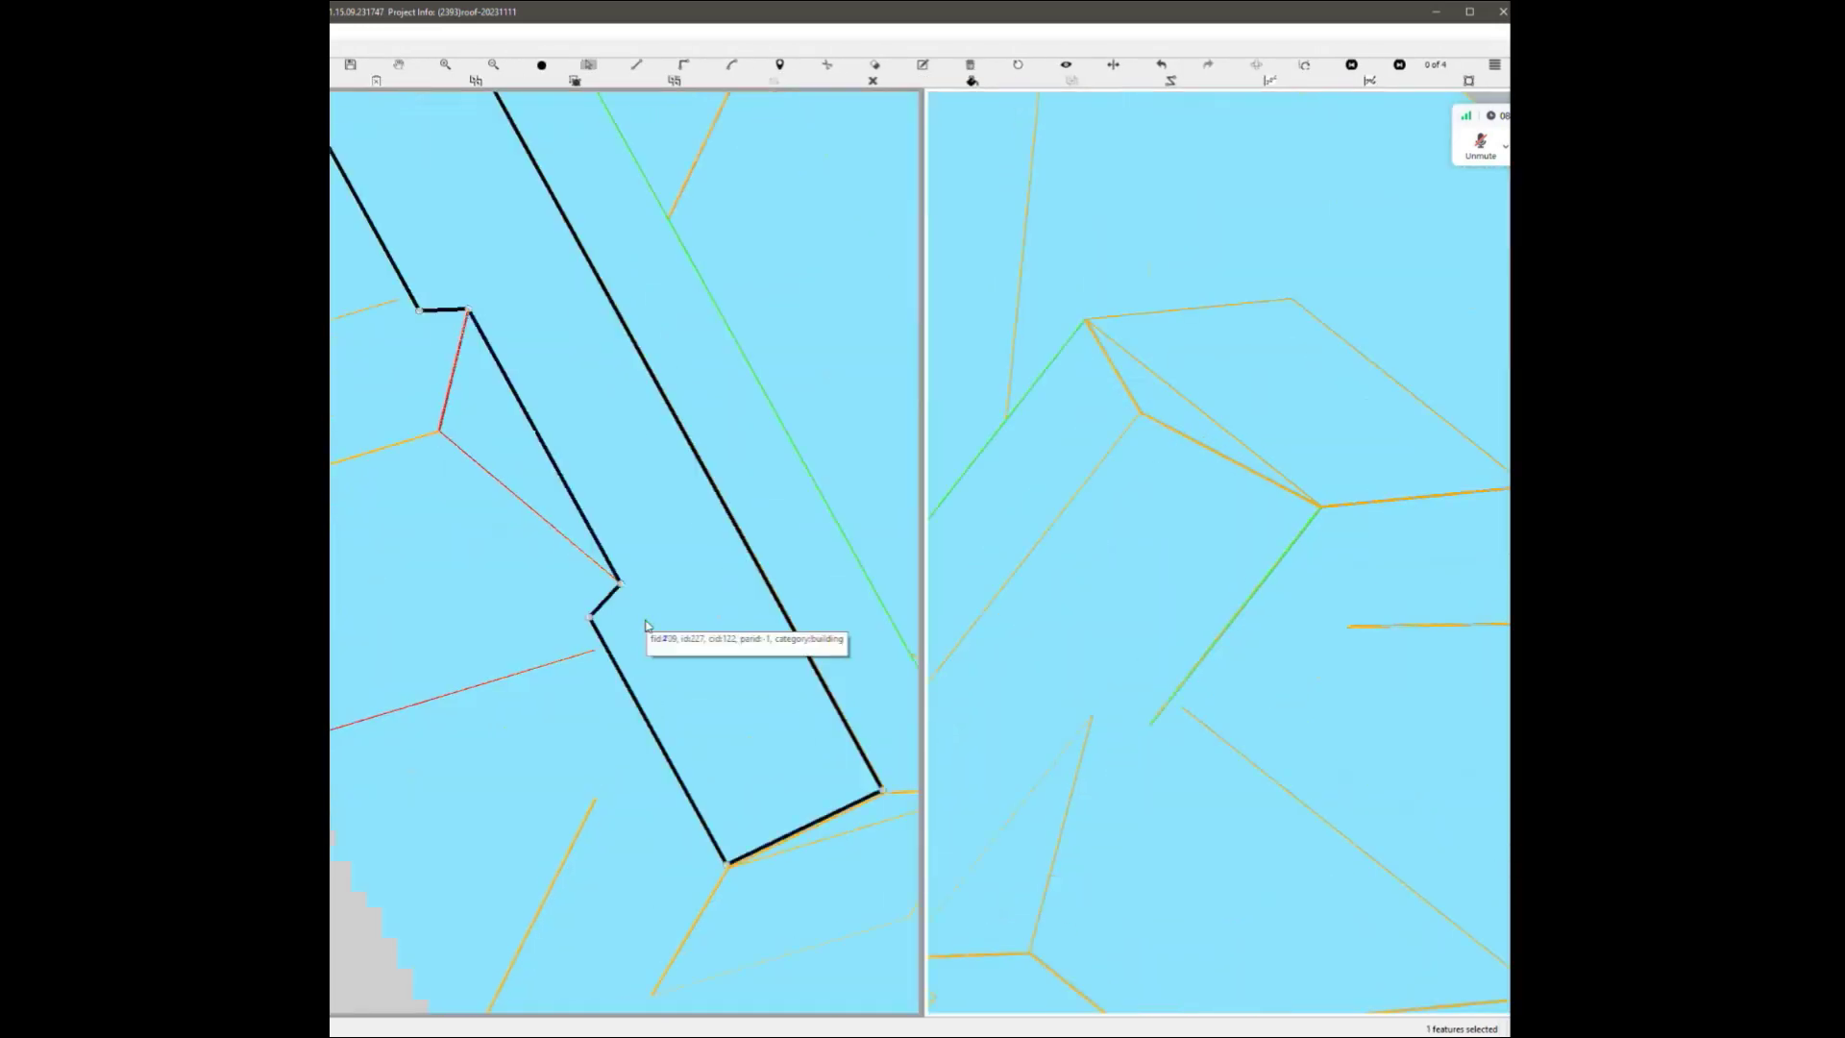
key("f")
Check the outlines of the small gable's slope, its side strip and the adjoining long dormer faces by selecting them.
left_click(582, 559)
left_click(668, 627)
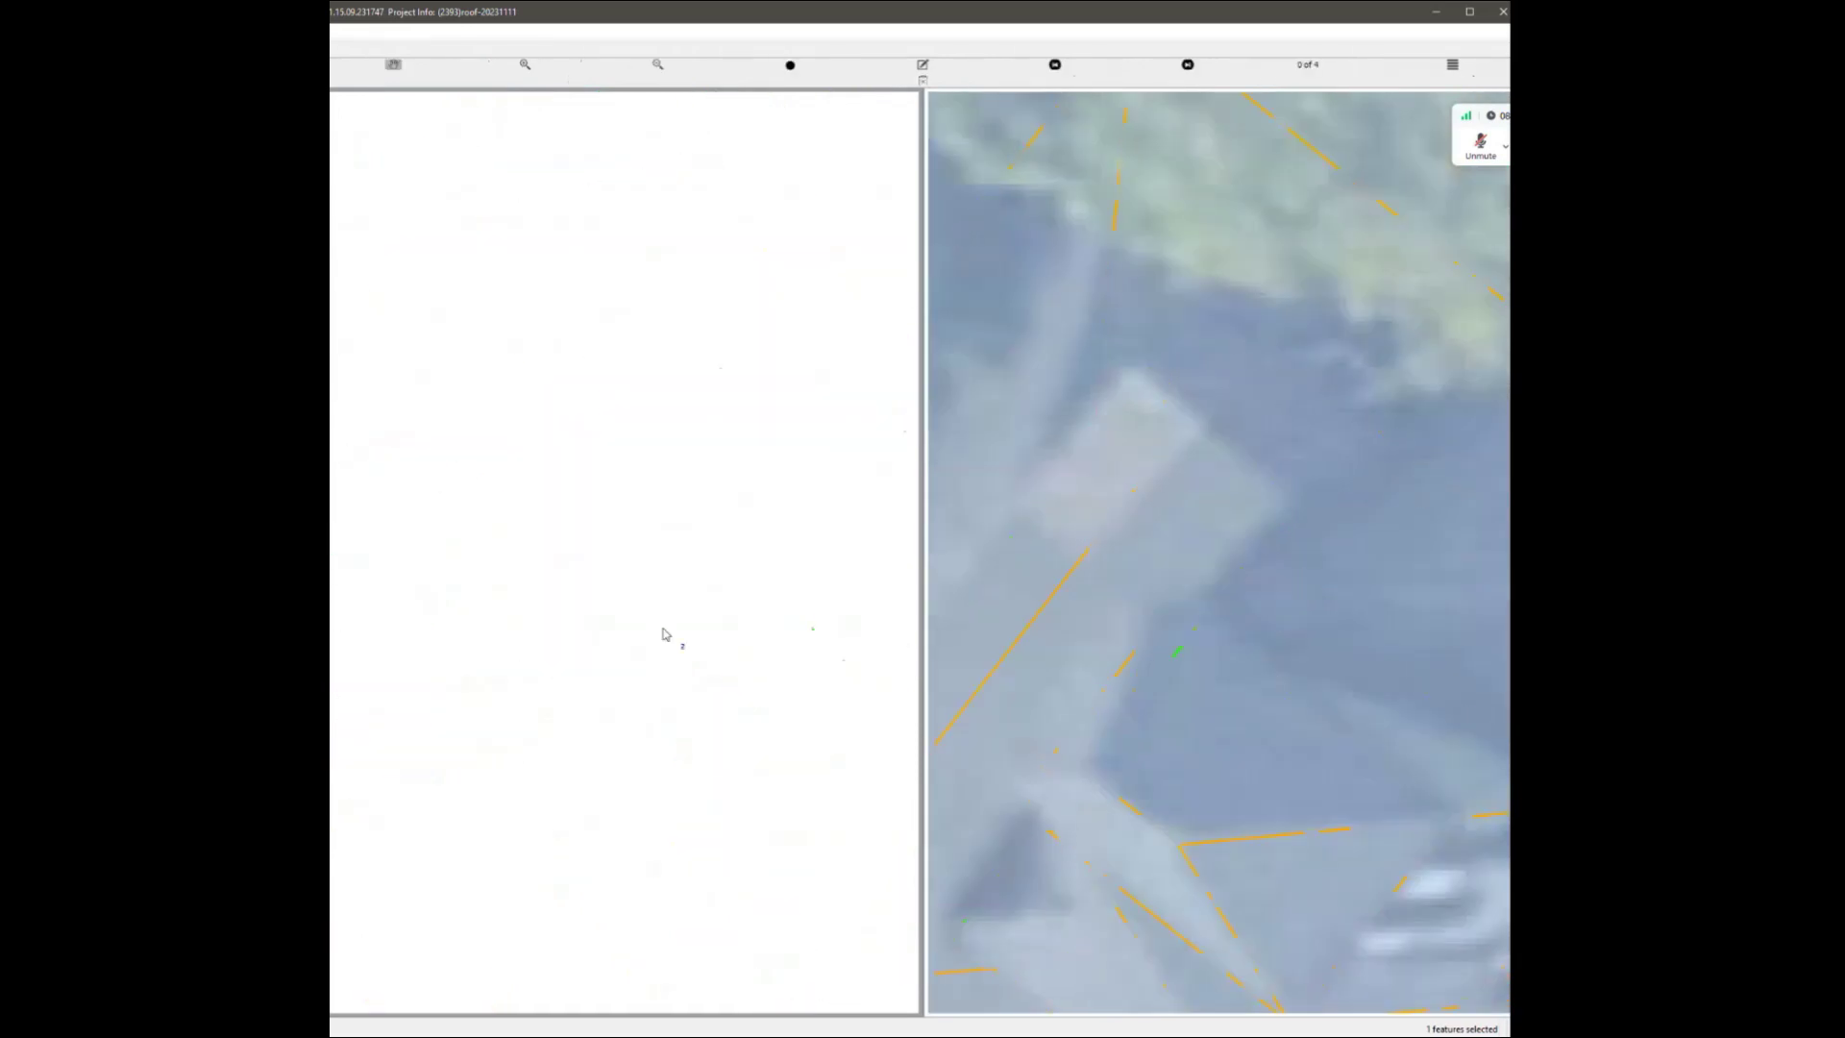
left_click(836, 796, "ctrl")
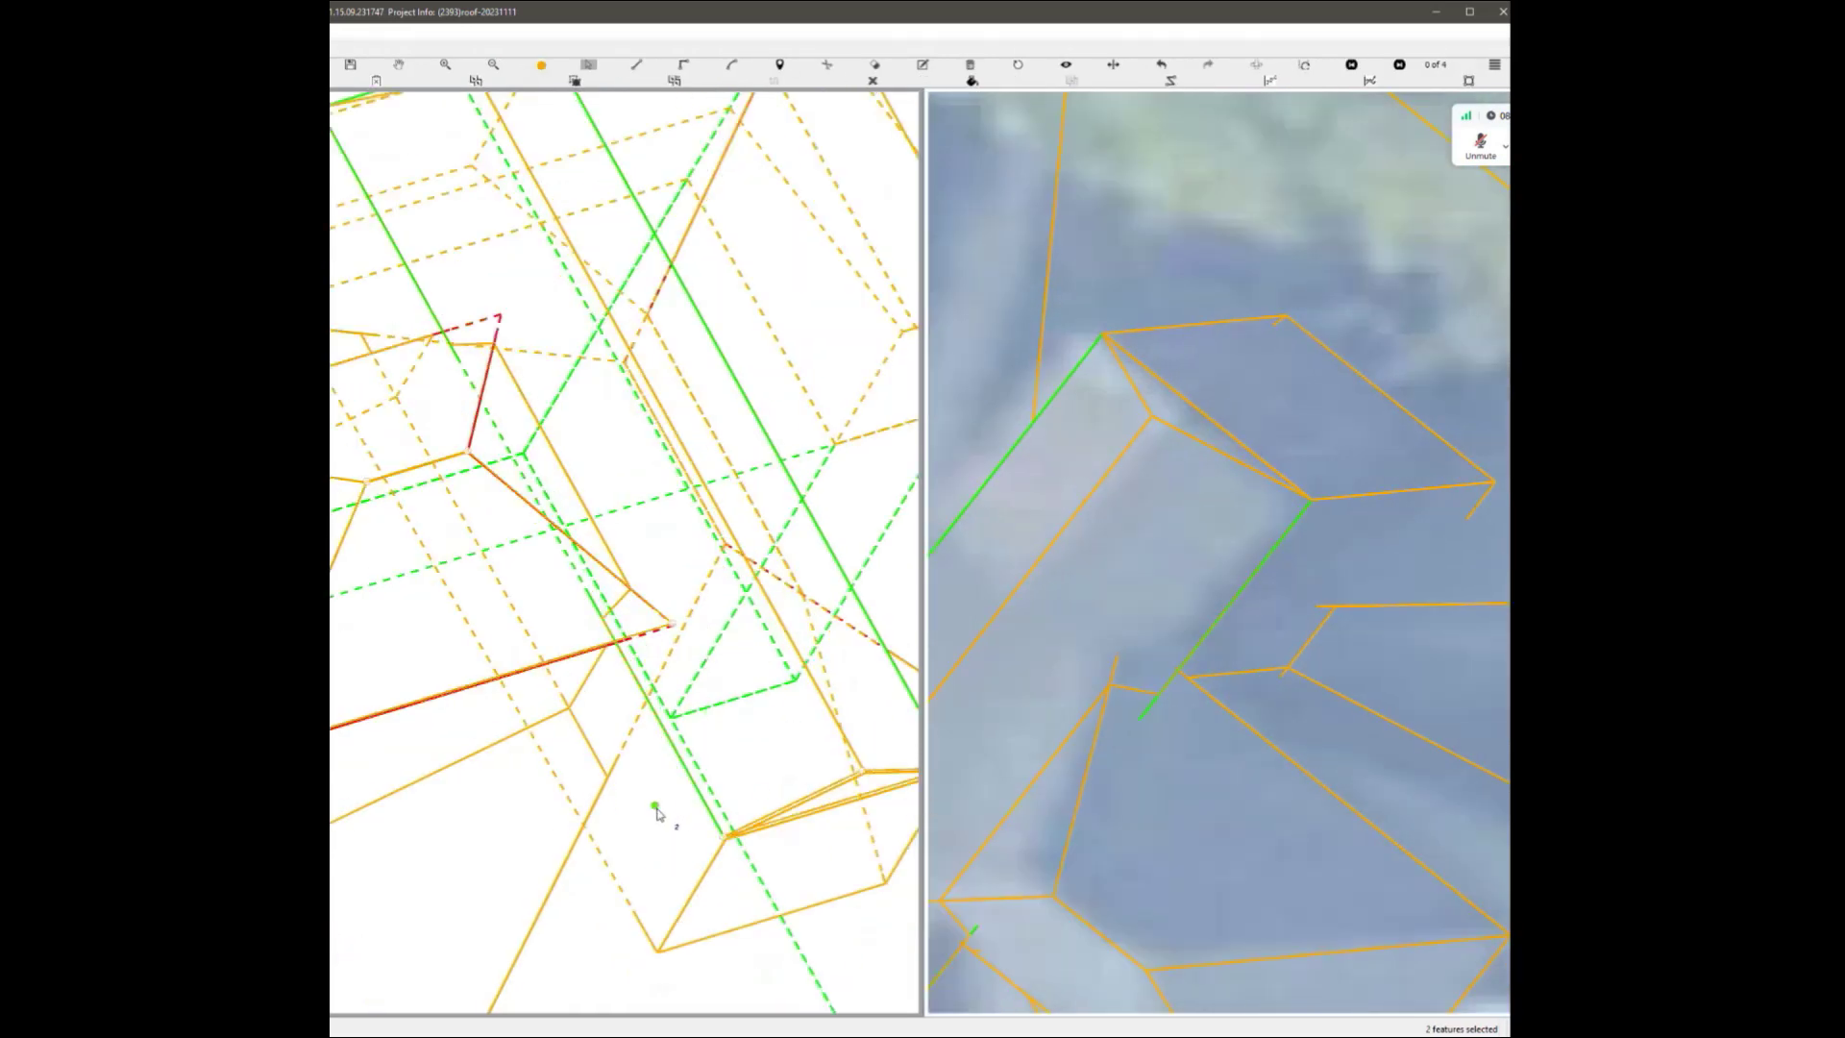
left_click(658, 815, "ctrl")
scroll(623, 728, "down", 3)
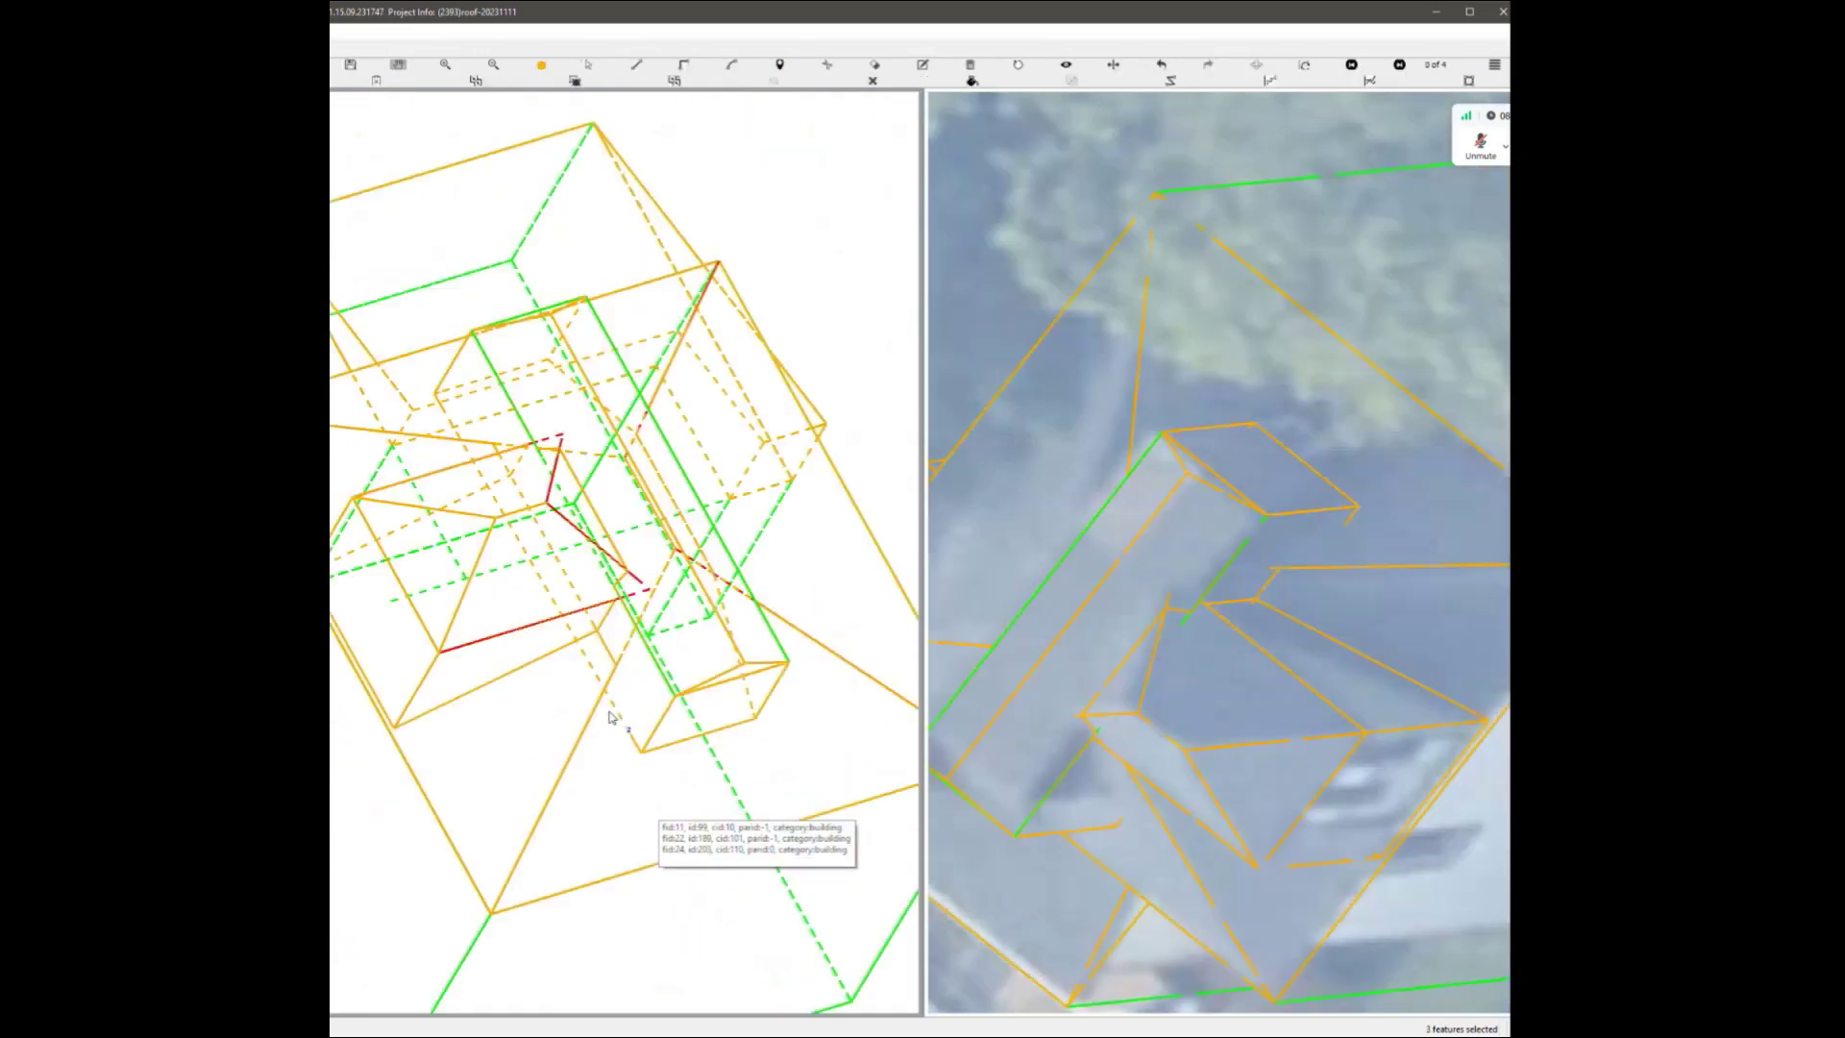
left_click(586, 591)
scroll(615, 588, "up", 3)
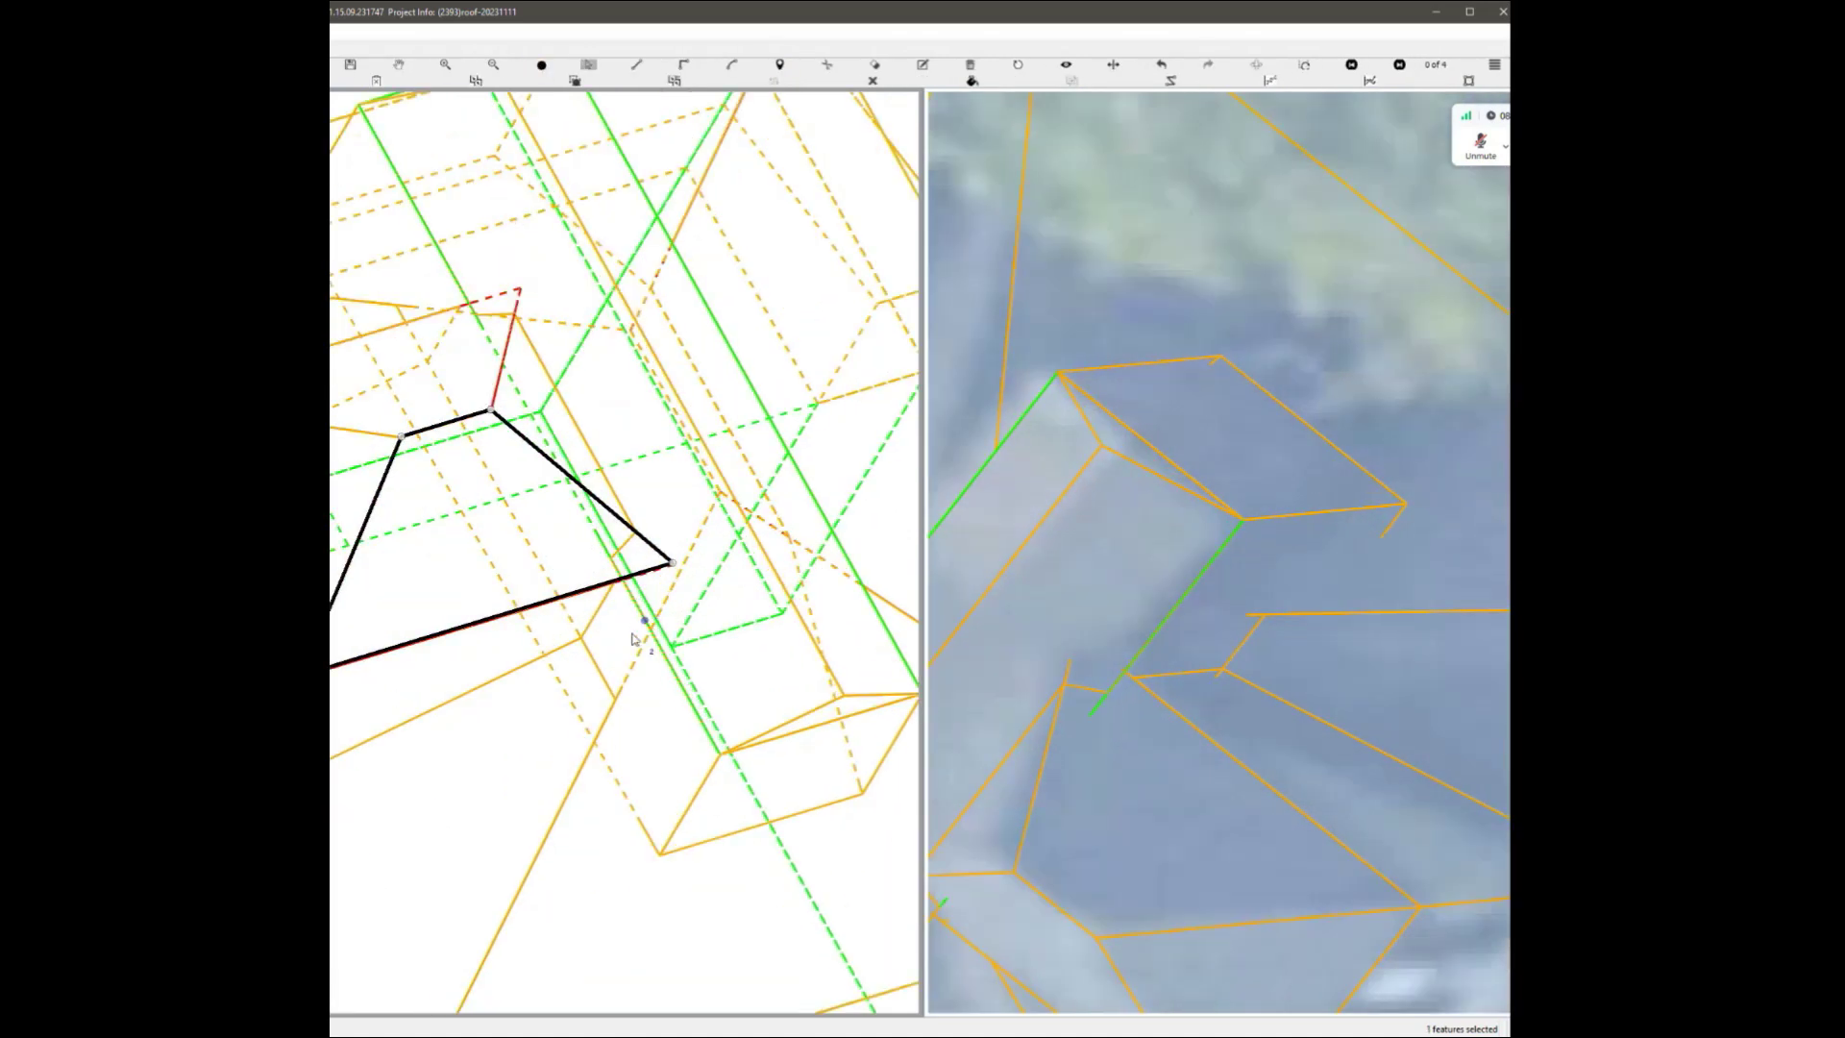
left_click(495, 671)
left_click(498, 677)
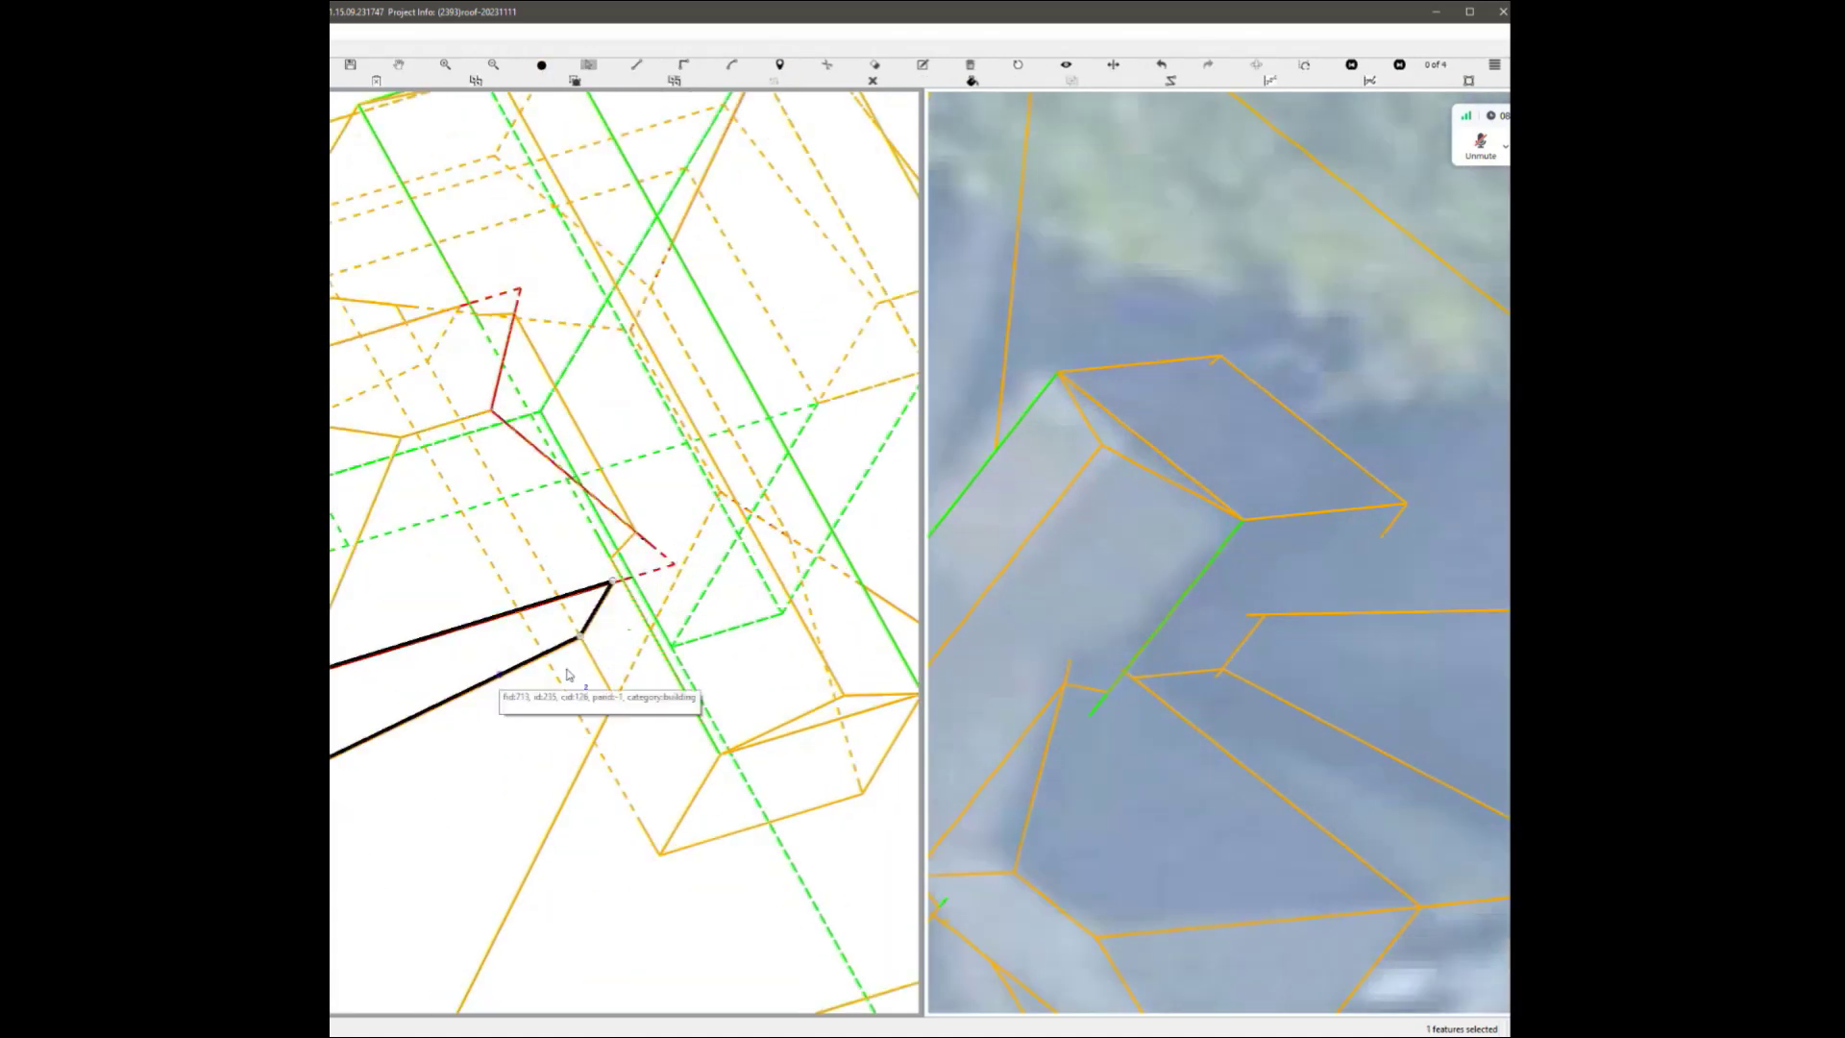
left_click(540, 504, "ctrl")
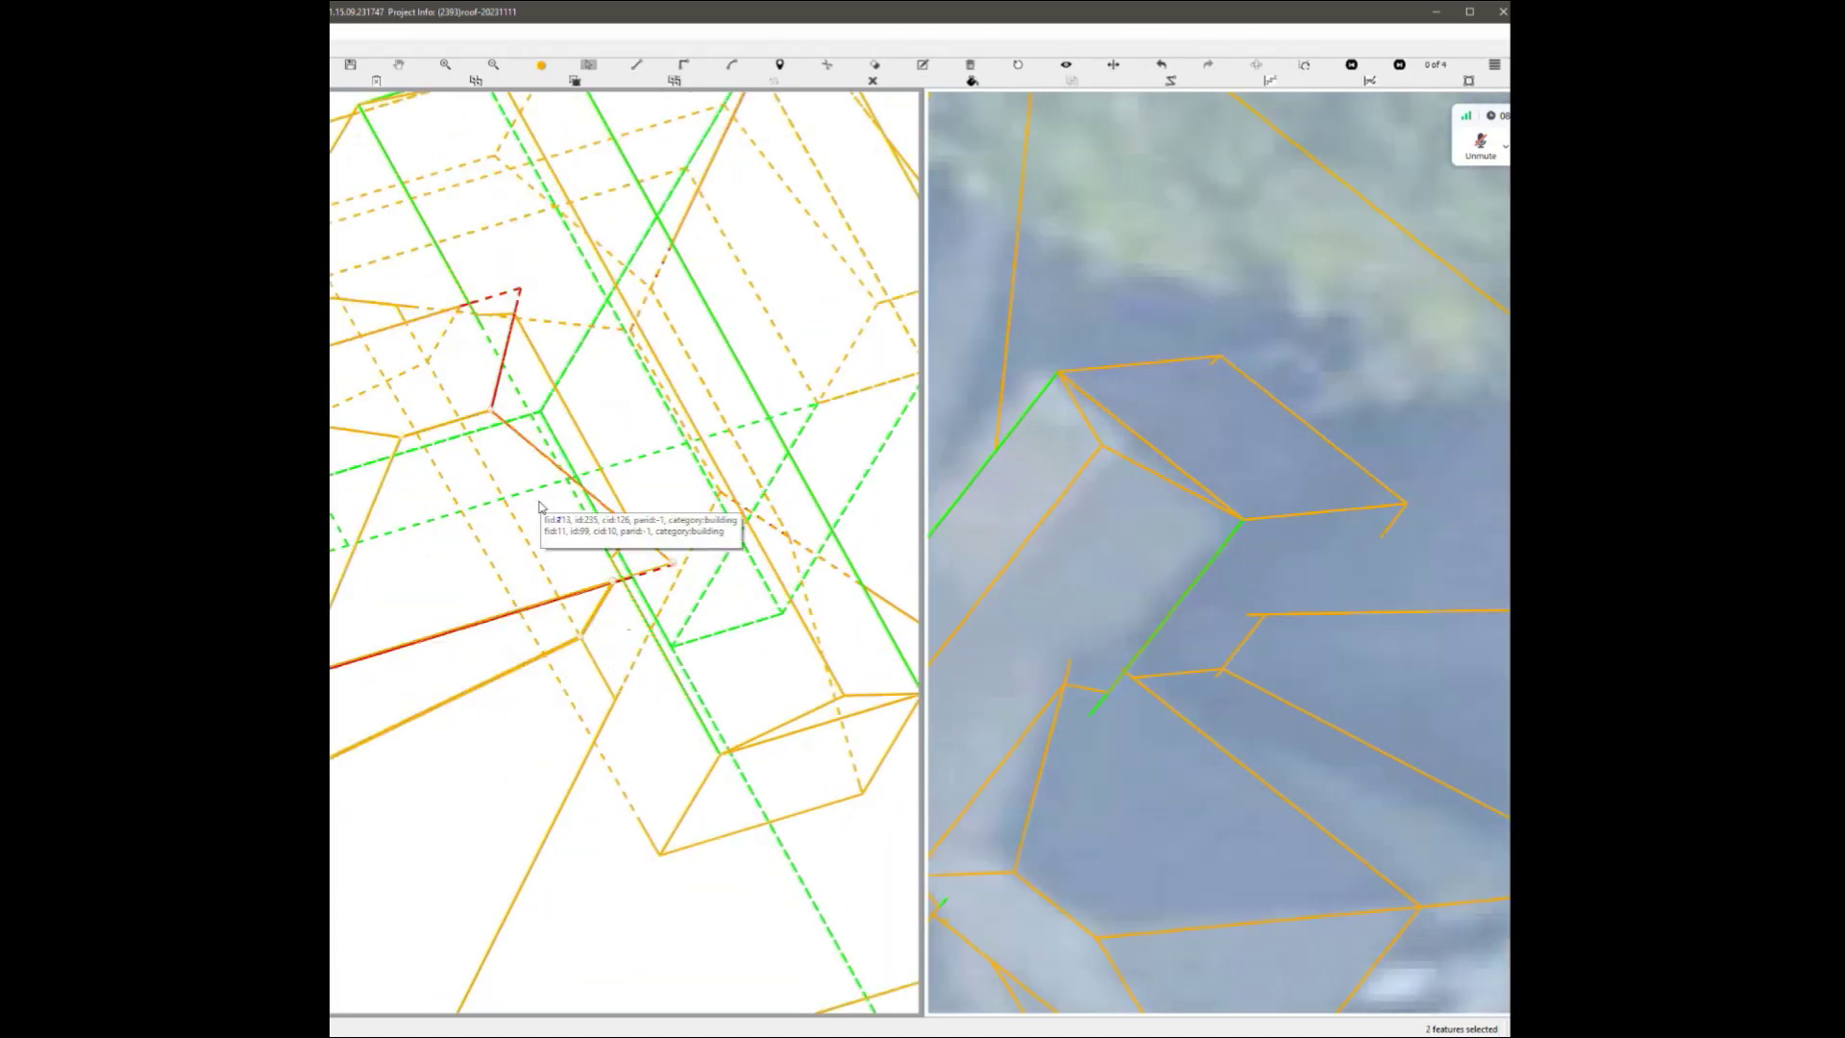
left_click(674, 799, "ctrl")
key("Escape")
Inspect the junction of the small gable and long dormer, including the triangular piece and the gable slope reaching into the dormer.
scroll(676, 597, "up", 4)
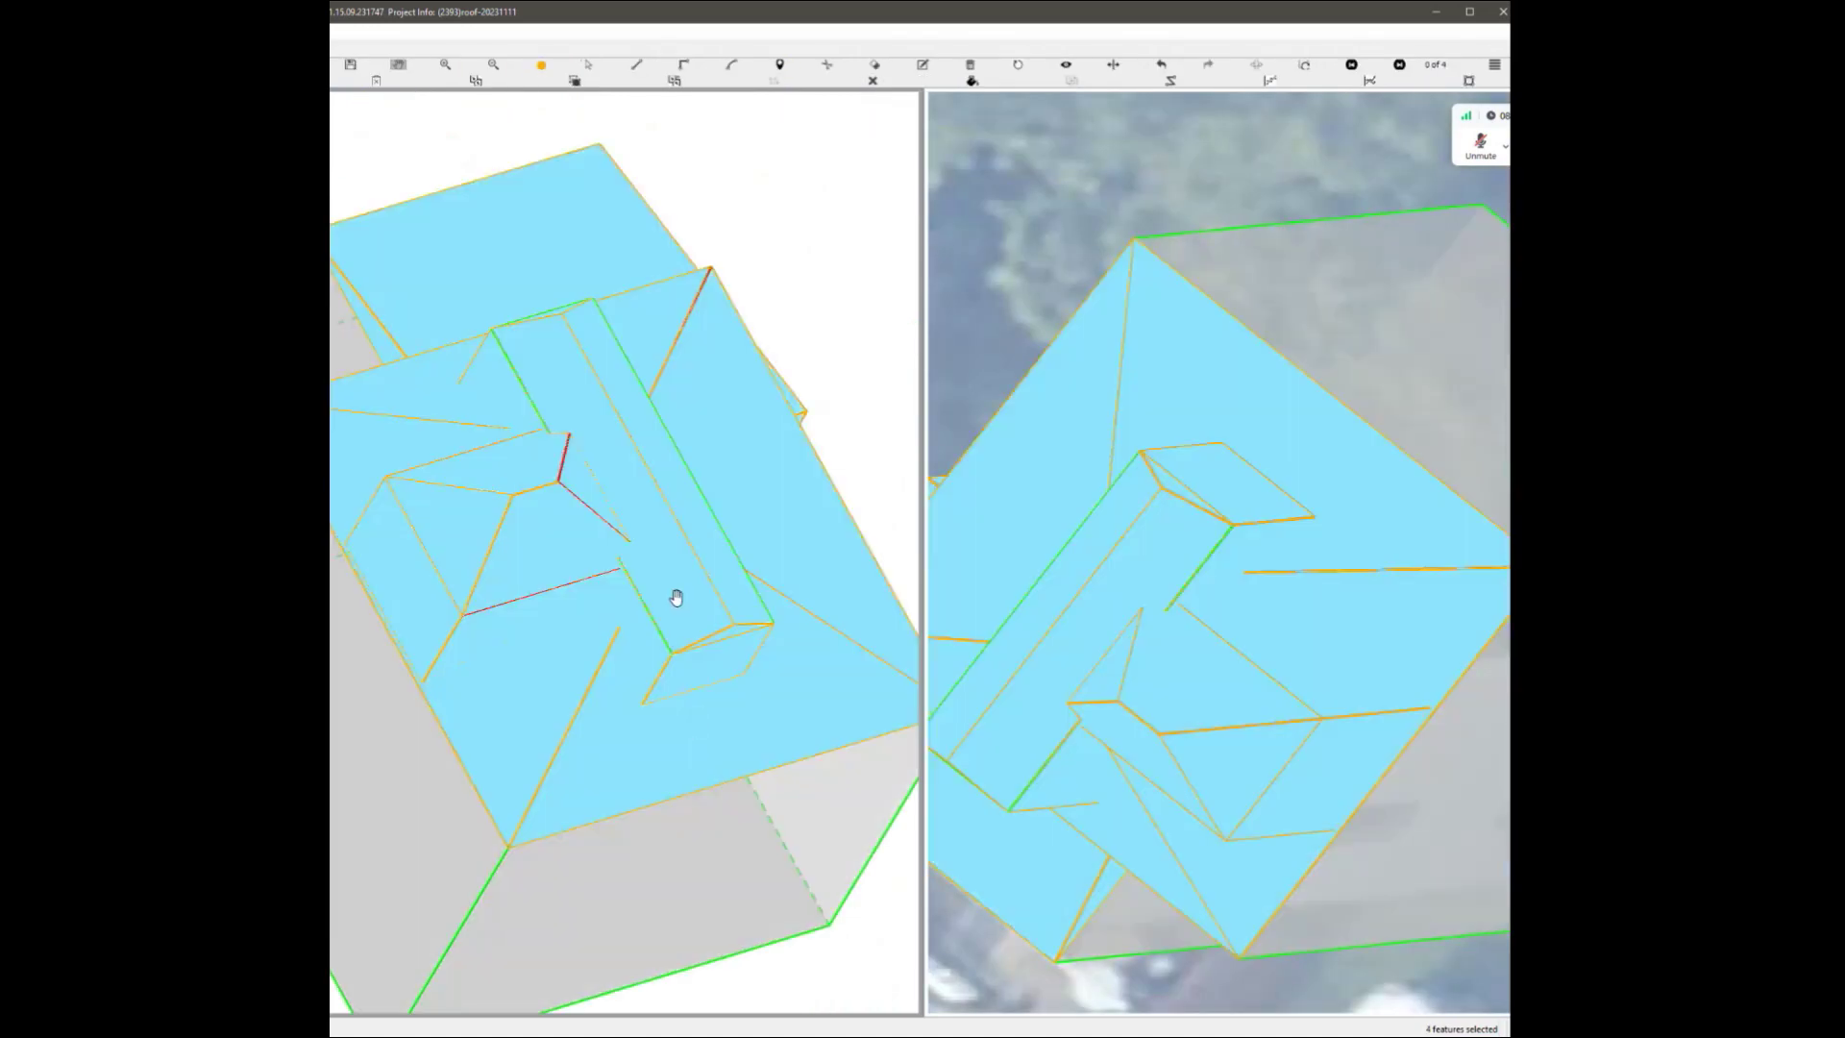
left_click_drag(536, 502, 487, 407)
key("Escape")
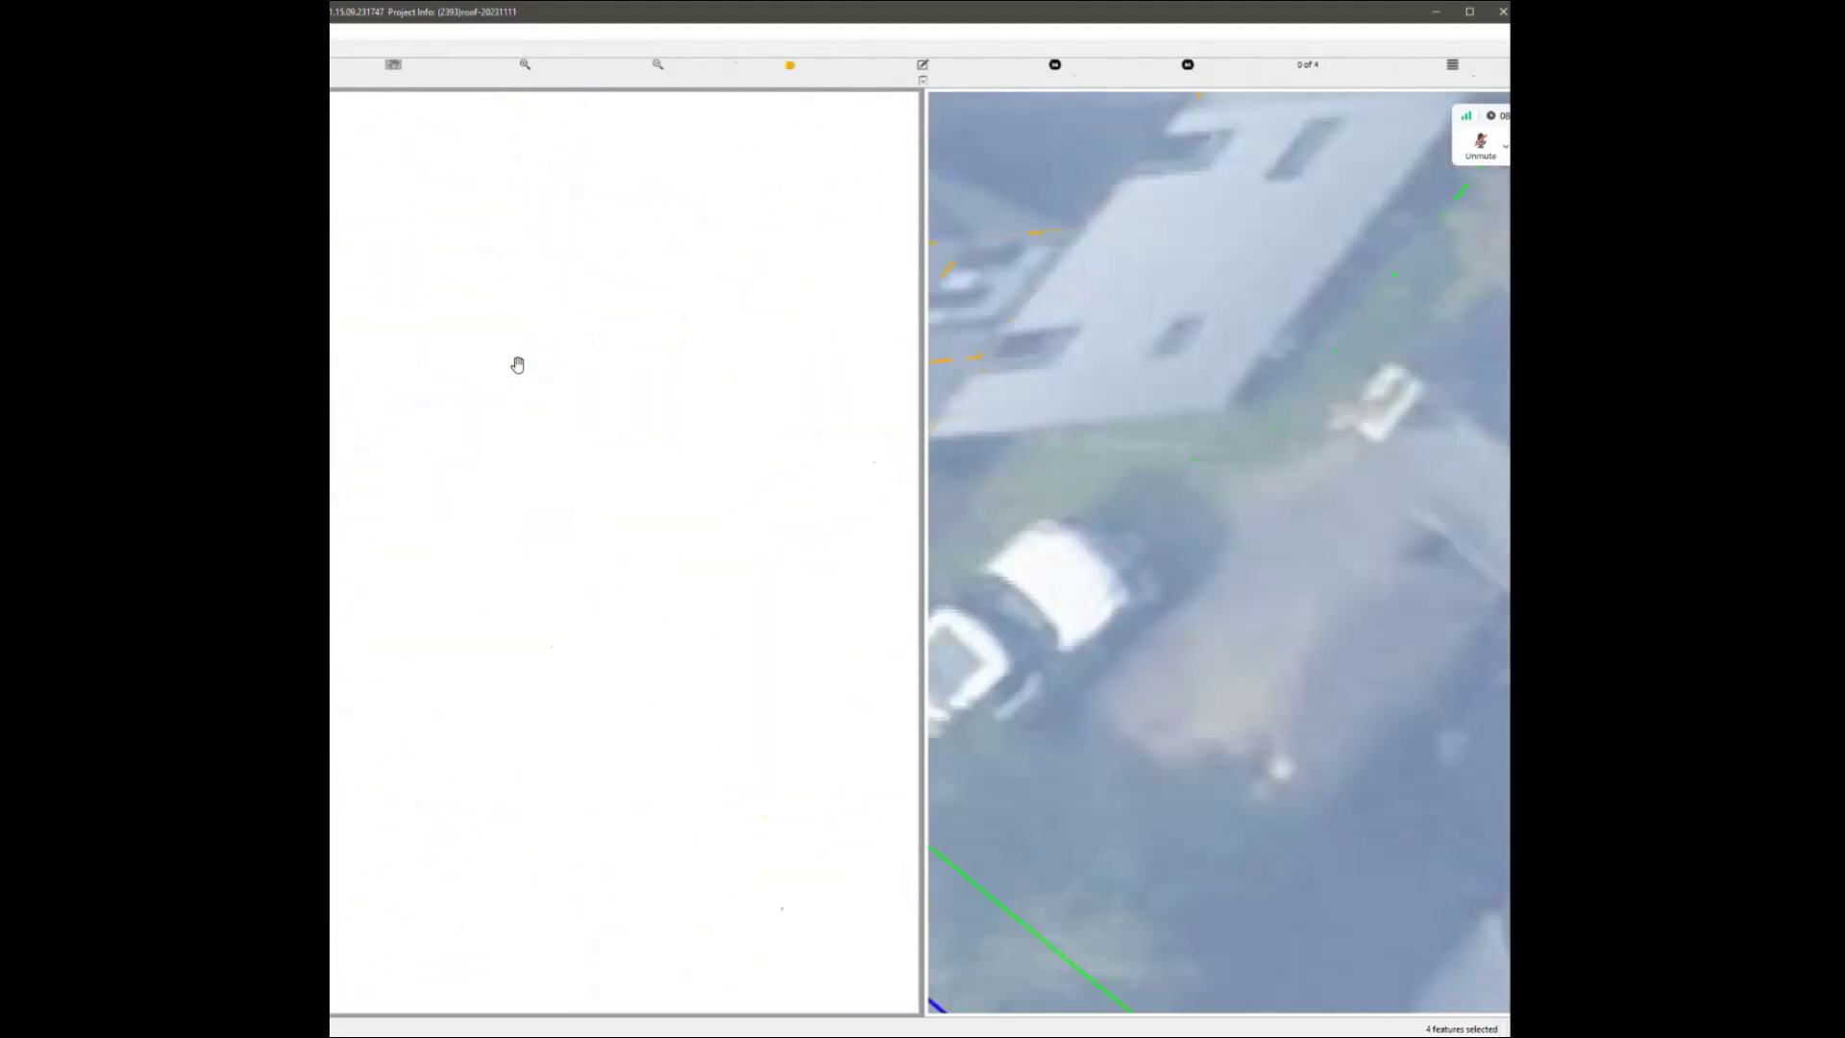
left_click(499, 289)
scroll(508, 365, "down", 3)
scroll(509, 372, "up", 5)
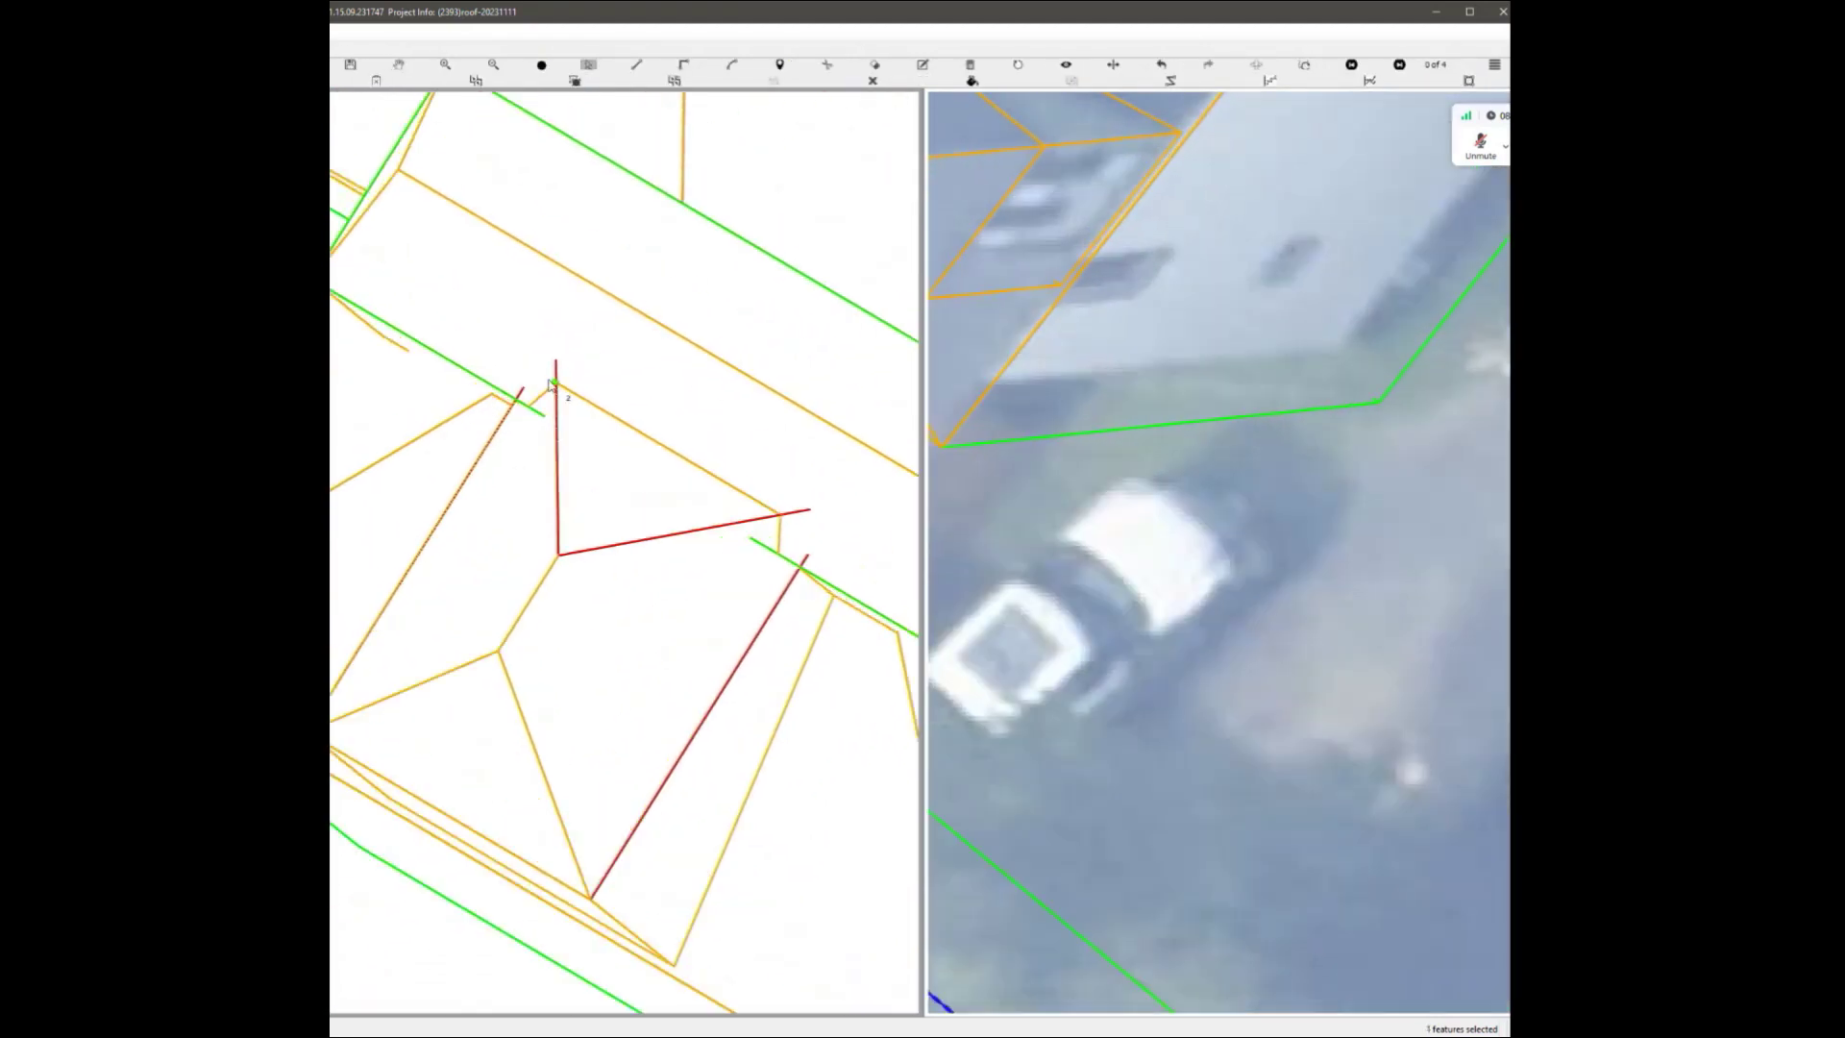
key("Escape")
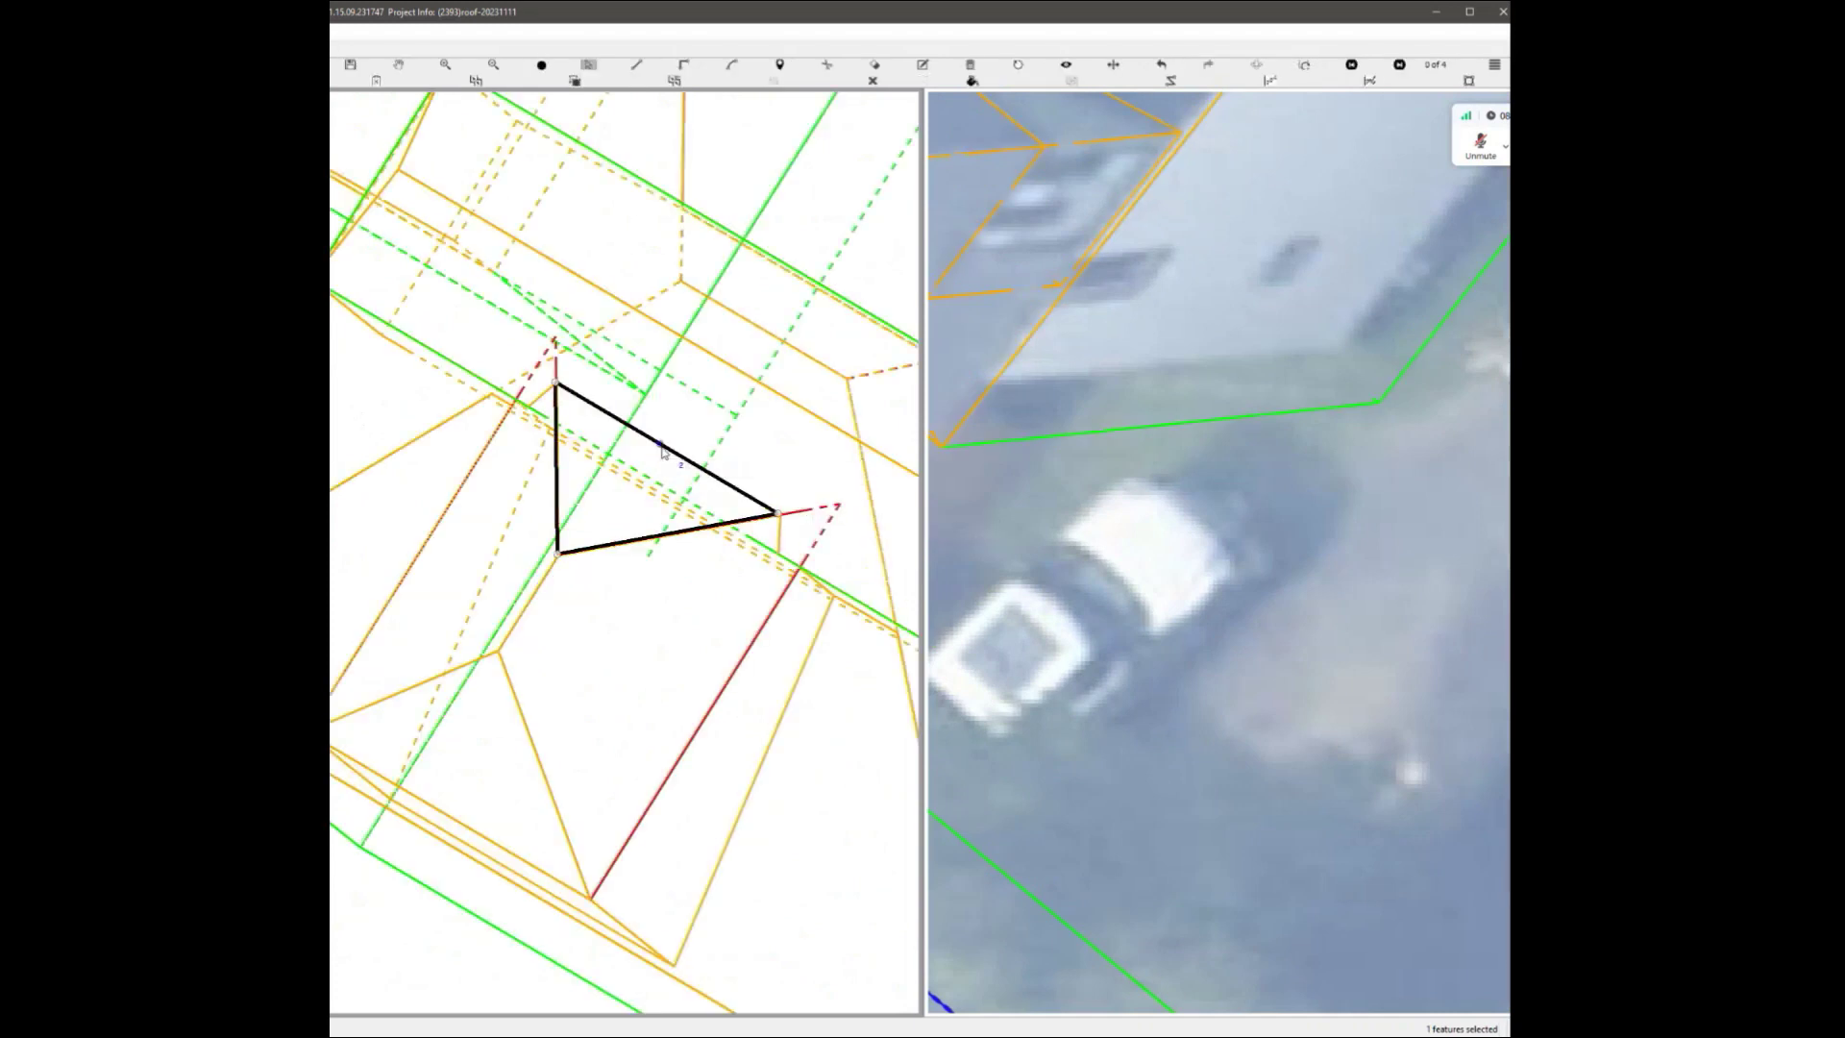
scroll(694, 520, "up", 2)
scroll(769, 538, "down", 1)
scroll(767, 538, "up", 1)
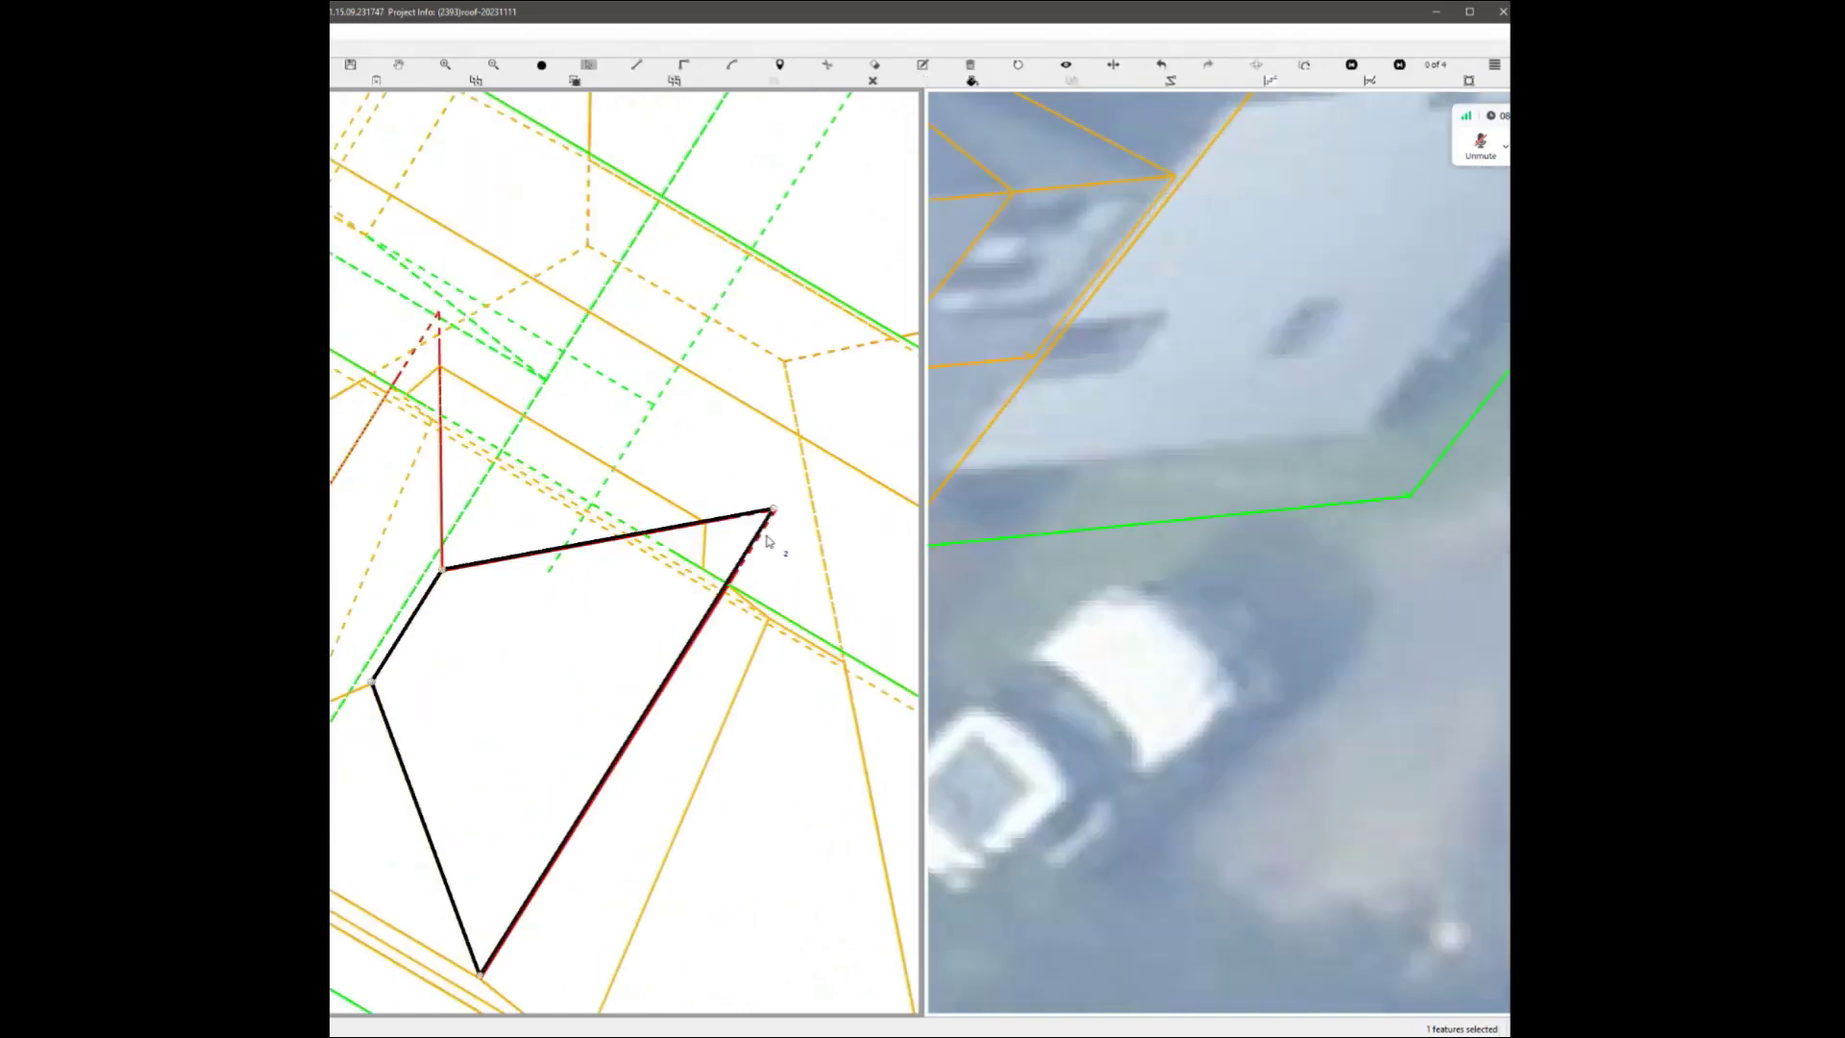
scroll(761, 536, "down", 1)
middle_click_drag(628, 605, 596, 582)
scroll(650, 517, "up", 2)
key("Escape")
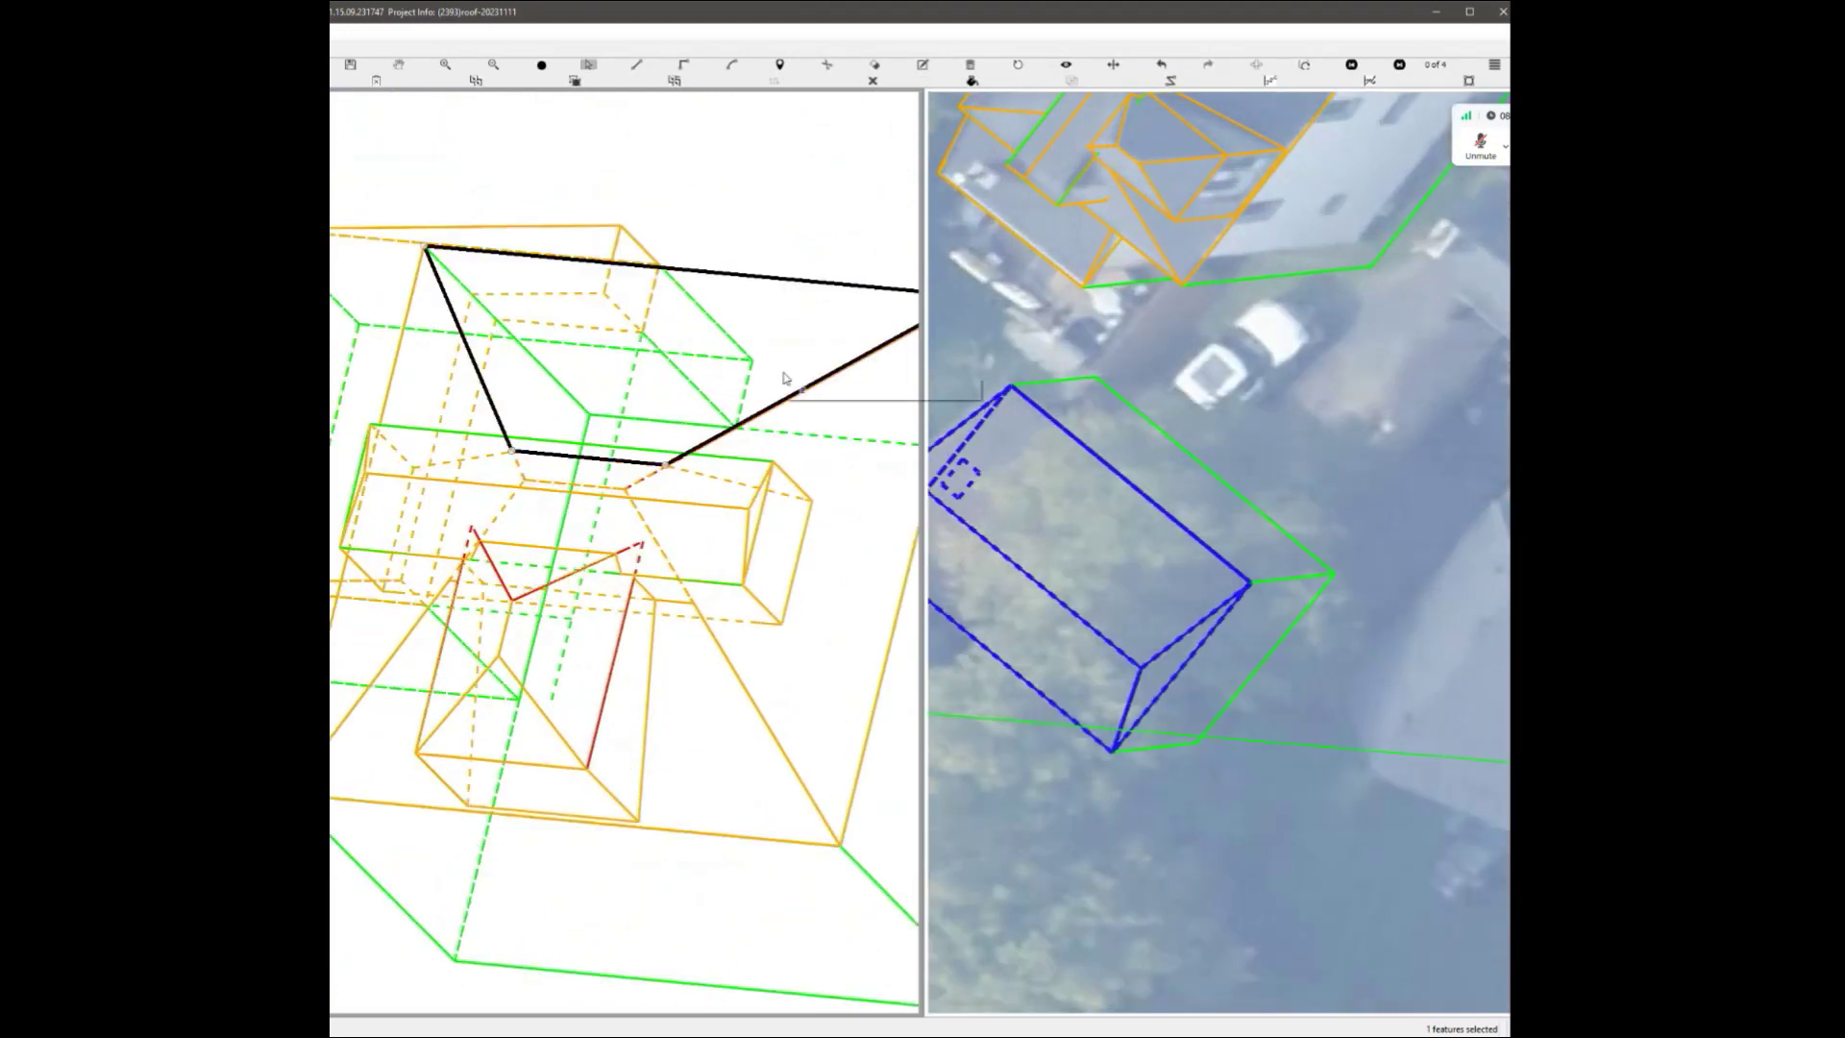
Try selecting five faces for intersection, including the main roof slopes and the long dormer's end.
left_click(781, 373)
left_click(849, 572, "ctrl")
left_click(440, 393, "ctrl")
left_click(728, 786)
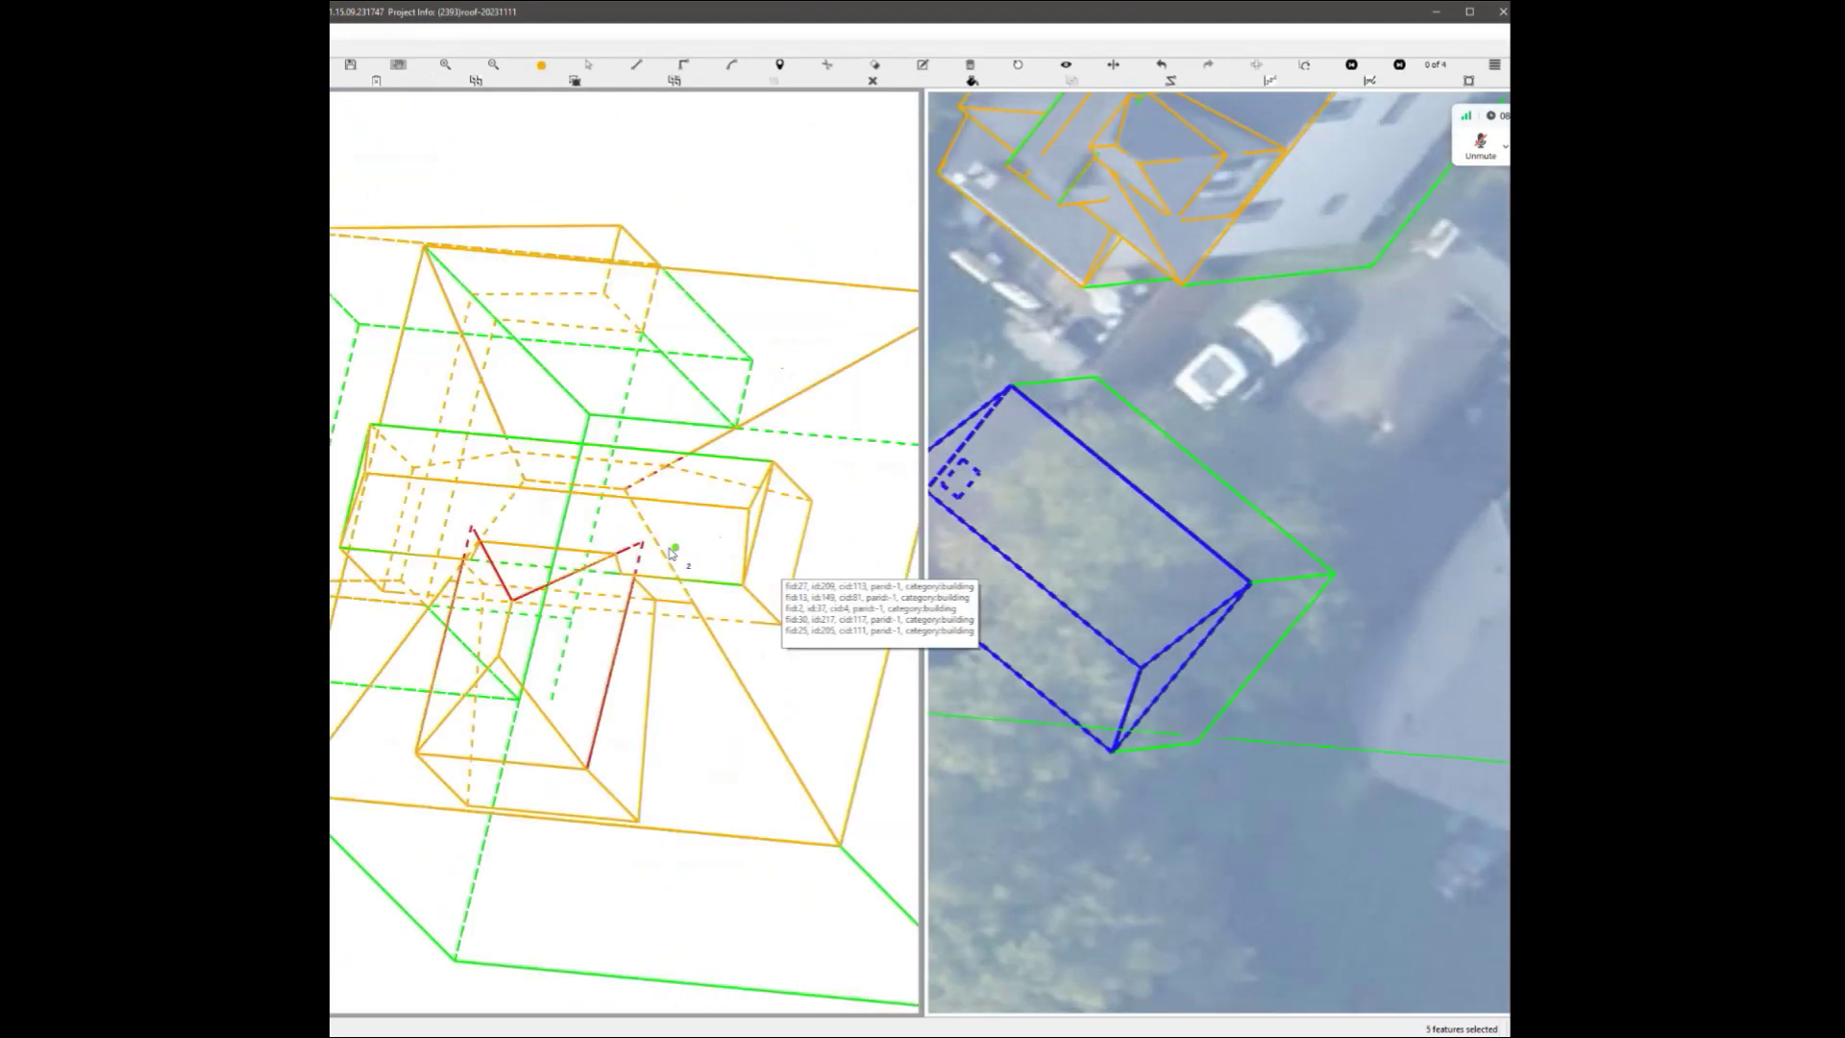
left_click(561, 486)
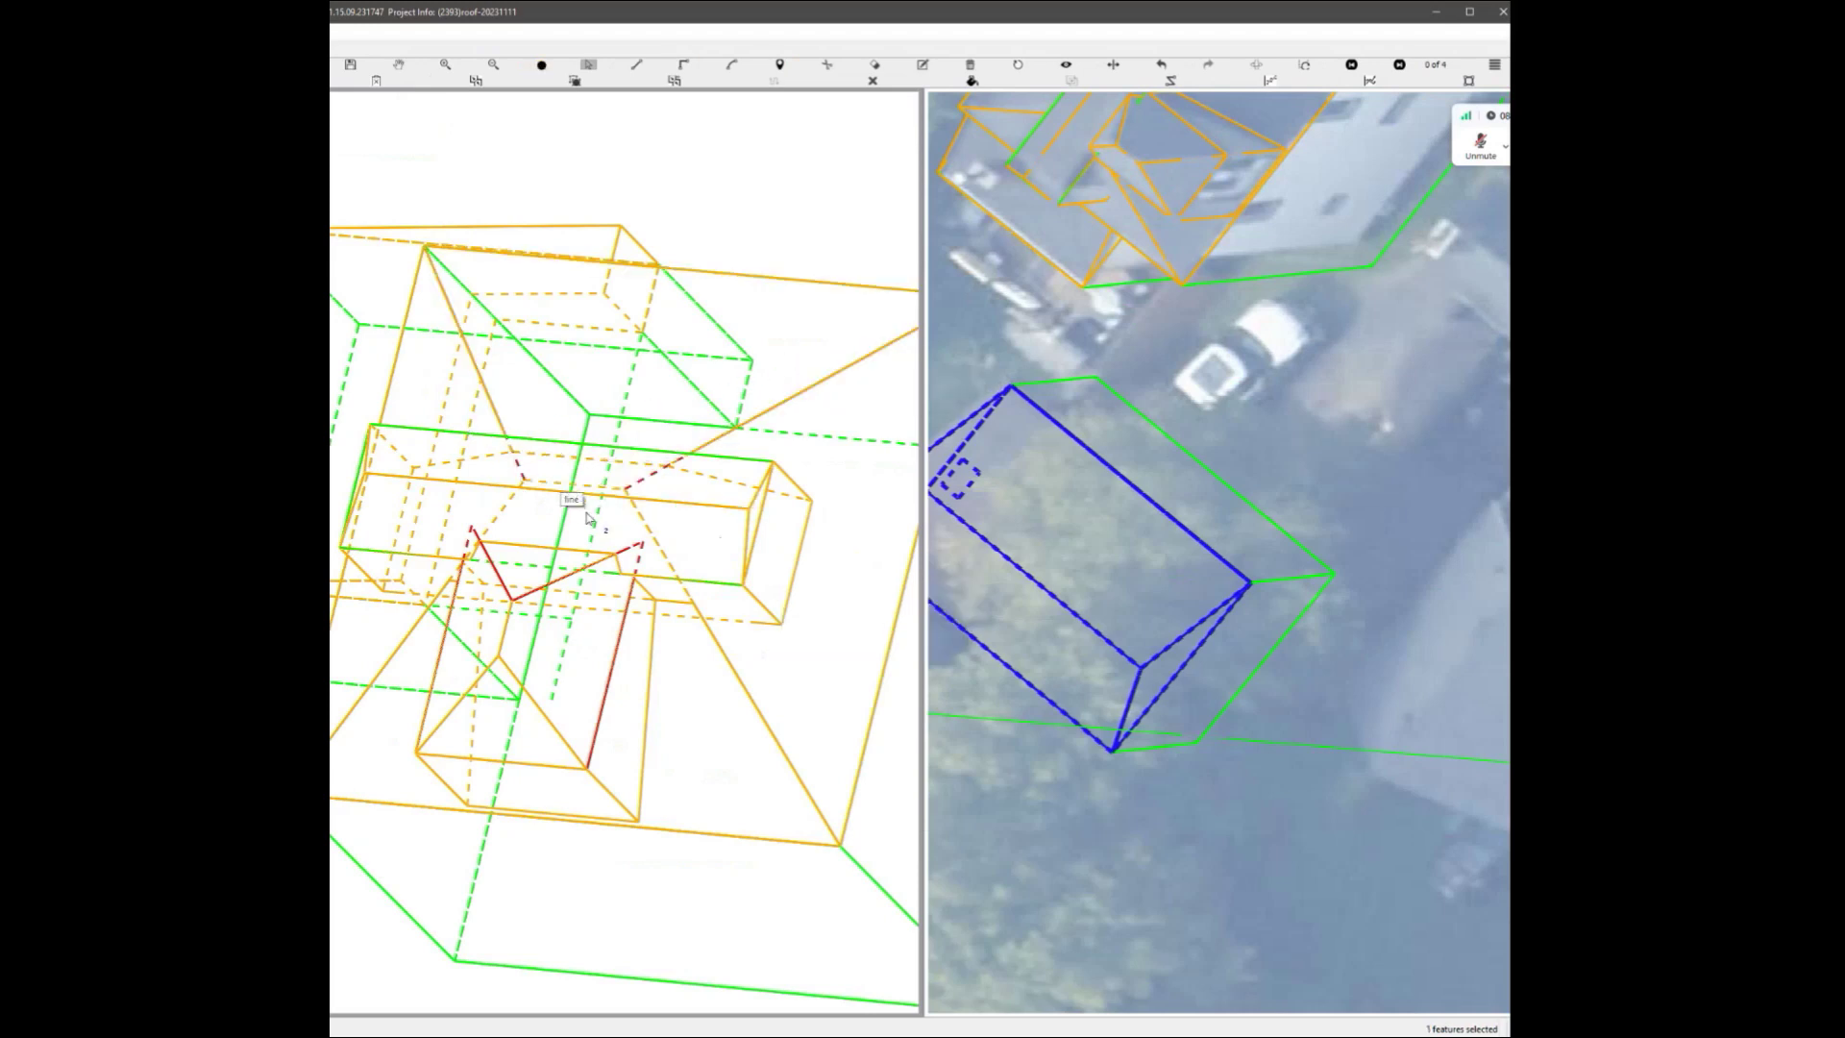
Try selecting four faces, including the triangular hip end and front slope of the main roof.
left_click(647, 527)
scroll(736, 593, "down", 3)
scroll(723, 597, "up", 4)
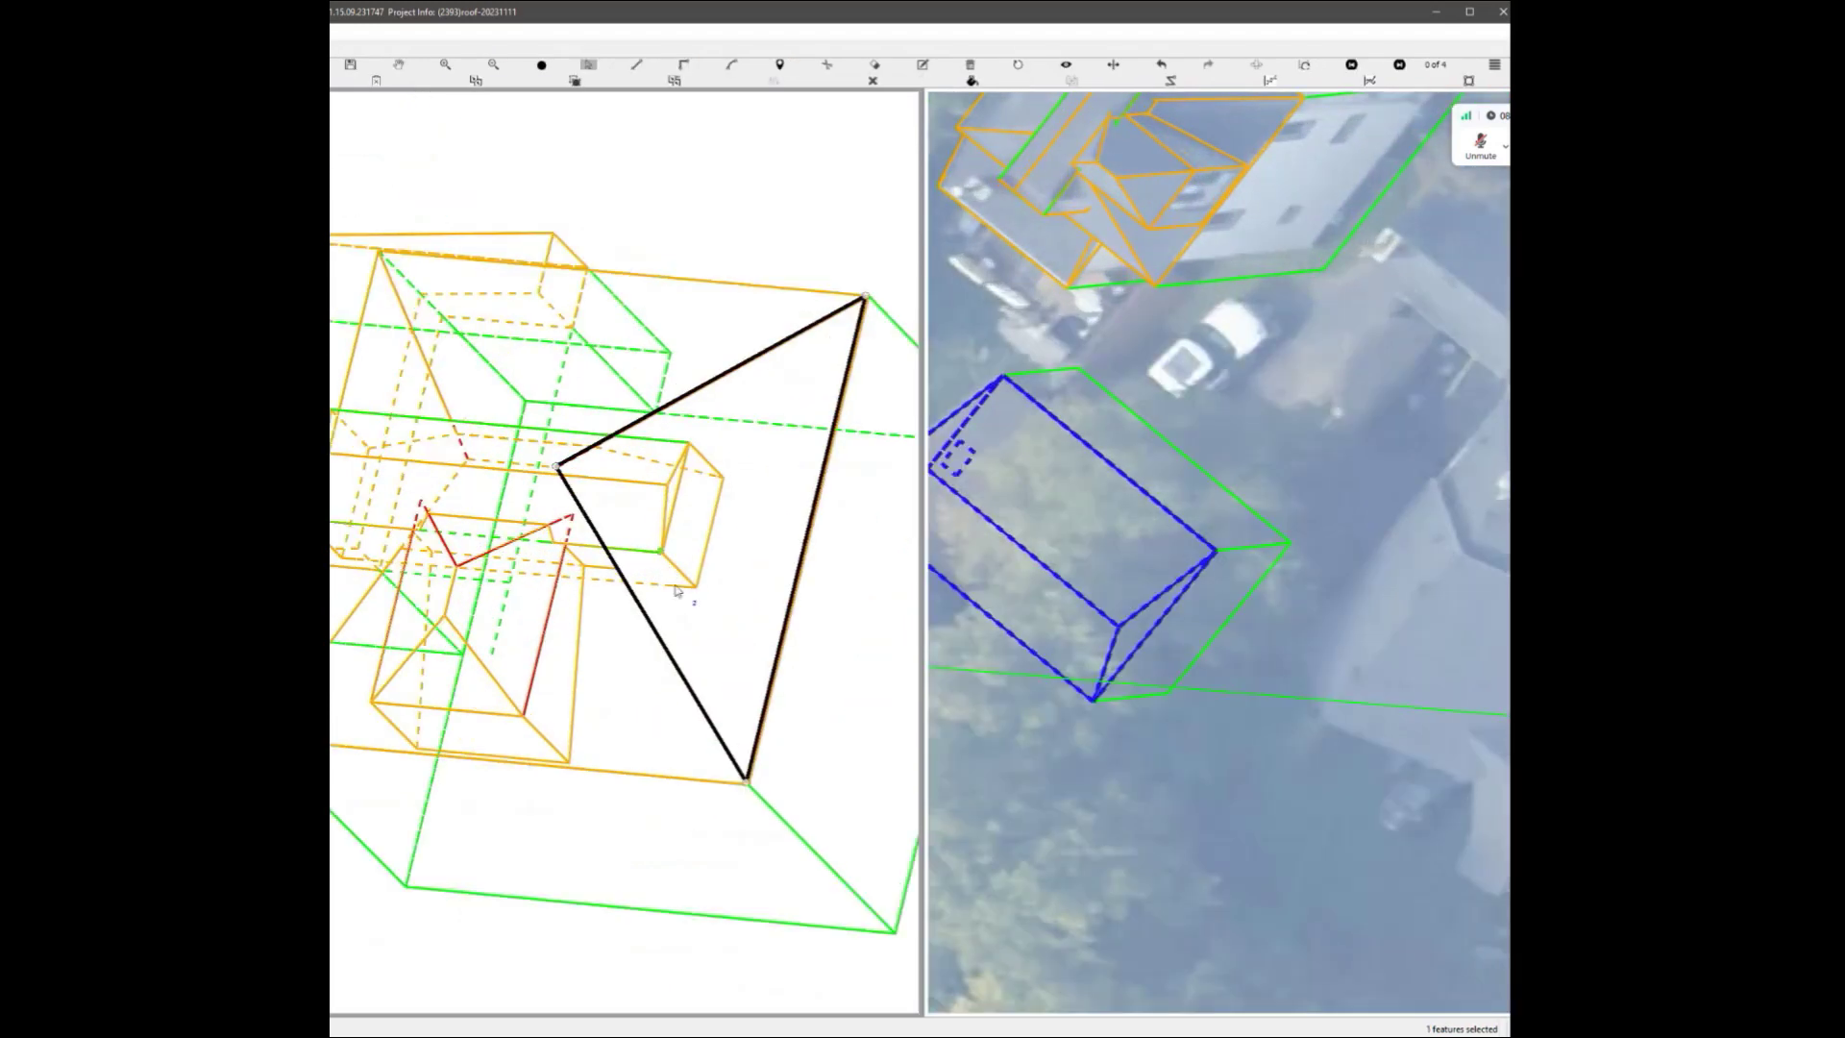
left_click(616, 650)
left_click(703, 540)
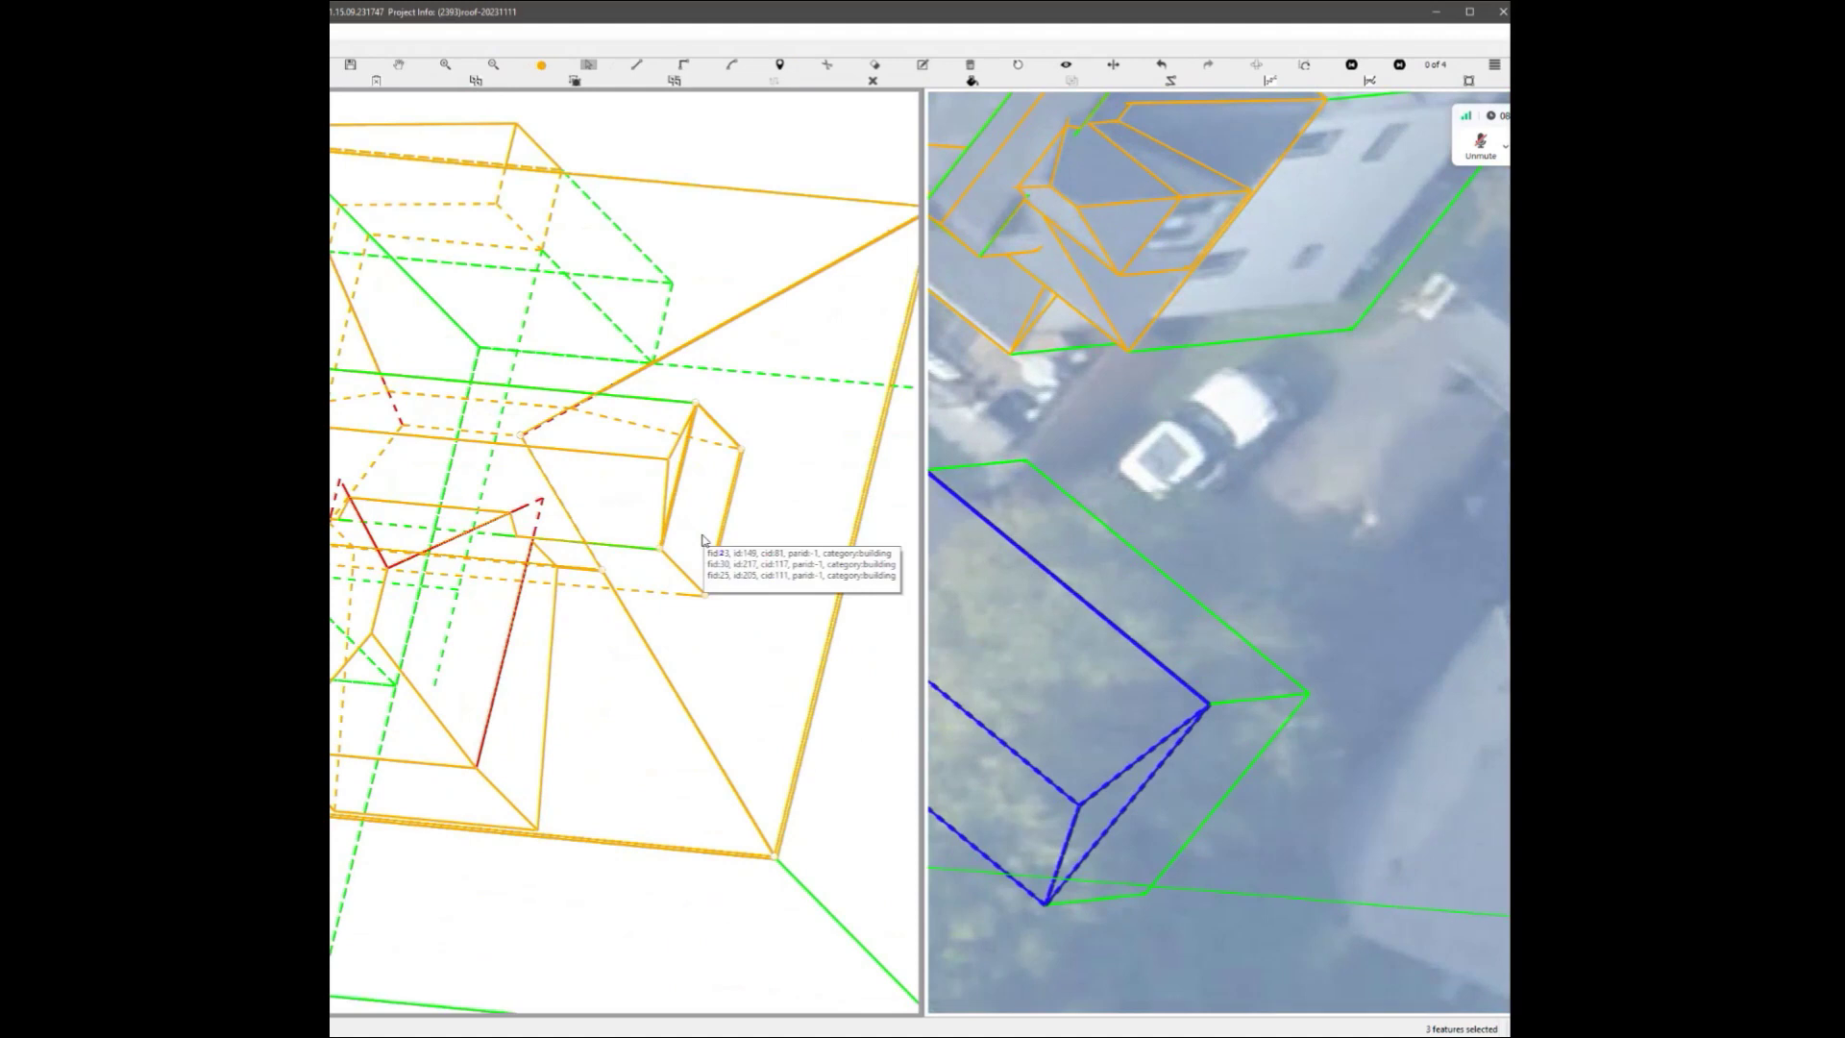
scroll(625, 550, "down", 1)
left_click(709, 525)
left_click(618, 624)
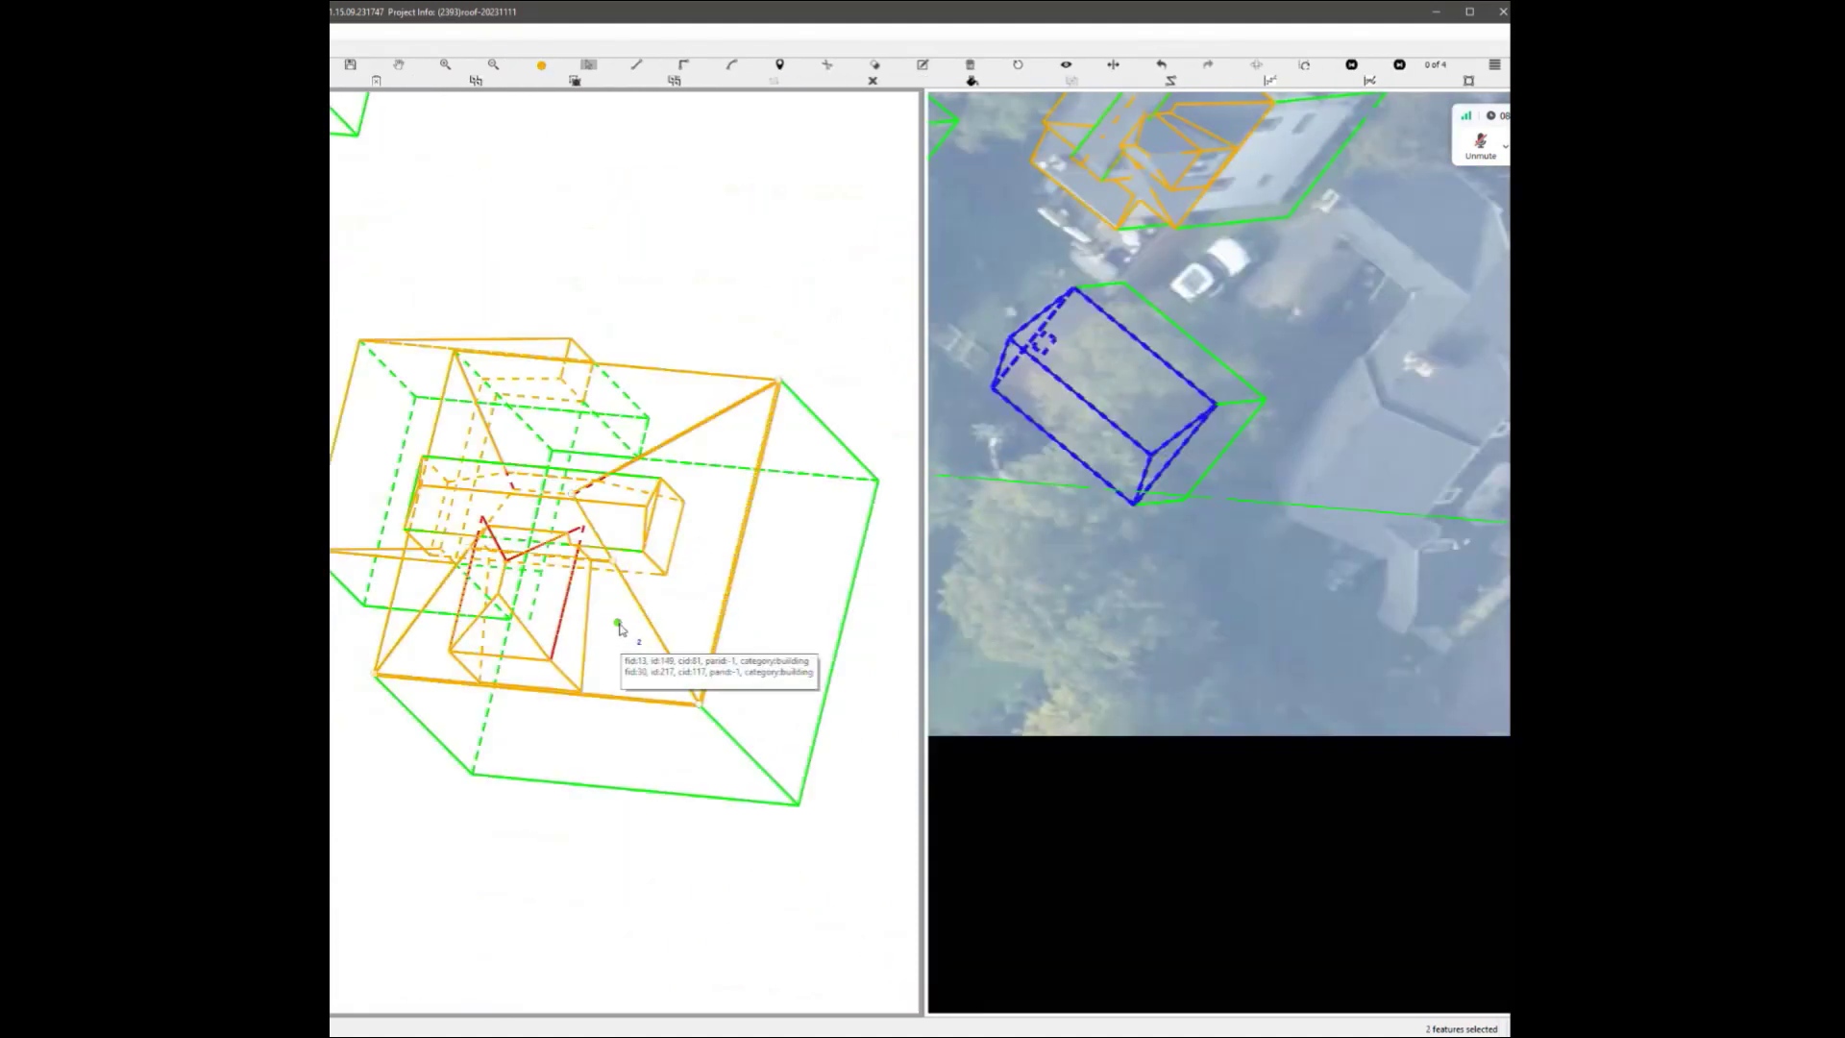
left_click(808, 652)
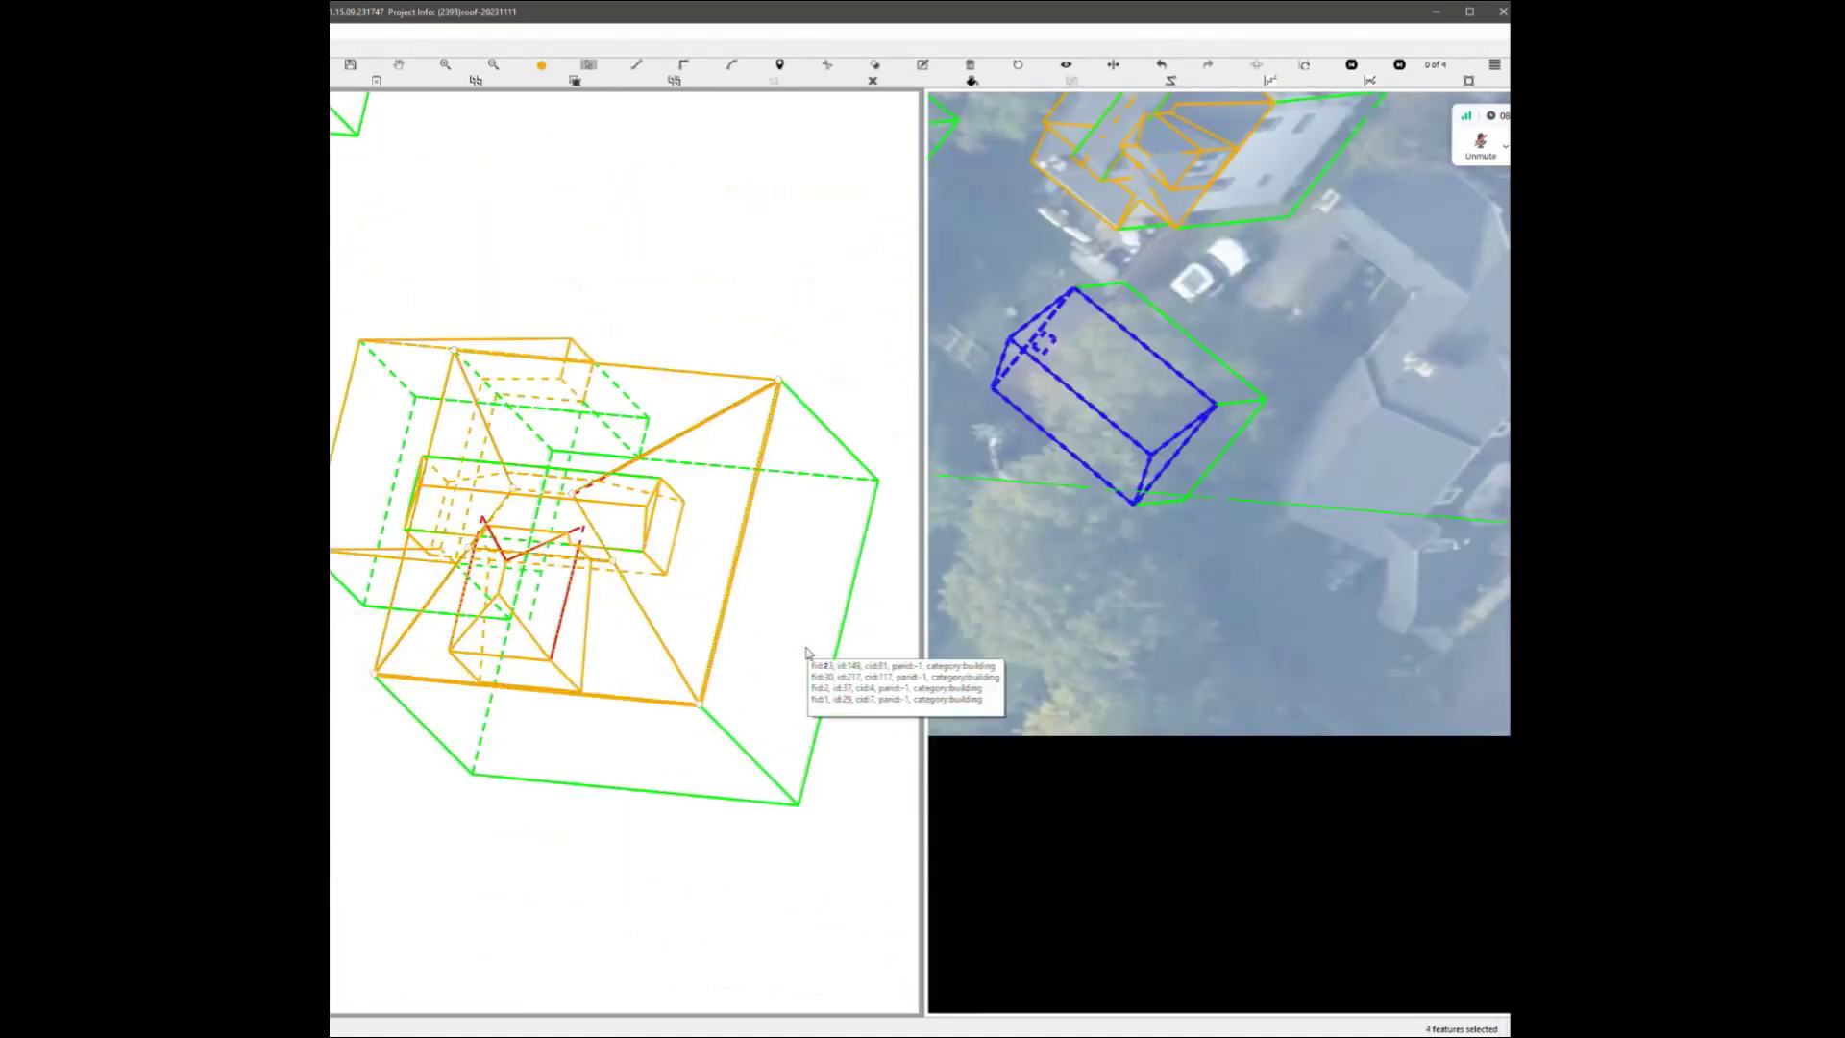
Try selecting eight faces, including the main roof's hip end and the long dormer's end and side walls.
scroll(670, 530, "up", 2)
left_click(557, 523)
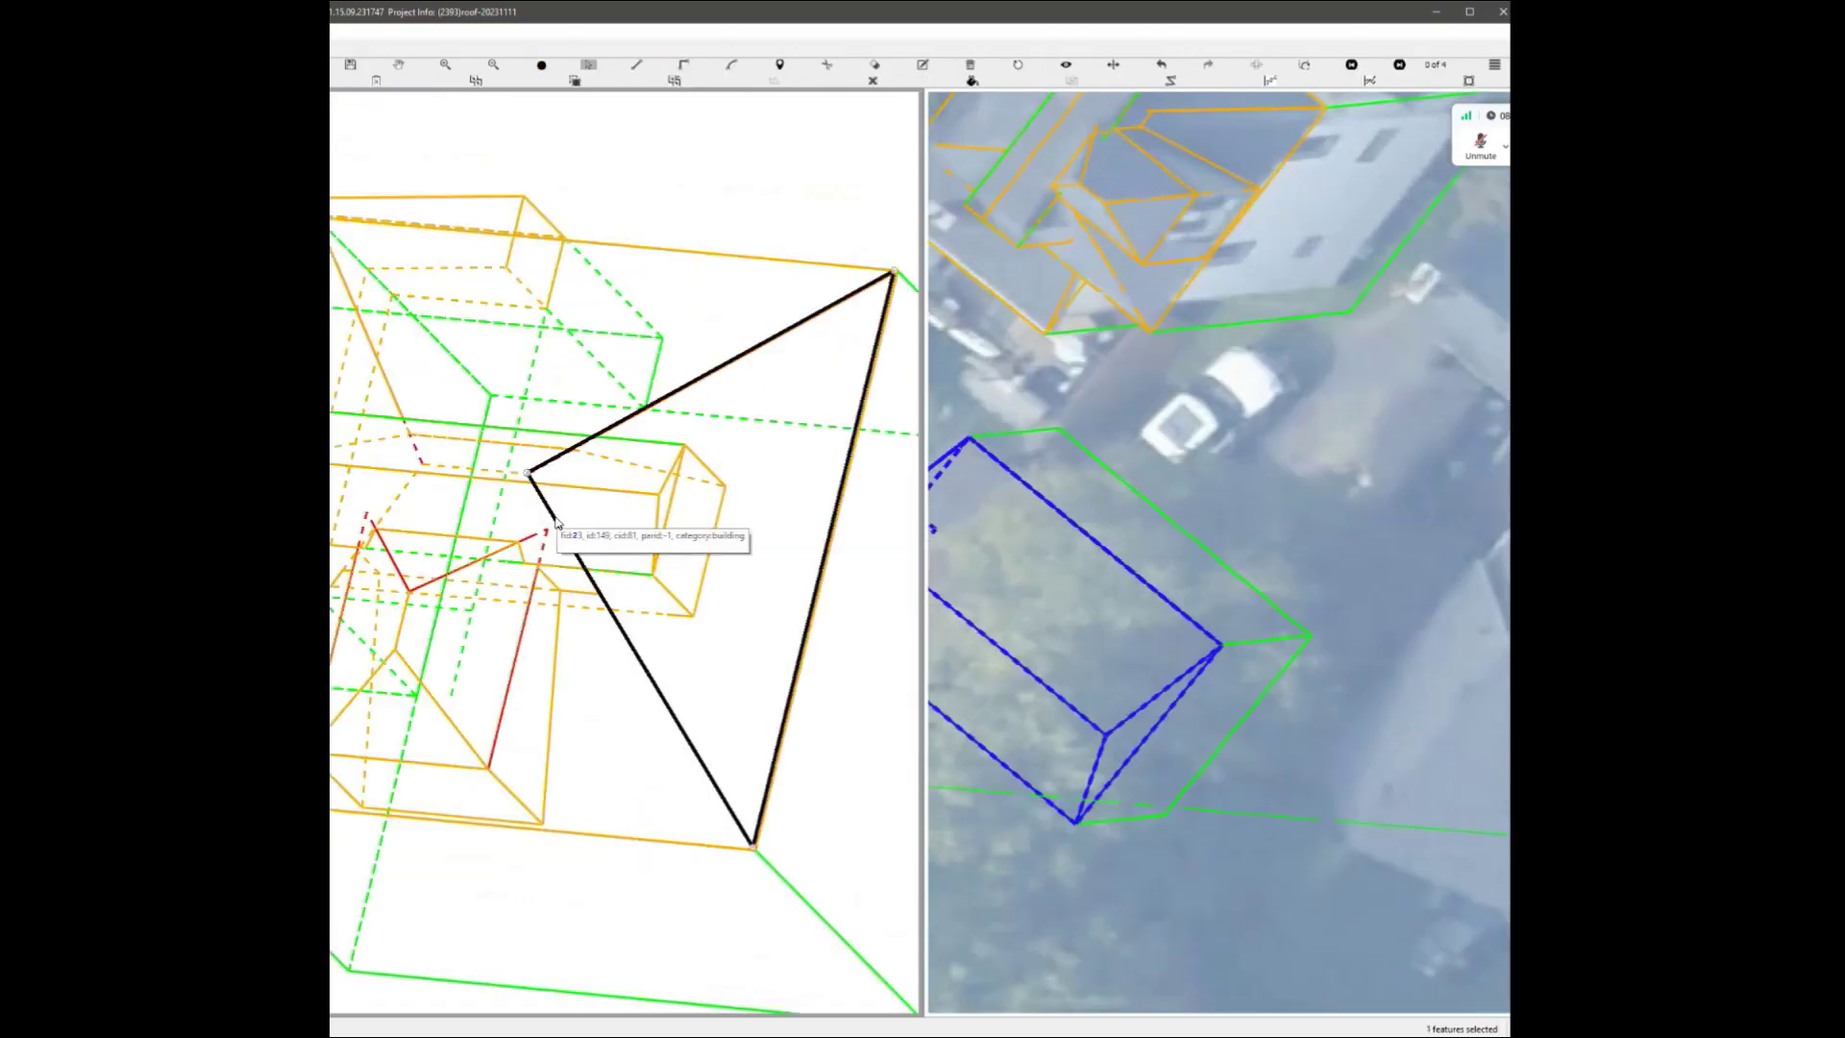
left_click(624, 571)
left_click(714, 568)
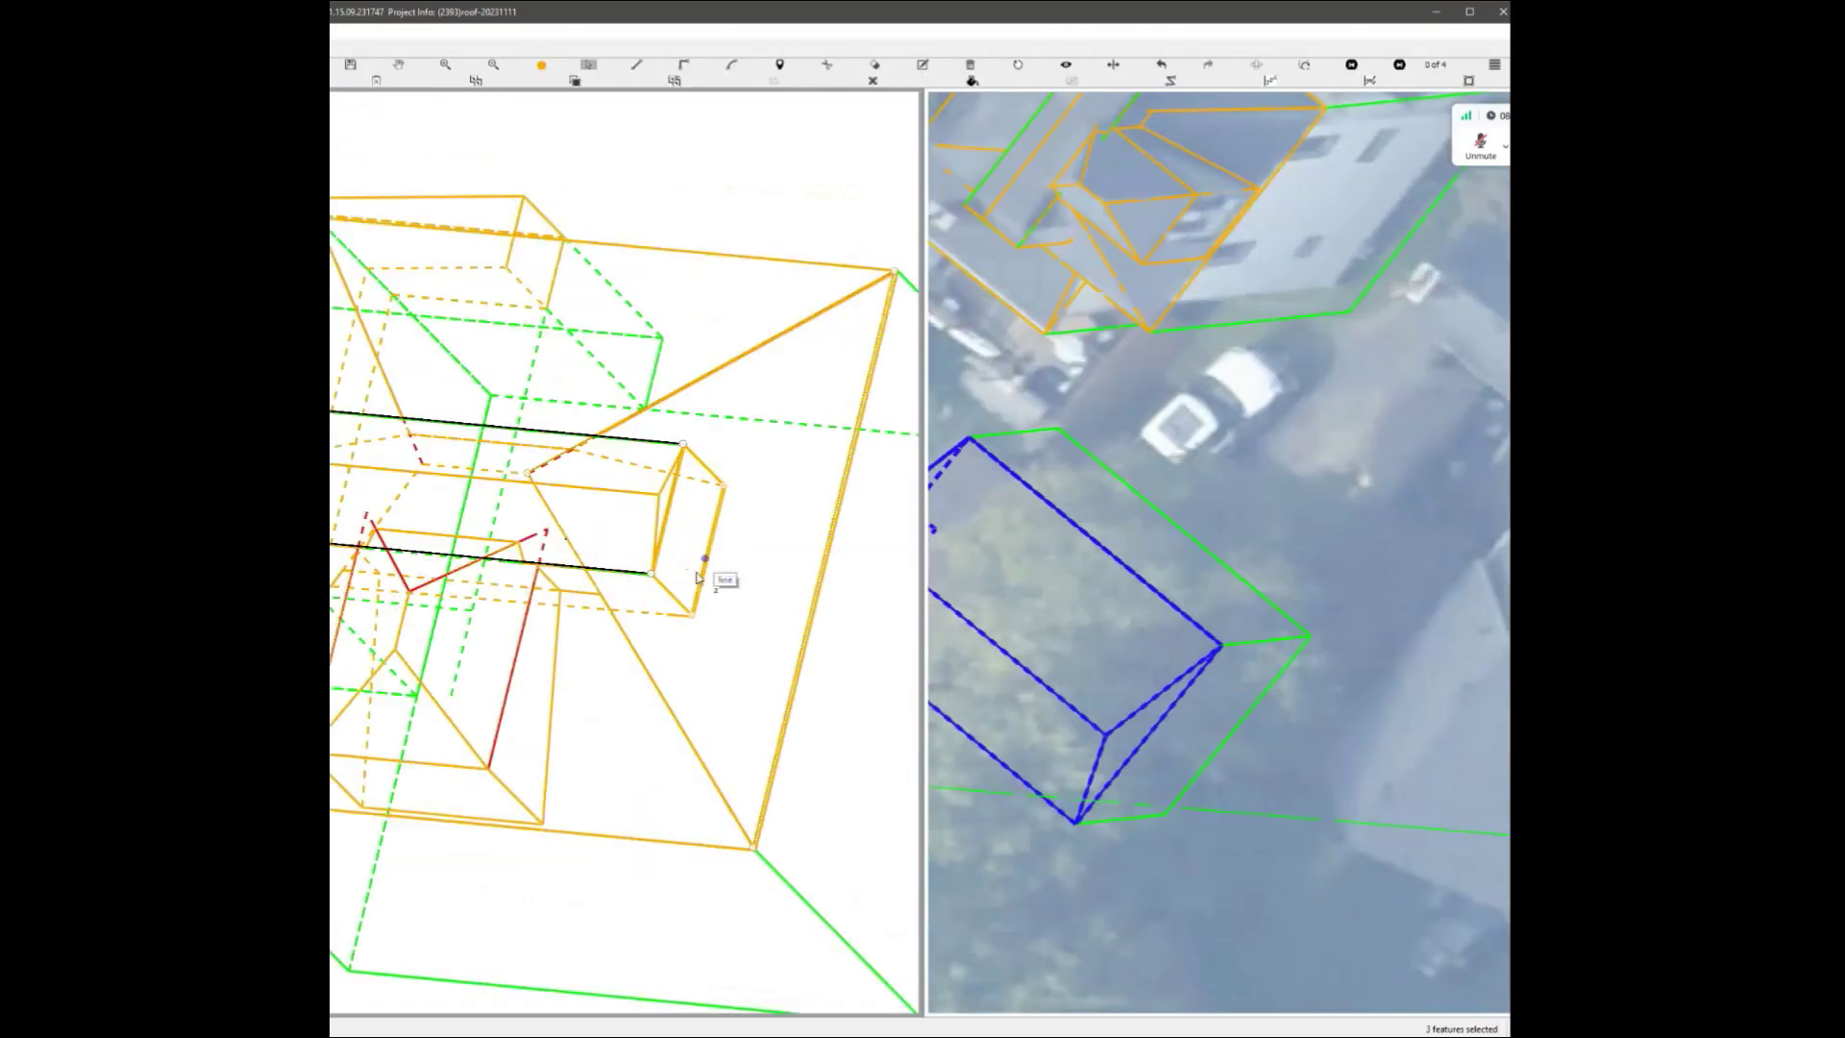
left_click(647, 605)
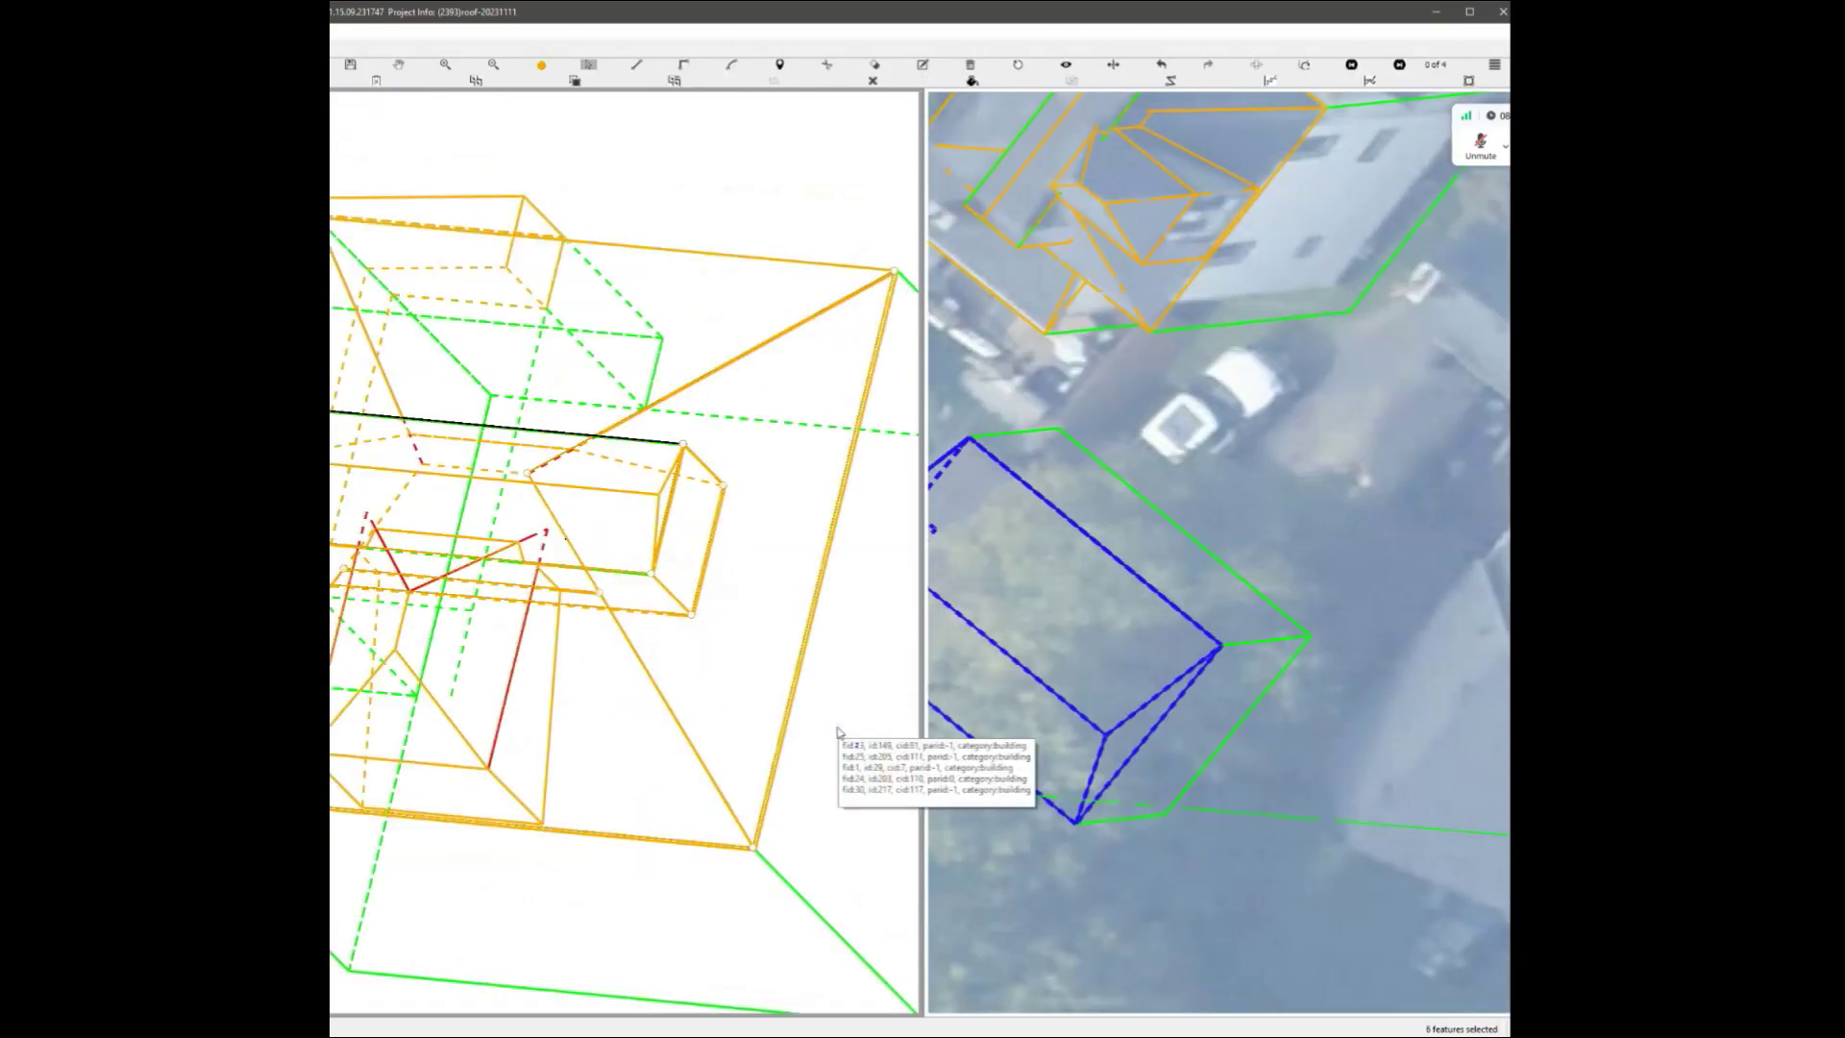
key("Escape")
Check the outline of the long dormer's notched roof slope against the small gable and main roof.
middle_click_drag(527, 531, 591, 540)
left_click(587, 541)
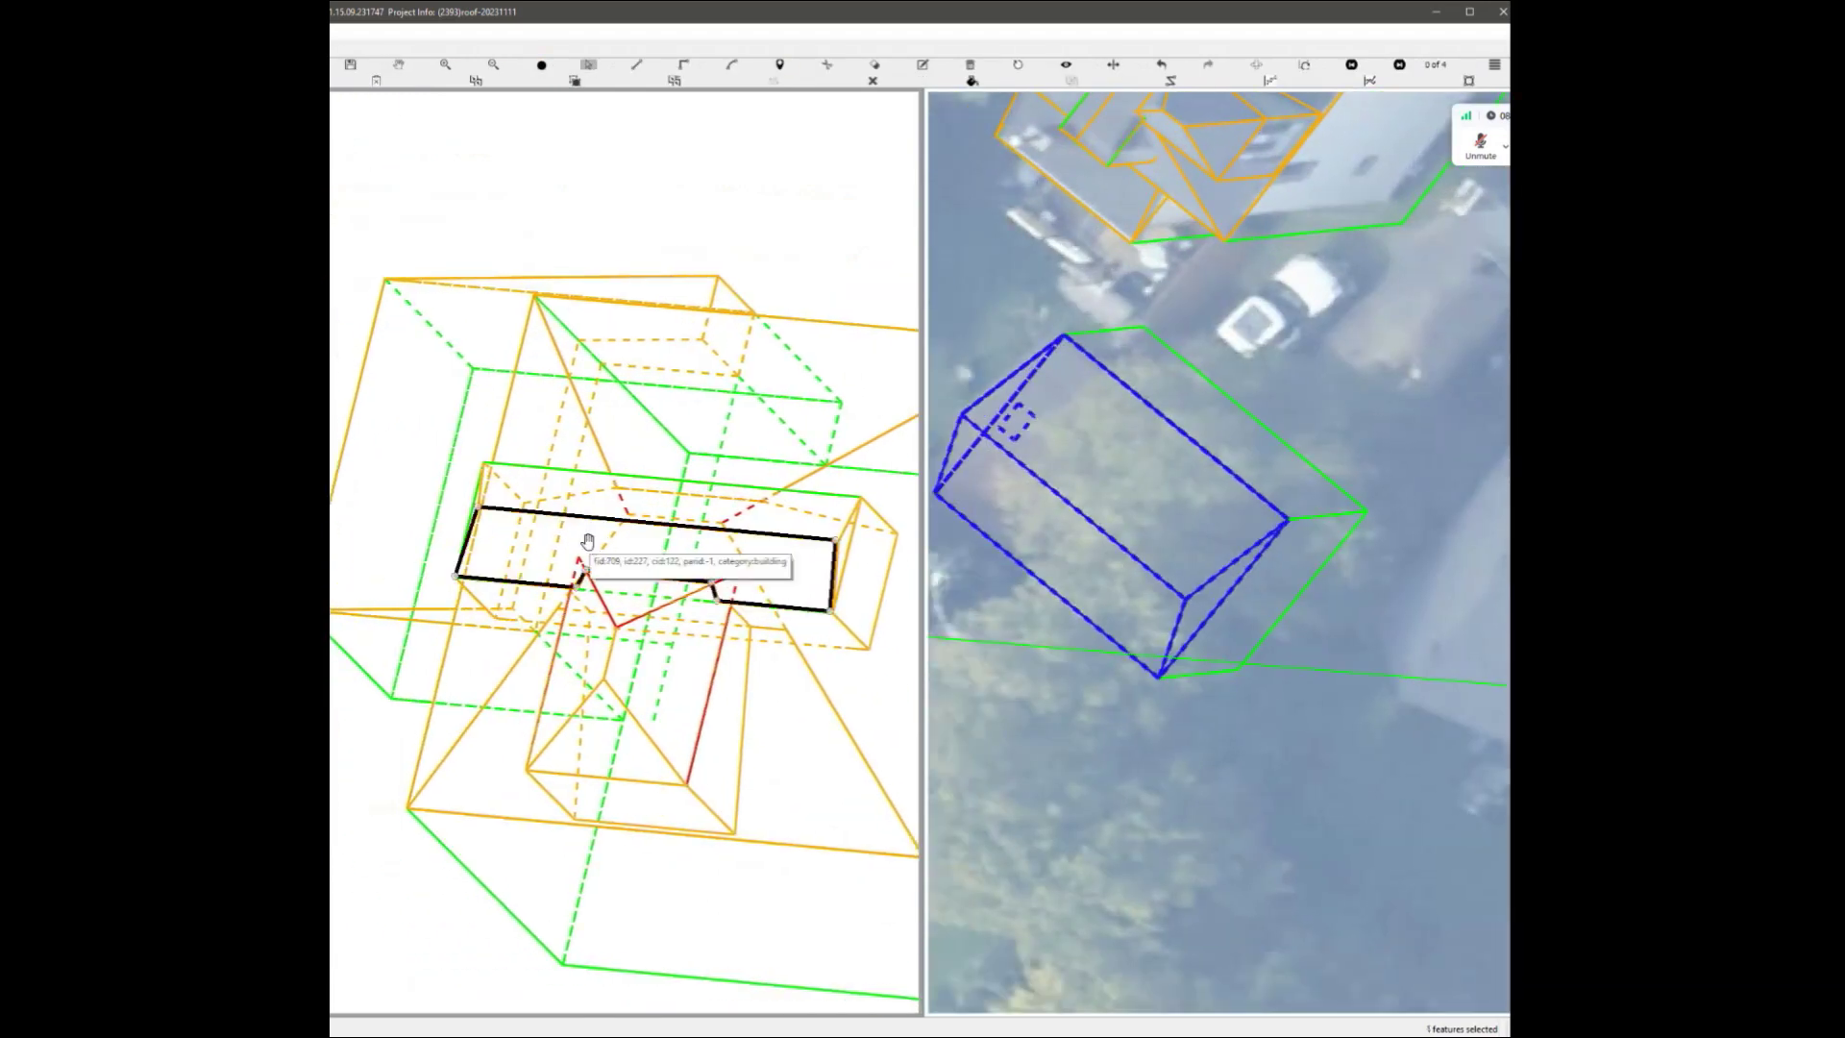
scroll(594, 491, "down", 2)
middle_click_drag(730, 572, 699, 576)
scroll(699, 576, "up", 1)
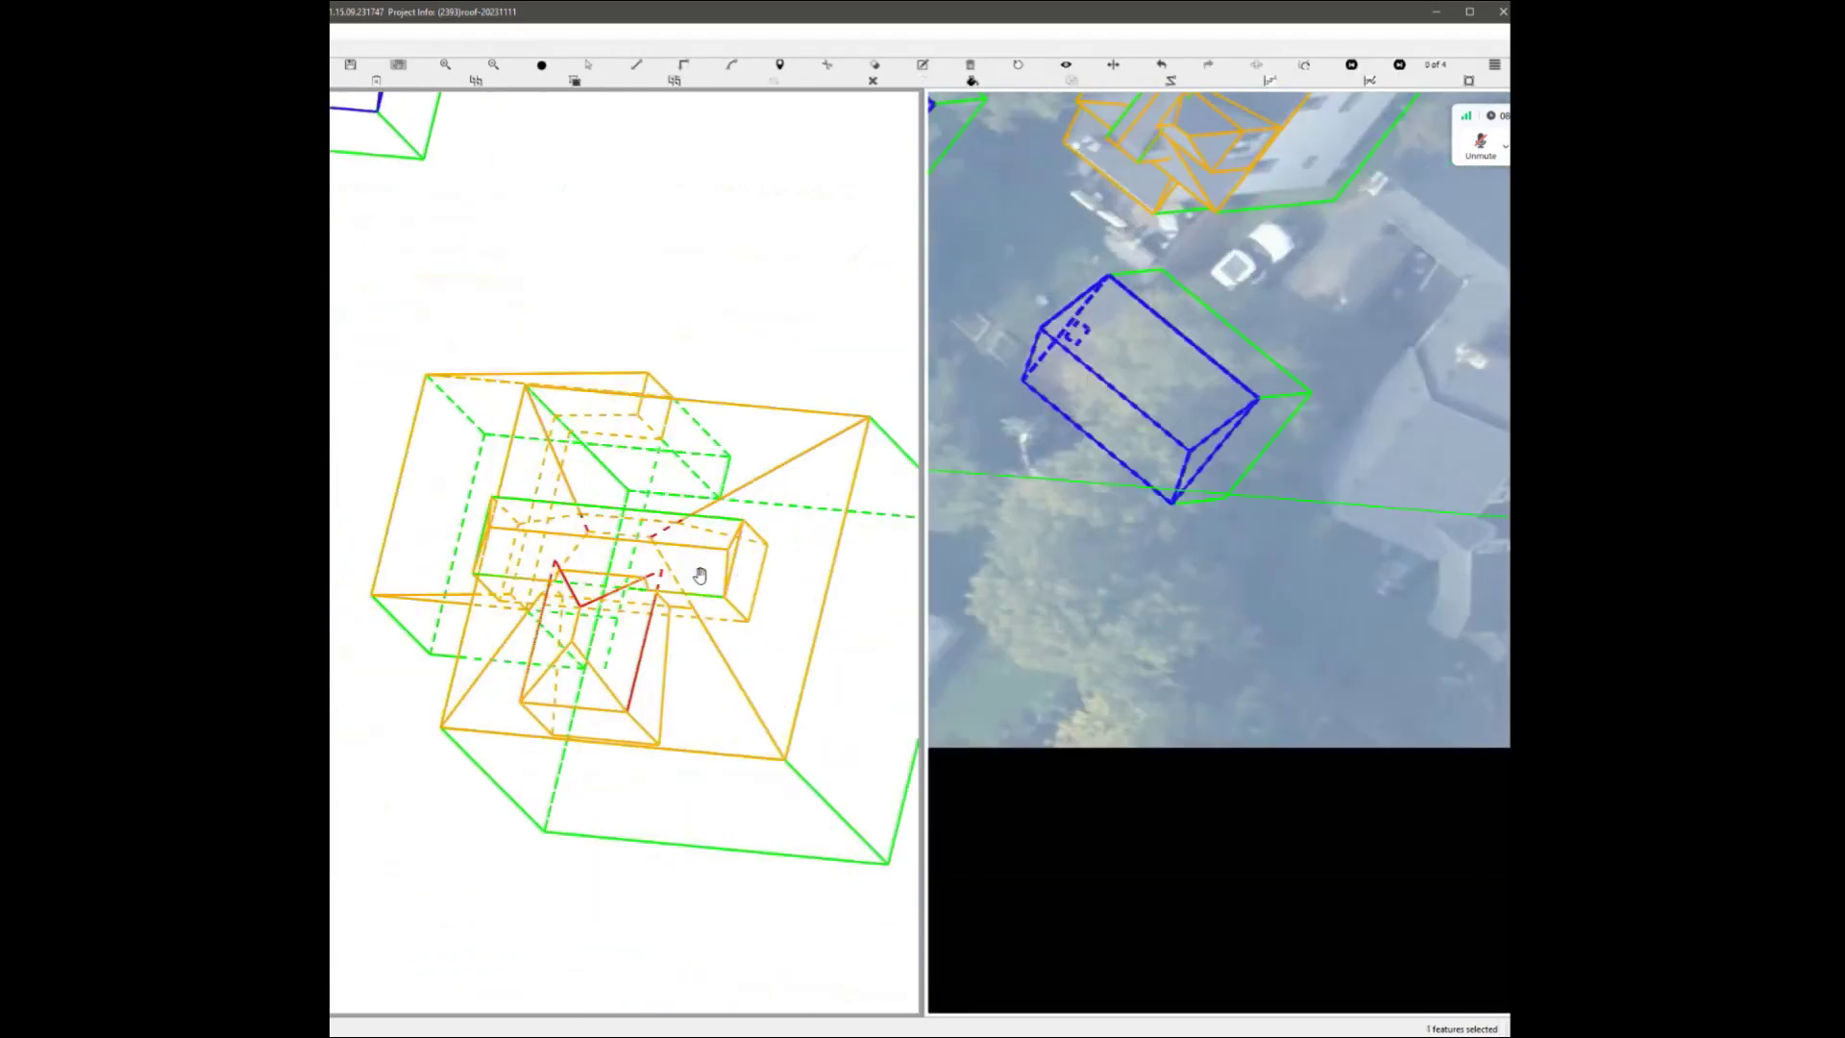
scroll(700, 576, "up", 1)
Select seven faces, including the long dormer's walls, the main roof slopes and the small gable's slopes, and intersect them.
left_click(543, 541)
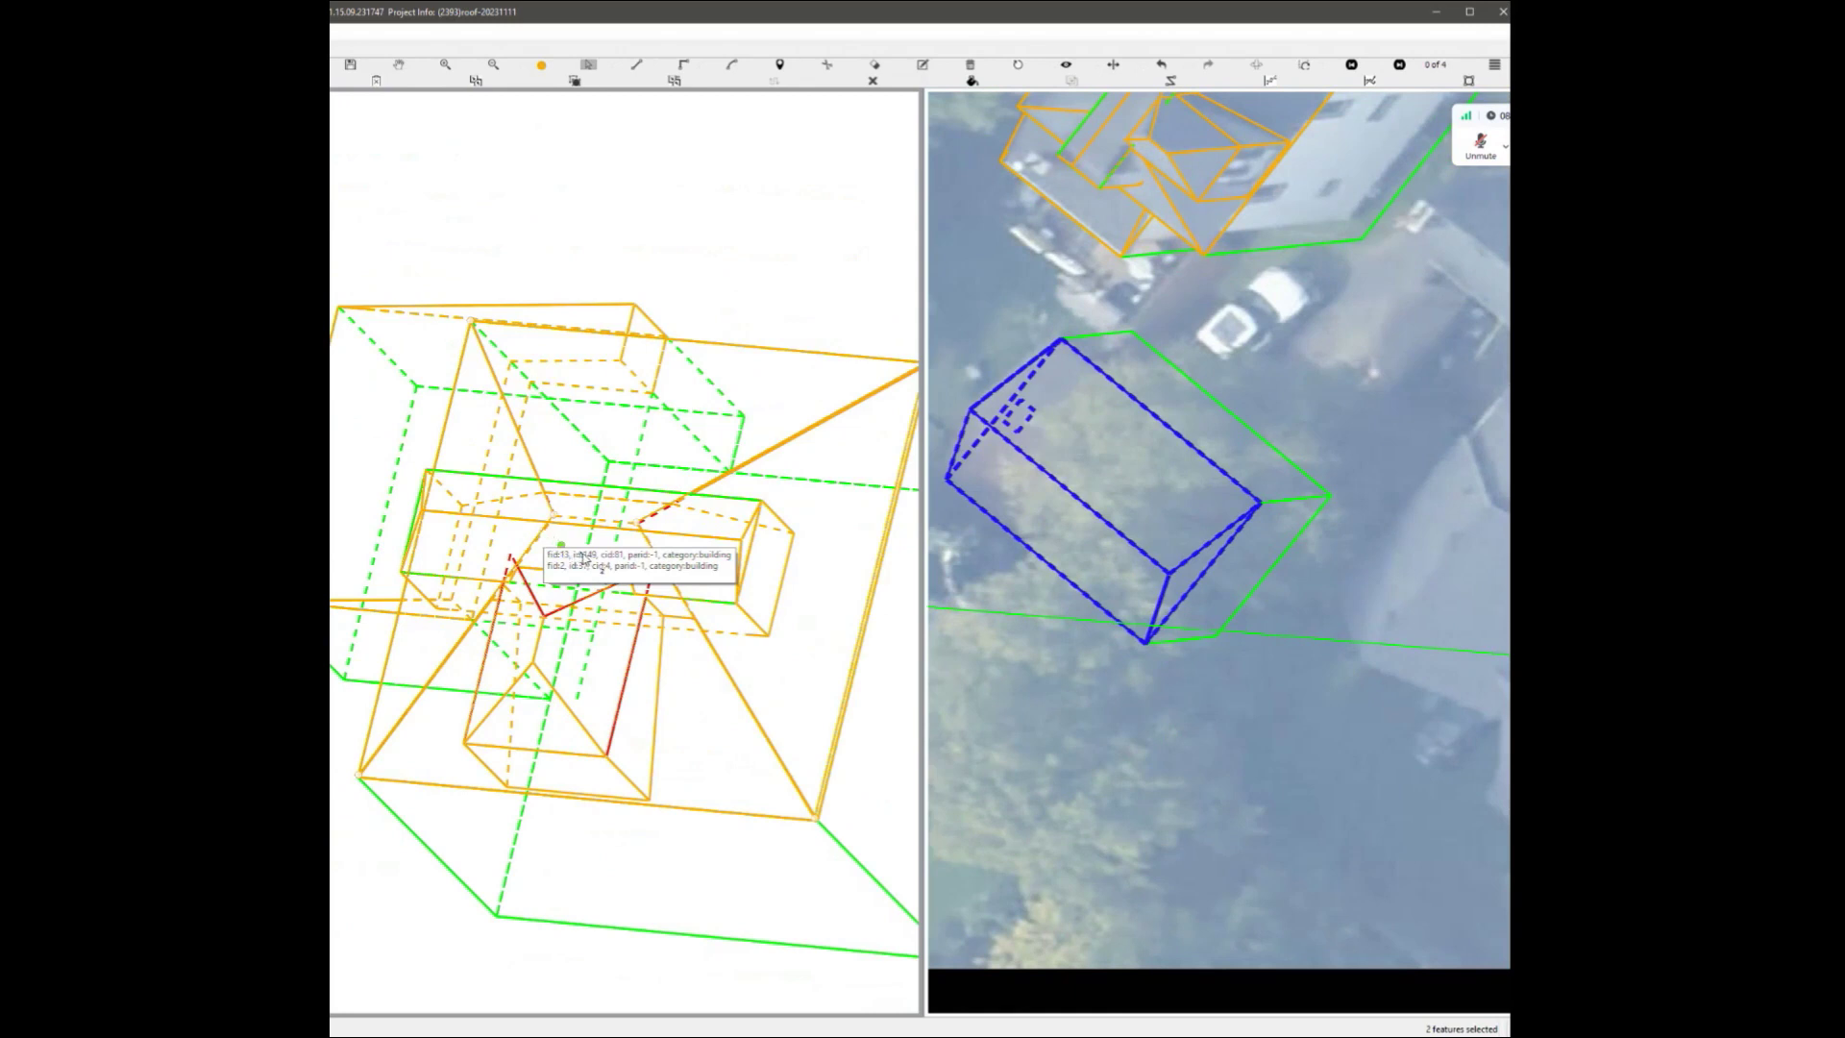
left_click(737, 639)
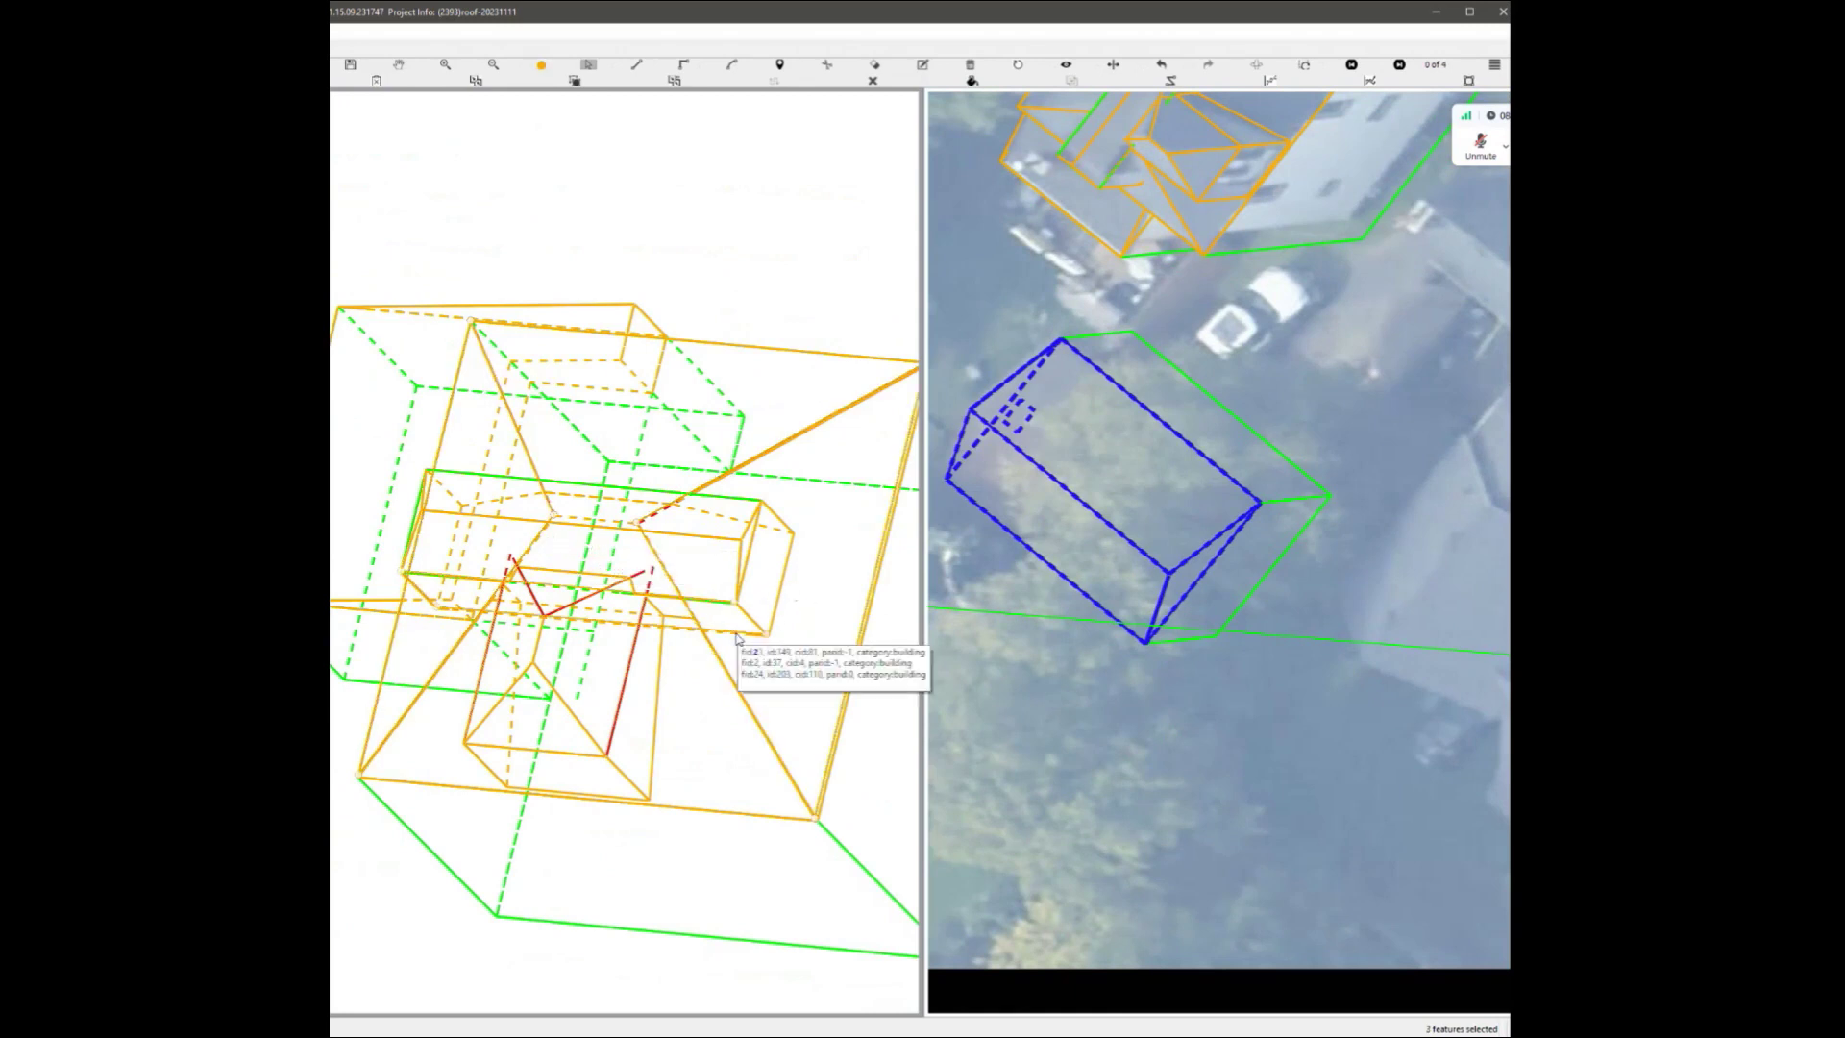
left_click(702, 523)
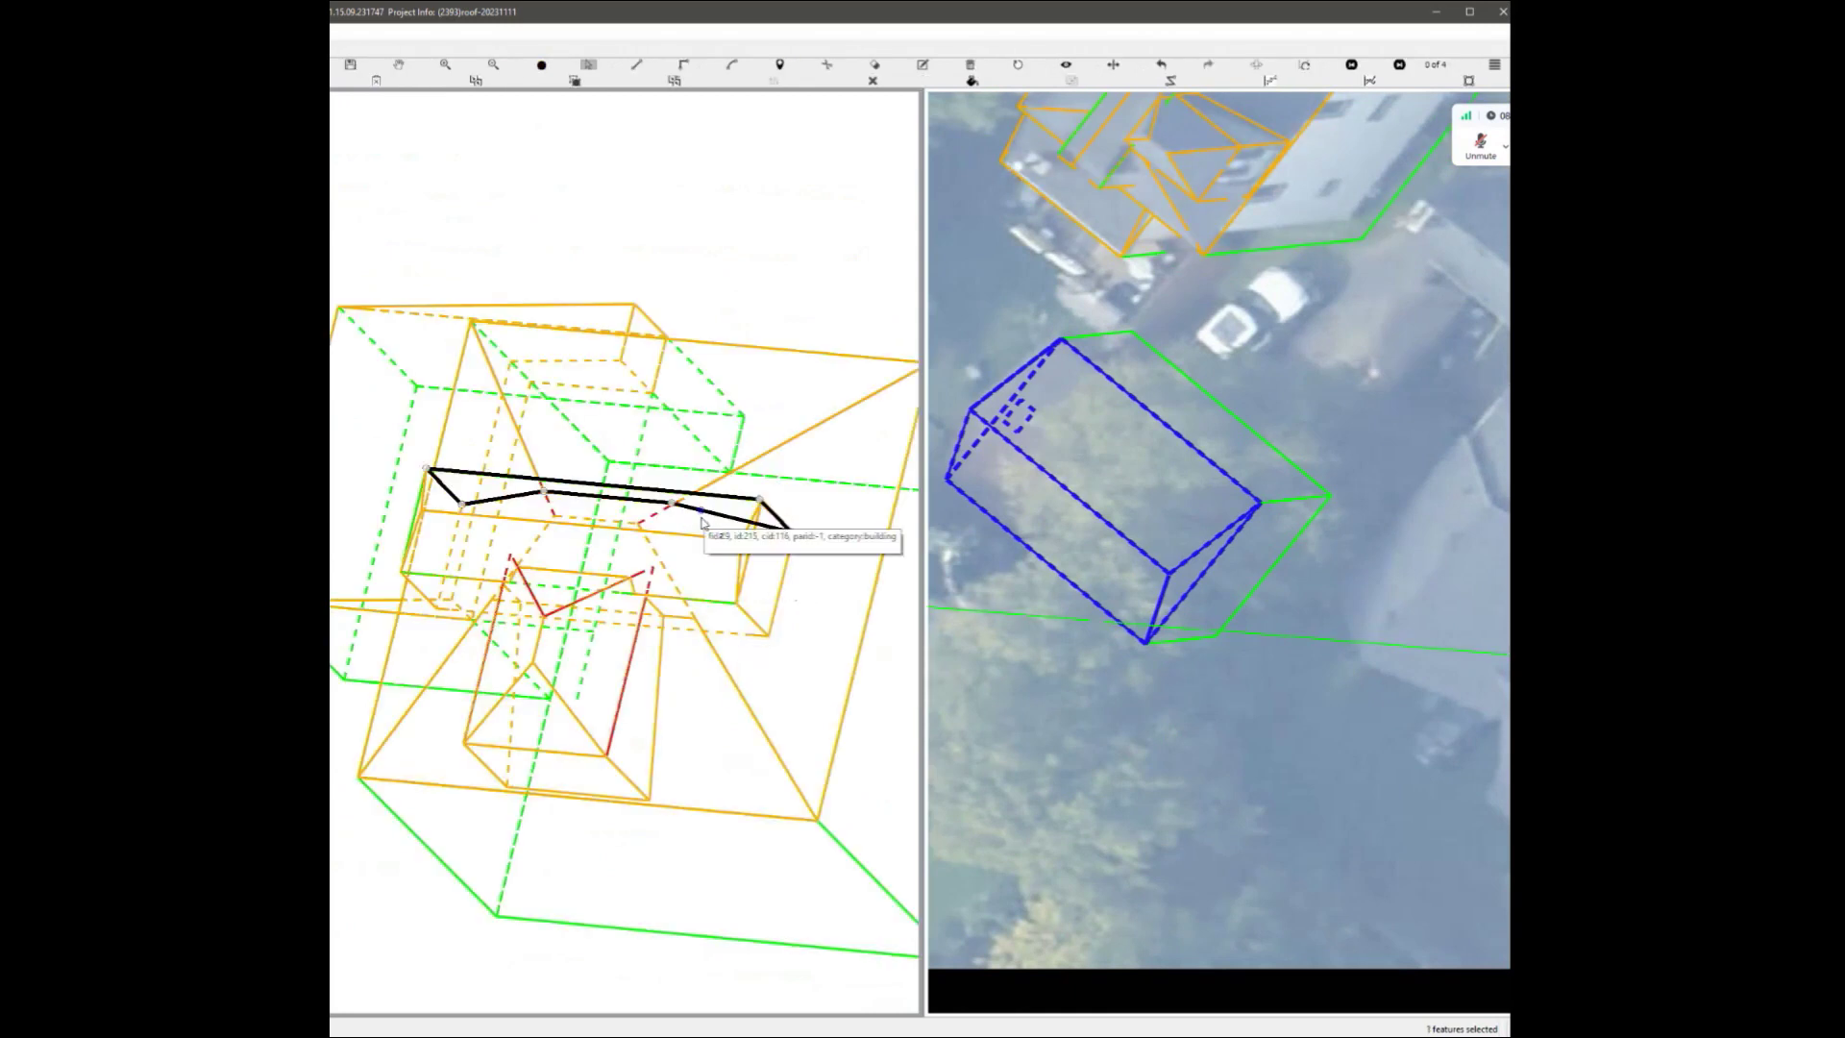
left_click(698, 633)
left_click(535, 541)
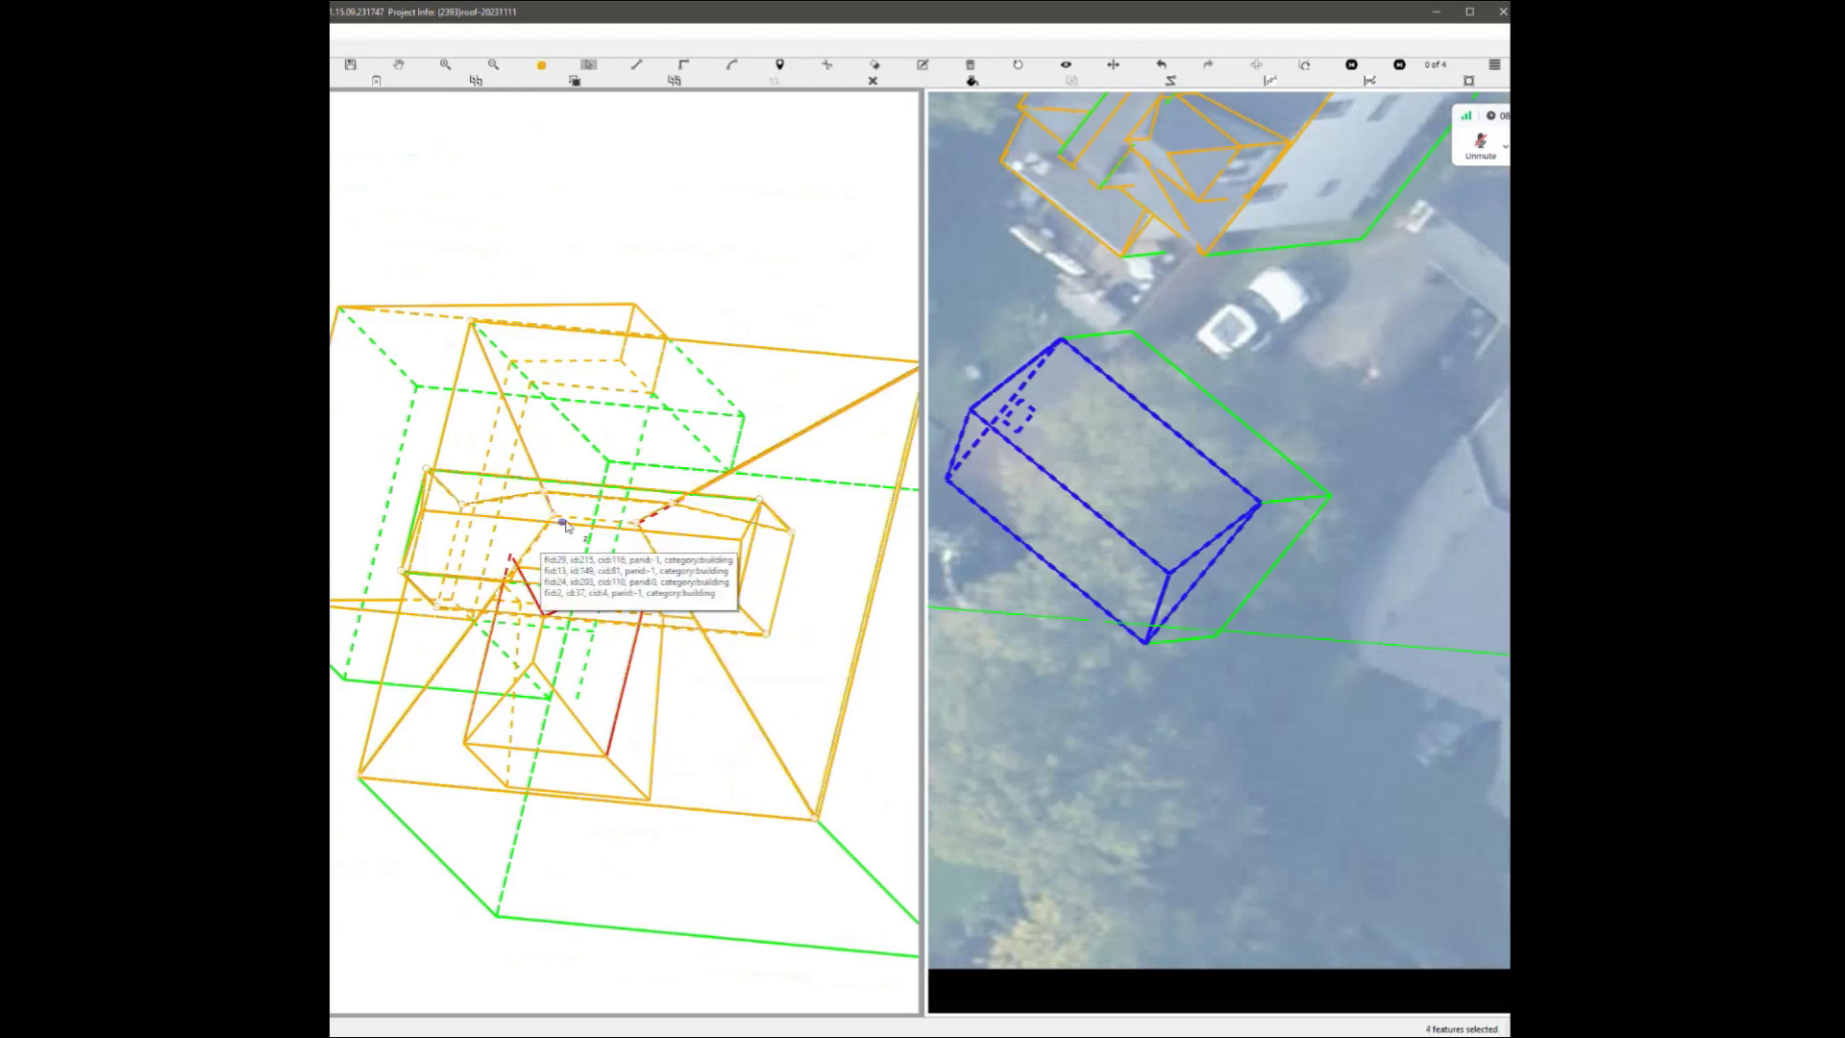
left_click(579, 519)
left_click(627, 576)
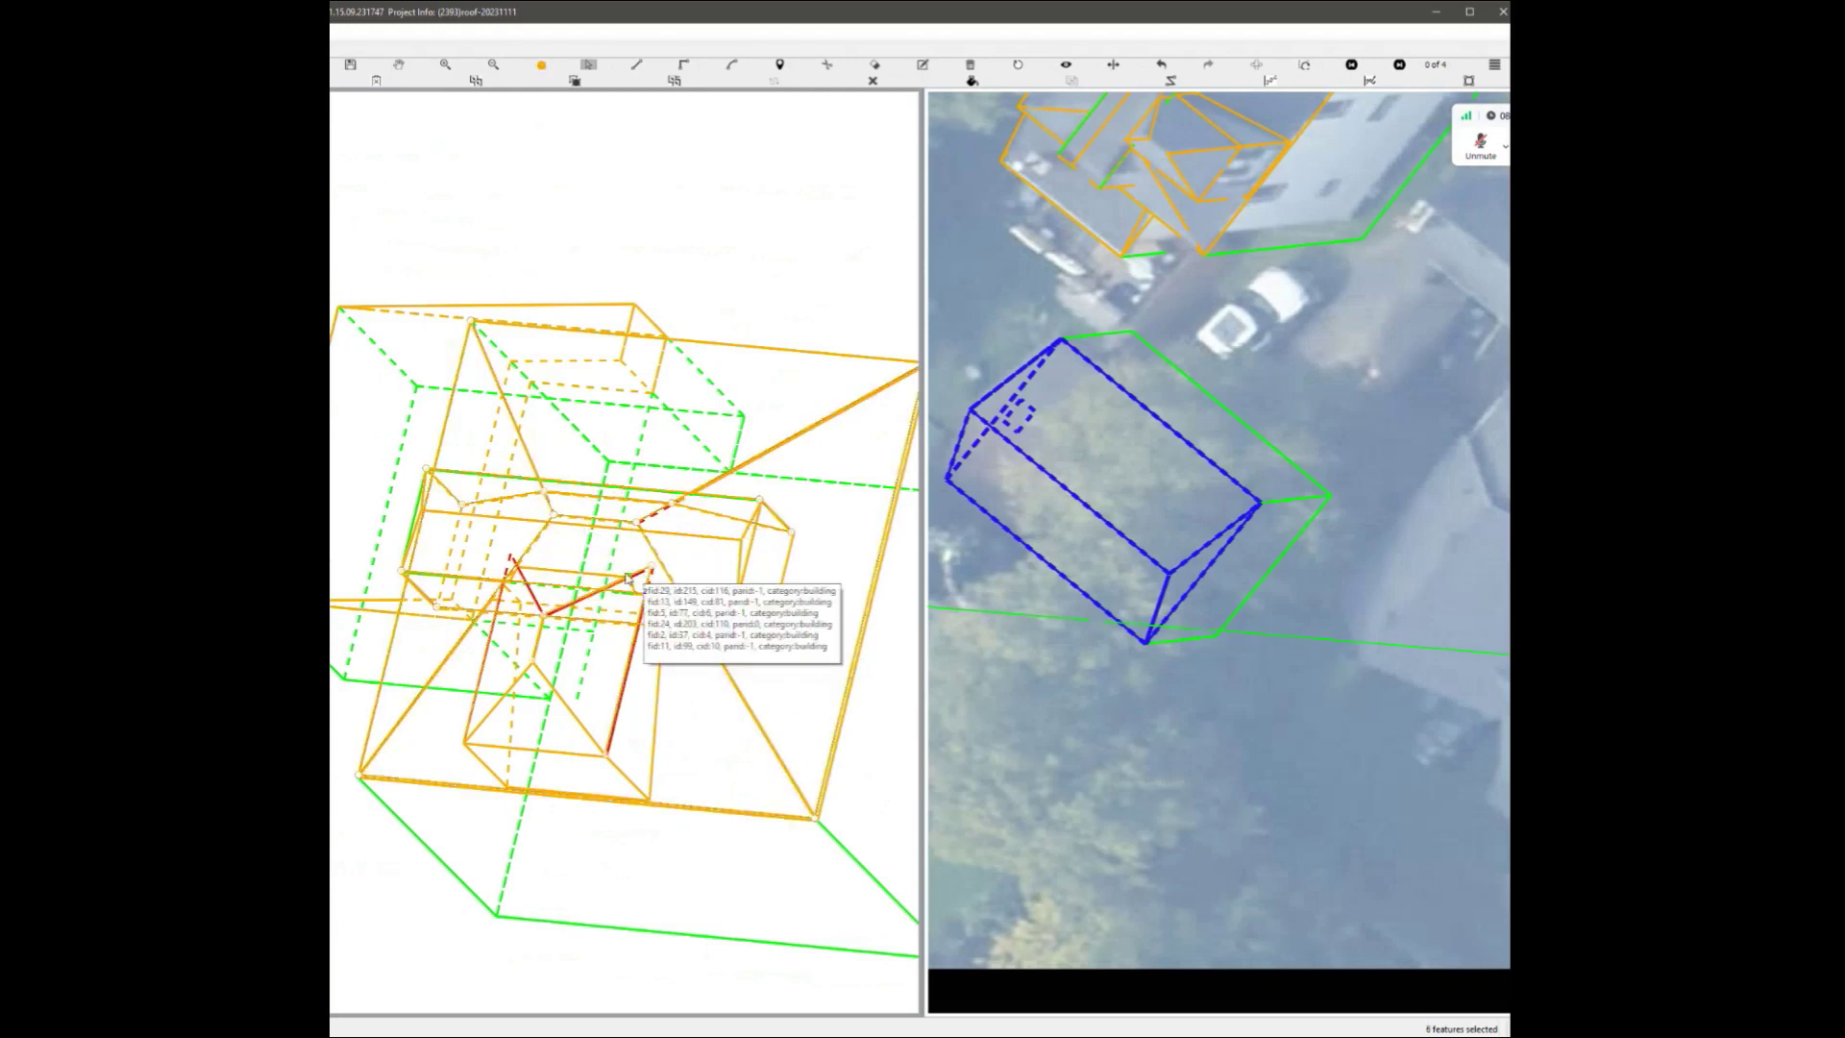
left_click(511, 566)
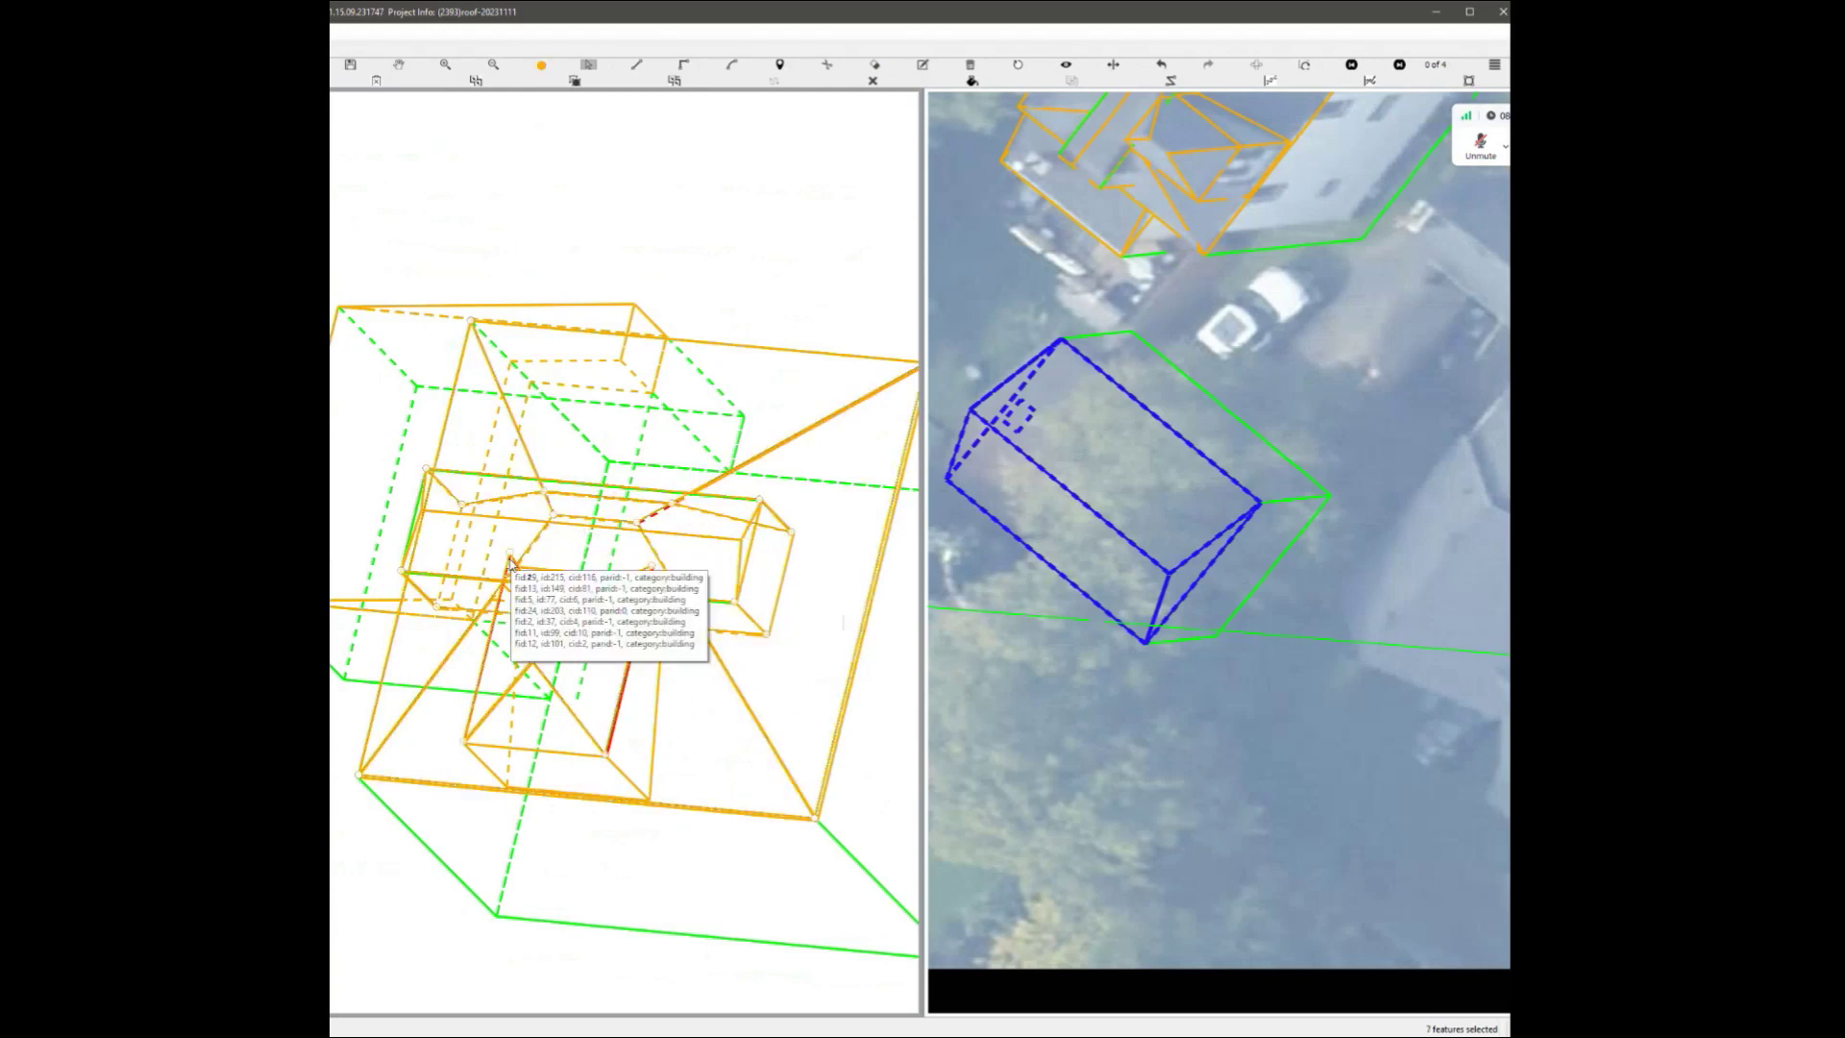
scroll(650, 548, "up", 3)
Select the trapezoidal piece of the main roof's front slope beneath the long dormer and delete it.
left_click(576, 498)
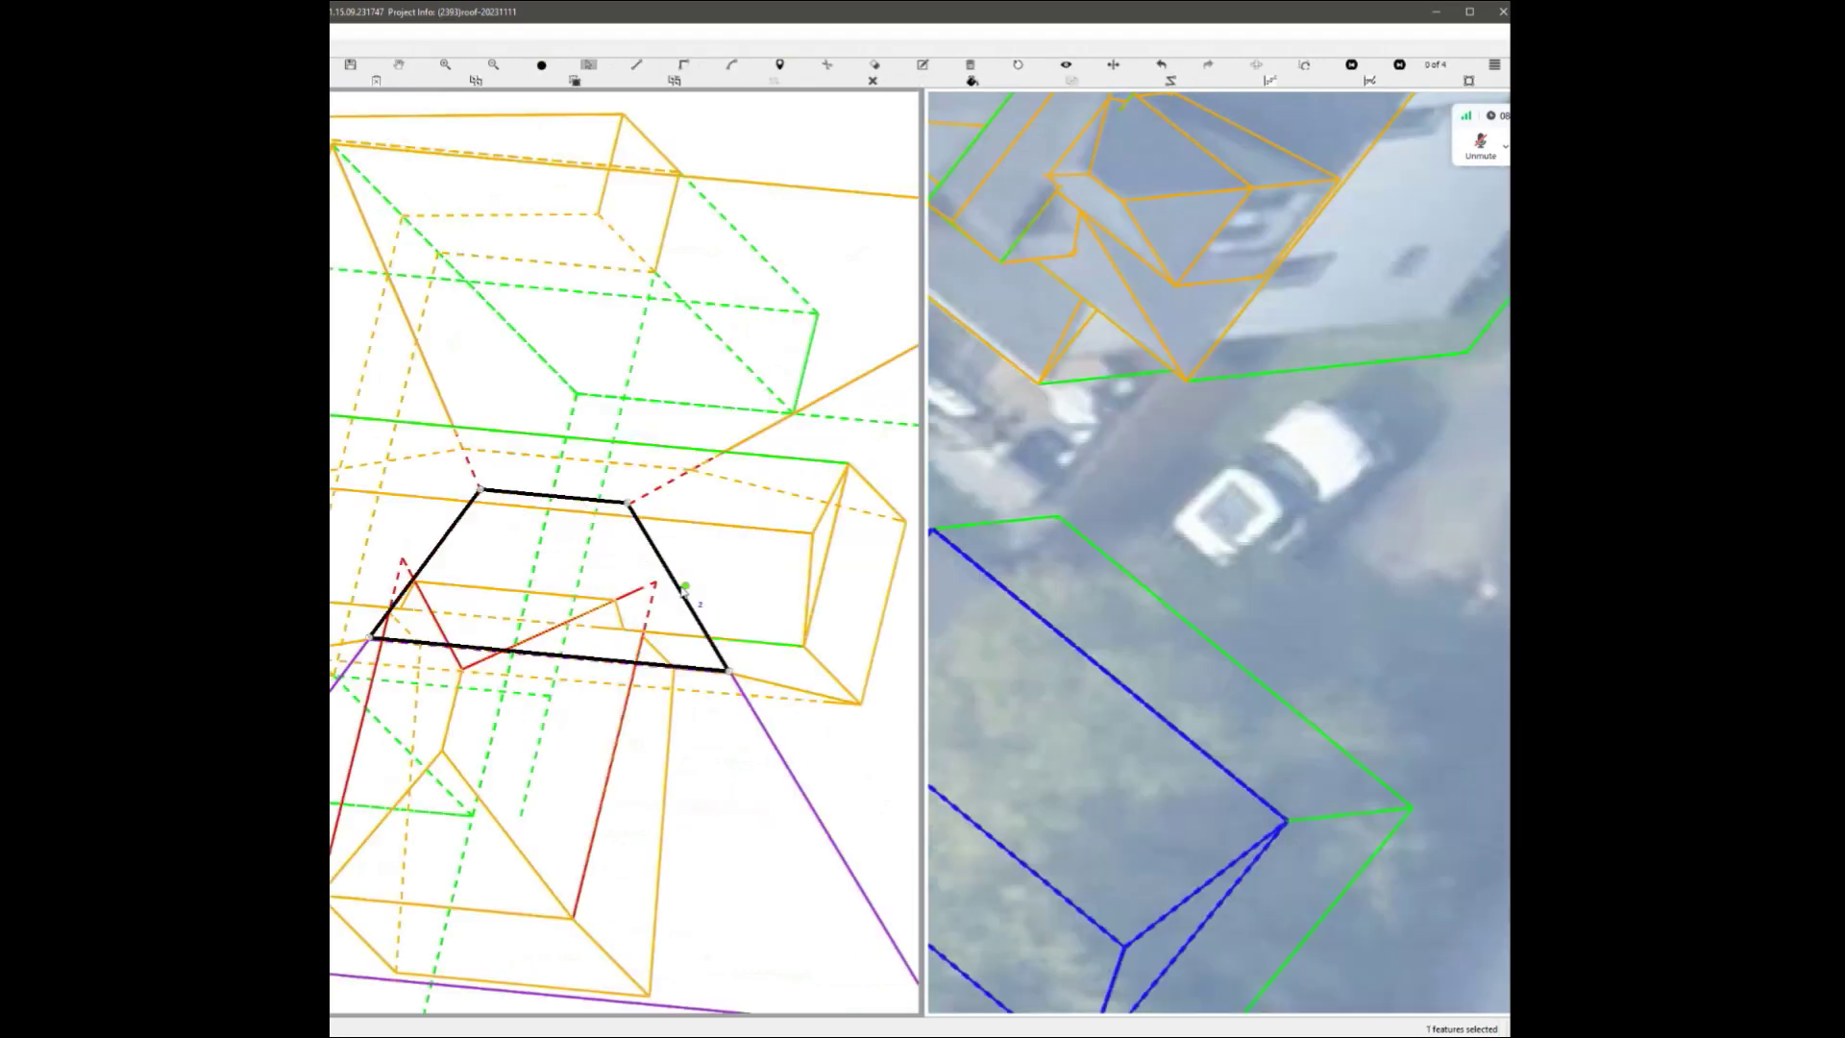
scroll(684, 593, "down", 3)
scroll(615, 527, "up", 1)
left_click(600, 526)
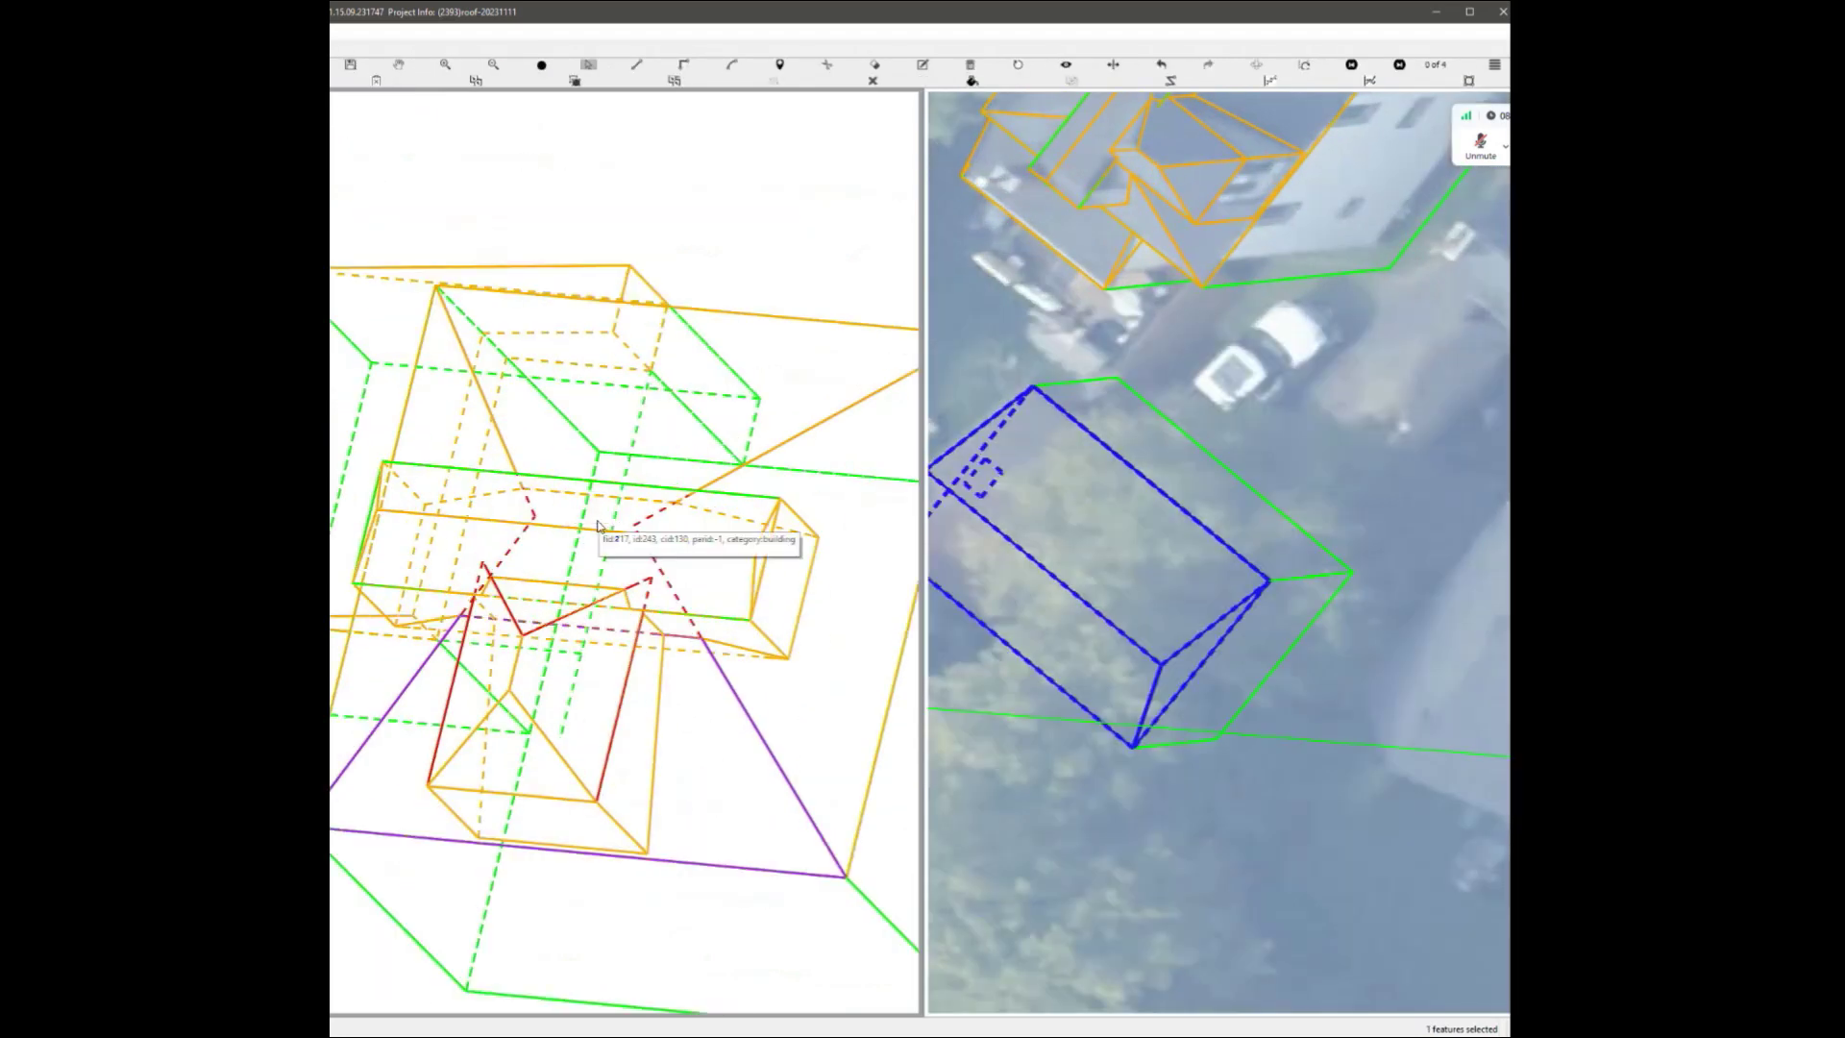
Examine the main roof around the long dormer and small gable in shaded and wireframe display from several sides.
key("Escape")
scroll(651, 579, "up", 2)
scroll(648, 586, "down", 4)
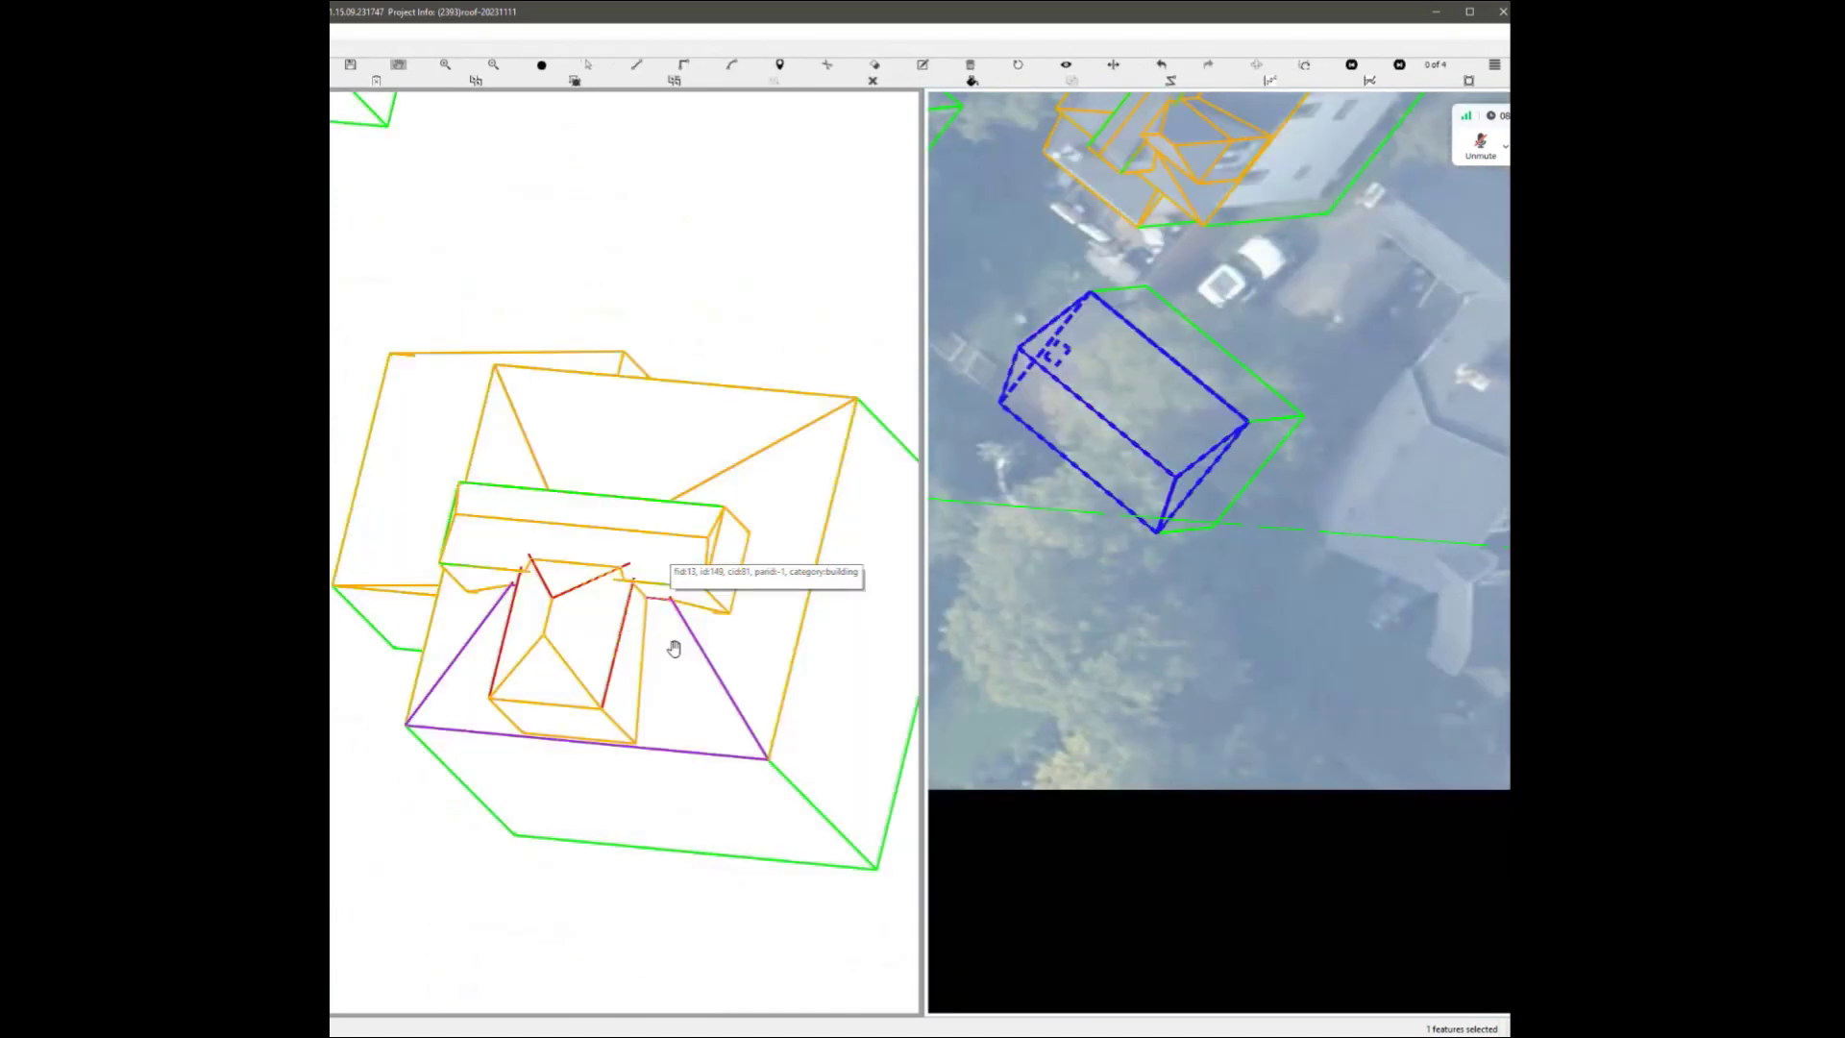
mouse_move(663, 690)
left_mouse_down()
mouse_move(620, 628)
mouse_move(528, 626)
mouse_move(672, 667)
mouse_move(661, 683)
left_mouse_up()
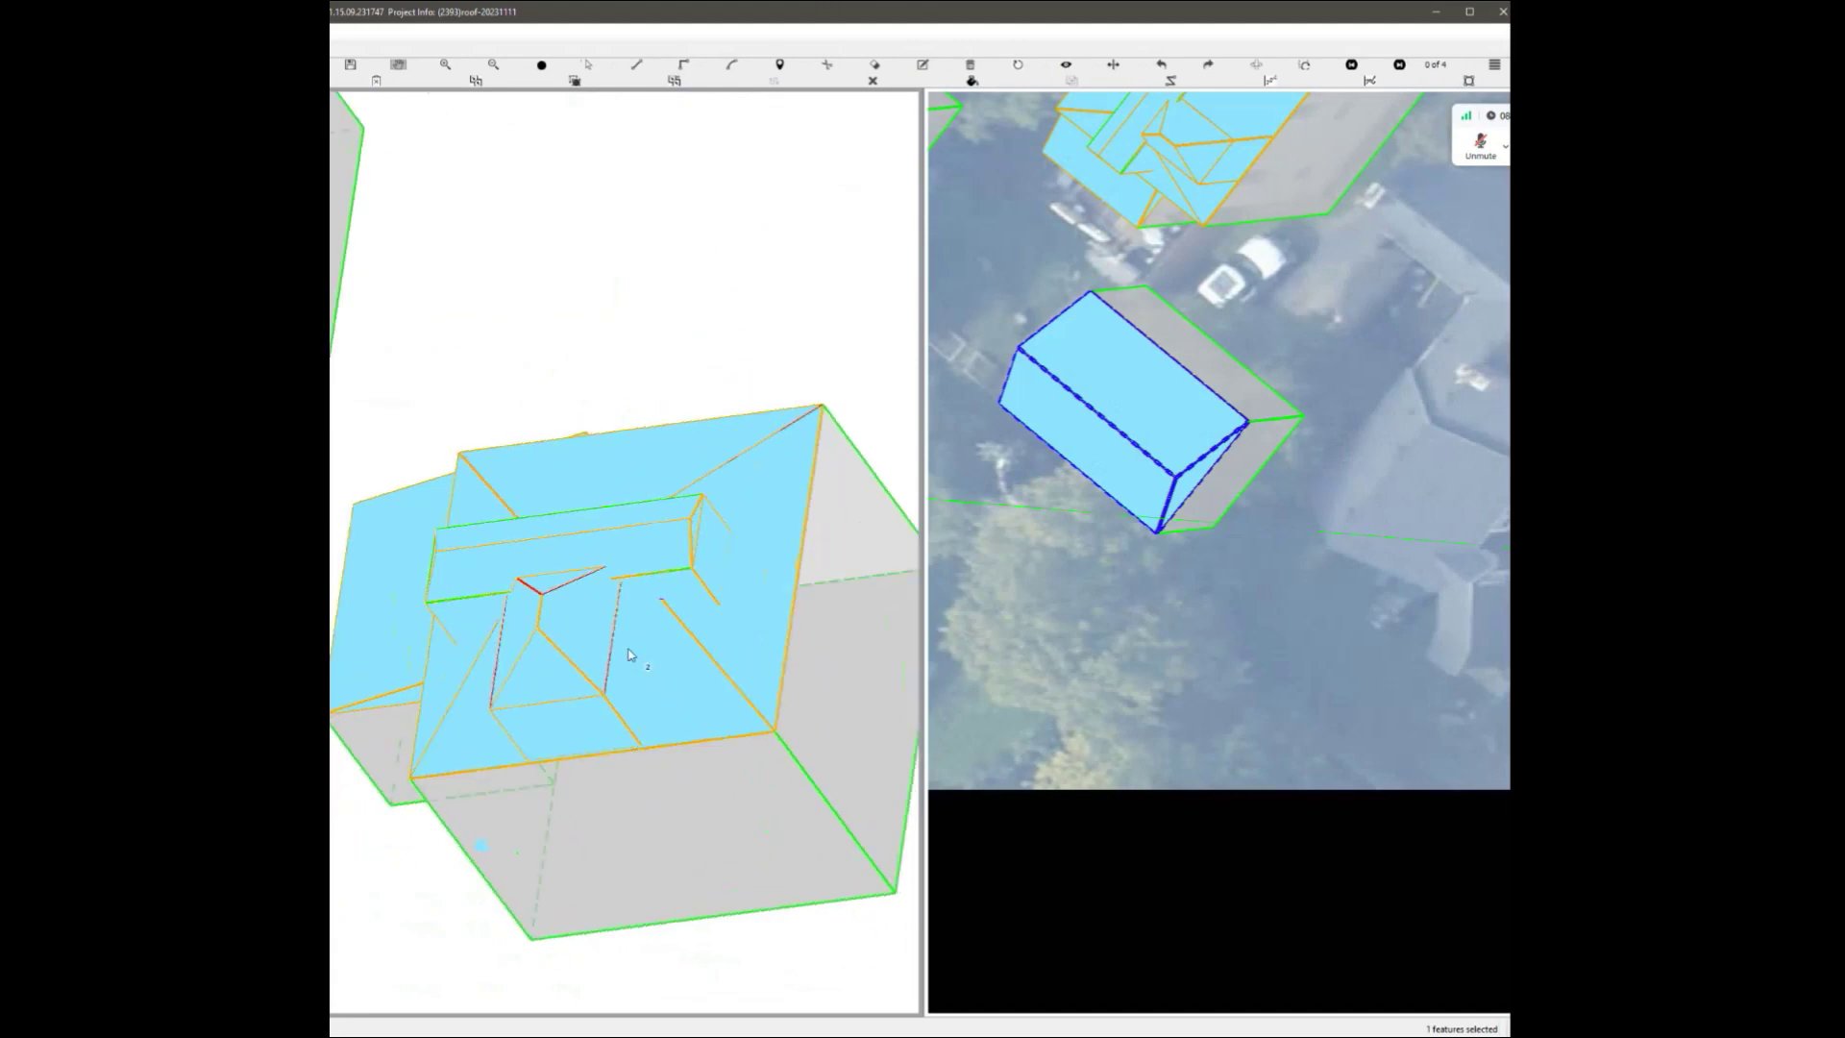
scroll(663, 641, "up", 3)
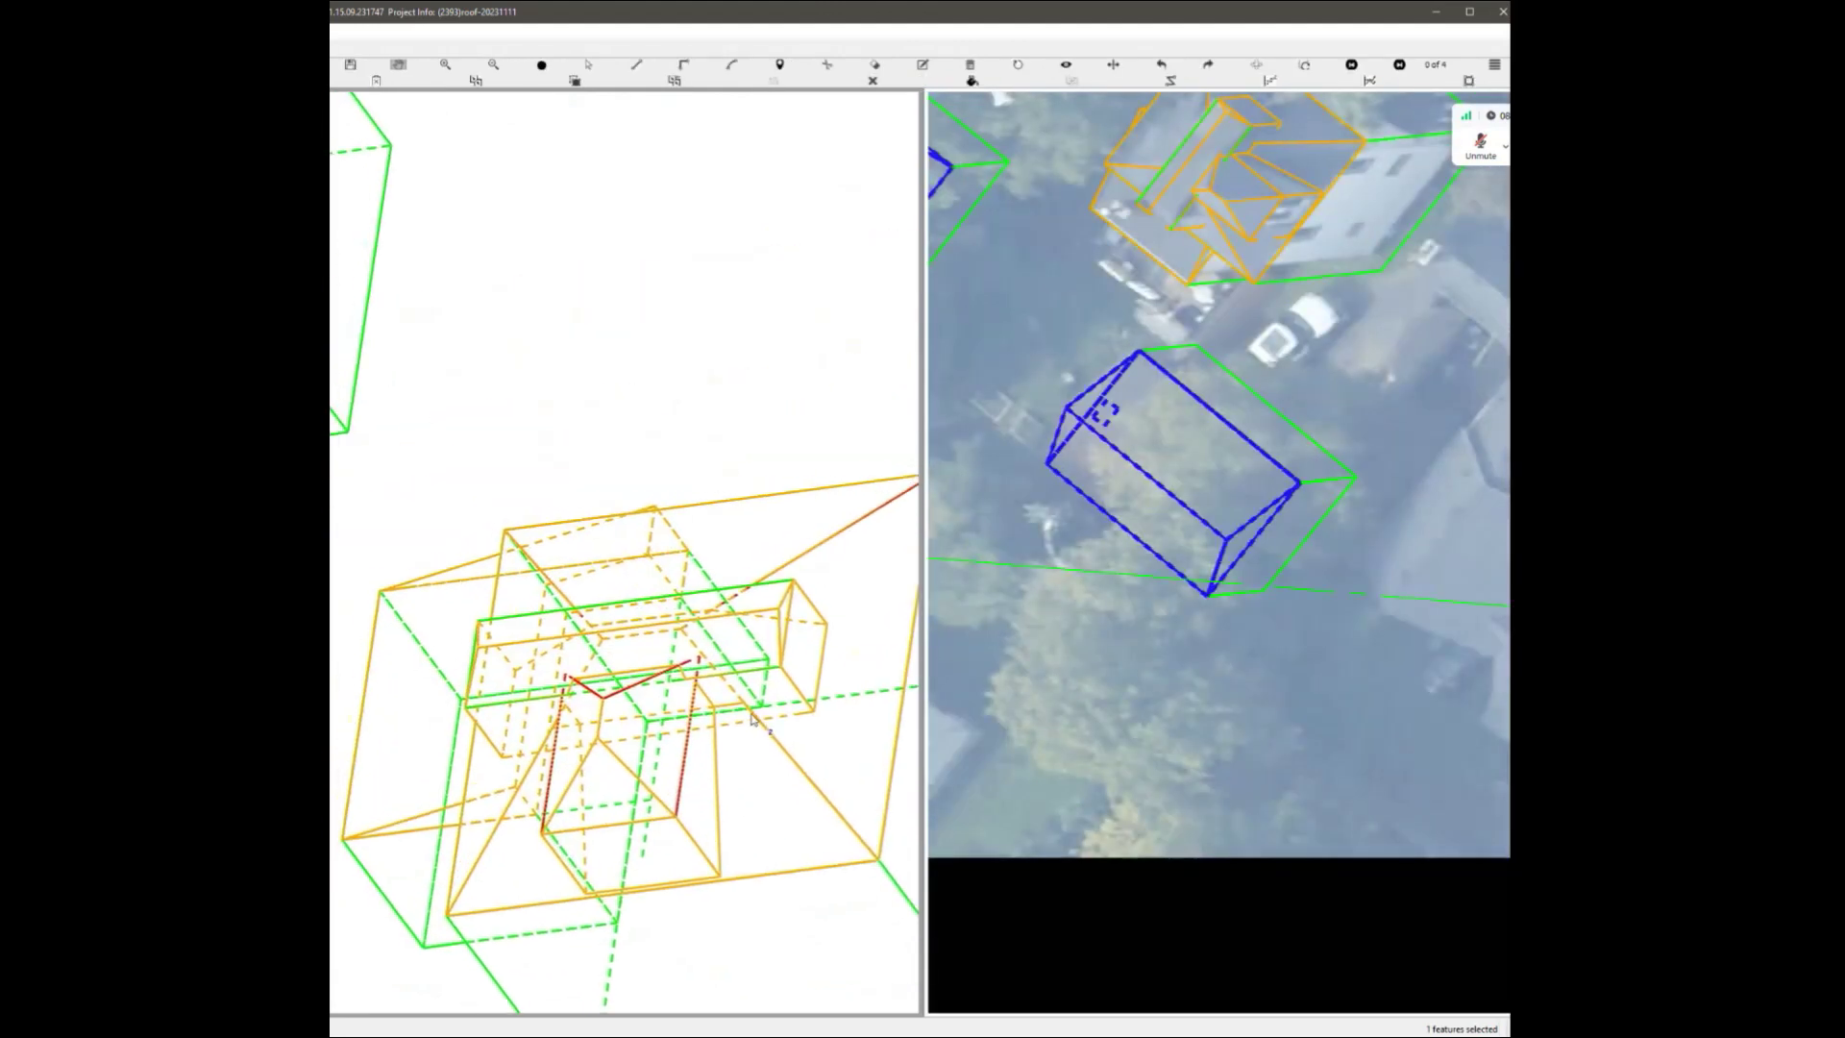
left_click_drag(753, 721, 675, 803)
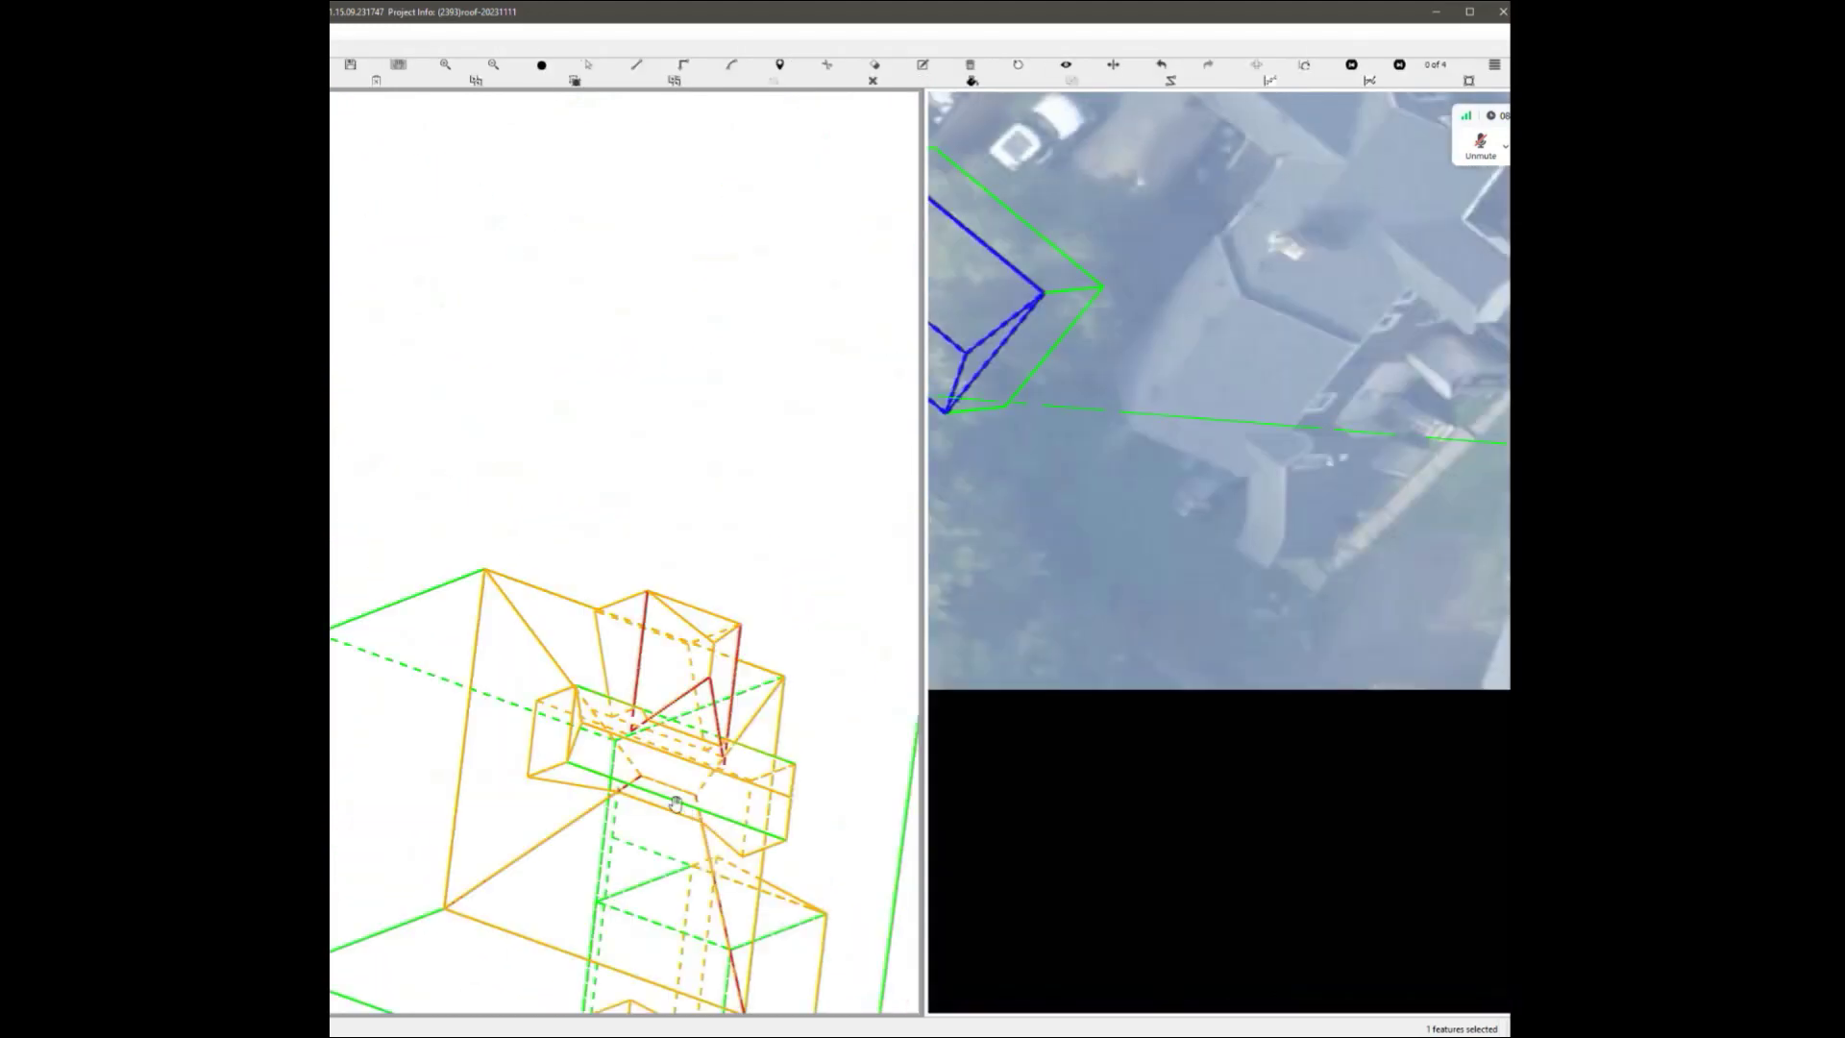
Examine in wireframe where the long dormer crosses the main roof's hips and front slope.
scroll(676, 805, "up", 3)
scroll(677, 788, "down", 3)
middle_click_drag(678, 790, 653, 663)
scroll(652, 663, "up", 3)
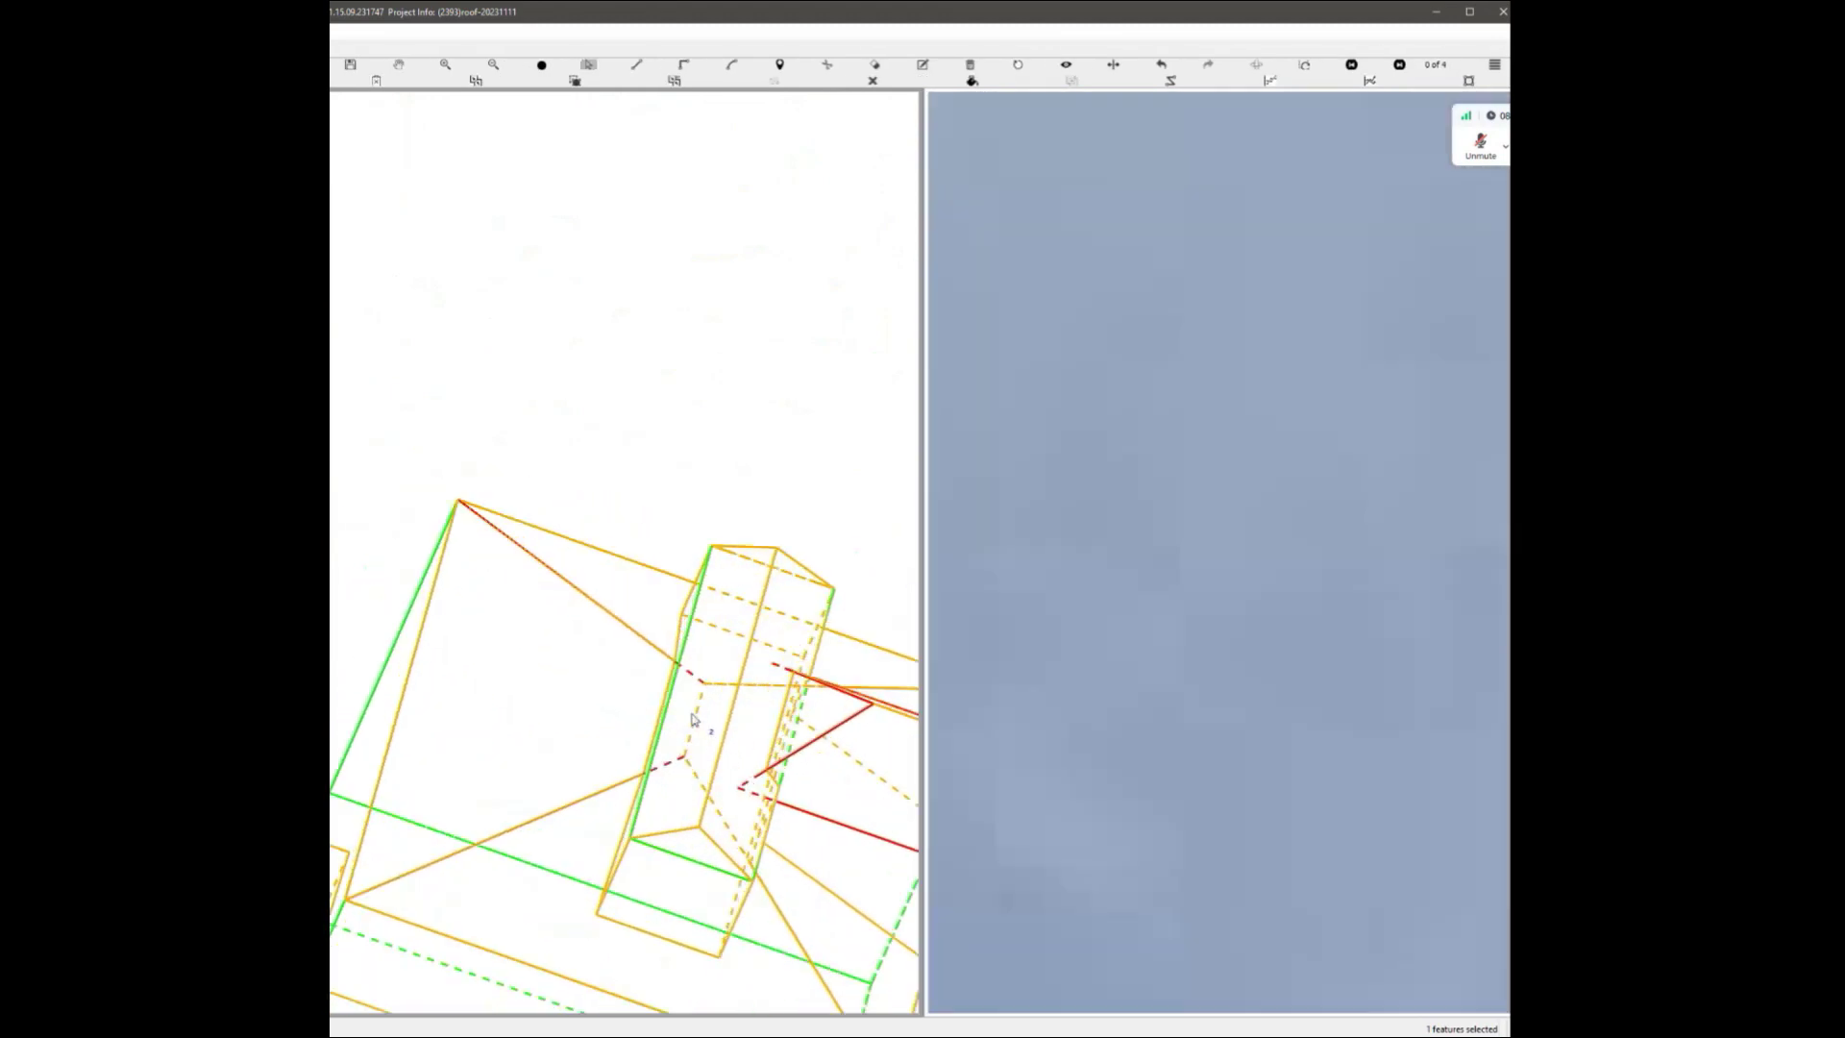
scroll(653, 664, "down", 3)
scroll(653, 663, "up", 3)
scroll(659, 638, "down", 3)
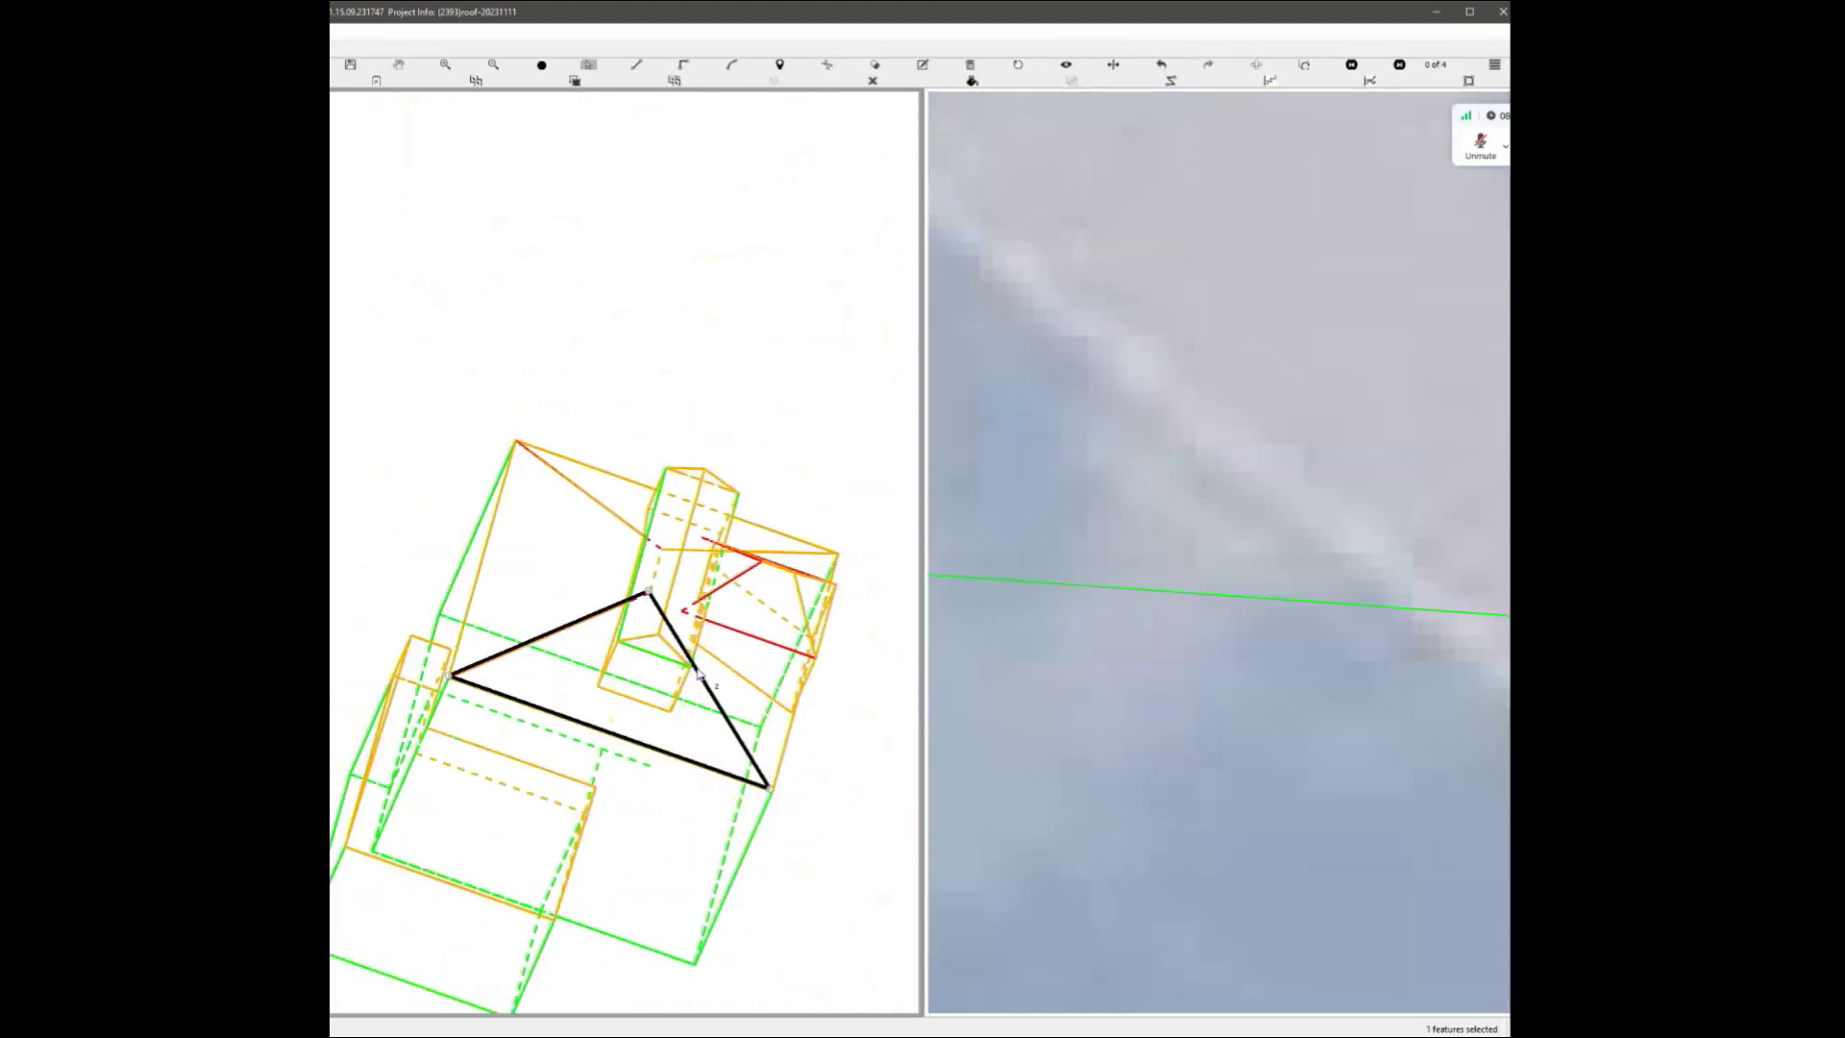
scroll(661, 615, "up", 3)
left_click(656, 651, "ctrl")
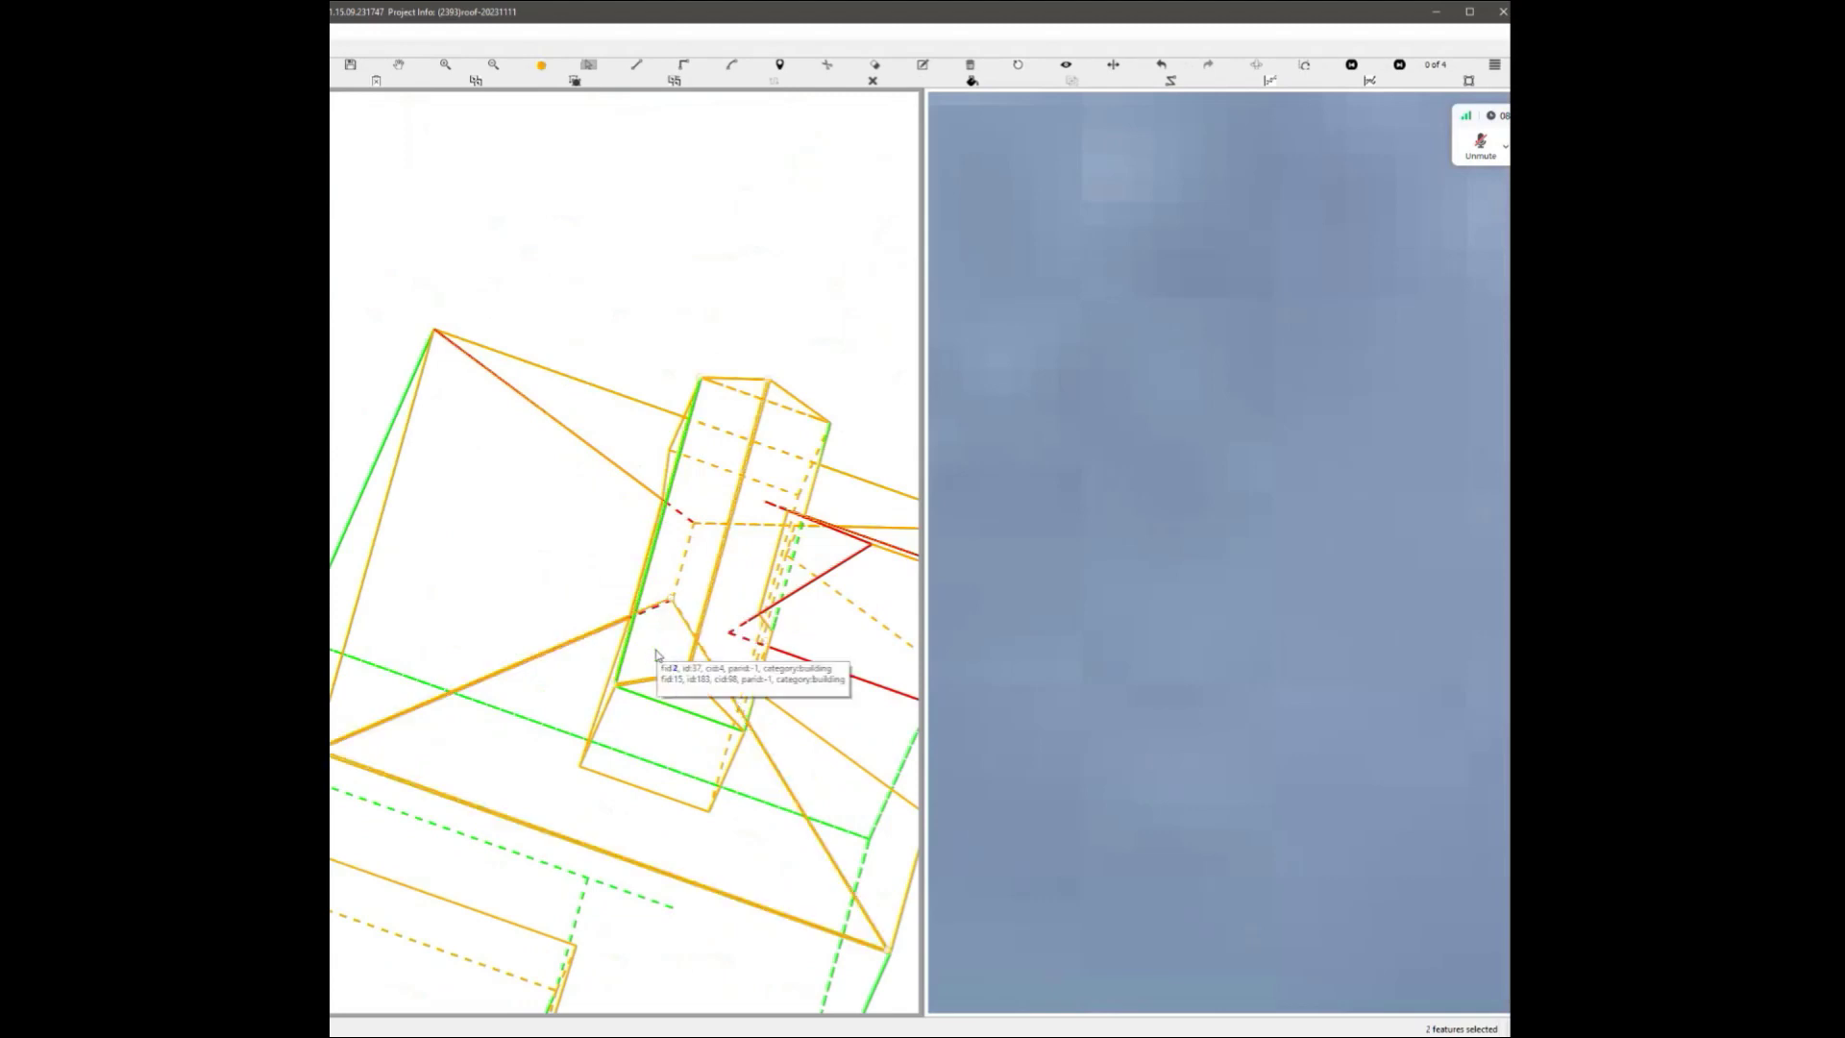
left_click(651, 746, "ctrl")
key("Escape")
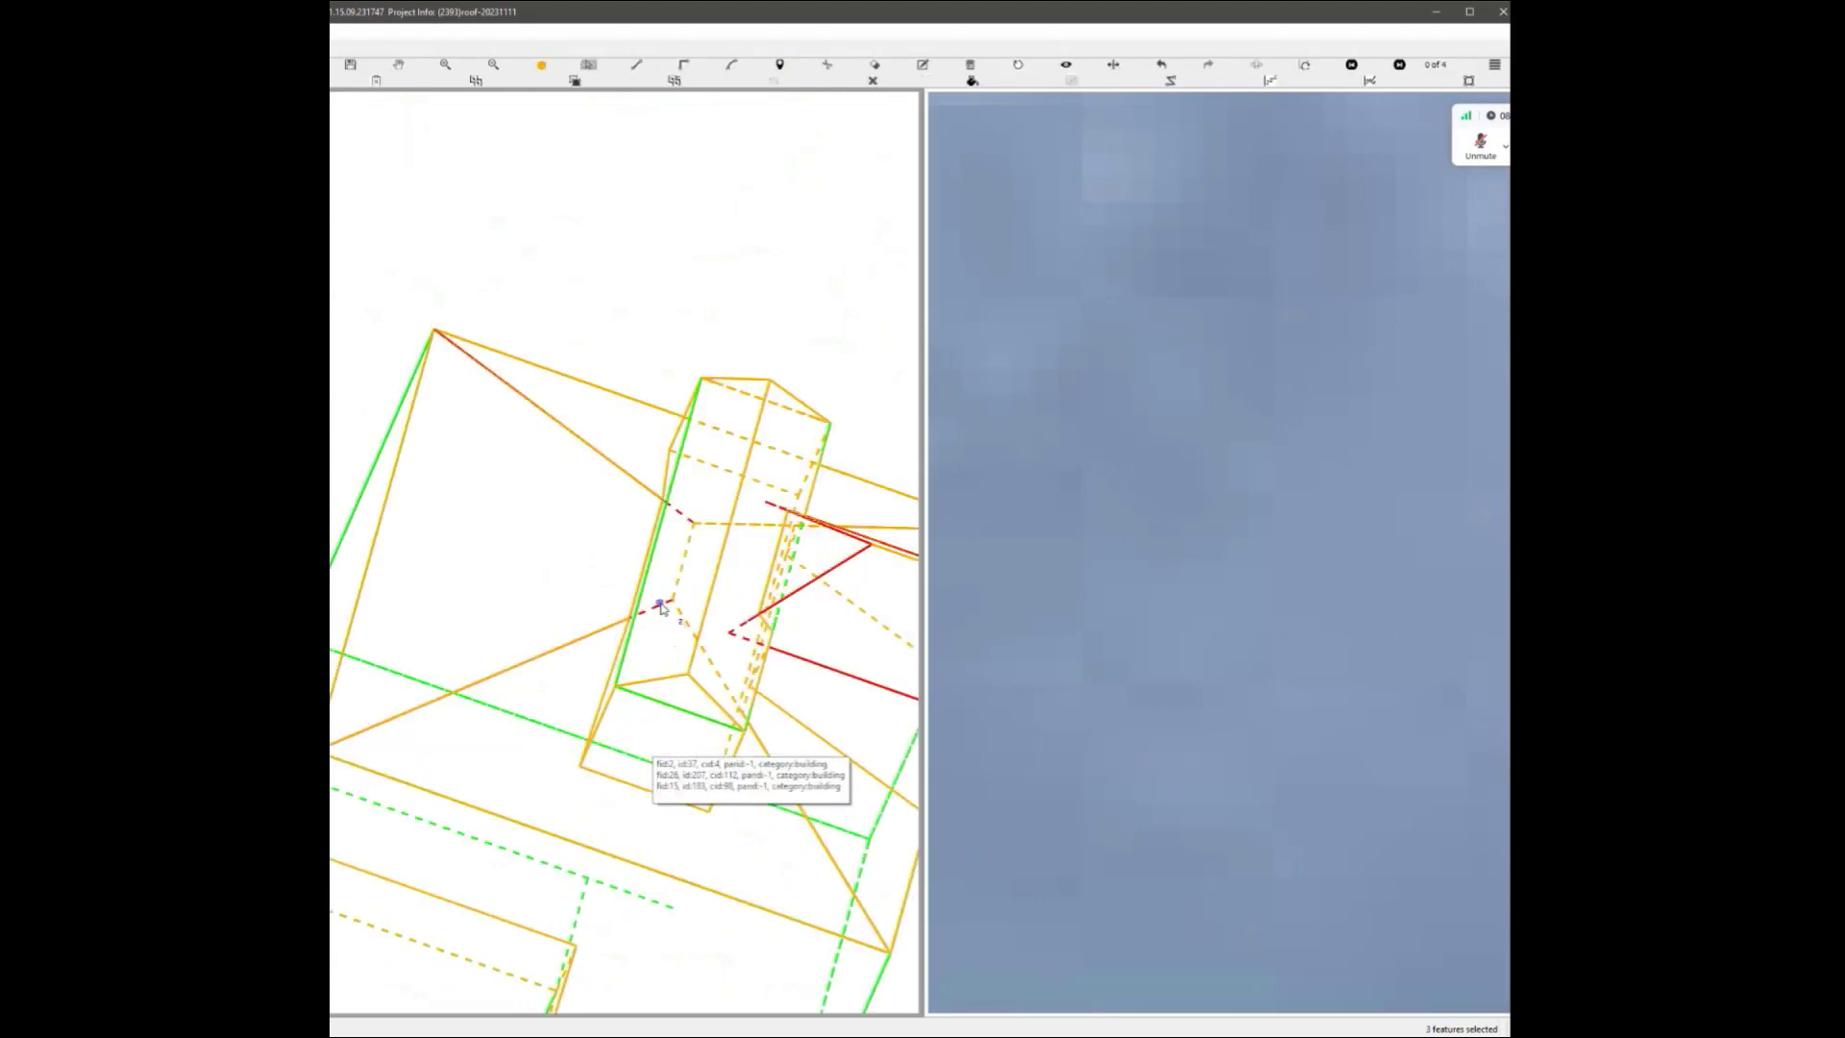
left_click(662, 605)
left_click(676, 708, "ctrl")
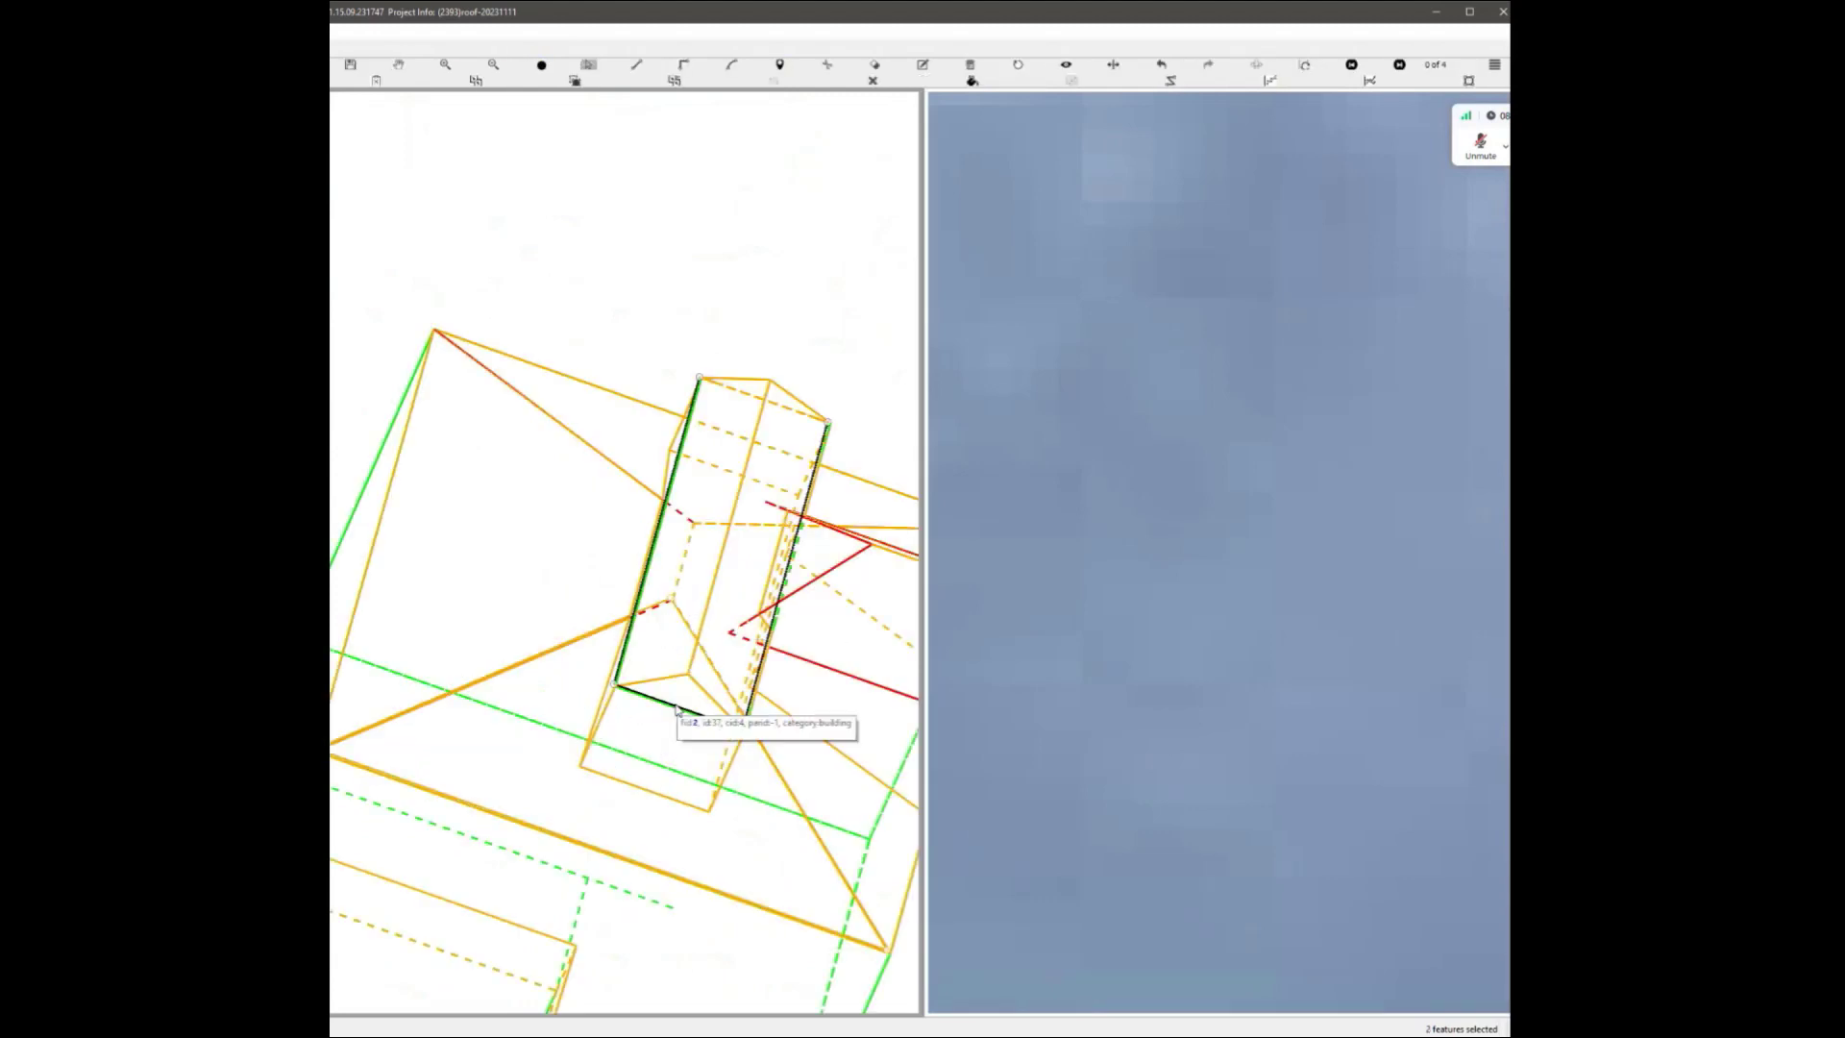
scroll(696, 649, "down", 4)
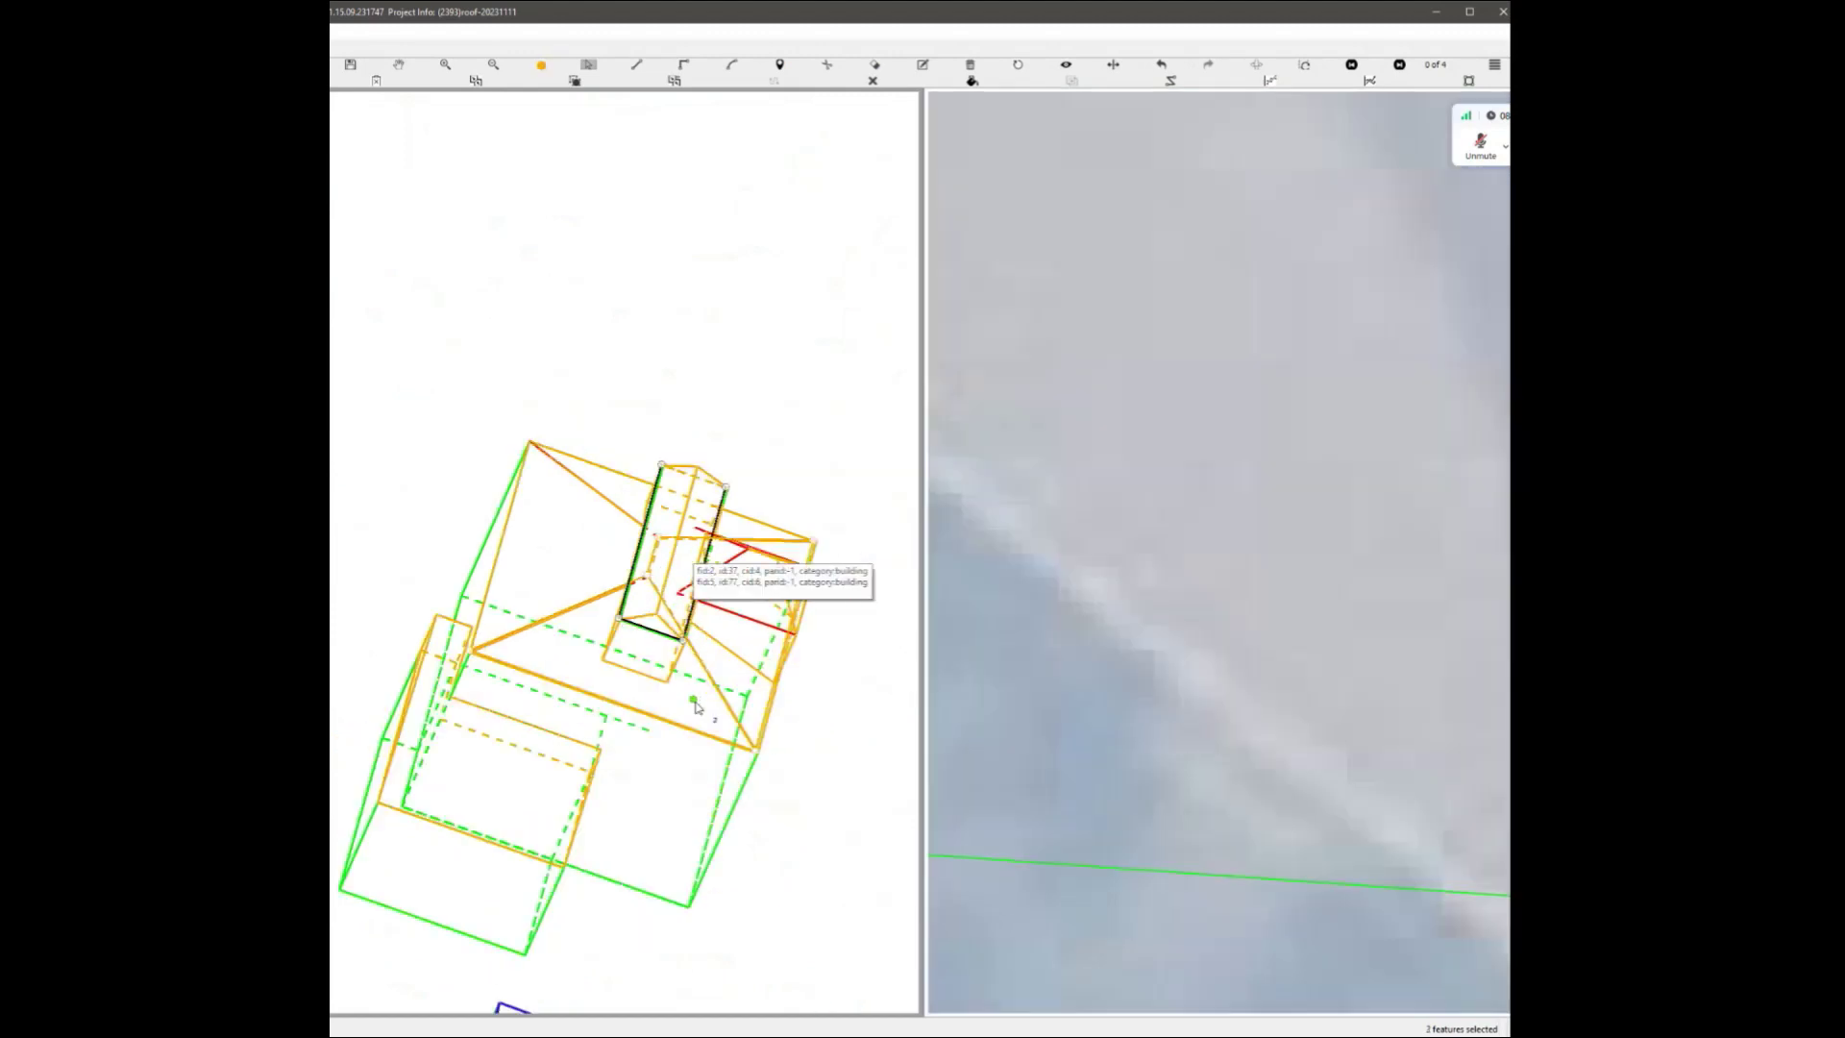
scroll(694, 649, "up", 2)
middle_click_drag(661, 660, 652, 673)
scroll(652, 653, "up", 2)
left_click(642, 526)
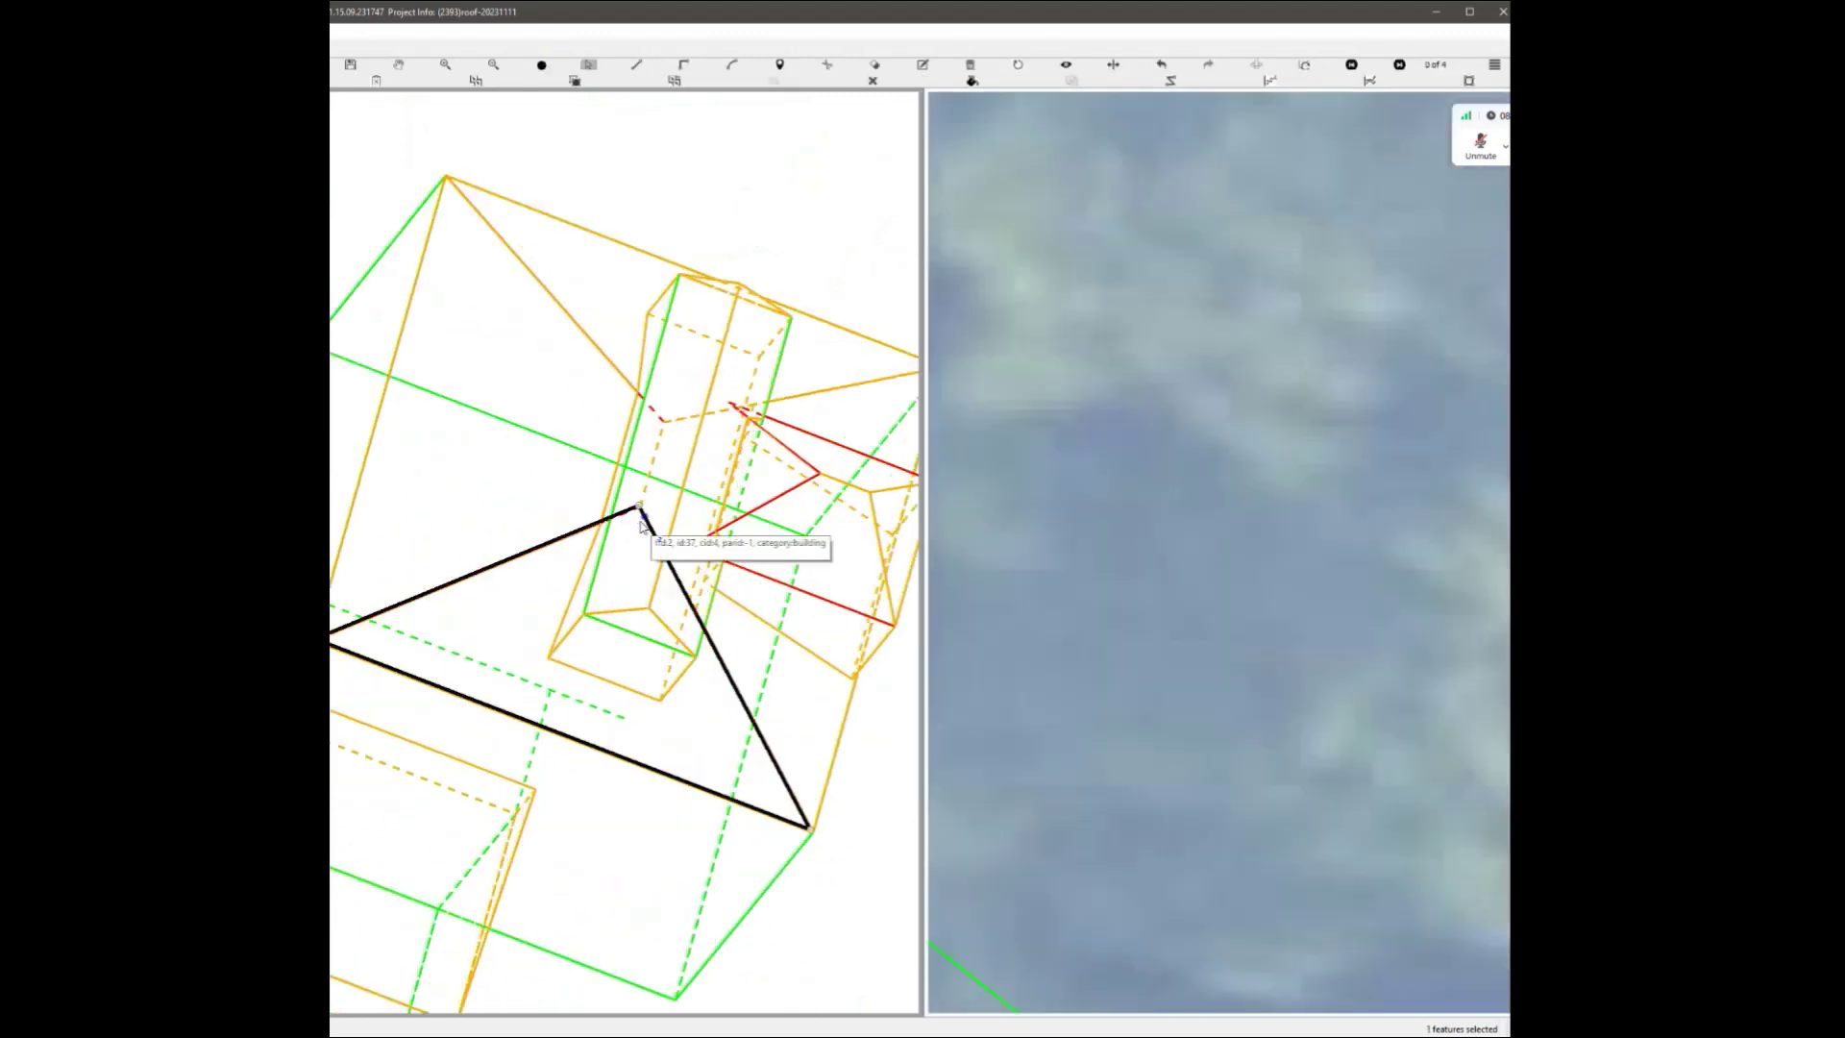
left_click(635, 643)
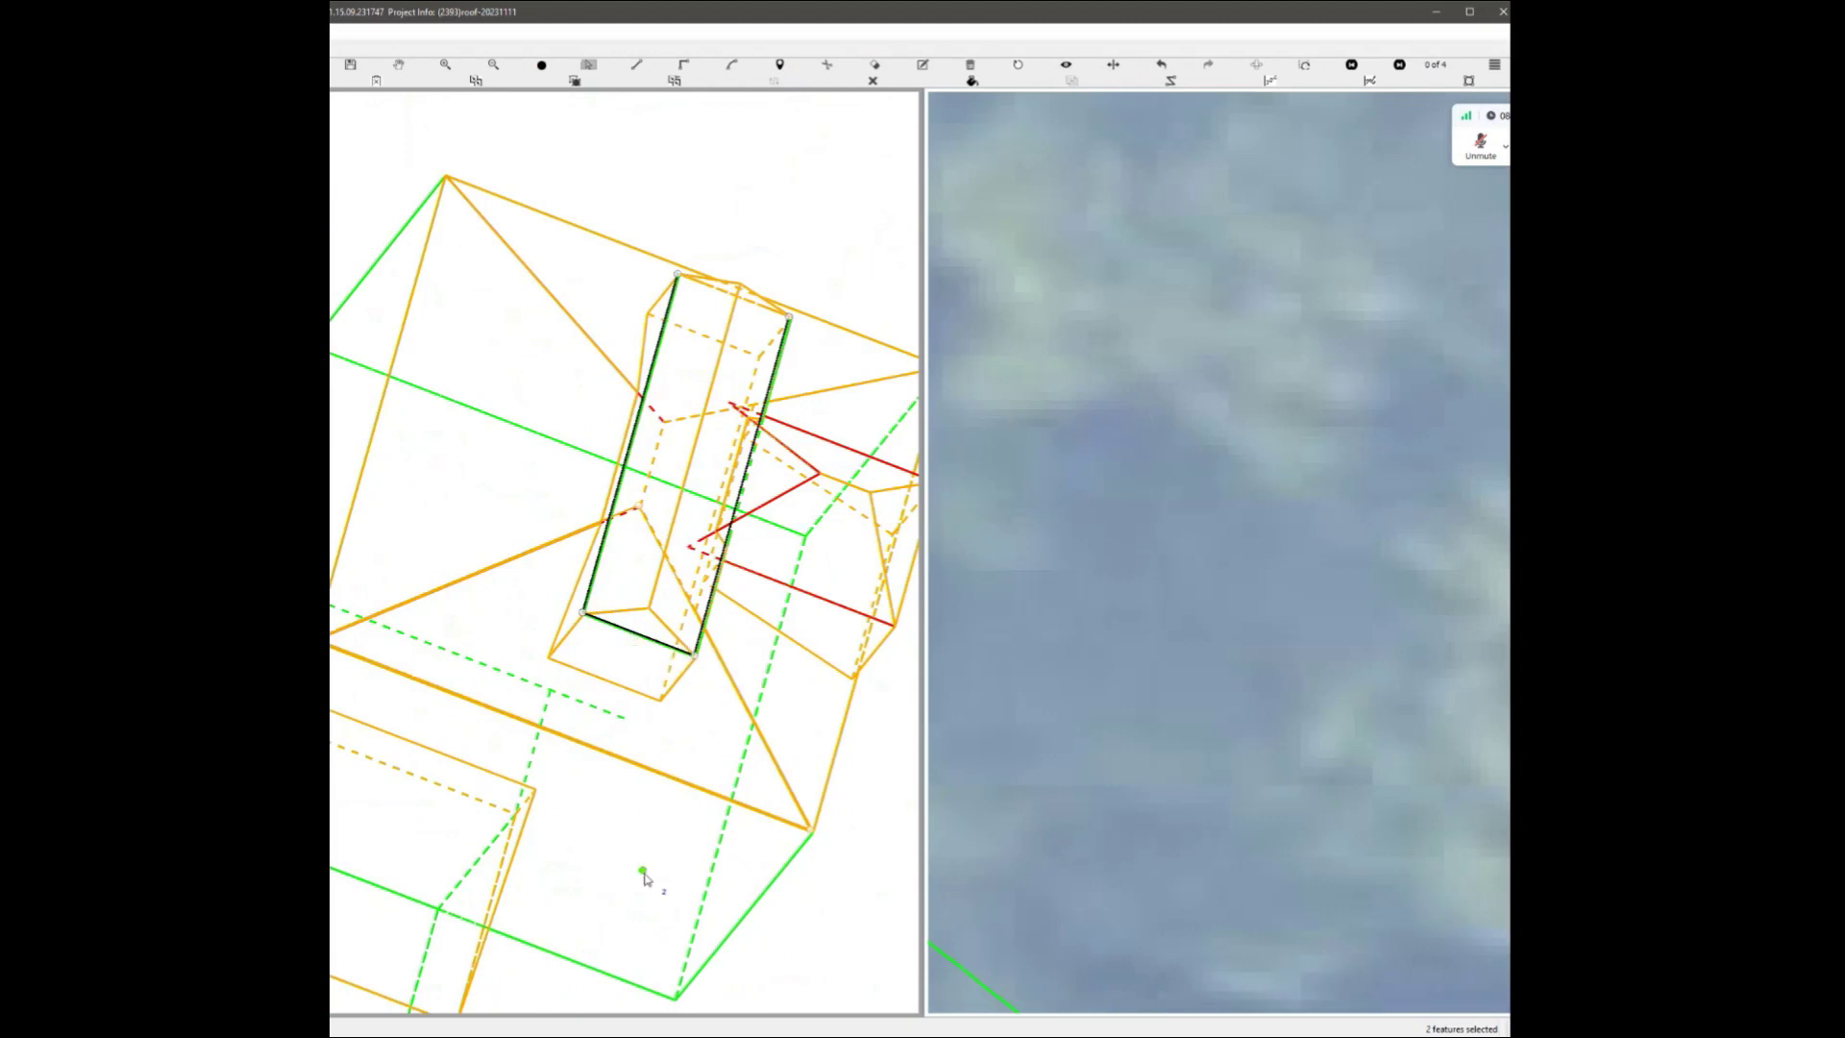
left_click(645, 880, "ctrl")
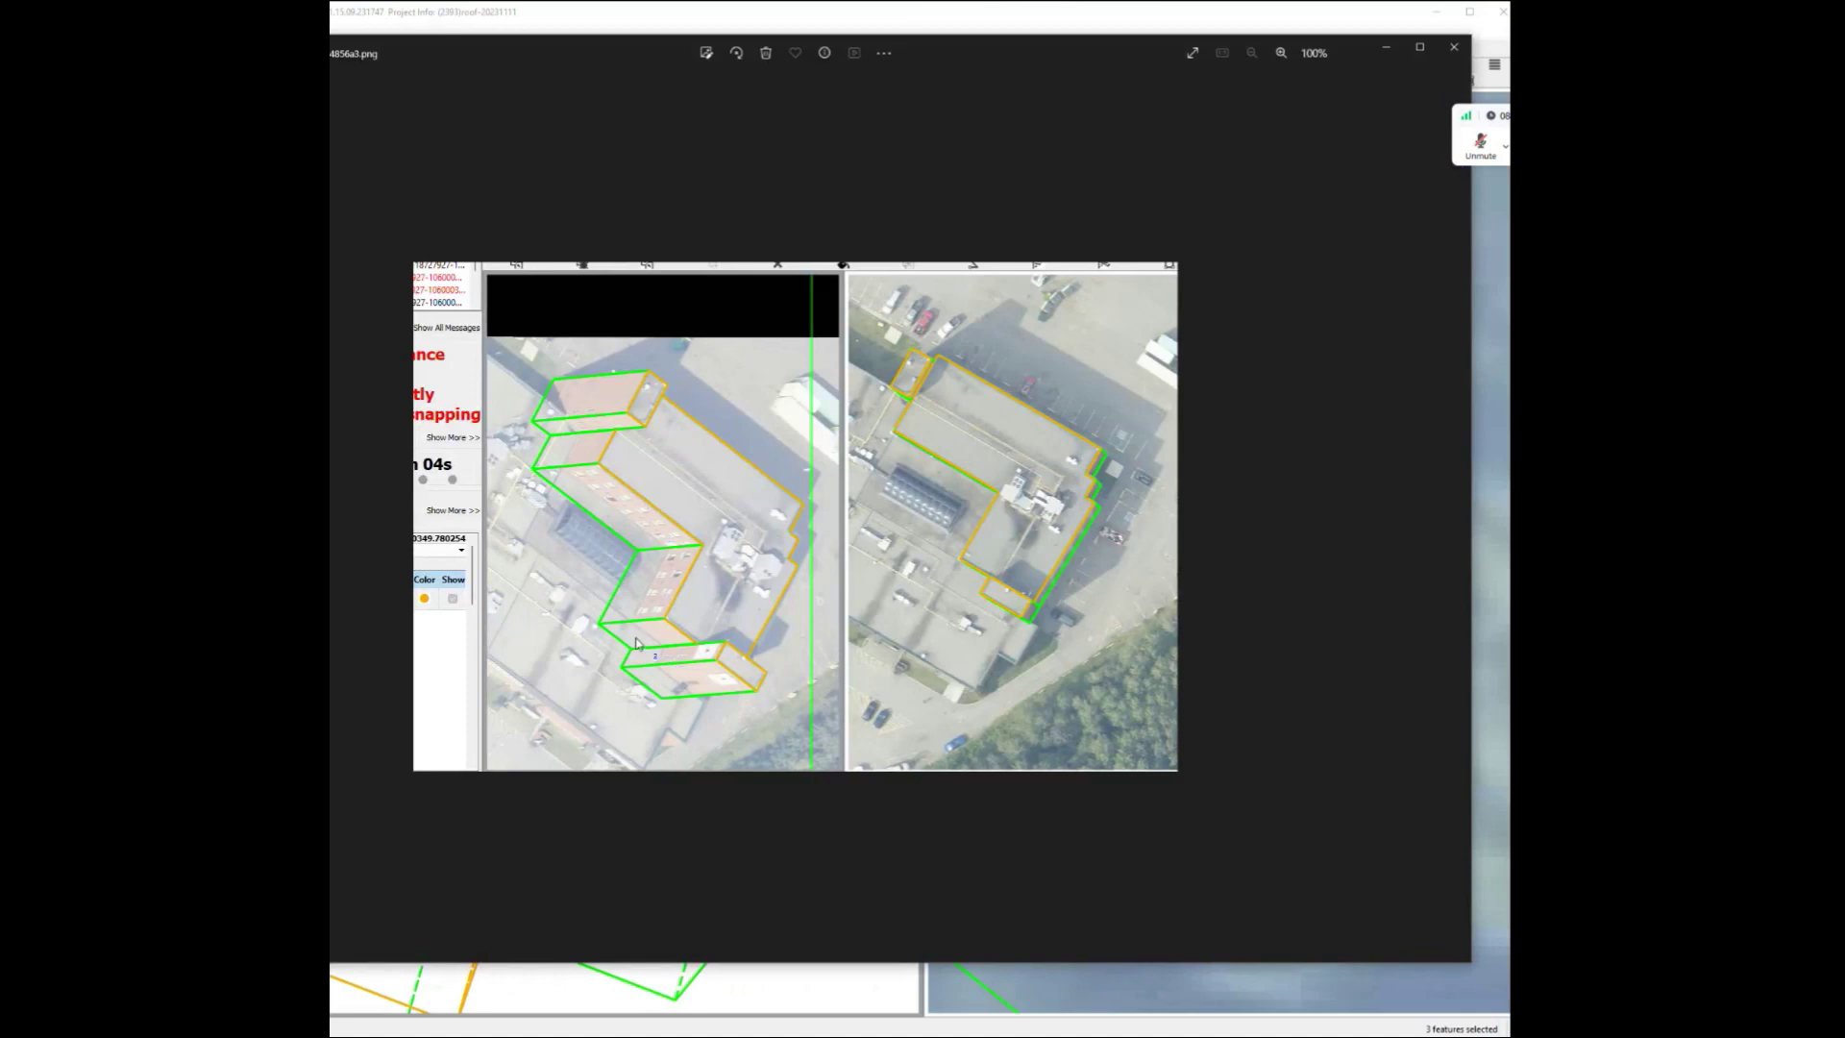
Inspect the example image of the outlined flat-roofed building at a larger size and close it.
scroll(596, 628, "up", 2)
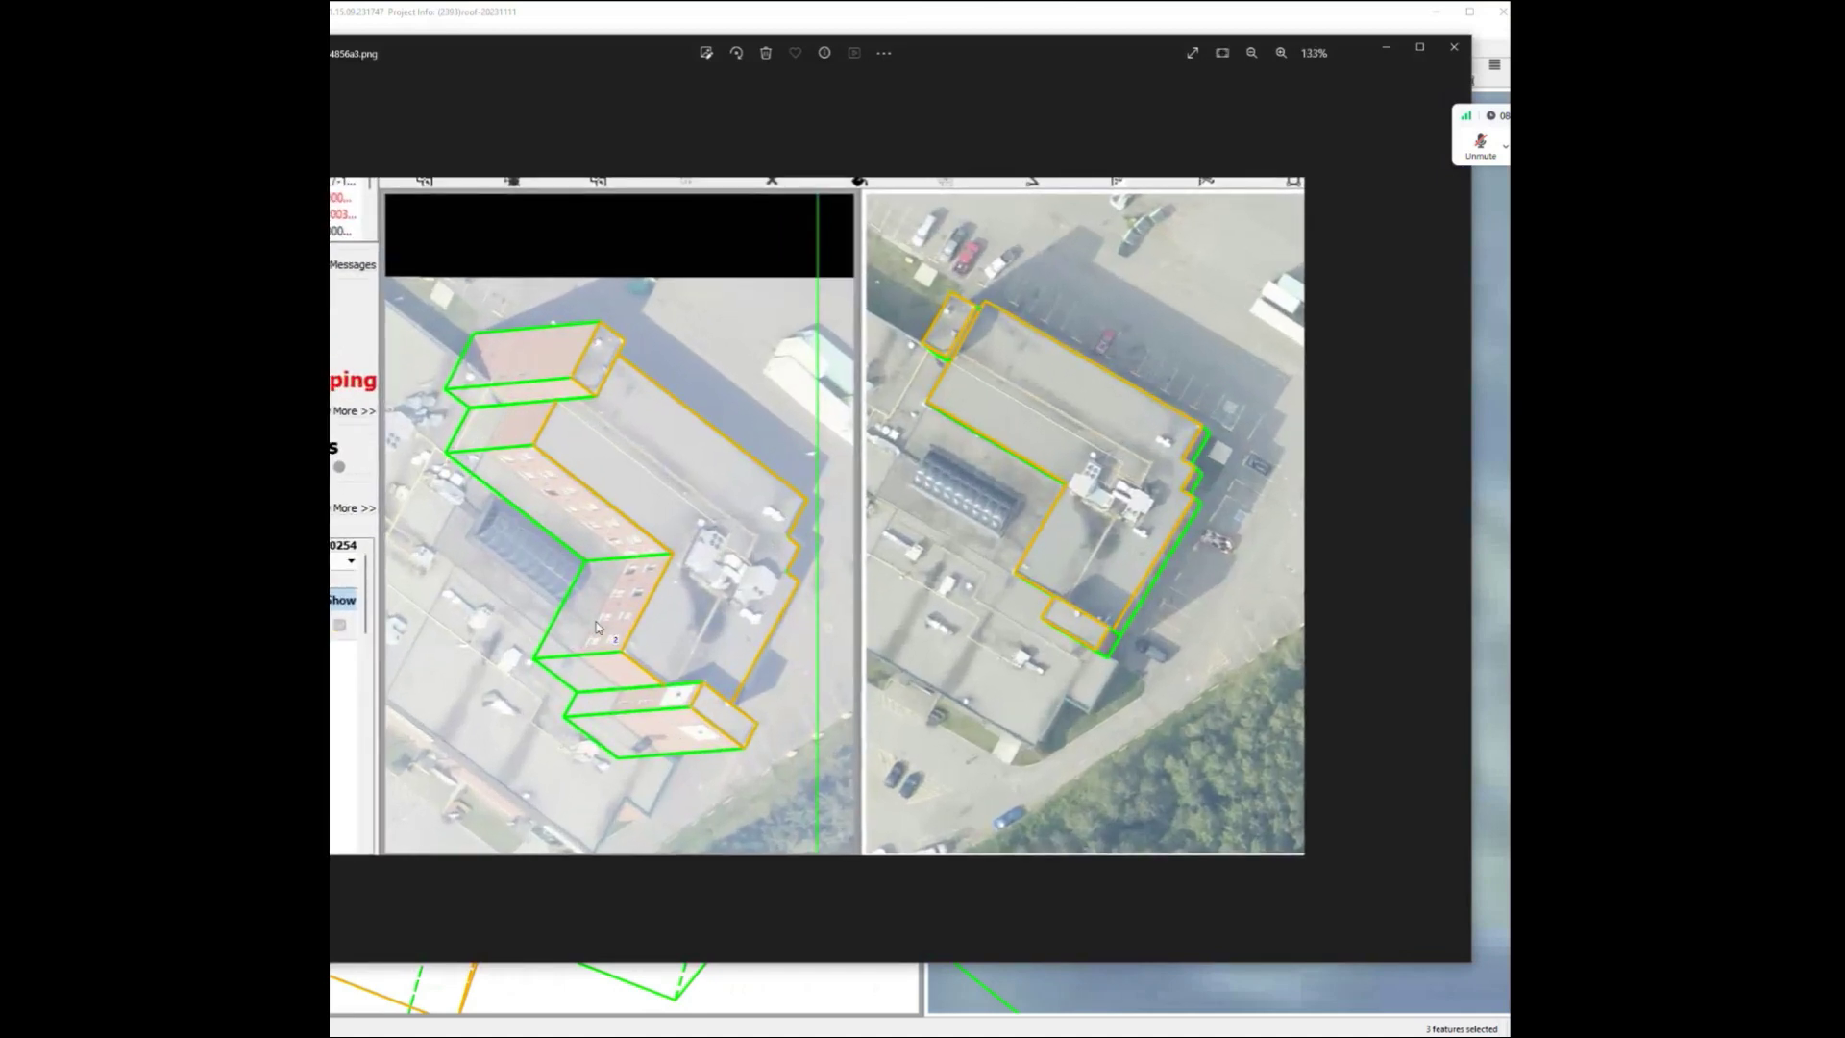
scroll(596, 627, "down", 1)
left_click(1454, 46)
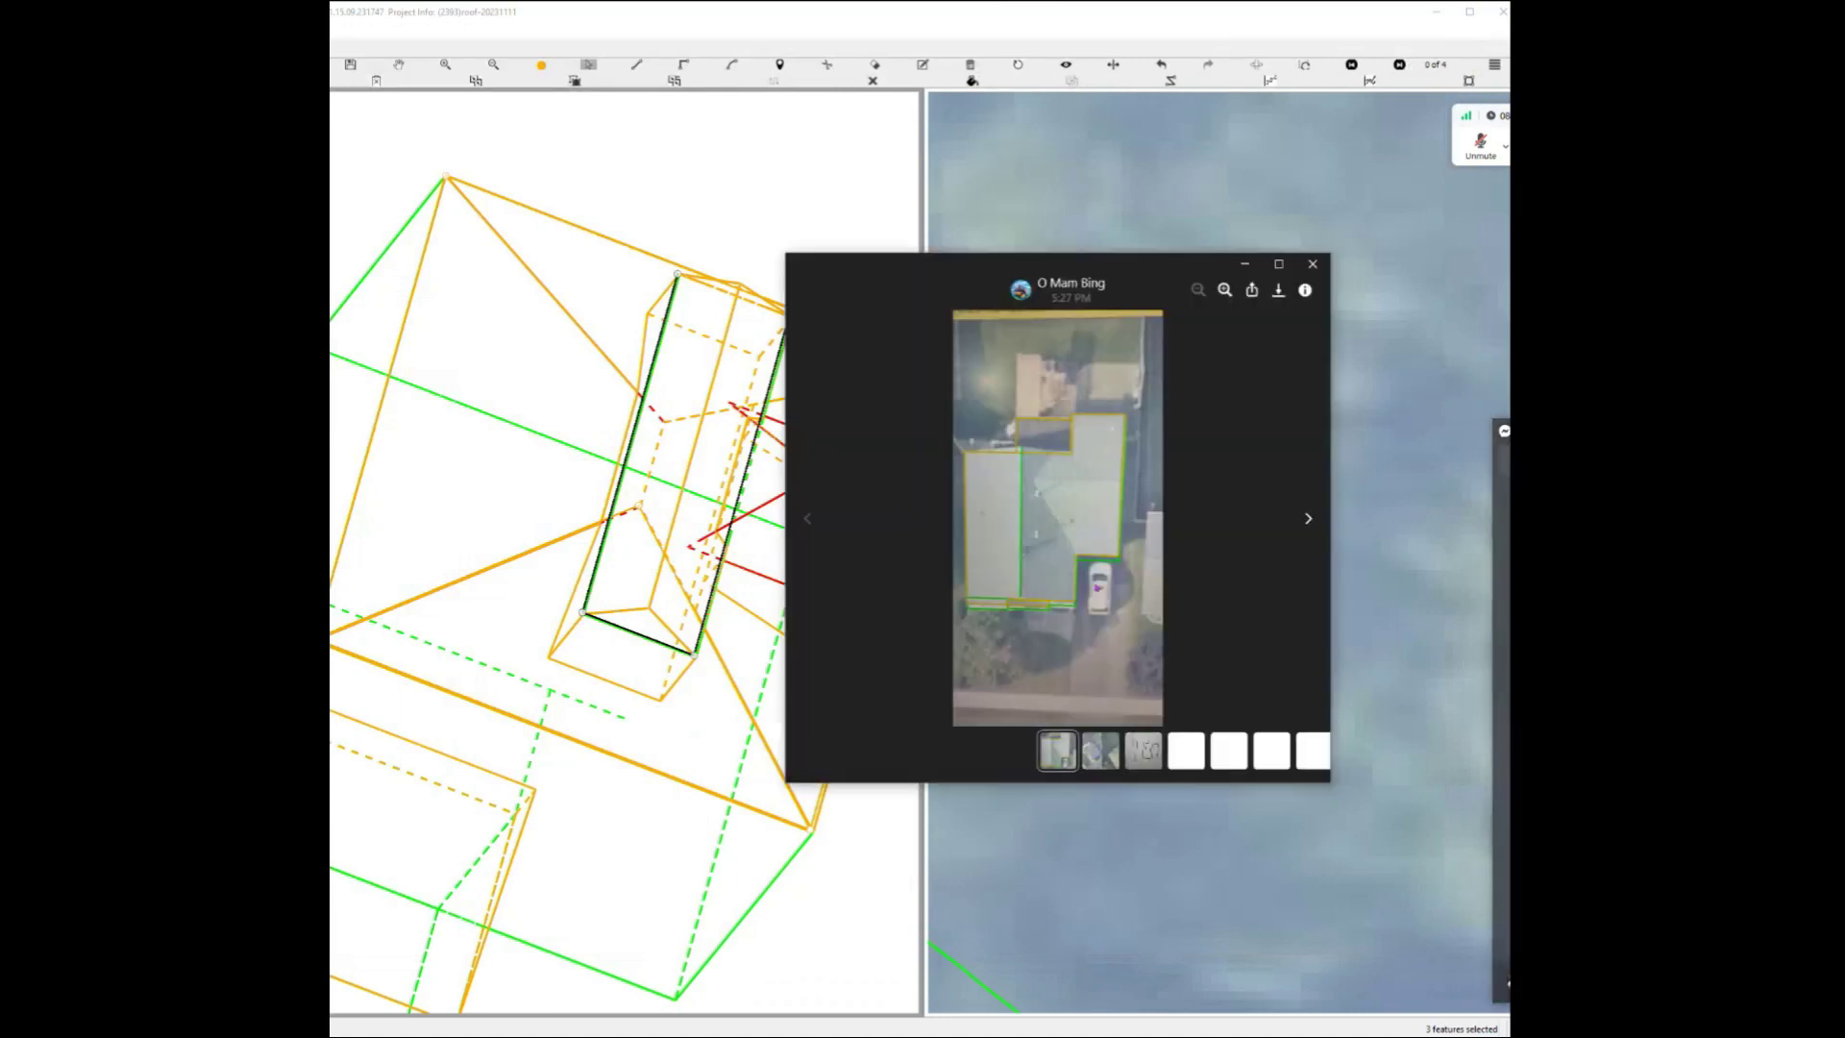
Capture a 493x565 screenshot region around the chat's roof photo and outline the main roof and the adjoining long section in green.
scroll(1008, 504, "up", 3)
key("Print")
left_click_drag(918, 296, 1281, 711)
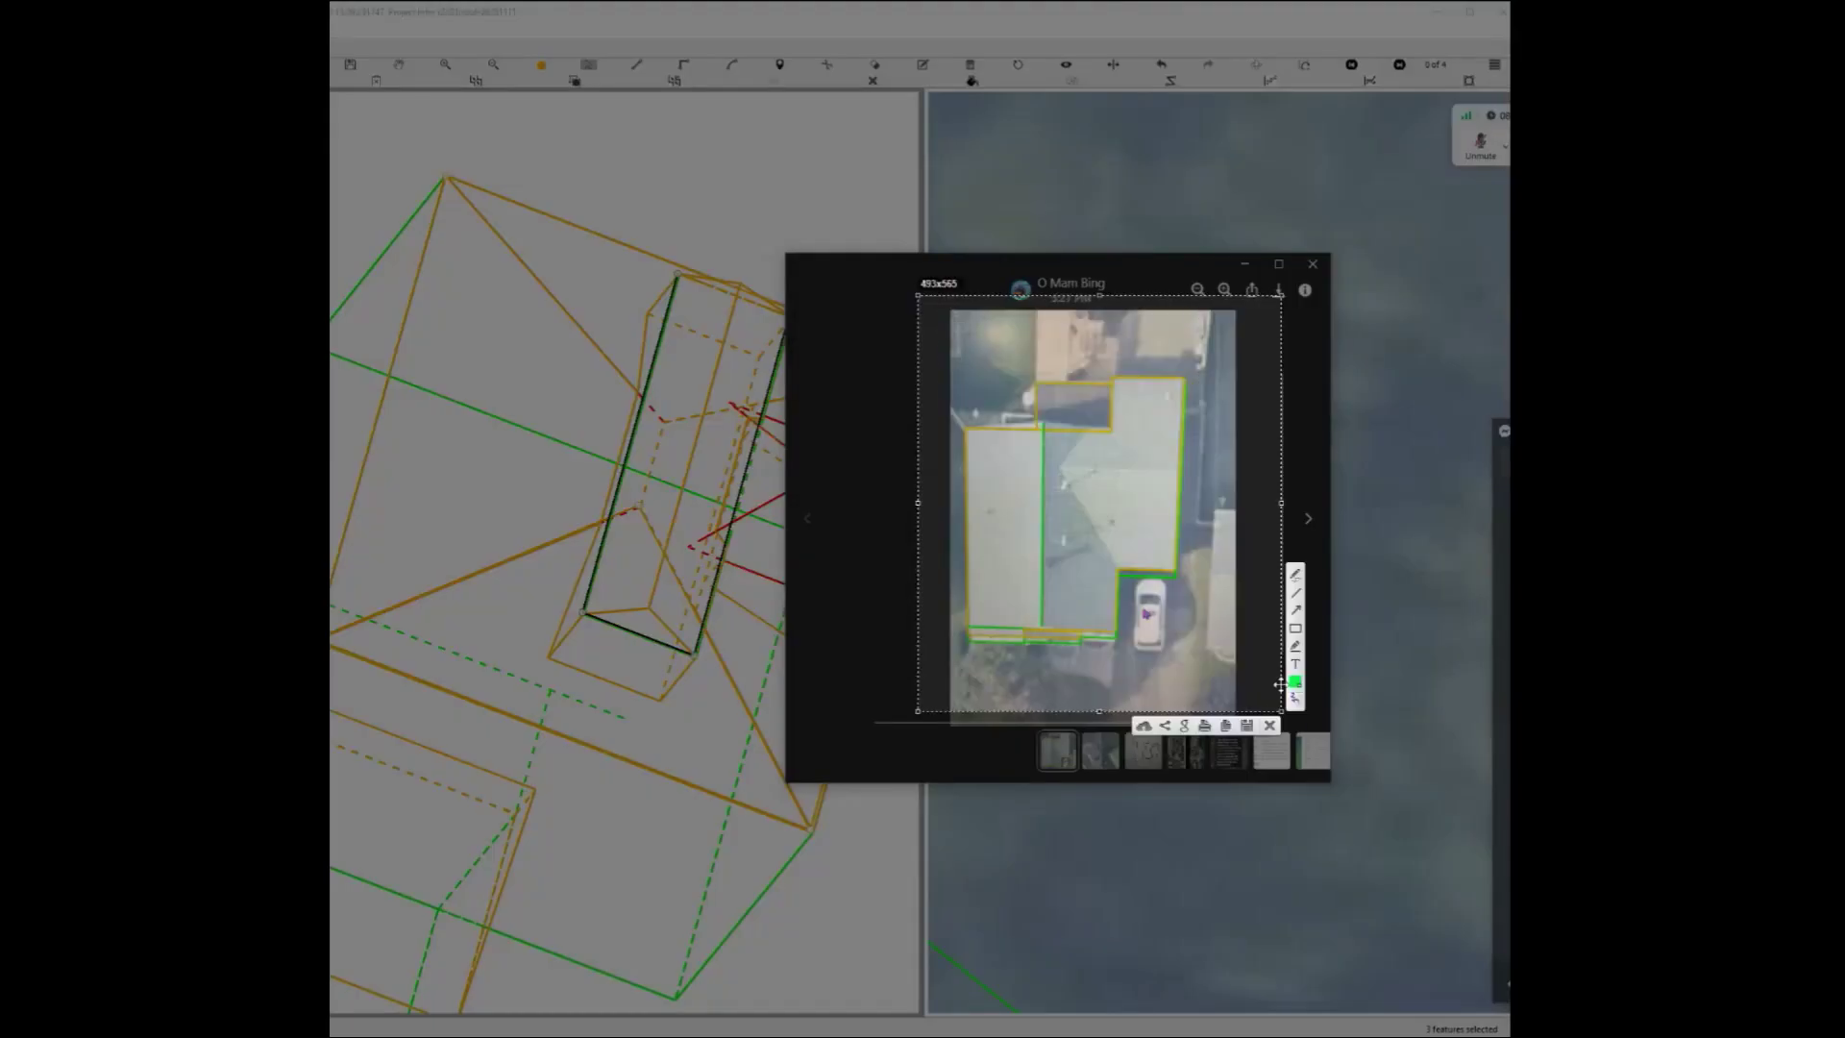
mouse_move(1122, 568)
left_mouse_down()
mouse_move(1114, 428)
mouse_move(973, 432)
left_mouse_up()
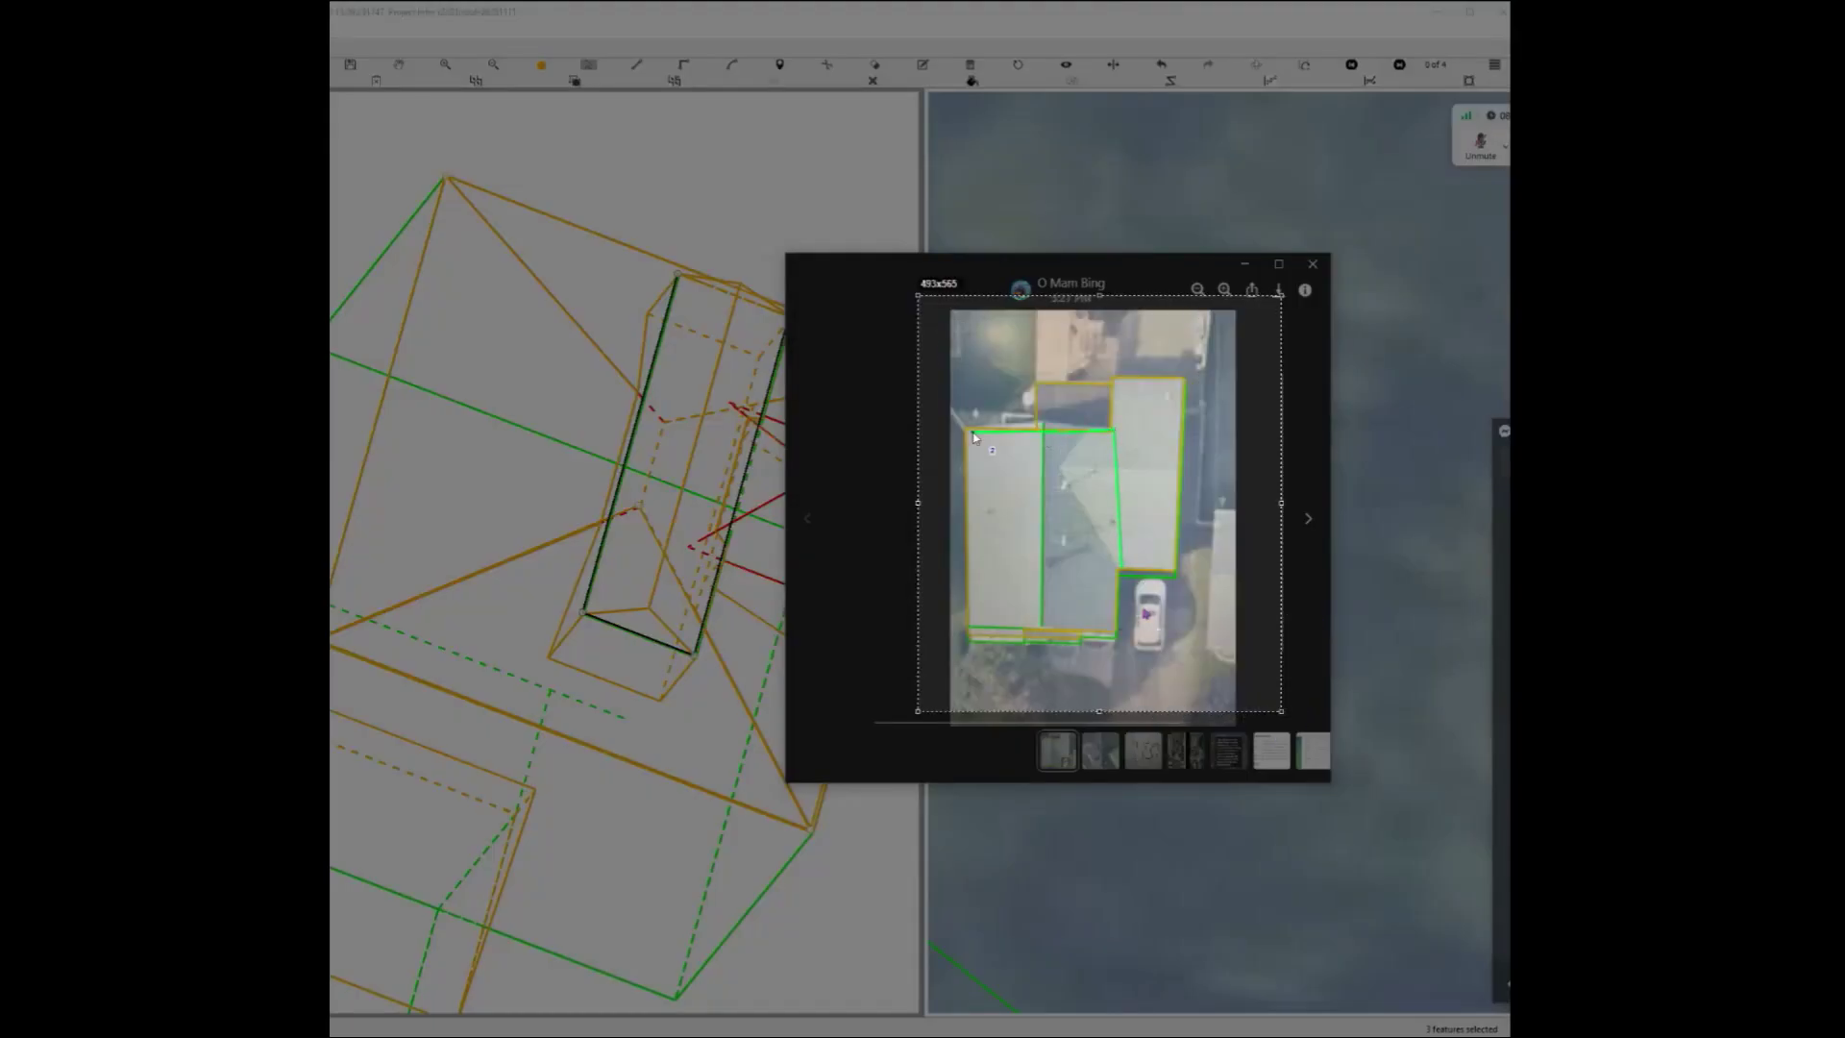
left_click_drag(1121, 467, 1115, 430)
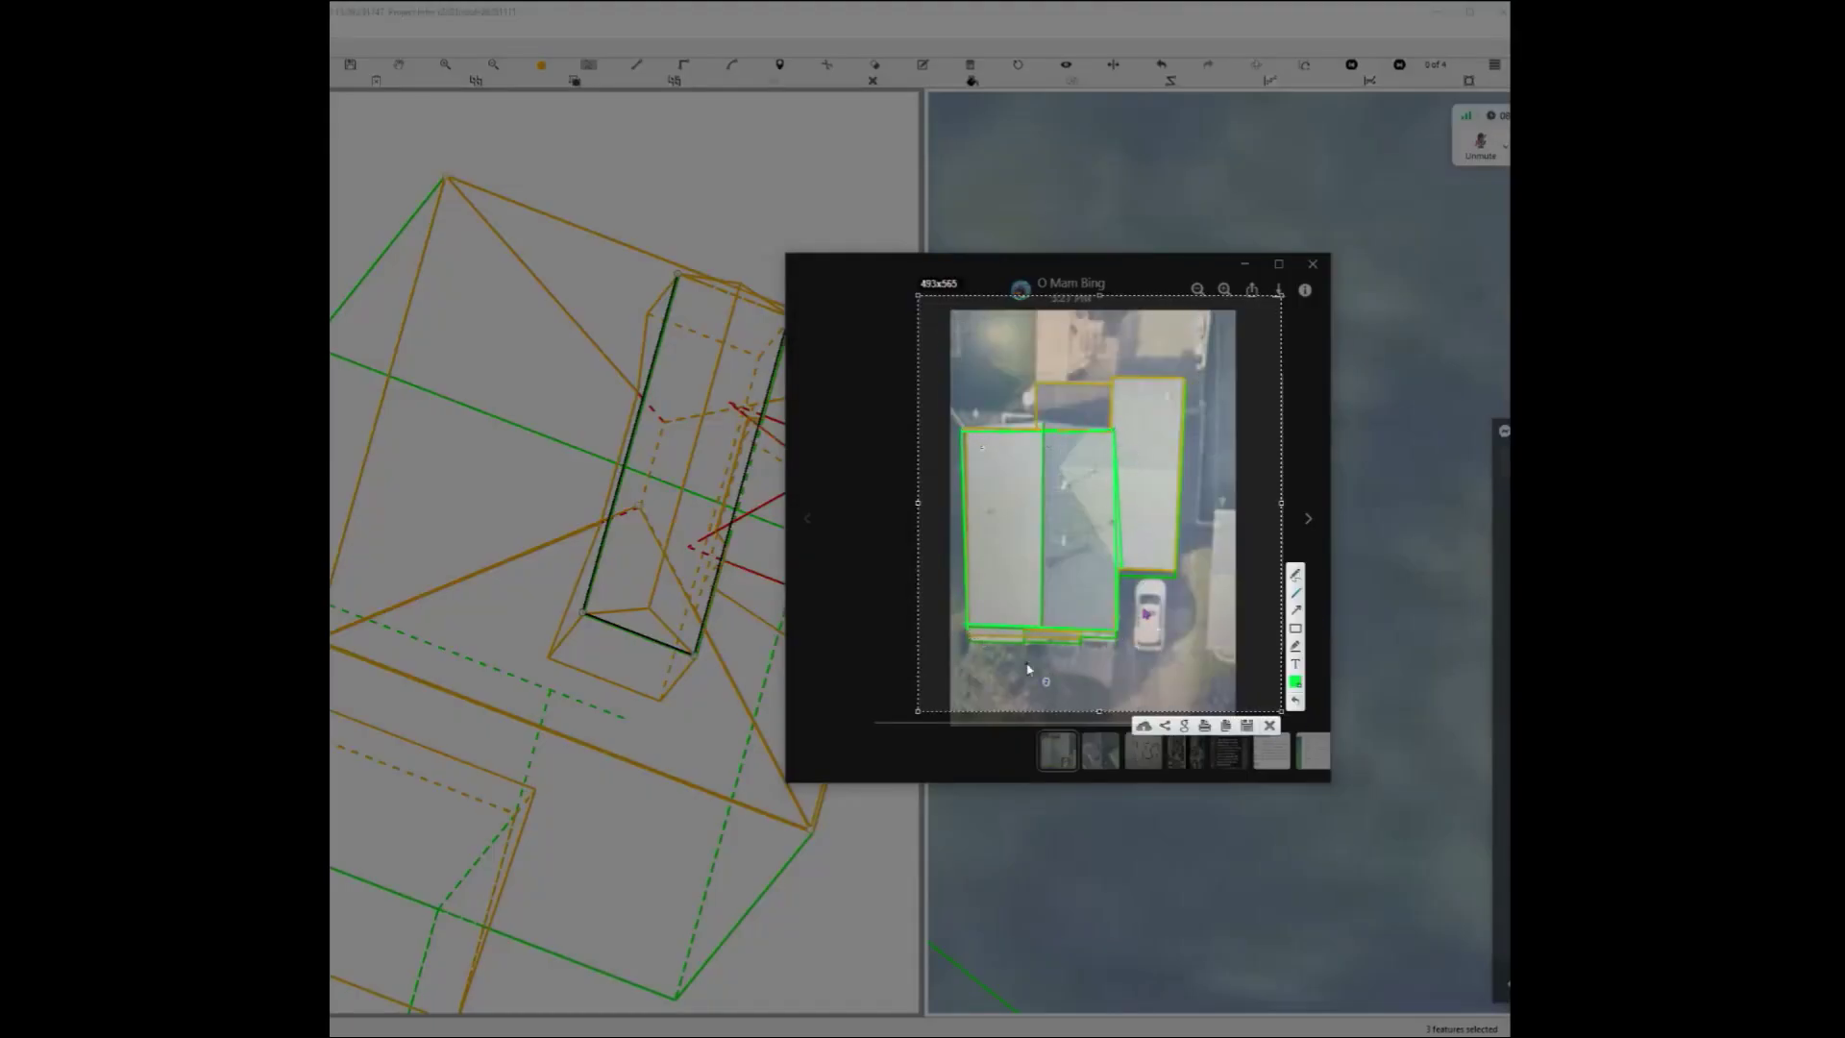
left_click_drag(967, 634, 1028, 630)
left_click_drag(1114, 431, 1117, 376)
left_click_drag(1117, 376, 1173, 380)
left_click_drag(1178, 556, 1177, 575)
left_click_drag(1177, 574, 1123, 571)
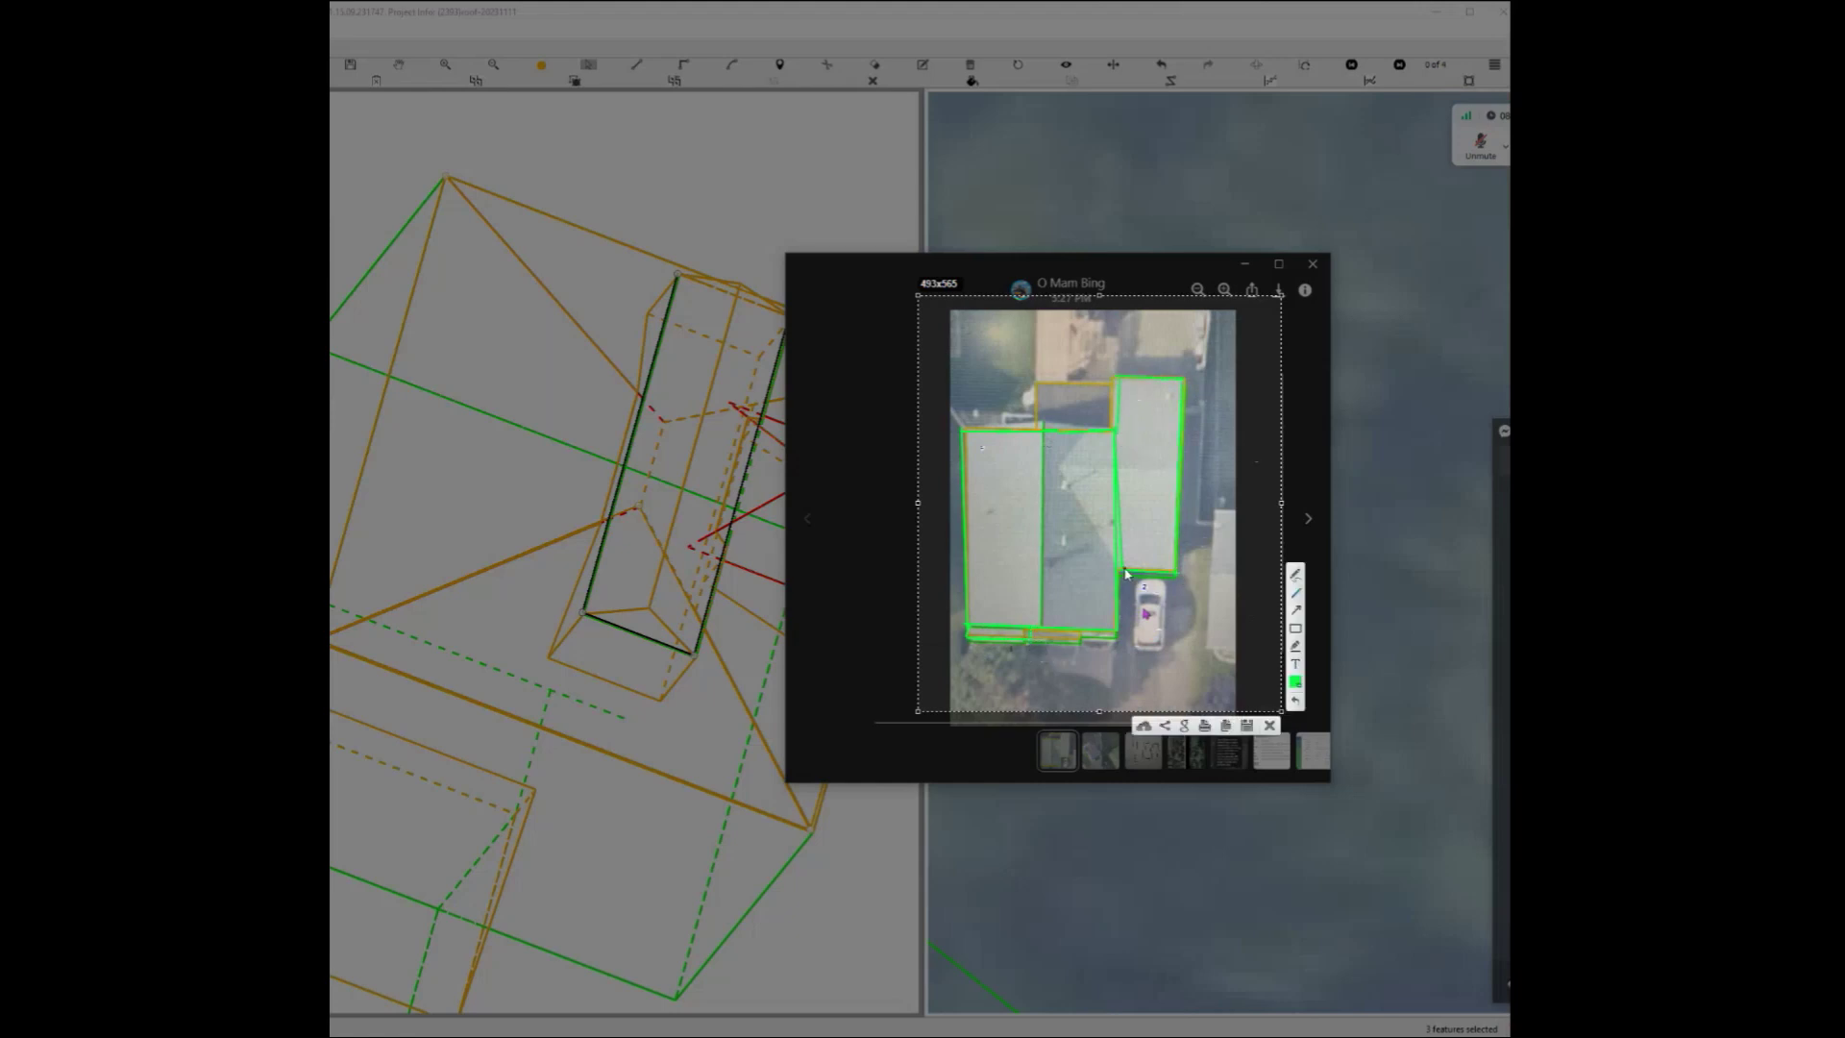
Outline the small upper section, label the roof parts 1, 2 and 4, mark the lower strip, and save the screenshot as JPEG.
mouse_move(1122, 382)
left_mouse_down()
mouse_move(1069, 385)
mouse_move(1036, 428)
left_mouse_up()
left_click_drag(1023, 466, 1013, 528)
left_click_drag(993, 522, 1024, 523)
mouse_move(1132, 455)
left_mouse_down()
mouse_move(1152, 451)
mouse_move(1162, 480)
left_mouse_up()
left_click_drag(1028, 635, 975, 643)
left_click_drag(1069, 396, 1081, 423)
left_click(1247, 726)
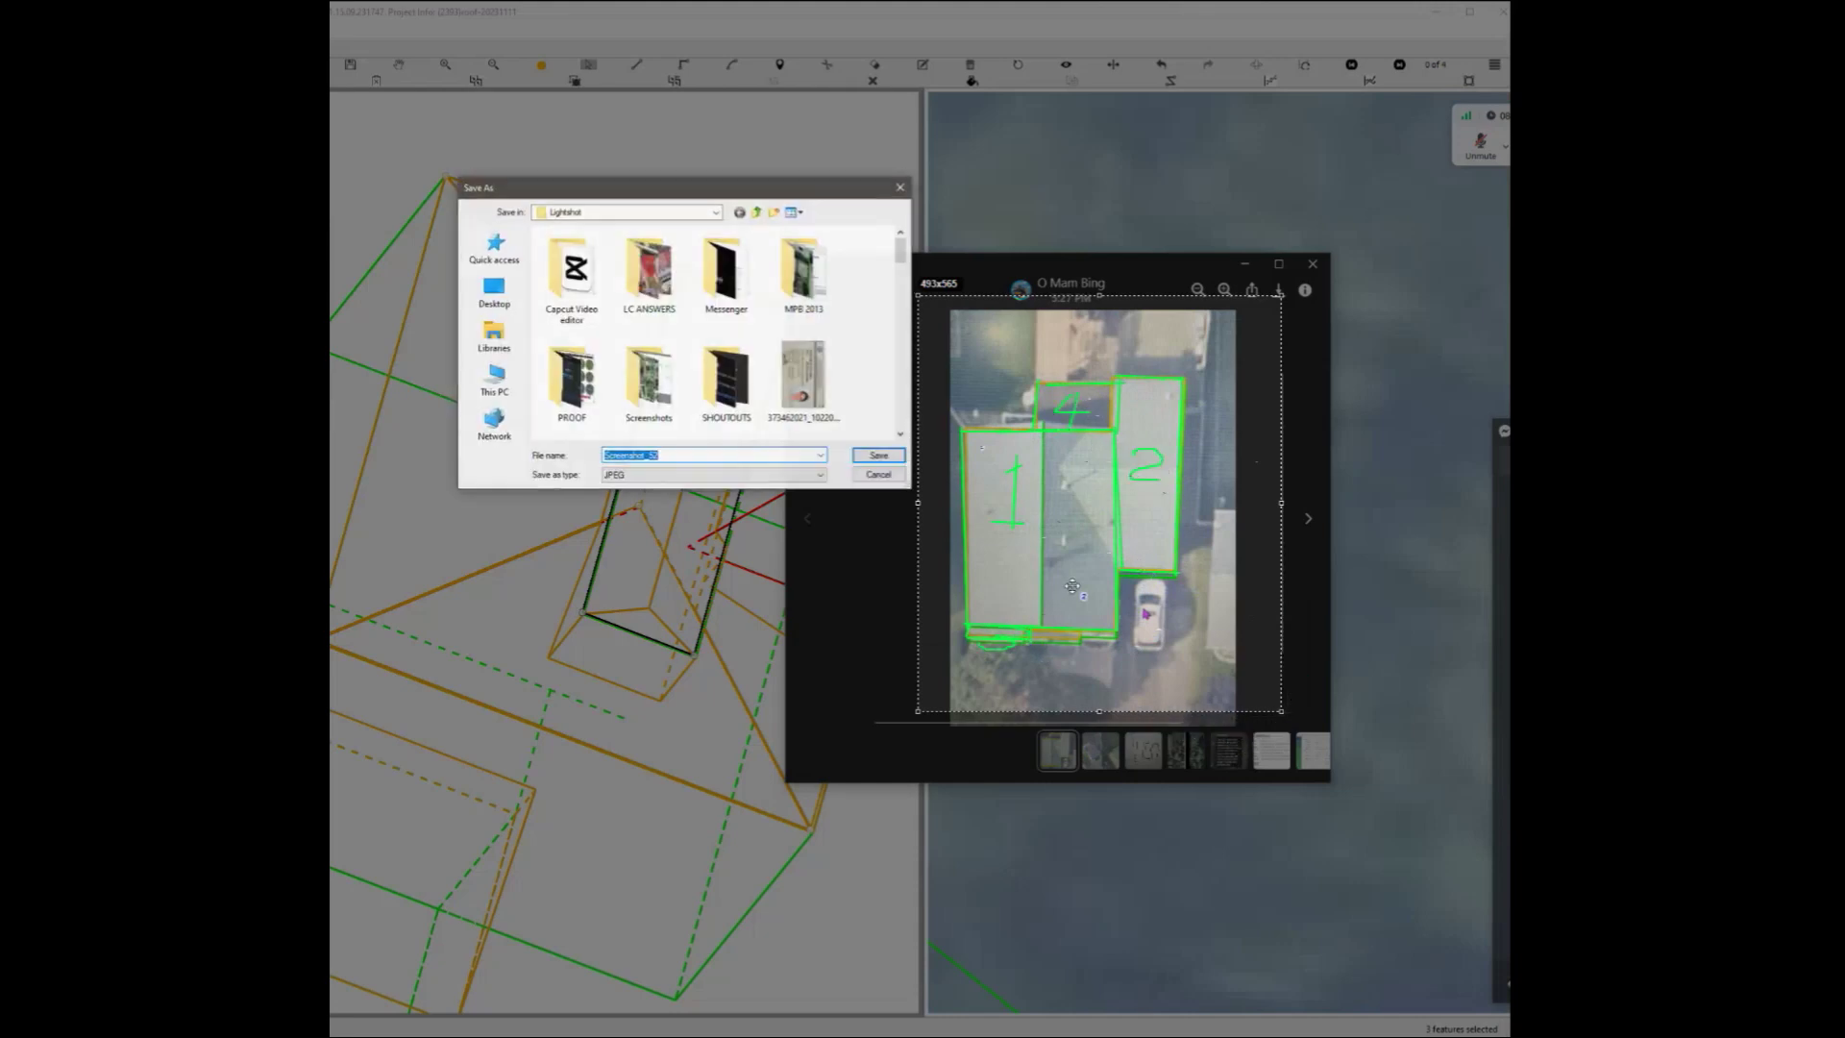
left_click(893, 465)
Attach Screenshot_52 from the Lightshot folder to the Messenger chat and close the folder window.
right_click(1410, 1037)
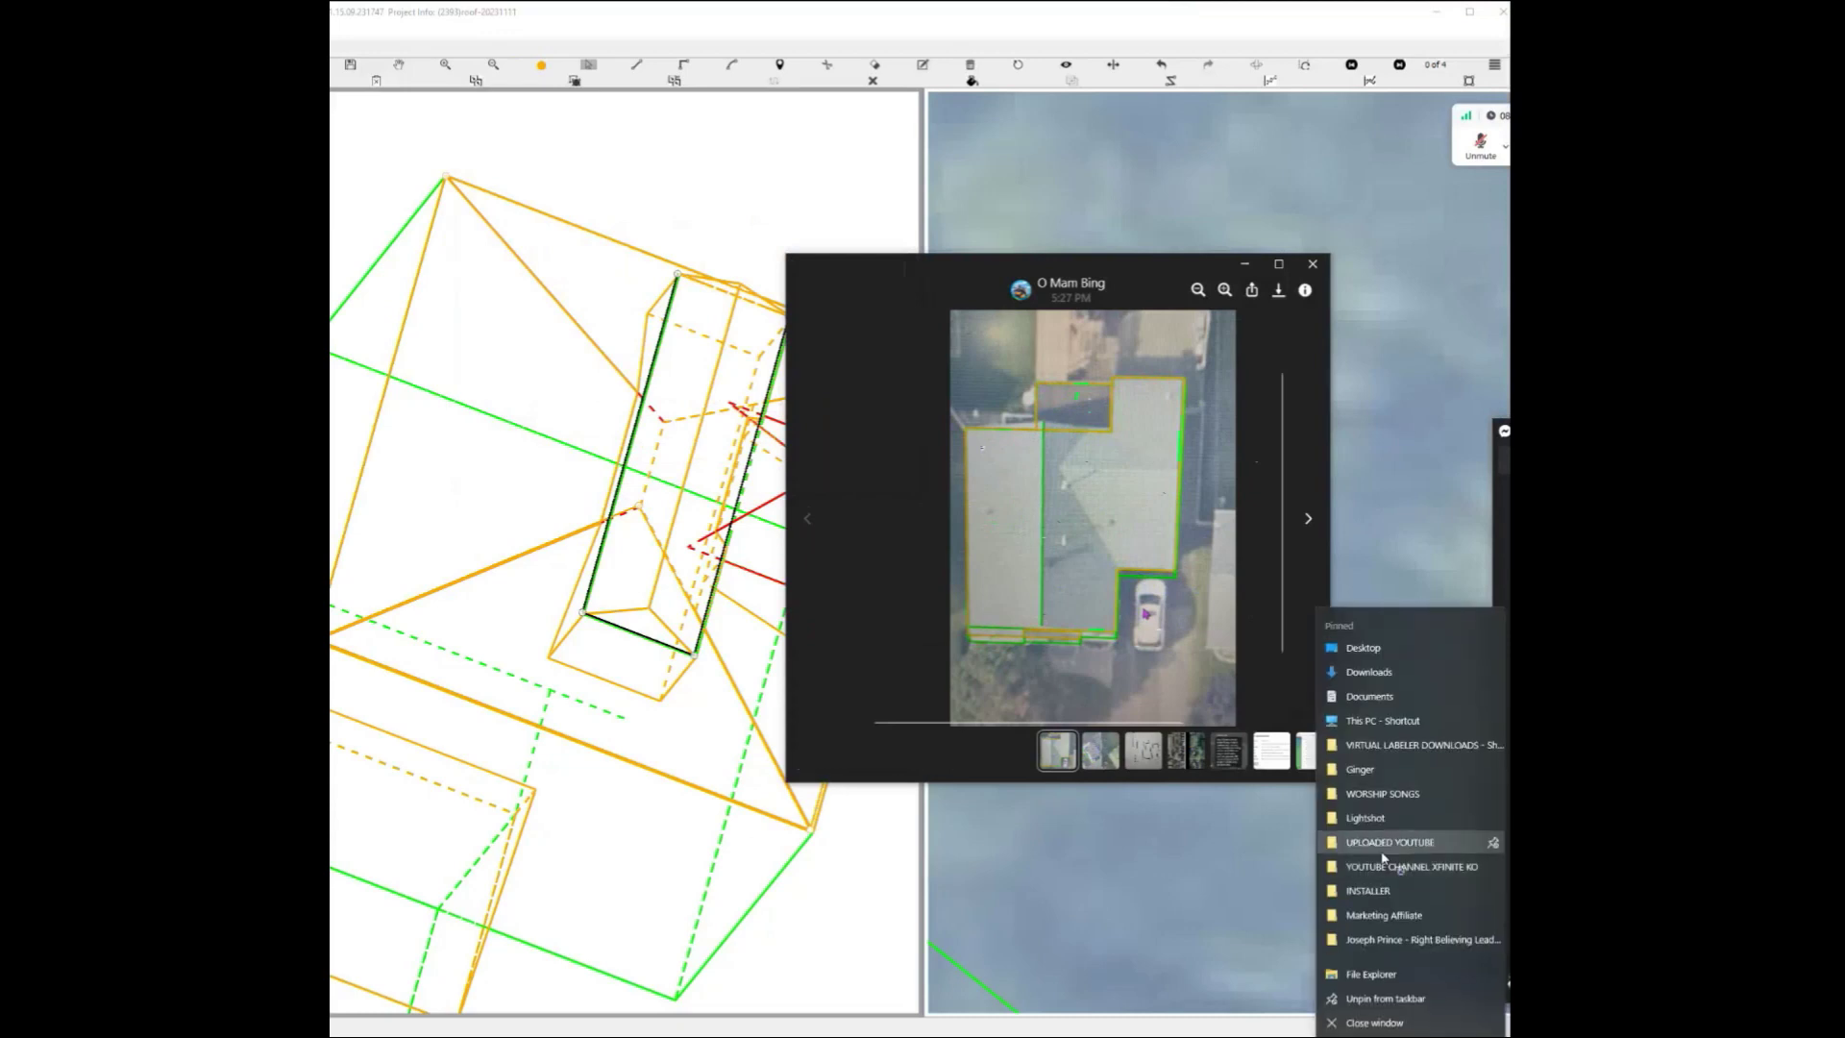
left_click(1398, 817)
scroll(931, 634, "down", 5)
left_click(844, 703)
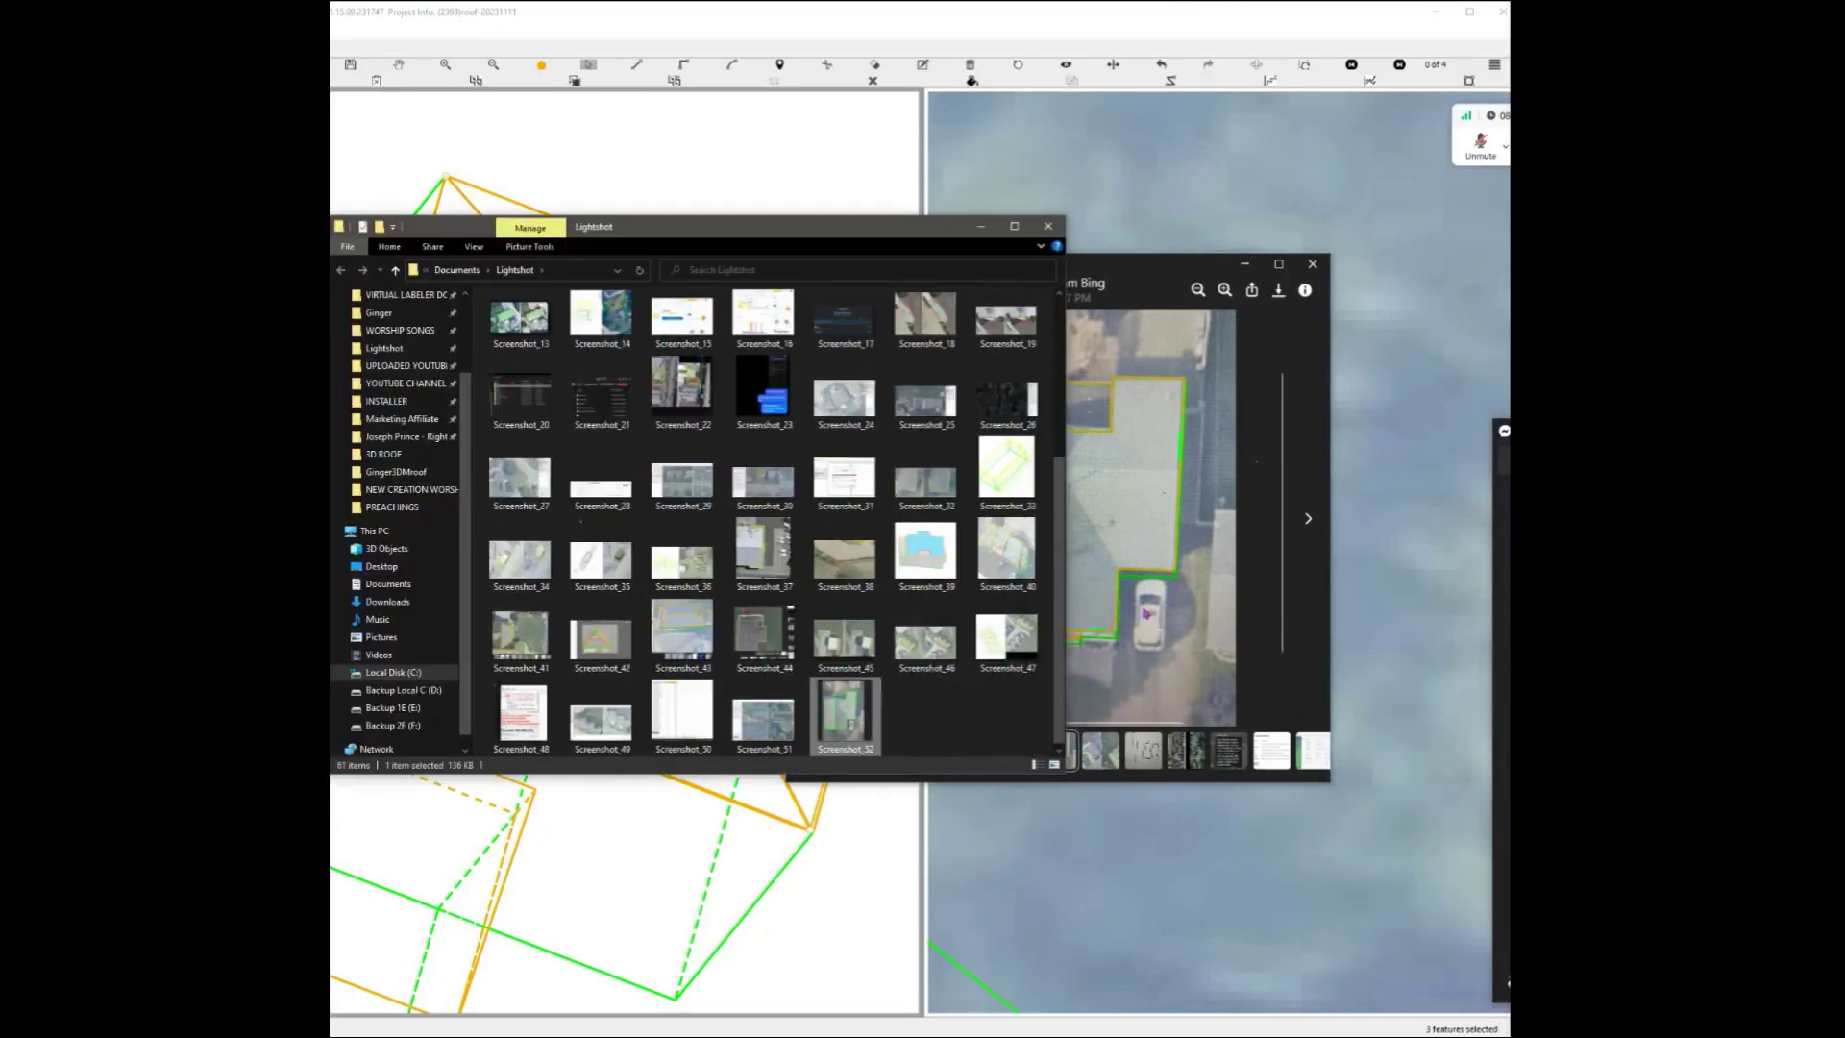
left_click_drag(844, 709, 1507, 865)
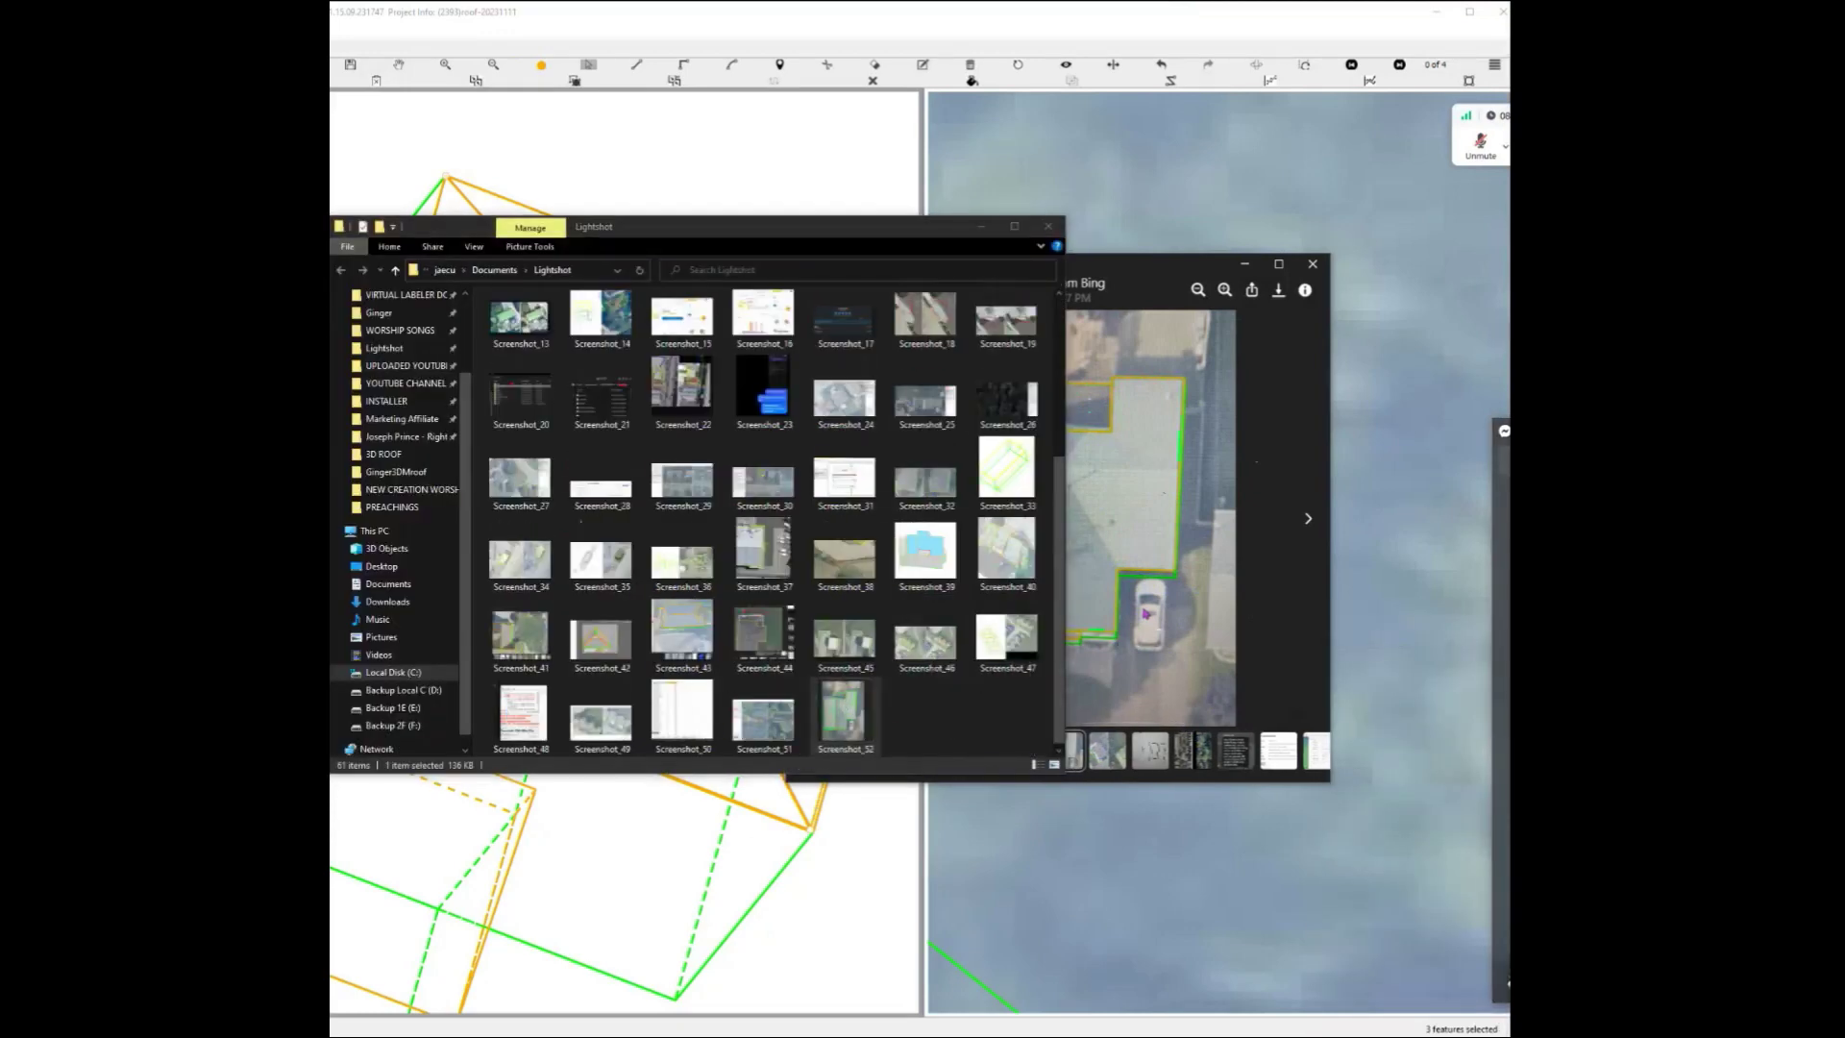
left_click(1047, 231)
Close the photo viewer, switch to the ginger-2018 window with the roof-20231111 project and enlarge it to fill the screen.
left_click(727, 680)
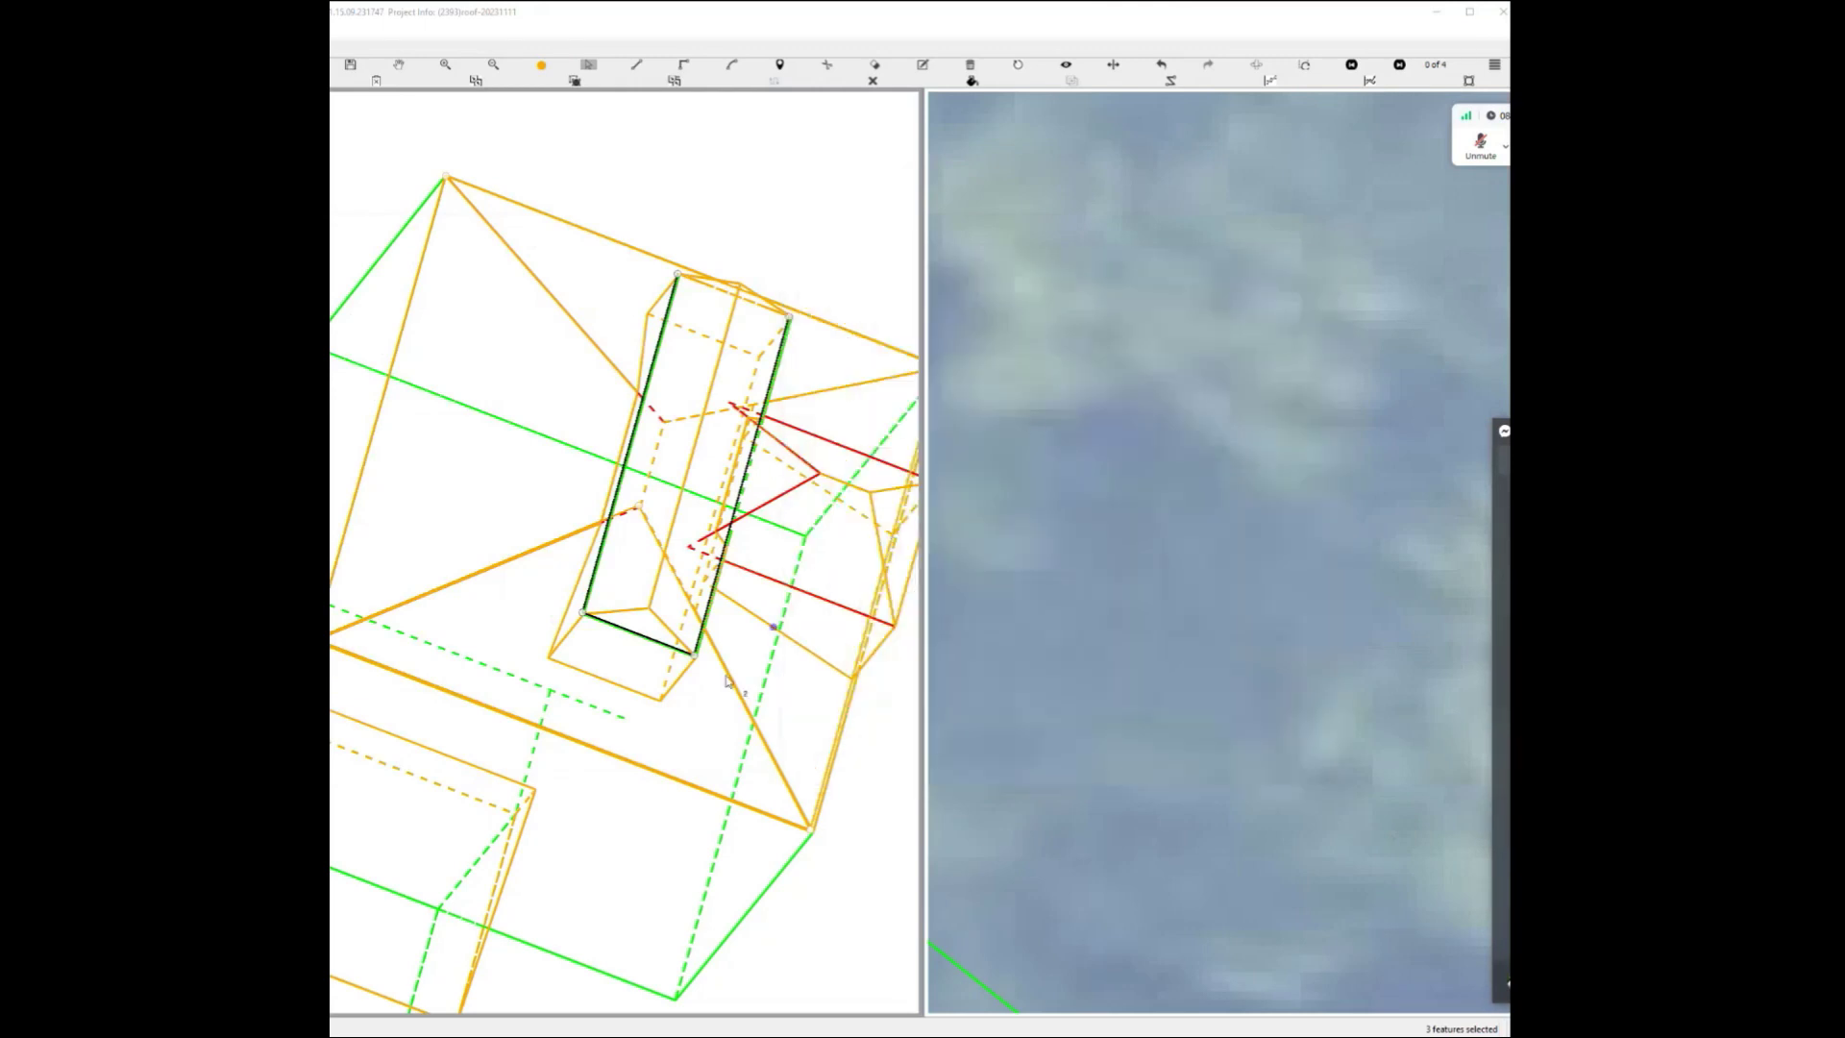
left_click(652, 678)
left_click(1204, 544)
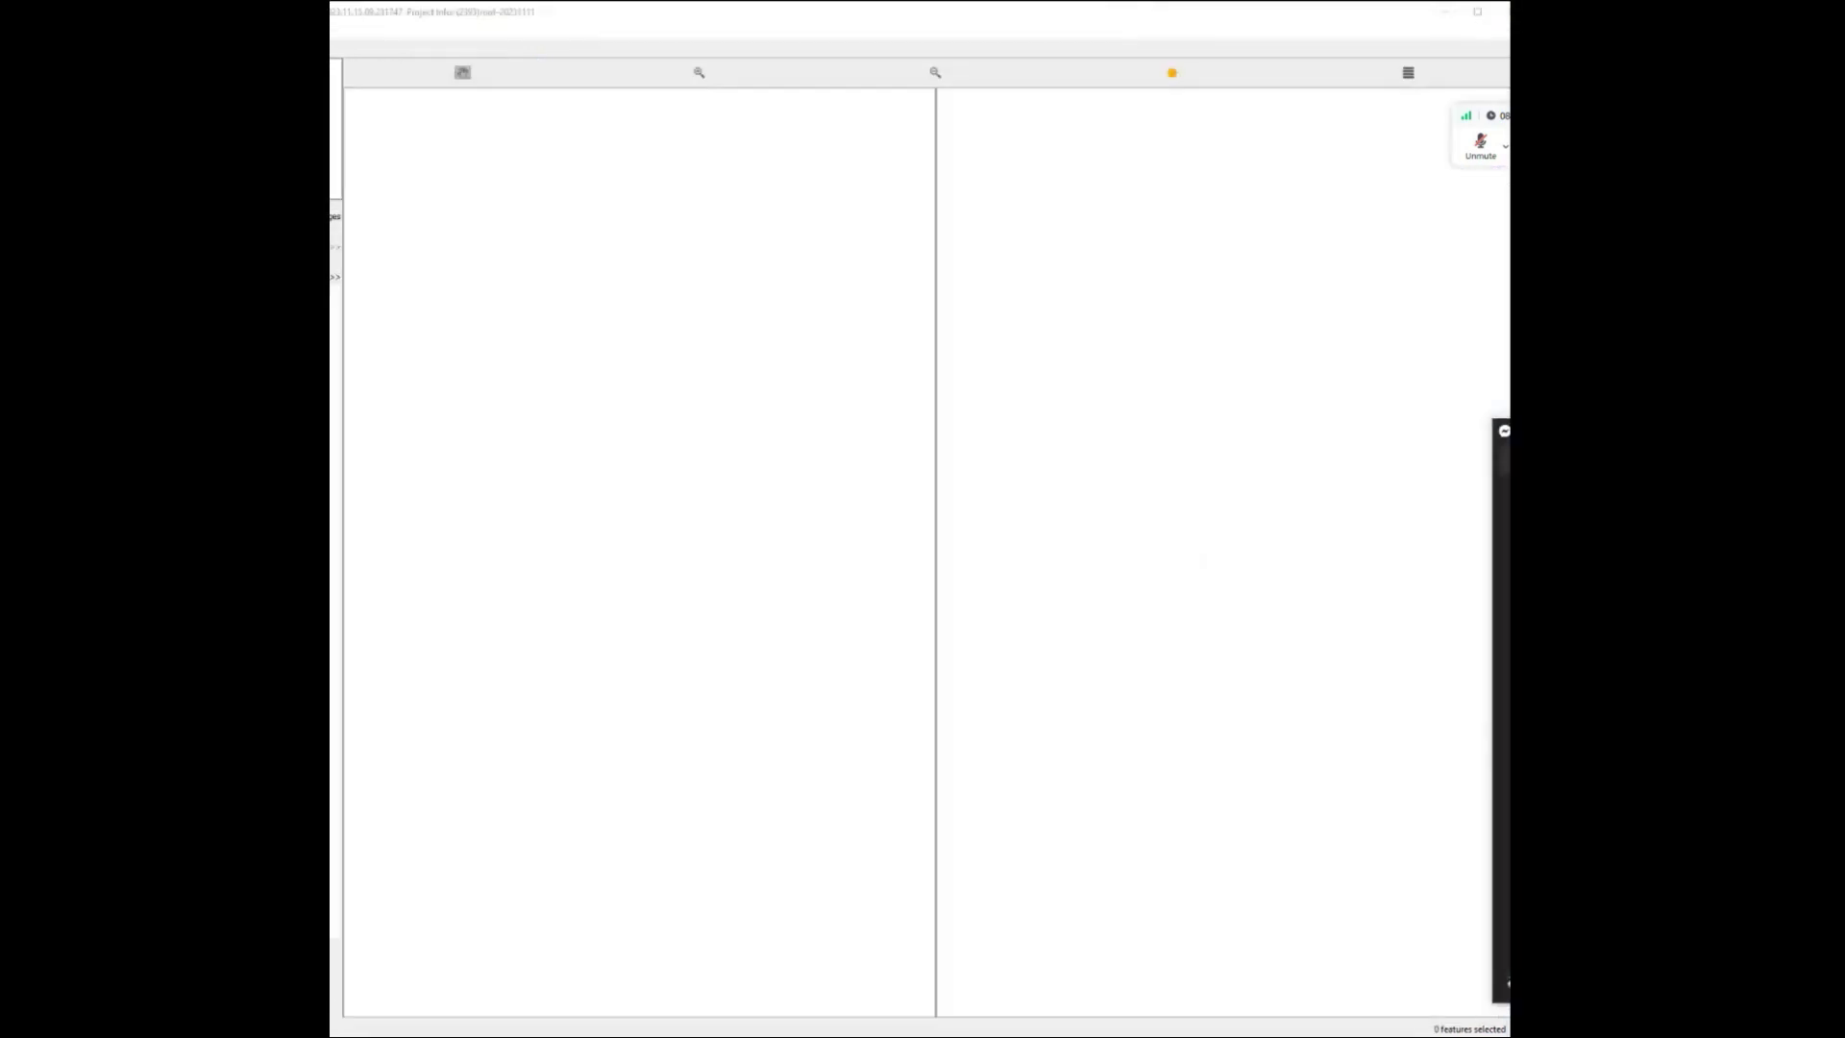
left_click(1232, 652)
left_click(1022, 555)
left_click(1177, 645)
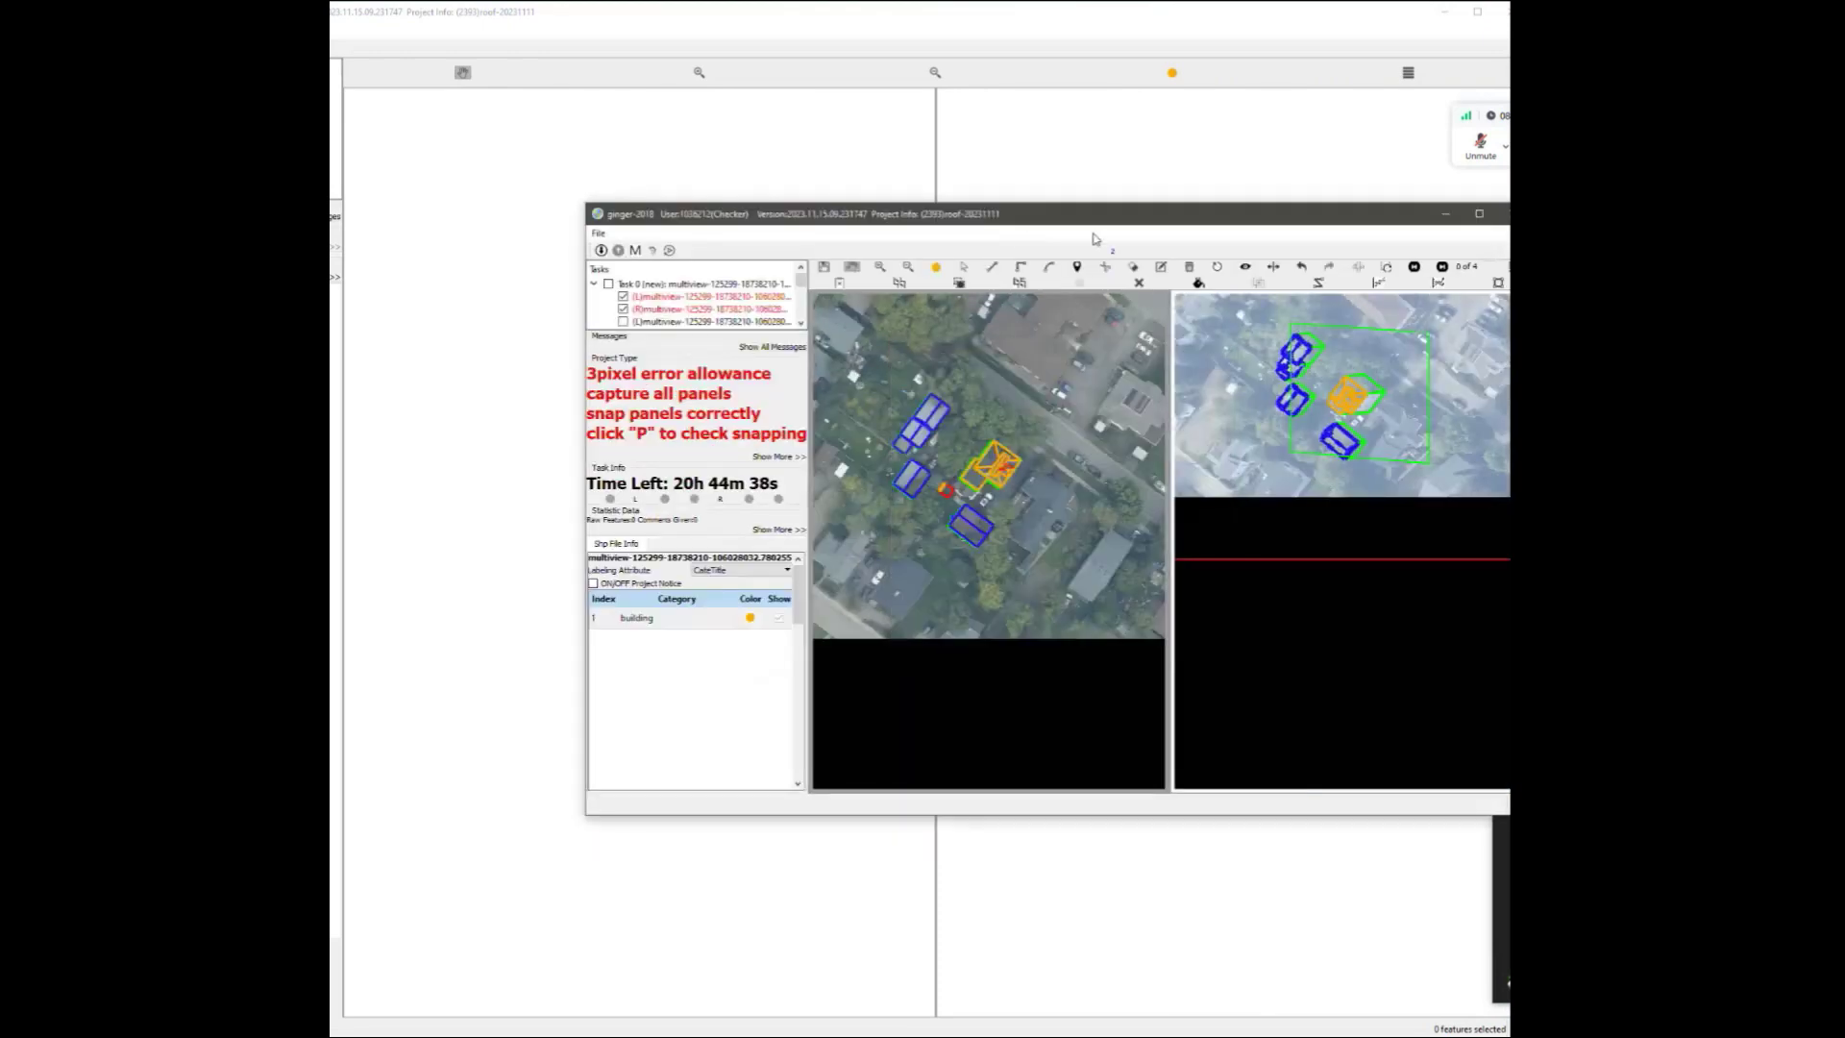
left_click_drag(1126, 647, 1543, 1036)
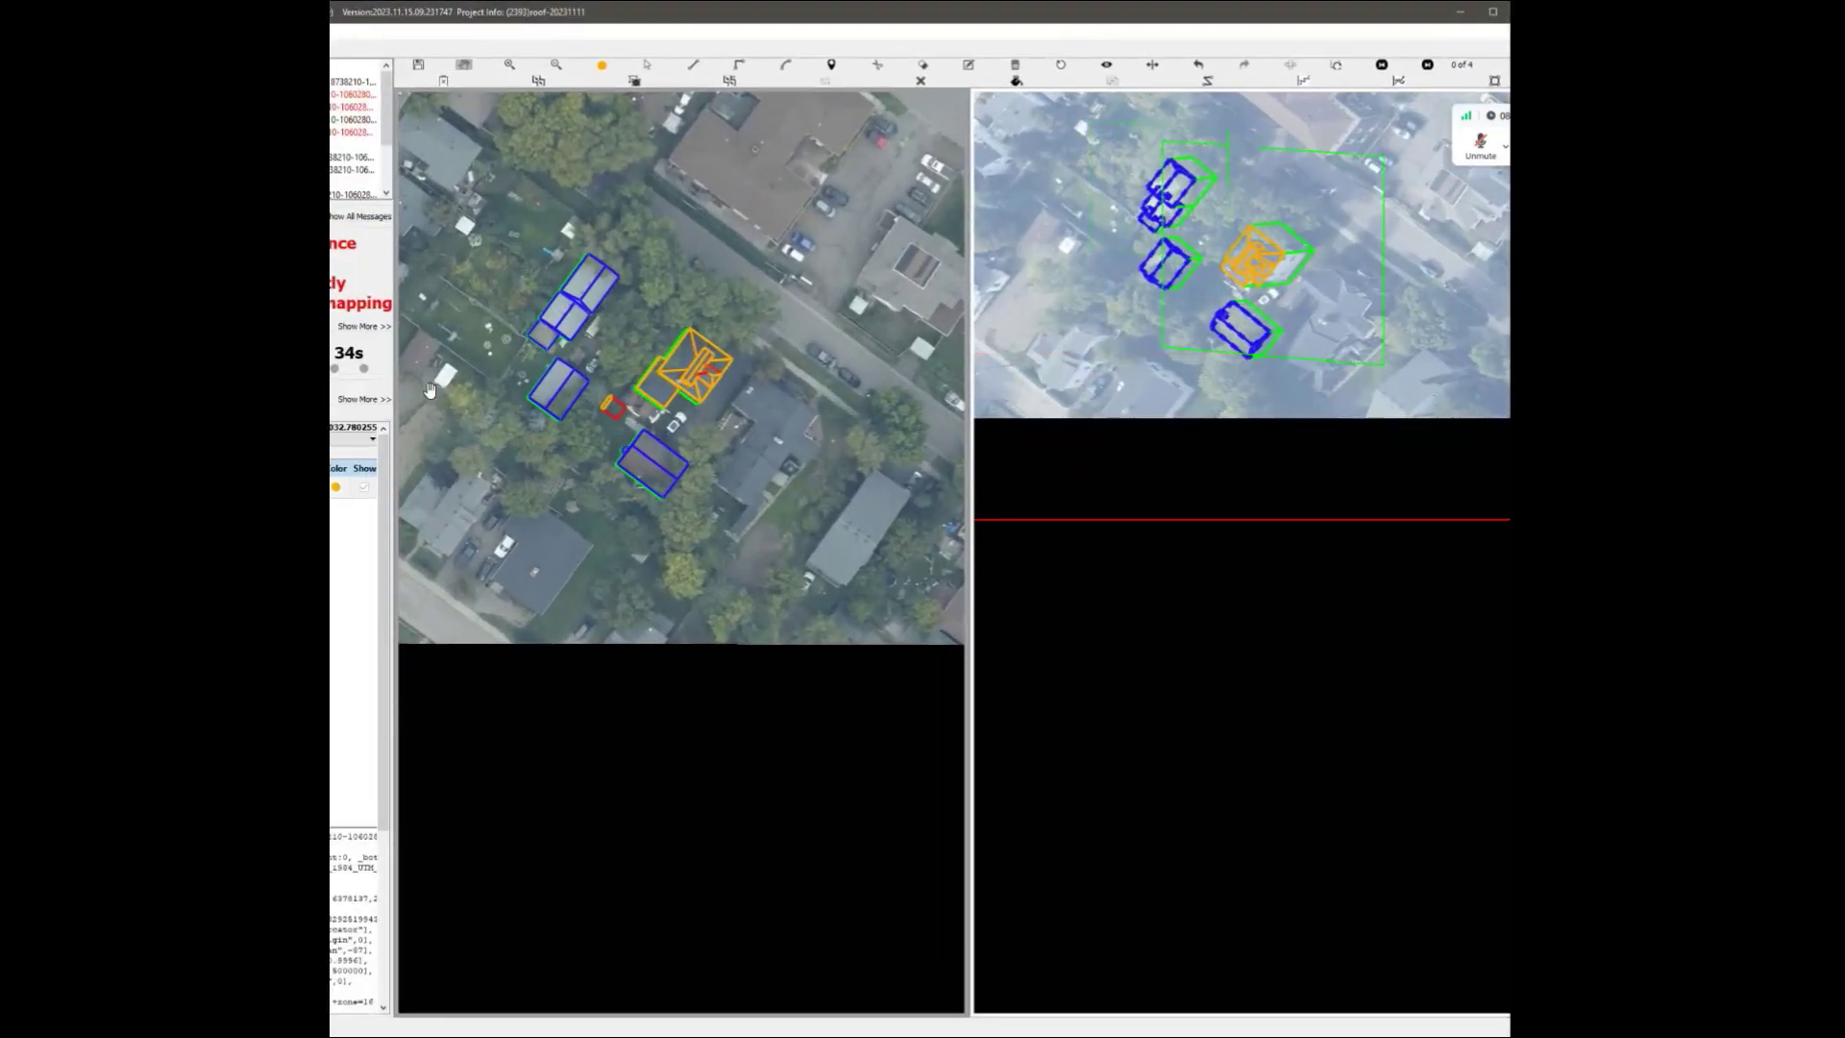
Check the long dormer and small gable on the house roof in shaded display against the aerial images.
scroll(684, 551, "up", 1)
left_click_drag(717, 326, 705, 589)
scroll(705, 589, "up", 1)
scroll(691, 551, "down", 1)
scroll(690, 551, "up", 3)
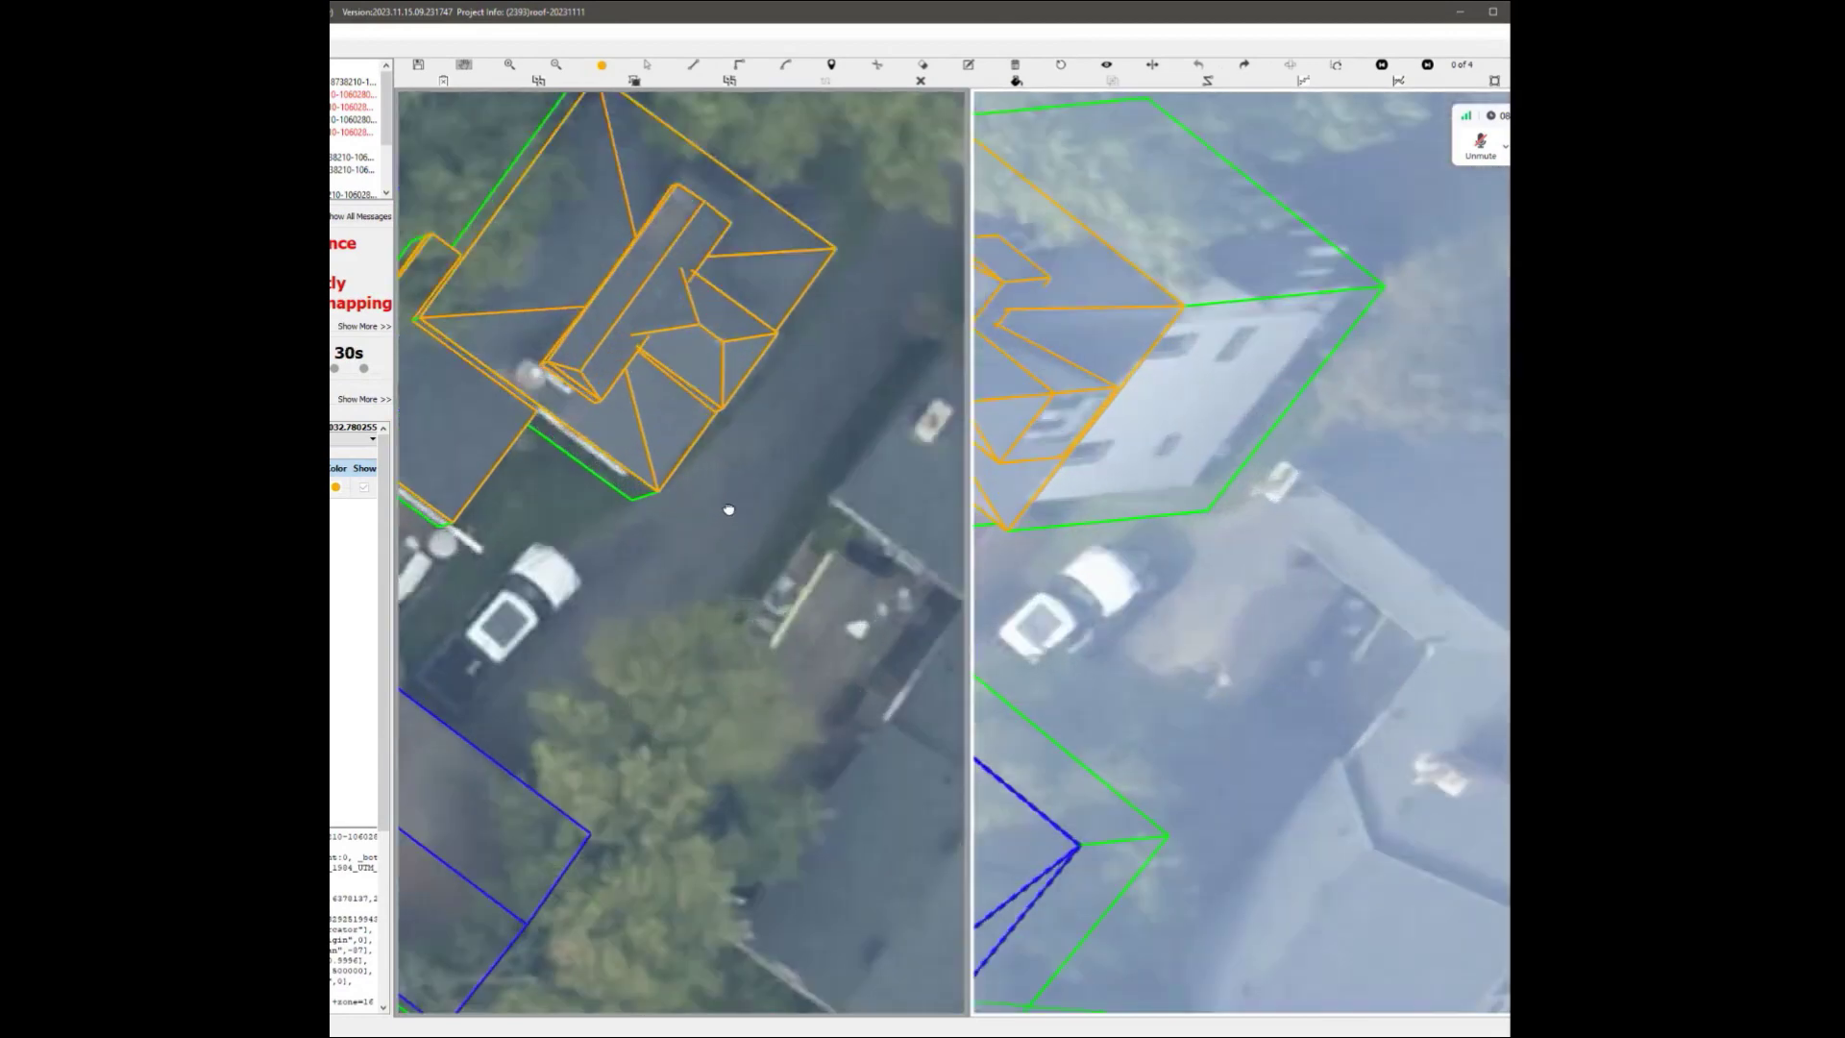
key("space")
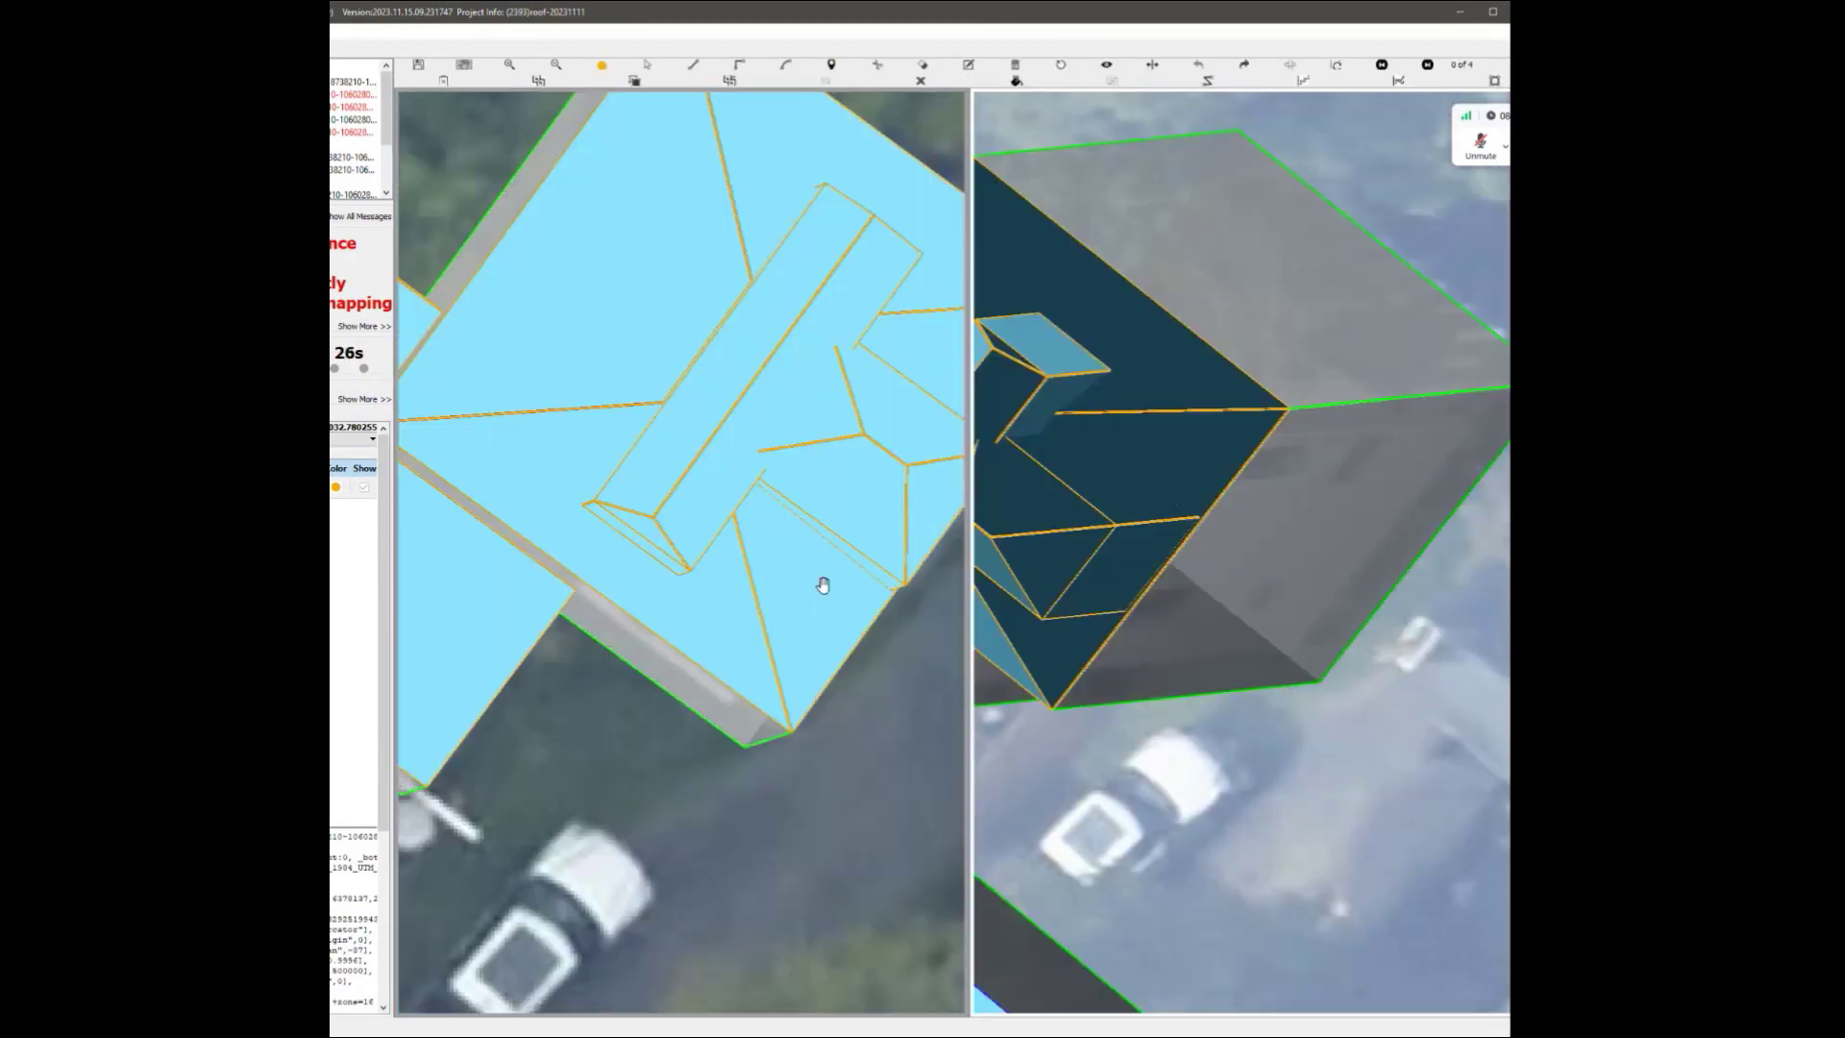
key("space")
Select the narrow upright strip closing the small gable's rear beneath the long dormer and delete it.
key("Escape")
scroll(812, 385, "up", 2)
left_click(813, 321)
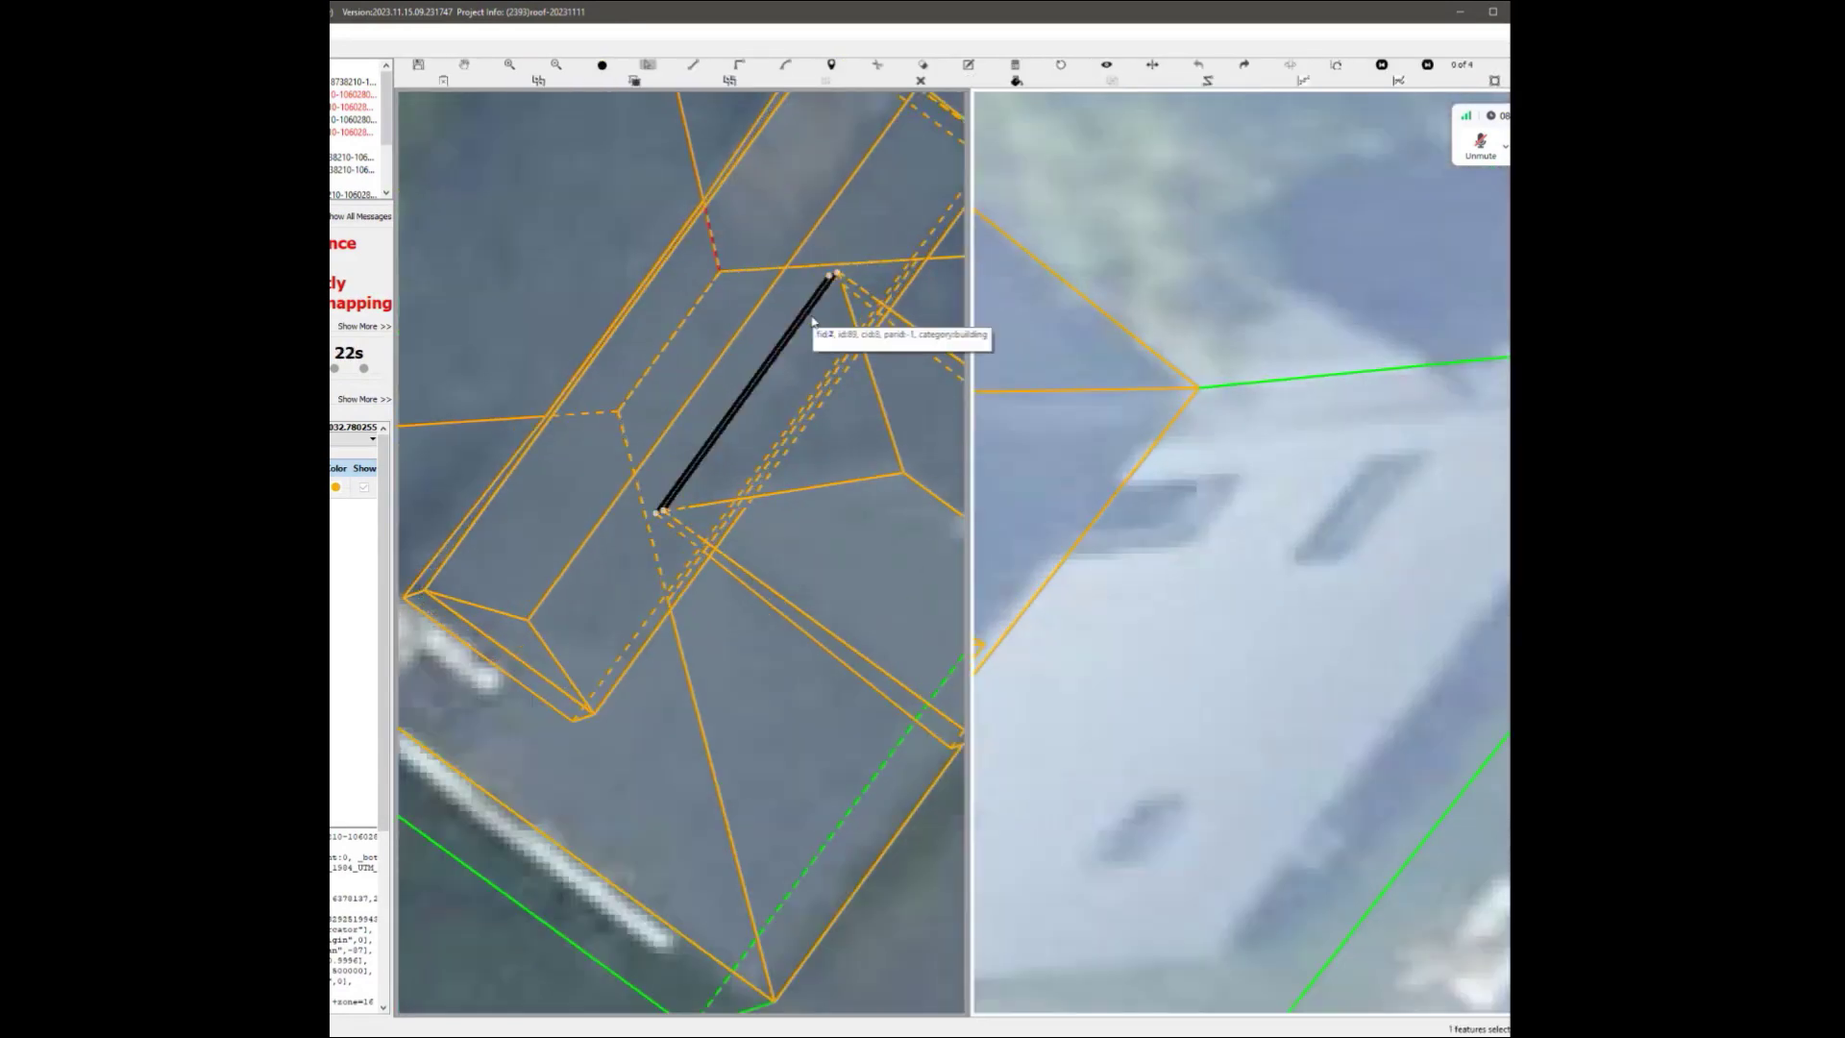
middle_click_drag(811, 373, 763, 388)
left_click(767, 393)
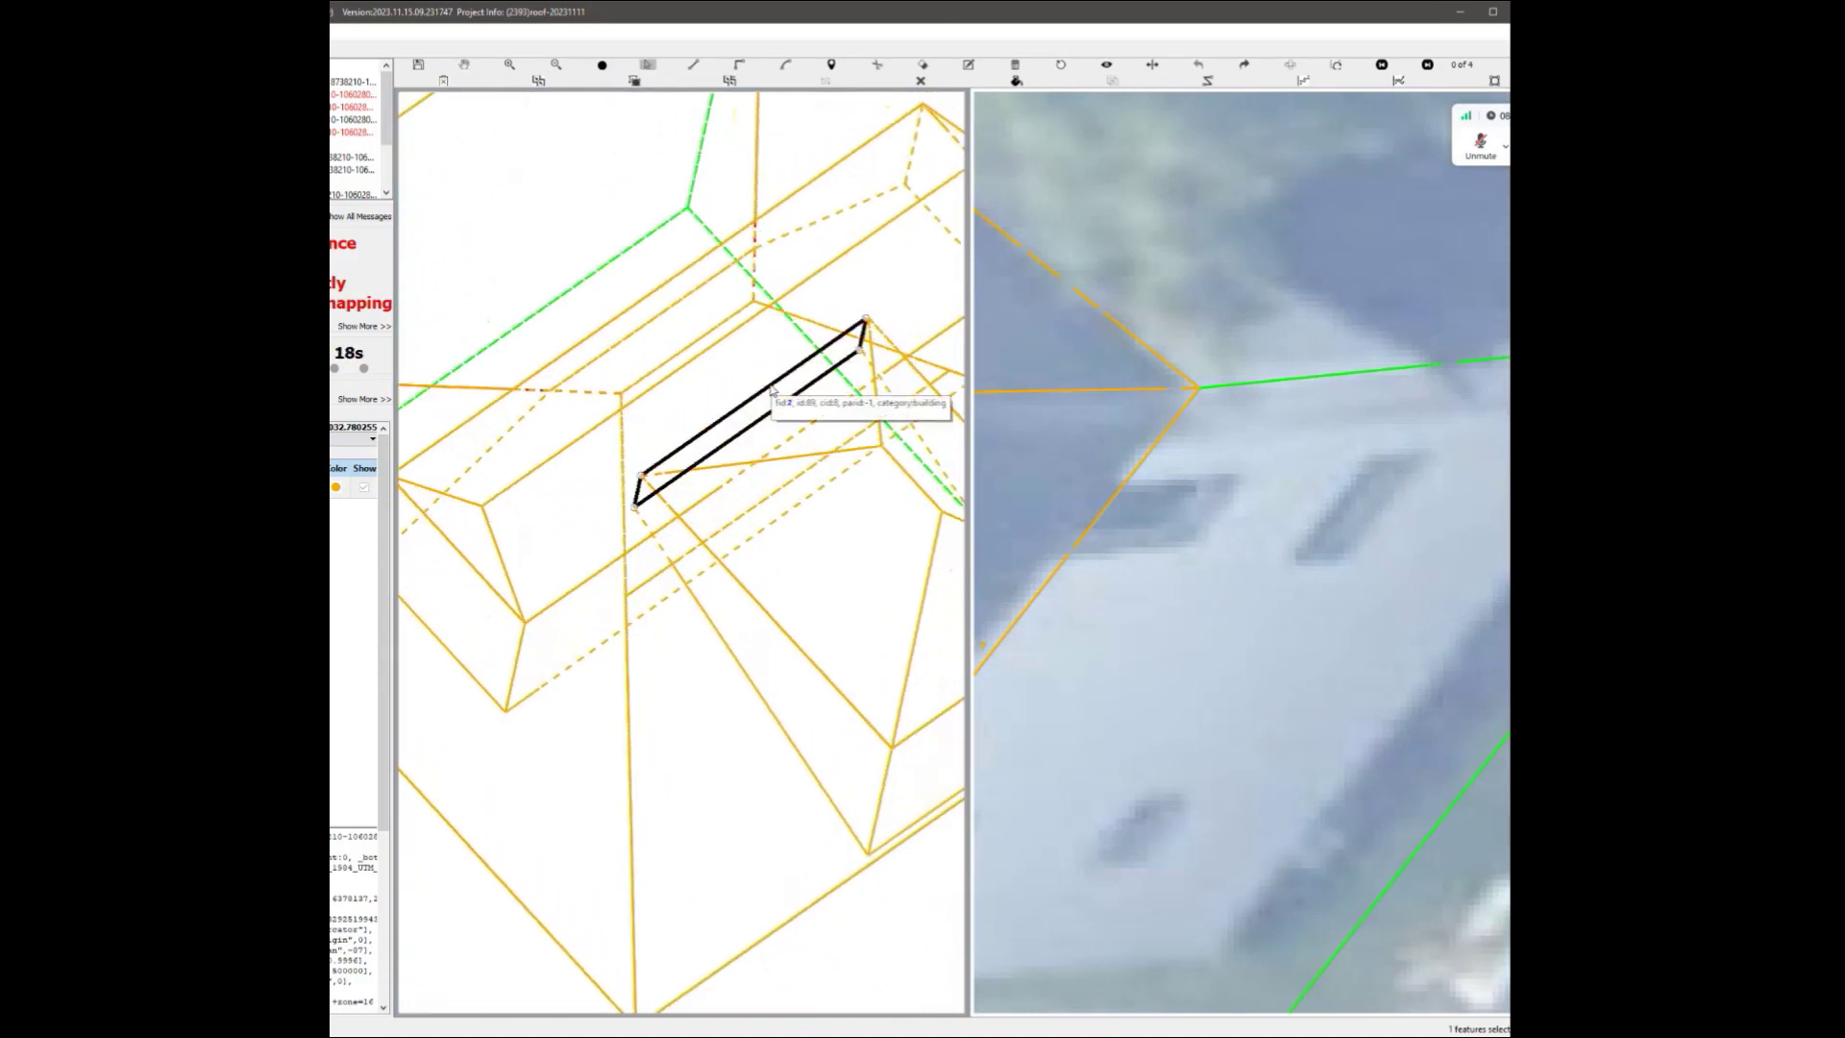
key("Delete")
left_click(748, 403)
scroll(787, 494, "down", 5)
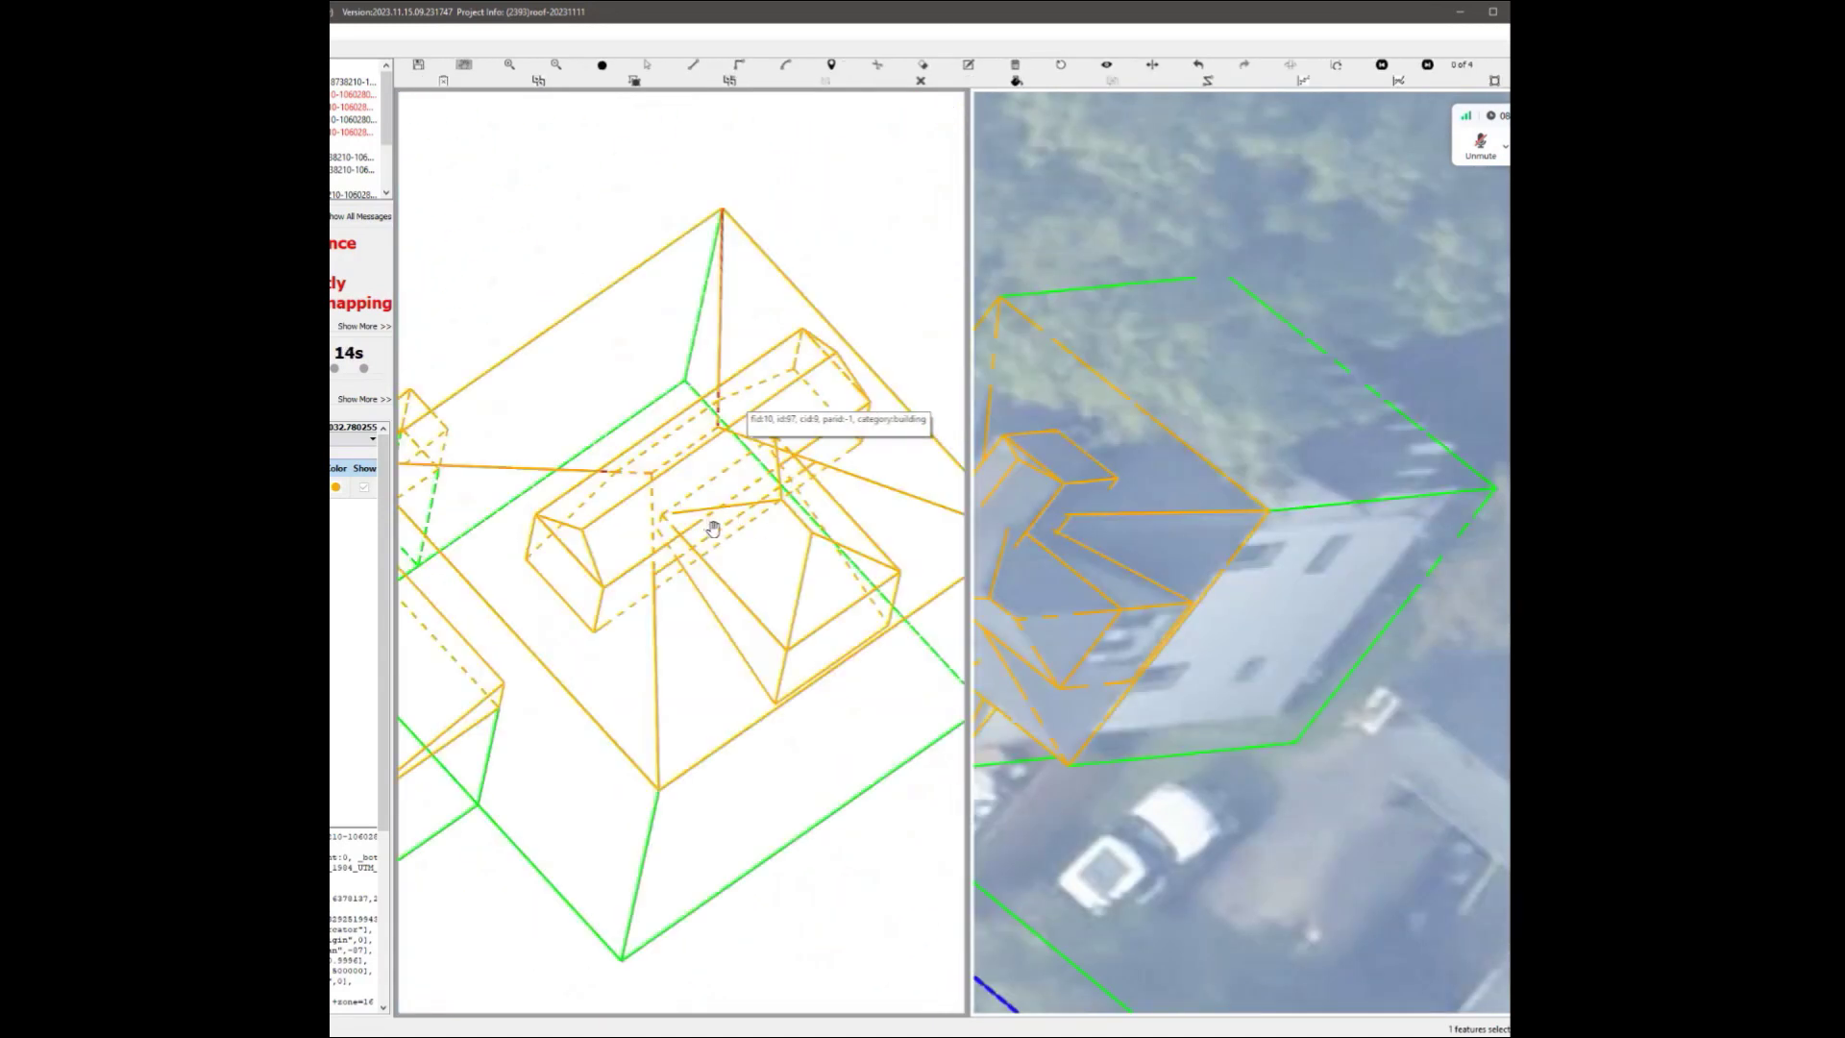
middle_click_drag(712, 527, 741, 528)
scroll(757, 517, "up", 2)
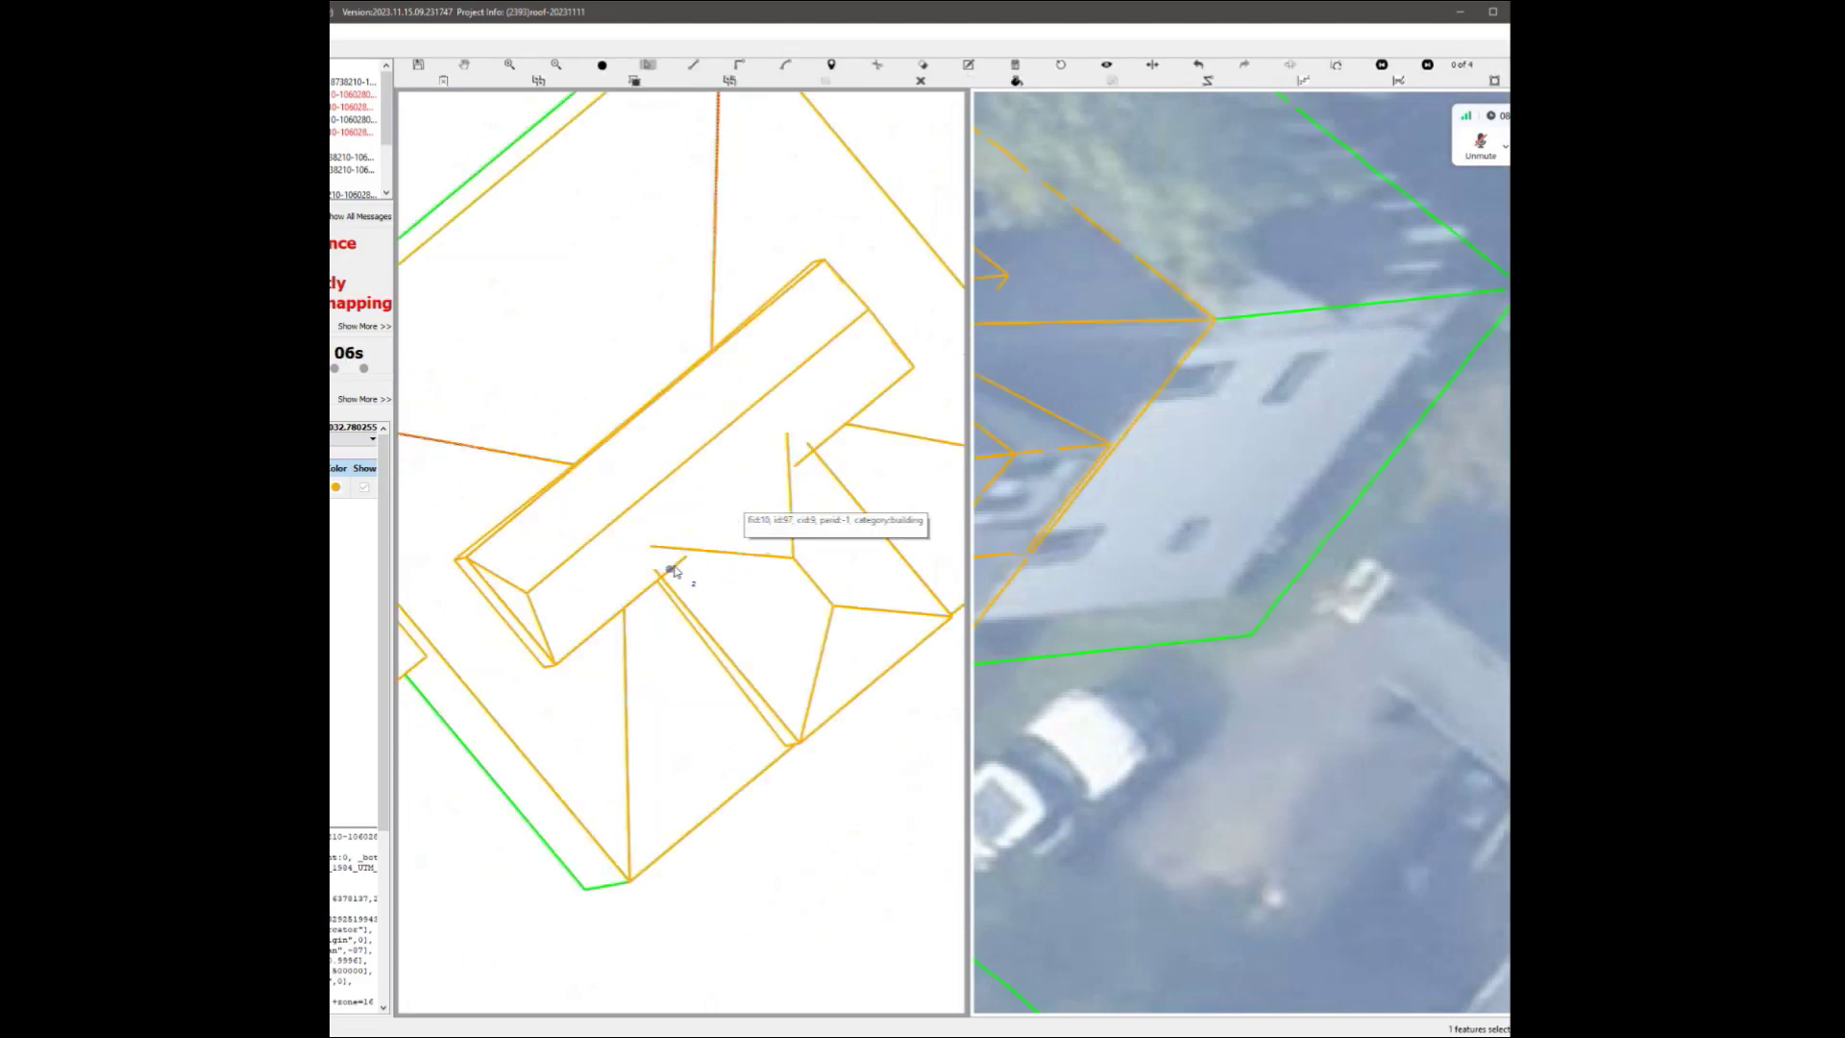
left_click(733, 536)
left_click(608, 584, "ctrl")
scroll(699, 635, "up", 3)
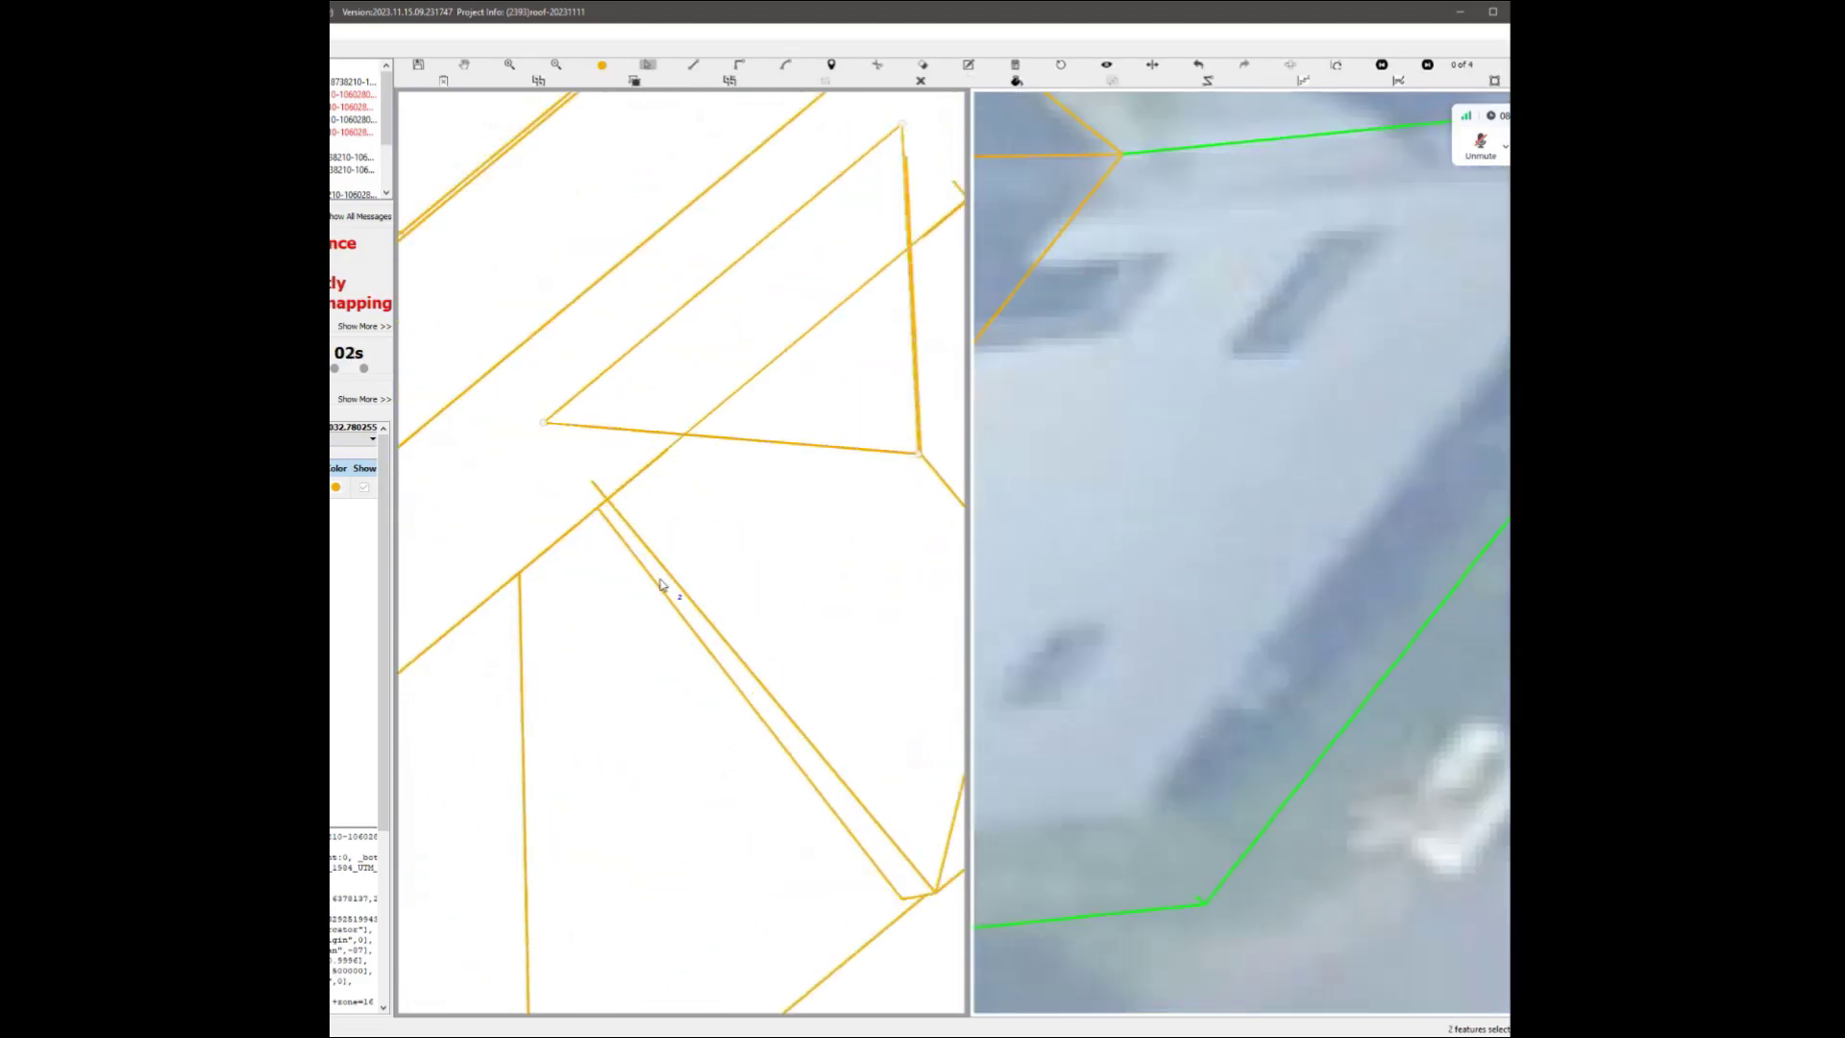
left_click(662, 584, "ctrl")
scroll(660, 580, "down", 3)
scroll(782, 473, "up", 2)
left_click(870, 438, "ctrl")
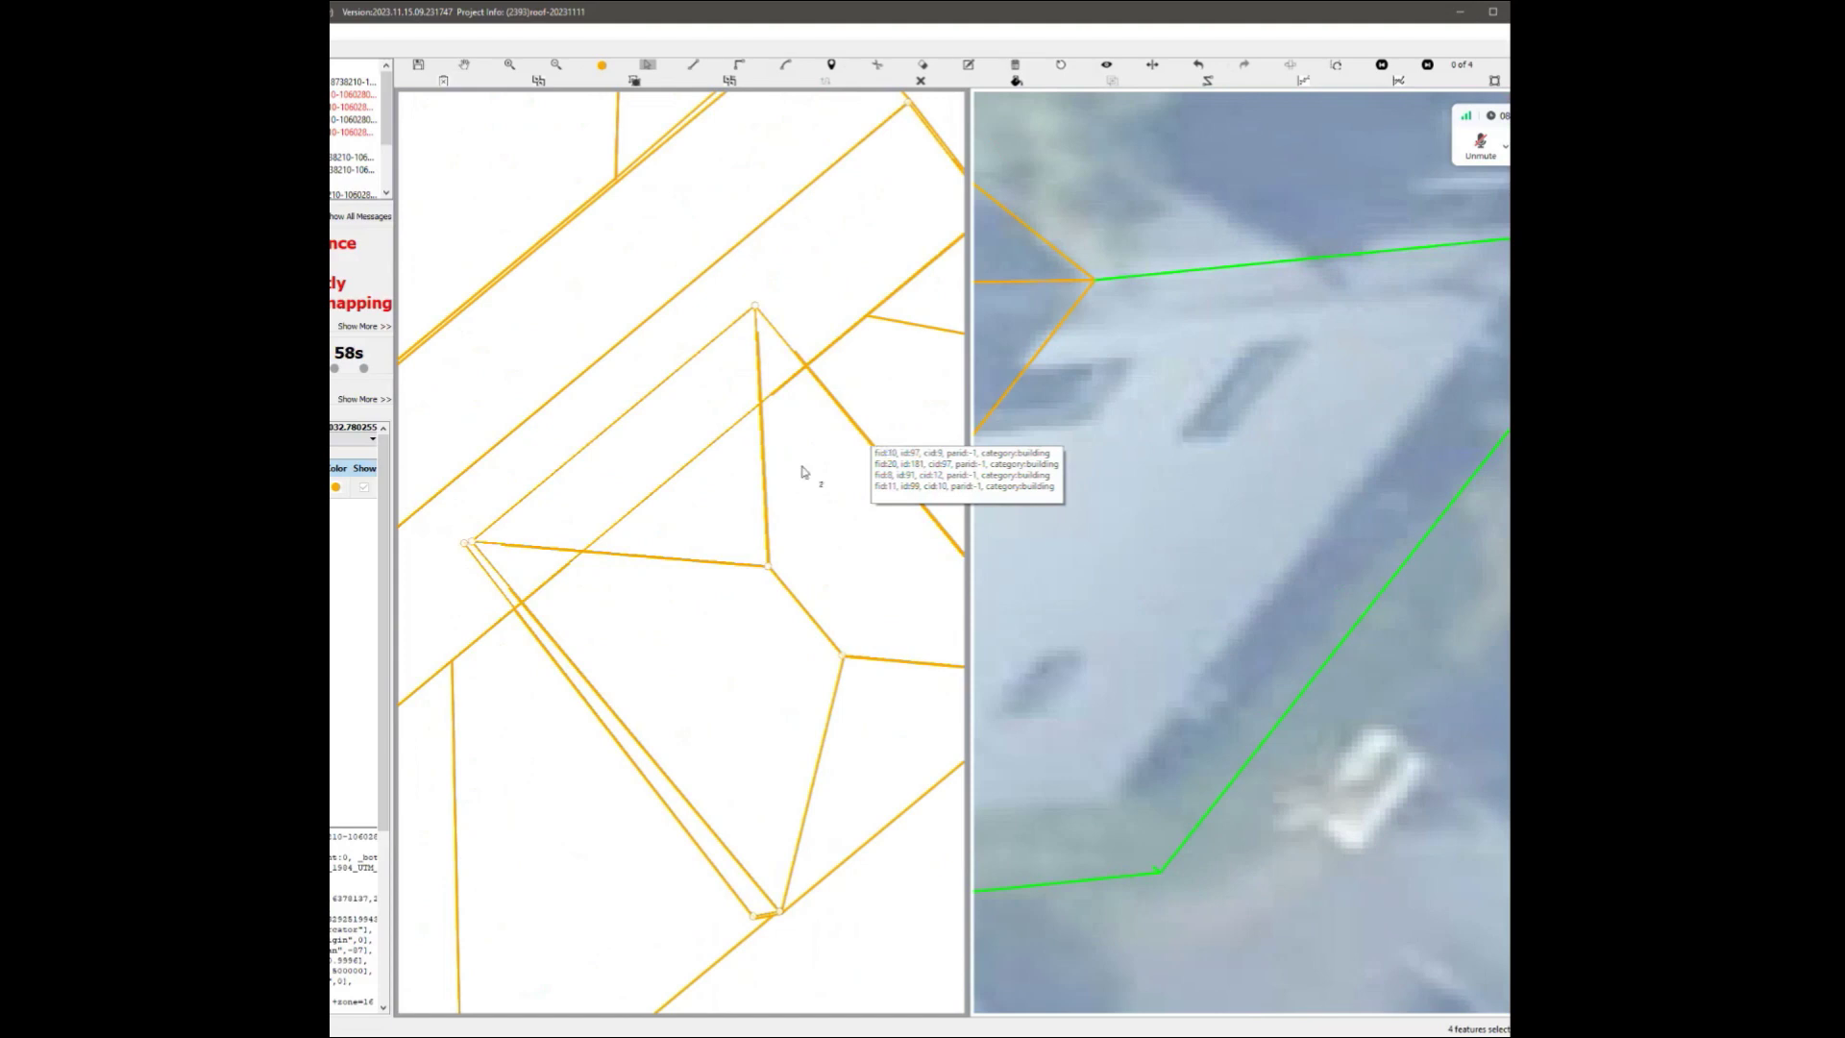
scroll(779, 505, "down", 3)
scroll(672, 538, "up", 3)
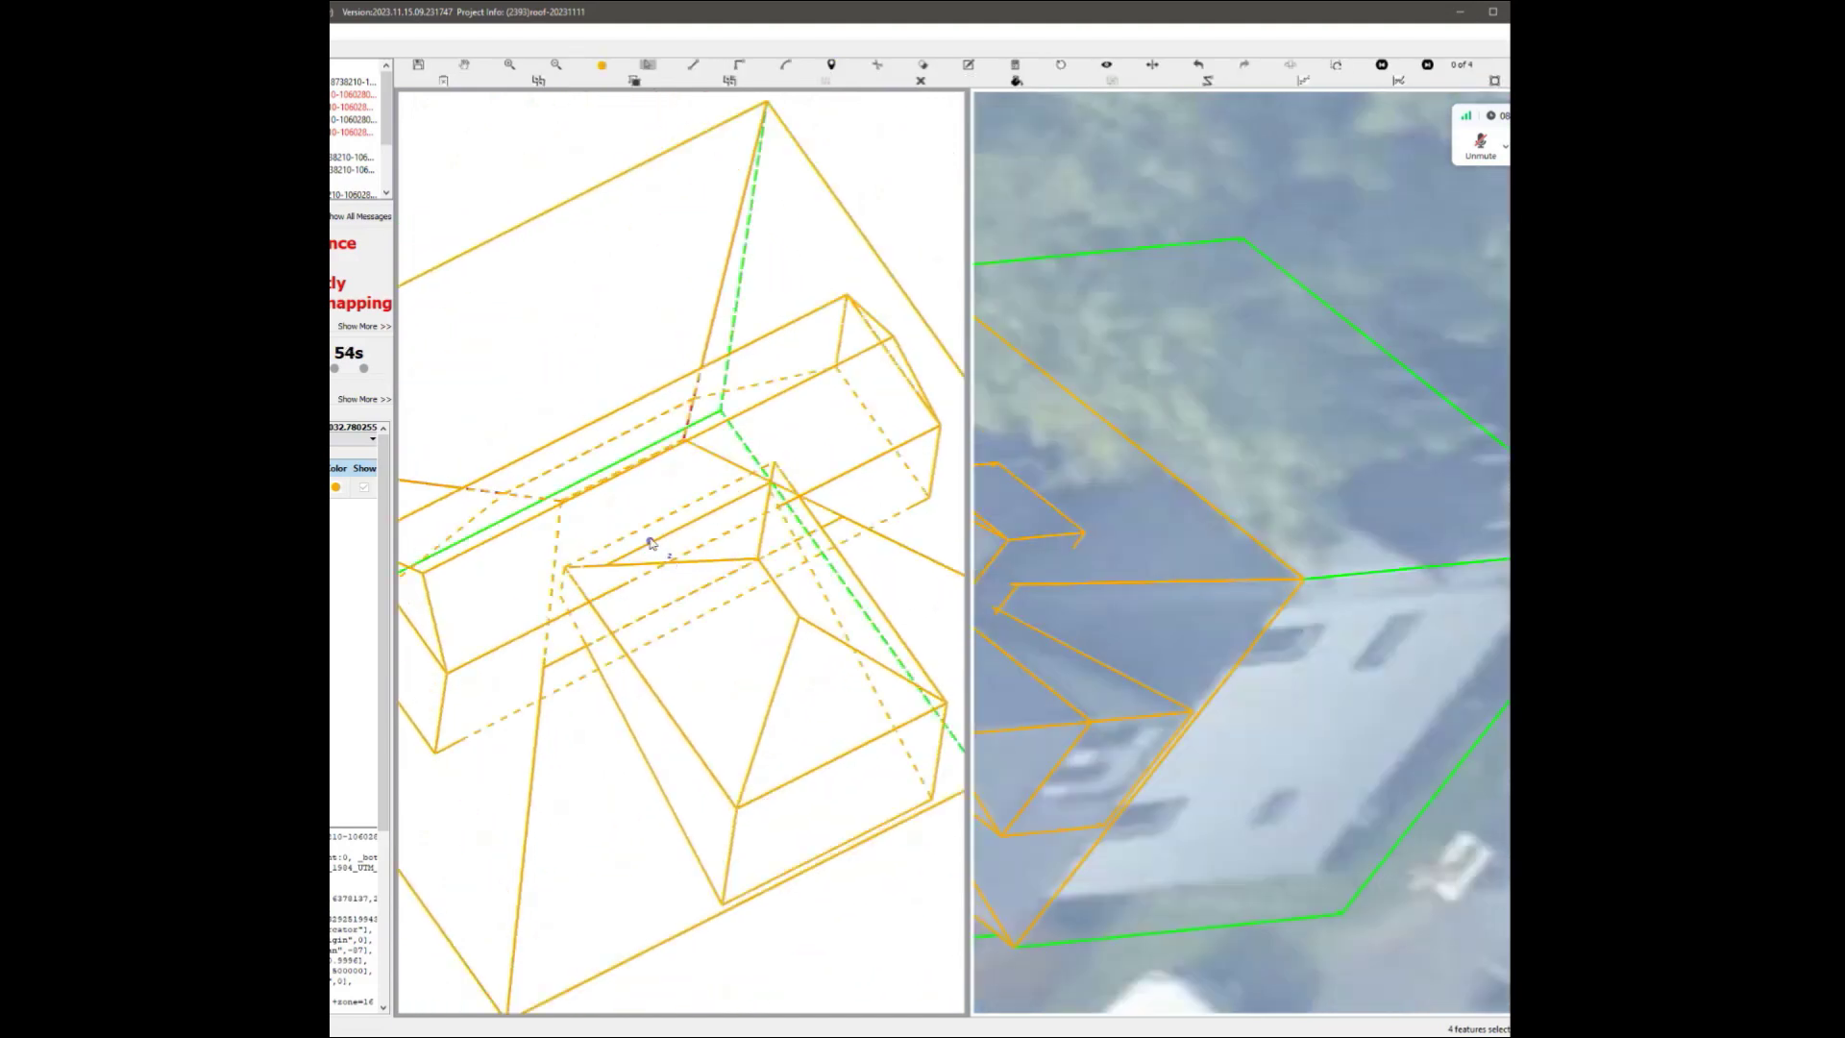
key("Delete")
Select the small gable's side wall and front slope together with the adjacent face of the long dormer.
left_click(721, 621)
scroll(585, 587, "up", 3)
left_click(567, 602, "ctrl")
left_click(545, 578)
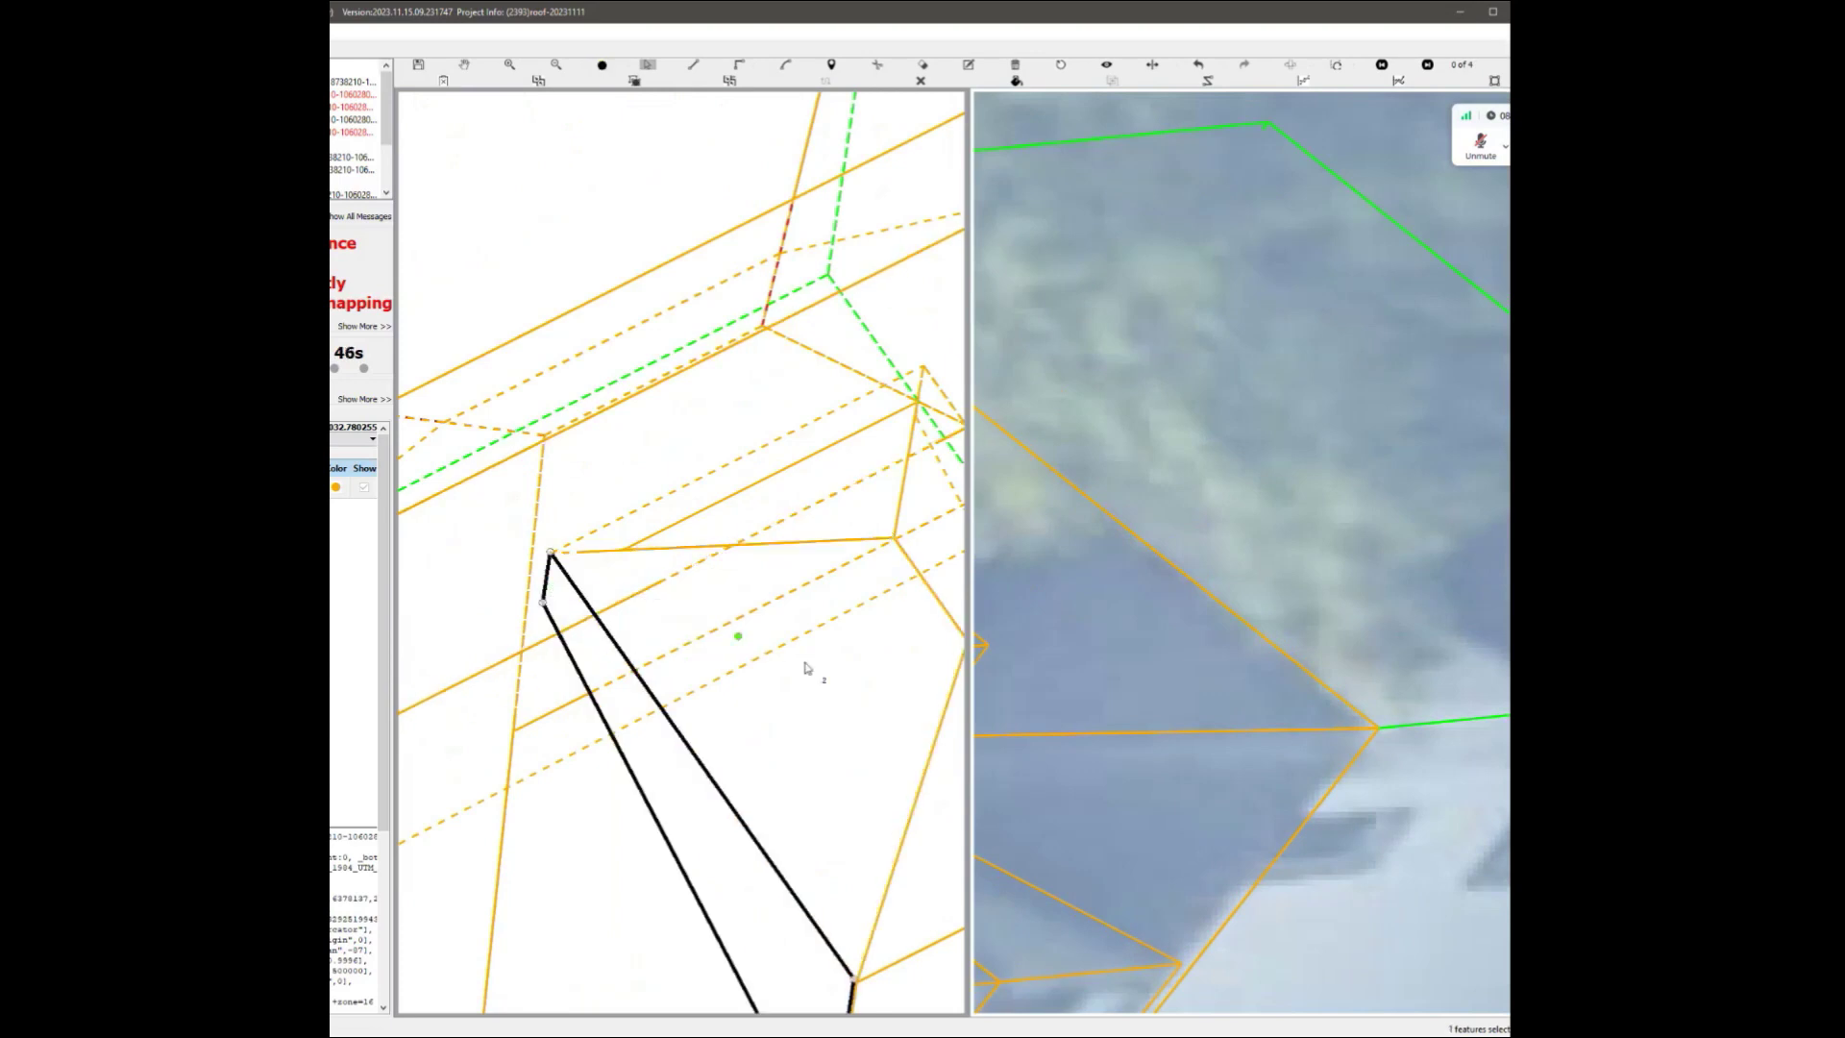
left_click(858, 730, "ctrl")
left_click(591, 479, "ctrl")
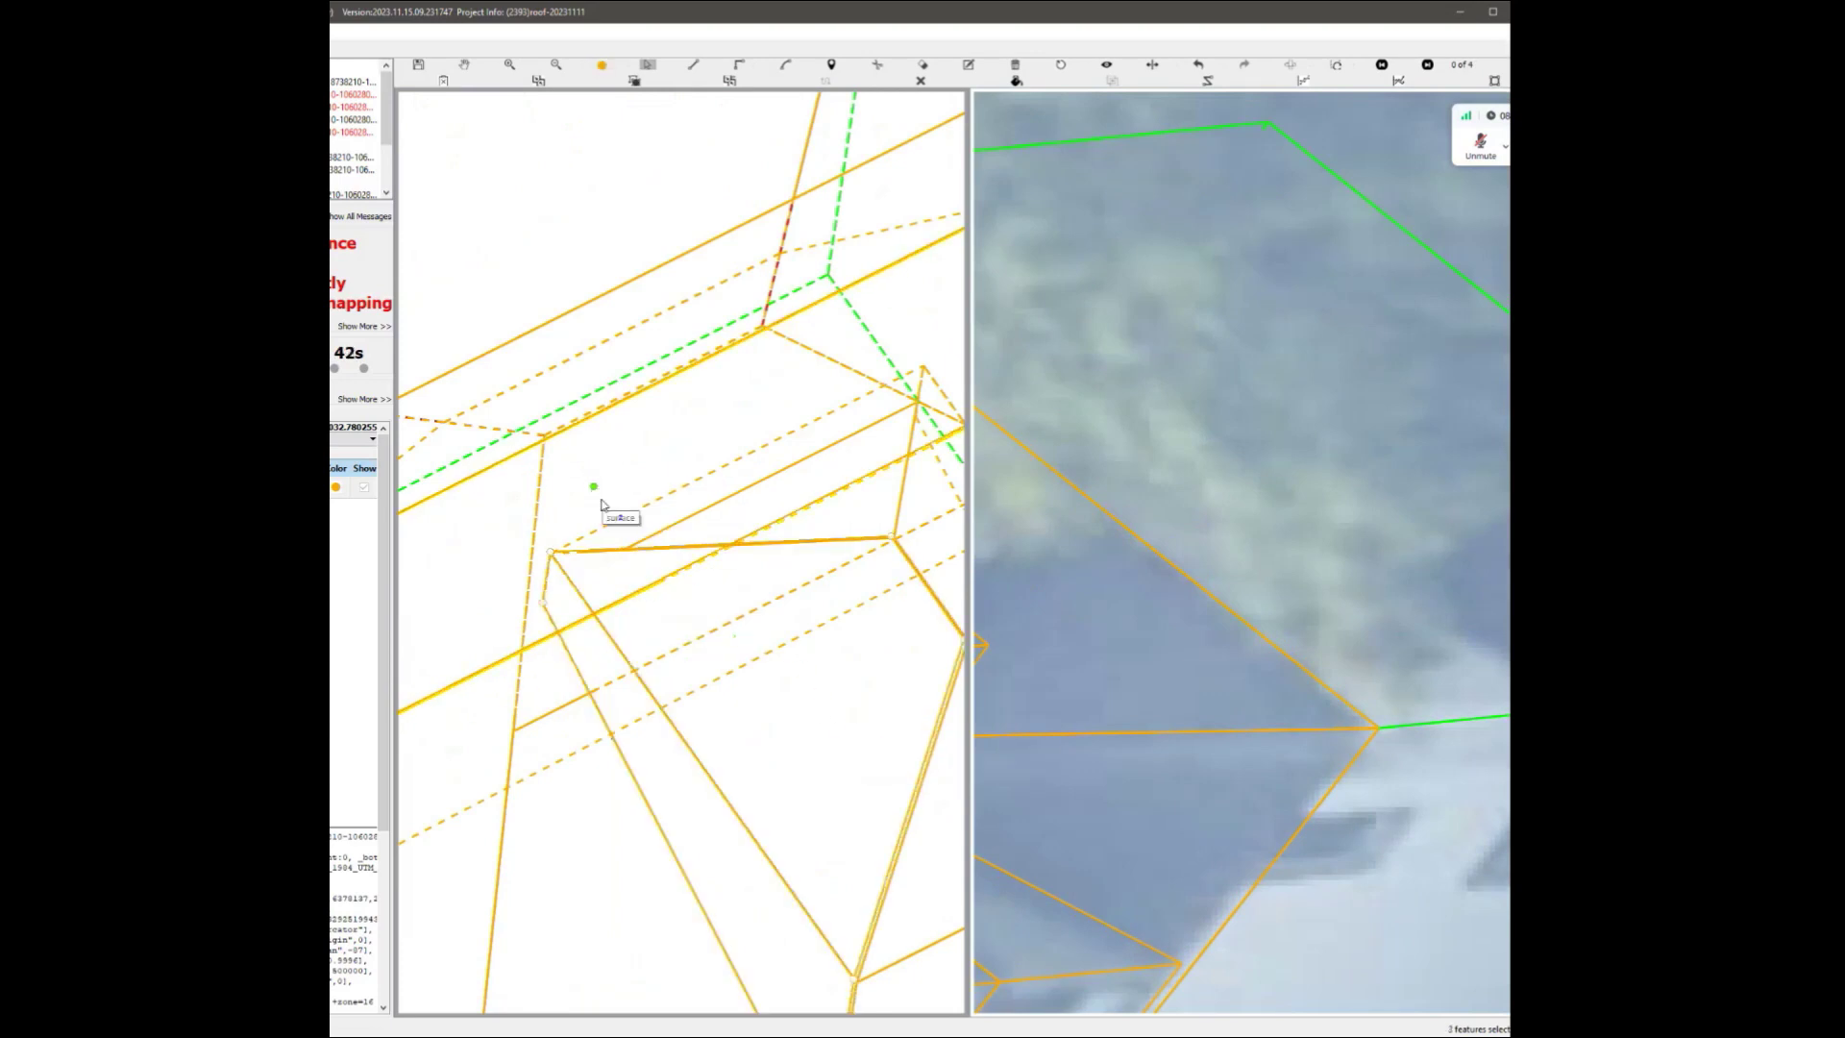
scroll(605, 505, "down", 3)
scroll(672, 509, "up", 2)
left_click(755, 655)
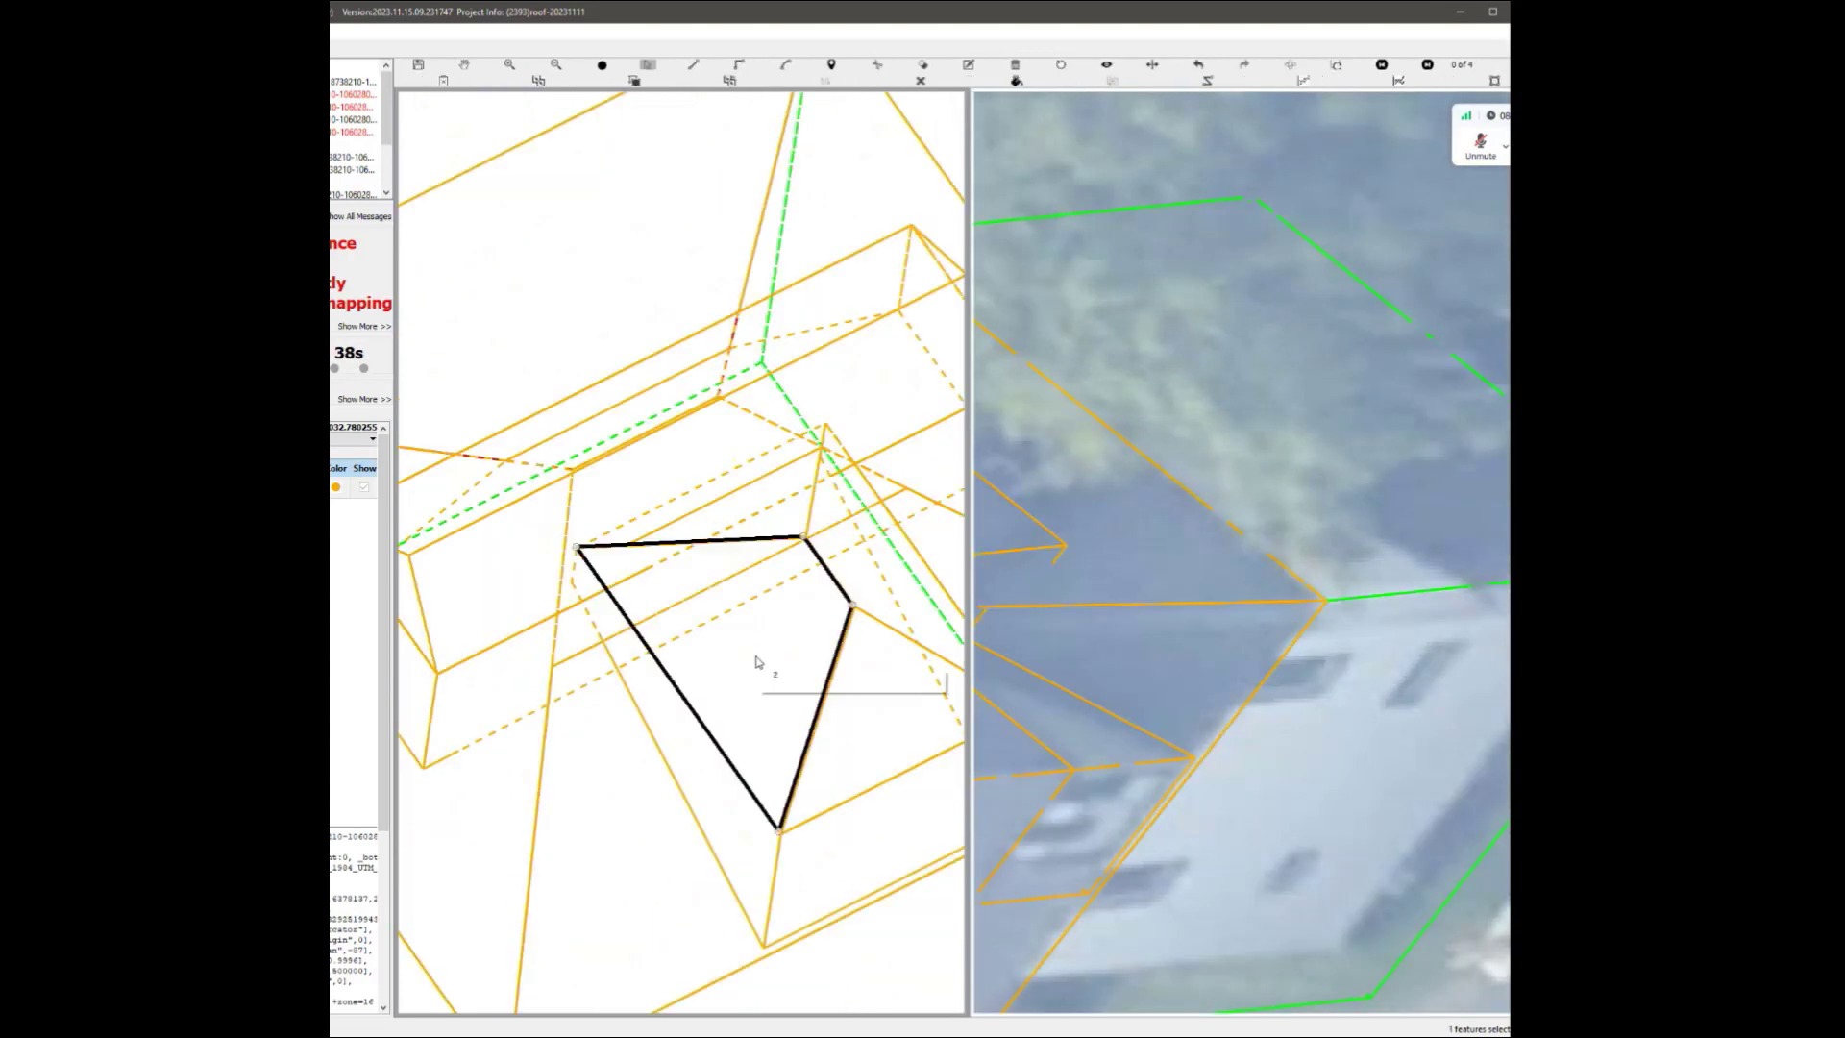
left_click(646, 697, "ctrl")
left_click(616, 490, "ctrl")
left_click(510, 694, "ctrl")
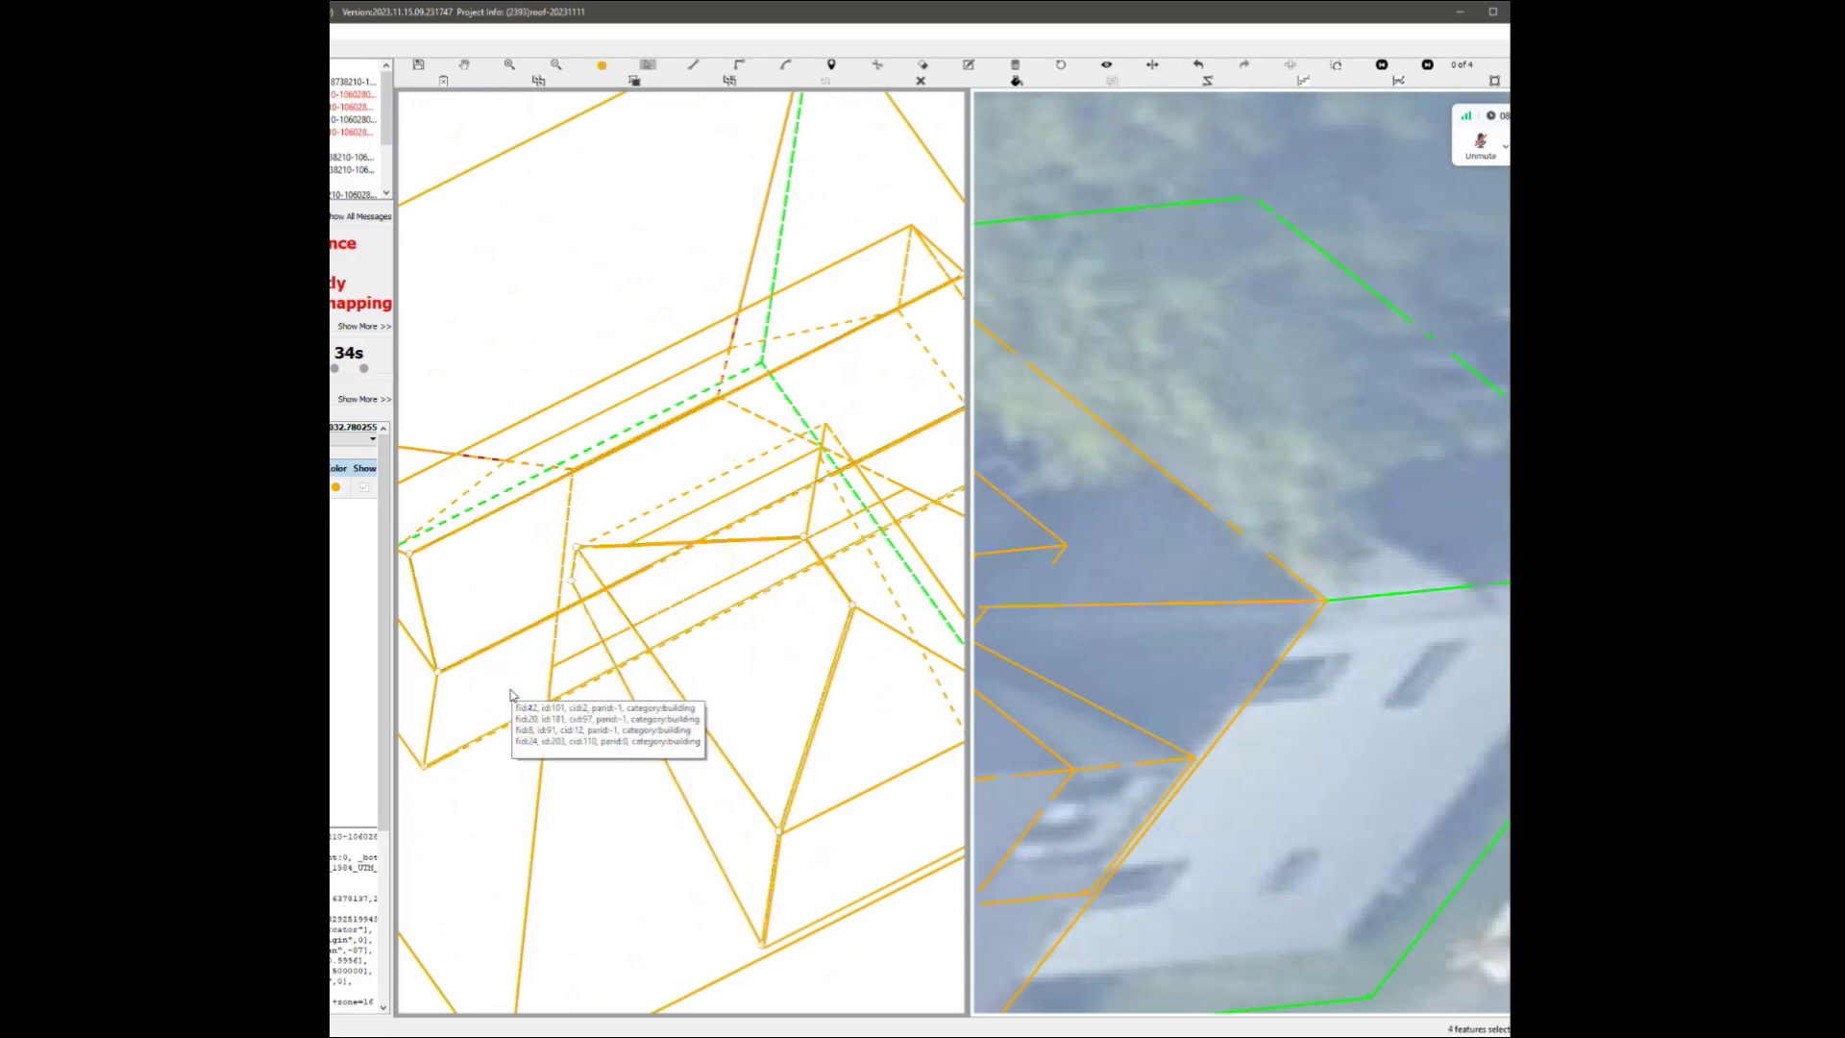
Select the small dormer's roof slope and side wall with the long dormer's roof slope and wall, and split them where they cross.
left_click(611, 576)
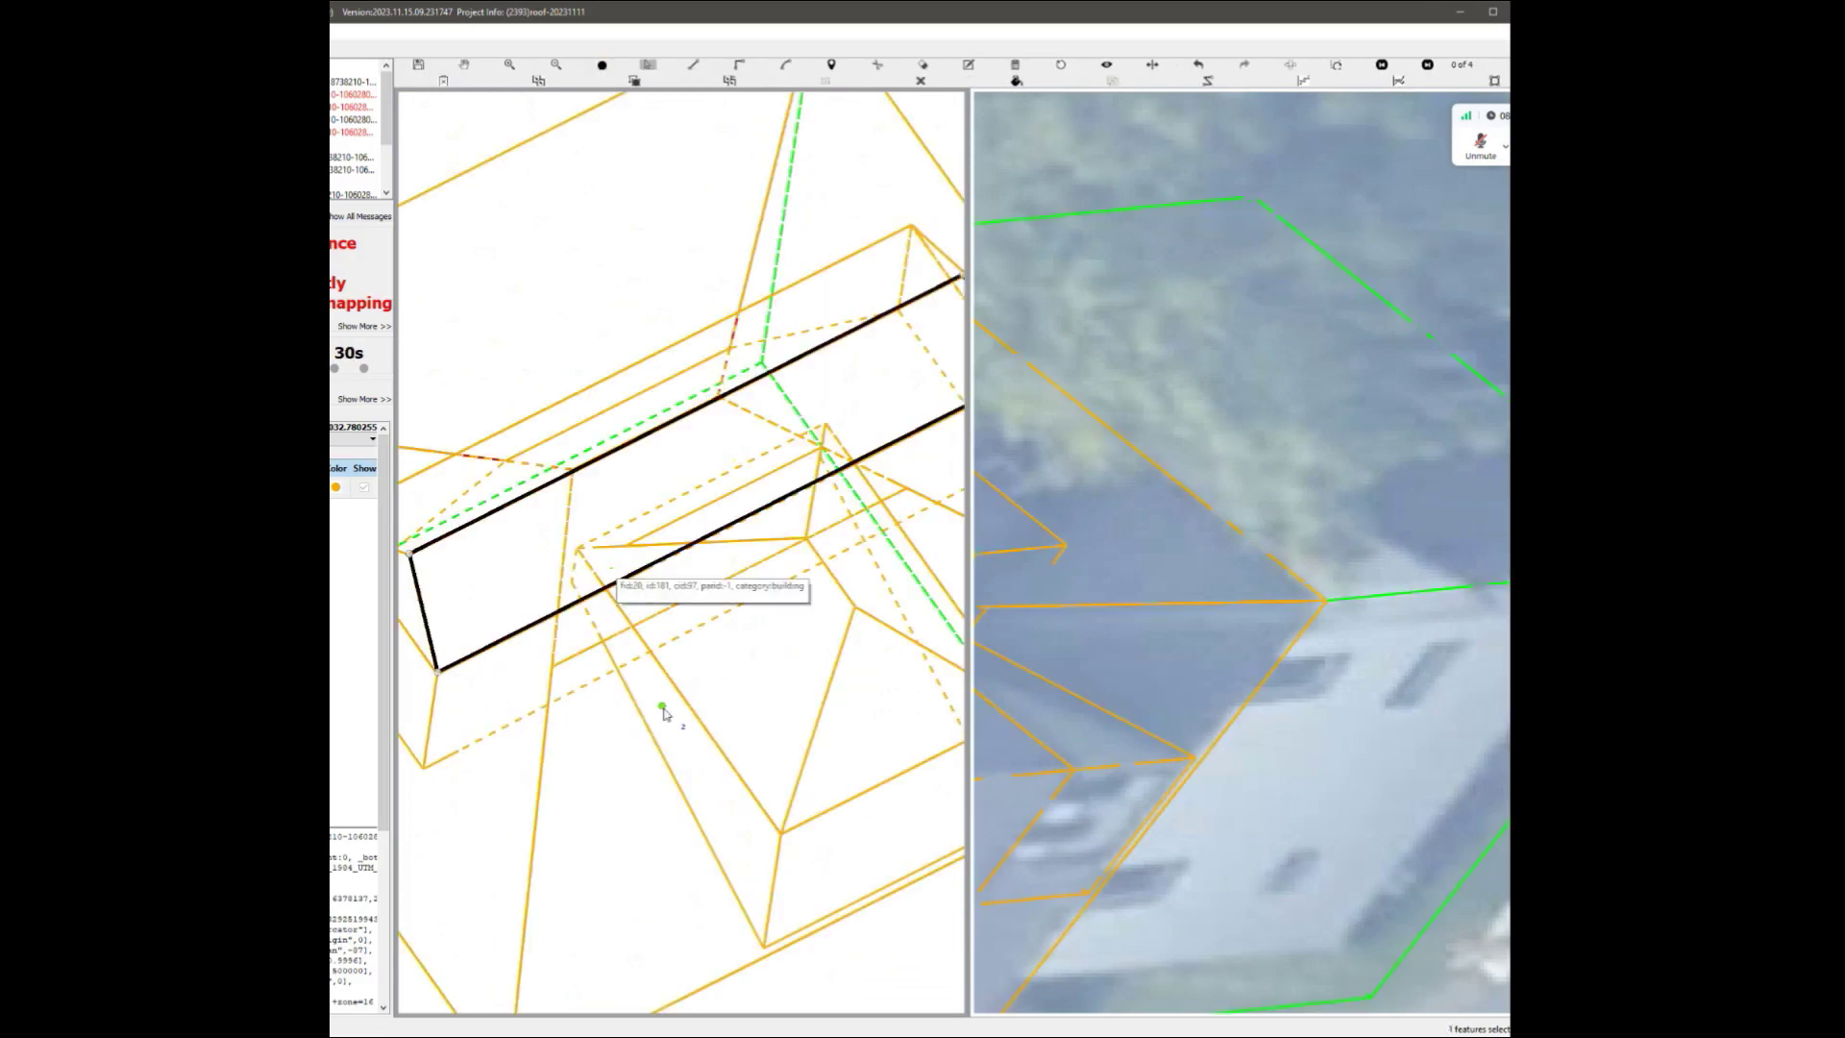
left_click(665, 709)
left_click(737, 659, "ctrl")
left_click(526, 670, "ctrl")
left_click(511, 597, "ctrl")
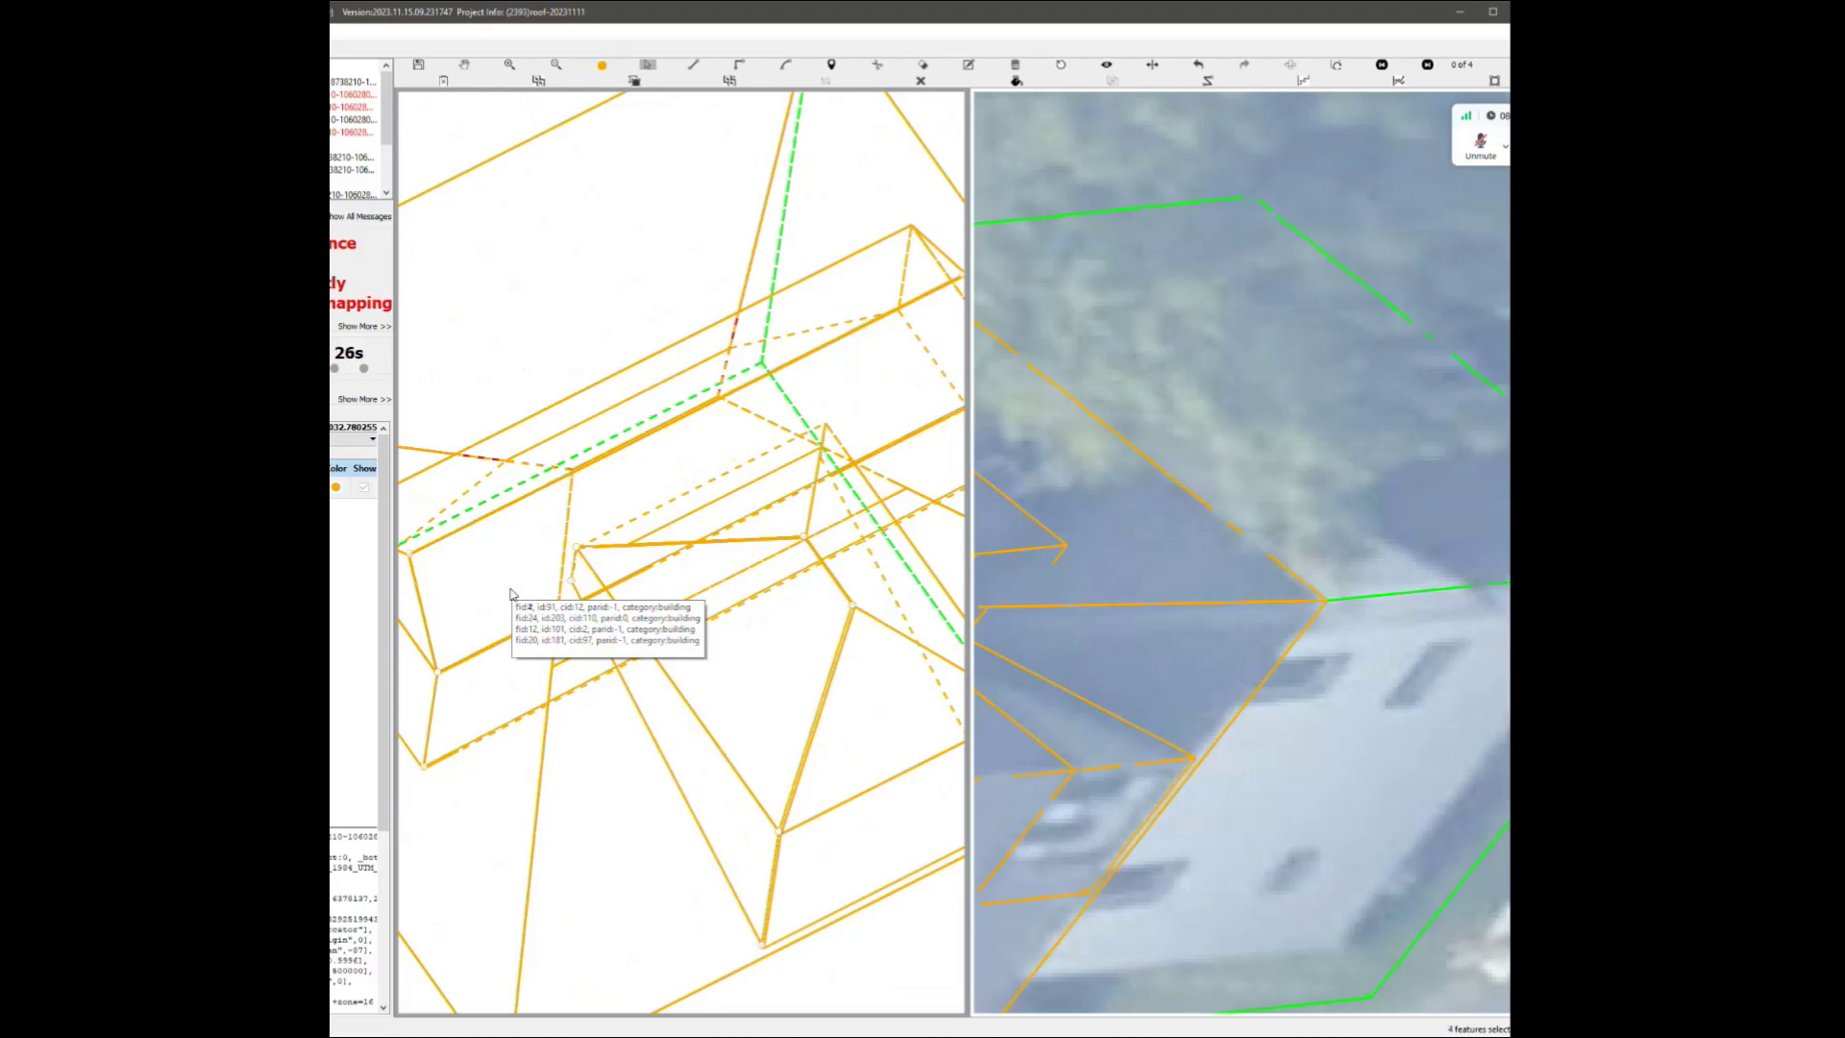
key("s")
scroll(572, 583, "up", 2)
scroll(687, 601, "down", 3)
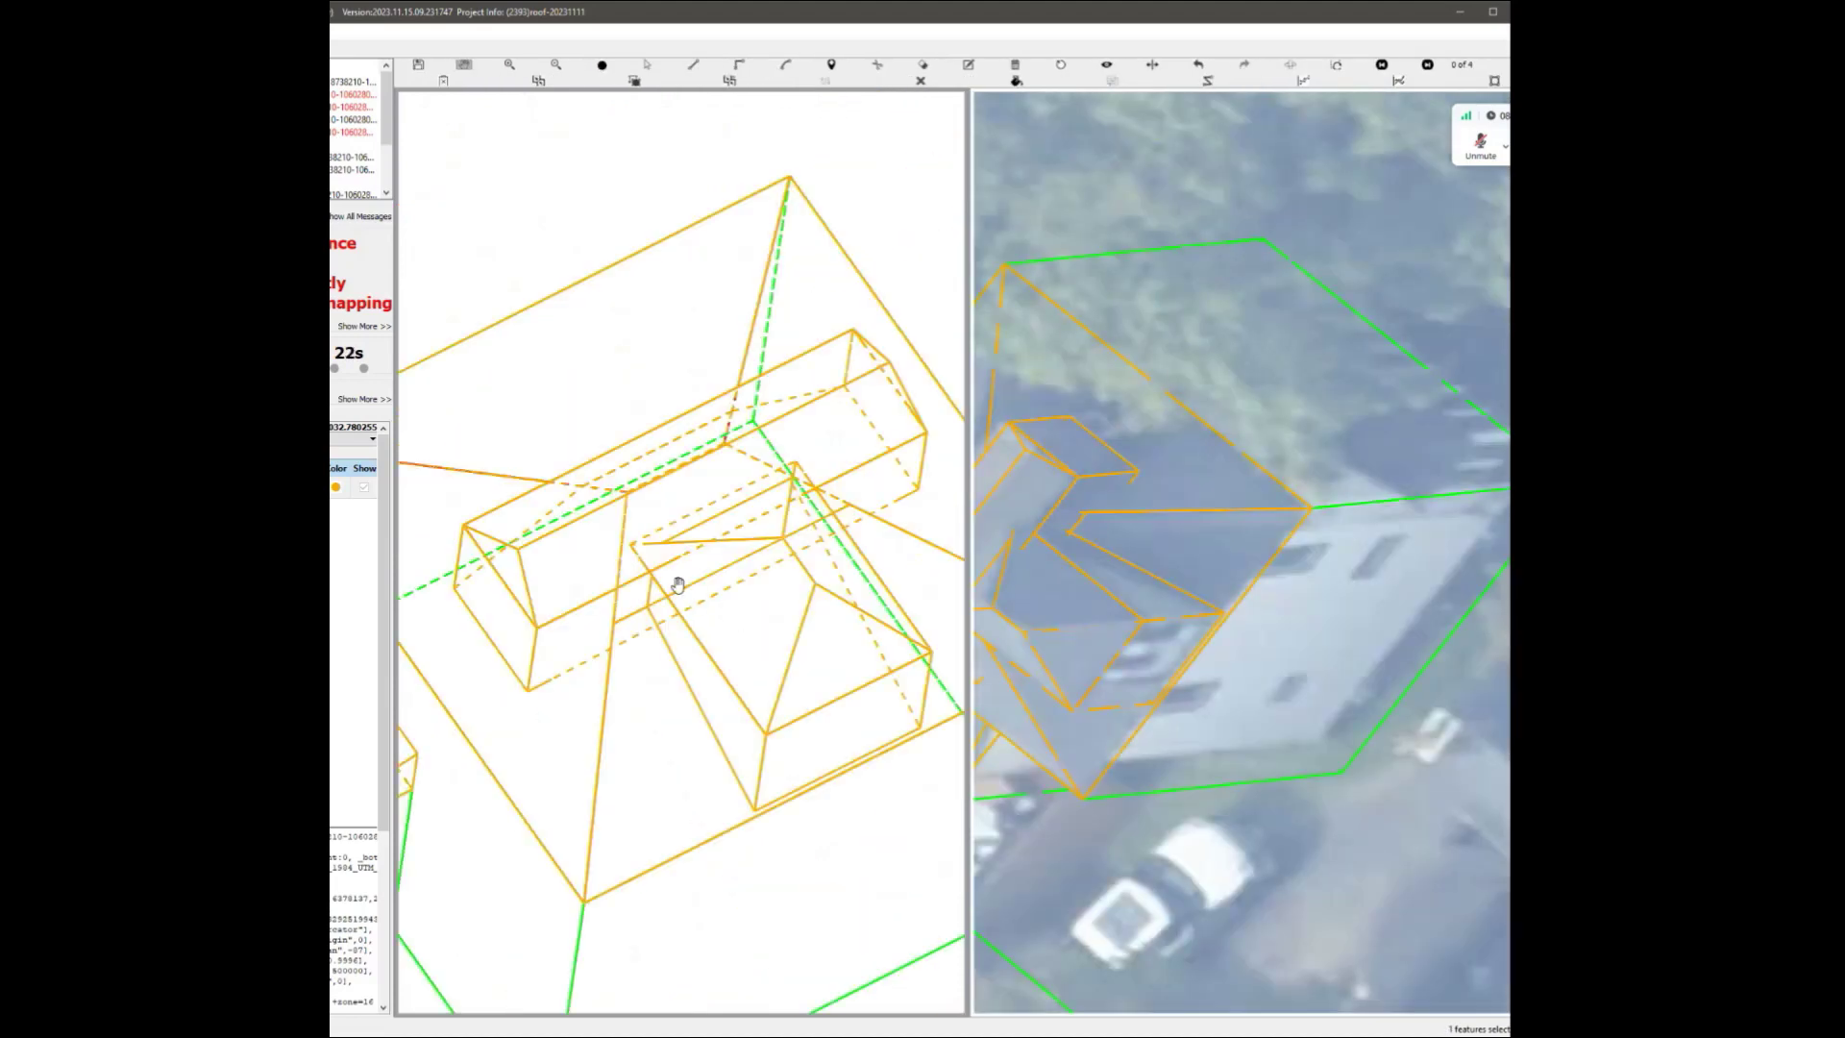
scroll(672, 583, "up", 2)
Split the small dormer's near roof slope against the long dormer's crossing faces and delete the leftover piece.
left_click(668, 511)
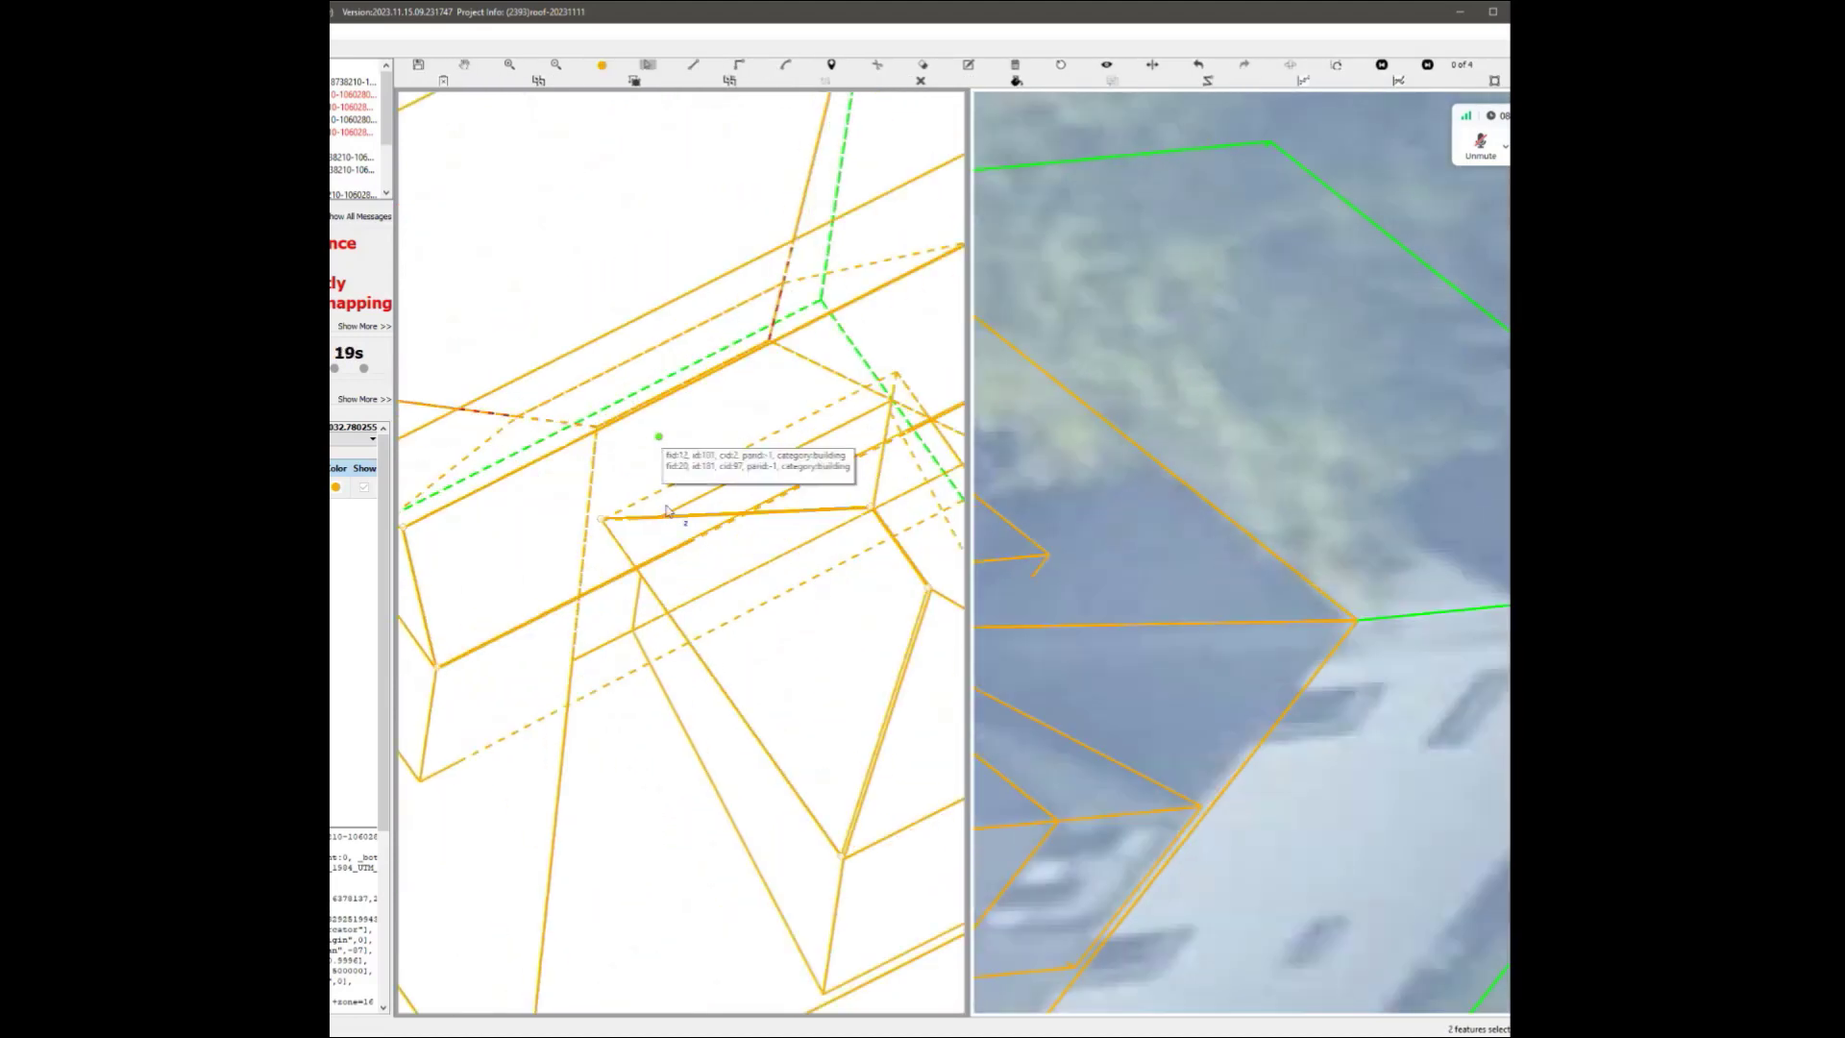
left_click(620, 669, "ctrl")
left_click(788, 653)
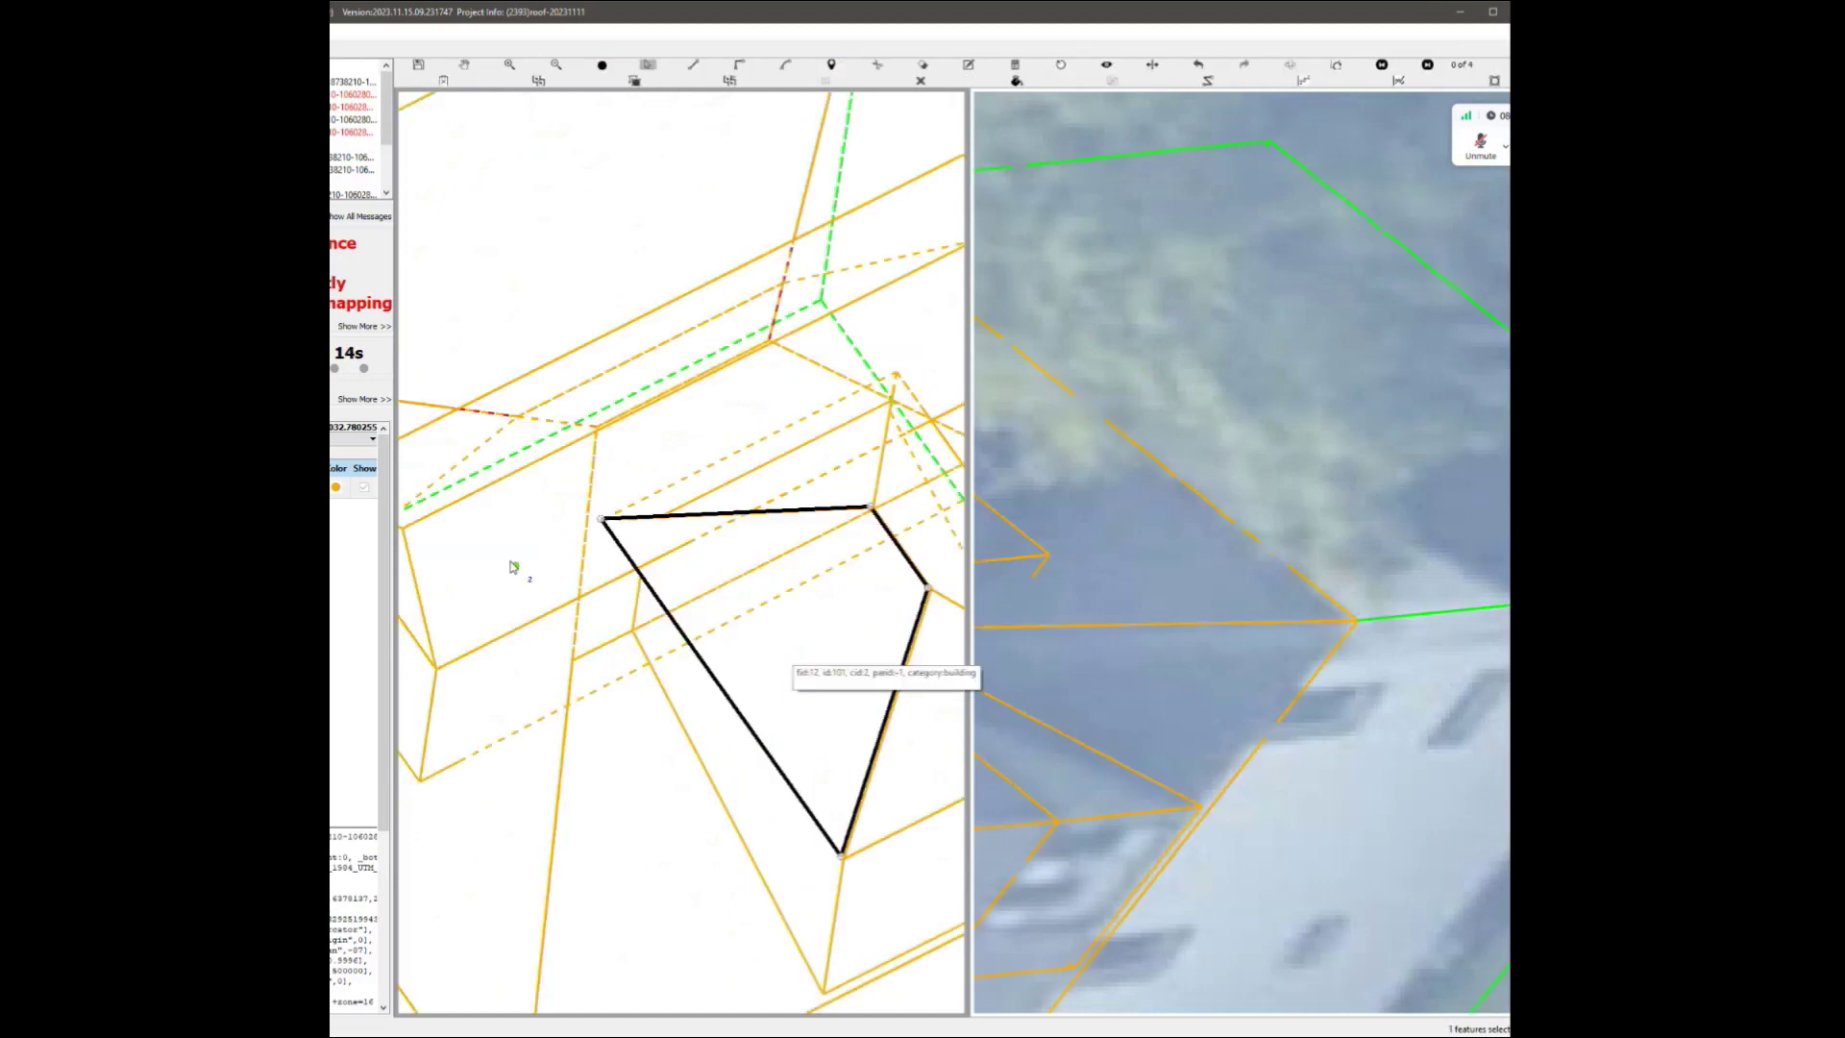
left_click(516, 569, "ctrl")
left_click(532, 674, "ctrl")
left_click(712, 720, "ctrl")
key("s")
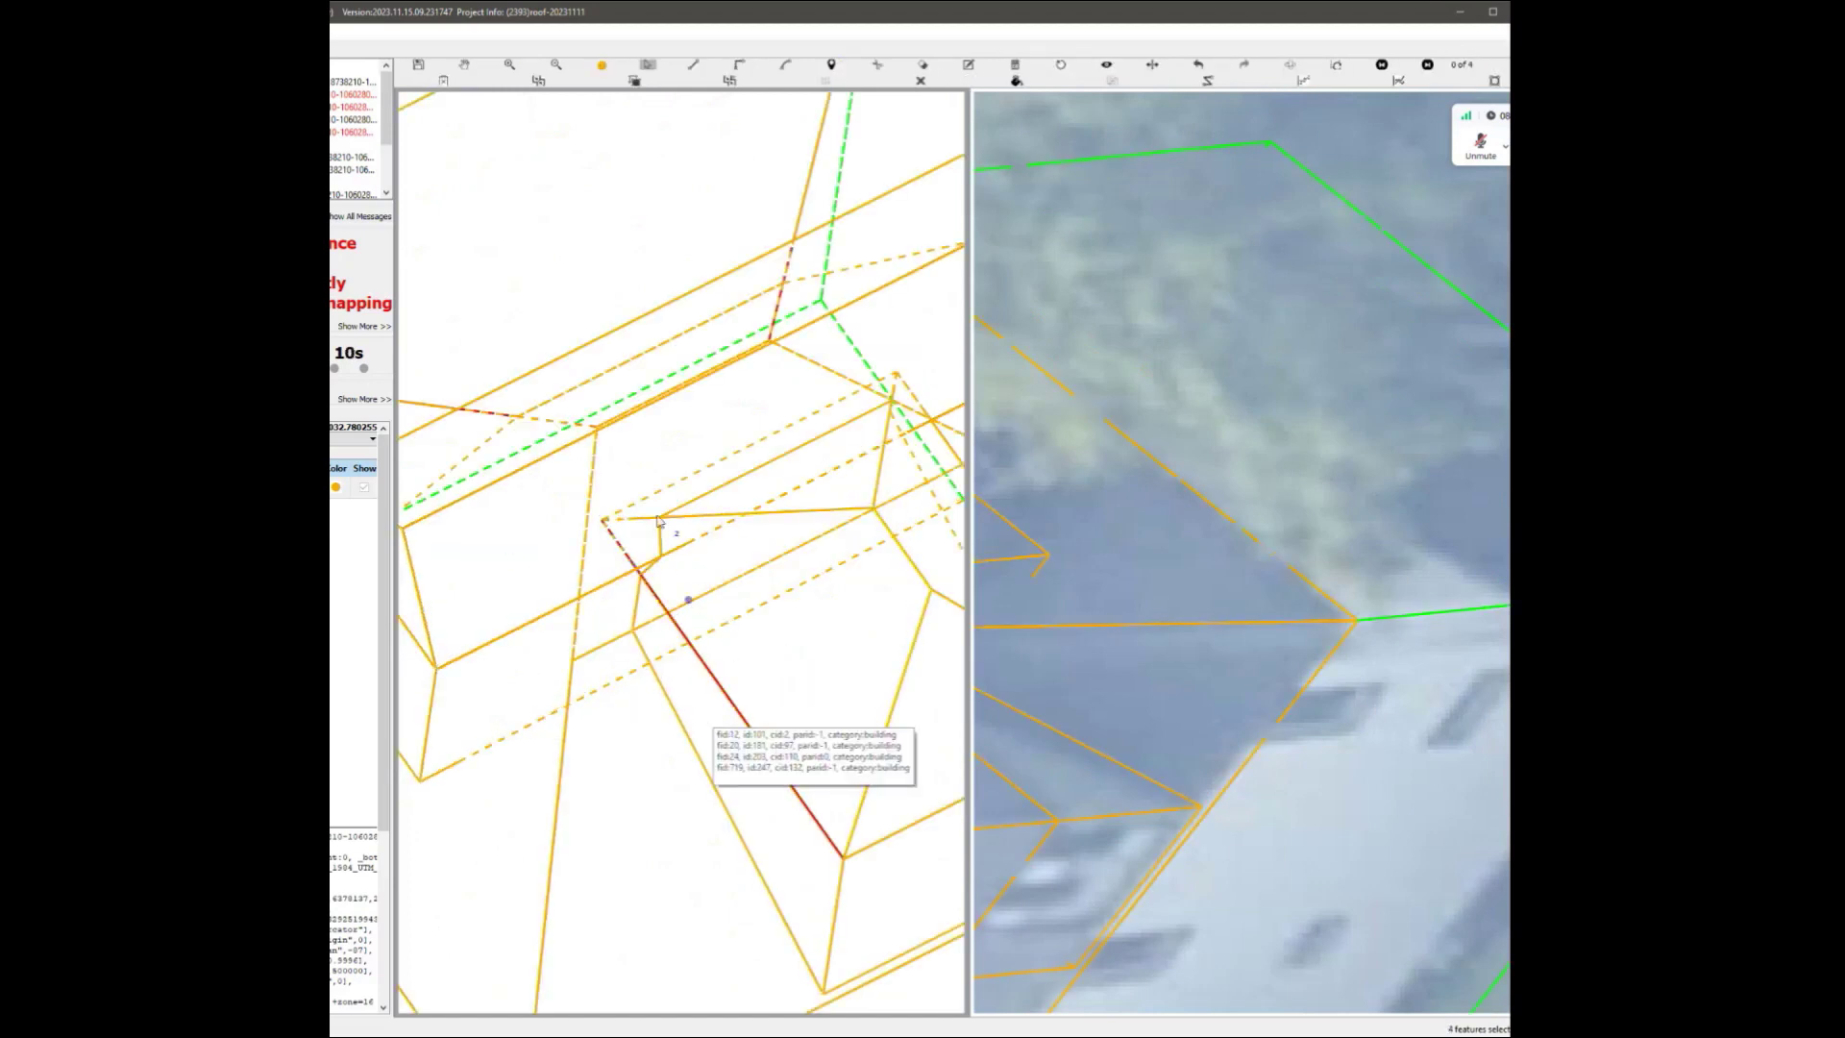
left_click(636, 531)
key("Delete")
scroll(657, 545, "down", 3)
scroll(648, 547, "up", 3)
Select the long dormer's roof slope and side wall together with the small dormer's rectangular face and the adjoining main roof slope.
left_click(648, 550)
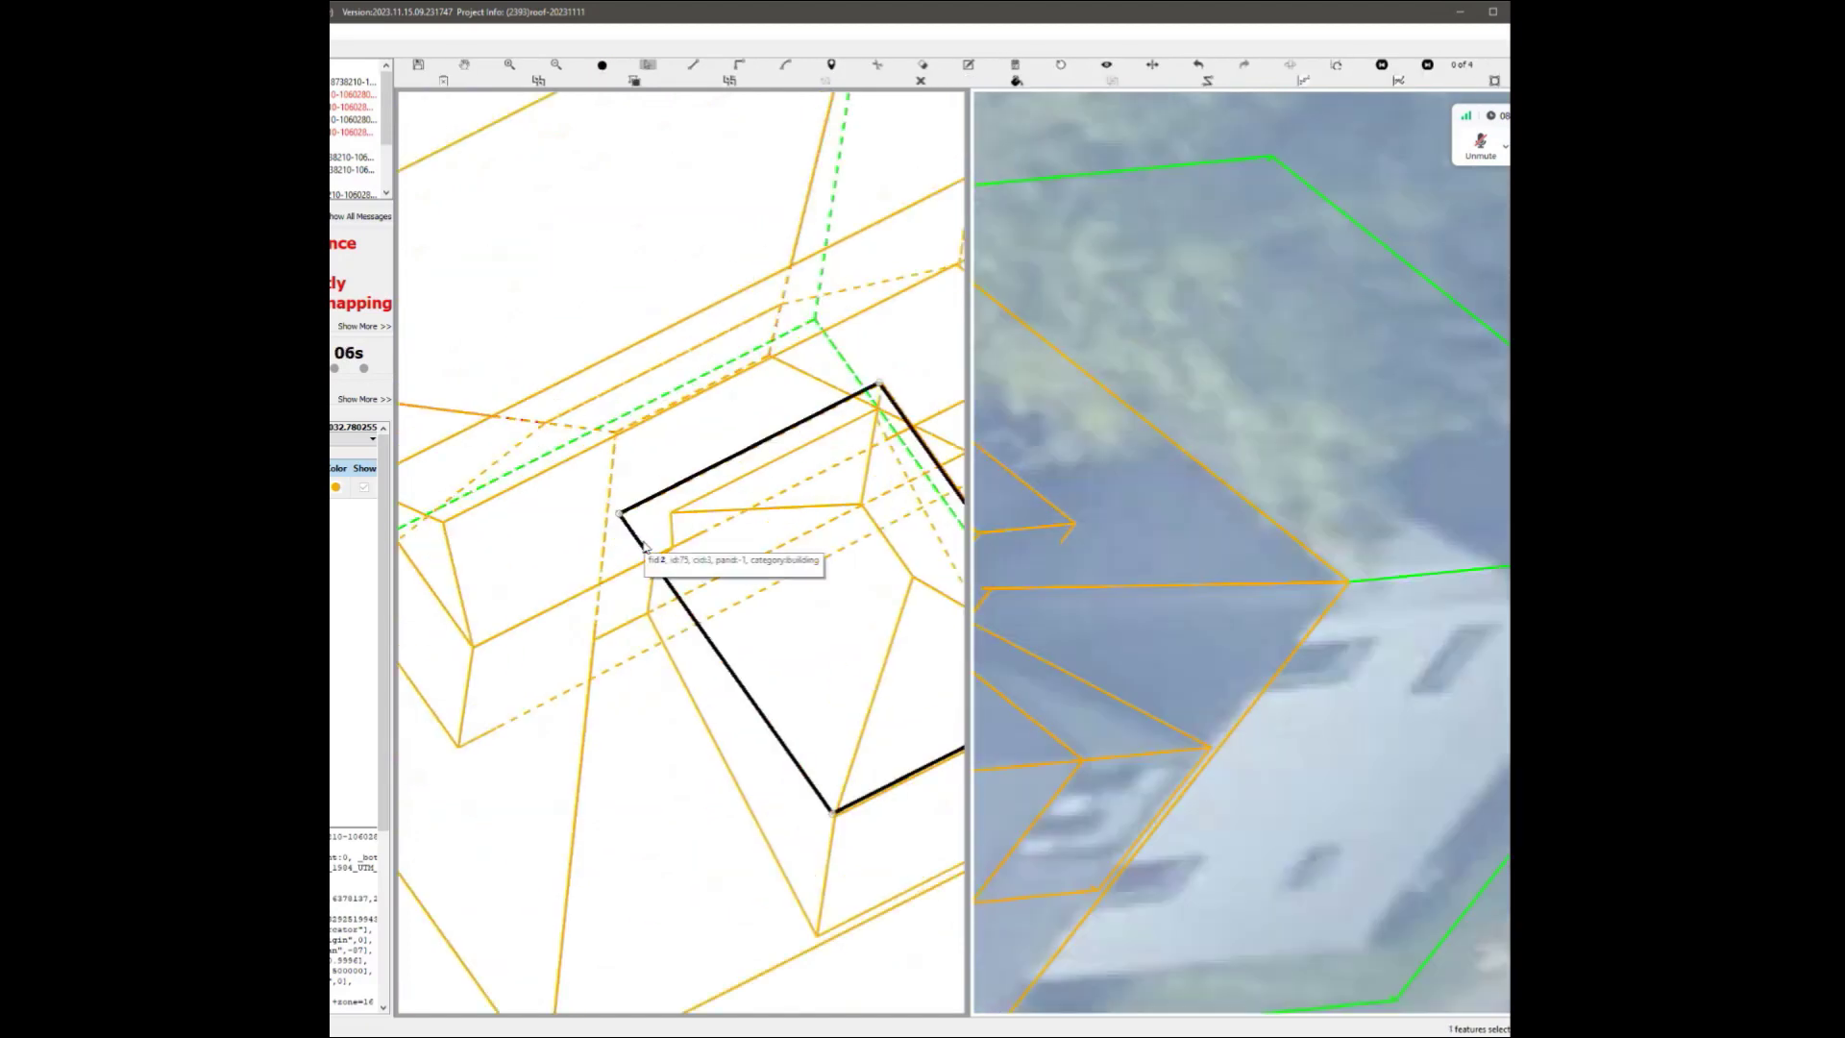
scroll(649, 550, "down", 3)
scroll(647, 547, "up", 3)
left_click(589, 565)
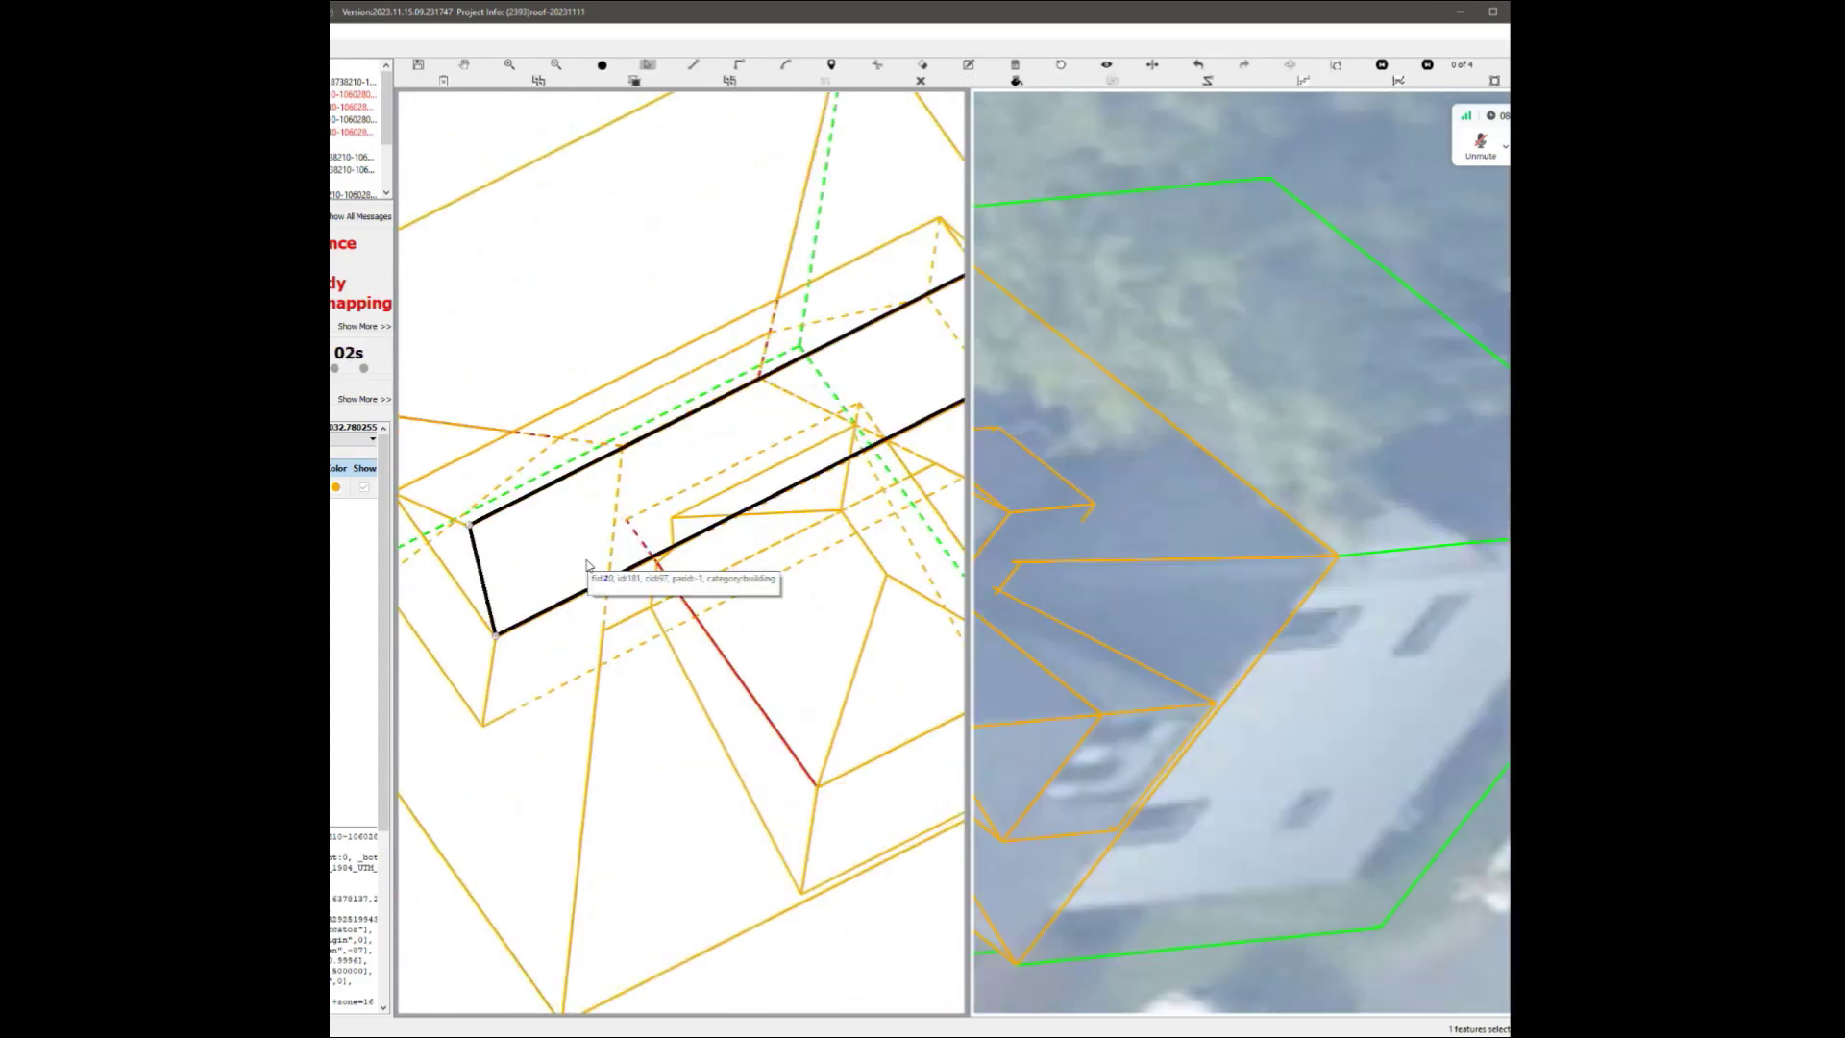
left_click(650, 521, "ctrl")
left_click(723, 915, "ctrl")
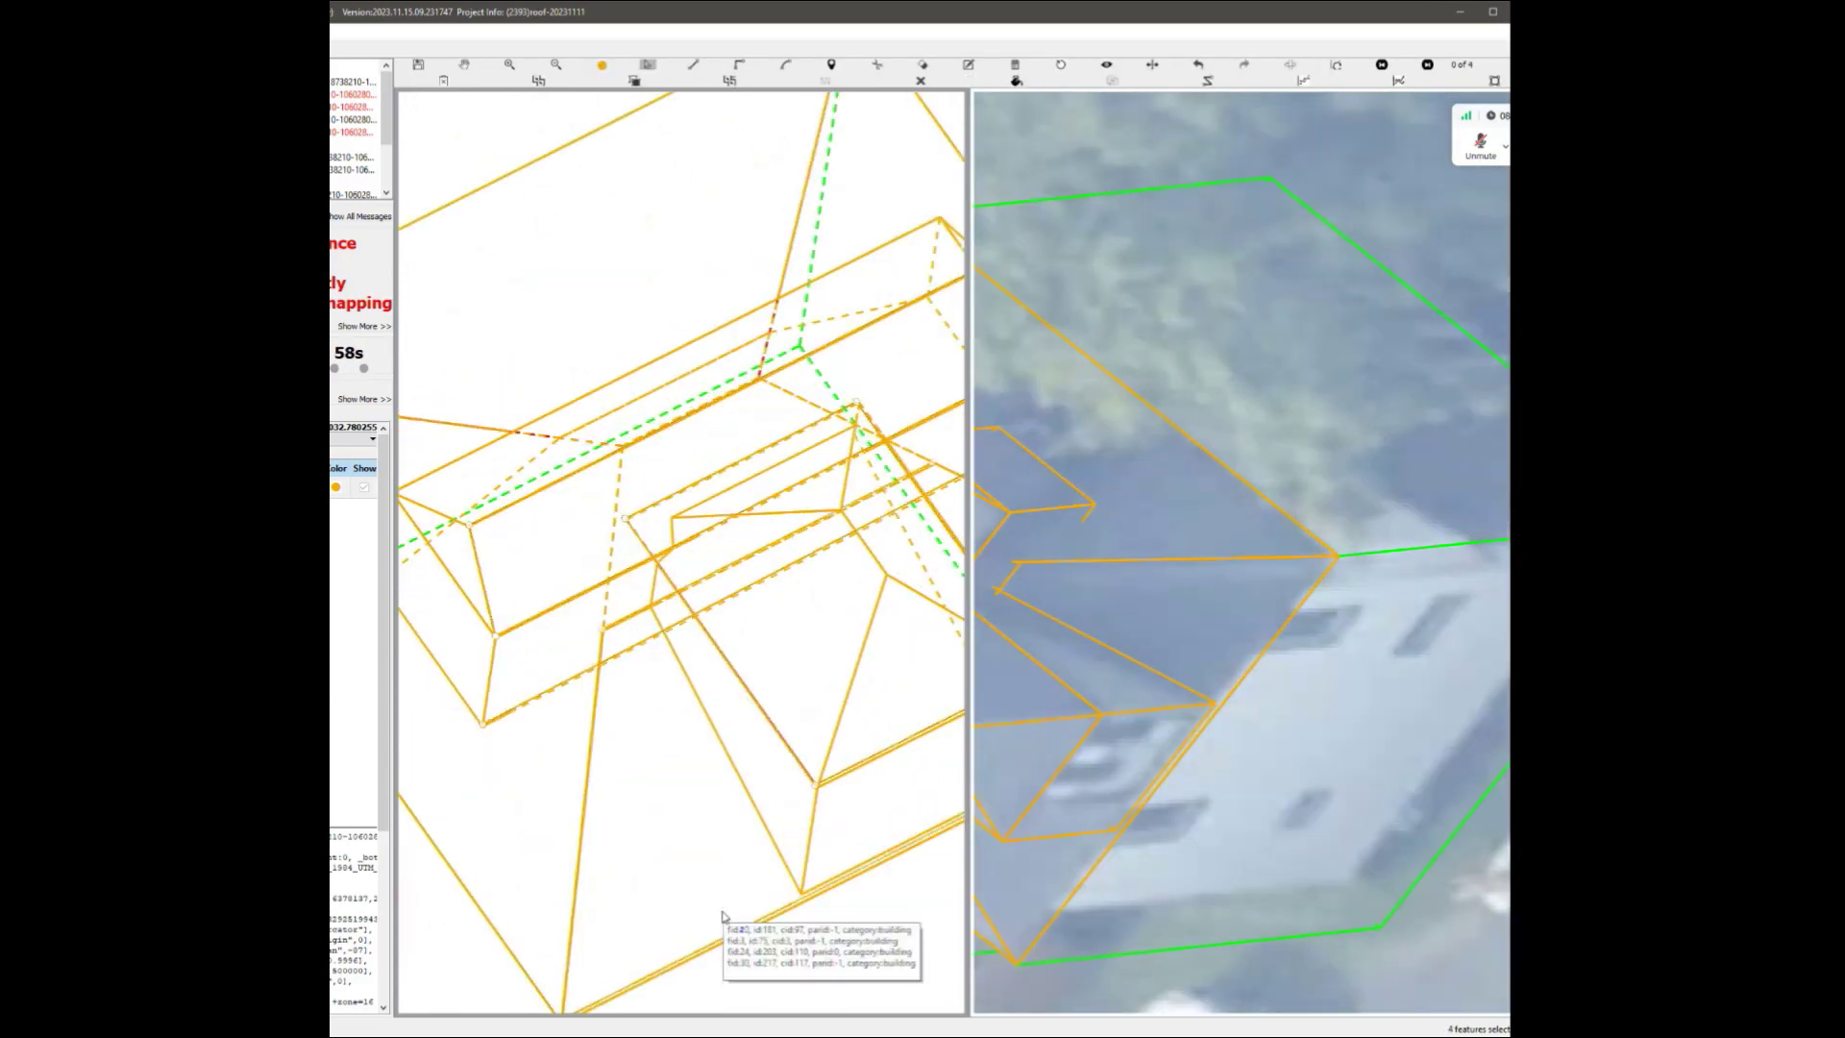
Split the small dormer's far roof slope and side wall against the long dormer and the adjoining main roof slope.
middle_click_drag(682, 783, 527, 737)
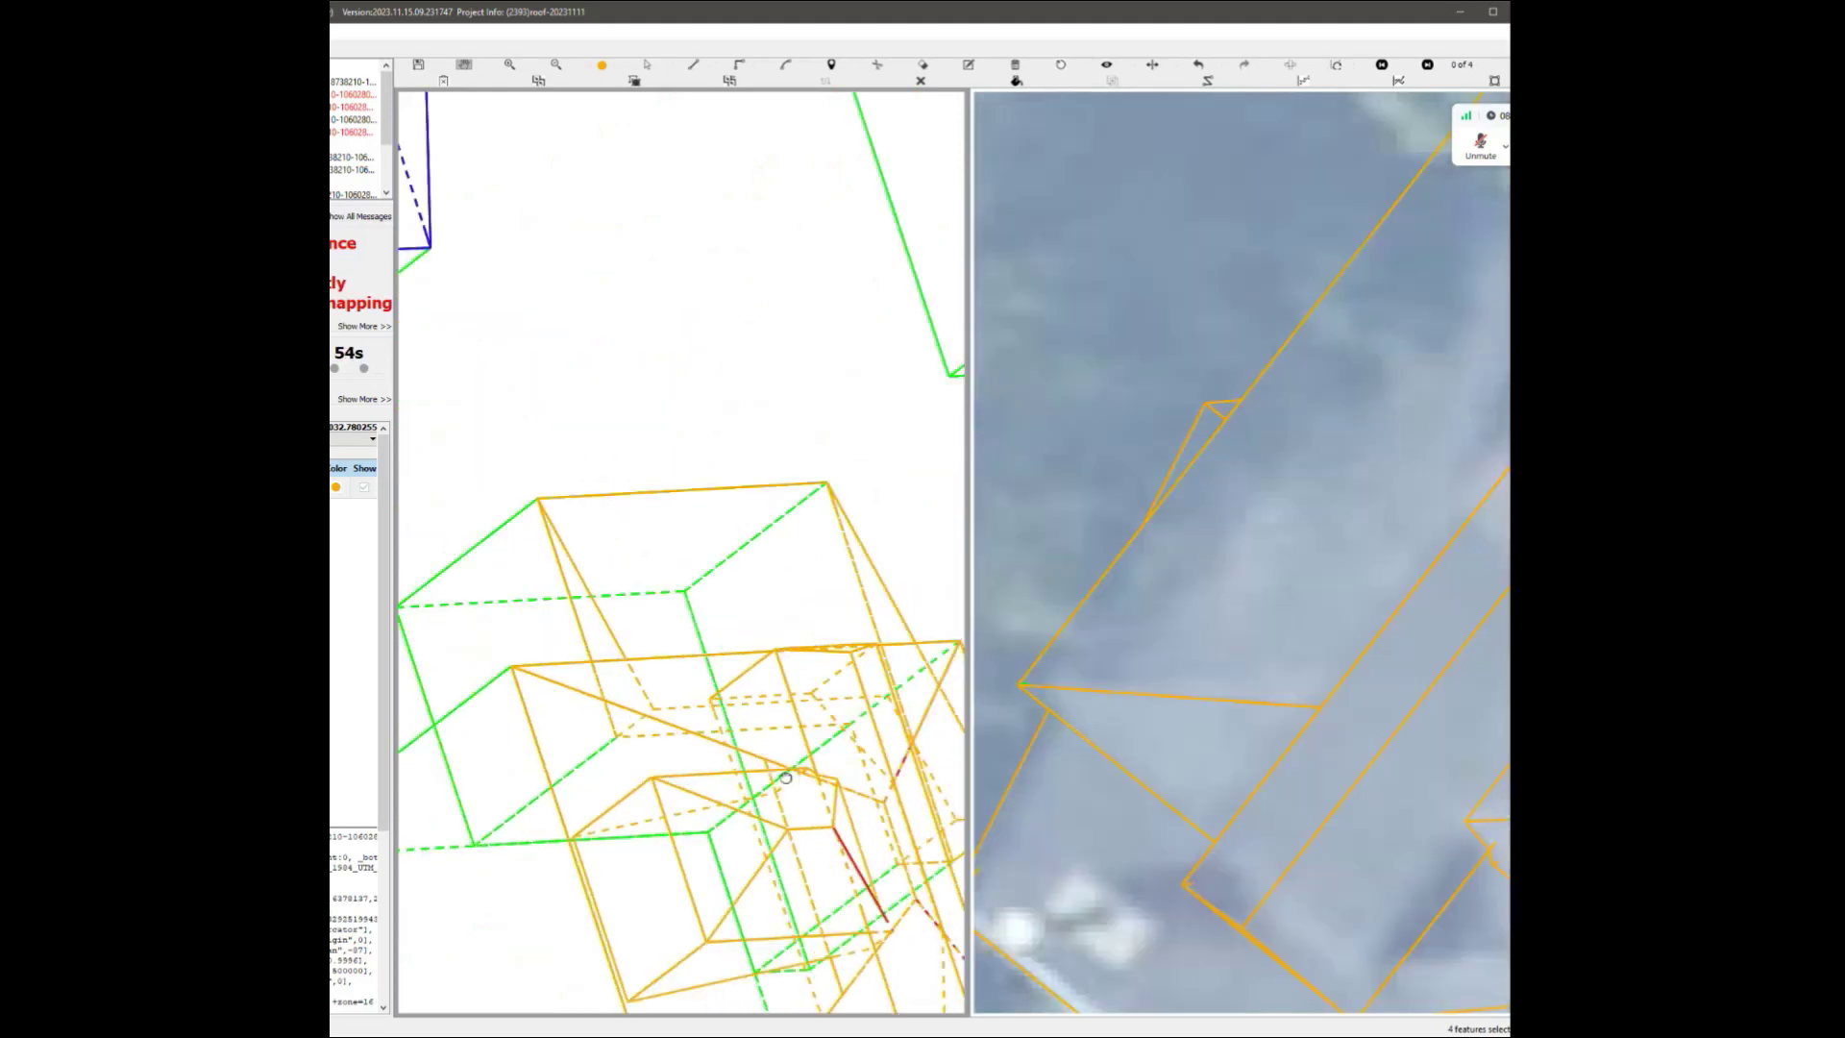
scroll(775, 758, "up", 5)
middle_click_drag(774, 755, 828, 774)
scroll(849, 787, "up", 2)
scroll(846, 785, "down", 2)
scroll(719, 728, "up", 3)
left_click(772, 665)
scroll(773, 664, "down", 4)
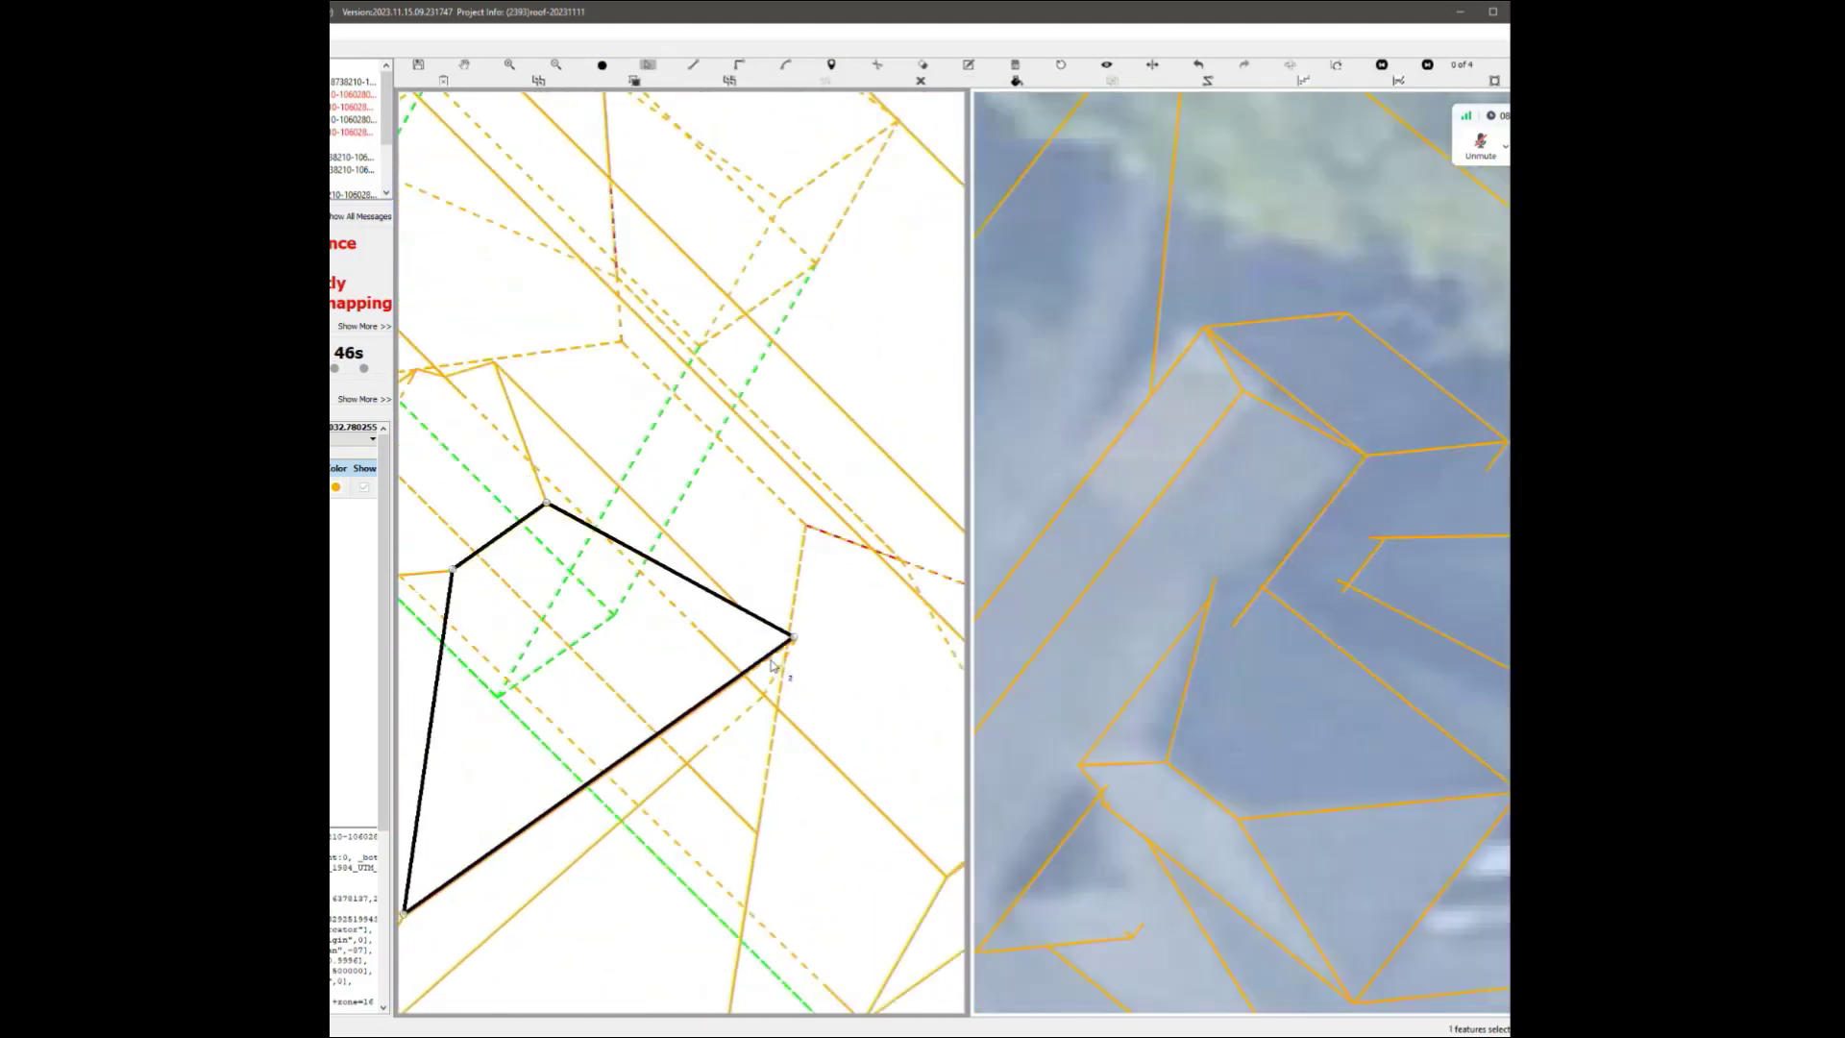
scroll(722, 723, "up", 1)
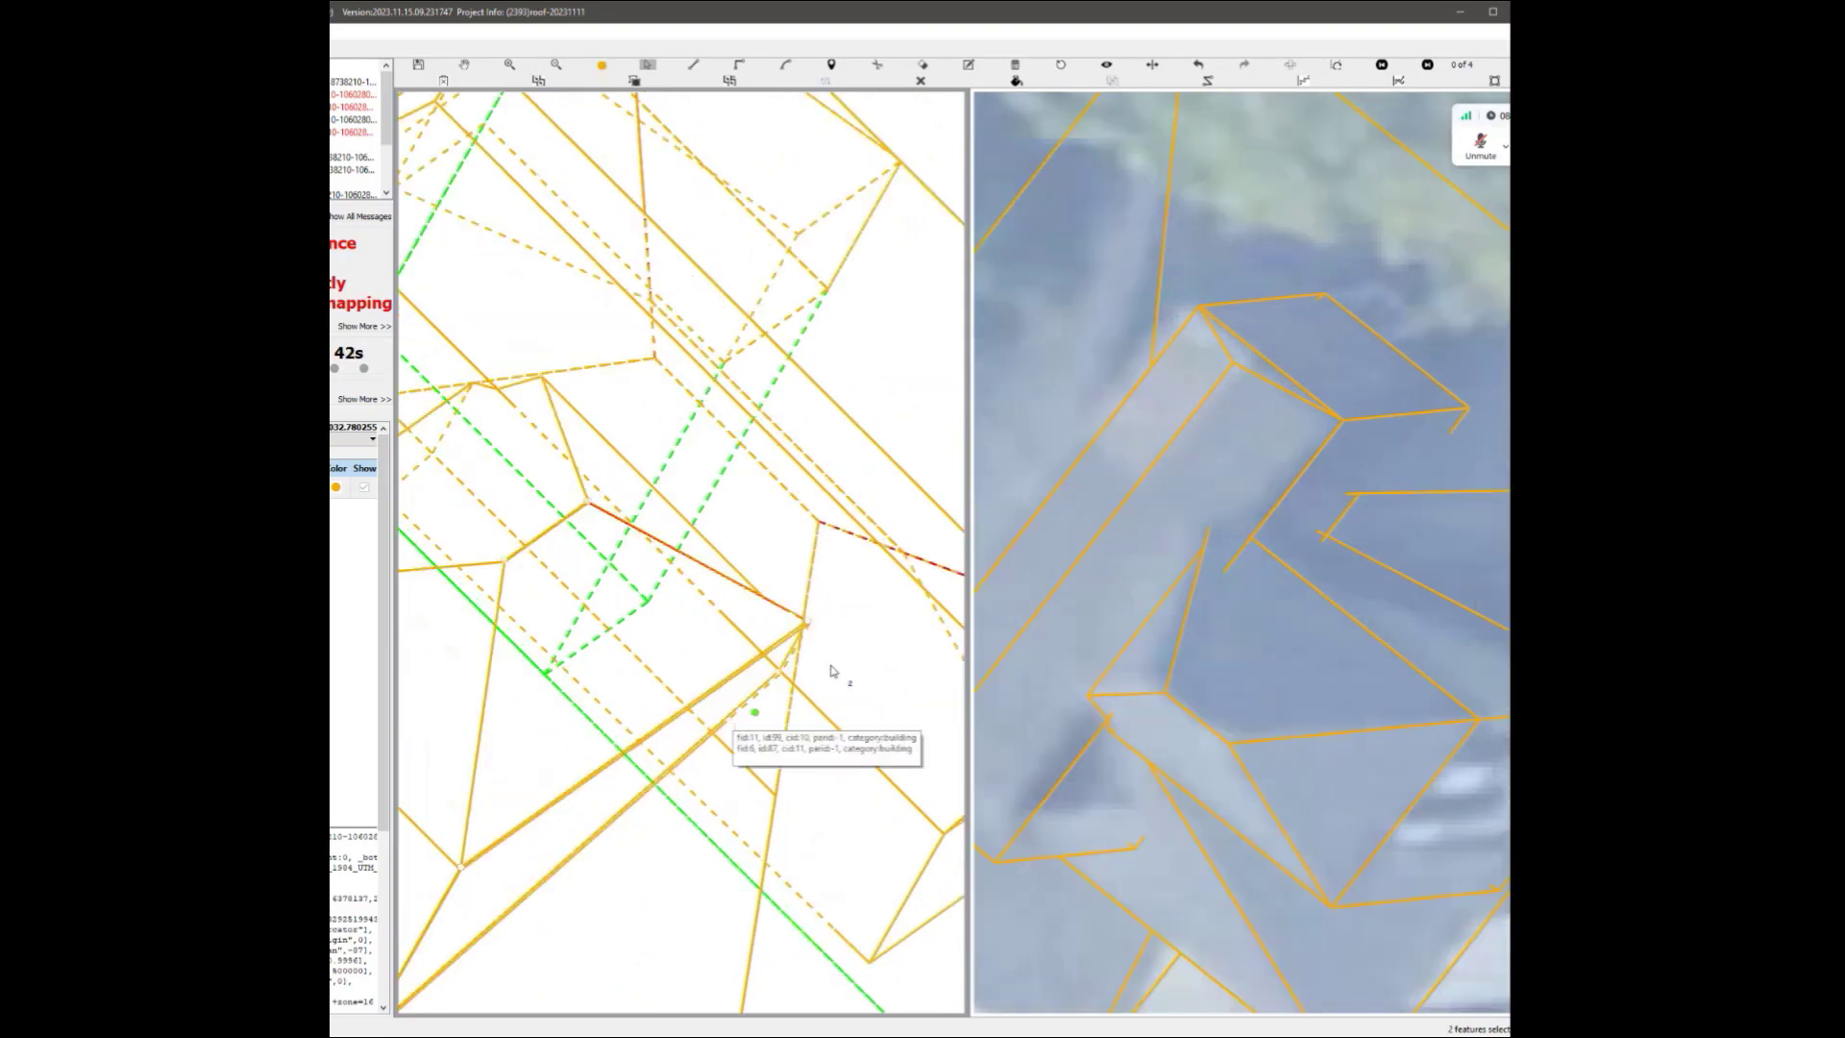
scroll(670, 885, "down", 2)
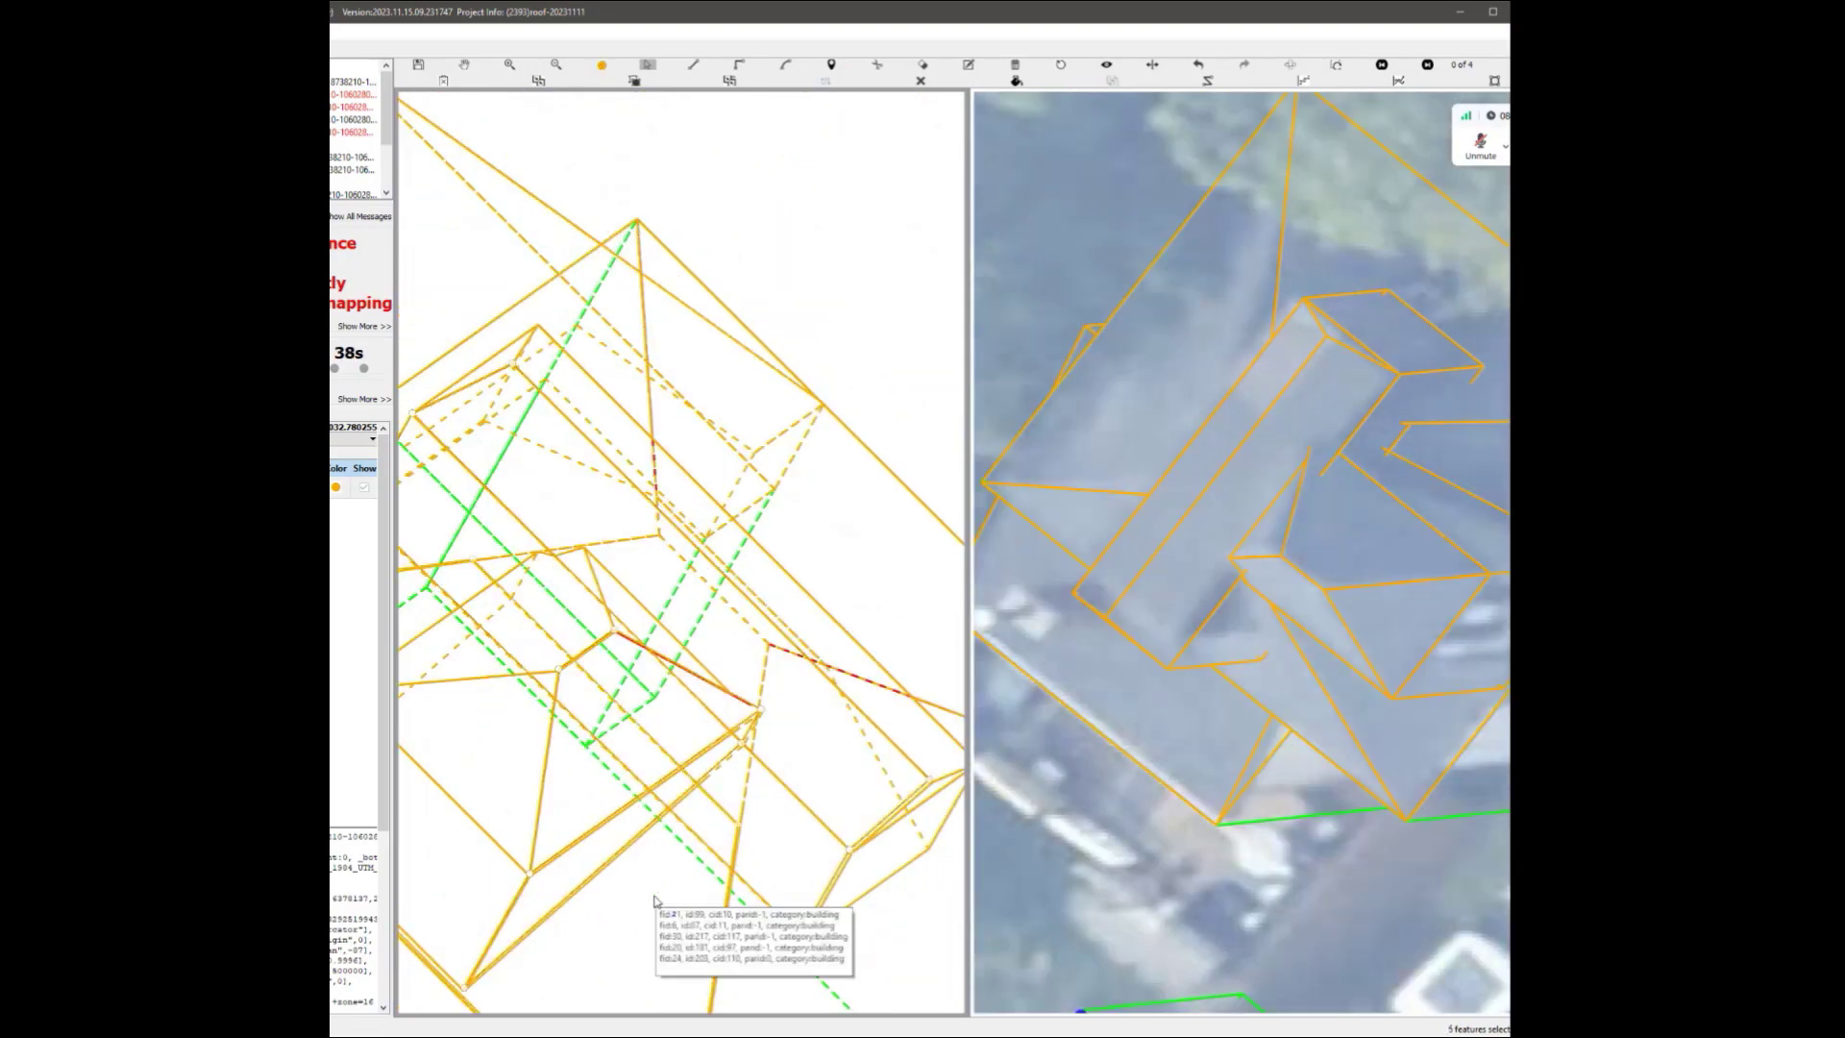
Delete the small four-sided leftover piece where the small dormer's roof passes through the long dormer.
scroll(729, 672, "up", 3)
left_click(727, 671)
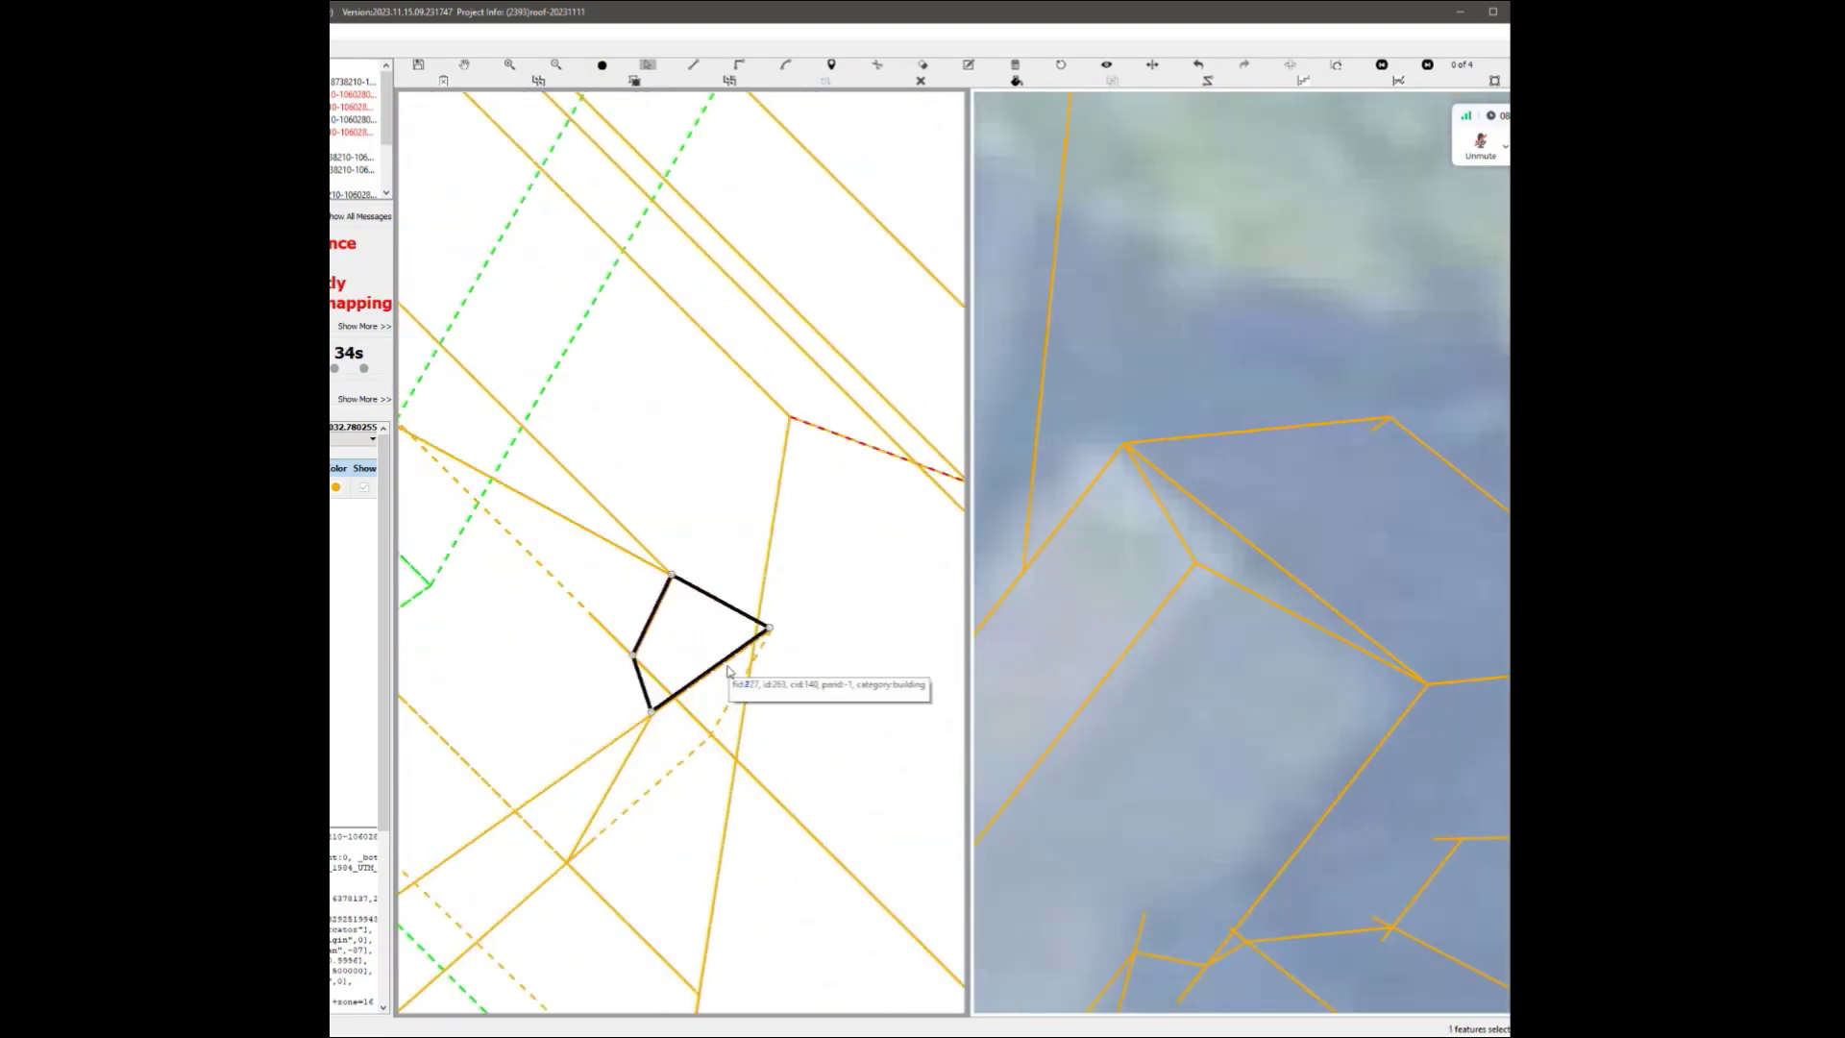
scroll(602, 647, "down", 5)
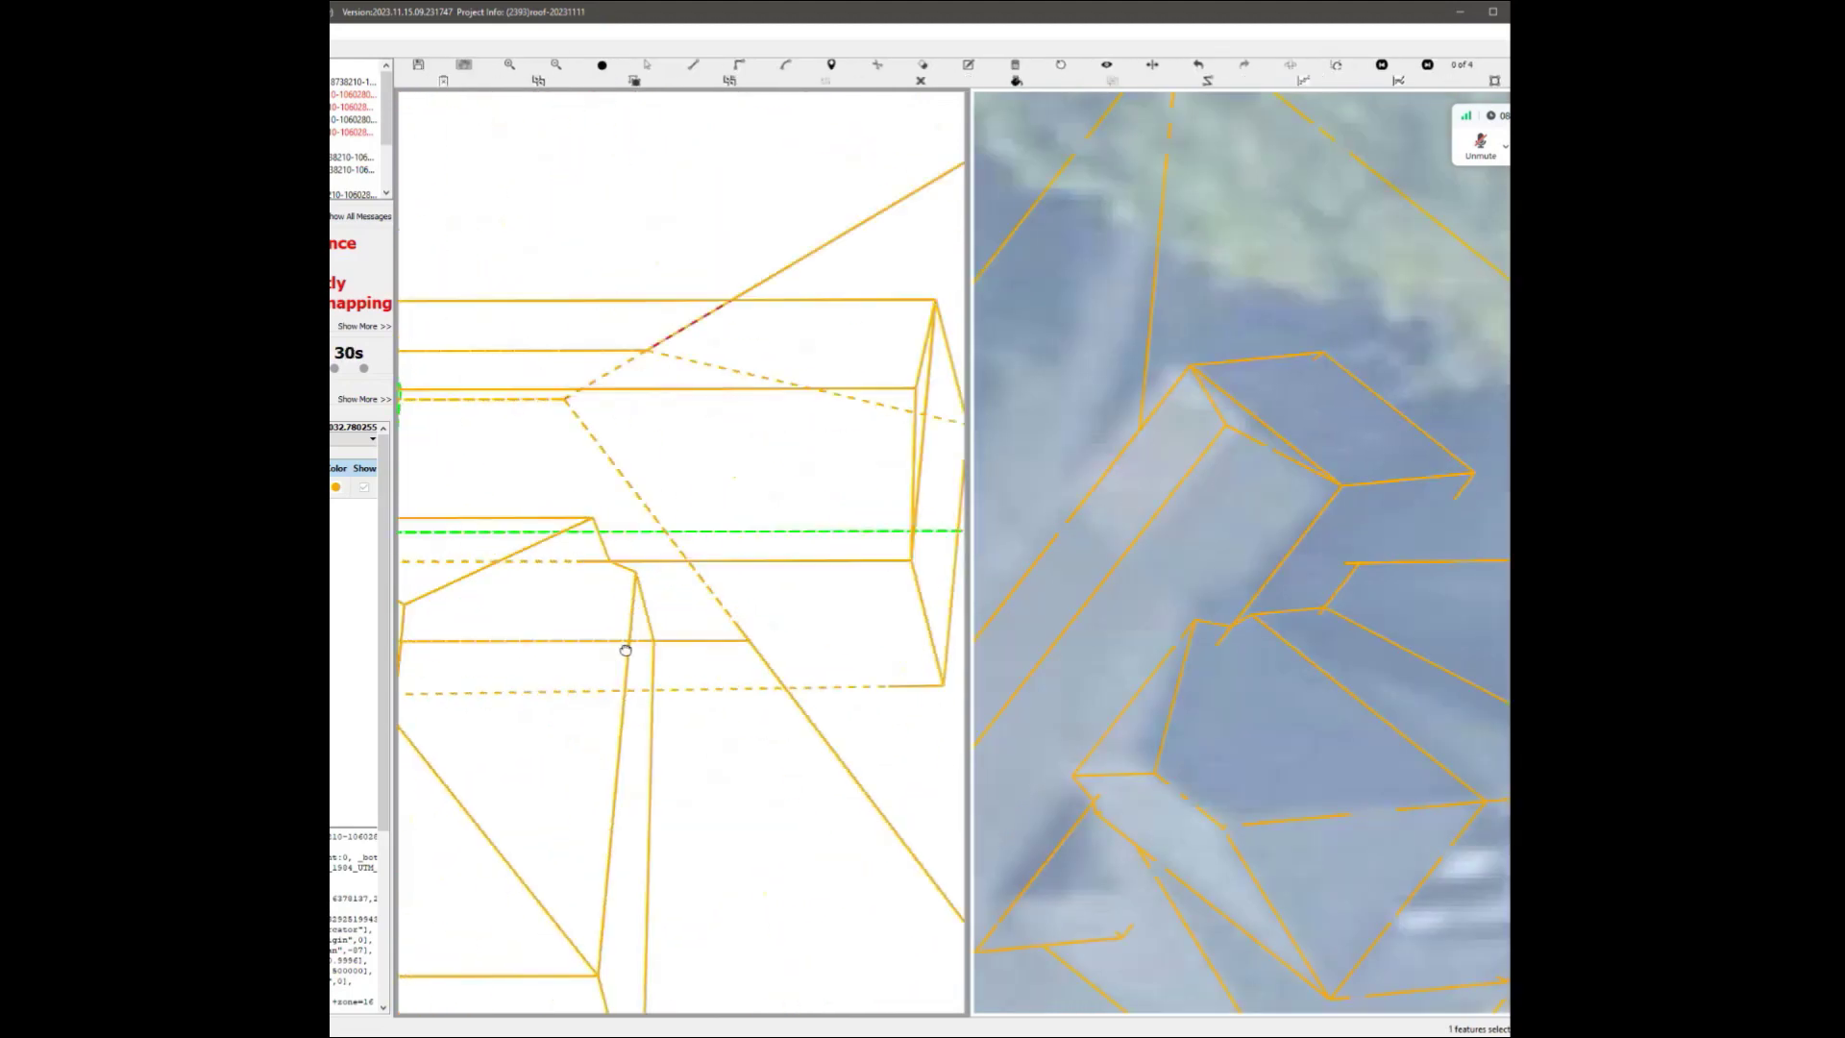
Select the main roof's back, end and front slopes together with the long dormer's side roof slope.
middle_click_drag(576, 664, 539, 700)
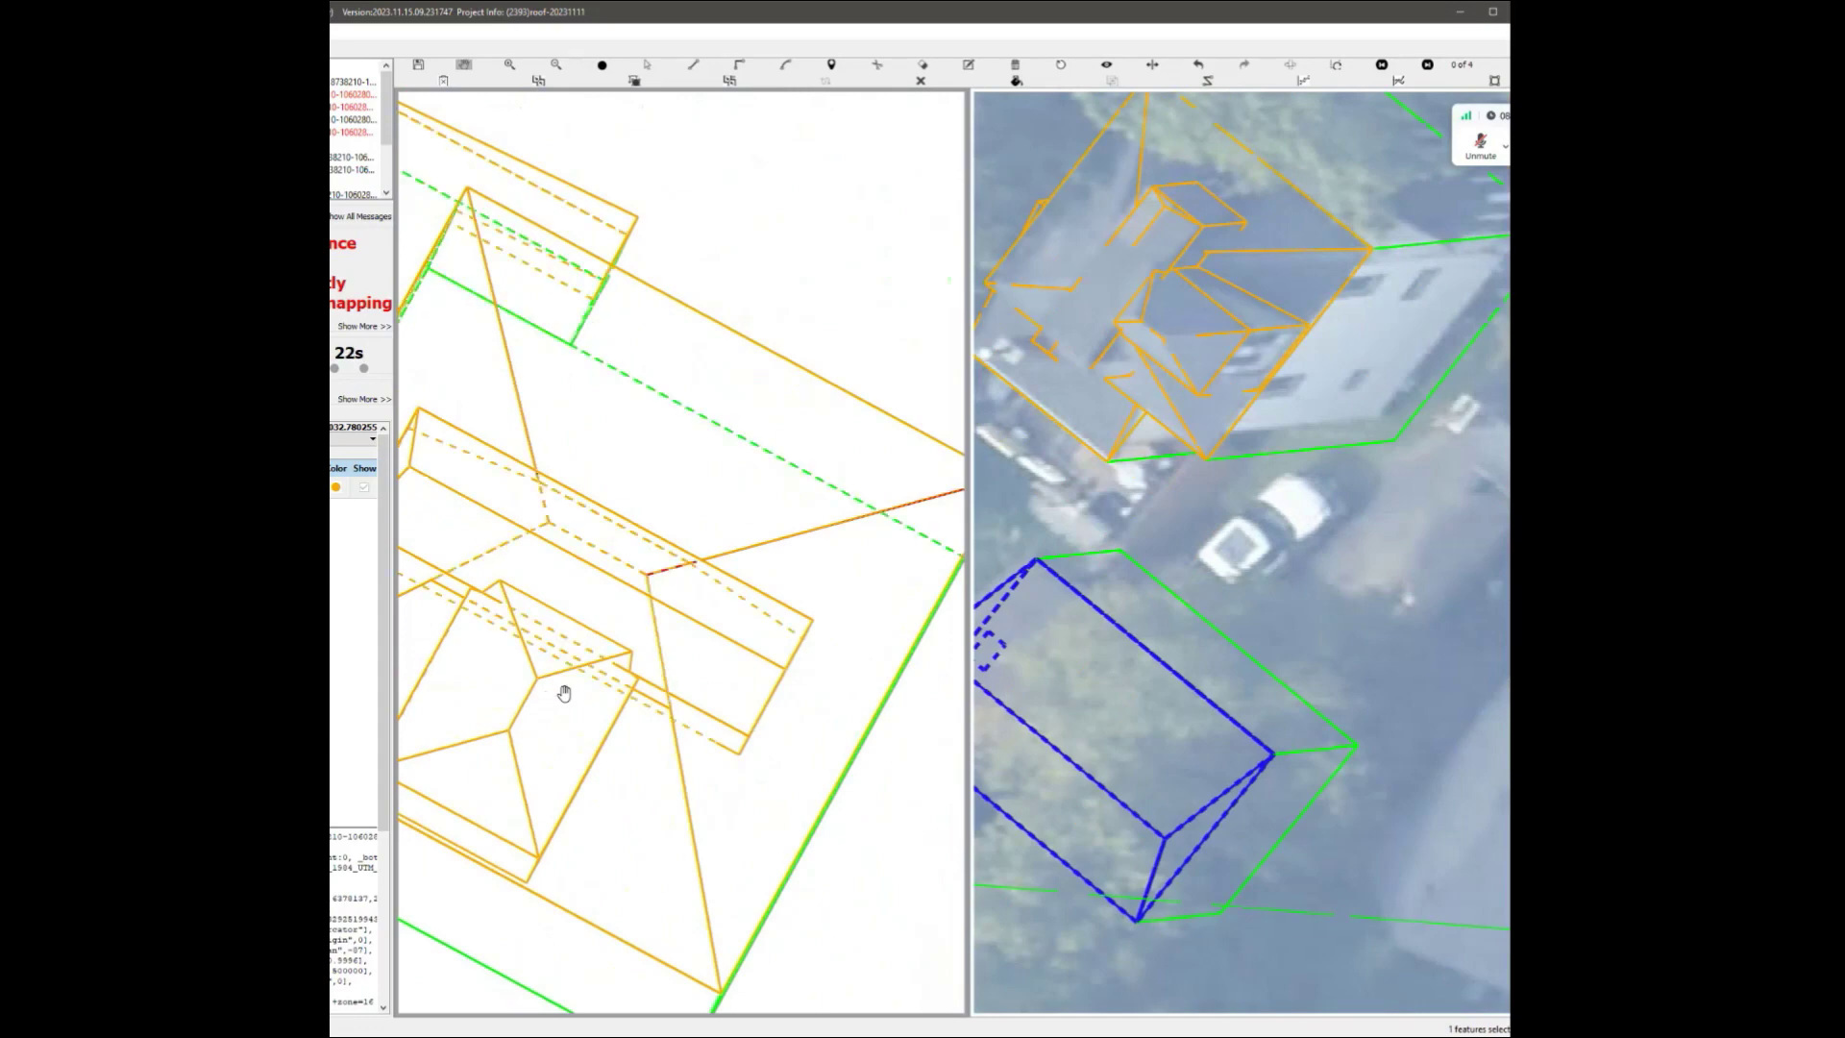
scroll(596, 653, "up", 4)
middle_click_drag(696, 669, 658, 600)
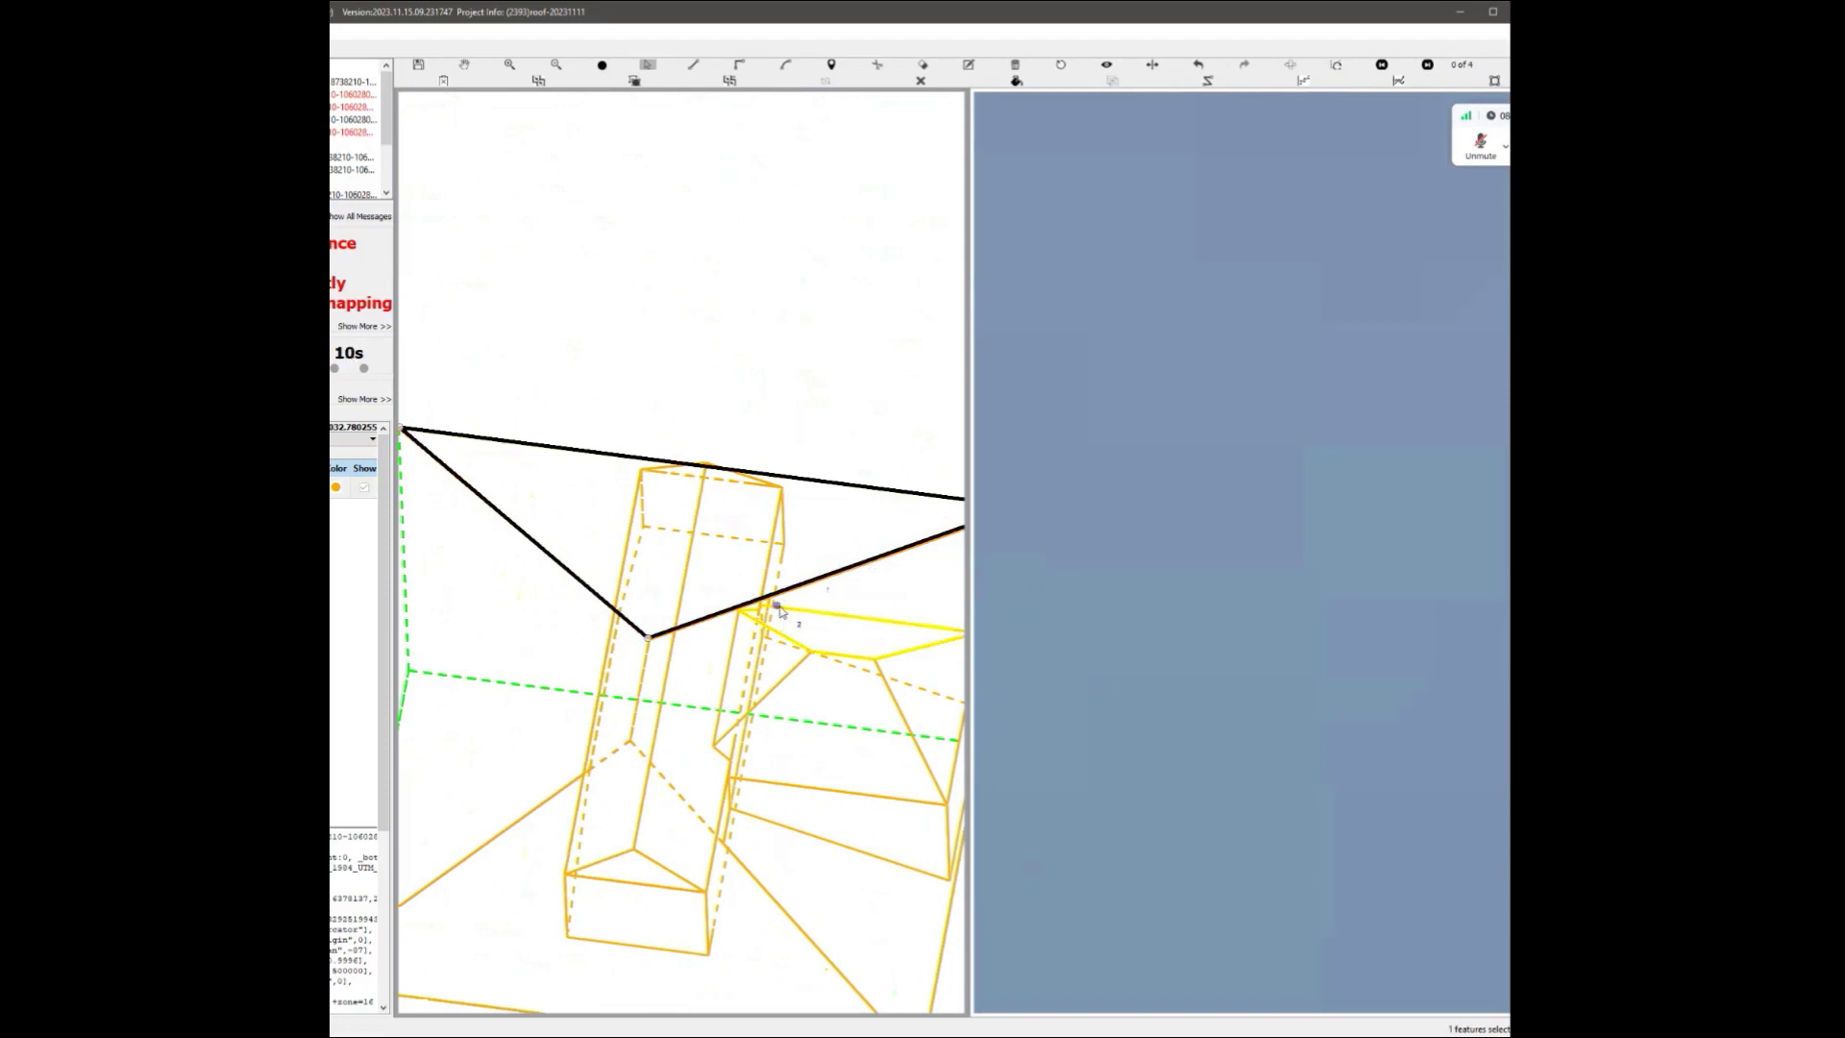
middle_click_drag(780, 612, 893, 613)
left_click(744, 587, "ctrl")
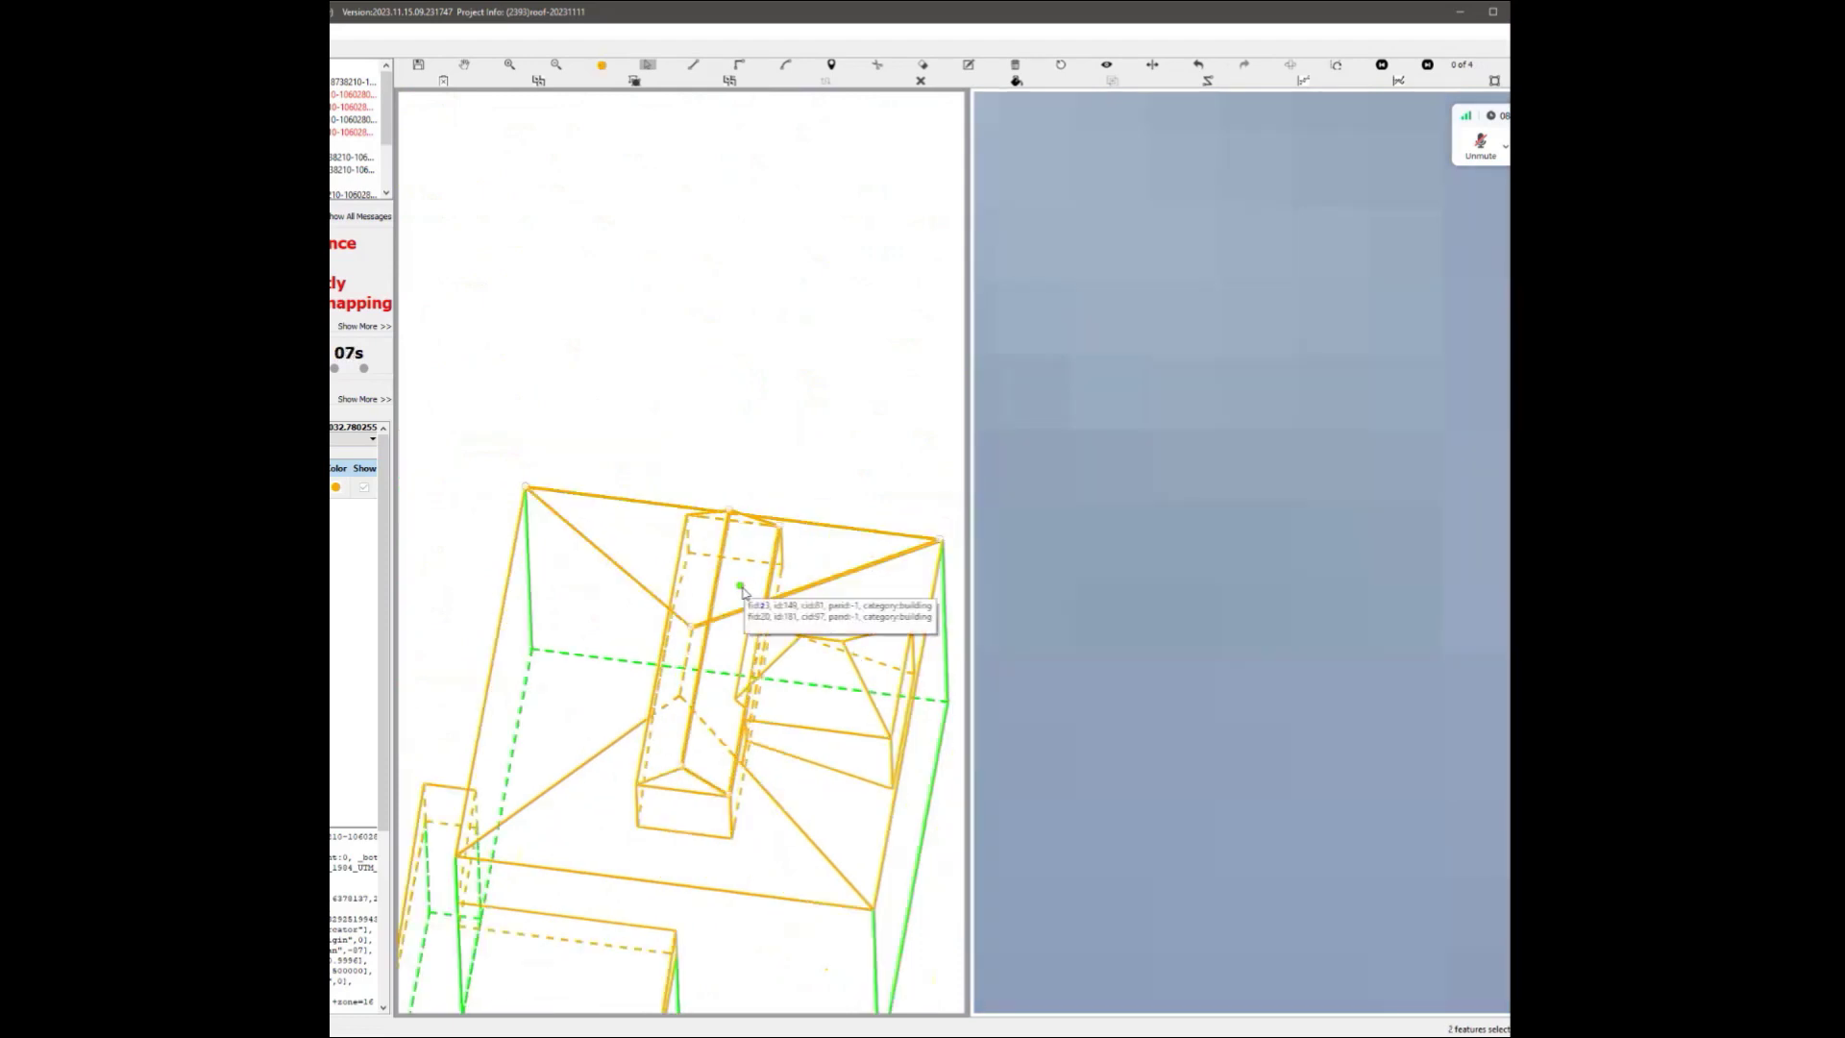
left_click(914, 587, "ctrl")
left_click(930, 705, "ctrl")
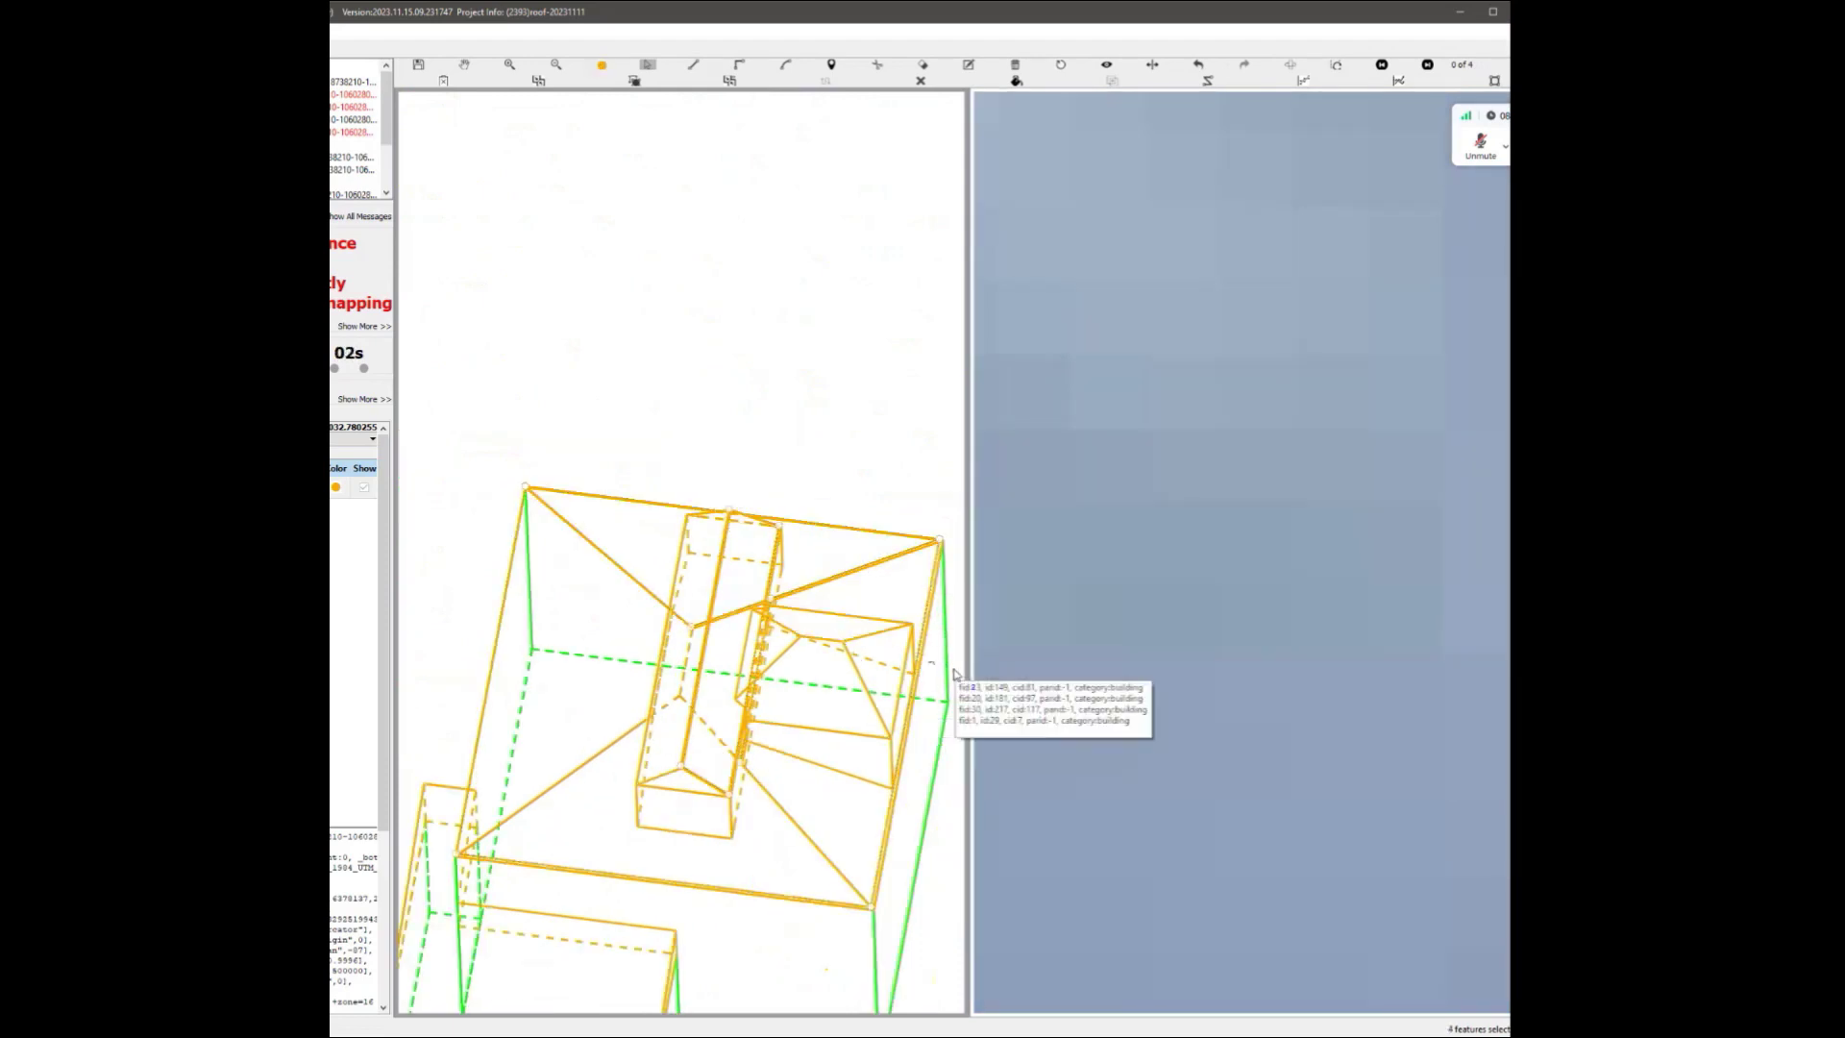
Select both long dormer roof slopes and its end wall along with the three surrounding main roof slopes.
left_click(726, 666)
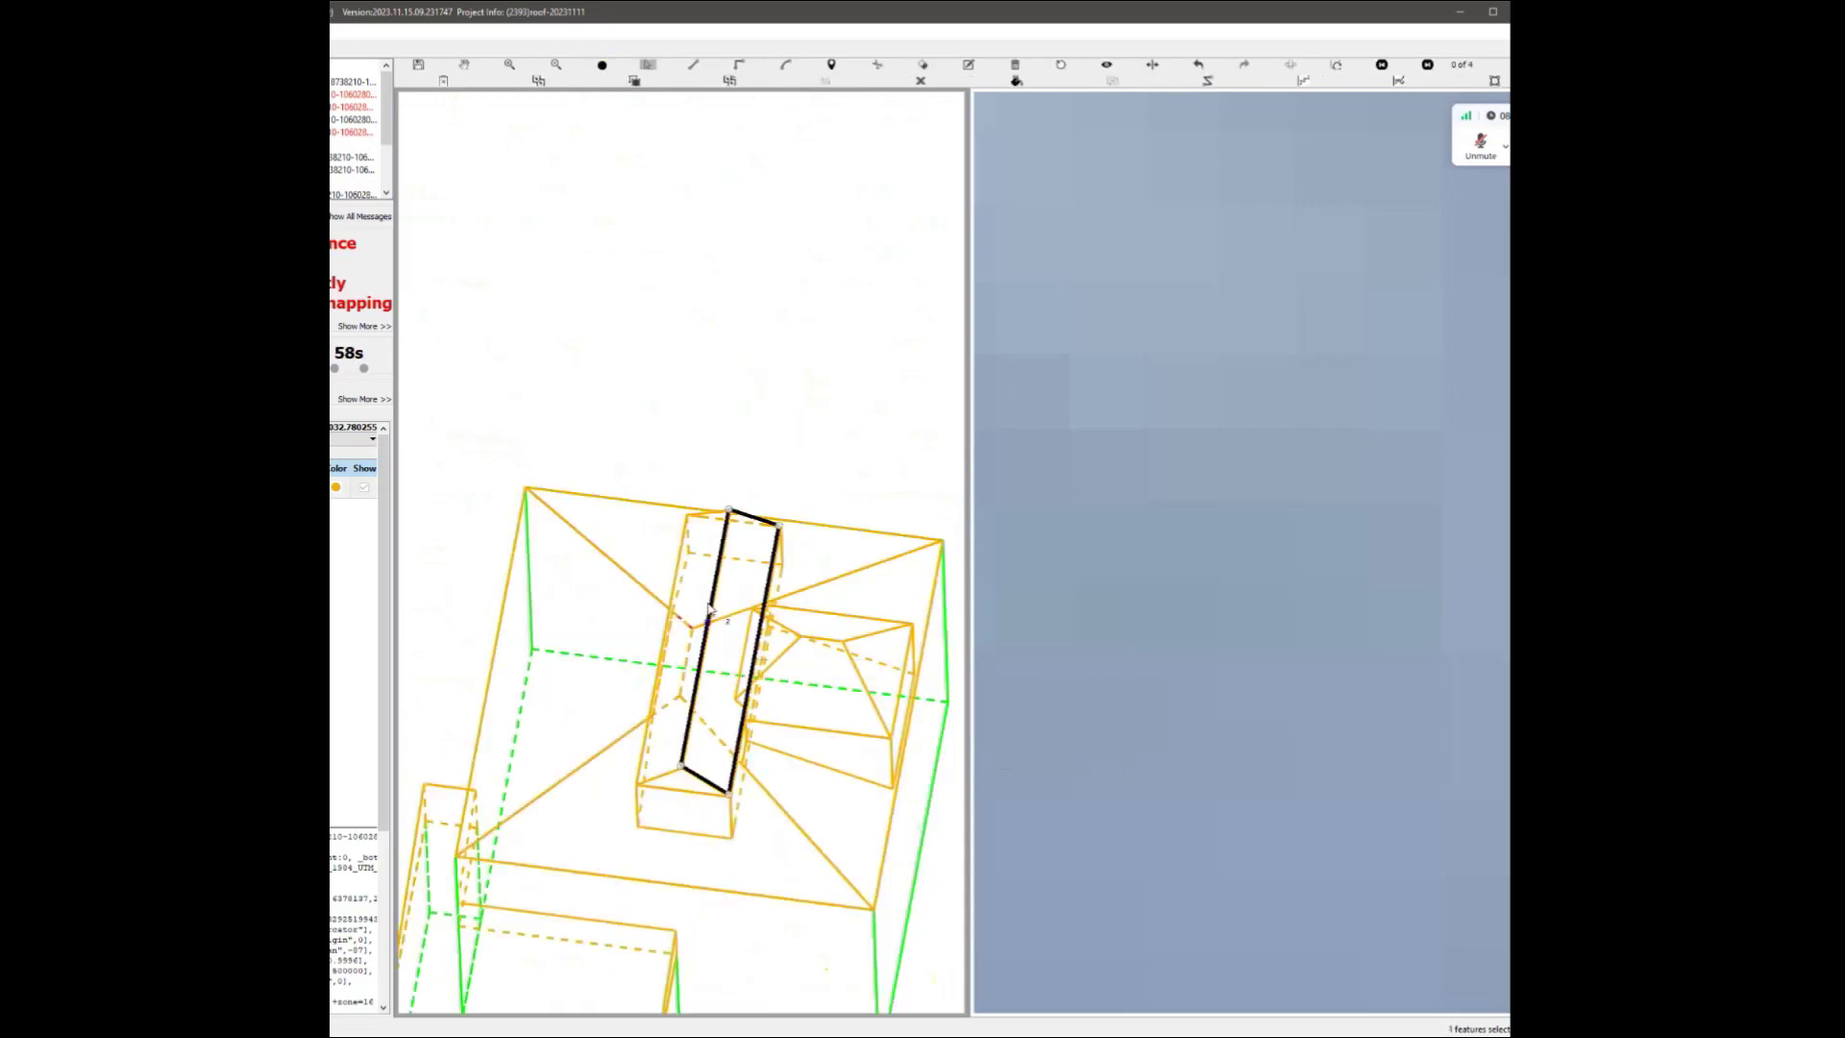
left_click(816, 562, "ctrl")
left_click(697, 814, "ctrl")
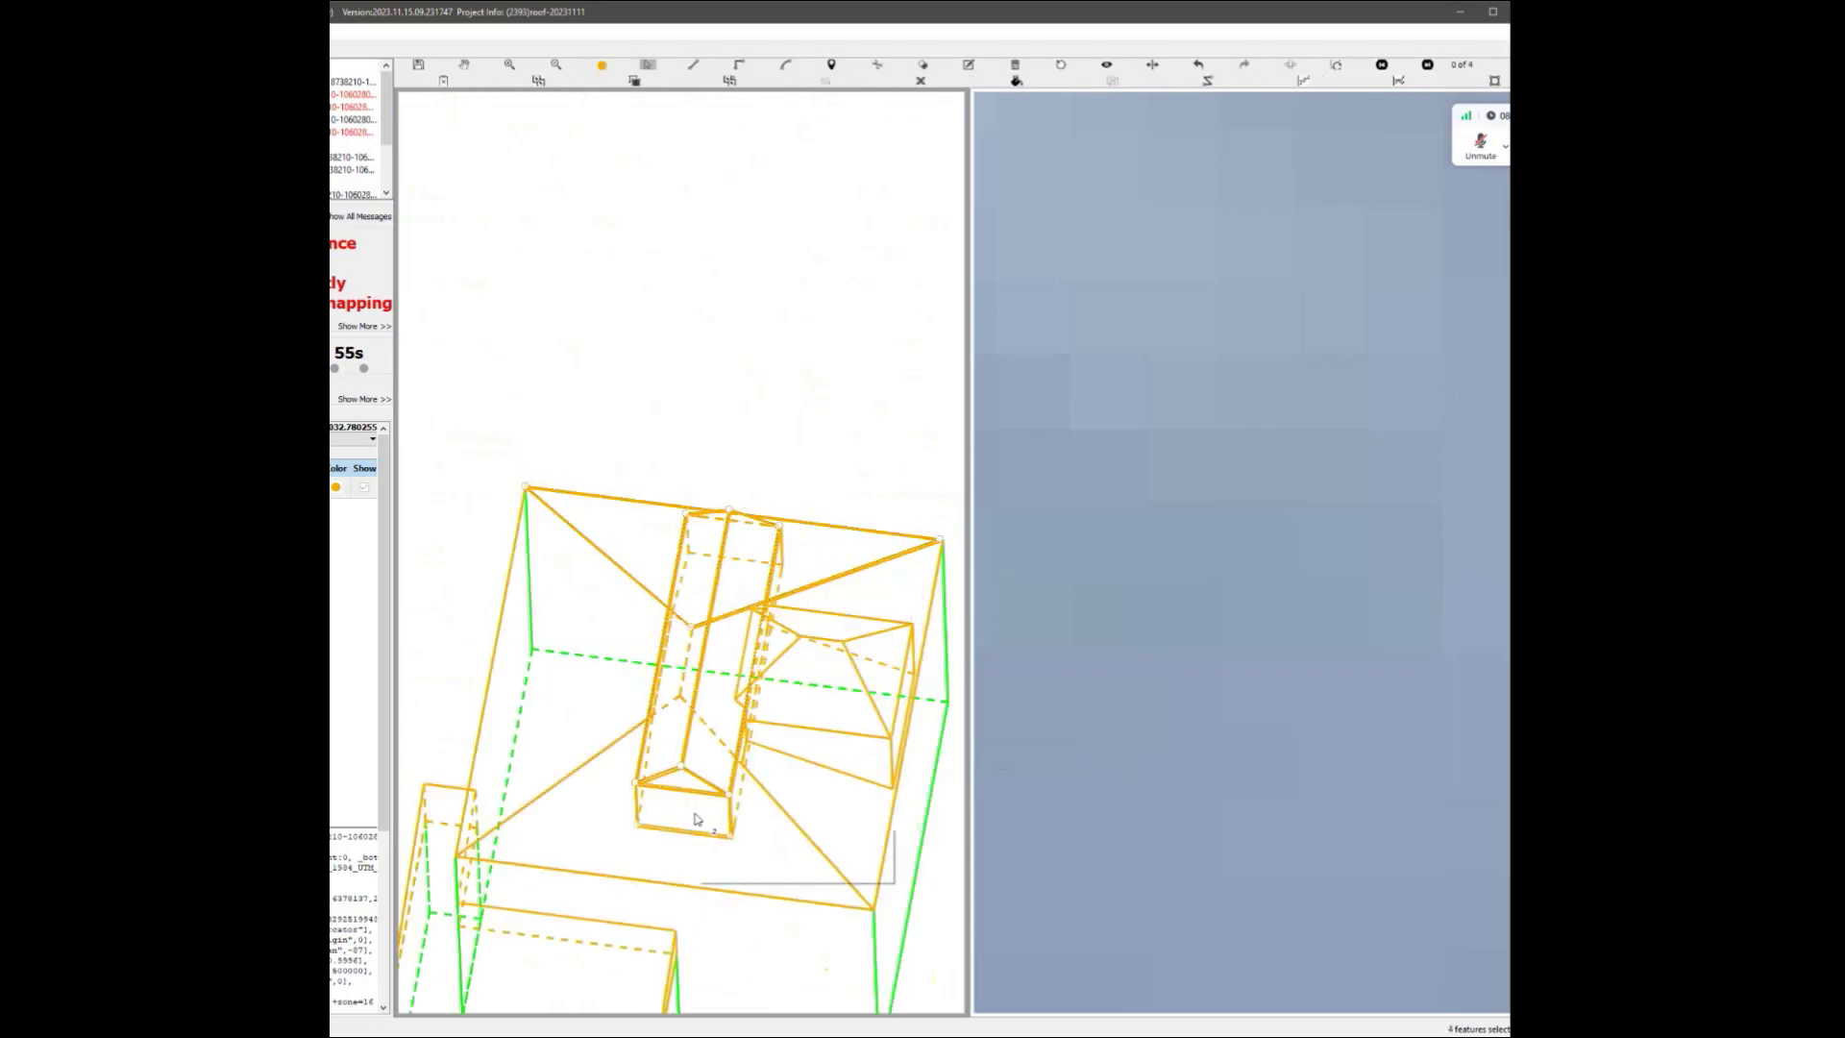
left_click(843, 813, "ctrl")
left_click(920, 825, "ctrl")
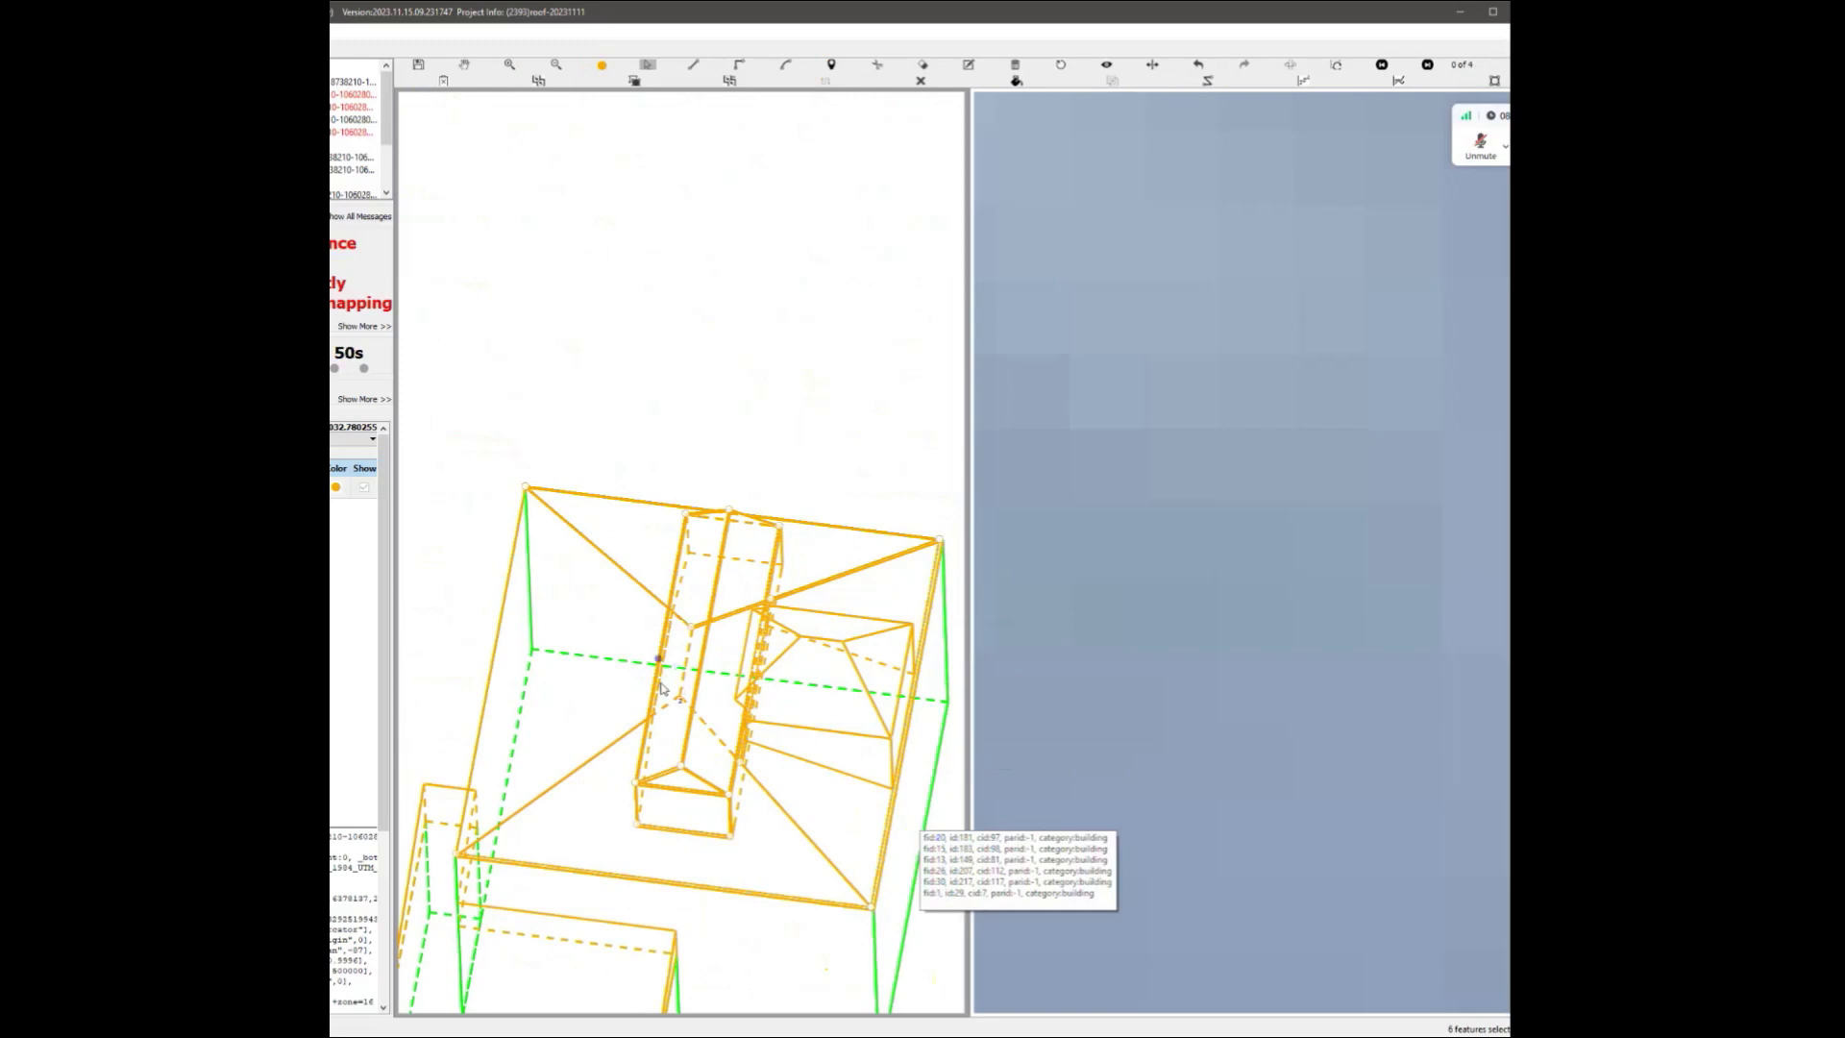
scroll(677, 764, "down", 3)
middle_click_drag(722, 833, 725, 733)
scroll(722, 755, "up", 4)
left_click(765, 640)
left_click(792, 630)
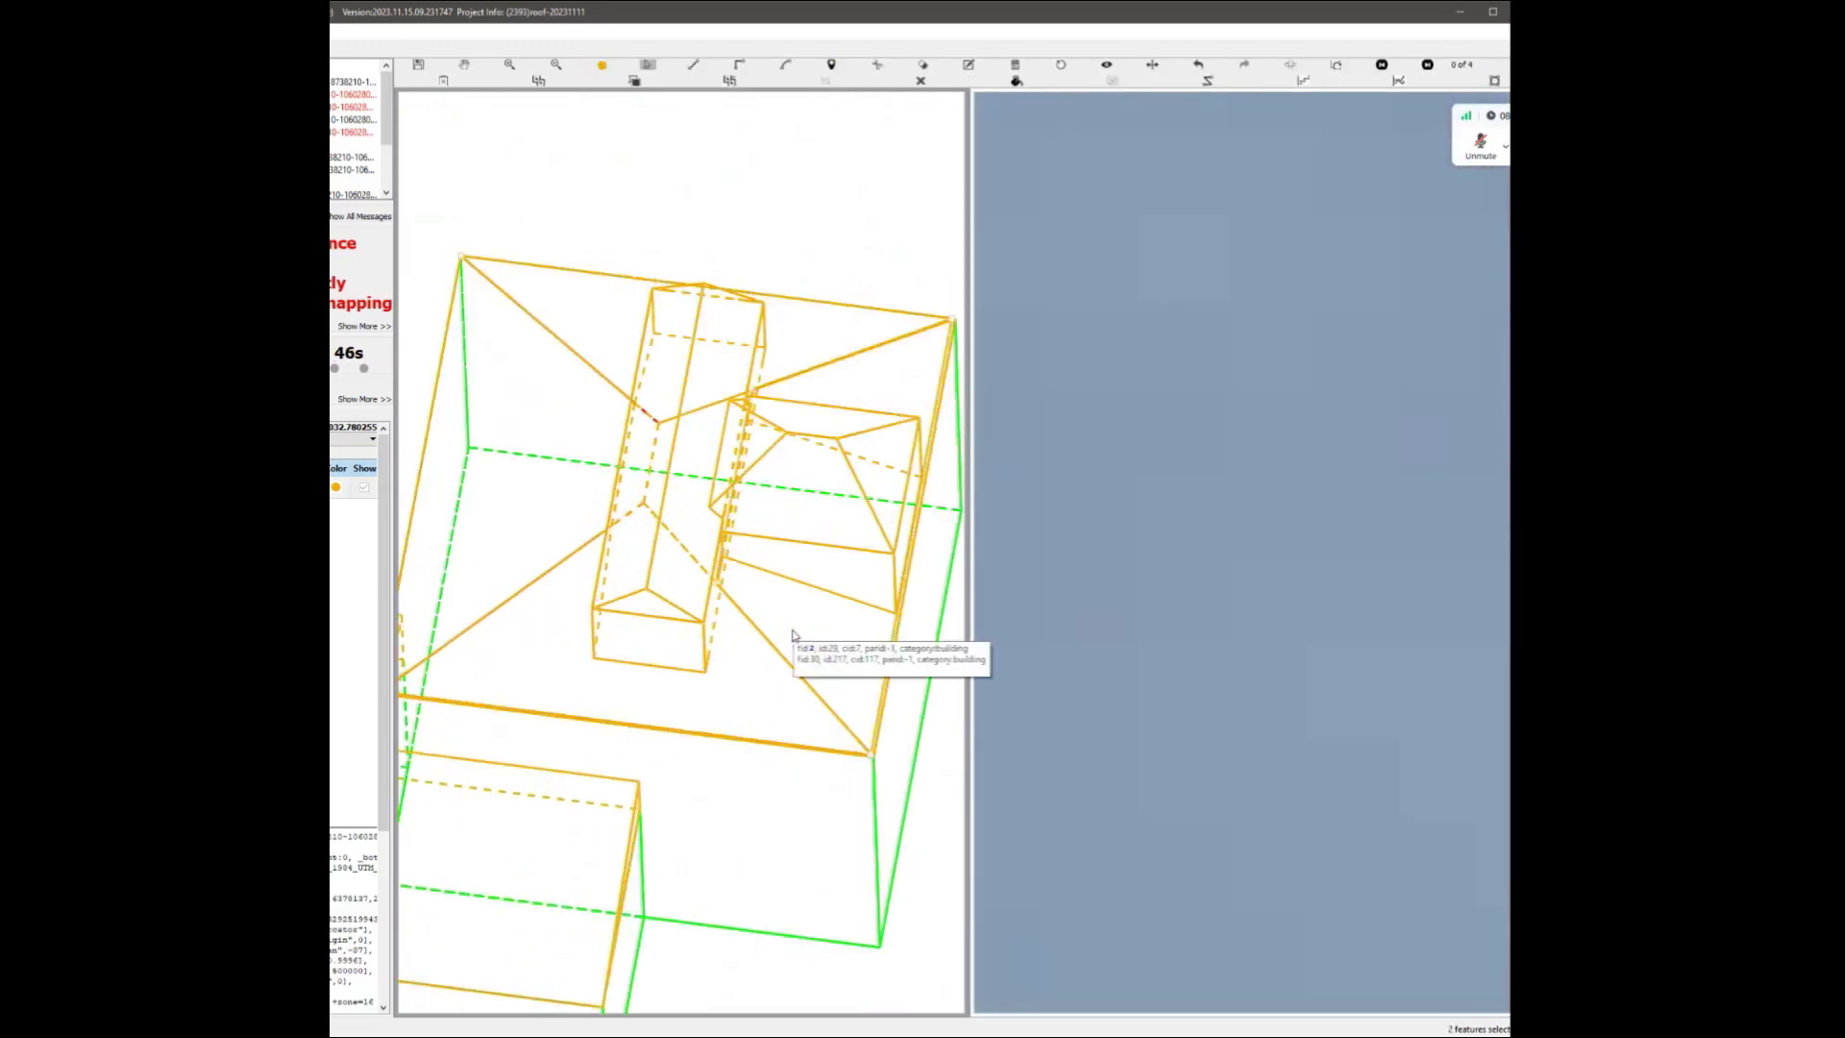
left_click(805, 348, "shift")
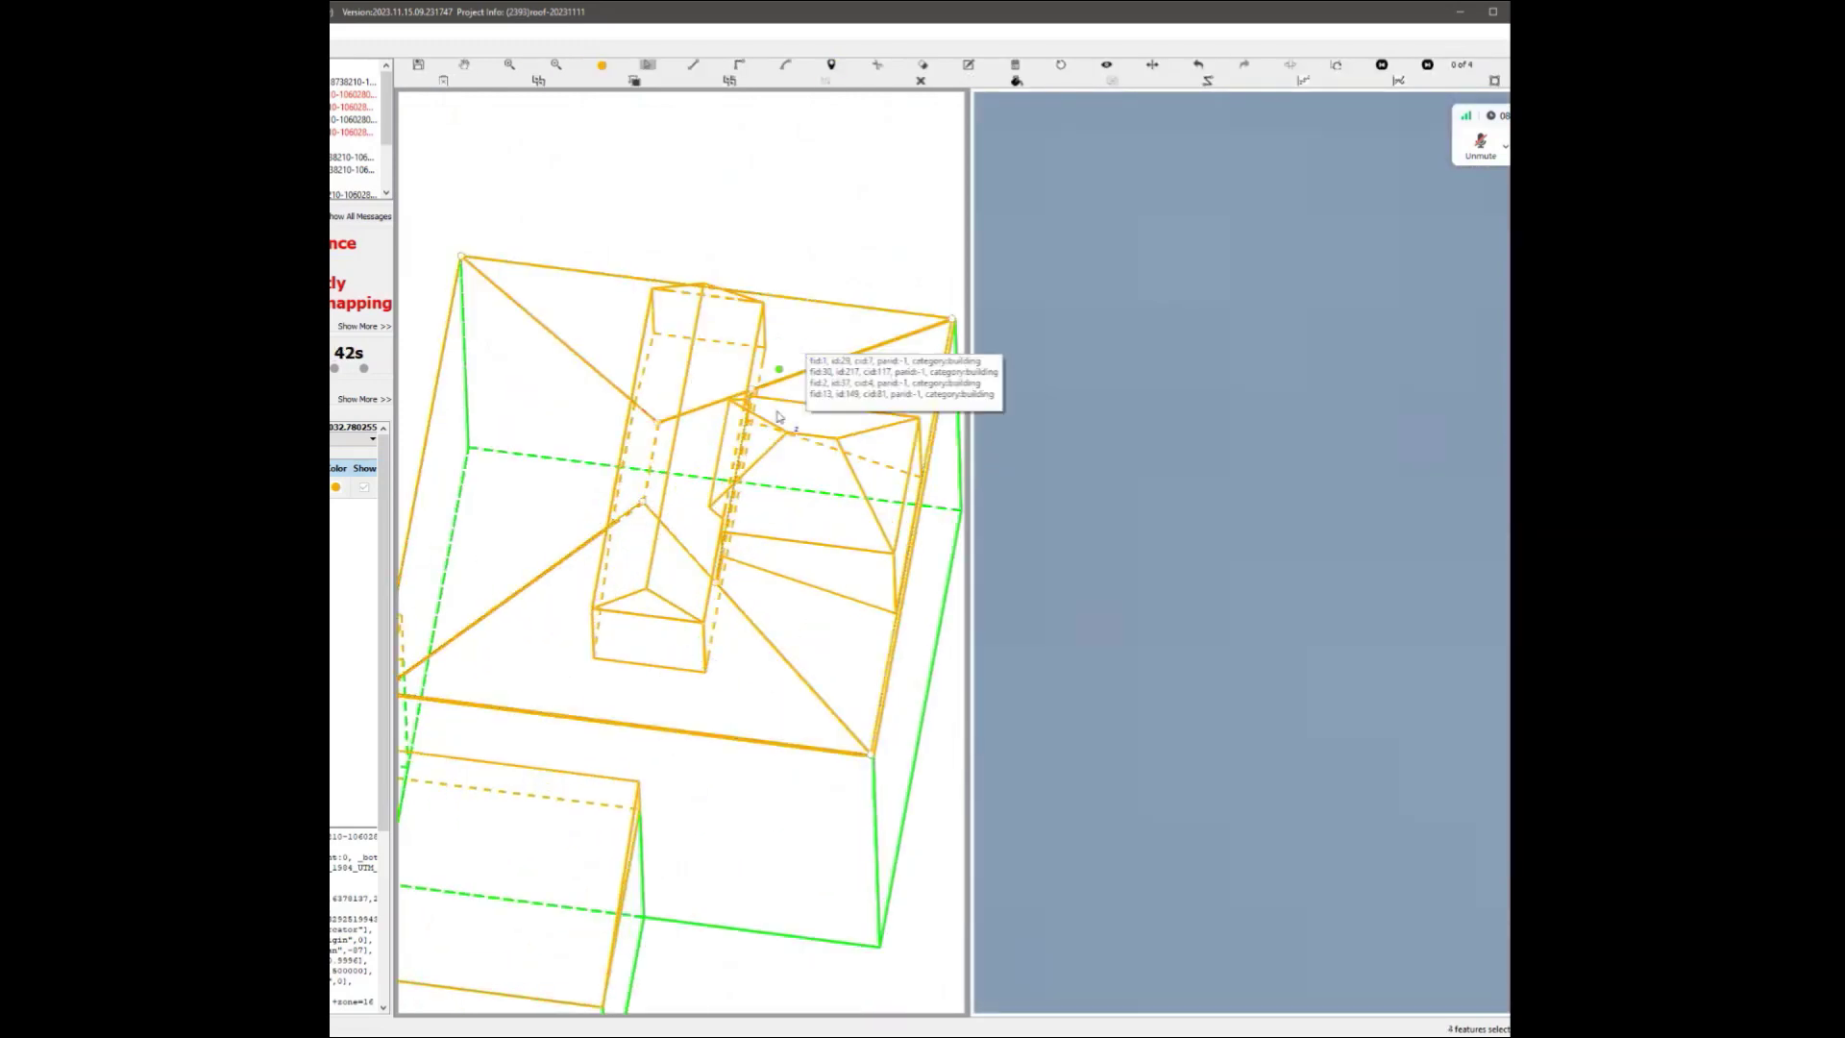
key("Escape")
Select the long dormer's side roof slope together with its triangular end slope.
left_click(727, 341)
left_click(657, 619, "shift")
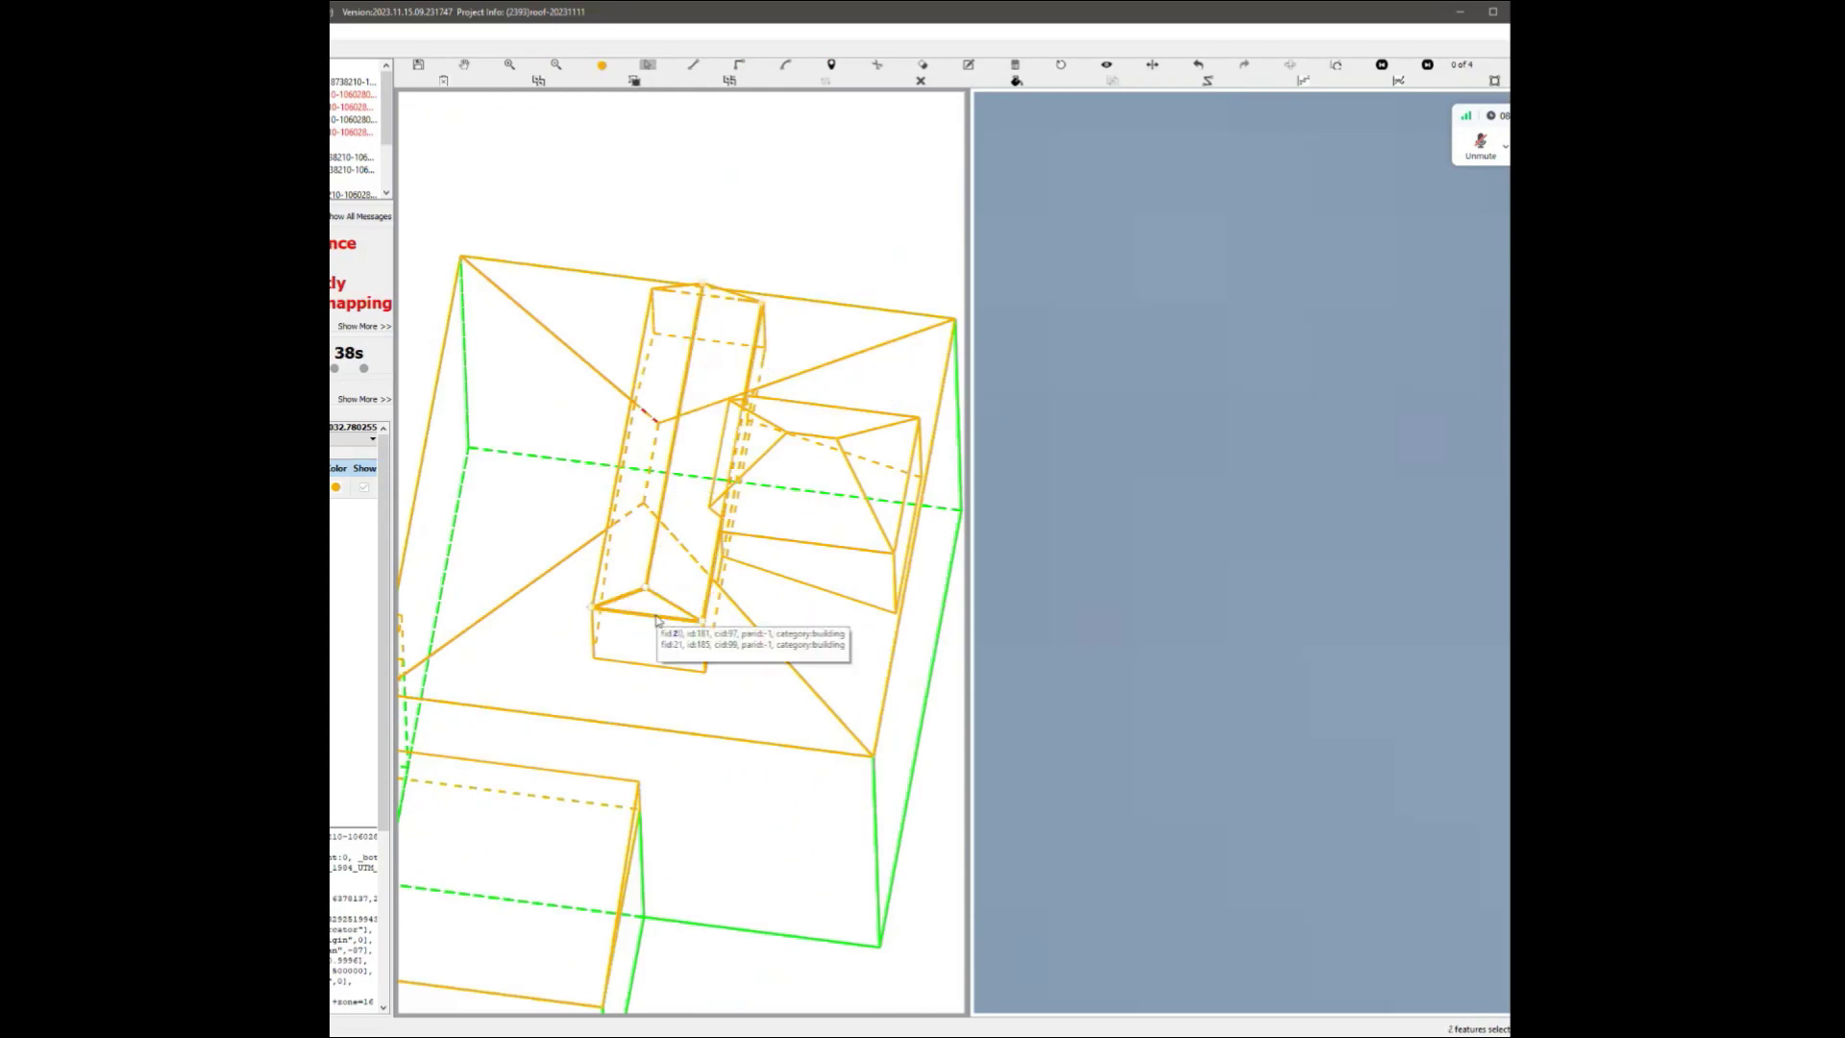
left_click(721, 635, "shift")
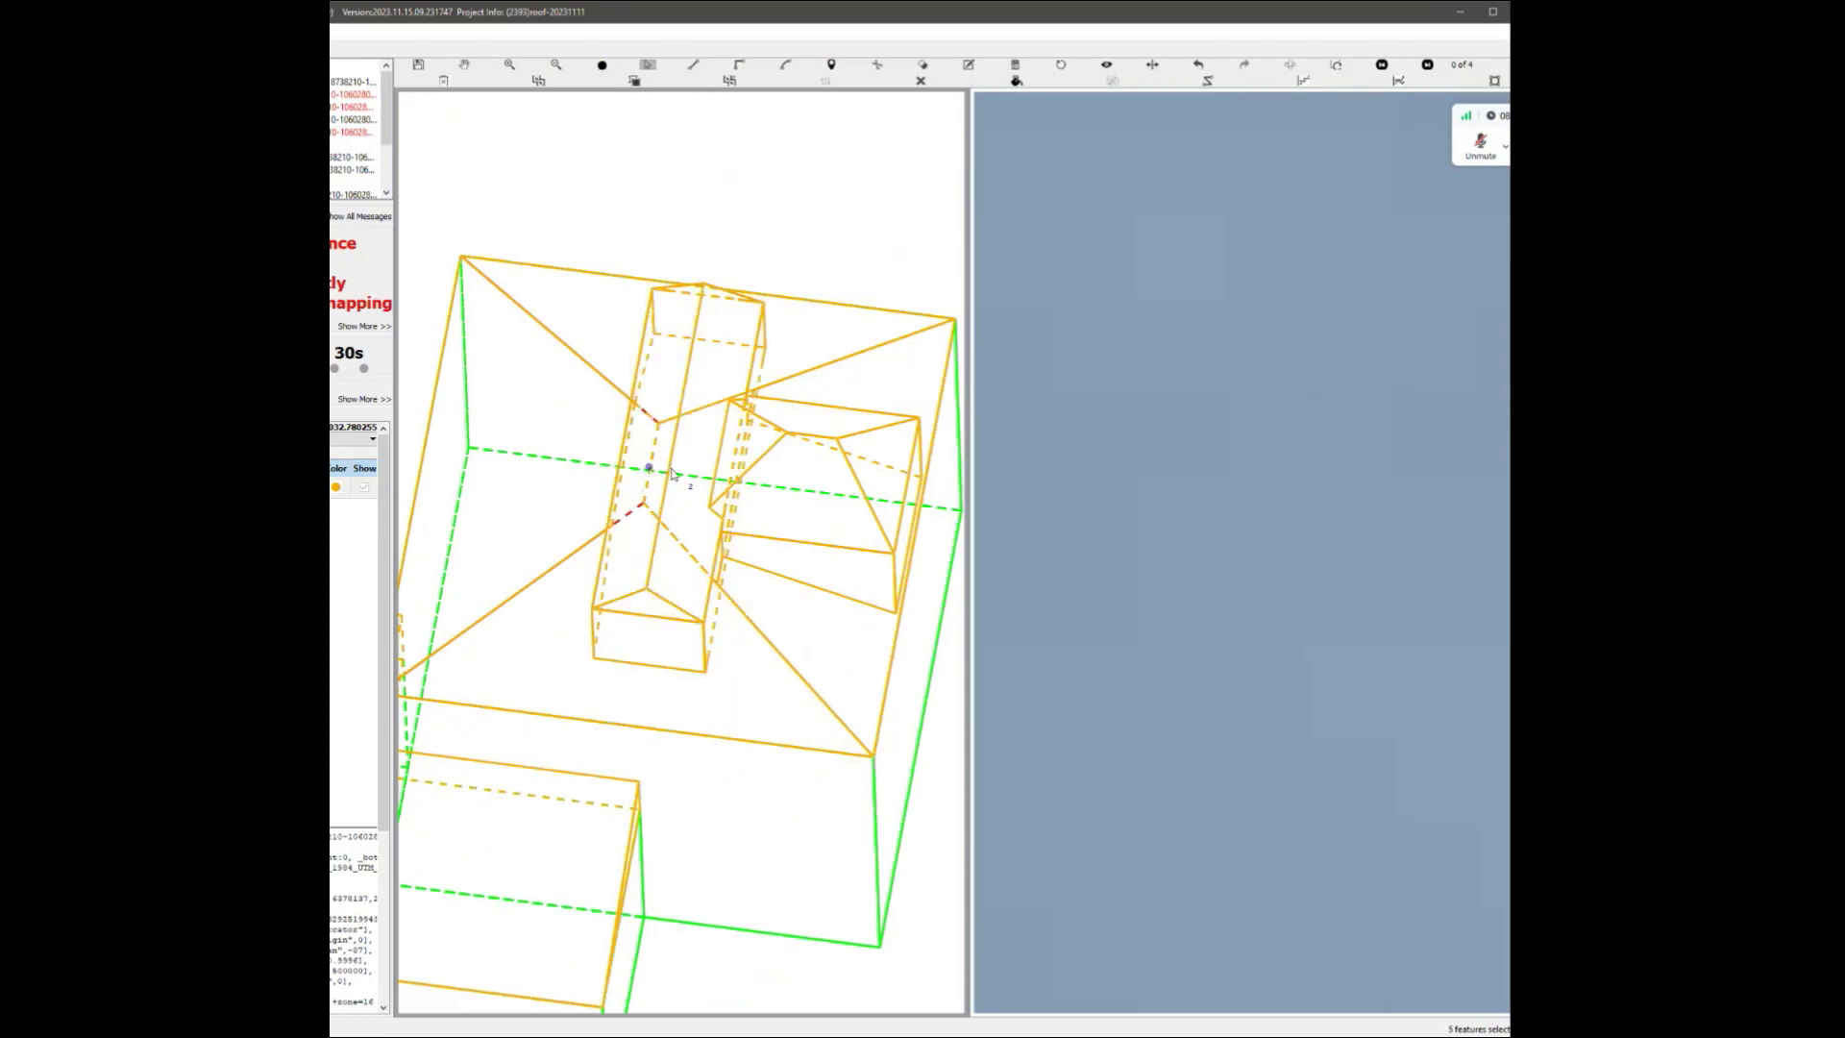
Select the long dormer's side roof slope with the main roof slopes that meet beneath it.
left_click(810, 333, "shift")
left_click(903, 383, "shift")
left_click(798, 691, "shift")
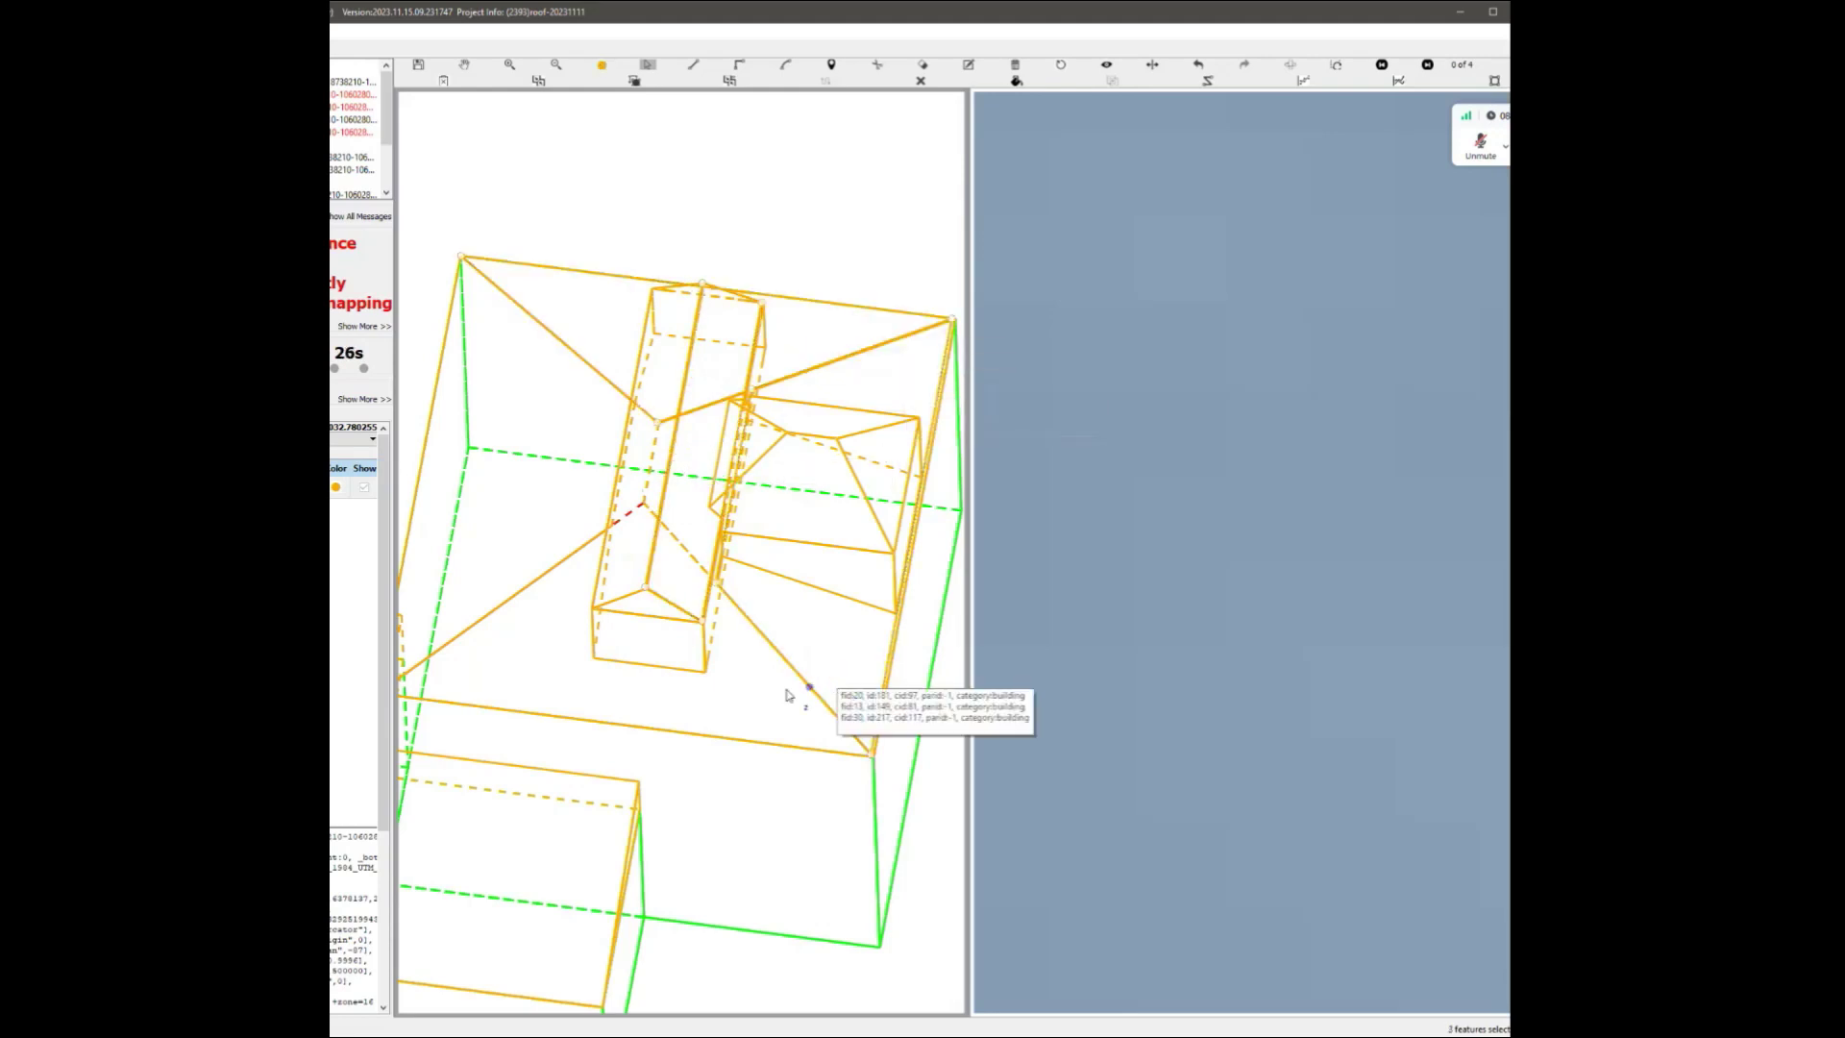
left_click(798, 890, "shift")
scroll(642, 487, "up", 2)
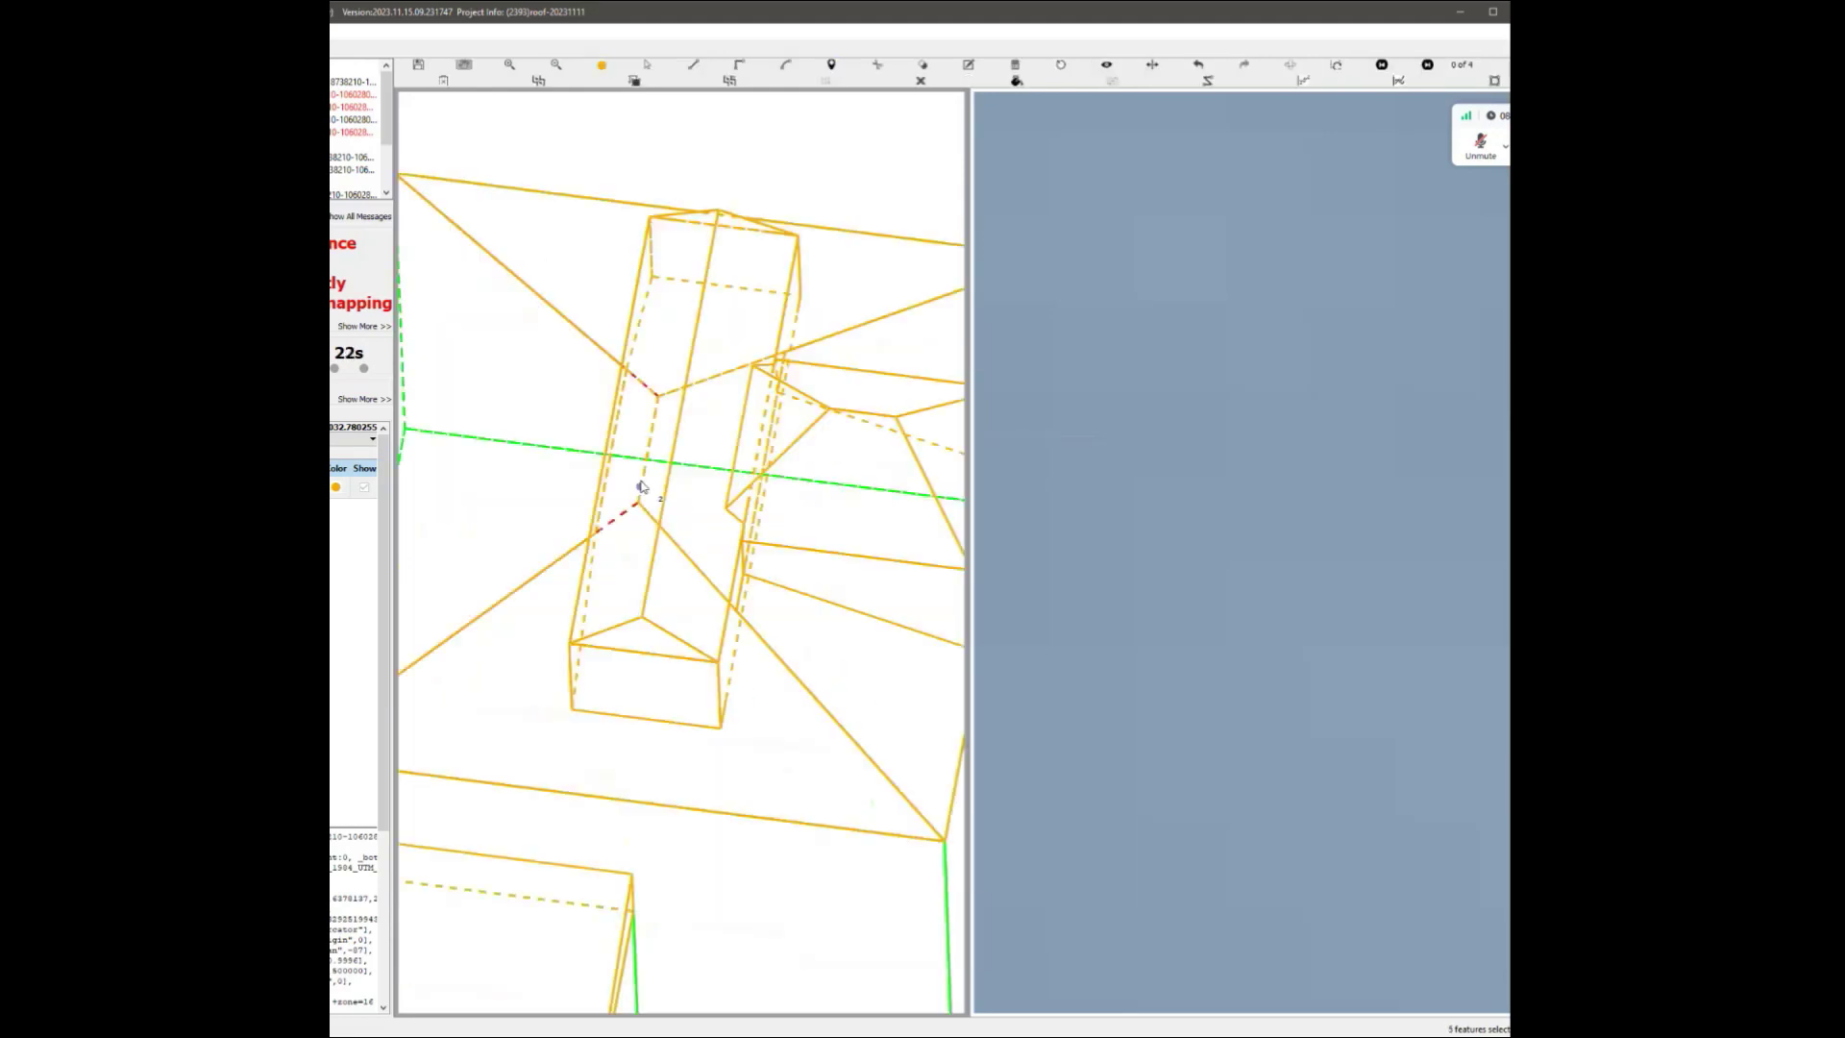
Check the main roof and both dormers in shaded view from several sides.
key("w")
key("w")
scroll(703, 602, "down", 3)
middle_click_drag(705, 598, 625, 577)
key("w")
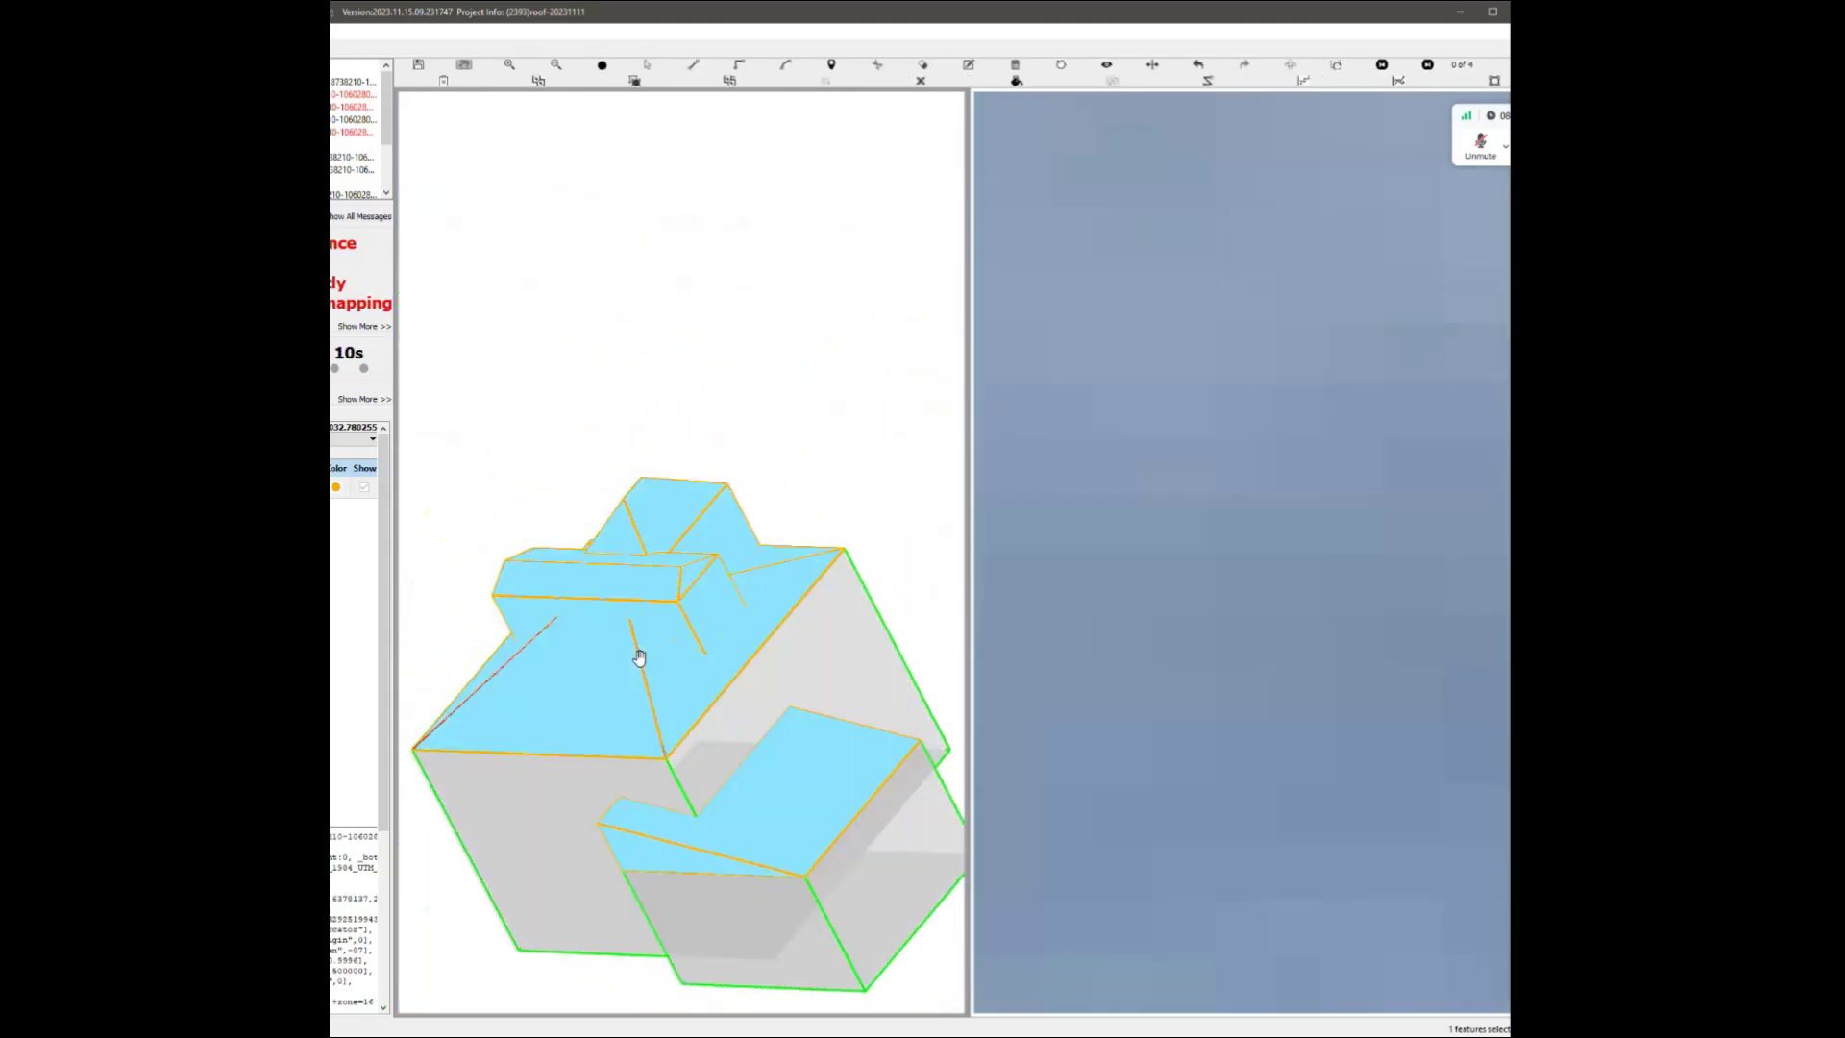
key("w")
scroll(638, 622, "up", 3)
mouse_move(634, 692)
middle_mouse_down()
mouse_move(583, 673)
mouse_move(654, 671)
middle_mouse_up()
scroll(652, 664, "up", 2)
key("w")
scroll(615, 553, "up", 1)
scroll(615, 552, "down", 3)
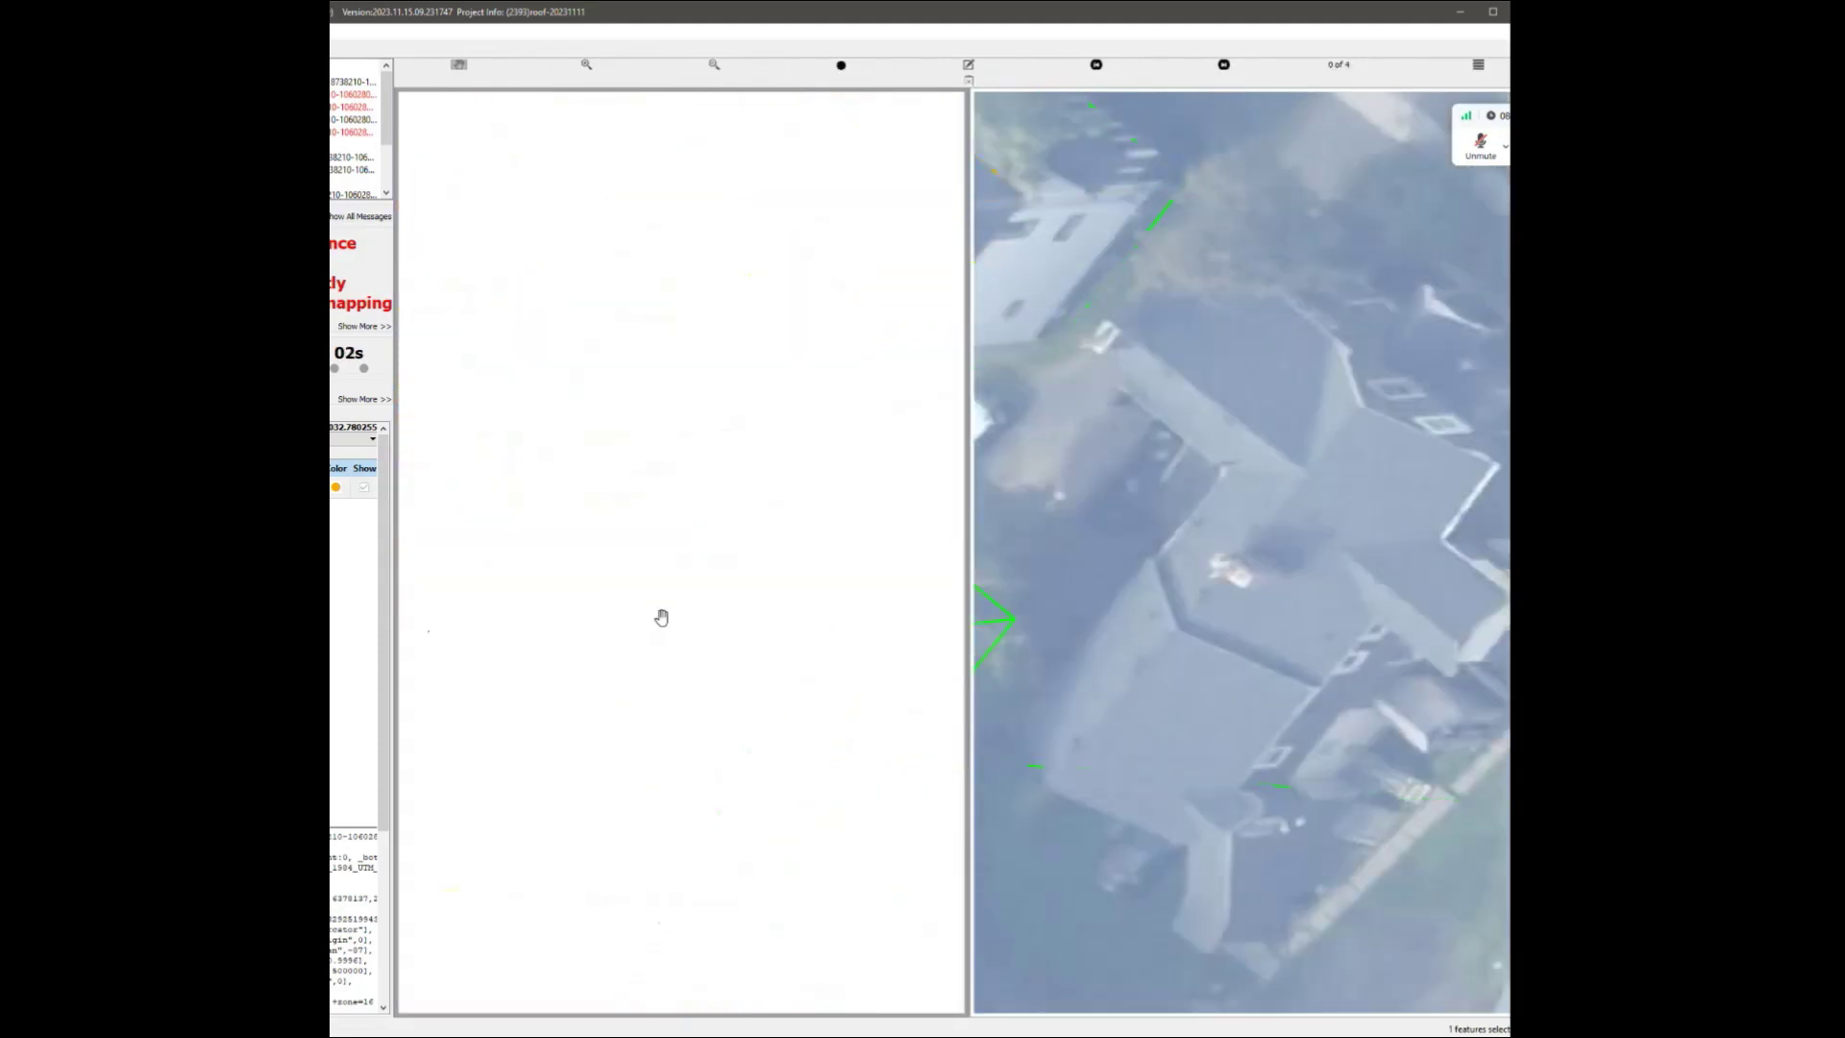
Select both roof slopes and the end wall of the long dormer together with the main roof's back slope.
scroll(795, 626, "up", 1)
middle_click_drag(795, 625, 579, 532)
scroll(751, 622, "up", 2)
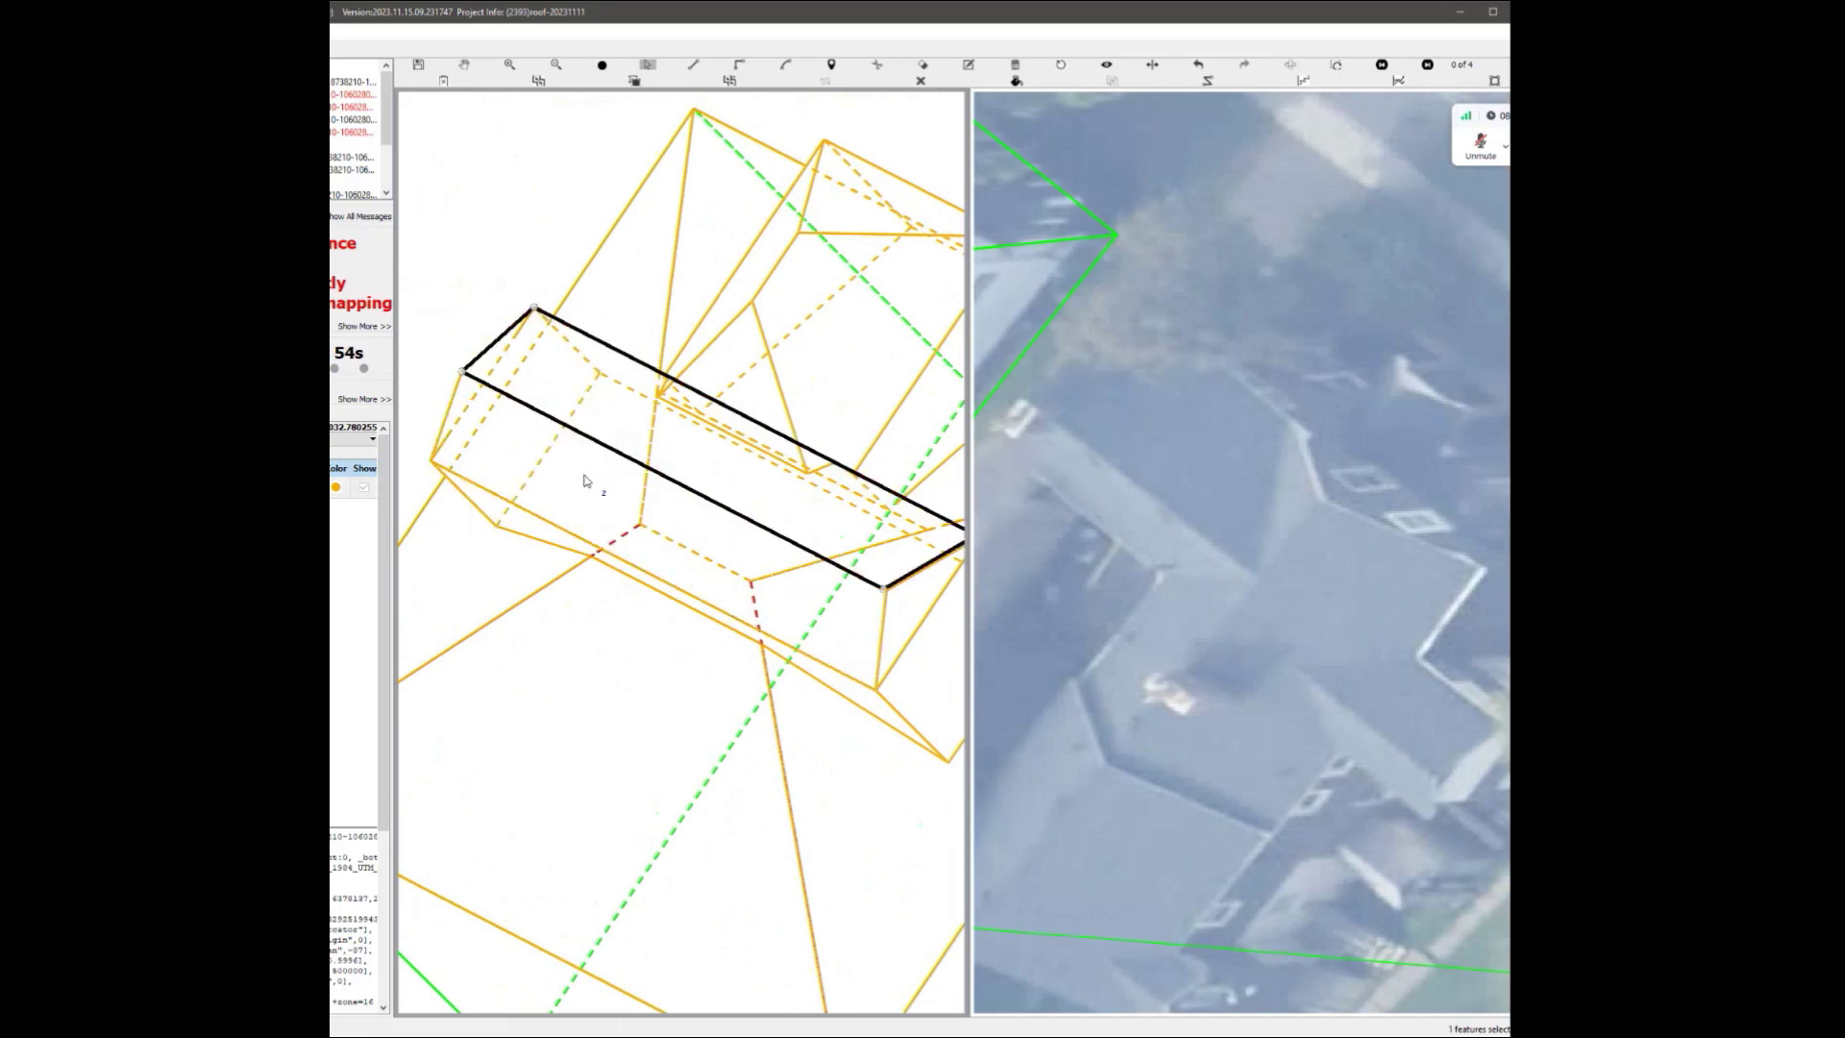
left_click(584, 480, "ctrl")
left_click(540, 454, "ctrl")
left_click(639, 317, "ctrl")
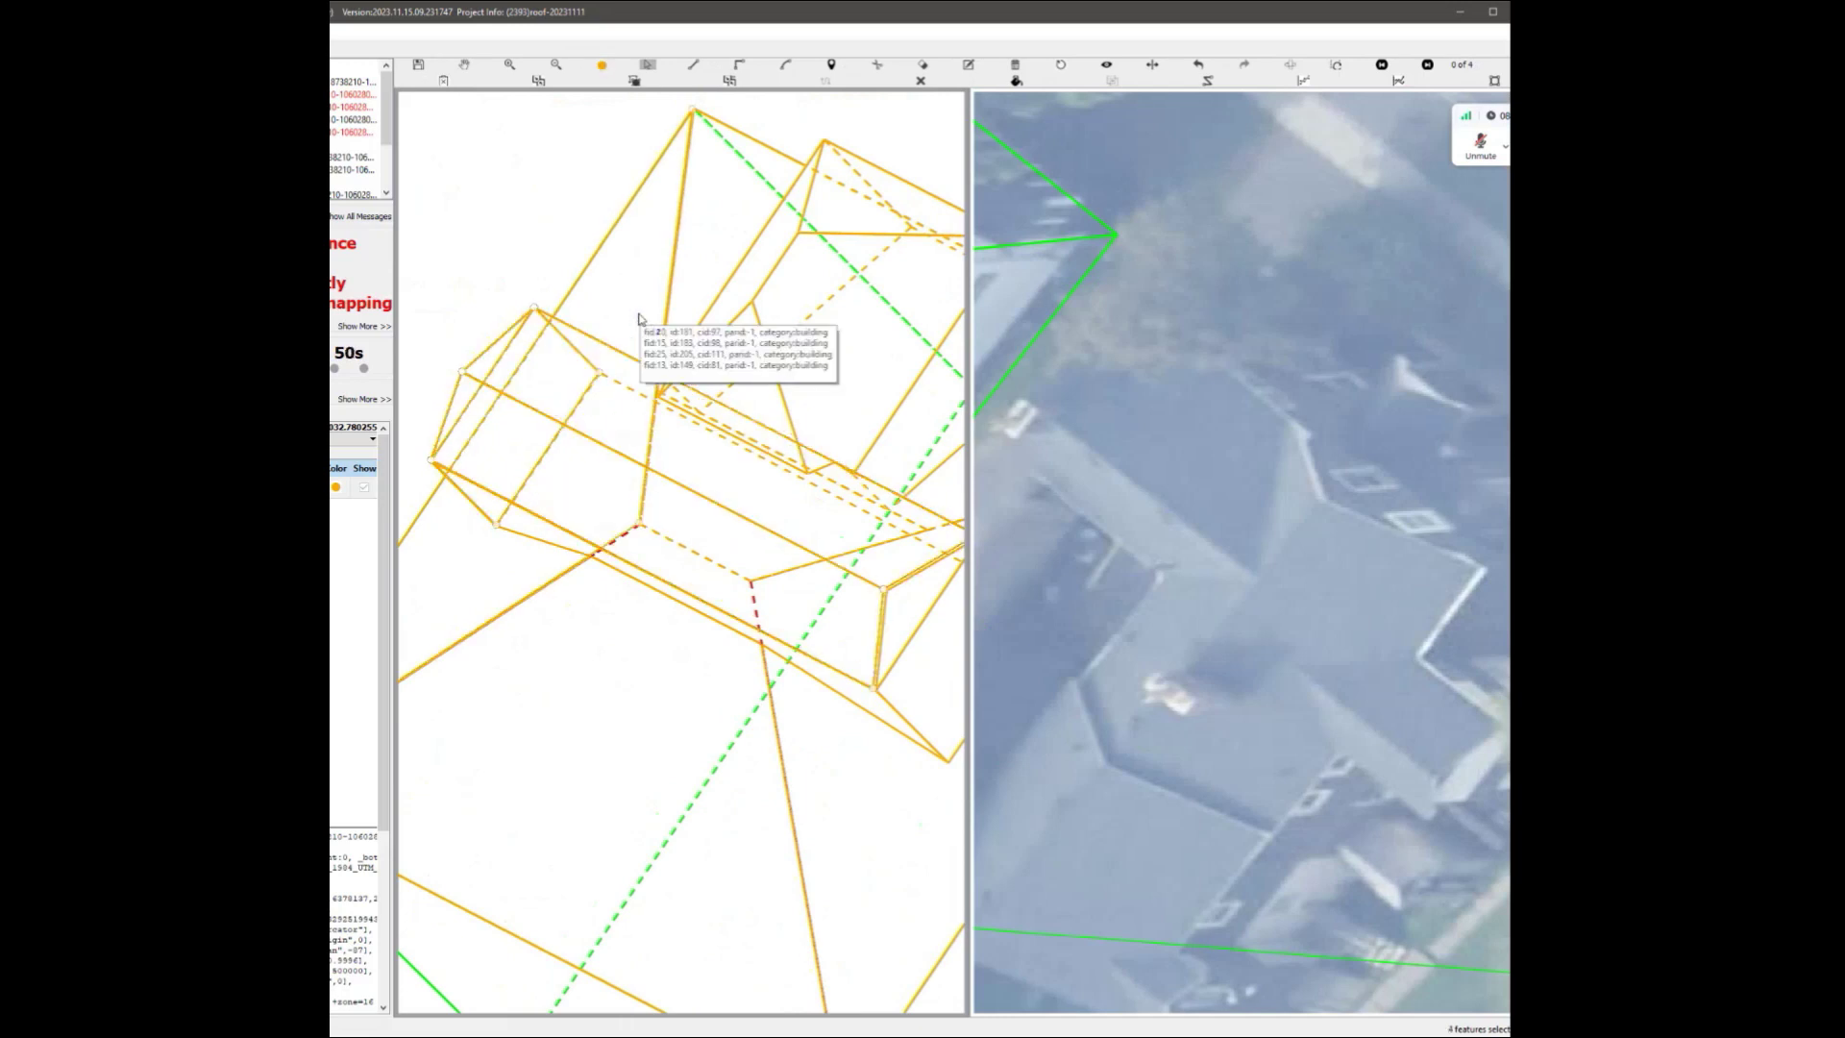
scroll(644, 404, "down", 3)
middle_click_drag(712, 614, 825, 483)
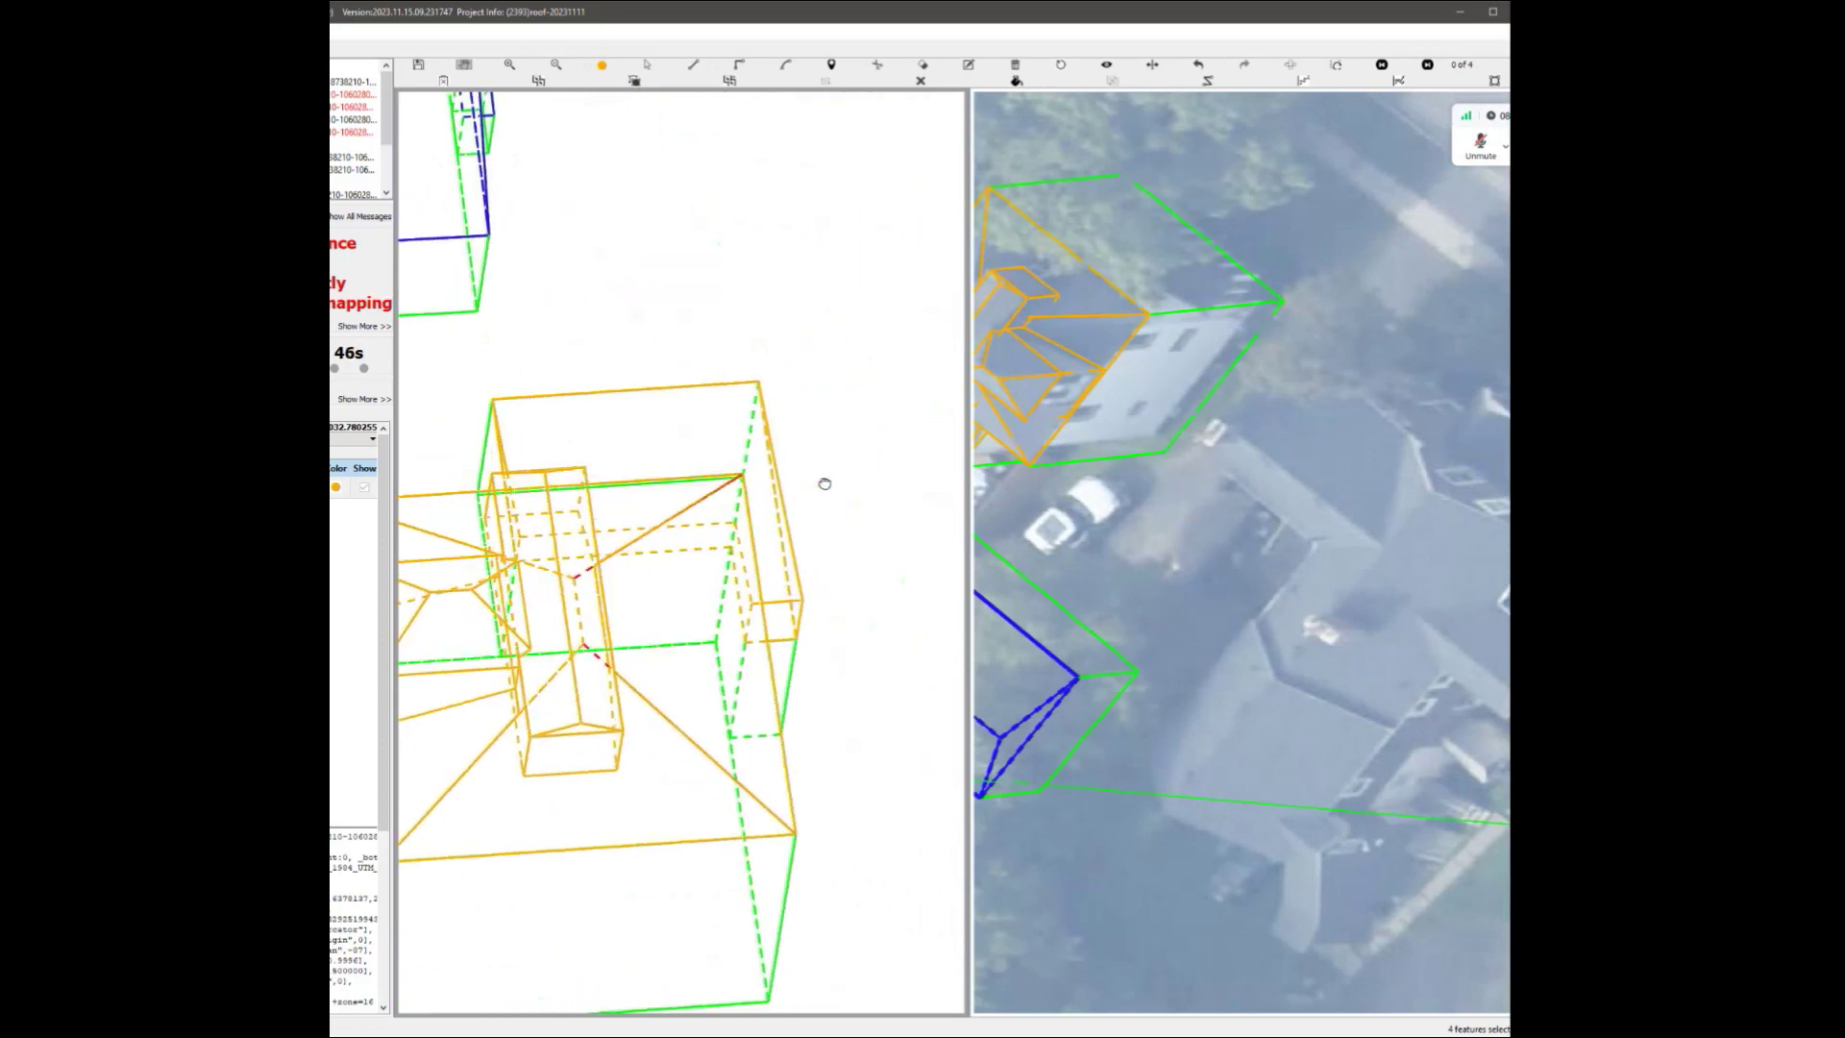
Select the long dormer's roof slope, end slope and side wall together with the main roof slopes beneath them.
scroll(721, 745, "up", 2)
left_click(659, 650, "ctrl")
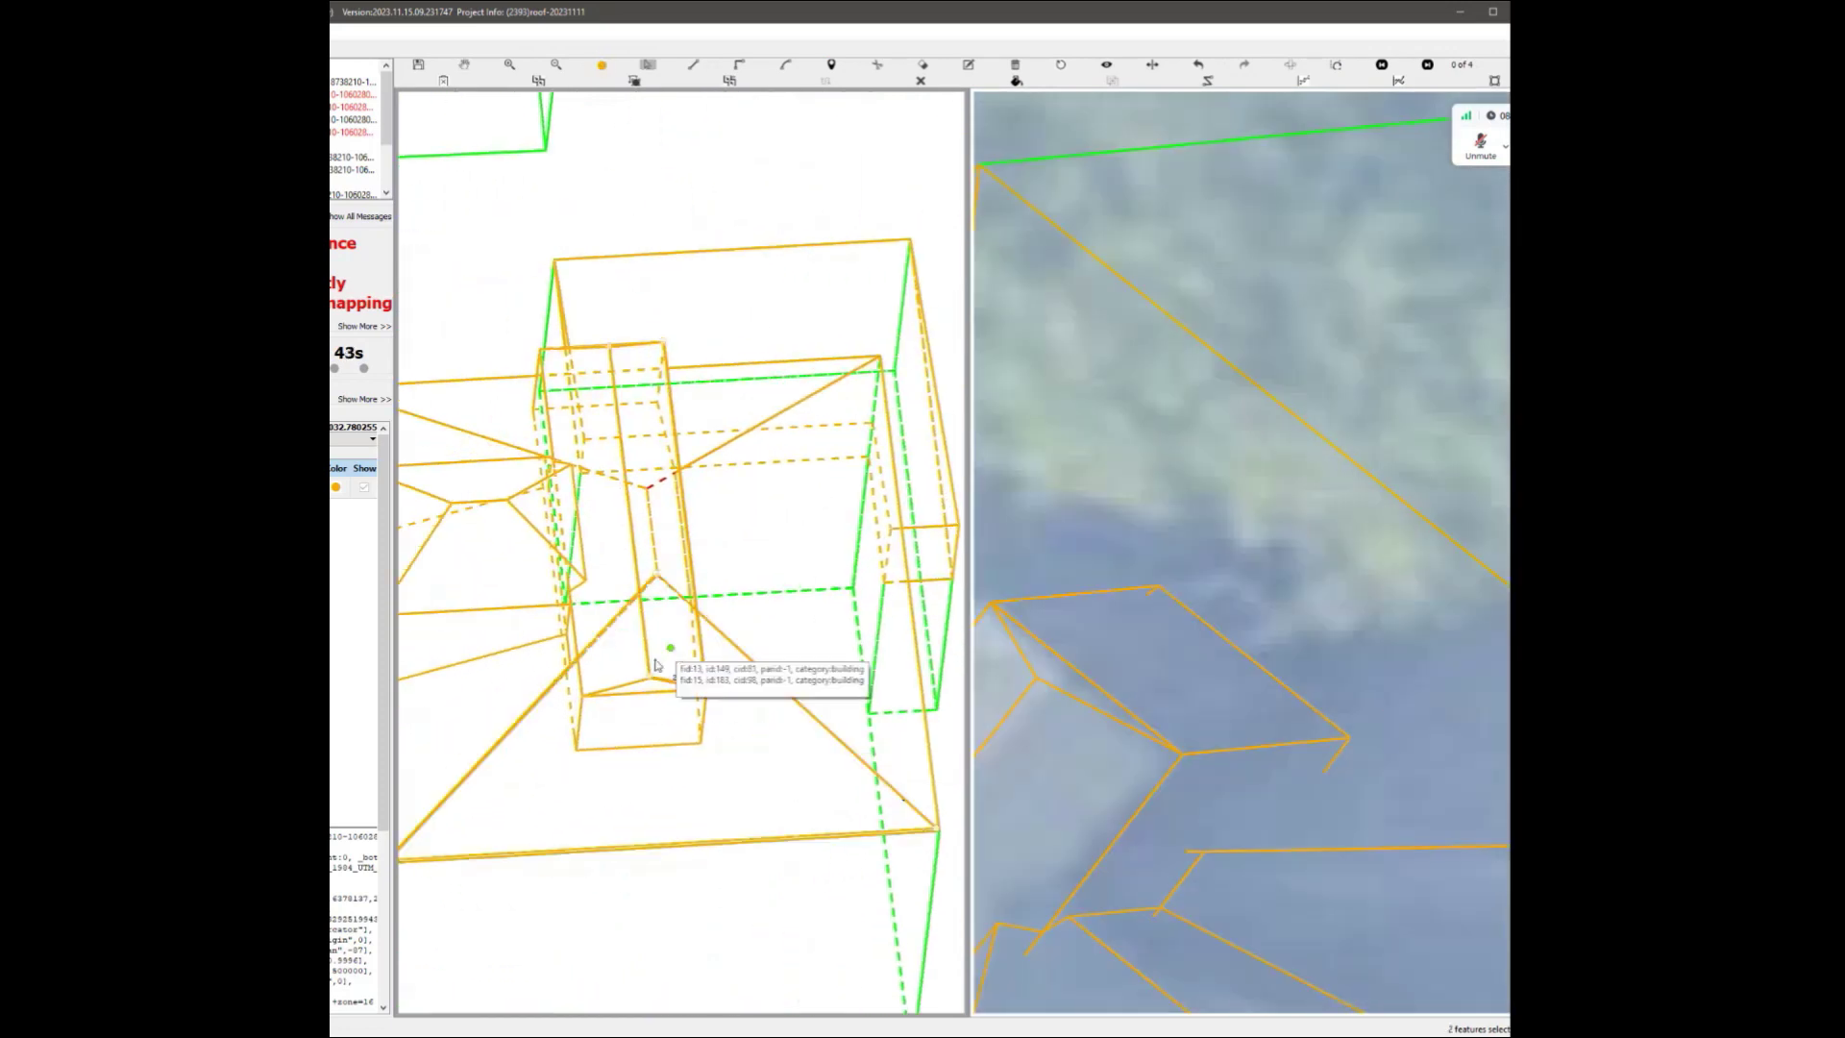
left_click(623, 732, "ctrl")
scroll(718, 711, "up", 2)
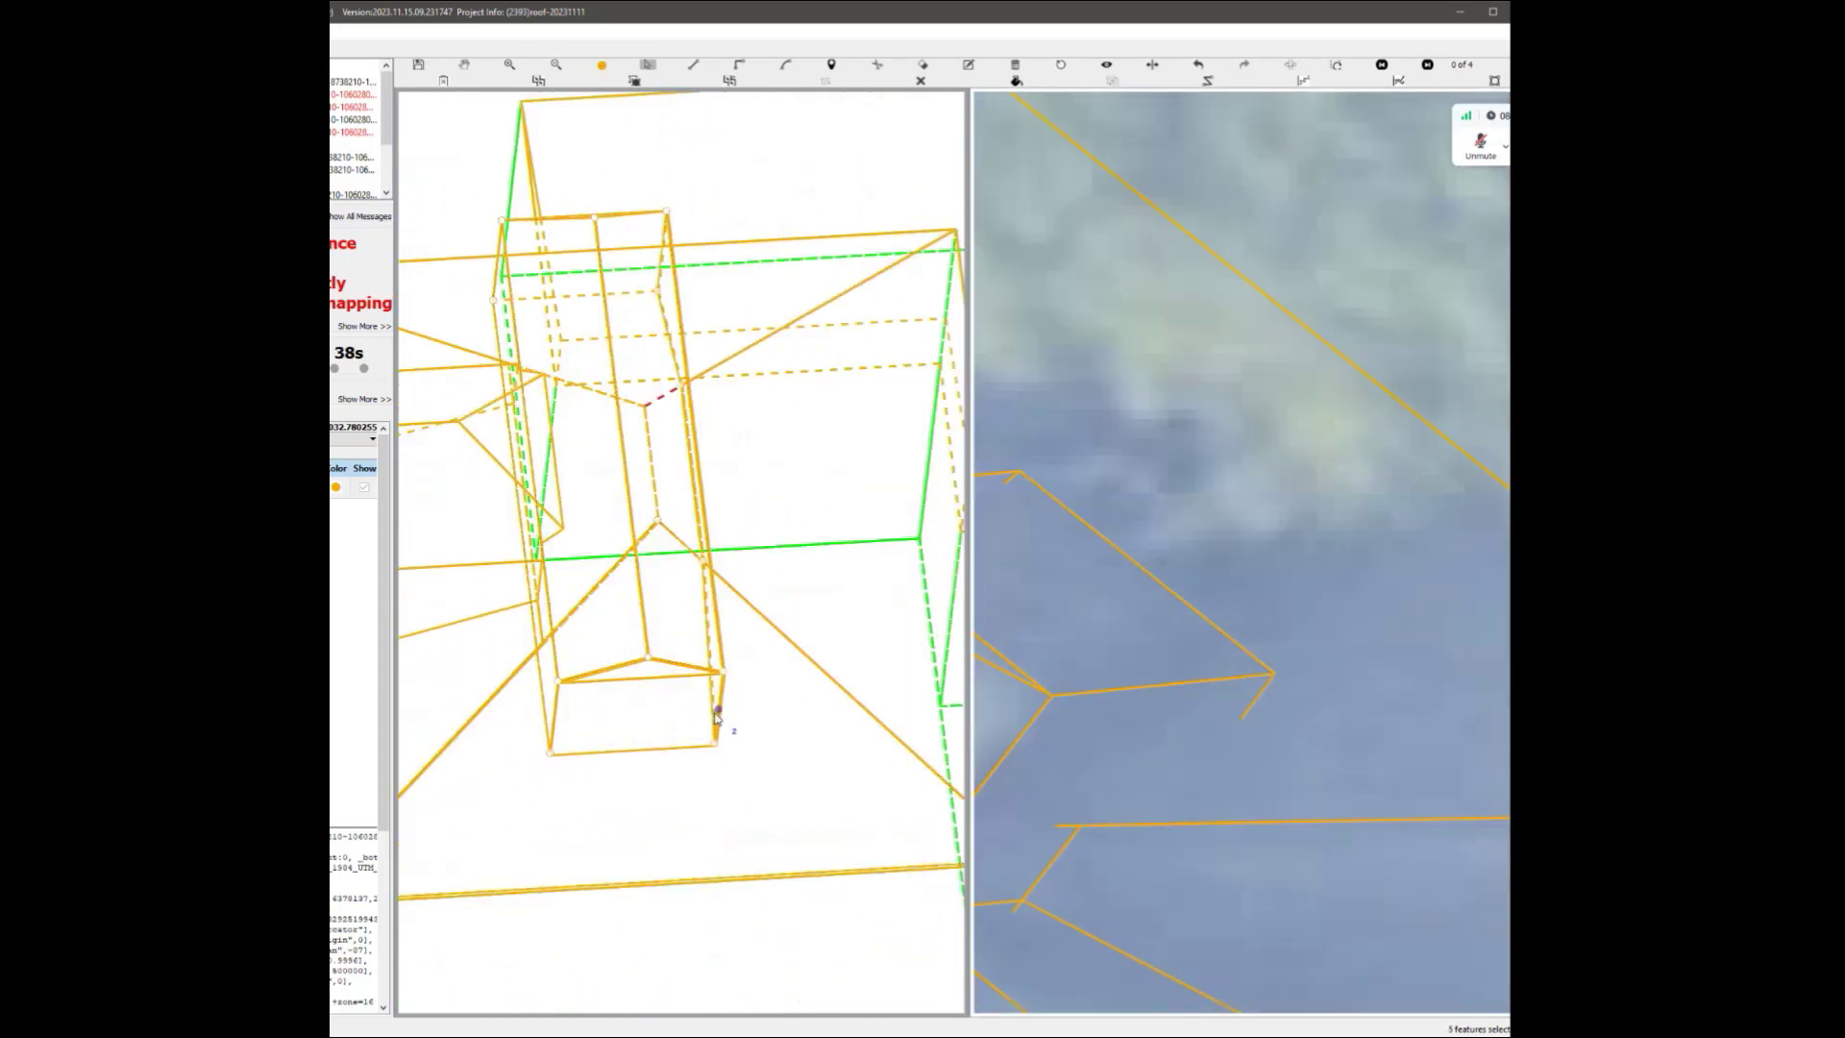
scroll(716, 716, "down", 2)
left_click(694, 822, "ctrl")
scroll(701, 684, "up", 2)
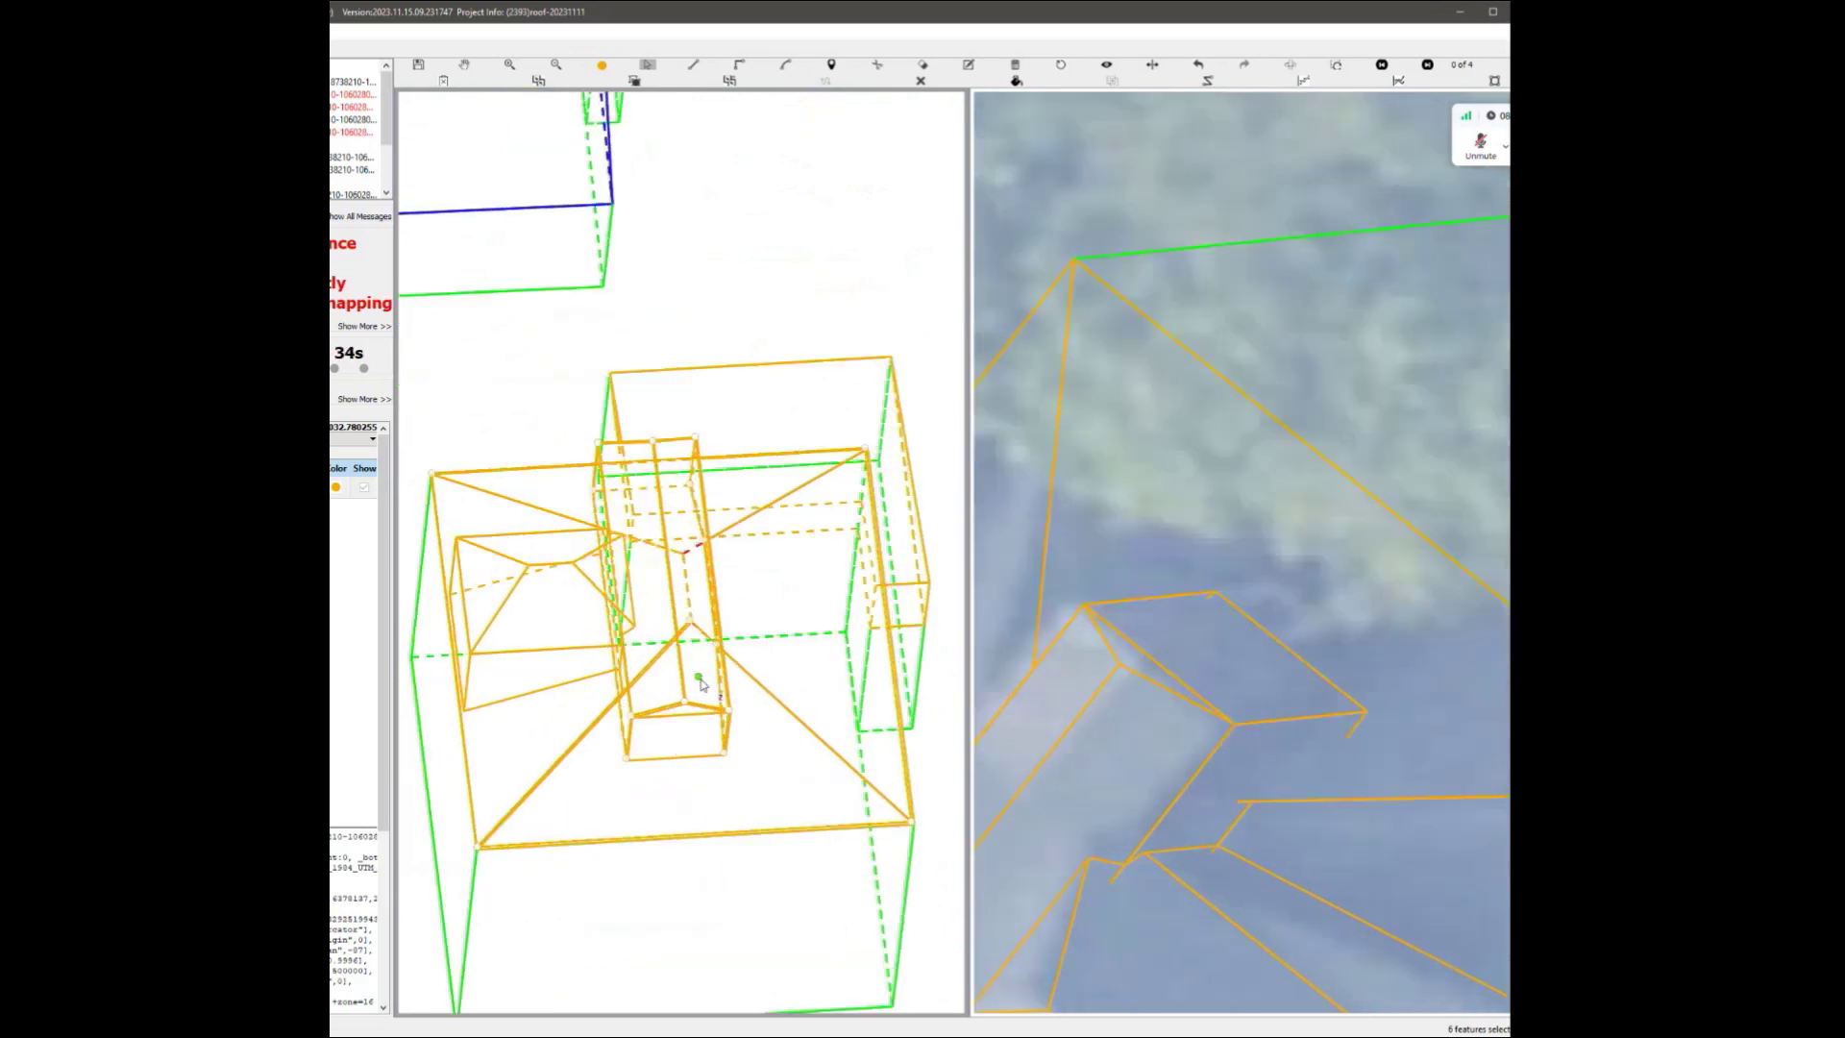
Select the main roof's triangular front slope on its own, and the long dormer's outer roof slope on its own.
scroll(712, 686, "up", 2)
scroll(759, 729, "down", 1)
left_click(678, 805)
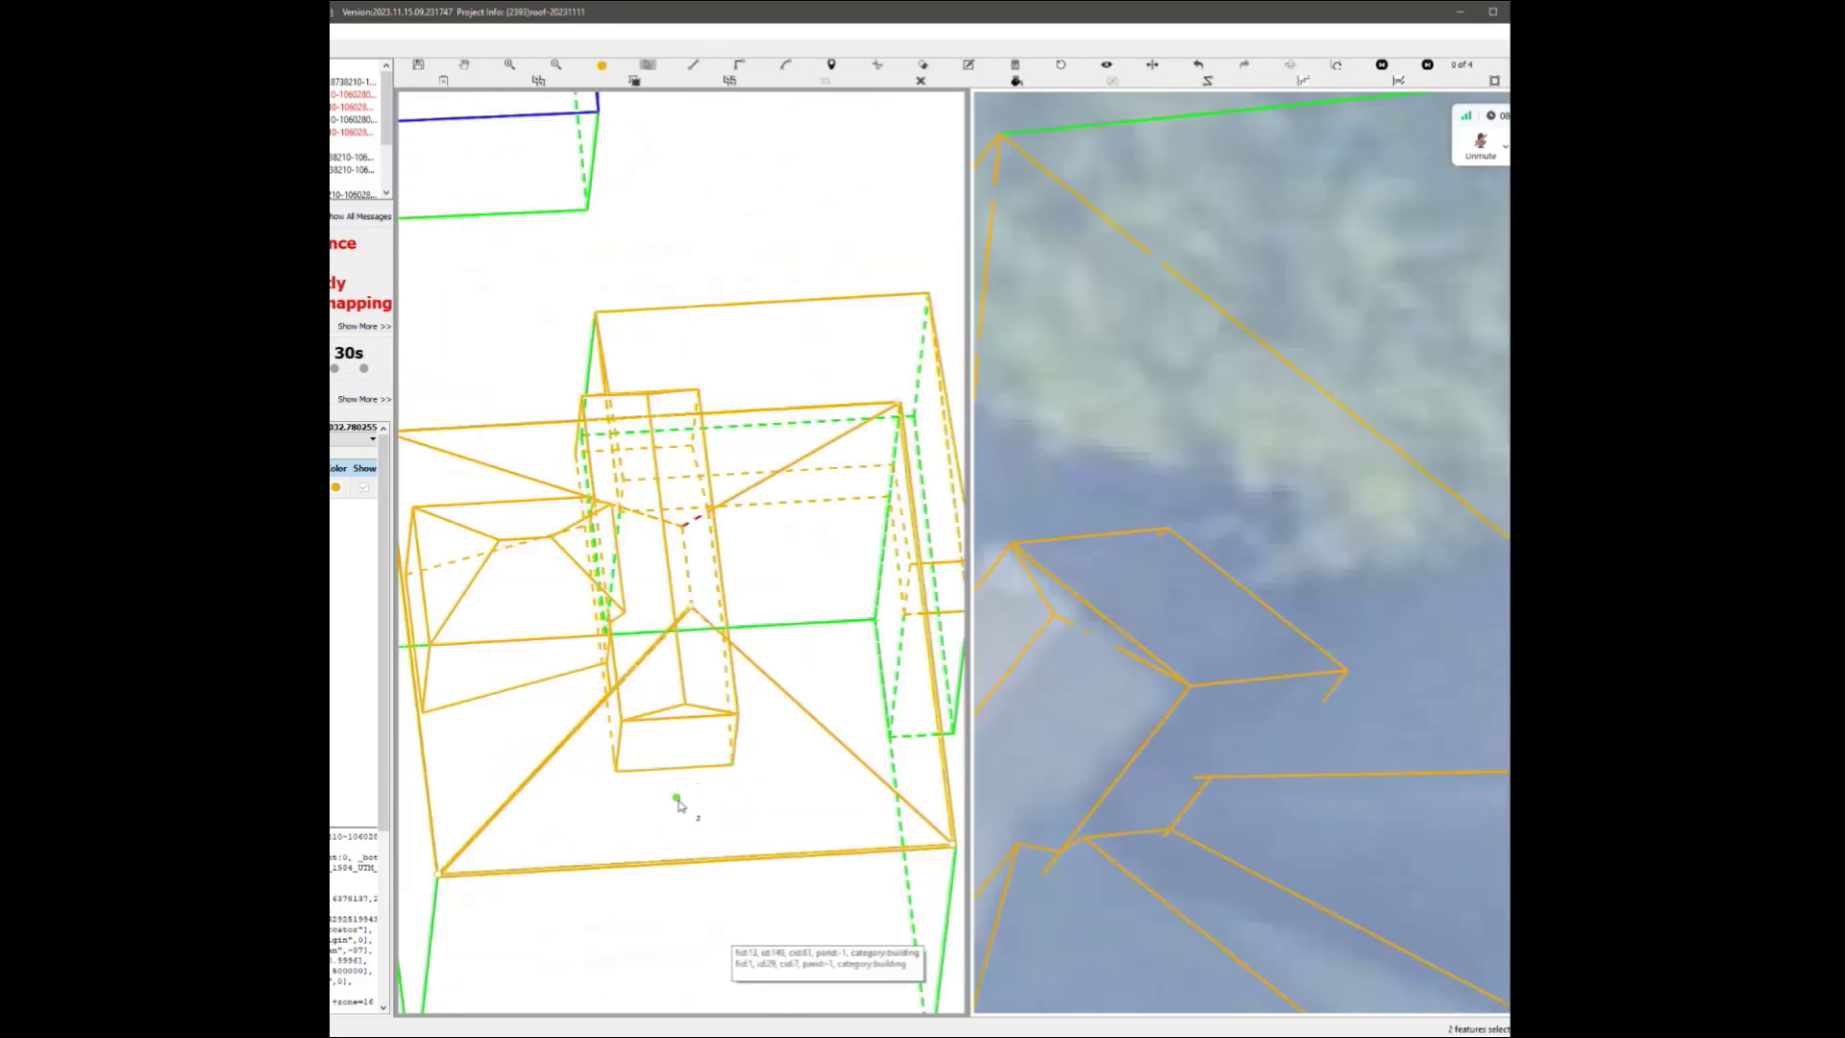
left_click(684, 757, "ctrl")
left_click(700, 655)
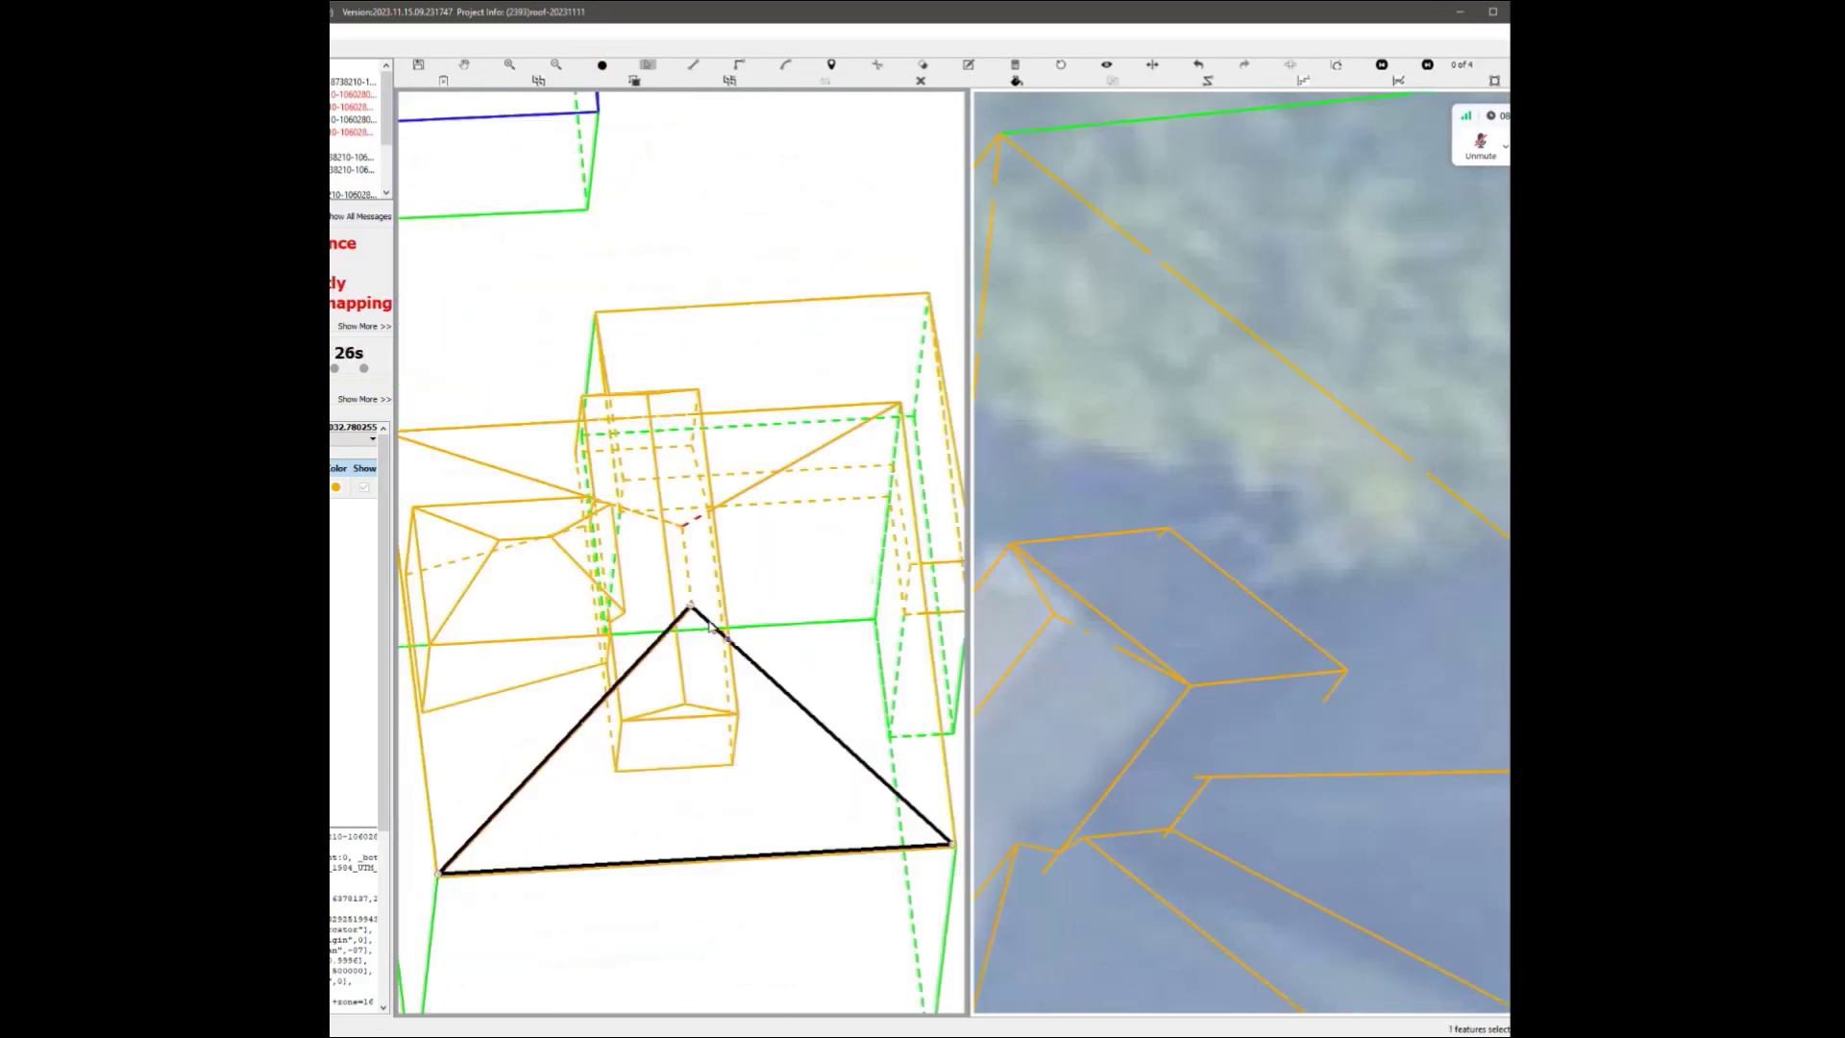
scroll(678, 780, "down", 1)
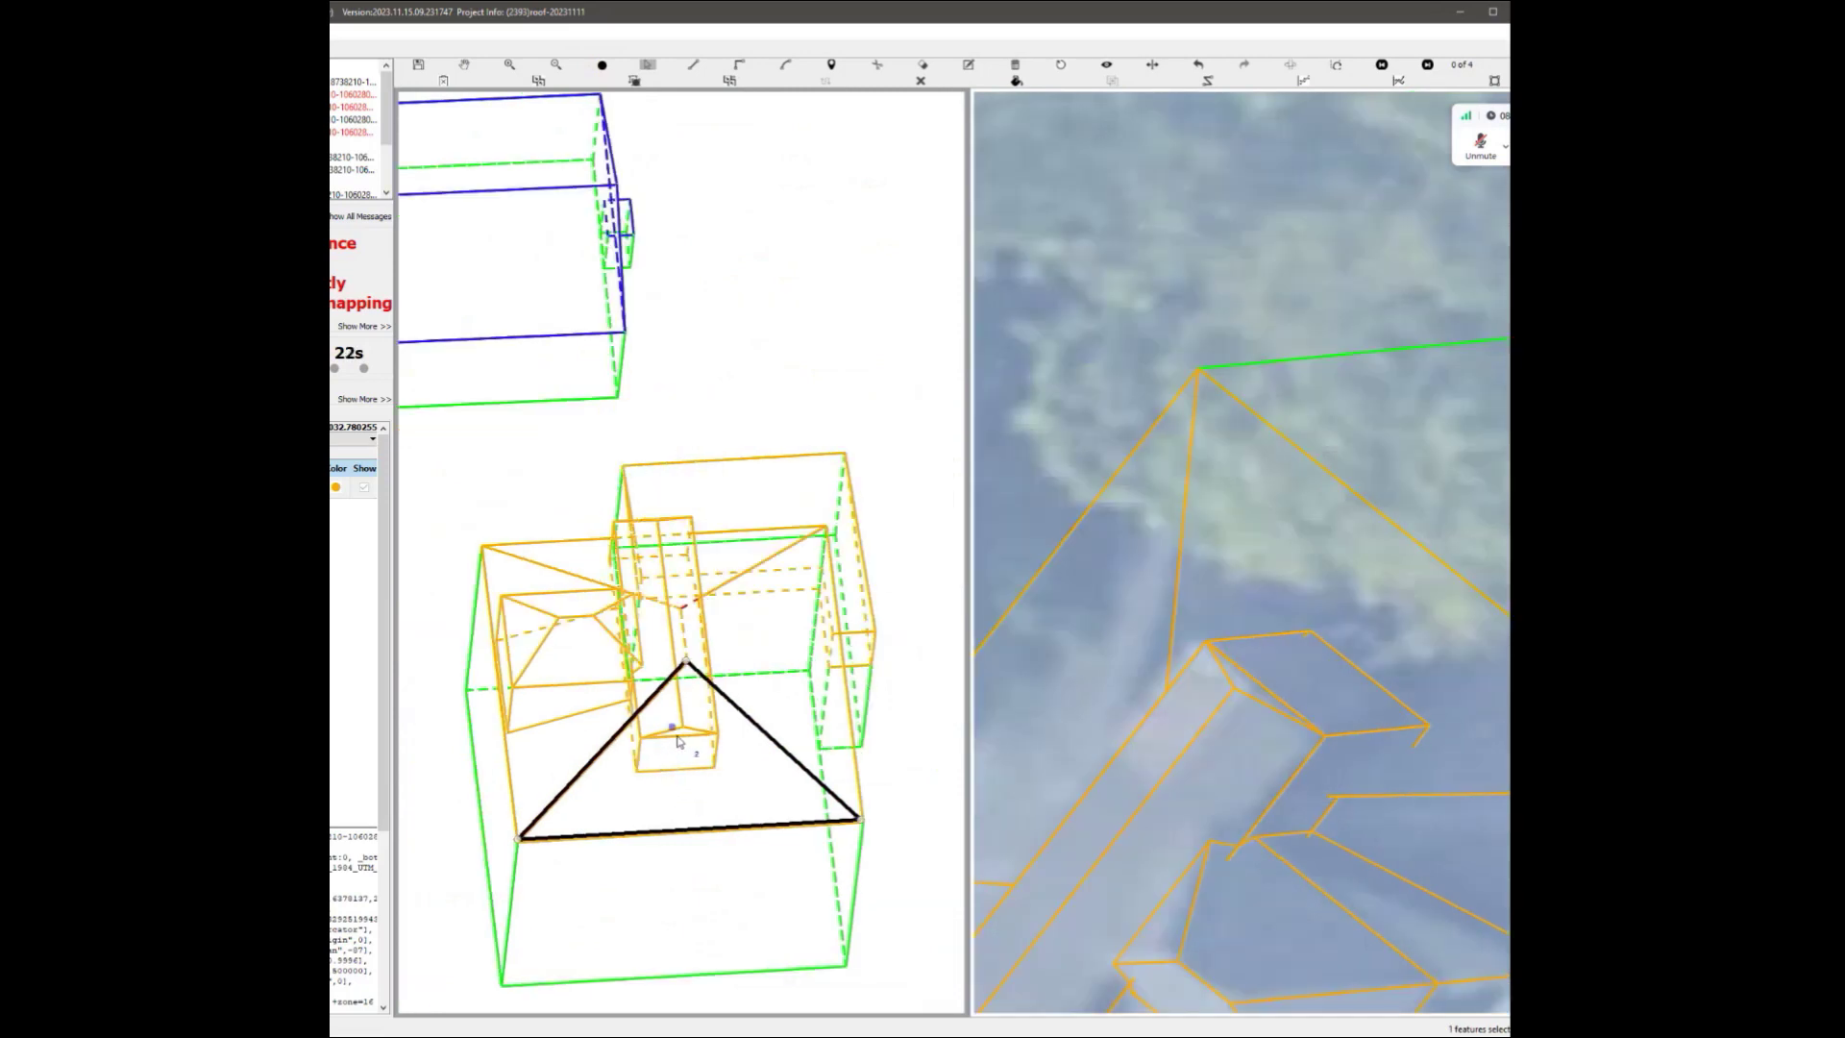
left_click(680, 738)
left_click(706, 713)
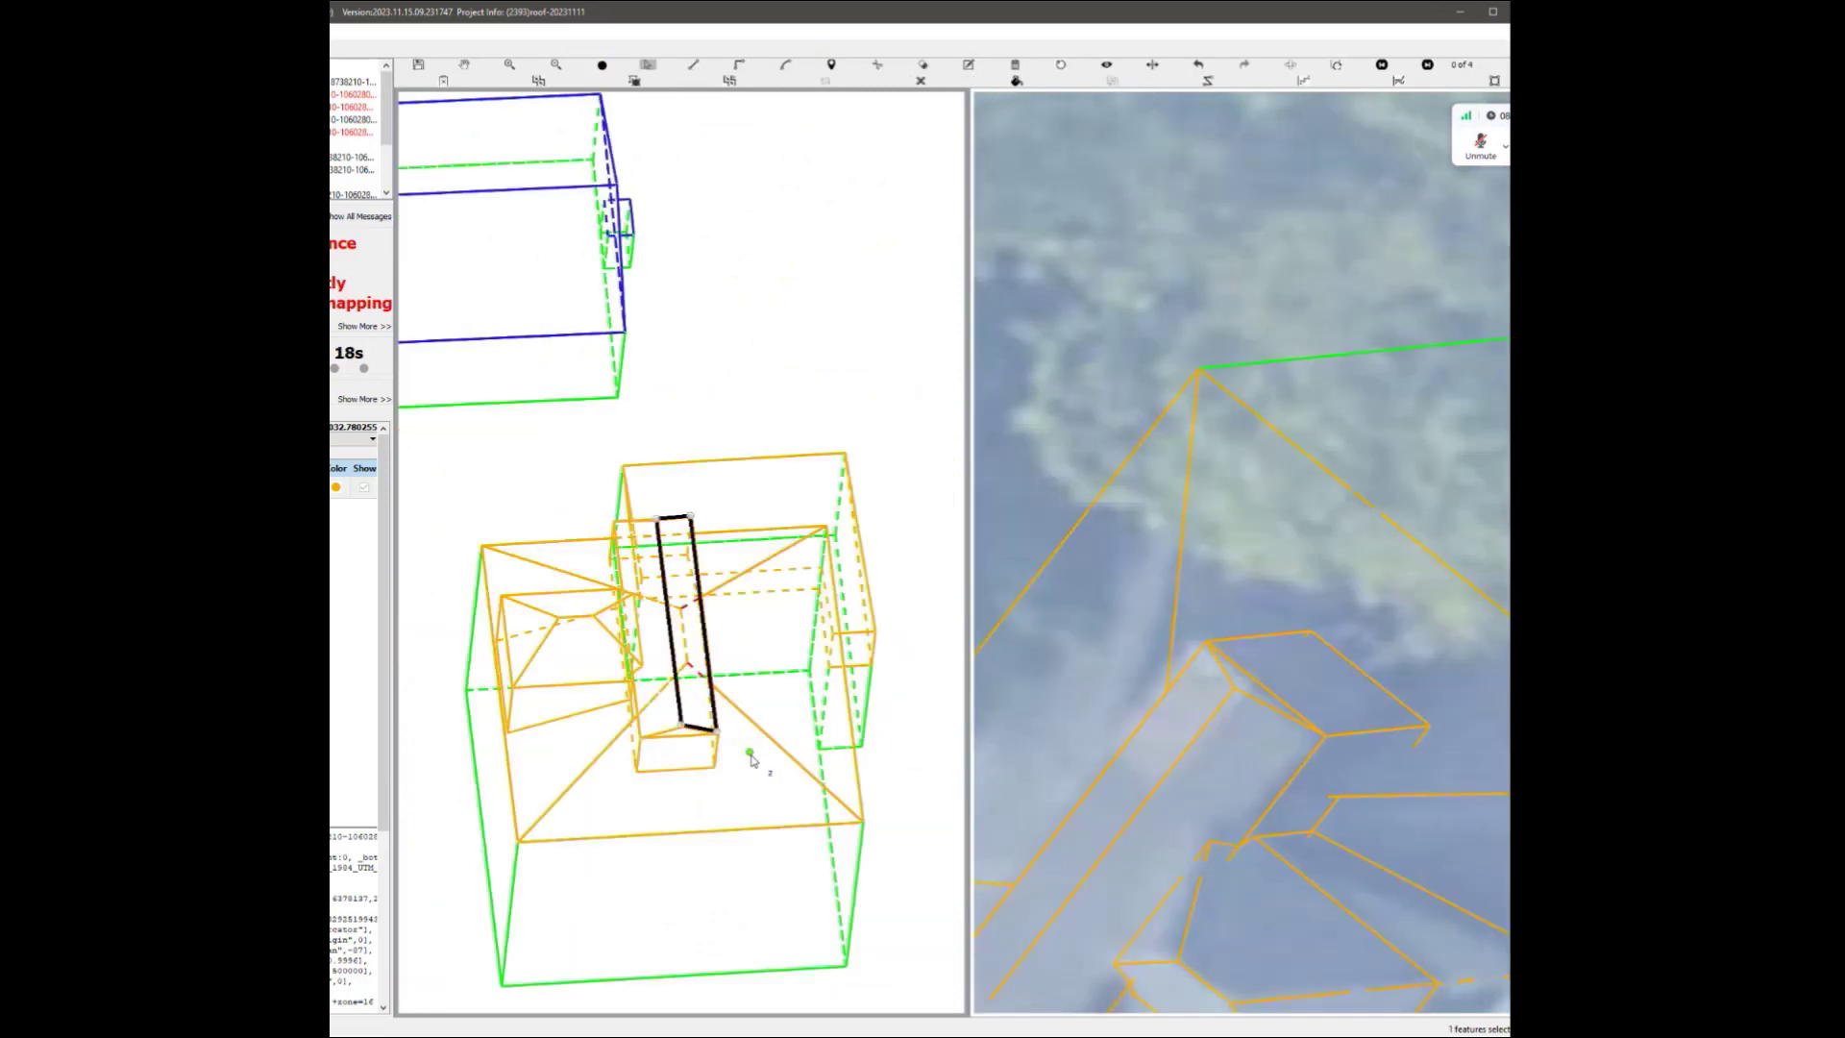
Select the main roof's front slope and both adjoining side slopes together with the long dormer's outer roof slope.
scroll(750, 758, "up", 2)
scroll(725, 753, "down", 1)
left_click(734, 773)
left_click(671, 882, "ctrl")
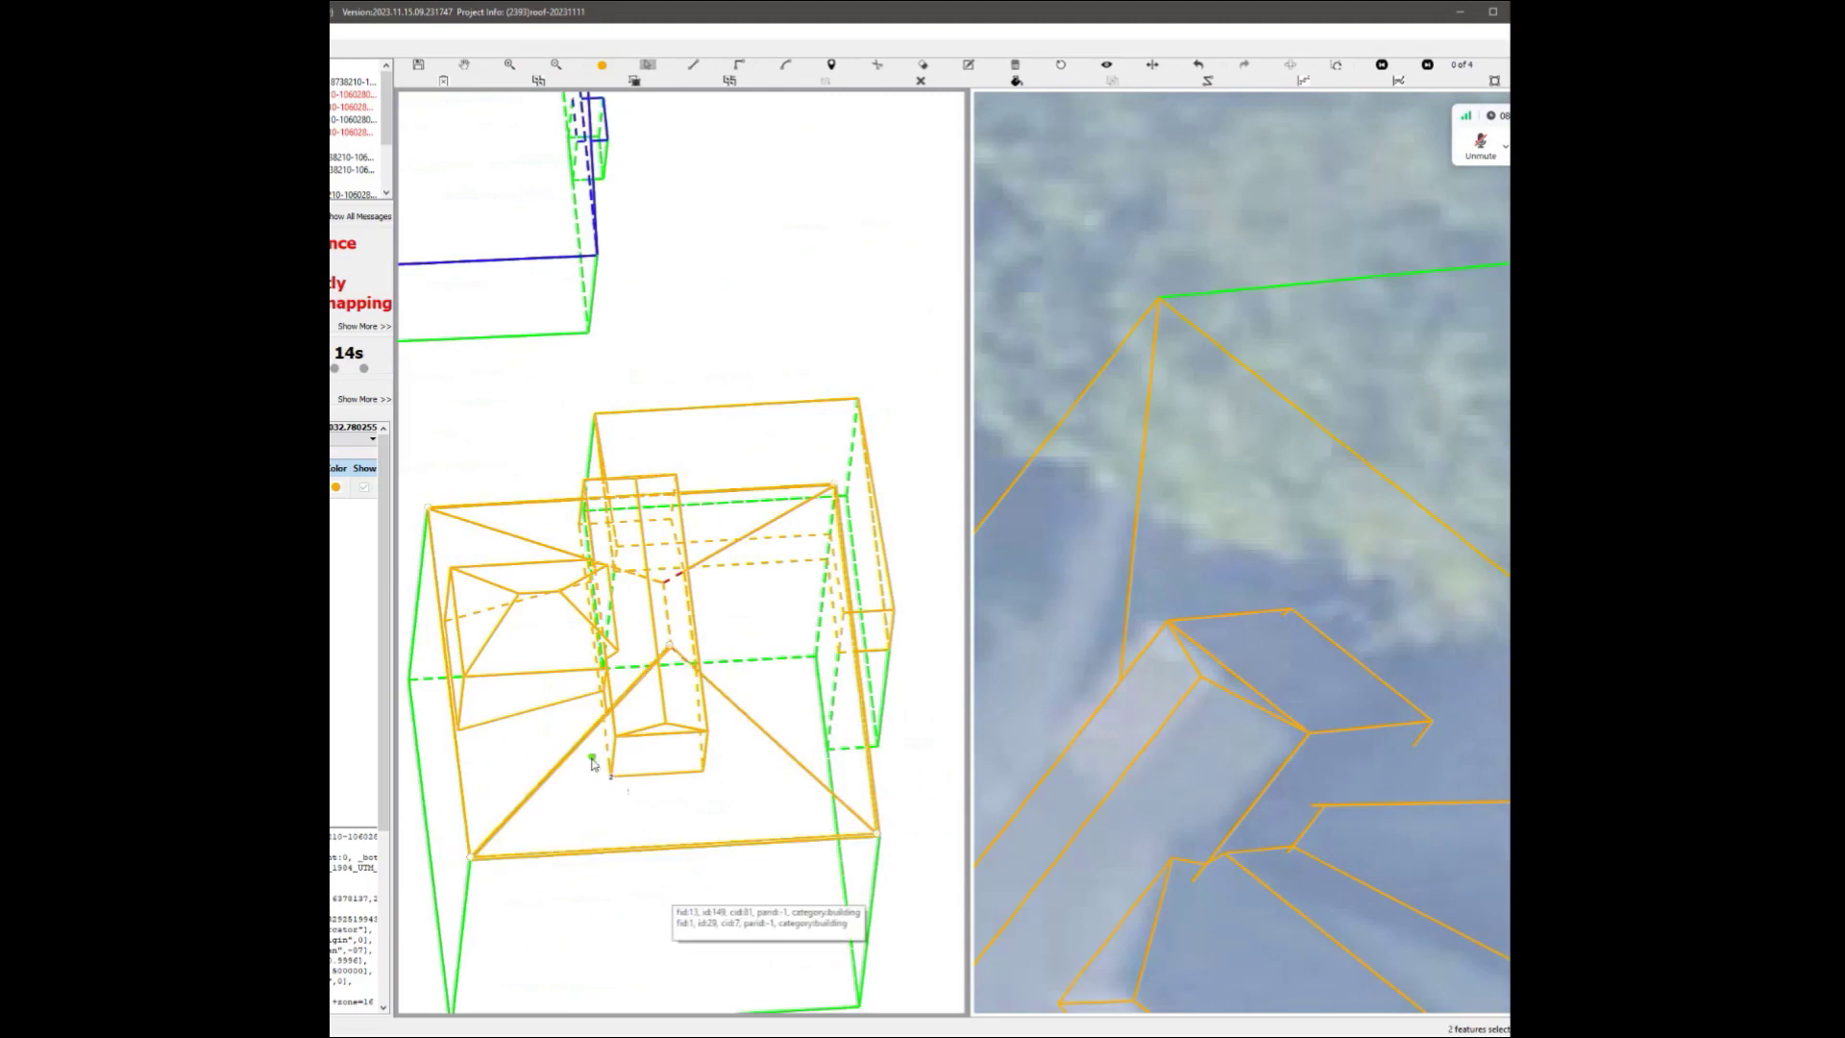
left_click(561, 743, "ctrl")
left_click(661, 692, "ctrl")
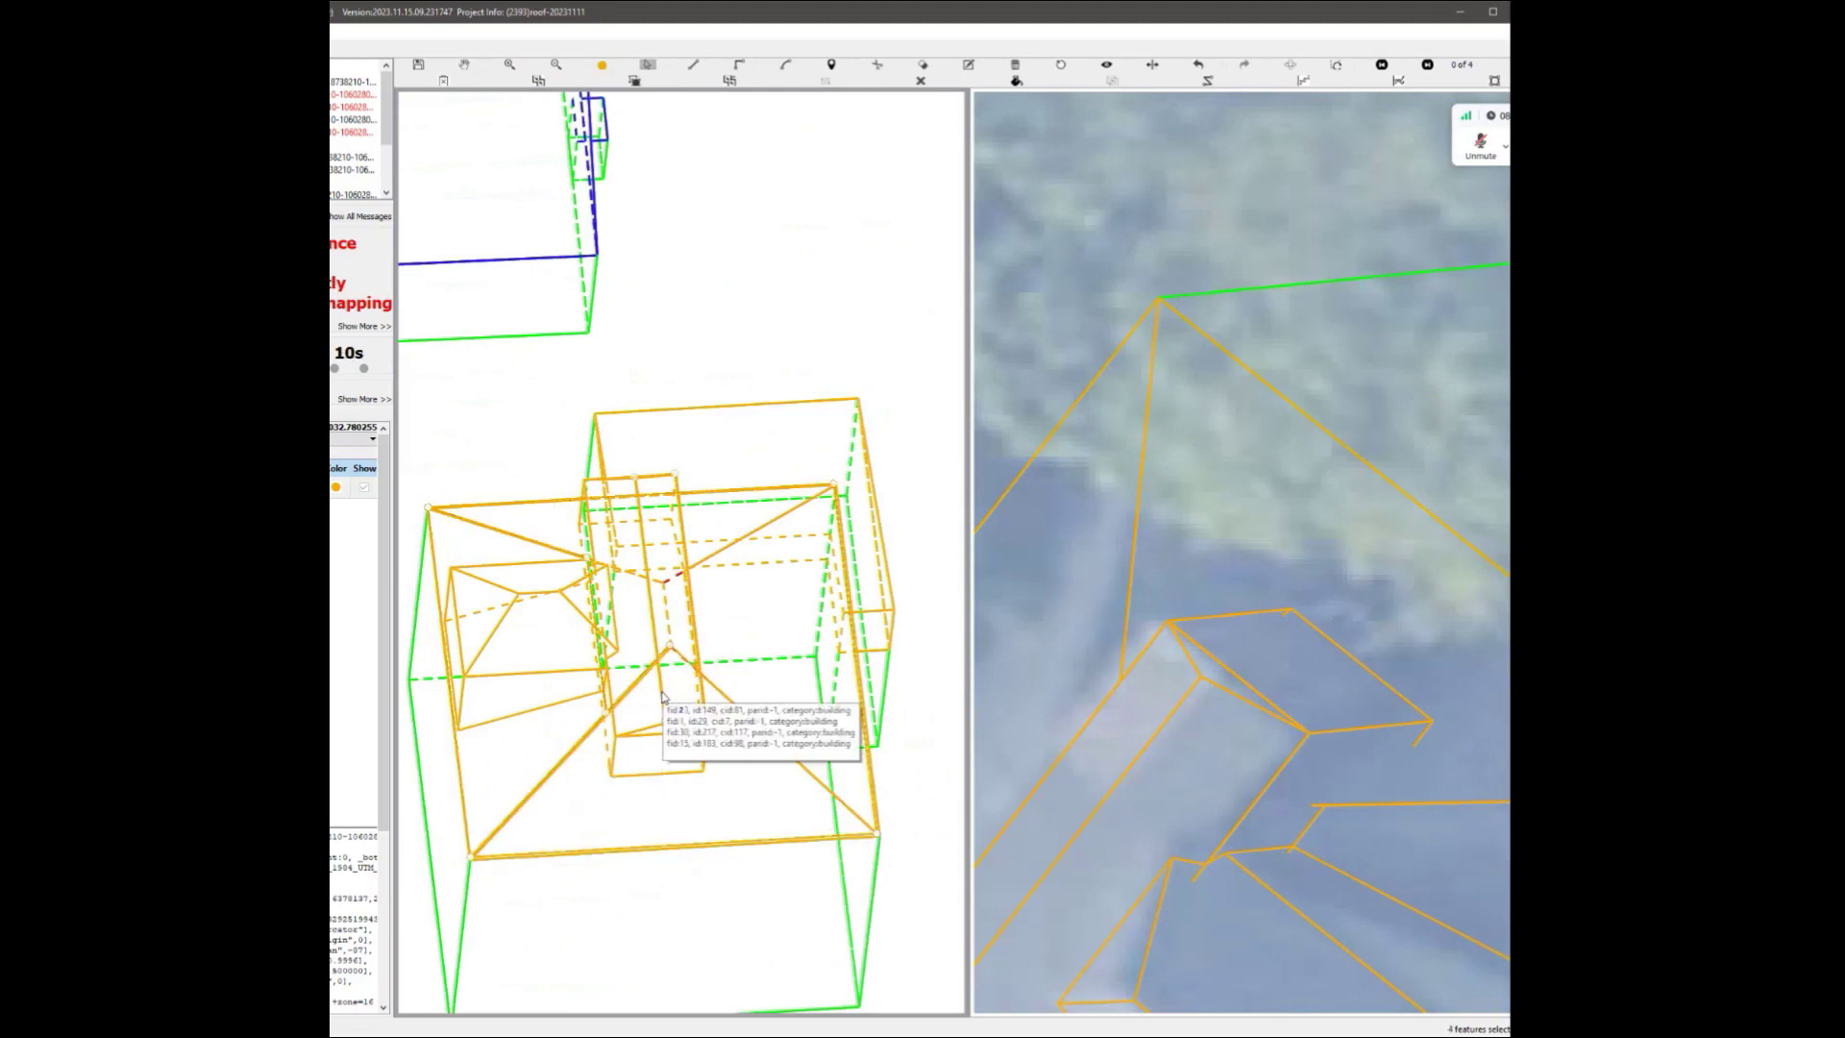
Select the long dormer's triangular end slope and both side walls together with the main roof's front slope.
scroll(677, 730, "up", 2)
left_click(699, 691)
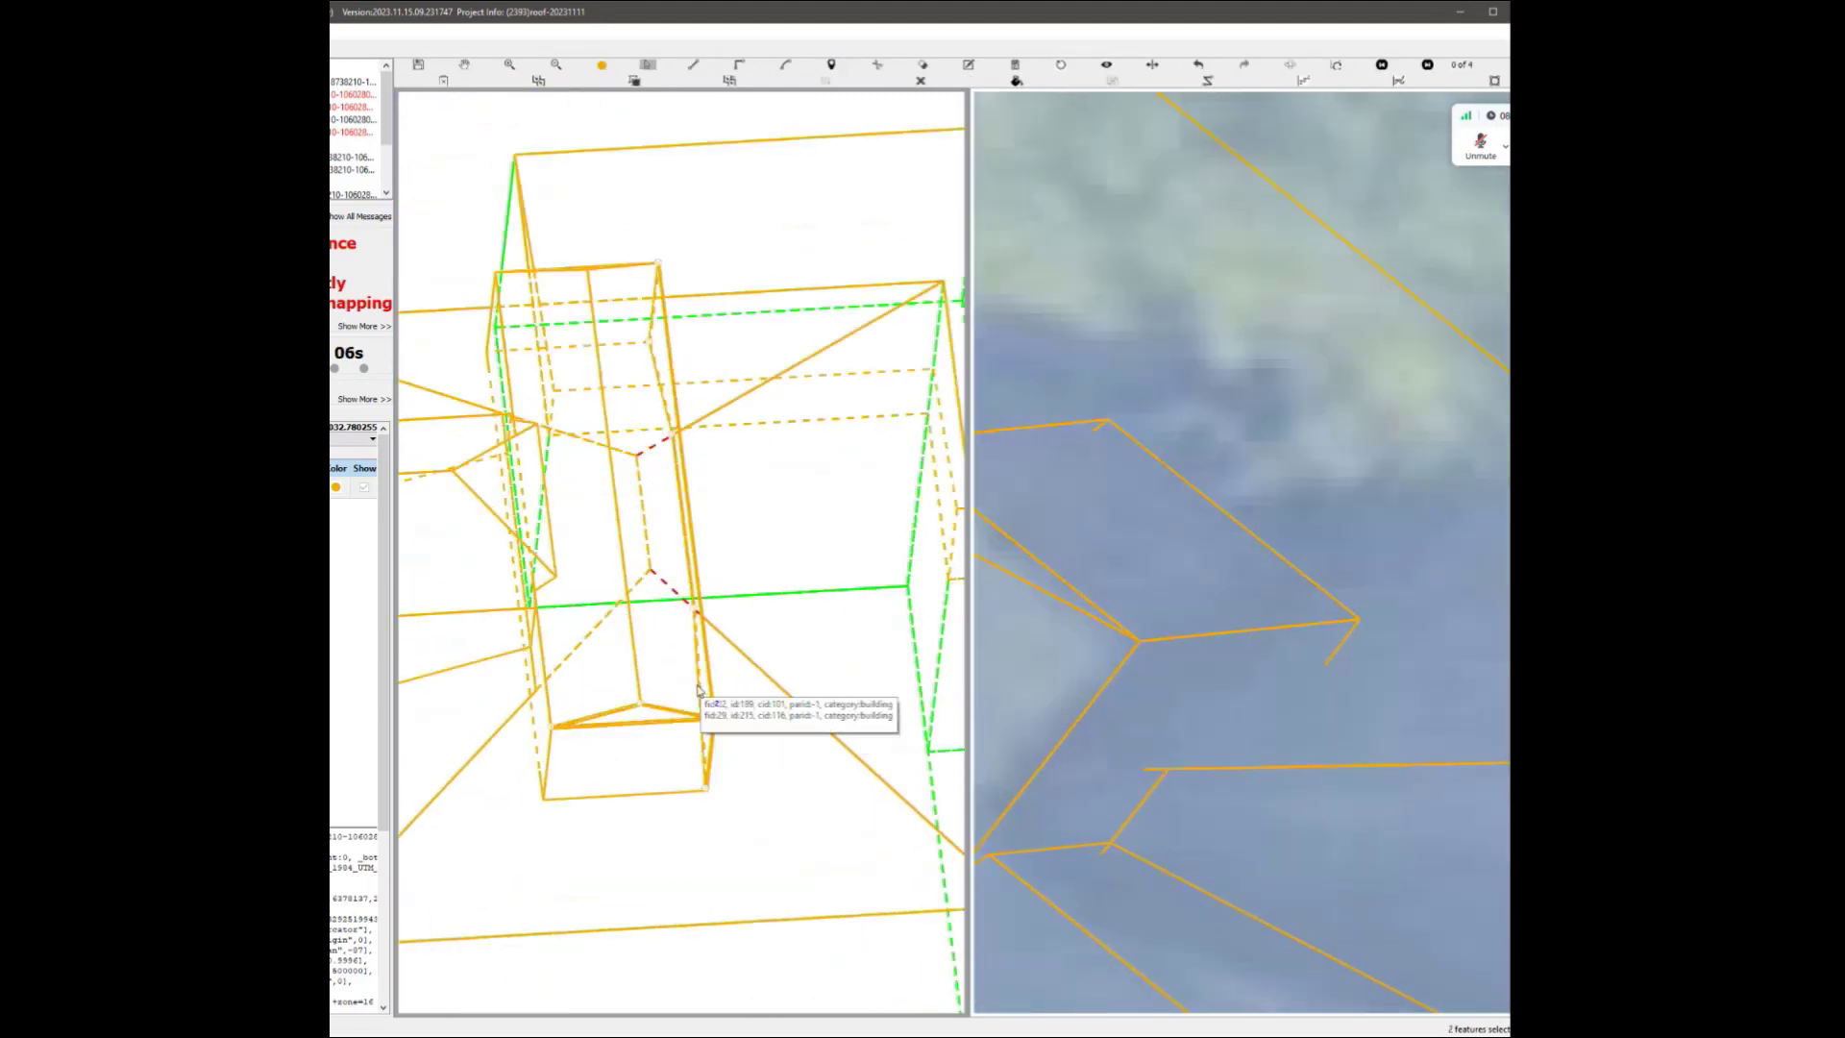
left_click(530, 726, "ctrl")
left_click(756, 674, "ctrl")
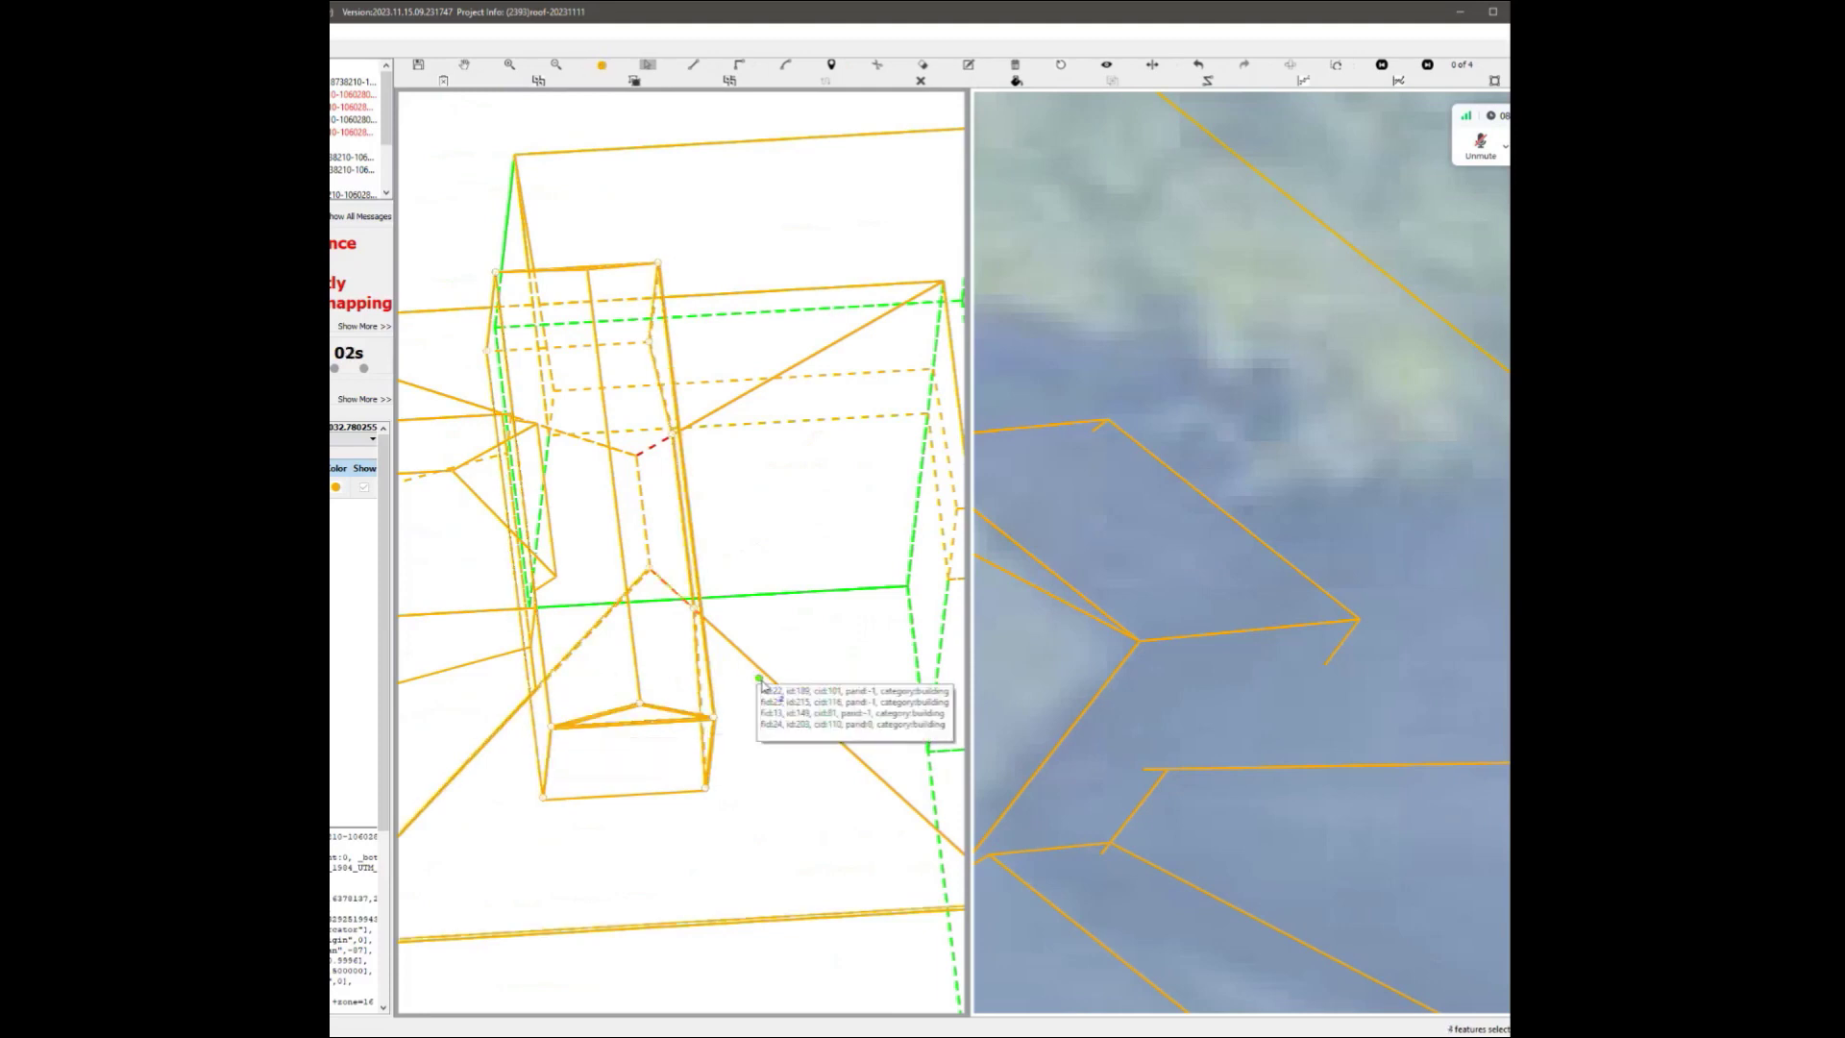
scroll(789, 797, "down", 2)
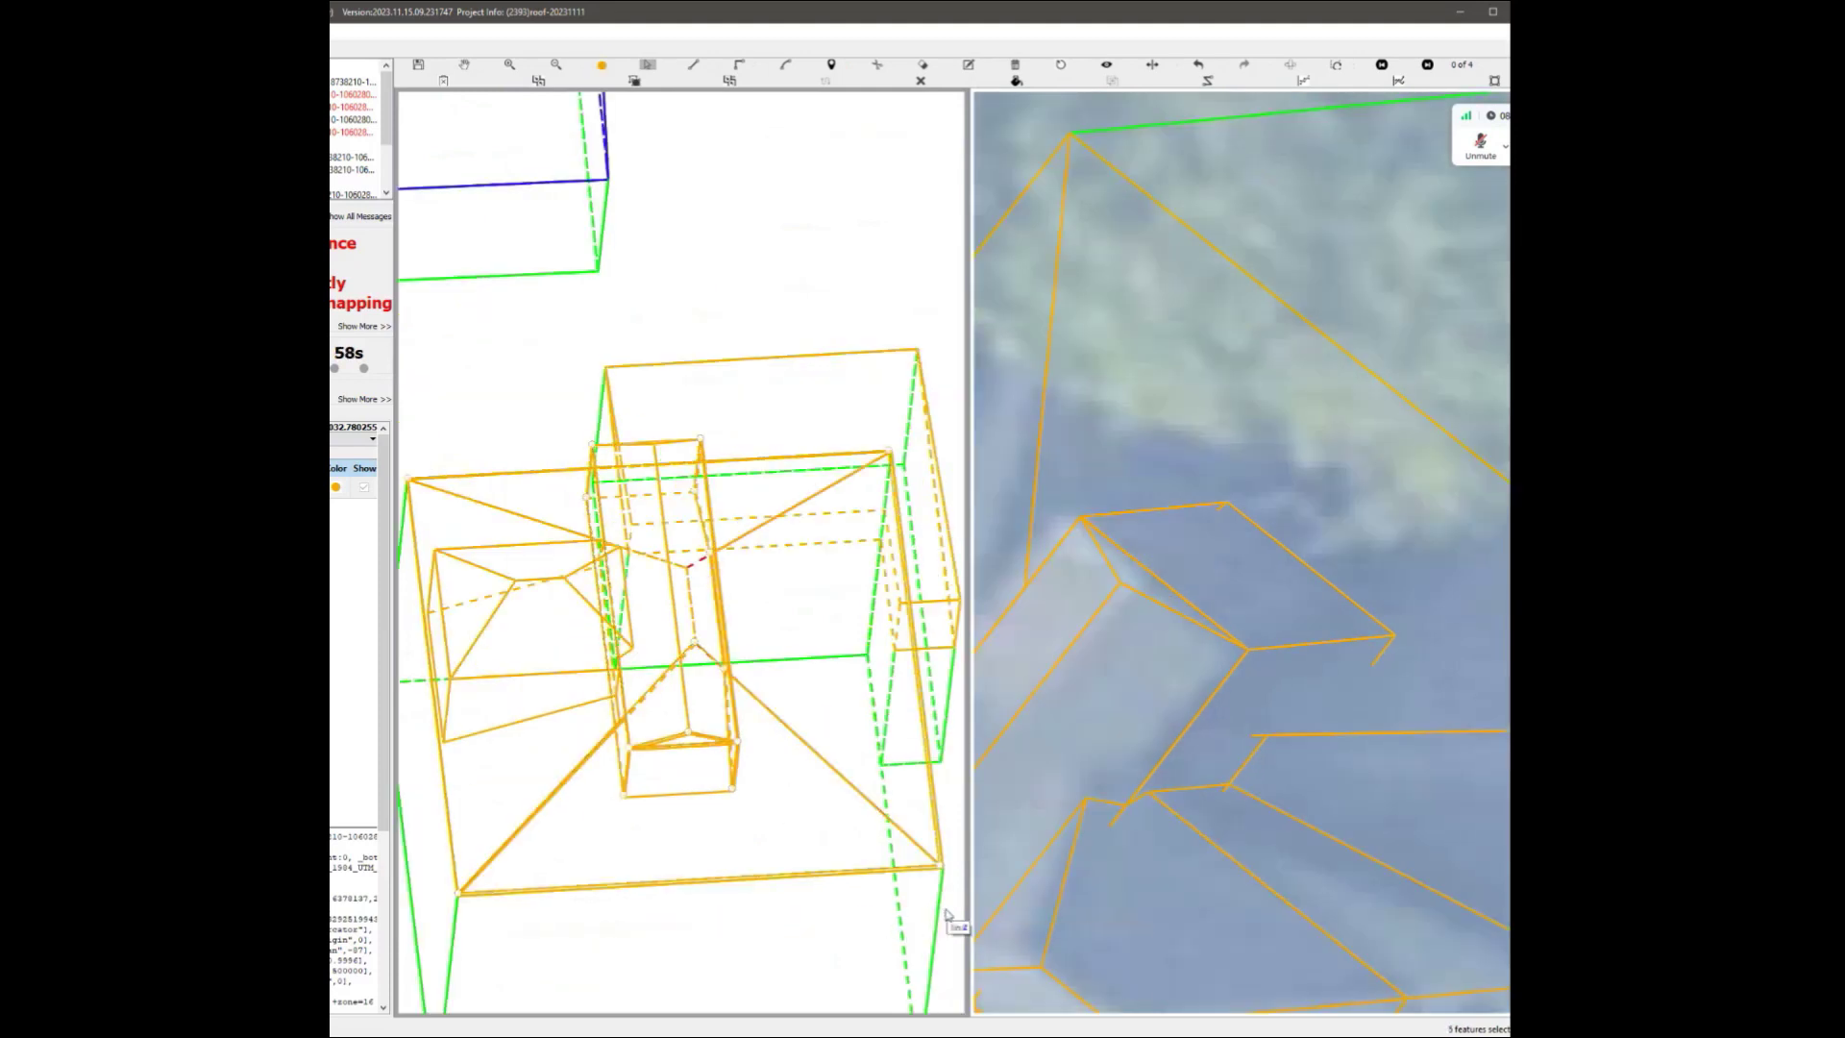
Select the main roof's front slope, the side slope under the smaller dormer and the long dormer's adjacent side wall.
left_click(660, 626)
key("Escape")
left_click(579, 772)
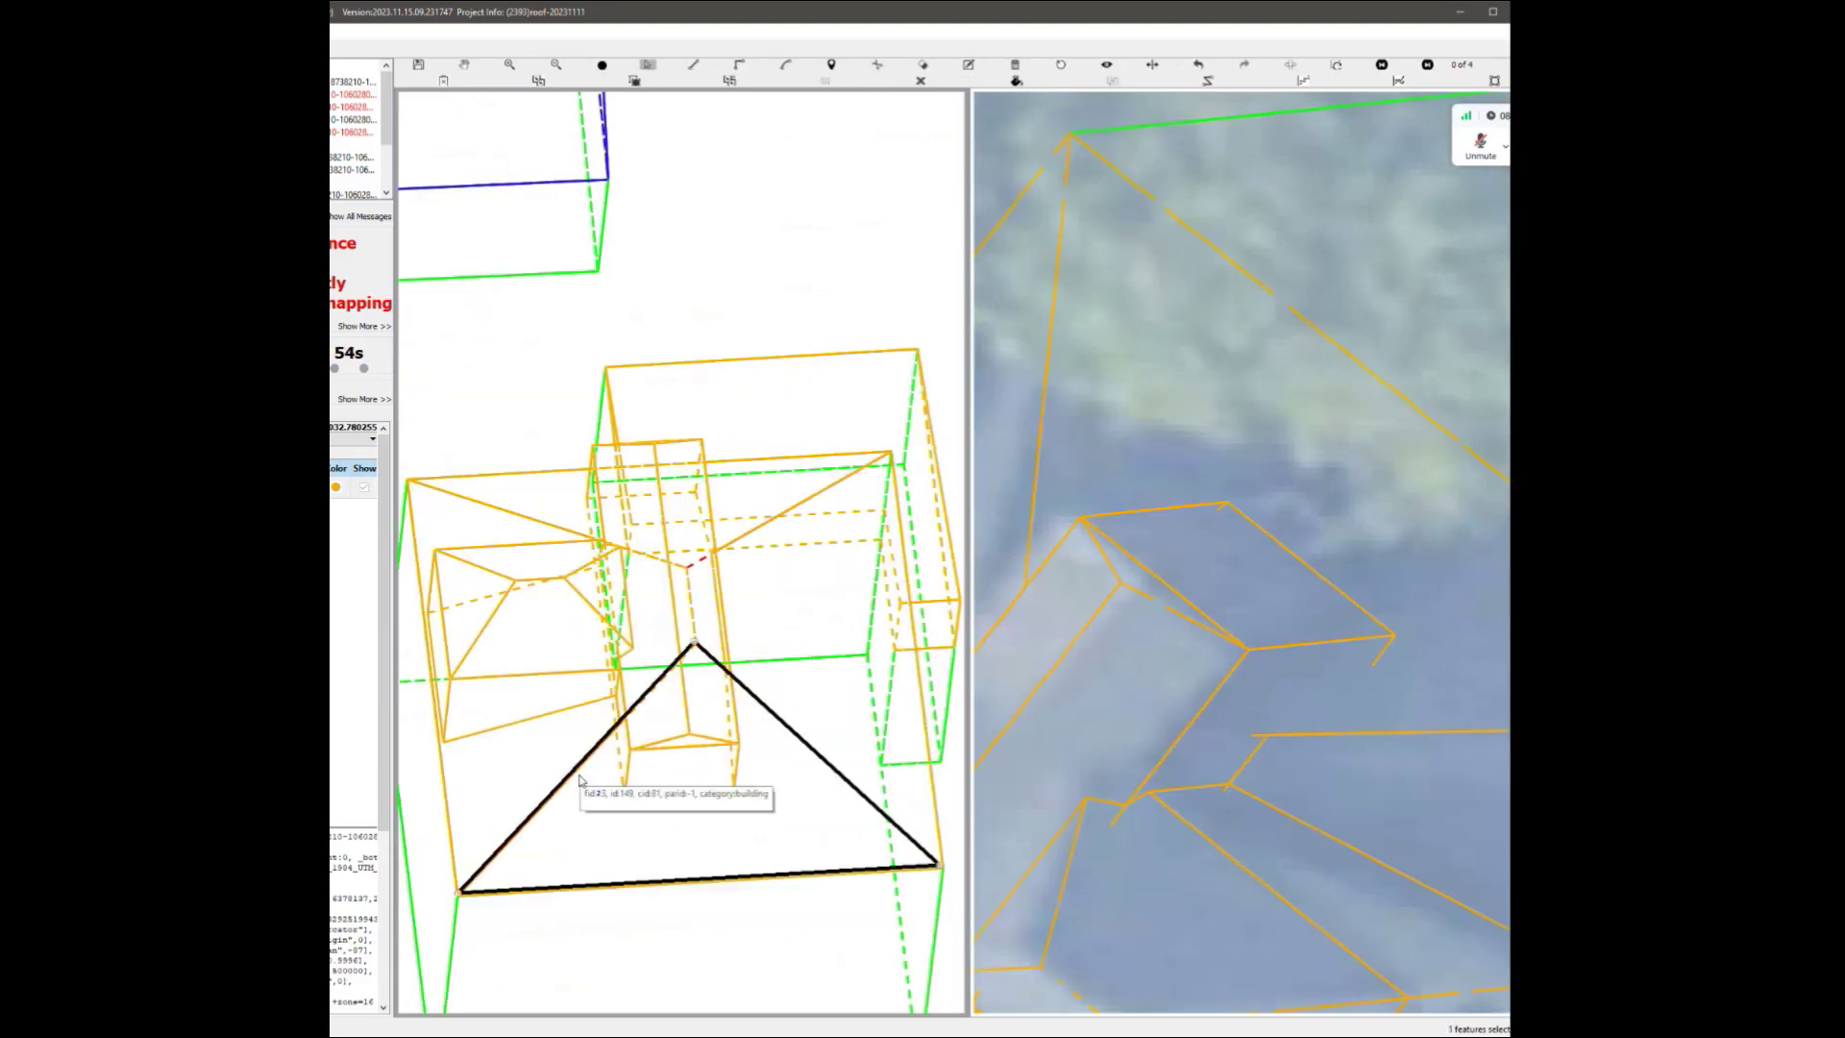
left_click(534, 771, "ctrl")
left_click(620, 766, "ctrl")
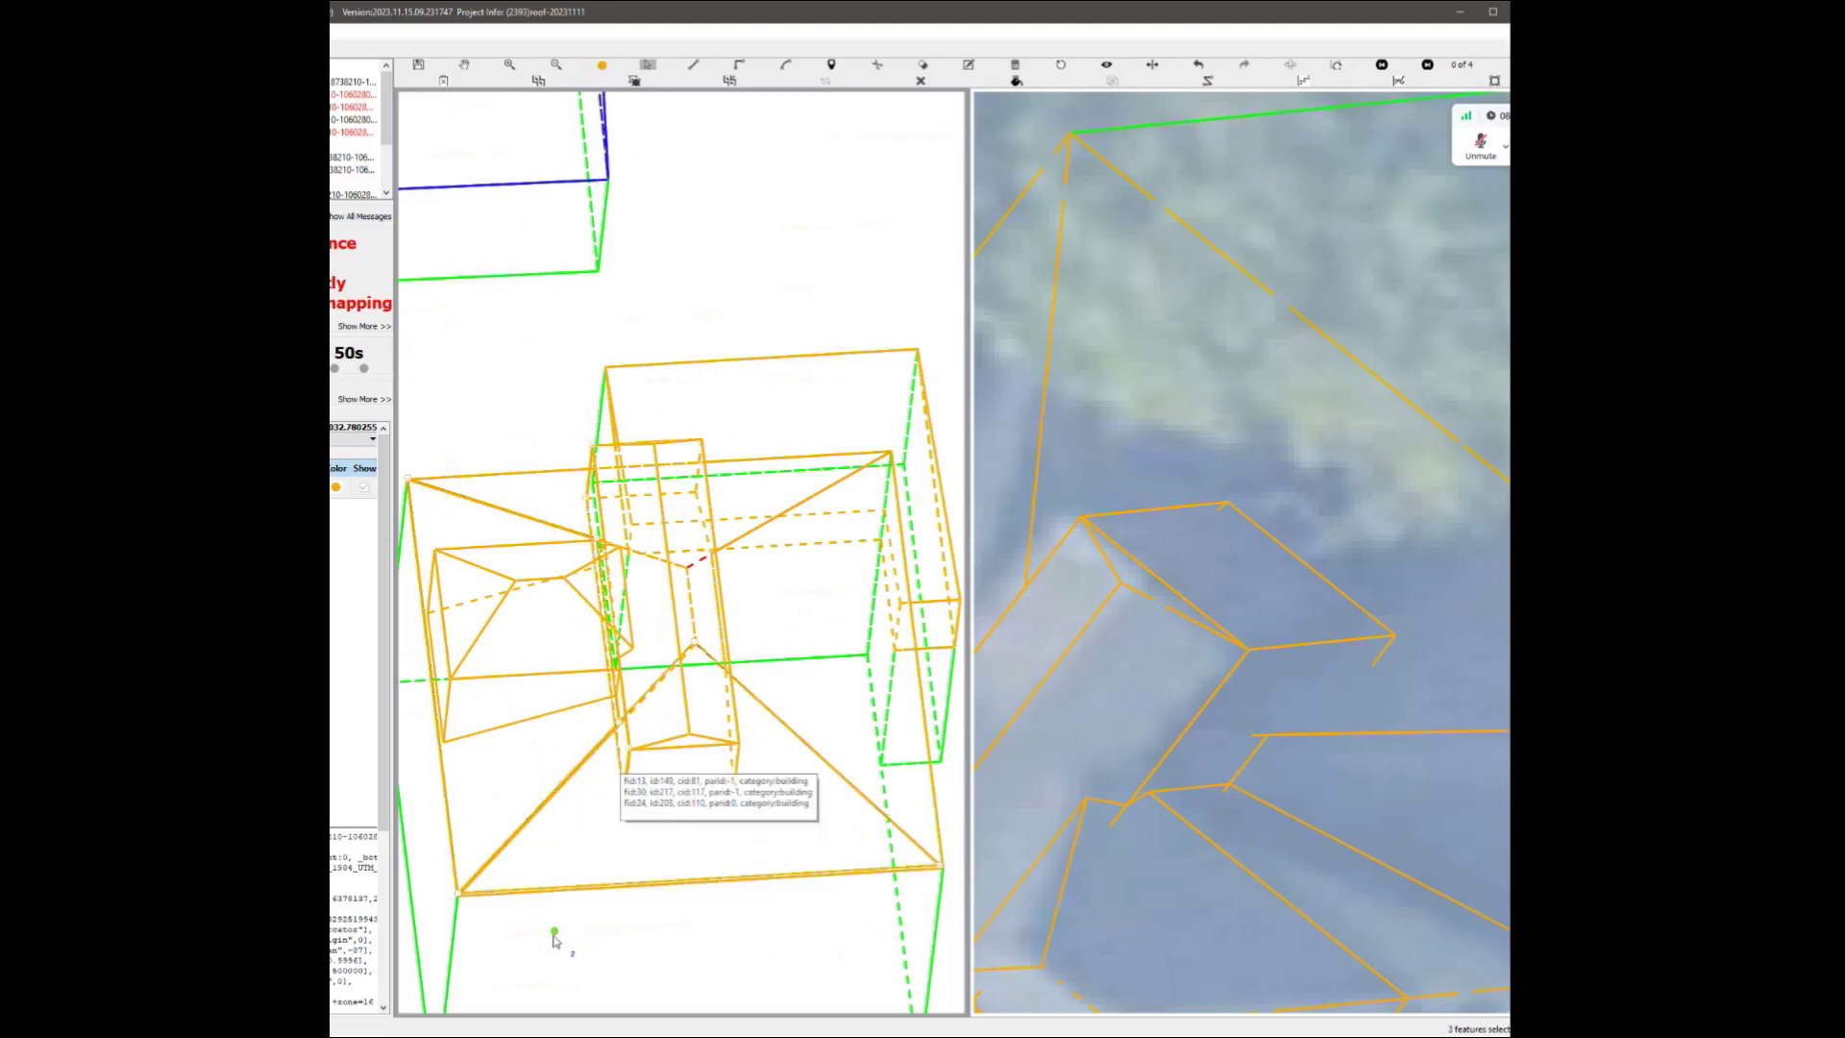
Select the main roof's front slope and smaller-dormer side slope with the long dormer's triangular end slope and back wall.
left_click(594, 780)
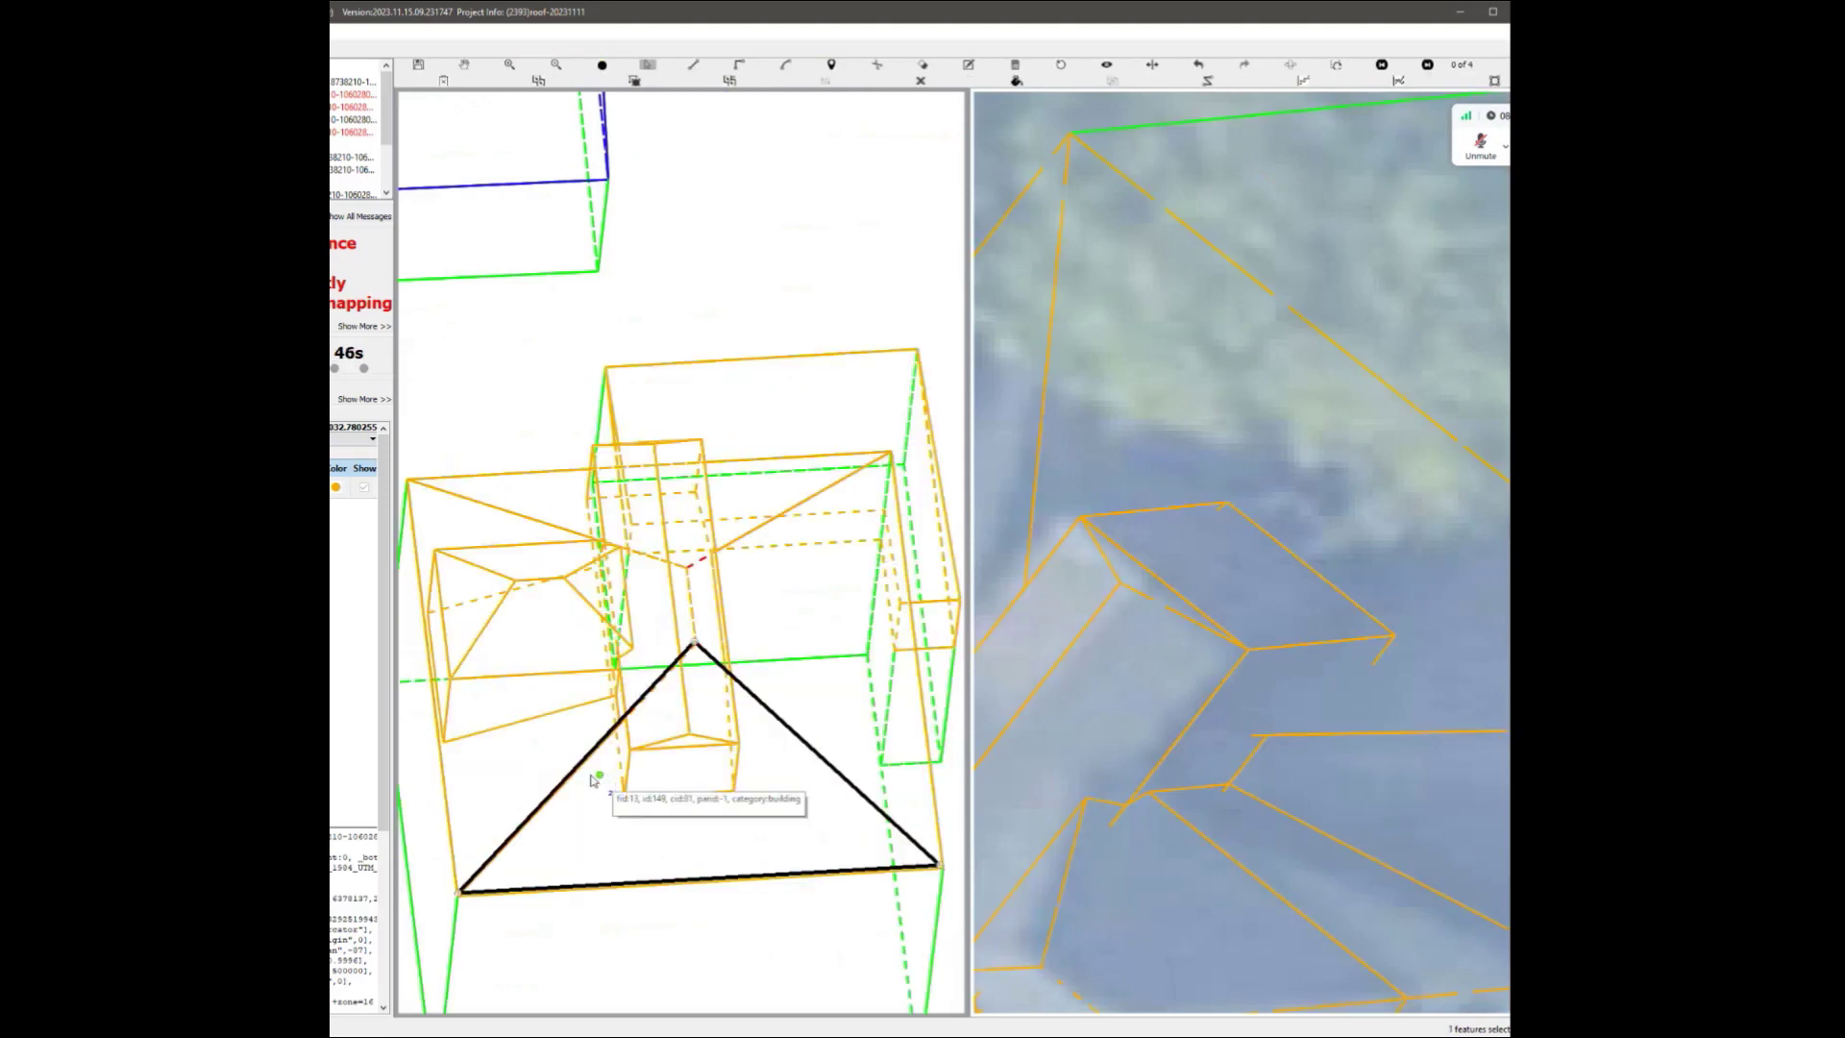
left_click(563, 760, "ctrl")
left_click(626, 763, "ctrl")
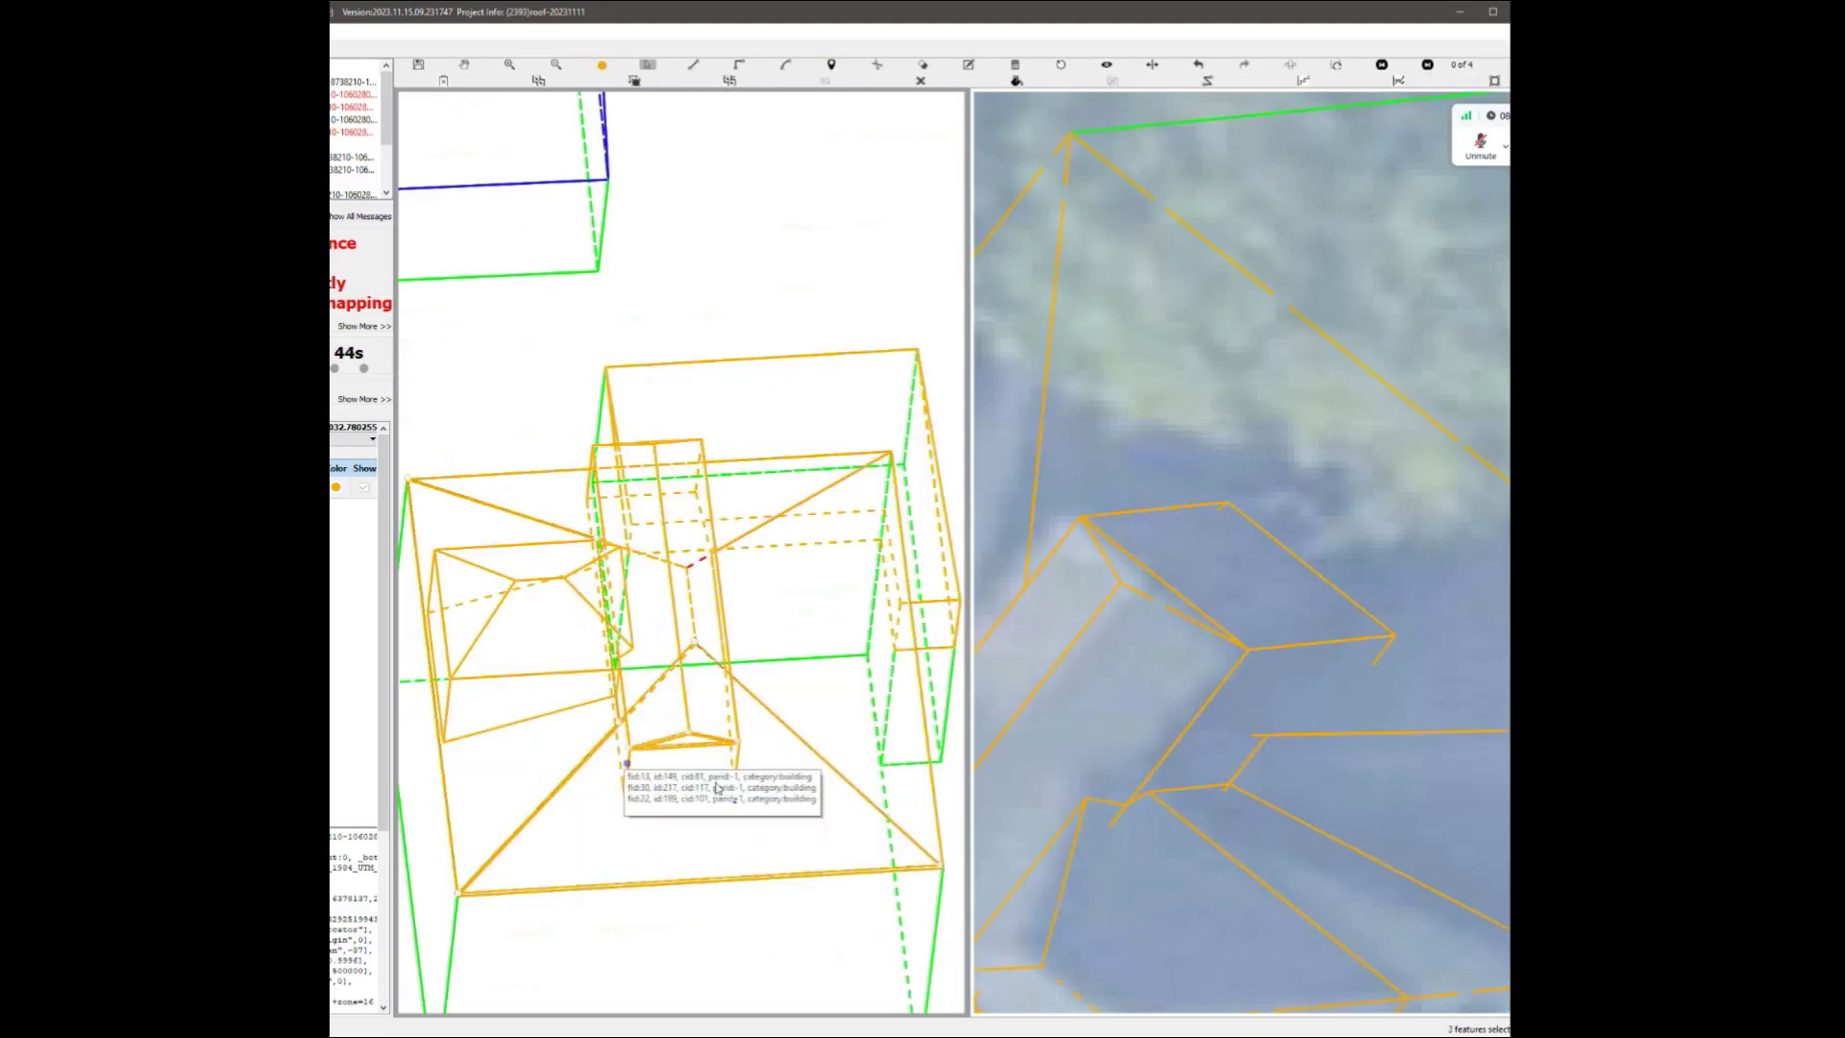
left_click(690, 495, "ctrl")
left_click(694, 604, "ctrl")
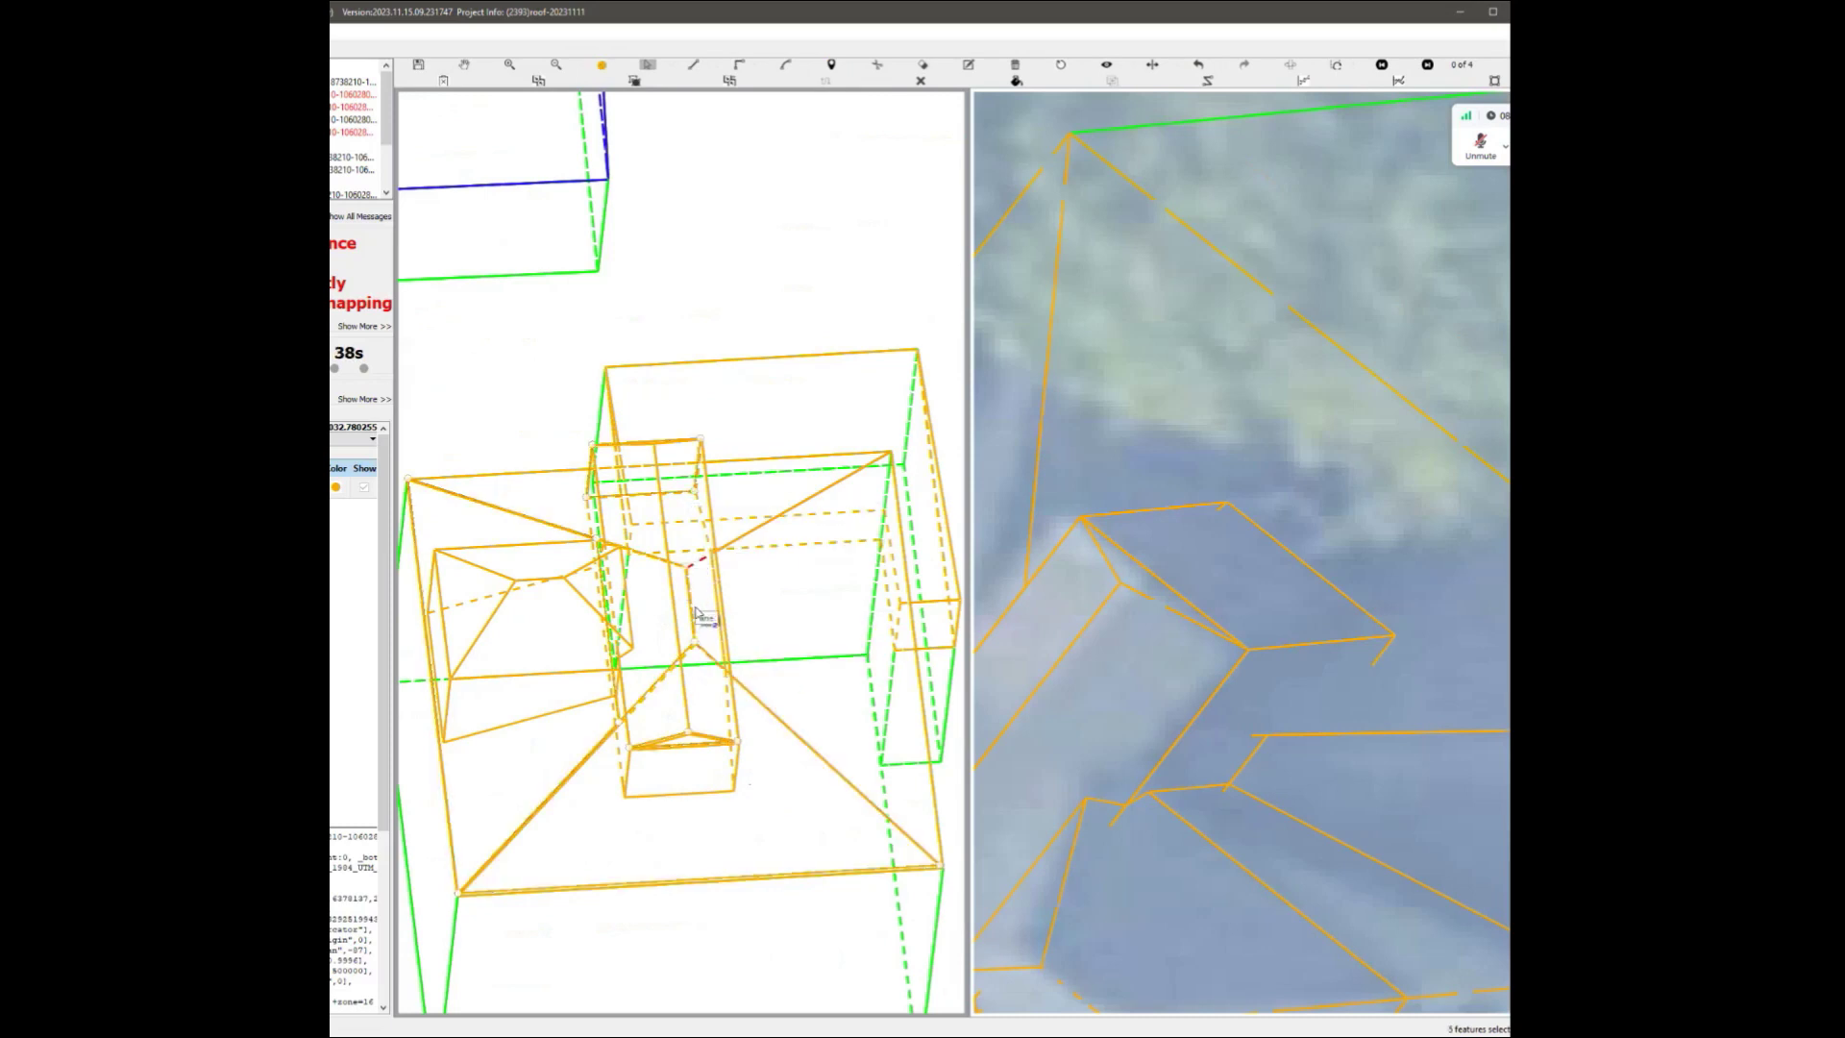
Select the main roof's side slope under the smaller dormer on its own to examine where it ends at the long dormer.
key("Escape")
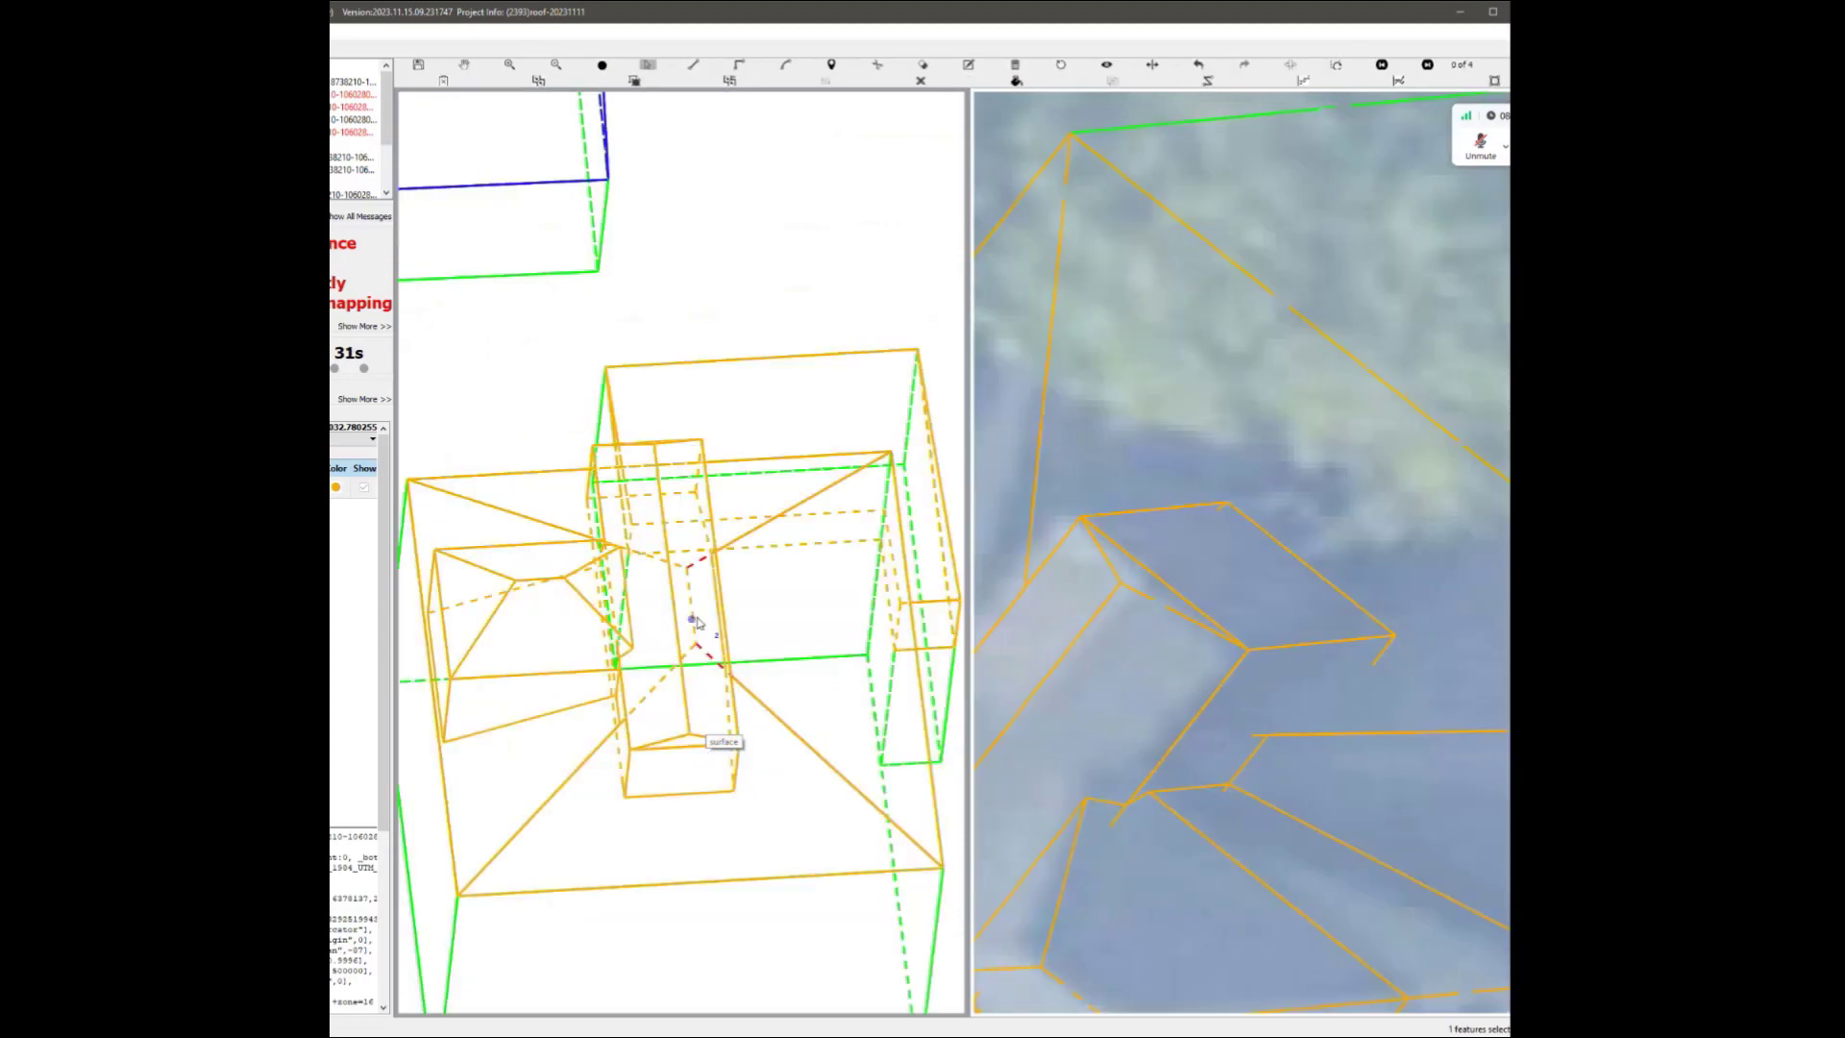
left_click(695, 618)
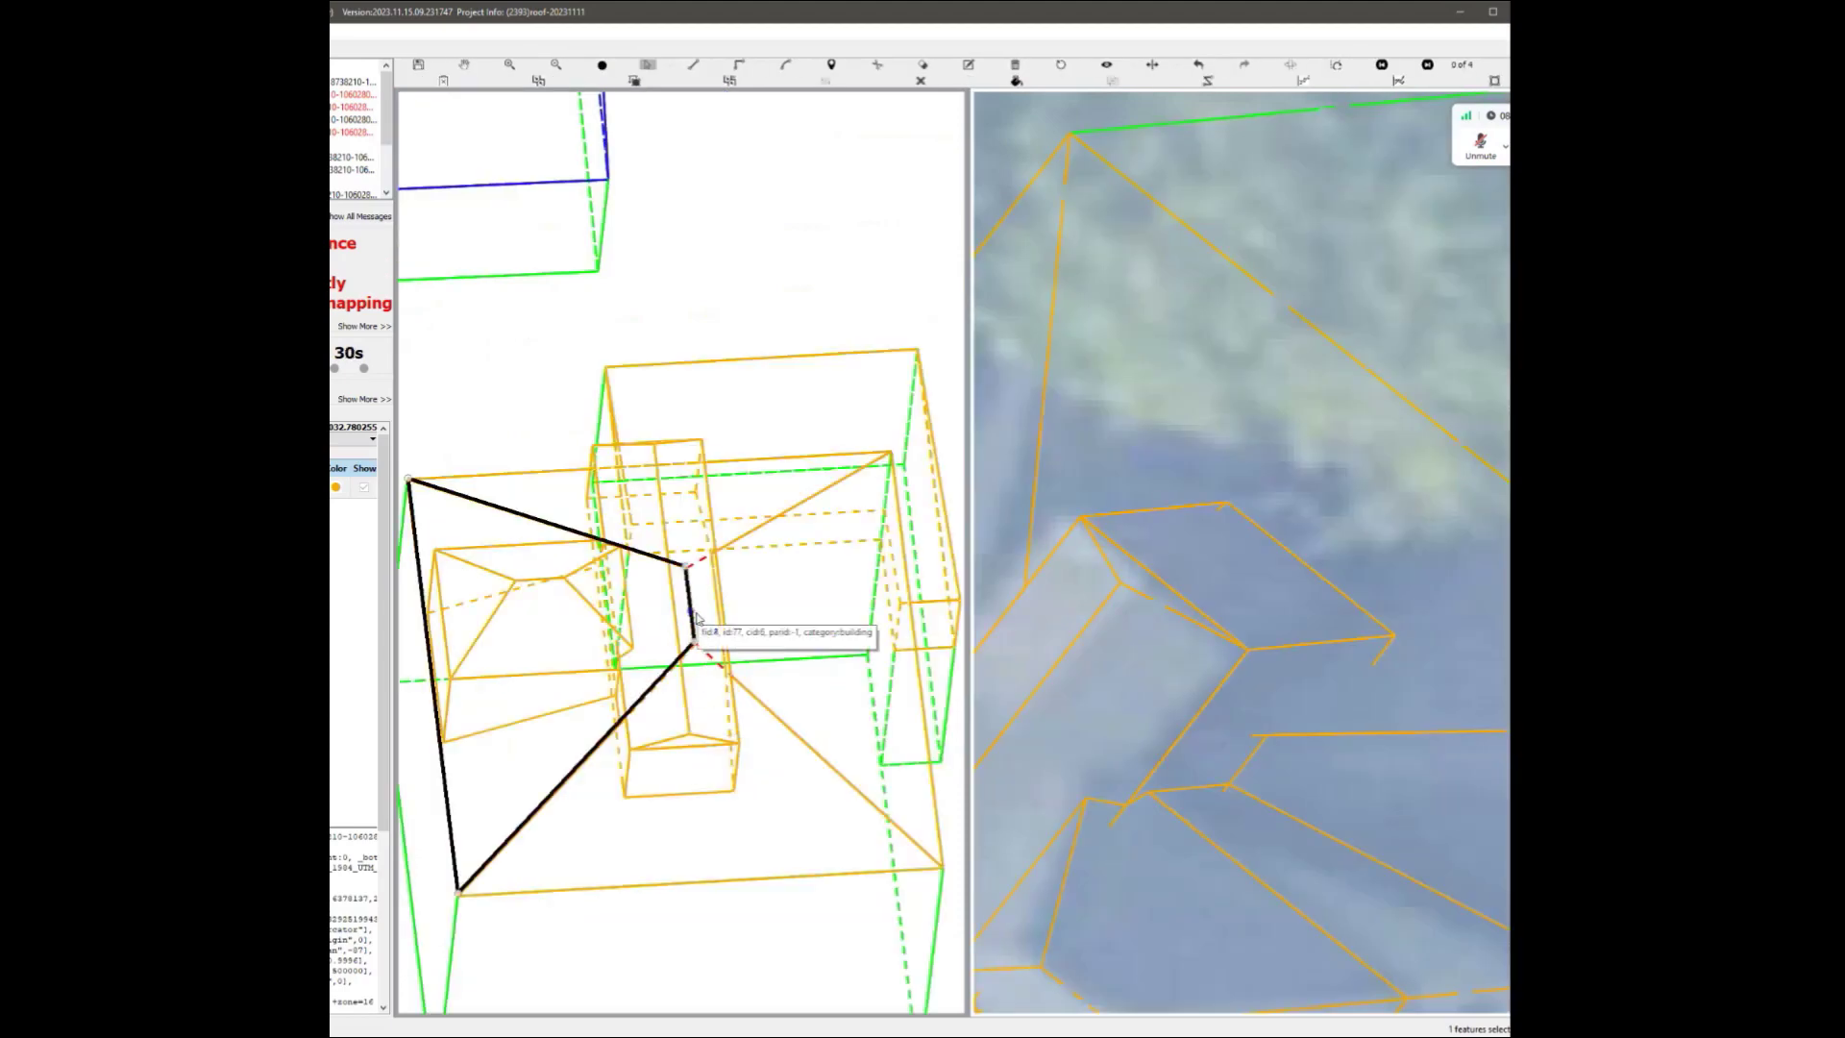
key("Escape")
left_click_drag(678, 724, 719, 774)
scroll(664, 638, "down", 3)
scroll(656, 656, "up", 3)
key("Escape")
left_click(683, 565)
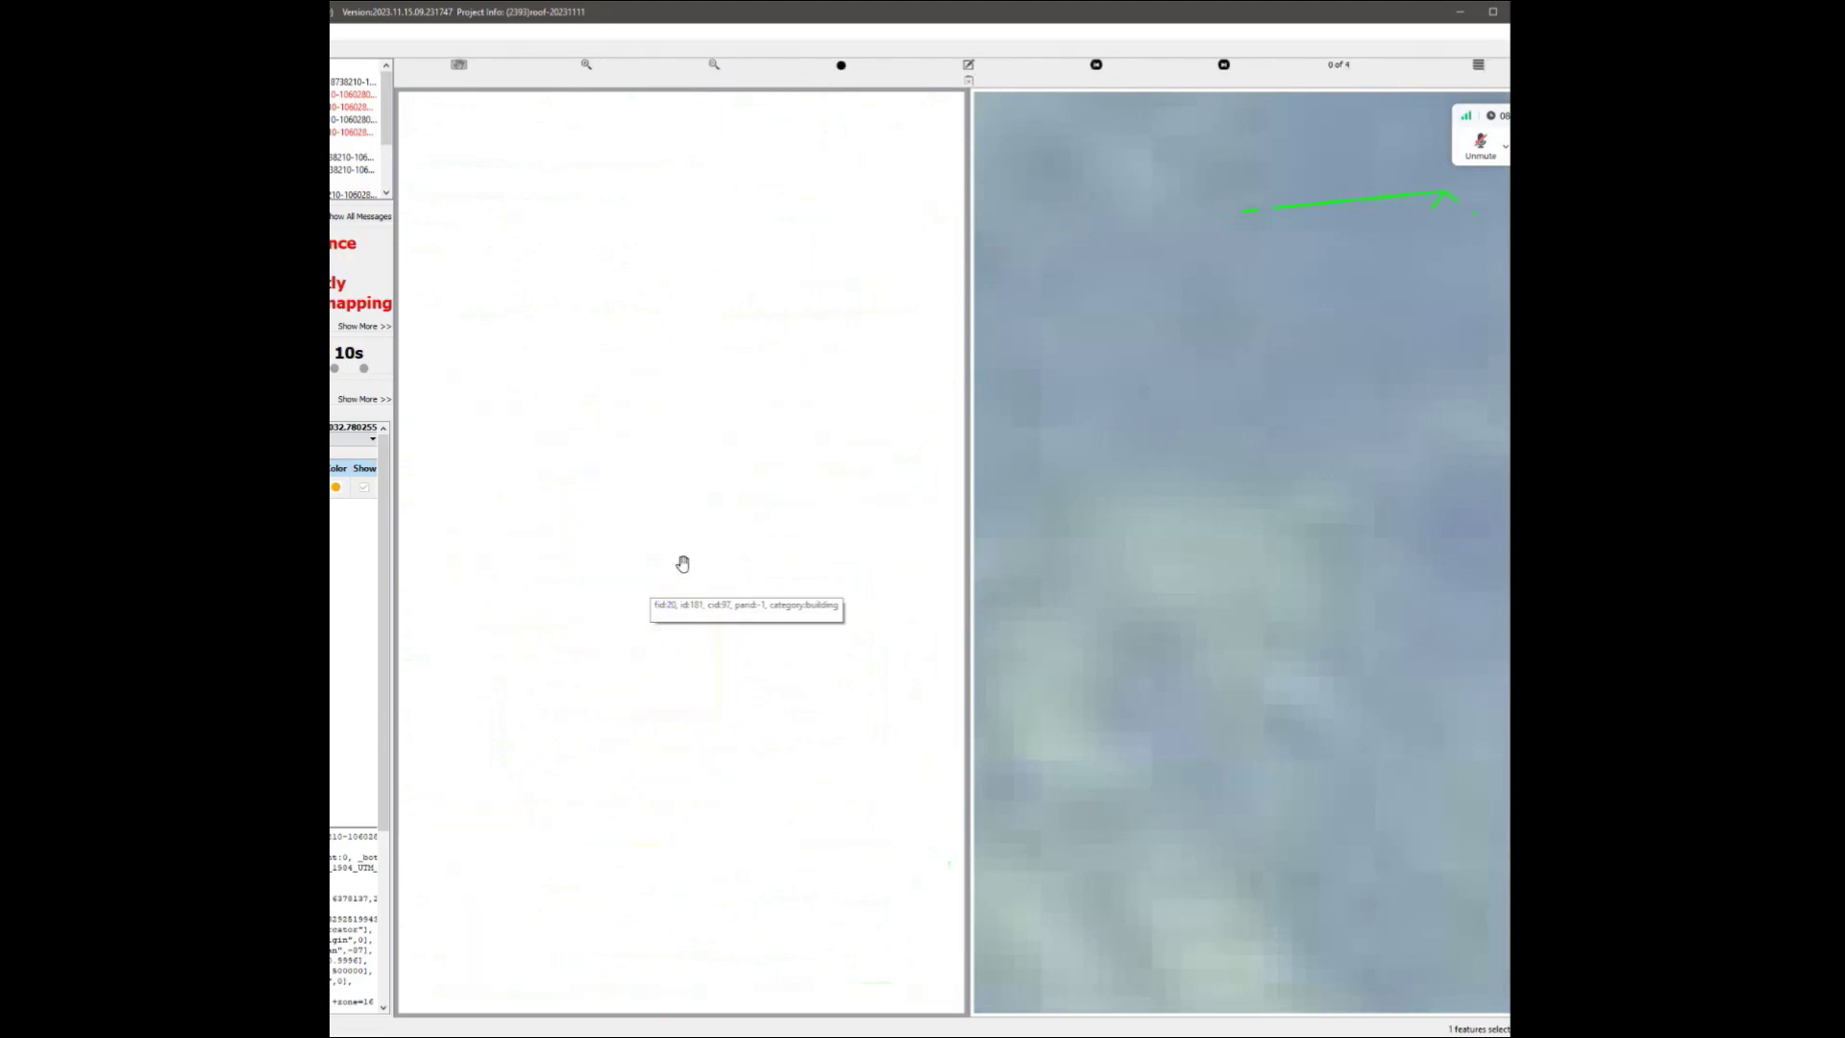
left_click(576, 465)
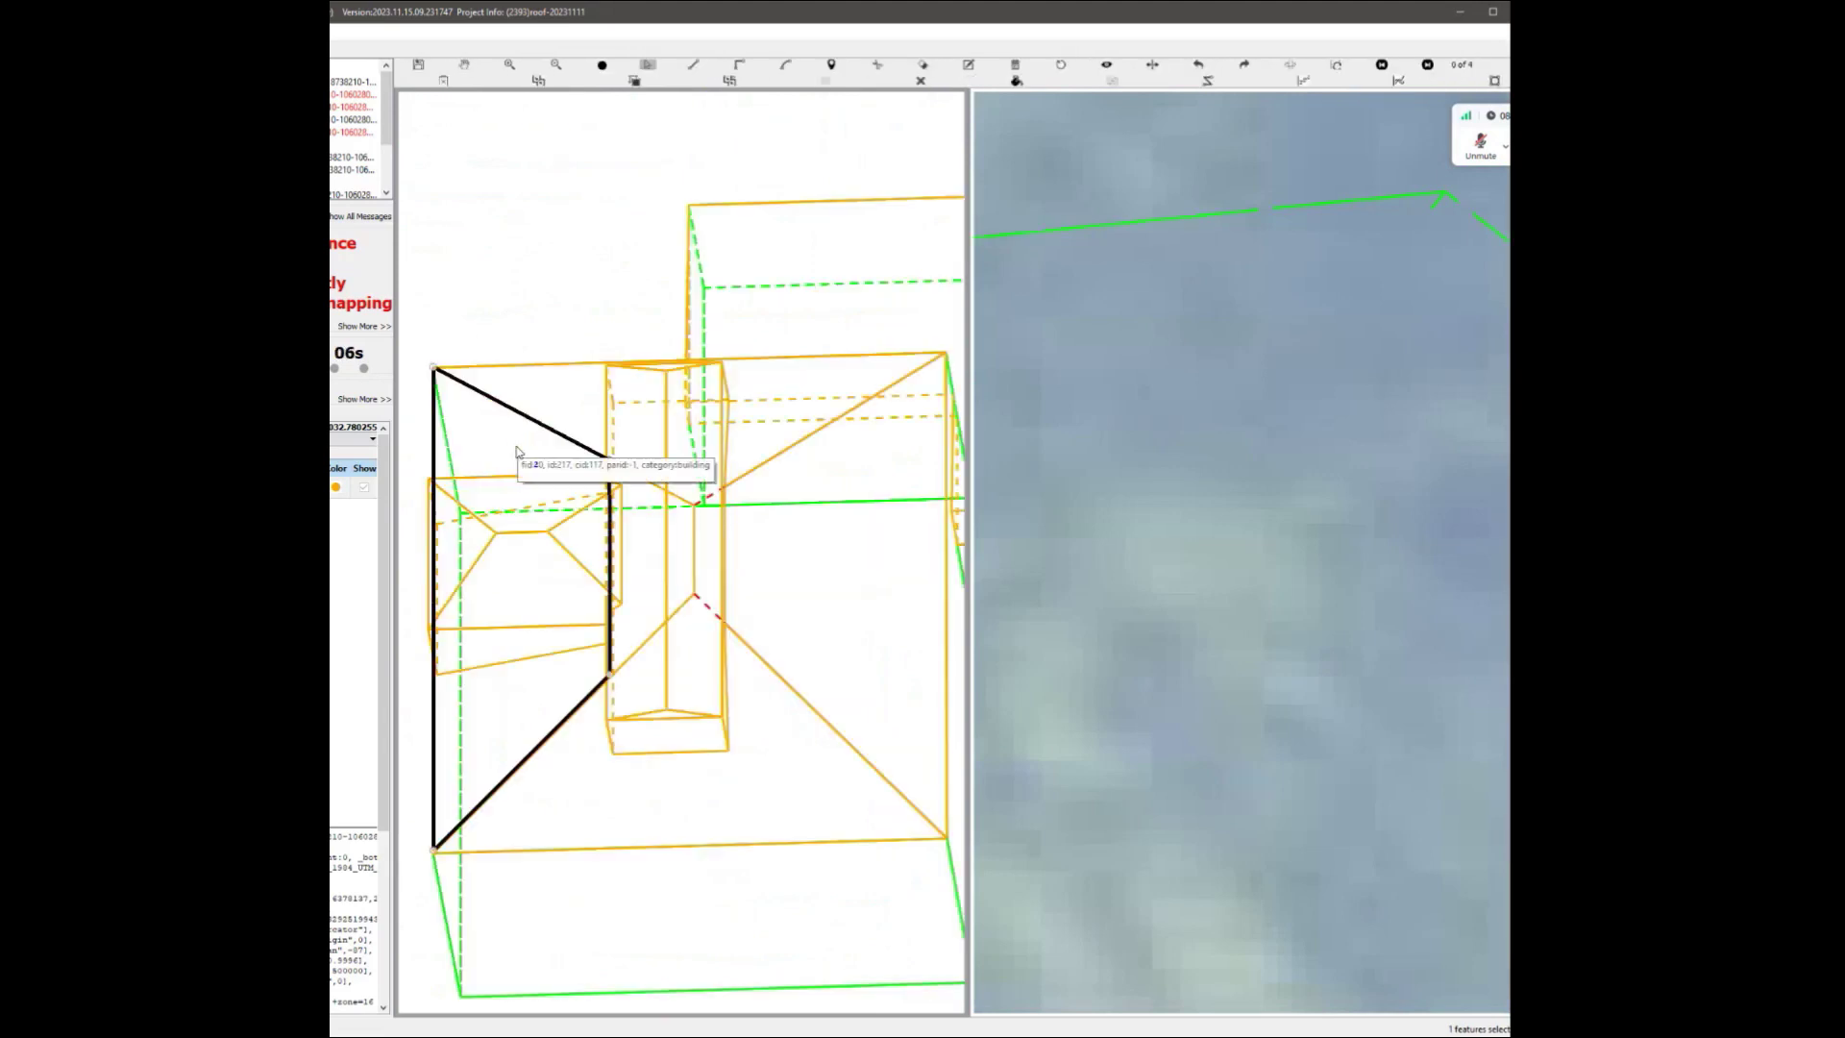
Select the main roof's triangular front and back slopes together with its side slope opposite the smaller dormer.
left_click(776, 436)
left_click(769, 783)
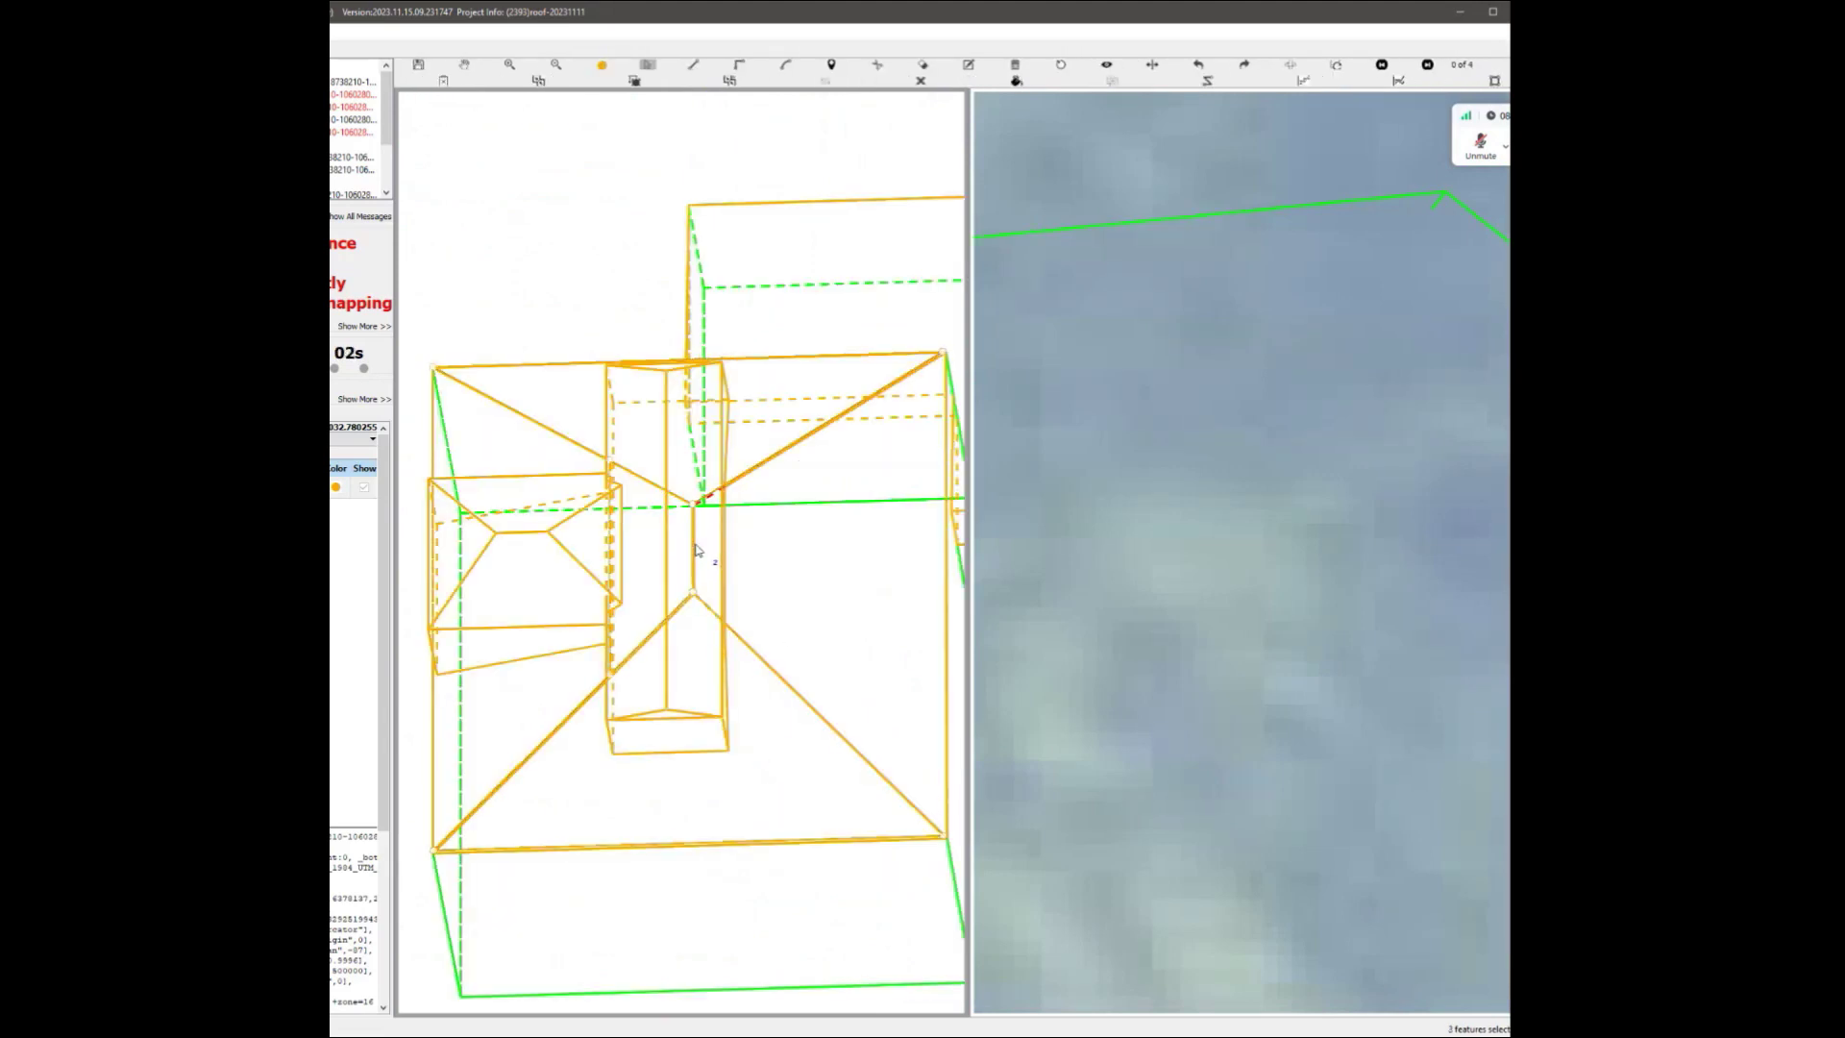
scroll(696, 548, "down", 2)
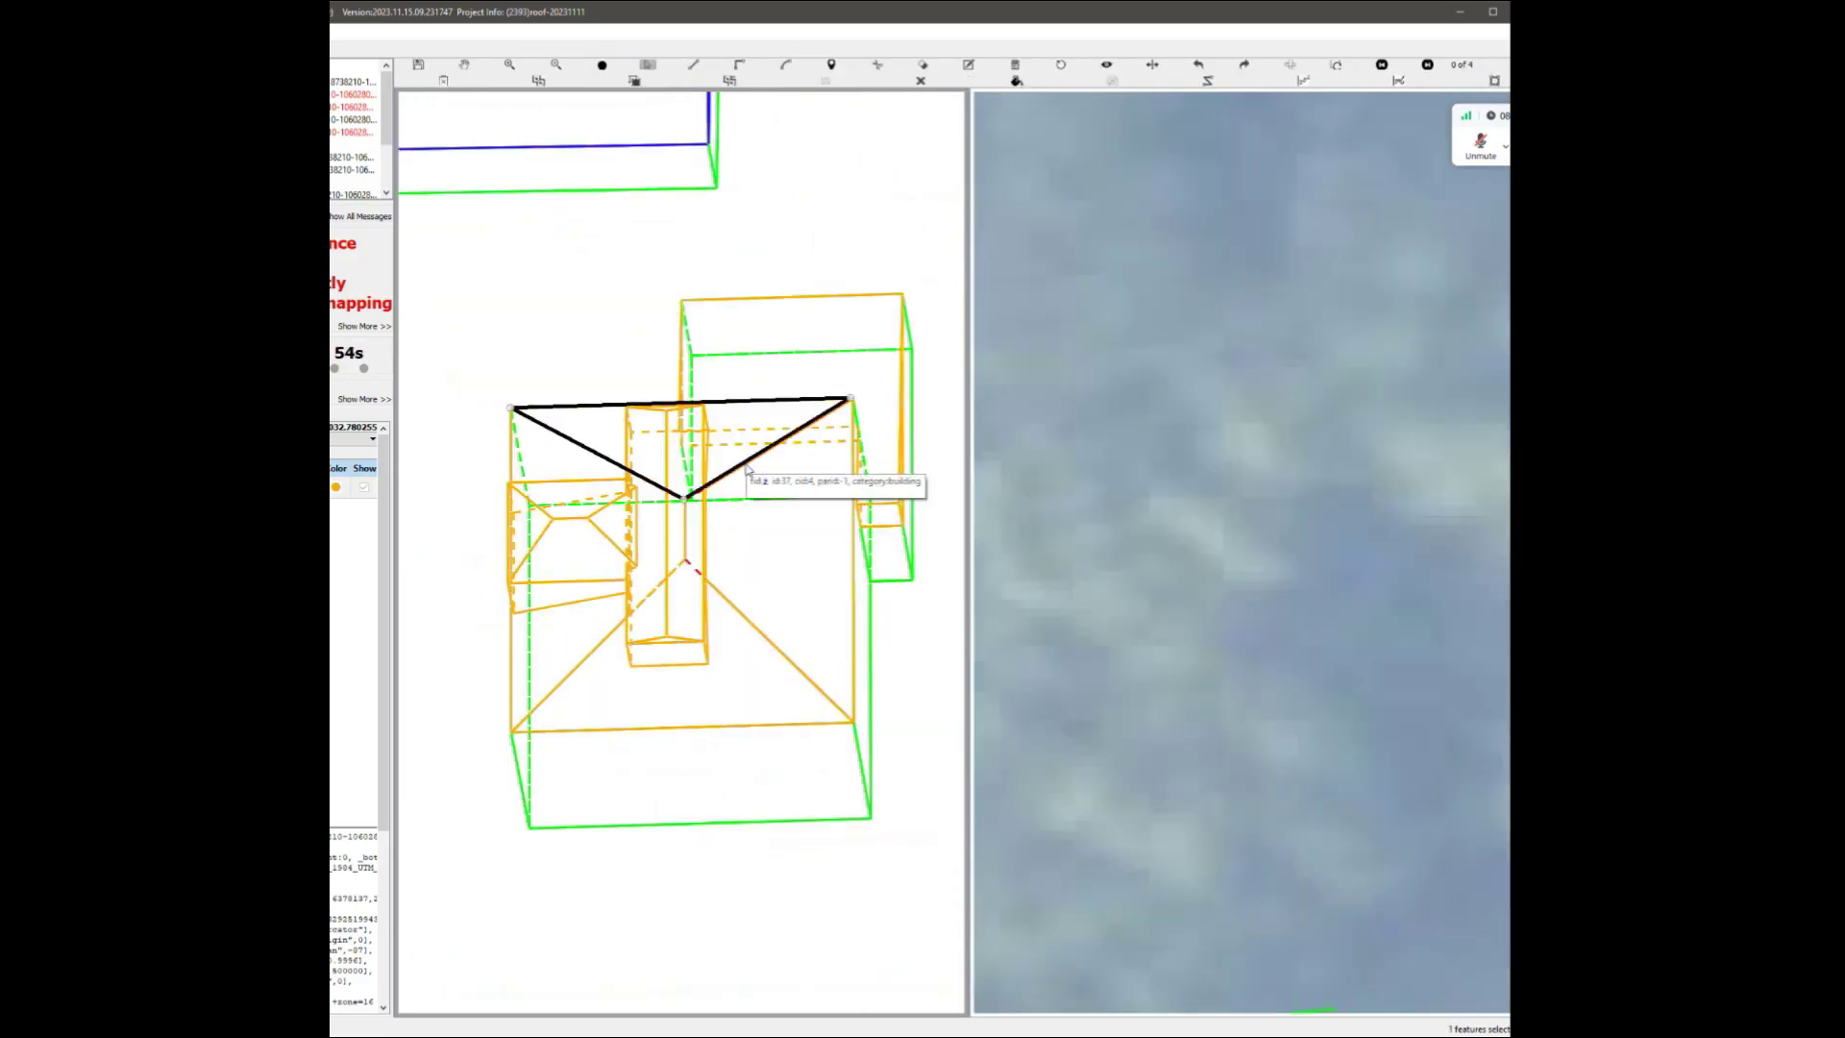
left_click(741, 615)
left_click(755, 795)
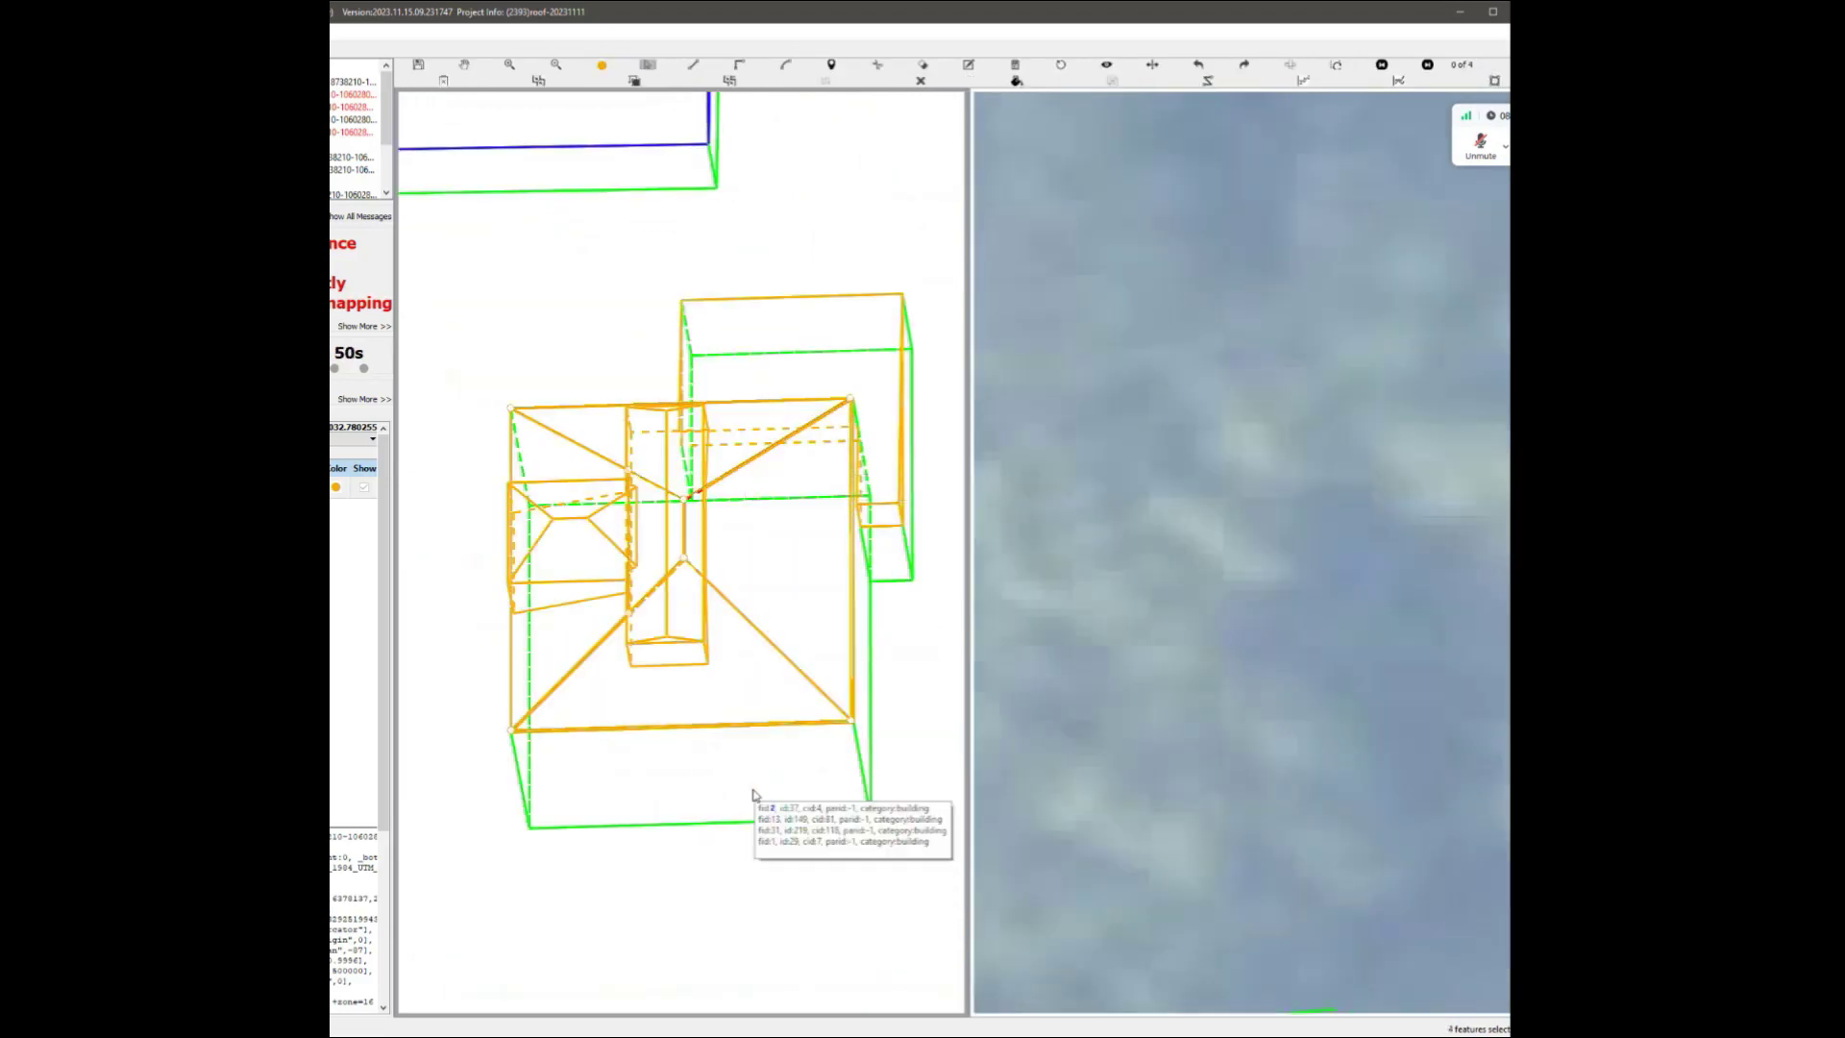
Select the long dormer's end wall, inner roof slope and side wall with the main roof's front and side slopes.
scroll(687, 634, "up", 2)
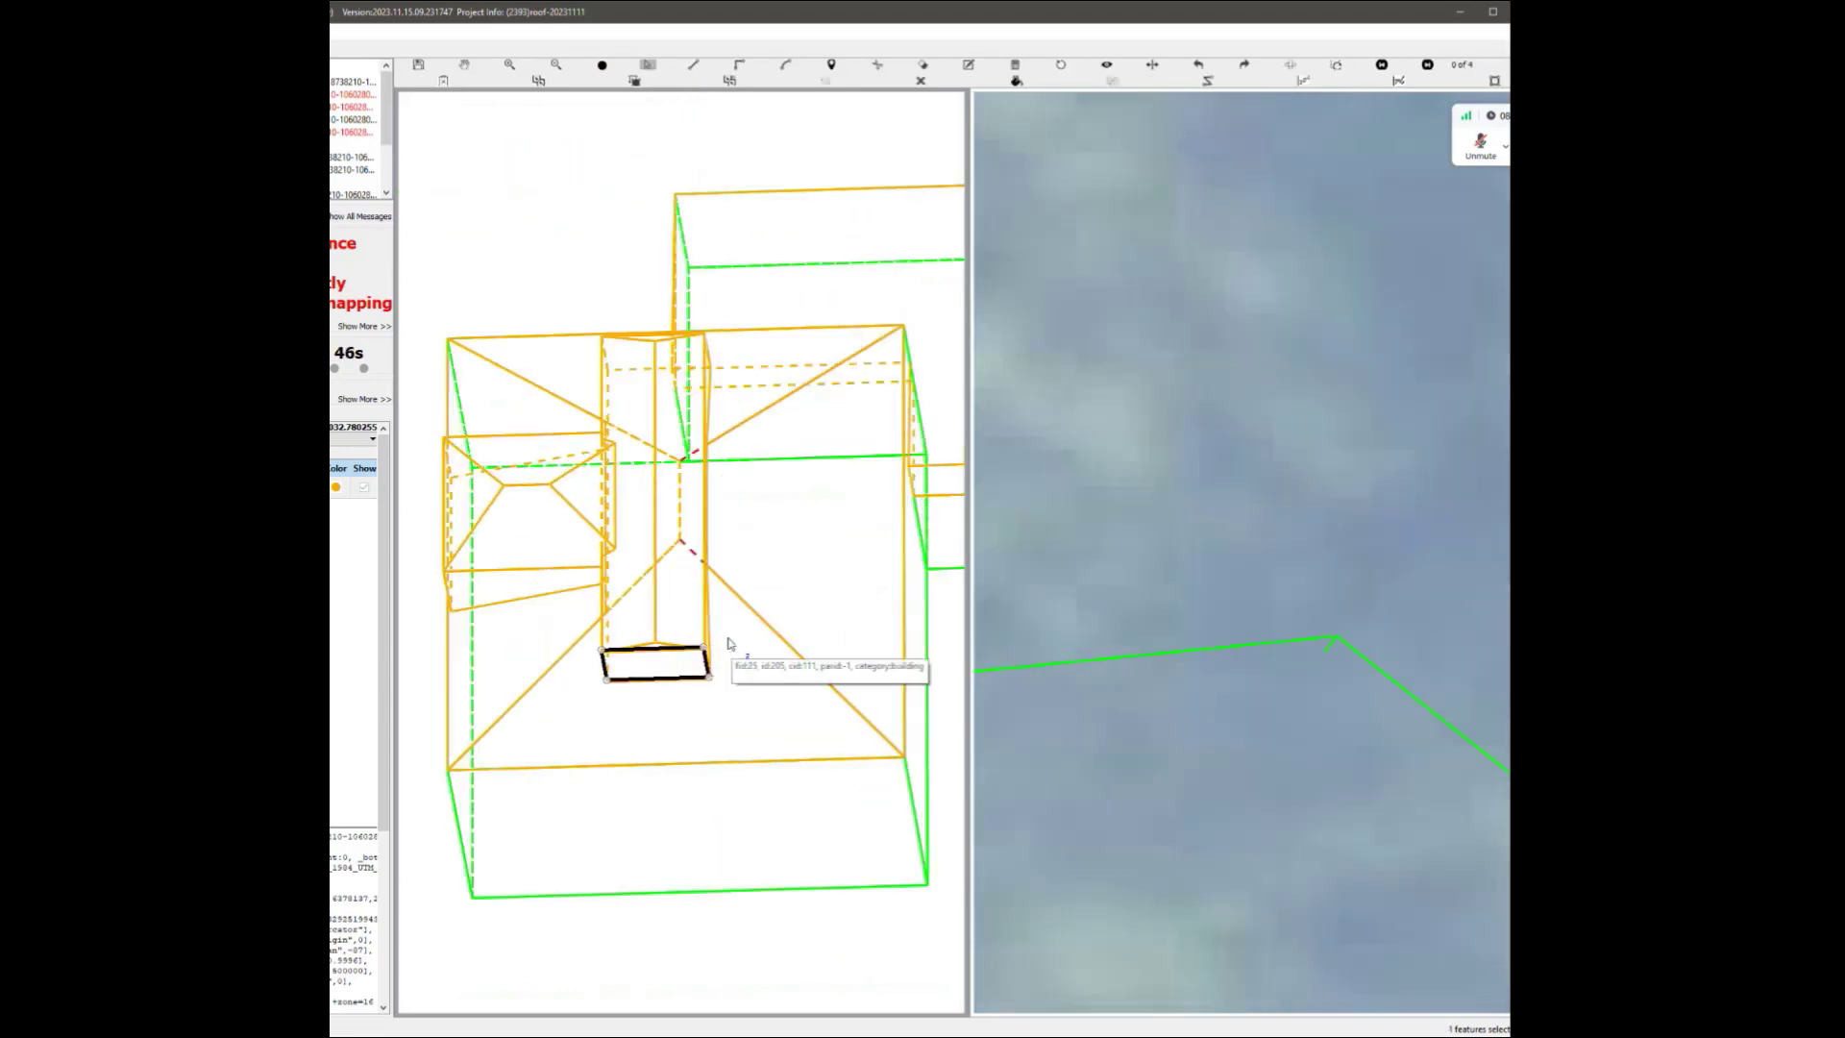
scroll(606, 644, "up", 3)
scroll(605, 644, "up", 2)
left_click(601, 642)
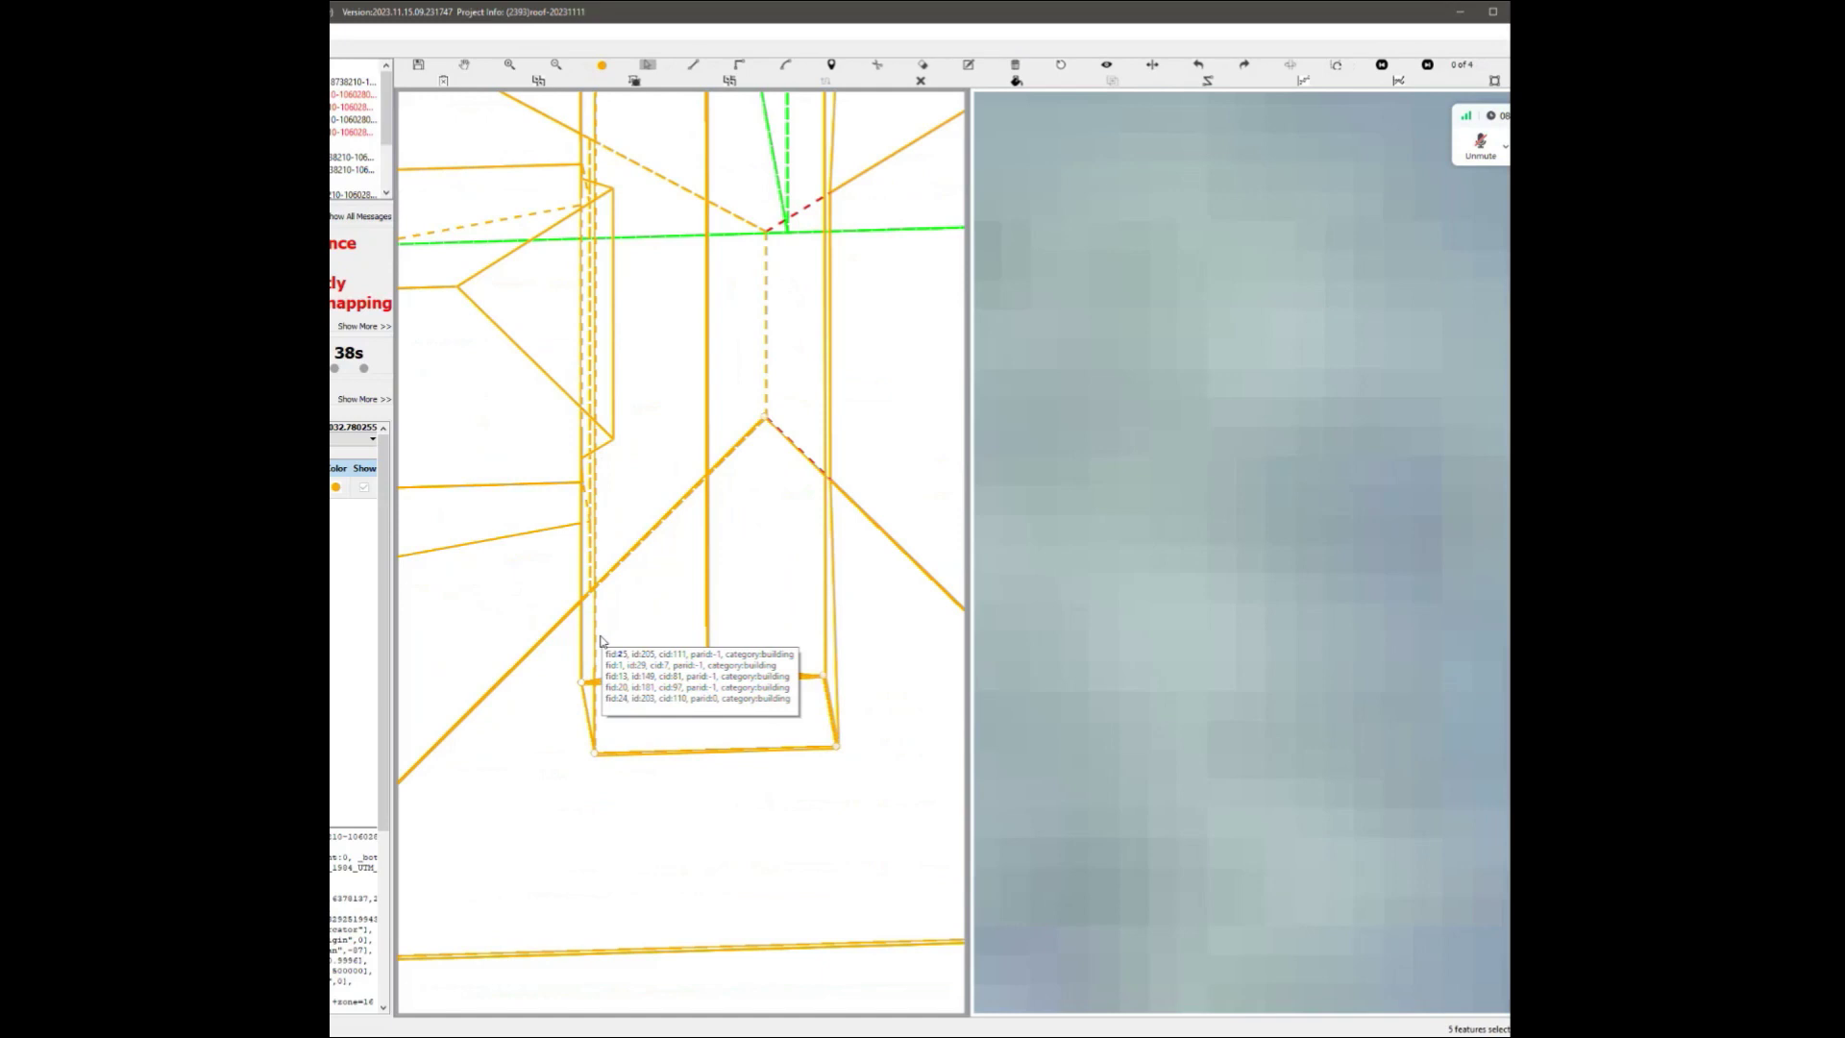
Select the main roof's front slope with the long dormer's outer side wall and the adjoining main side slope.
scroll(601, 642, "down", 5)
middle_click_drag(743, 565, 814, 550)
scroll(805, 557, "up", 2)
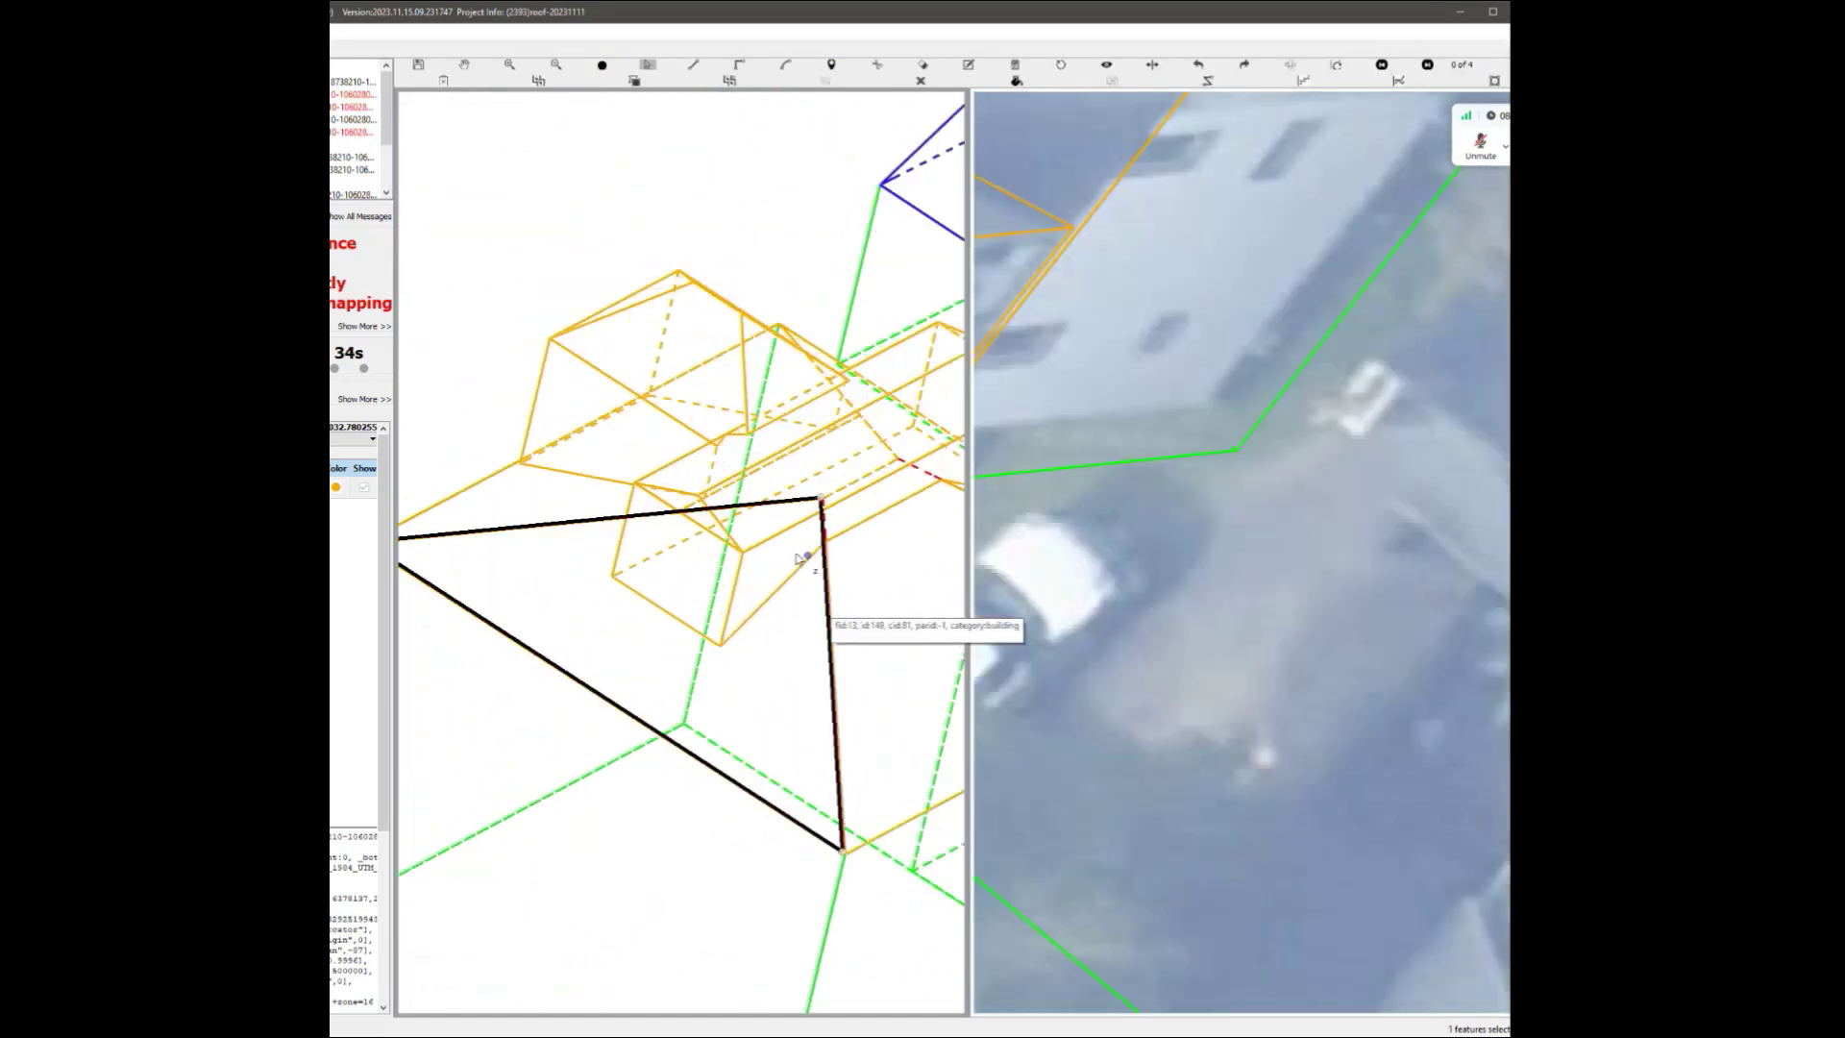
left_click(797, 554)
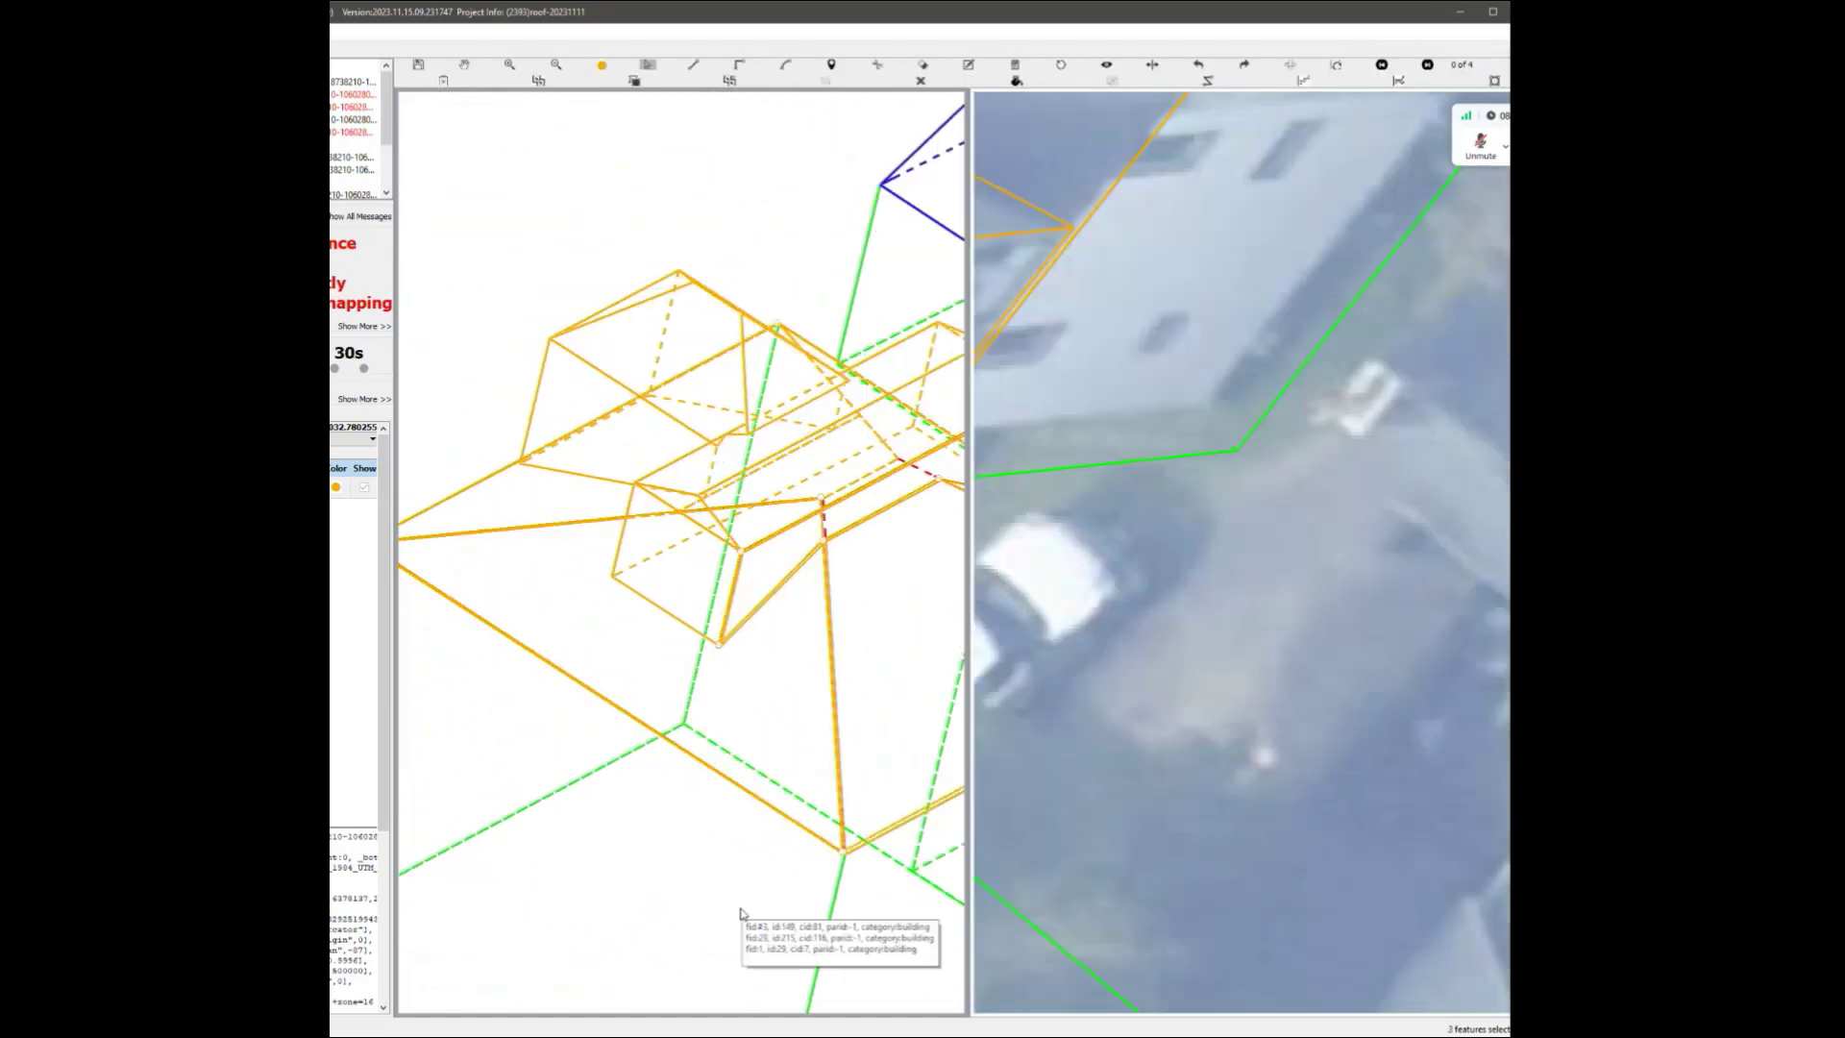
left_click(794, 615)
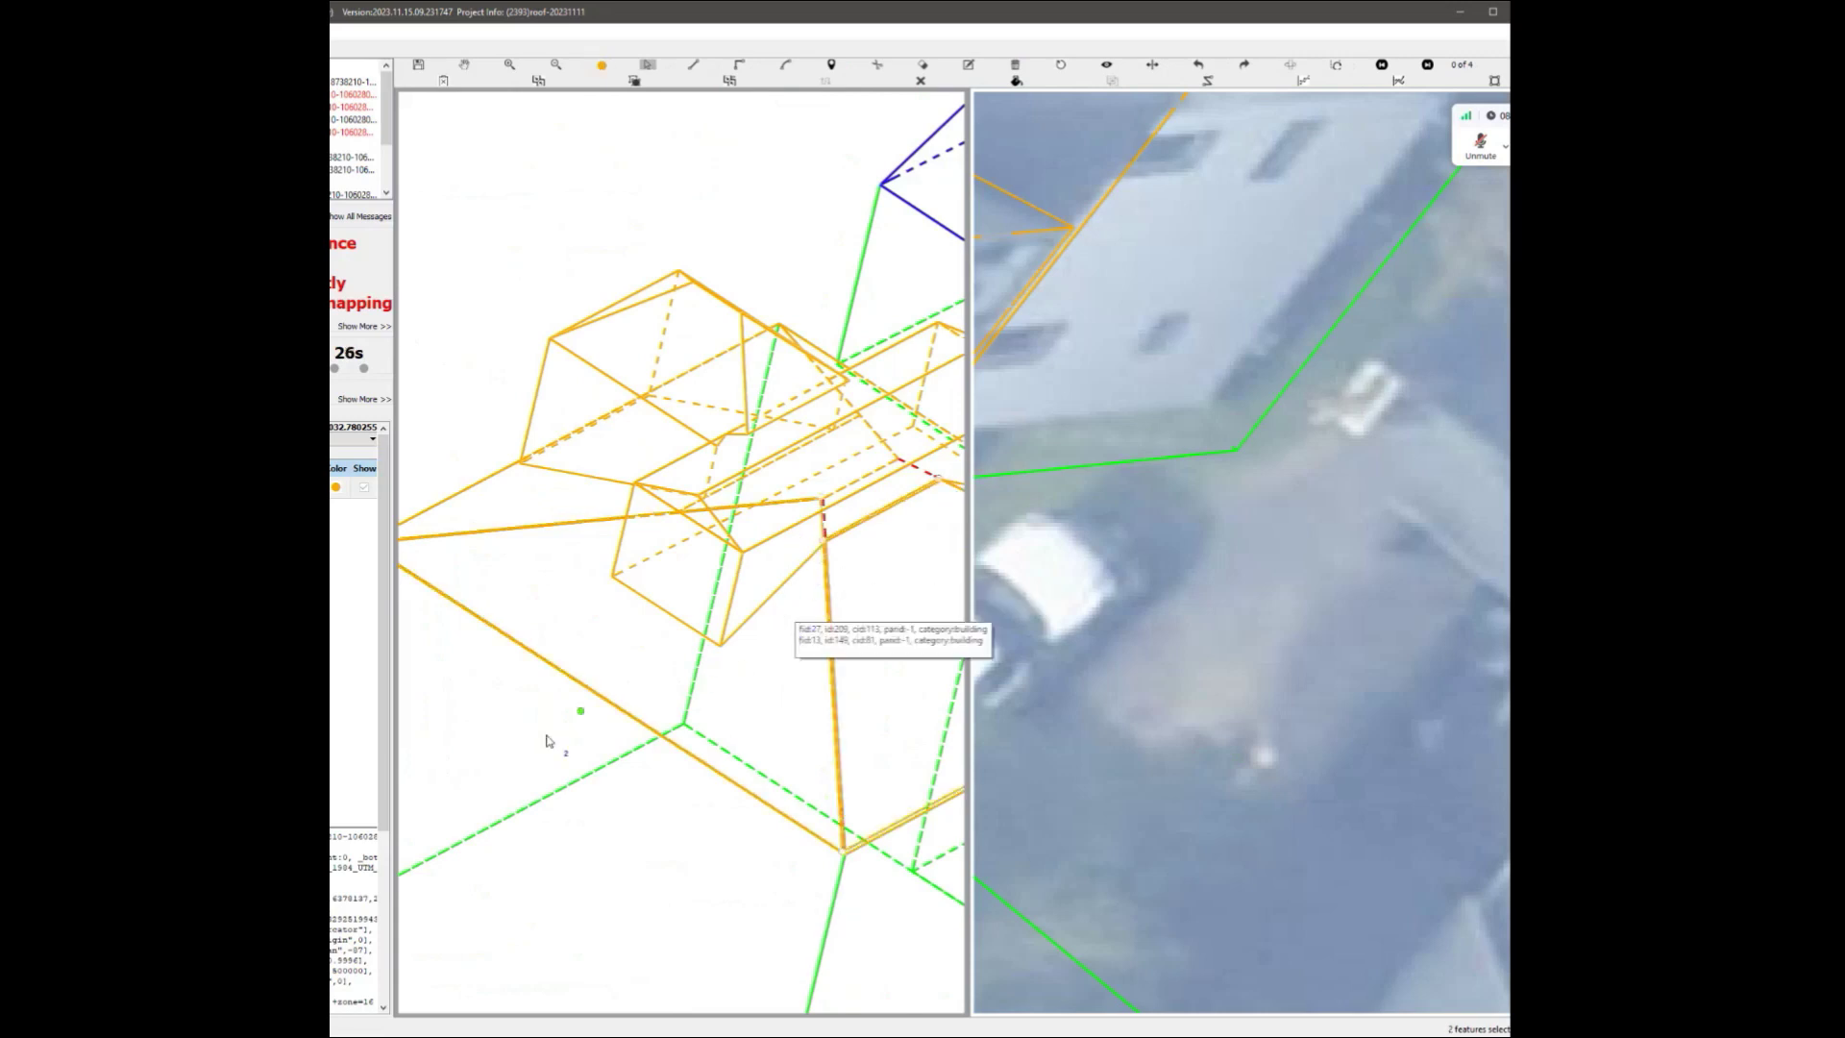
left_click(534, 738)
Select the main roof piece hidden beneath the long dormer, and undo the last edit to the roof's front slope.
key("Delete")
left_click(788, 502)
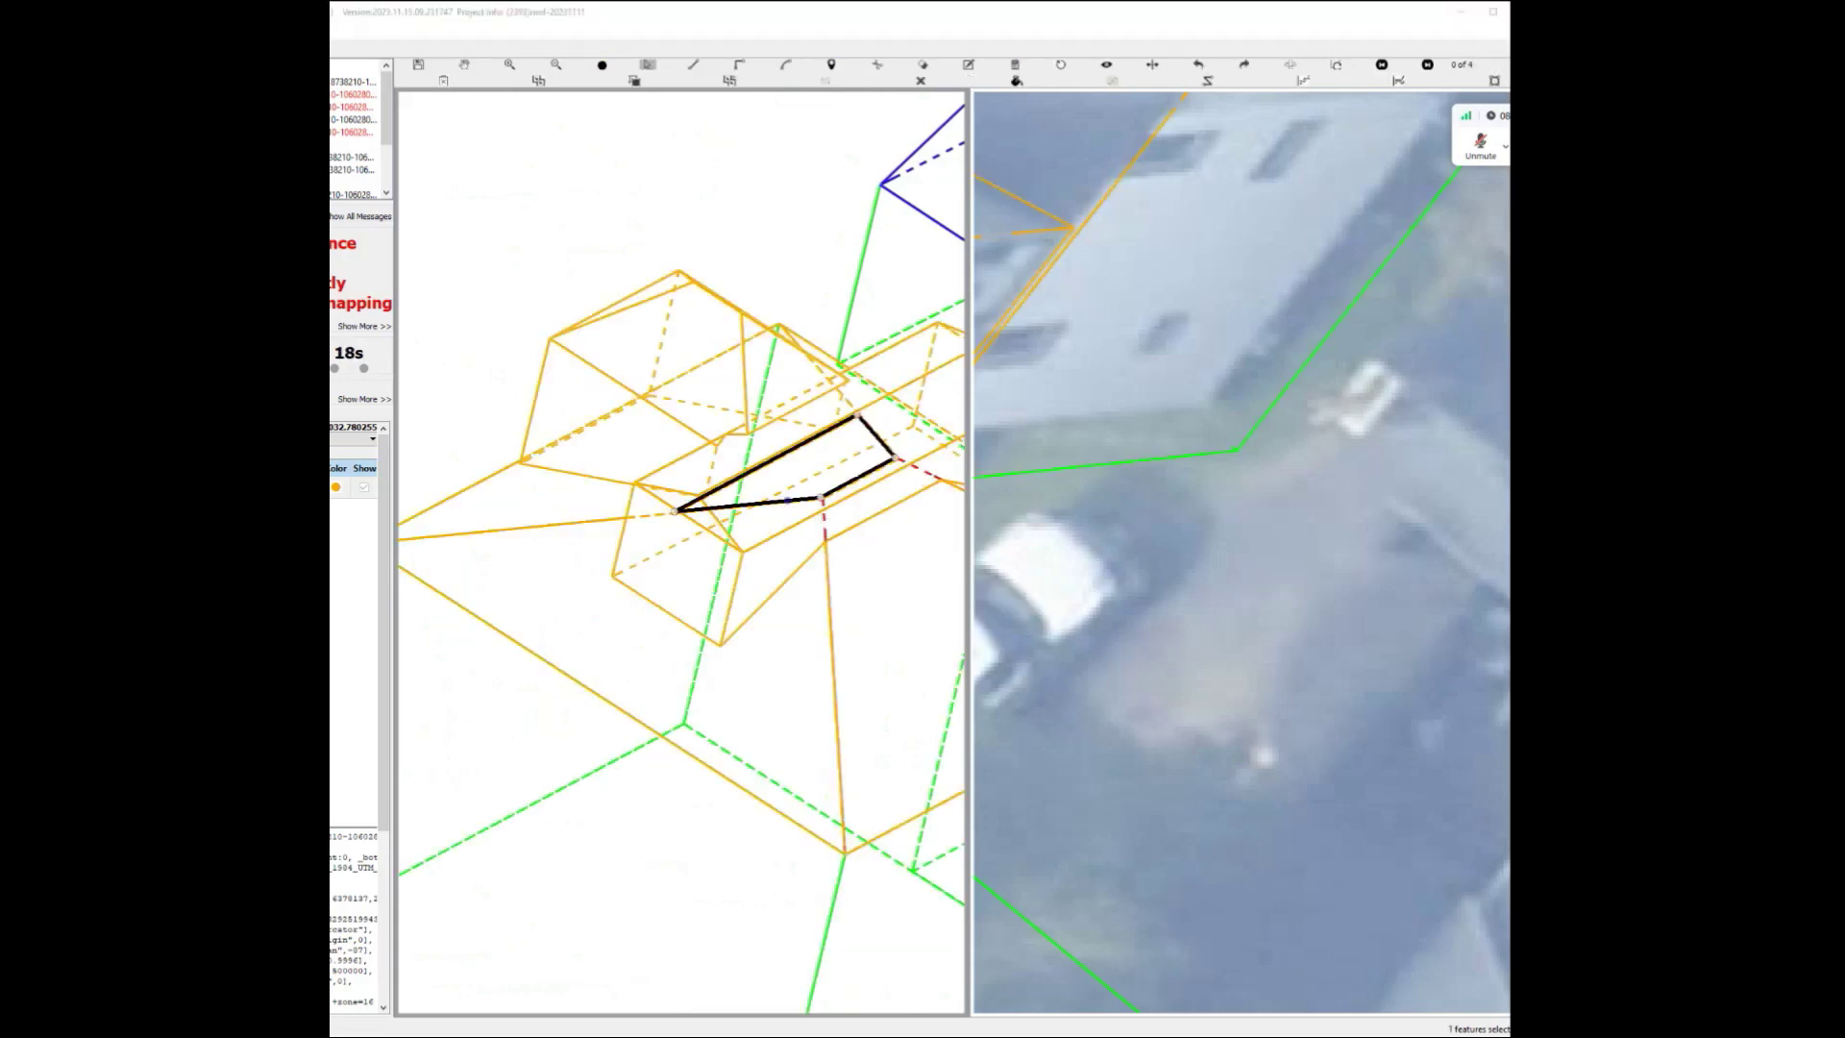
scroll(747, 672, "down", 4)
left_click(748, 672)
key("Delete")
scroll(749, 580, "up", 5)
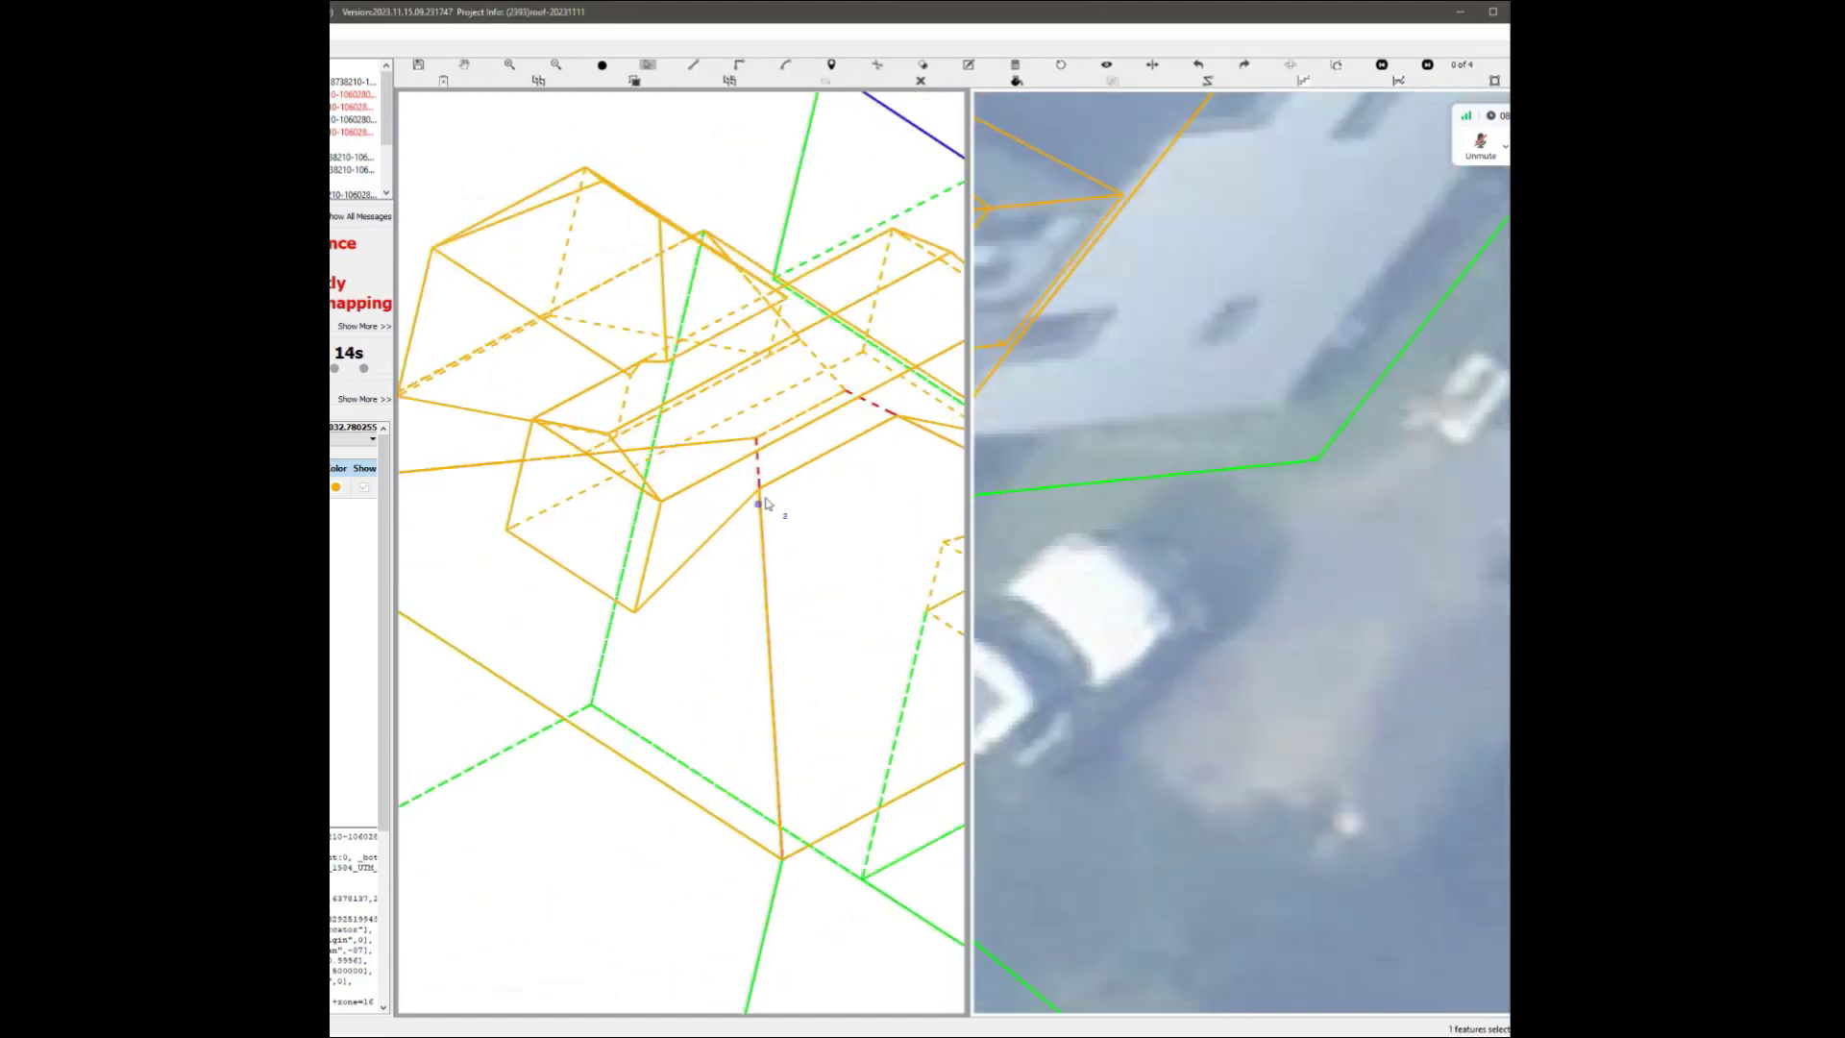
left_click(756, 471)
key("ctrl+z")
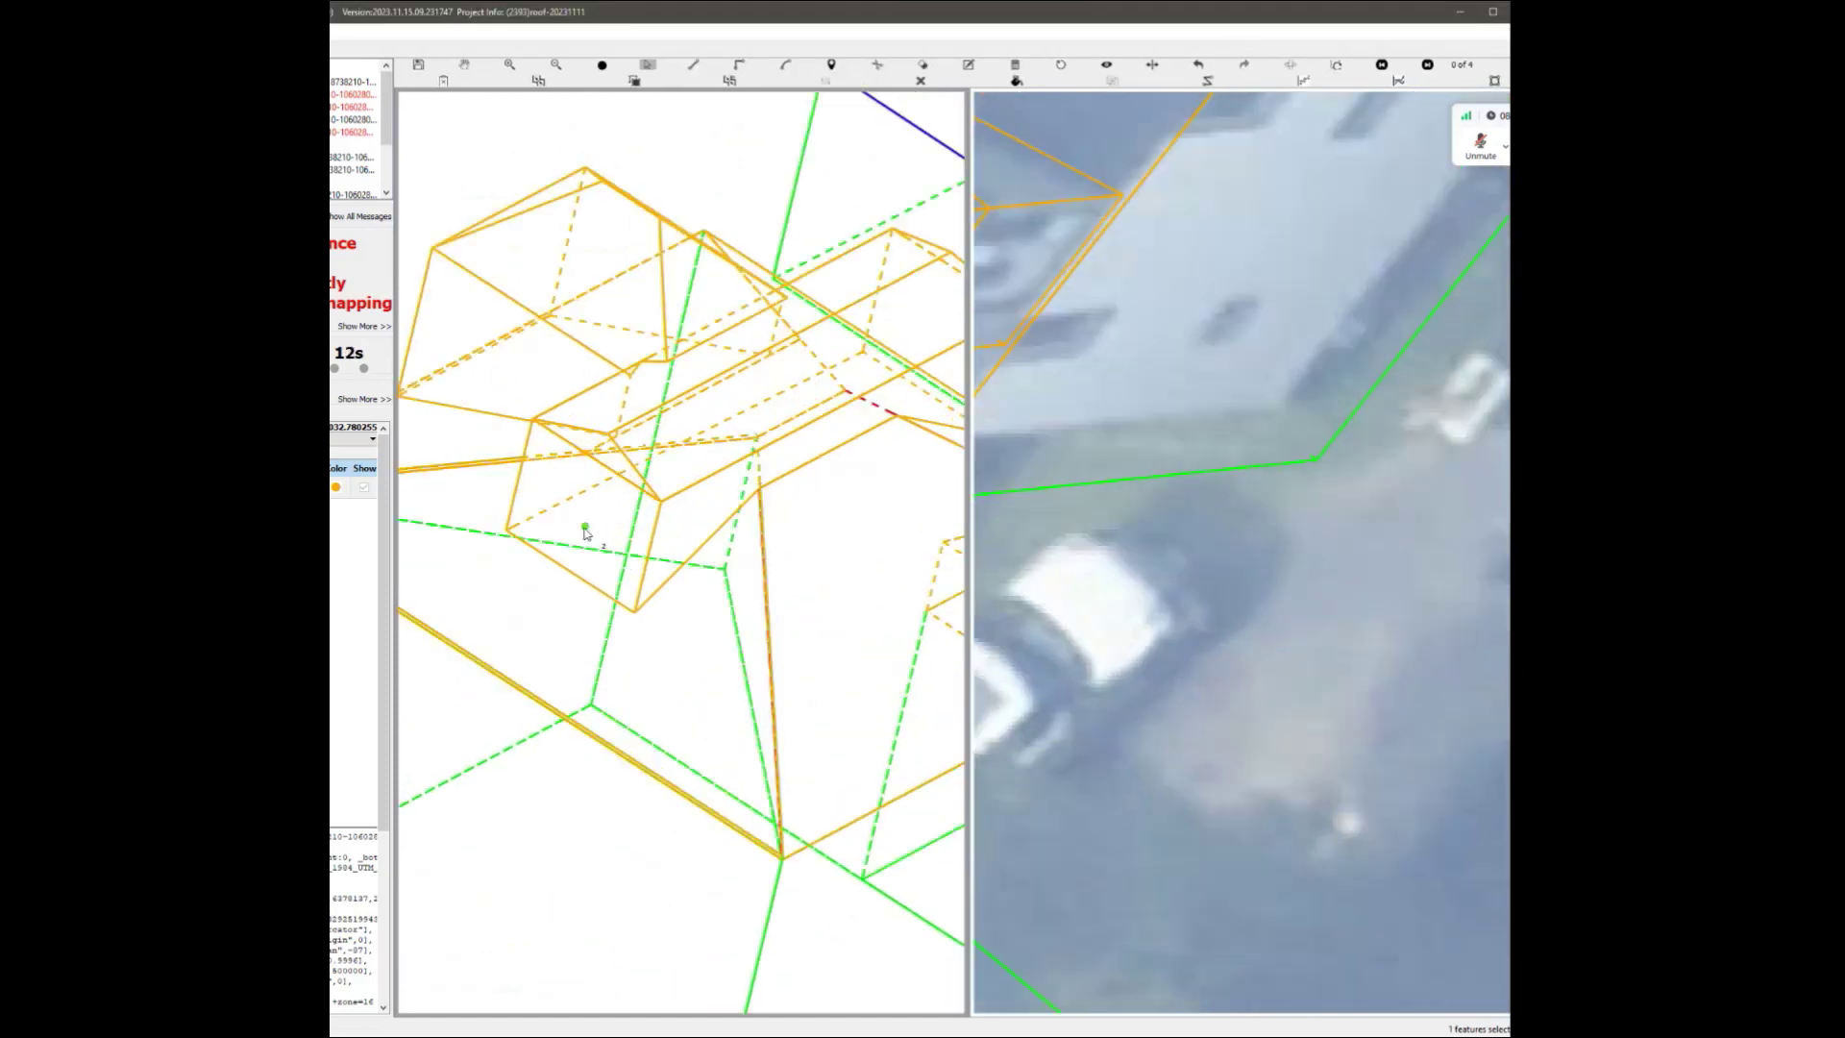
Select the main roof's front slope together with both roof slopes of the long dormer, and clear the selection.
left_click(709, 694)
left_click(599, 404)
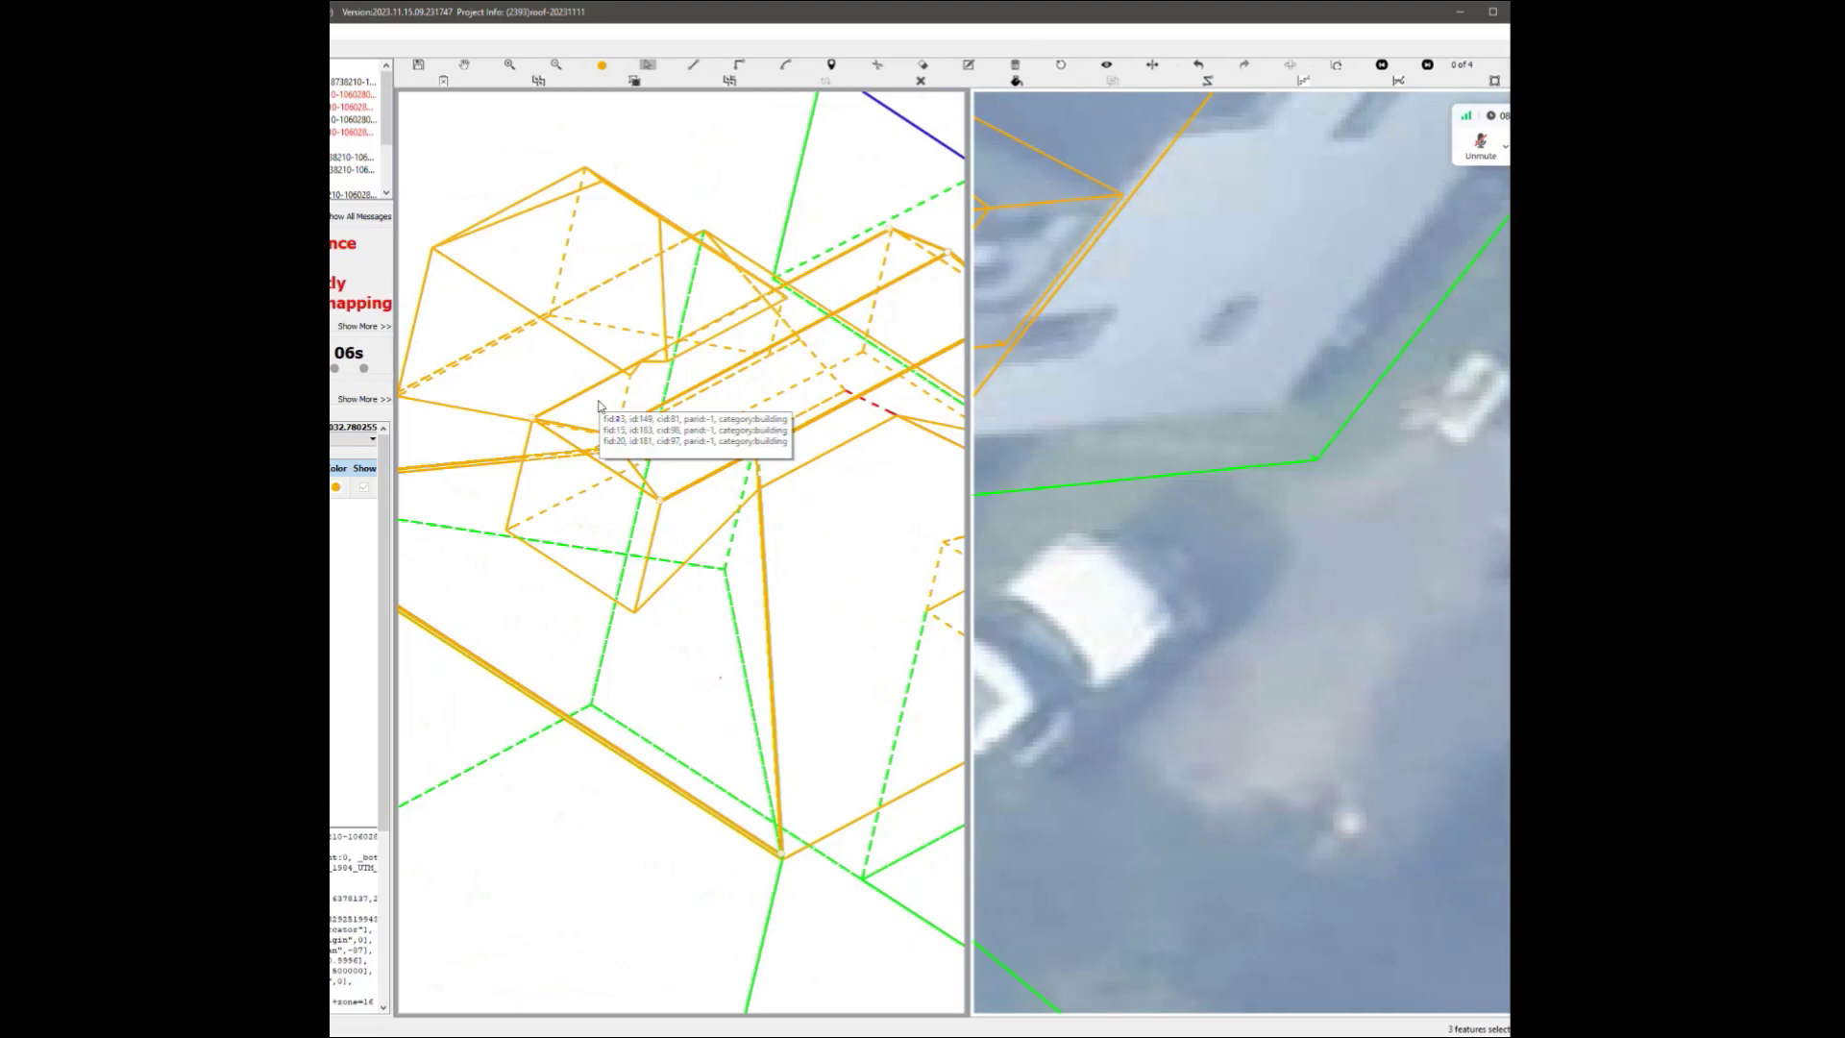
scroll(808, 552, "down", 3)
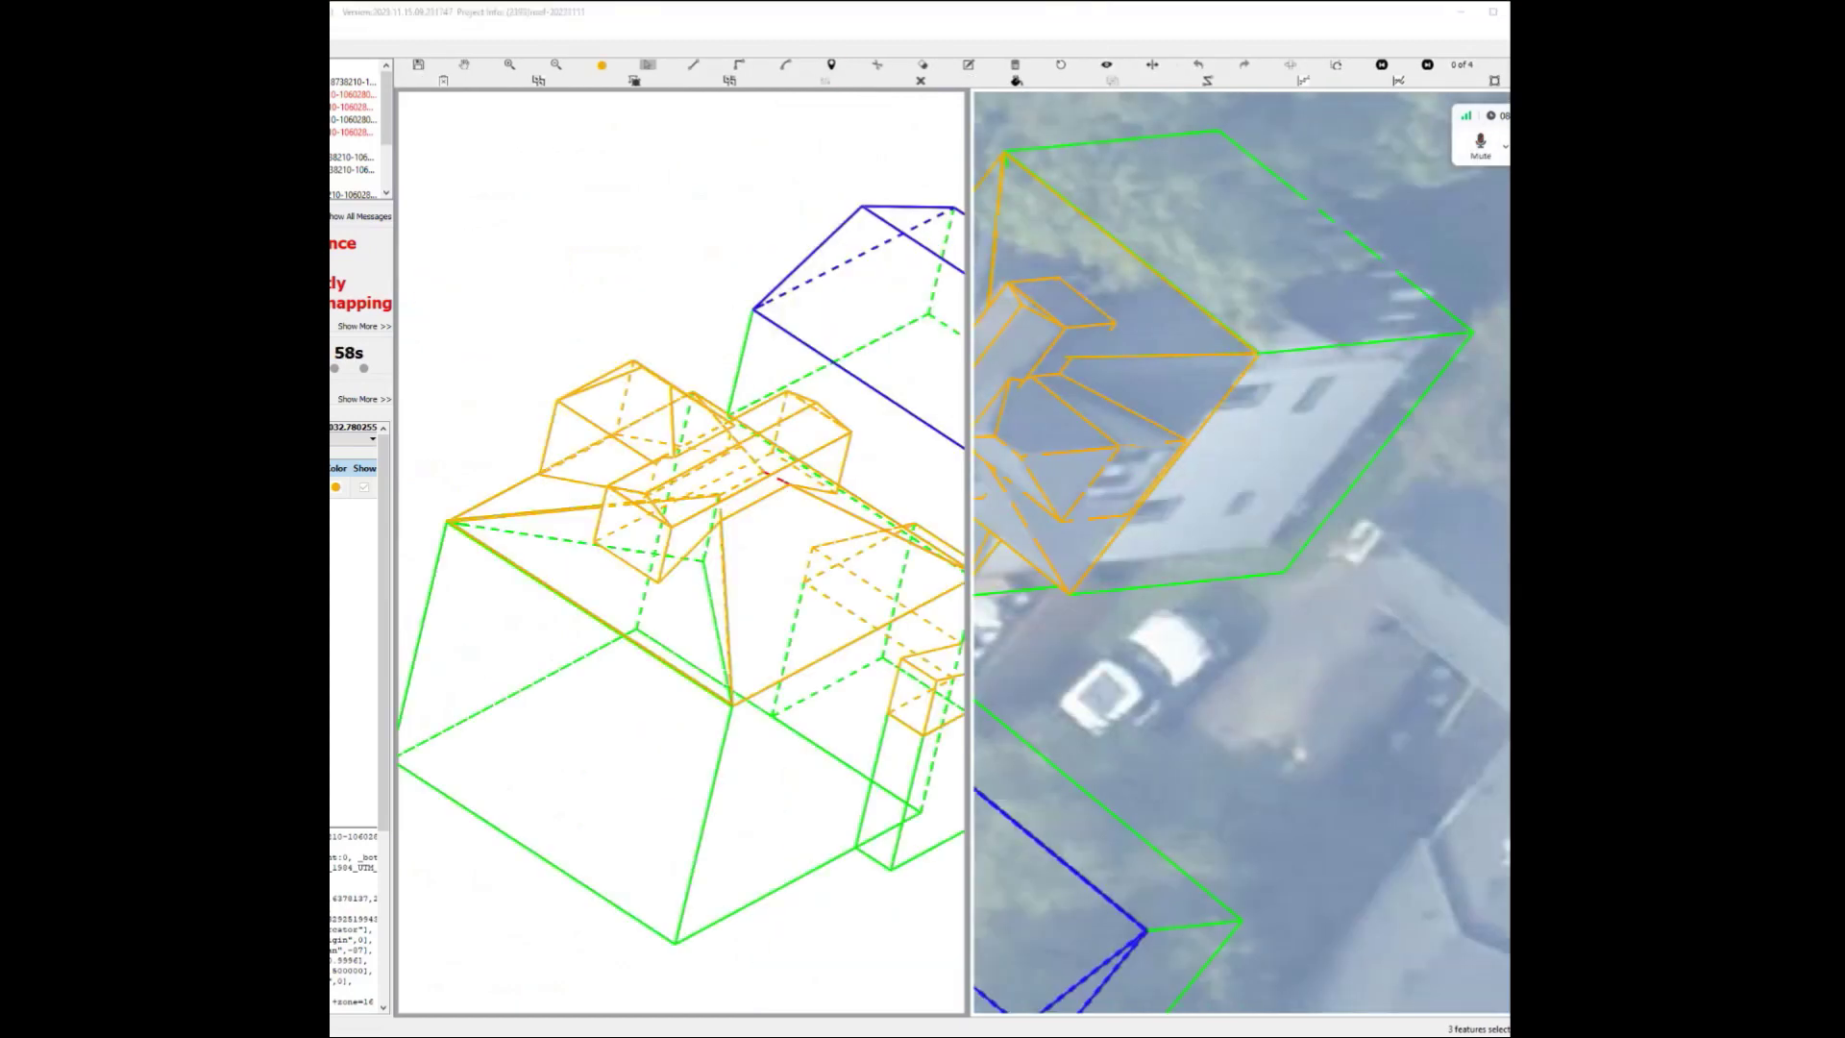
left_click(746, 858)
scroll(750, 639, "down", 1)
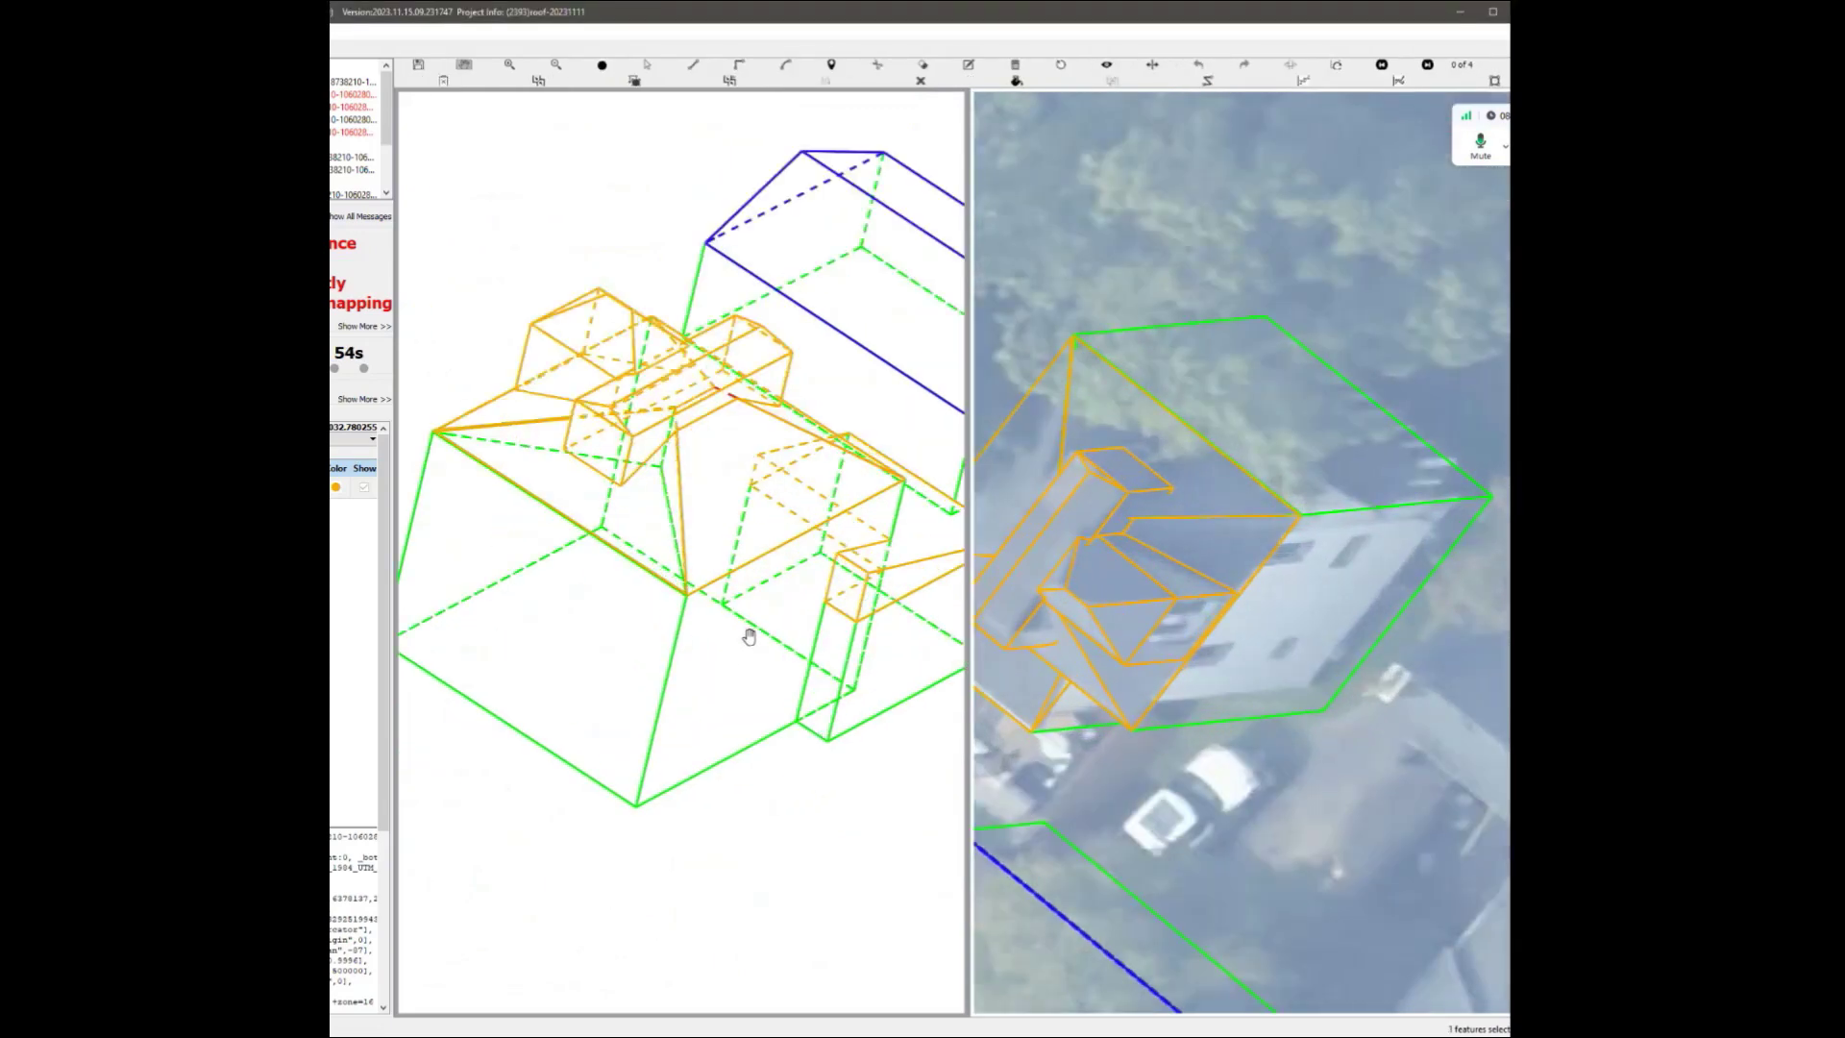
Examine where the two dormers intersect the main roof, viewing the model from above and from the side.
mouse_move(708, 505)
middle_mouse_down()
mouse_move(727, 593)
mouse_move(725, 453)
mouse_move(713, 486)
middle_mouse_up()
scroll(726, 453, "up", 4)
scroll(713, 486, "down", 2)
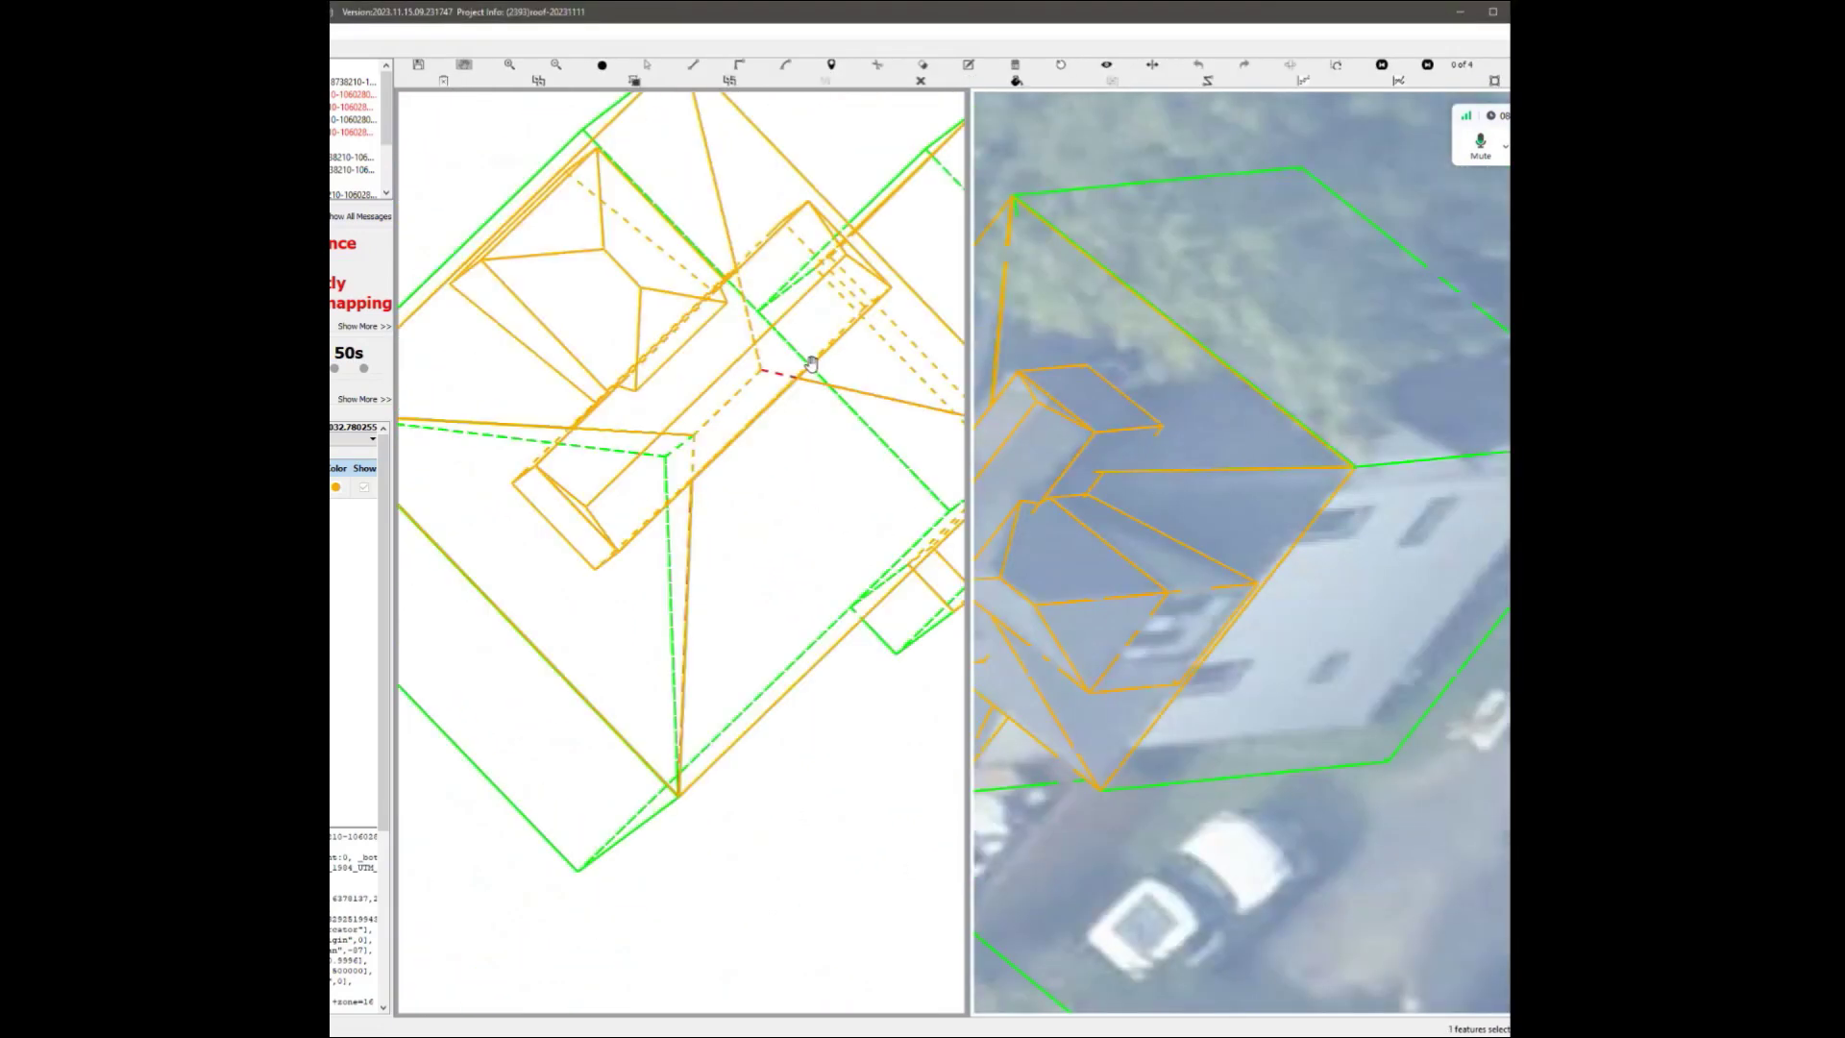
scroll(809, 367, "up", 3)
scroll(753, 378, "down", 3)
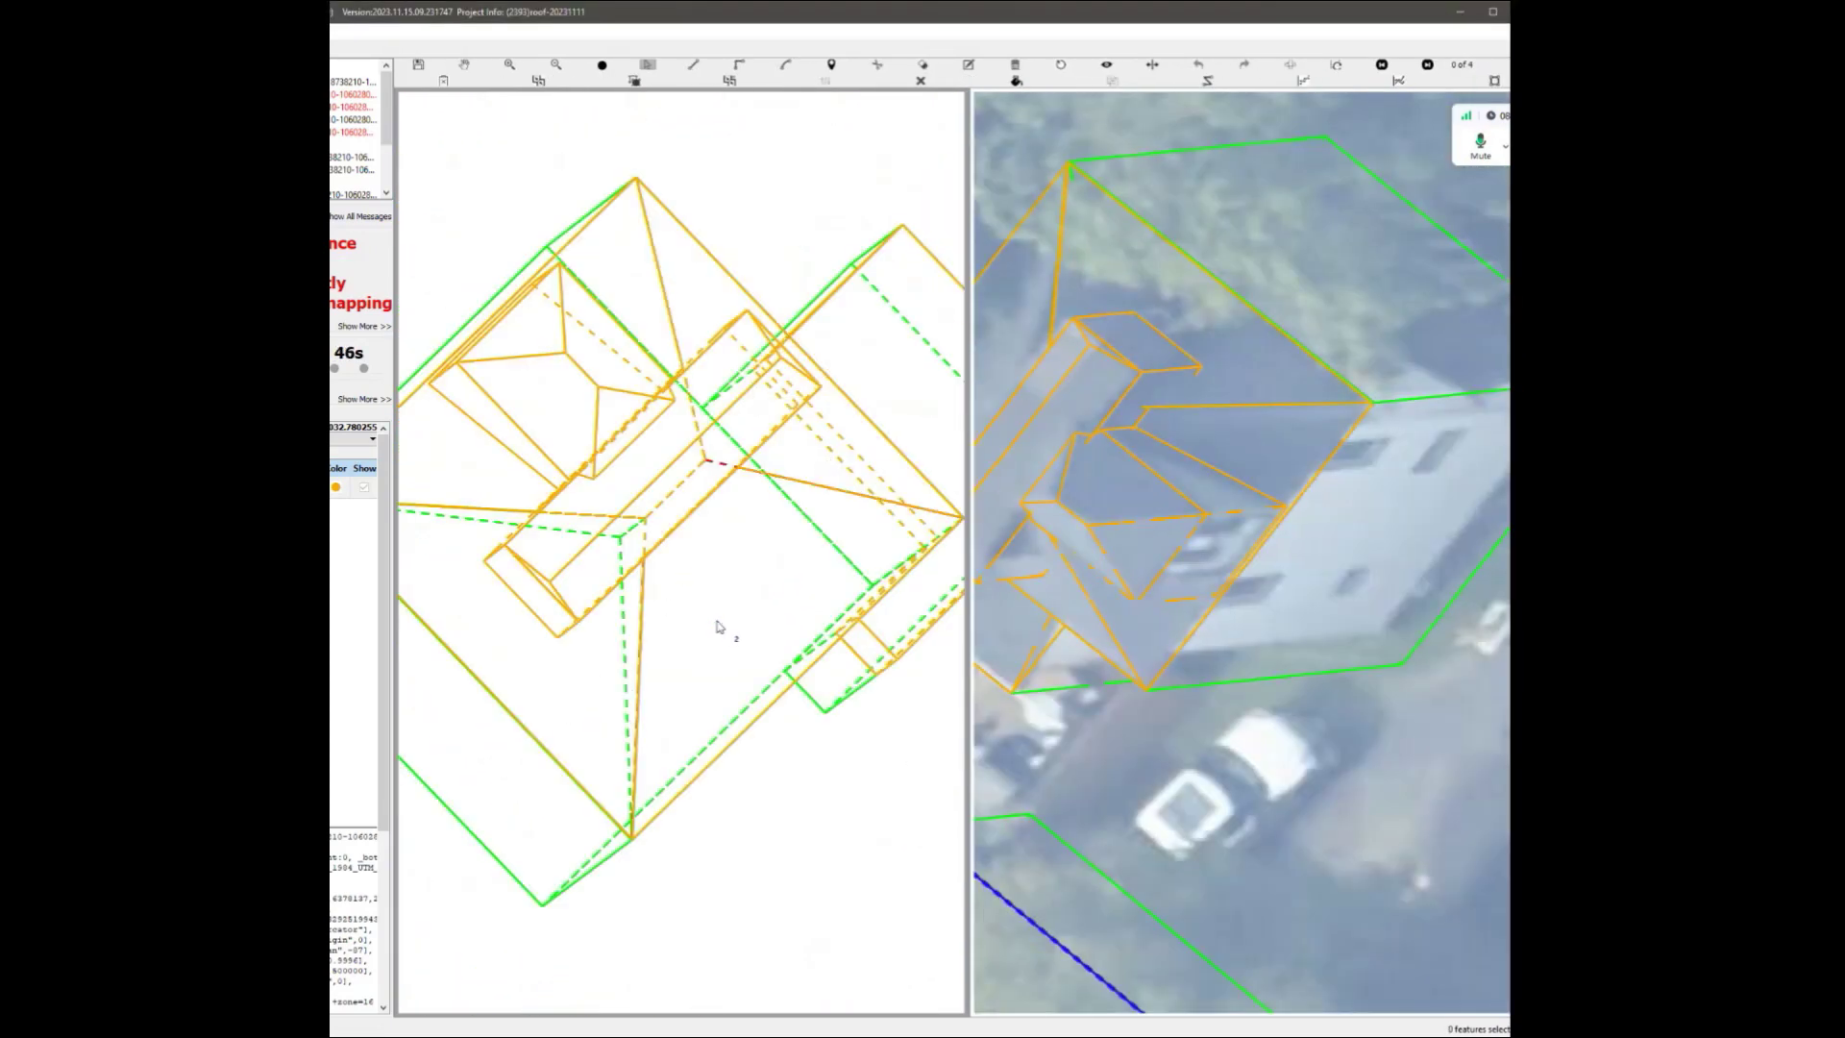
scroll(617, 435, "up", 3)
scroll(656, 448, "down", 2)
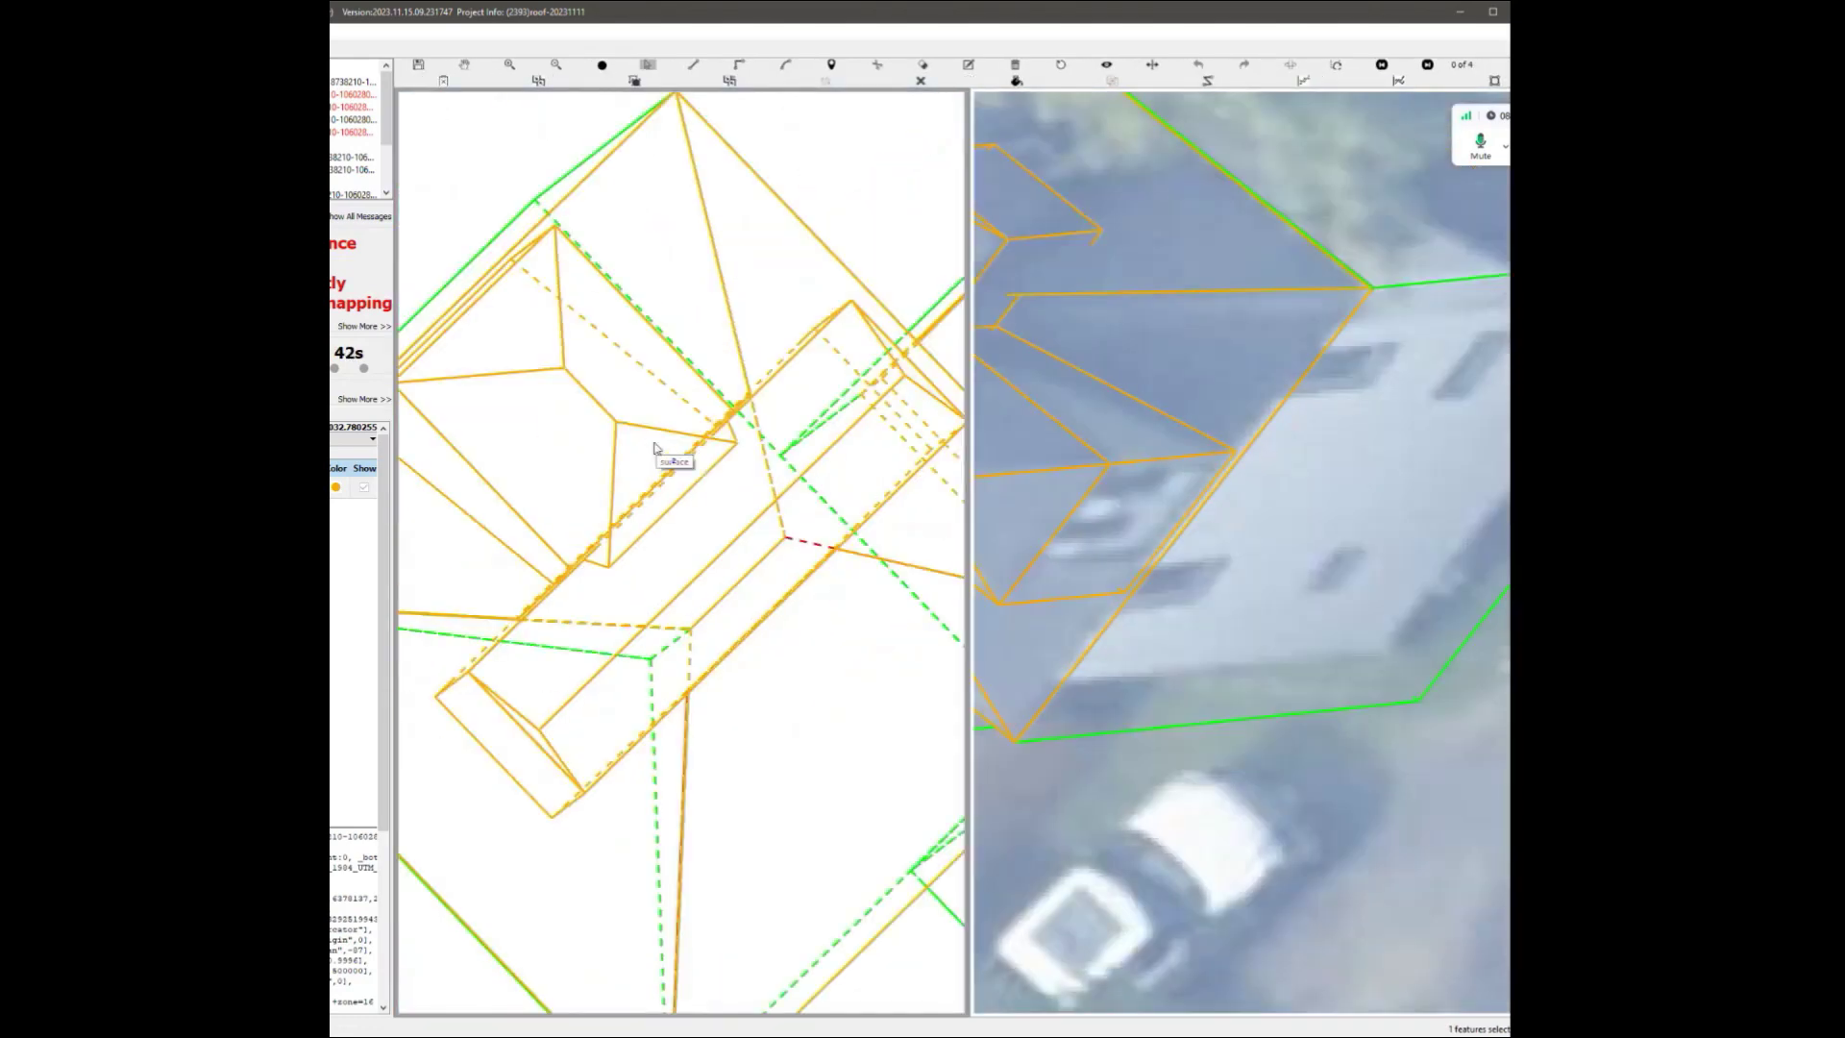
scroll(646, 548, "down", 2)
scroll(673, 510, "up", 4)
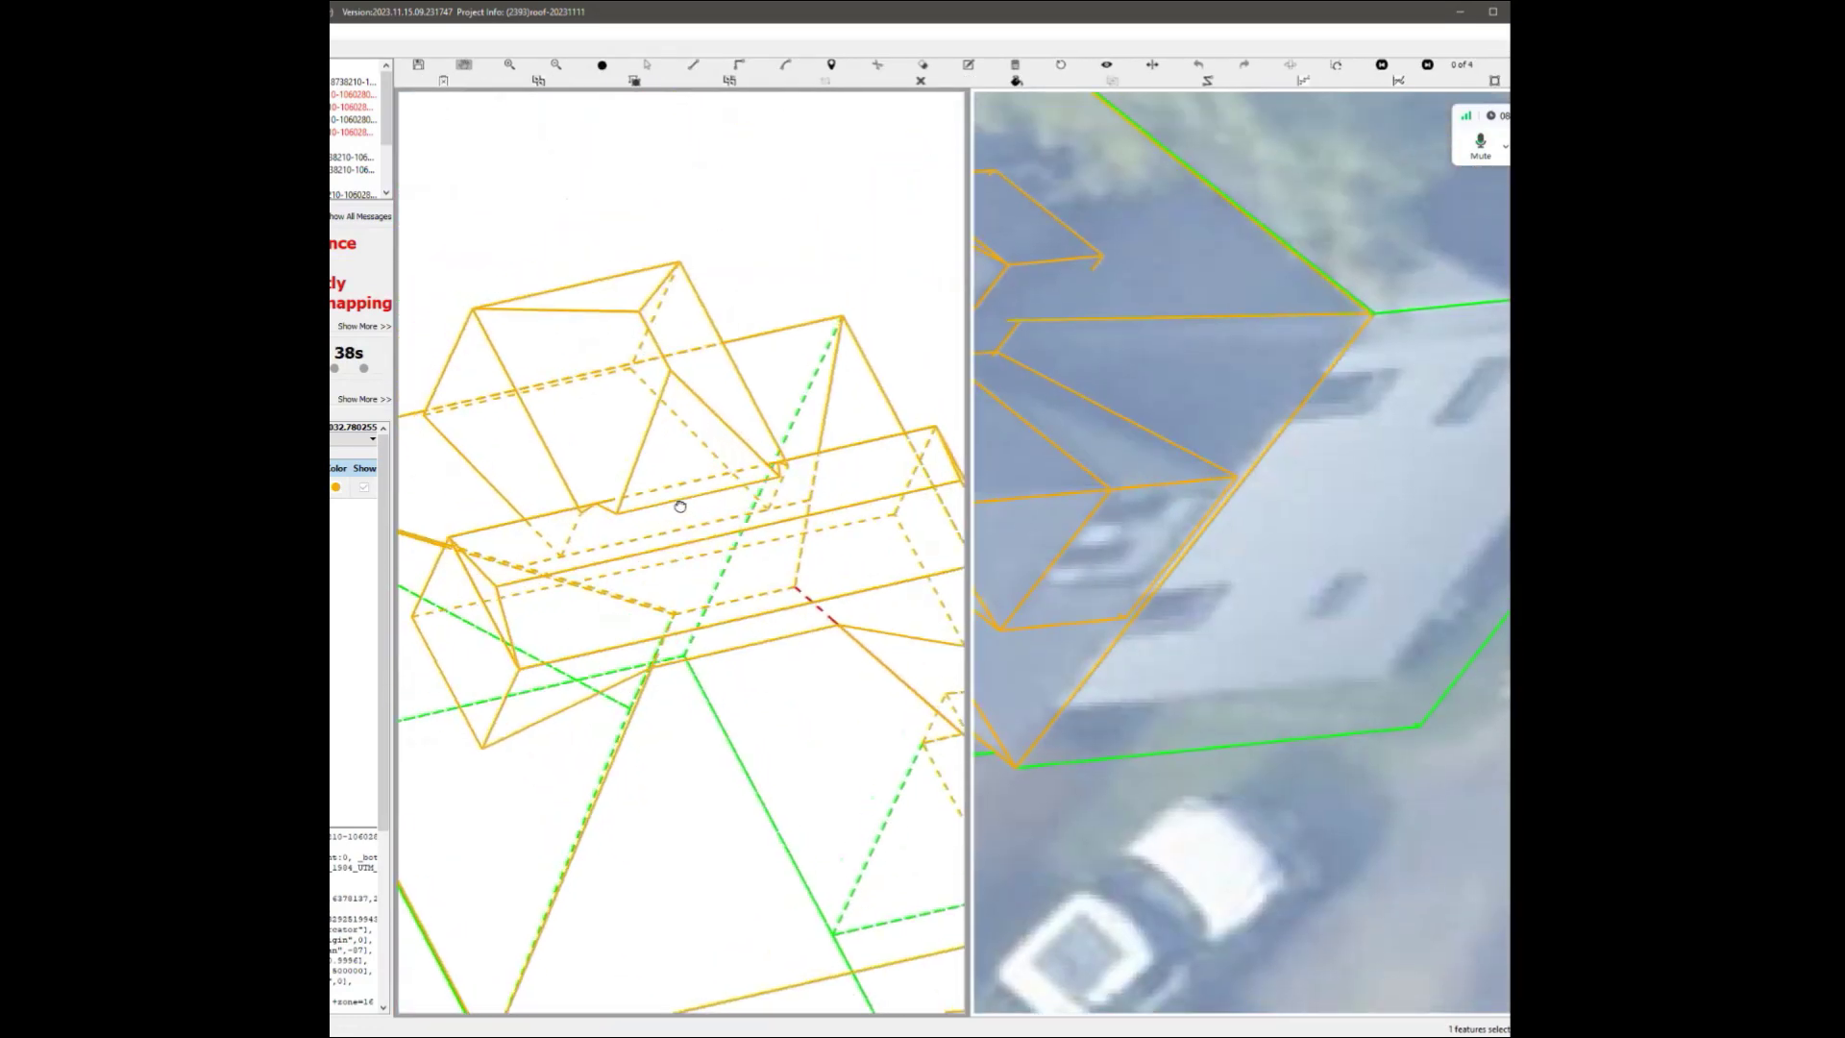
scroll(615, 539, "down", 2)
scroll(613, 539, "down", 2)
scroll(843, 531, "up", 3)
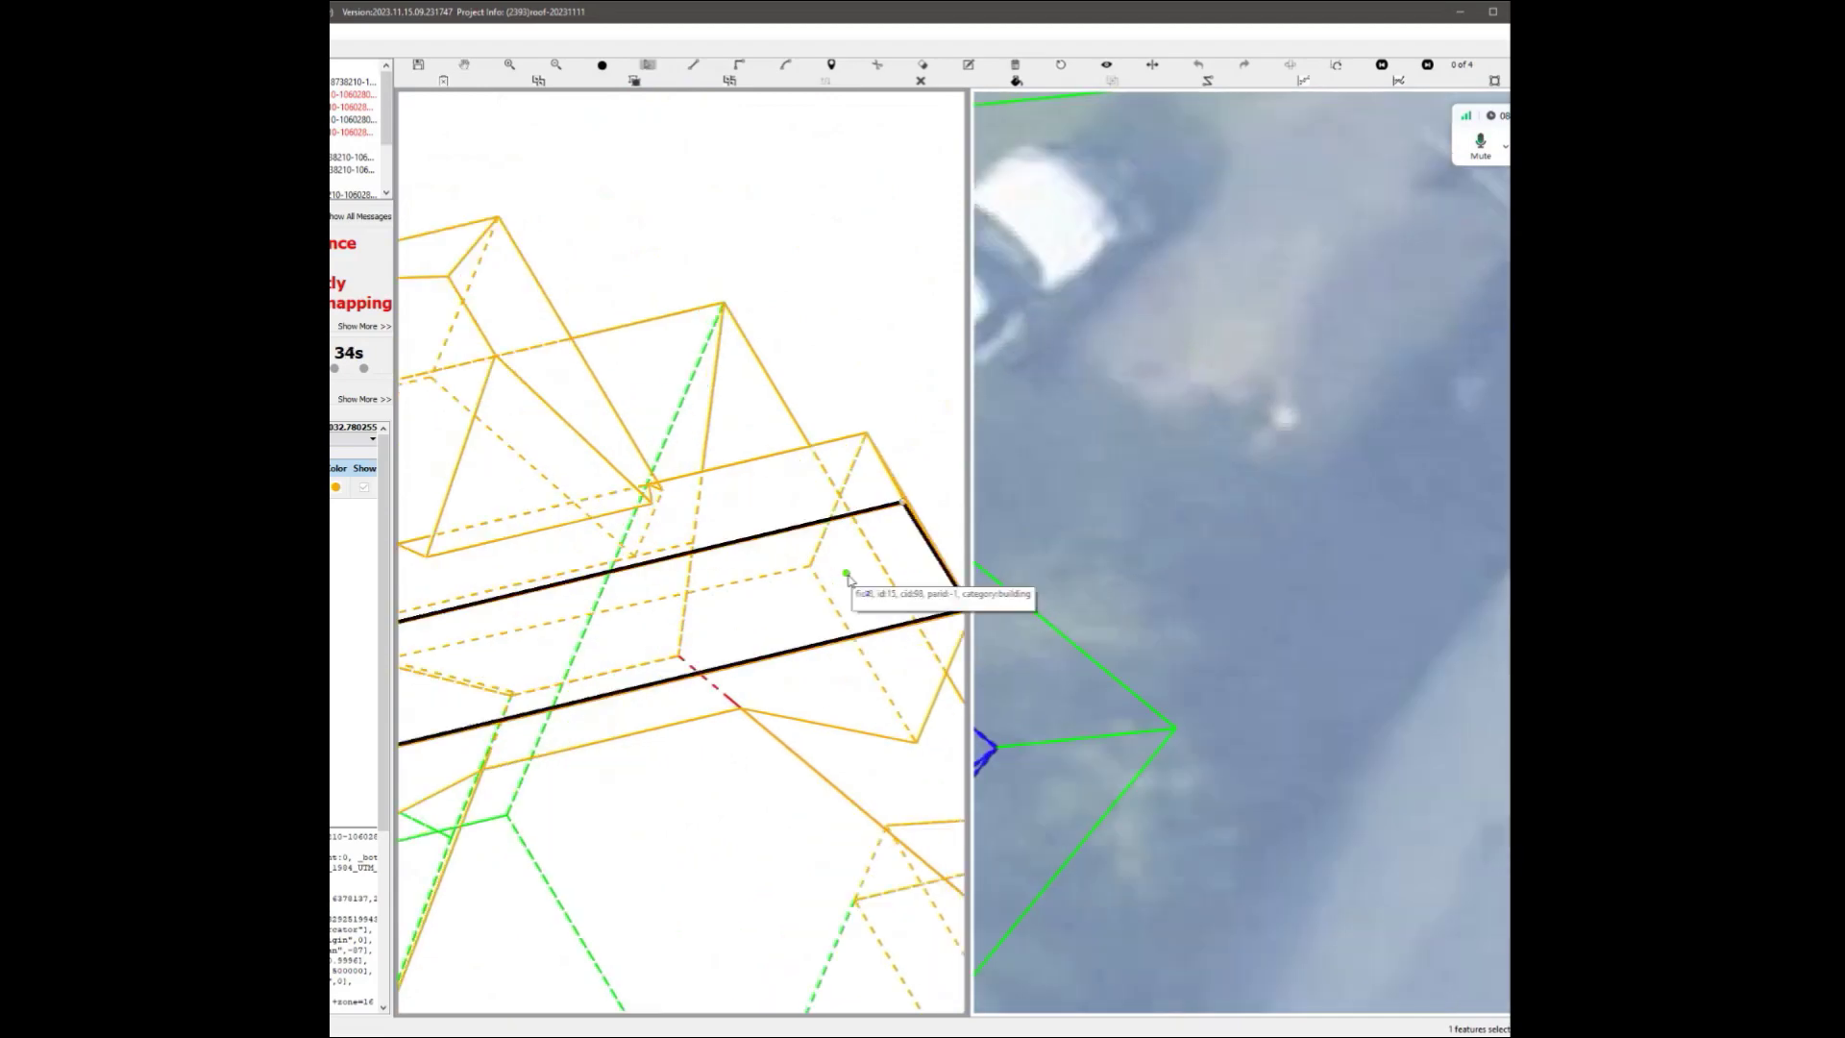
Check the long dormer's outer roof slope, its outer side wall and the adjoining main side slope one by one.
scroll(842, 580, "down", 2)
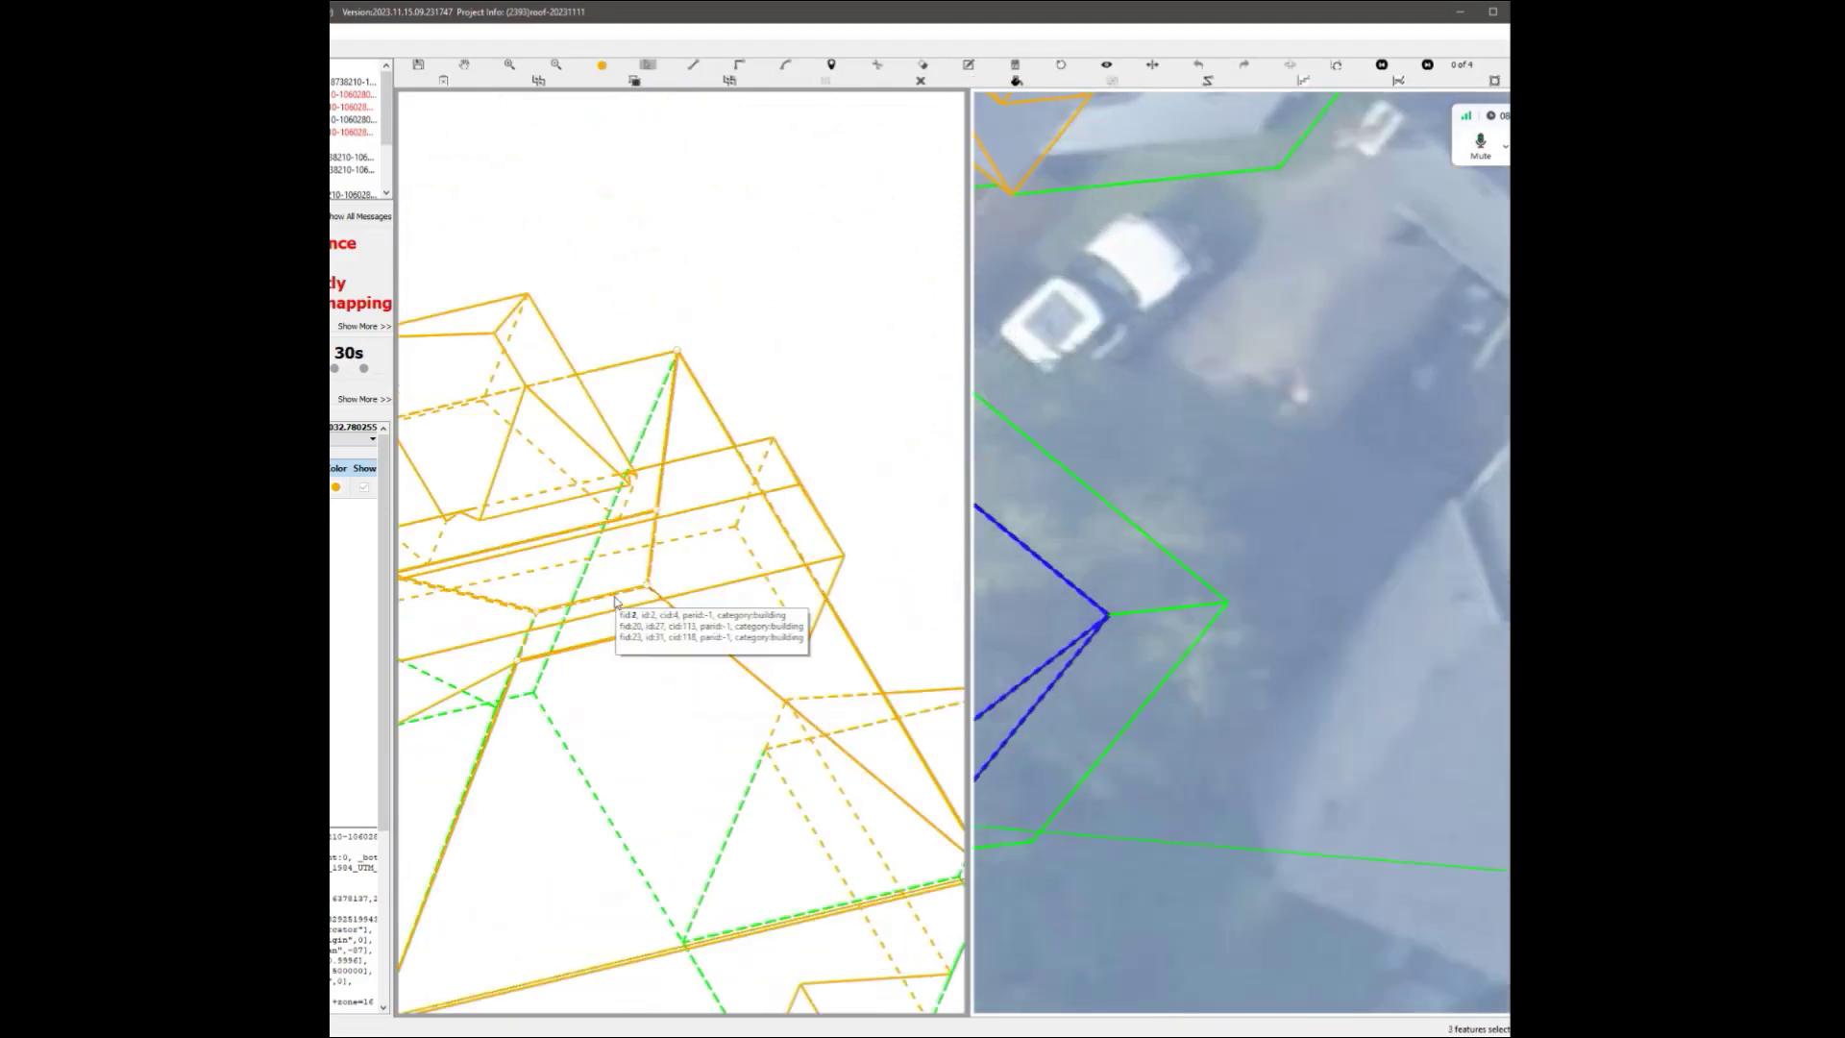
scroll(812, 622, "down", 2)
scroll(688, 647, "up", 2)
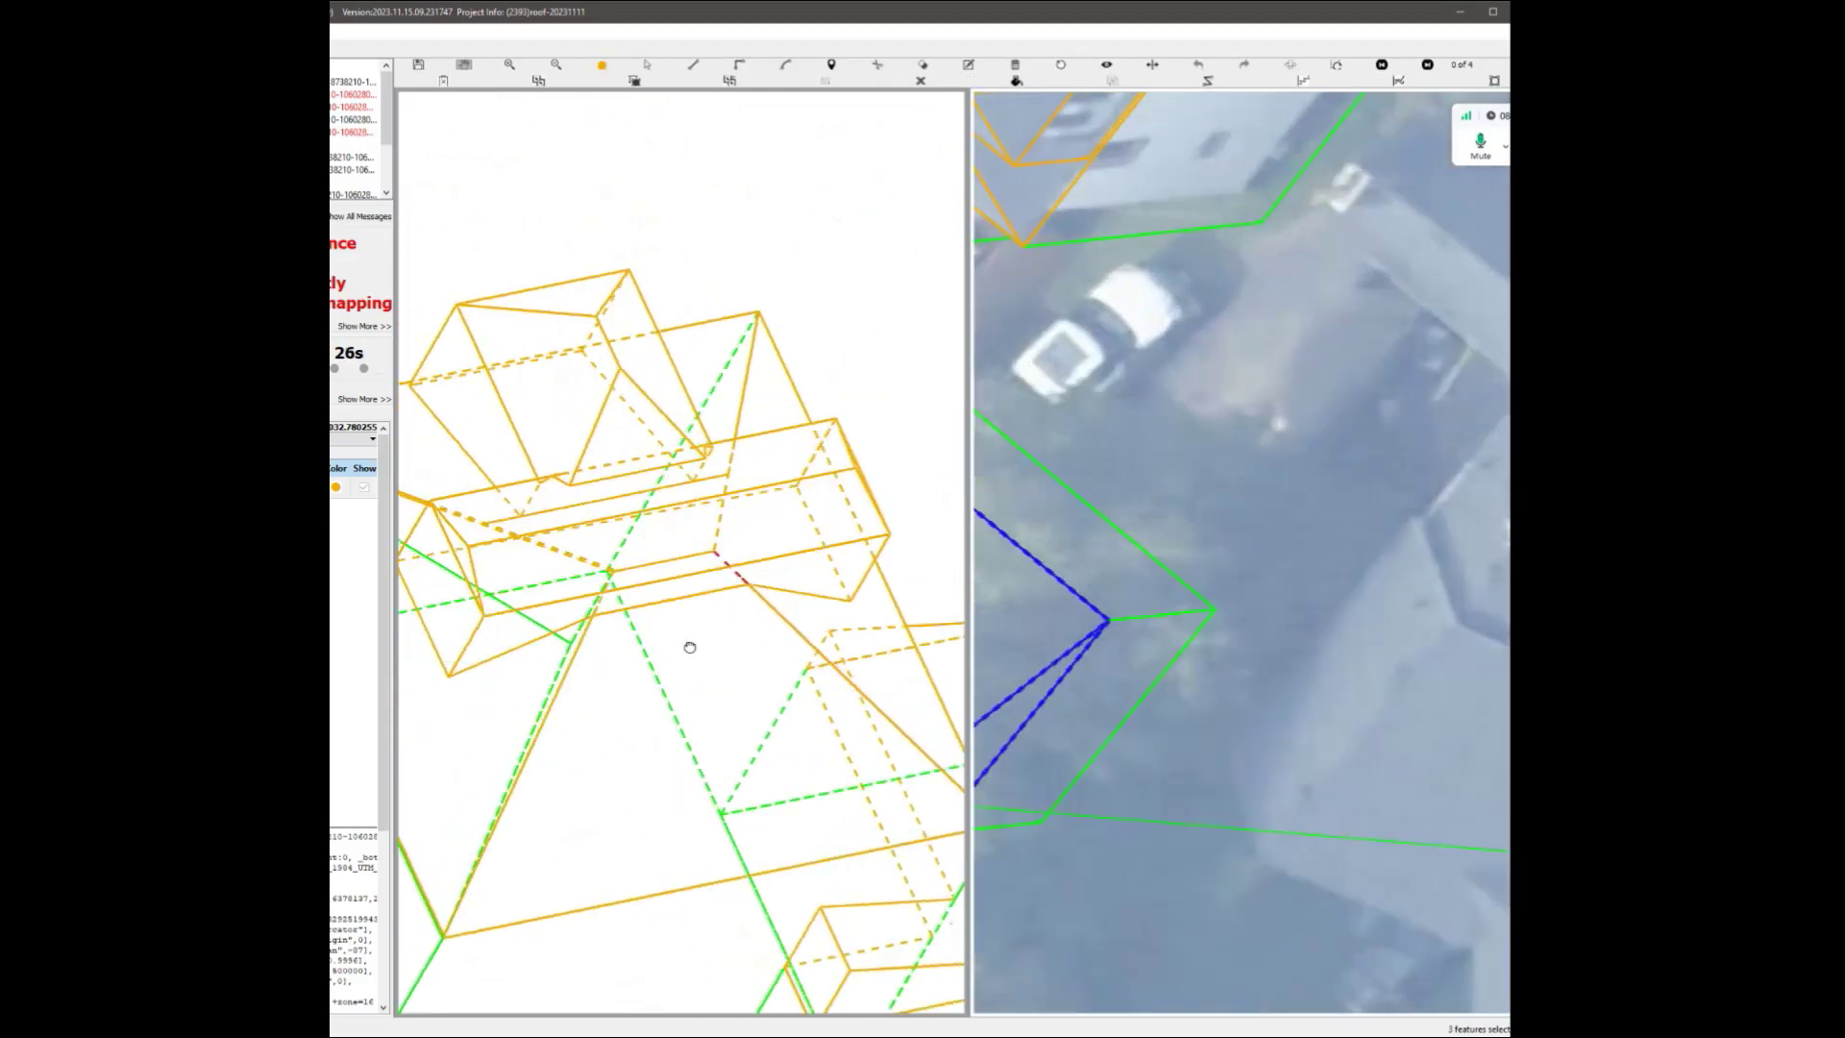
scroll(661, 591, "down", 2)
scroll(672, 634, "up", 2)
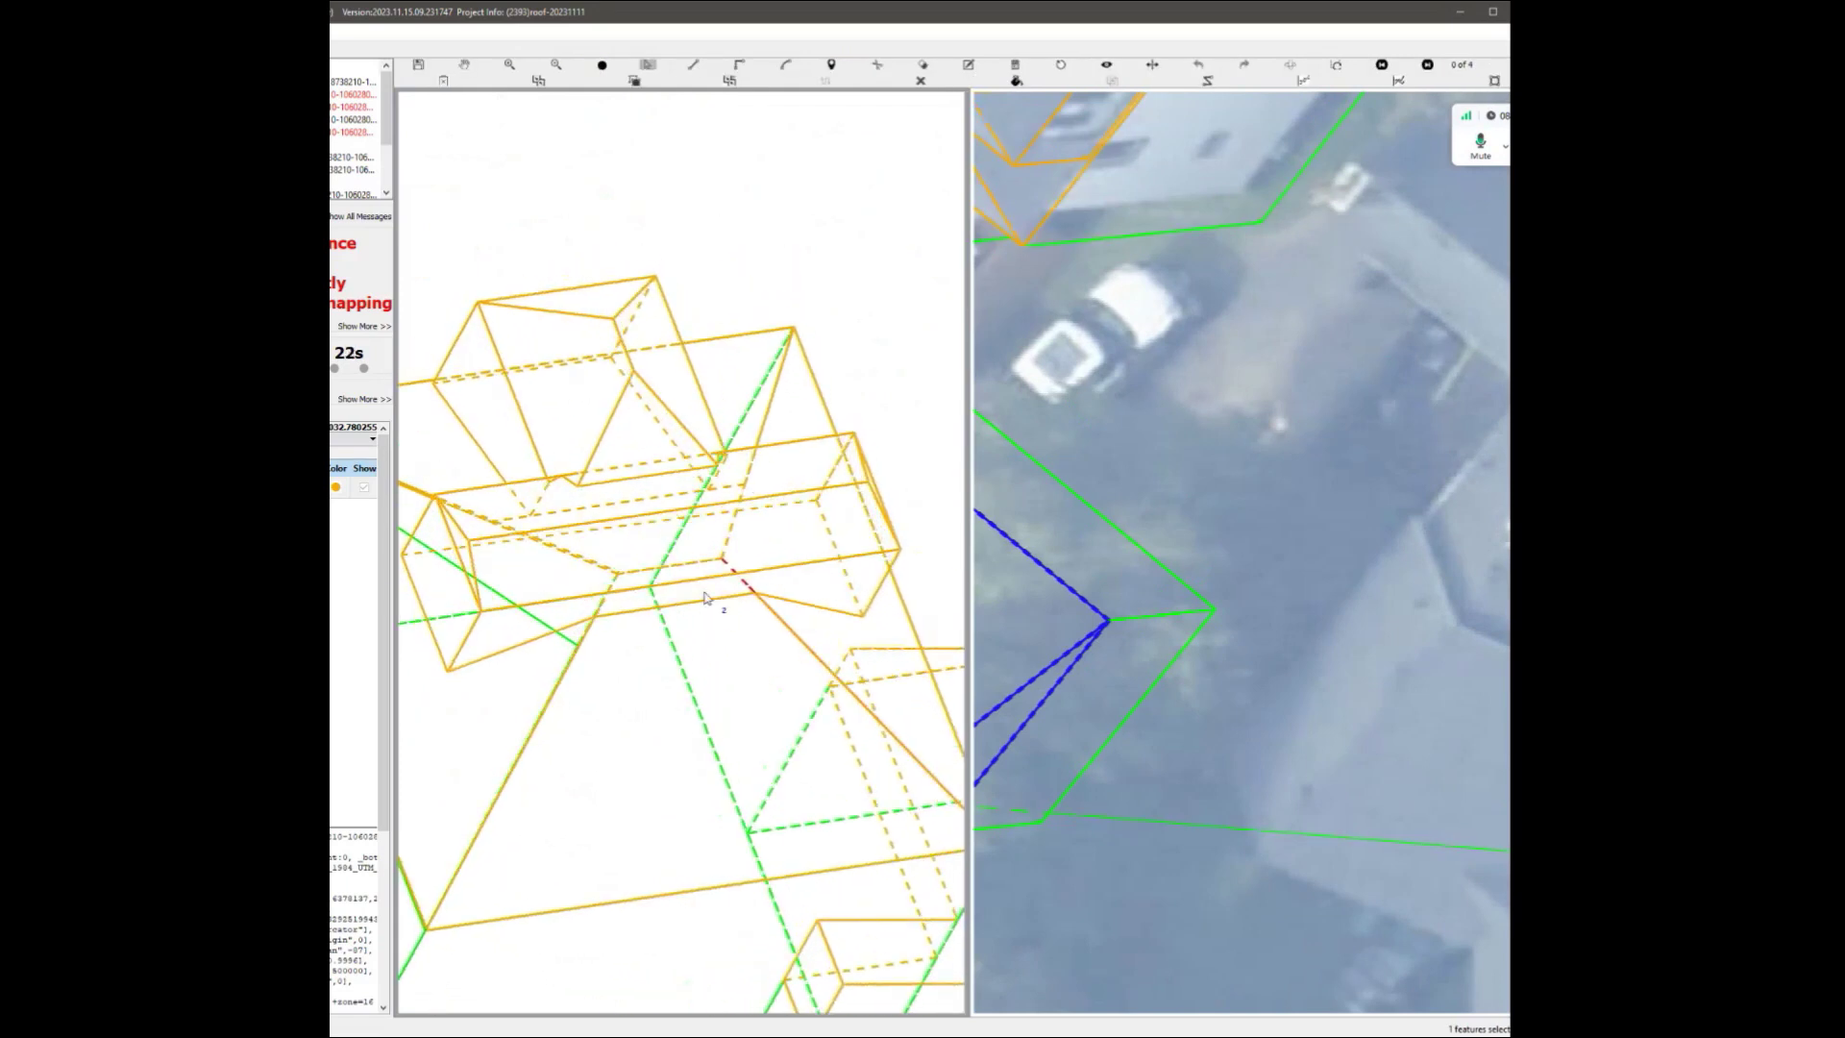
scroll(700, 578, "up", 2)
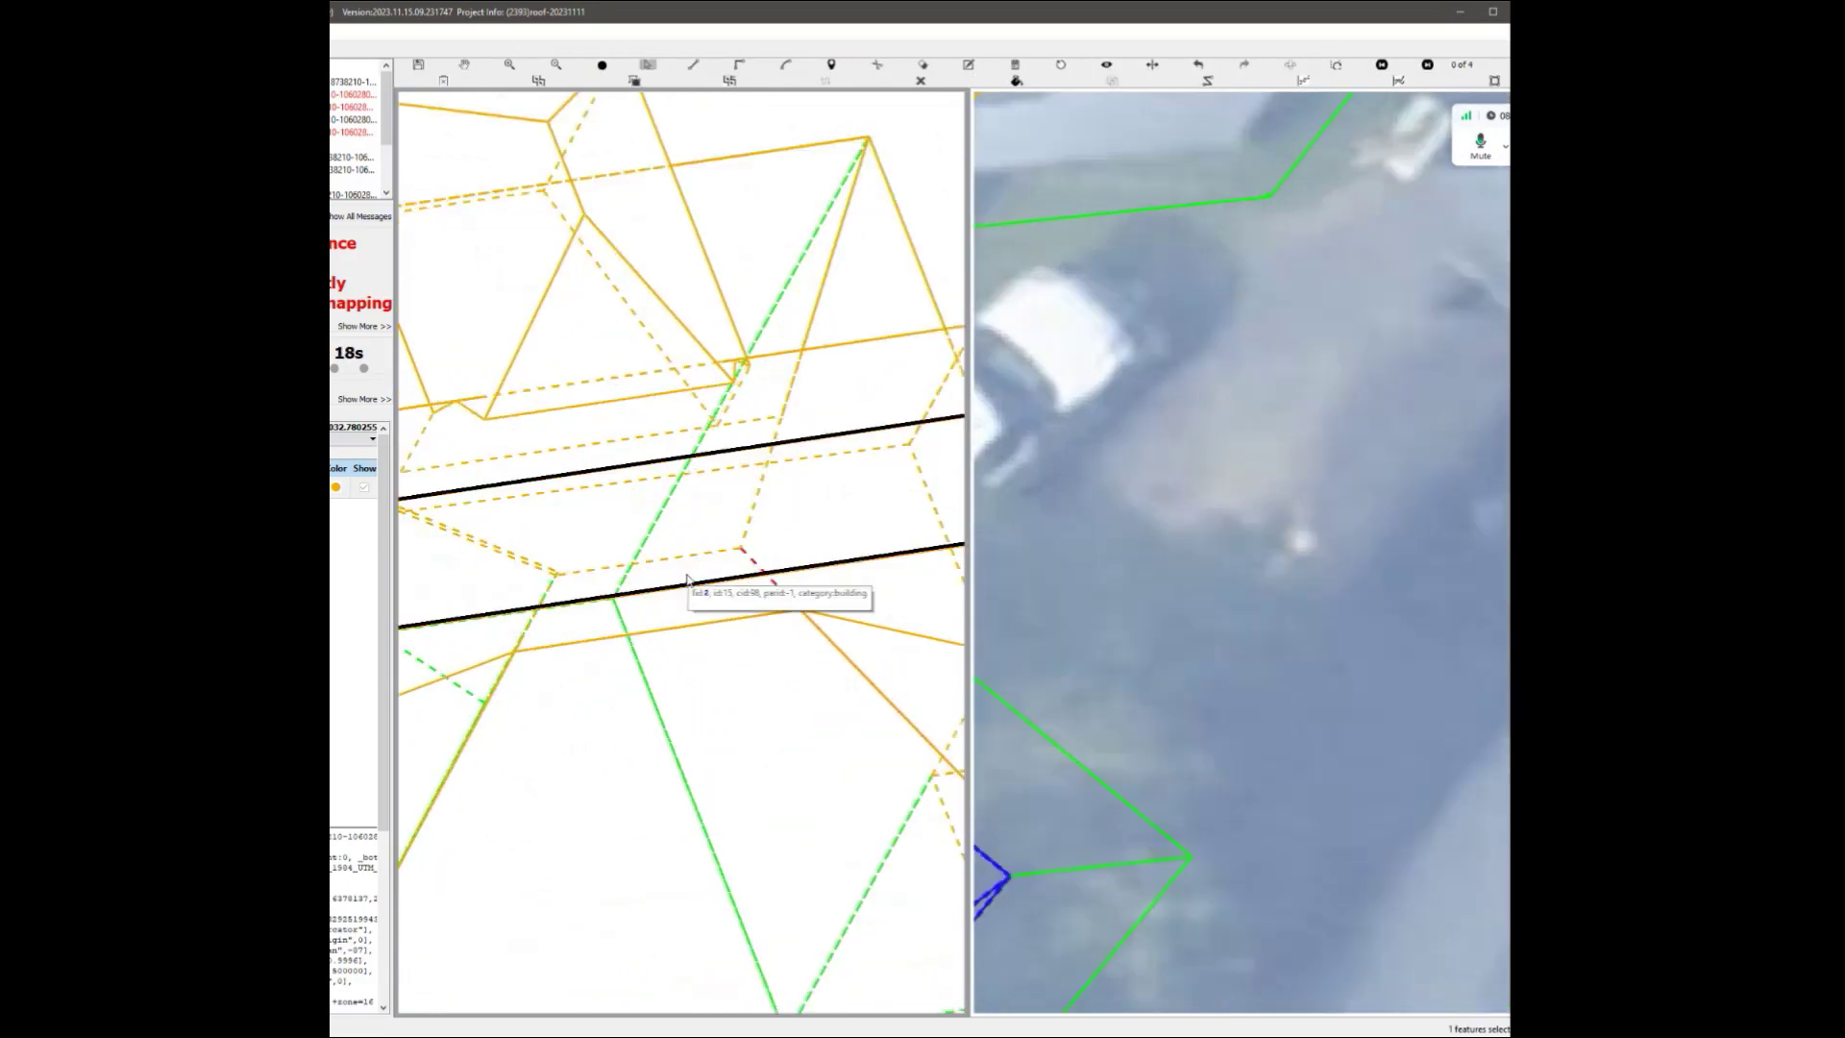
scroll(703, 554, "down", 3)
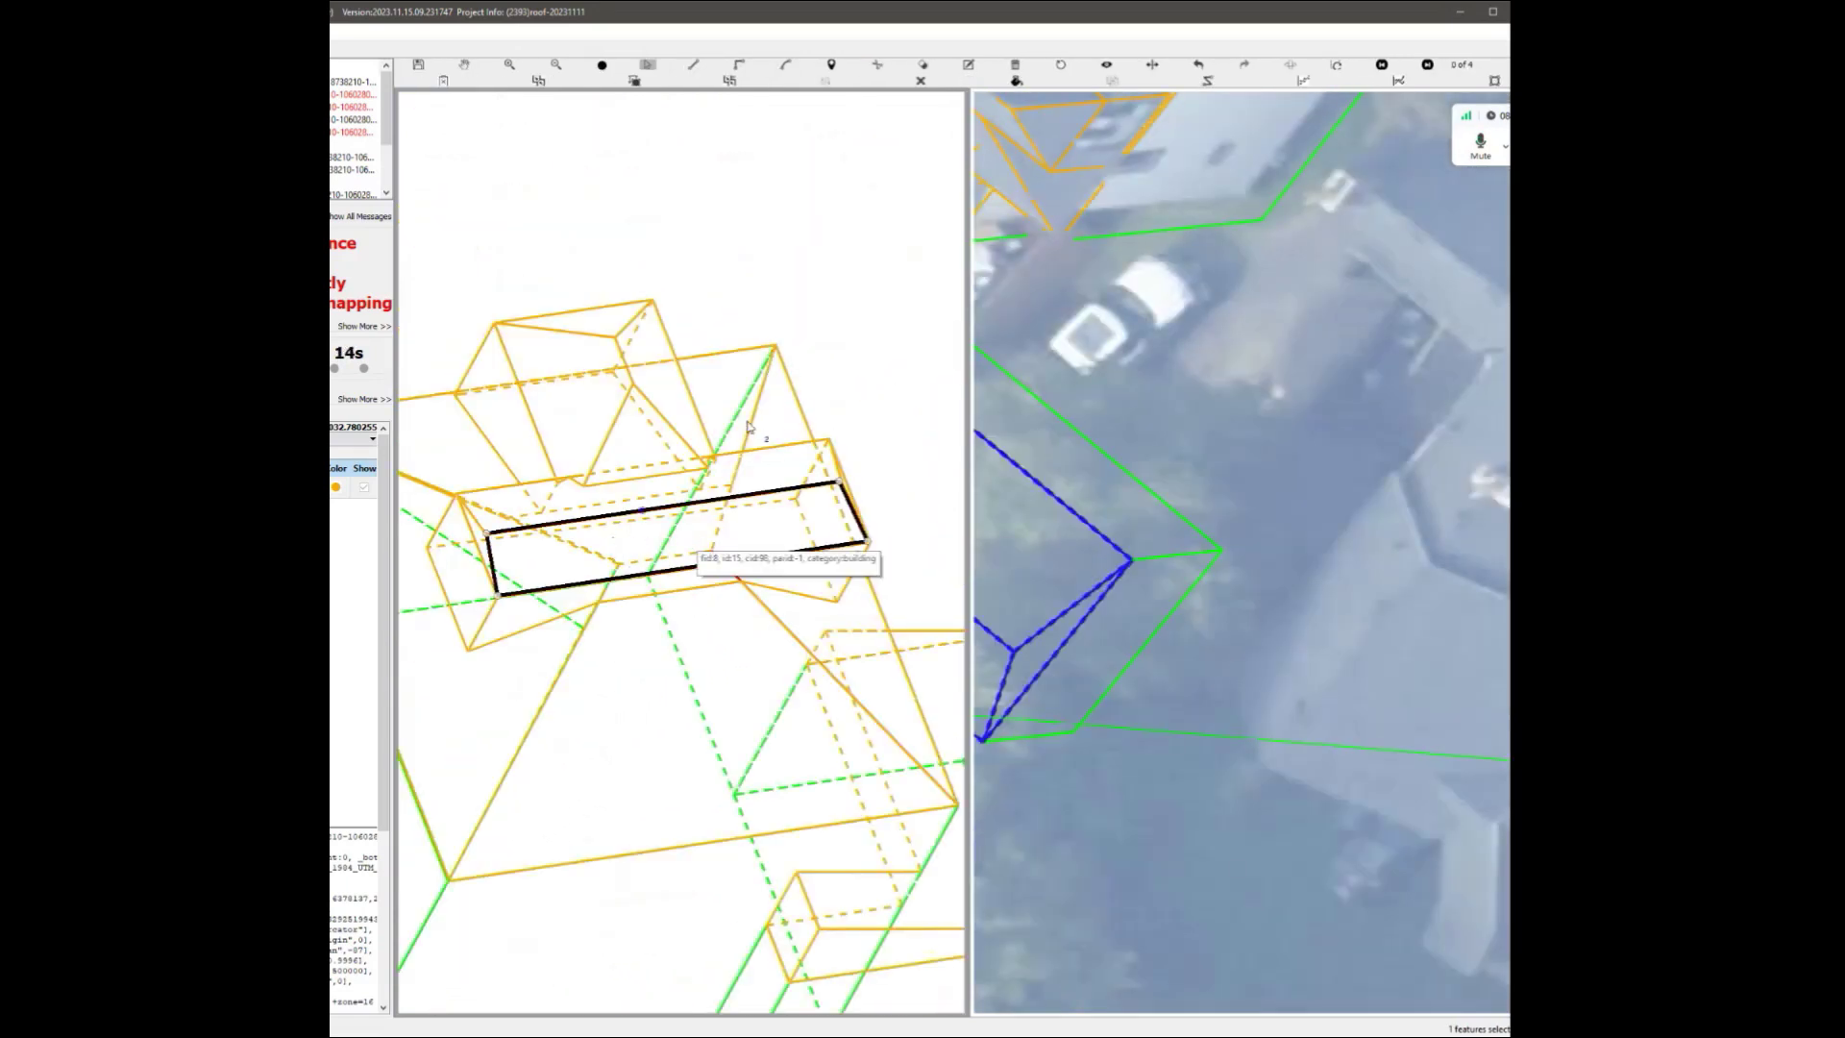
scroll(621, 573, "up", 1)
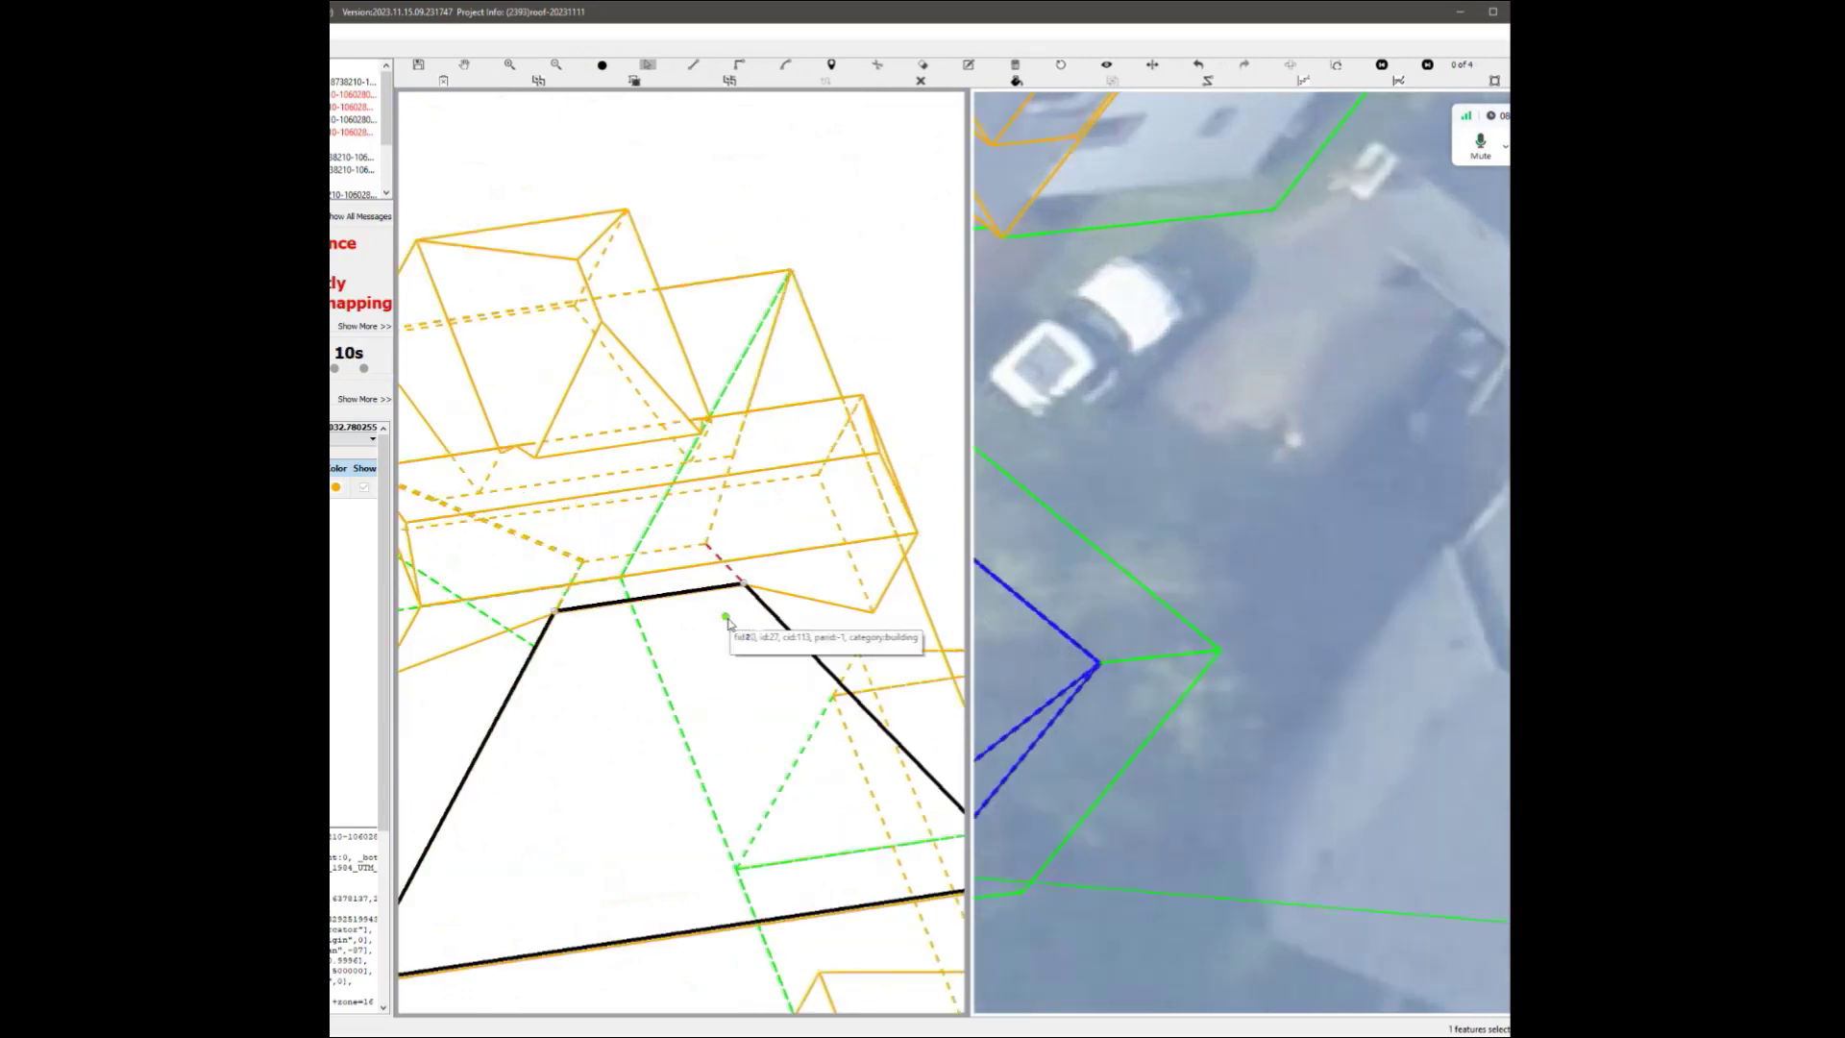
scroll(663, 591, "down", 2)
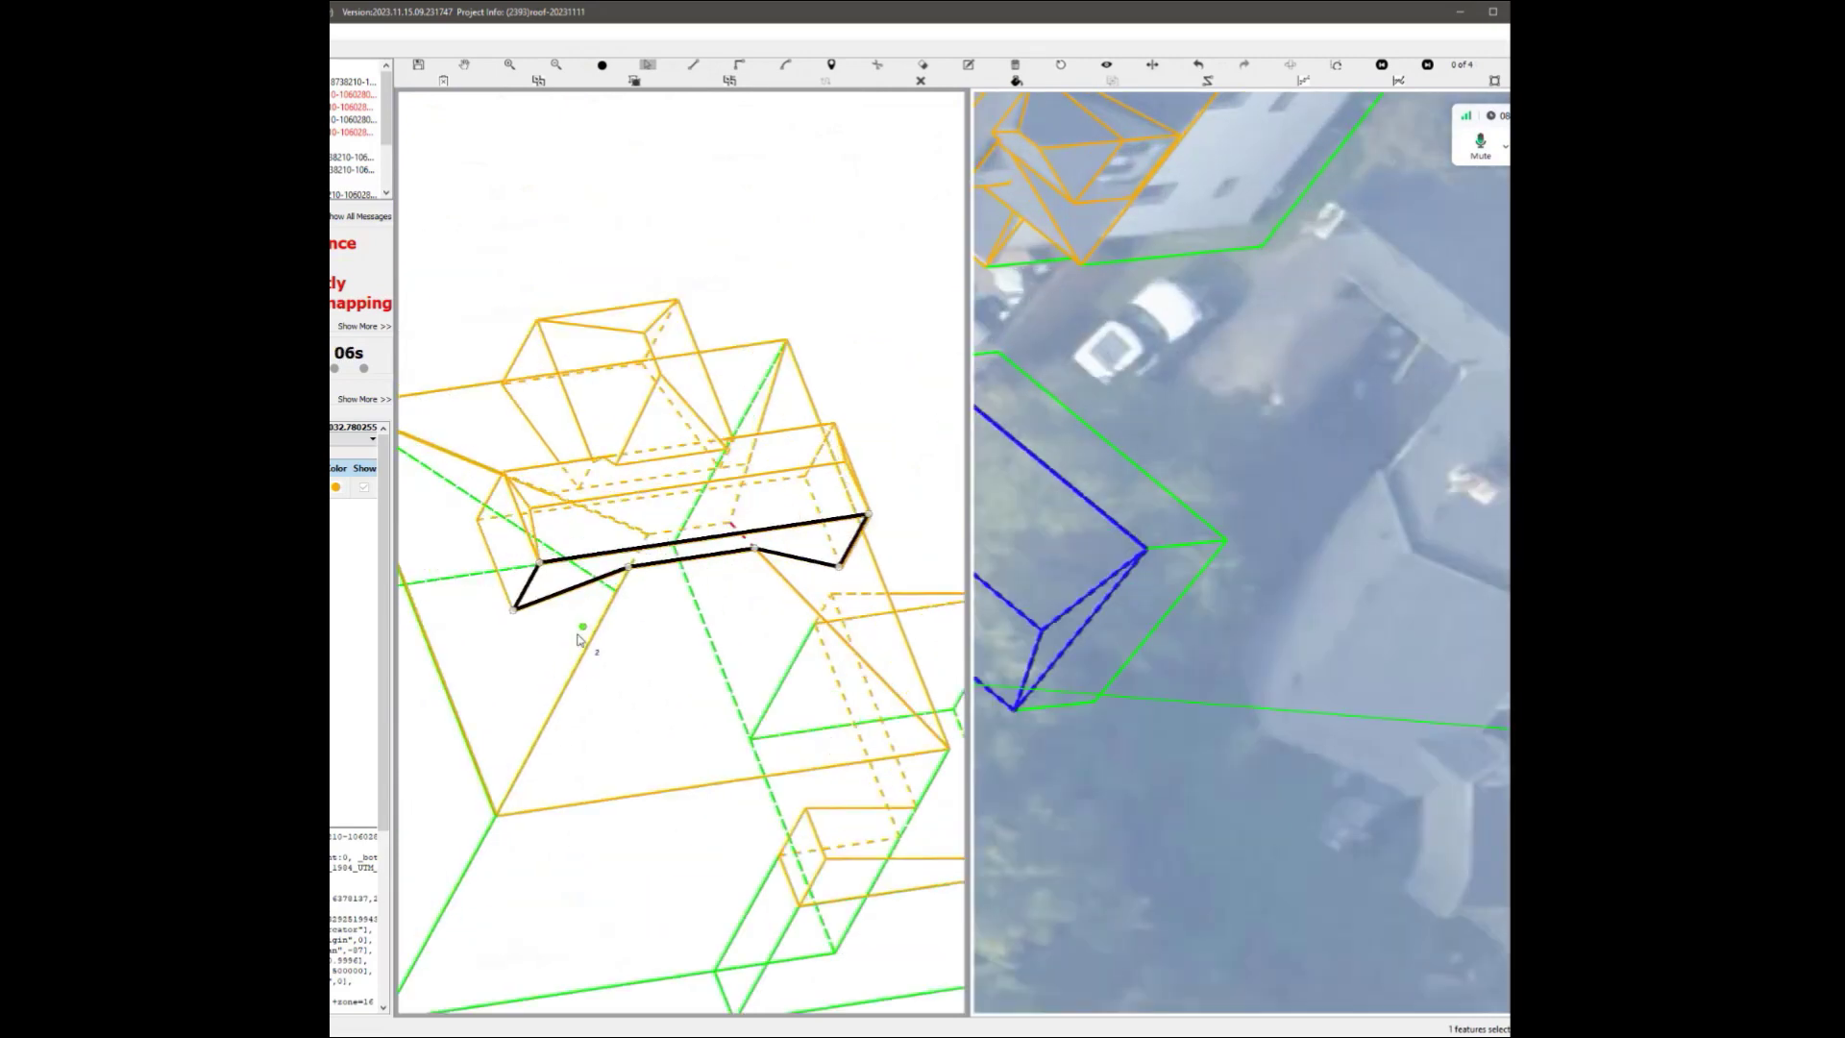
scroll(586, 543, "down", 2)
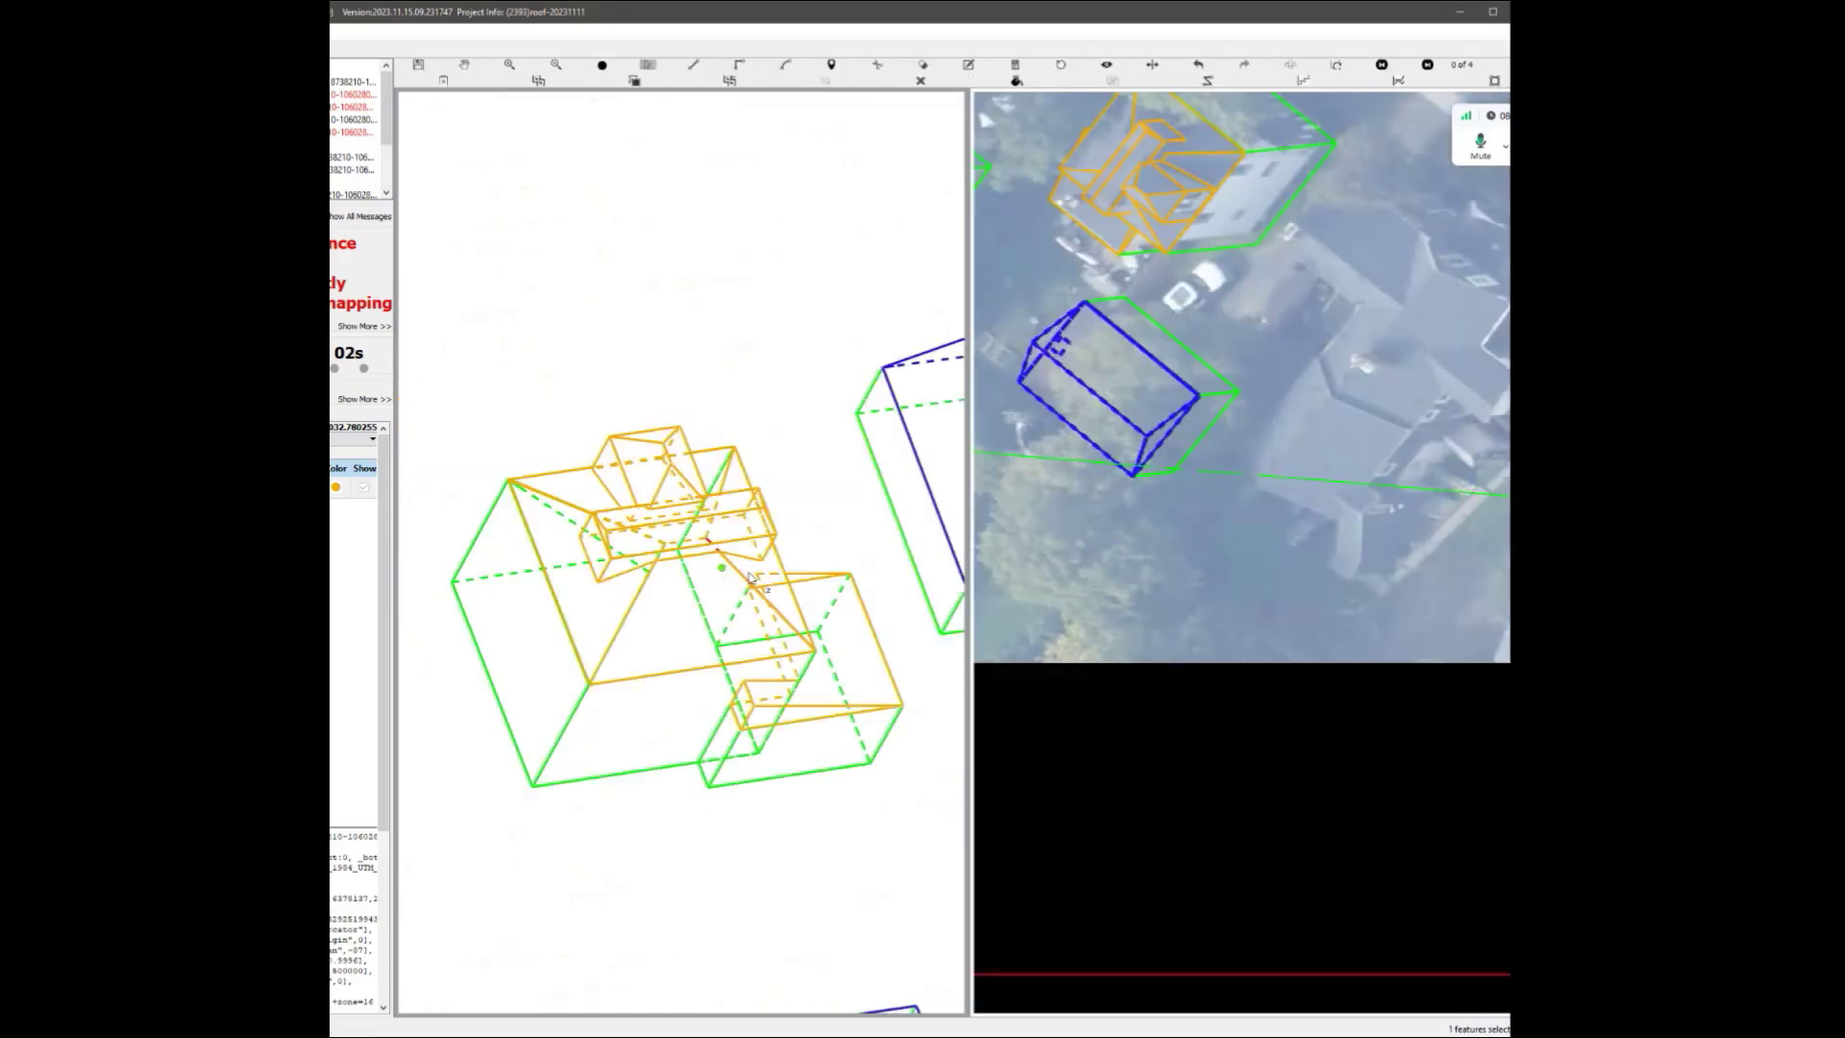
Select the main roof's front and rear end slopes together with both end walls of the long dormer.
scroll(519, 624, "up", 3)
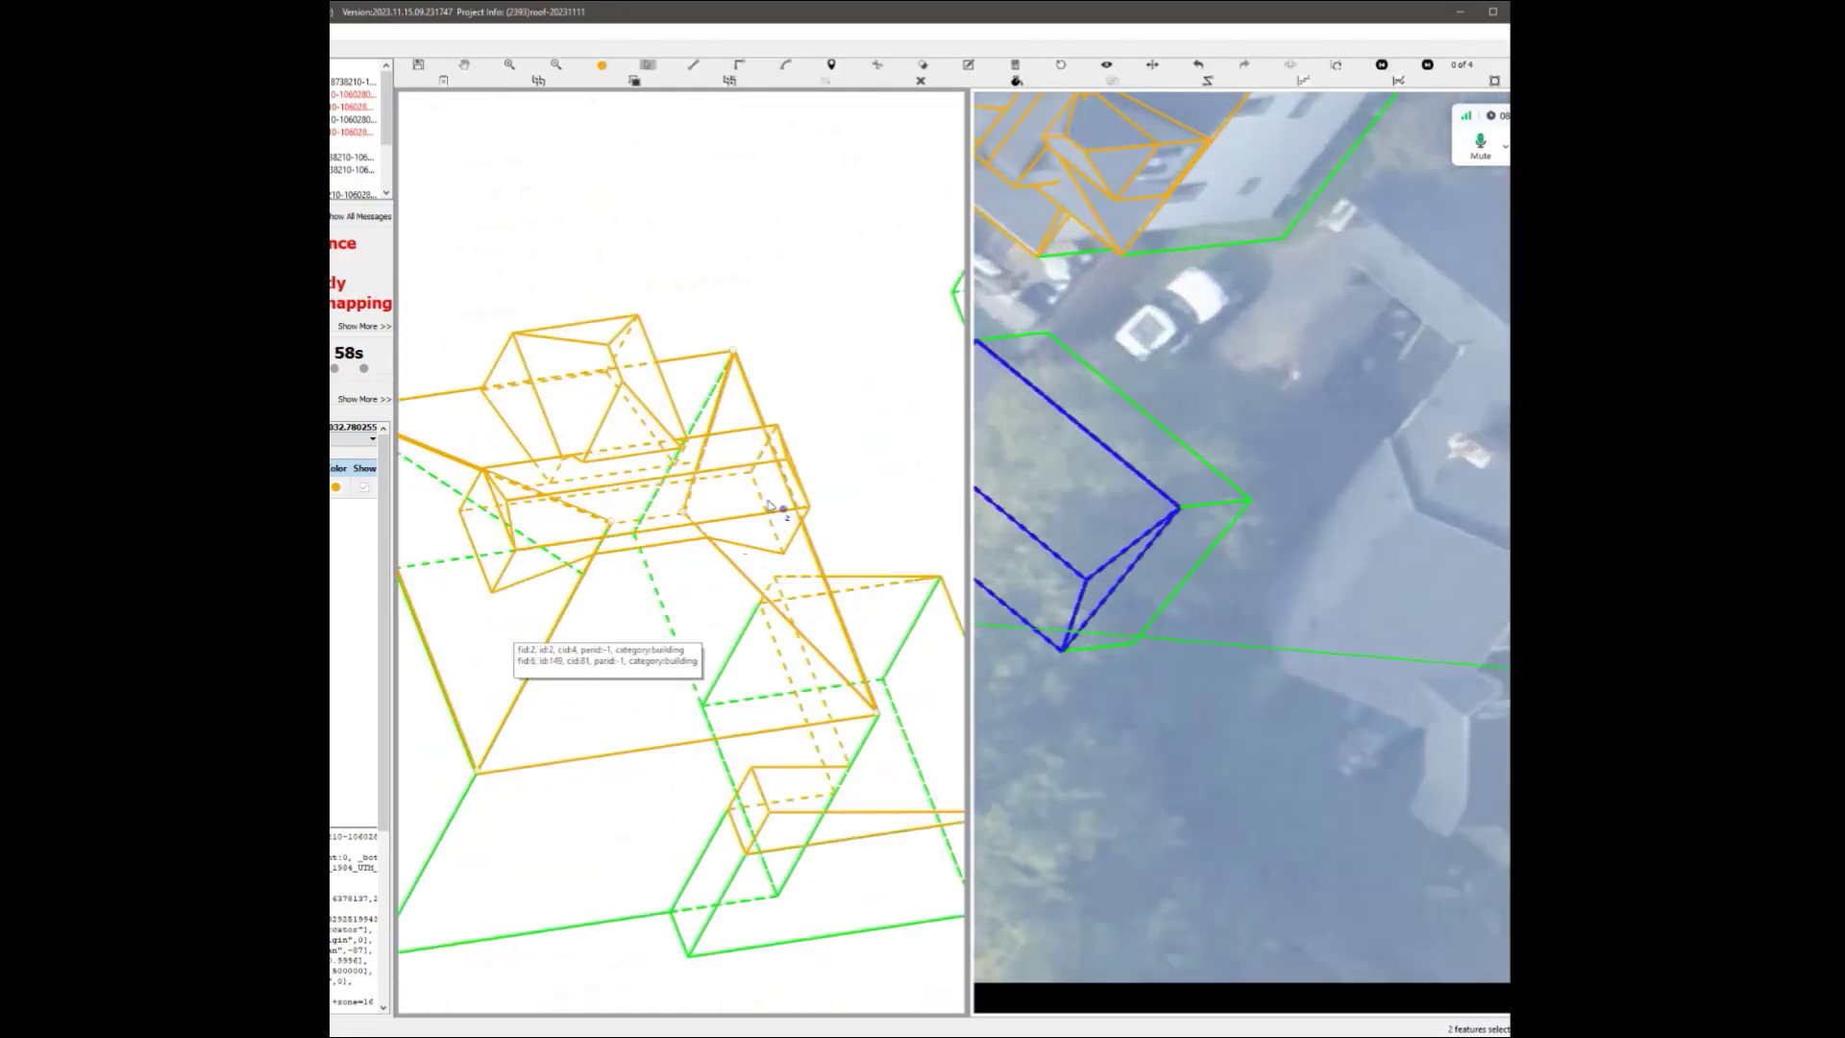
left_click(488, 558)
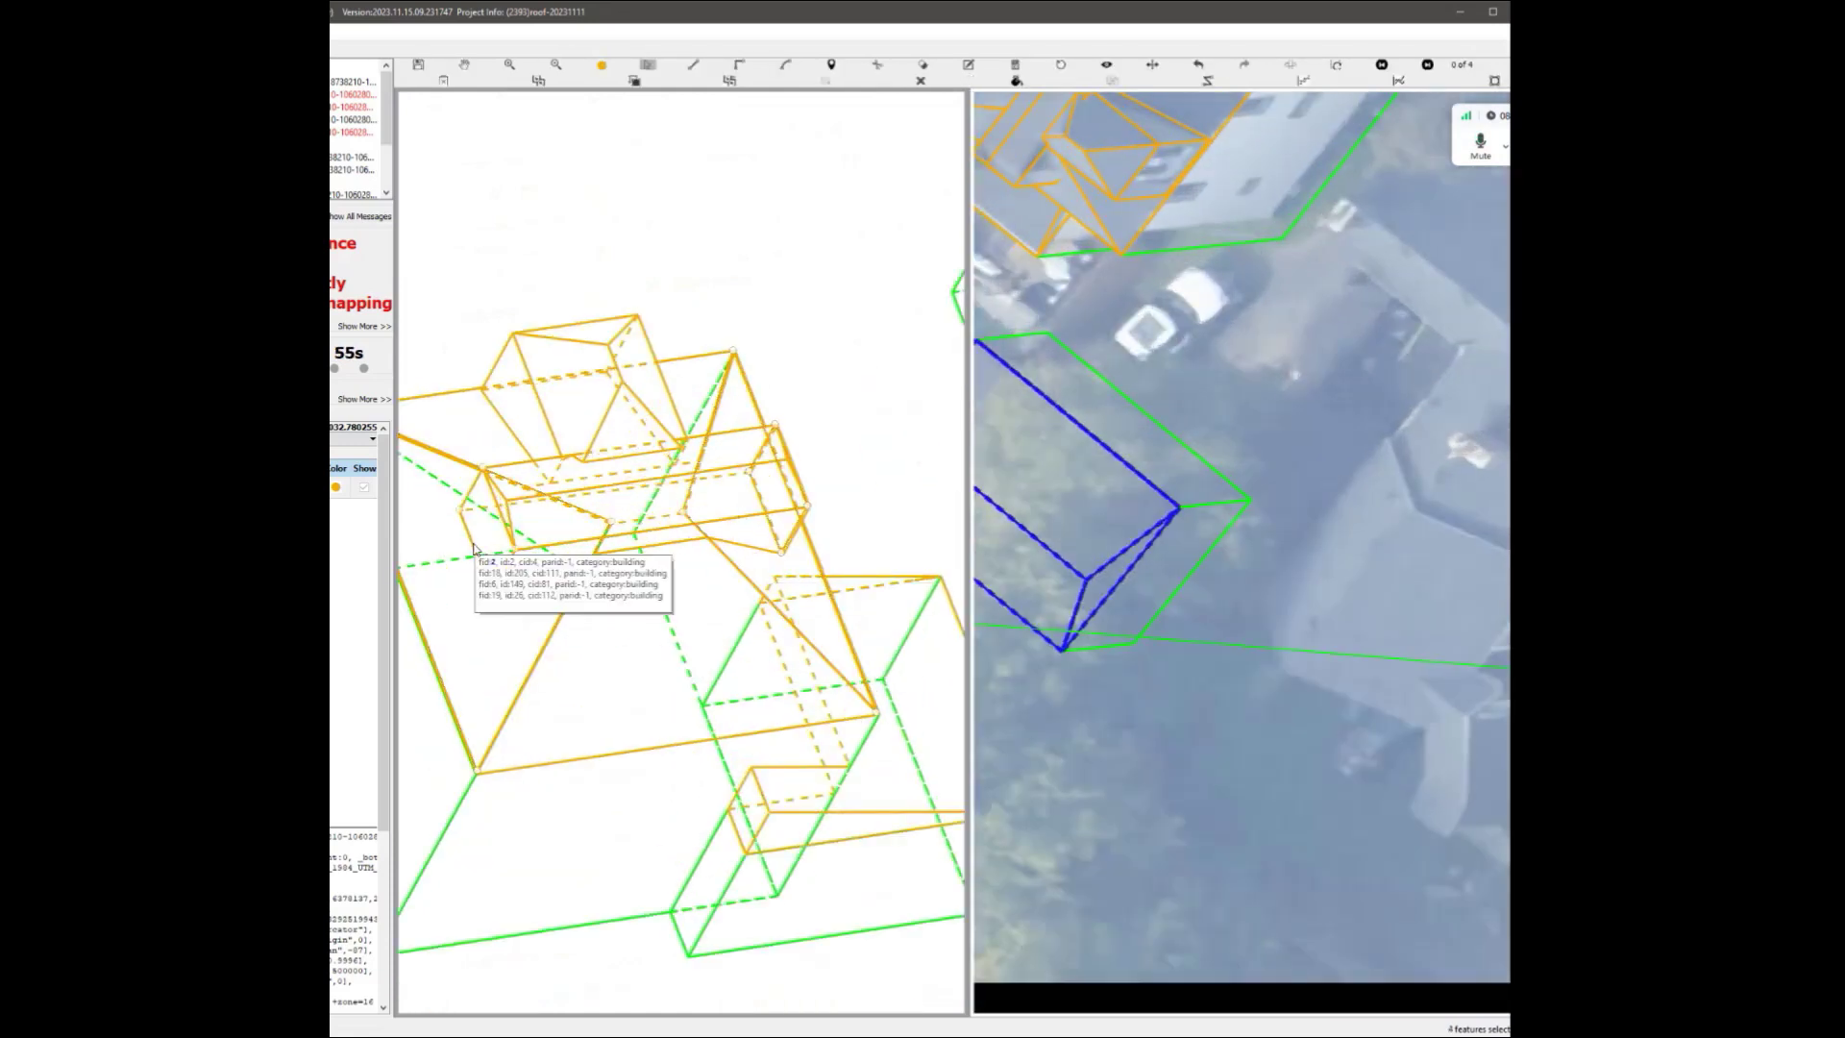
left_click(537, 836)
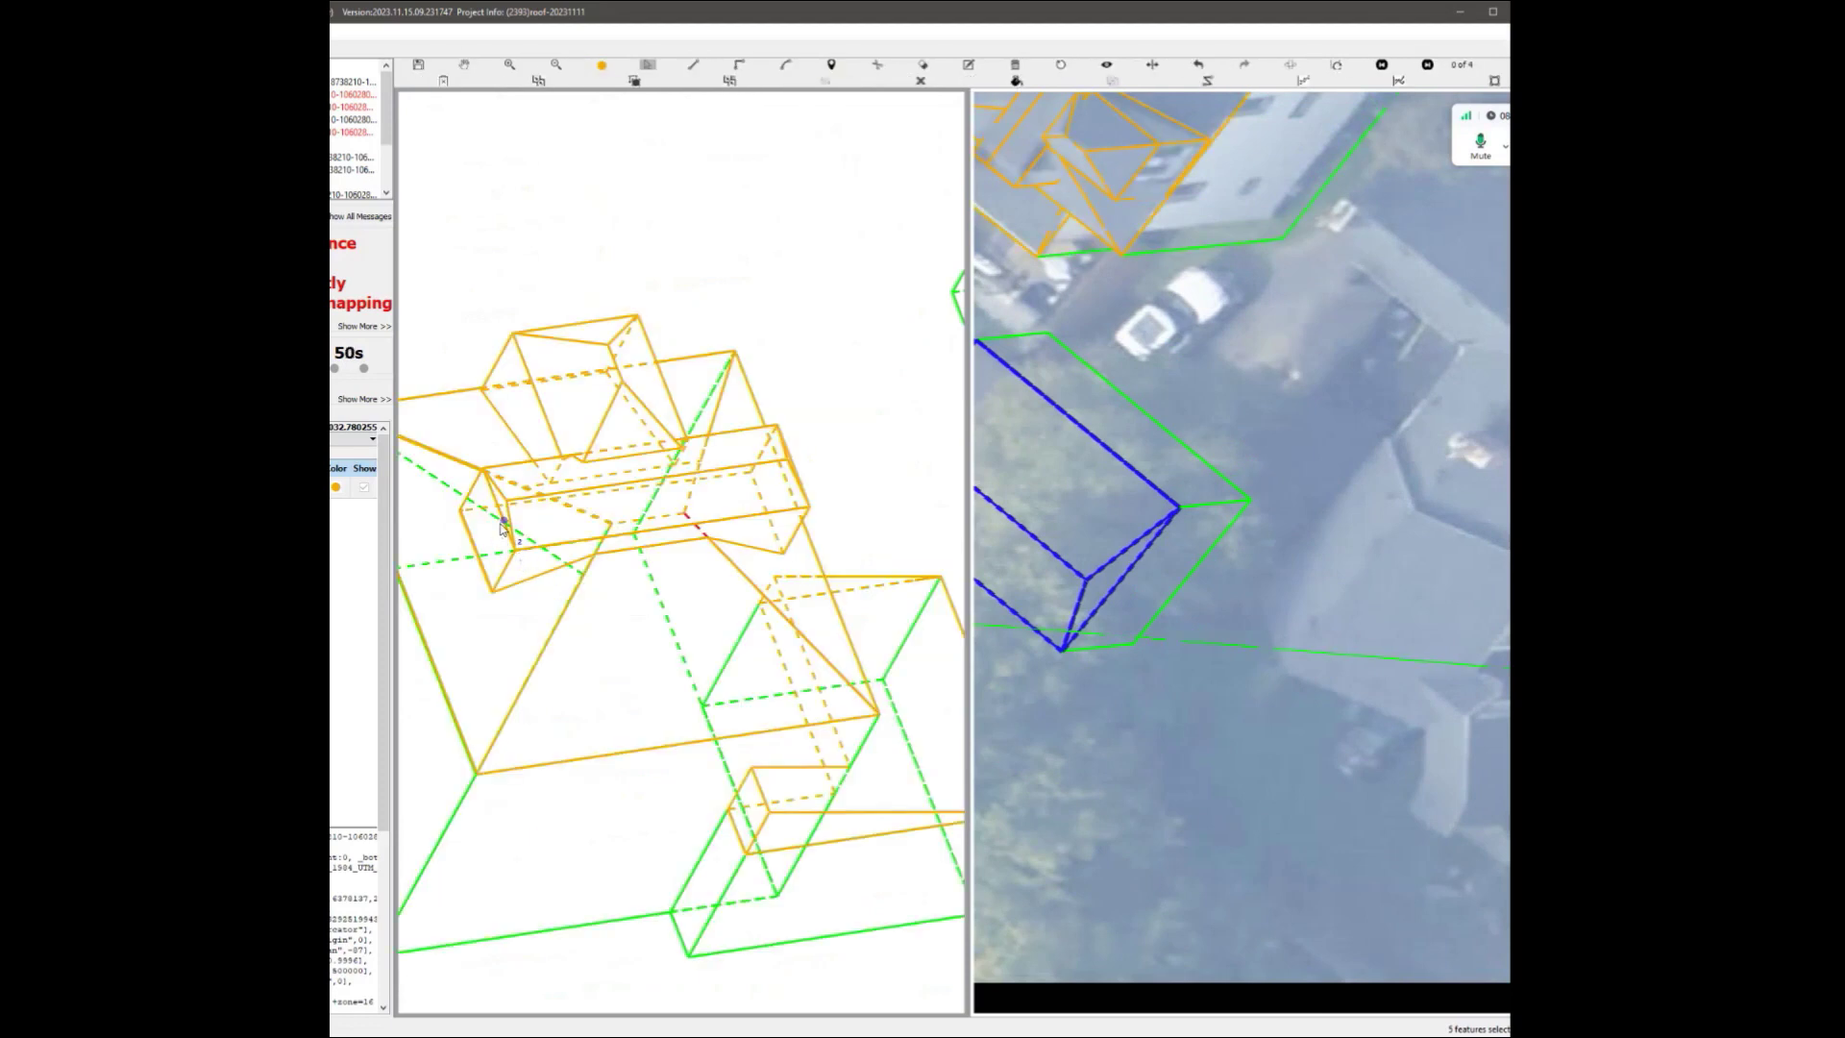
left_click(483, 549)
Select the main roof's far side slope with both end slopes and the roof base face, and clear the selection.
scroll(612, 637, "down", 1)
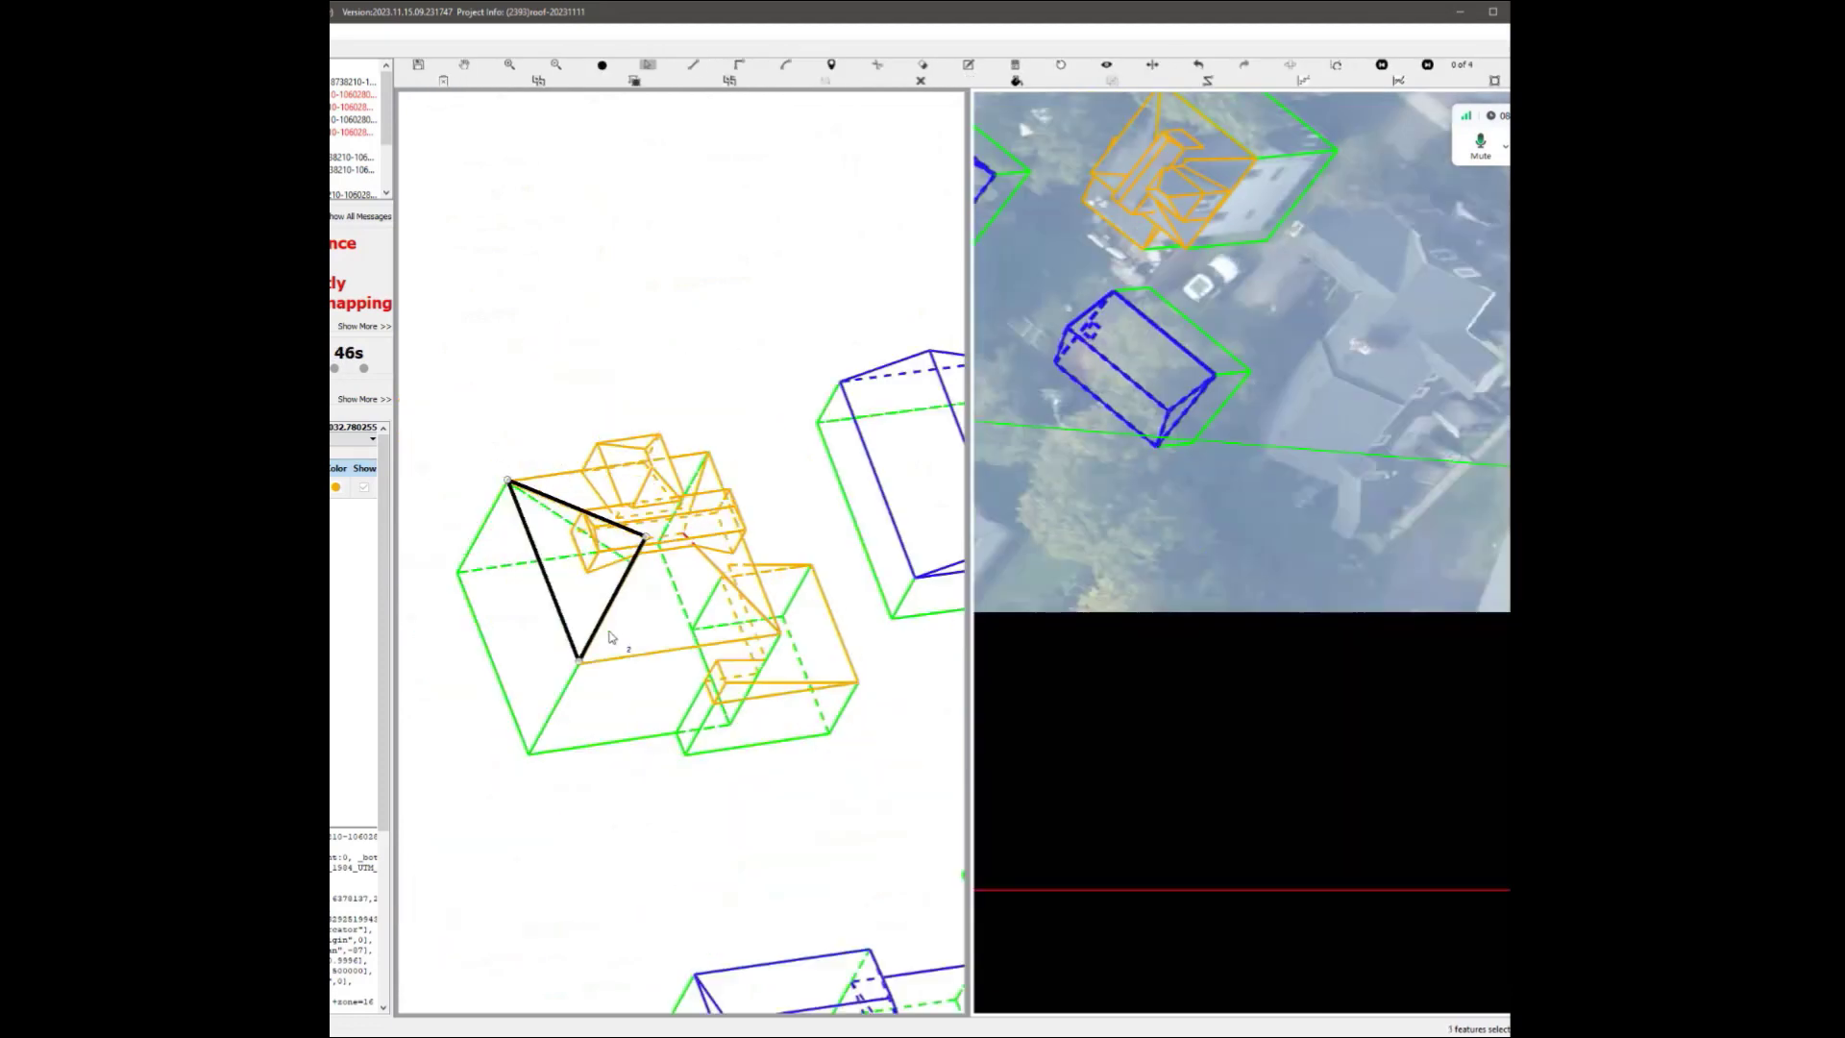
scroll(607, 620, "up", 1)
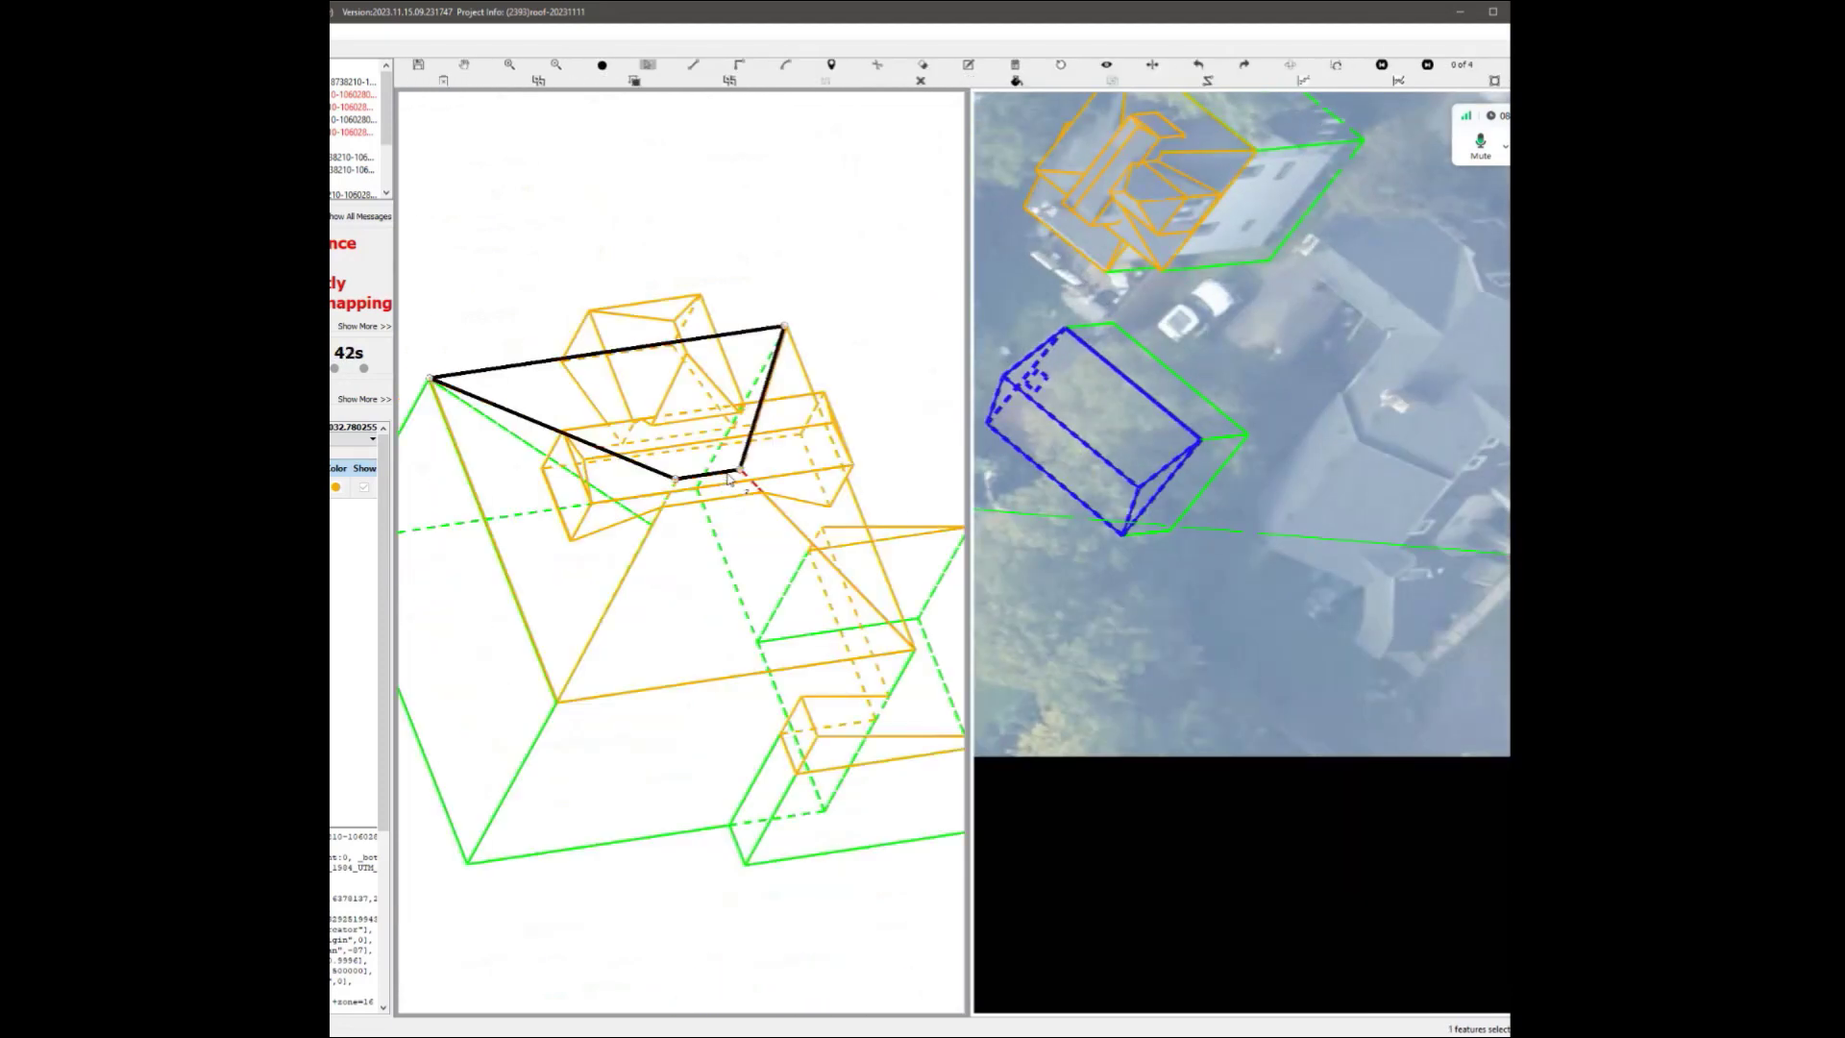
scroll(644, 480, "up", 1)
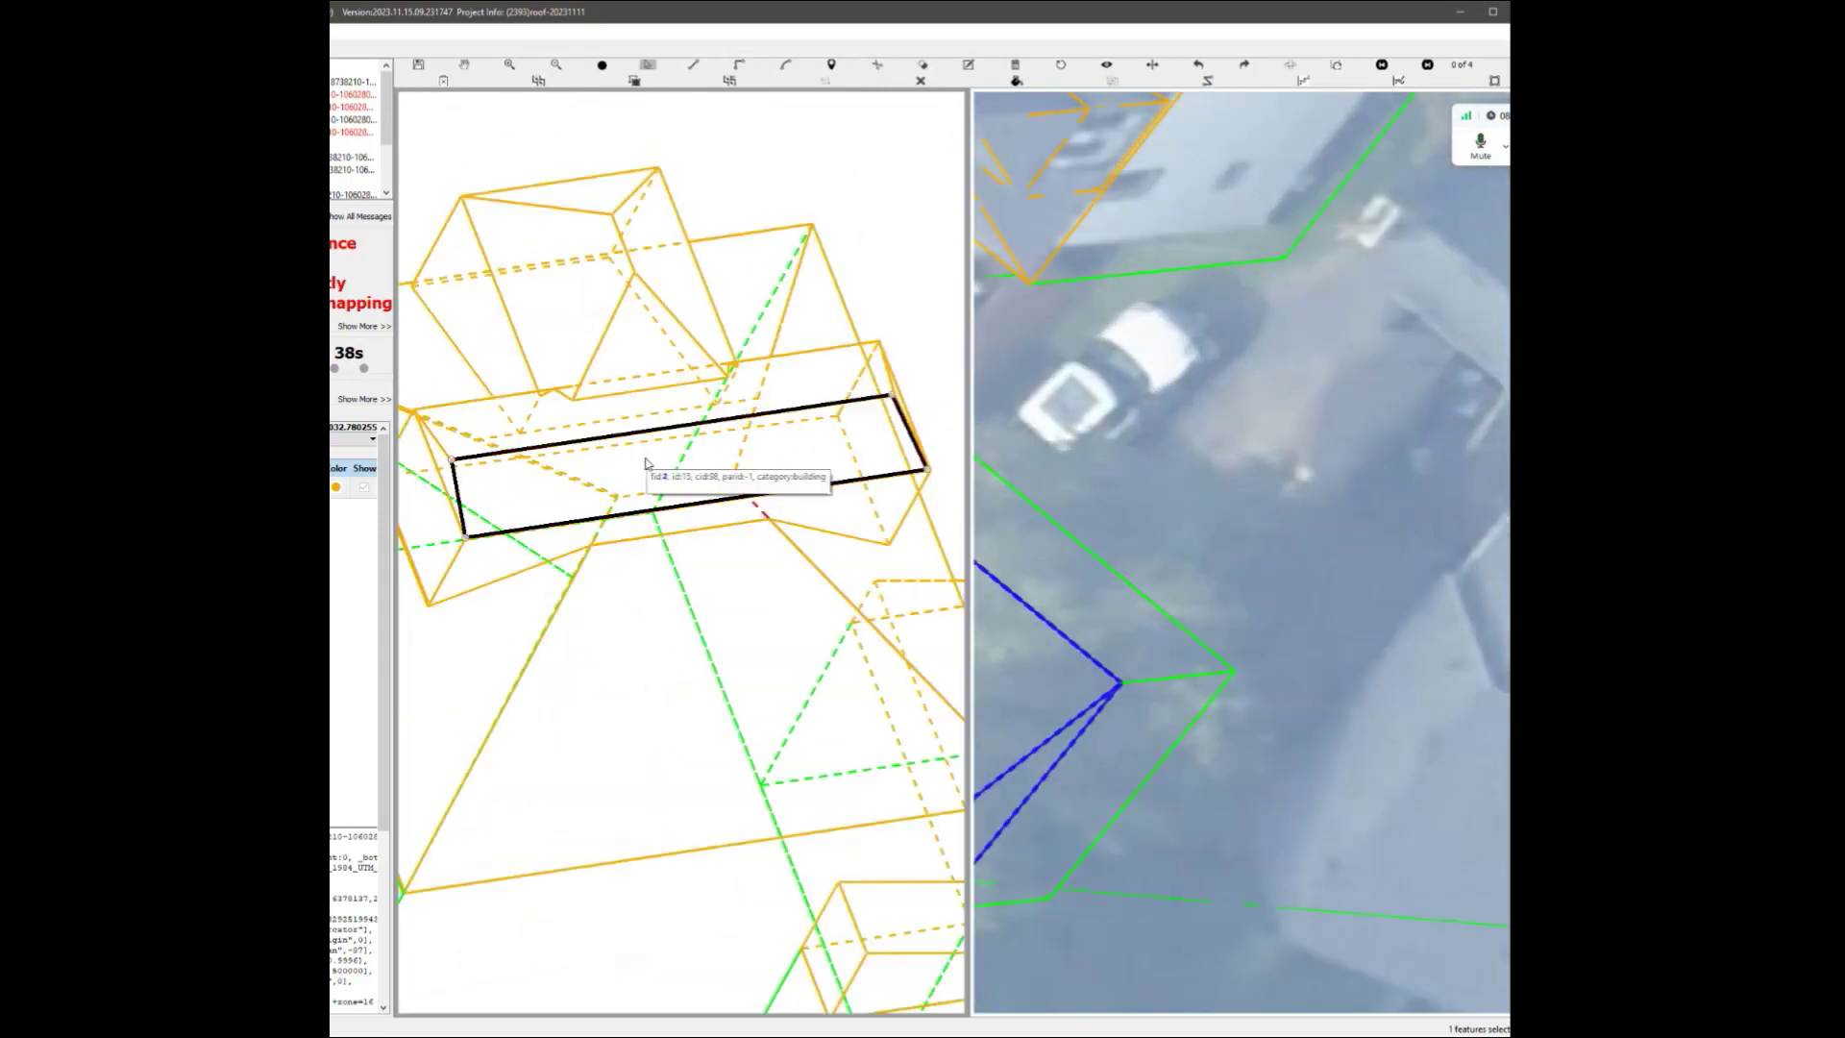
scroll(626, 497, "down", 1)
scroll(682, 525, "up", 1)
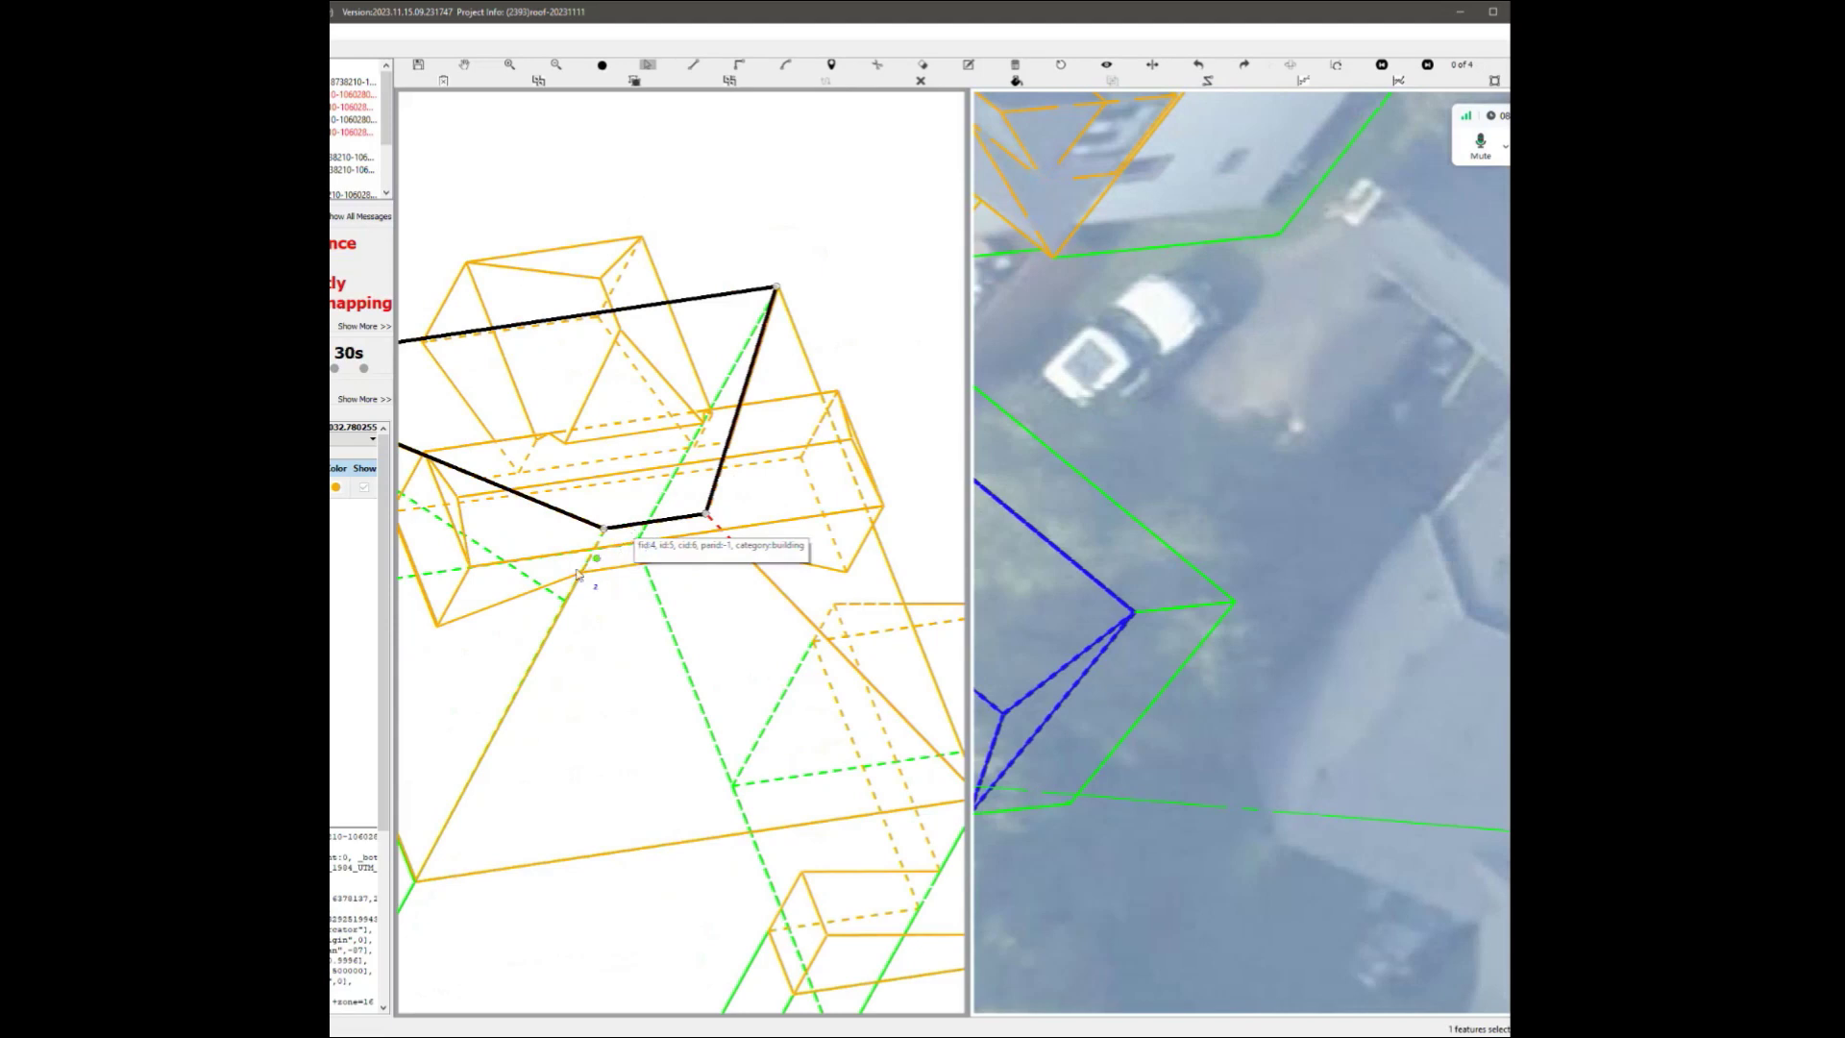
left_click(773, 585, "ctrl")
left_click(530, 679, "ctrl")
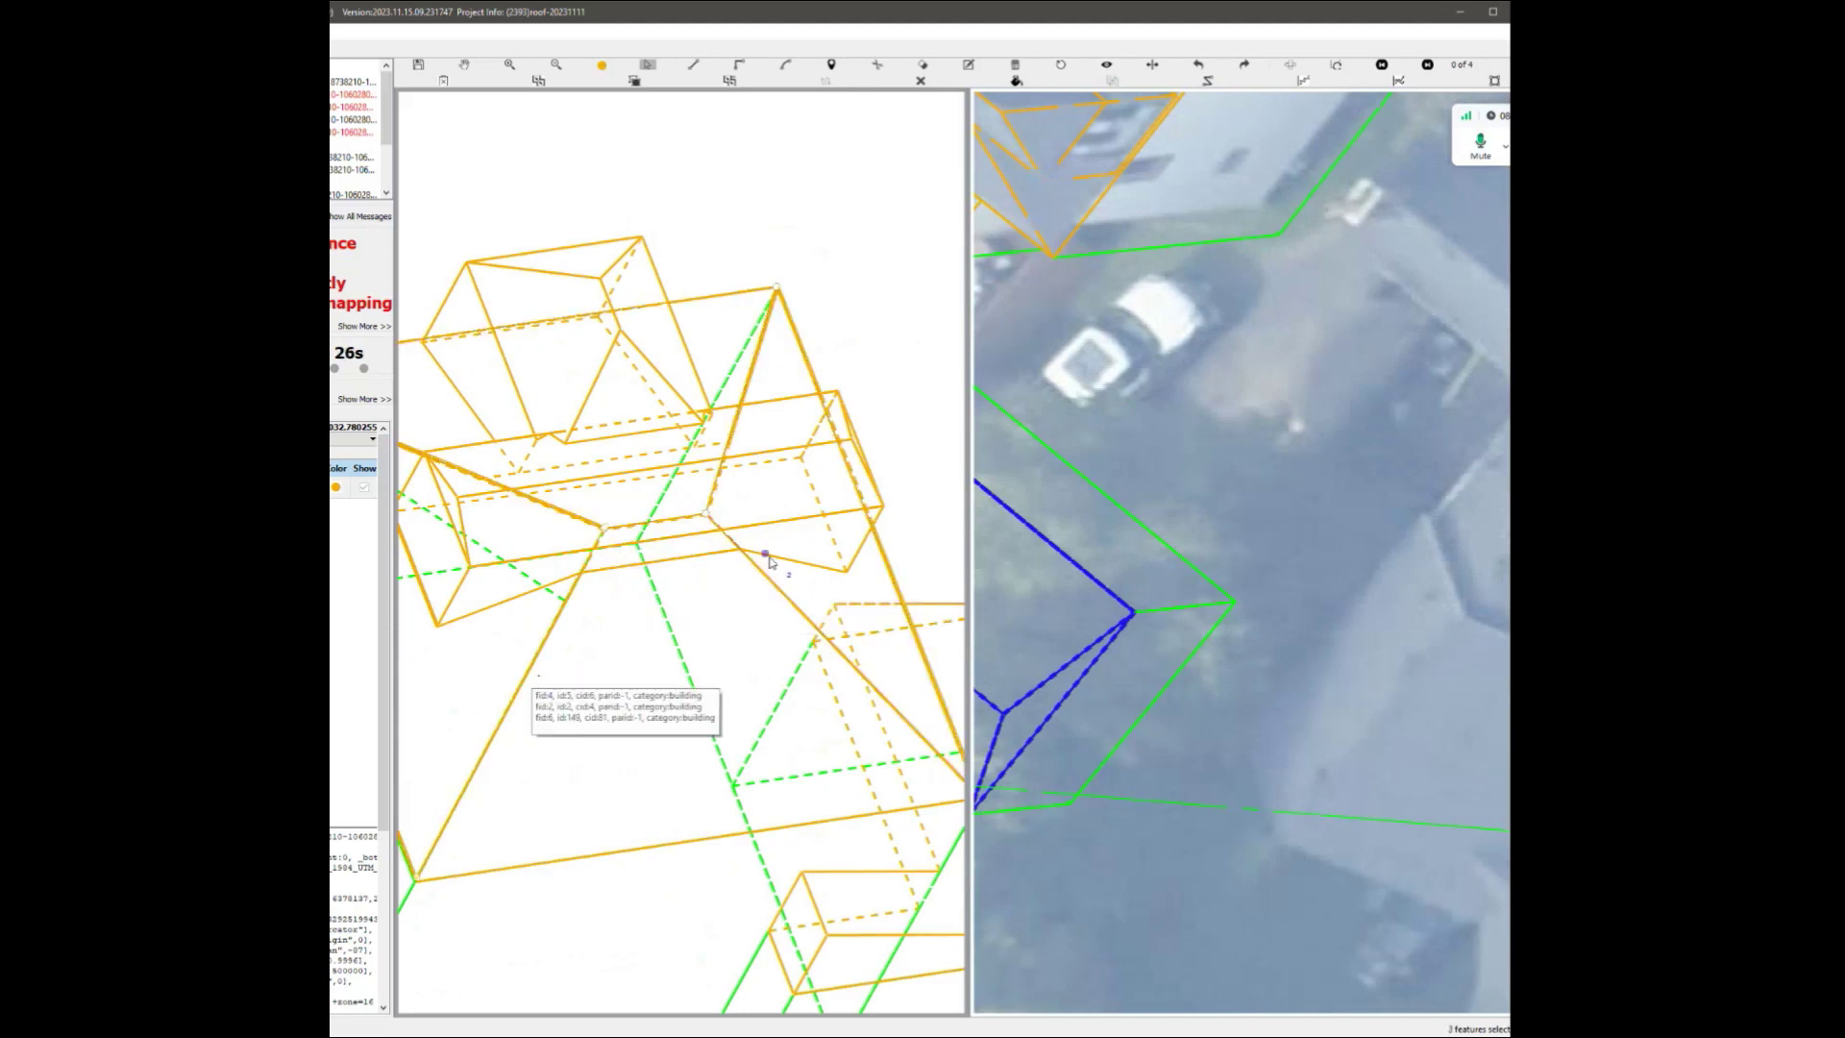
scroll(773, 565, "down", 1)
left_click(672, 795, "ctrl")
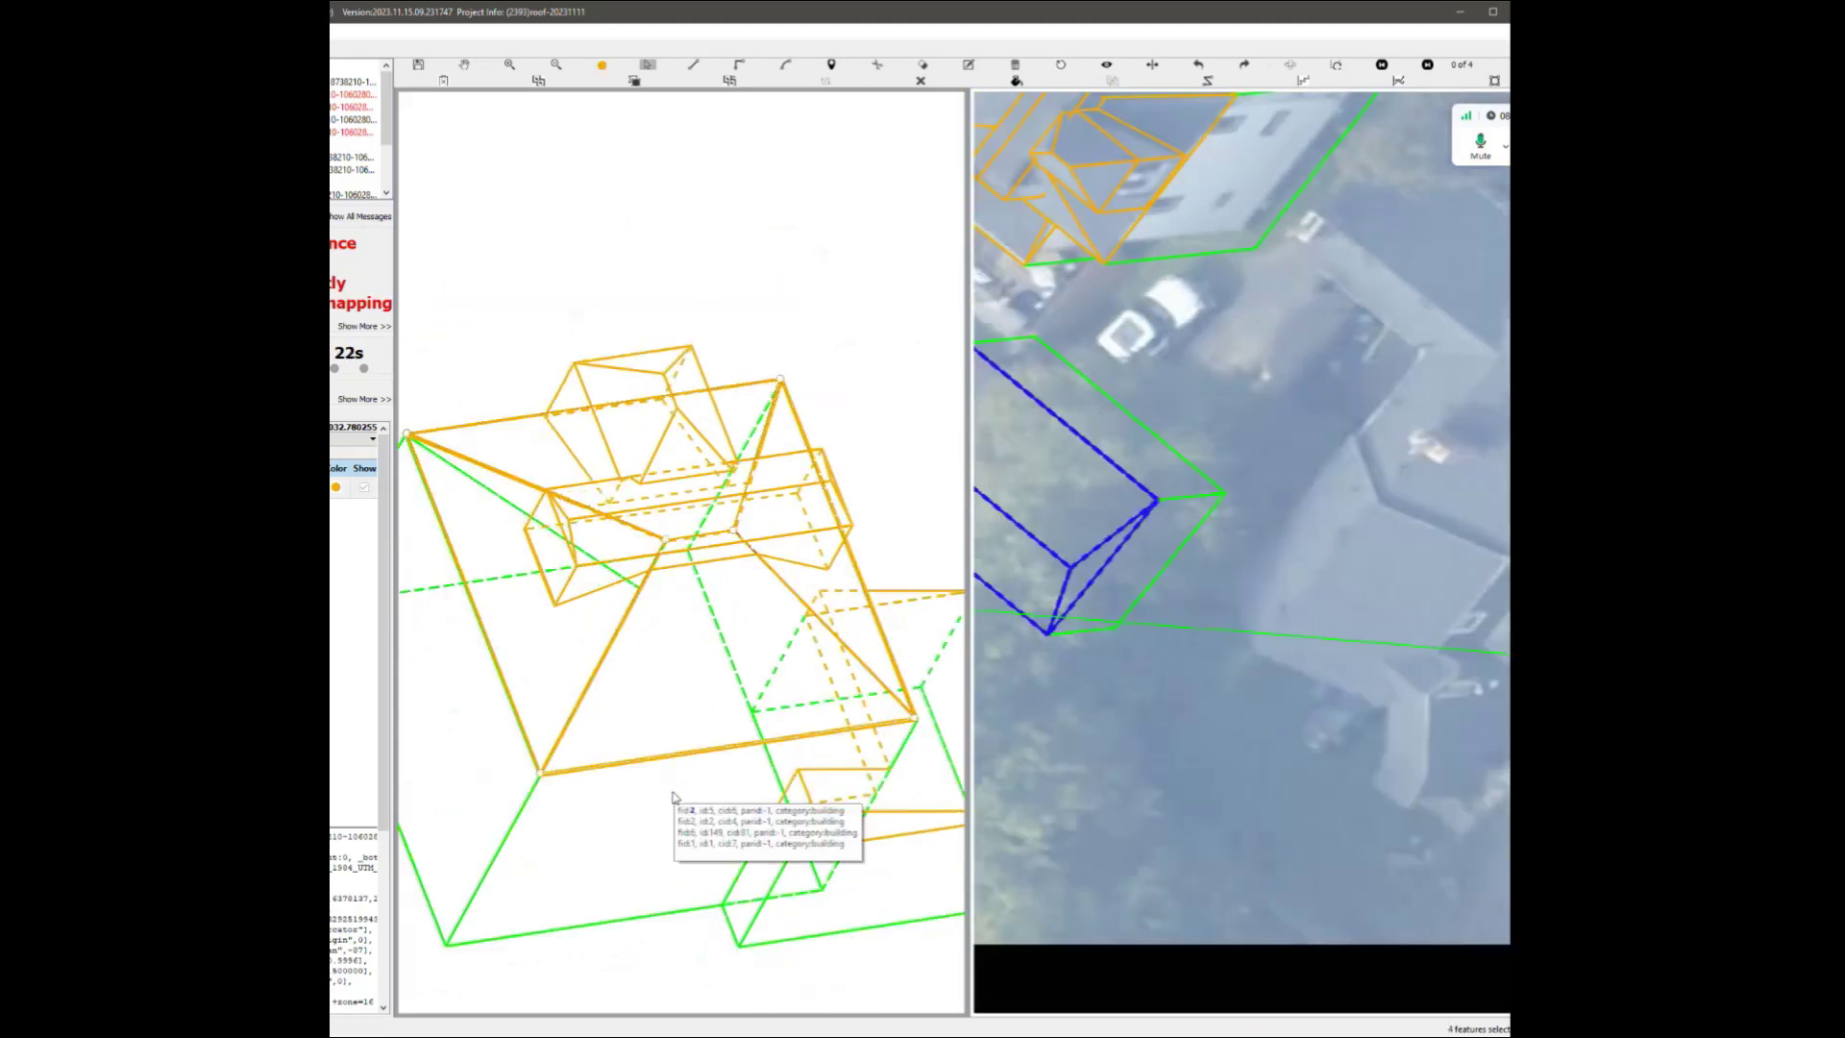
key("Escape")
Select the main roof's end slopes and near side slope with the long dormer's outer side wall and inner slope, and clear the selection.
left_click(769, 429)
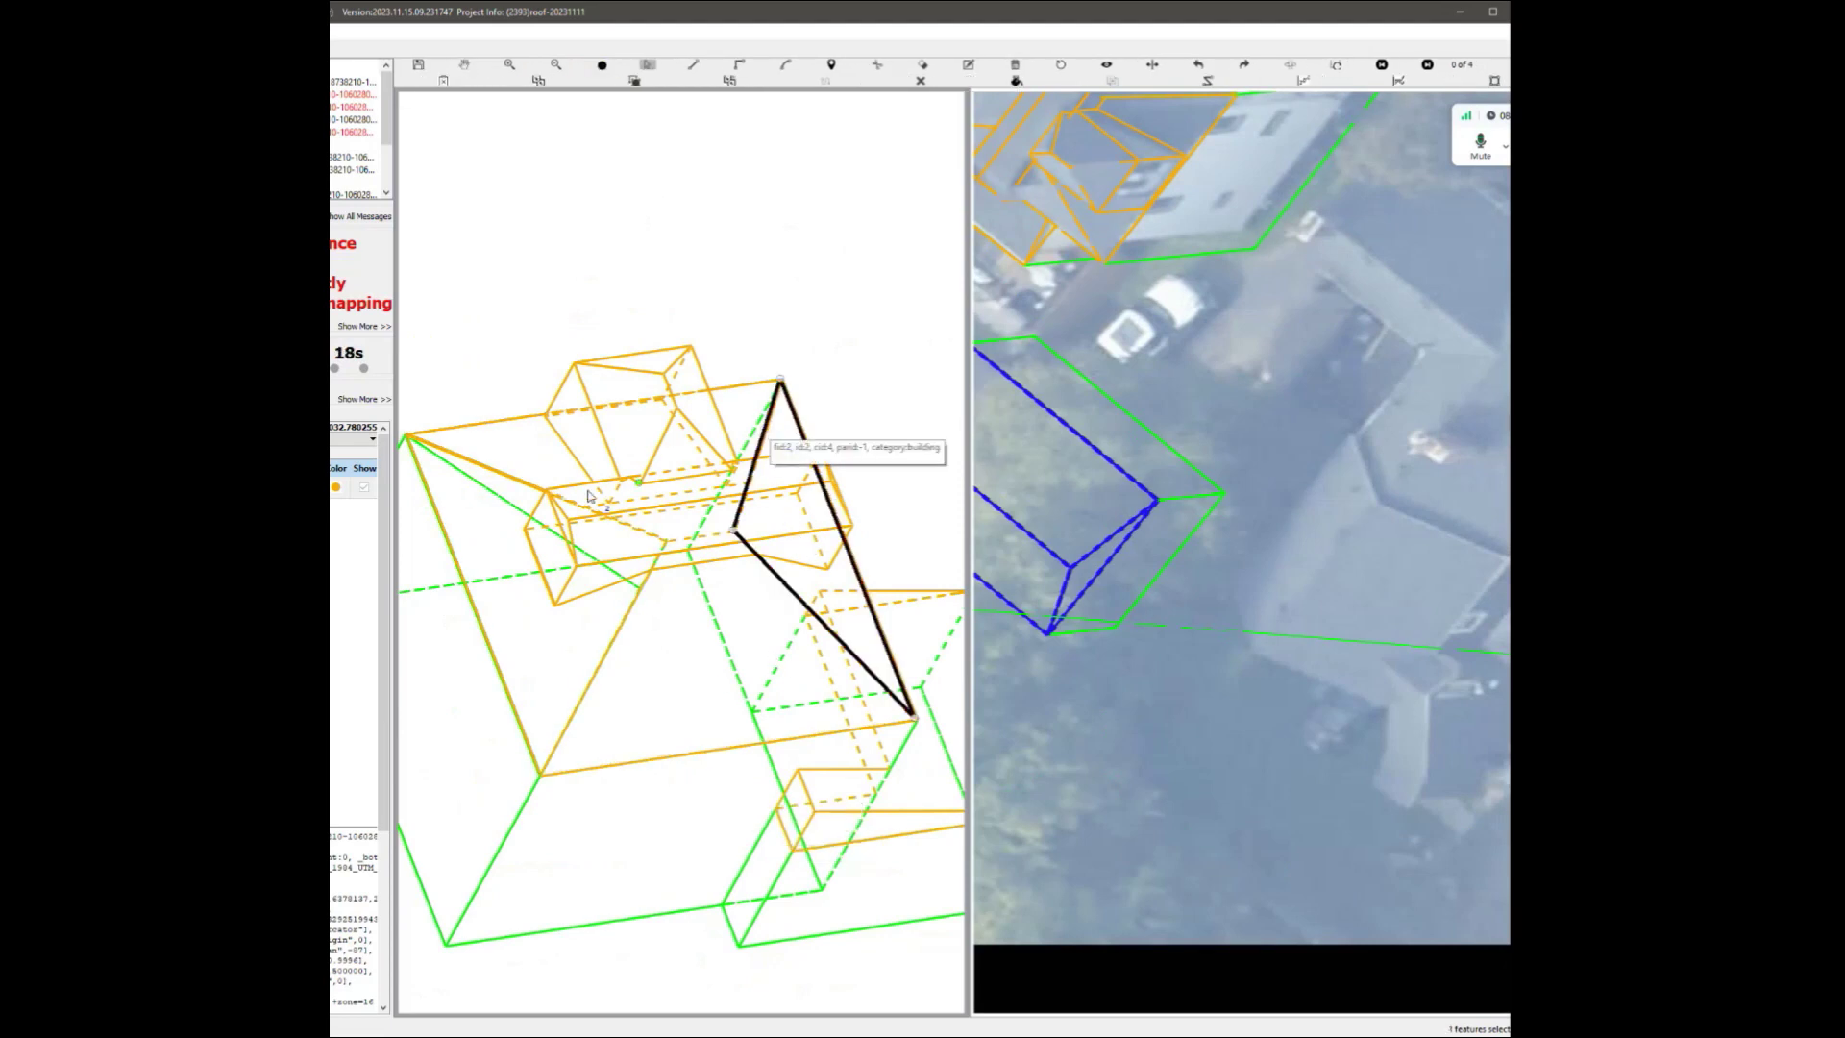
left_click(516, 483, "ctrl")
left_click(692, 762, "ctrl")
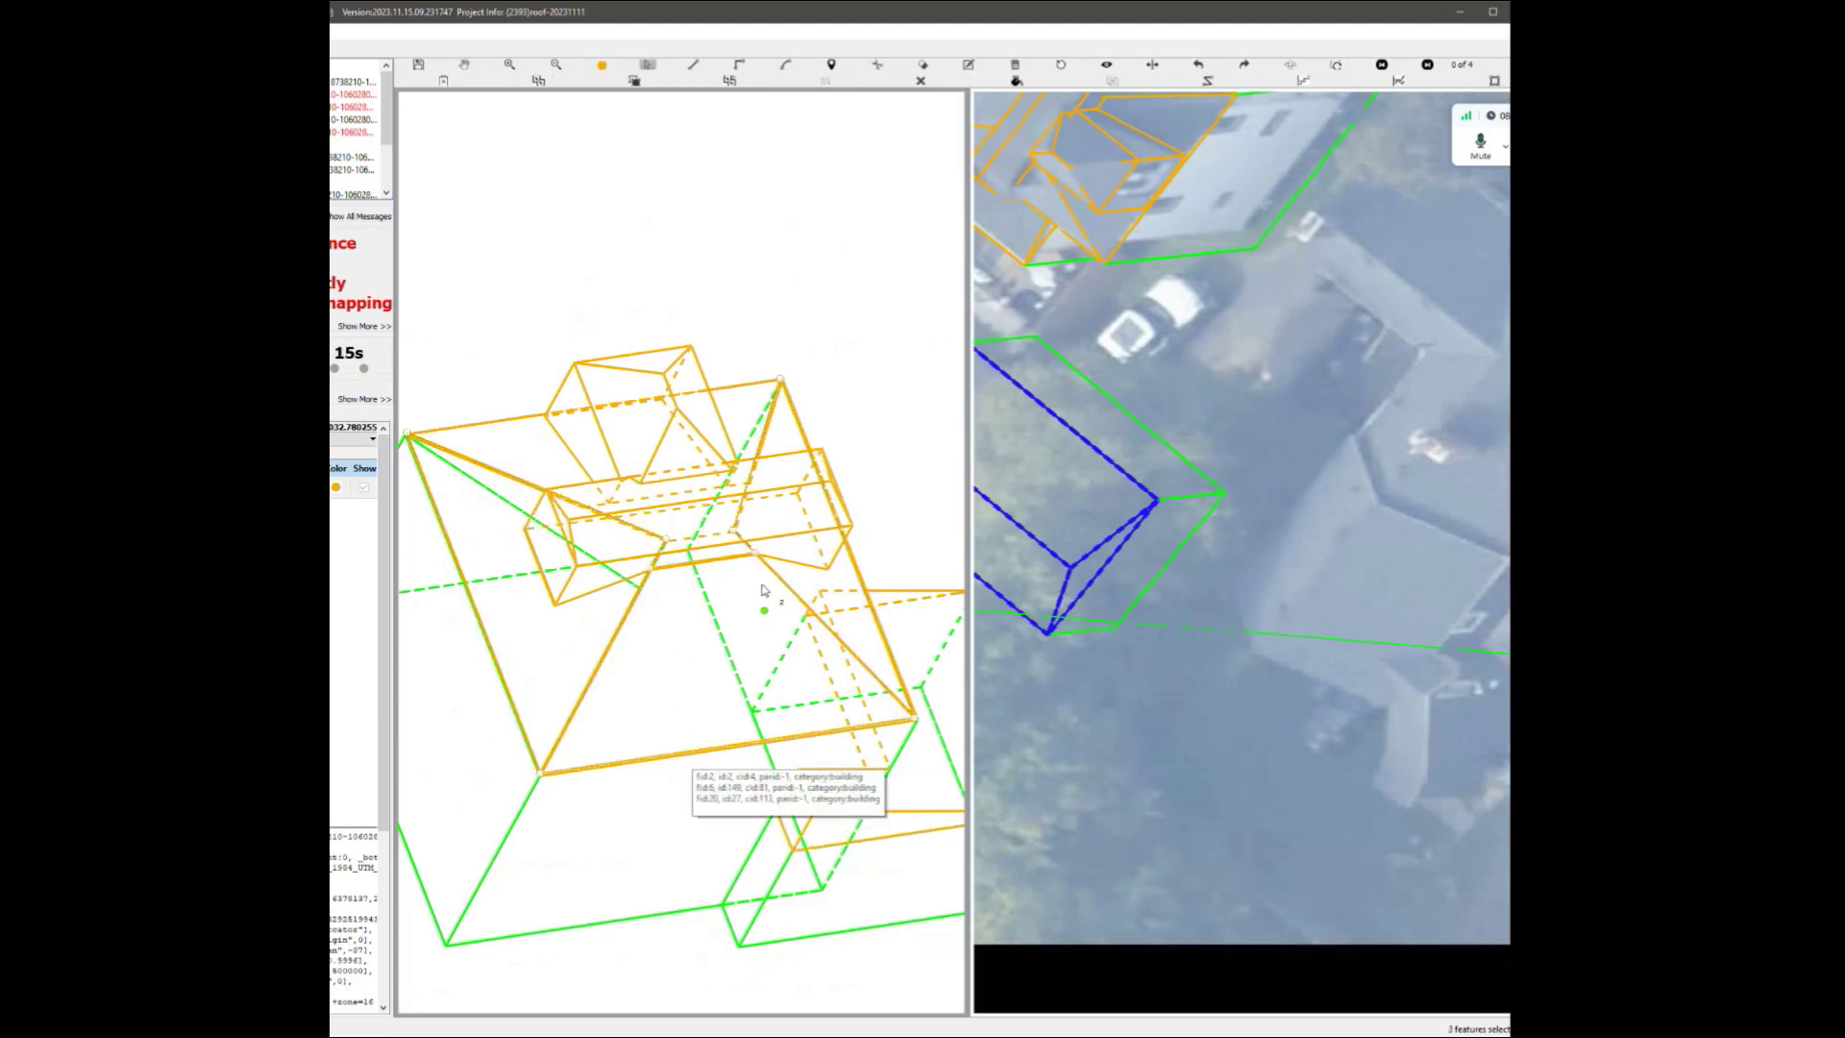
left_click(807, 558, "ctrl")
left_click(785, 485, "ctrl")
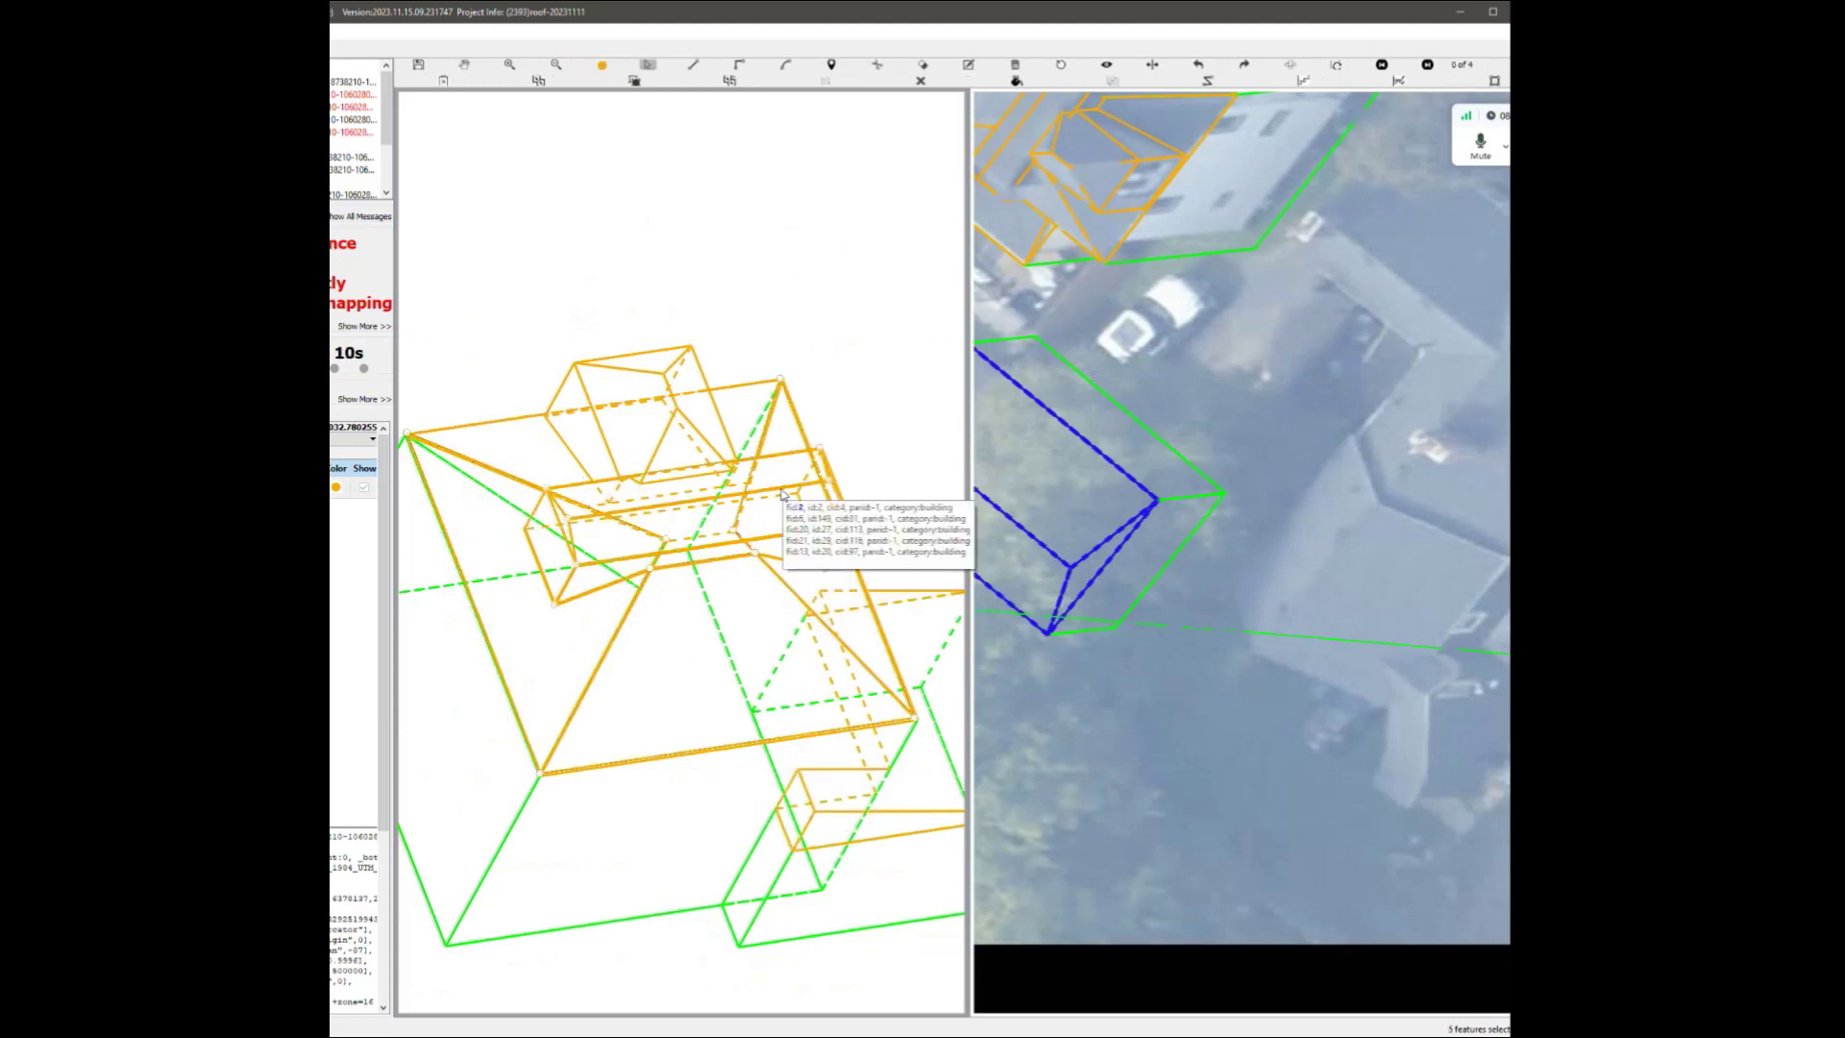
key("Escape")
Select the main roof's front slope, undo the last edit, and clear the selection.
scroll(581, 578, "up", 3)
left_click(678, 495)
scroll(678, 559, "down", 3)
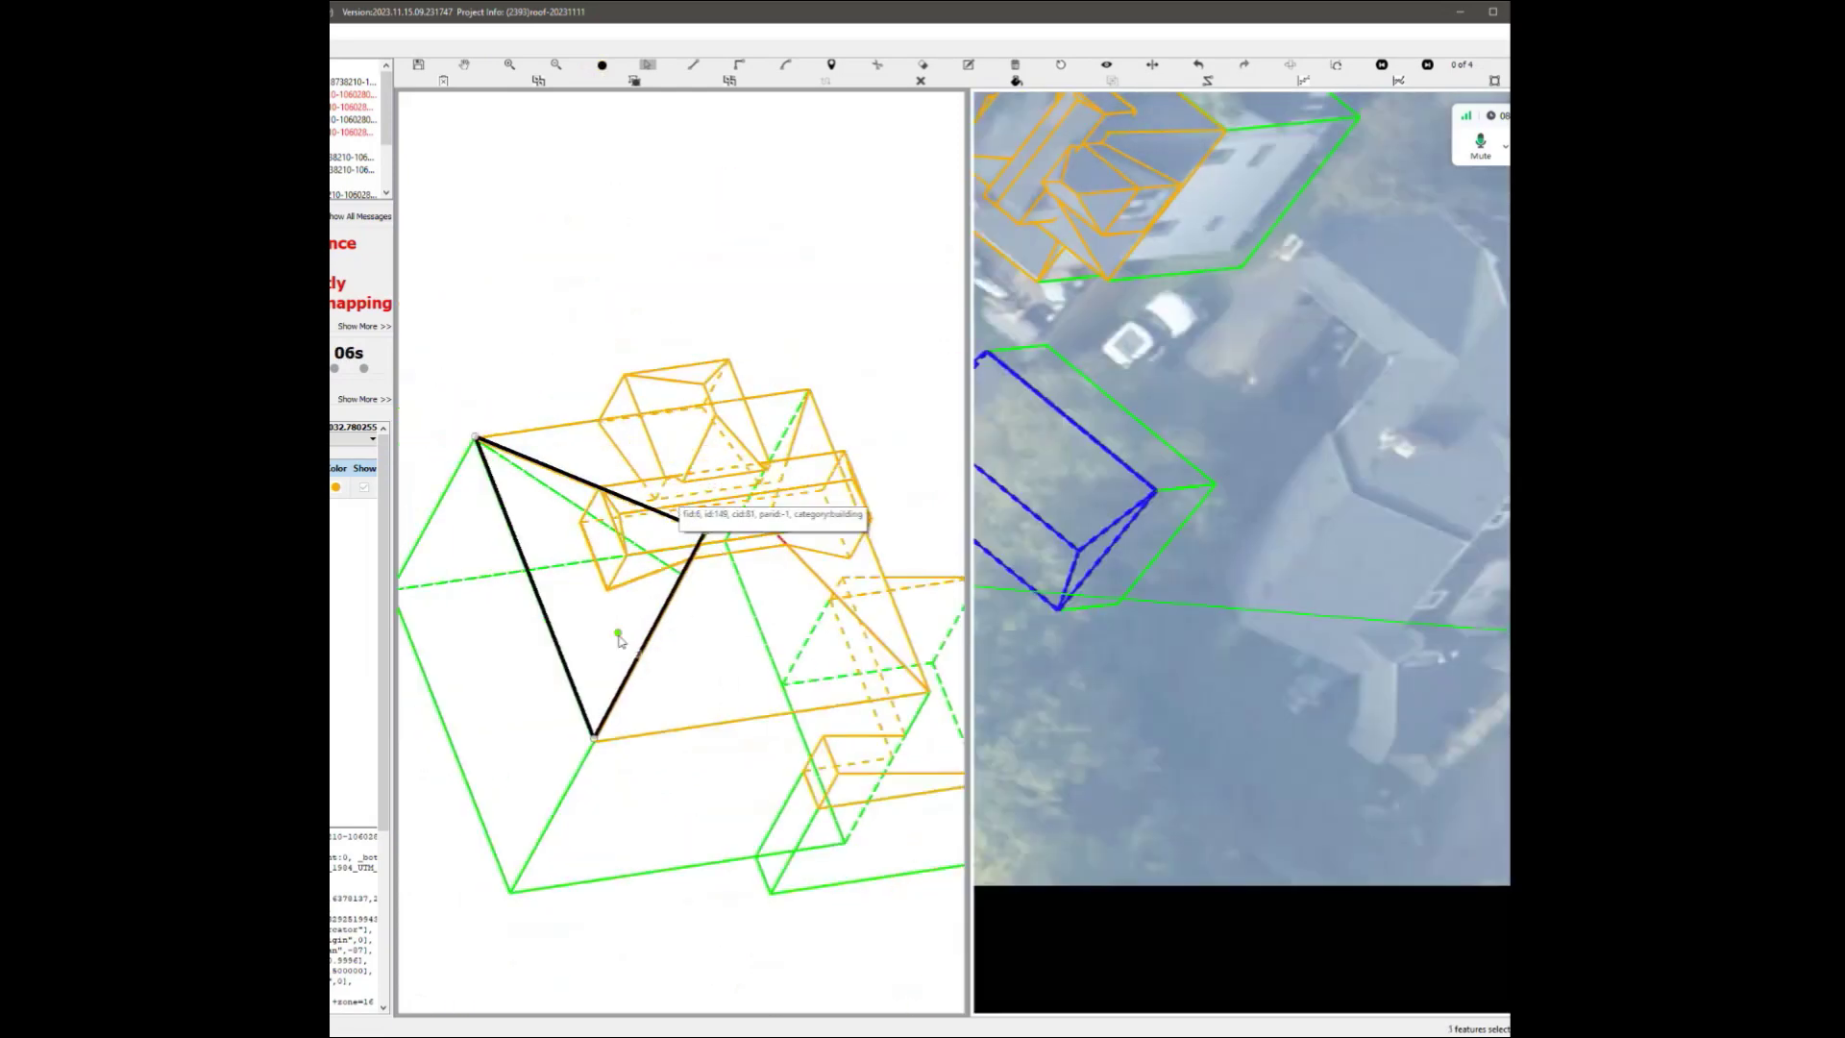
key("ctrl+z")
key("Escape")
scroll(741, 643, "down", 3)
scroll(752, 466, "up", 3)
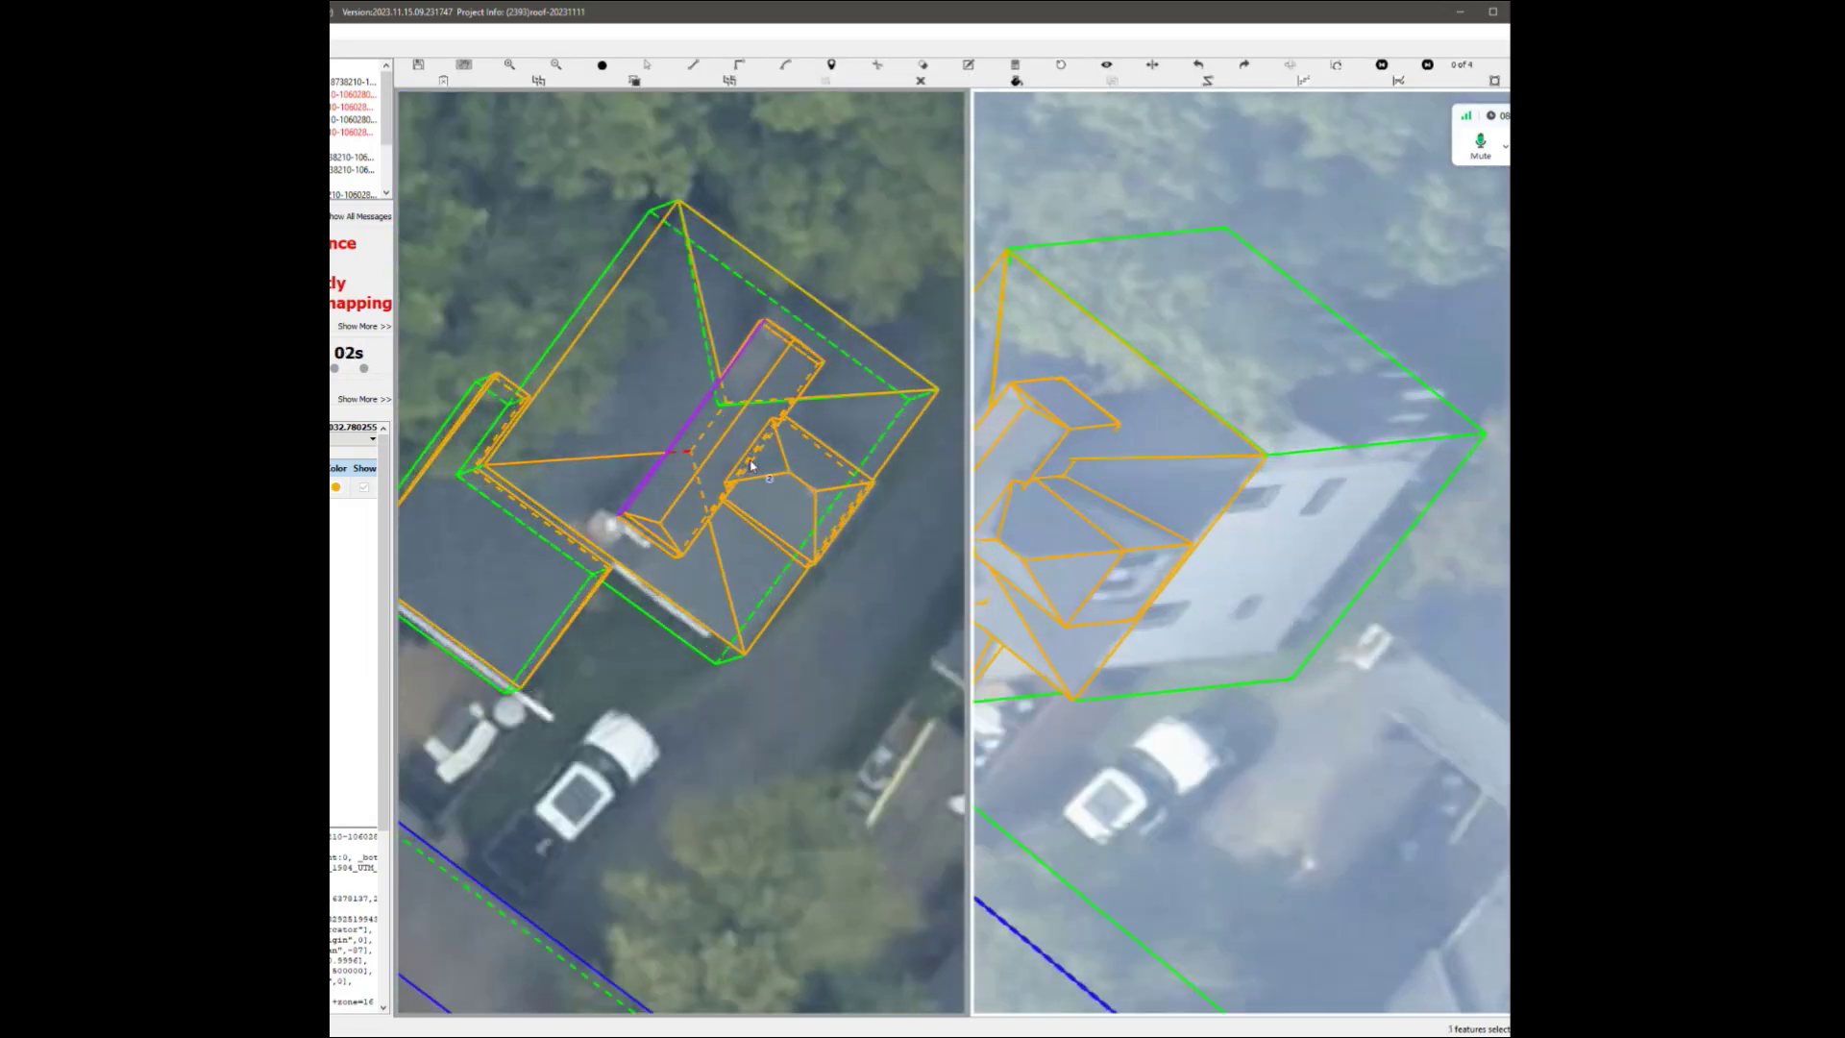
Check the main roof's front slope and the long dormer's end wall, outer side wall and outer roof slope individually.
mouse_move(713, 549)
middle_mouse_down()
mouse_move(803, 449)
mouse_move(747, 547)
middle_mouse_up()
scroll(590, 642, "up", 2)
left_click(583, 679)
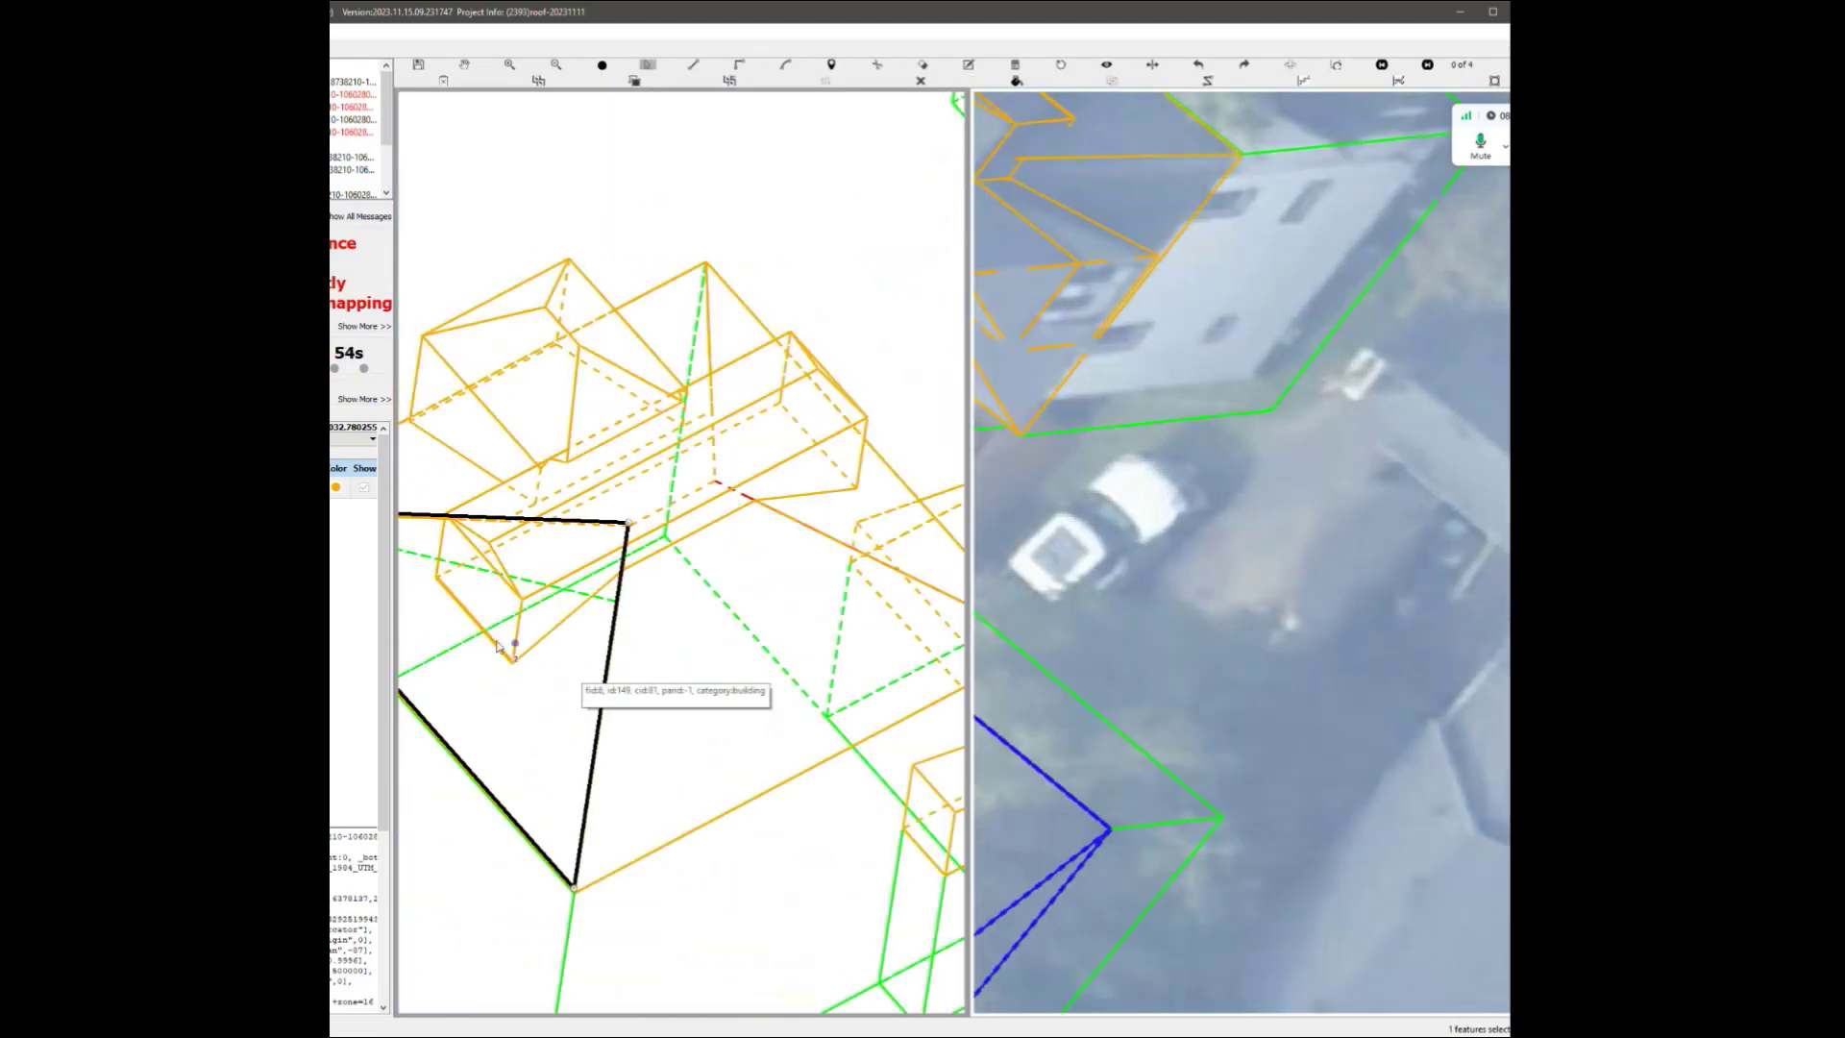
left_click(480, 633)
left_click(555, 627)
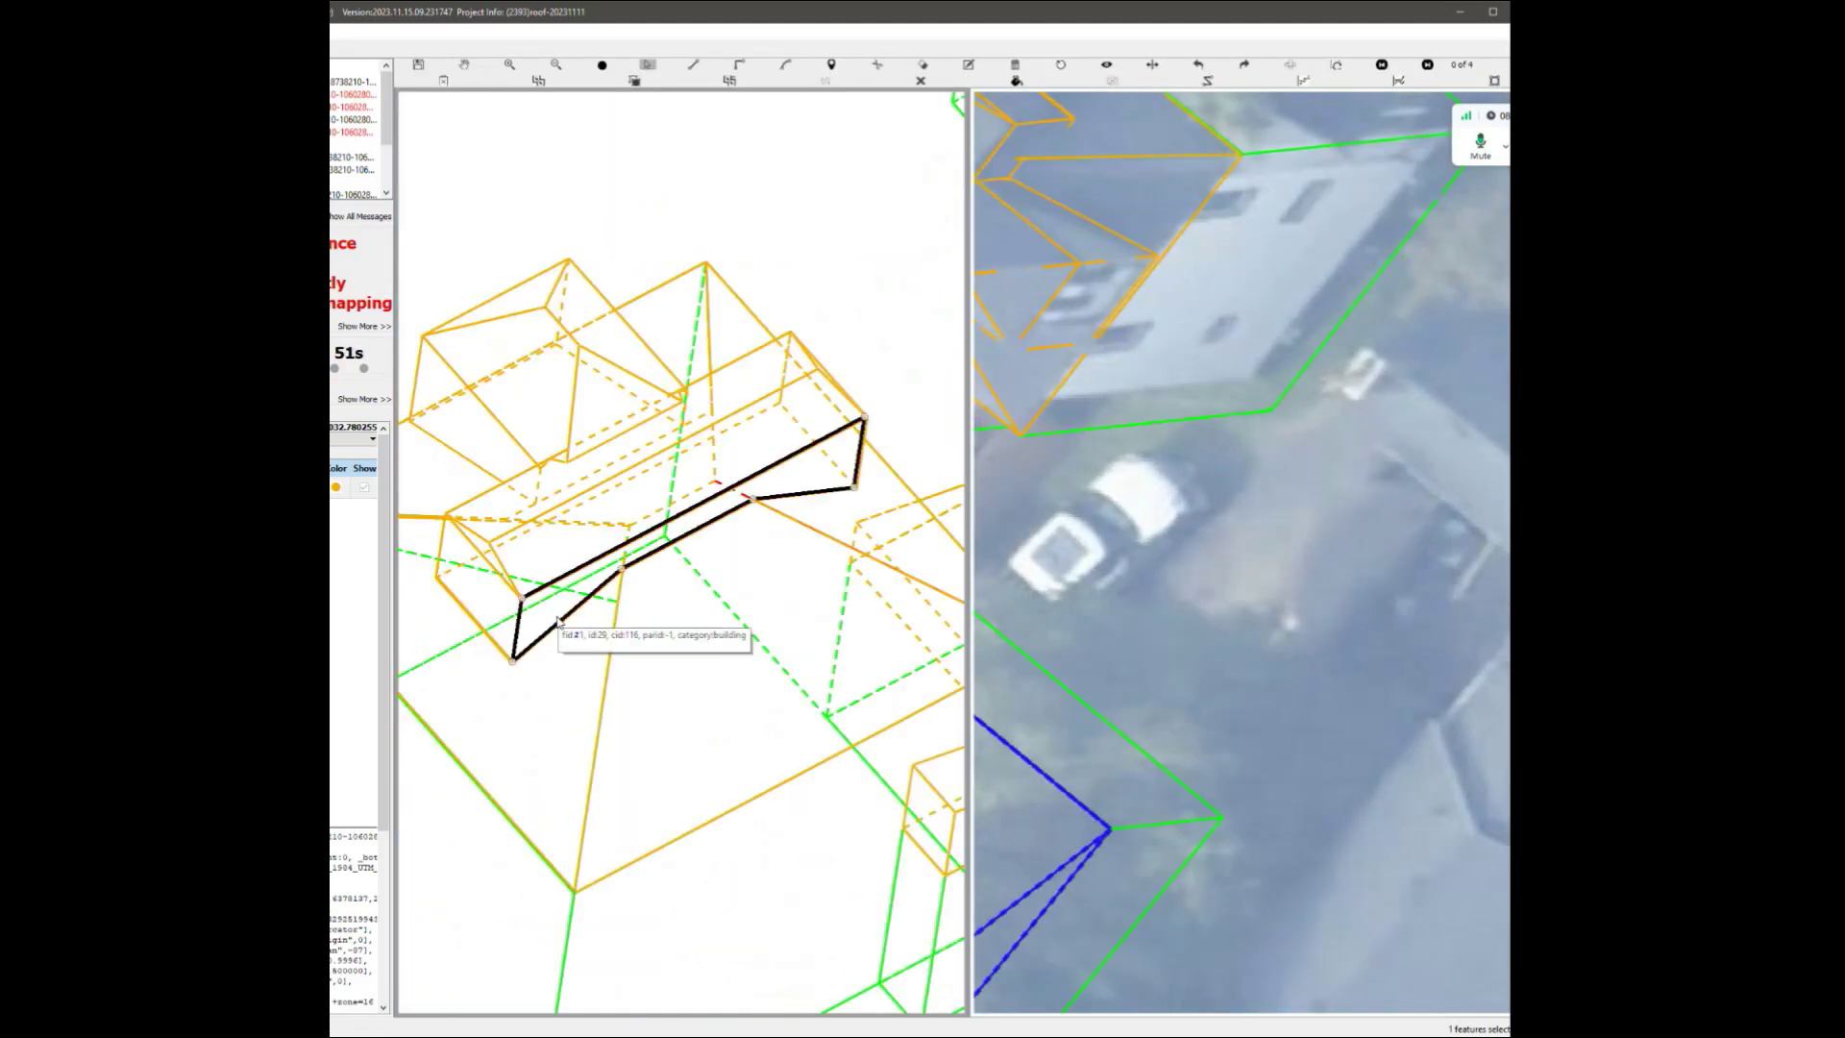
left_click(577, 524)
scroll(663, 675, "down", 5)
scroll(630, 592, "up", 2)
scroll(631, 598, "up", 2)
left_click(615, 525)
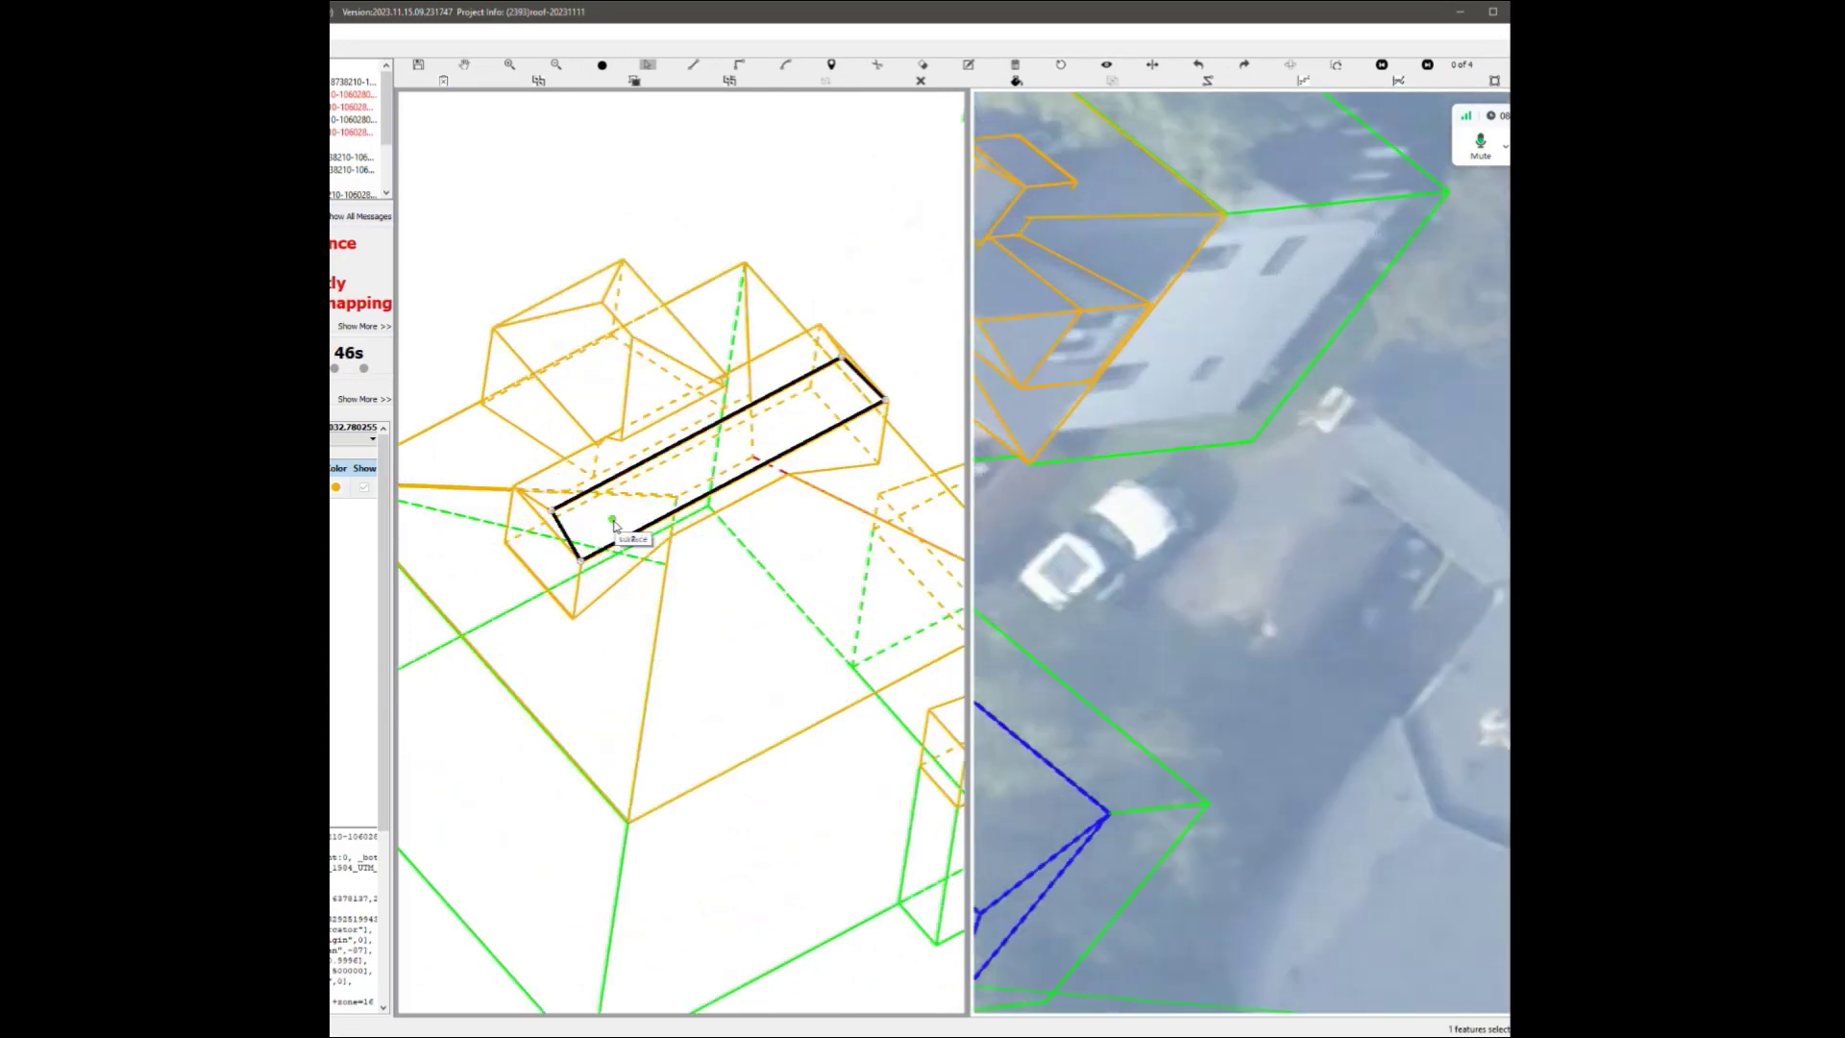
Select the main roof's front slope and base face with the long dormer's front end wall and both roof slopes, and inspect their junction.
left_click(610, 624)
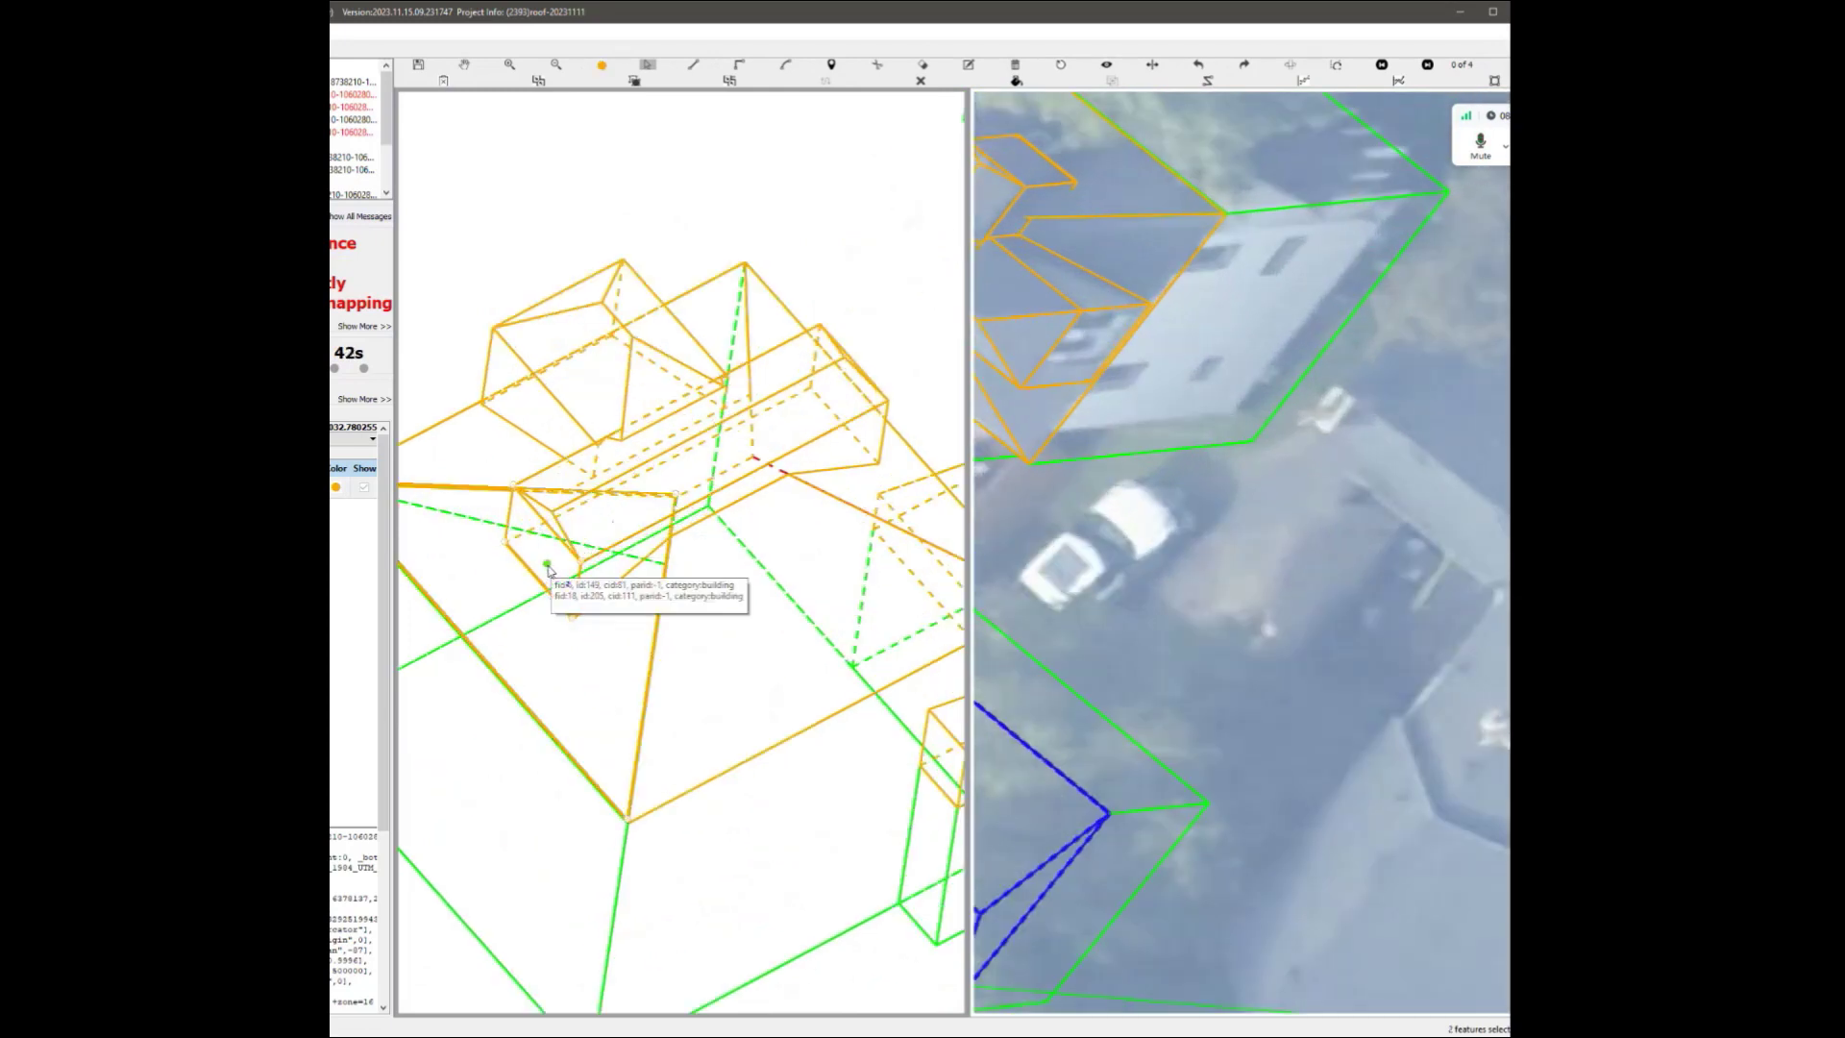
left_click(606, 519, "ctrl")
left_click(563, 481, "ctrl")
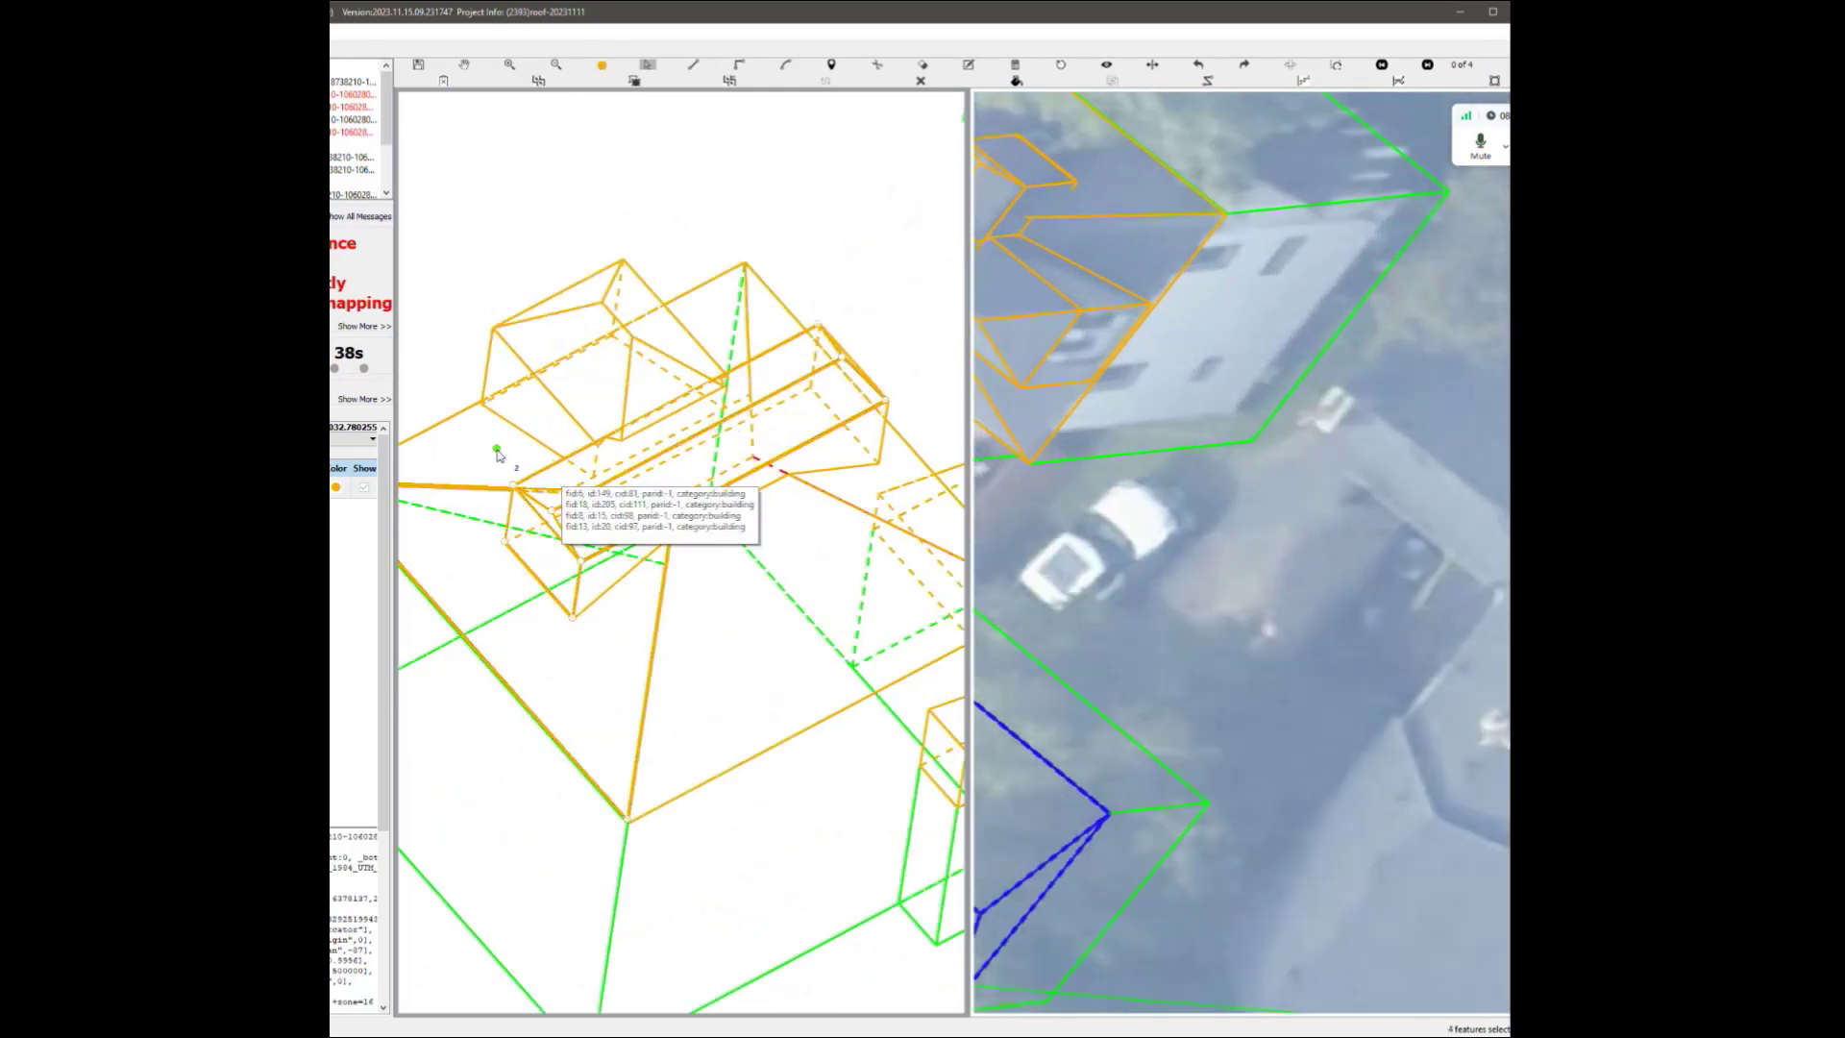
left_click(527, 930, "ctrl")
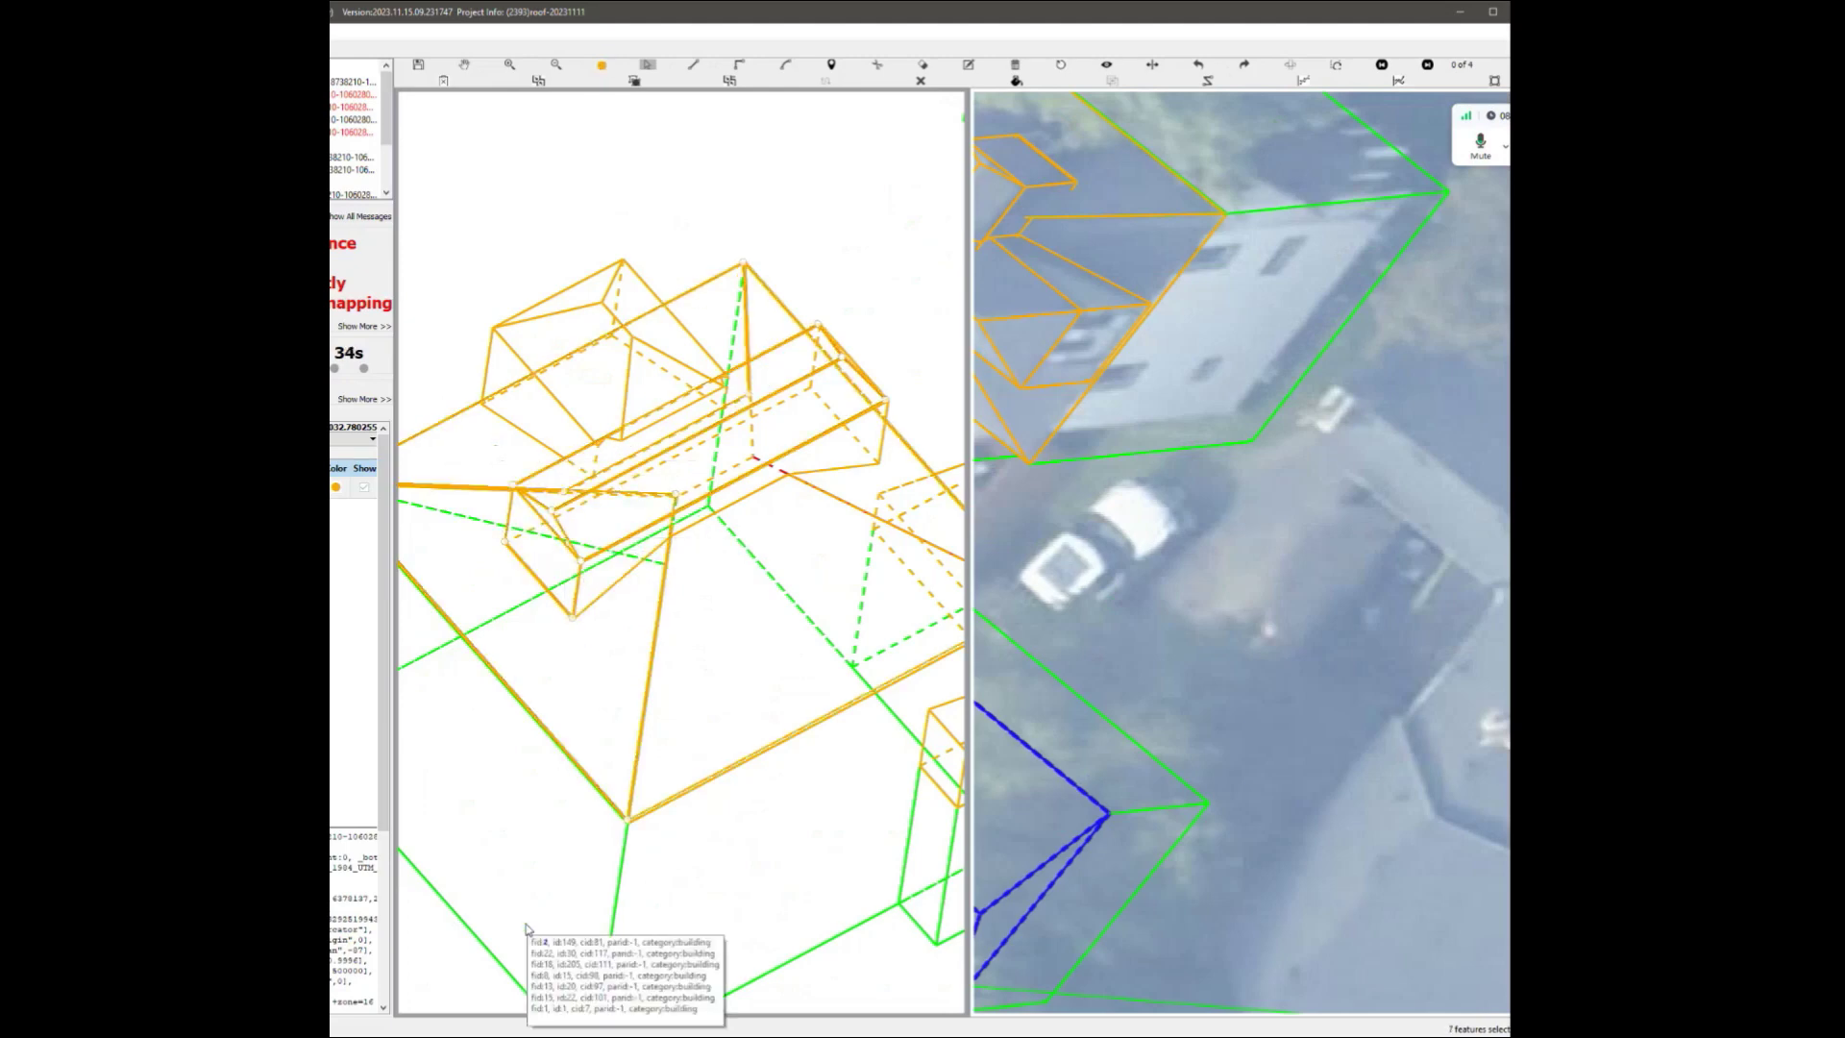
scroll(568, 626, "up", 3)
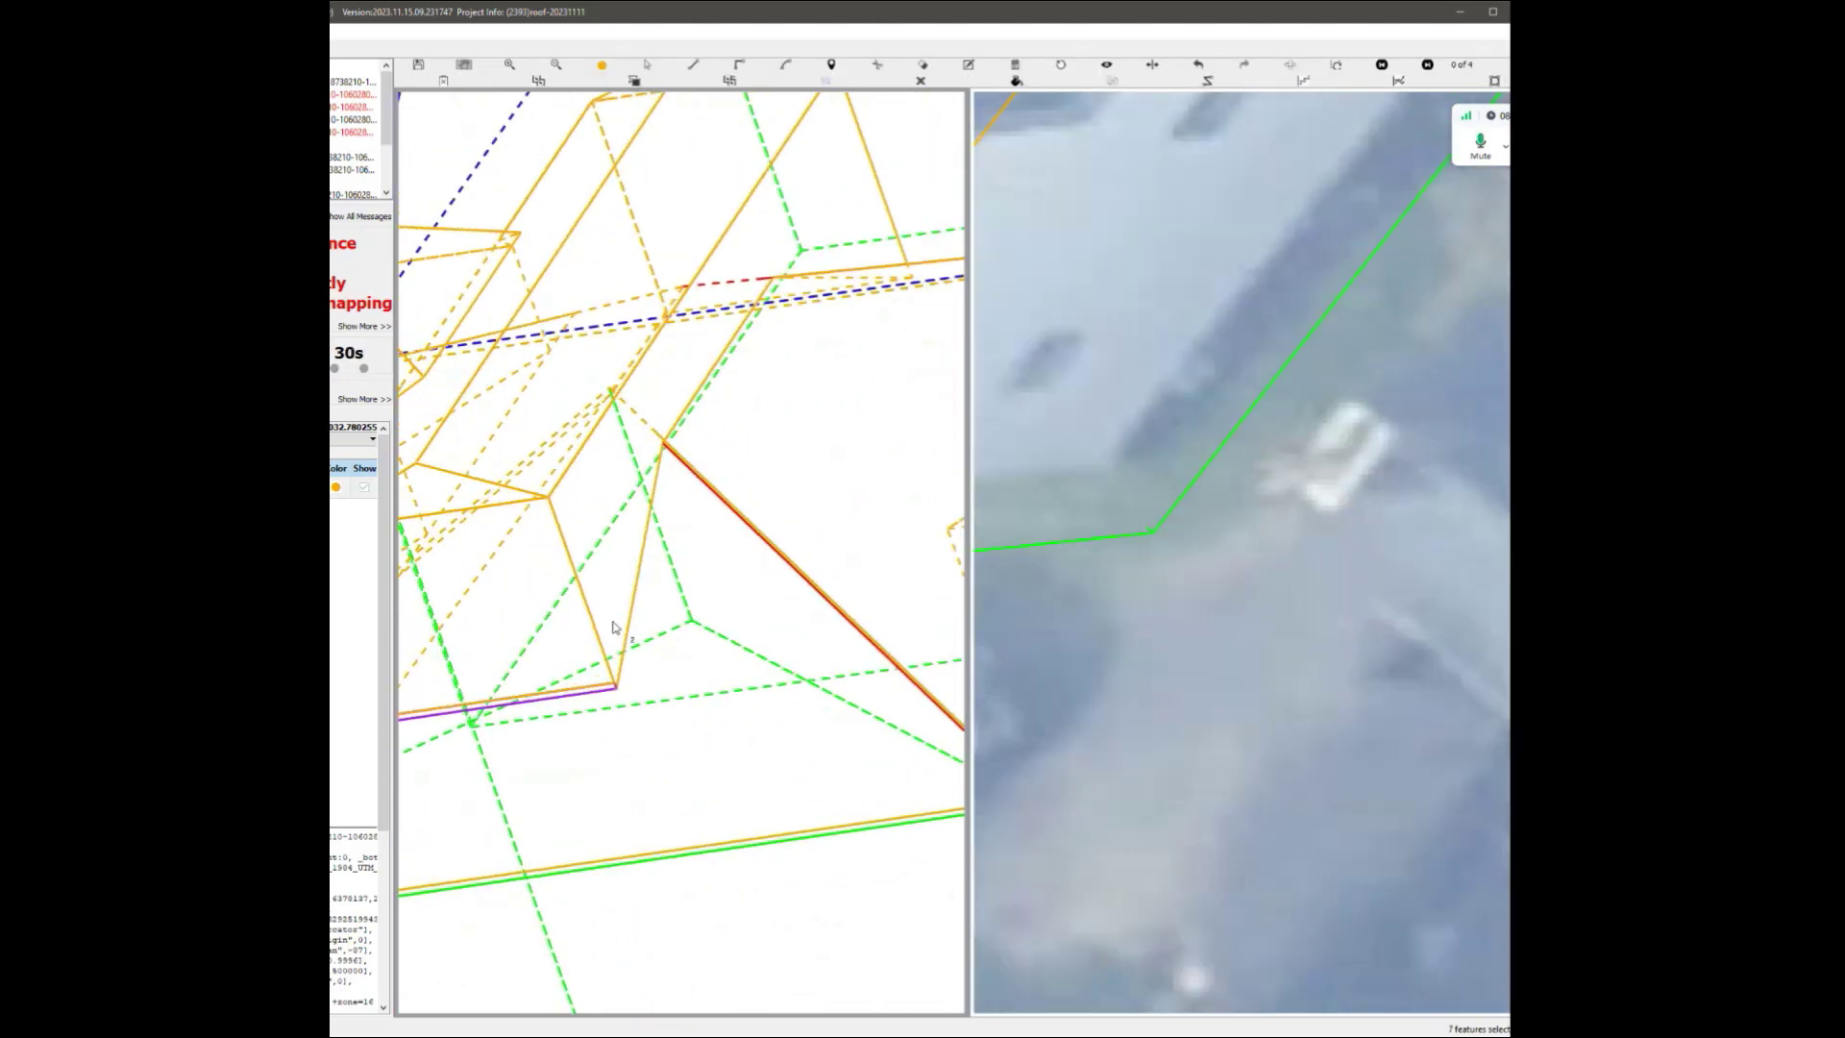
scroll(616, 628, "up", 3)
scroll(623, 672, "down", 5)
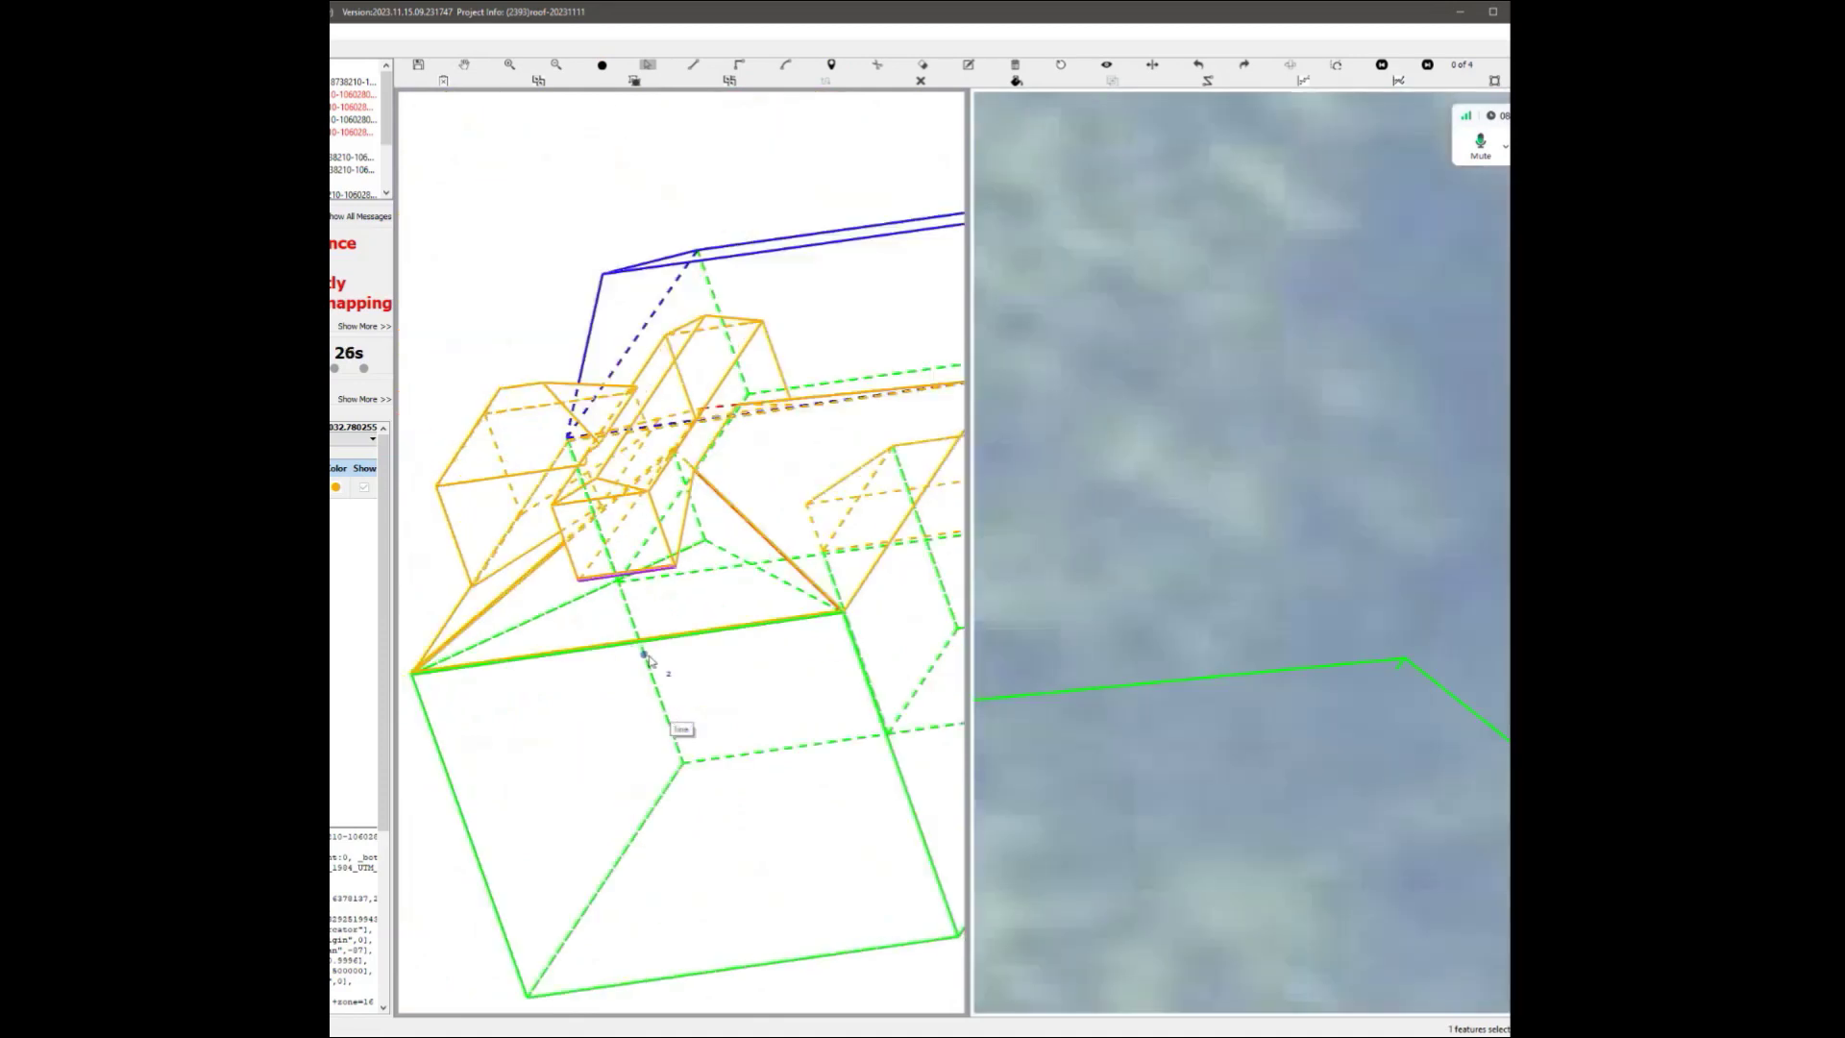
Check the long dormer's roof slopes where they cross the main roof's hips, and clear the selection.
scroll(644, 587, "up", 3)
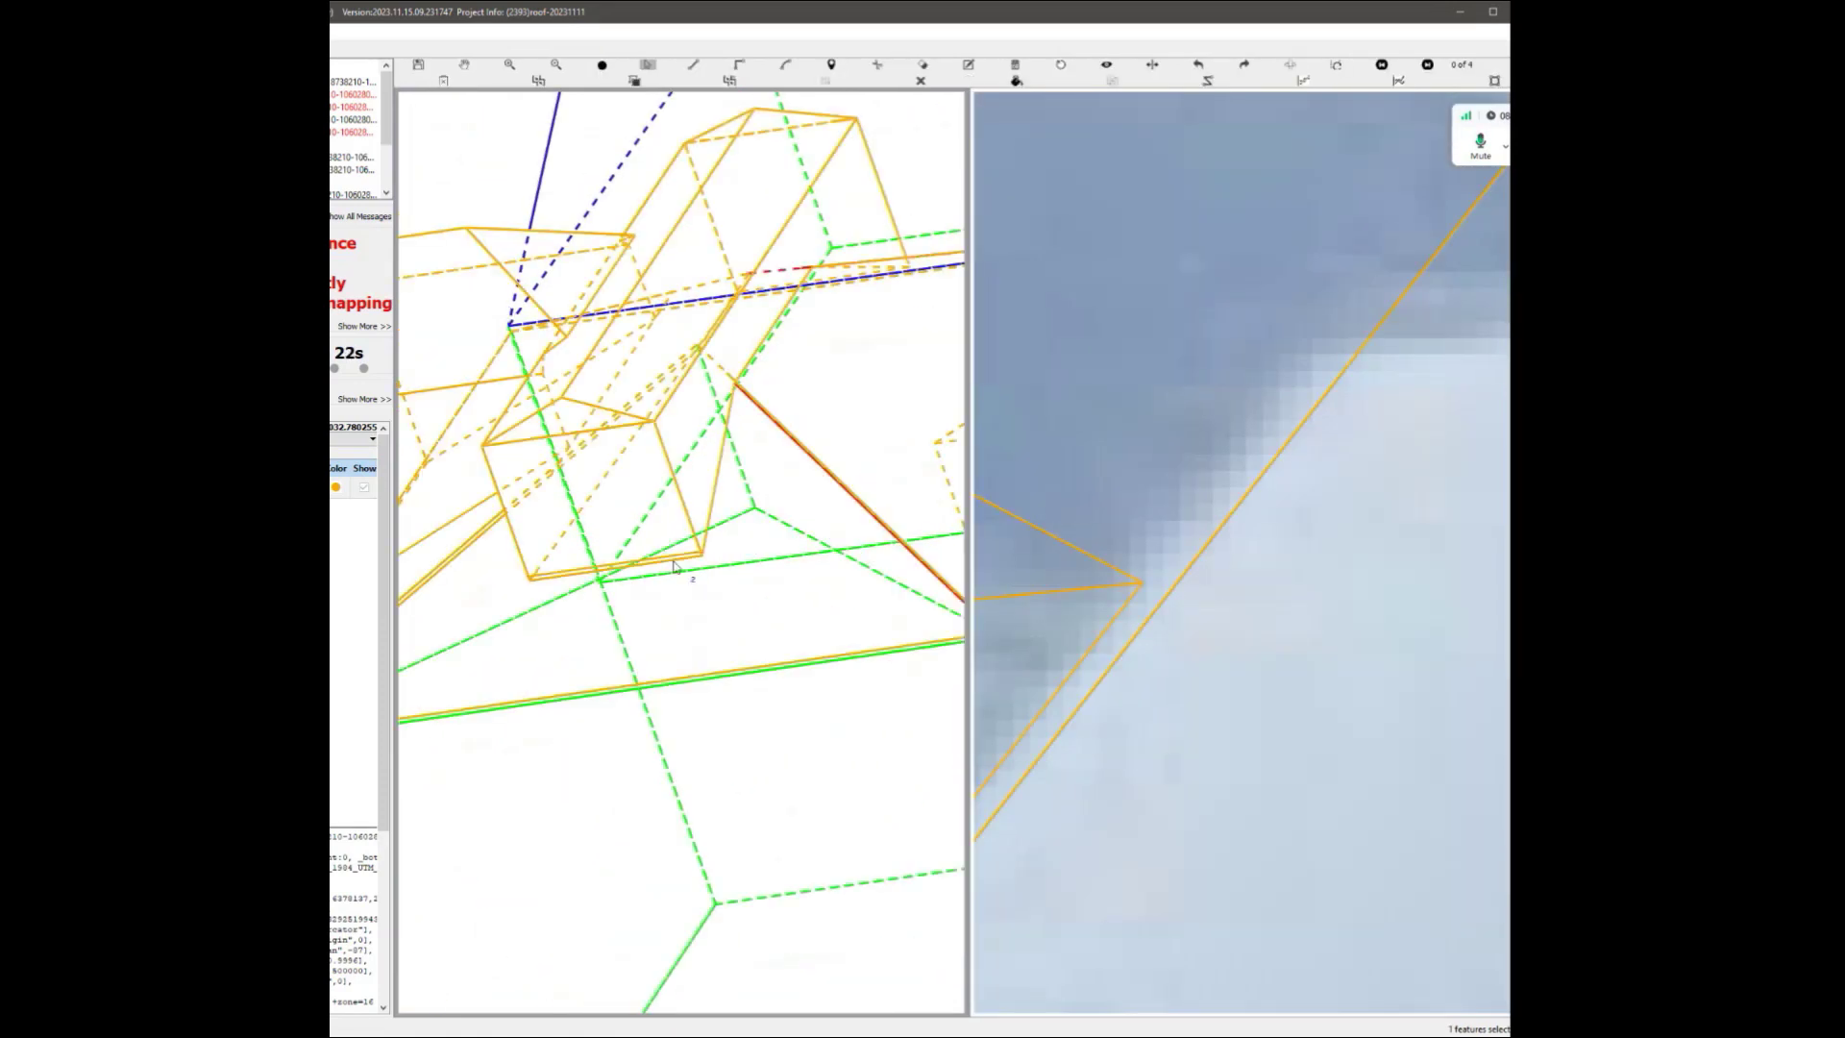
scroll(692, 558, "up", 5)
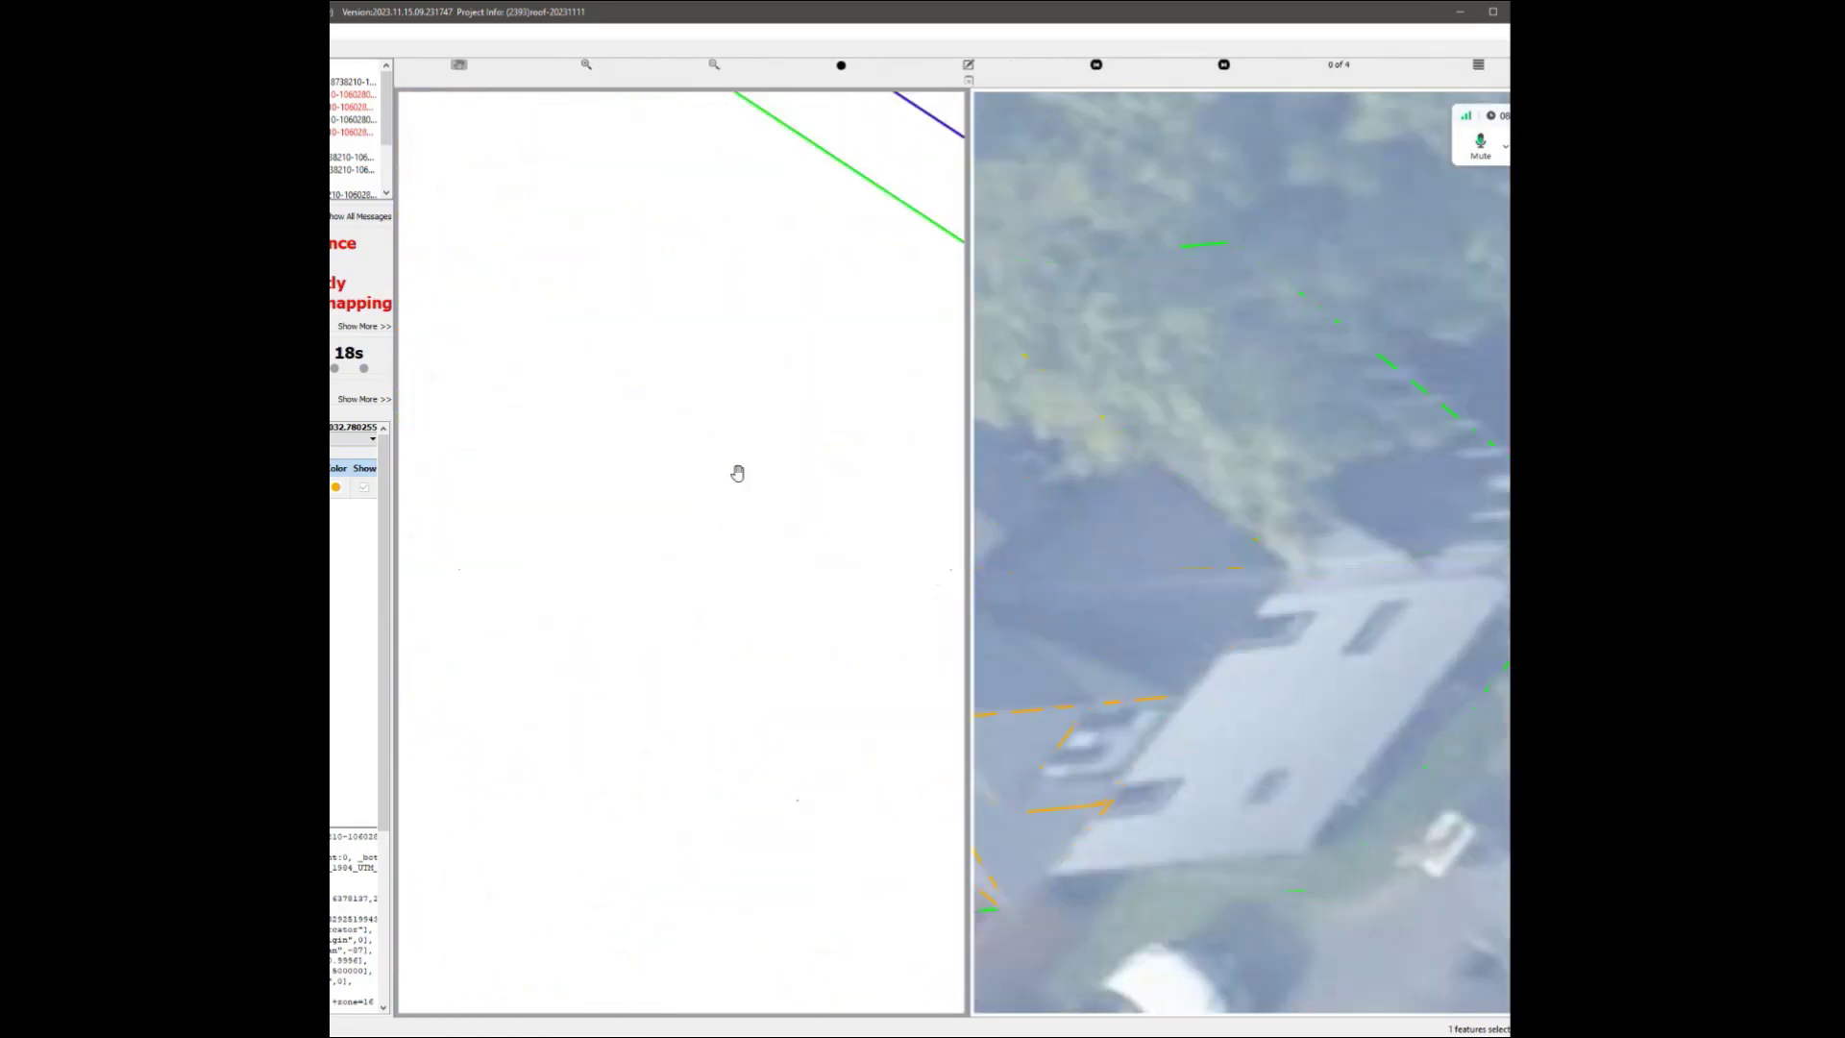
scroll(762, 437, "up", 3)
scroll(815, 413, "down", 3)
scroll(769, 519, "up", 2)
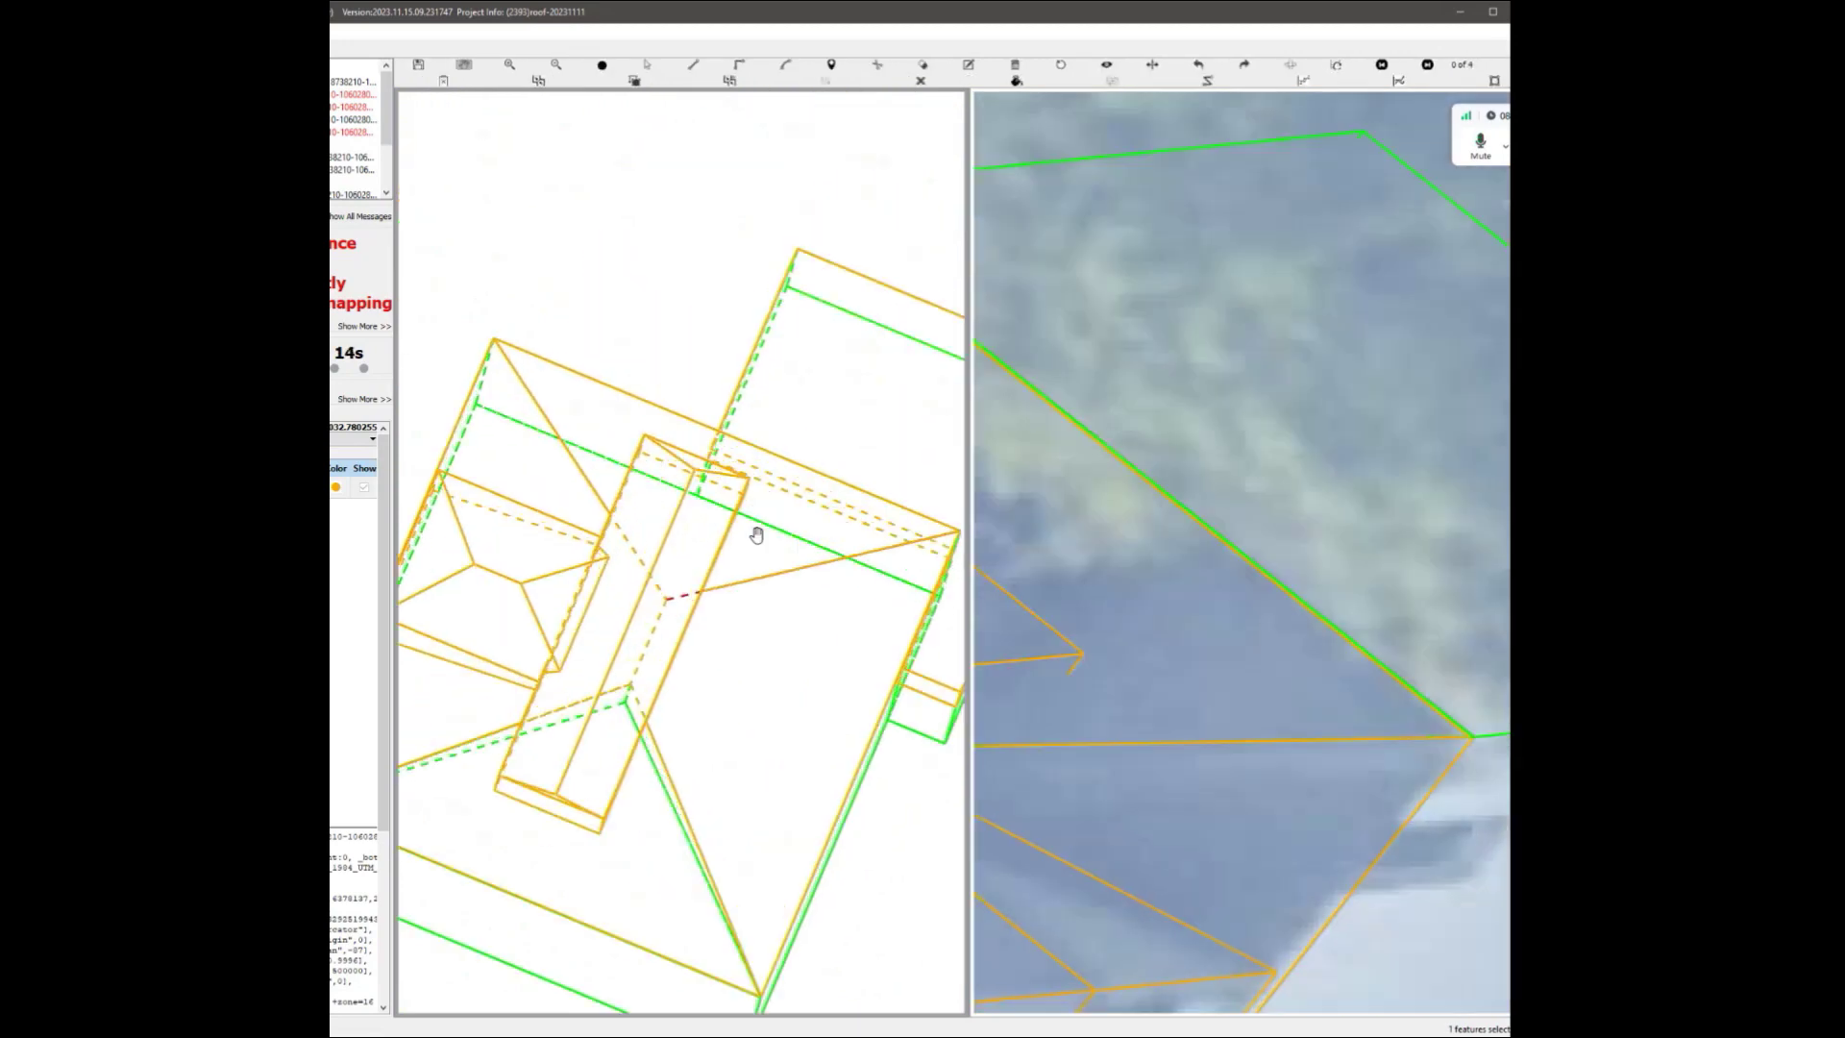
scroll(762, 548, "up", 2)
left_click(663, 646)
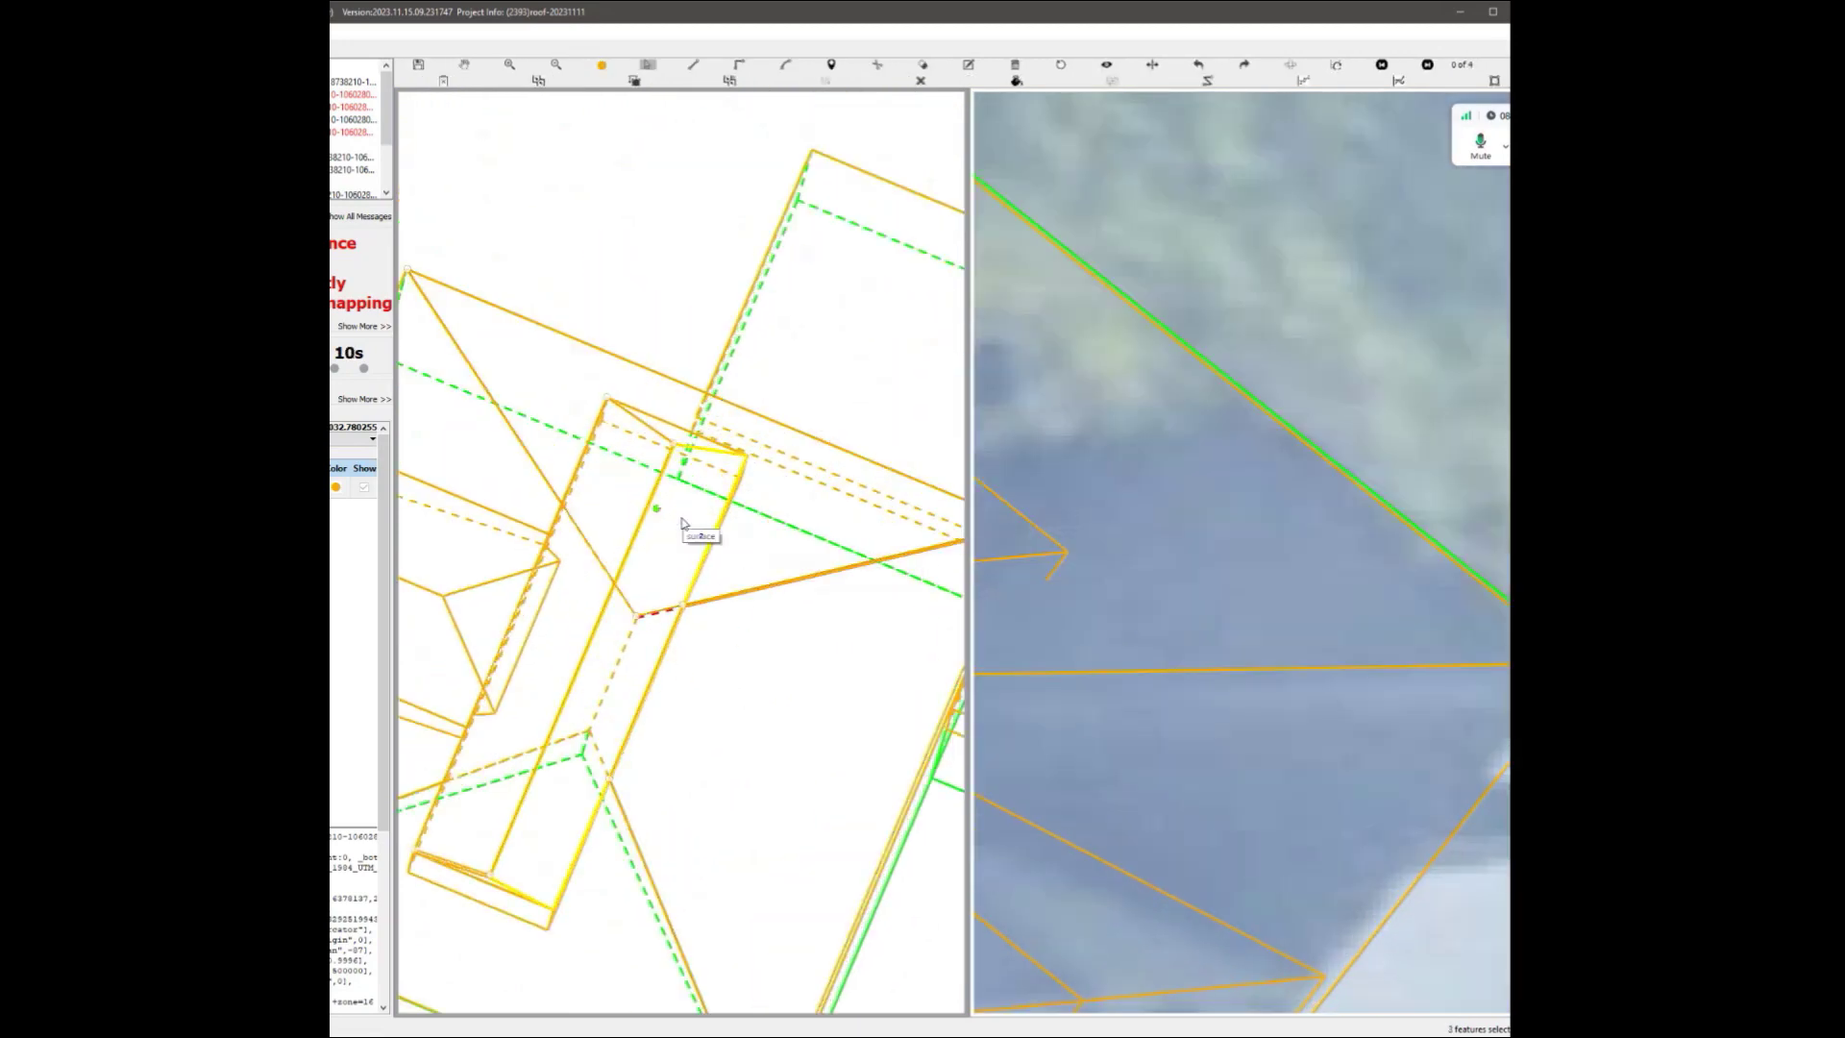
left_click(617, 433)
key("Escape")
left_click_drag(662, 565, 670, 629)
key("Escape")
Check the rear wing's roof and the main roof's rear slope, and select them together with the adjoining dormer and main roof faces.
left_click(799, 585)
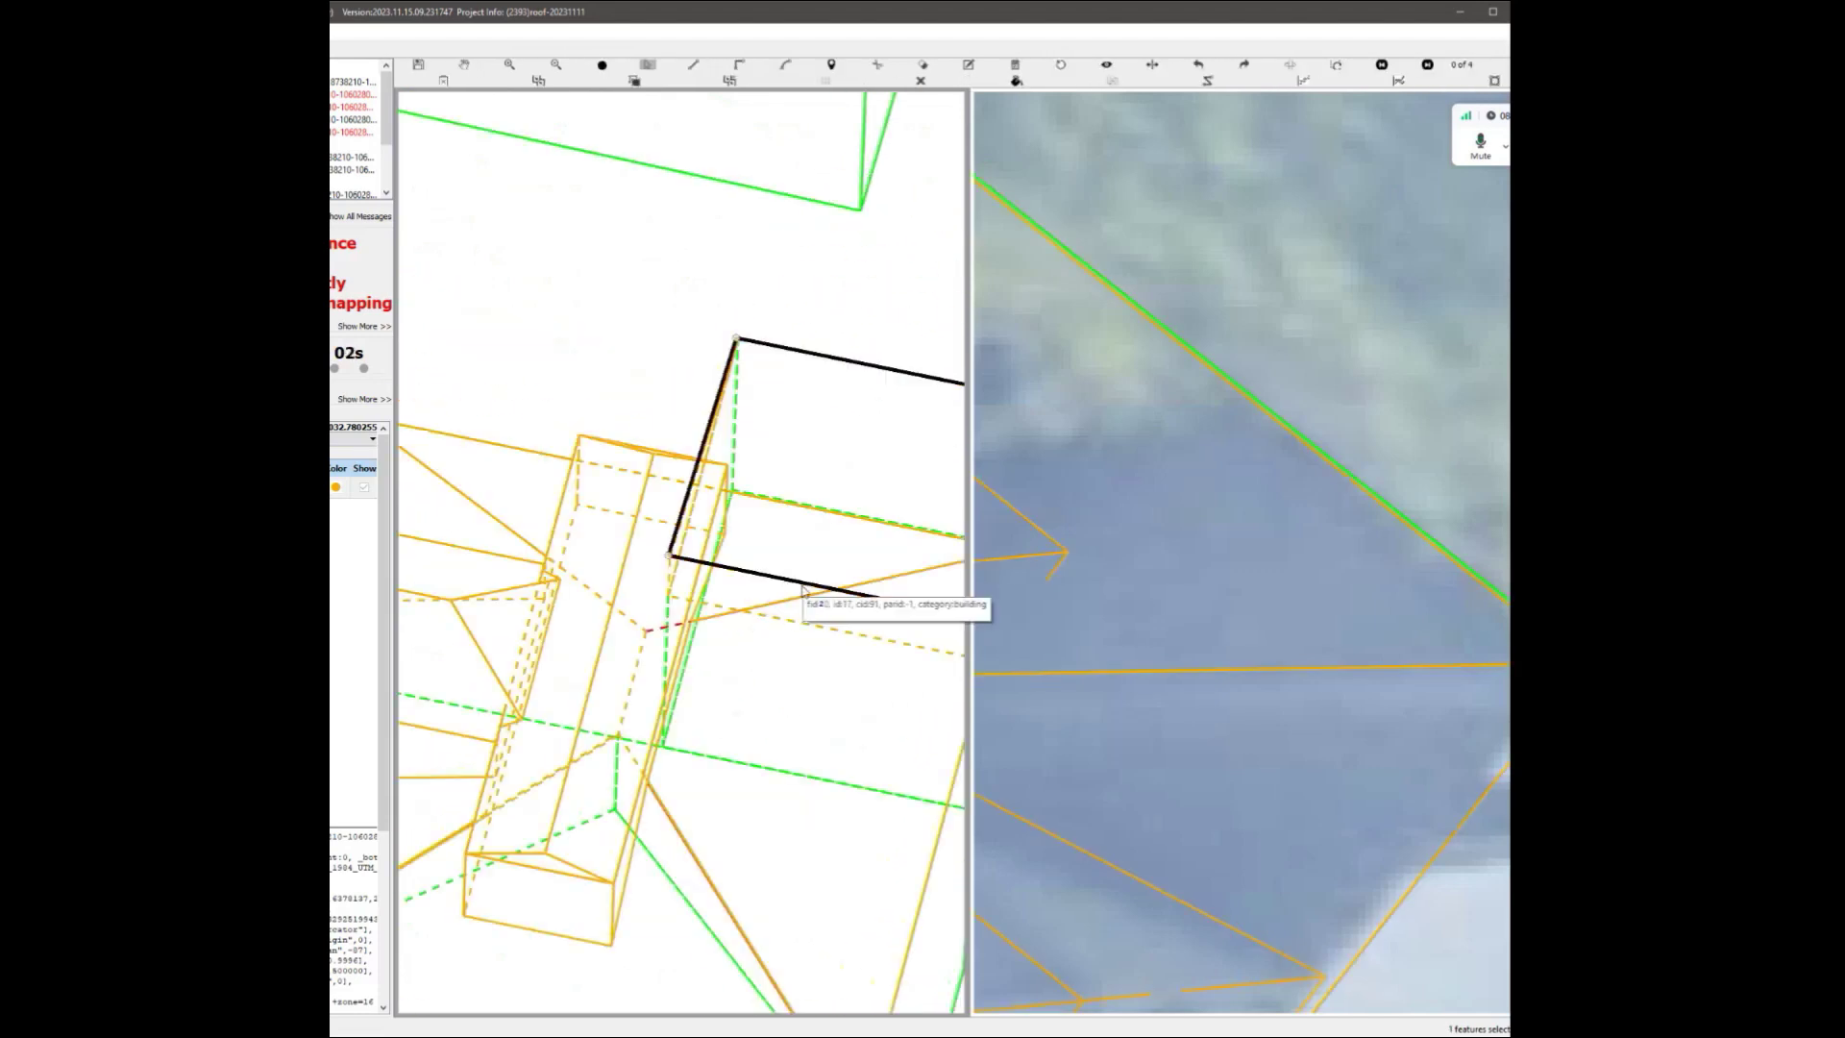
left_click(520, 493)
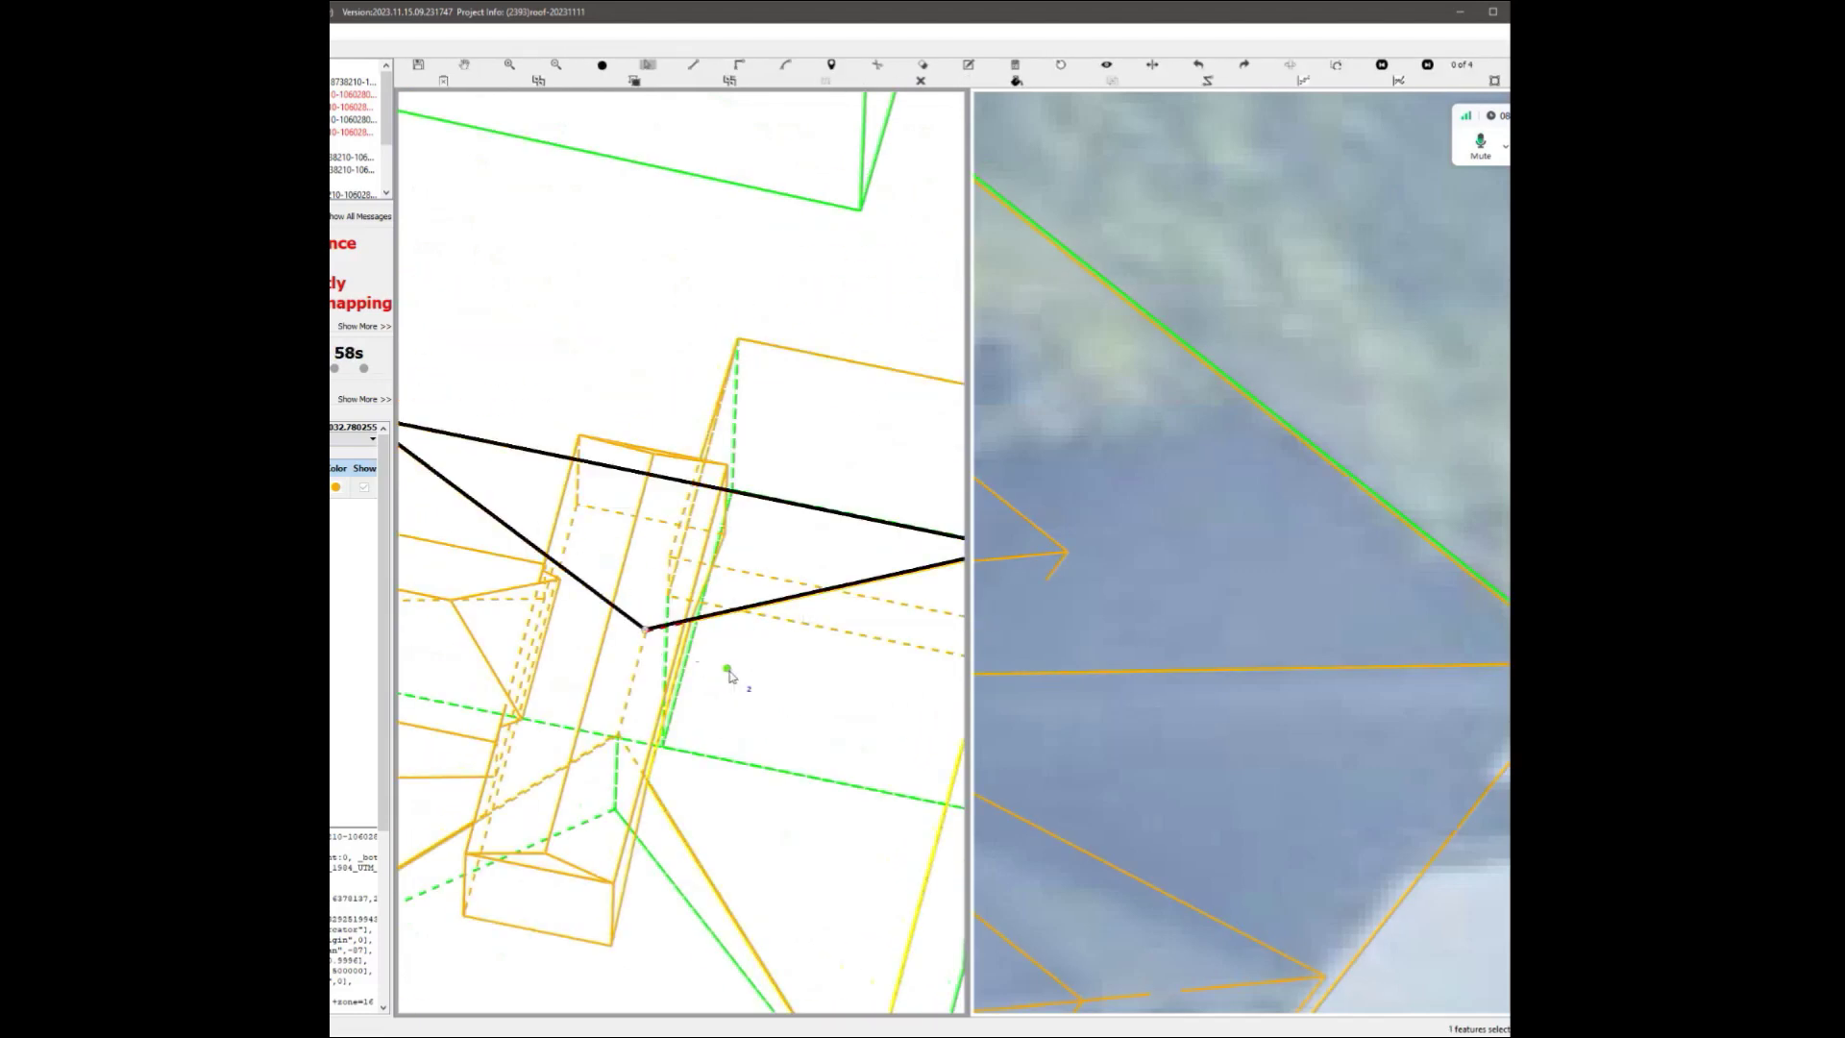
left_click(585, 519)
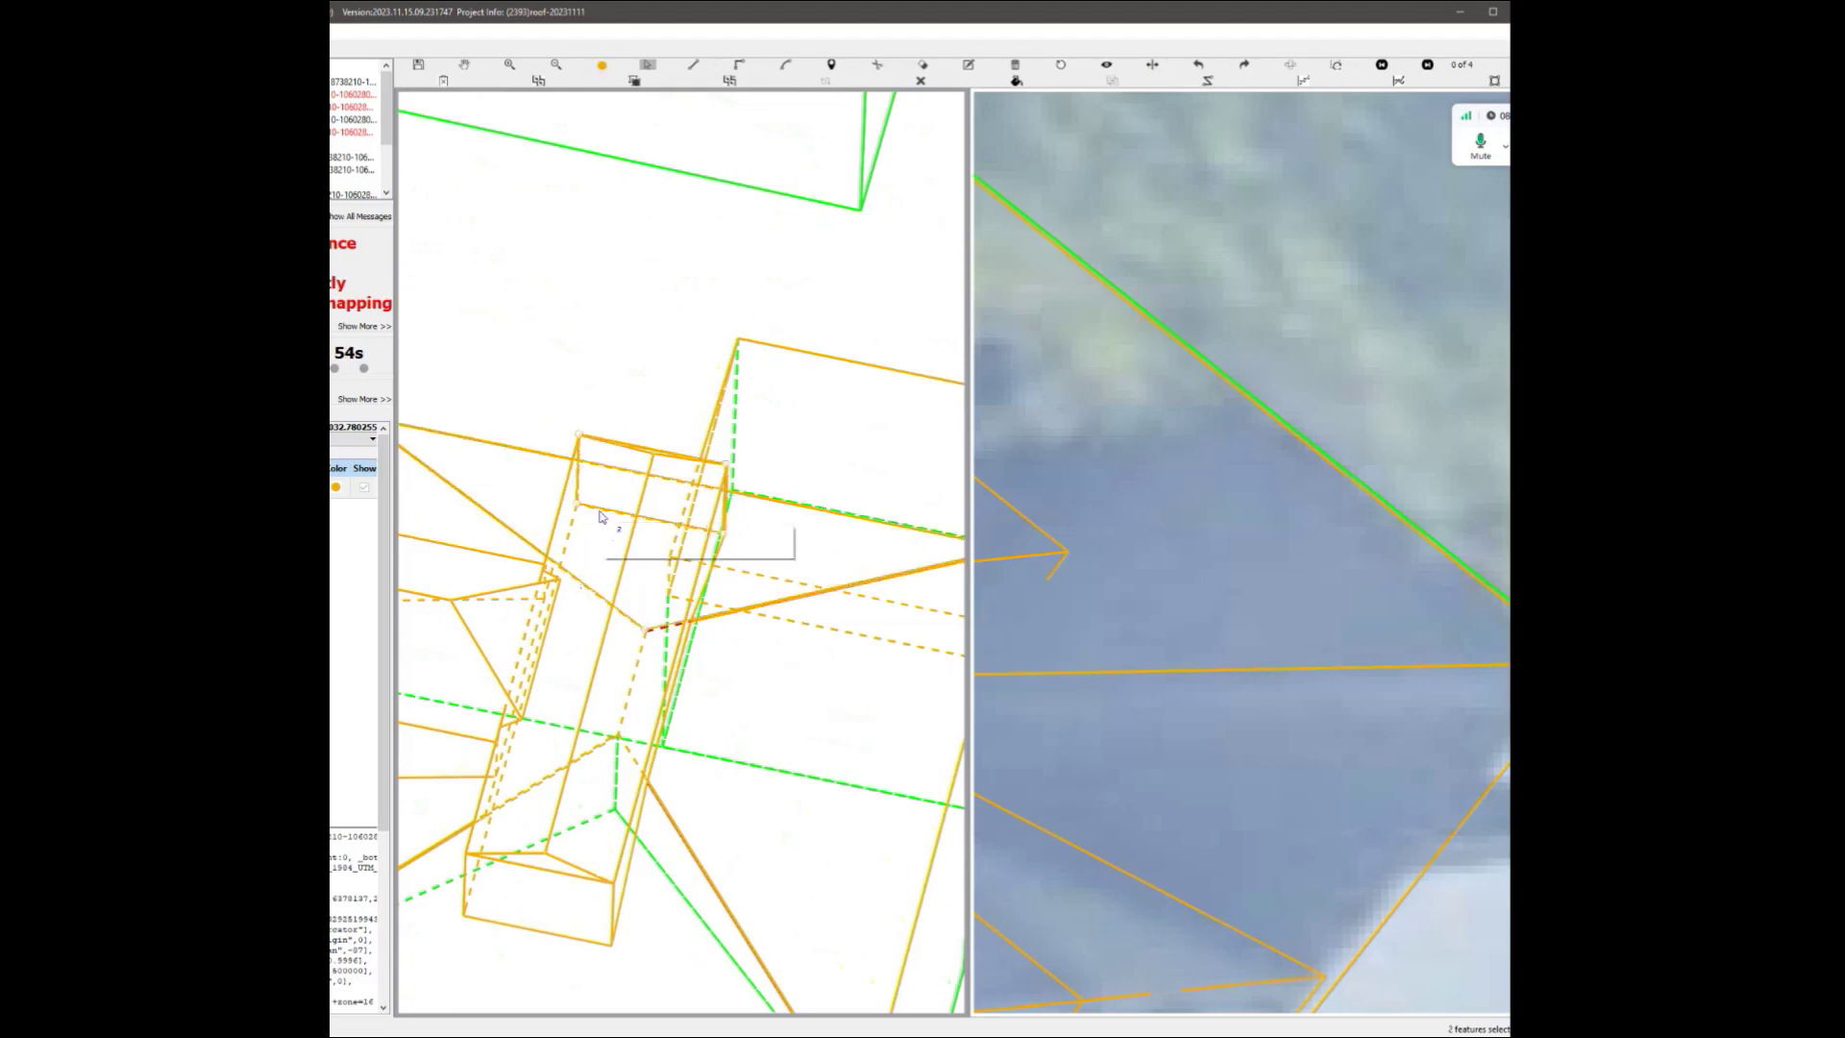
left_click(569, 522)
scroll(738, 567, "up", 3)
left_click(740, 579, "shift")
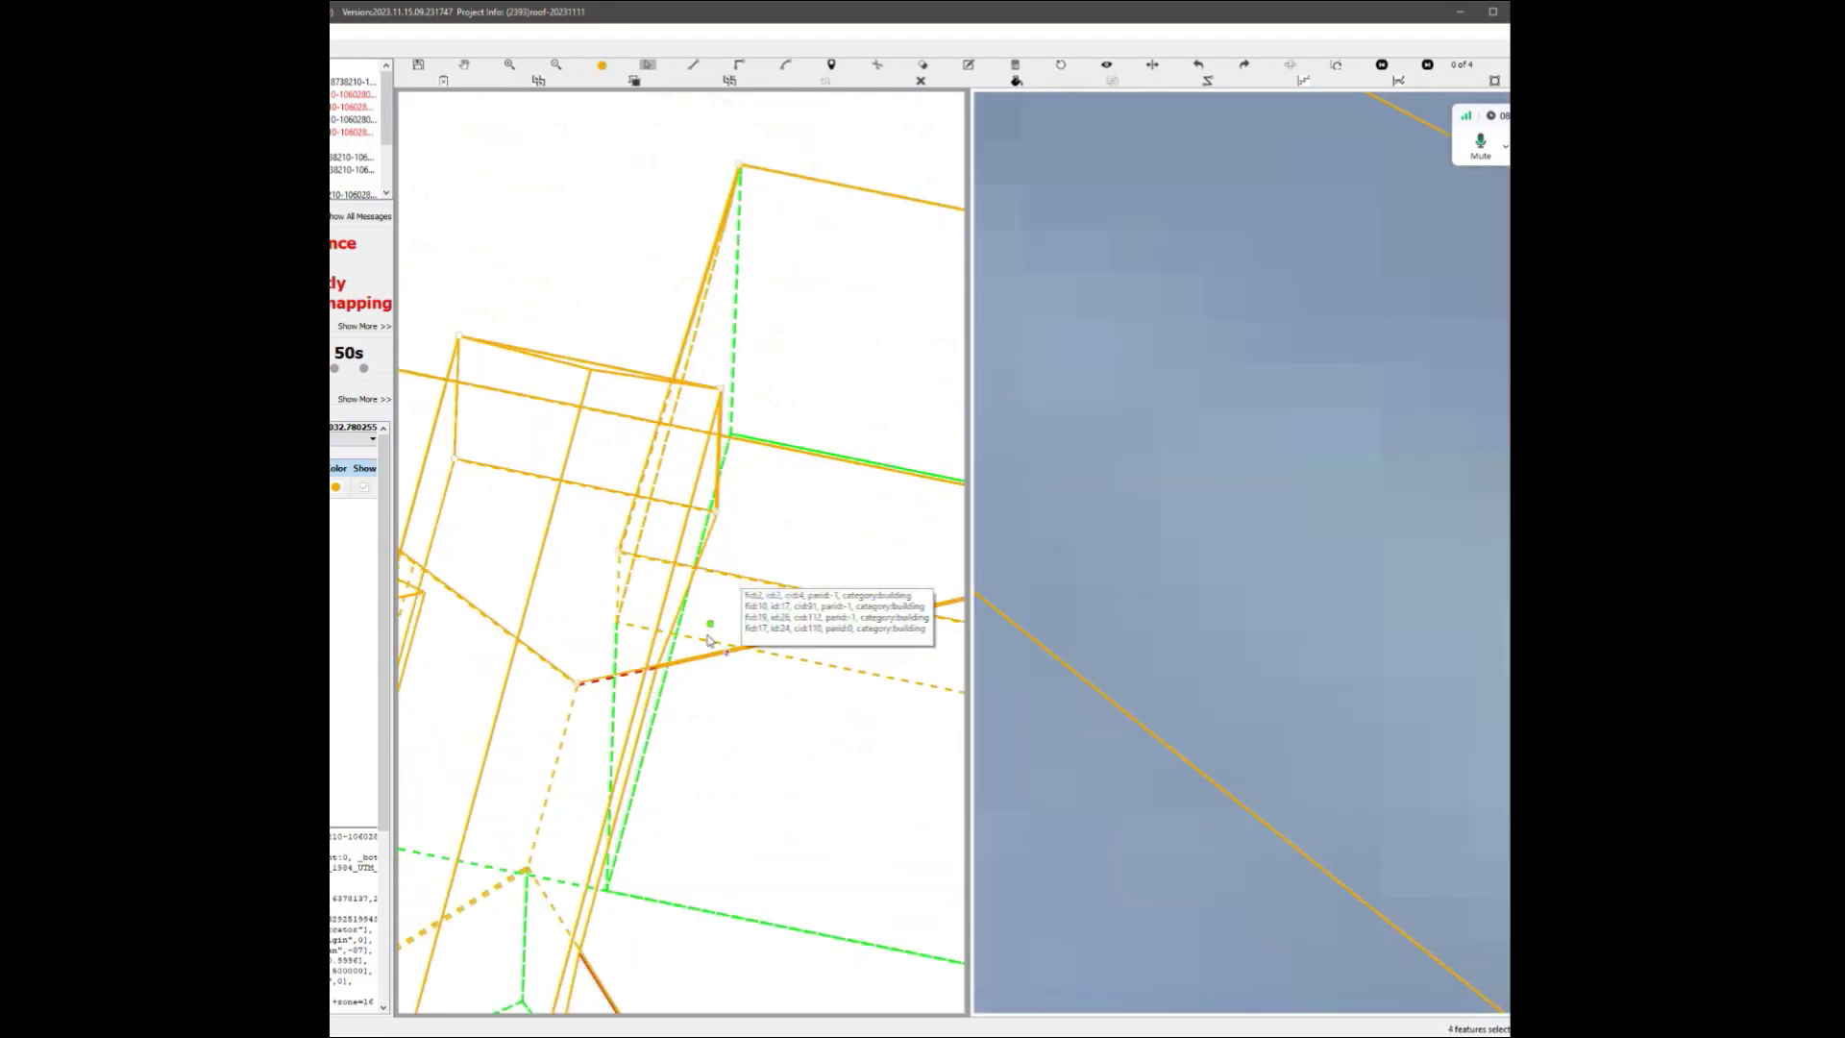
left_click(702, 645, "shift")
scroll(621, 656, "down", 2)
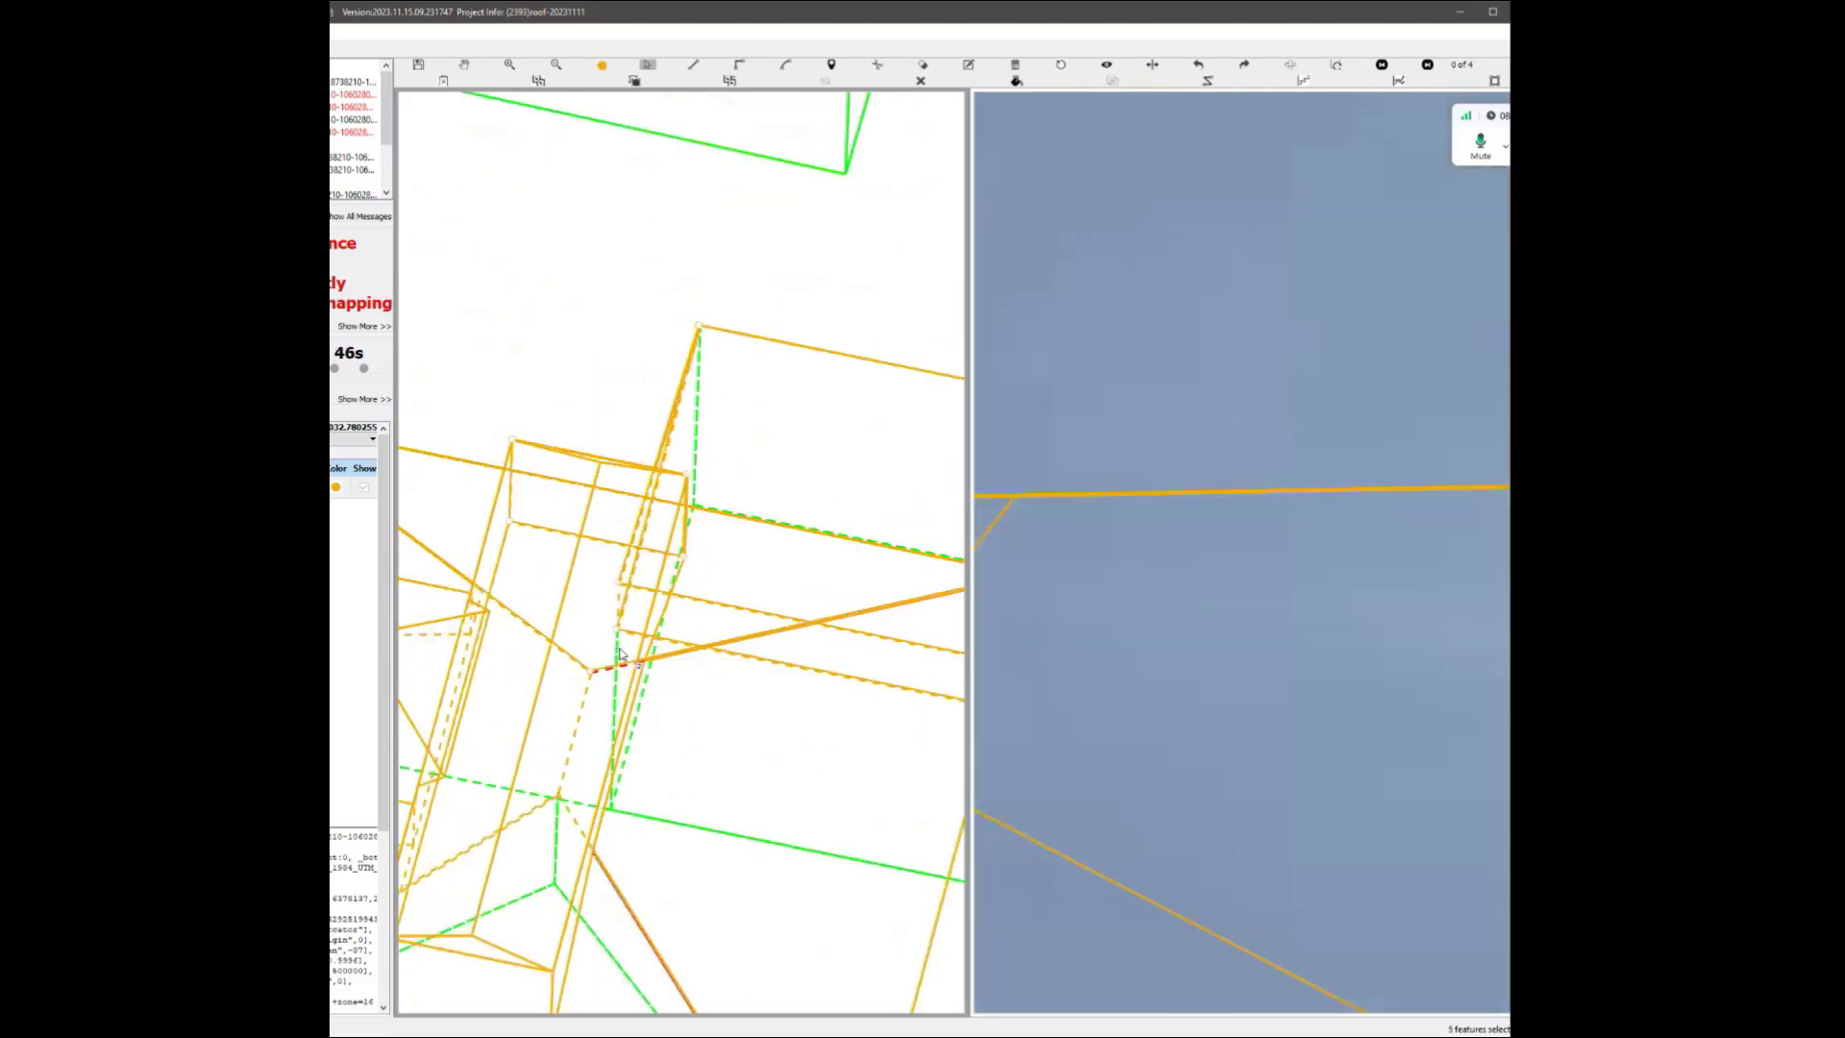
left_click(583, 700, "shift")
scroll(658, 713, "down", 2)
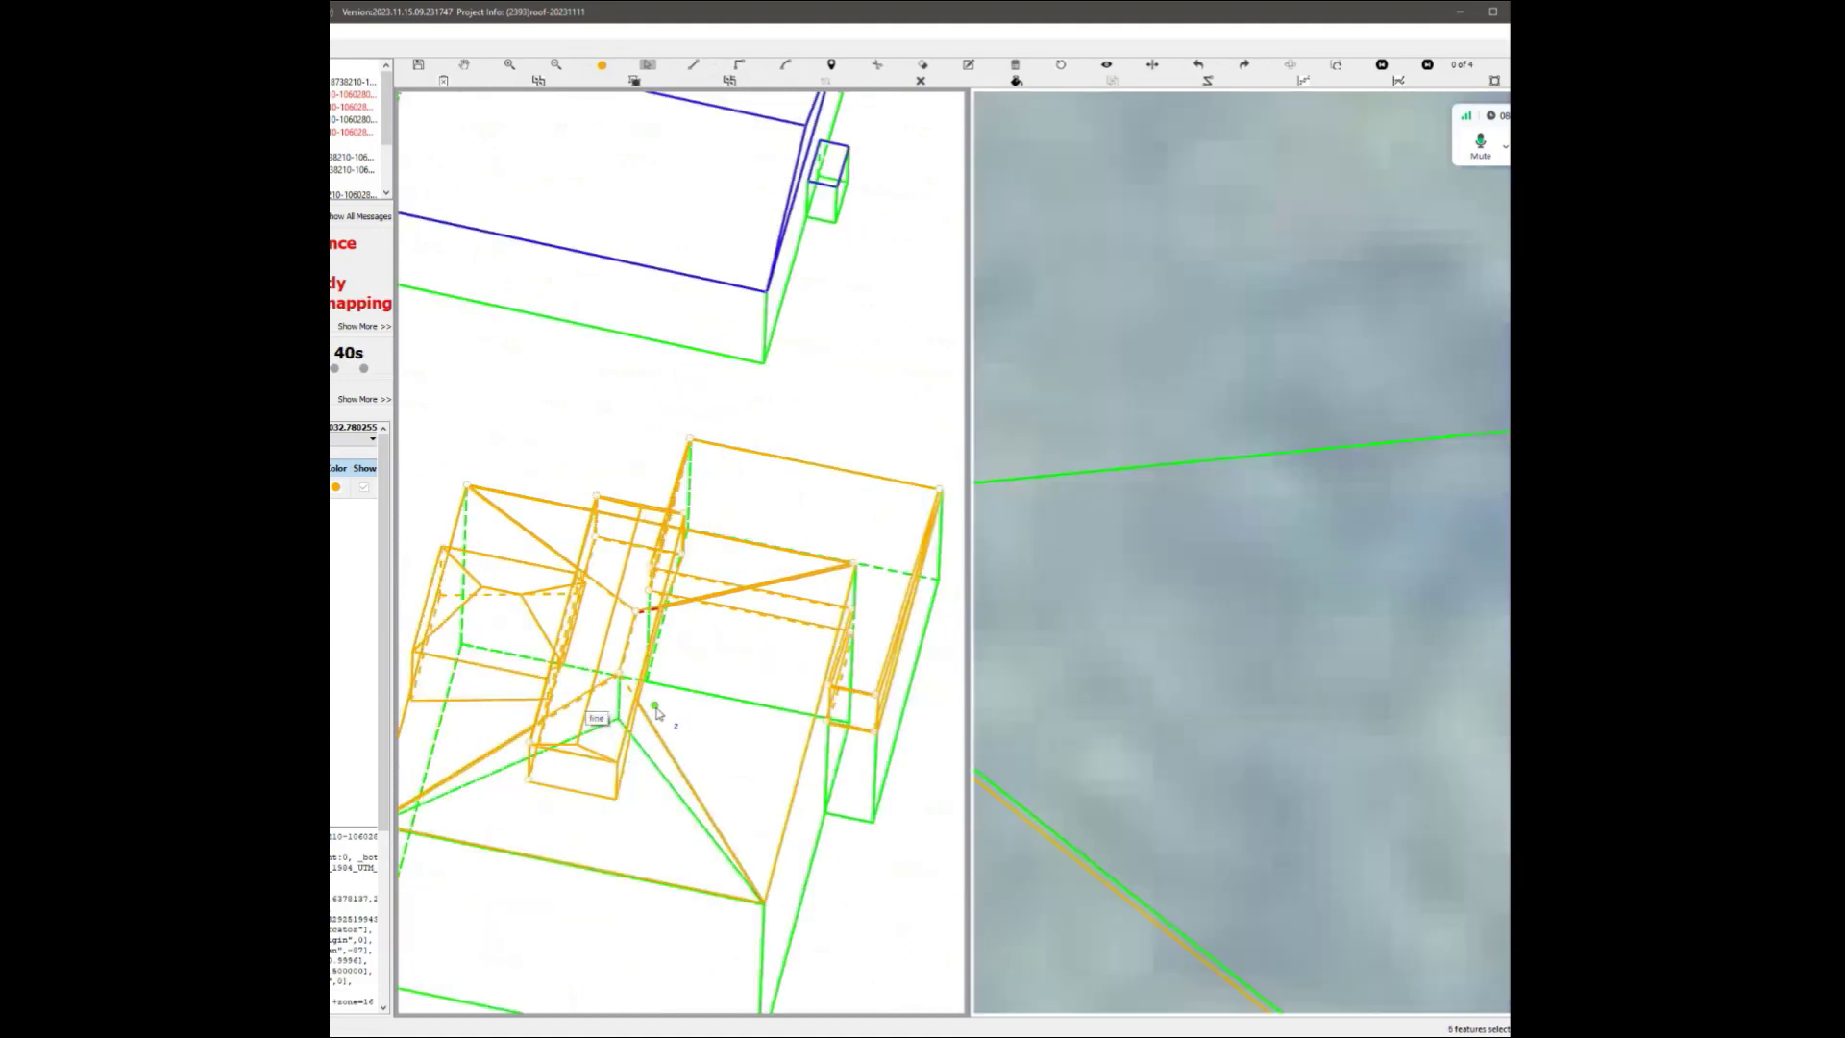
left_click(807, 815, "shift")
Check the main roof's two side slopes individually along the edges where they meet the long dormer.
left_click(616, 445)
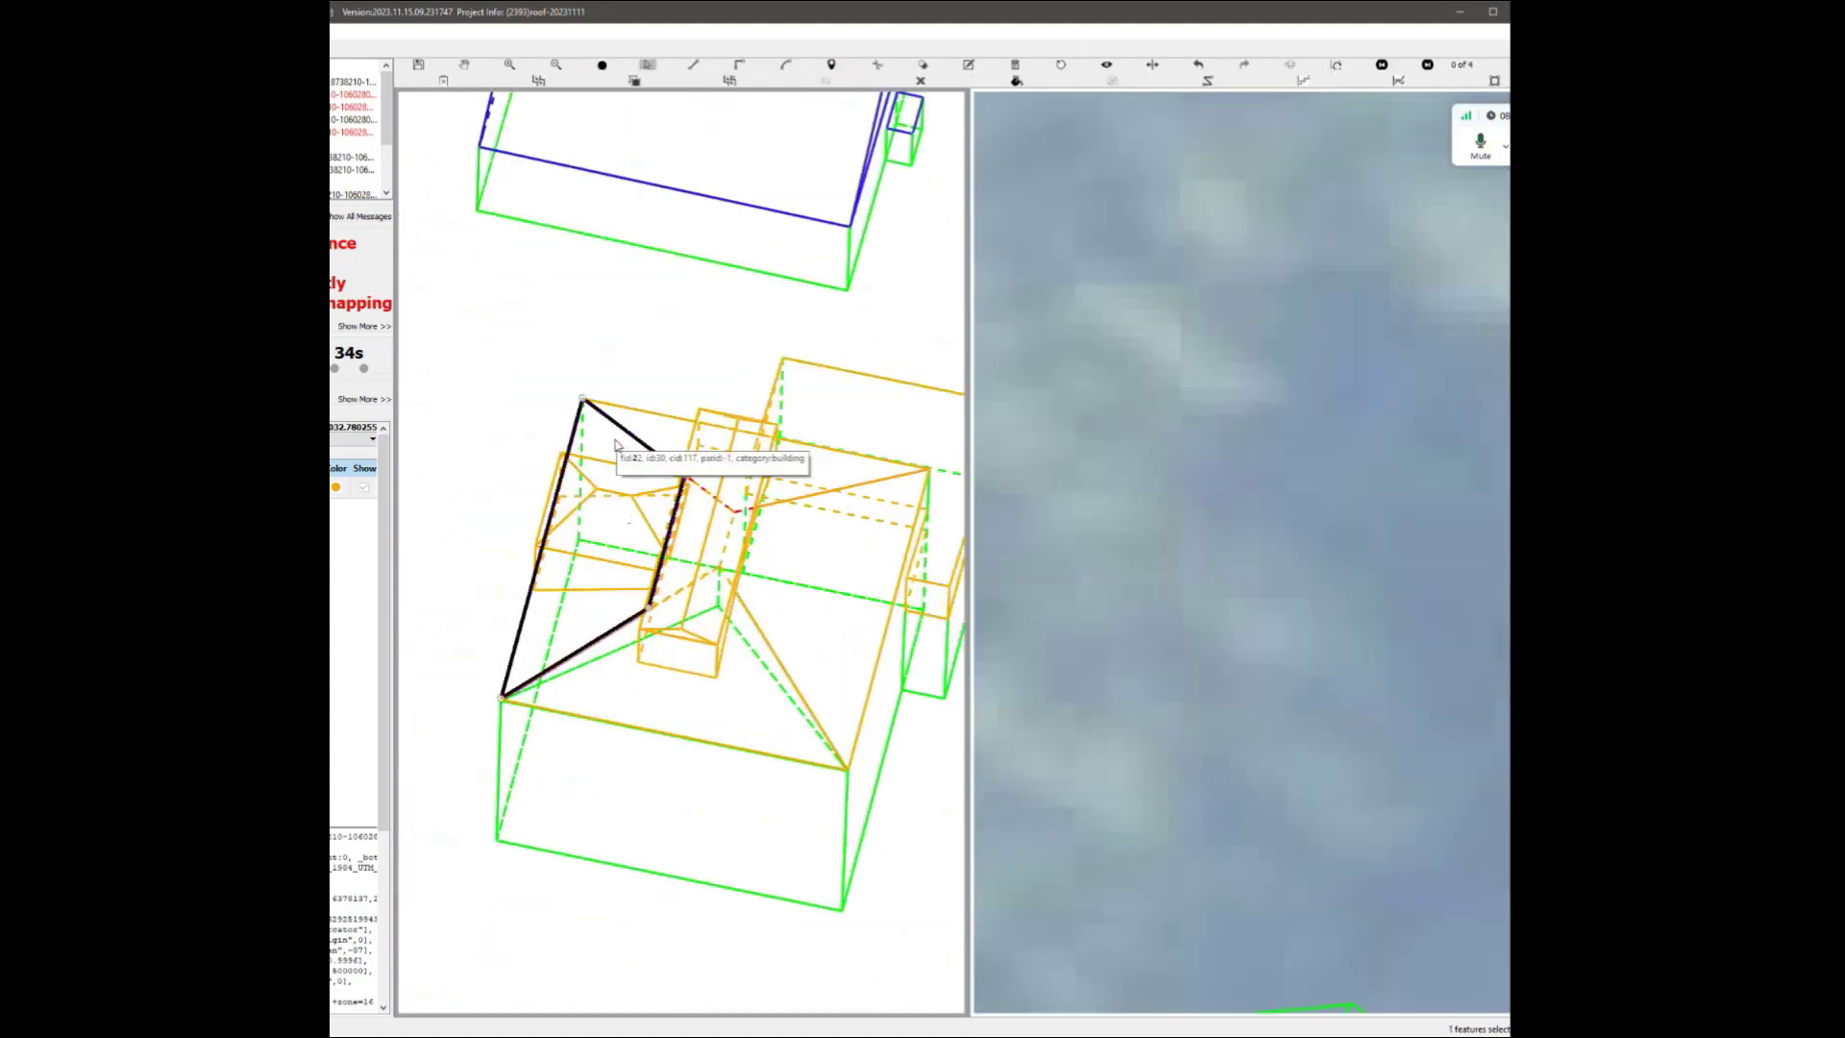
scroll(824, 589, "up", 2)
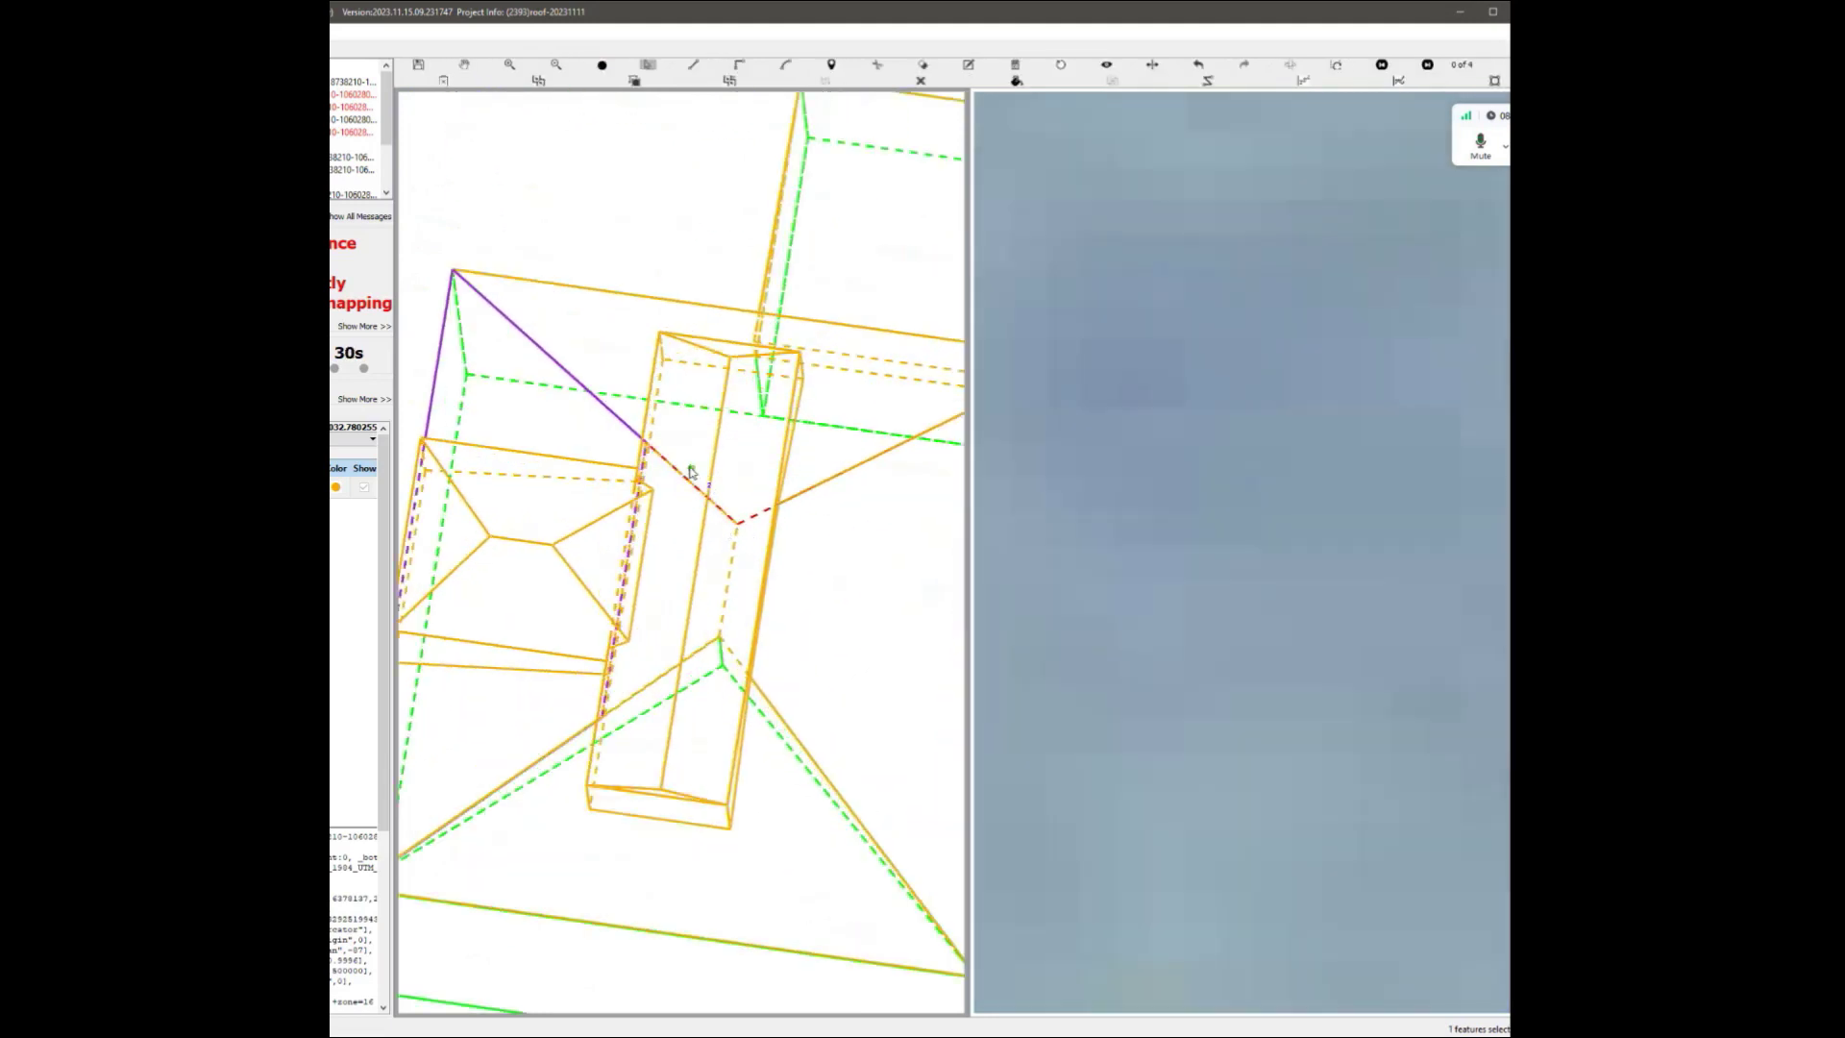
left_click(785, 469)
left_click(844, 453)
left_click(560, 419)
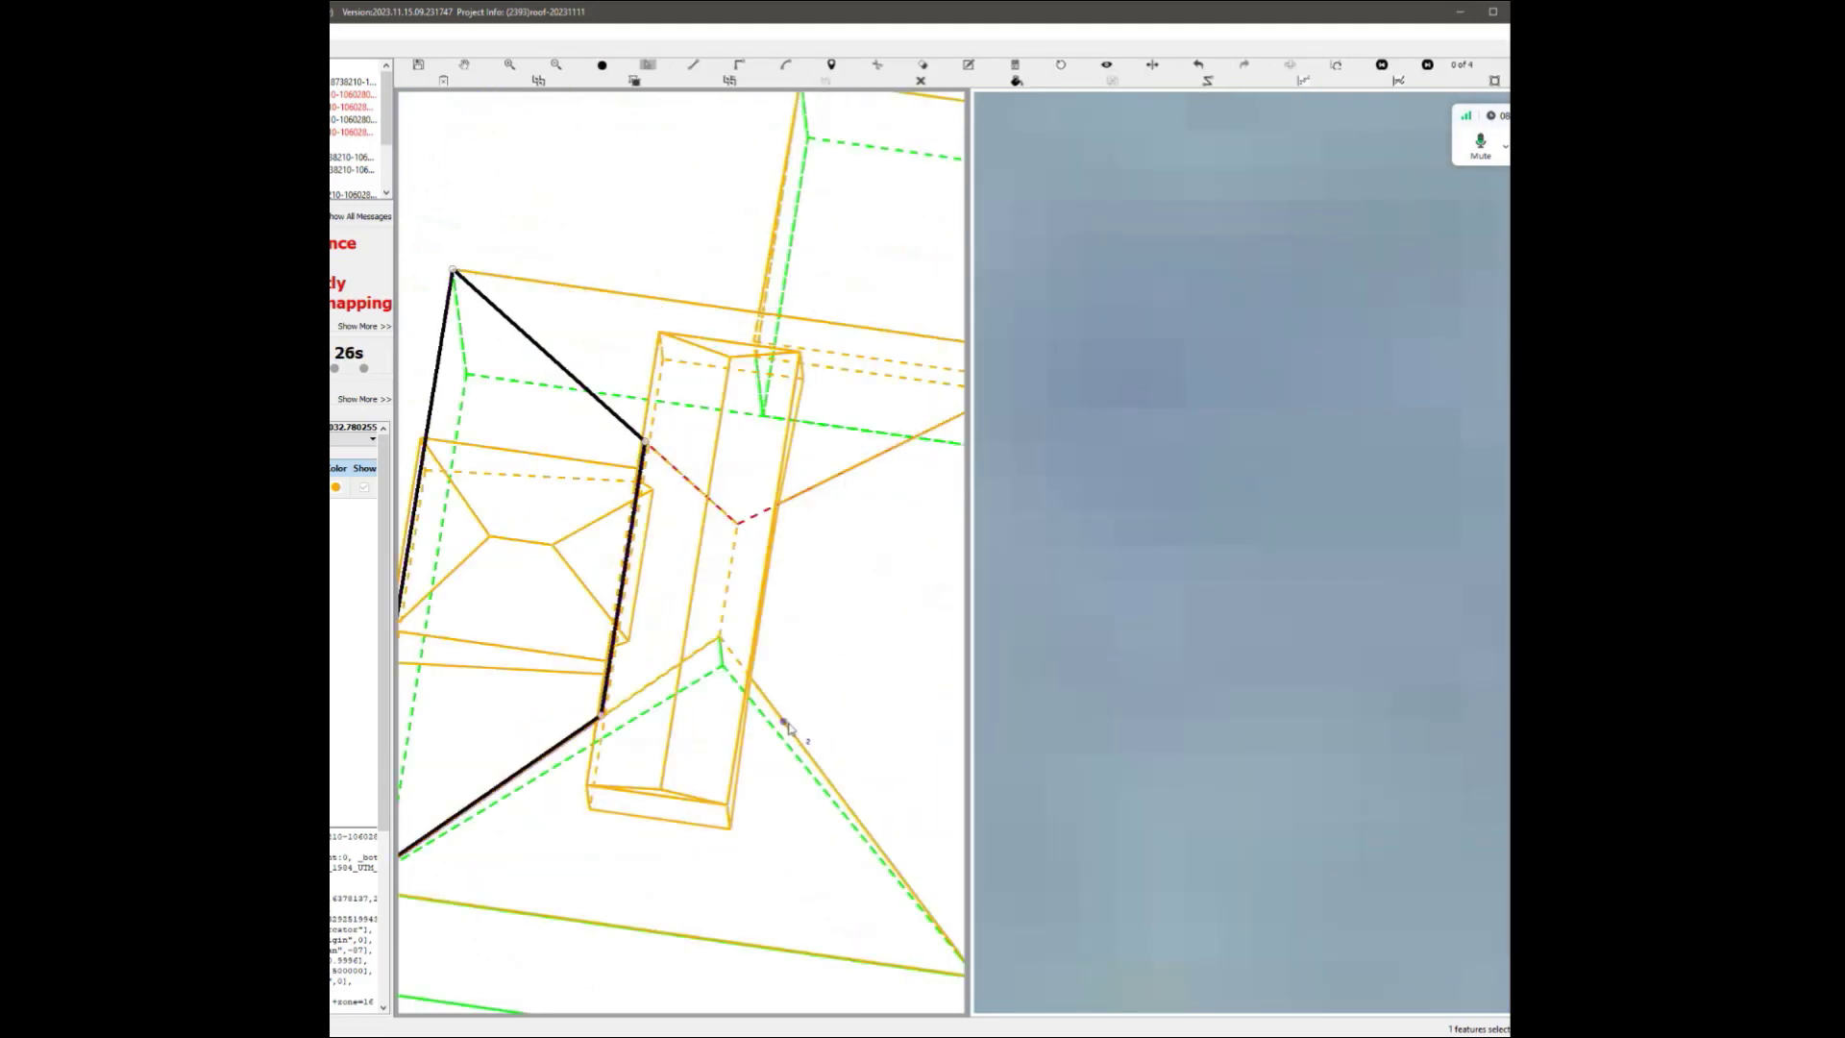
scroll(785, 723, "down", 1)
left_click(844, 682)
left_click(642, 532)
Show the model shaded and try to draw the main roof's front slope around the long dormer's front end.
key("ctrl+s")
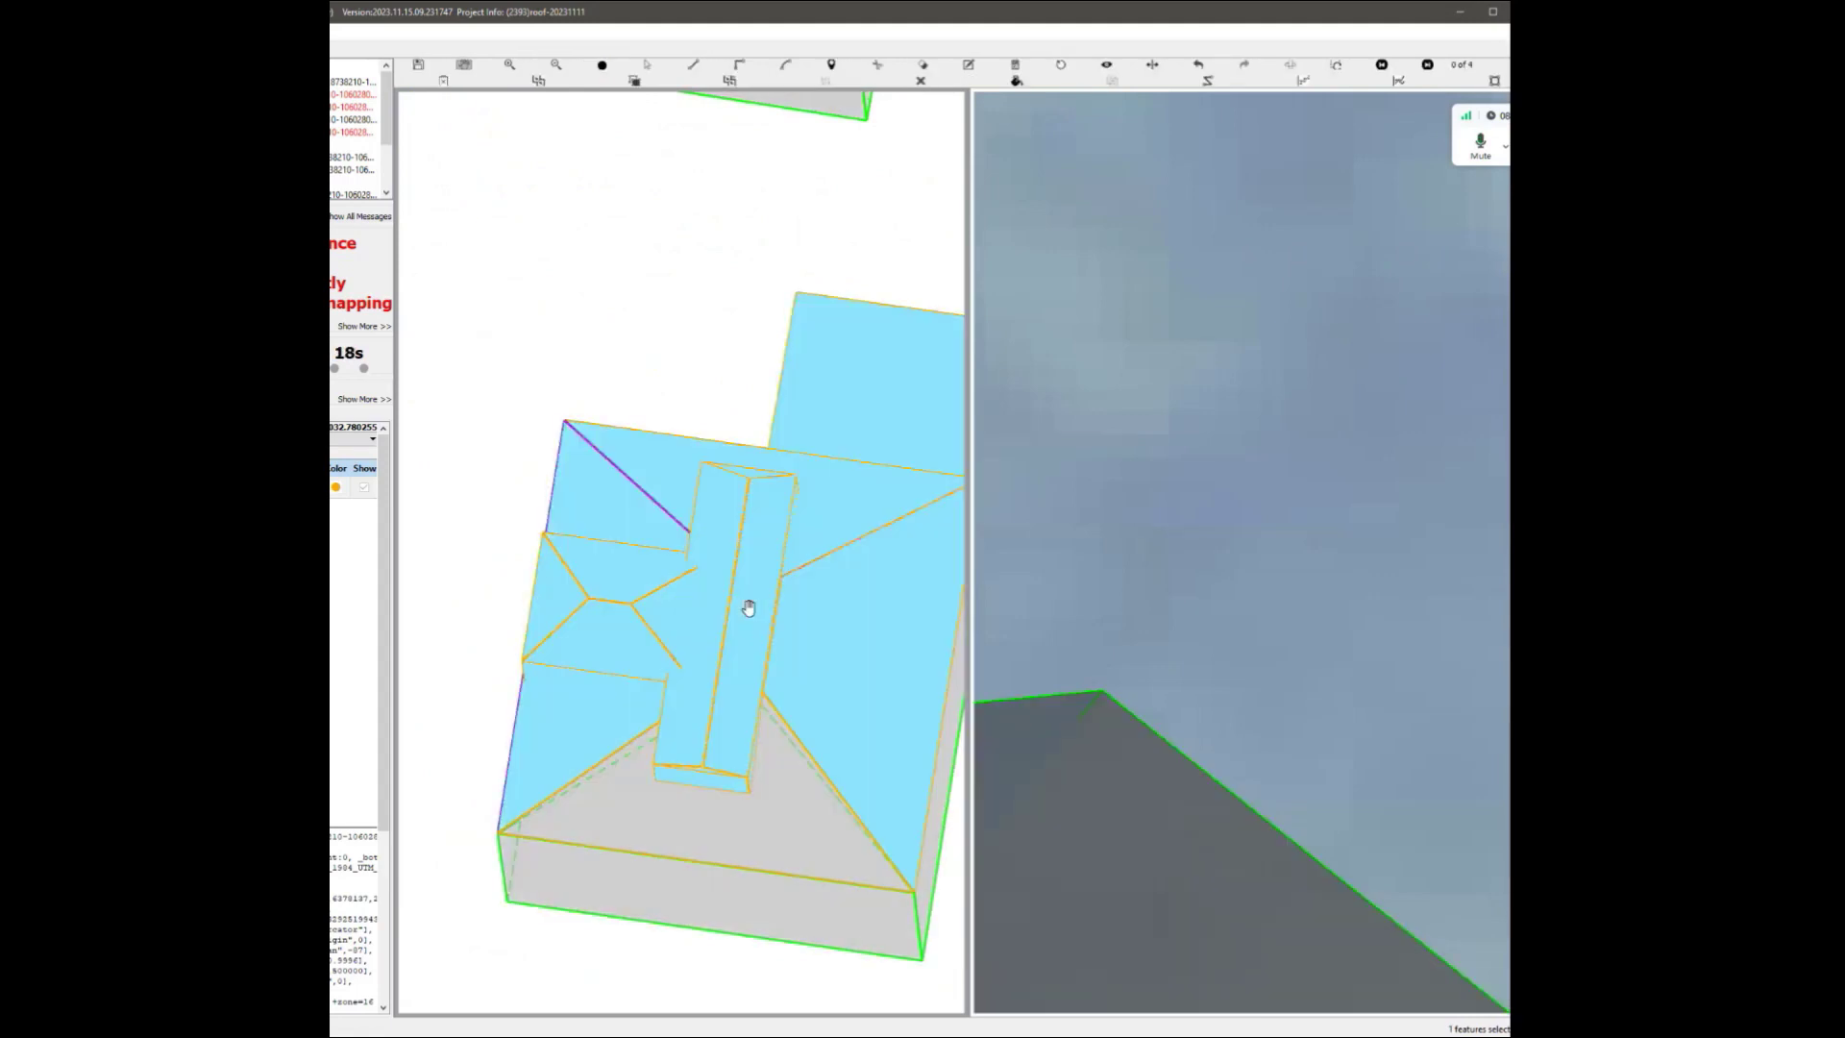
scroll(693, 692, "up", 3)
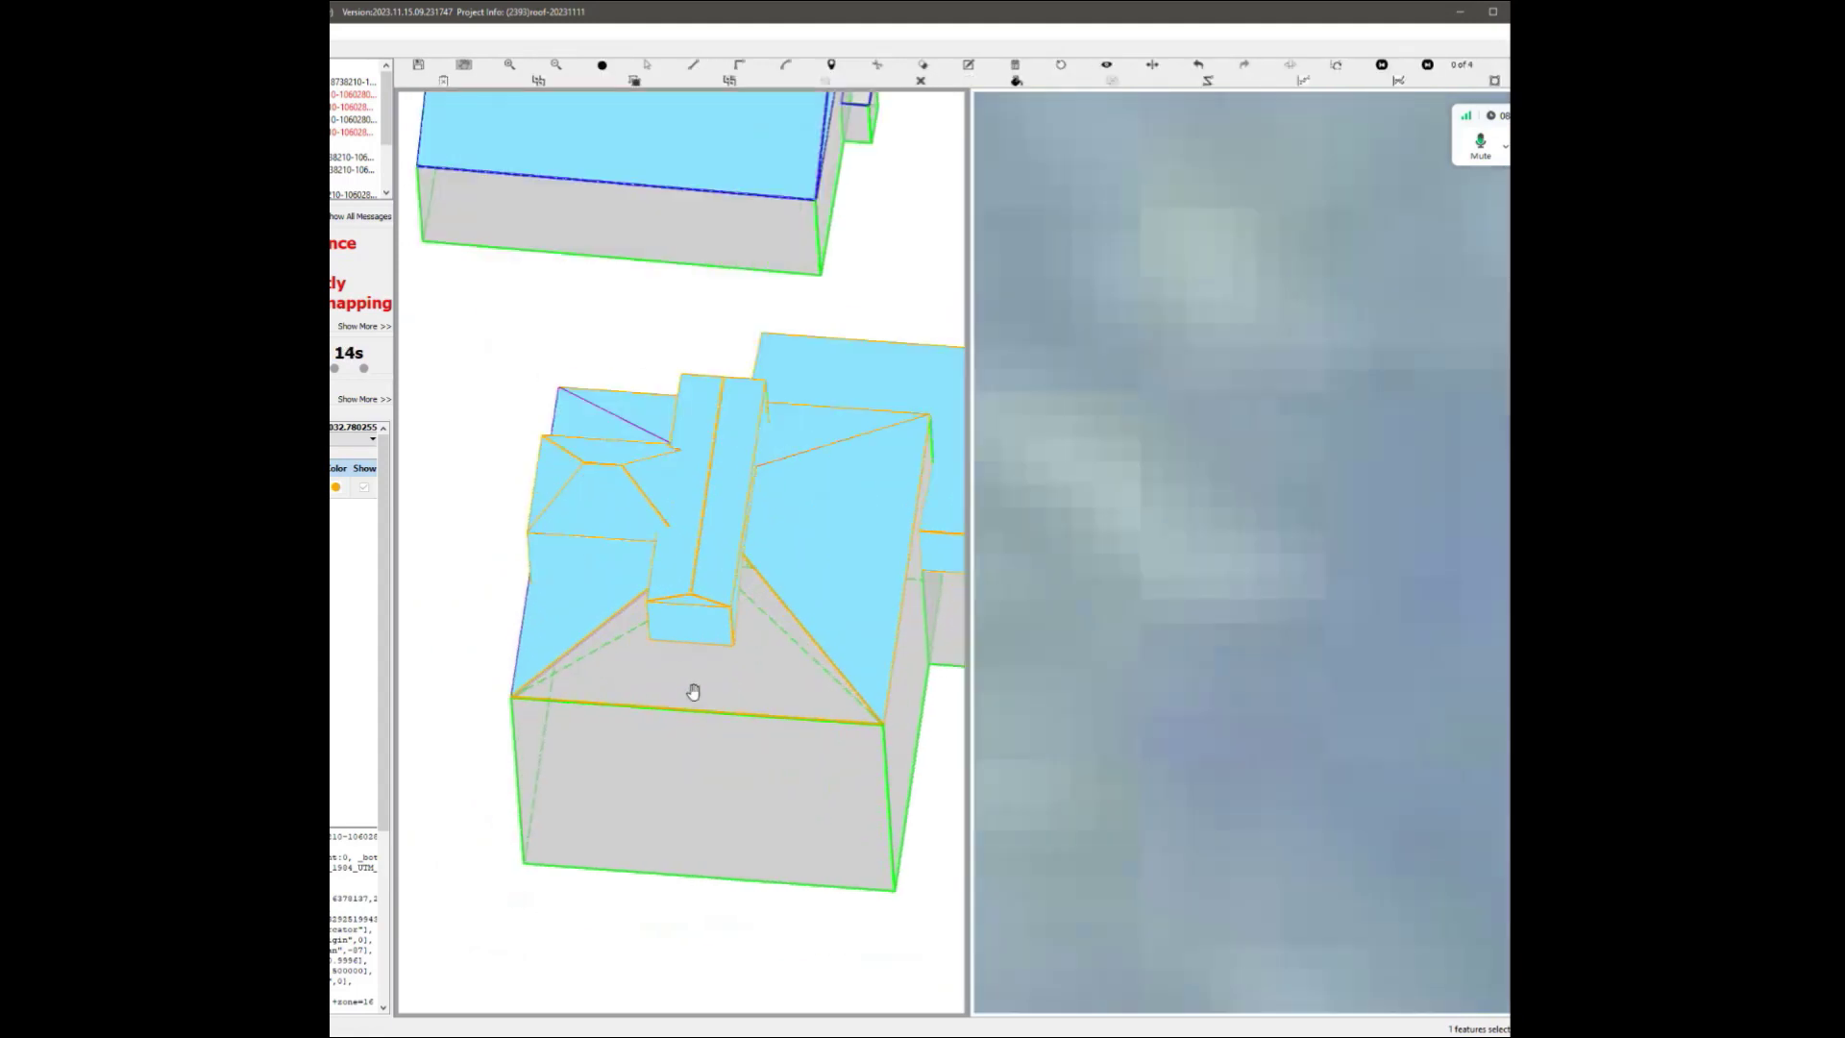
scroll(885, 758, "up", 3)
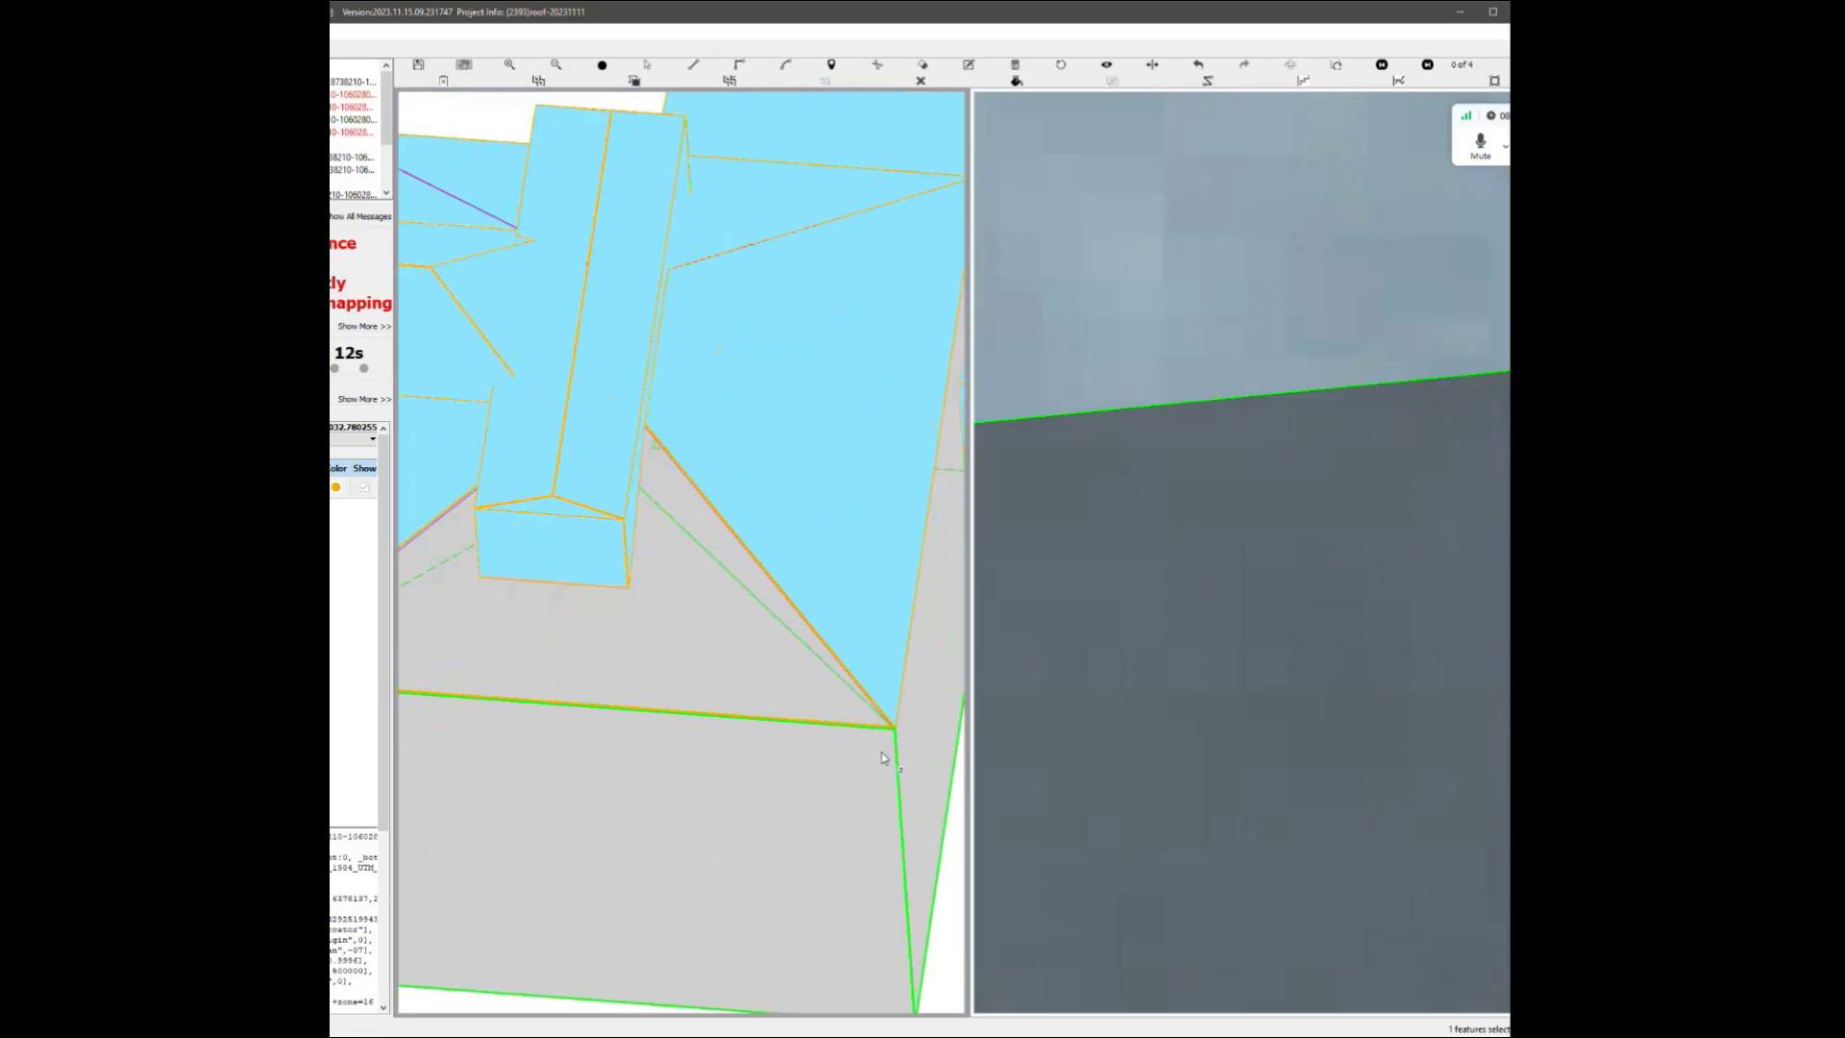
left_click(647, 429)
left_click(636, 598)
left_click(486, 588)
middle_click_drag(599, 576, 846, 570)
left_click(727, 483)
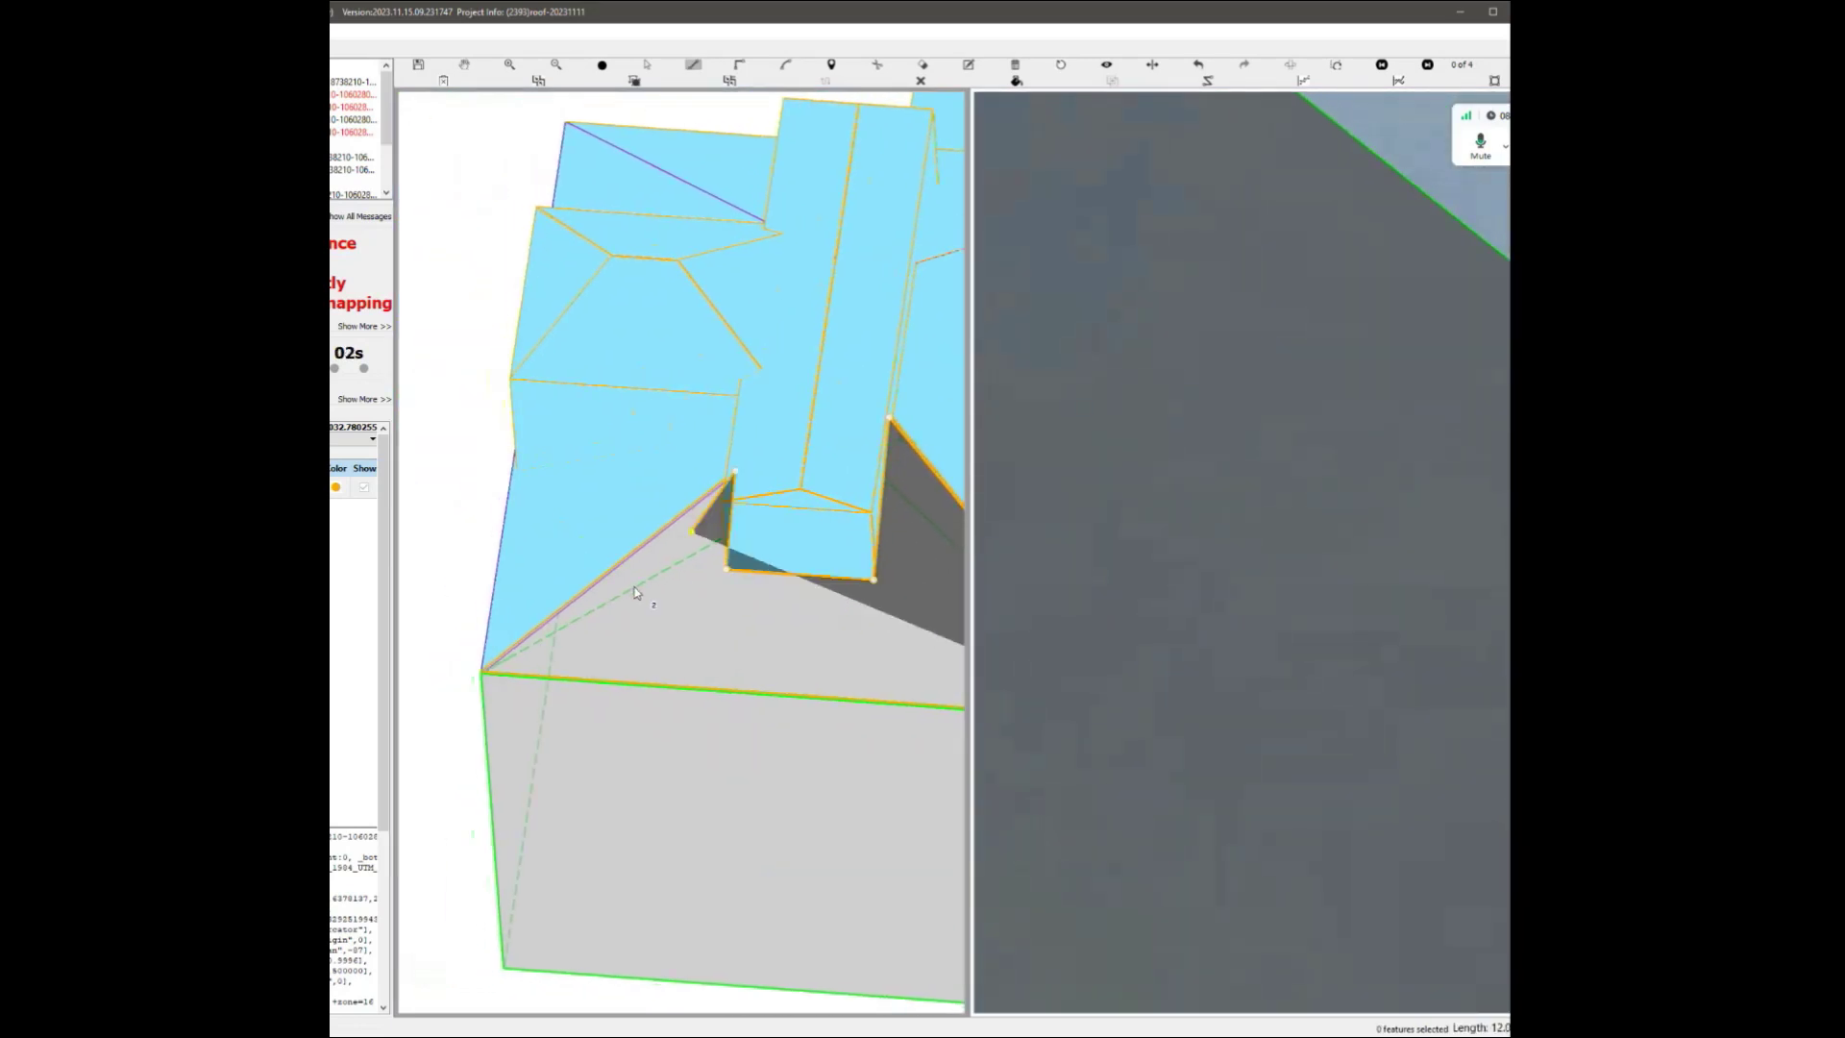
double_click(482, 672)
Inspect the shaded building from several sides for the missing front slope between the eave and the long dormer.
scroll(834, 613, "down", 1)
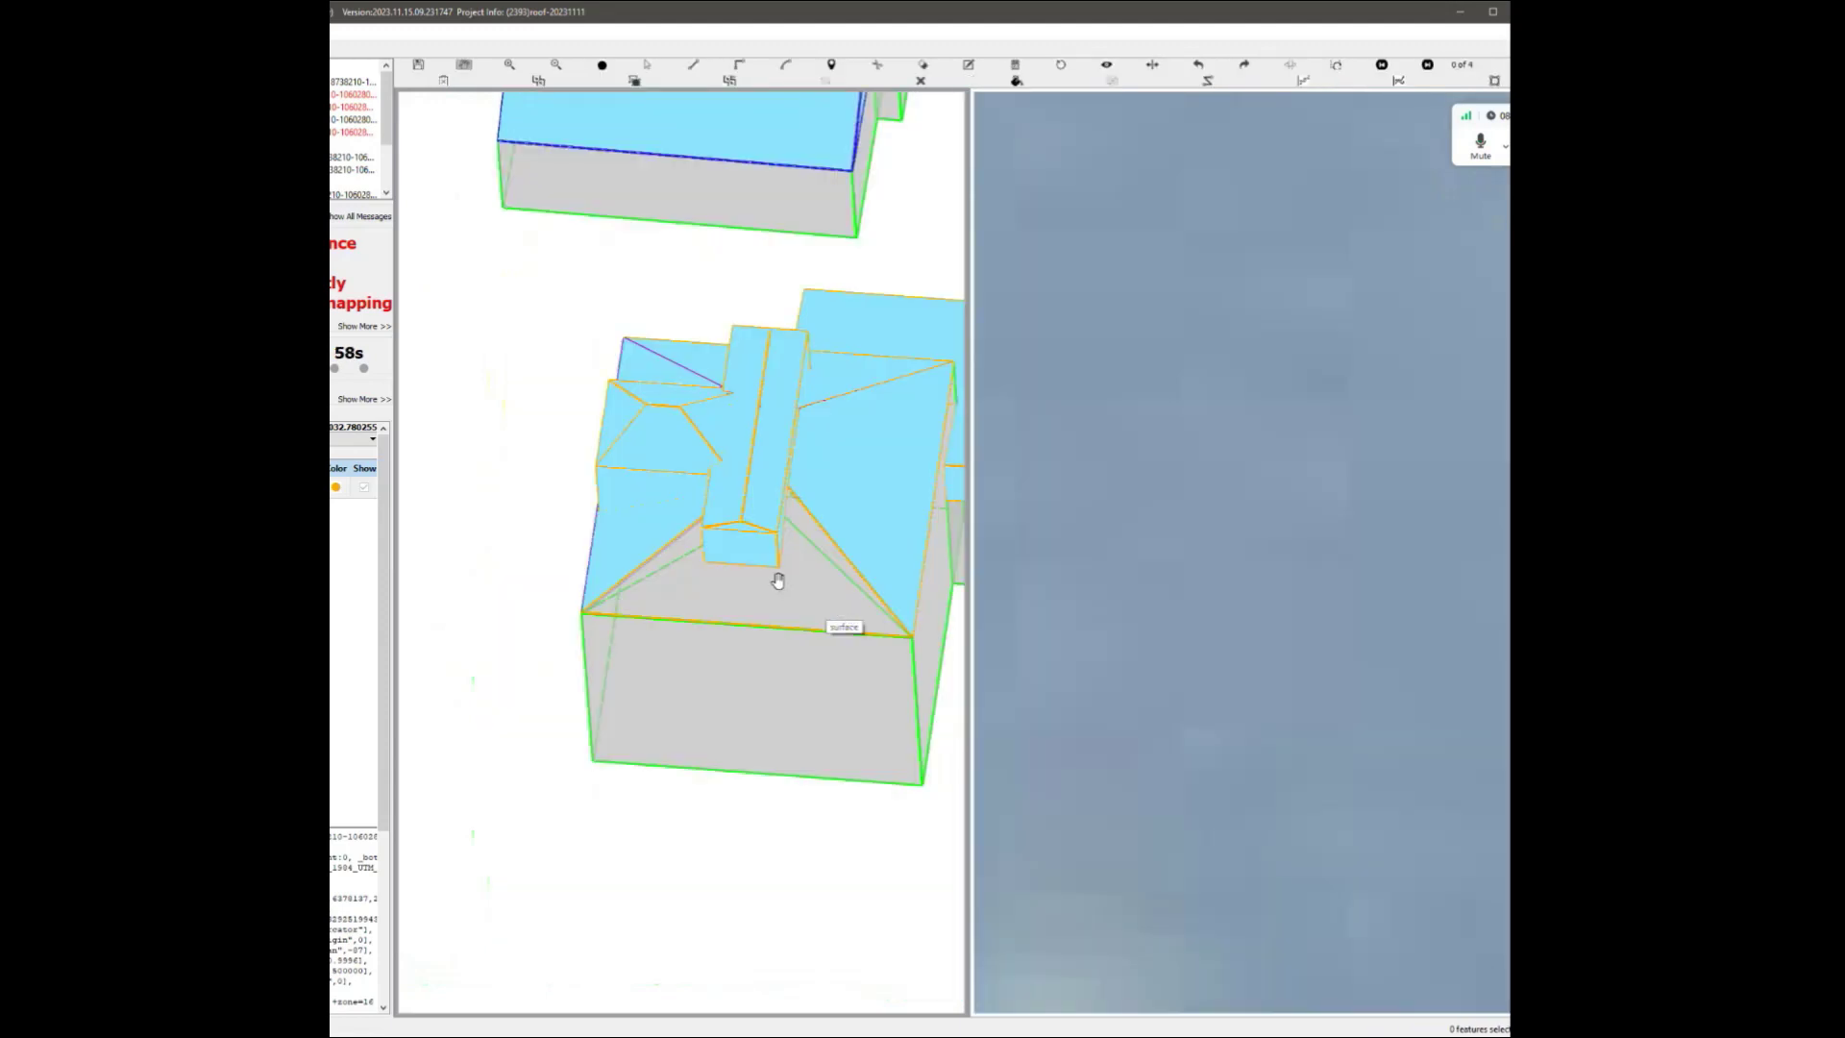
middle_click_drag(774, 581, 862, 532)
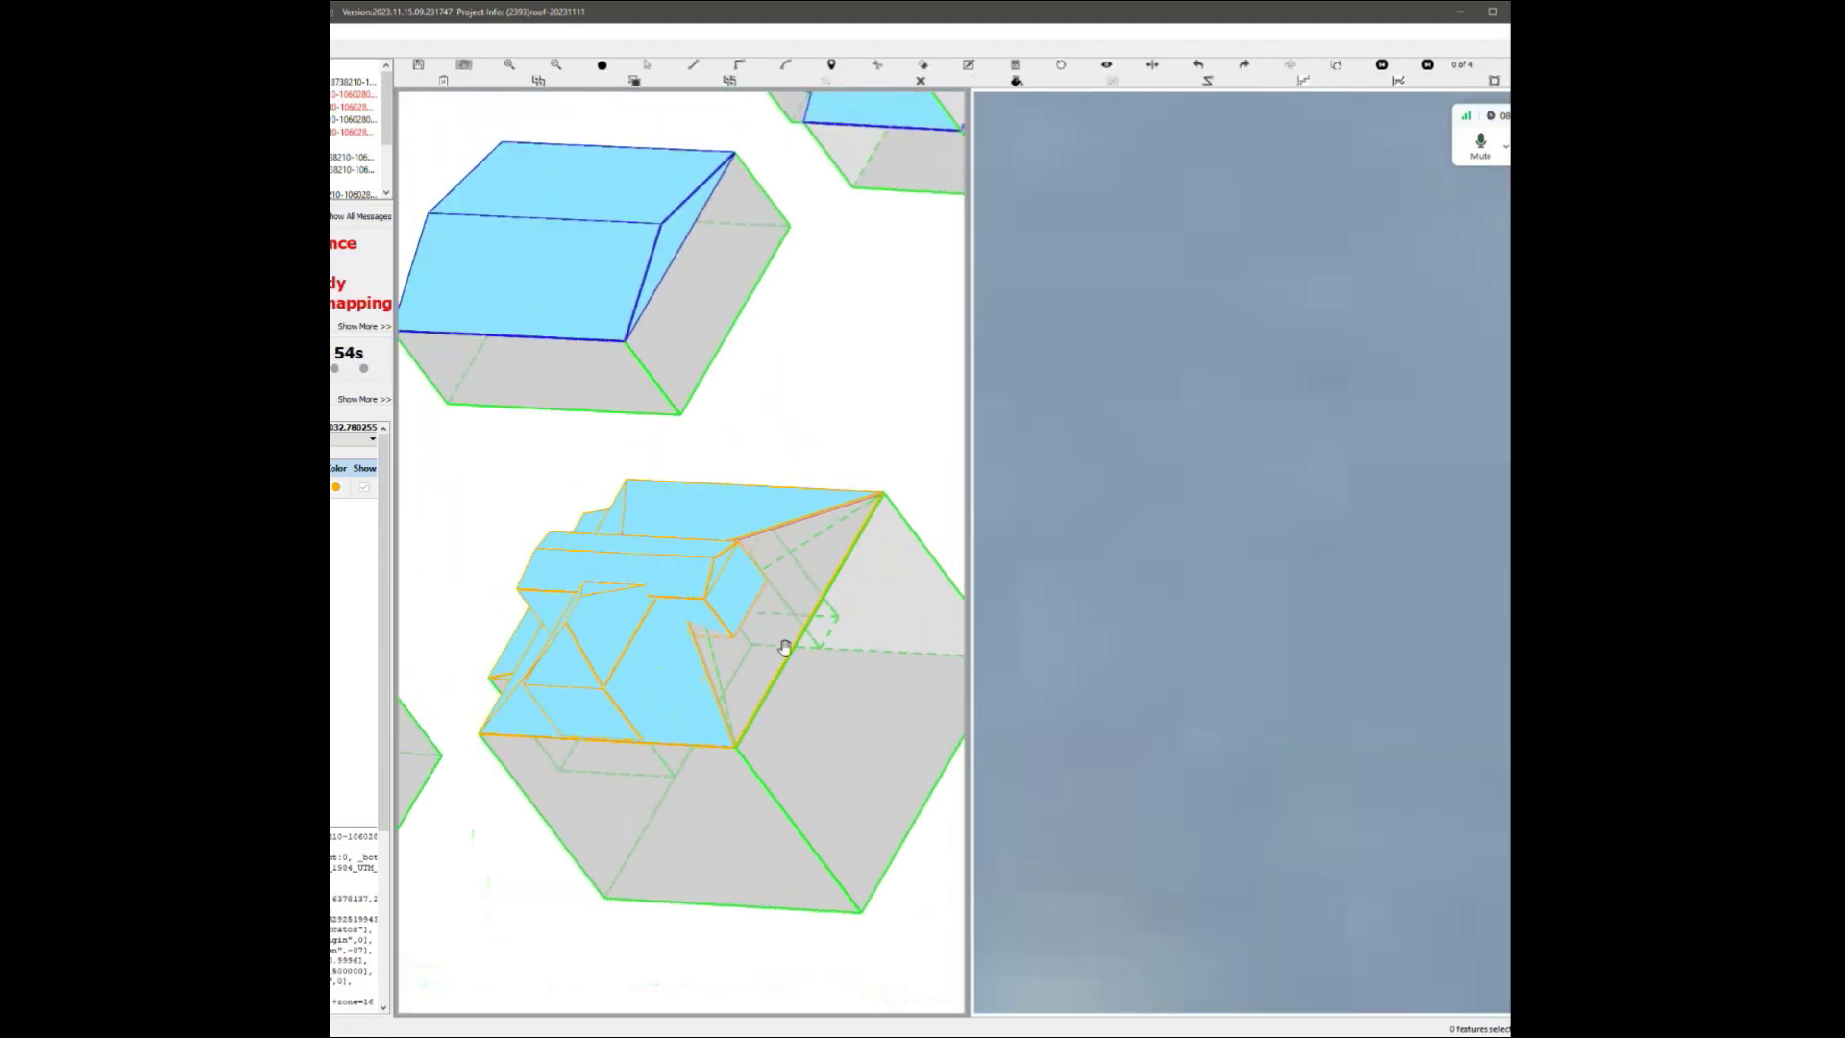
left_click_drag(750, 673, 798, 704)
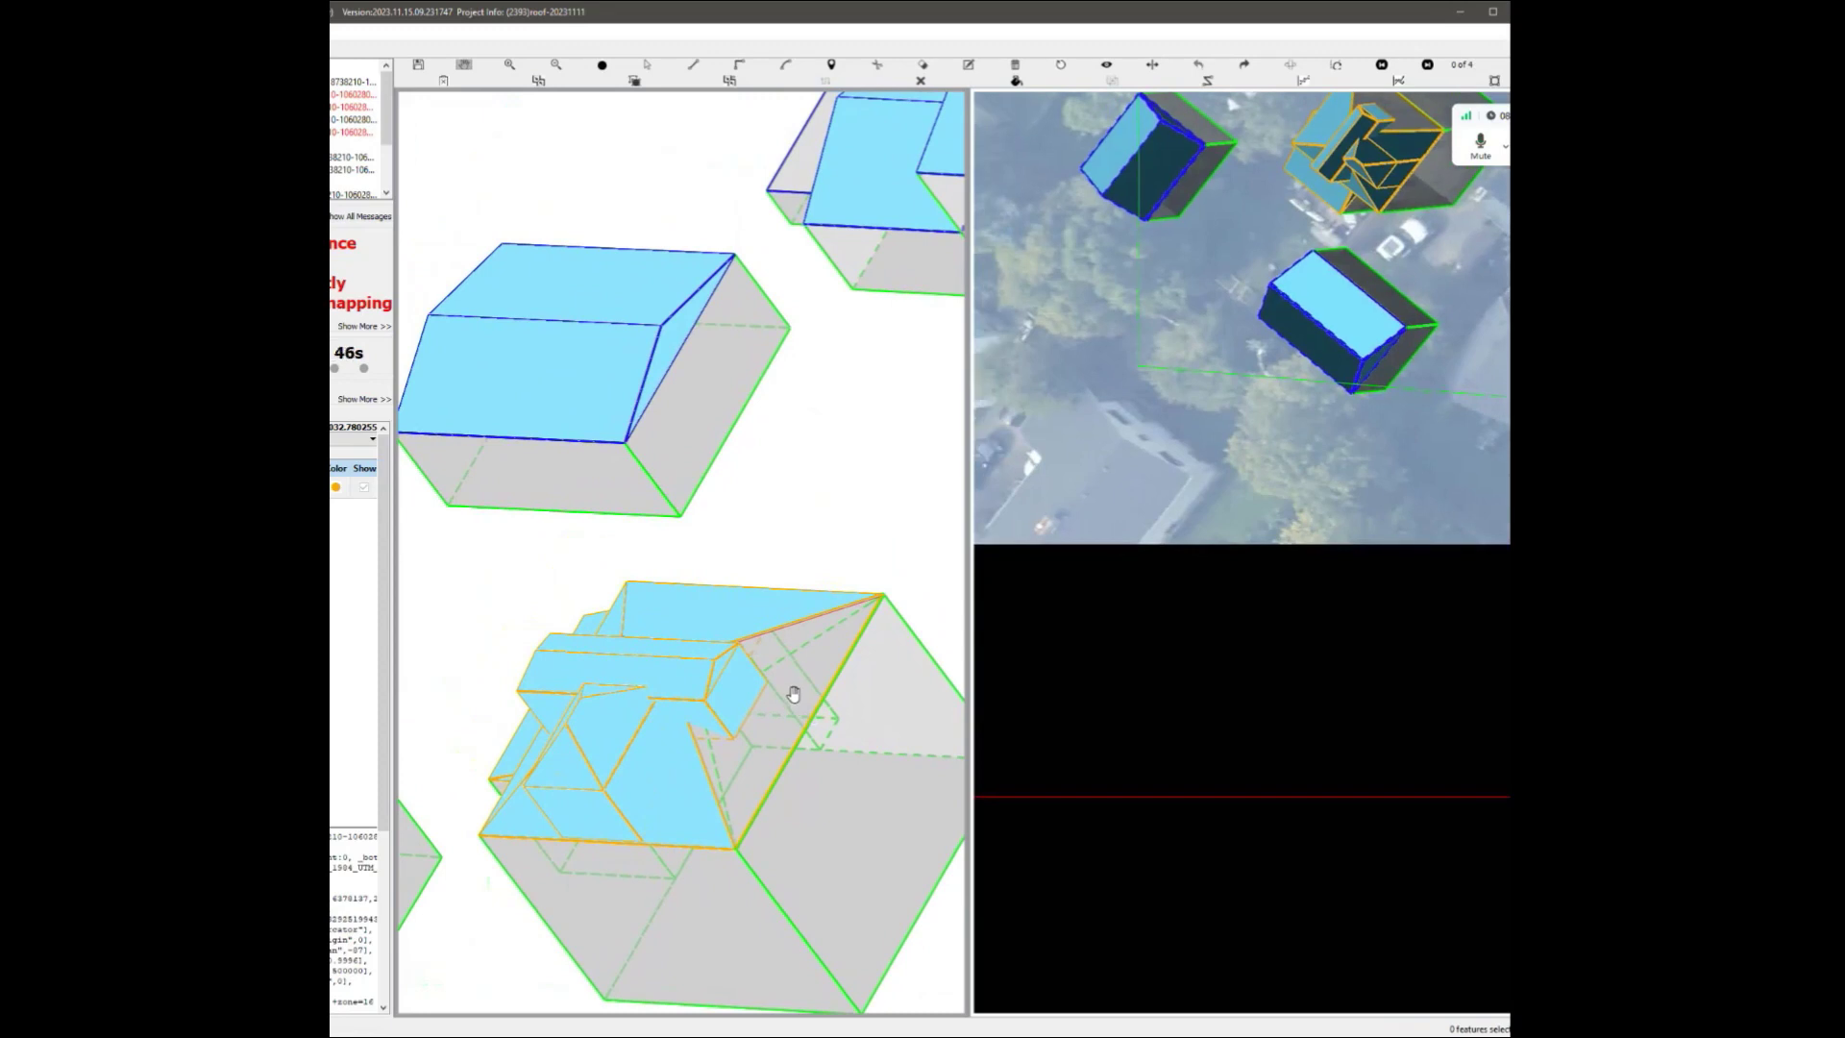
scroll(792, 690, "down", 1)
middle_click_drag(791, 688, 701, 724)
scroll(785, 595, "up", 1)
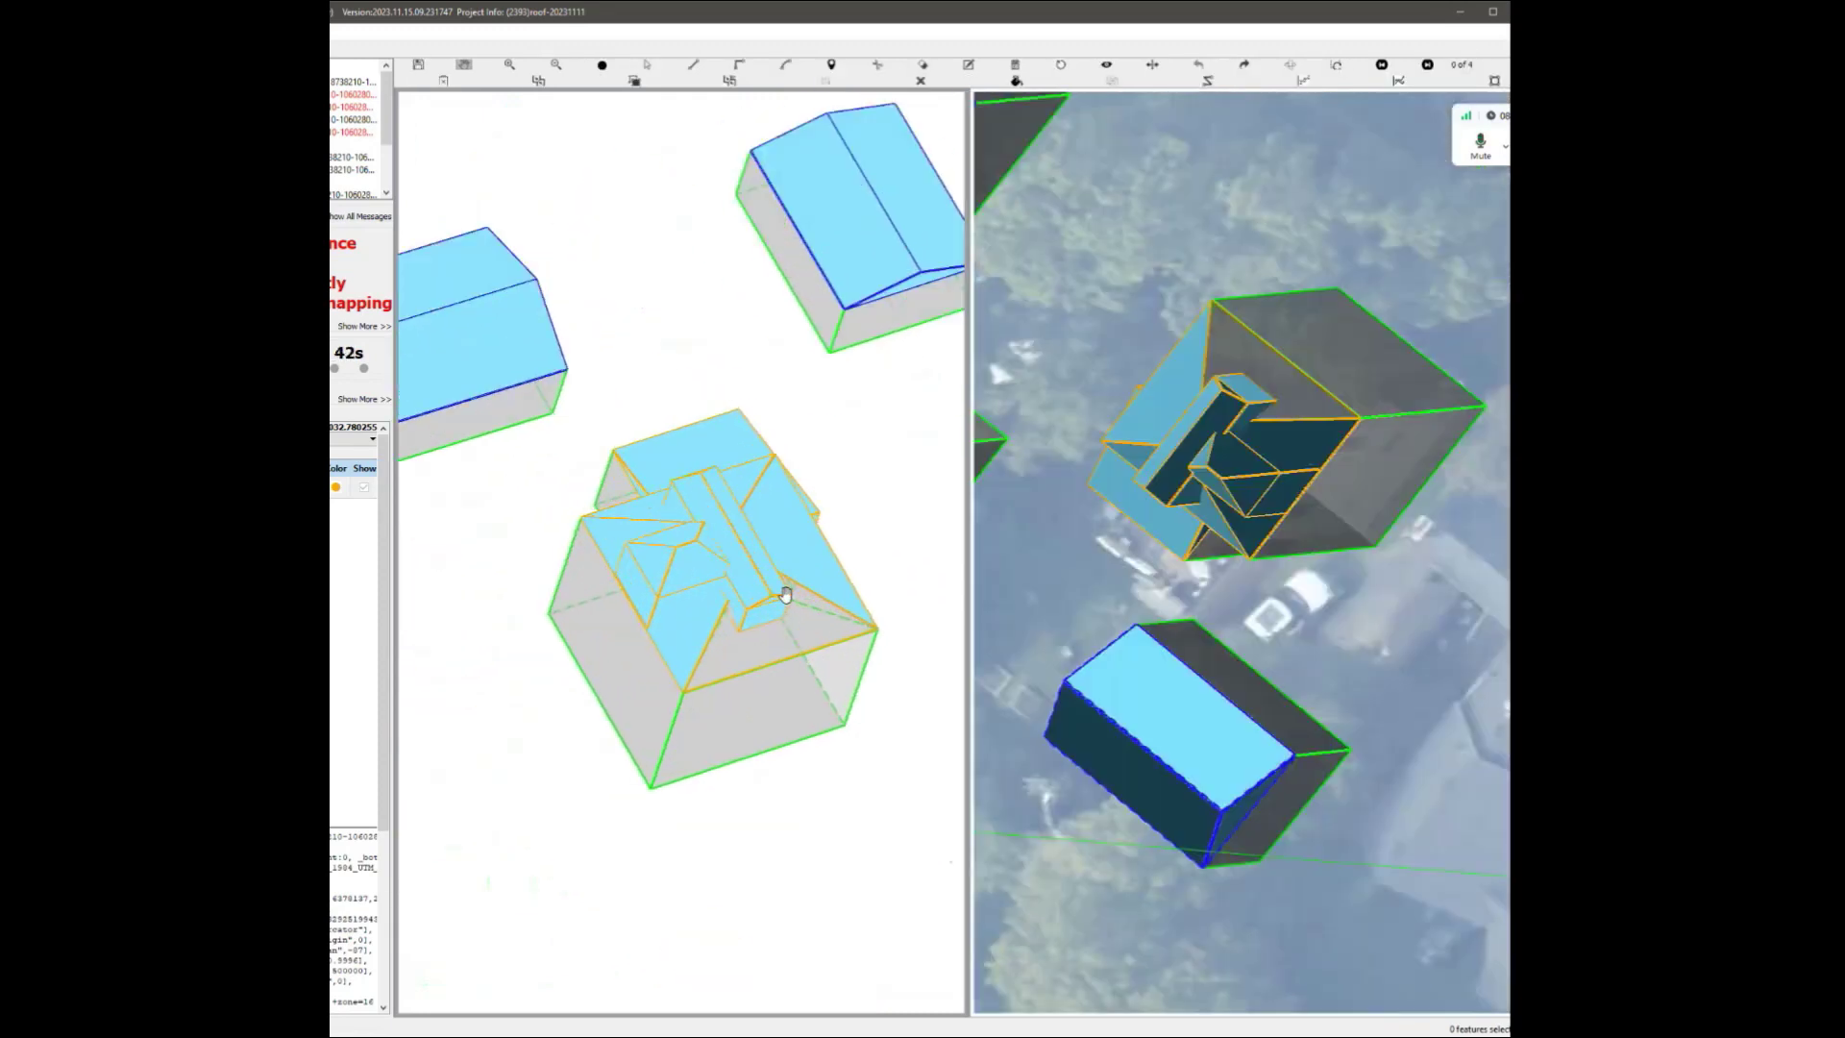
scroll(785, 594, "up", 1)
Switch to wireframe and try again to outline the main roof's front slope around the long dormer.
key("w")
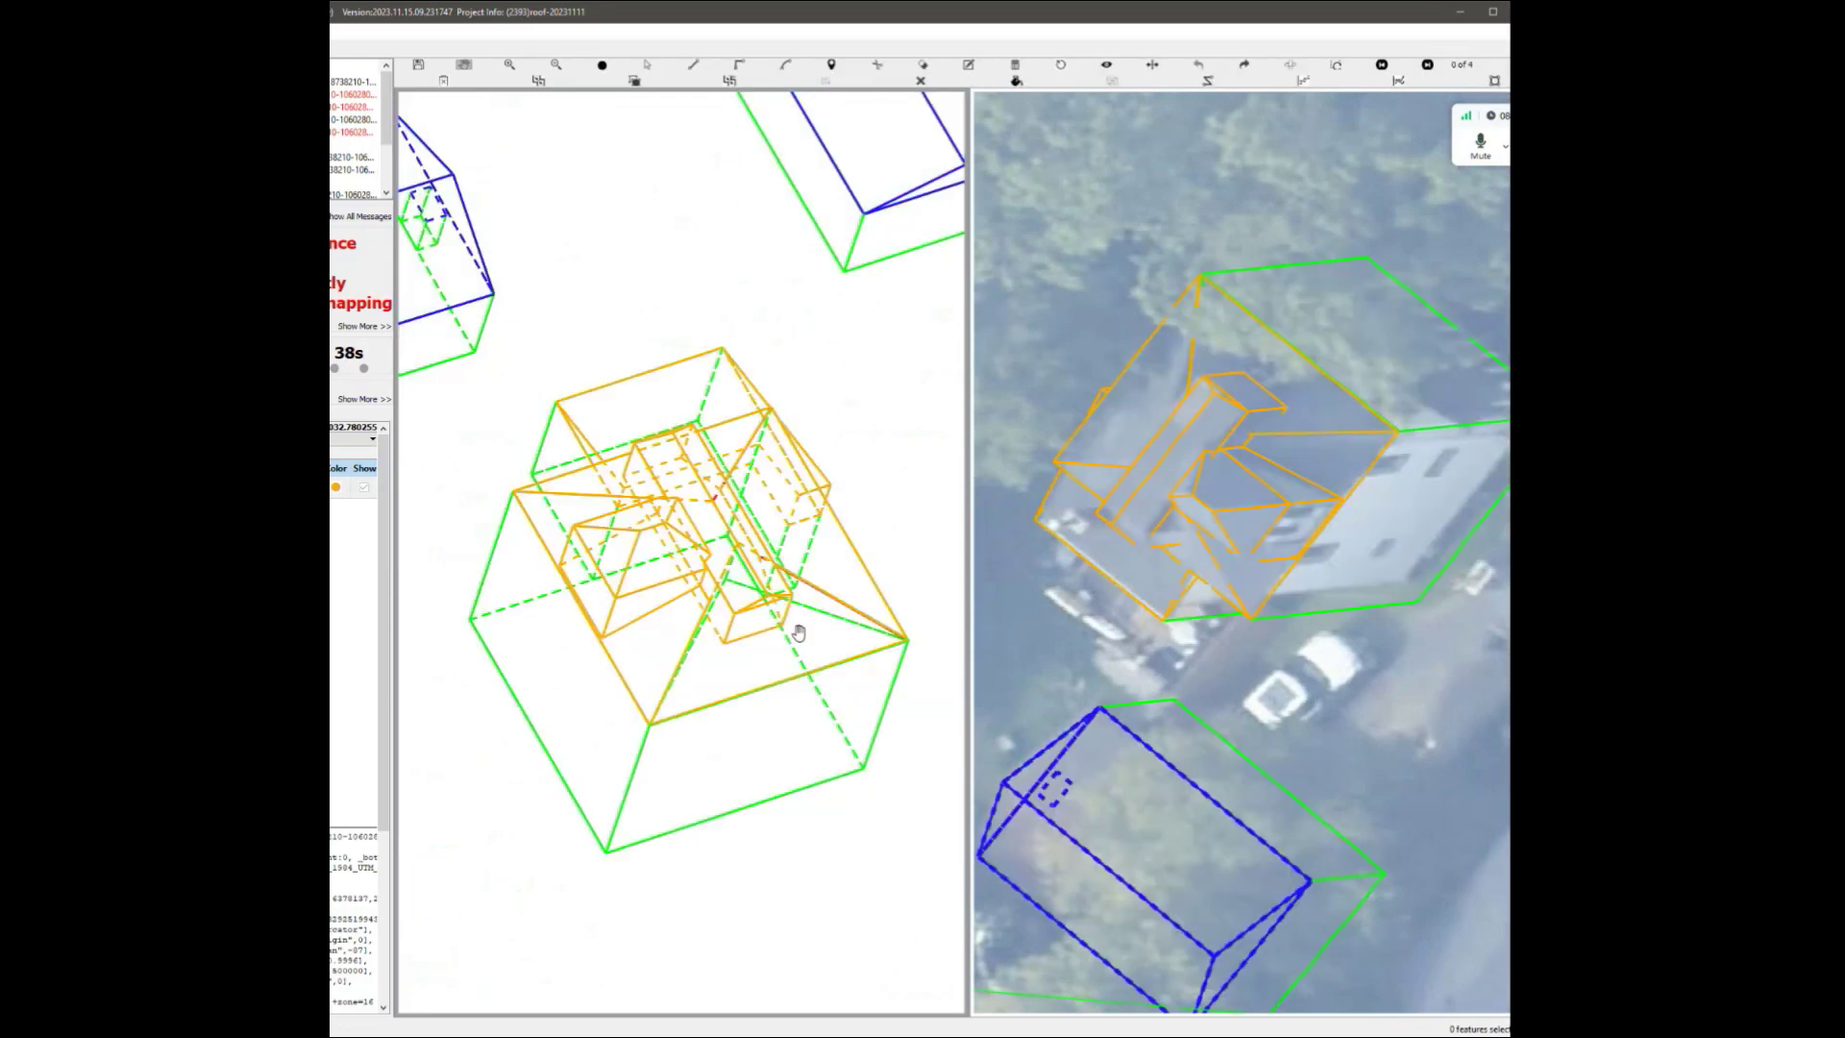
scroll(798, 633, "up", 1)
middle_click_drag(799, 633, 630, 725)
scroll(649, 724, "up", 1)
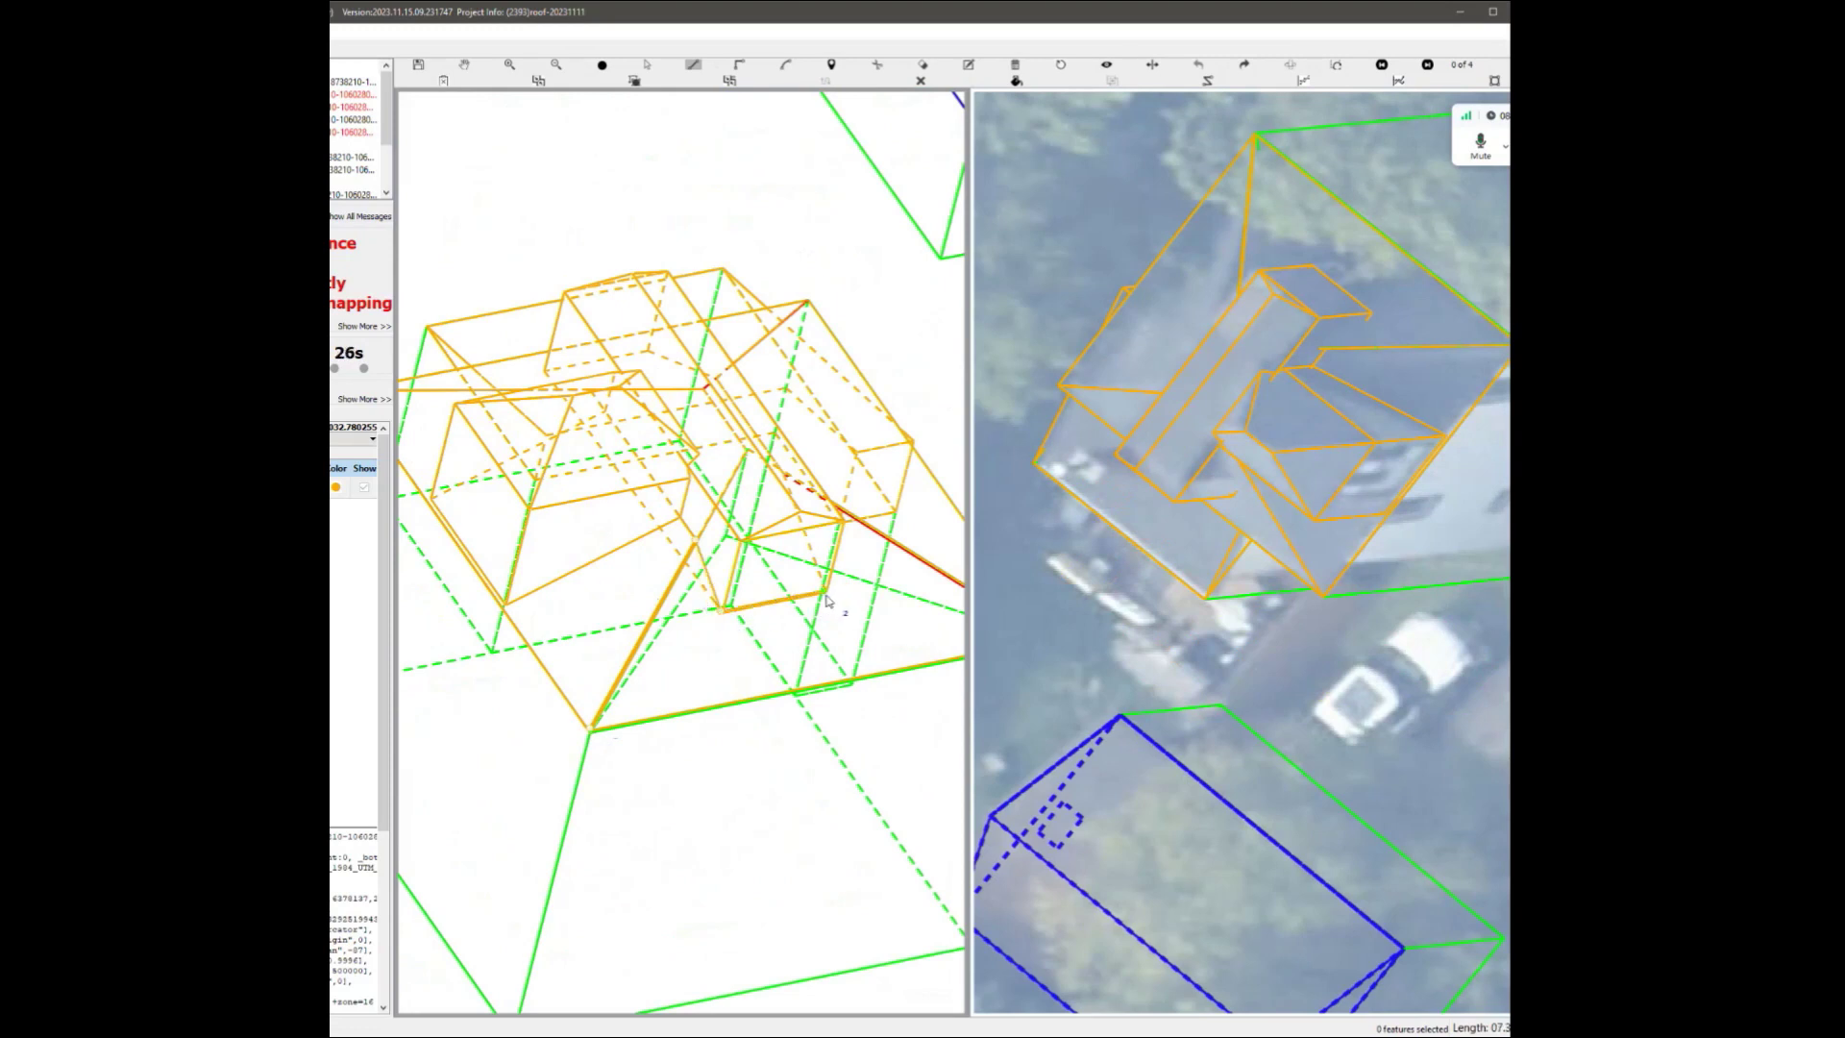
scroll(661, 723, "down", 1)
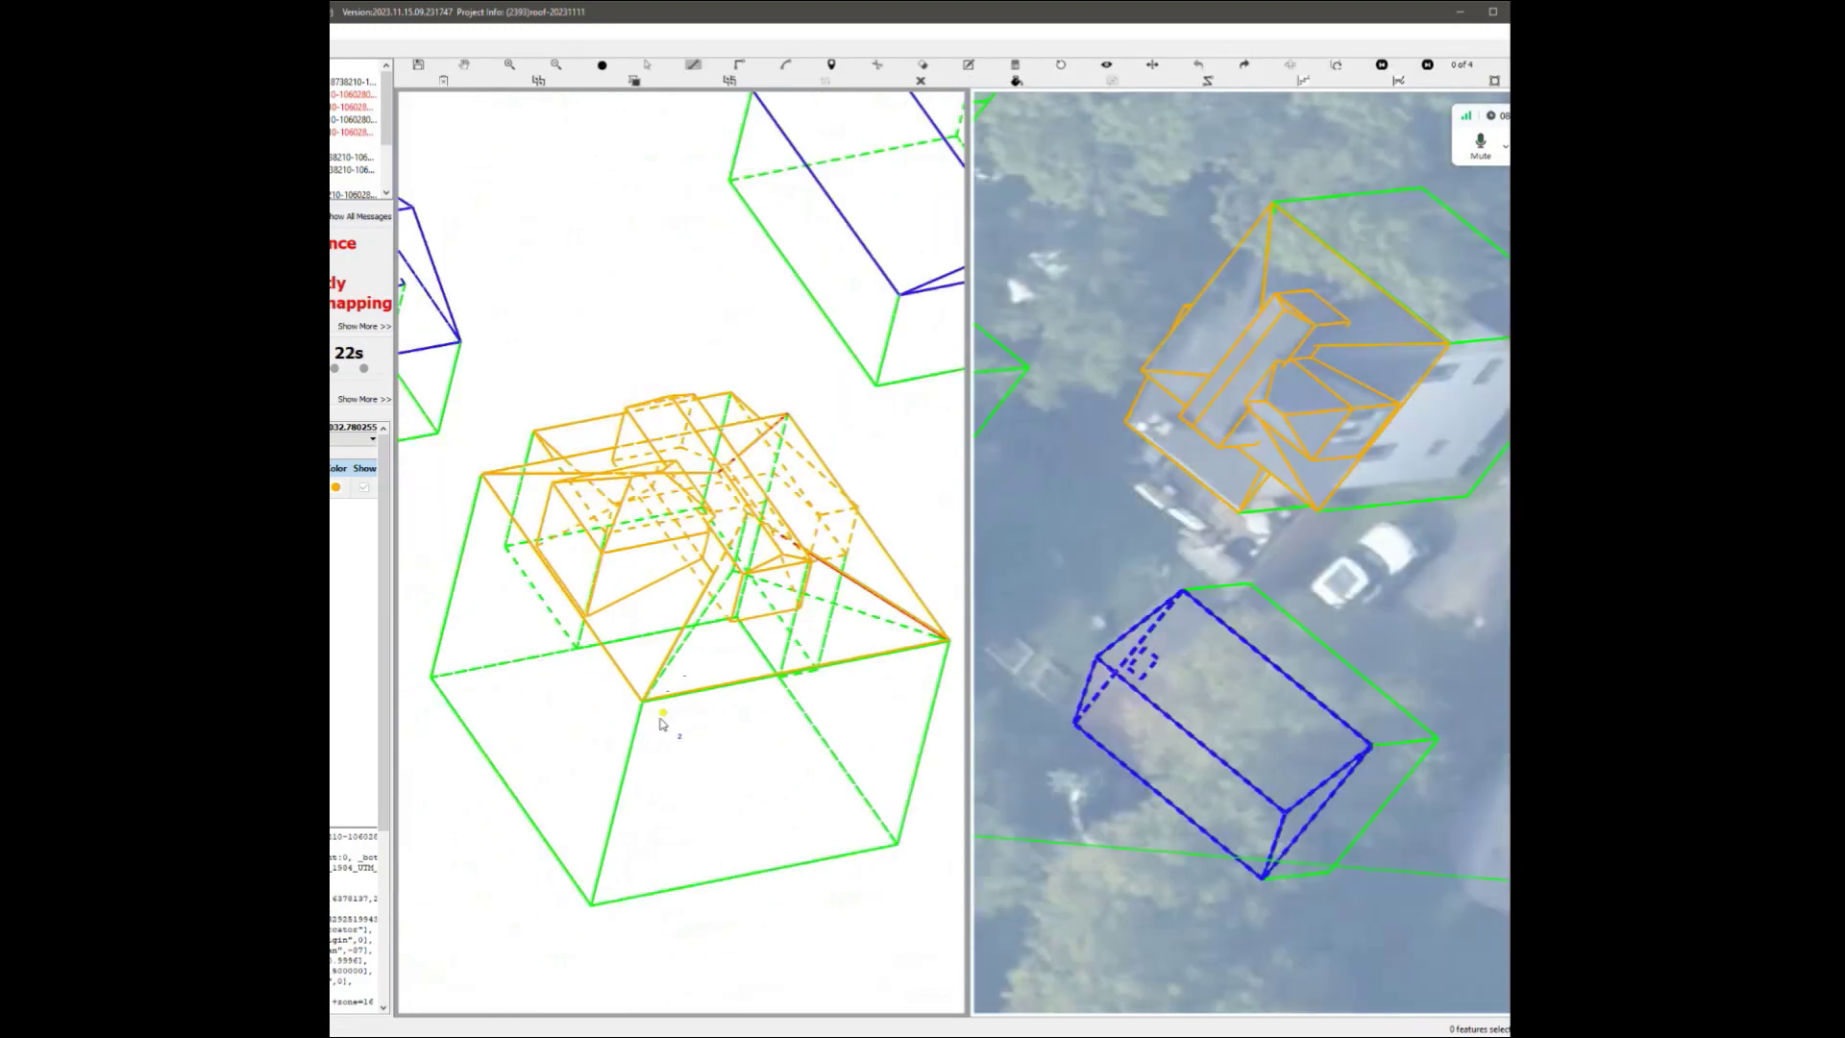
right_click(762, 567)
Inspect the building from the rear and from above over the aerial image in shaded display, and clear the selection.
mouse_move(811, 646)
middle_mouse_down()
mouse_move(865, 704)
mouse_move(762, 672)
mouse_move(646, 570)
mouse_move(560, 531)
middle_mouse_up()
scroll(763, 672, "down", 1)
scroll(825, 679, "up", 2)
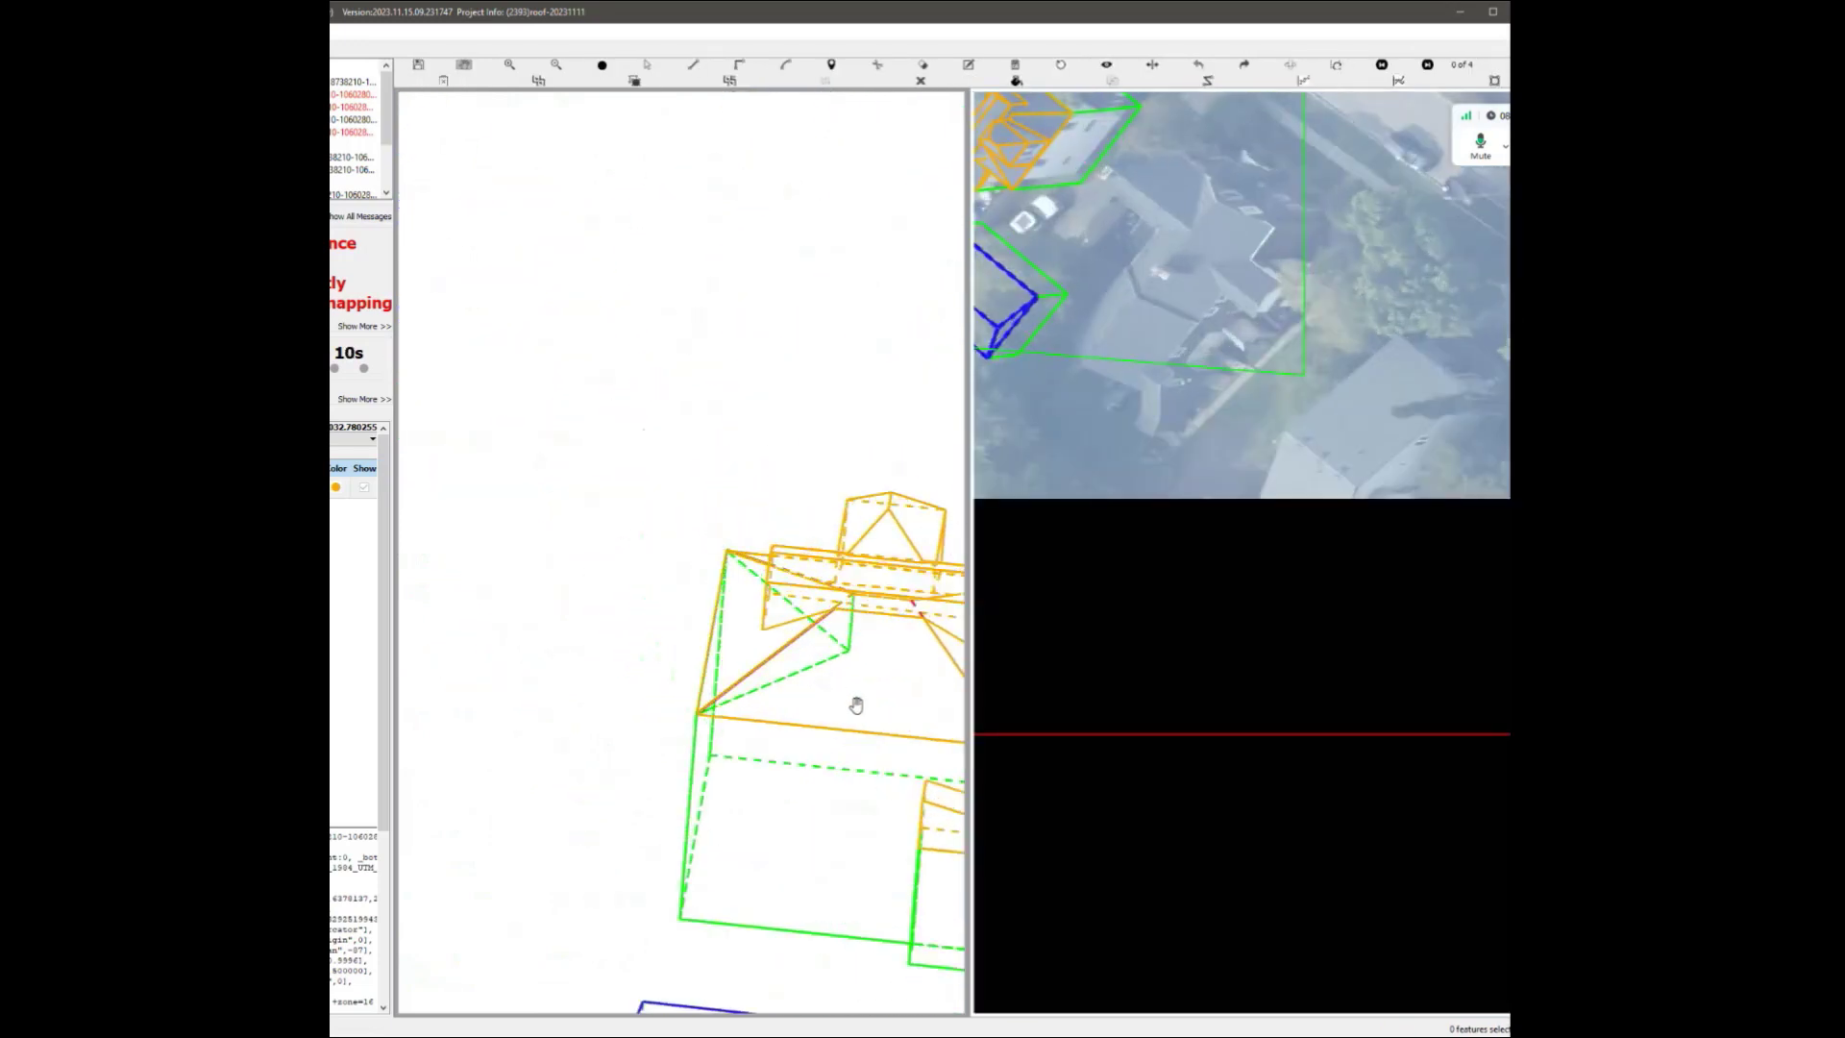
scroll(807, 697, "down", 2)
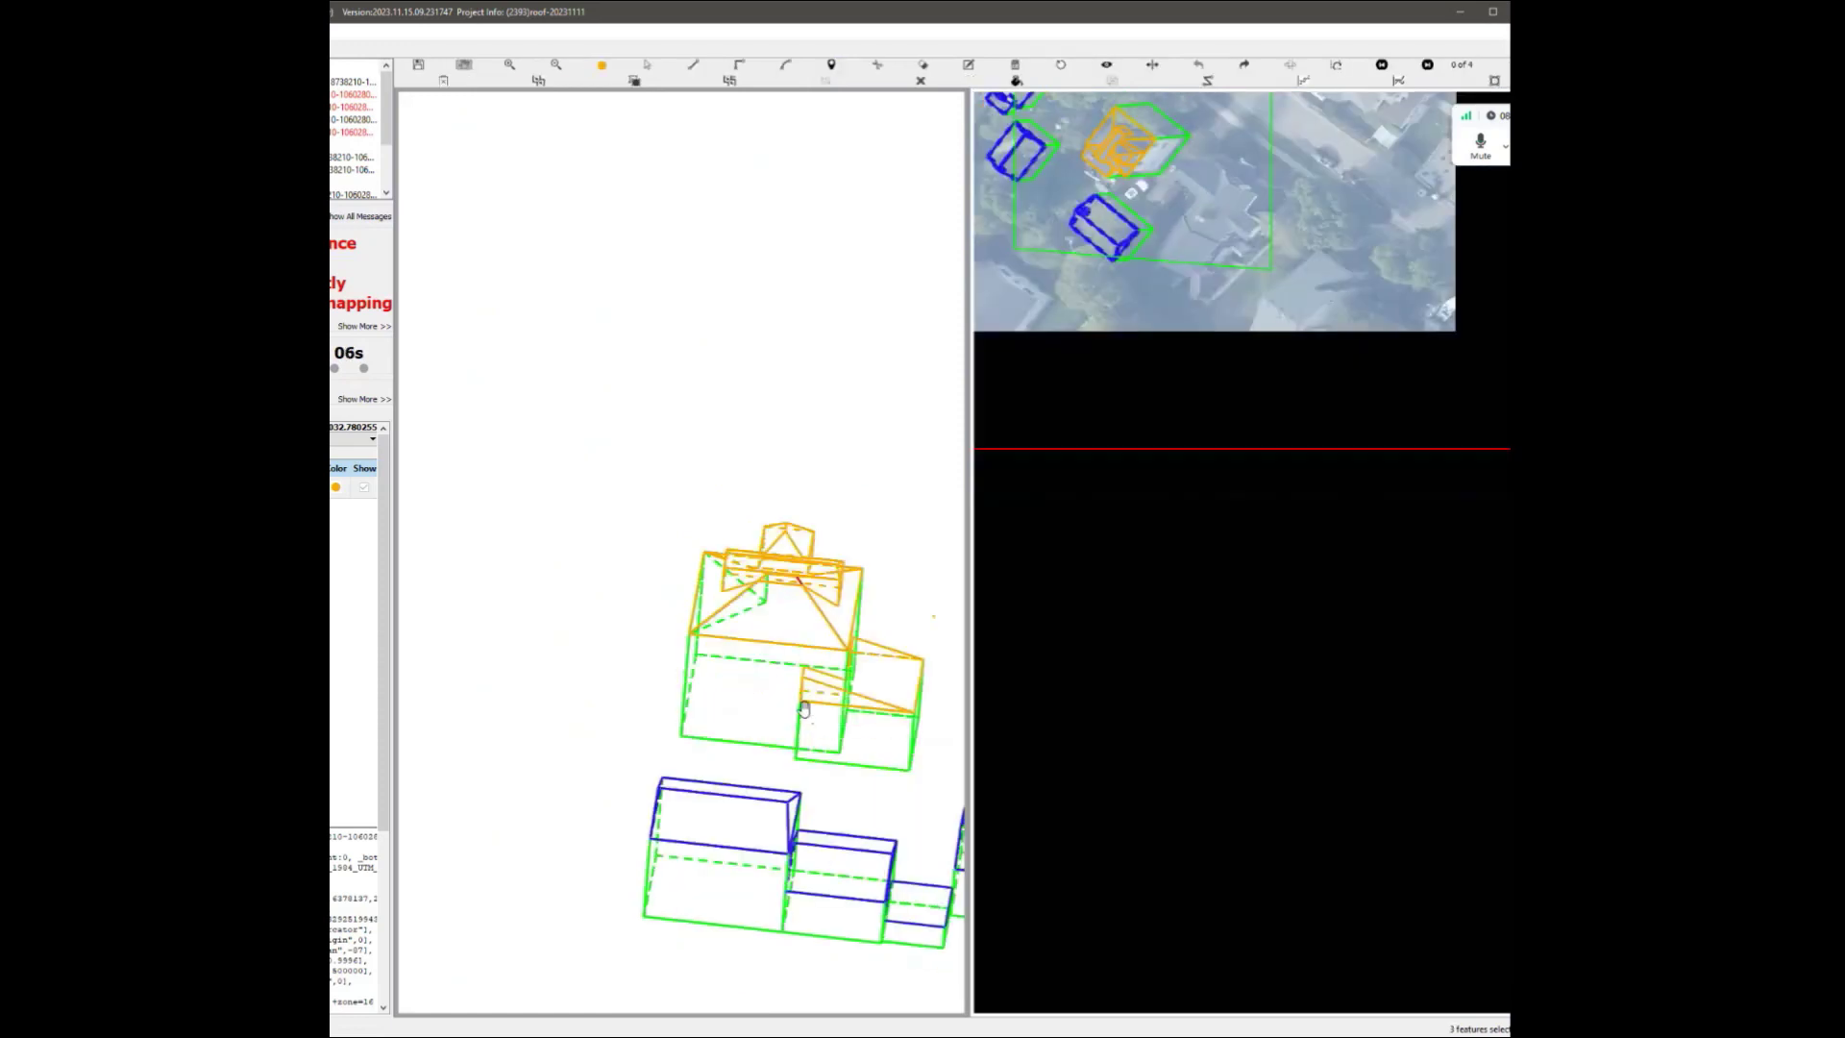
scroll(804, 635, "up", 2)
key("space")
scroll(753, 244, "up", 3)
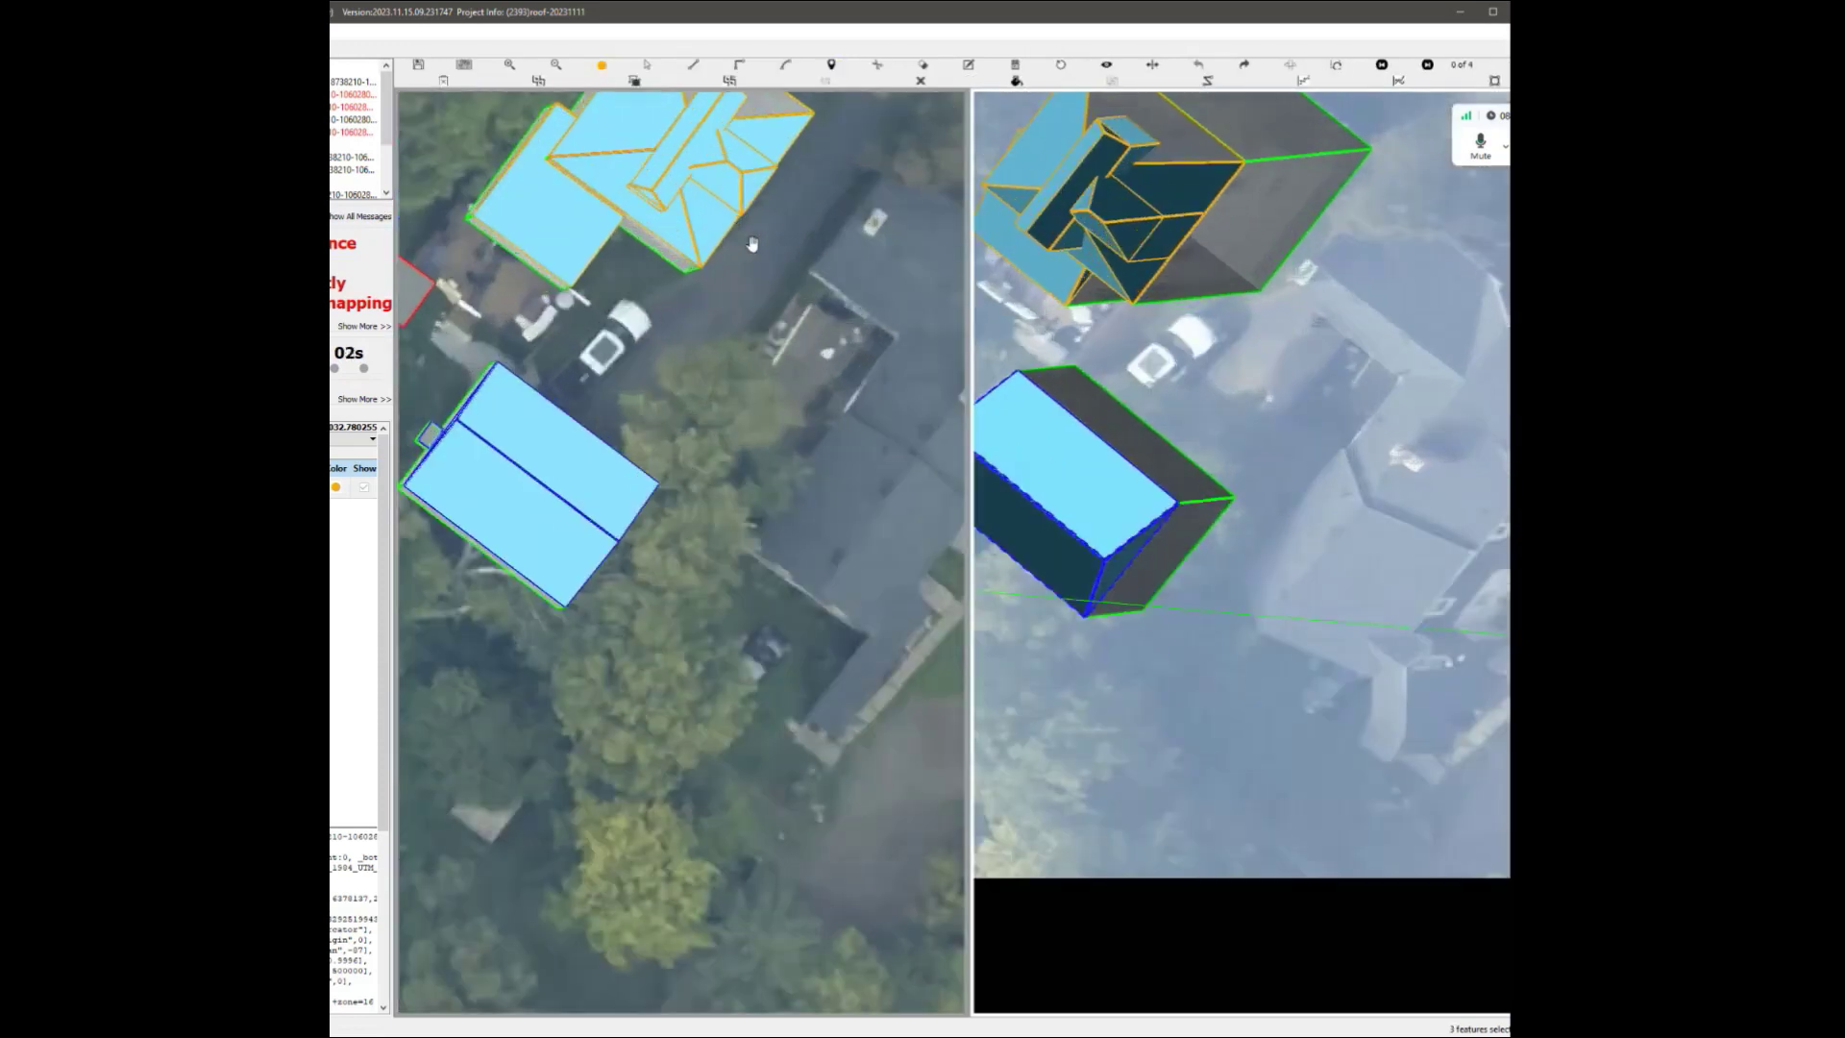
left_click_drag(711, 140, 700, 493)
scroll(707, 488, "up", 2)
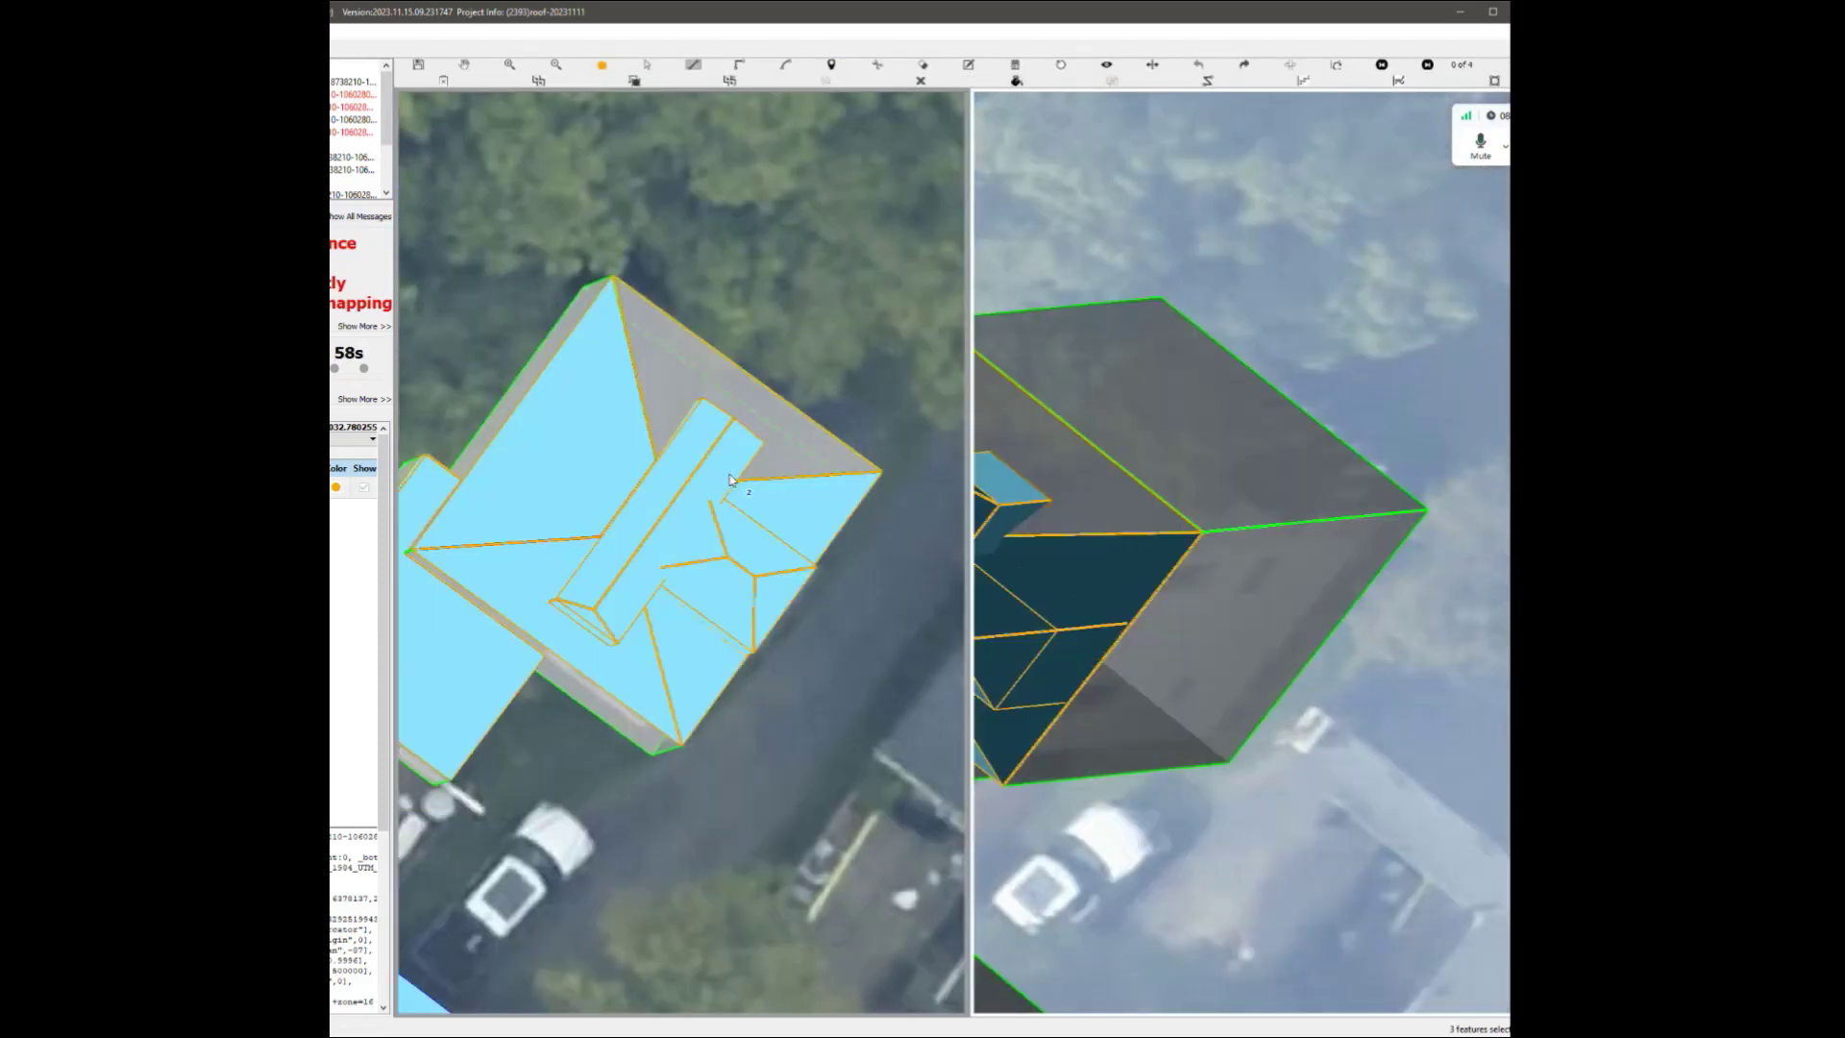
scroll(678, 586, "down", 2)
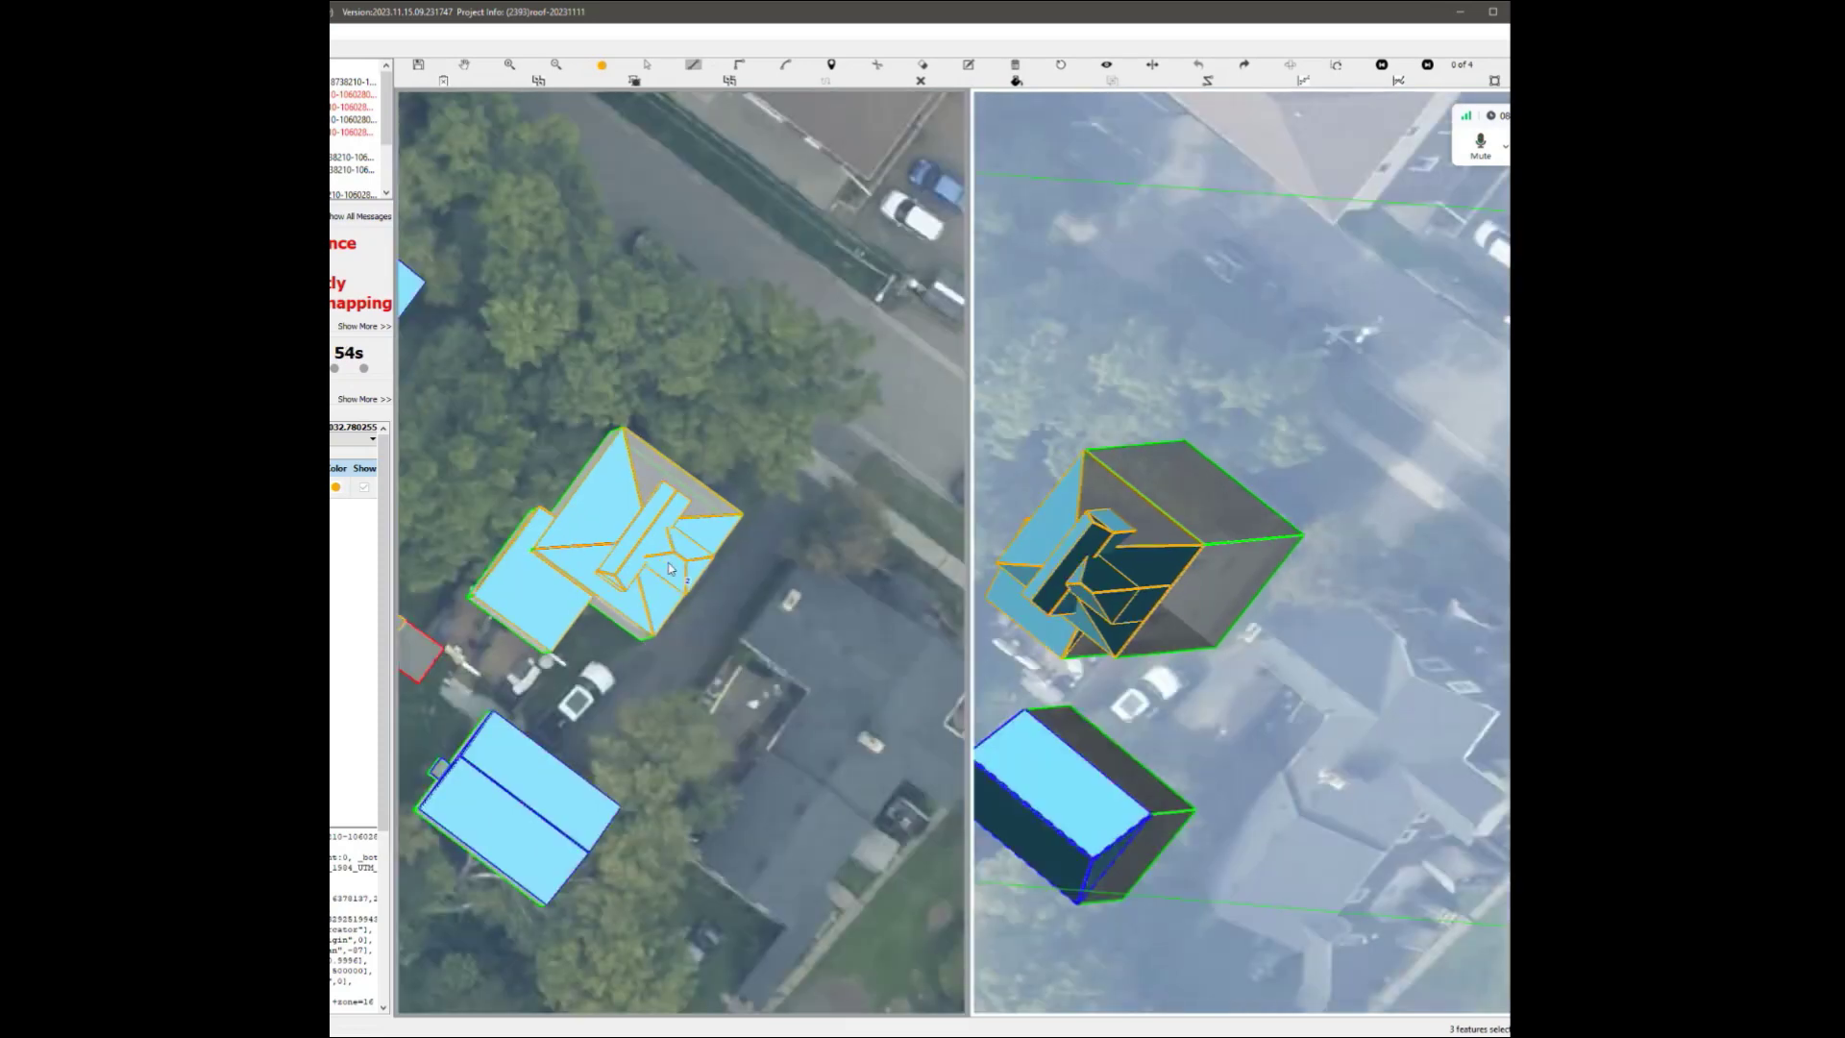
scroll(671, 569, "down", 2)
key("Escape")
Delete both features of the small red-outlined structure beside the building's rear wing.
scroll(556, 585, "up", 4)
left_click(558, 585)
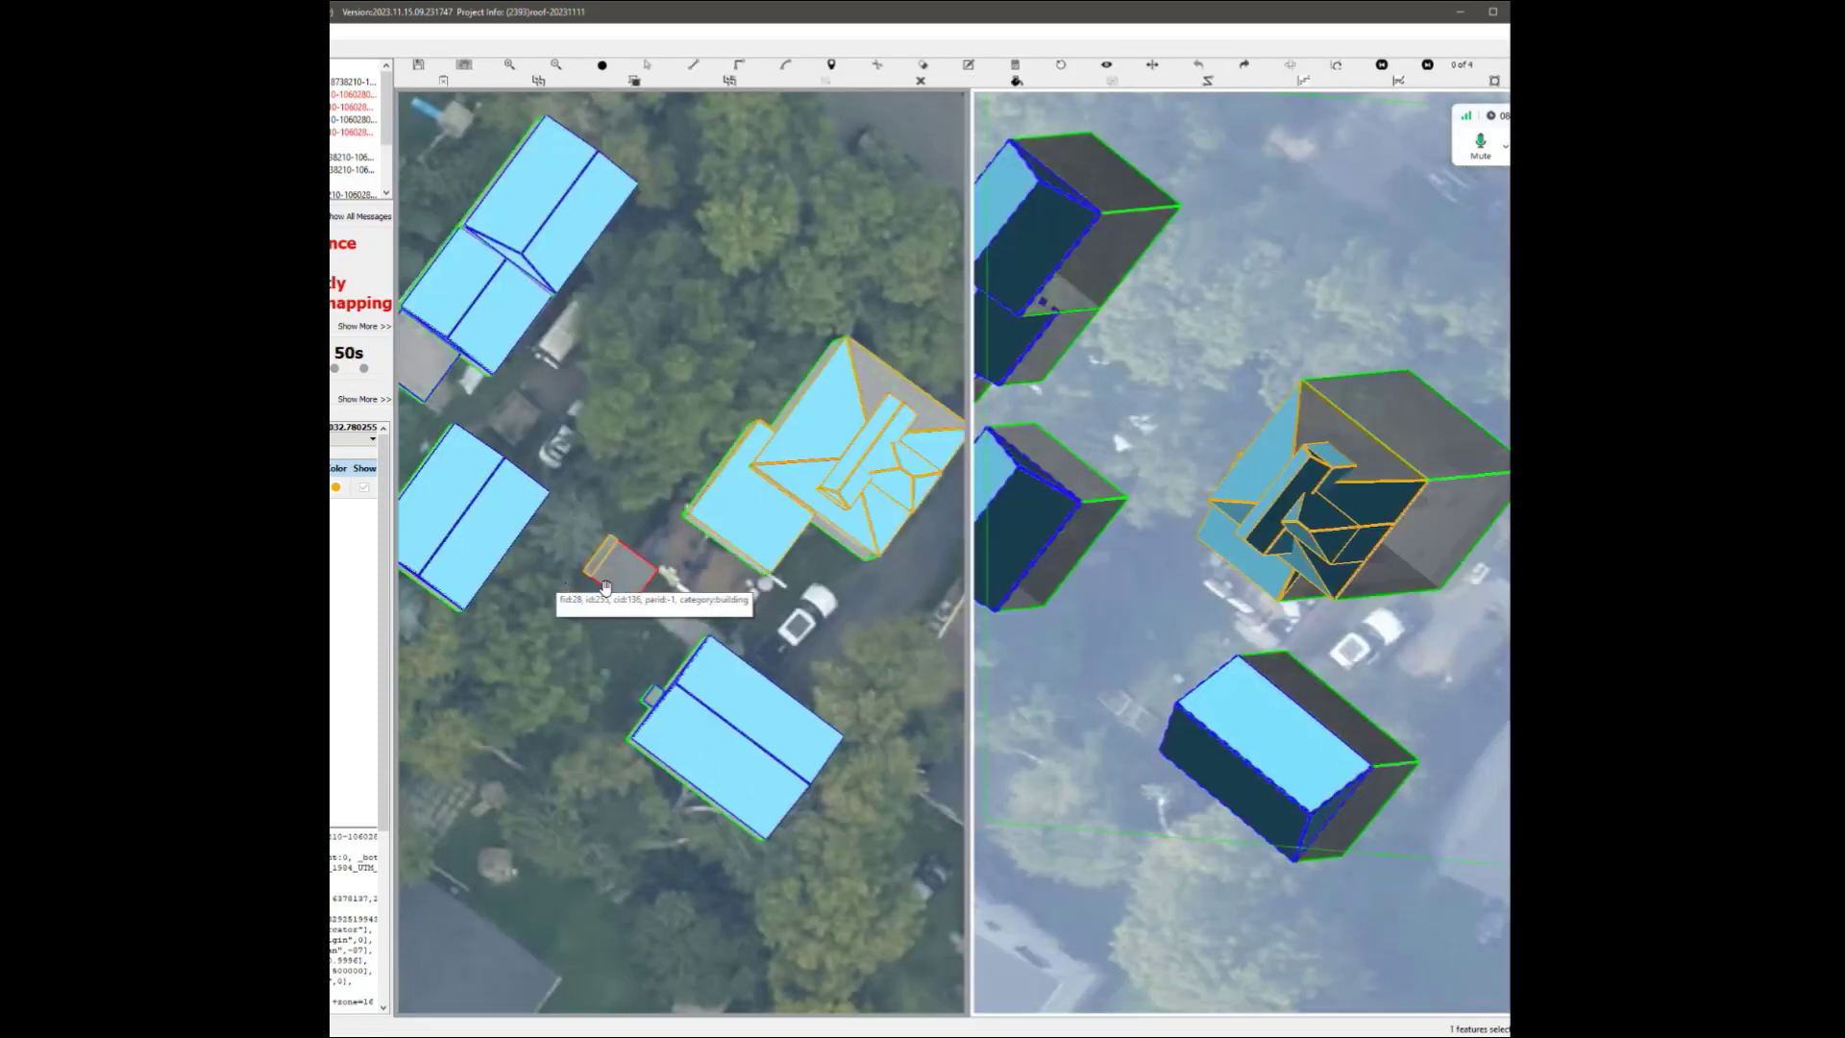
key("s")
left_click_drag(574, 530, 643, 622)
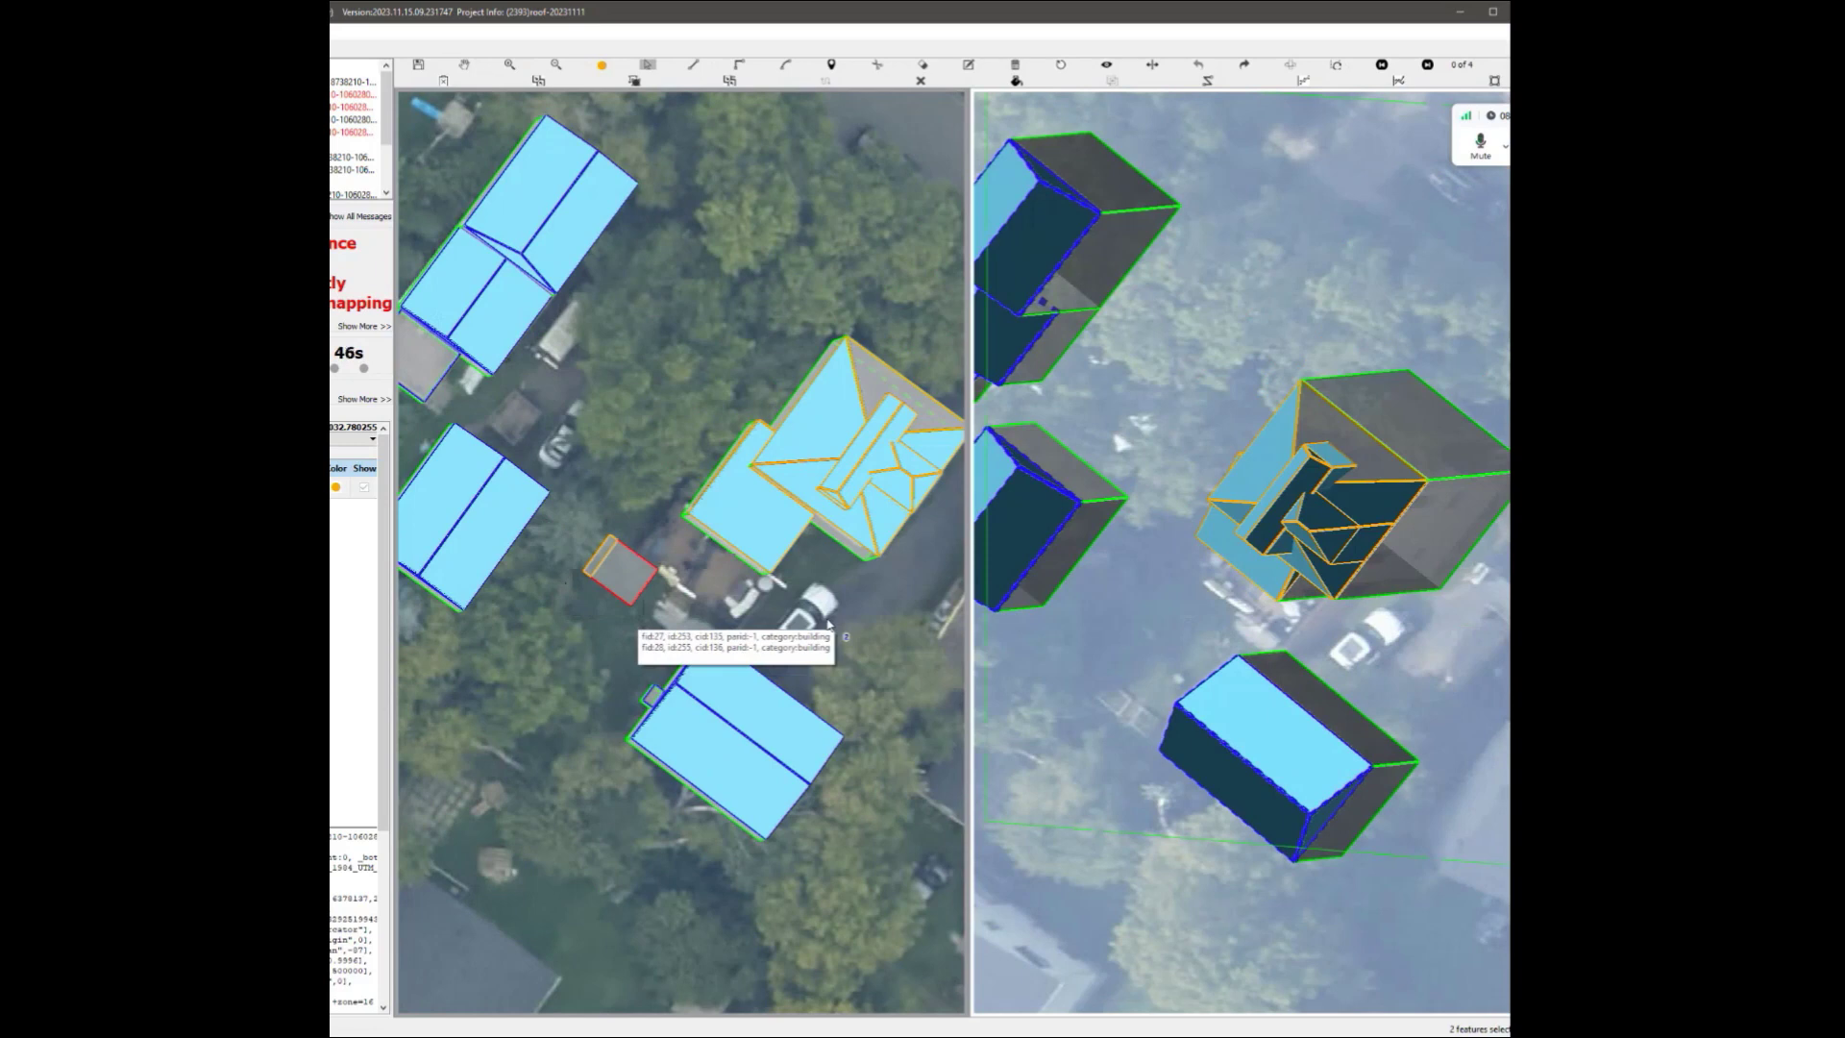
left_click_drag(562, 520, 644, 609)
key("Delete")
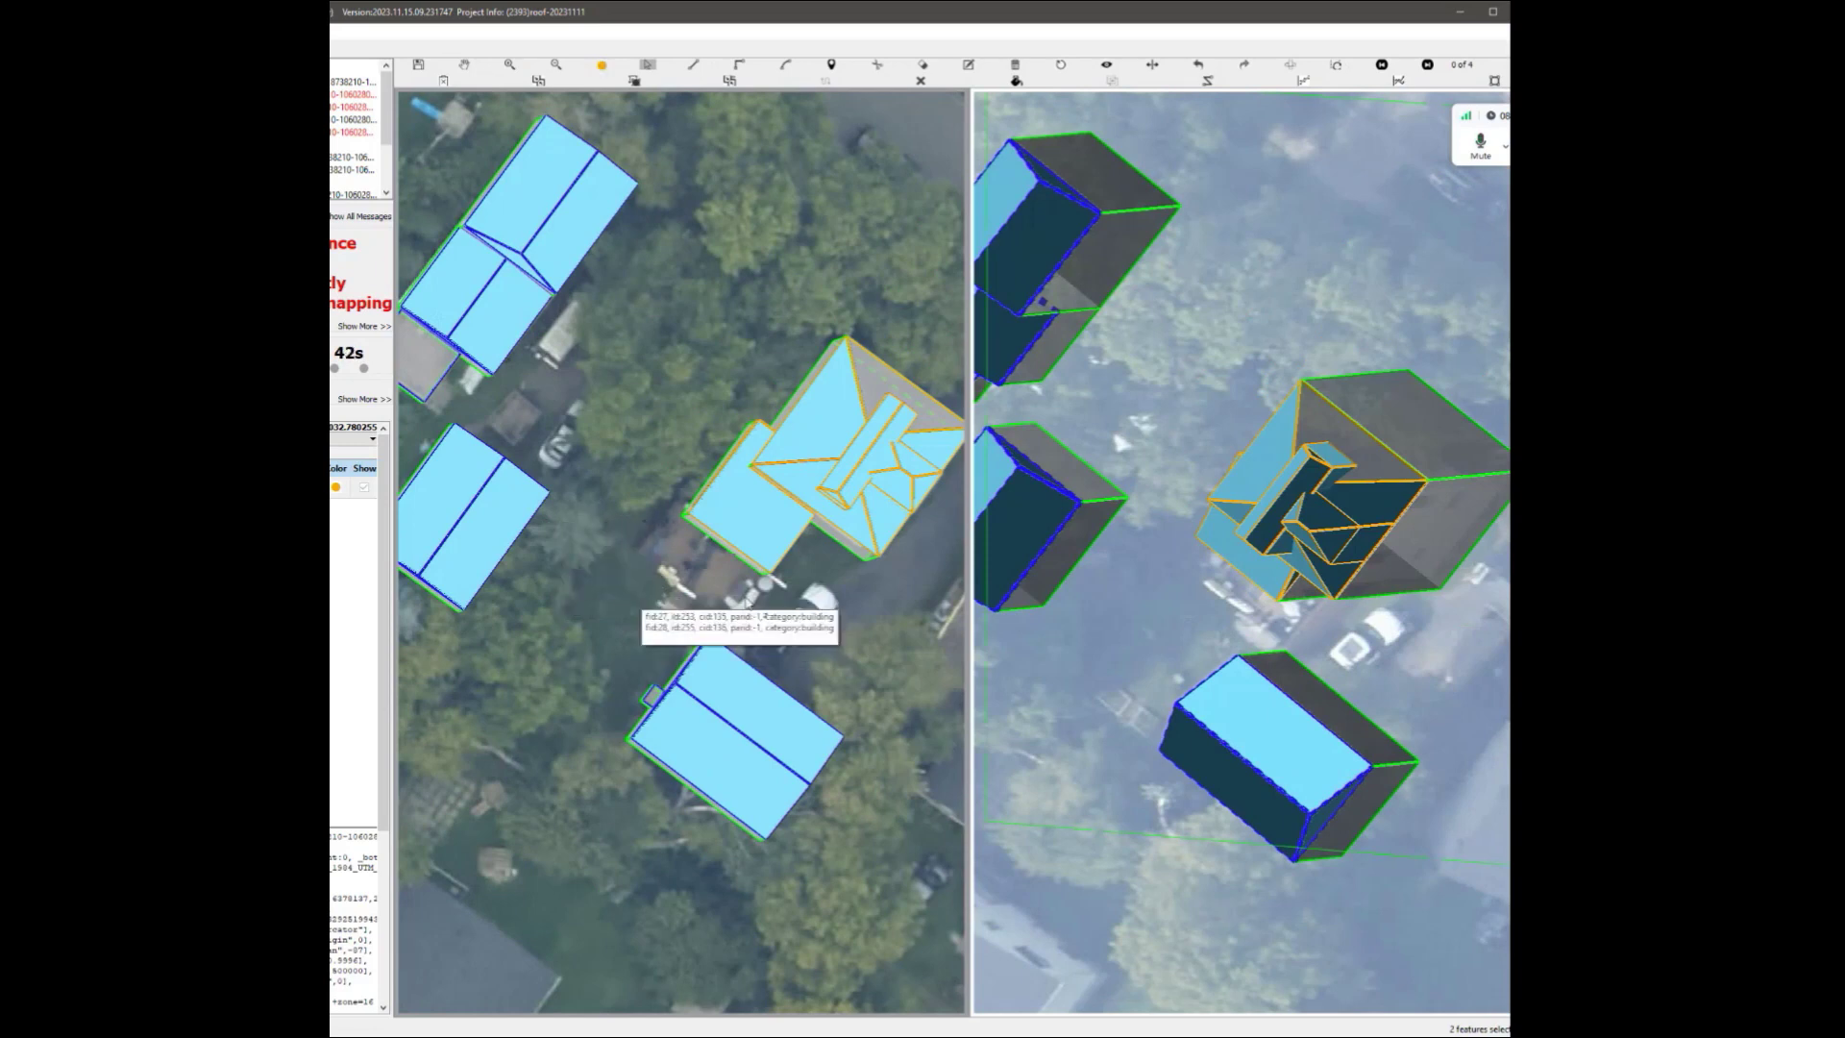
key("Escape")
Examine the main roof's front end and try to restart the front slope's outline at its eave corner.
left_click_drag(836, 516, 802, 467)
middle_click_drag(801, 467, 586, 305)
scroll(827, 524, "up", 3)
scroll(828, 523, "up", 2)
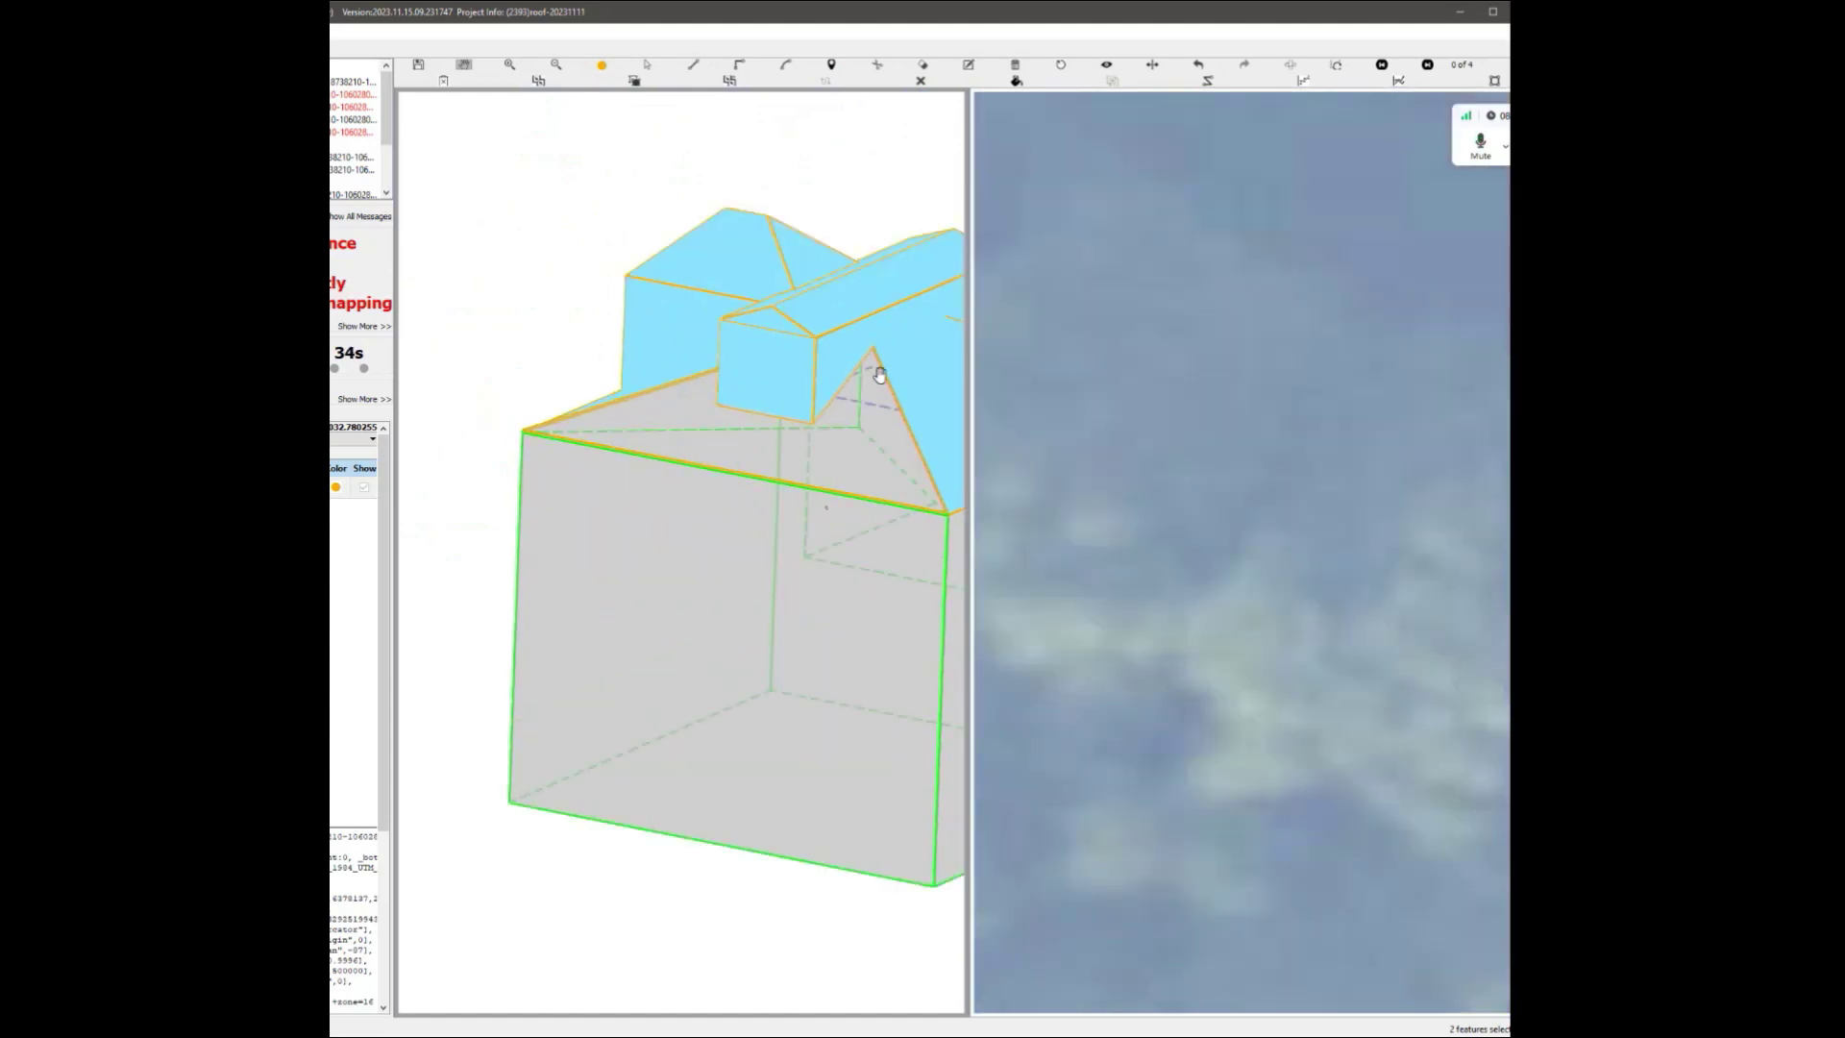
mouse_move(880, 375)
middle_mouse_down()
mouse_move(856, 420)
mouse_move(873, 502)
mouse_move(900, 514)
middle_mouse_up()
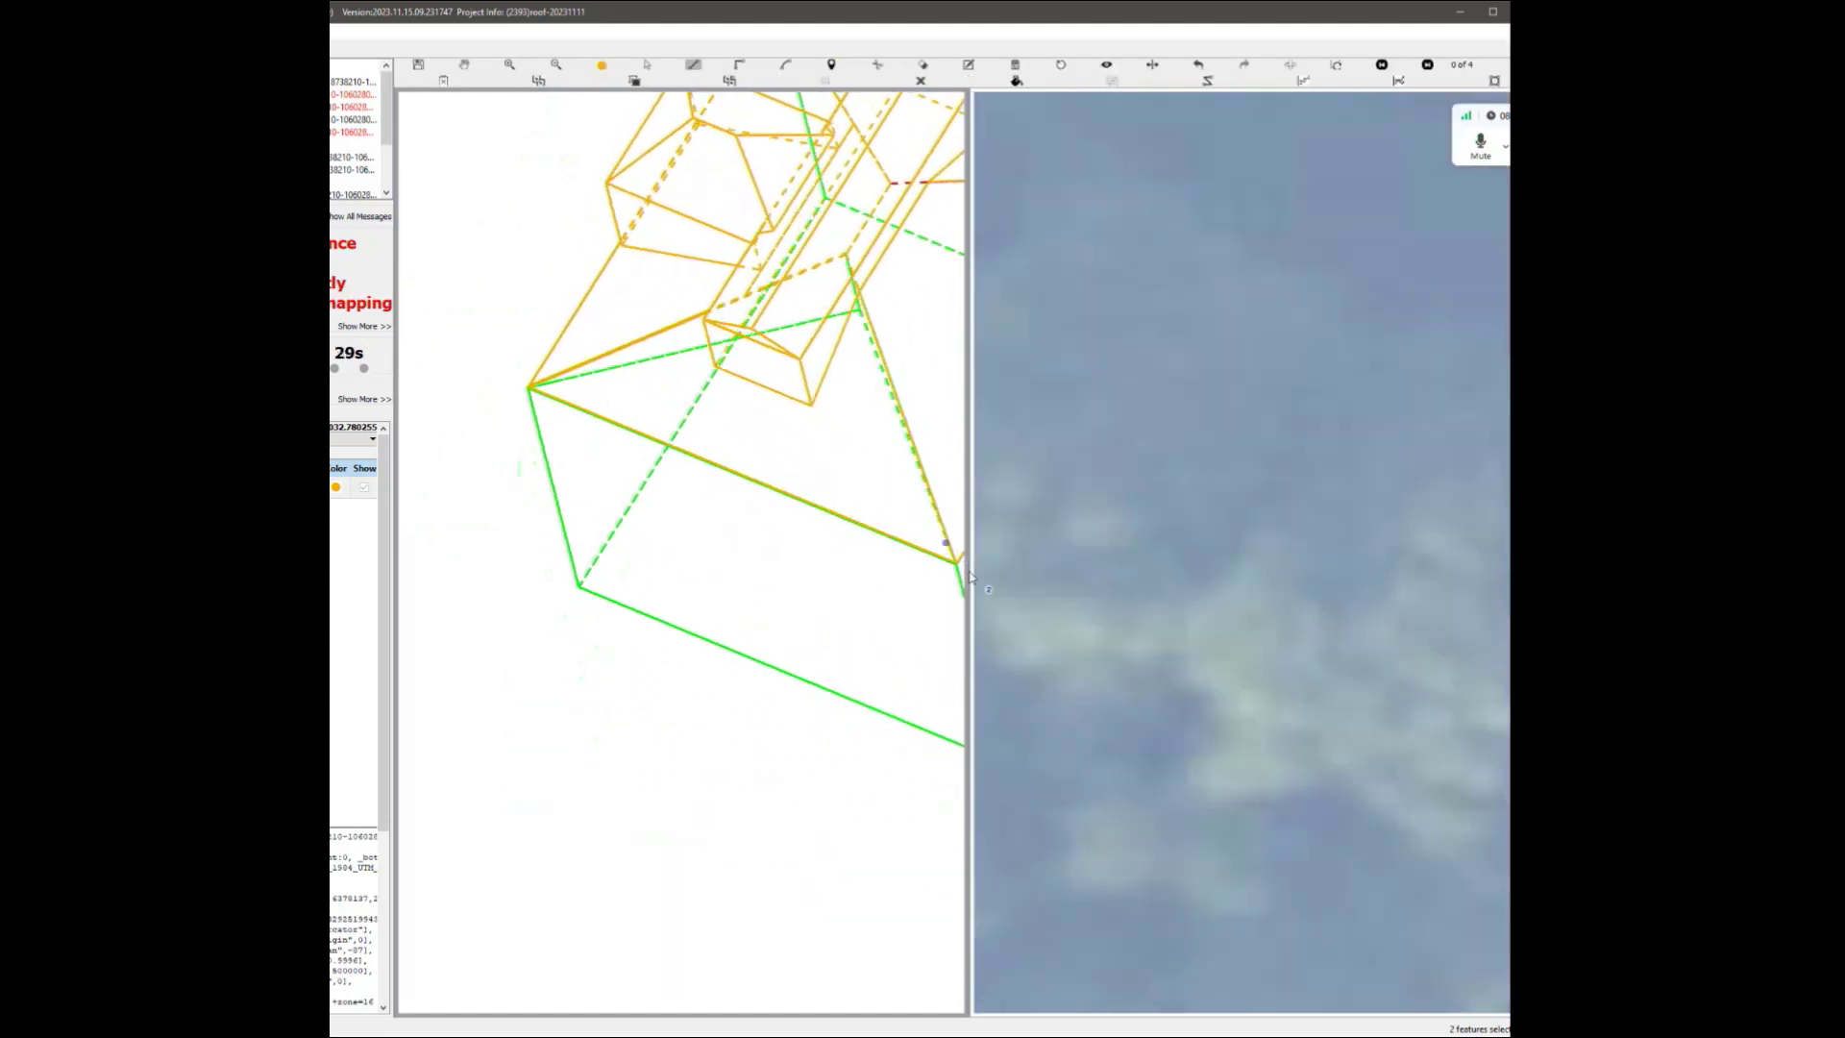
left_click(533, 392)
Examine the main roof's front end in wireframe and select the triangular front slope face.
scroll(745, 425, "down", 3)
mouse_move(873, 462)
middle_mouse_down()
mouse_move(803, 433)
mouse_move(815, 464)
mouse_move(853, 437)
middle_mouse_up()
scroll(542, 532, "down", 3)
left_click_drag(518, 446, 843, 624)
scroll(716, 557, "up", 3)
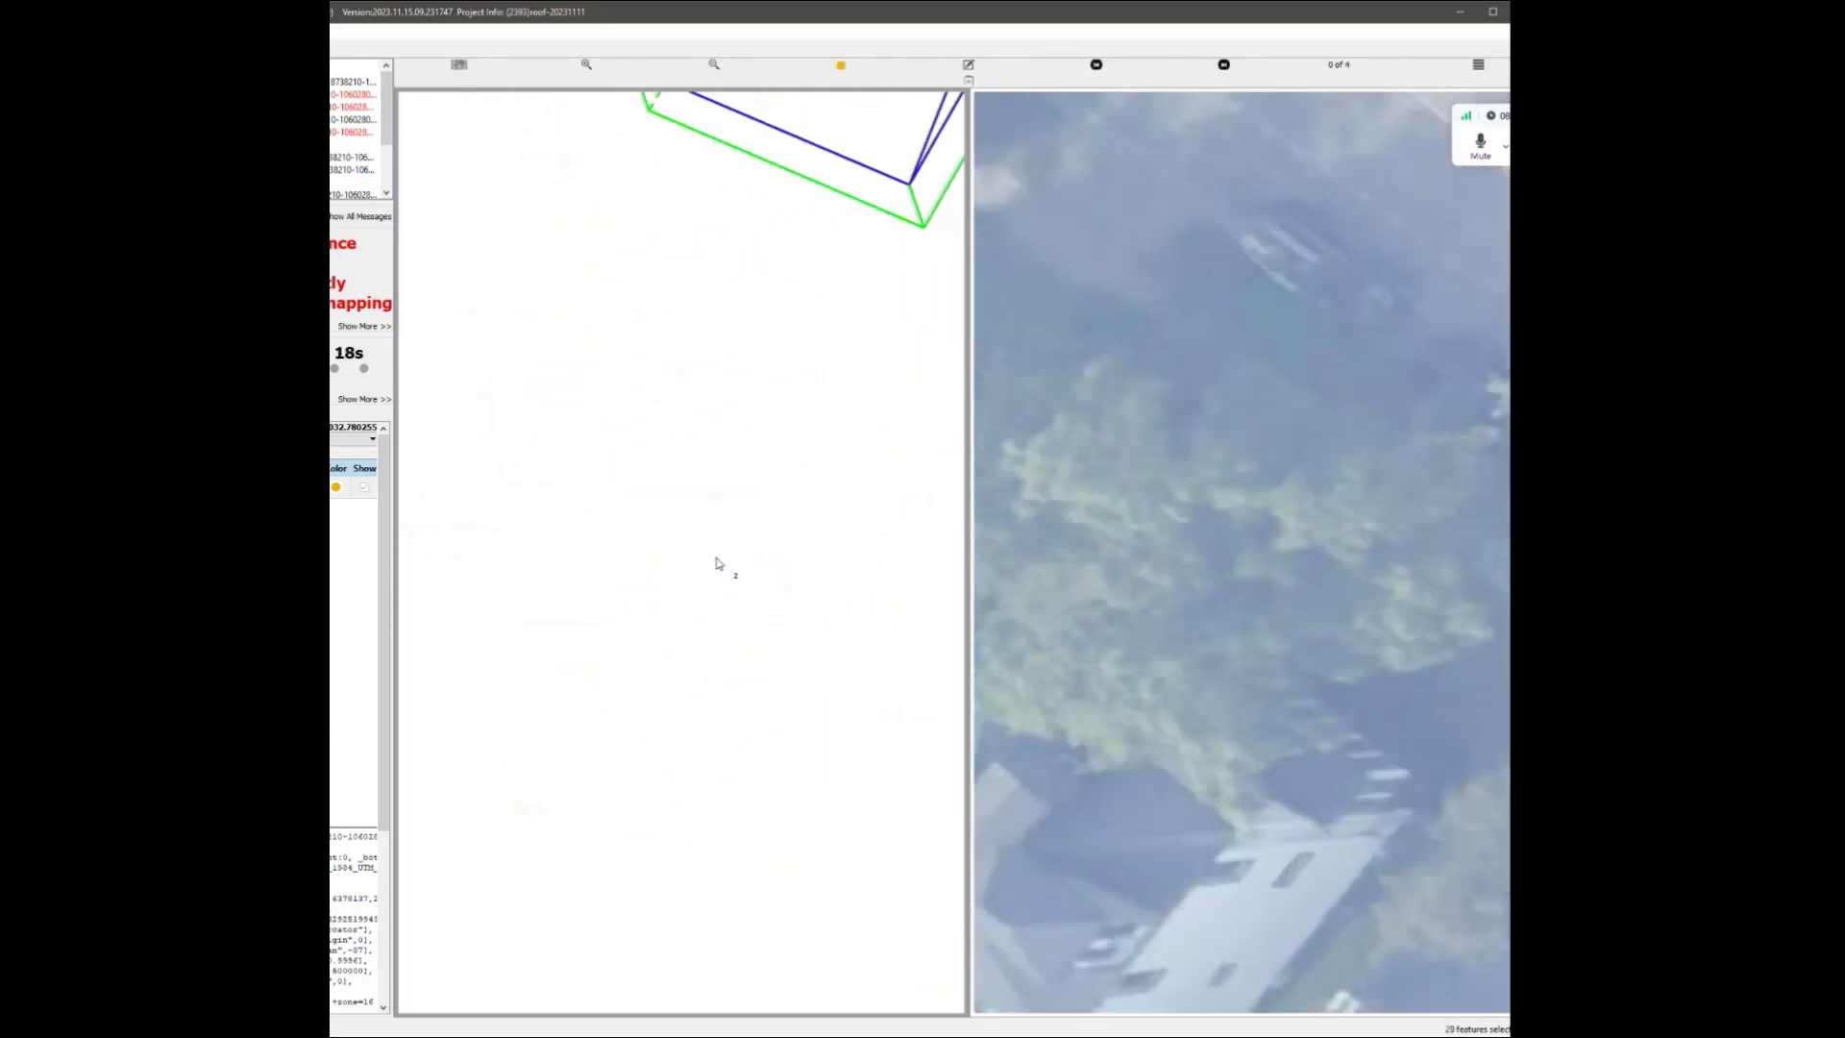
middle_click_drag(718, 564, 700, 530)
scroll(727, 565, "up", 3)
left_click(735, 555)
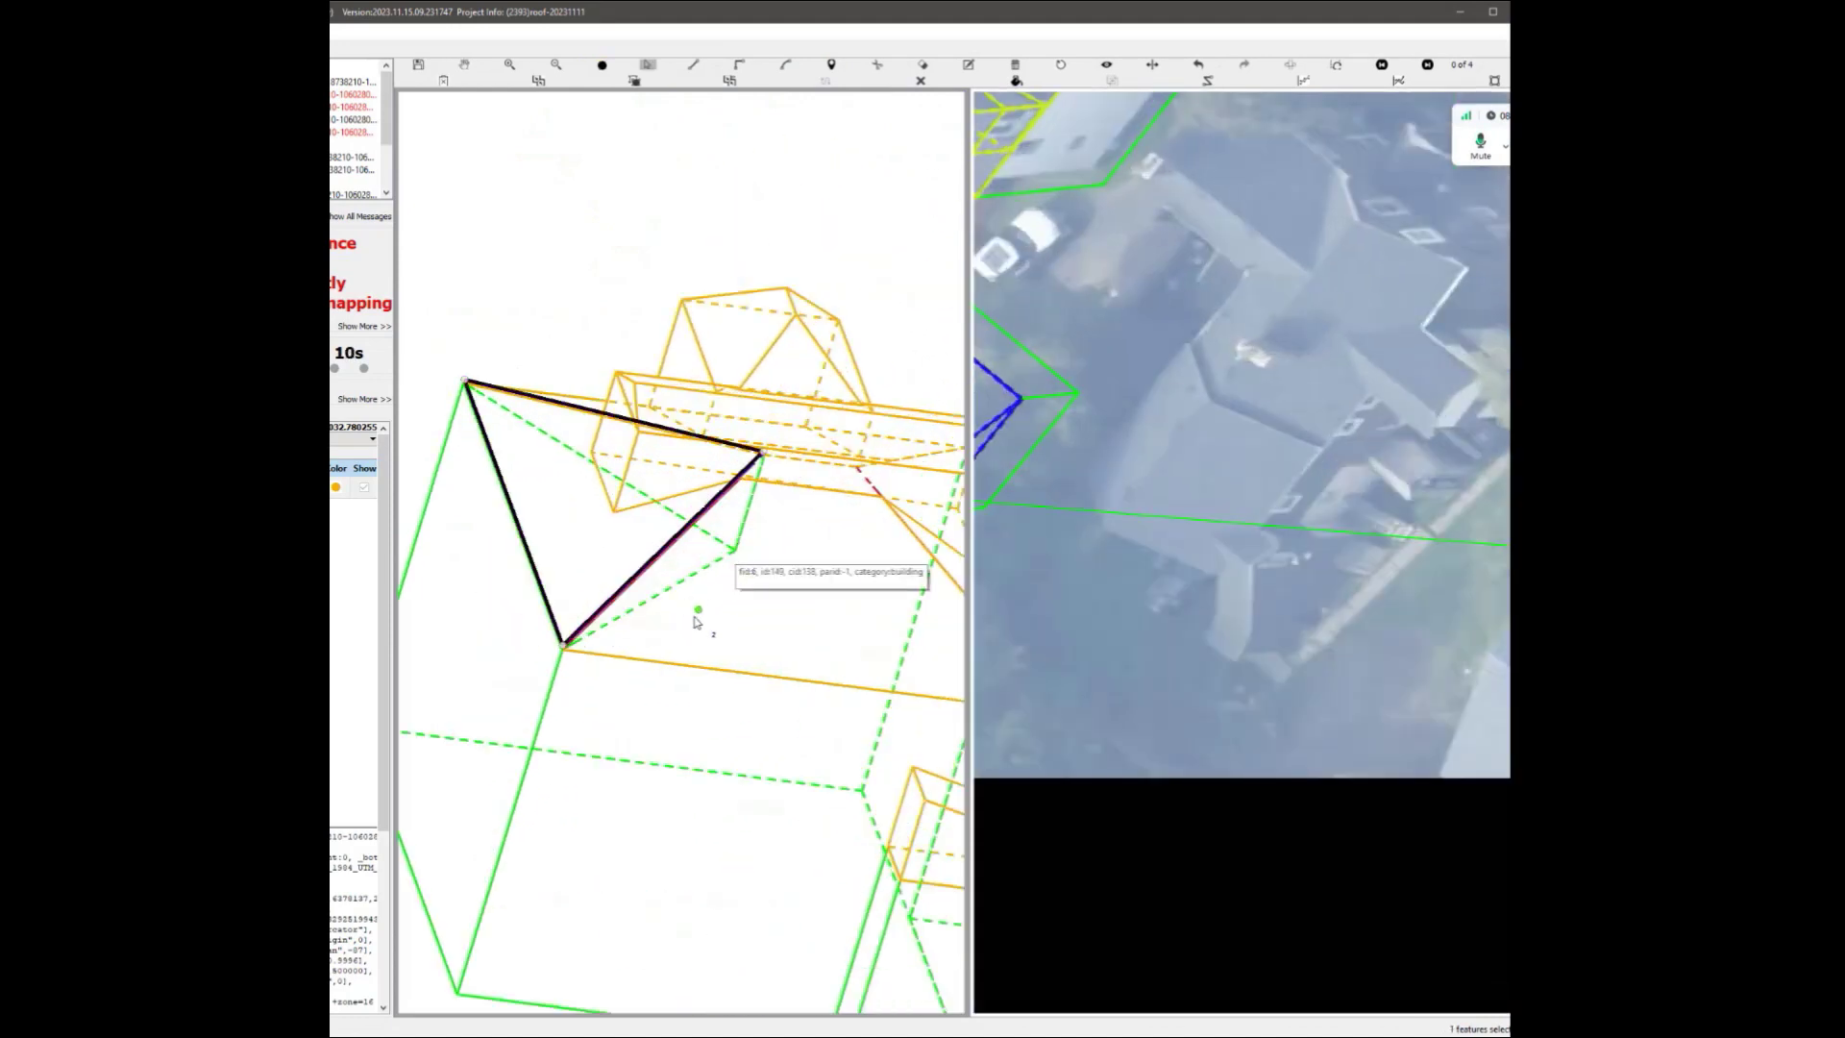
Undo the last edit and check the main roof's large face around the dormers.
scroll(716, 646, "down", 3)
middle_click_drag(728, 647, 766, 645)
scroll(678, 609, "up", 3)
scroll(677, 609, "up", 2)
key("ctrl+z")
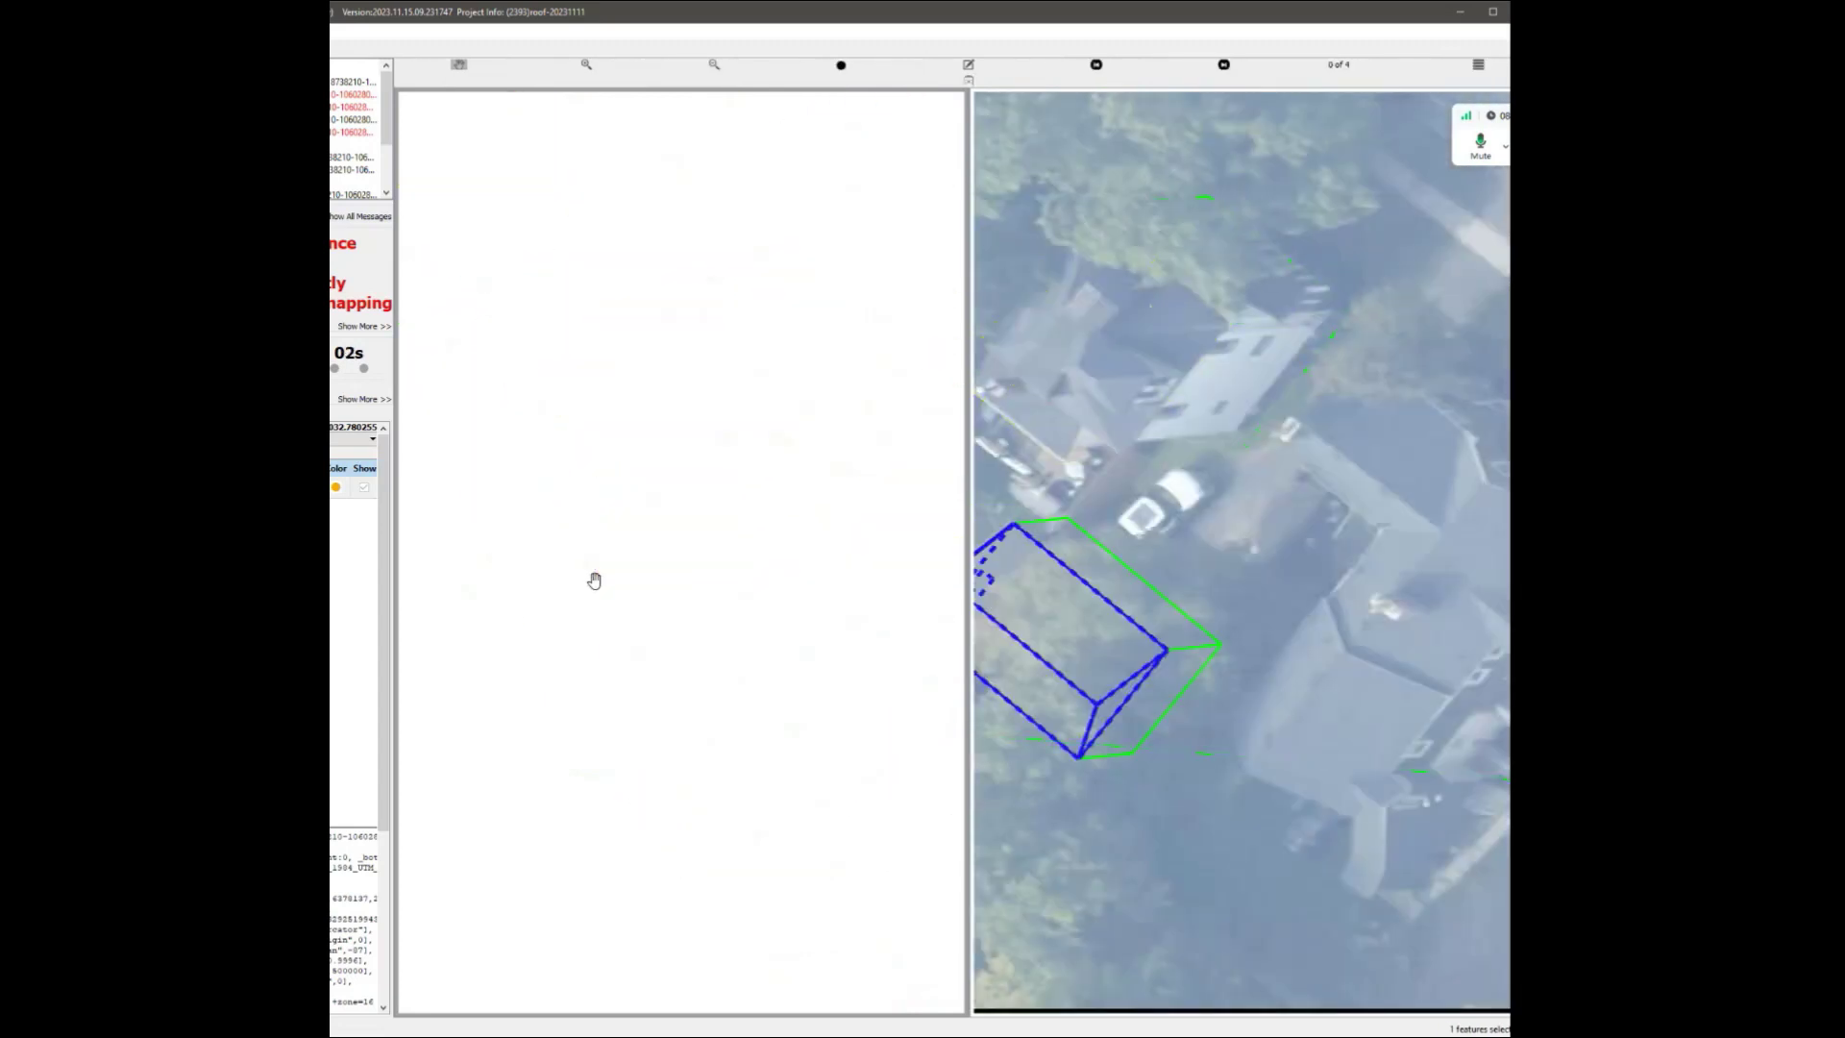
scroll(687, 475, "up", 3)
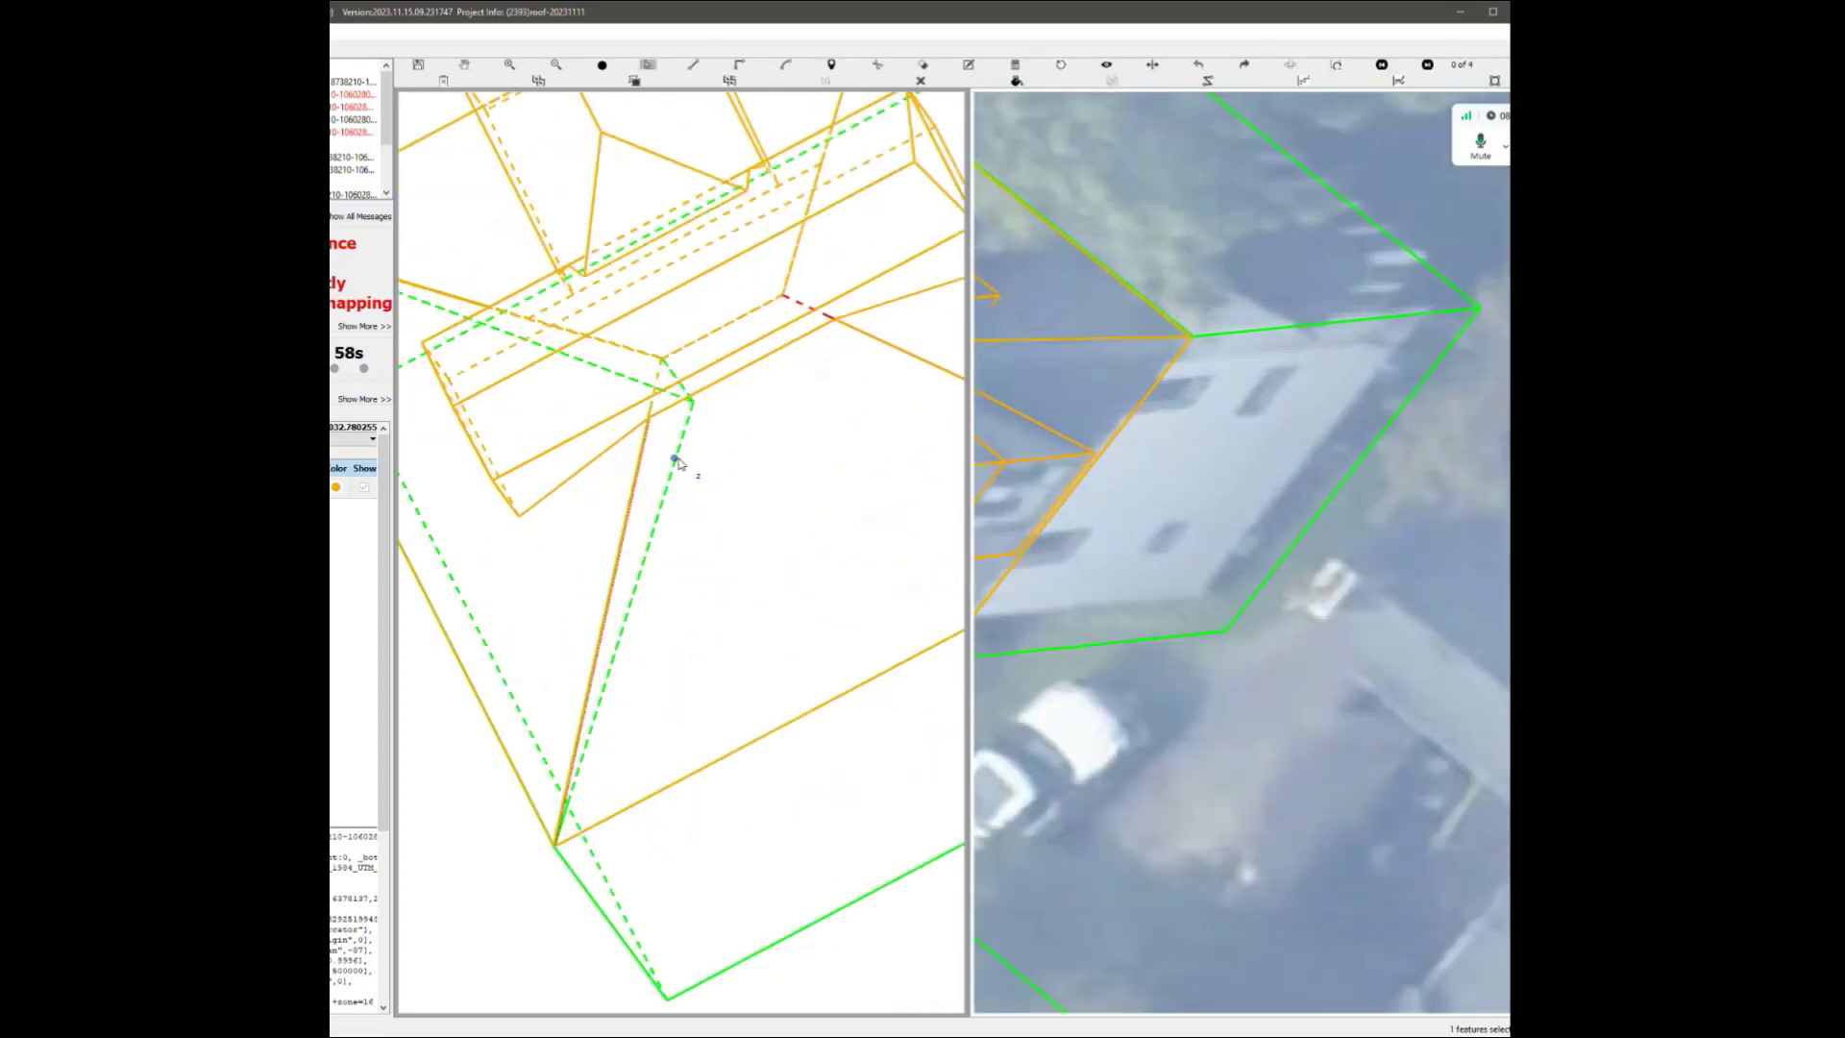
scroll(687, 480, "down", 2)
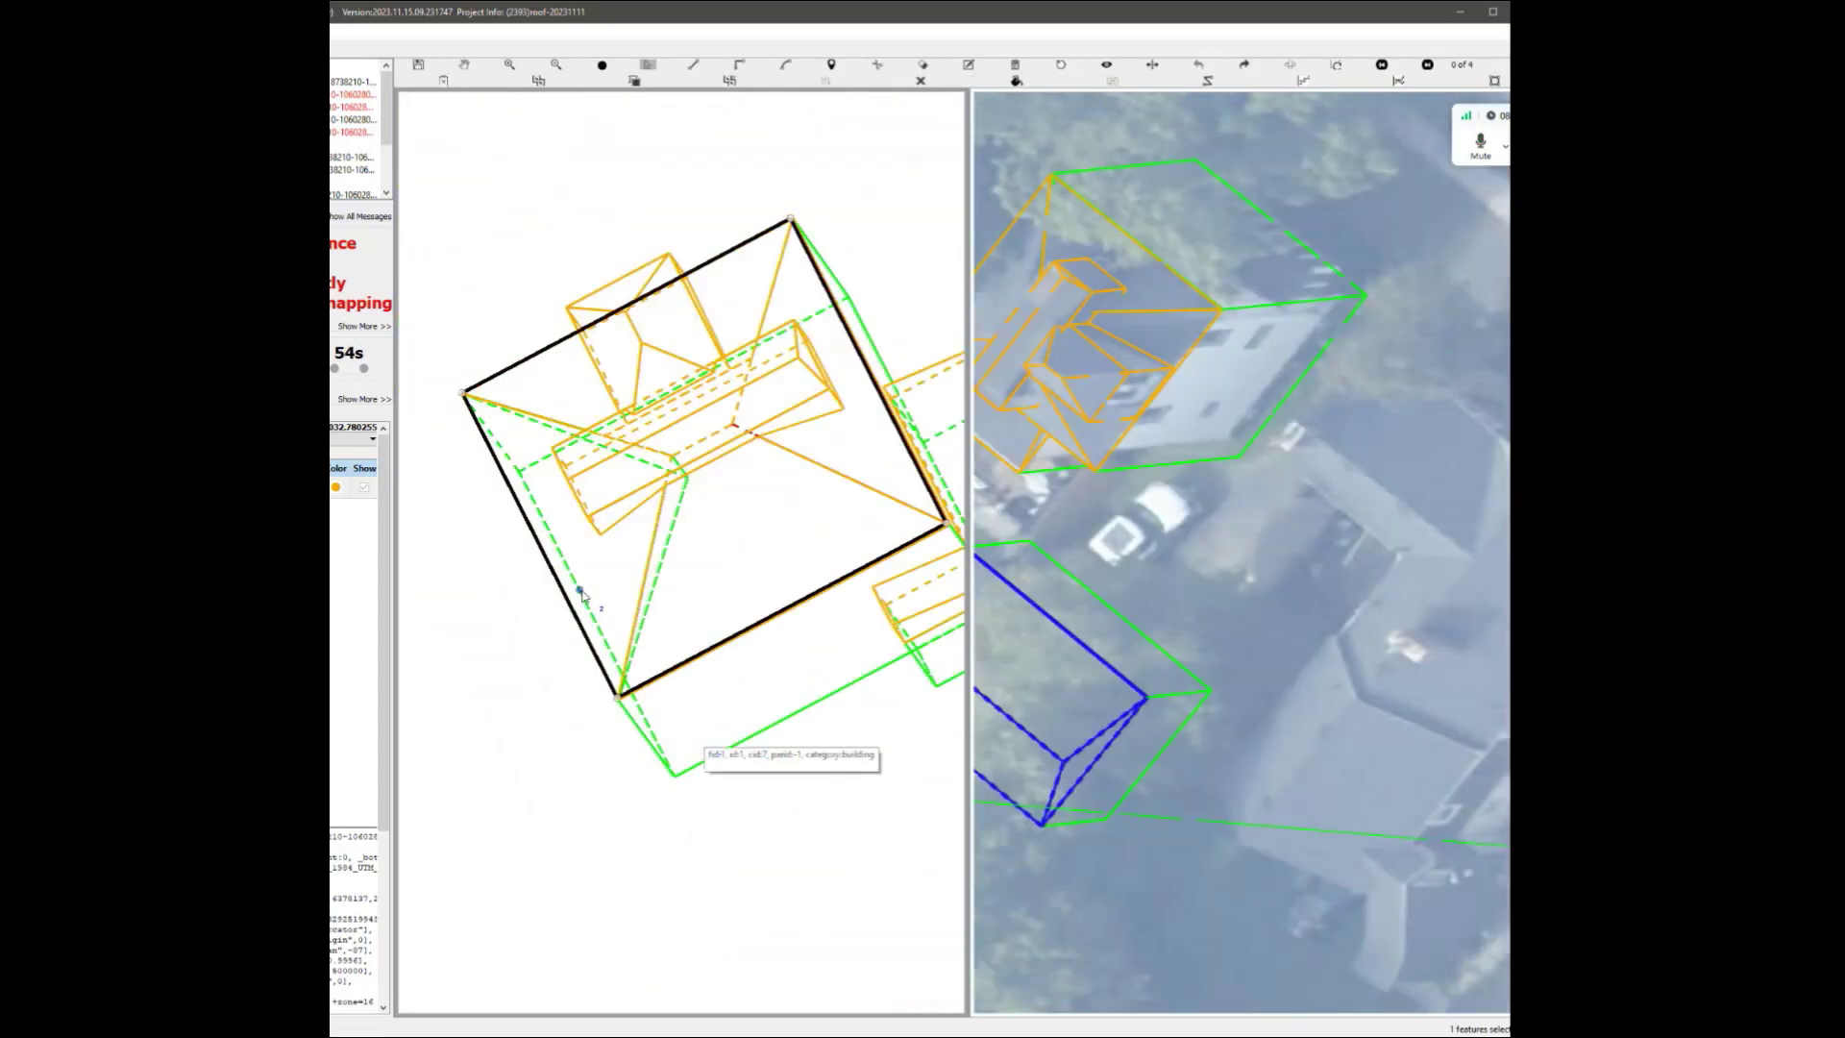
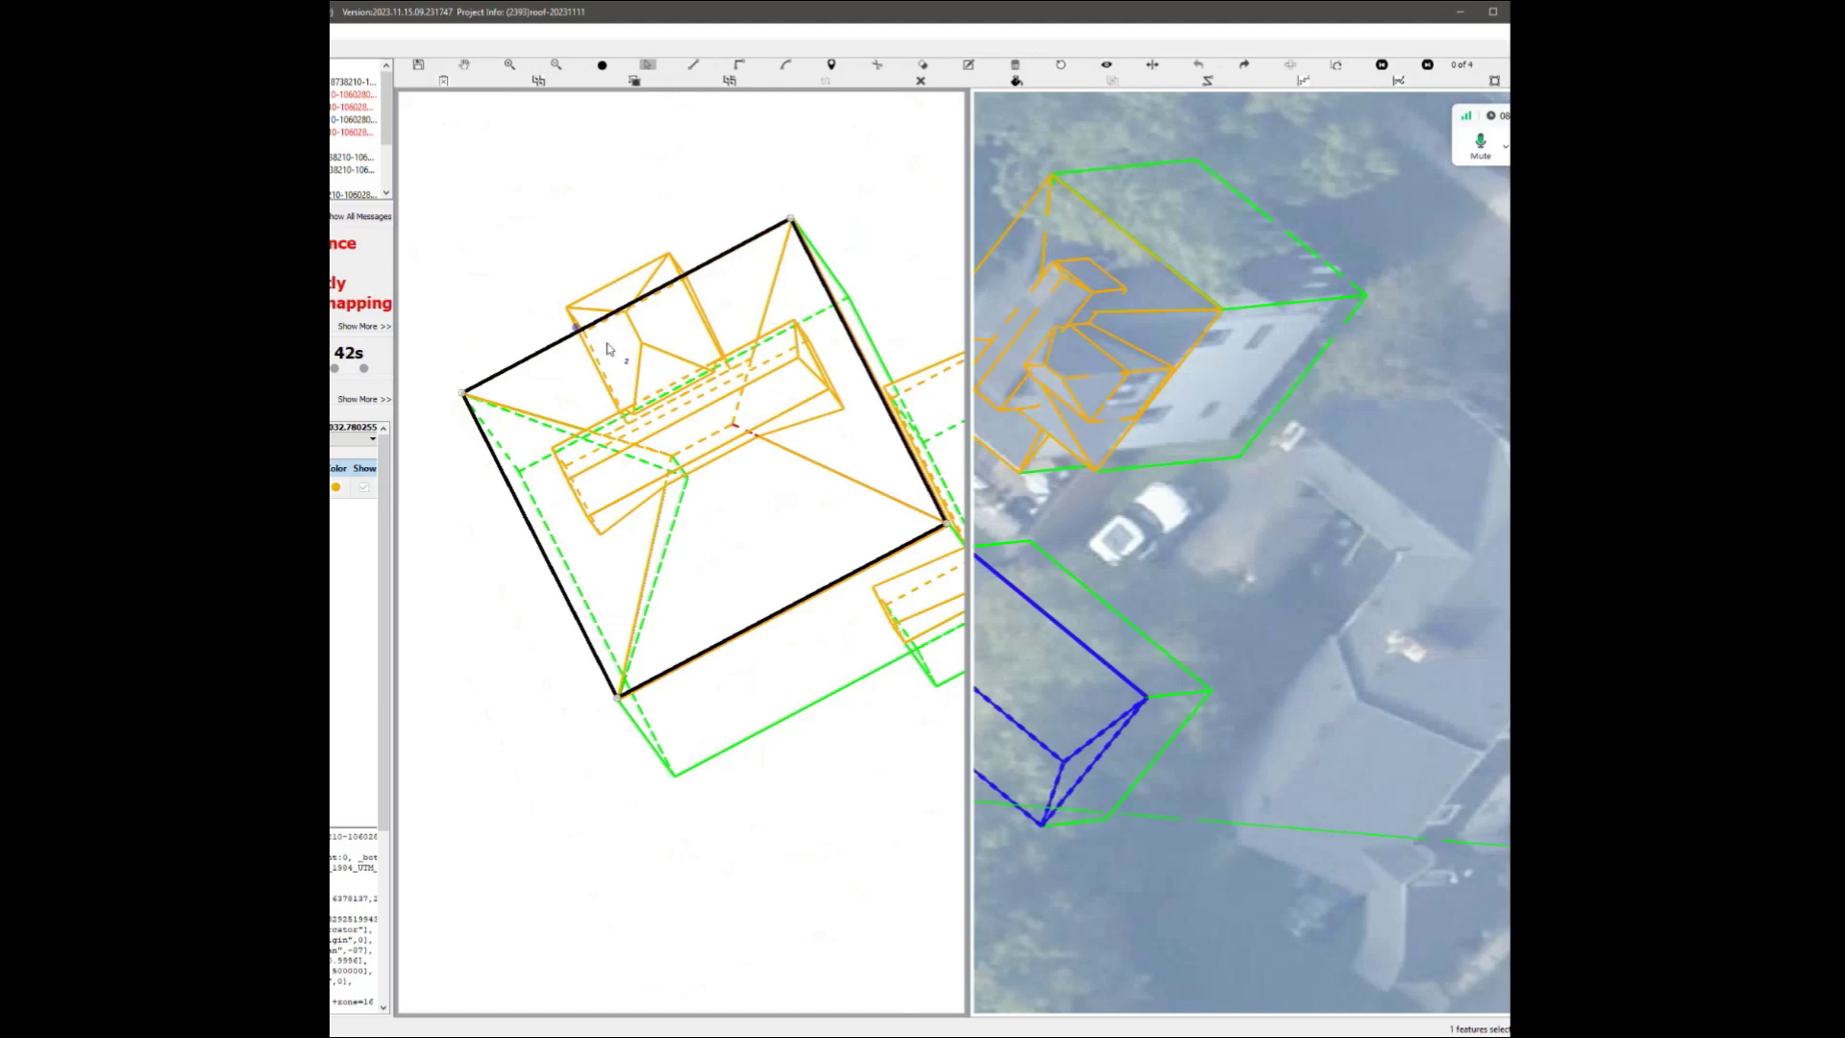
Restore the 17:37:58 history version, accepting the data access agreement and logging back in with the saved credentials.
key("ctrl+h")
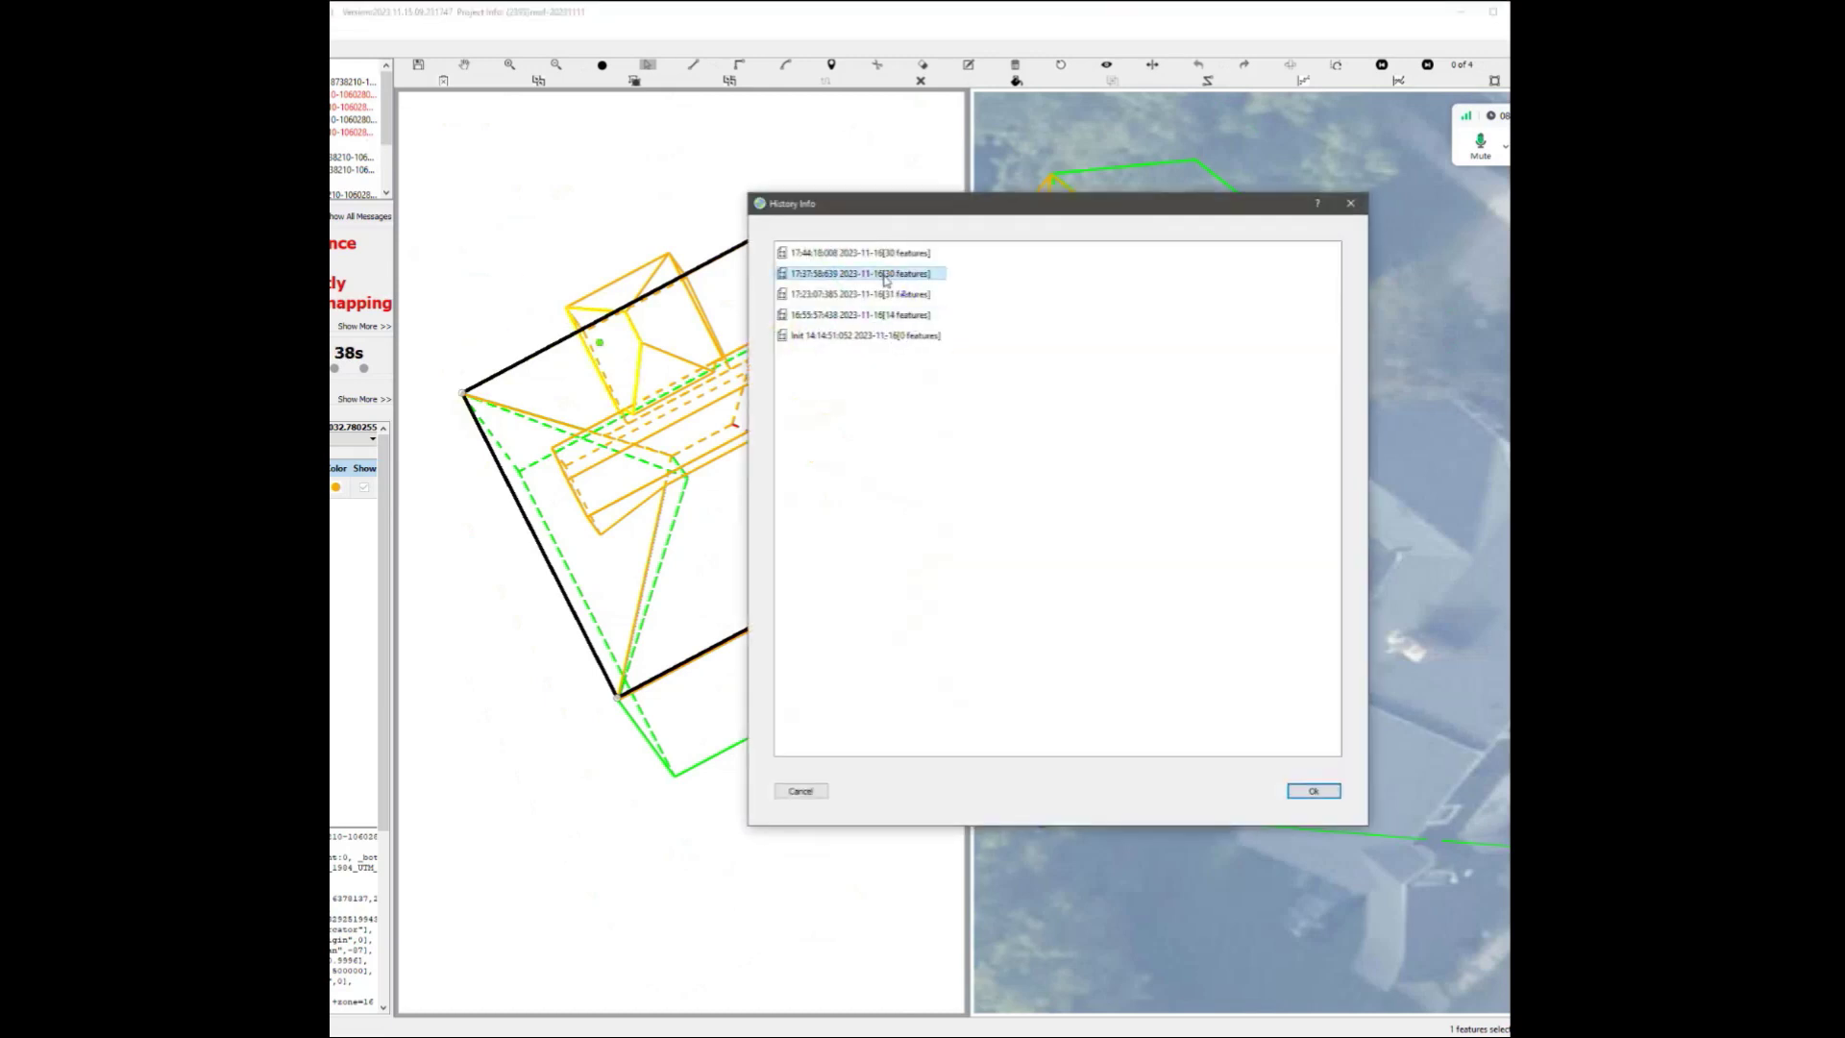
left_click(1296, 790)
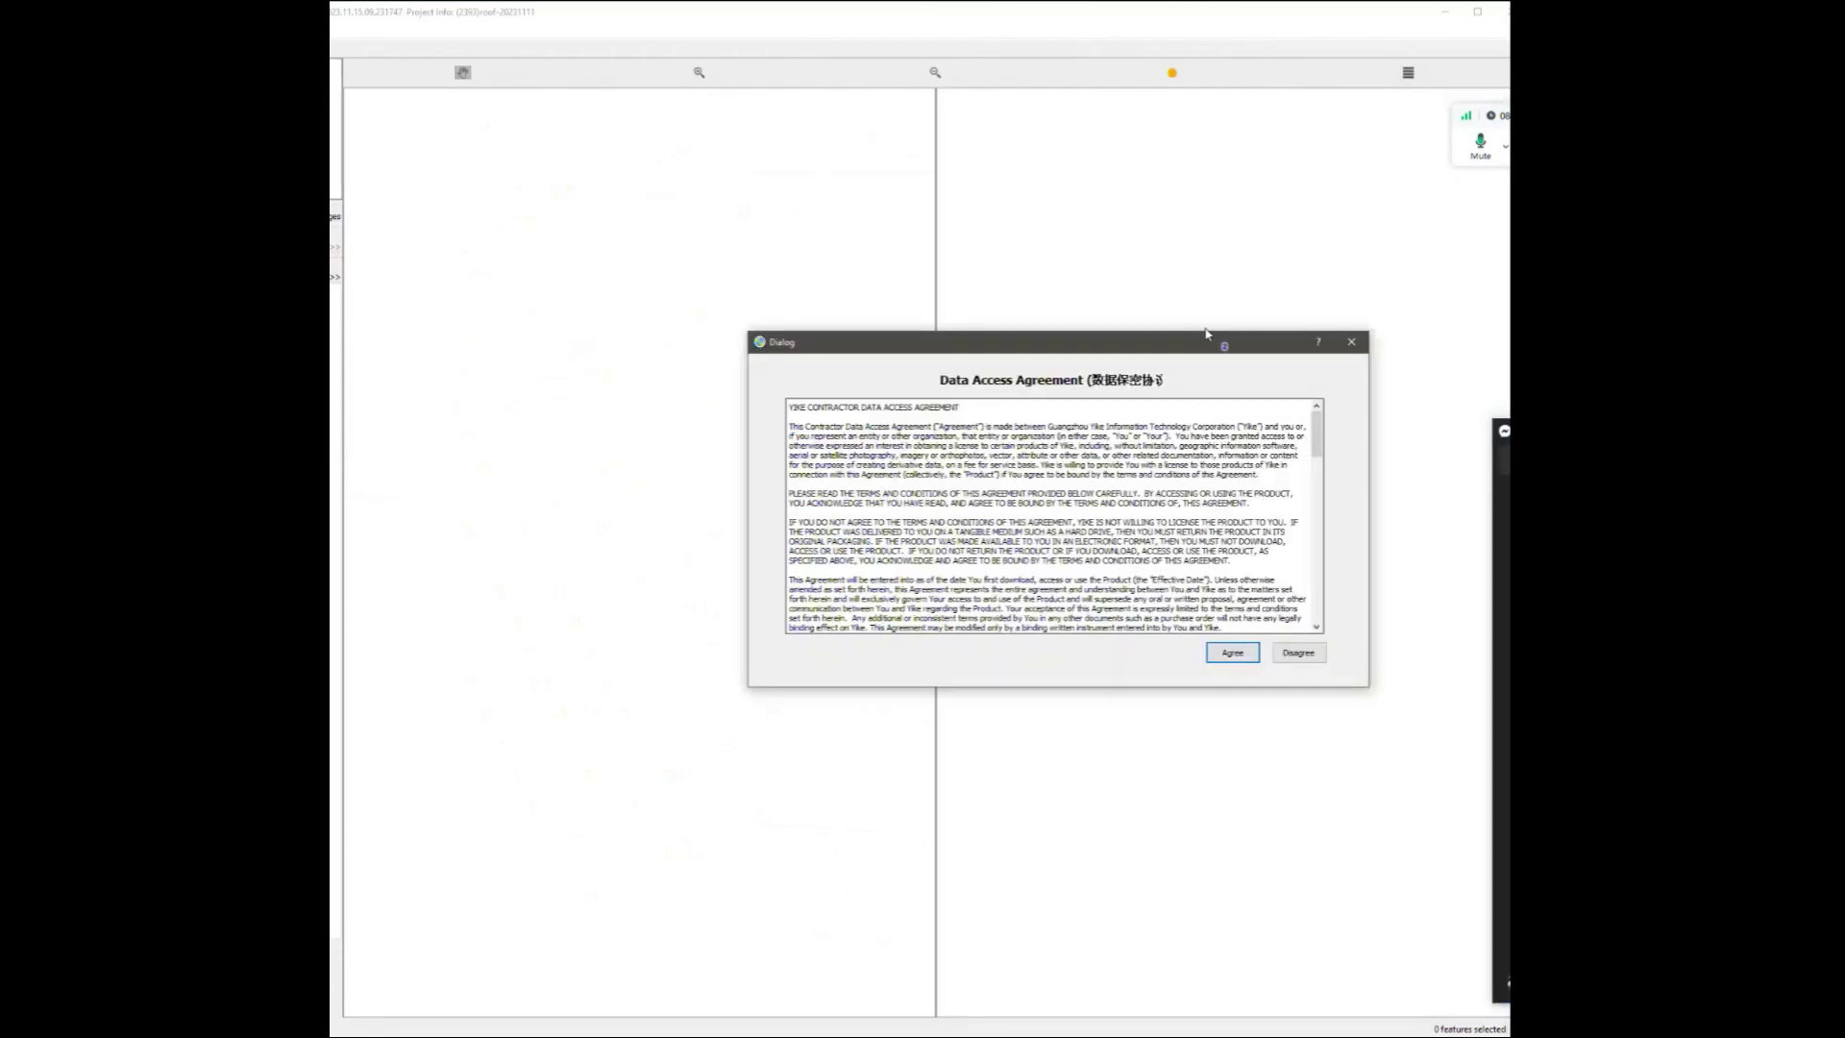
left_click(1230, 652)
left_click(1033, 556)
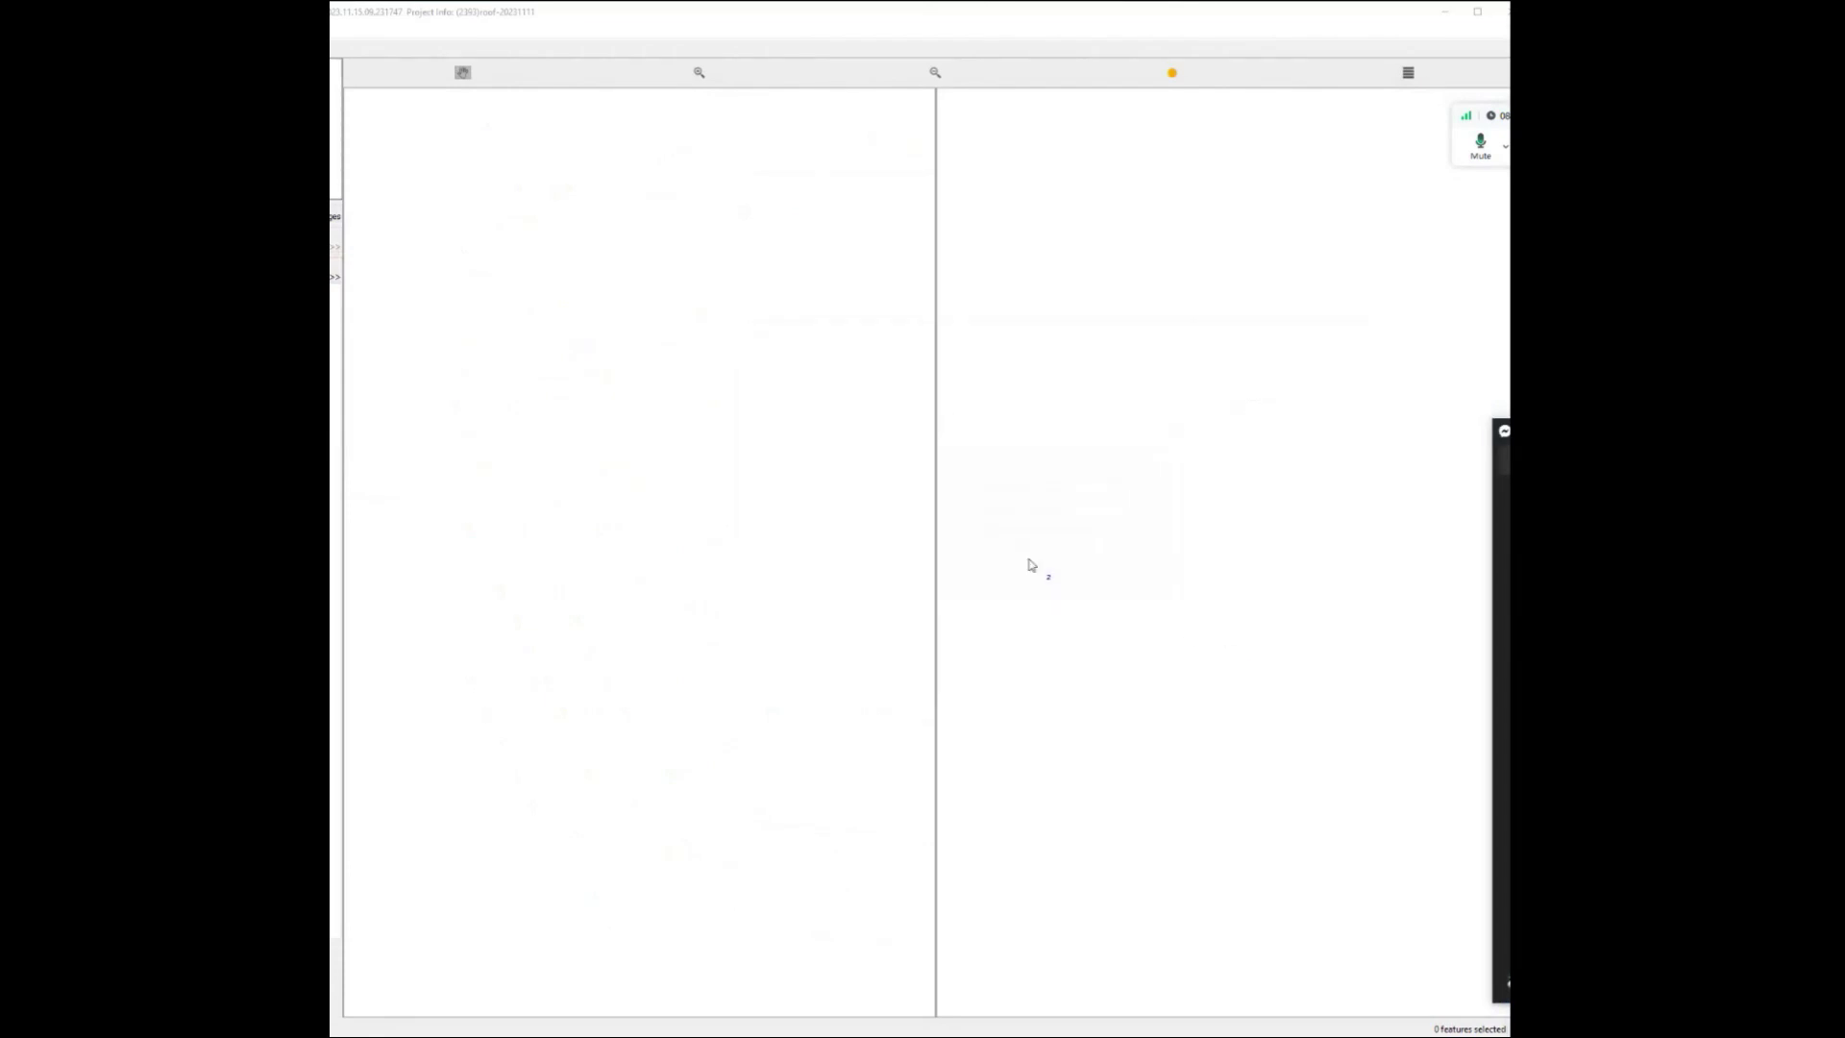
left_click(1174, 645)
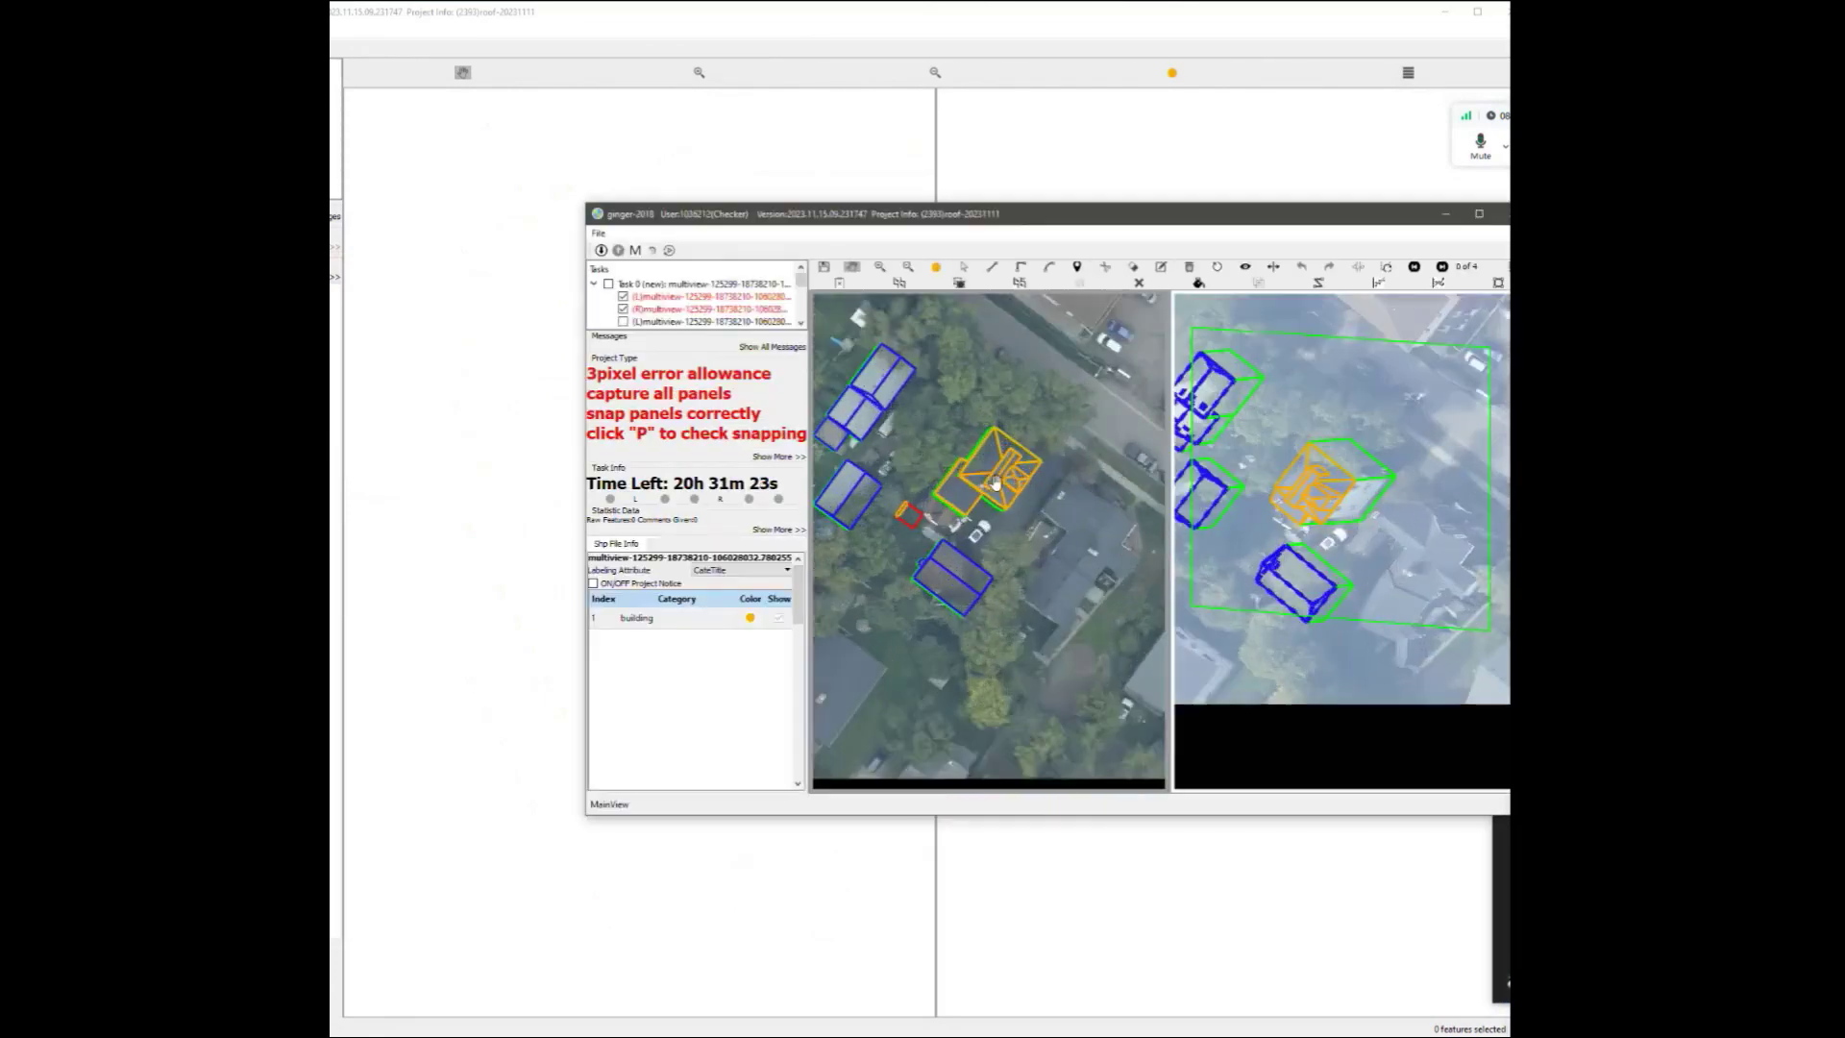
Enlarge the reopened window and check the restored buildings in shaded display.
left_click_drag(1346, 212, 910, 14)
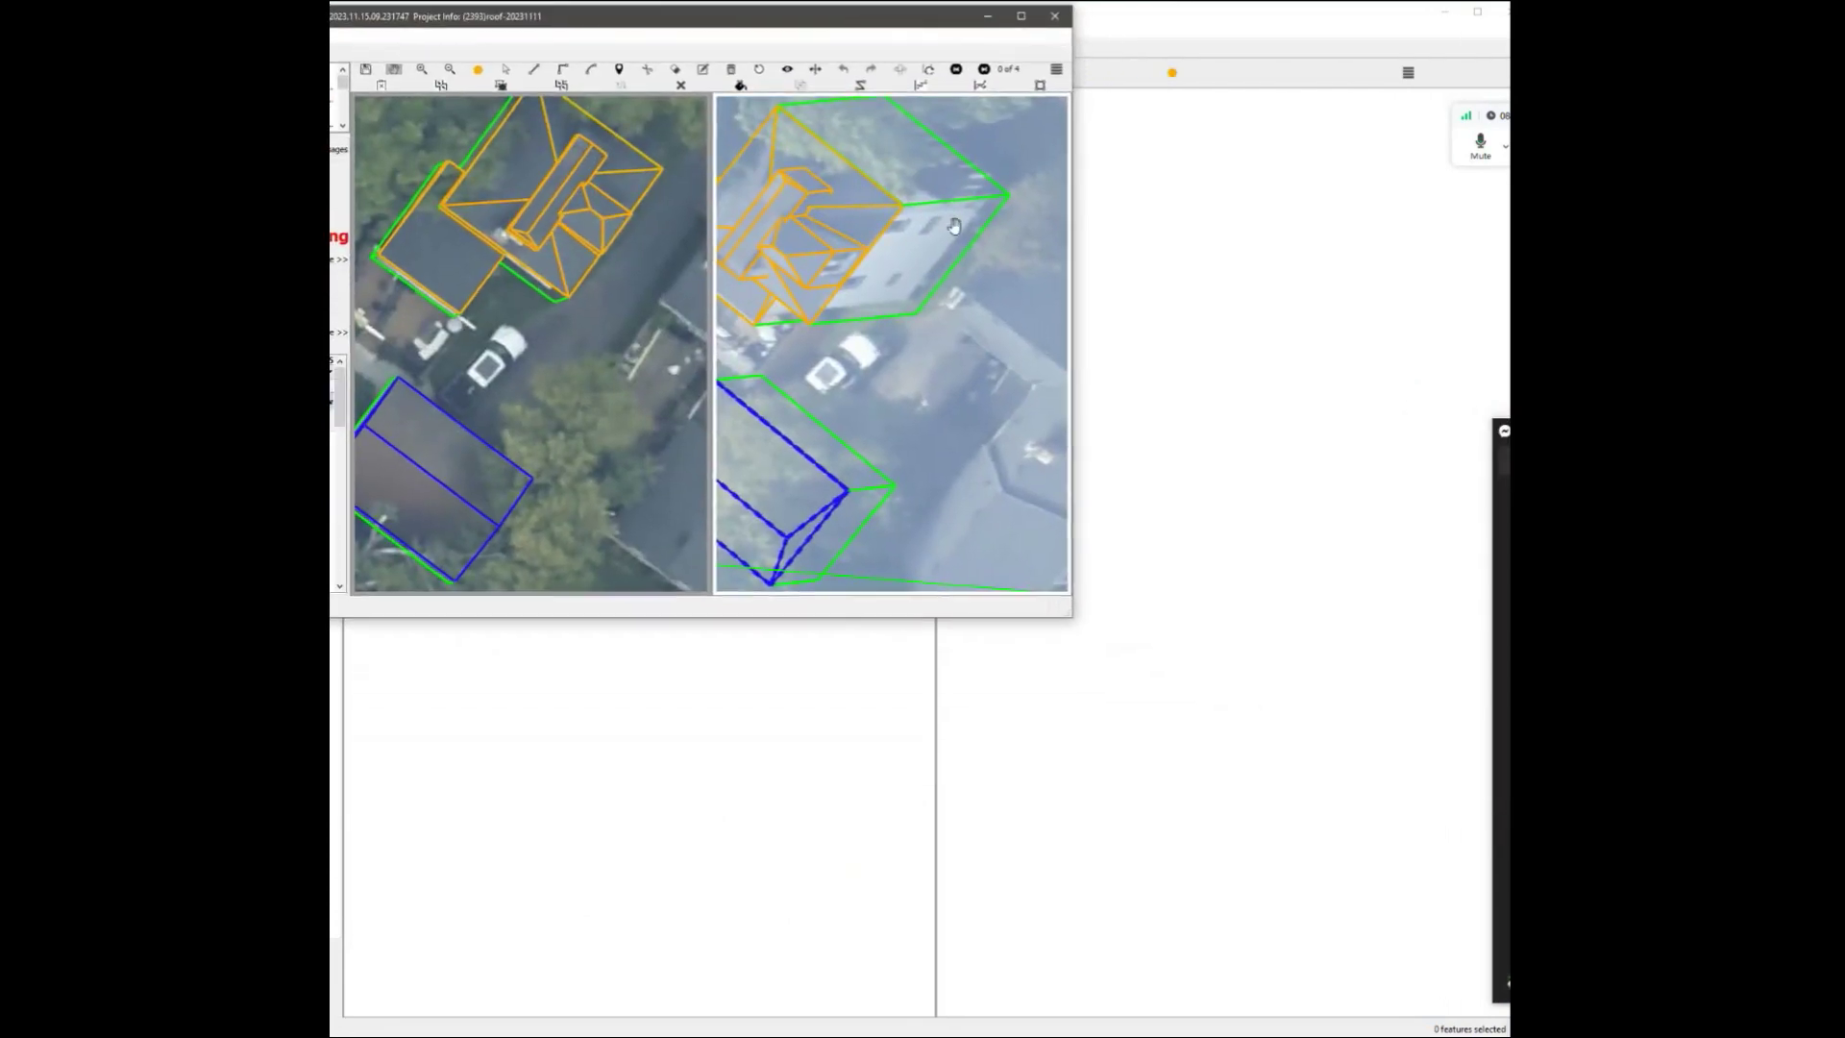
left_click_drag(1068, 617, 1527, 1032)
scroll(688, 424, "up", 2)
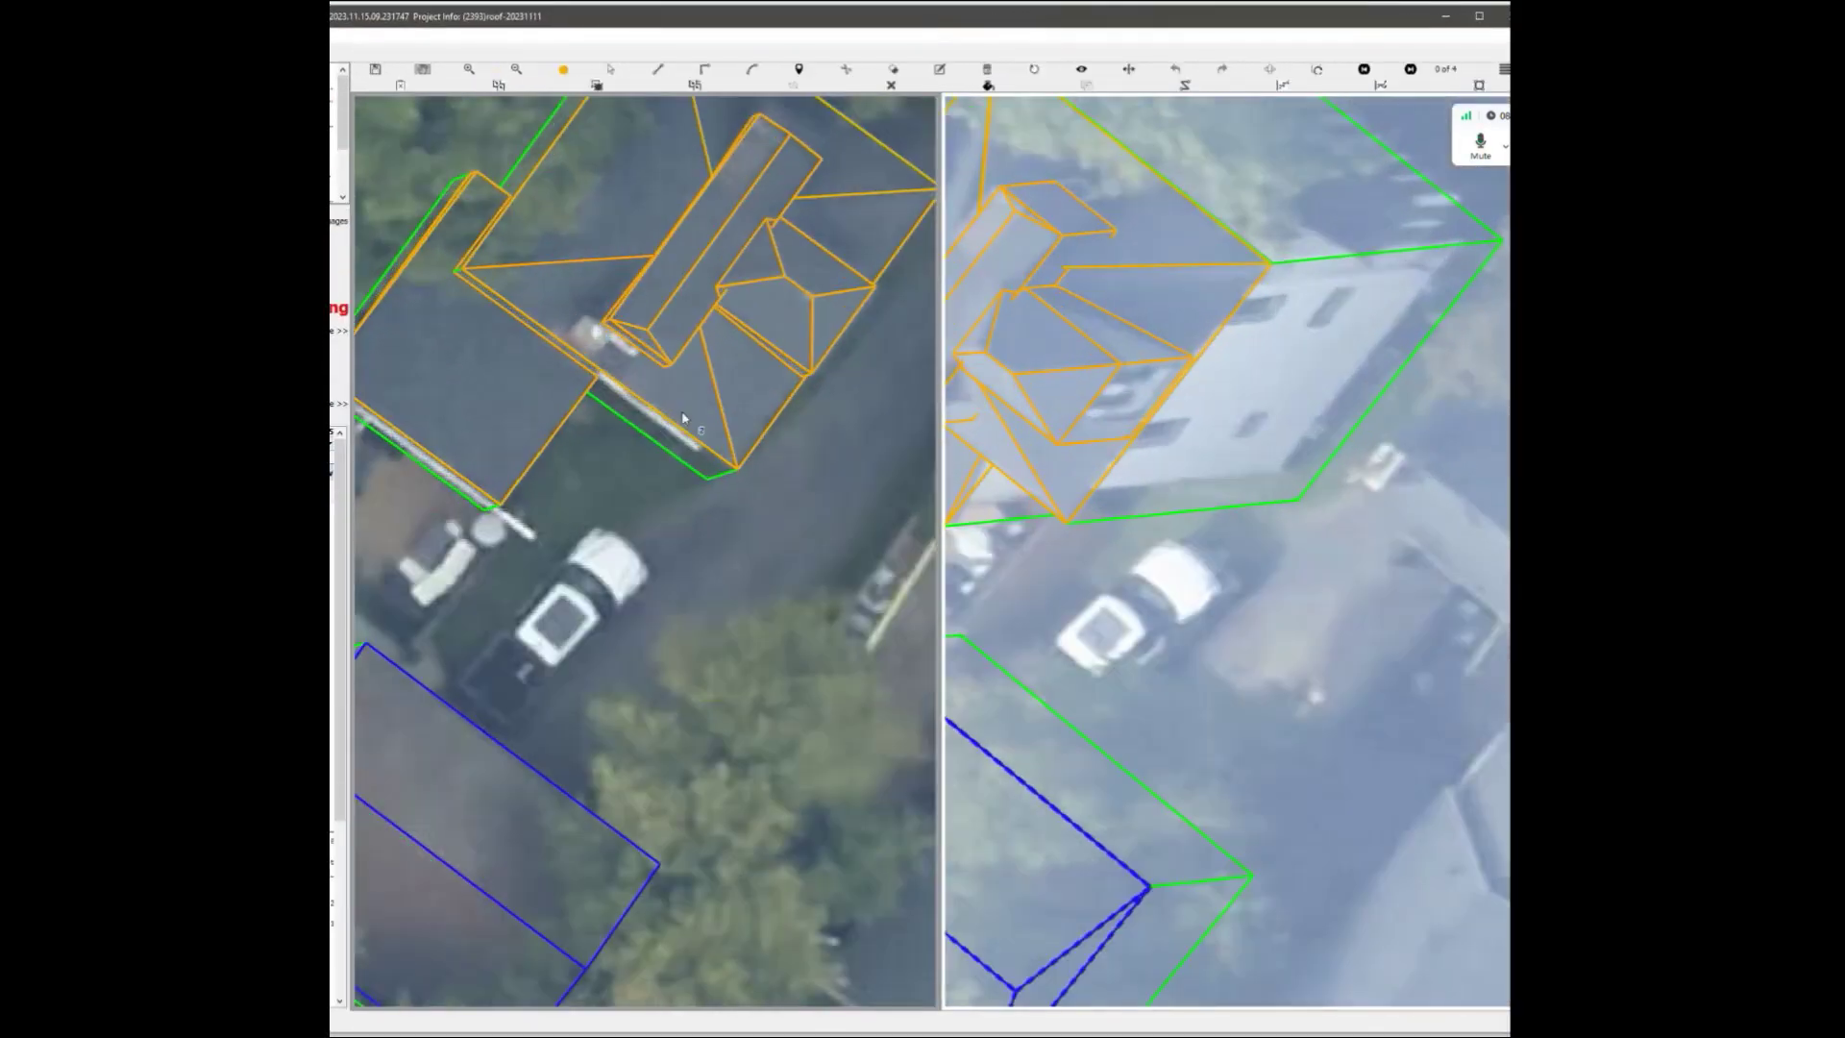
key("f")
scroll(737, 387, "down", 1)
Restore the 17:23:07 history version, accepting the data access agreement and logging back in with the saved credentials.
key("ctrl+h")
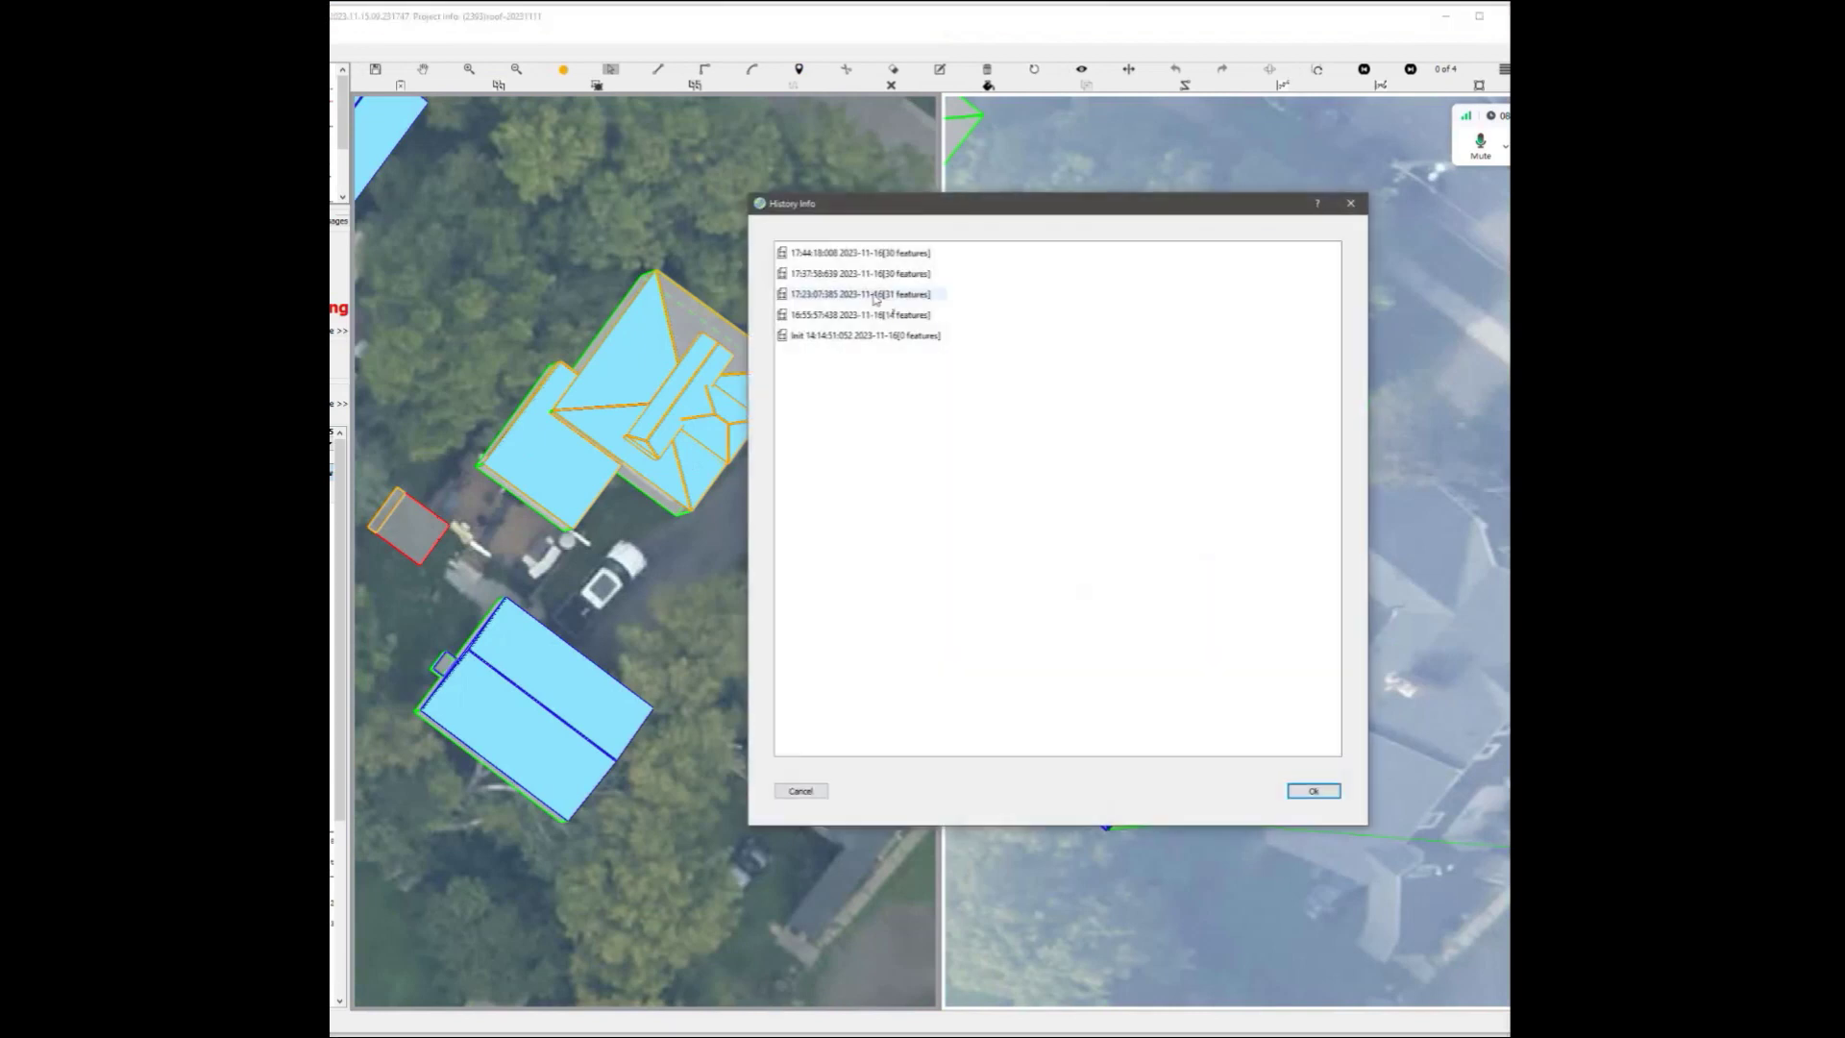
left_click(1313, 792)
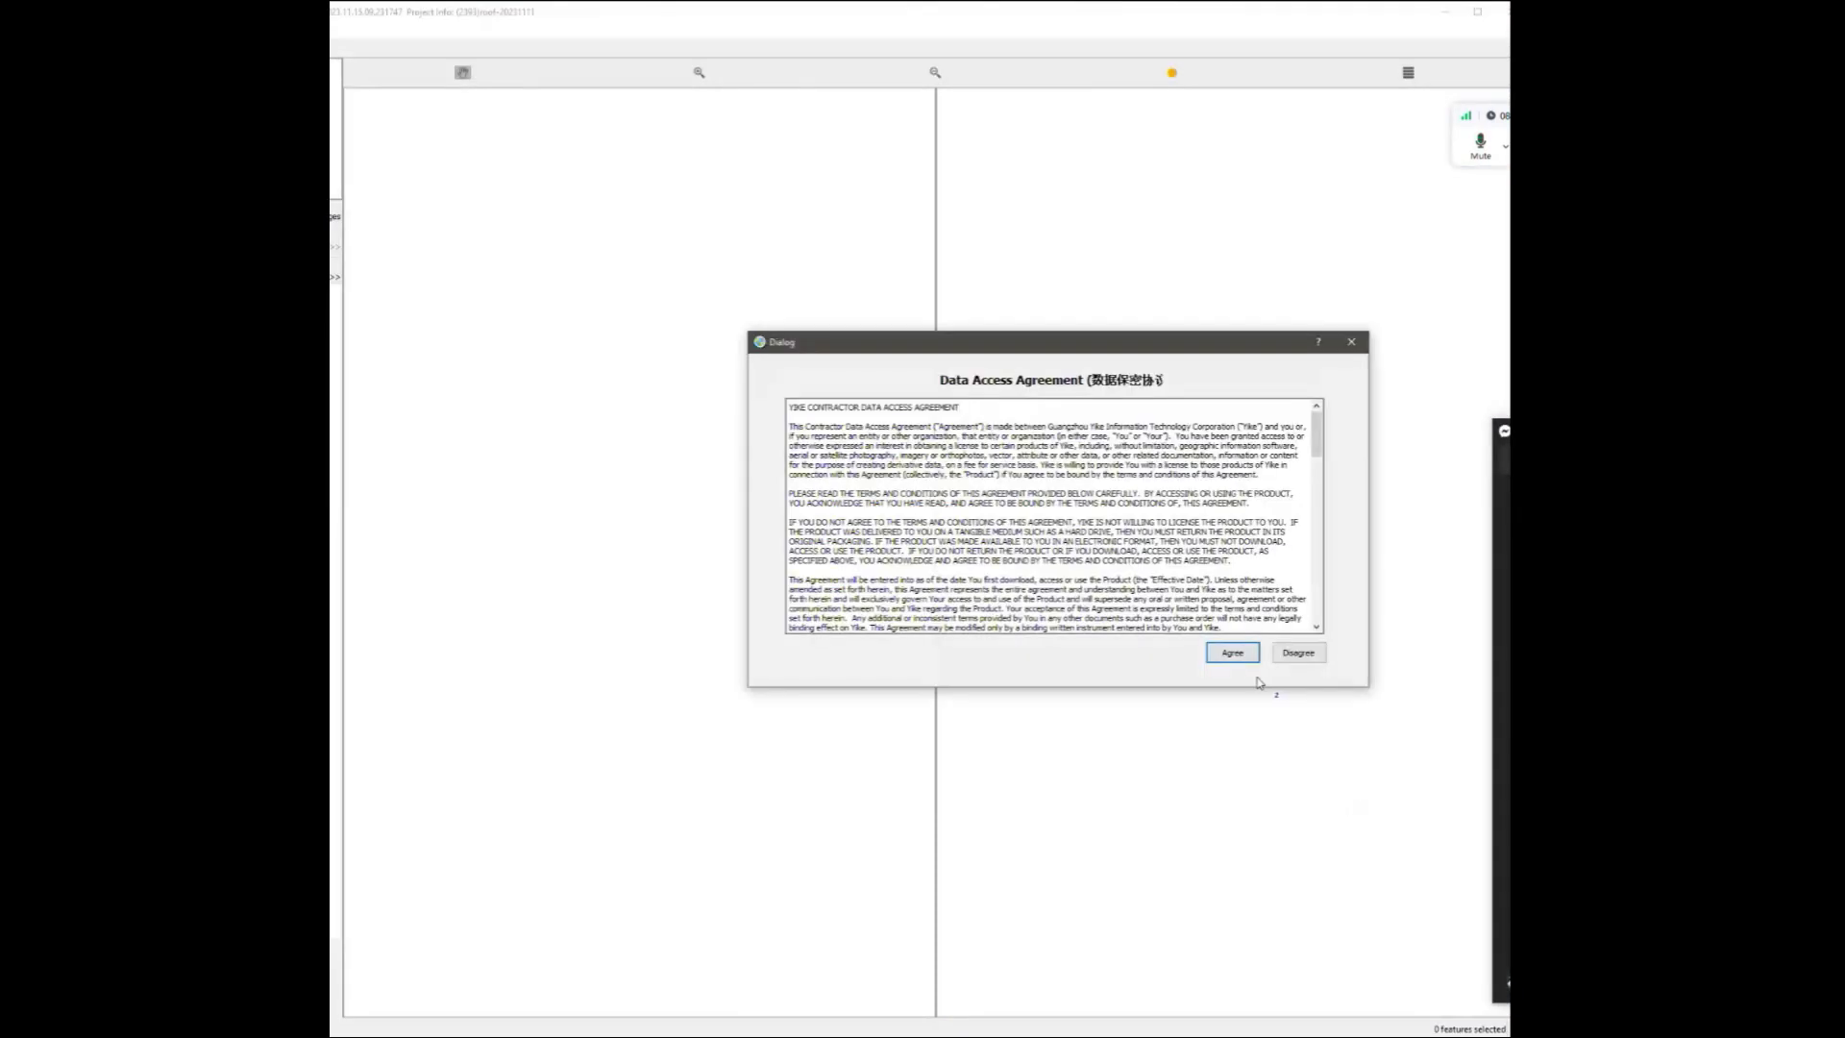
left_click(1227, 650)
left_click(1031, 554)
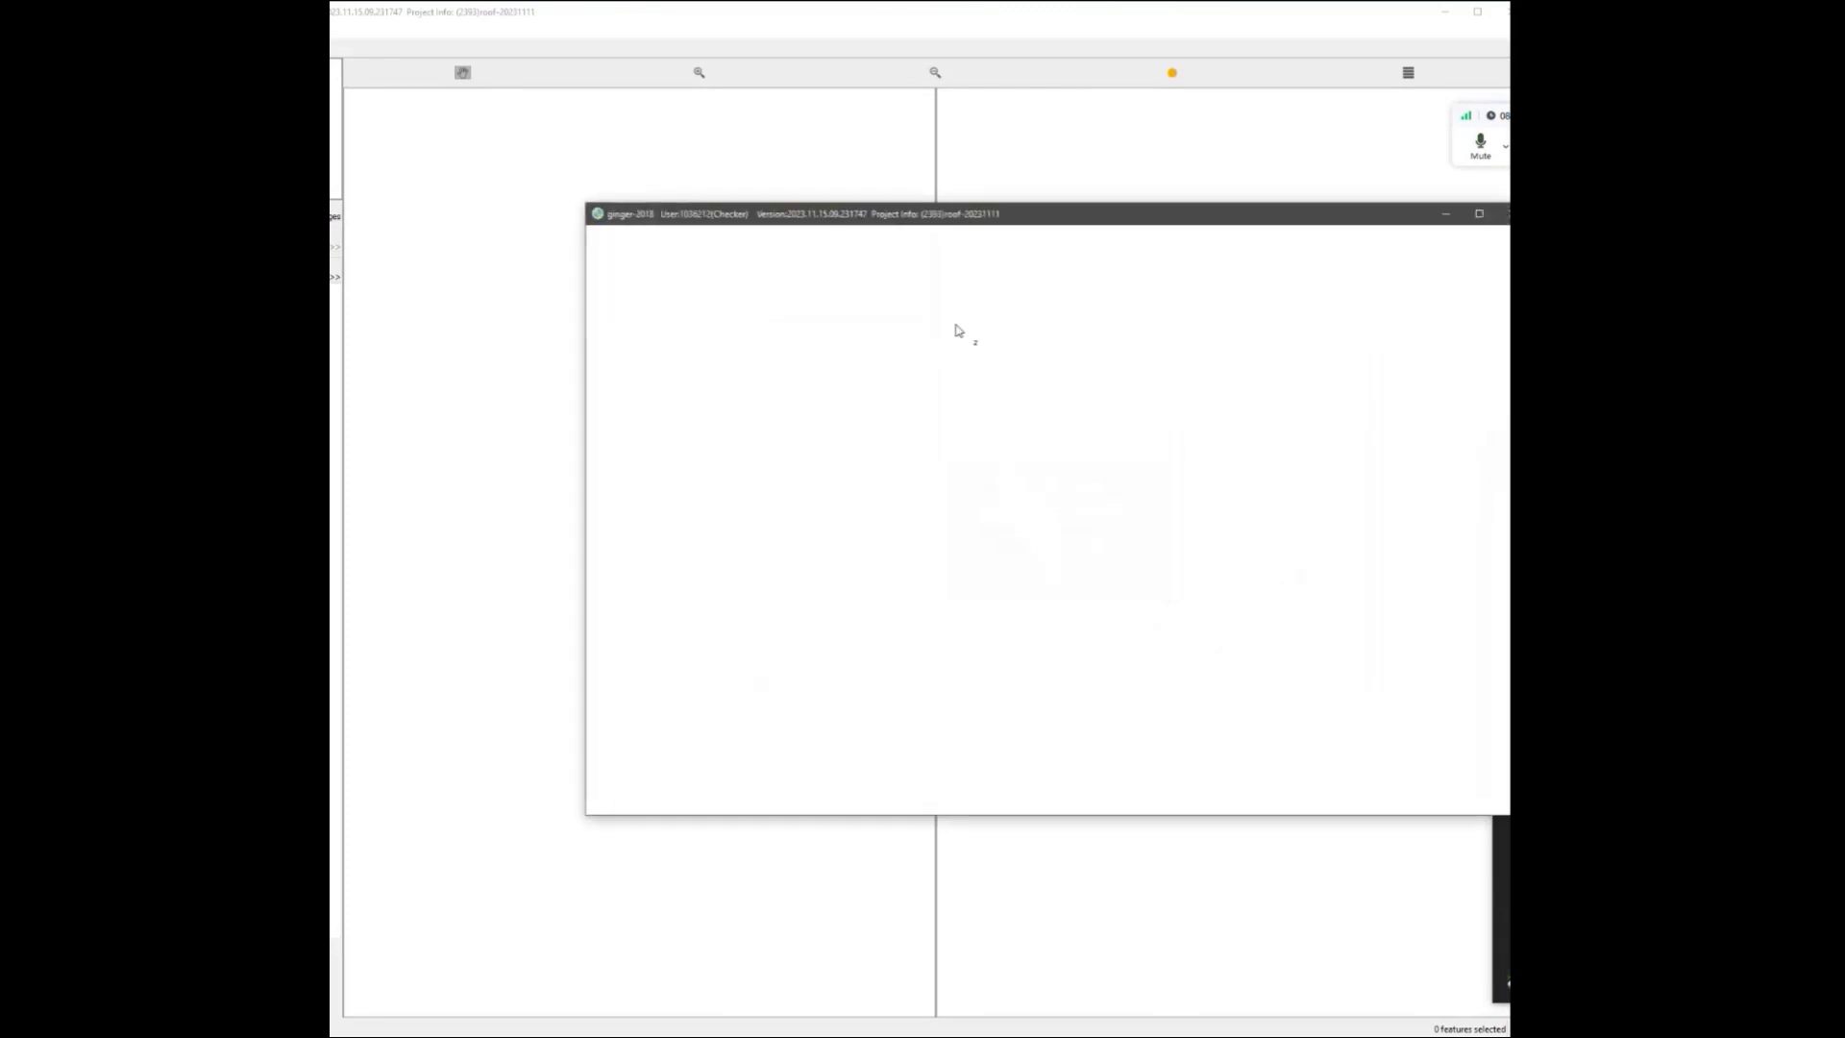
left_click(1177, 645)
Enlarge the reopened window, show the buildings shaded and select a feature of the small red-outlined structure.
left_click_drag(1065, 214, 608, 18)
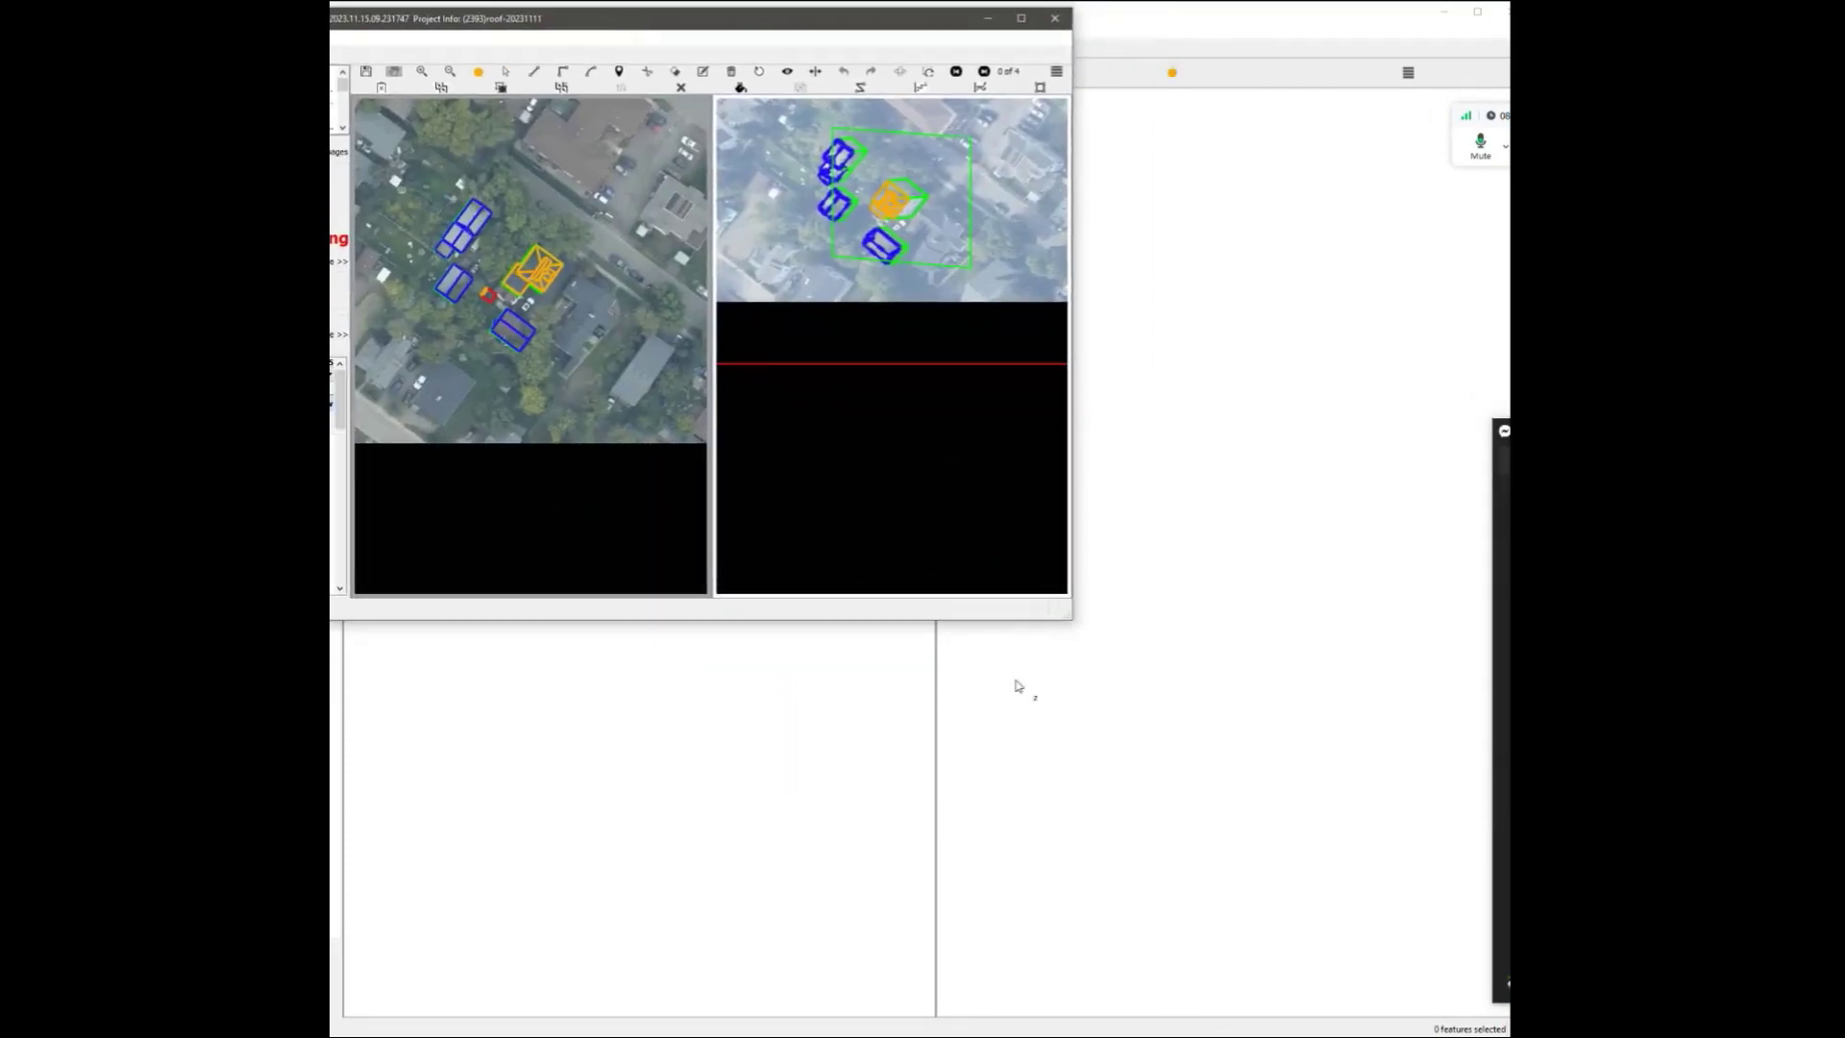
left_click_drag(1072, 621, 1527, 1035)
scroll(662, 500, "up", 2)
middle_click_drag(653, 494, 663, 718)
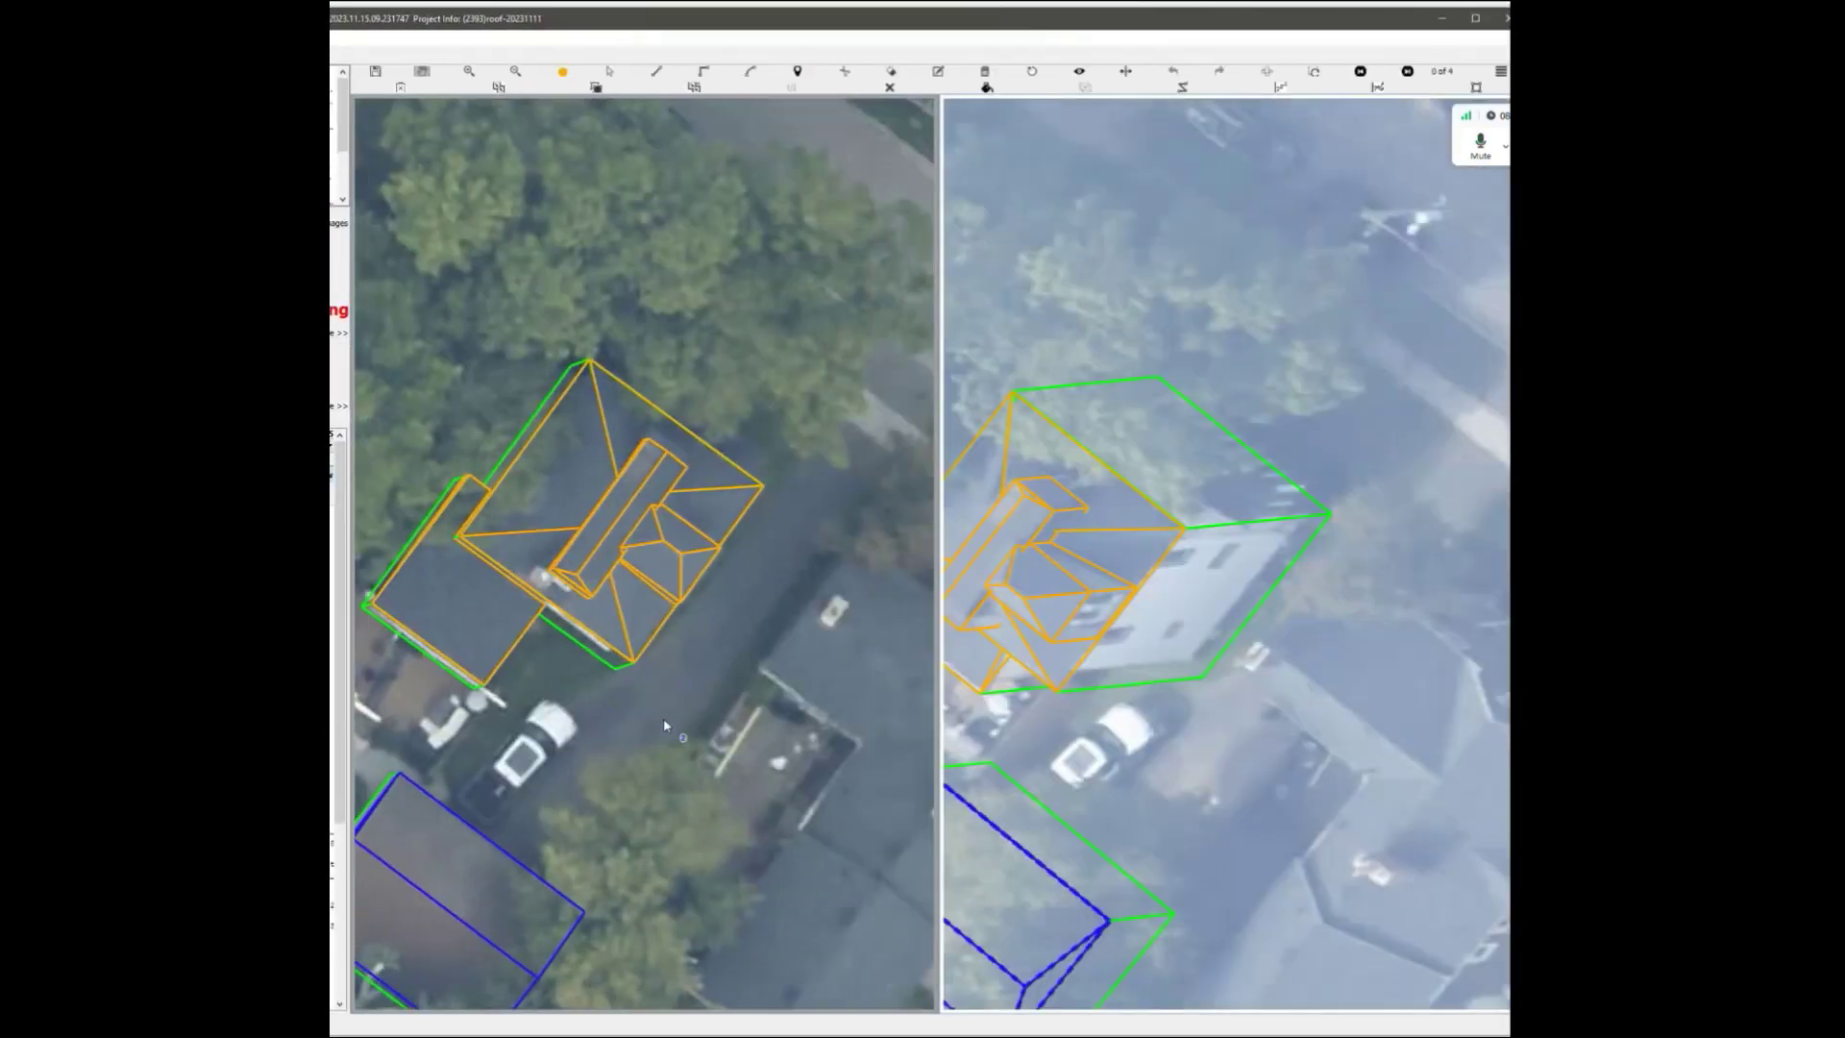
key("f")
scroll(663, 718, "down", 3)
left_click(447, 609)
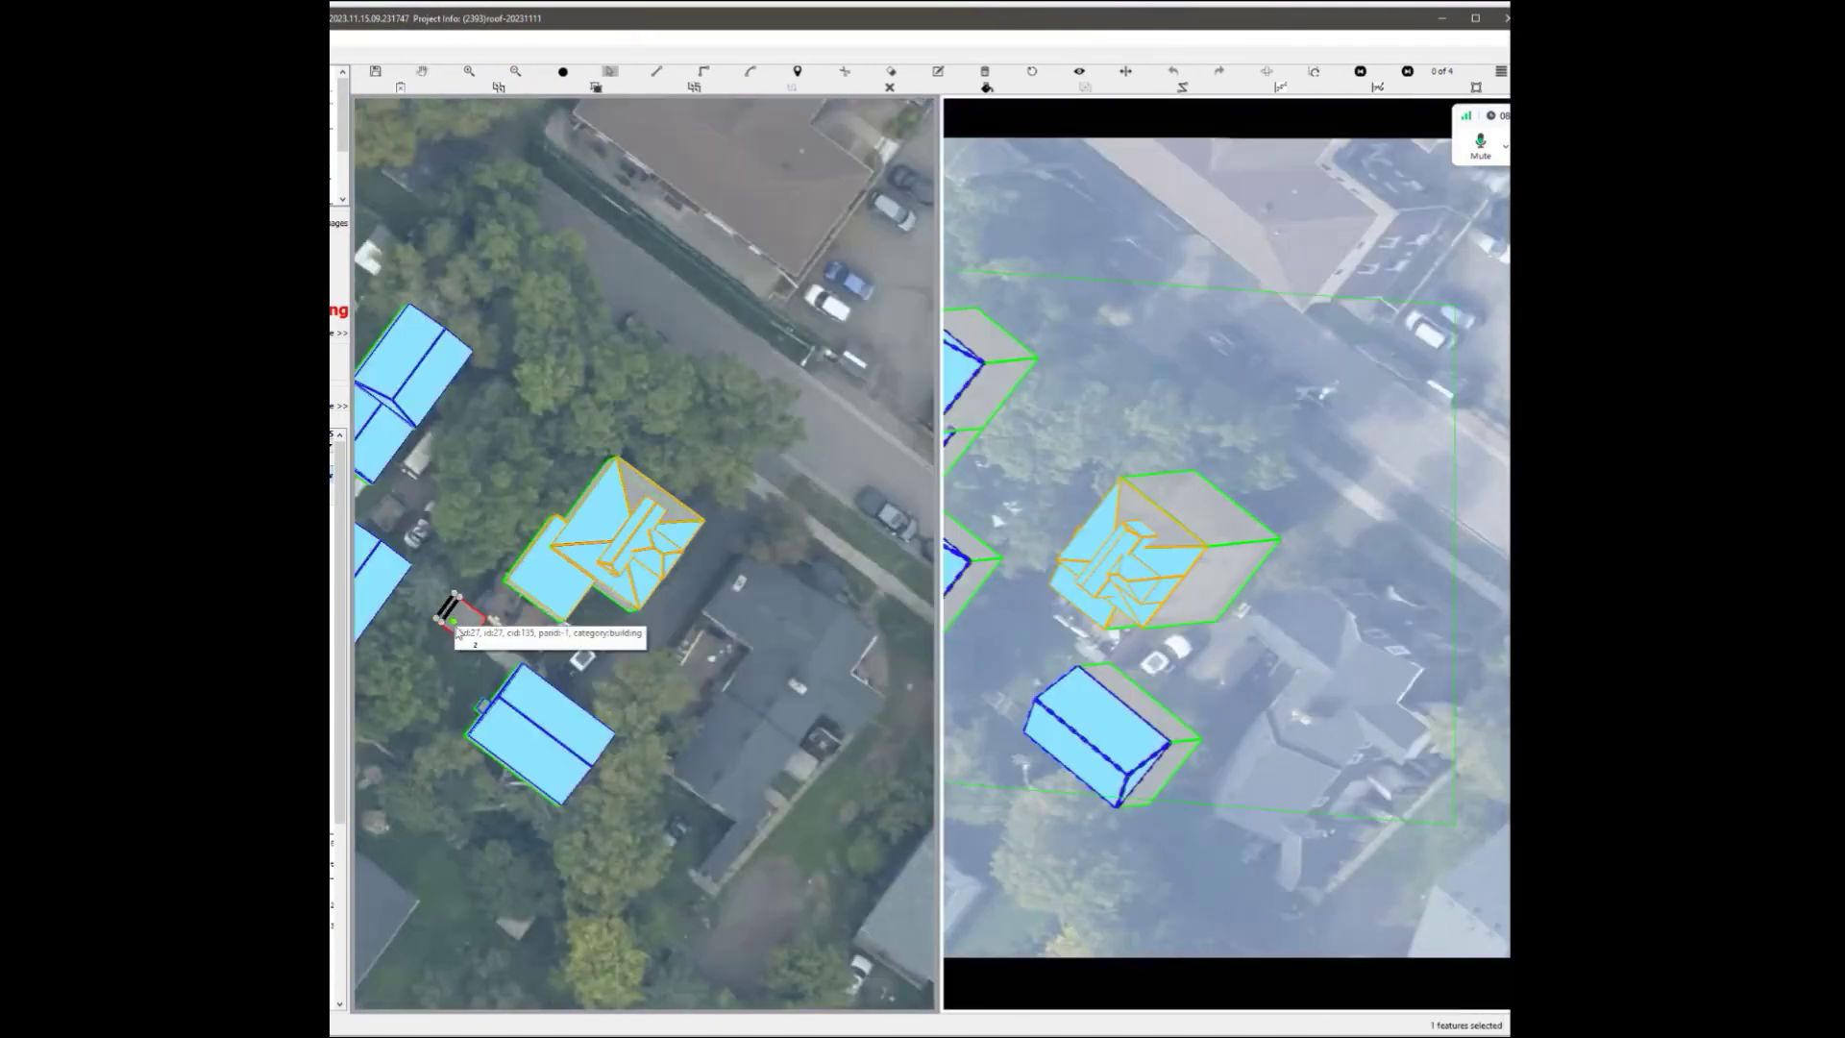
Load the 17:23:07 history version with 31 features once more and log back in to the project.
key("ctrl+h")
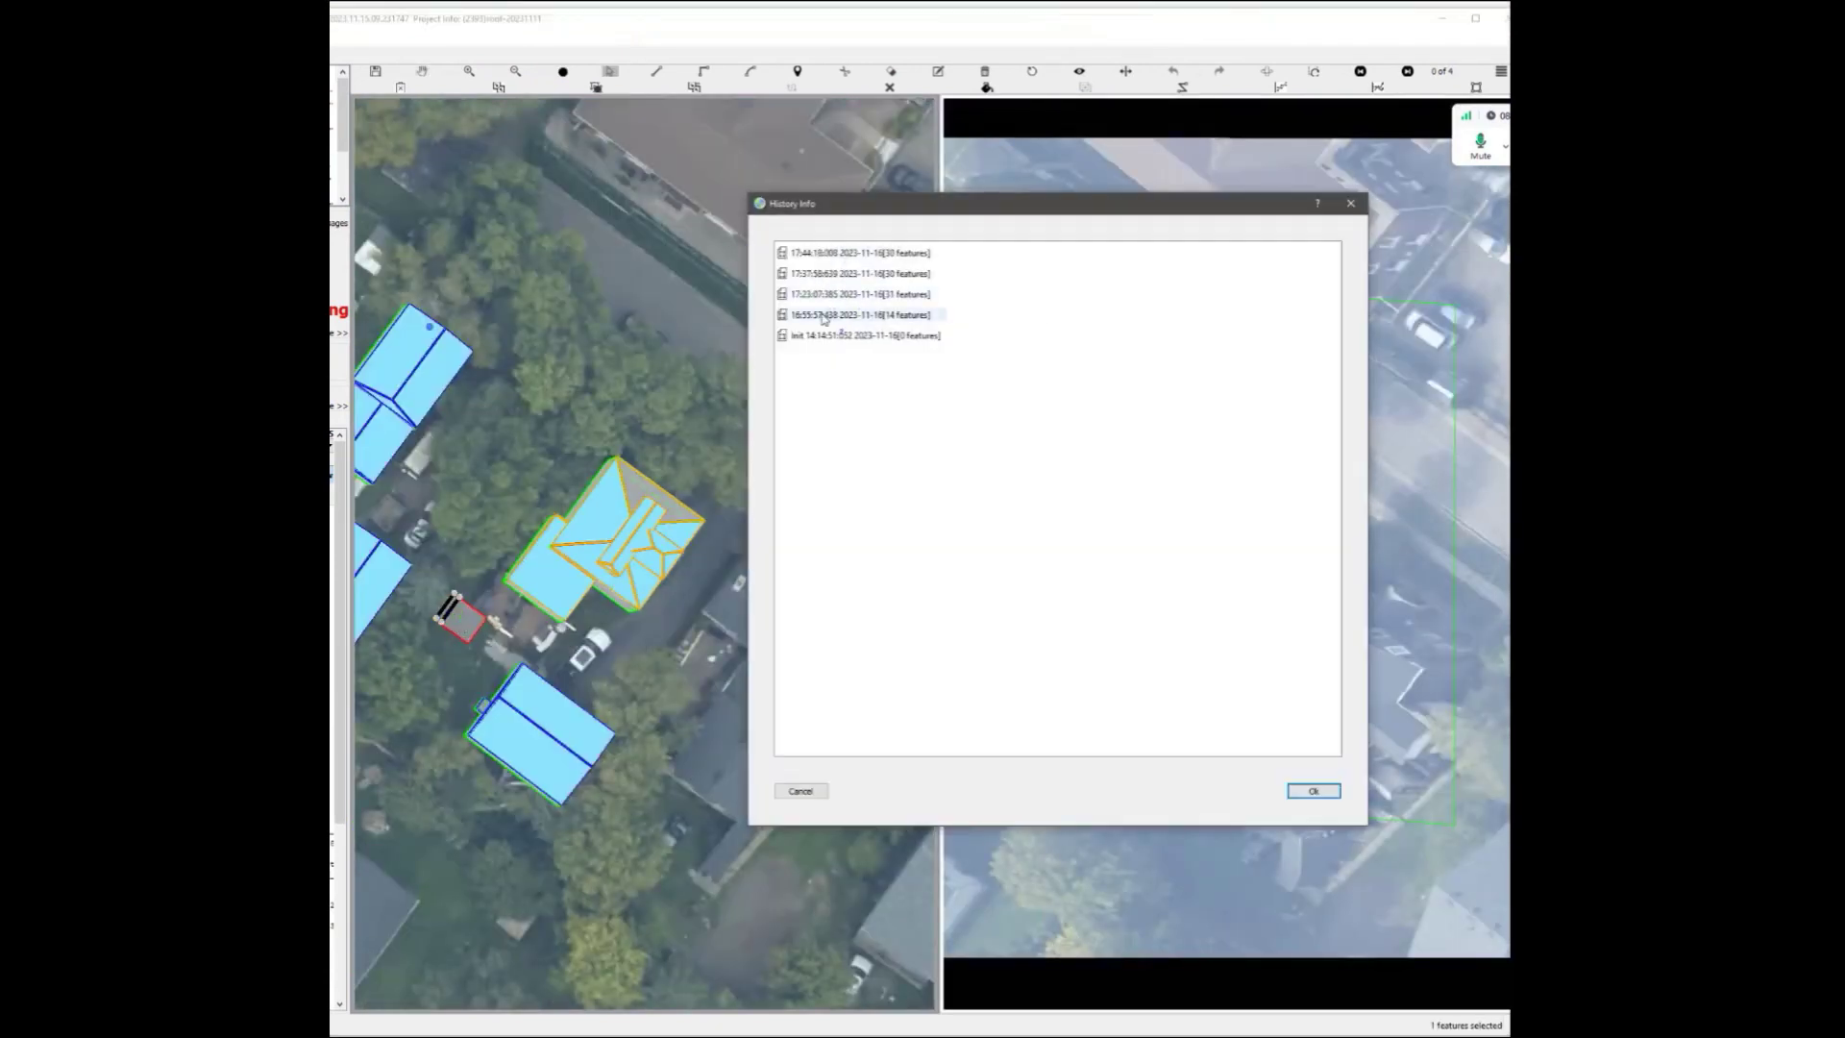
left_click(824, 317)
left_click(872, 297)
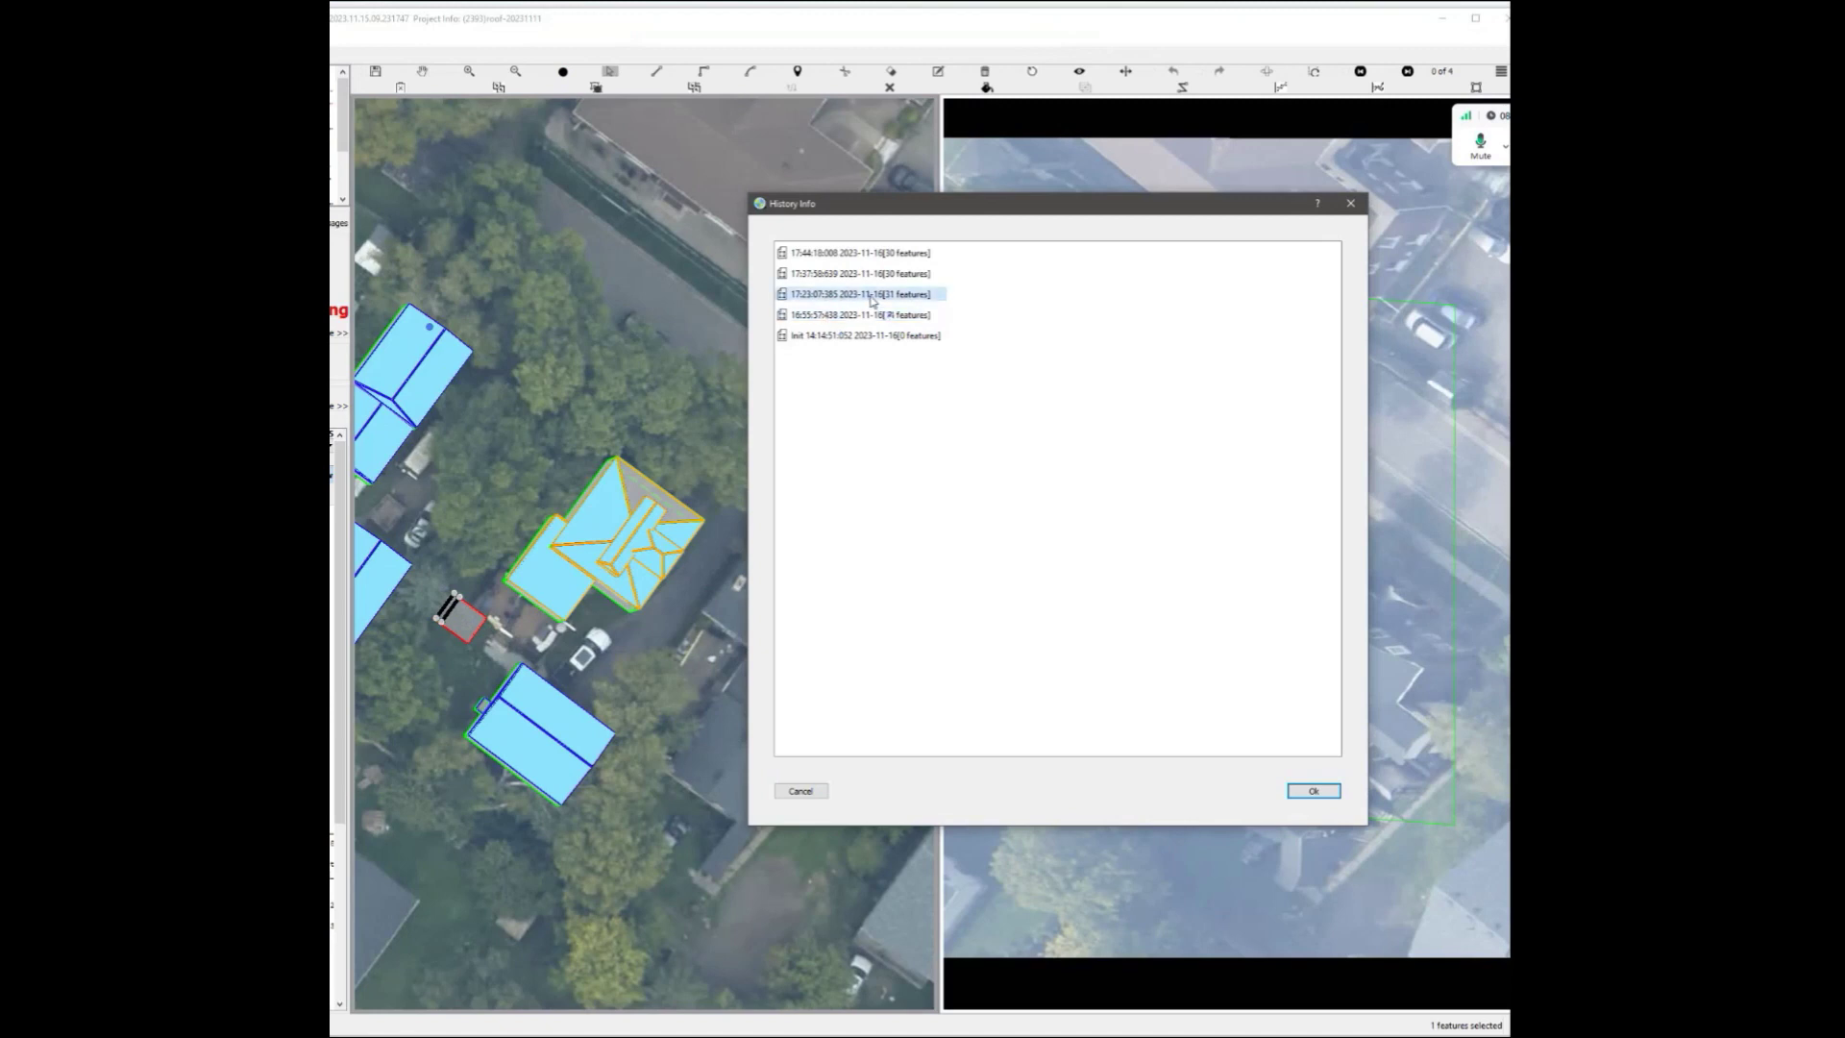
left_click(1324, 791)
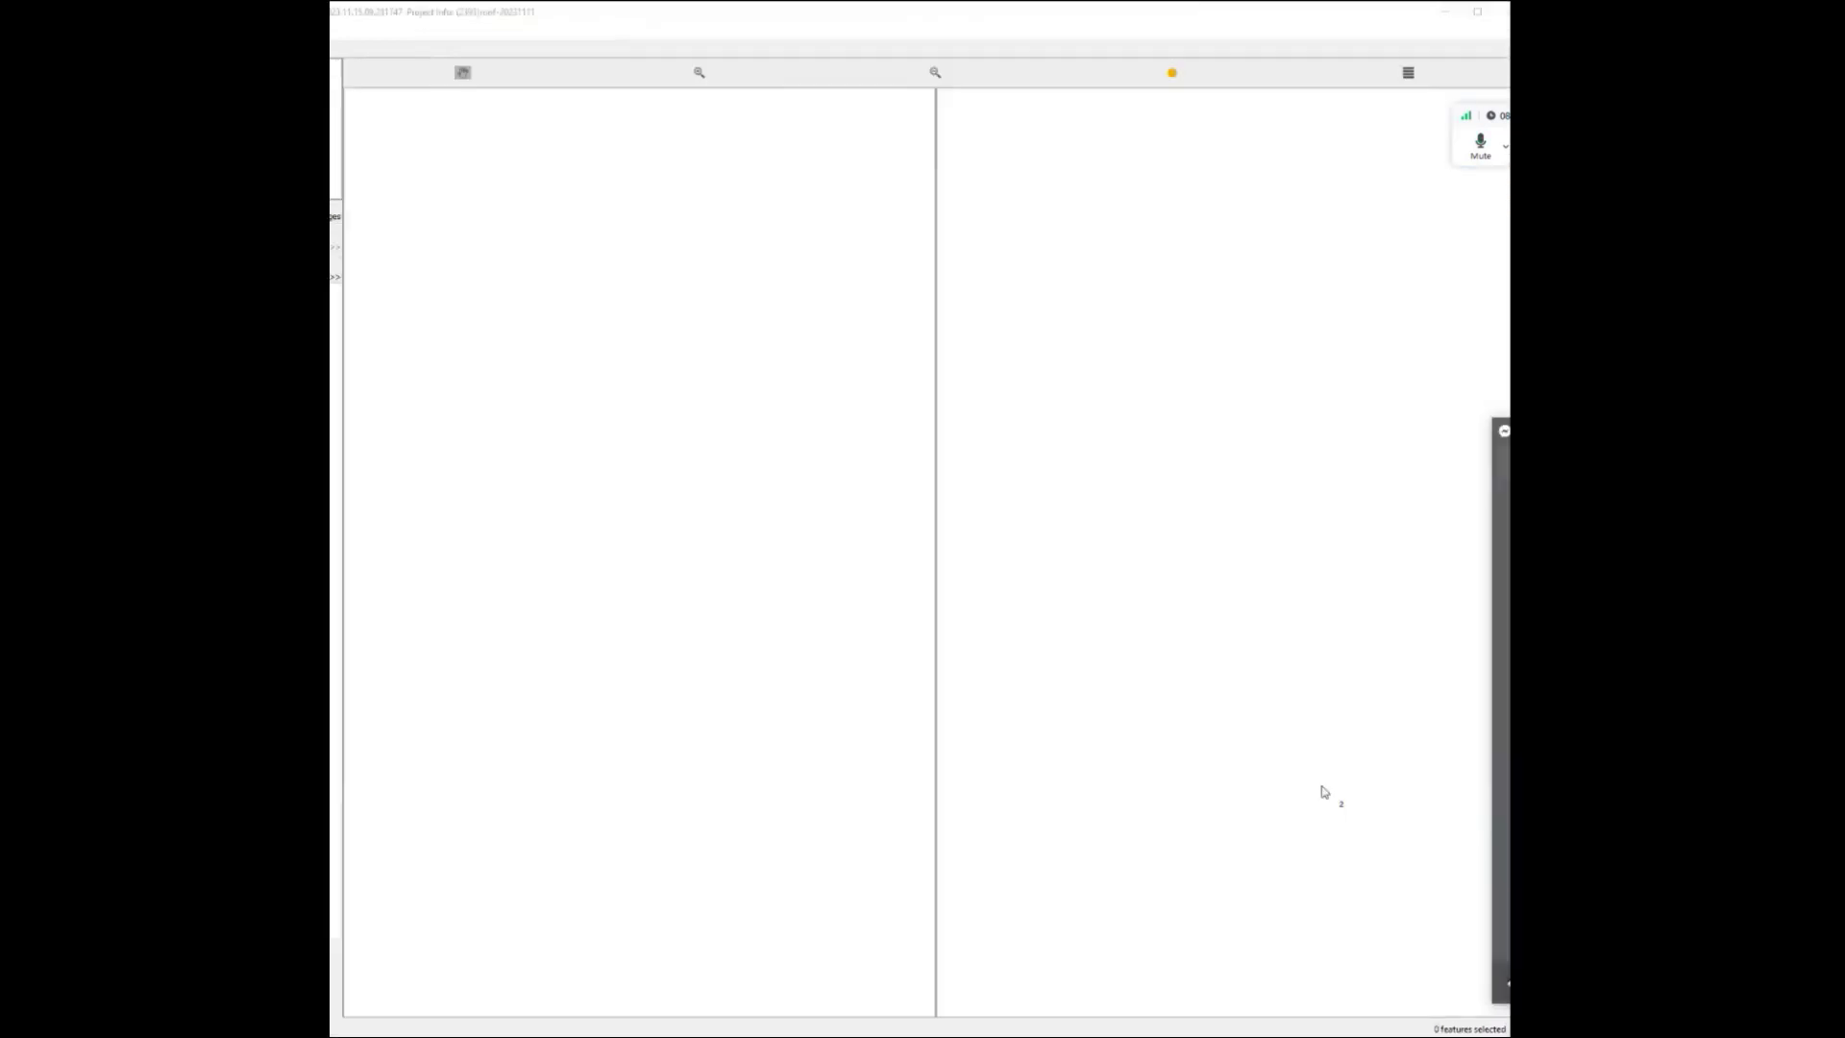
left_click(1229, 646)
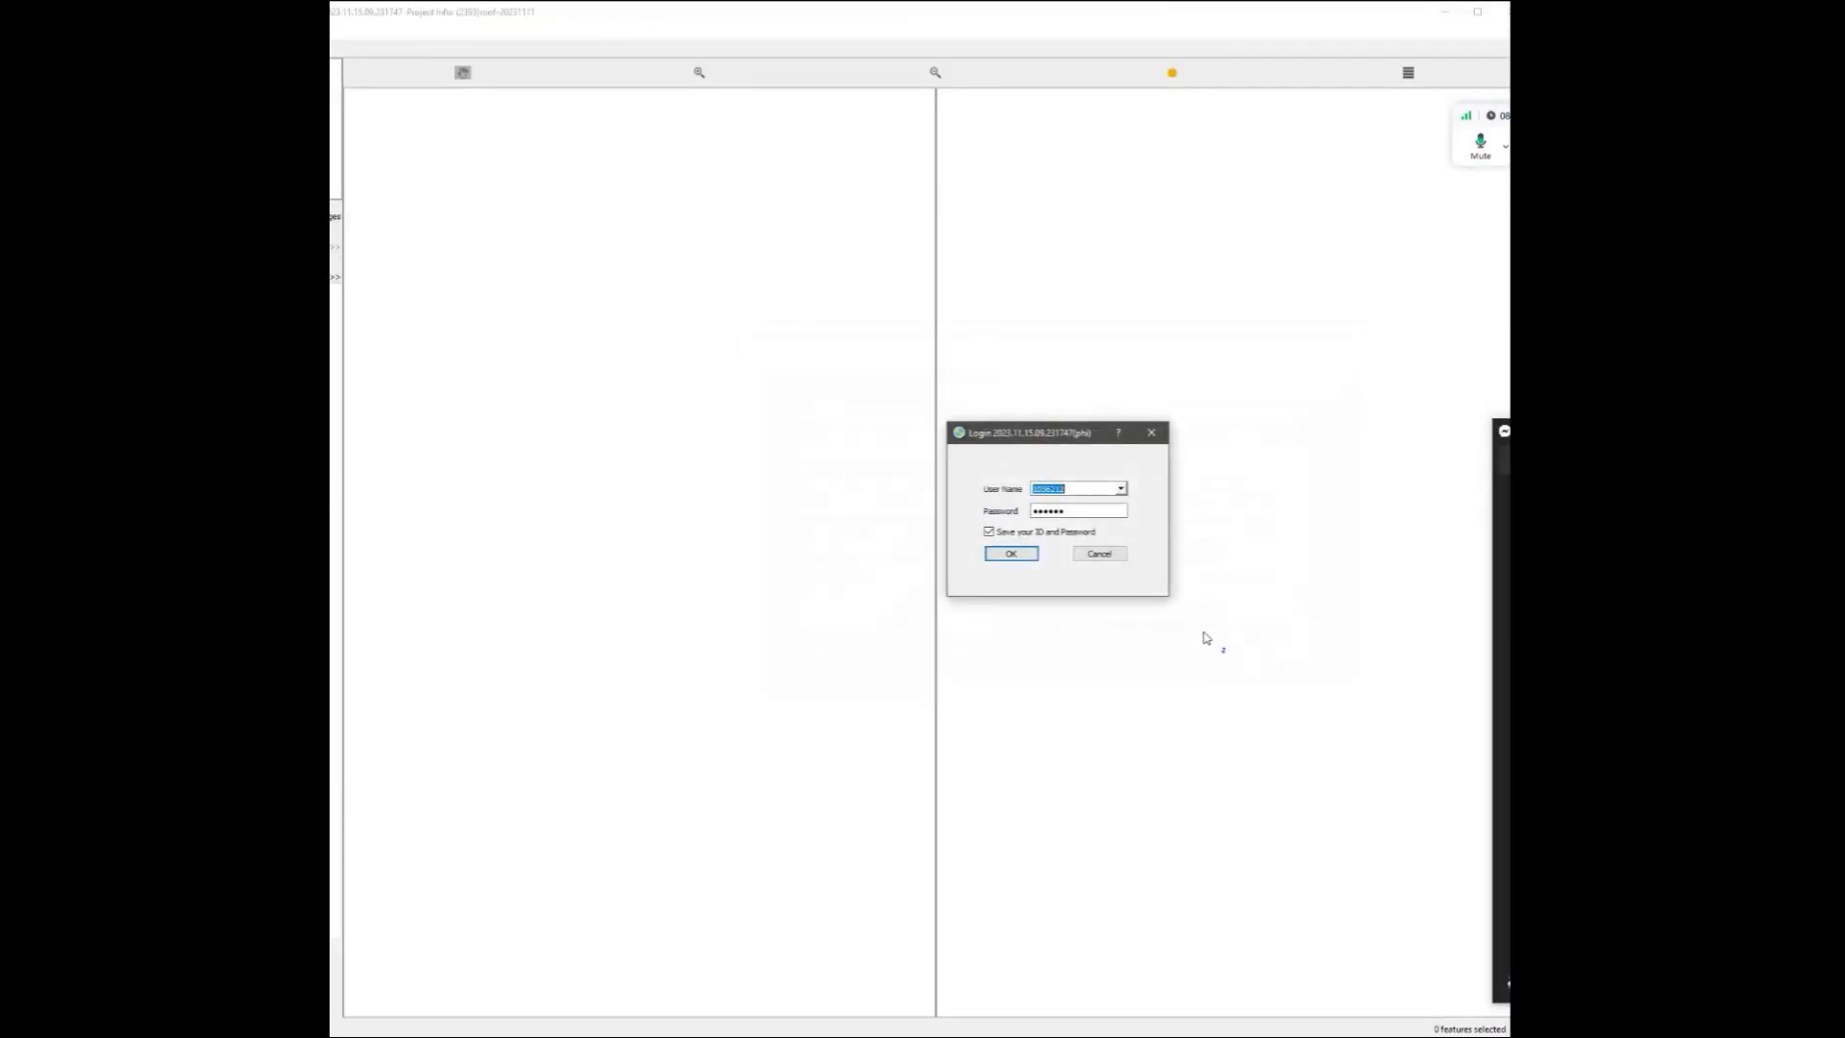
left_click(1005, 561)
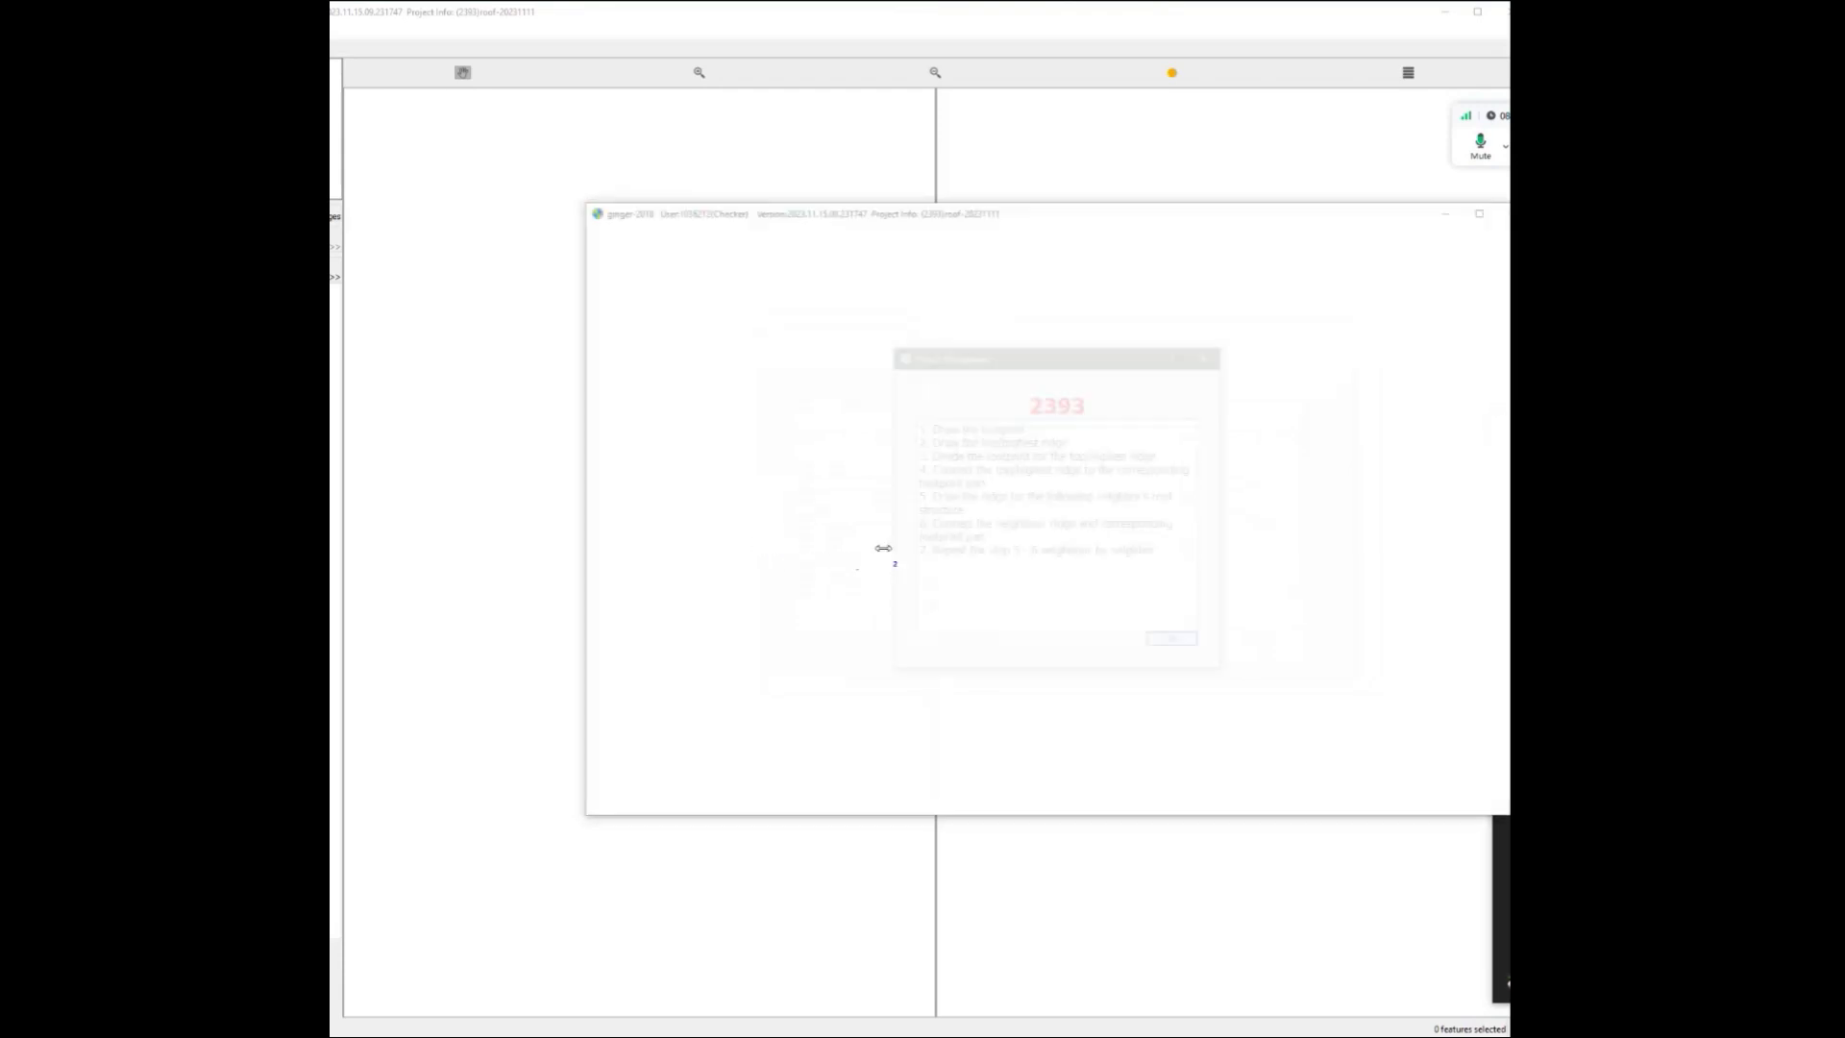
left_click(1189, 649)
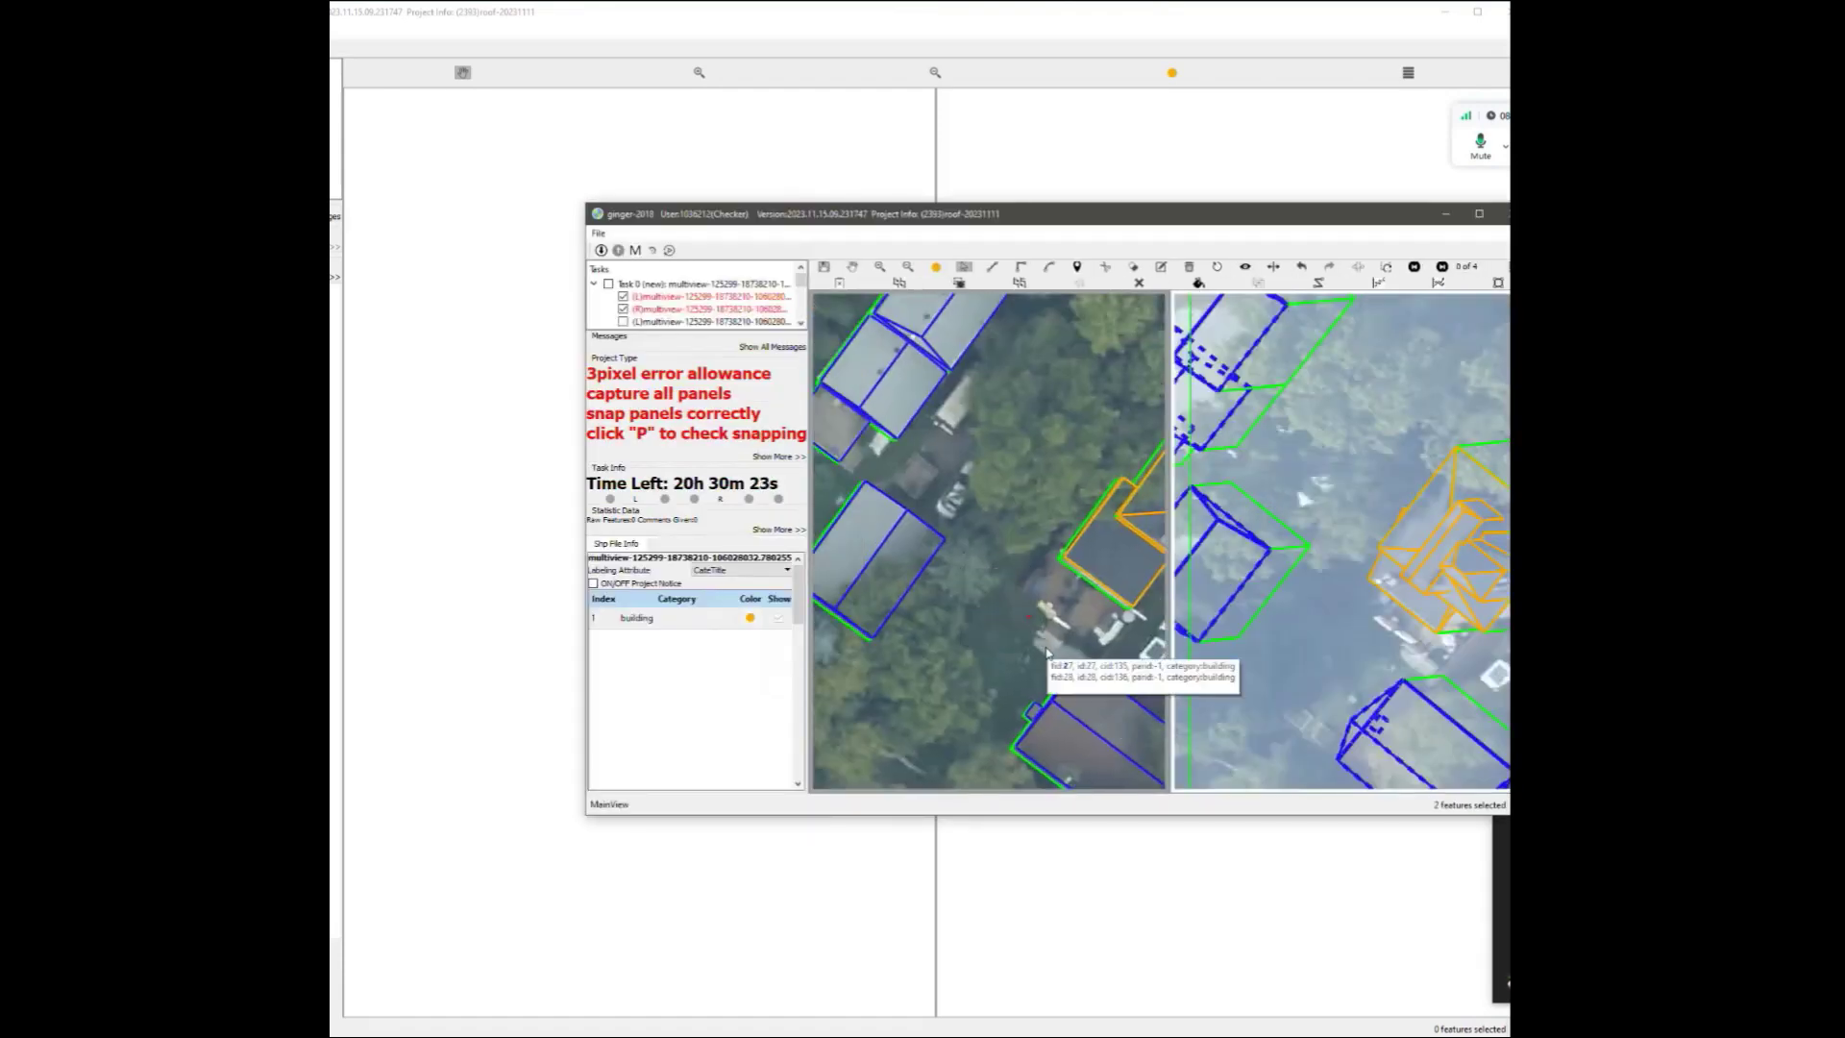
Restore the 17:37:58 history version with 30 features, accept the data access agreement and log back in.
left_click(653, 250)
left_click(1165, 539)
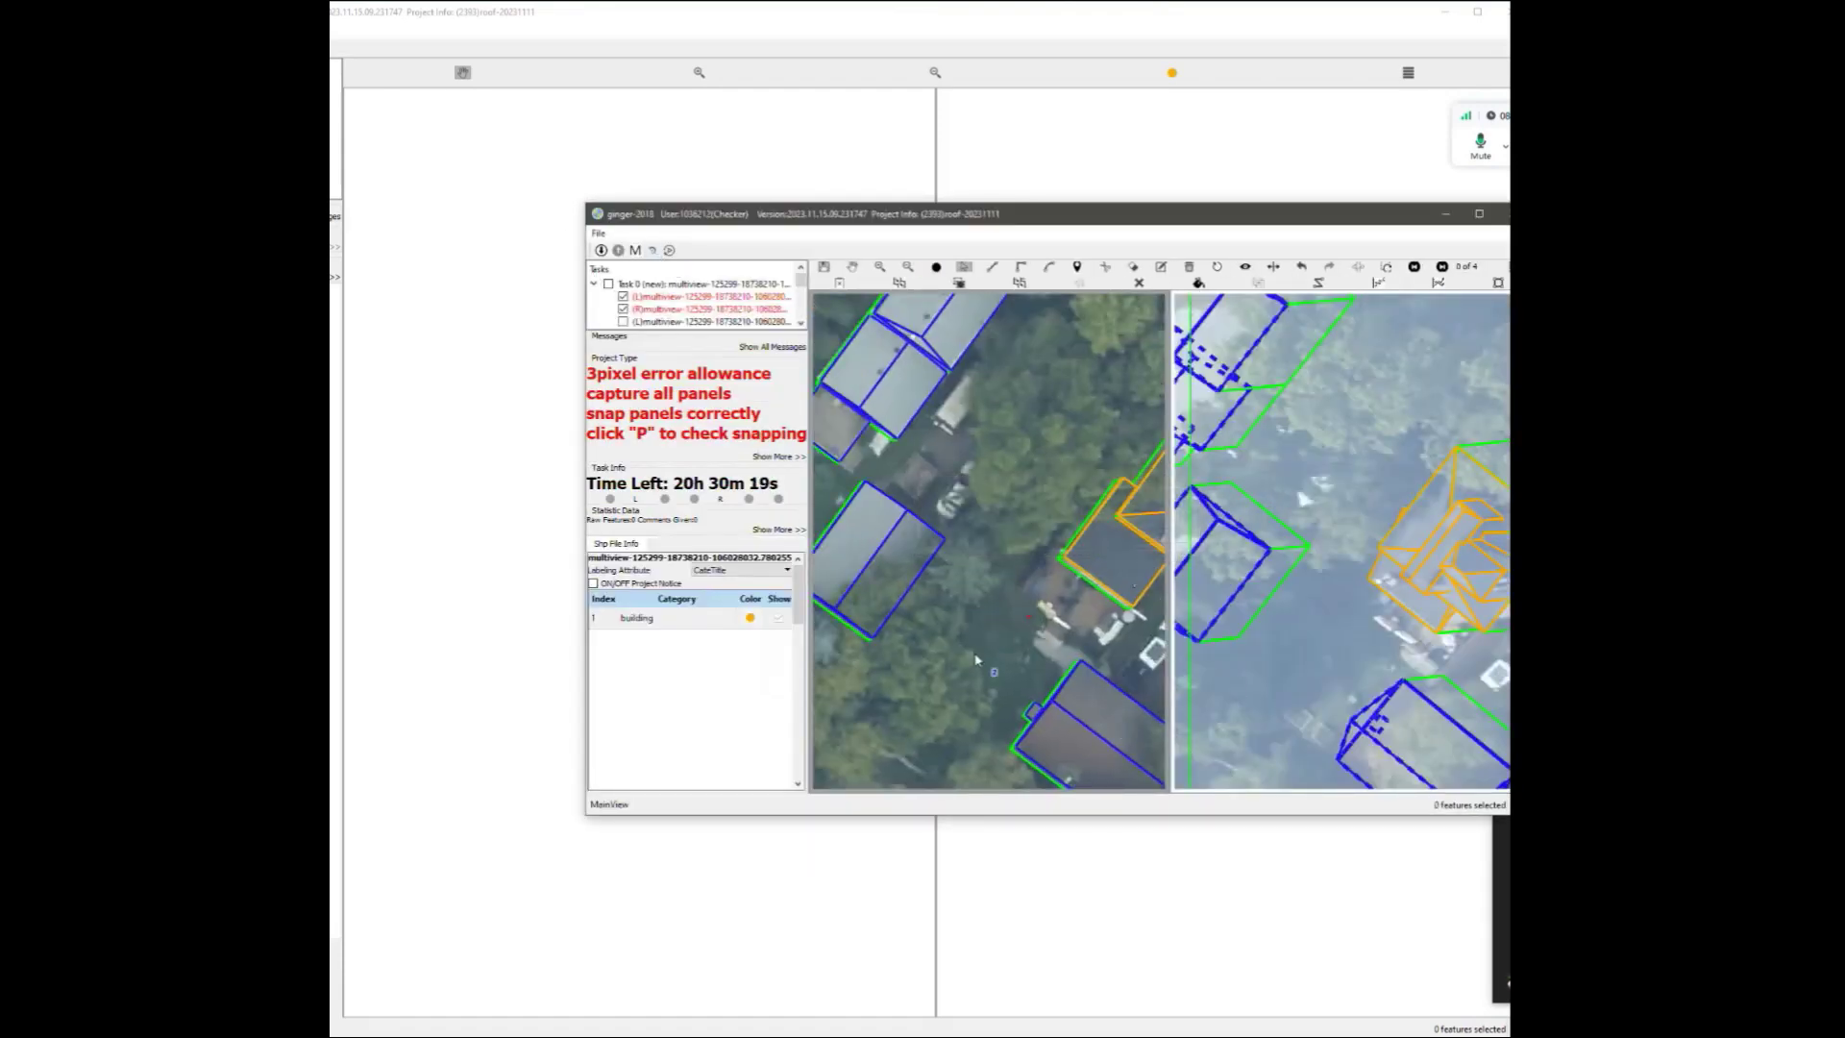
left_click(652, 250)
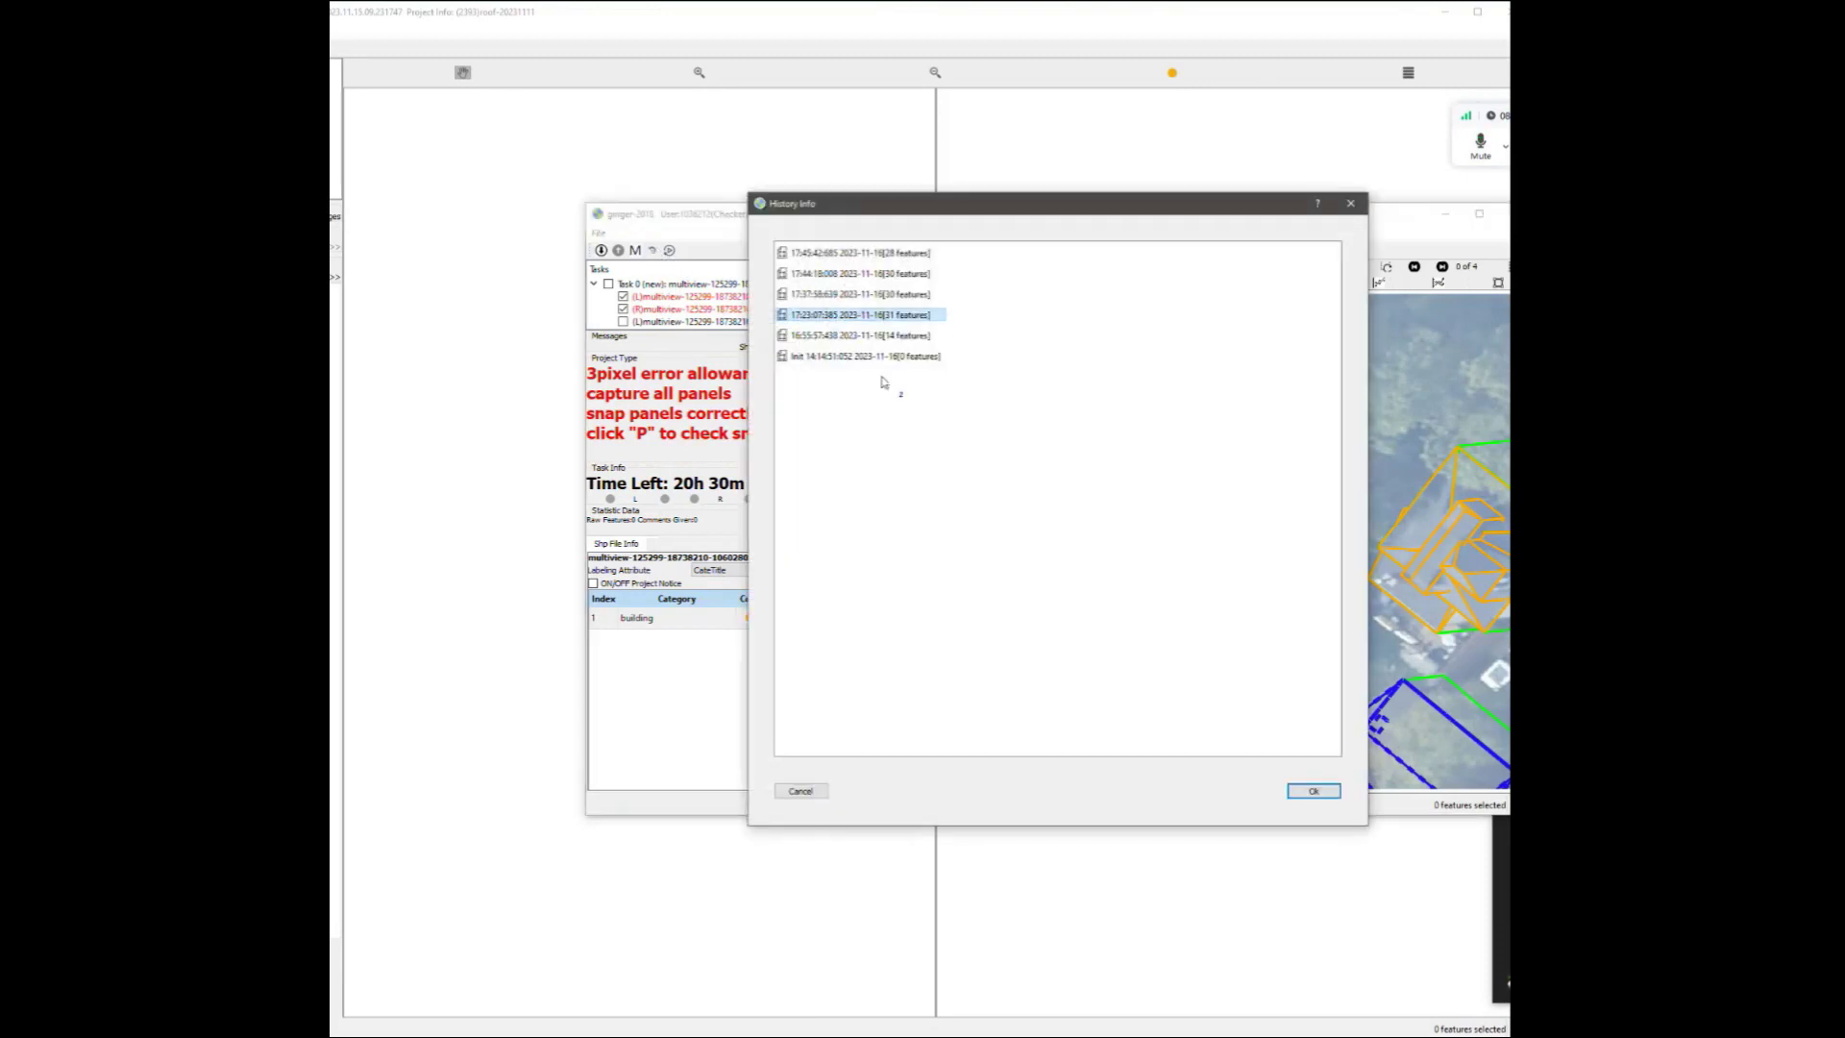
left_click(875, 294)
left_click(1309, 790)
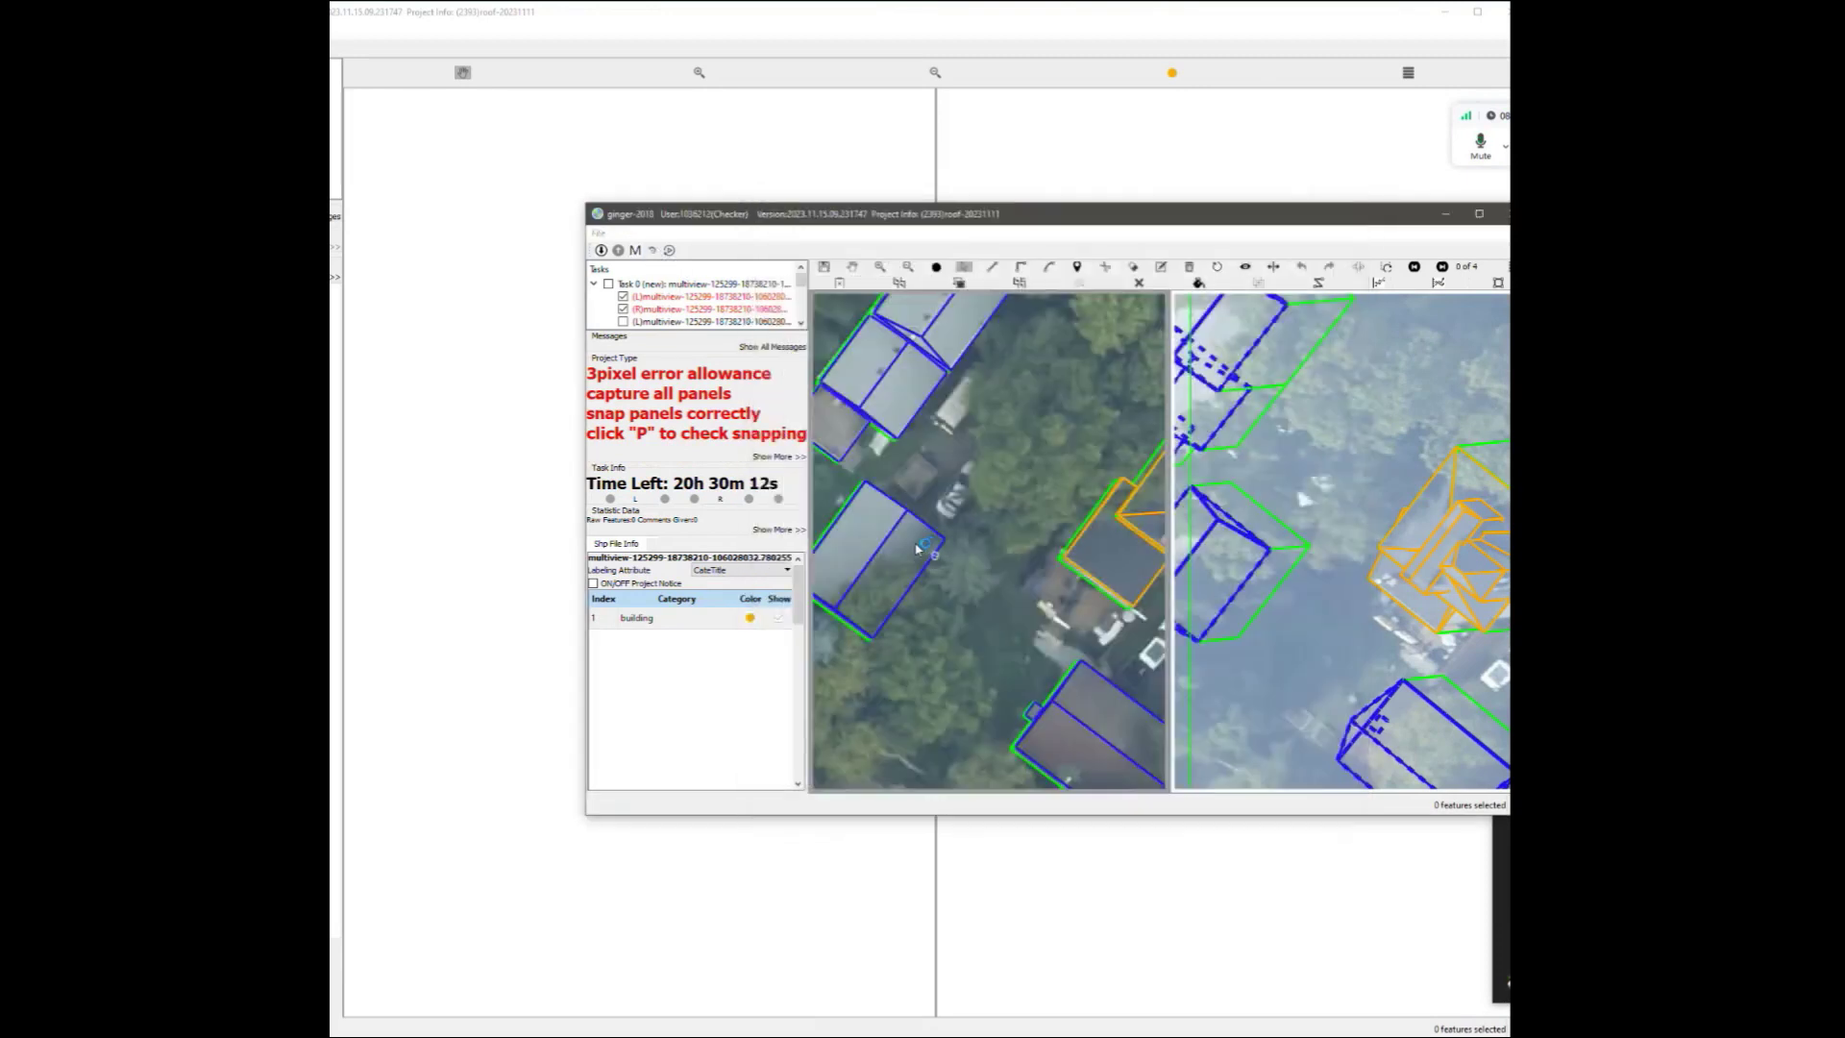
left_click(1233, 652)
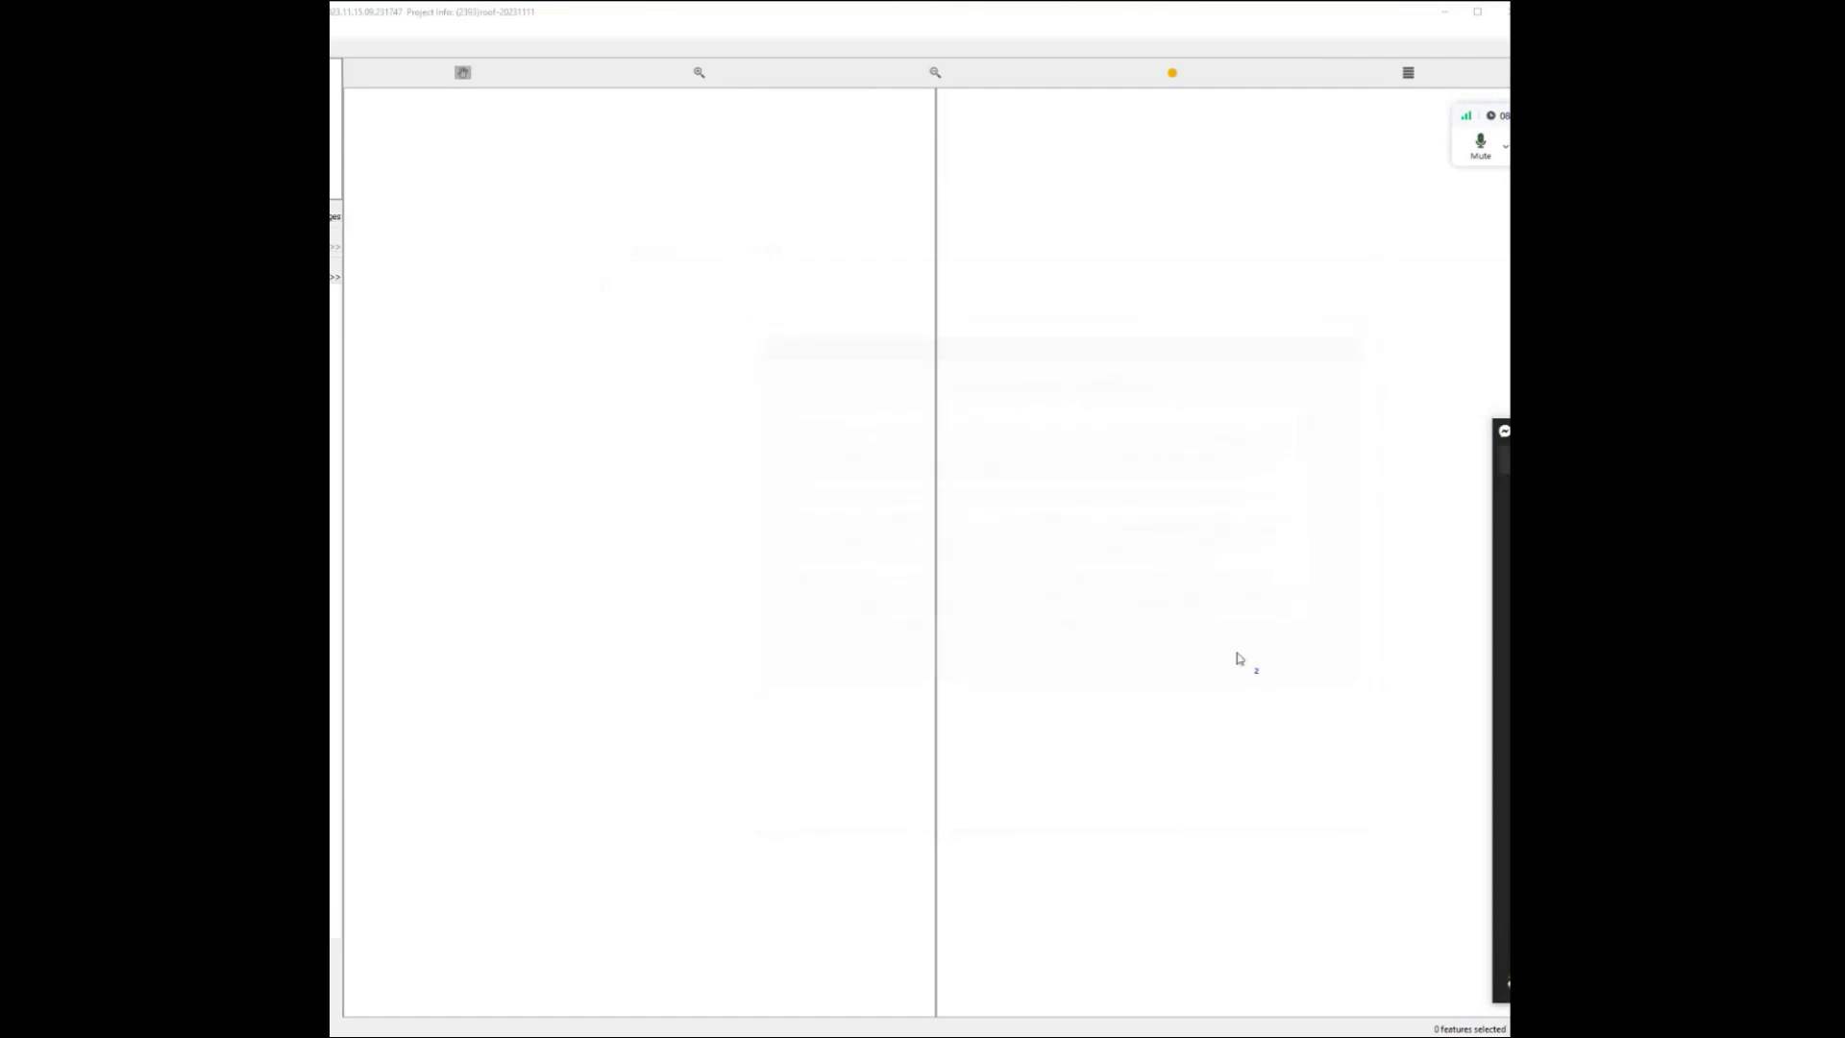
left_click(1034, 558)
key("Return")
Enlarge the reopened window and examine the main roof's triangular front face in wireframe.
left_click_drag(1096, 216, 630, 17)
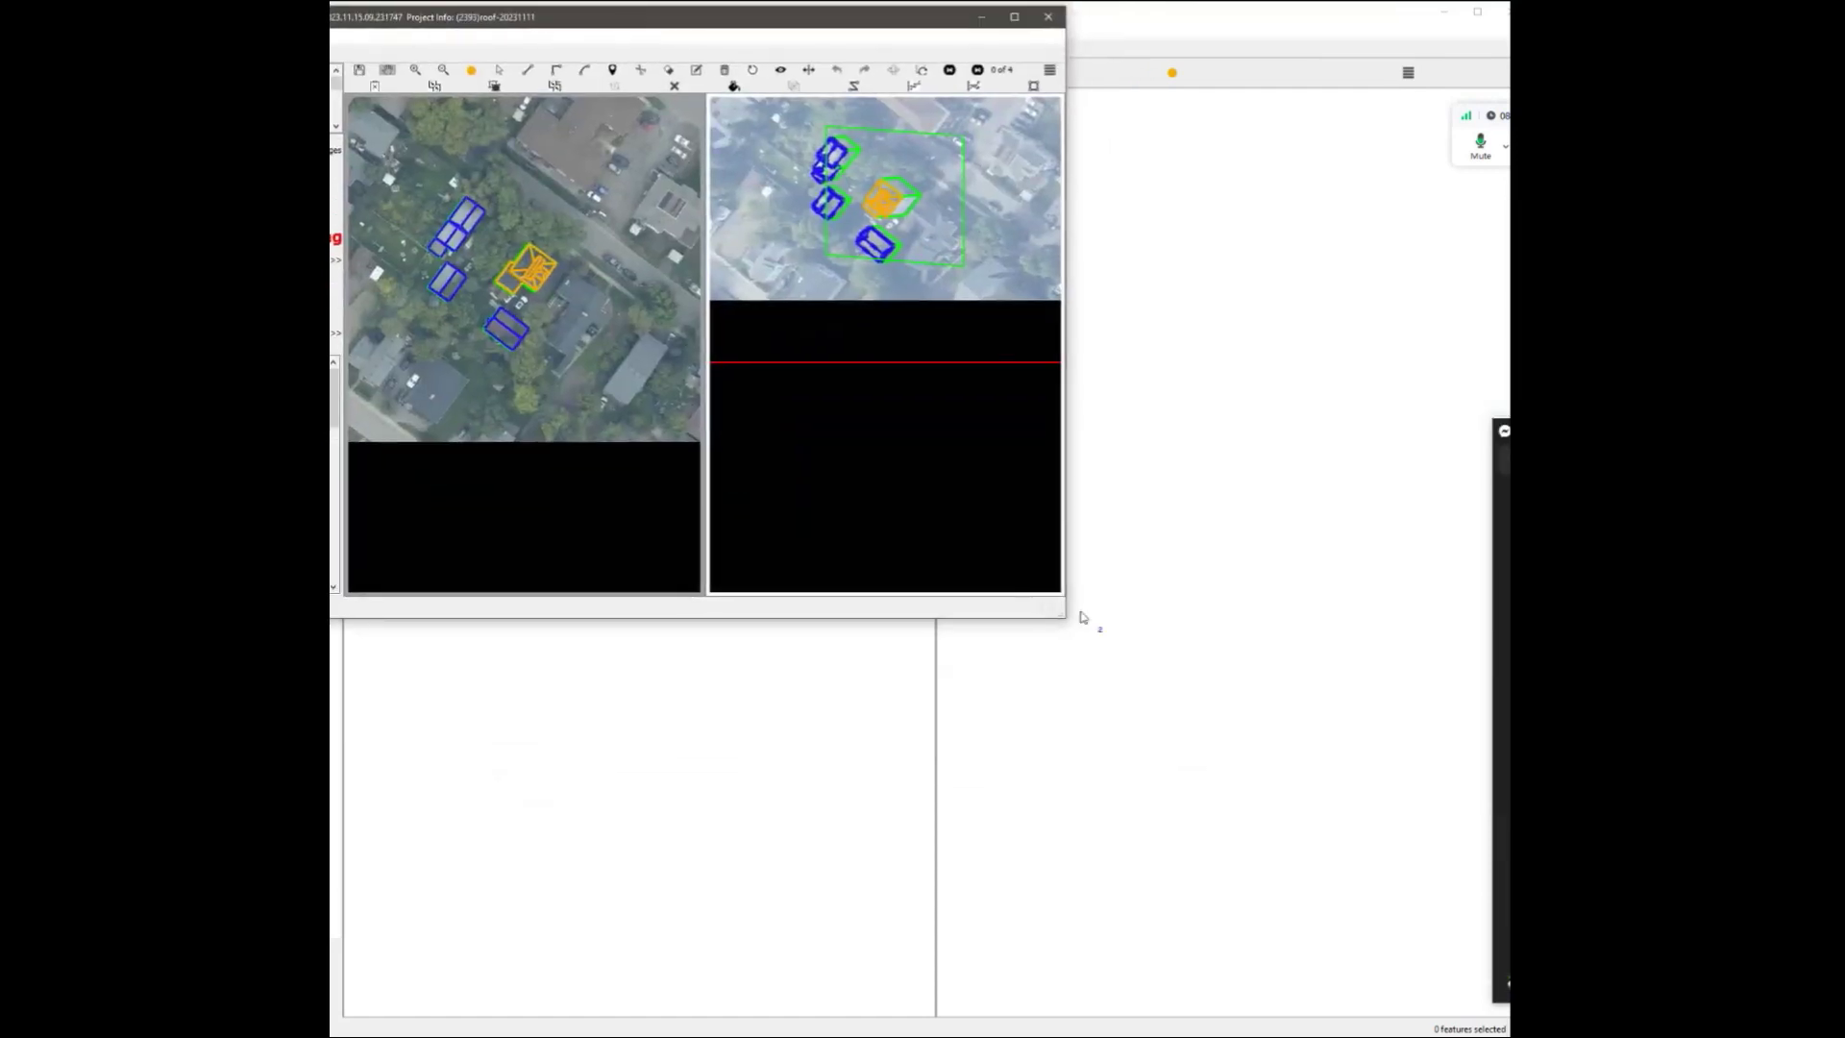
left_click_drag(1068, 619, 1525, 1037)
scroll(672, 413, "up", 8)
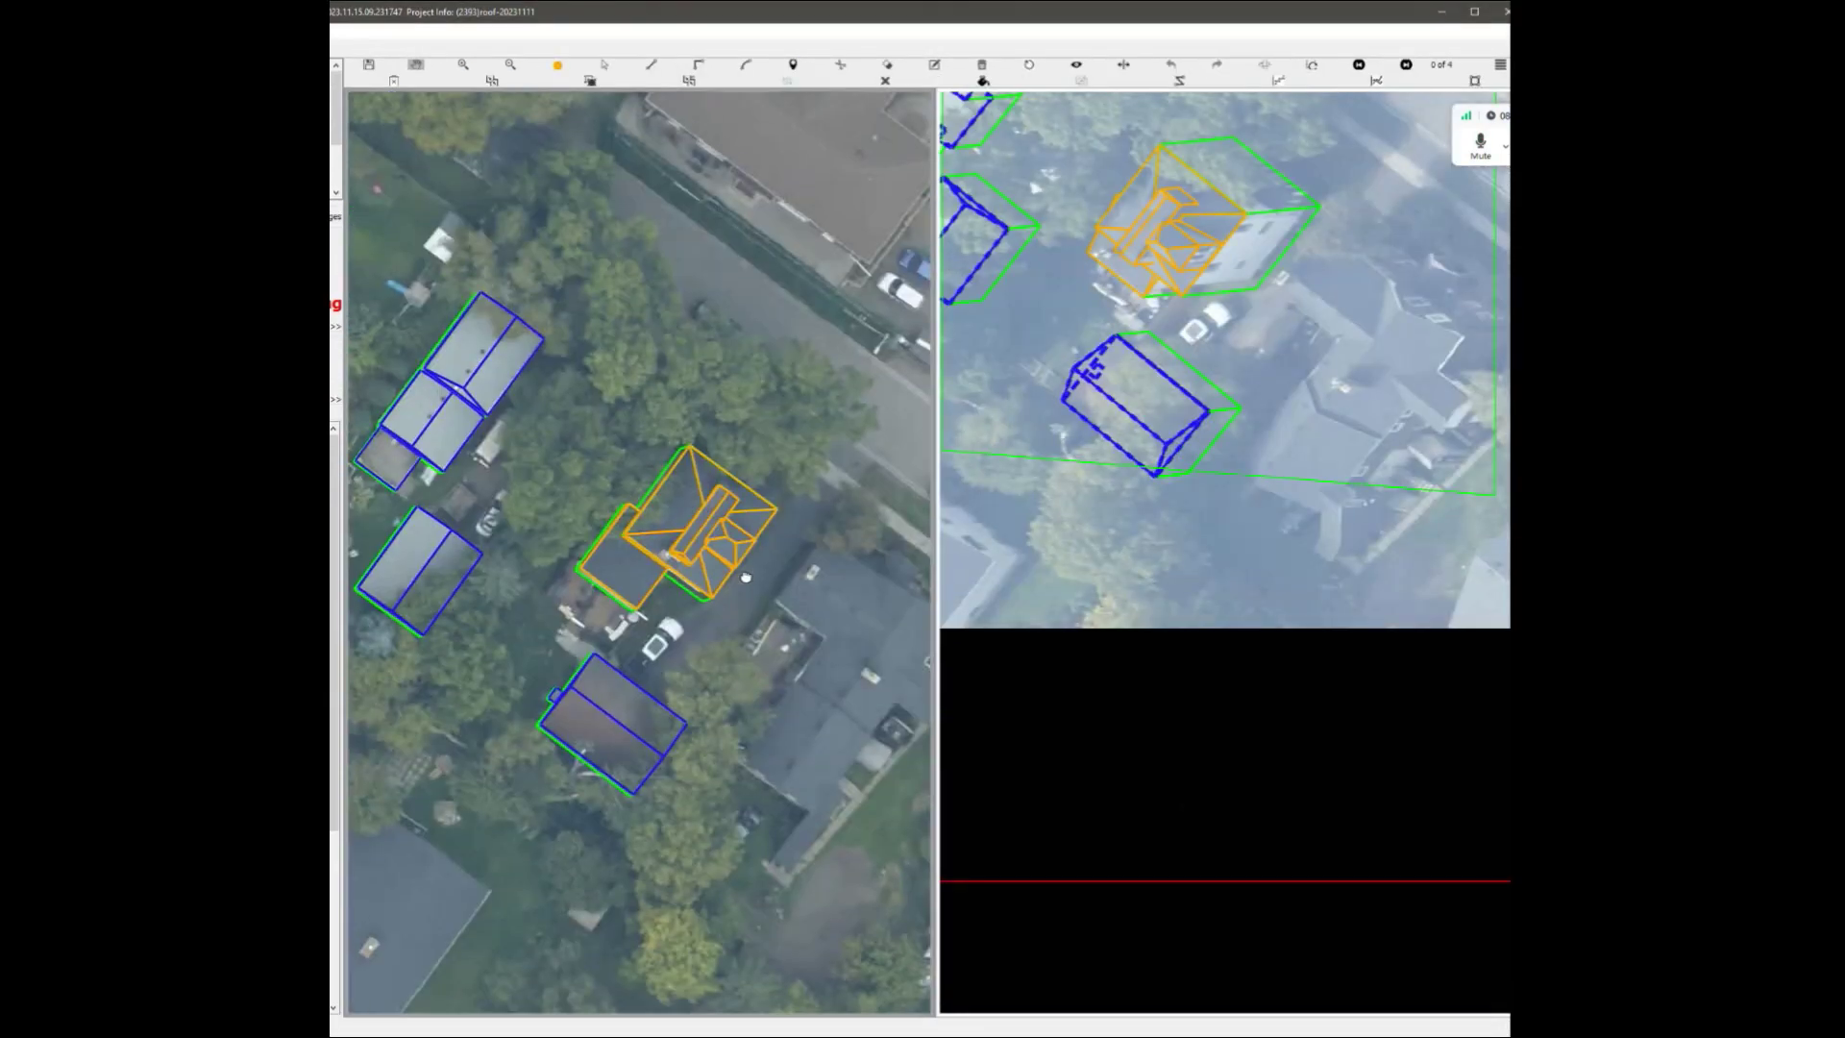
middle_click_drag(684, 511, 400, 453)
scroll(595, 605, "up", 2)
scroll(595, 605, "up", 3)
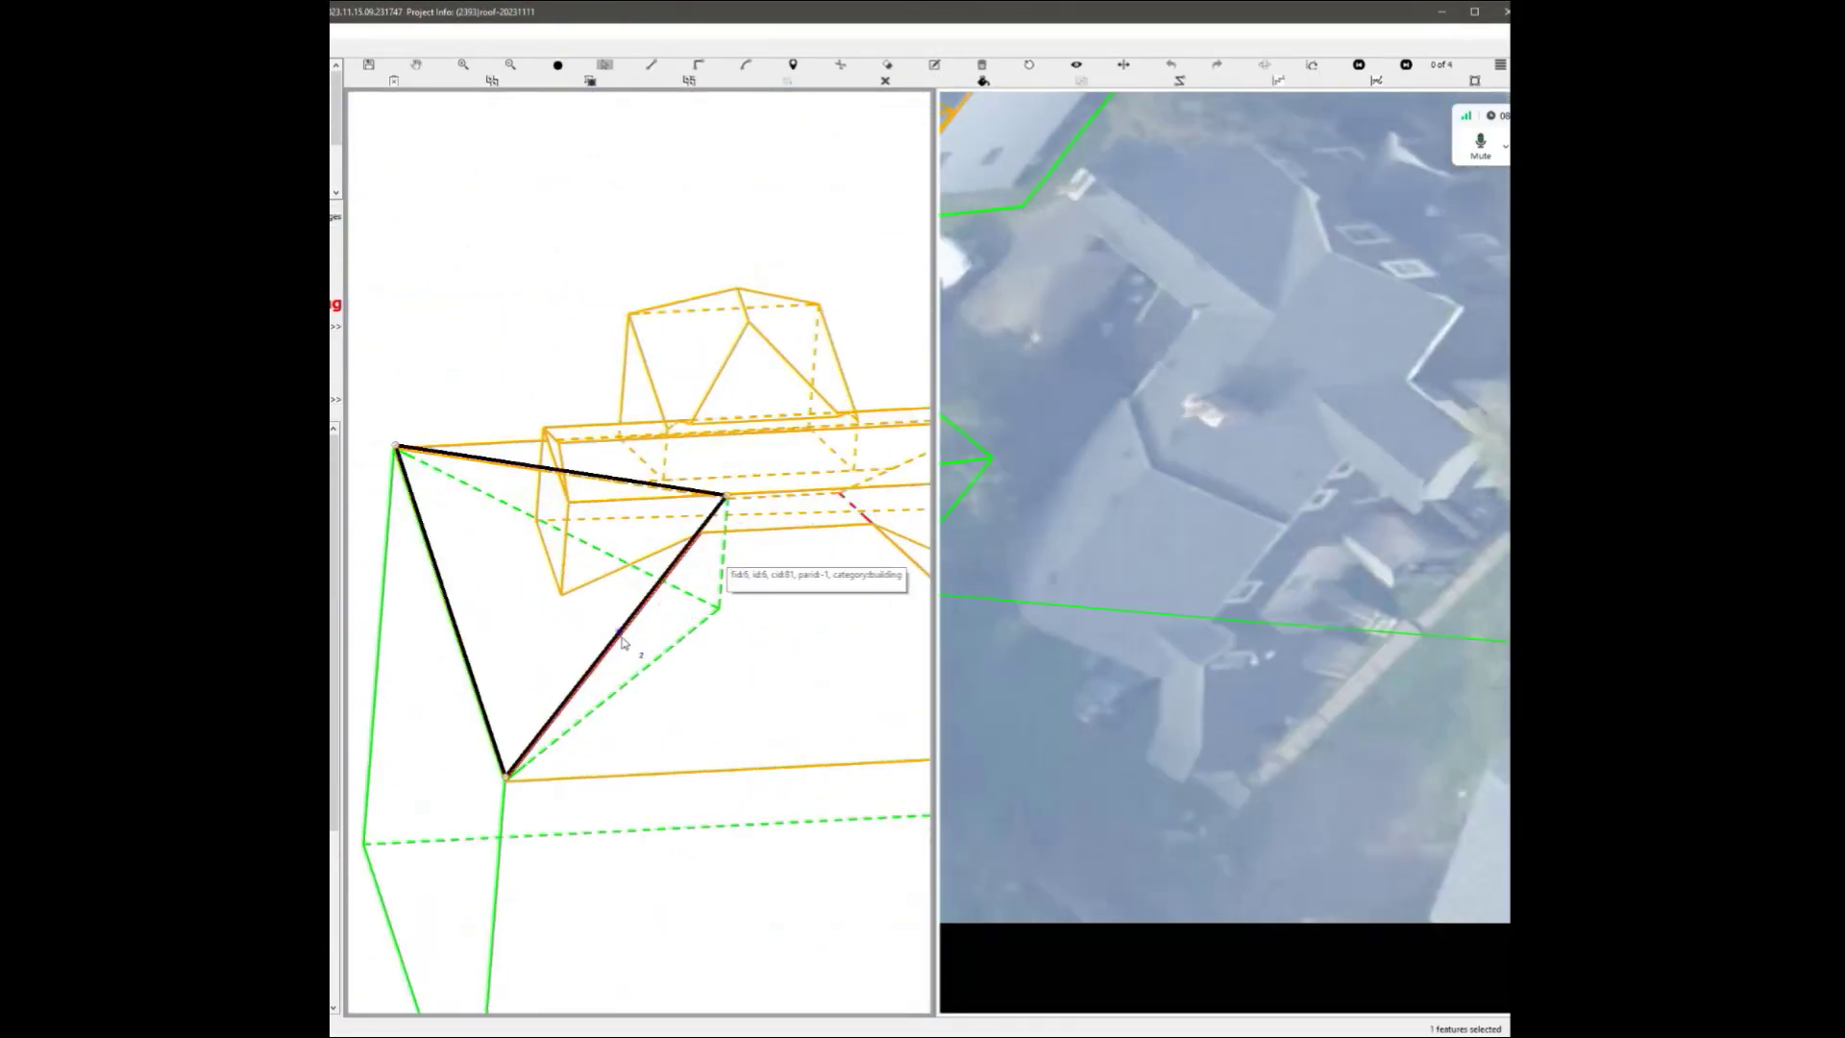
Inspect the main roof's front end and long dormer from several angles in shaded display.
key("Escape")
scroll(620, 631, "down", 3)
middle_click_drag(670, 410, 497, 348)
middle_click_drag(500, 526, 615, 587)
scroll(640, 620, "up", 3)
scroll(644, 663, "down", 5)
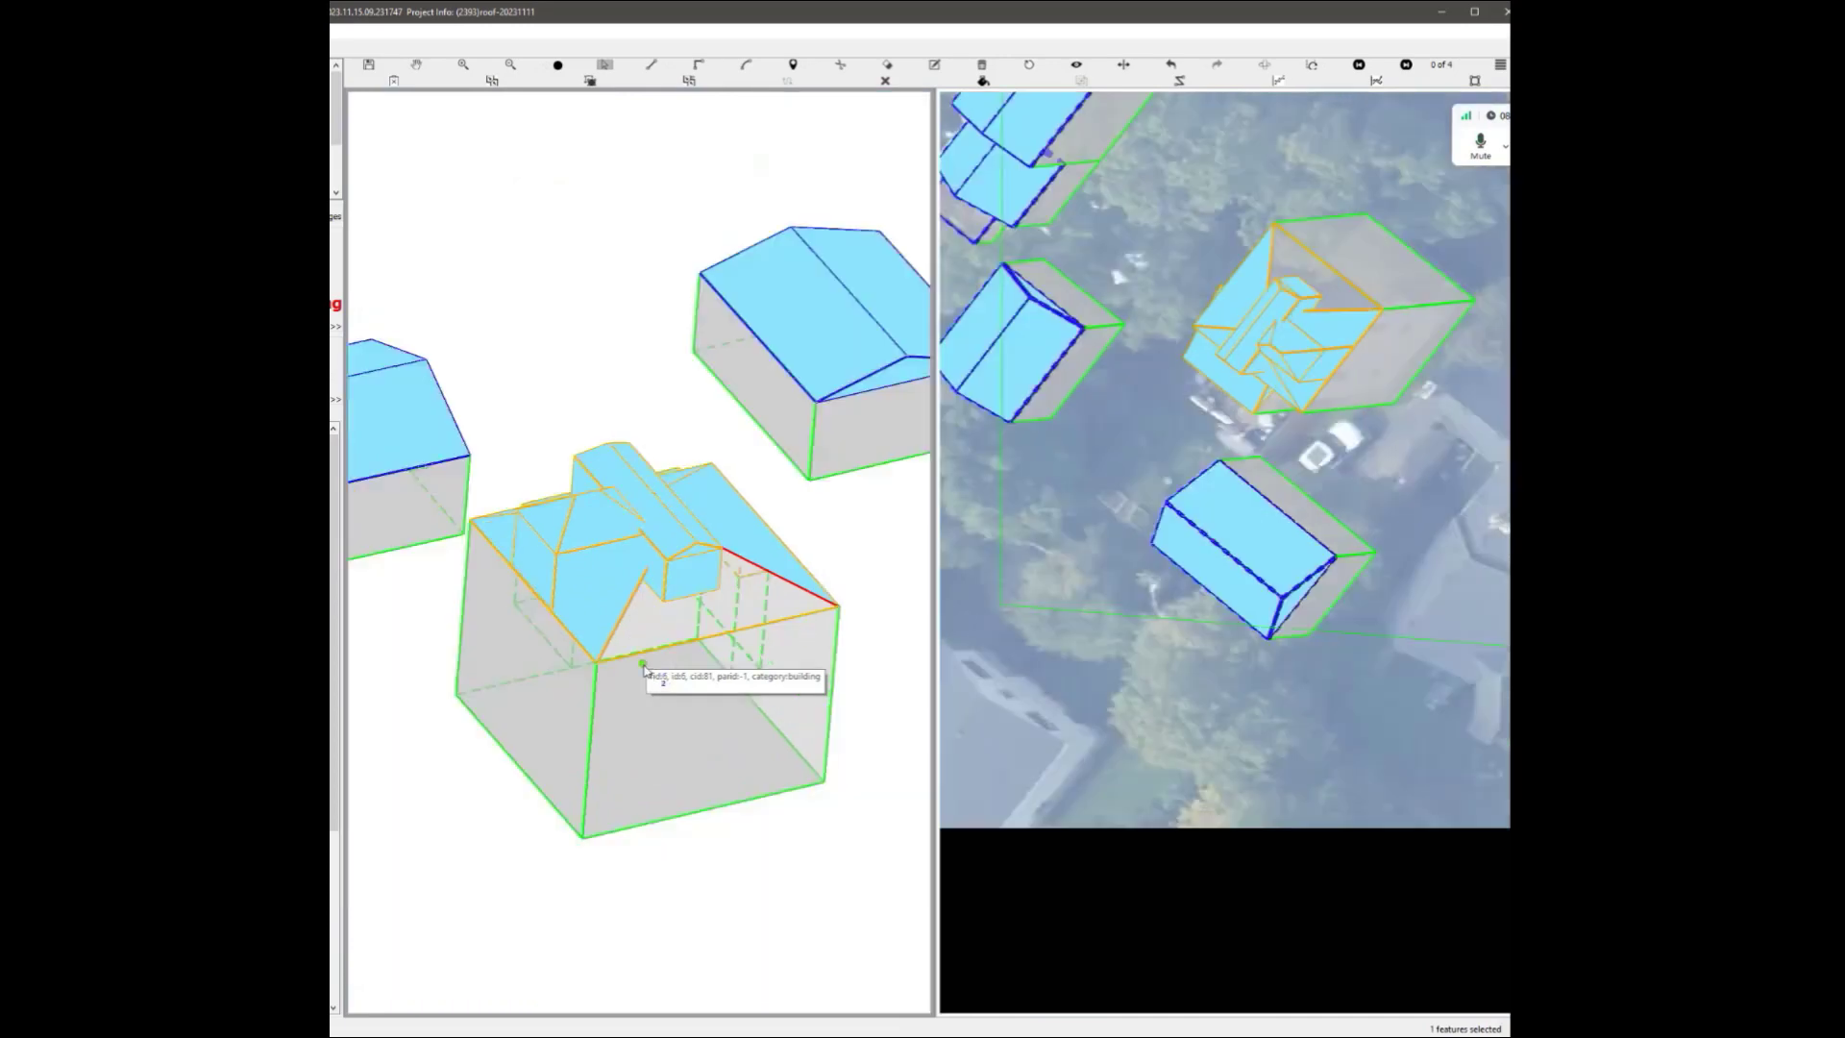
scroll(774, 643, "up", 2)
middle_click_drag(775, 642, 756, 688)
scroll(754, 685, "up", 2)
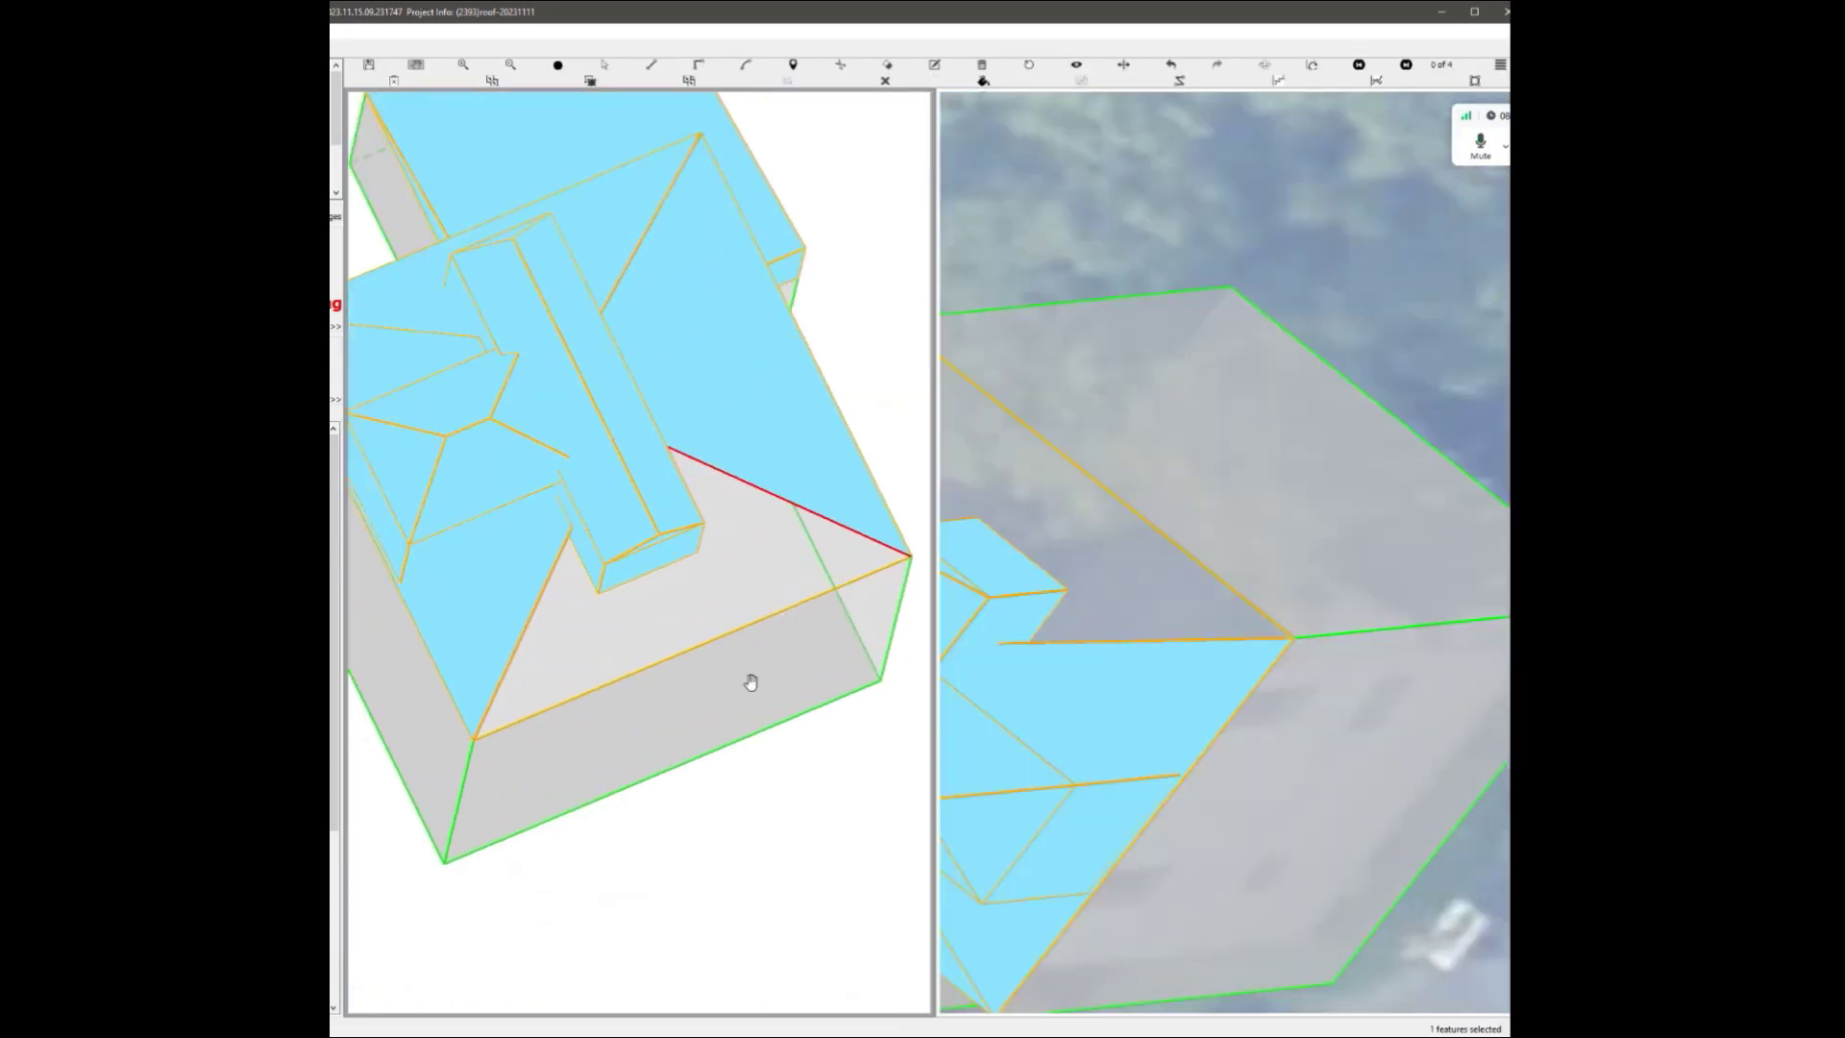
Draw the main roof's triangular front slope from one front eave corner to the ridge end and the other front eave corner.
key("s")
scroll(828, 653, "up", 2)
scroll(750, 606, "down", 4)
key("l")
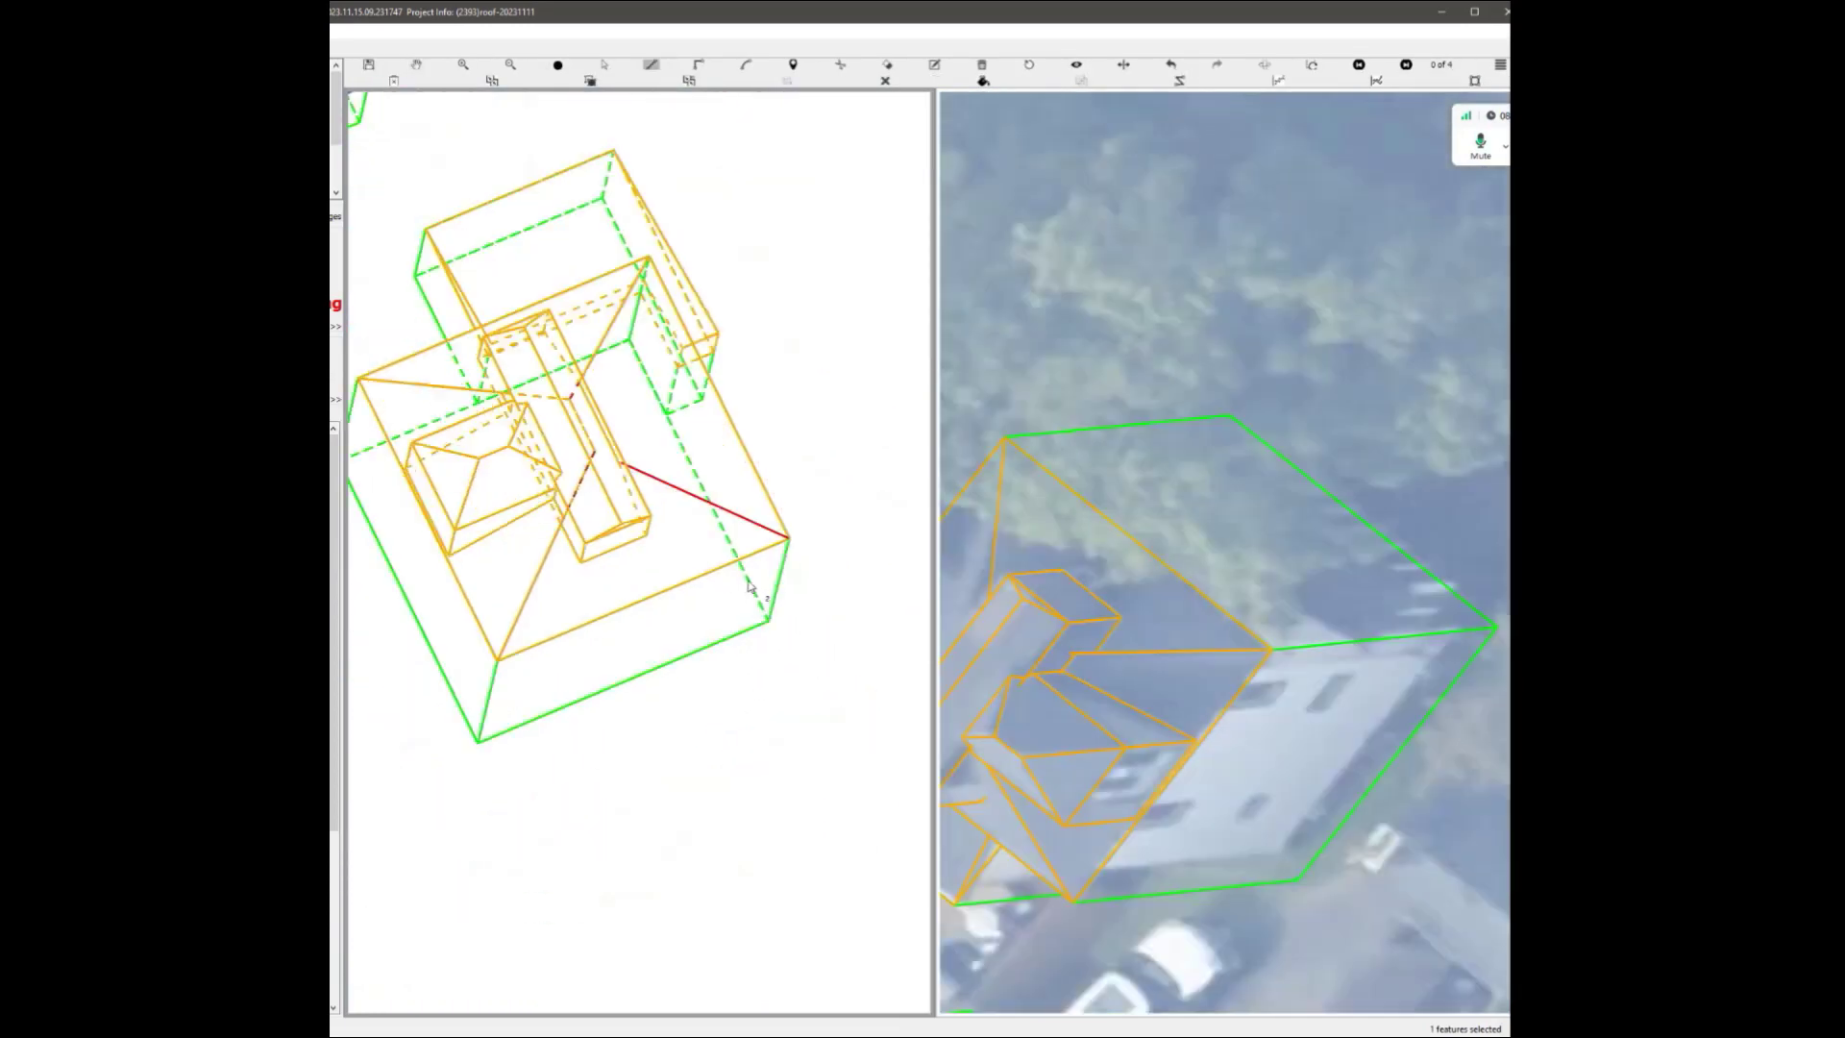
left_click(502, 663)
scroll(576, 544, "up", 2)
left_click(615, 386)
key("Right")
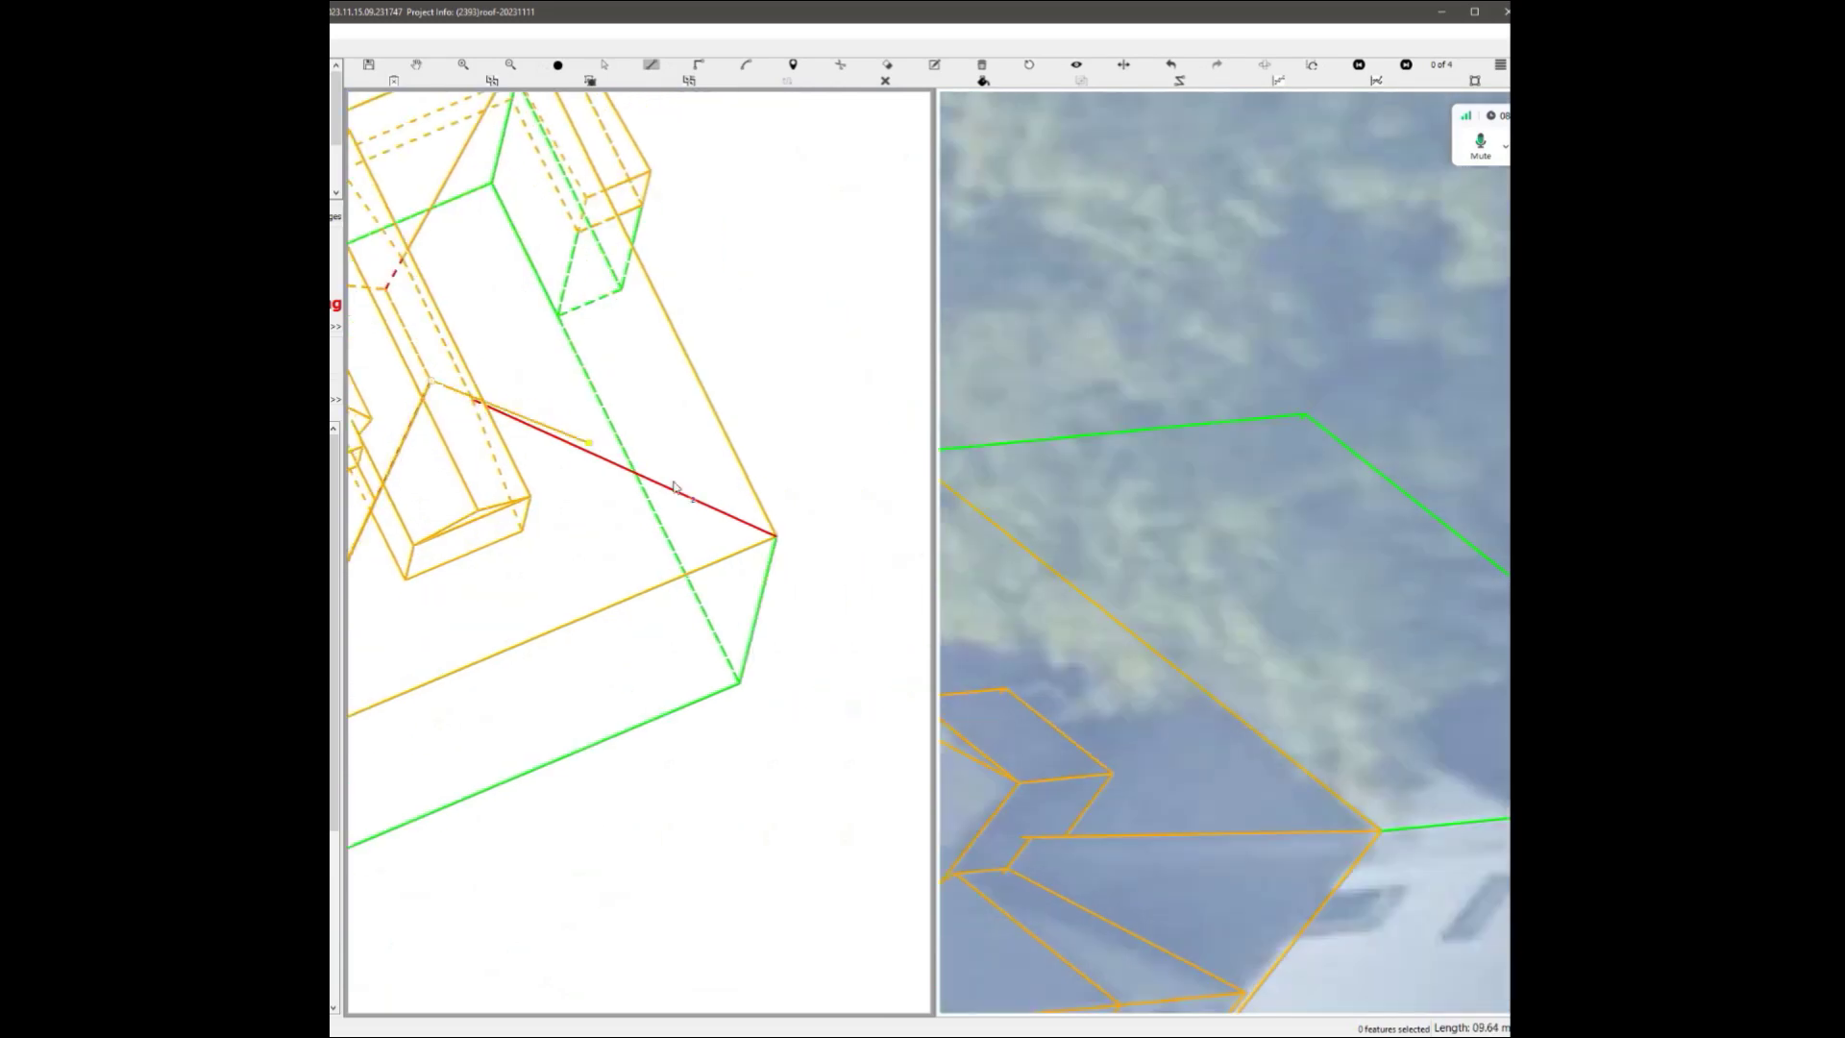
left_click(776, 538)
scroll(744, 550, "down", 3)
key("Escape")
Redraw the main roof's side slope next to the long dormer, from its two eave corners up to the hip lines.
mouse_move(741, 551)
left_mouse_down()
mouse_move(556, 551)
mouse_move(465, 502)
mouse_move(663, 543)
mouse_move(617, 556)
left_mouse_up()
key("s")
scroll(616, 629, "up", 3)
key("s")
left_click(618, 634)
scroll(620, 643, "down", 2)
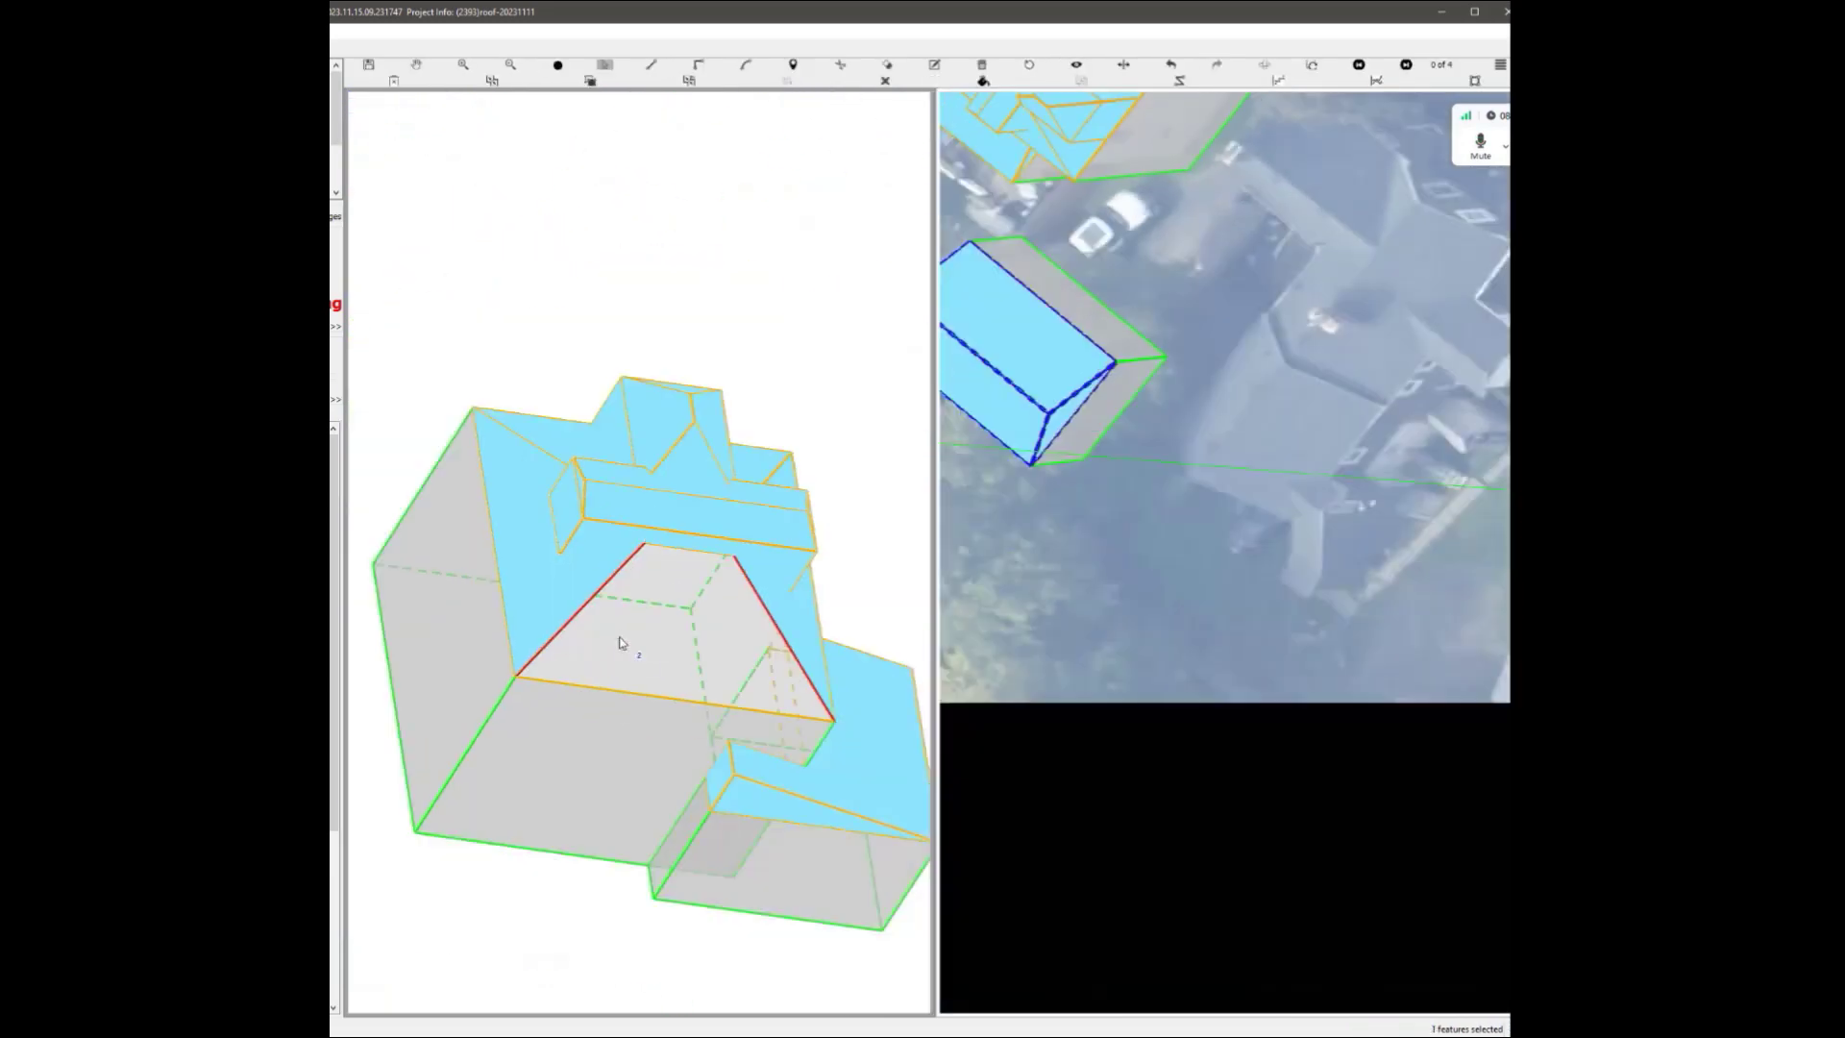
left_click(639, 547)
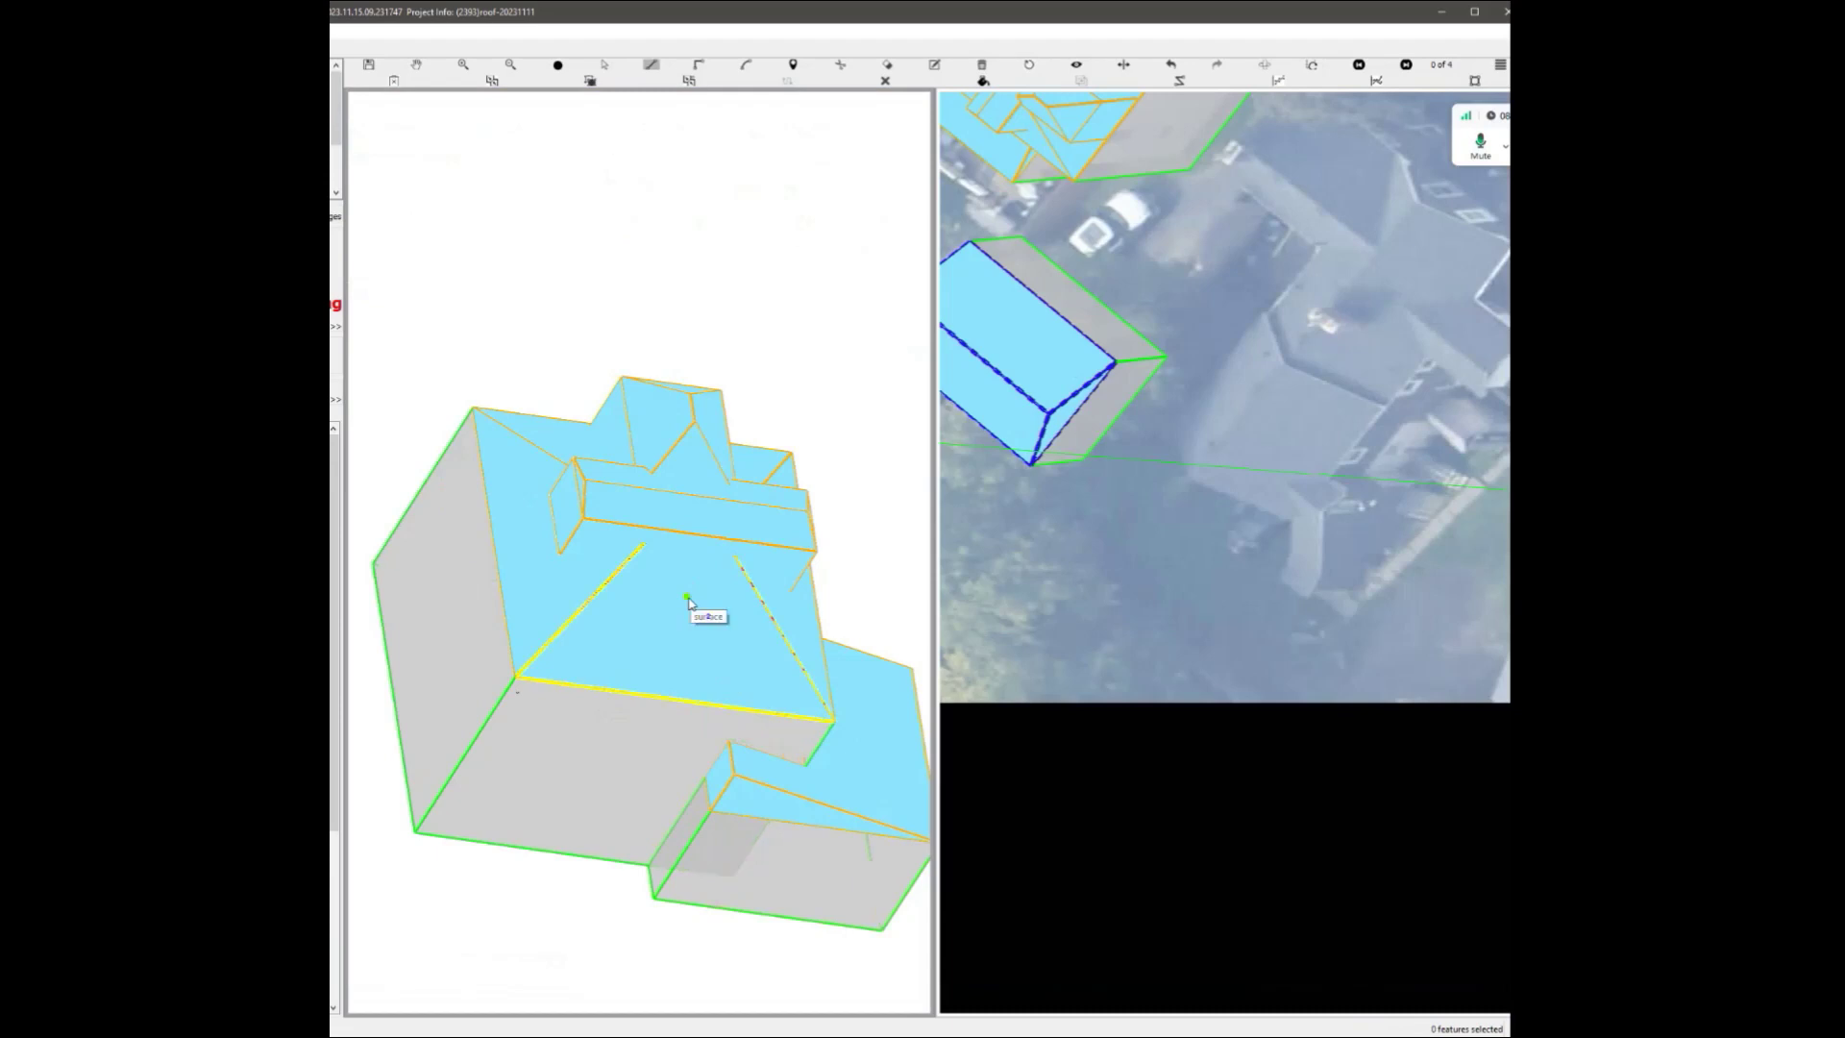
Examine in wireframe where the hip lines run beneath the long dormer beside the redrawn side slope.
scroll(691, 599, "up", 5)
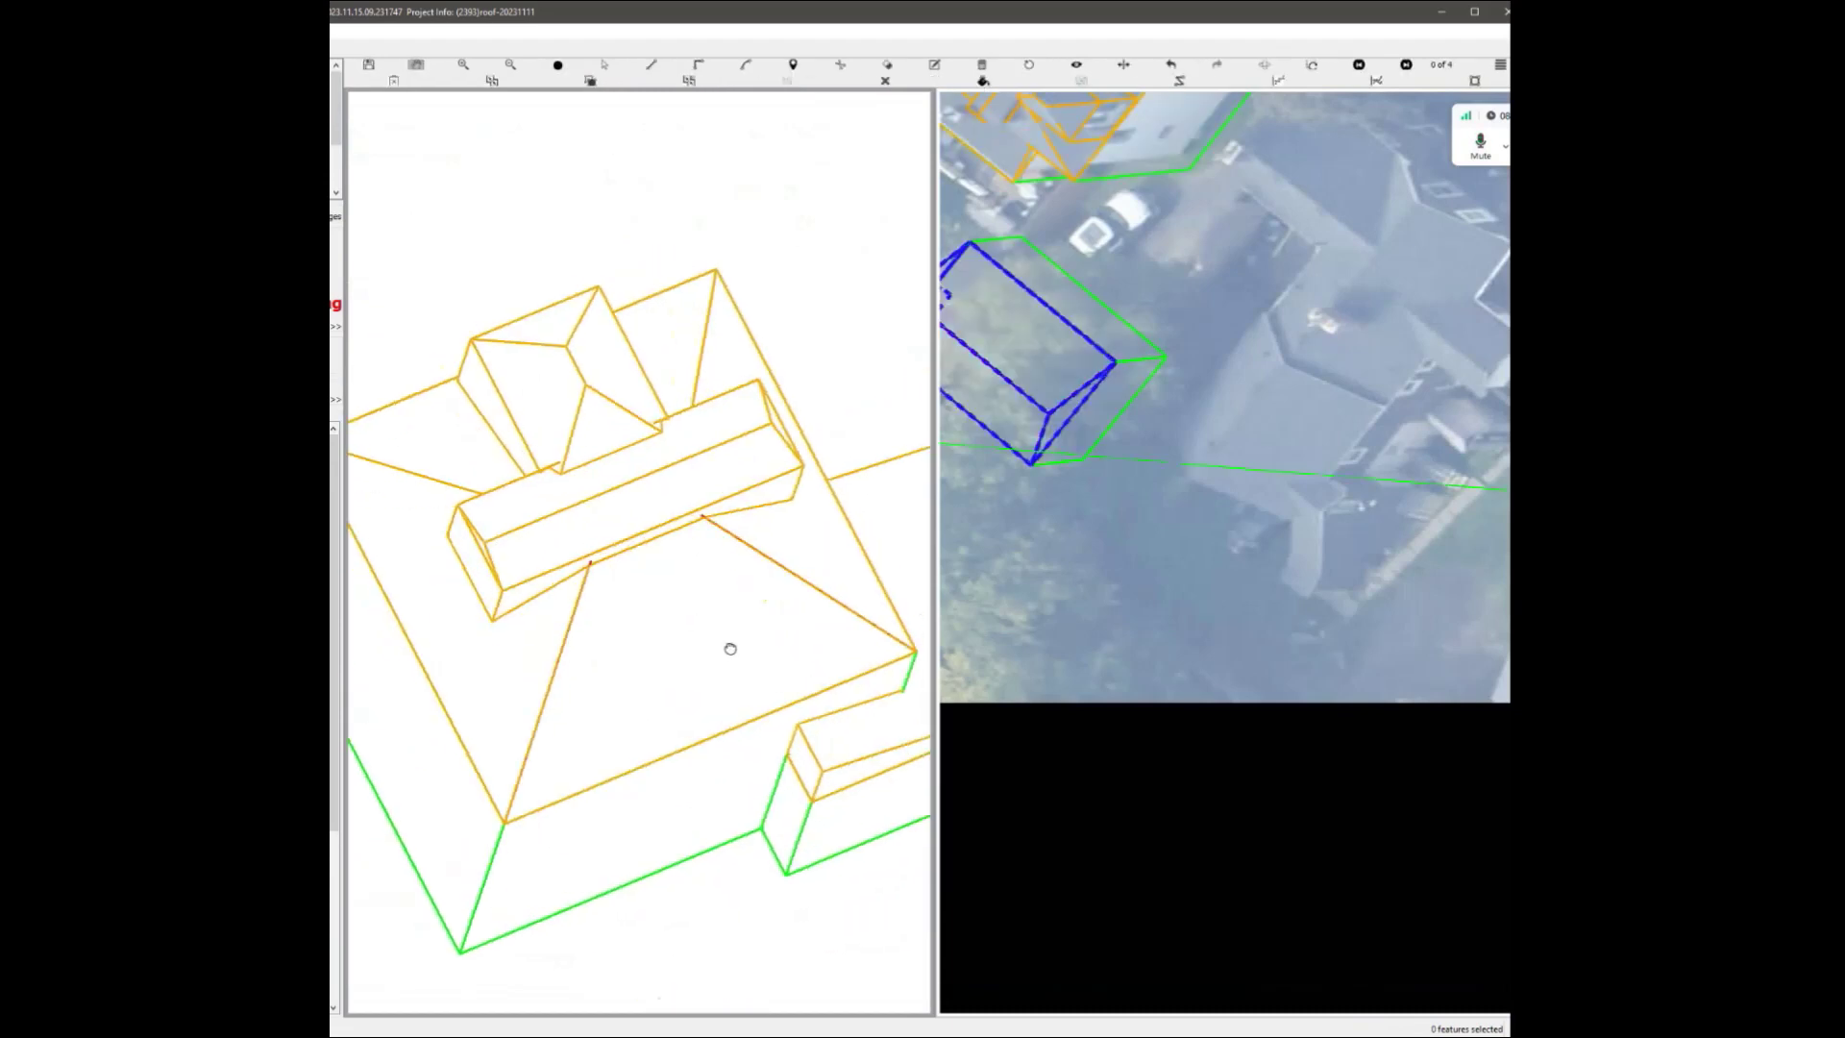
scroll(640, 524, "up", 6)
key("Escape")
scroll(629, 522, "down", 5)
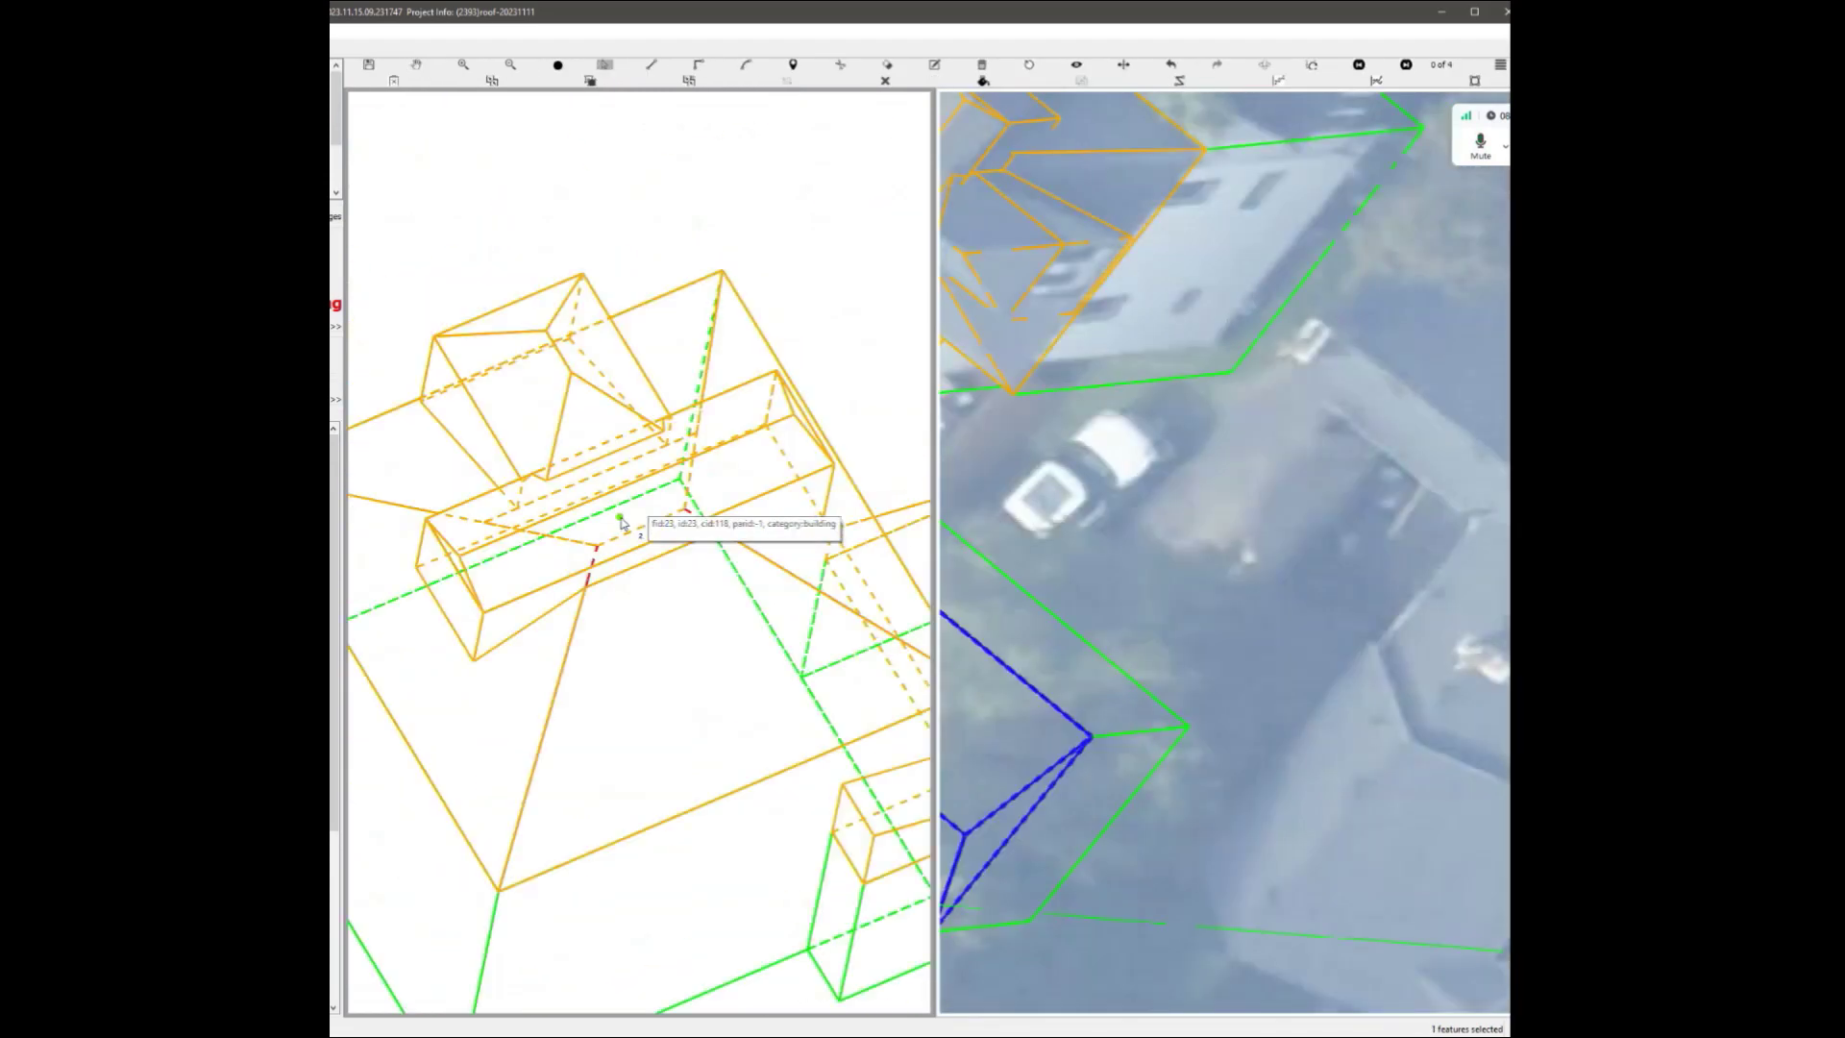
left_click(635, 529)
scroll(651, 534, "up", 2)
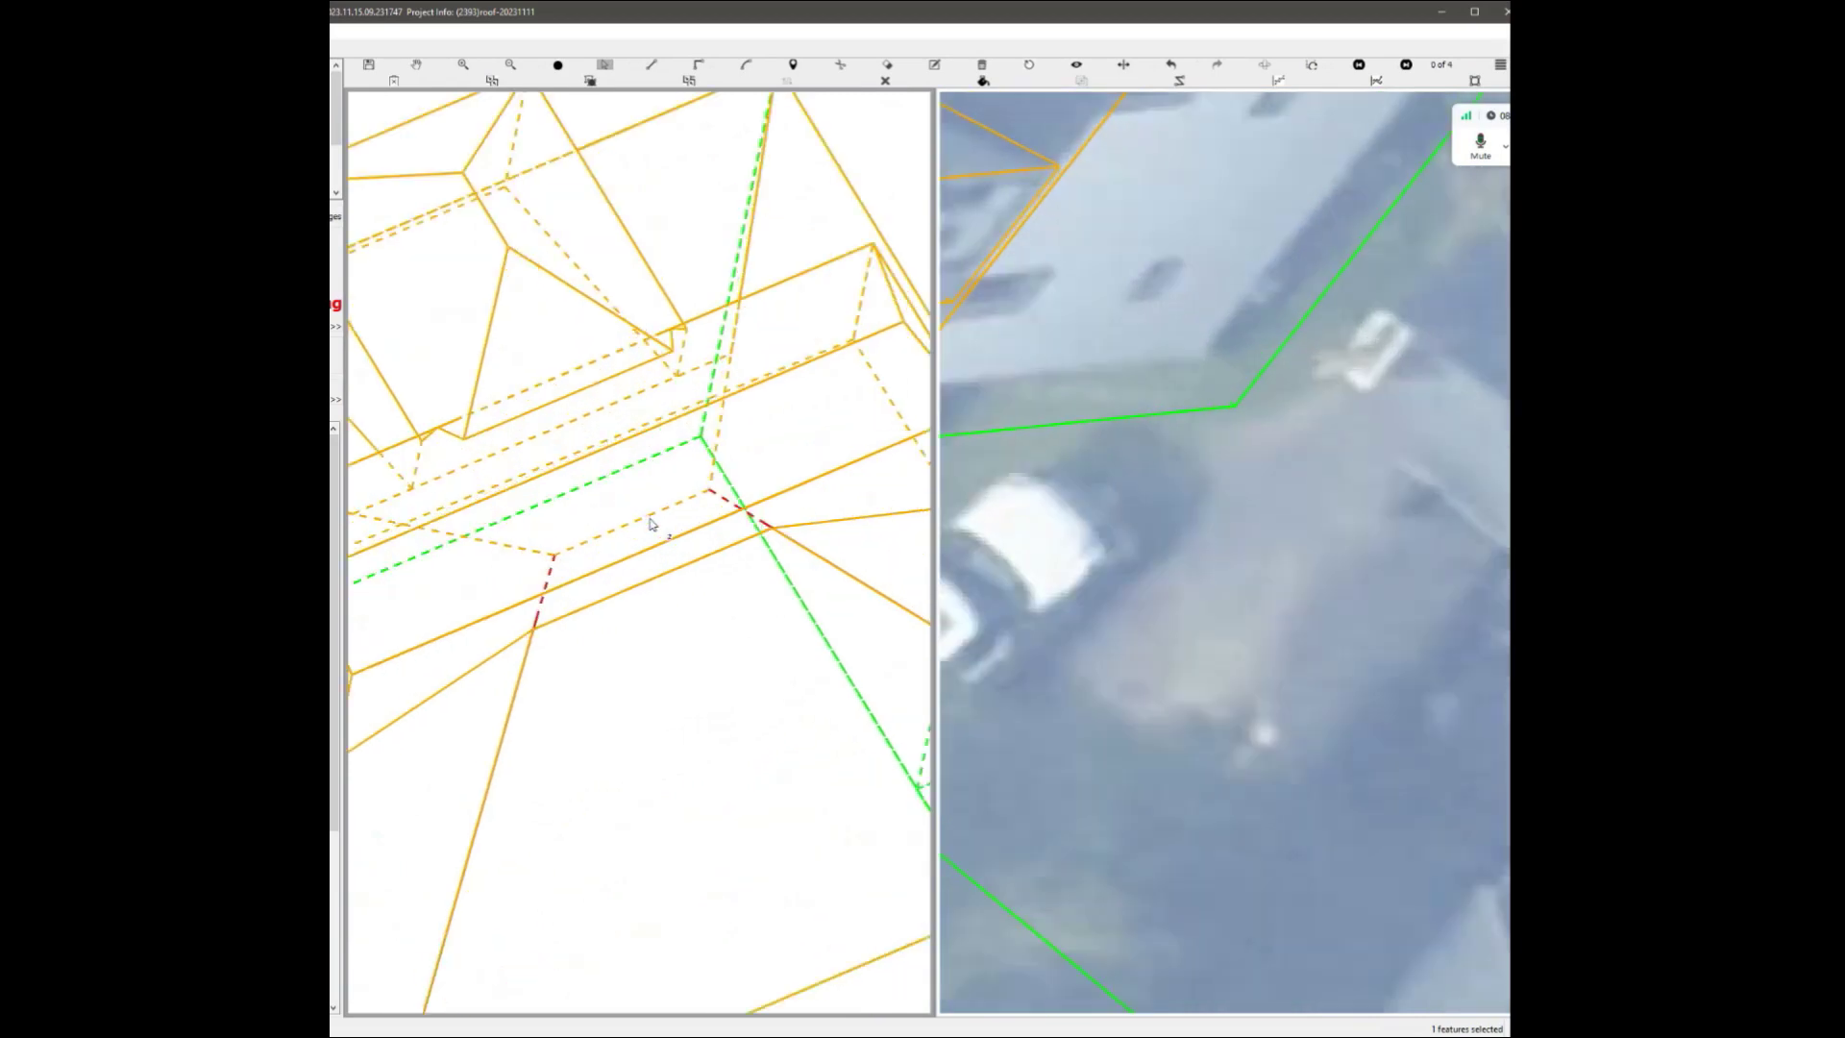
left_click(554, 582)
scroll(646, 560, "down", 5)
scroll(654, 538, "up", 5)
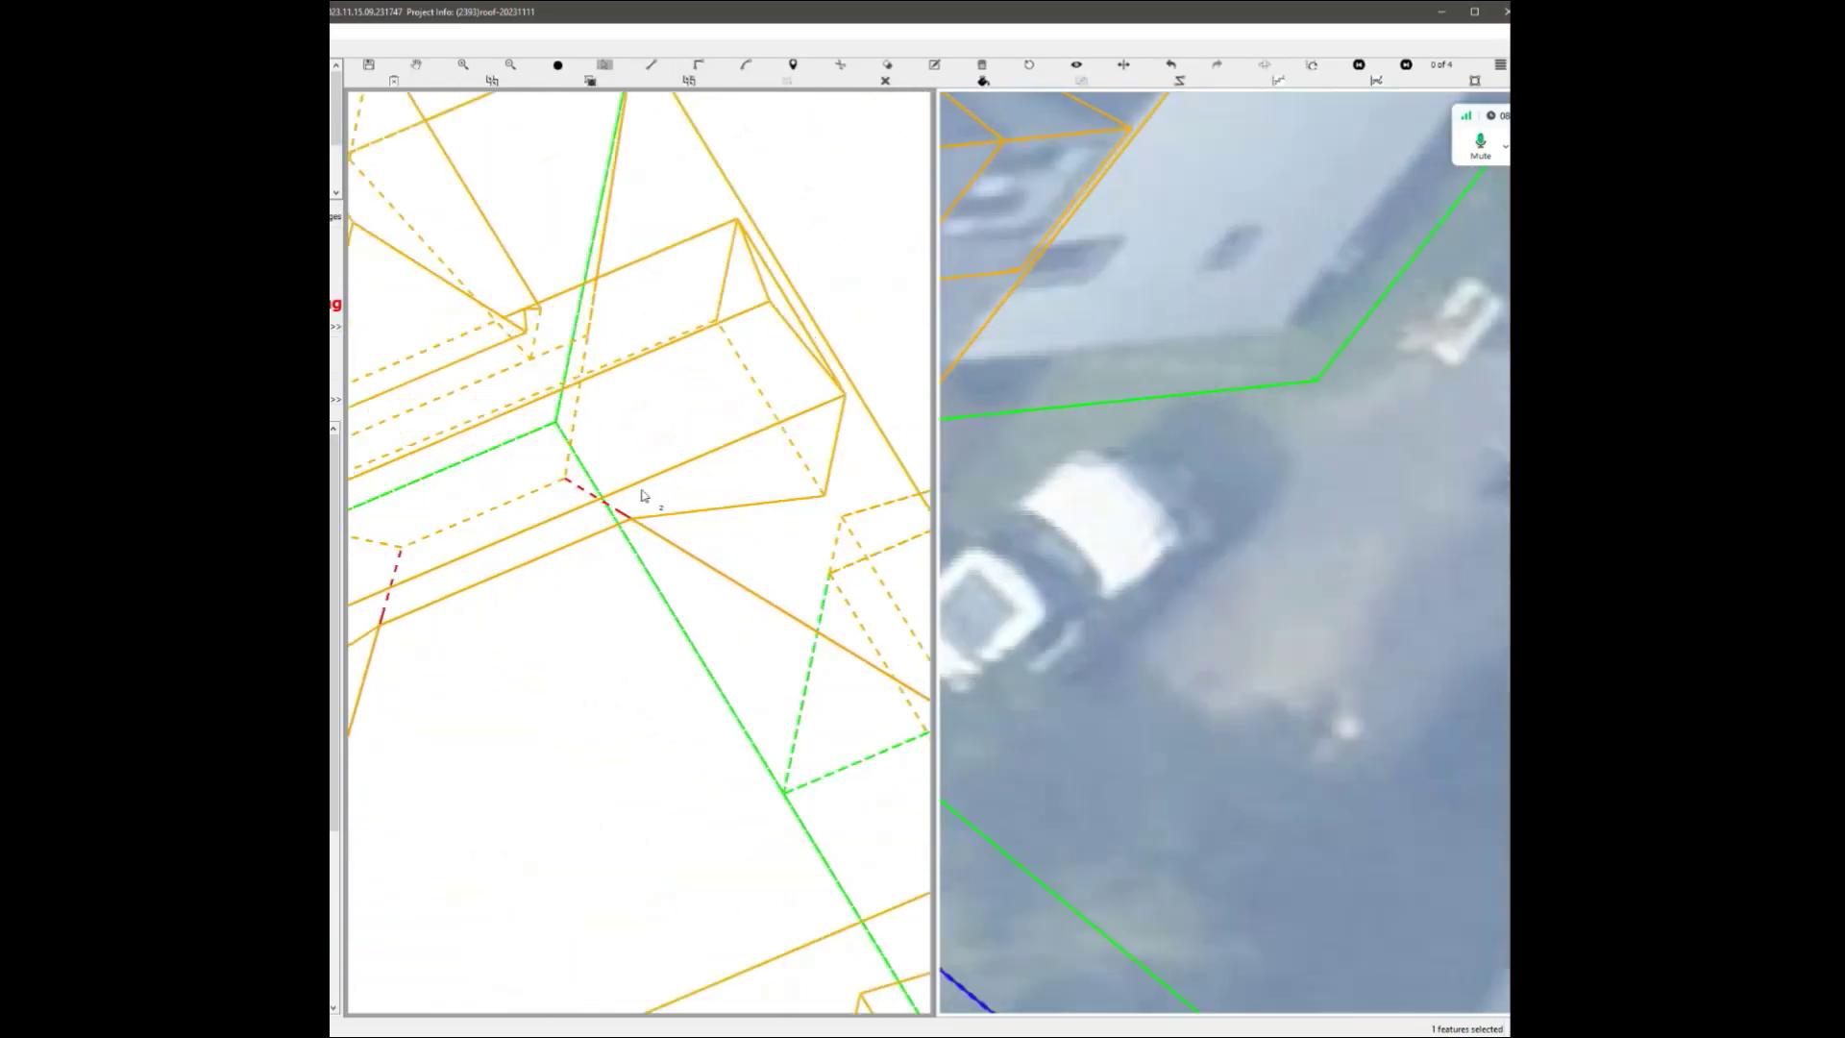
scroll(639, 504, "down", 3)
scroll(543, 684, "up", 3)
scroll(630, 618, "down", 3)
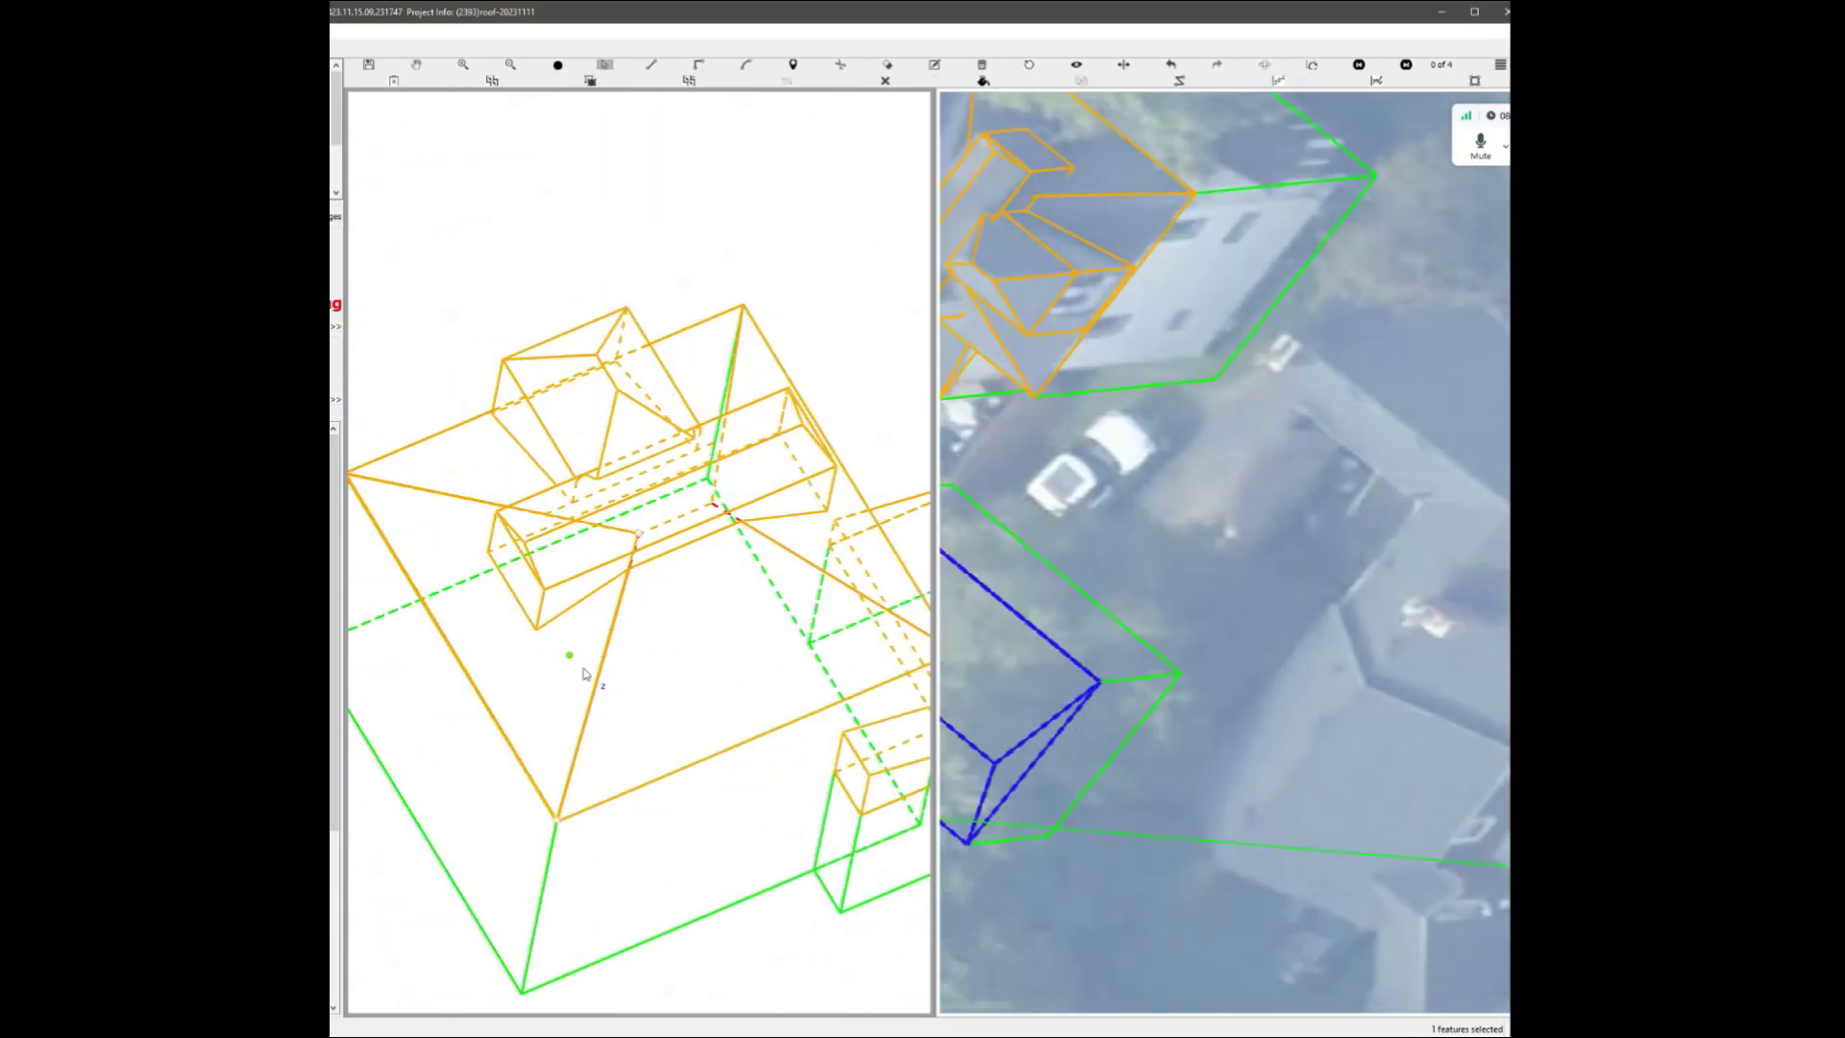
Select the overlapping faces around the long dormer's end and compare their outlines along the hip line.
scroll(573, 651, "down", 4)
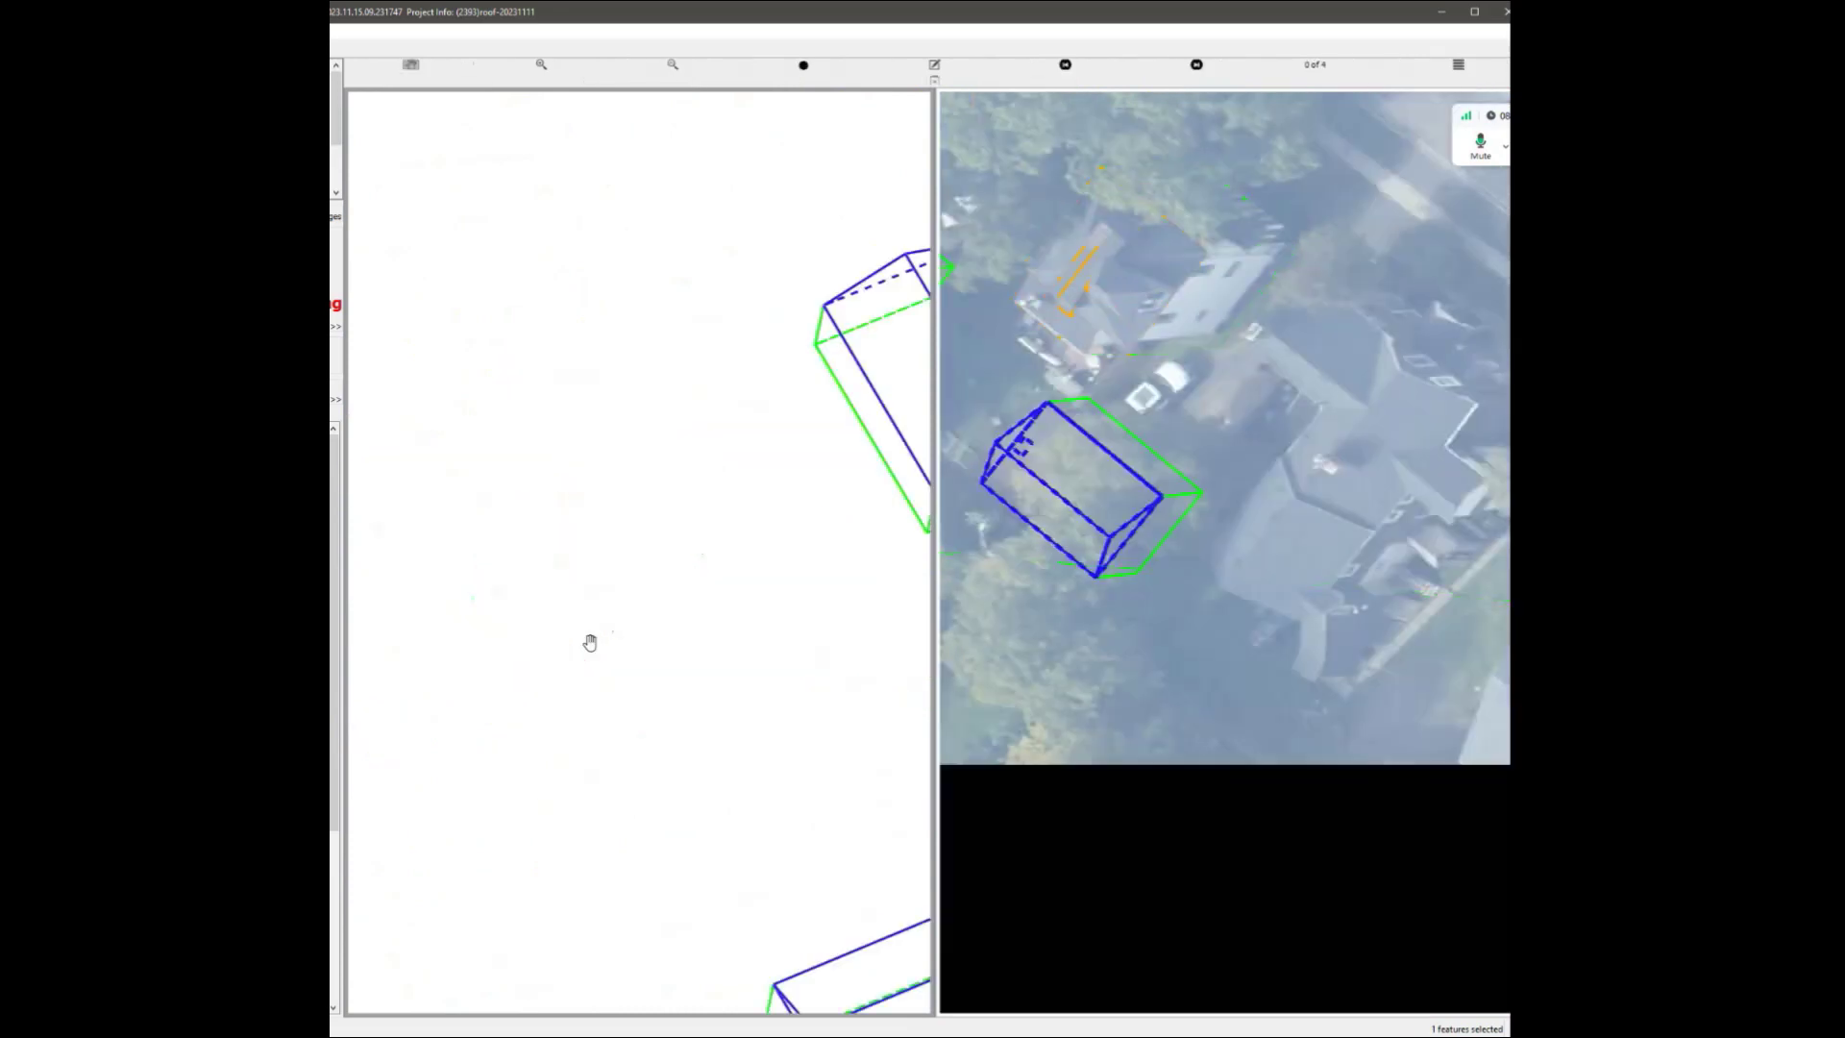
scroll(589, 638, "up", 3)
left_click(569, 514)
scroll(570, 514, "up", 3)
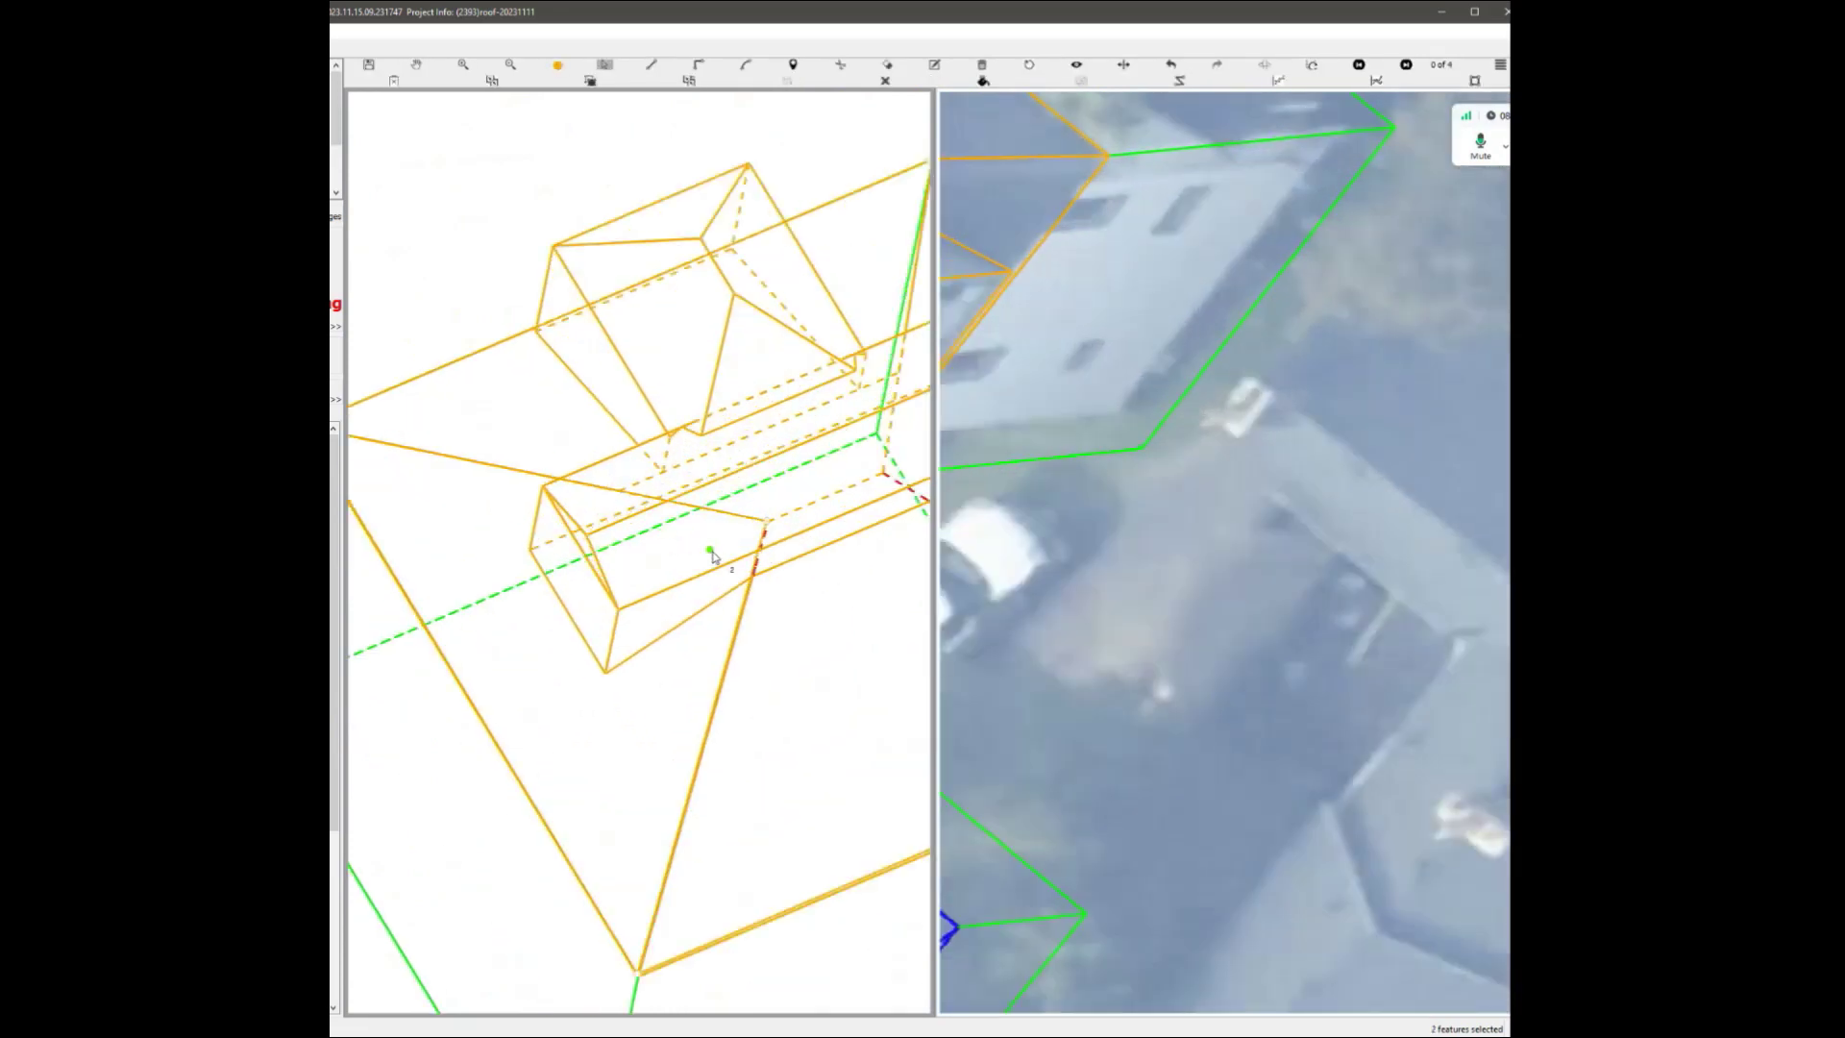
left_click_drag(551, 527, 746, 611)
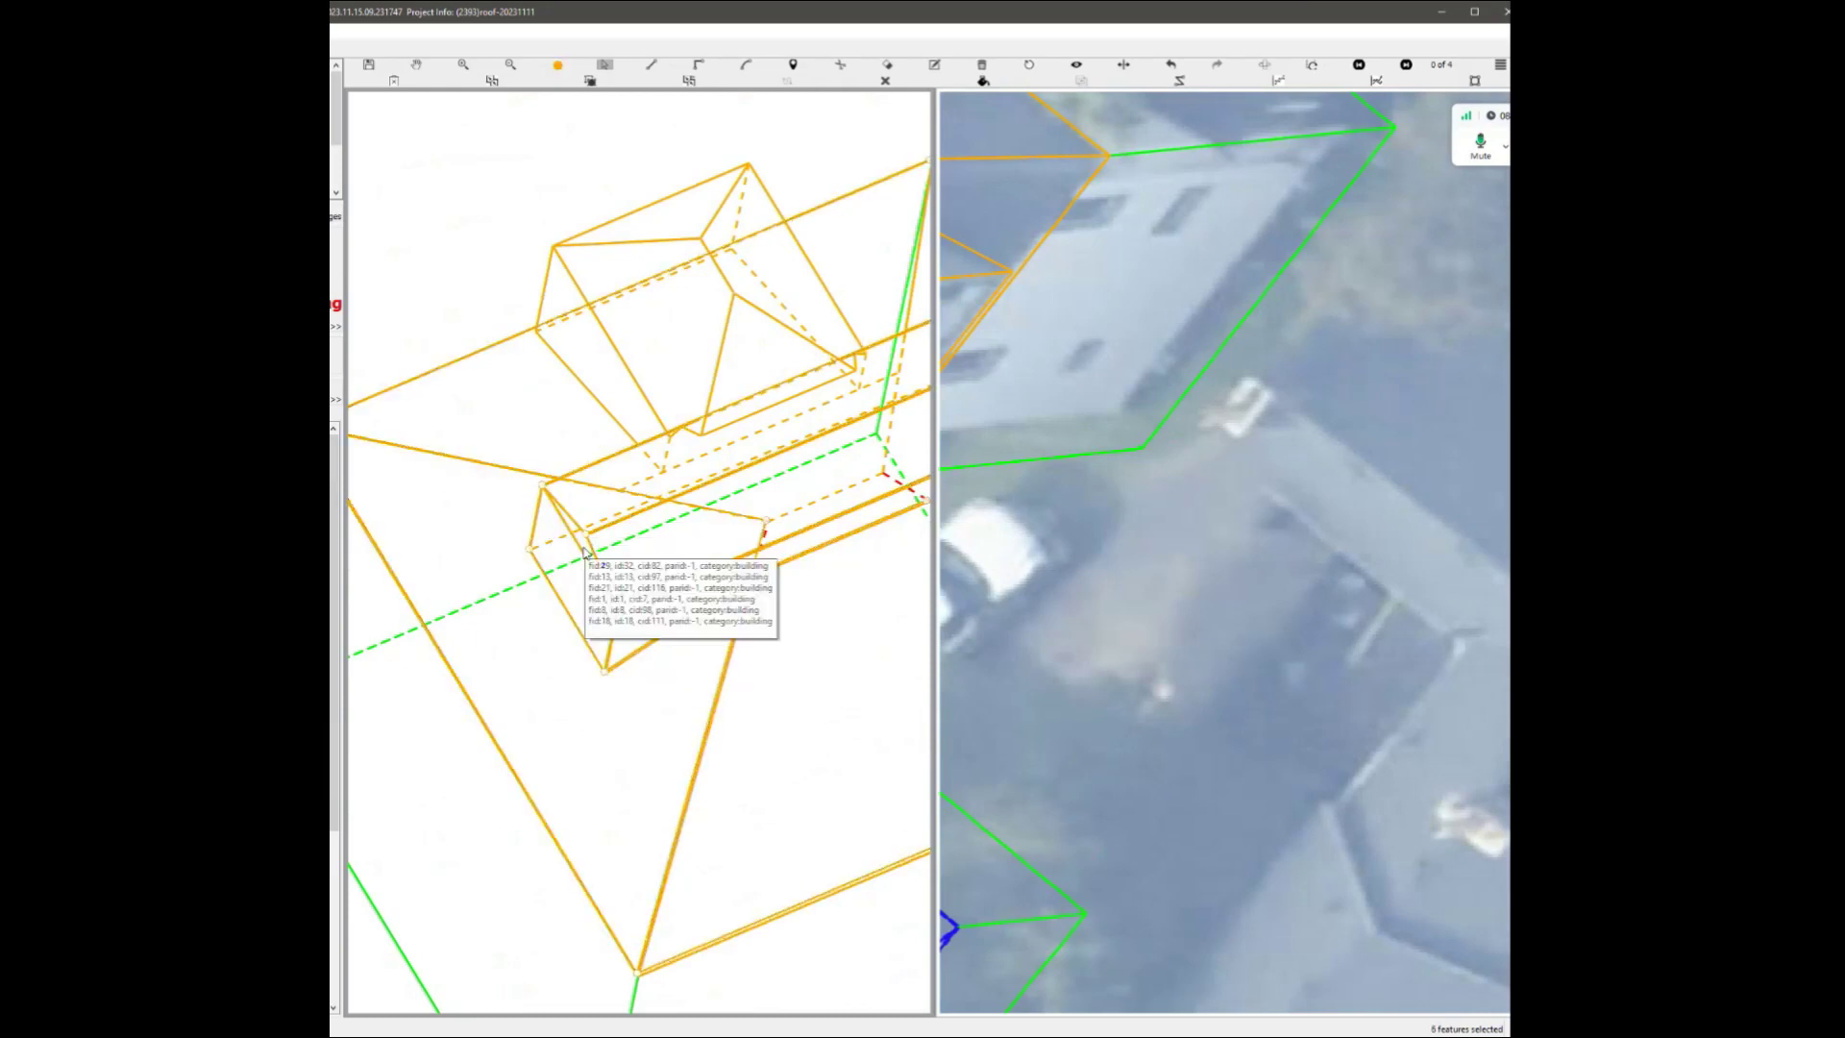
scroll(727, 581, "down", 4)
scroll(706, 550, "up", 3)
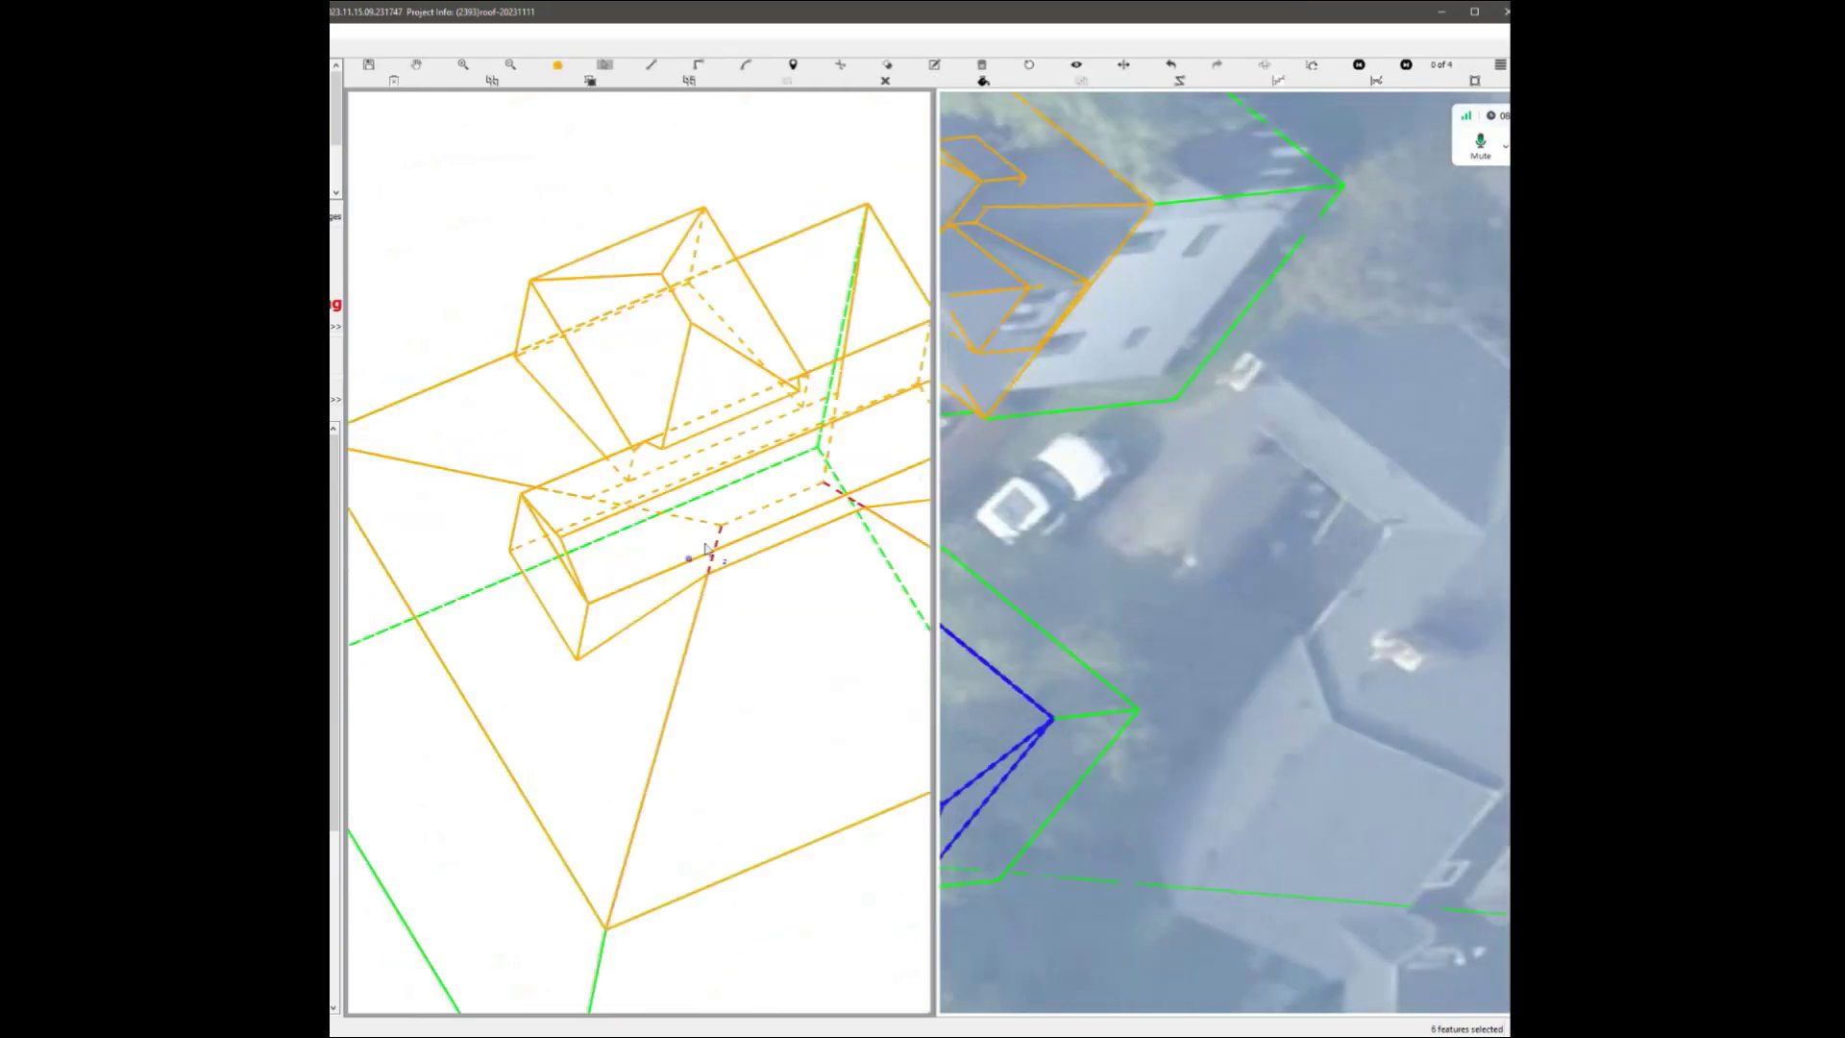
left_click(706, 527)
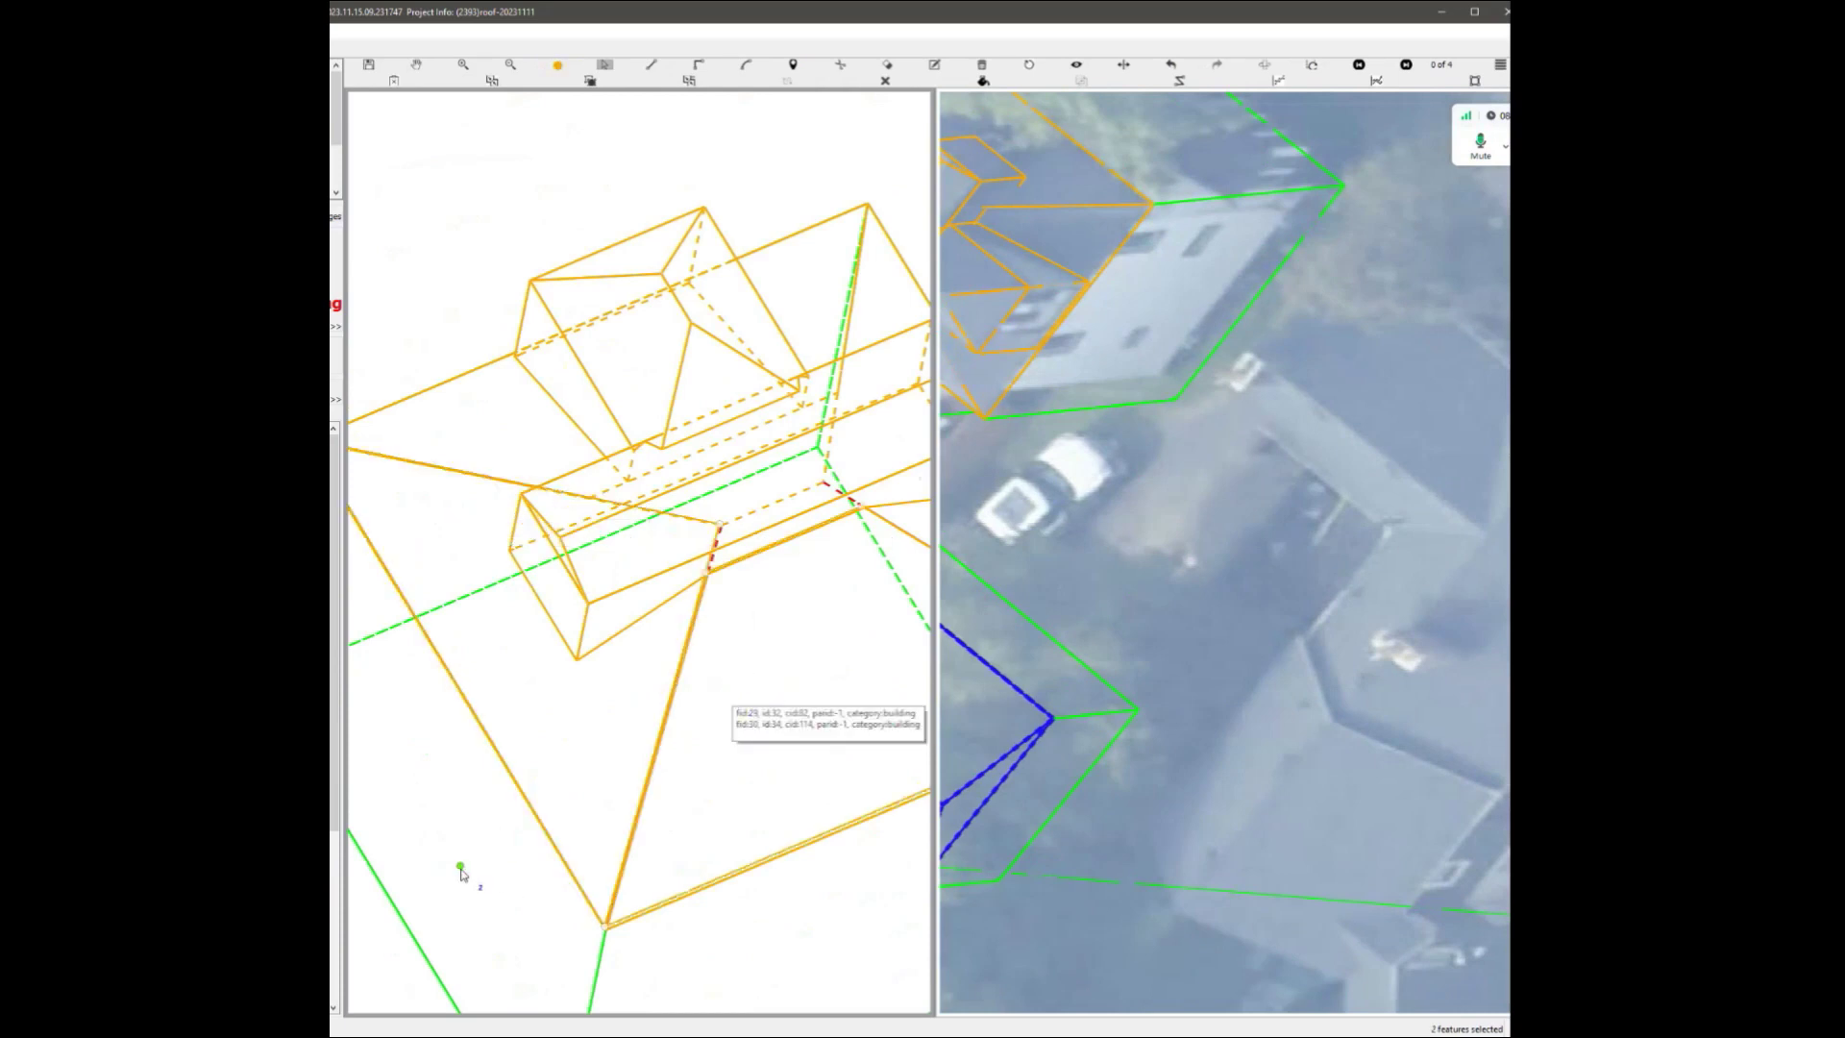
left_click(528, 542)
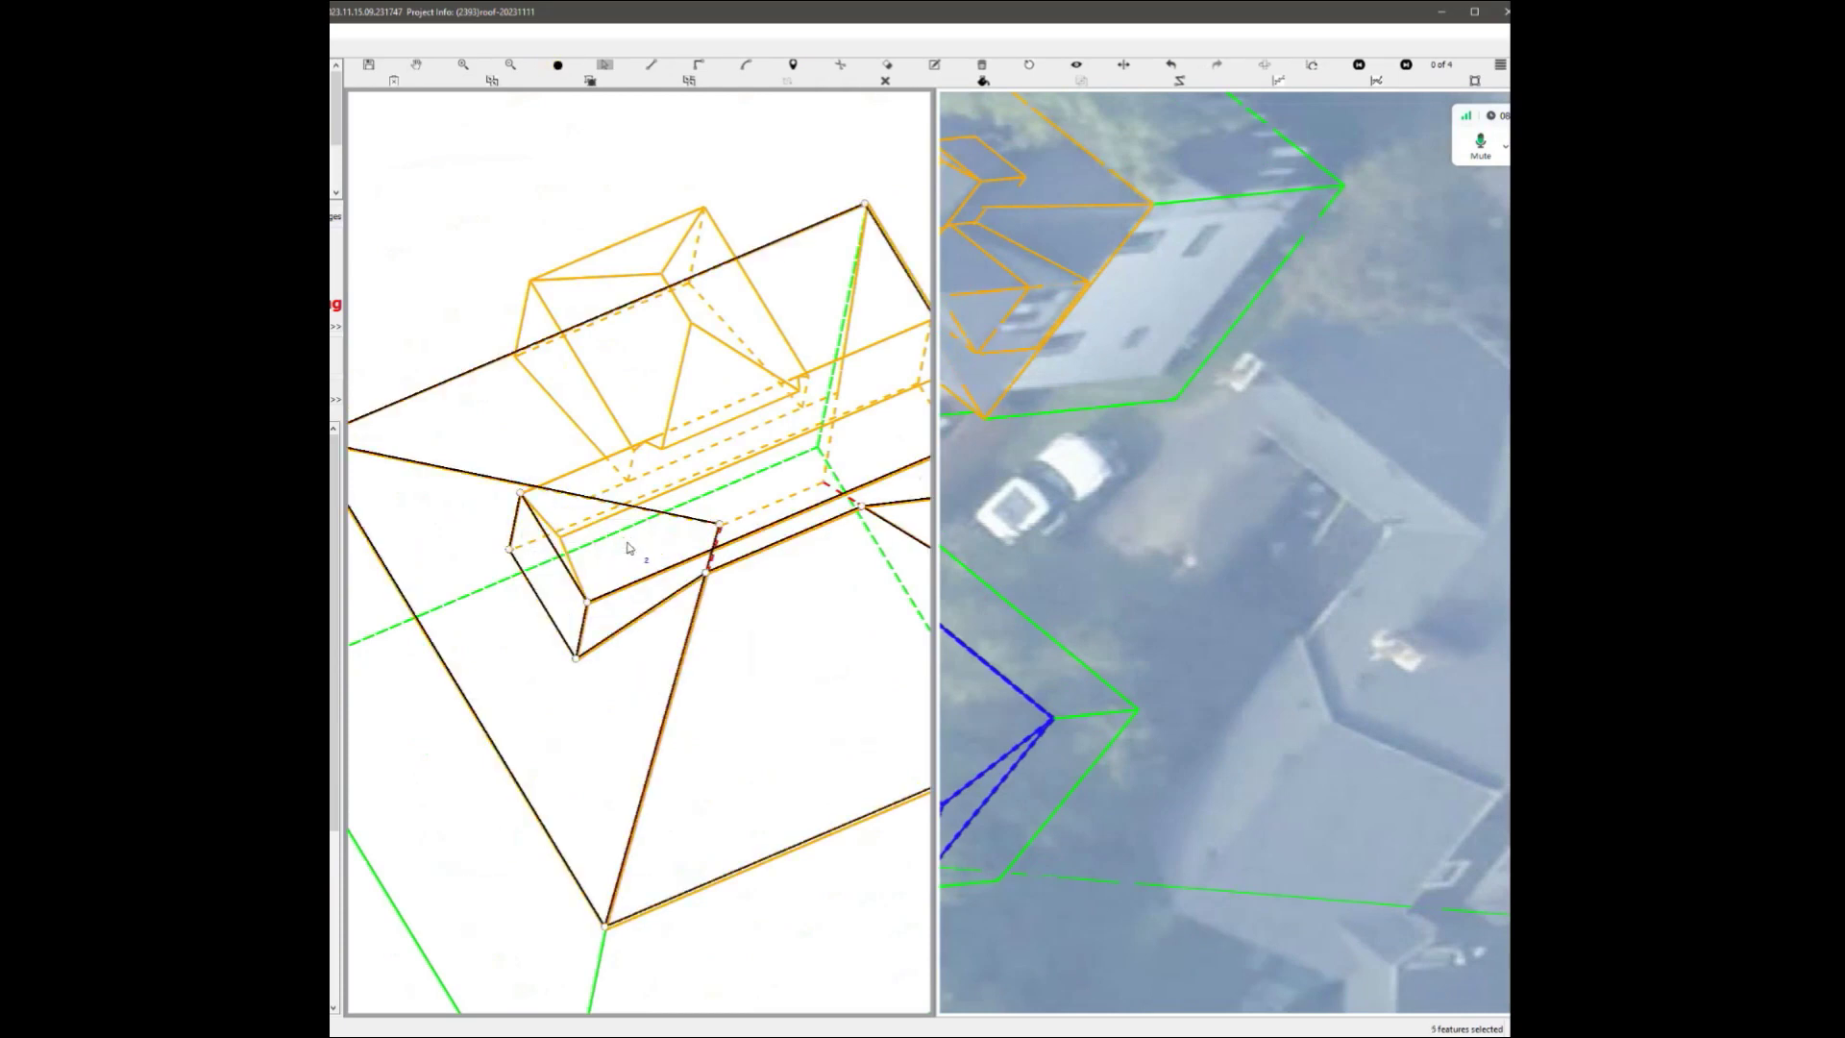
left_click(615, 490)
left_click(755, 512)
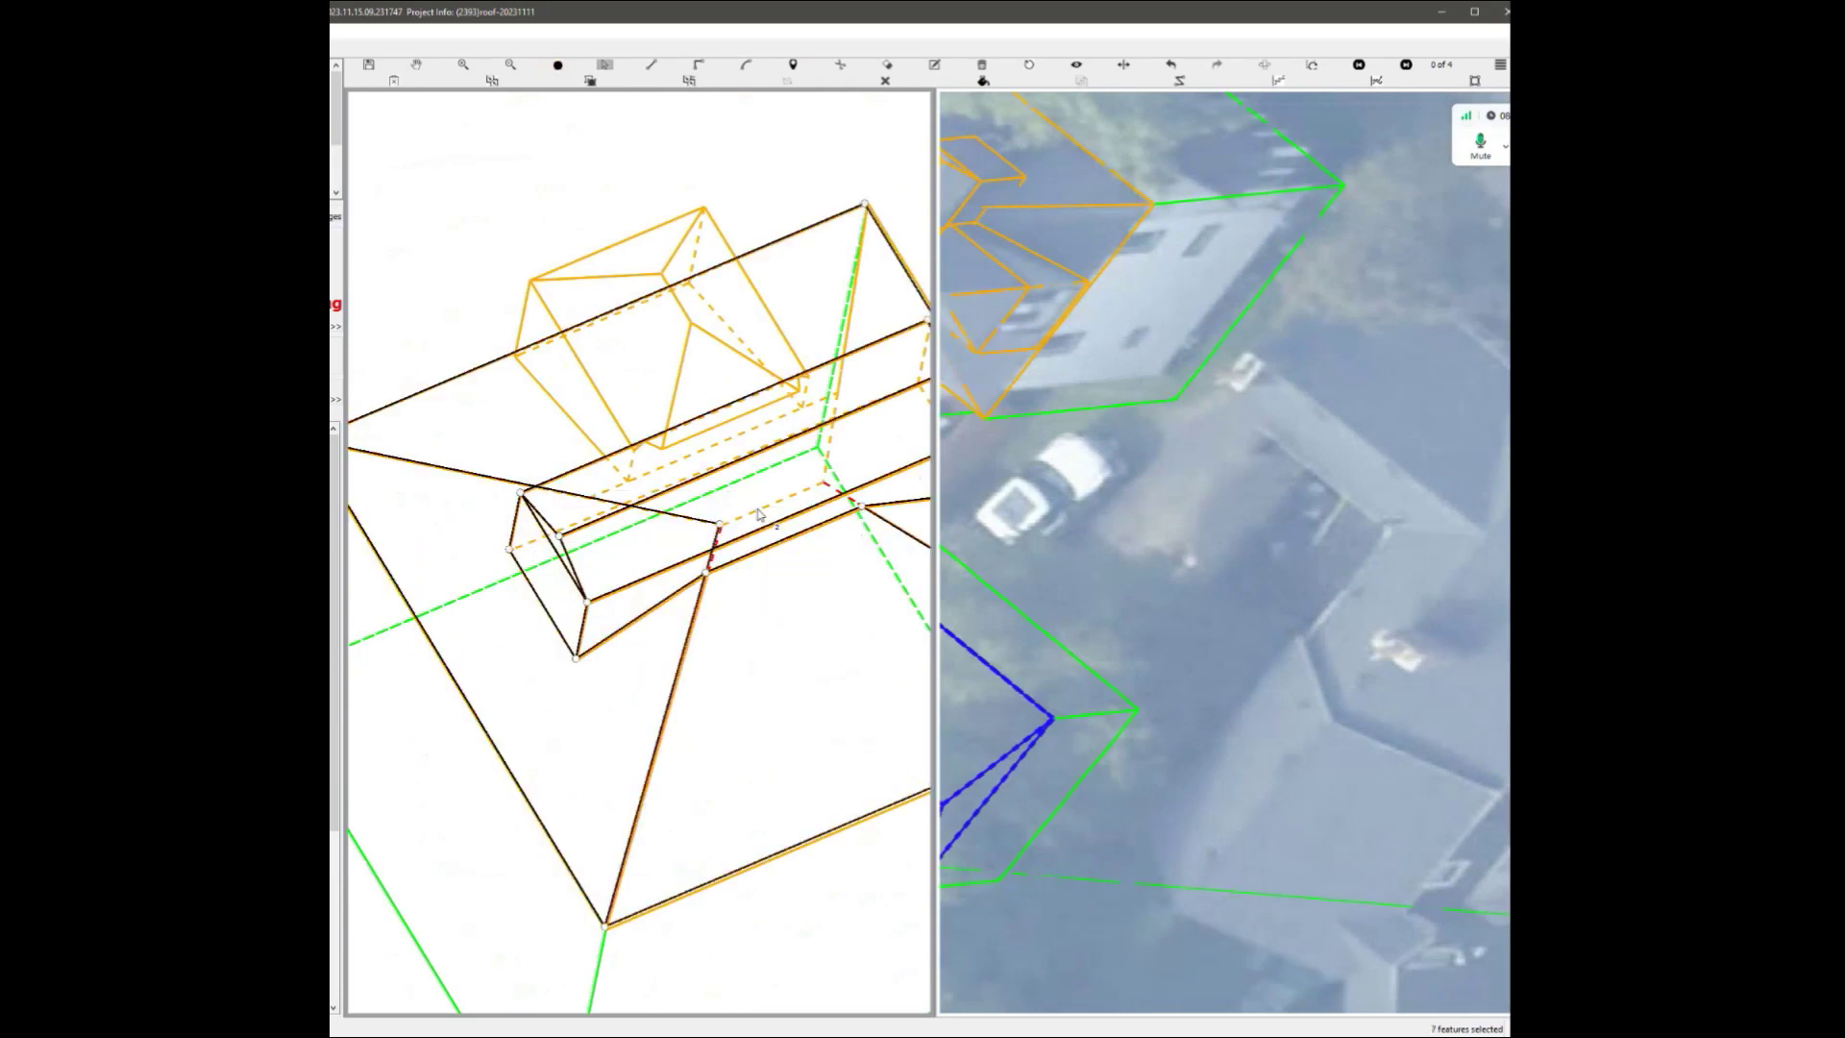
scroll(748, 609, "down", 3)
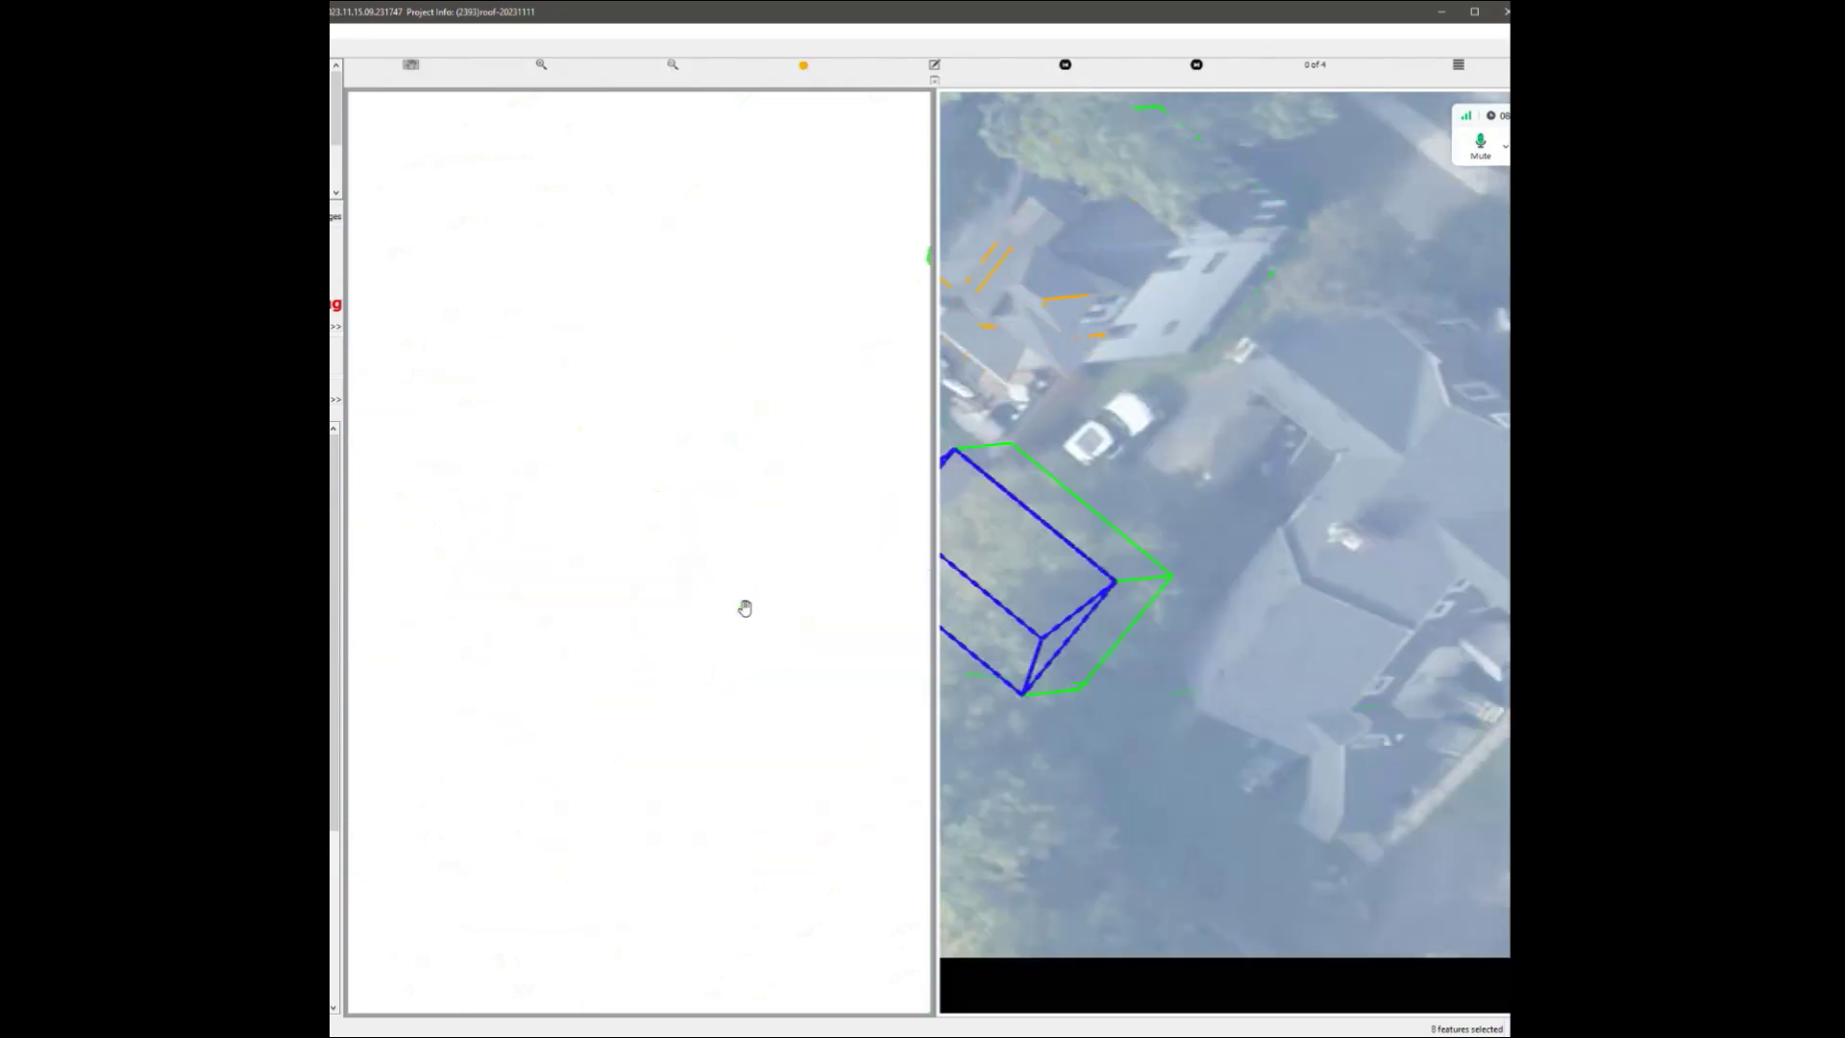
scroll(738, 583, "up", 3)
Delete the triangular front slope that runs underneath the long dormer's end.
left_click(743, 572)
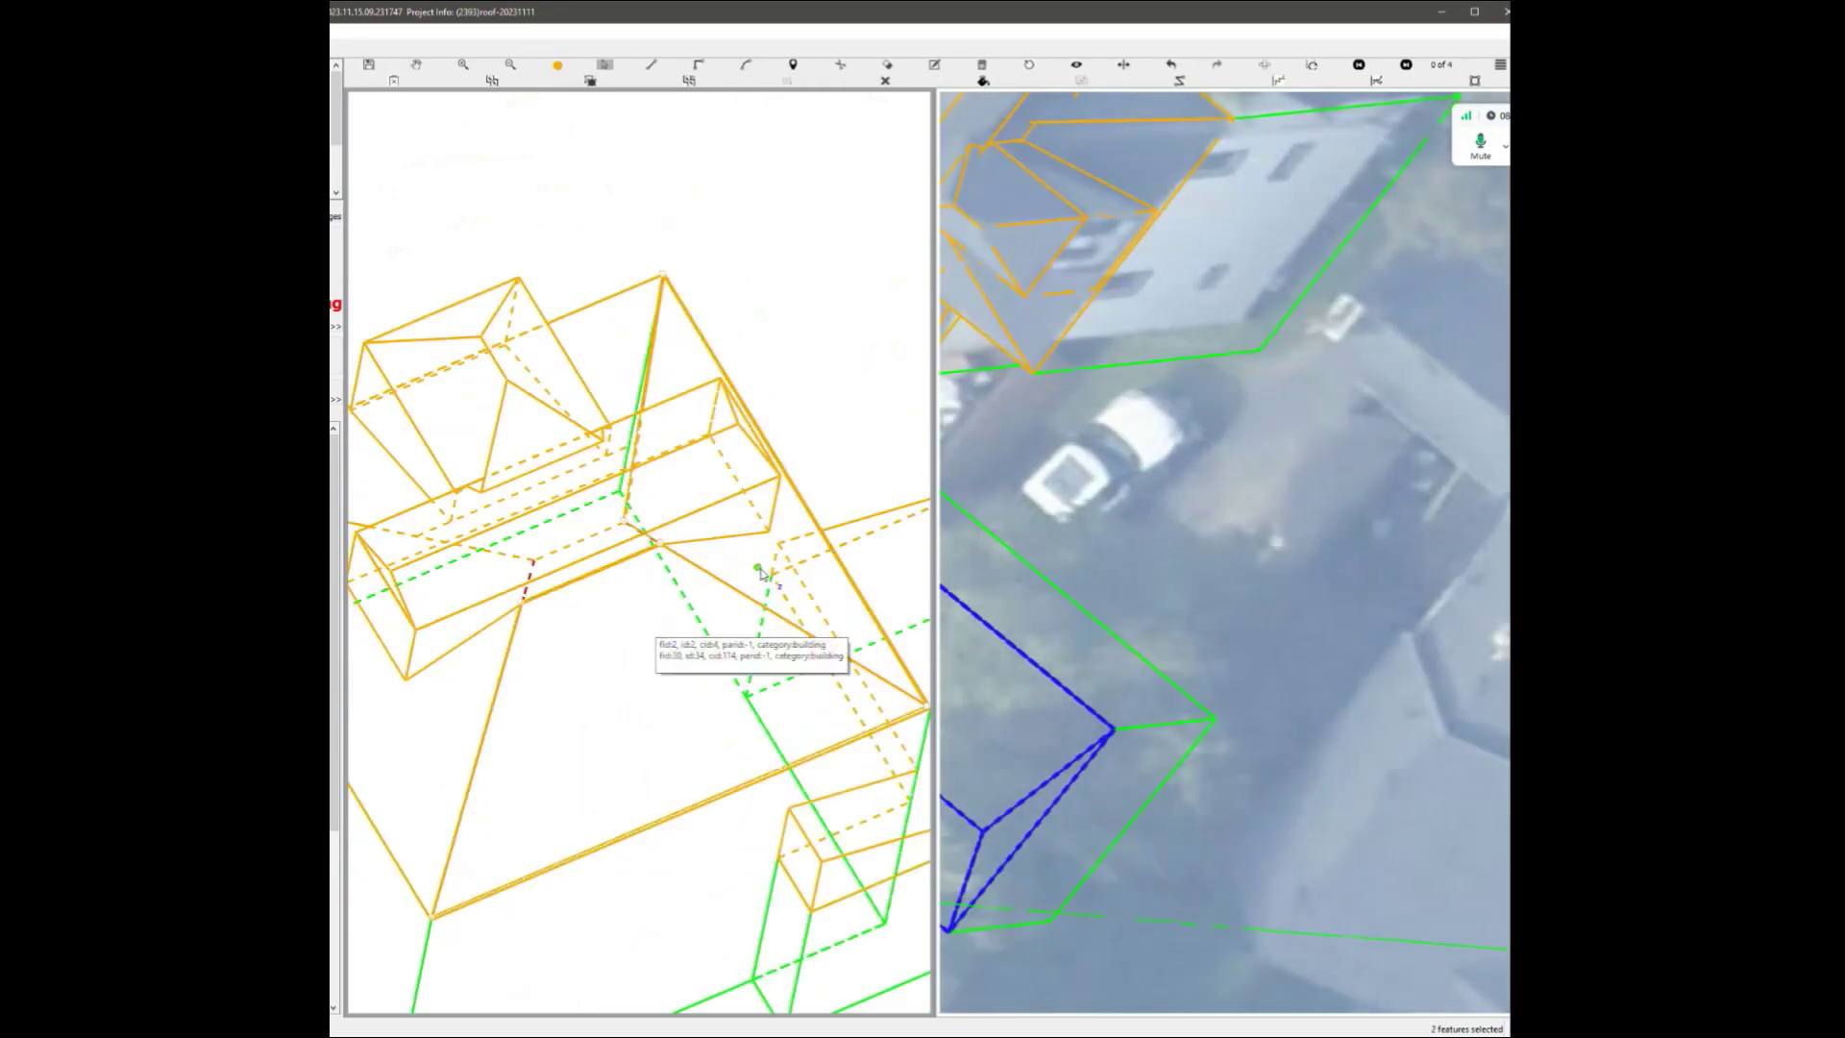
left_click(452, 723)
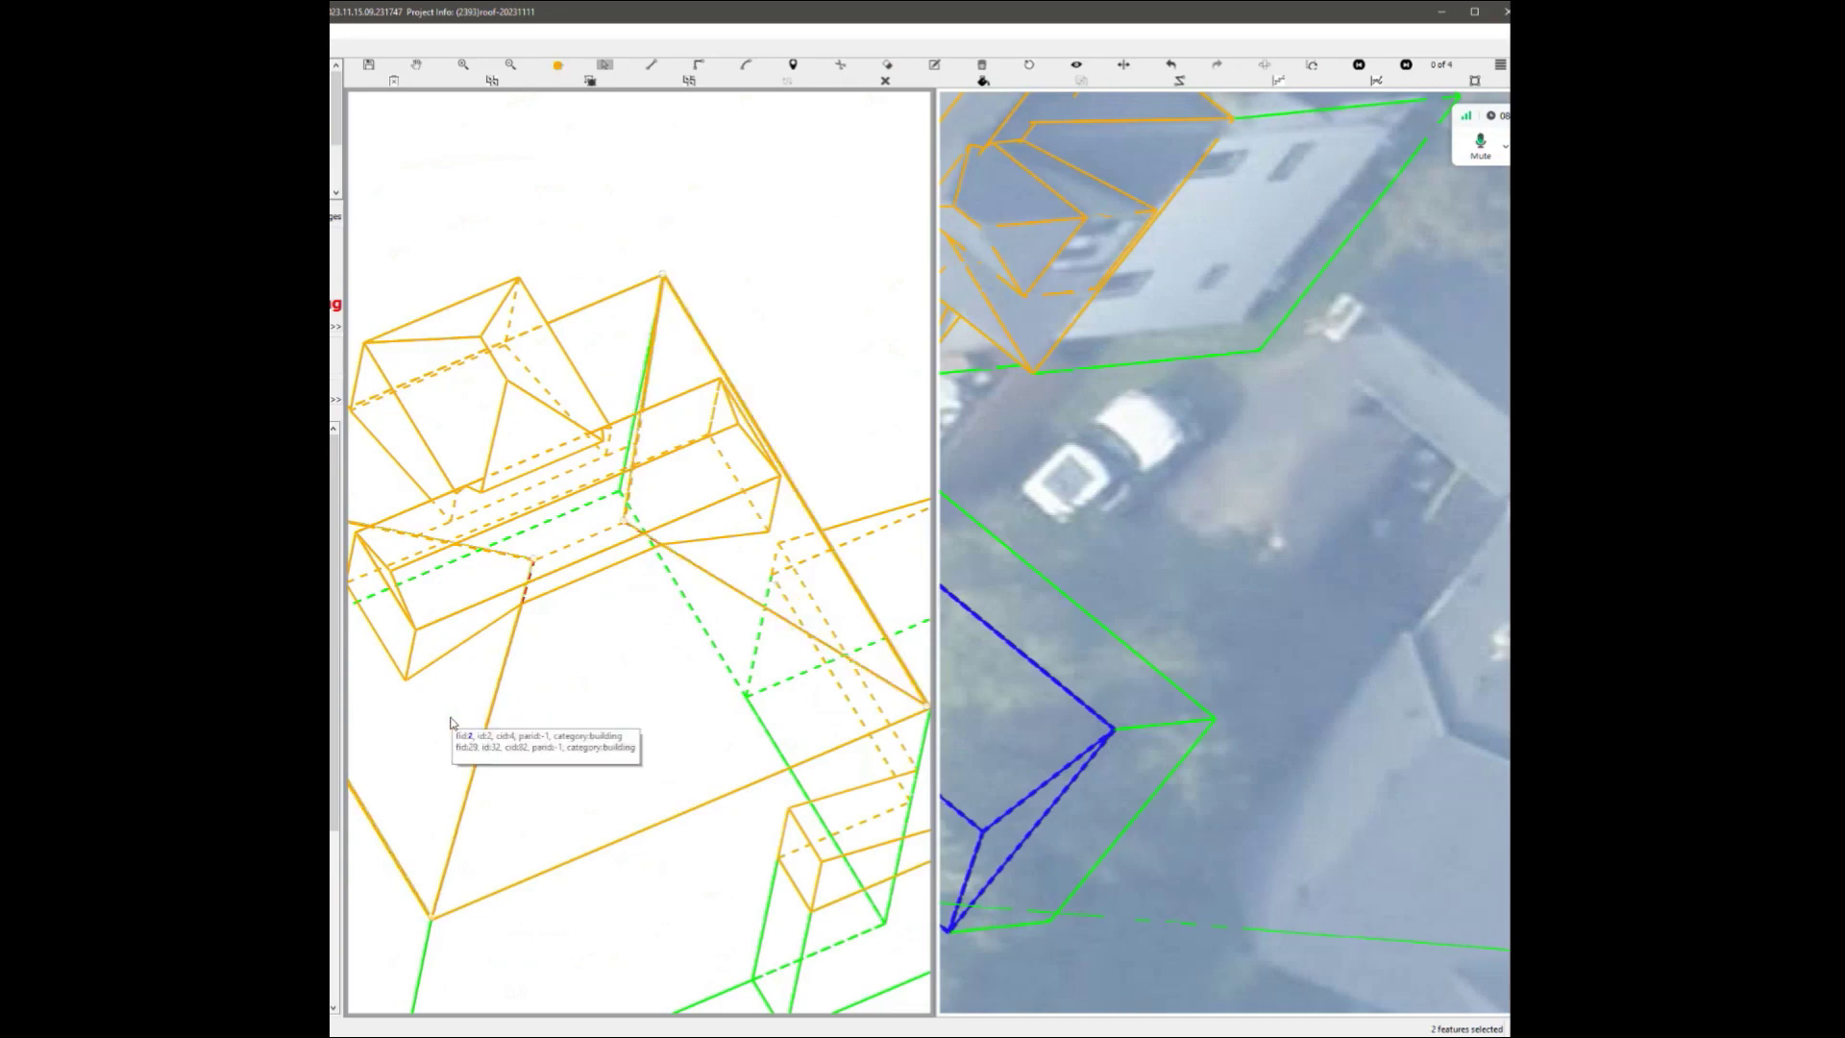
left_click(676, 910)
key("Escape")
scroll(661, 900, "down", 1)
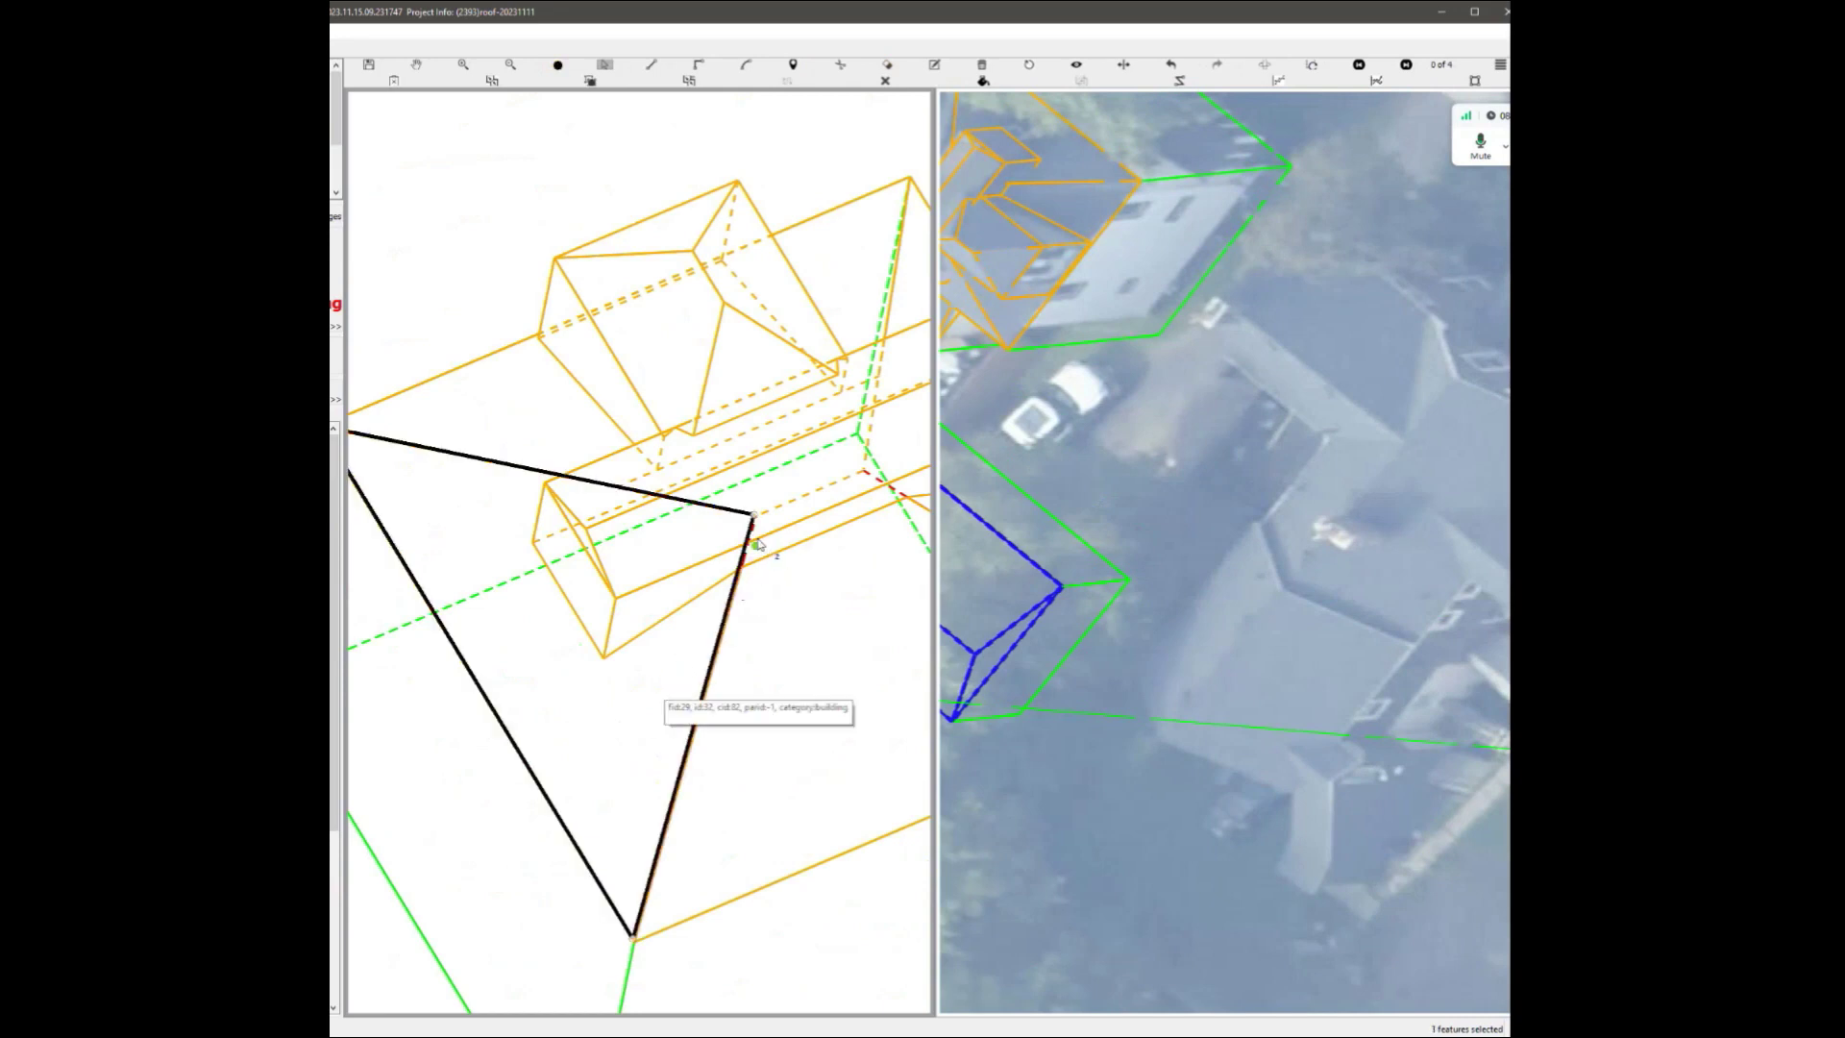
key("Delete")
Redraw the front slope between the two front eave corners so its outline follows the base of the long dormer's end.
key("l")
scroll(625, 749, "down", 2)
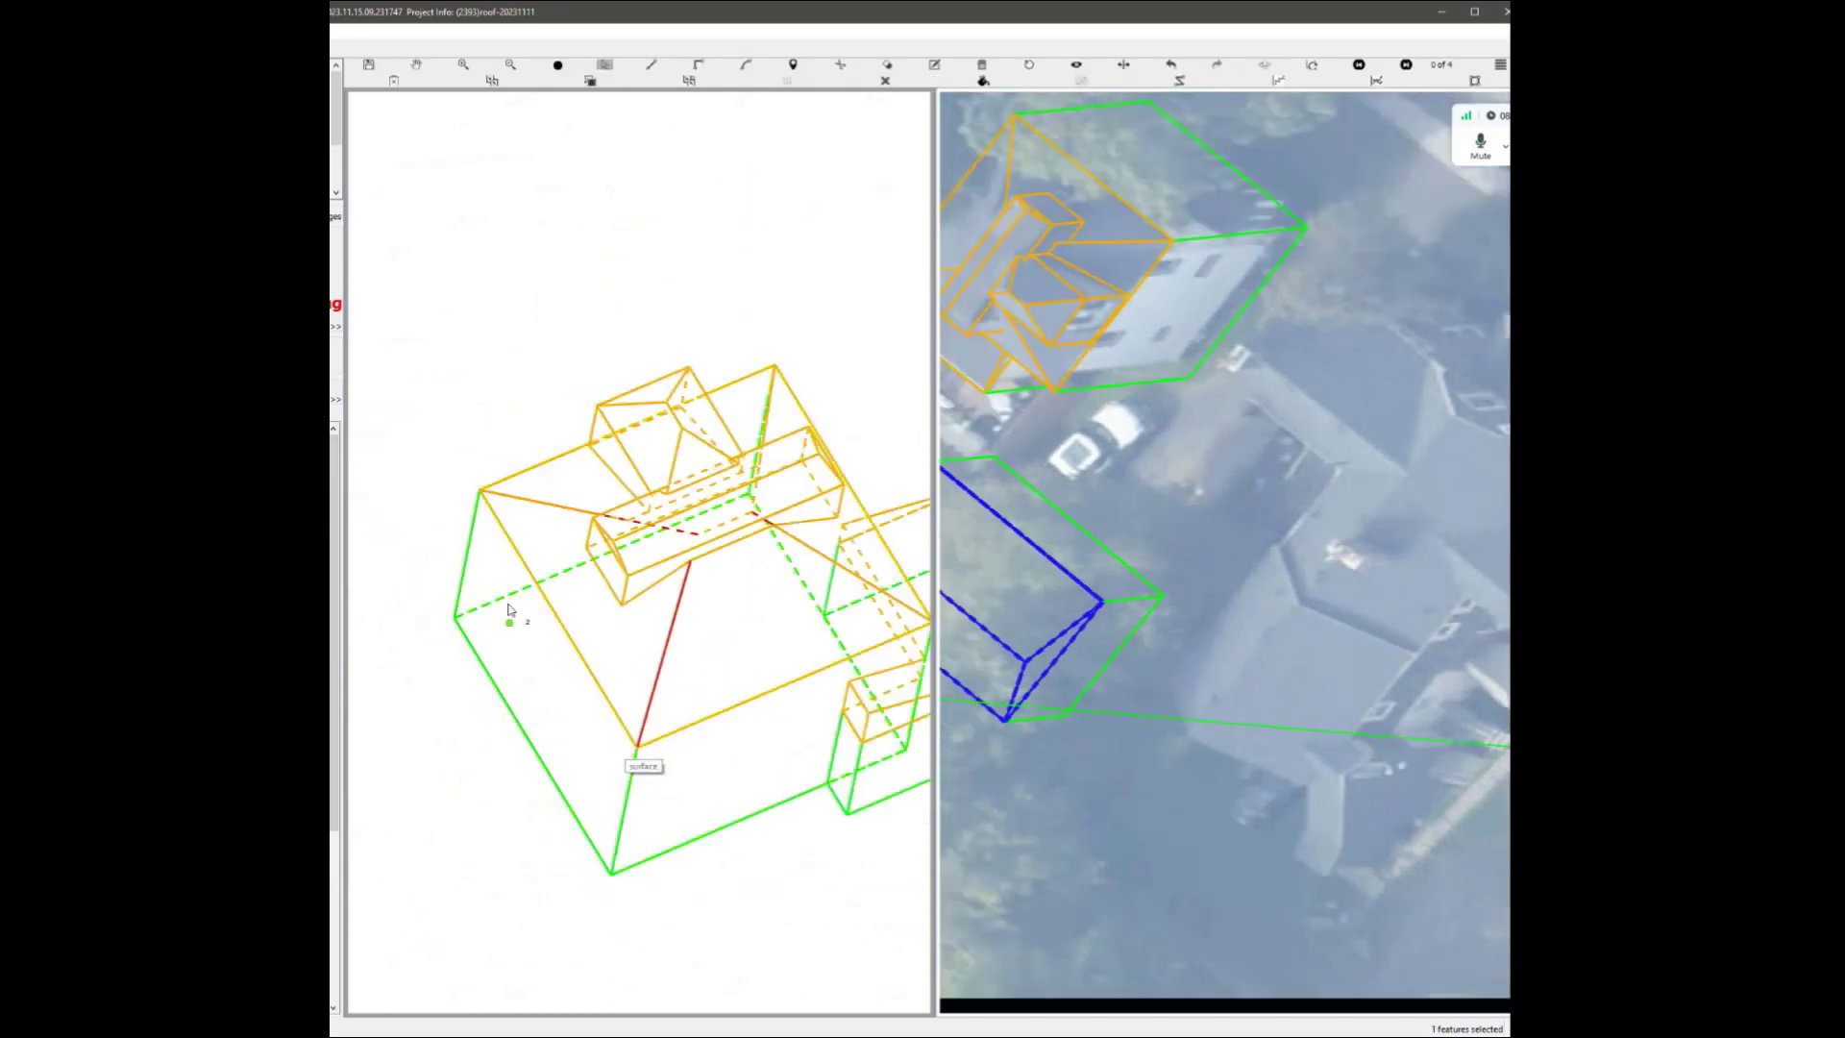
scroll(508, 598, "up", 1)
scroll(697, 575, "up", 1)
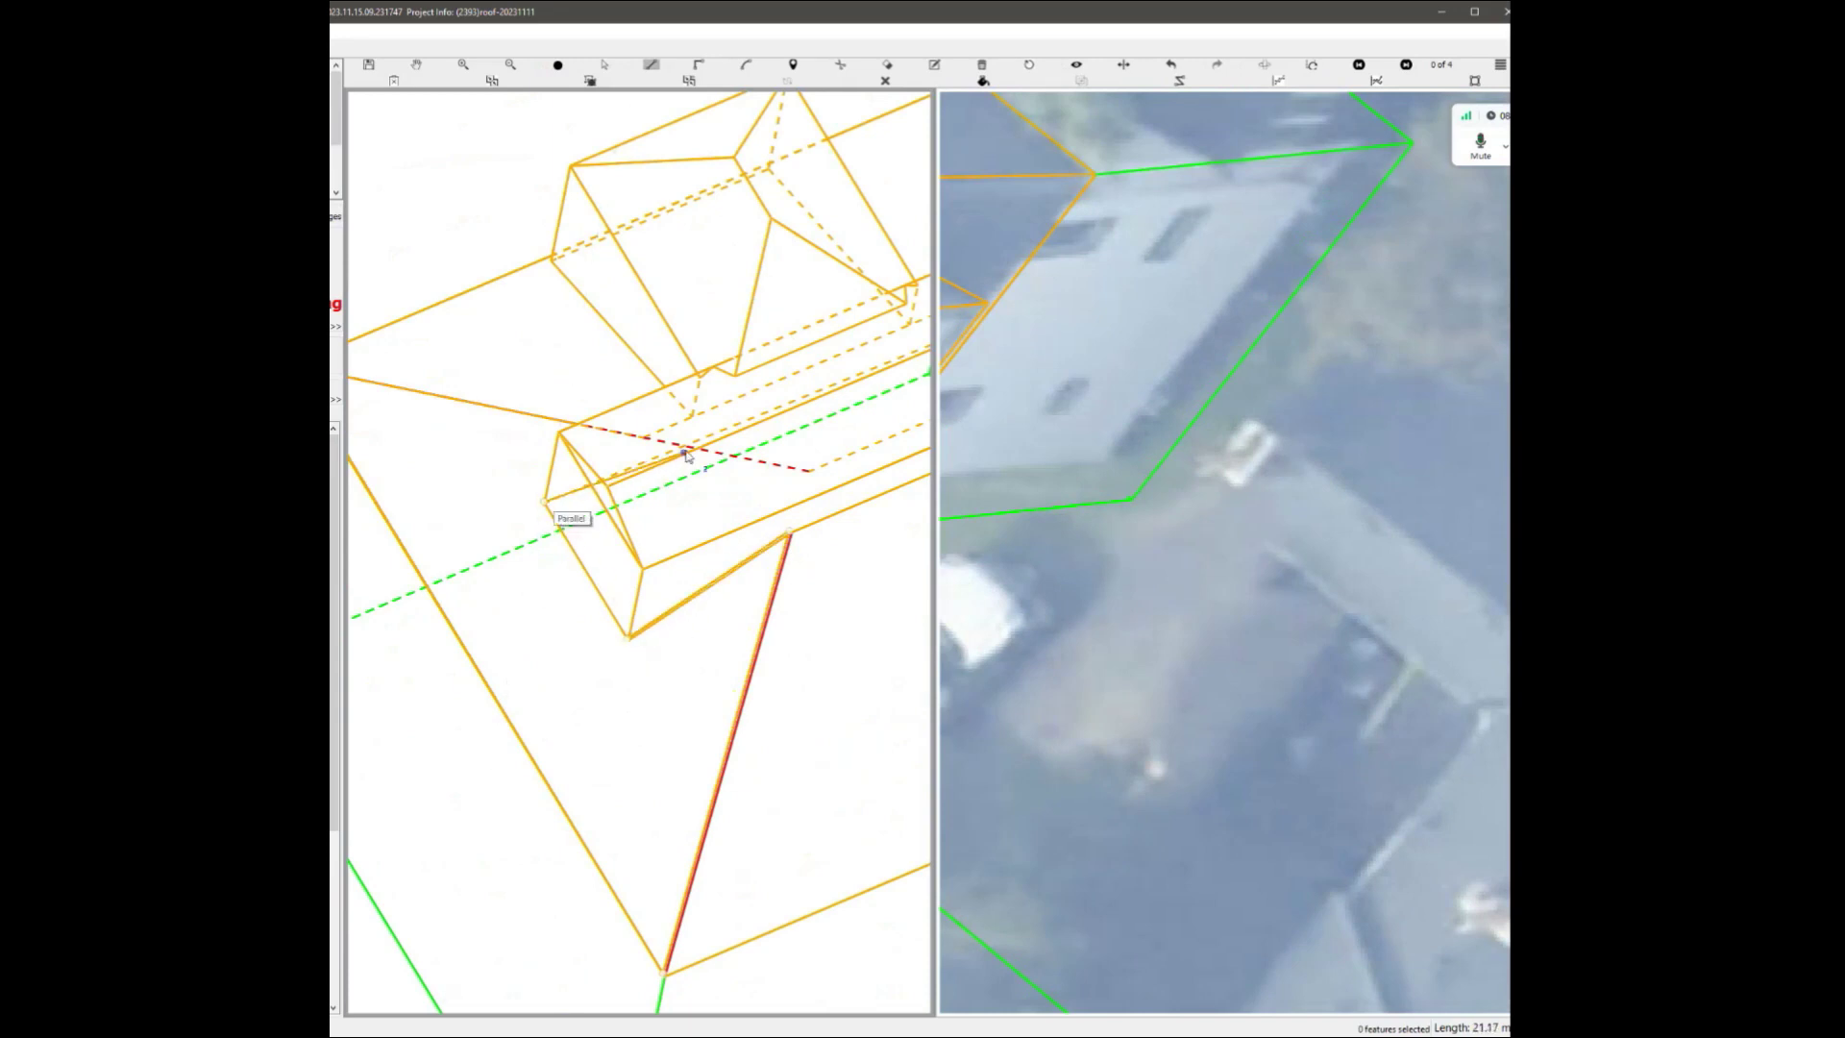
scroll(676, 449, "up", 1)
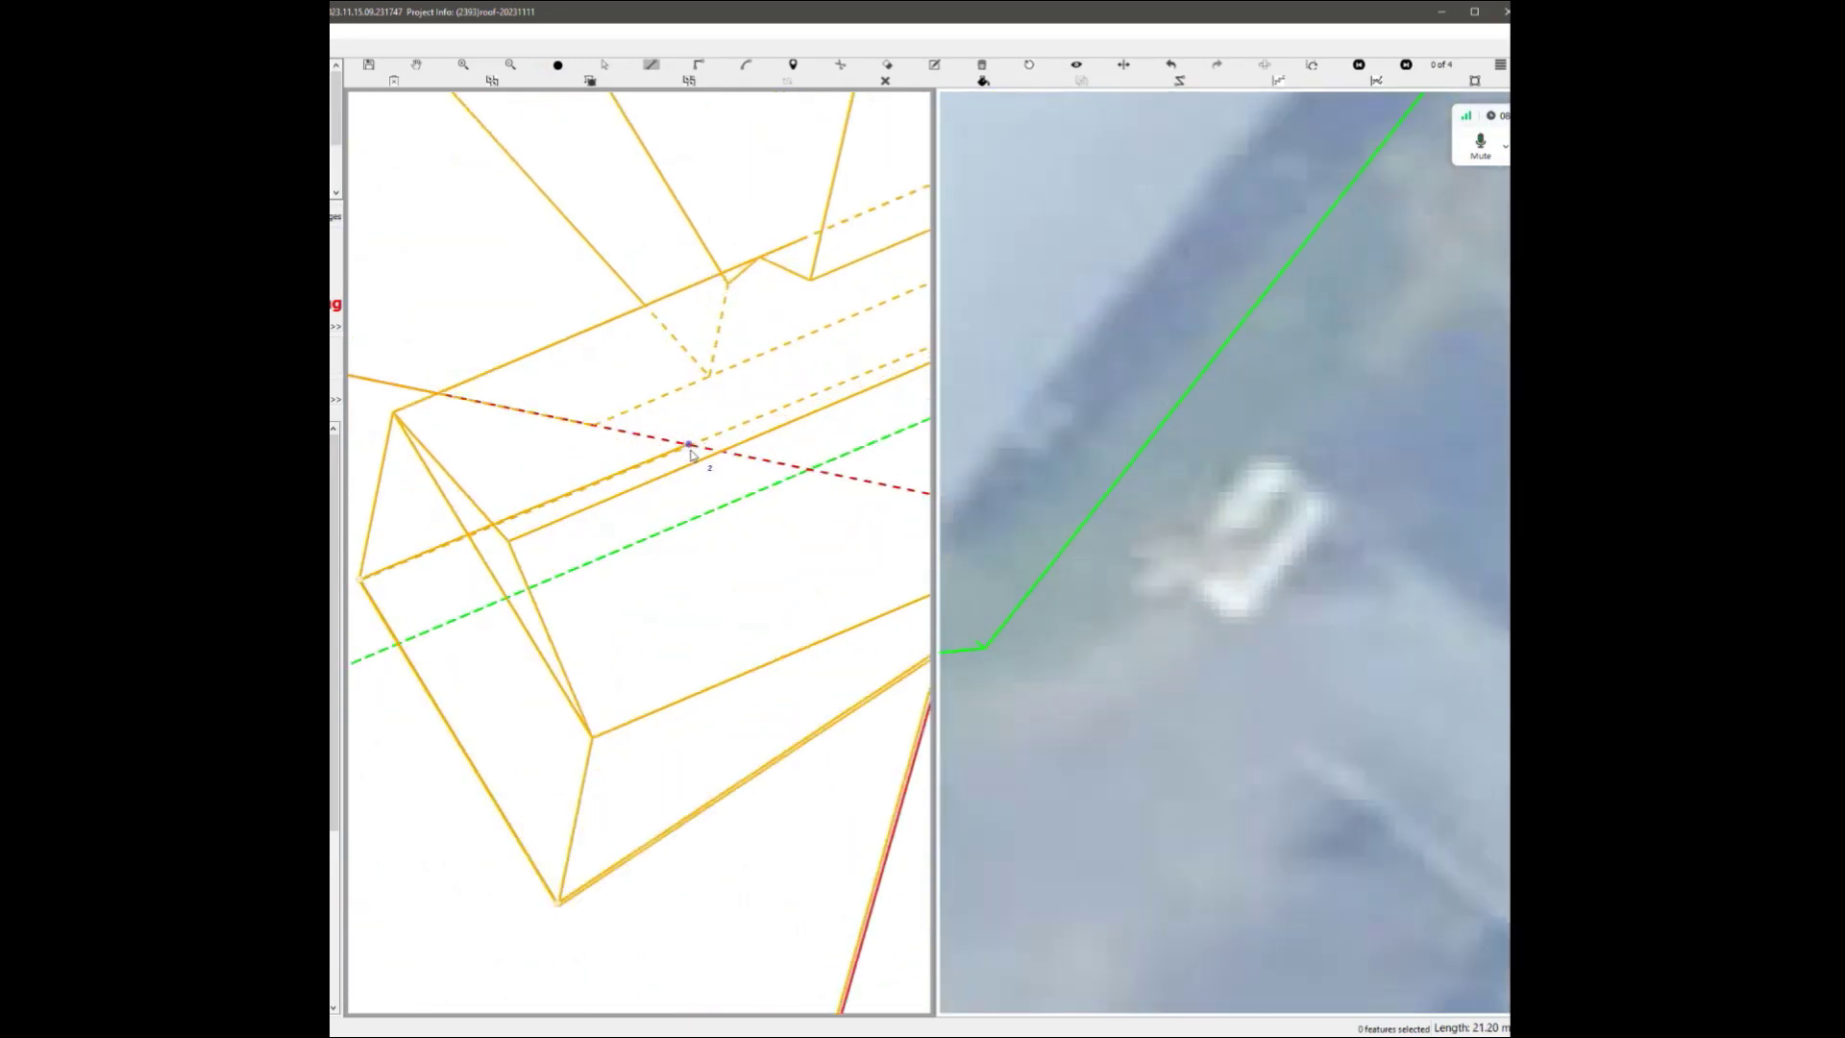
left_click(690, 451)
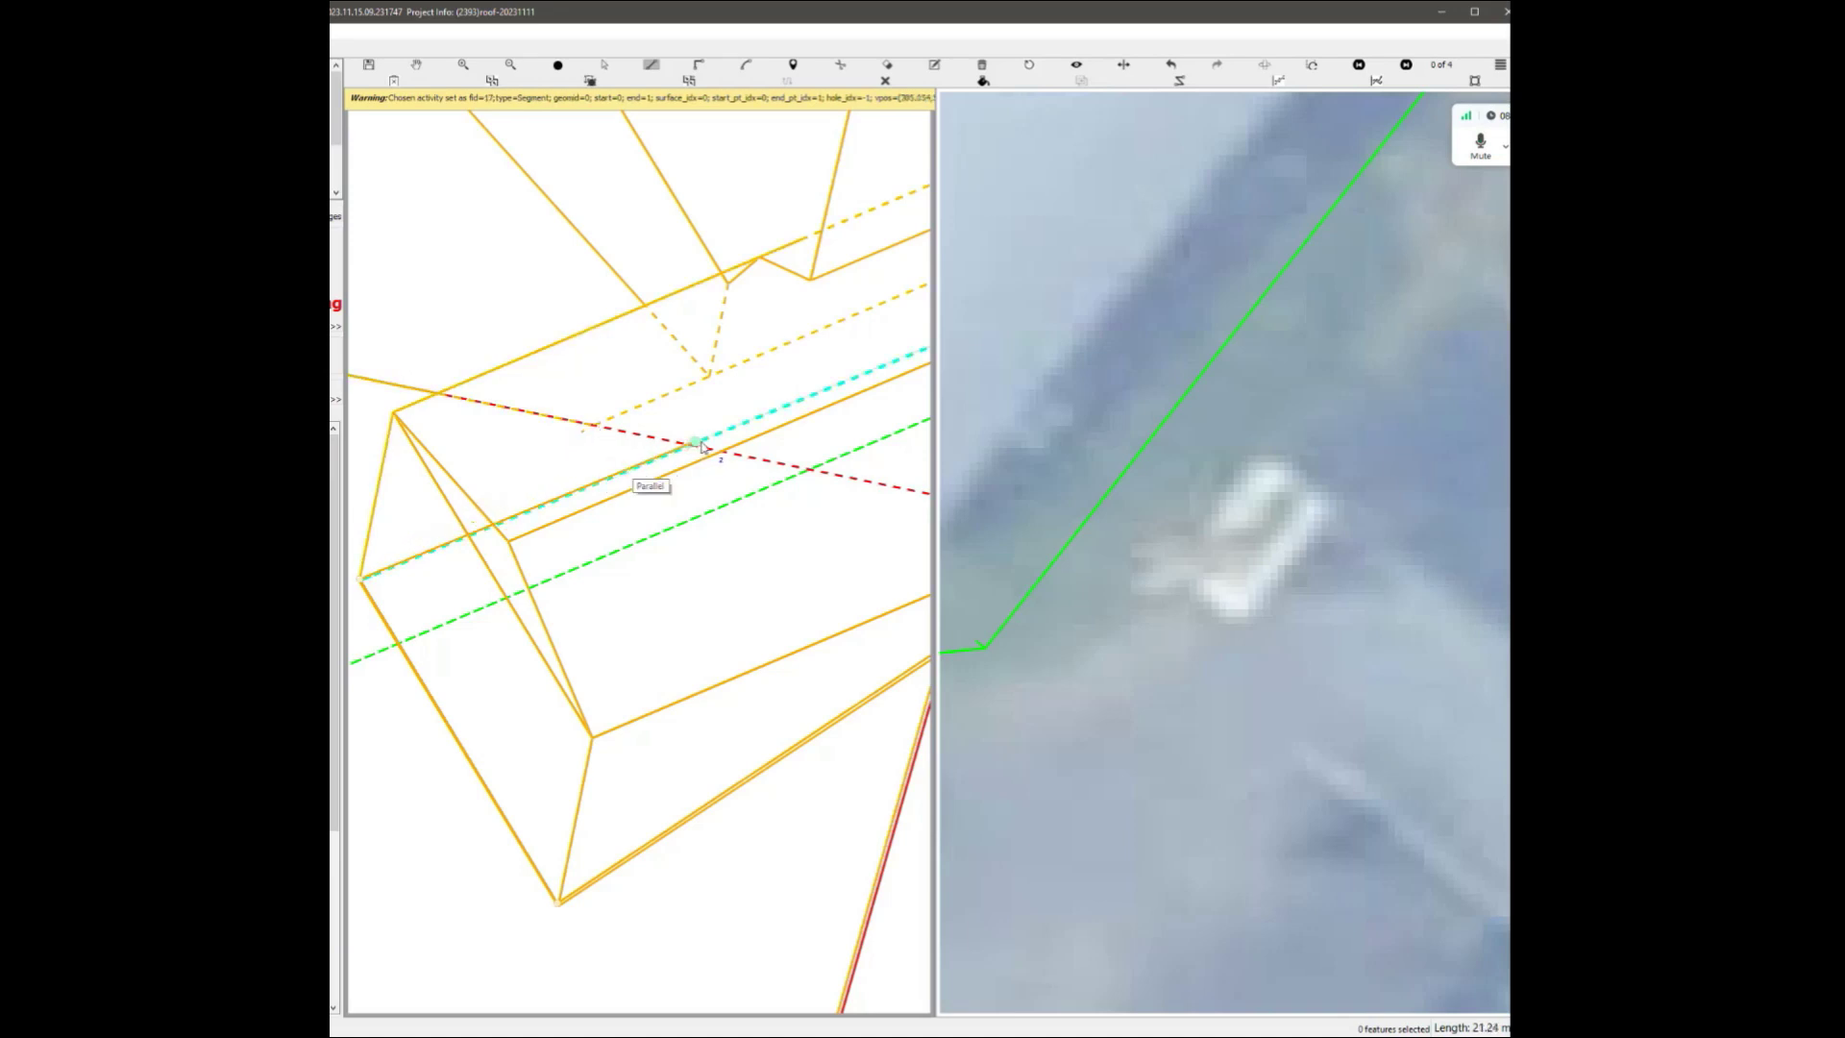
scroll(727, 442, "down", 2)
scroll(644, 525, "up", 1)
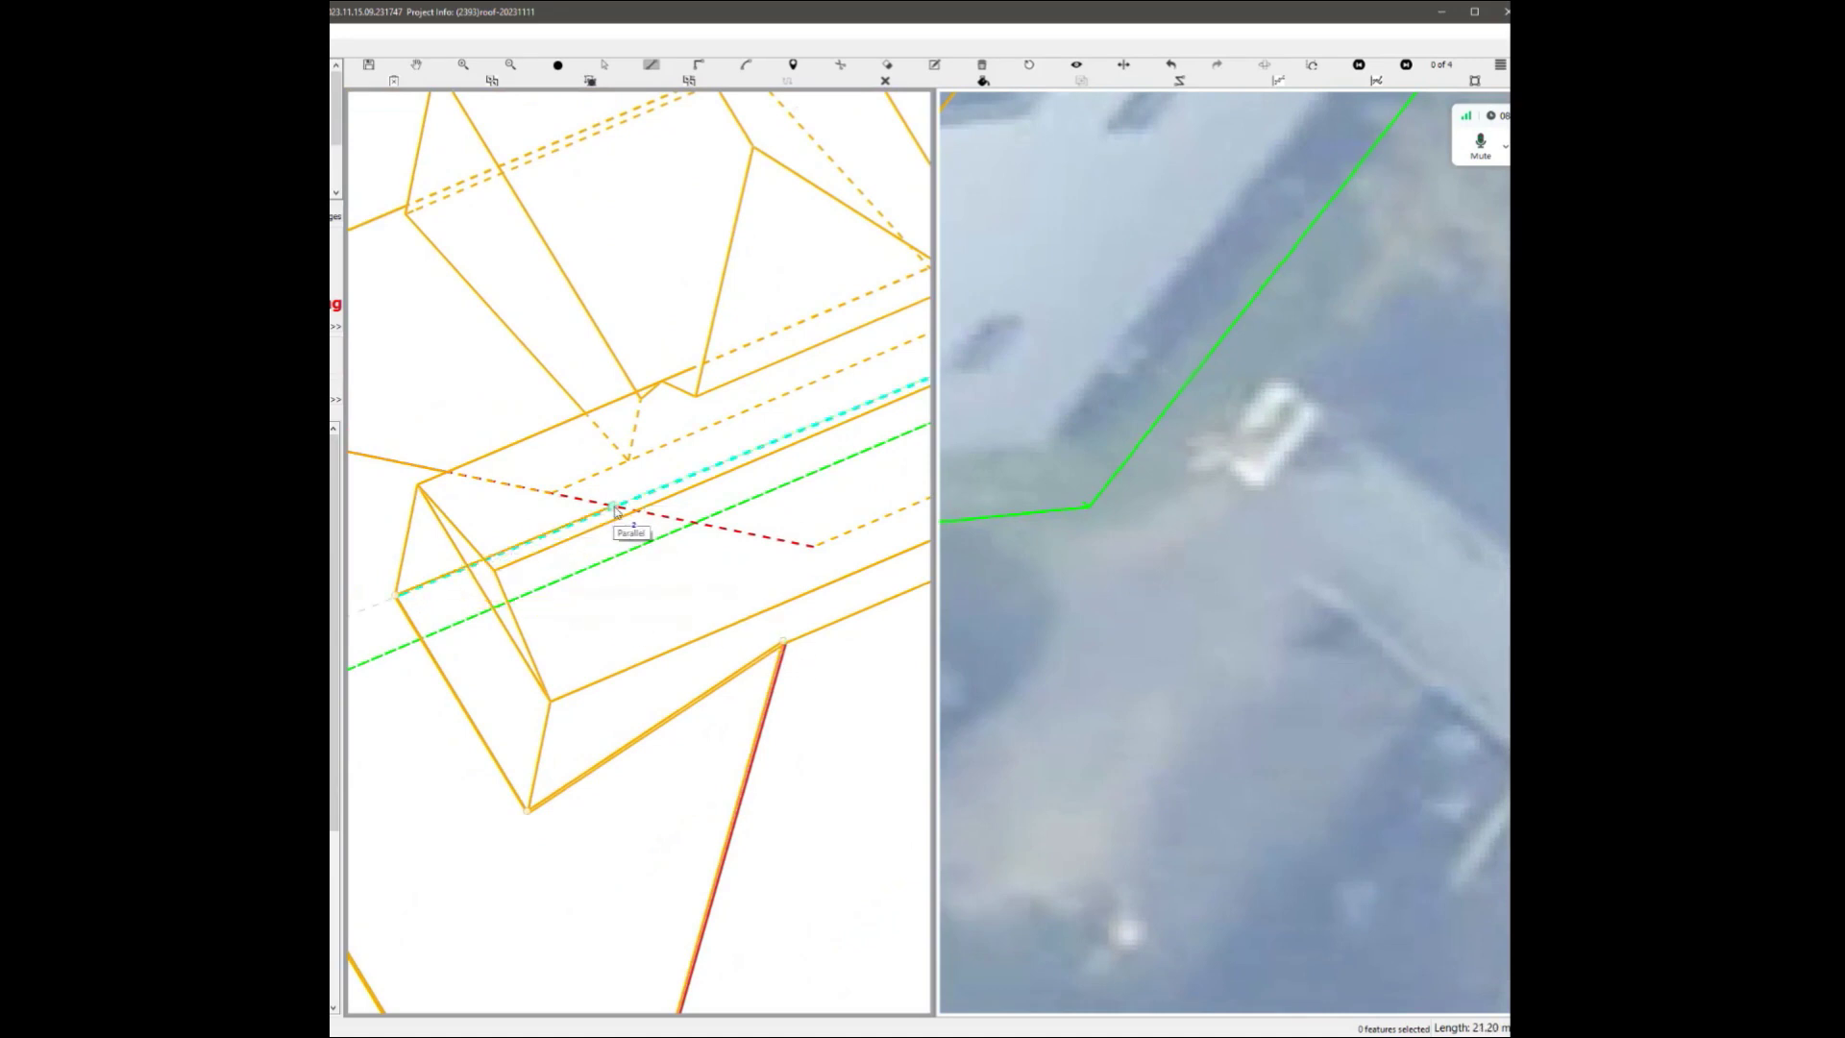
scroll(537, 507, "down", 2)
scroll(520, 507, "up", 1)
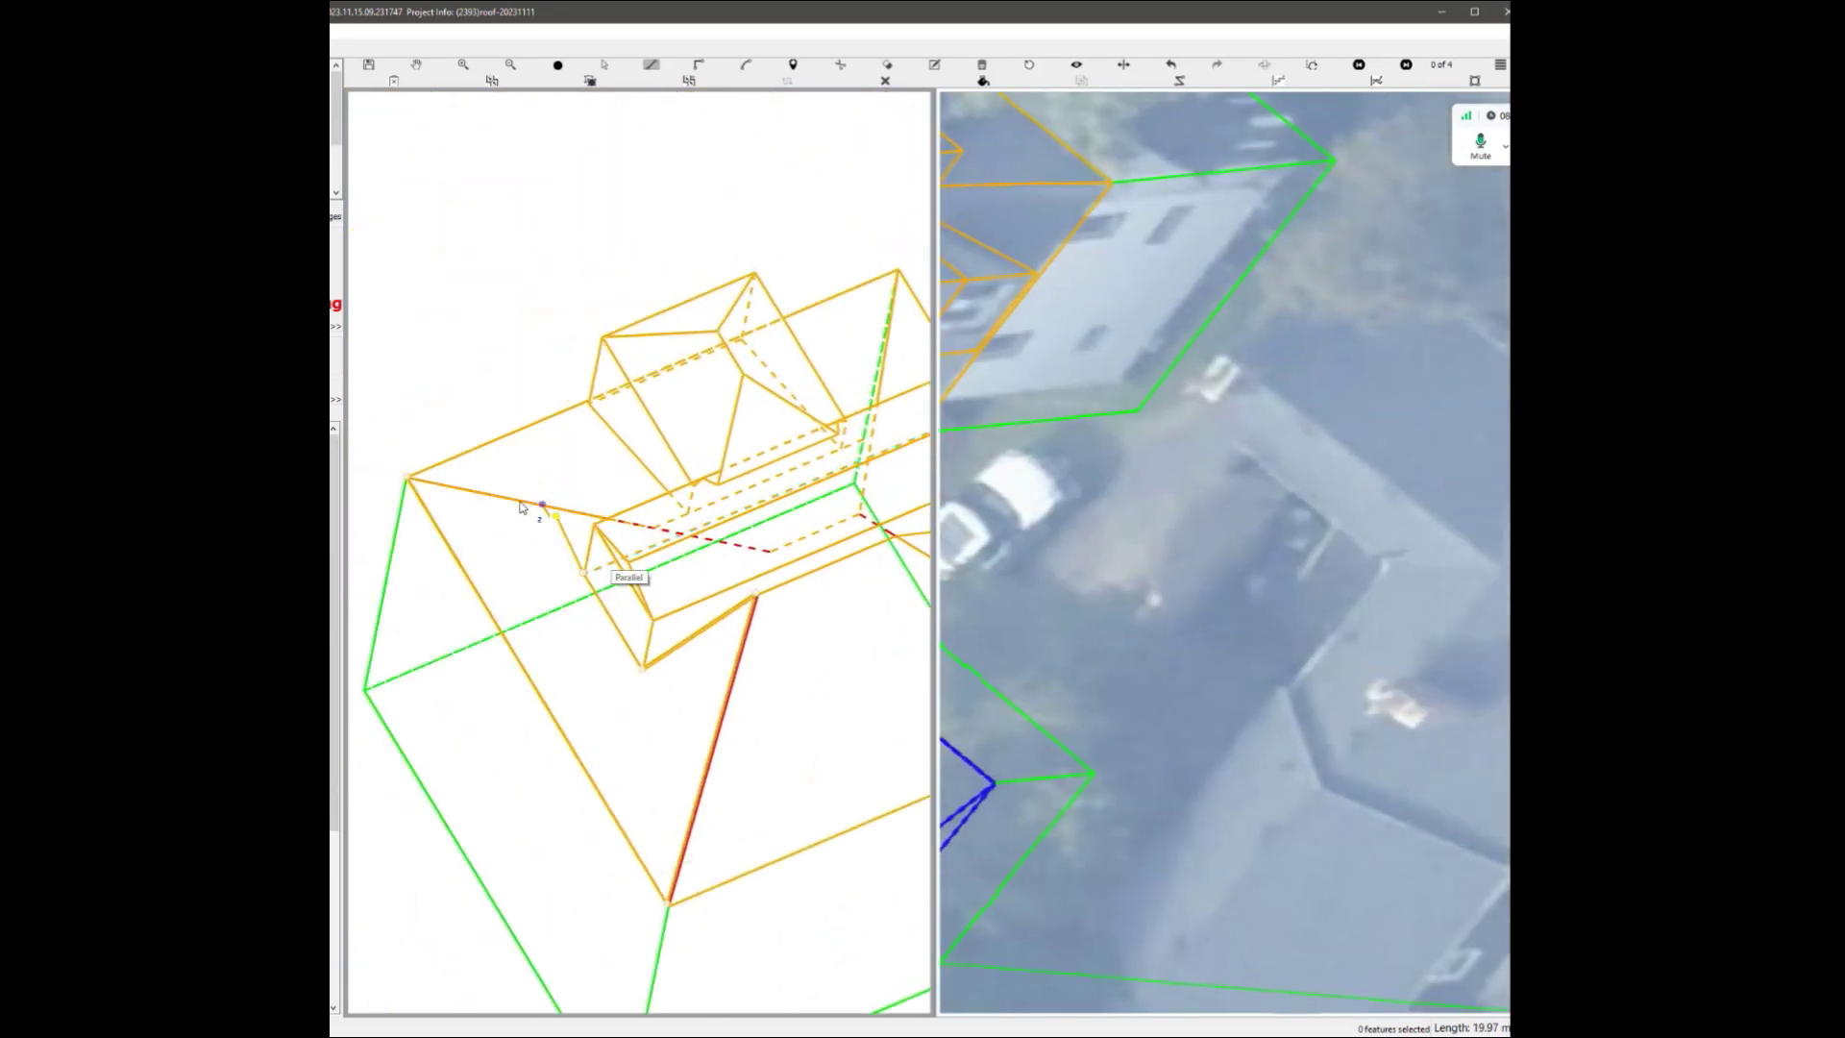
left_click(418, 489)
right_click(453, 501)
Reshape the new front slope's edge by snapping a vertex onto the point where the hip line meets the dormer edge.
mouse_move(620, 584)
middle_mouse_down()
mouse_move(828, 584)
mouse_move(823, 532)
mouse_move(607, 808)
middle_mouse_up()
scroll(607, 808, "up", 1)
left_click(630, 798)
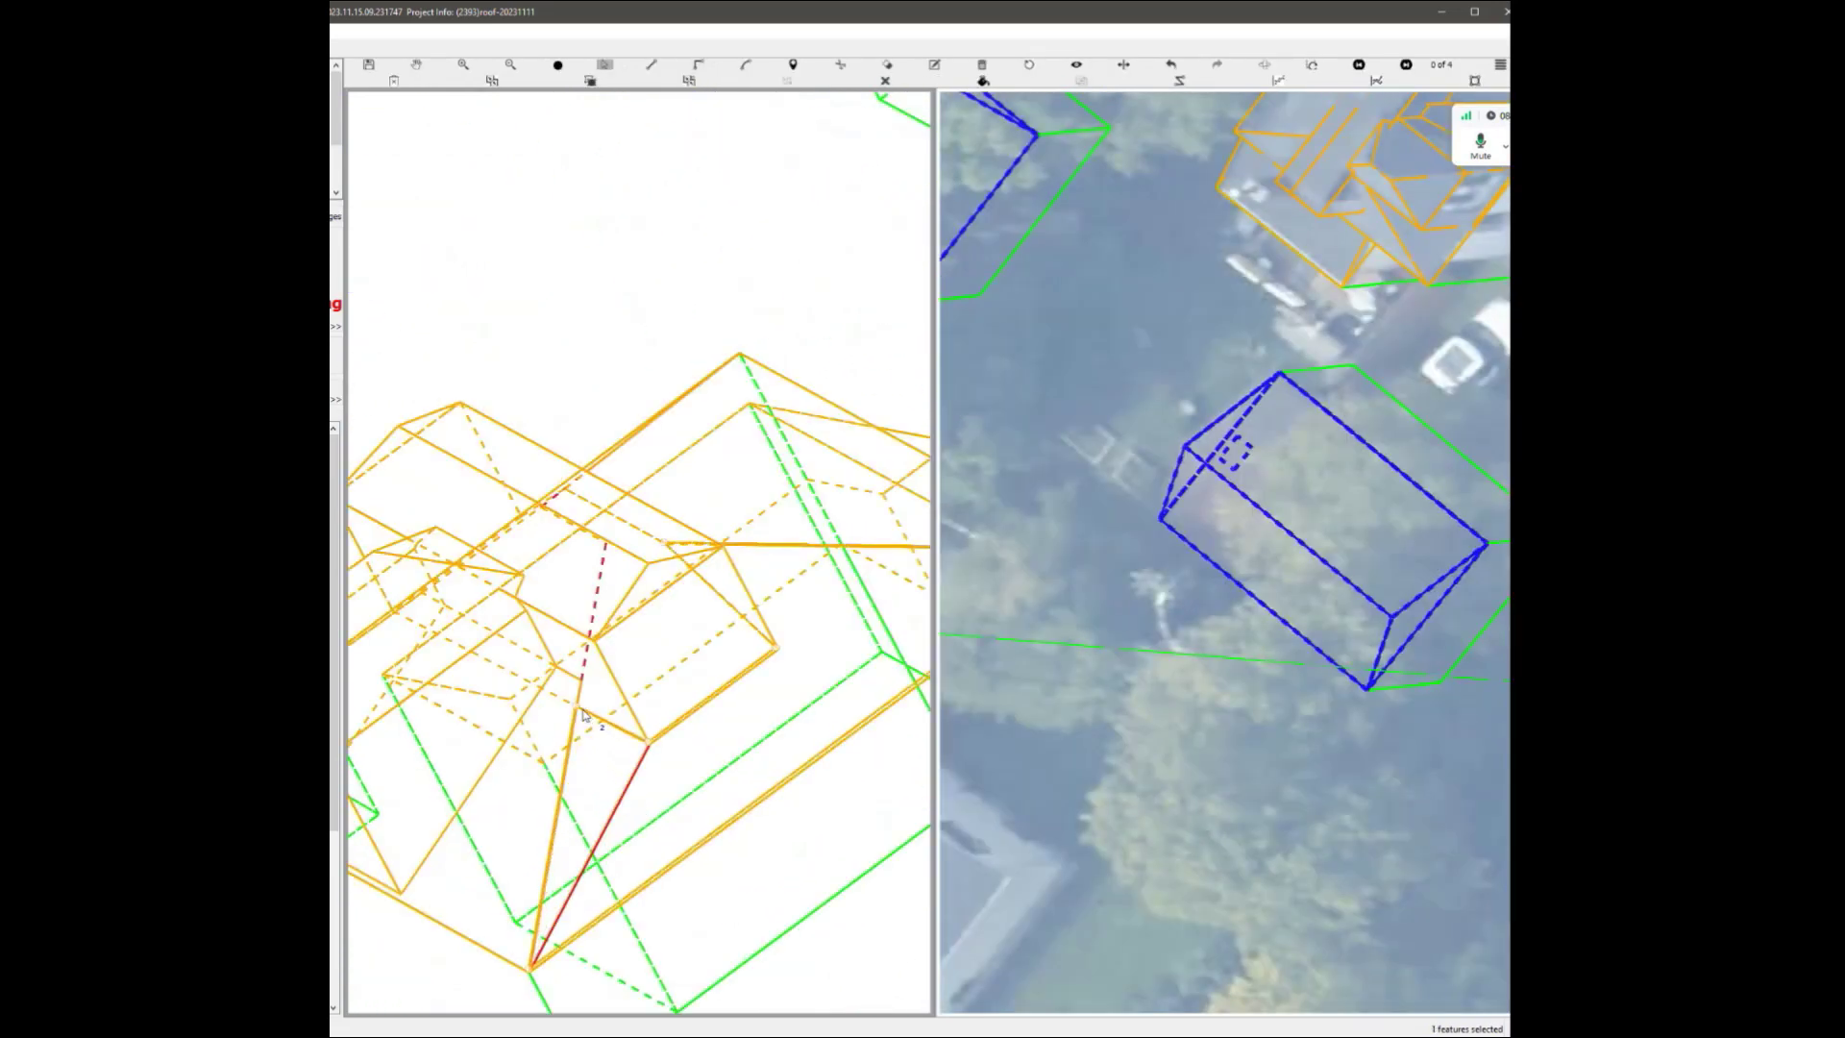
scroll(583, 713, "up", 4)
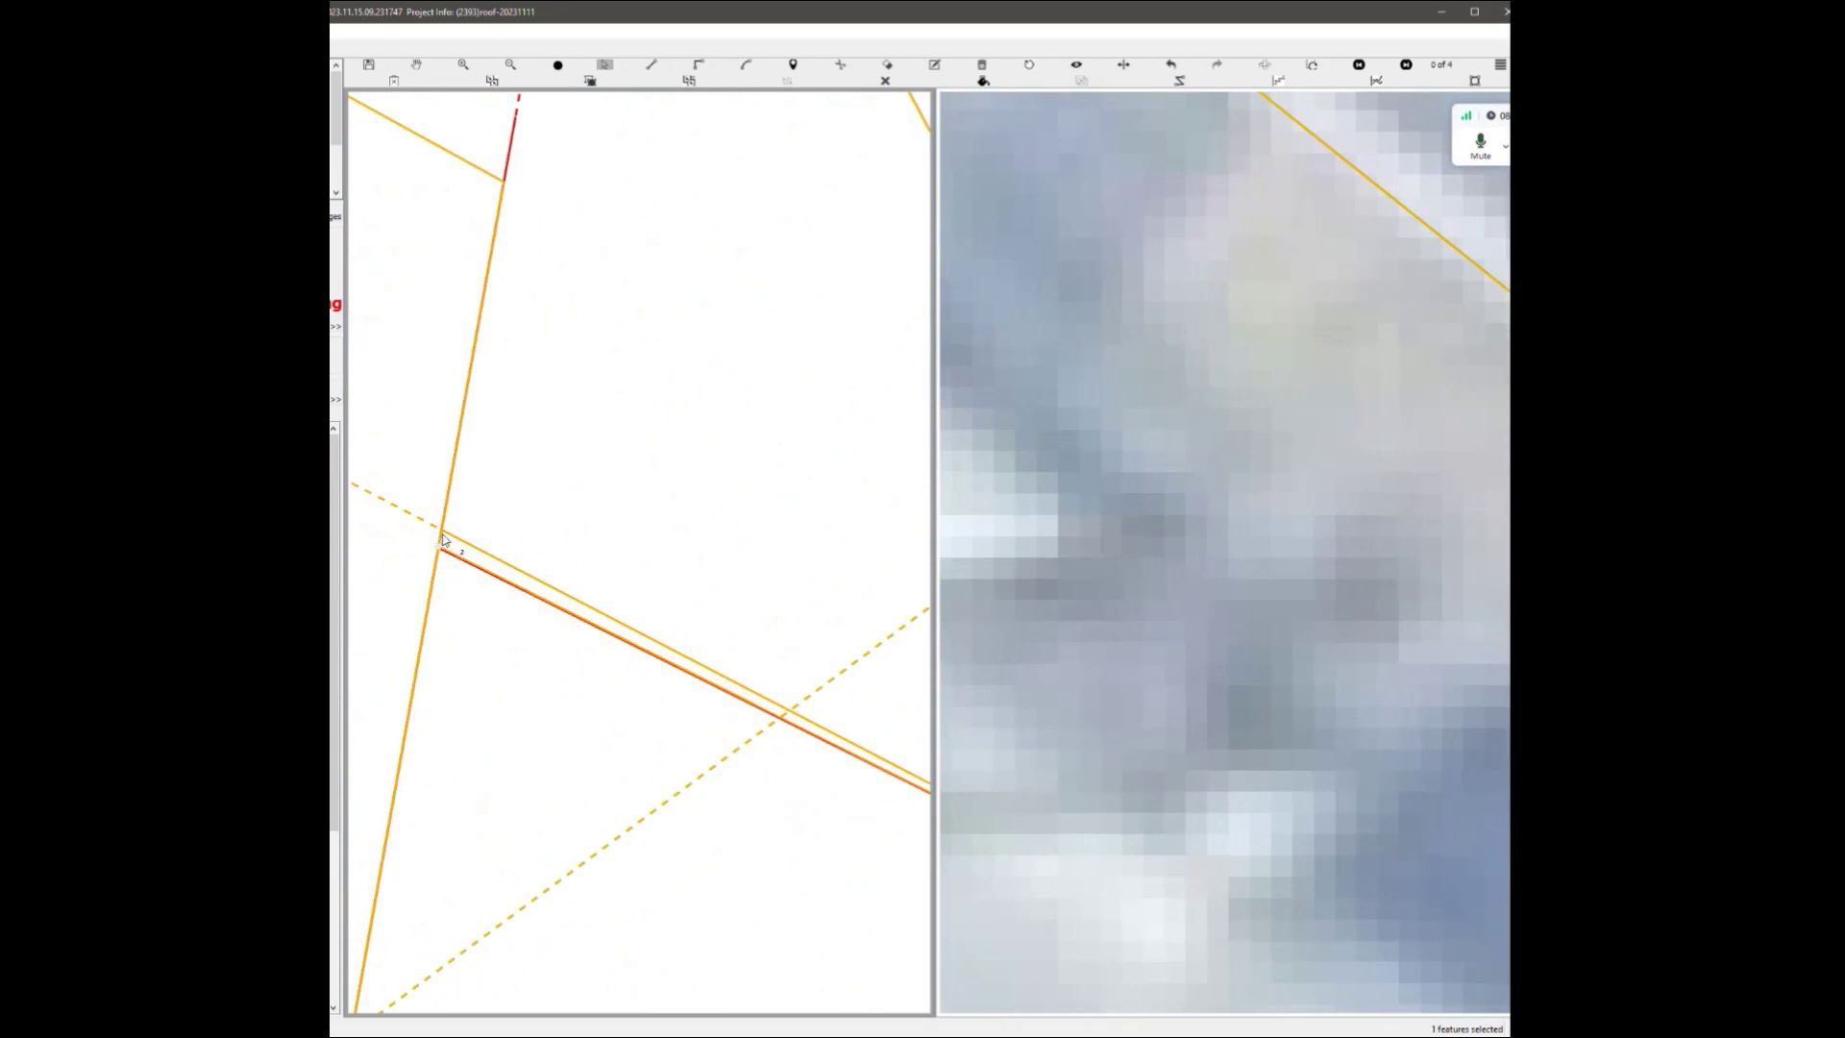
left_click(443, 531)
scroll(564, 727, "down", 5)
key("Escape")
scroll(643, 557, "up", 5)
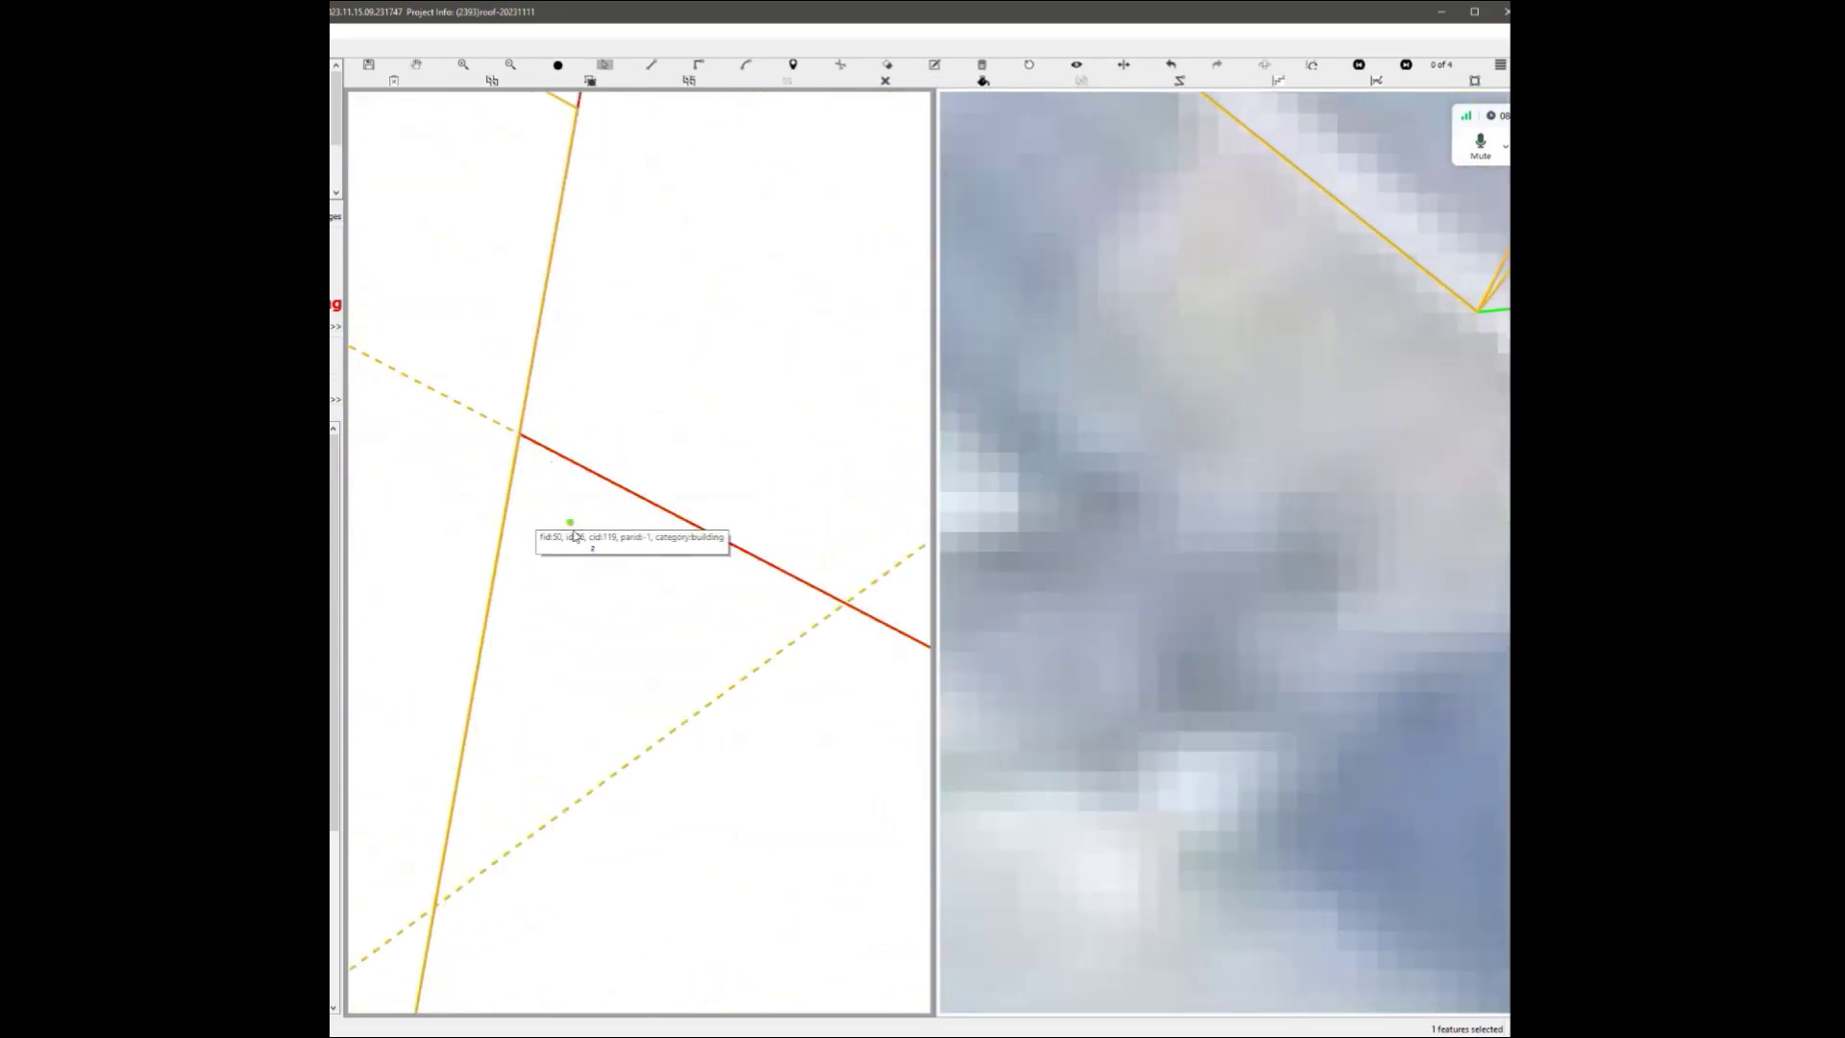
scroll(573, 535, "down", 3)
scroll(719, 620, "down", 2)
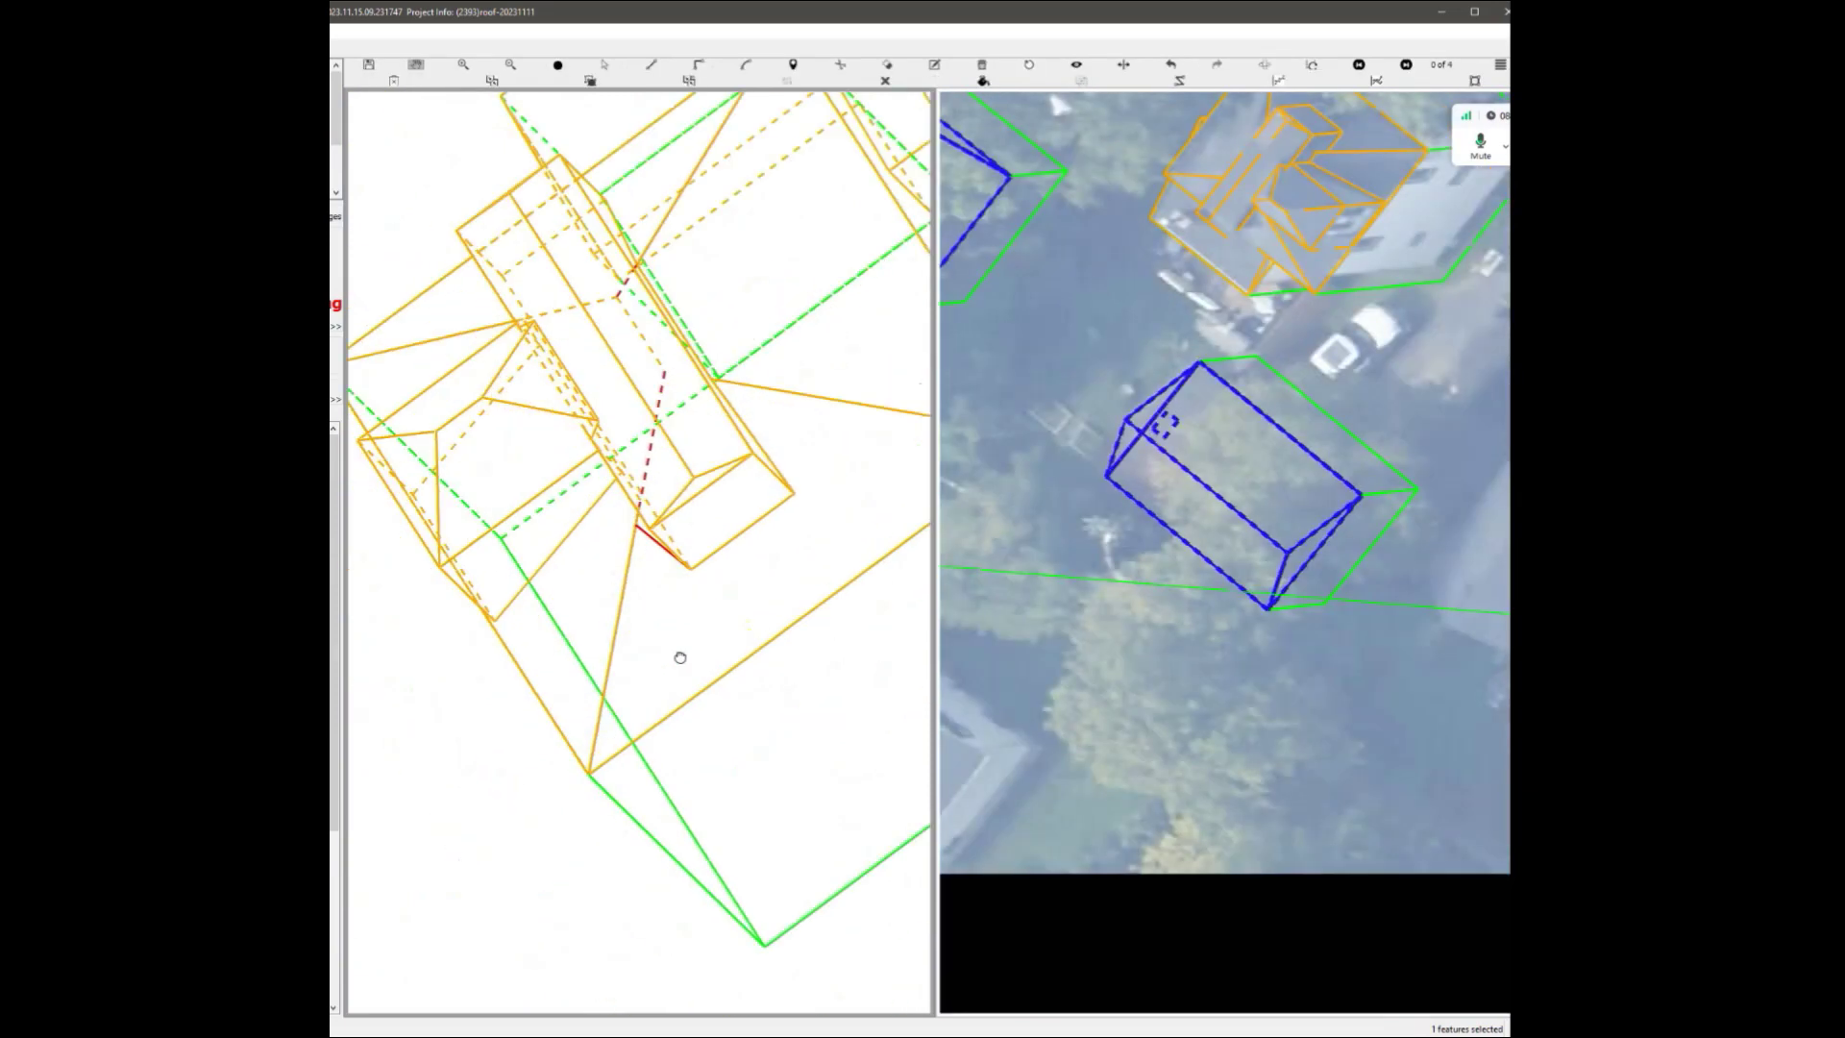
Adjust the front slope's outline beside the hip line so it follows the long dormer's near base corner.
middle_click_drag(680, 657, 665, 392)
scroll(663, 471, "up", 2)
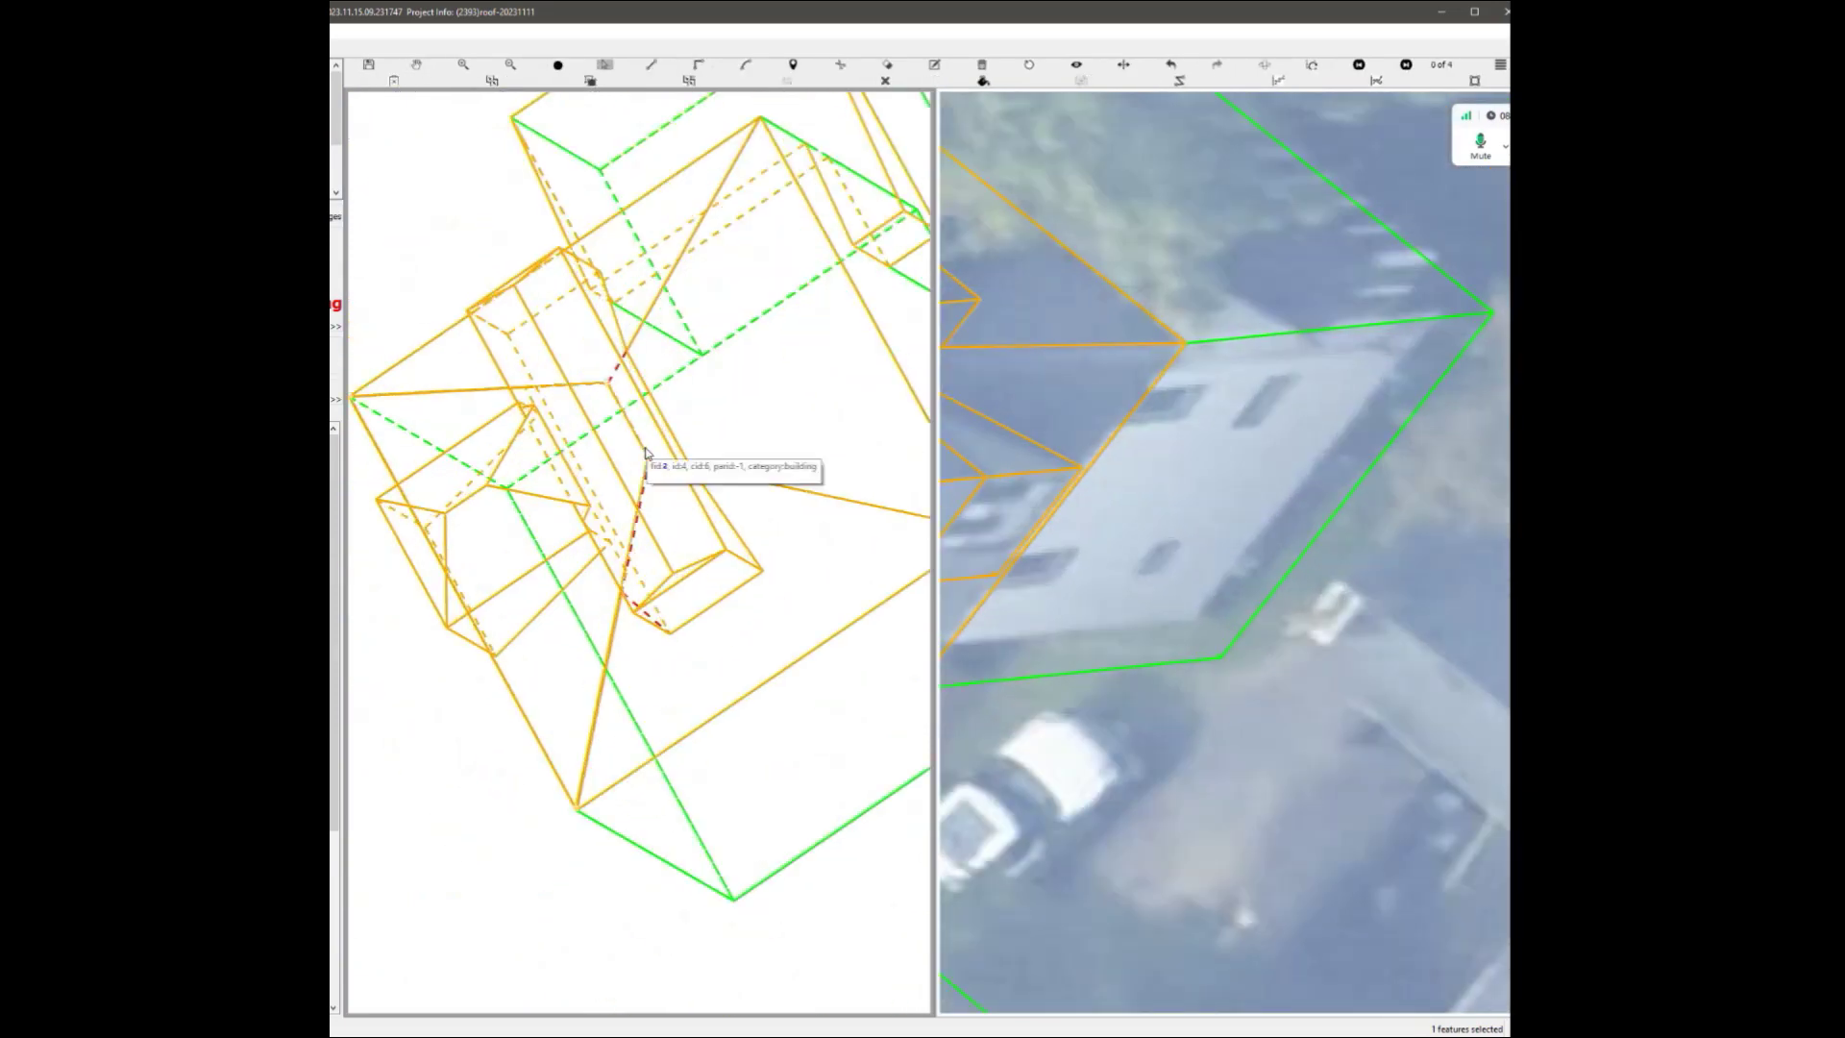
left_click(577, 673)
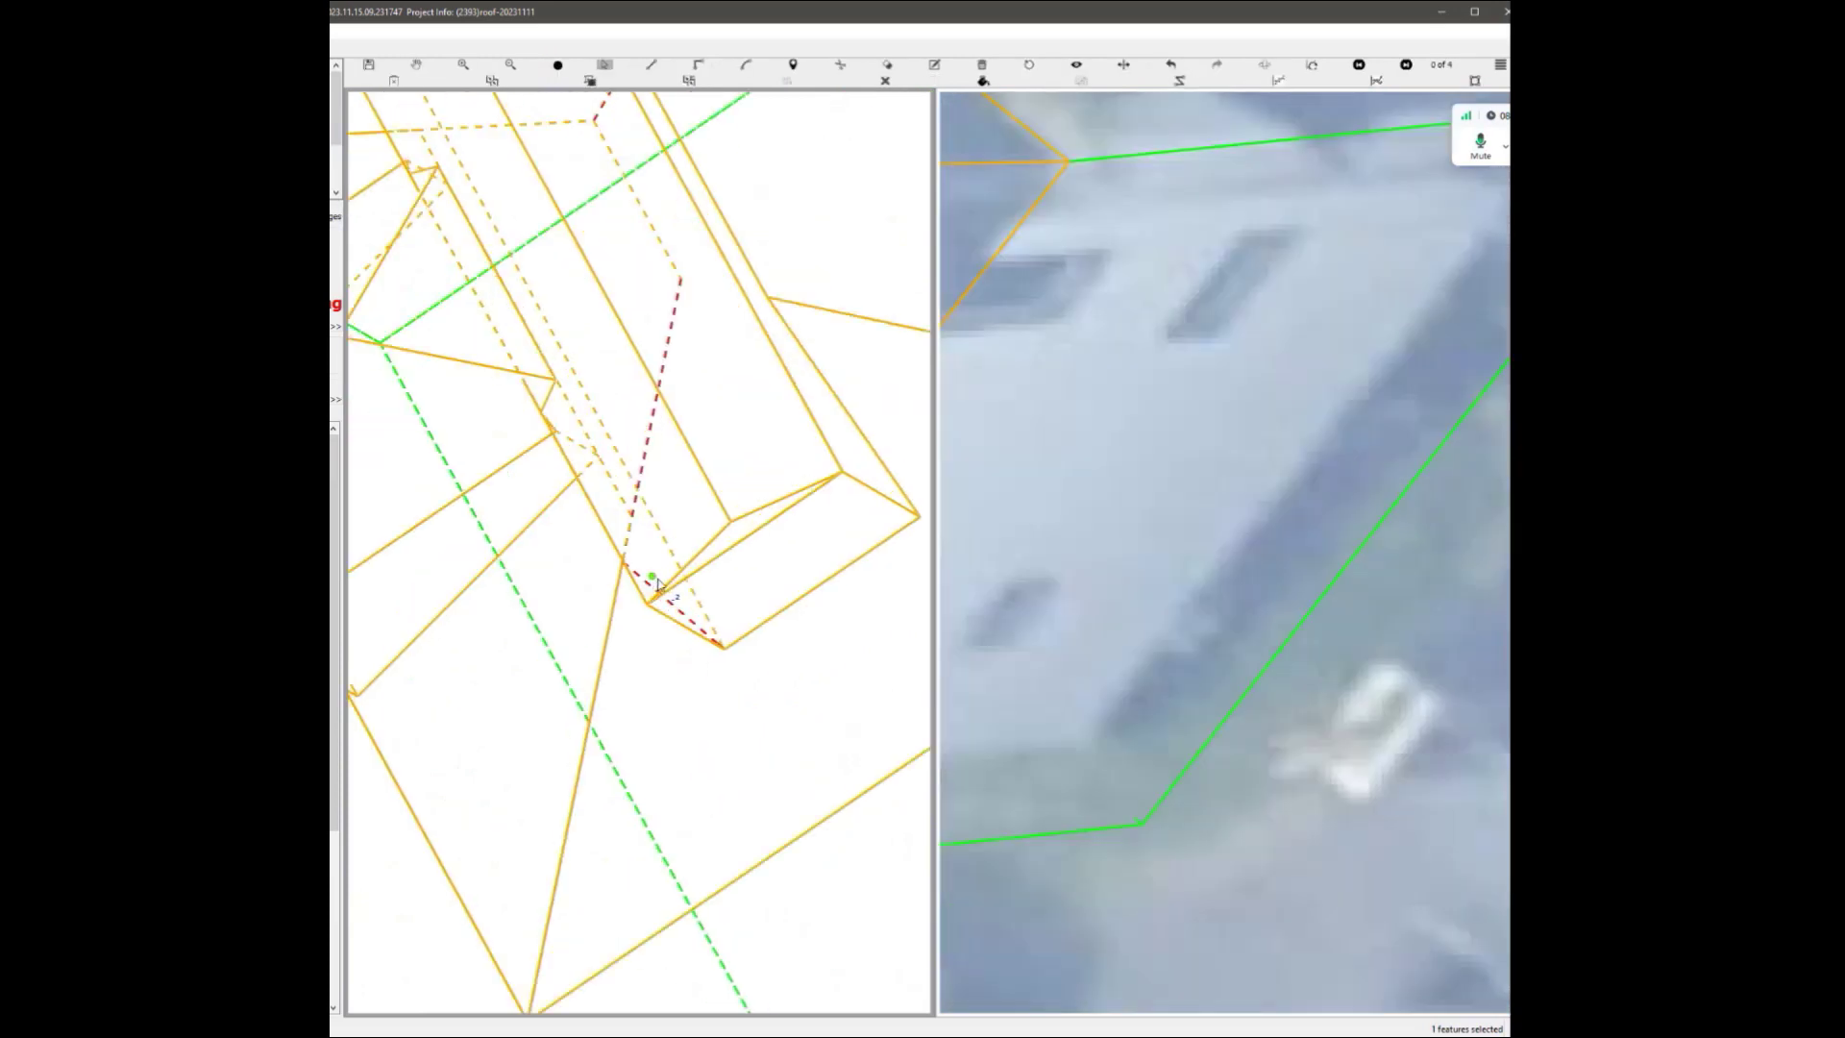
scroll(659, 572, "up", 2)
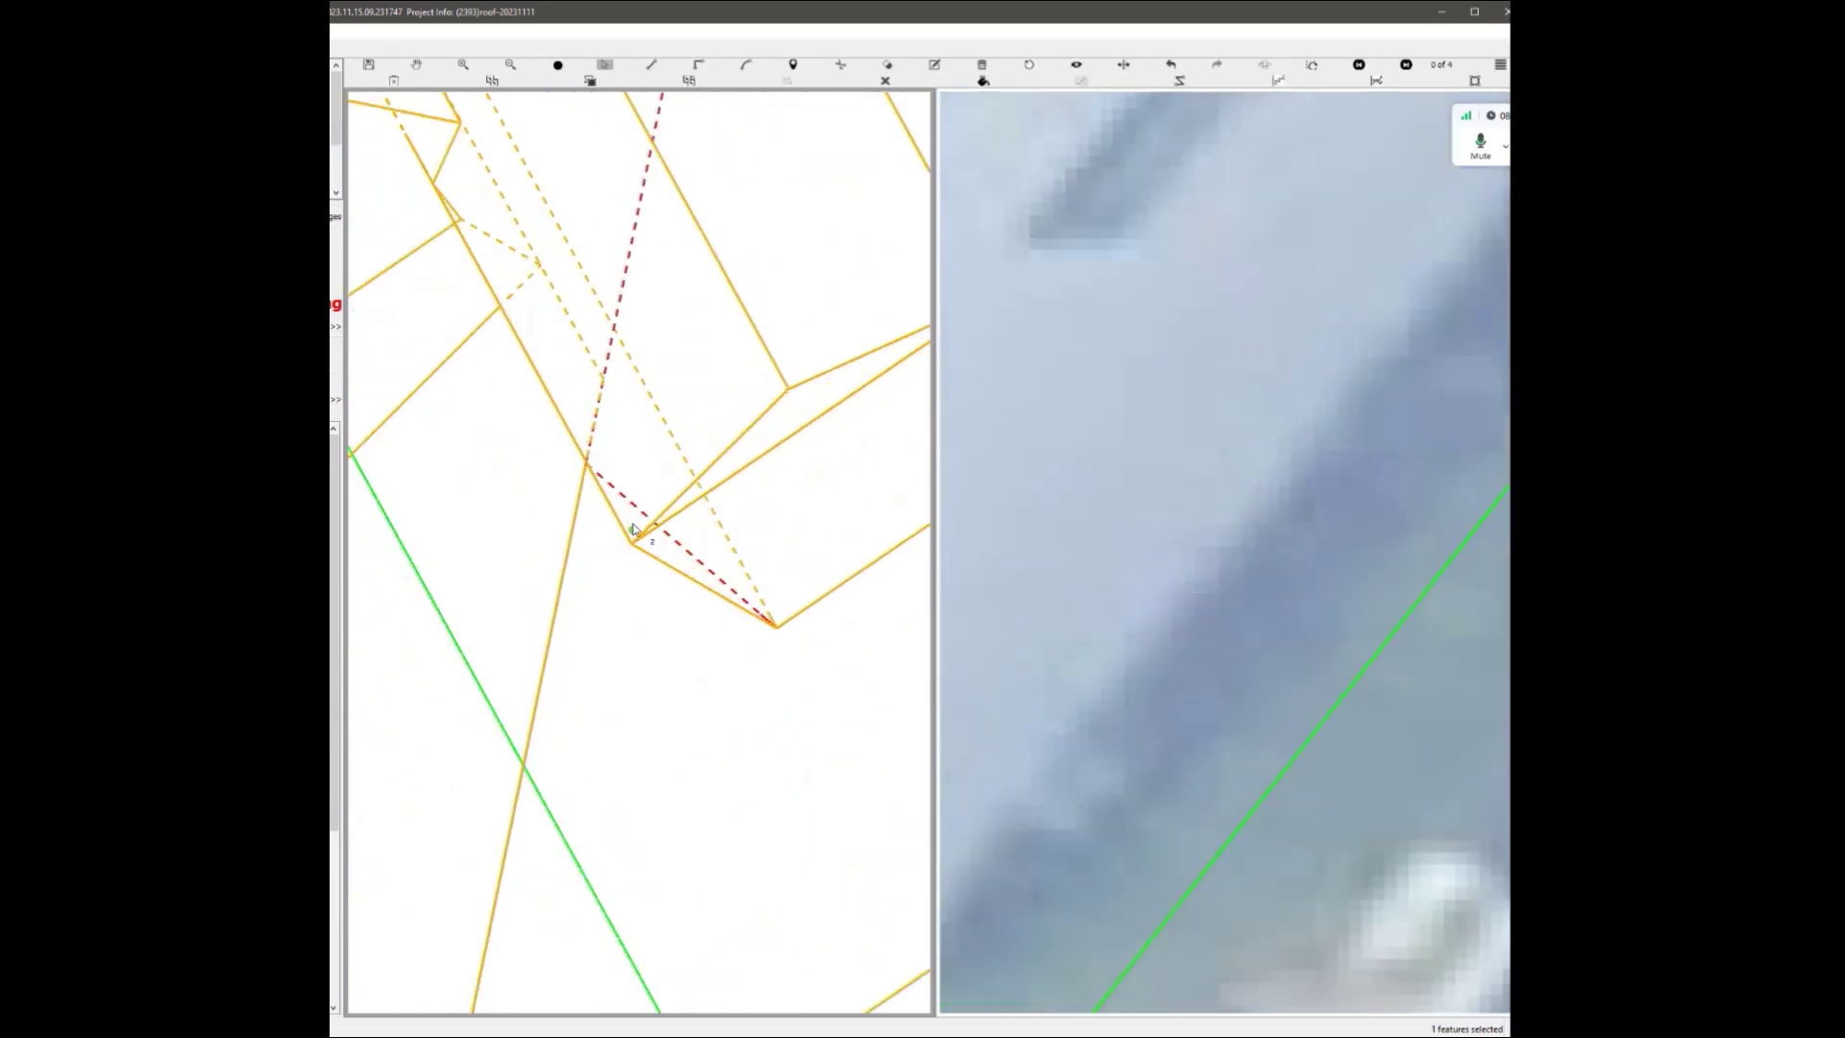
scroll(588, 456, "up", 1)
left_click(588, 456)
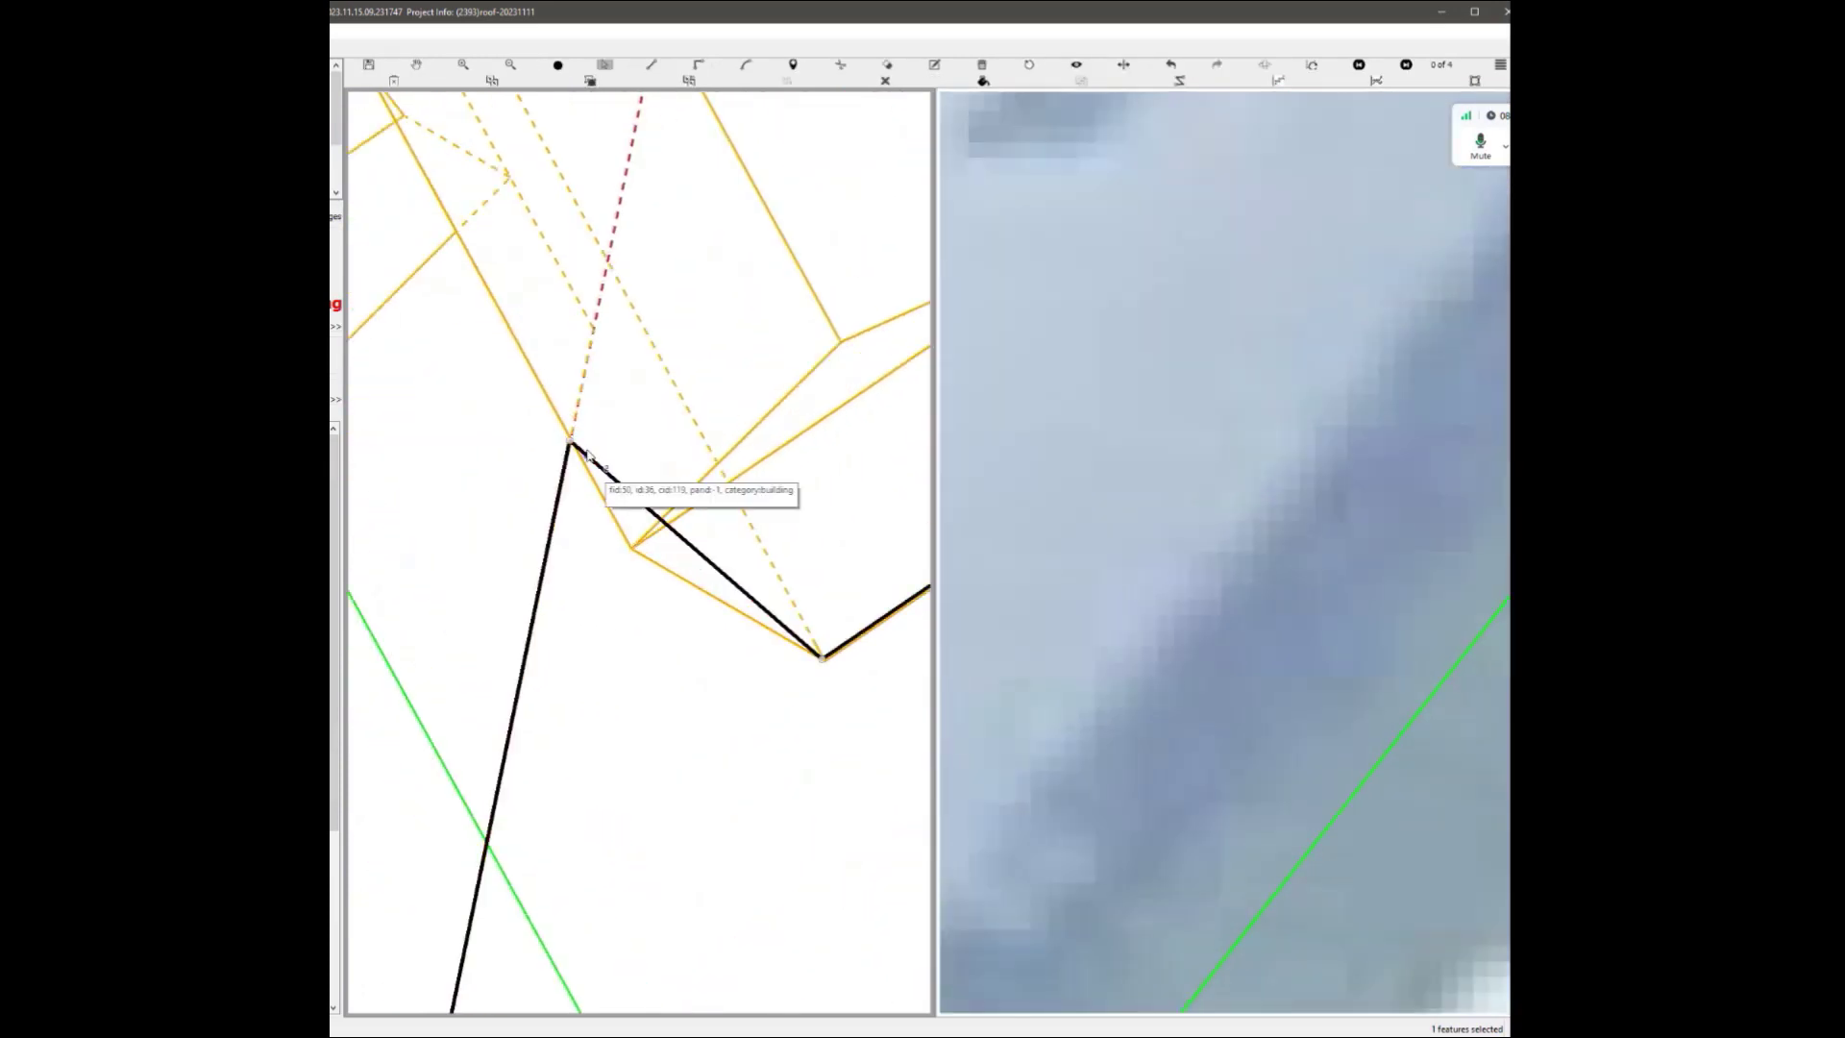
key("Escape")
scroll(662, 588, "down", 3)
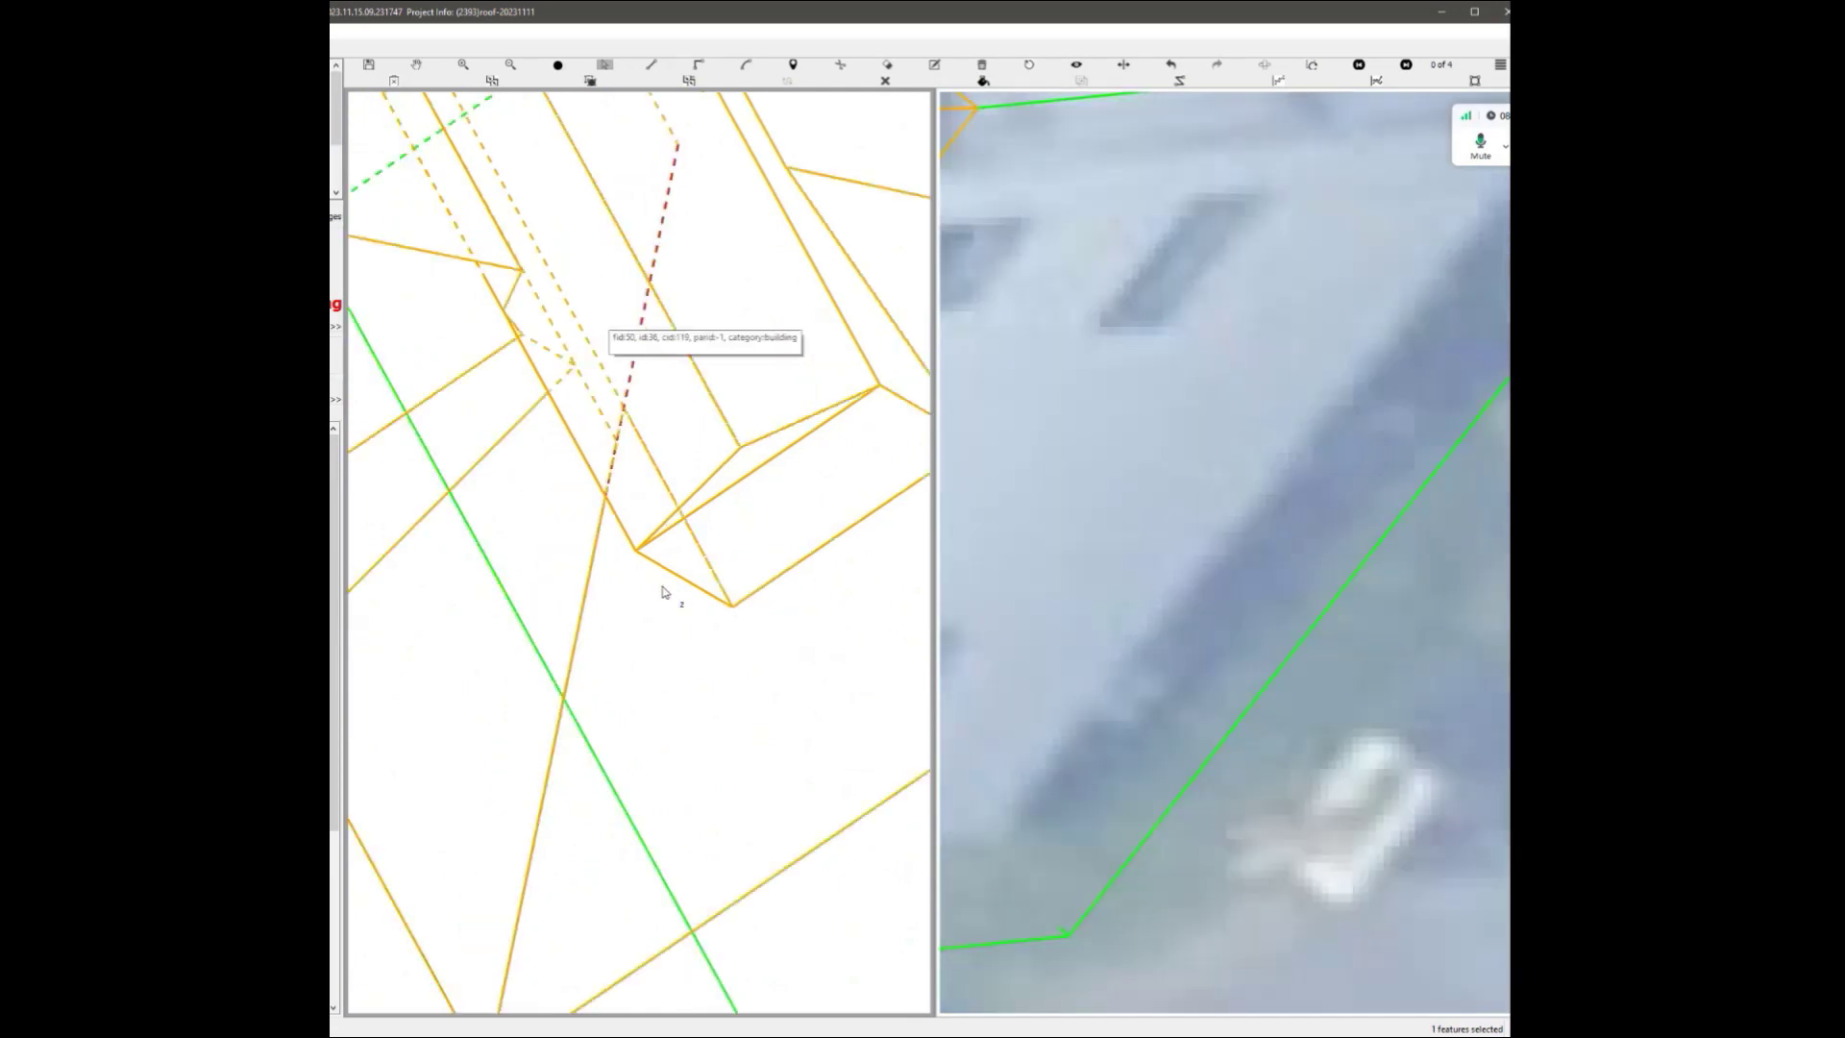
Rework the main roof's side slope under the small dormer so its inner edge follows the long dormer's side between the two hip lines.
middle_click_drag(672, 614, 625, 585)
scroll(746, 459, "up", 3)
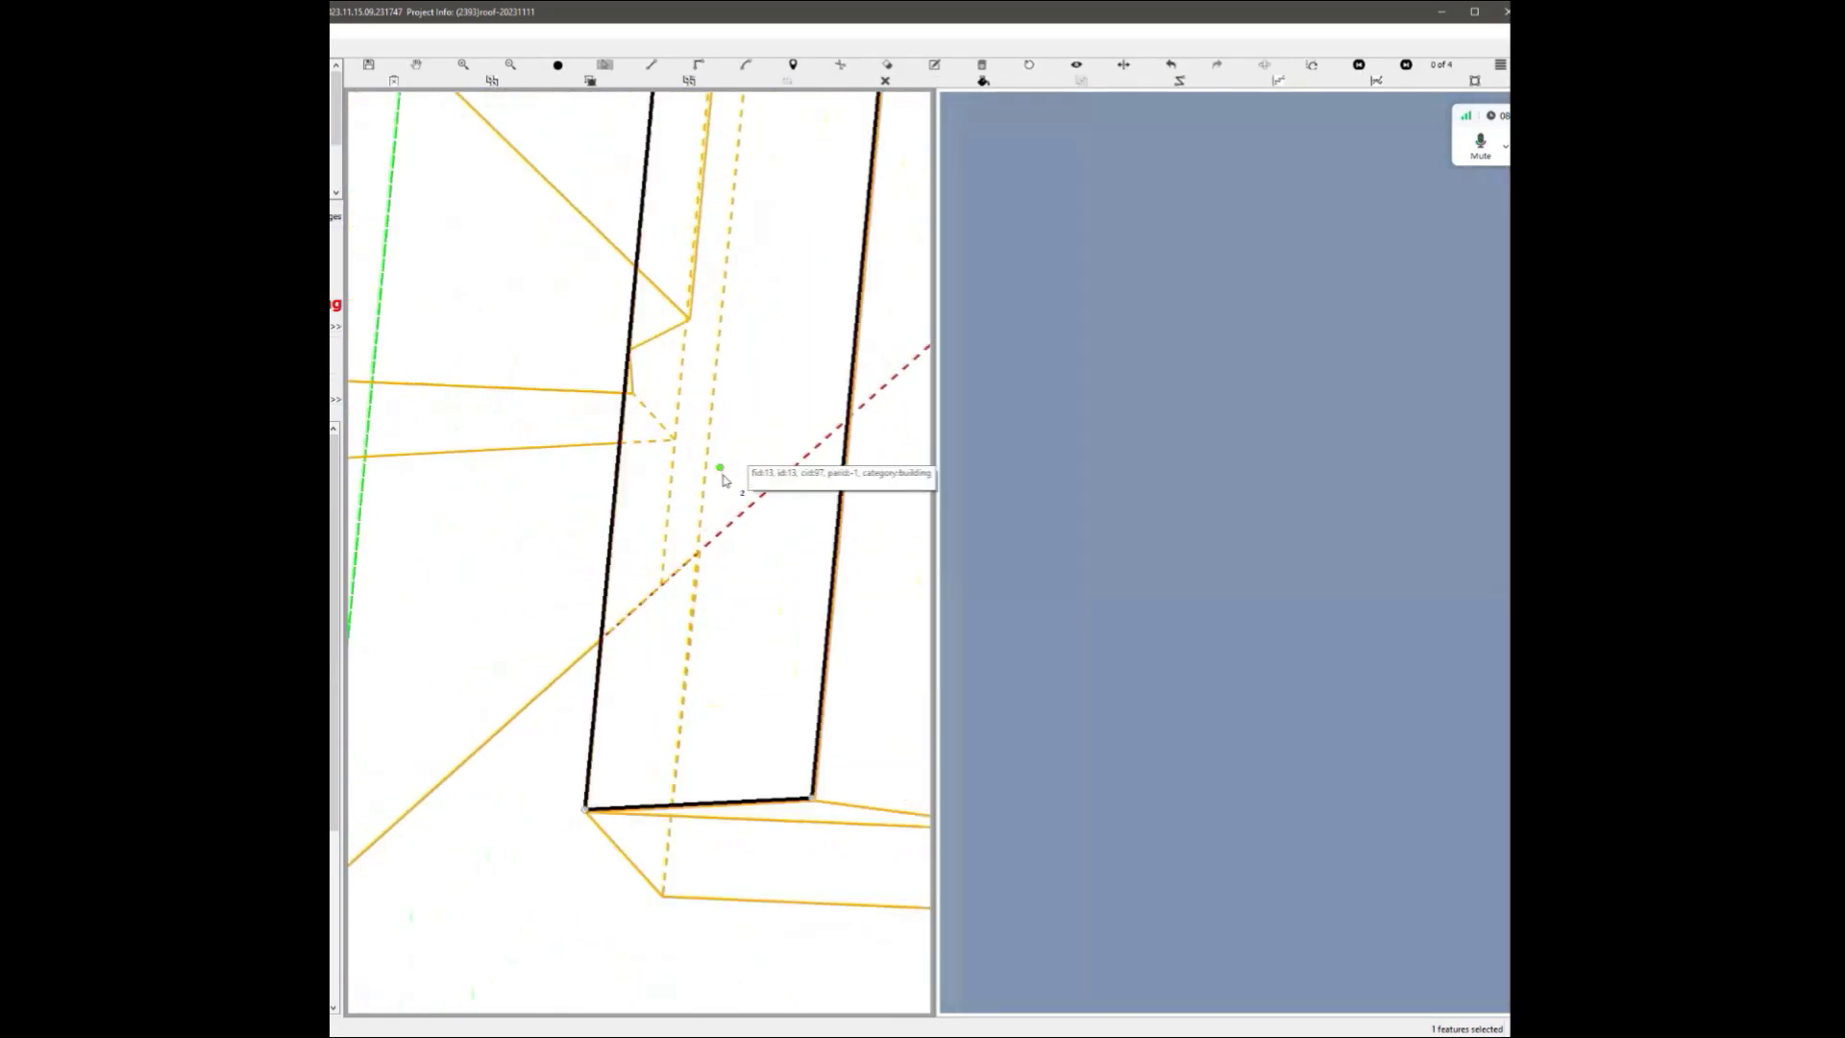
scroll(795, 646, "down", 5)
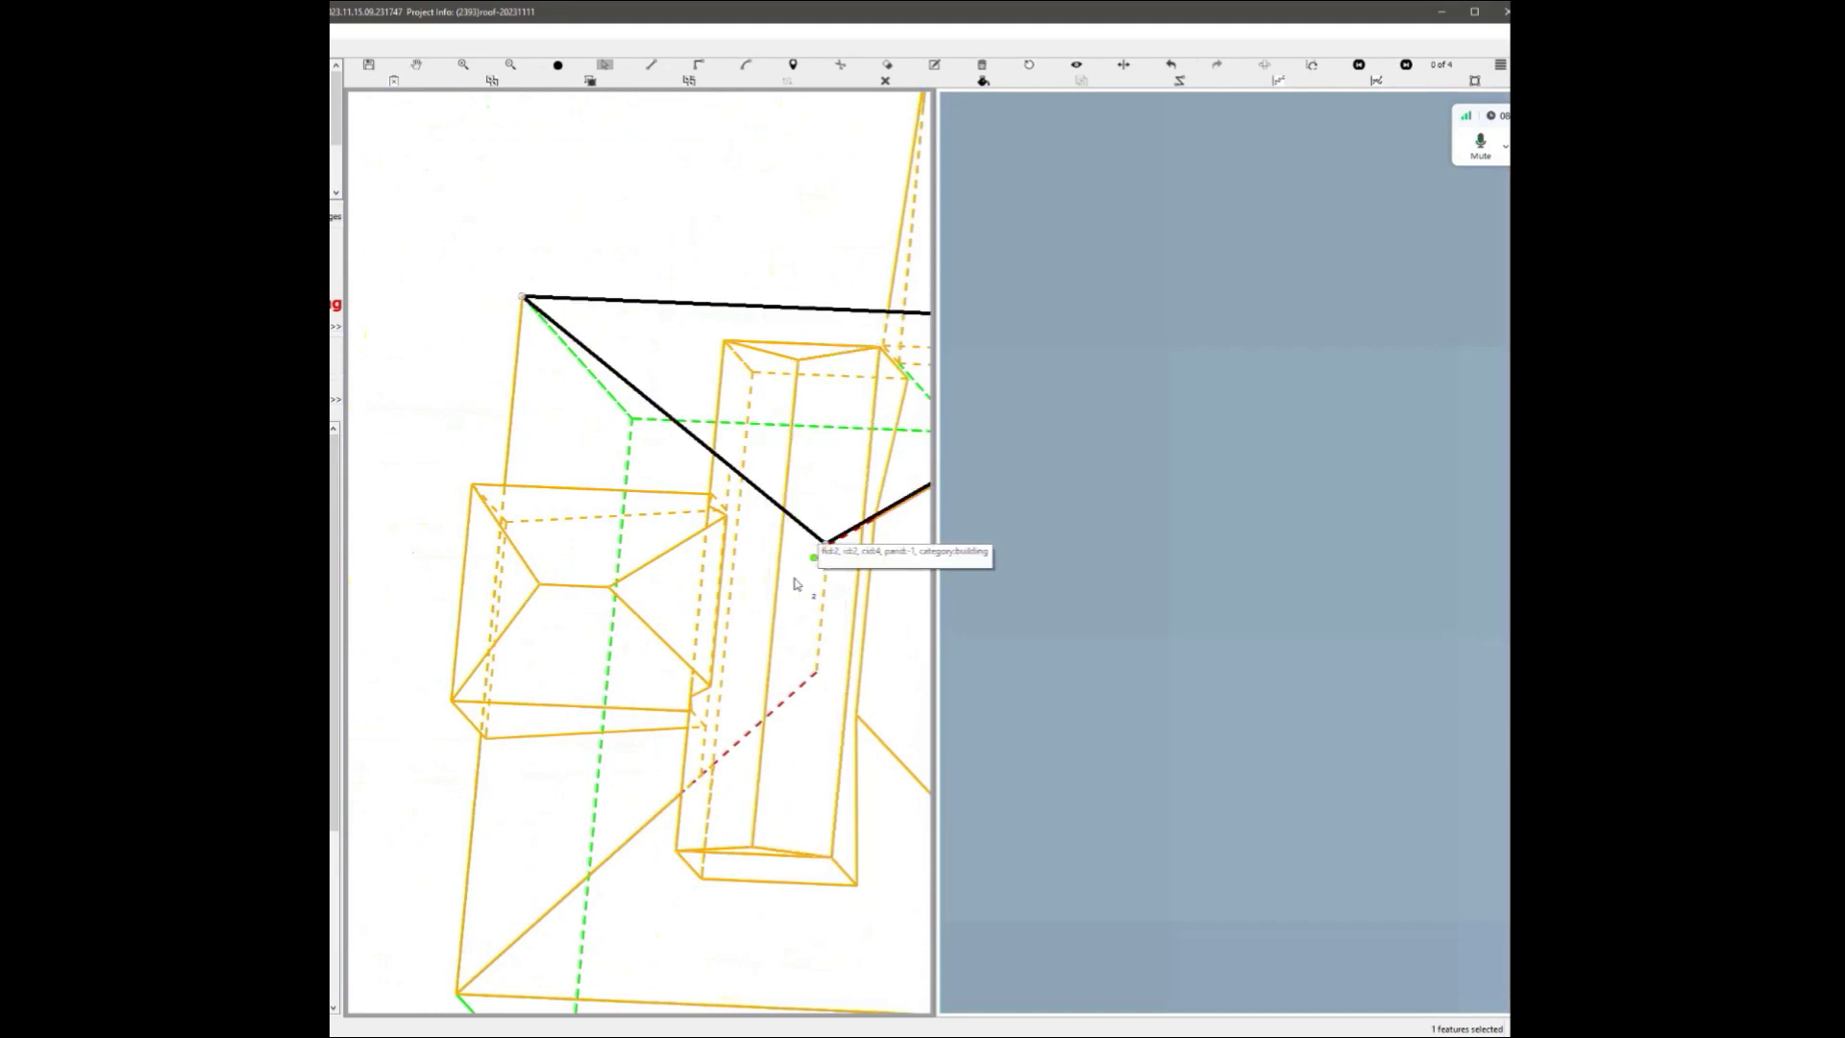
left_click(544, 824, "ctrl")
left_click(789, 708)
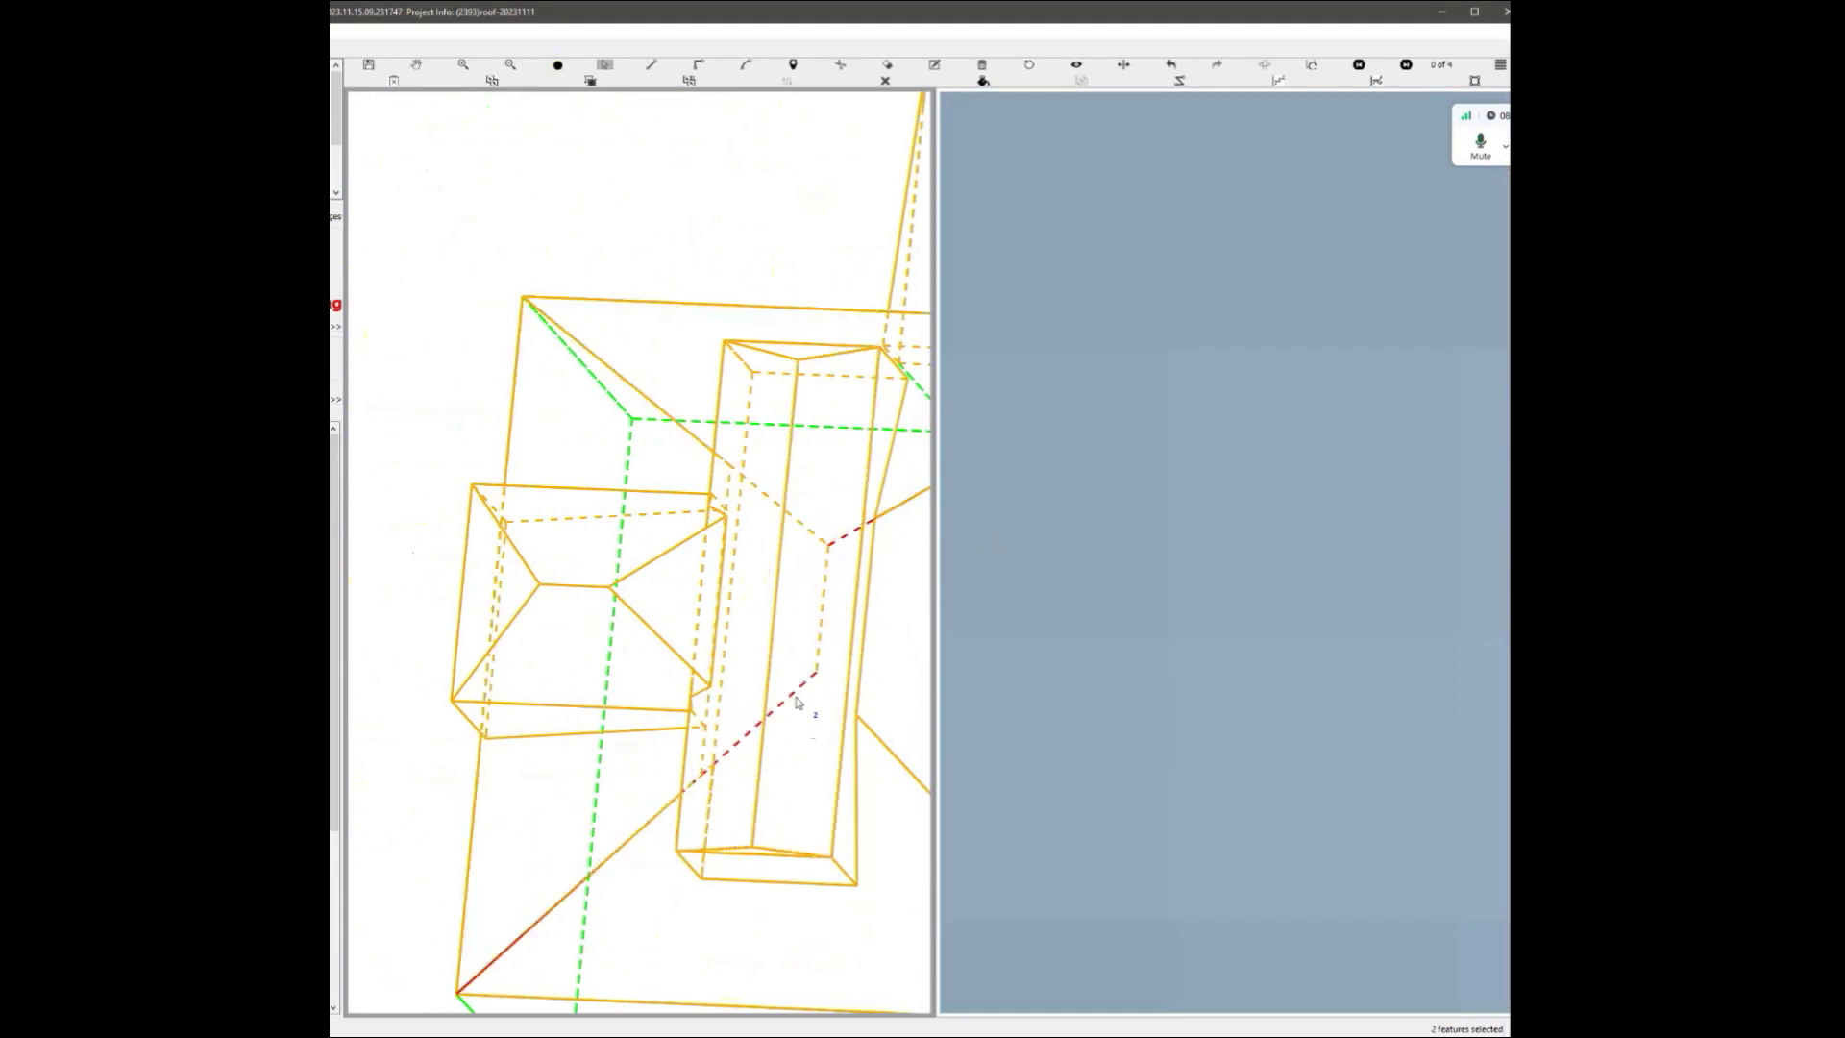
Examine the hip lines, remaining triangular slope and long dormer base from several angles for surfaces that still run beneath the dormer.
scroll(777, 719, "down", 1)
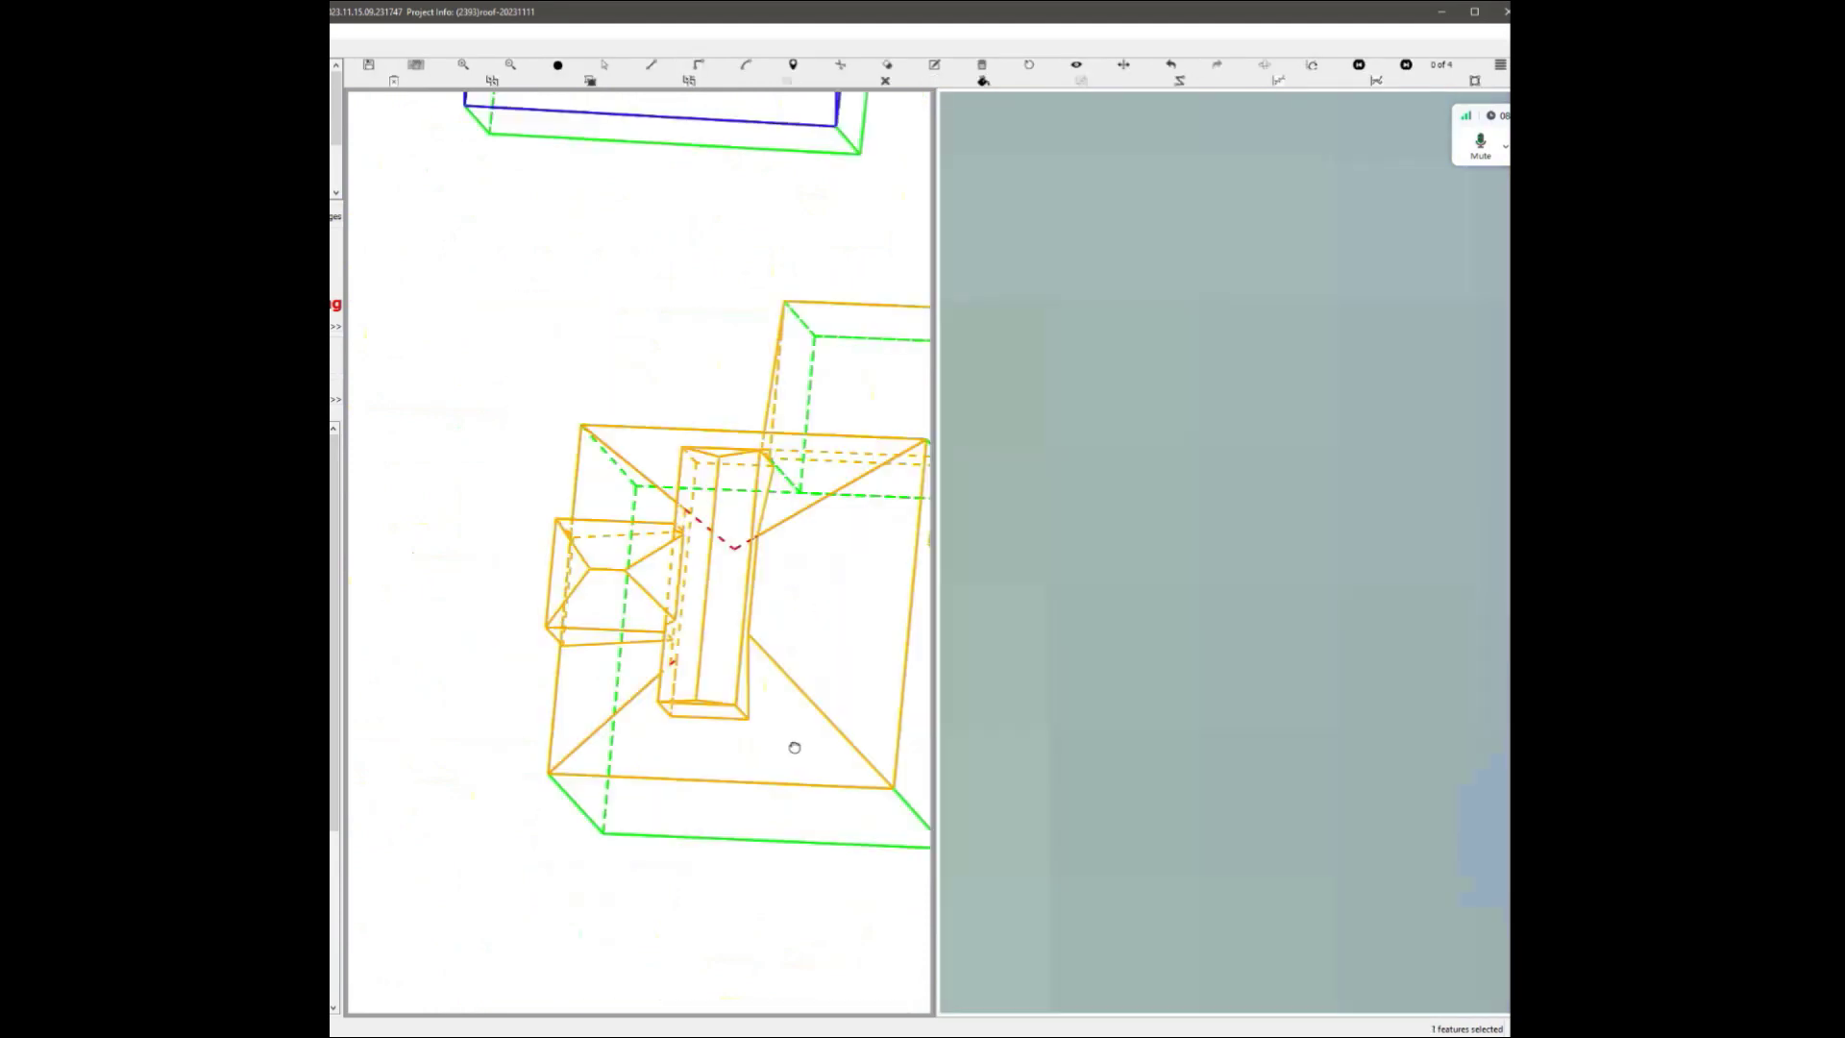
mouse_move(795, 747)
middle_mouse_down()
mouse_move(787, 728)
mouse_move(800, 734)
middle_mouse_up()
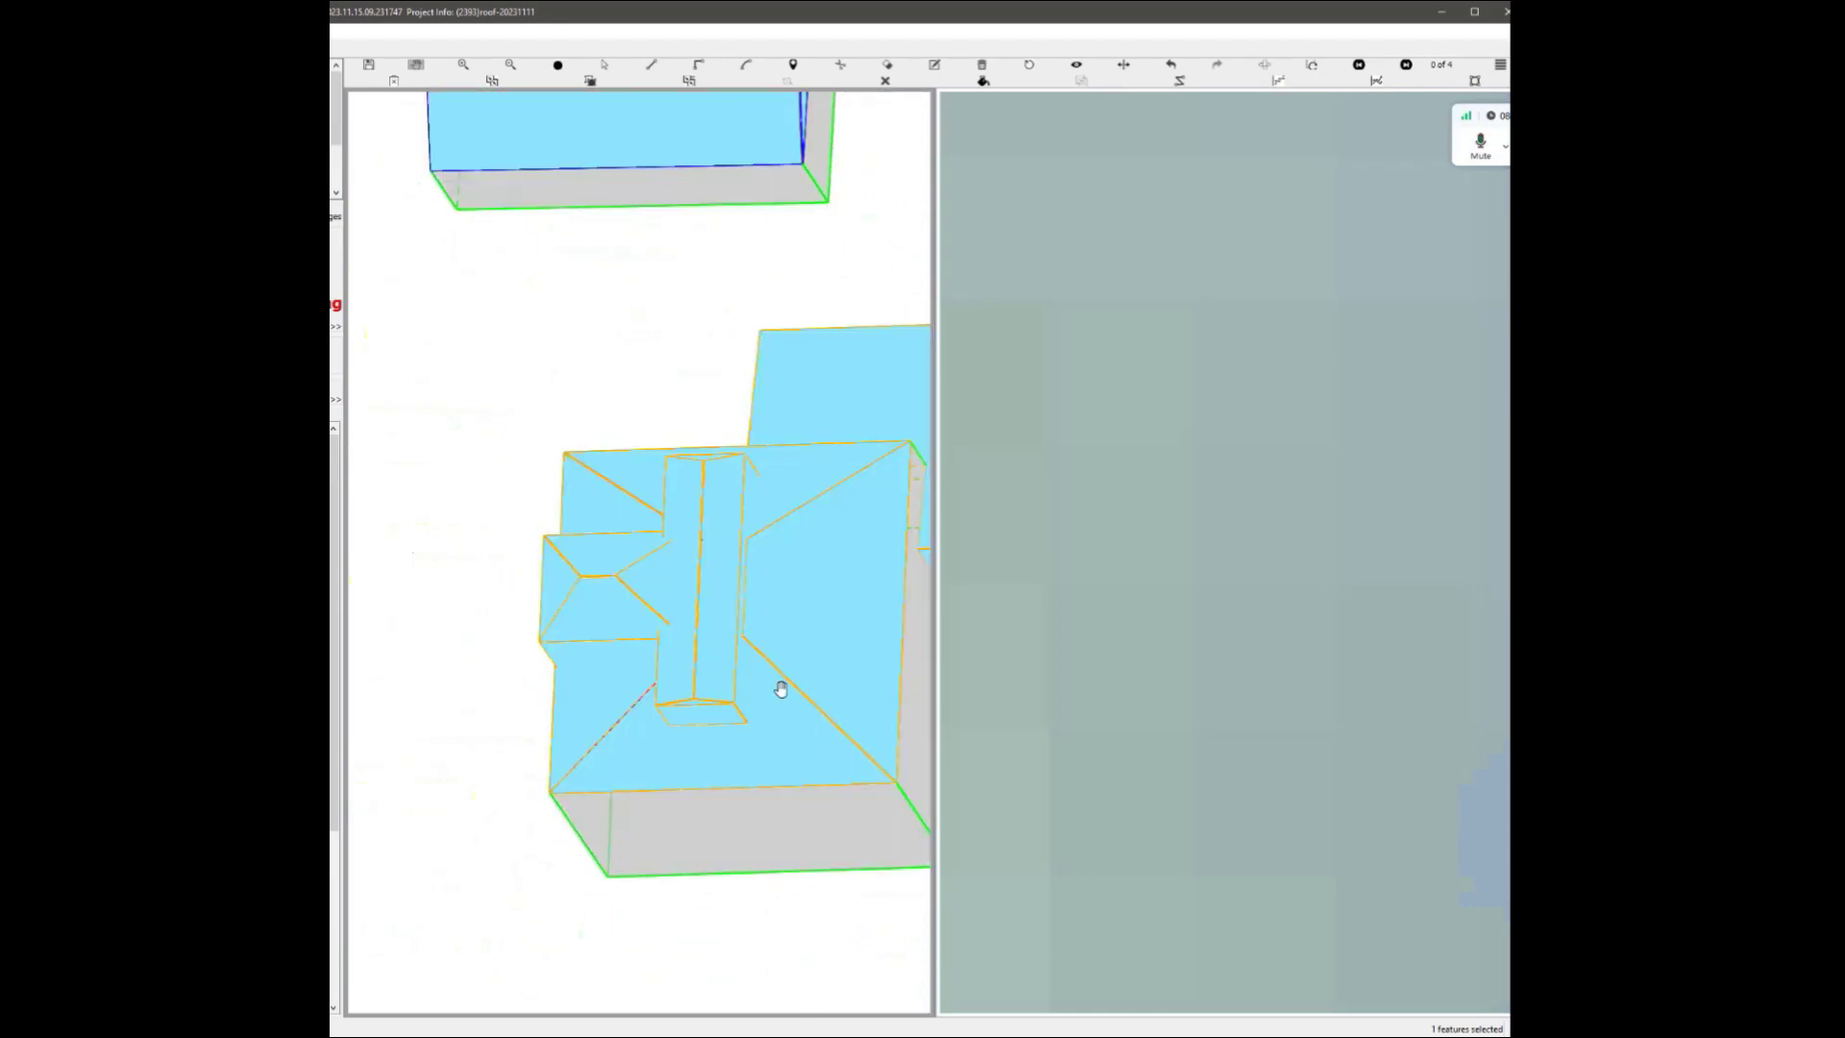
scroll(745, 637, "up", 2)
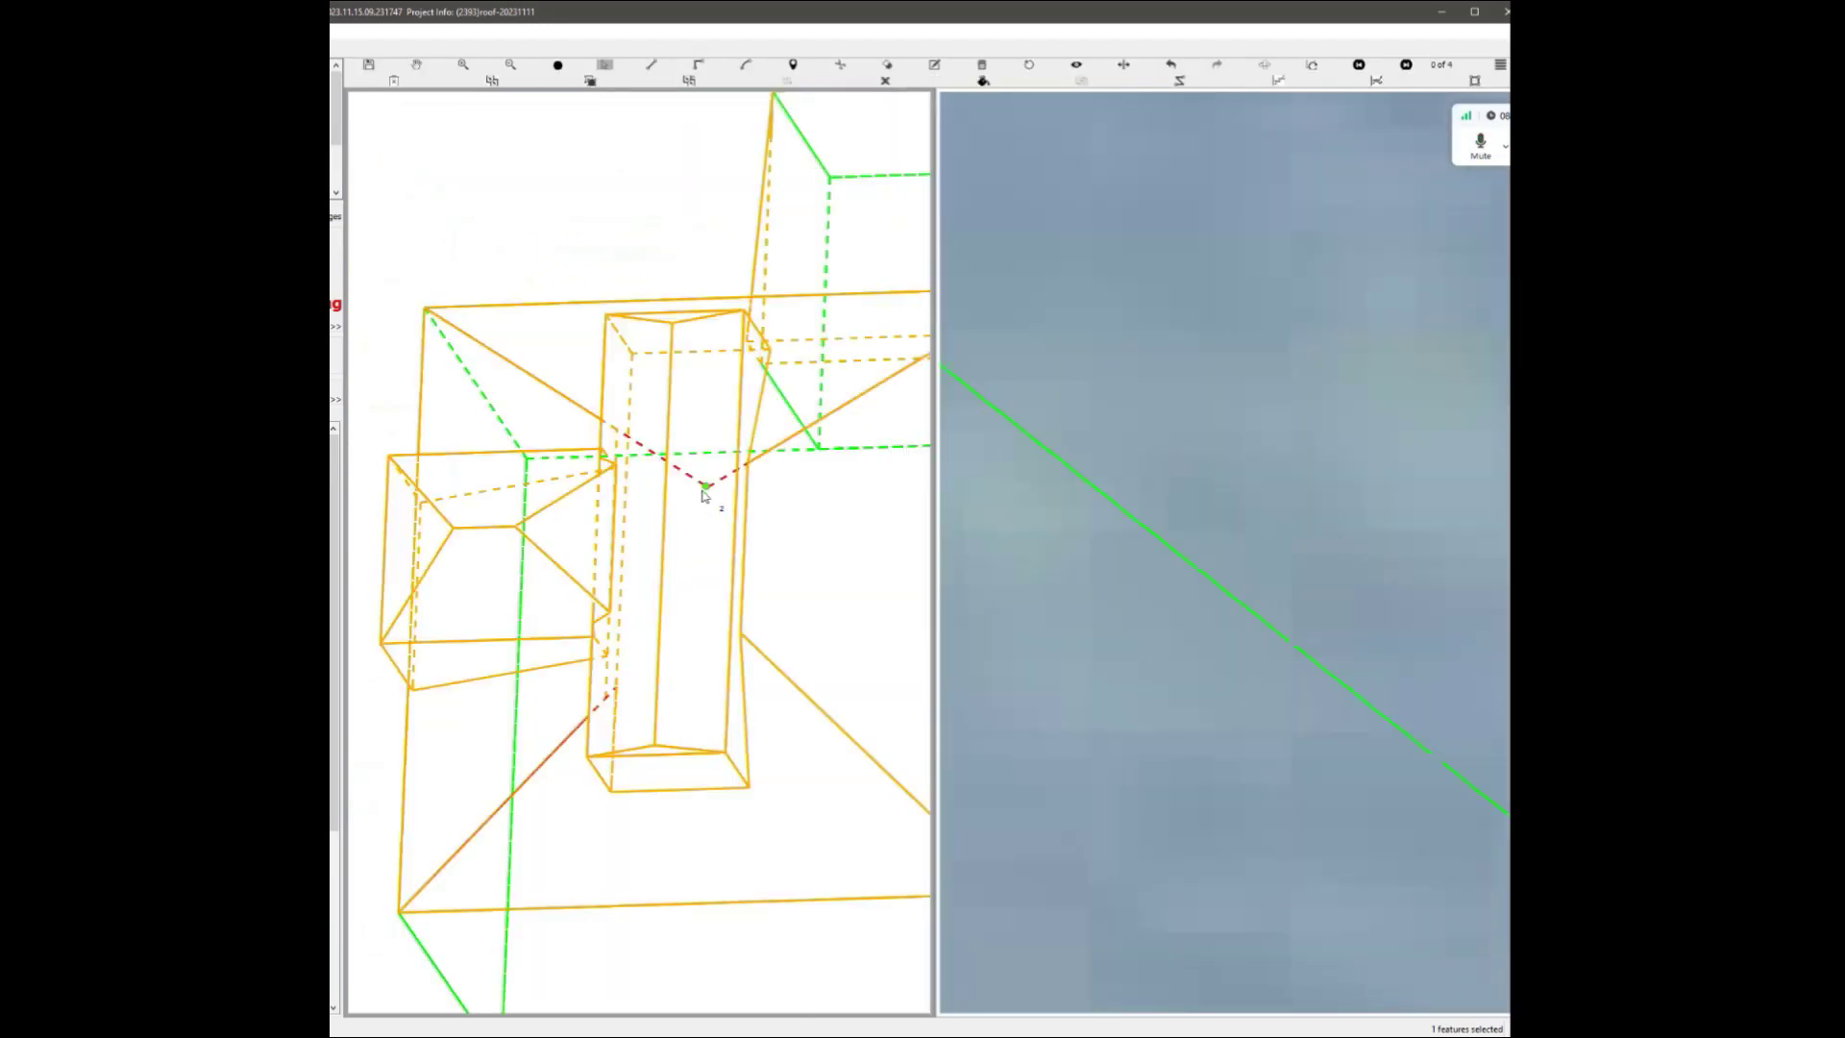
scroll(742, 553, "down", 2)
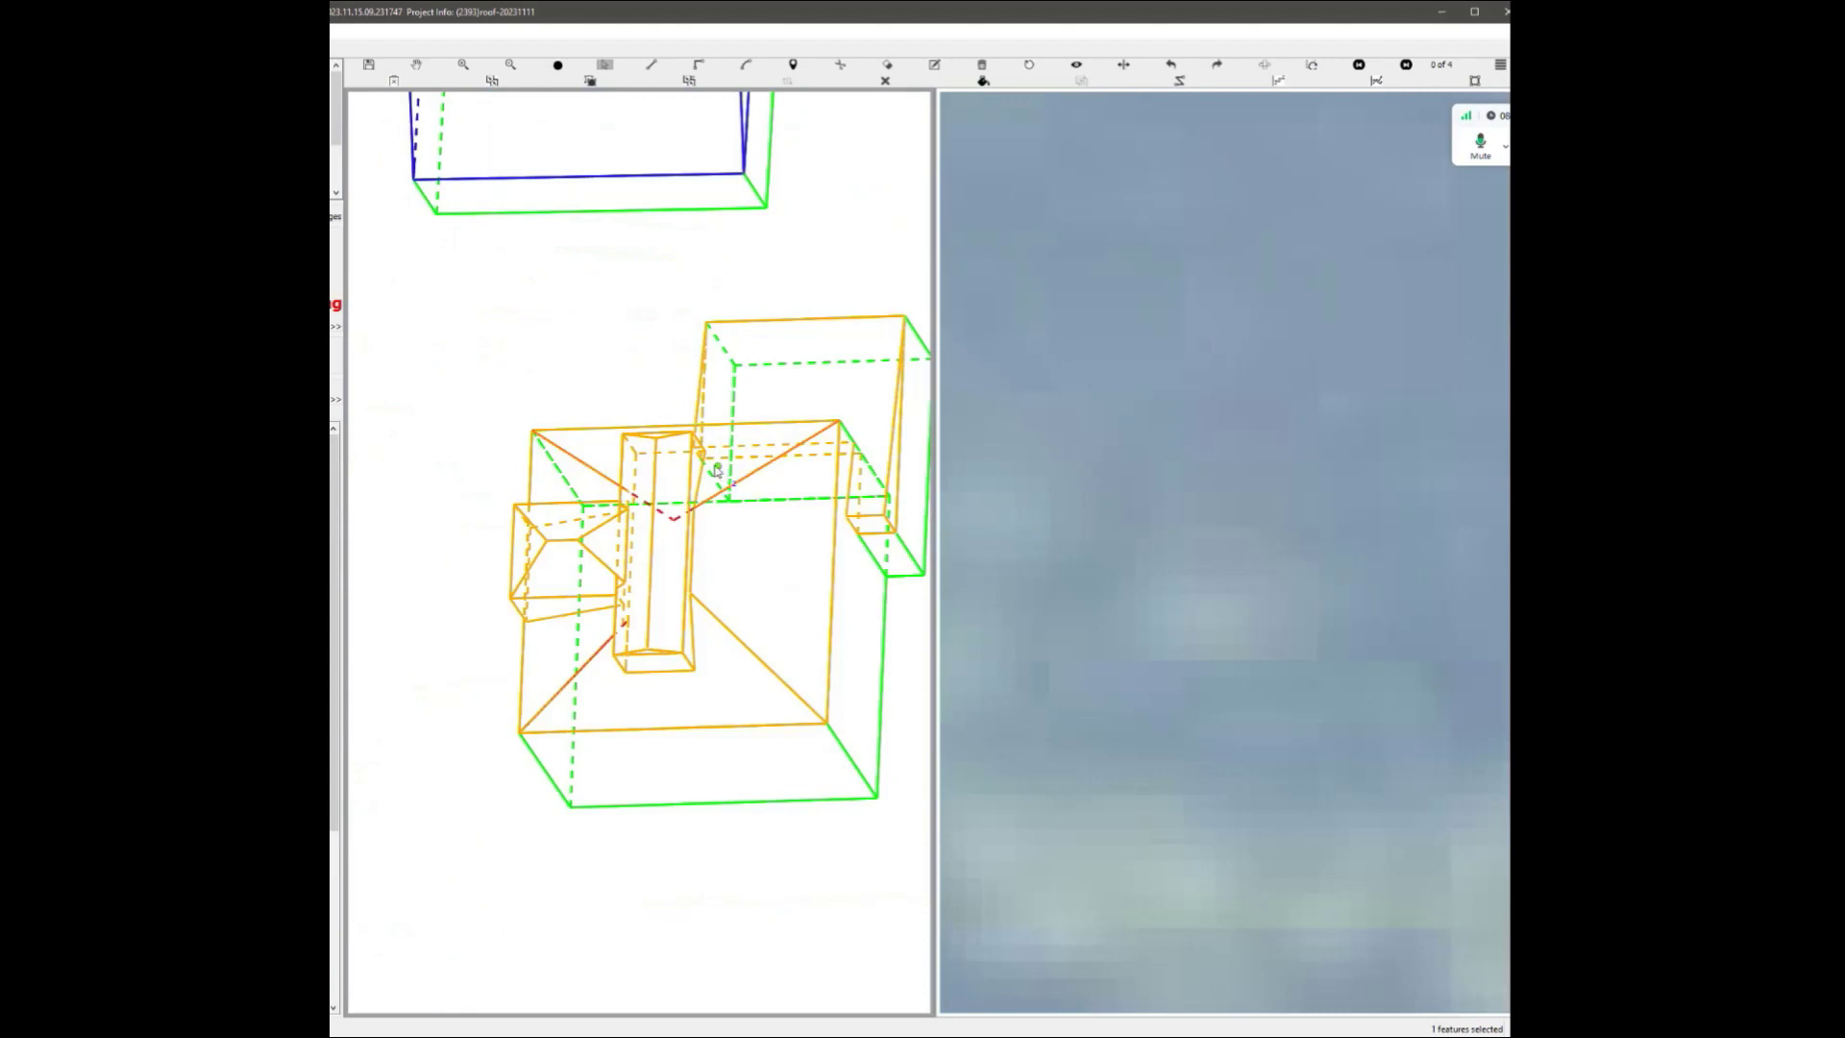
scroll(716, 471, "up", 2)
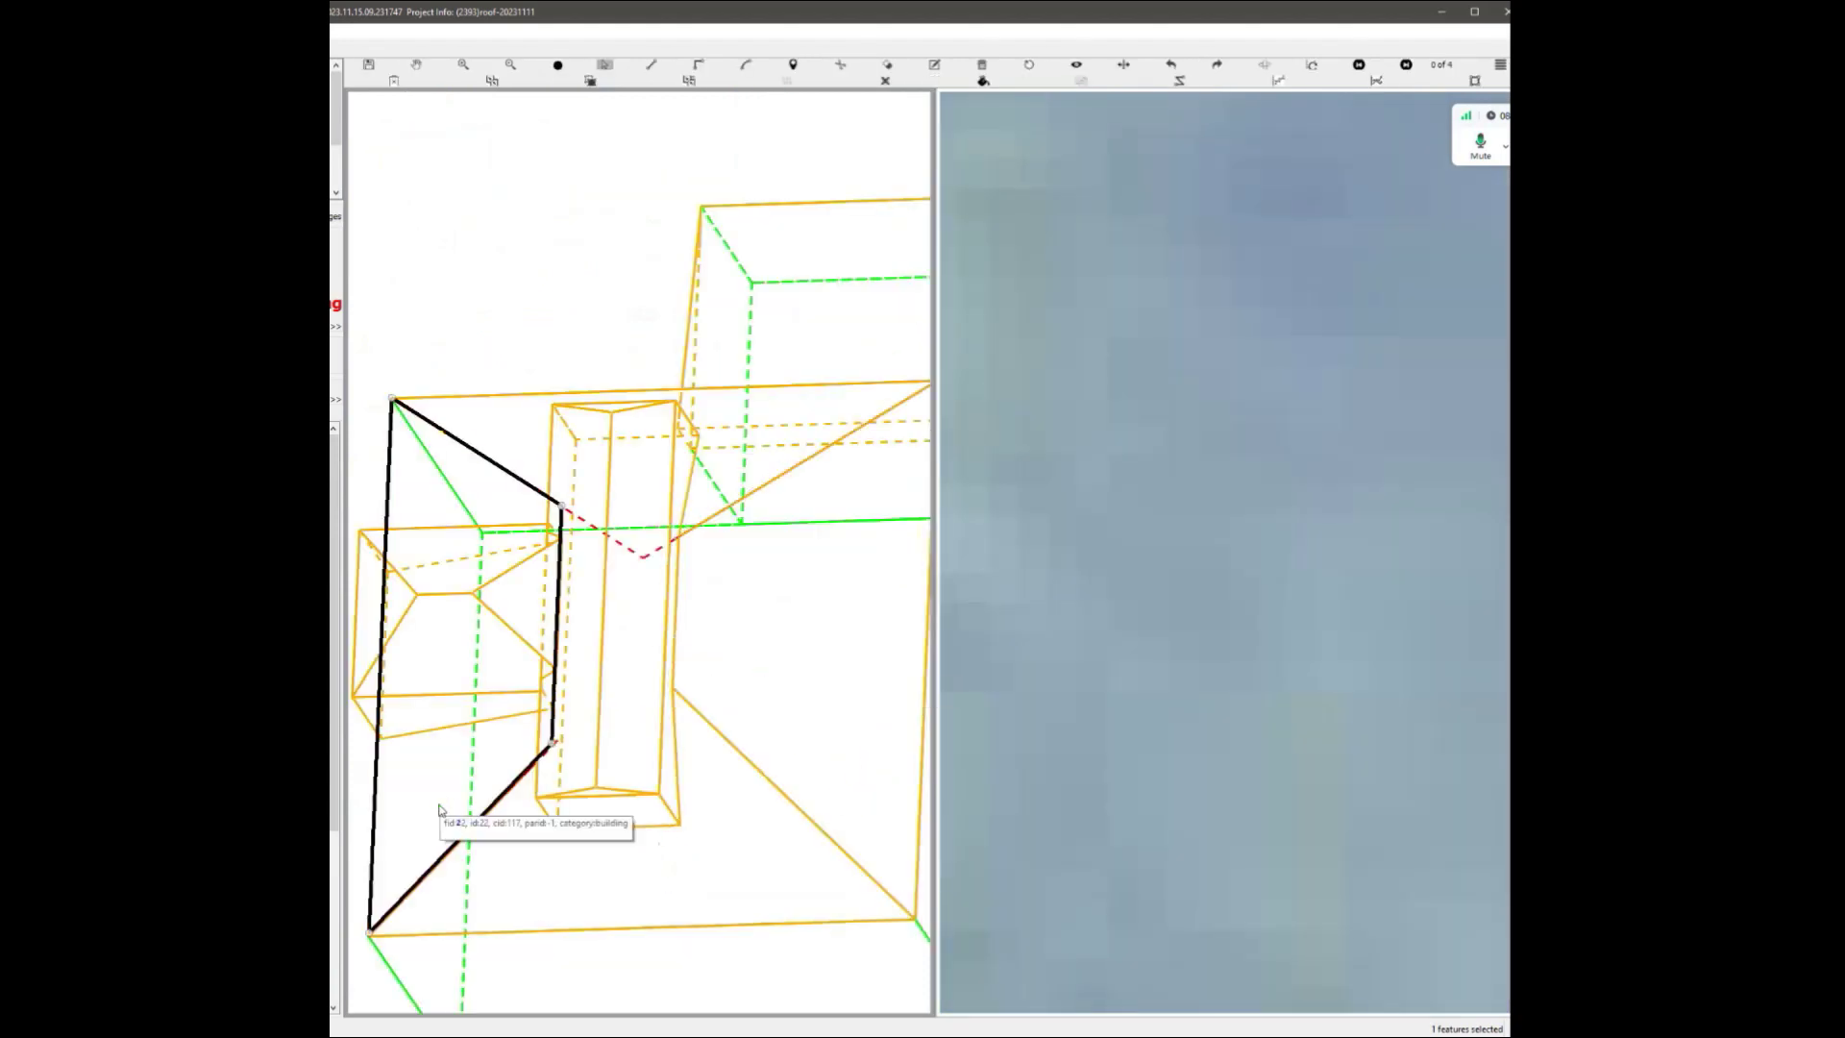
middle_click_drag(581, 753, 609, 725)
scroll(544, 743, "up", 5)
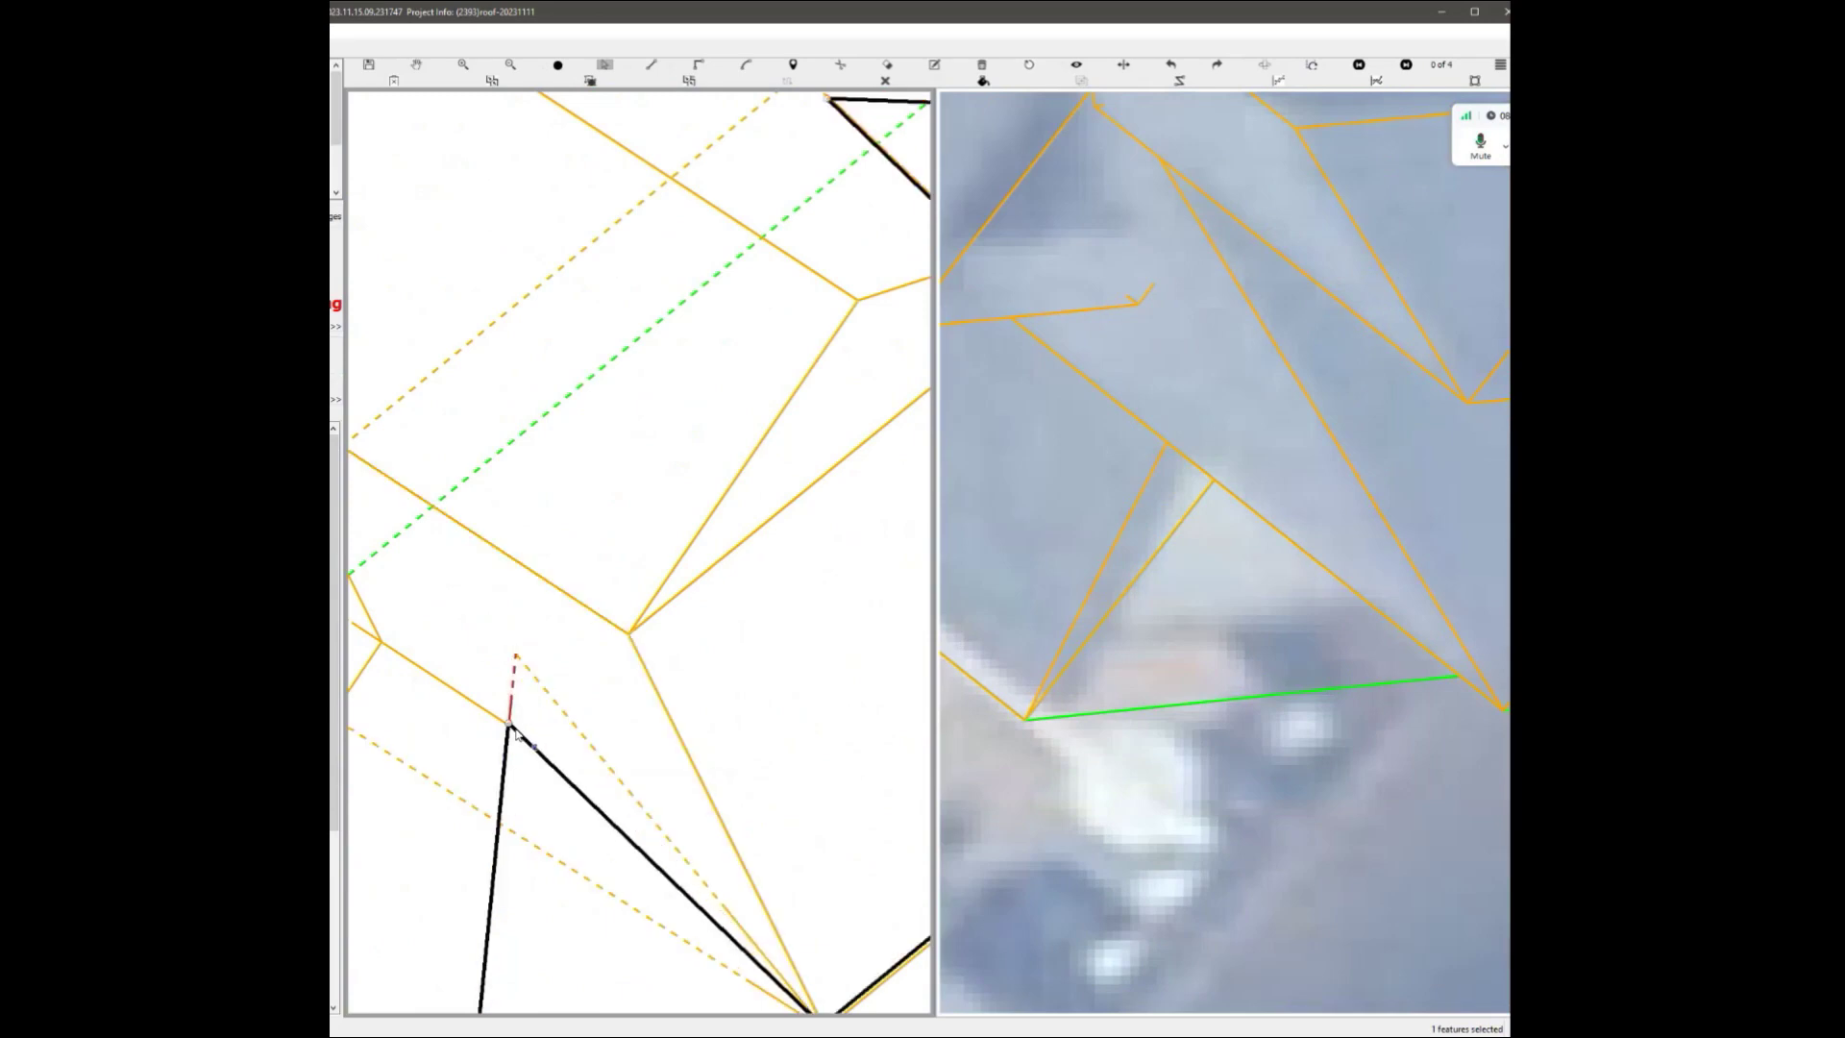
scroll(577, 784, "down", 5)
middle_click_drag(734, 628, 712, 659)
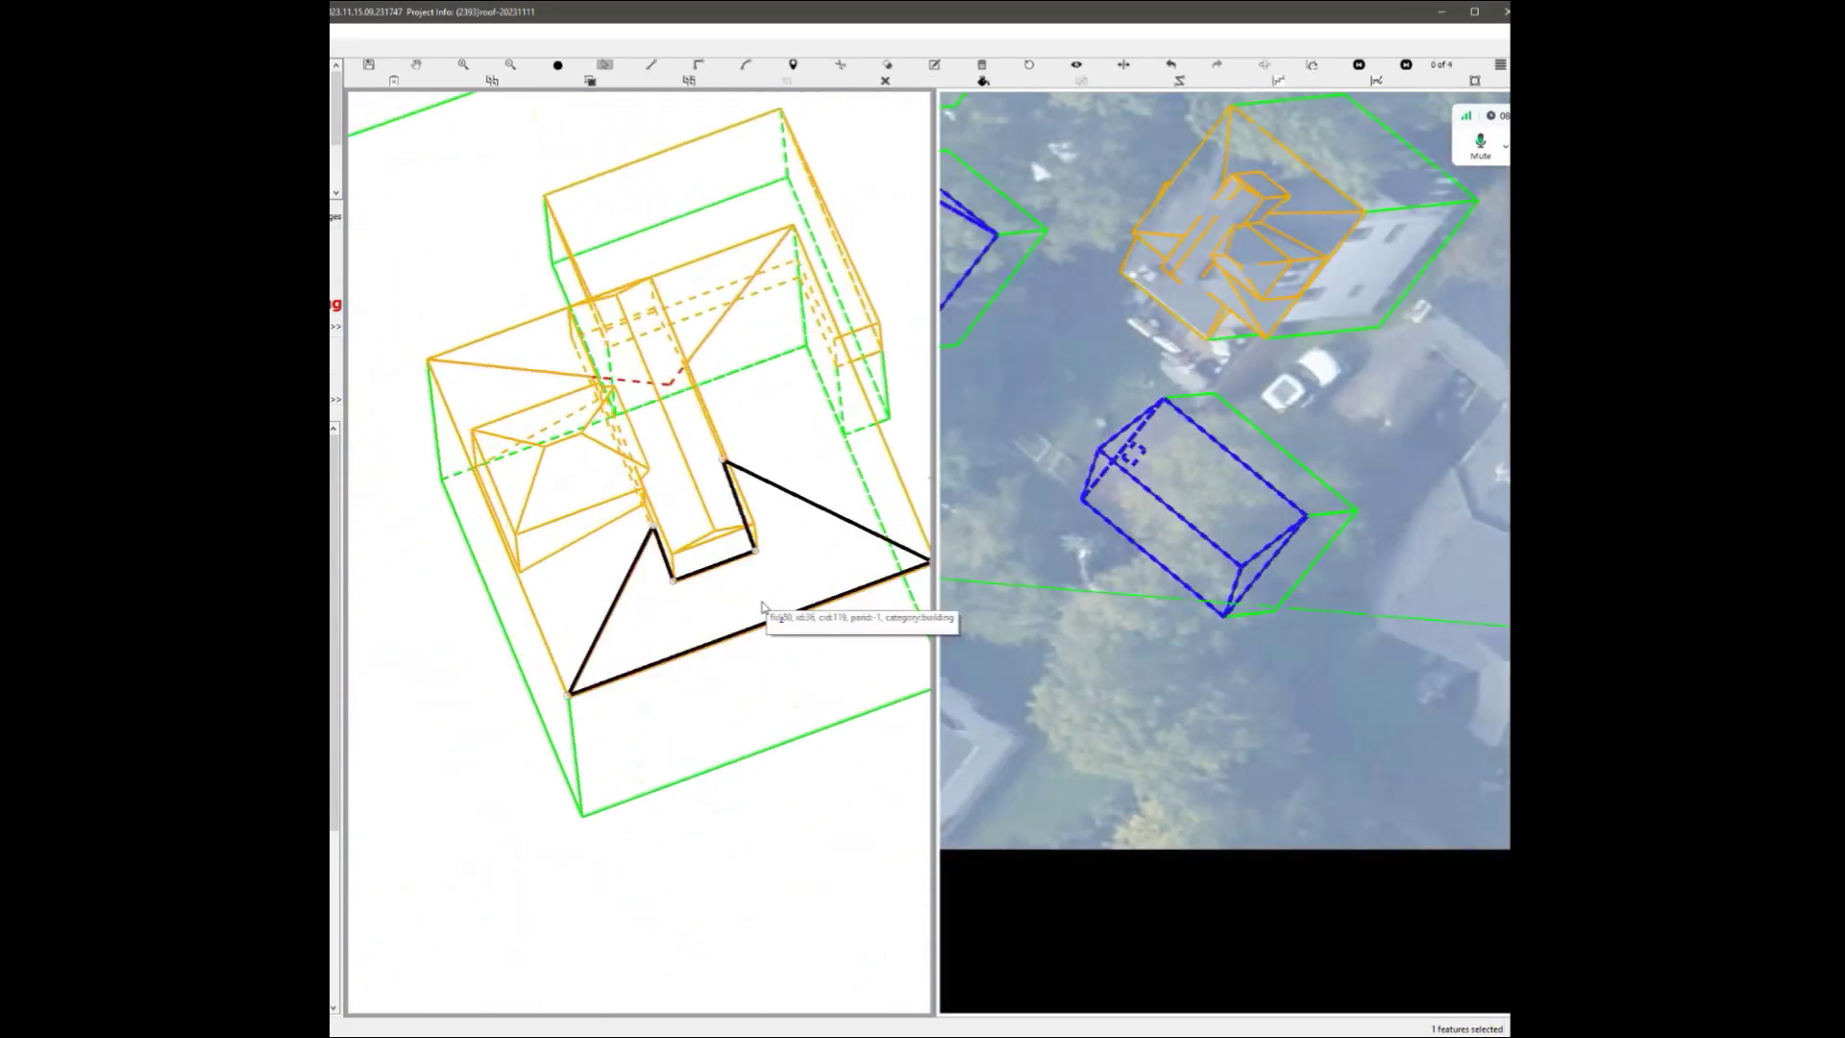
scroll(580, 415, "up", 4)
scroll(465, 379, "down", 3)
scroll(849, 597, "up", 8)
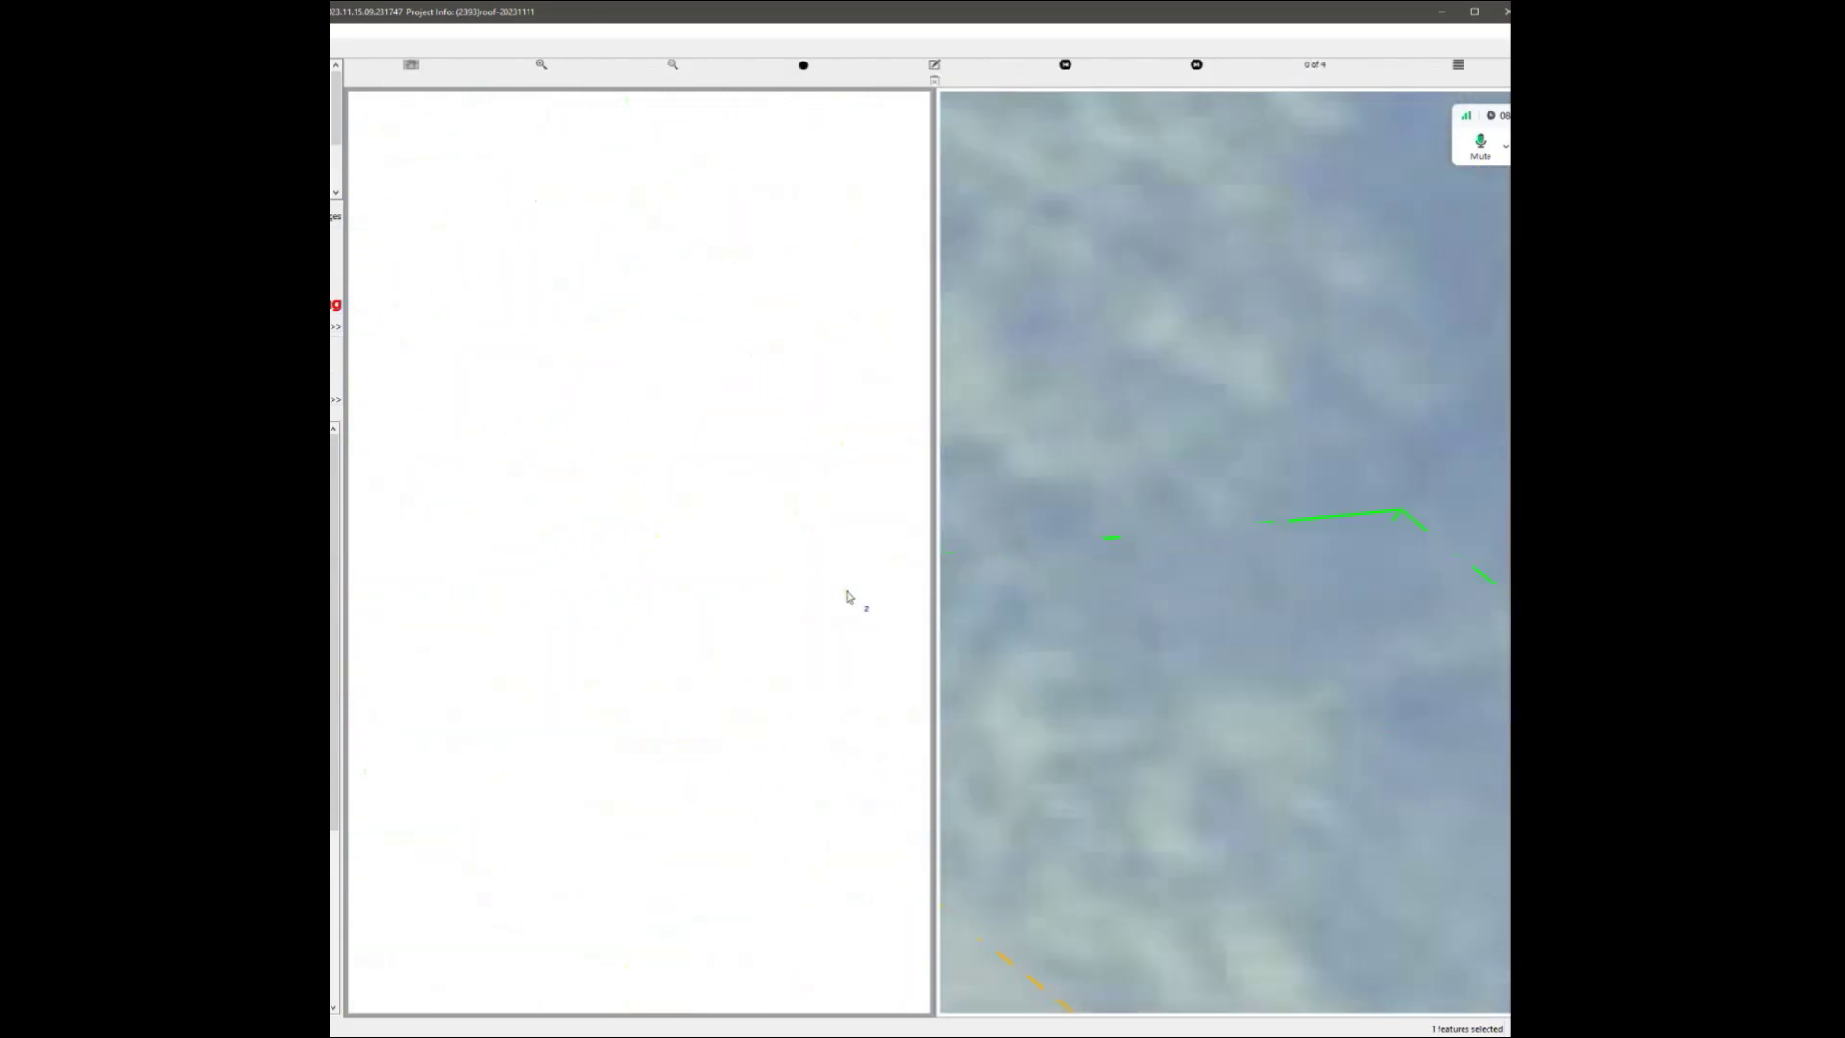
scroll(849, 665, "down", 3)
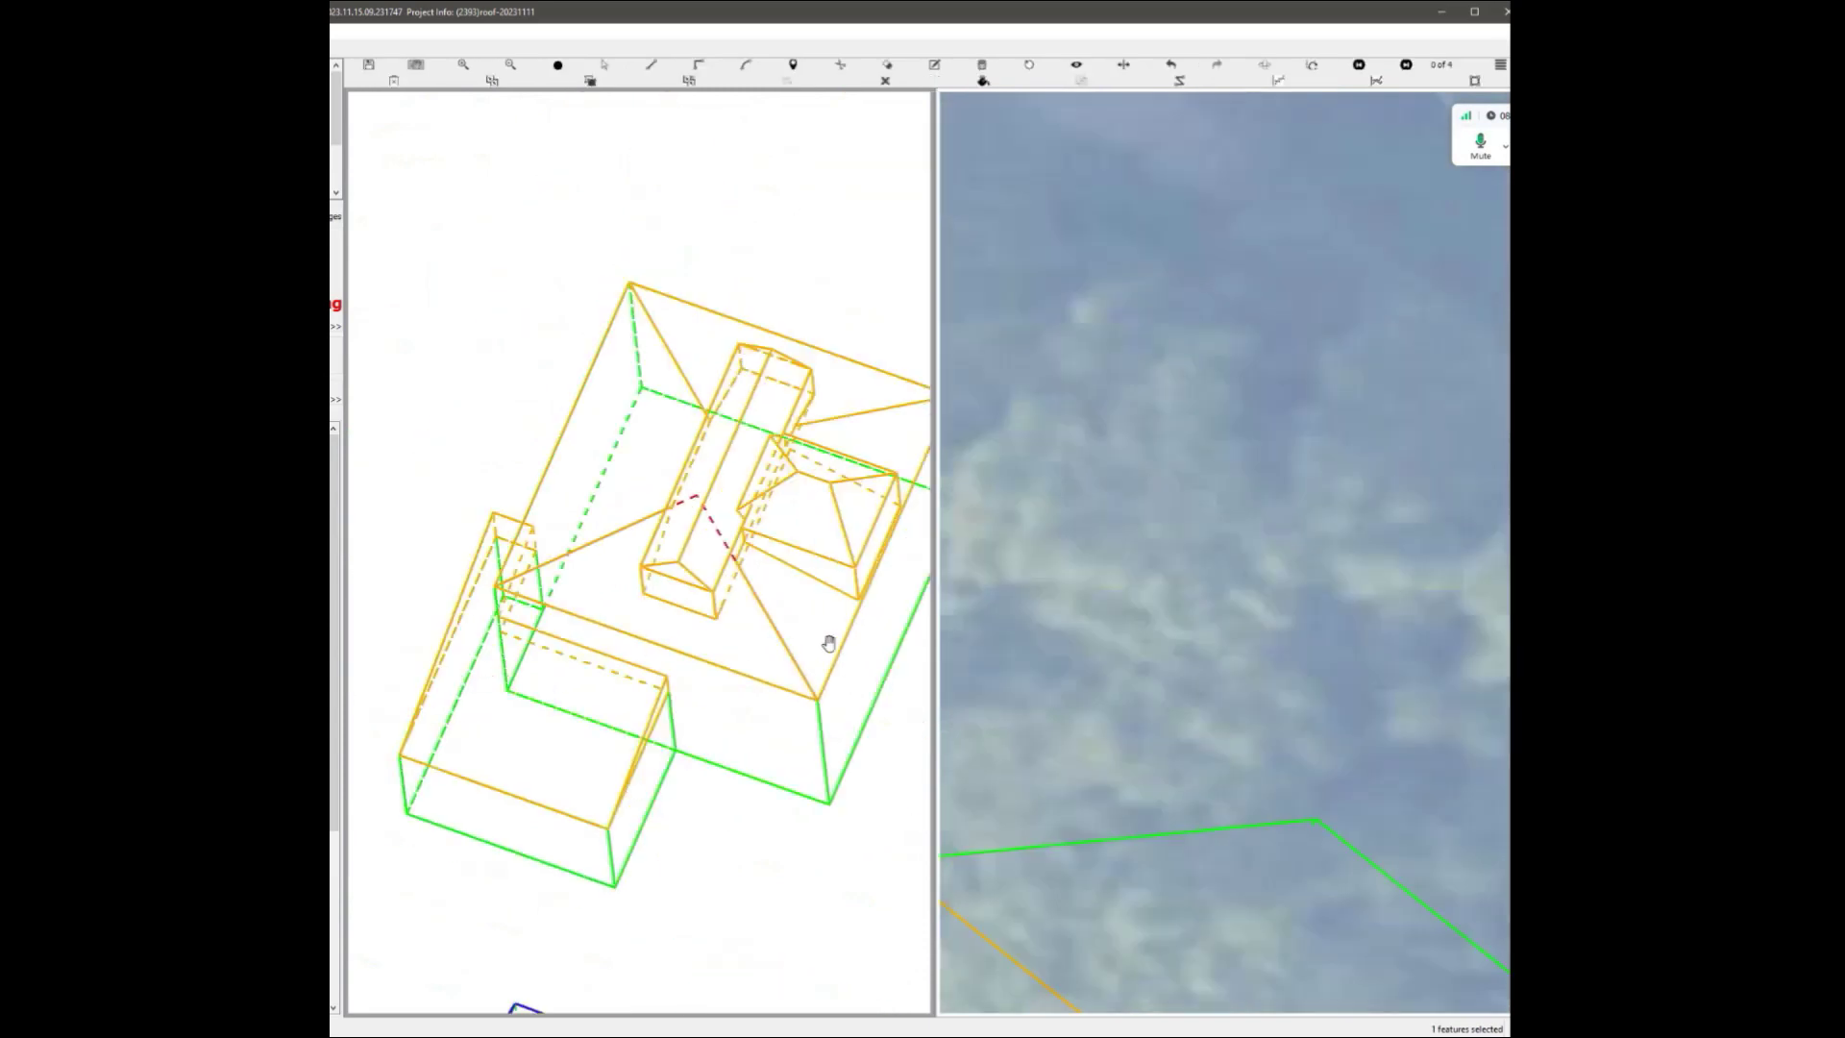
scroll(807, 629, "up", 3)
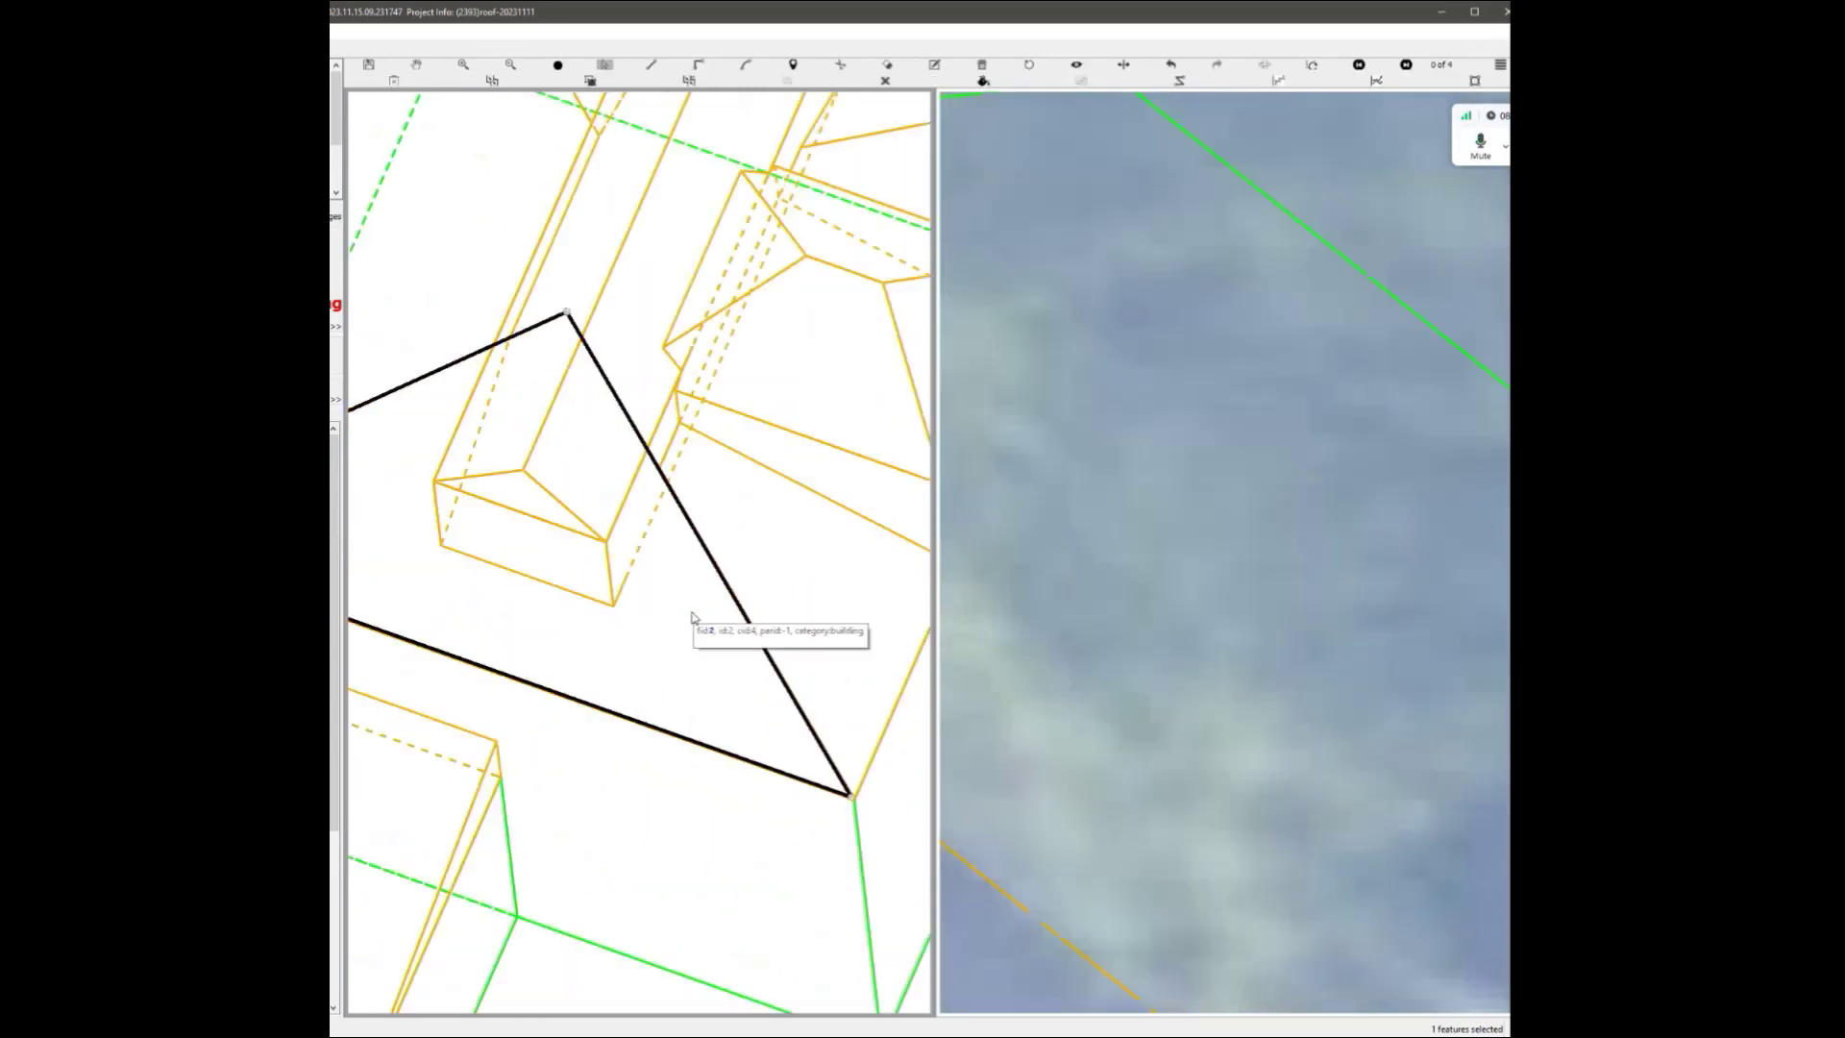
scroll(690, 615, "down", 3)
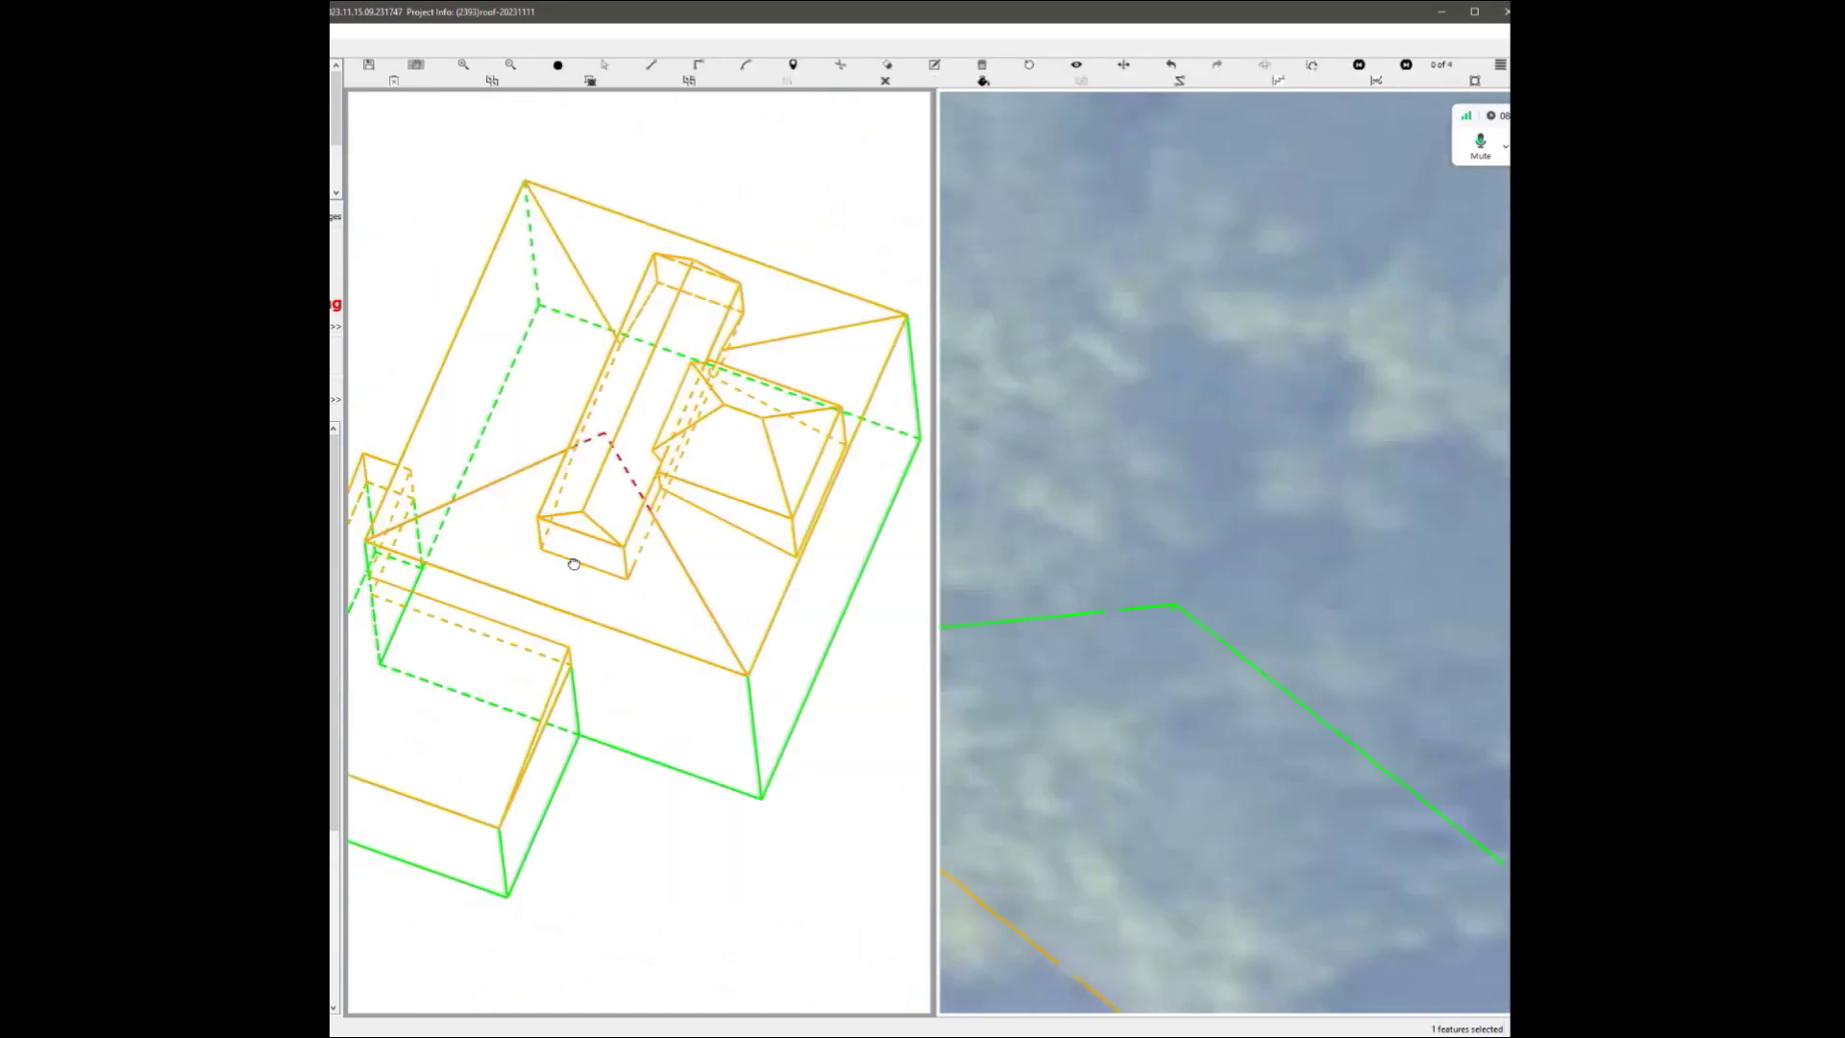
Redraw the remaining triangular slope so its outline follows the base corners of the long dormer's other end.
scroll(678, 541, "up", 5)
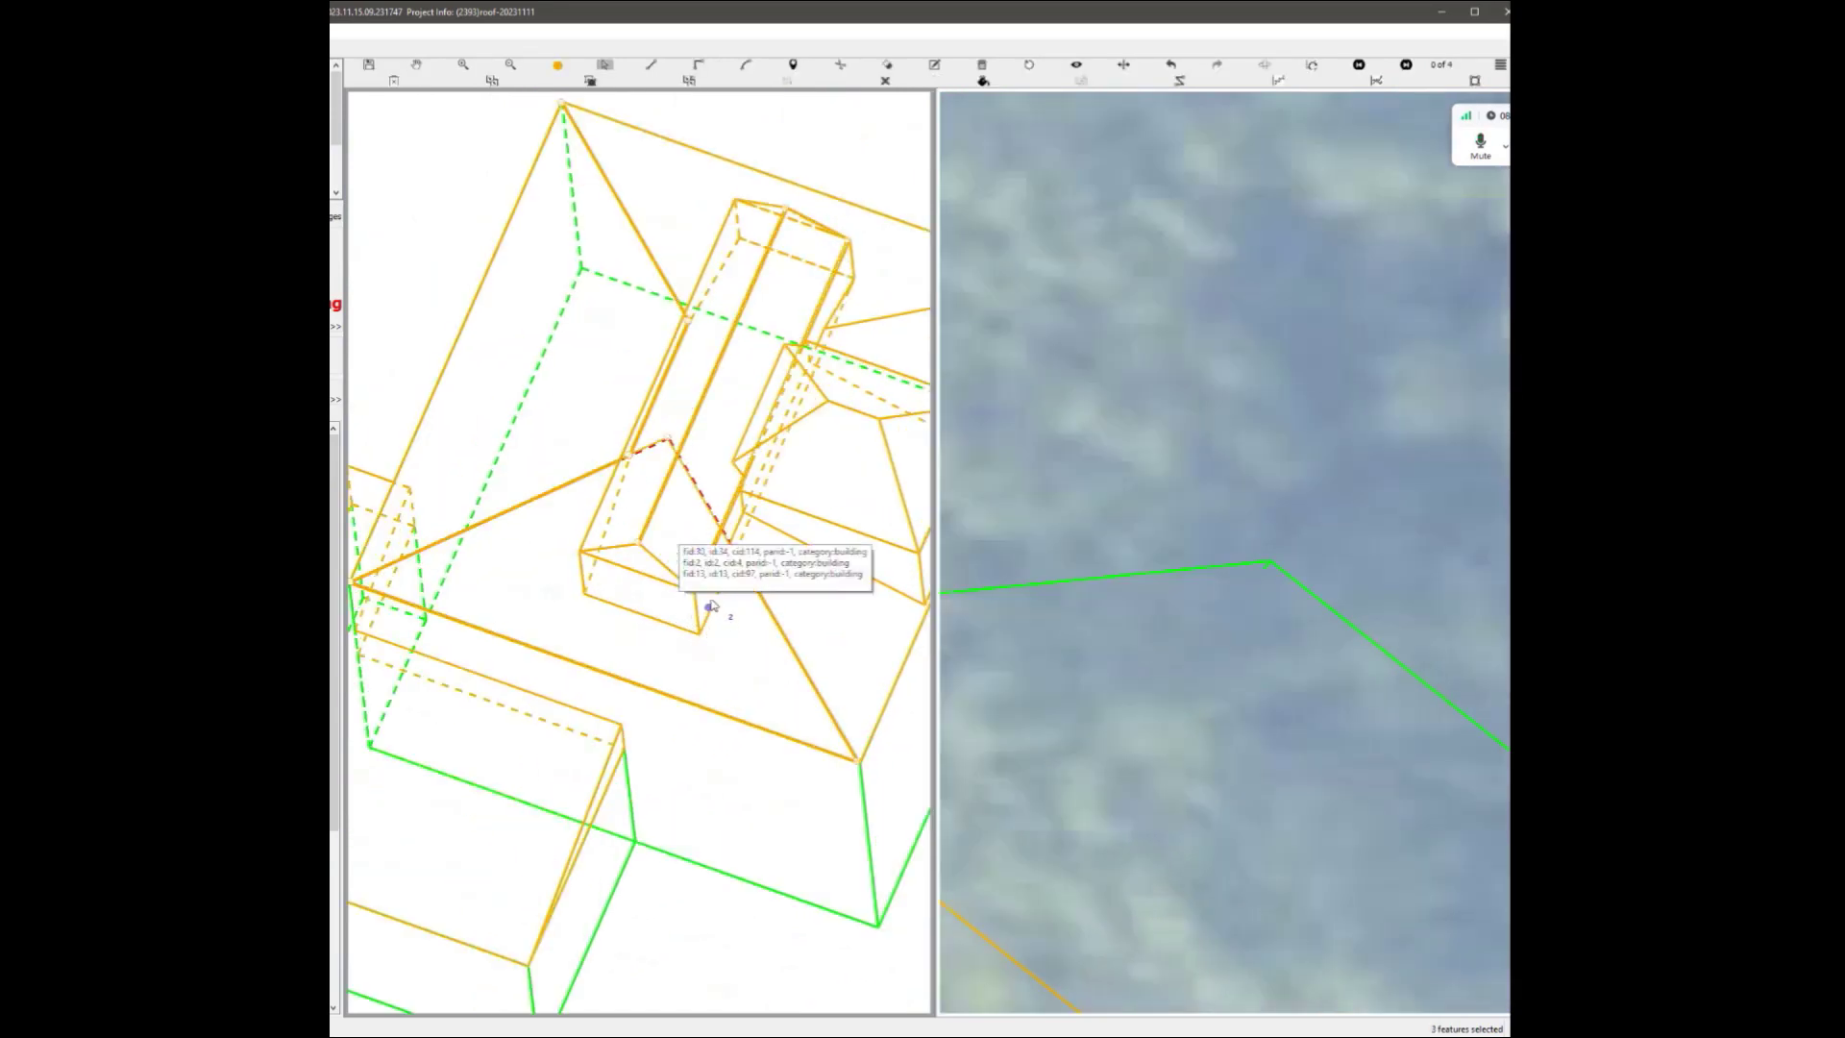
left_click(593, 570)
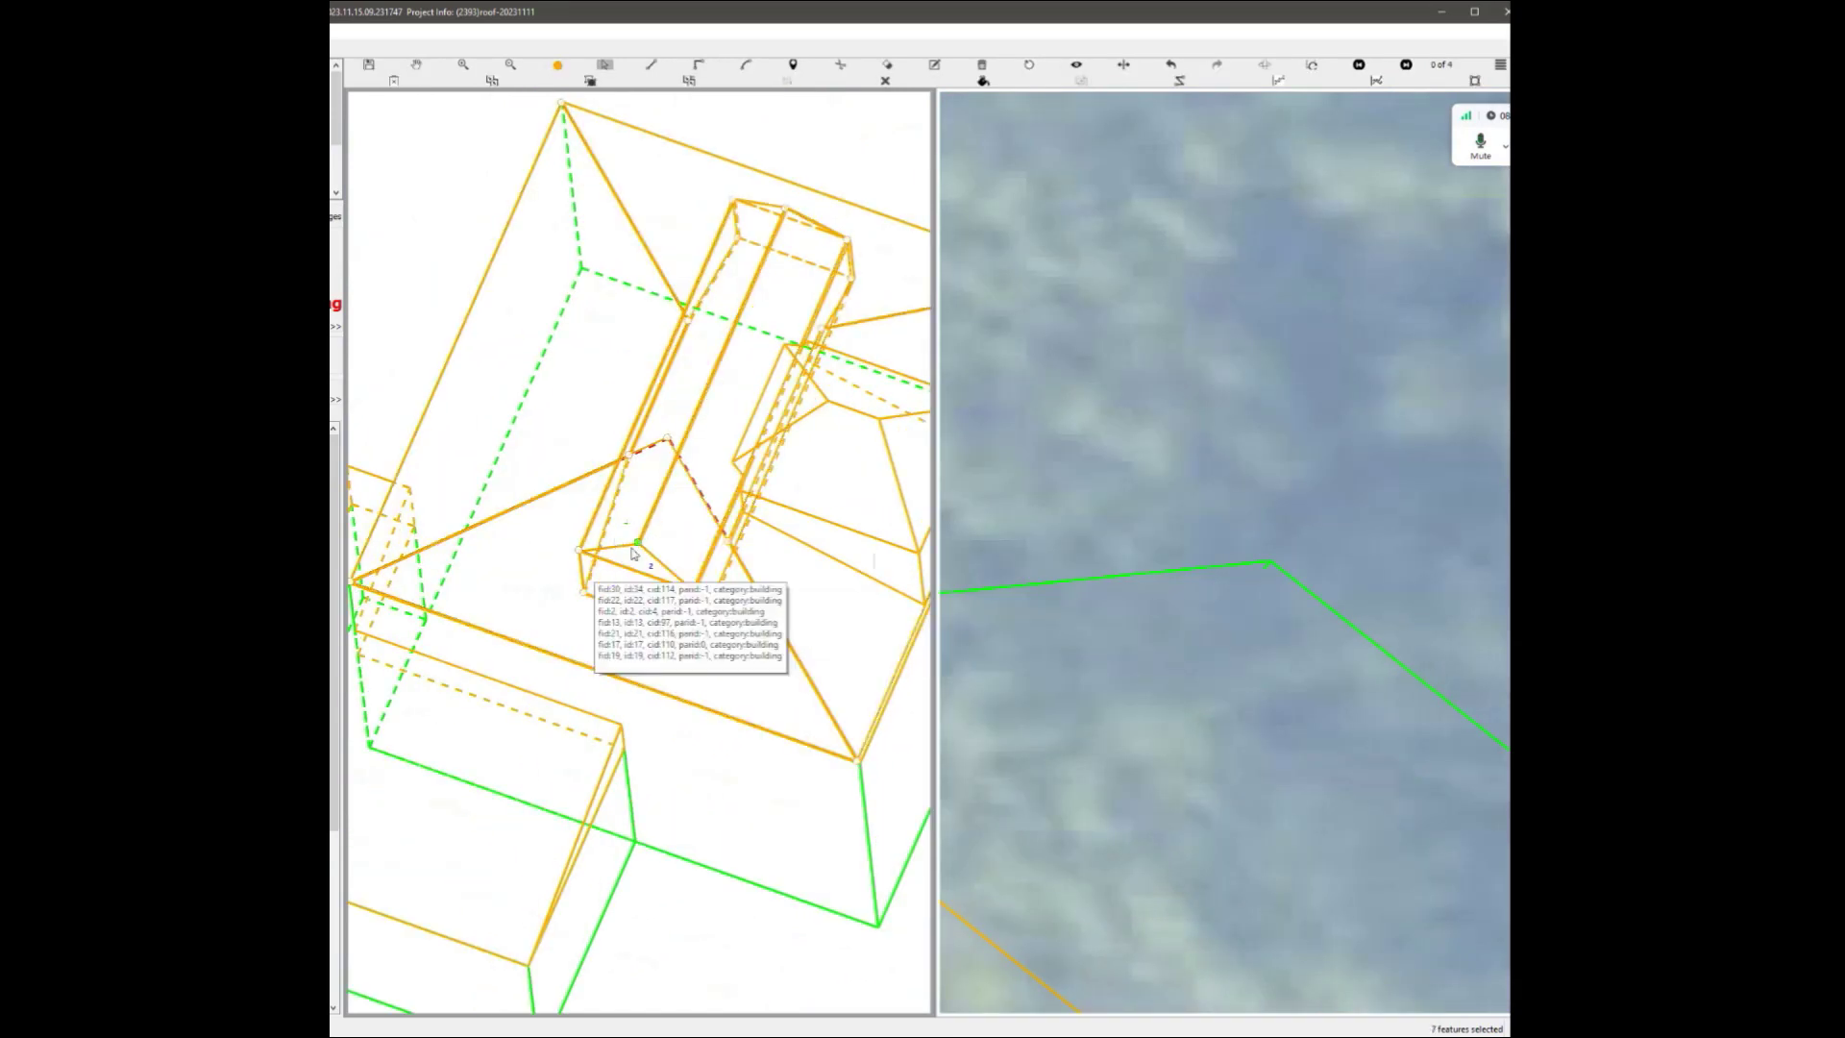
left_click_drag(635, 553, 750, 831)
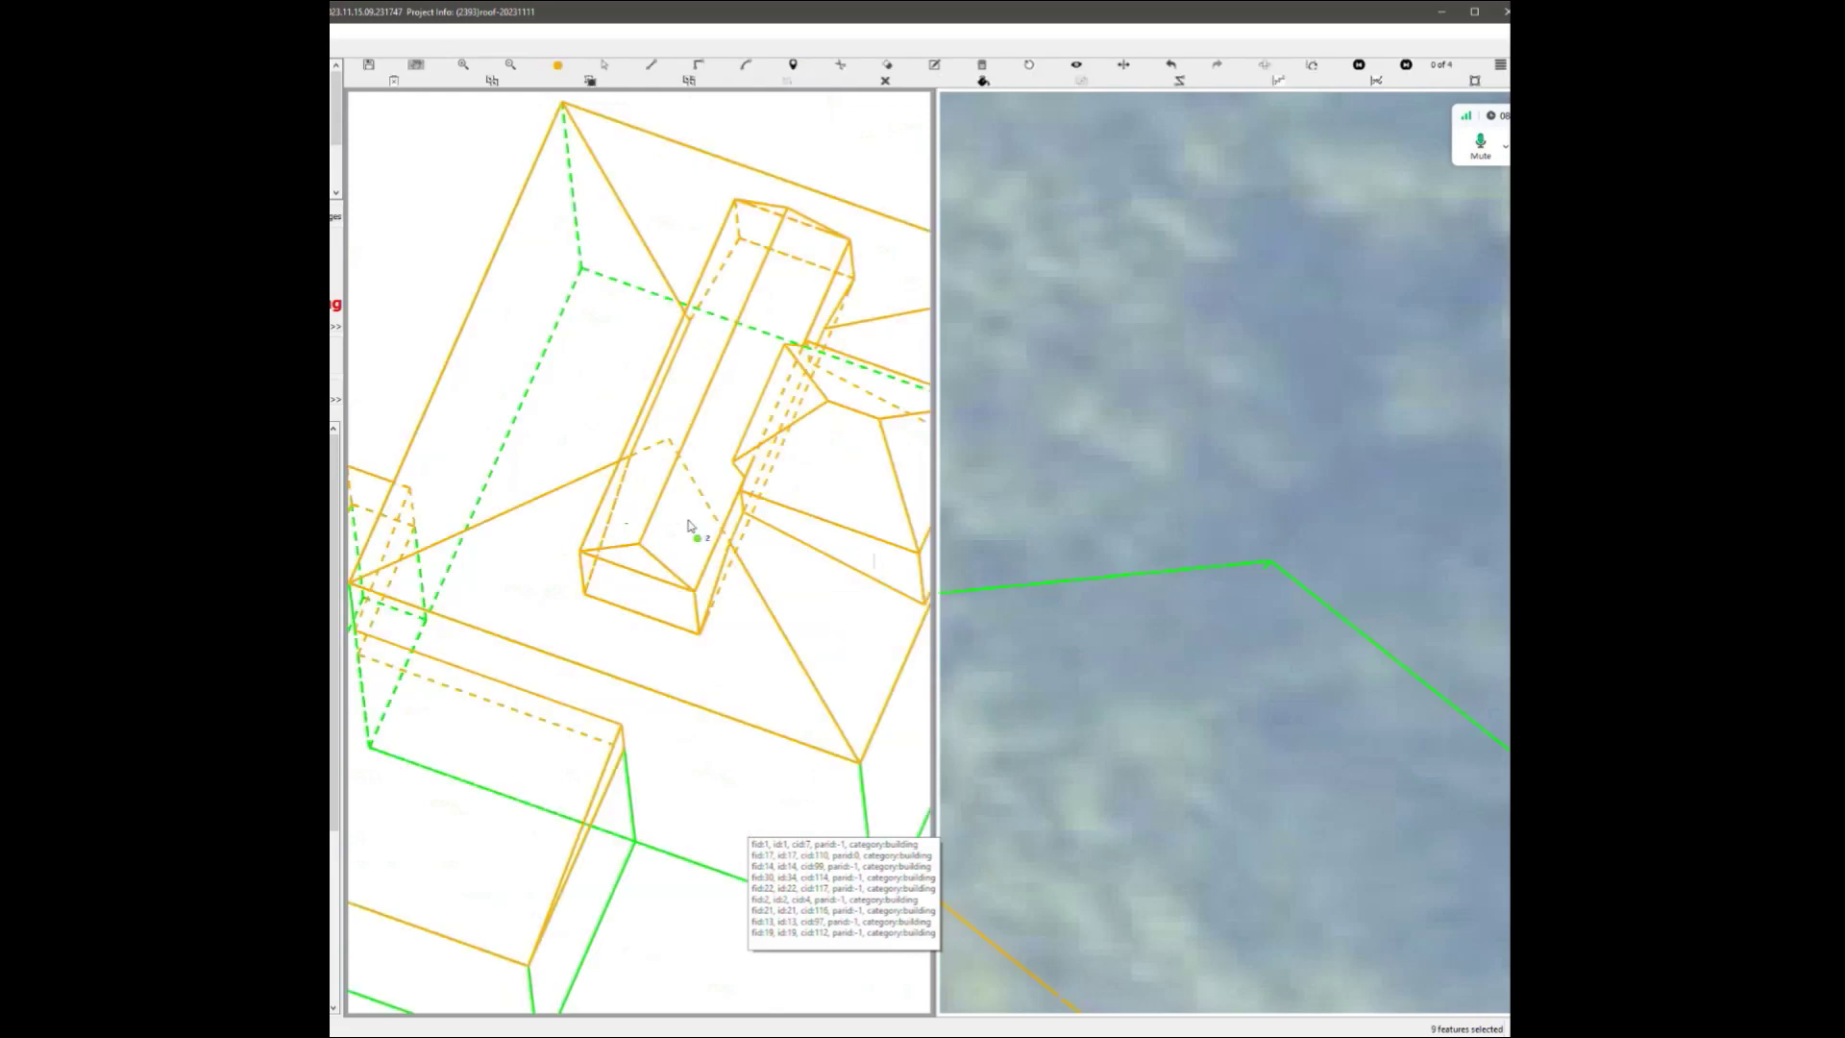
left_click(688, 526)
scroll(757, 630, "down", 5)
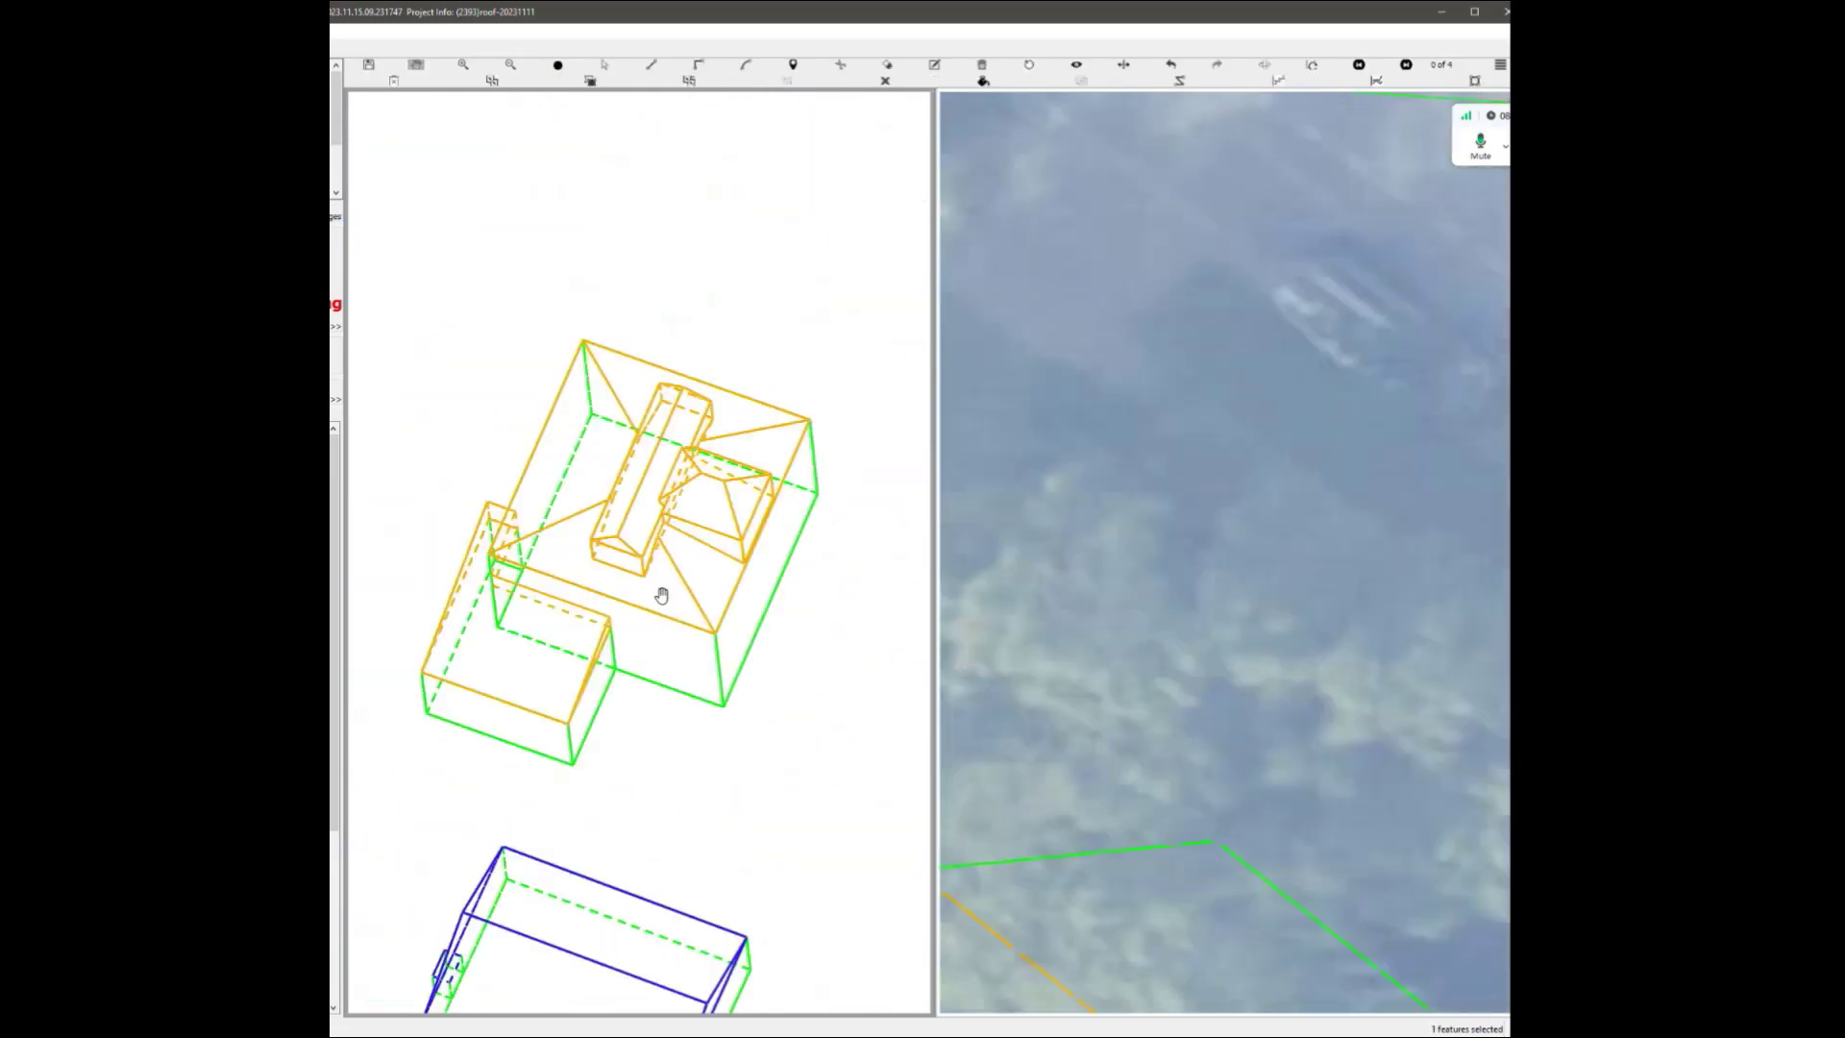
Inspect the finished slopes around the long dormer from low and top-down angles and compare the roof with the aerial images.
left_click_drag(662, 596, 1149, 557)
scroll(708, 596, "up", 4)
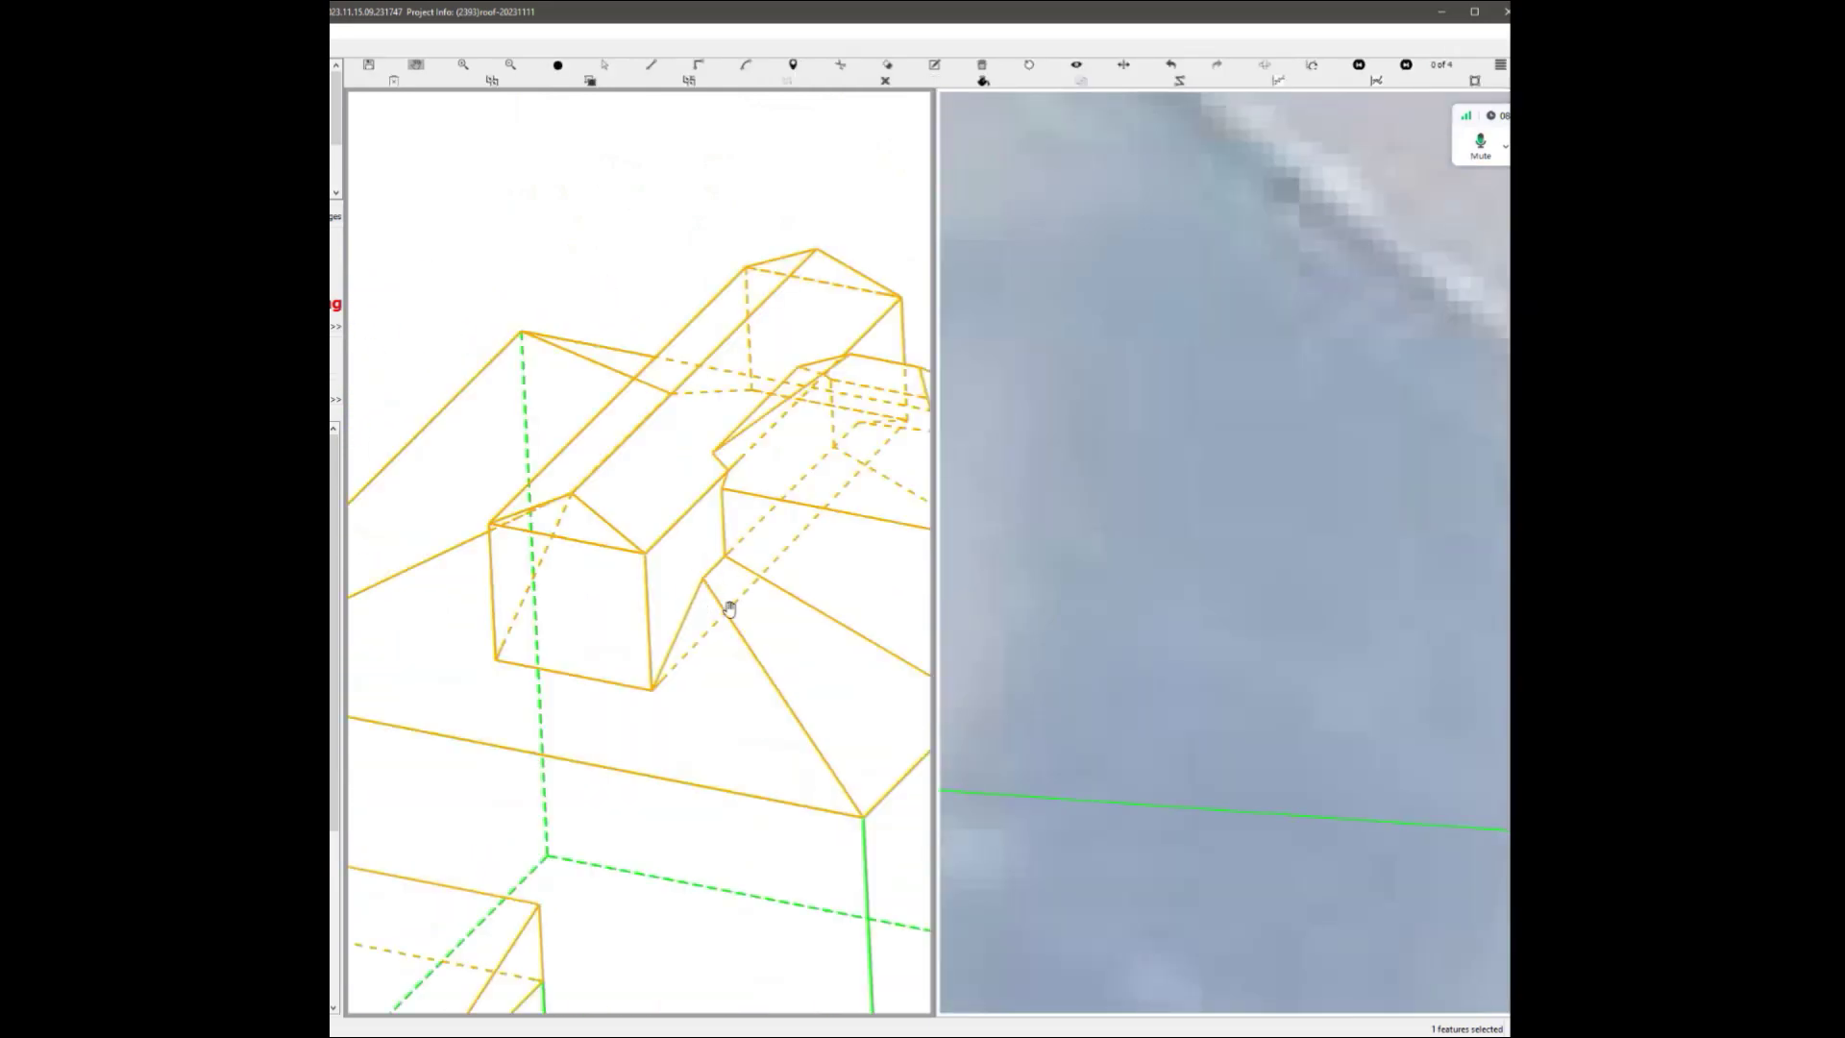
scroll(700, 645, "down", 3)
left_click(688, 650)
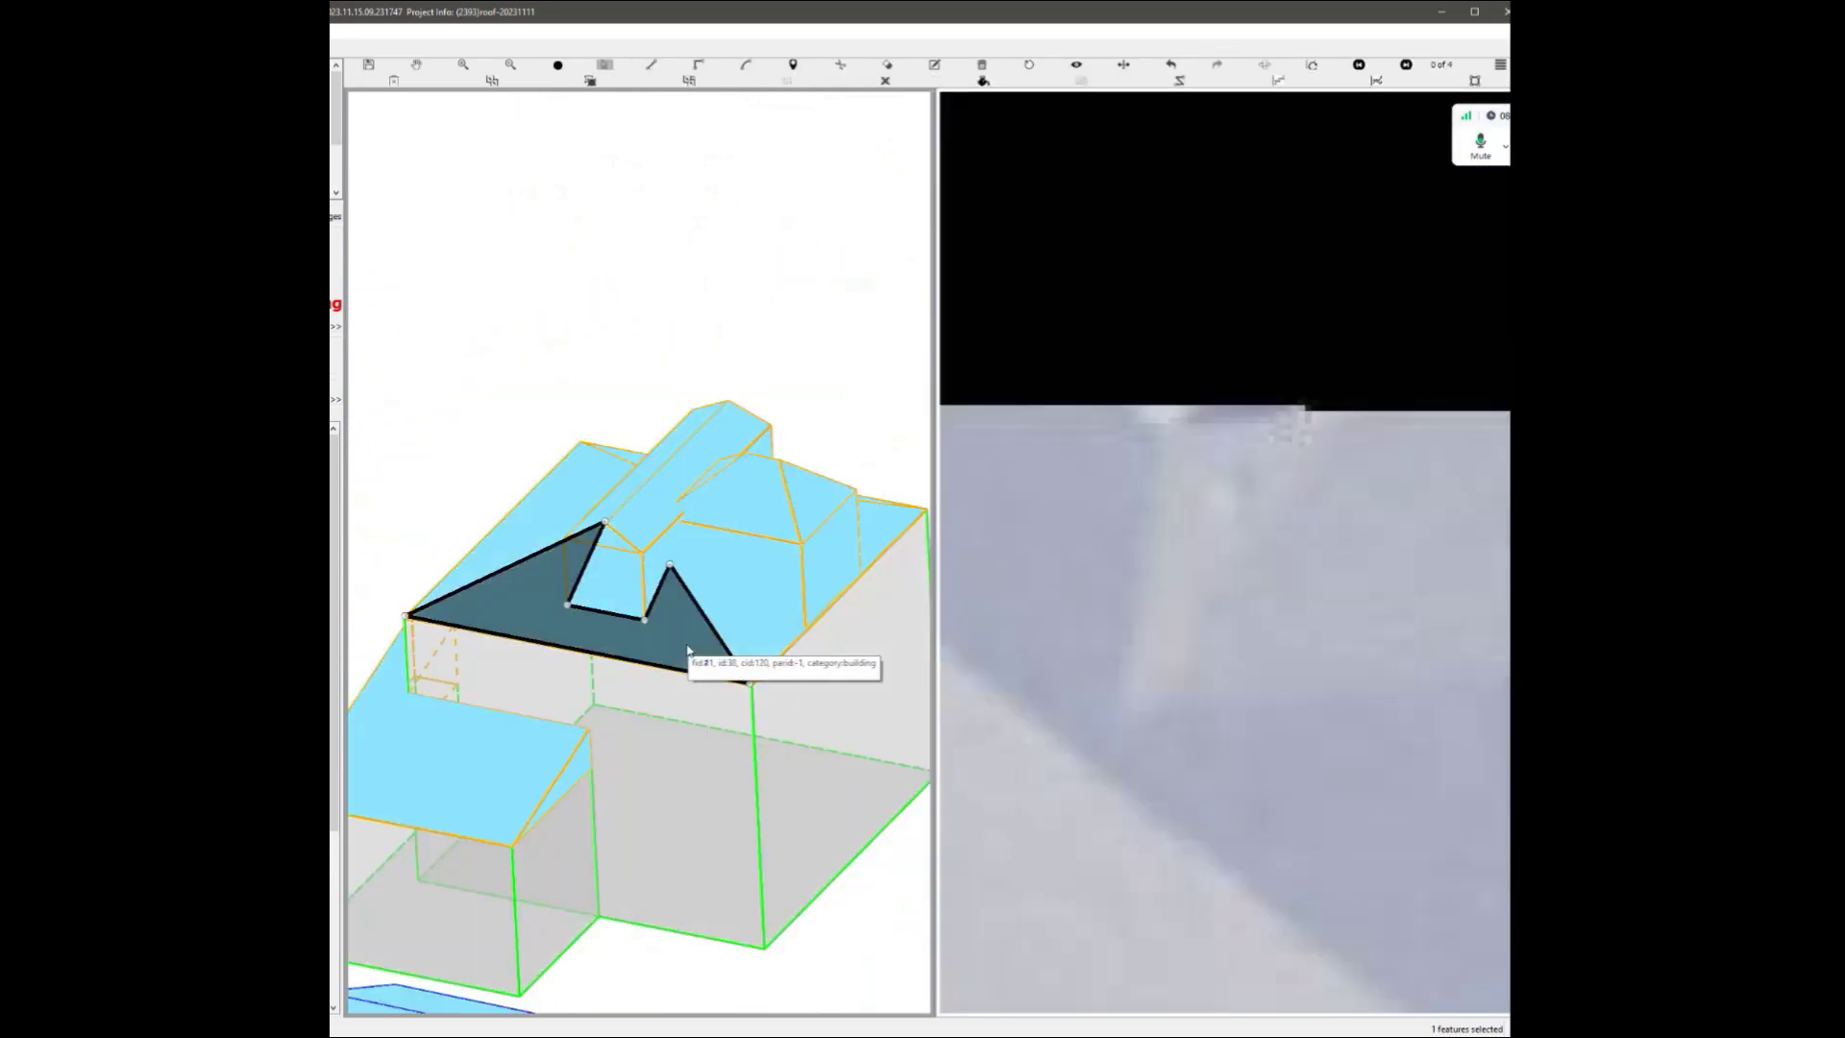
scroll(723, 492, "up", 3)
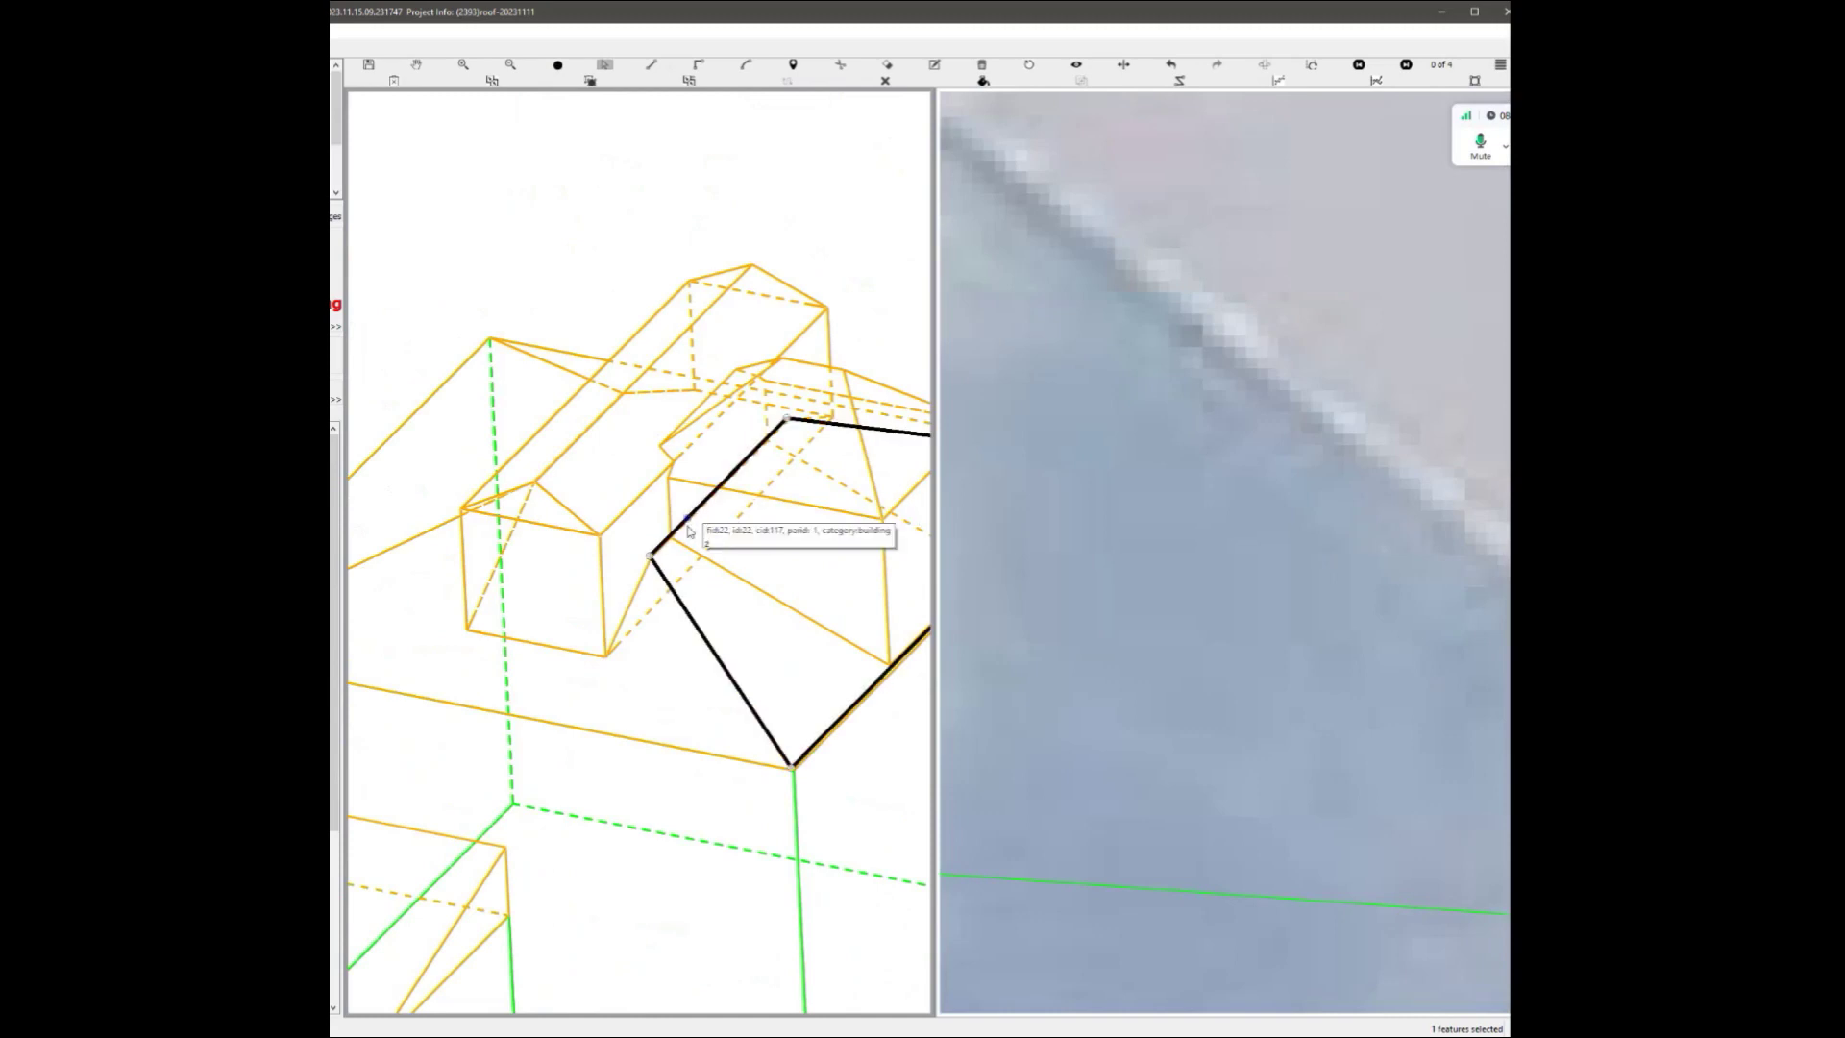
scroll(689, 534, "down", 3)
middle_click_drag(679, 590, 544, 745)
scroll(510, 737, "down", 3)
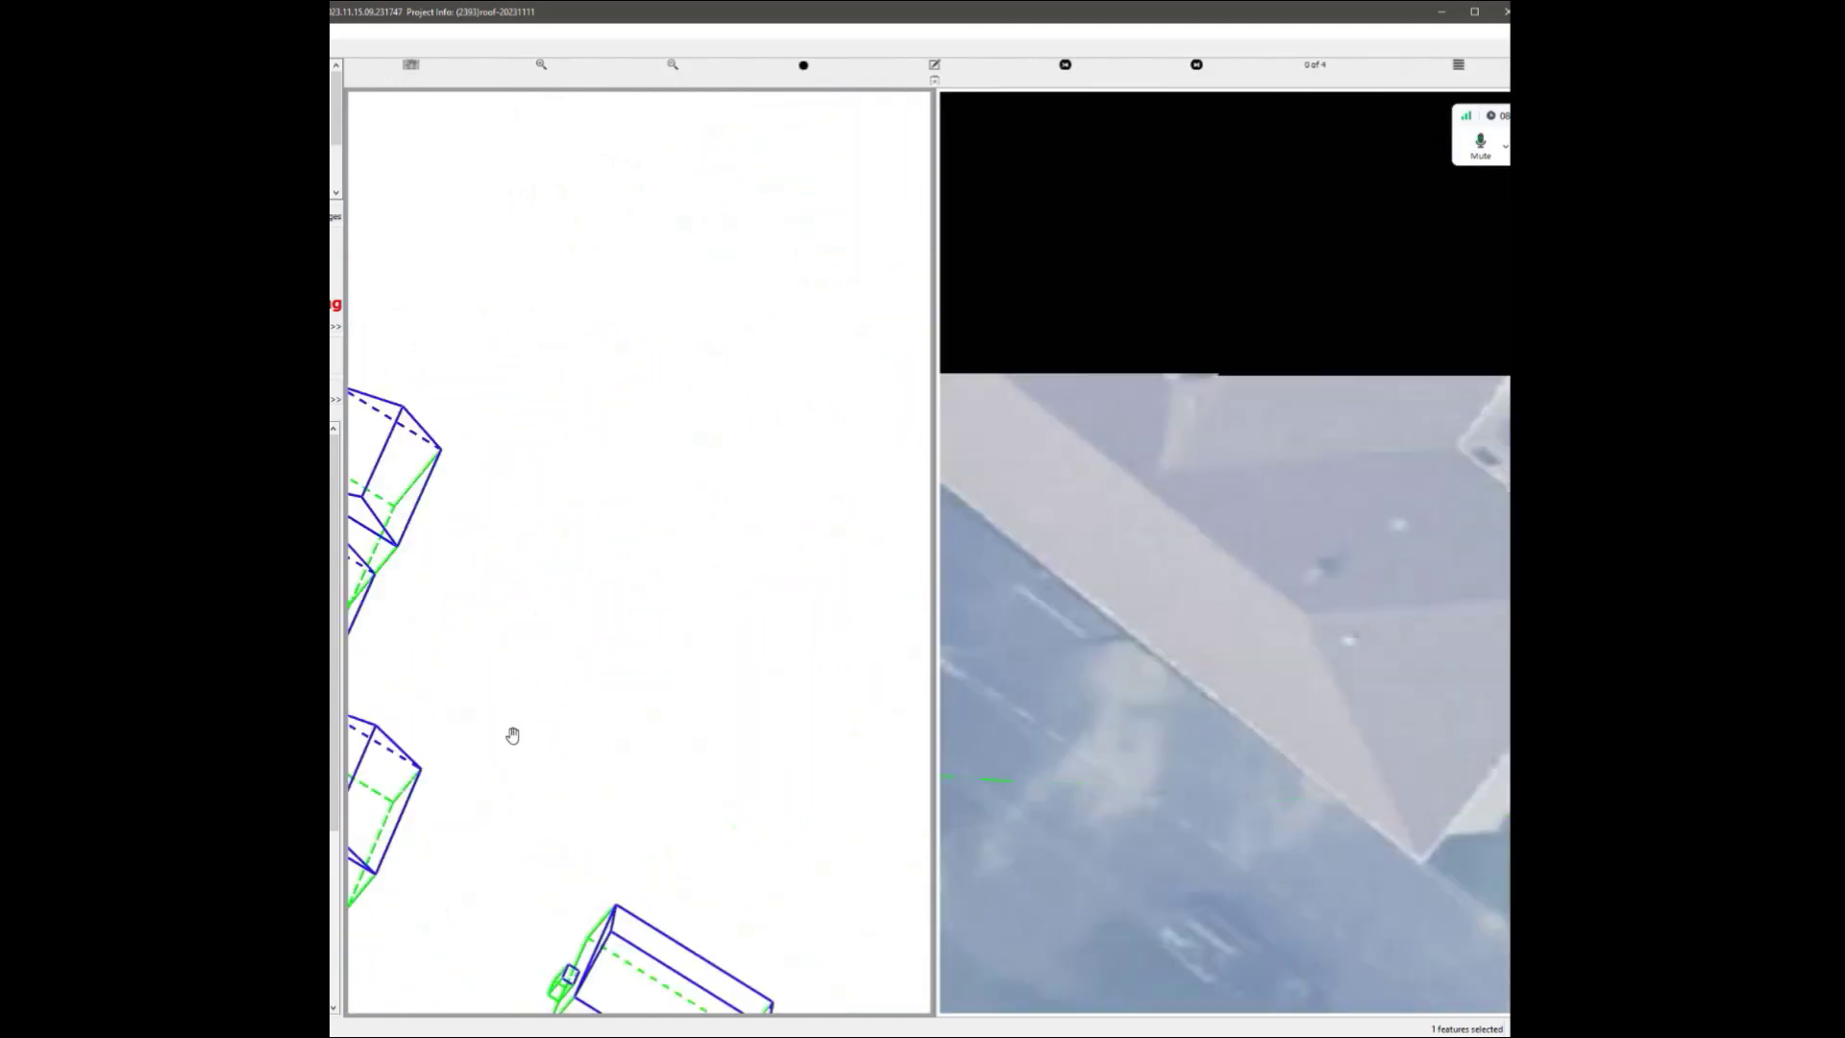
scroll(667, 366, "down", 3)
middle_click_drag(667, 366, 673, 664)
scroll(673, 663, "up", 3)
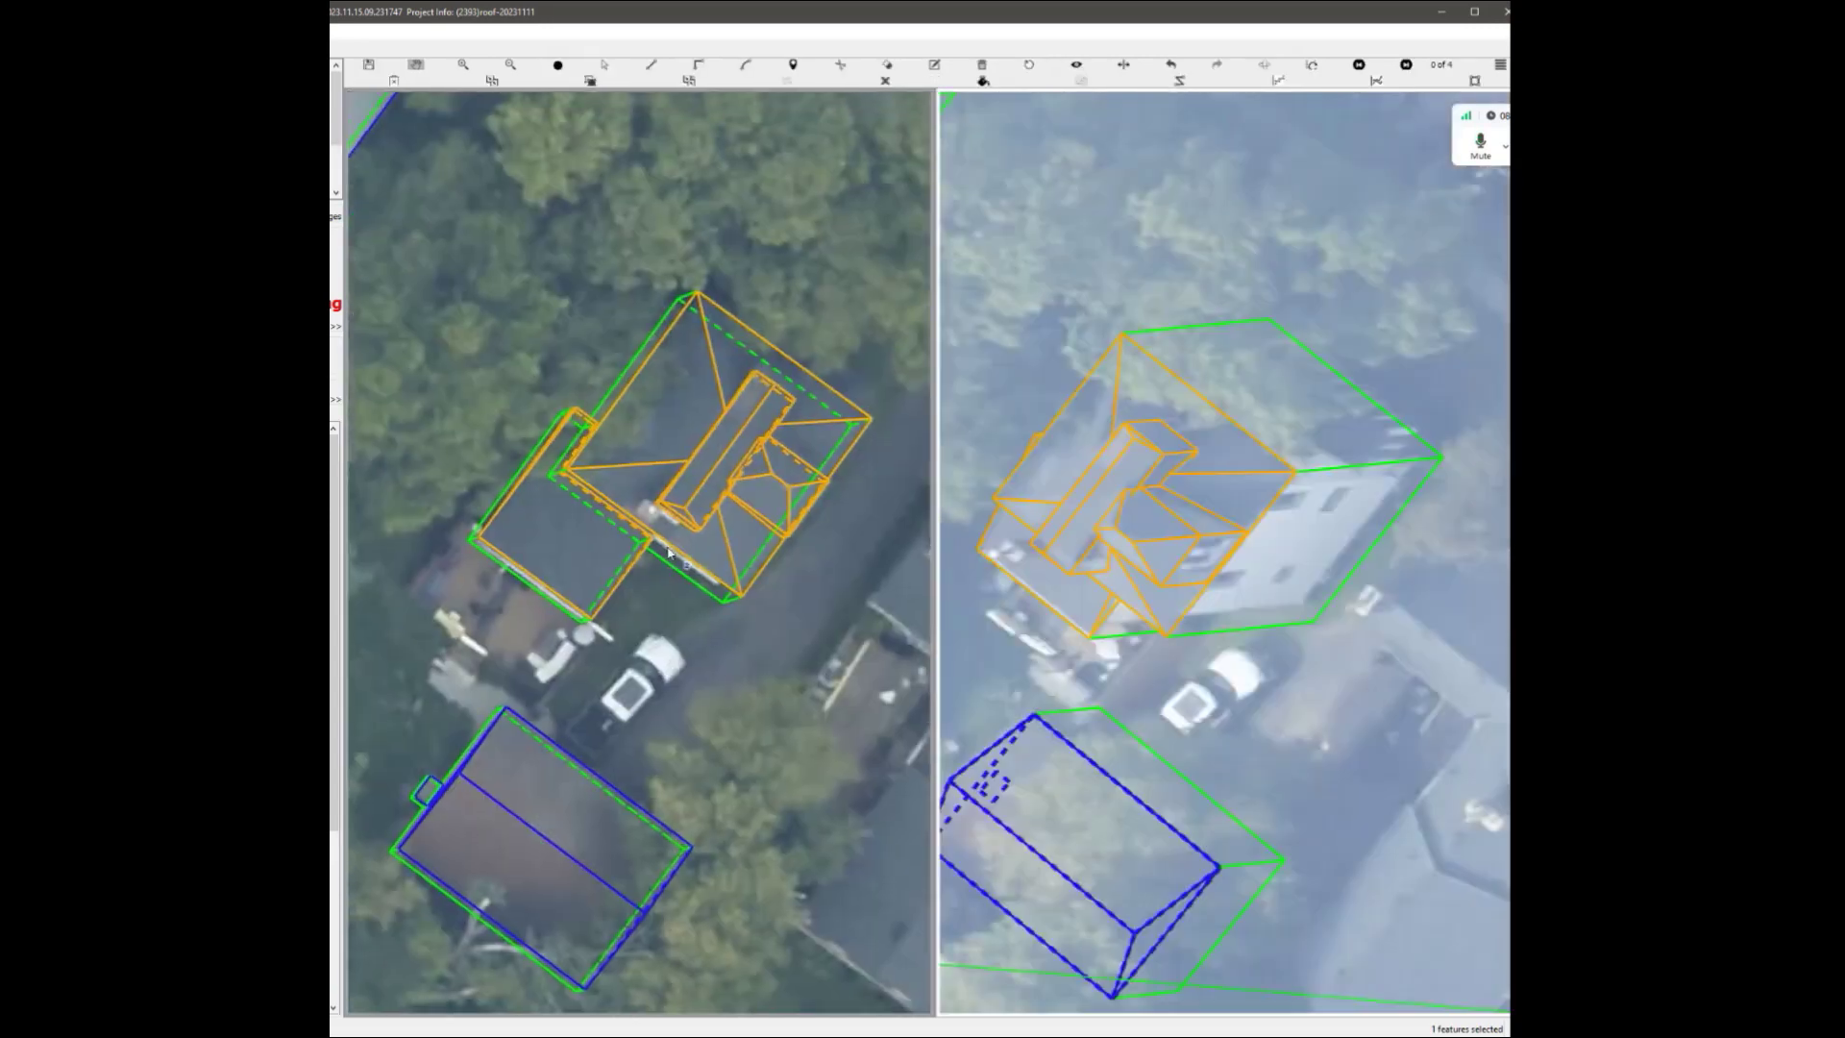
scroll(758, 649, "down", 1)
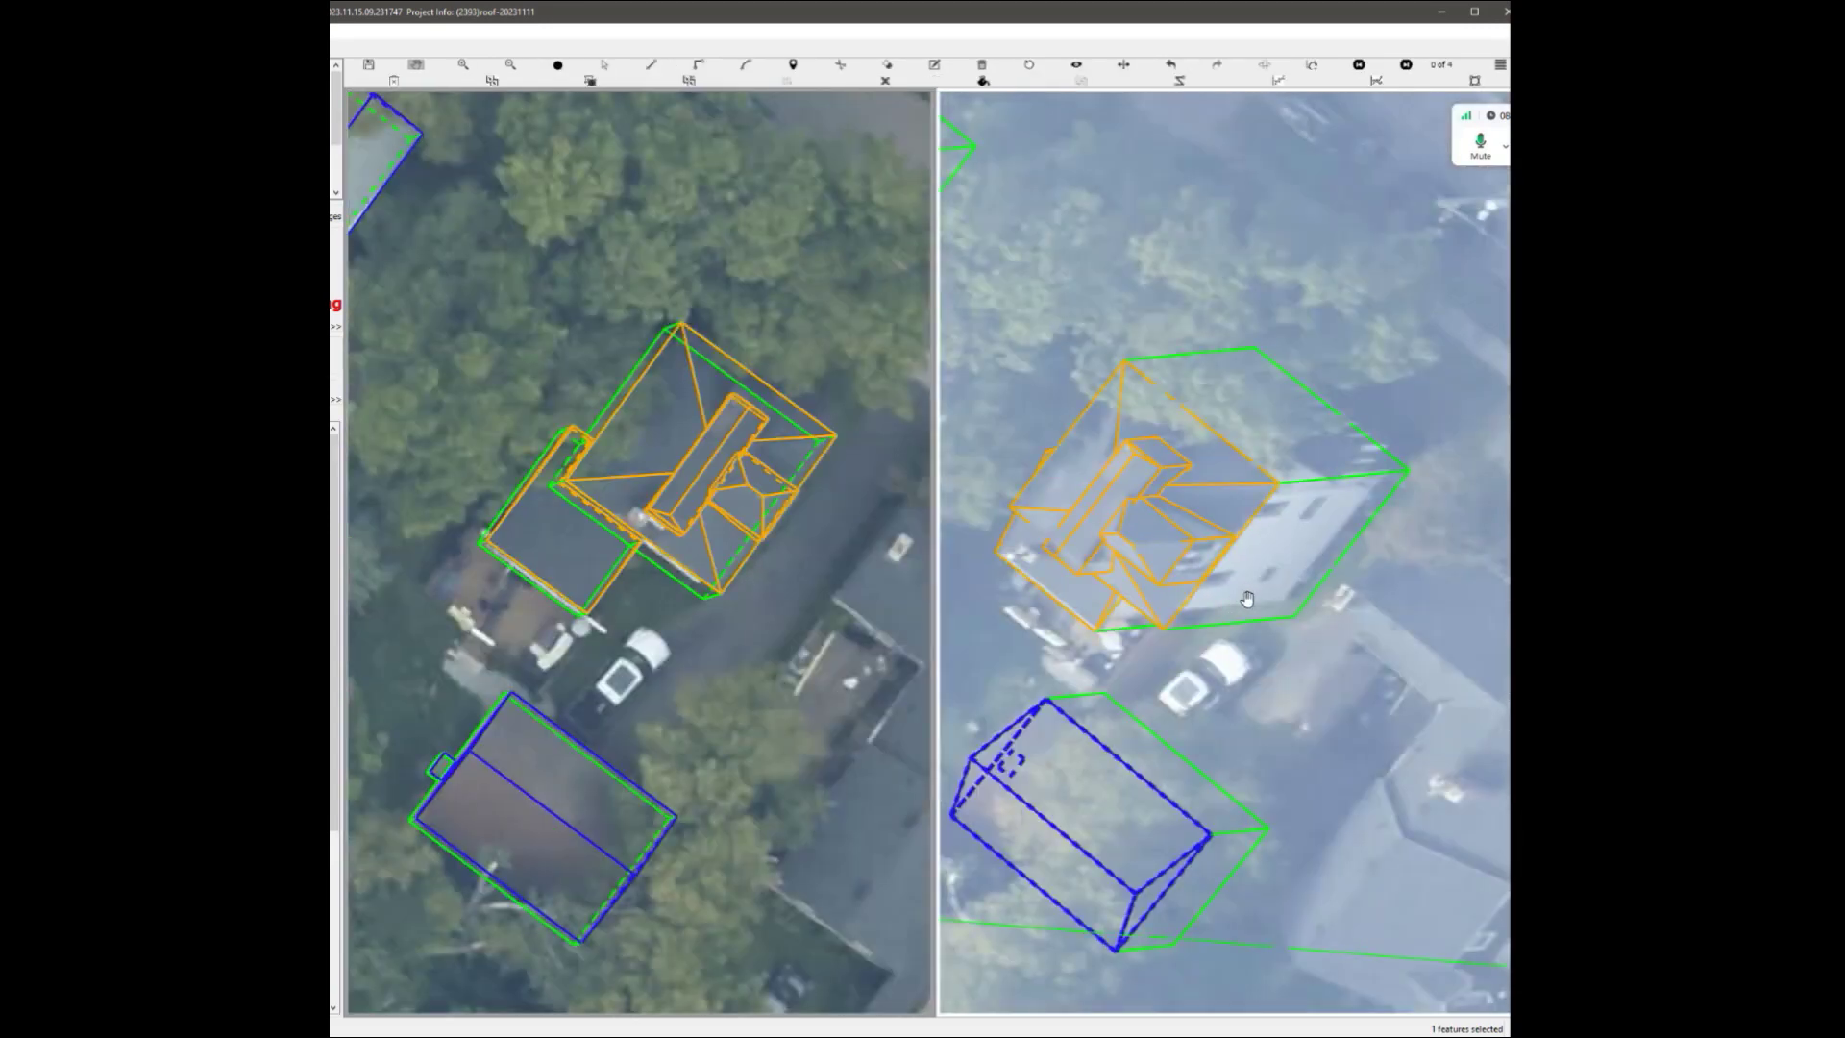
Select all roof features of the house, including its dormers and the attached lower roof, in the top-down view.
key("s")
left_click_drag(498, 317, 808, 626)
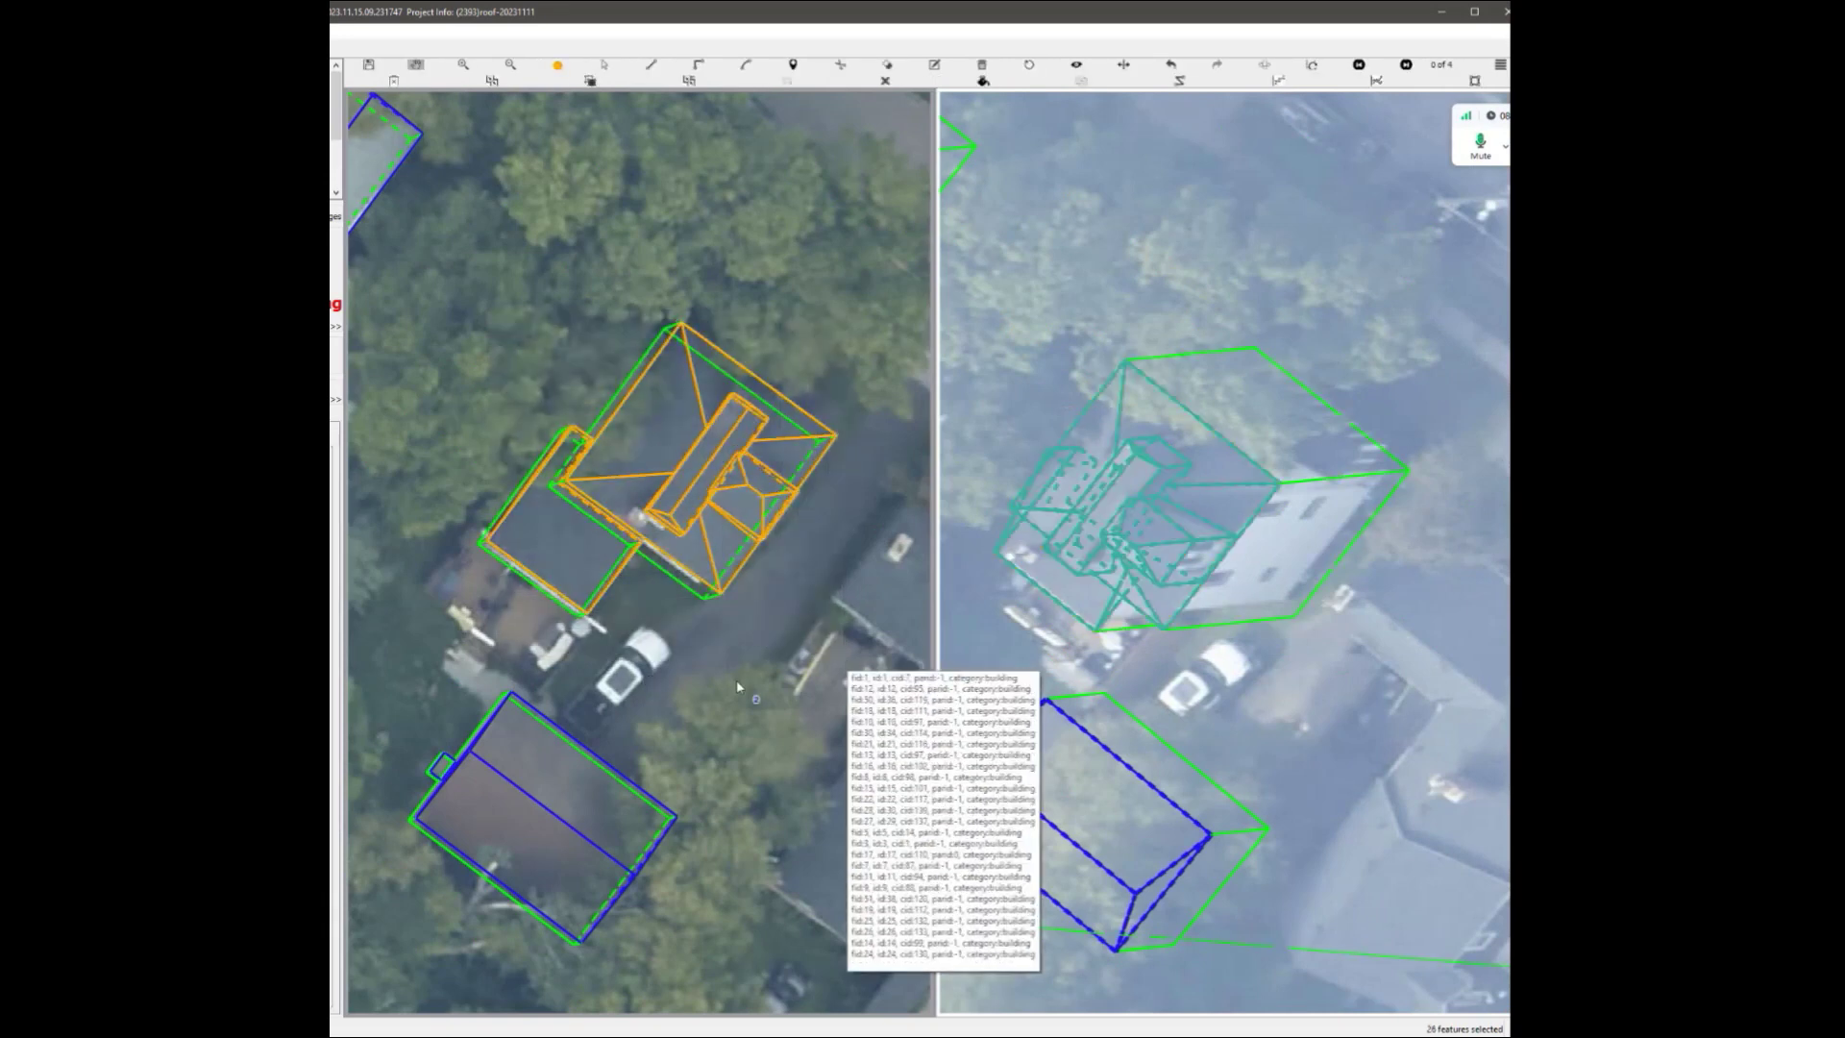
key("r")
left_click(1051, 535)
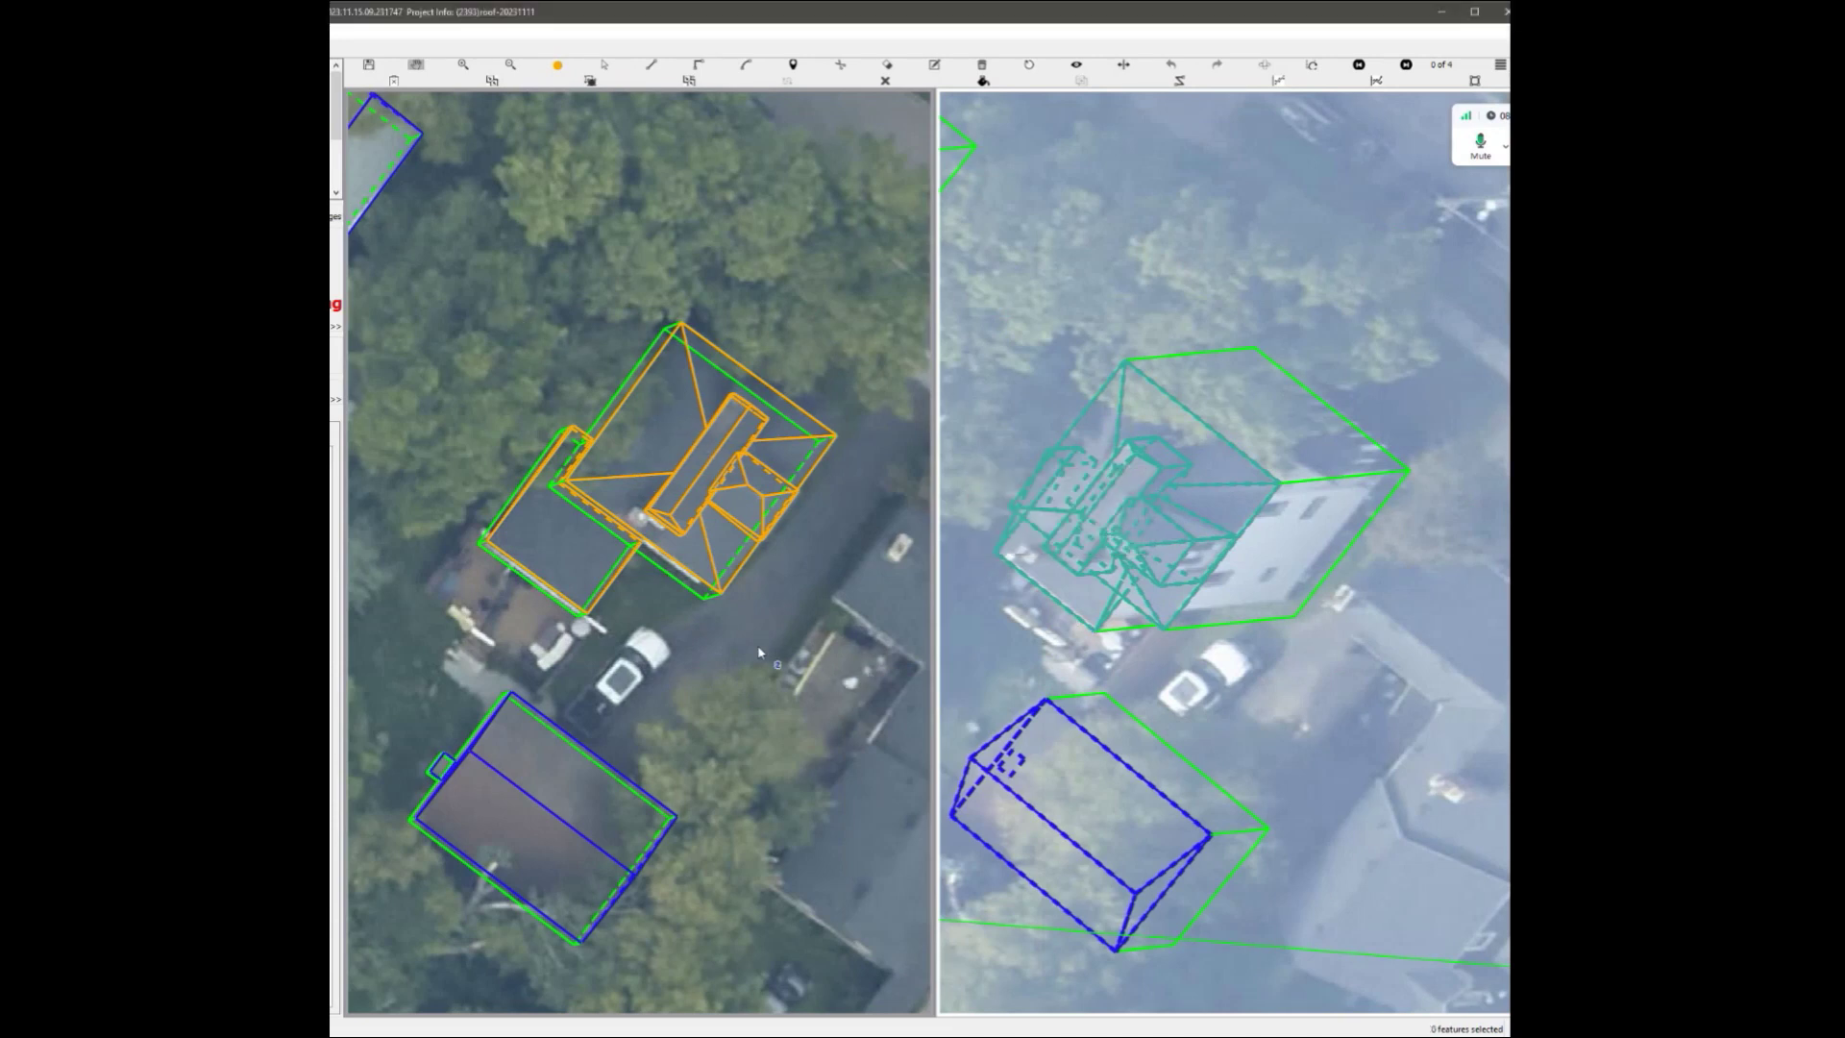
scroll(757, 636, "down", 2)
scroll(745, 567, "up", 1)
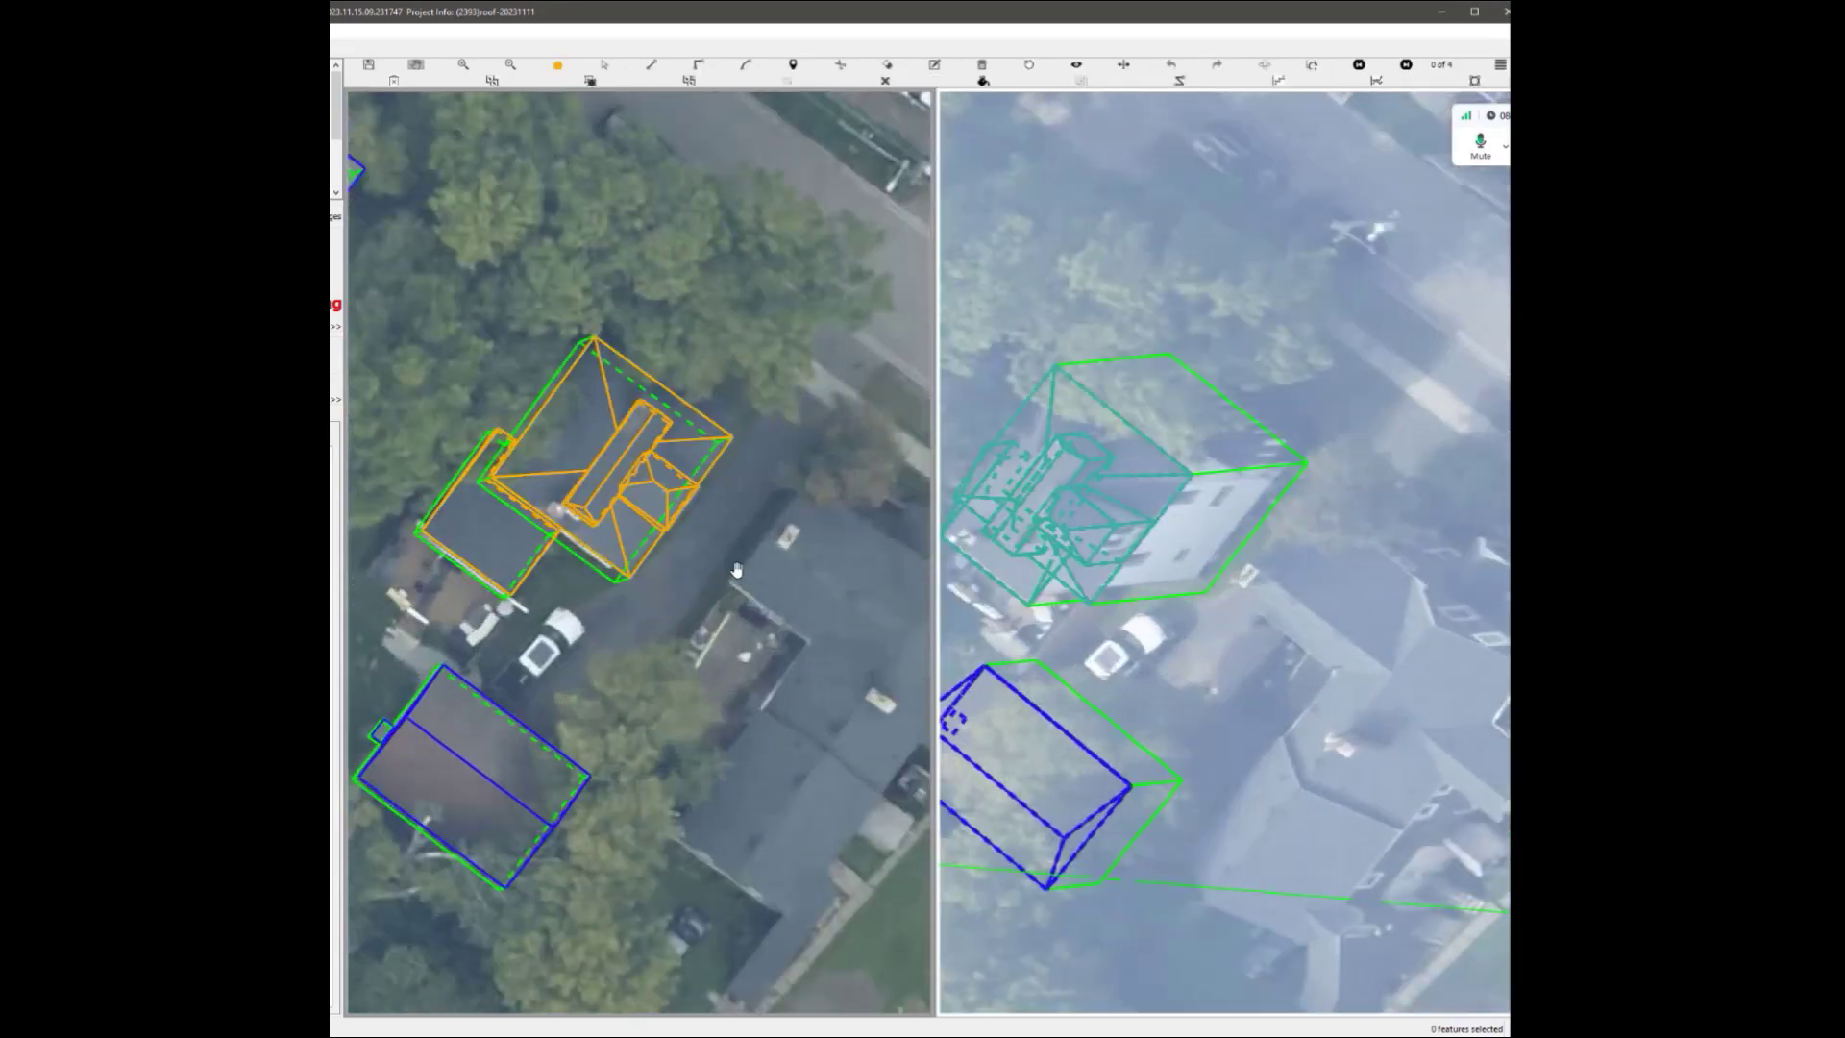
left_click_drag(450, 566, 646, 611)
scroll(646, 611, "up", 1)
scroll(644, 608, "down", 2)
scroll(844, 513, "up", 2)
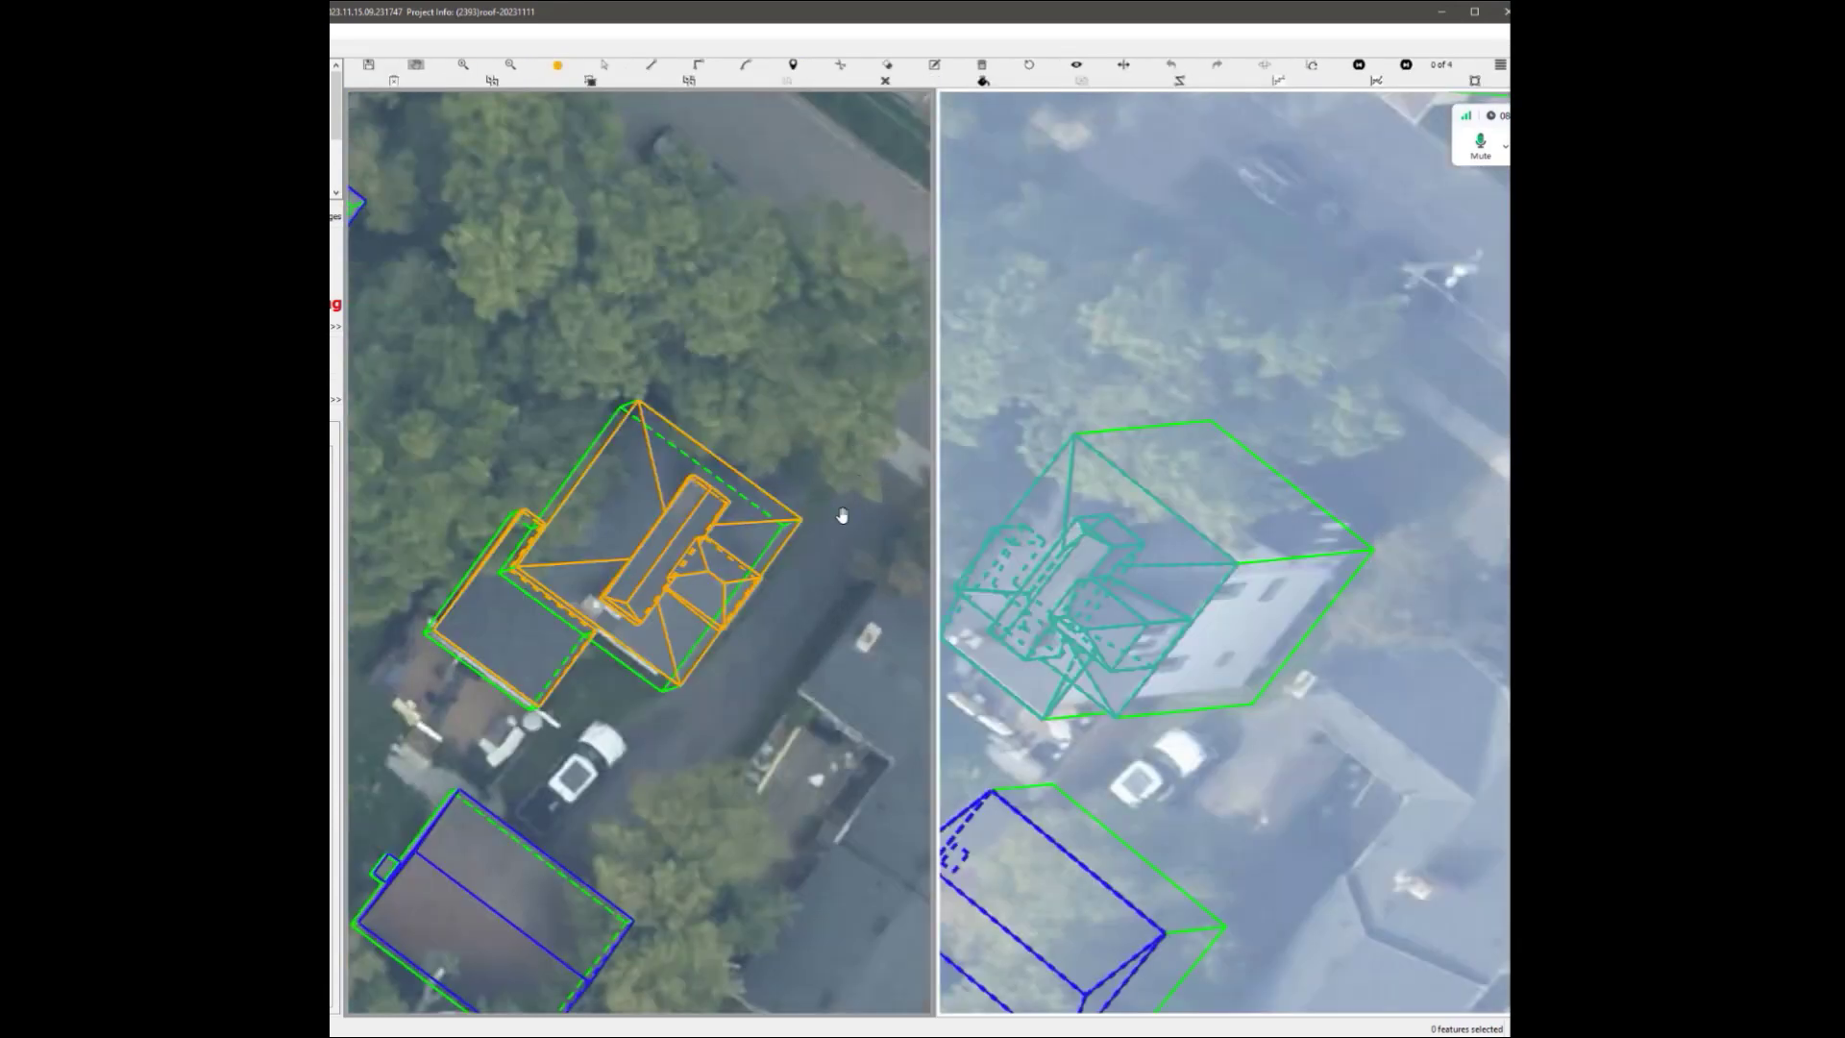
Swap the two aerial views and draw a narrow rectangular roof along the house's street-facing wall, with an outline length of about 32.8 m.
left_click(1262, 73)
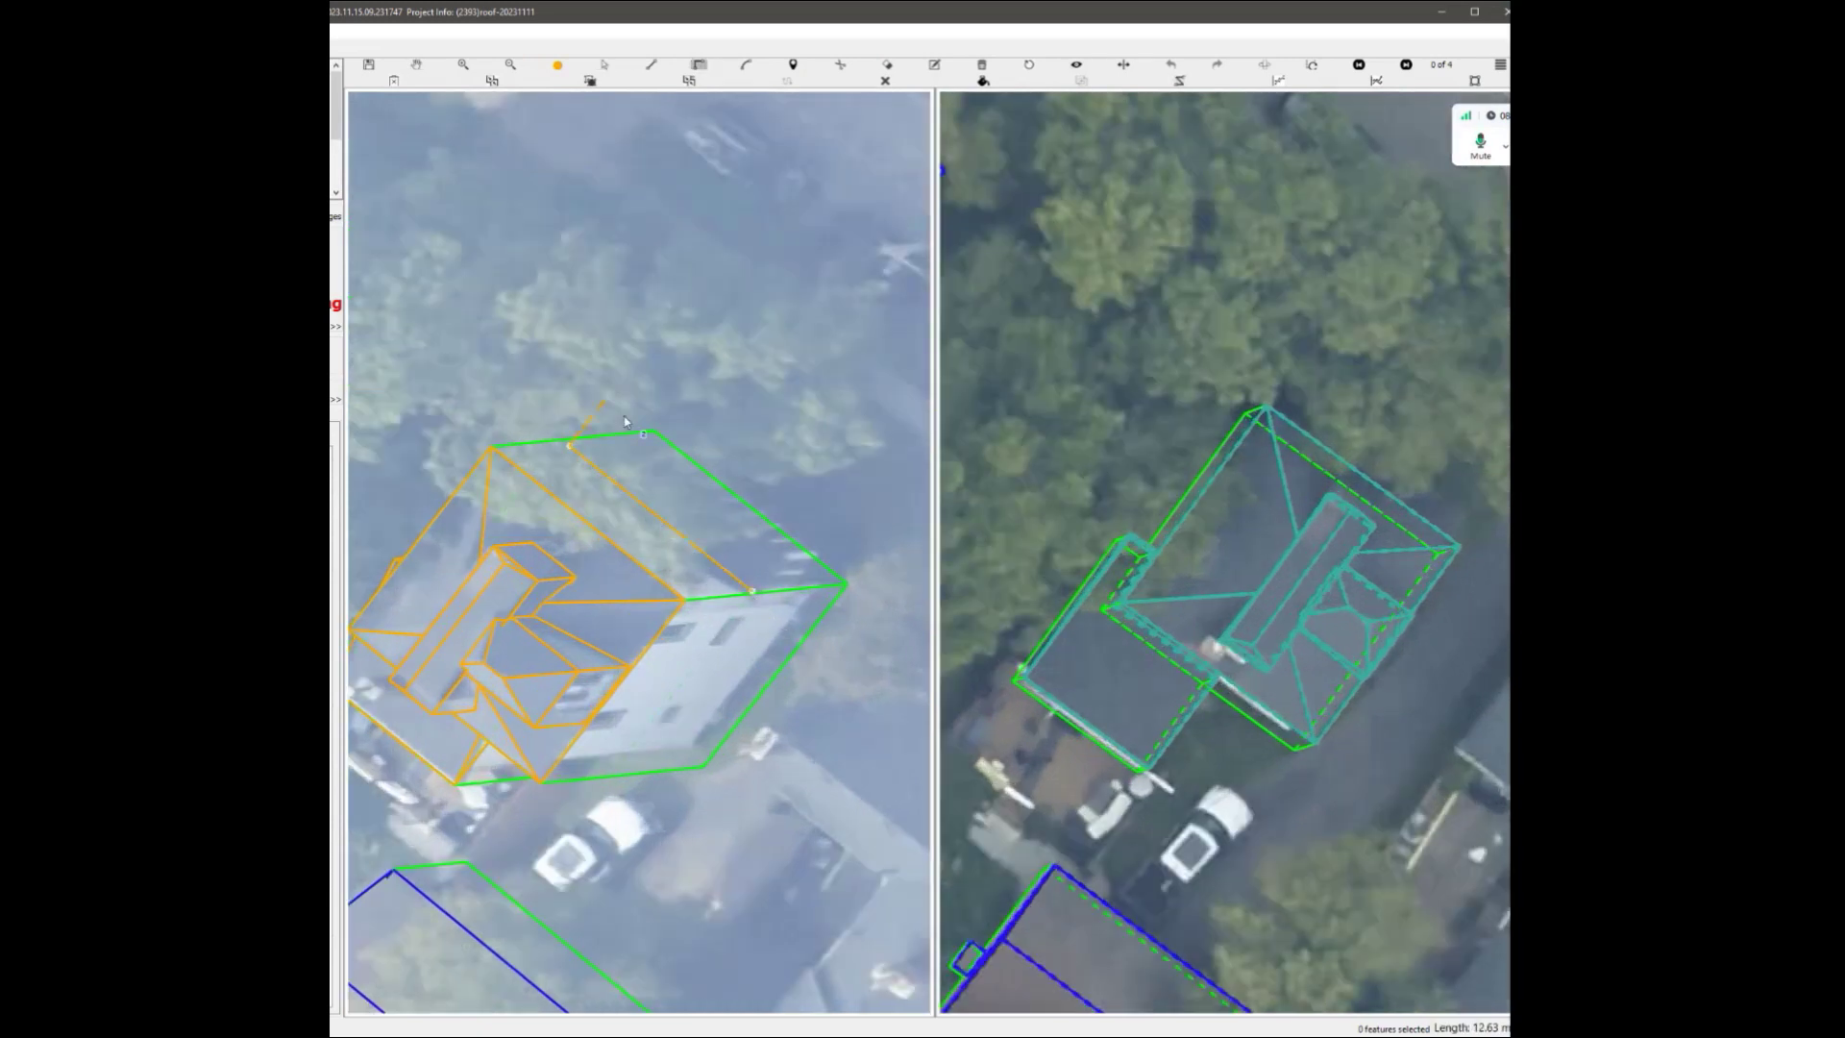
key("e")
key("e")
middle_click_drag(755, 598, 712, 681)
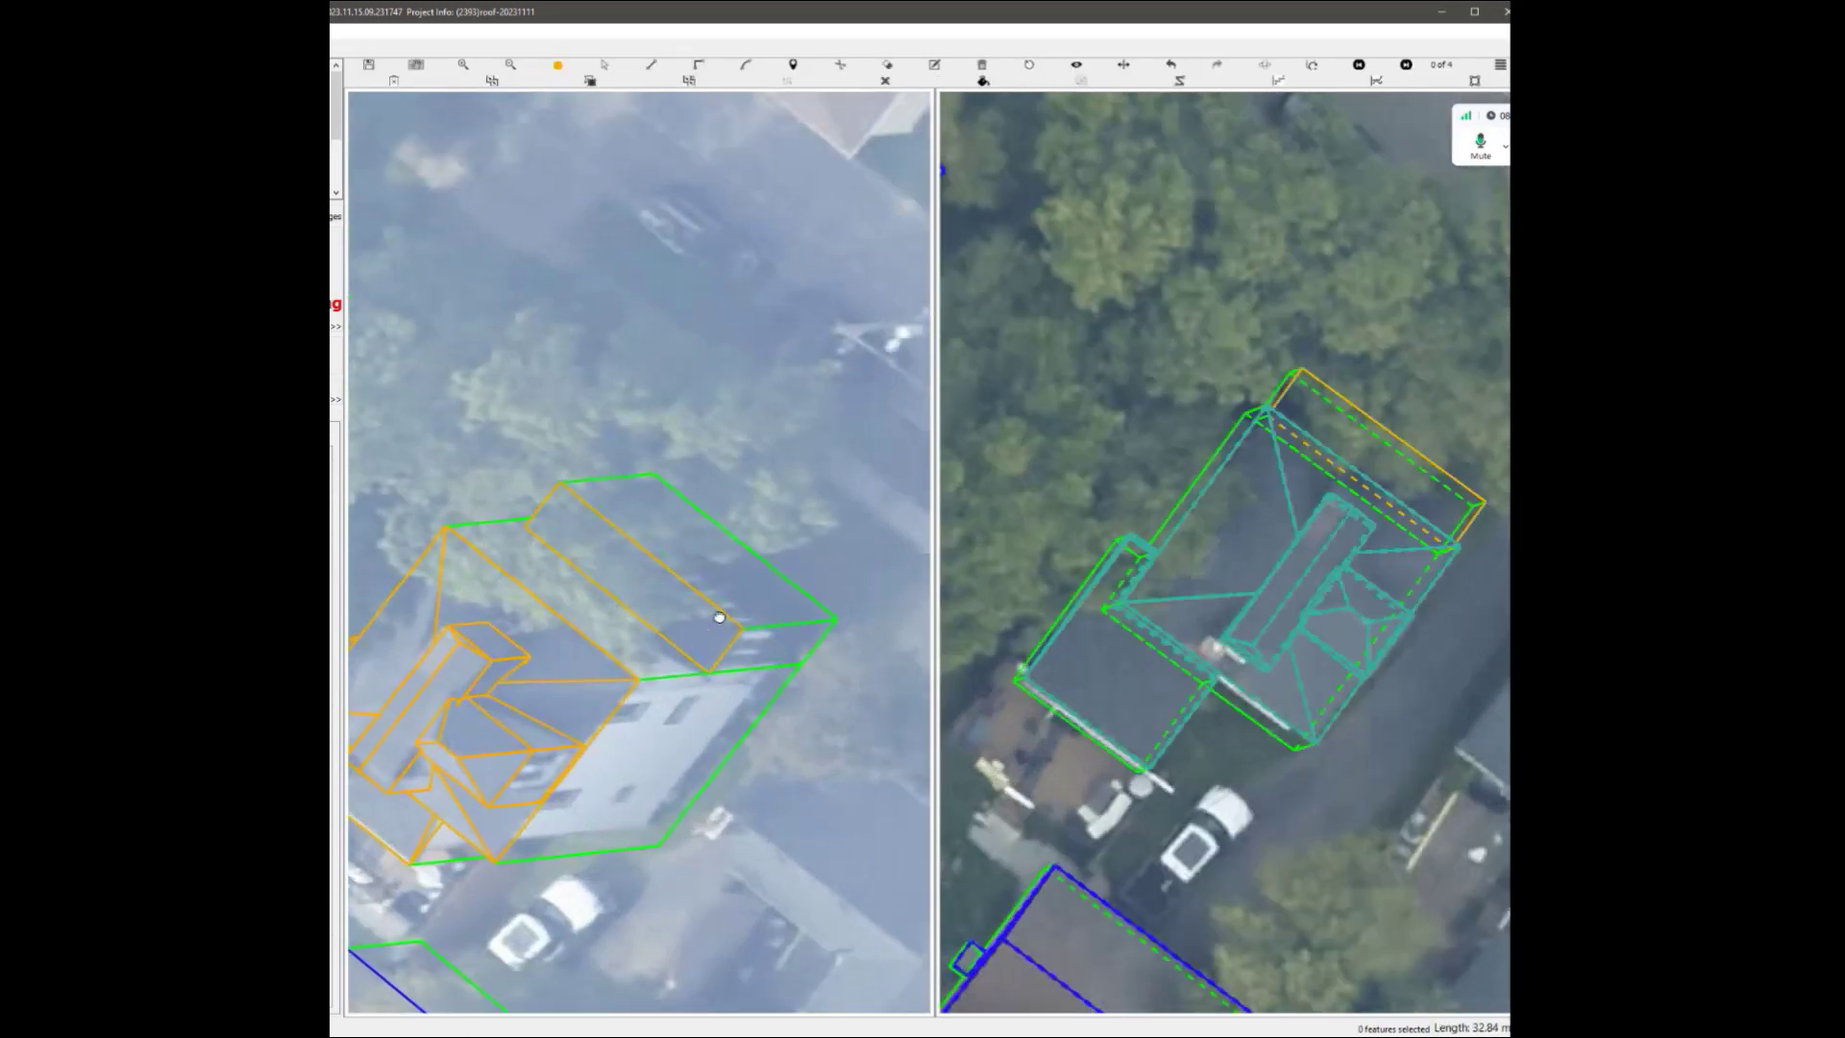
Adjust the height of the new narrow roof to fit the structure at the street-facing wall in both aerial images.
scroll(717, 676, "up", 1)
key("e")
scroll(694, 603, "down", 2)
key("e")
scroll(695, 603, "up", 2)
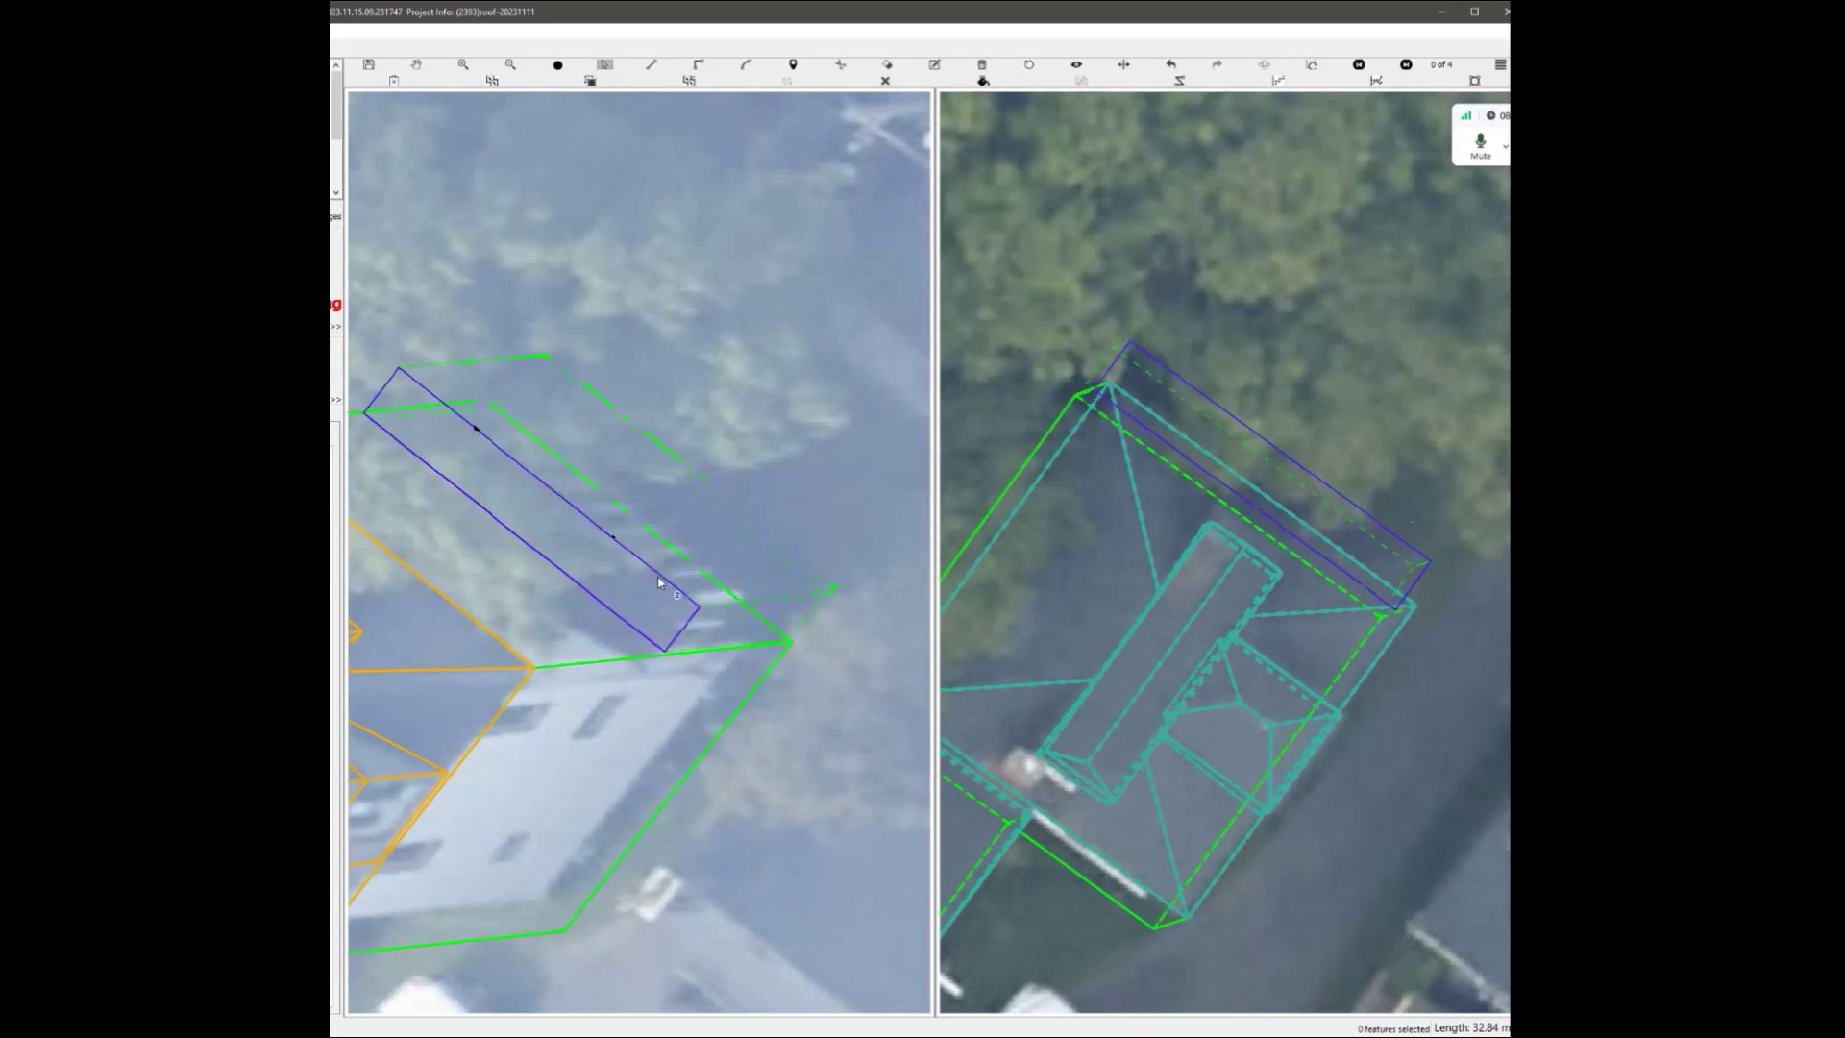
scroll(657, 577, "down", 2)
key("e")
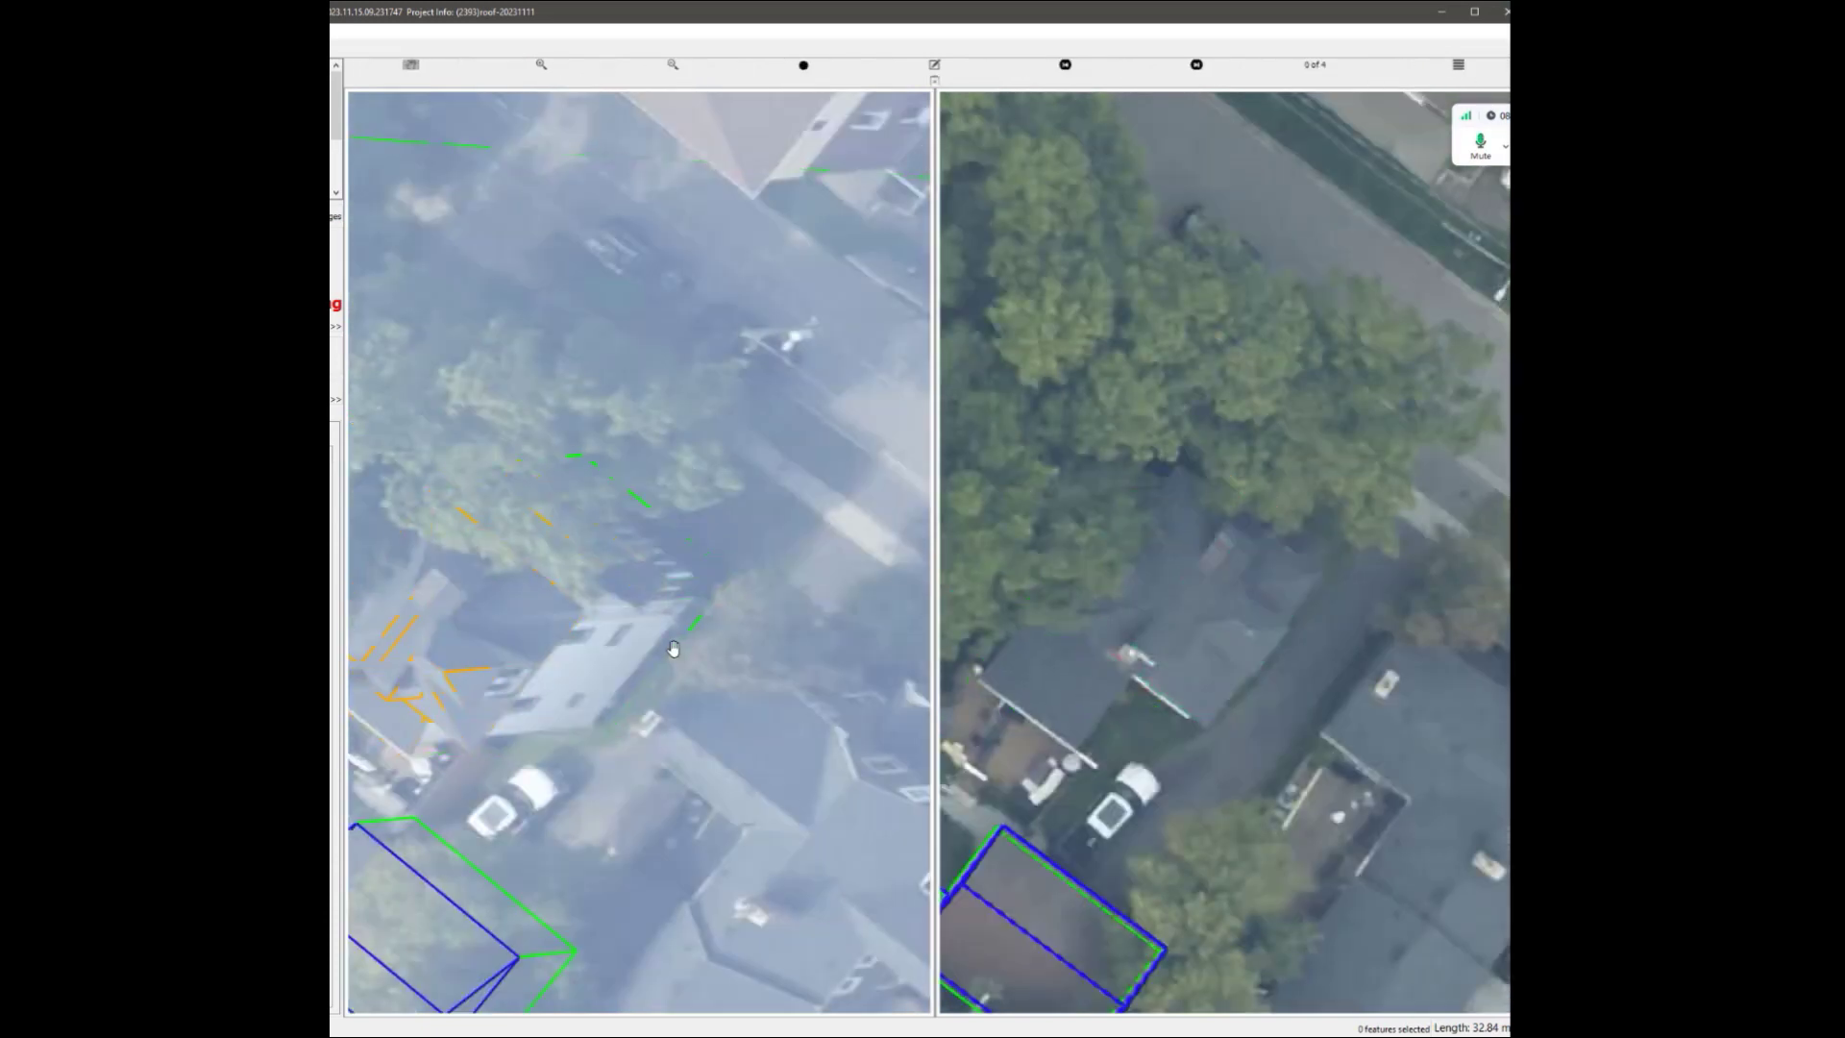
key("e")
scroll(647, 605, "up", 2)
scroll(1076, 470, "down", 2)
Step the comparison view through the other aerial images to check the narrow roof's position against the house.
left_click(1075, 470)
left_click(1329, 67)
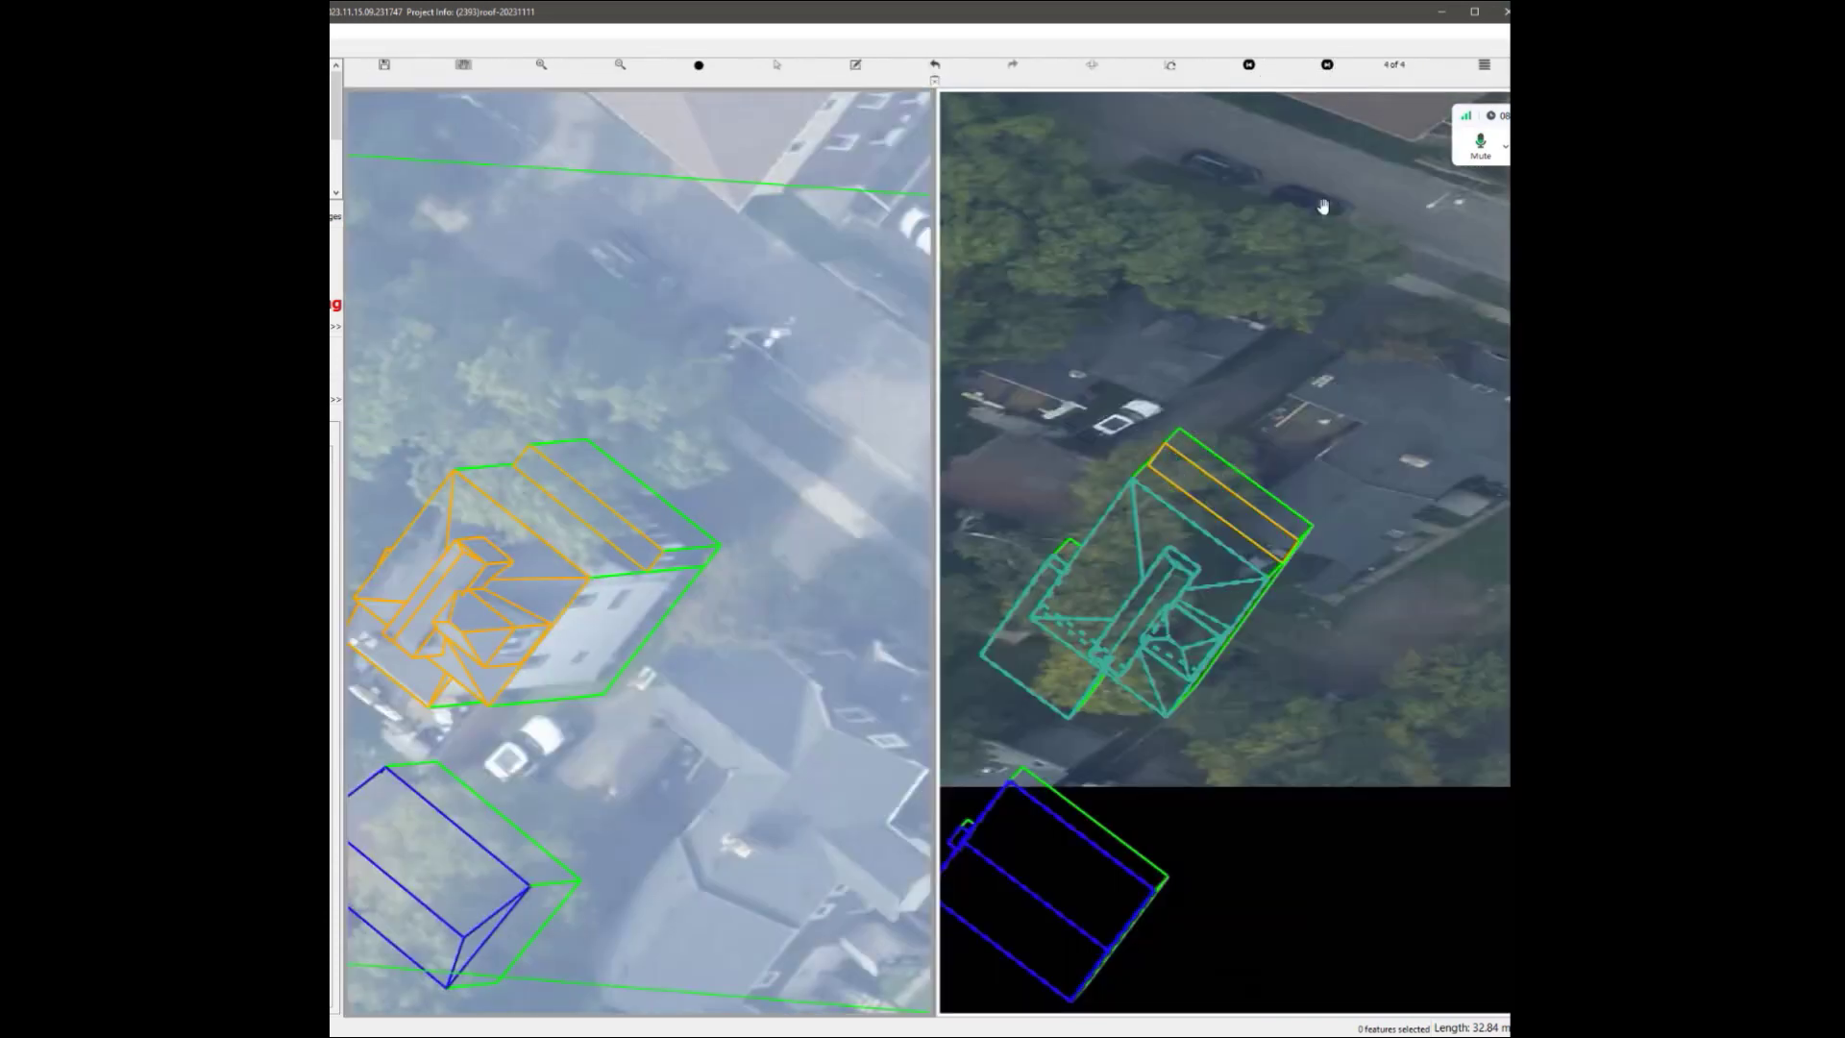
scroll(1286, 567, "up", 2)
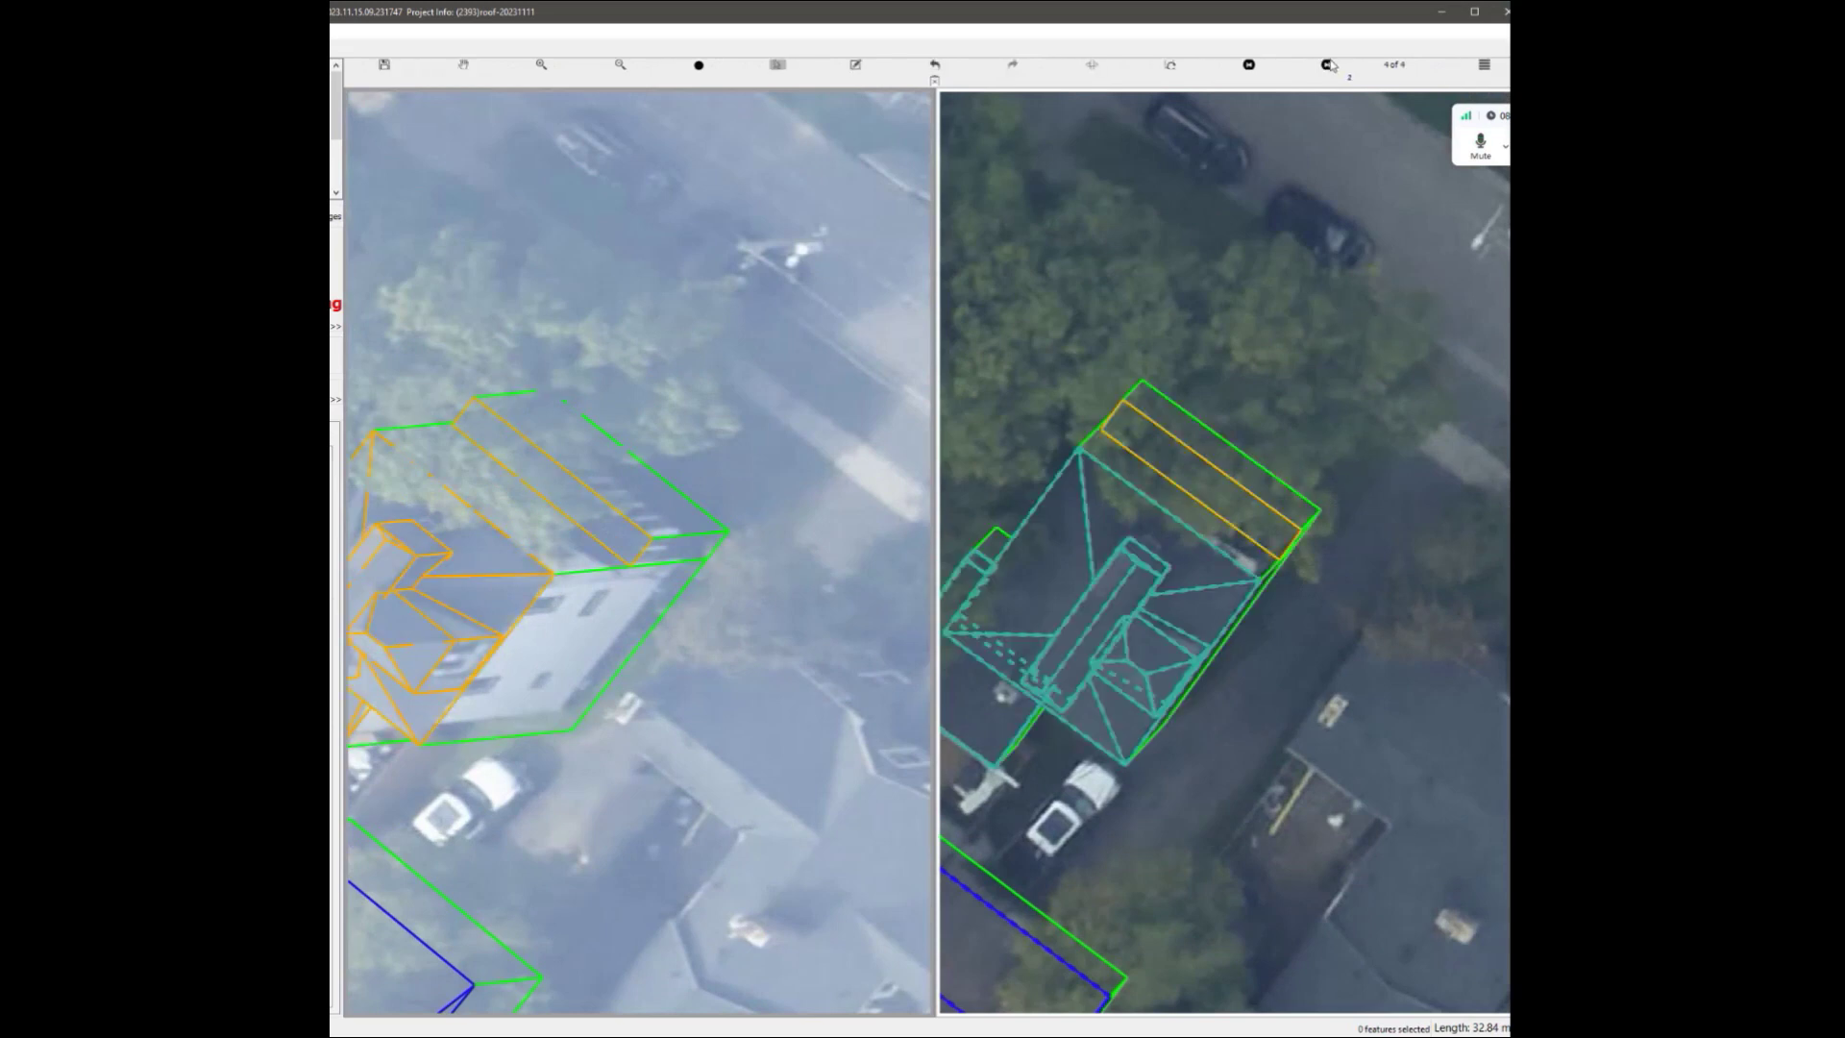
left_click(1329, 65)
scroll(1154, 624, "down", 2)
scroll(1182, 588, "up", 2)
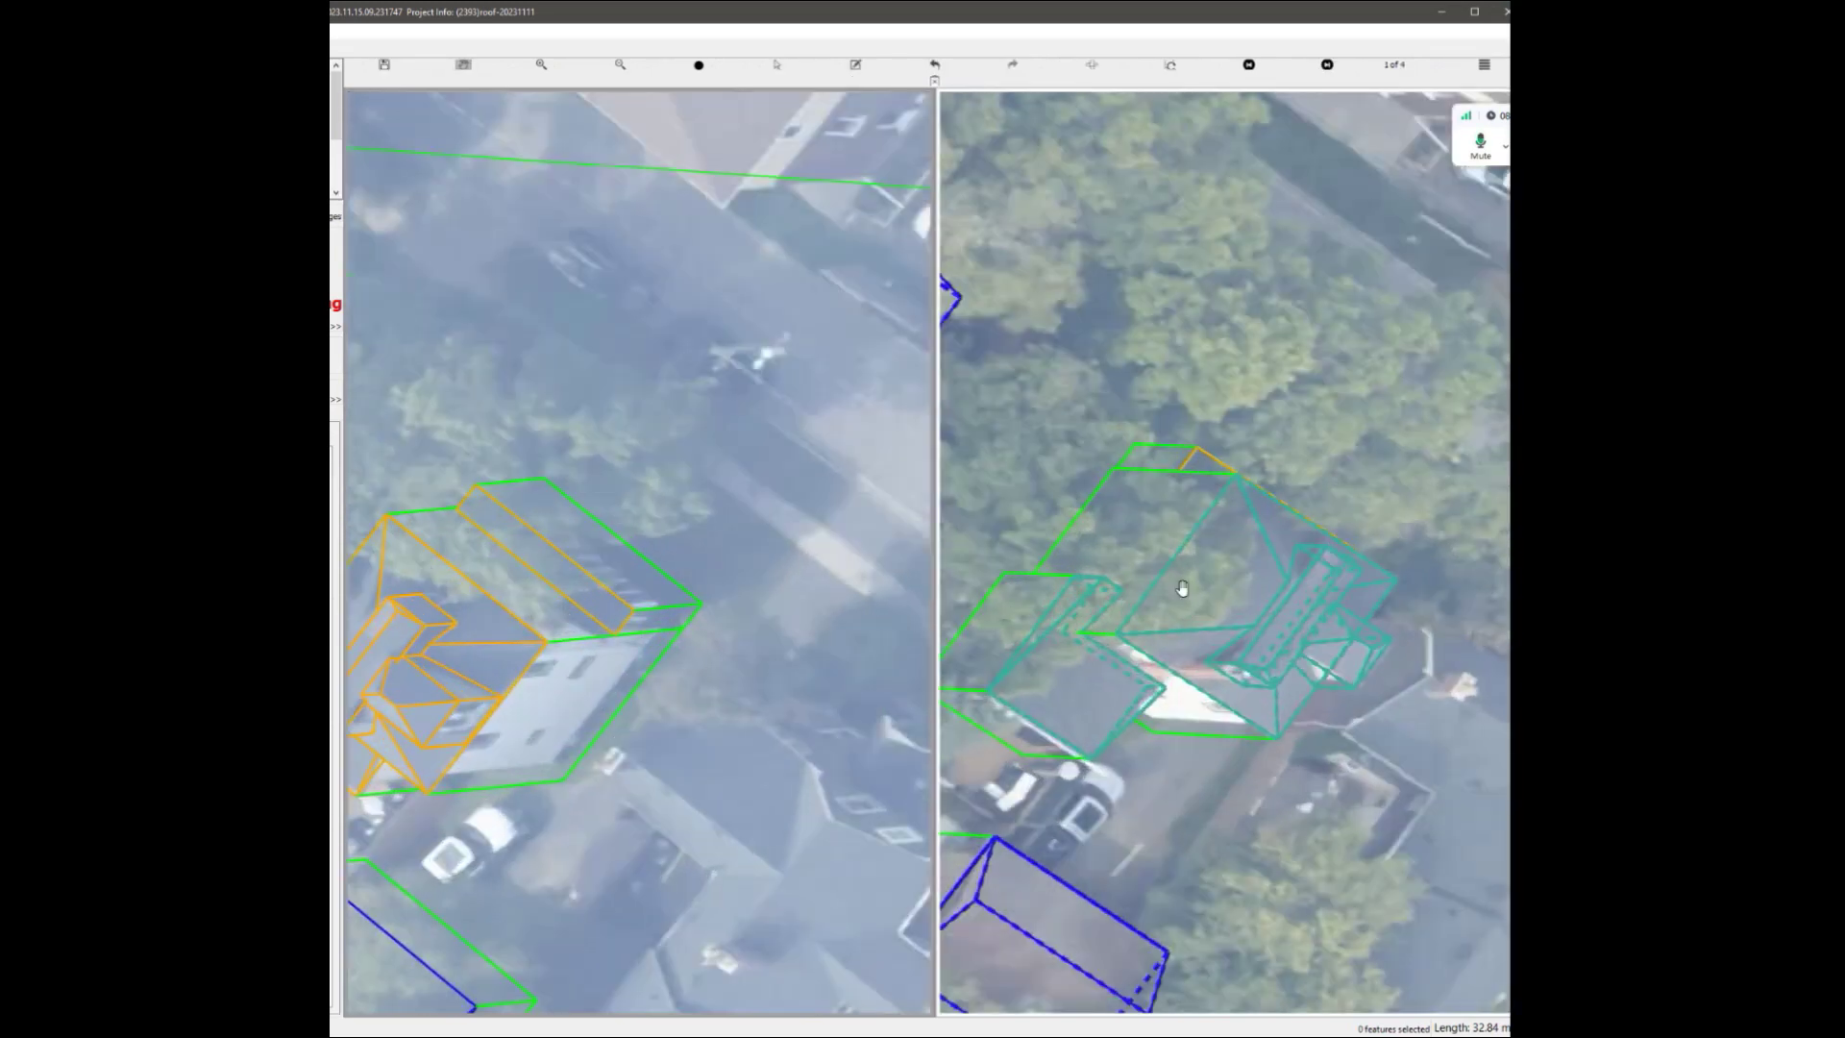
In the 3D model view, draw the upper edge of the narrow lower roof's slope parallel to the main roof's eave.
left_click(1327, 64)
scroll(1165, 653, "up", 2)
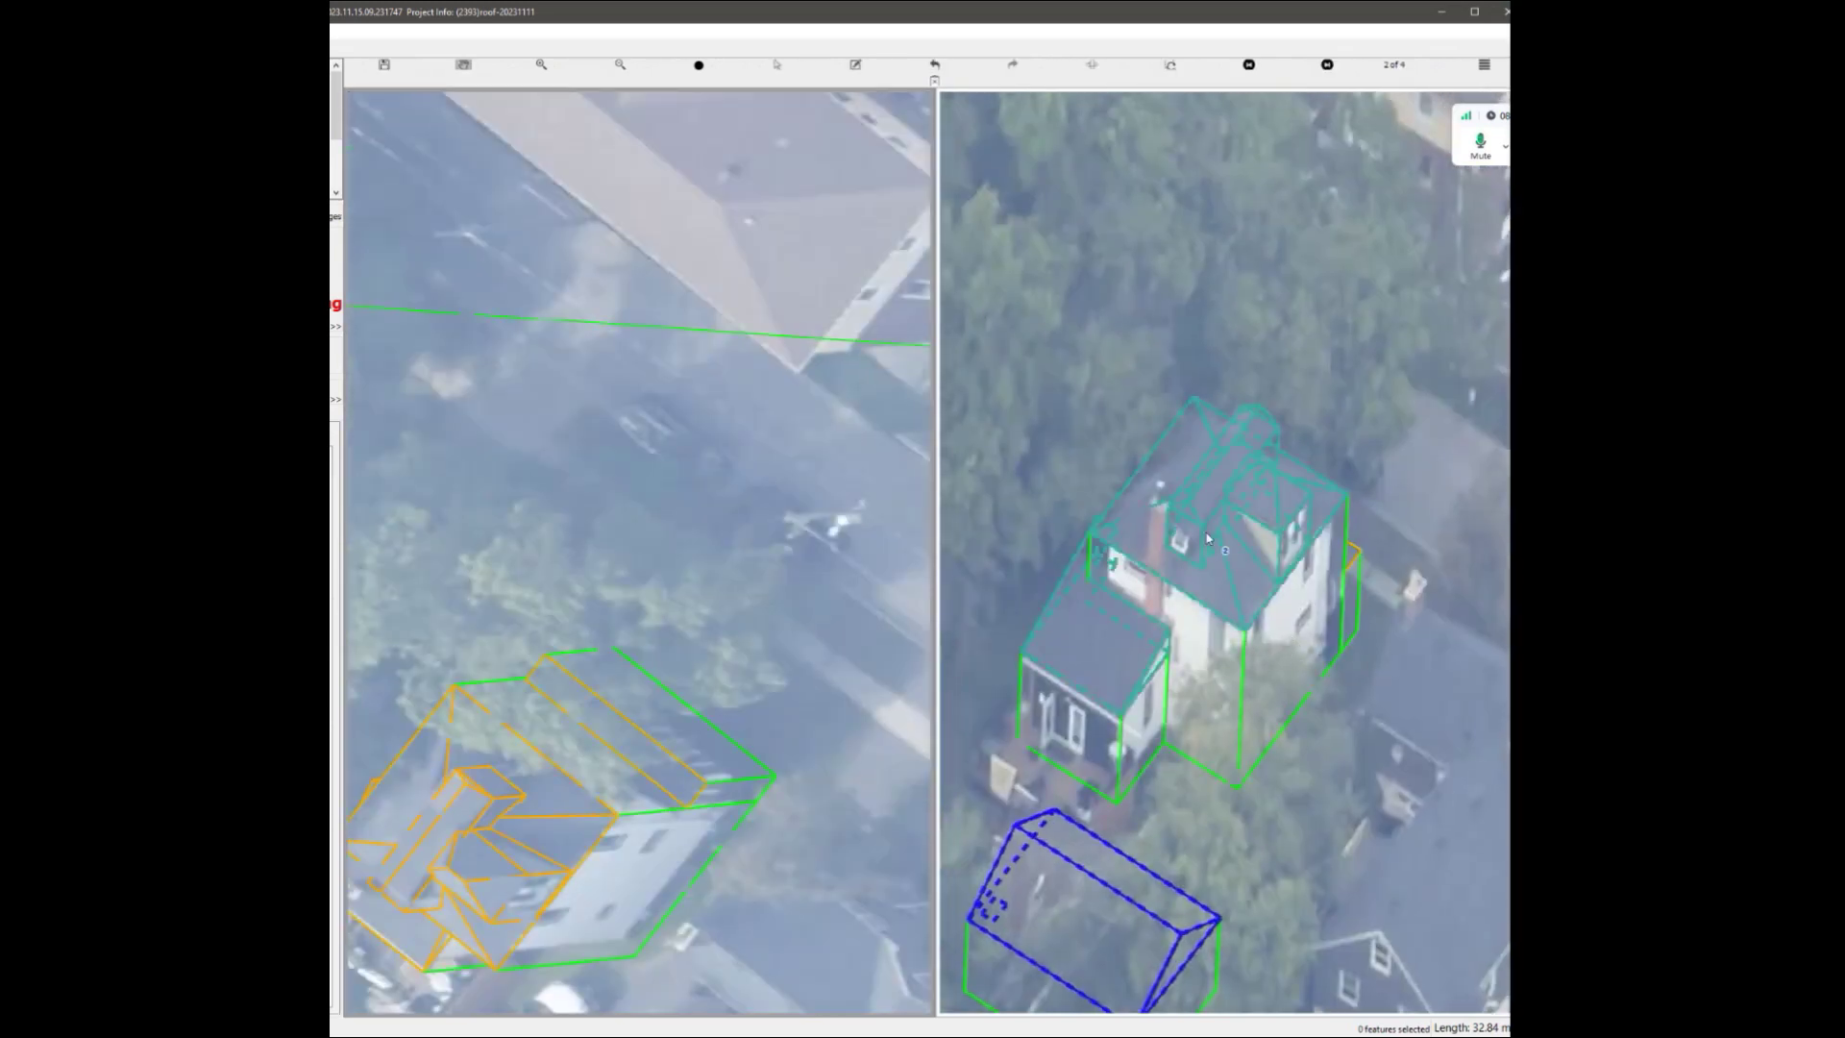
scroll(1158, 596, "down", 1)
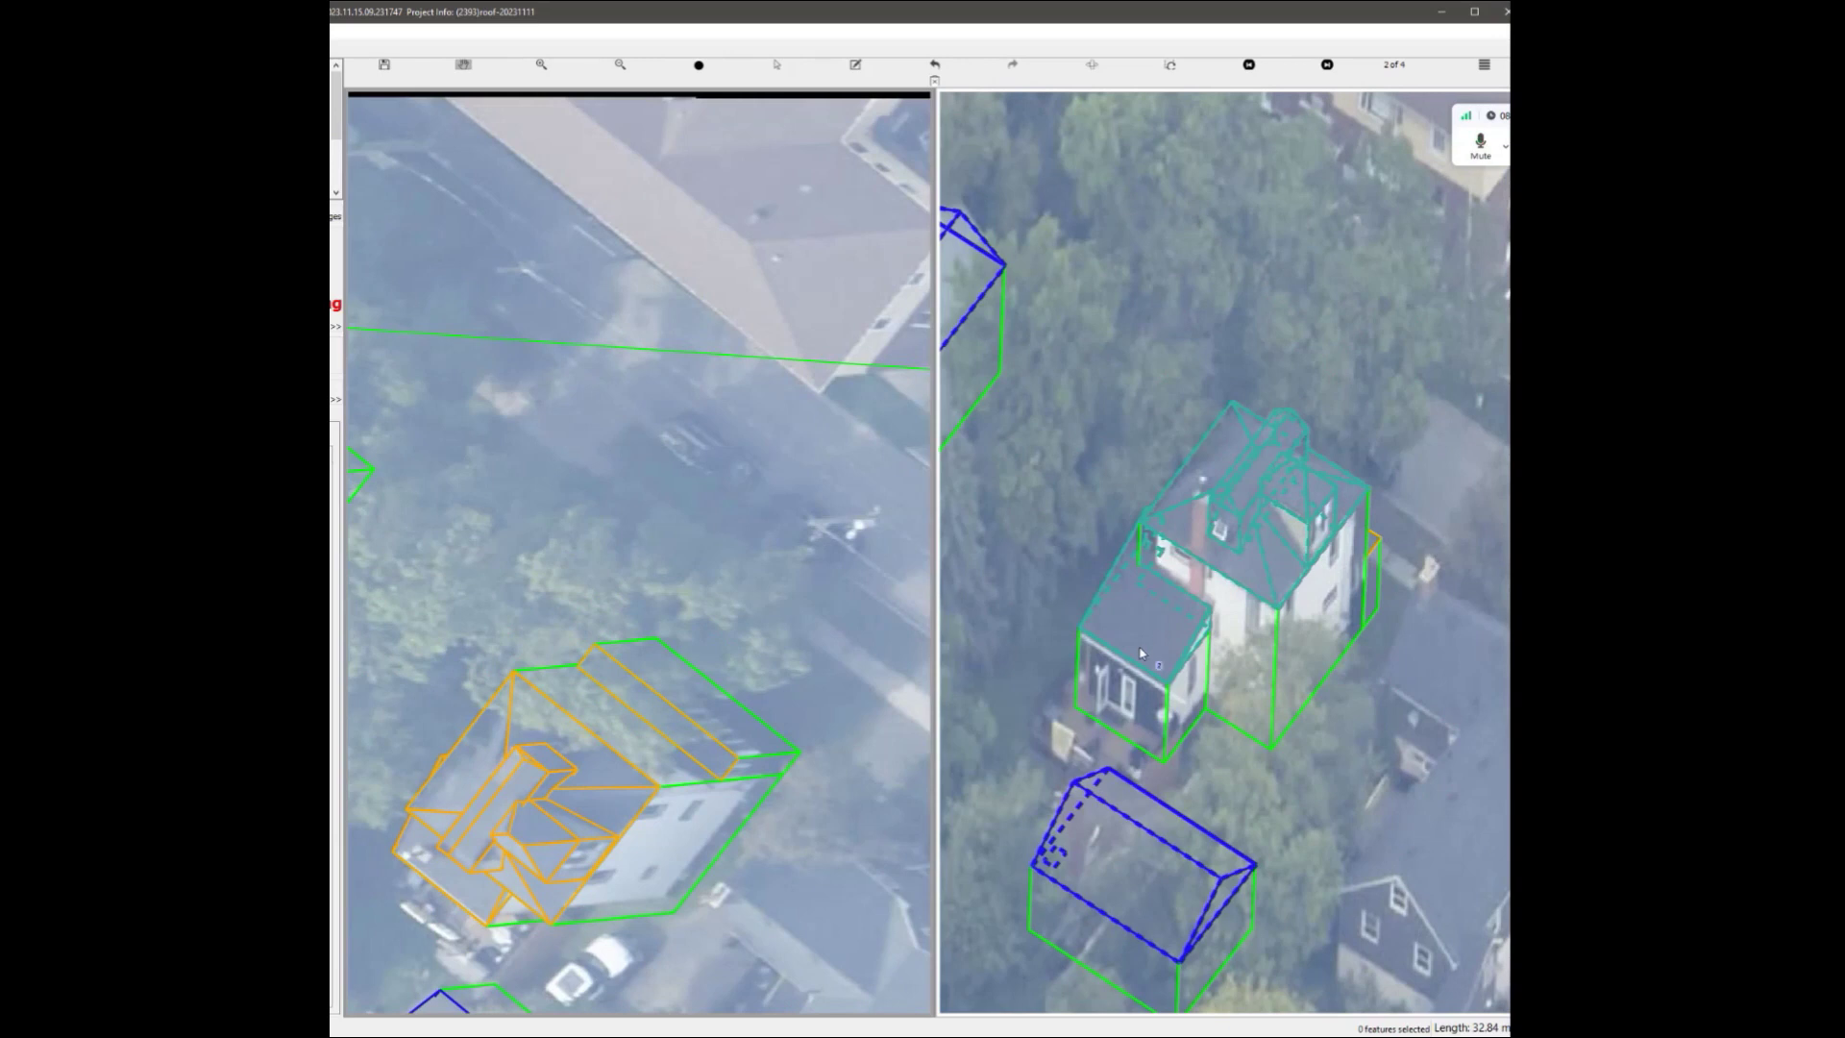
left_click(672, 753)
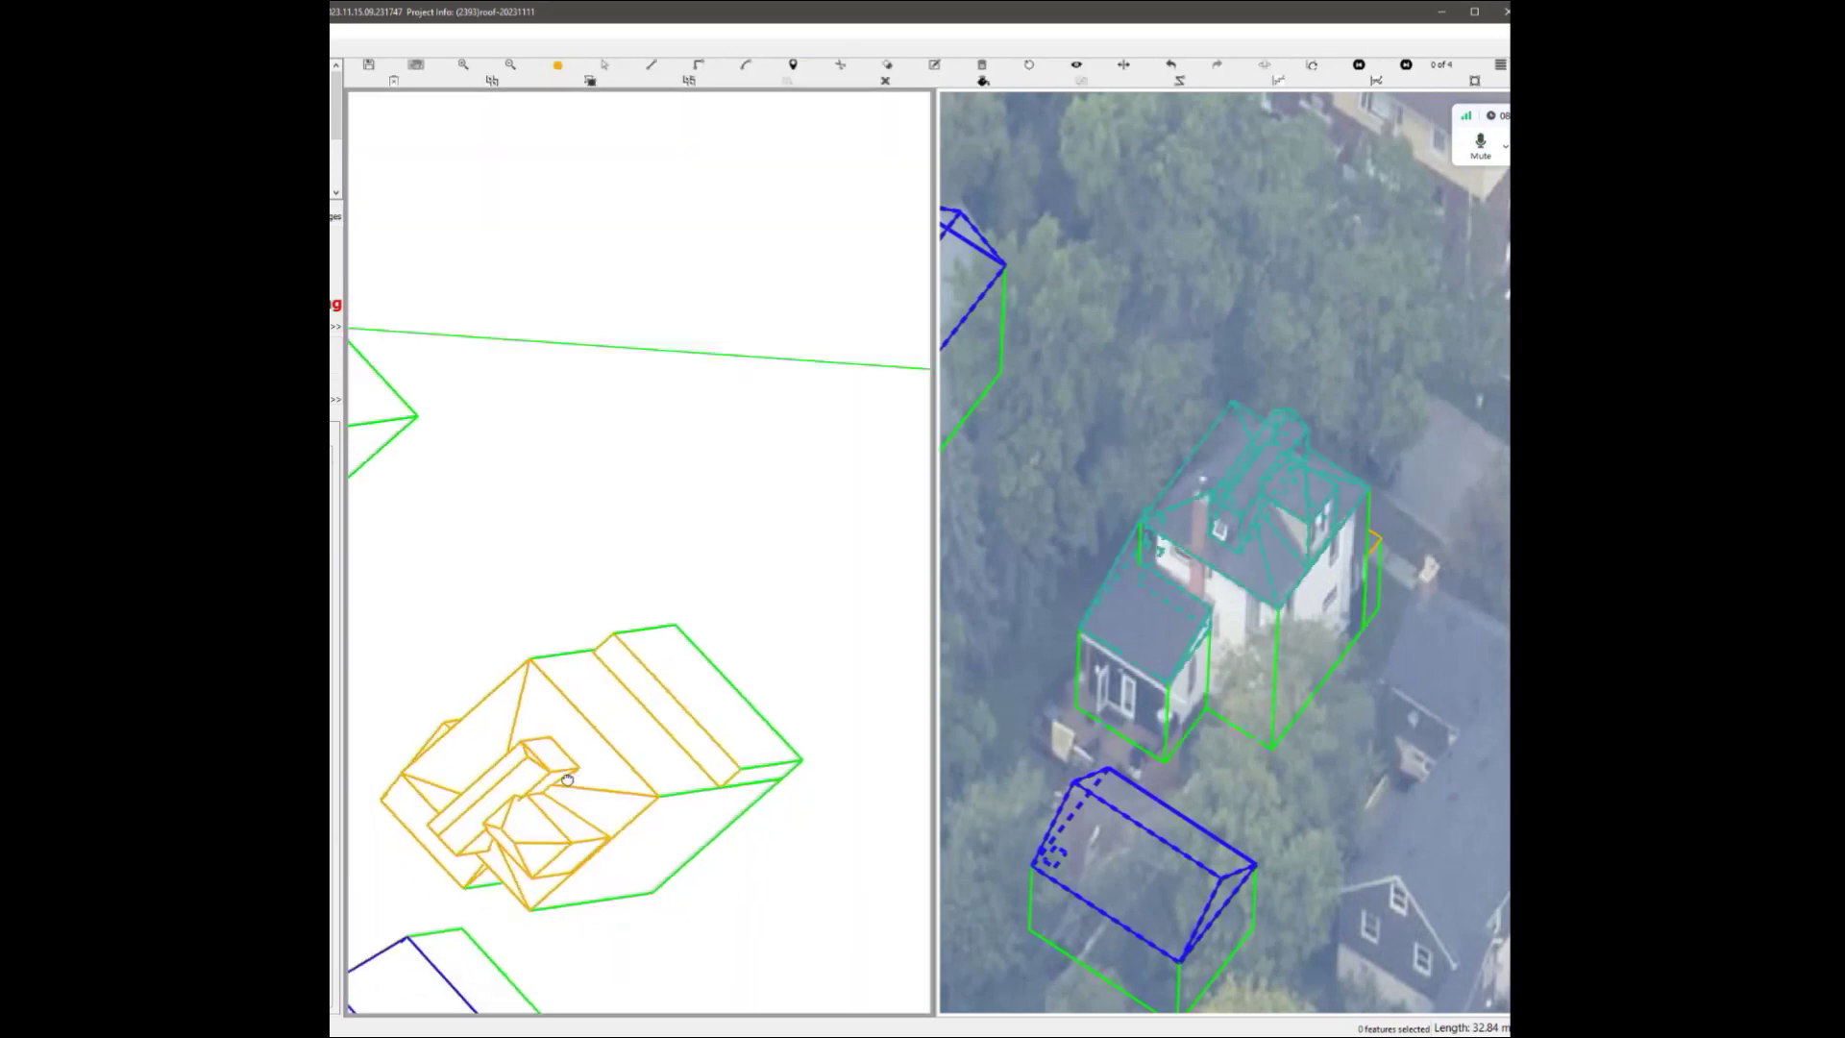
middle_click_drag(567, 780, 496, 697)
scroll(592, 872, "up", 3)
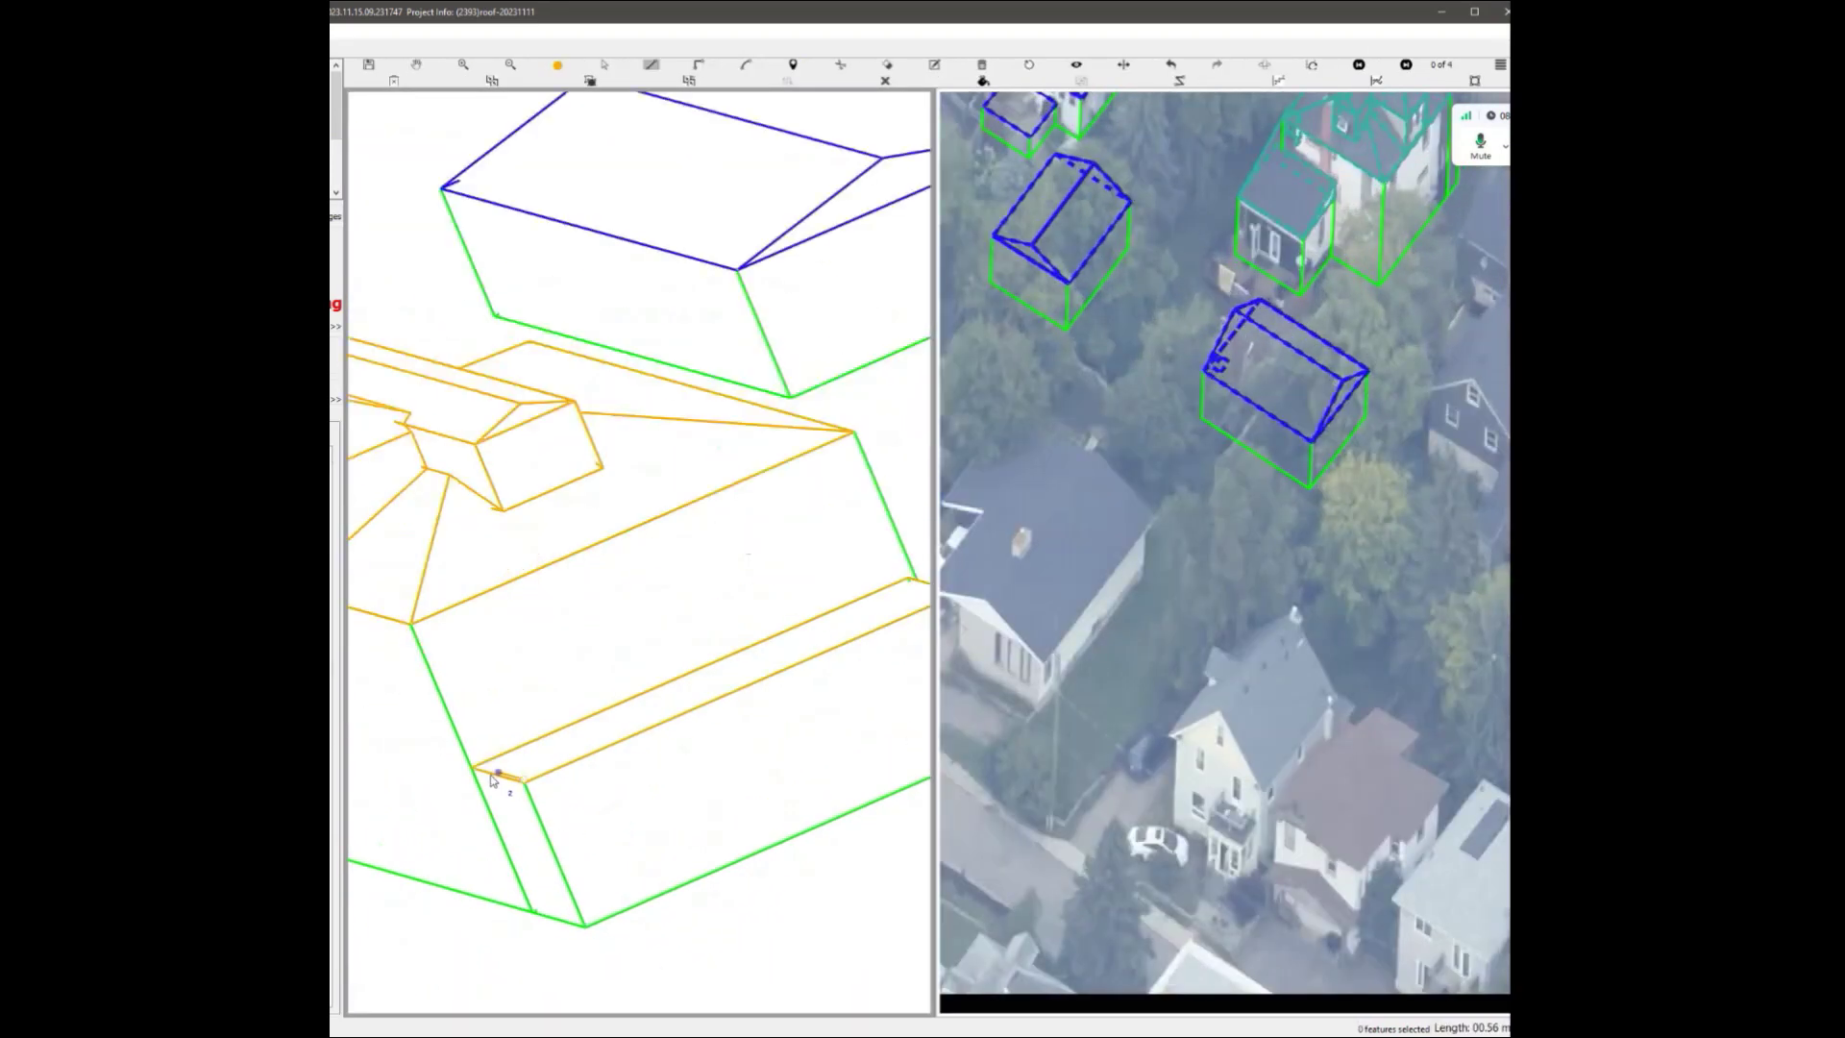
scroll(657, 768, "down", 2)
scroll(481, 766, "up", 3)
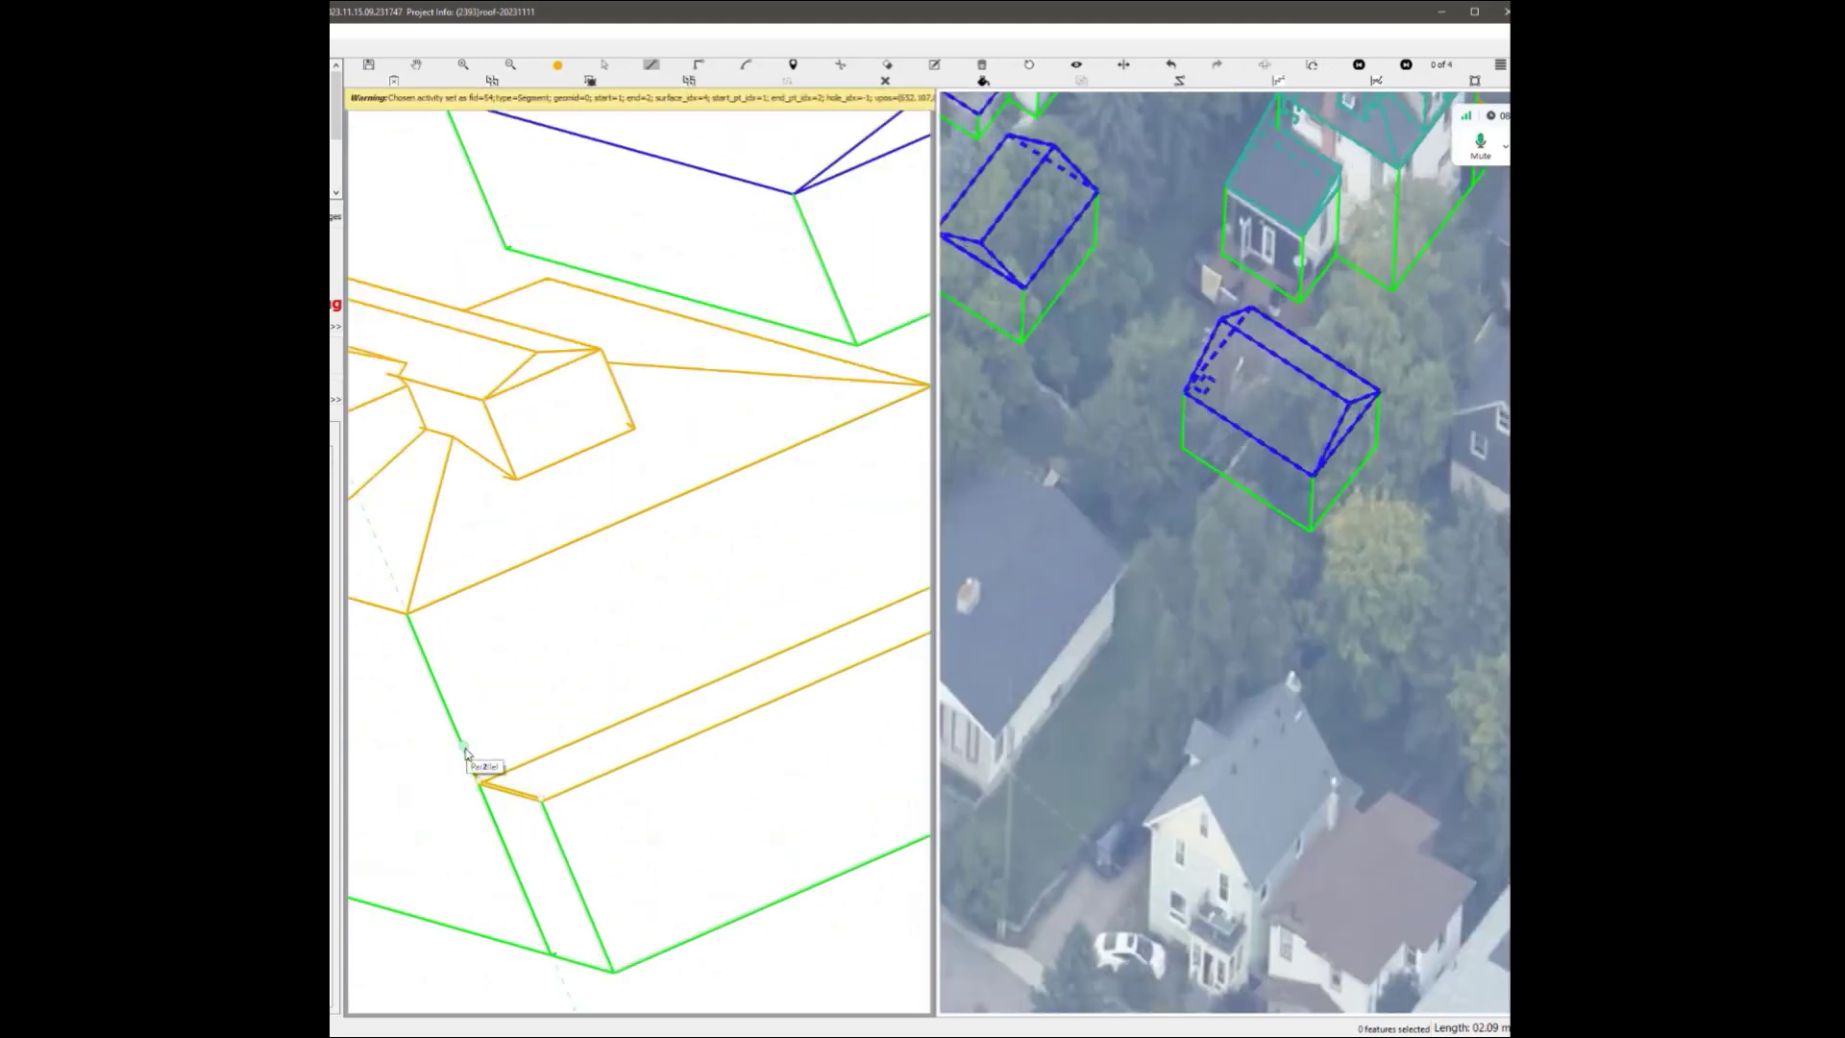
scroll(464, 752, "down", 2)
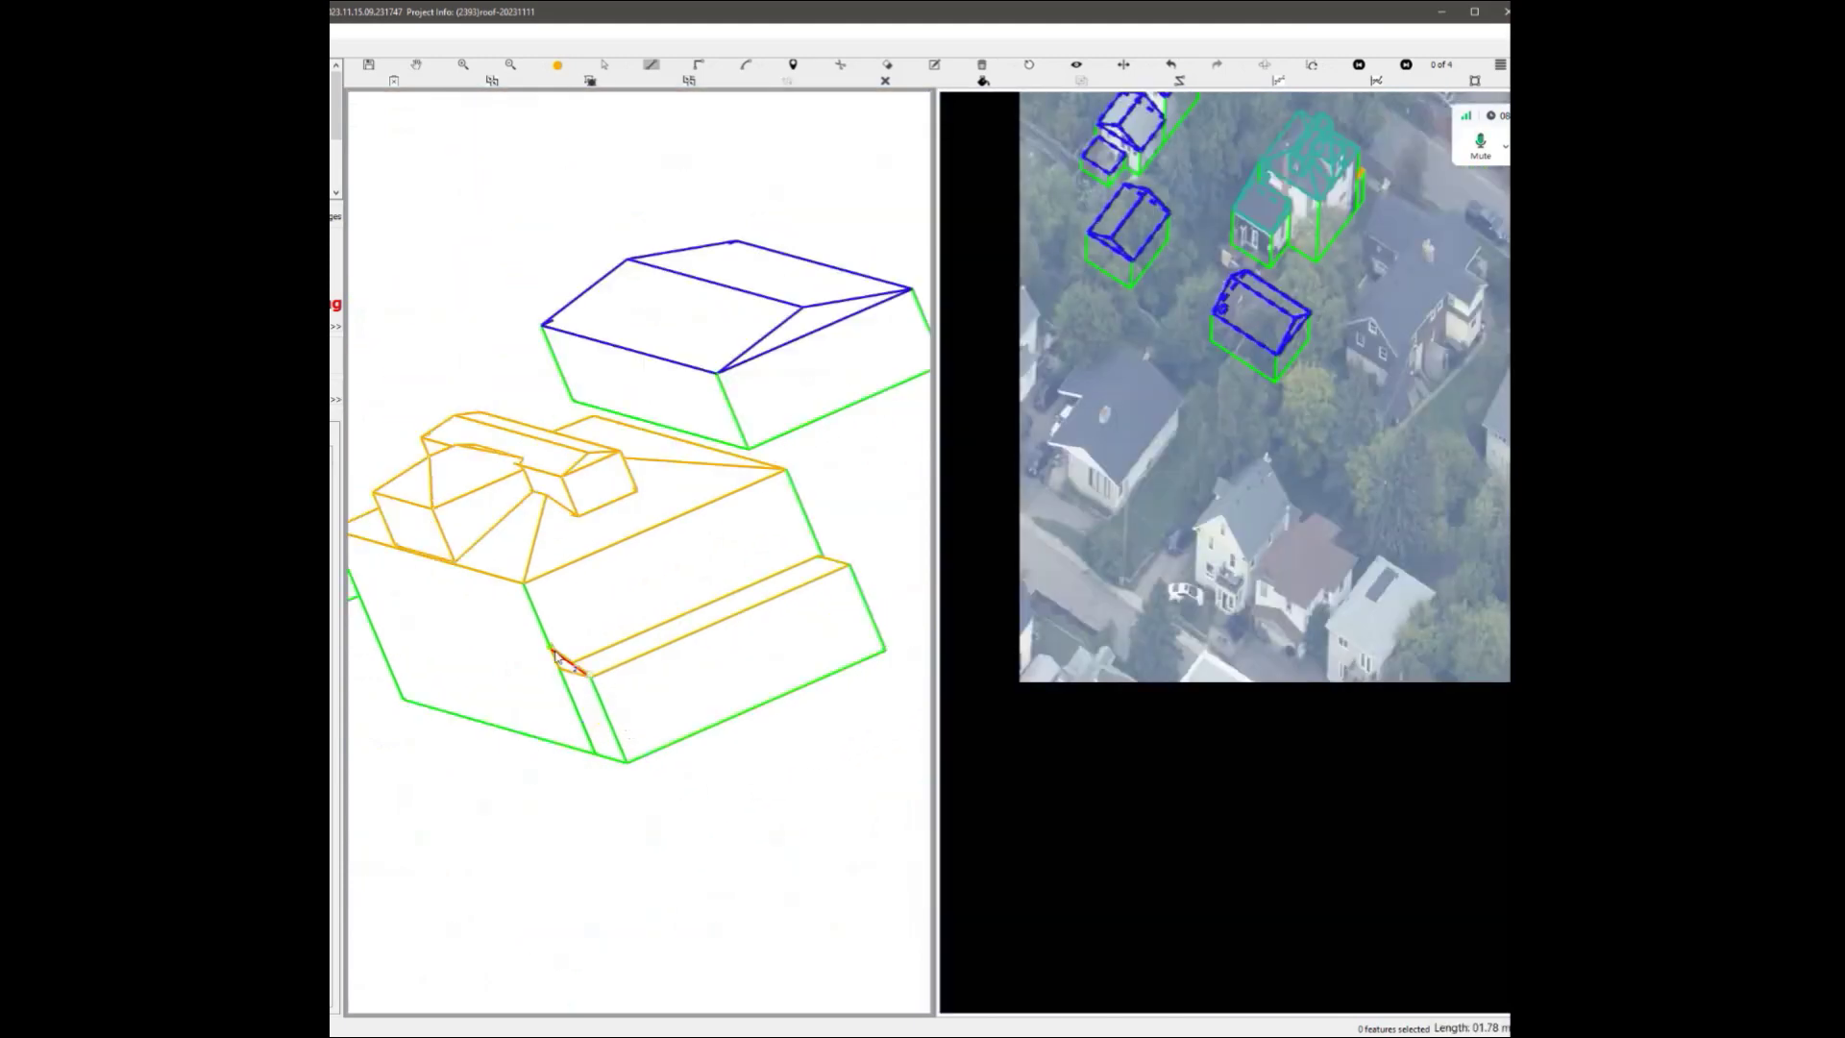
left_click(597, 553)
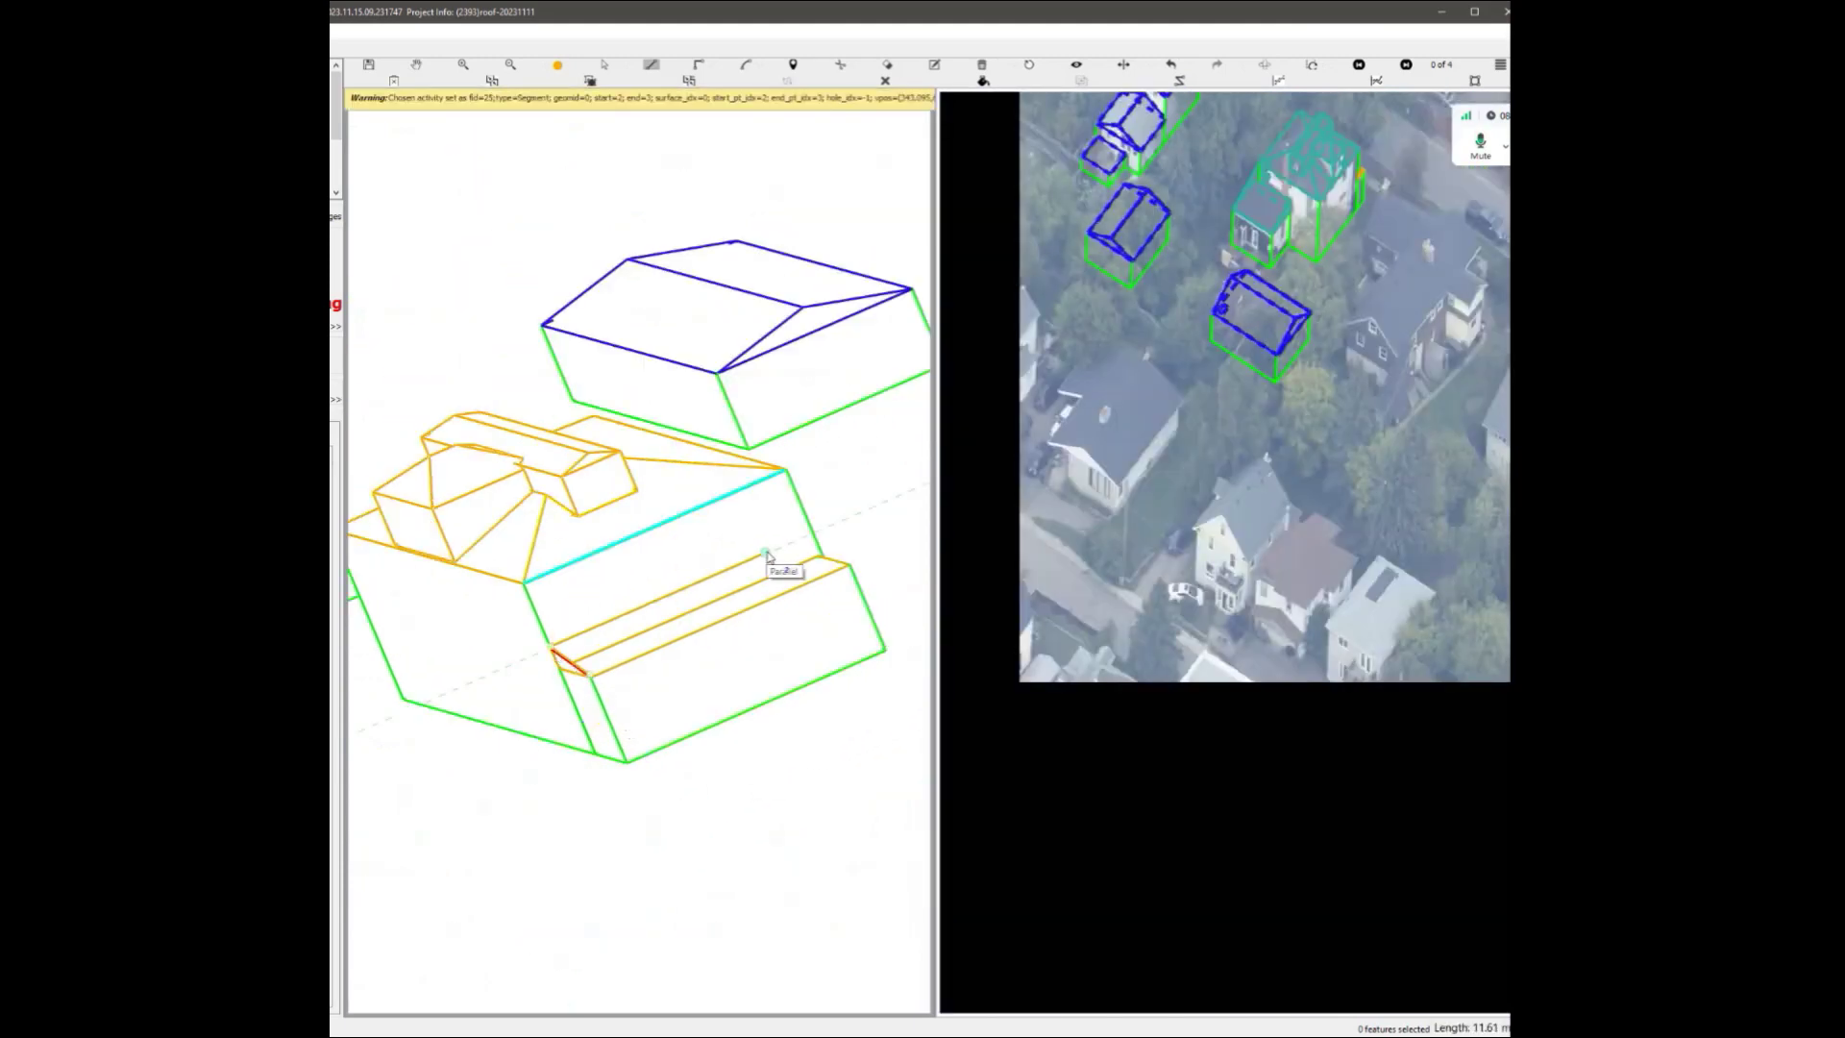
left_click(849, 569)
Close the far end of the narrow lower roof by drawing its short end edges parallel to the wall line.
middle_click_drag(654, 597, 461, 706)
scroll(460, 707, "up", 2)
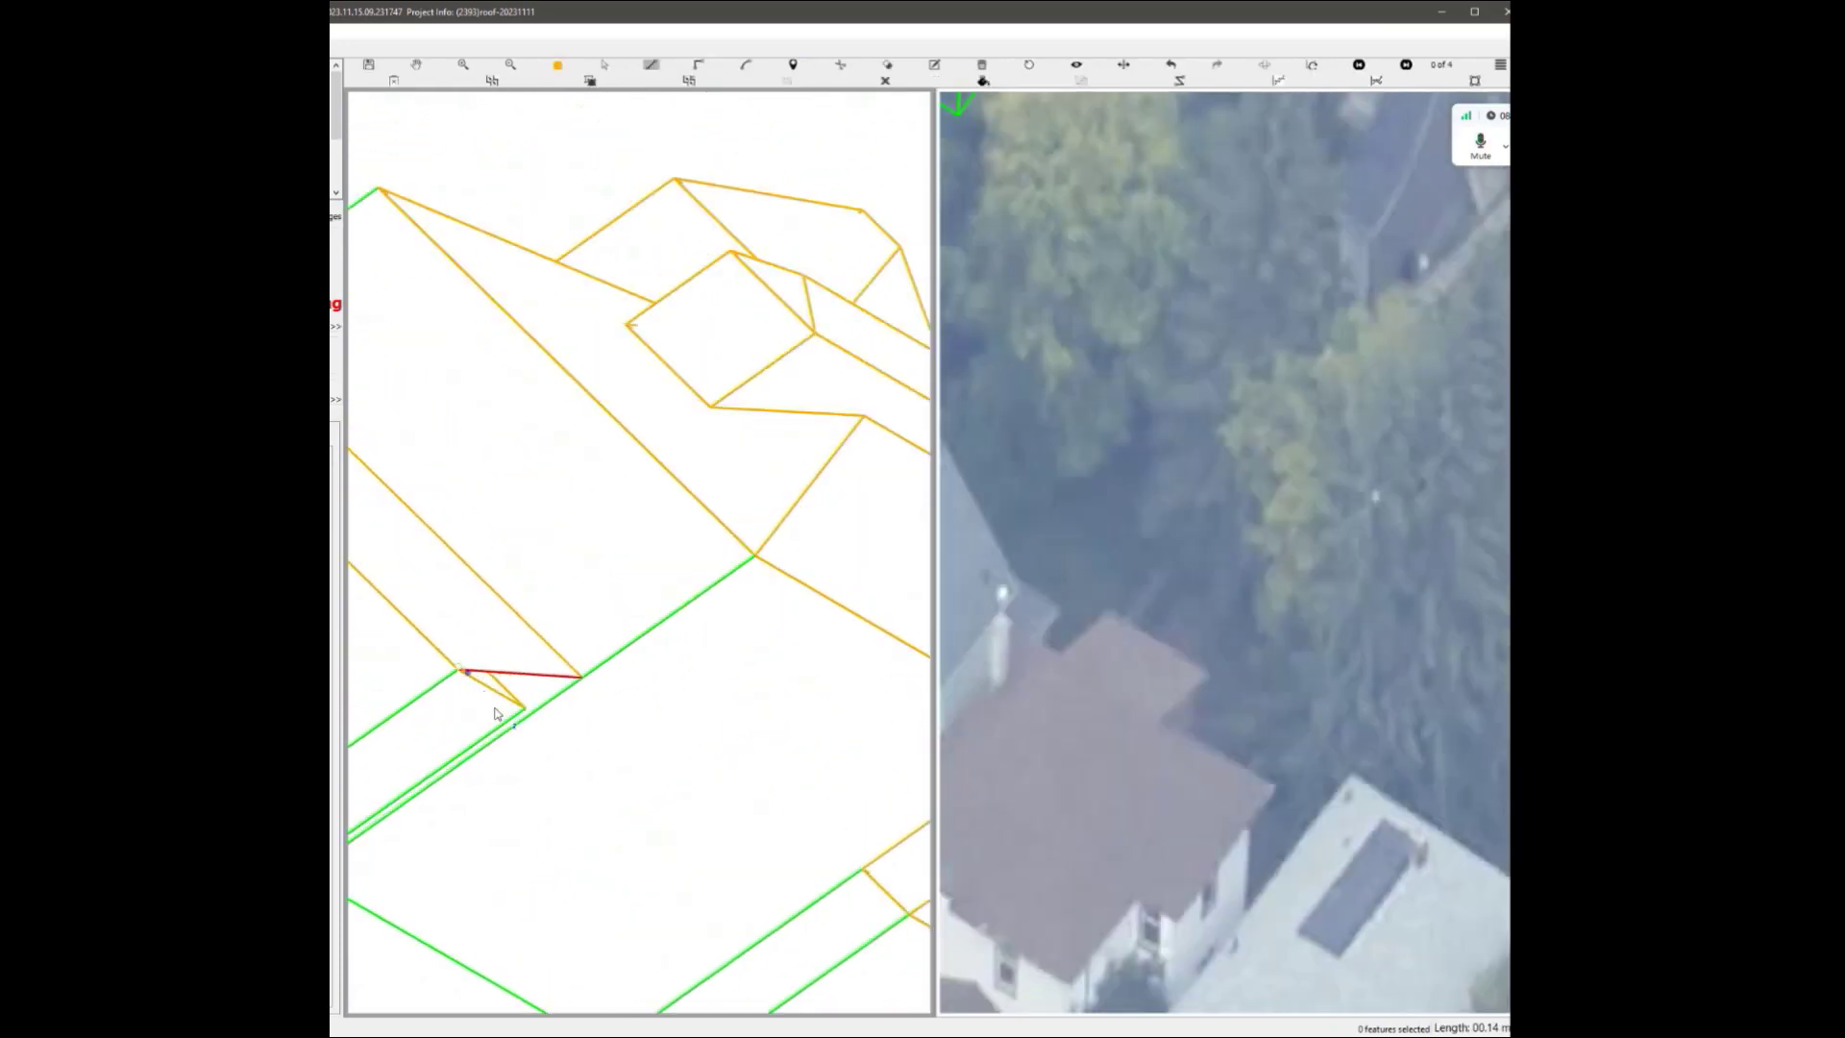
left_click(464, 679)
left_click(433, 704)
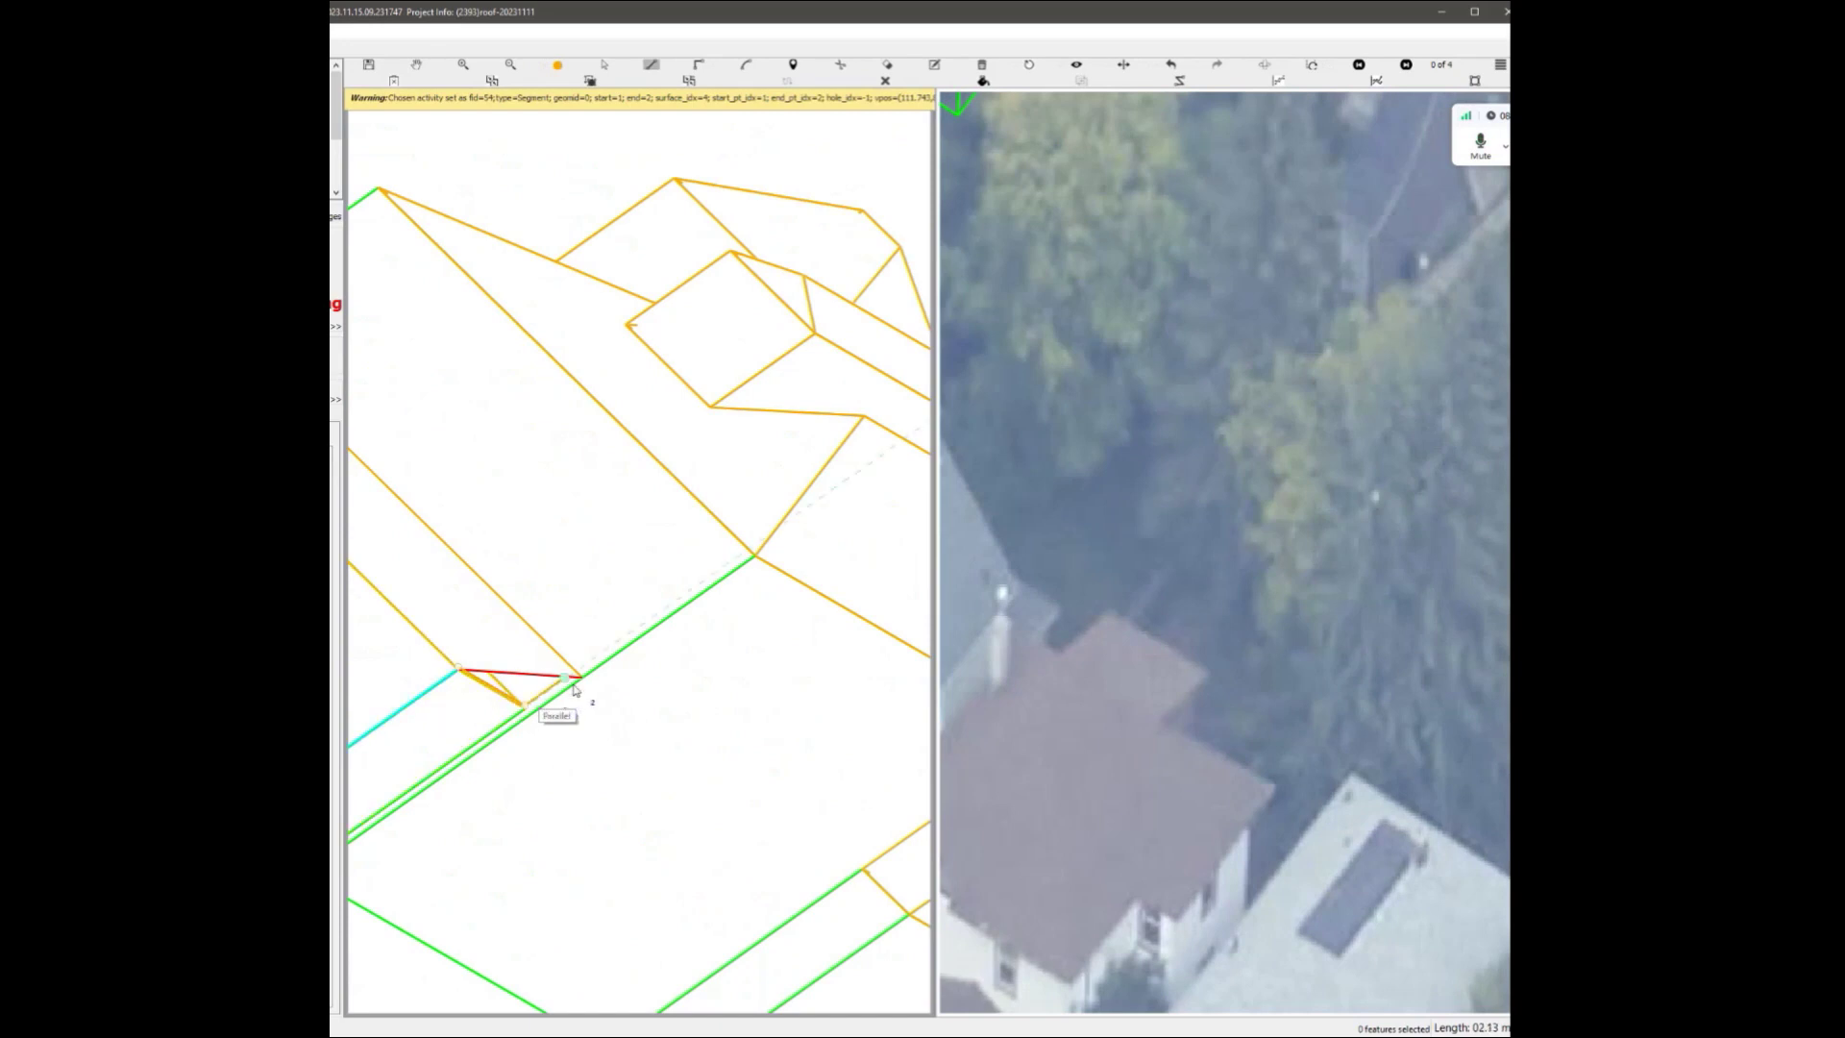
scroll(589, 680, "up", 3)
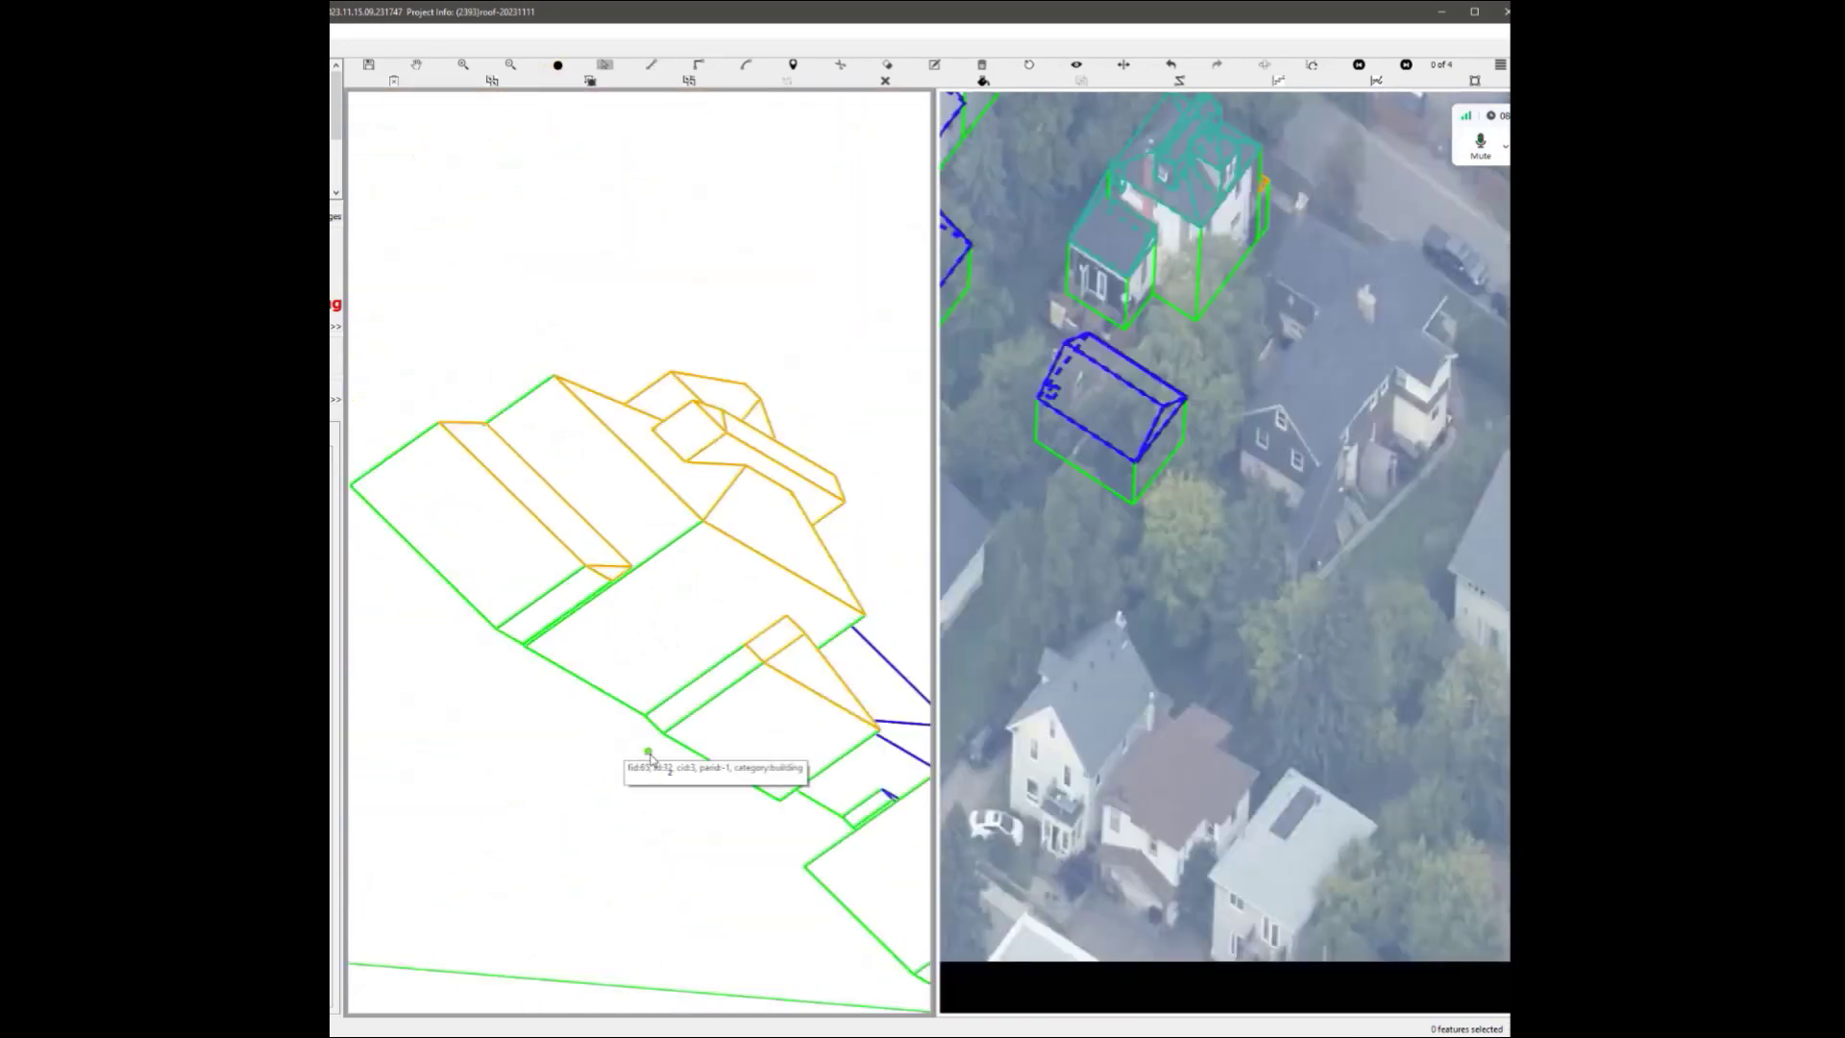
Examine the house's roof and dormers against the two aerial images.
scroll(683, 300, "up", 5)
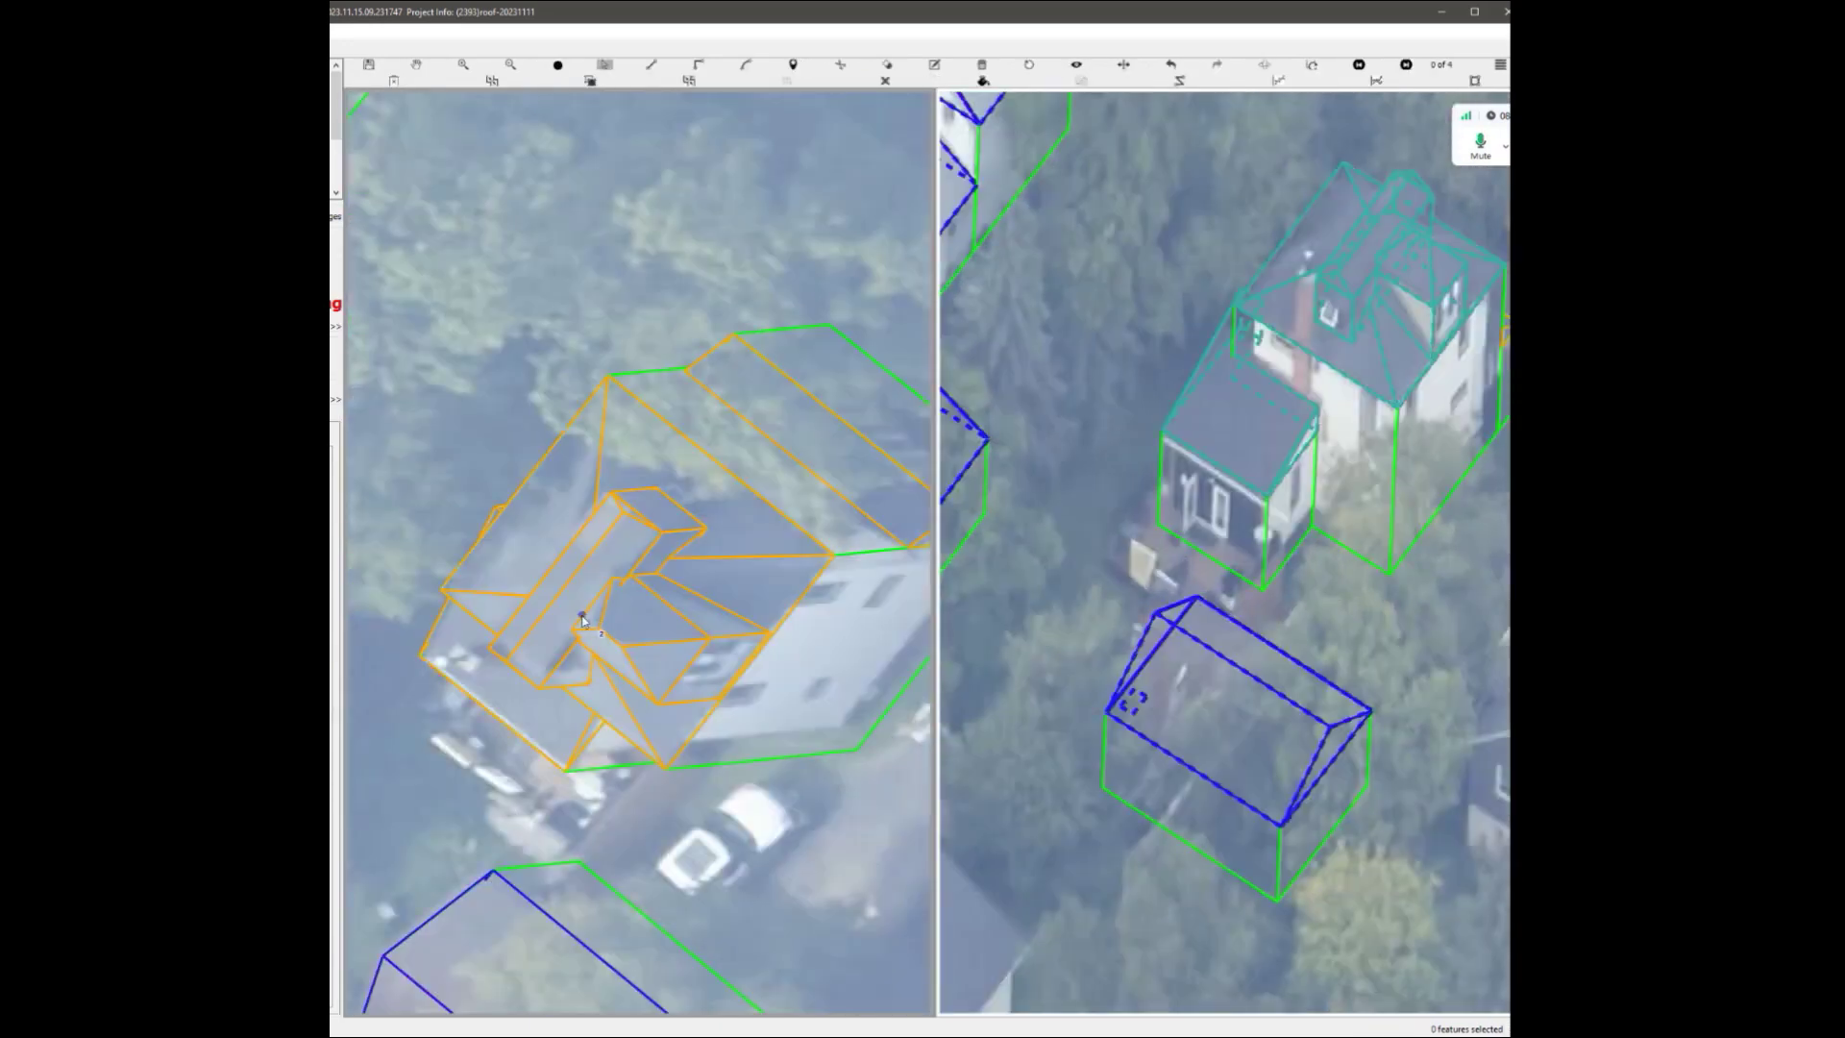
scroll(582, 620, "up", 3)
scroll(722, 671, "down", 3)
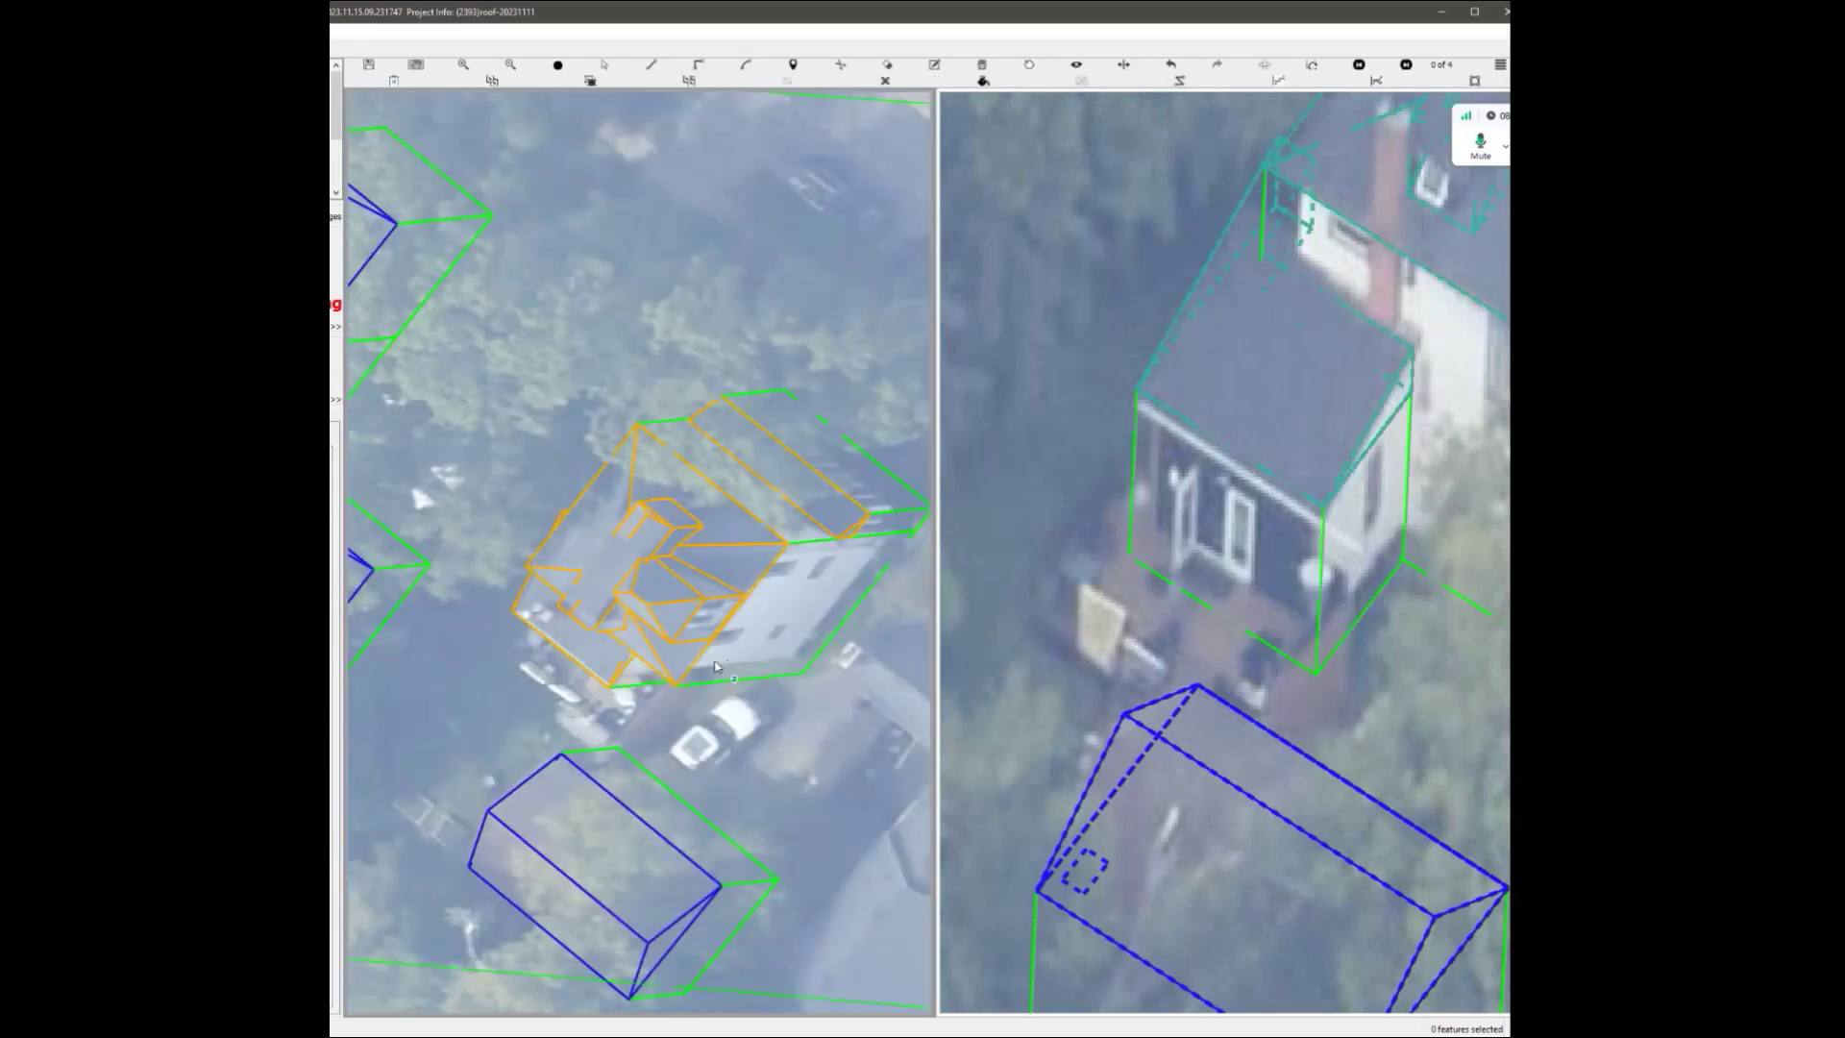
middle_click_drag(723, 670, 611, 855)
scroll(1373, 301, "down", 2)
scroll(1373, 301, "up", 1)
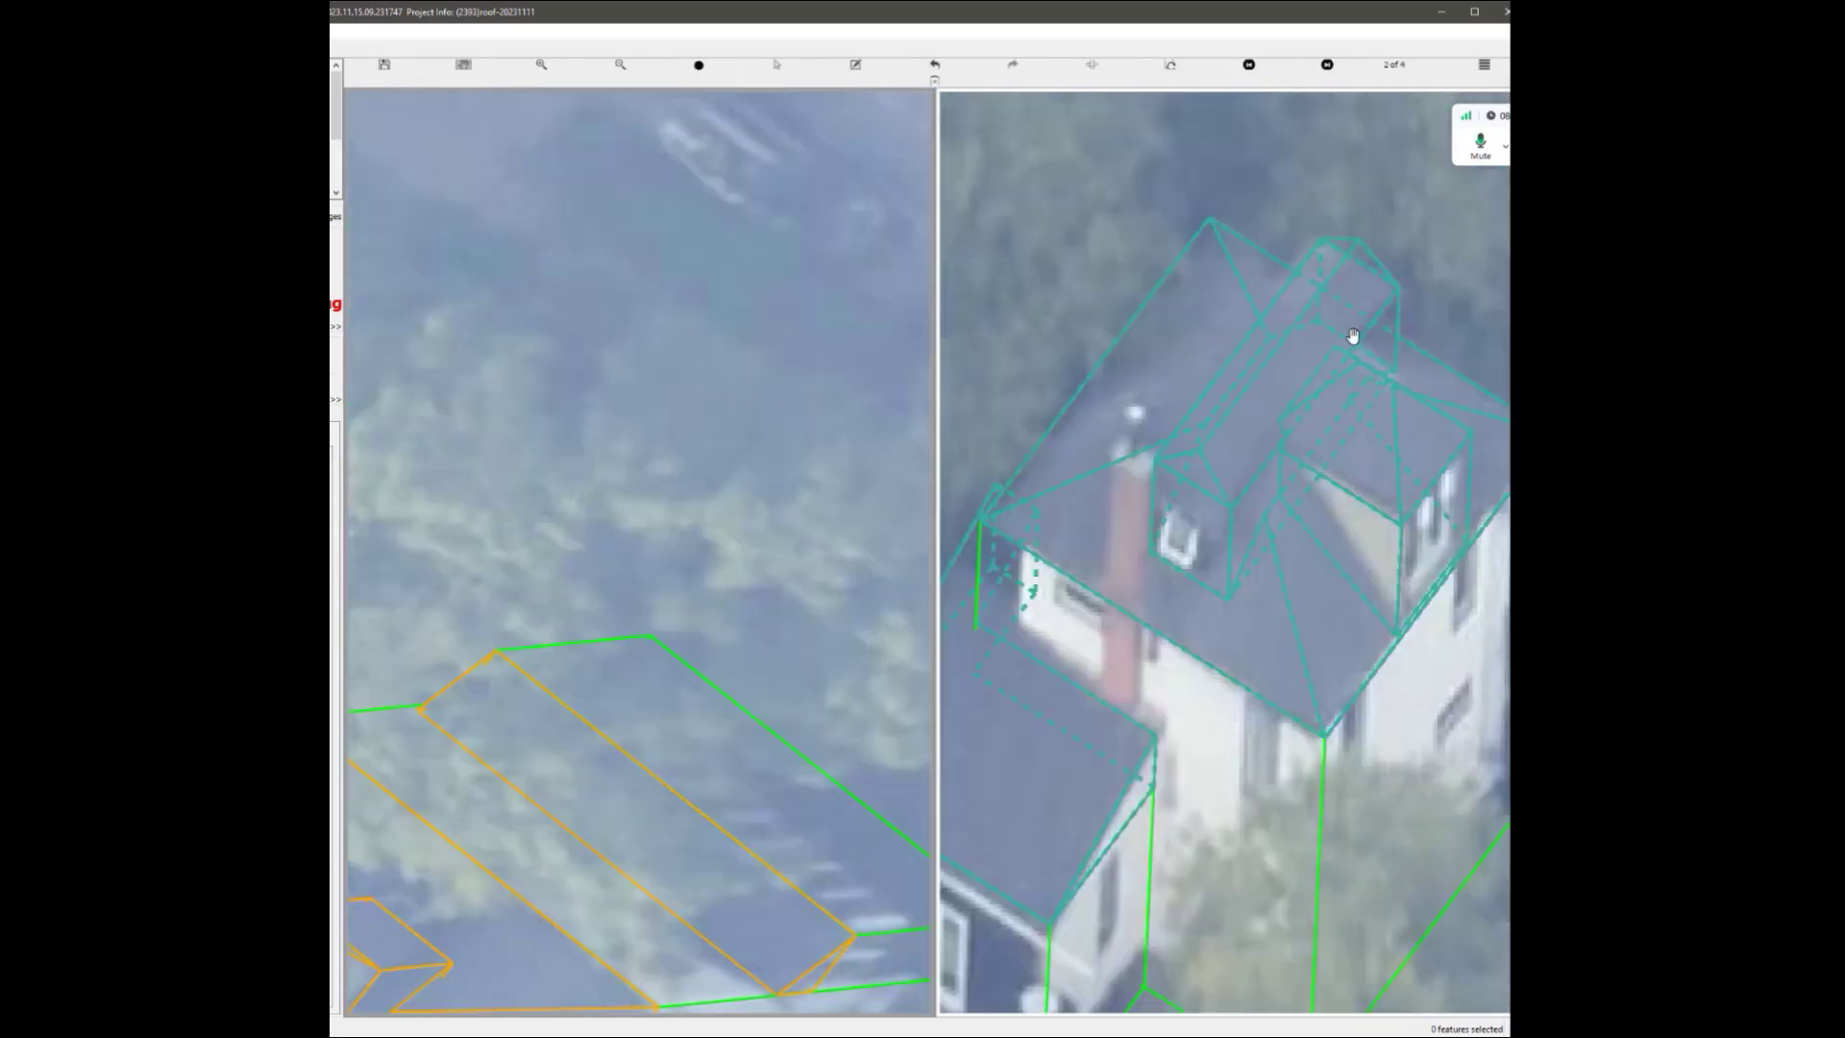
scroll(1355, 332, "down", 2)
Take a screen capture of the house in the oblique image and outline its long dormer and side dormer.
key("Print")
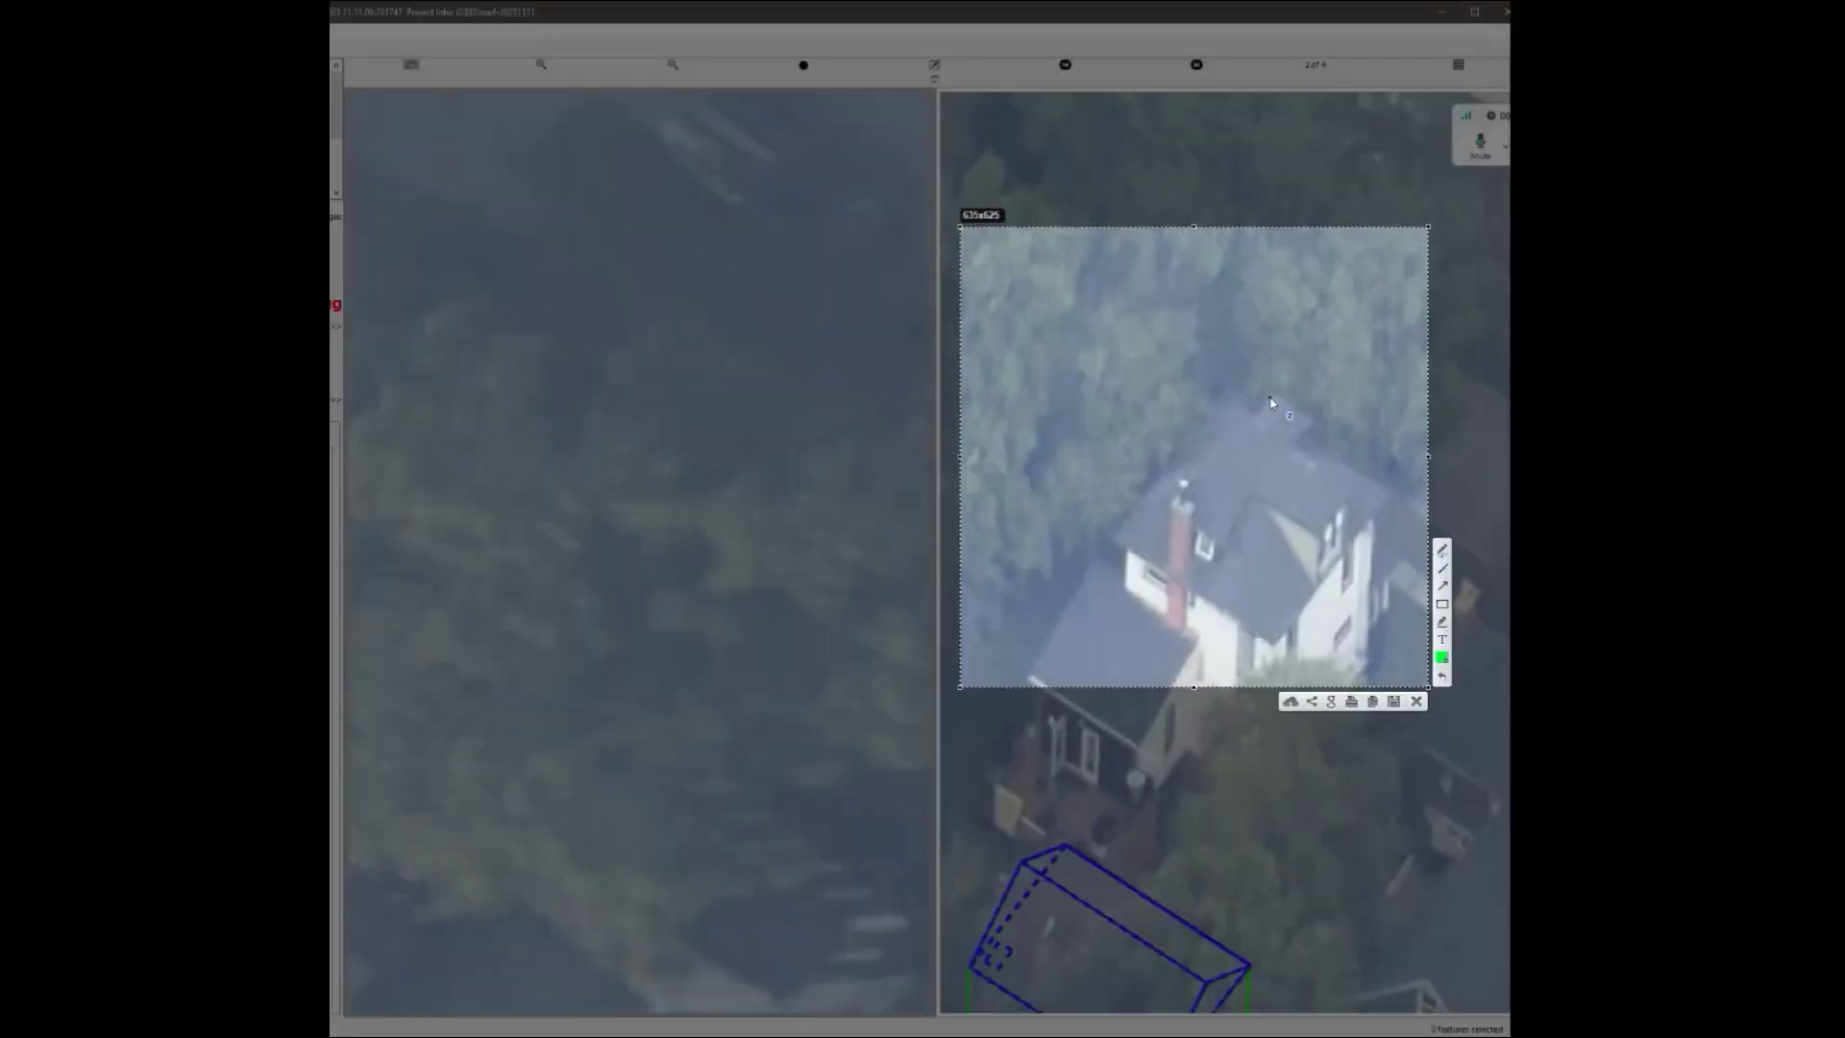
mouse_move(1274, 395)
left_mouse_down()
mouse_move(1180, 512)
mouse_move(1227, 557)
left_mouse_up()
left_click_drag(1214, 546, 1318, 420)
left_click_drag(1322, 422, 1254, 389)
left_click_drag(1358, 477, 1321, 449)
mouse_move(1361, 471)
left_mouse_down()
mouse_move(1316, 522)
mouse_move(1227, 494)
left_mouse_up()
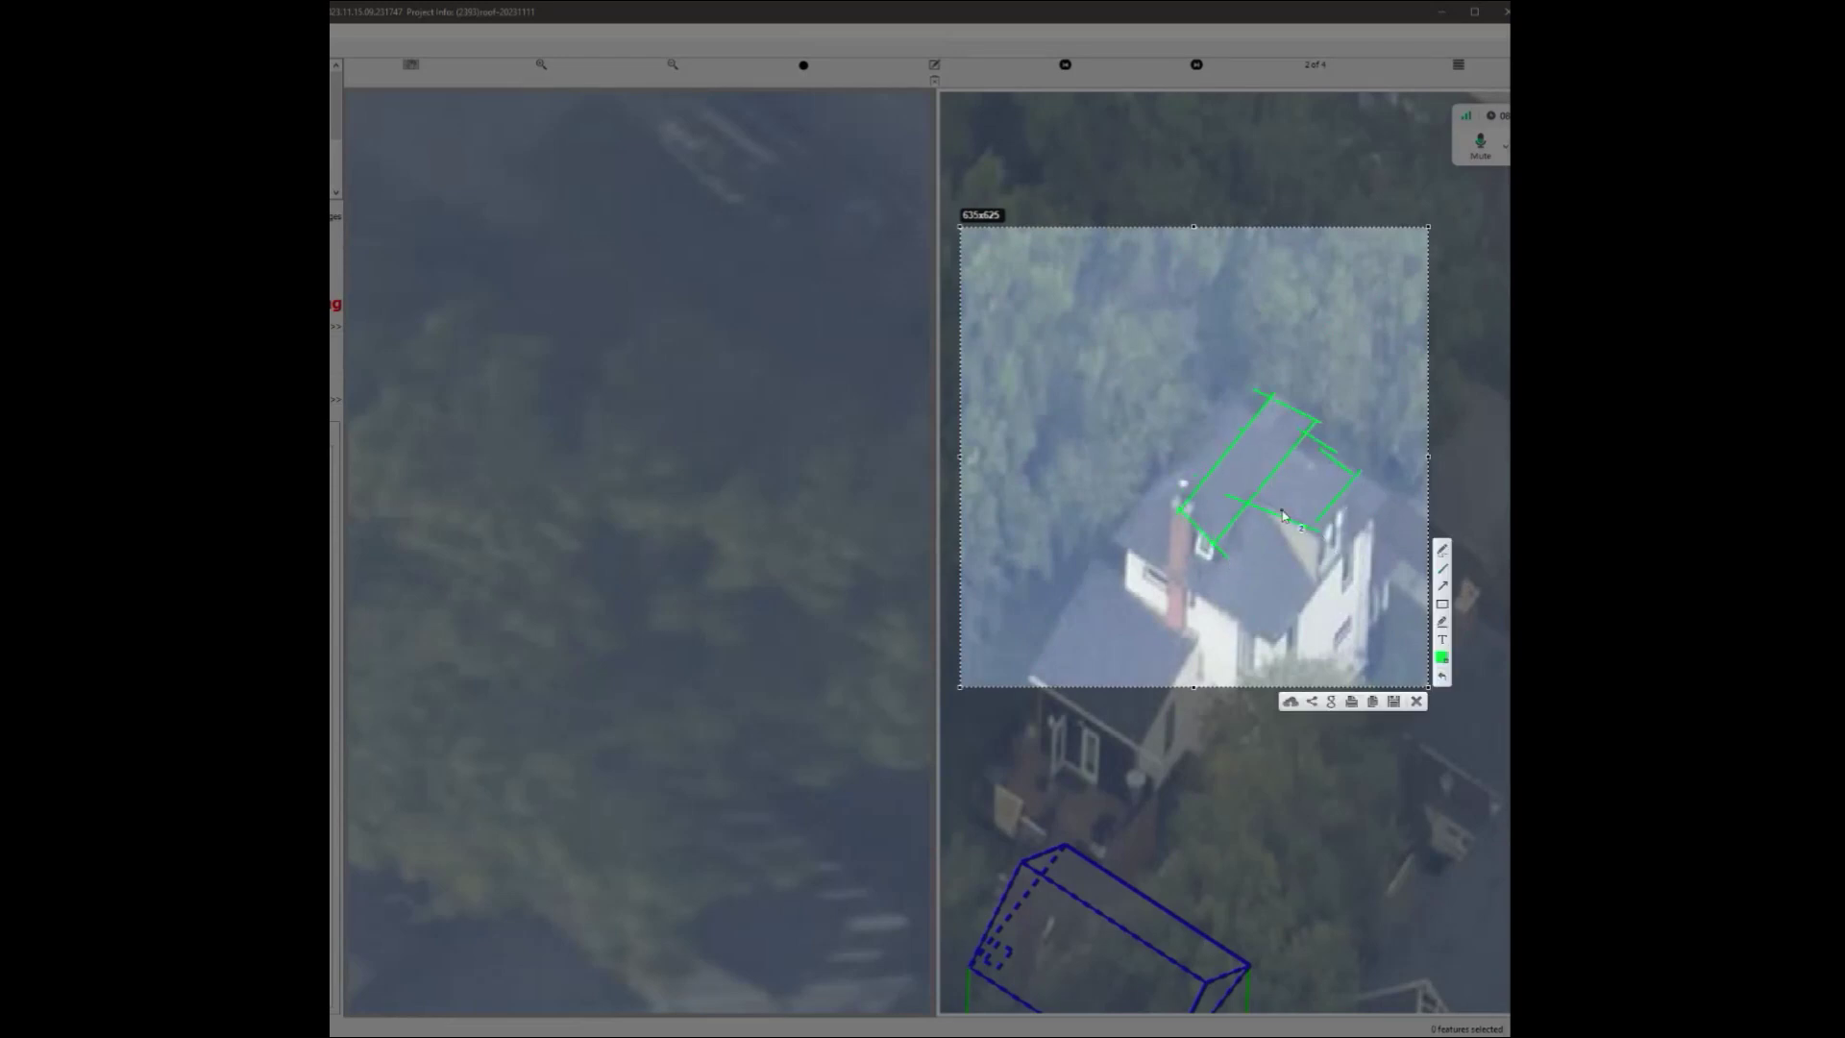
Mark the main eaves and retrace the dormer edges on the screen capture, and discard the capture.
left_click_drag(1112, 537, 1269, 655)
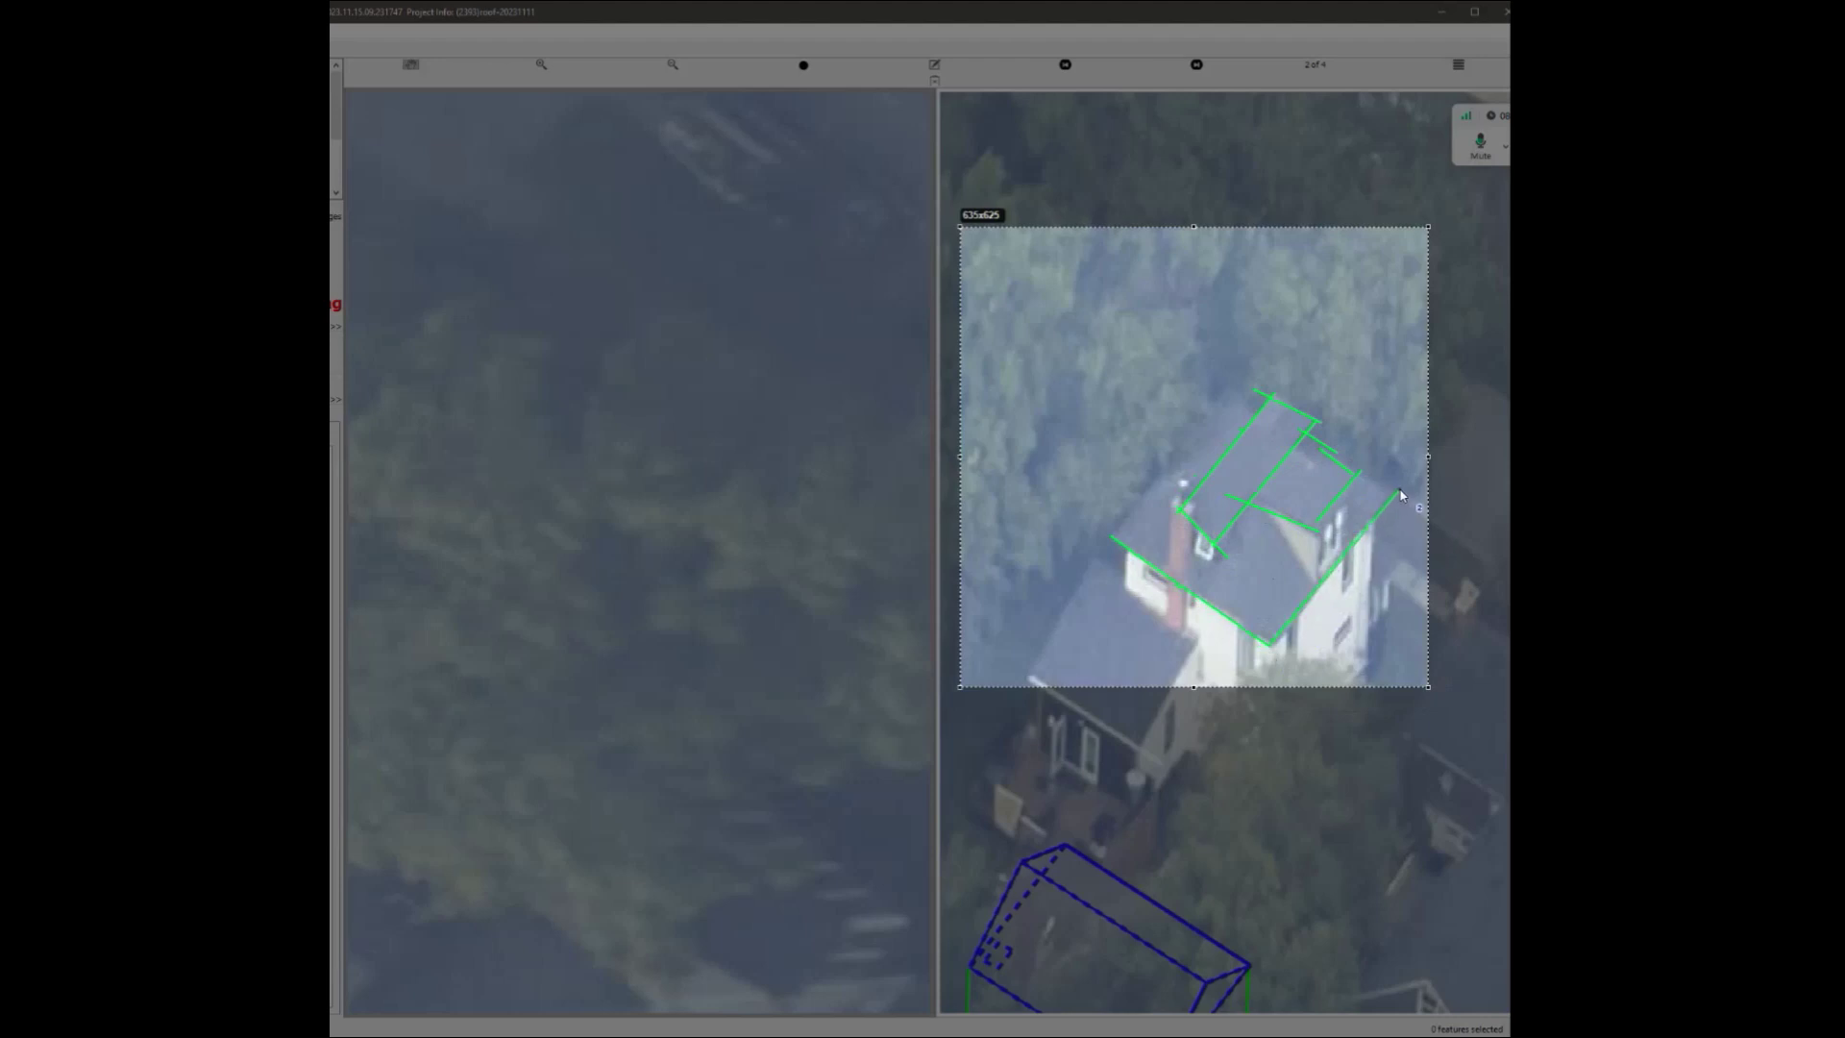
mouse_move(1400, 488)
left_mouse_down()
mouse_move(1235, 385)
mouse_move(1105, 537)
left_mouse_up()
left_click_drag(1266, 394, 1171, 518)
mouse_move(1165, 519)
left_mouse_down()
mouse_move(1241, 546)
mouse_move(1306, 435)
left_mouse_up()
mouse_move(1304, 435)
left_mouse_down()
mouse_move(1360, 472)
mouse_move(1318, 522)
left_mouse_up()
left_click_drag(1298, 532, 1204, 485)
left_click(1417, 702)
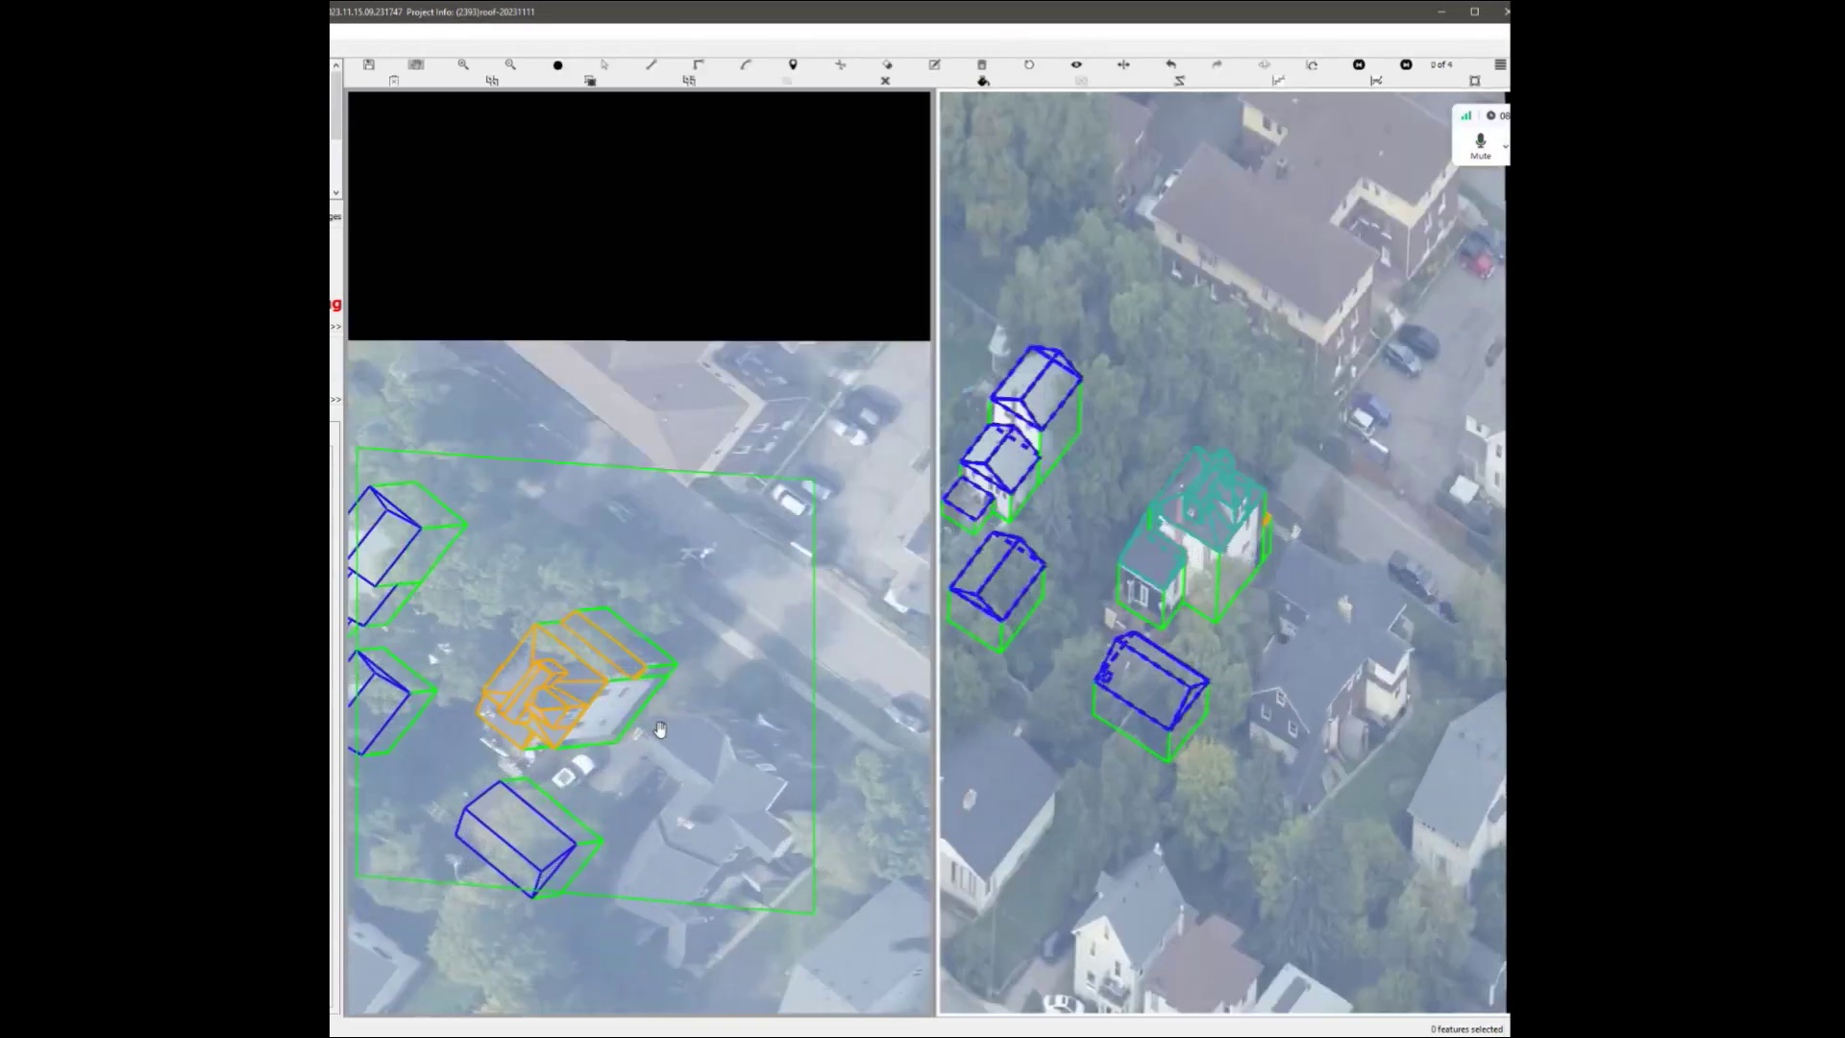
Swap the two aerial views so the oblique image is the editing view and the top-down image is the comparison view.
left_click_drag(660, 729, 753, 612)
scroll(755, 629, "up", 2)
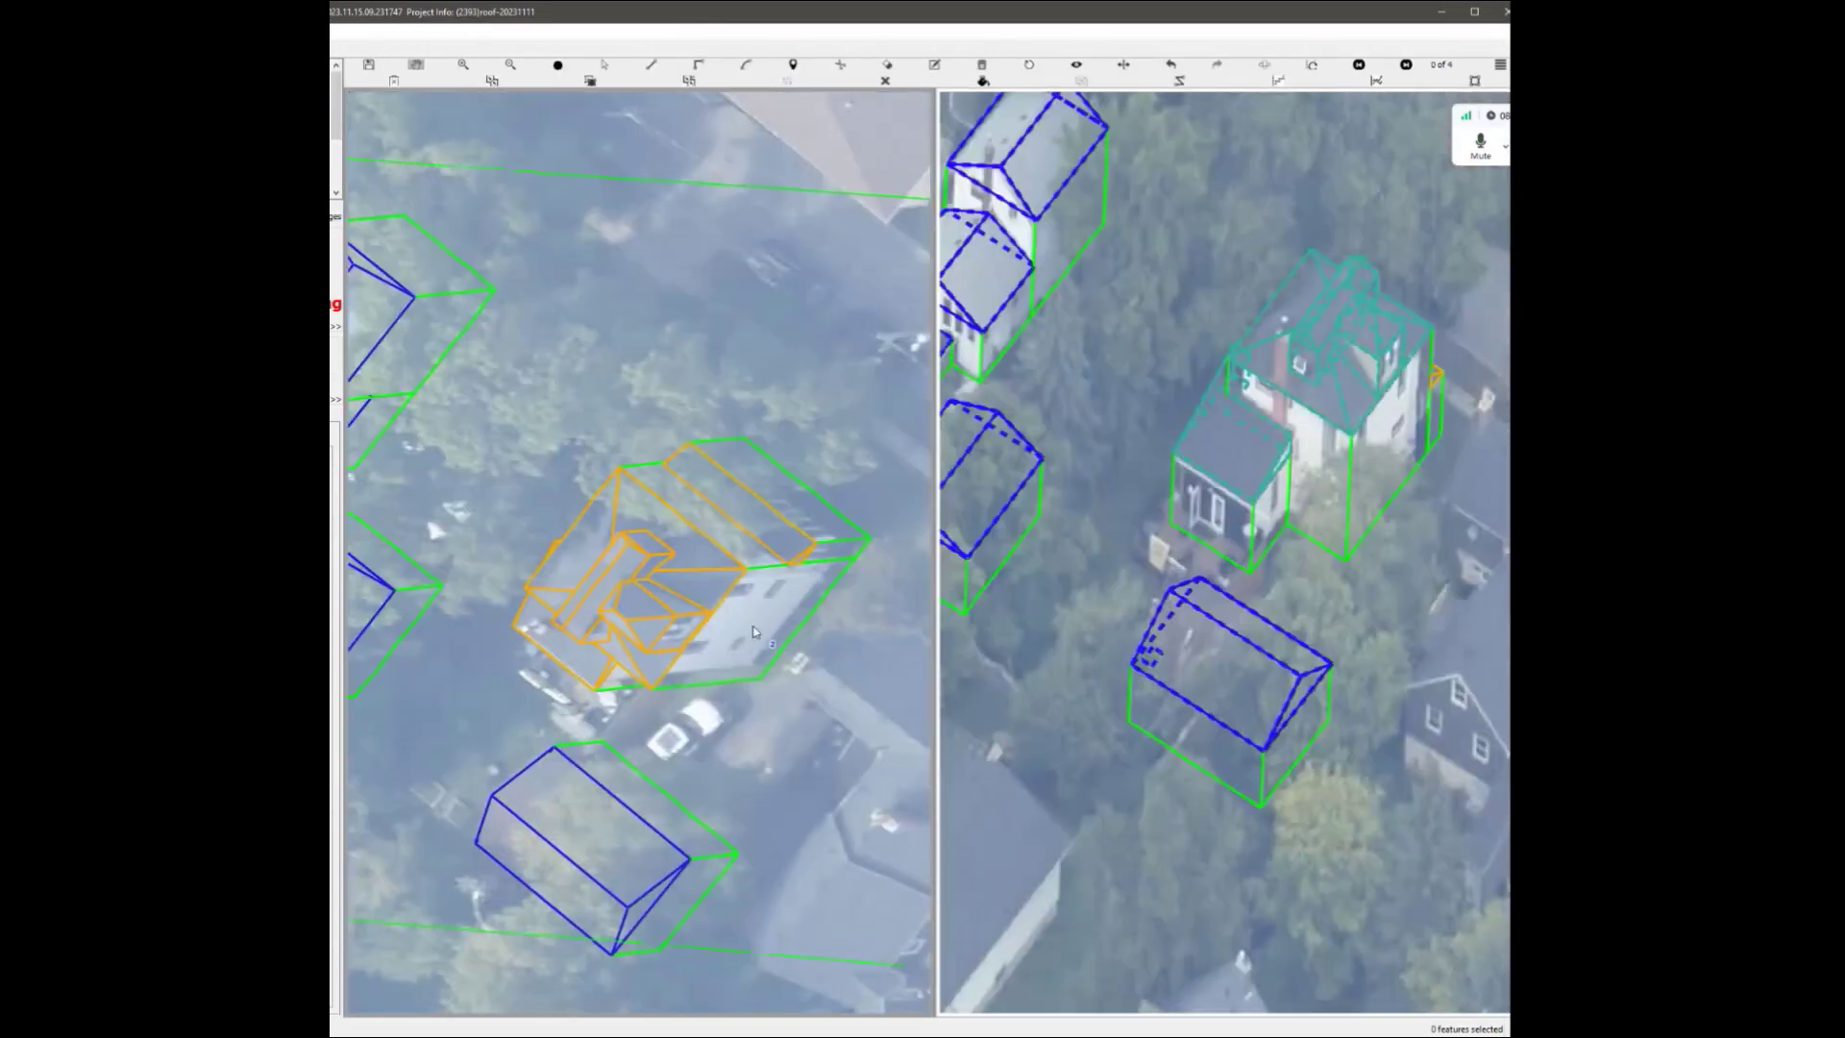
key("Escape")
key("f")
key("f")
left_click(378, 285)
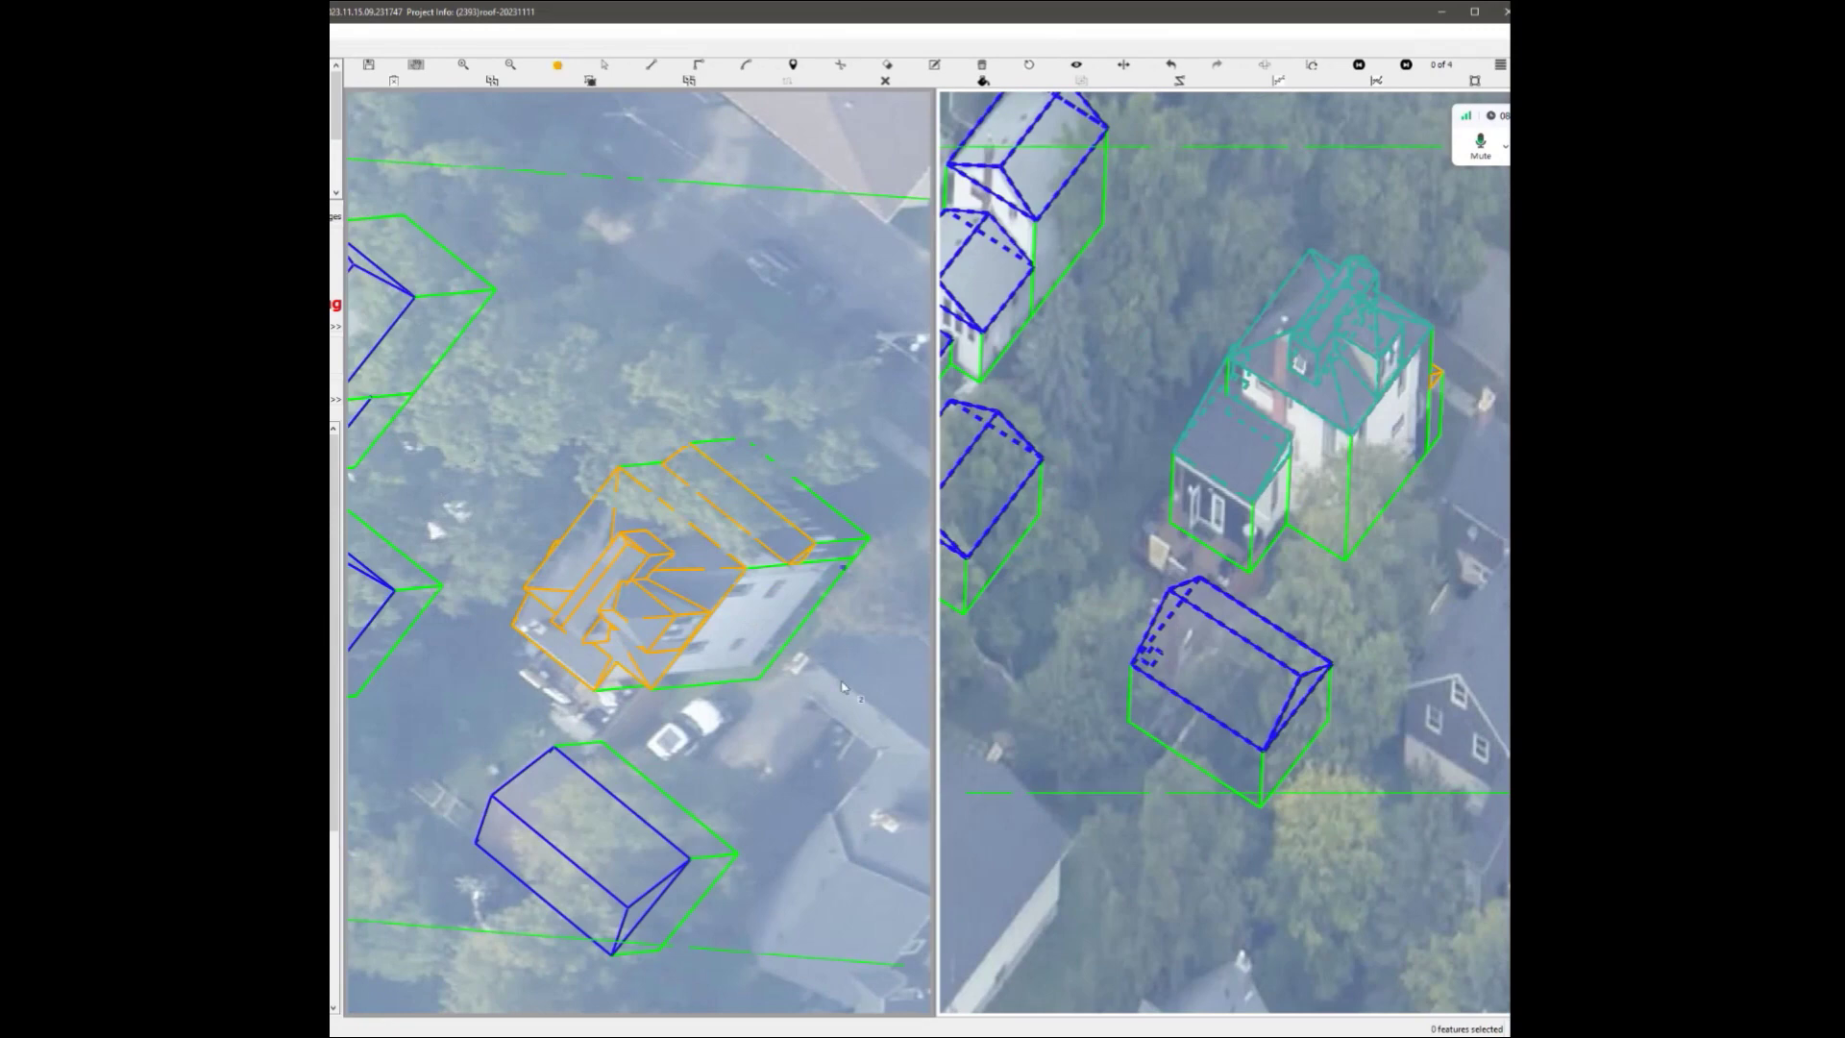
left_click(1406, 65)
left_click(1327, 65)
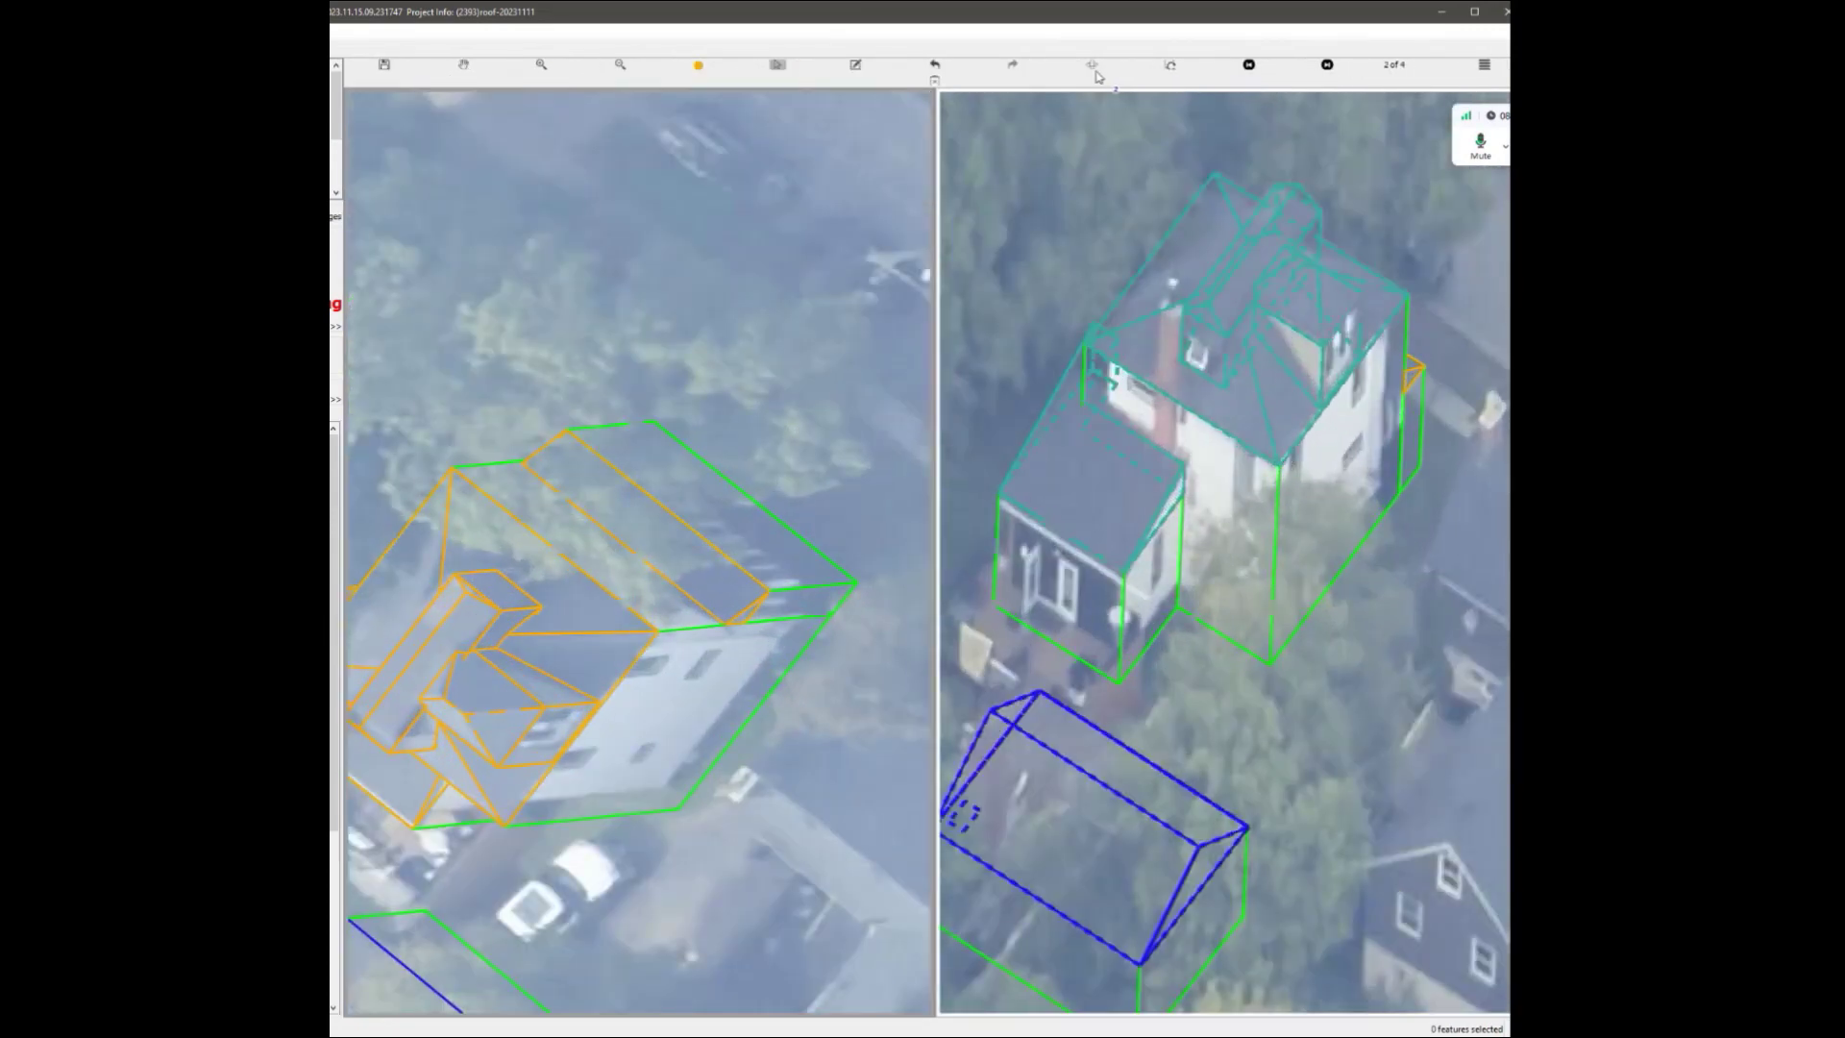
left_click(1093, 67)
left_click(1330, 66)
scroll(1331, 455, "down", 1)
Examine the house and the deck beside the attached lower roof in the oblique and top-down images.
left_click_drag(1136, 611, 1252, 525)
scroll(1253, 525, "up", 1)
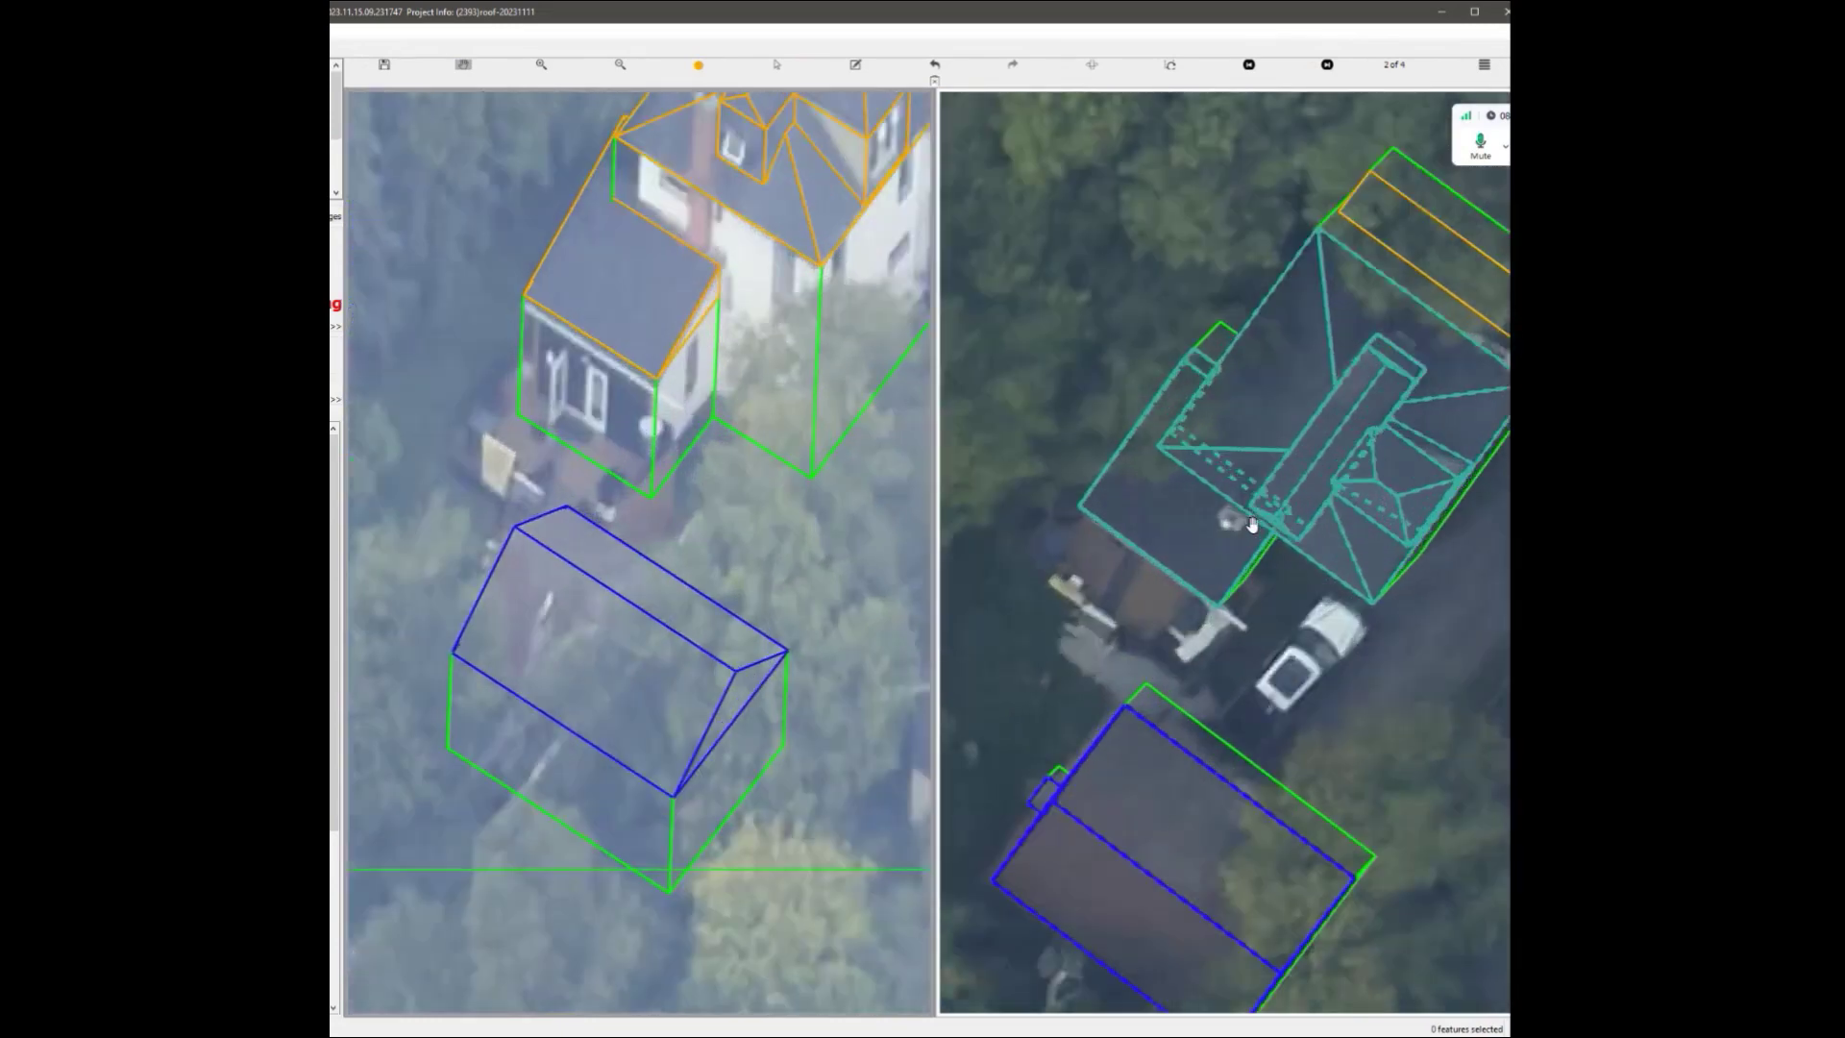
scroll(1252, 524, "up", 1)
scroll(1252, 525, "down", 1)
scroll(638, 487, "up", 2)
scroll(592, 526, "down", 1)
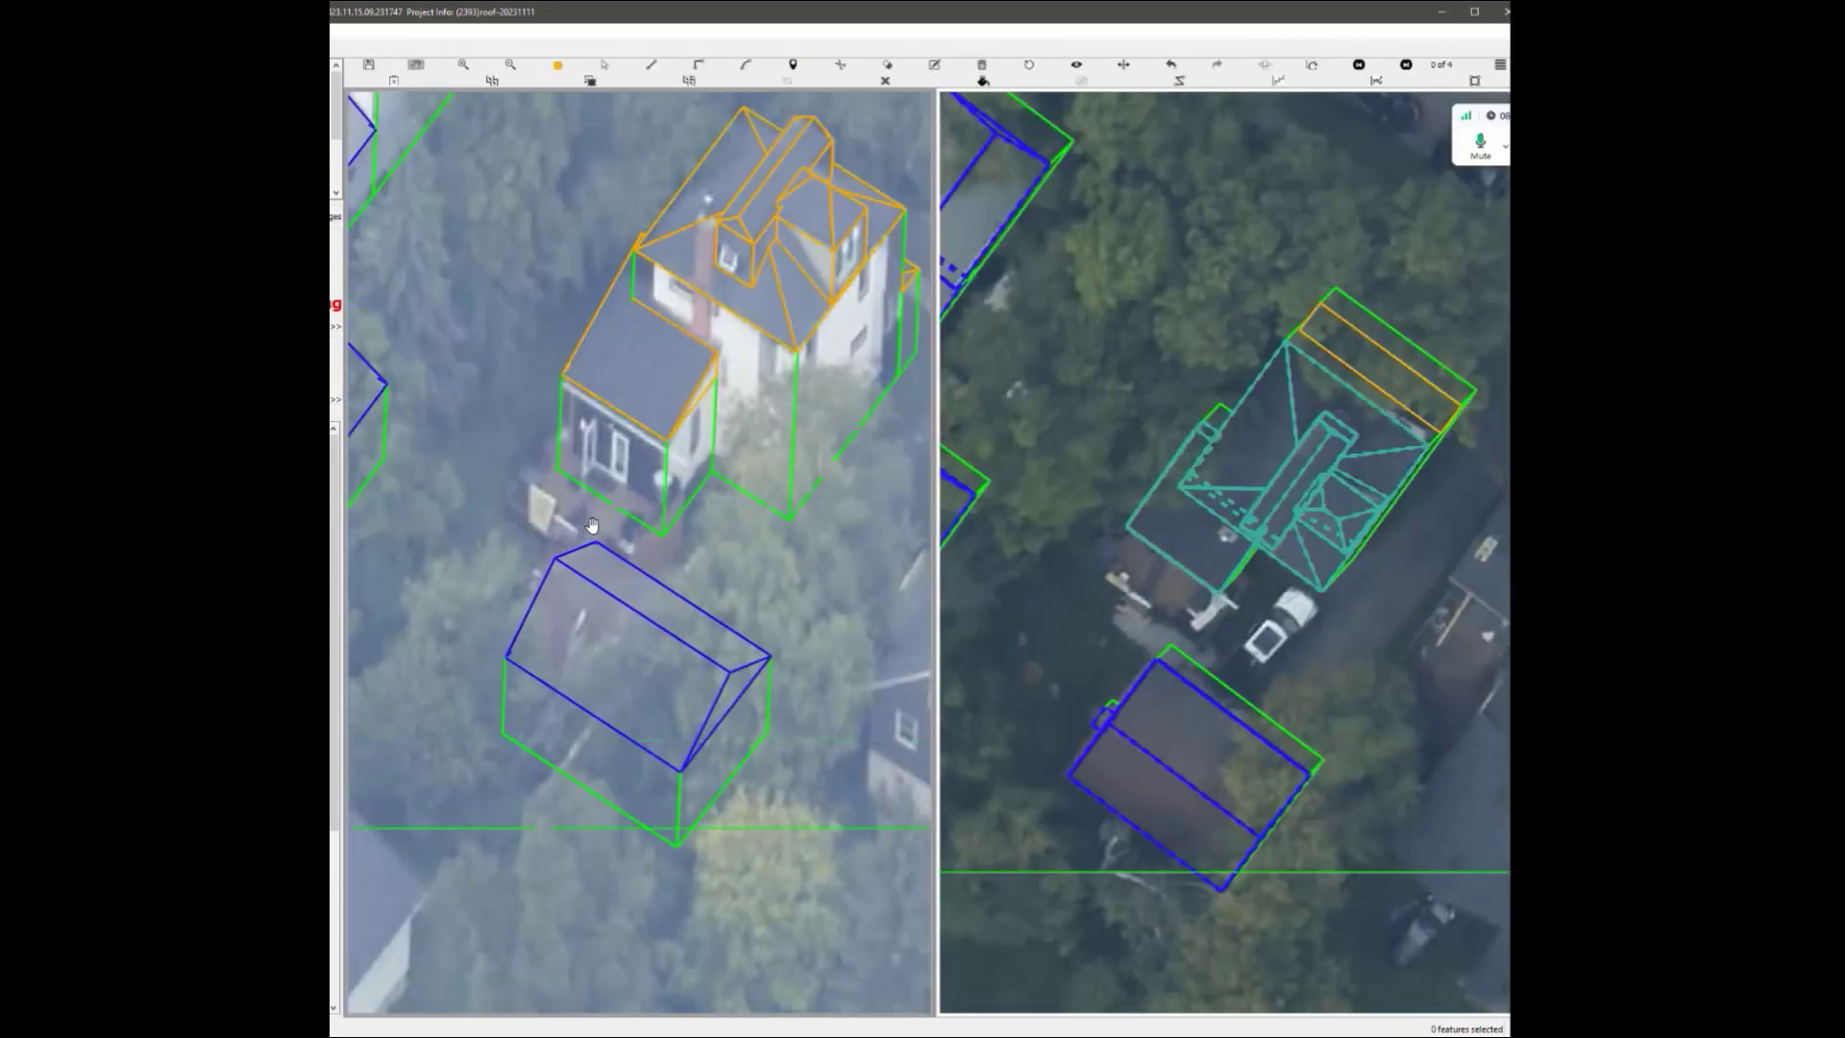
scroll(598, 536, "up", 1)
scroll(618, 536, "down", 2)
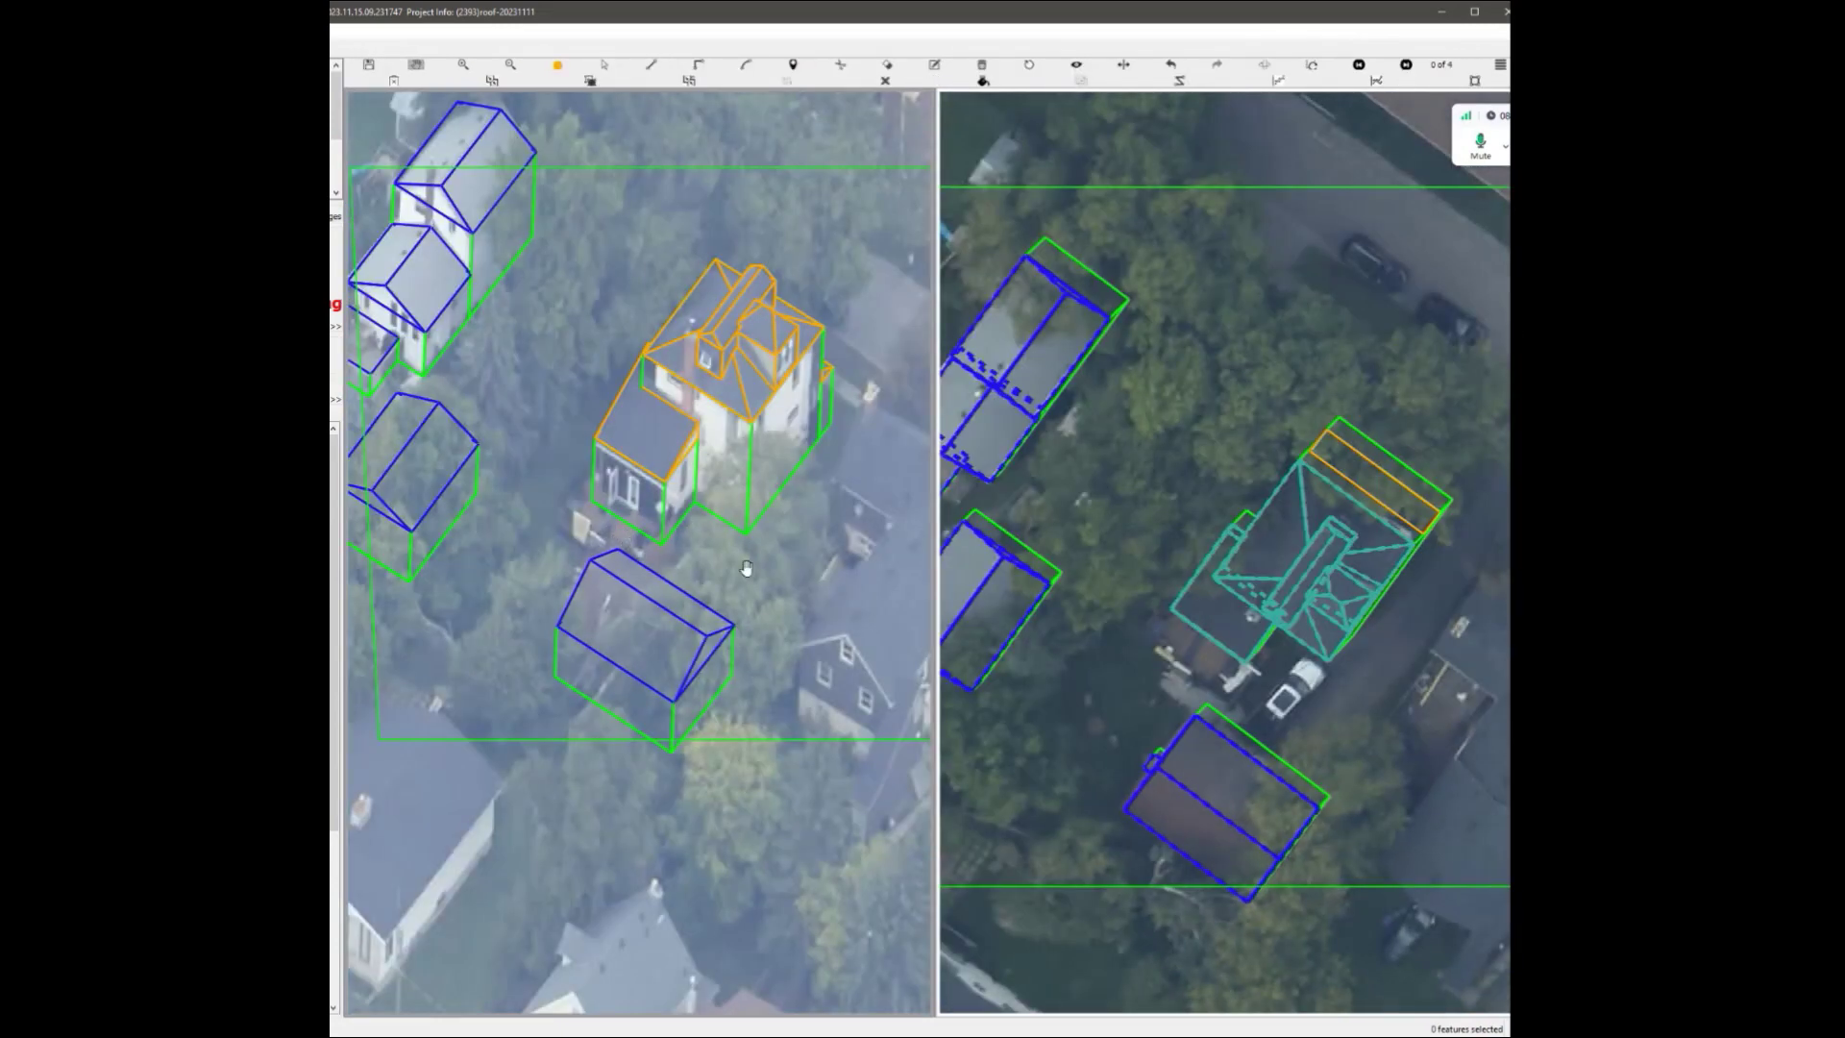
Change the comparison image and draw the low deck around the attached lower roof's outer end, with an outline length of about 29.8 m.
left_click(1327, 66)
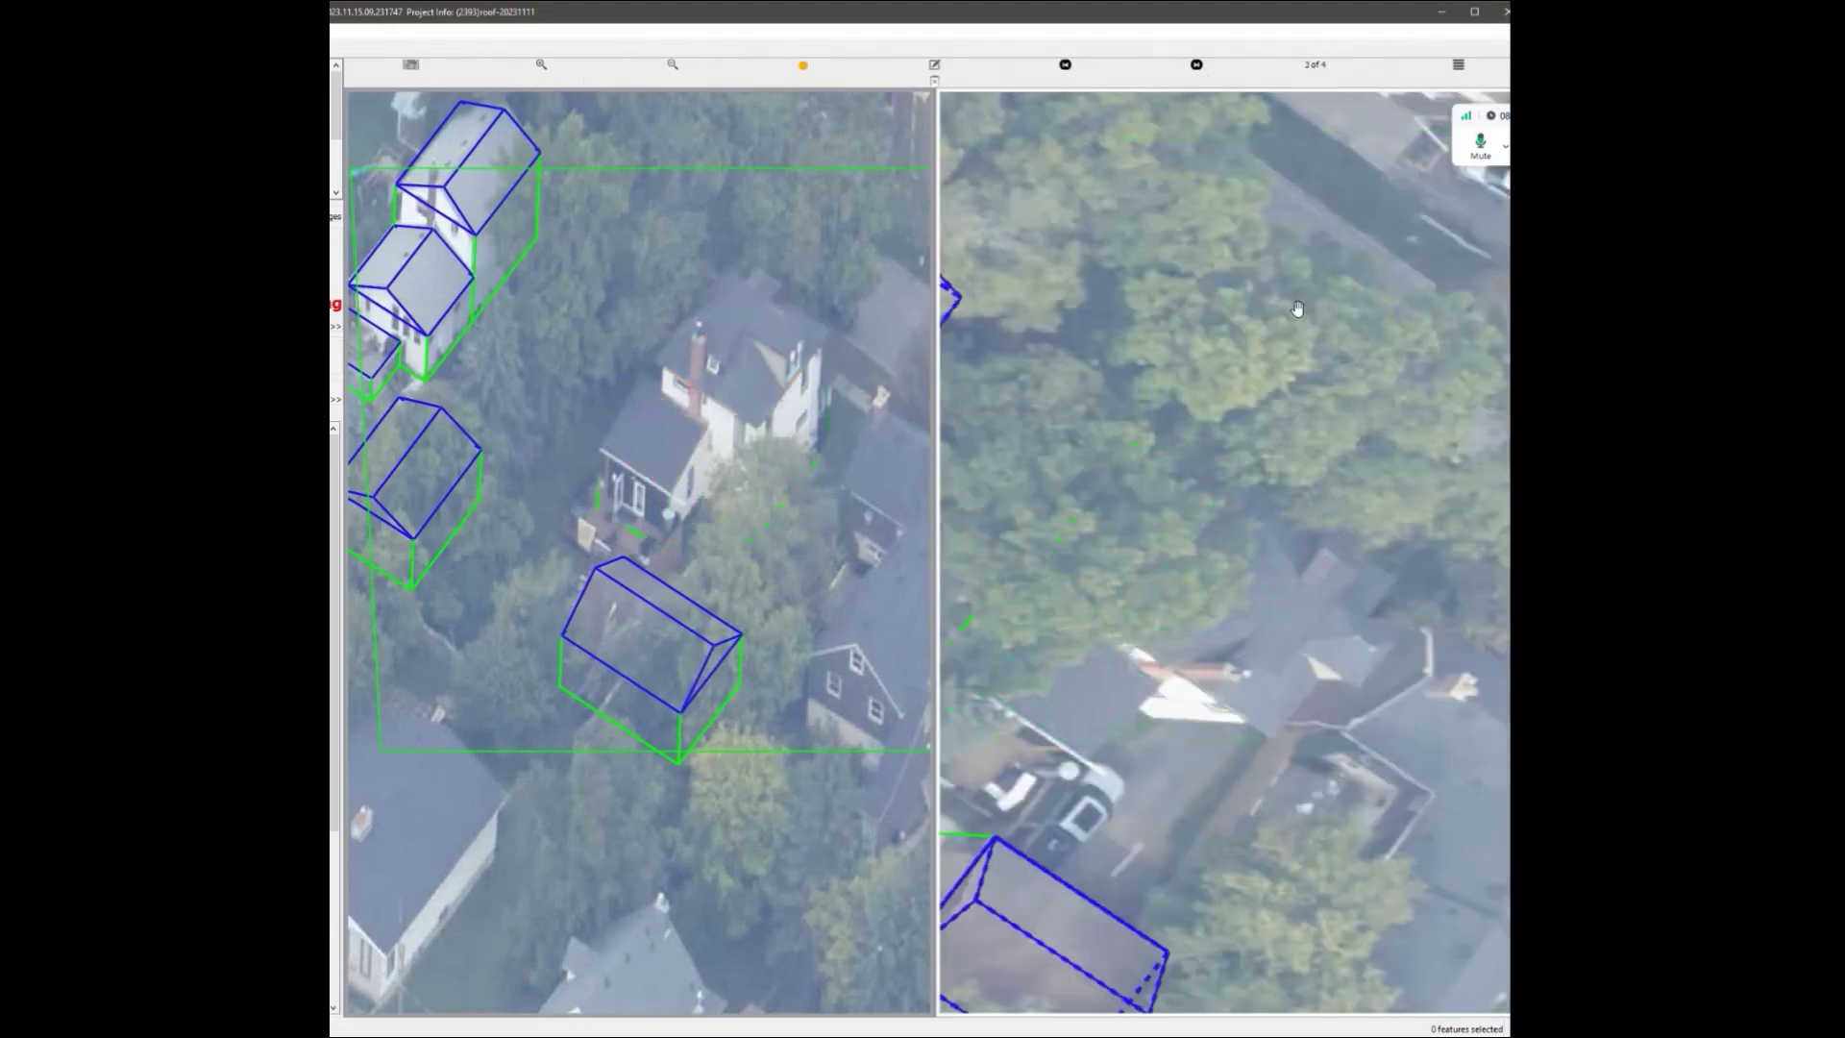
left_click_drag(1093, 357, 1390, 98)
scroll(1343, 580, "up", 1)
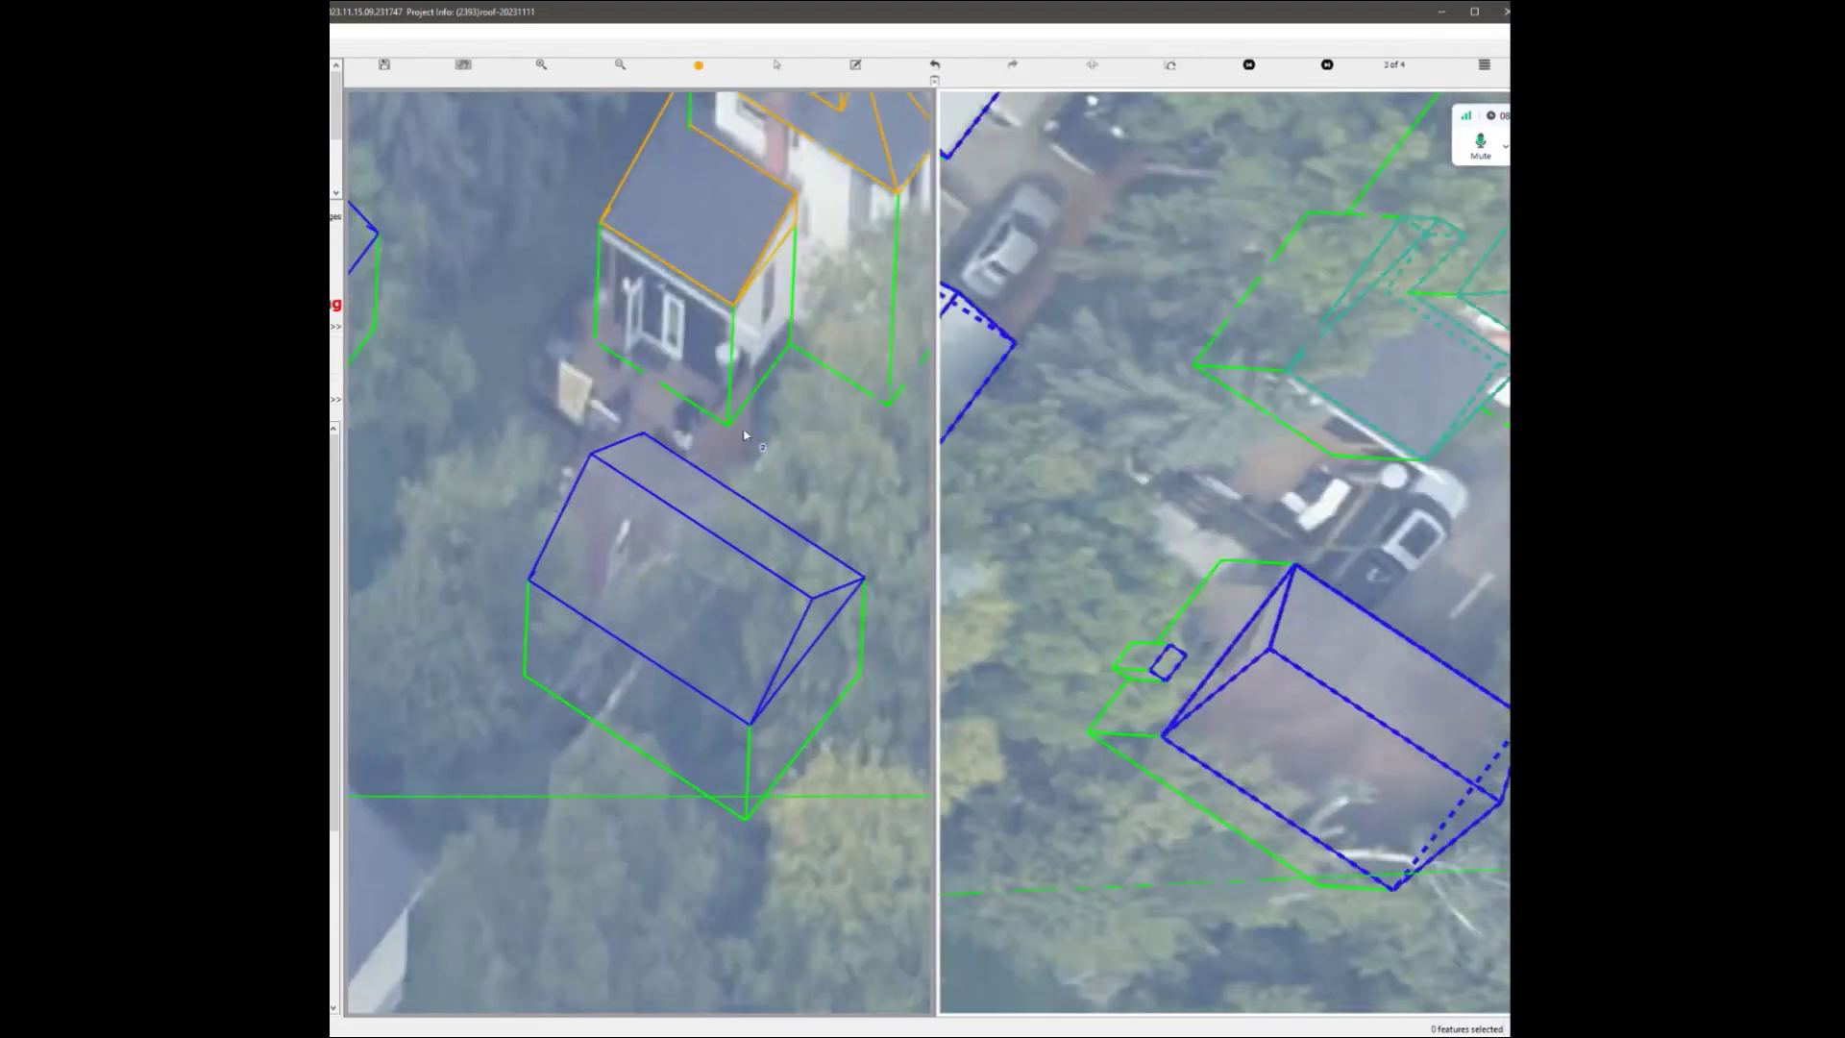
scroll(747, 381, "up", 1)
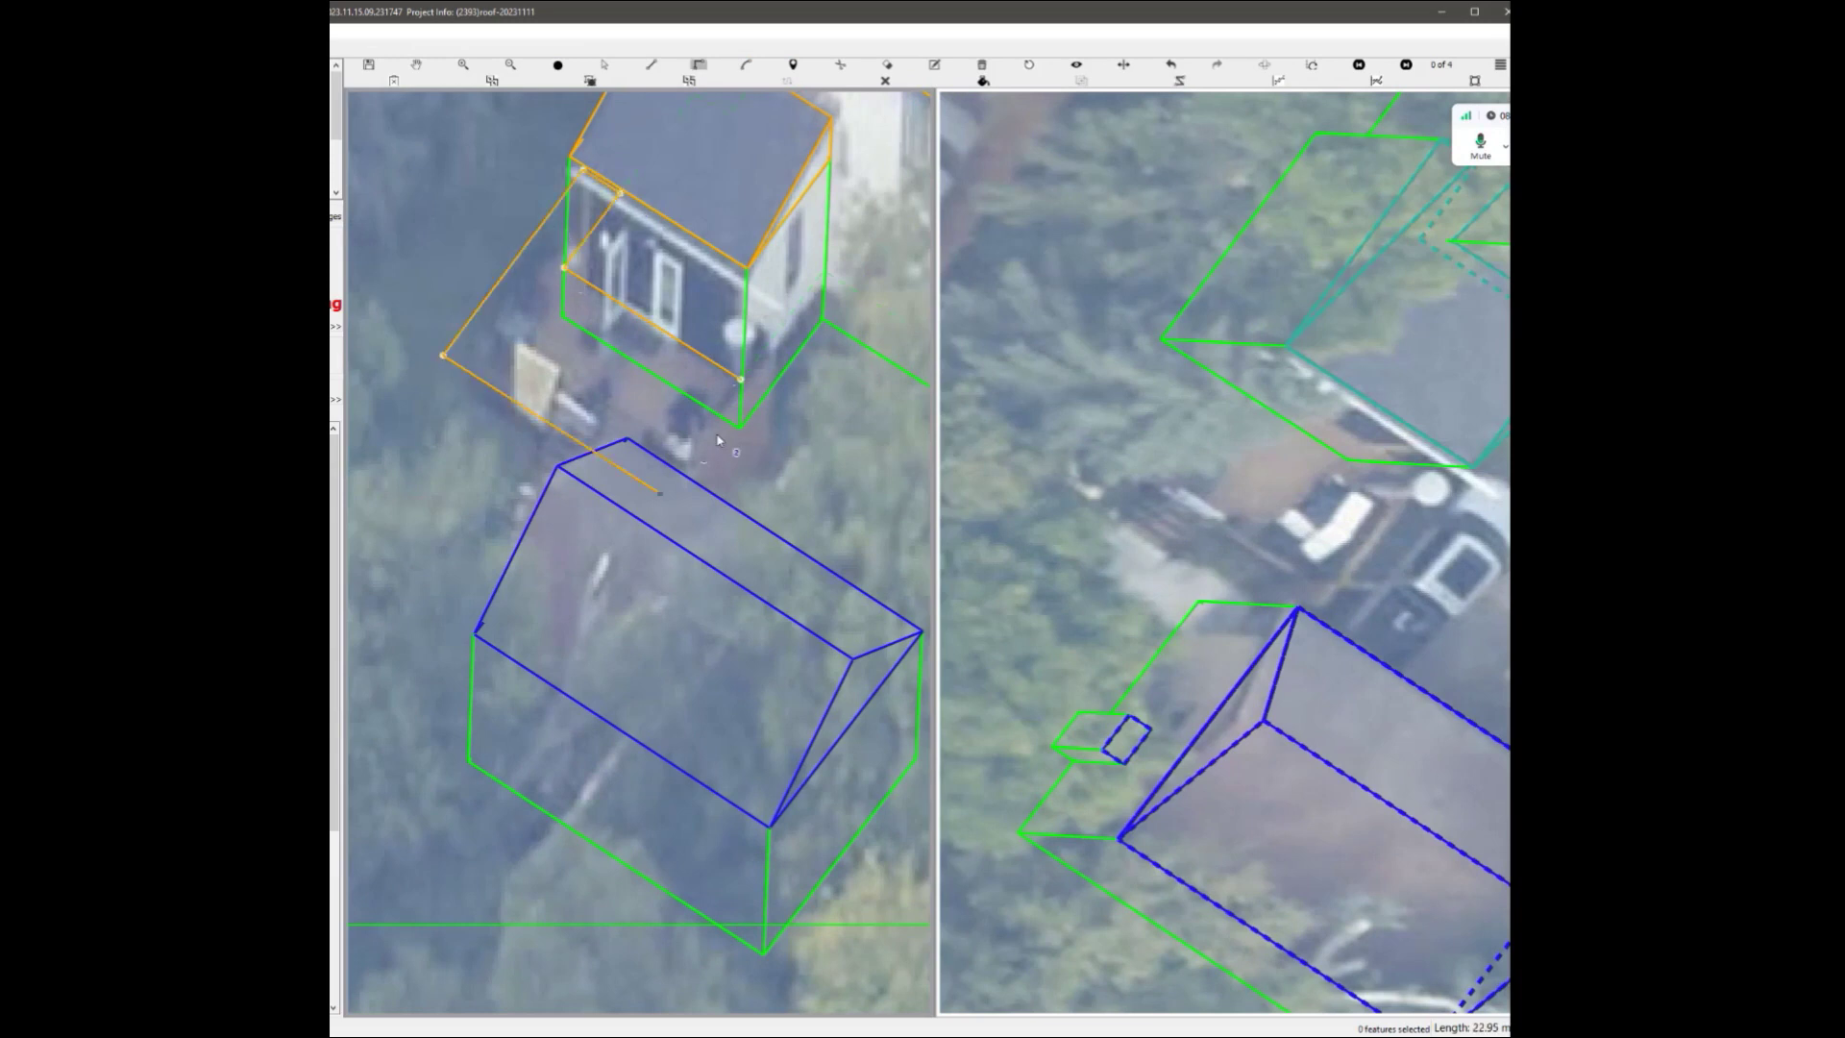
scroll(743, 384, "down", 1)
scroll(573, 474, "up", 3)
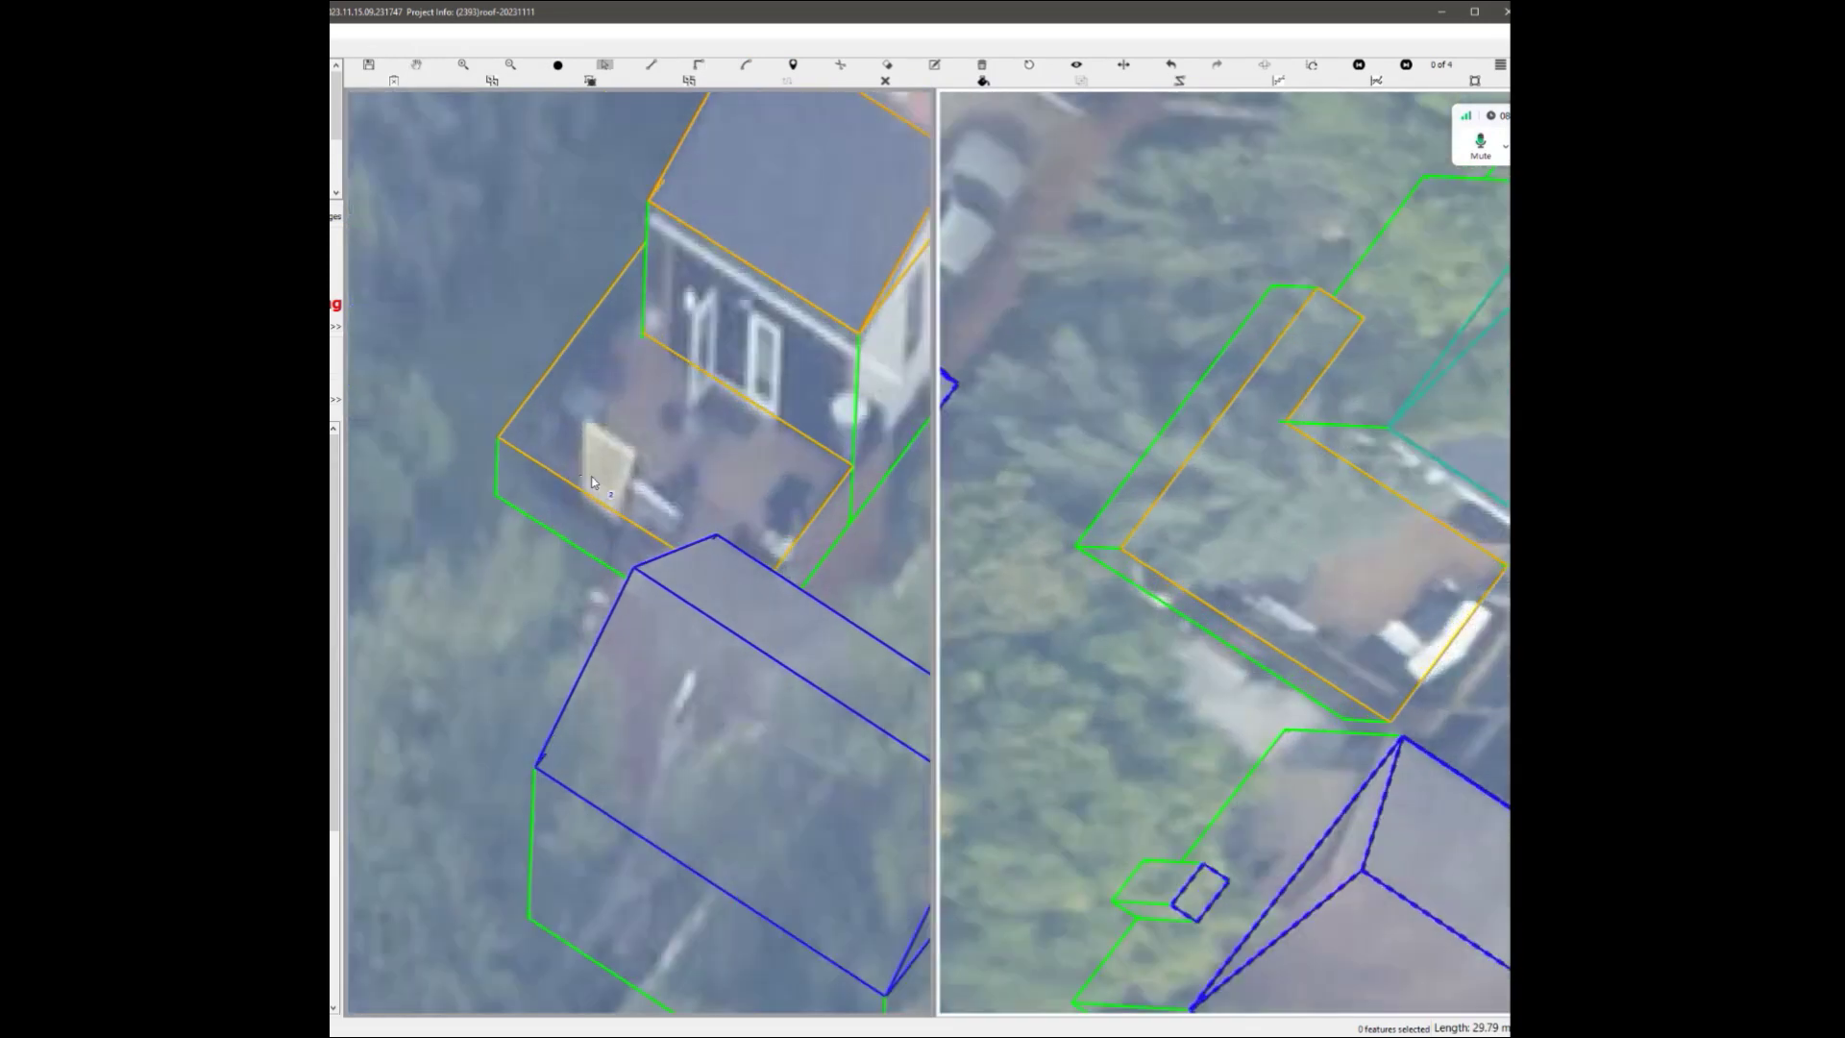
Compare the deck's outline and height with the deck visible in both aerial images.
scroll(640, 560, "down", 2)
scroll(1250, 680, "up", 1)
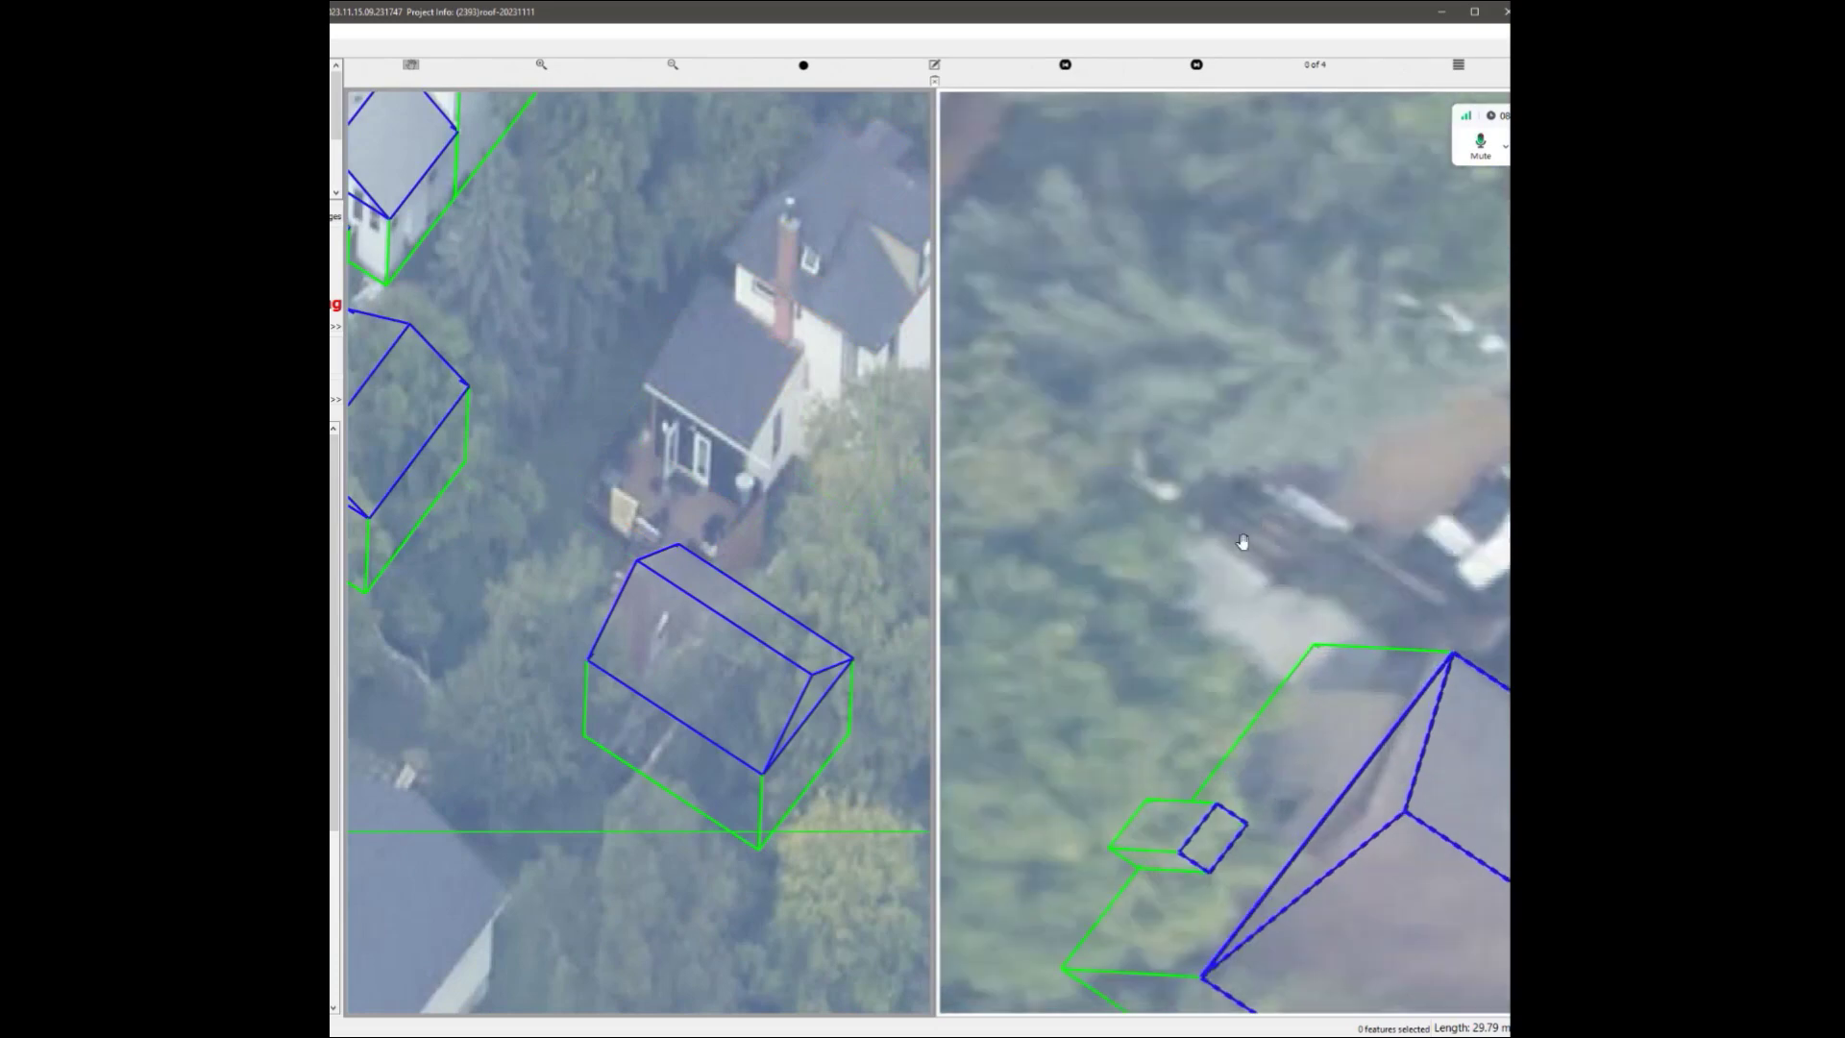
scroll(1236, 535, "down", 3)
scroll(1250, 538, "up", 3)
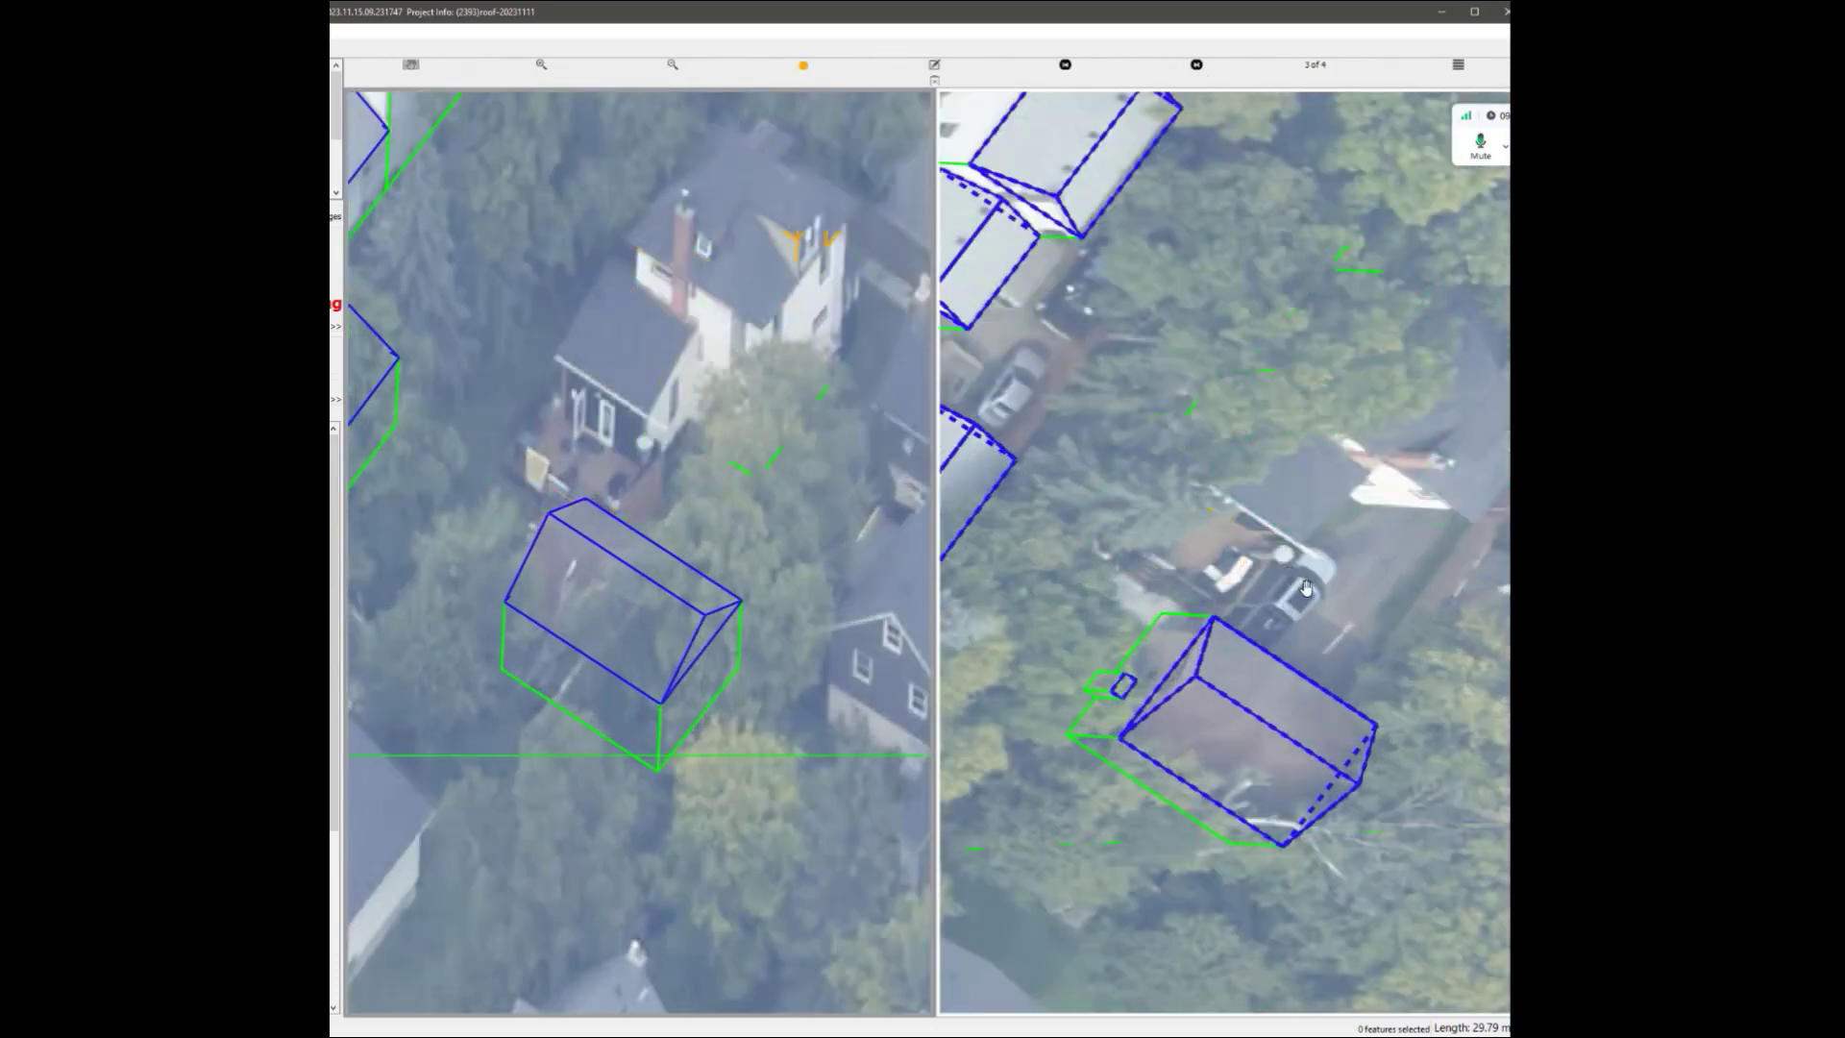
scroll(596, 451, "up", 4)
scroll(615, 414, "down", 3)
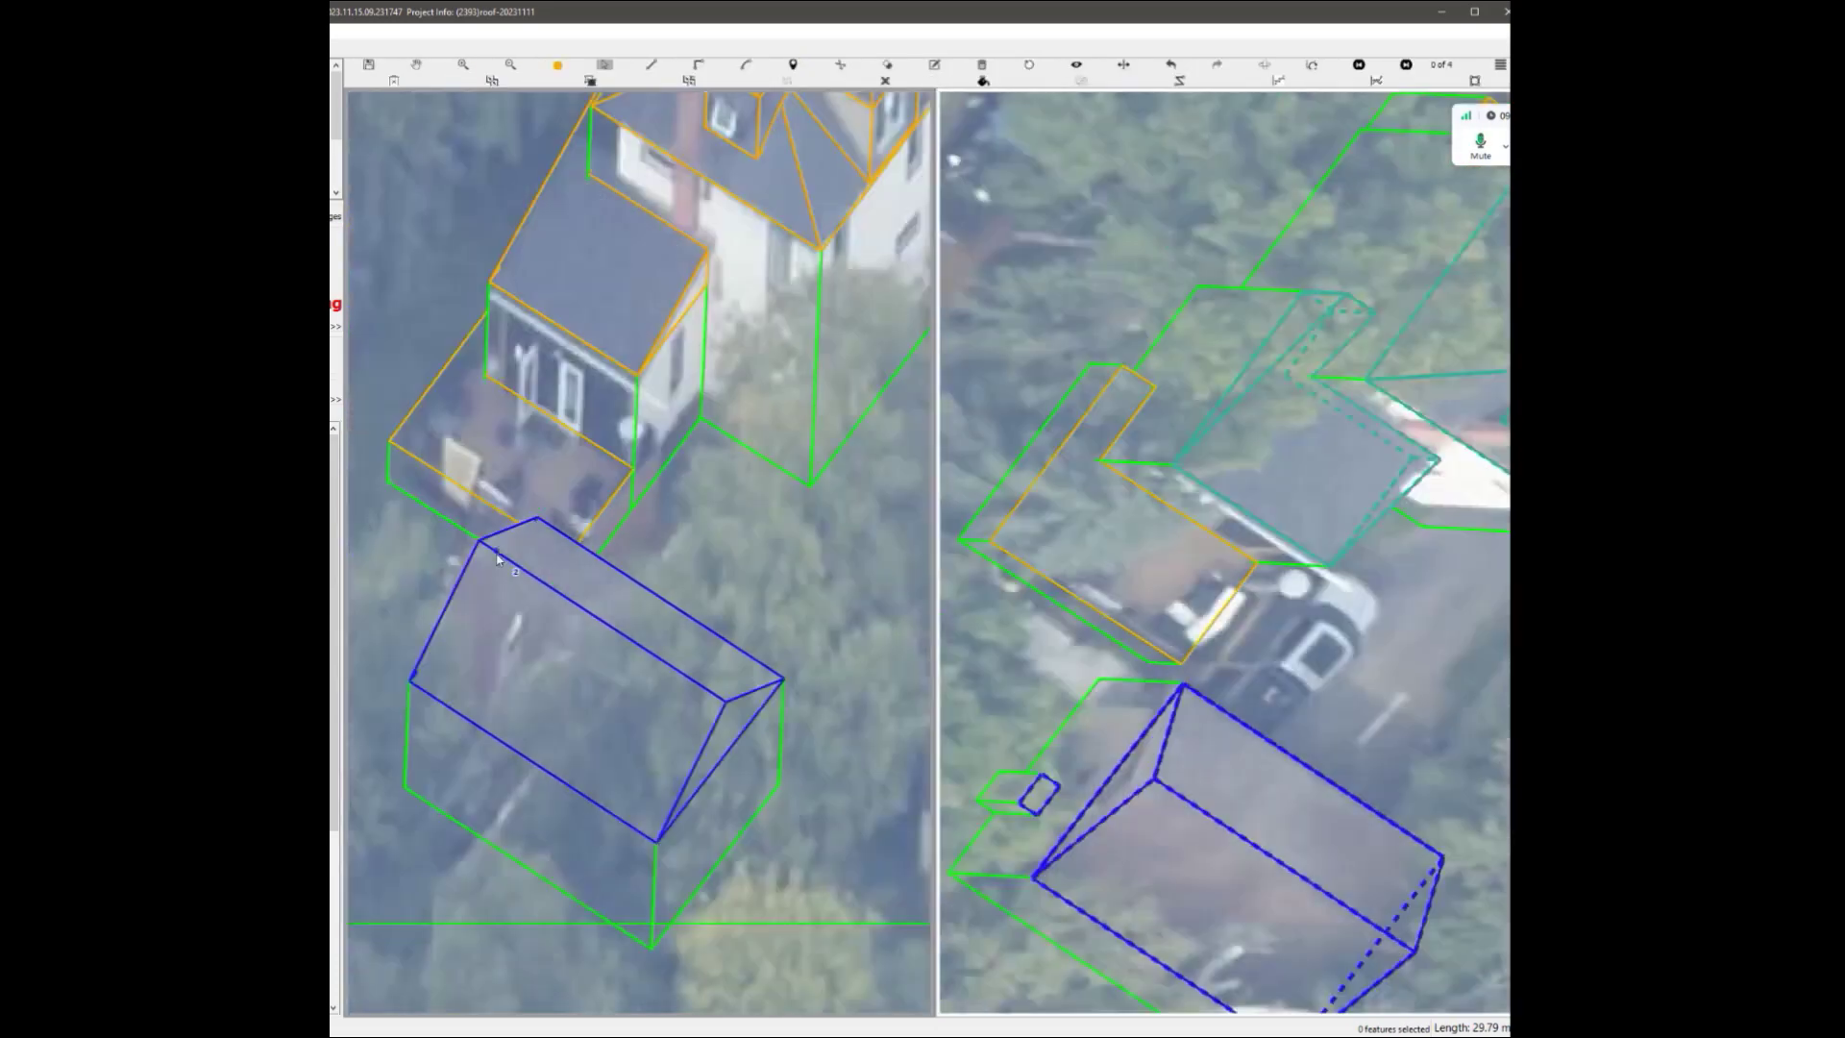
scroll(569, 543, "up", 1)
Mark short lines at the deck's side and front edges in both aerial images on a screen capture, and discard the capture.
key("Print")
left_click_drag(363, 222, 1090, 775)
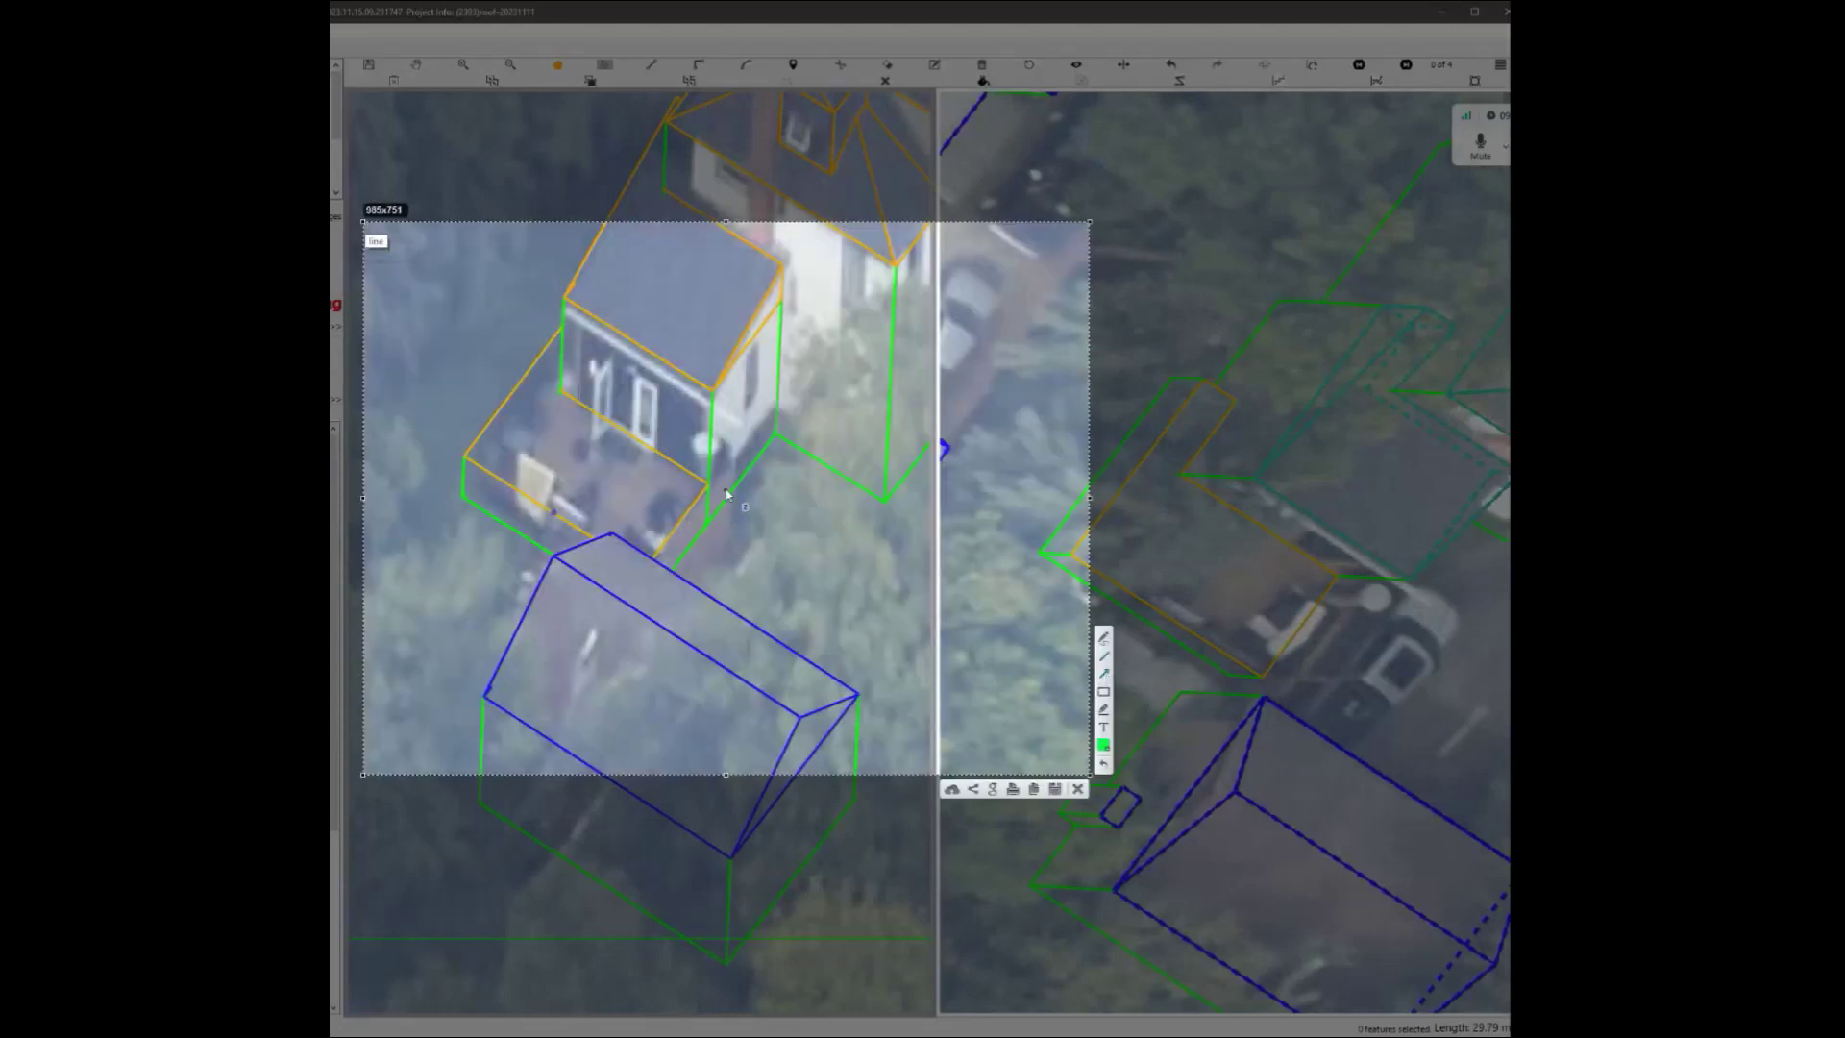
left_click_drag(740, 456, 655, 561)
left_click_drag(727, 471, 731, 520)
left_click_drag(684, 579, 685, 577)
left_click_drag(556, 492, 520, 567)
left_click_drag(584, 517, 546, 565)
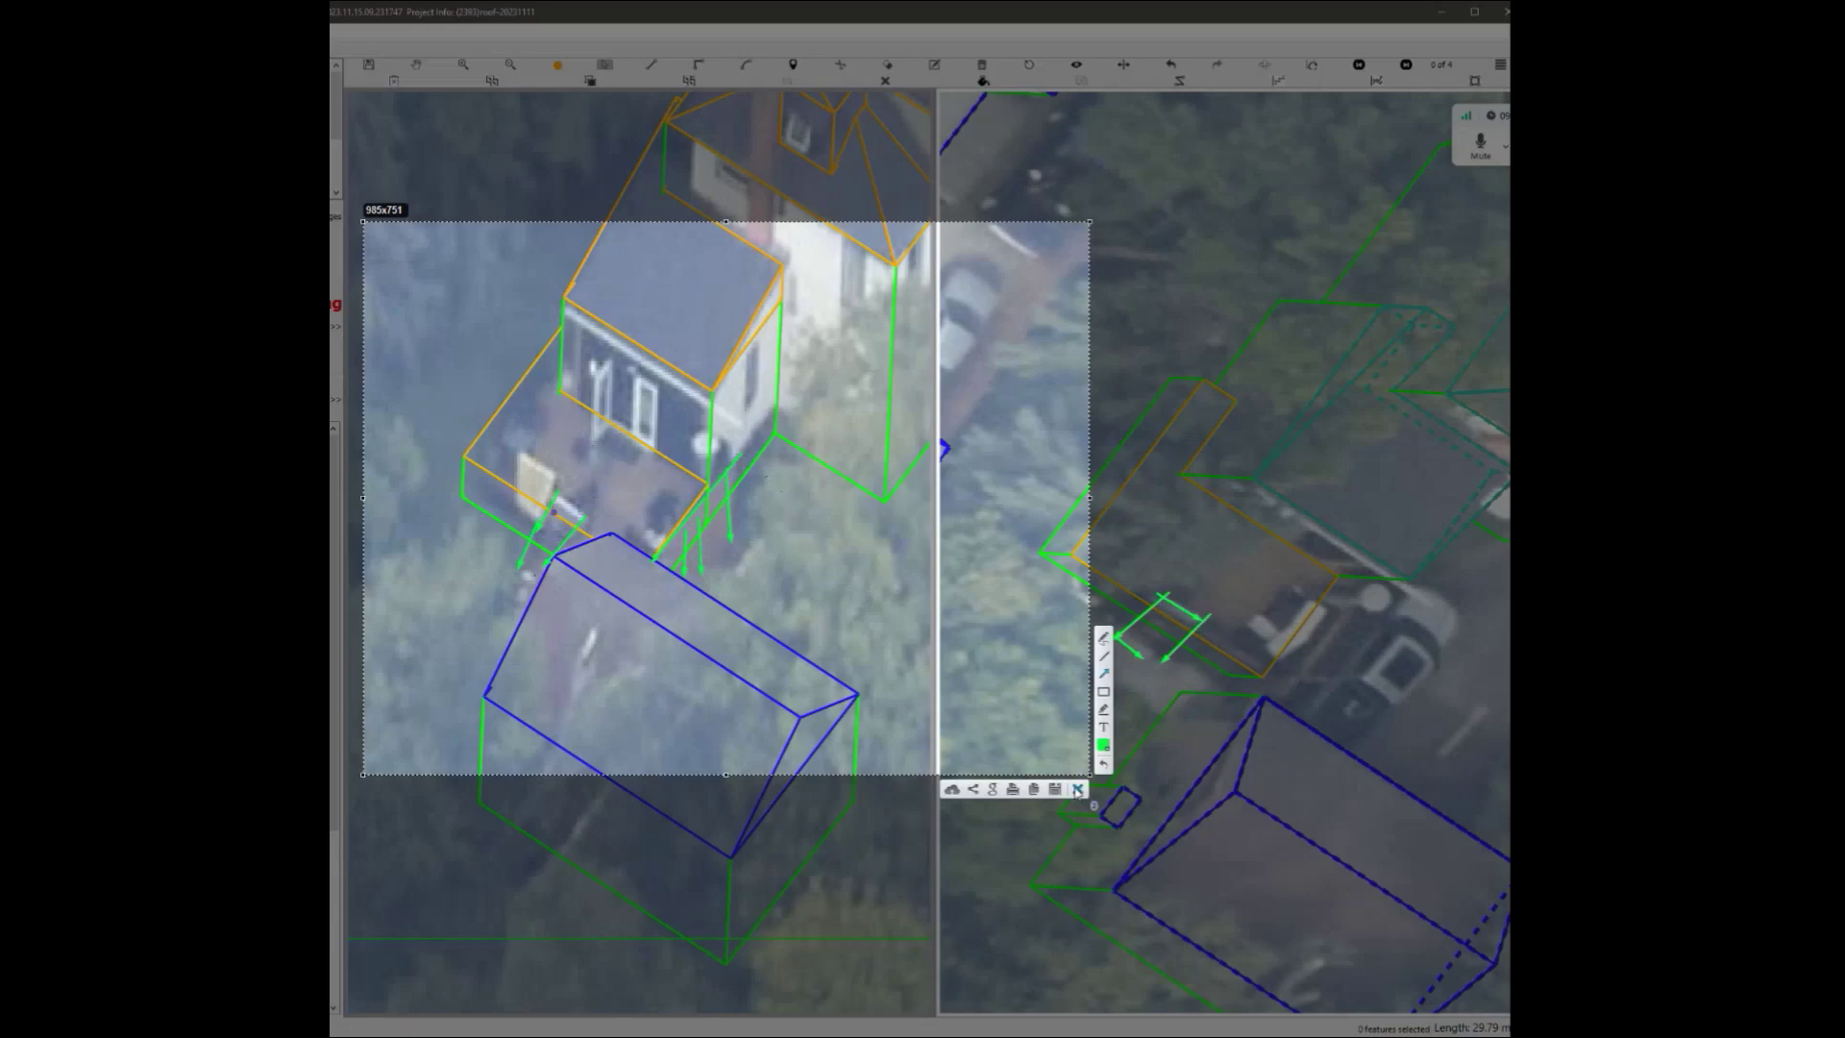
left_click(1077, 789)
Dismiss the history warning, select all roof features of the house, including the deck and narrow roof, and save the building.
scroll(755, 464, "up", 6)
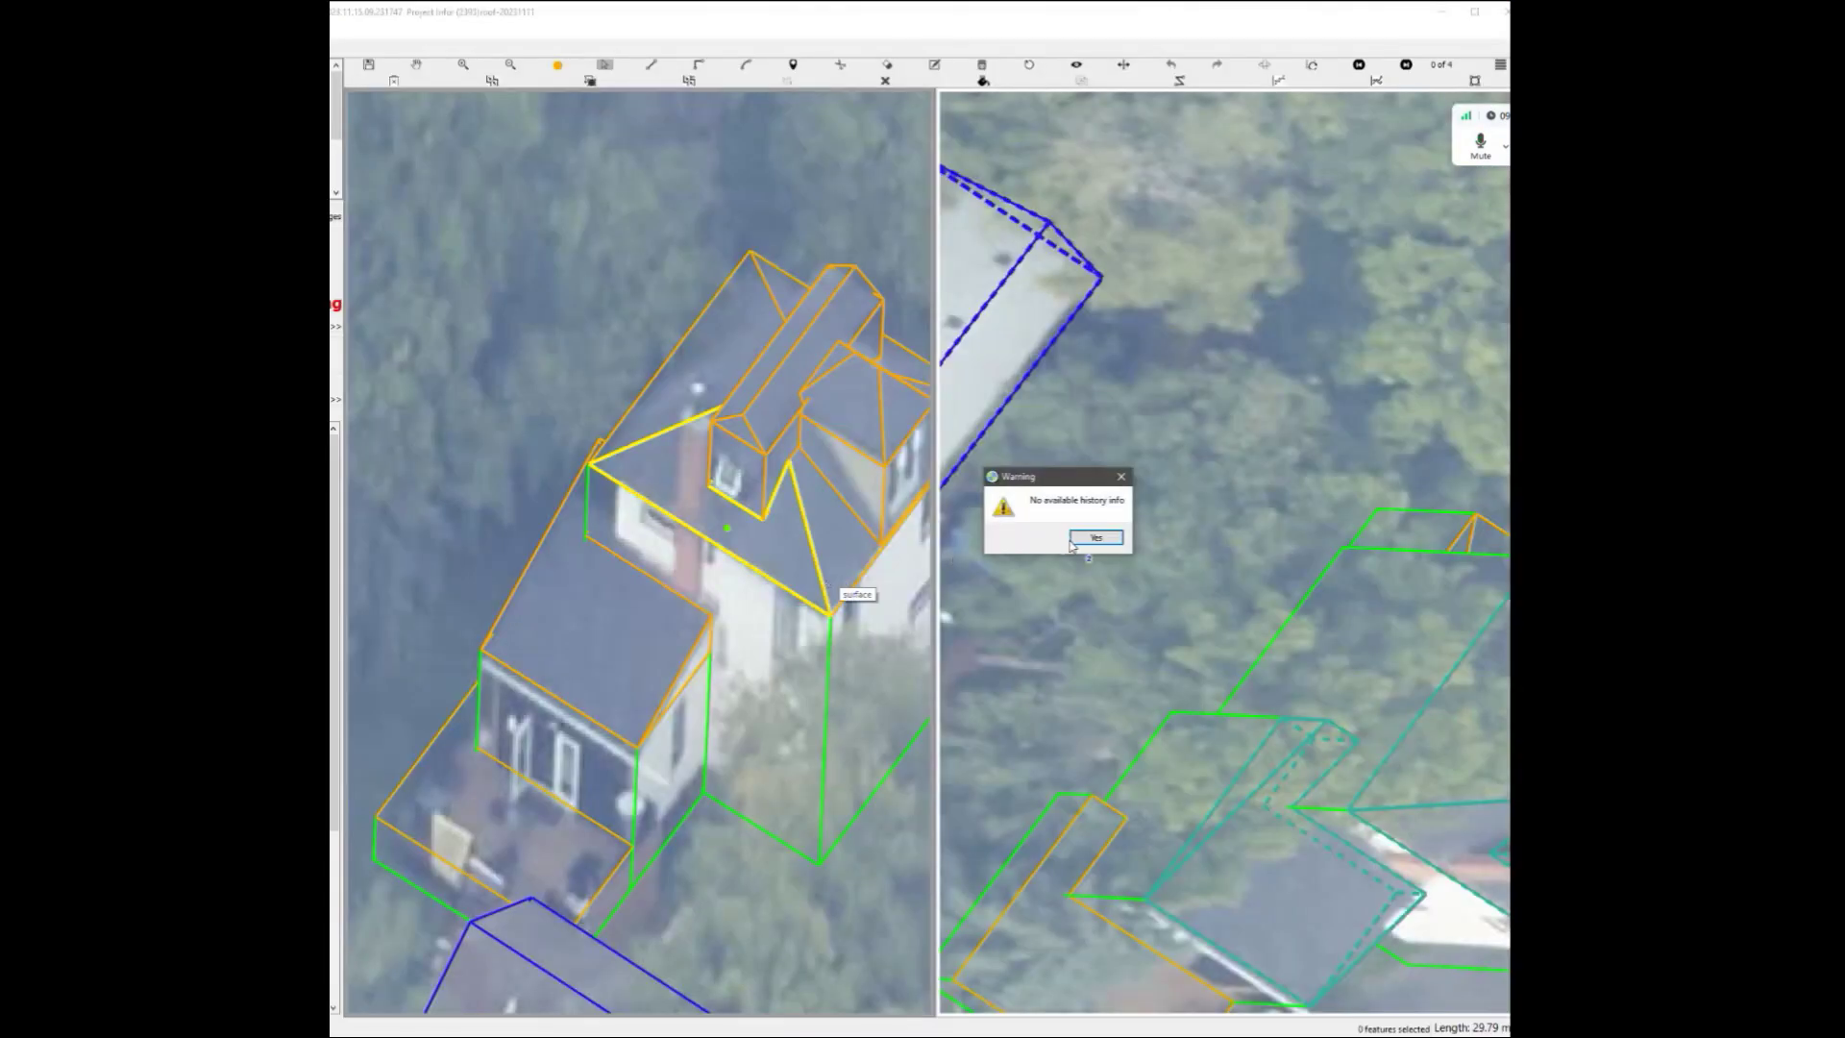
left_click(1074, 539)
left_click_drag(502, 392, 893, 827)
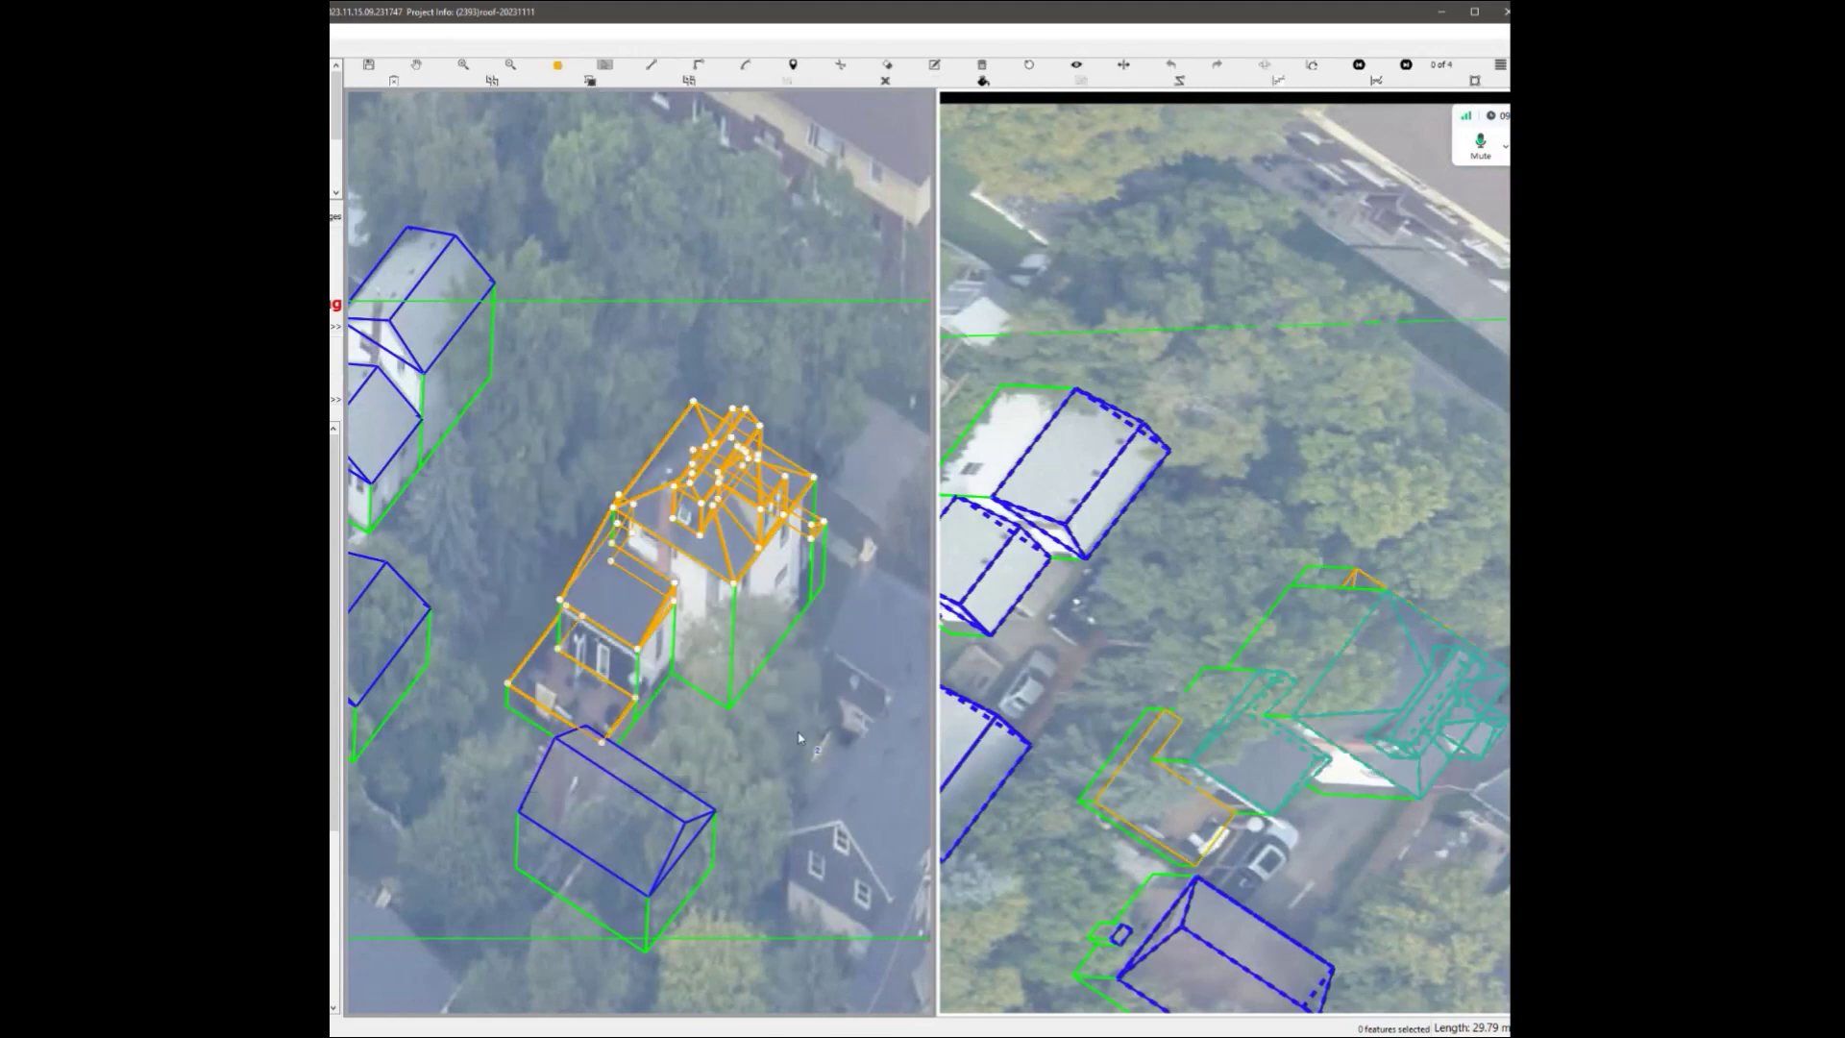
key("Delete")
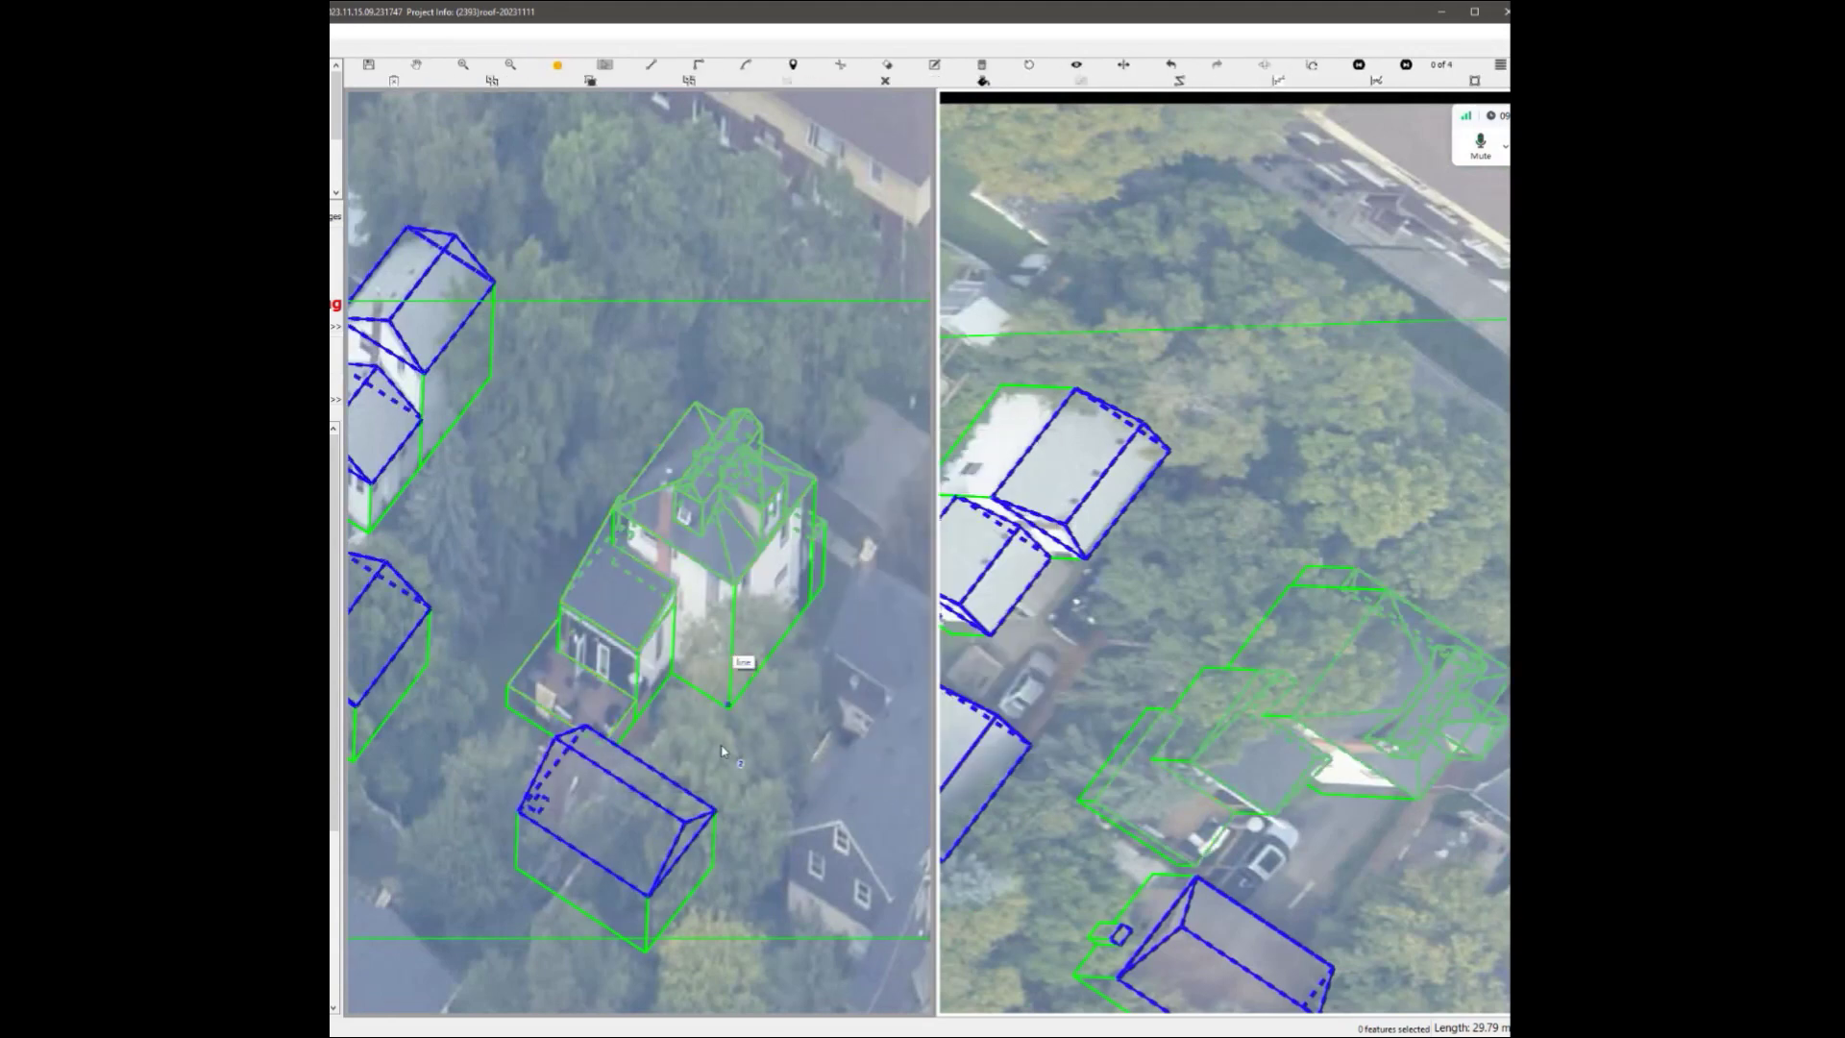
Draw a rectangular chimney outline on the main roof slope beside the small dormer, parallel to the eave, fitting its width in the comparison image.
scroll(663, 538, "up", 3)
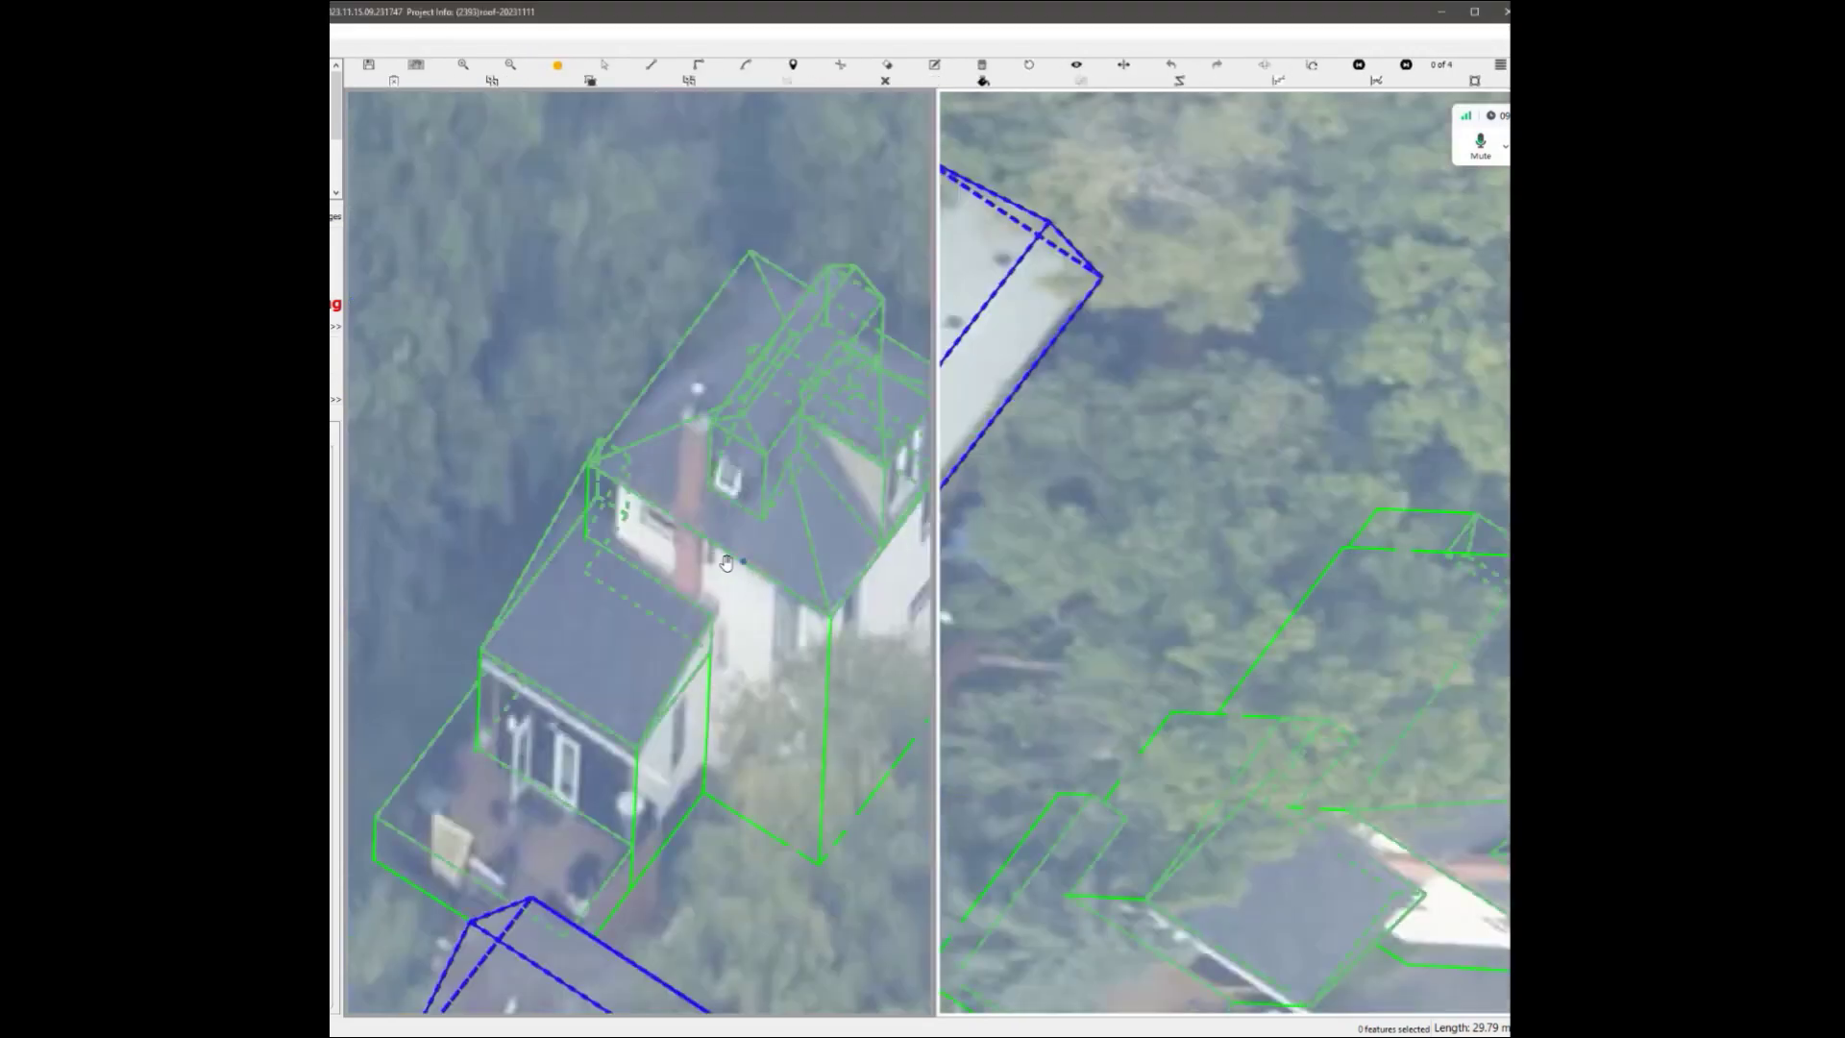
scroll(647, 588, "up", 4)
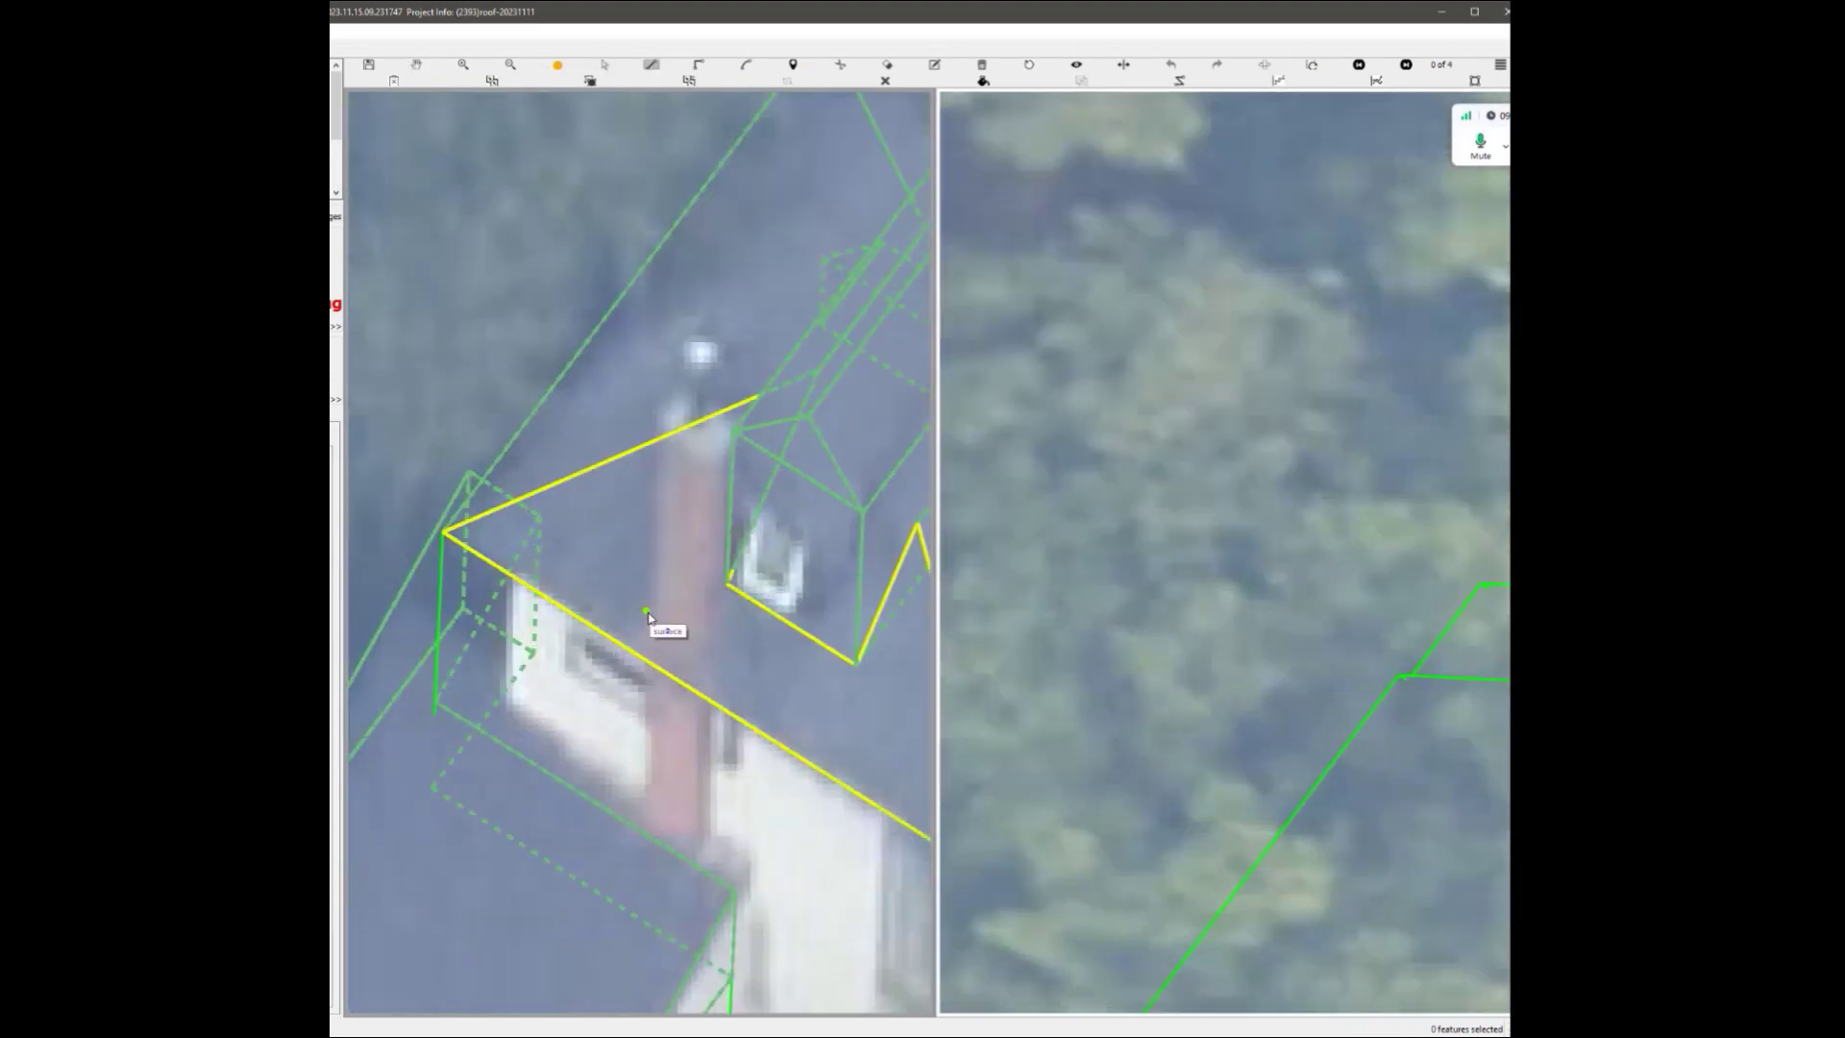
left_click(616, 639)
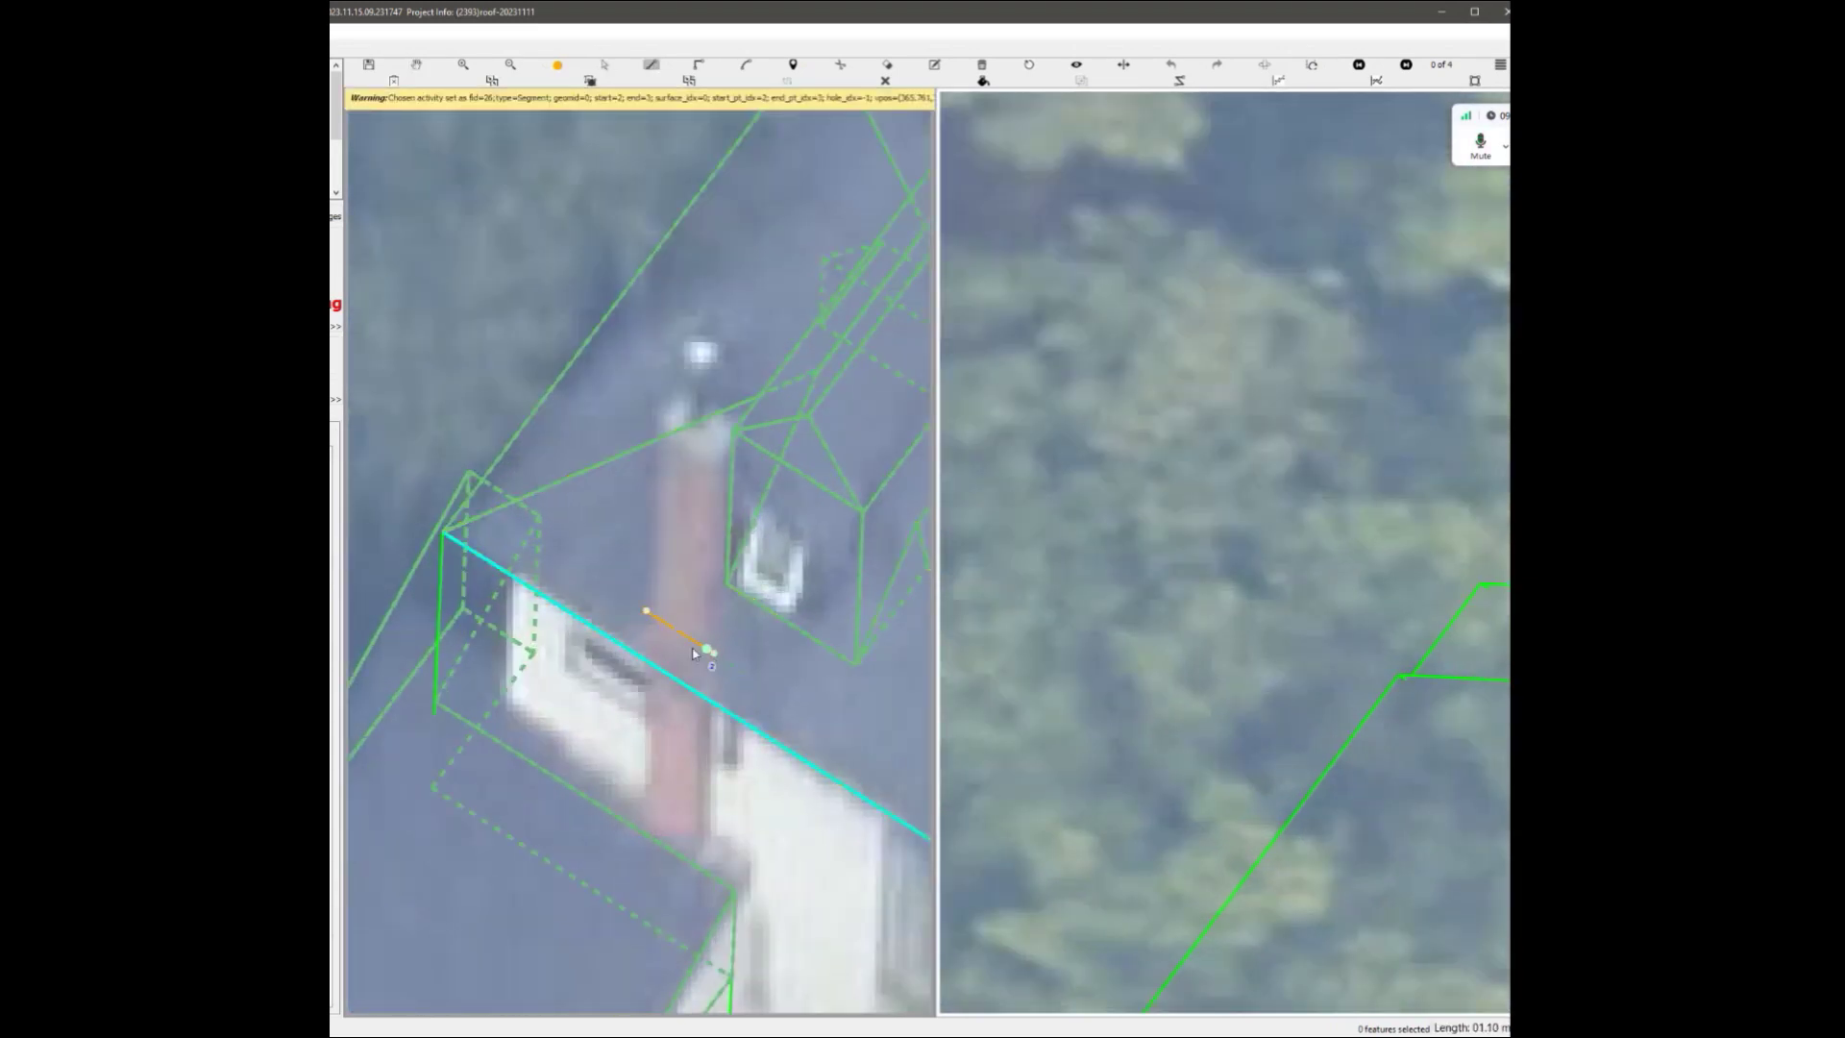
scroll(694, 653, "down", 3)
left_click(711, 654)
scroll(712, 649, "up", 4)
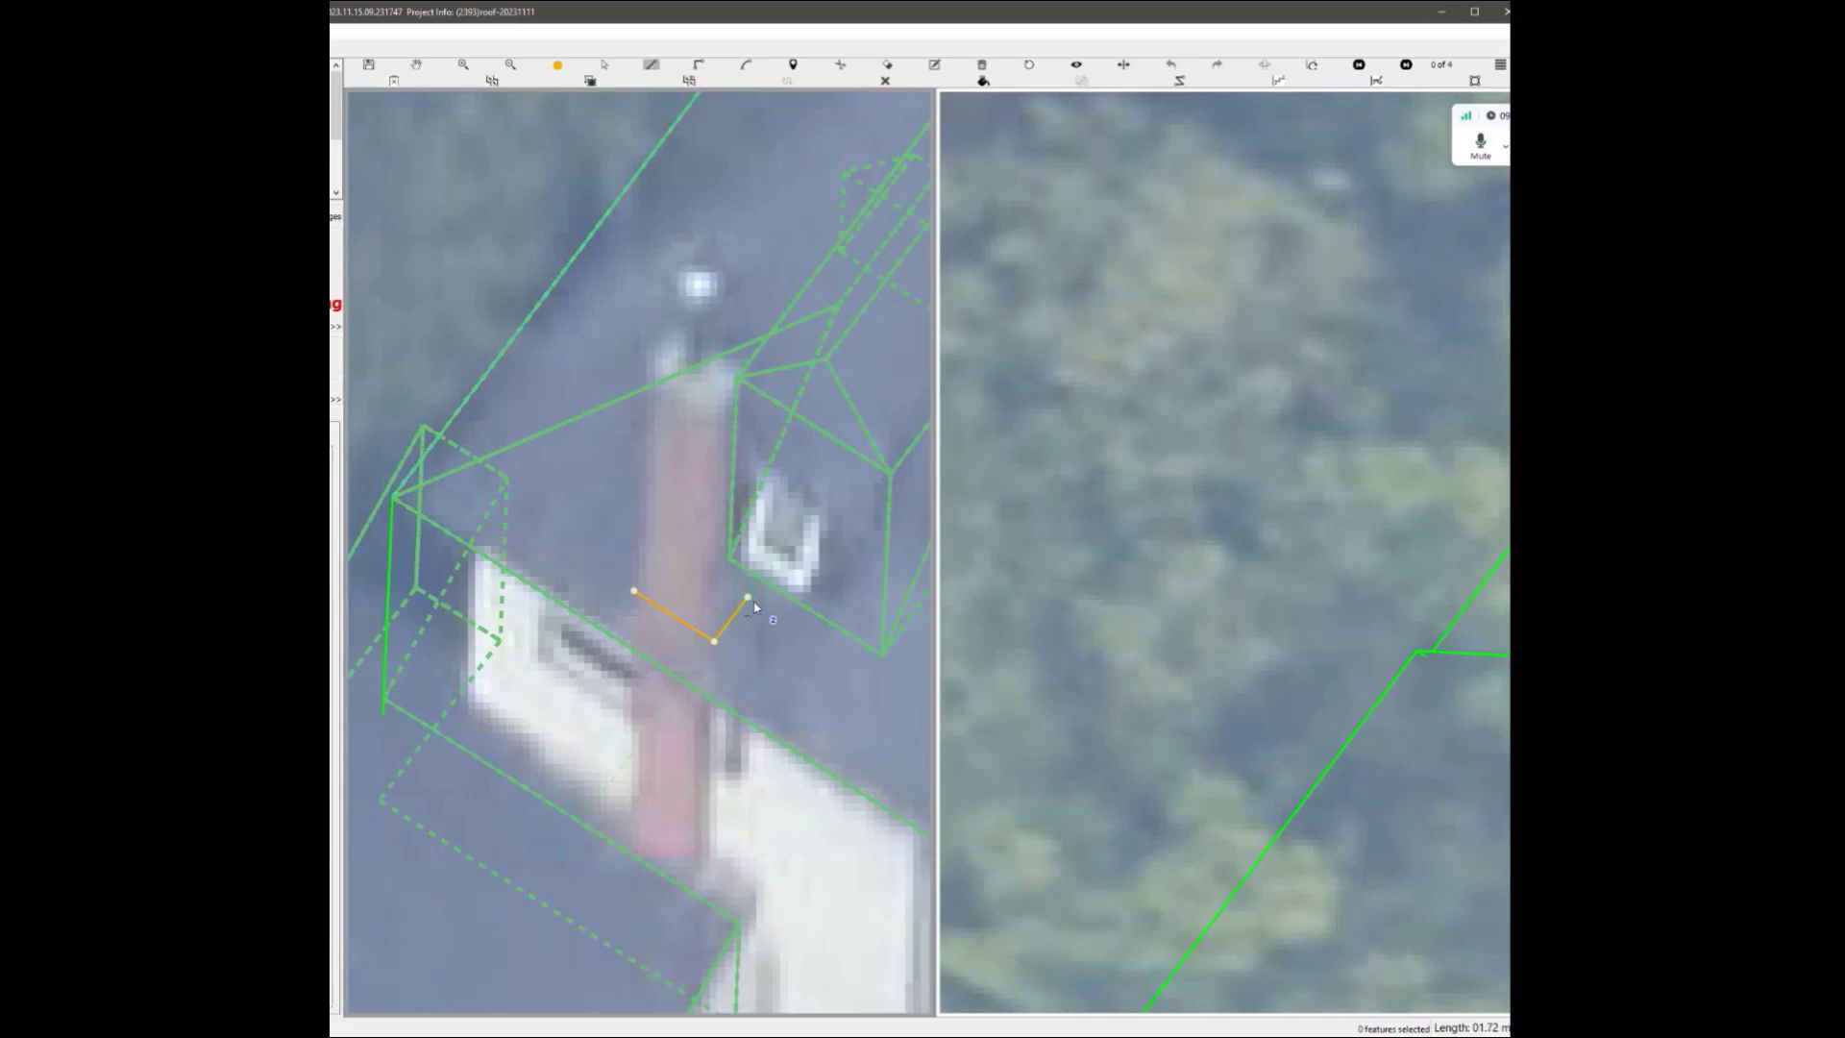
scroll(729, 631, "down", 2)
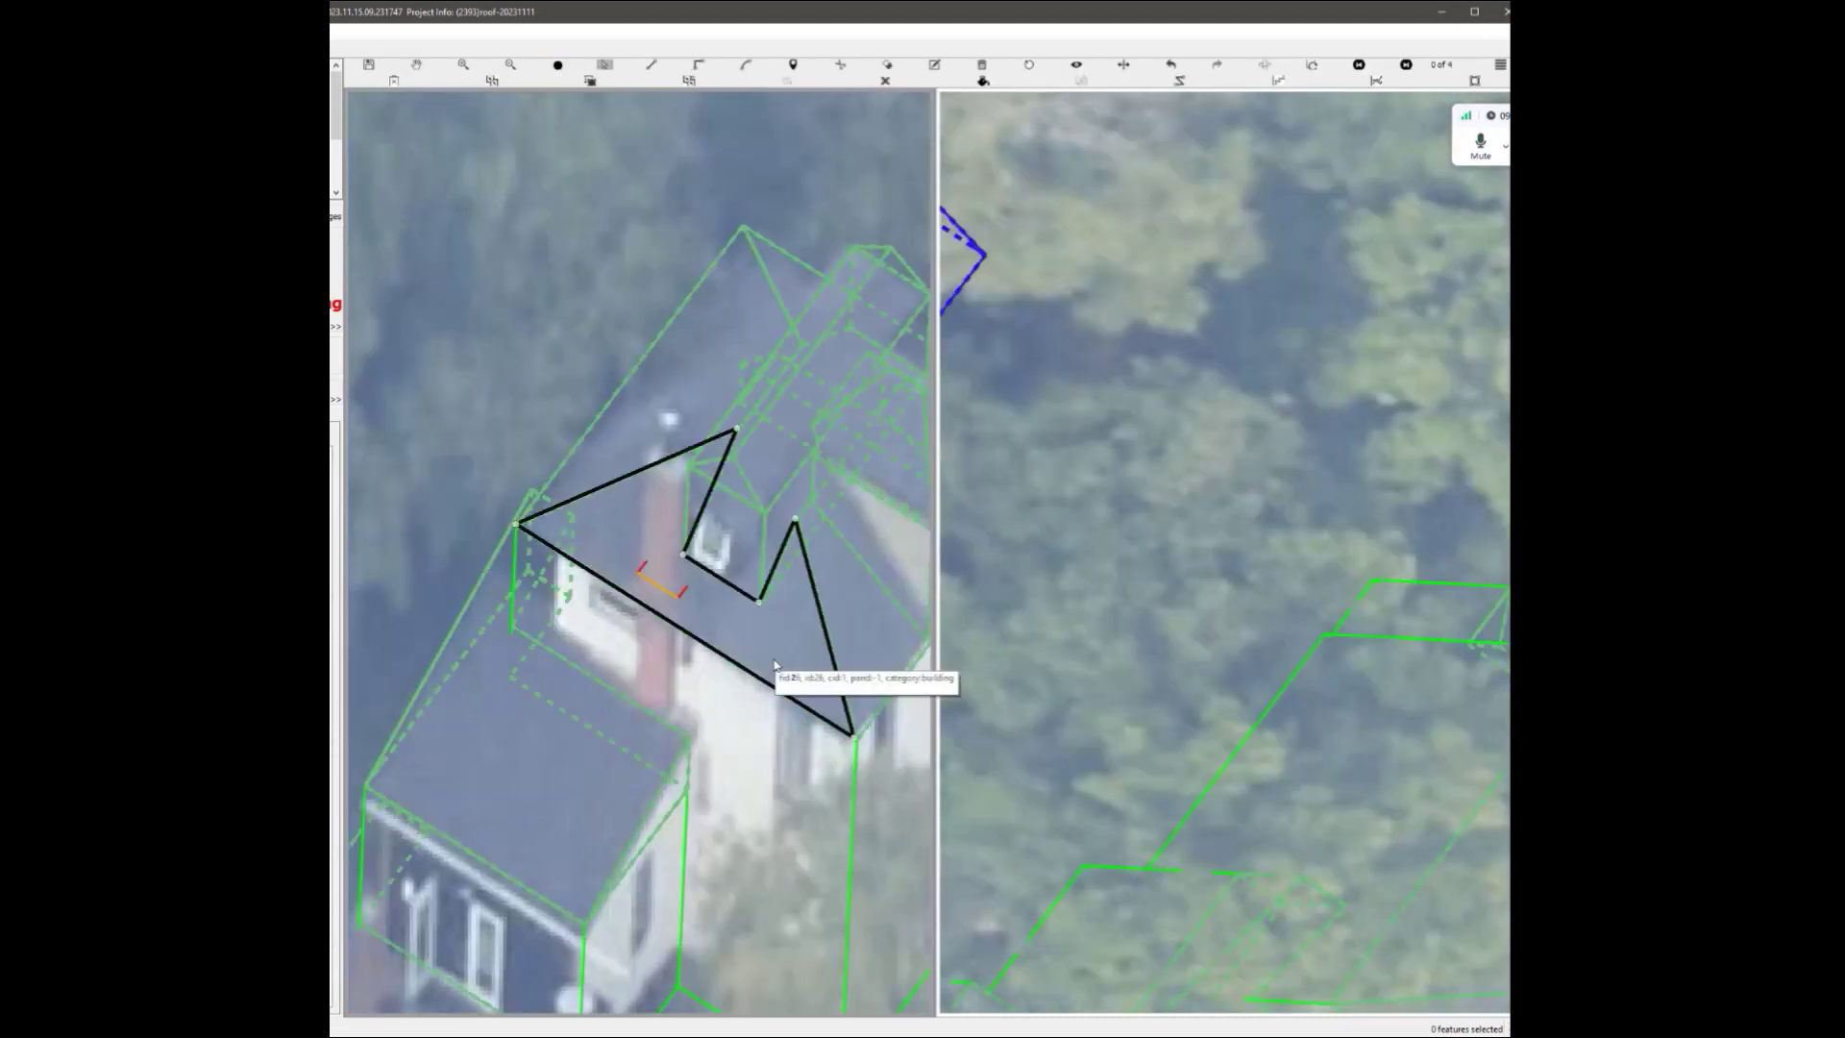
key("space")
scroll(1299, 672, "up", 3)
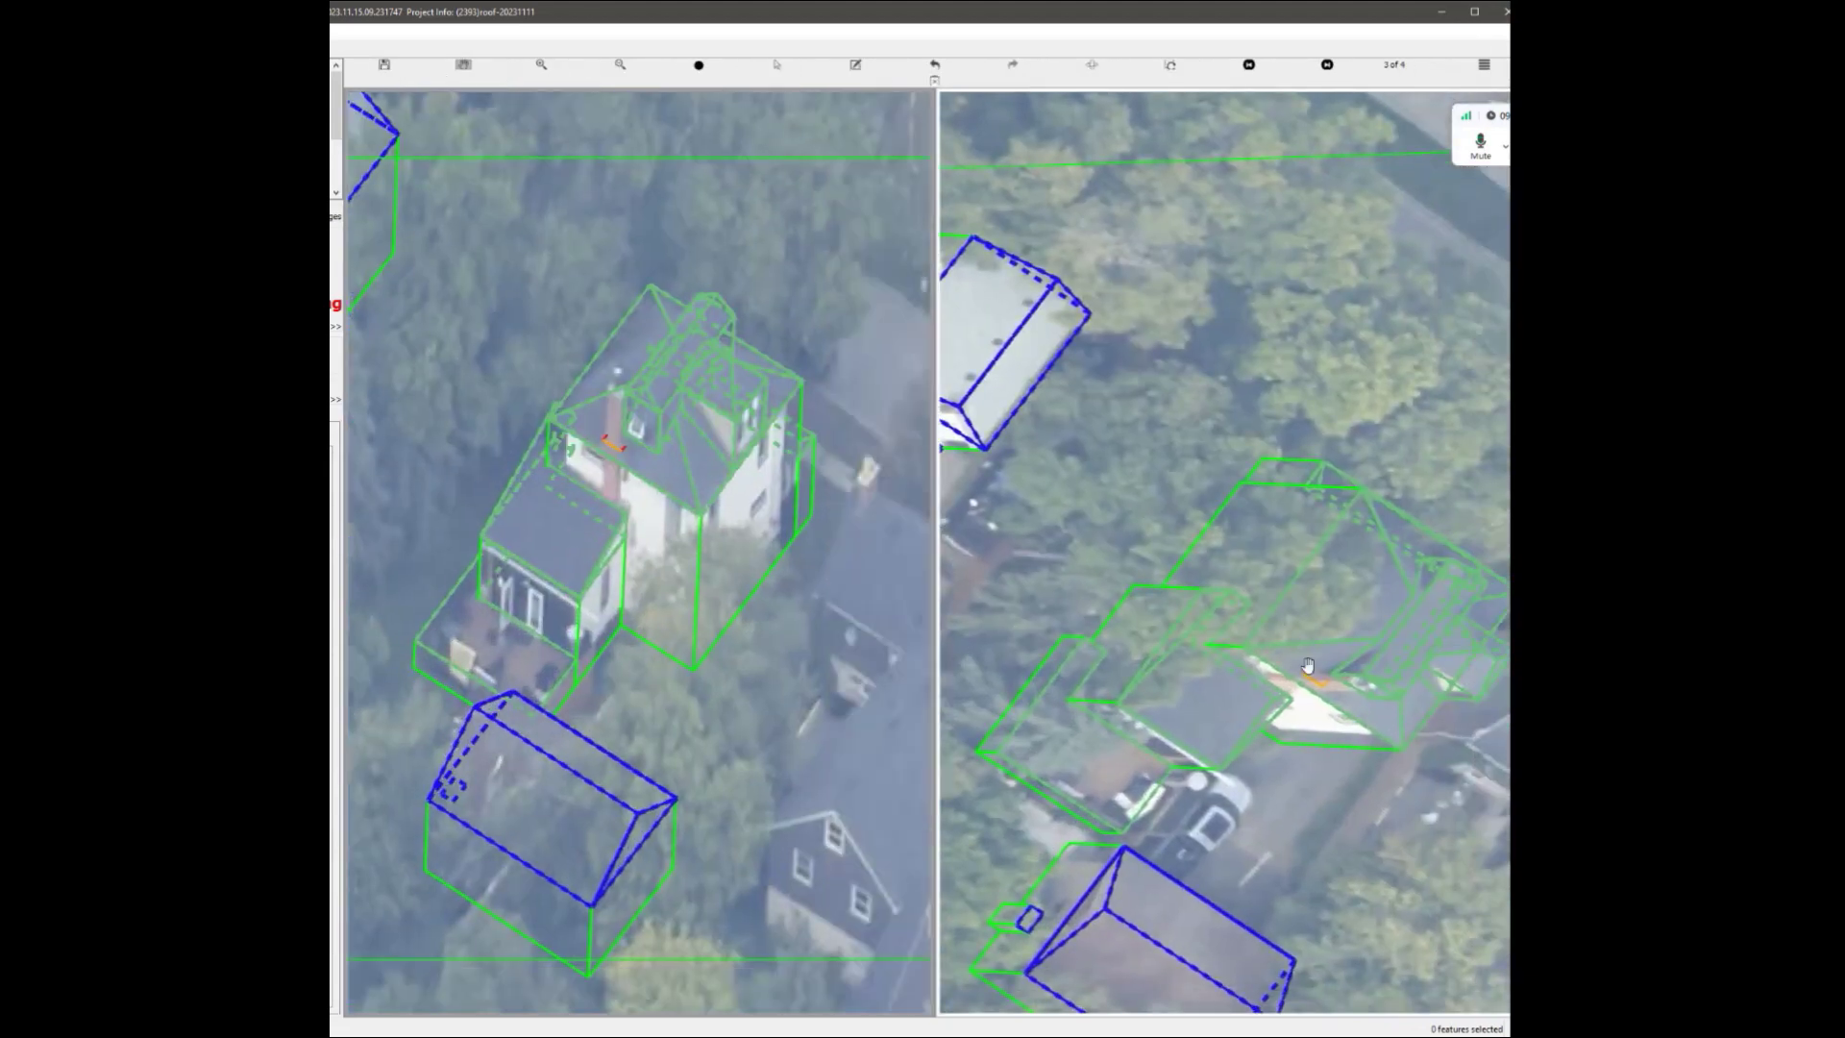
scroll(1299, 642, "up", 5)
left_click_drag(1298, 646, 1318, 678)
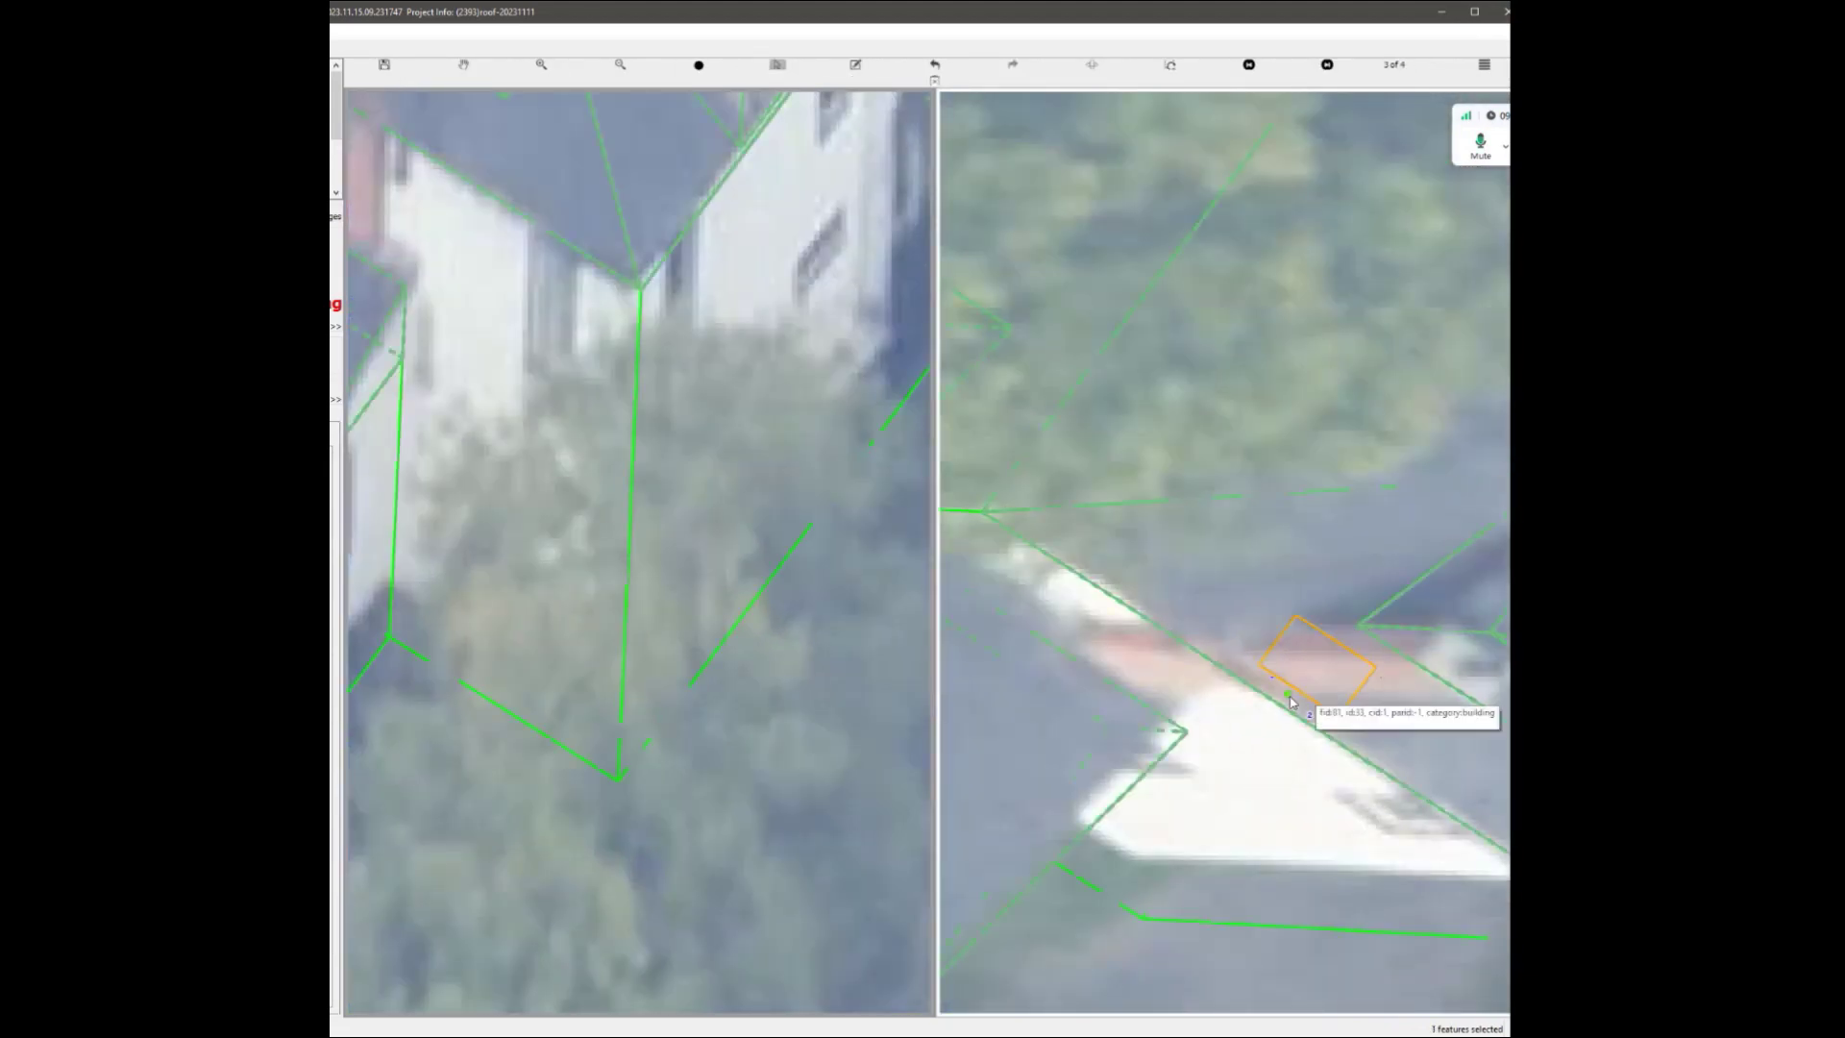
Raise the chimney outline vertically from the roof slope to the top of the brick chimney.
key("space")
scroll(671, 523, "down", 2)
key("space")
scroll(606, 543, "up", 4)
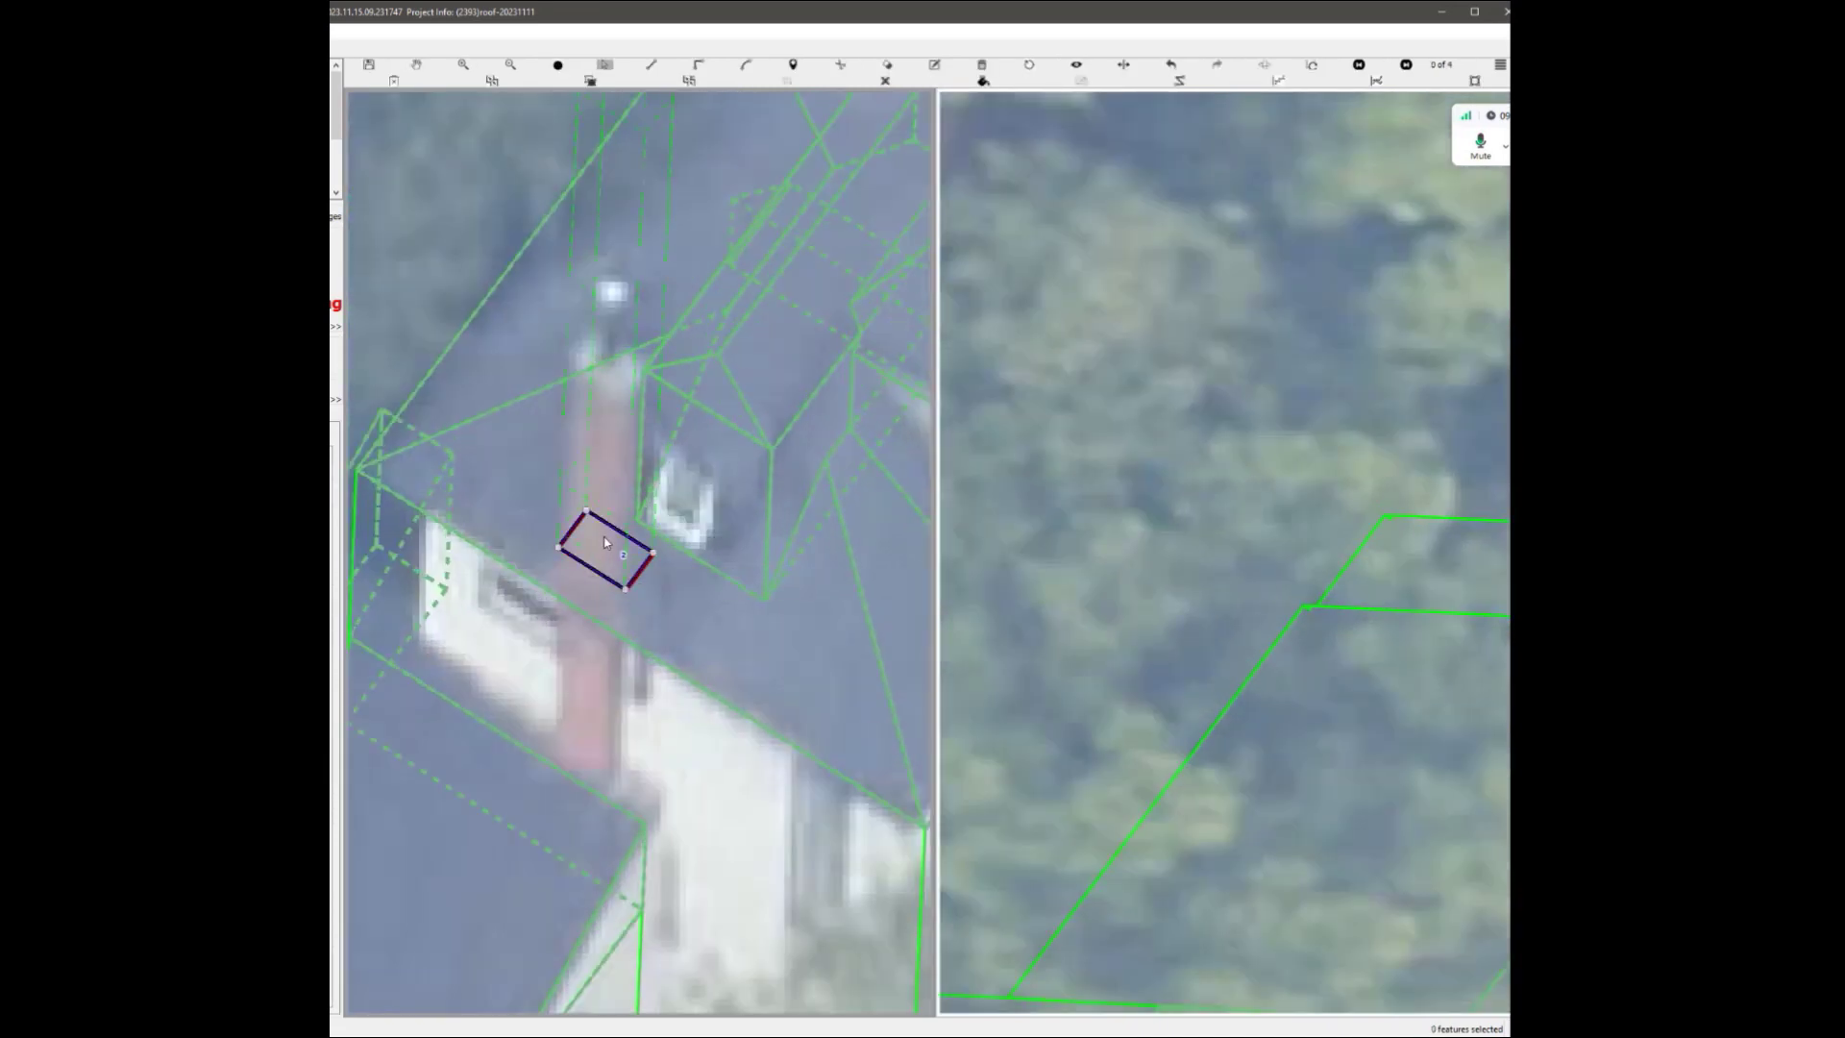
scroll(605, 550, "down", 3)
key("space")
scroll(1294, 625, "down", 2)
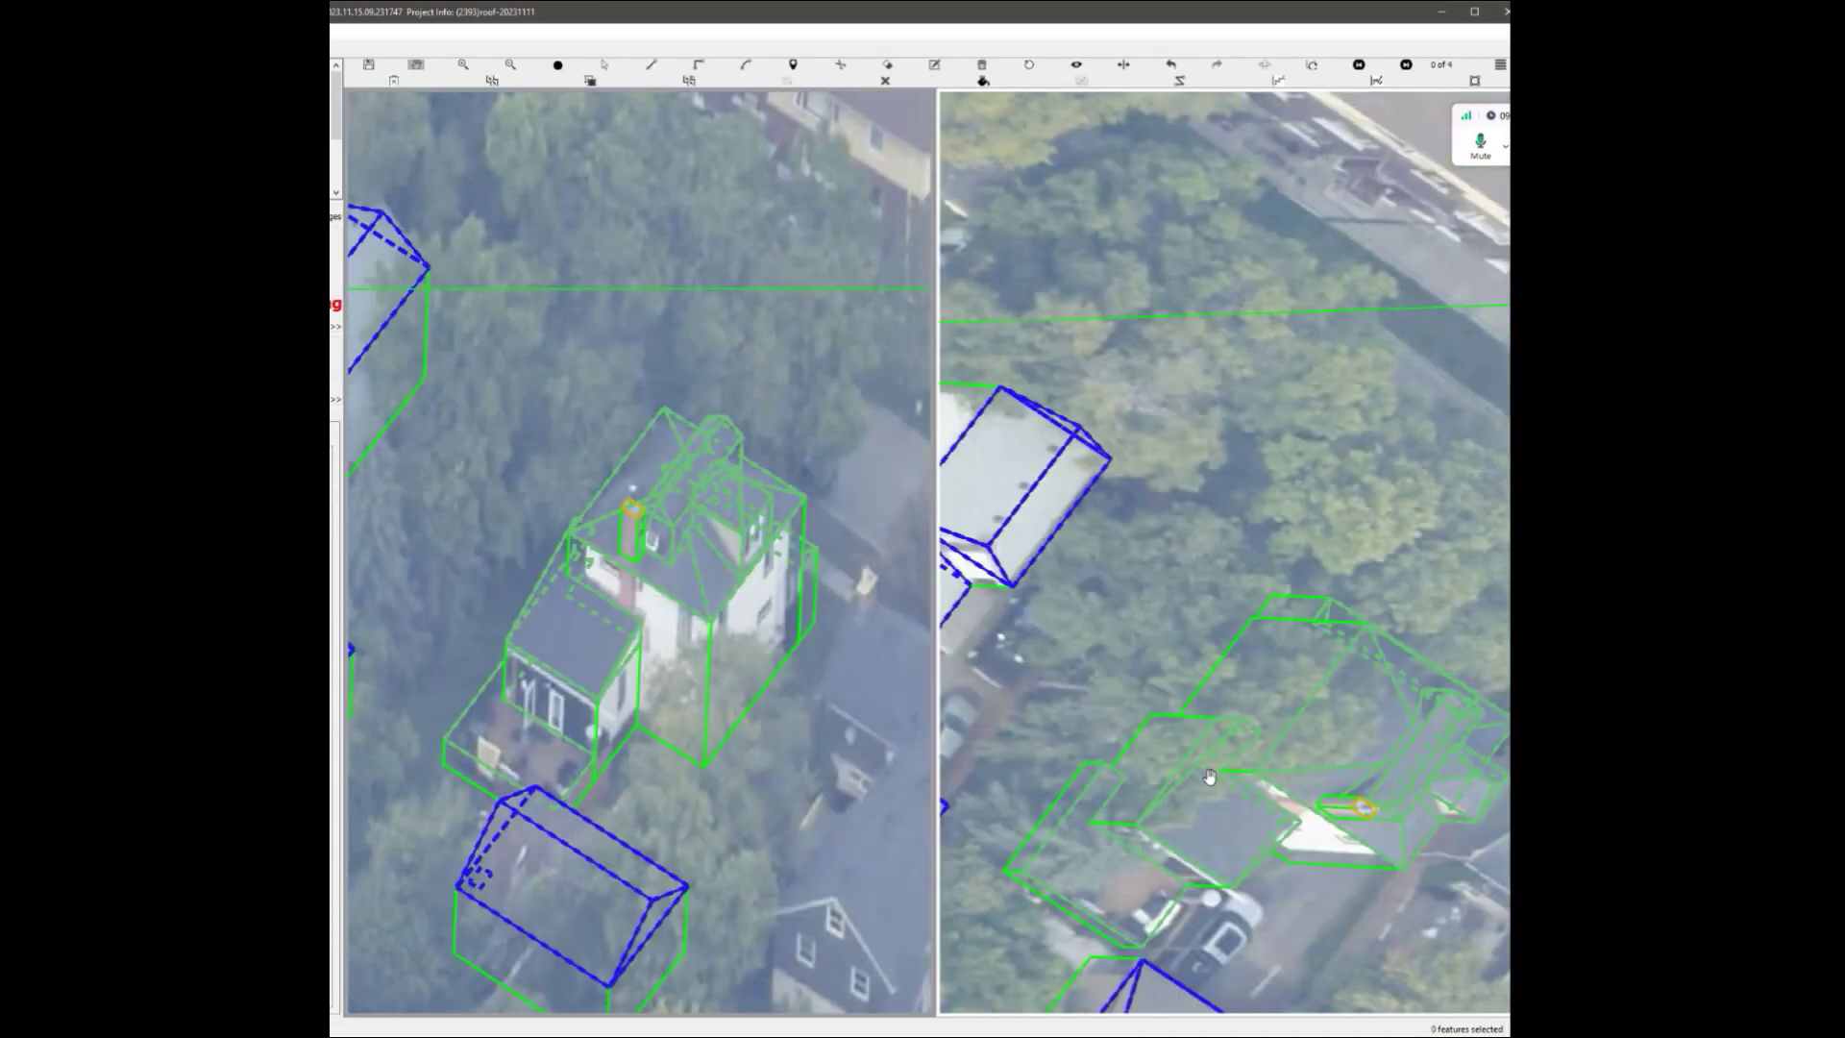
Compare the chimney's outline and height in both aerial images, changing the comparison image to check it from another view.
left_click_drag(1394, 803, 1330, 721)
scroll(1331, 721, "up", 4)
scroll(1297, 708, "down", 3)
key("space")
scroll(618, 486, "up", 6)
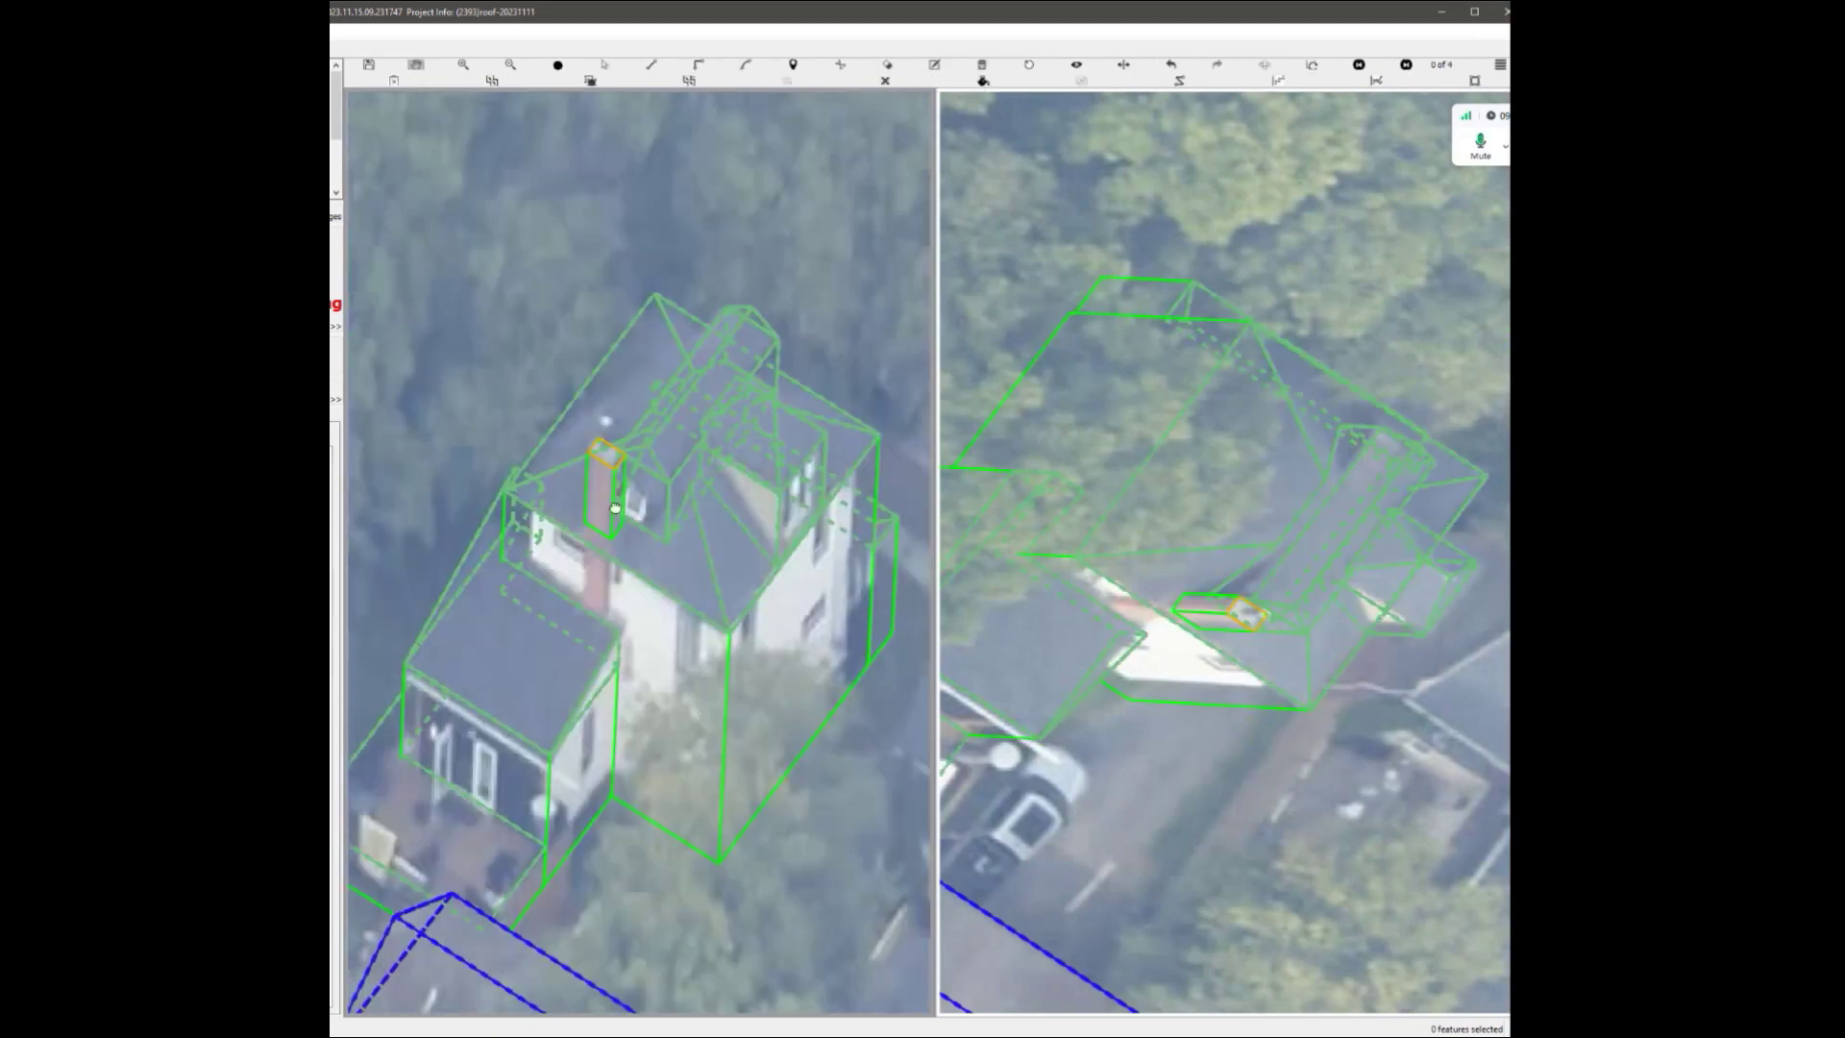
scroll(618, 485, "down", 4)
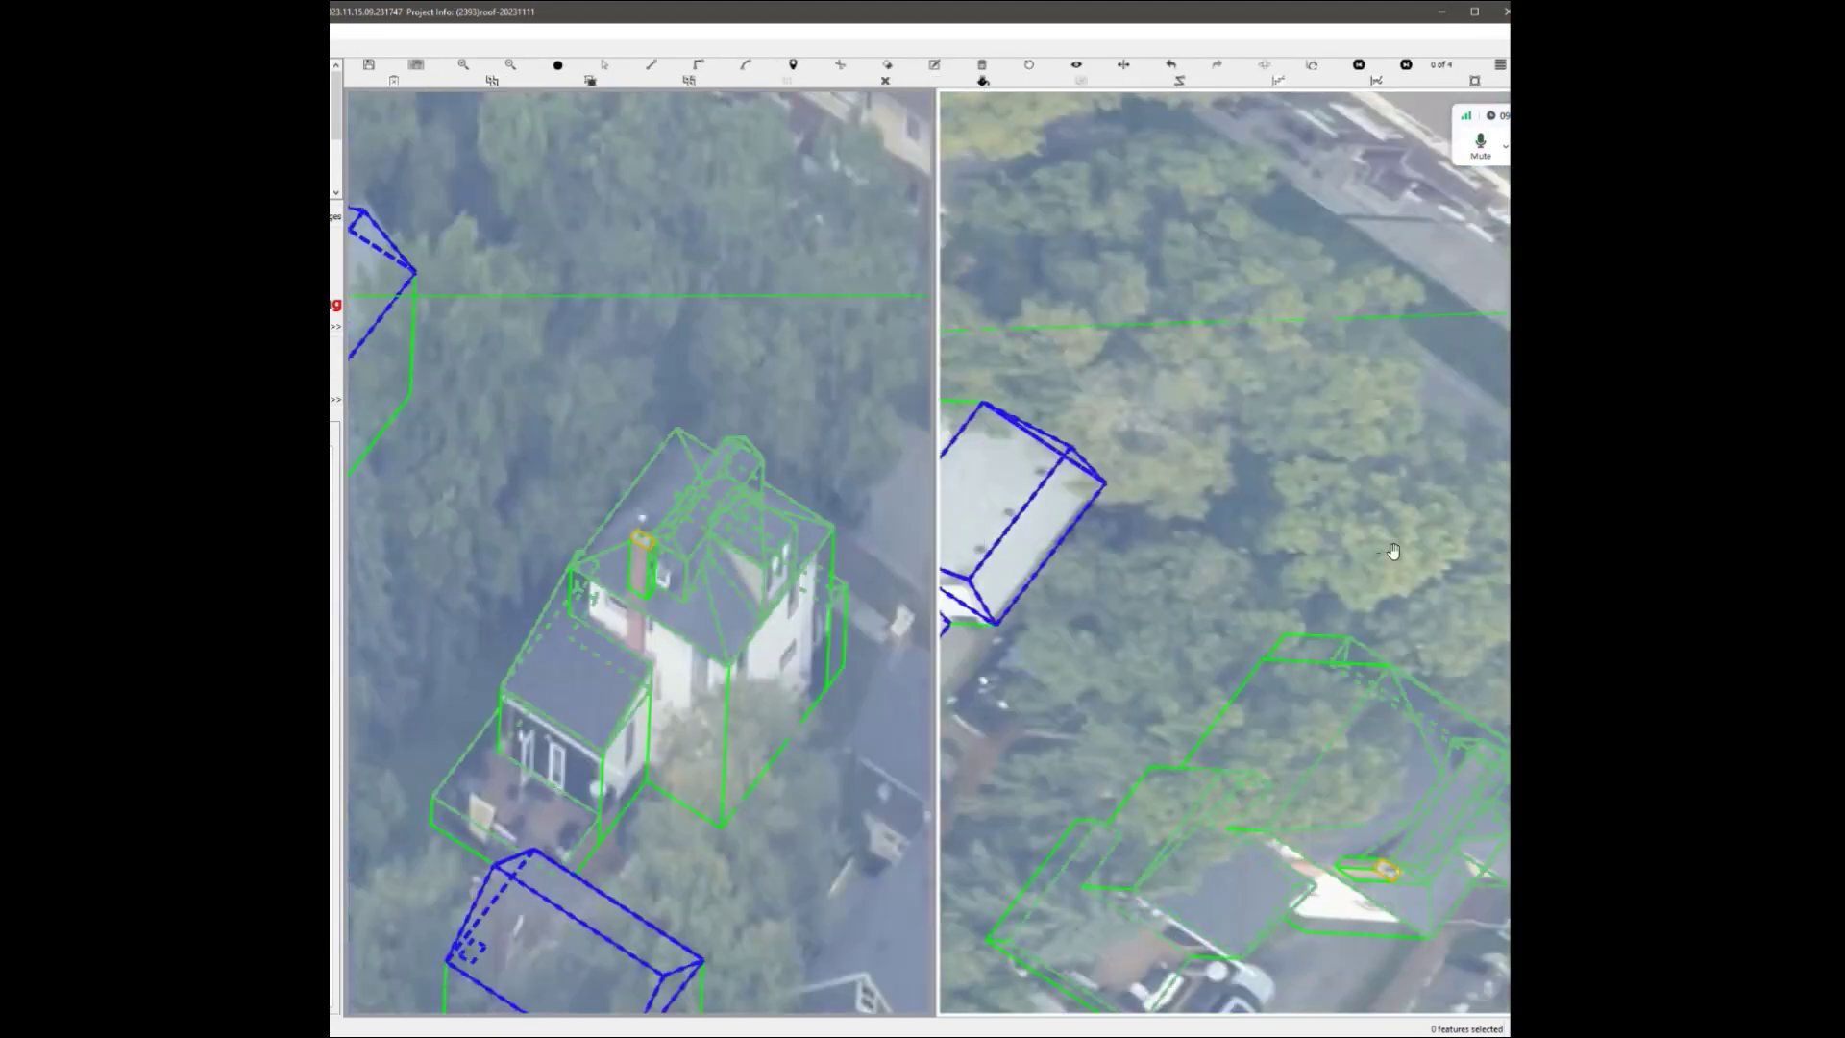
key("space")
left_click(1327, 64)
scroll(552, 331, "up", 5)
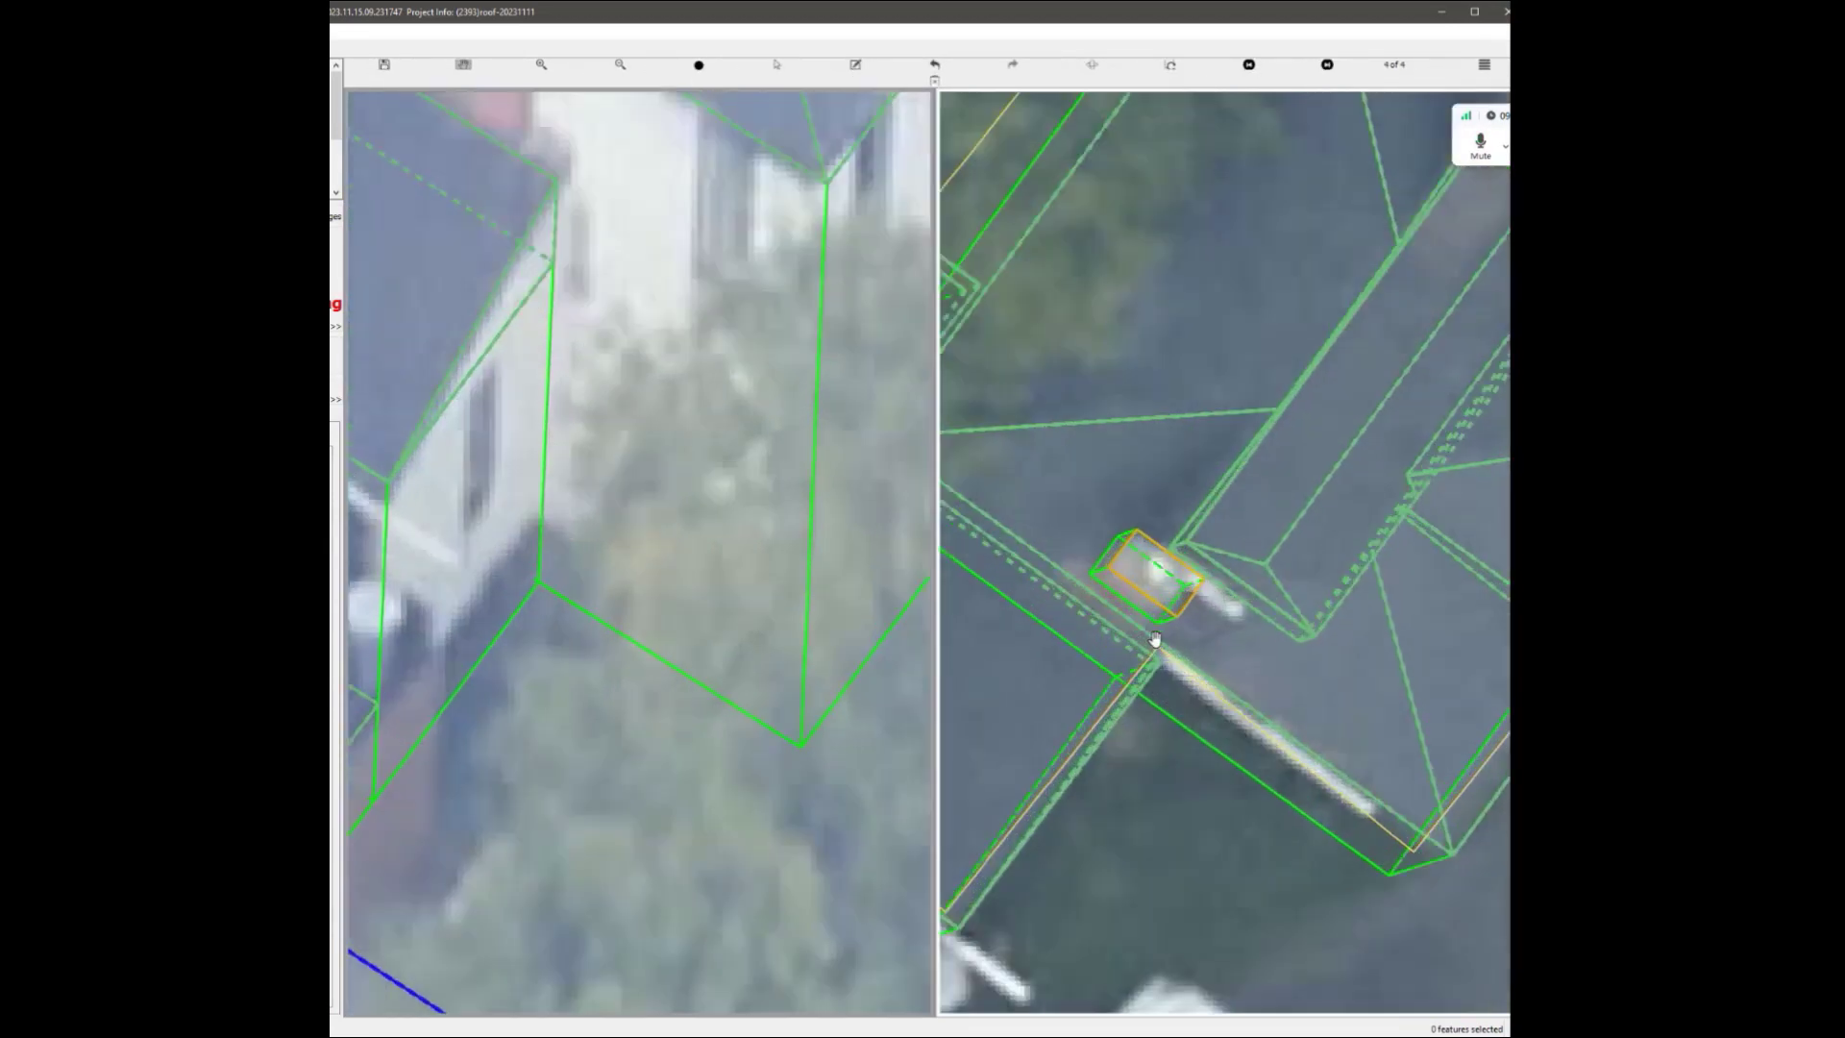
scroll(552, 331, "down", 3)
scroll(553, 331, "down", 3)
Select all roof features of the house together with the newly drawn chimney.
key("space")
left_click_drag(465, 328, 817, 649)
scroll(726, 577, "up", 3)
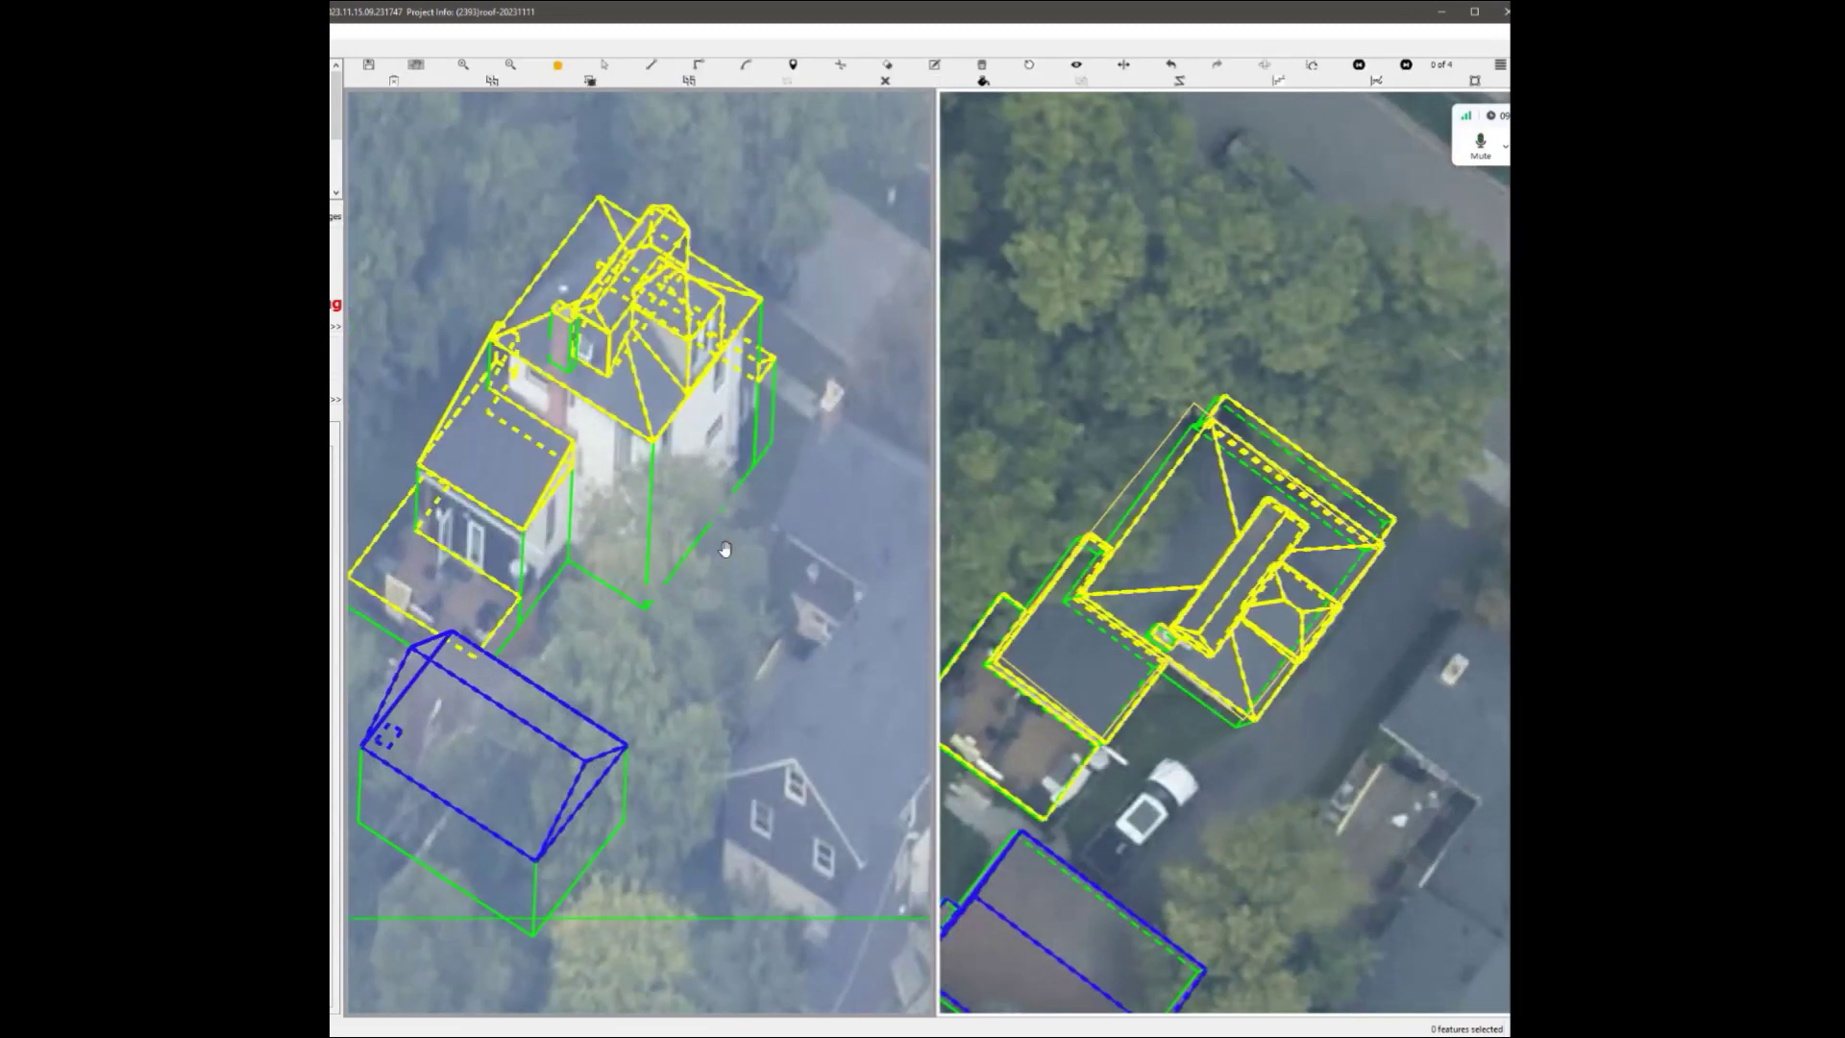
key("space")
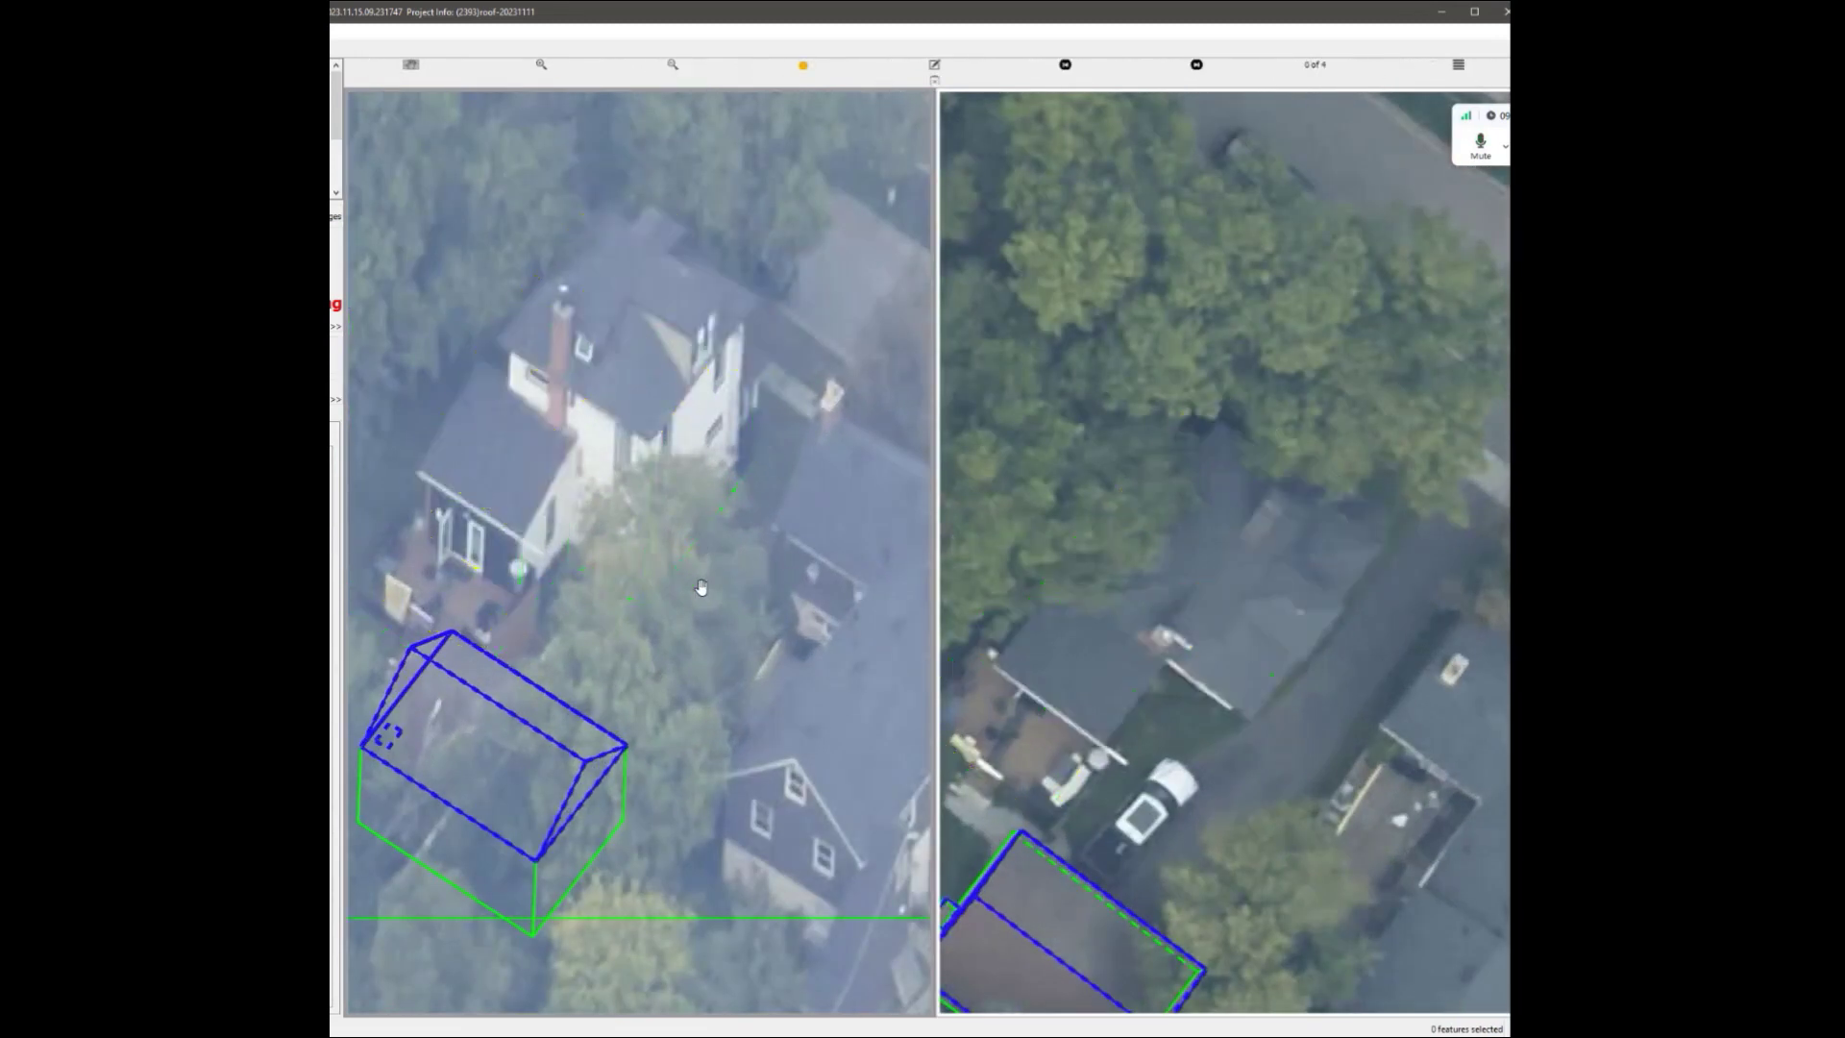
Inspect the chimney and the surrounding roof surfaces against the main aerial image and the comparison image.
key("space")
scroll(524, 327, "up", 5)
key("s")
scroll(640, 533, "down", 3)
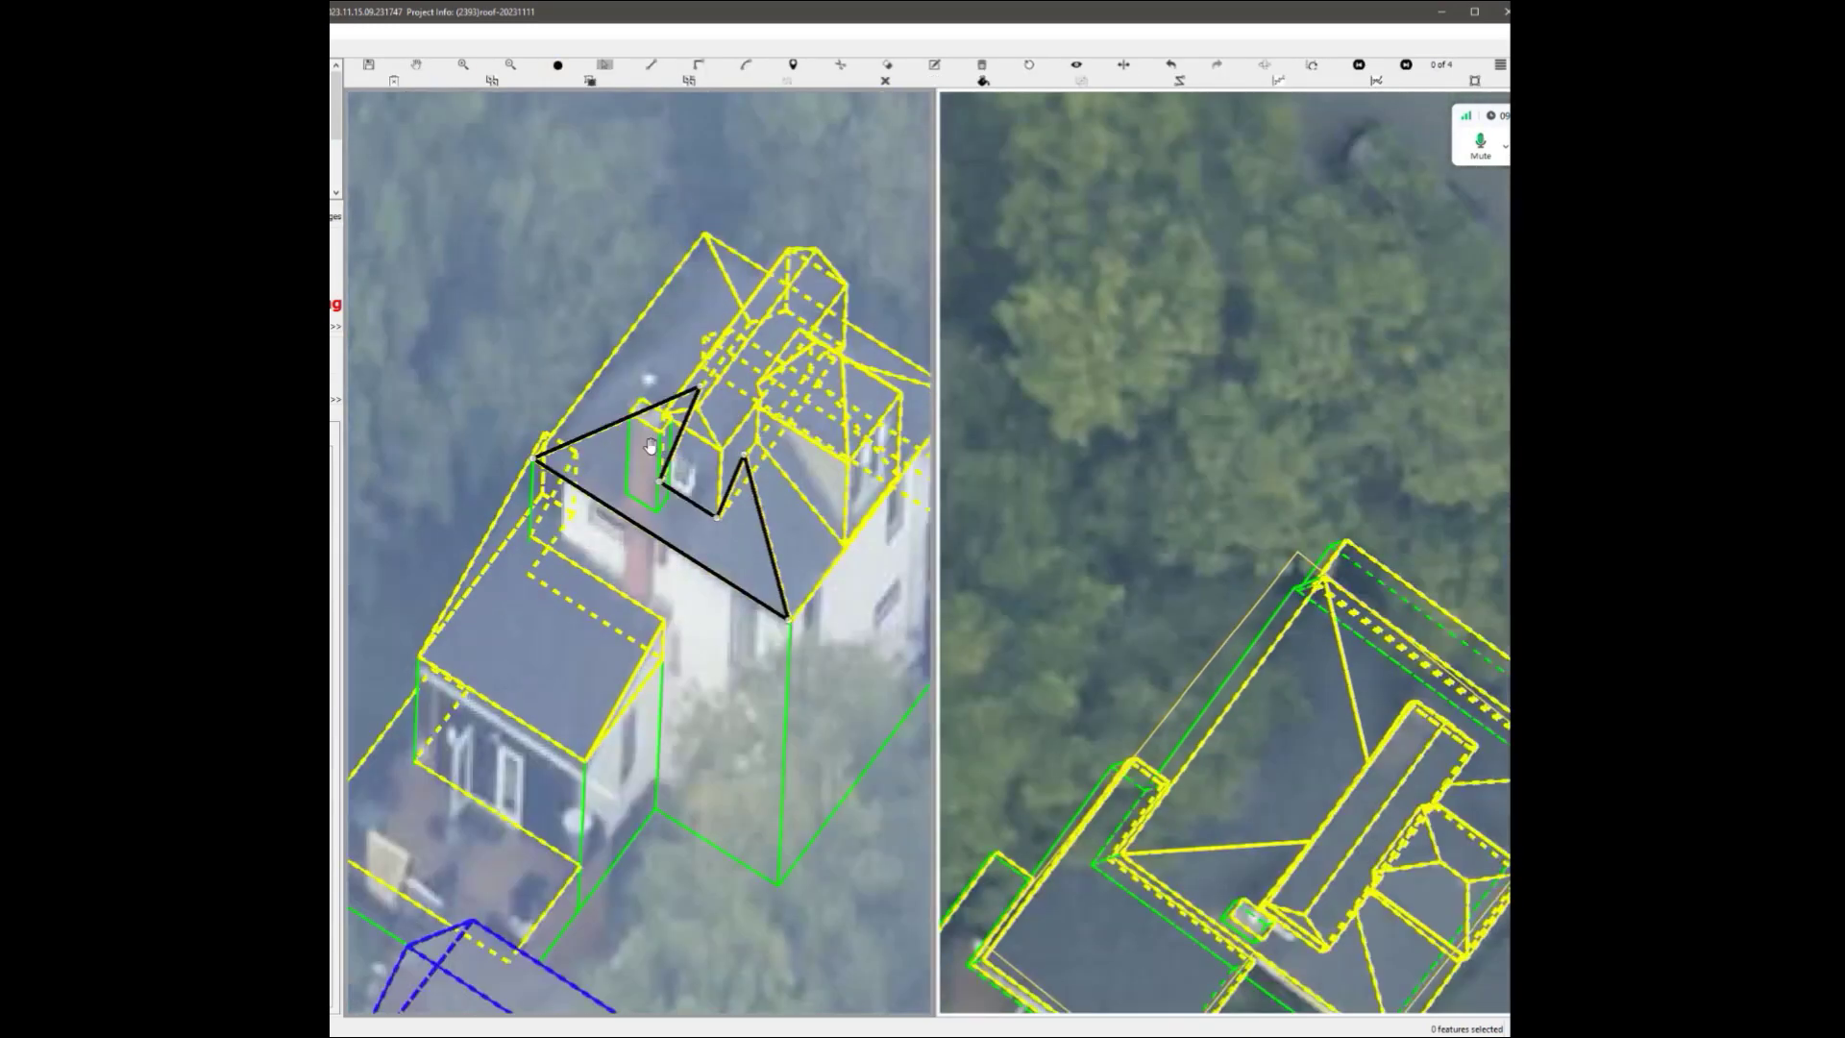
key("Escape")
scroll(640, 476, "up", 3)
scroll(634, 514, "down", 5)
key("space")
scroll(631, 524, "up", 1)
key("space")
scroll(631, 524, "up", 2)
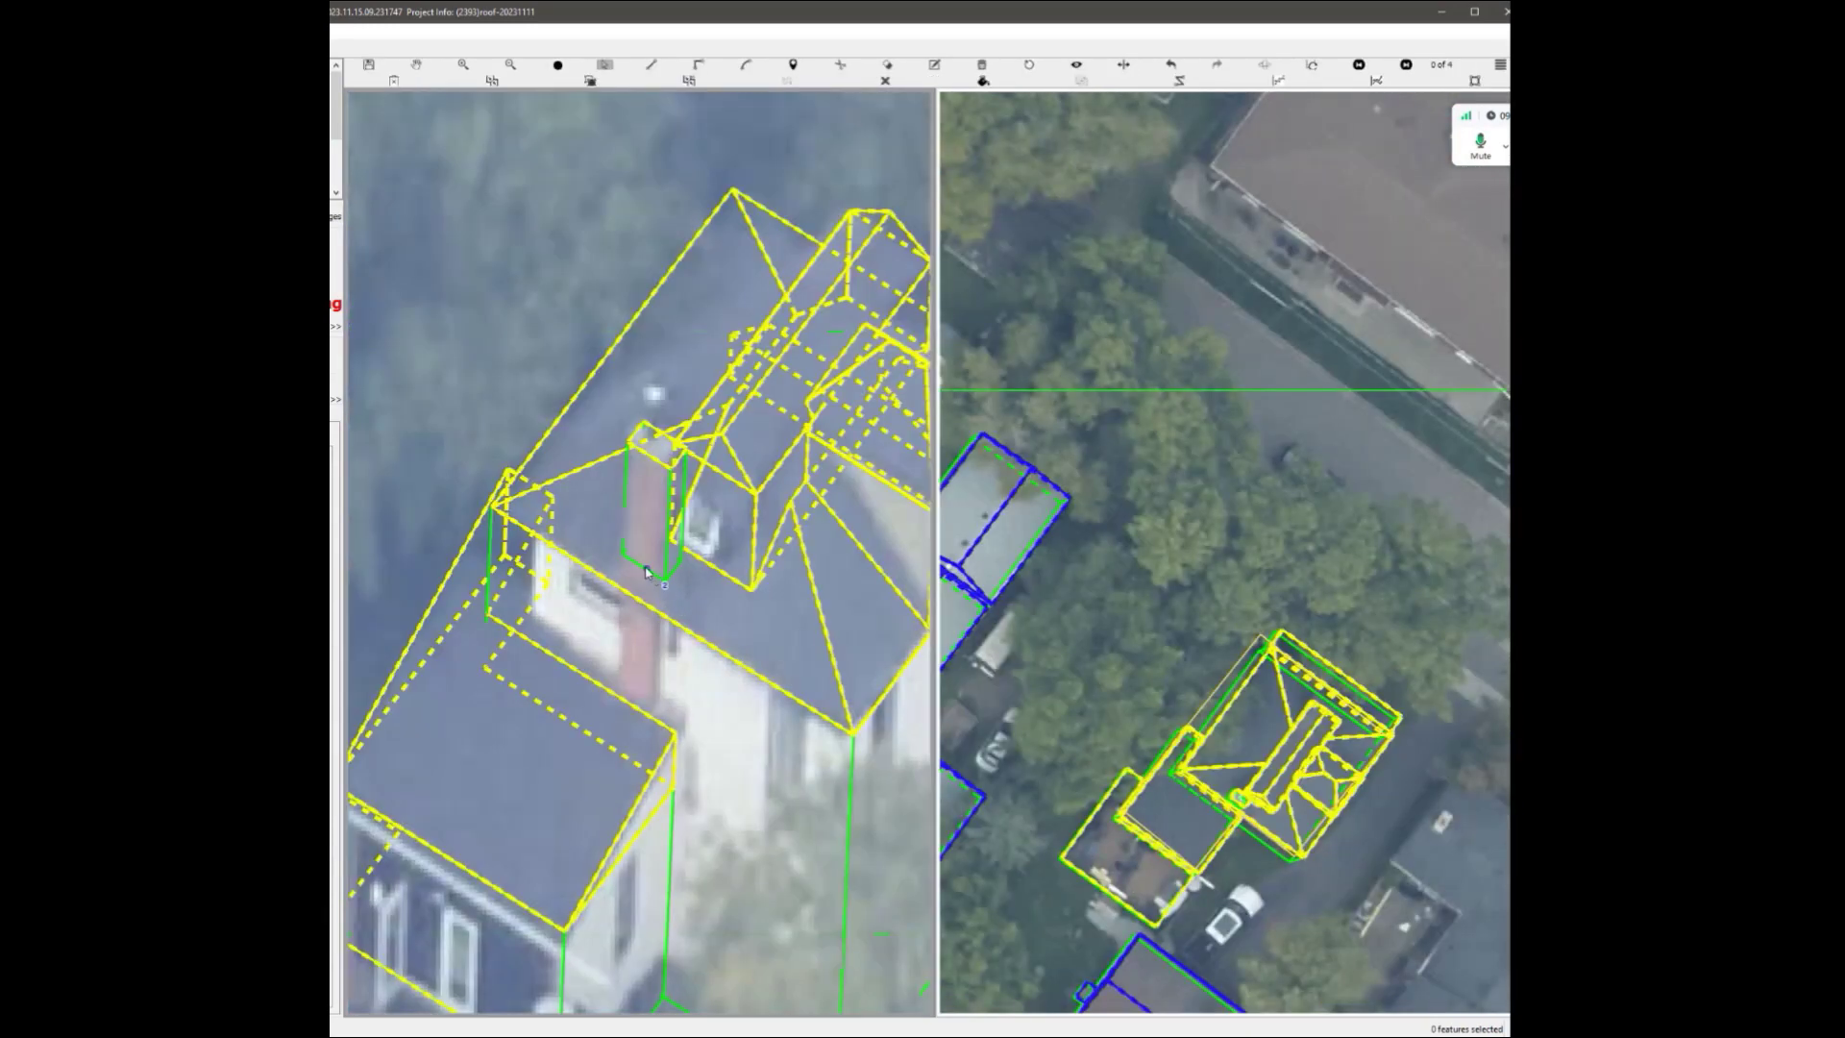
scroll(639, 682, "down", 2)
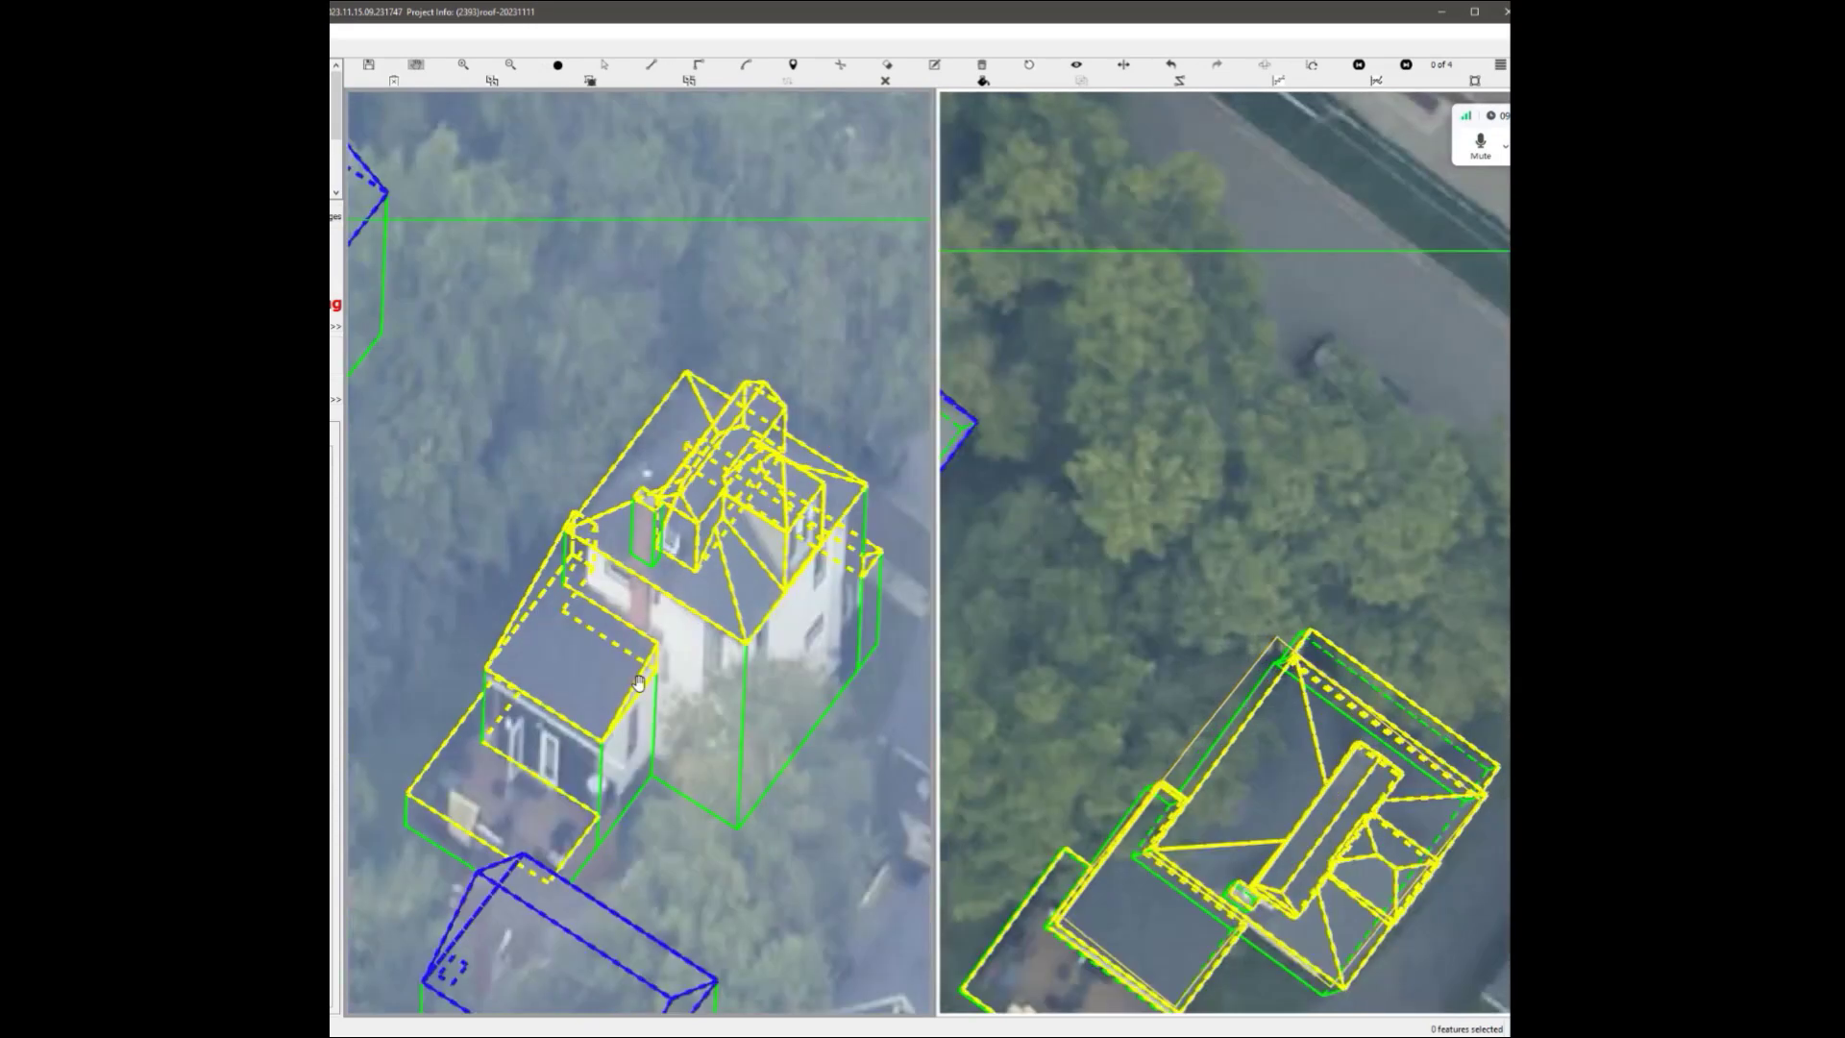
scroll(749, 746, "down", 3)
scroll(798, 643, "up", 3)
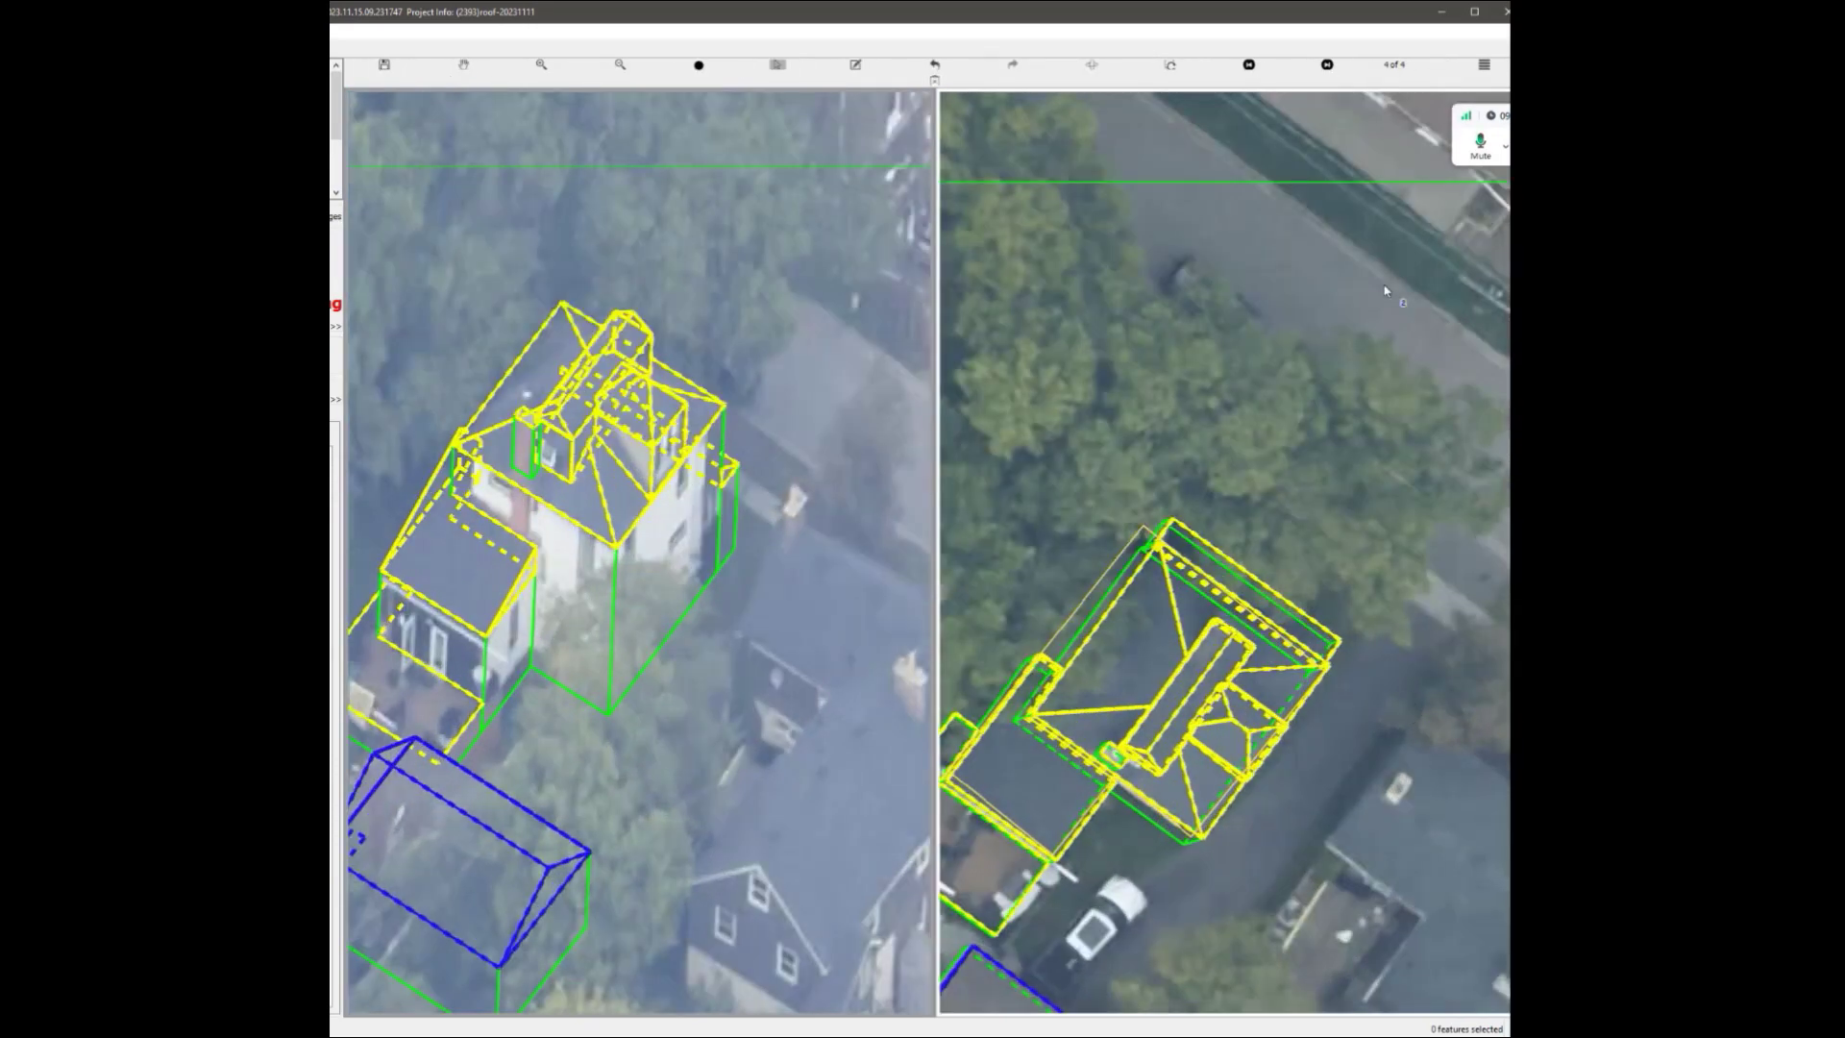
Cycle through the comparison images and check the chimney top and the complete house model from the other views.
left_click(1328, 65)
scroll(667, 667, "up", 4)
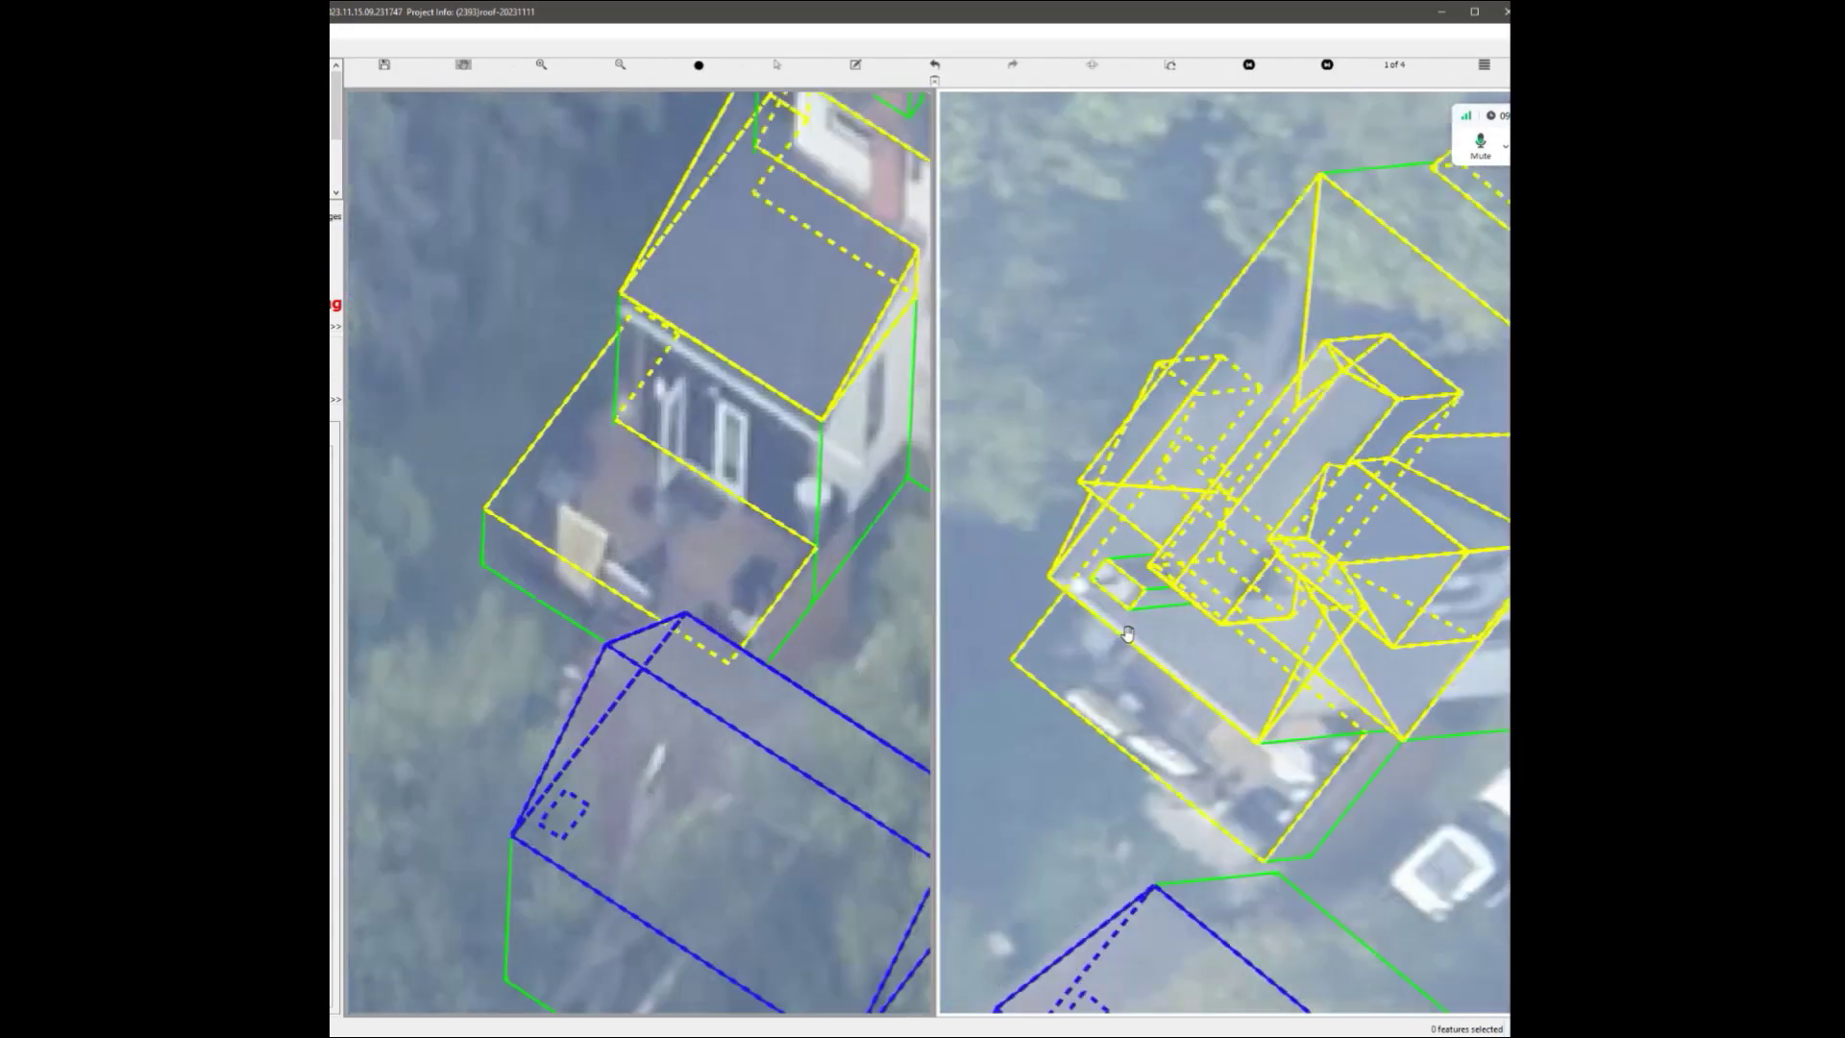
scroll(783, 399, "up", 4)
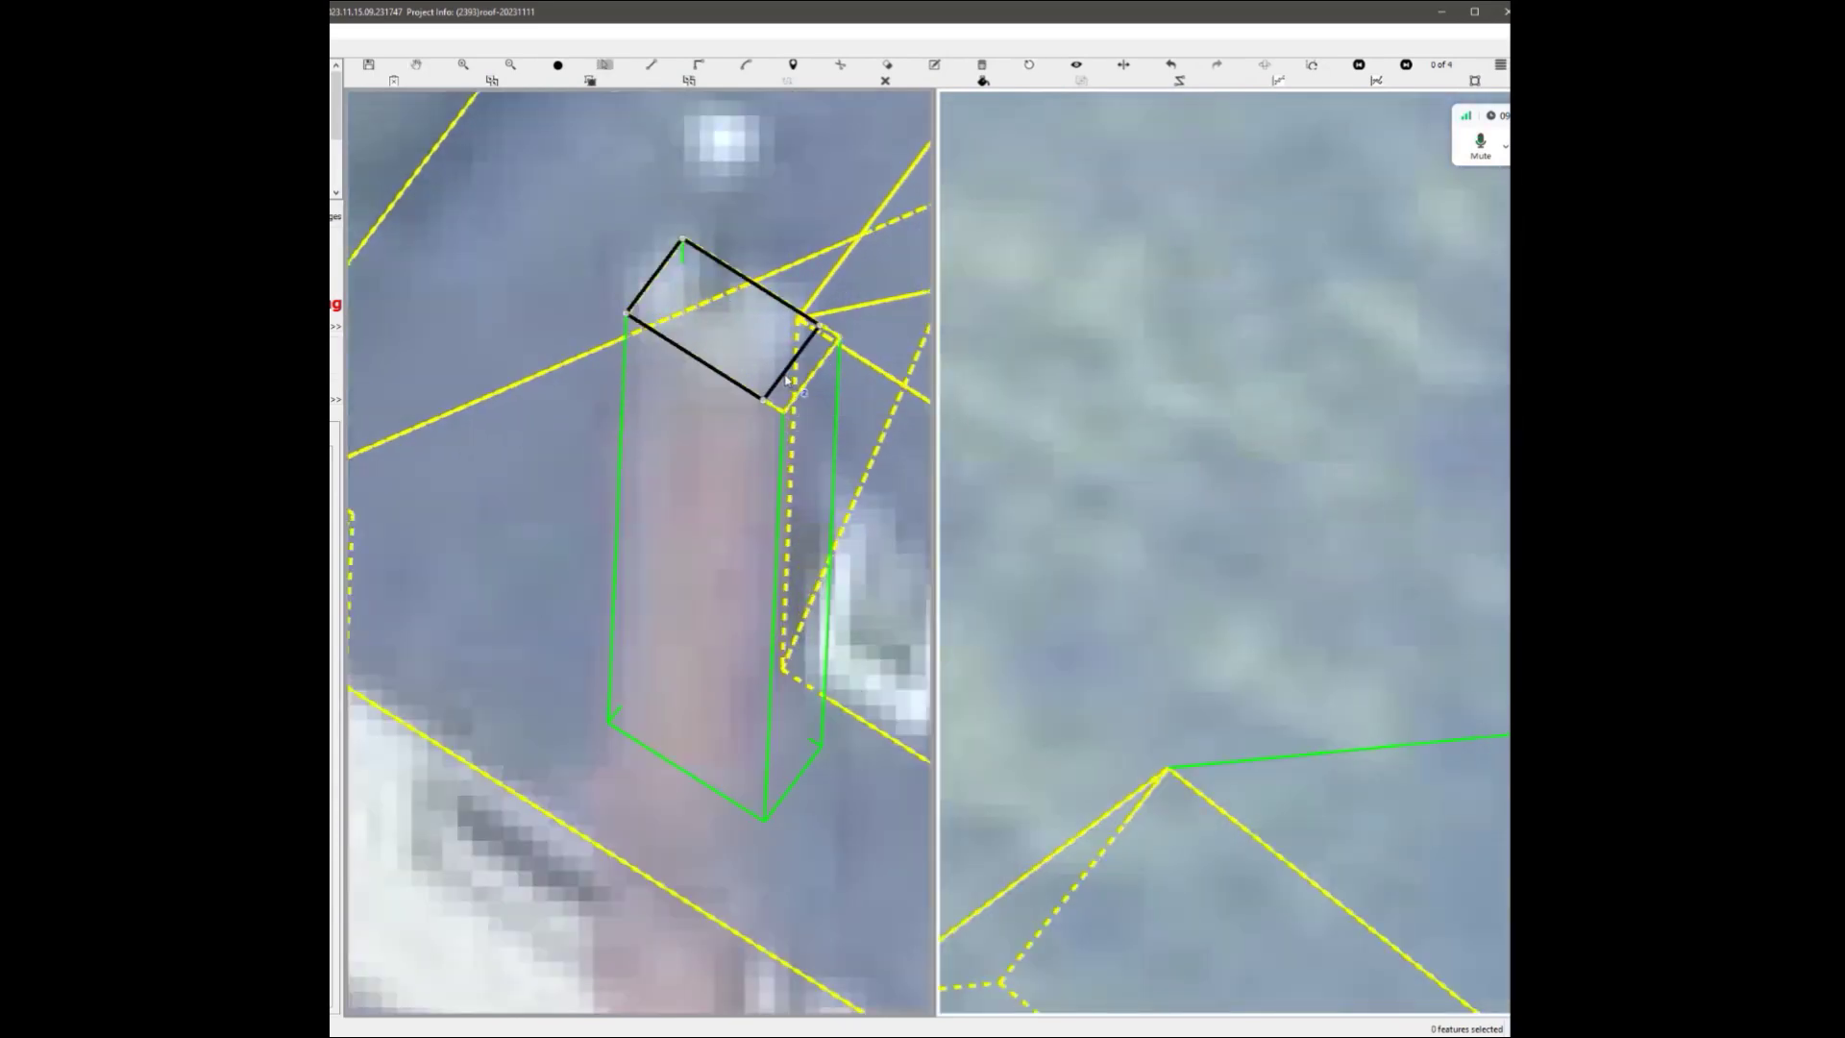
scroll(755, 510, "down", 2)
scroll(756, 510, "down", 5)
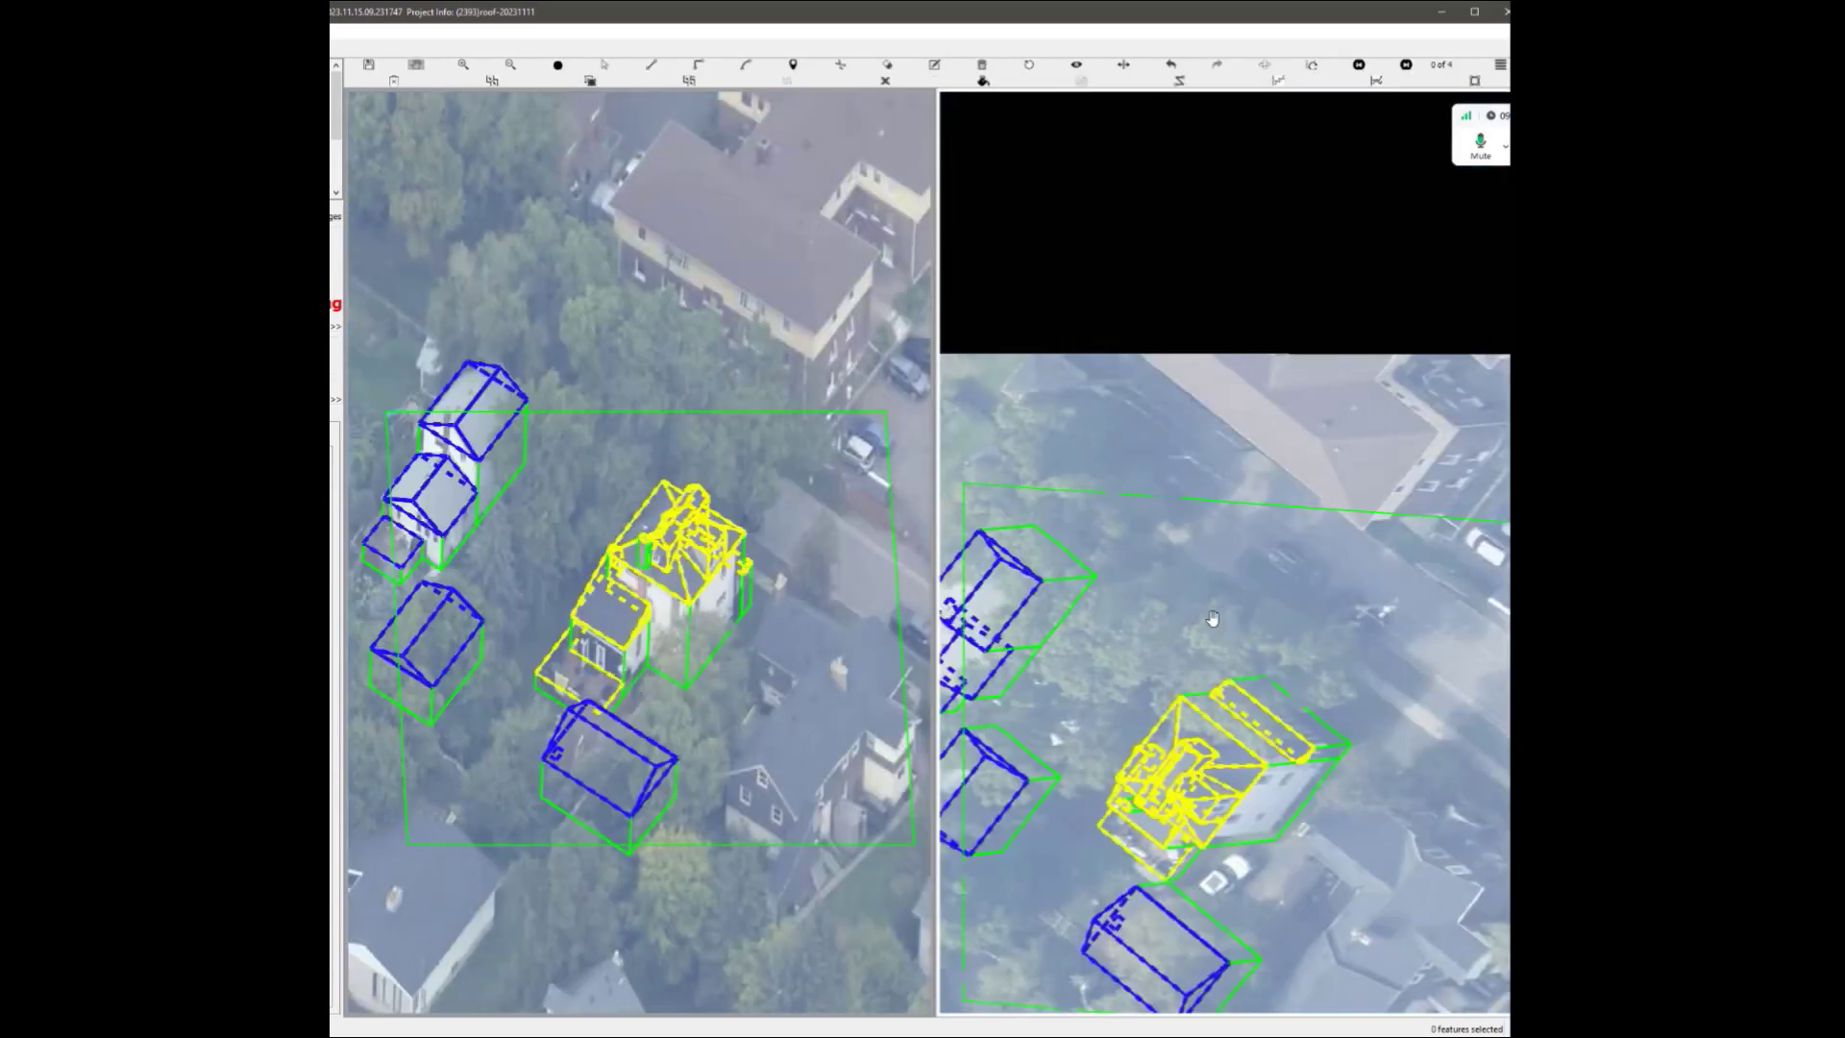
left_click(1407, 64)
left_click(1327, 65)
left_click(1327, 66)
left_click(1327, 65)
left_click(1327, 66)
scroll(678, 755, "up", 2)
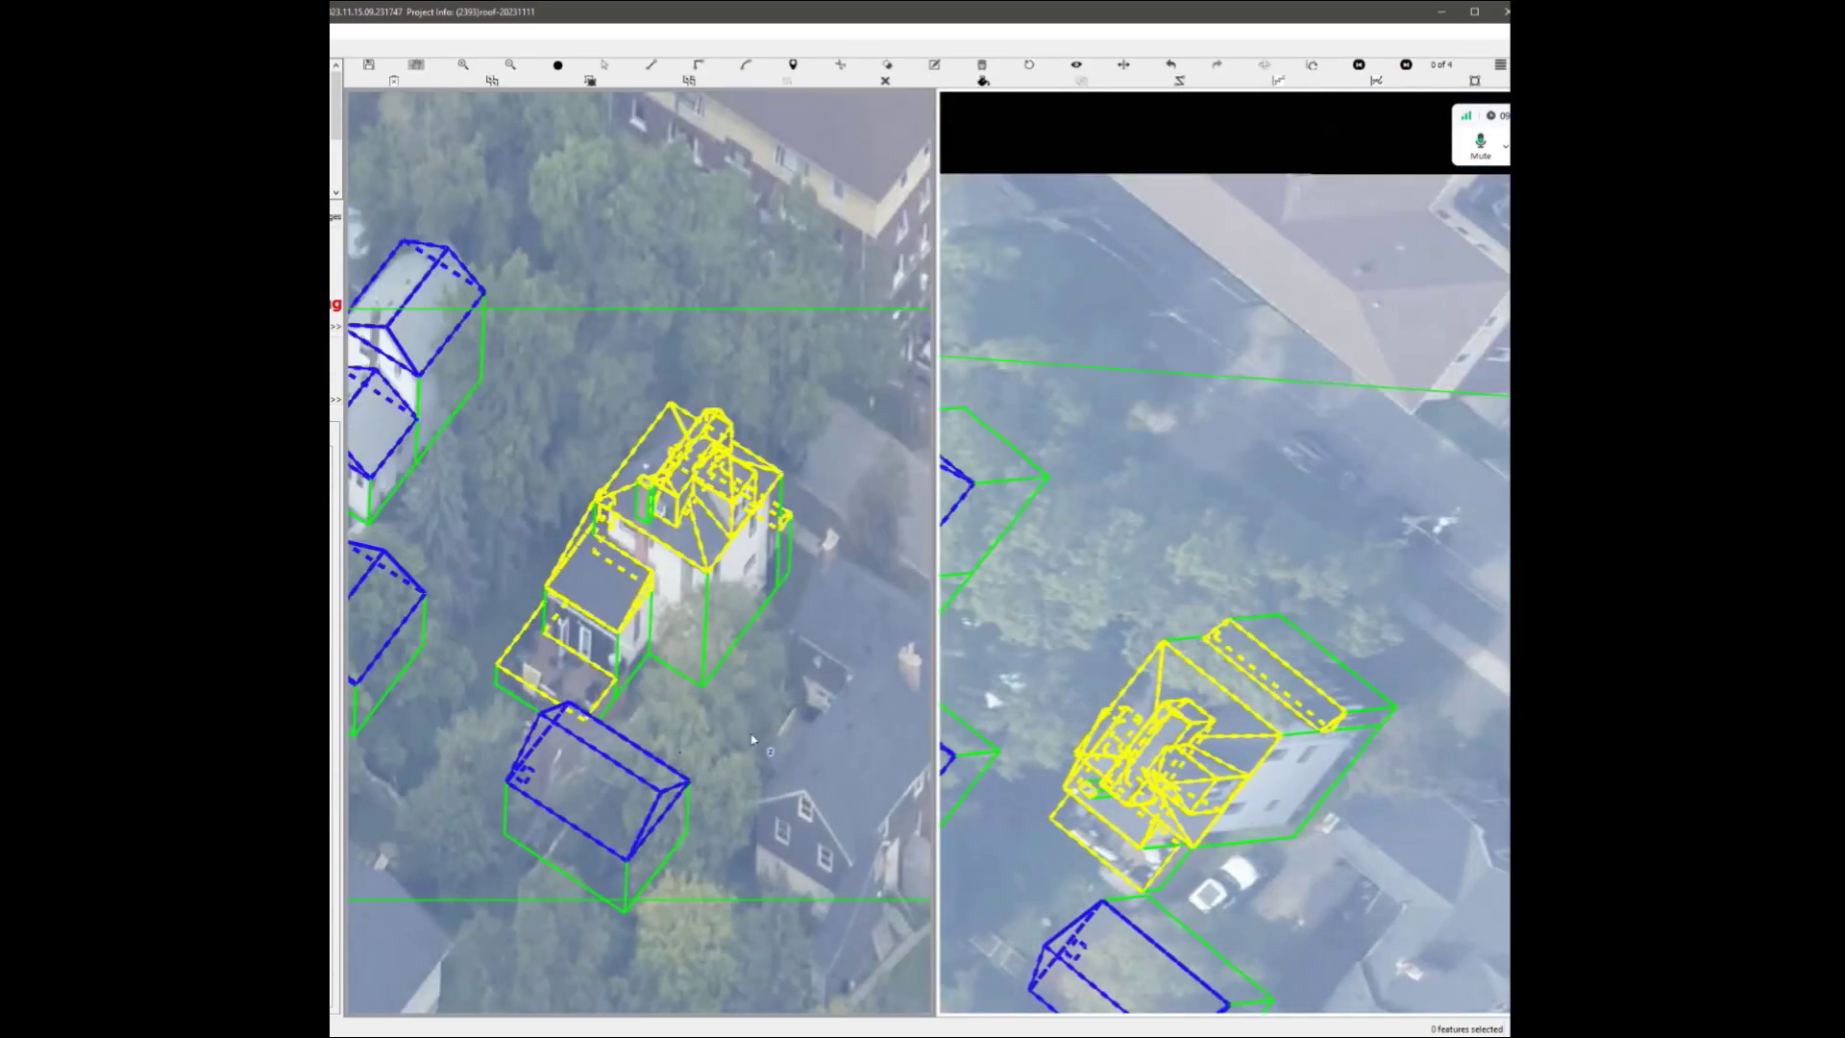
Select all roof features of the house again, including the chimney, save the model and submit the task.
key("s")
left_click_drag(493, 391, 817, 771)
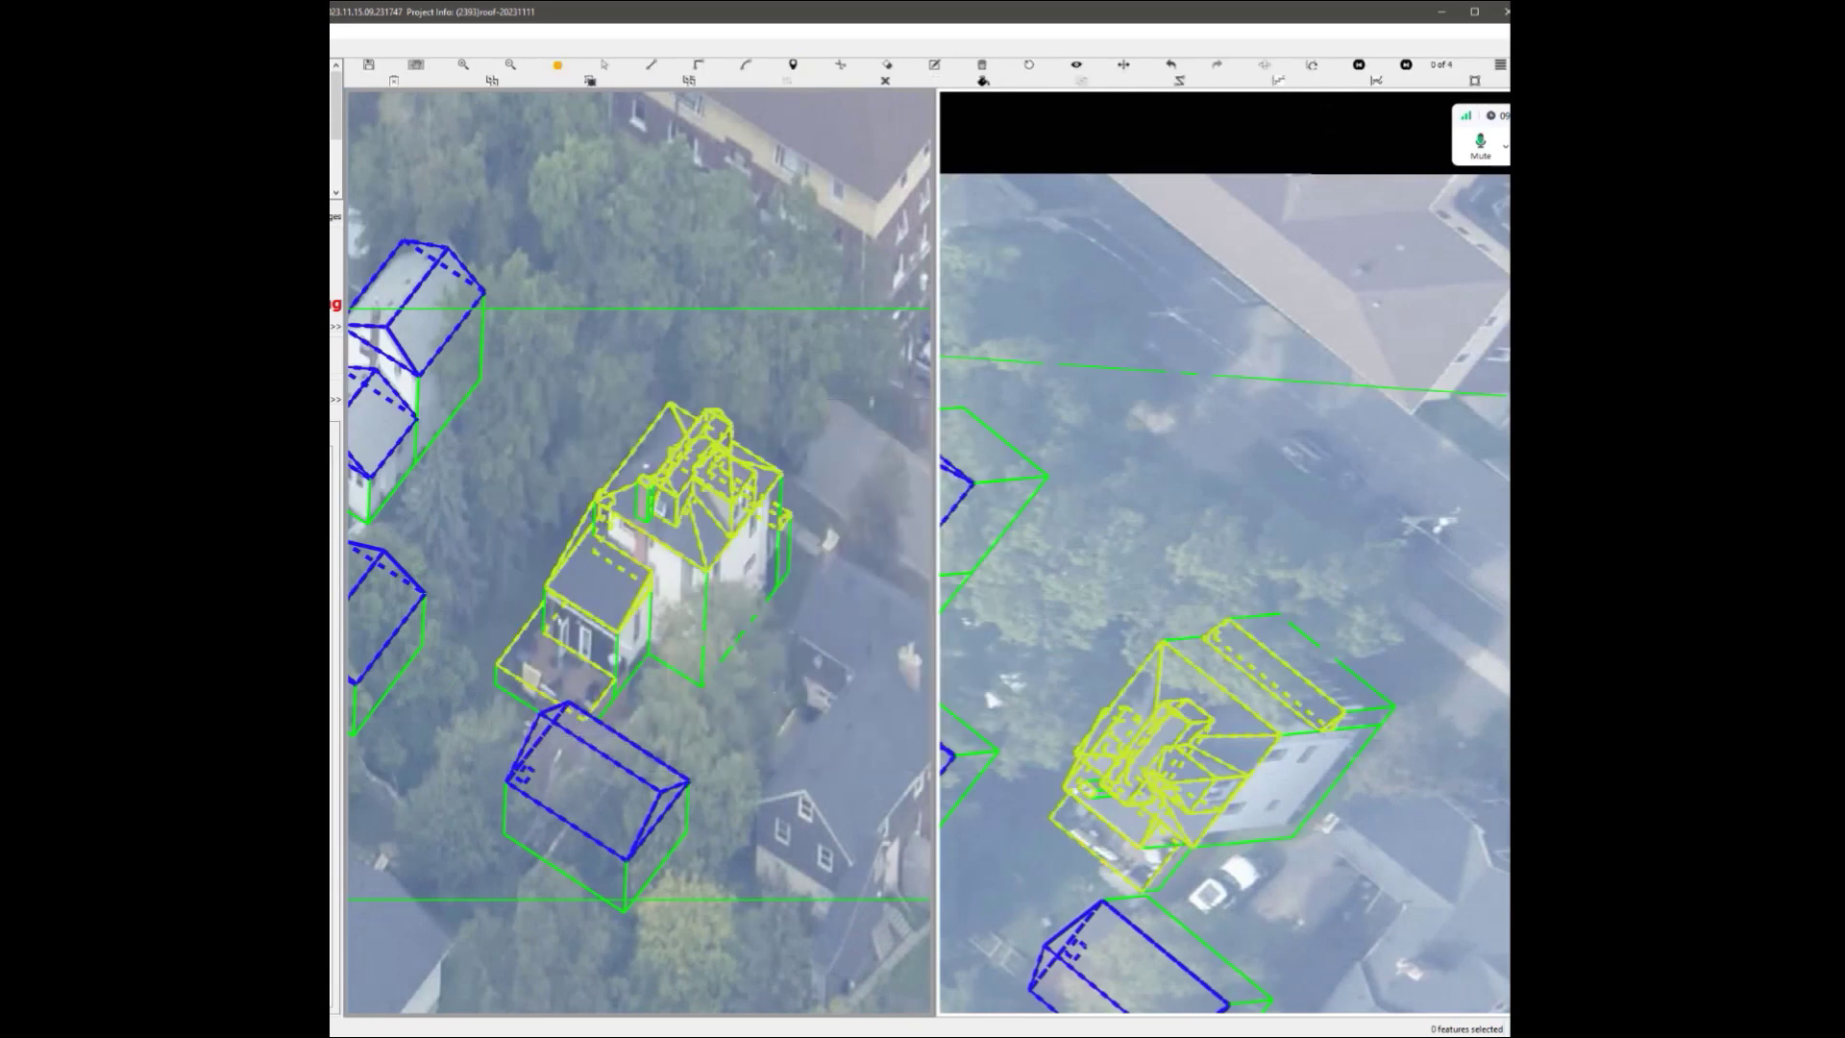
scroll(699, 565, "up", 2)
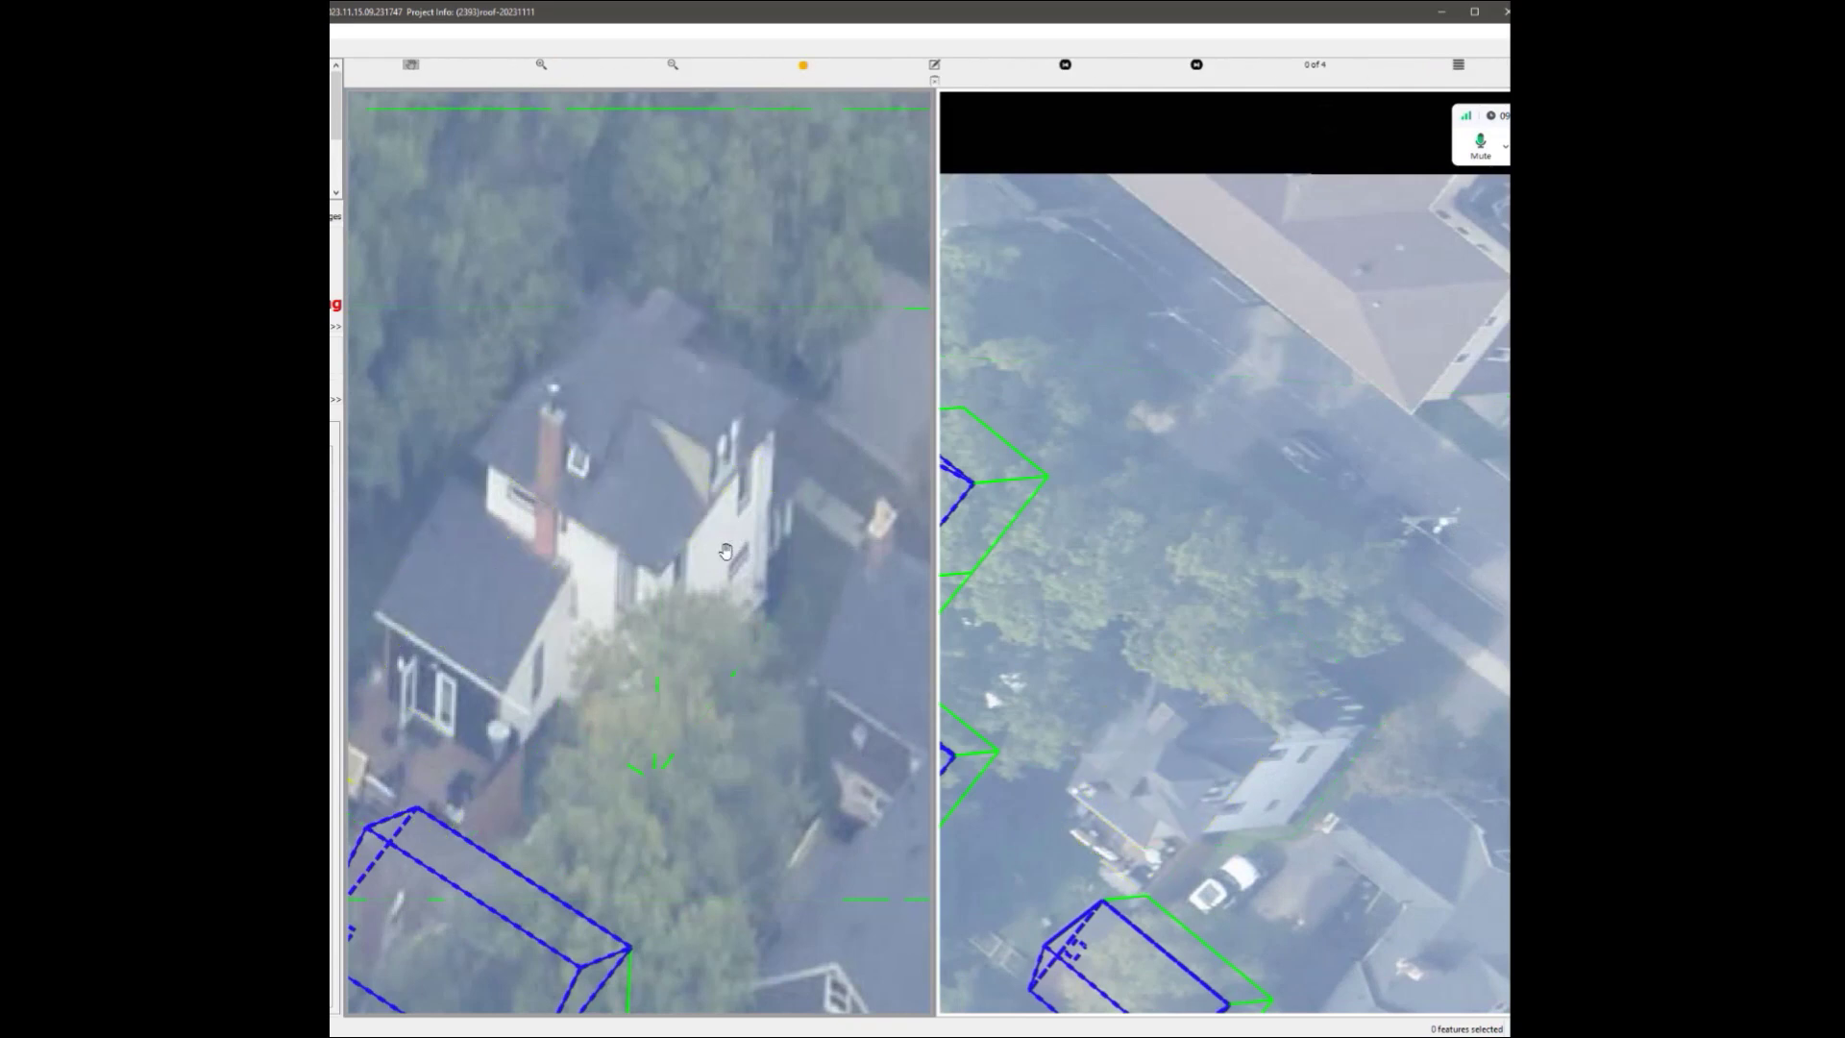
scroll(725, 551, "down", 4)
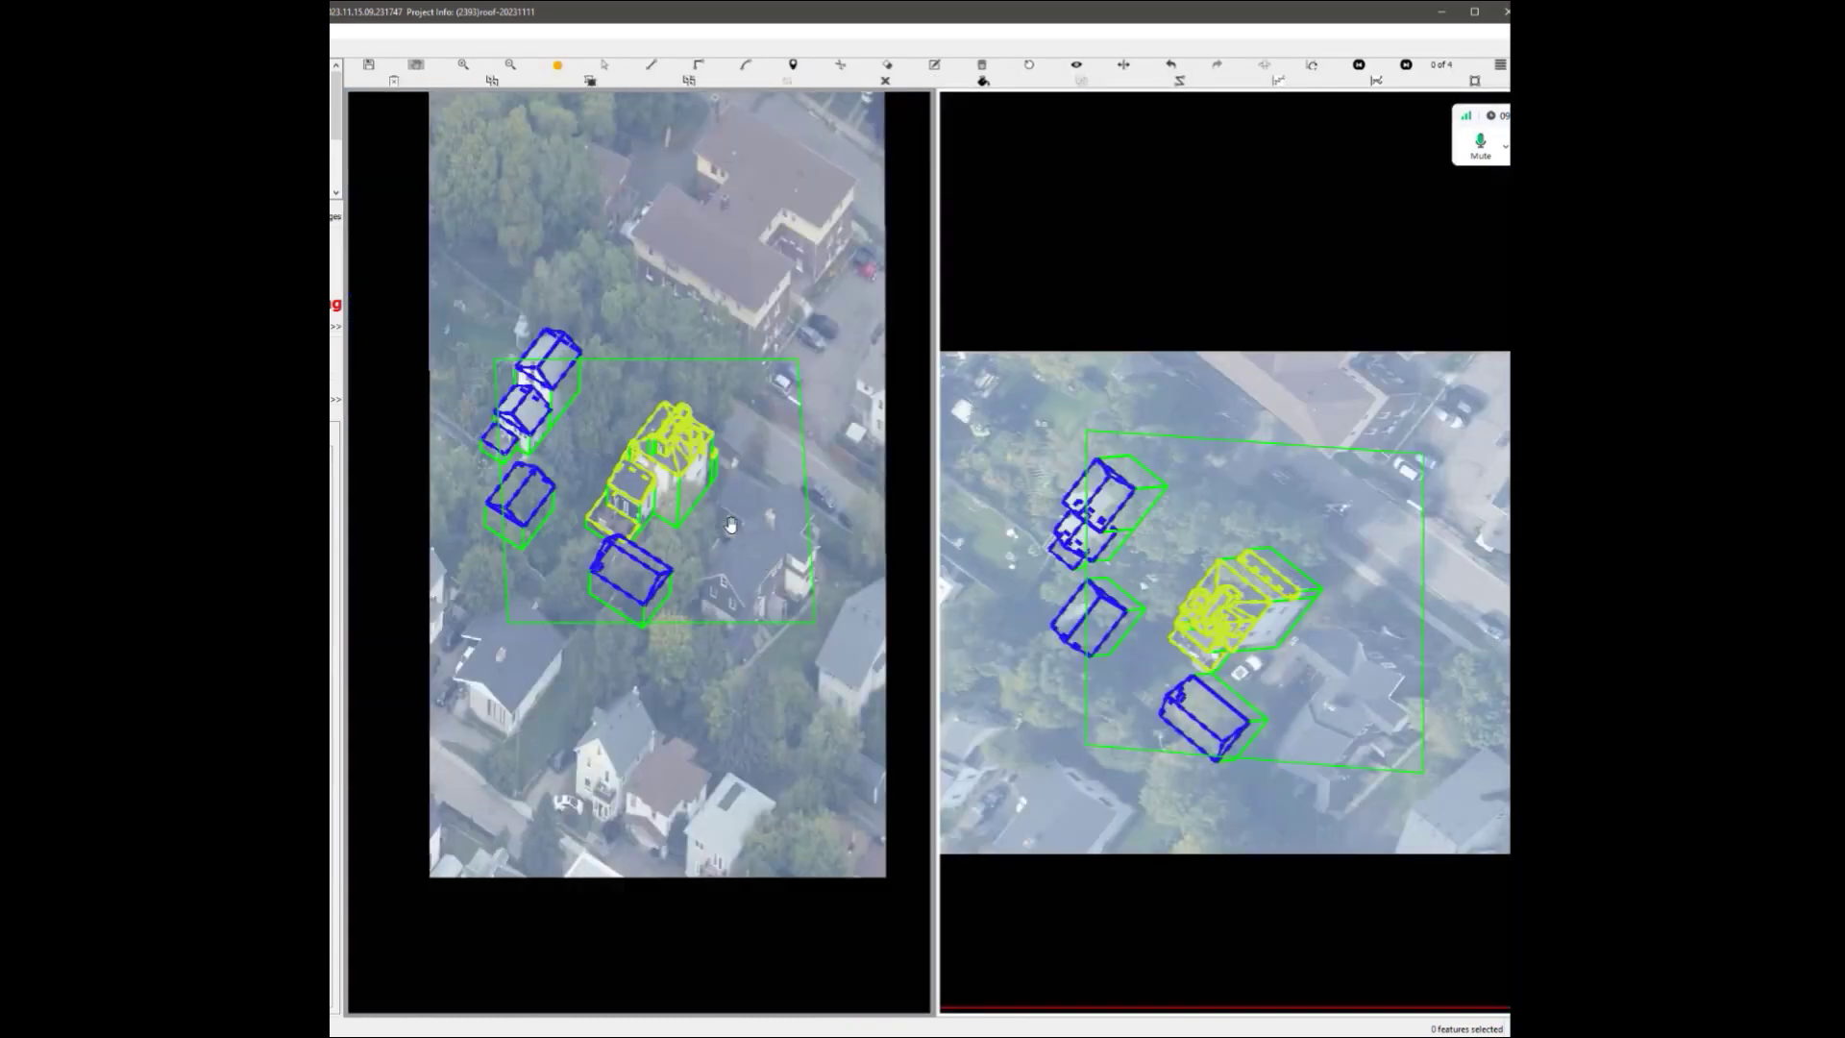
key("ctrl+s")
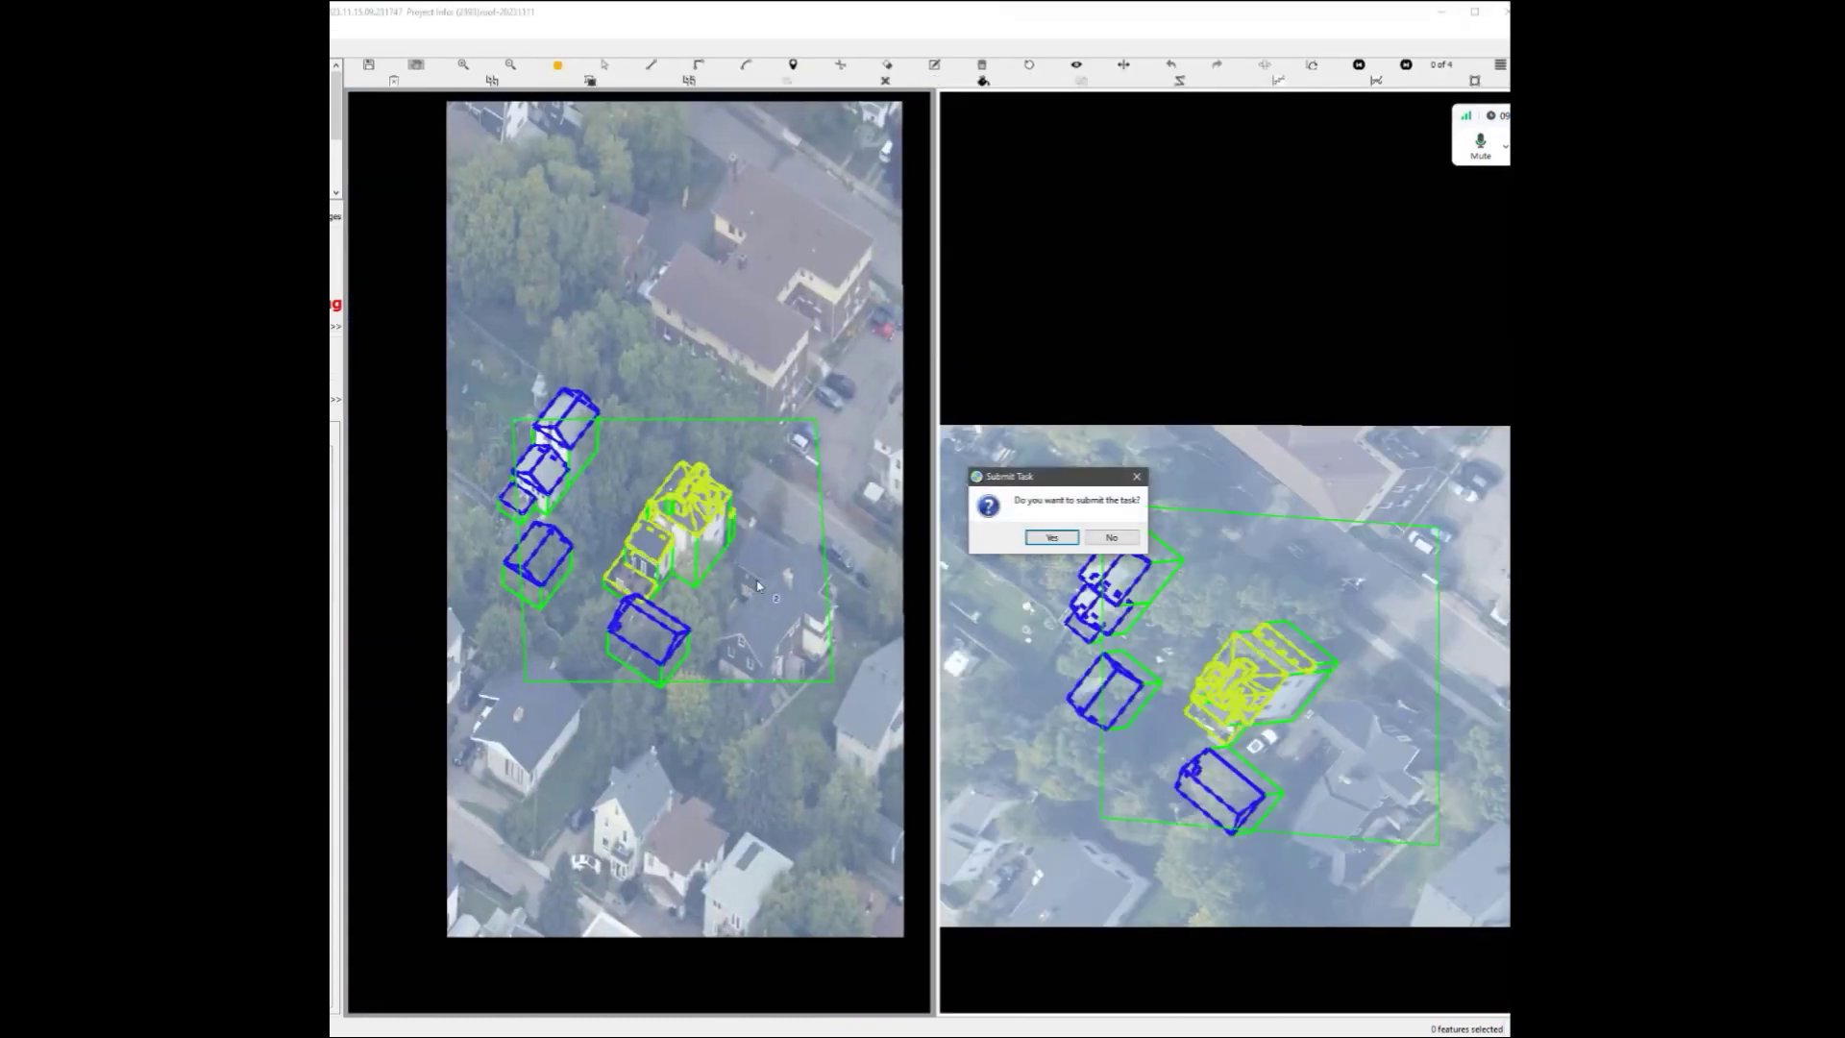
left_click(1048, 537)
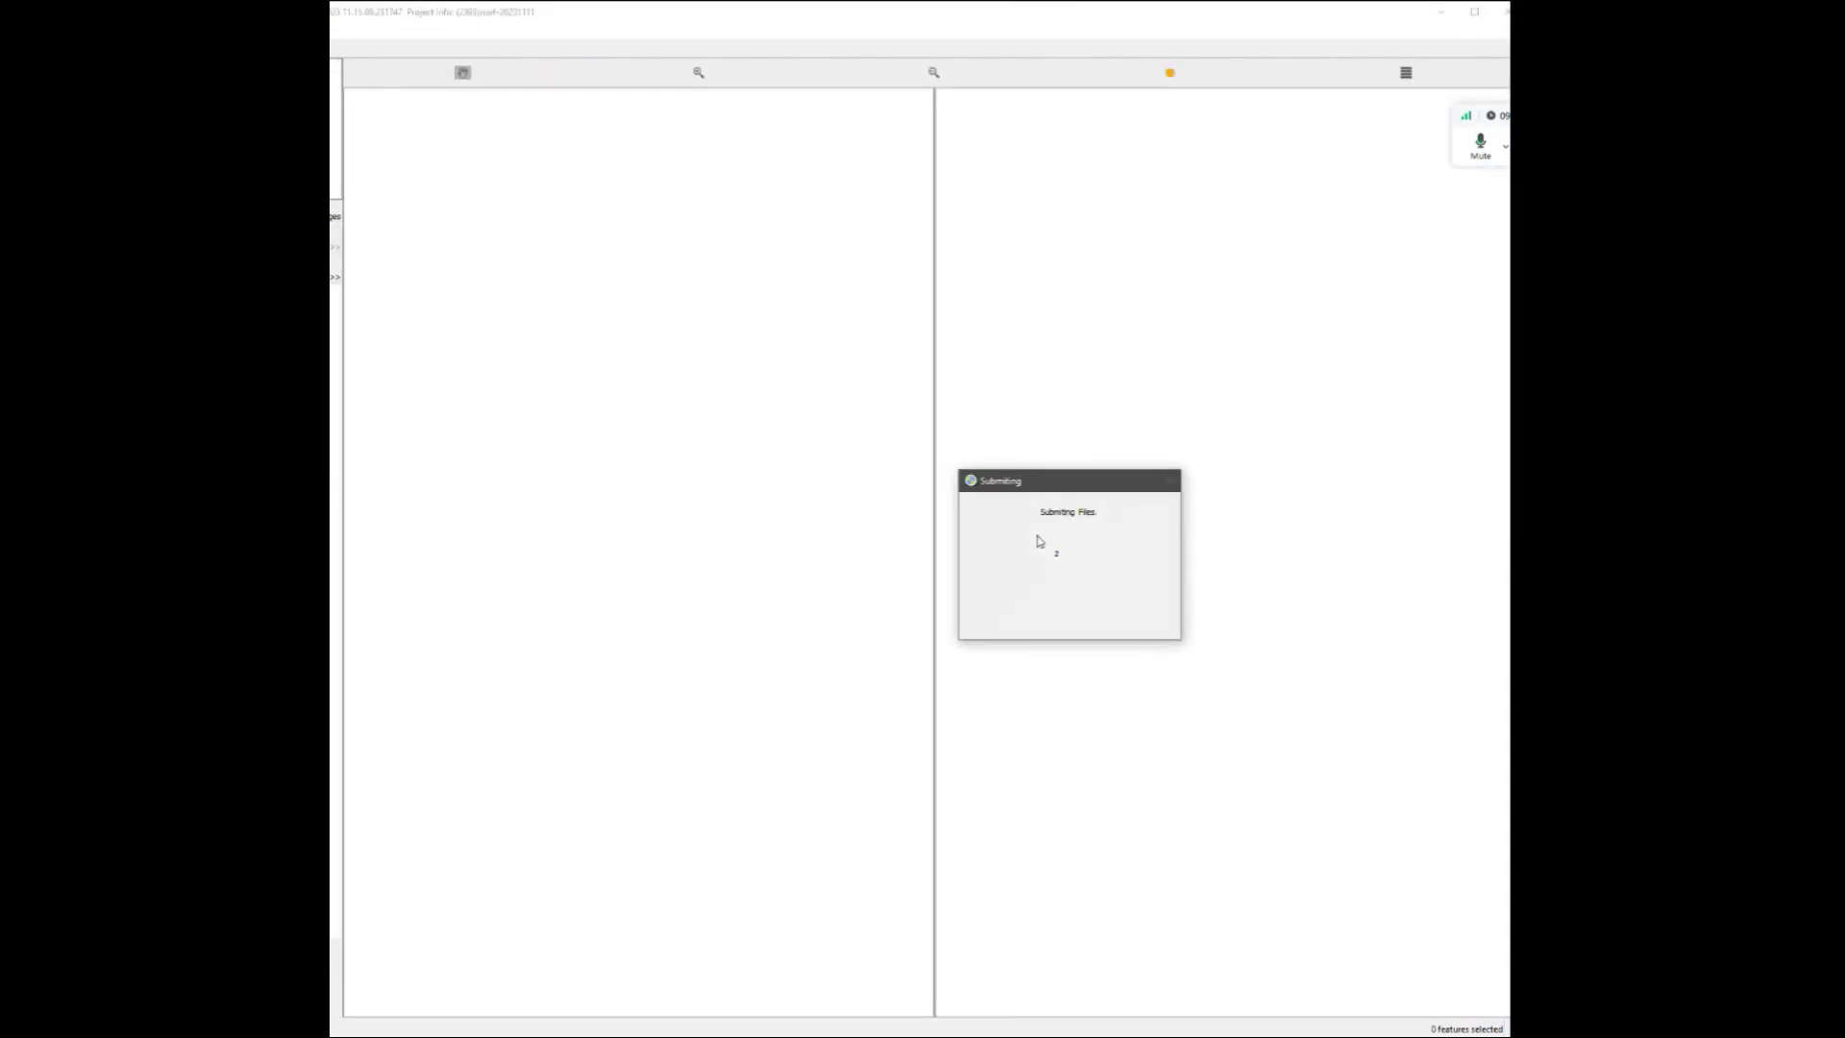